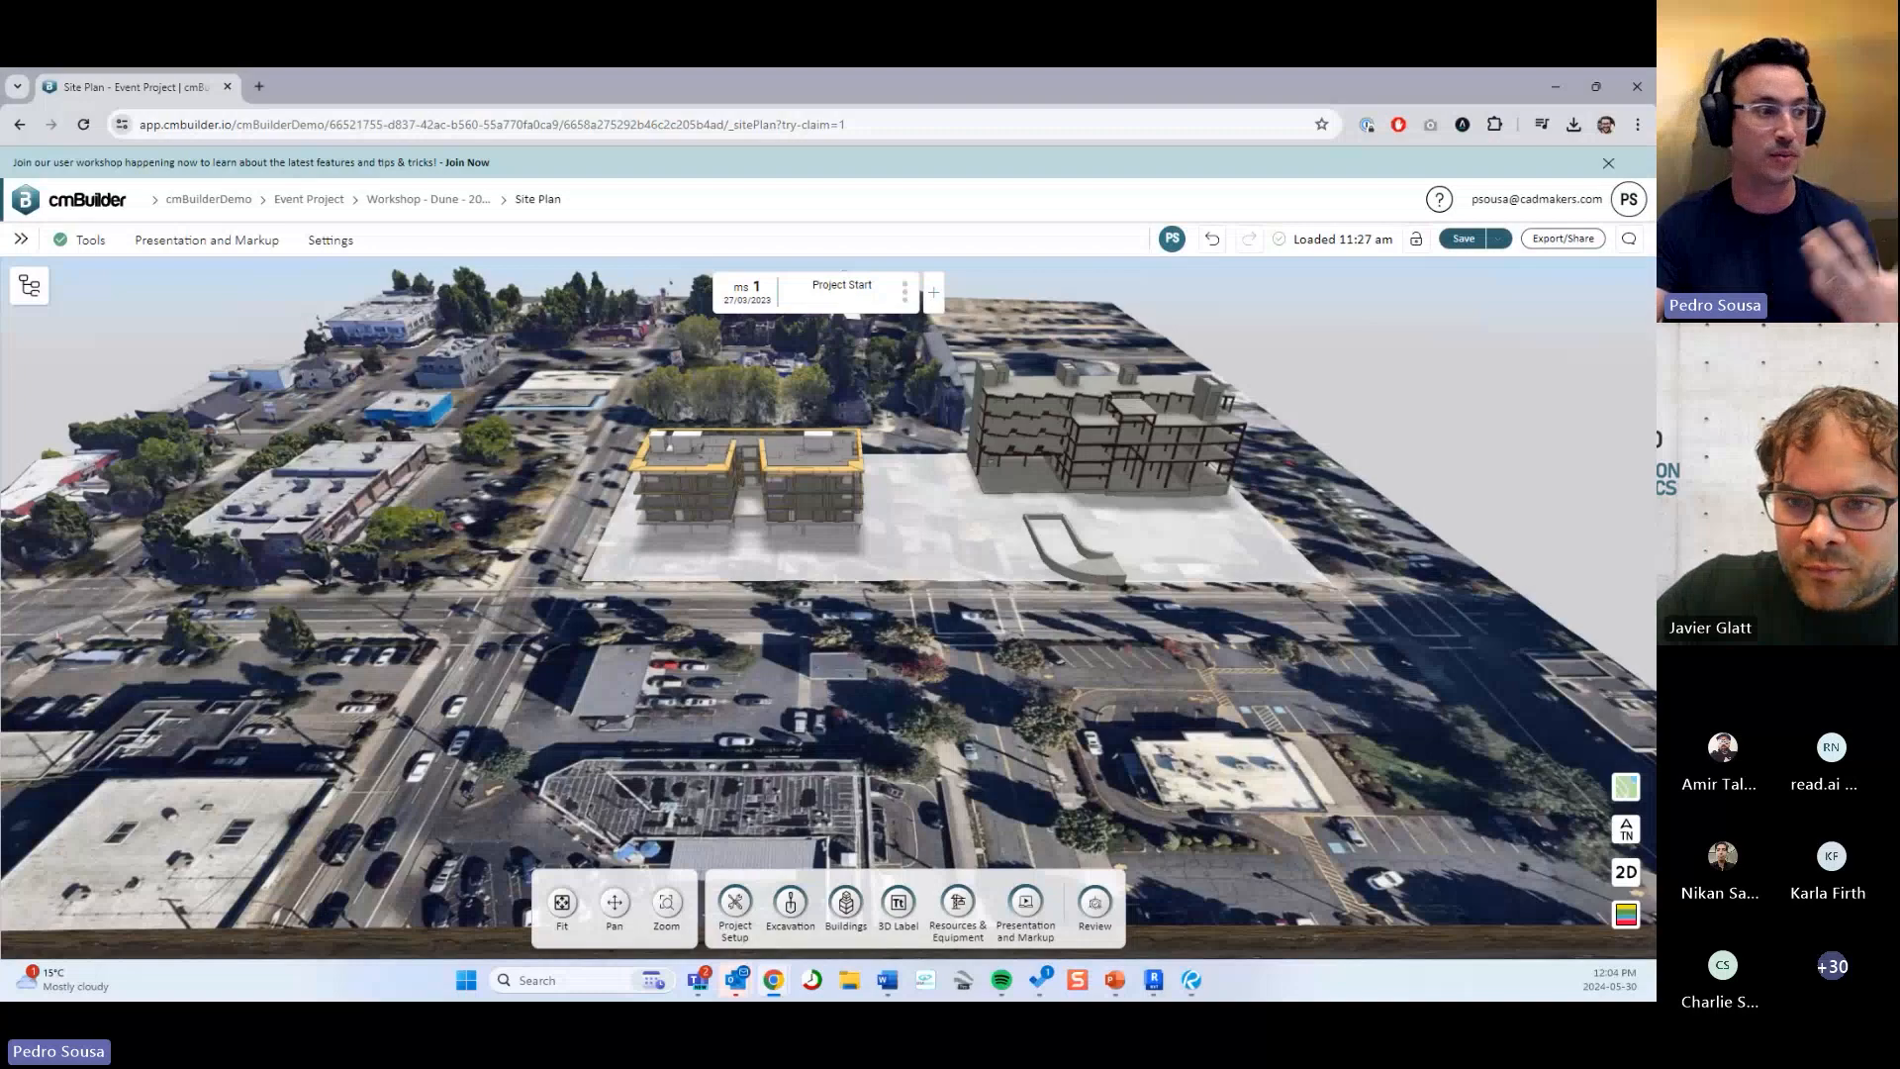
# Delete the existing zone that covers the construction site and confirm its removal from the site plan.
pyautogui.moveTo(923, 544); pyautogui.dragTo(856, 649, button='middle')
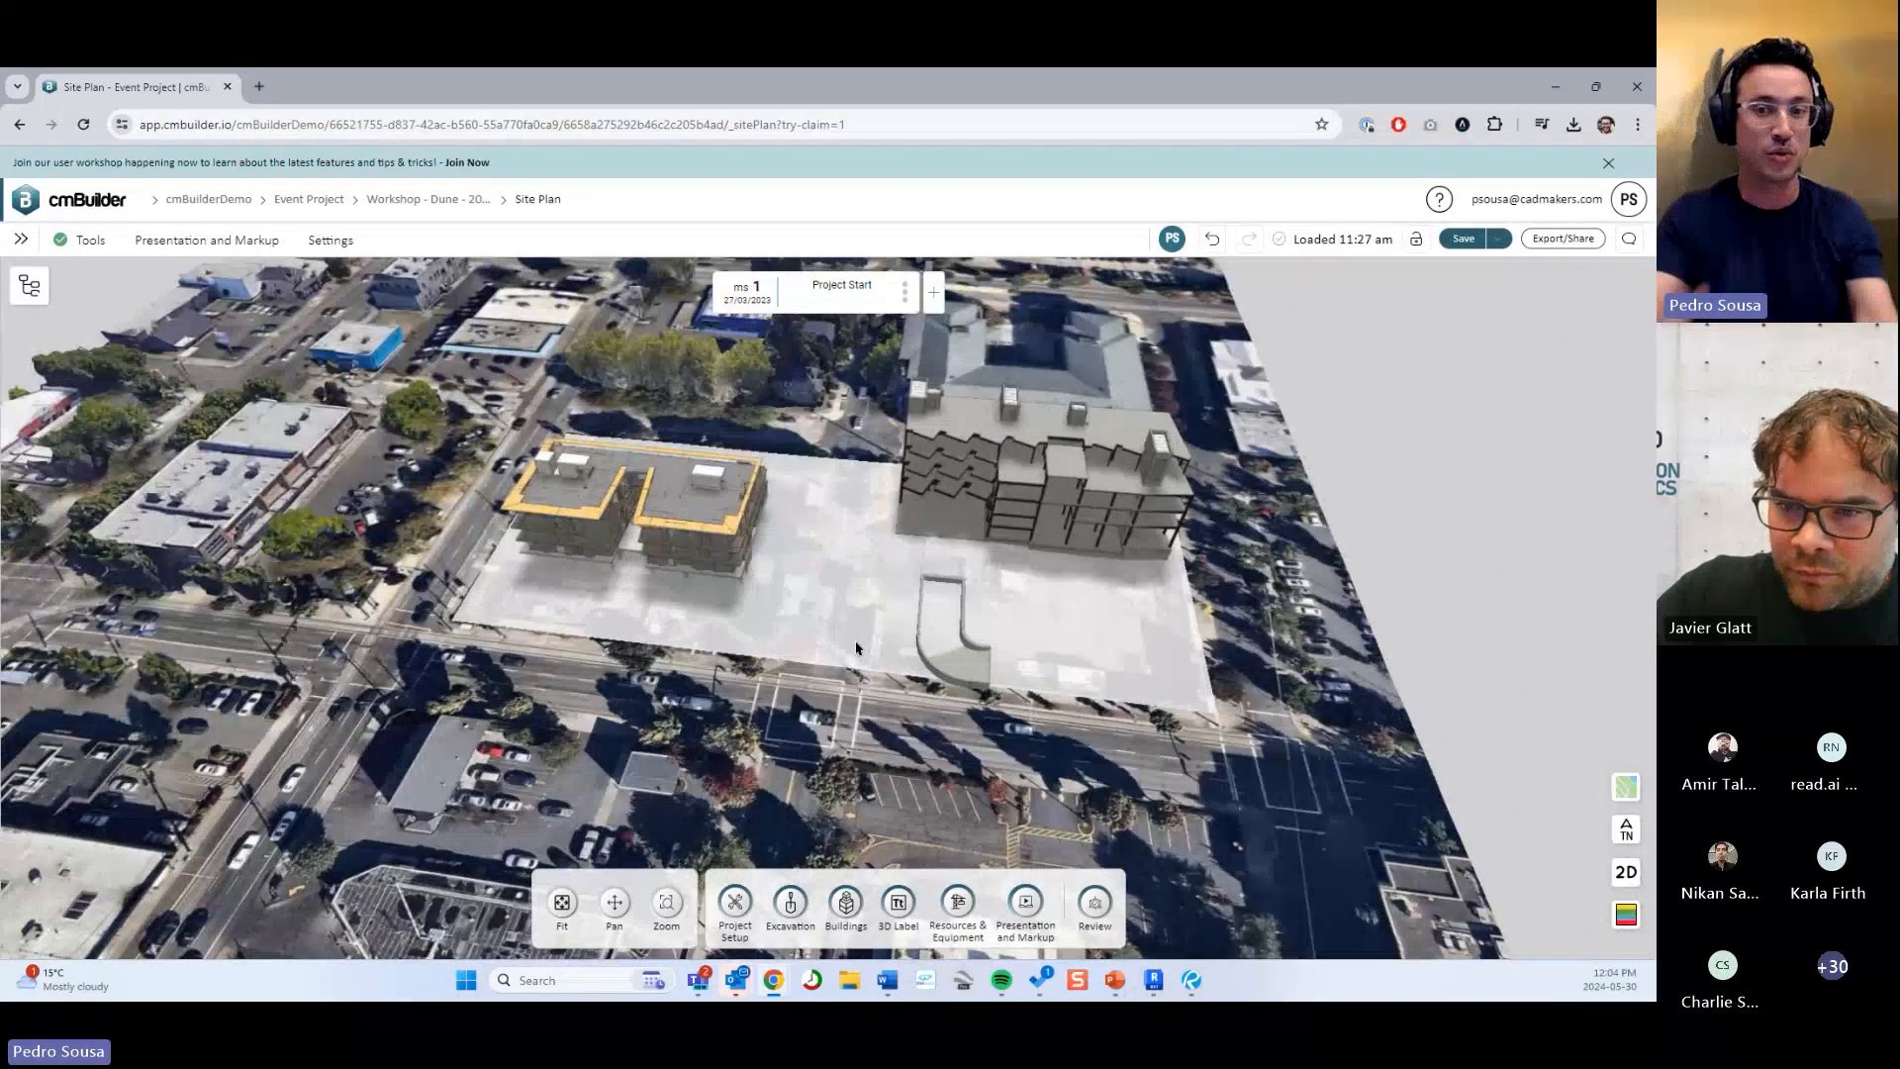
pyautogui.moveTo(850, 643); pyautogui.dragTo(829, 551, button='middle')
pyautogui.click(834, 550)
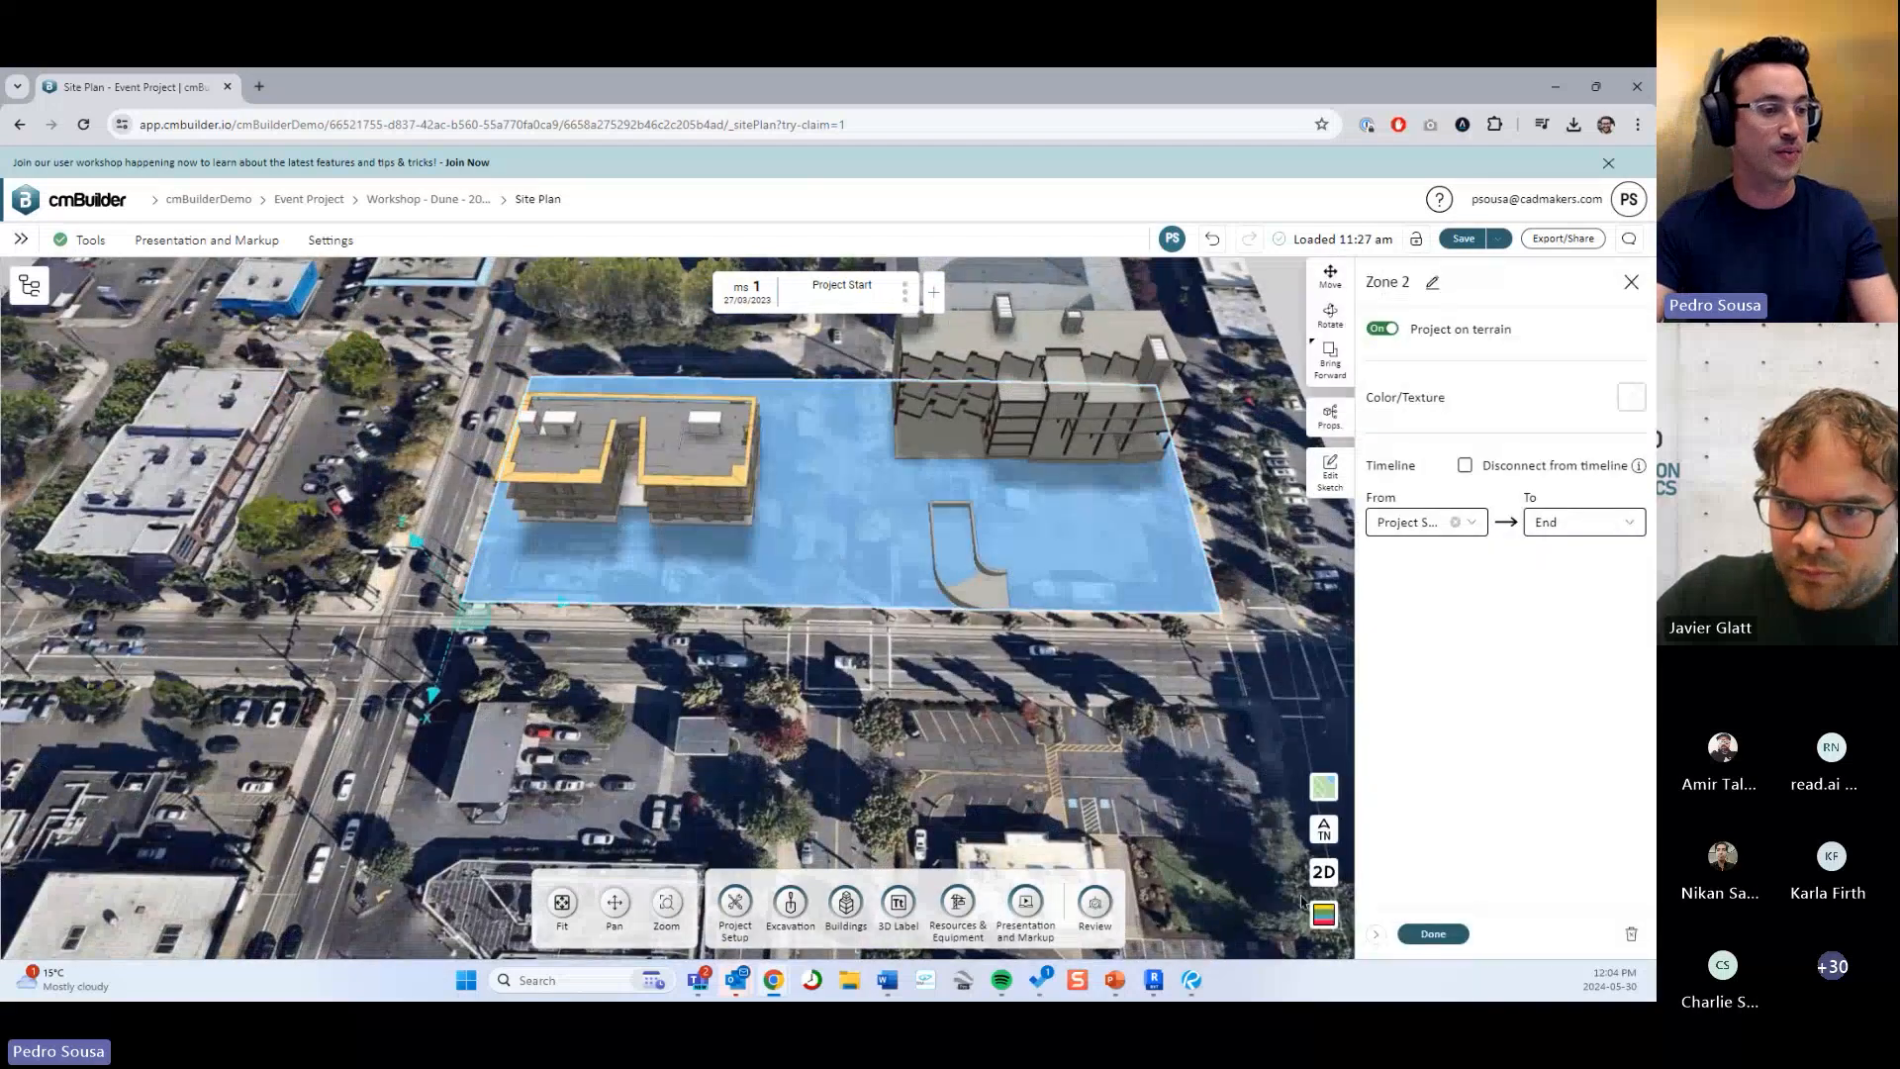
pyautogui.click(1426, 935)
pyautogui.press('Delete')
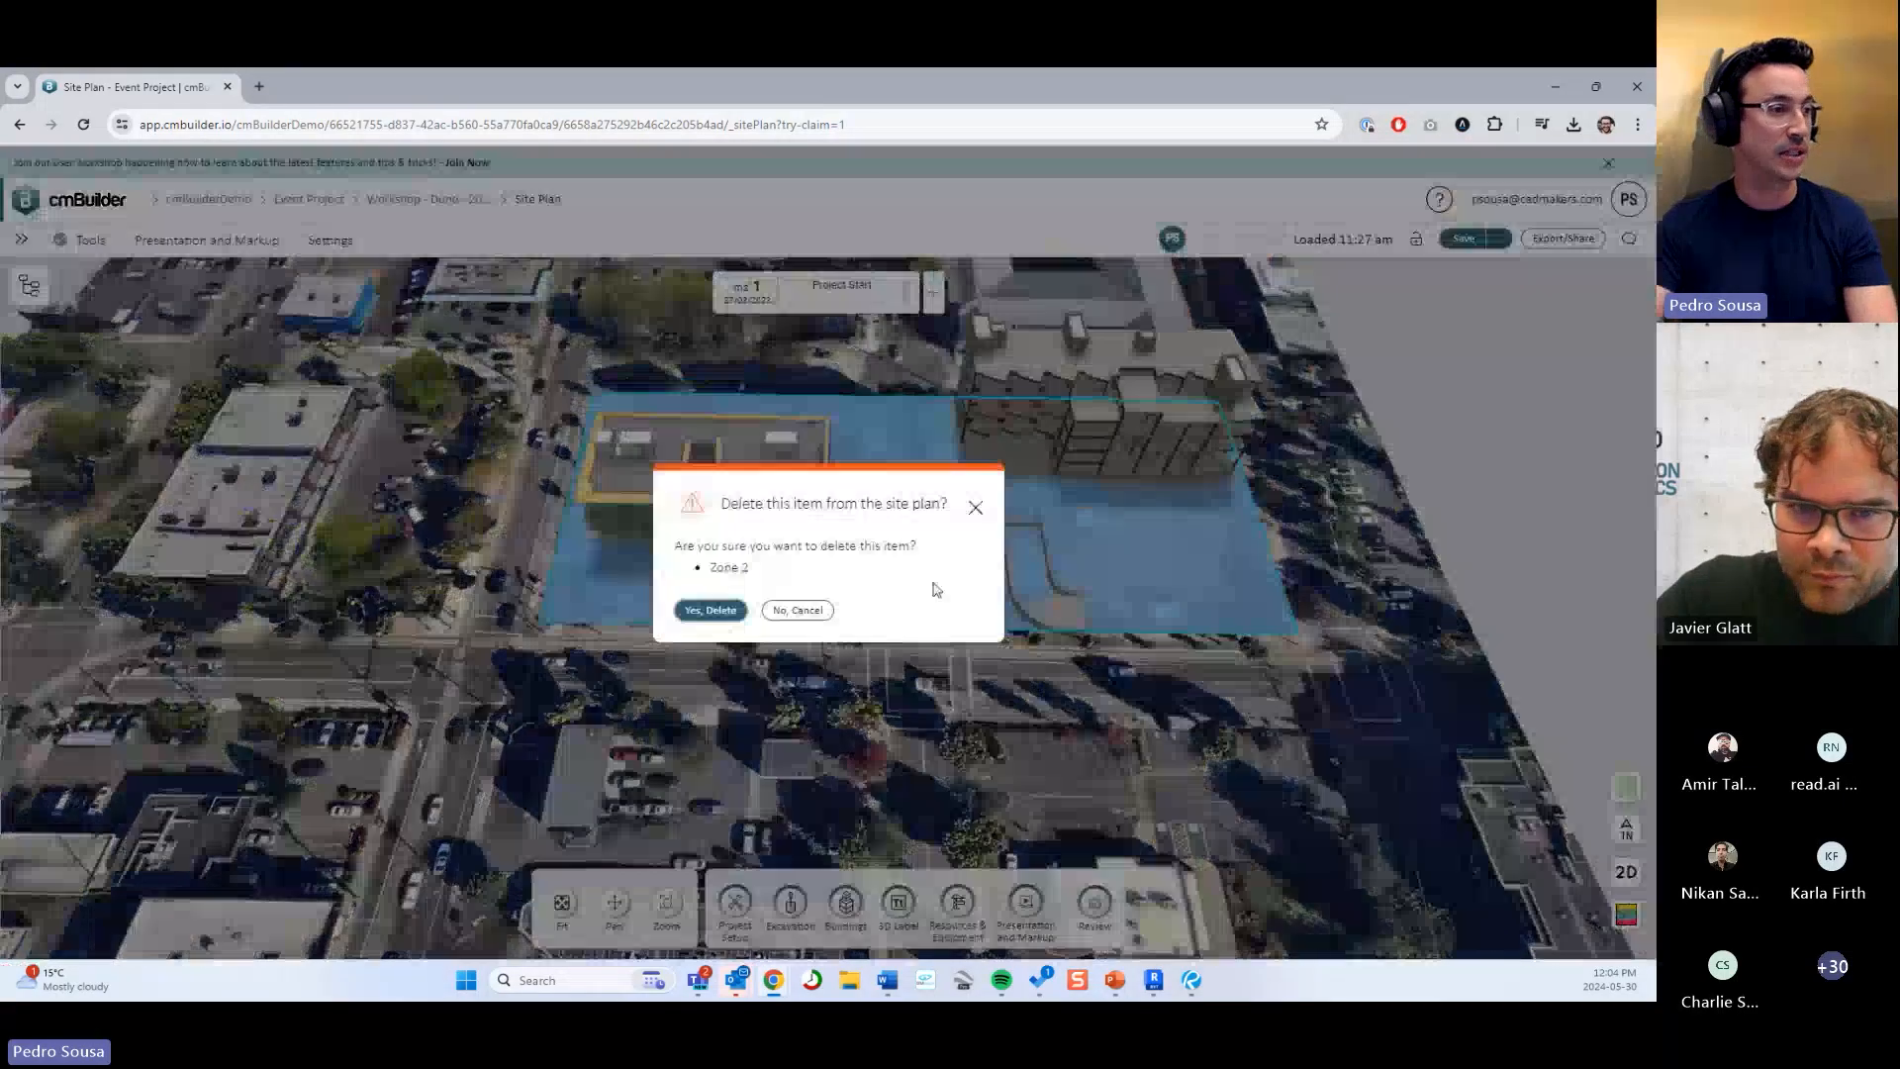
pyautogui.click(773, 608)
pyautogui.moveTo(1307, 718); pyautogui.dragTo(1319, 804, button='middle')
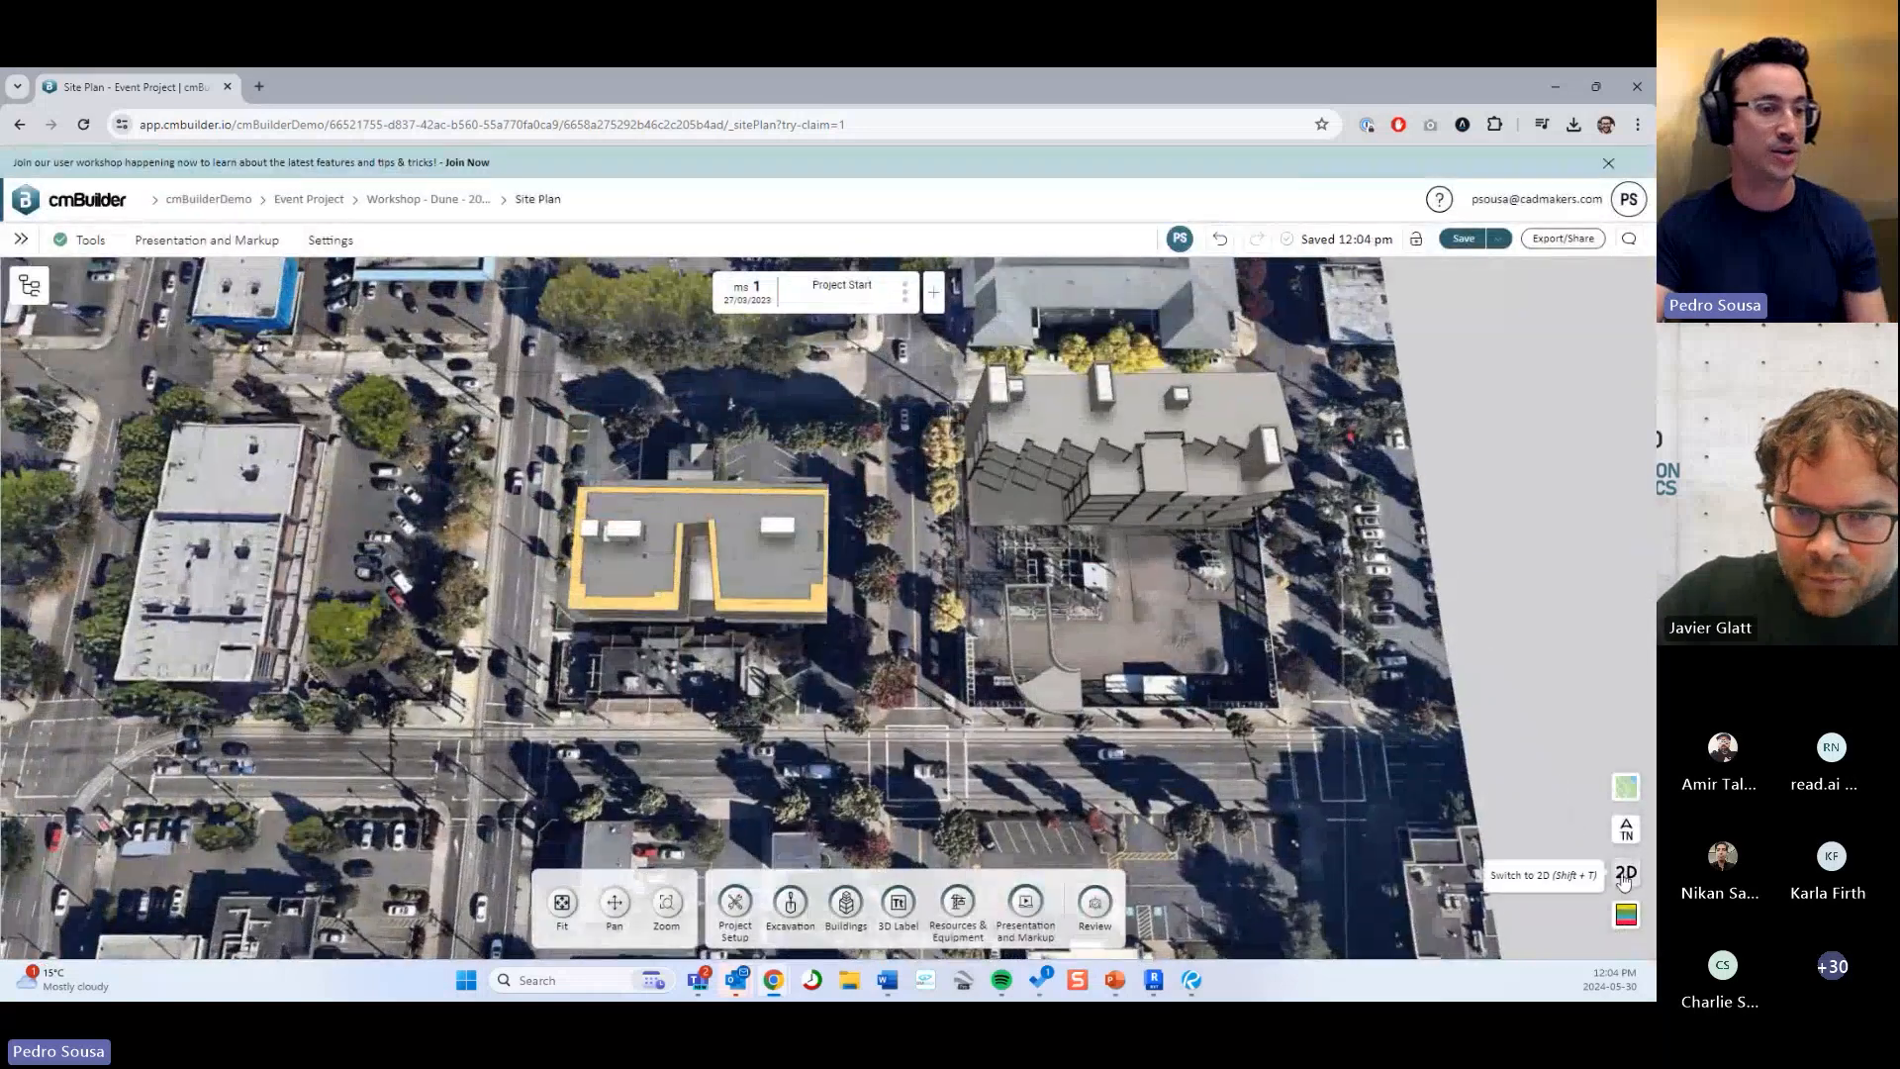
# Start a new zone sketch on the Z plane, placing its origin on the open ground in front of the larger building.
pyautogui.click(750, 905)
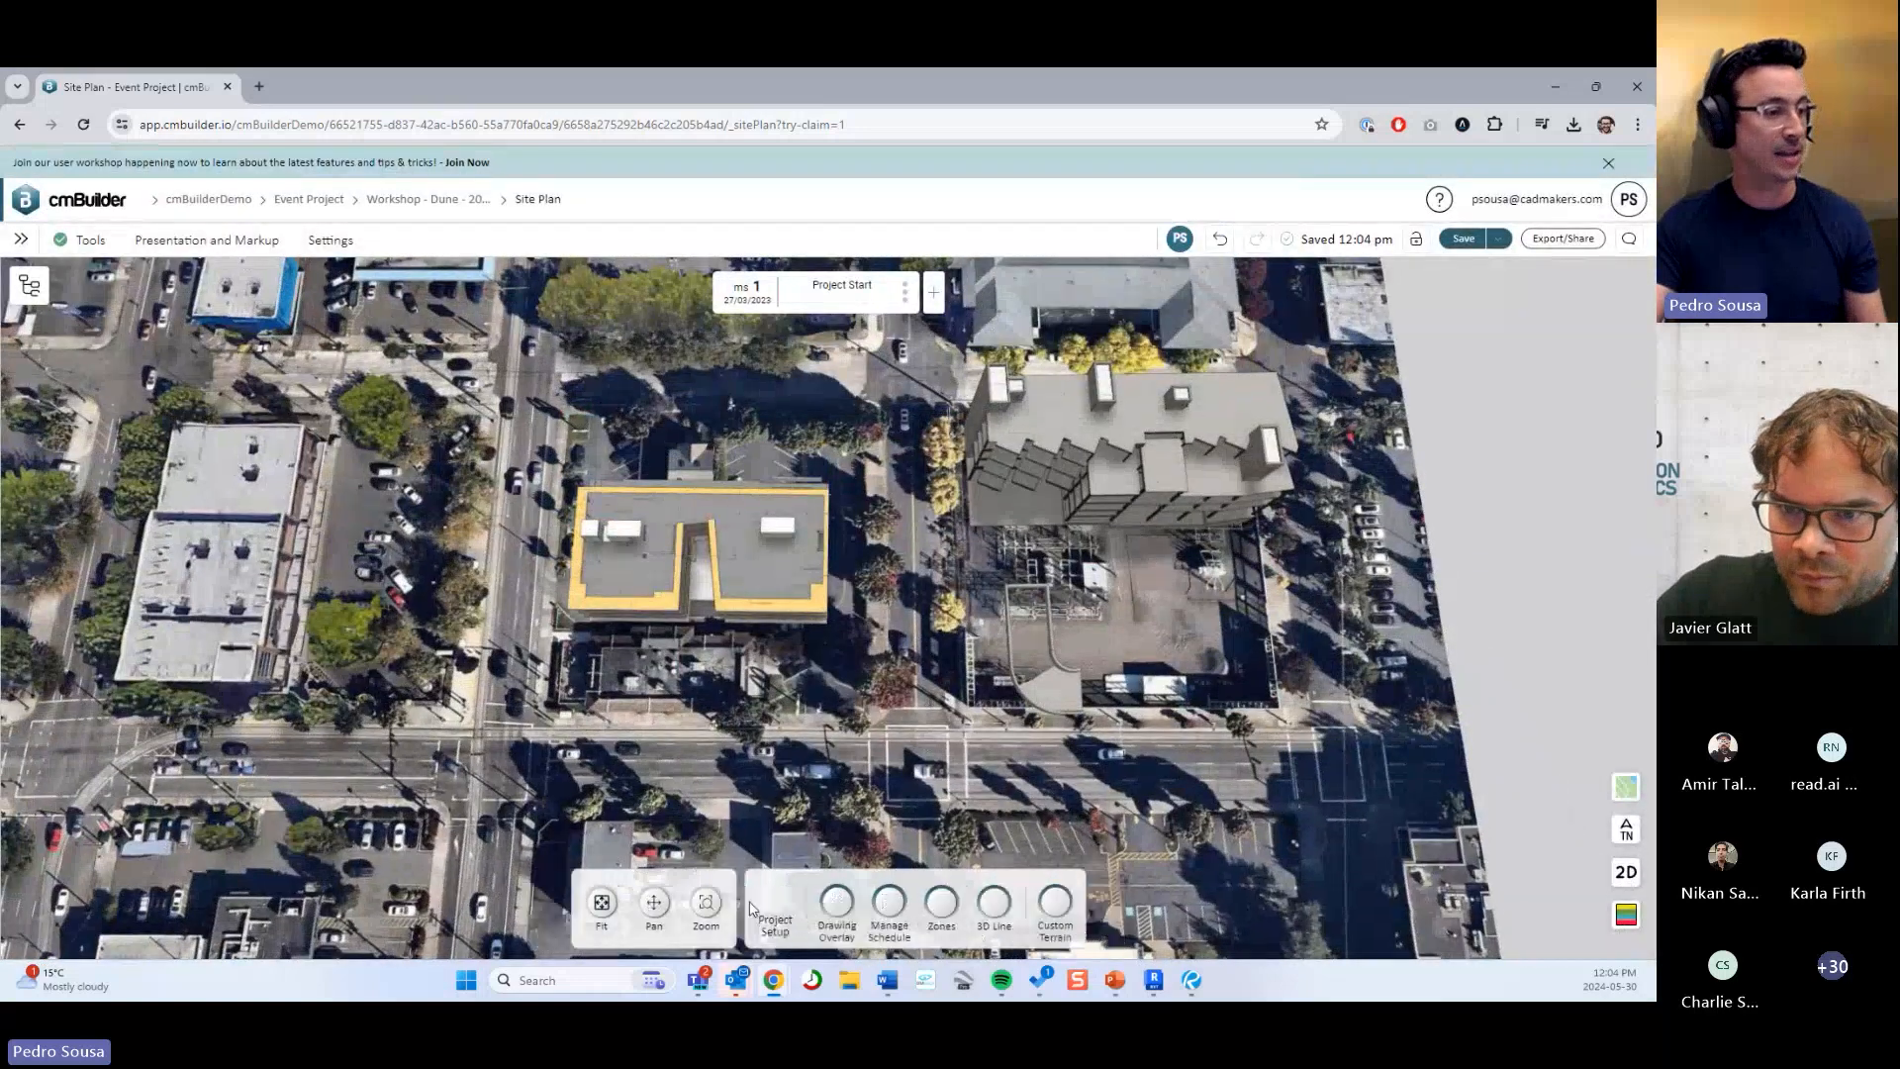
pyautogui.click(951, 906)
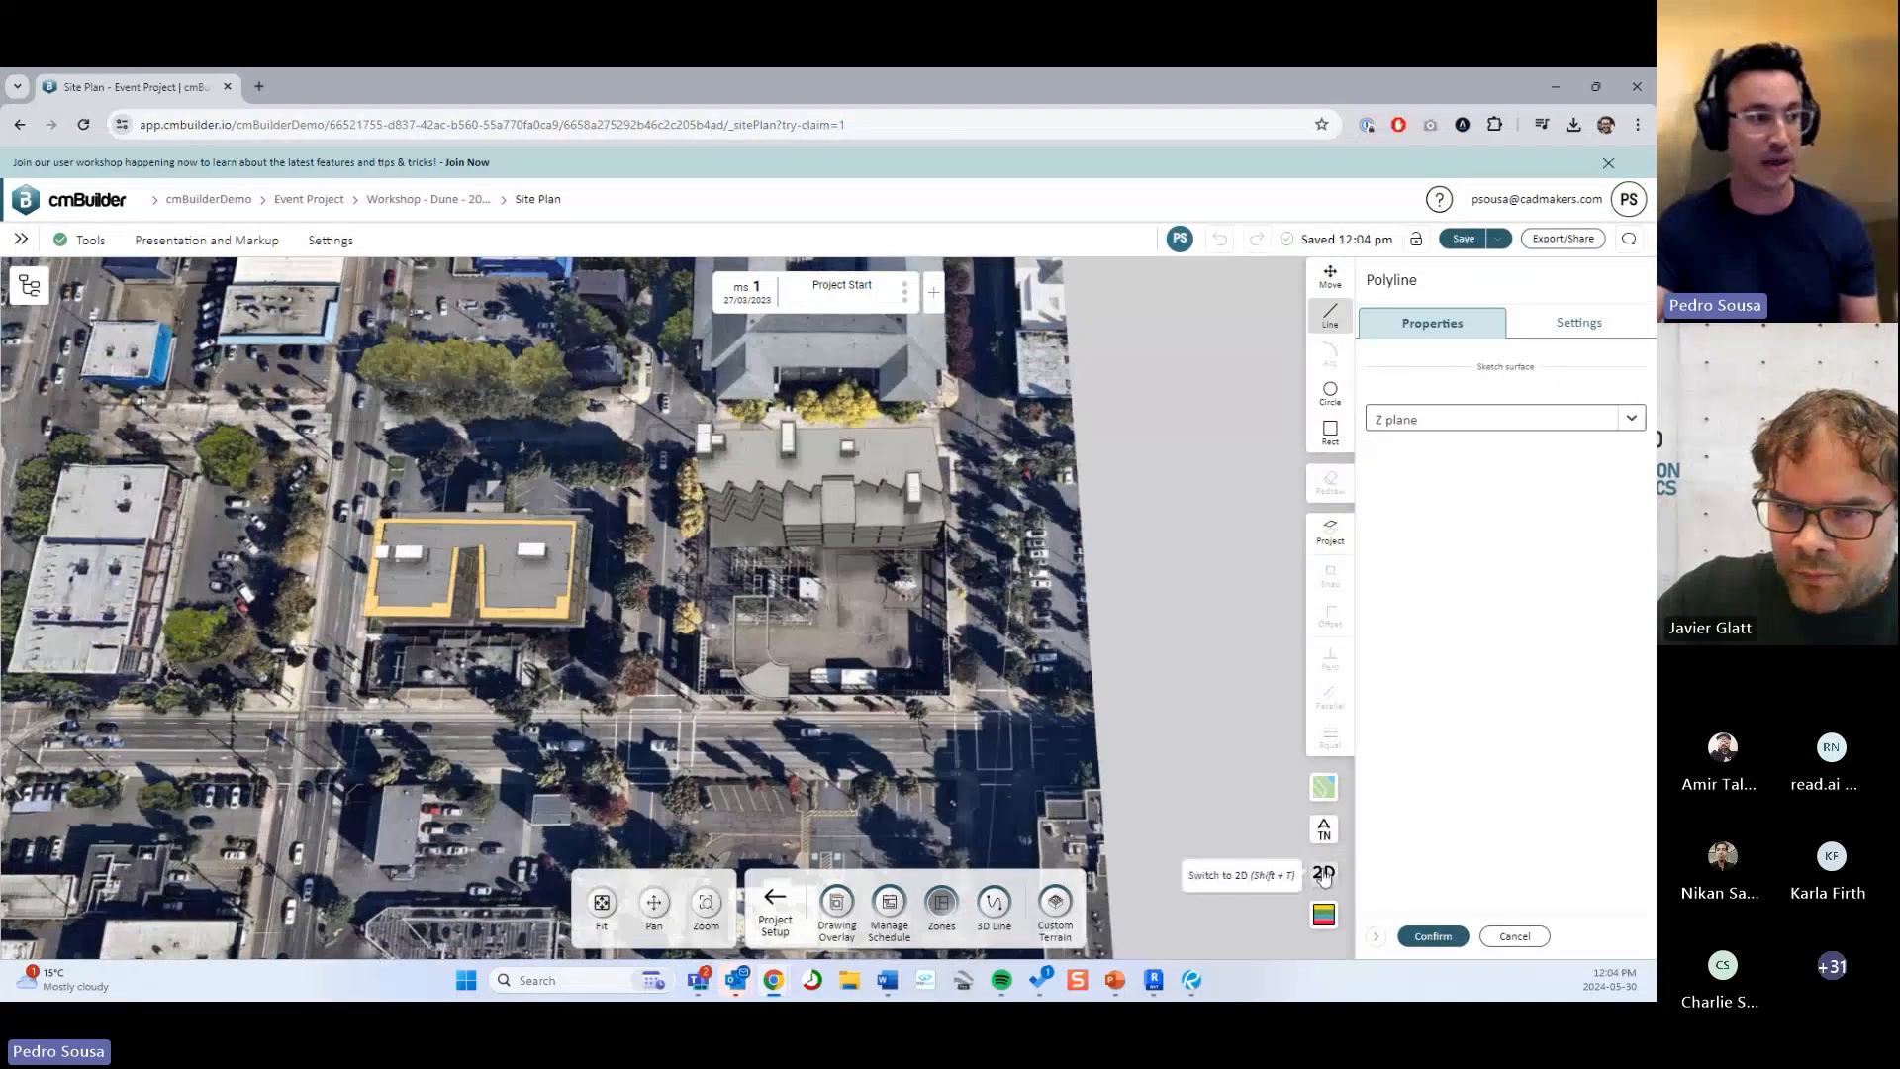
pyautogui.click(1324, 875)
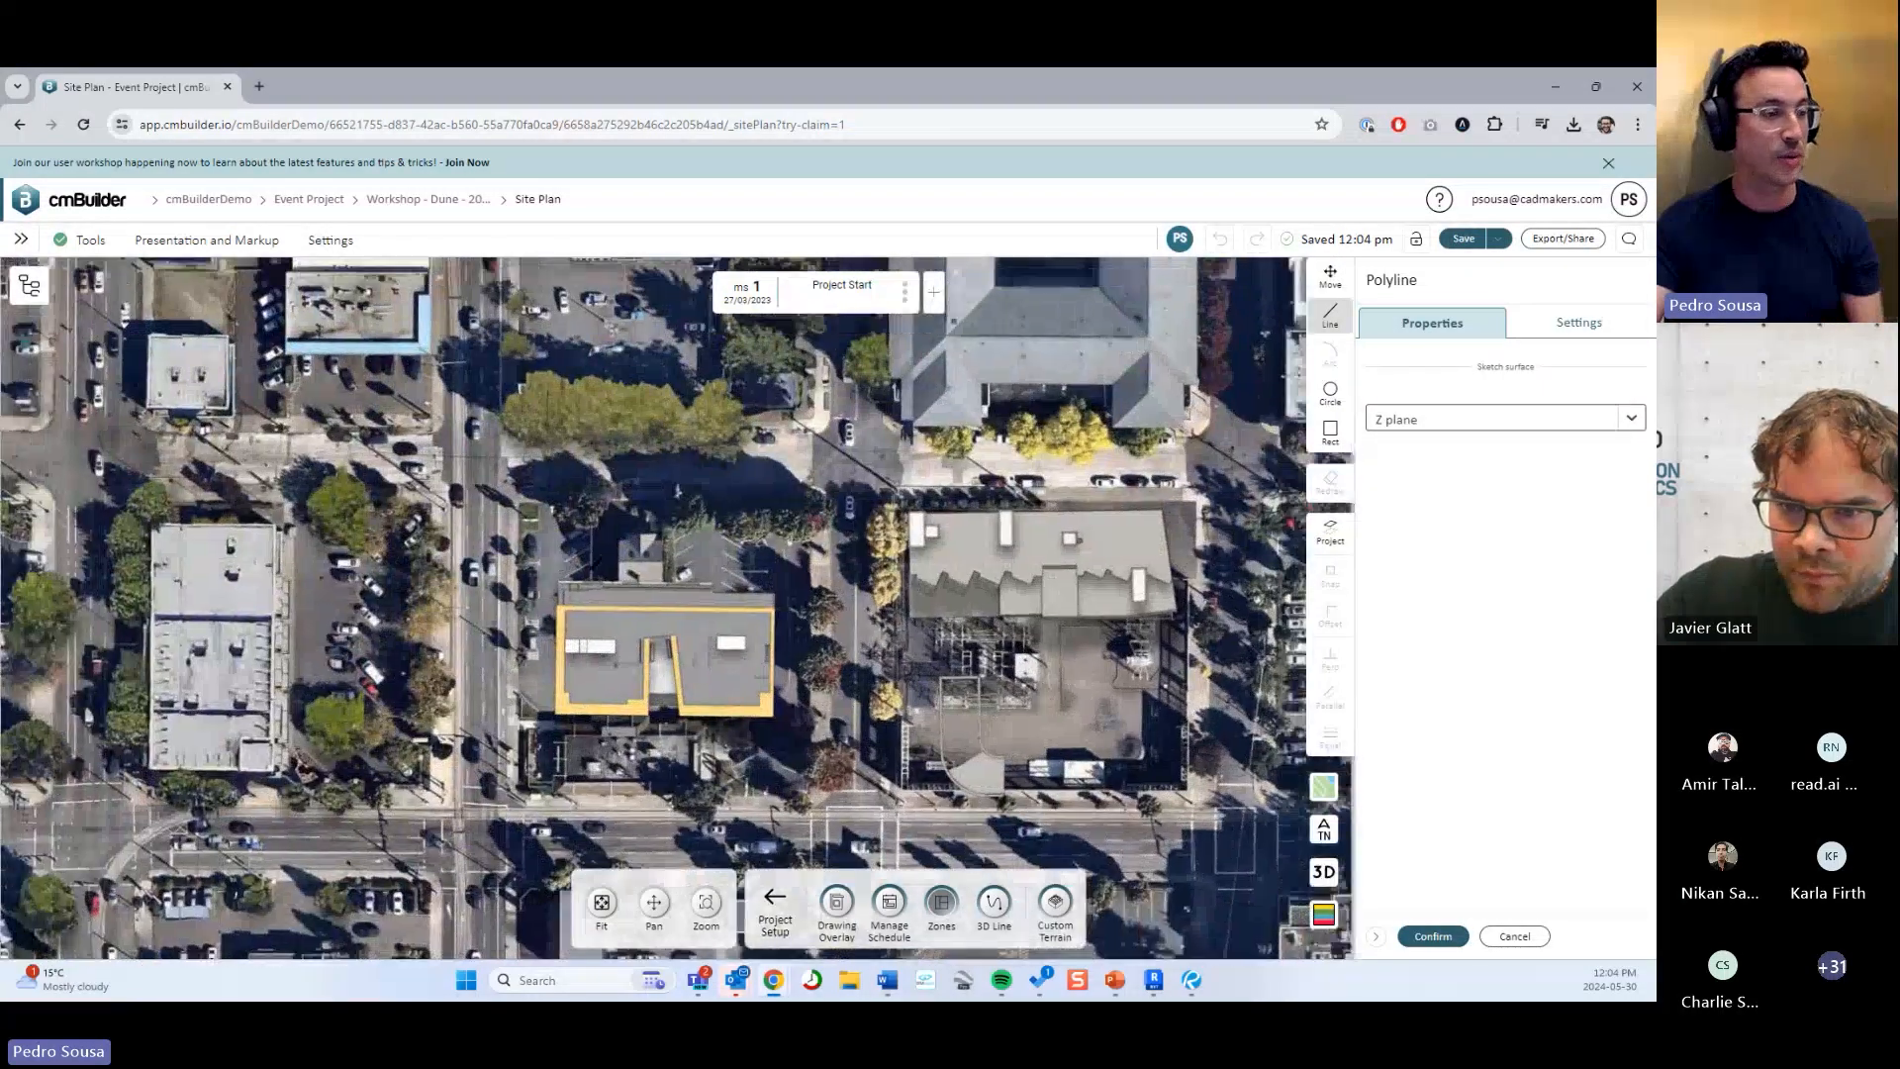
pyautogui.click(1326, 874)
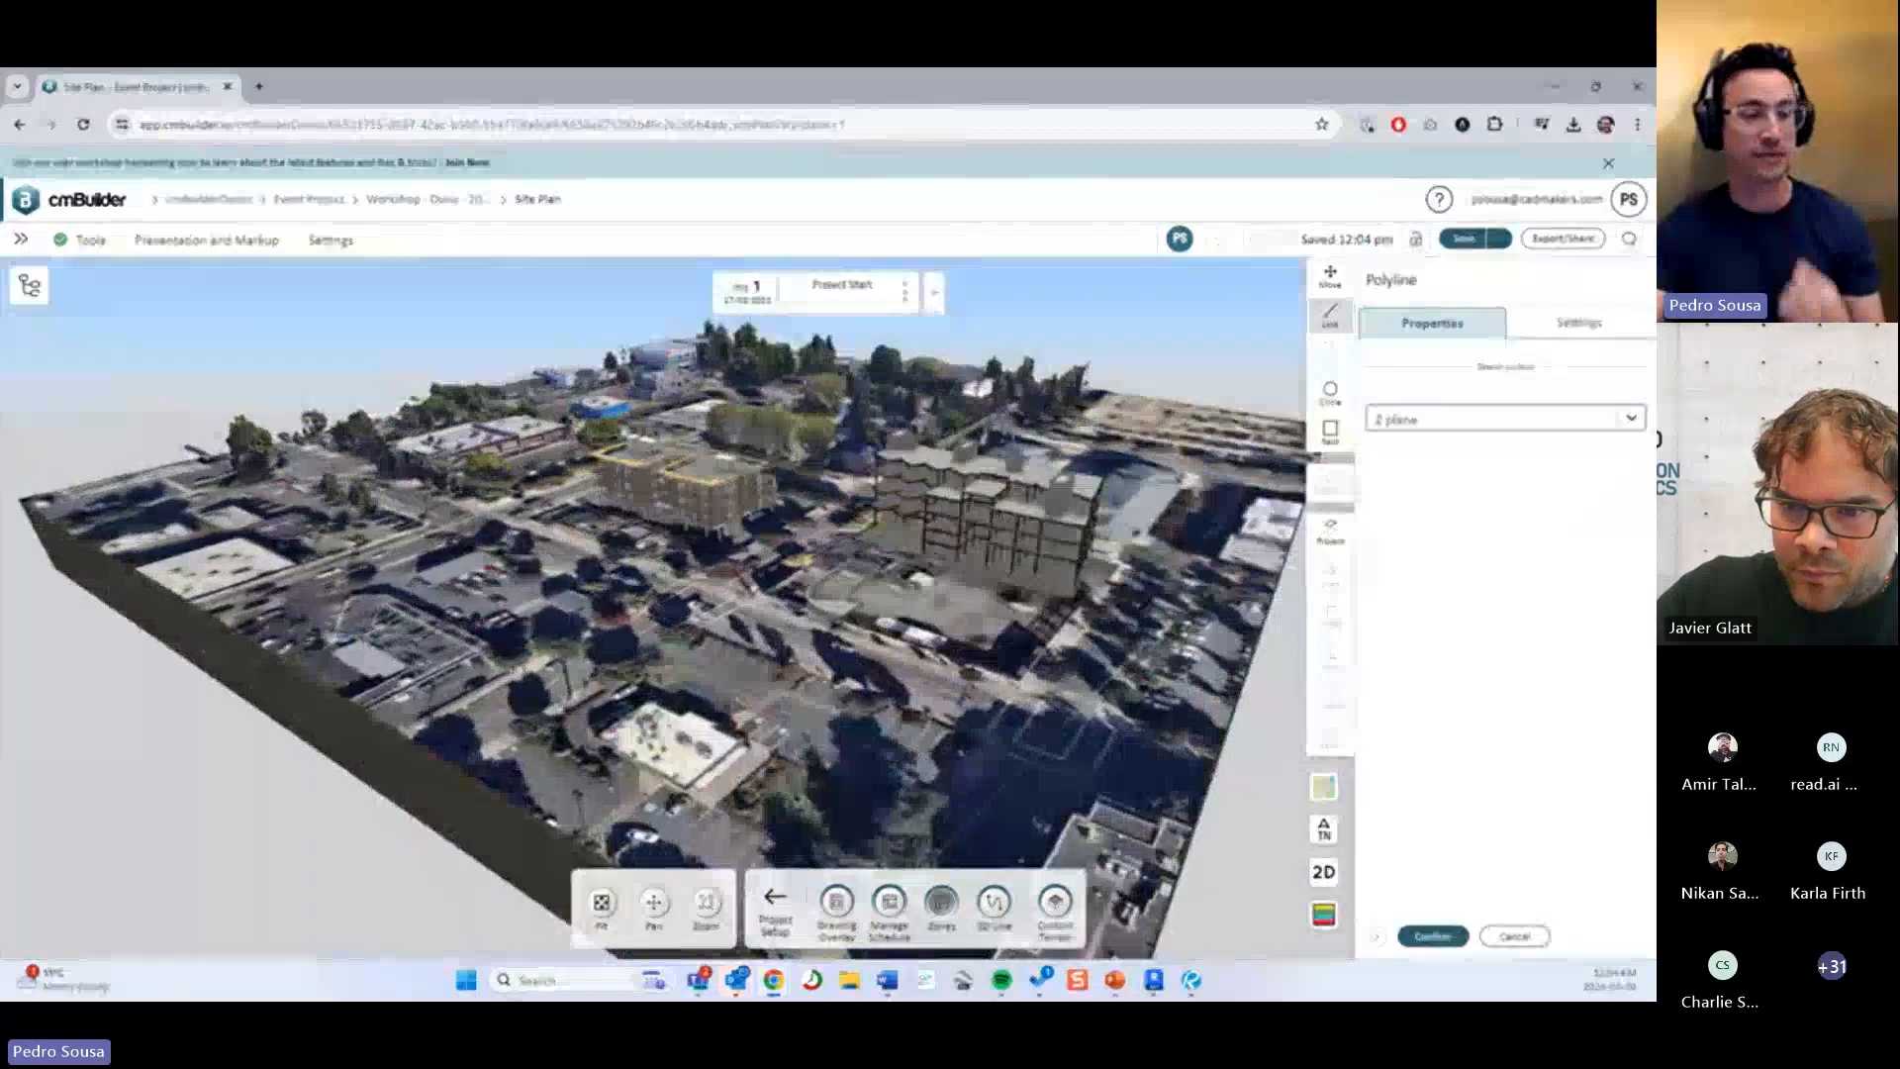
pyautogui.moveTo(988, 519); pyautogui.dragTo(804, 589, button='middle')
pyautogui.scroll(2, 851, 613)
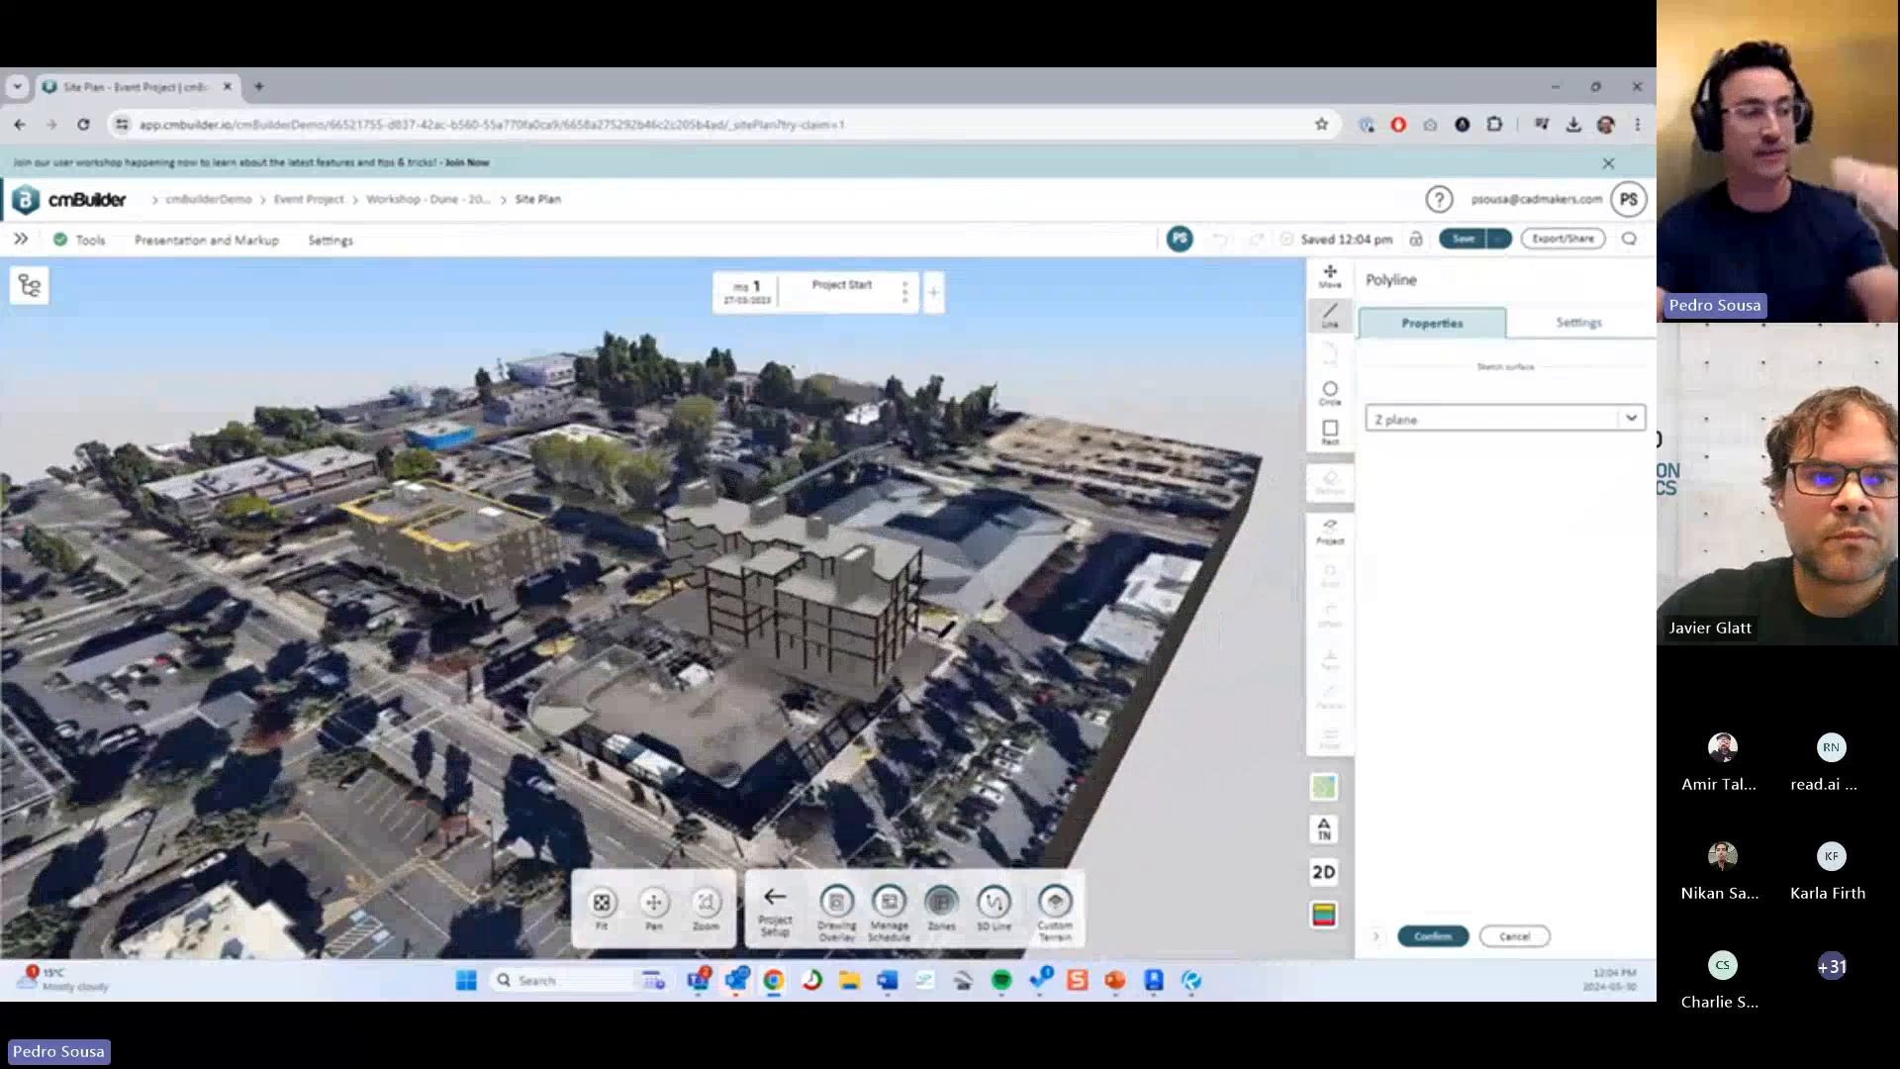
pyautogui.moveTo(940, 635); pyautogui.dragTo(807, 564, button='middle')
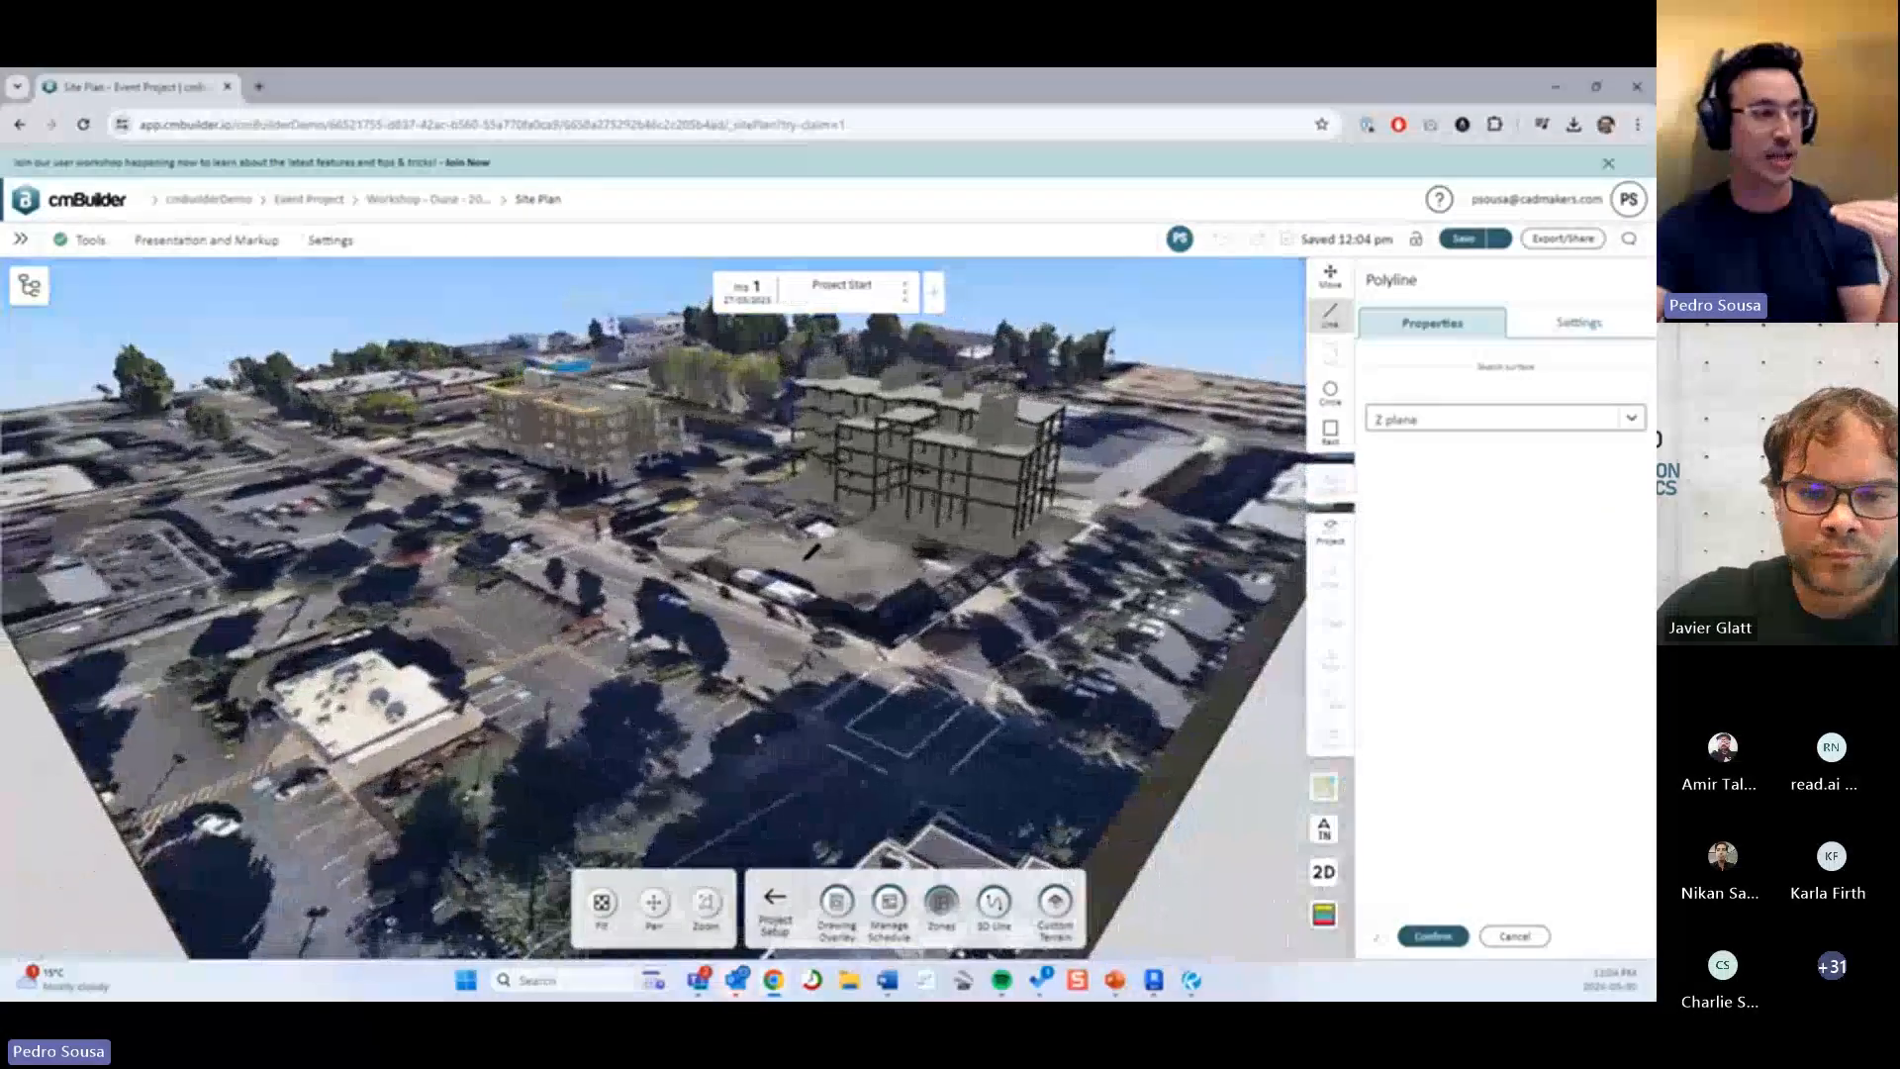
pyautogui.click(810, 546)
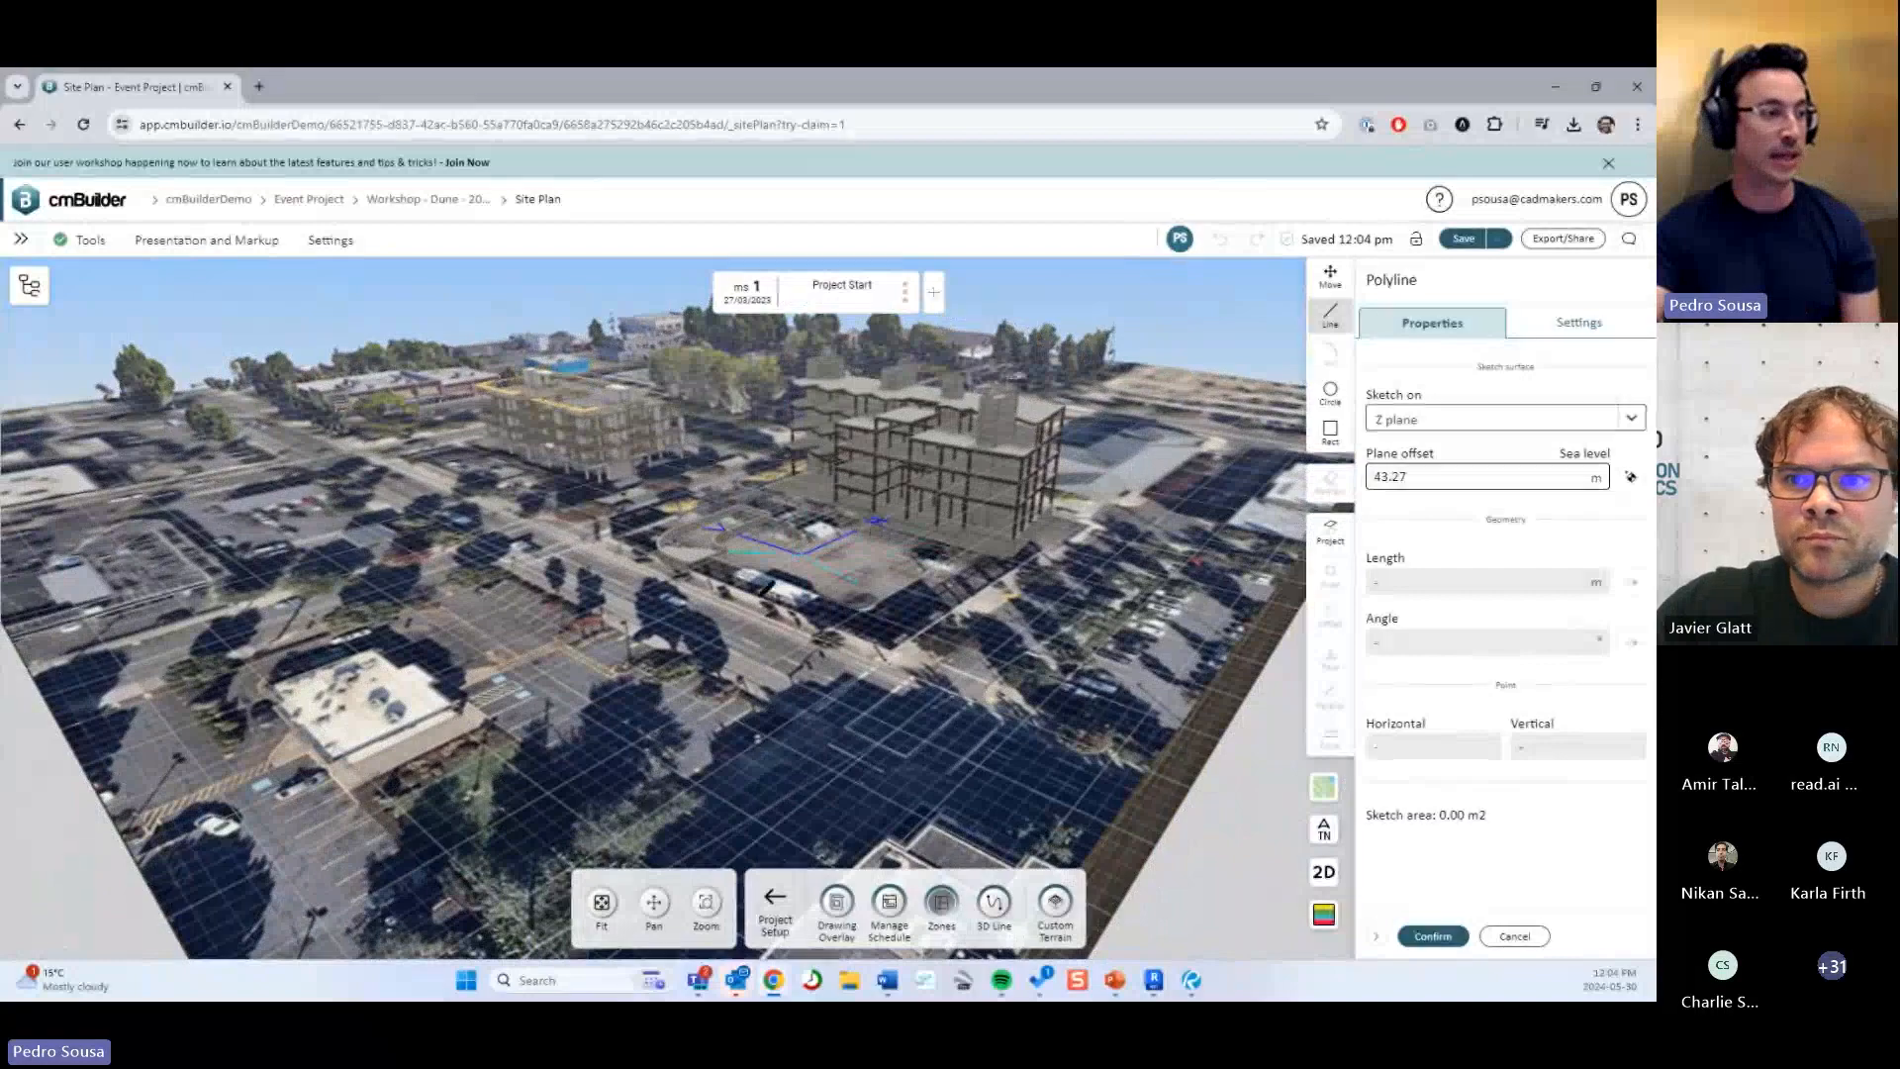
# Examine the sketch plane and its offset relative to the terrain from several angles around the site.
pyautogui.scroll(-5, 771, 574)
pyautogui.moveTo(950, 653); pyautogui.dragTo(855, 633, button='middle')
pyautogui.scroll(3, 840, 626)
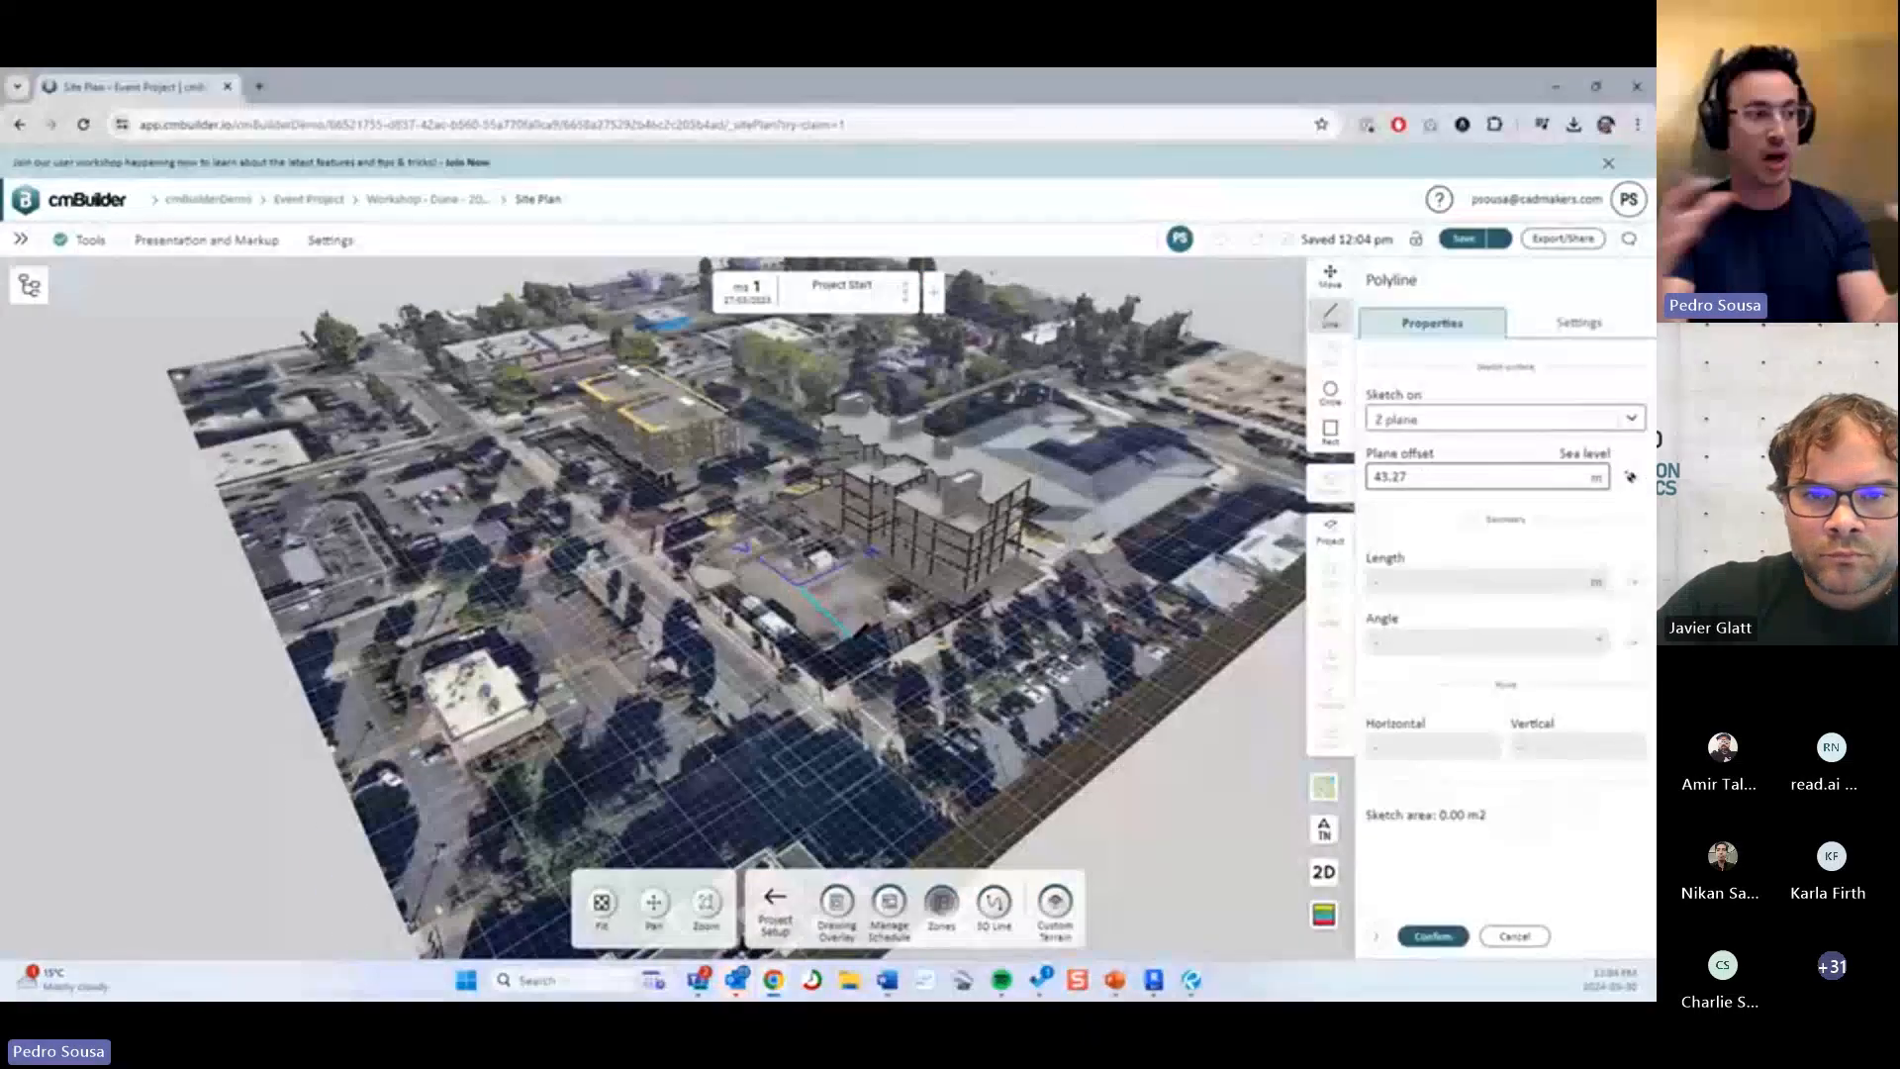
pyautogui.moveTo(849, 636); pyautogui.dragTo(980, 602, button='middle')
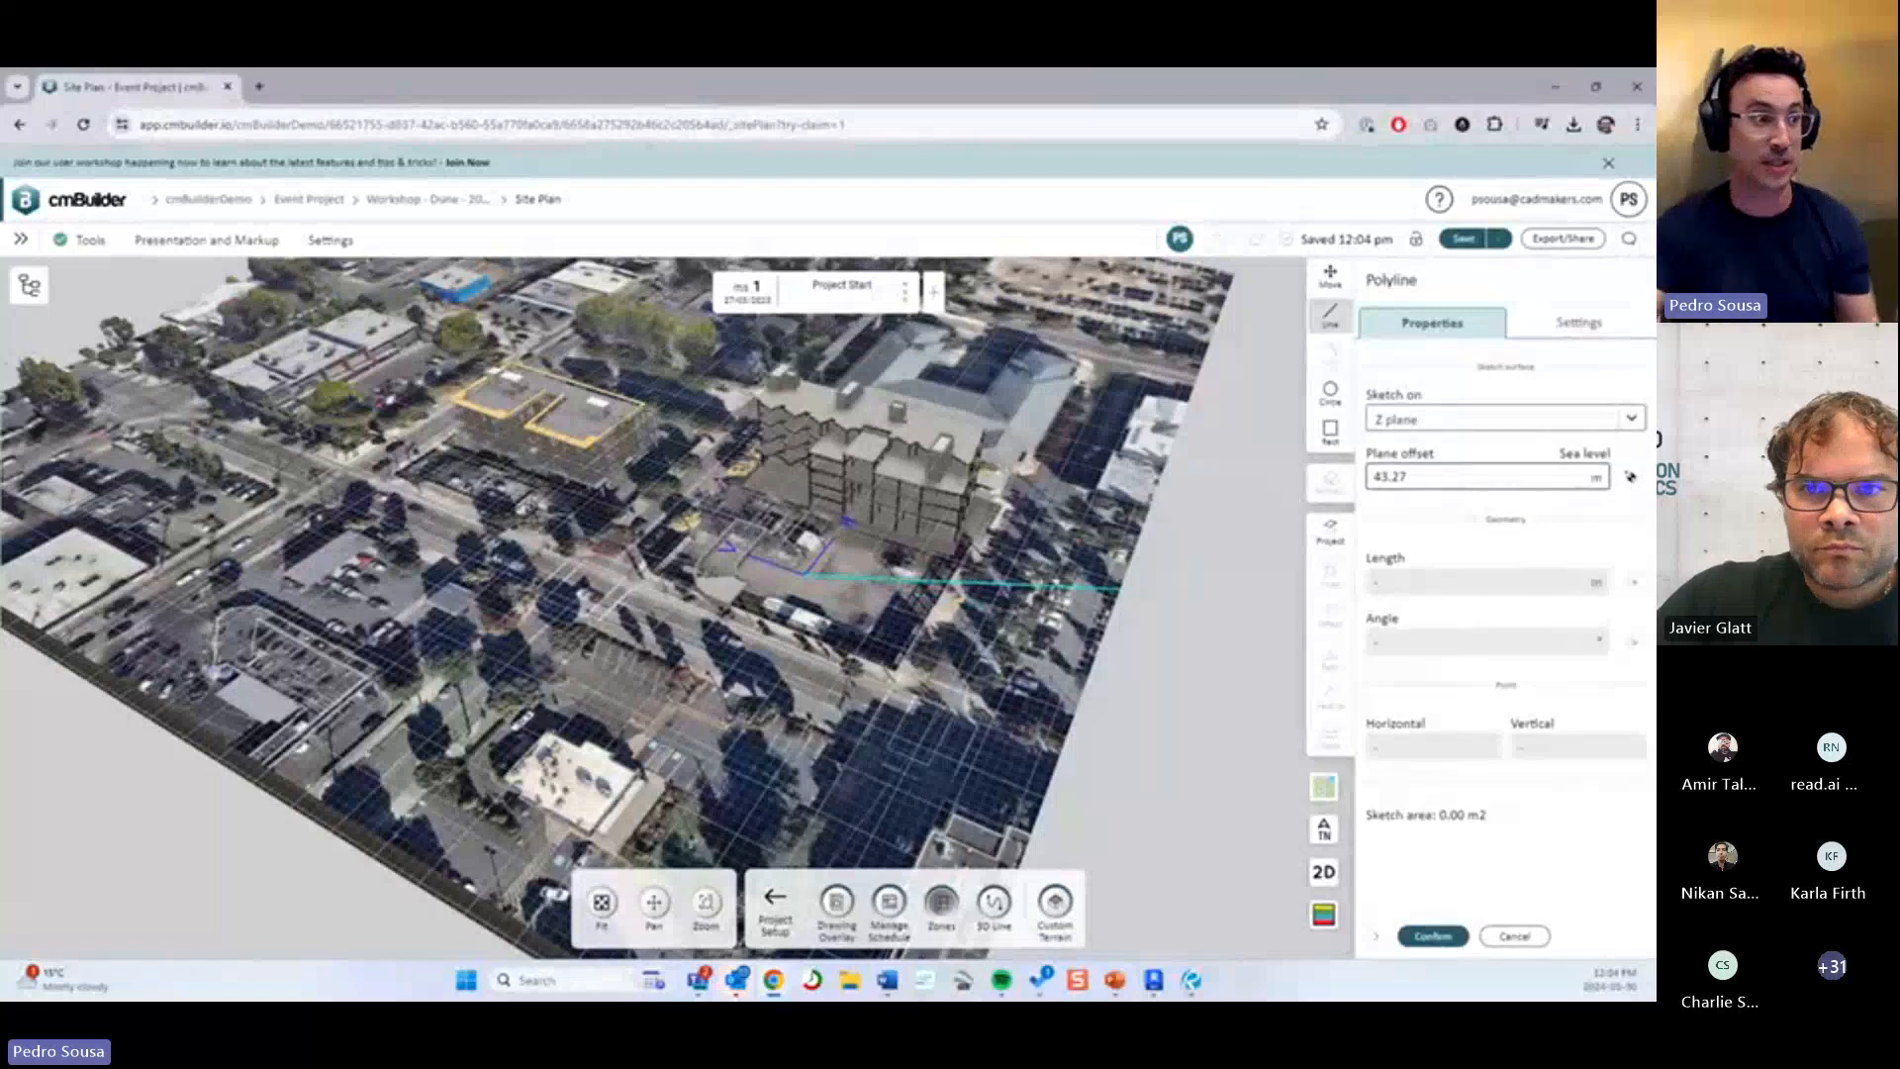
pyautogui.moveTo(1057, 612); pyautogui.dragTo(1066, 556, button='middle')
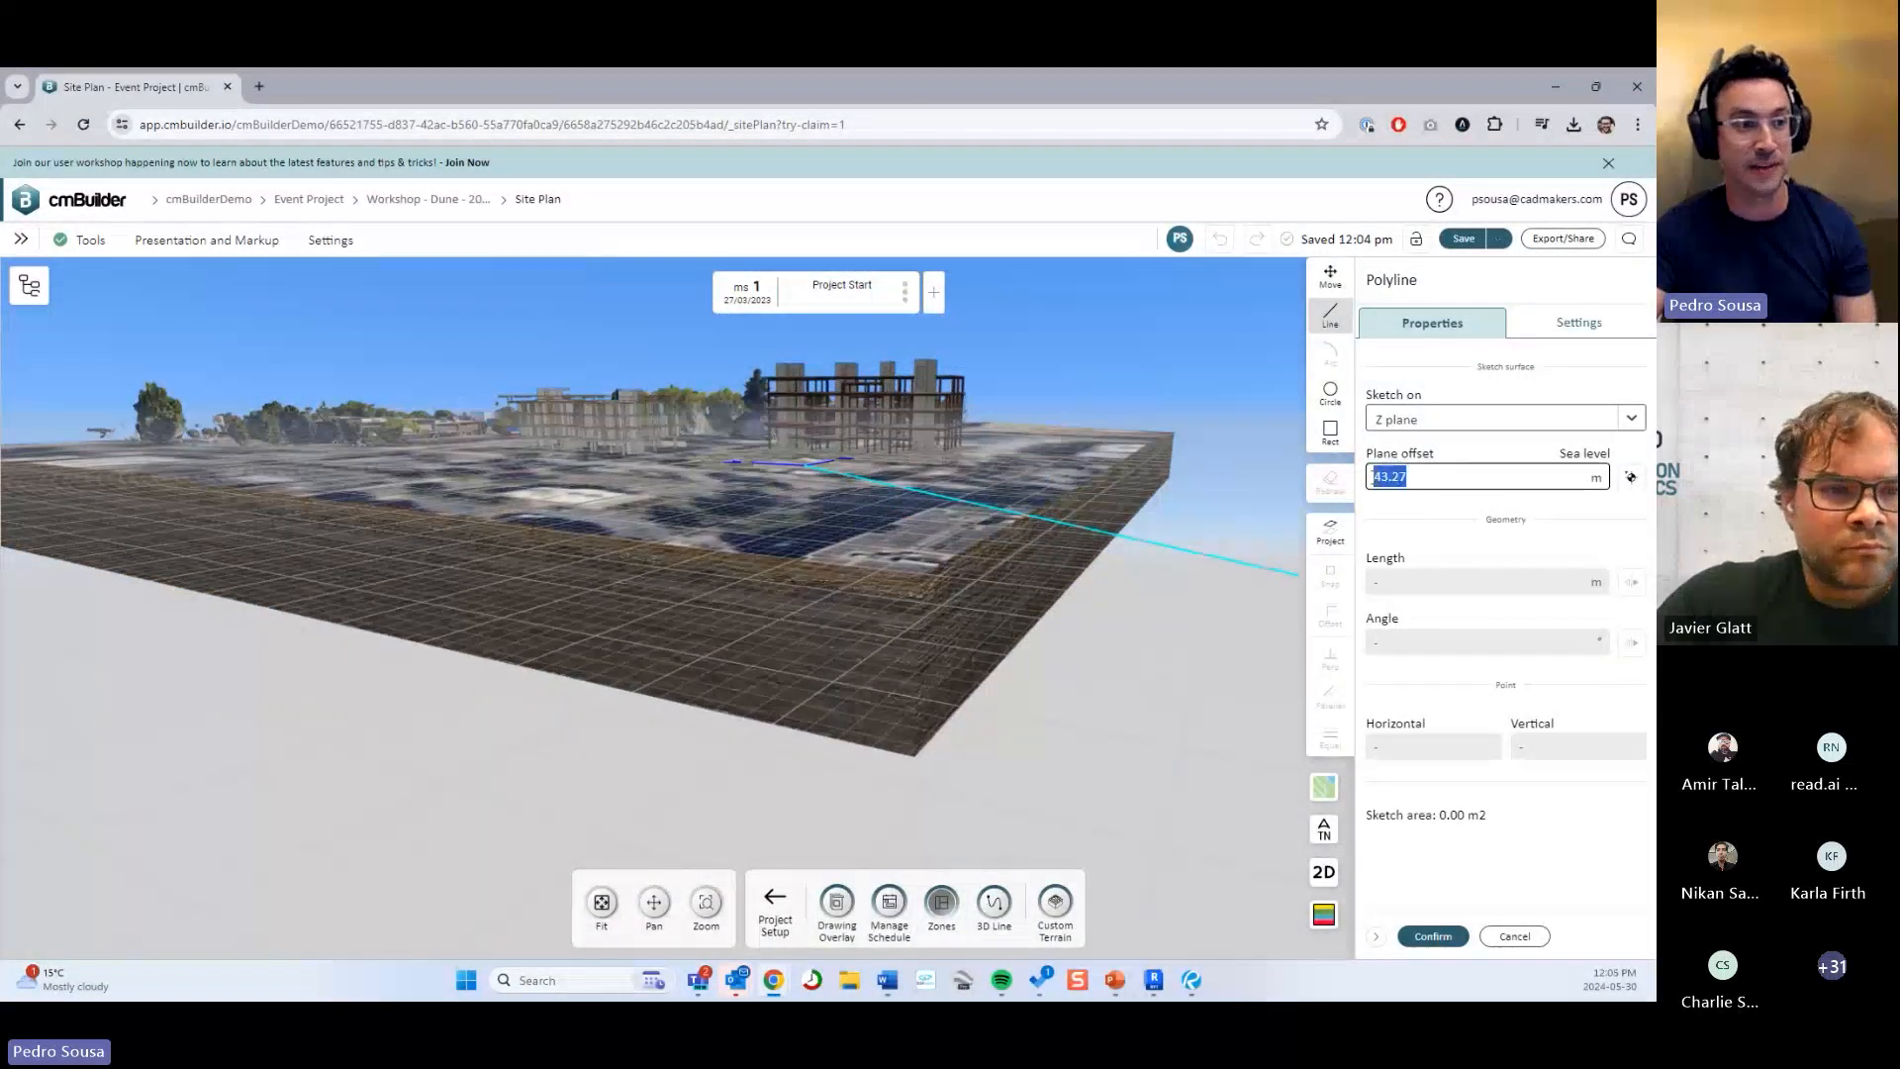
pyautogui.moveTo(1085, 437); pyautogui.dragTo(965, 566, button='middle')
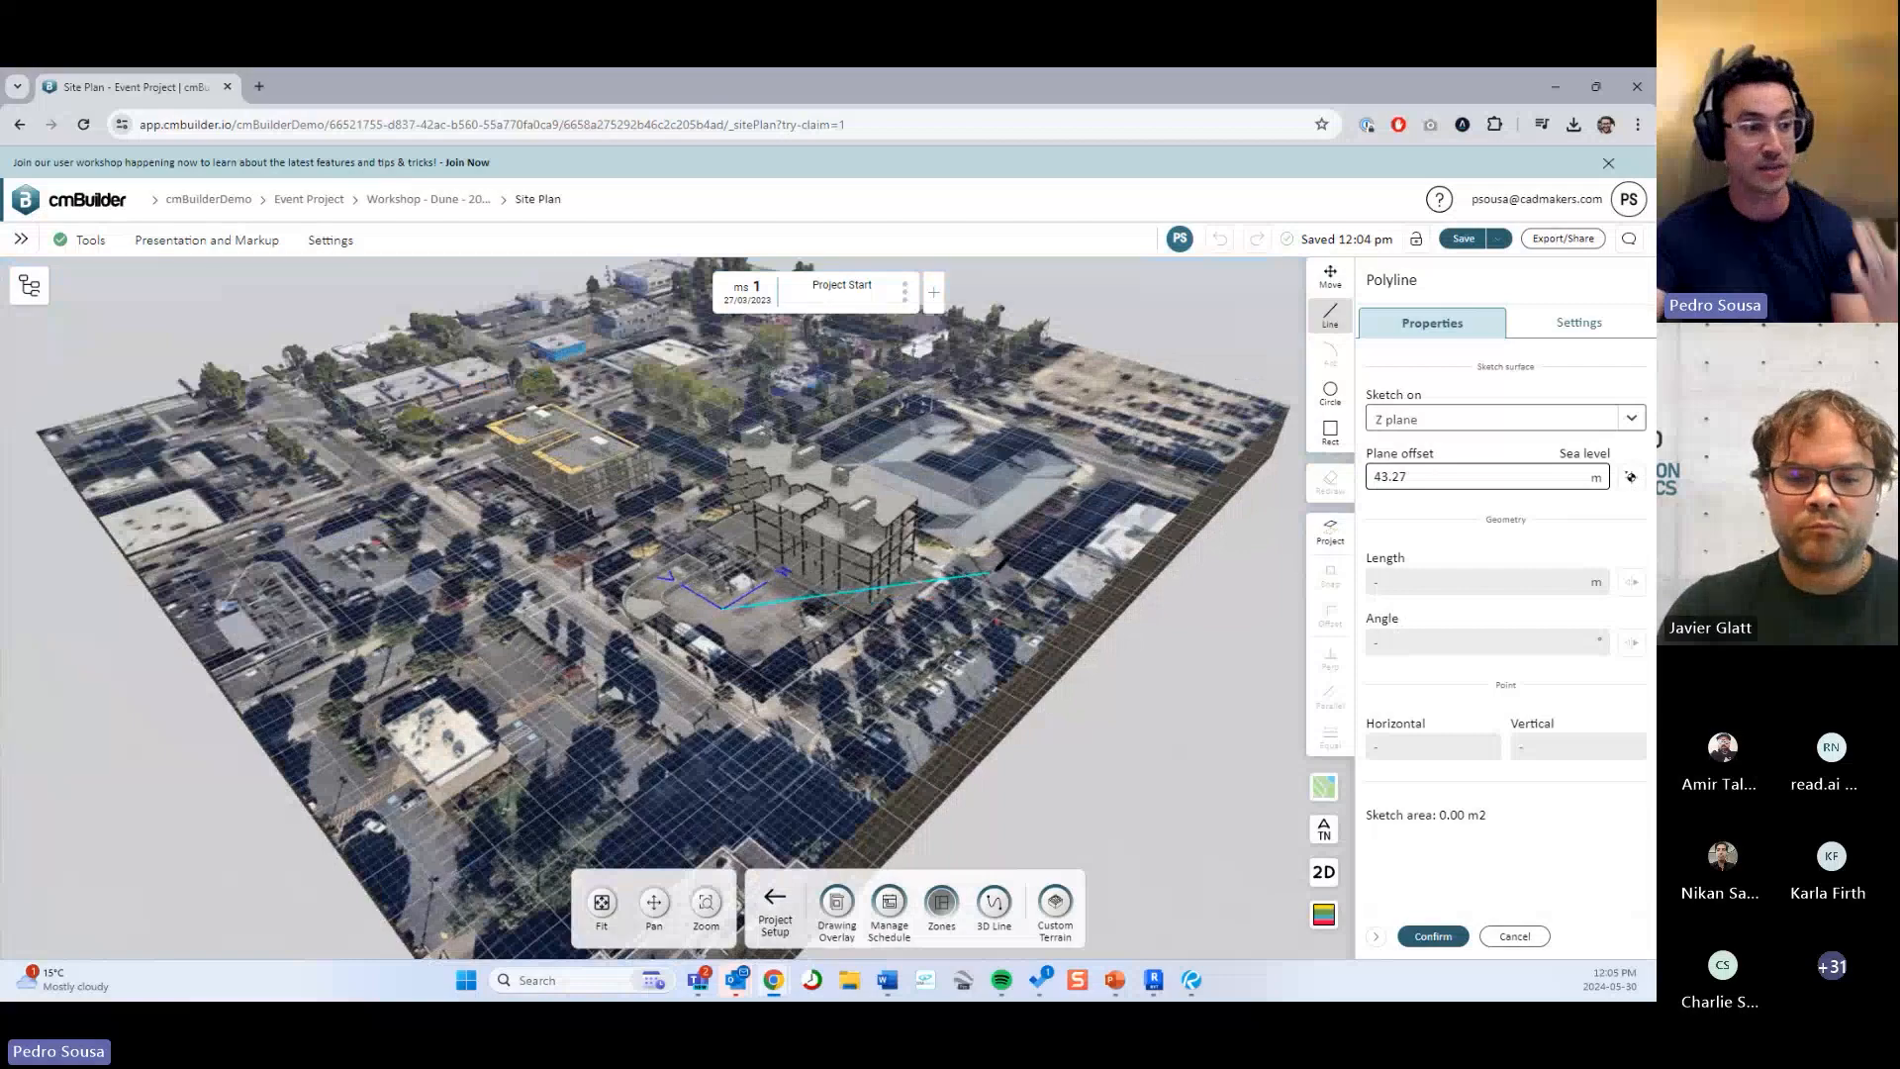
pyautogui.scroll(8, 971, 594)
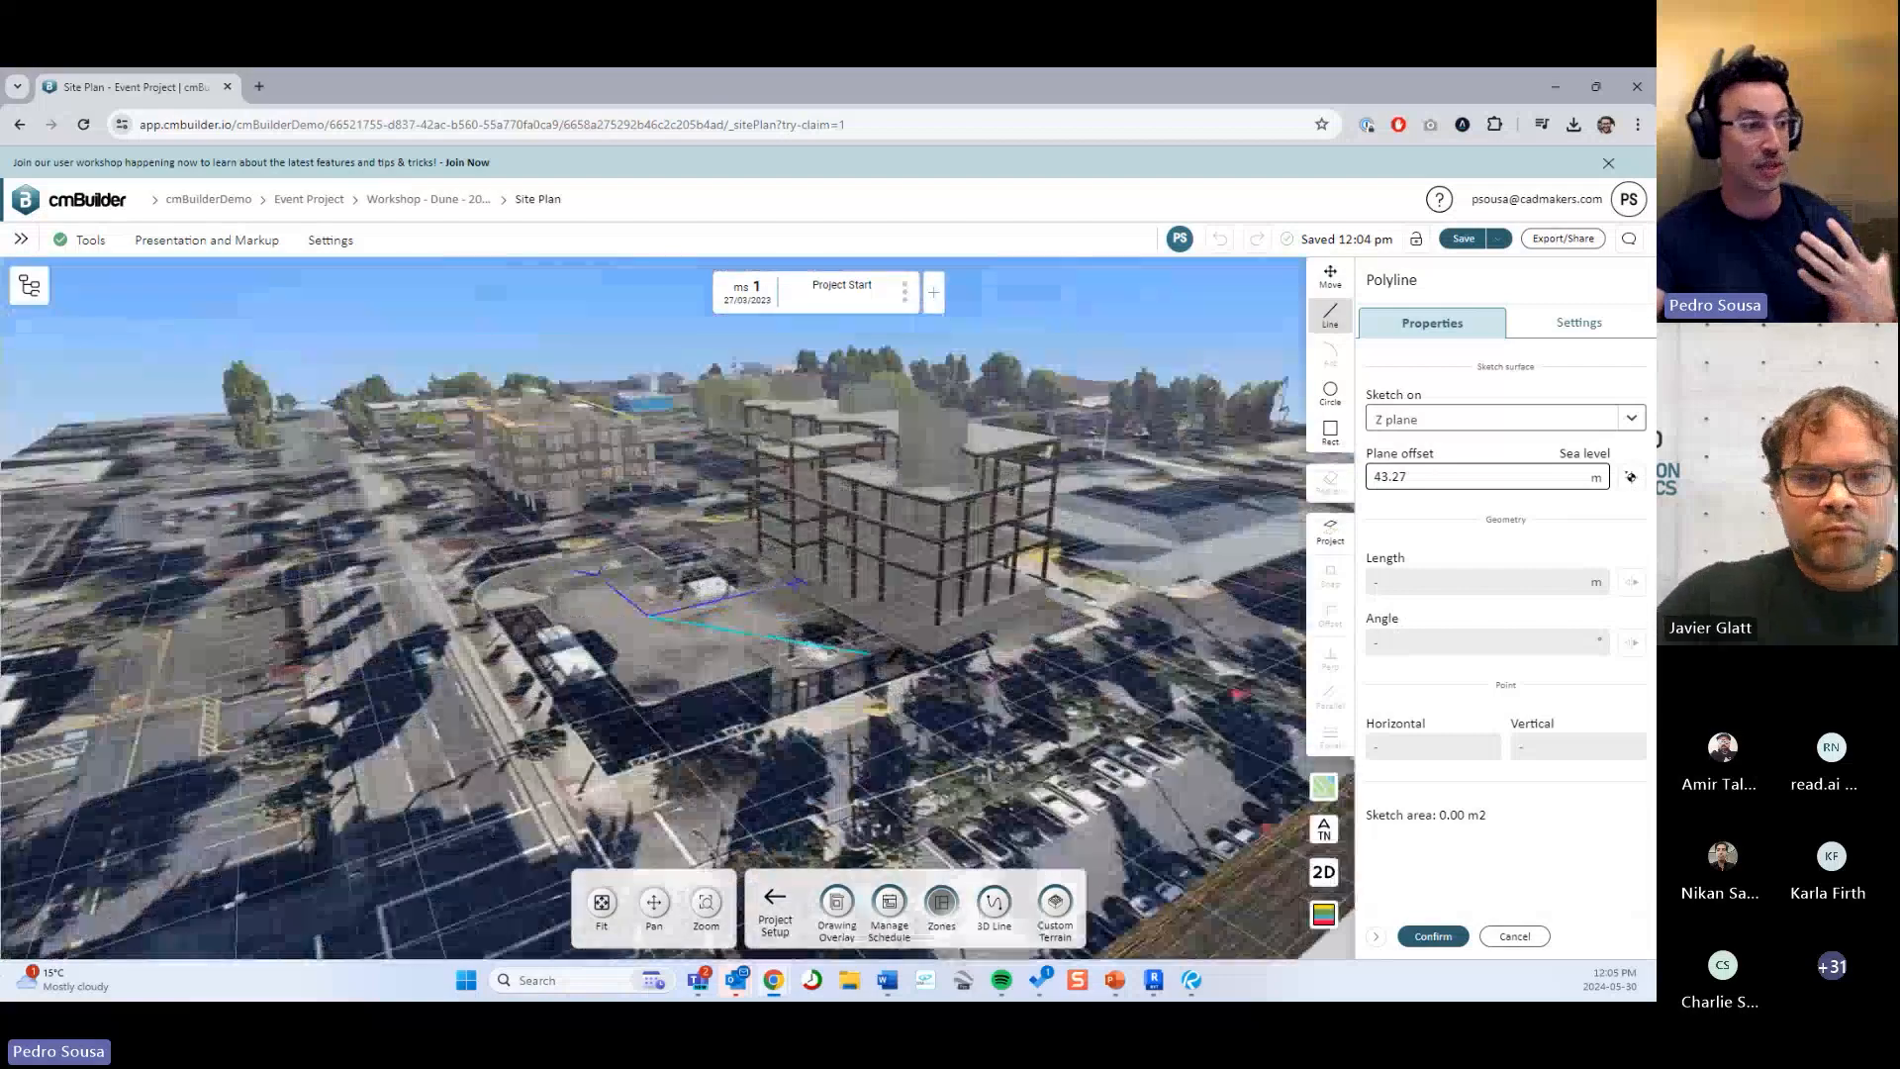
pyautogui.moveTo(871, 653); pyautogui.dragTo(931, 641, button='middle')
pyautogui.scroll(3, 931, 641)
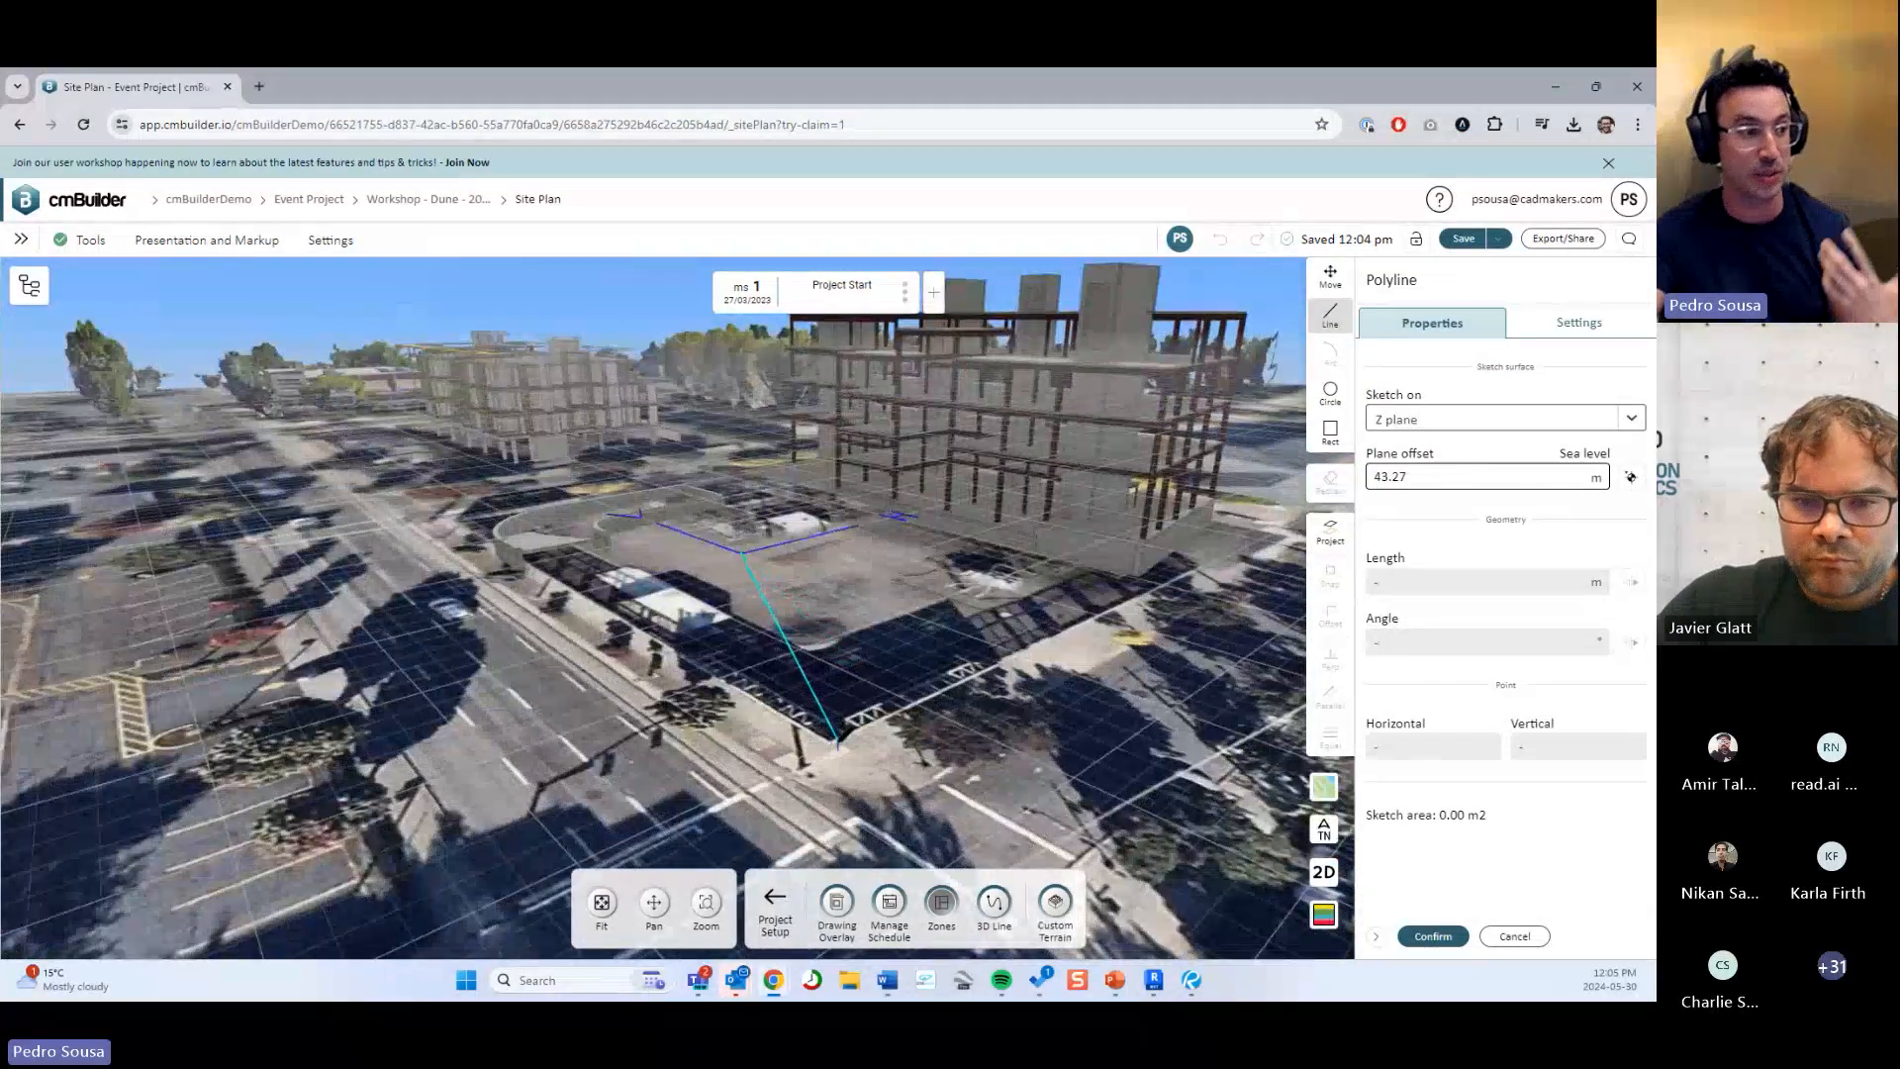
# Sketch a trial line about 34 m long from the origin to the lot's street corner and check it from above.
pyautogui.click(830, 744)
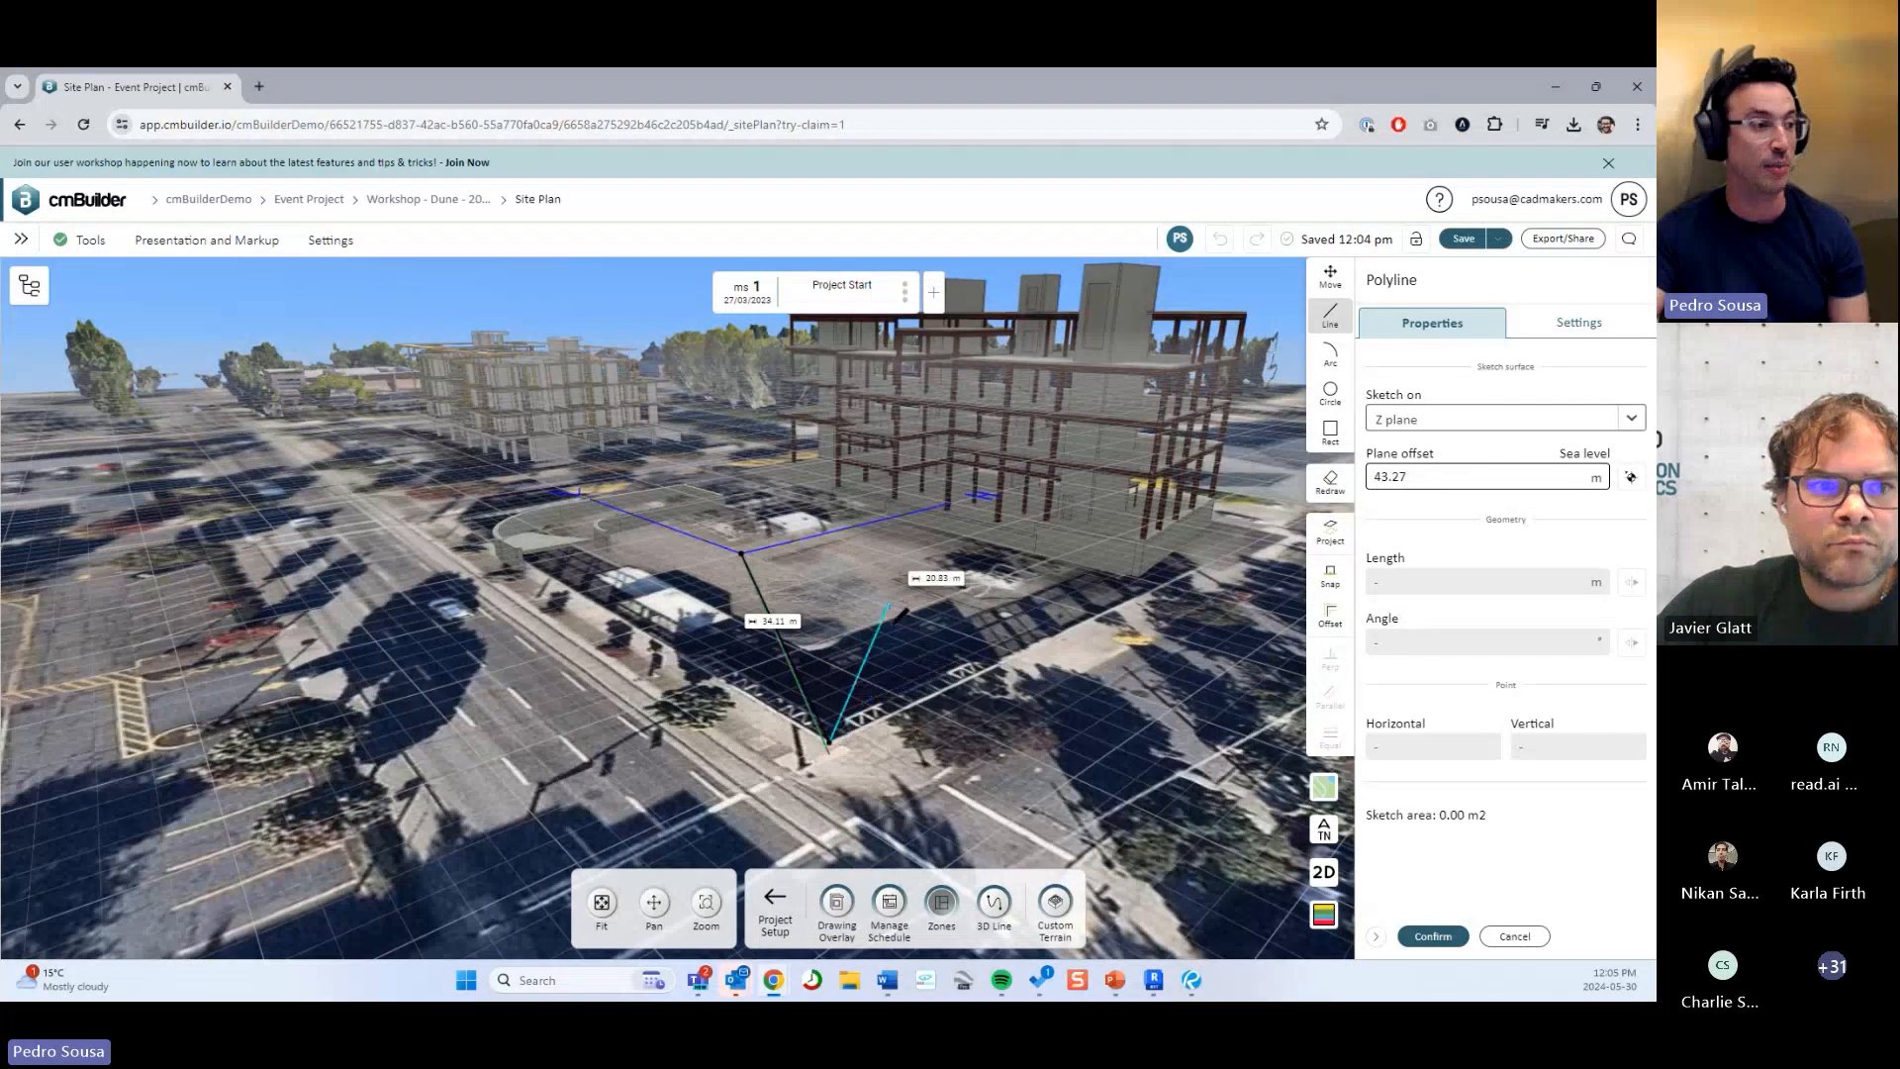
pyautogui.moveTo(899, 614); pyautogui.dragTo(890, 752)
pyautogui.scroll(4, 831, 713)
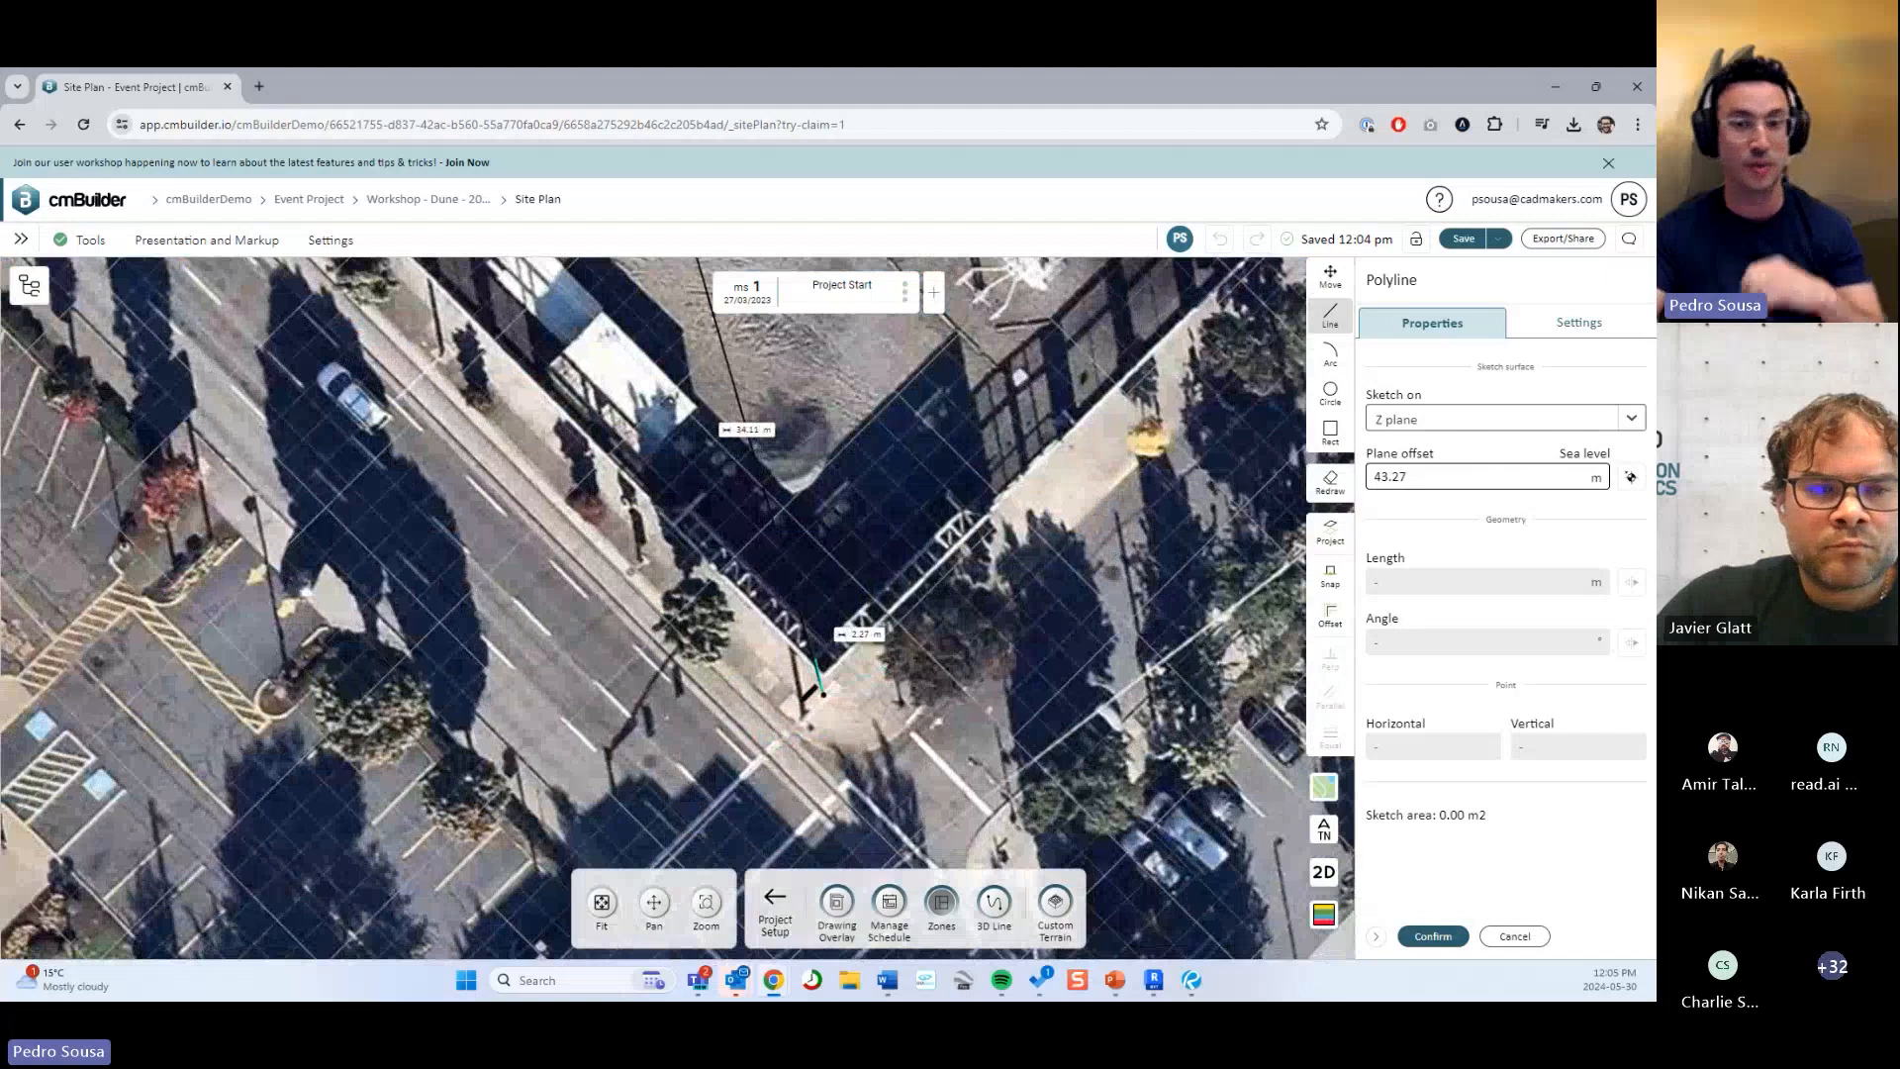
pyautogui.scroll(-3, 823, 693)
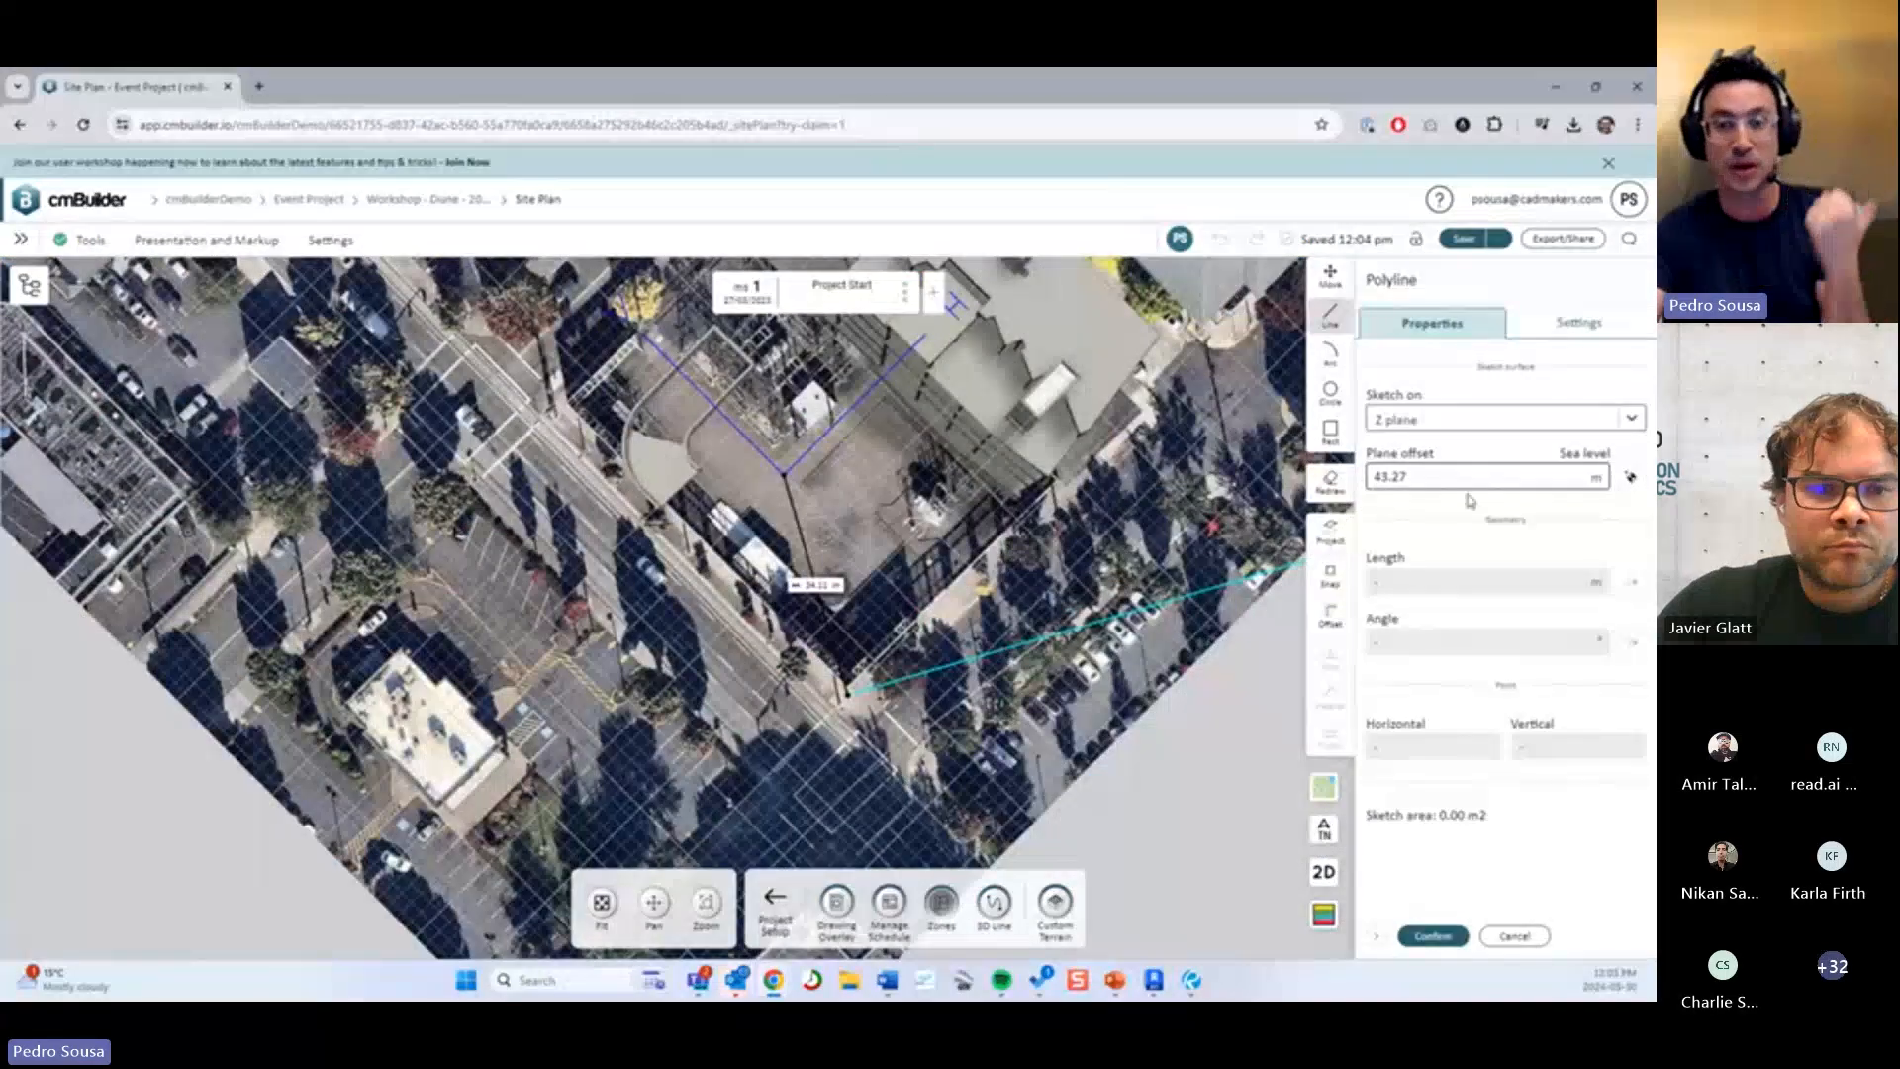
pyautogui.moveTo(1124, 579); pyautogui.dragTo(1029, 658)
pyautogui.scroll(-2, 1029, 658)
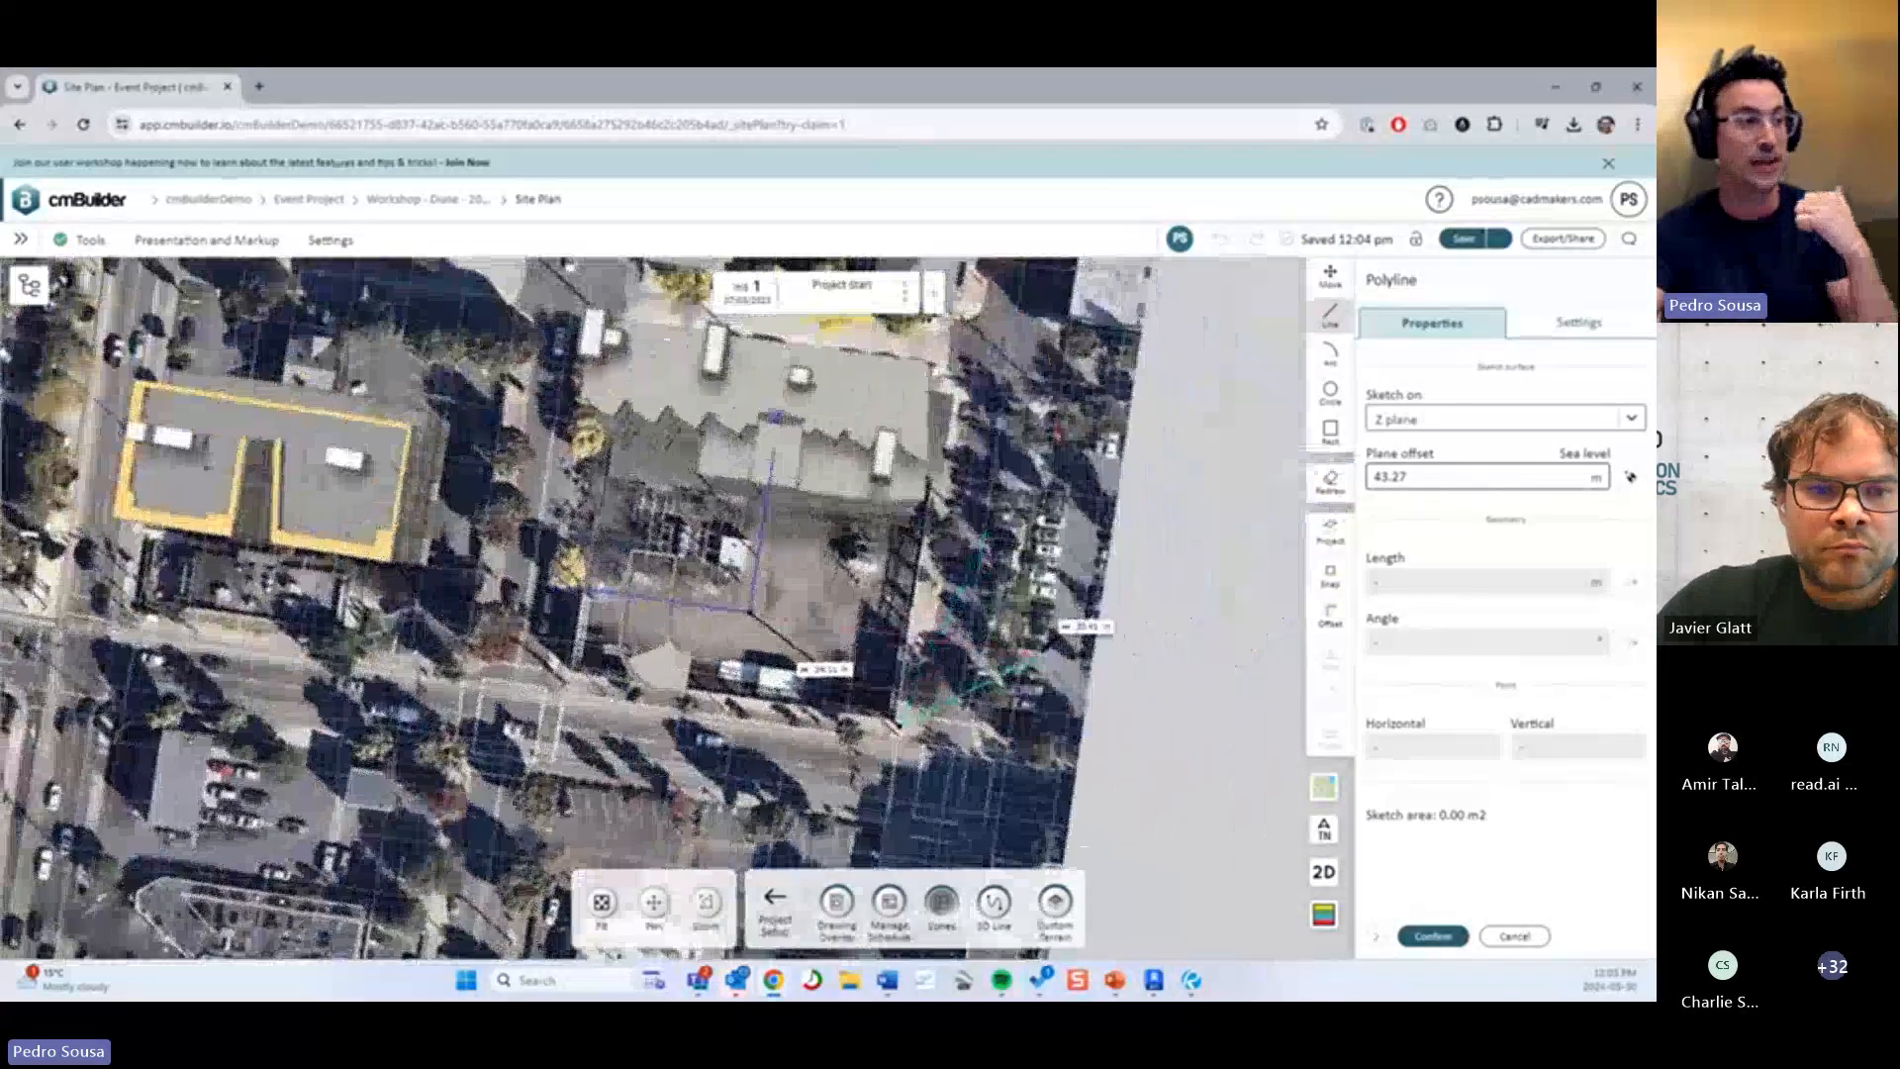
pyautogui.moveTo(1047, 628); pyautogui.dragTo(1089, 670, button='right')
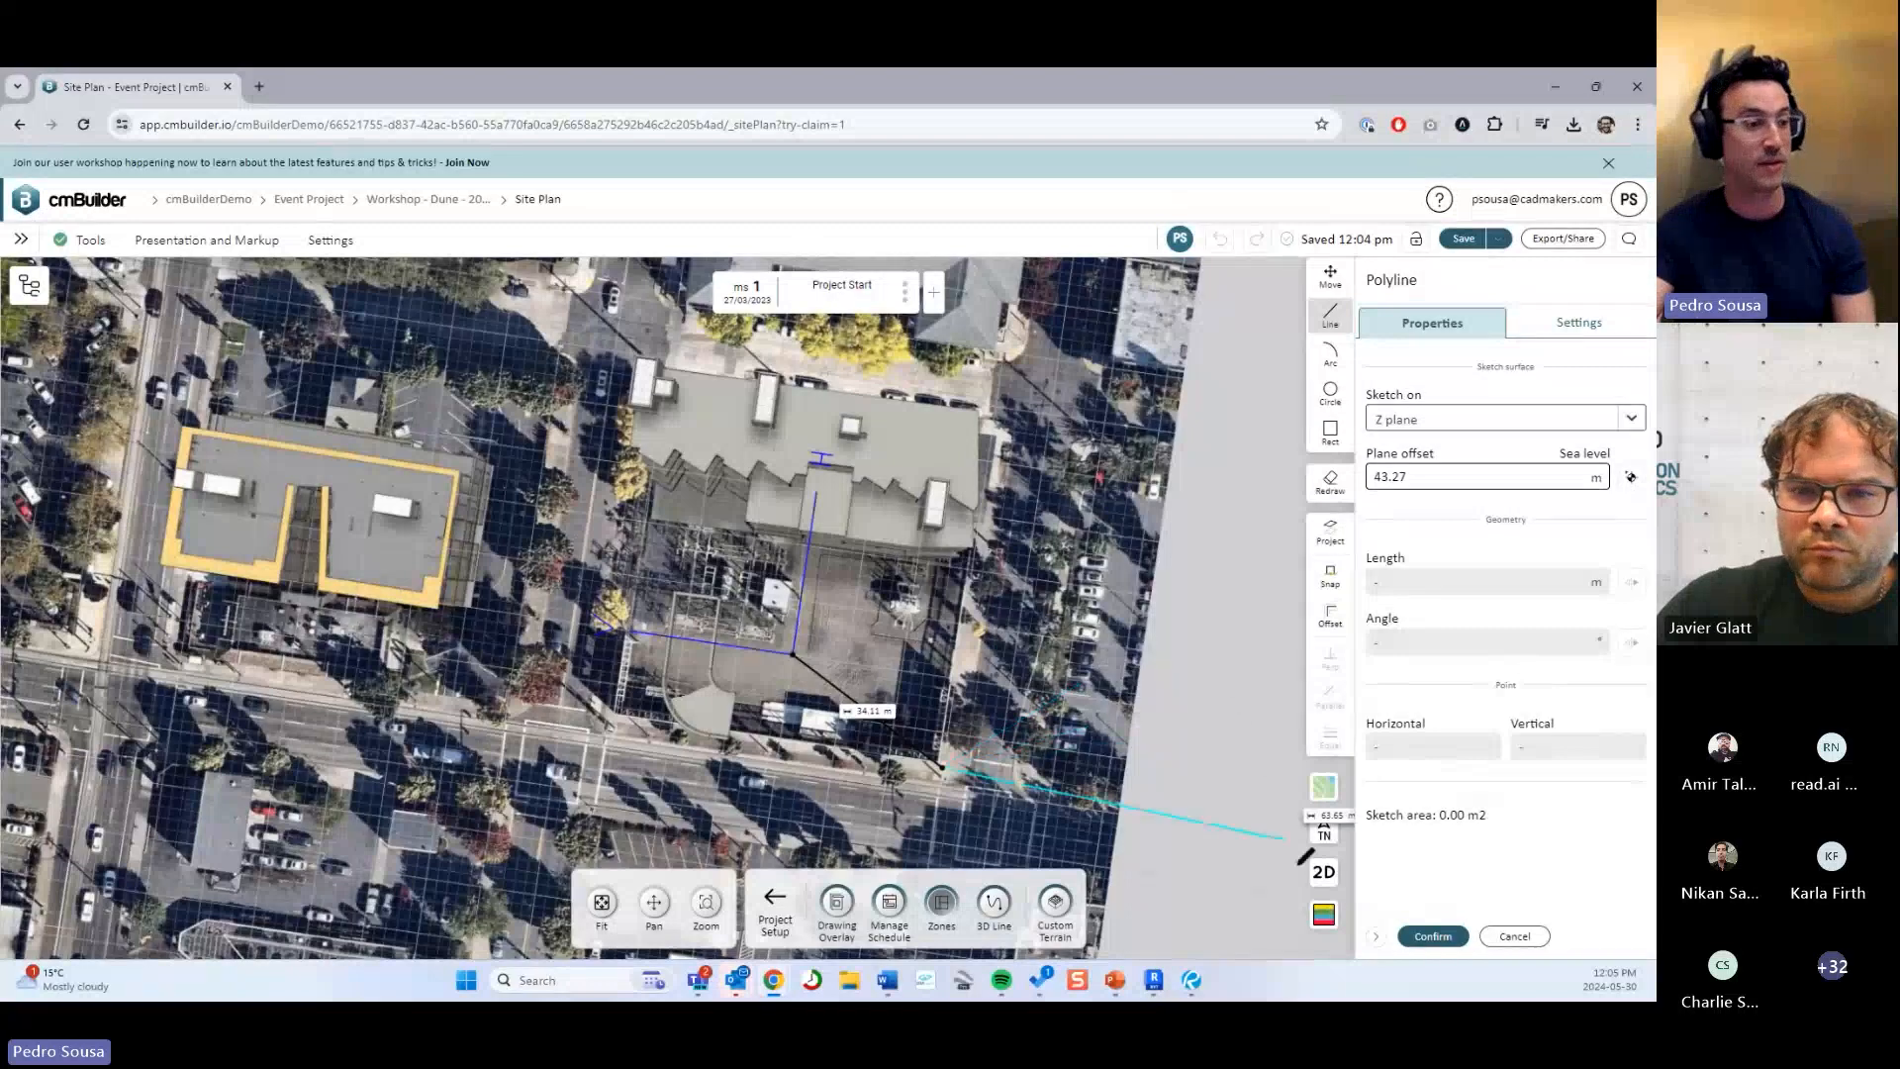
# Switch the site plan to the 2D view and clear the trial line.
pyautogui.click(1324, 874)
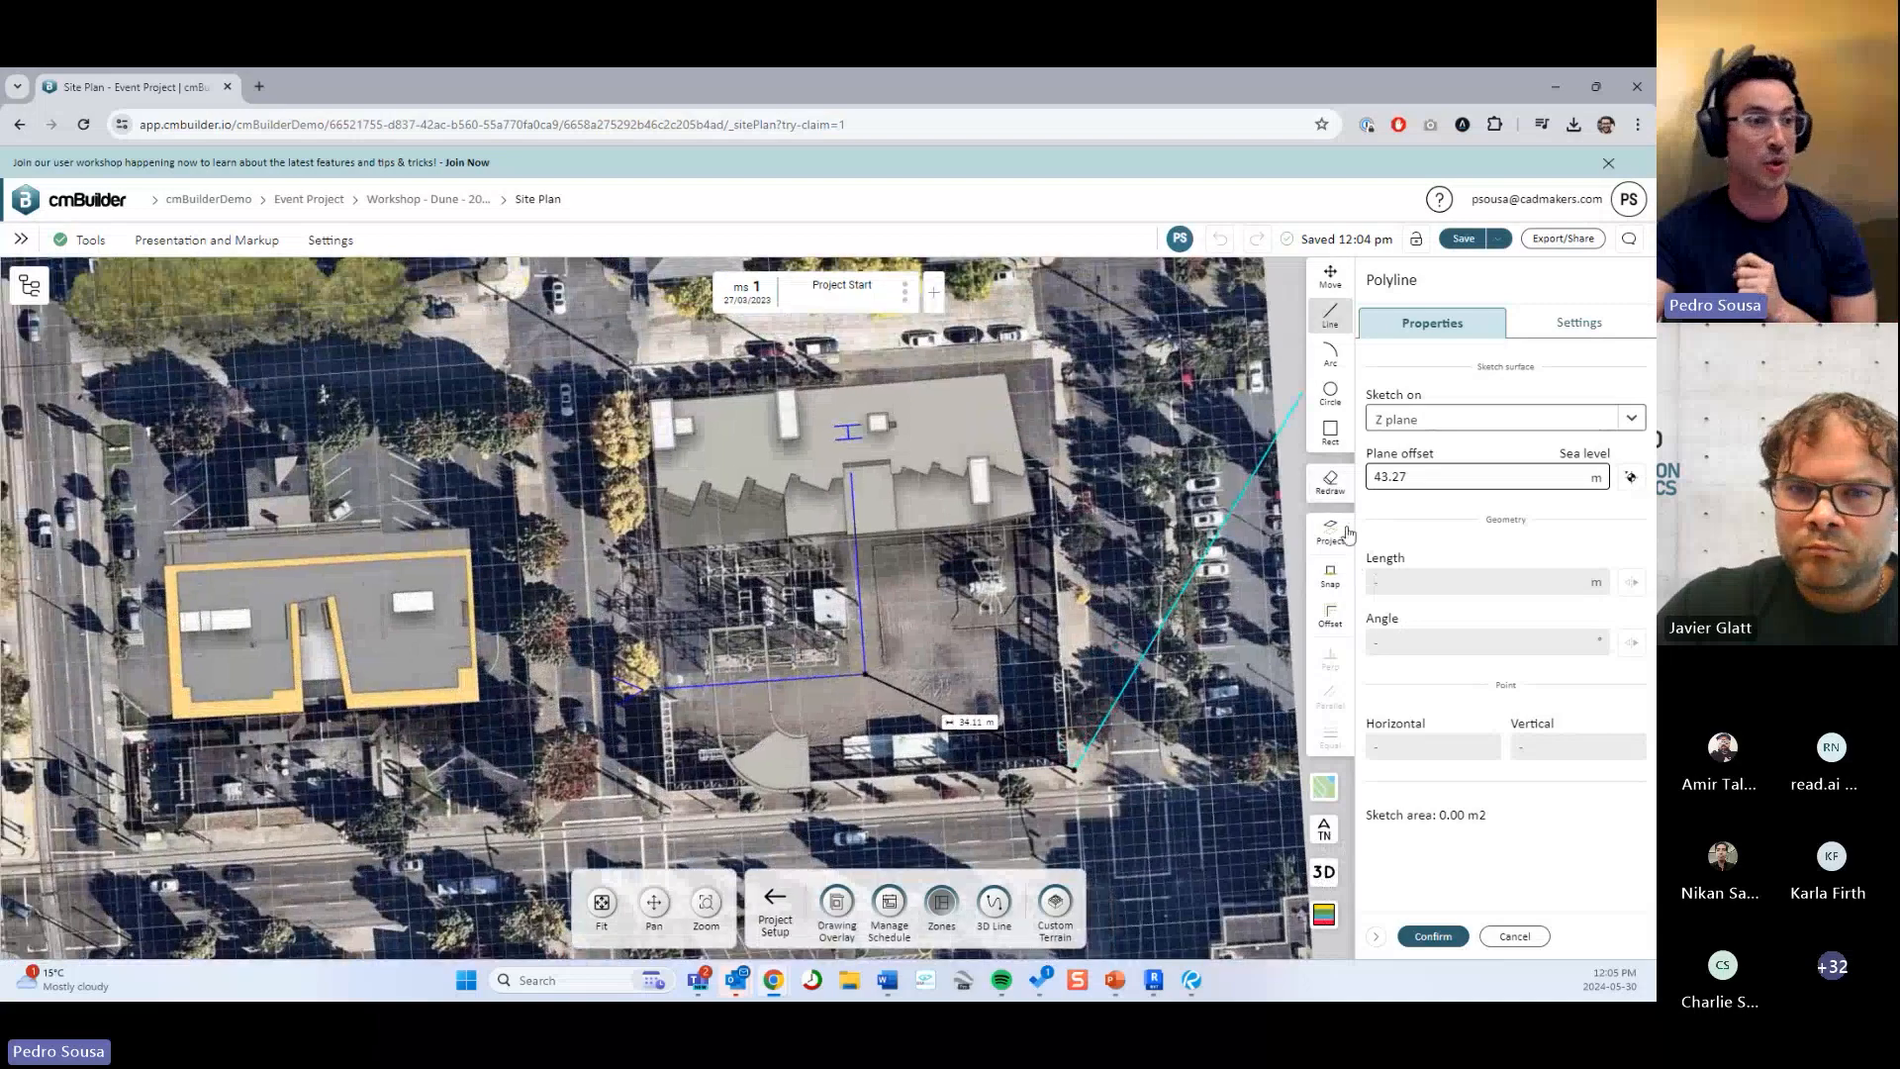
pyautogui.click(1346, 532)
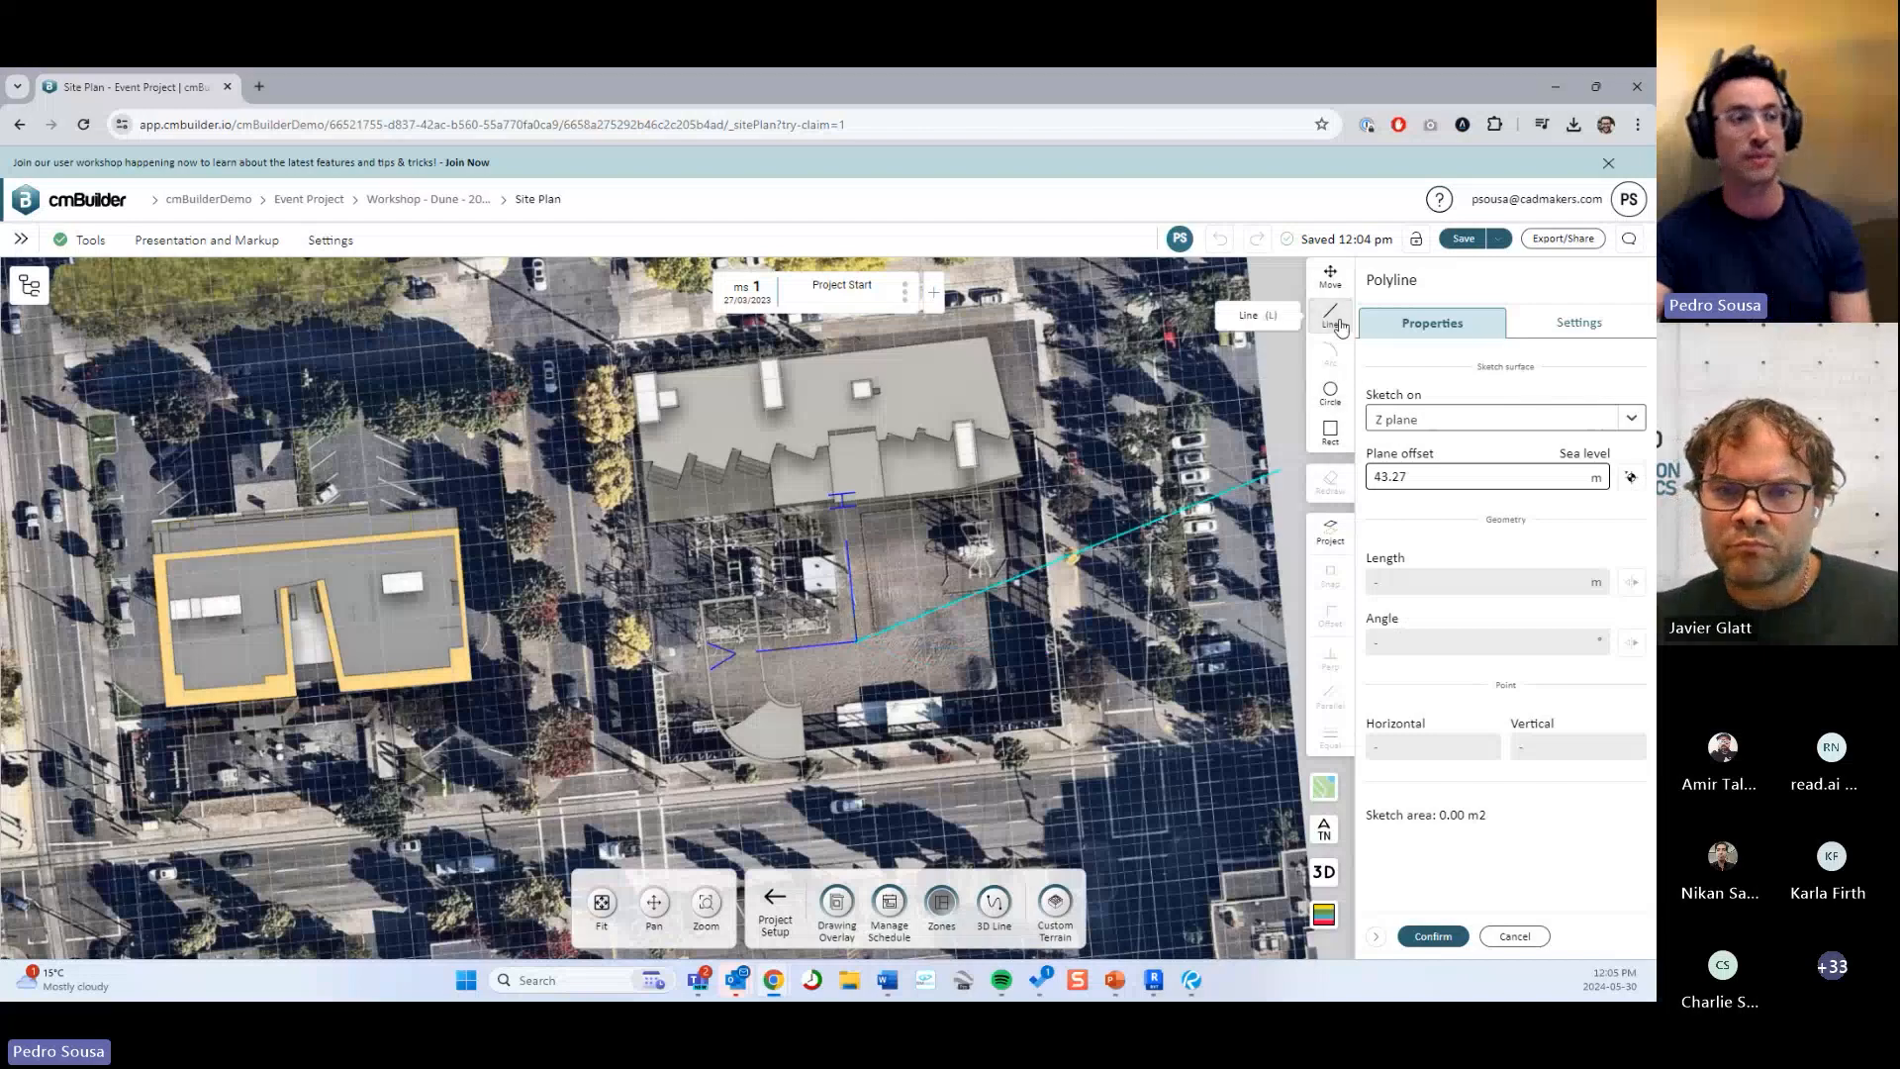
# Sketch an irregular trial polyline across the open yard and clear it with Redraw.
pyautogui.scroll(3, 990, 693)
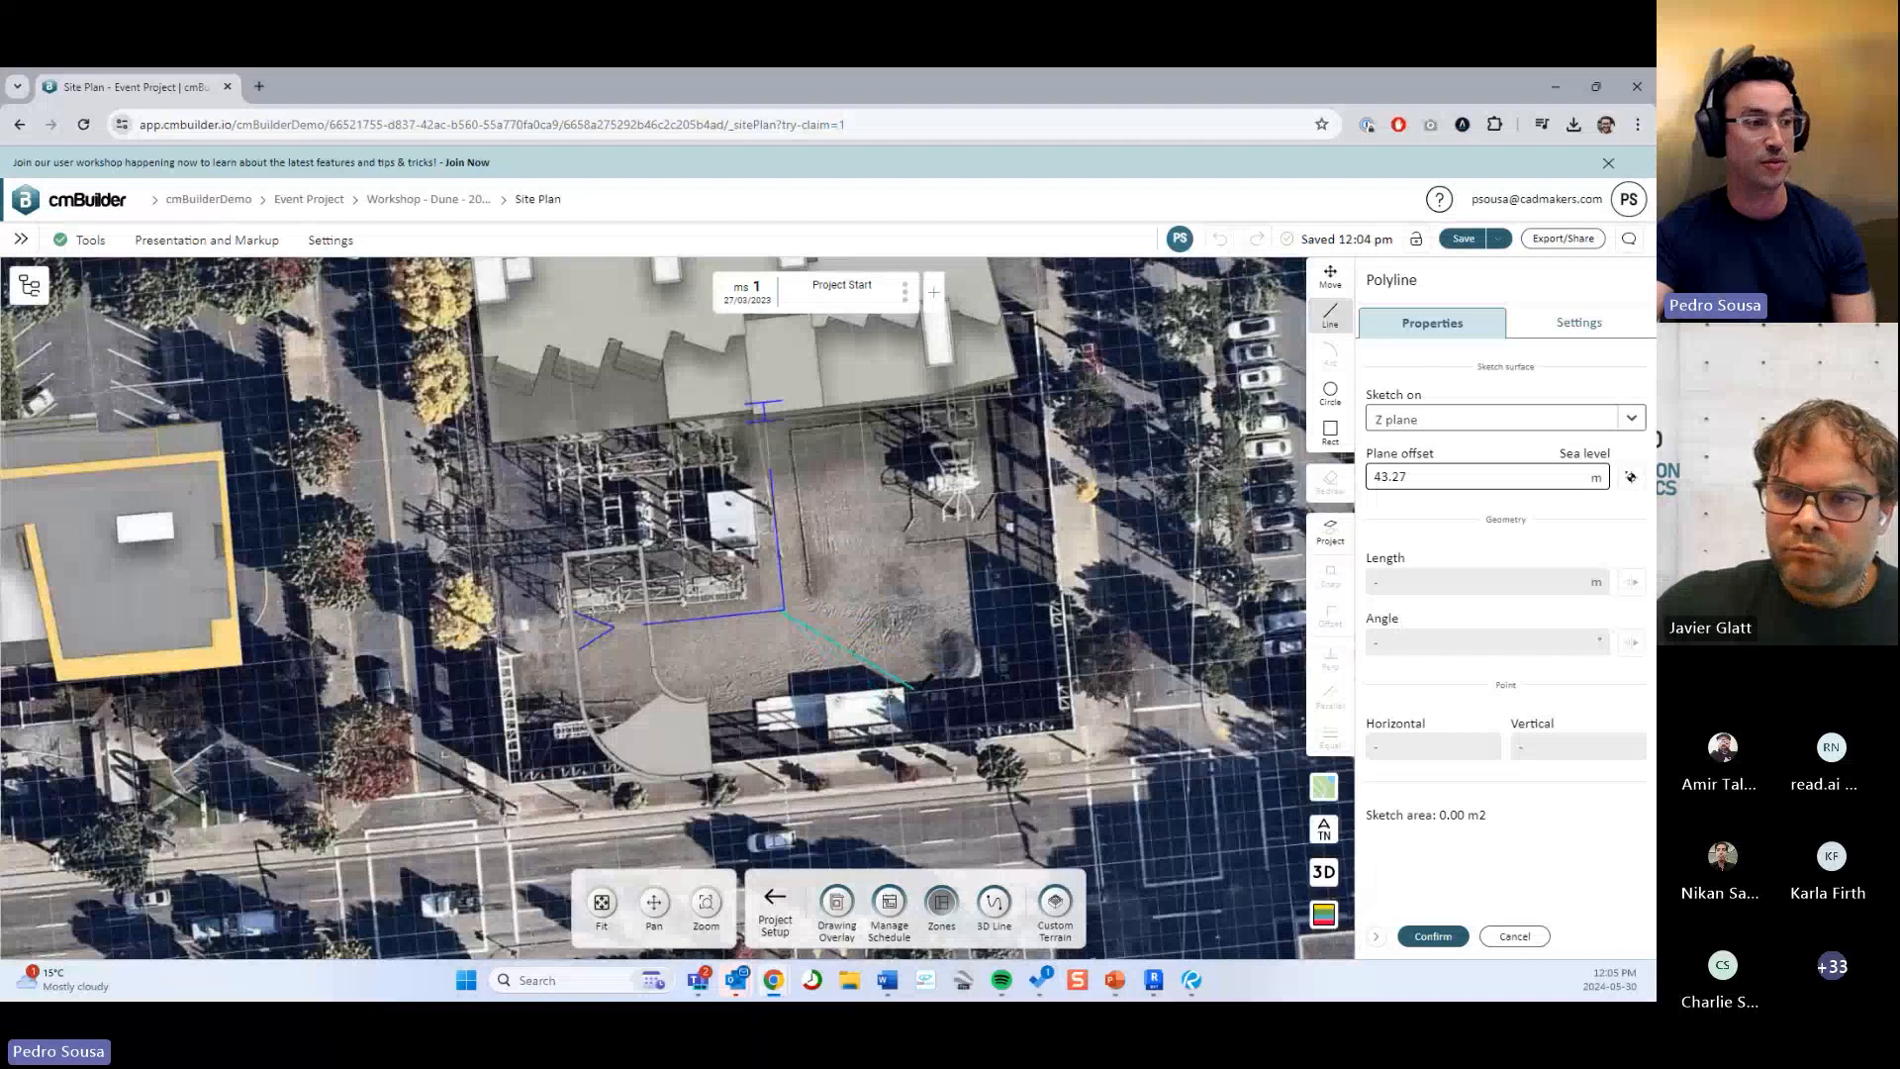
pyautogui.click(913, 683)
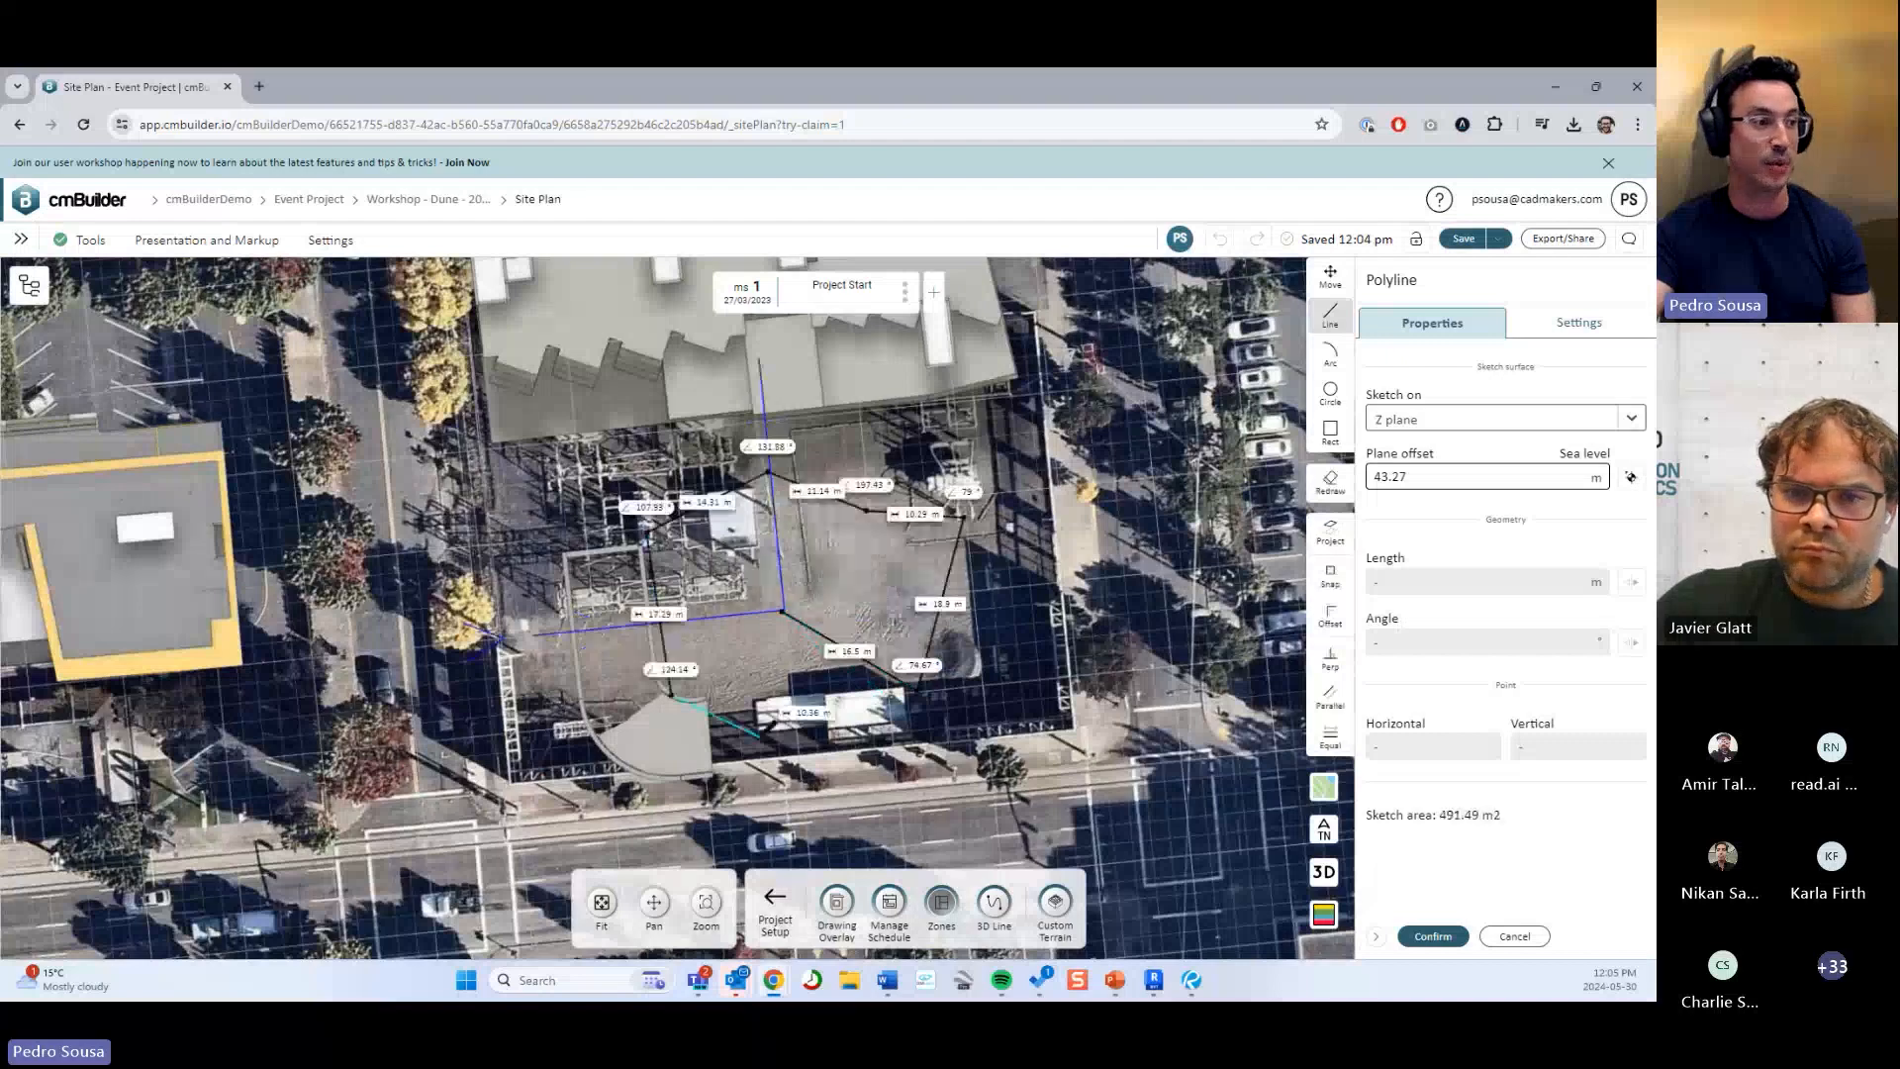
pyautogui.click(1332, 484)
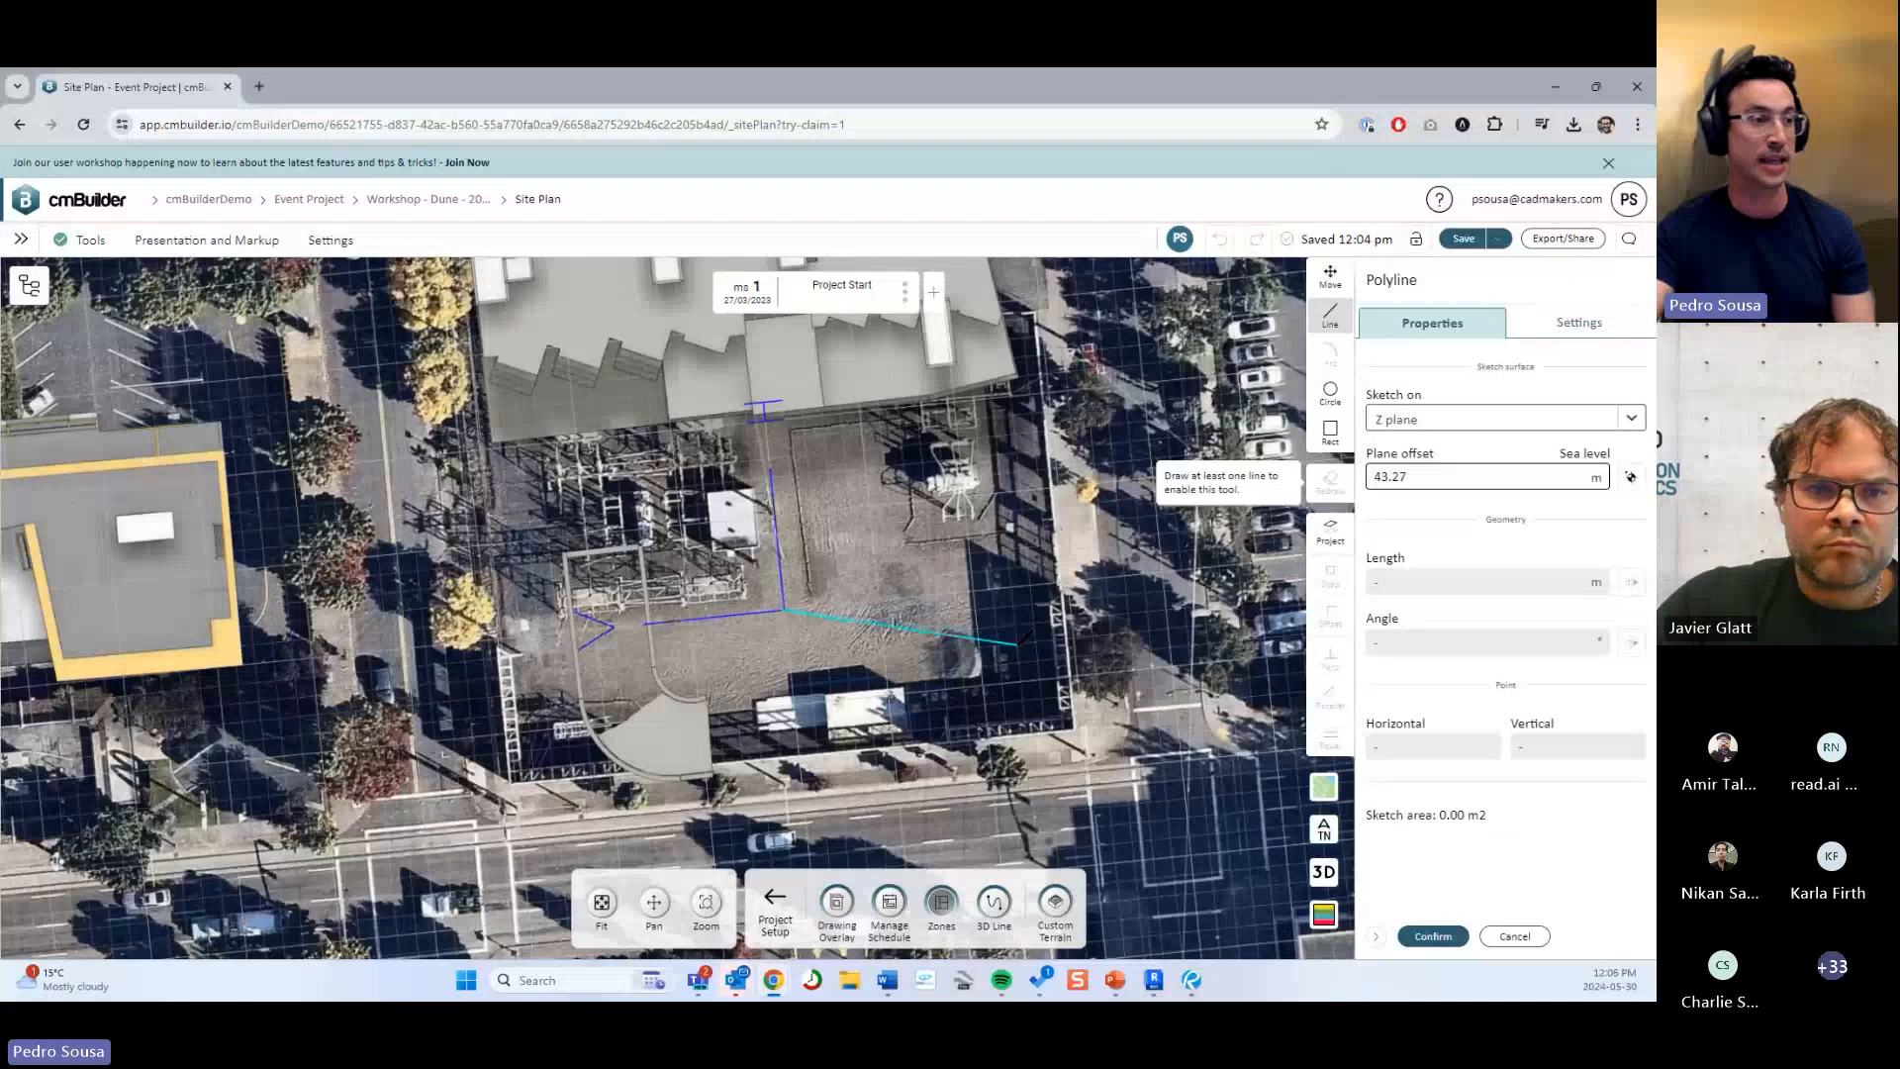
# Switch to the Move tool and practise panning, rotating and zooming the 2D view around the larger building's lot.
pyautogui.scroll(-2, 1022, 638)
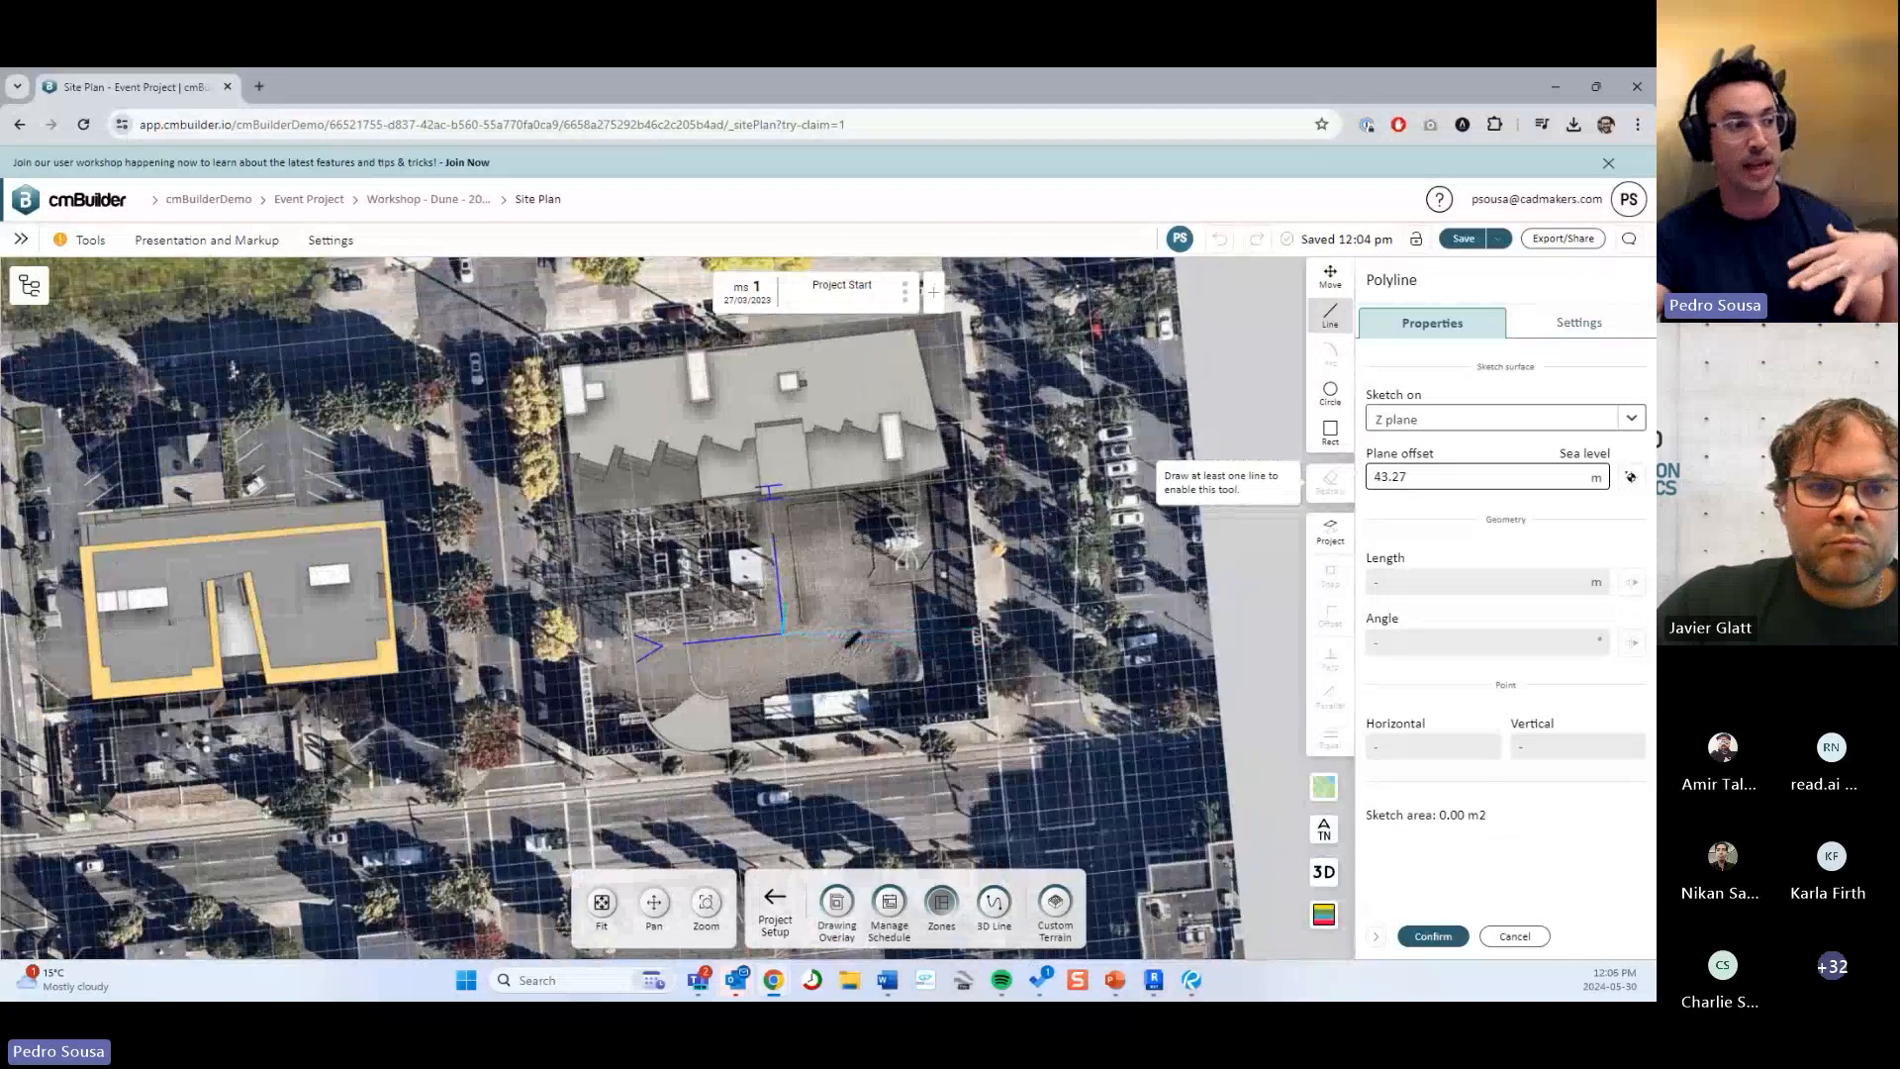
pyautogui.click(1335, 282)
pyautogui.scroll(-1, 752, 584)
pyautogui.moveTo(1118, 594); pyautogui.dragTo(957, 595)
pyautogui.moveTo(957, 595); pyautogui.dragTo(891, 662, button='right')
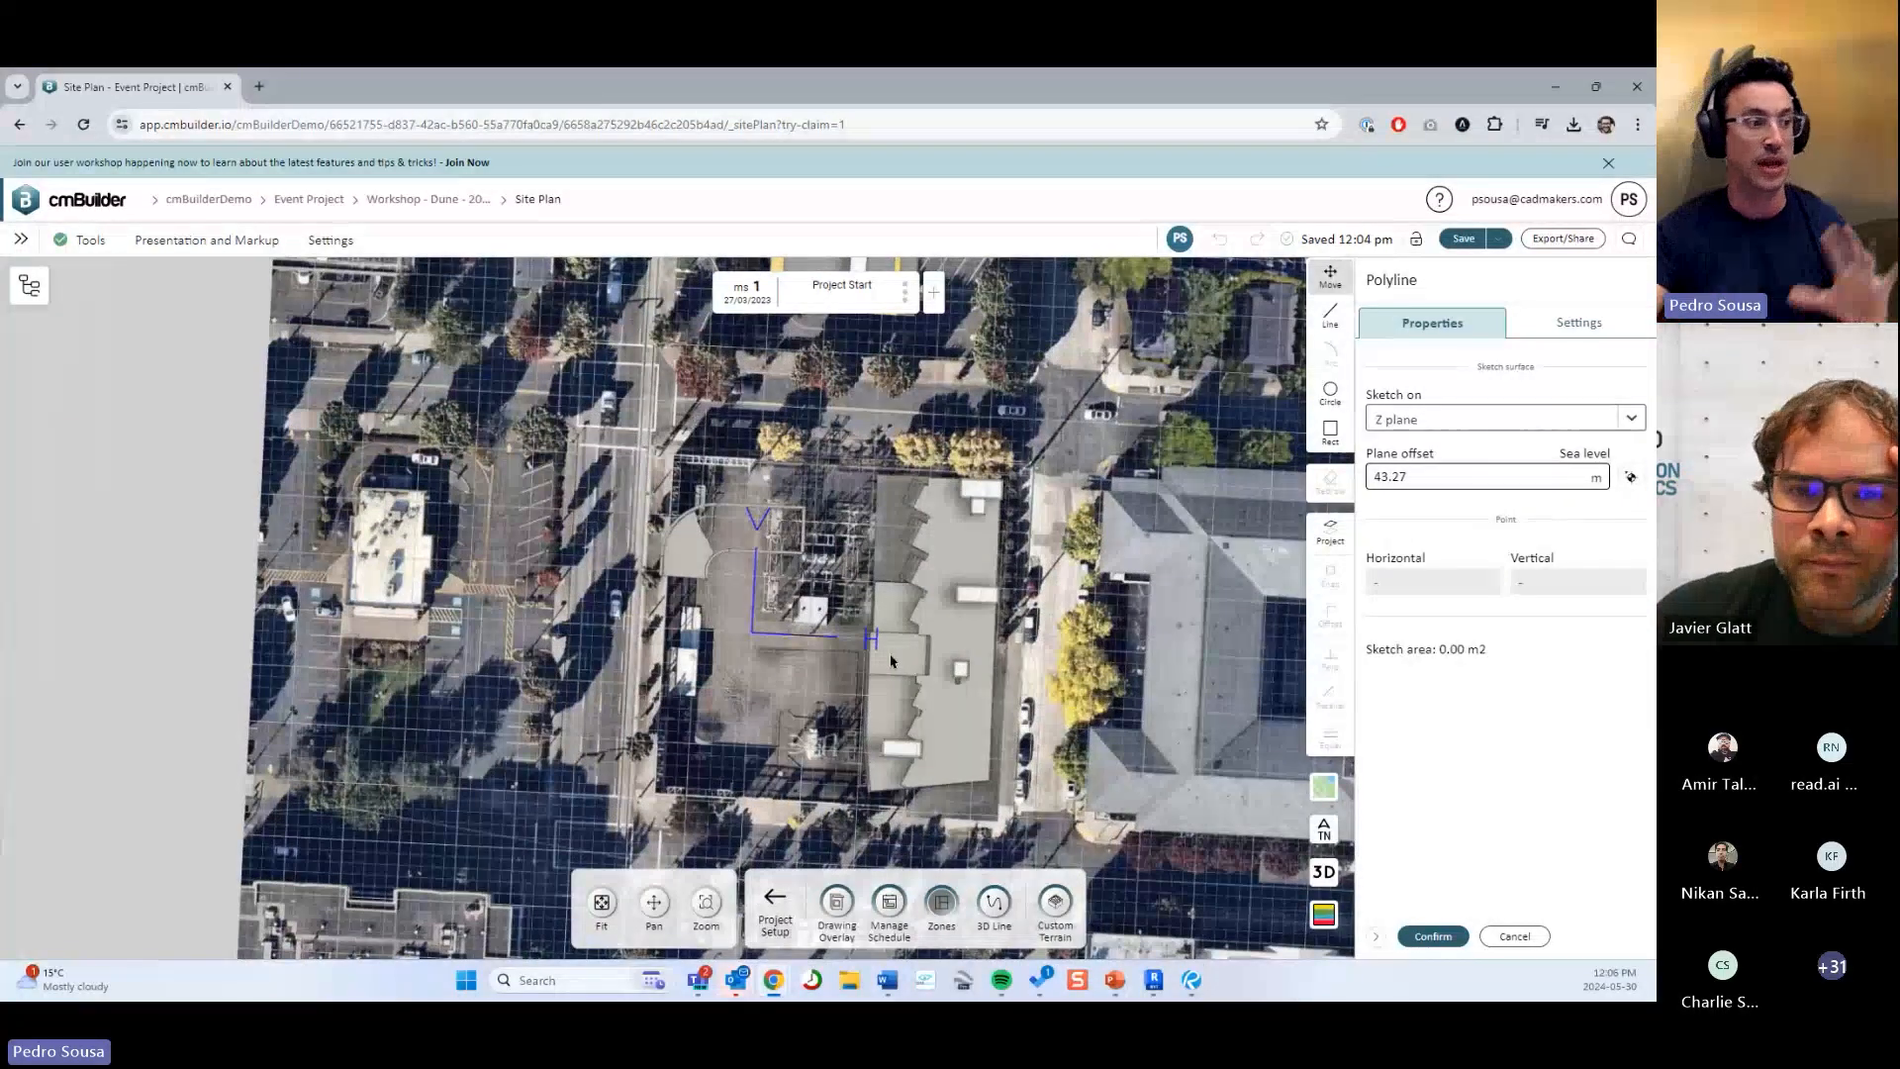
pyautogui.scroll(3, 900, 655)
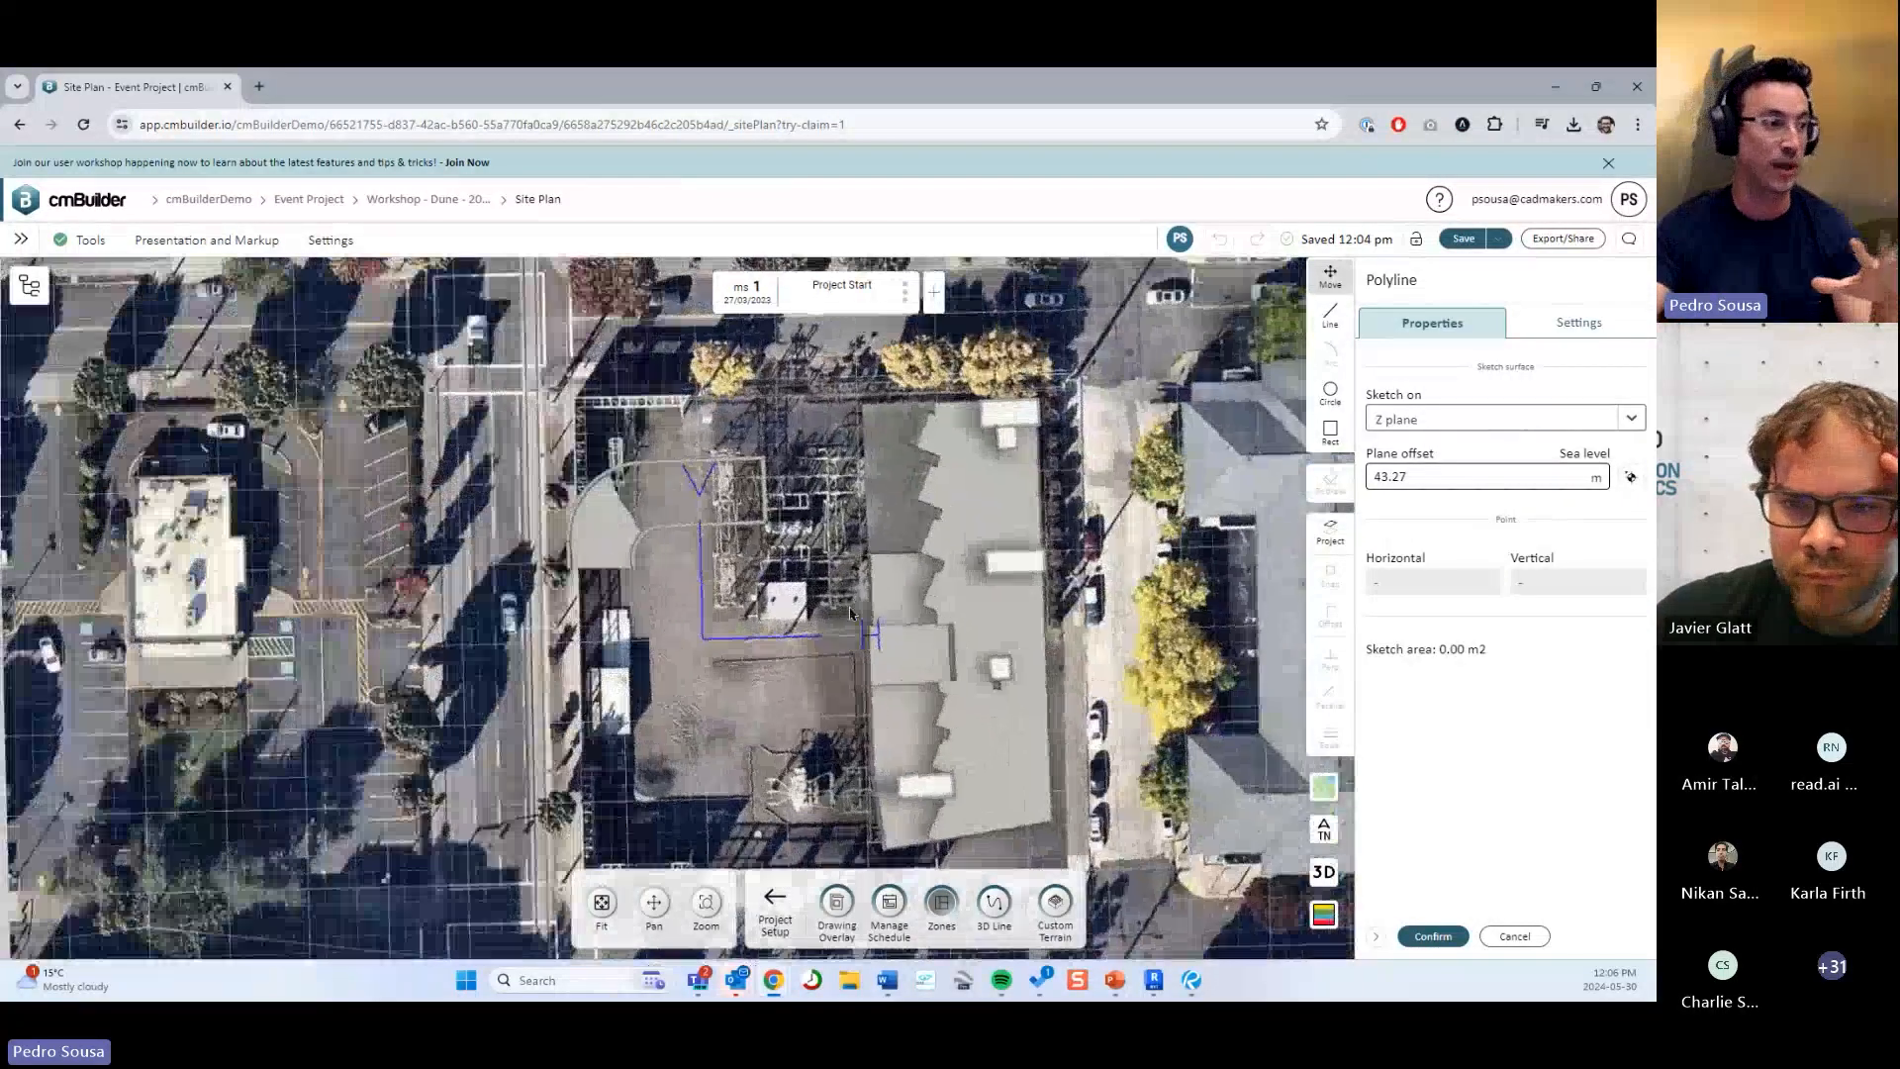
pyautogui.moveTo(850, 613); pyautogui.dragTo(902, 557, button='middle')
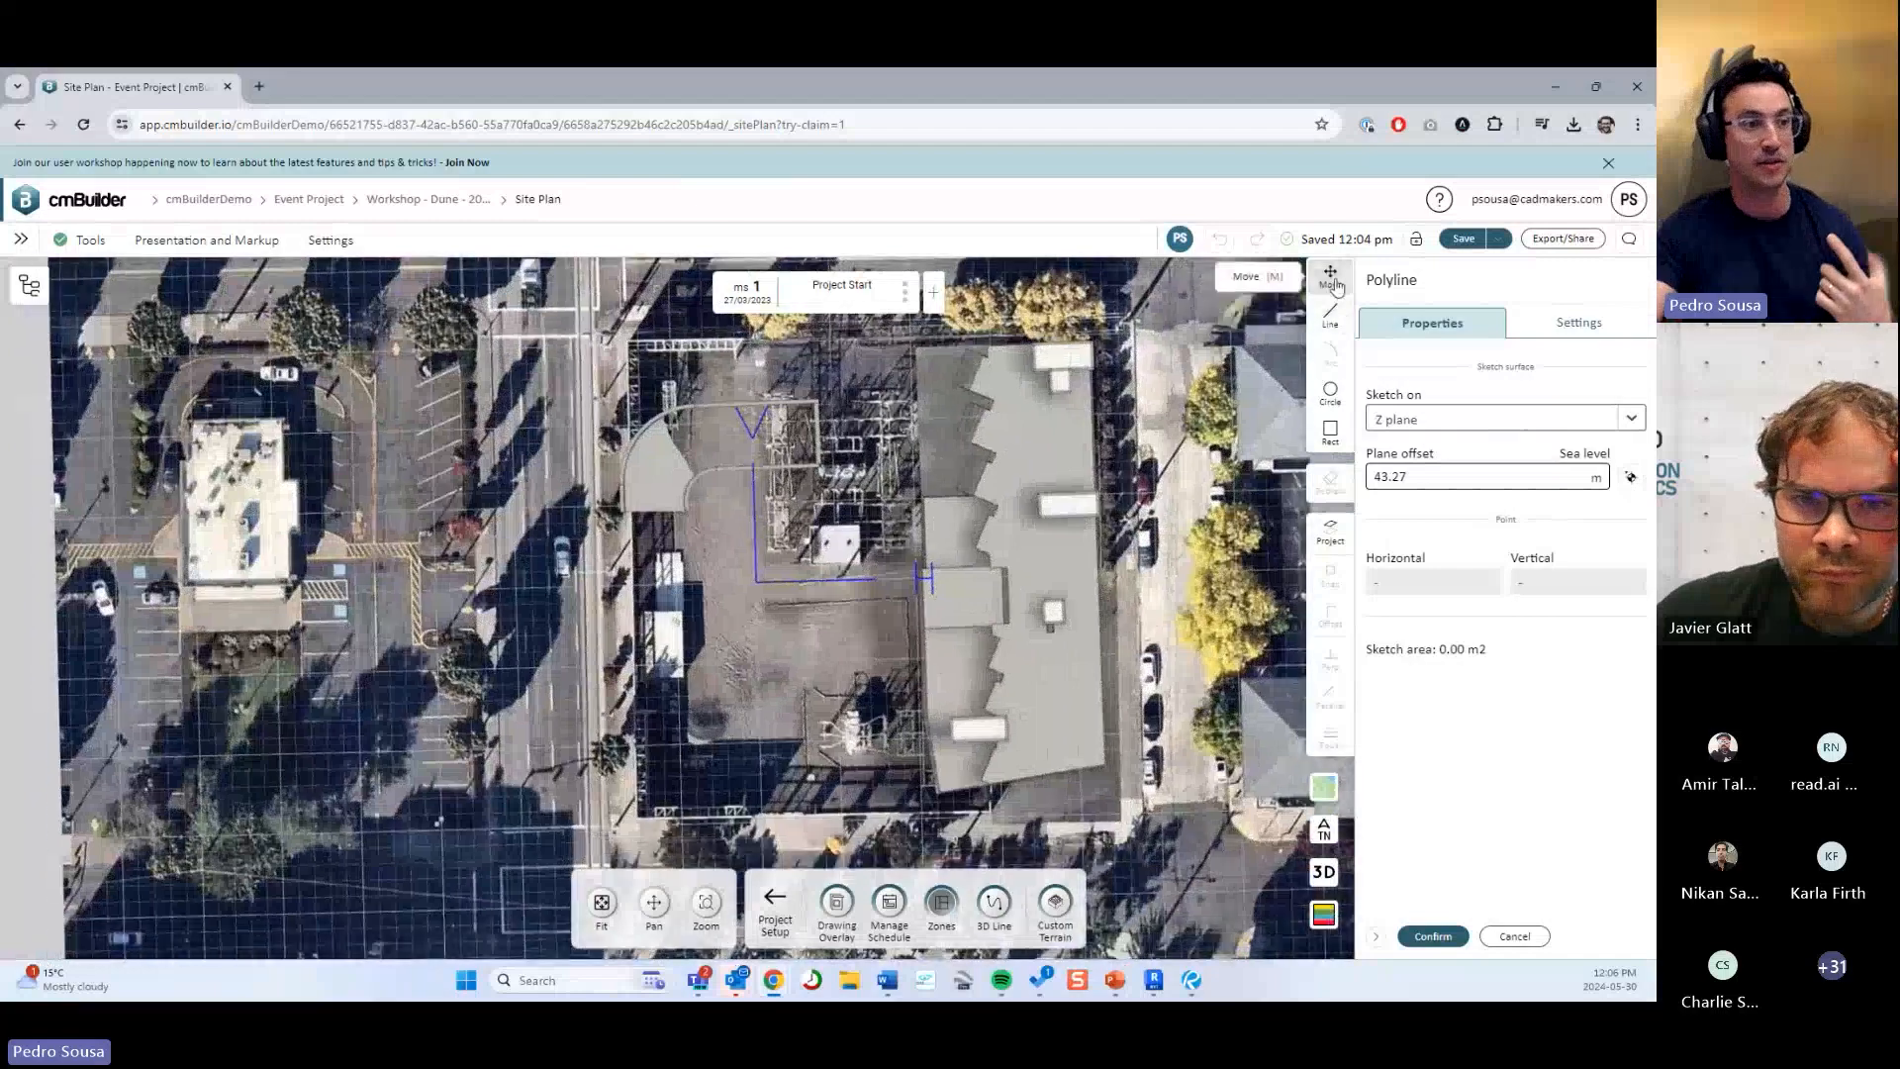
# Sketch a closed four-sided zone about 60 m square with the Line tool around the larger building's lot and confirm it.
pyautogui.click(1333, 315)
pyautogui.moveTo(702, 629); pyautogui.dragTo(712, 660, button='middle')
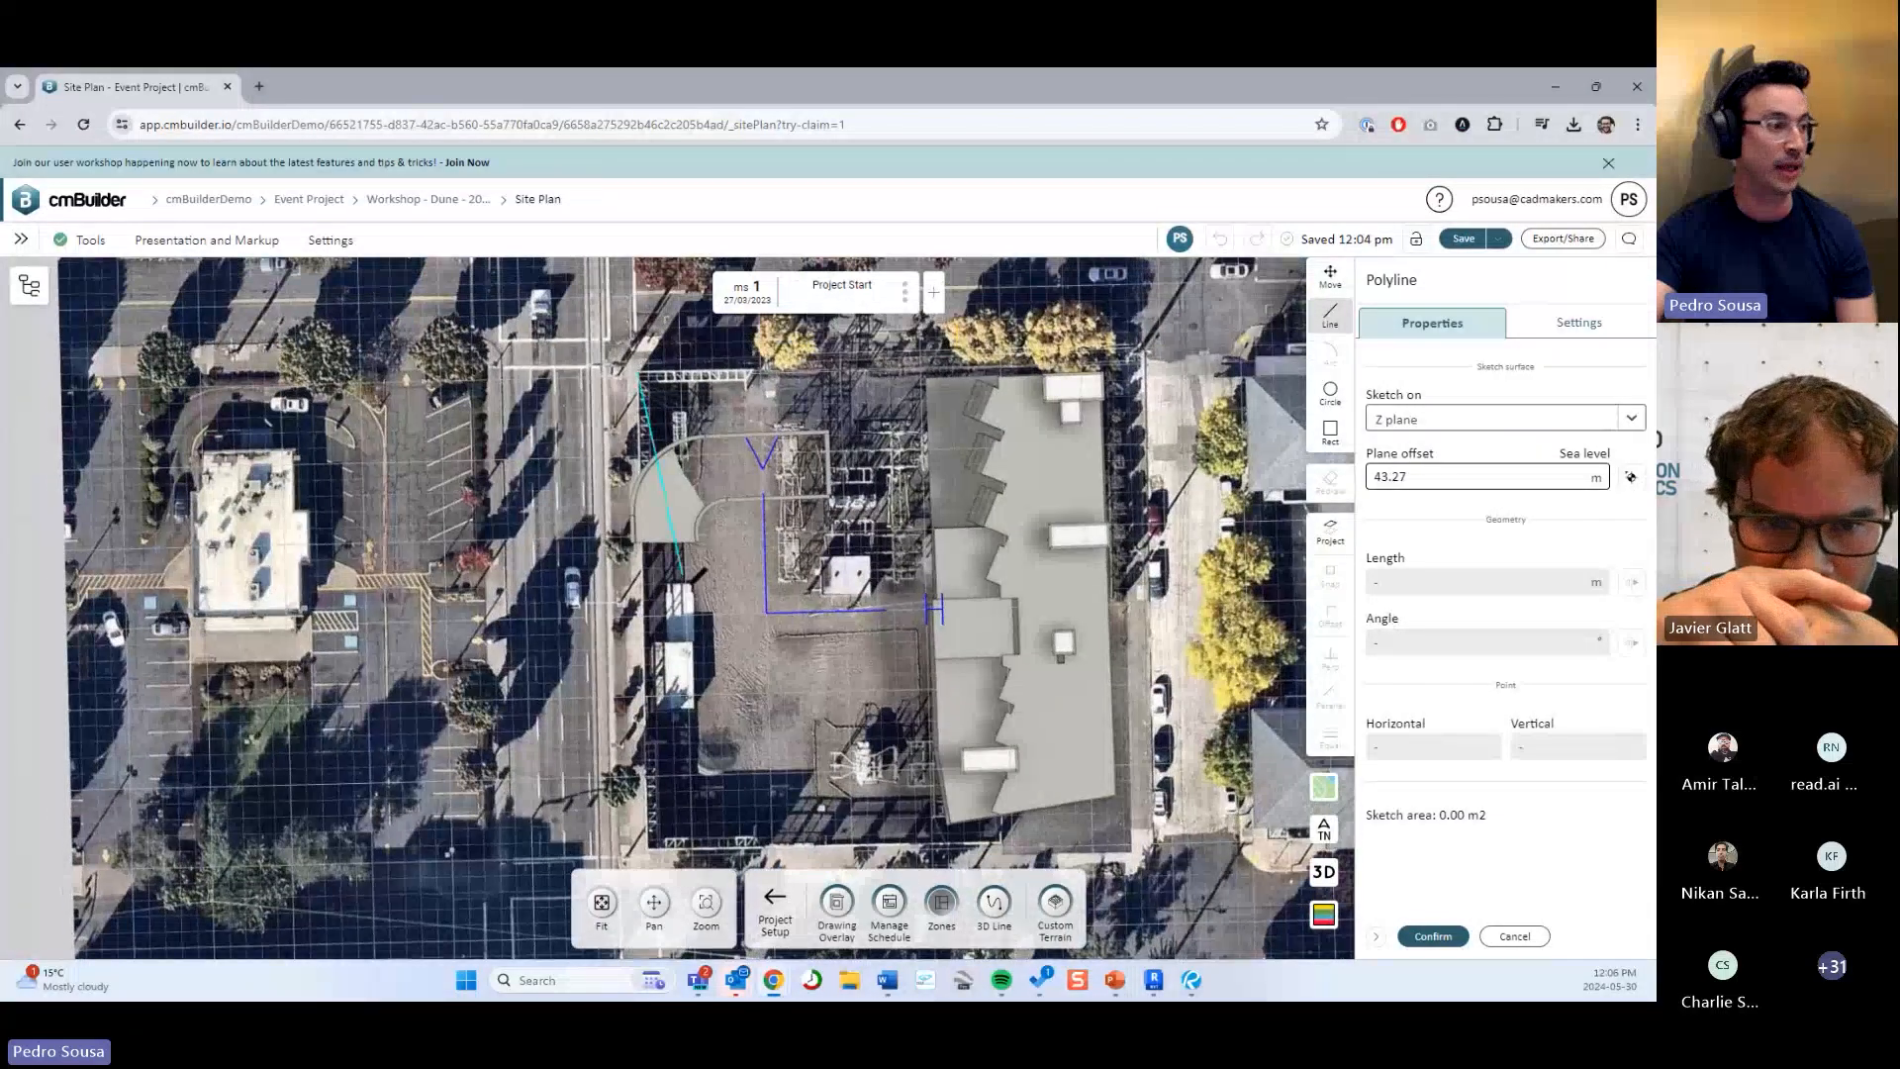
pyautogui.moveTo(700, 576); pyautogui.dragTo(706, 496, button='middle')
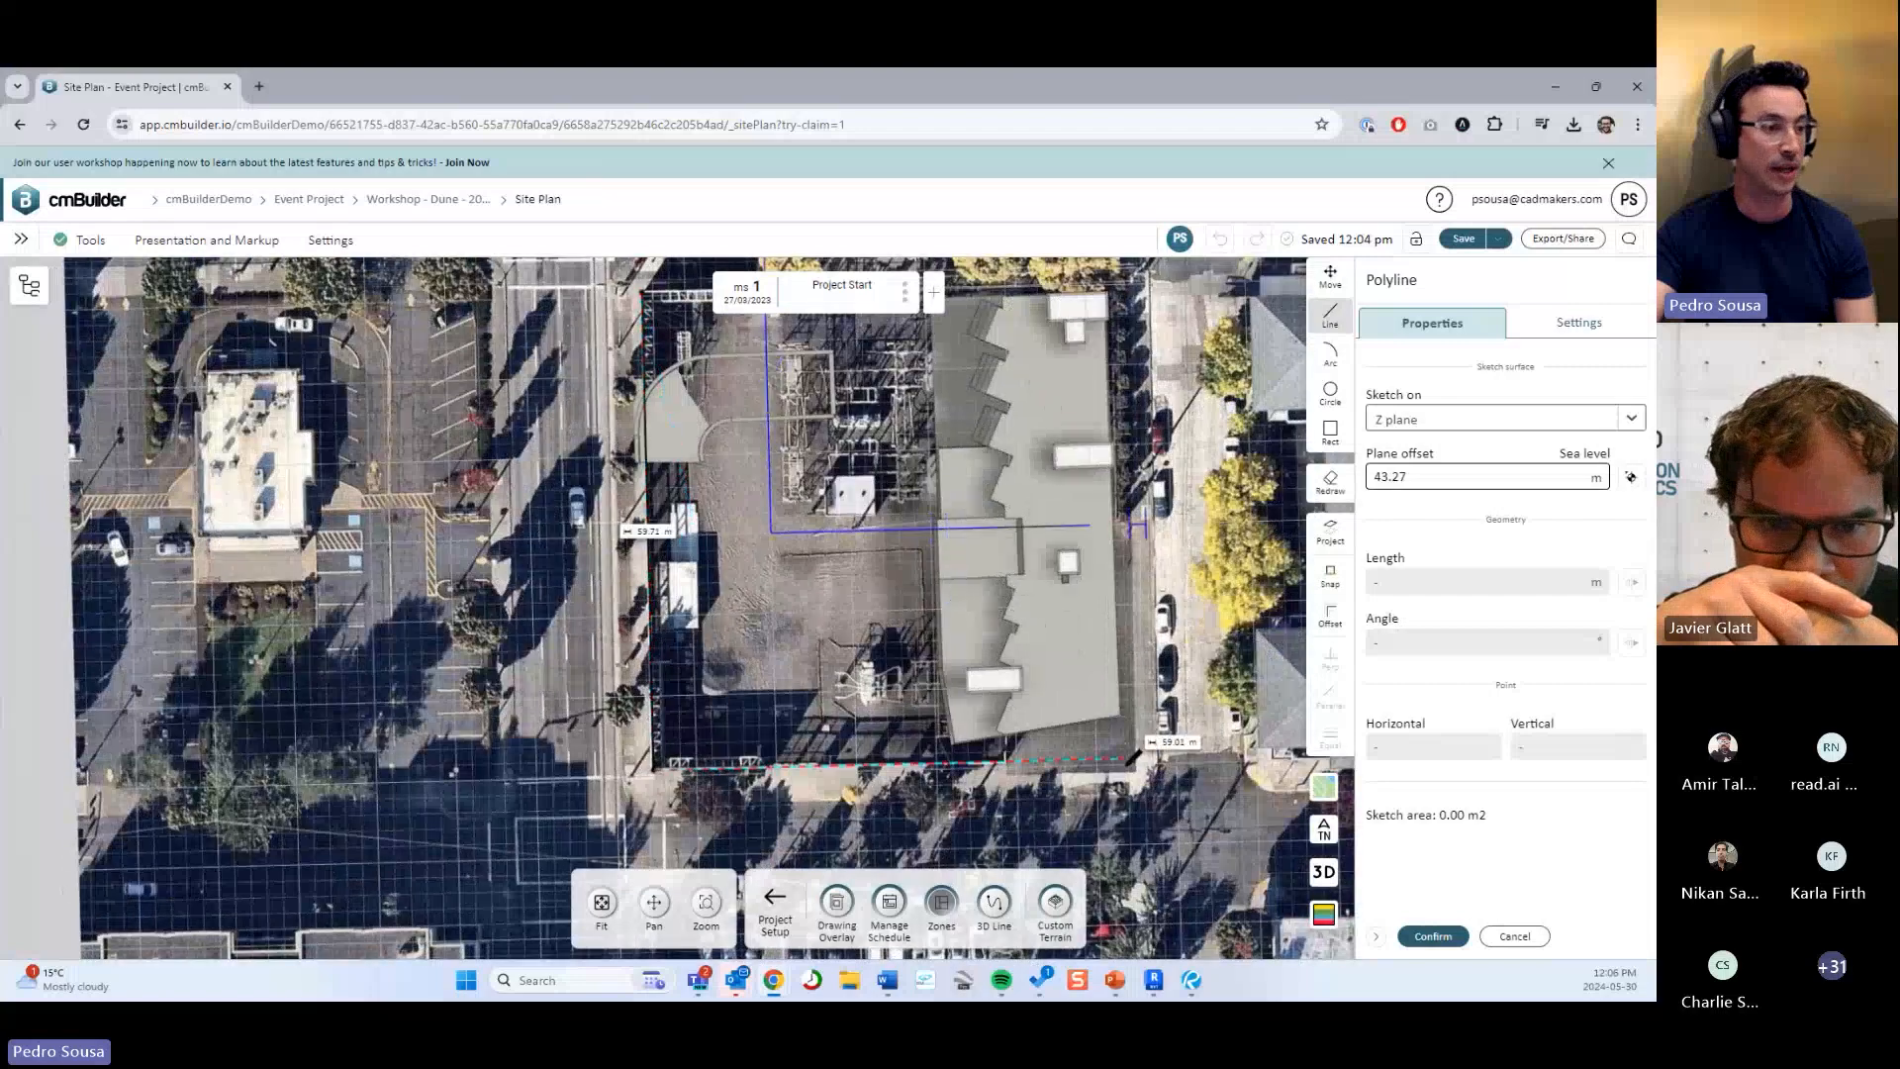
pyautogui.click(1134, 758)
pyautogui.moveTo(1121, 287); pyautogui.dragTo(1122, 396, button='middle')
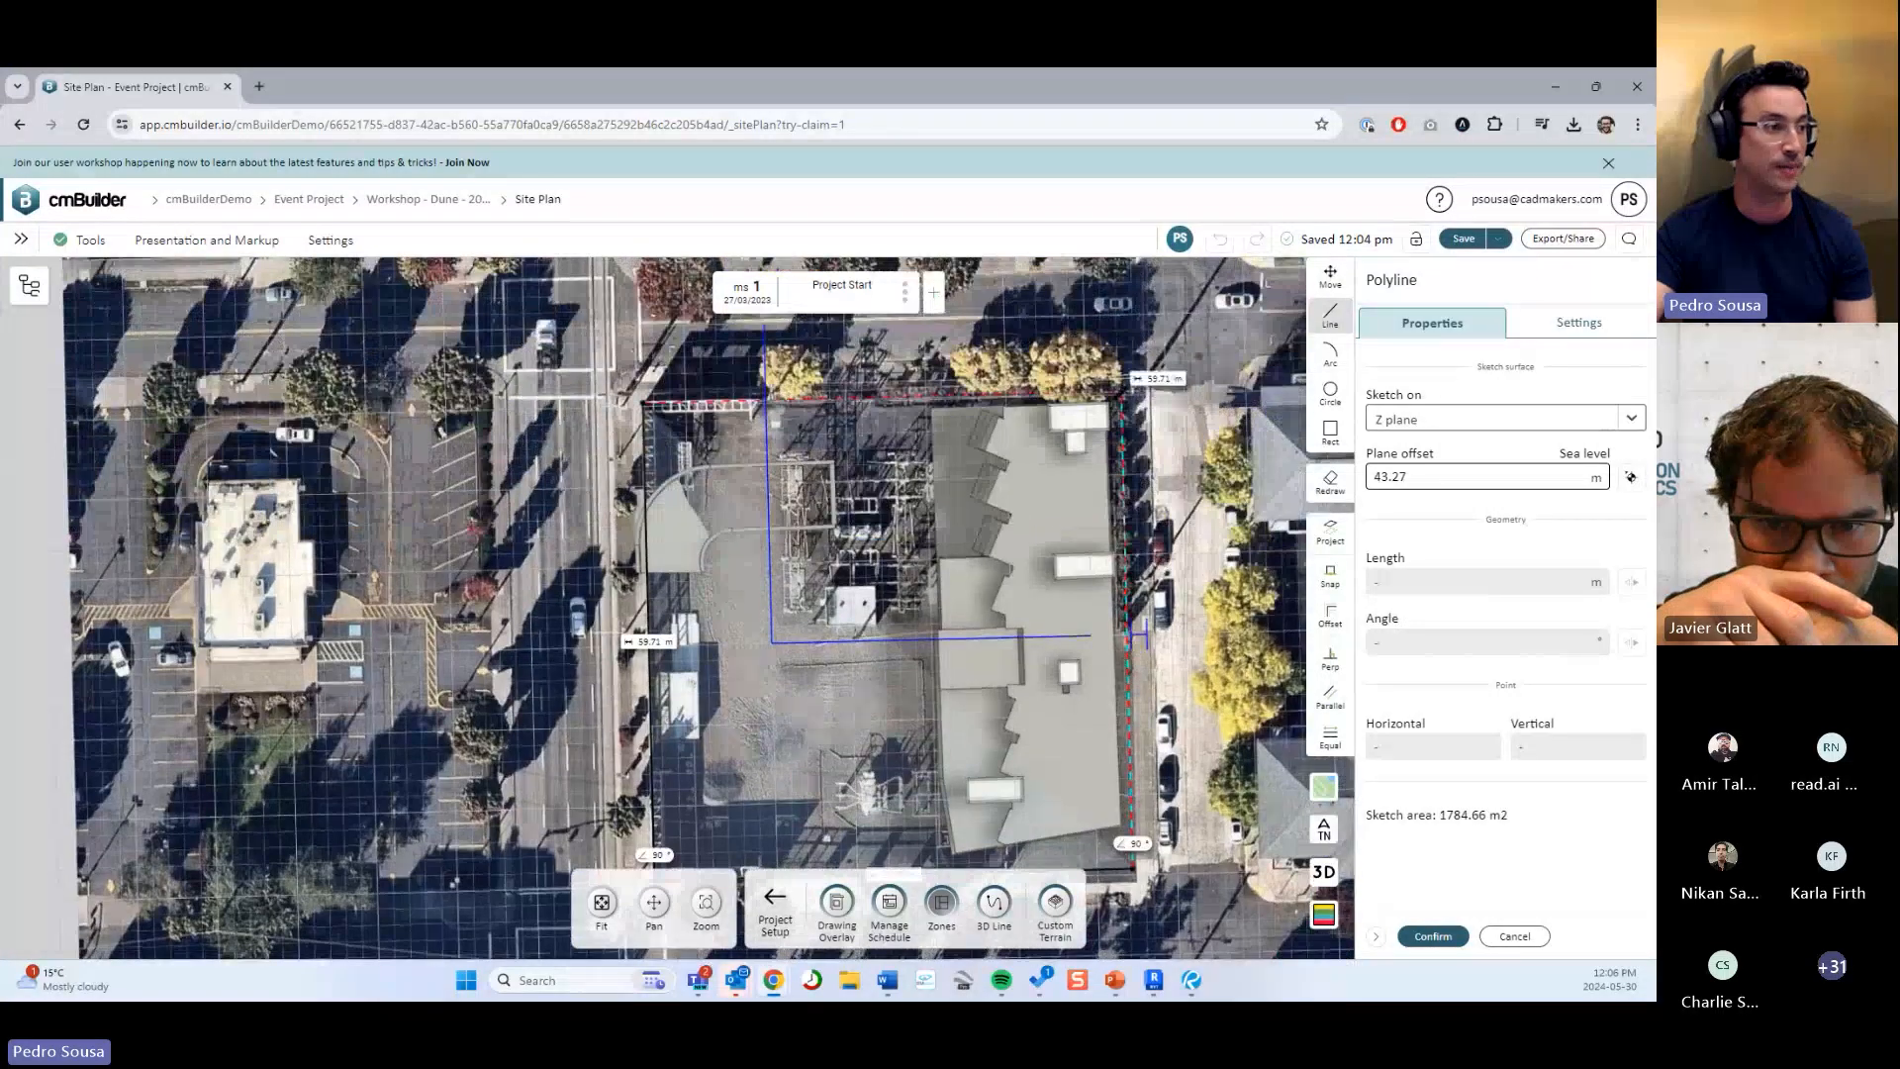
pyautogui.click(1121, 397)
pyautogui.click(643, 403)
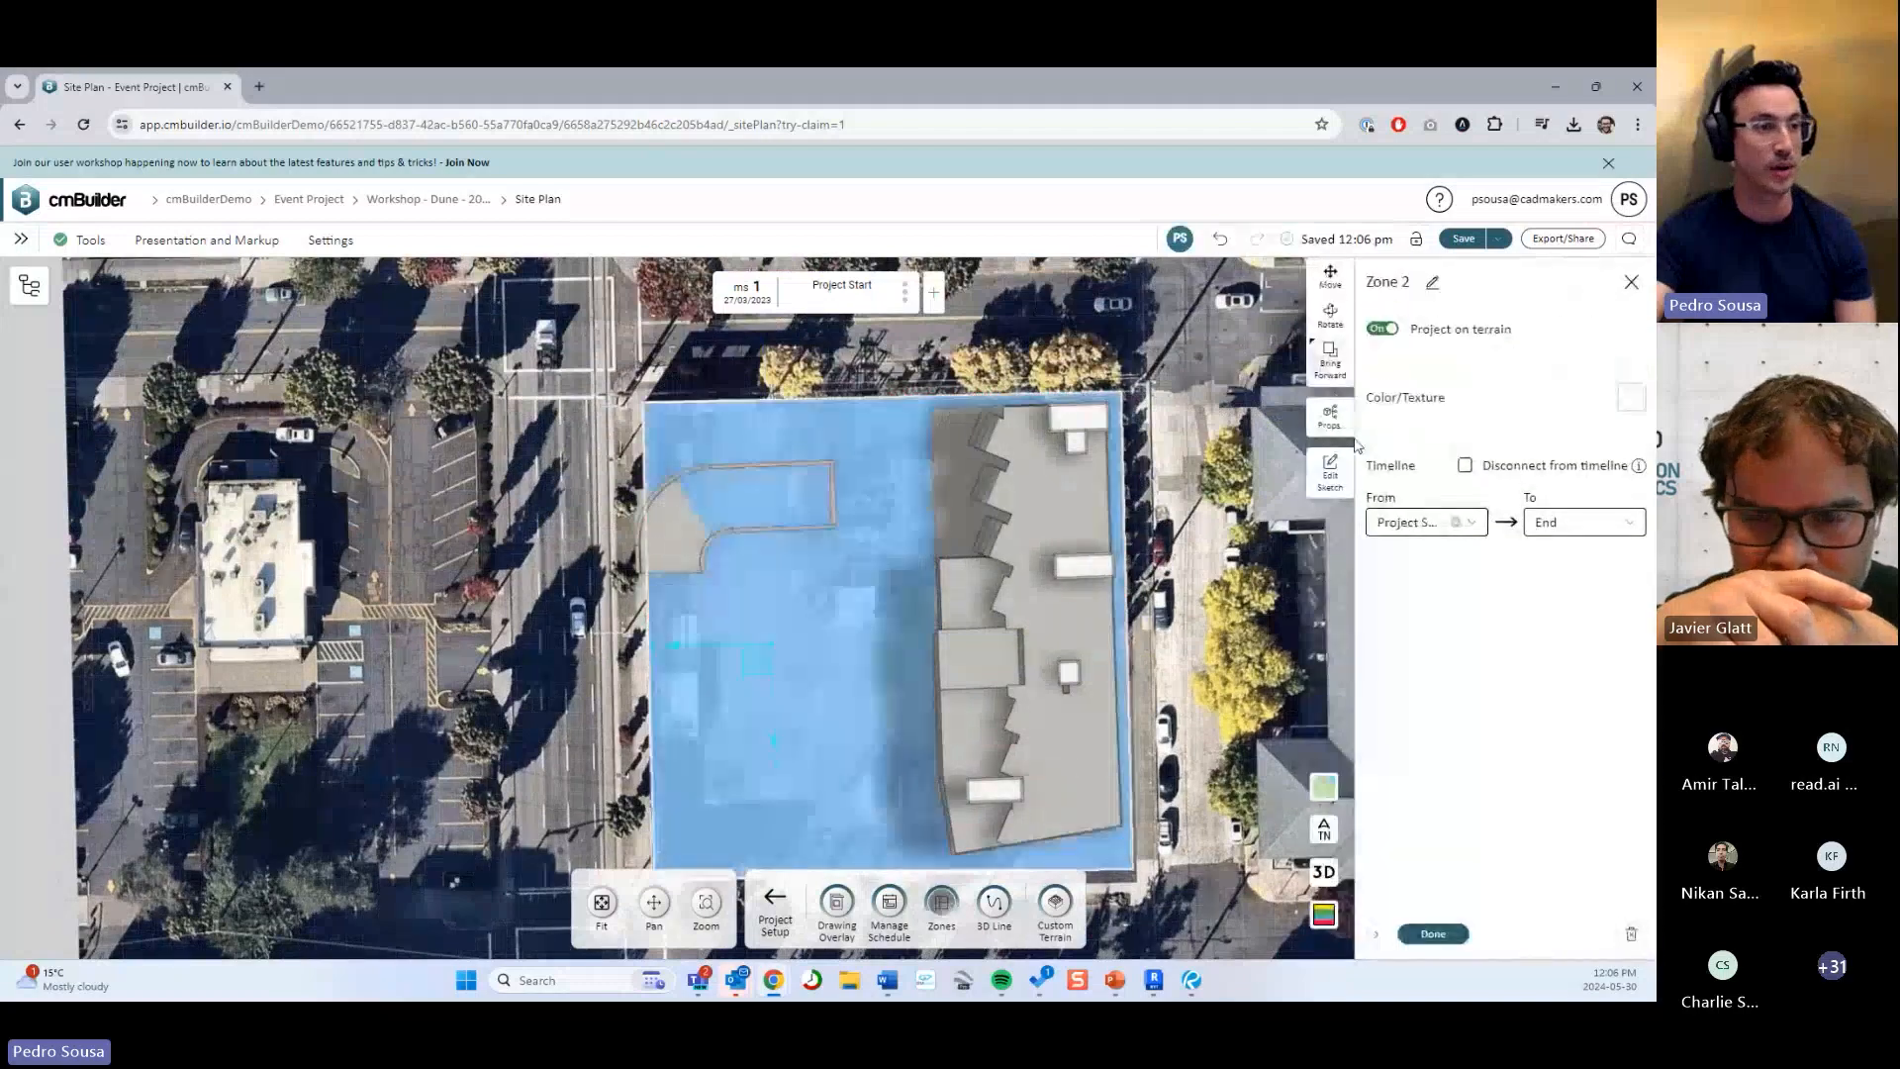
# Open the zone's sketch for editing and reshape its outline, moving the northwest corner to about -22, 2.4.
pyautogui.click(1330, 468)
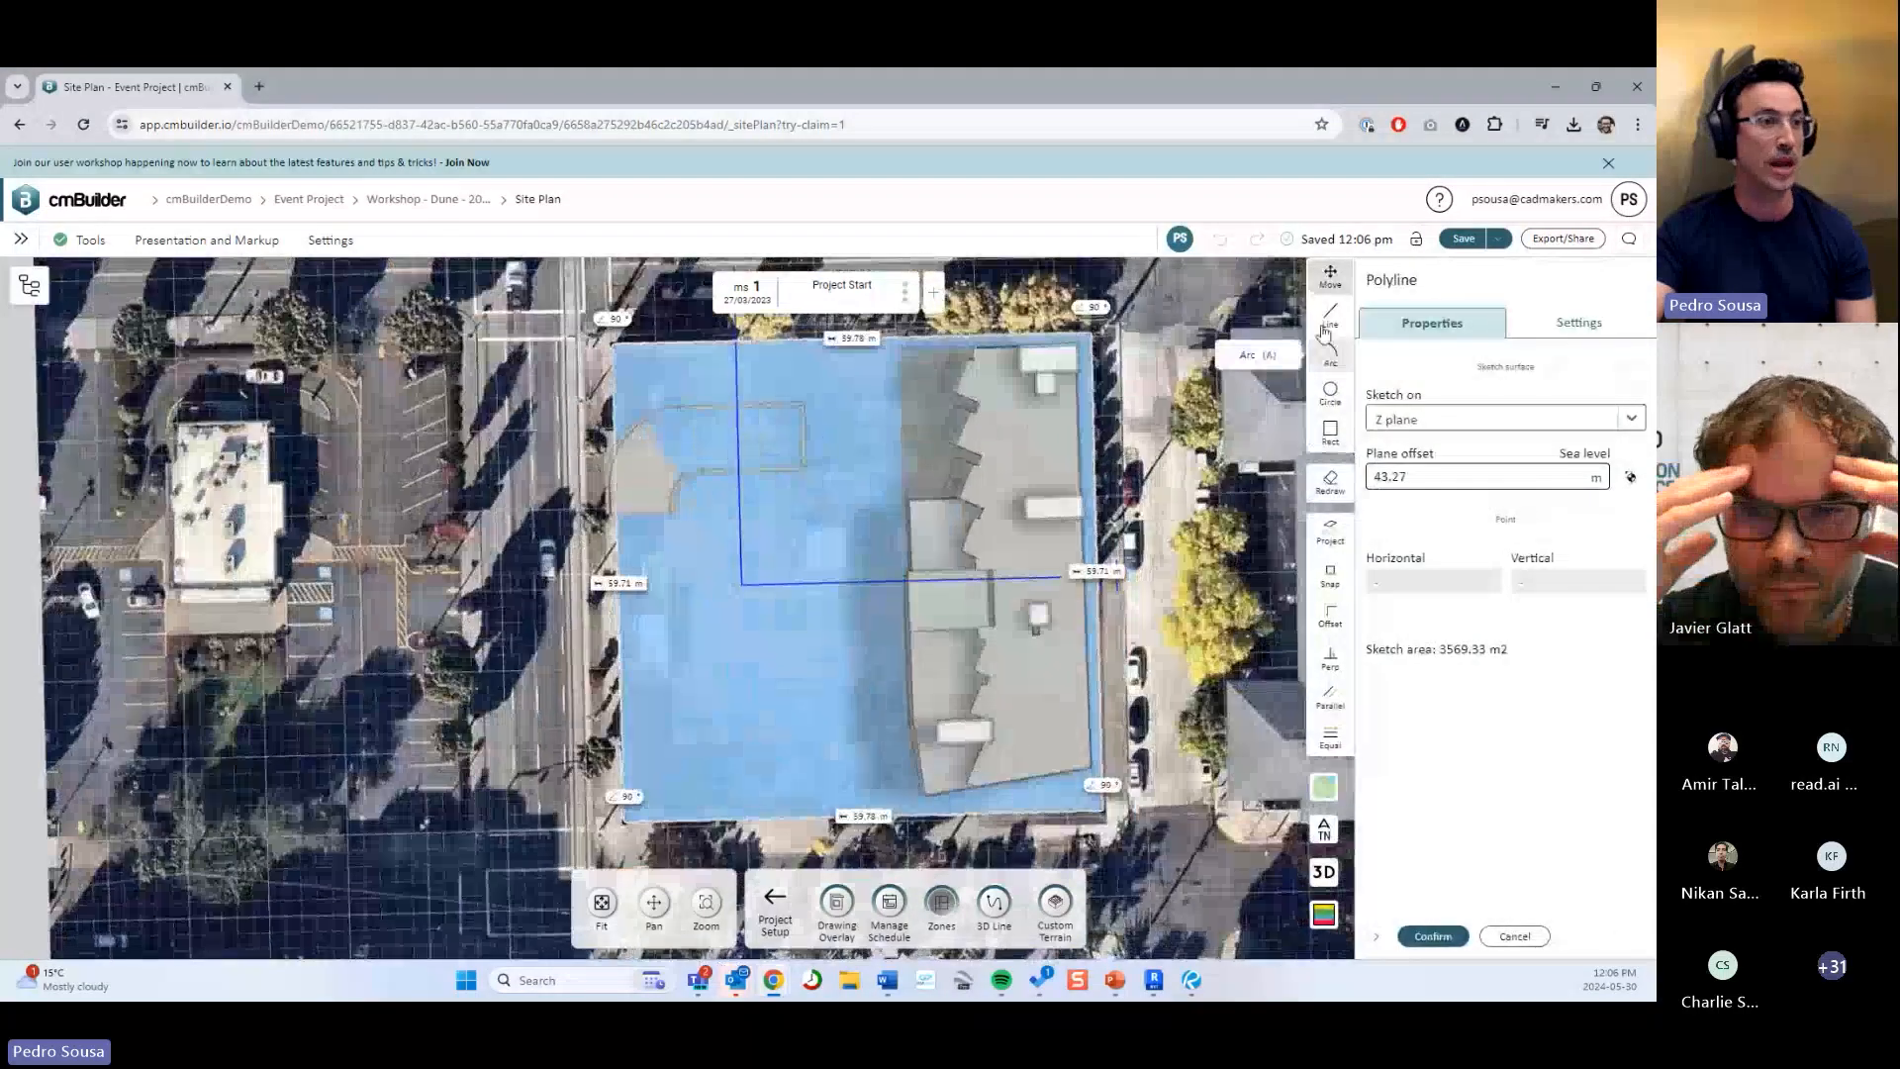
pyautogui.moveTo(787, 476); pyautogui.dragTo(789, 567, button='middle')
pyautogui.moveTo(617, 436); pyautogui.dragTo(785, 530)
pyautogui.moveTo(851, 623); pyautogui.dragTo(900, 603, button='middle')
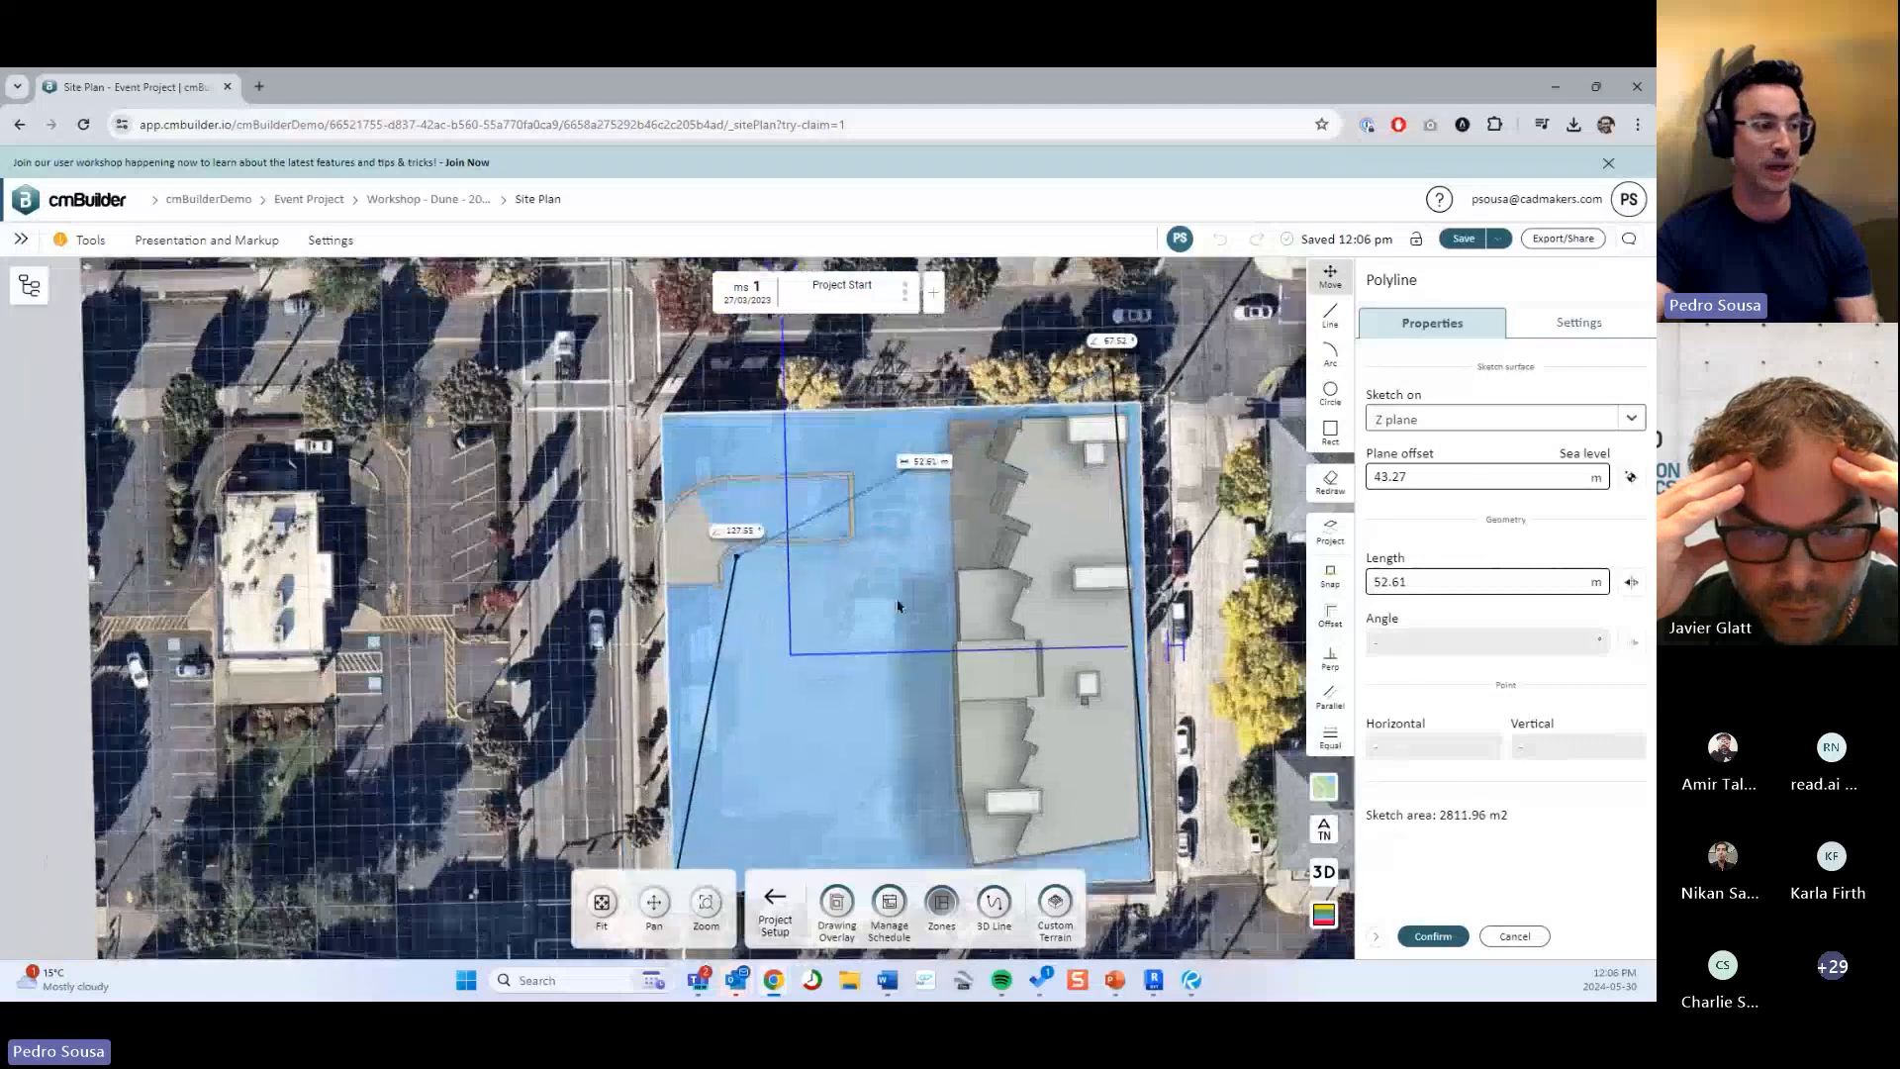
pyautogui.moveTo(900, 603); pyautogui.dragTo(781, 603, button='right')
pyautogui.moveTo(781, 603); pyautogui.dragTo(717, 540, button='middle')
pyautogui.moveTo(695, 458); pyautogui.dragTo(551, 485)
pyautogui.moveTo(833, 615); pyautogui.dragTo(770, 662, button='middle')
pyautogui.moveTo(770, 662); pyautogui.dragTo(845, 653, button='right')
pyautogui.moveTo(845, 653); pyautogui.dragTo(897, 566, button='middle')
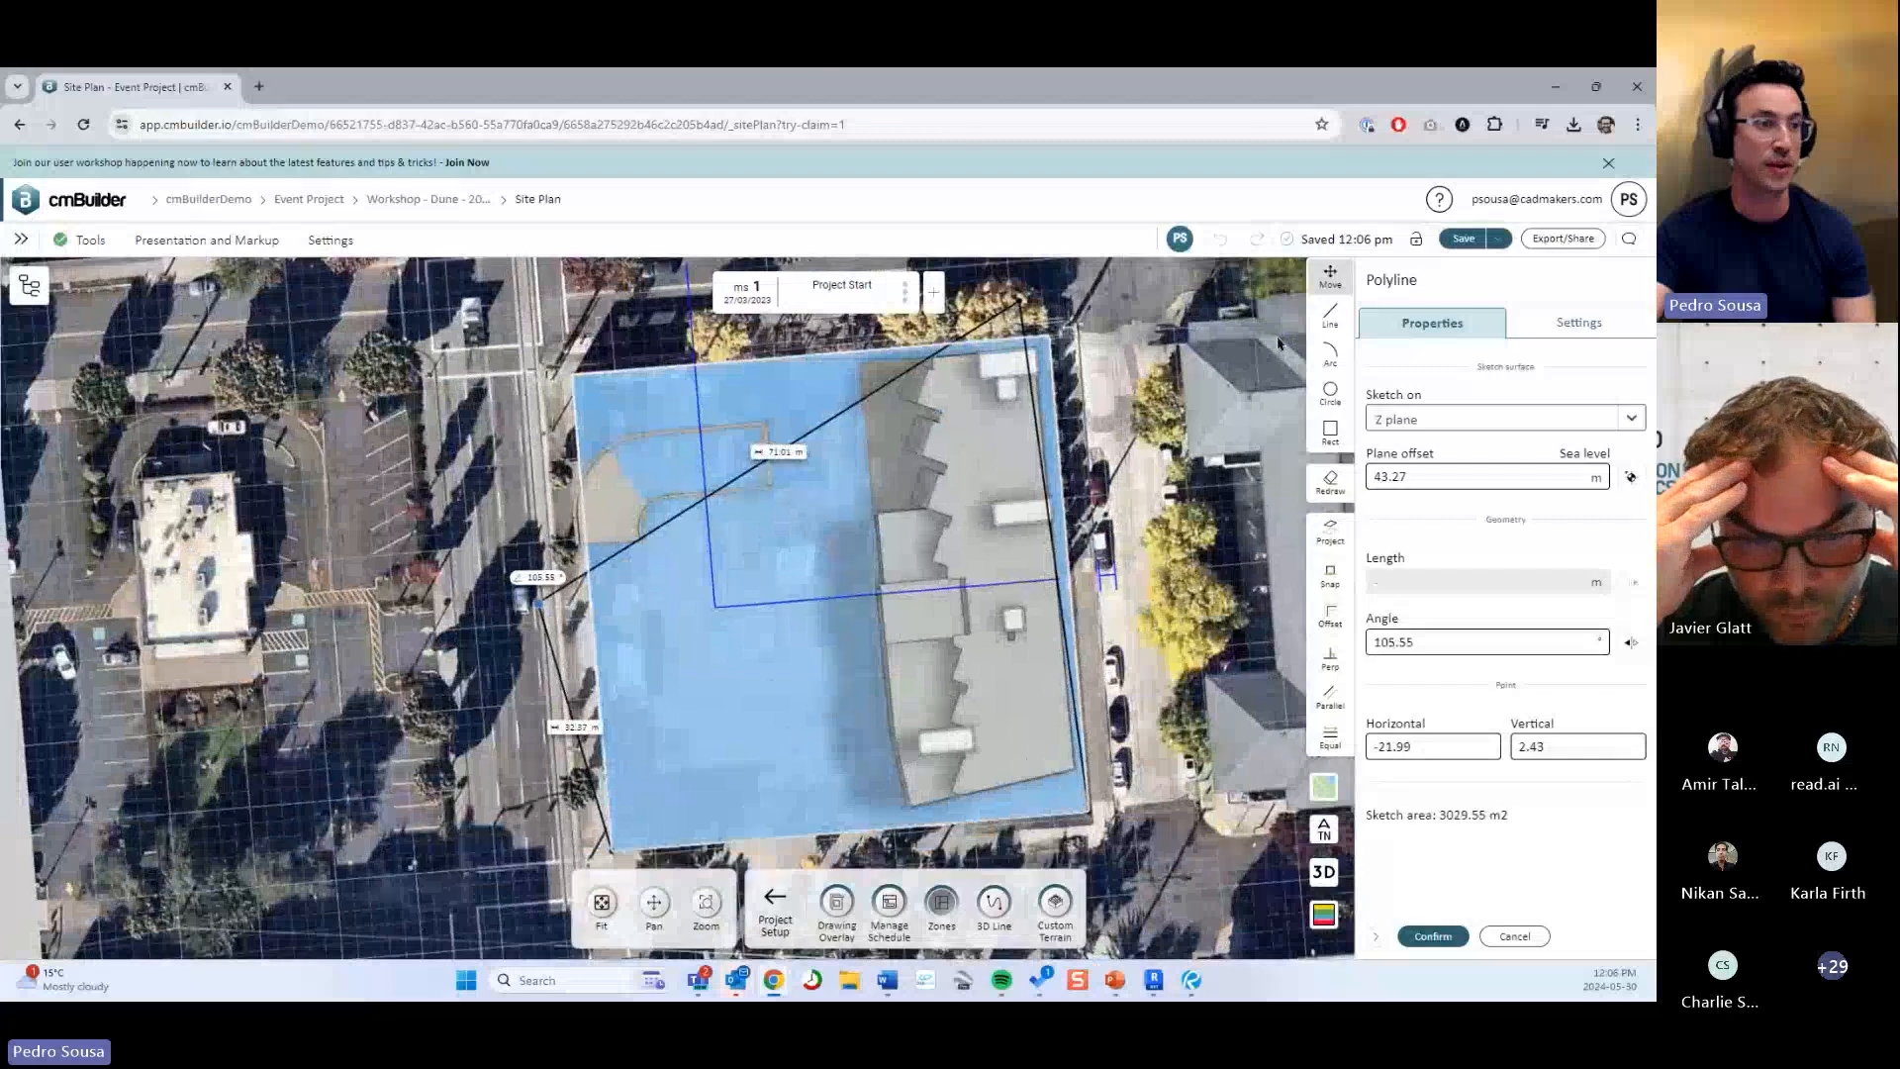
# Insert a vertex with the Line tool on the outline's long diagonal edge and move it inward to about 17.6, 15.4.
pyautogui.click(1330, 317)
pyautogui.moveTo(903, 429); pyautogui.dragTo(821, 549, button='middle')
pyautogui.scroll(3, 834, 576)
pyautogui.rightClick(828, 577)
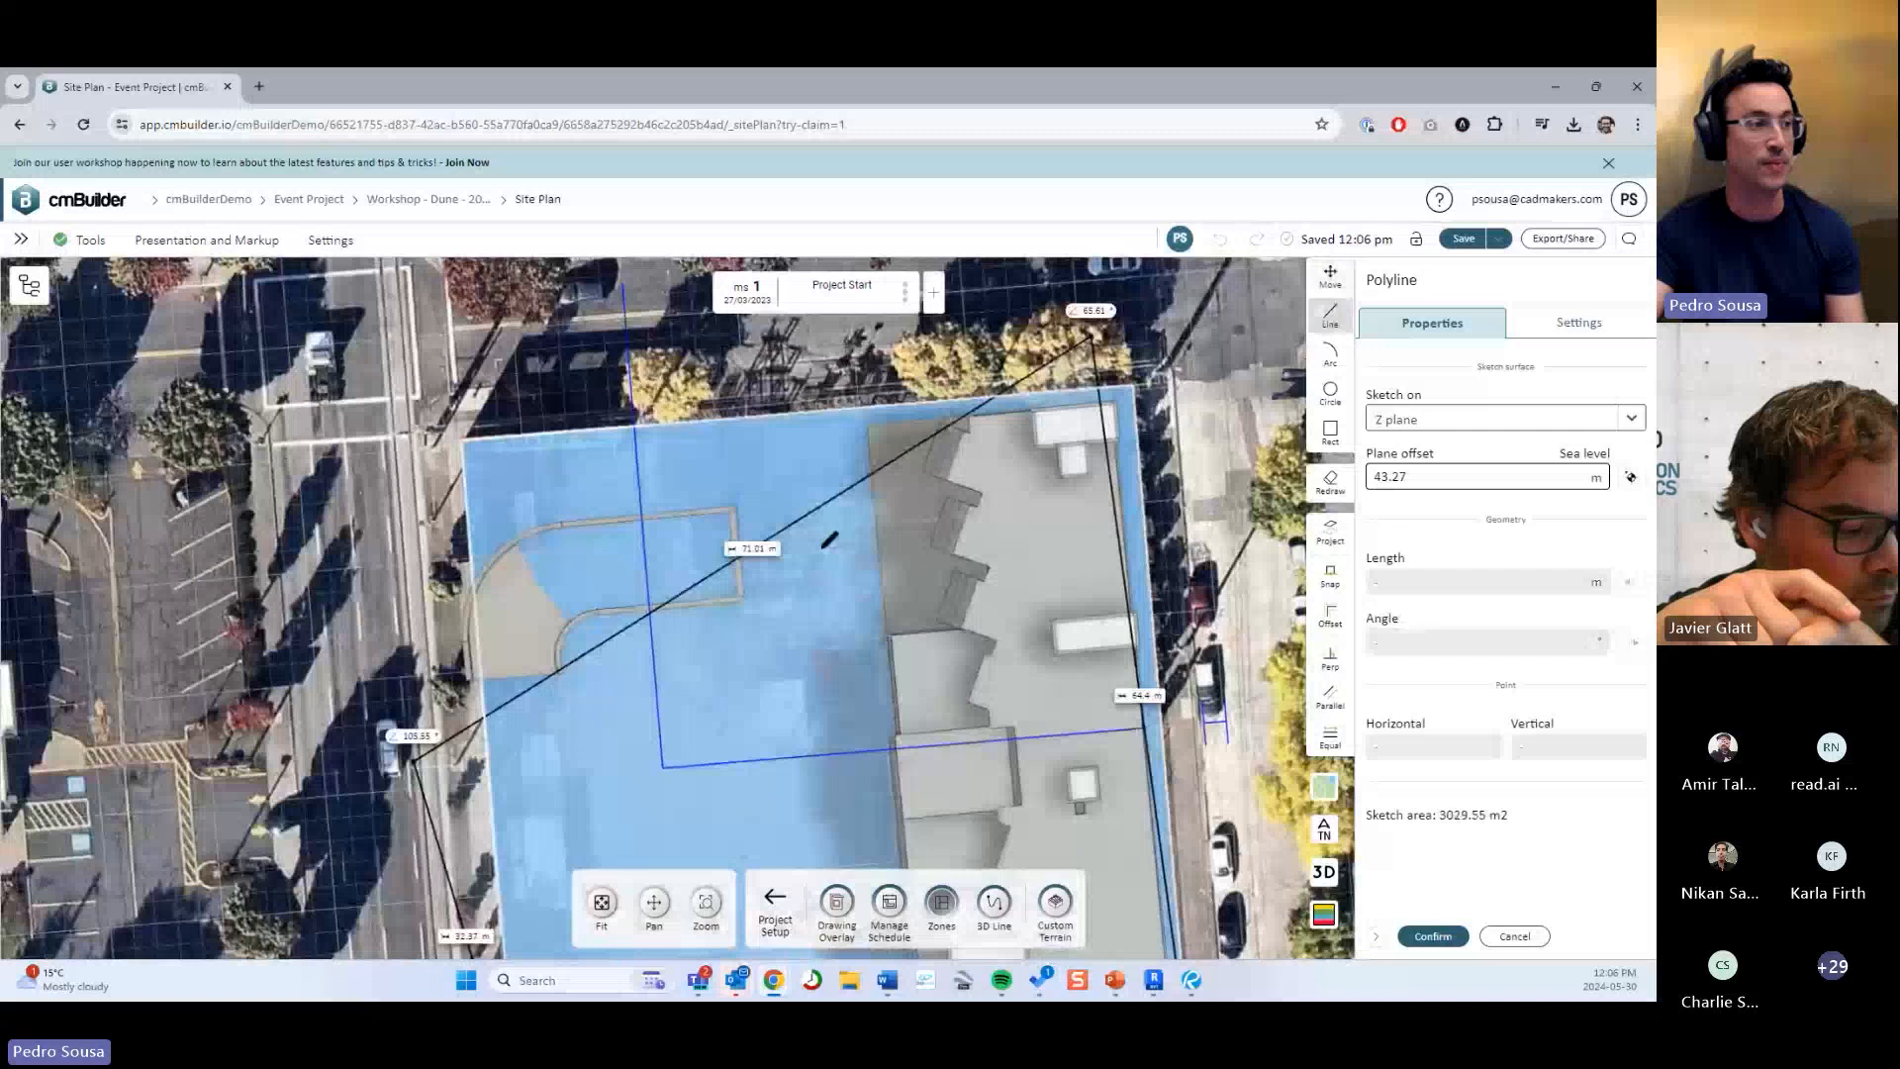
pyautogui.click(807, 512)
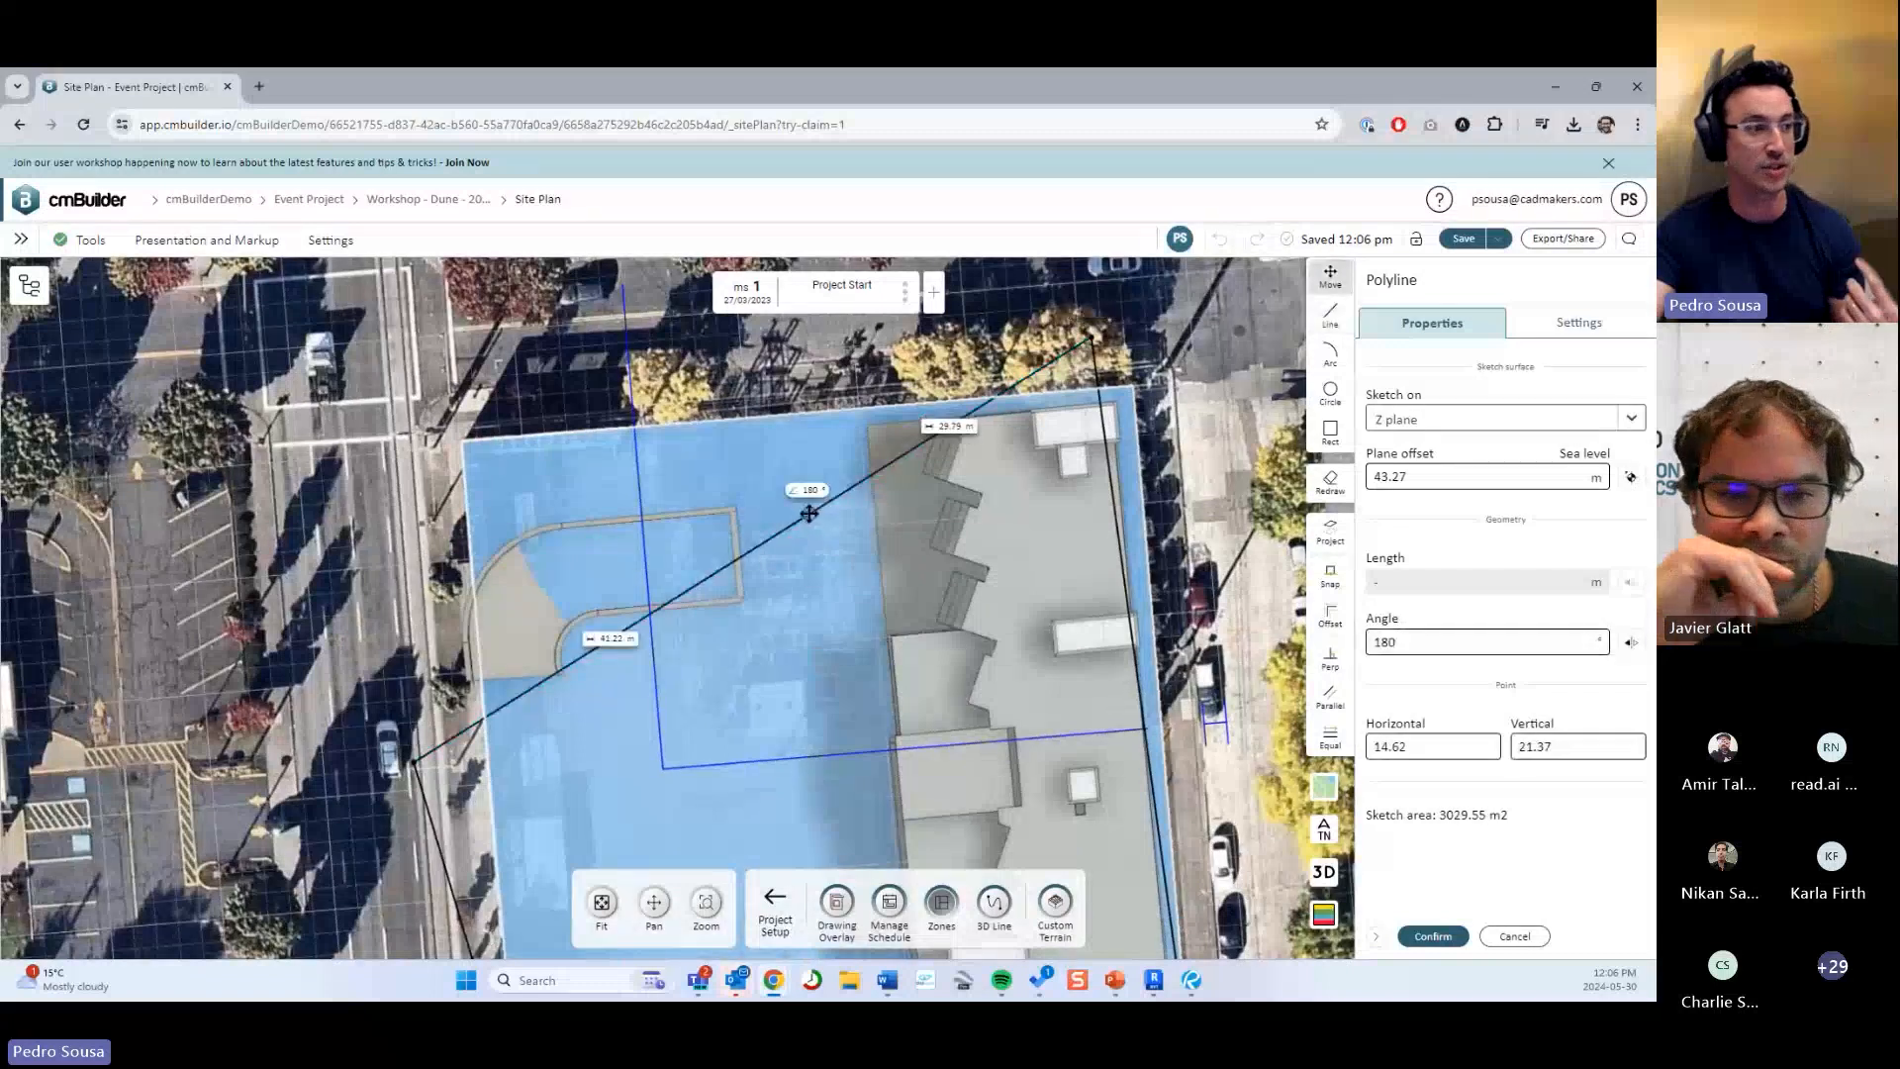
pyautogui.moveTo(809, 514); pyautogui.dragTo(848, 580)
# Insert another vertex on the diagonal edge west of the inner vertex and move it outward to about -8, 29.6.
pyautogui.click(1330, 315)
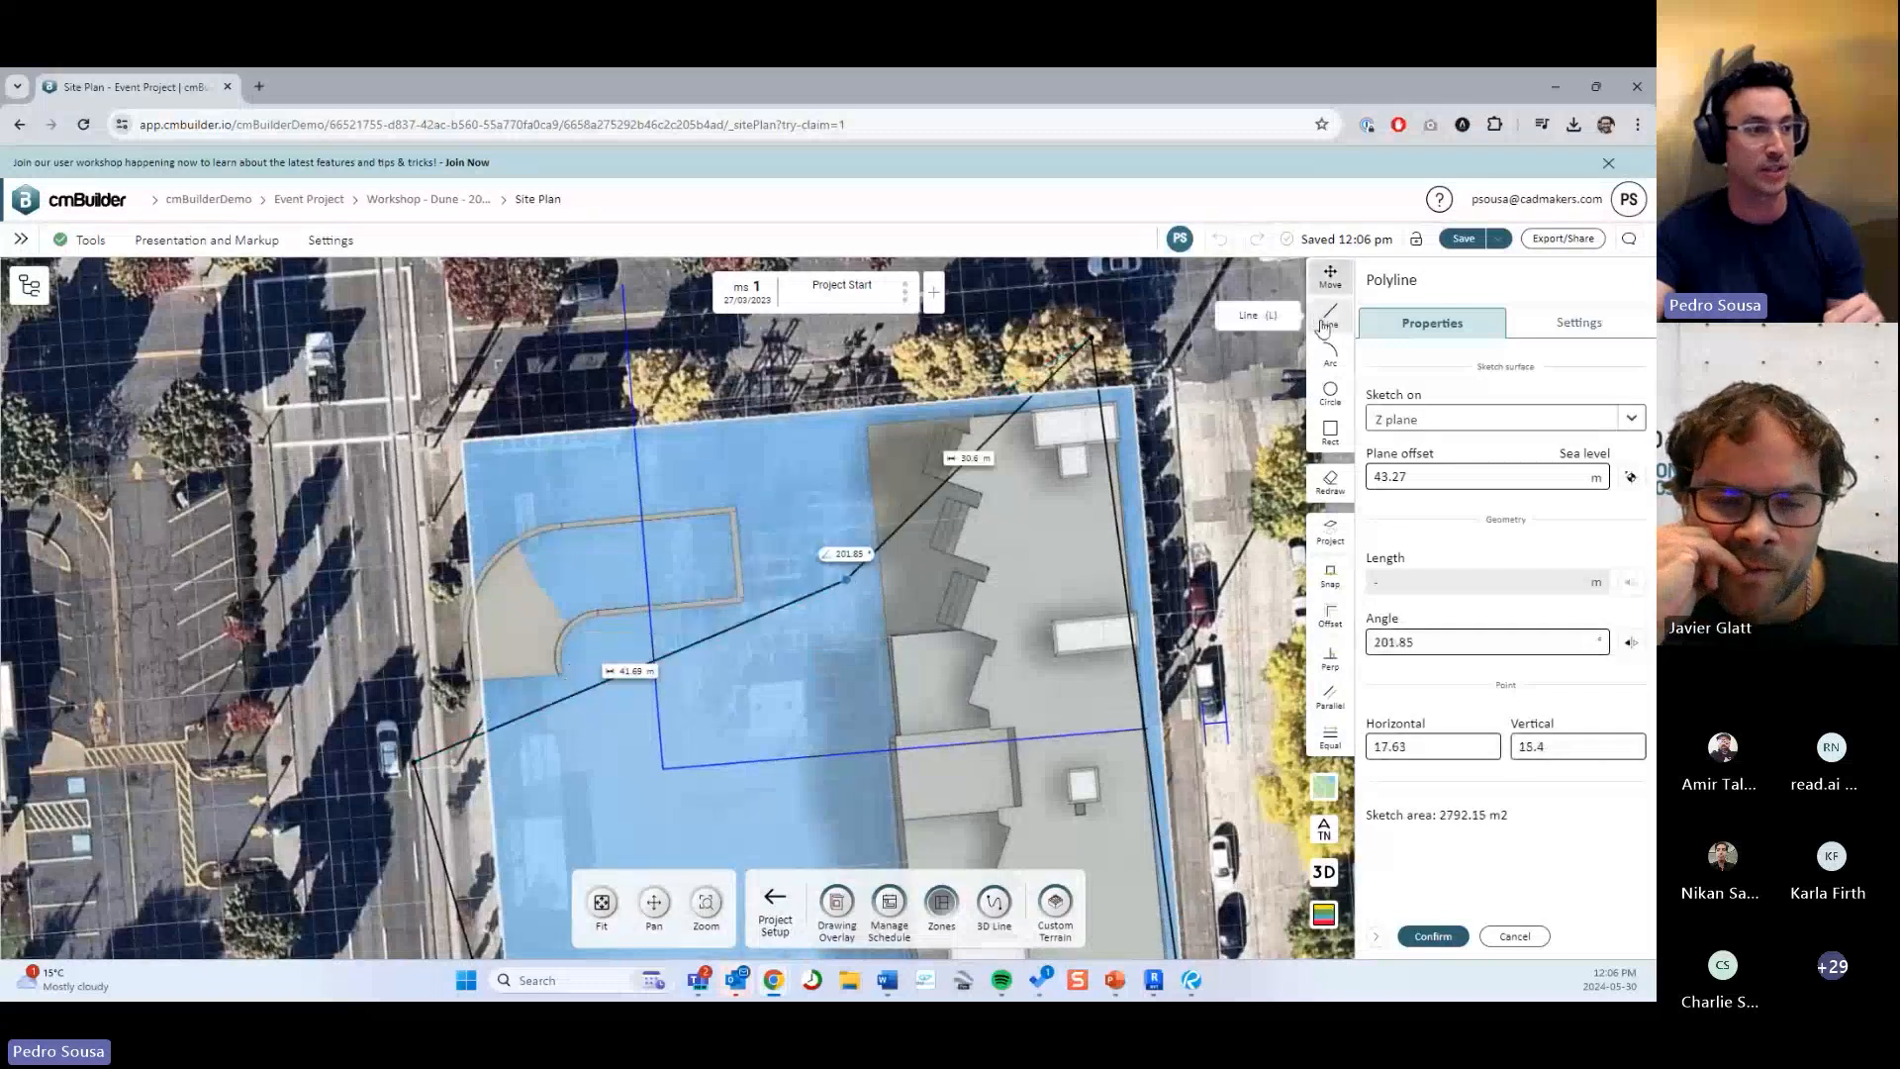
pyautogui.moveTo(762, 609); pyautogui.dragTo(545, 445)
pyautogui.moveTo(784, 541); pyautogui.dragTo(751, 598, button='right')
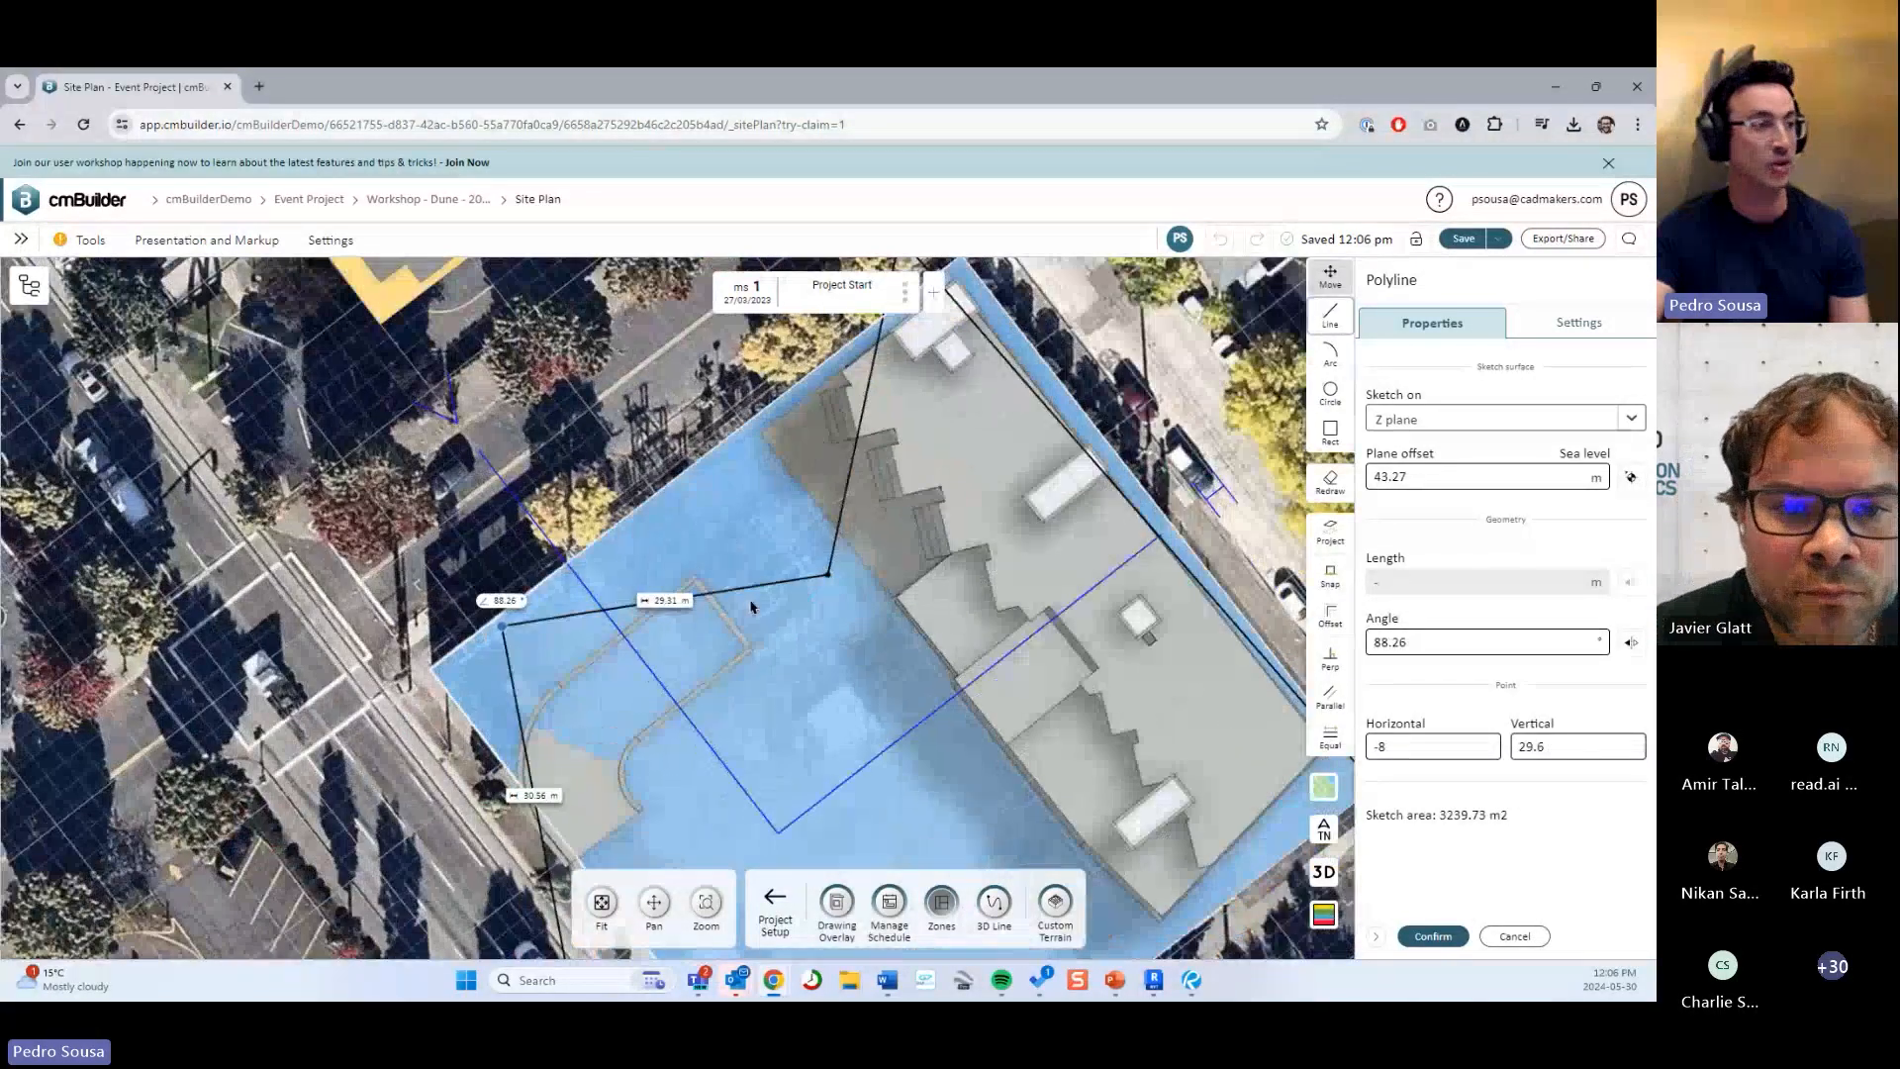
# Delete the inner vertex beside the building so its neighbouring vertices connect directly.
pyautogui.rightClick(828, 575)
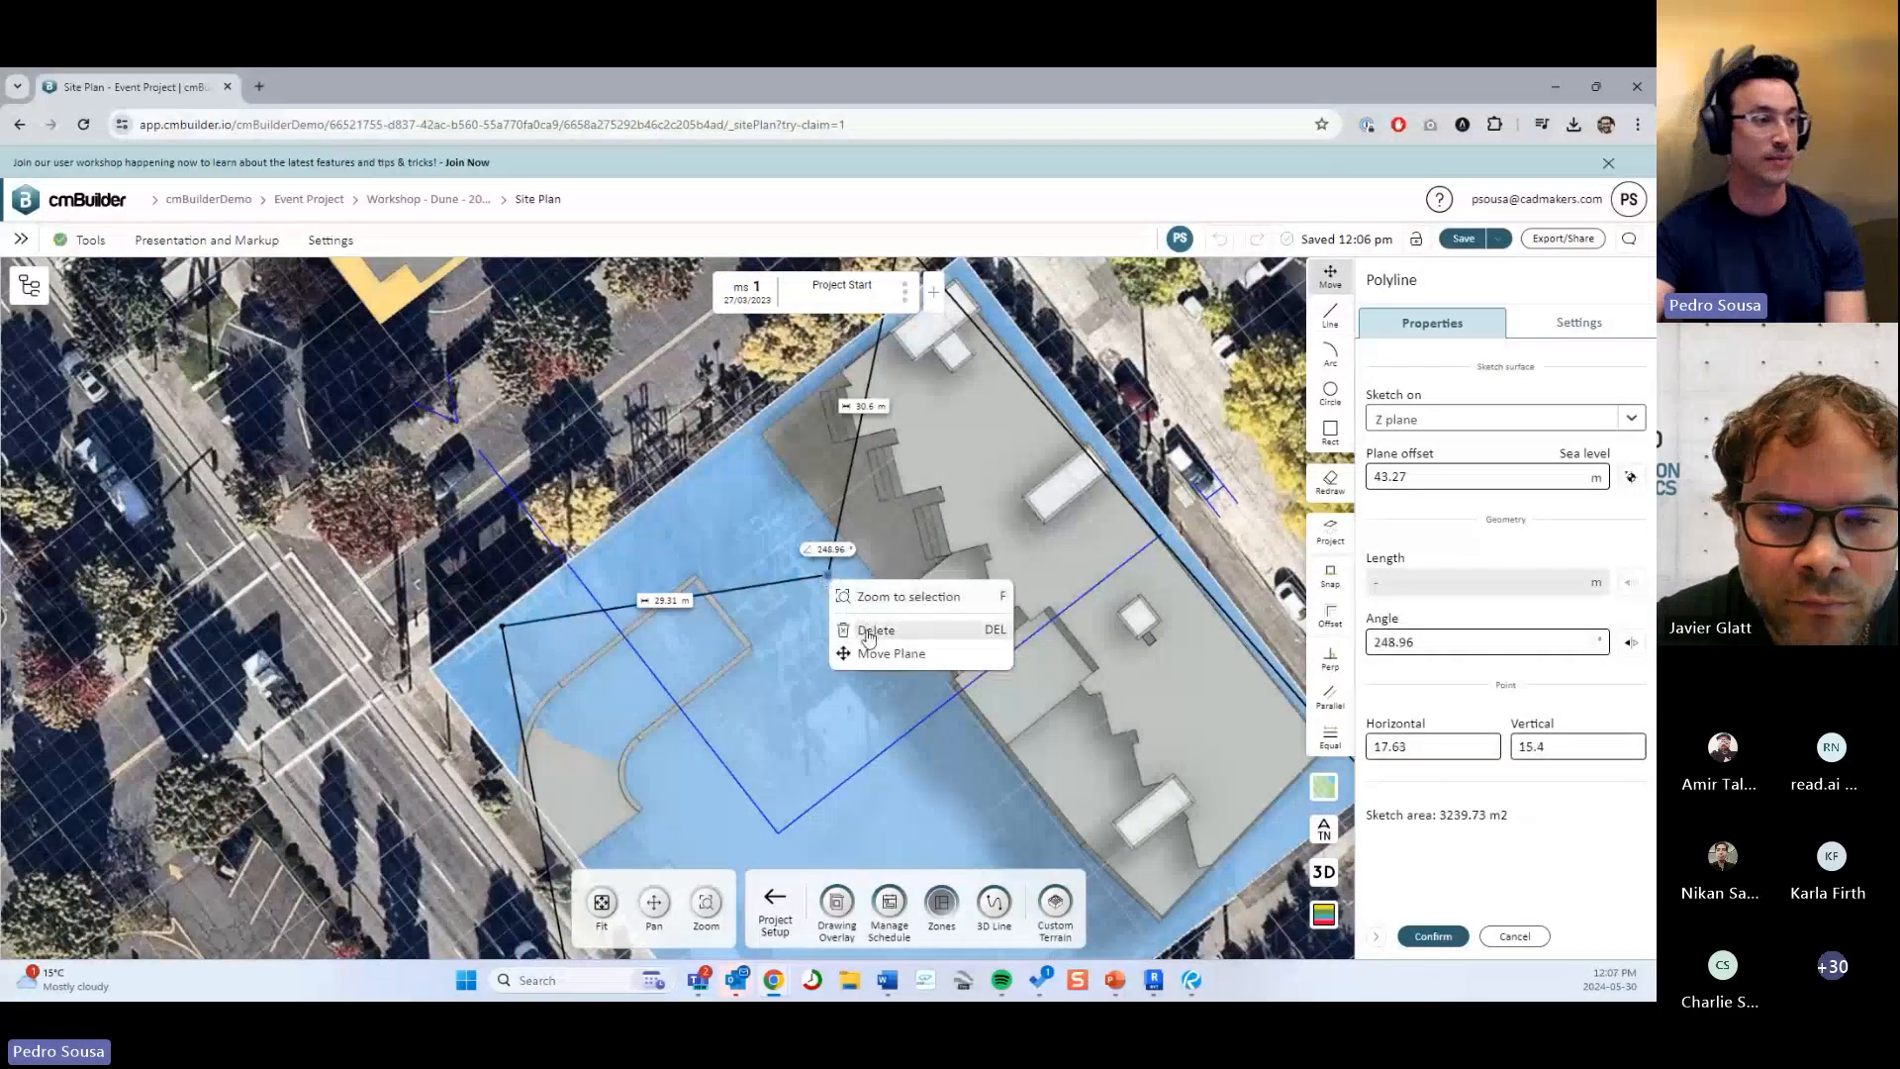
pyautogui.click(868, 631)
pyautogui.moveTo(868, 631)
pyautogui.mouseDown(button='right')
pyautogui.moveTo(784, 552)
pyautogui.moveTo(768, 602)
pyautogui.moveTo(922, 668)
pyautogui.moveTo(764, 760)
pyautogui.mouseUp(button='right')
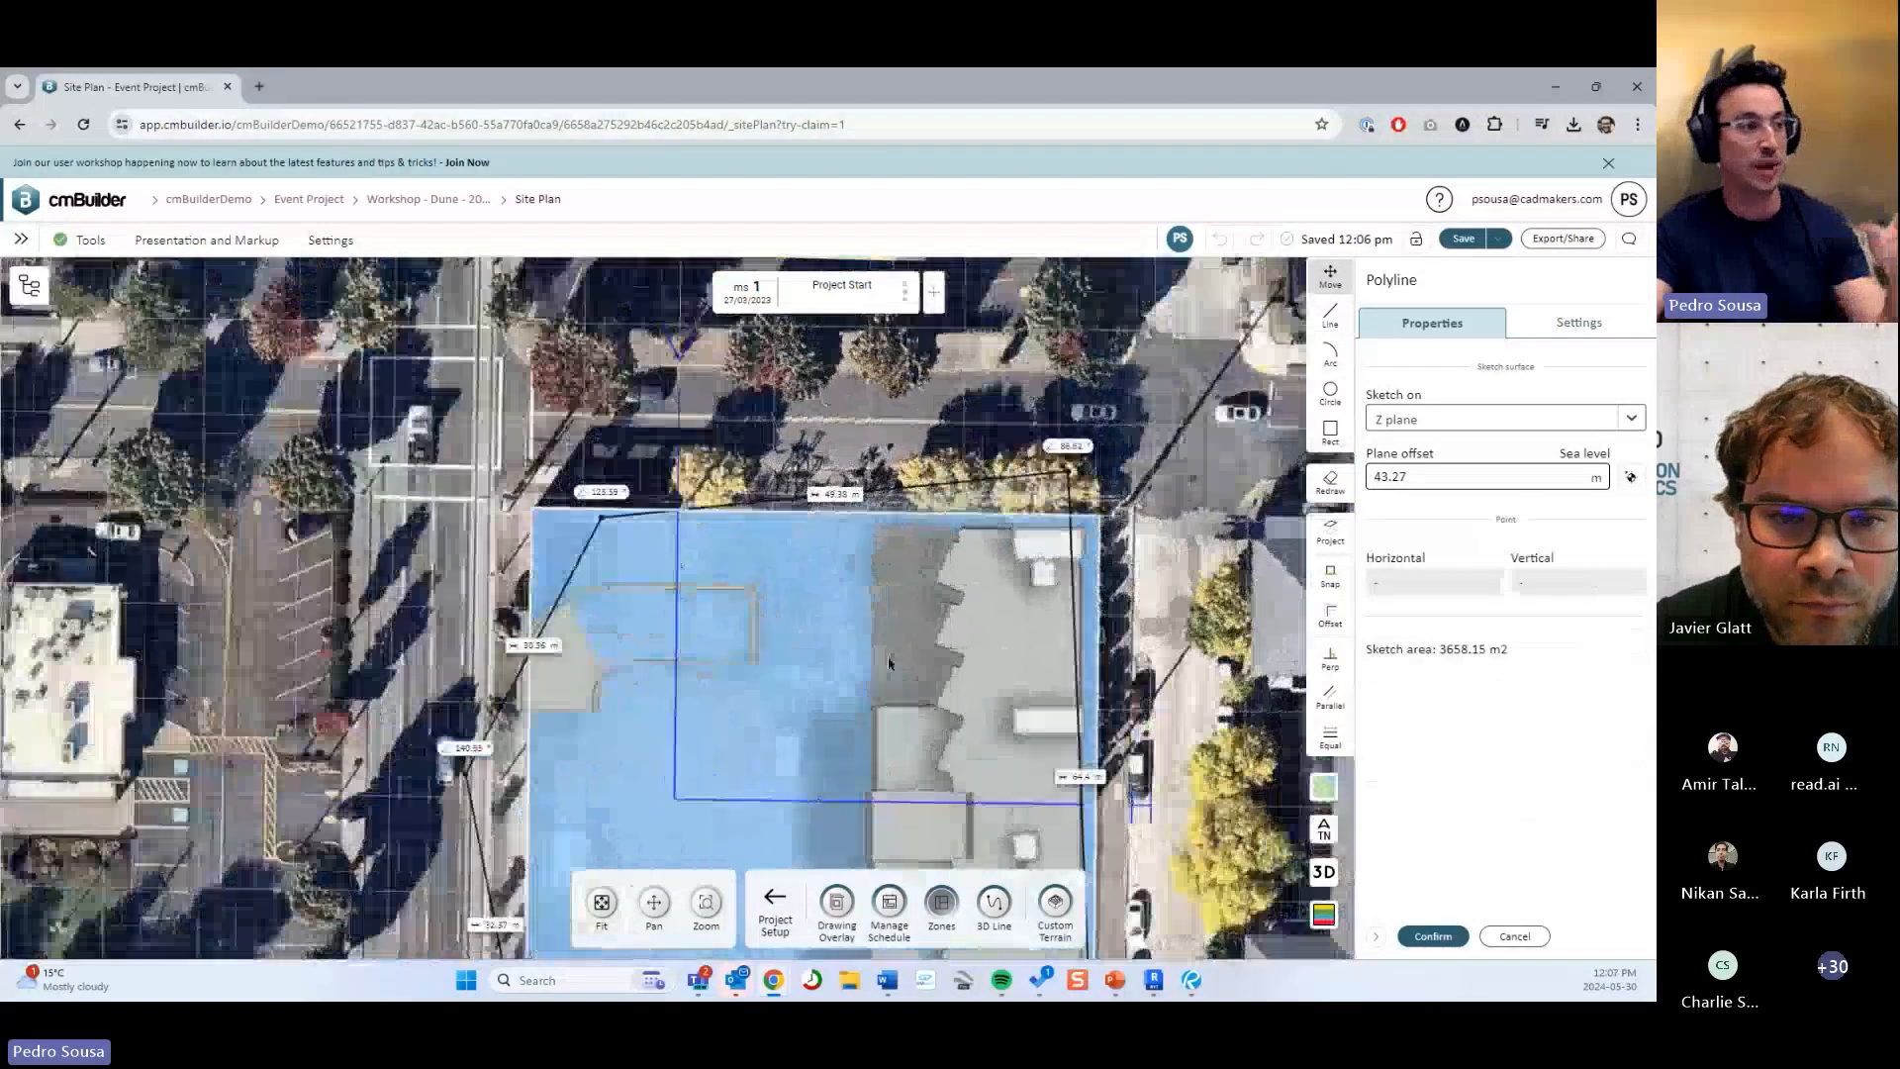
# Delete the outline's north edge to leave the polyline open along that side.
pyautogui.click(769, 503)
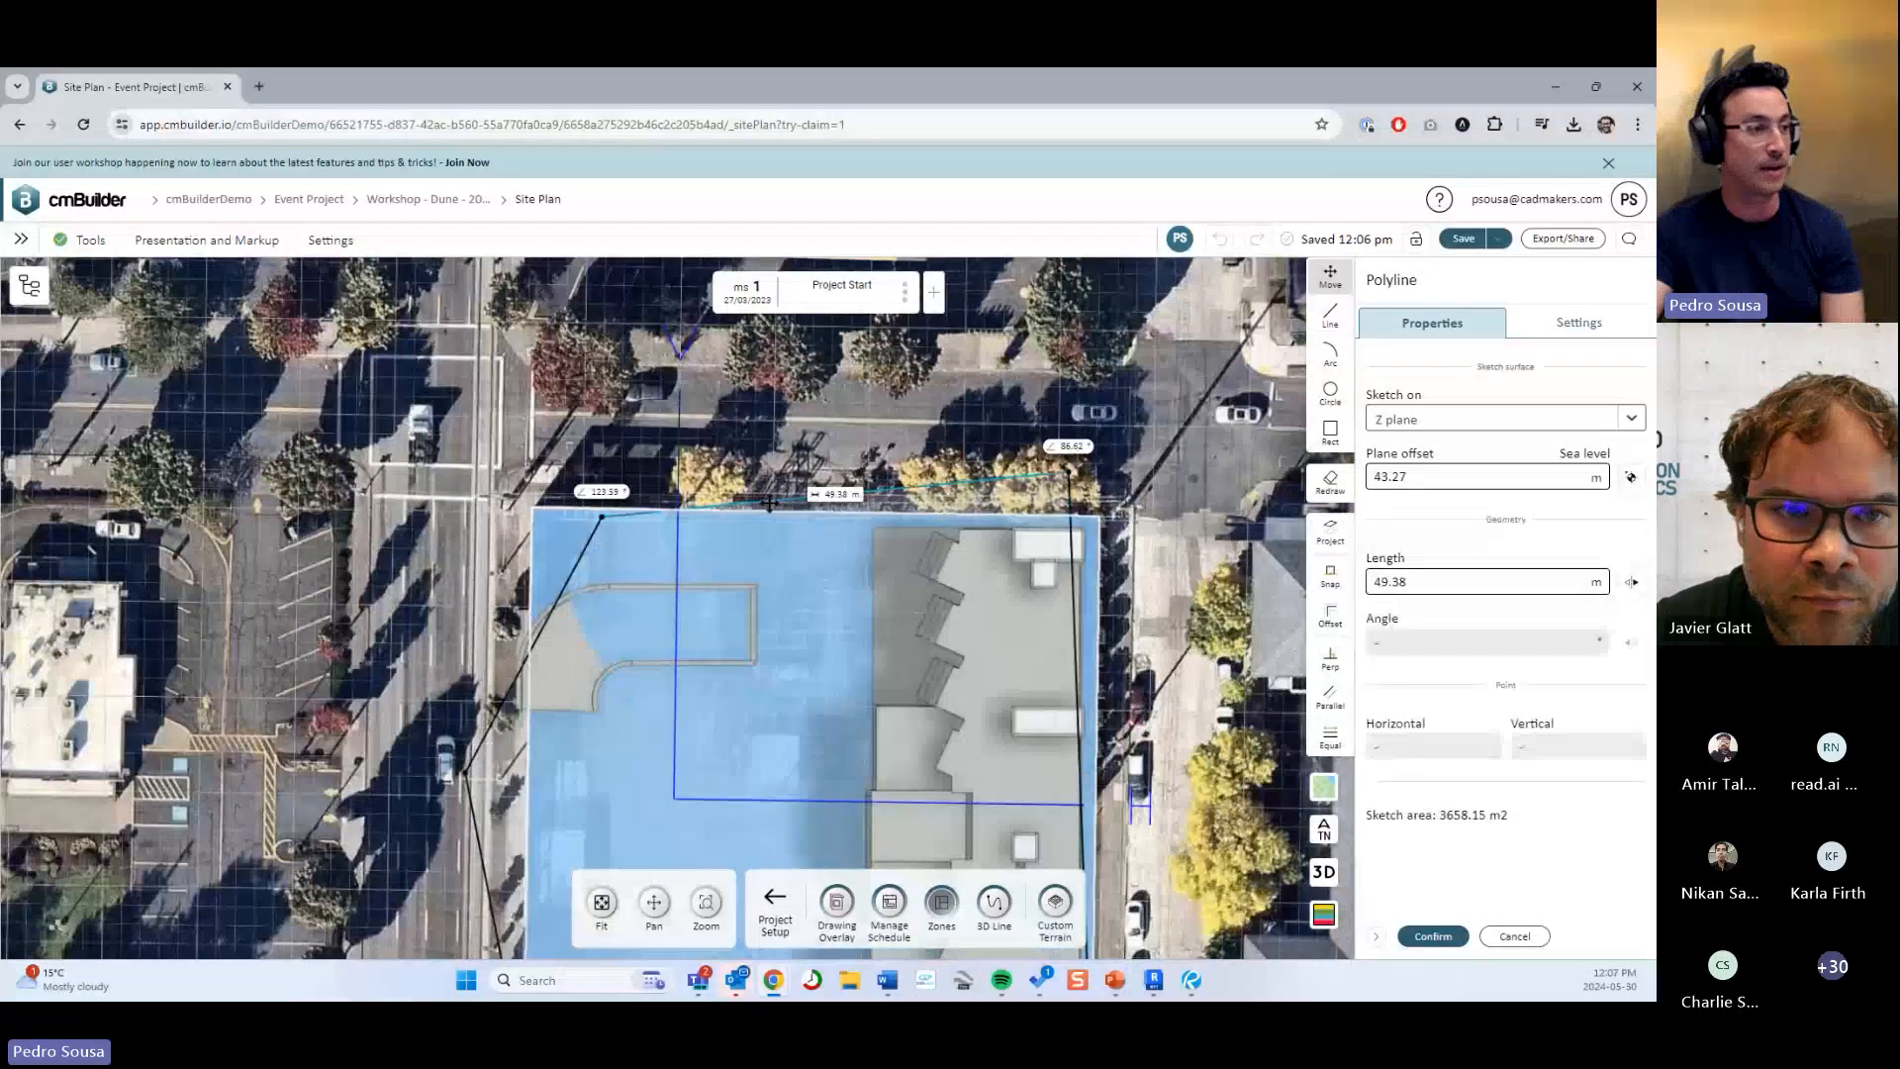
pyautogui.rightClick(769, 504)
pyautogui.click(827, 551)
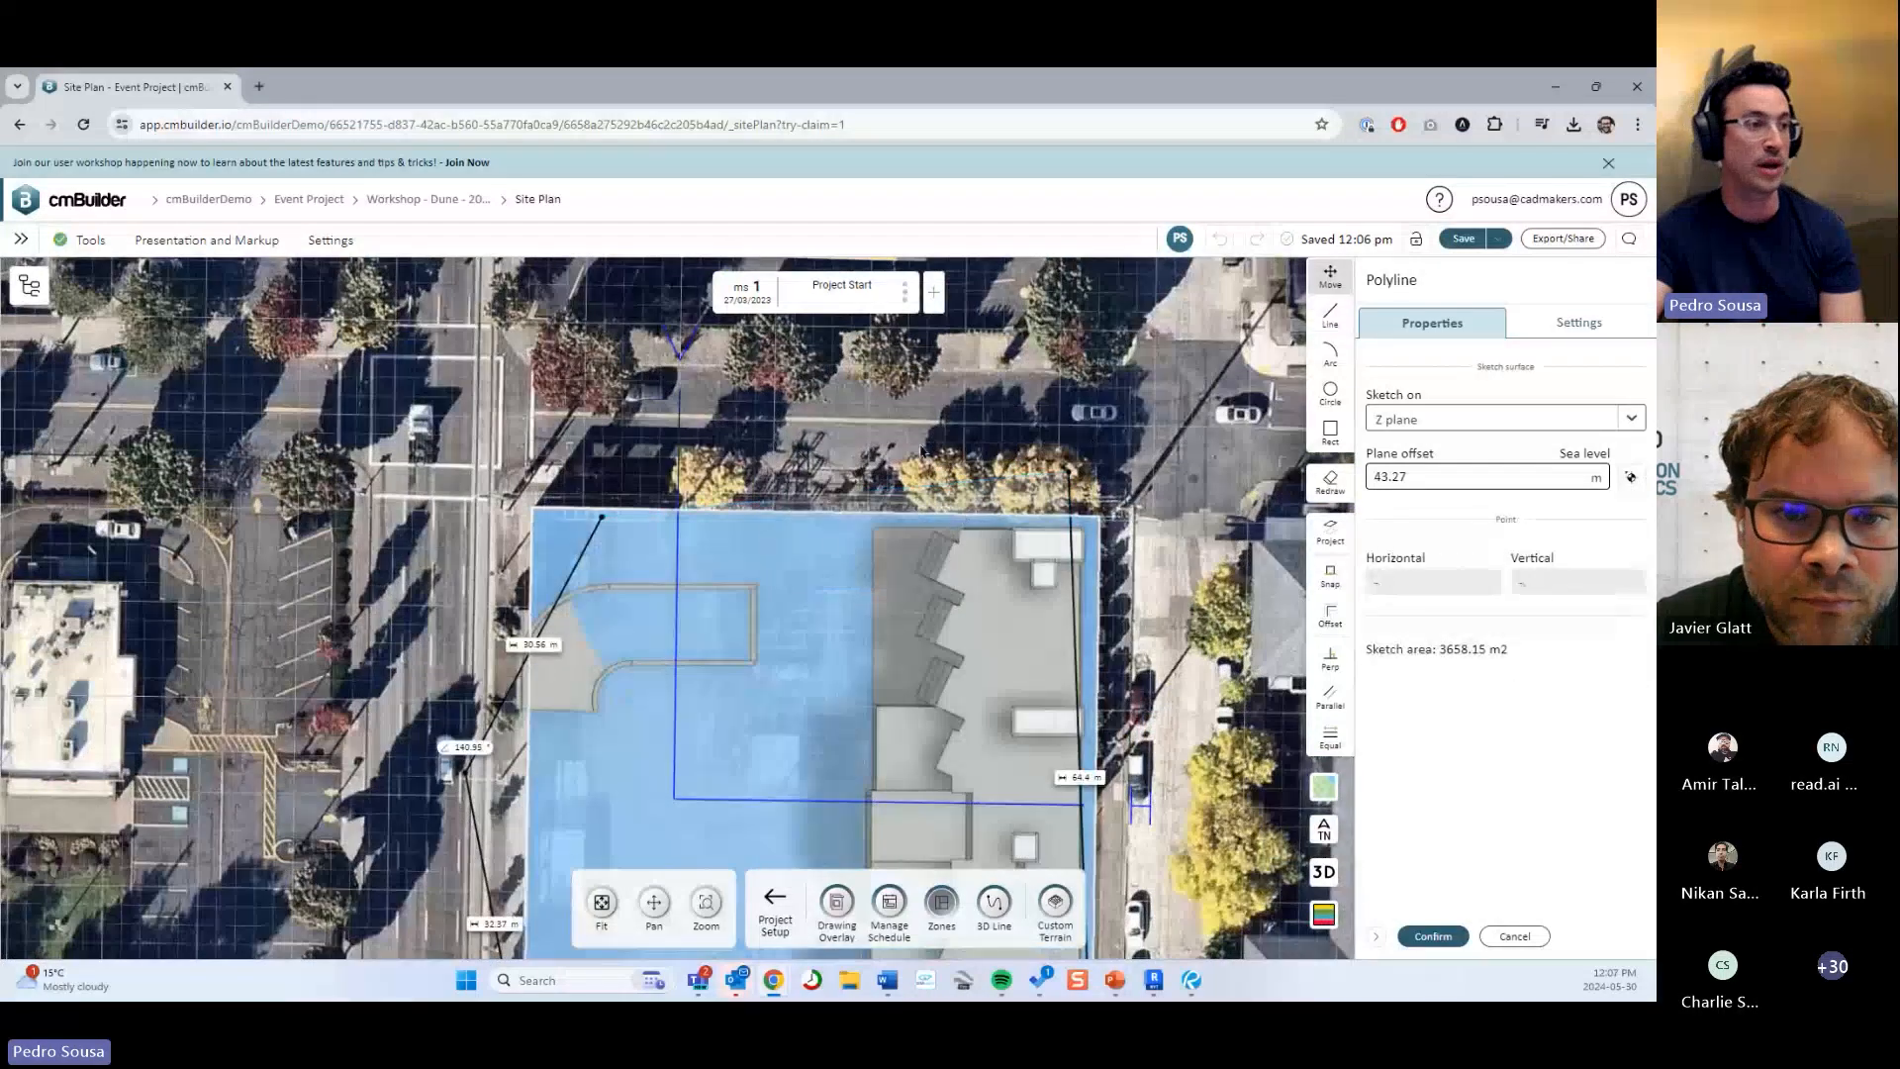
pyautogui.moveTo(868, 502); pyautogui.dragTo(877, 534, button='middle')
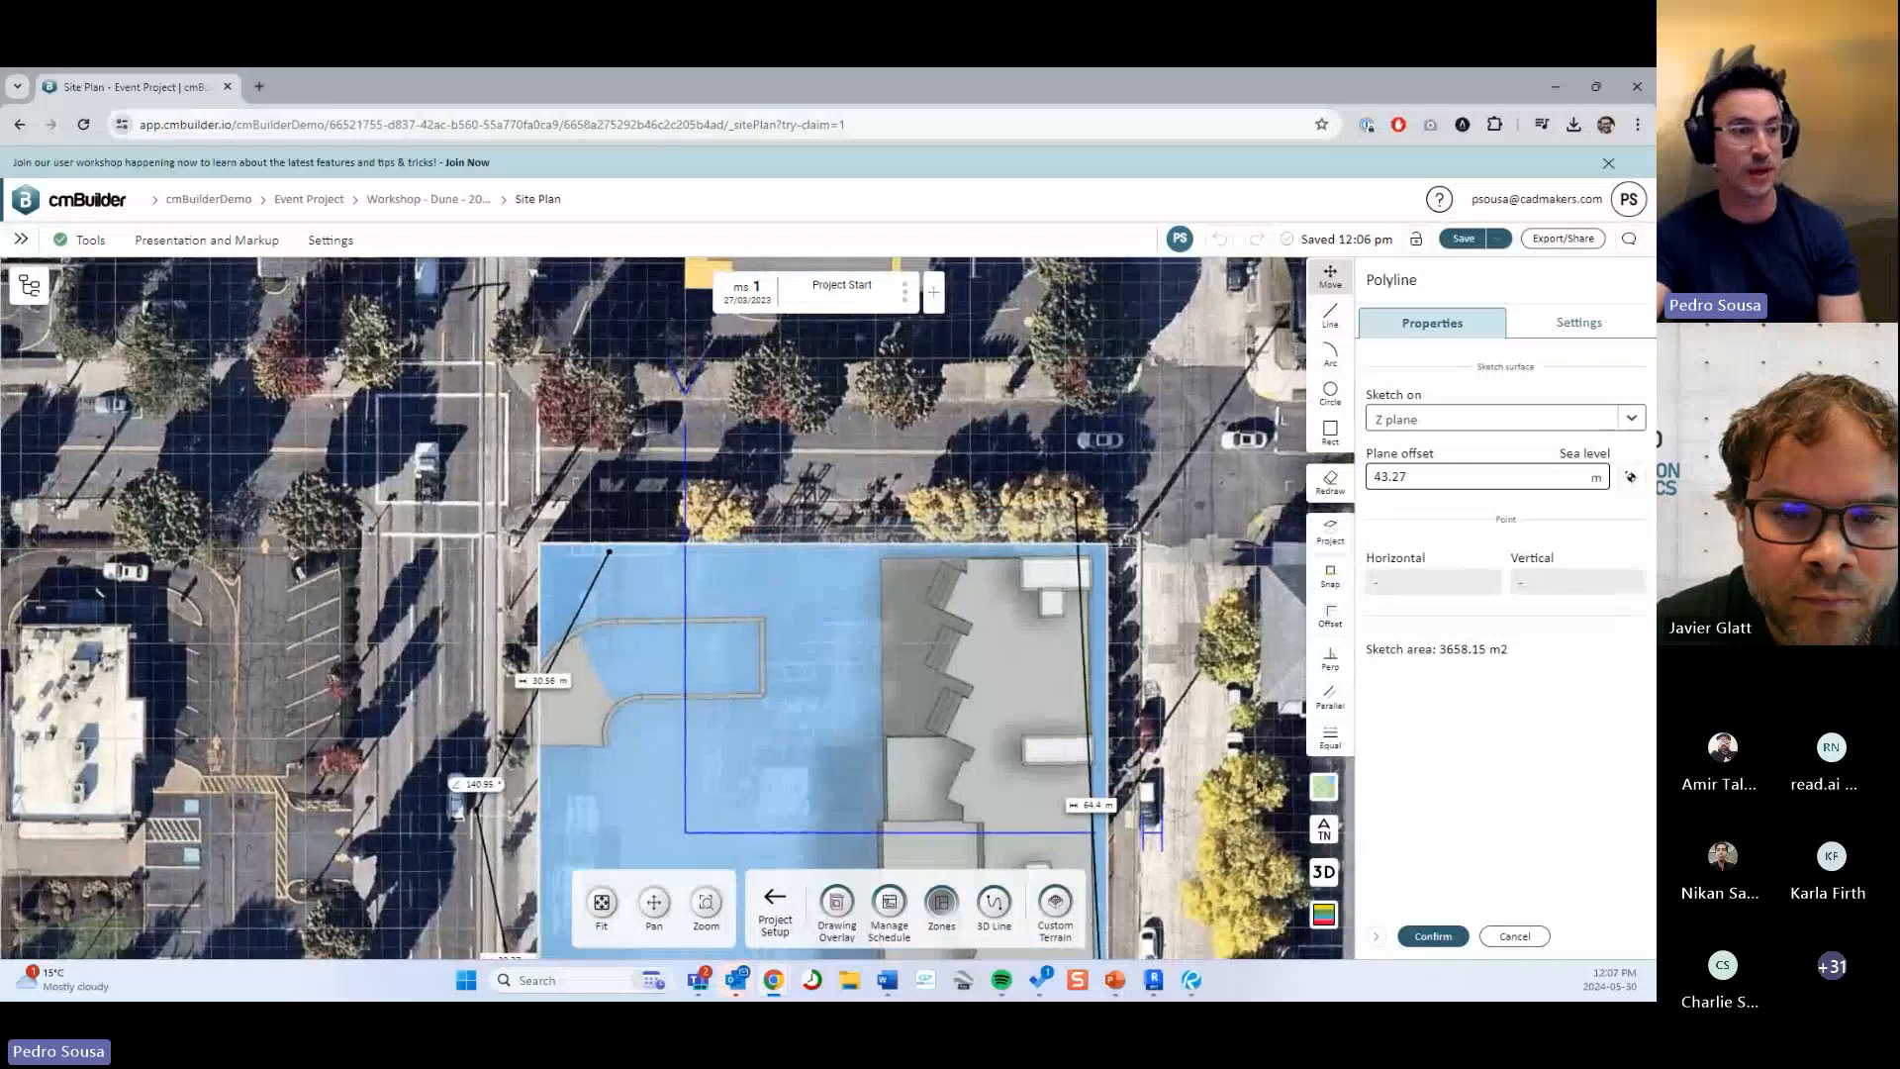
# Switch the base map from satellite imagery to the street map.
pyautogui.click(1325, 787)
pyautogui.scroll(-3, 1001, 517)
pyautogui.moveTo(874, 633); pyautogui.dragTo(757, 413, button='middle')
pyautogui.moveTo(745, 347); pyautogui.dragTo(751, 407, button='middle')
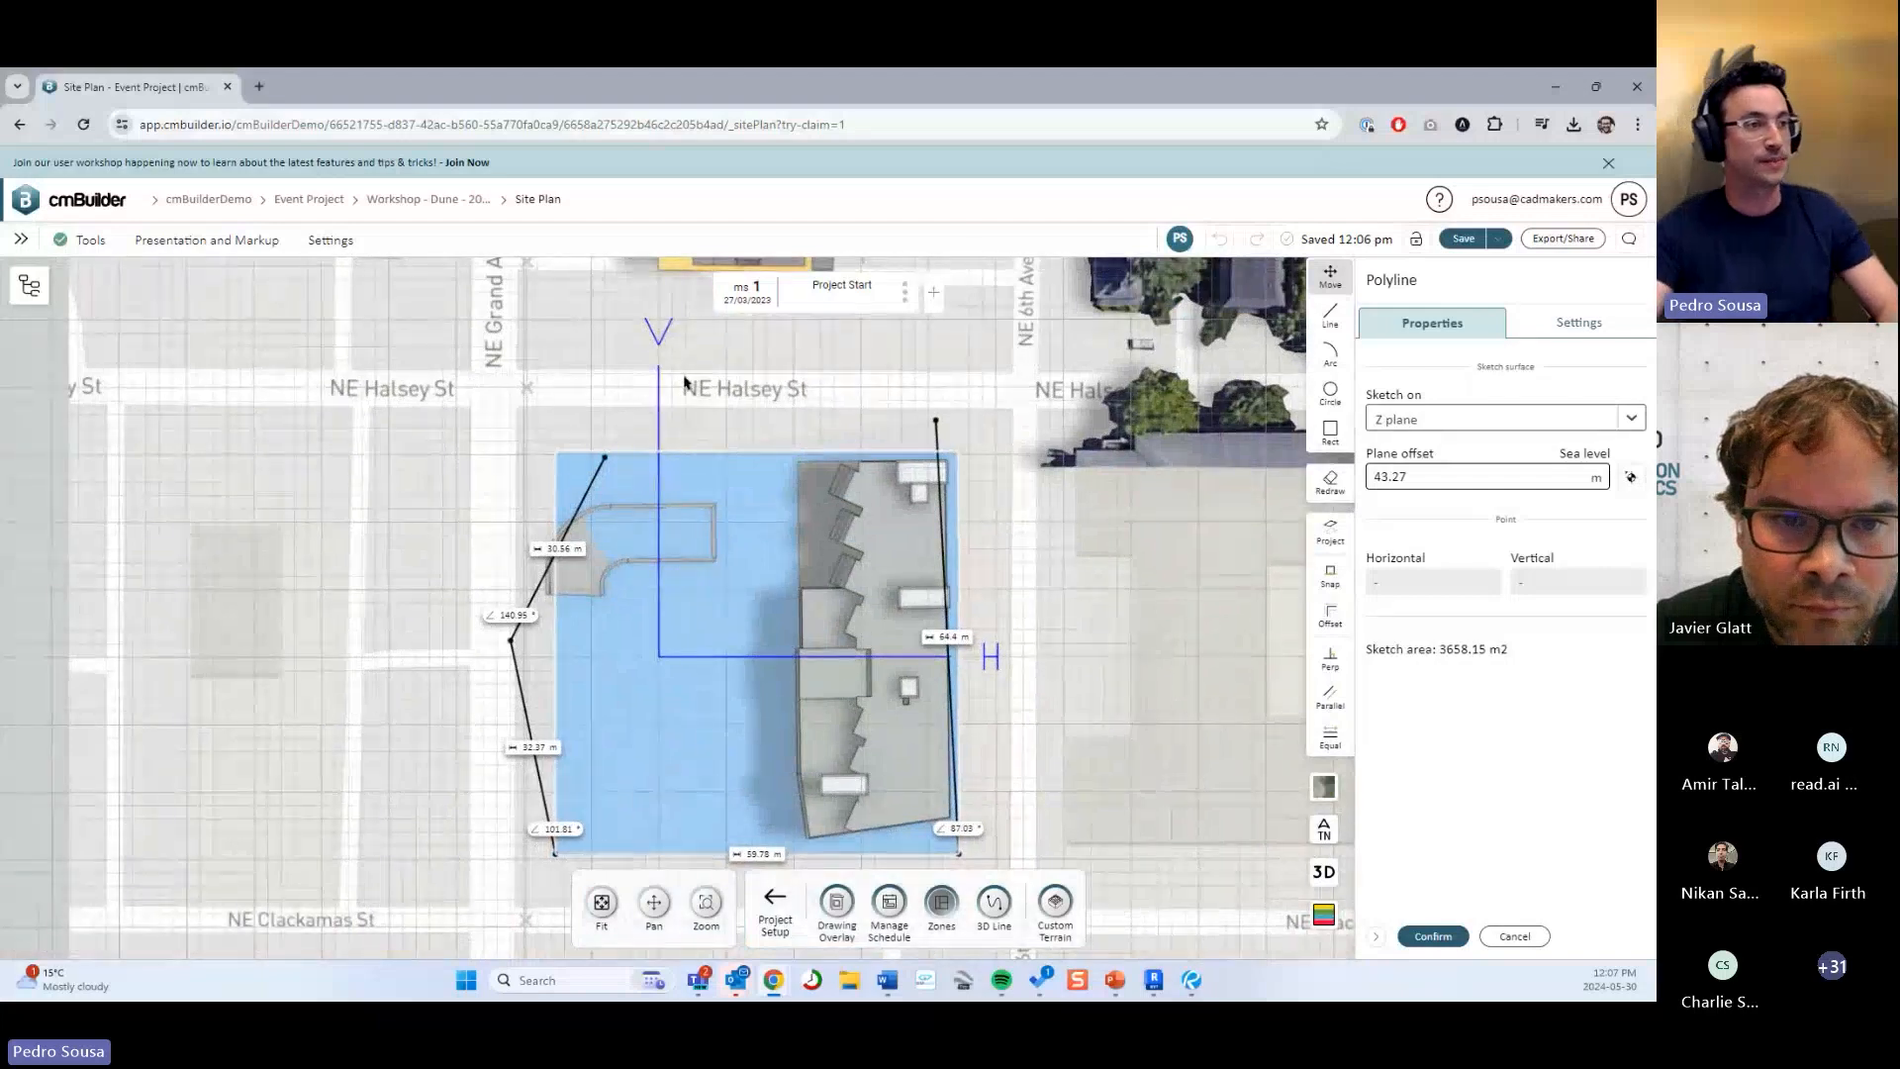
pyautogui.scroll(3, 748, 465)
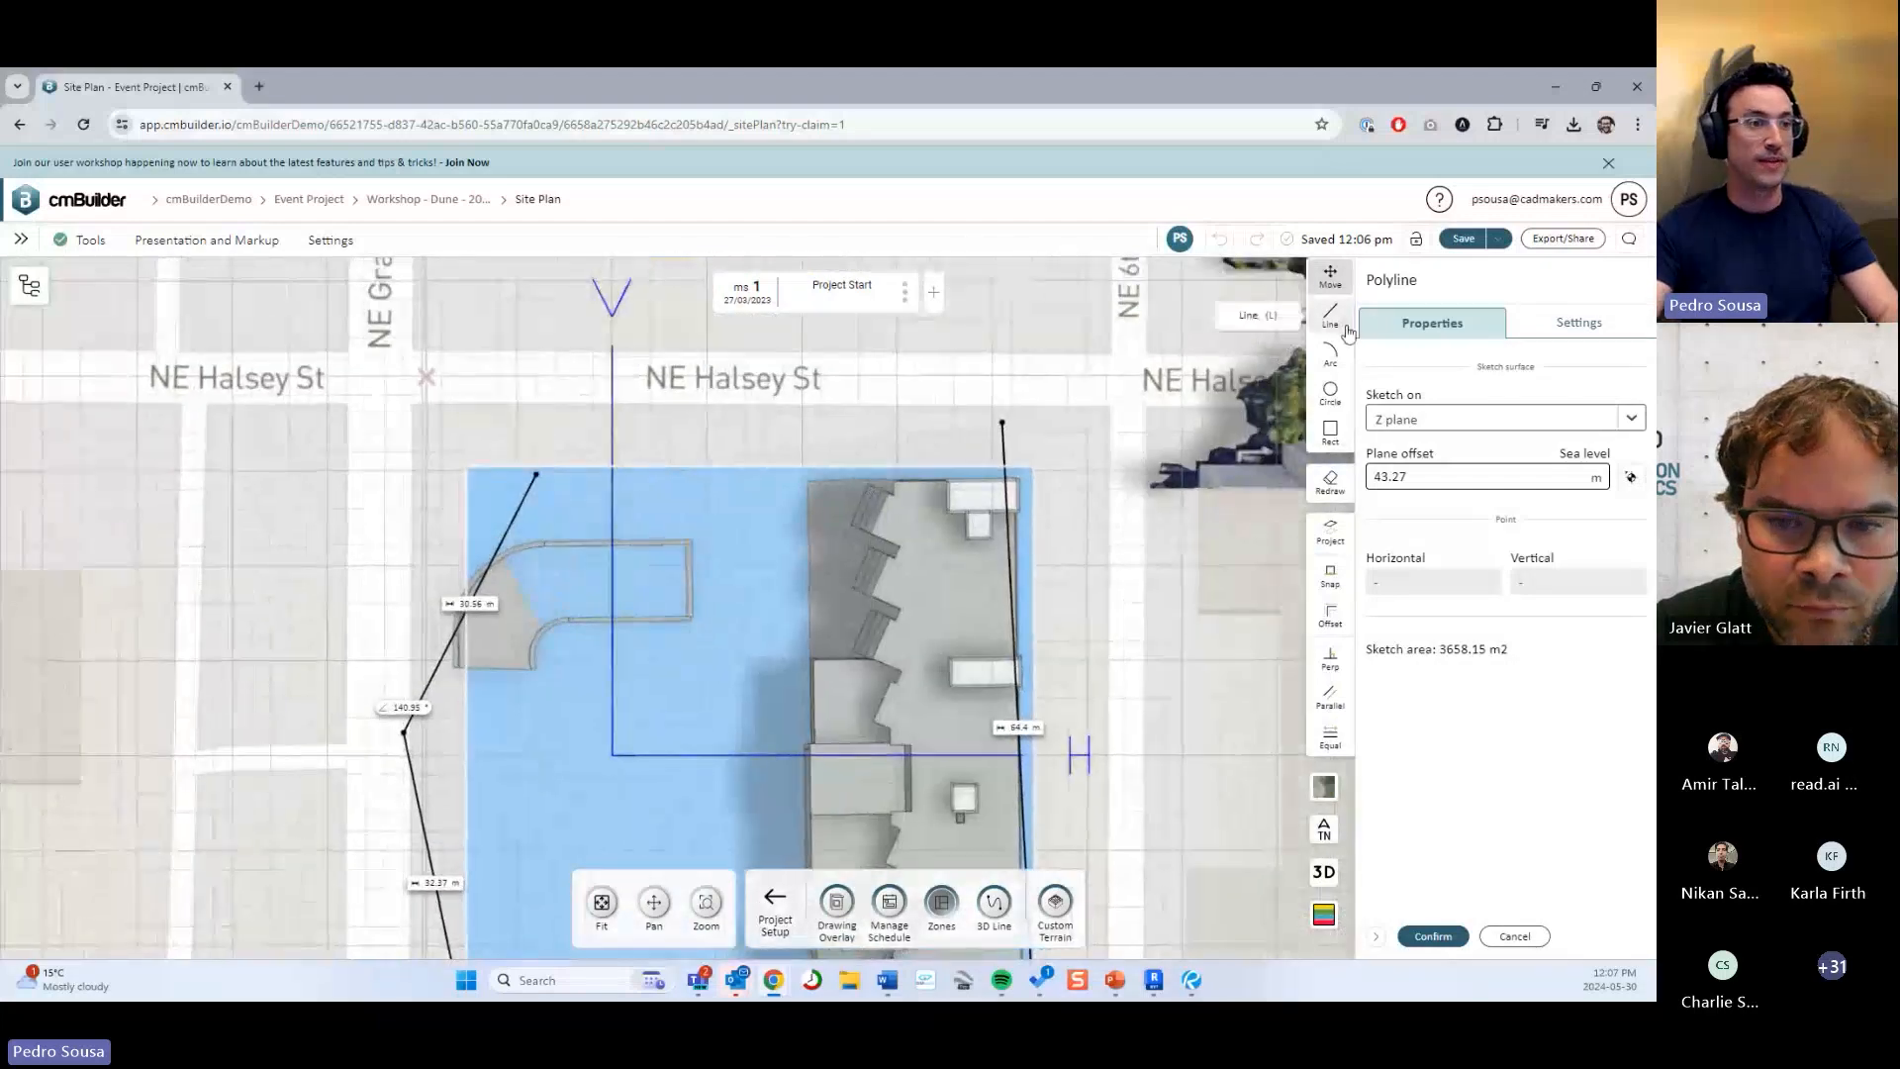
# Extend the polyline's open northwest end across NE Halsey St with three lines of about 25, 20 and 14 m, and leave the Line tool.
pyautogui.click(1332, 316)
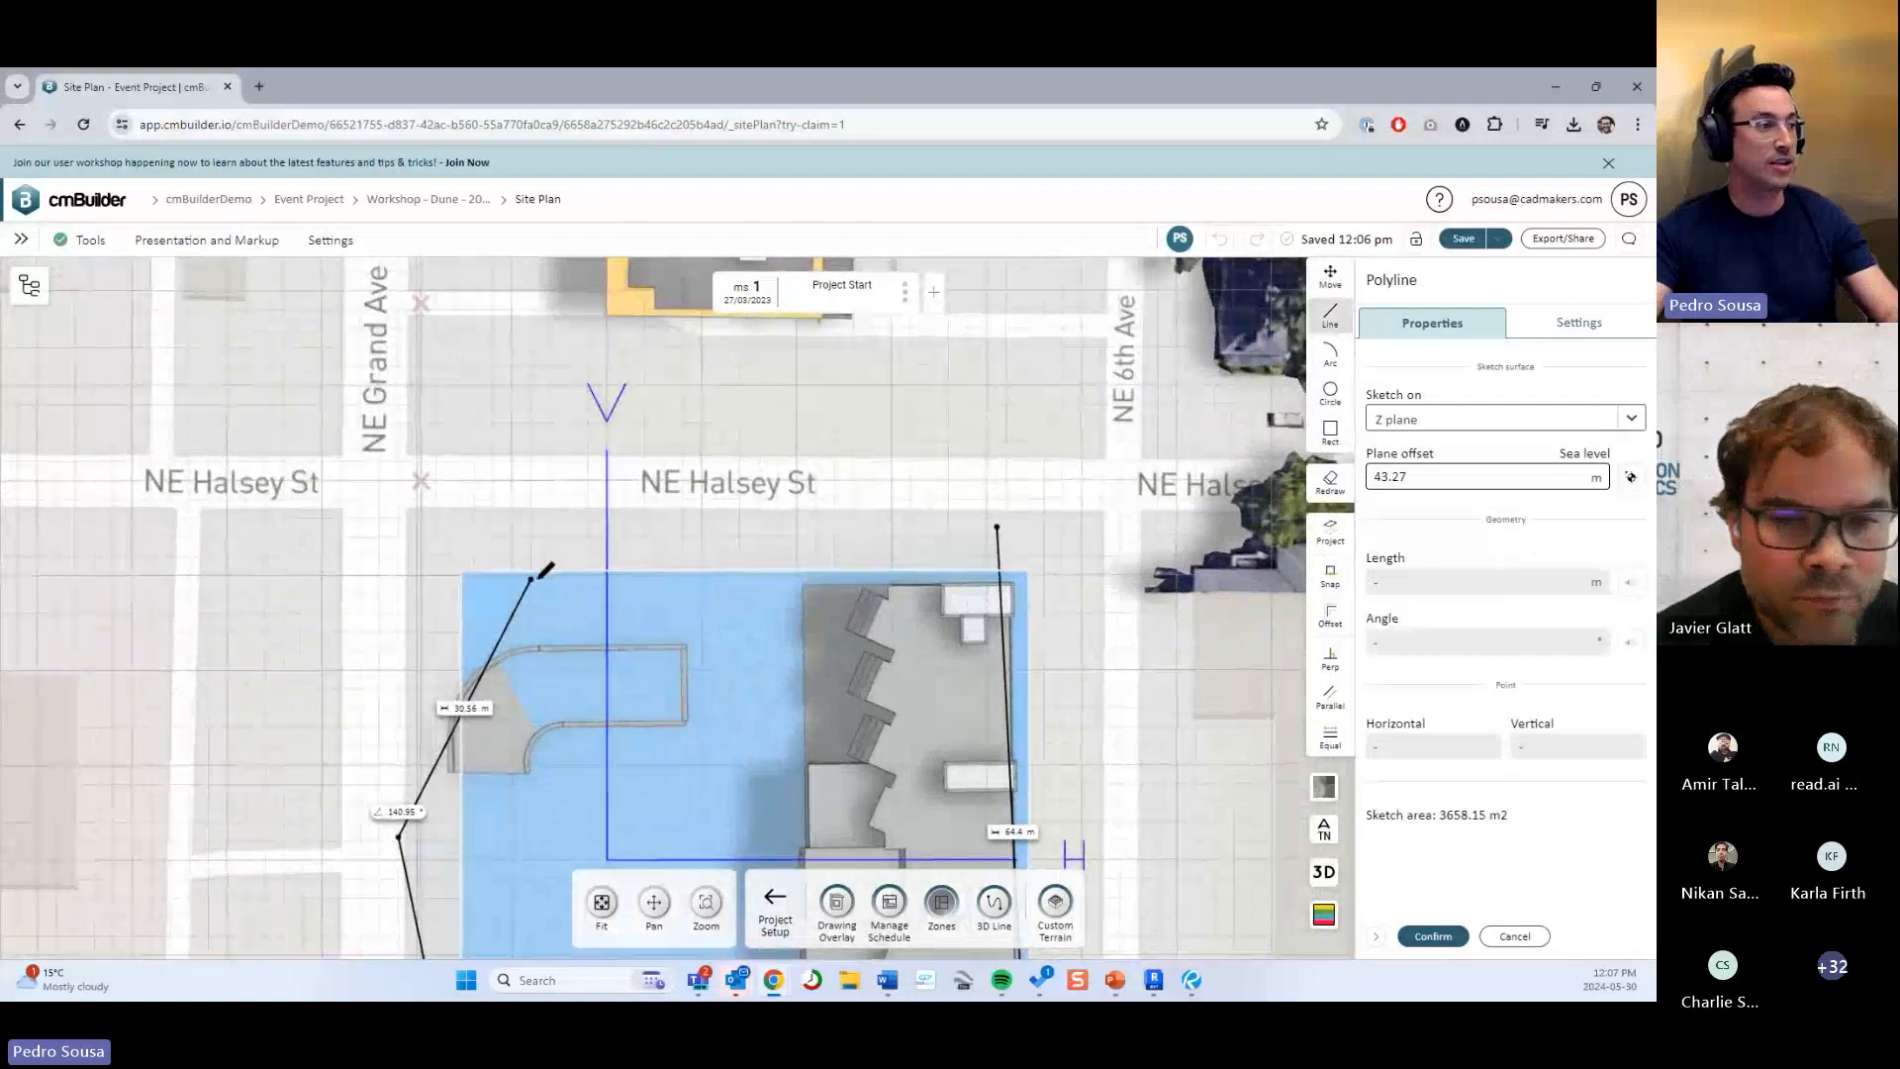
pyautogui.click(532, 578)
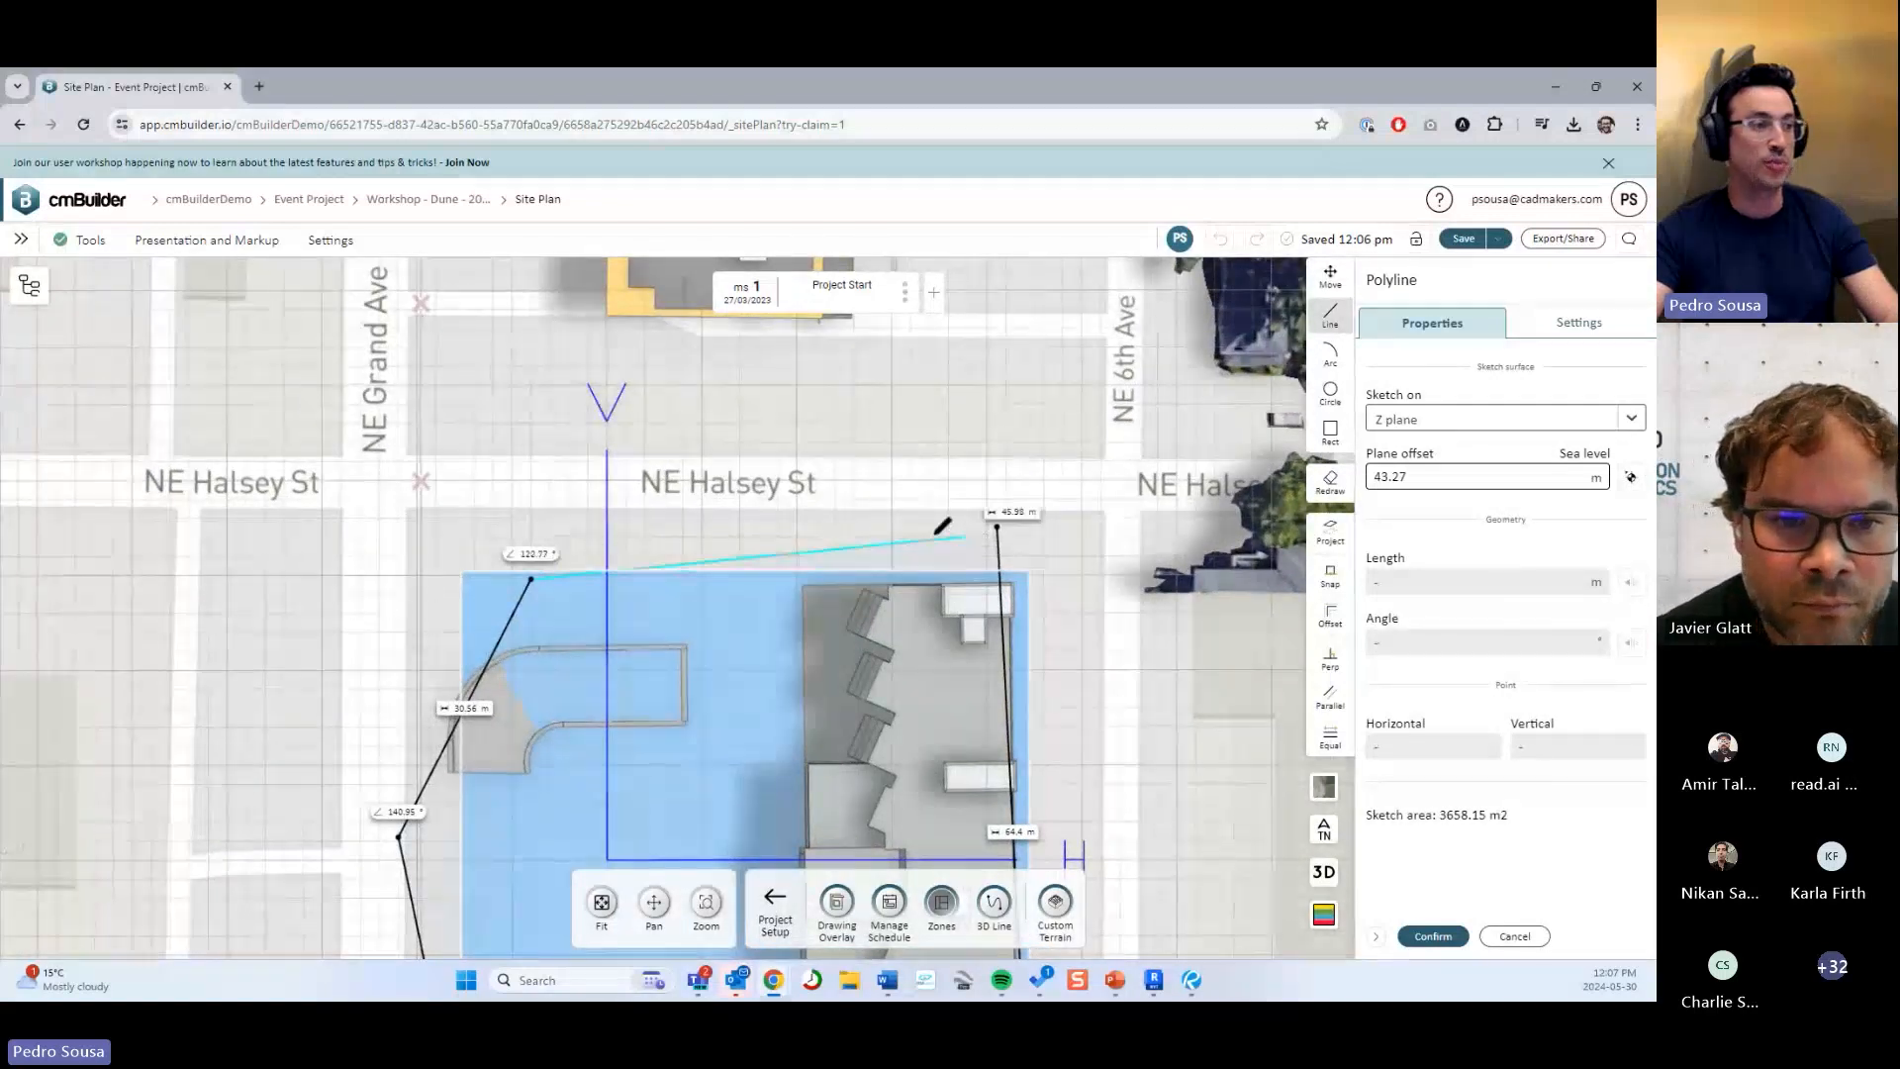
pyautogui.click(706, 422)
pyautogui.click(518, 375)
pyautogui.moveTo(461, 259); pyautogui.dragTo(543, 385, button='middle')
pyautogui.click(543, 385)
pyautogui.moveTo(941, 485); pyautogui.dragTo(829, 446, button='middle')
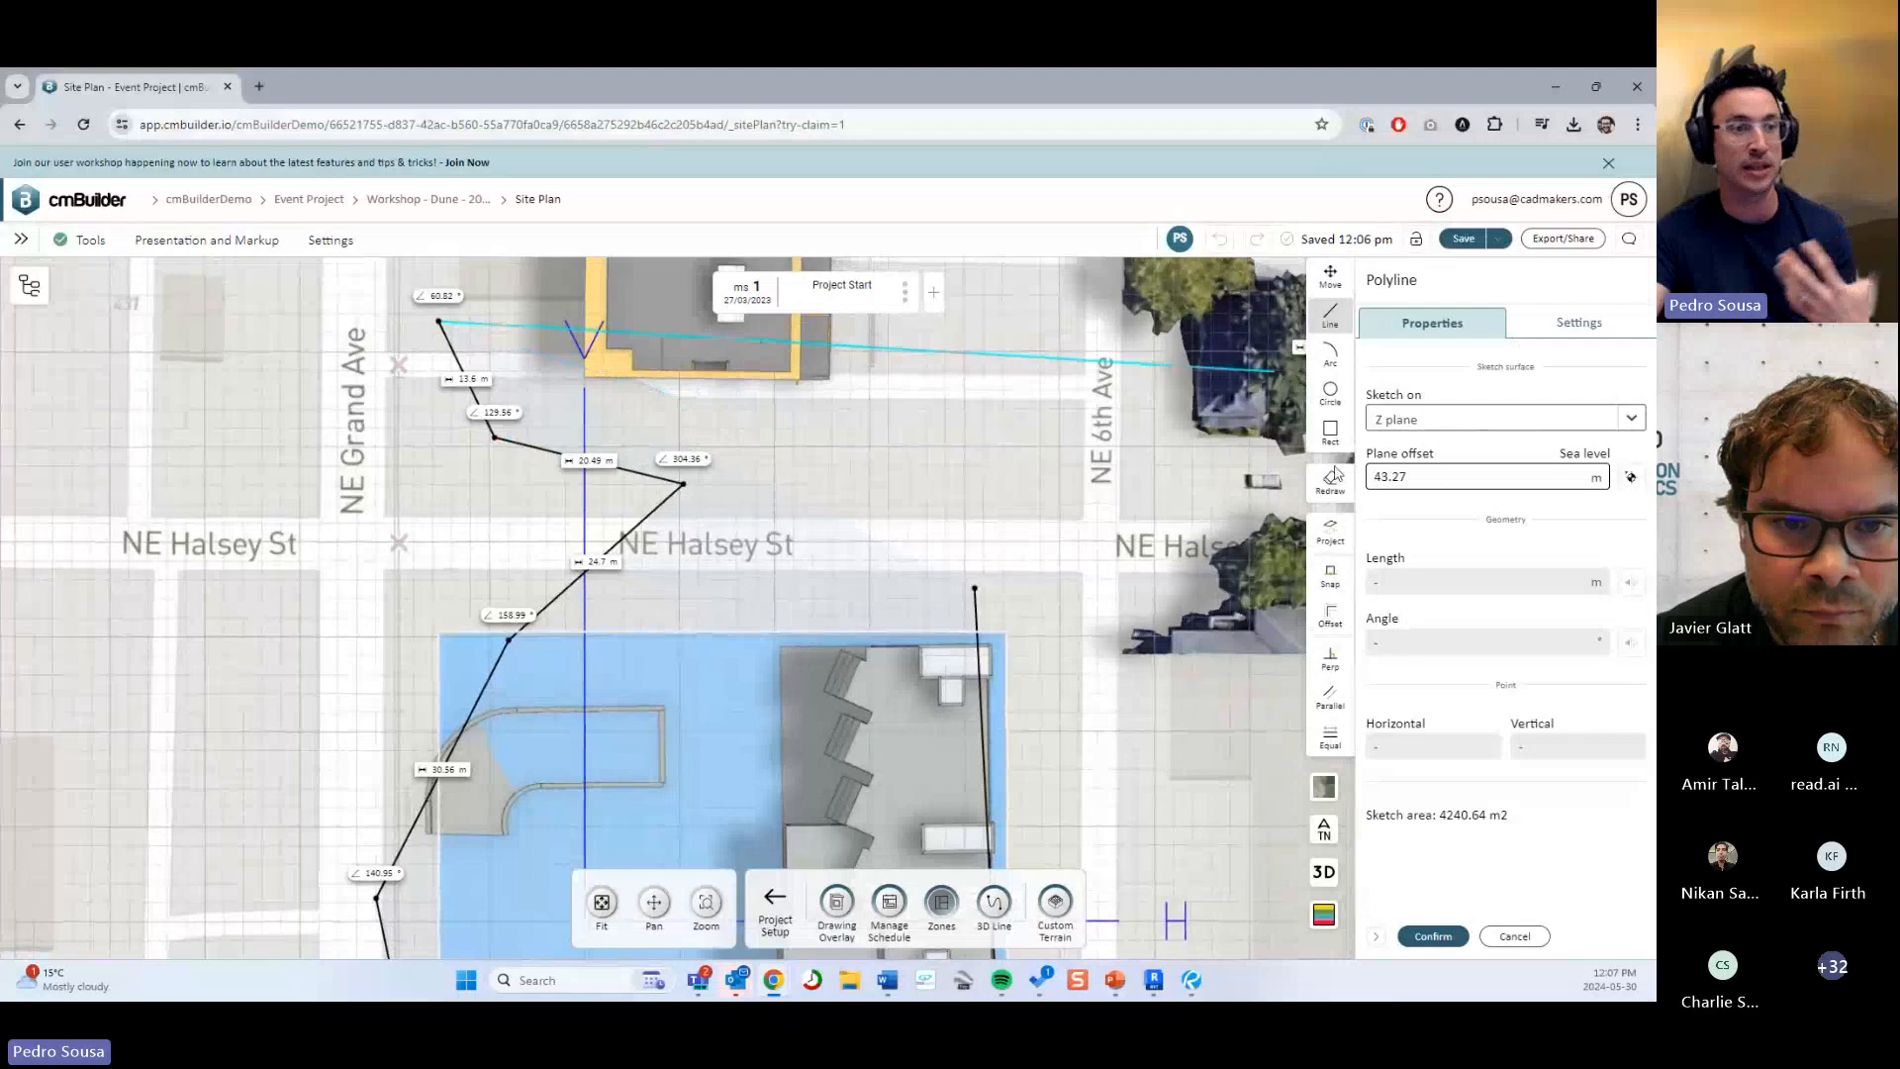
pyautogui.scroll(-3, 1044, 475)
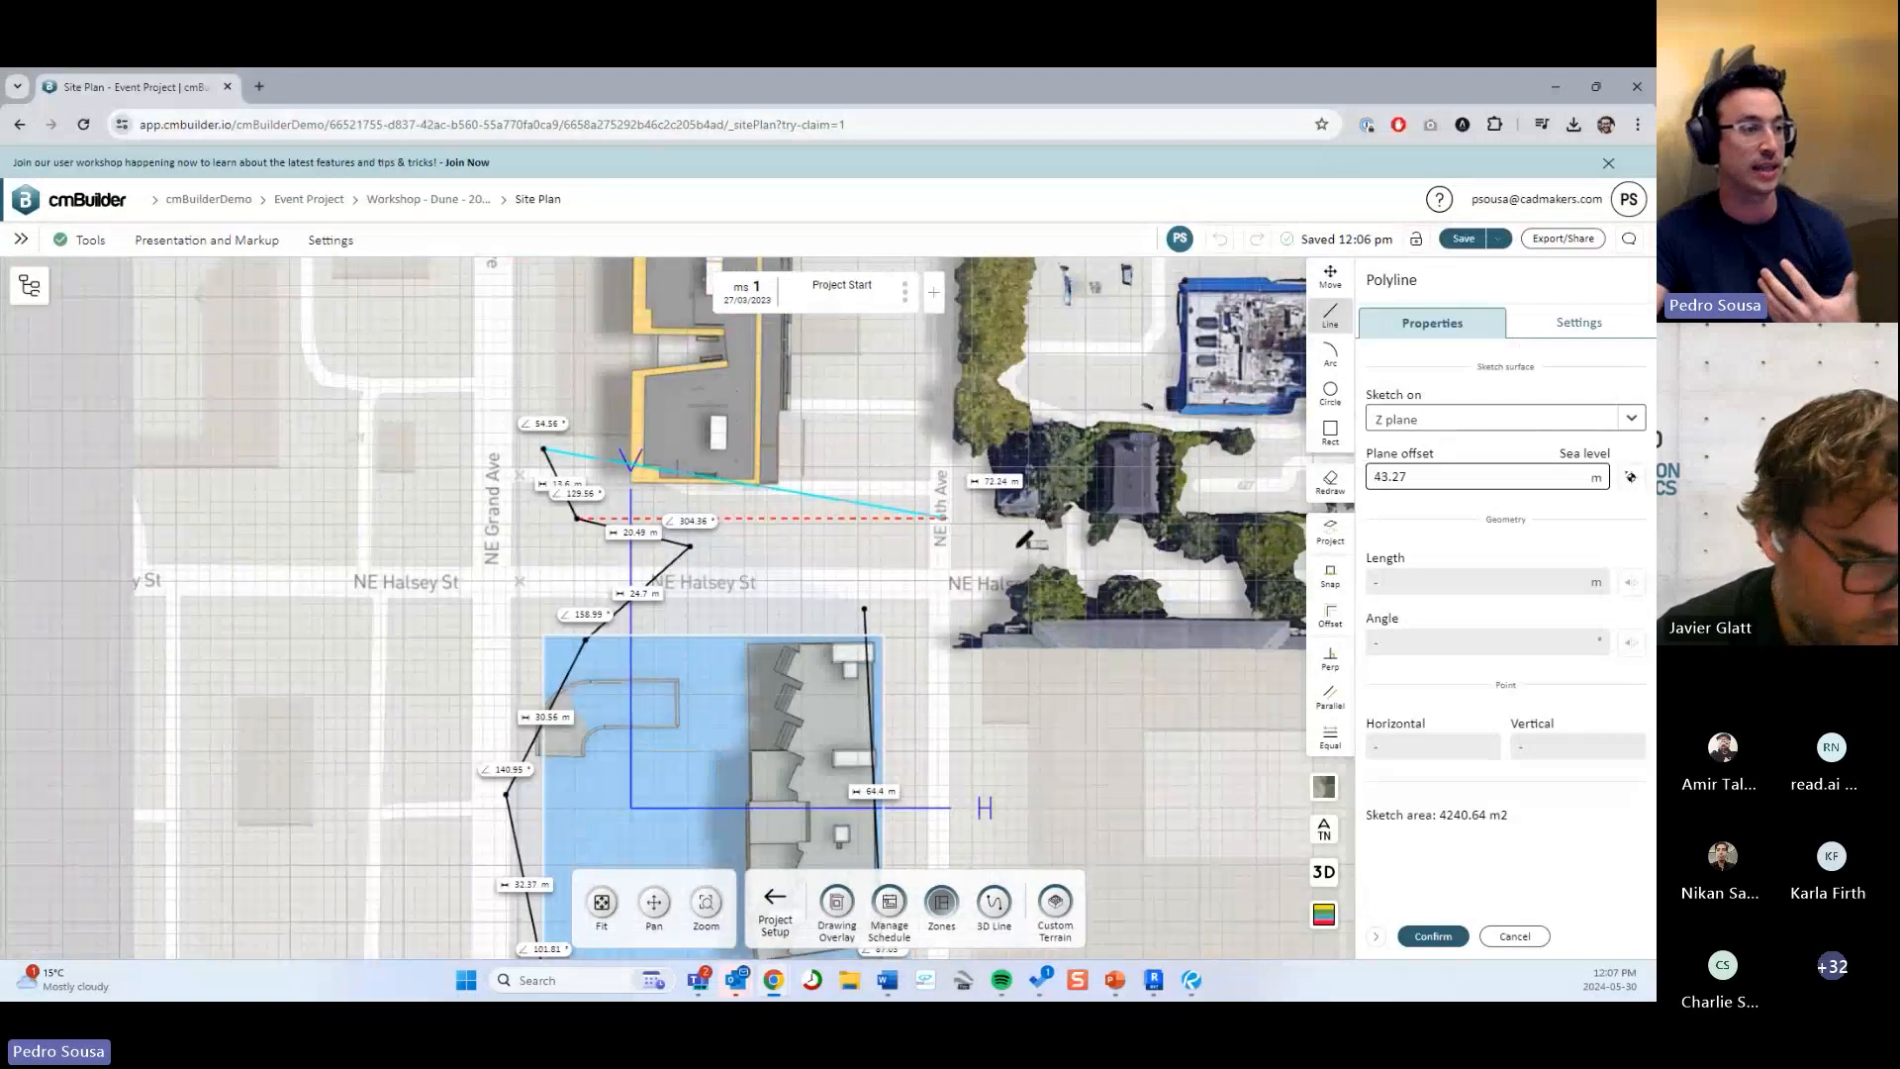
pyautogui.moveTo(1026, 538); pyautogui.dragTo(1092, 447, button='right')
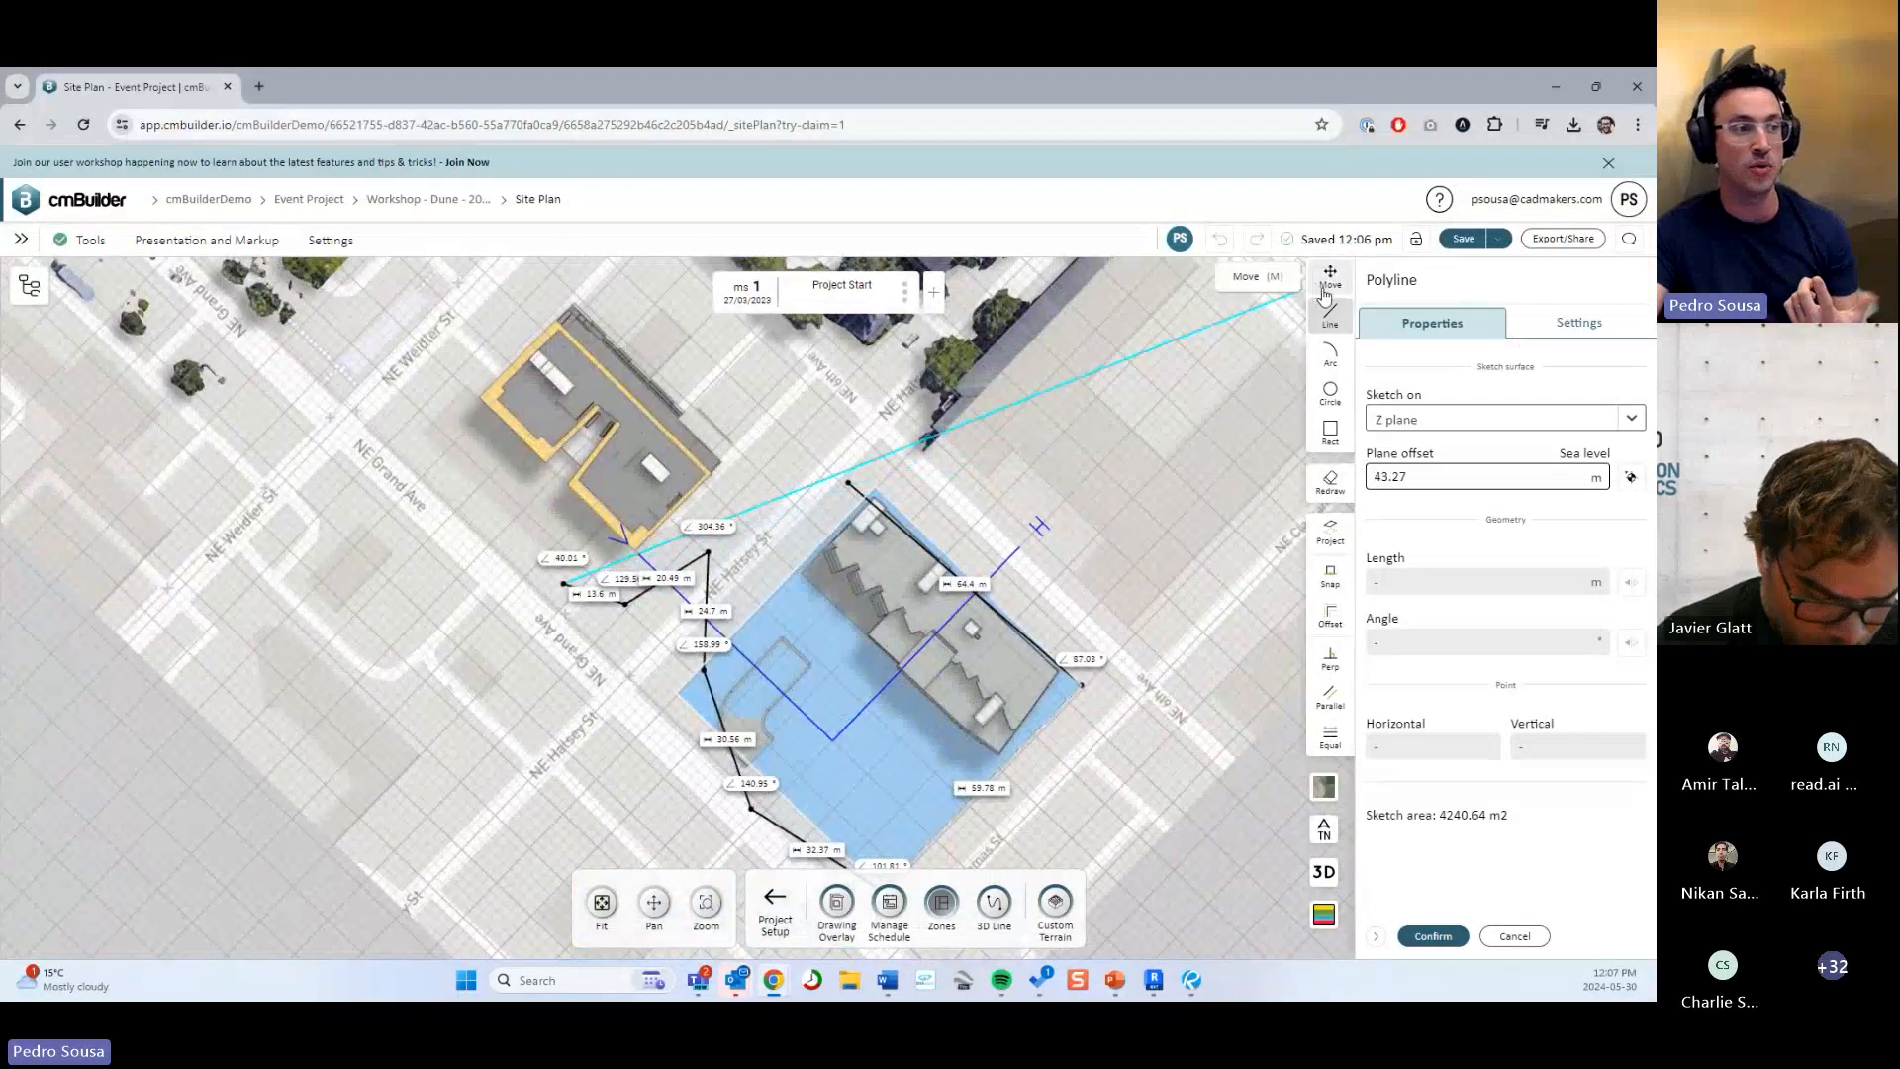
pyautogui.click(1330, 275)
pyautogui.moveTo(1111, 466); pyautogui.dragTo(1056, 466, button='right')
pyautogui.moveTo(1156, 580); pyautogui.dragTo(1126, 586, button='right')
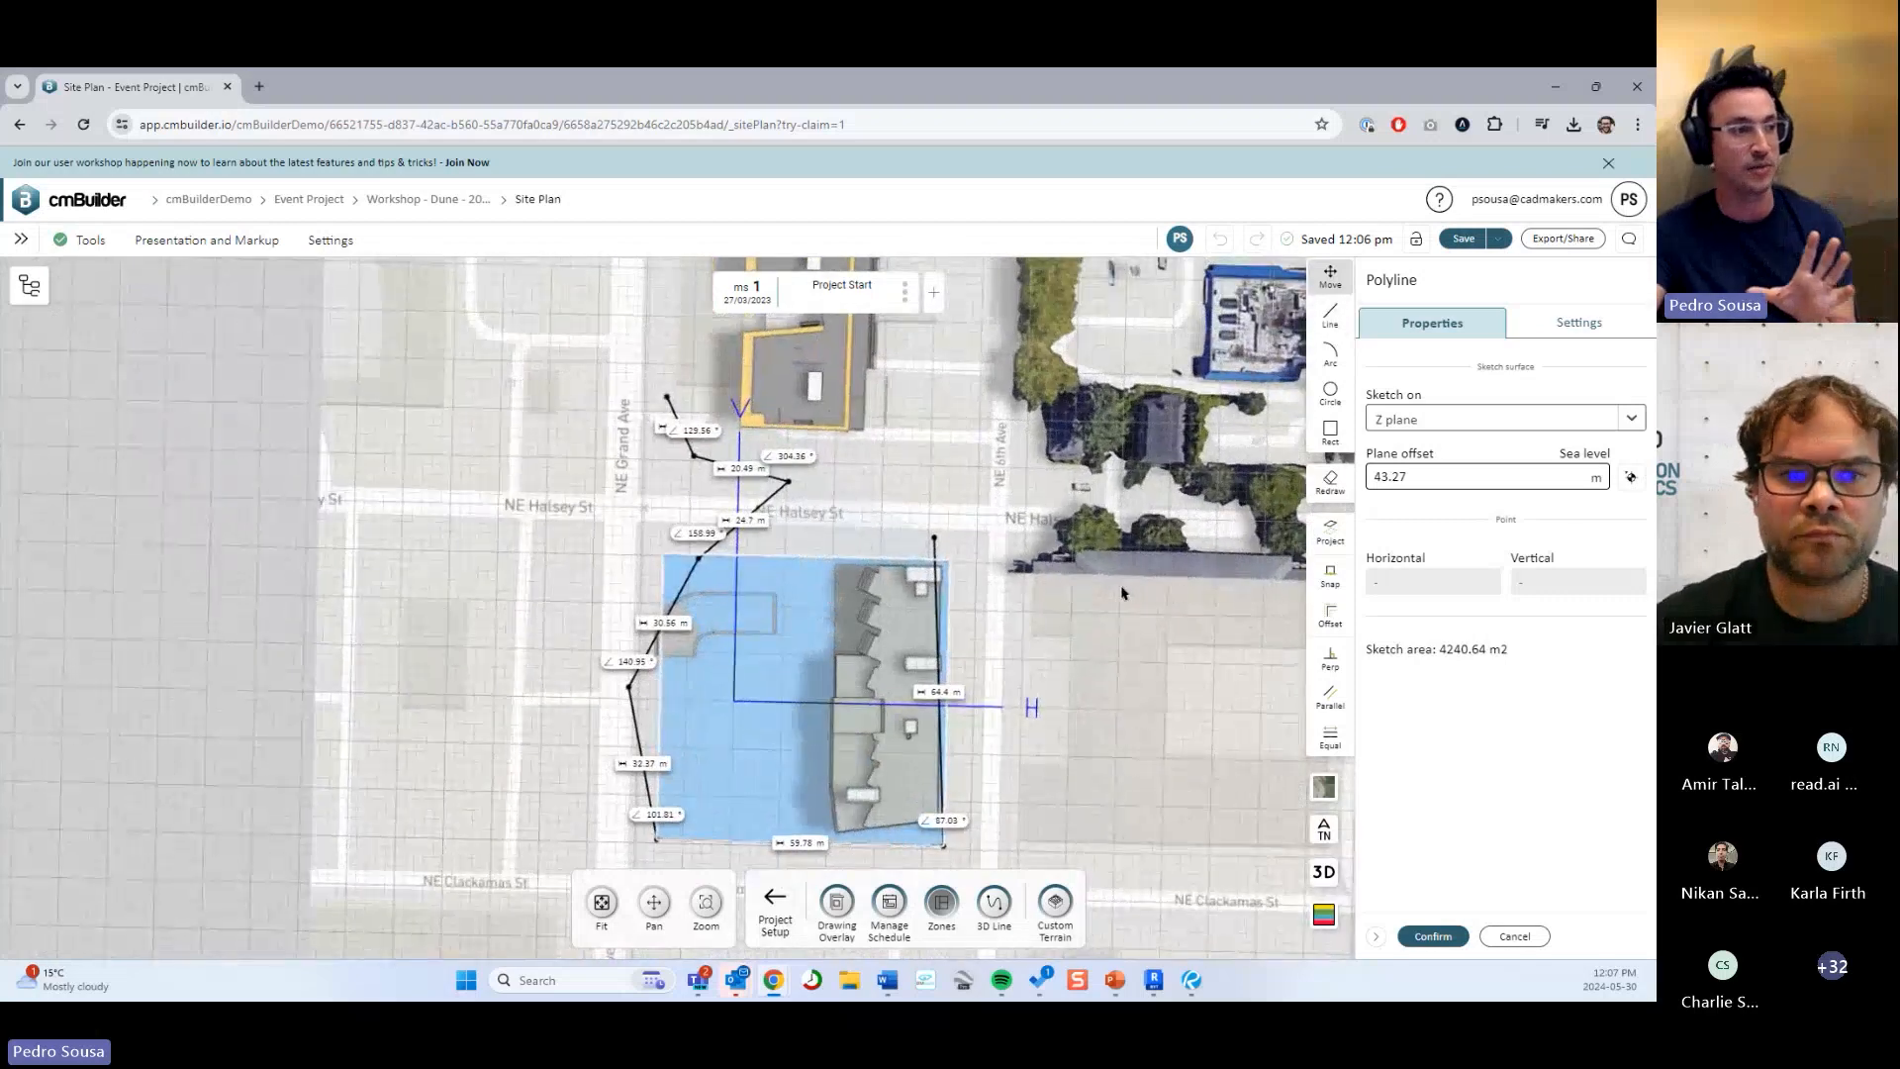
pyautogui.scroll(5, 1123, 591)
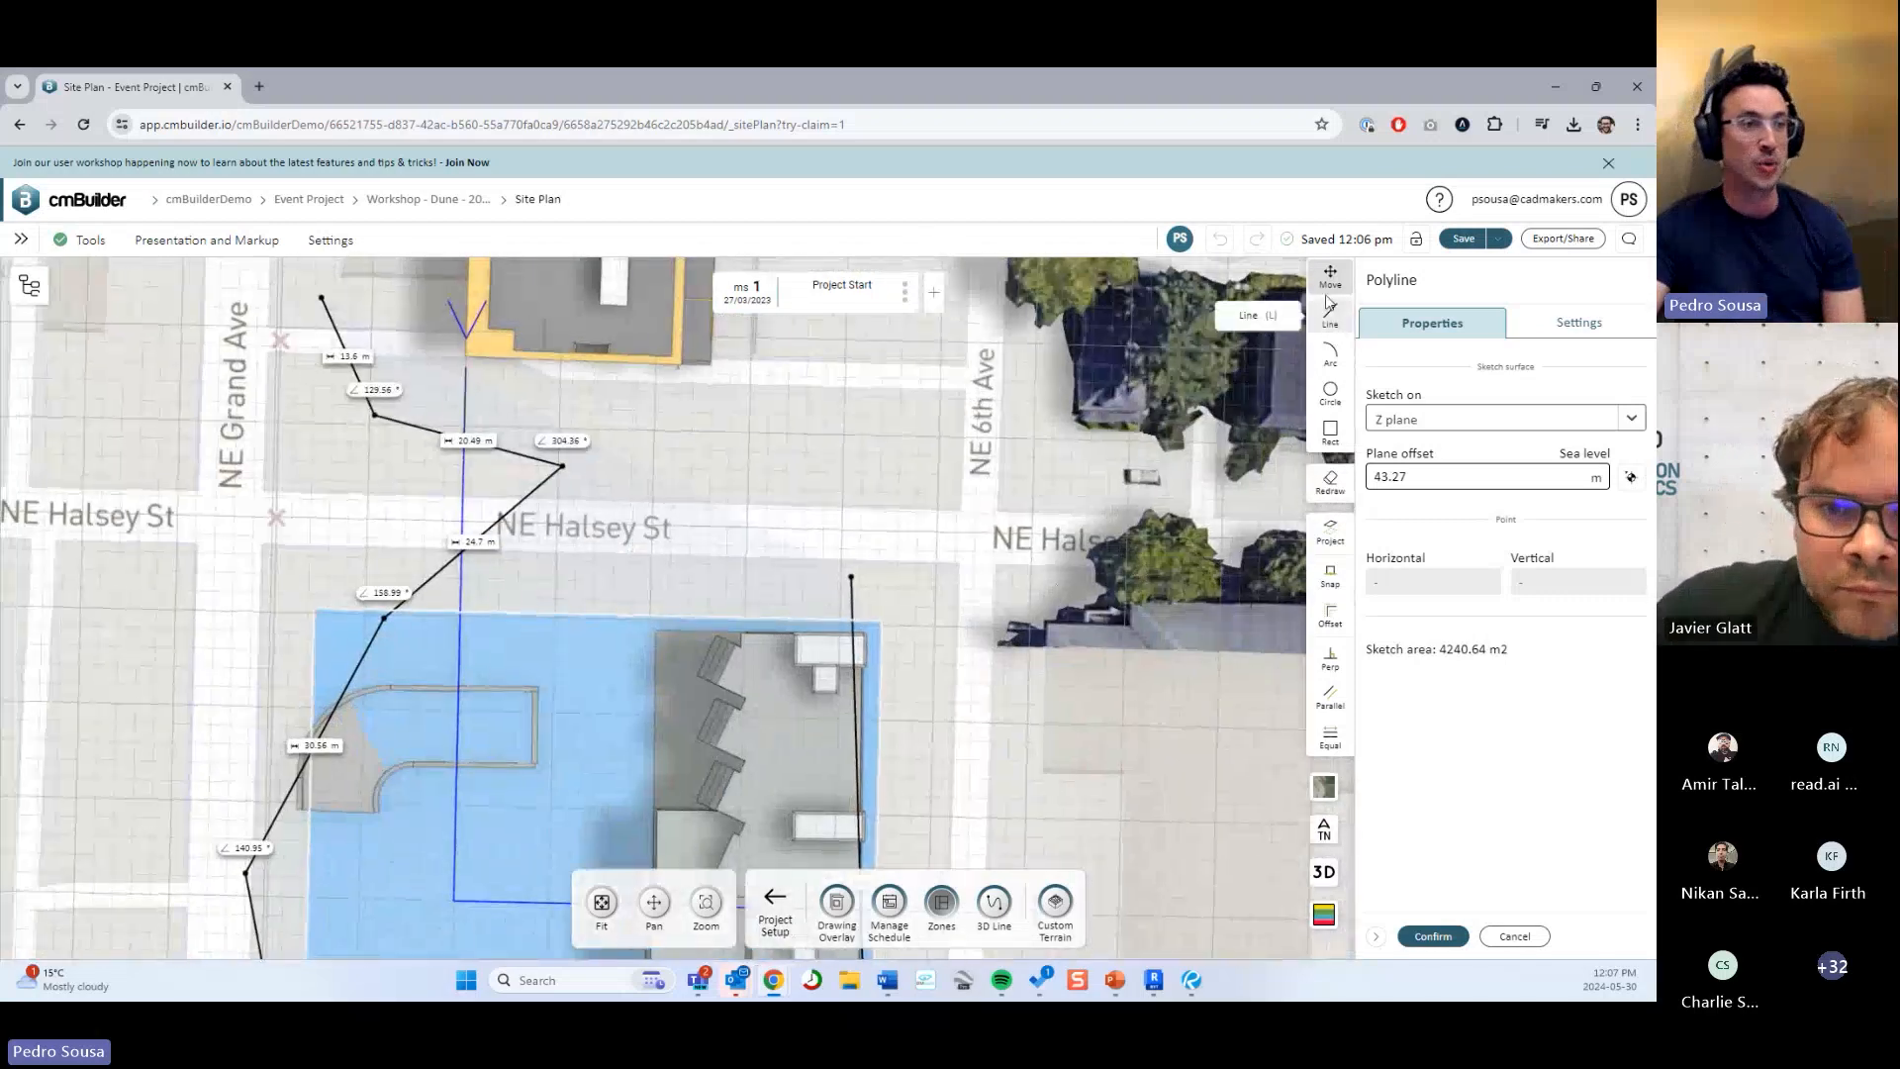
# Clear the whole polyline sketch with Redraw.
pyautogui.click(1331, 352)
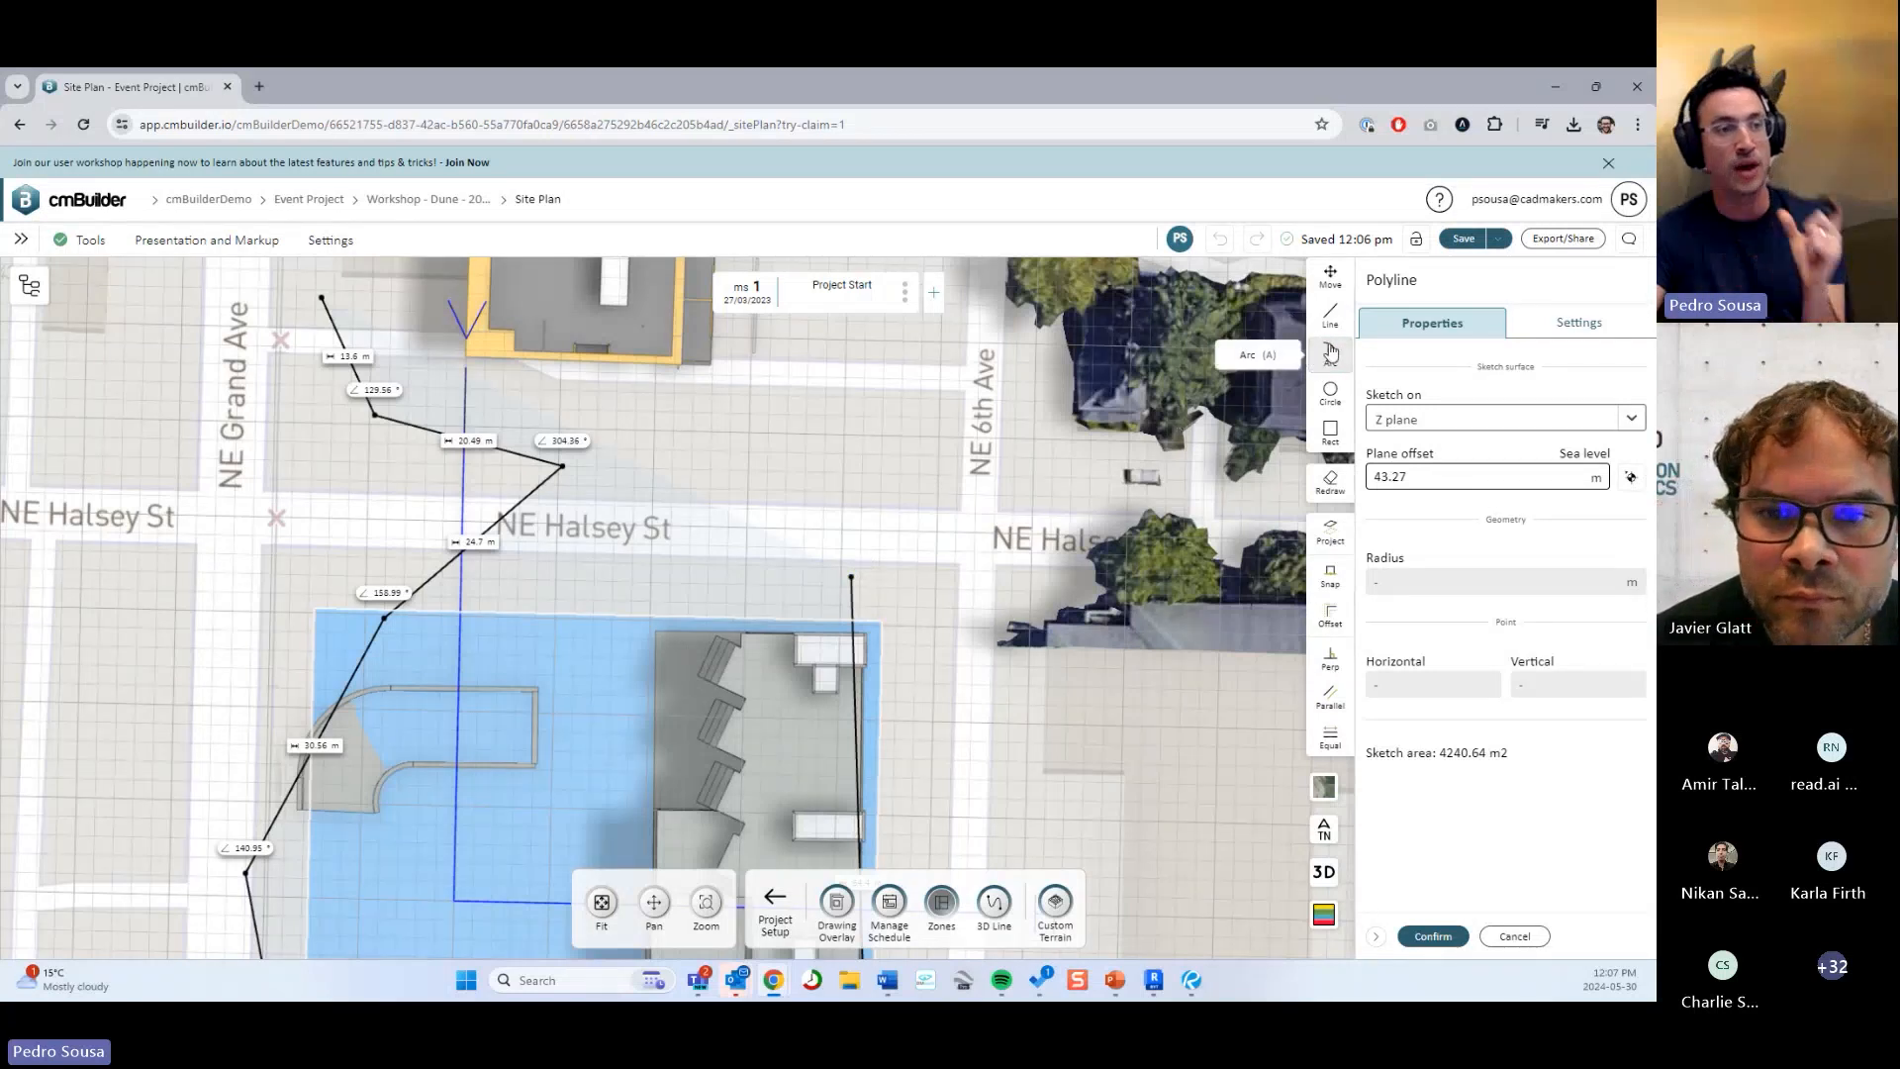
pyautogui.scroll(-3, 806, 527)
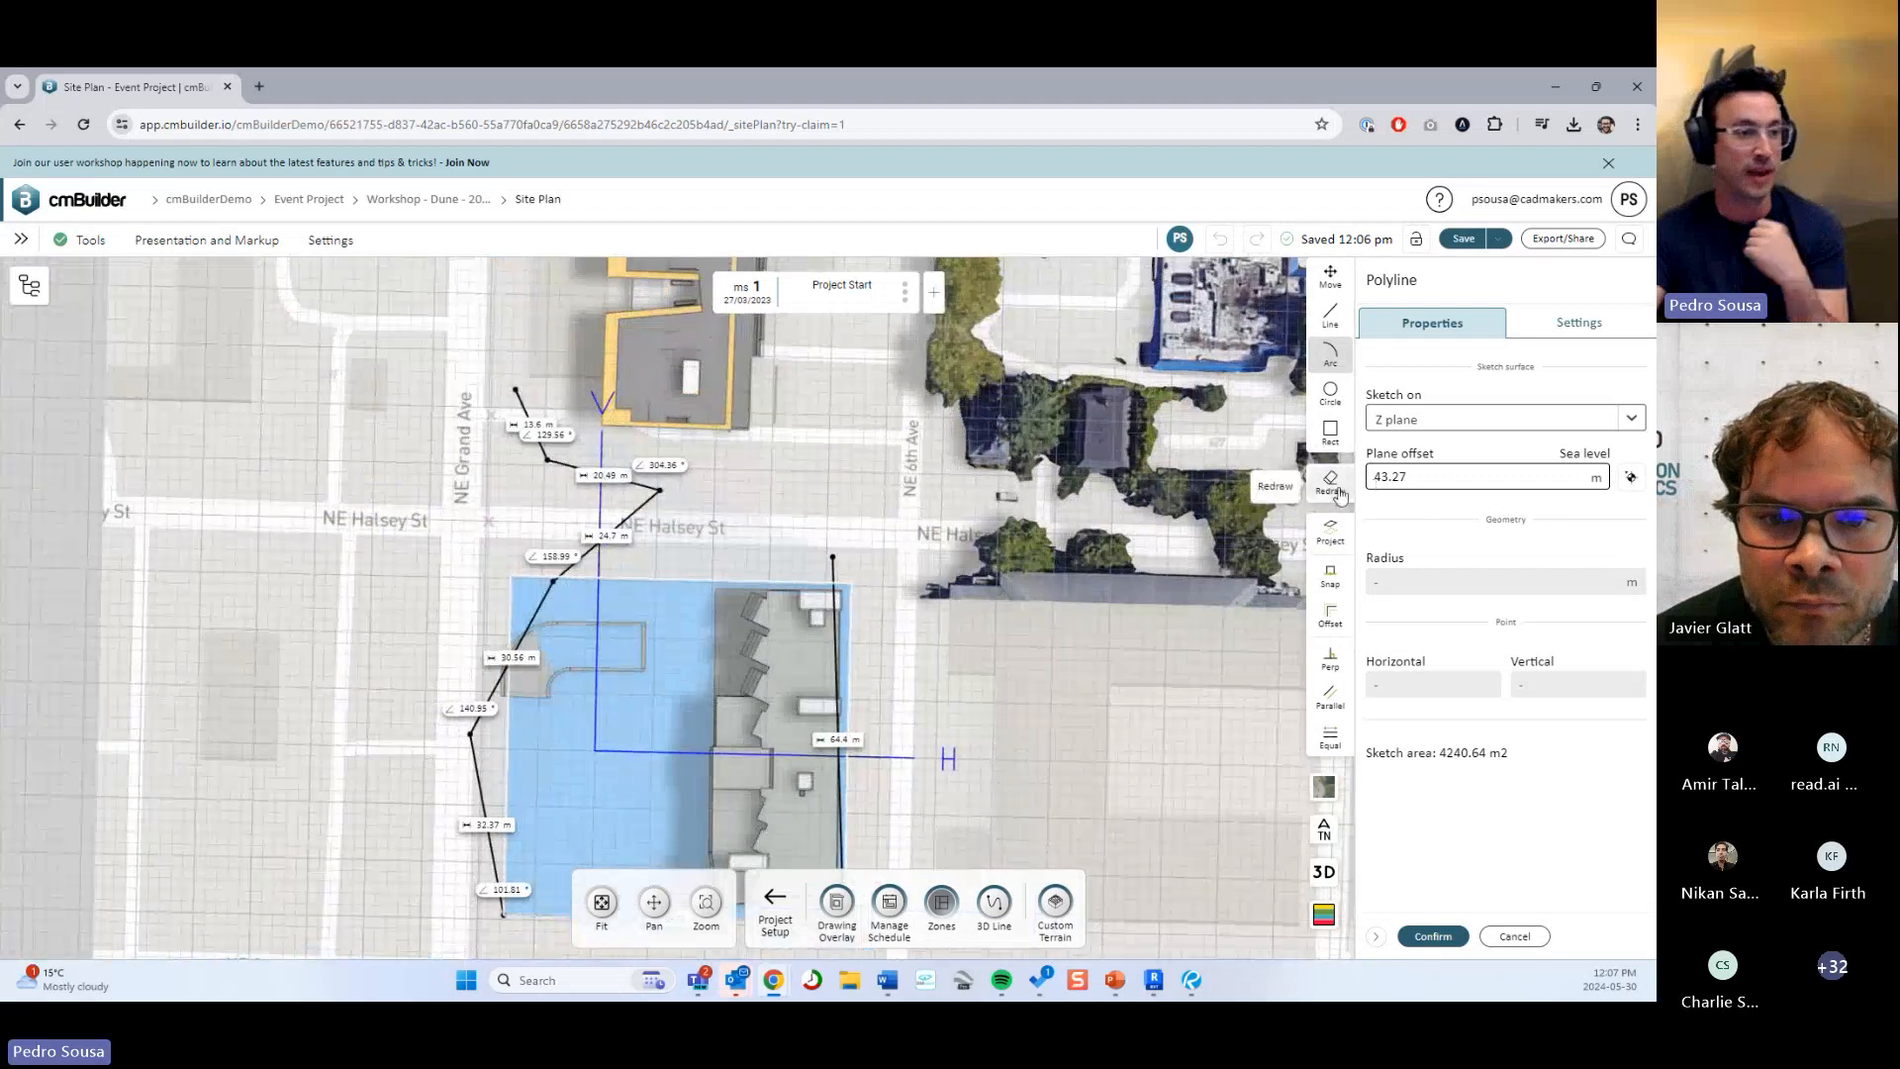
pyautogui.click(1331, 483)
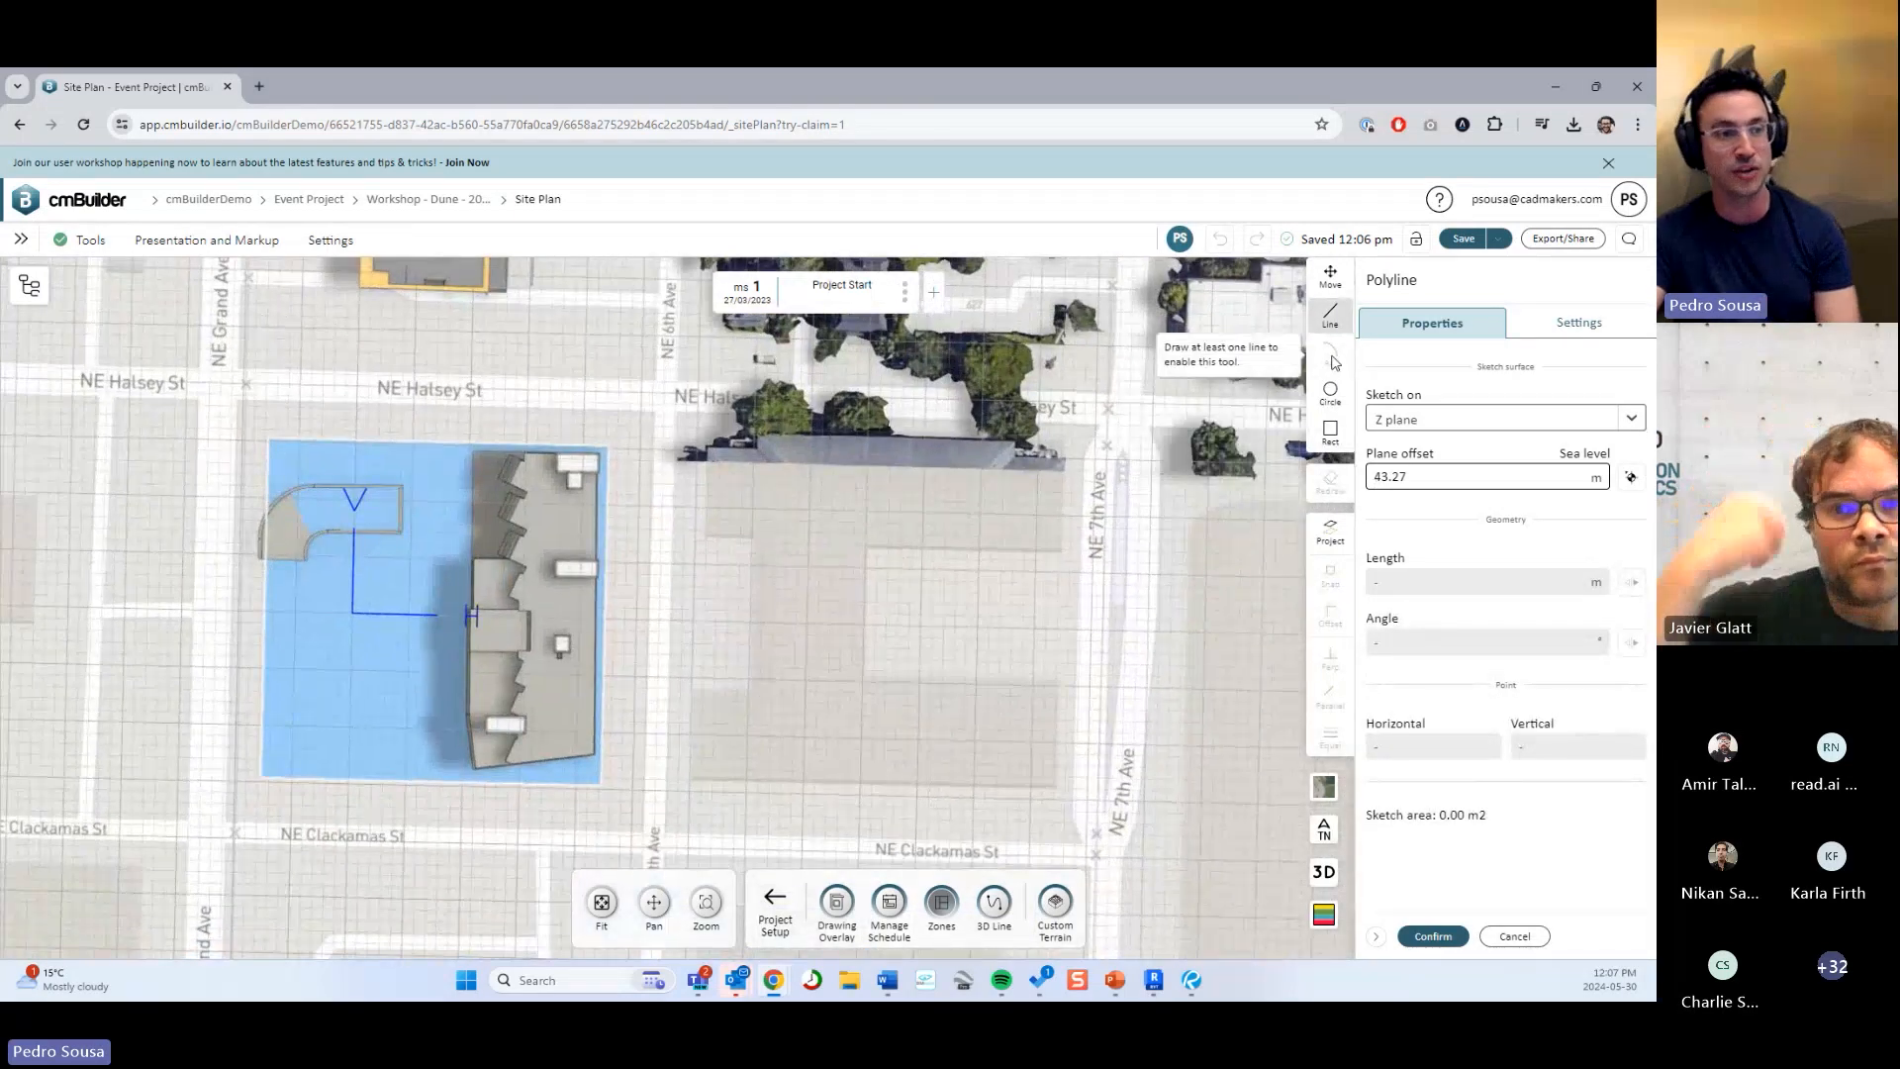
# Sketch a line about 26 m long on the block east of NE 6th Ave and continue it with an arc of about 19.7 m radius.
pyautogui.scroll(3, 899, 581)
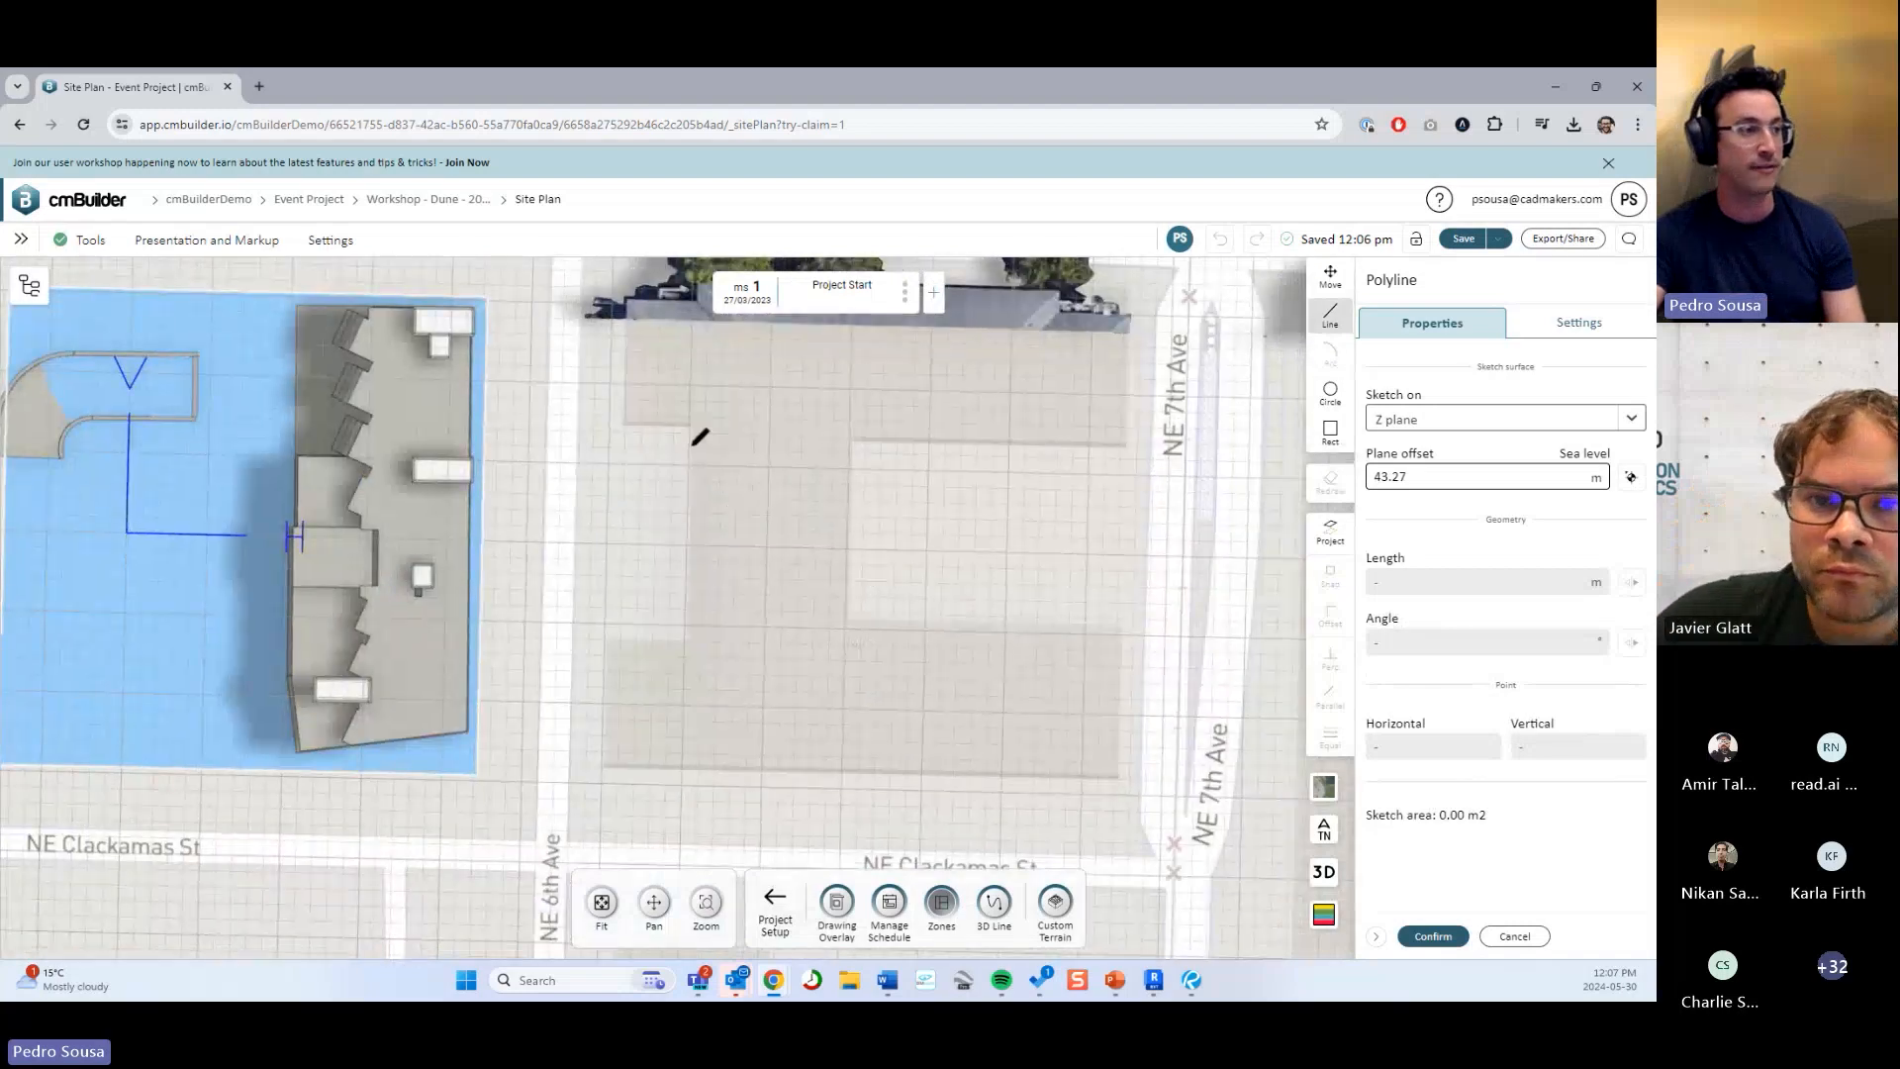
pyautogui.click(688, 634)
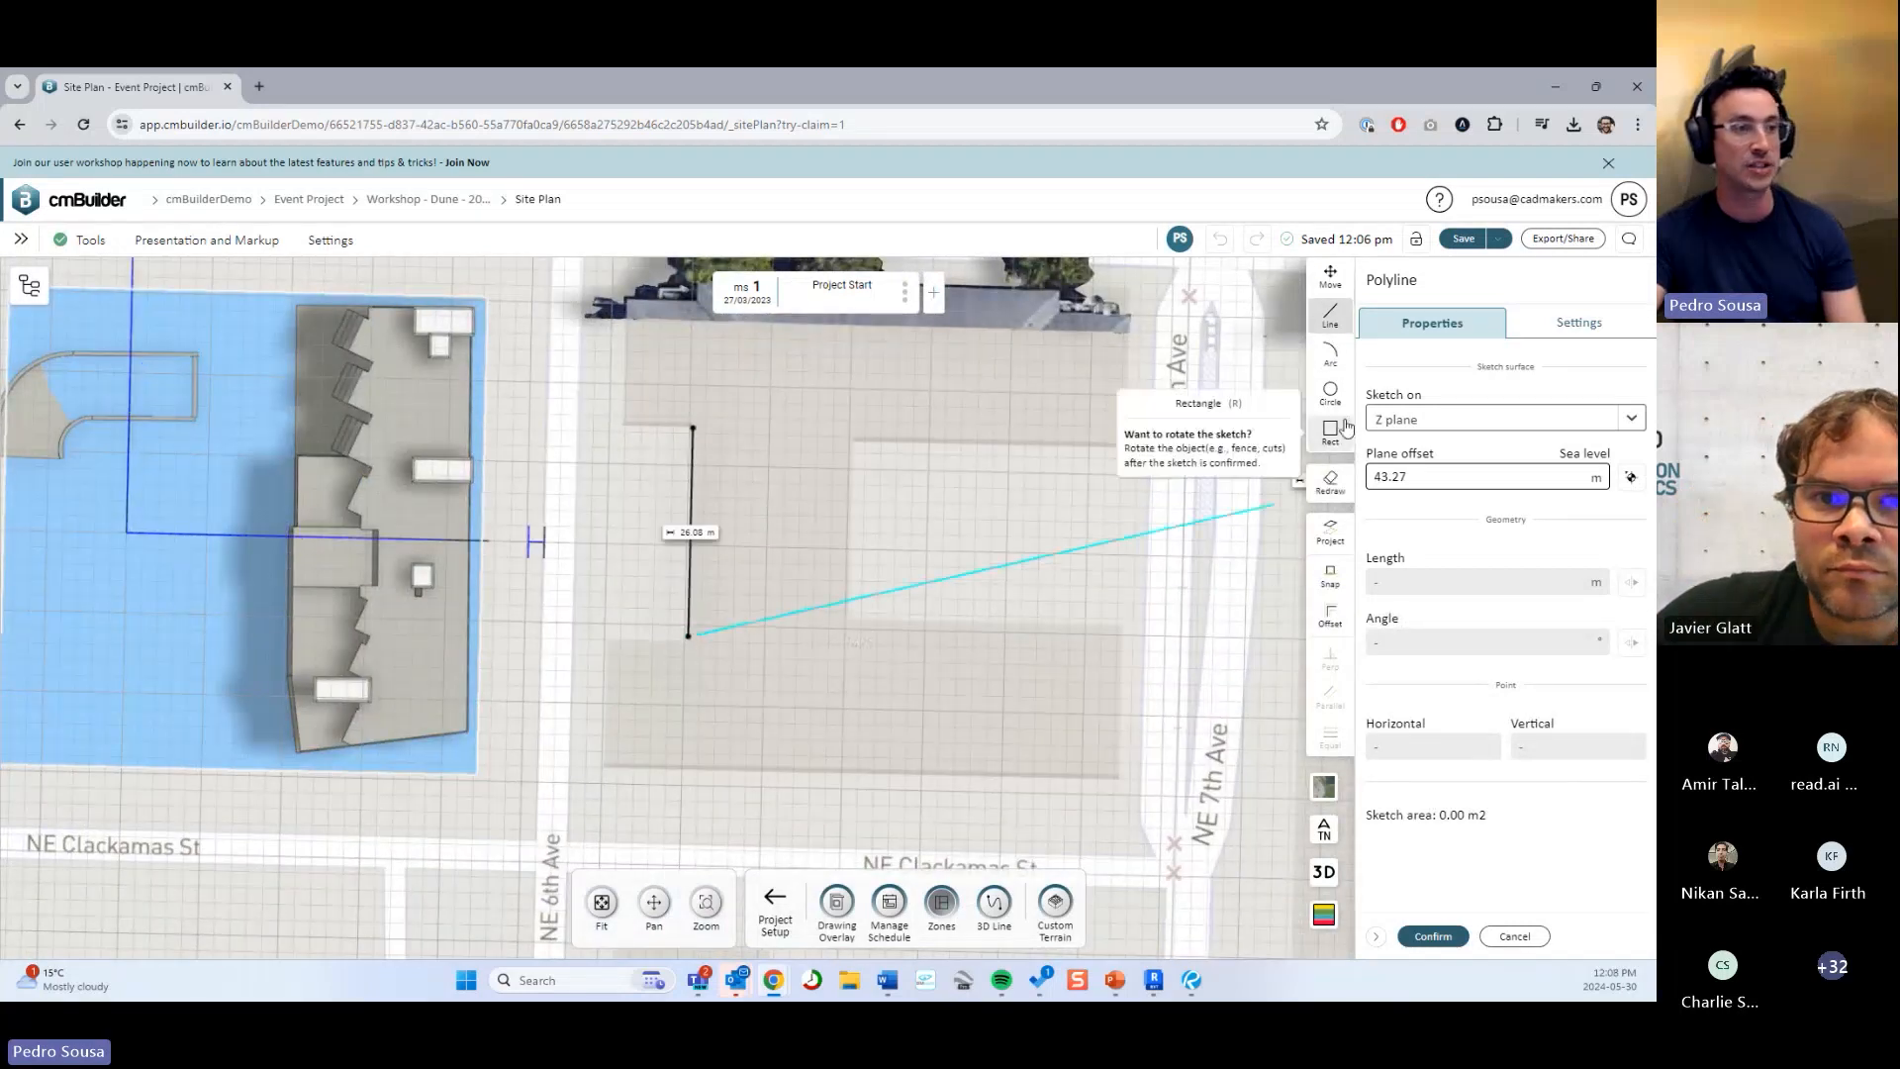
pyautogui.click(1327, 359)
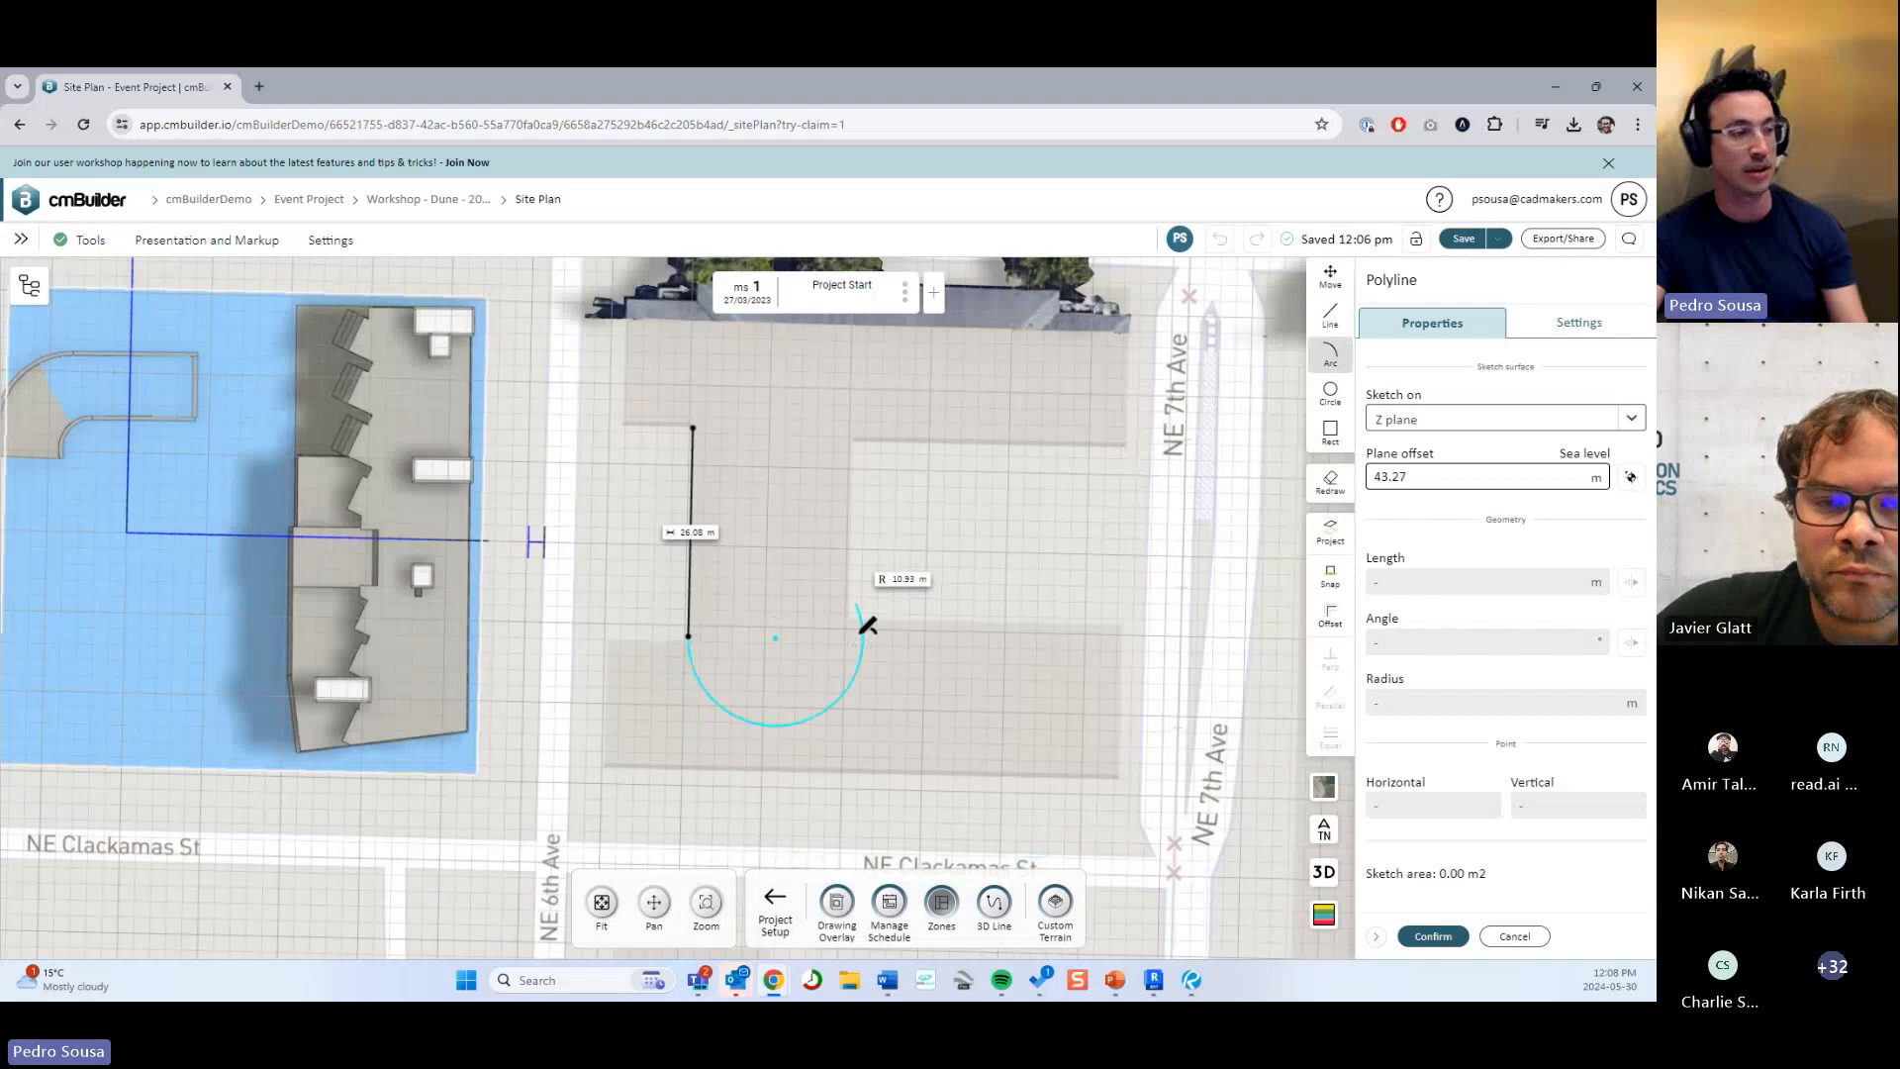
pyautogui.scroll(3, 871, 624)
pyautogui.moveTo(980, 661); pyautogui.dragTo(754, 723, button='middle')
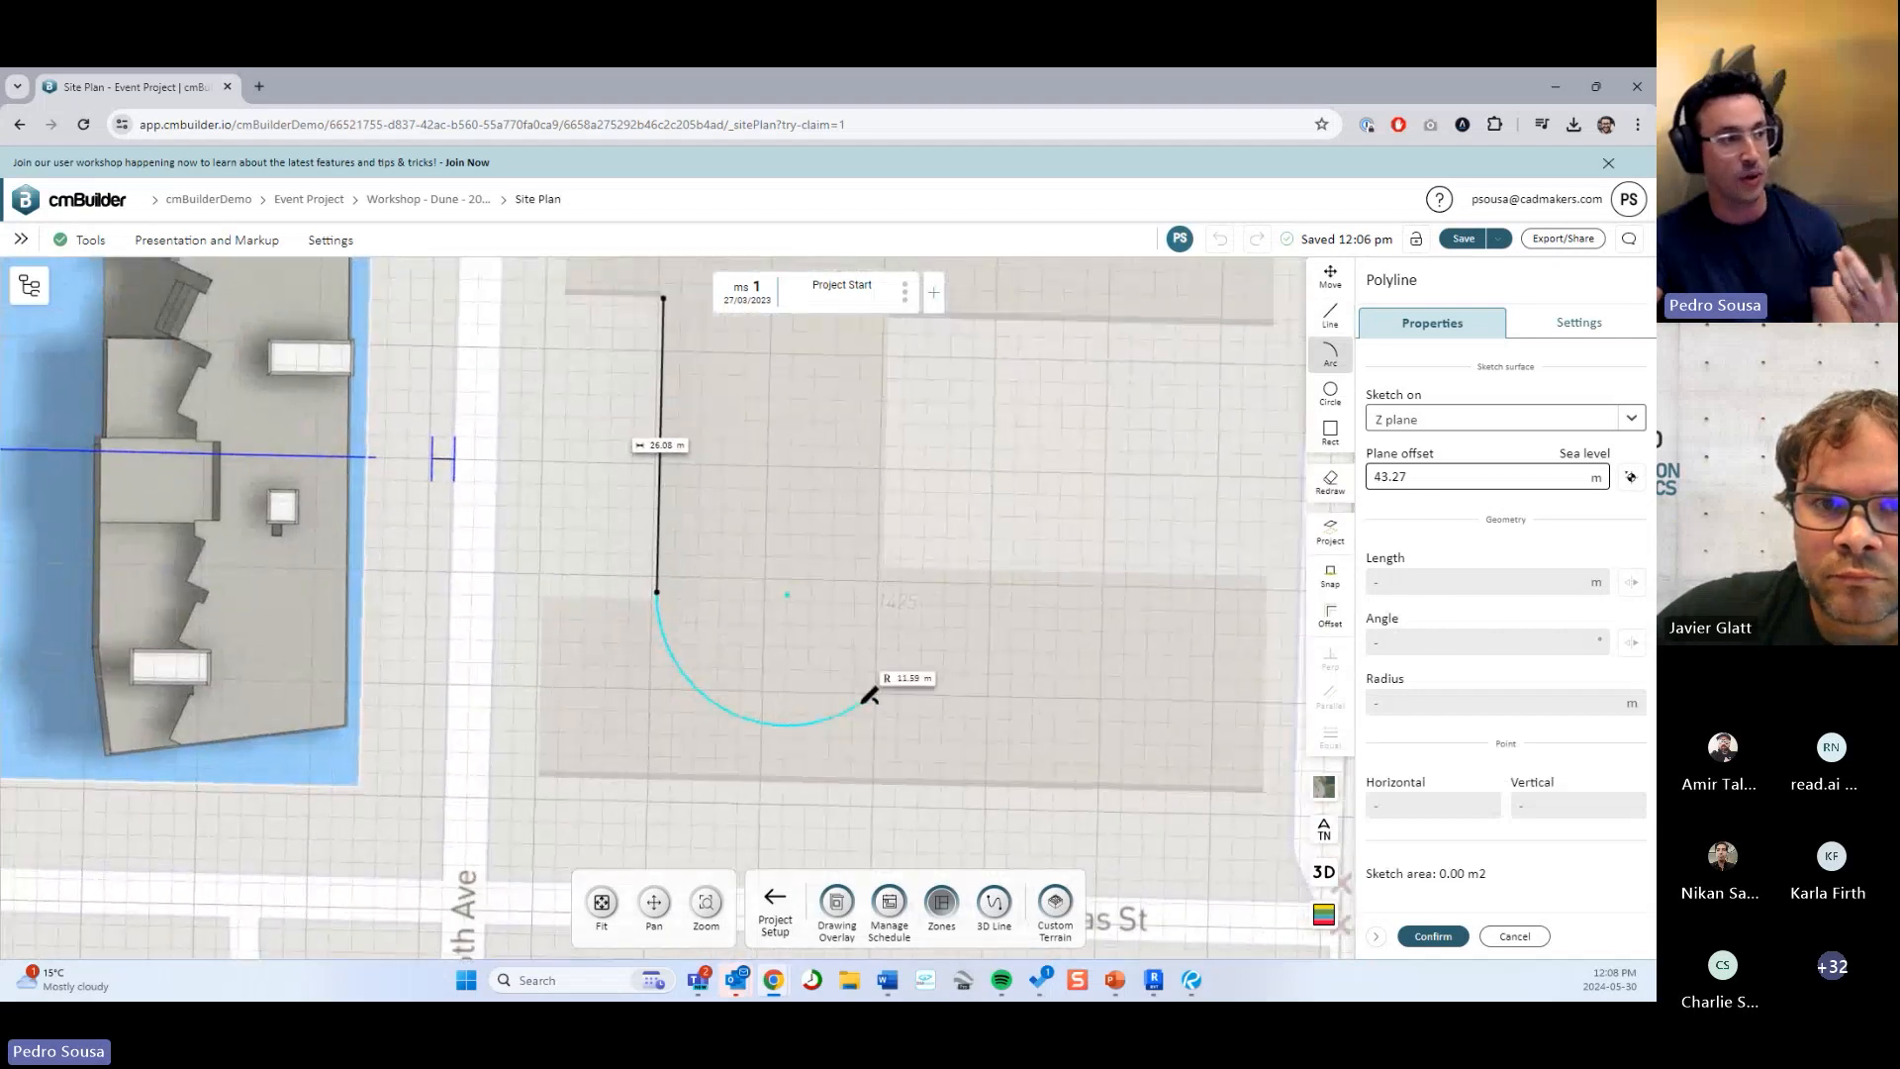
pyautogui.scroll(-2, 861, 692)
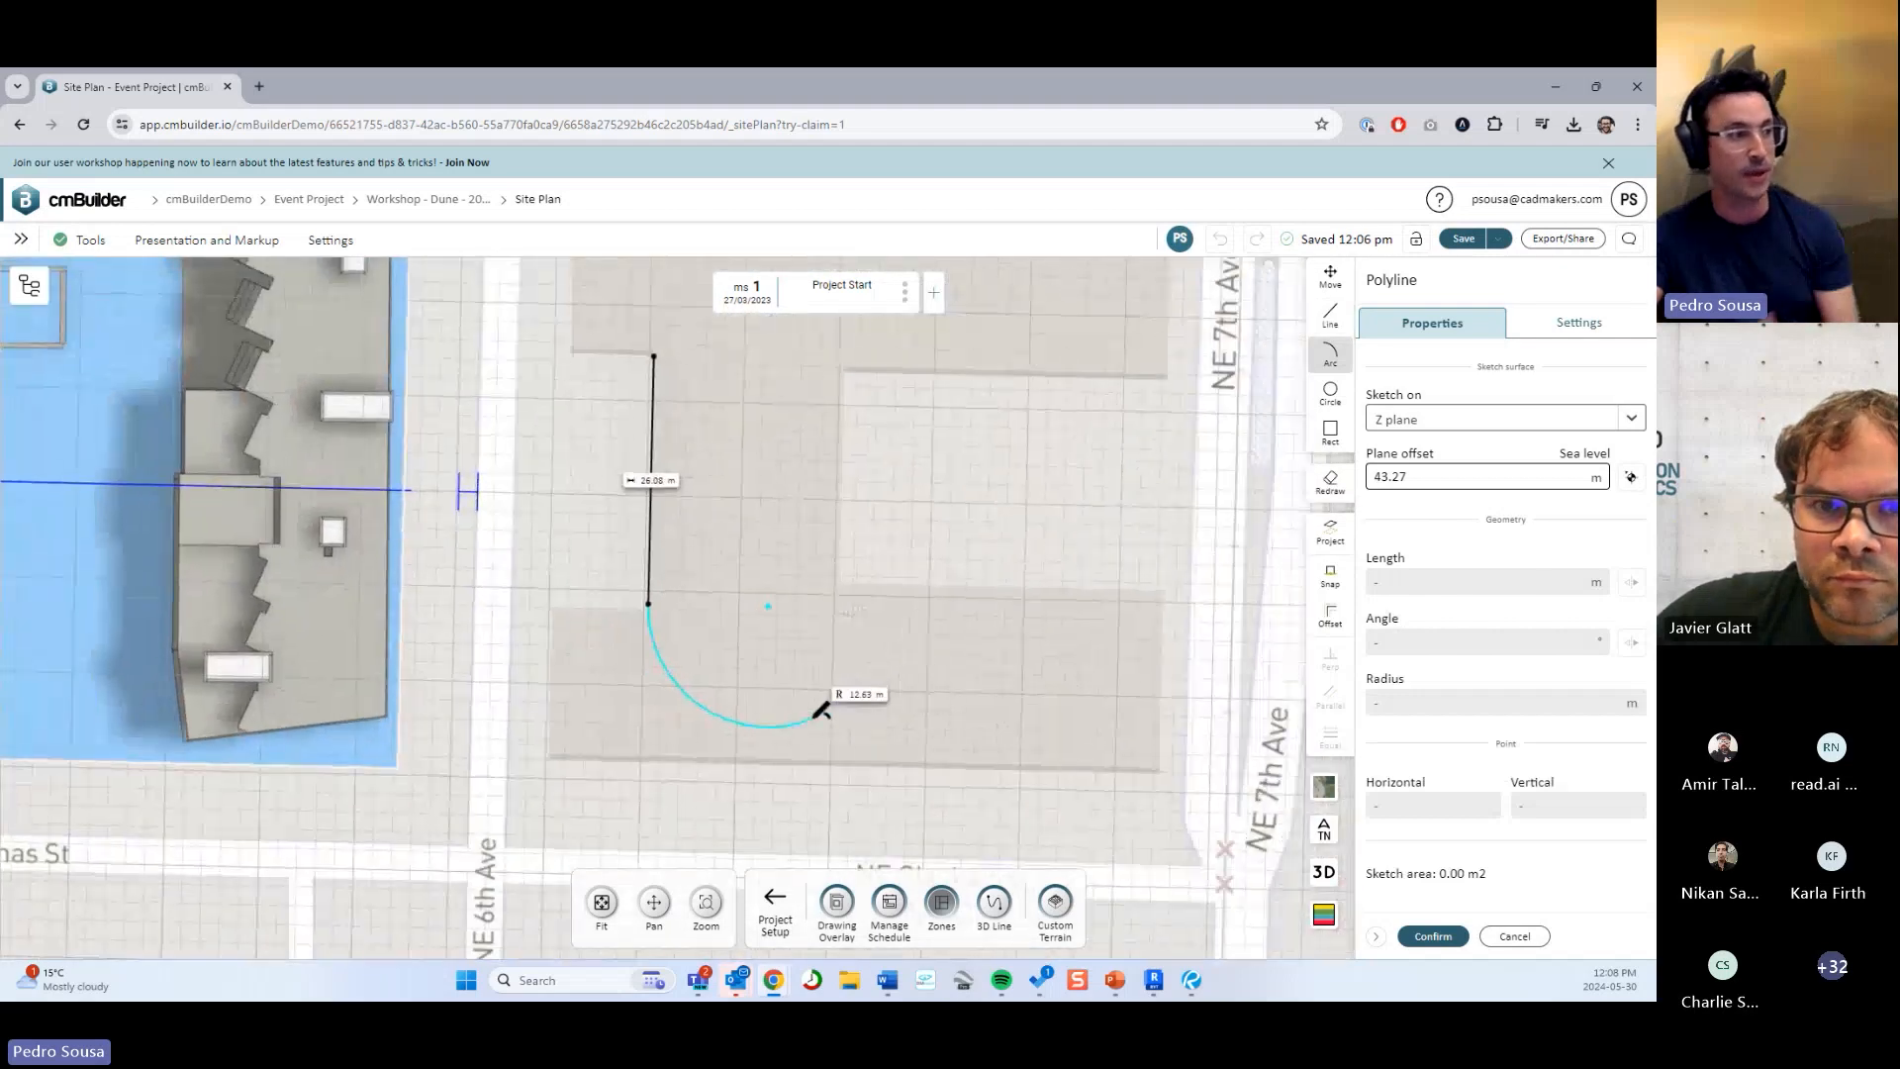
pyautogui.click(1023, 621)
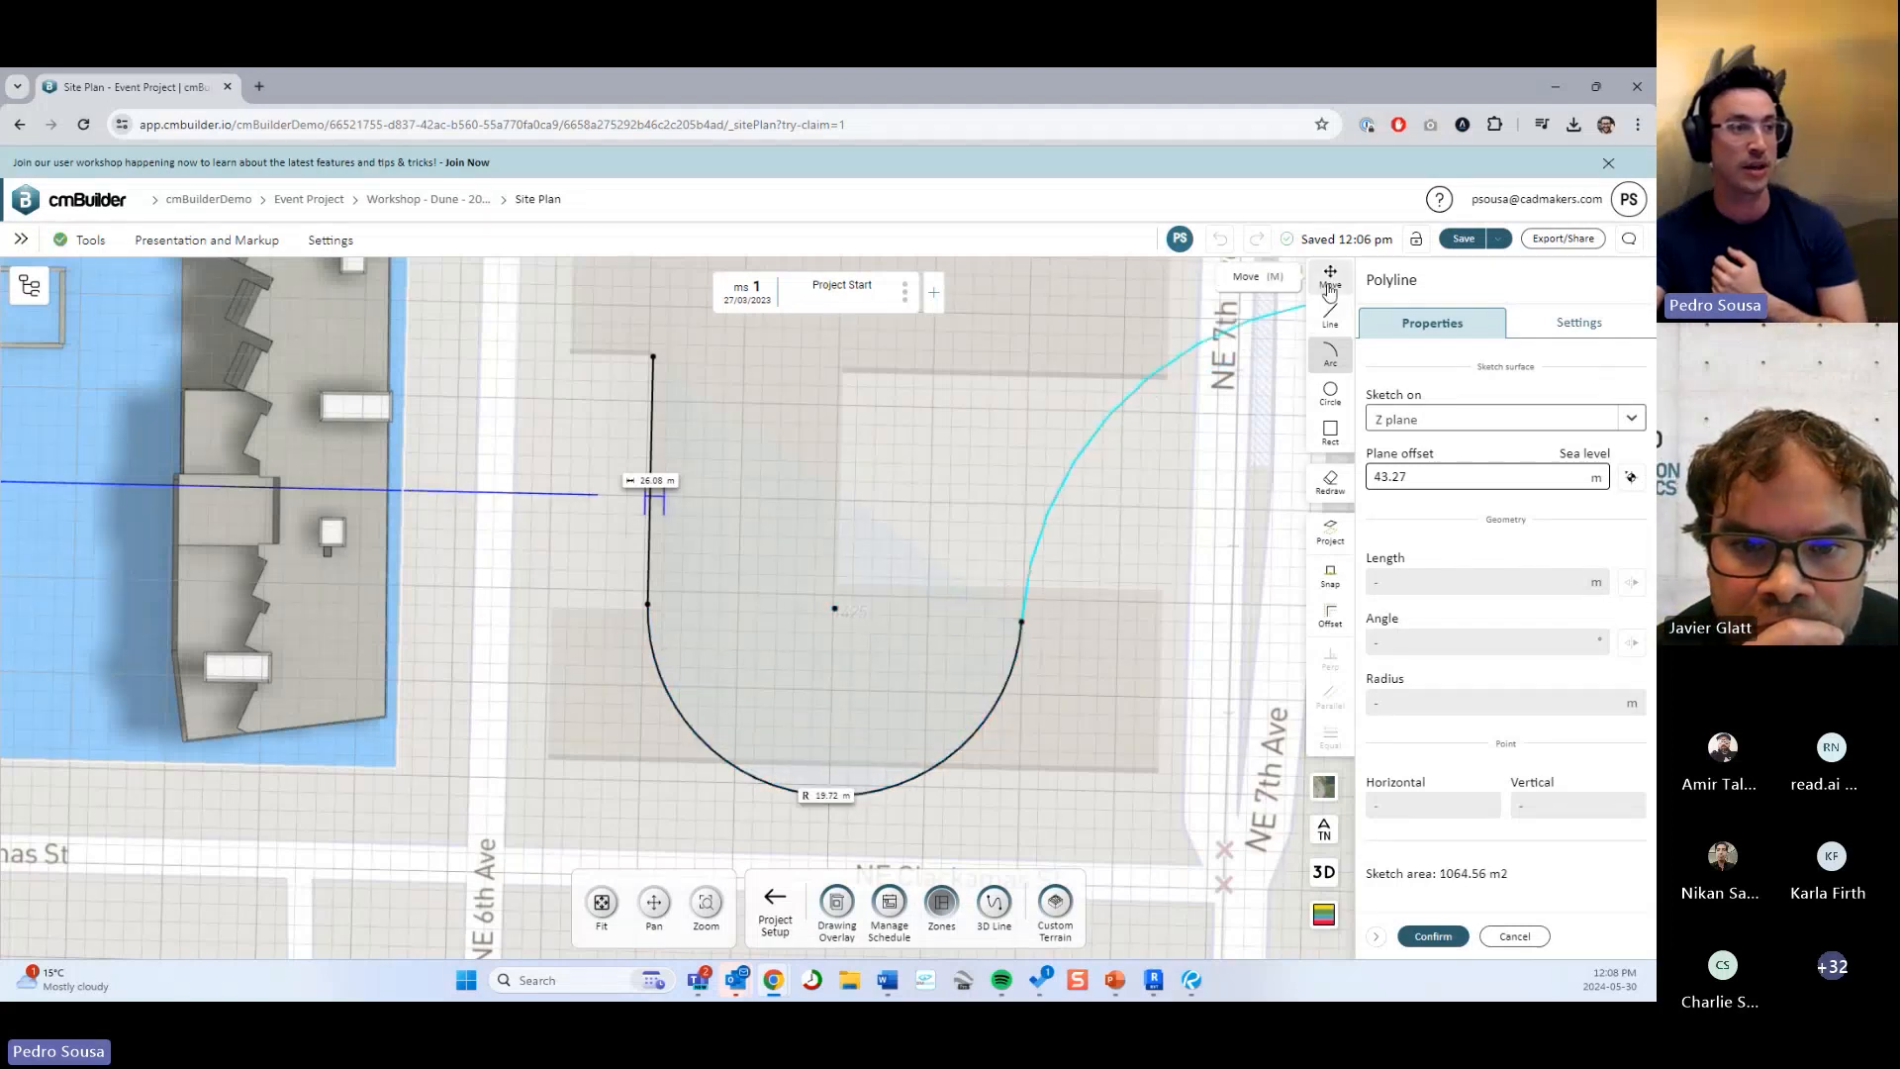
pyautogui.press('Escape')
# Delete the straight line and keep only the arc.
pyautogui.click(651, 415)
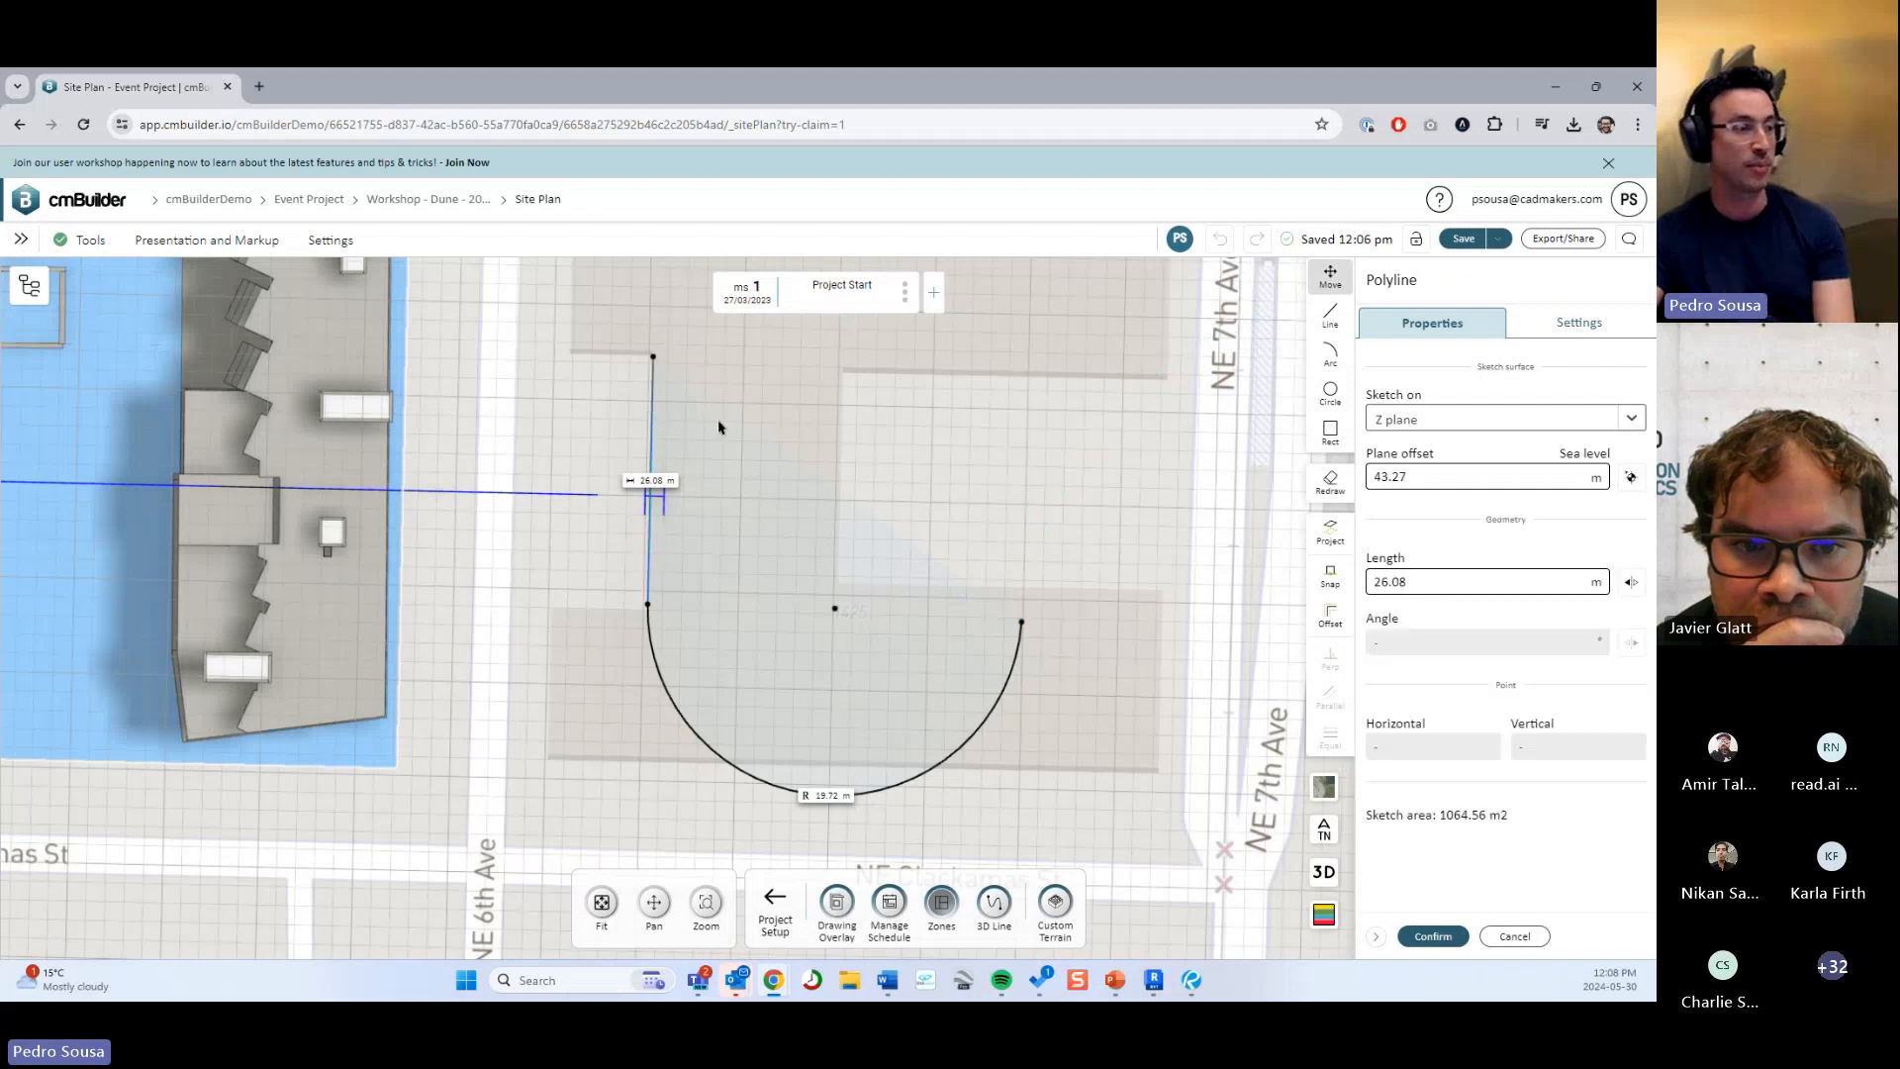
pyautogui.press('Delete')
pyautogui.moveTo(764, 448); pyautogui.dragTo(780, 493, button='right')
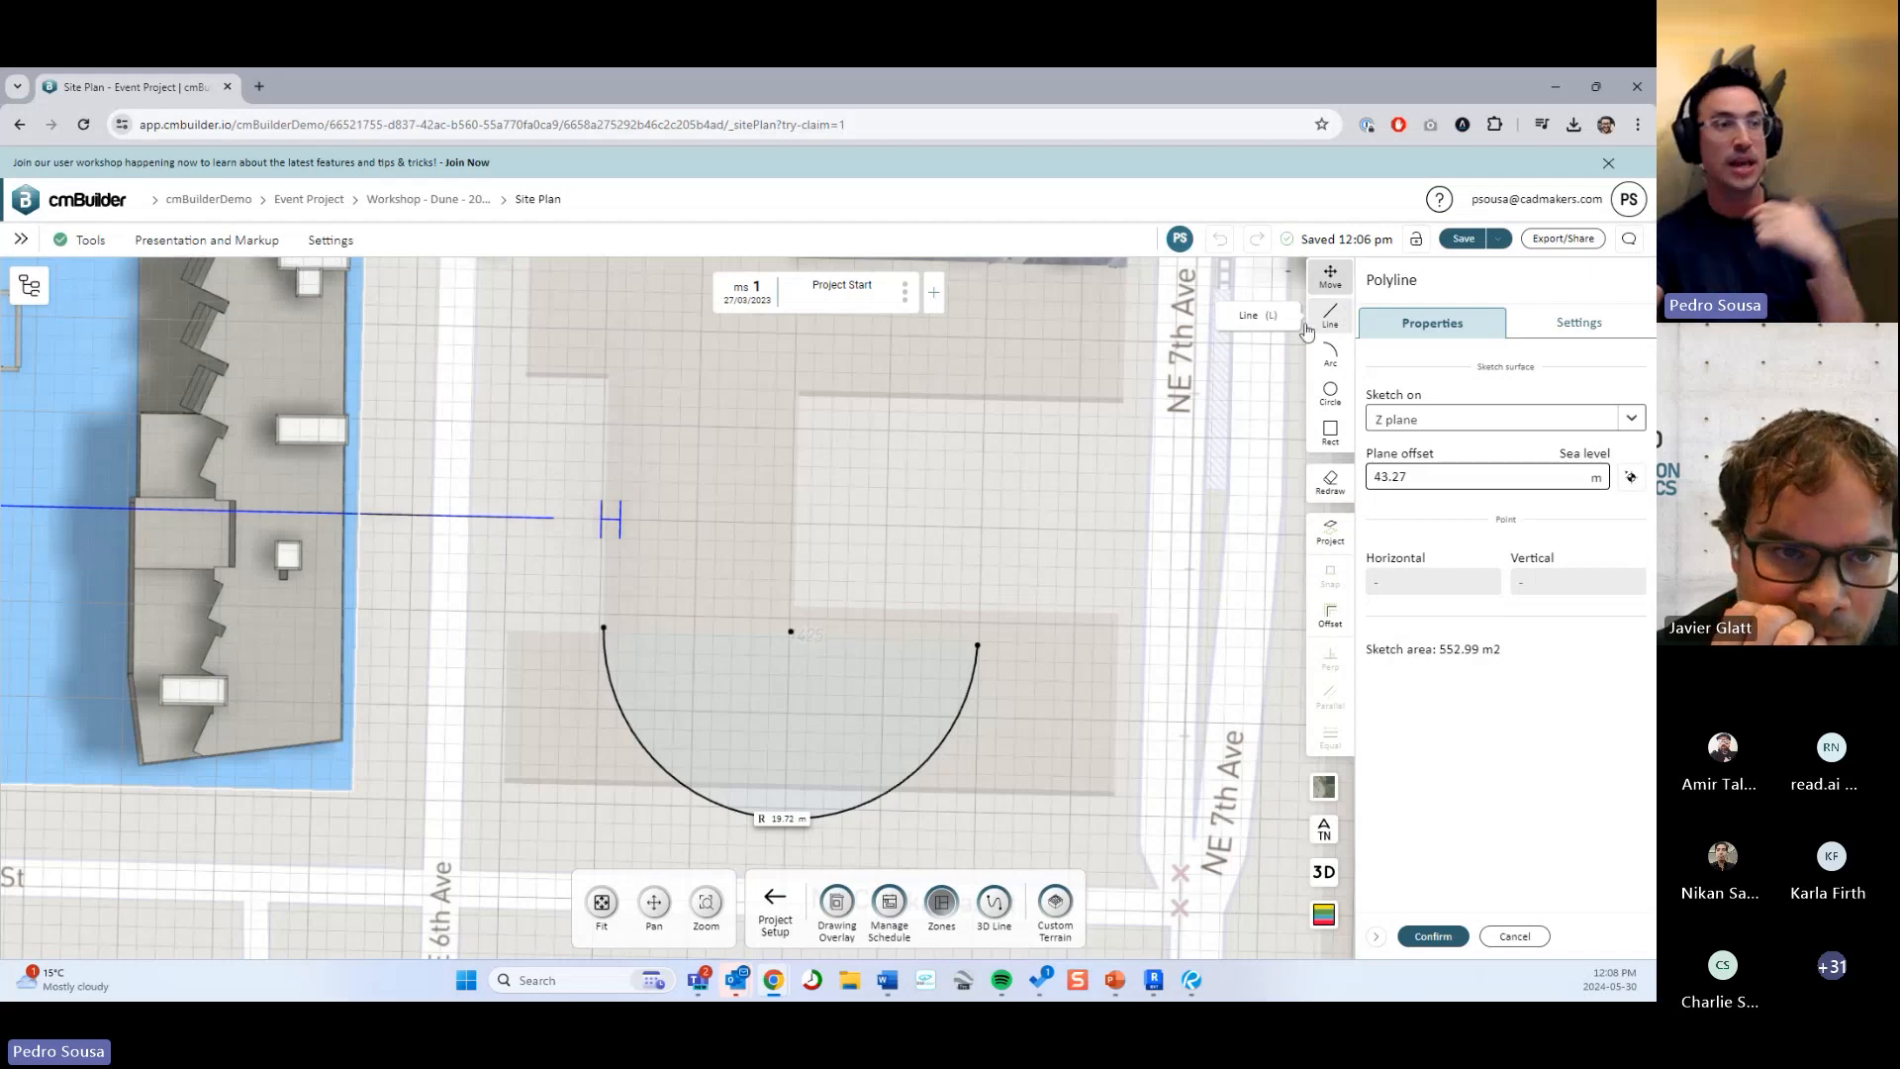
pyautogui.moveTo(1115, 446); pyautogui.dragTo(1057, 414, button='middle')
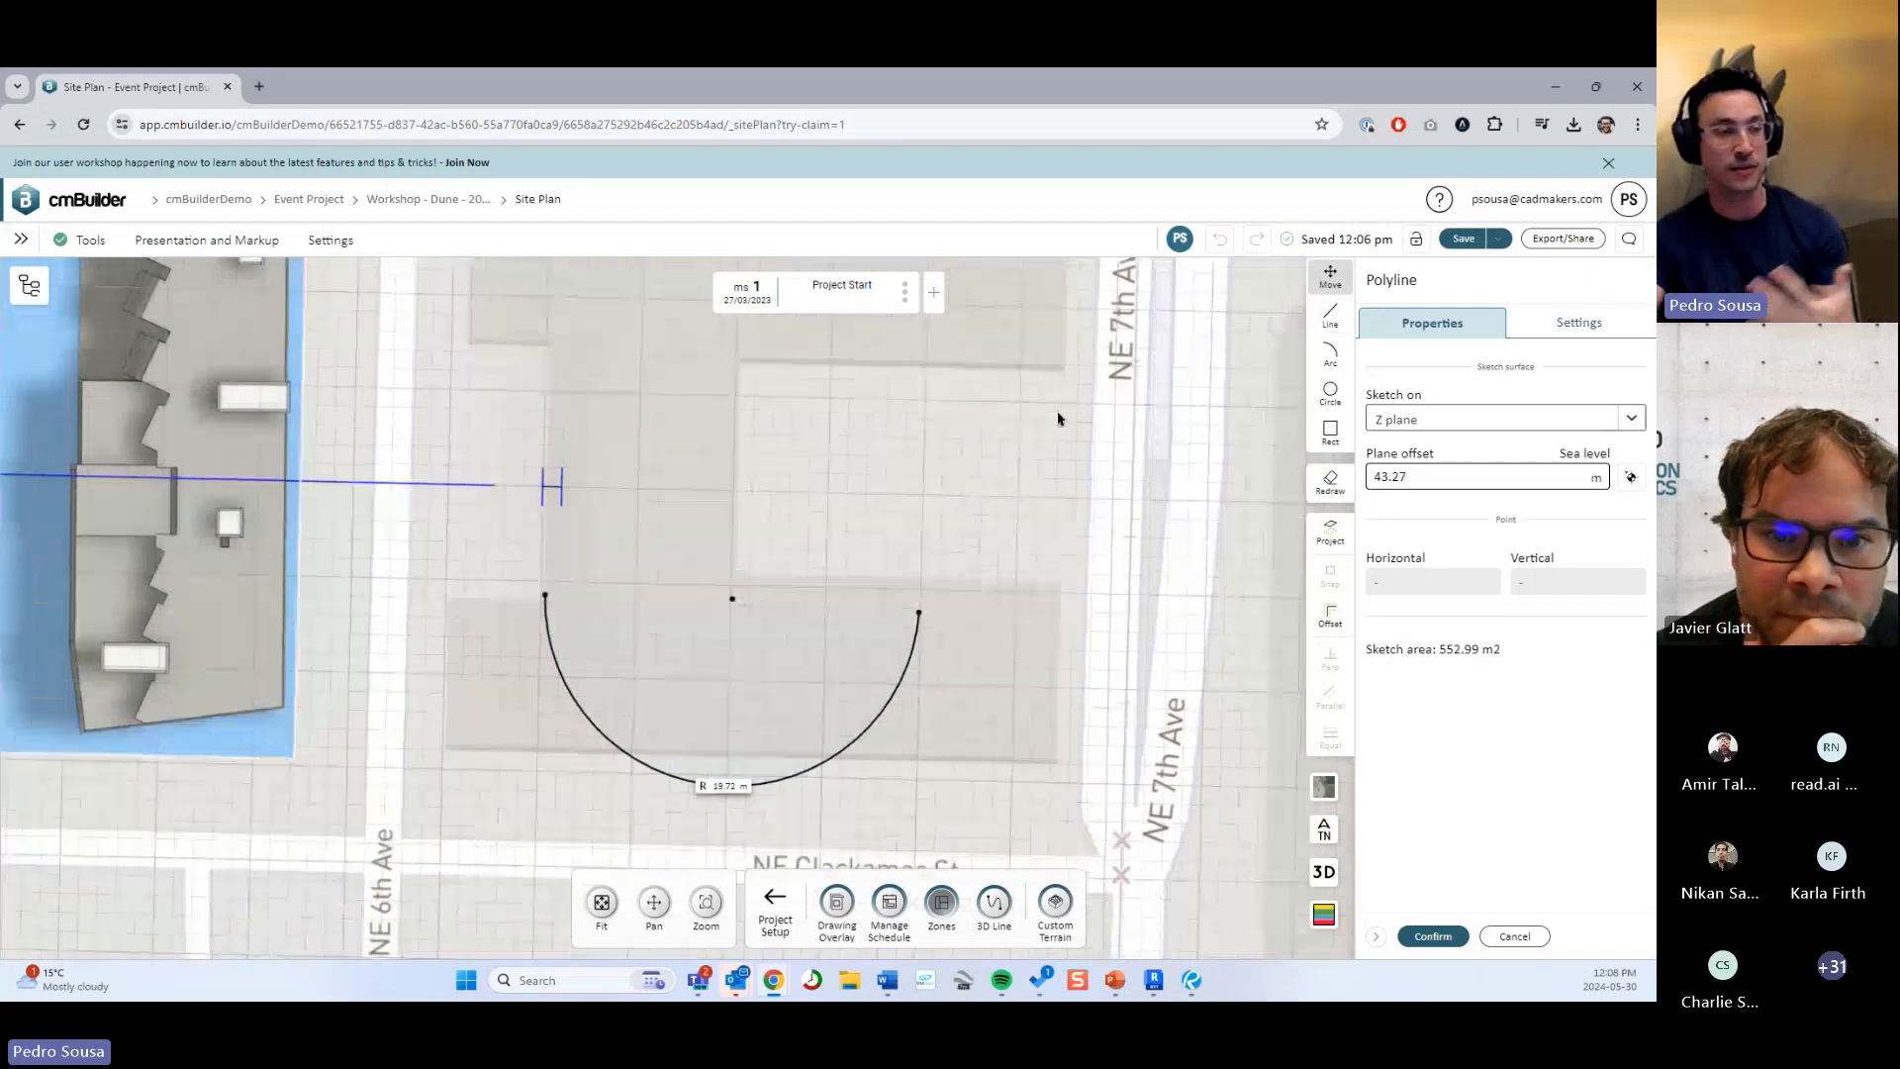
# Draw a line about 15 m long northward from the arc's east end.
pyautogui.click(1327, 320)
pyautogui.scroll(1, 968, 586)
pyautogui.click(936, 611)
pyautogui.moveTo(996, 570); pyautogui.dragTo(916, 580, button='middle')
pyautogui.click(858, 456)
# Extend the sketch from the vertical line's north end with a line about 2 m long running east and a small arc.
pyautogui.click(1328, 355)
pyautogui.moveTo(1120, 407); pyautogui.dragTo(1116, 500, button='middle')
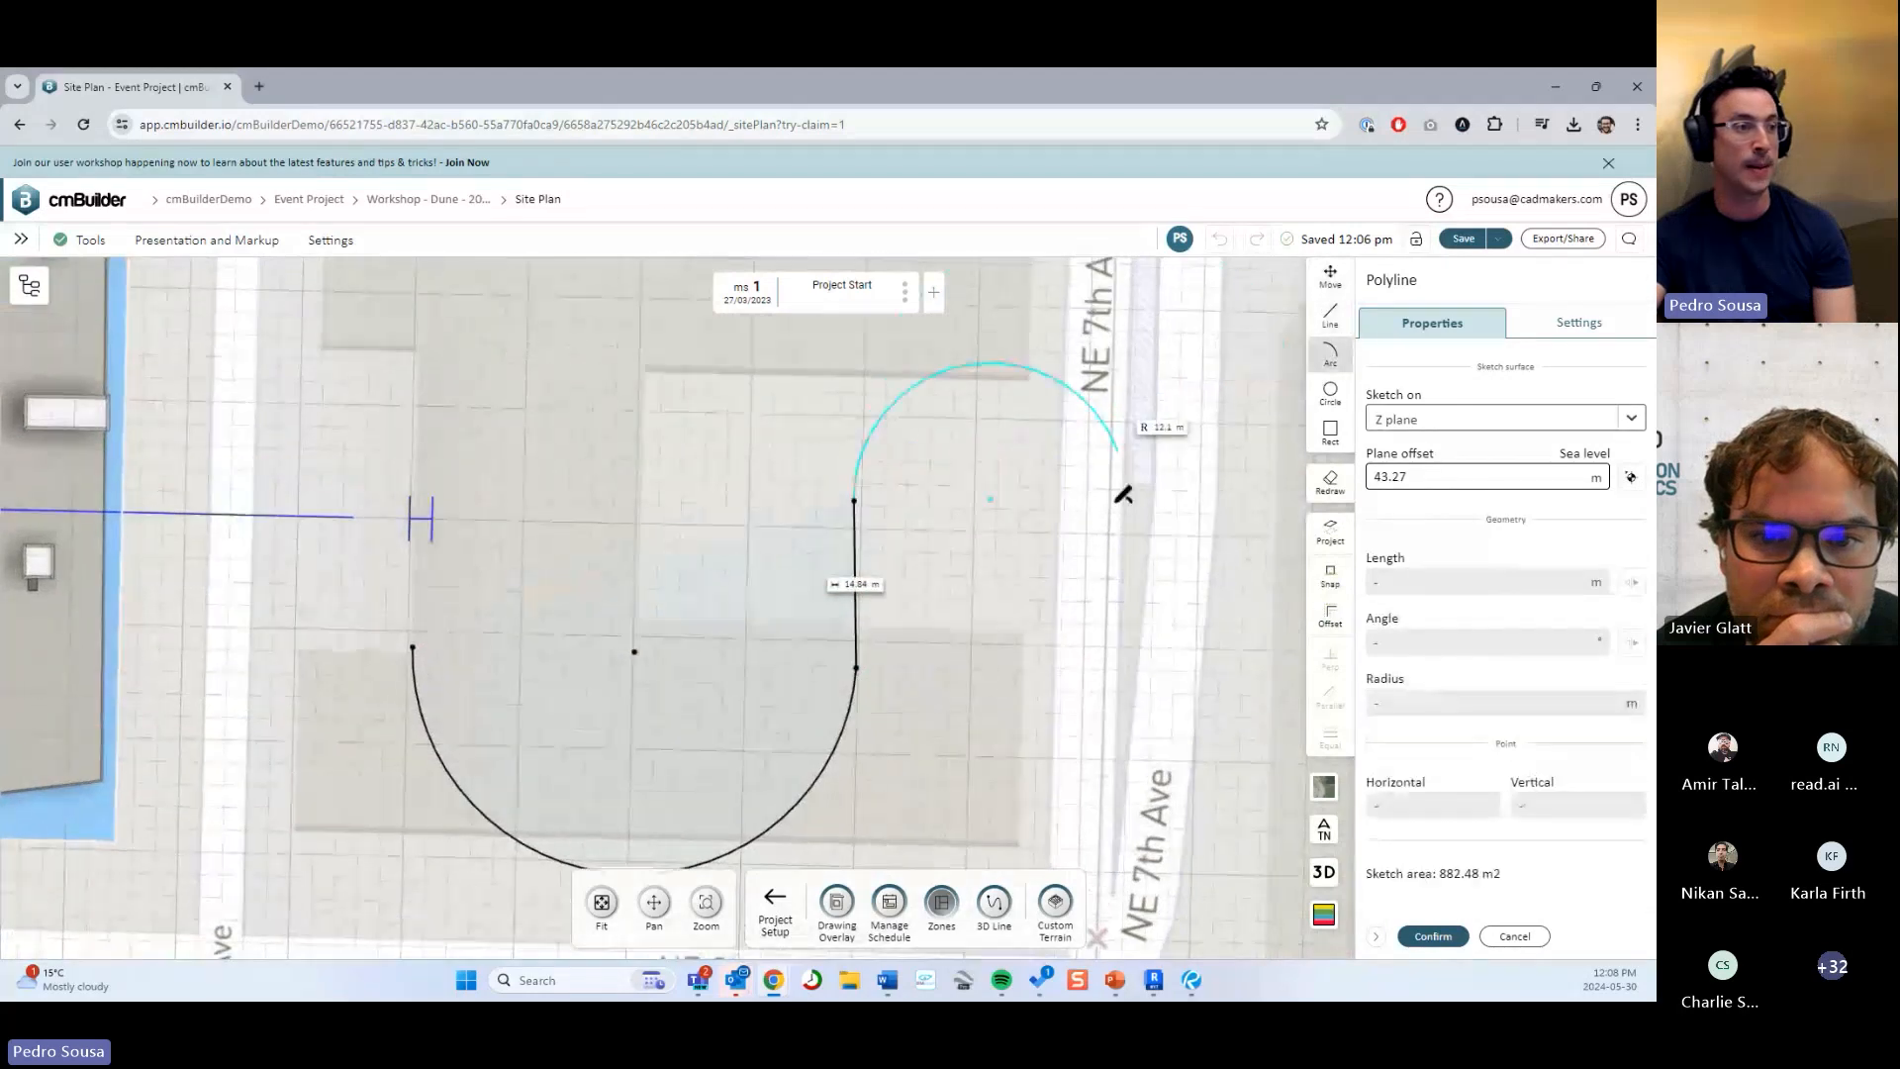
pyautogui.moveTo(889, 464); pyautogui.dragTo(847, 503, button='middle')
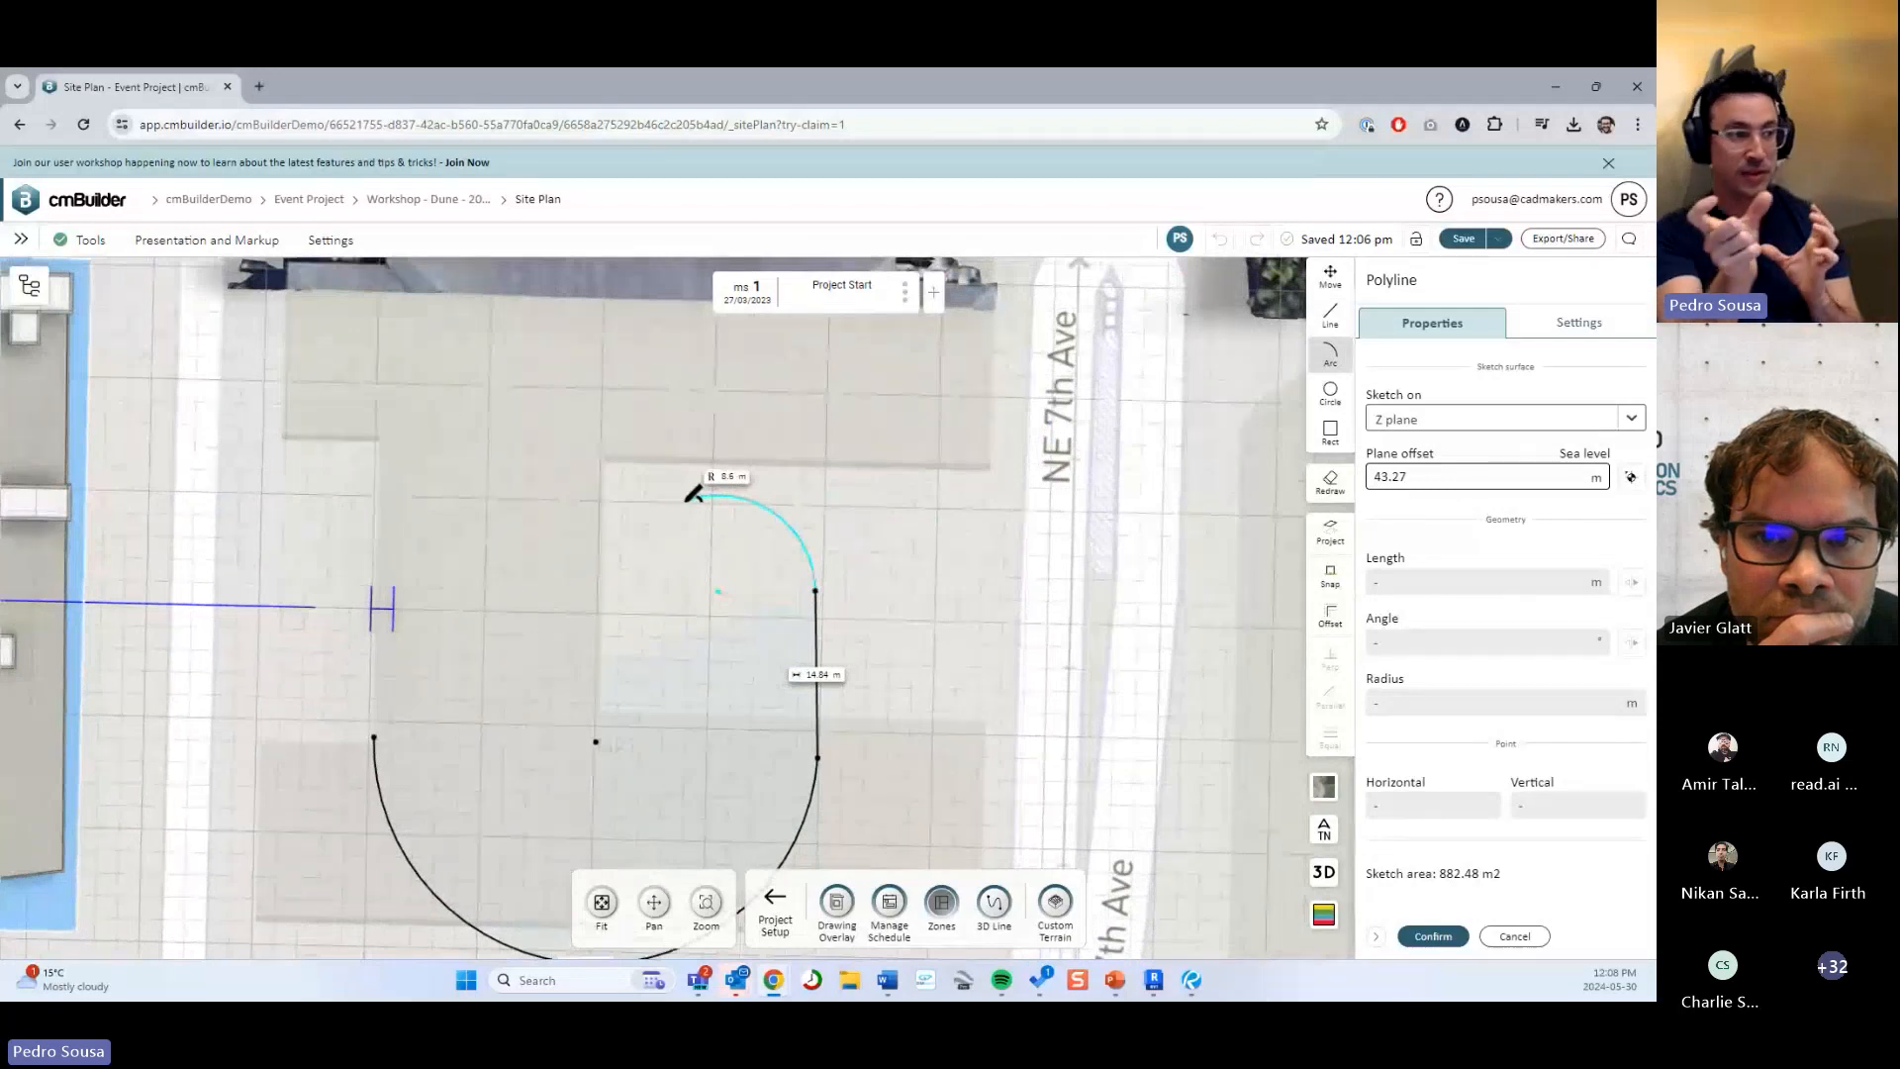
pyautogui.scroll(2, 990, 544)
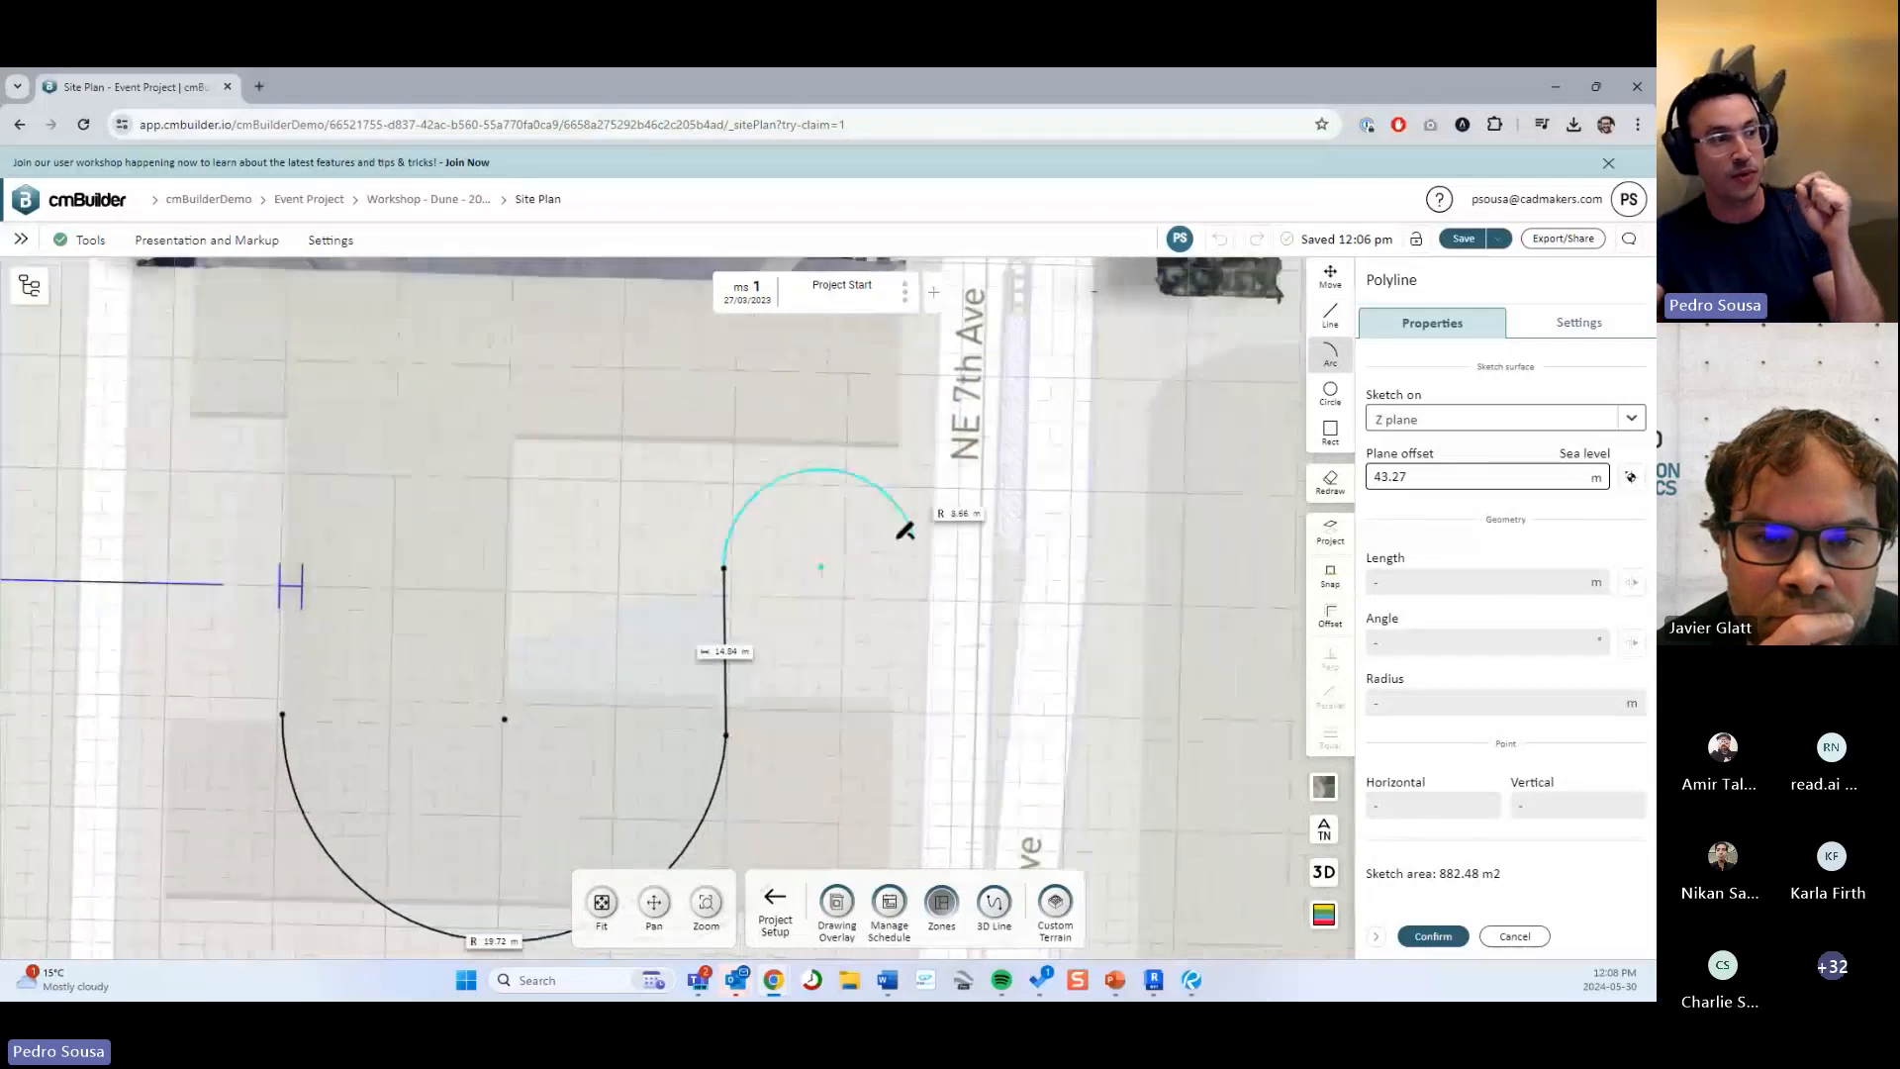
pyautogui.scroll(2, 737, 560)
pyautogui.scroll(1, 731, 569)
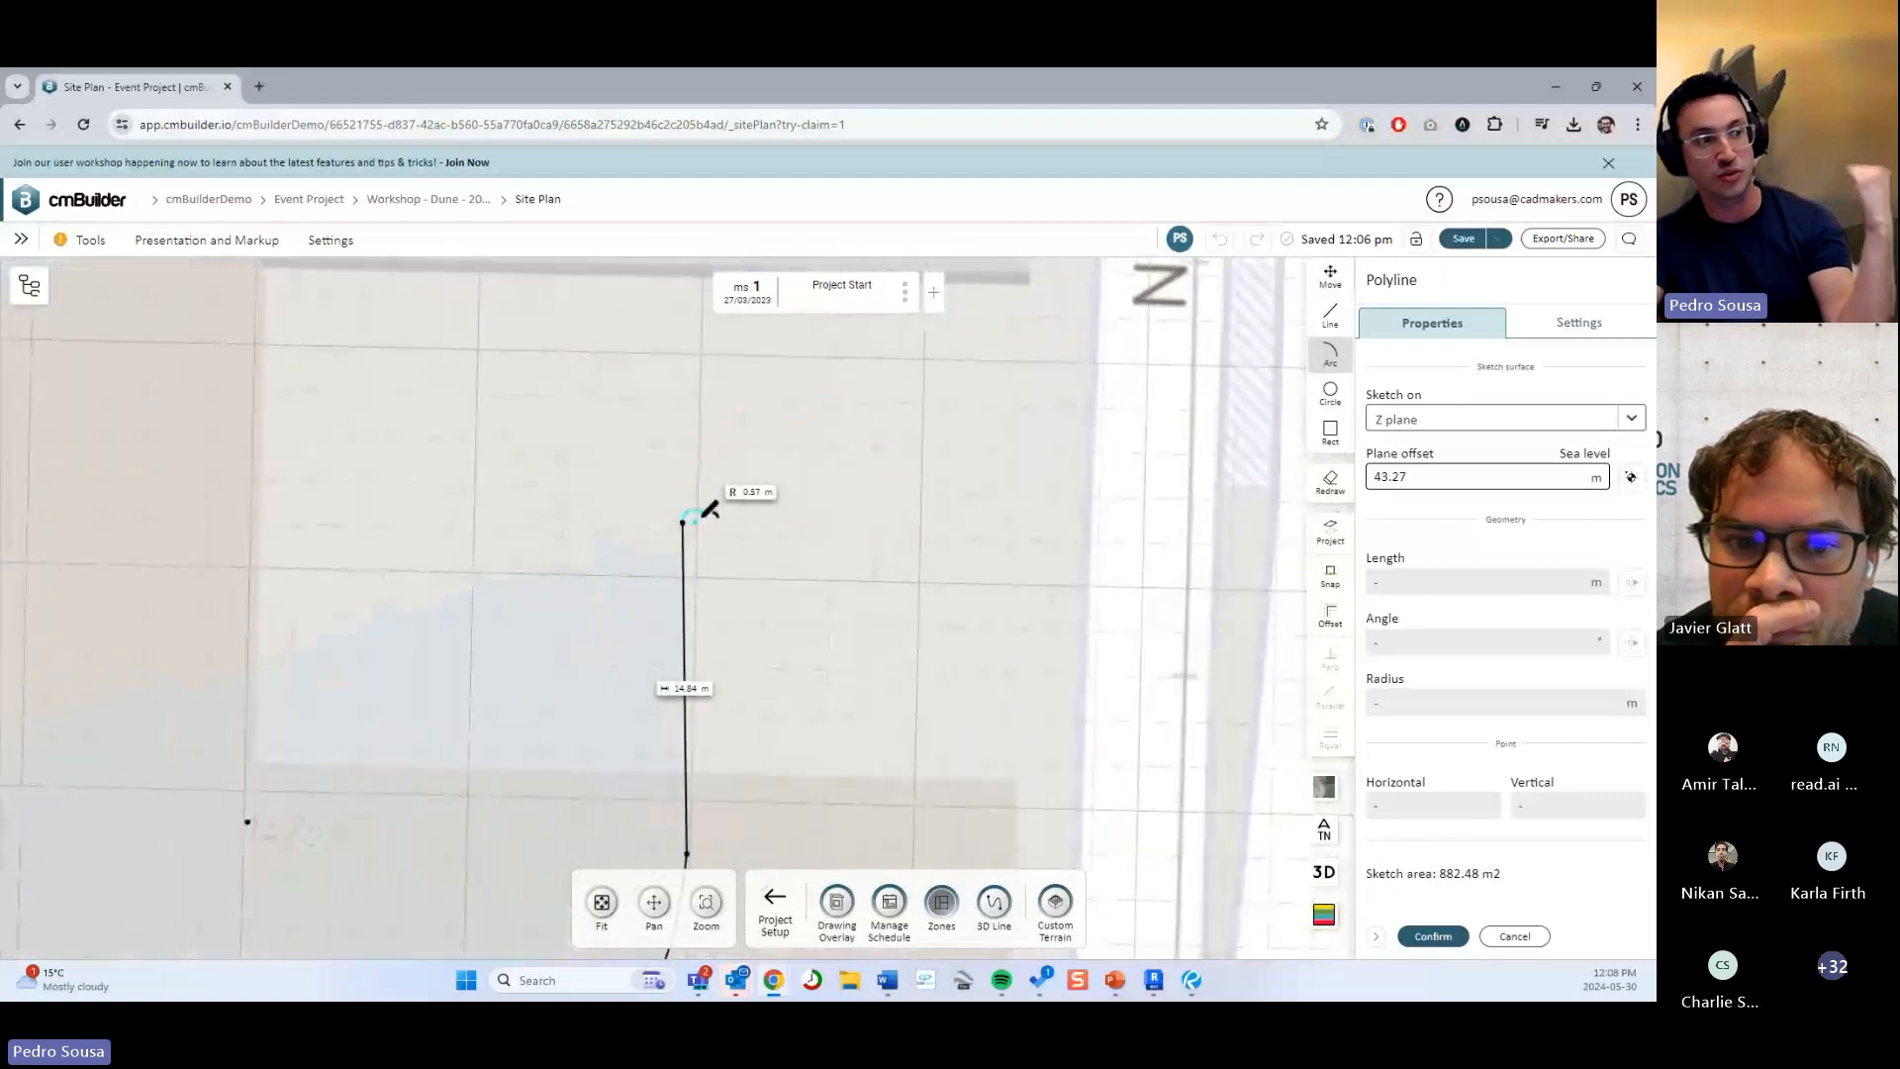
pyautogui.click(1332, 321)
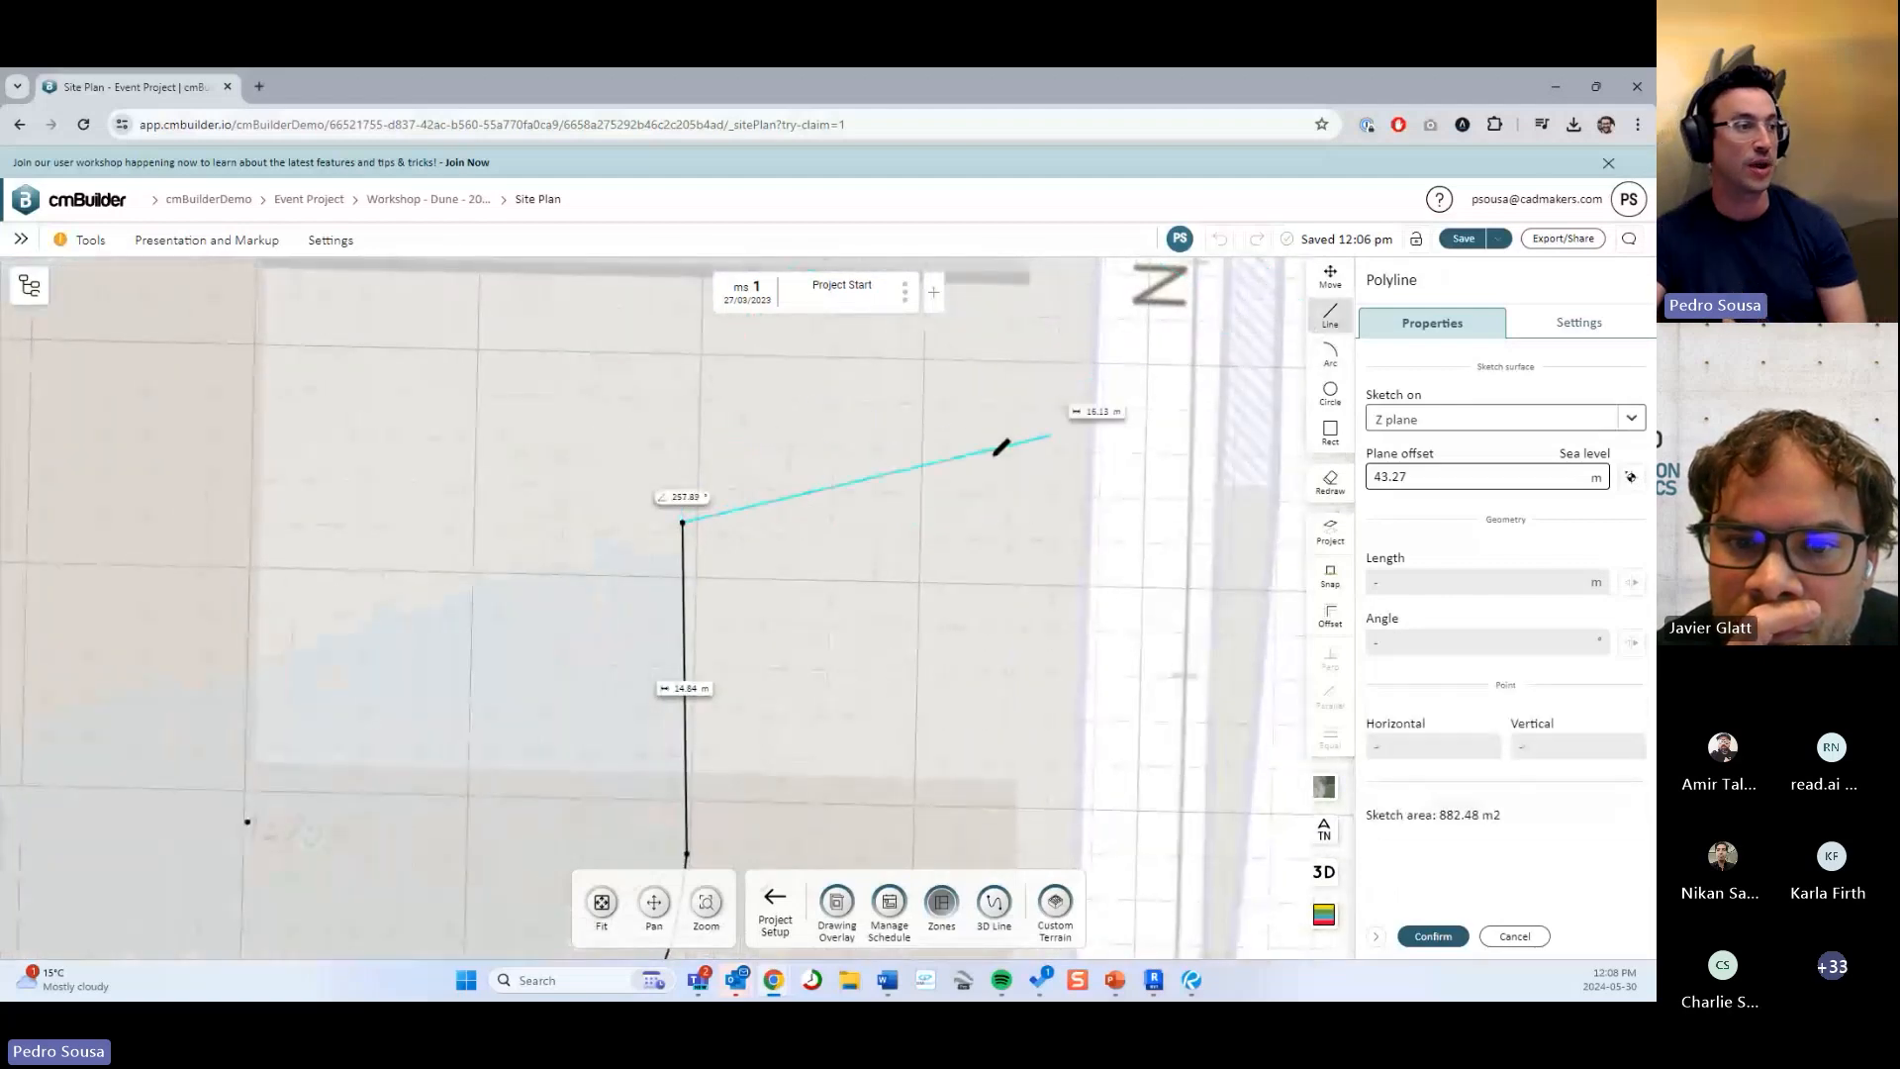
pyautogui.click(730, 521)
pyautogui.click(1329, 366)
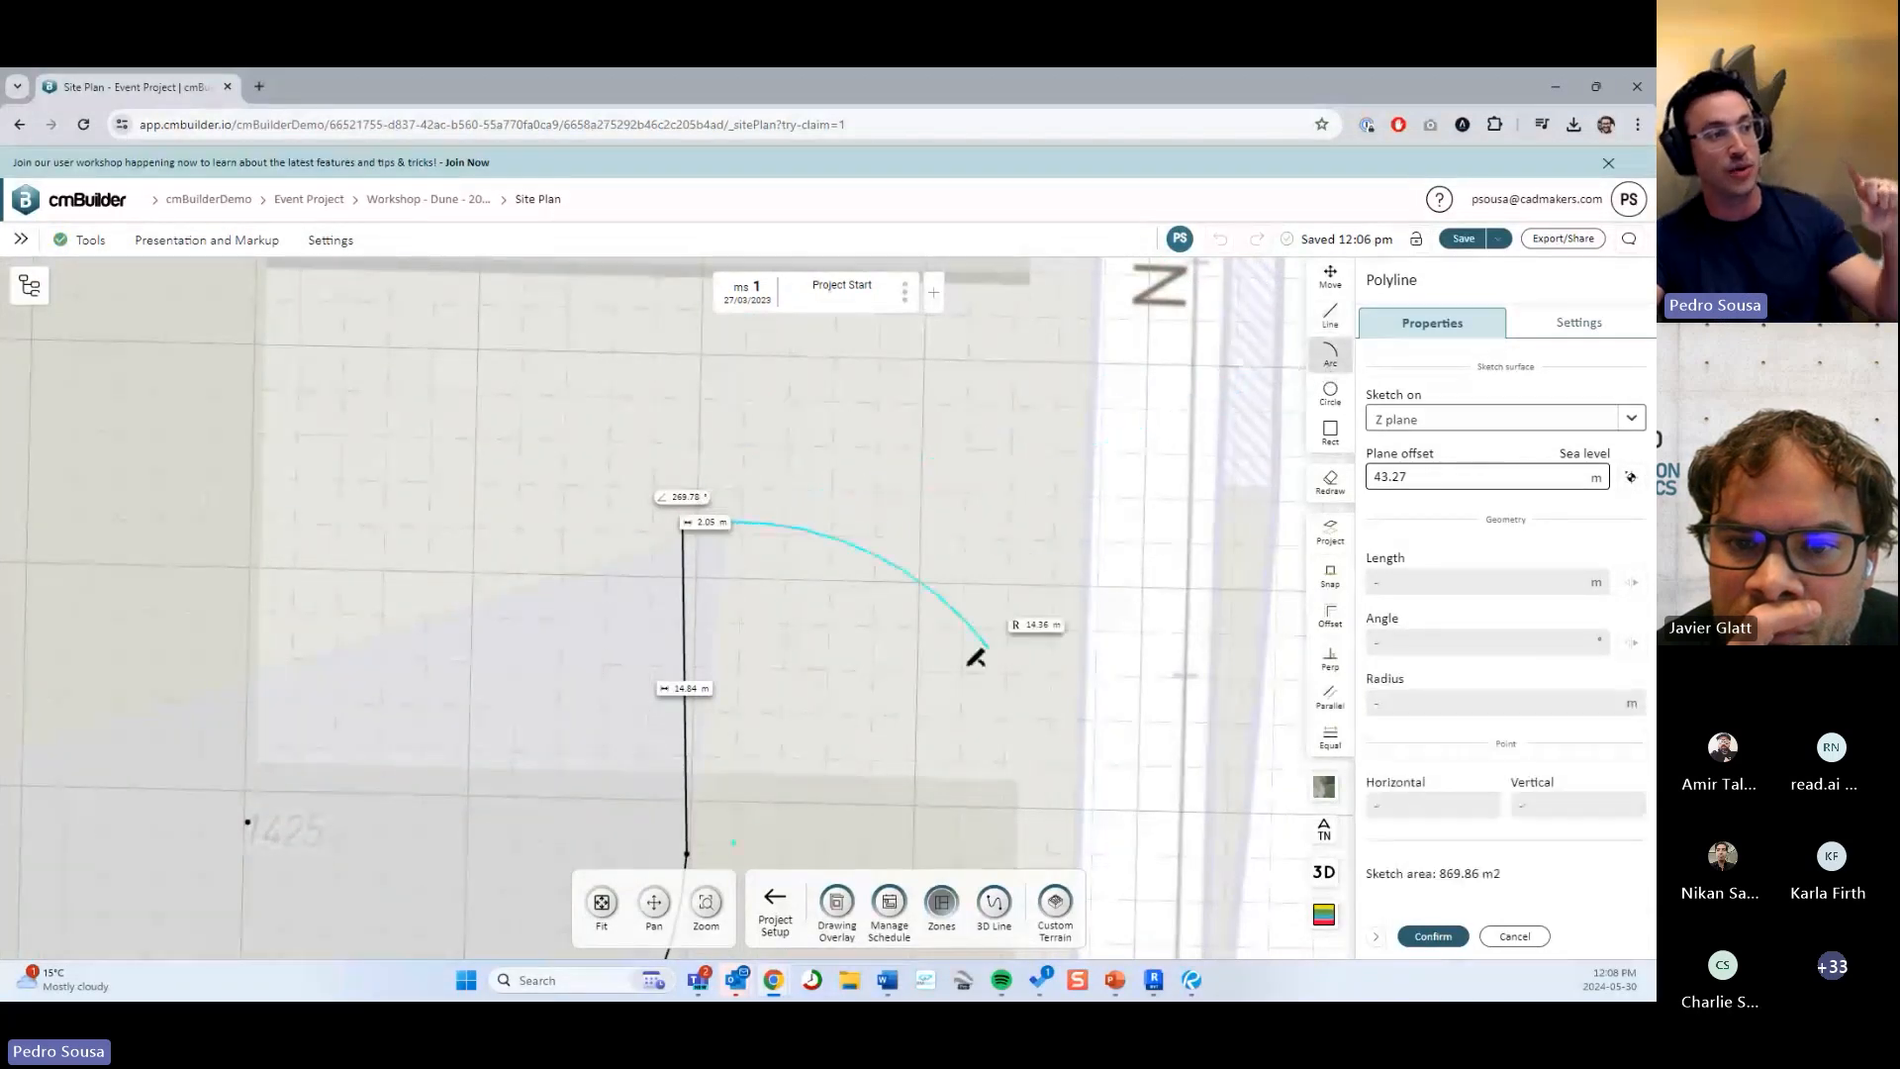
pyautogui.click(776, 402)
# Eliminate the short connecting line by moving the small arc's start vertex onto the vertical line's north end.
pyautogui.moveTo(861, 476); pyautogui.dragTo(1071, 569, button='middle')
pyautogui.scroll(1, 1039, 624)
pyautogui.scroll(1, 1029, 643)
pyautogui.press('Escape')
pyautogui.scroll(3, 1006, 681)
pyautogui.moveTo(992, 672); pyautogui.dragTo(896, 619, button='middle')
pyautogui.click(861, 574)
pyautogui.moveTo(861, 574); pyautogui.dragTo(747, 572)
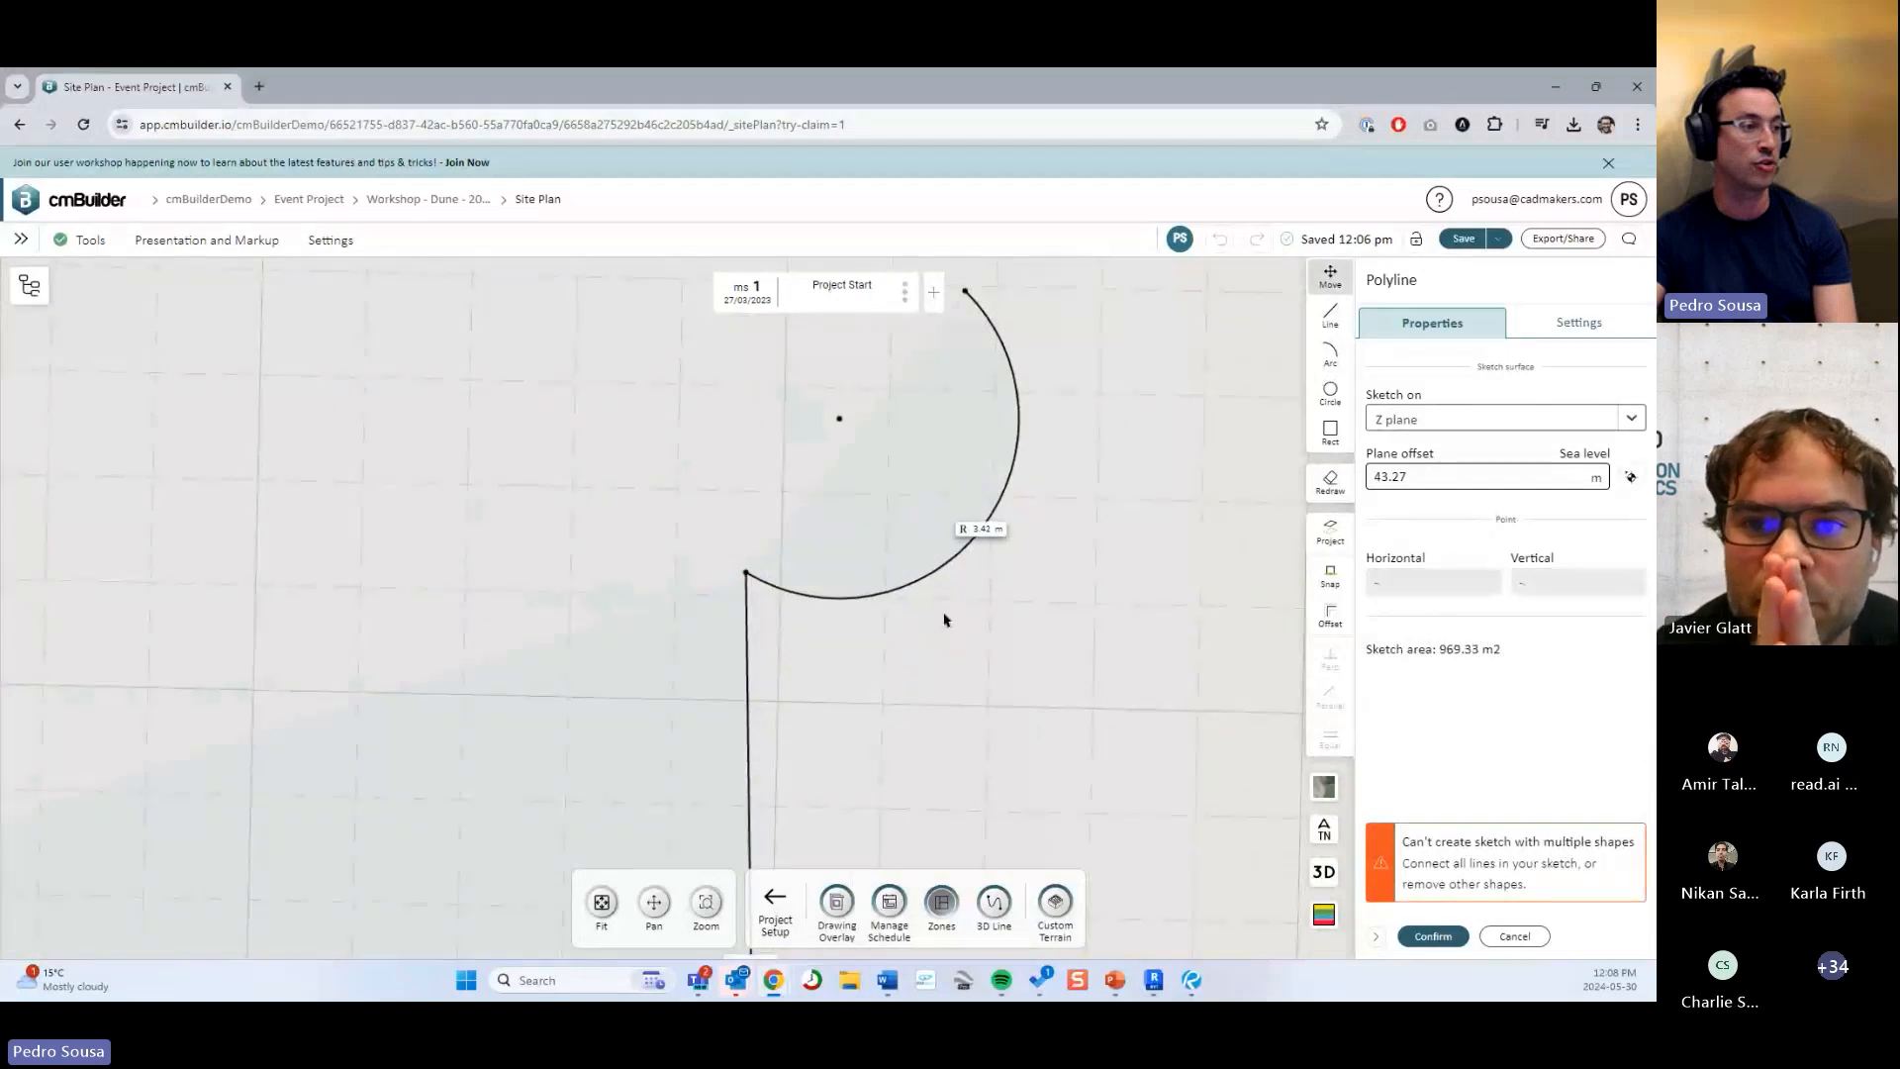
# Shift the small arc slightly north, stretching the attached vertical line to about 16.3 m, and deselect it.
pyautogui.scroll(-2, 824, 613)
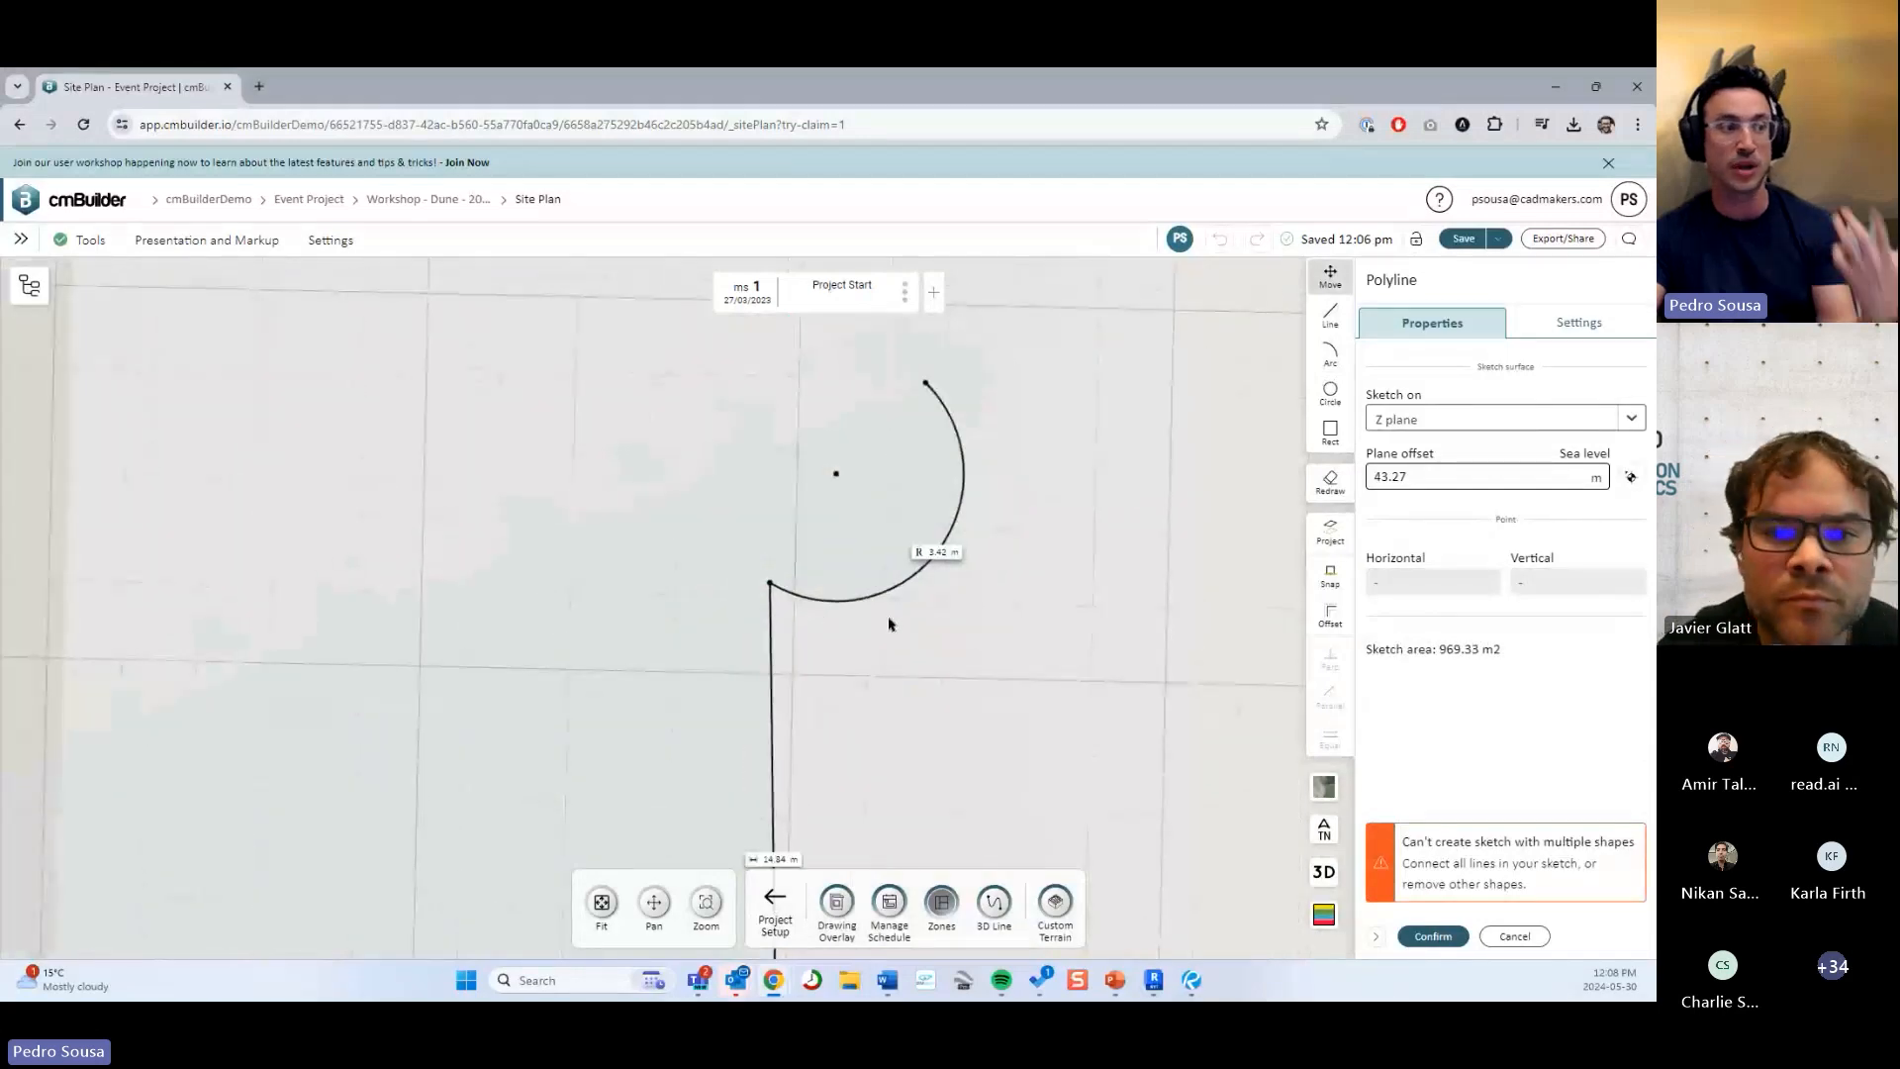
pyautogui.scroll(-1, 891, 622)
pyautogui.scroll(-1, 1049, 554)
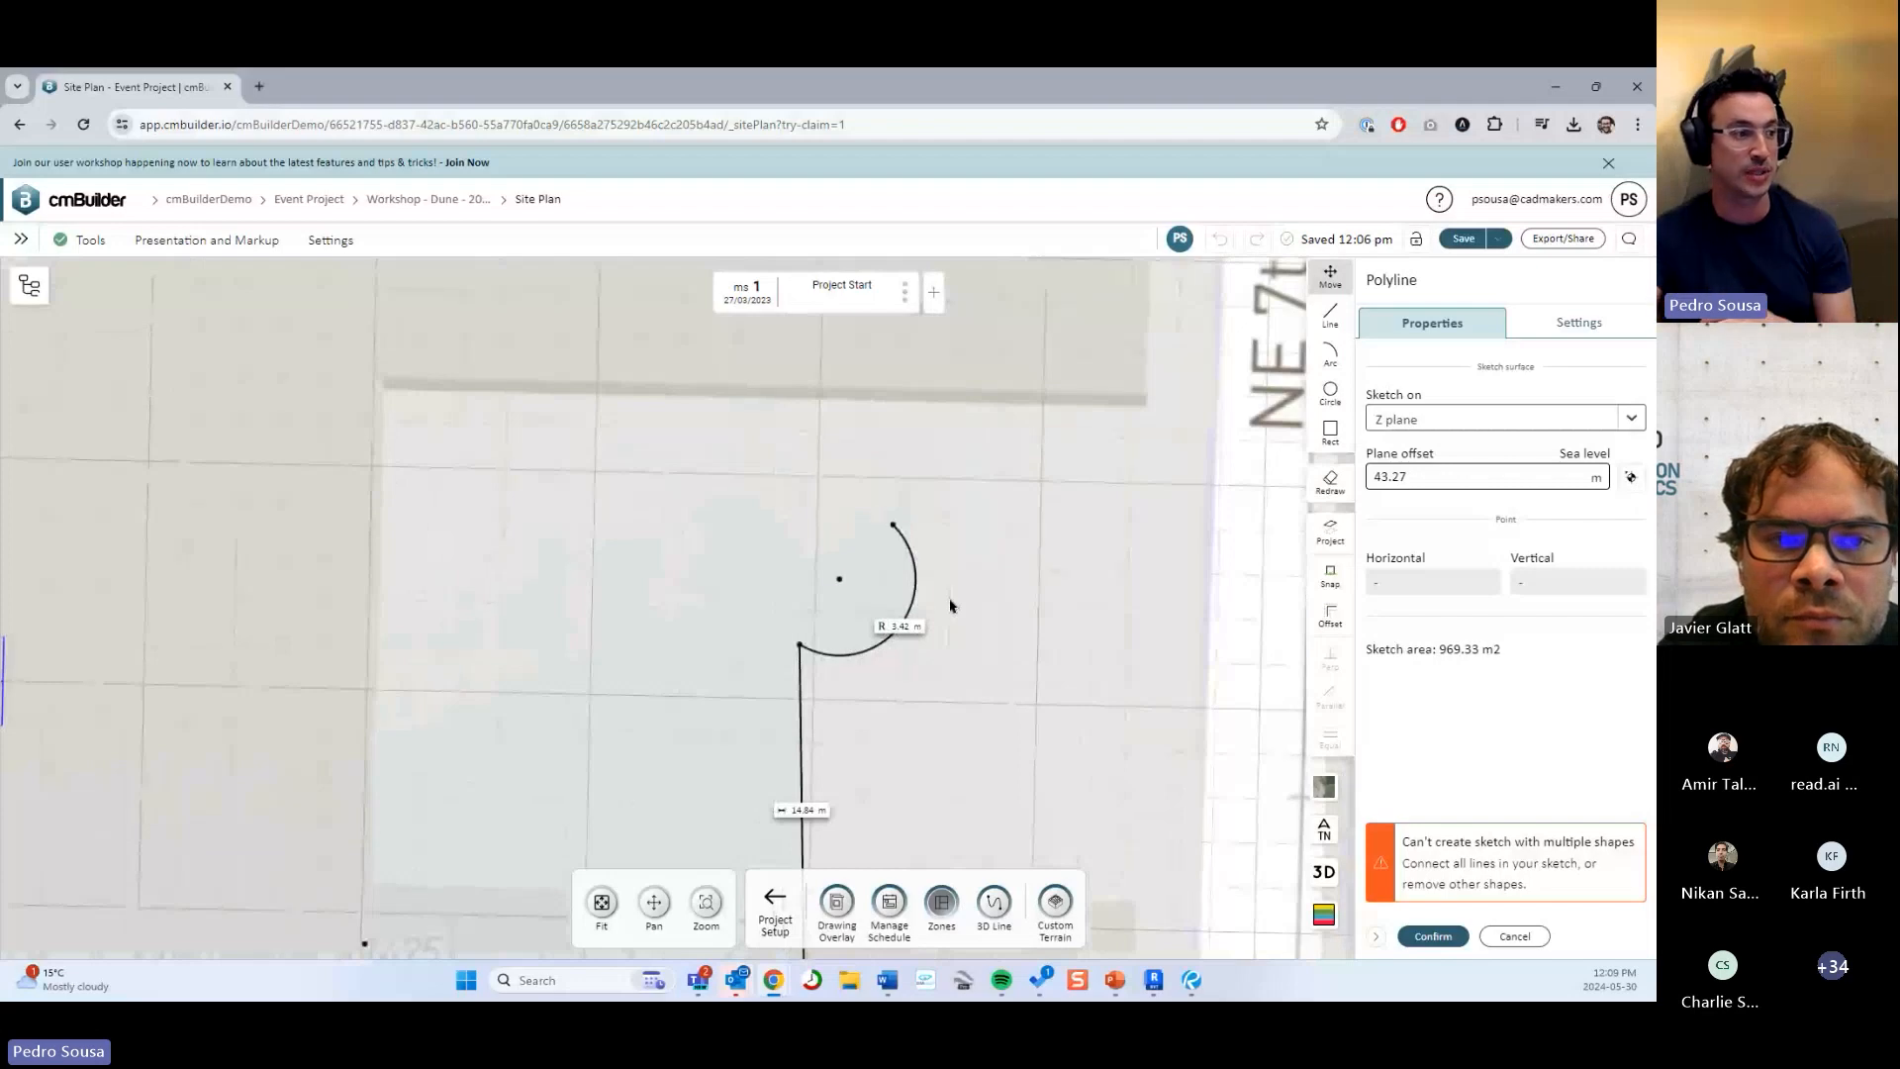
pyautogui.moveTo(824, 655)
pyautogui.mouseDown()
pyautogui.moveTo(862, 632)
pyautogui.moveTo(827, 622)
pyautogui.mouseUp()
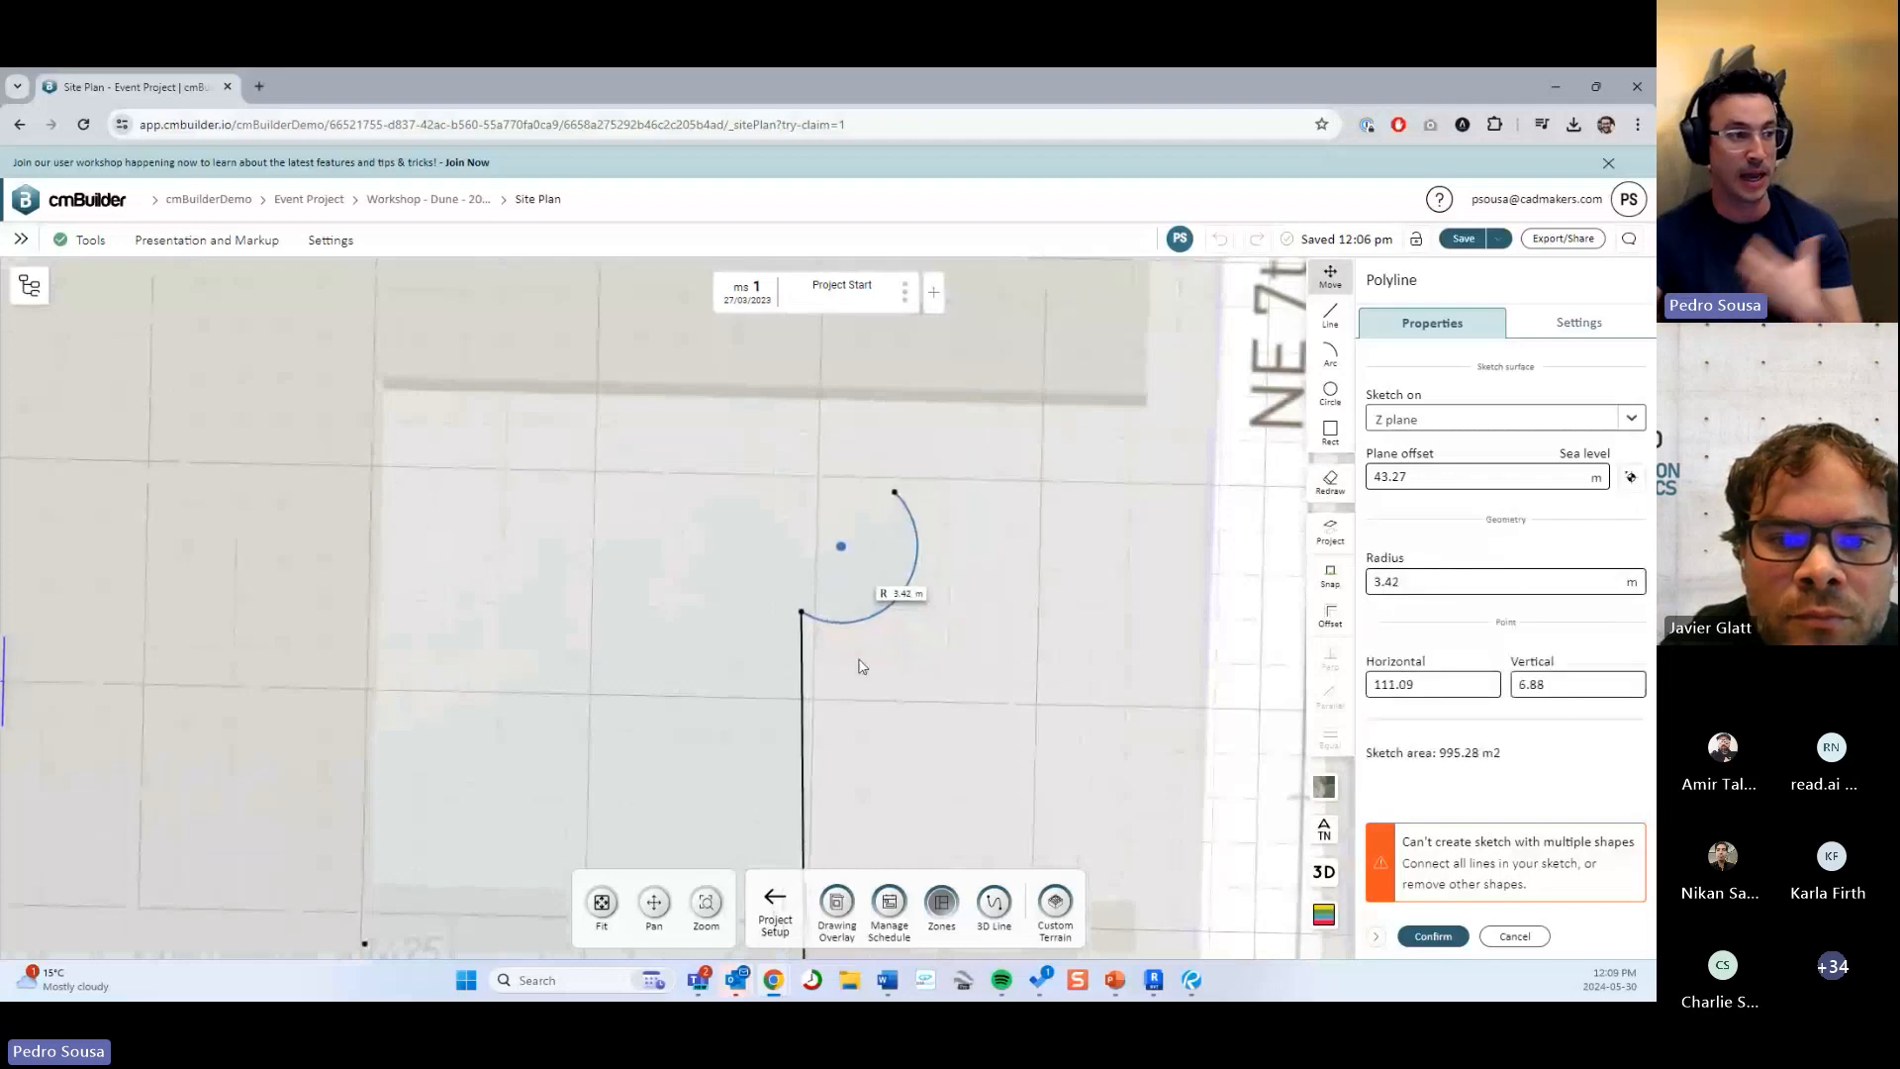
pyautogui.scroll(4, 861, 668)
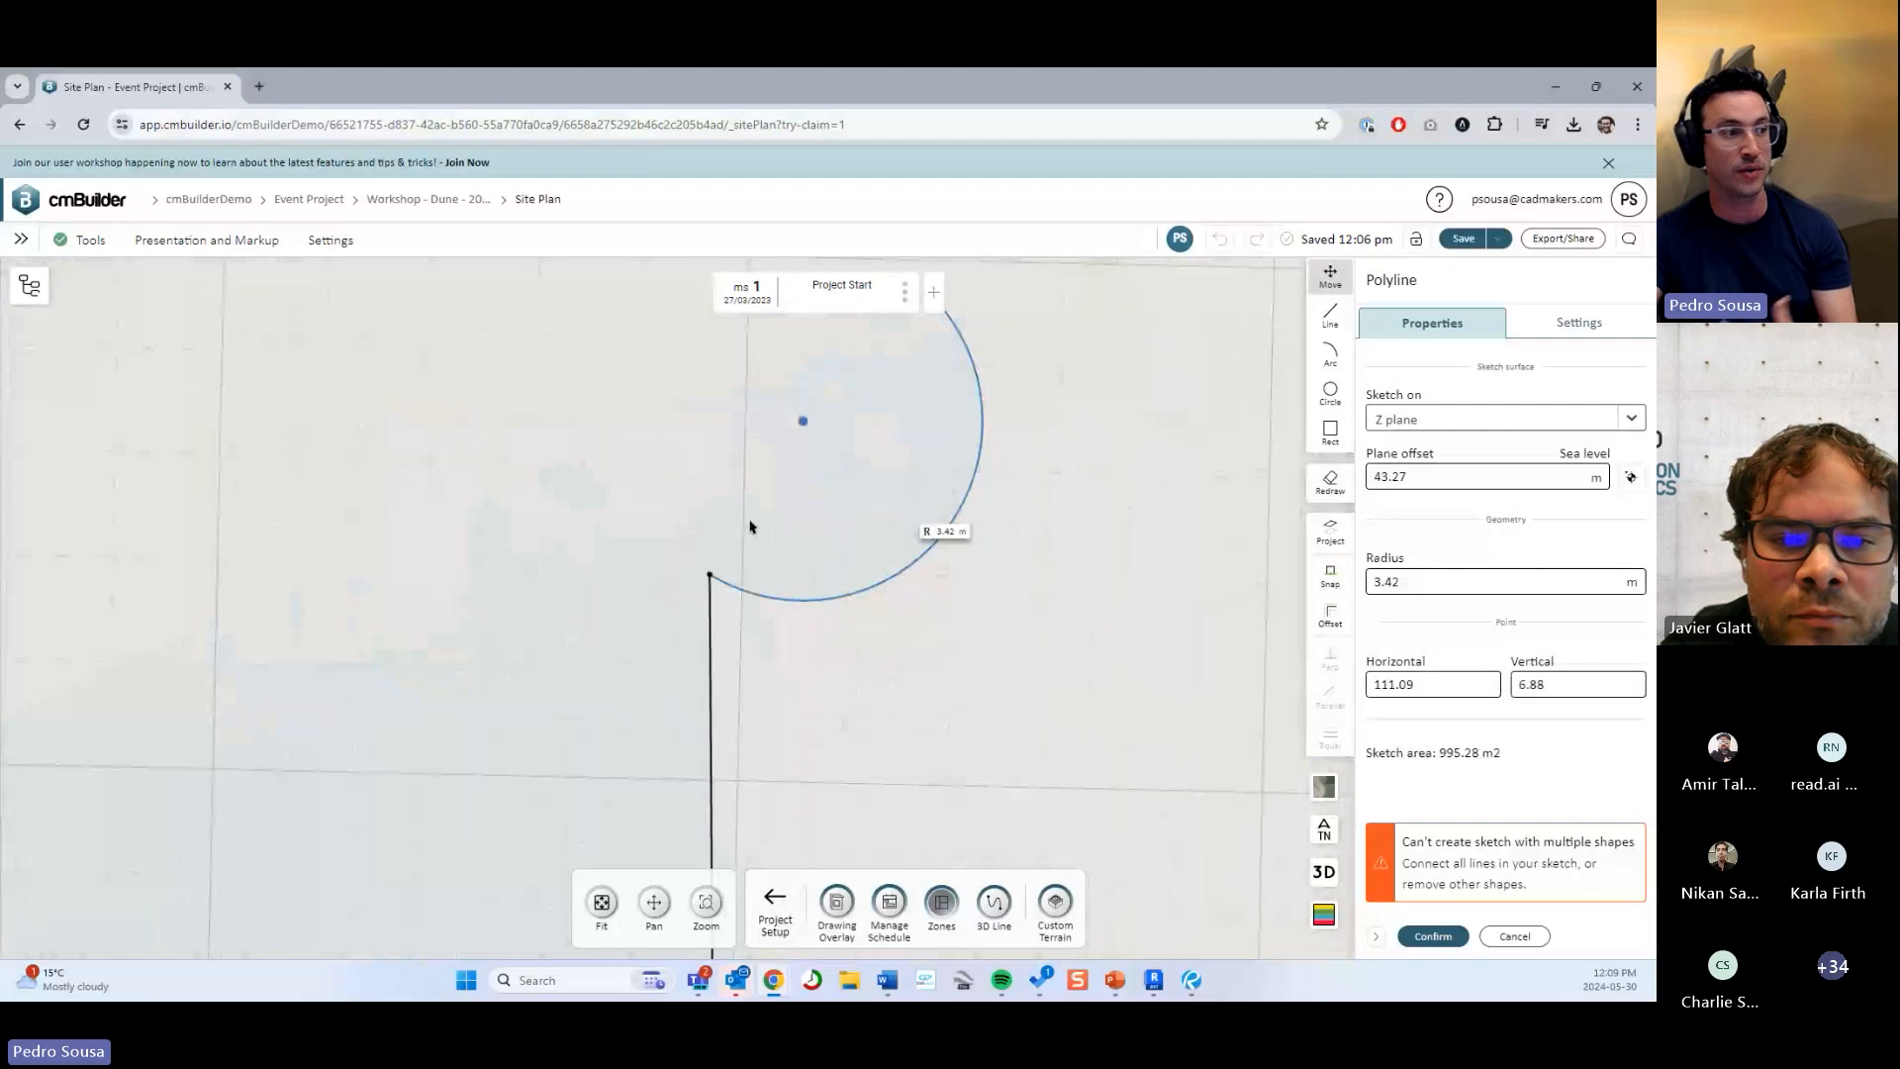
pyautogui.scroll(-3, 848, 658)
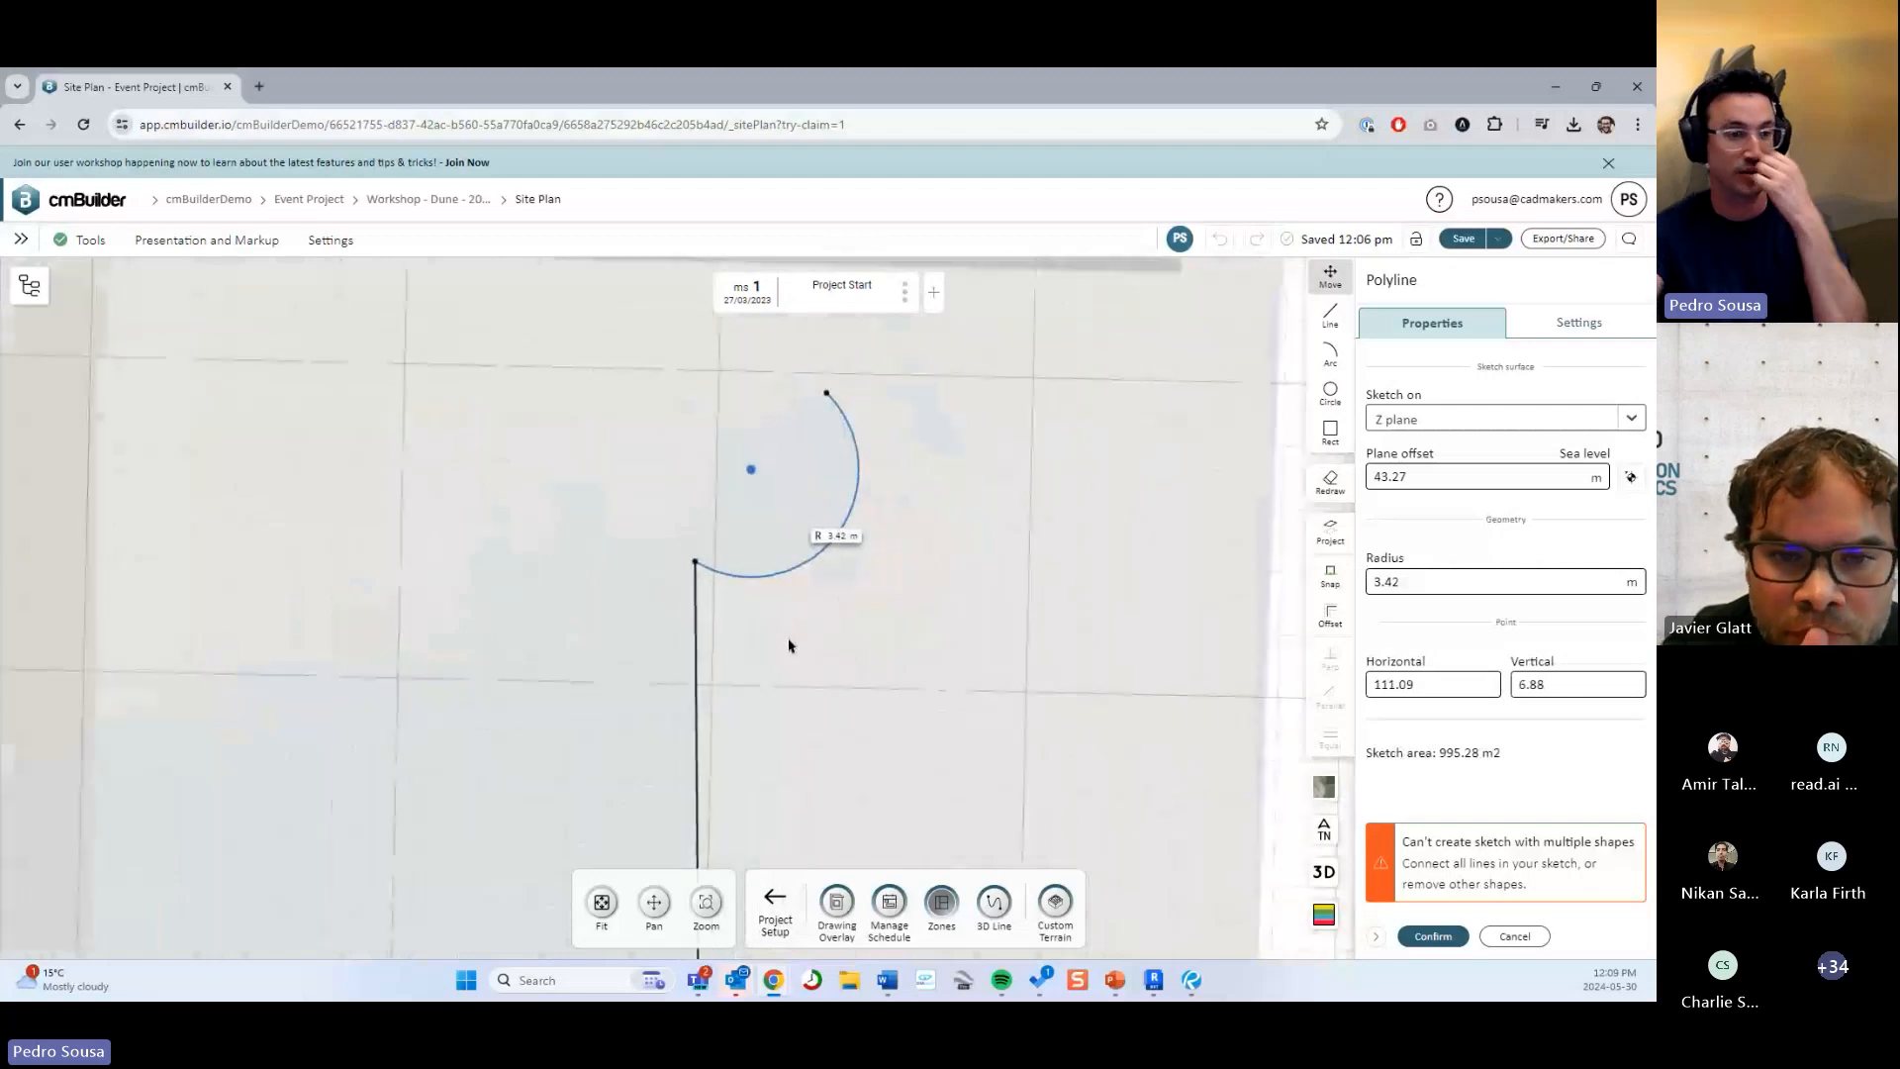
pyautogui.scroll(-3, 804, 633)
pyautogui.moveTo(912, 621); pyautogui.dragTo(1056, 580)
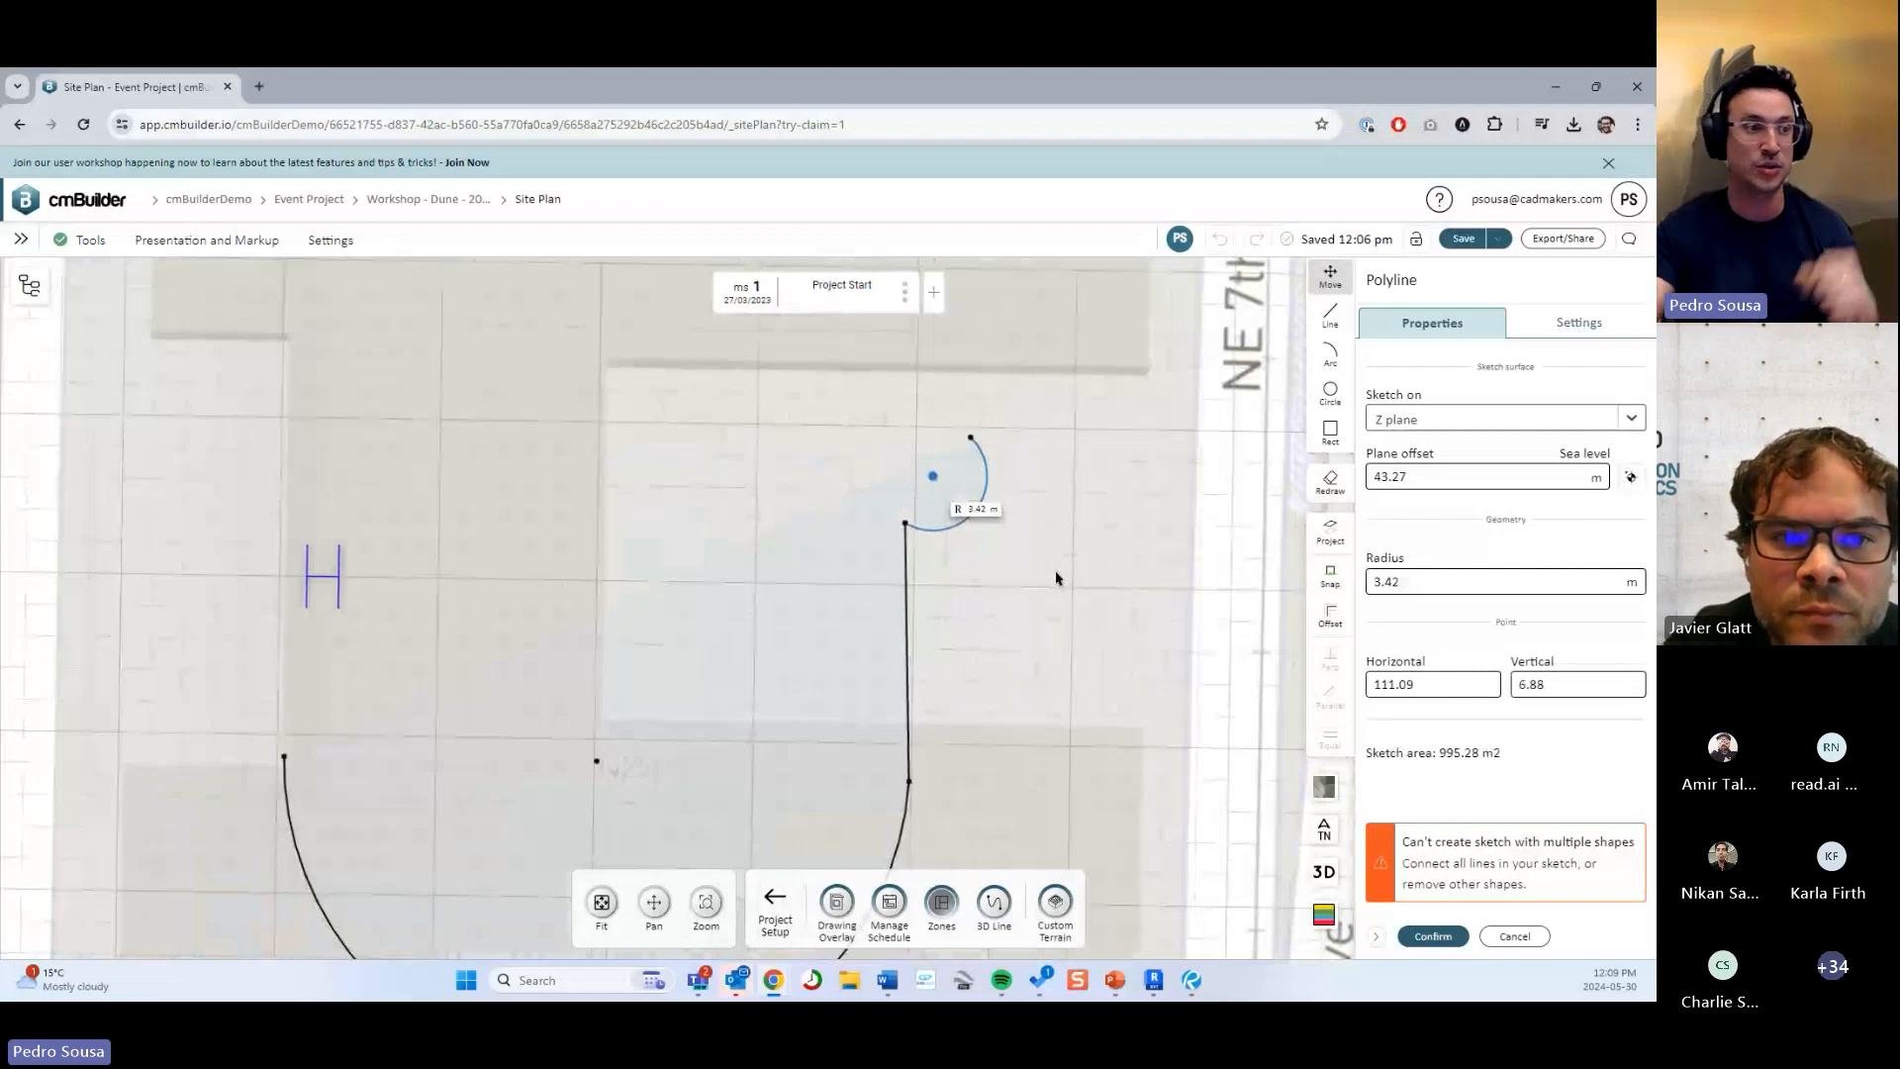
pyautogui.scroll(-1, 1077, 577)
pyautogui.click(1078, 577)
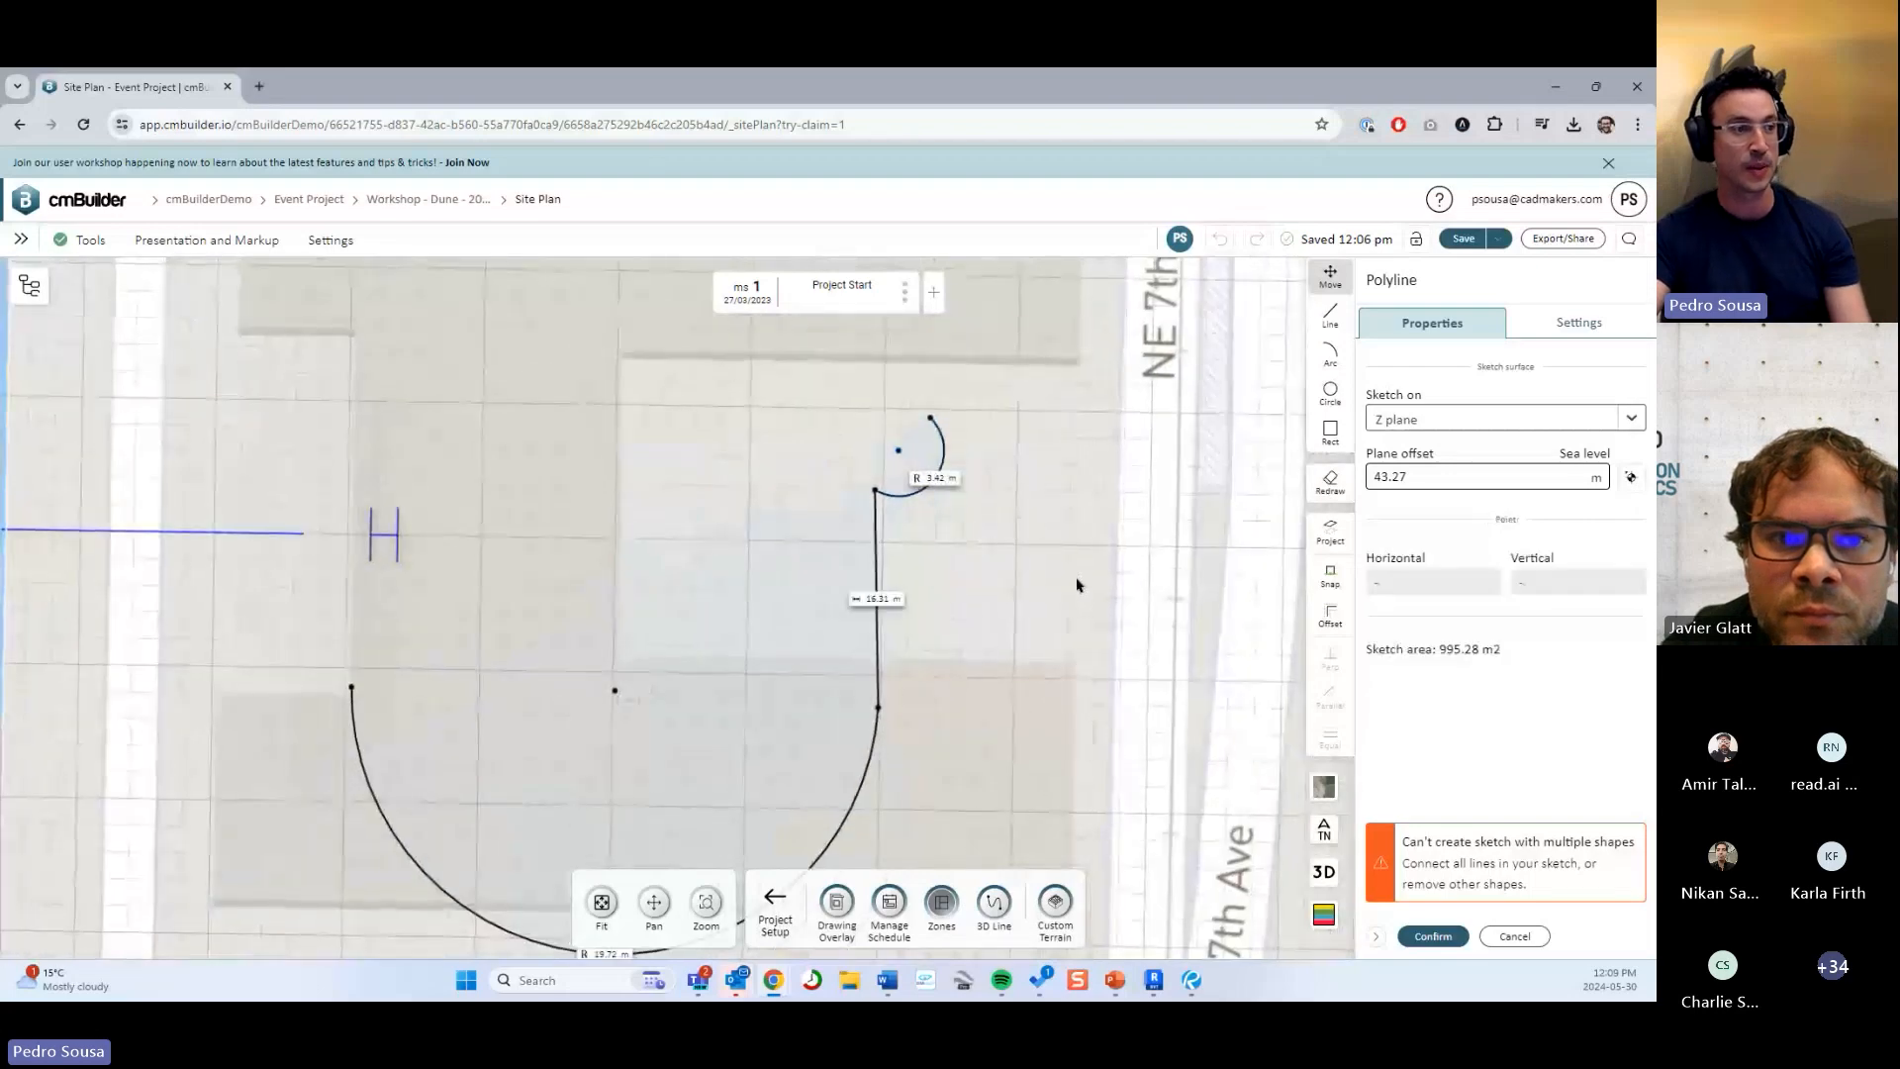
pyautogui.scroll(-3, 1102, 590)
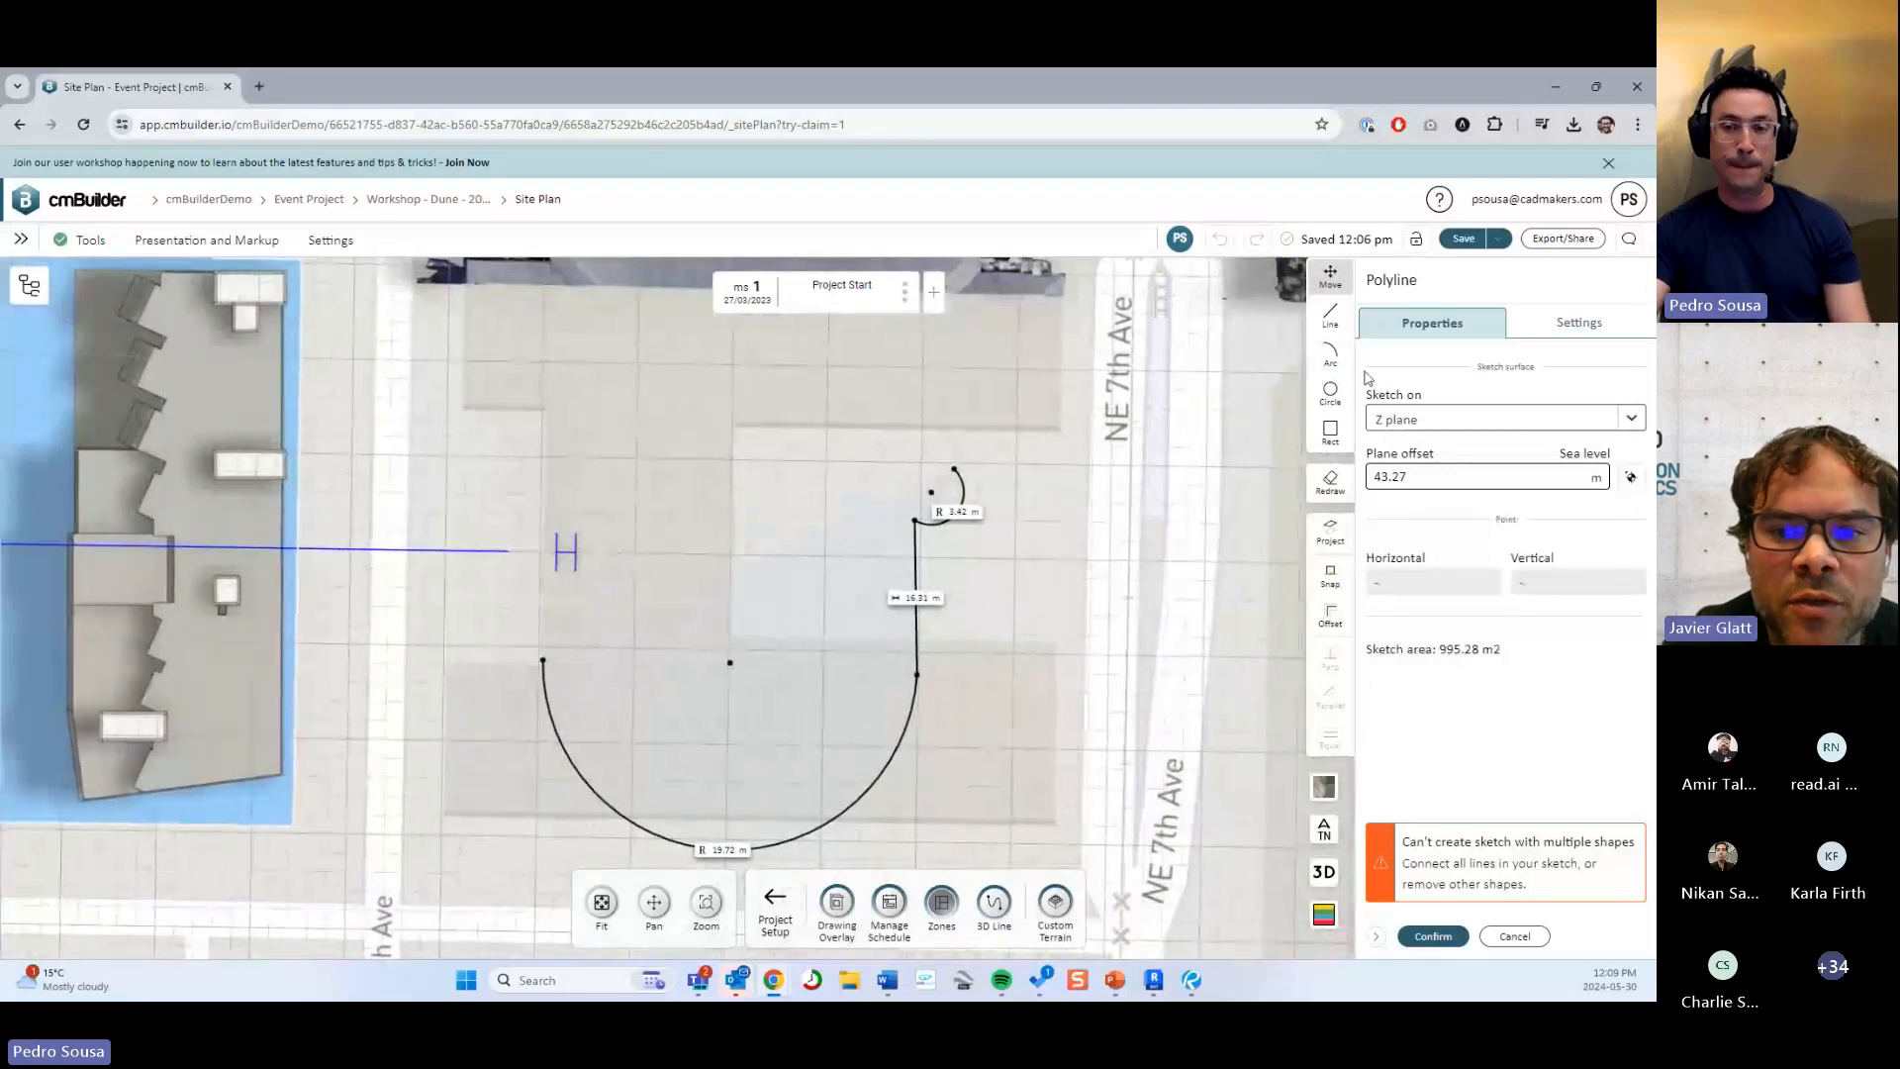
# Clear the sketch with Redraw and draw a line about 26.6 m long southward on the block east of NE 6th Ave.
pyautogui.click(1330, 483)
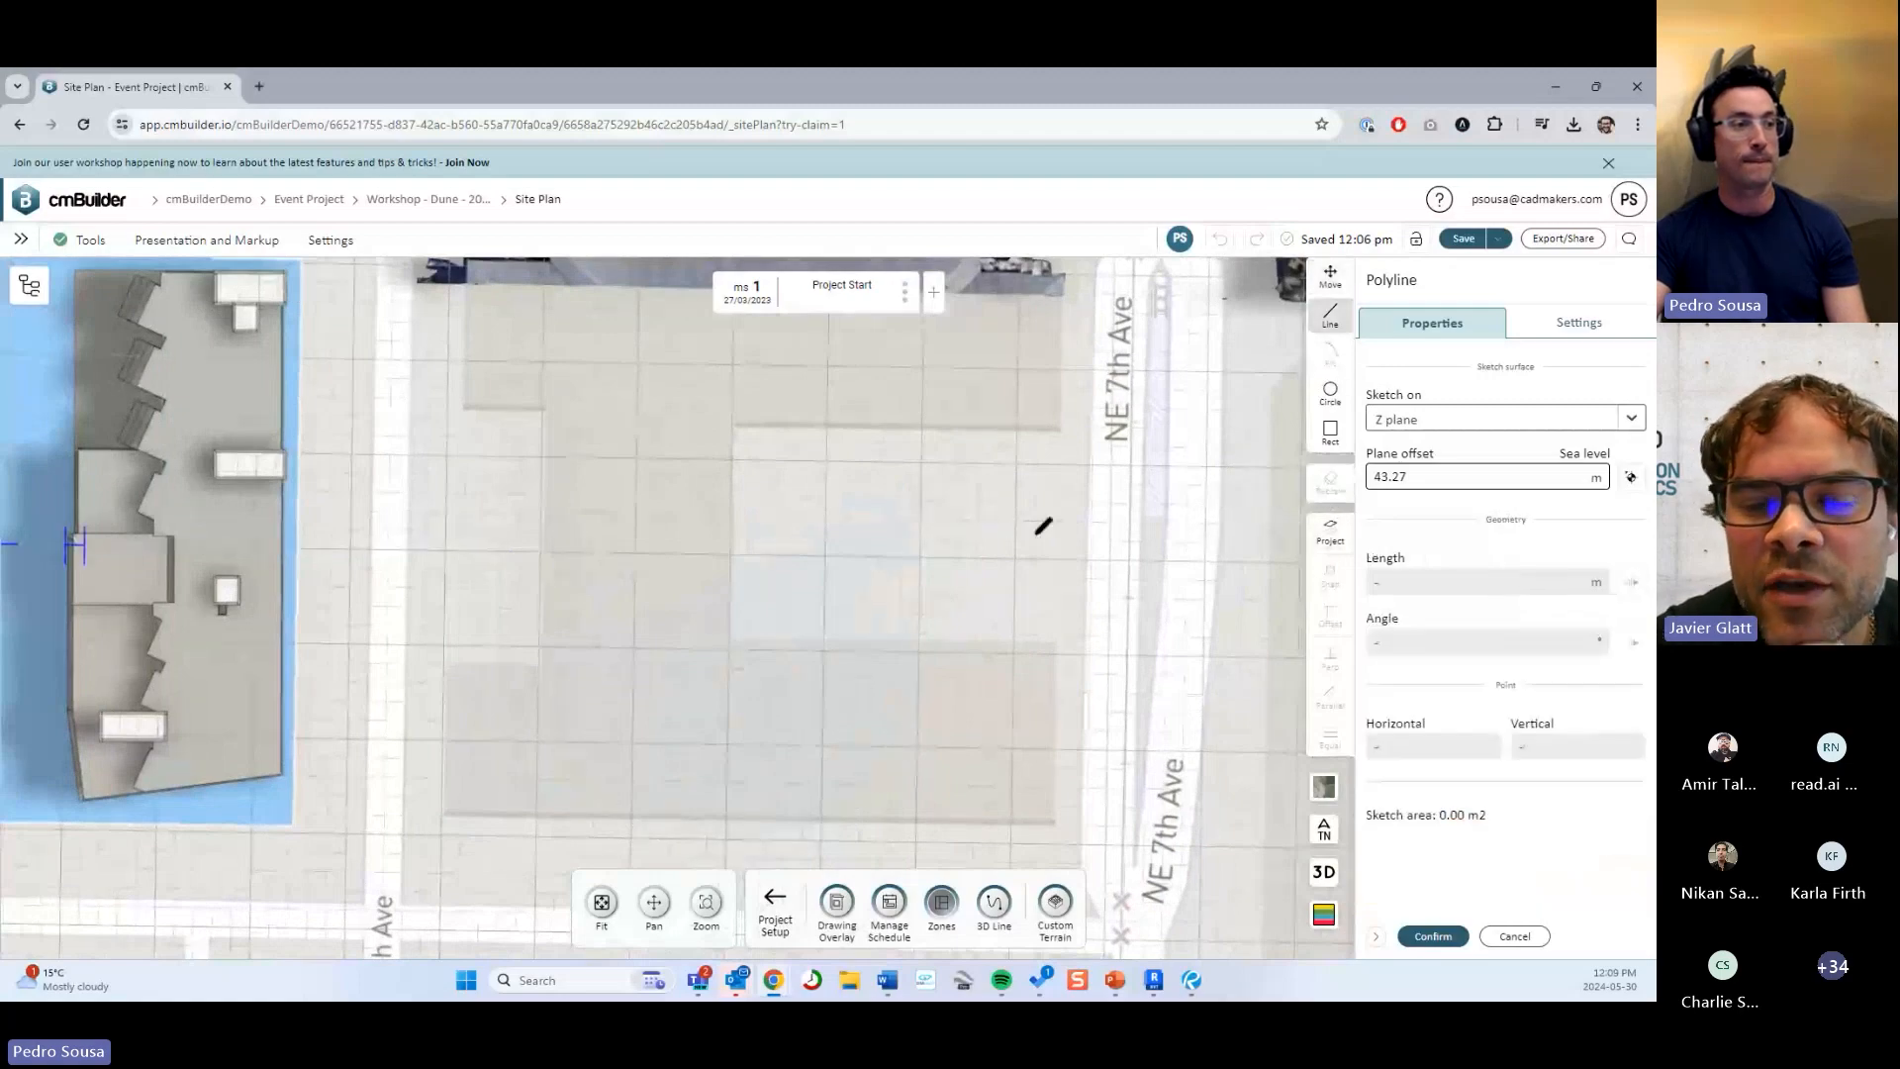
pyautogui.scroll(3, 914, 528)
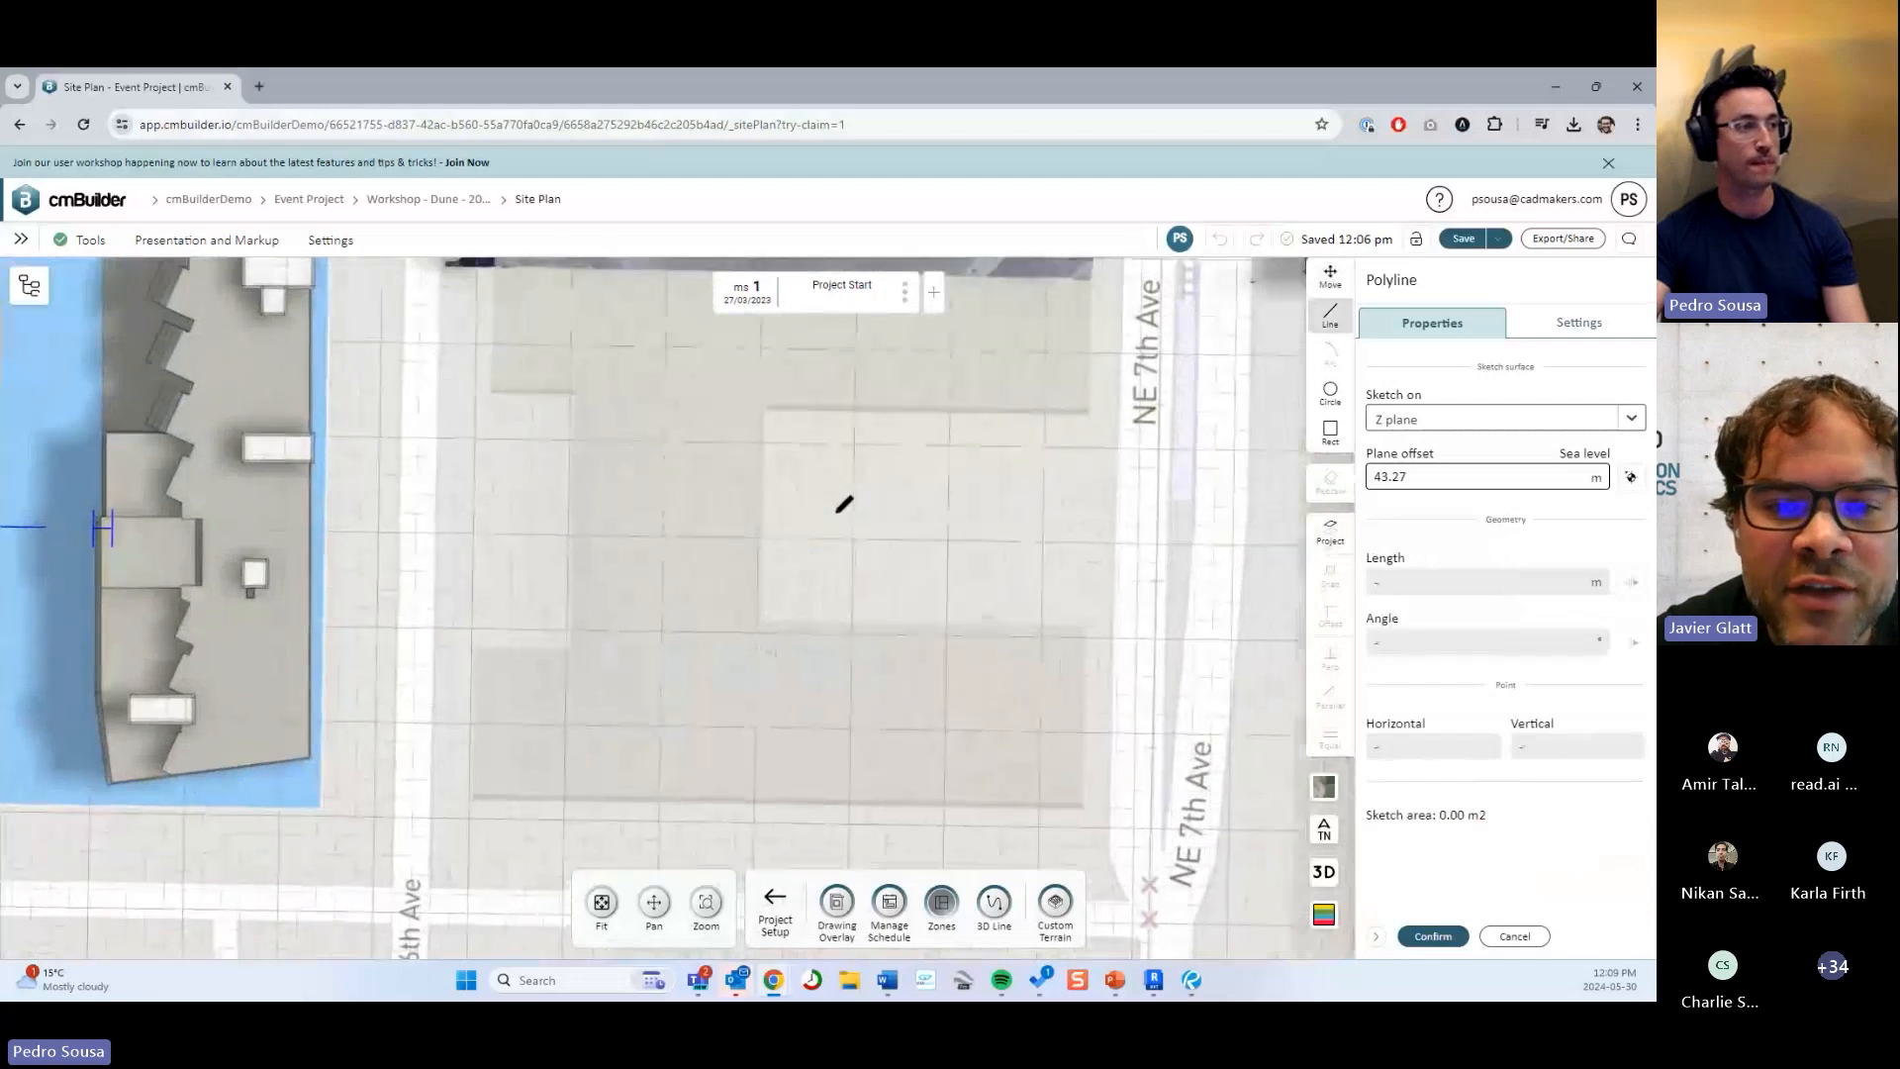
pyautogui.click(581, 638)
# Continue the line eastward with three alternating arcs of about 10 m, 9.3 m and 7.9 m radius.
pyautogui.press('a')
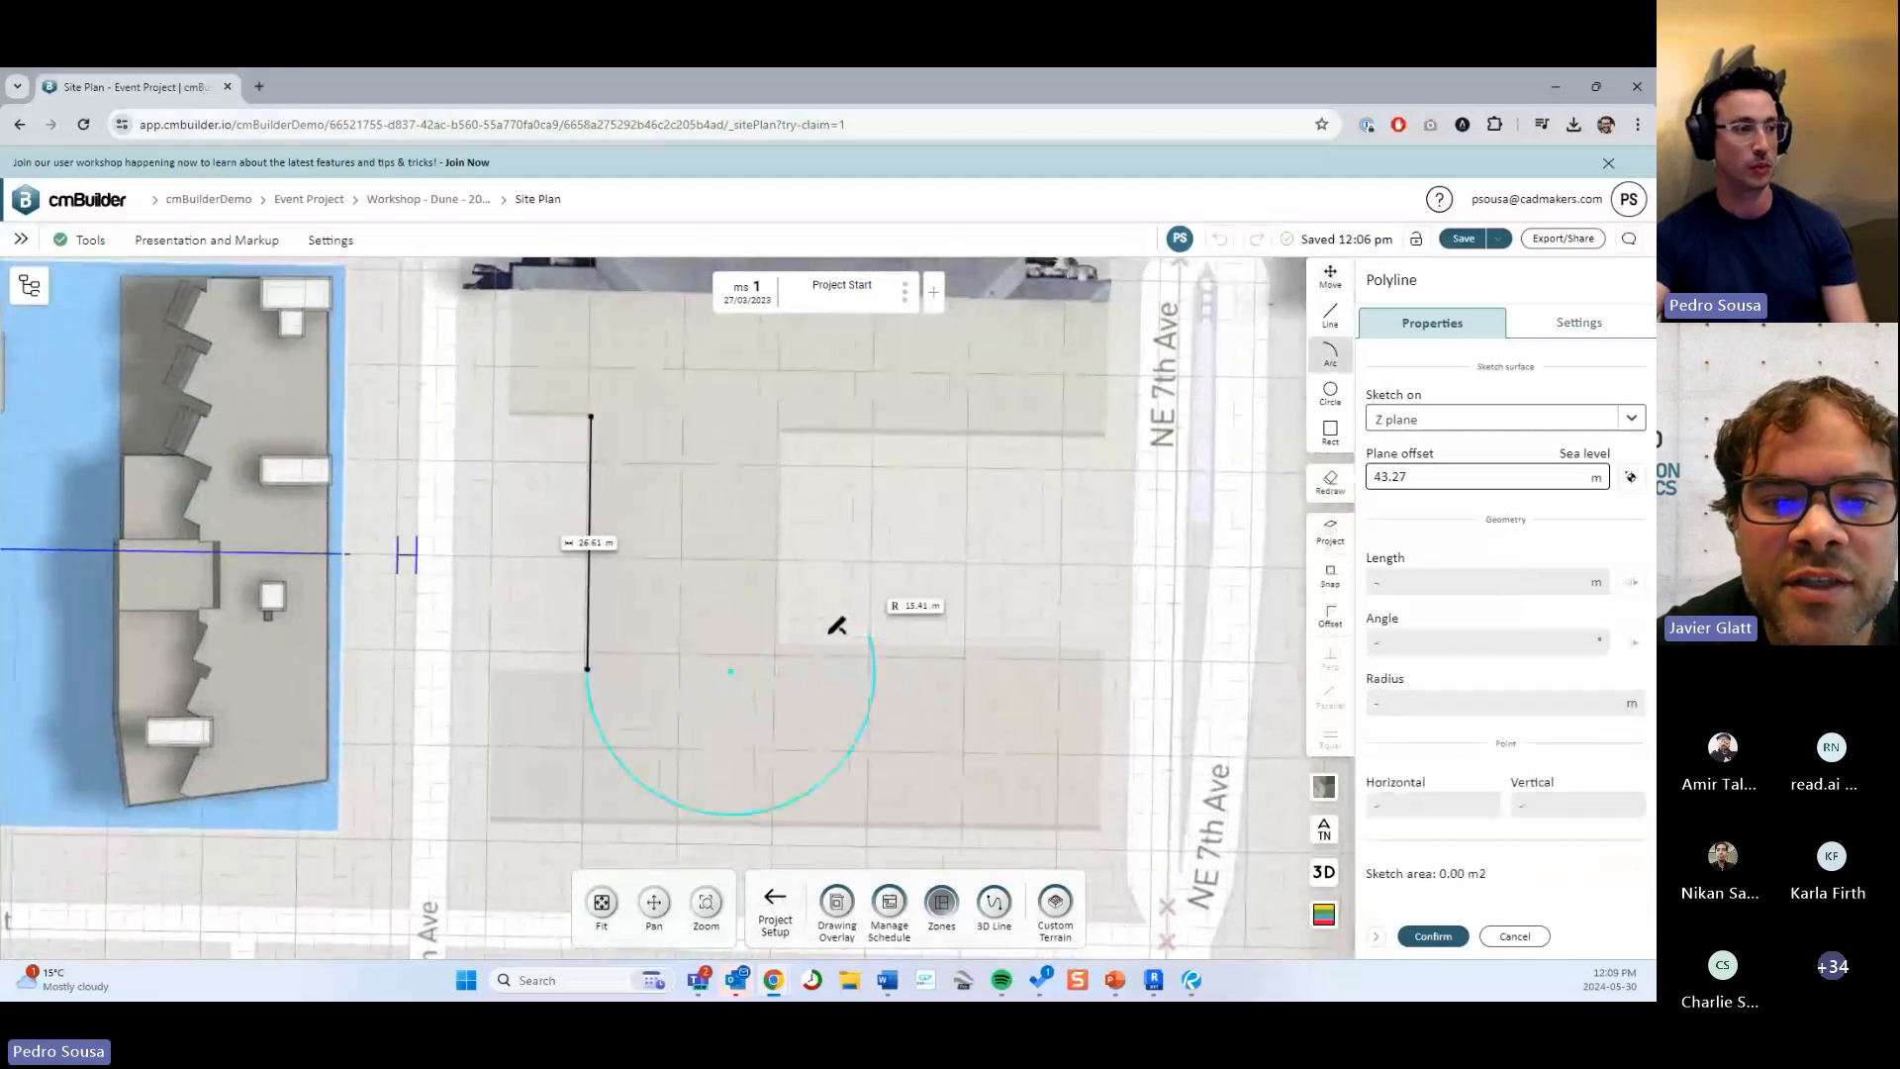
pyautogui.click(780, 677)
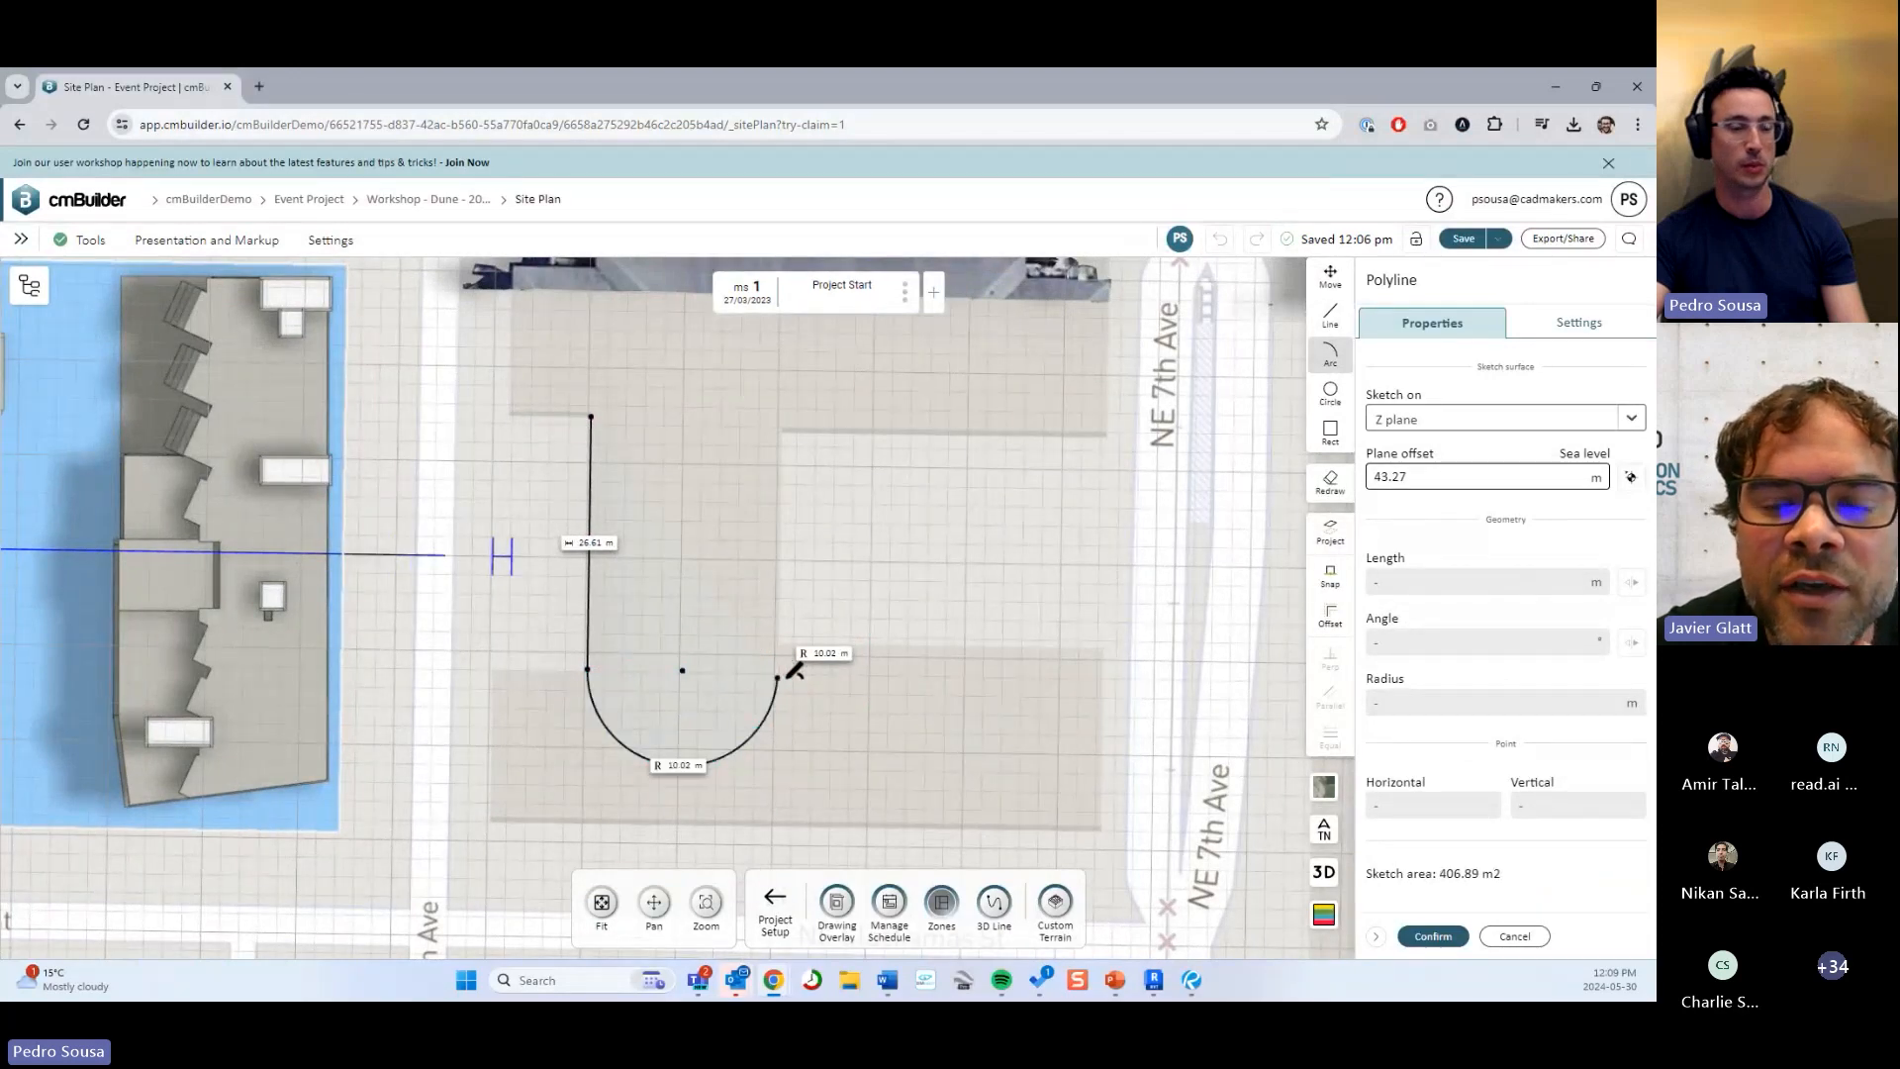
pyautogui.click(958, 663)
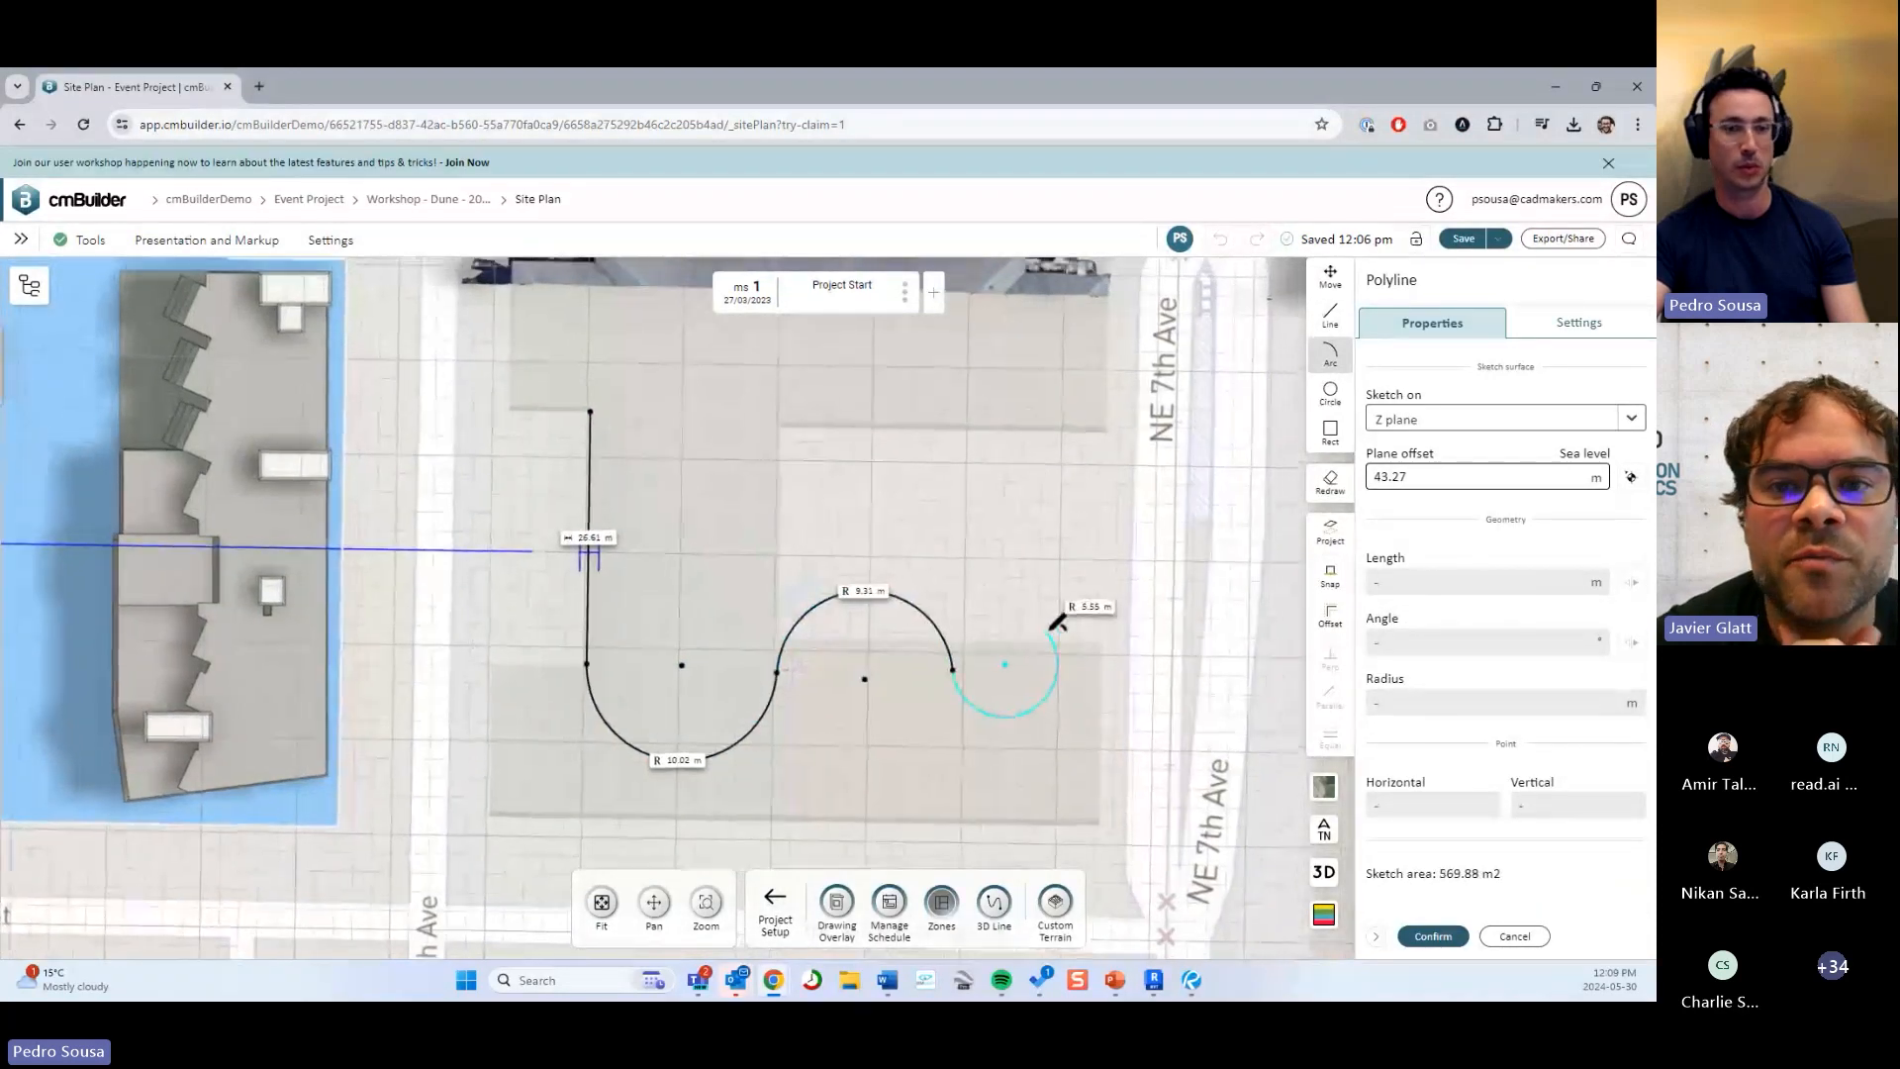
pyautogui.scroll(-2, 1120, 601)
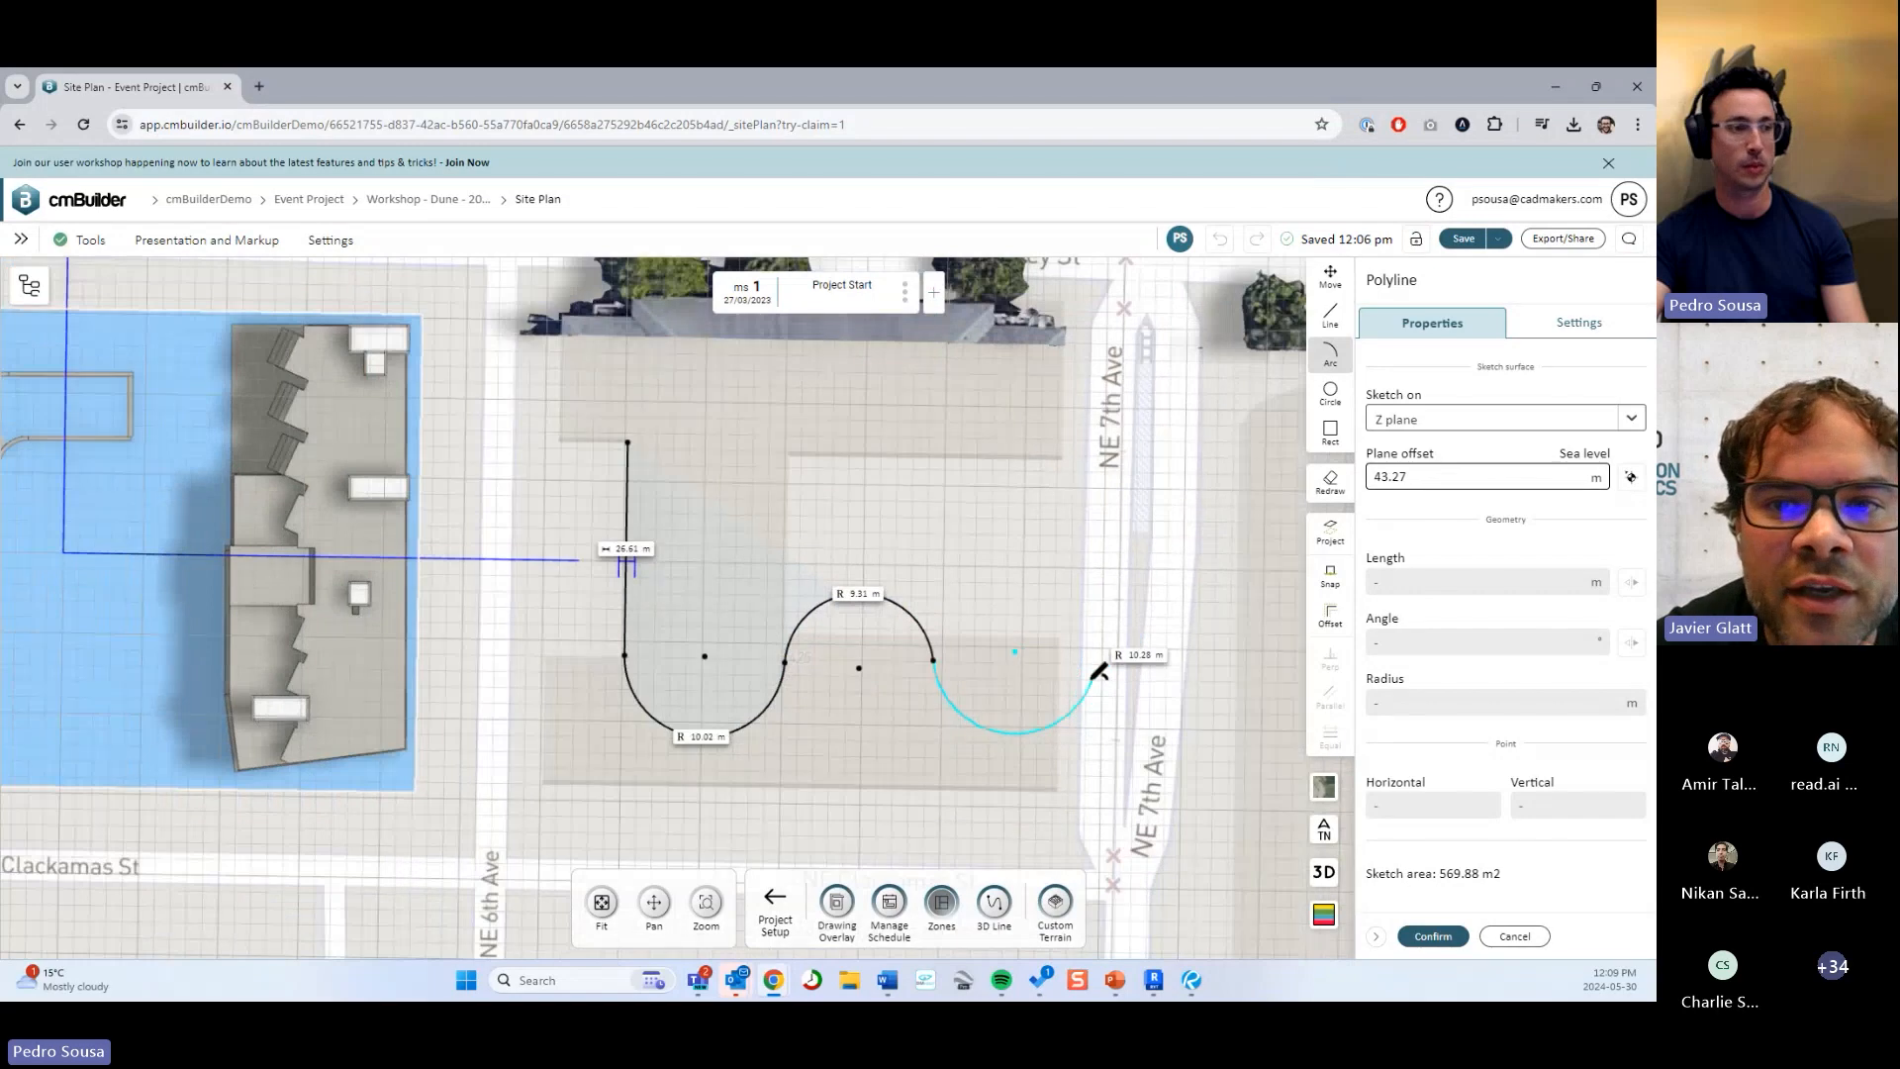
pyautogui.click(1067, 651)
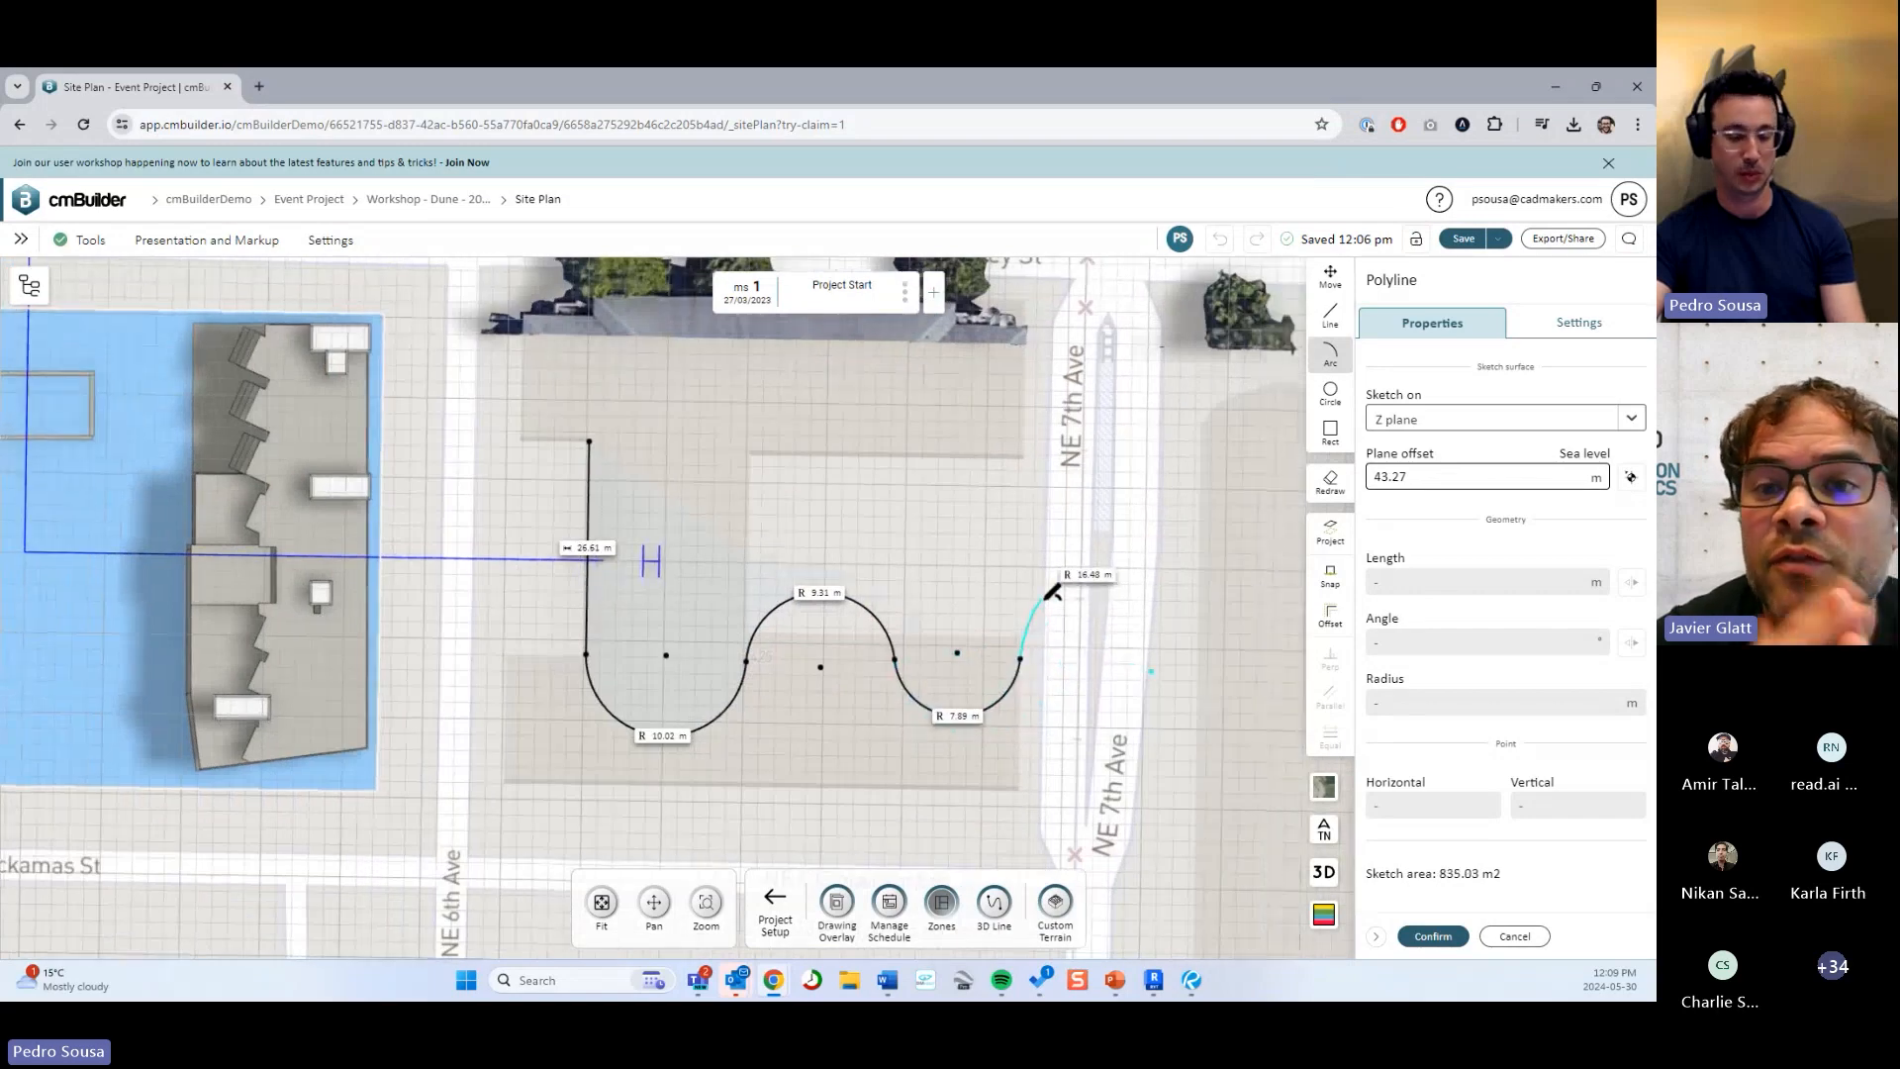
# Close the outline with straight lines north and back to the start point, and finish the zone.
pyautogui.press('l')
pyautogui.click(1032, 425)
pyautogui.click(589, 441)
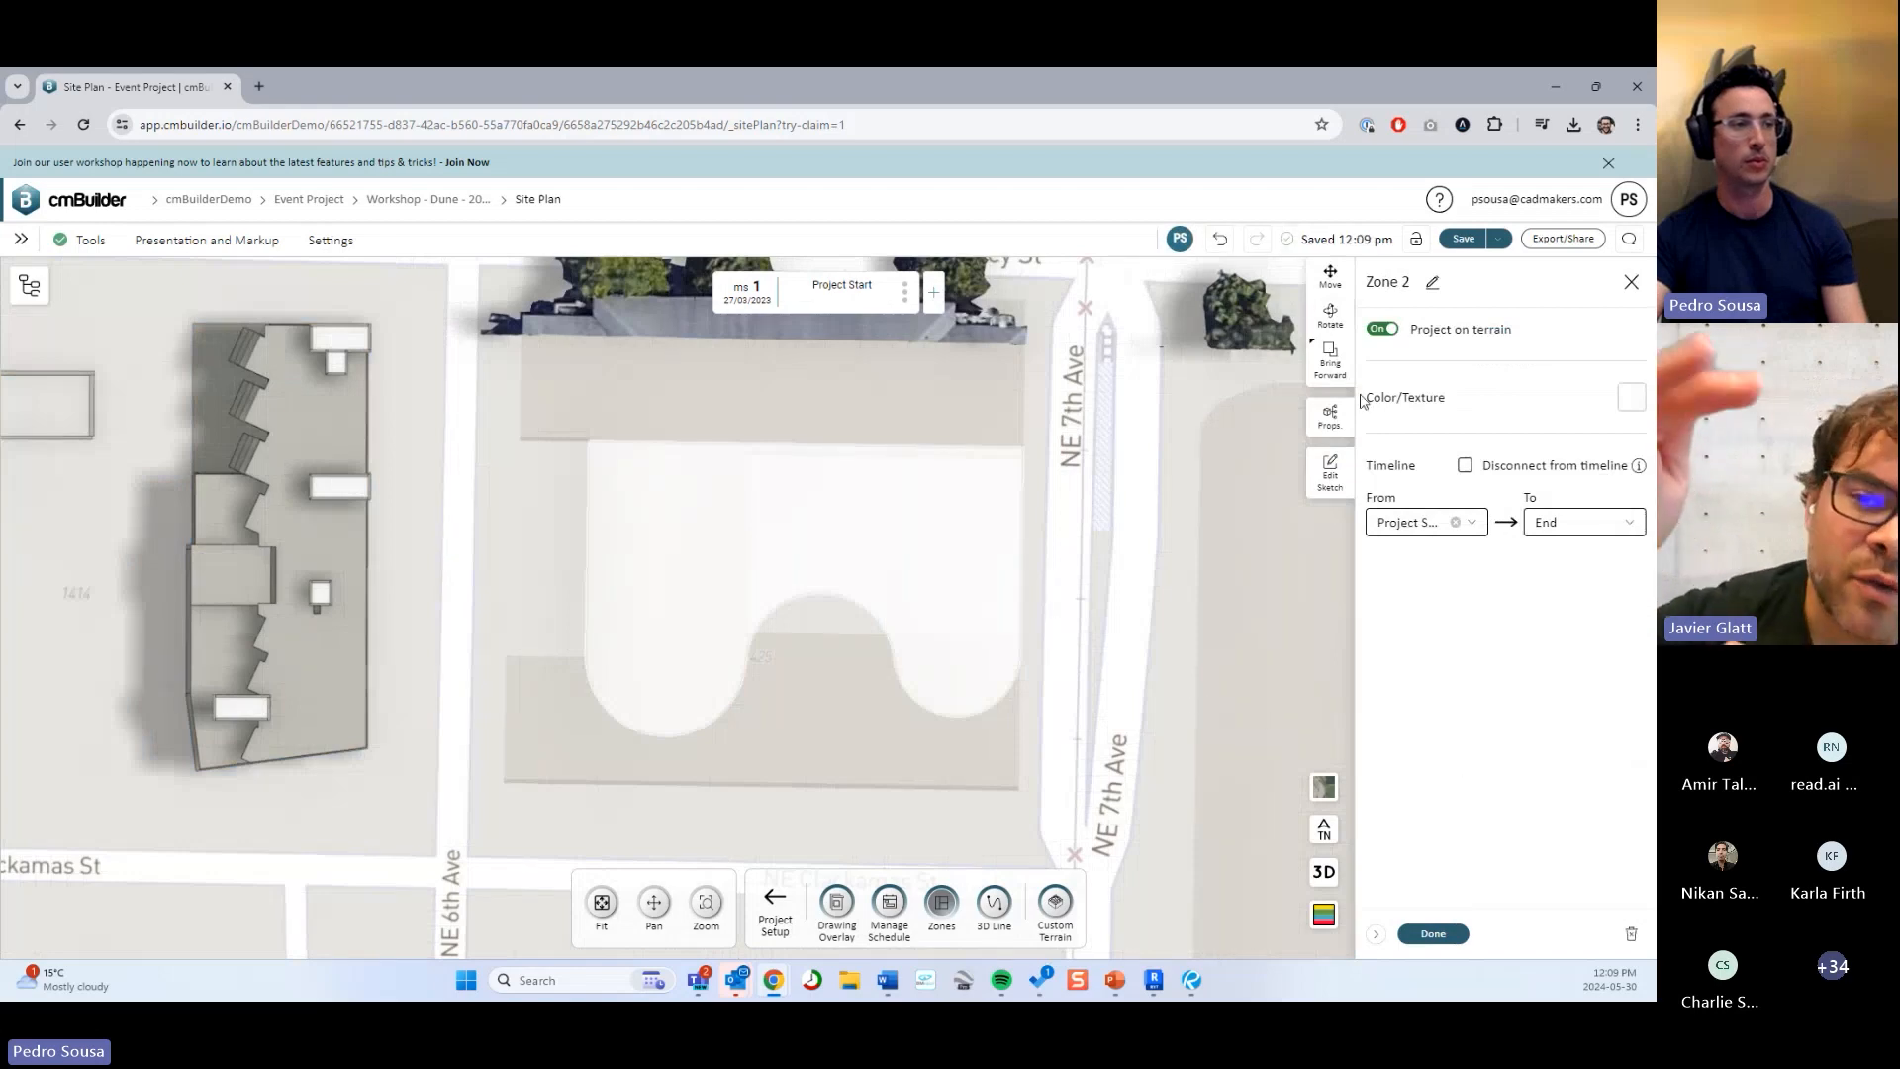
pyautogui.click(1437, 933)
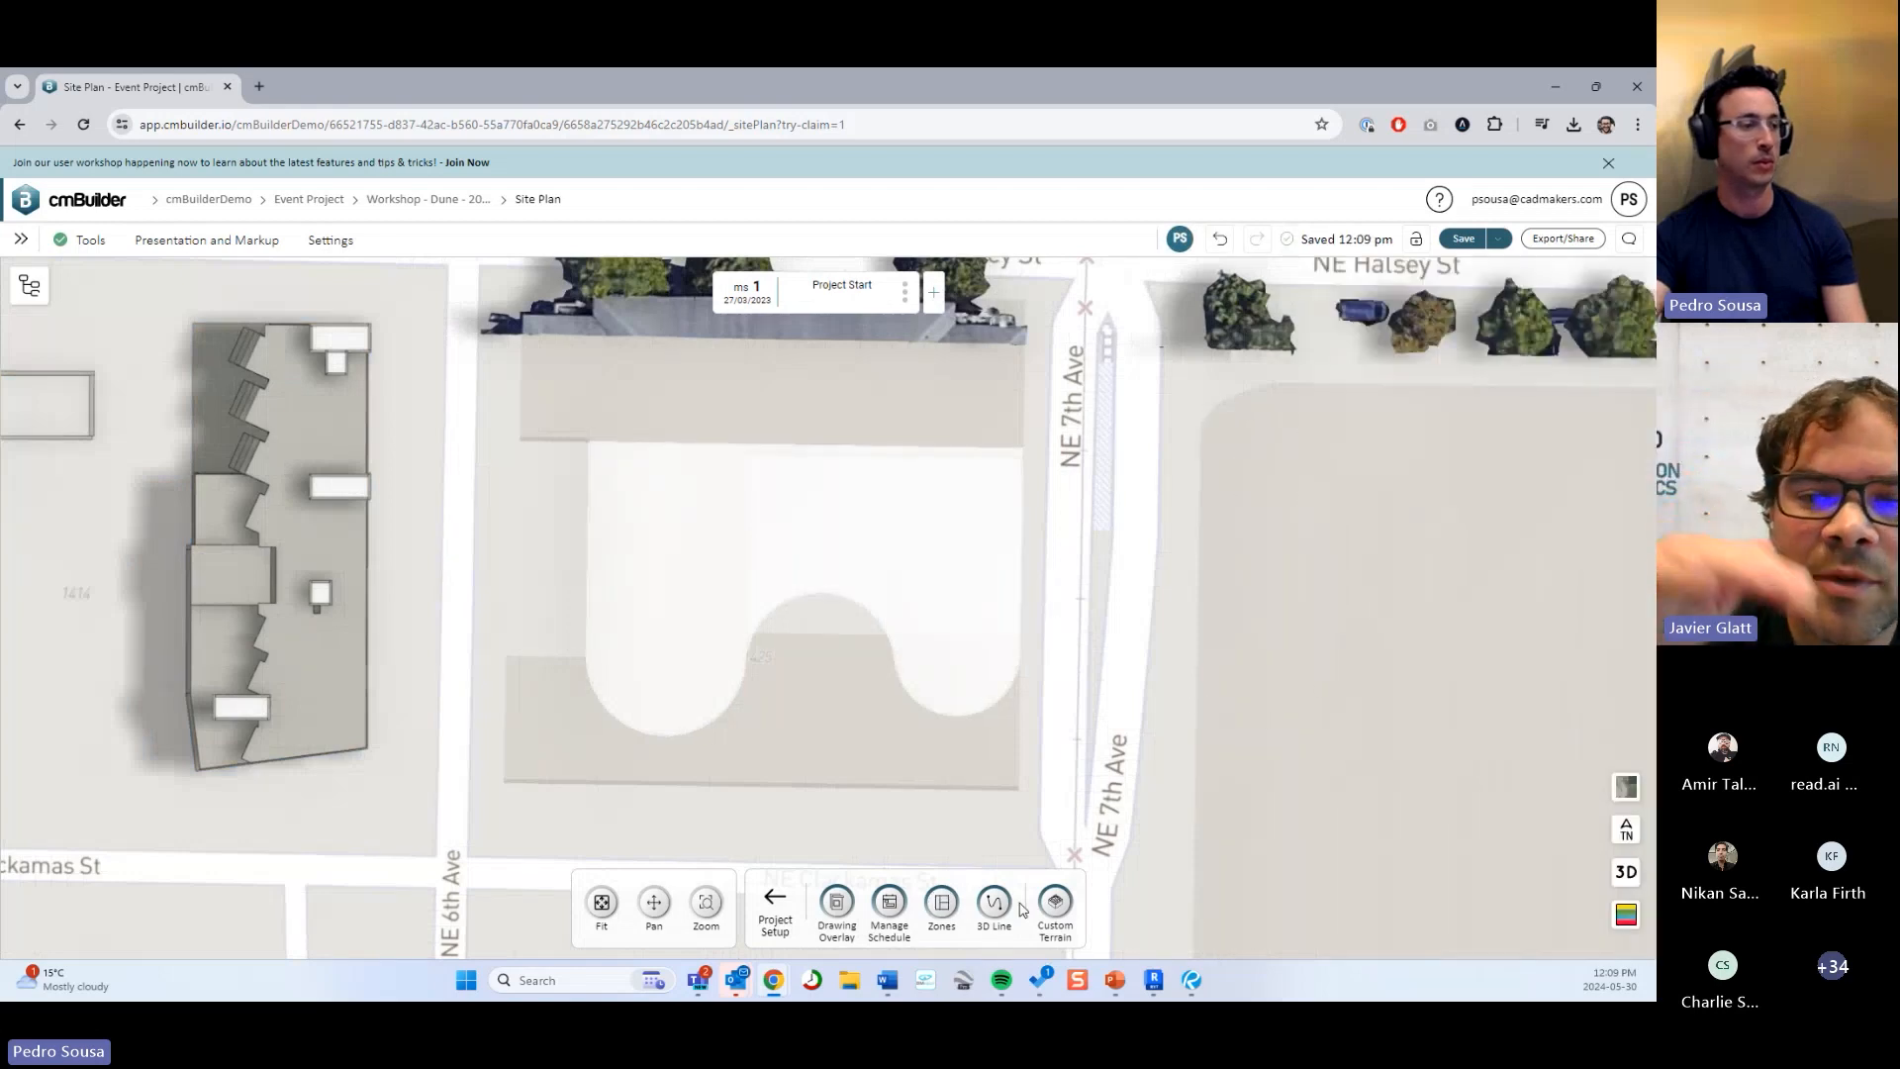
# Pick the Chain Link with A-Screen Fence from the Logistics & Facilities fences in Resources & Equipment.
pyautogui.click(776, 902)
pyautogui.click(979, 904)
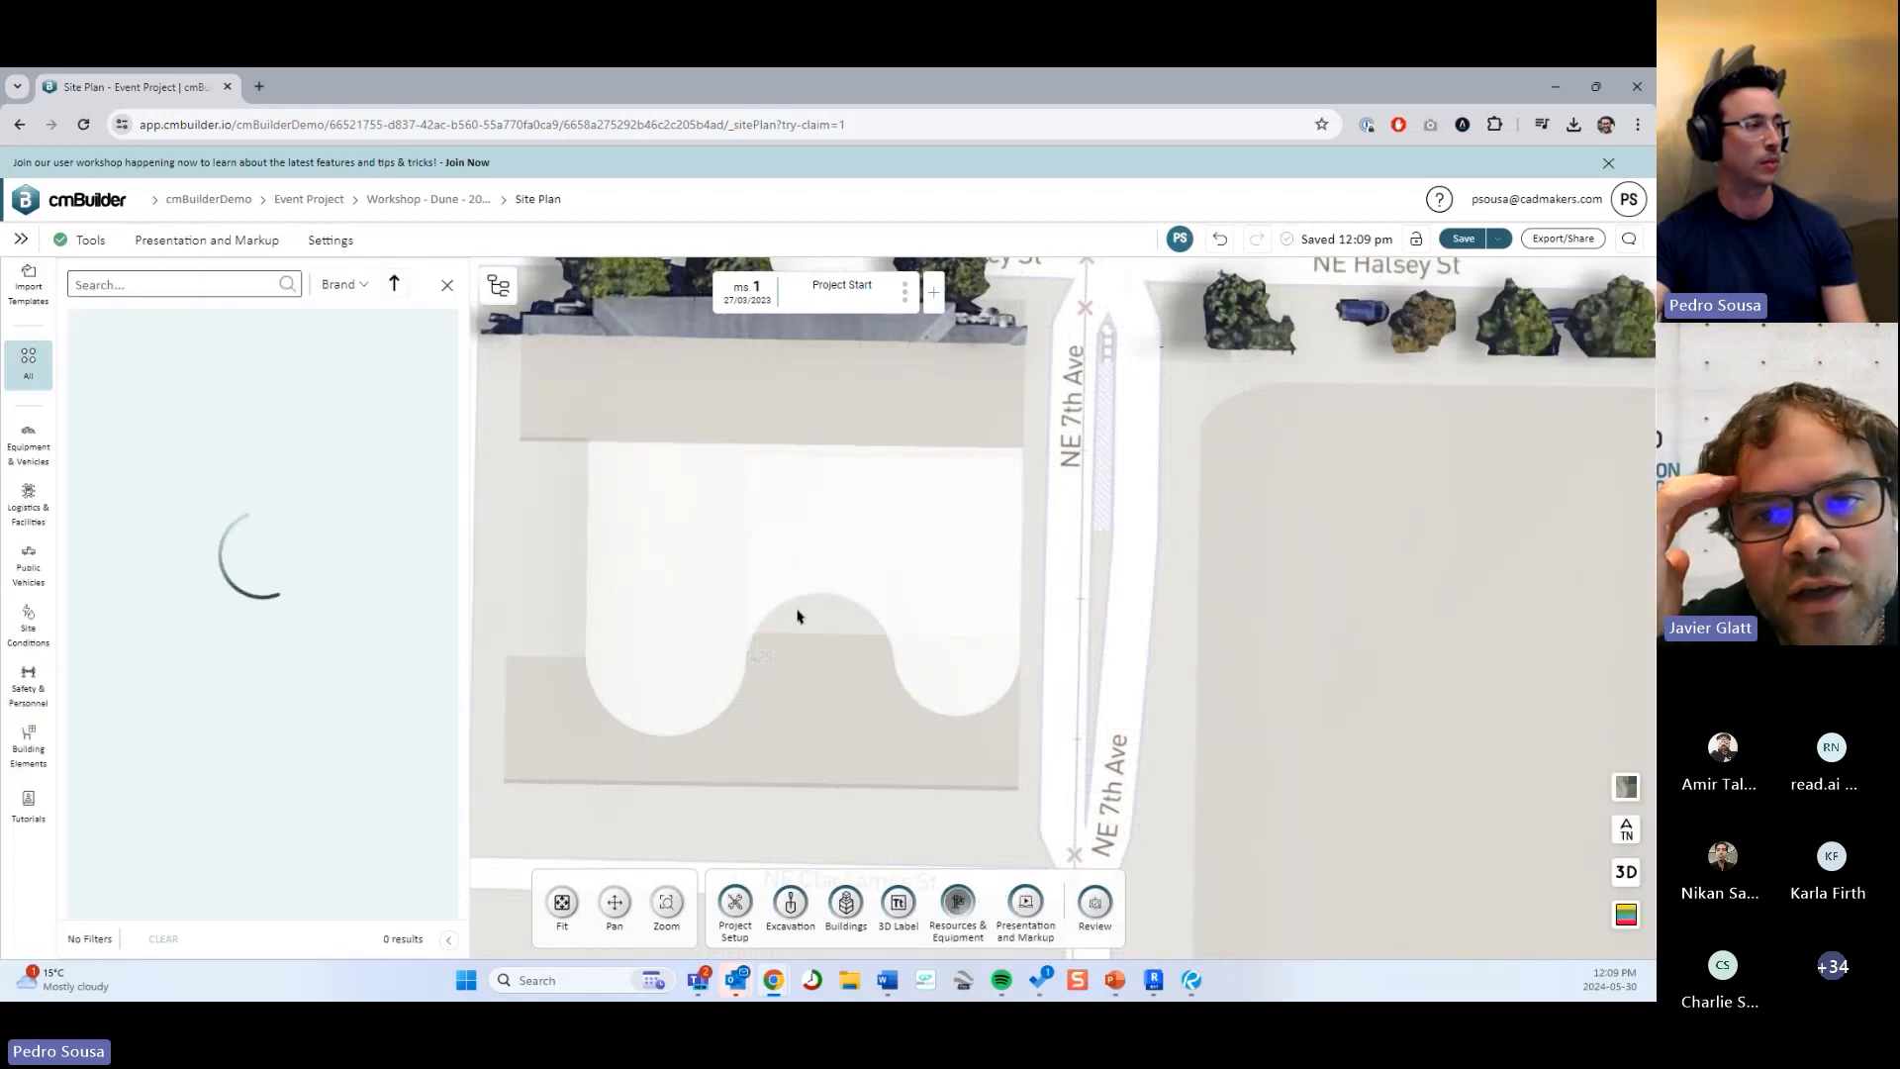
pyautogui.click(35, 503)
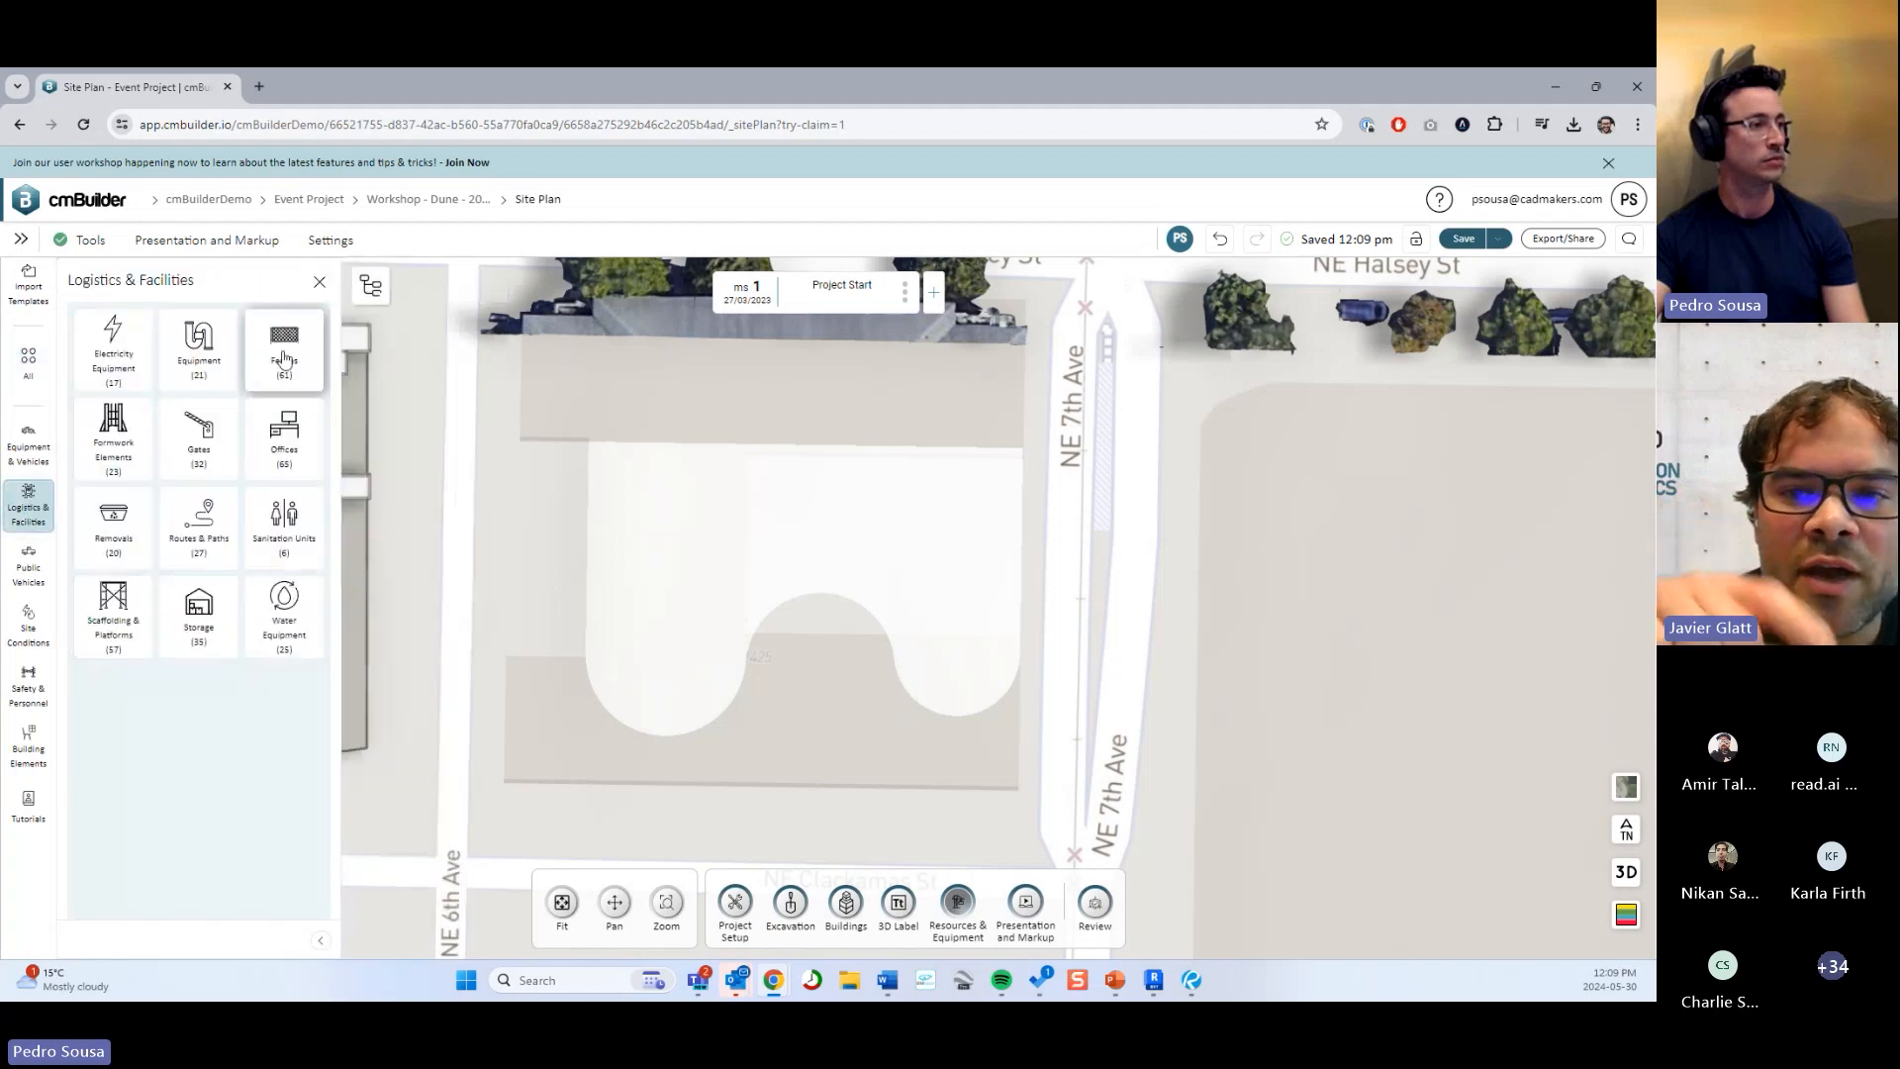
pyautogui.click(289, 362)
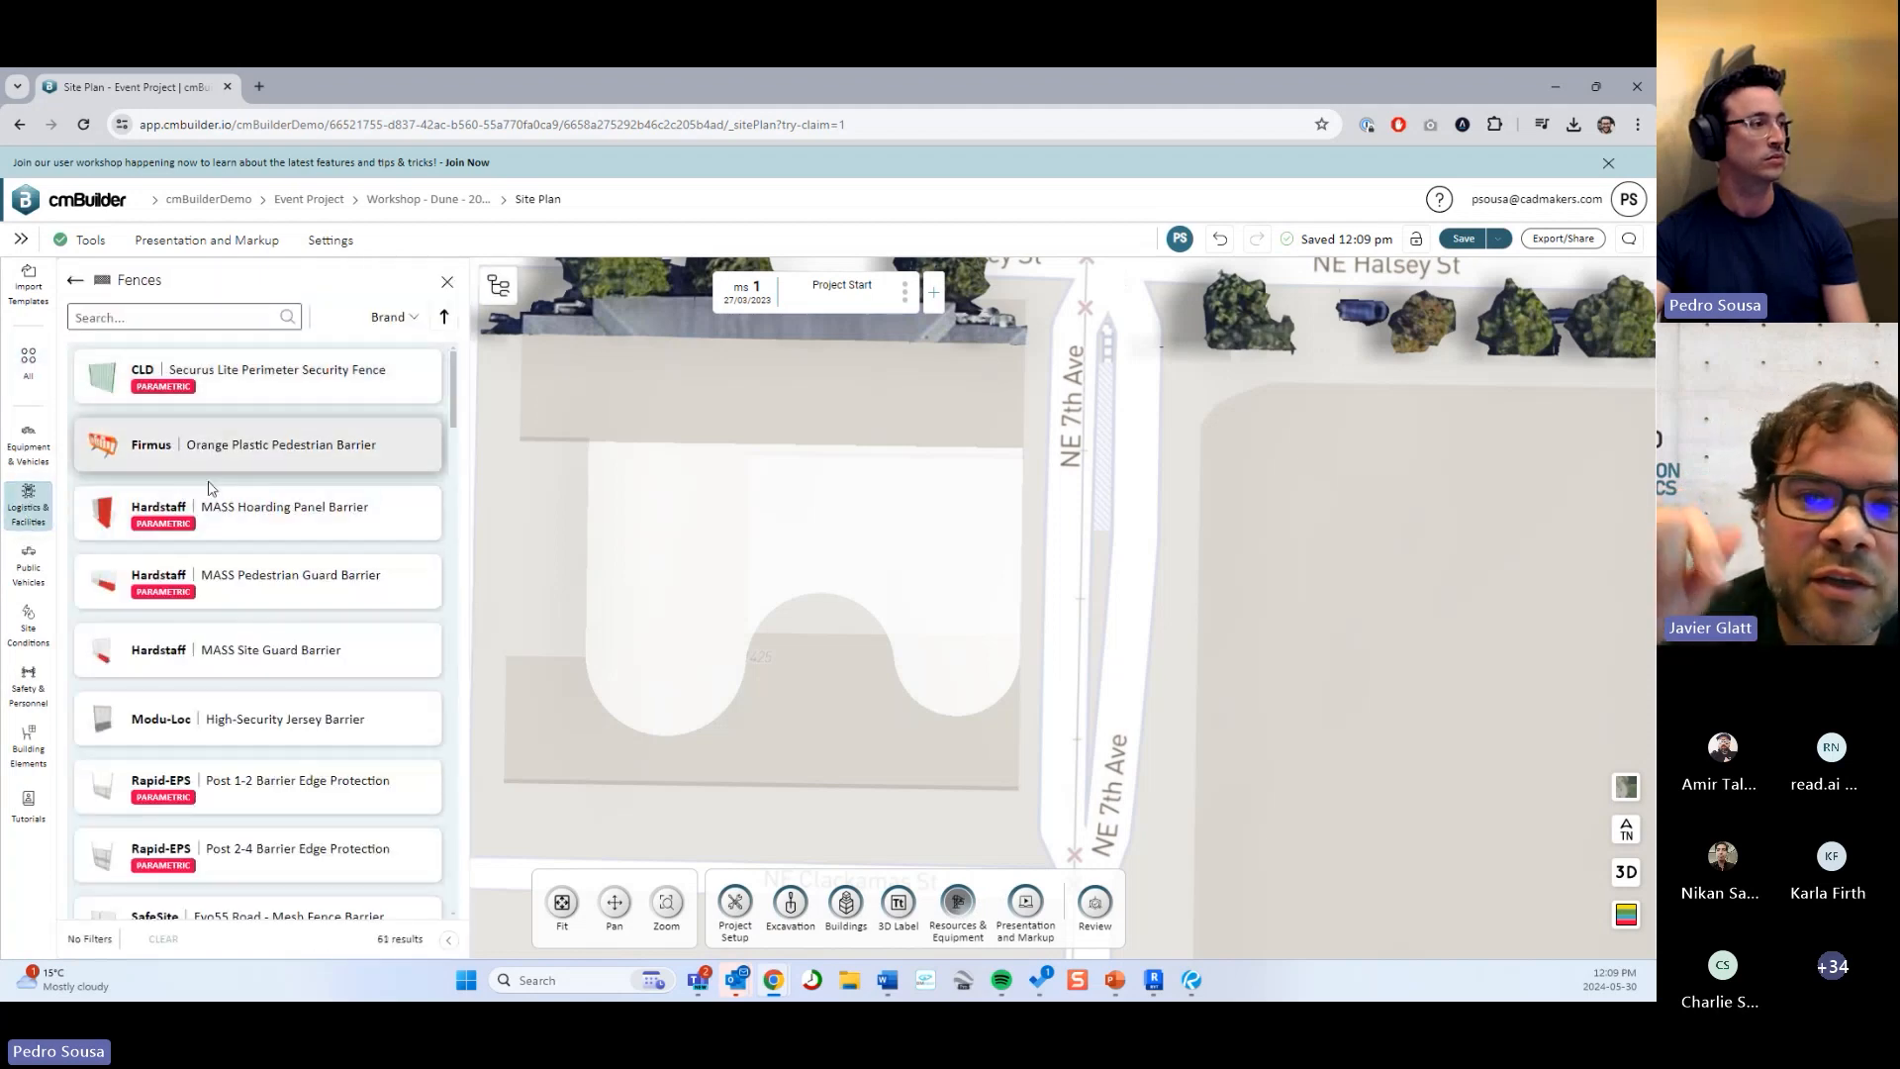
pyautogui.scroll(-5, 257, 633)
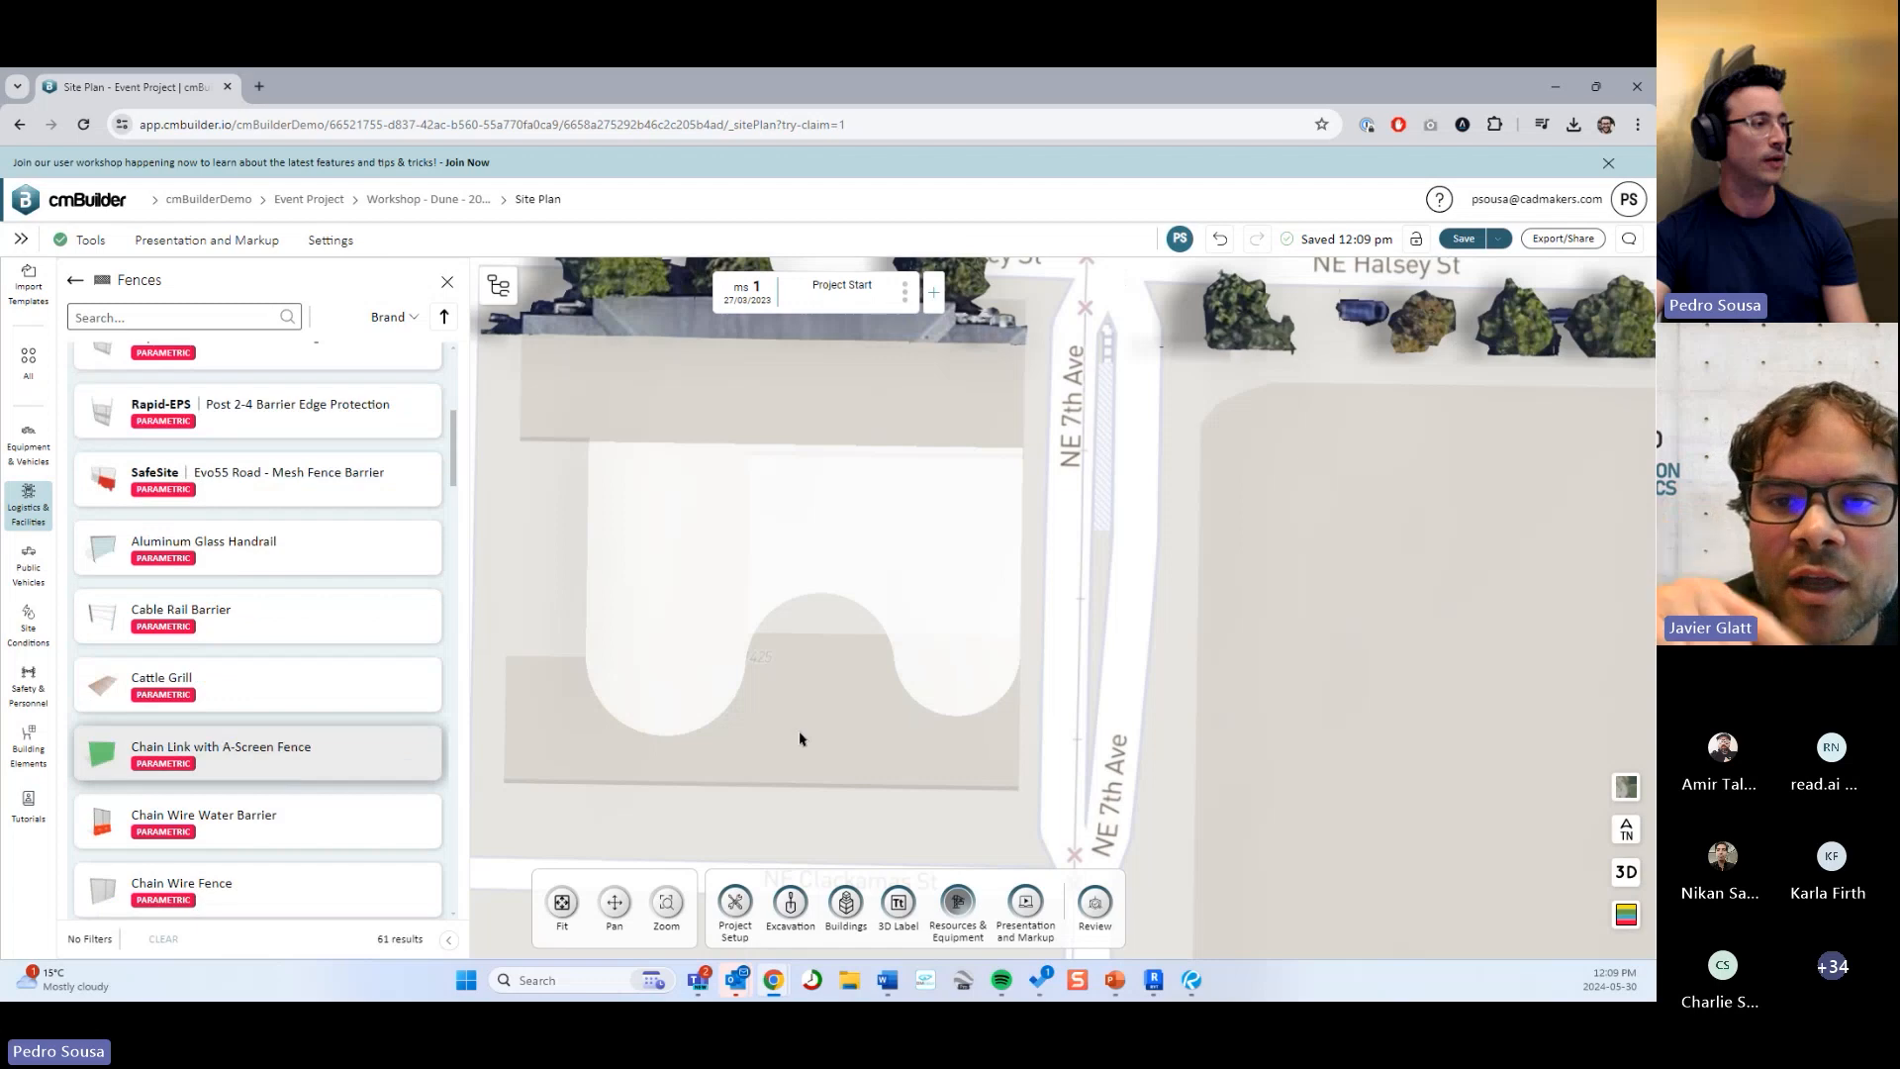
# Sketch a closed four-sided fence outline around the block, about 64.6 m on the west and 70.9 m on the south side.
pyautogui.scroll(-2, 832, 600)
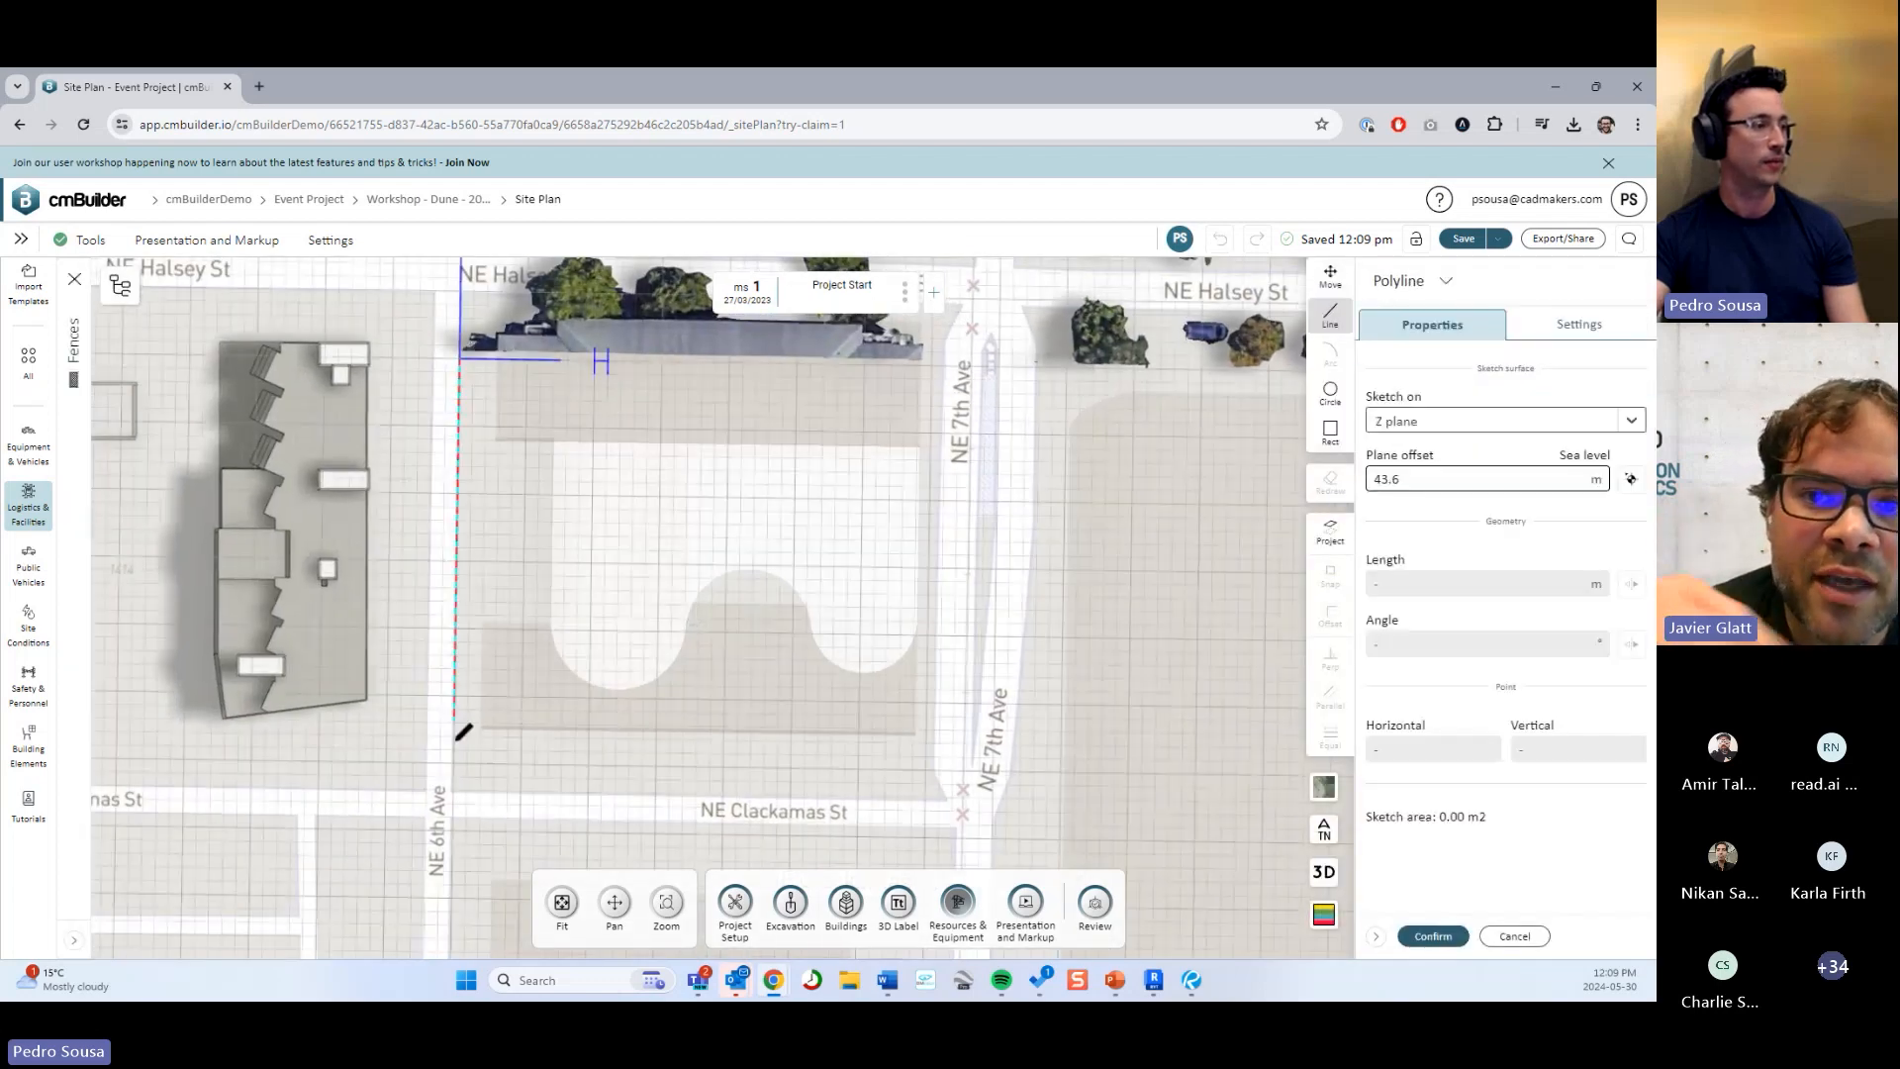
pyautogui.click(454, 793)
pyautogui.click(931, 800)
pyautogui.click(937, 384)
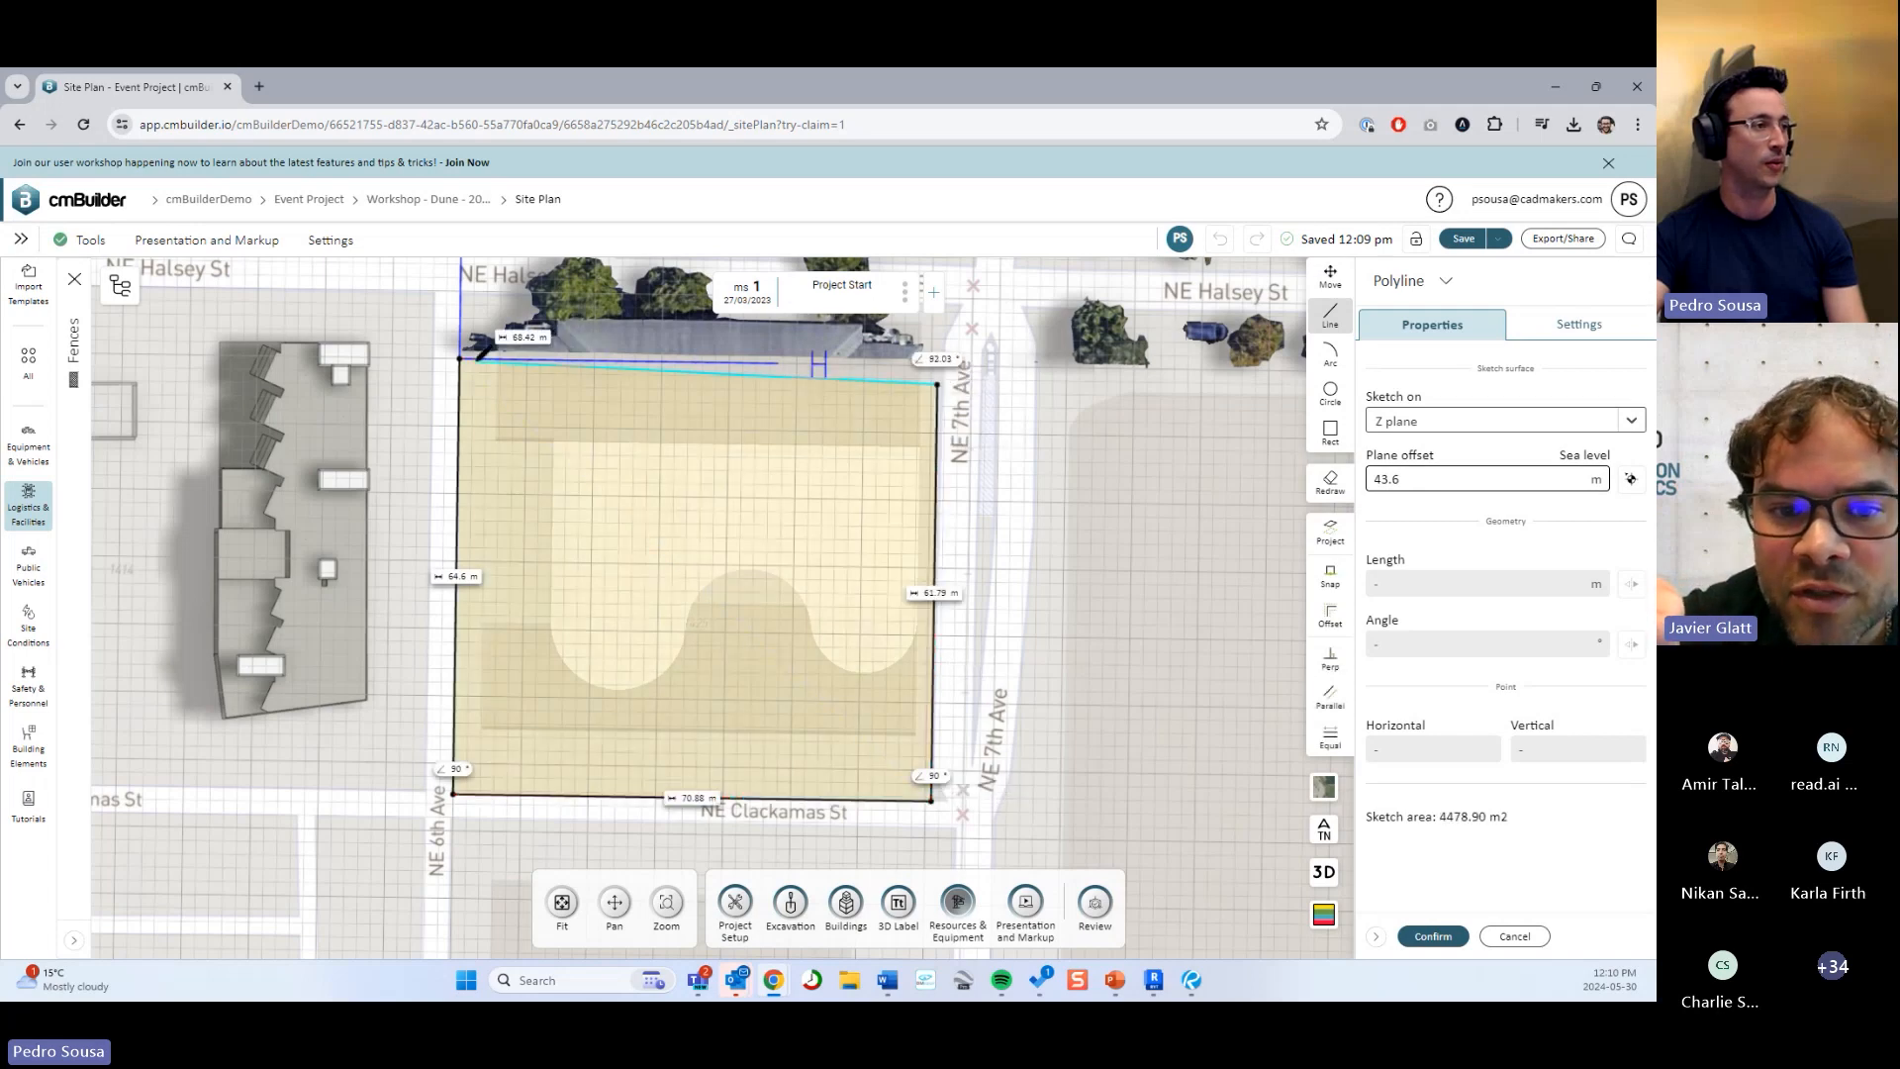
pyautogui.click(459, 357)
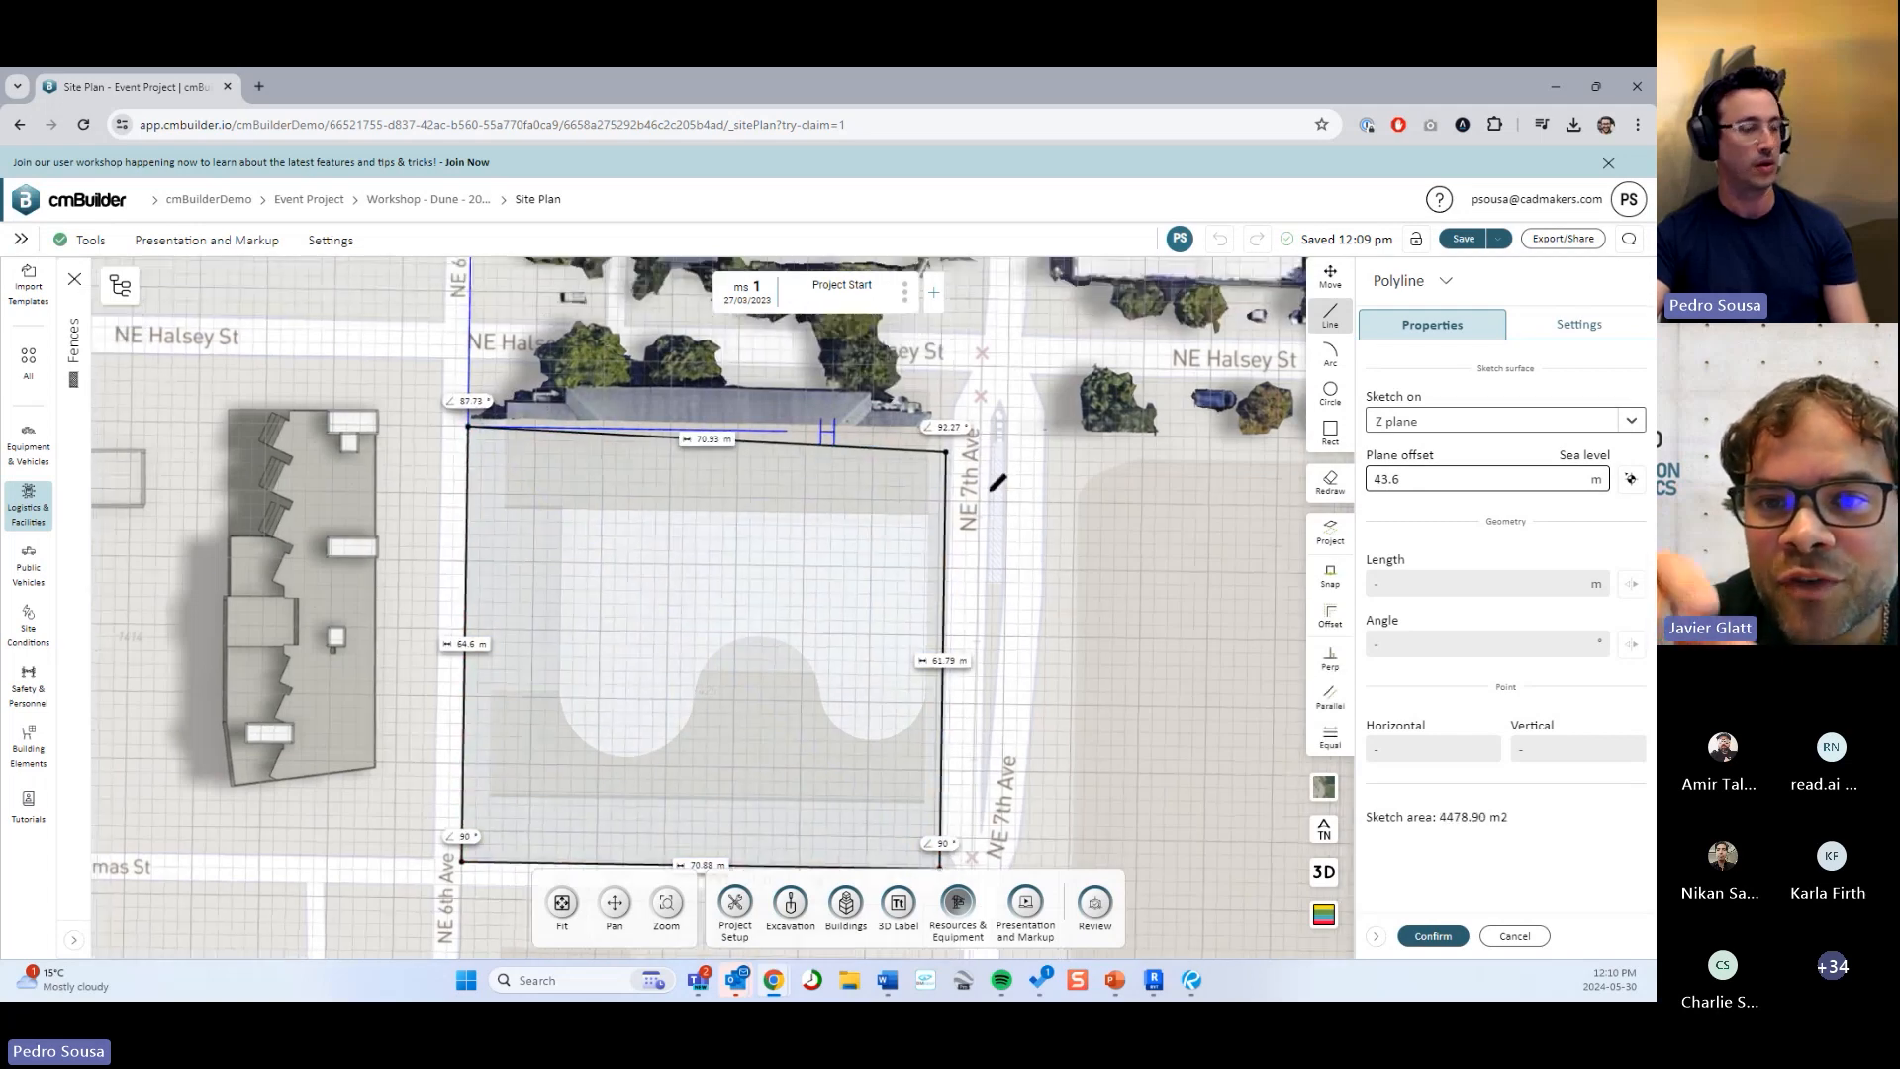
# Move the fence outline's northeast corner north to form an angle of about 90° and an east side about 64.6 m long.
pyautogui.scroll(3, 1054, 489)
pyautogui.moveTo(1069, 473); pyautogui.dragTo(1066, 439)
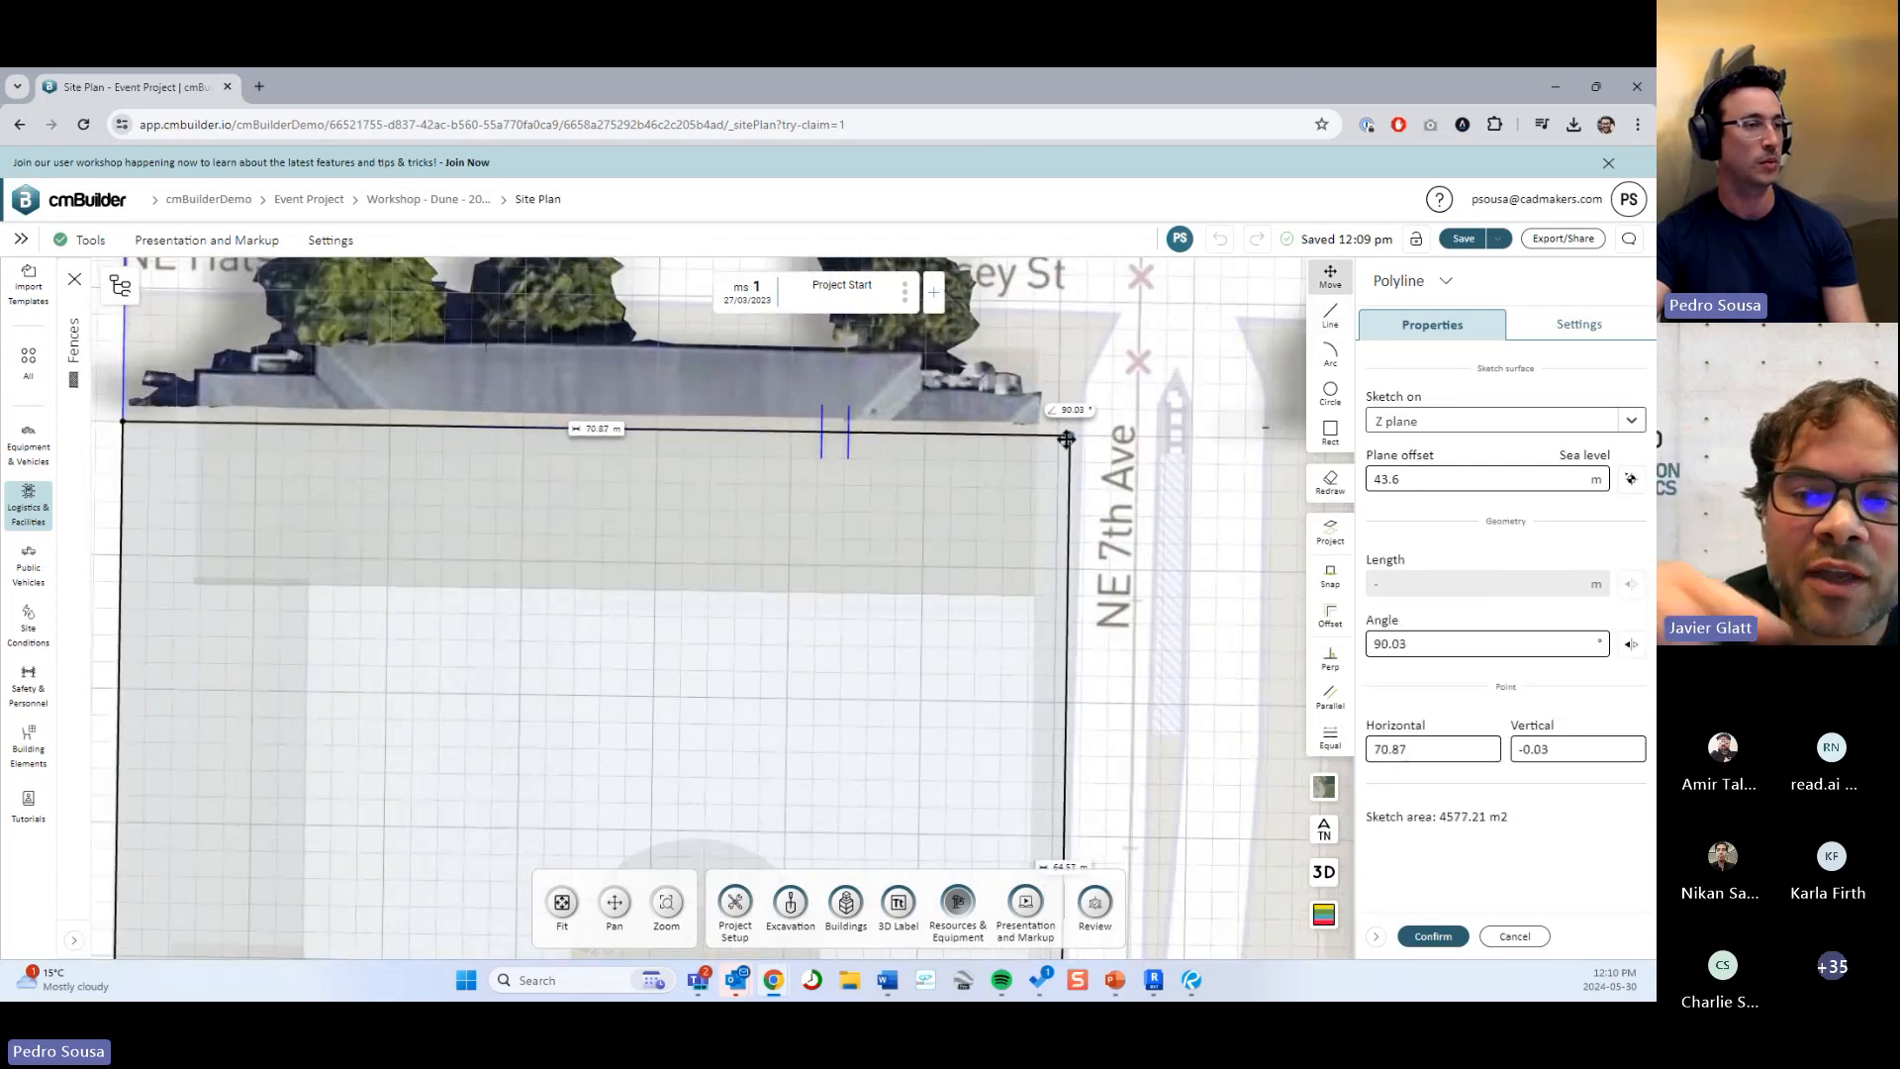
pyautogui.scroll(-3, 1114, 545)
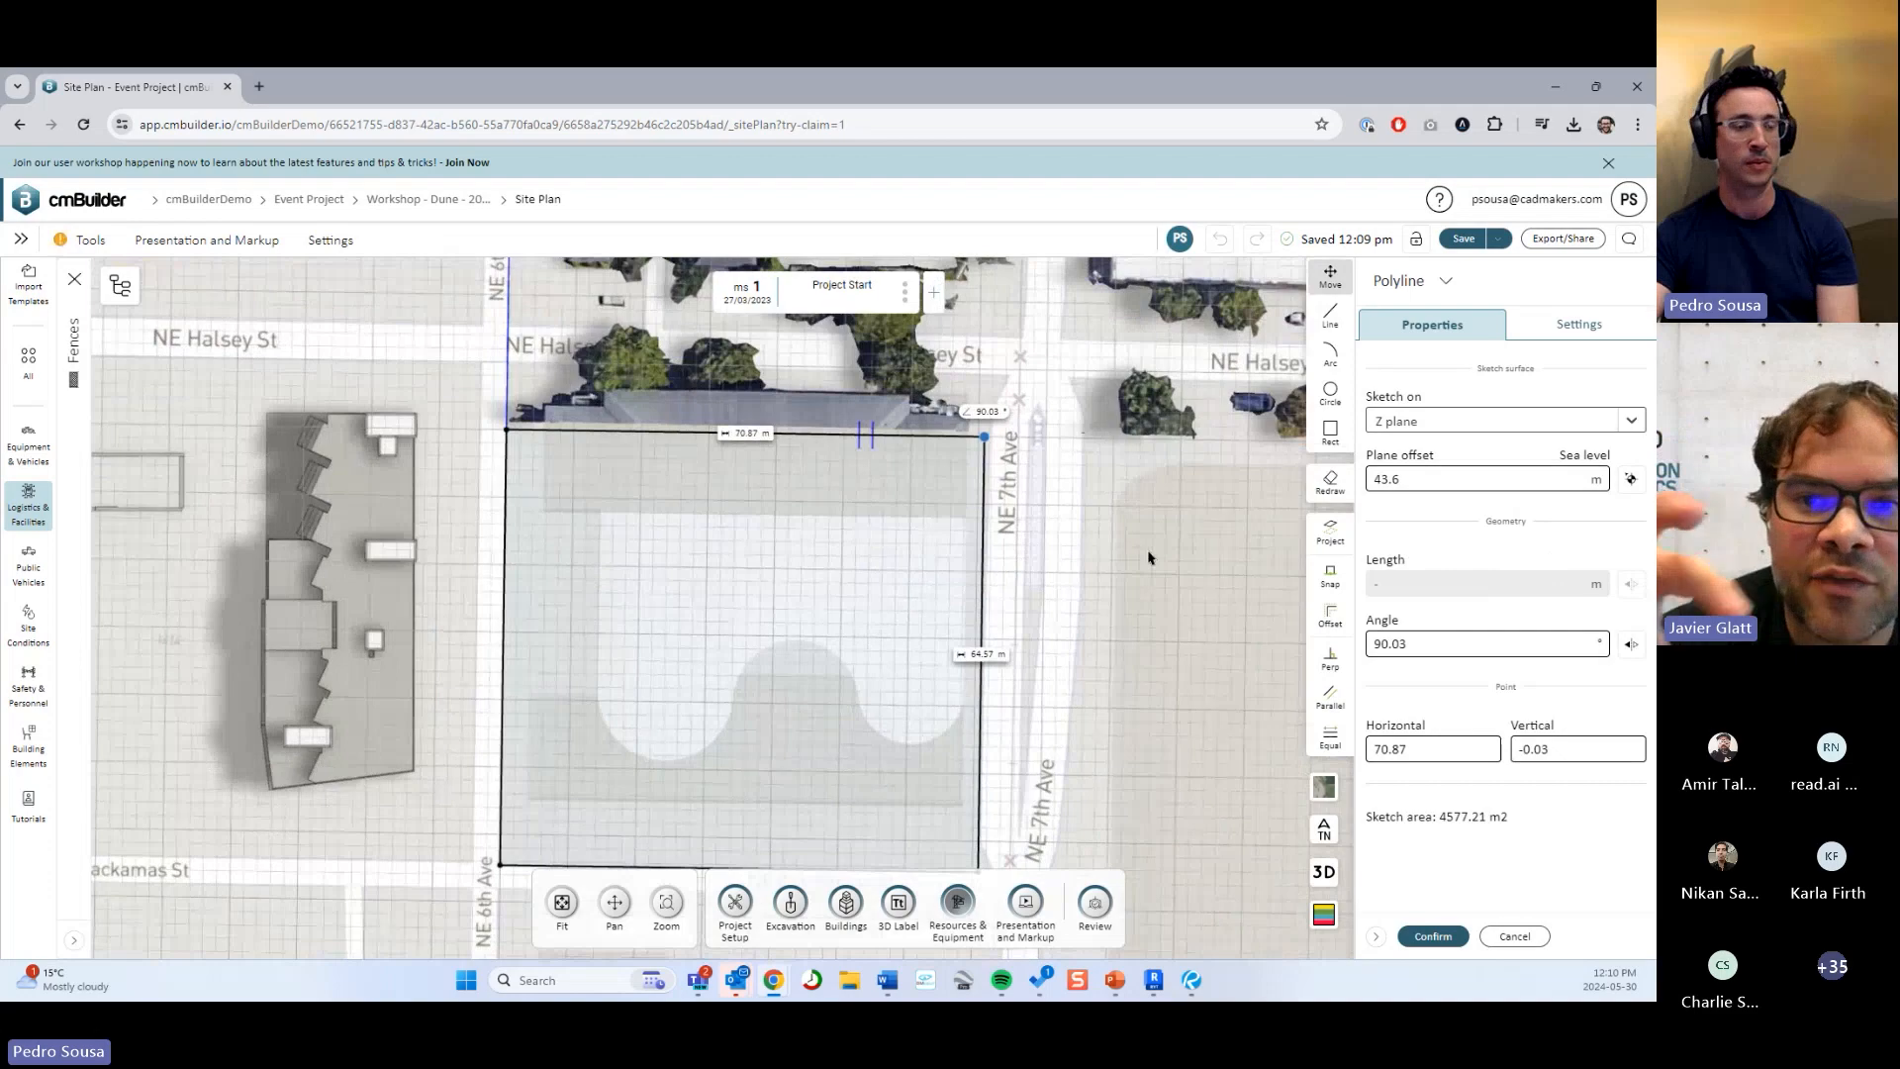
pyautogui.moveTo(1150, 558); pyautogui.dragTo(1141, 518, button='middle')
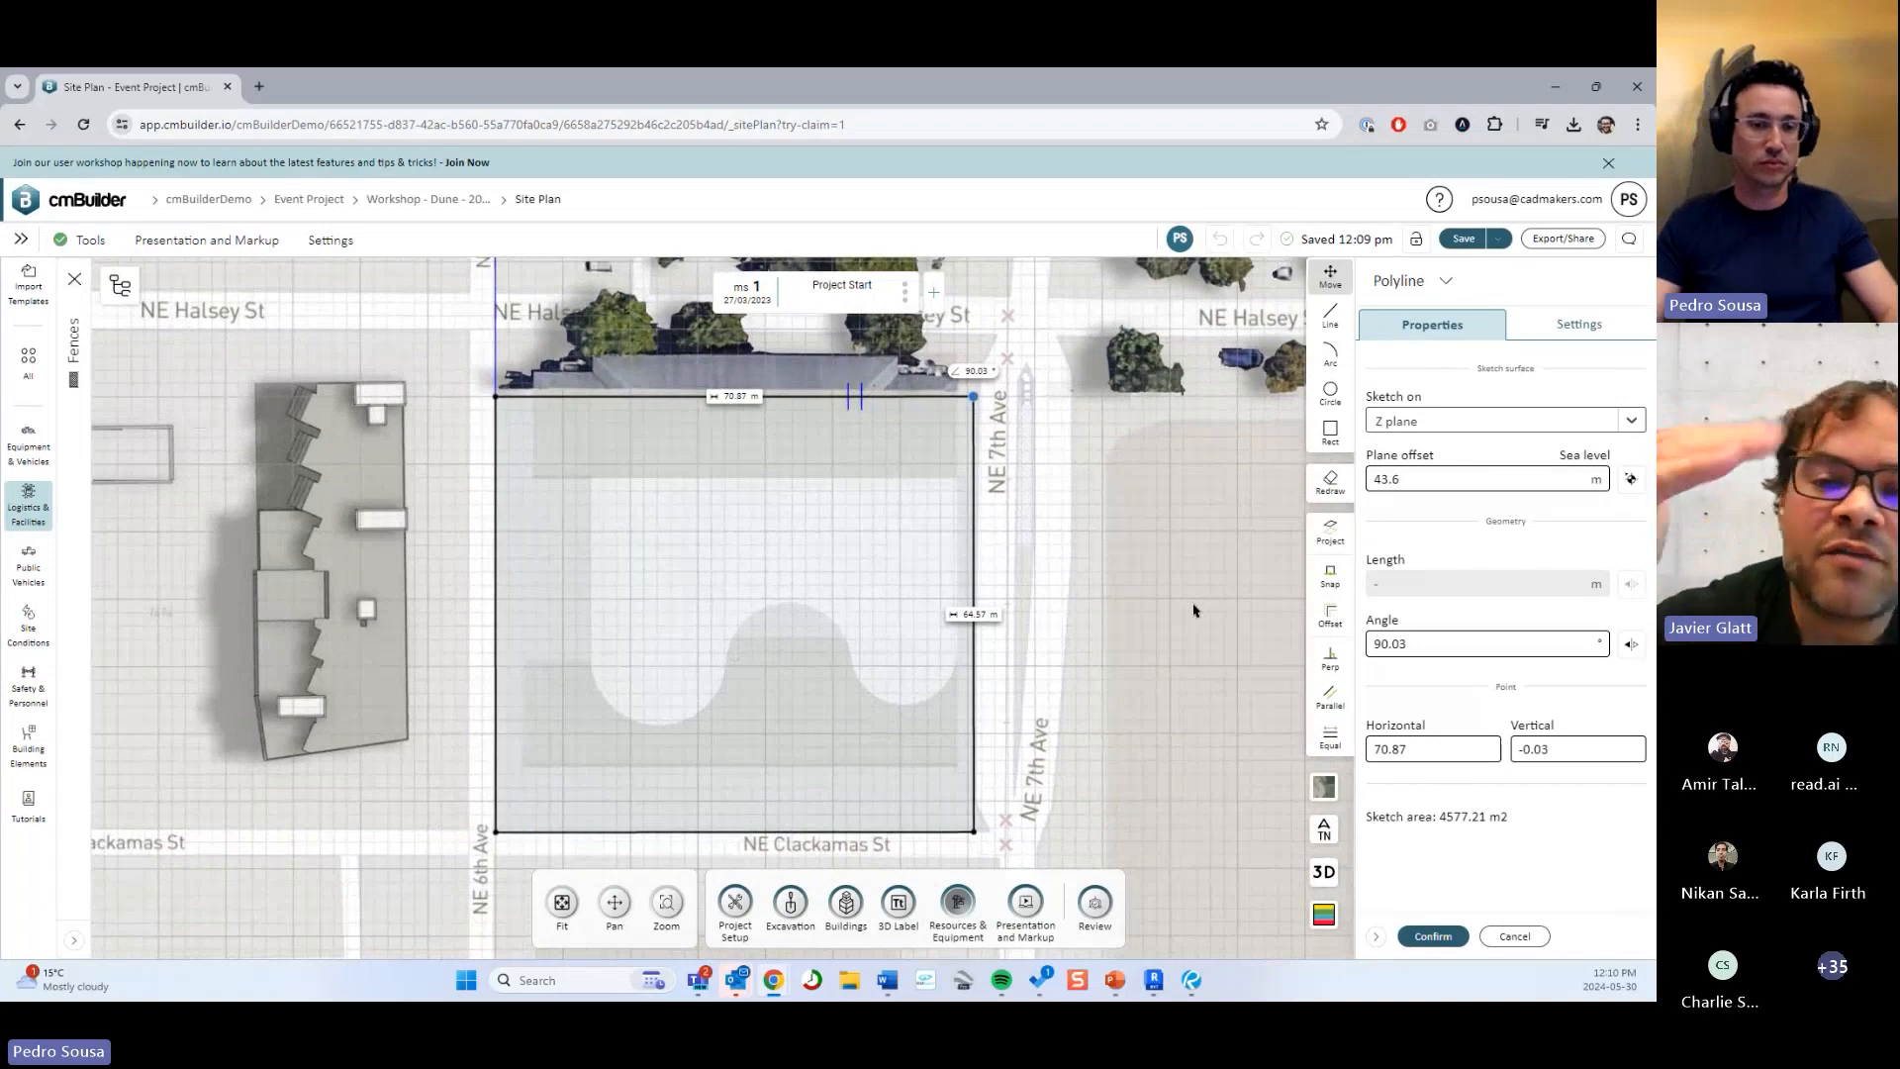
pyautogui.moveTo(1210, 671); pyautogui.dragTo(1186, 647, button='middle')
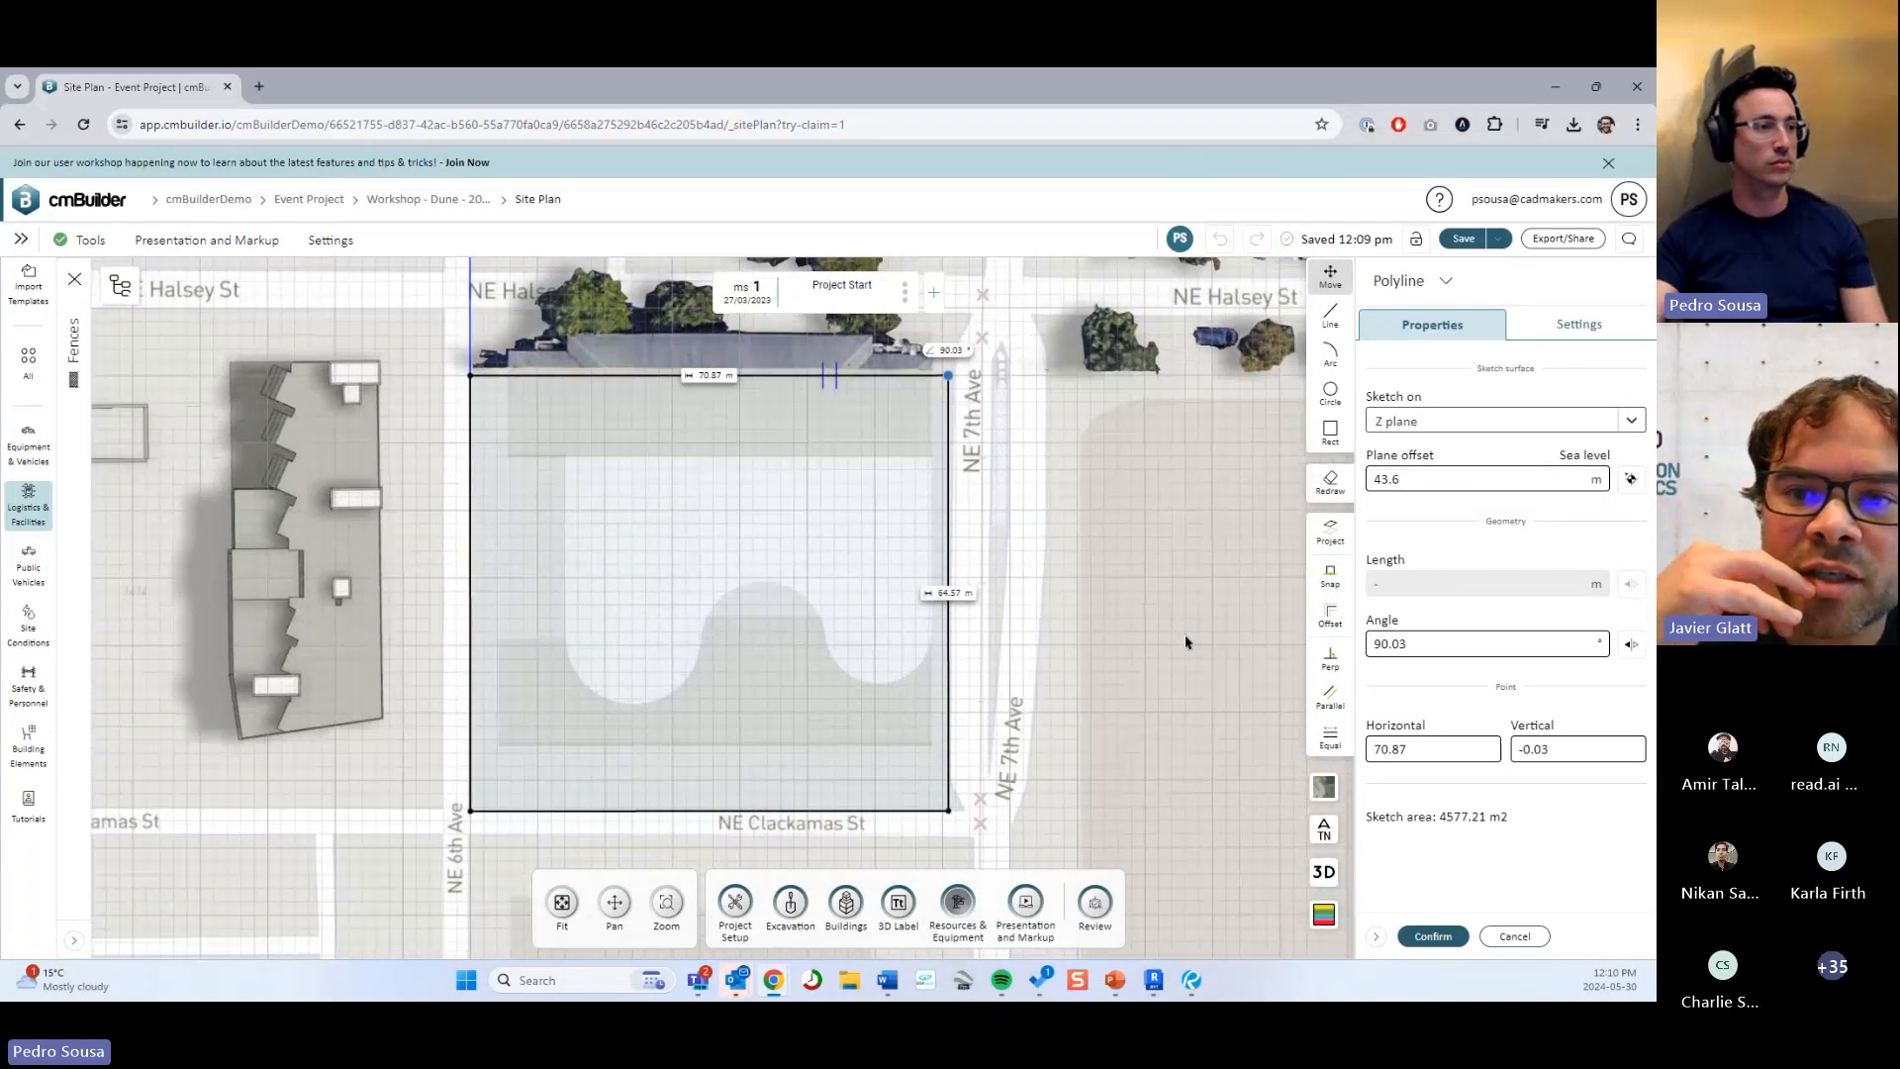
# Finish the fence outline around the block and inspect the resulting chain link fence in 3D.
pyautogui.scroll(1, 1118, 589)
pyautogui.moveTo(1287, 800); pyautogui.dragTo(1164, 740, button='middle')
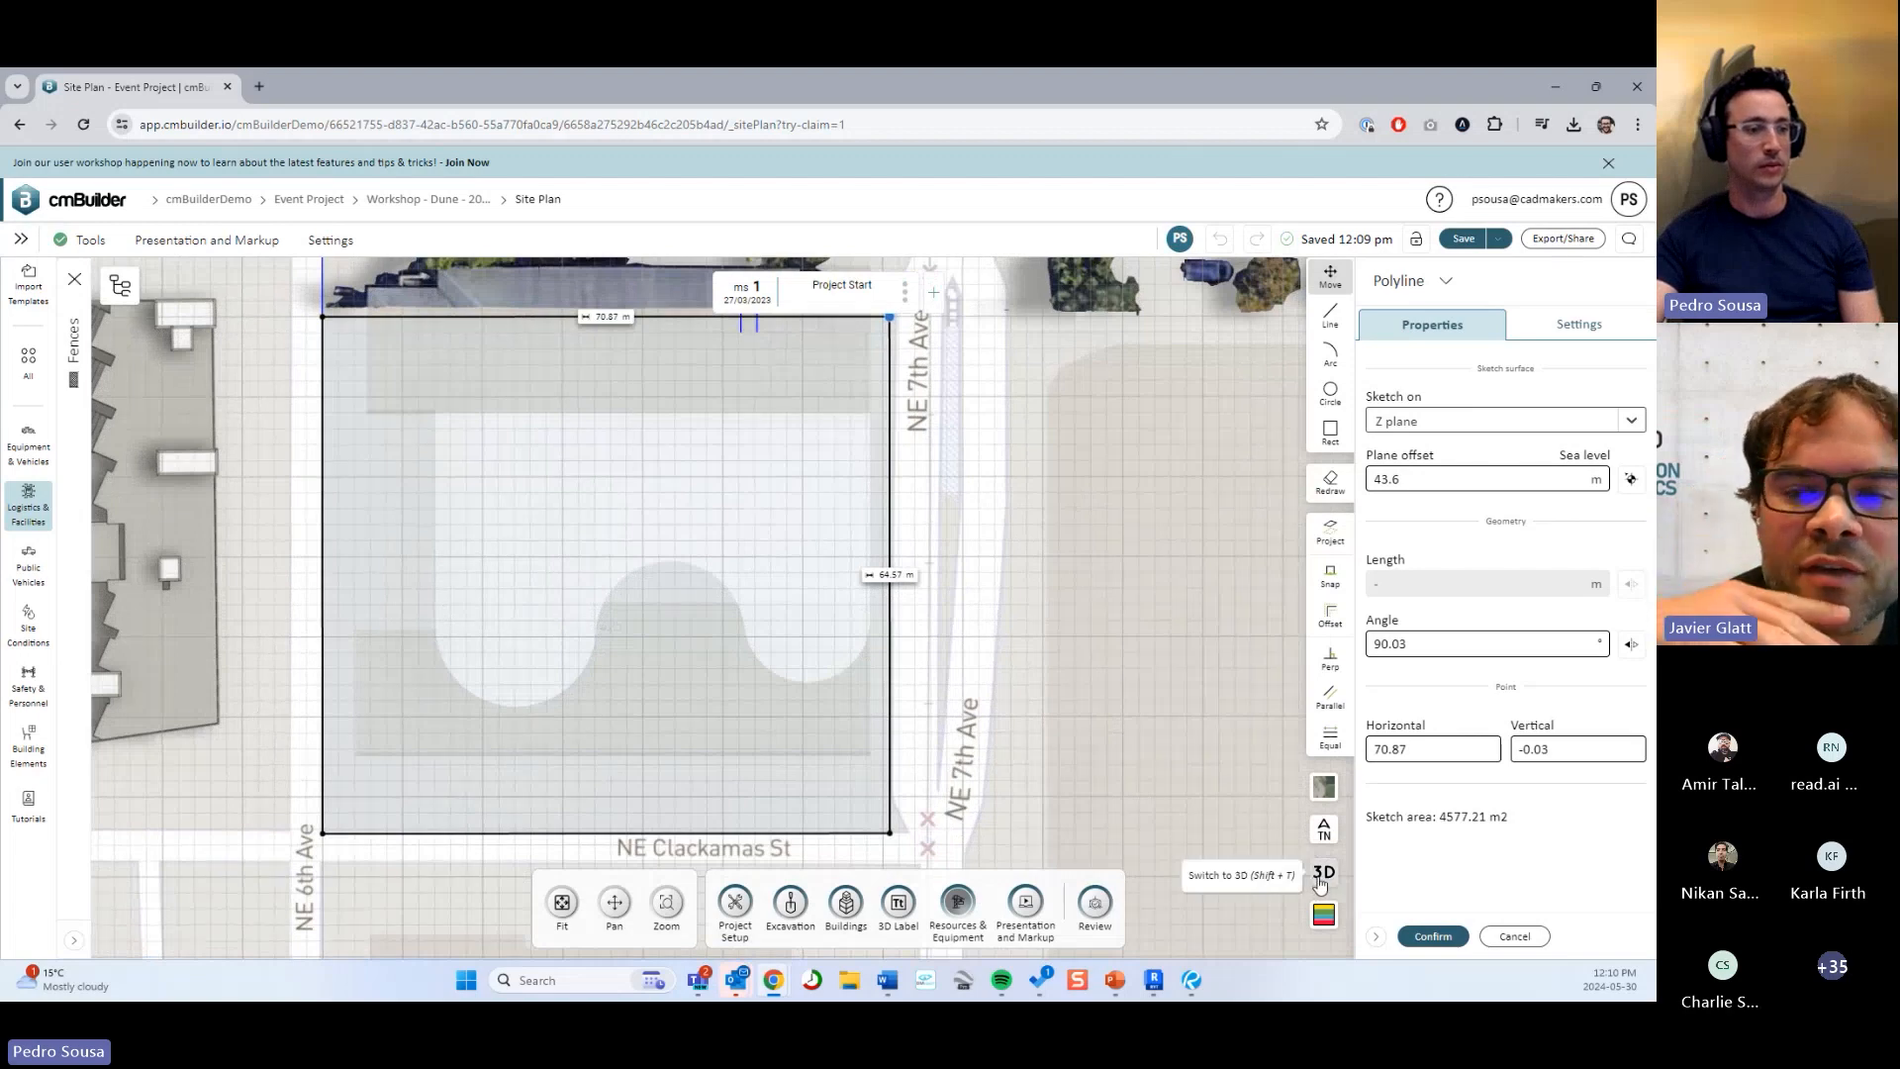
pyautogui.click(1325, 872)
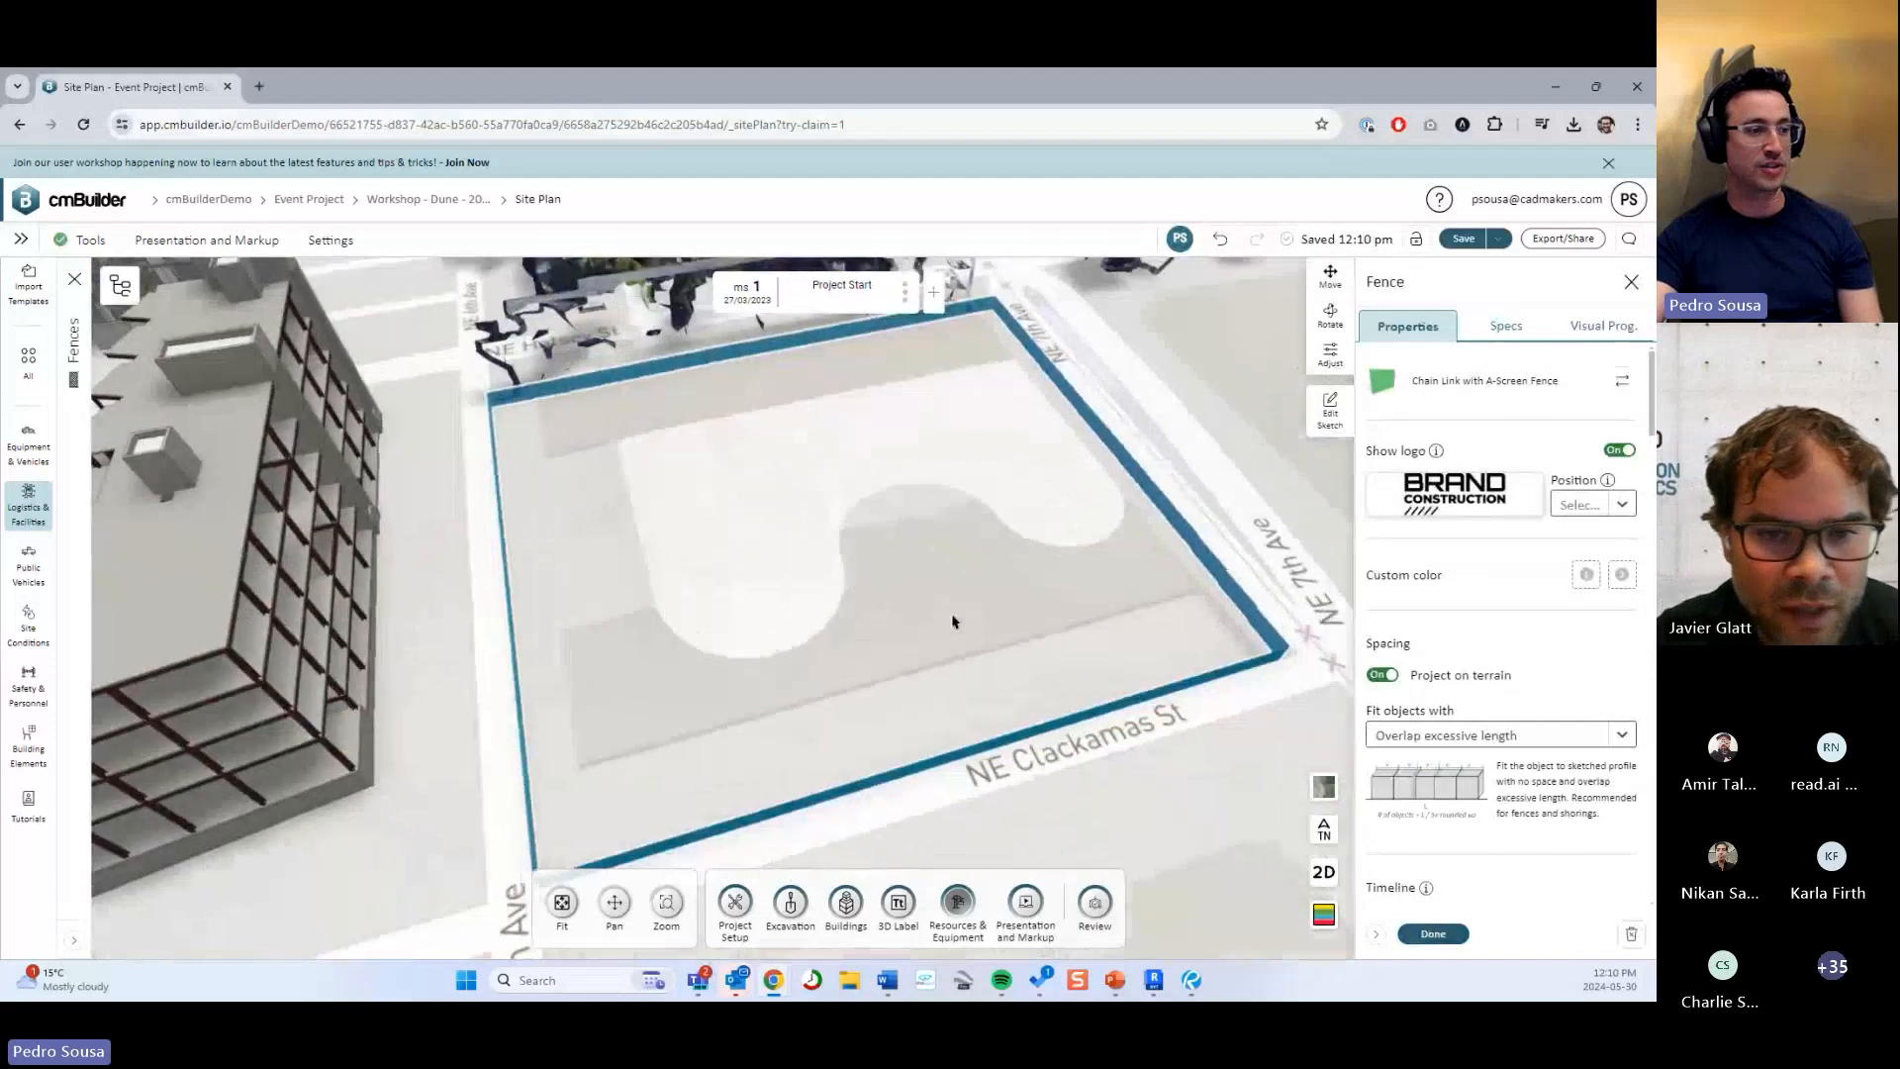
pyautogui.scroll(3, 952, 622)
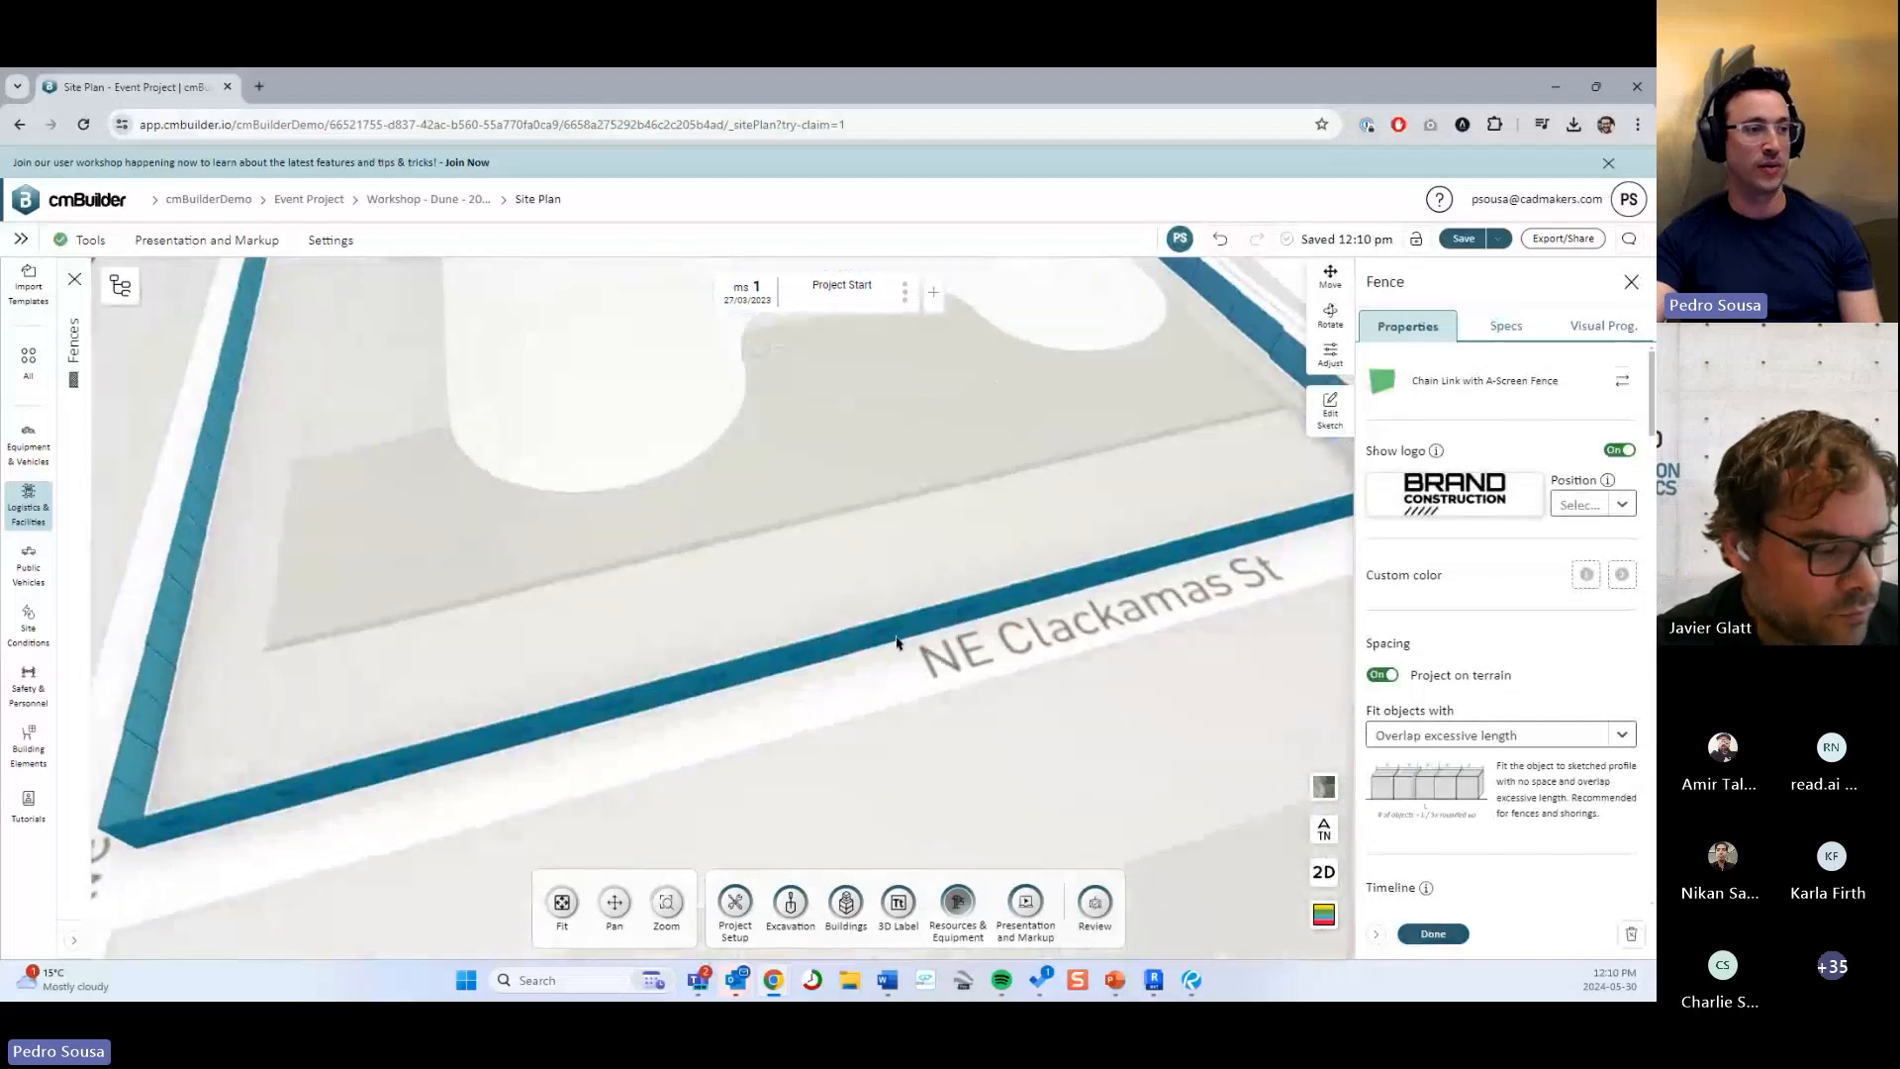
pyautogui.scroll(-3, 897, 642)
pyautogui.moveTo(1073, 619); pyautogui.dragTo(1044, 608)
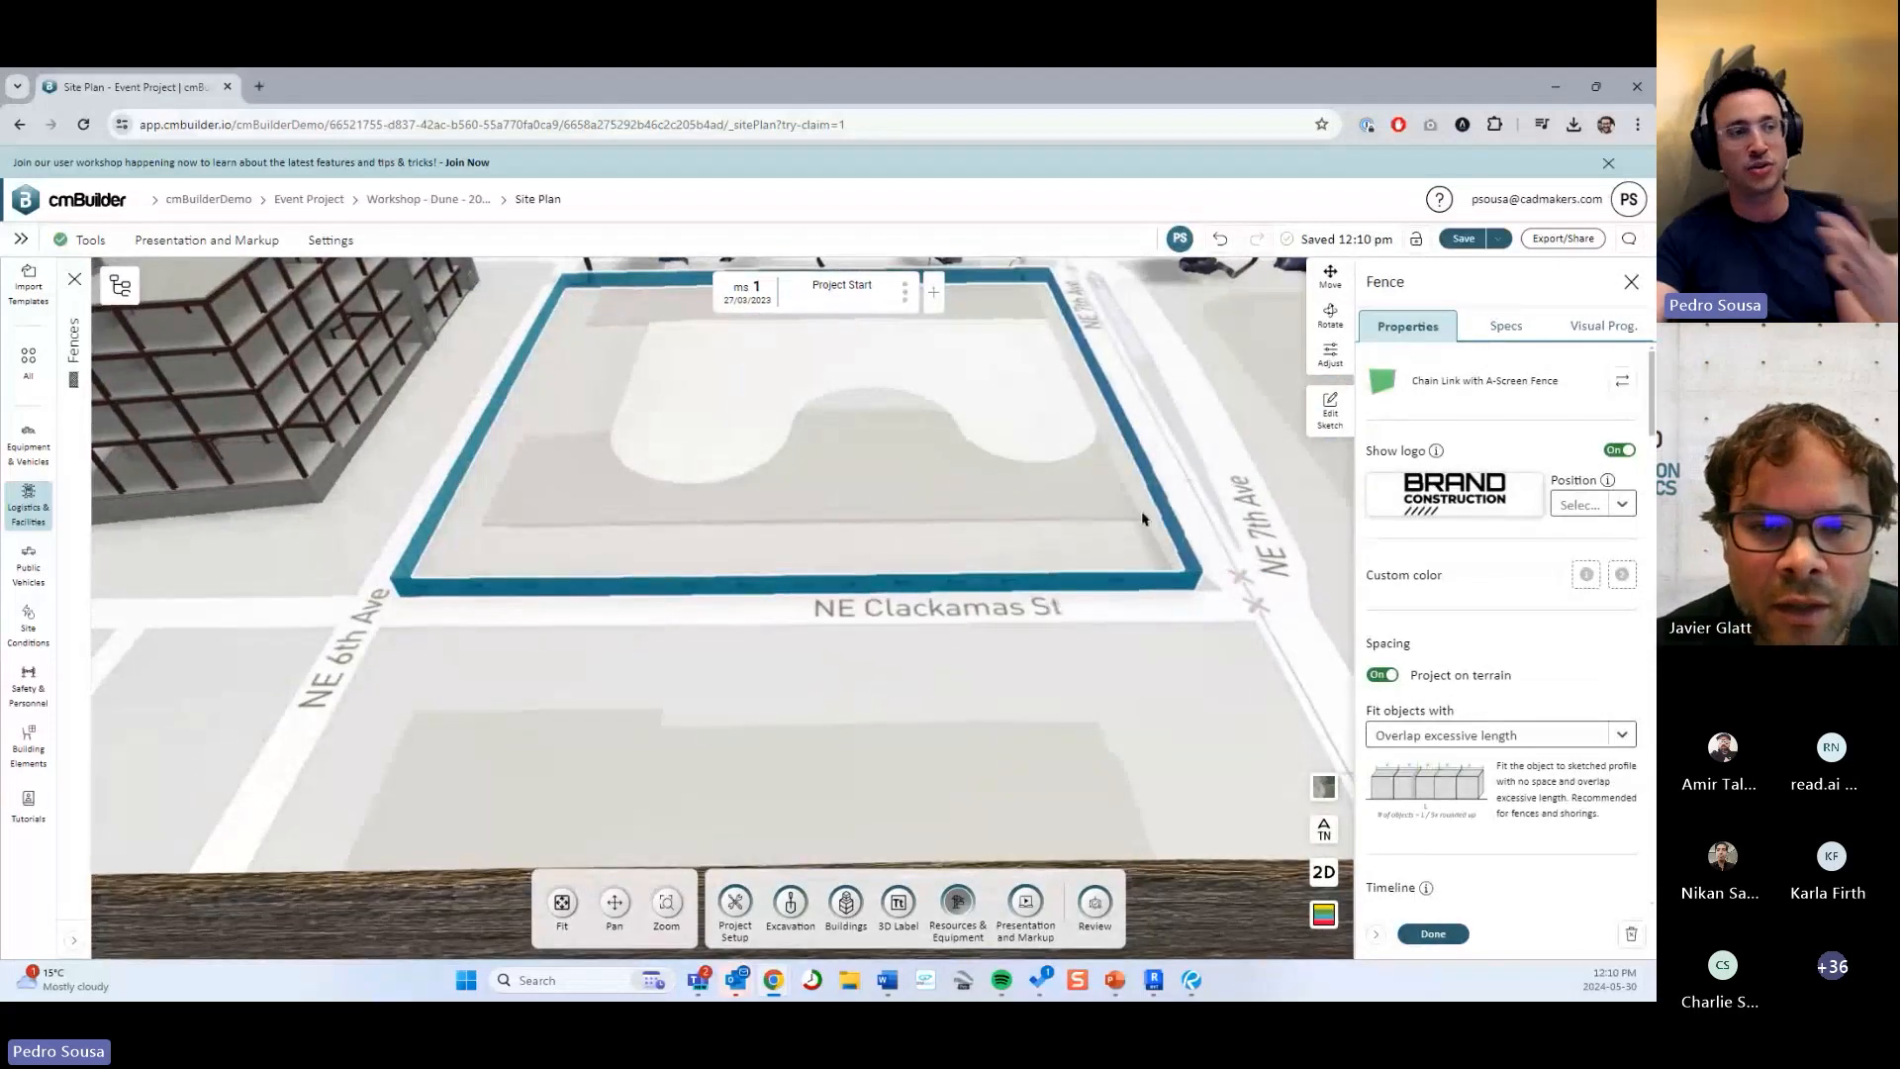
# Edit the fence sketch to cut an opening about 11.5 m wide in the side along NE Clackamas St.
pyautogui.click(1334, 415)
pyautogui.scroll(3, 891, 624)
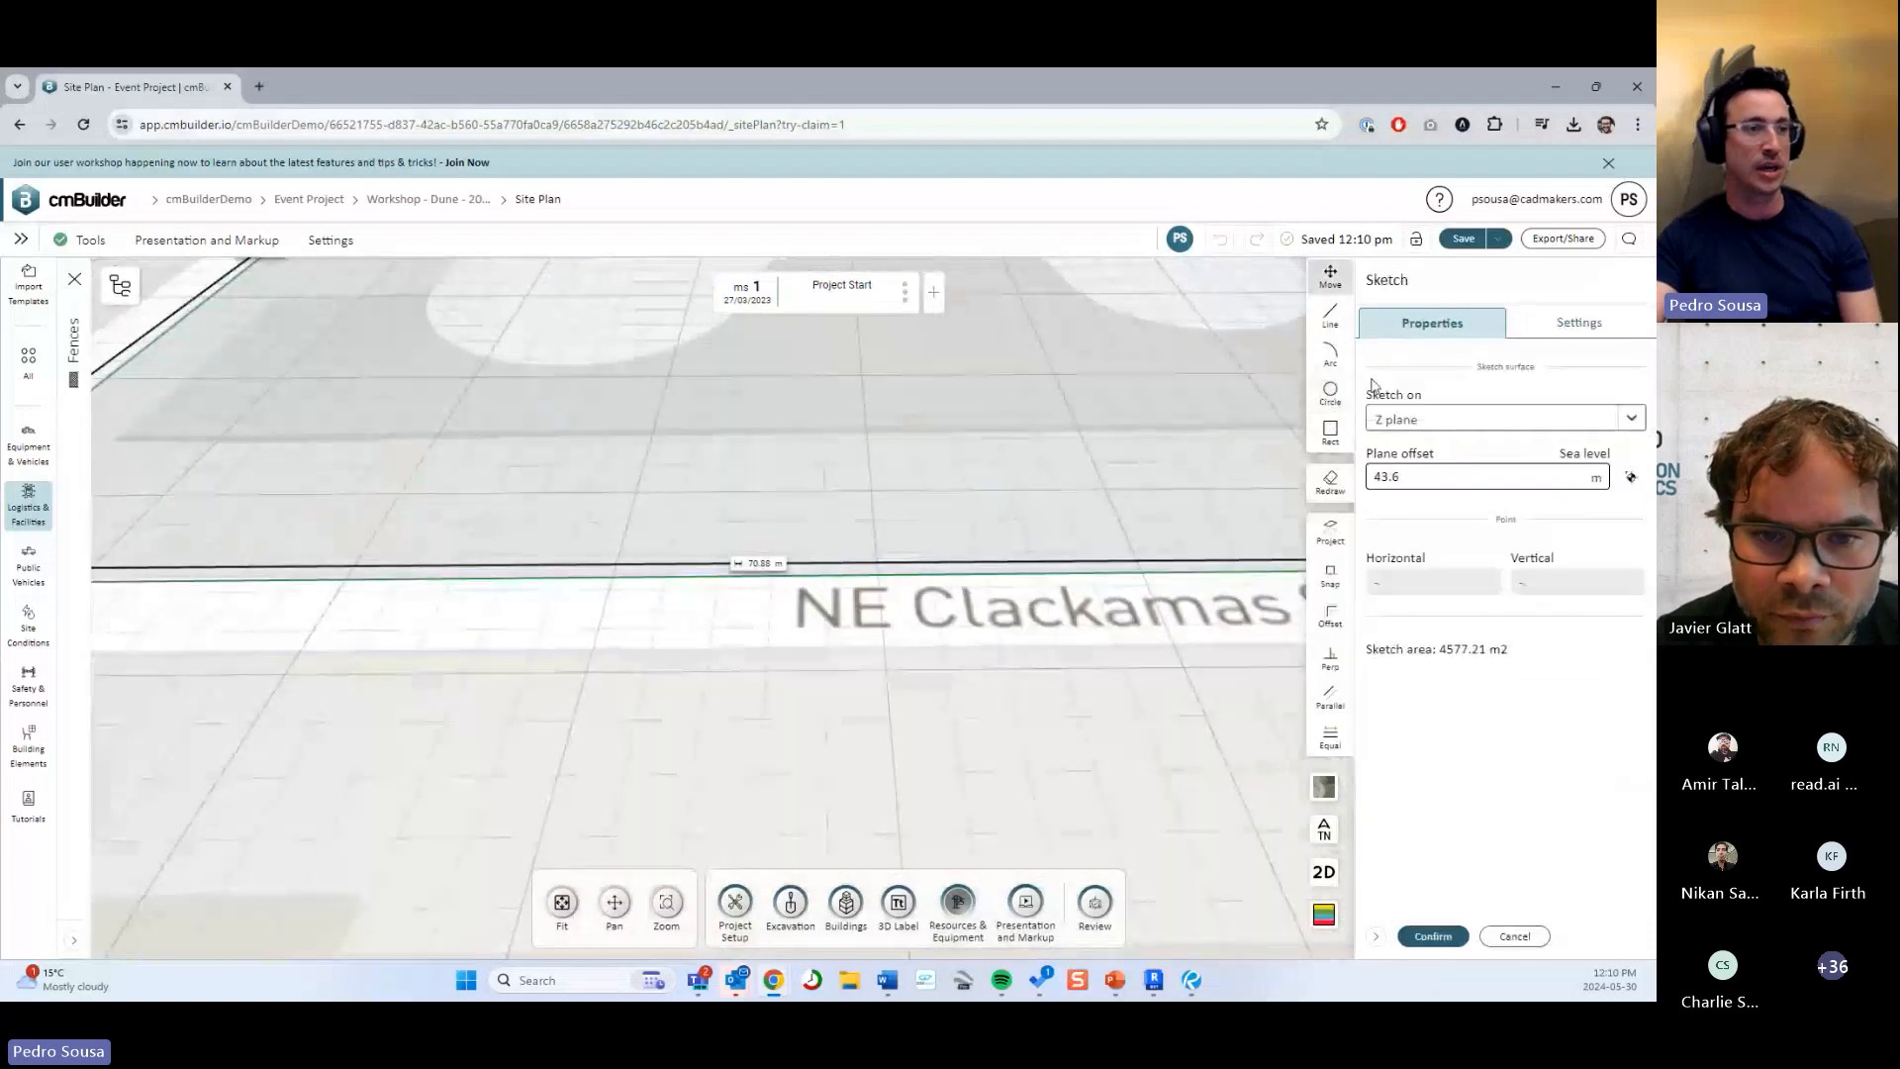
pyautogui.click(1331, 316)
pyautogui.click(959, 557)
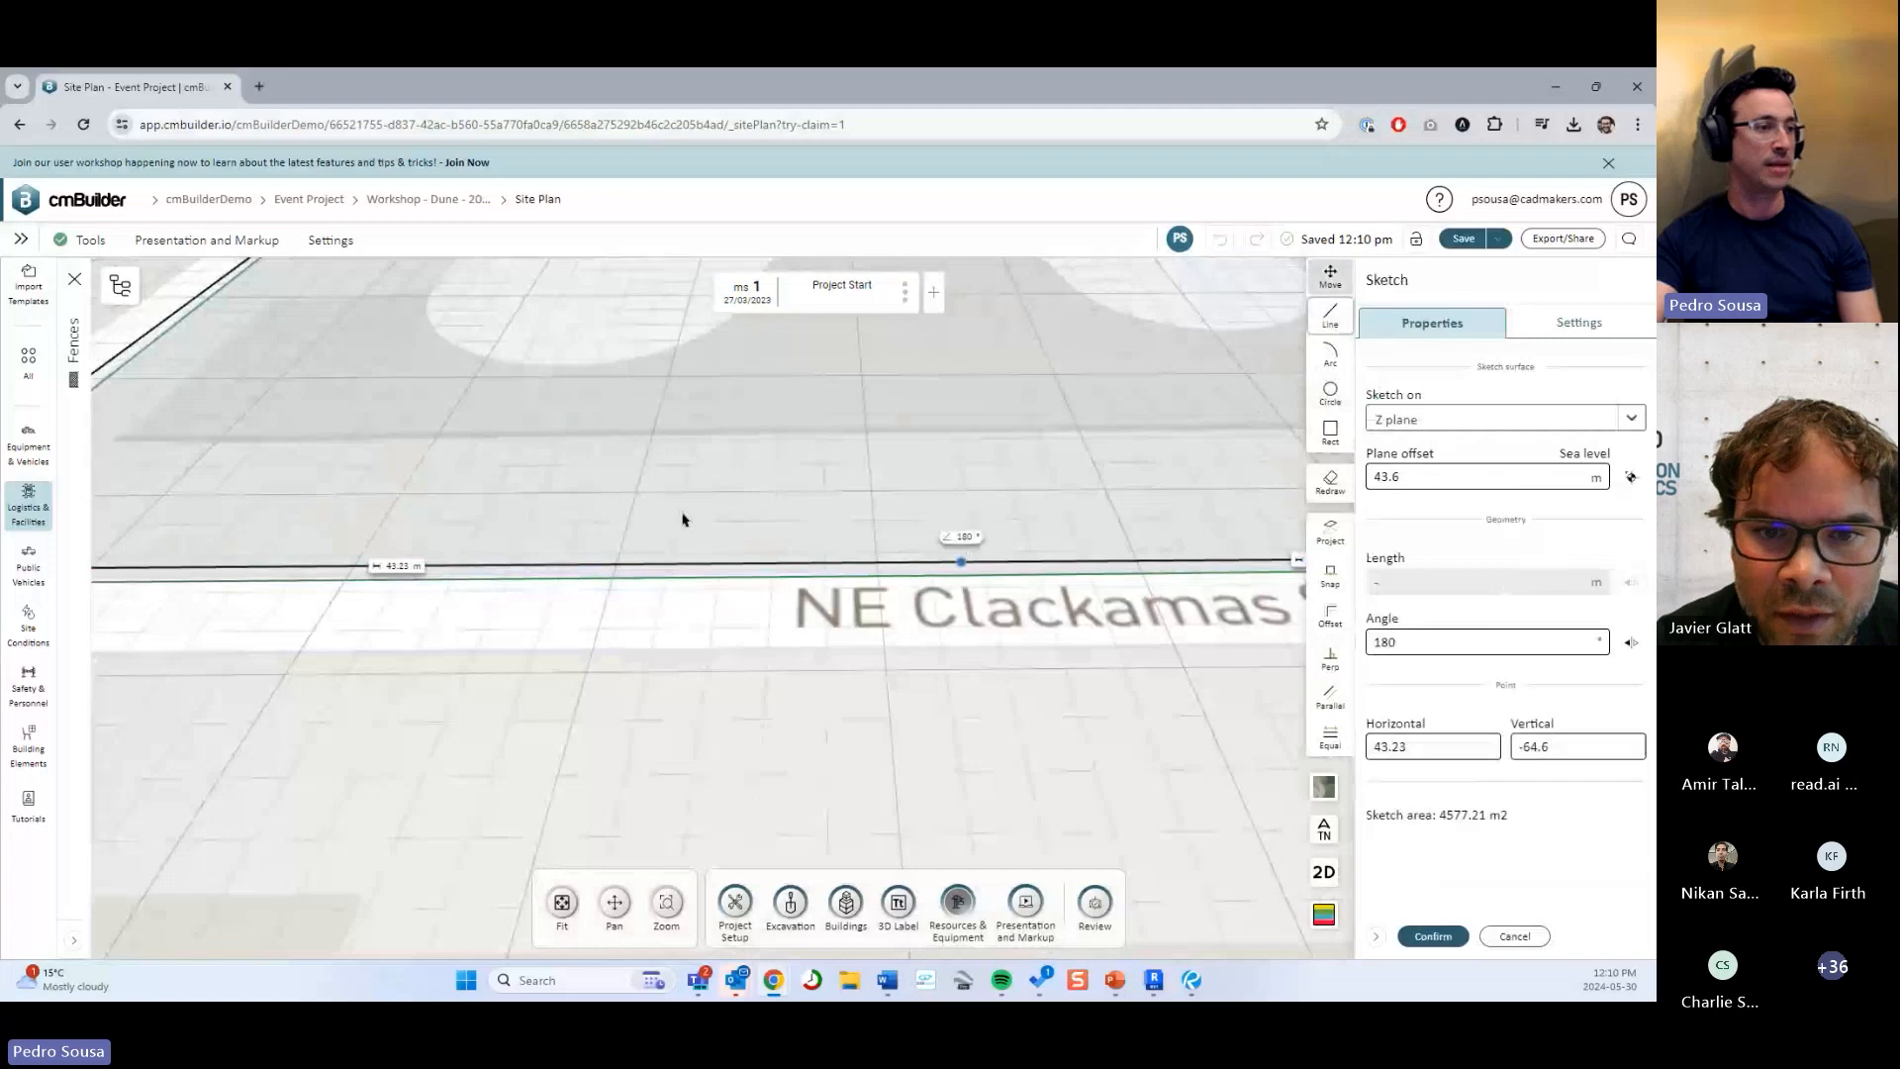
pyautogui.click(662, 560)
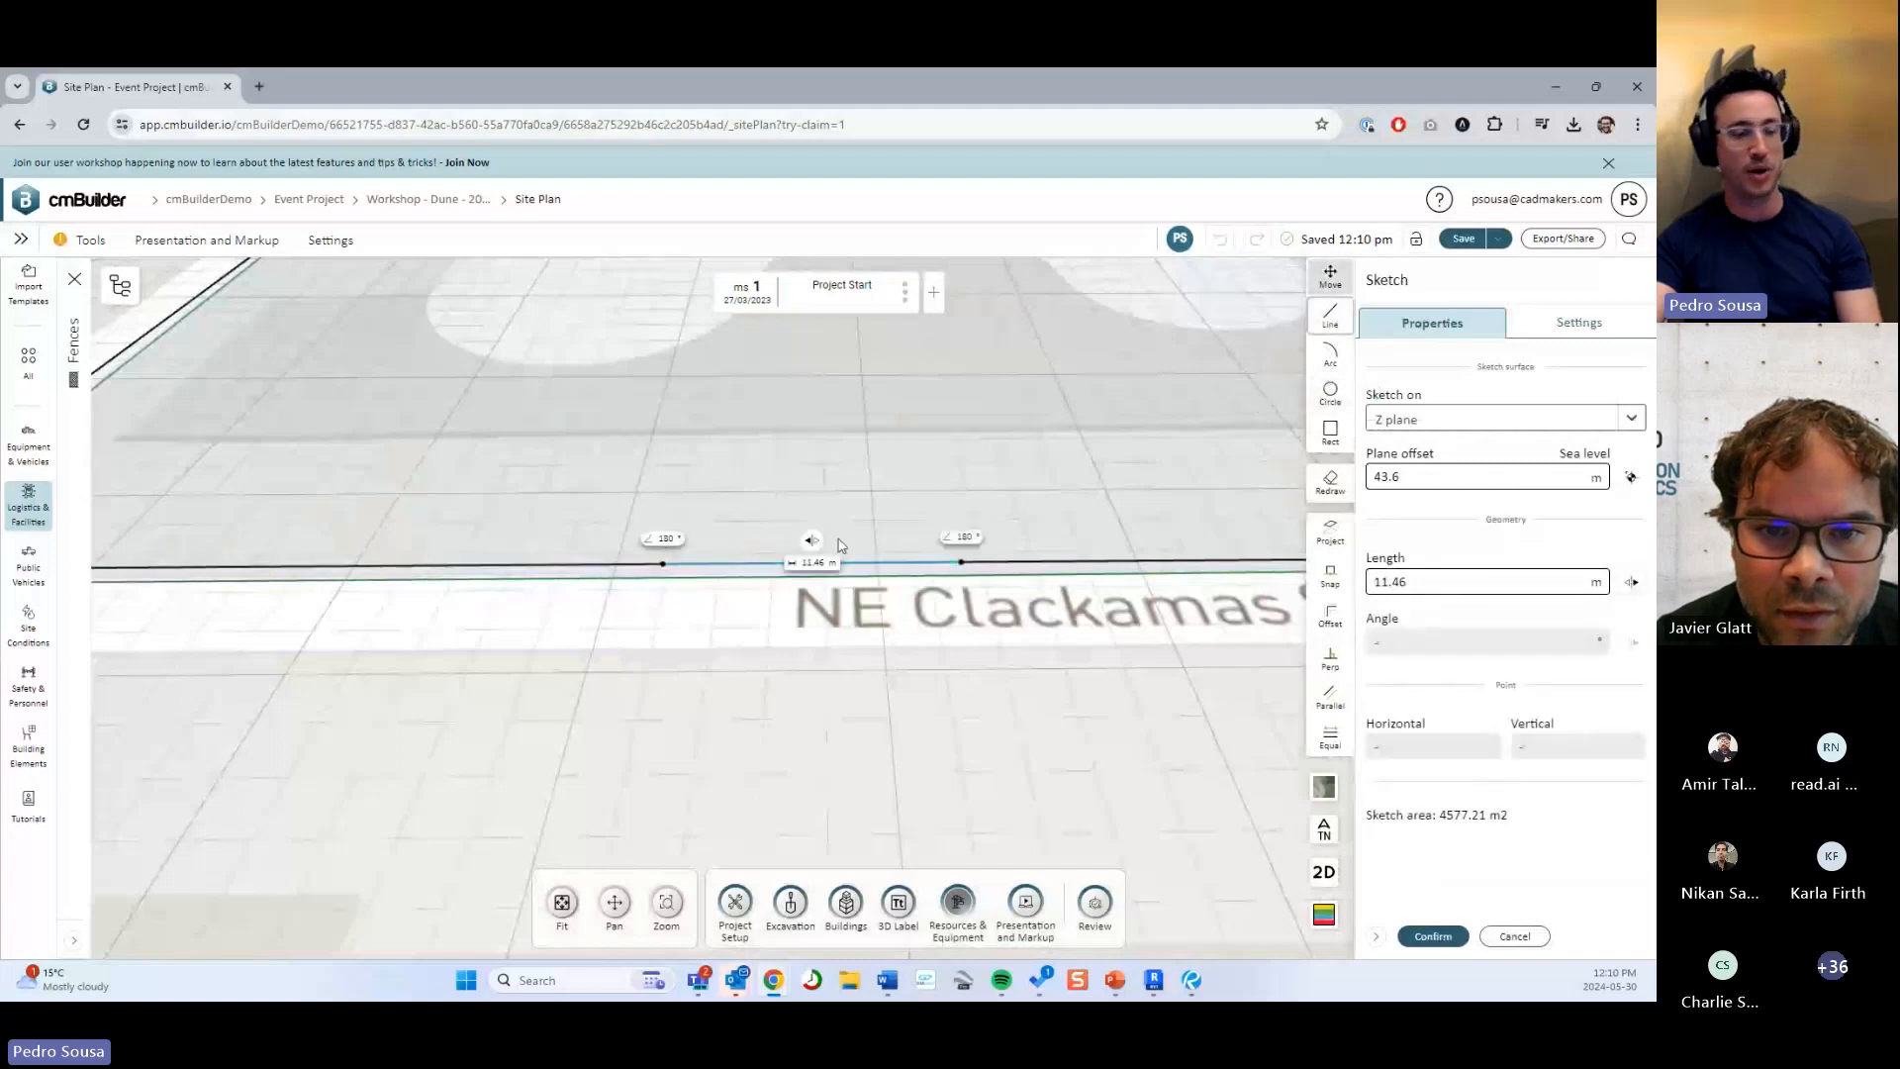
pyautogui.click(1433, 936)
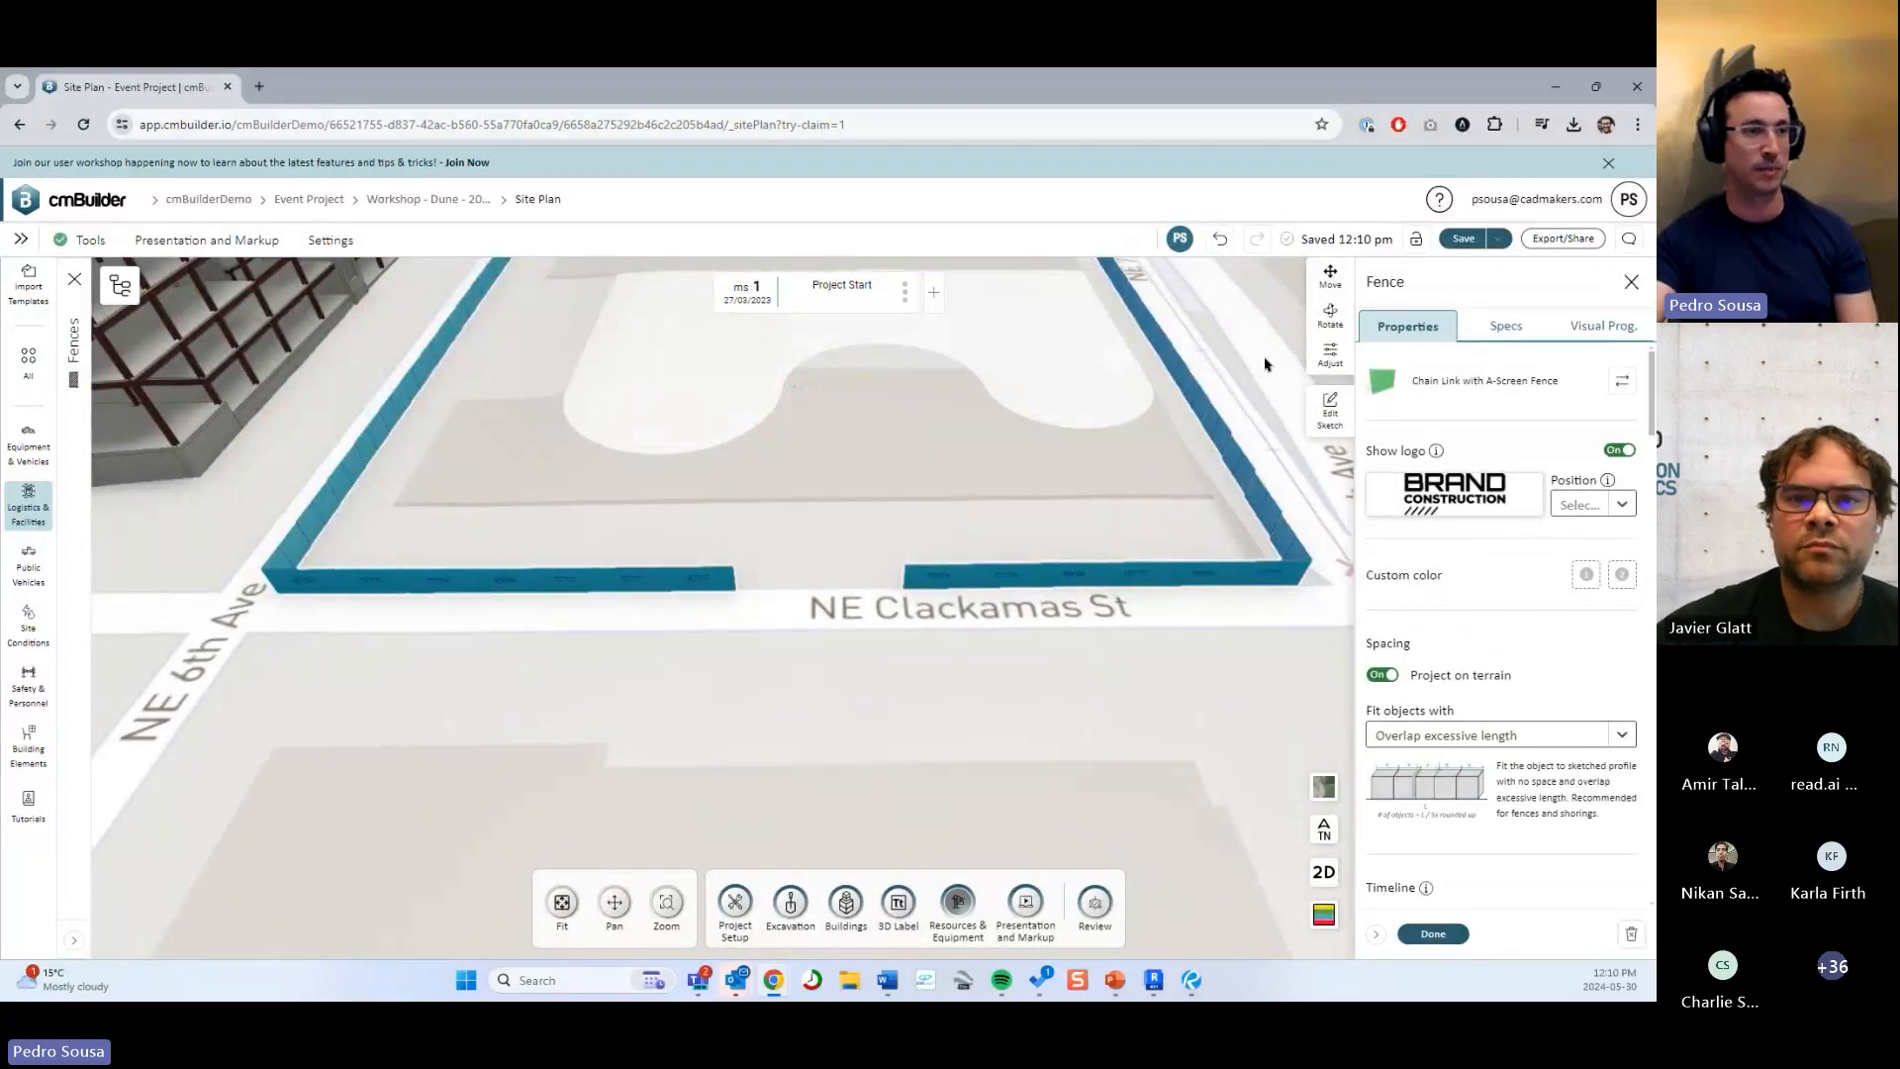
# Clear the fence sketch and redraw it as a circle with a radius of about 13.5 m inside the block.
pyautogui.click(1330, 411)
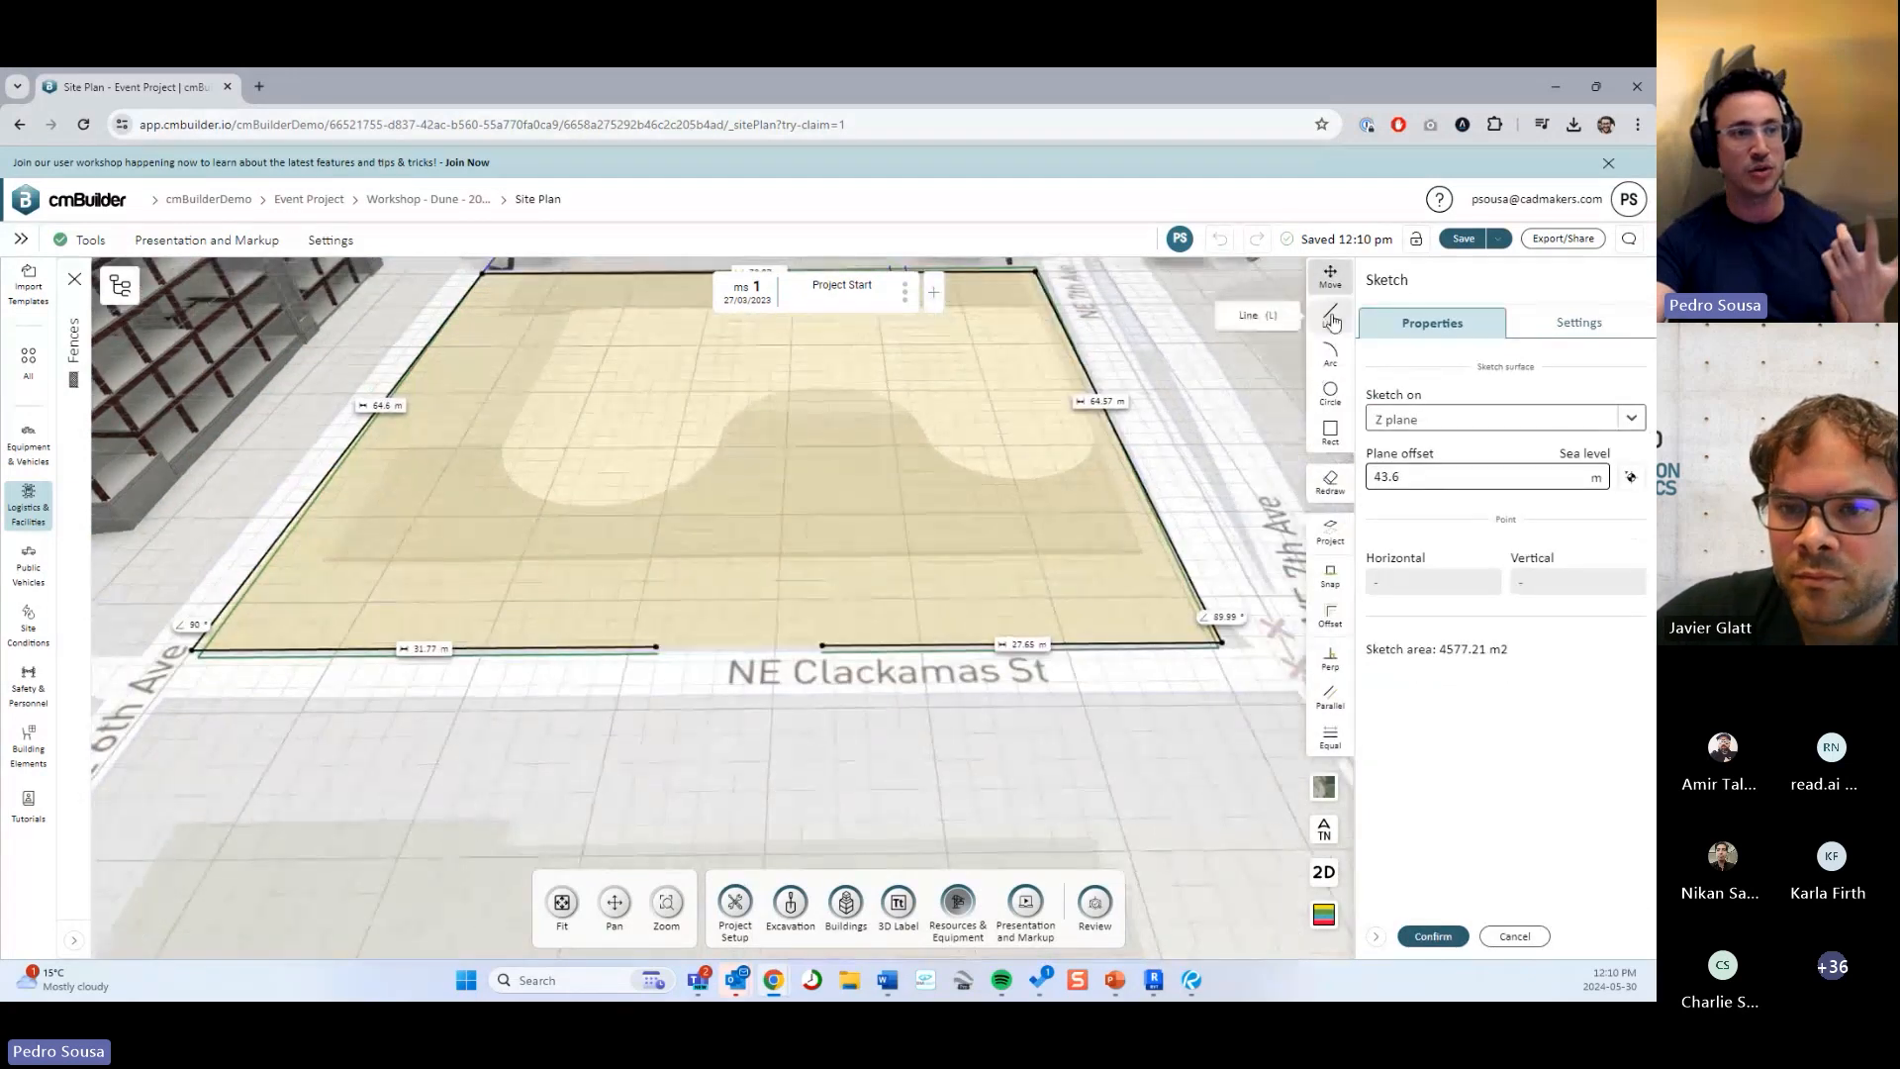
pyautogui.click(1332, 315)
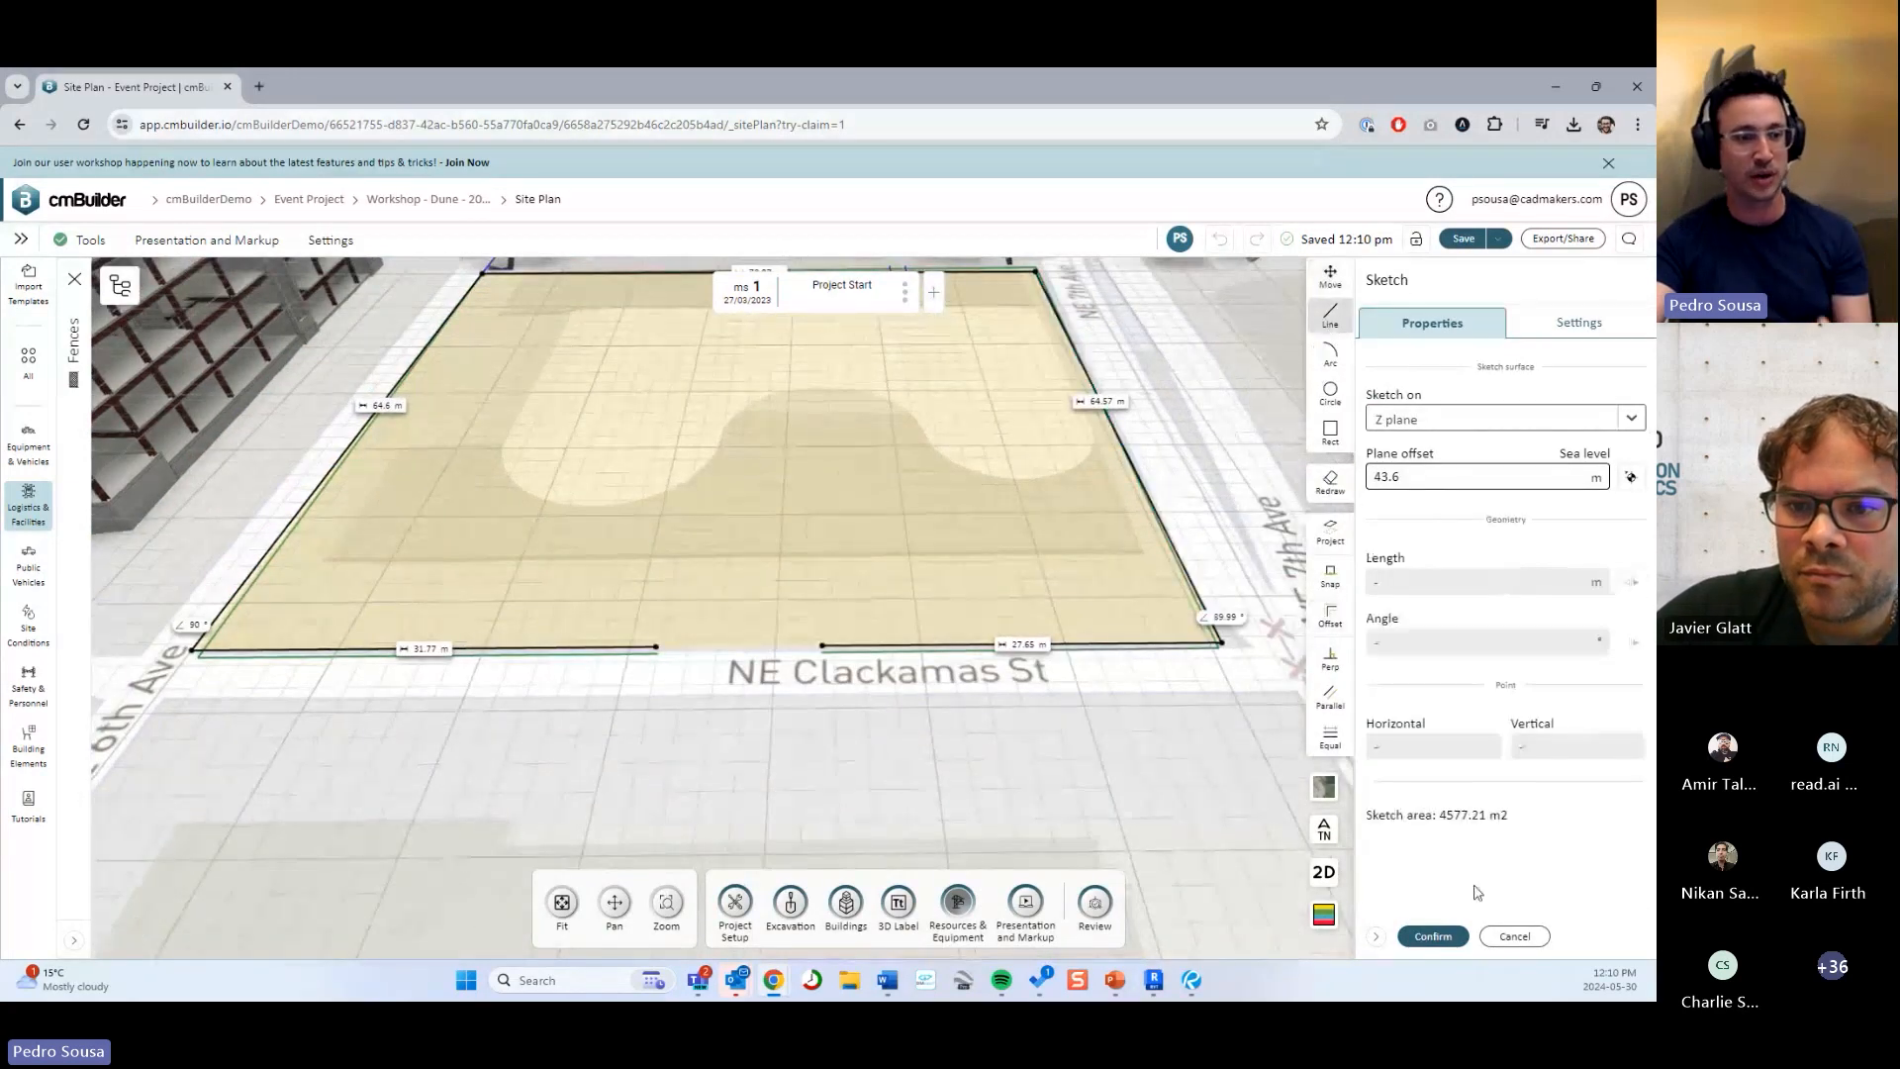
pyautogui.click(1434, 938)
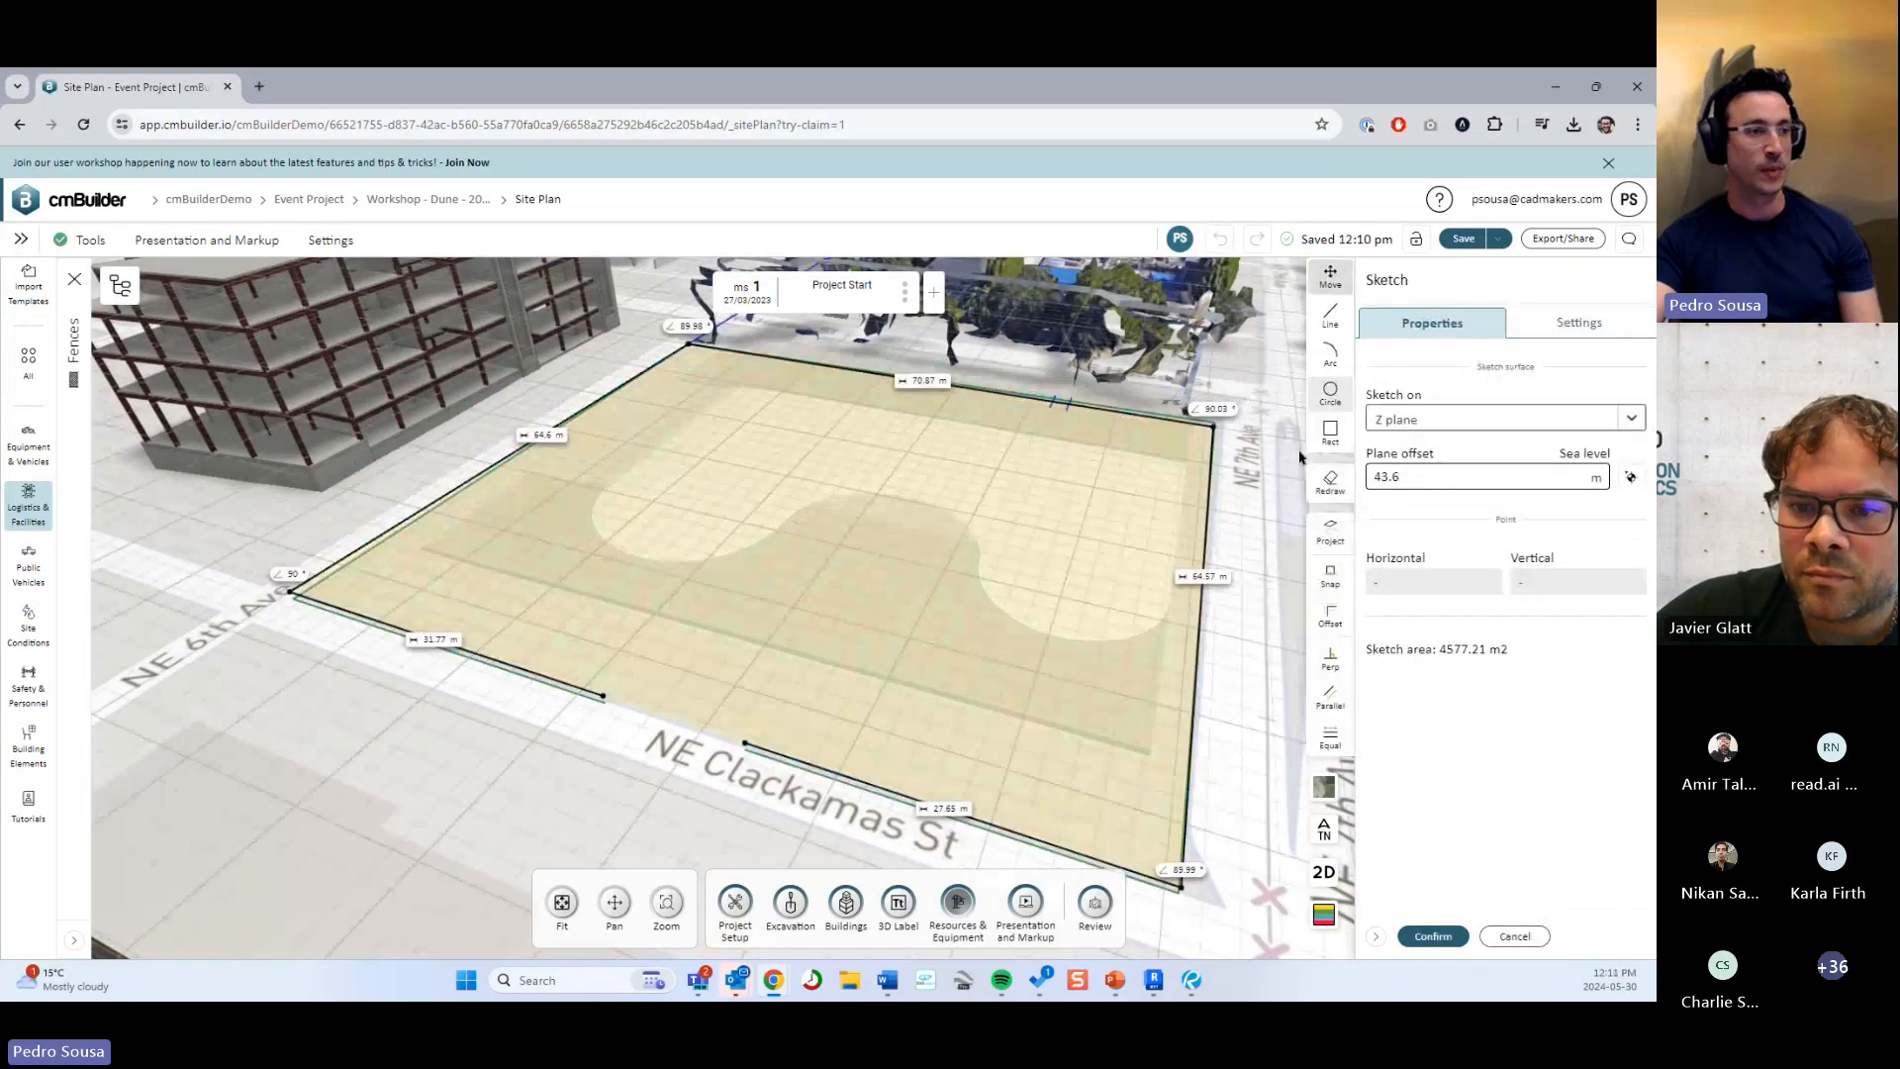
pyautogui.moveTo(1300, 457); pyautogui.dragTo(1187, 414, button='right')
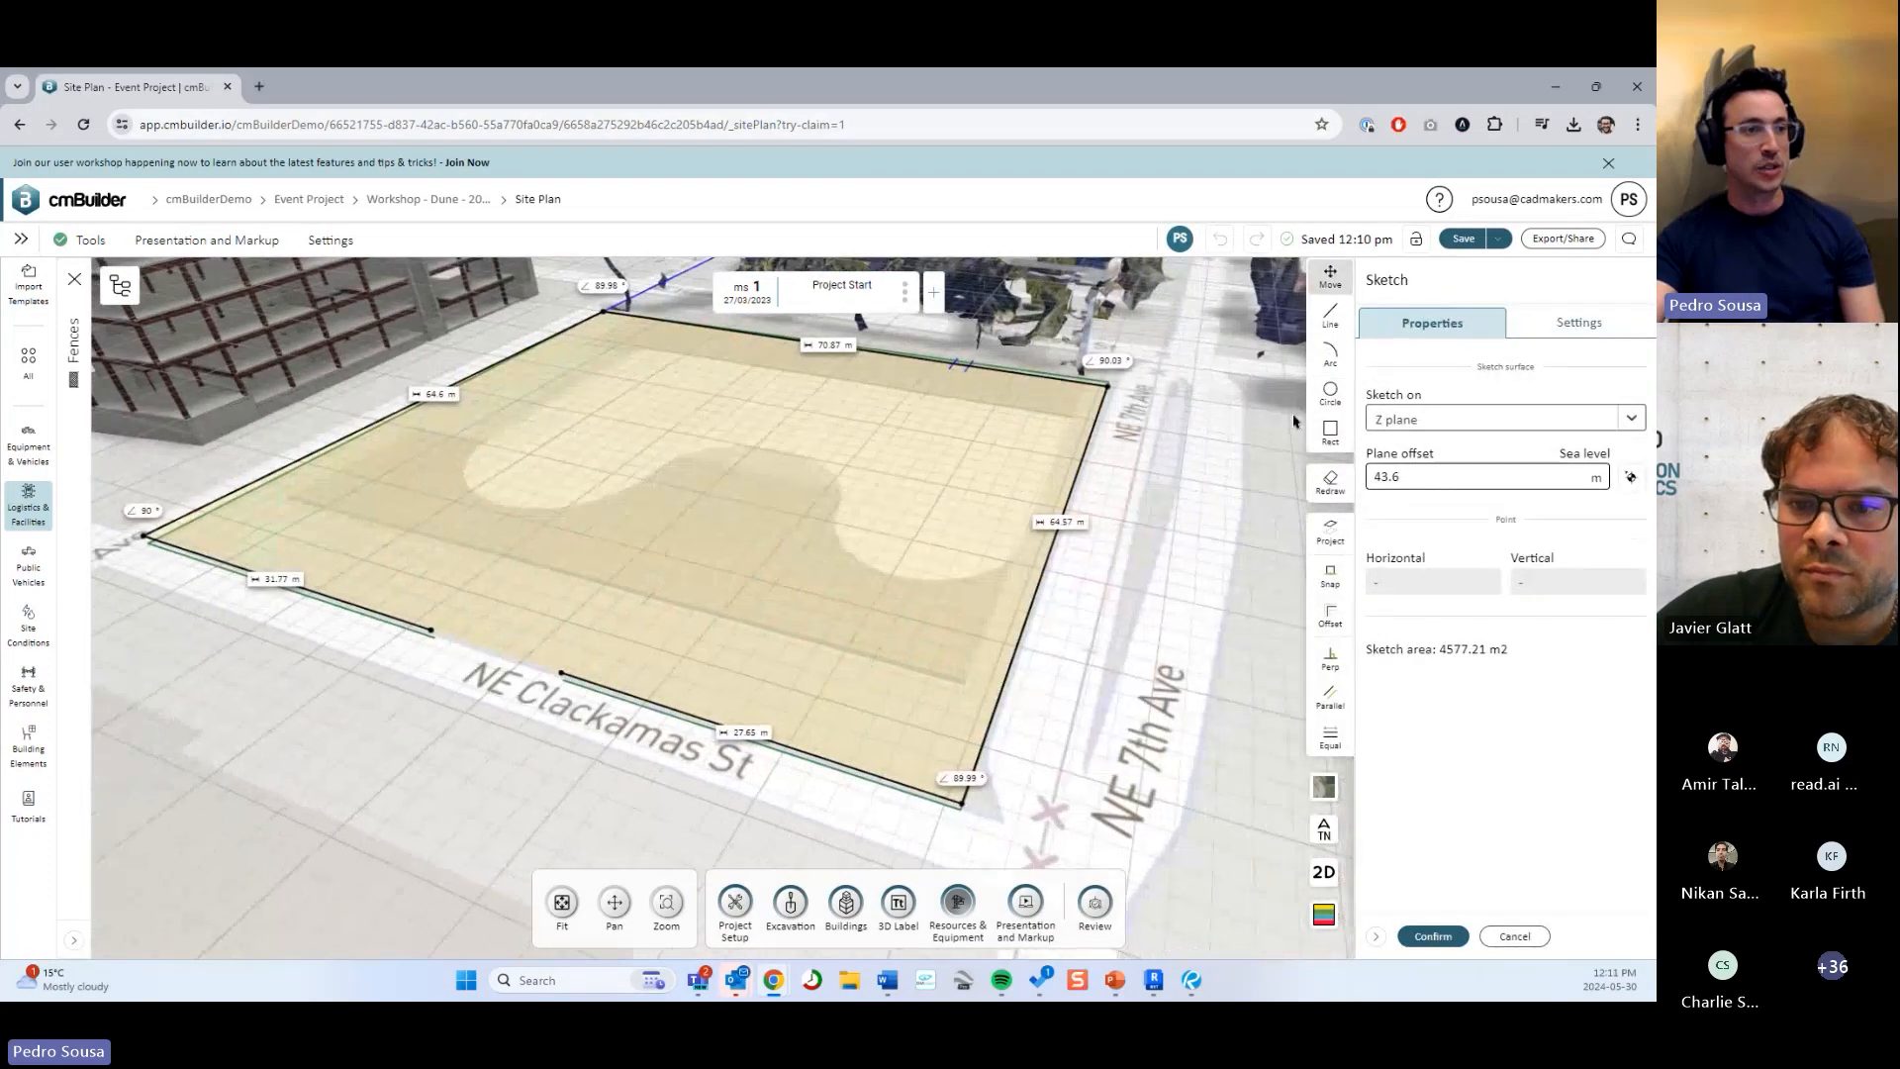
pyautogui.click(1331, 483)
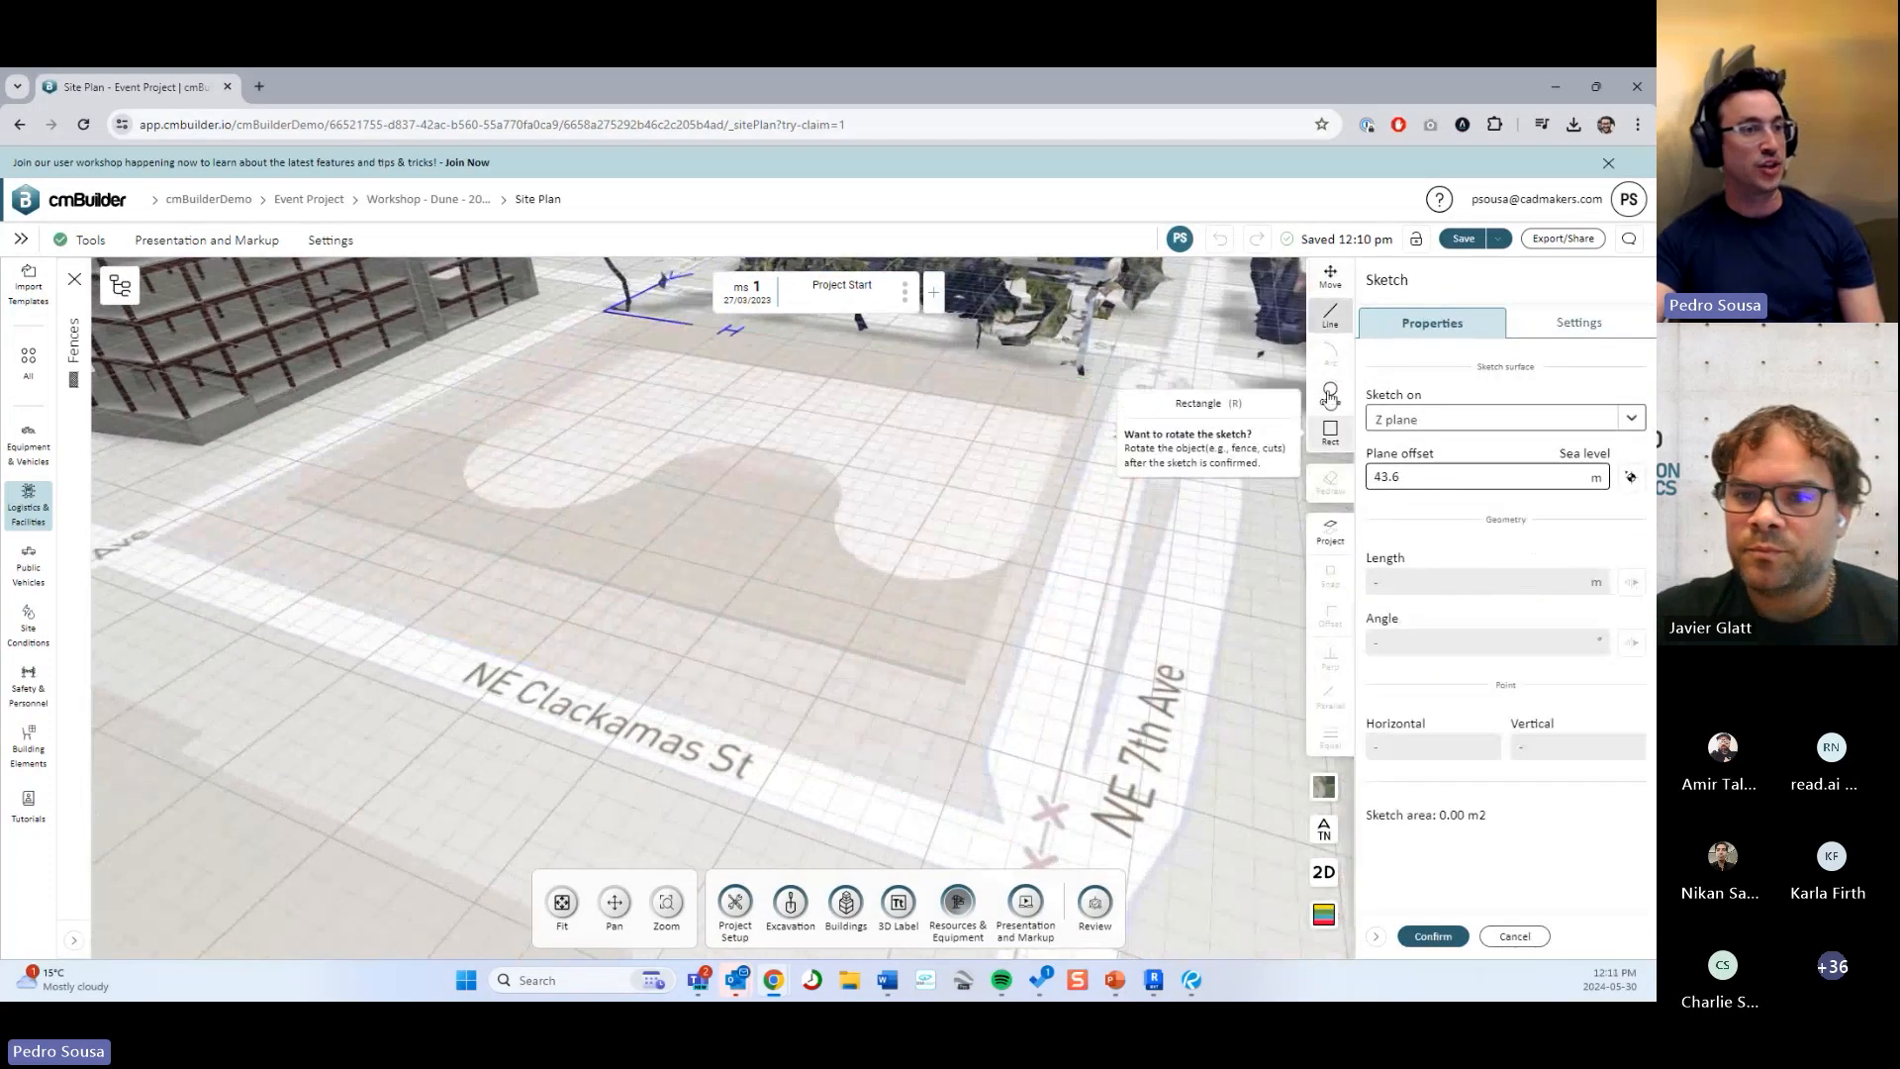
pyautogui.click(1327, 389)
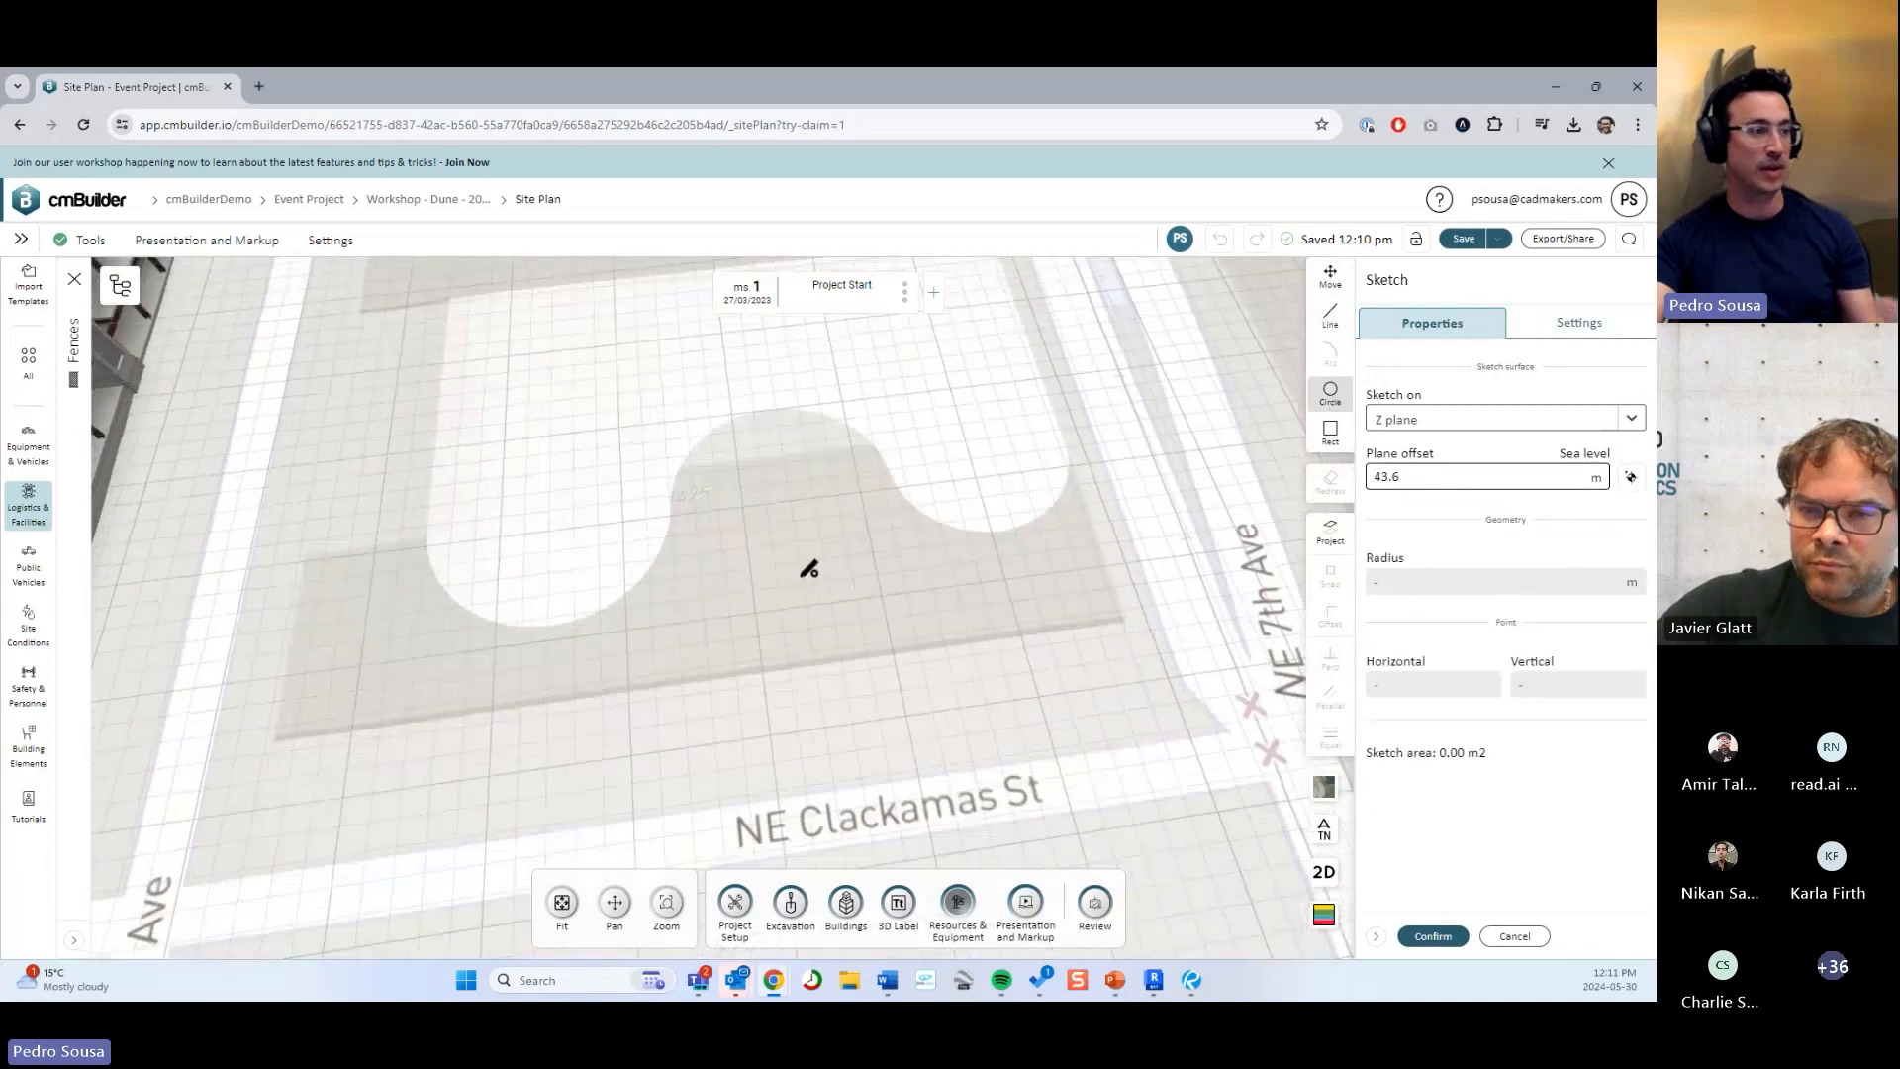
pyautogui.click(903, 752)
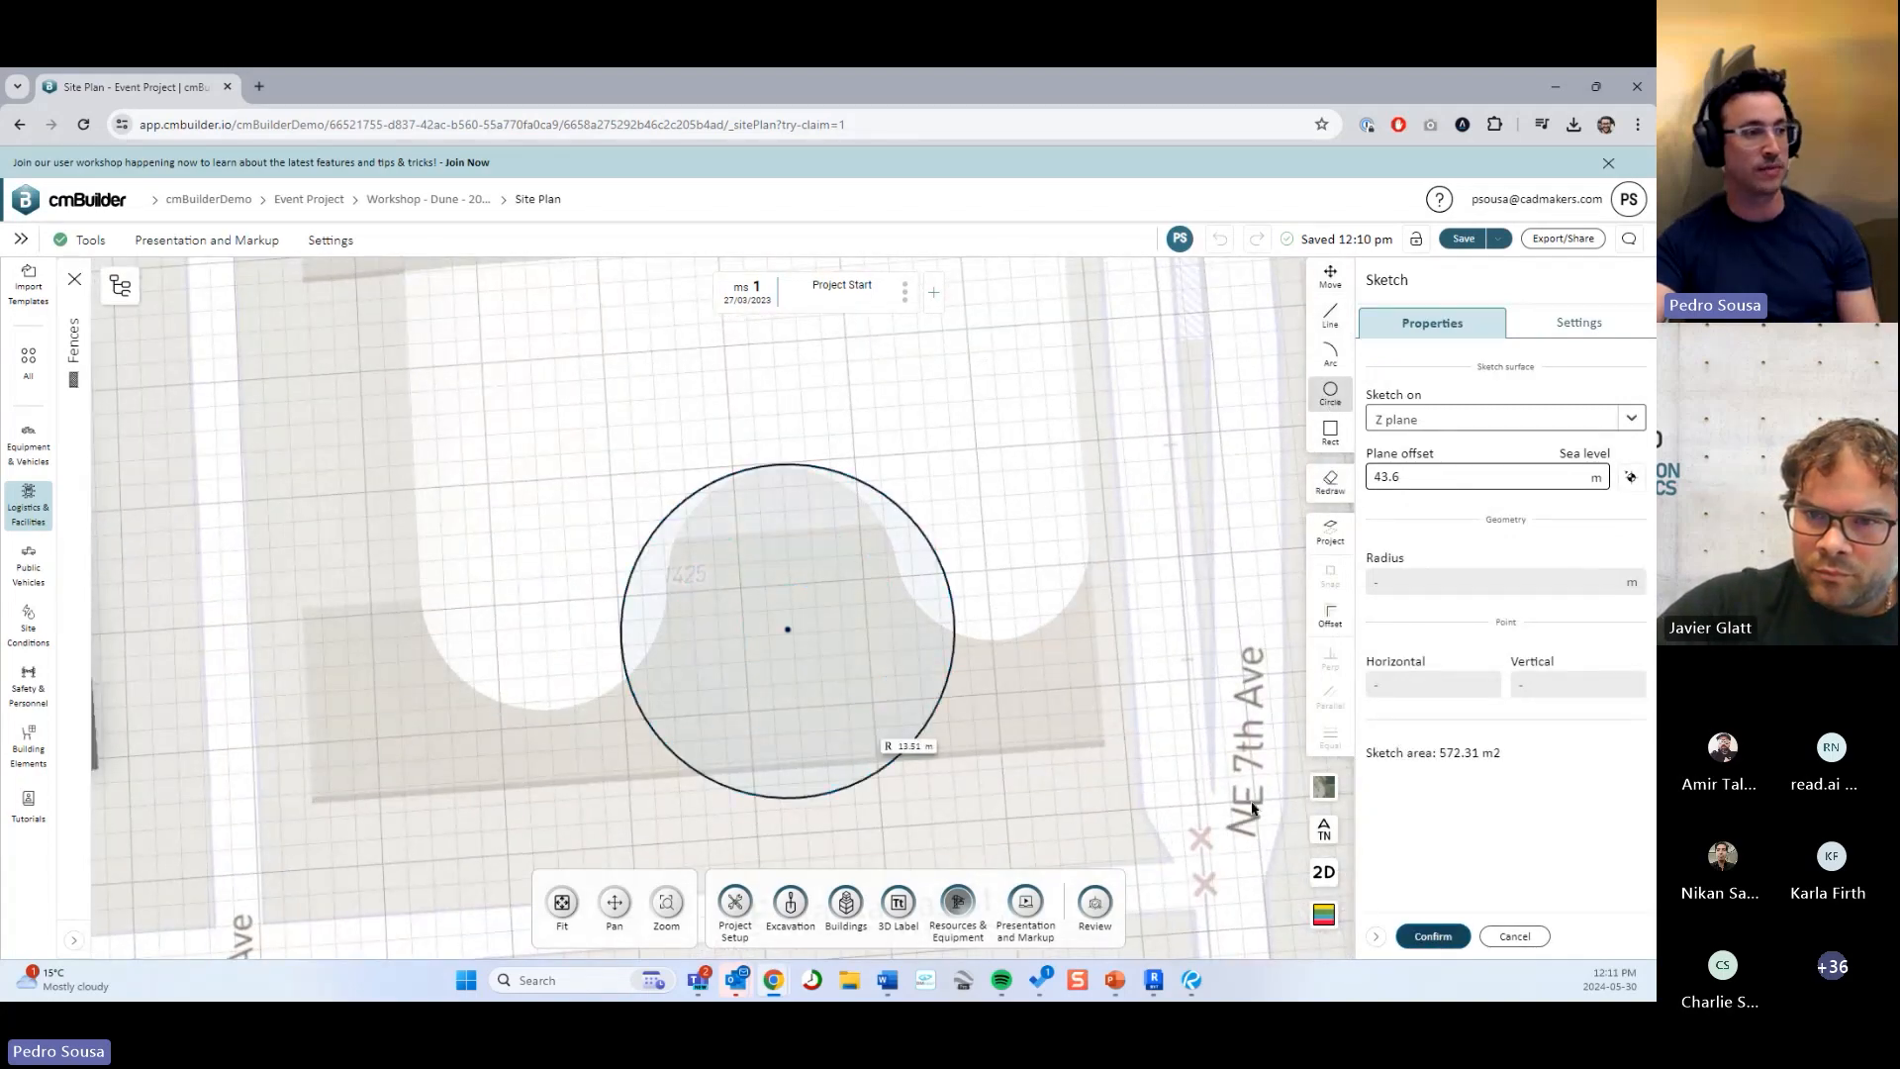
pyautogui.click(1323, 872)
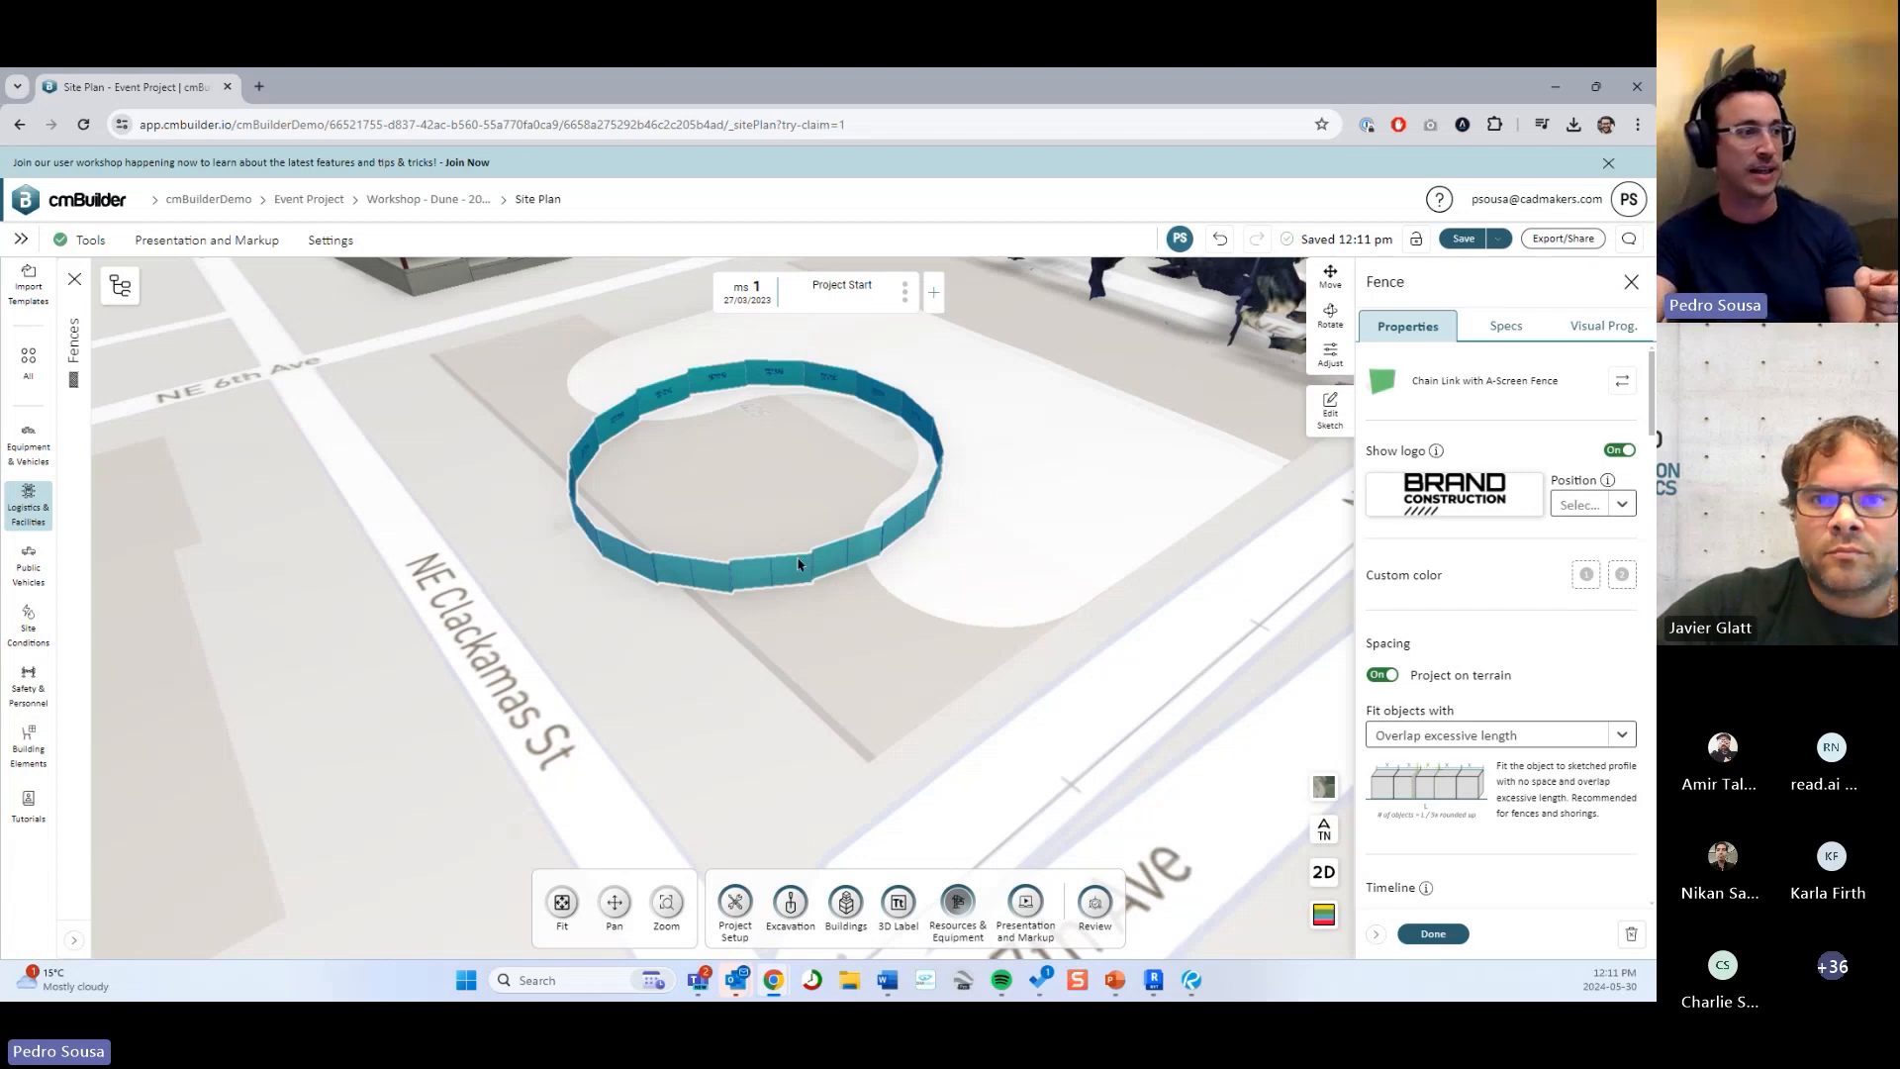
# Set the circular fence's length range to 14.9 m.
pyautogui.scroll(3, 798, 564)
pyautogui.moveTo(852, 670); pyautogui.dragTo(793, 544)
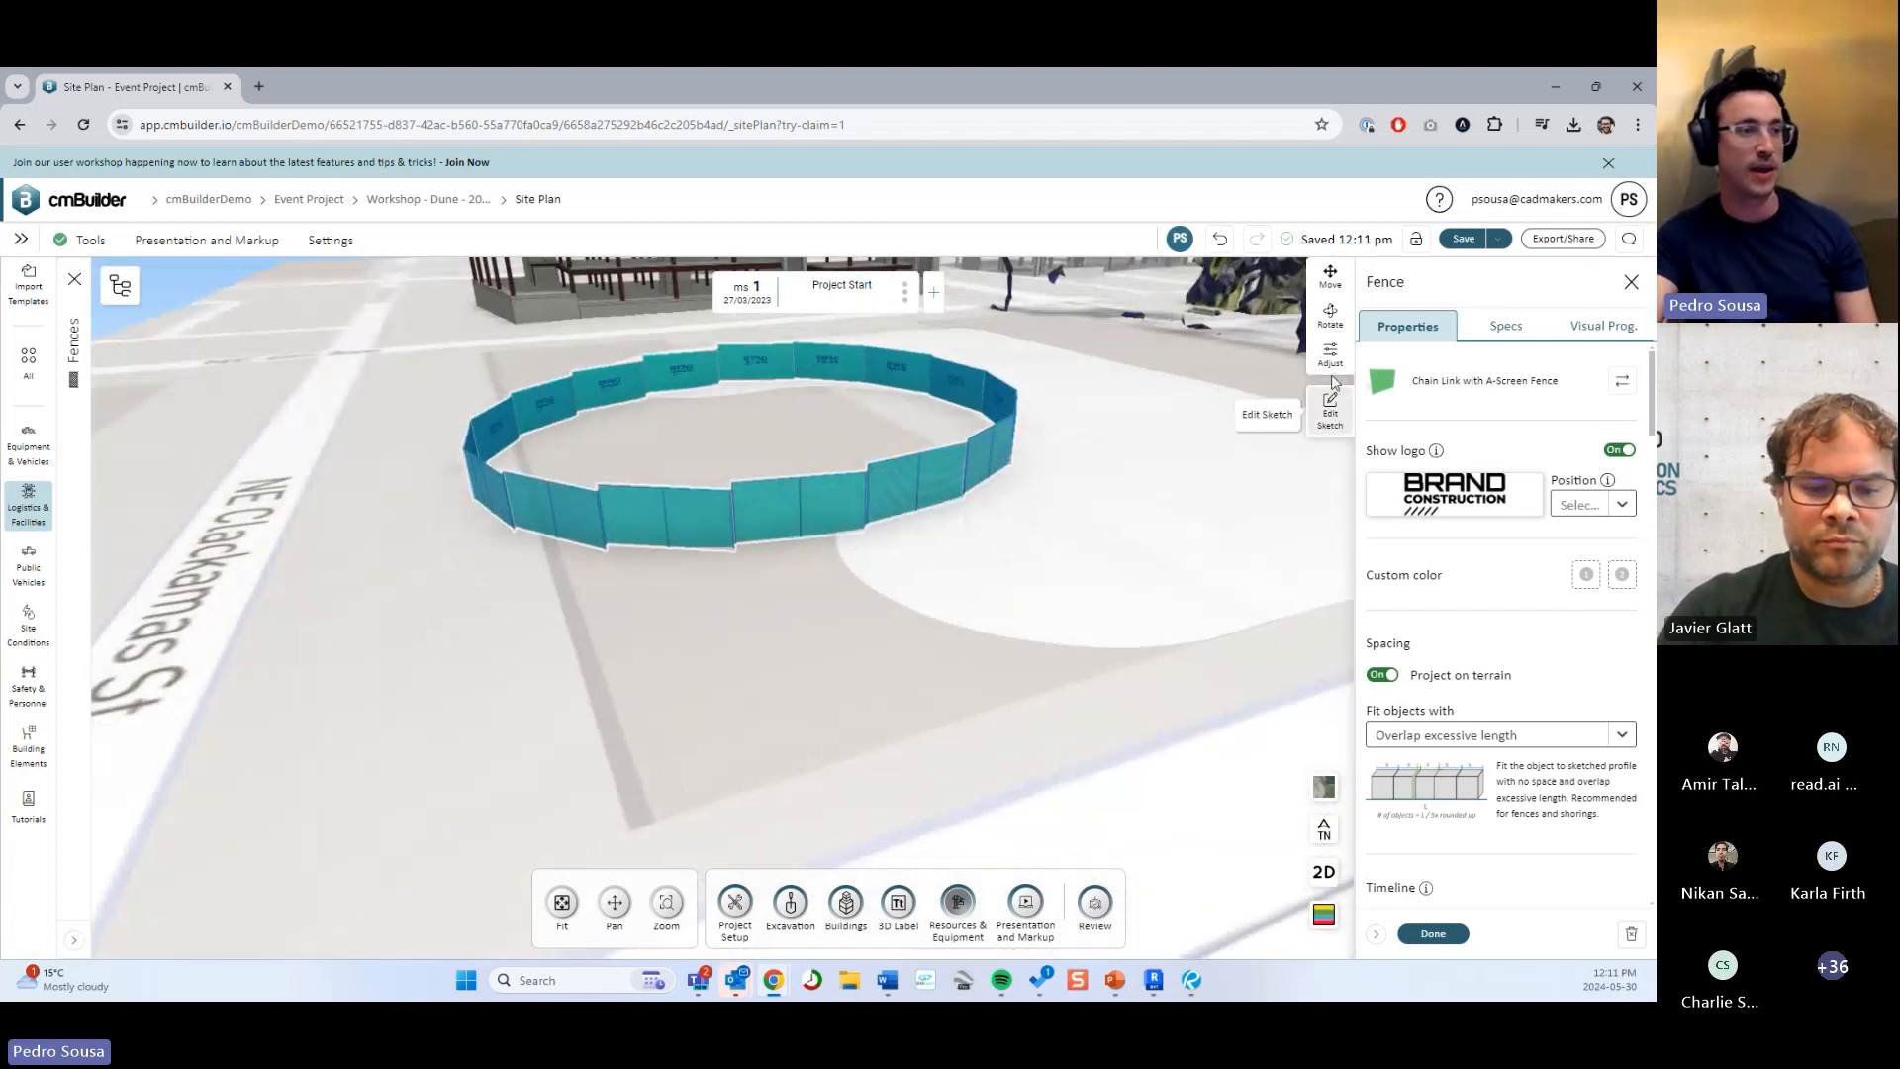
pyautogui.click(1330, 354)
pyautogui.moveTo(1415, 520); pyautogui.dragTo(1550, 519)
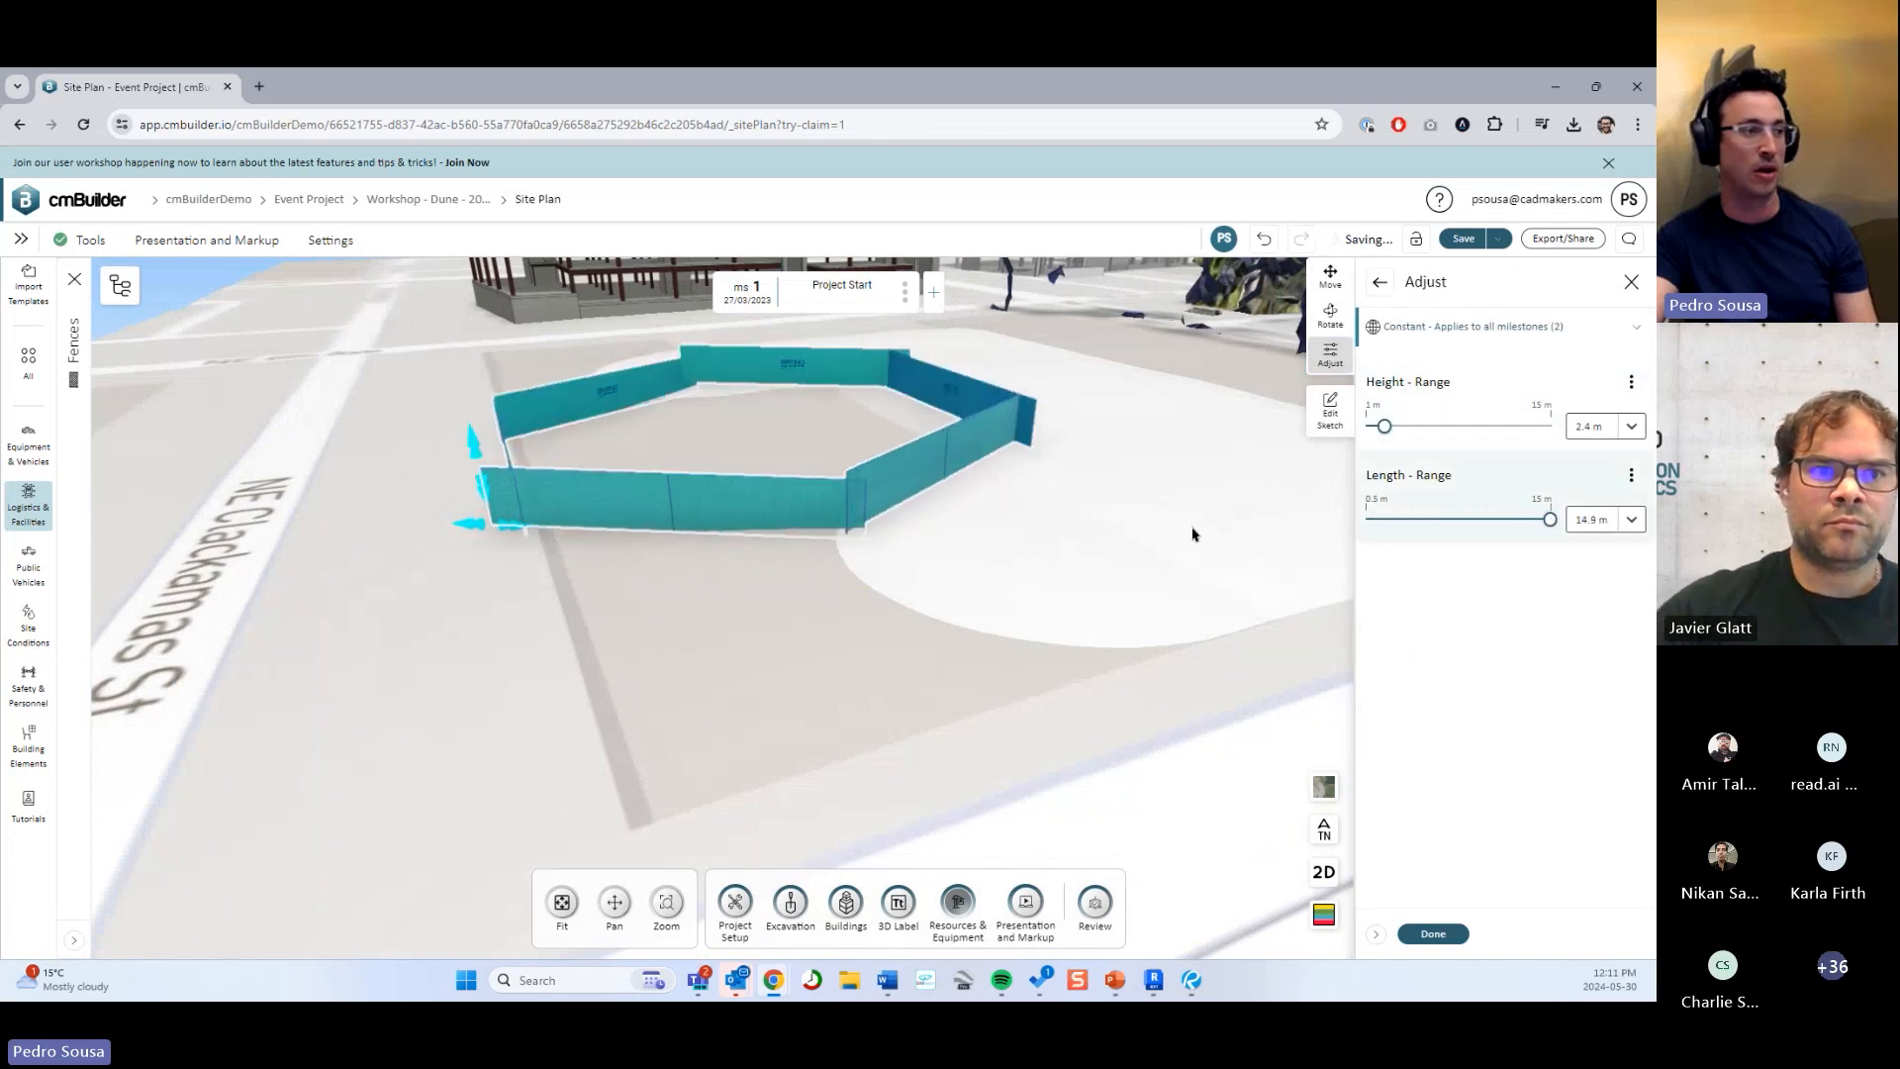
# Set the circular fence's length range to 2.4 m and finish the adjustment.
pyautogui.moveTo(874, 683); pyautogui.dragTo(946, 733)
pyautogui.moveTo(946, 733); pyautogui.dragTo(931, 624, button='right')
pyautogui.moveTo(931, 624); pyautogui.dragTo(1178, 555)
pyautogui.moveTo(1555, 522); pyautogui.dragTo(1389, 519)
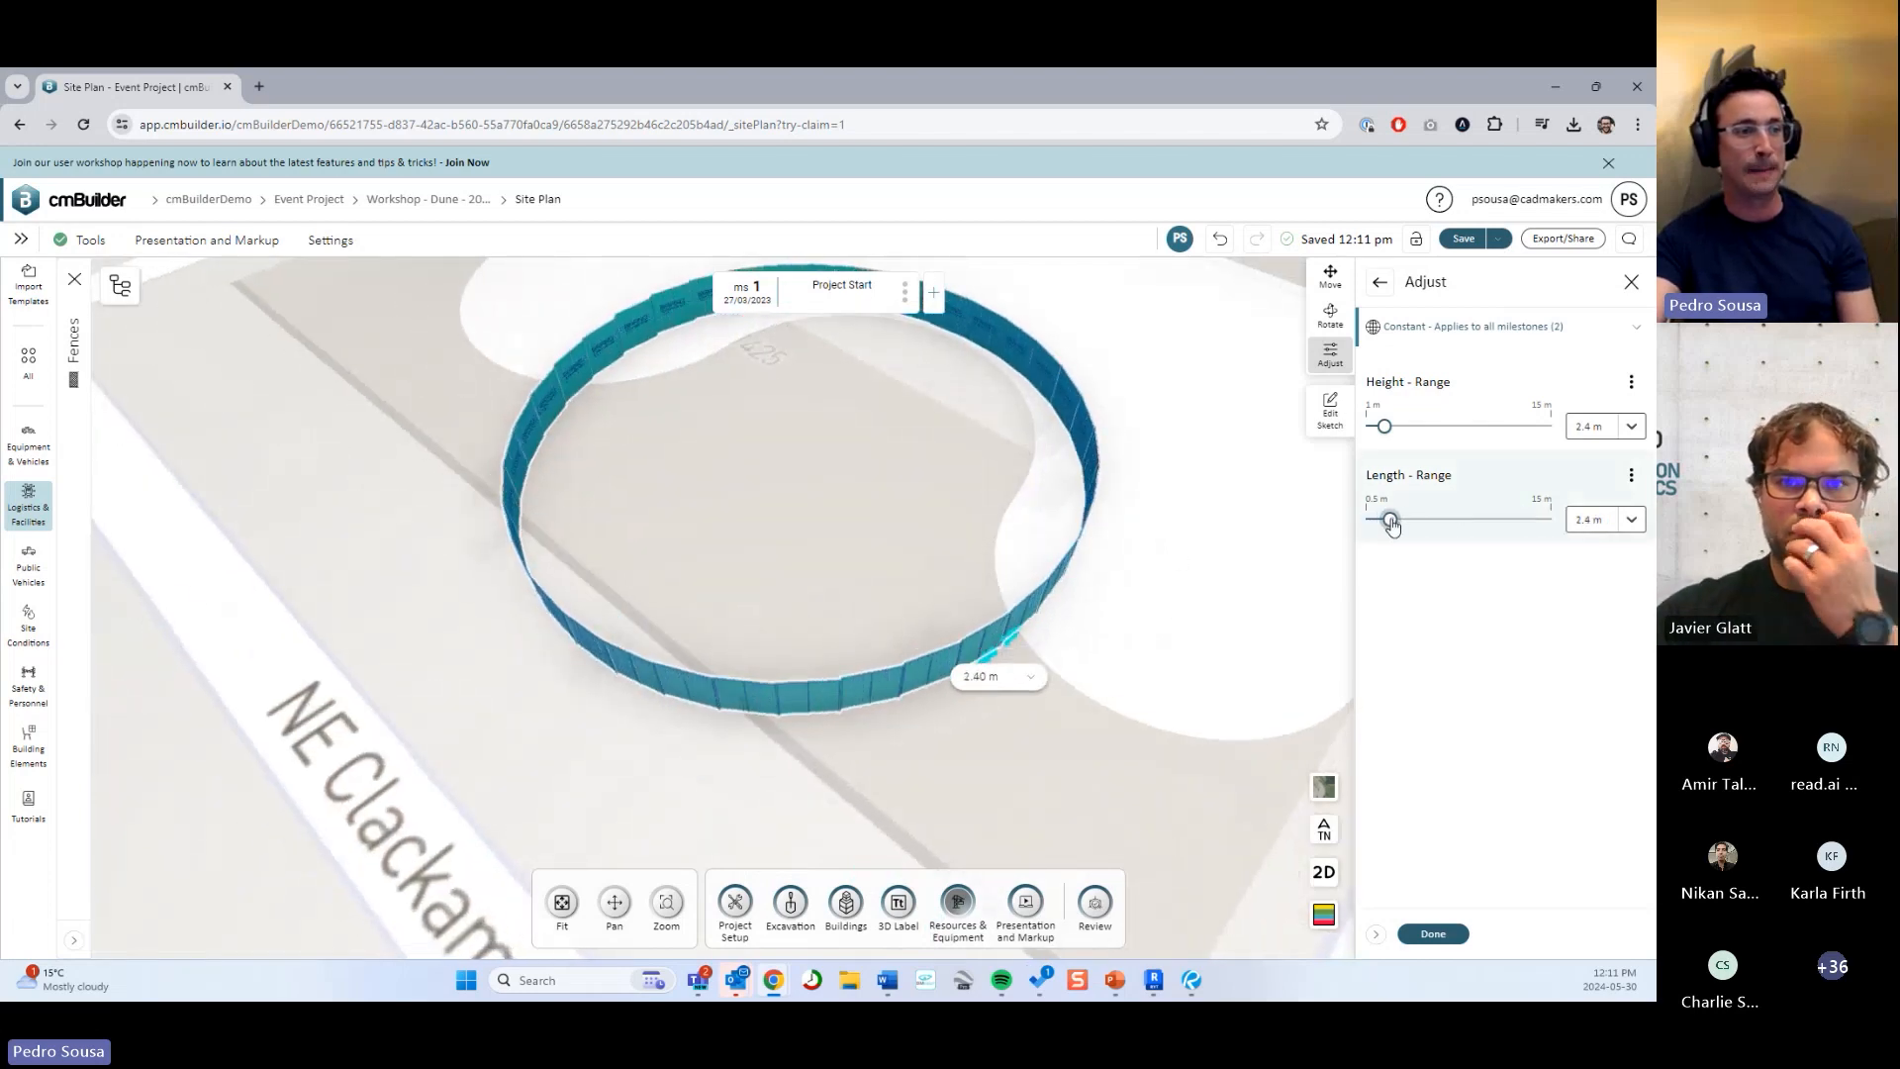
pyautogui.click(1431, 932)
# Replace the circle in the fence sketch with a rectangle about 38.2 by 29.6 m on the block east of NE 7th Ave.
pyautogui.moveTo(1109, 554)
pyautogui.mouseDown()
pyautogui.moveTo(1078, 518)
pyautogui.moveTo(1030, 564)
pyautogui.moveTo(992, 501)
pyautogui.moveTo(1124, 543)
pyautogui.moveTo(1039, 496)
pyautogui.moveTo(1054, 490)
pyautogui.mouseUp()
pyautogui.click(1332, 414)
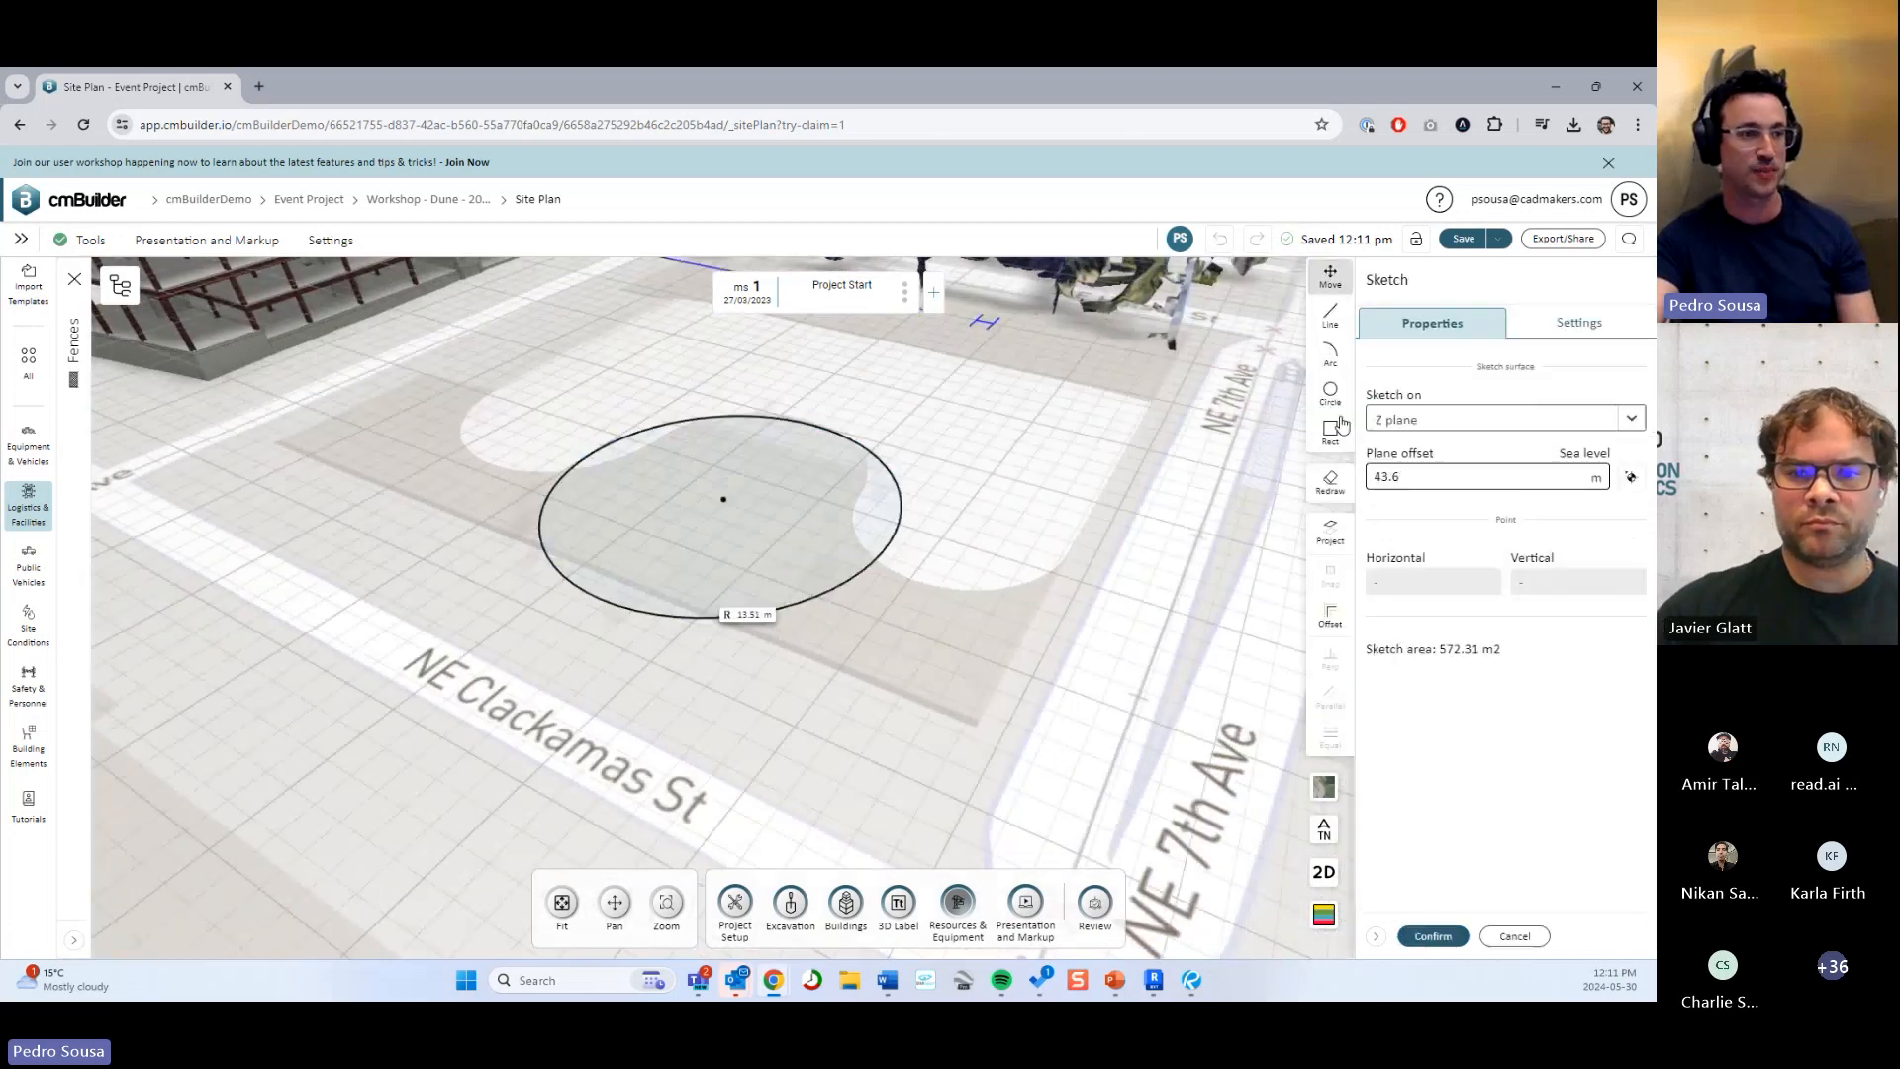
pyautogui.click(1330, 483)
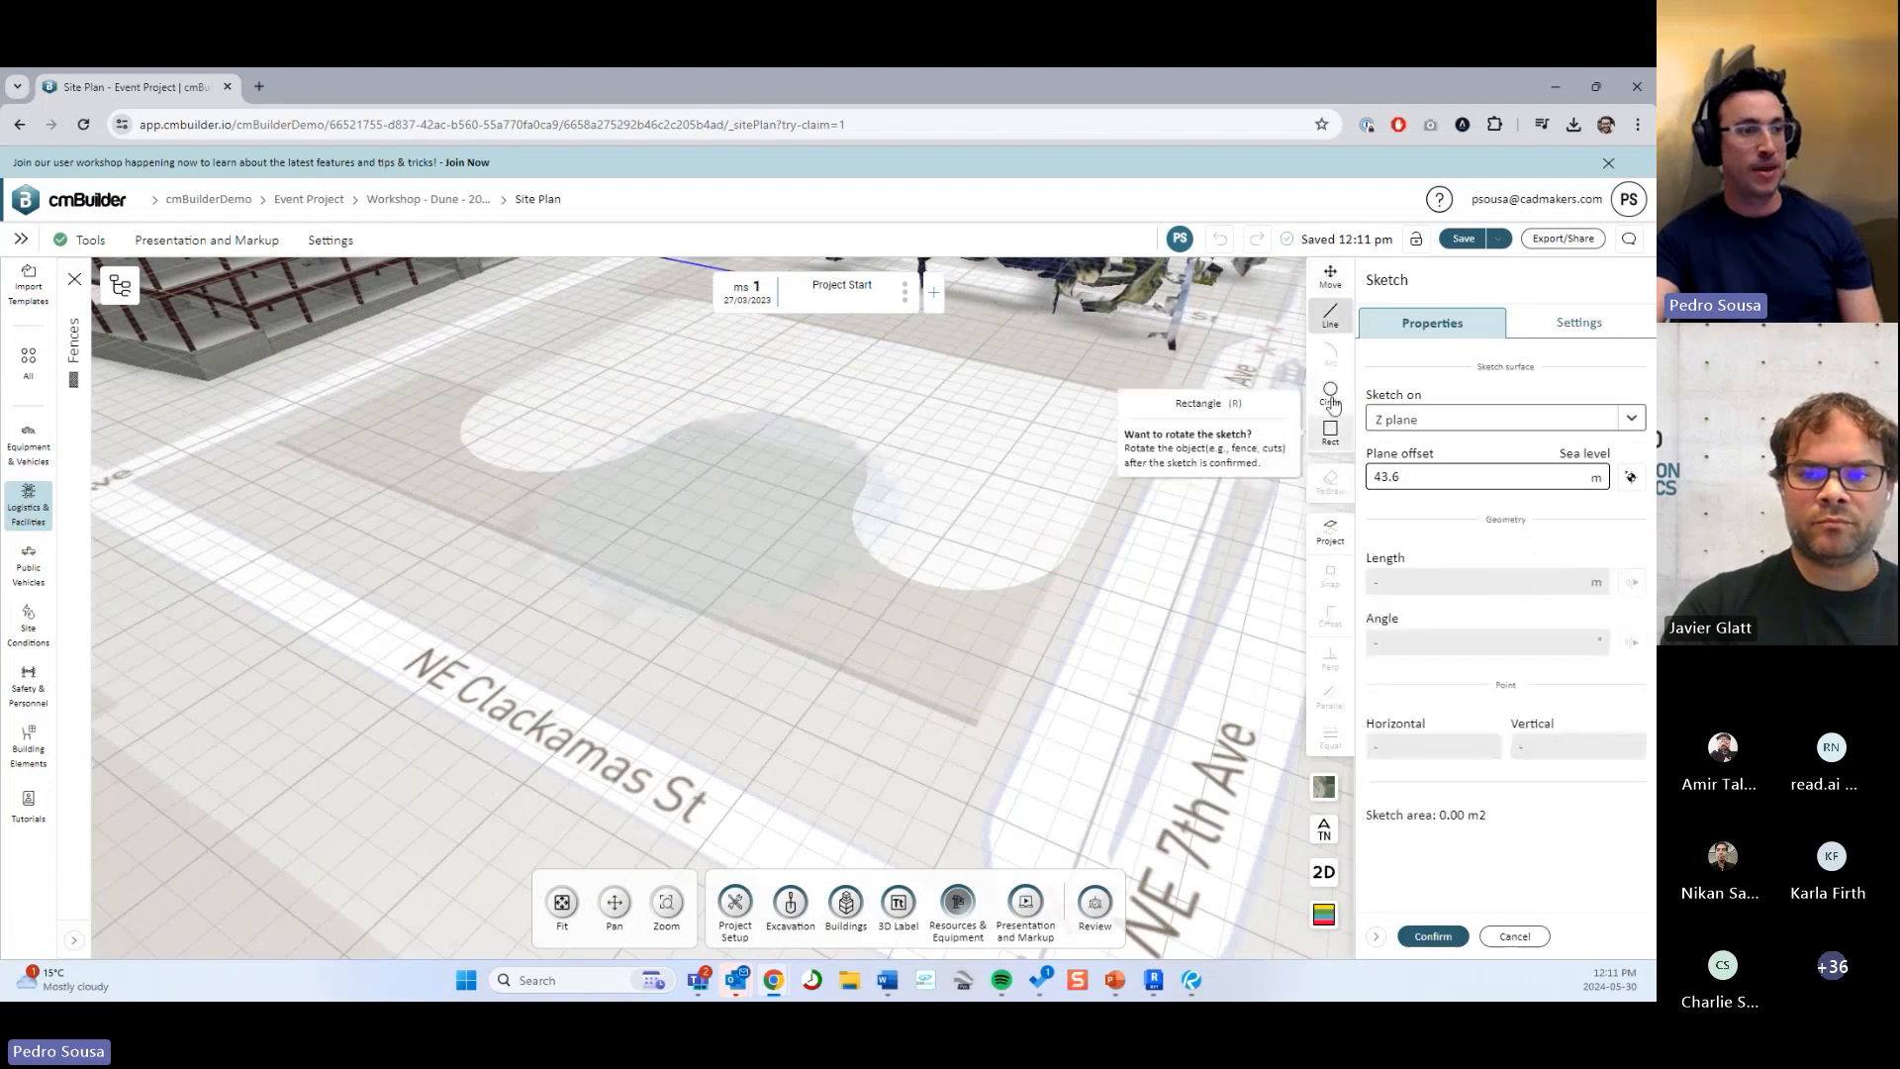
pyautogui.click(1330, 432)
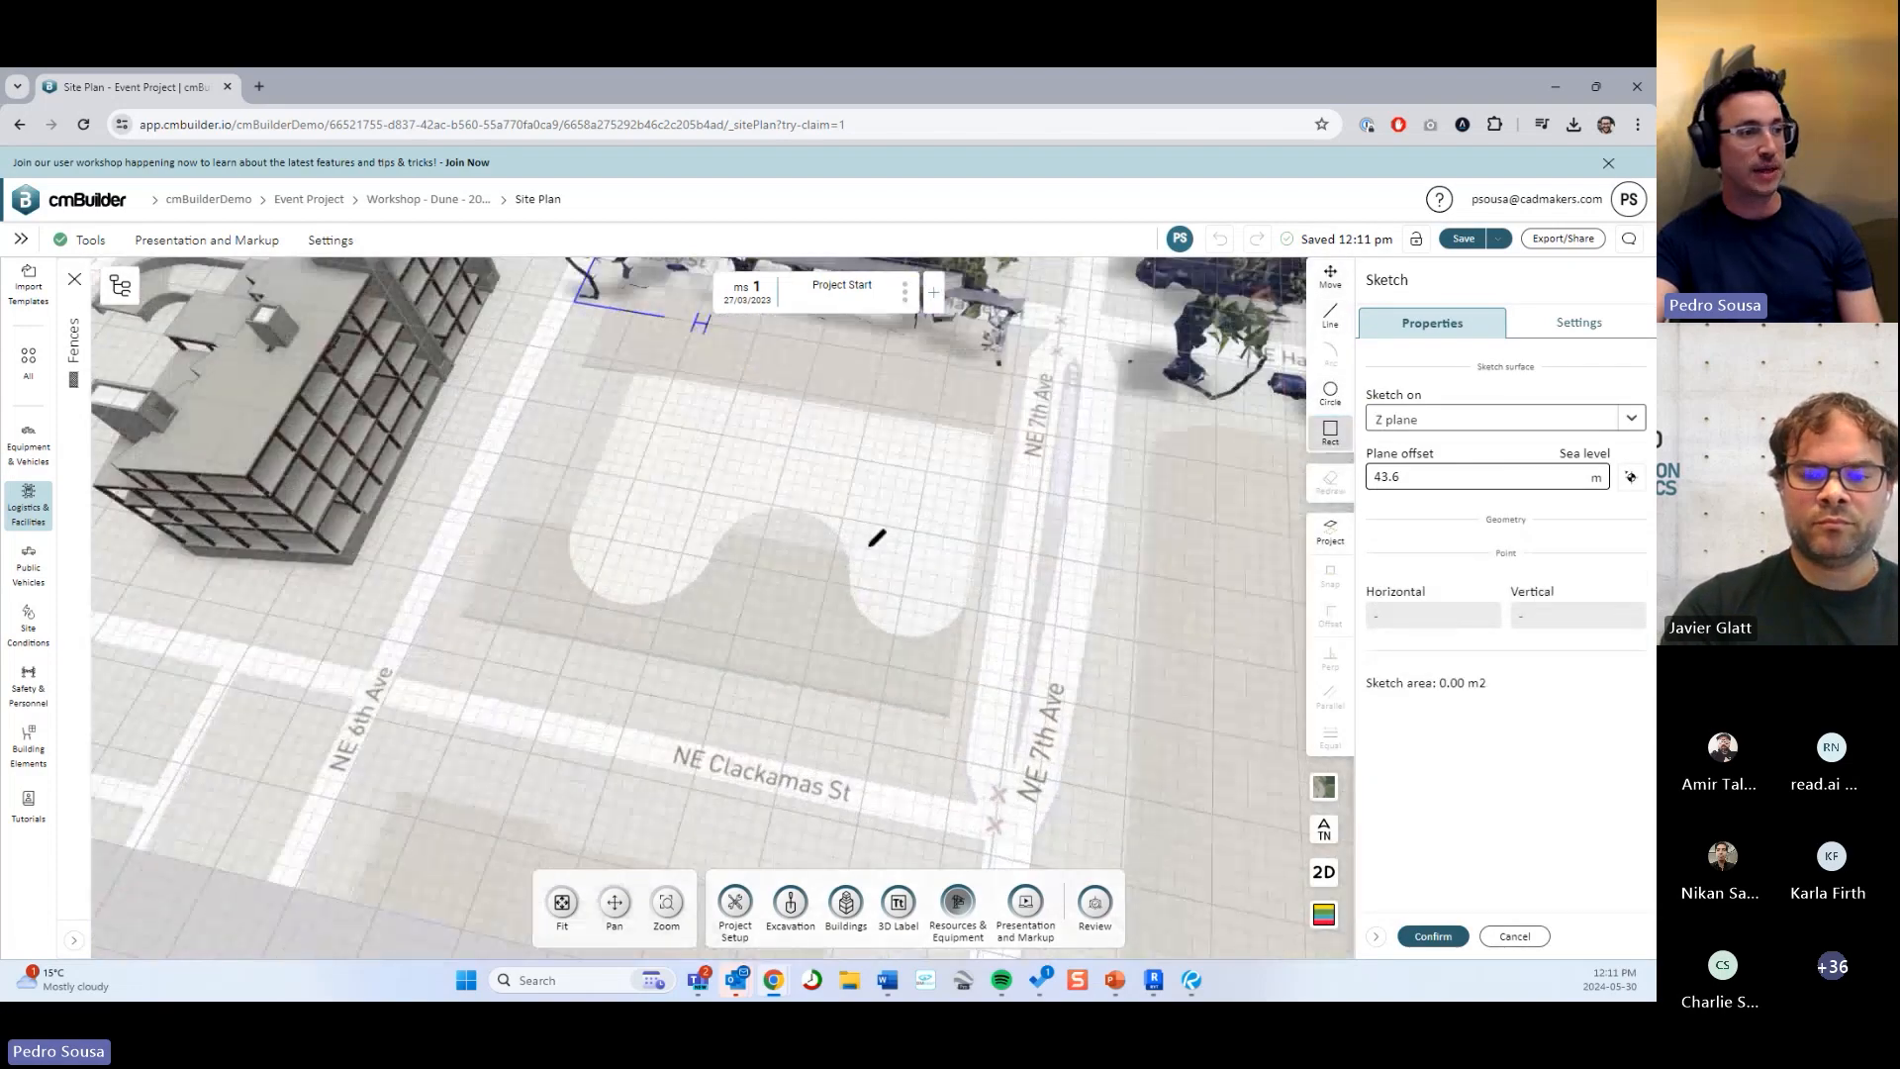
pyautogui.click(902, 635)
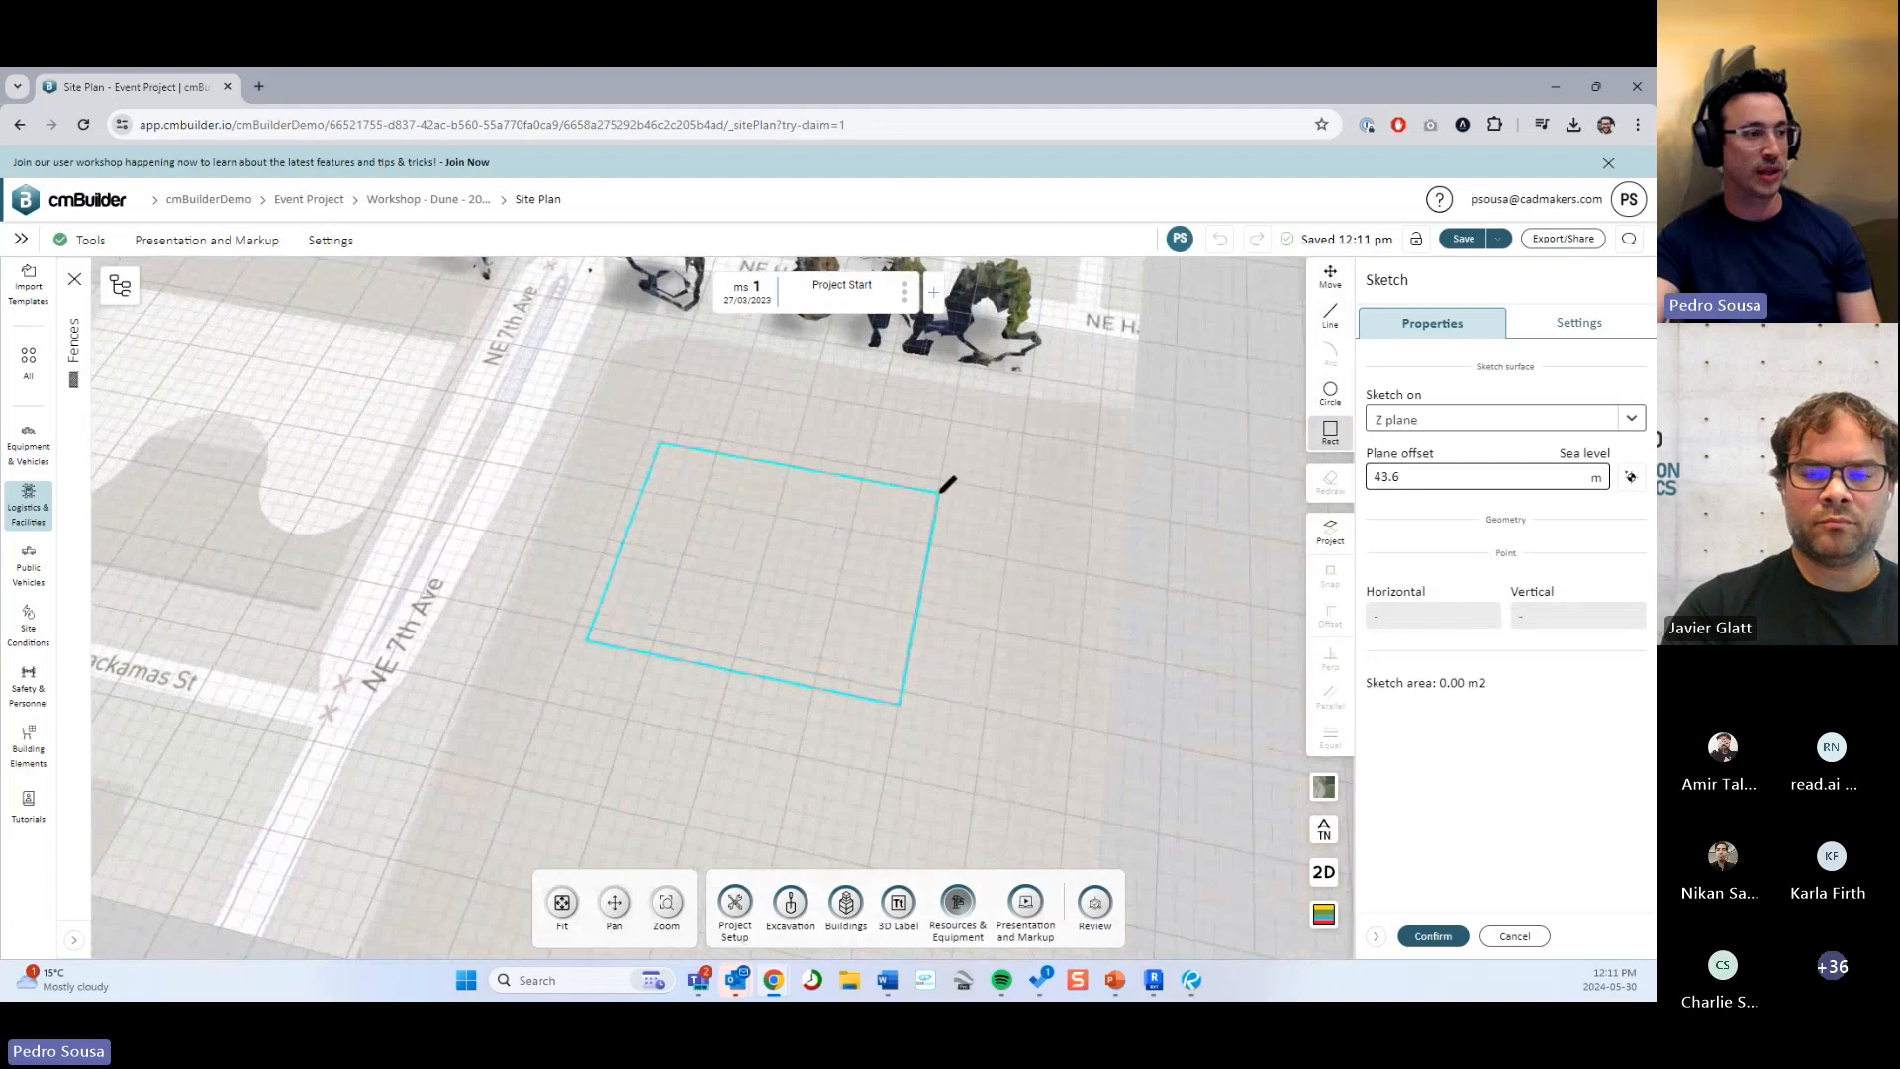
pyautogui.click(940, 493)
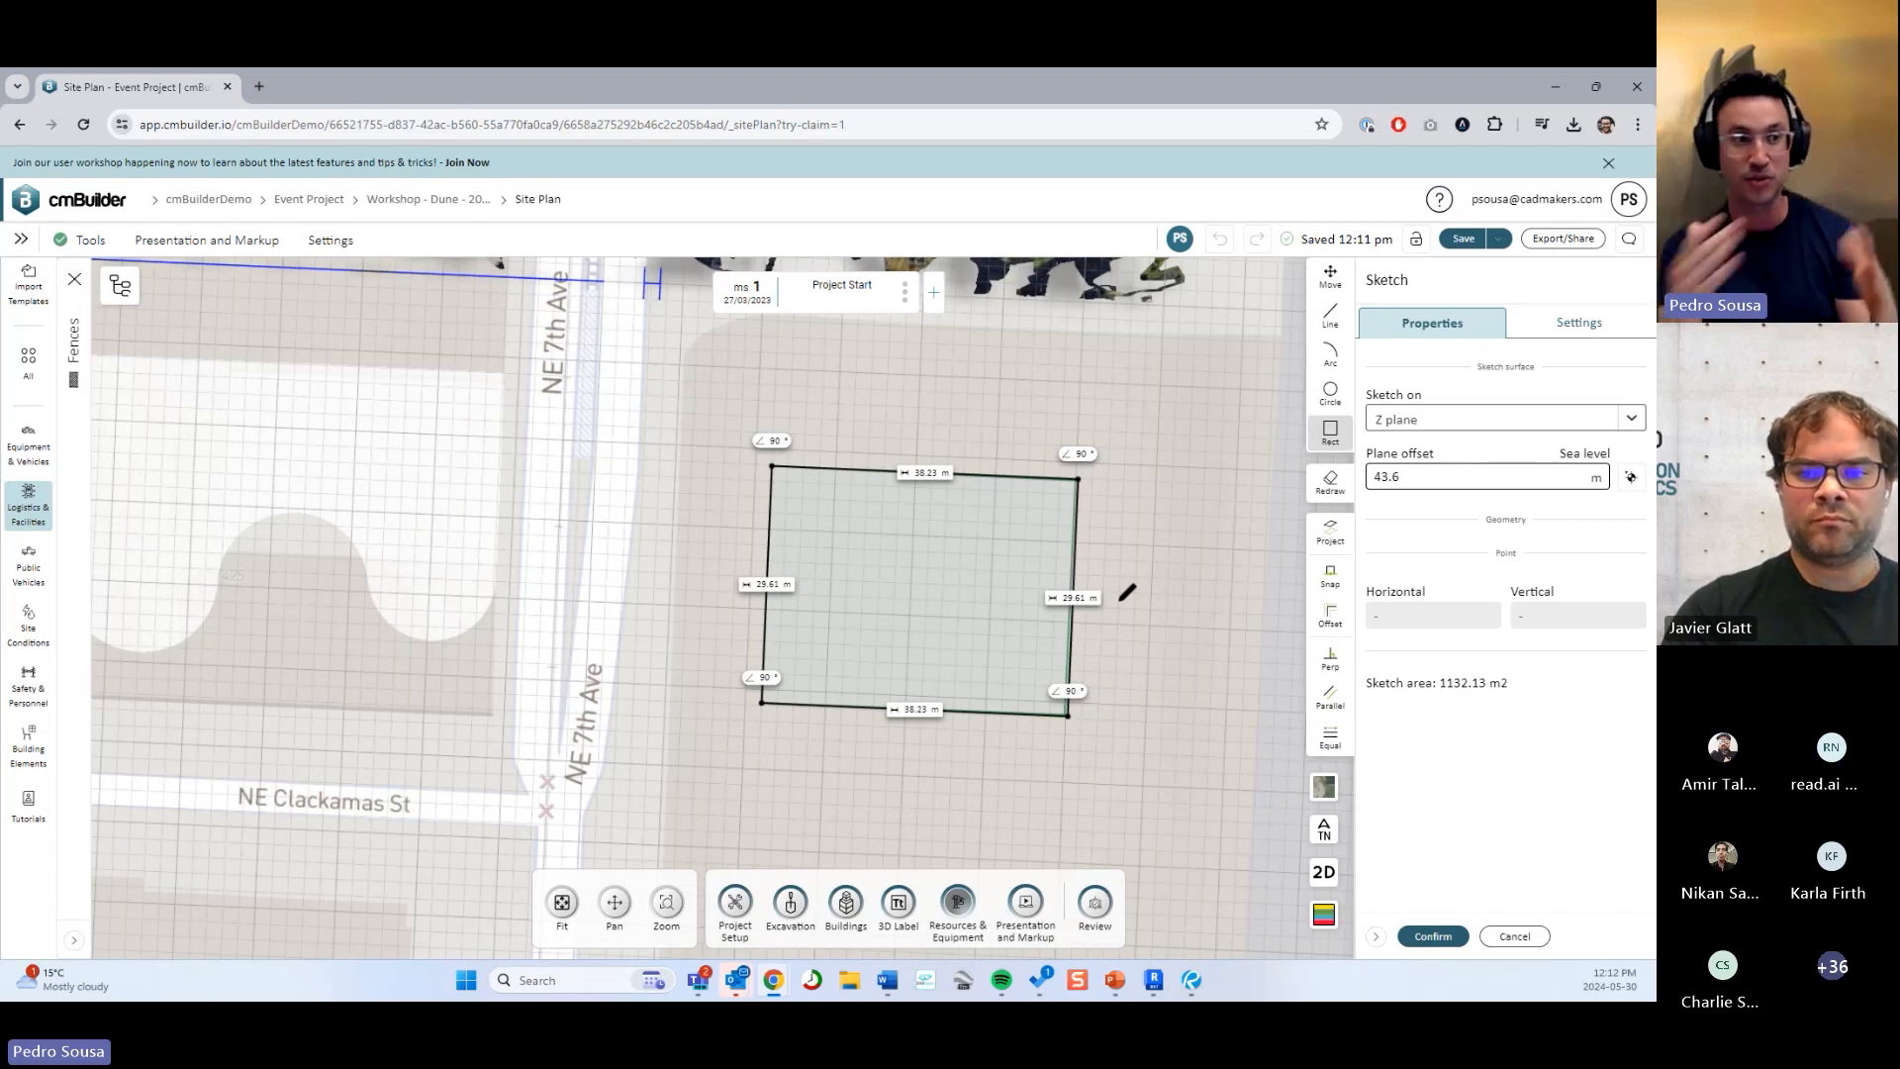
pyautogui.moveTo(1264, 541); pyautogui.dragTo(1202, 577, button='middle')
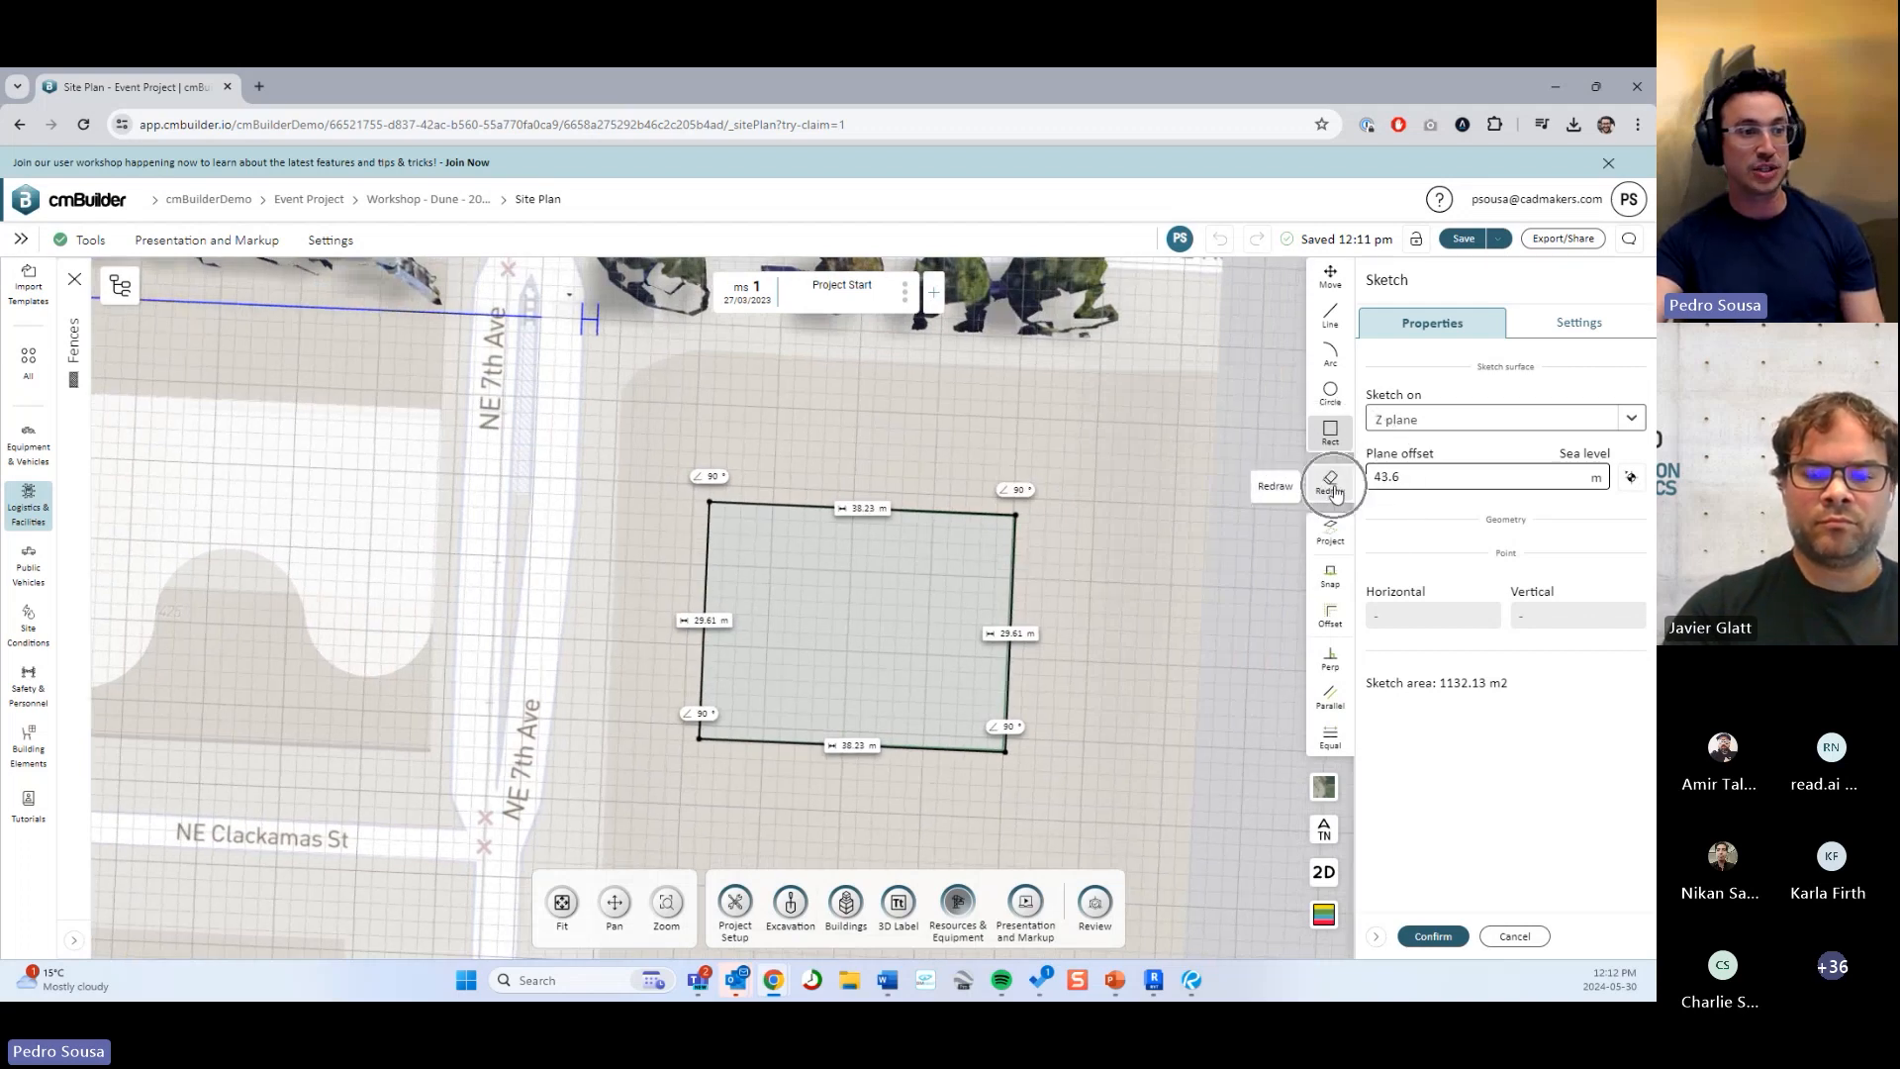
# Clear the rectangle and sketch a small tilted four-sided outline with straight lines, about 246 m² in area, east of NE 7th Ave.
pyautogui.click(1330, 483)
pyautogui.scroll(-3, 1239, 531)
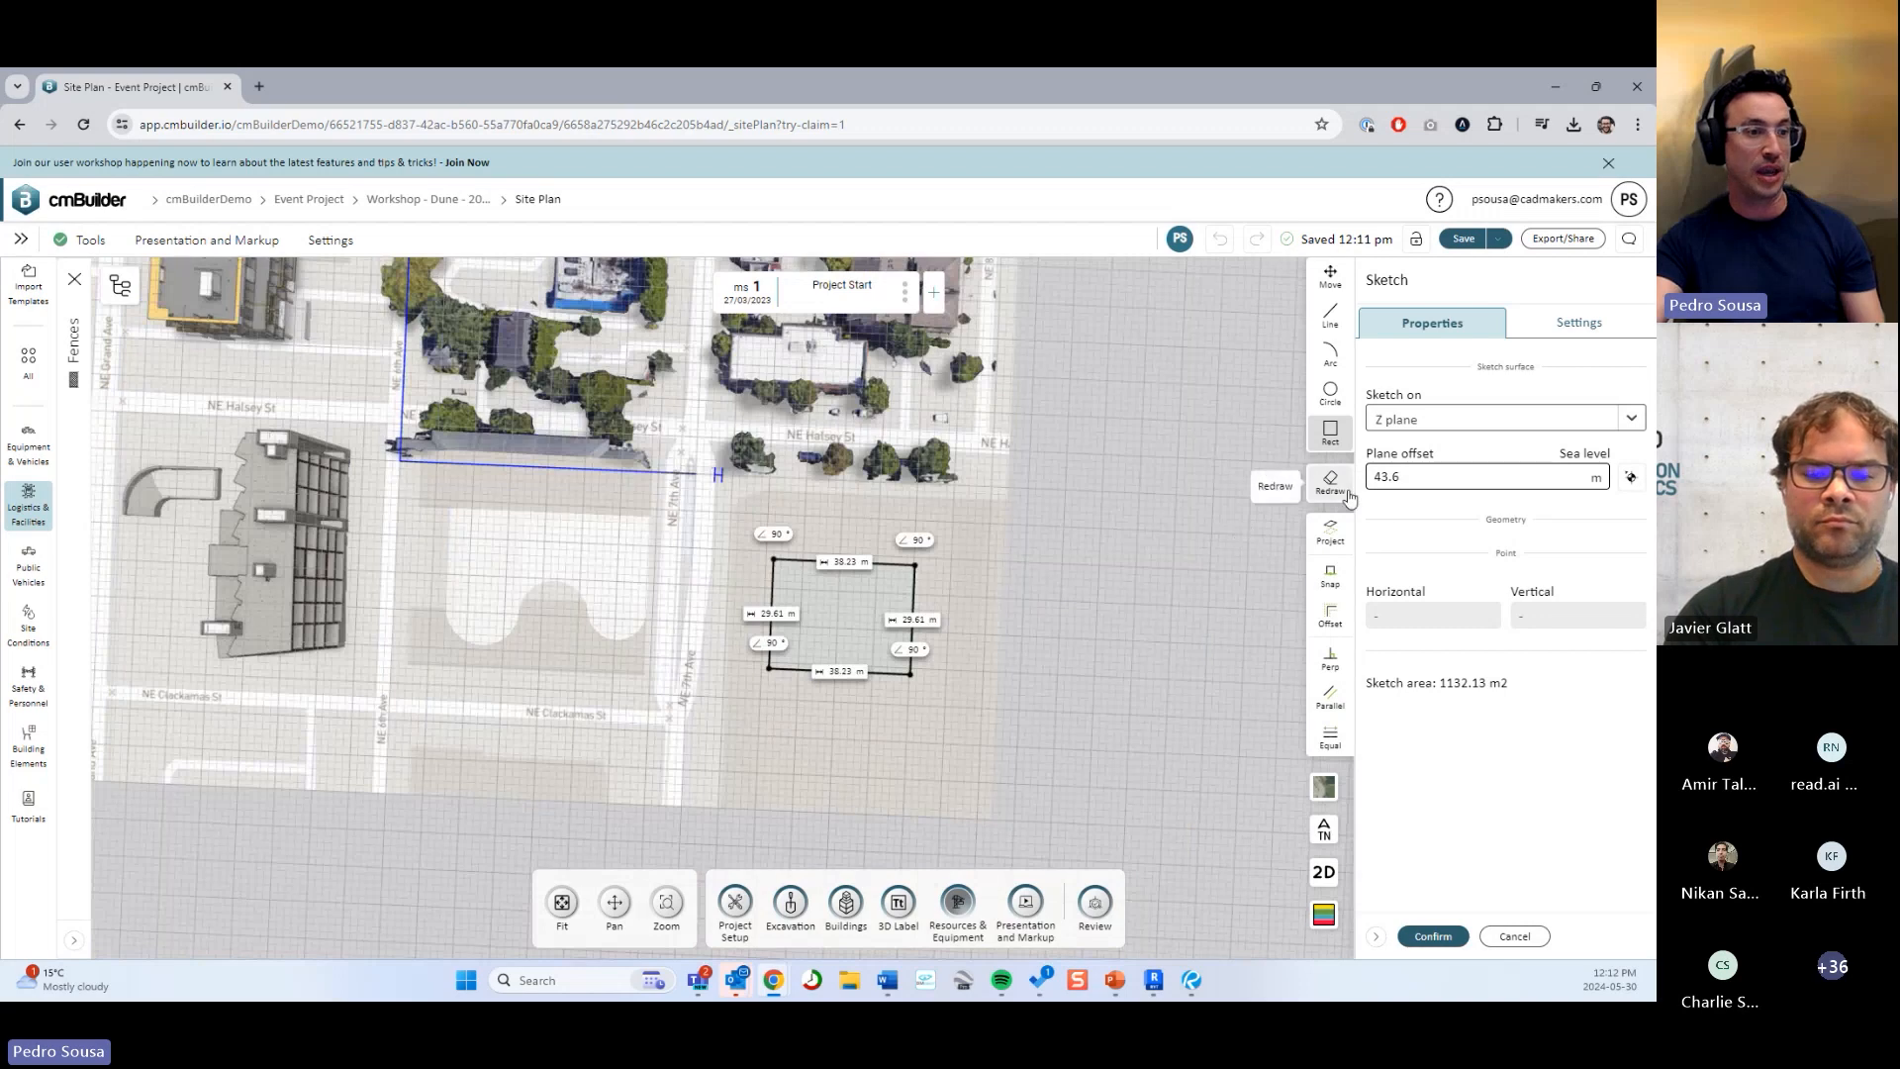
pyautogui.scroll(5, 1005, 602)
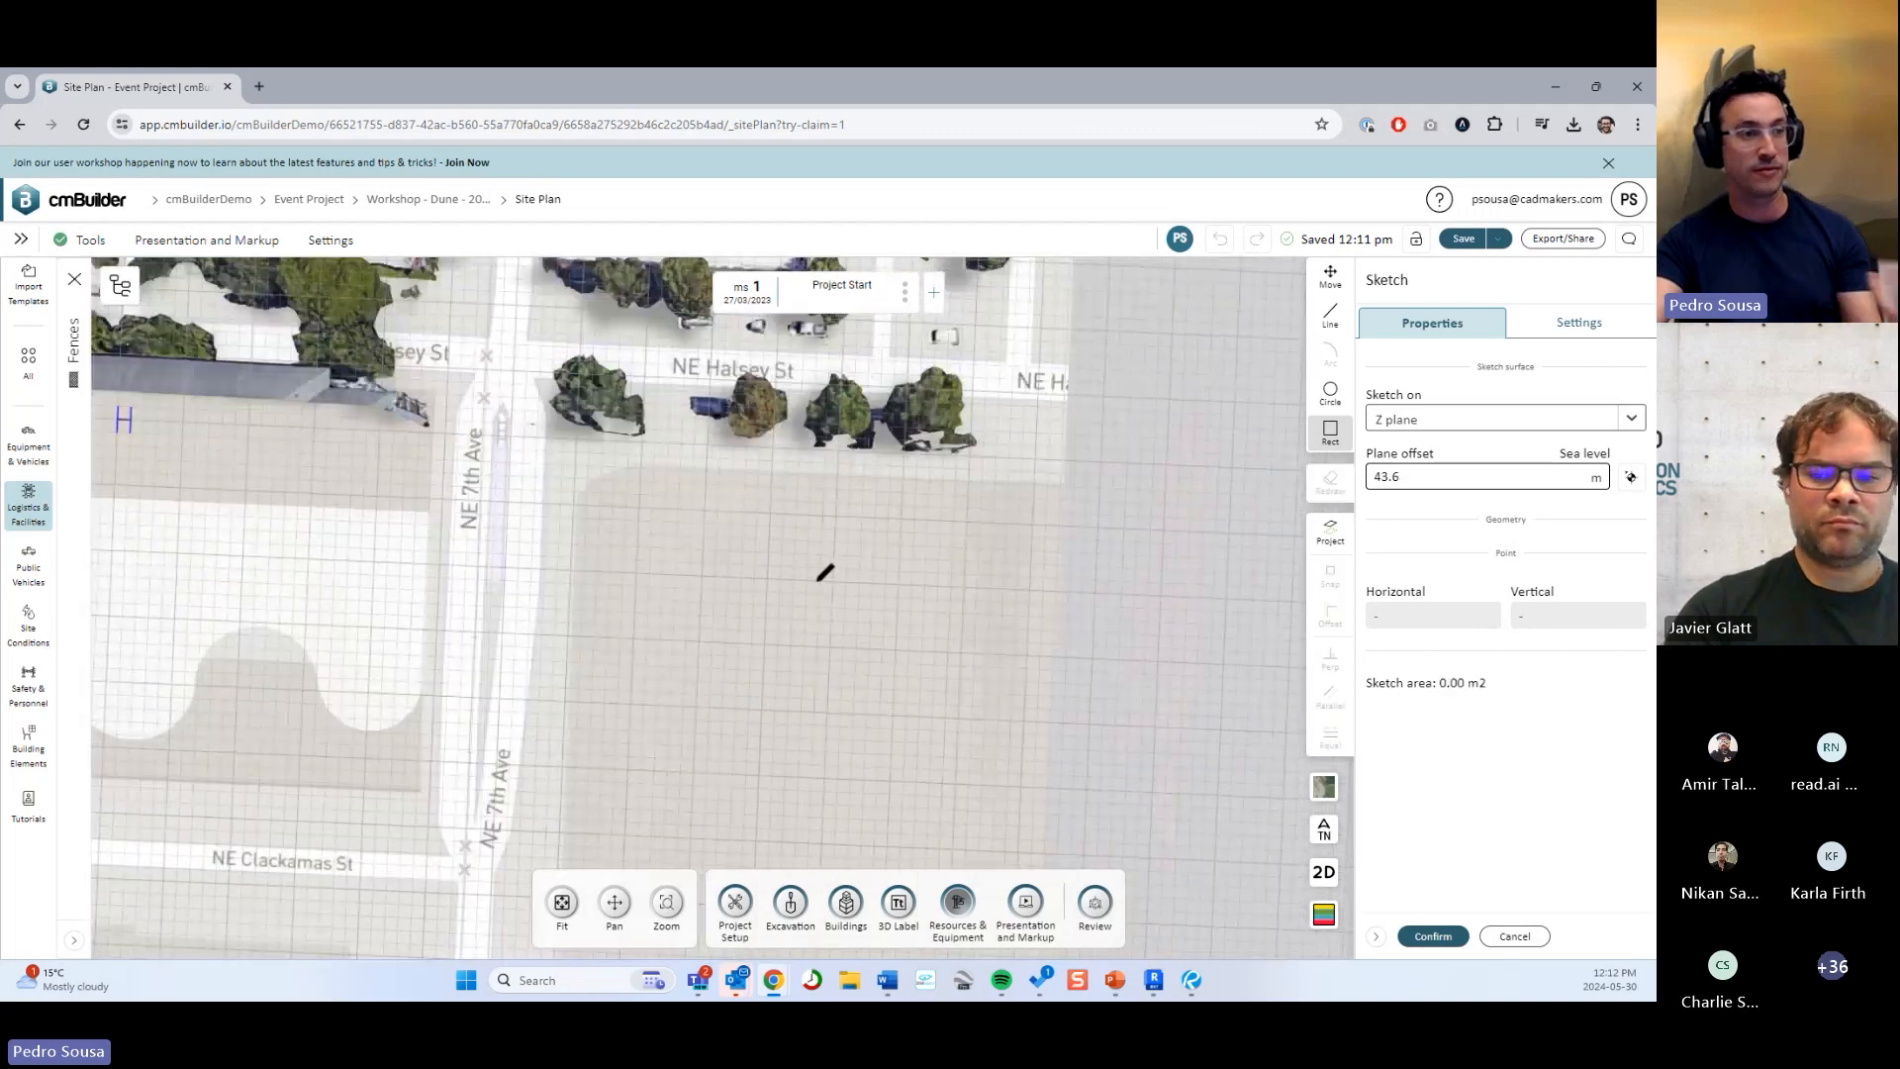
pyautogui.moveTo(910, 554); pyautogui.dragTo(1097, 480, button='middle')
pyautogui.click(1330, 315)
pyautogui.click(1028, 504)
pyautogui.click(957, 604)
pyautogui.click(1038, 648)
pyautogui.click(1102, 564)
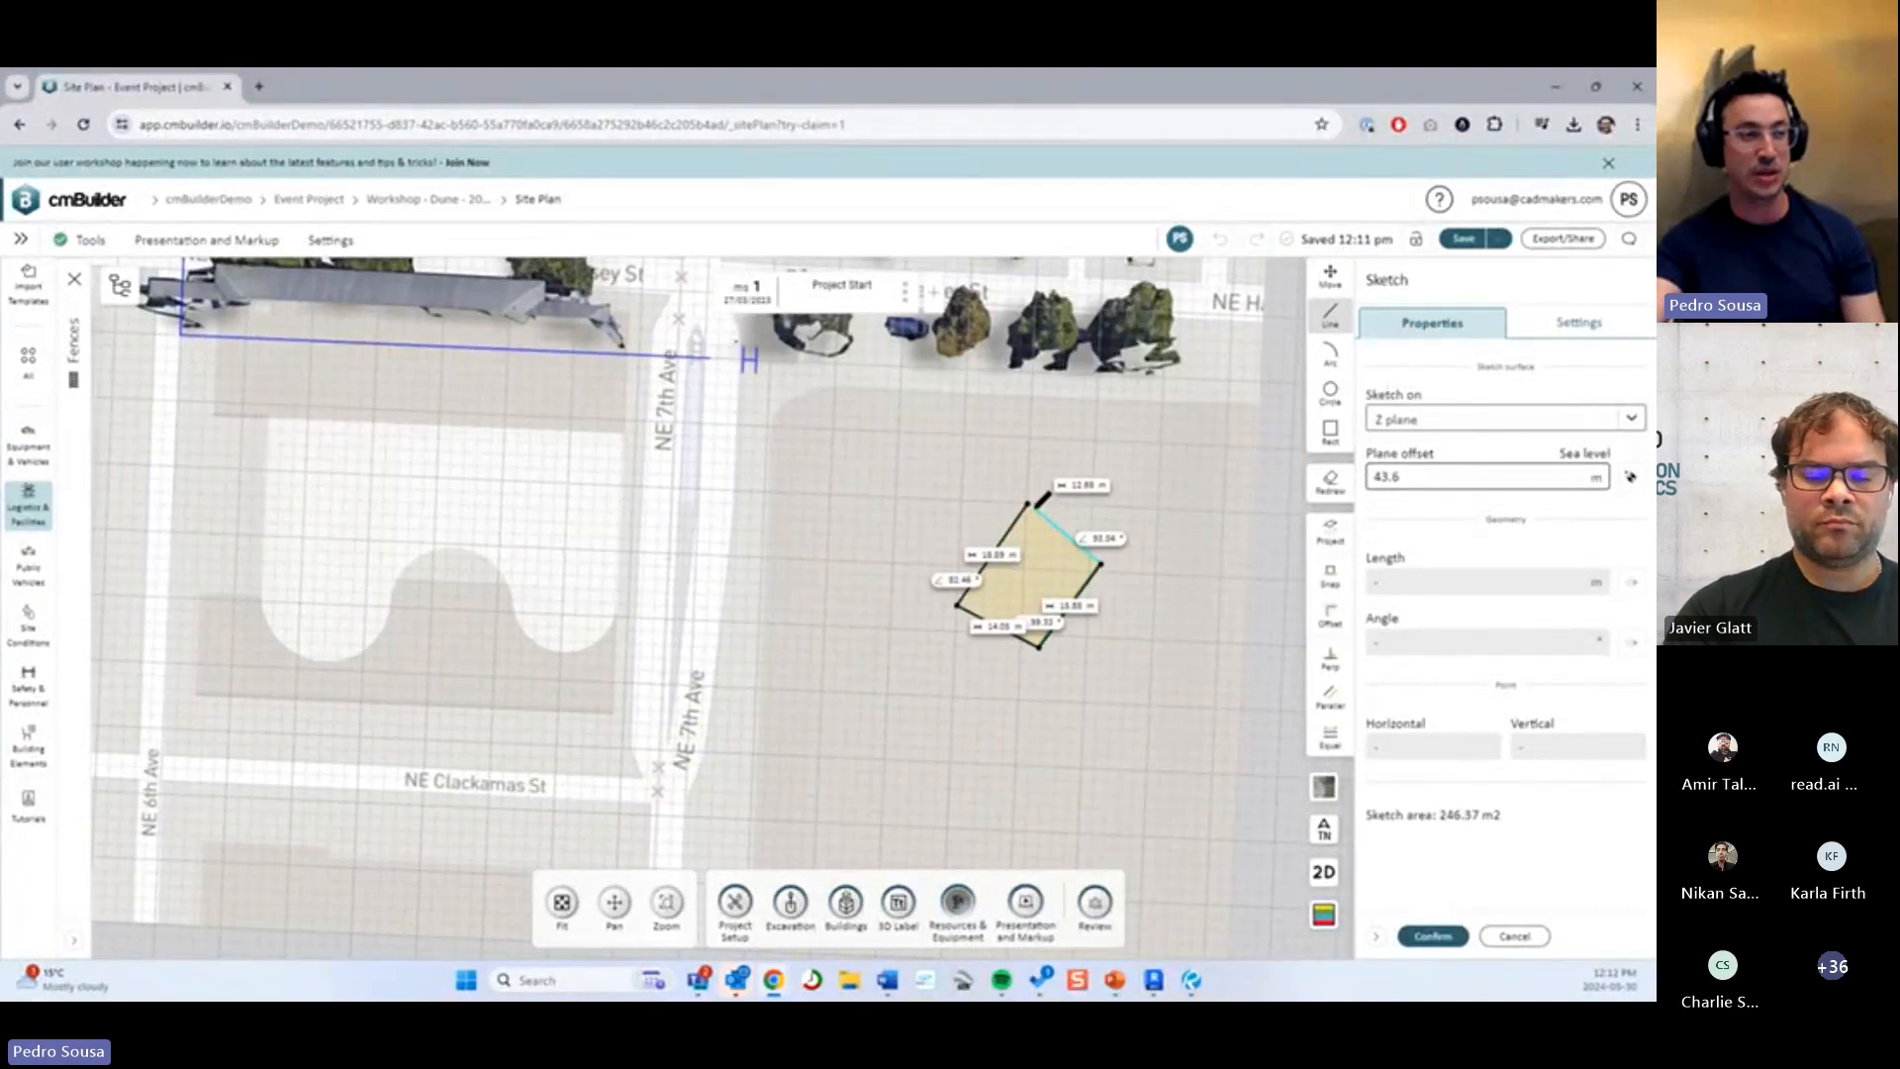
pyautogui.moveTo(1225, 526); pyautogui.dragTo(1180, 582, button='middle')
# Redraw the fence as a larger closed four-sided outline of about 793 m² east of NE 7th Ave and finish the sketch.
pyautogui.click(1330, 482)
pyautogui.scroll(-5, 954, 564)
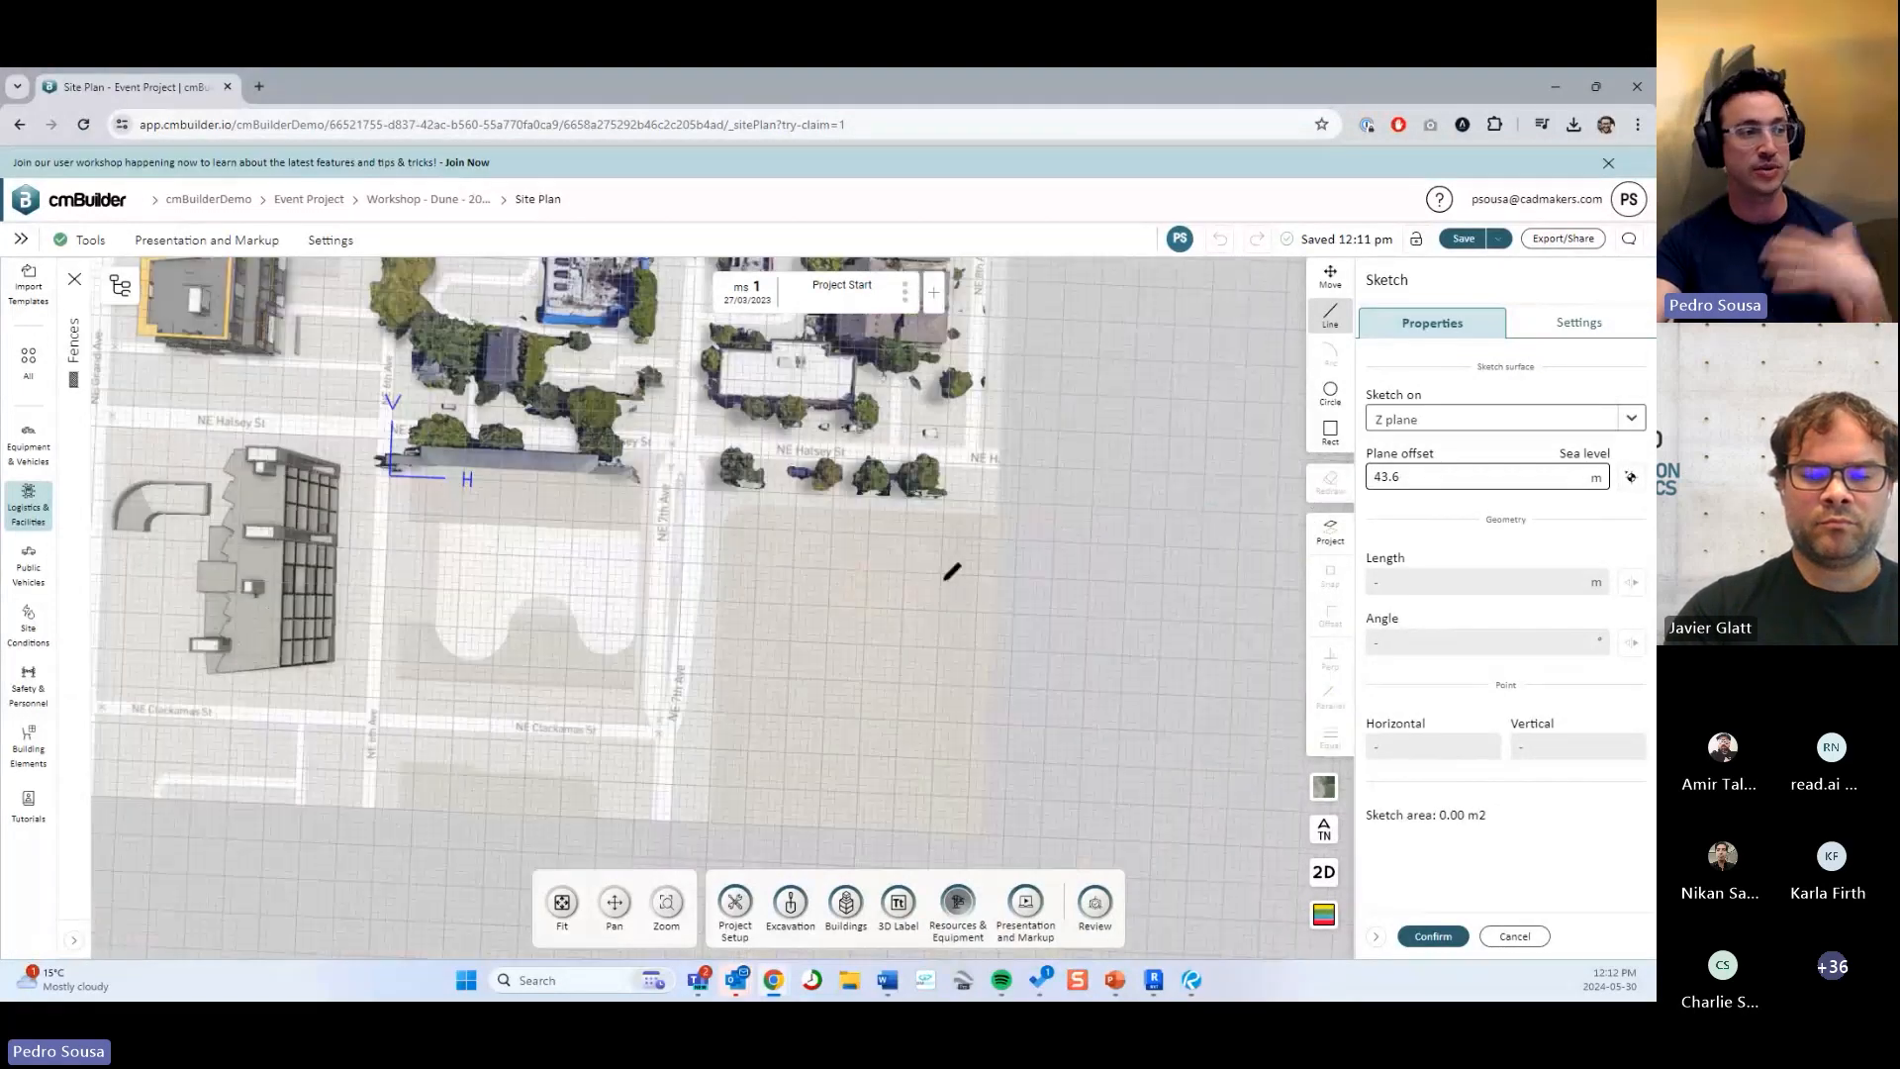
pyautogui.scroll(2, 948, 563)
pyautogui.click(875, 675)
pyautogui.click(978, 728)
pyautogui.click(1067, 637)
pyautogui.click(942, 570)
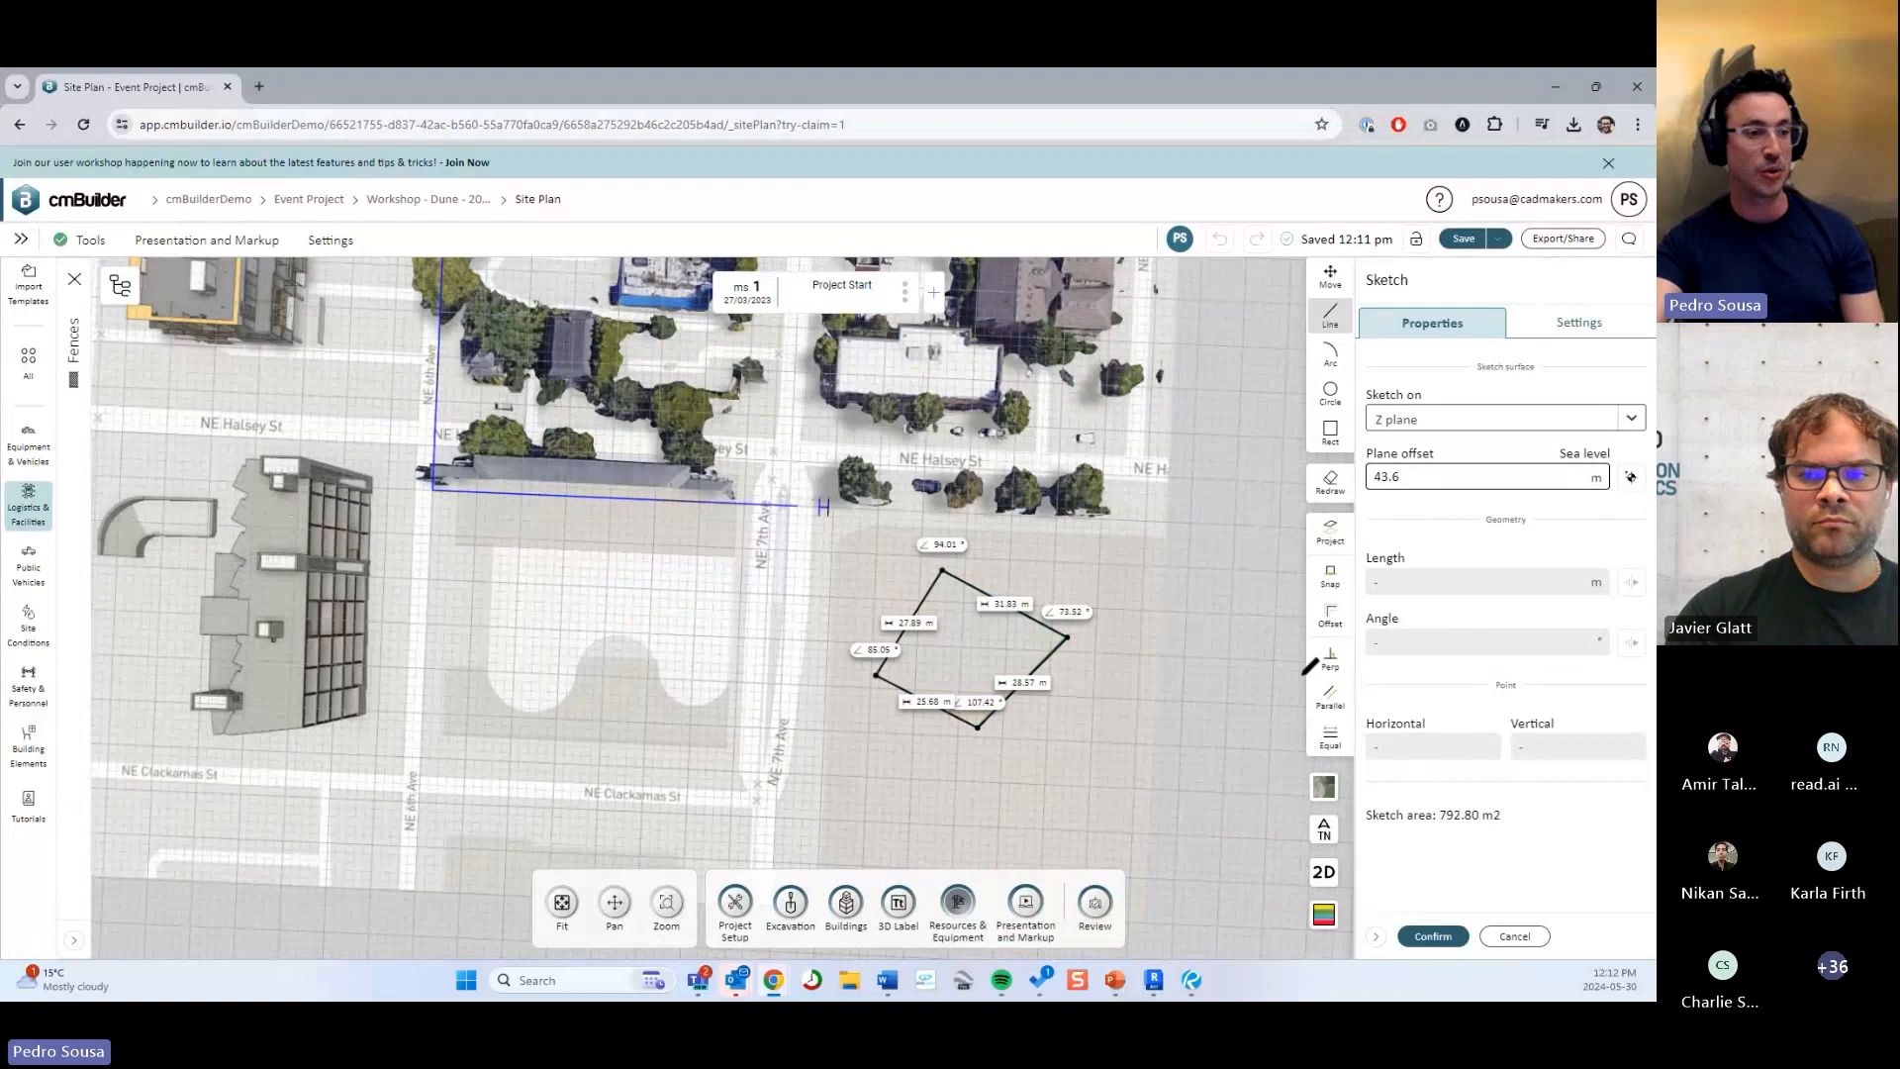
pyautogui.click(1433, 936)
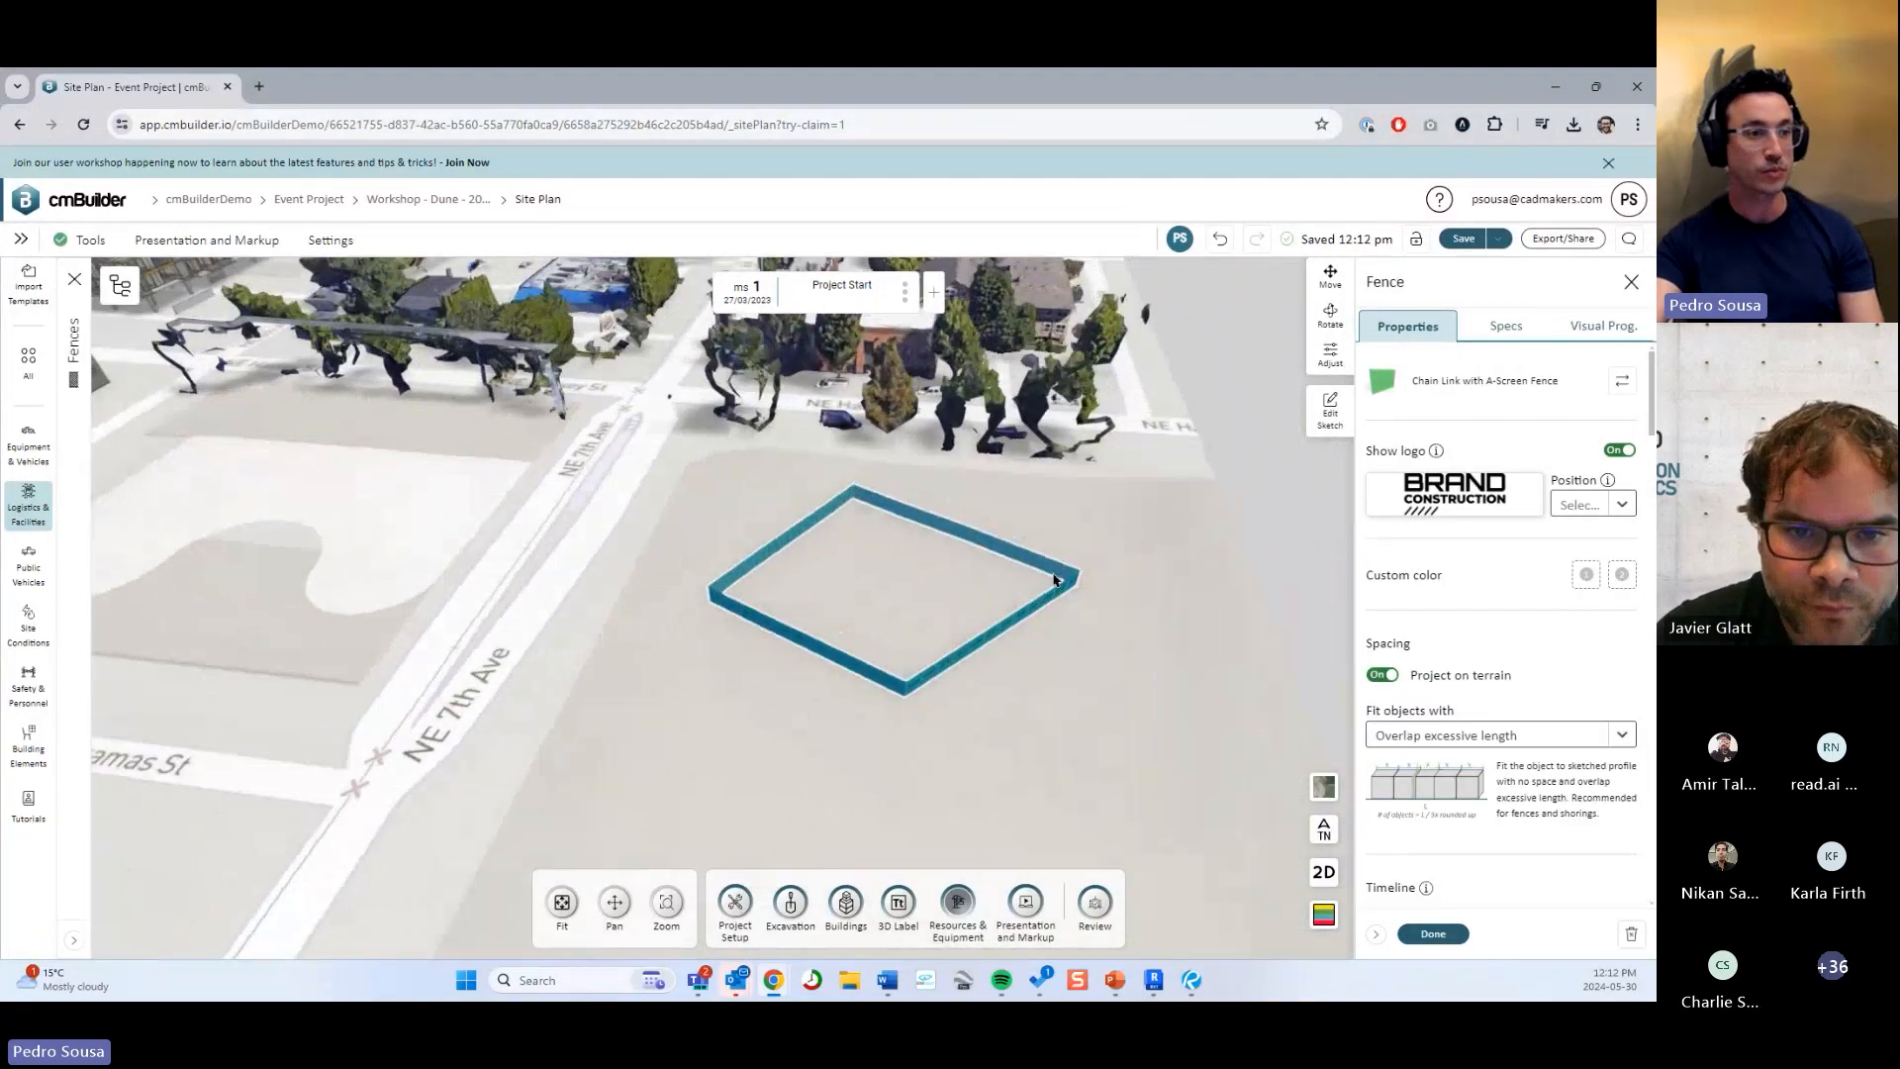
# Clear the fence sketch again and project the roof outline of the building west of NE 6th Ave onto the sketch plane.
pyautogui.click(1330, 420)
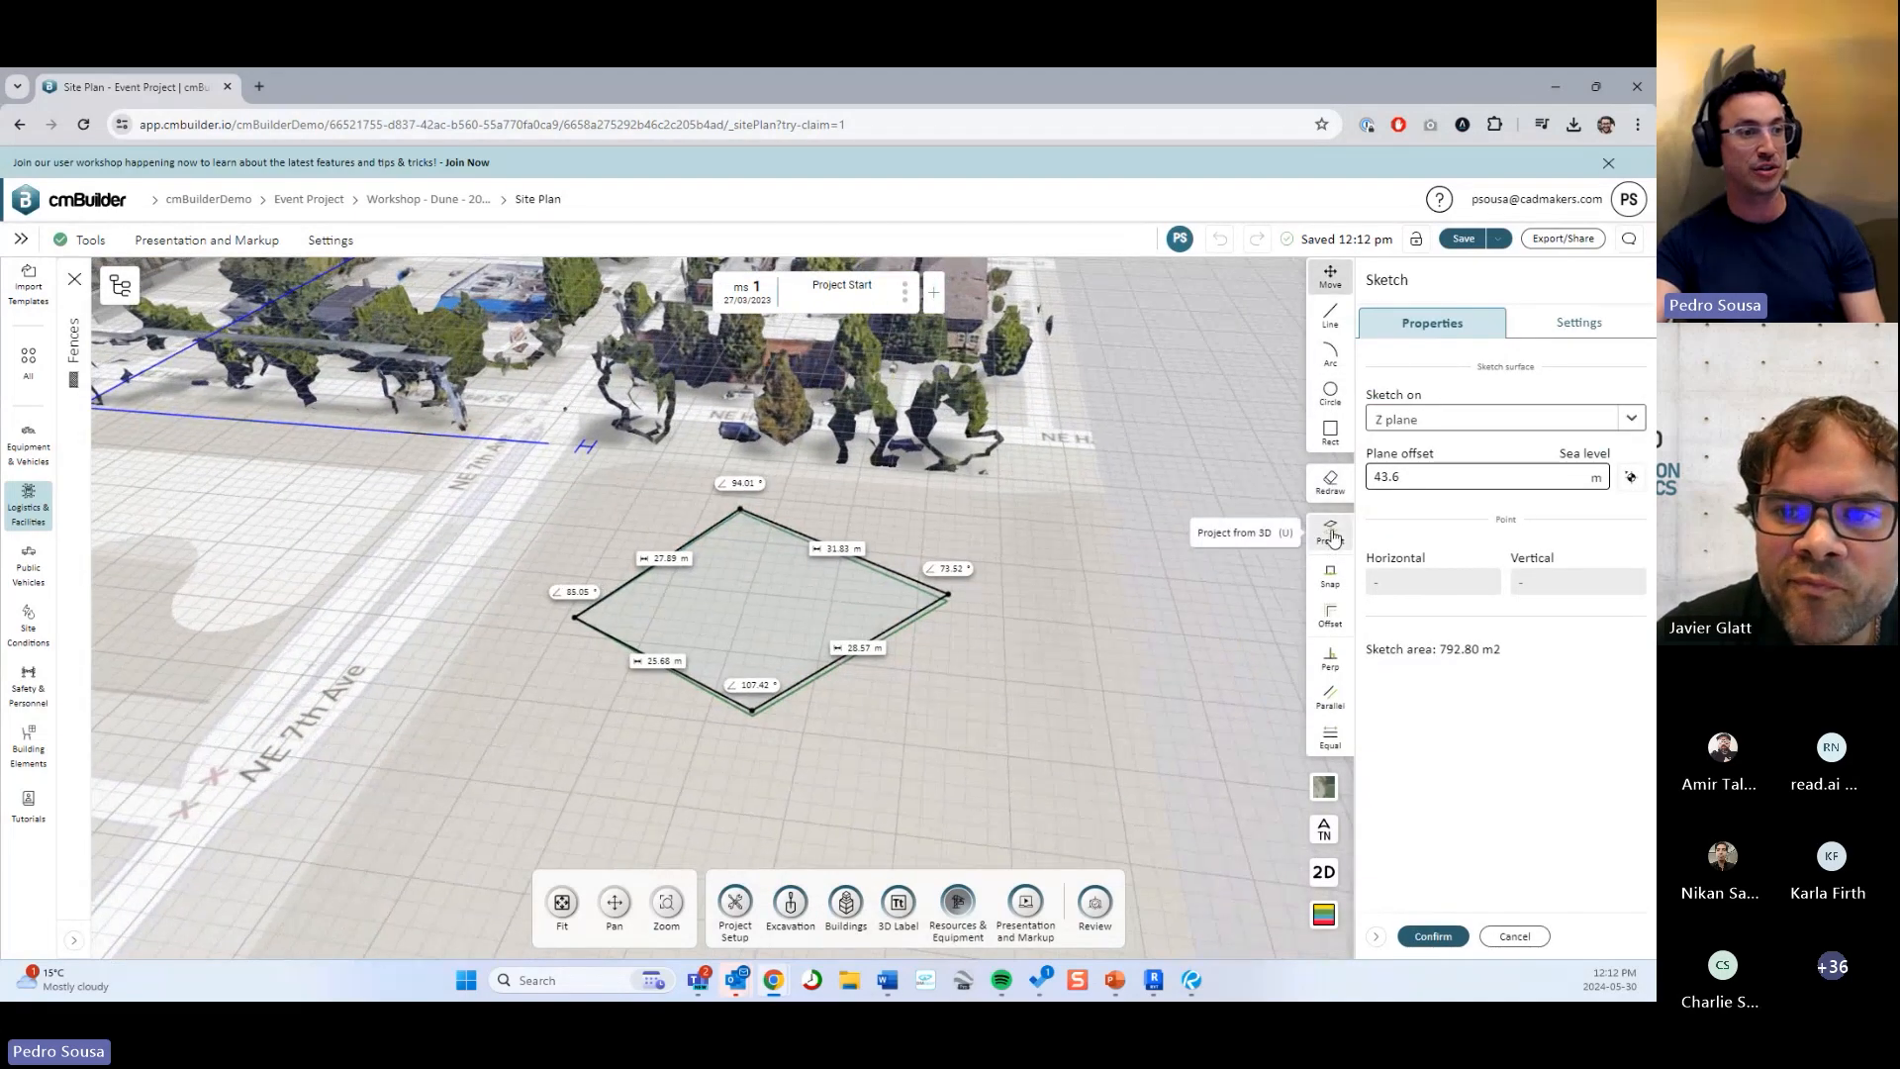
pyautogui.click(1331, 483)
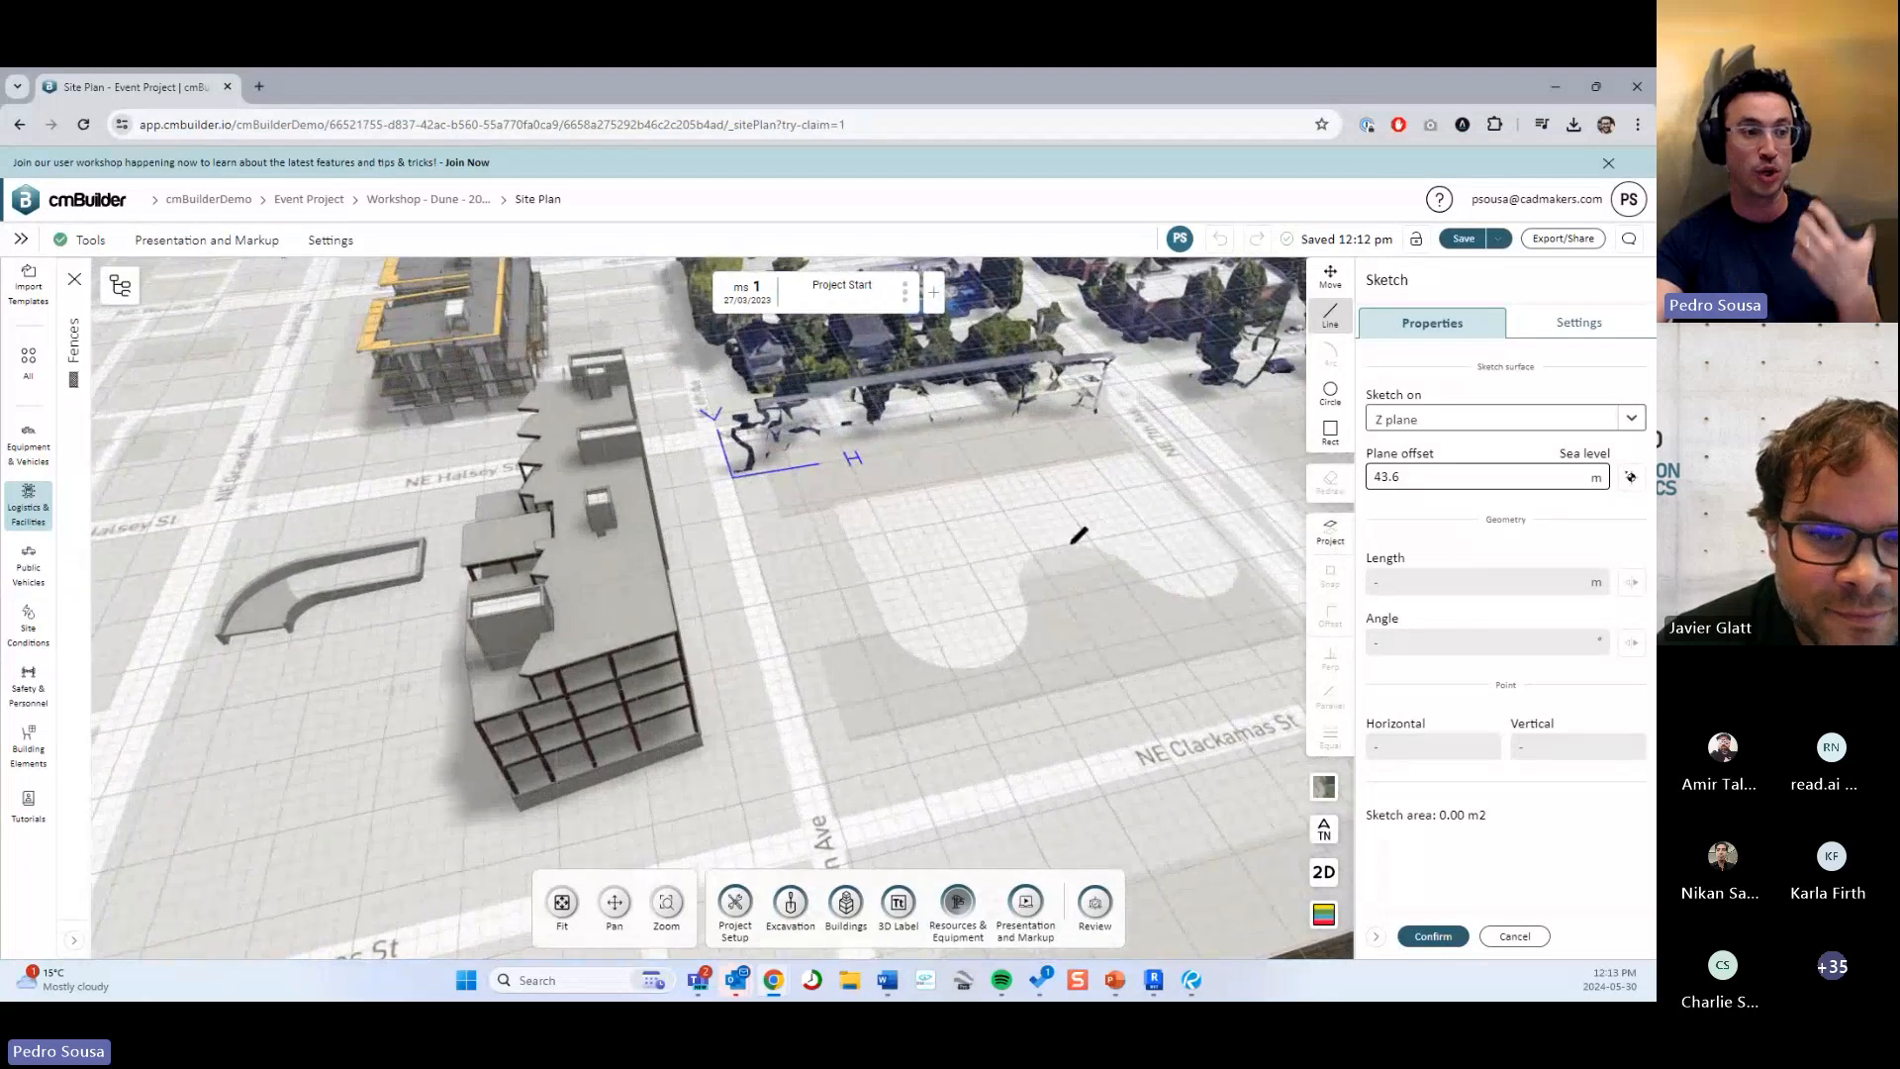
pyautogui.click(1330, 532)
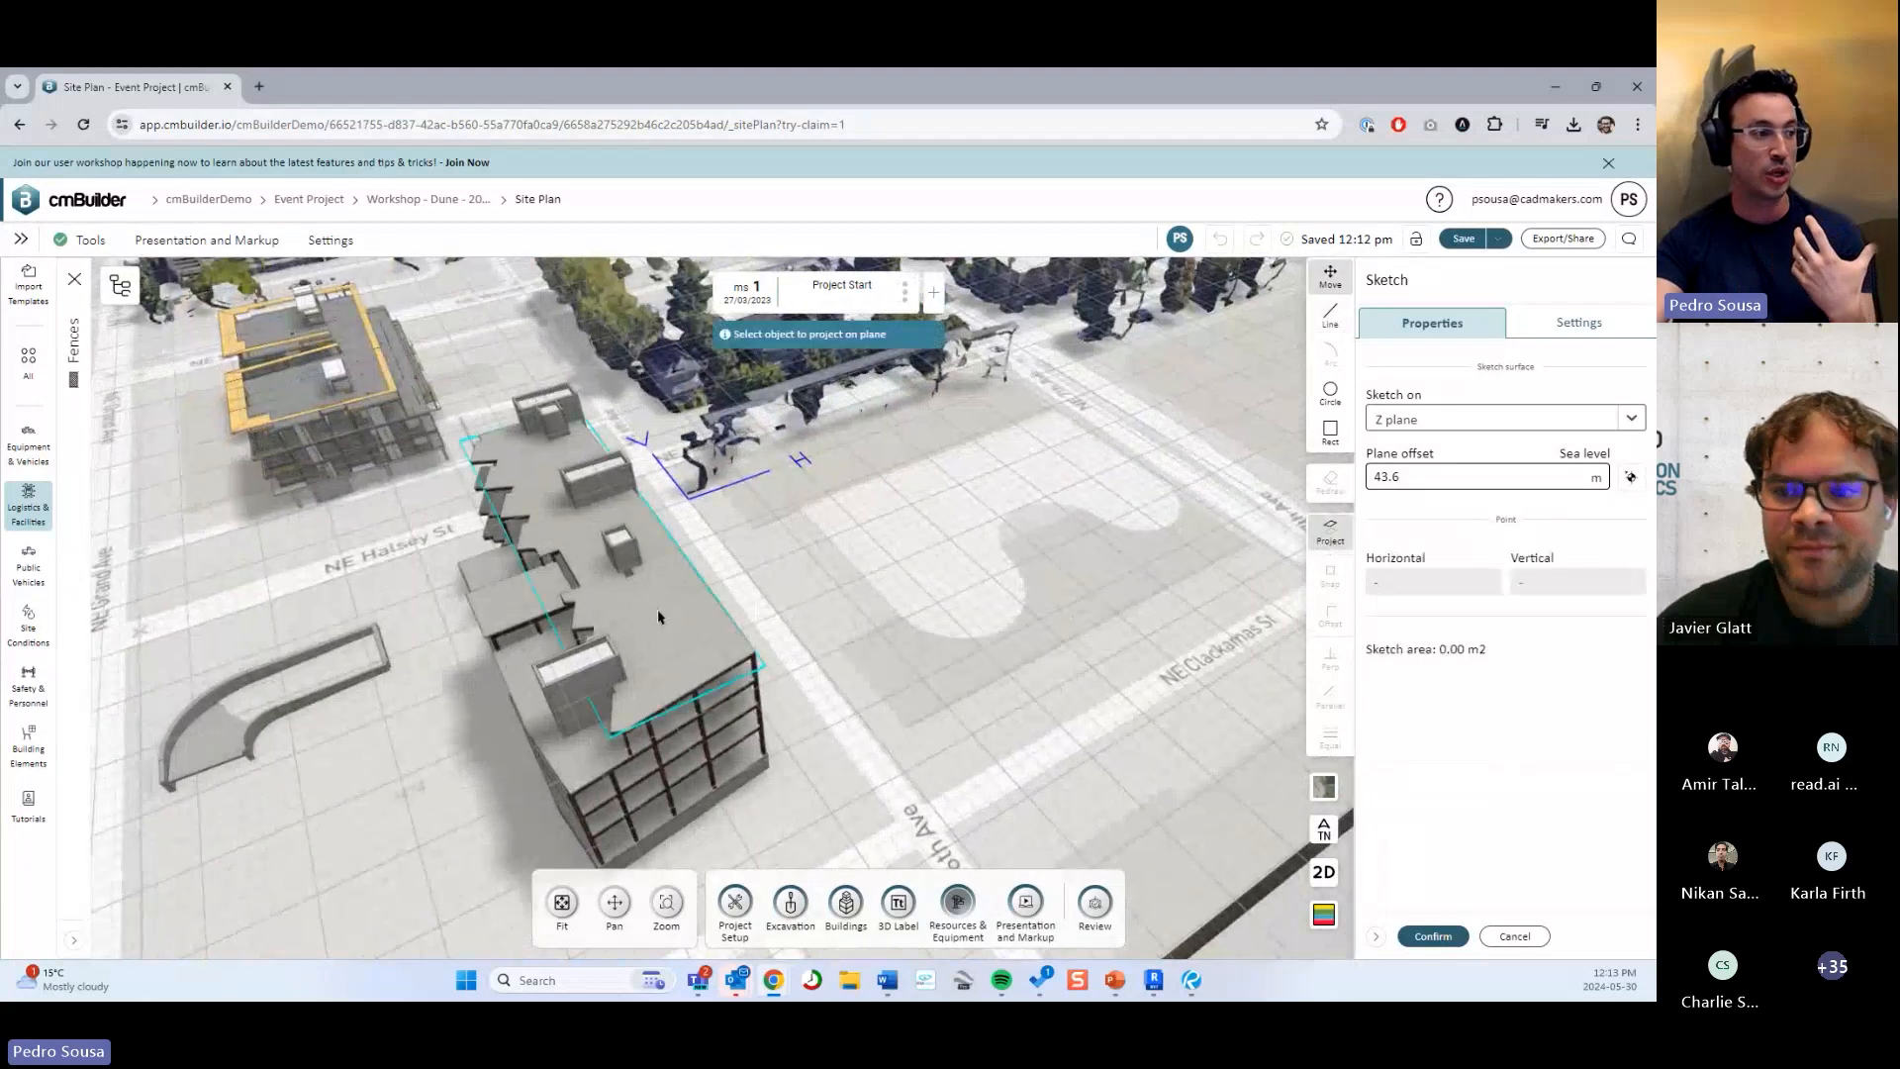
pyautogui.click(731, 626)
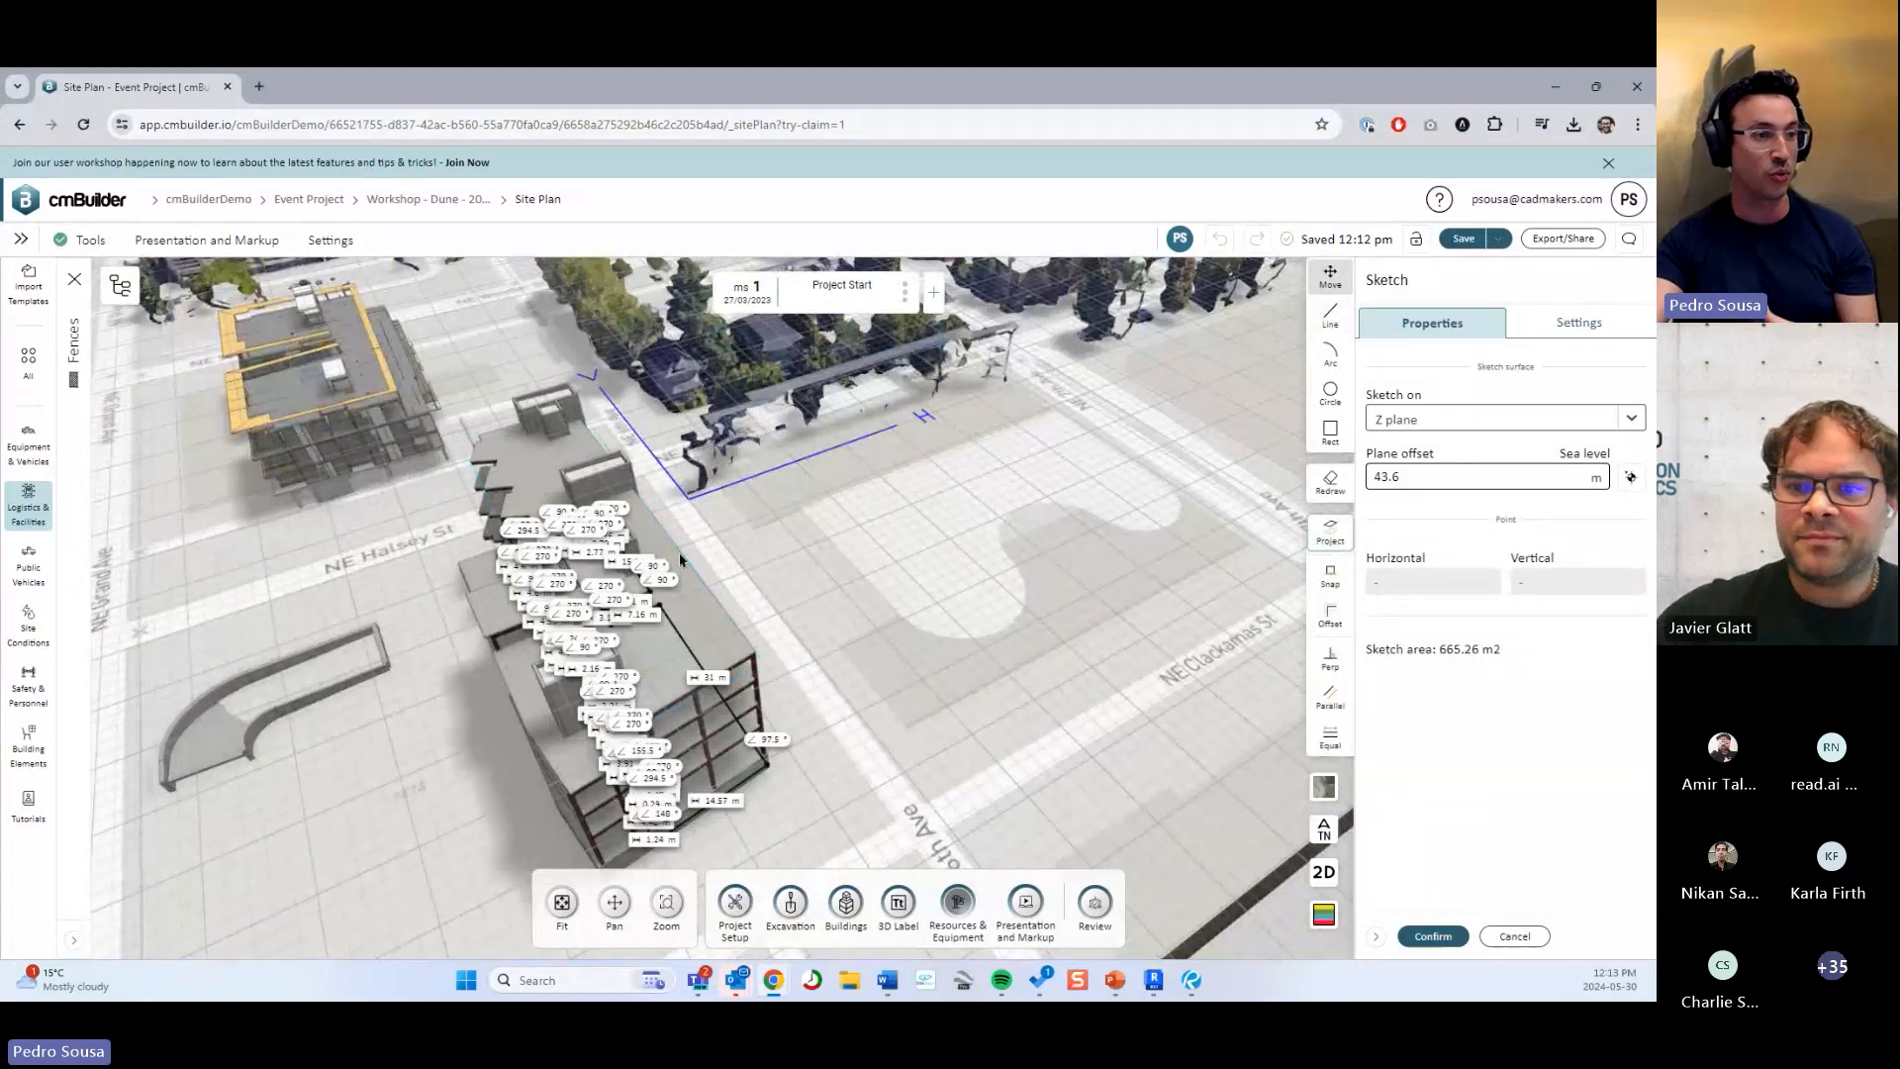
# Turn off the length and angle labels in the sketch display settings.
pyautogui.click(1579, 326)
pyautogui.click(1619, 474)
pyautogui.click(1619, 503)
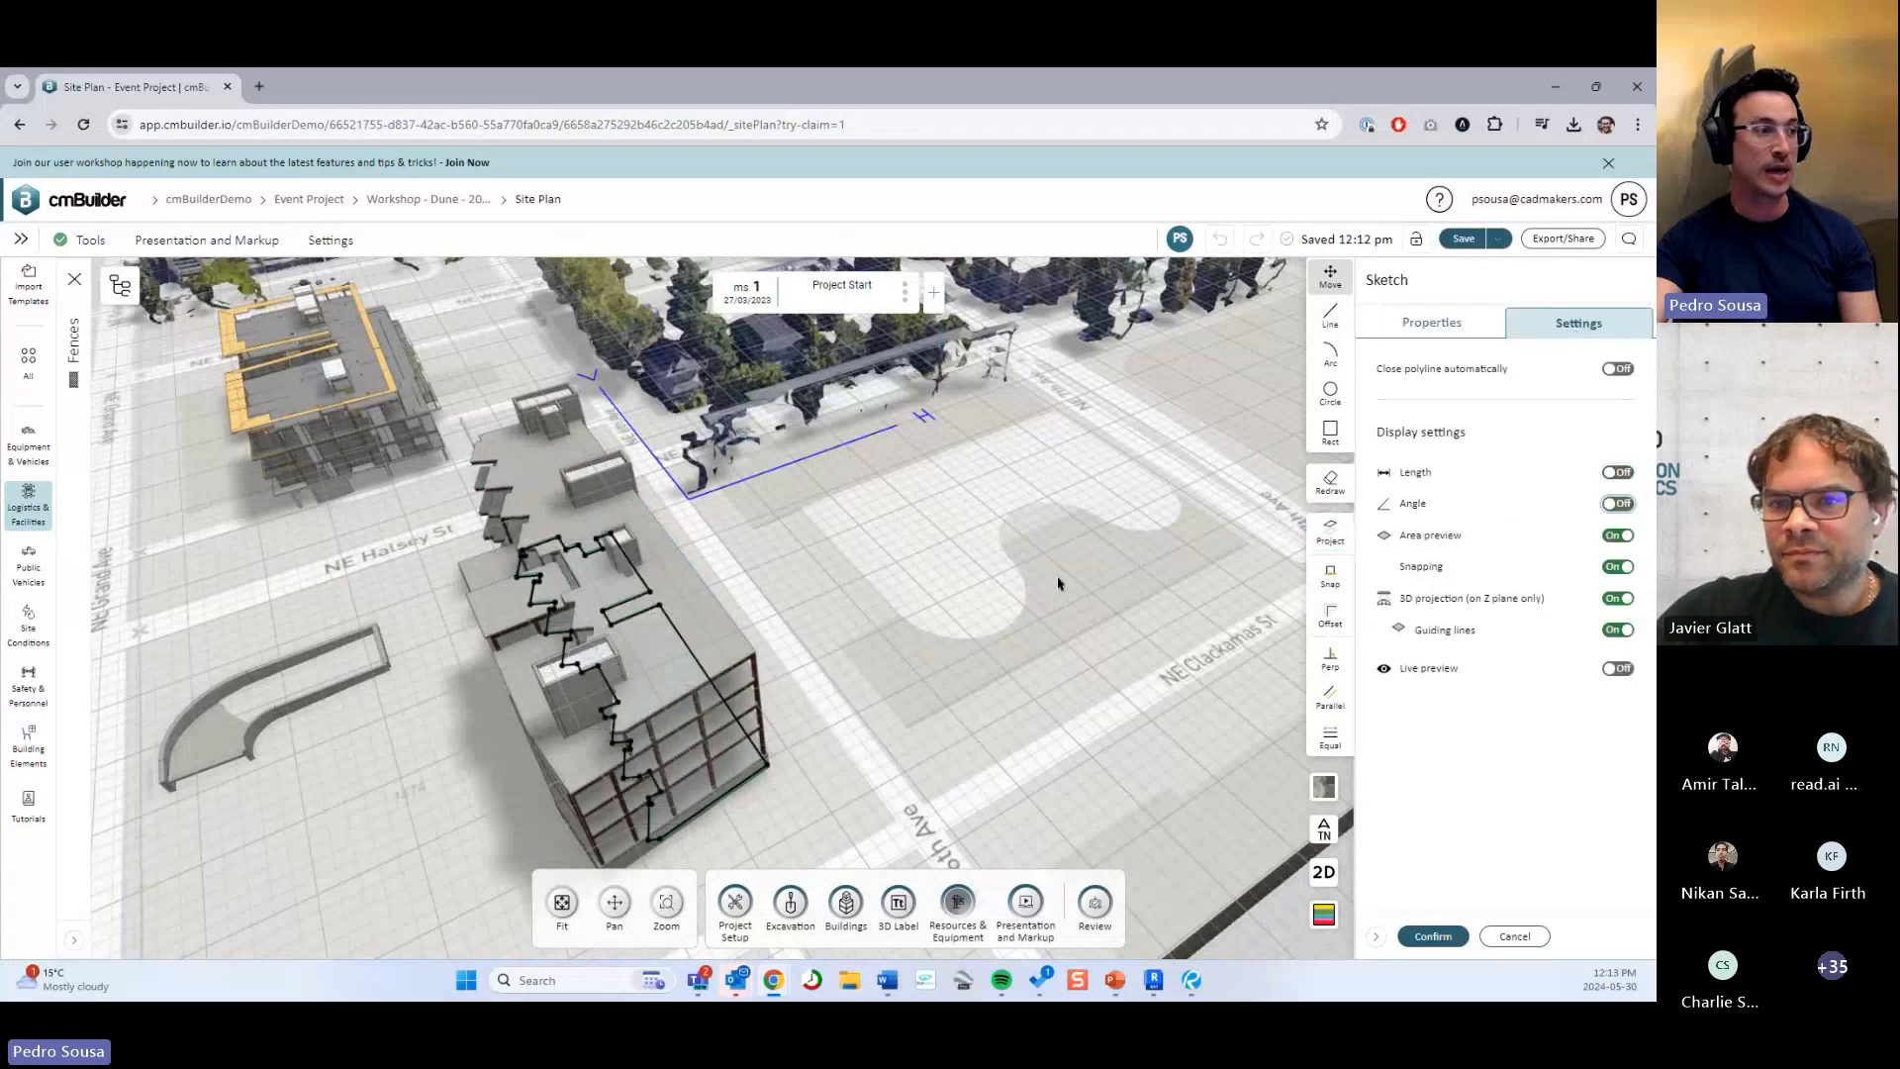
pyautogui.moveTo(1058, 584)
pyautogui.mouseDown(button='middle')
pyautogui.moveTo(738, 529)
pyautogui.moveTo(861, 594)
pyautogui.moveTo(901, 569)
pyautogui.moveTo(934, 583)
pyautogui.moveTo(914, 586)
pyautogui.mouseUp(button='middle')
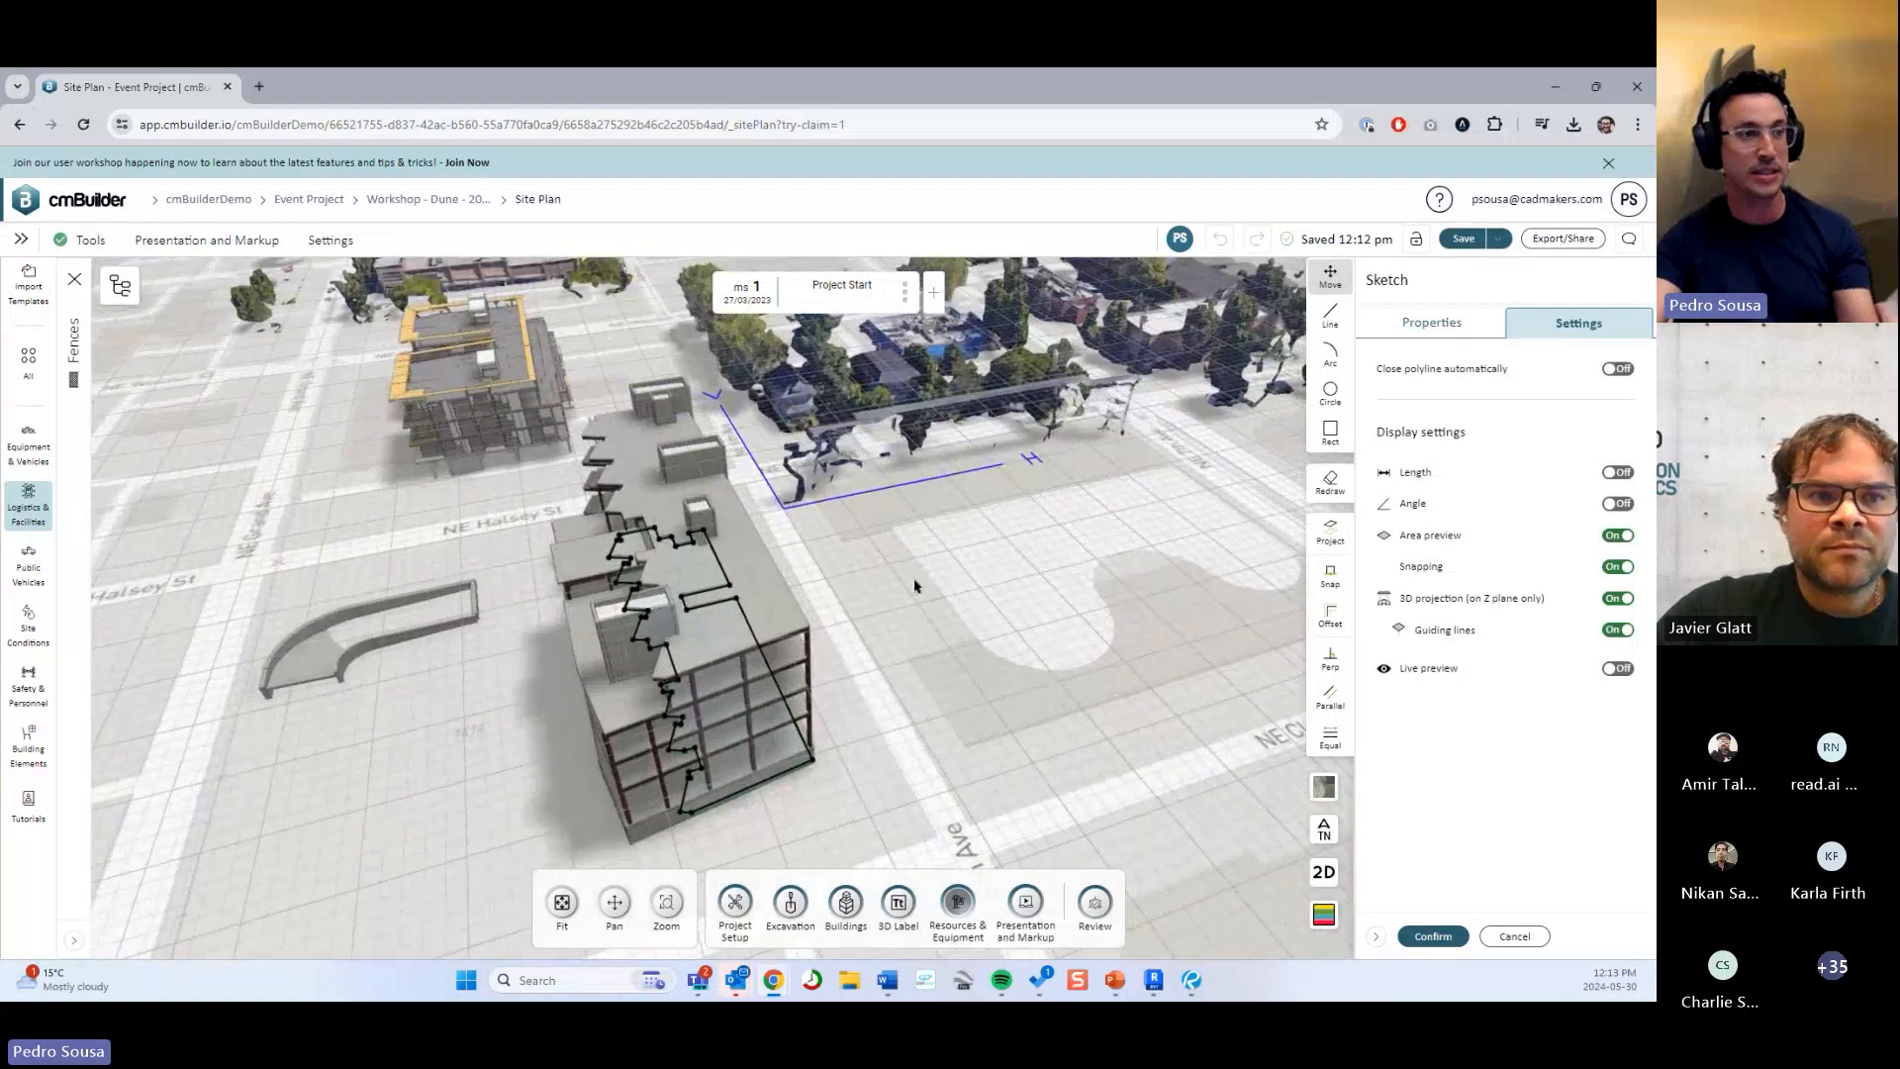
# Clear the projected roof outline, project the curved white zone between NE 6th and NE 7th Ave instead, and finish the fence sketch.
pyautogui.click(1331, 483)
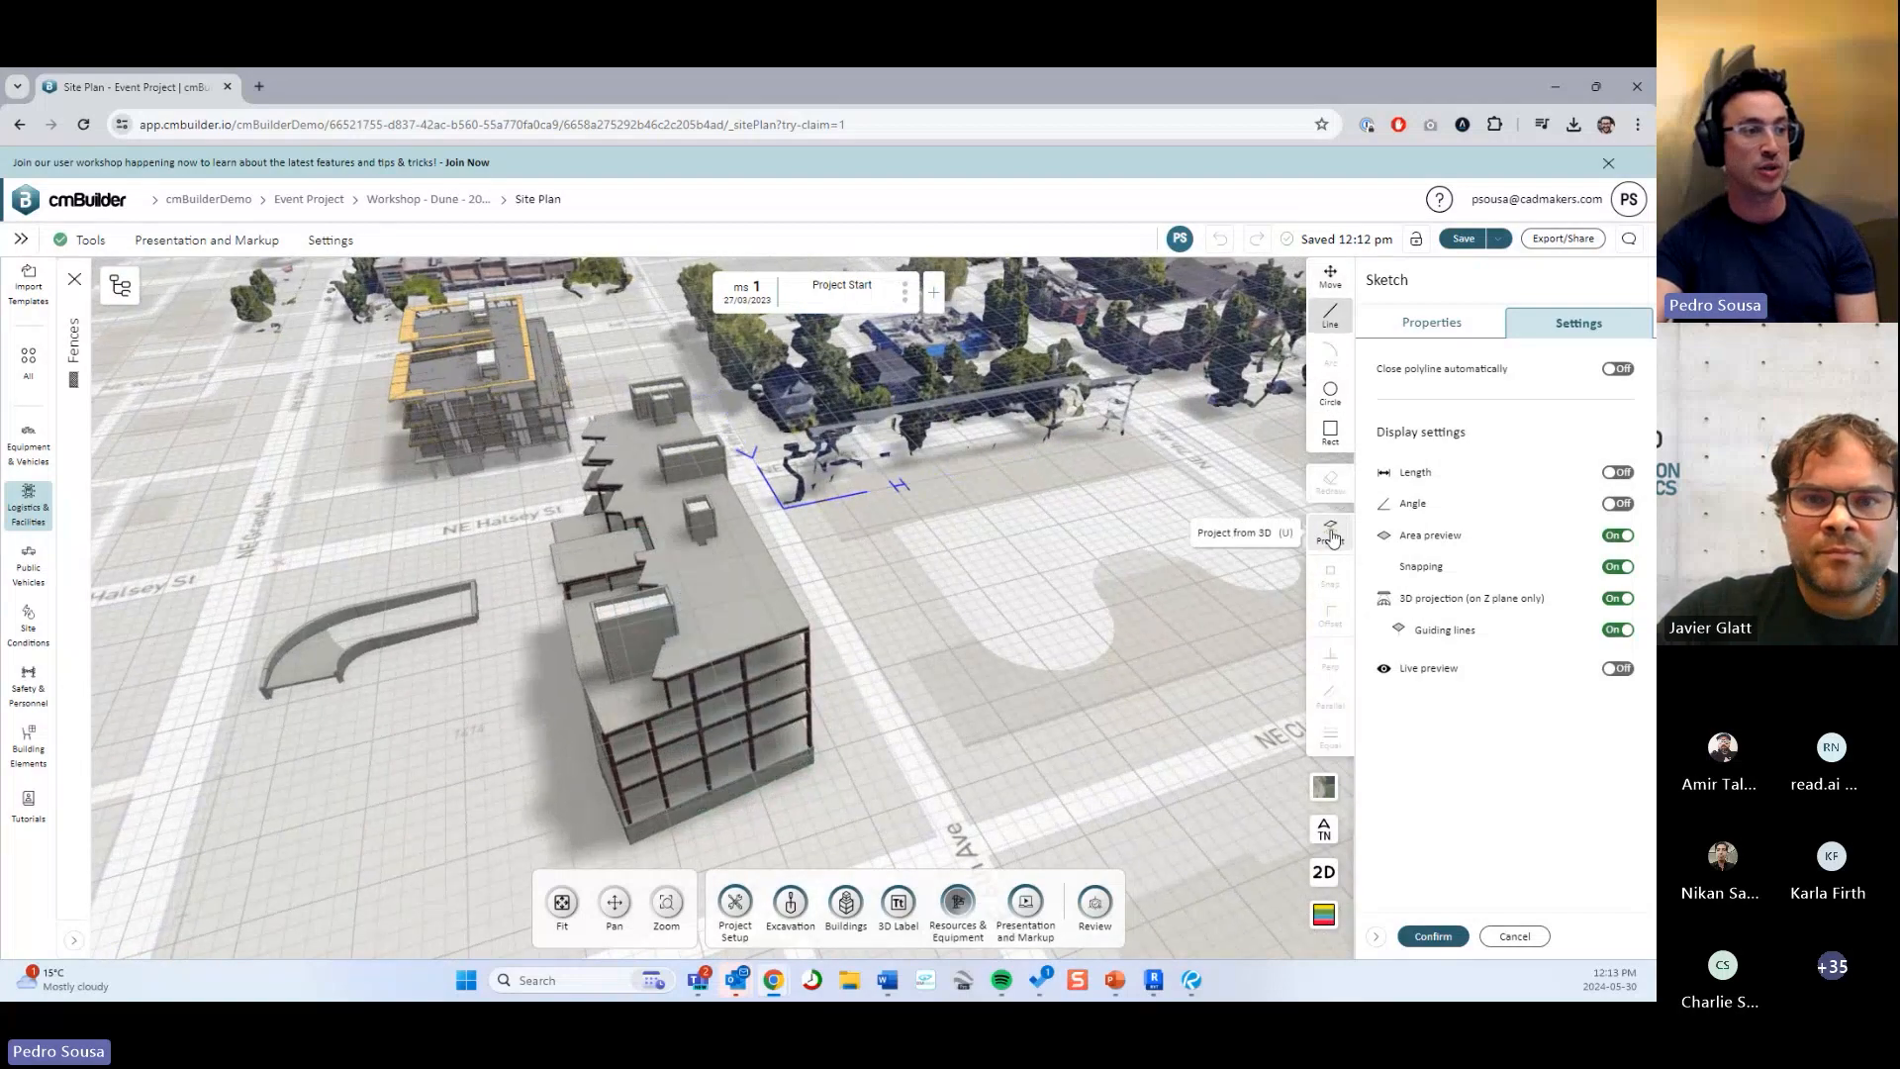
pyautogui.click(1330, 531)
pyautogui.click(1028, 580)
pyautogui.moveTo(1026, 701); pyautogui.dragTo(757, 761, button='middle')
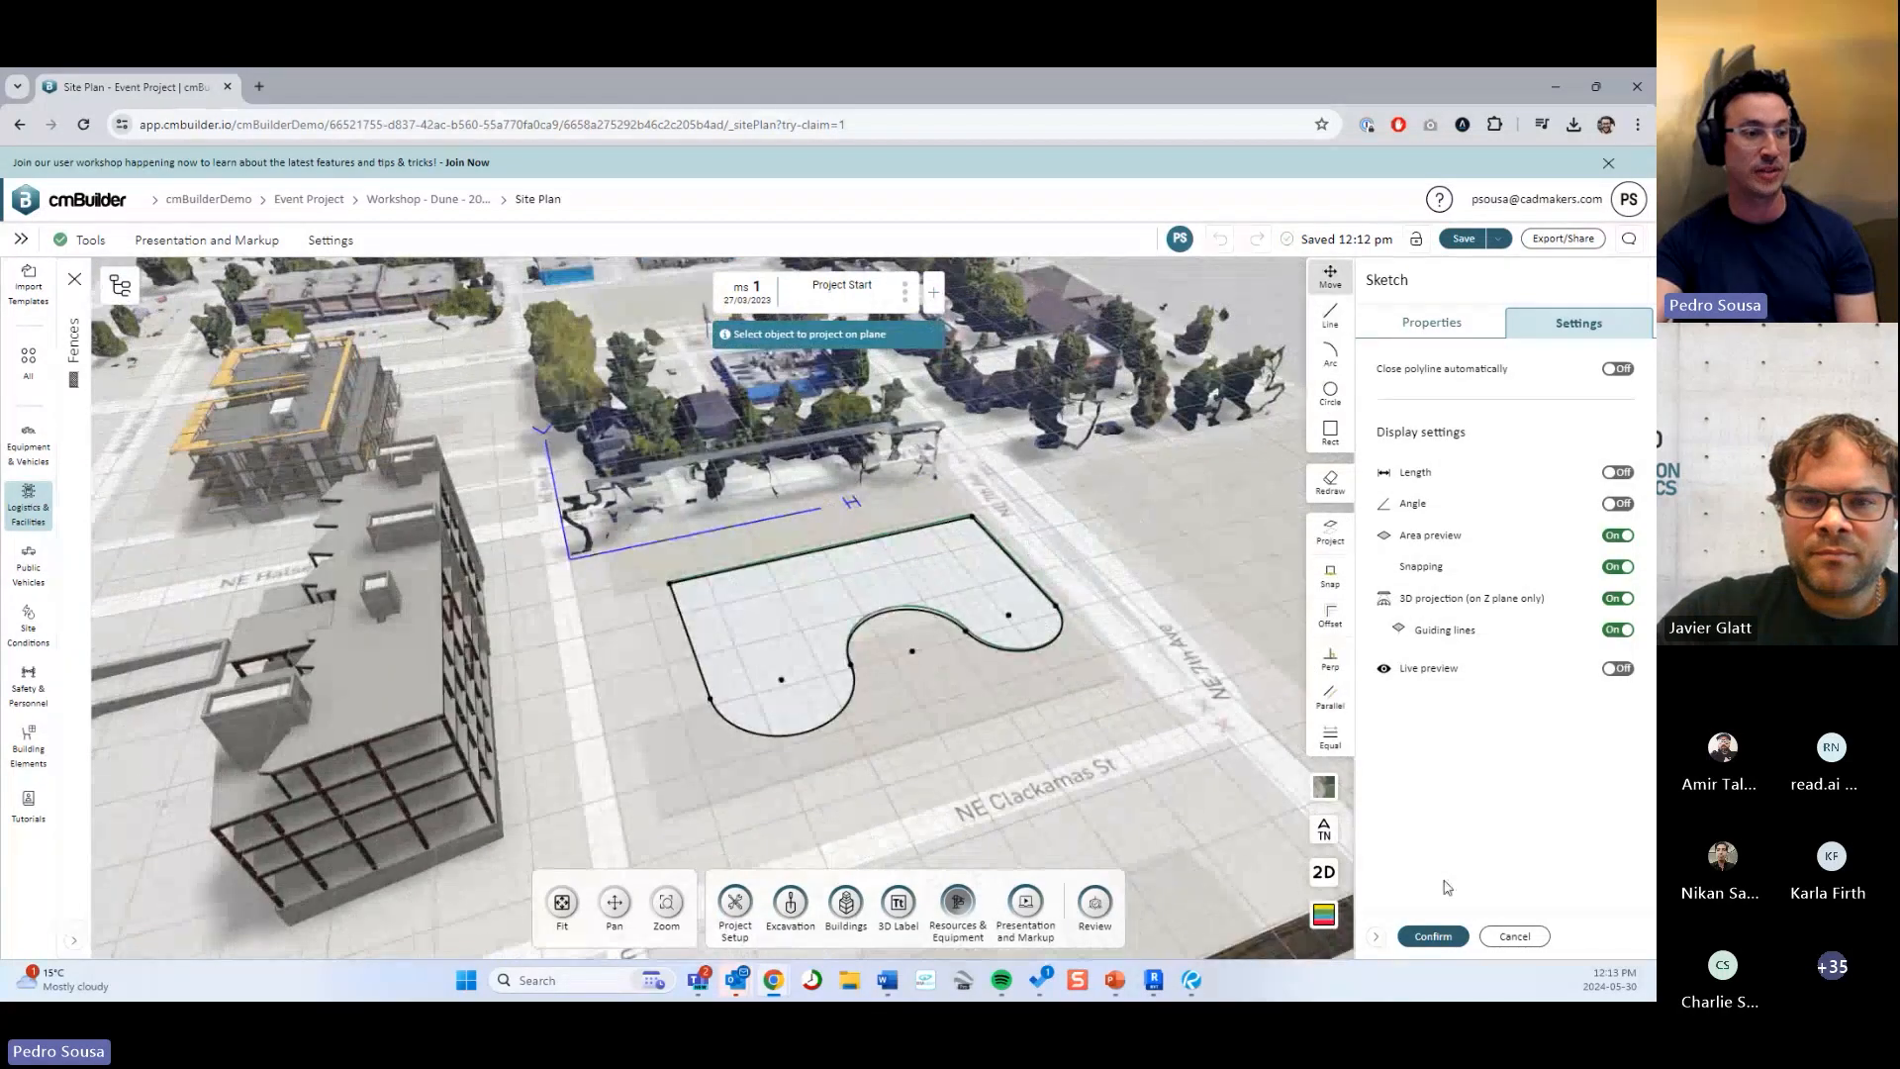
pyautogui.click(1433, 935)
# Move the curved fence to the empty block east of NE 7th Ave, at about X 74 m and Y -80 m.
pyautogui.moveTo(1079, 719); pyautogui.dragTo(882, 637)
pyautogui.press('m')
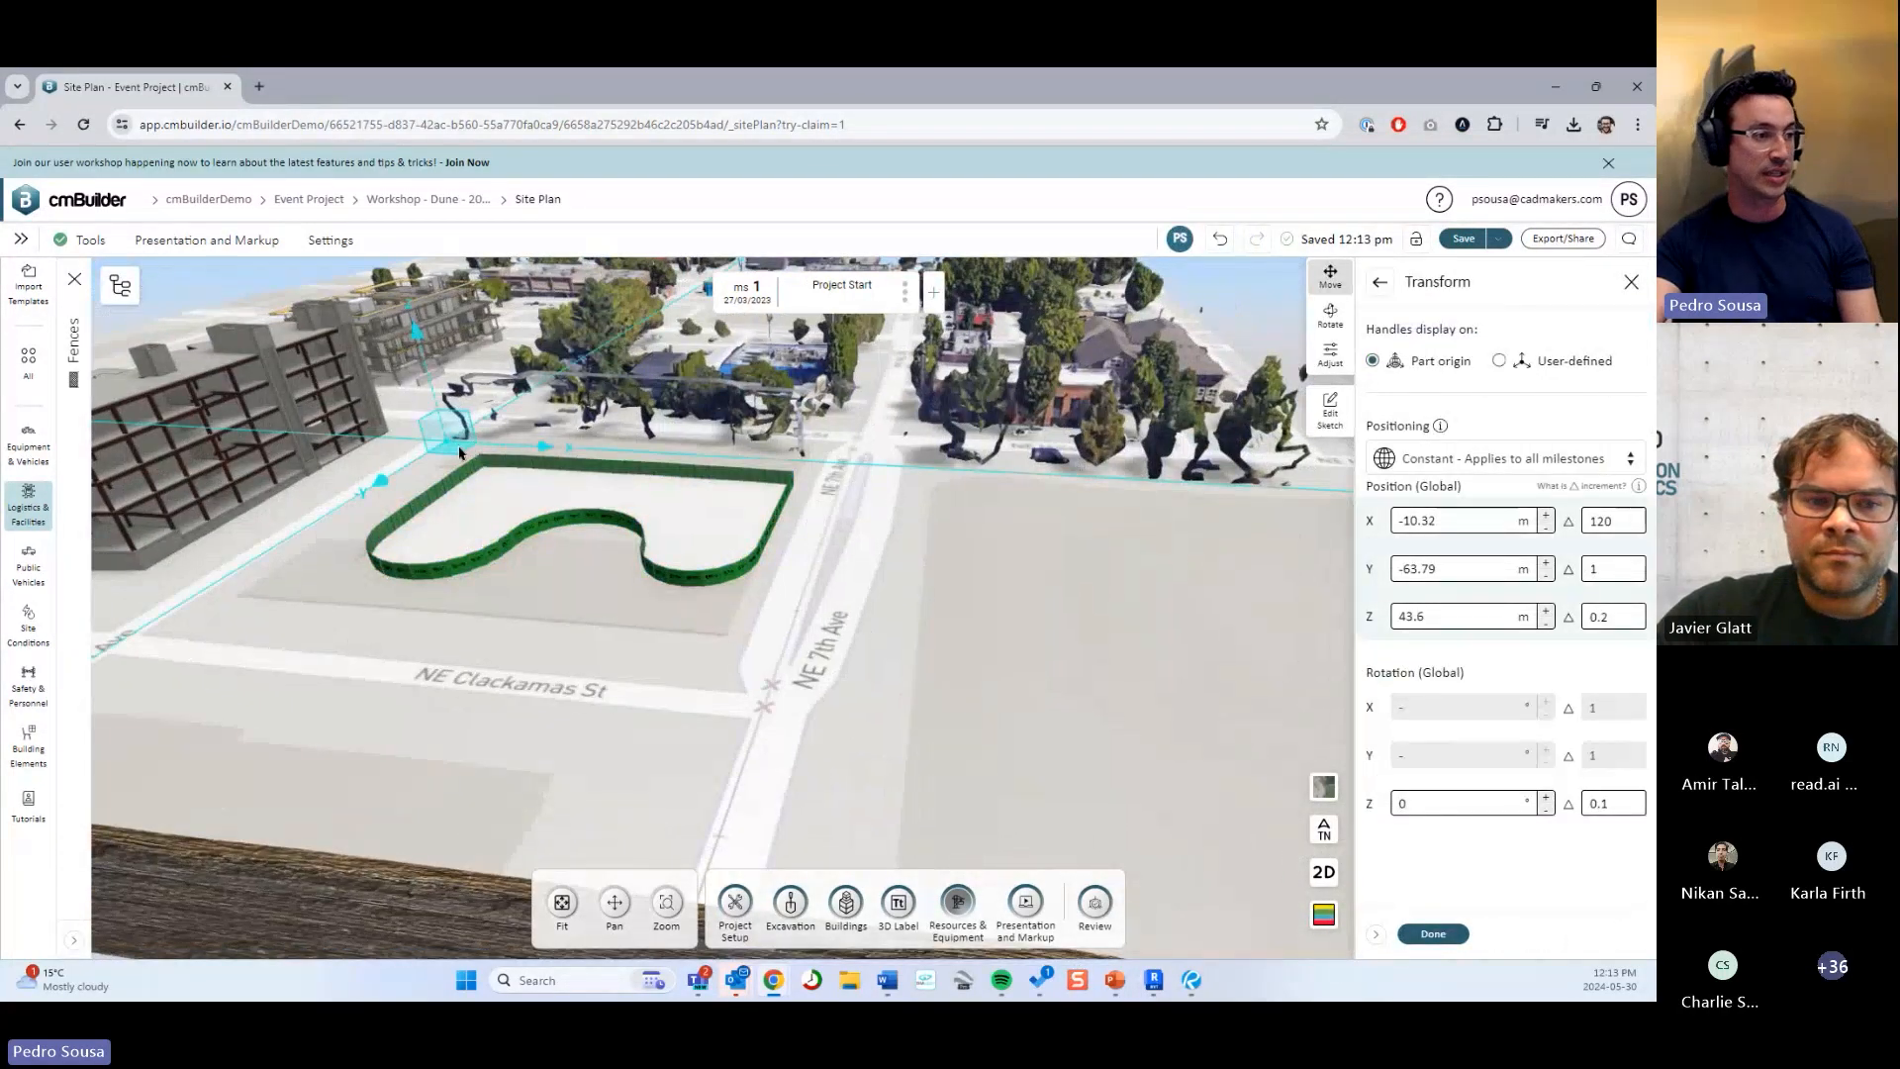
pyautogui.moveTo(458, 453); pyautogui.dragTo(915, 510)
pyautogui.moveTo(1107, 644); pyautogui.dragTo(958, 624, button='middle')
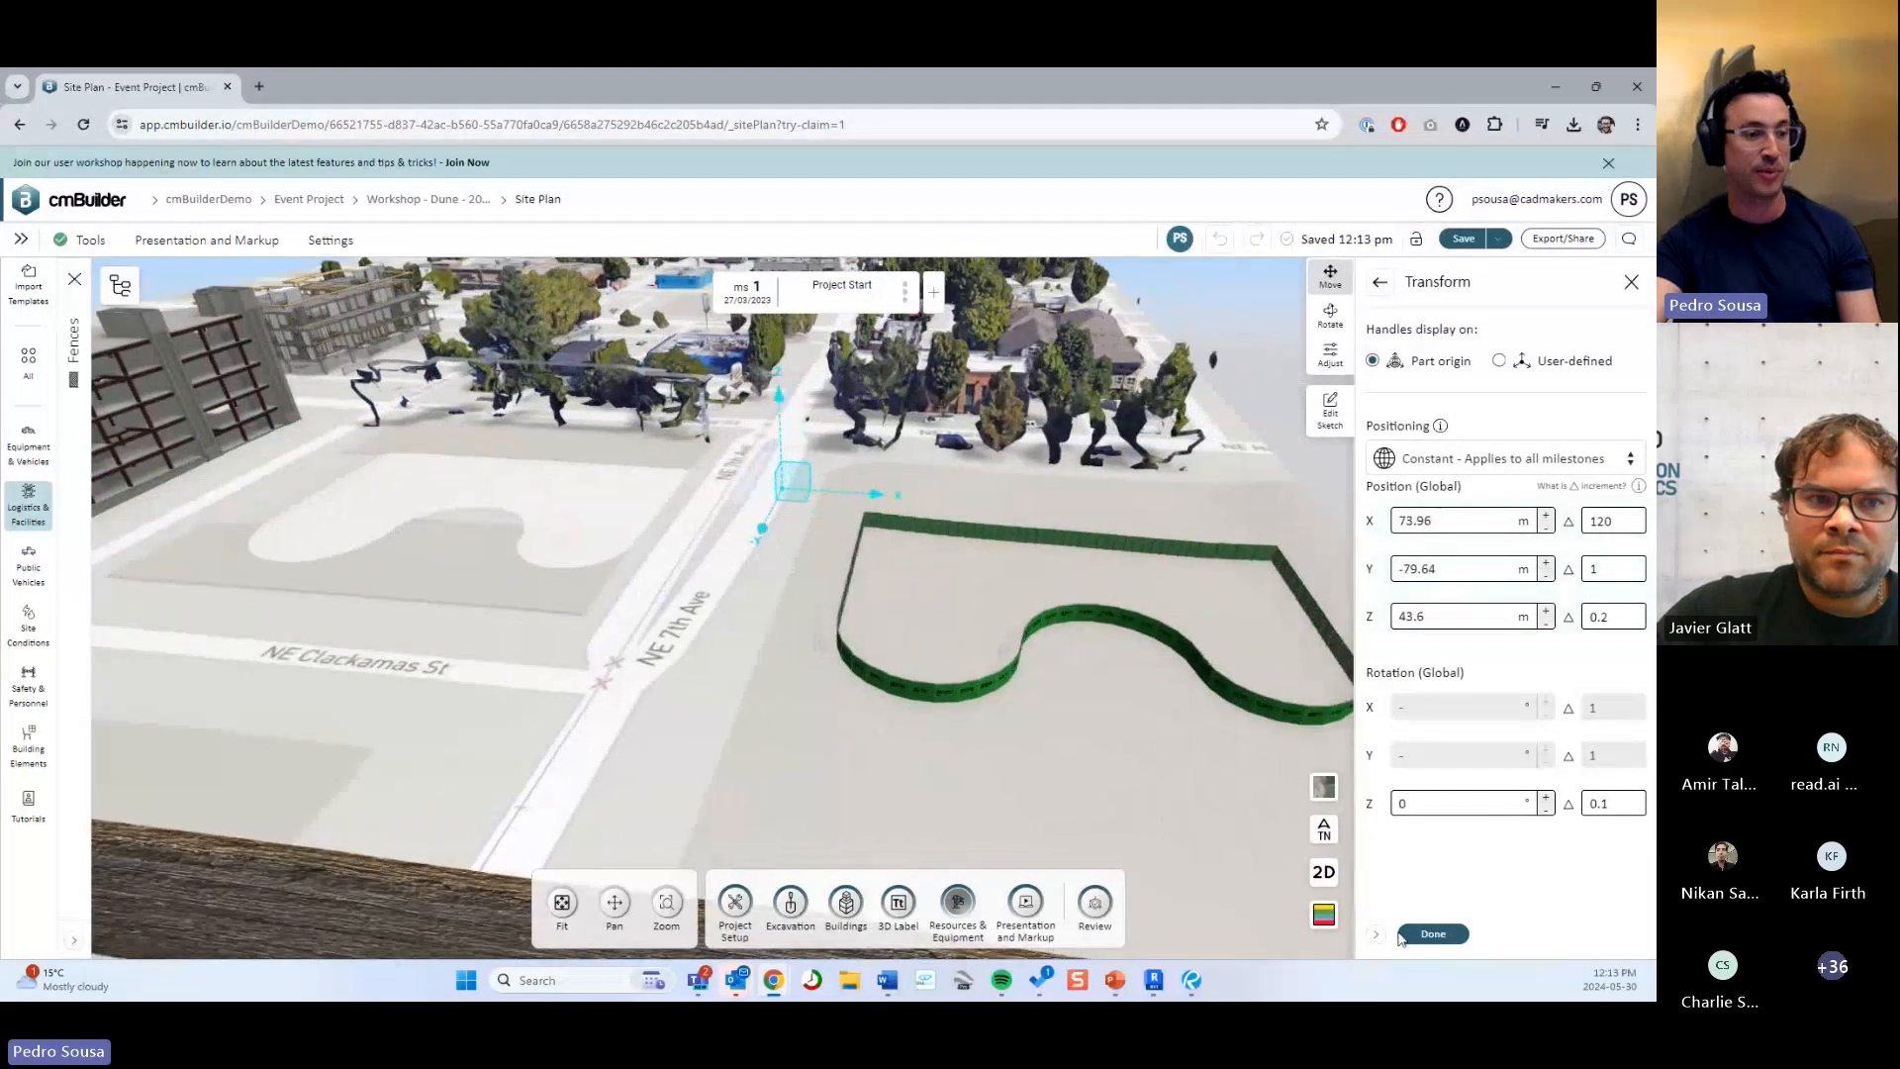
pyautogui.click(1437, 936)
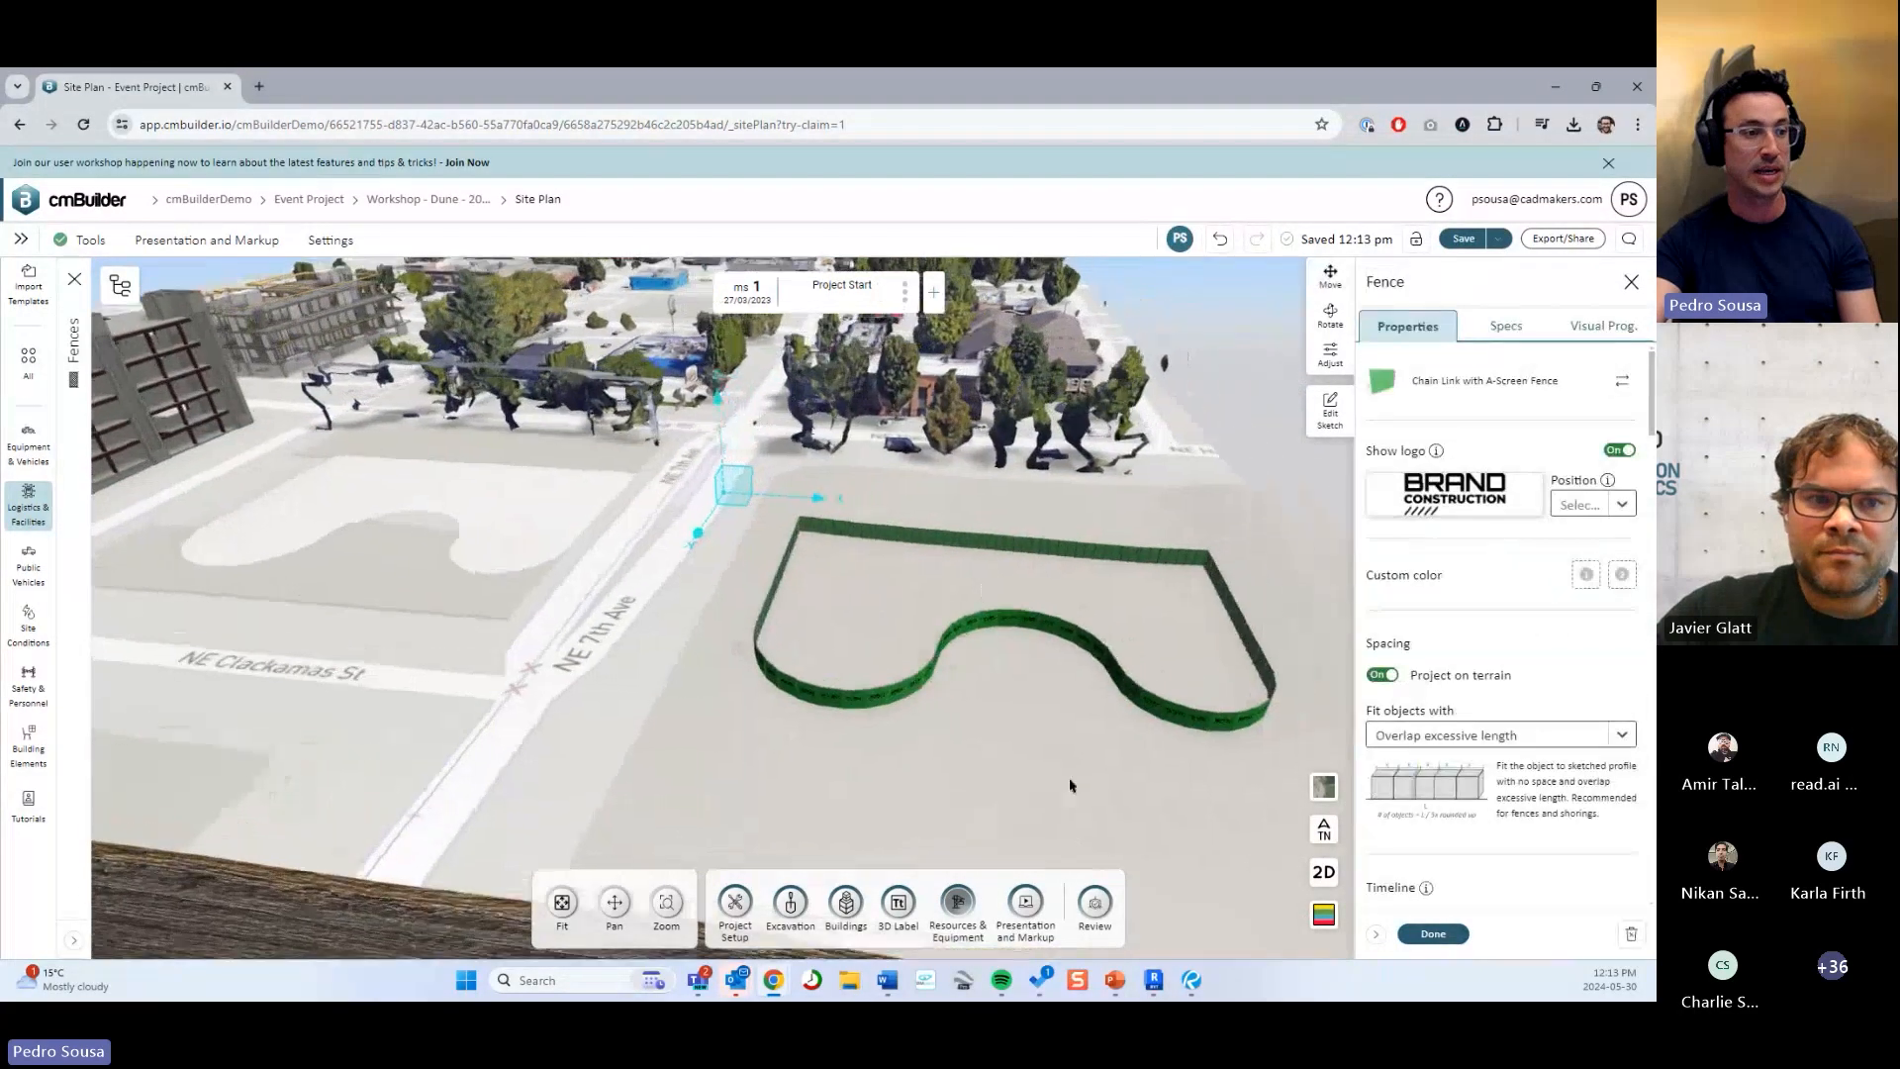
pyautogui.click(1435, 935)
# Create a zone inside the moved fence by projecting the fence outline onto the sketch plane.
pyautogui.click(736, 902)
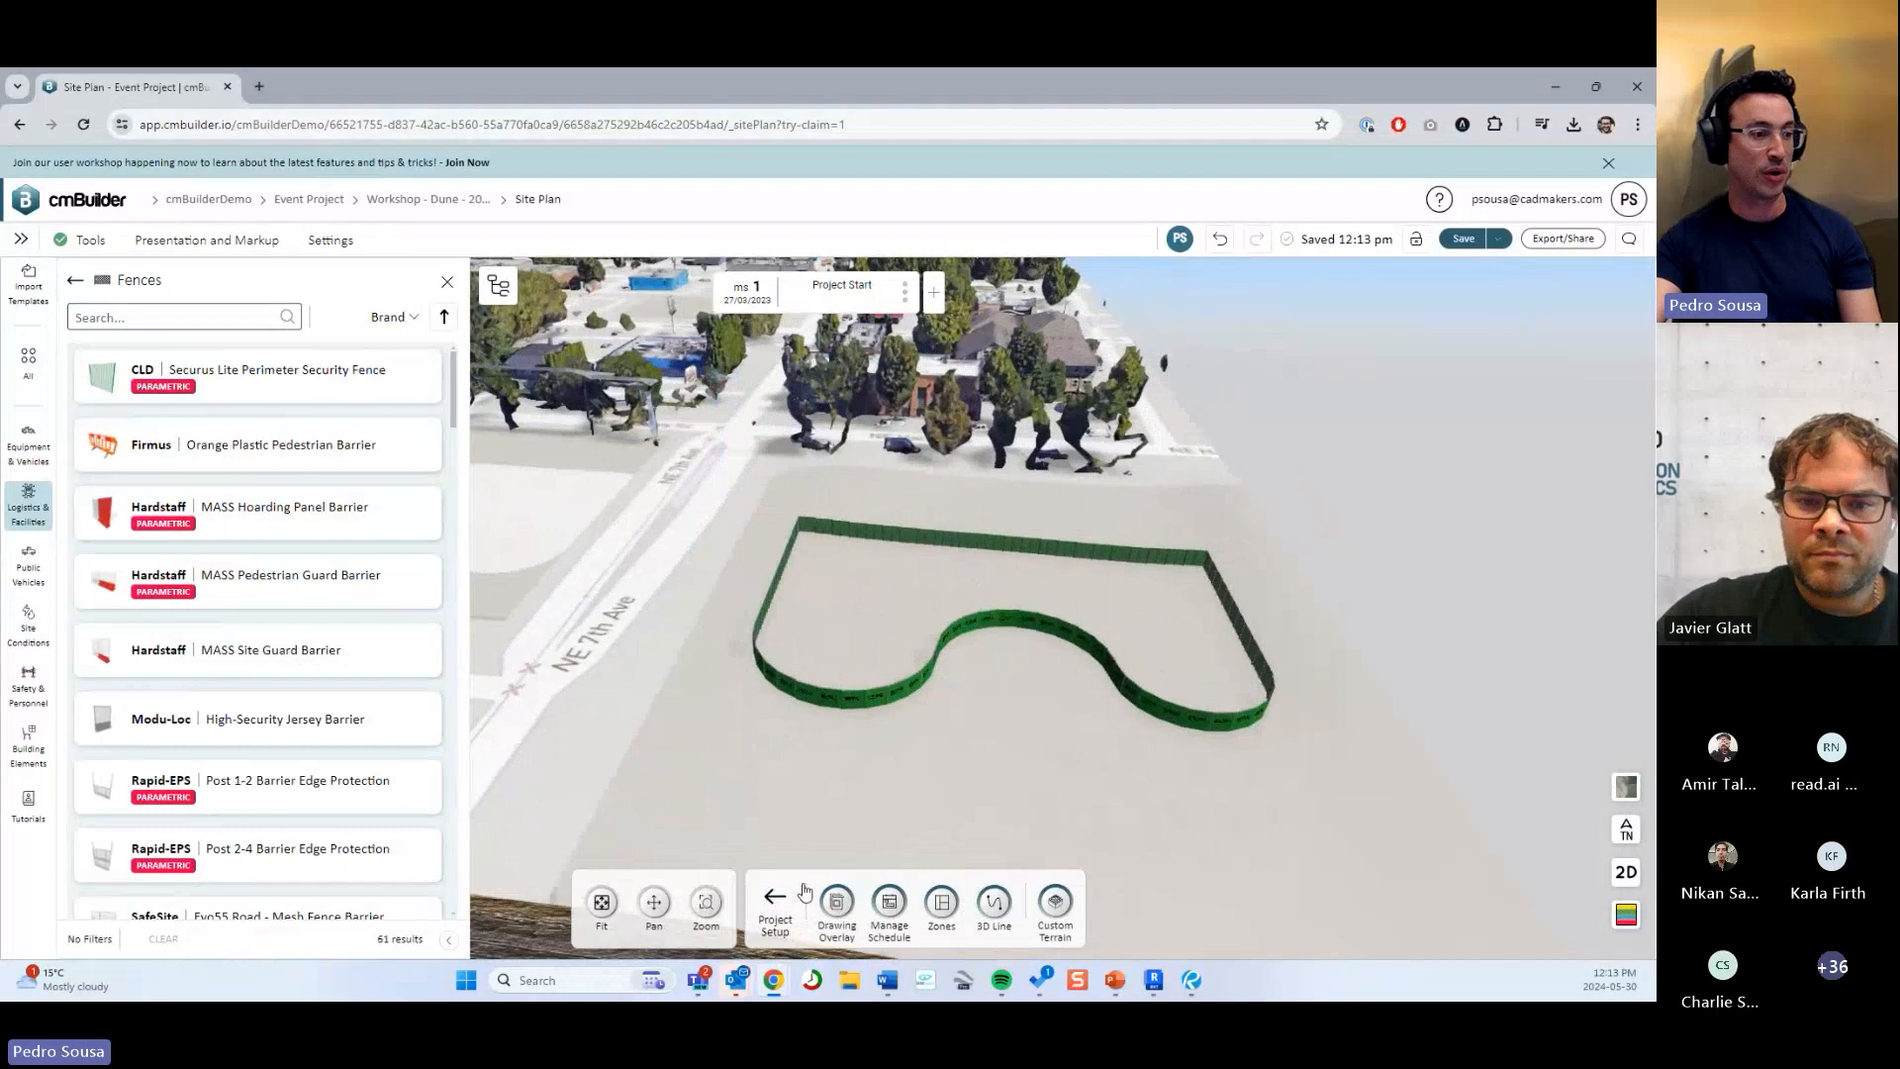
pyautogui.click(994, 901)
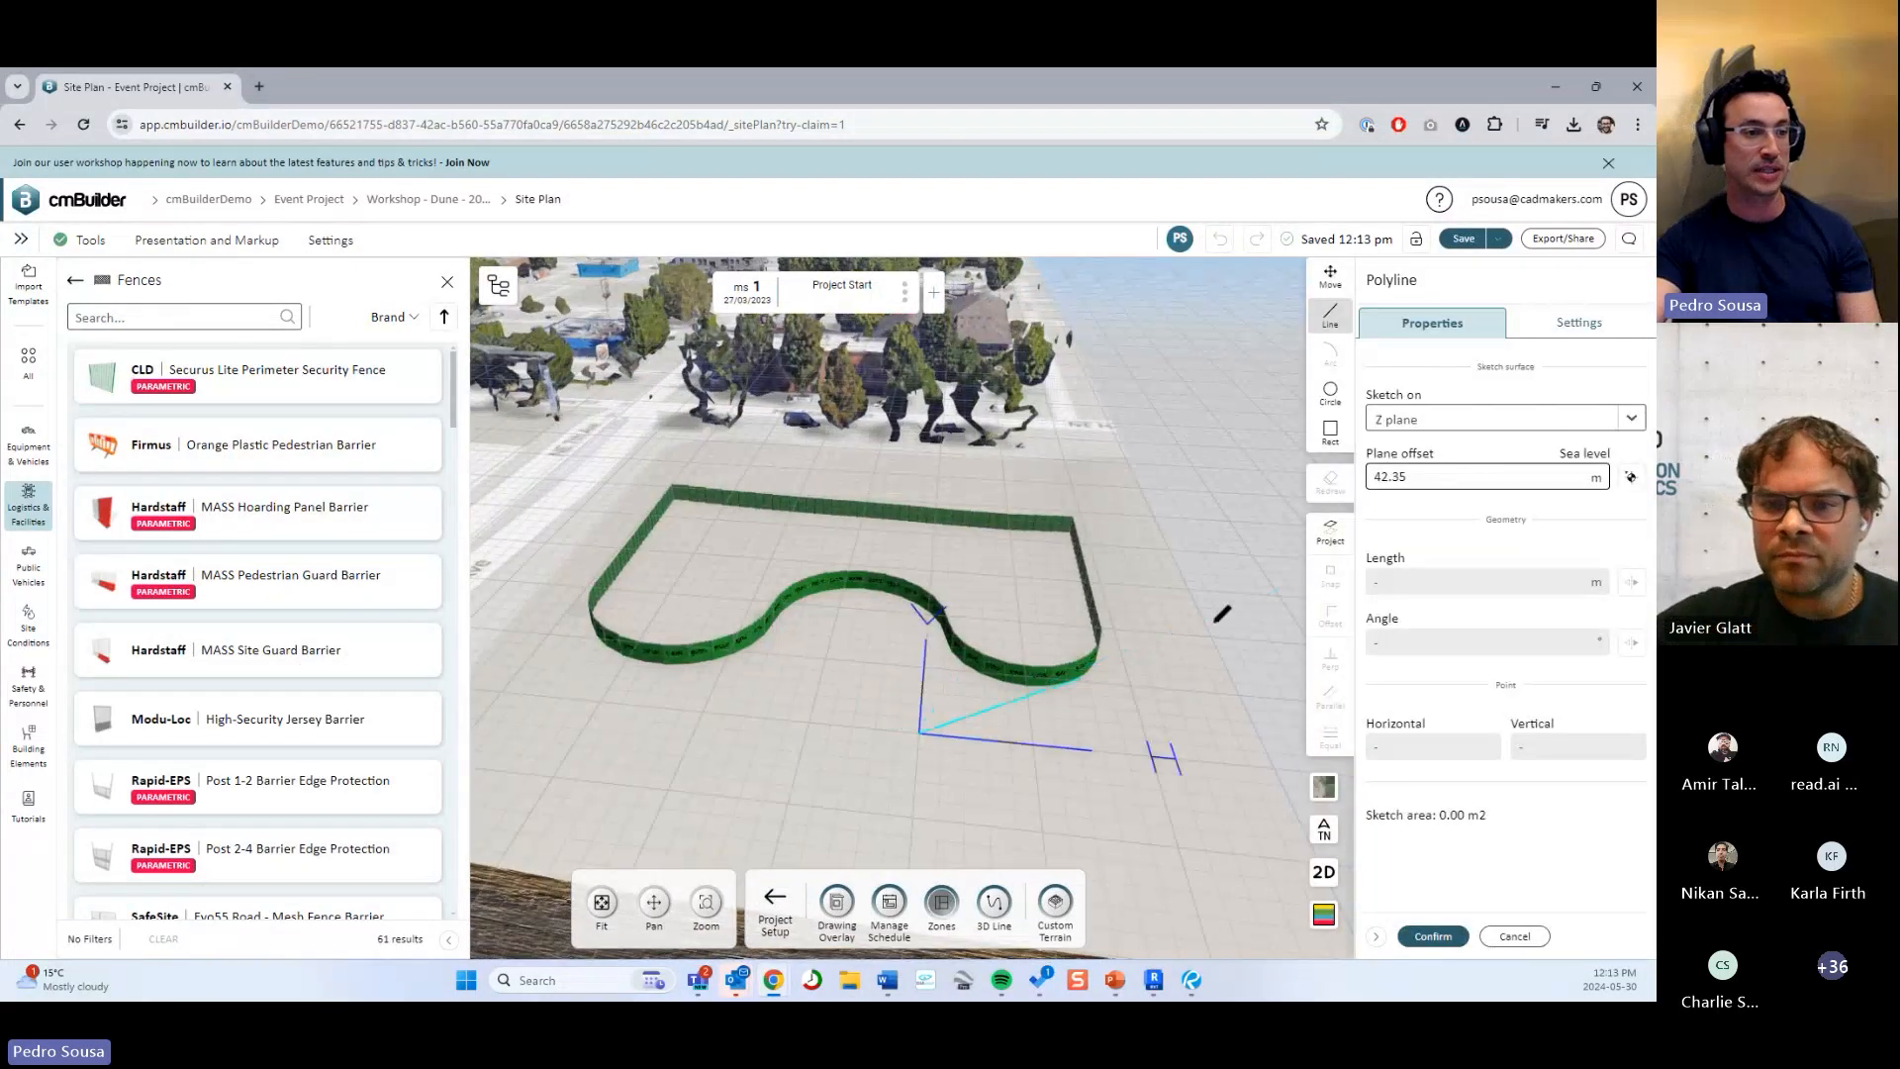
pyautogui.click(1330, 532)
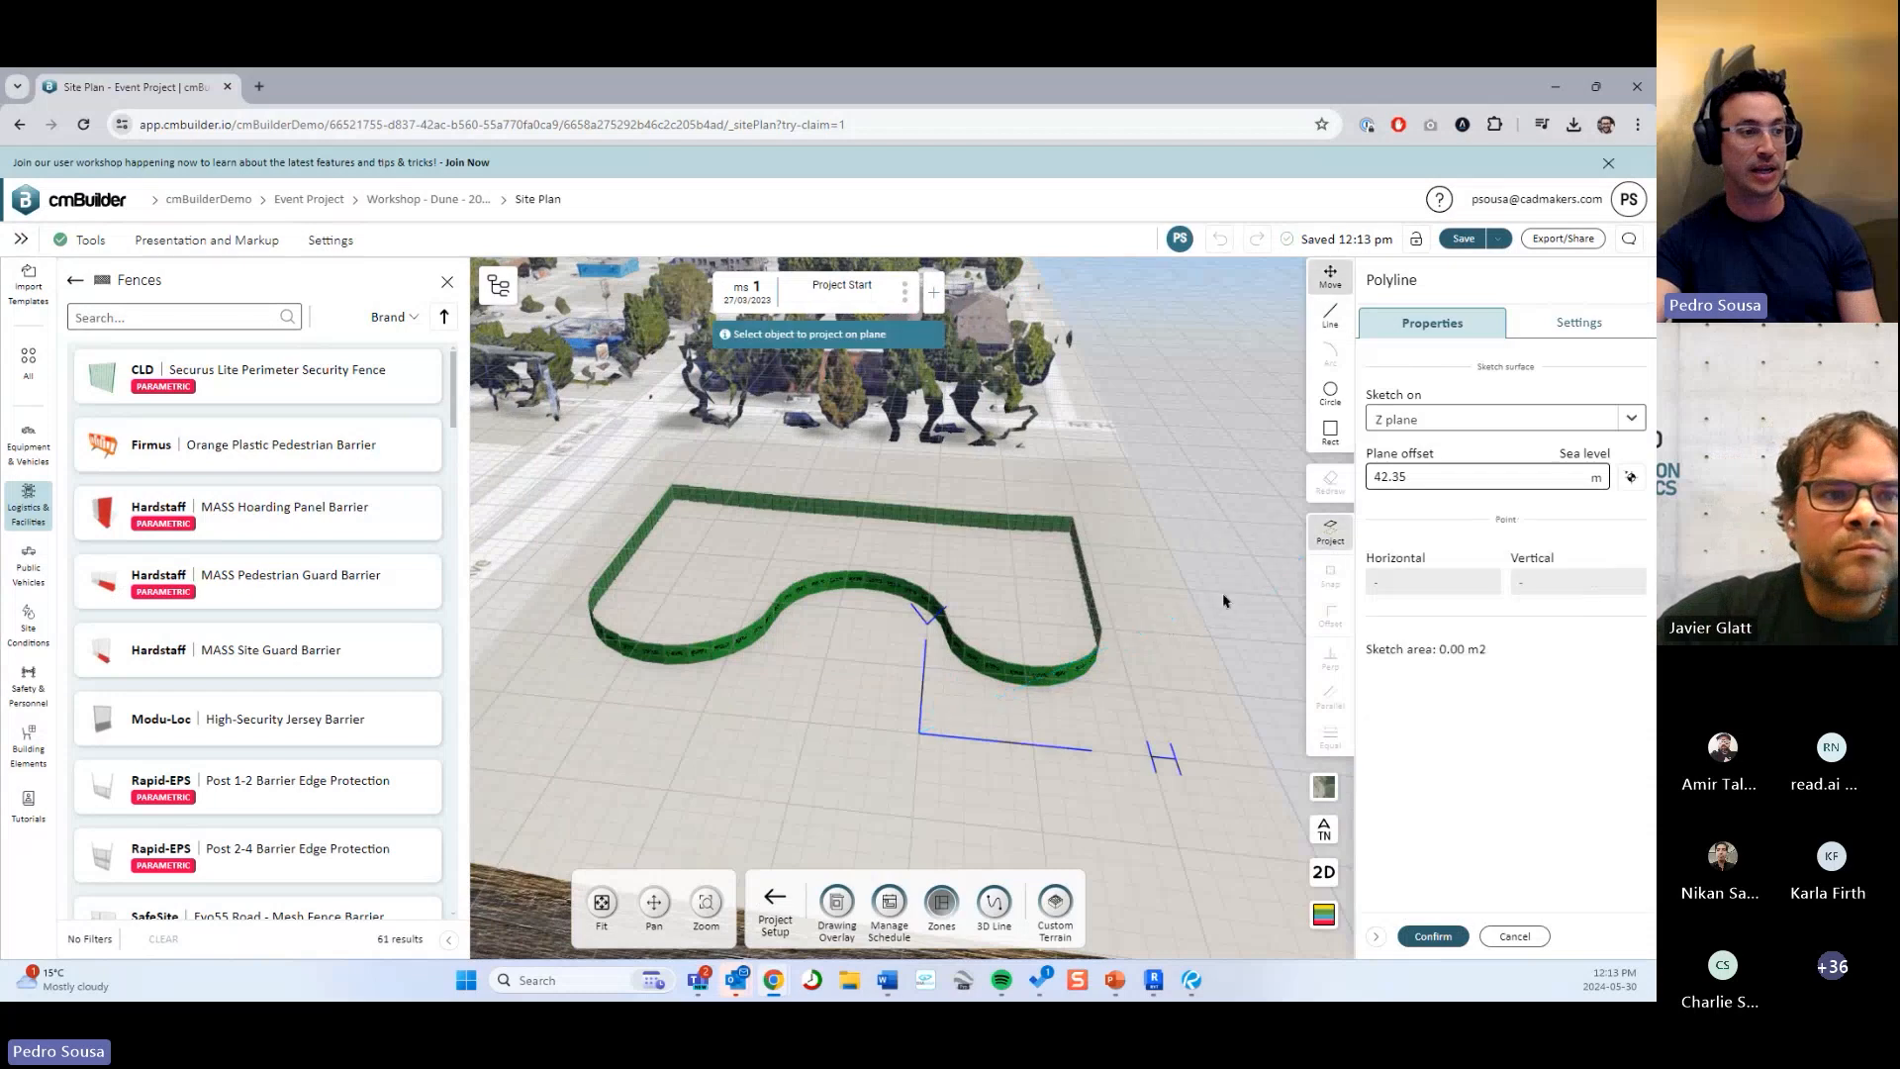
pyautogui.click(1063, 679)
pyautogui.click(1432, 935)
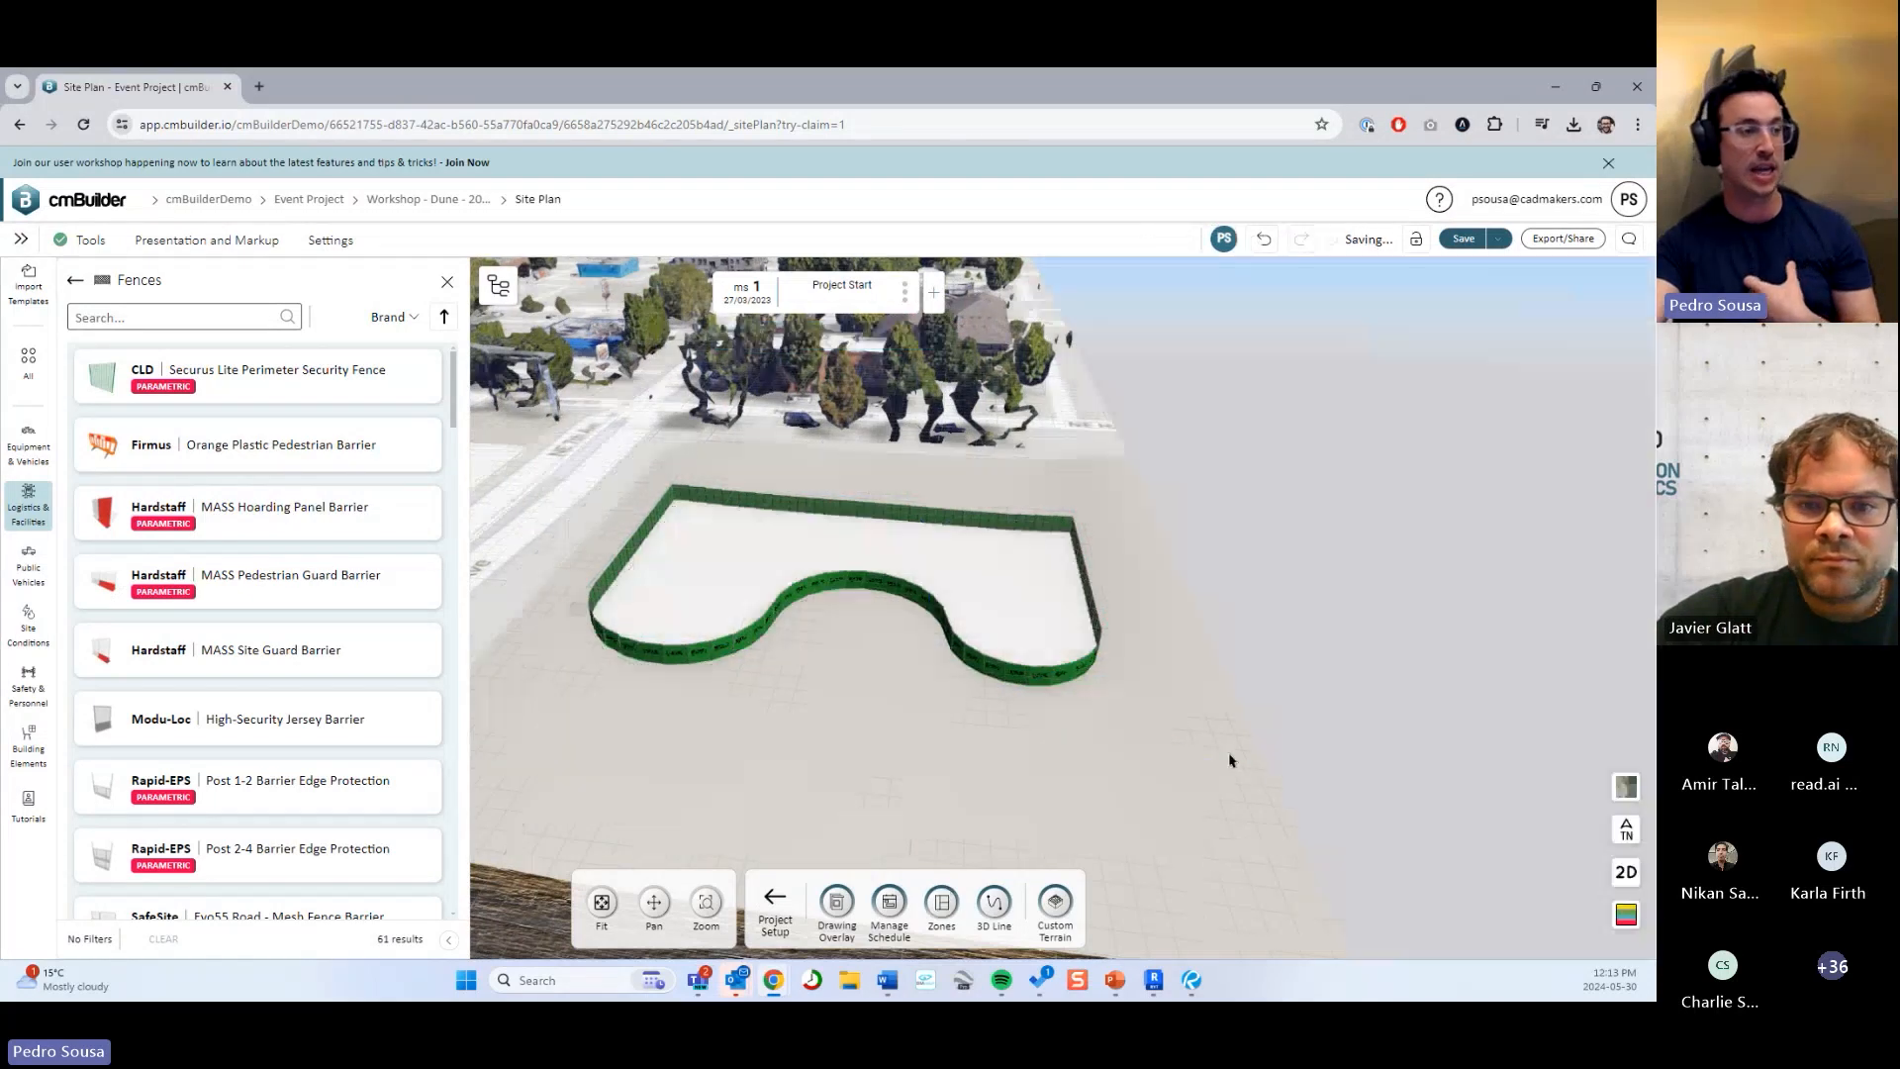
# Set the new zone's color to red and finish editing it.
pyautogui.click(1631, 397)
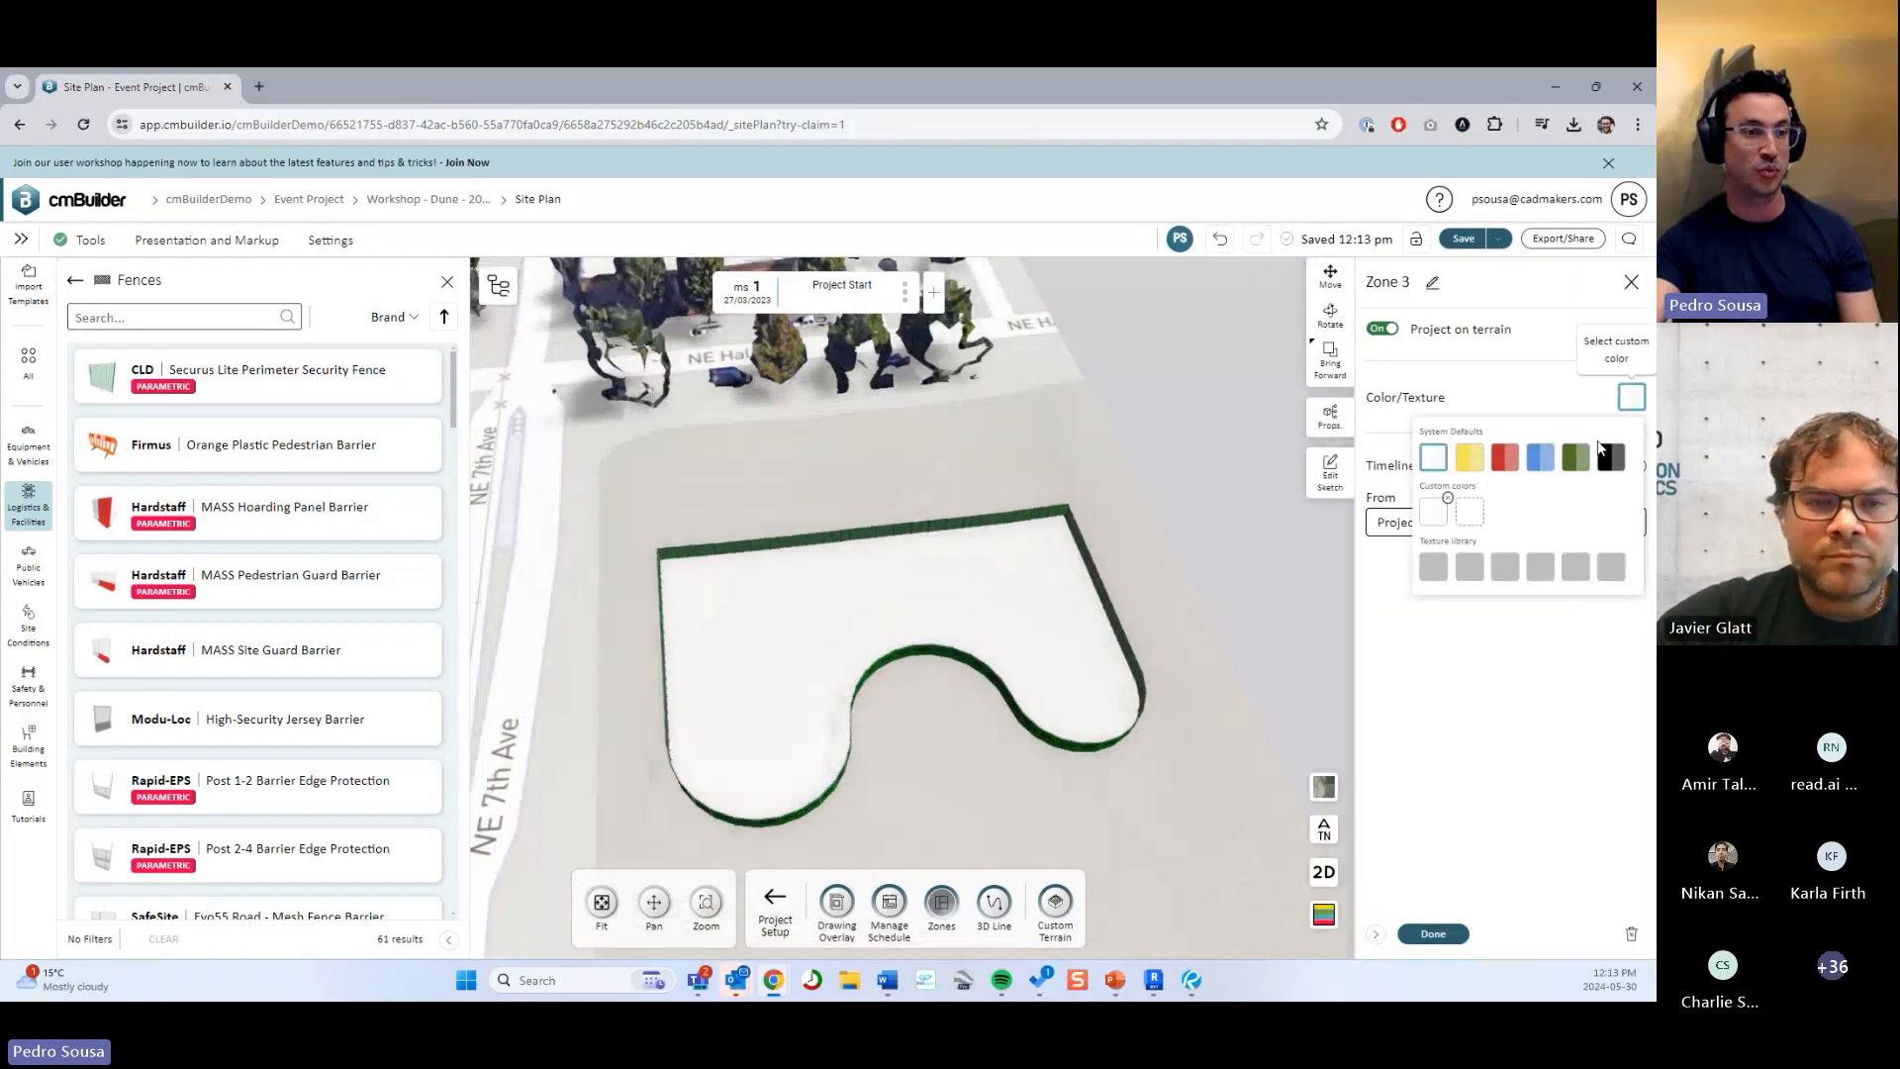
pyautogui.click(1470, 567)
pyautogui.click(1434, 933)
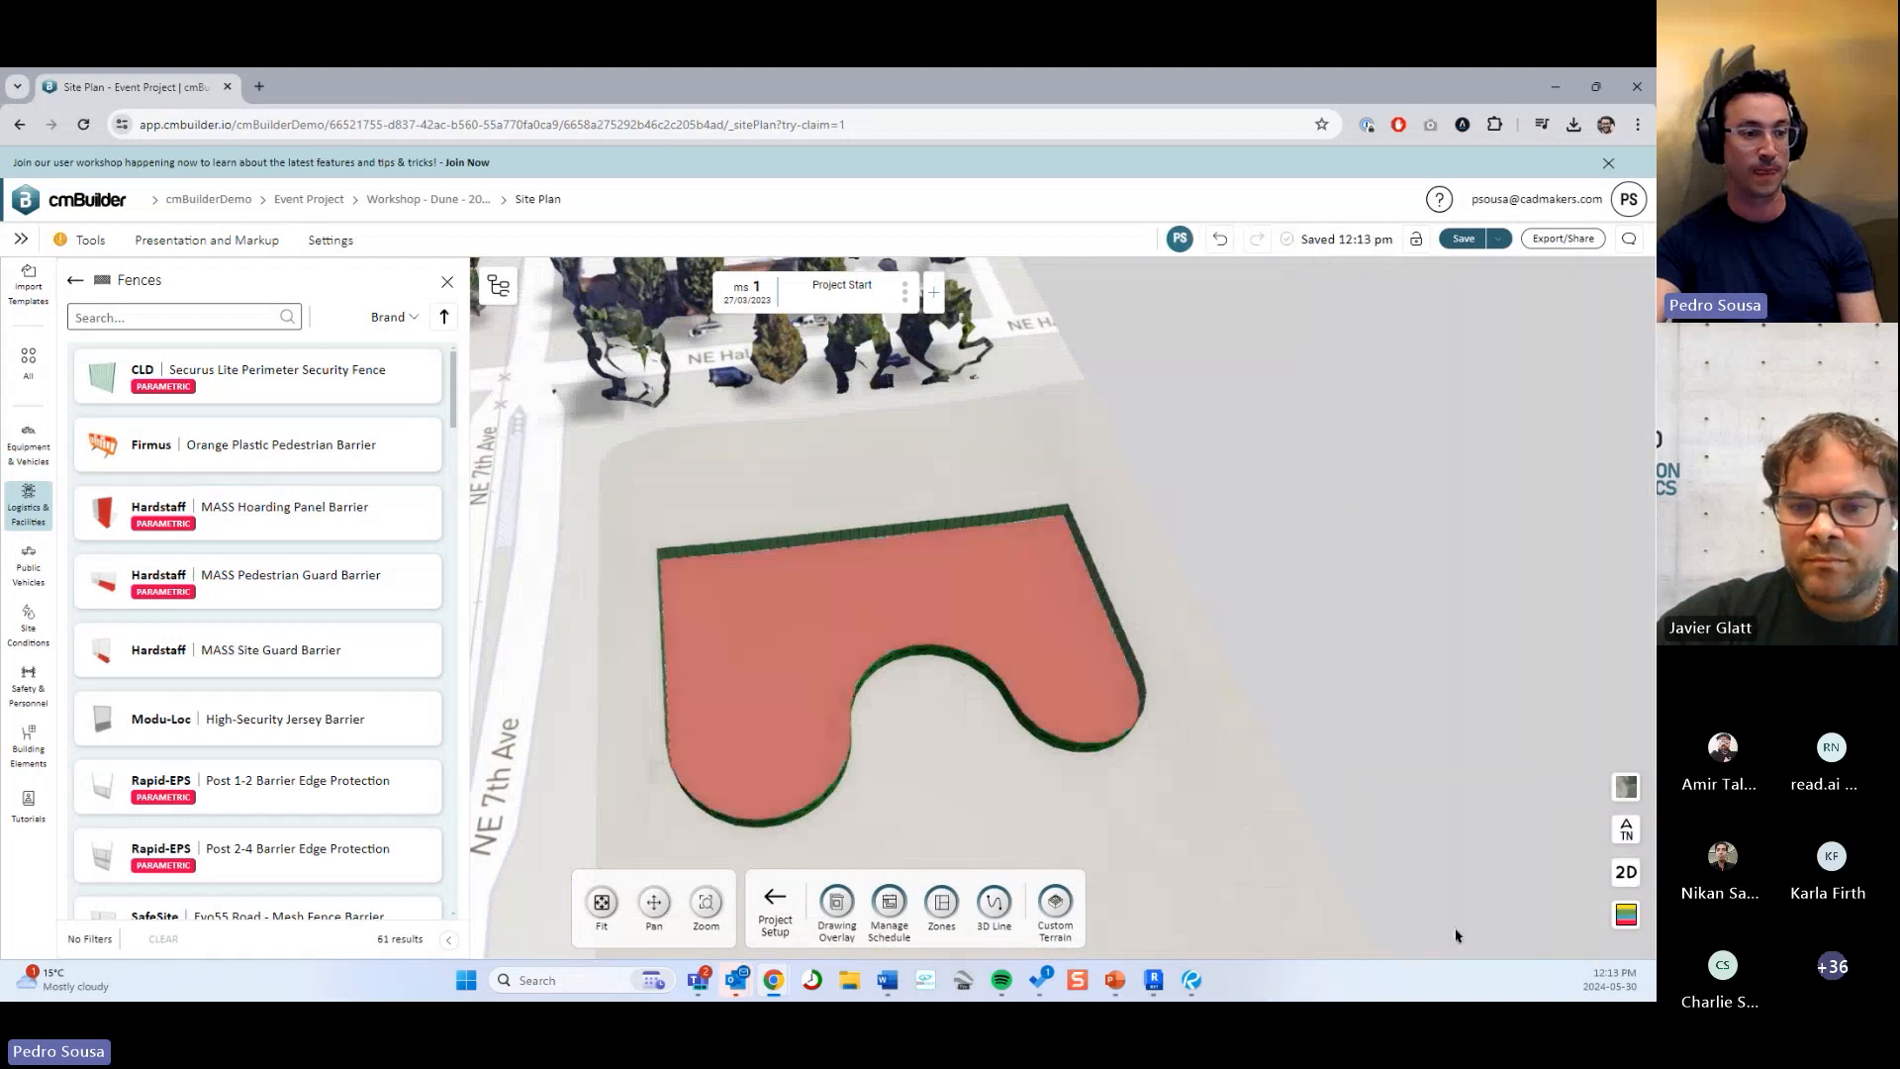
# Reopen the fence's sketch, clear it, and pick the building roof as the plane offset at 63.85 m.
pyautogui.click(1002, 737)
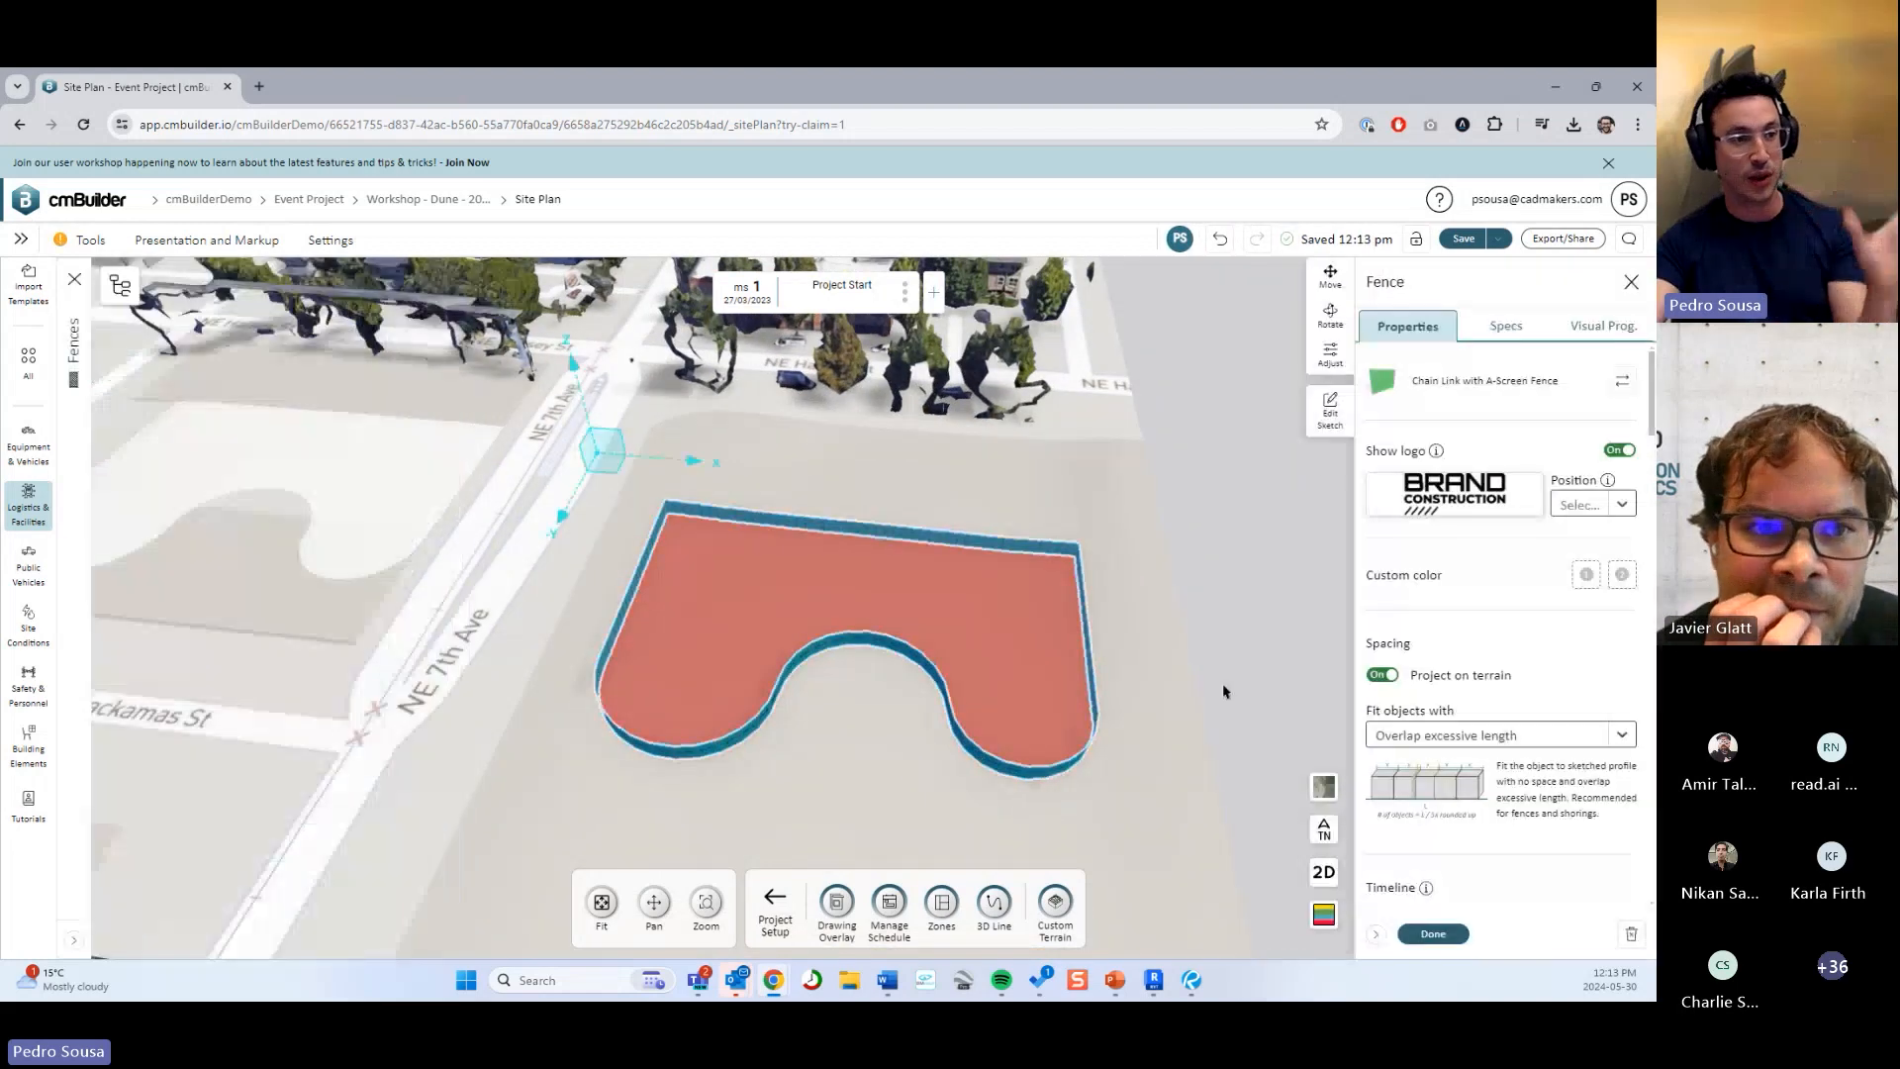
pyautogui.click(1334, 429)
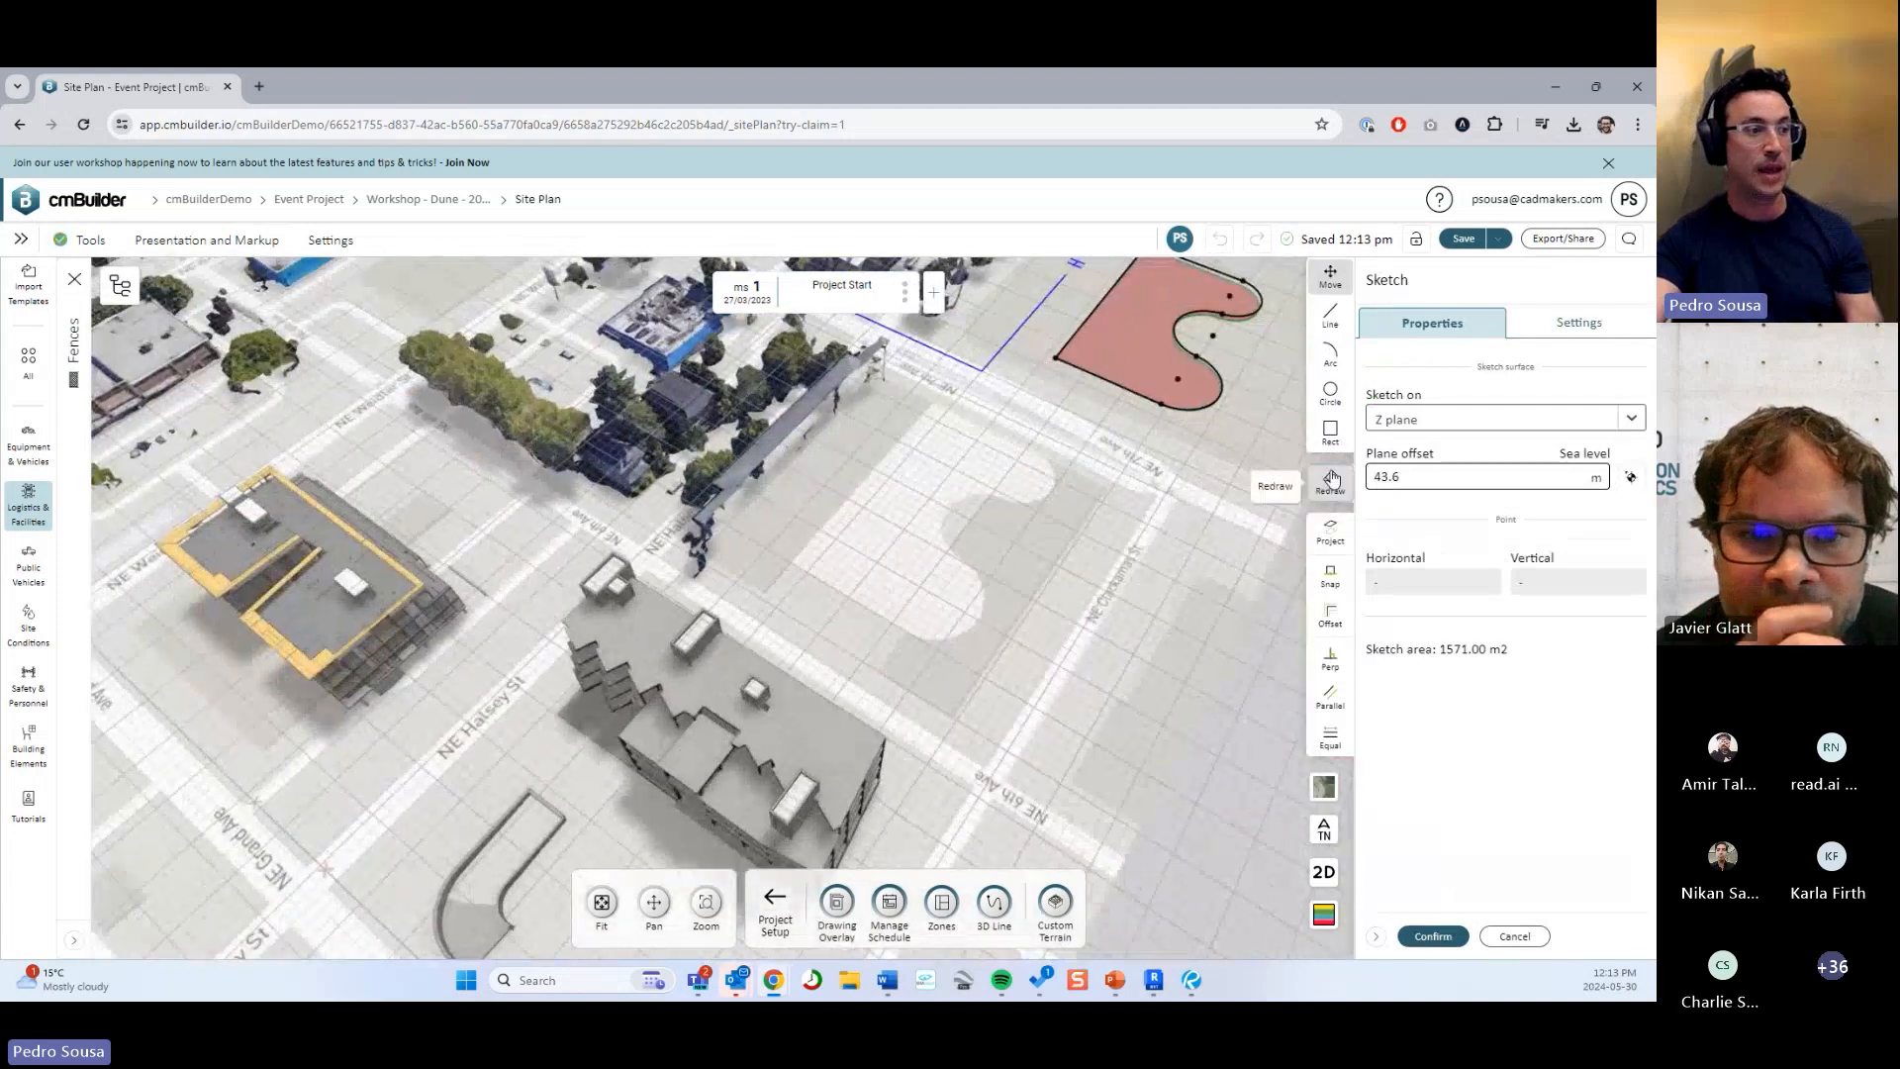
pyautogui.click(1630, 478)
pyautogui.click(812, 750)
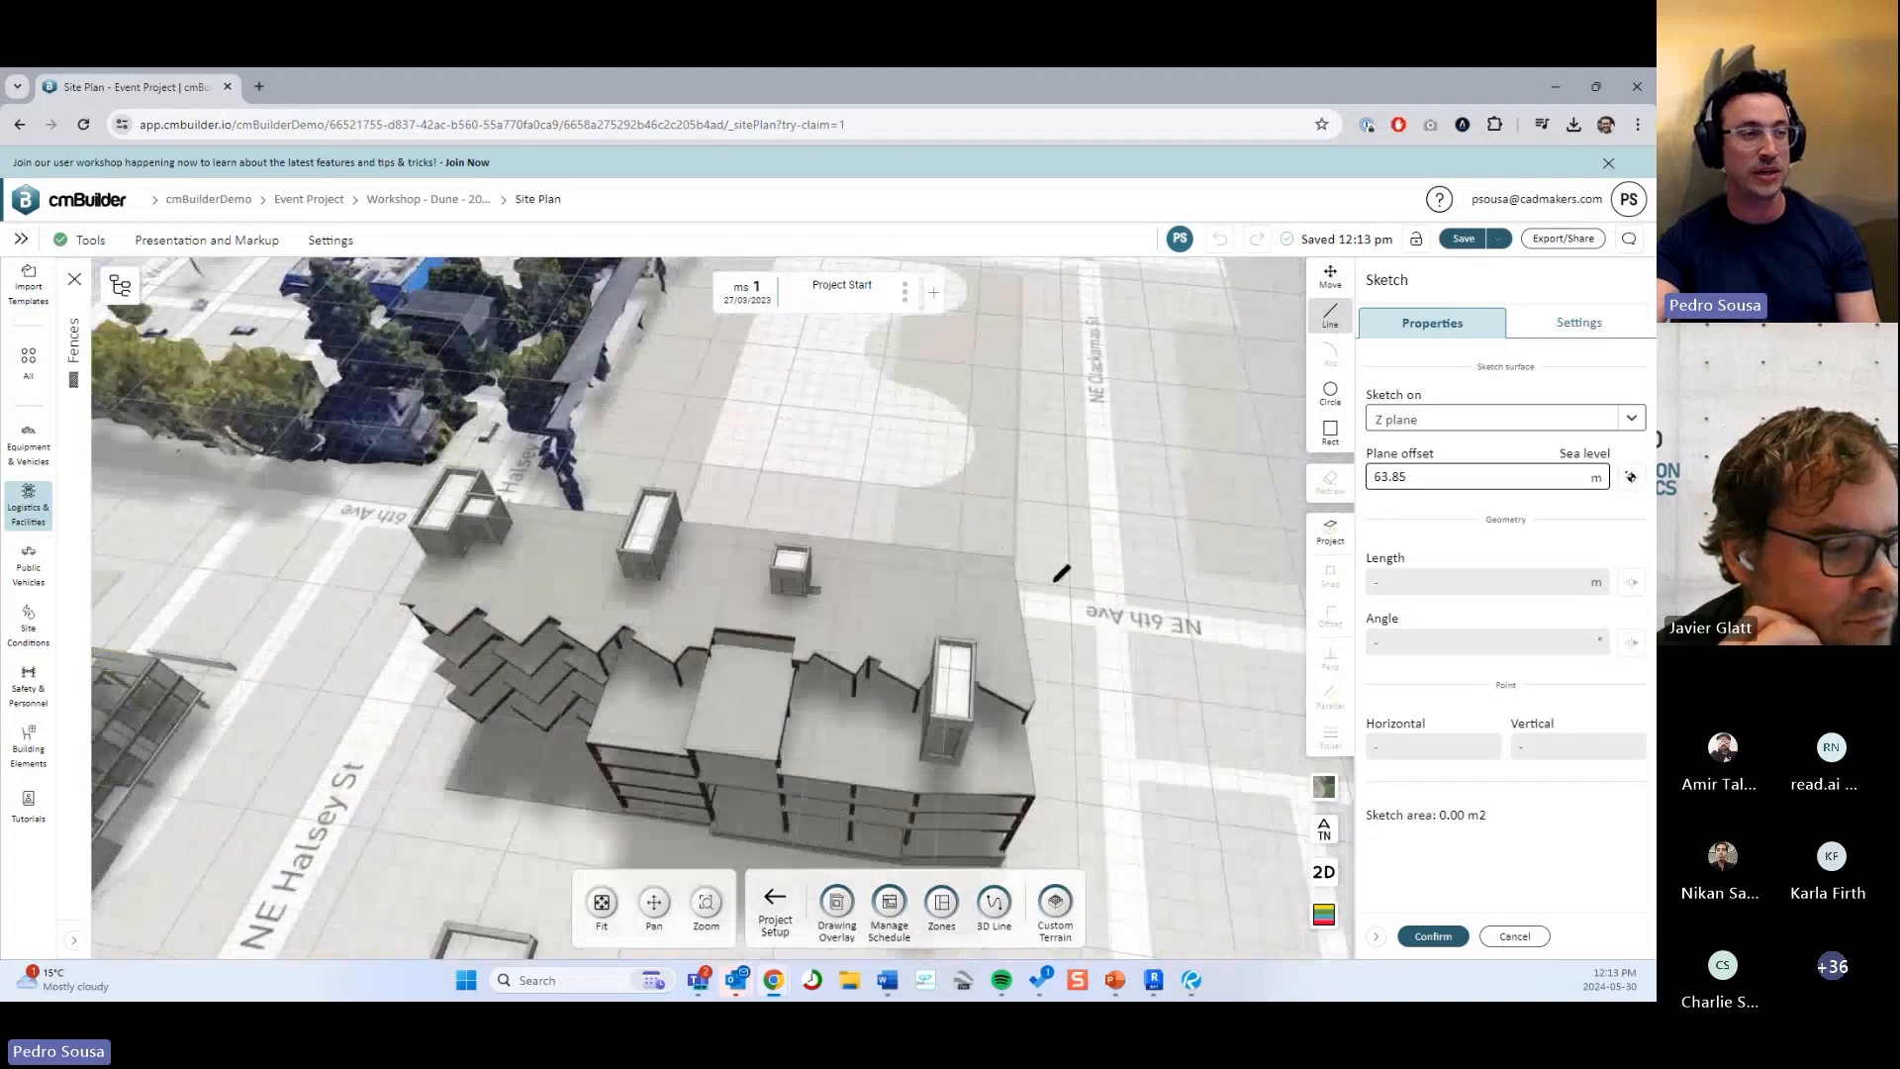
# Project the curved white zone west of NE 7th Ave into the fence sketch and reset the plane offset to ground level, 42.99 m.
pyautogui.moveTo(1055, 581); pyautogui.dragTo(857, 603, button='middle')
pyautogui.click(1330, 531)
pyautogui.click(858, 602)
pyautogui.moveTo(1031, 624); pyautogui.dragTo(1312, 603, button='middle')
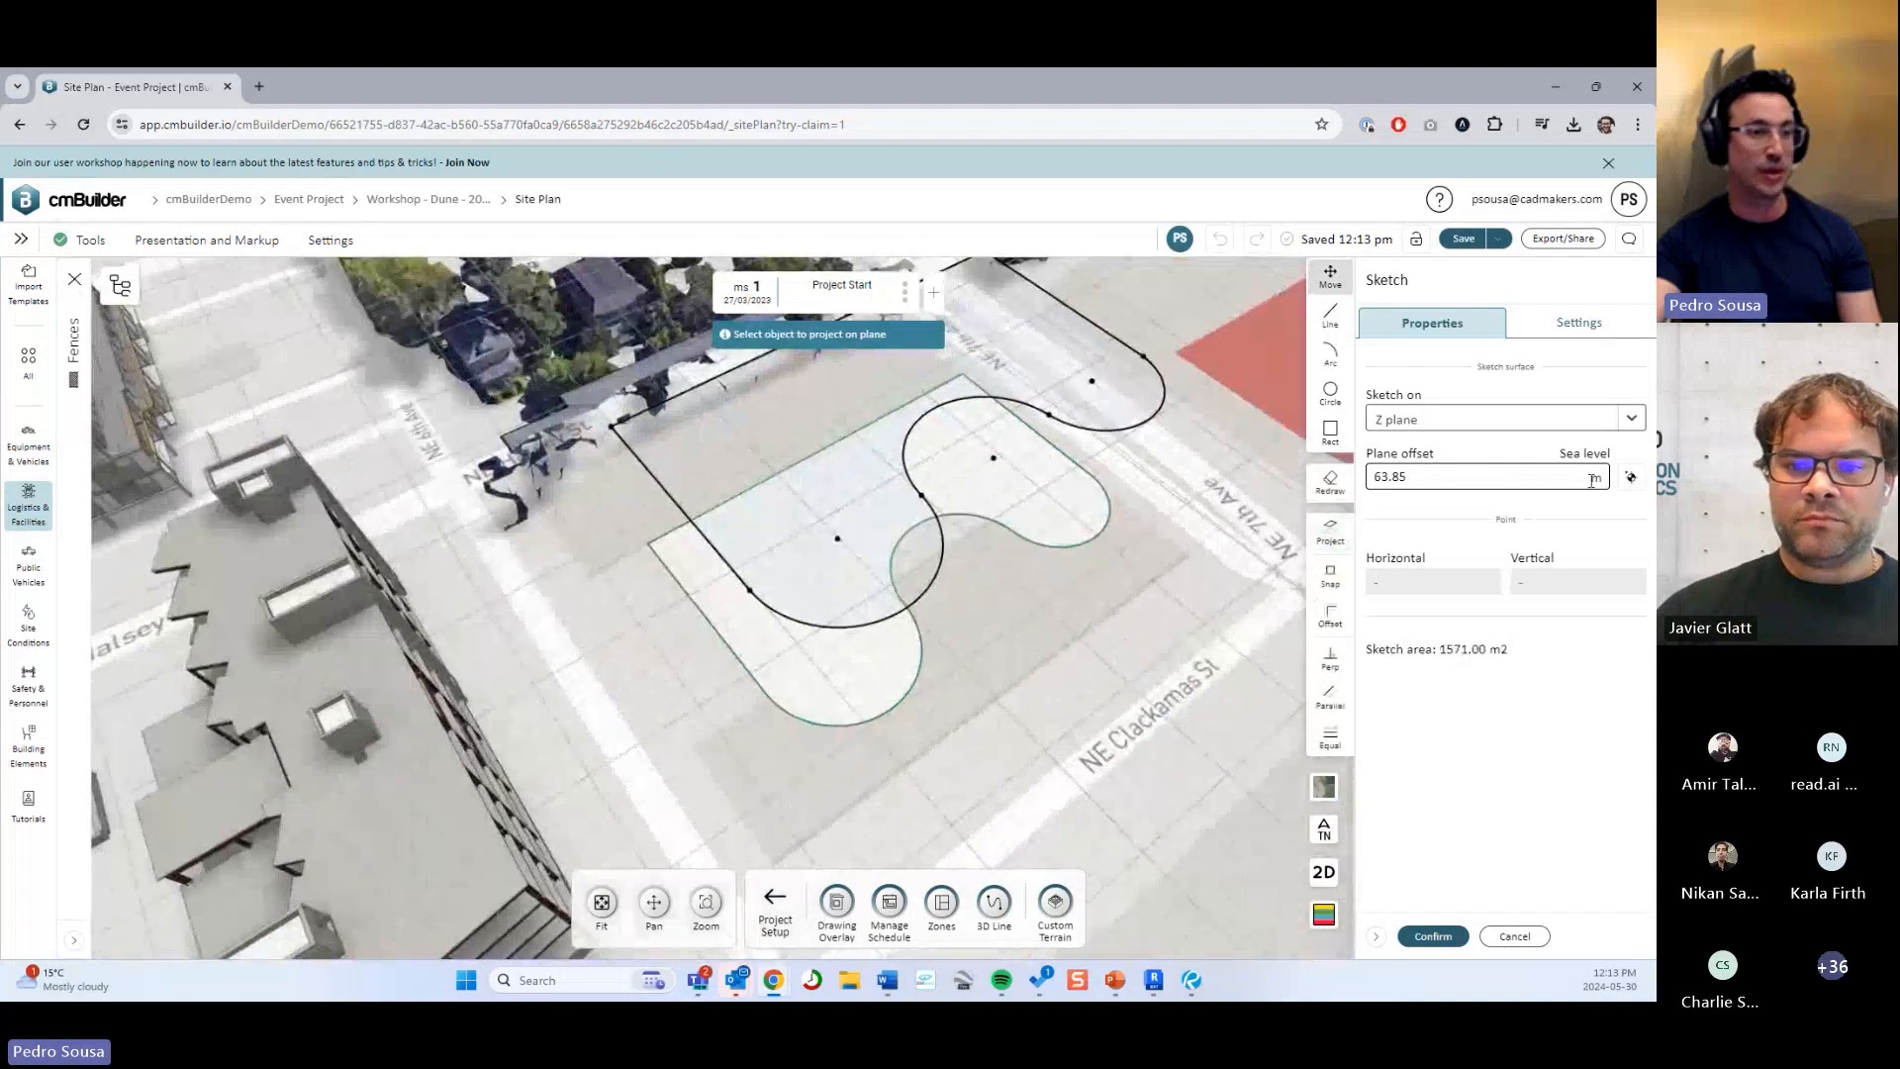
pyautogui.click(1631, 476)
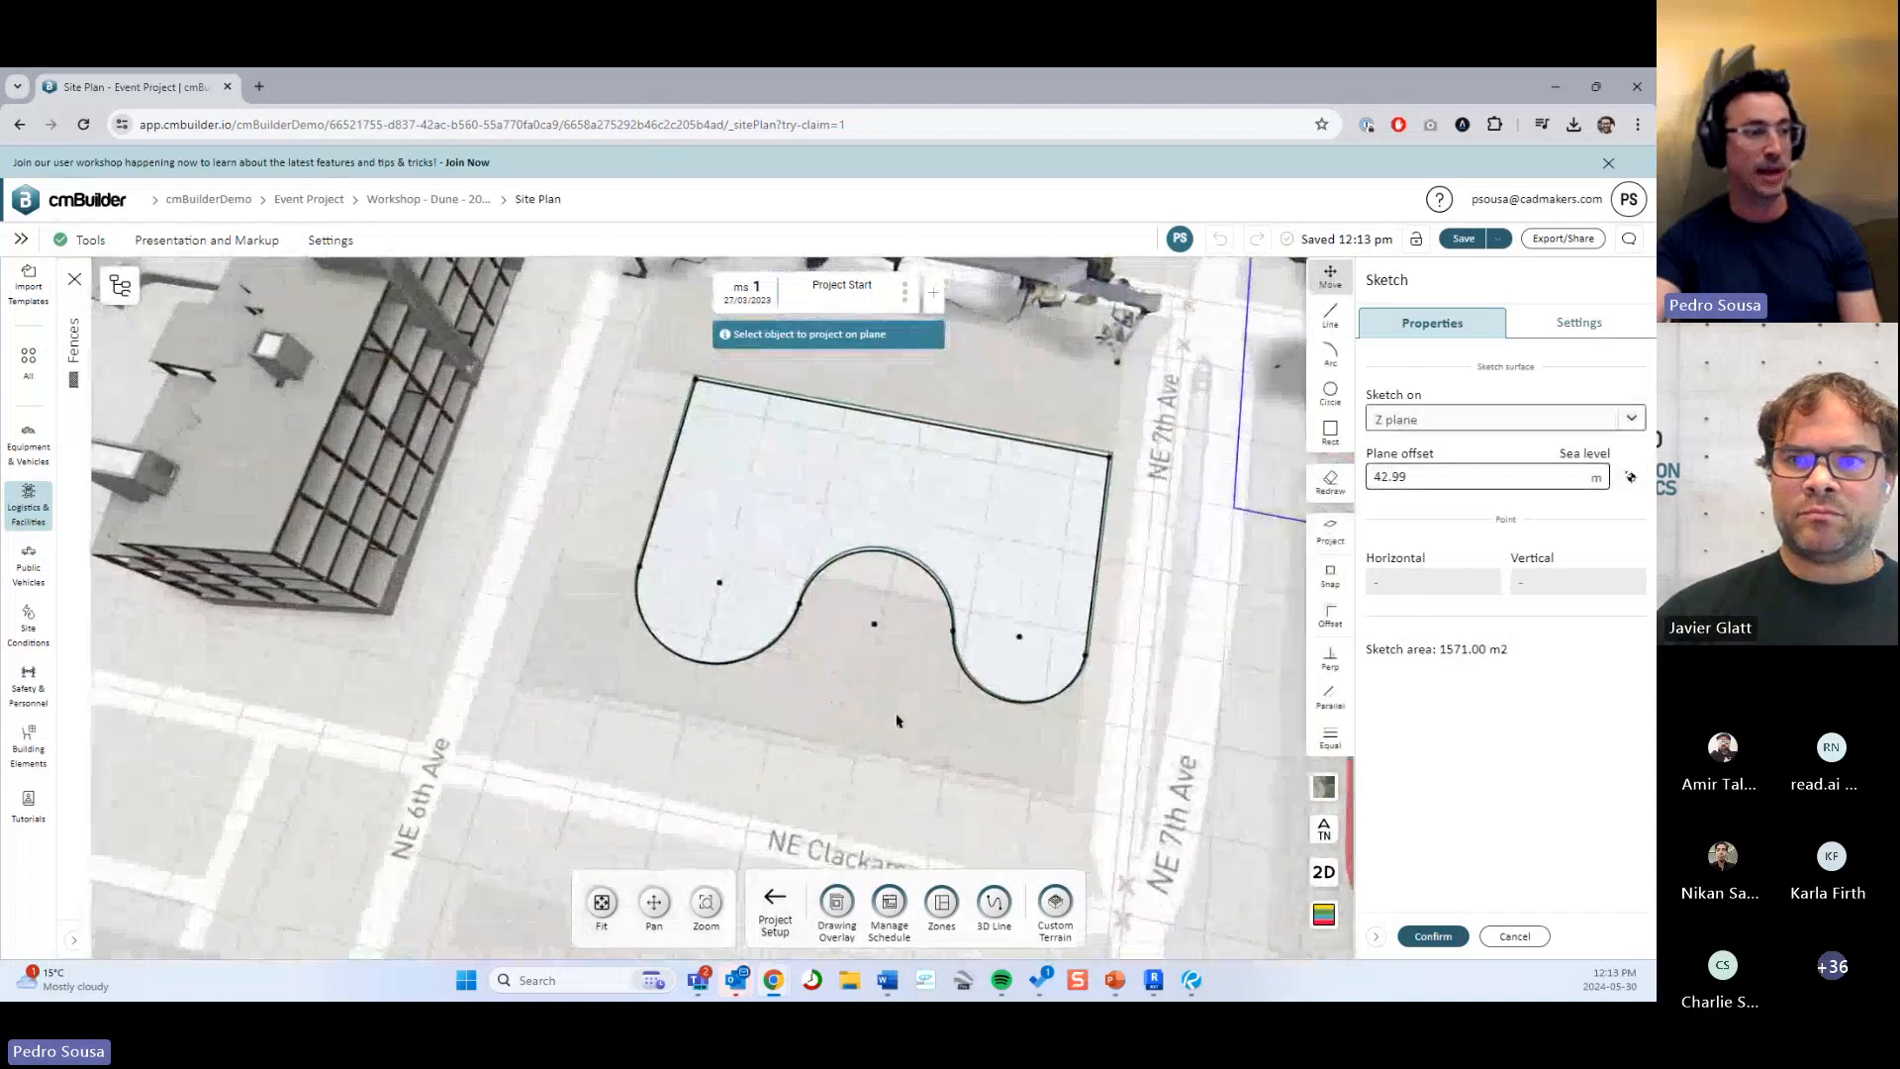
# Delete the three arcs of the projected outline, keeping only its straight segments, and finish the fence sketch.
pyautogui.moveTo(862, 624); pyautogui.dragTo(869, 743, button='middle')
pyautogui.moveTo(866, 626); pyautogui.dragTo(878, 657, button='middle')
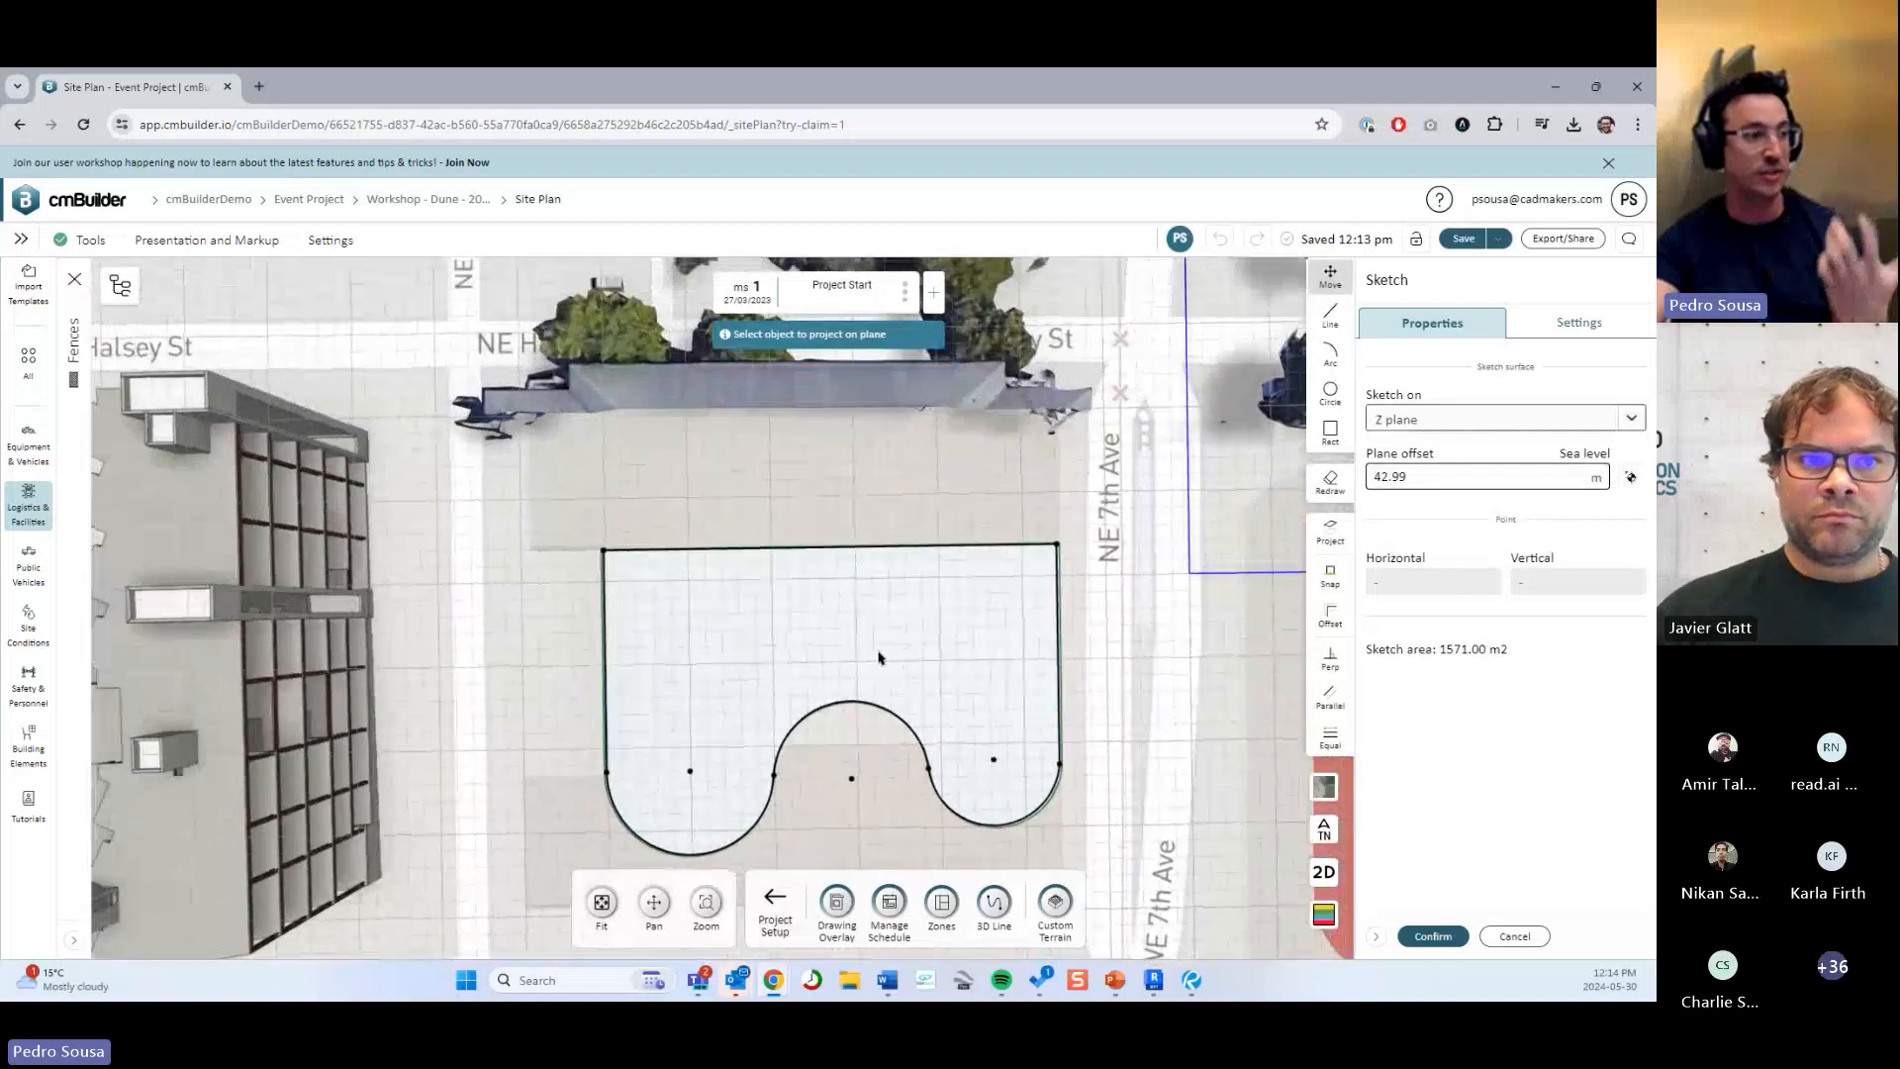
pyautogui.click(843, 701)
pyautogui.press('Delete')
pyautogui.click(769, 806)
pyautogui.press('Delete')
pyautogui.click(946, 806)
pyautogui.press('Delete')
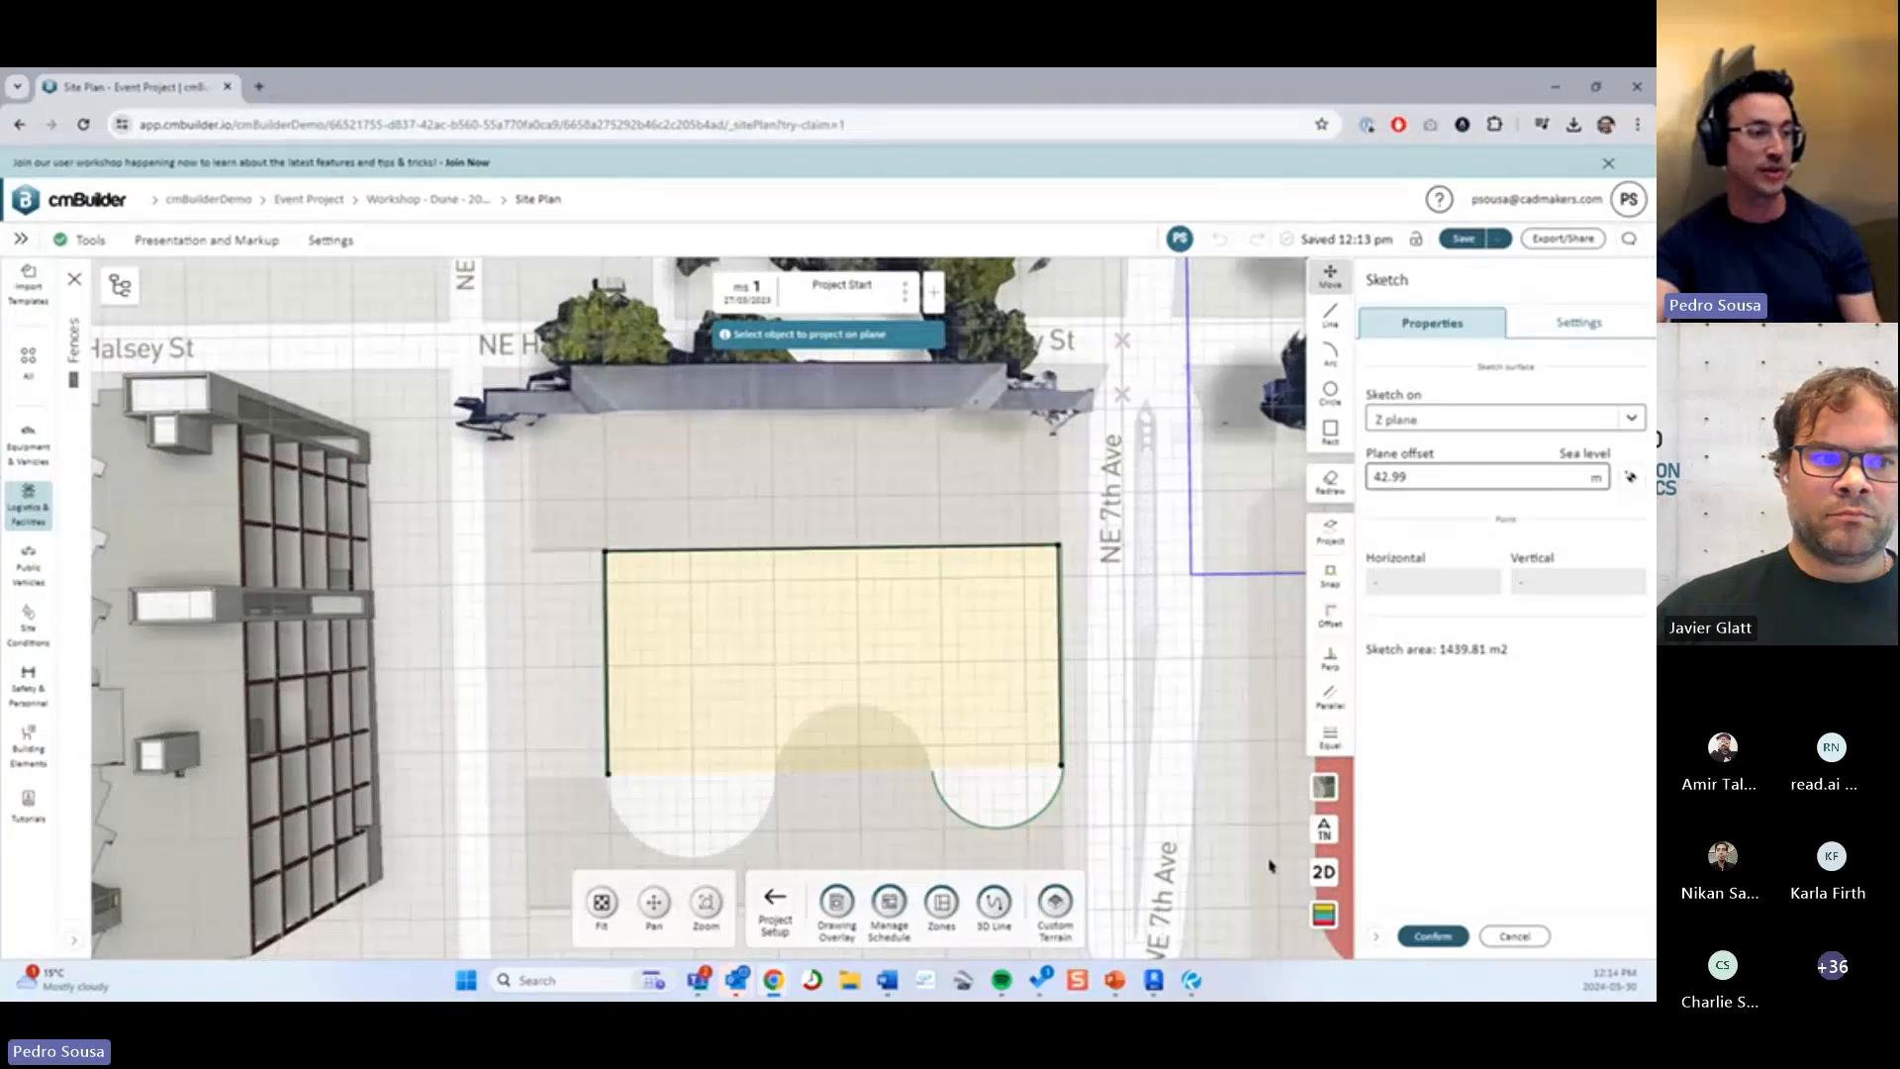
pyautogui.click(1428, 934)
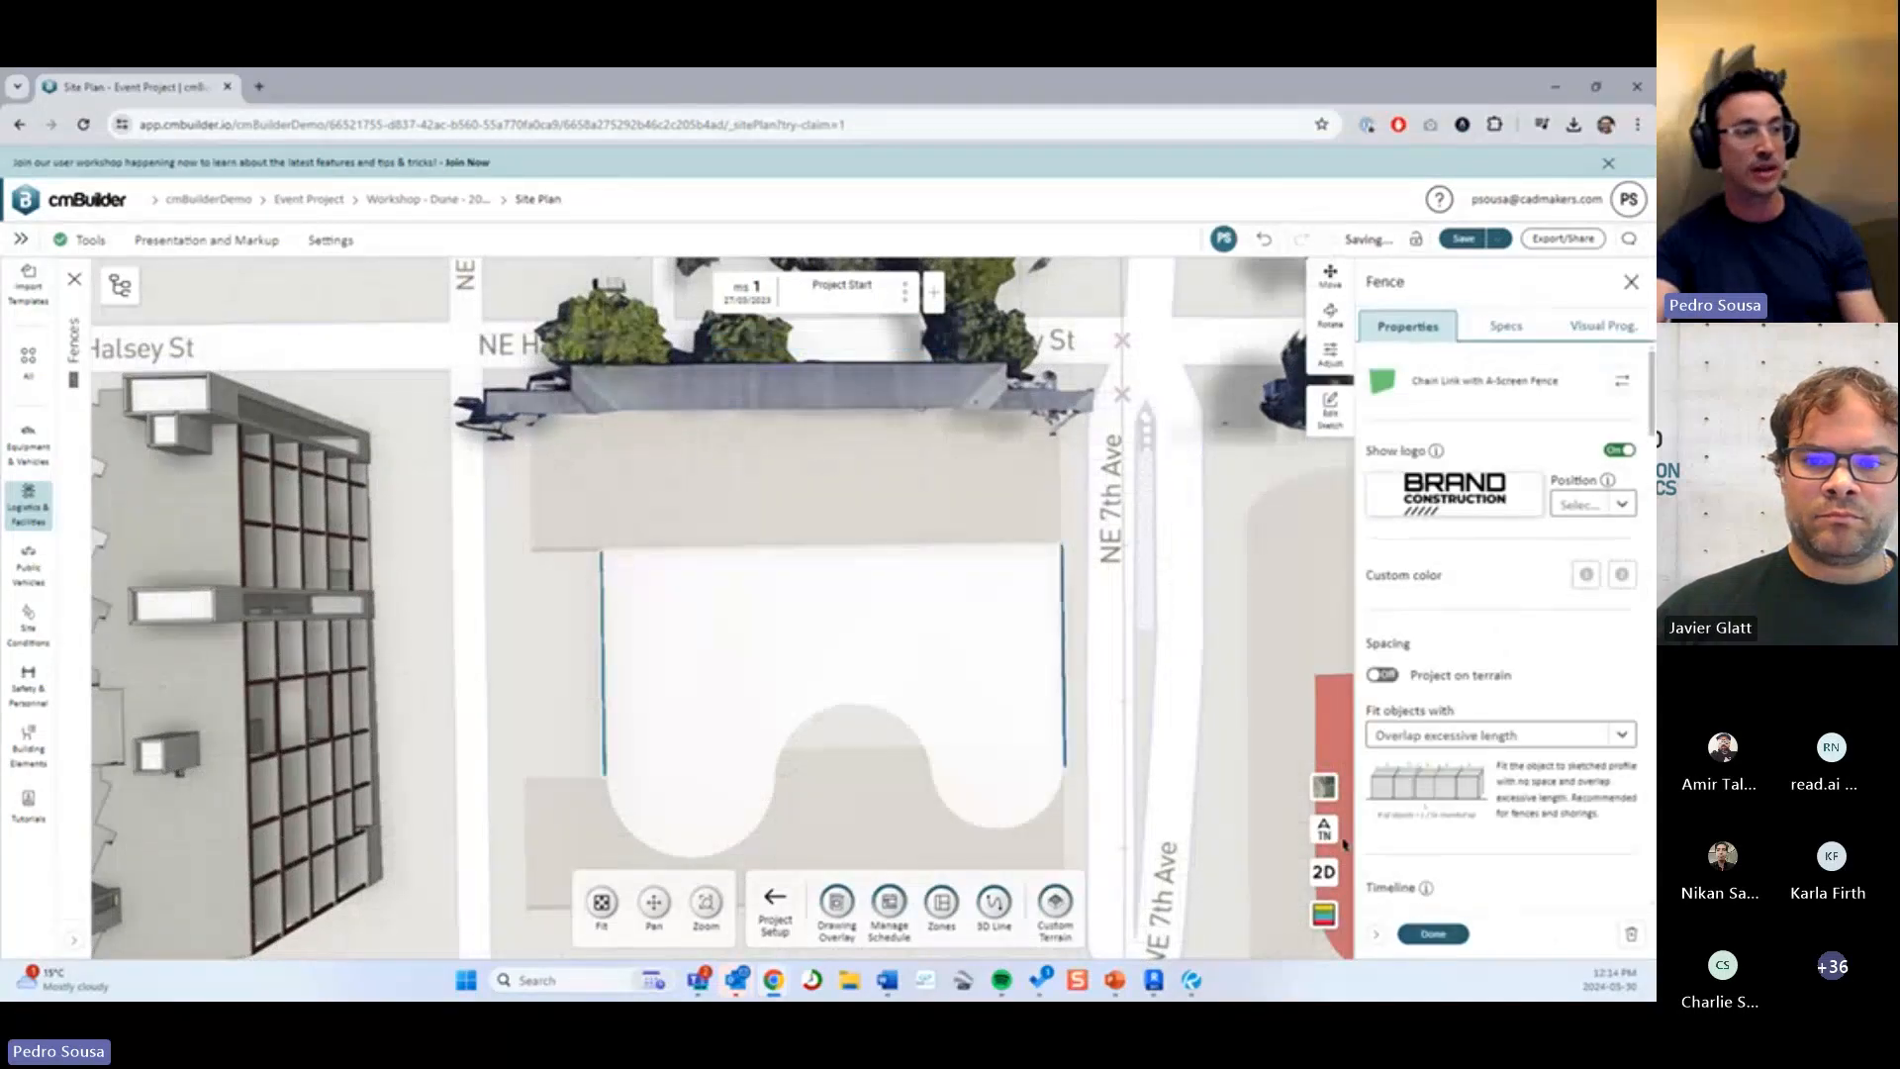
# Turn on terrain projection for the three-sided fence and reopen its sketch for editing.
pyautogui.moveTo(1344, 845); pyautogui.dragTo(1128, 620)
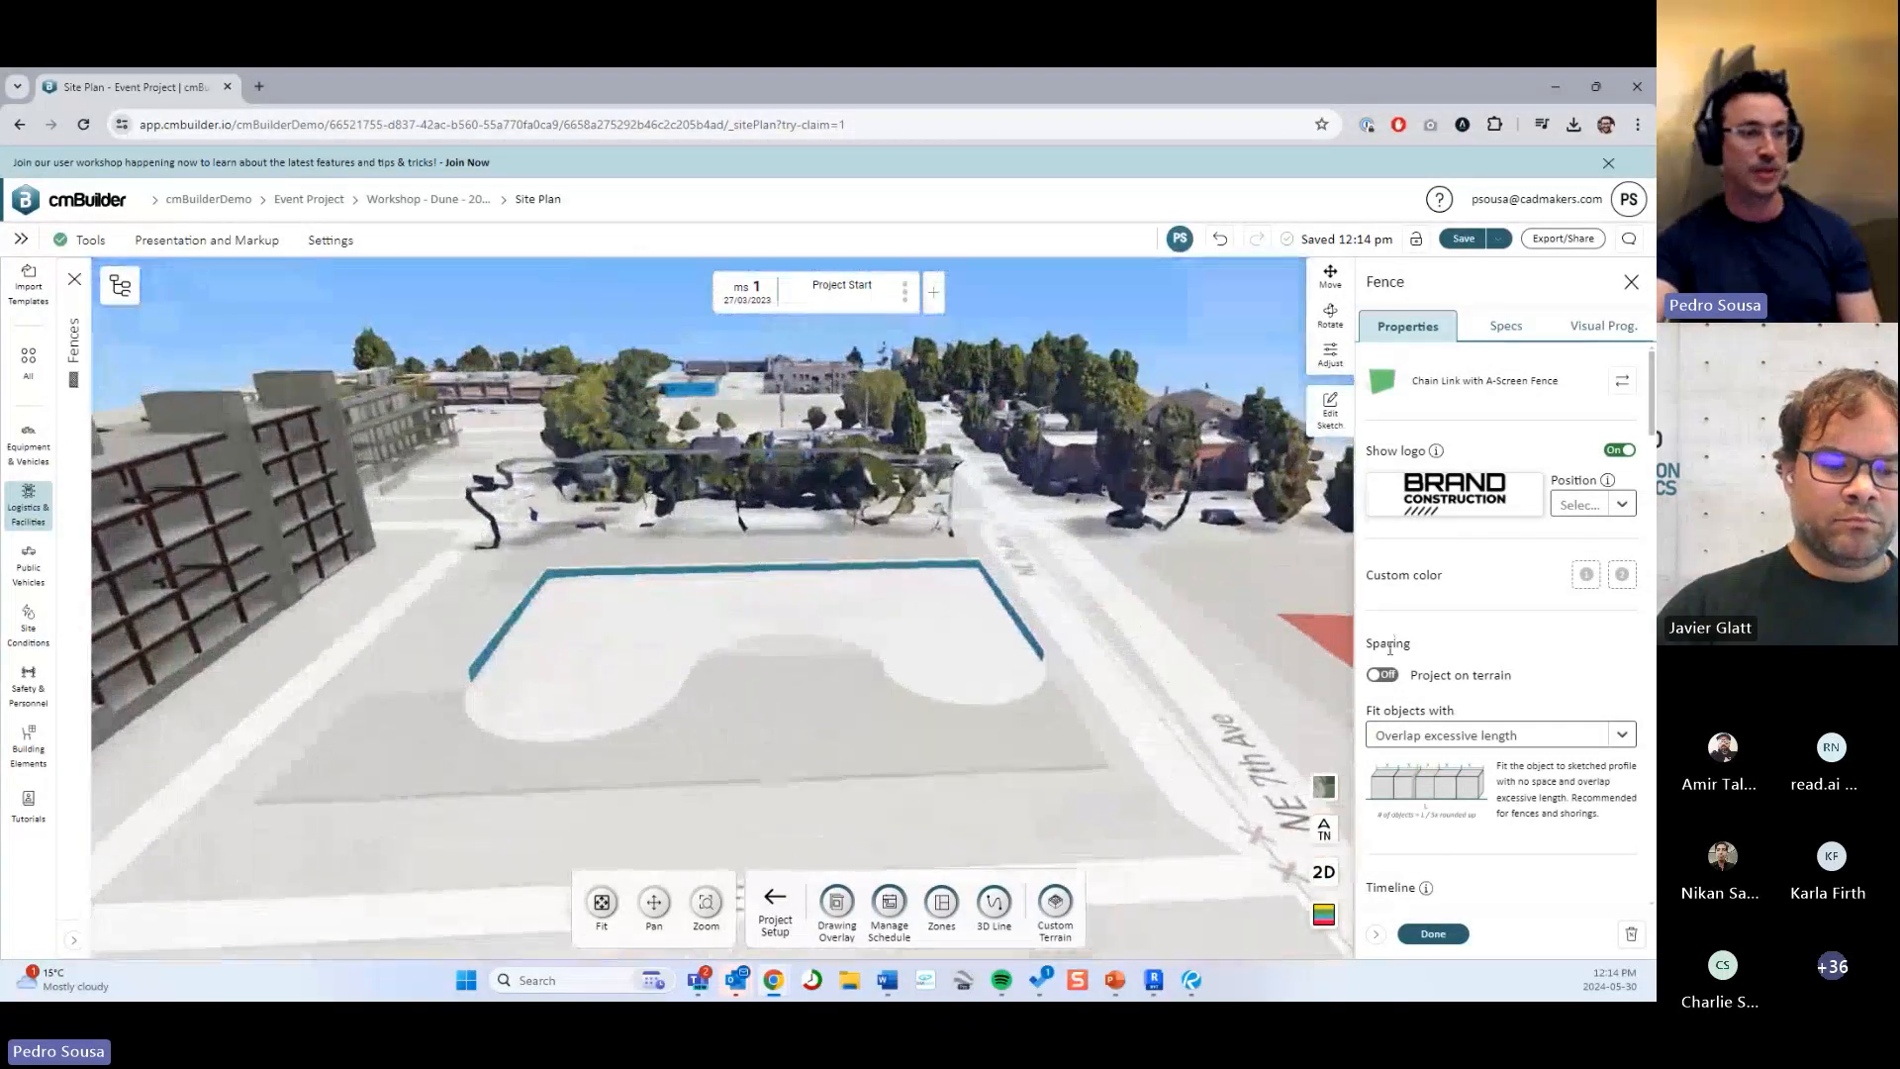
pyautogui.click(1382, 675)
pyautogui.click(1330, 408)
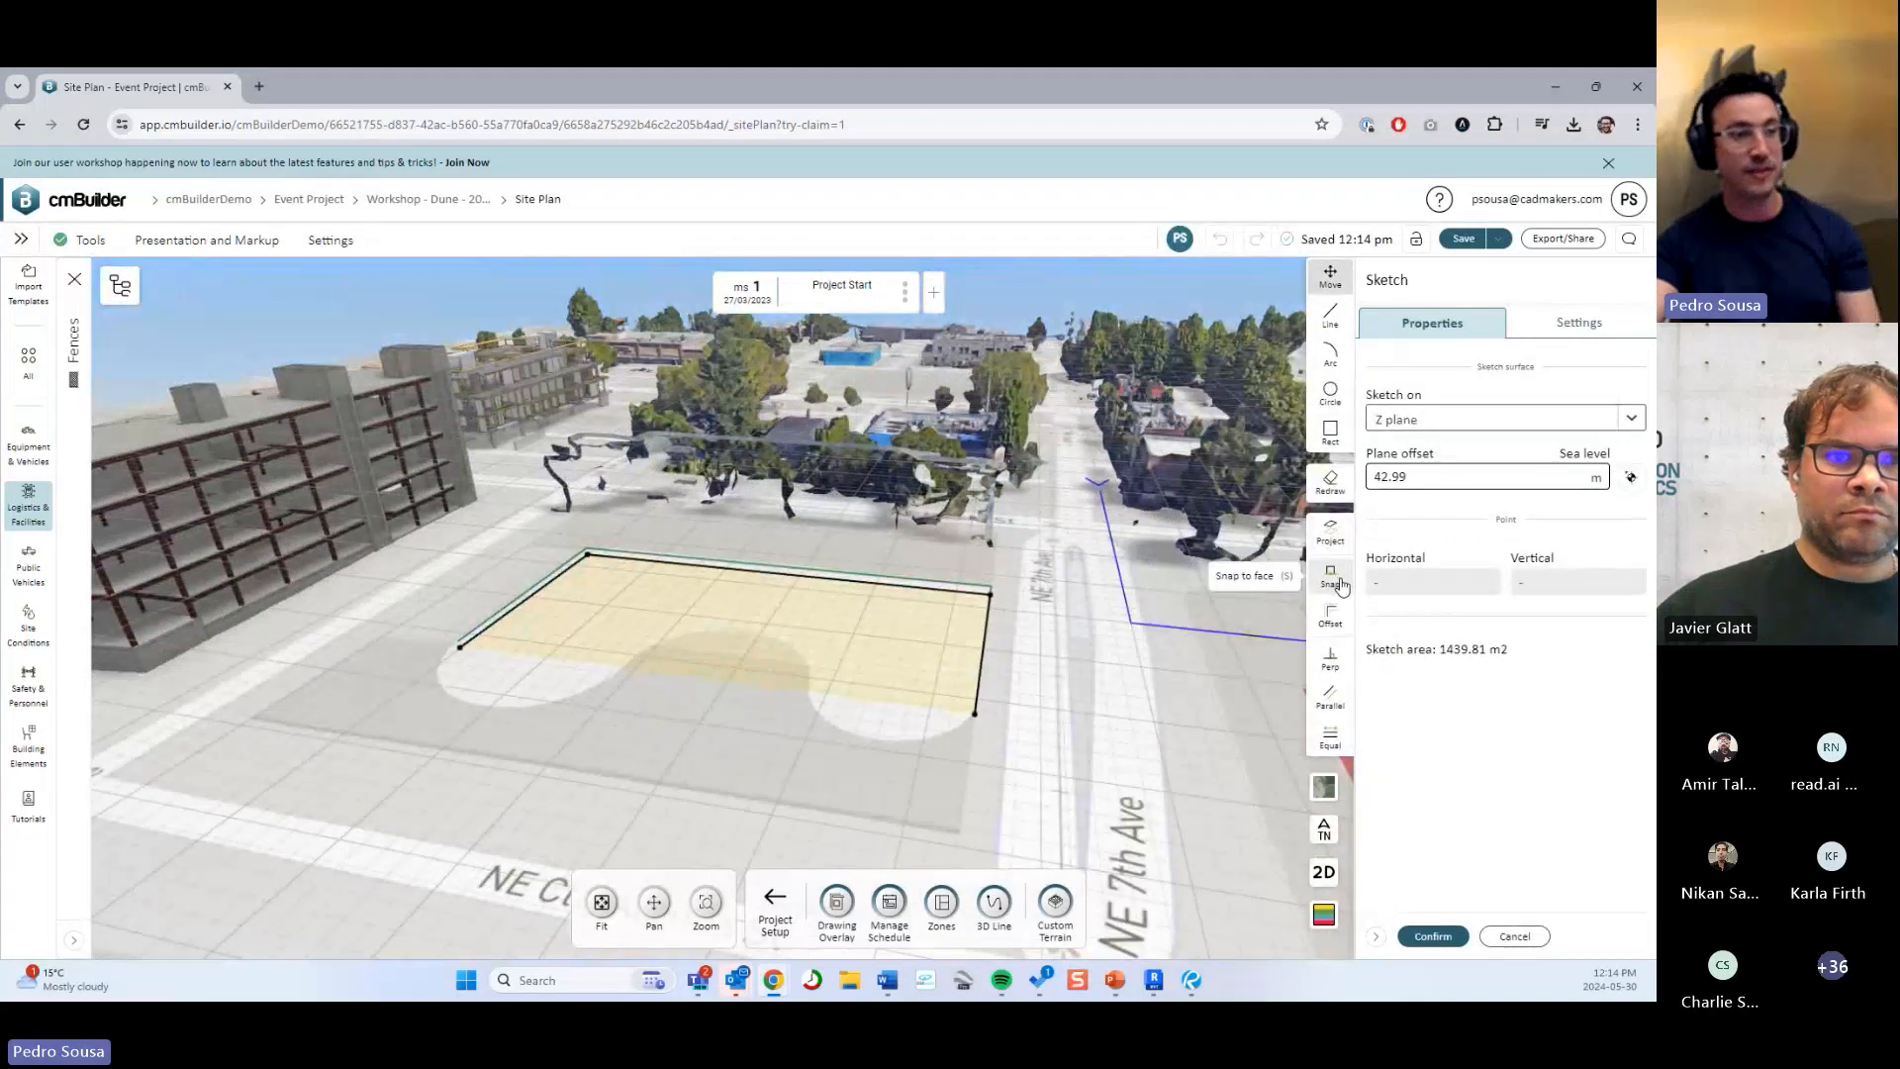
# Snap the fence sketch's west edge to the building's base face along NE 6th Ave.
pyautogui.scroll(3, 551, 721)
pyautogui.moveTo(552, 722)
pyautogui.mouseDown(button='right')
pyautogui.moveTo(594, 733)
pyautogui.moveTo(564, 746)
pyautogui.mouseUp(button='right')
pyautogui.moveTo(564, 746); pyautogui.dragTo(566, 766)
pyautogui.click(1324, 872)
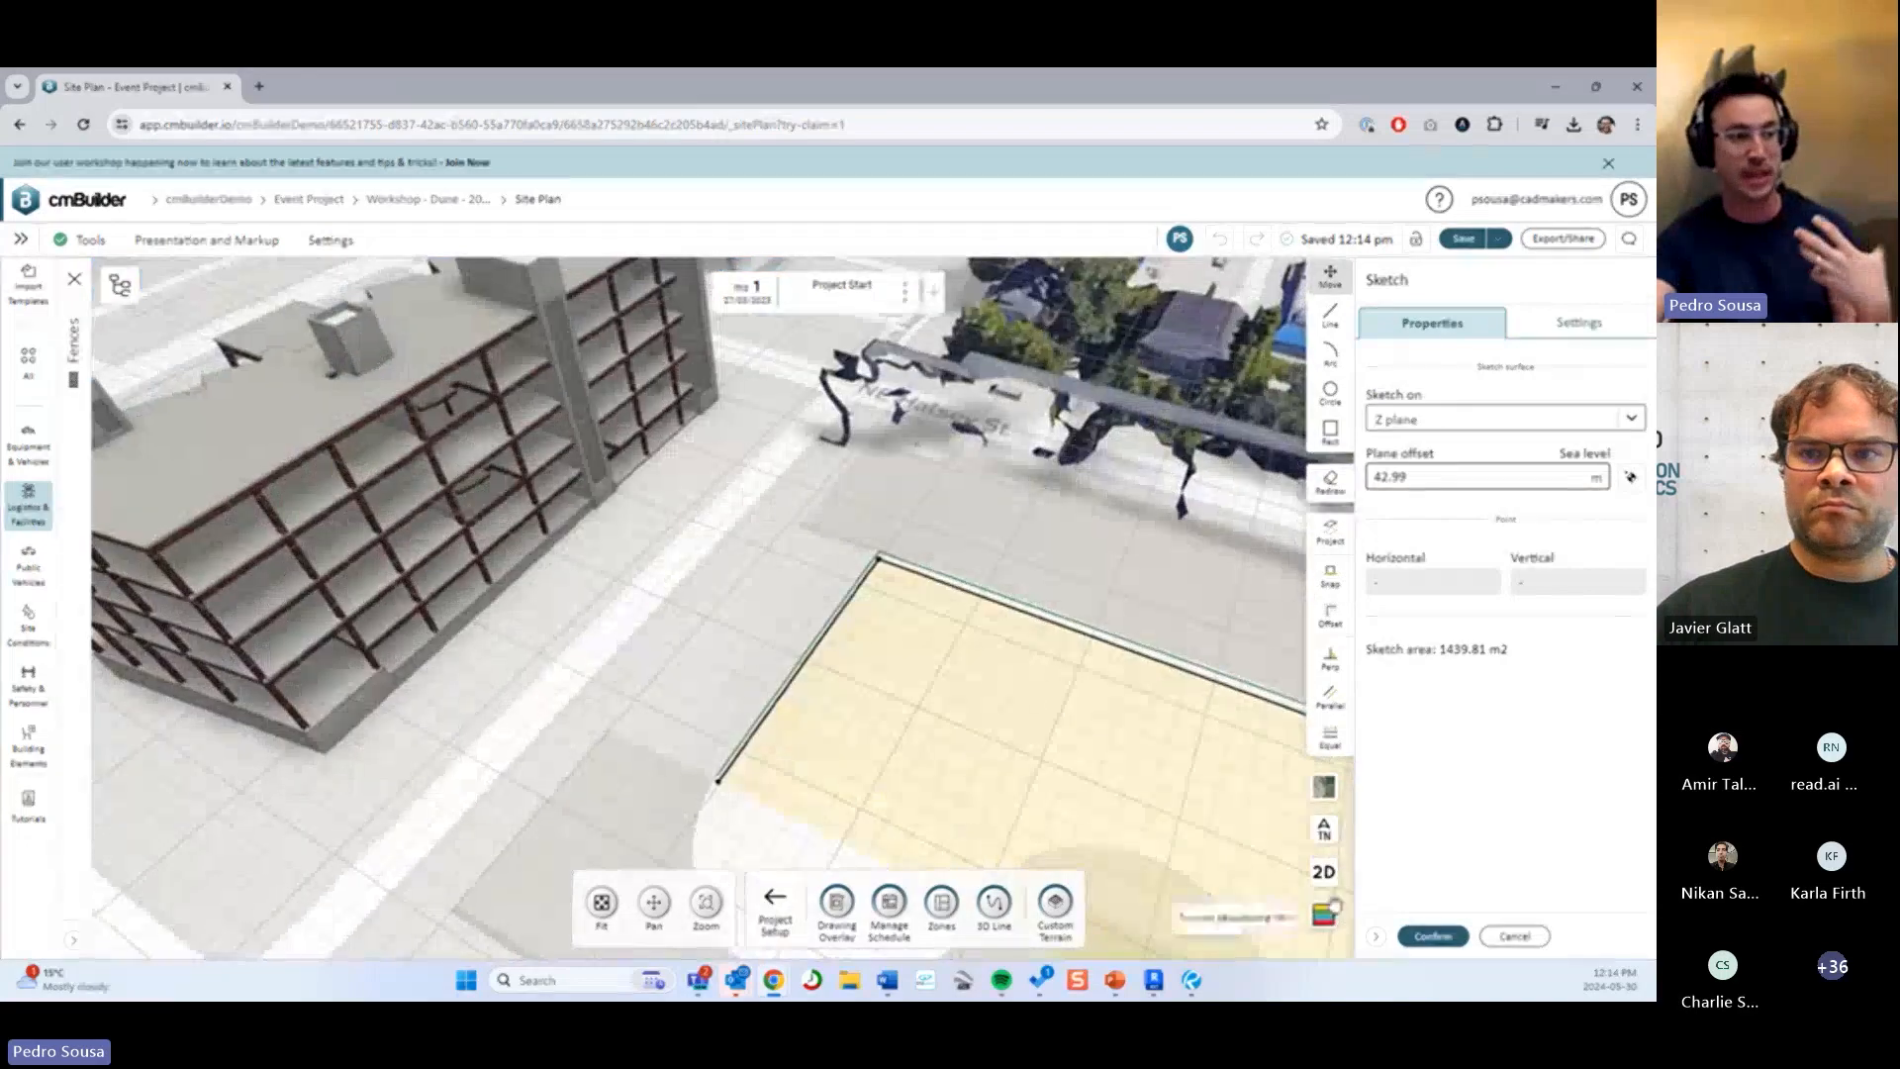
pyautogui.click(1326, 880)
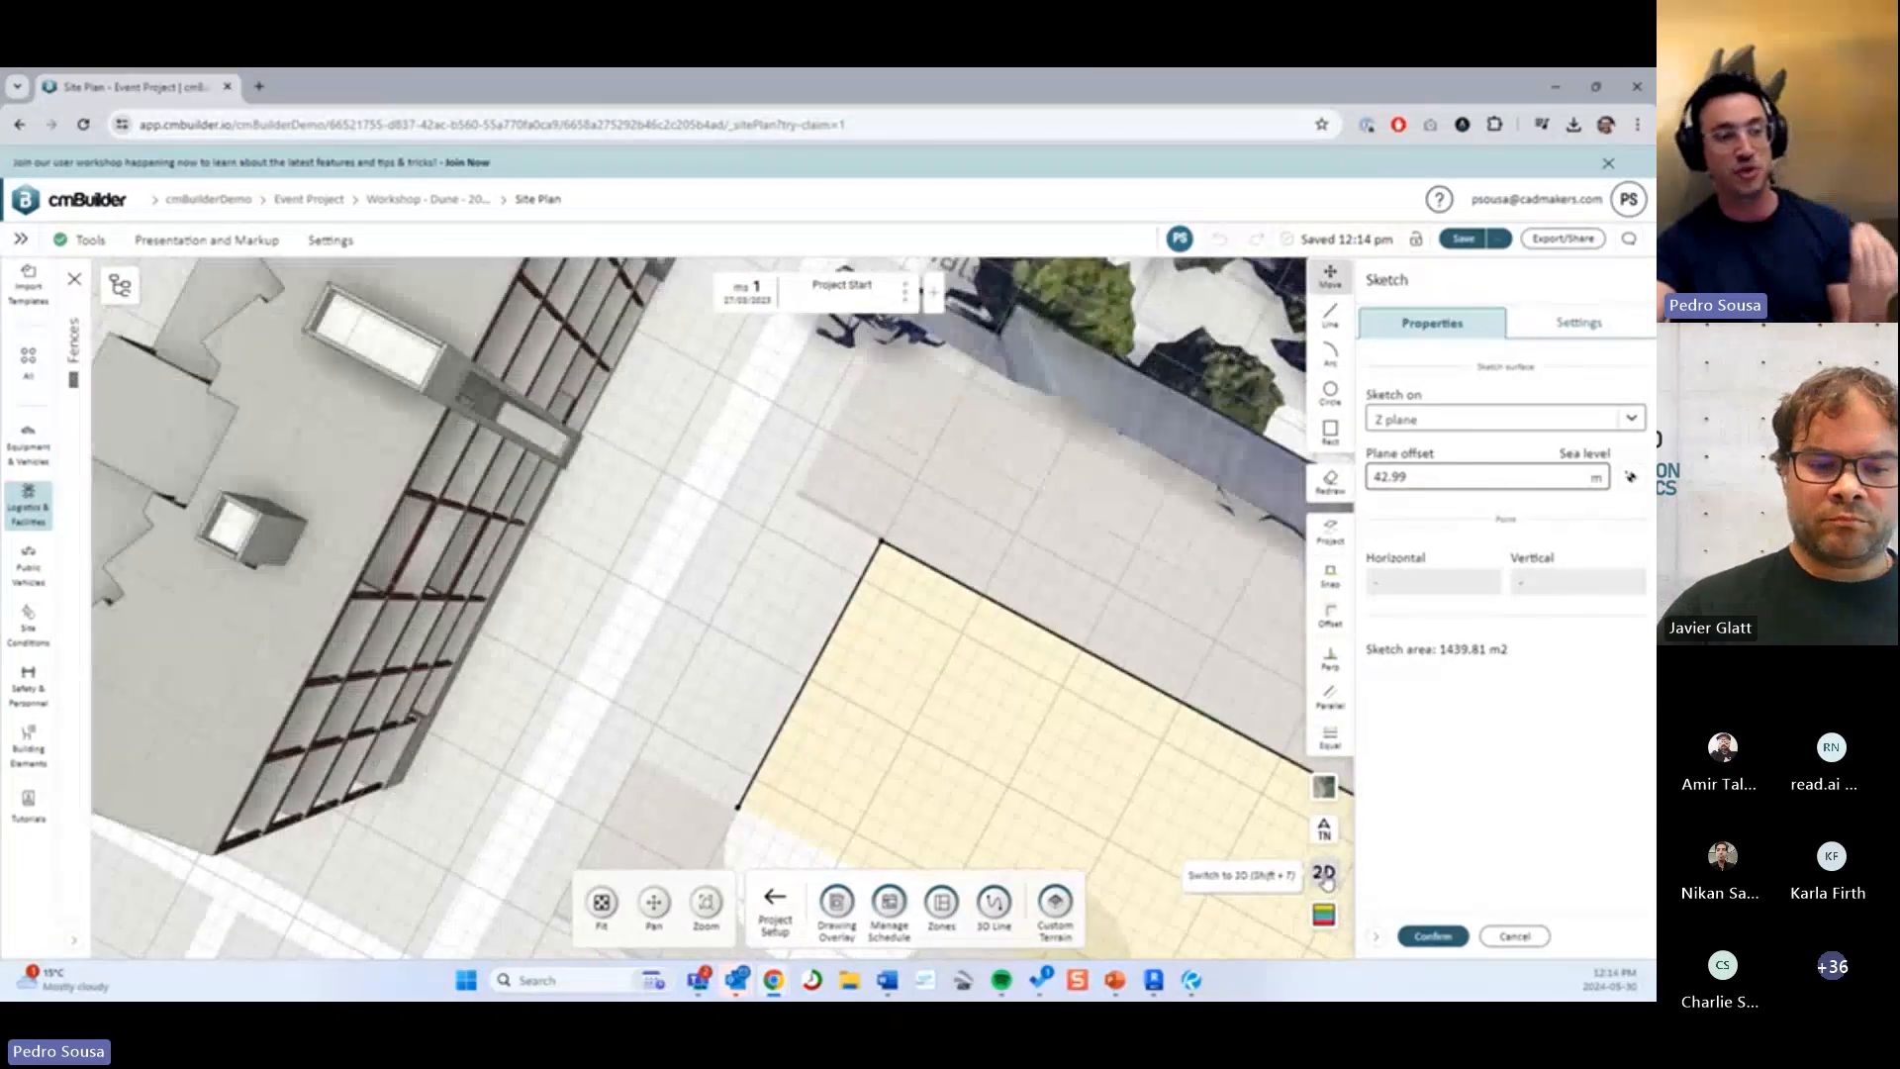
pyautogui.moveTo(768, 753); pyautogui.dragTo(994, 719)
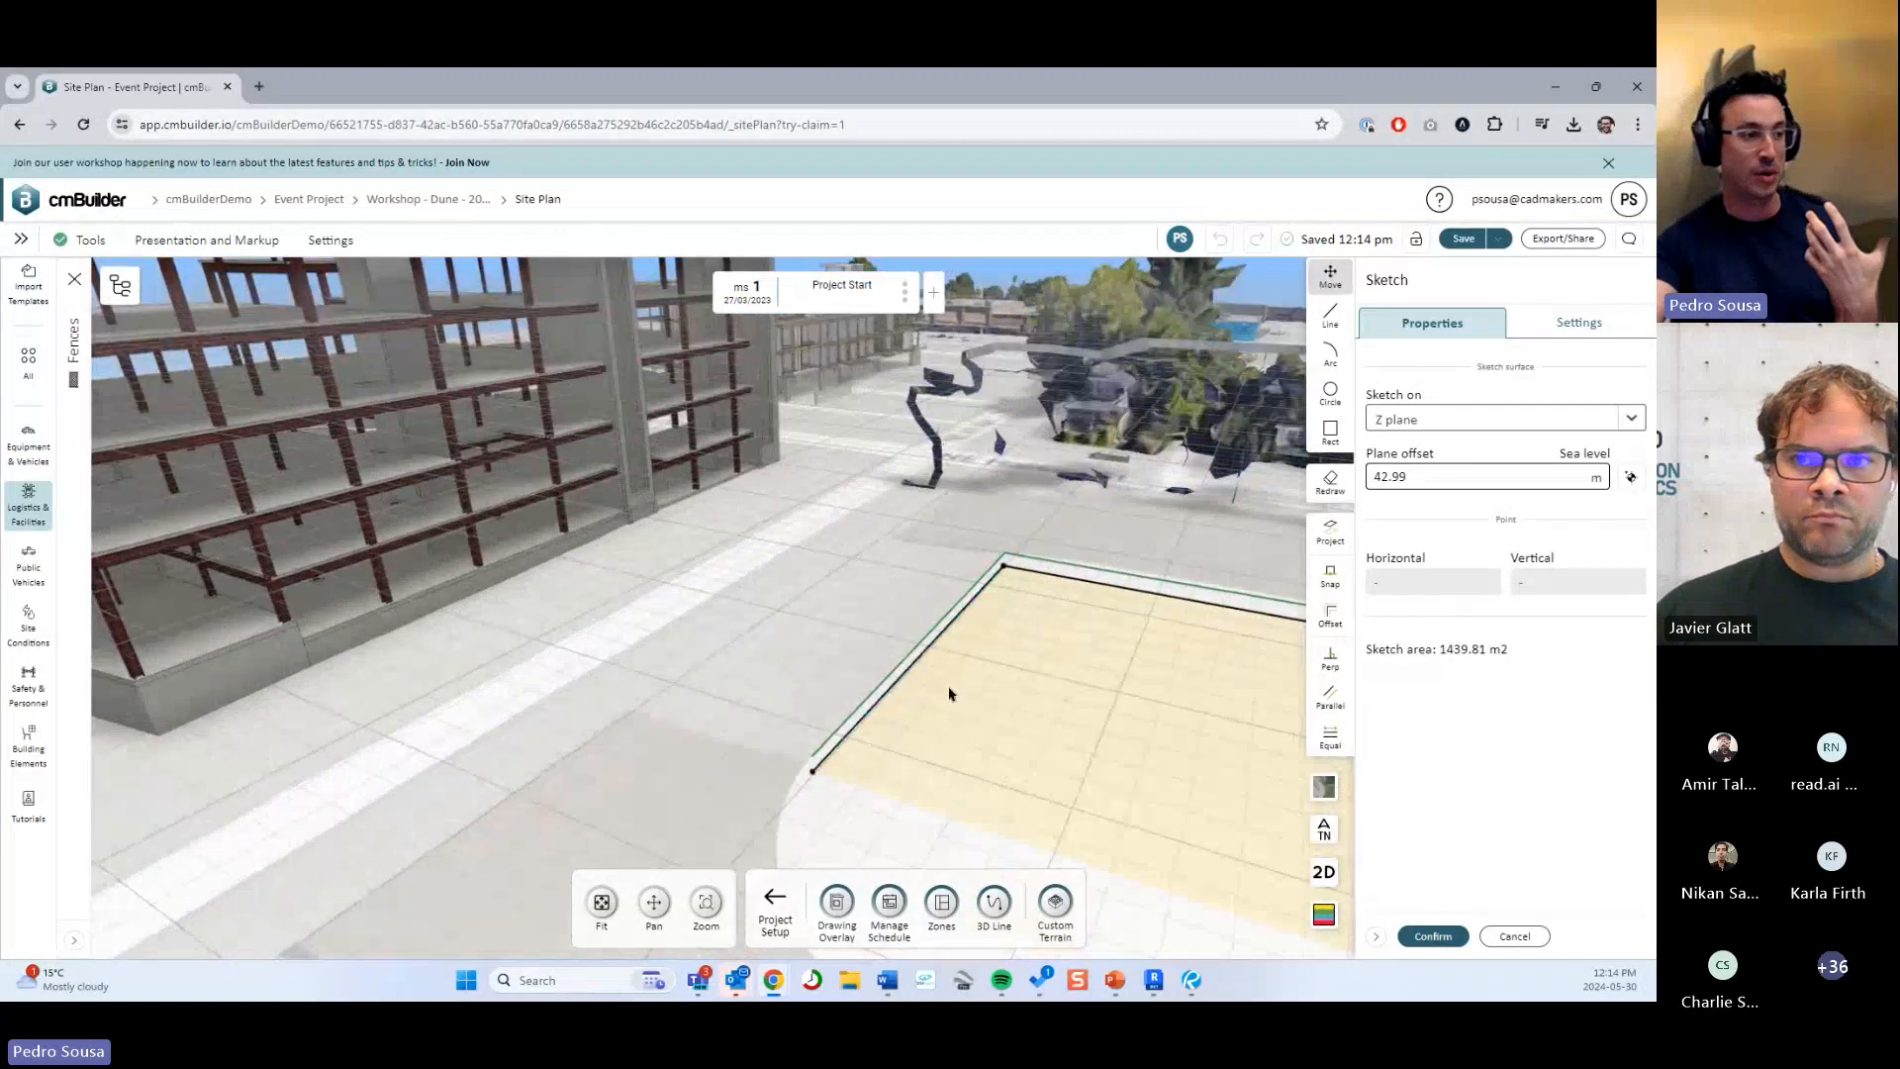
pyautogui.moveTo(950, 692); pyautogui.dragTo(1001, 641, button='right')
pyautogui.click(997, 641)
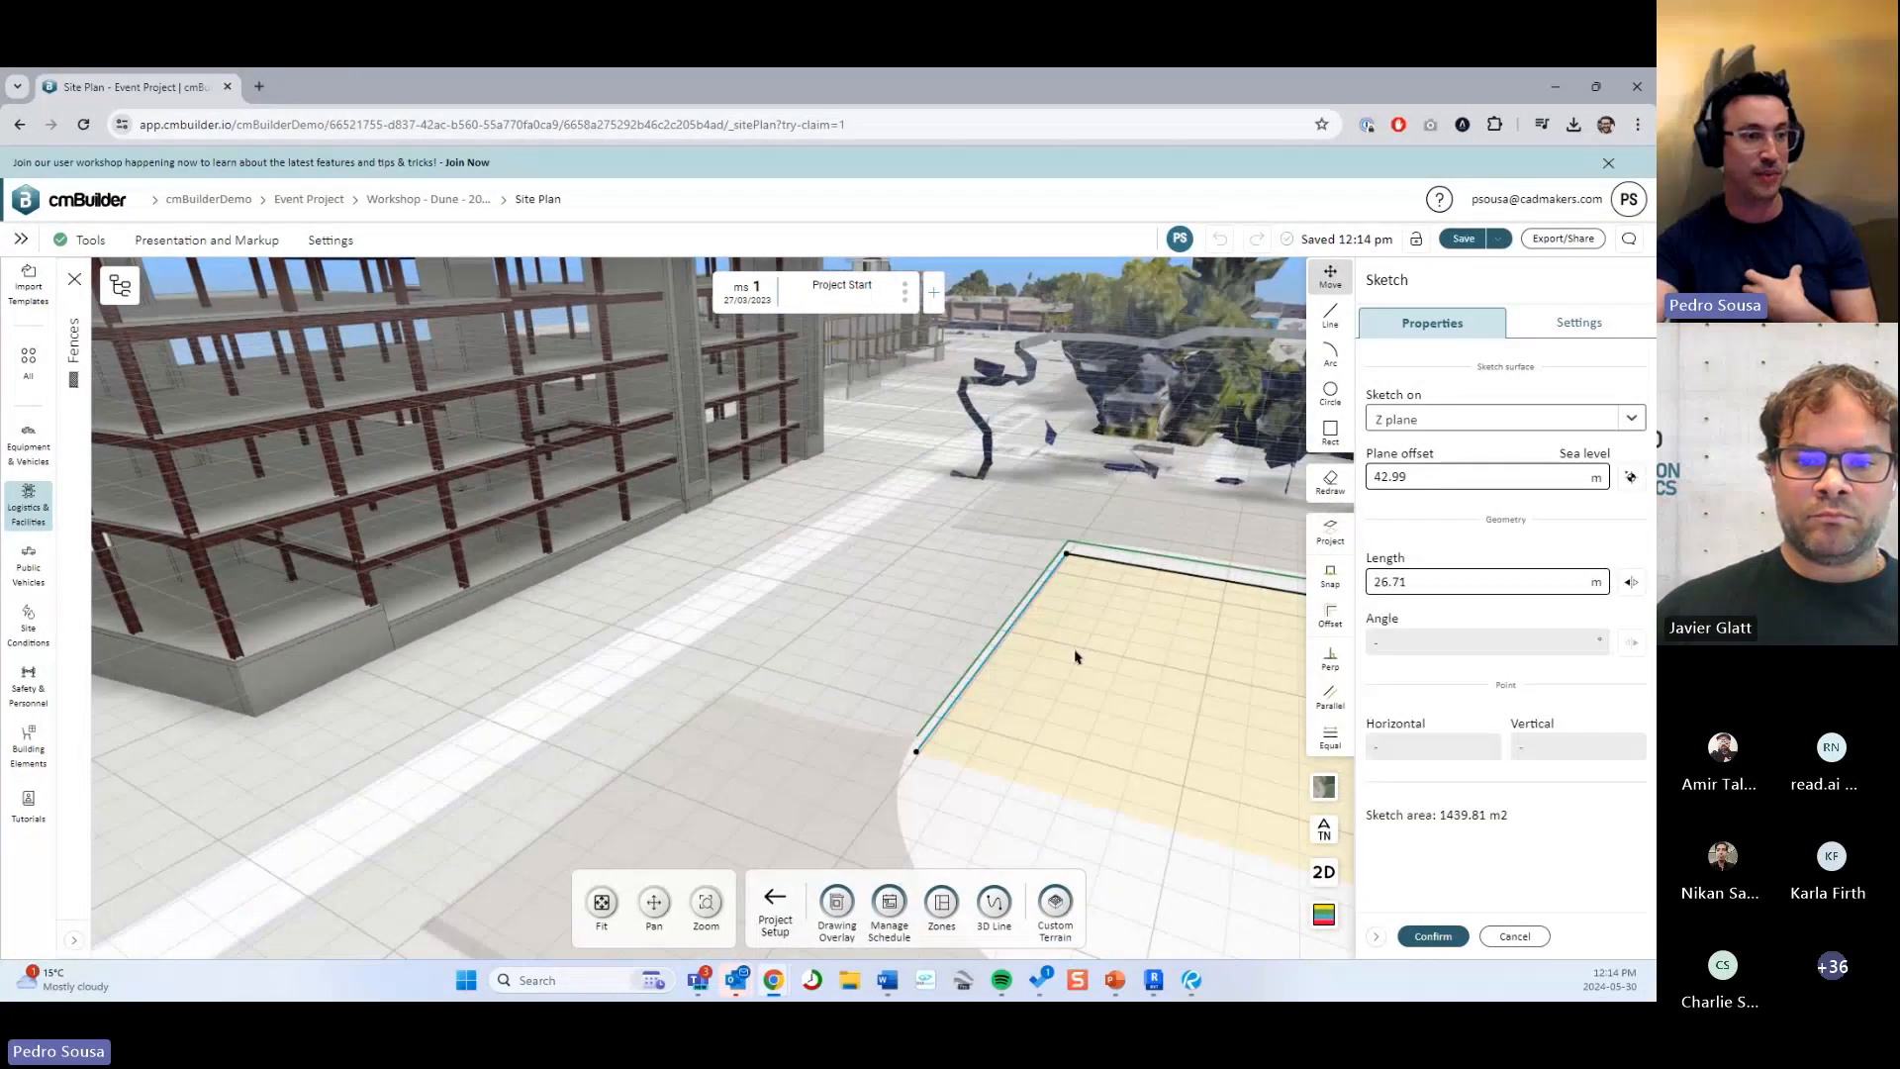
pyautogui.click(1331, 580)
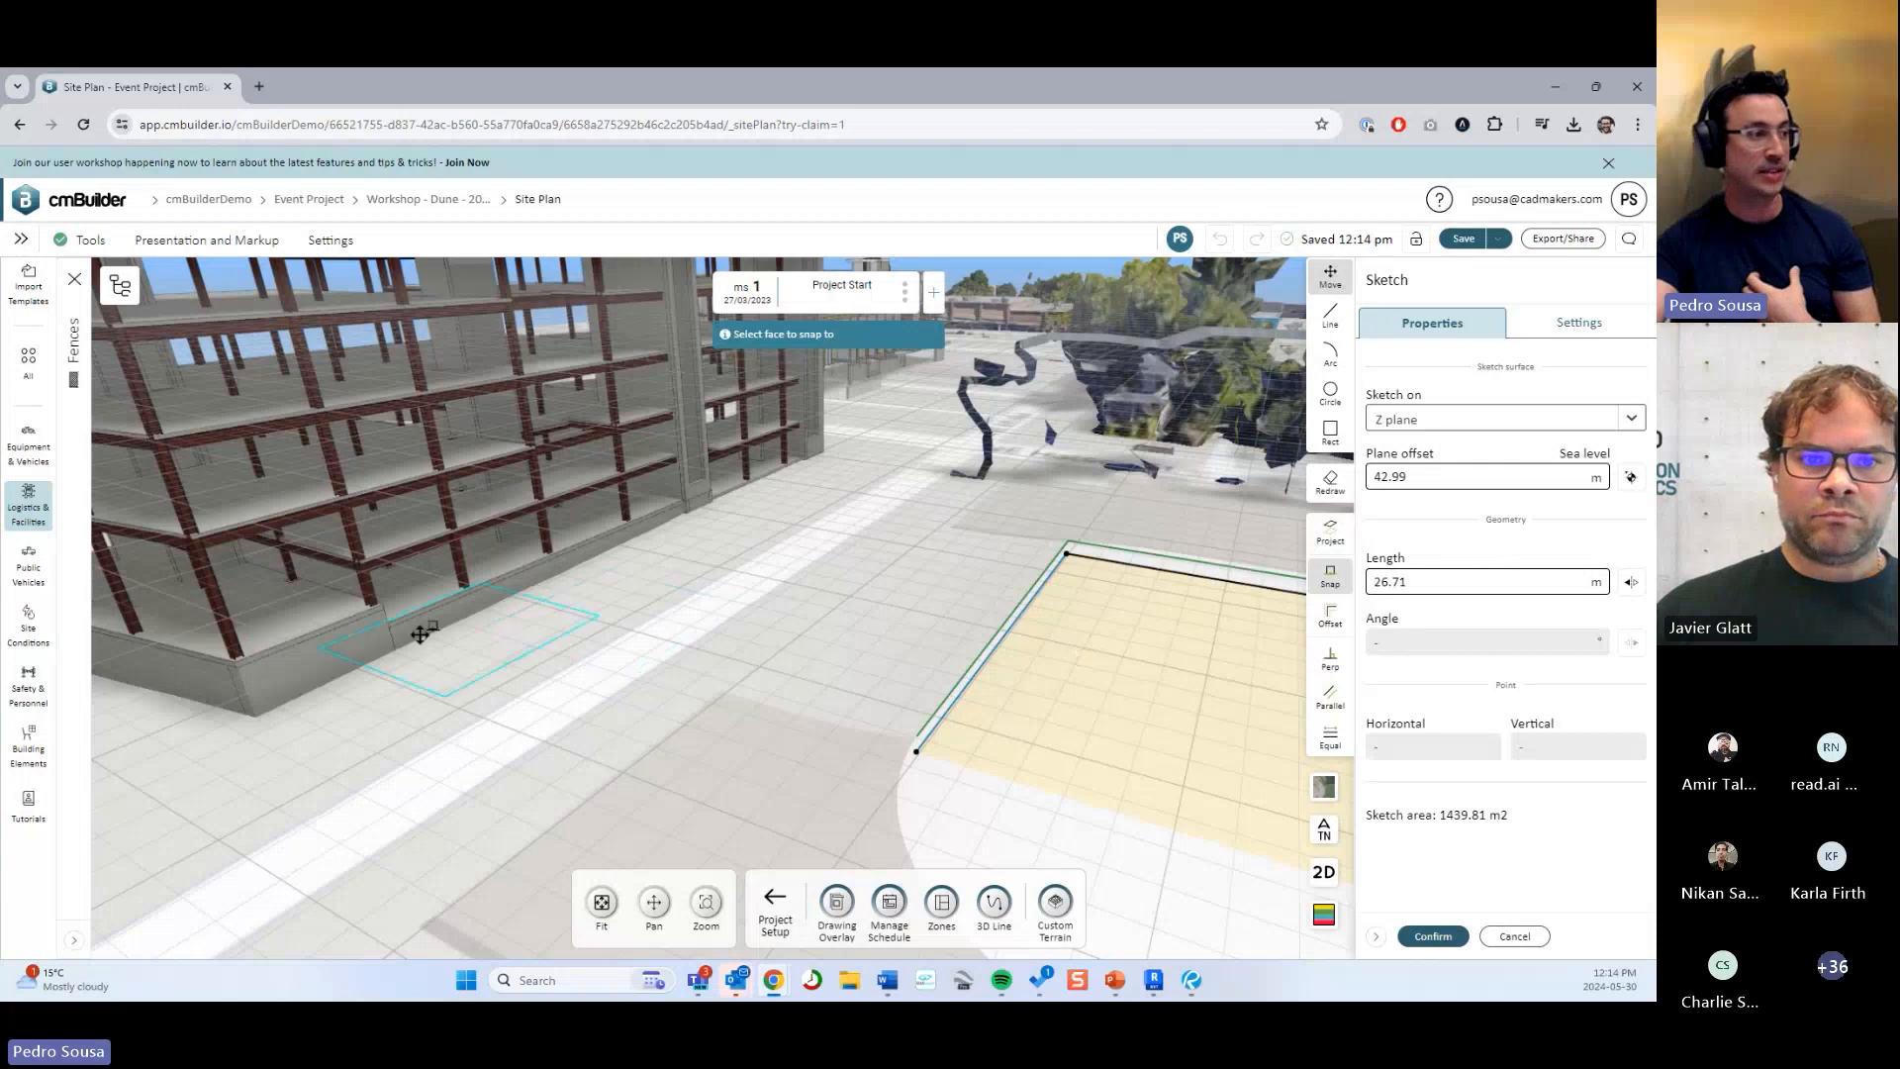
pyautogui.click(366, 644)
pyautogui.moveTo(390, 670)
pyautogui.mouseDown(button='middle')
pyautogui.moveTo(585, 746)
pyautogui.moveTo(559, 736)
pyautogui.mouseUp(button='middle')
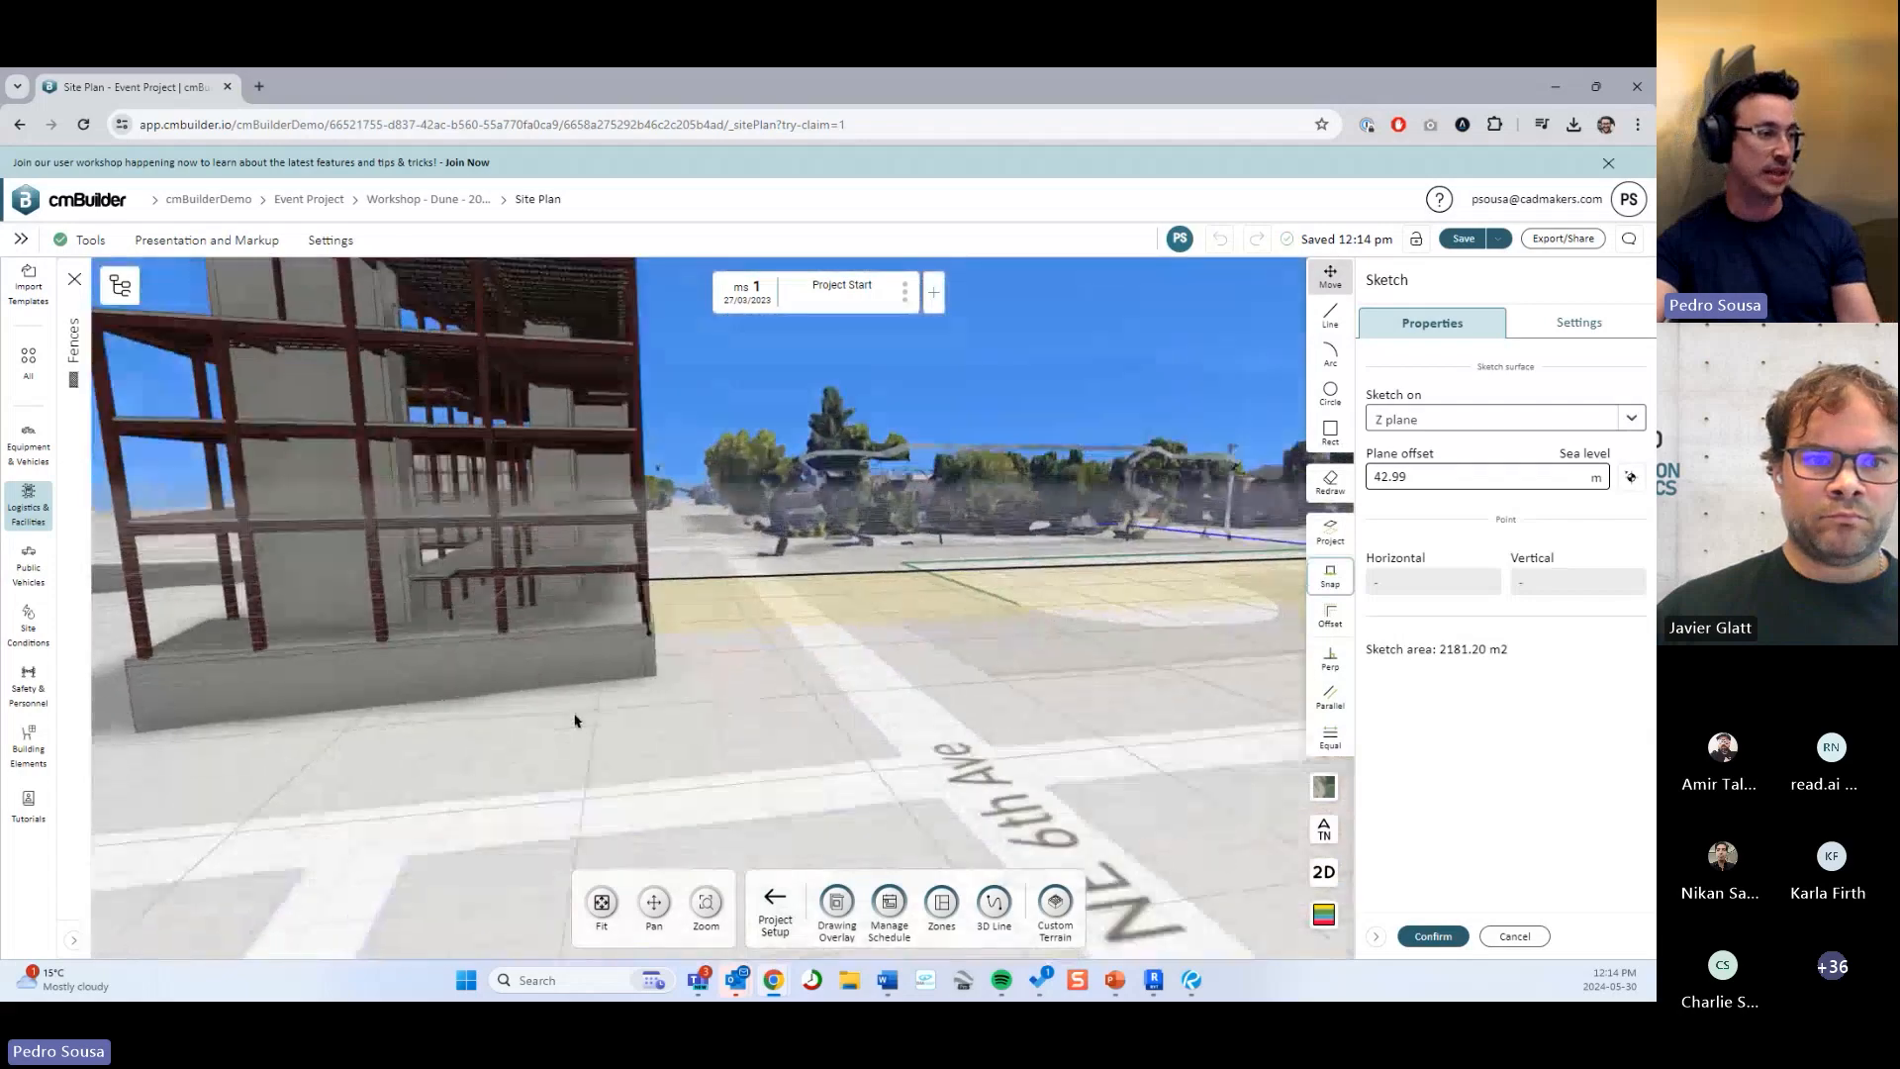
# Snap the free end point of the fence line beside the building to the end face at the building's corner.
pyautogui.moveTo(570, 719); pyautogui.dragTo(819, 729, button='middle')
pyautogui.scroll(3, 823, 708)
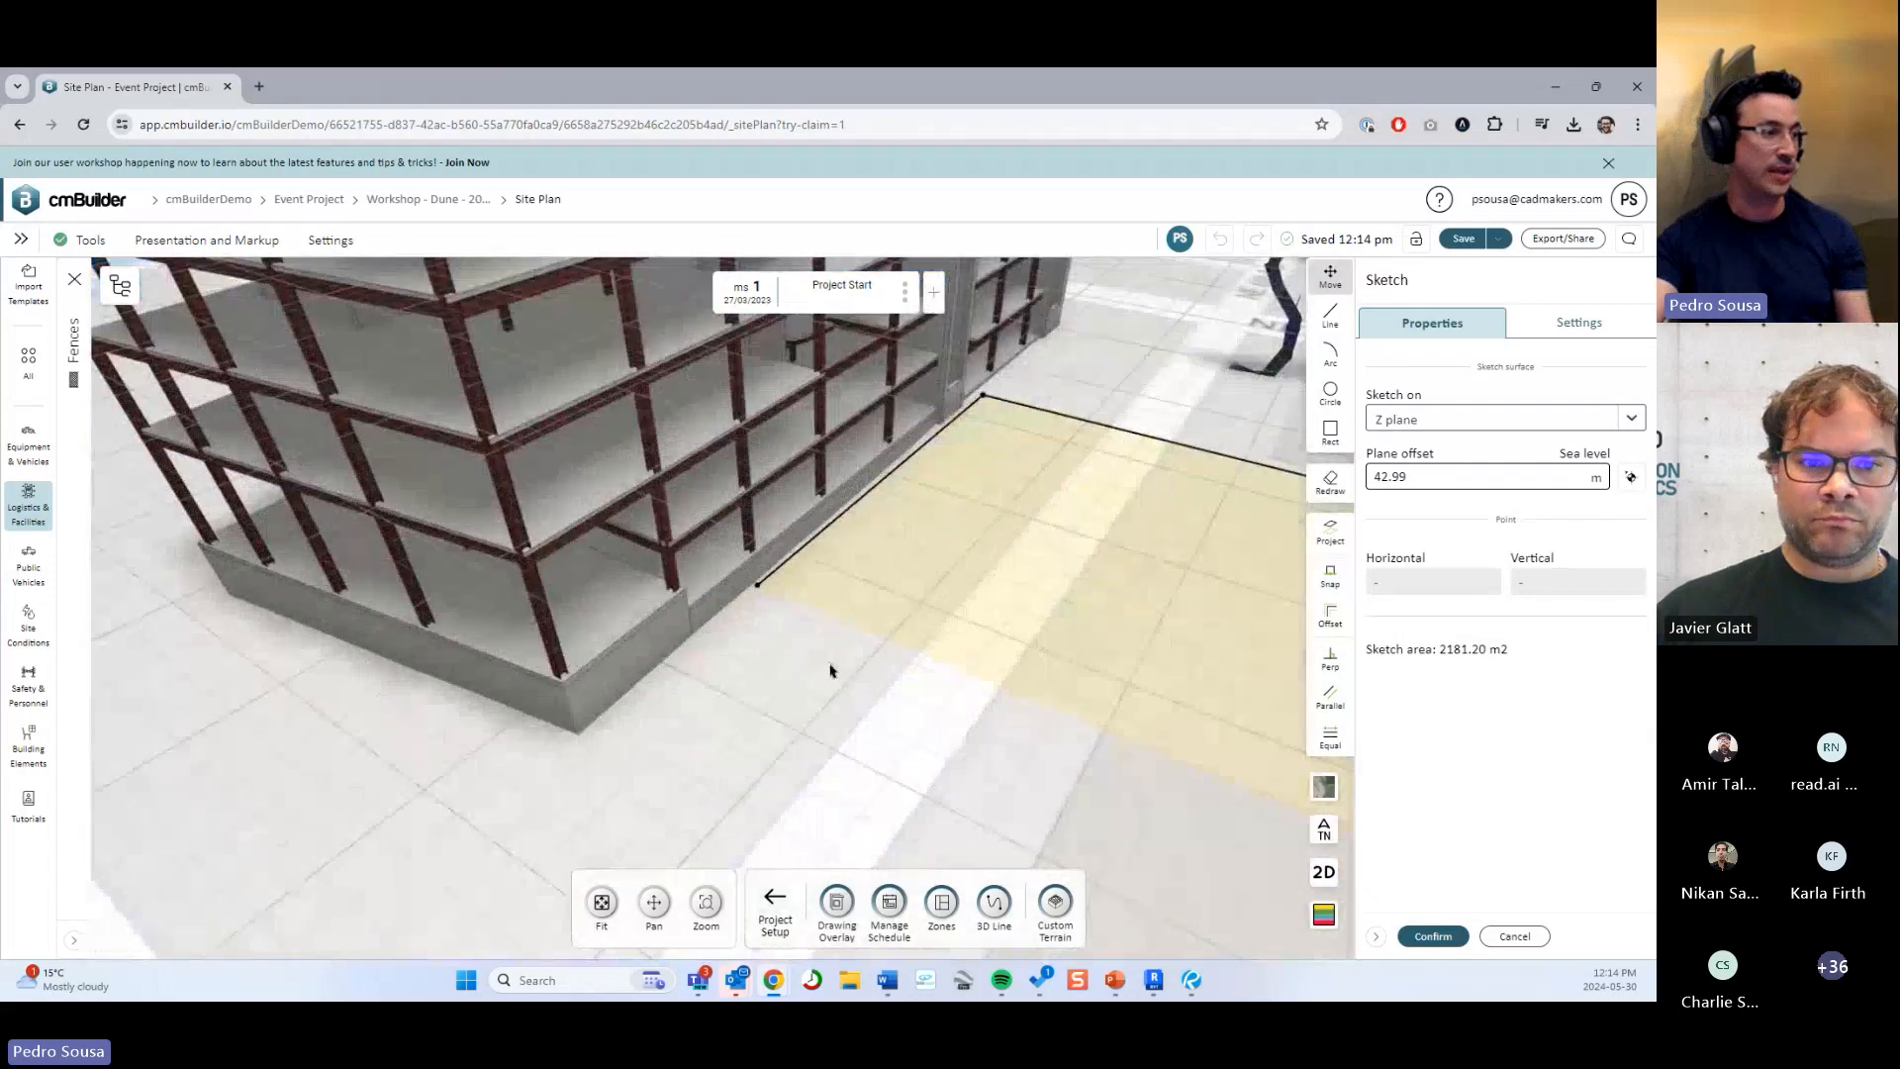
pyautogui.click(758, 587)
pyautogui.click(1330, 574)
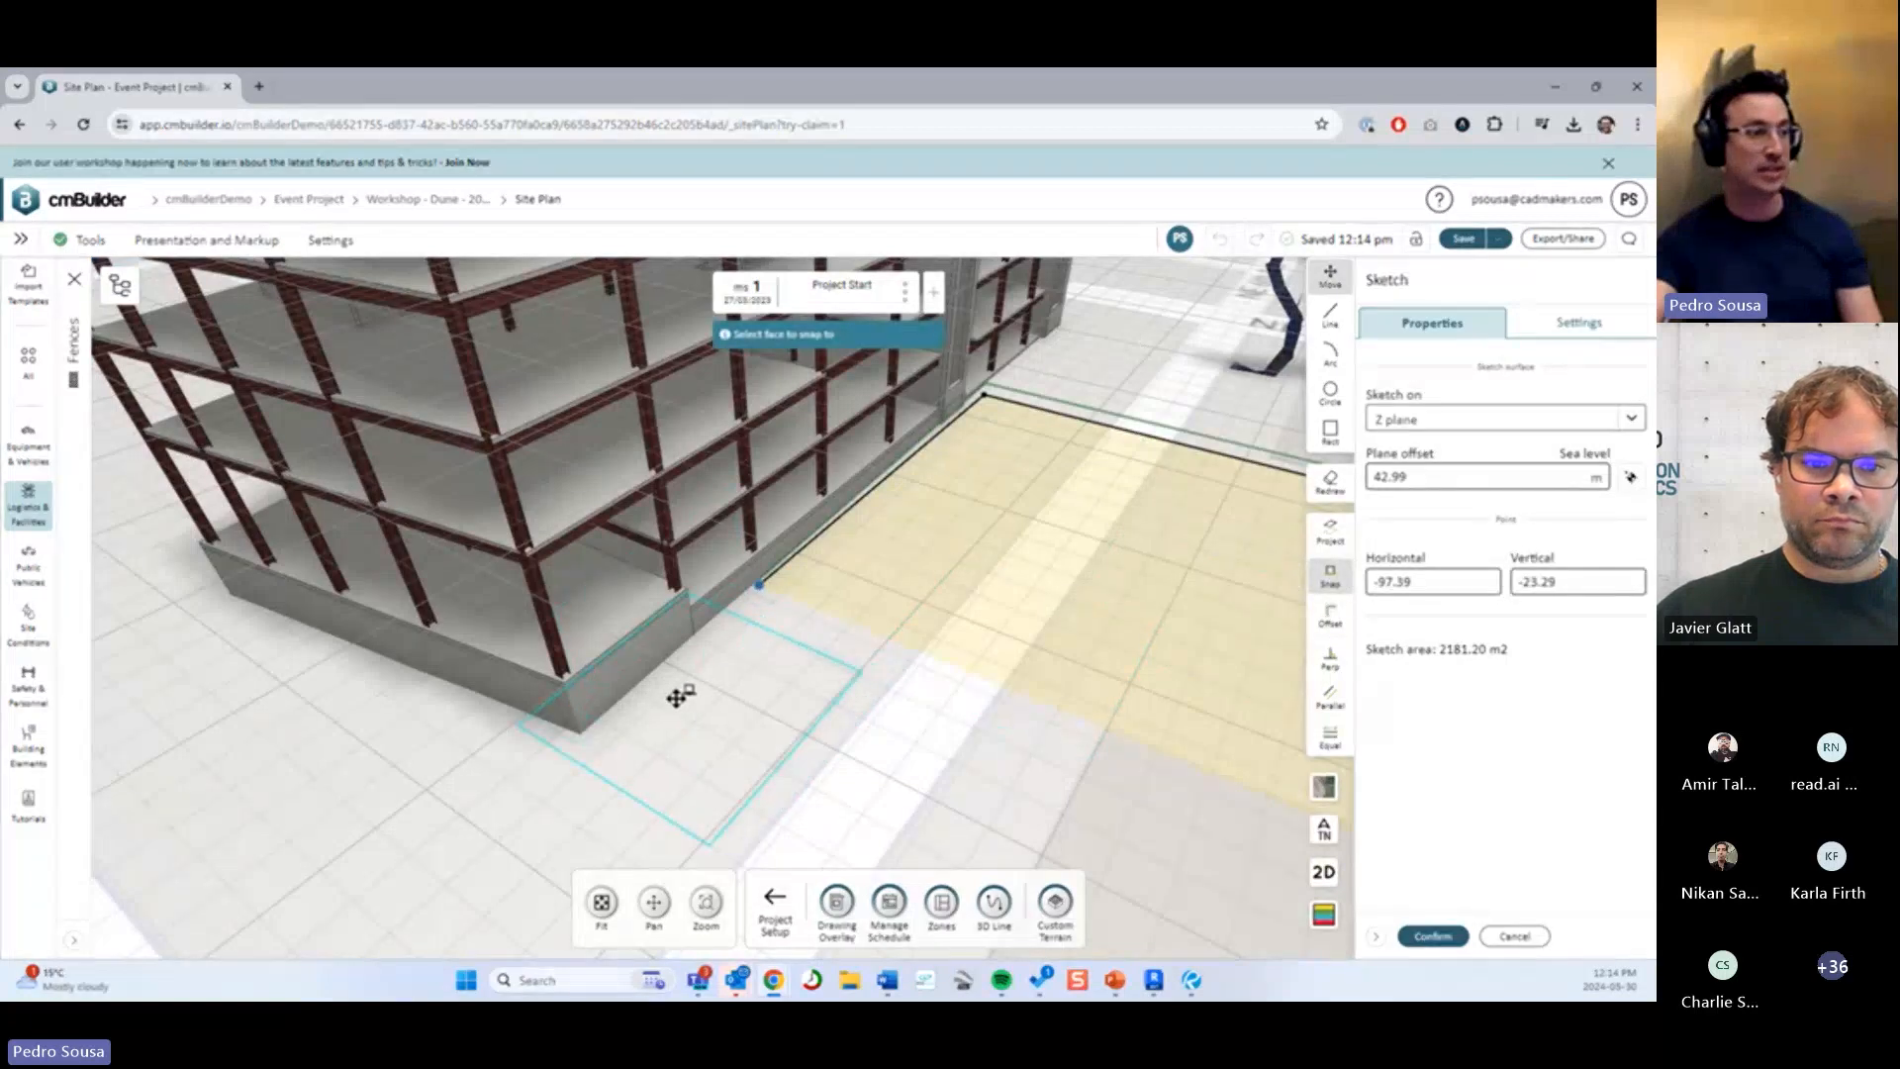
pyautogui.click(676, 699)
pyautogui.moveTo(899, 713)
pyautogui.mouseDown(button='middle')
pyautogui.moveTo(924, 687)
pyautogui.moveTo(756, 733)
pyautogui.moveTo(870, 670)
pyautogui.moveTo(1179, 809)
pyautogui.mouseUp(button='middle')
pyautogui.click(1324, 872)
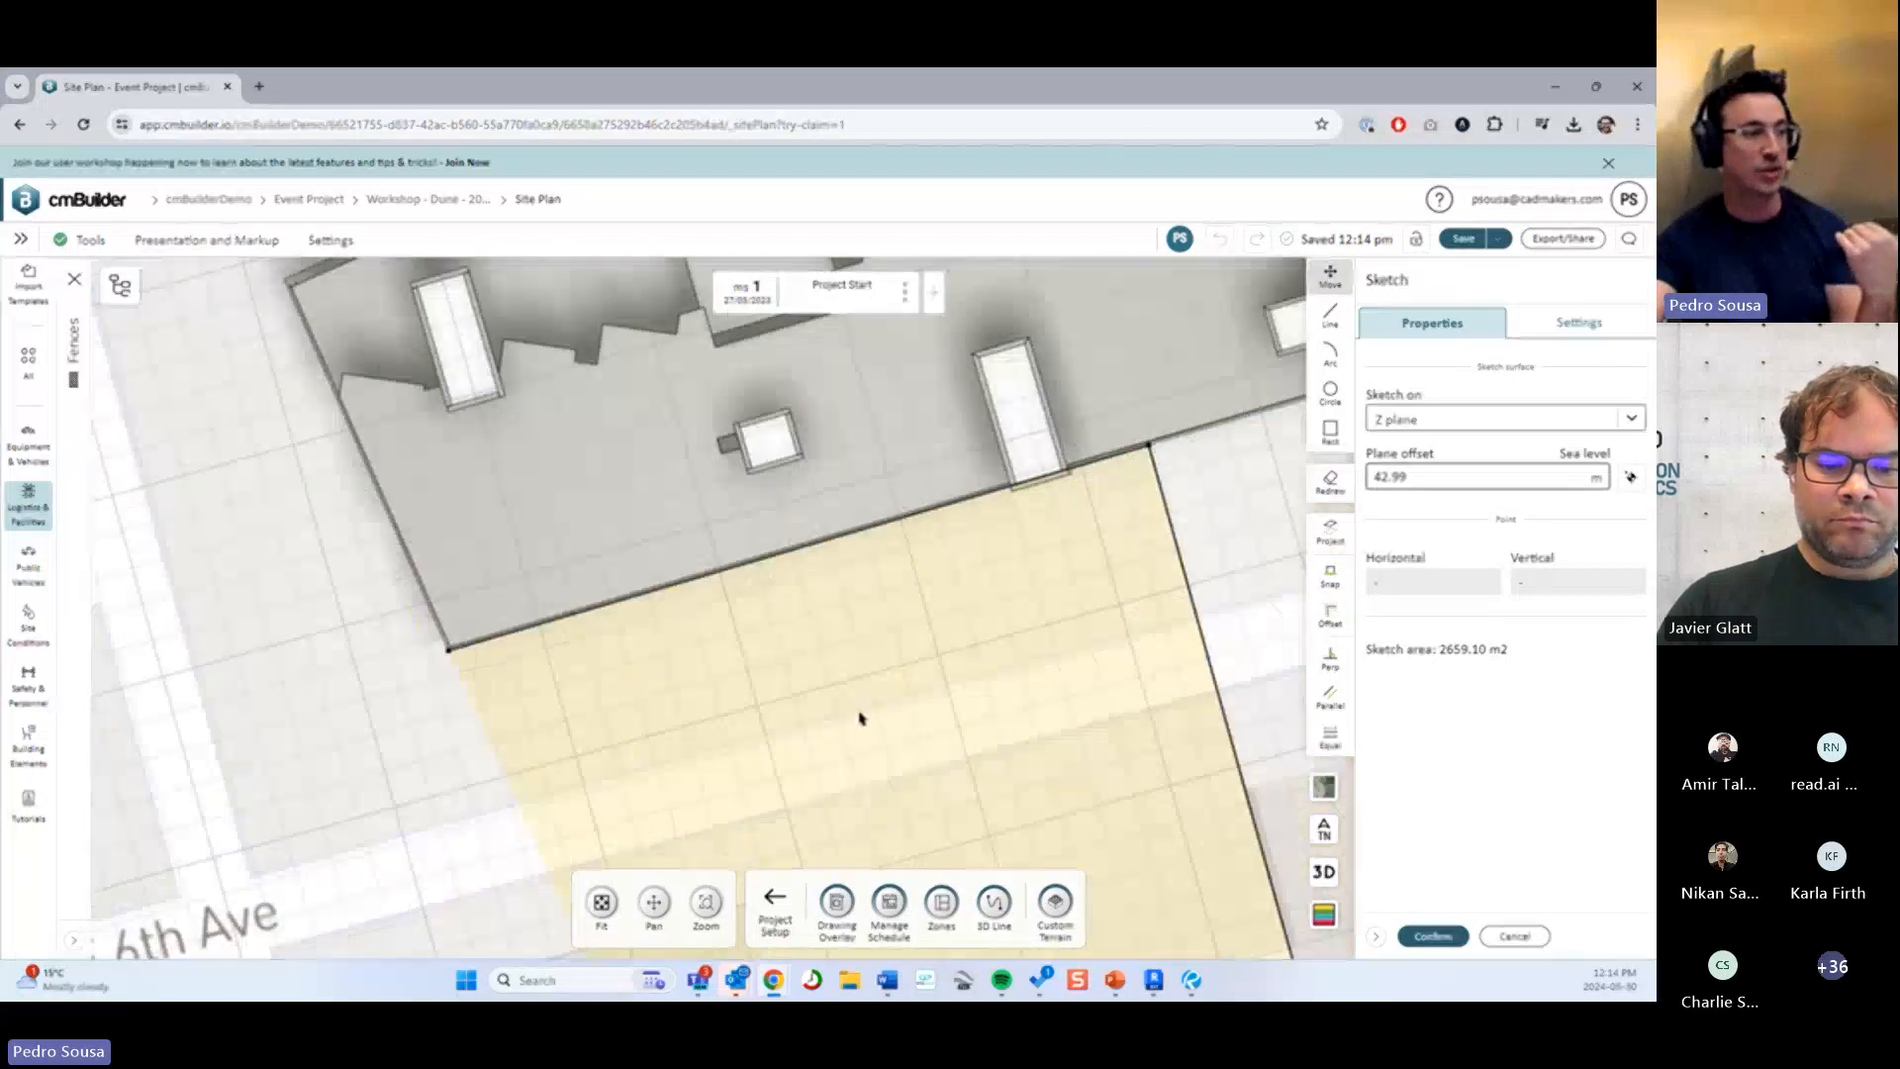
pyautogui.click(1322, 872)
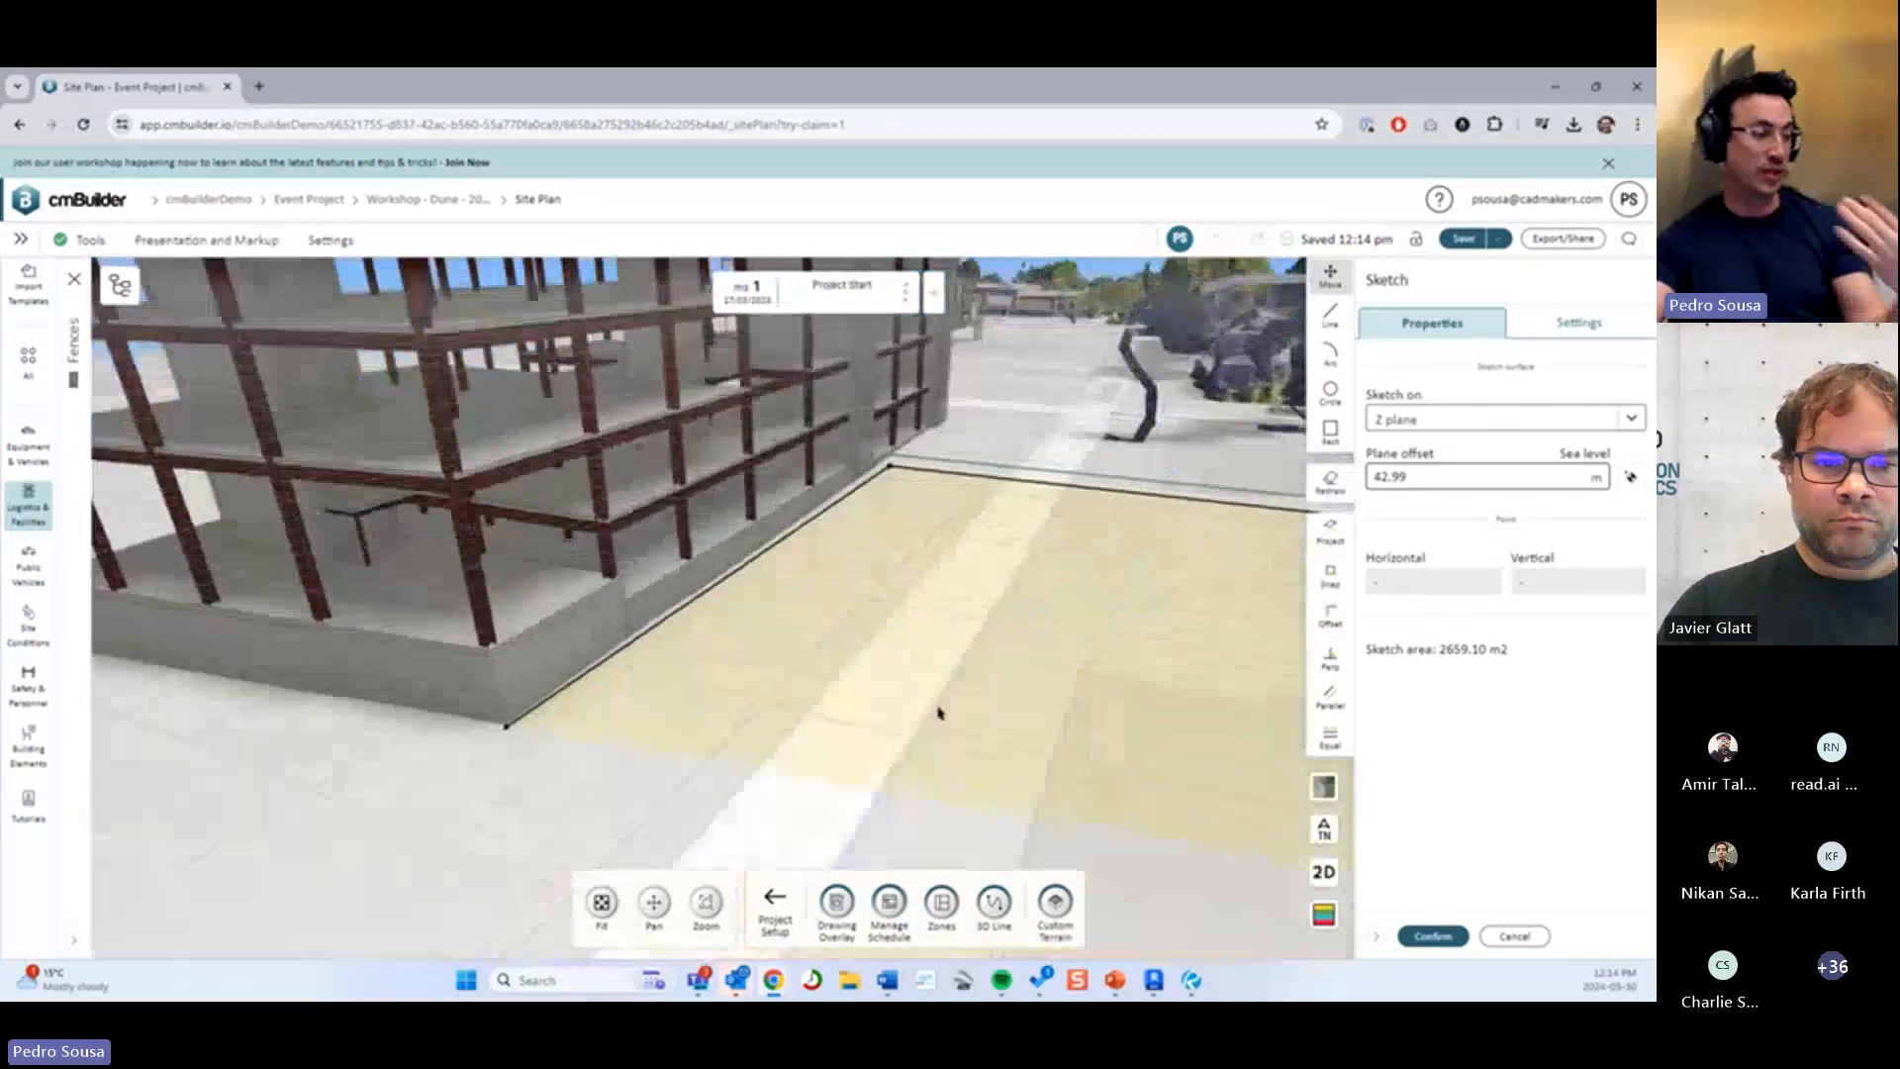
pyautogui.moveTo(939, 711)
pyautogui.mouseDown(button='middle')
pyautogui.moveTo(950, 658)
pyautogui.moveTo(980, 637)
pyautogui.moveTo(983, 666)
pyautogui.mouseUp(button='middle')
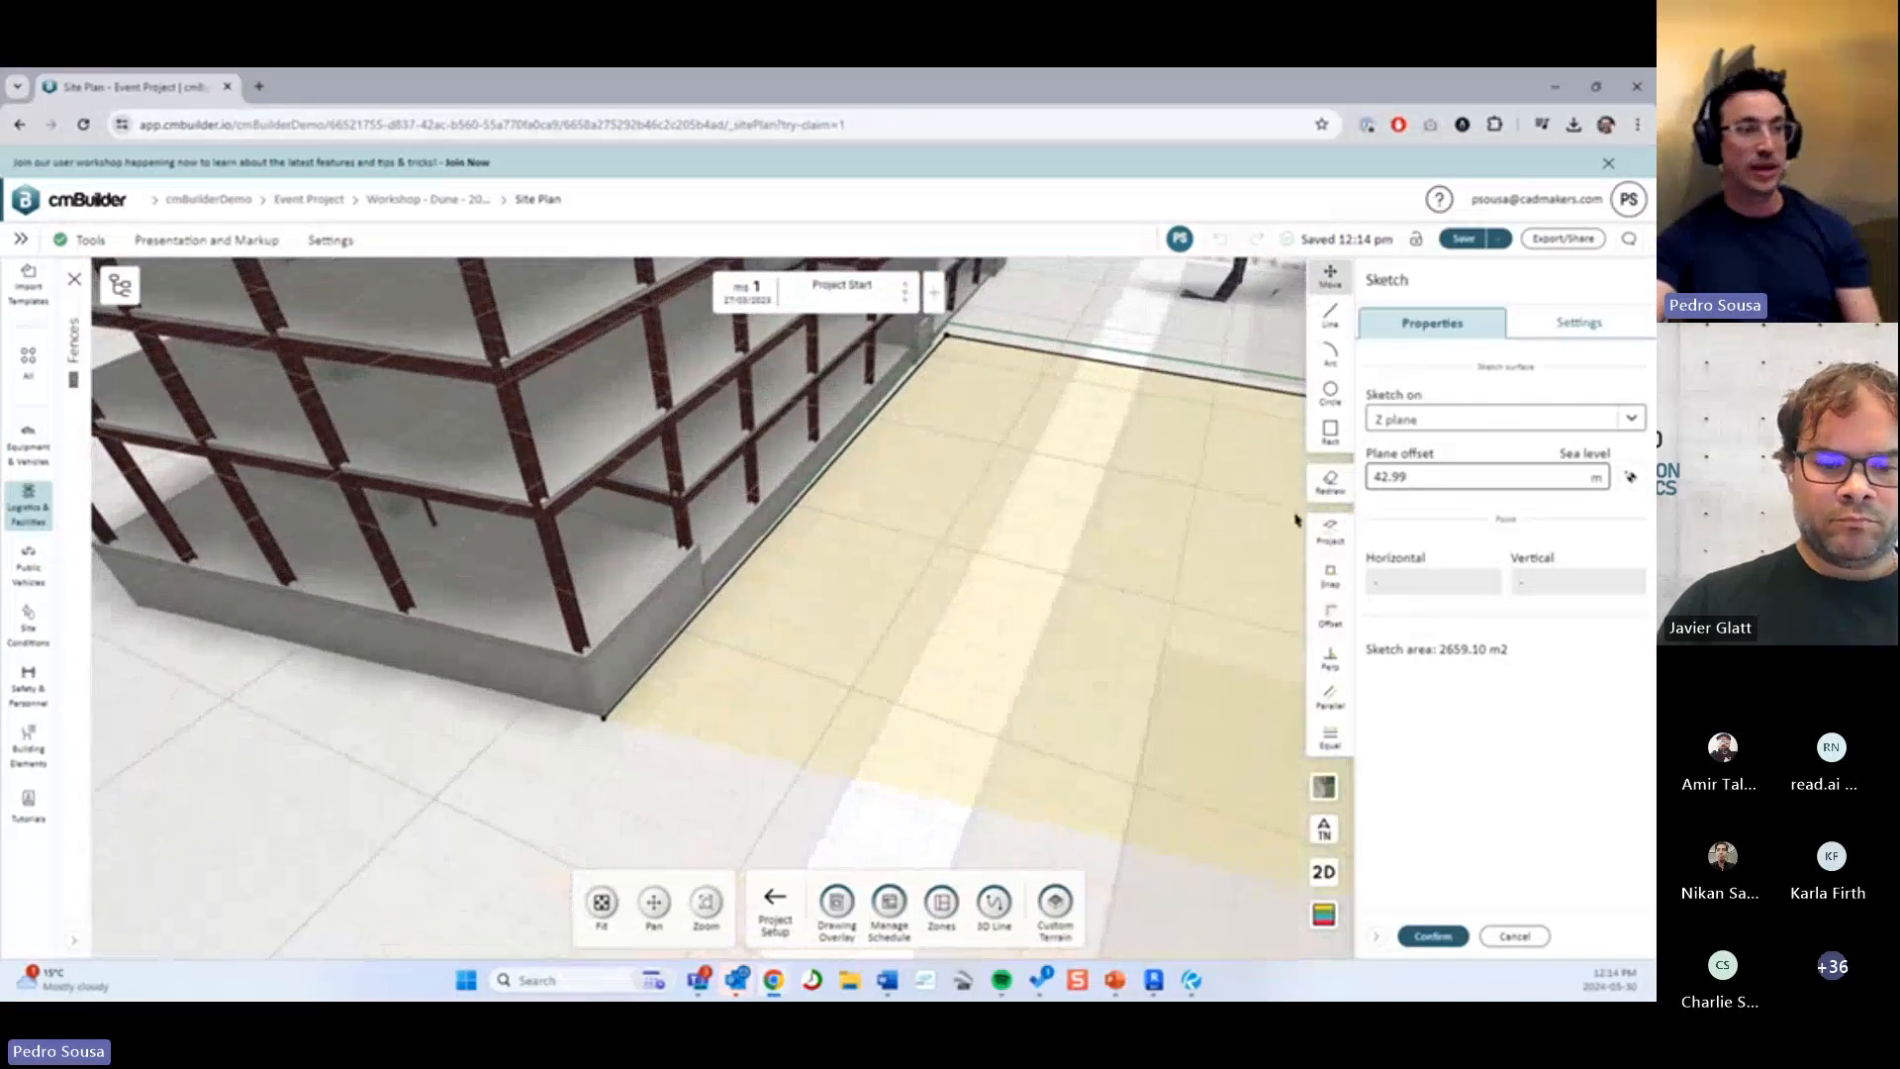
pyautogui.moveTo(1267, 619); pyautogui.dragTo(954, 607, button='middle')
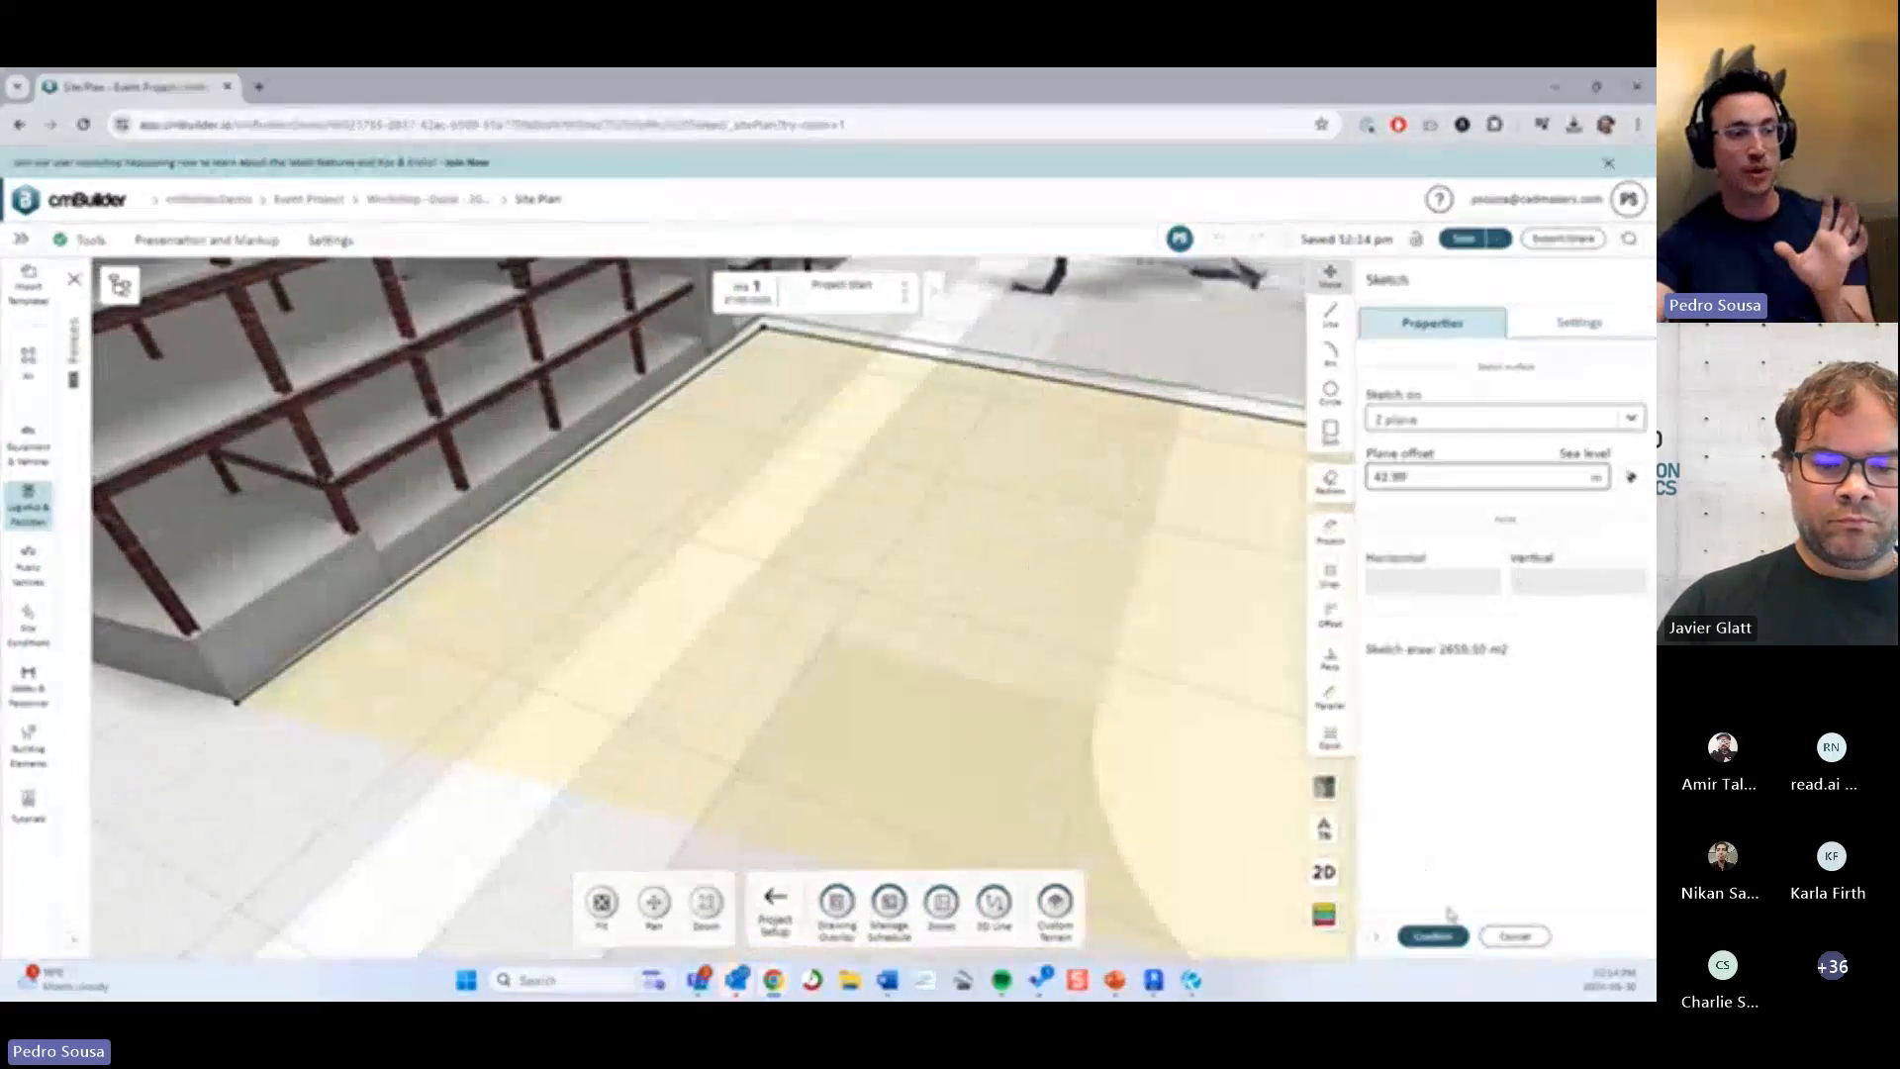
# Accept the snapped fence sketch and finish editing the fence.
pyautogui.click(1437, 940)
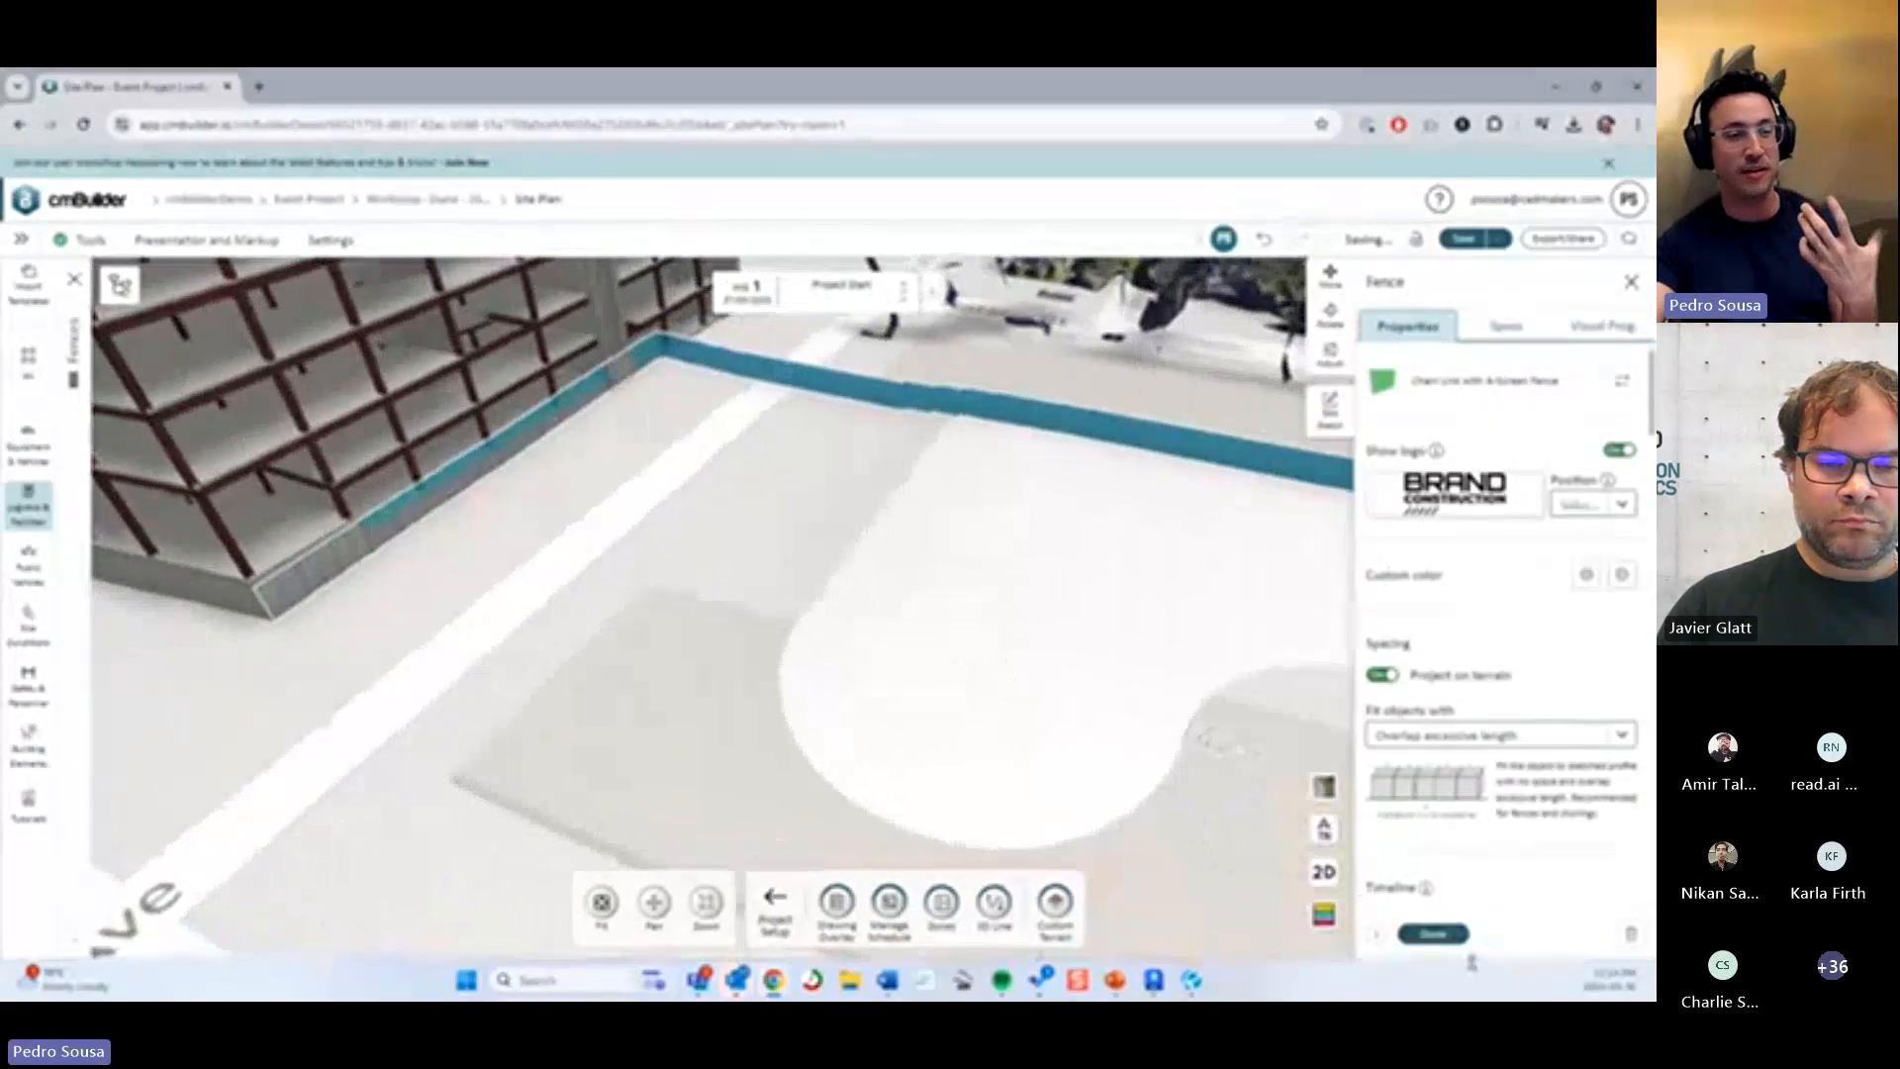
pyautogui.click(1431, 932)
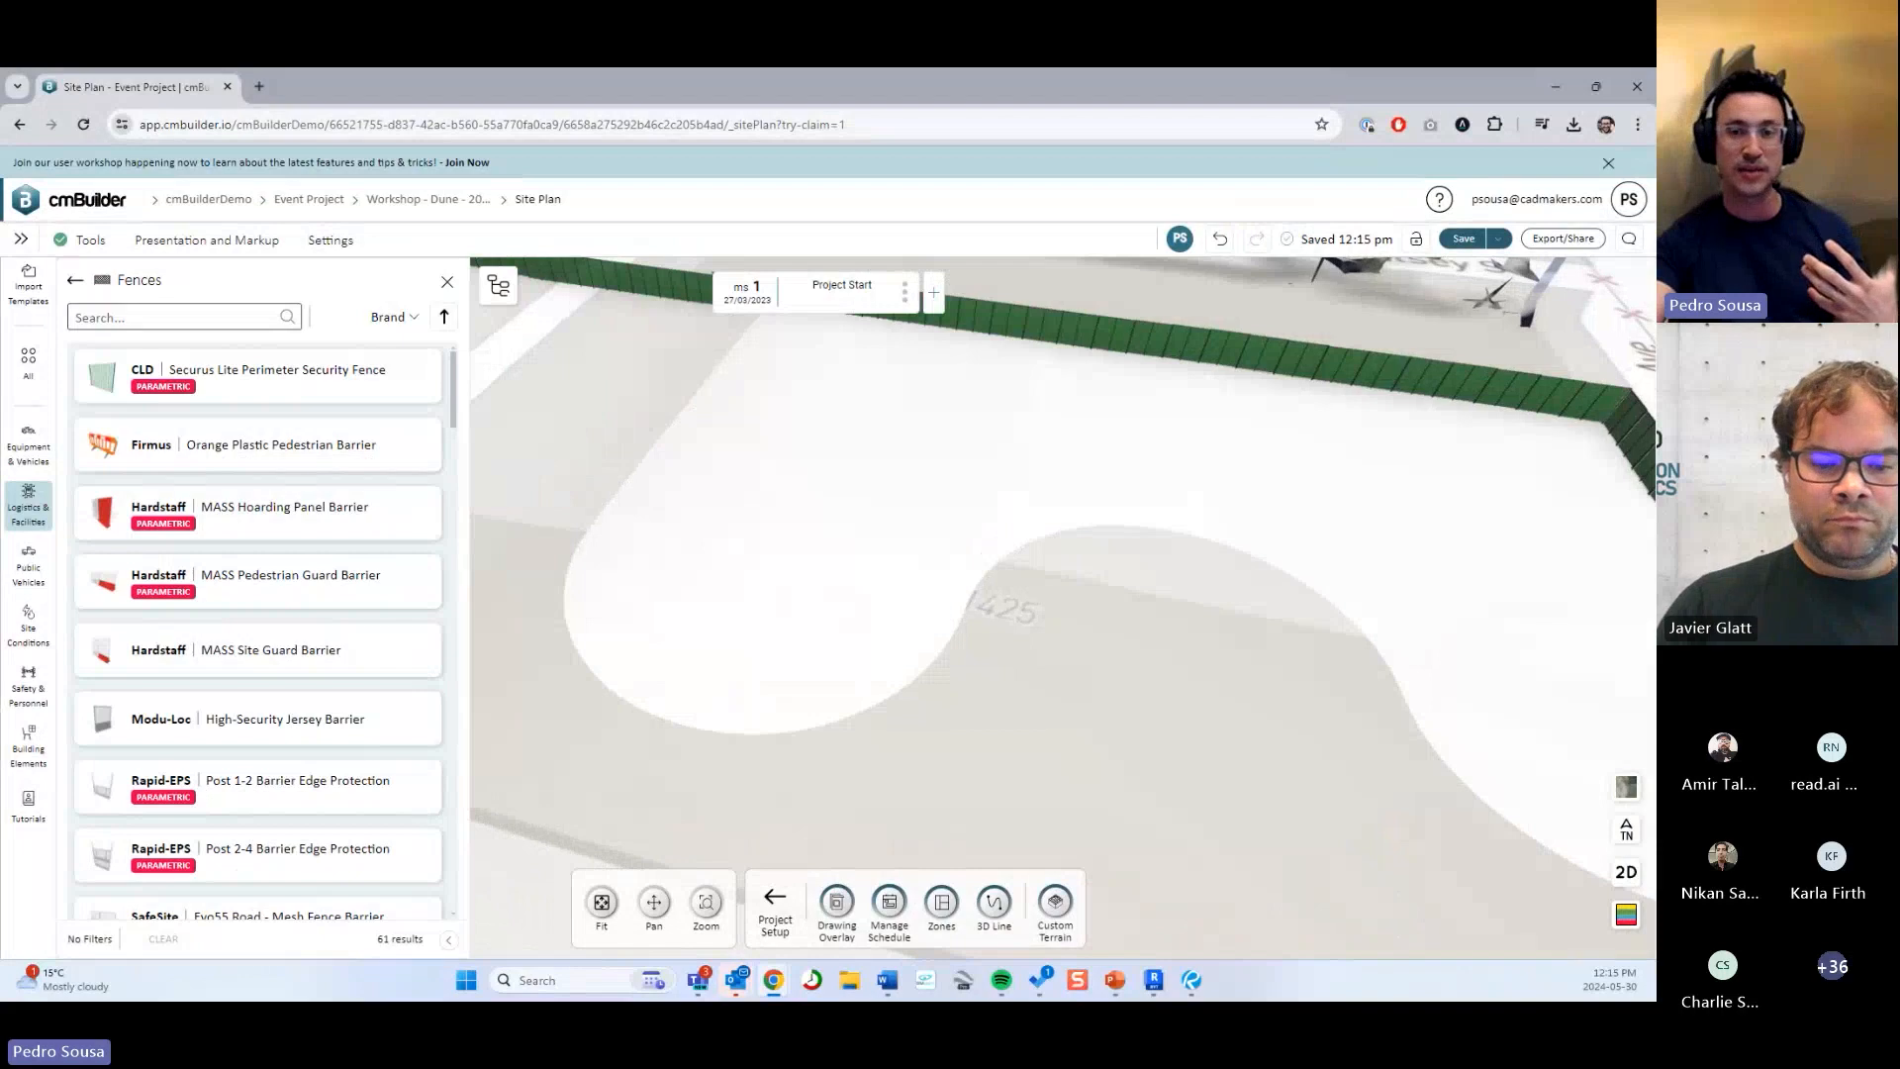
# Excavate a four-sided cut of about 76 m², 3 m deep, in the ground between the curved zone and NE Clackamas St.
pyautogui.click(767, 905)
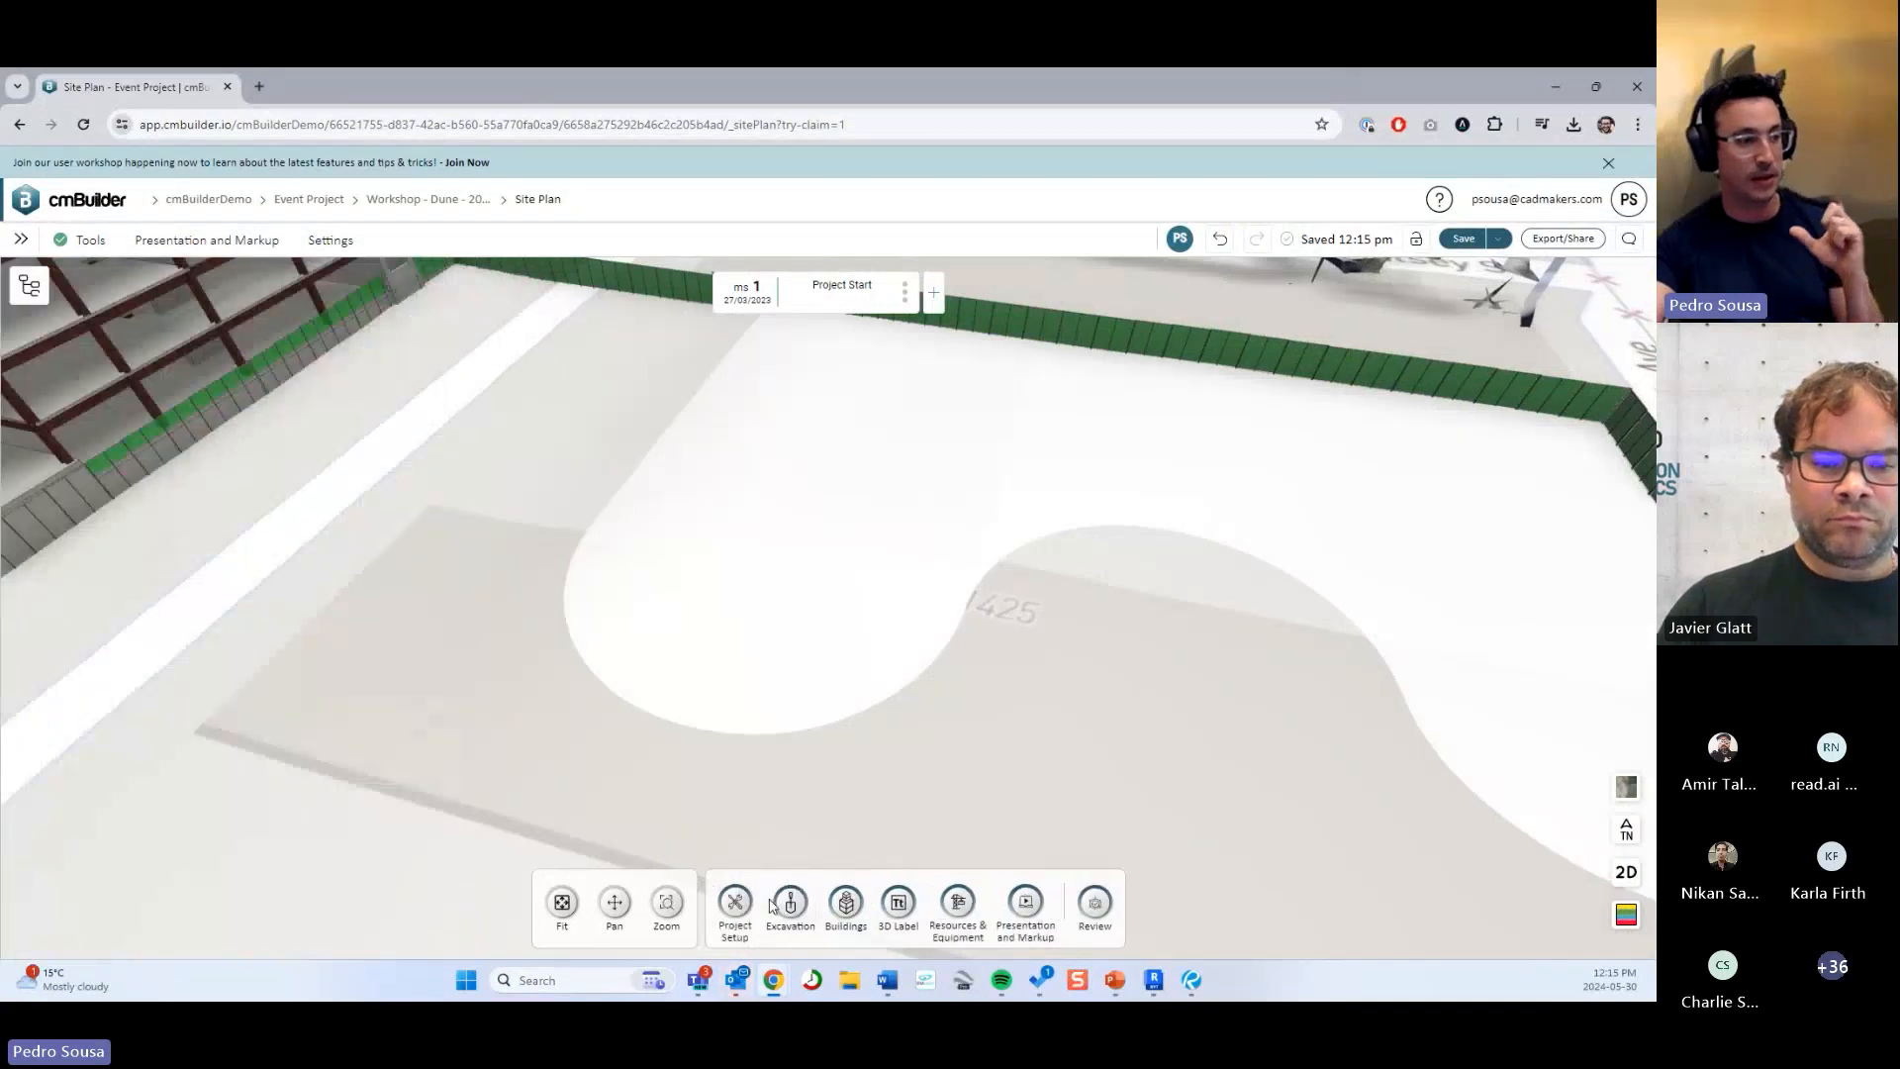
pyautogui.click(808, 904)
pyautogui.click(139, 381)
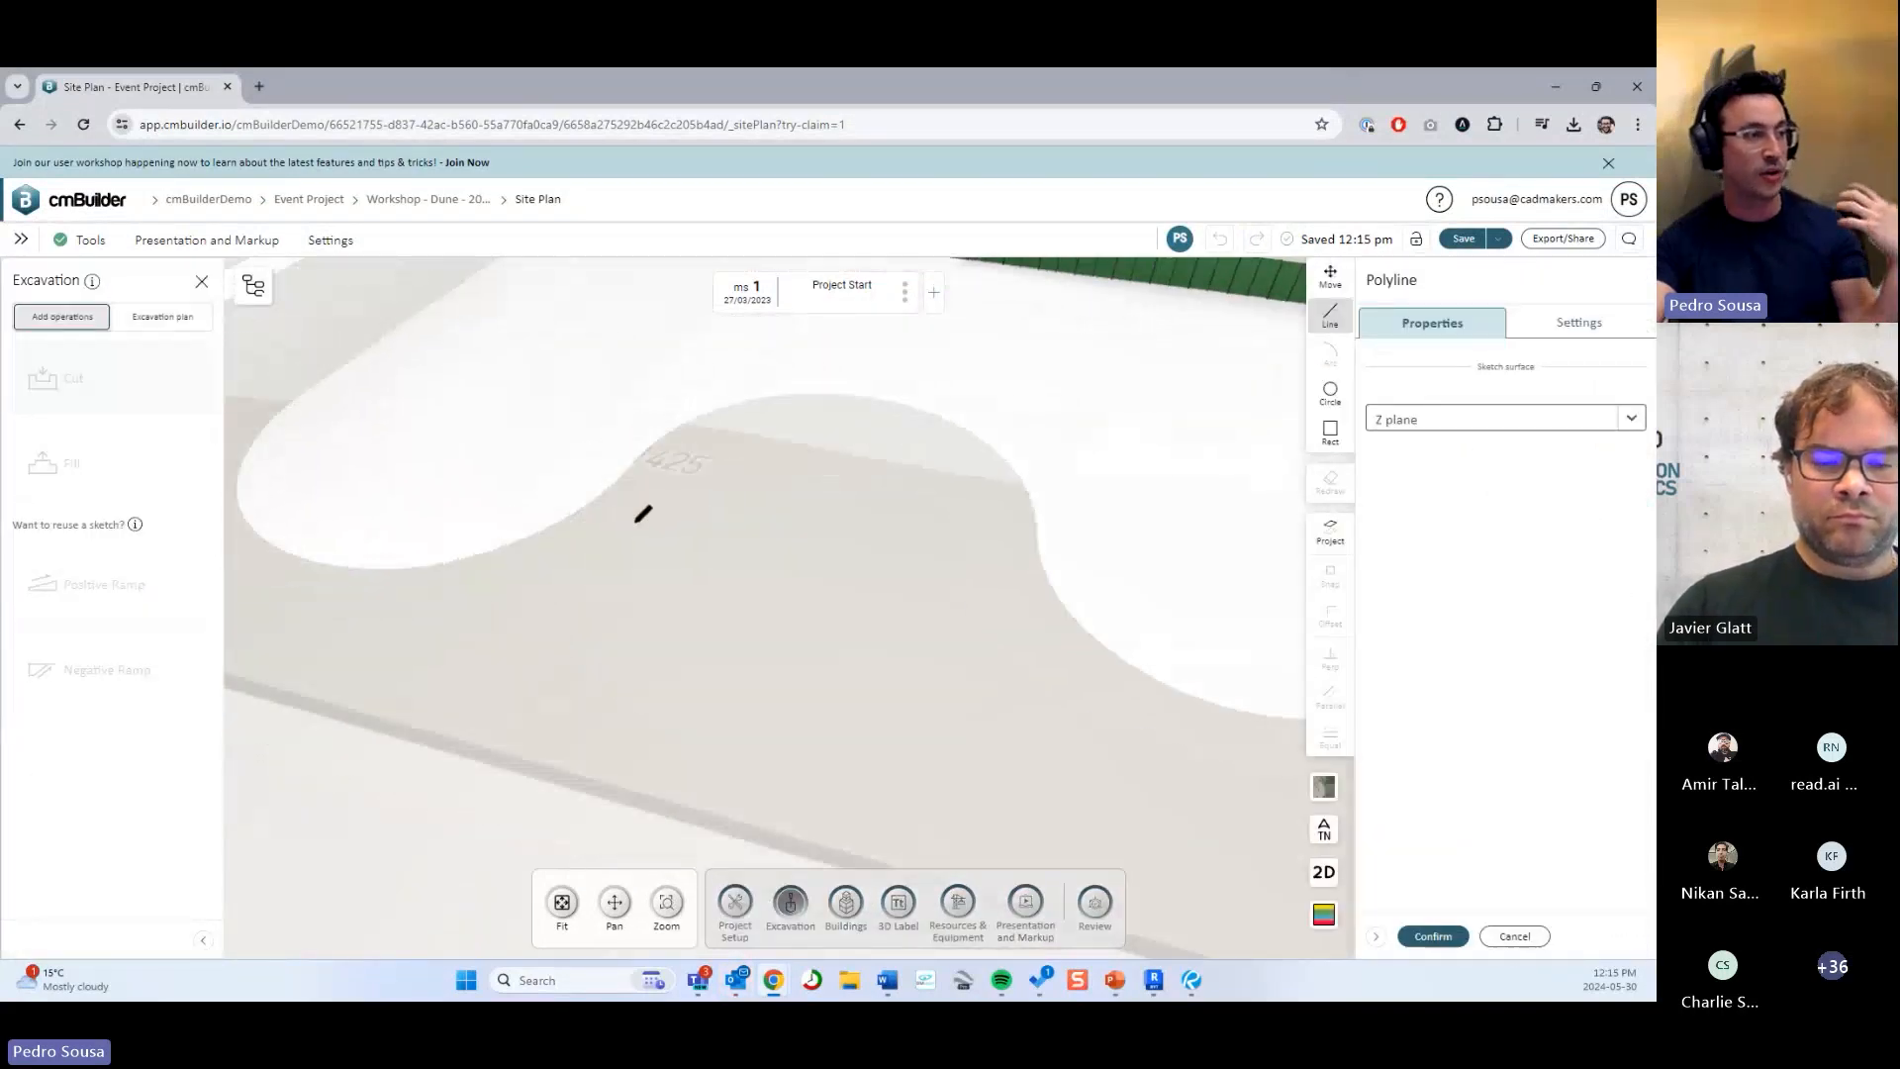
pyautogui.click(554, 525)
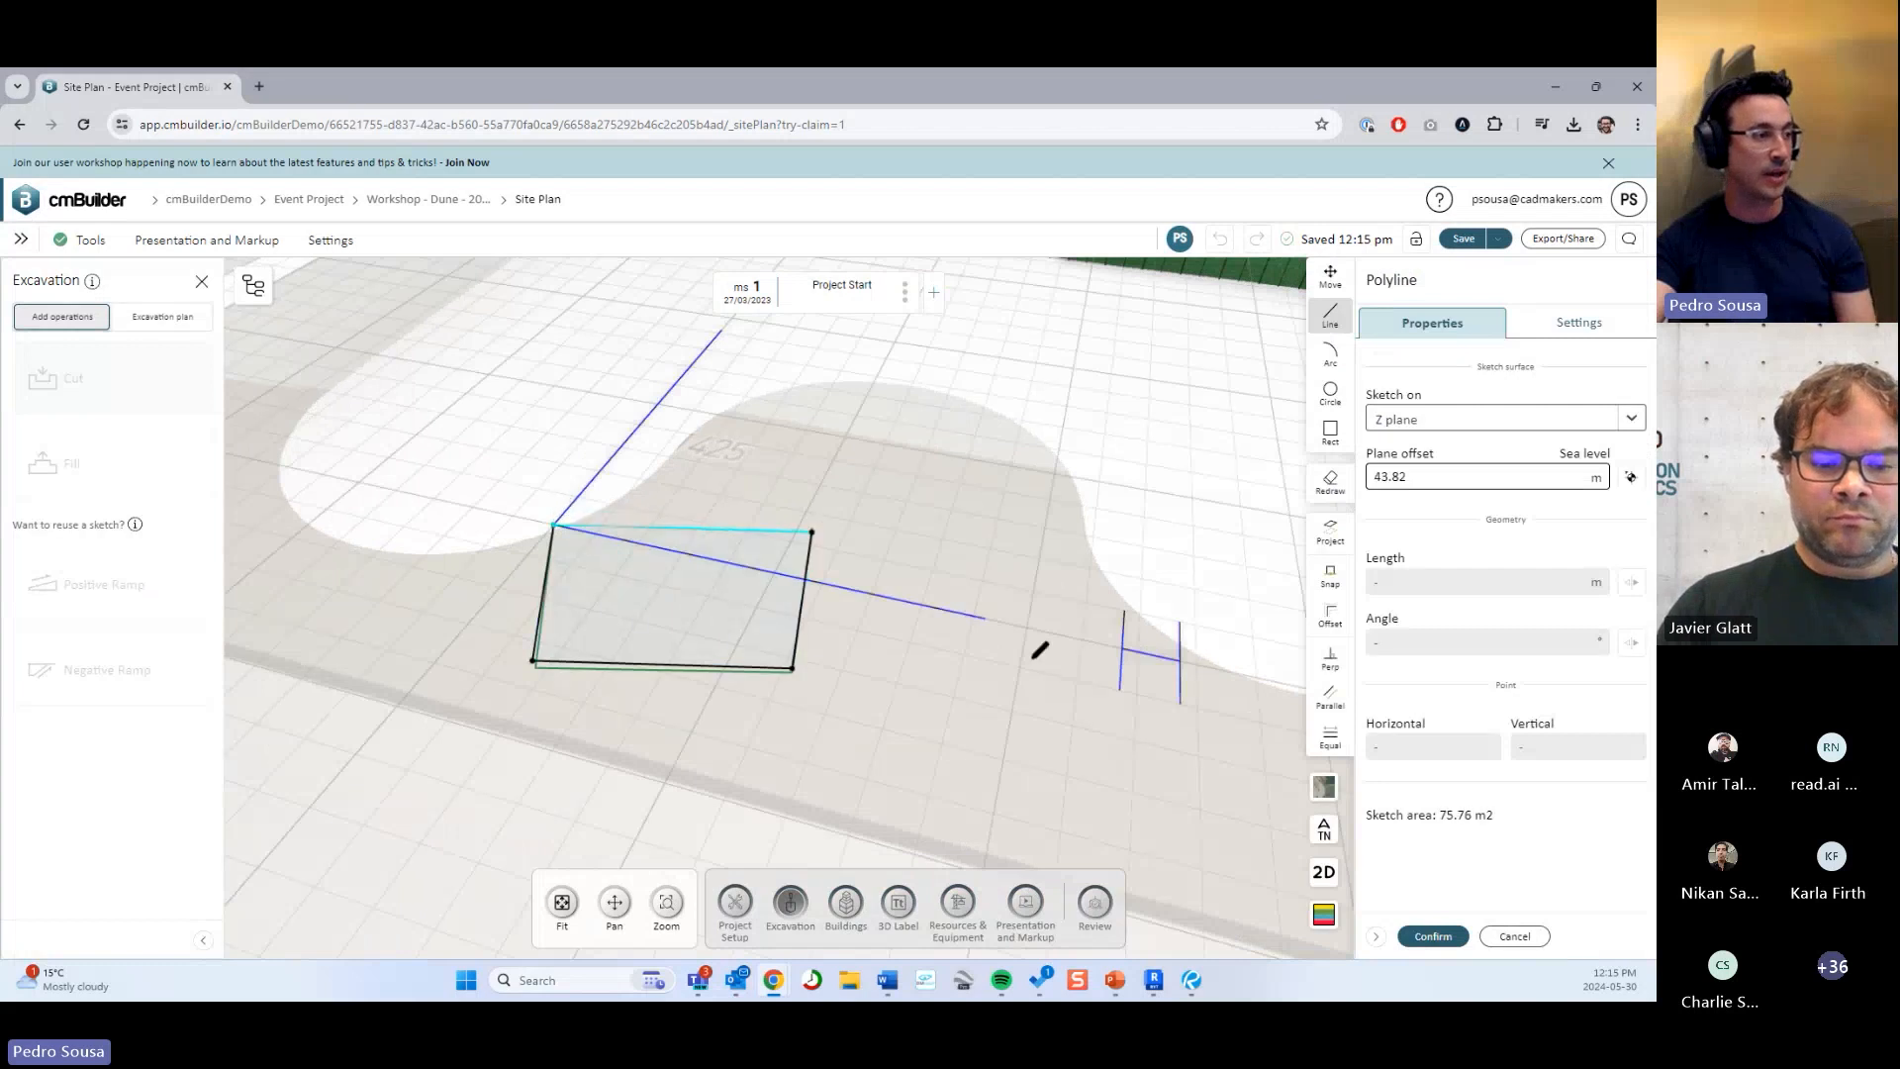
pyautogui.click(1437, 937)
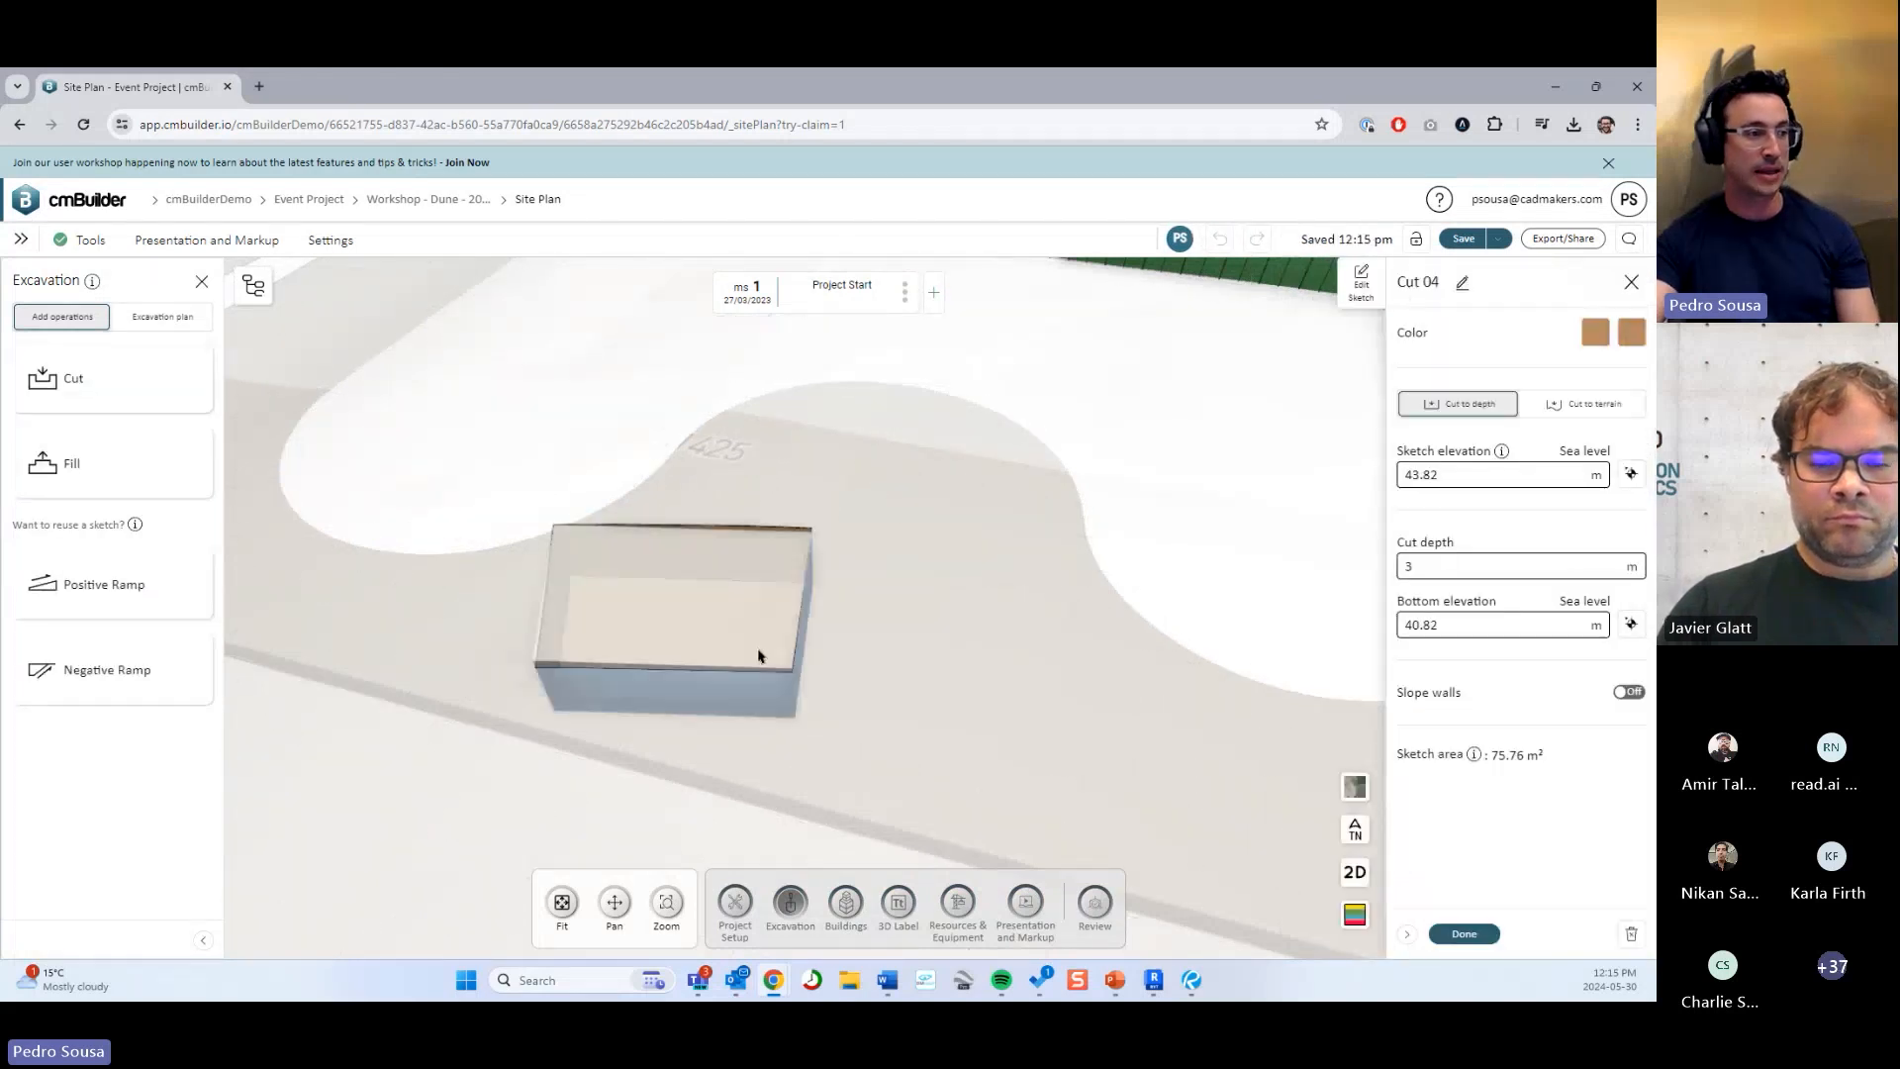
pyautogui.click(1463, 932)
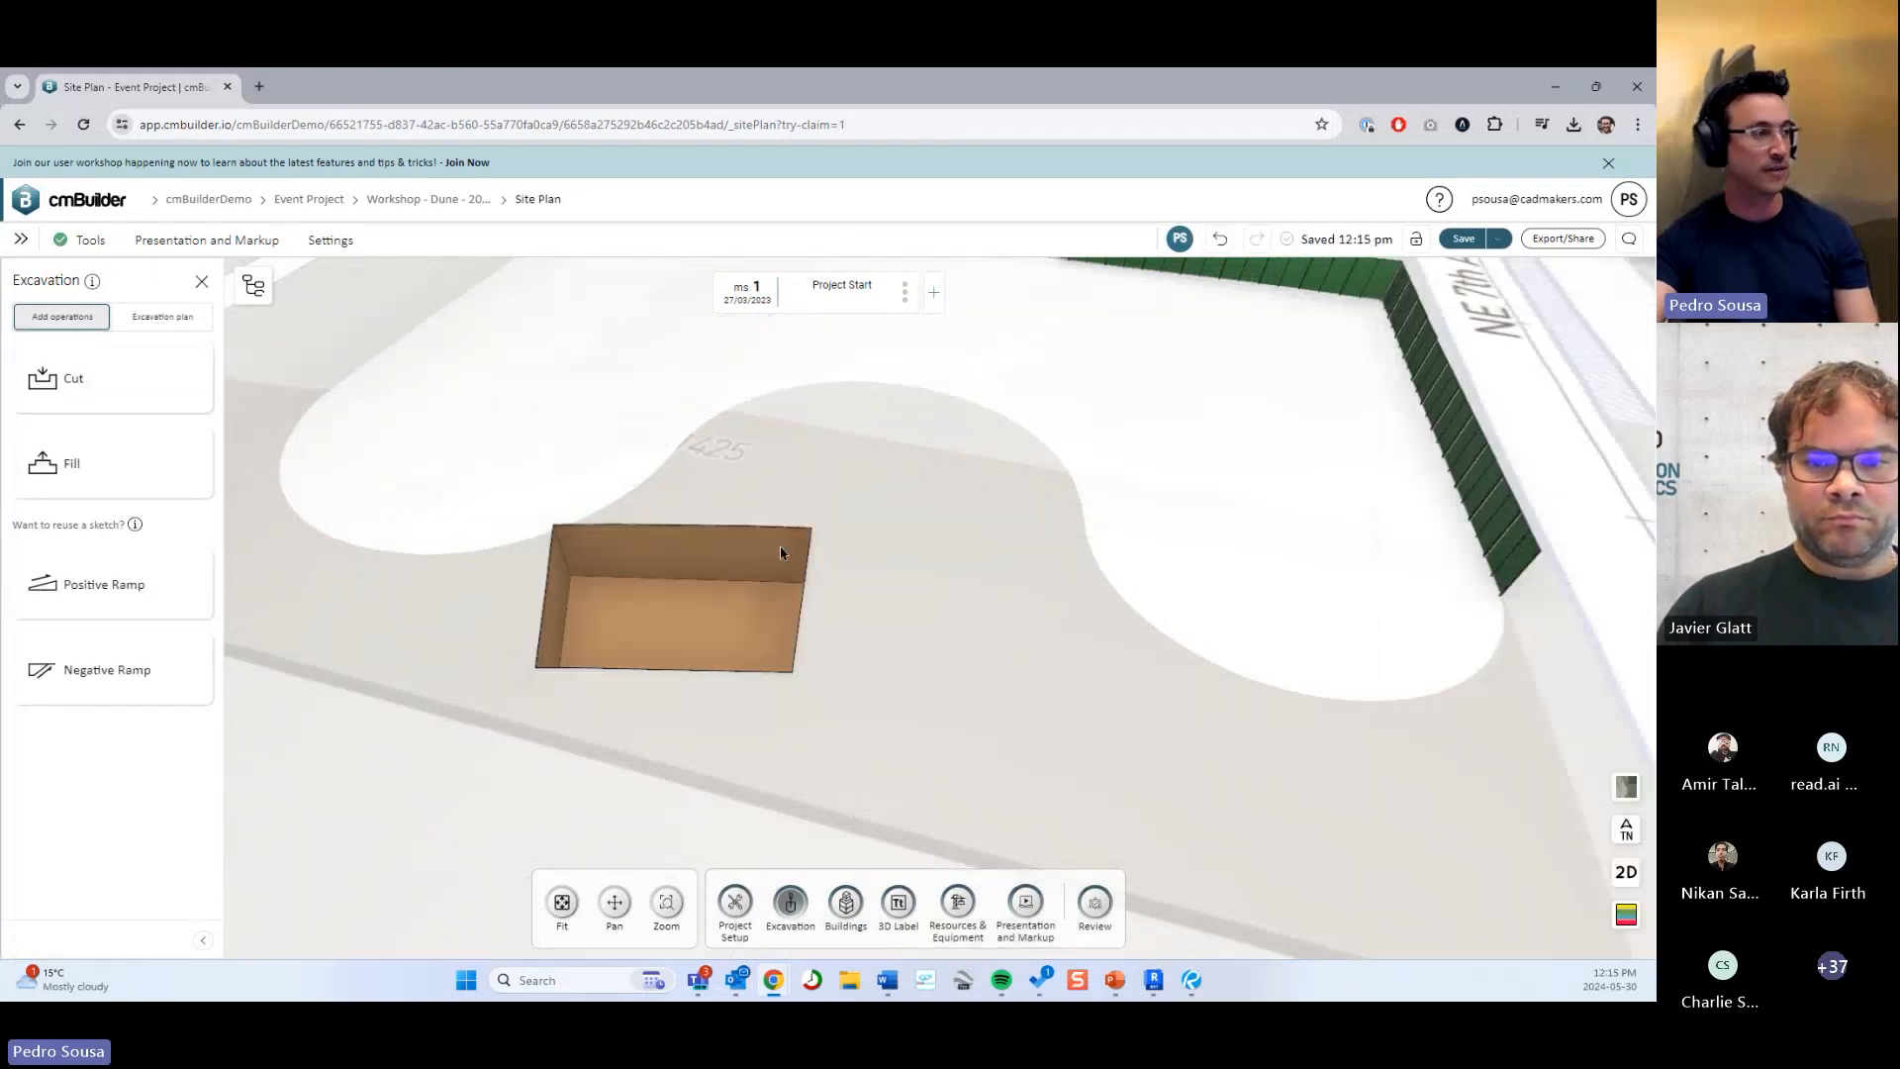
# Add a second four-sided cut of about 64 m², 3 m deep, beside the first excavation on the NE 7th Ave side.
pyautogui.click(152, 376)
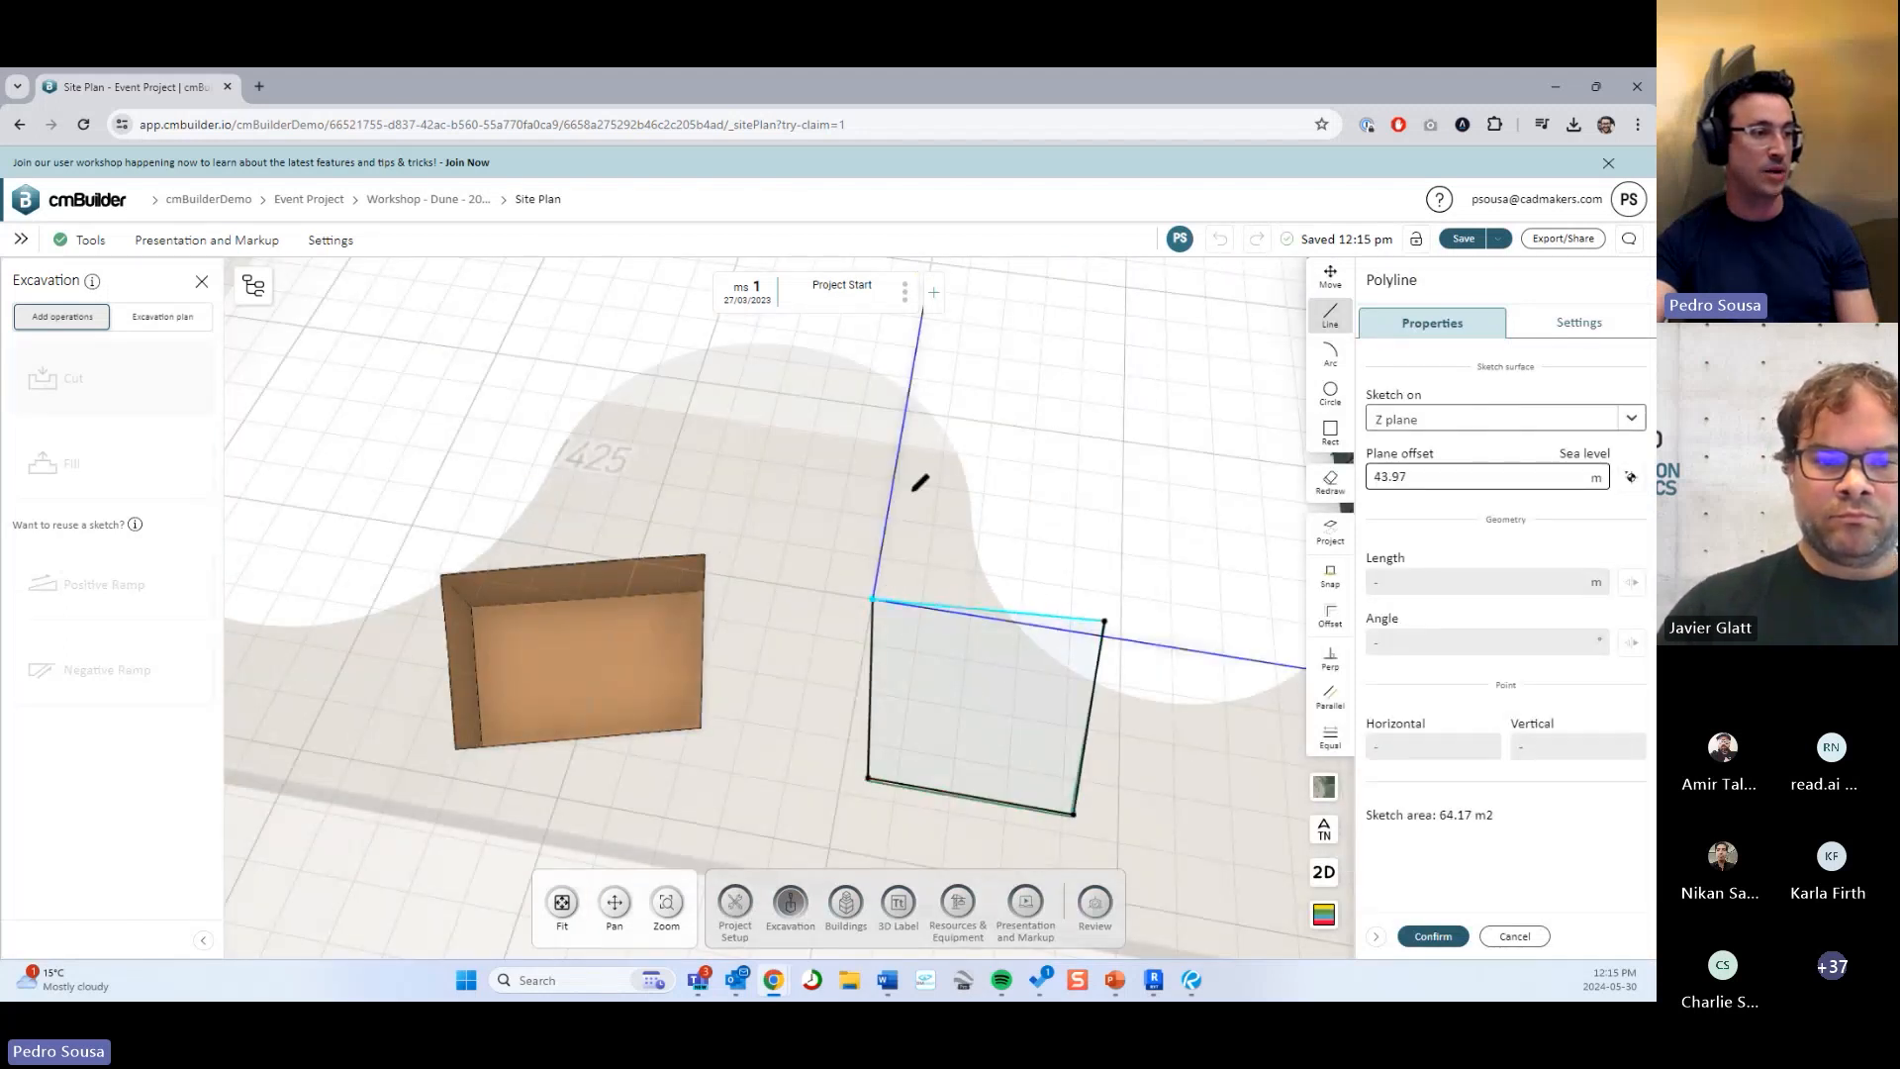
pyautogui.press('Return')
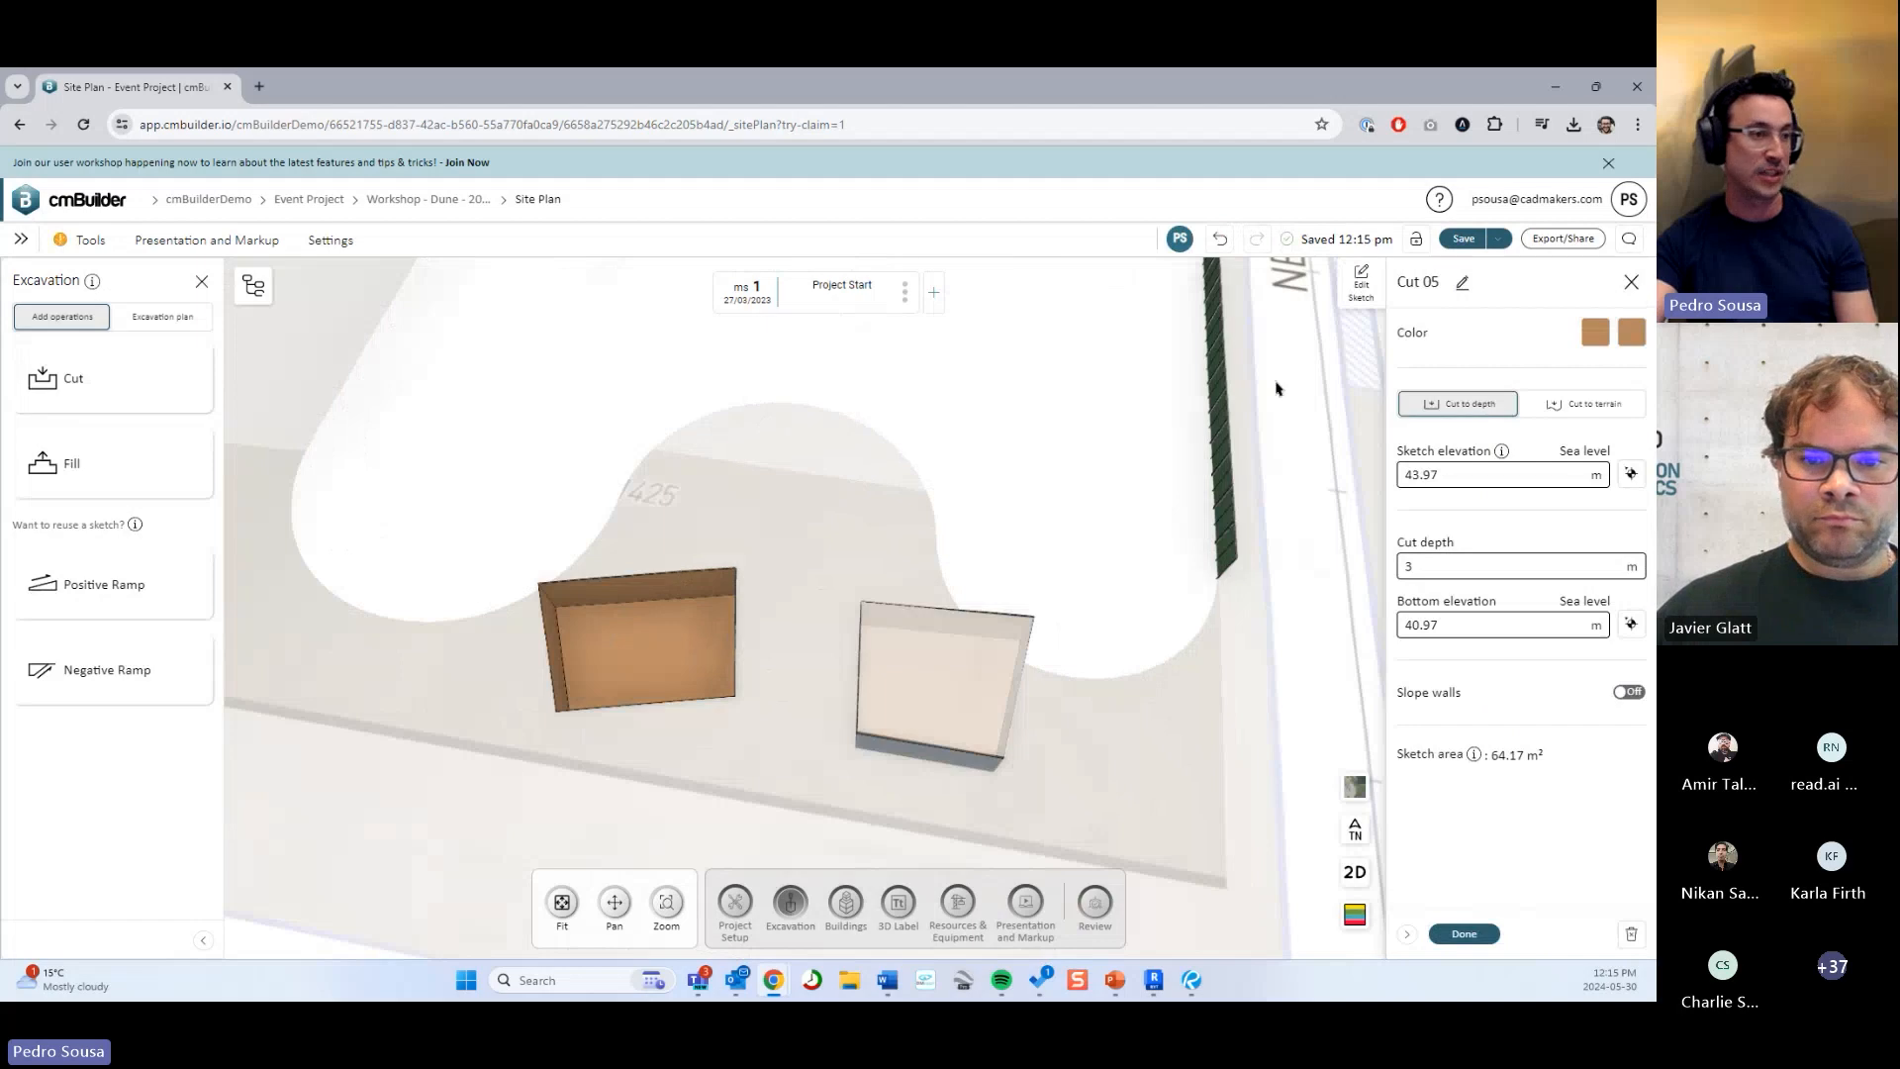
# Edit the second cut's sketch and snap its edge farthest from NE Clackamas St to the first excavation's matching wall.
pyautogui.click(1361, 285)
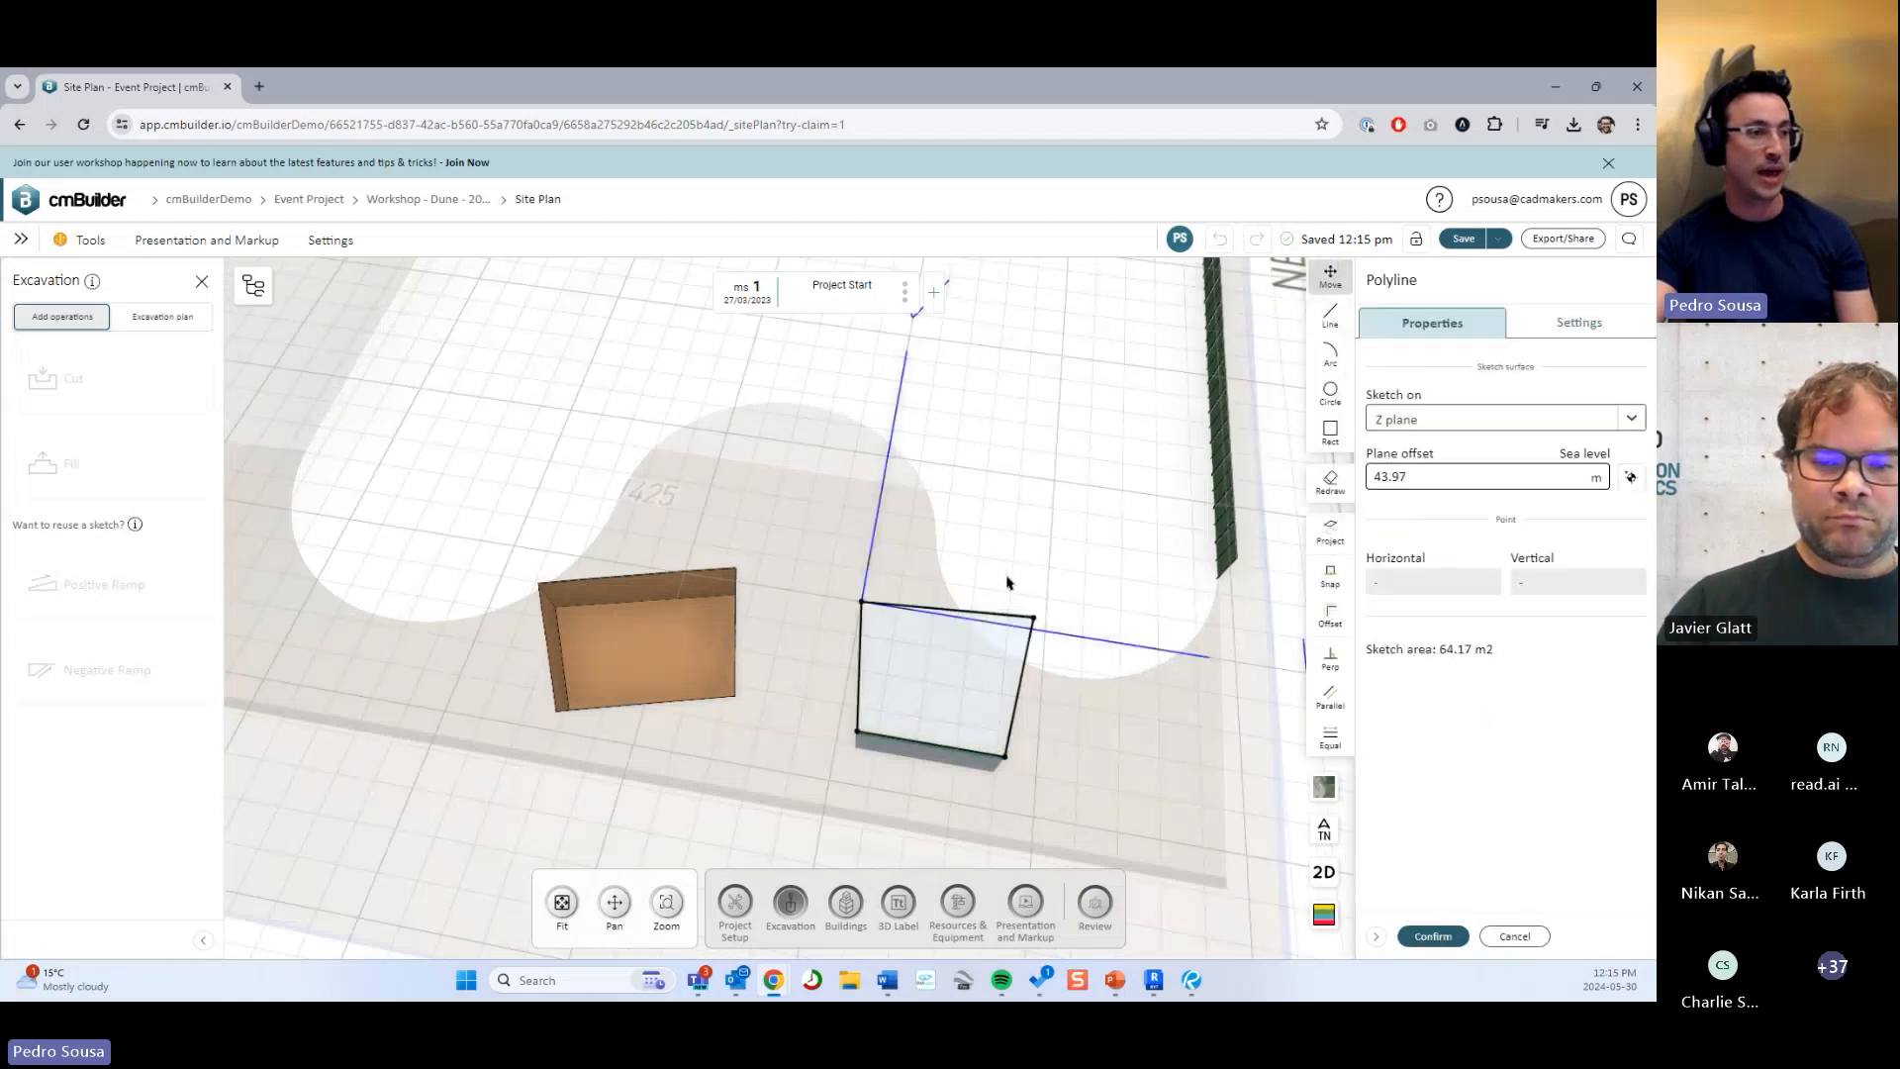
pyautogui.click(979, 612)
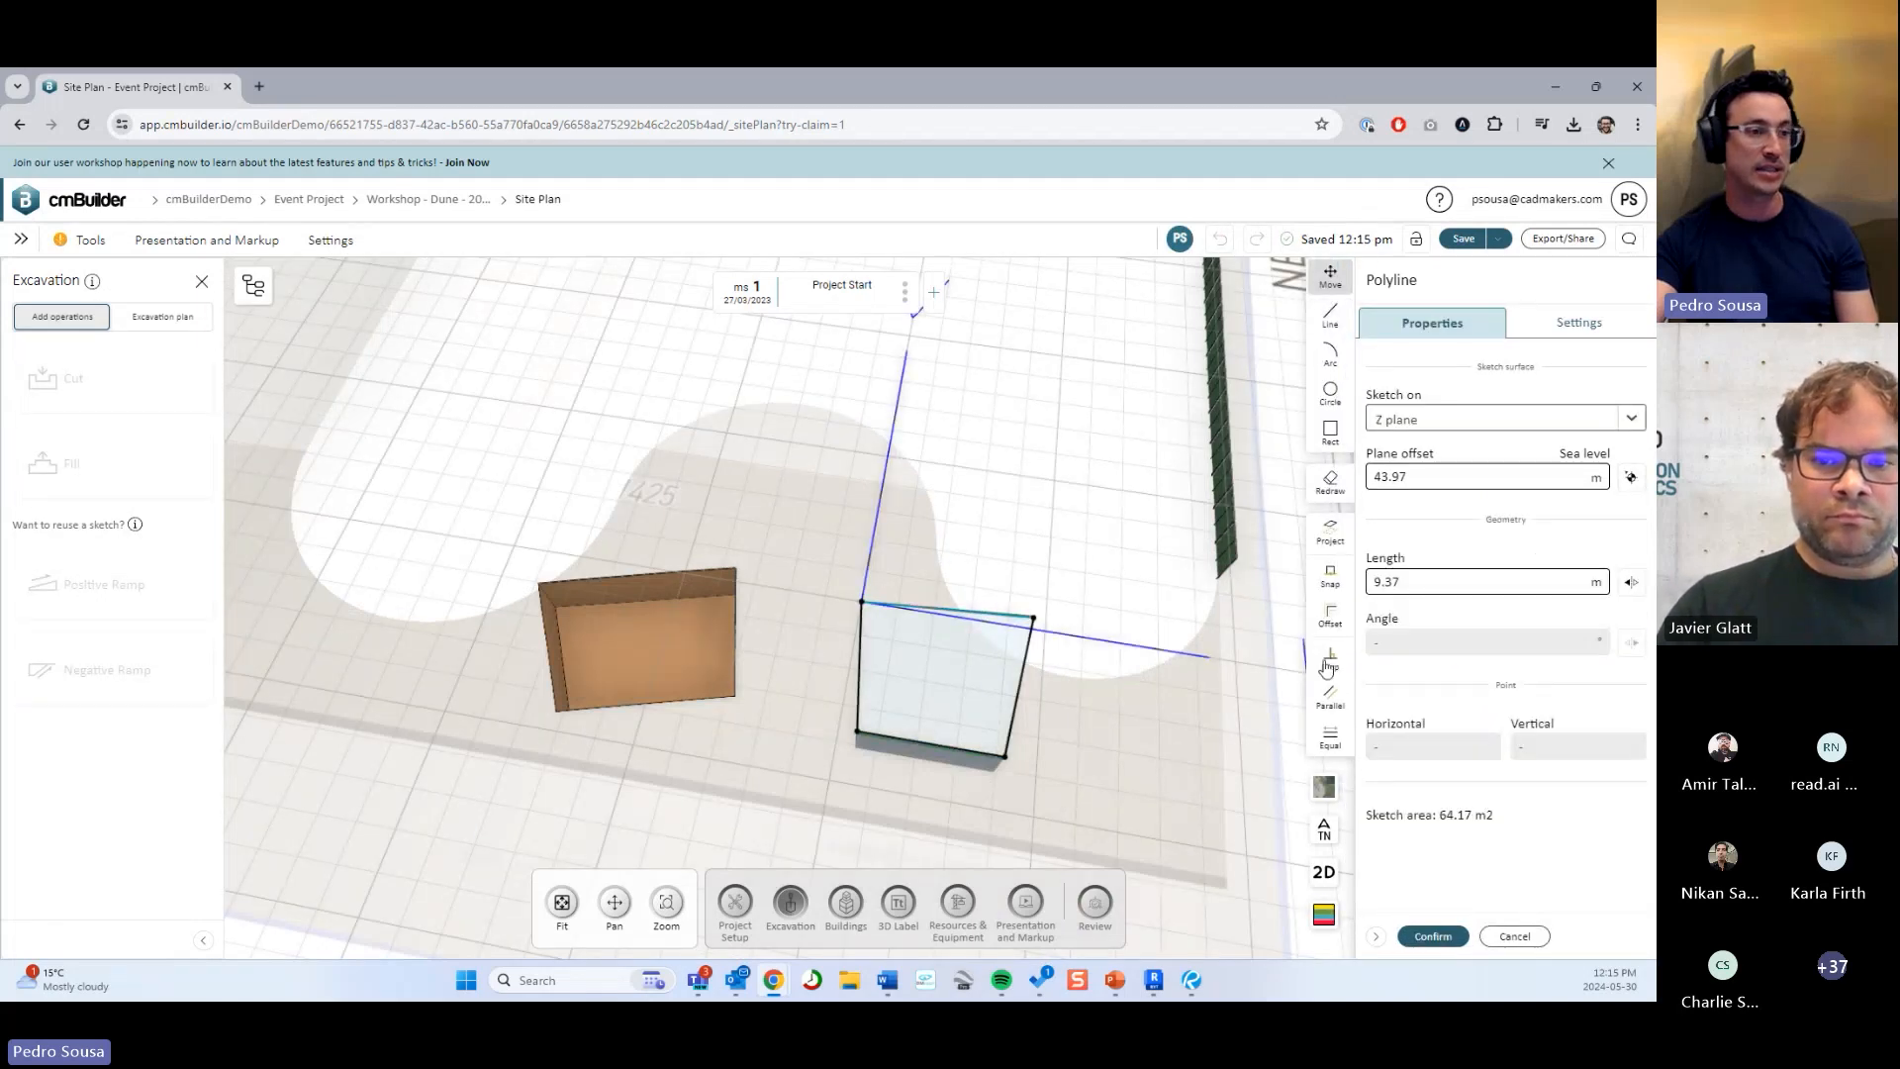
pyautogui.click(1330, 576)
pyautogui.click(699, 578)
pyautogui.moveTo(702, 598)
pyautogui.mouseDown()
pyautogui.moveTo(862, 730)
pyautogui.moveTo(997, 620)
pyautogui.moveTo(910, 433)
pyautogui.mouseUp()
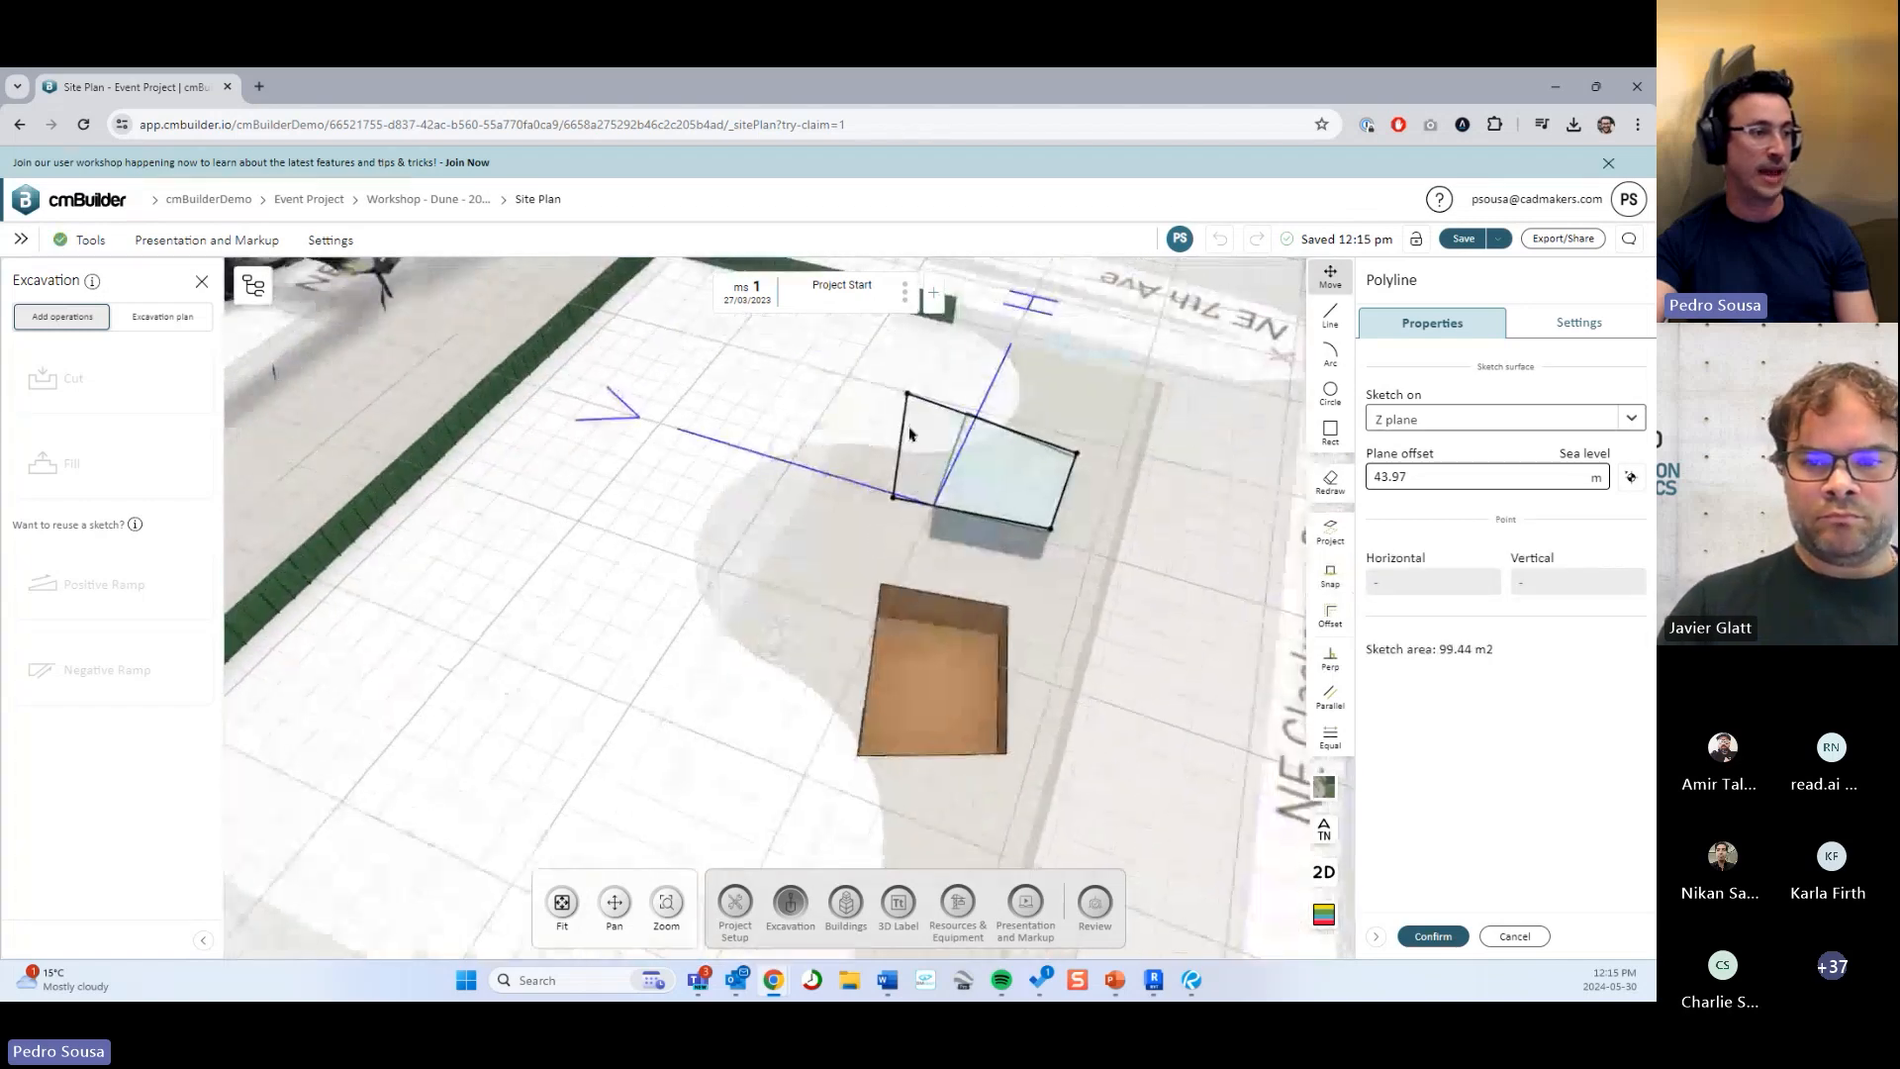
# Snap the second cut's edge facing NE Clackamas St to the first excavation's wall on that side.
pyautogui.moveTo(887, 579); pyautogui.dragTo(803, 513)
pyautogui.click(792, 495)
pyautogui.moveTo(881, 584); pyautogui.dragTo(918, 527)
pyautogui.click(1329, 576)
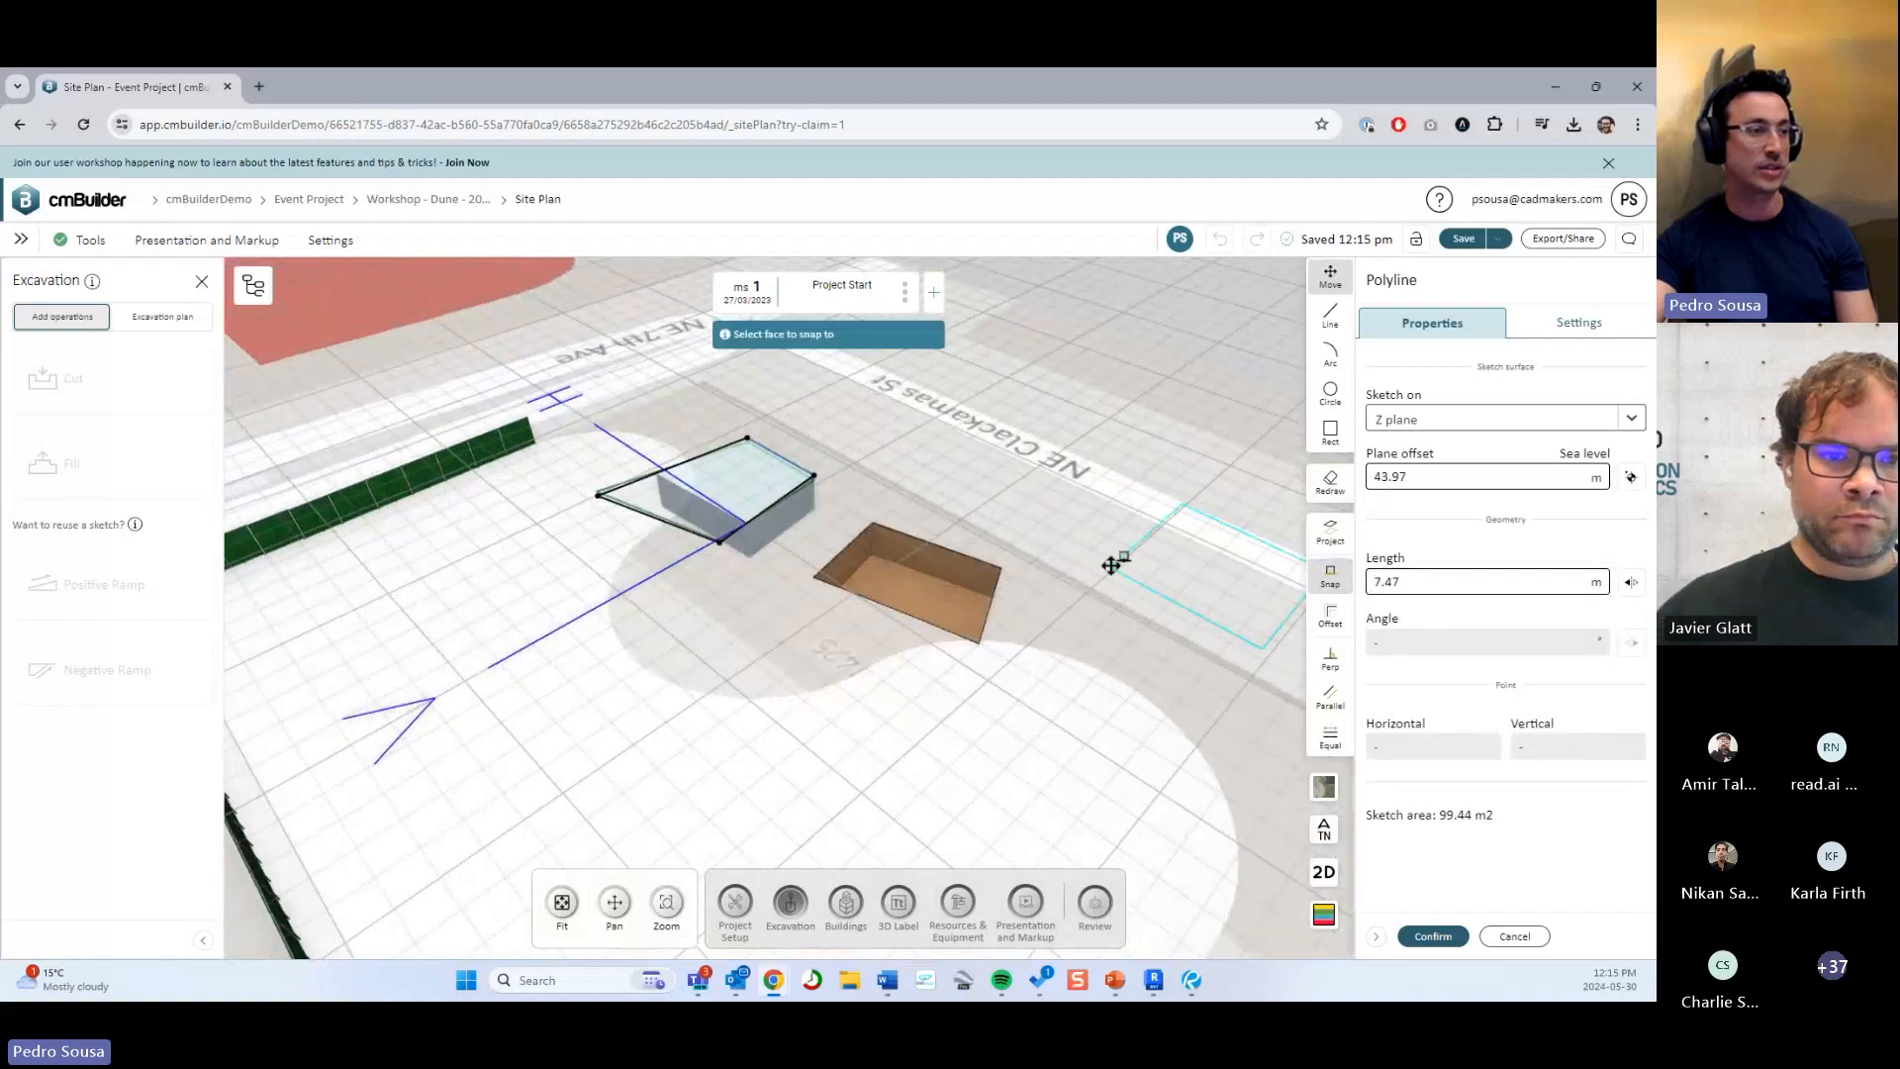
pyautogui.click(1112, 565)
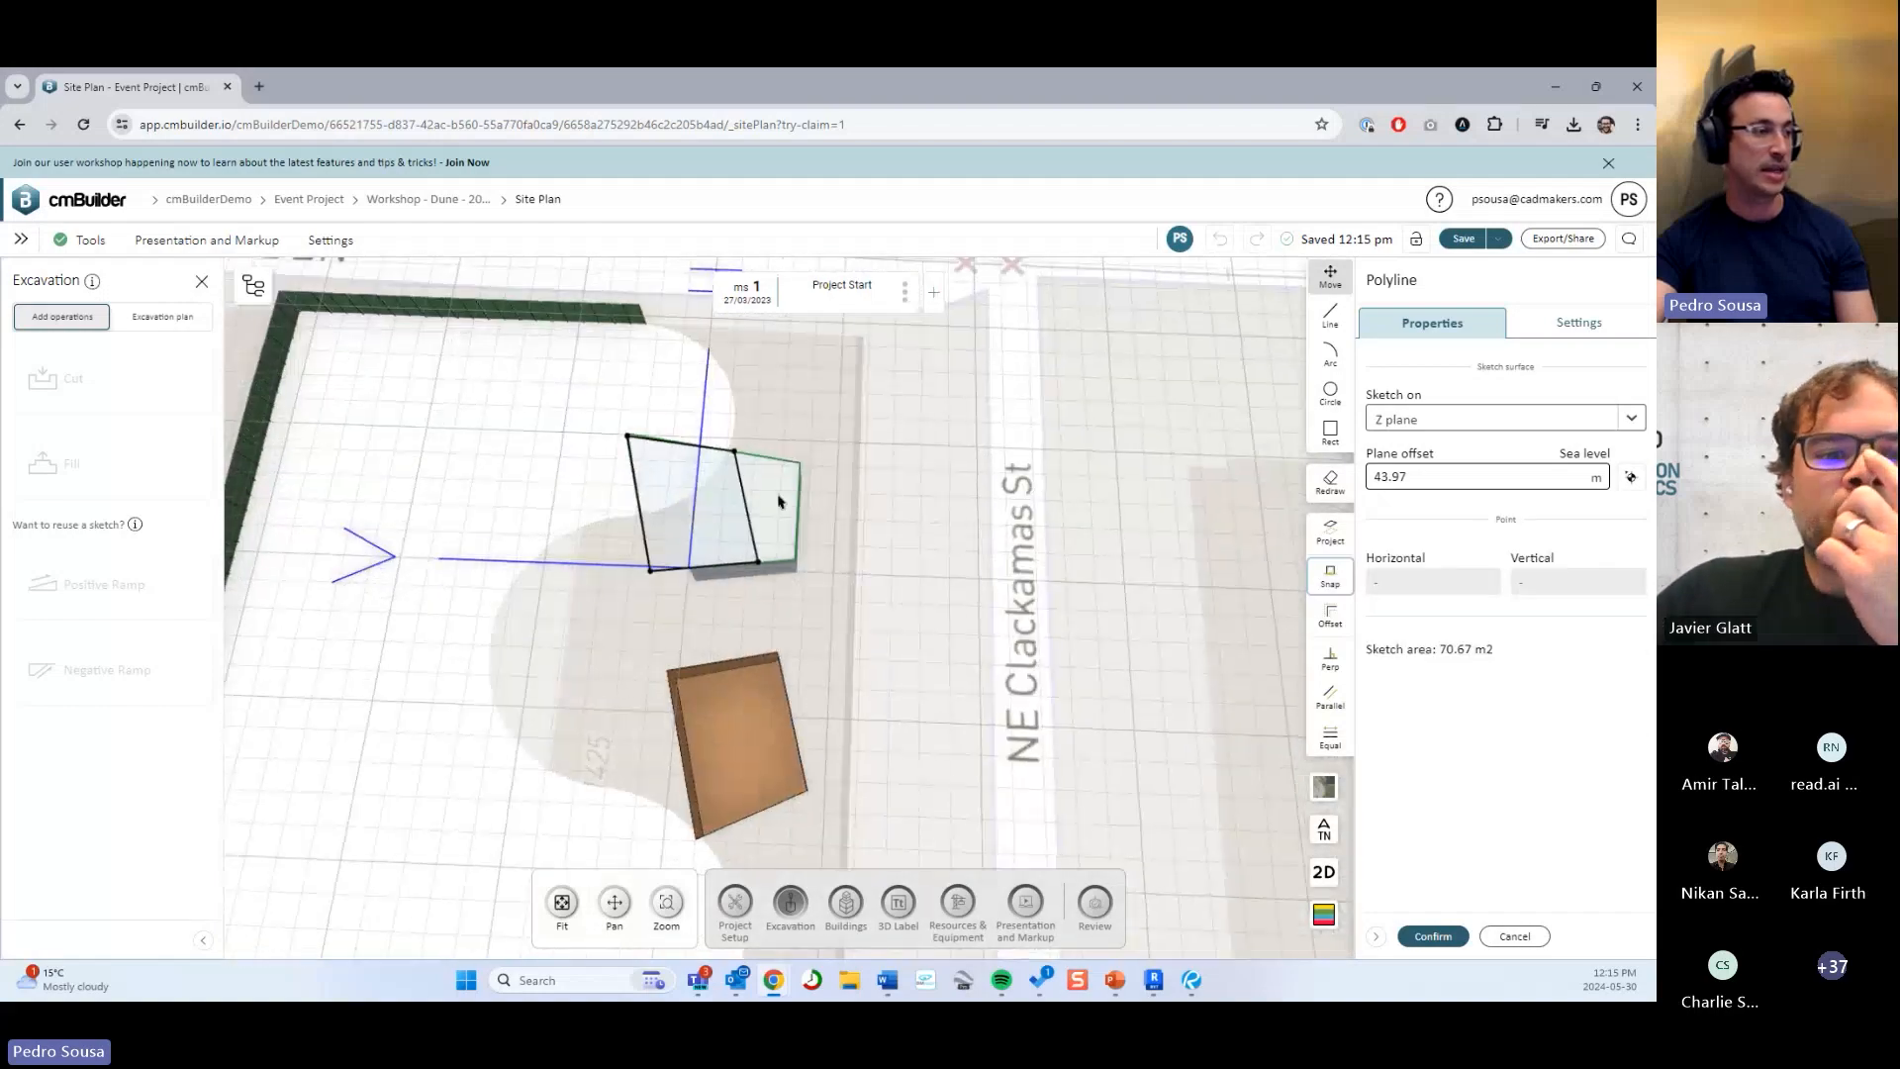
# Extend the second cut's near edge into the first excavation and match its bottom elevation to that excavation's floor at 40.82 m.
pyautogui.moveTo(1029, 532); pyautogui.dragTo(839, 585)
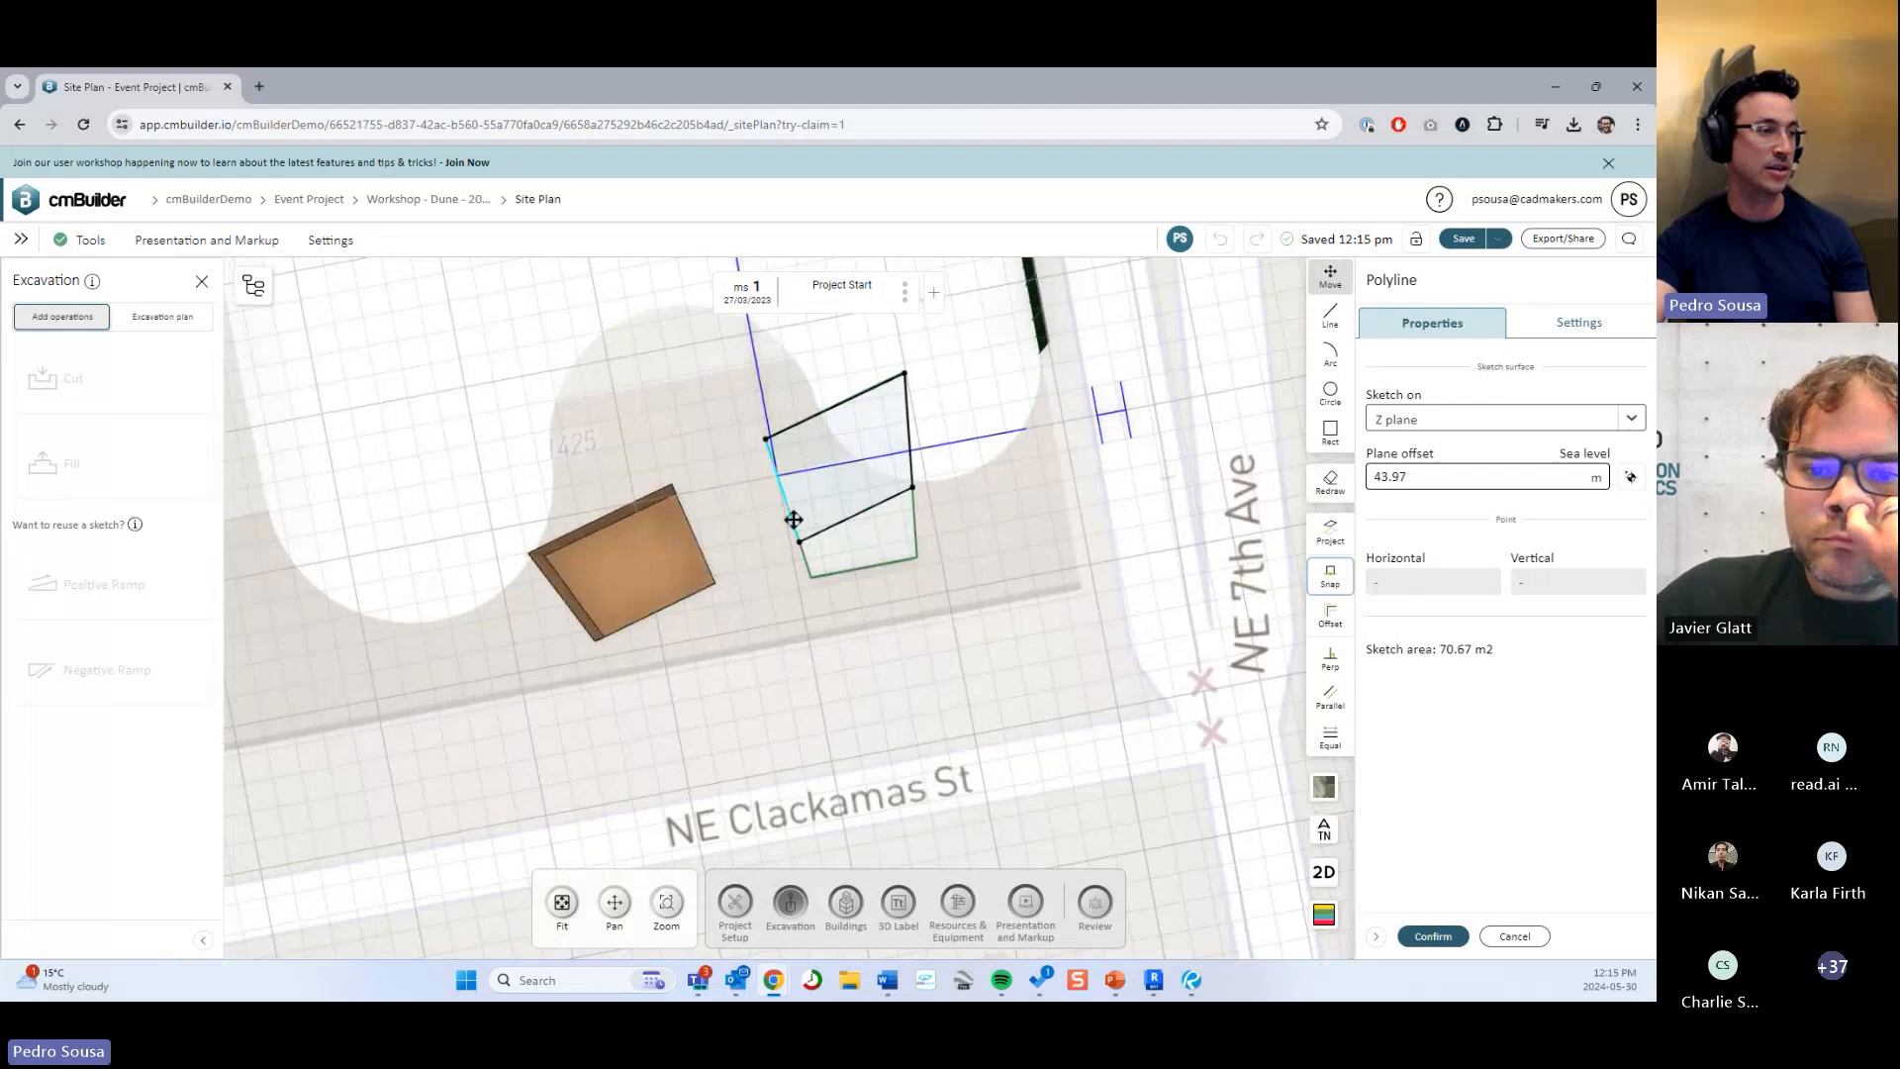
pyautogui.moveTo(794, 519); pyautogui.dragTo(681, 572)
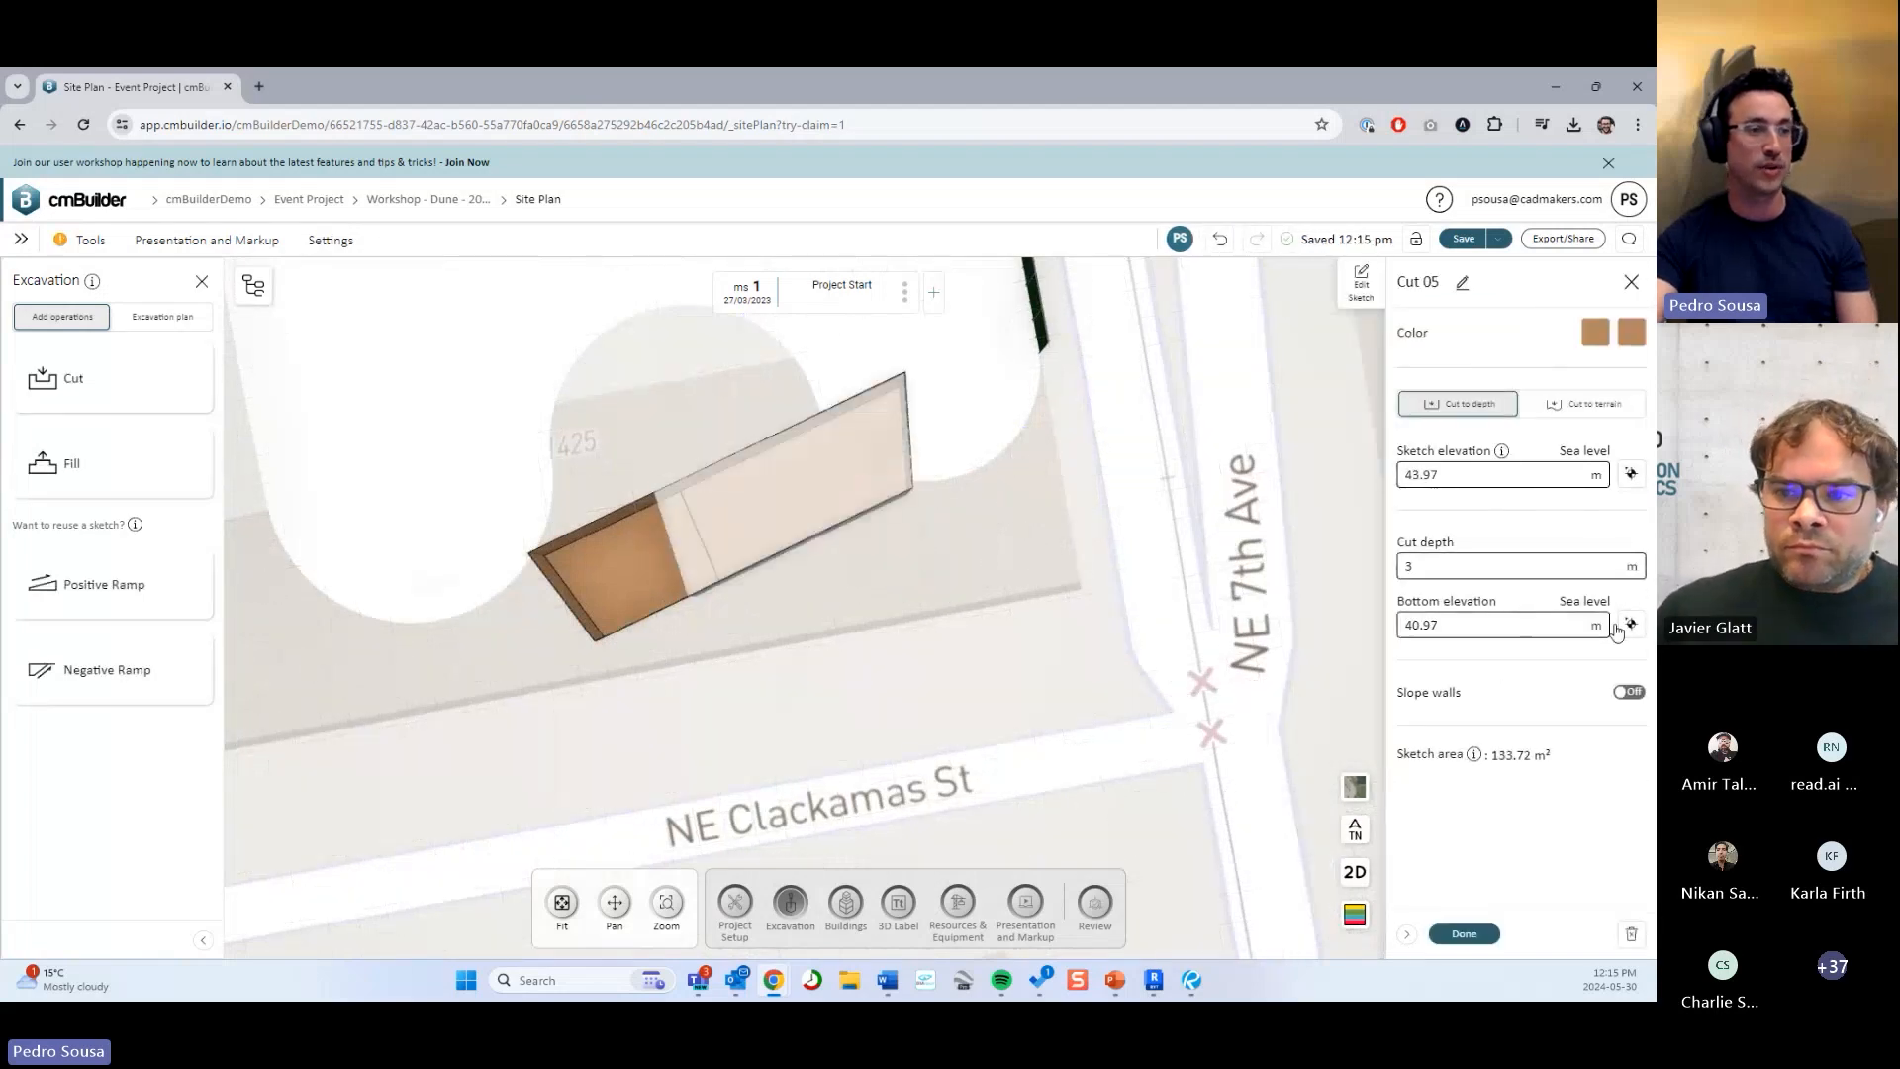
pyautogui.click(1626, 634)
pyautogui.click(615, 558)
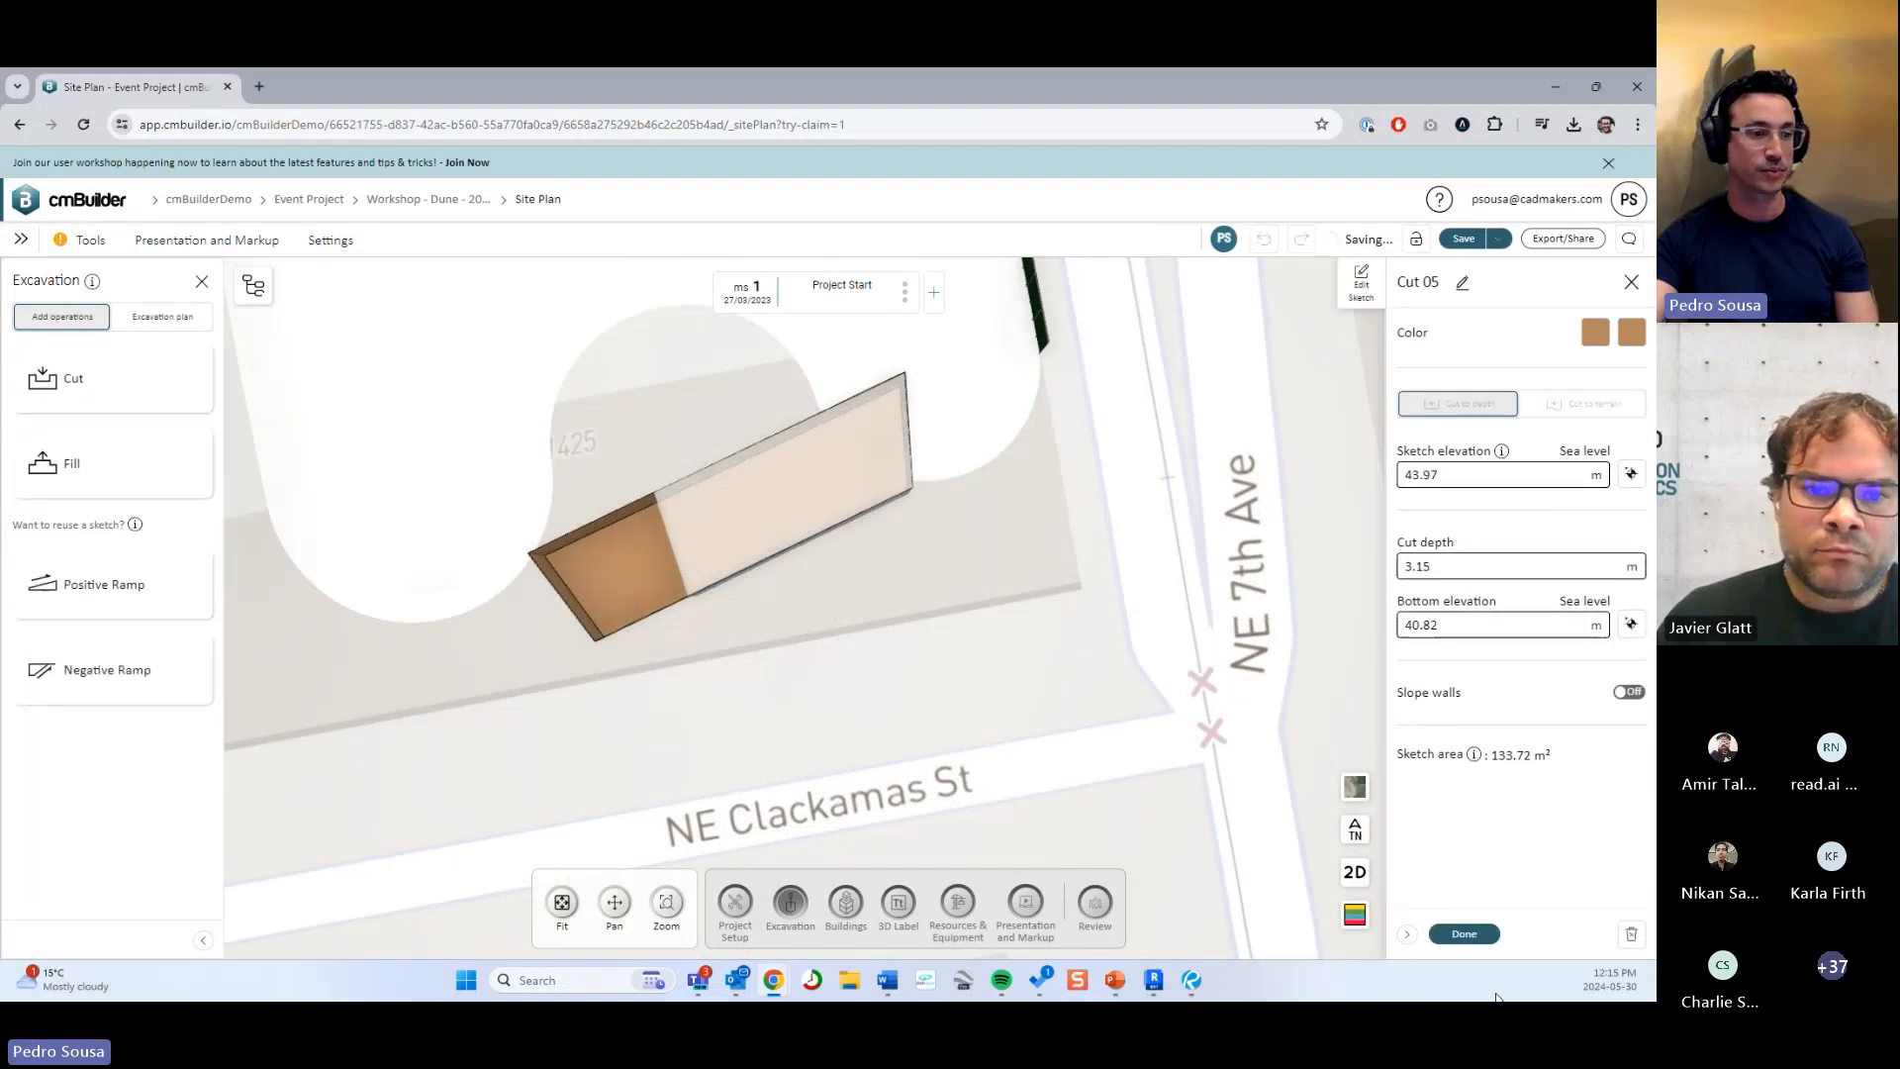
pyautogui.click(1449, 938)
pyautogui.moveTo(950, 653); pyautogui.dragTo(891, 575)
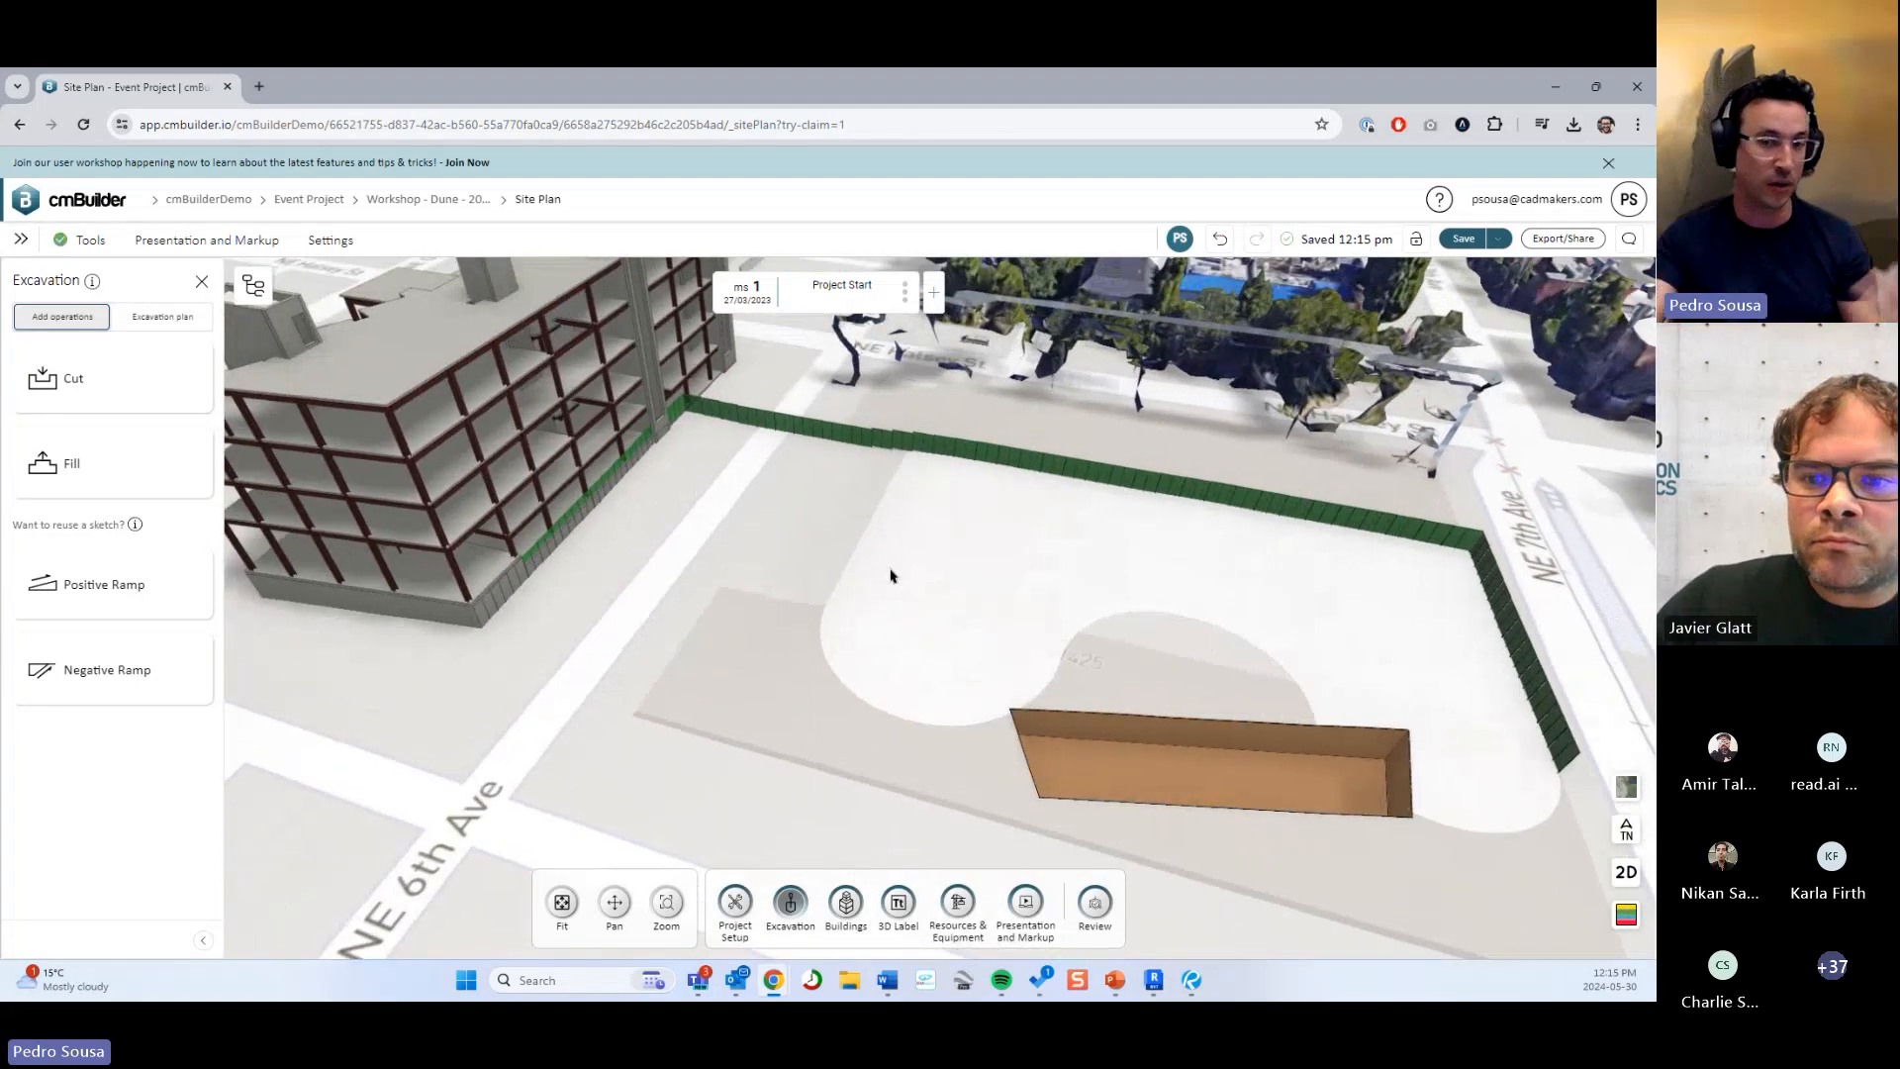
pyautogui.moveTo(963, 535); pyautogui.dragTo(861, 568, button='right')
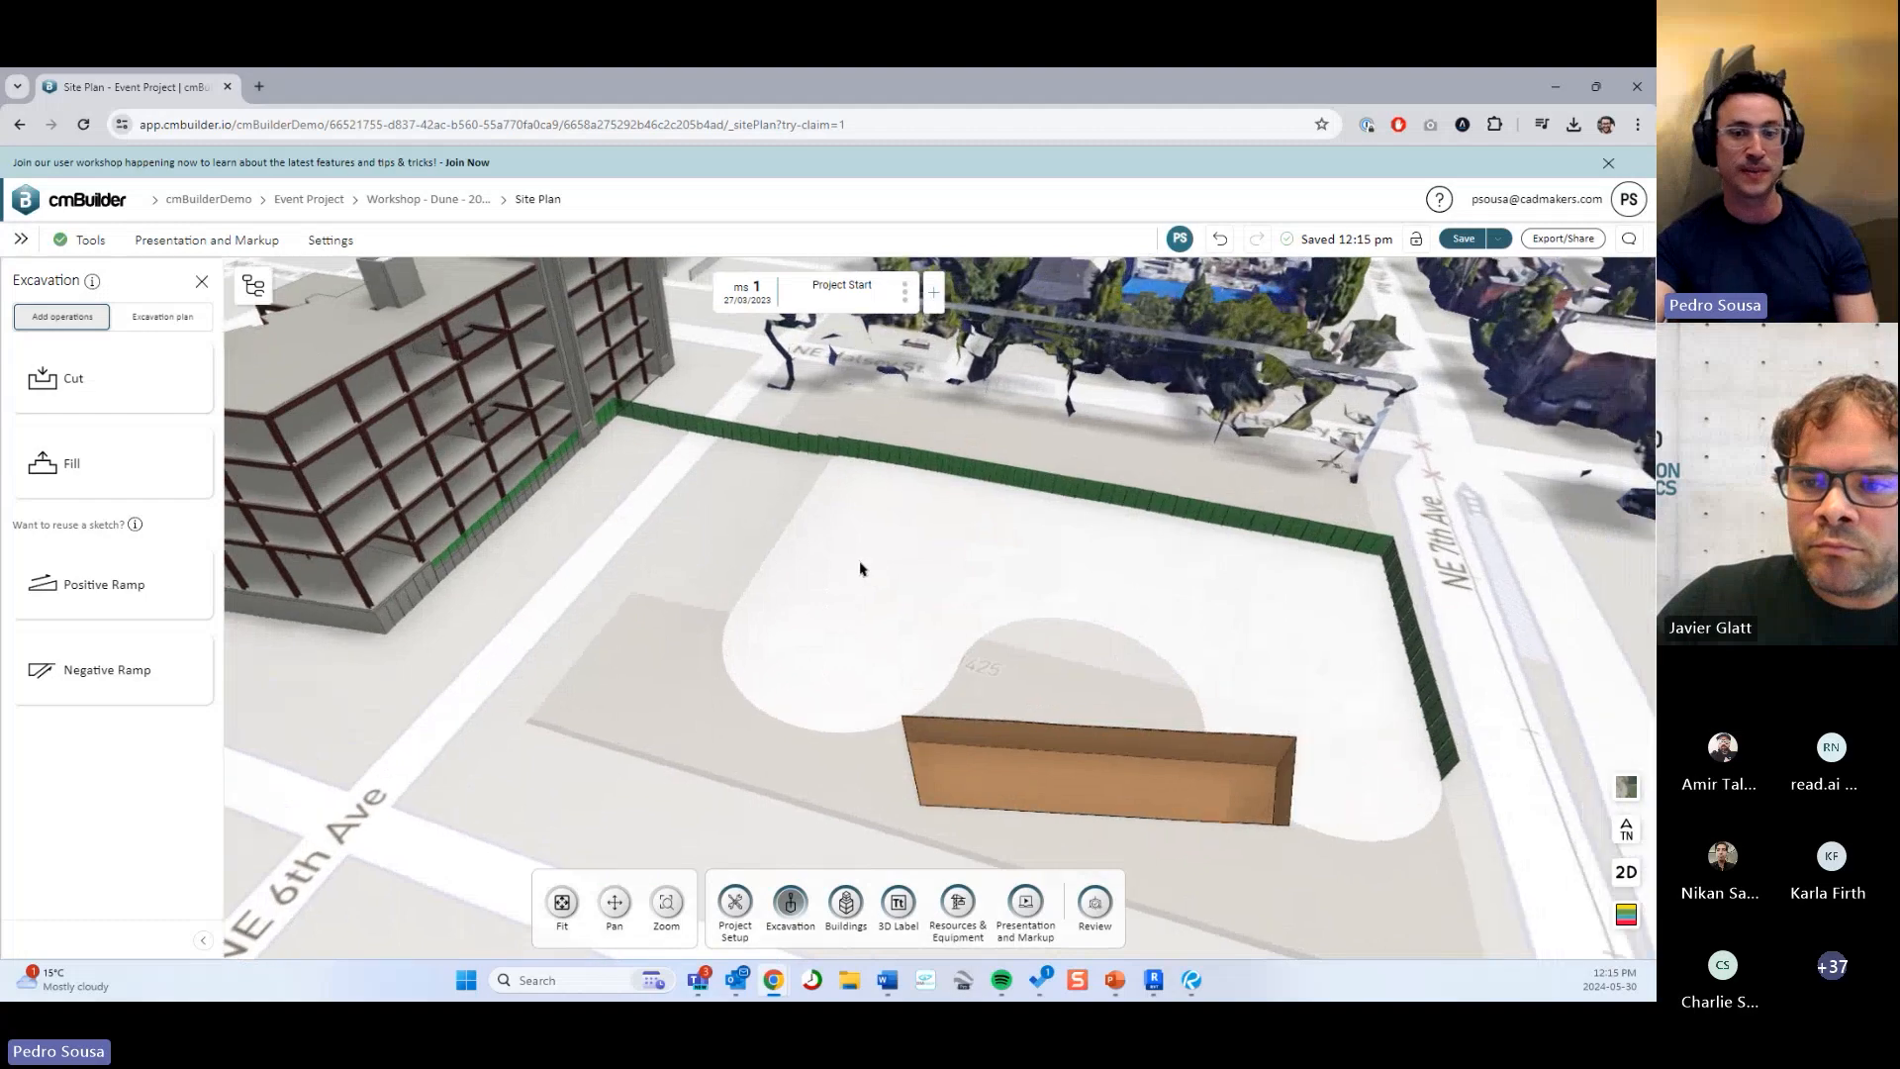
pyautogui.moveTo(891, 577); pyautogui.dragTo(1592, 610)
pyautogui.click(865, 531)
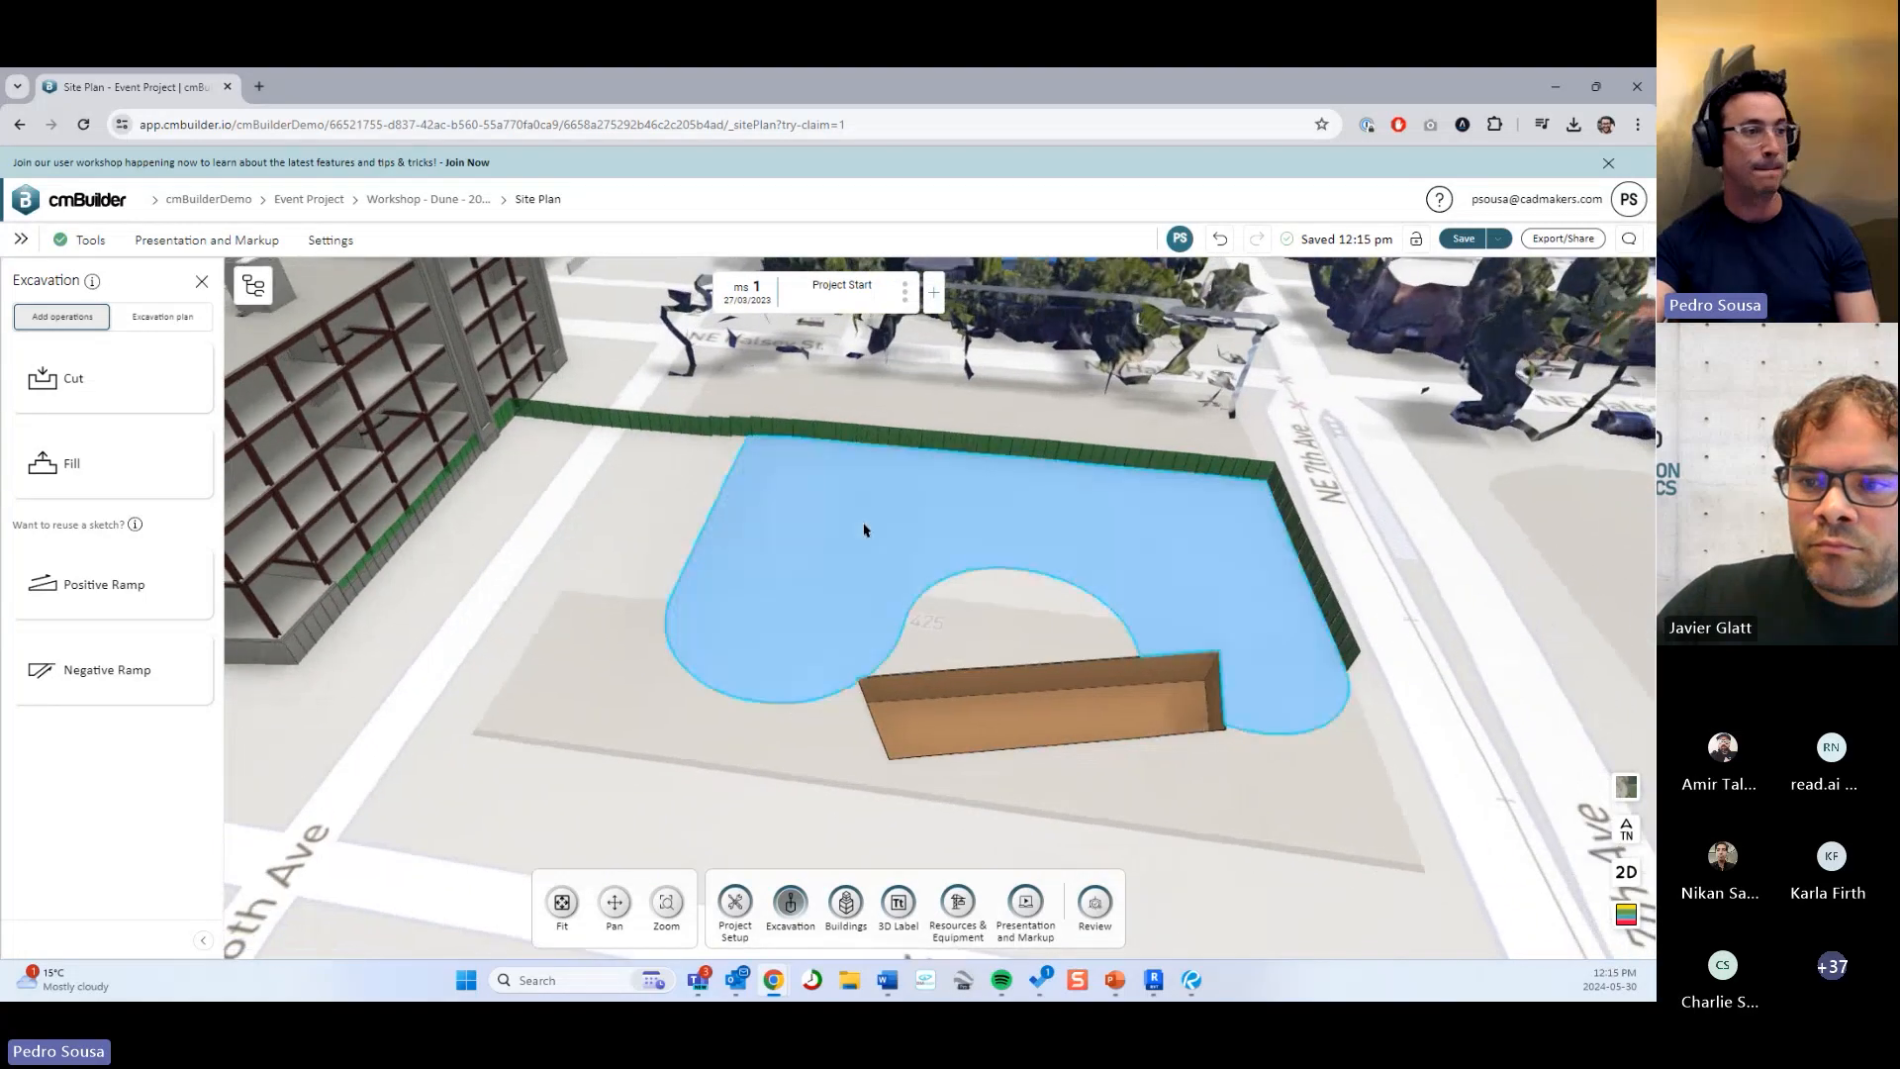
pyautogui.click(1330, 467)
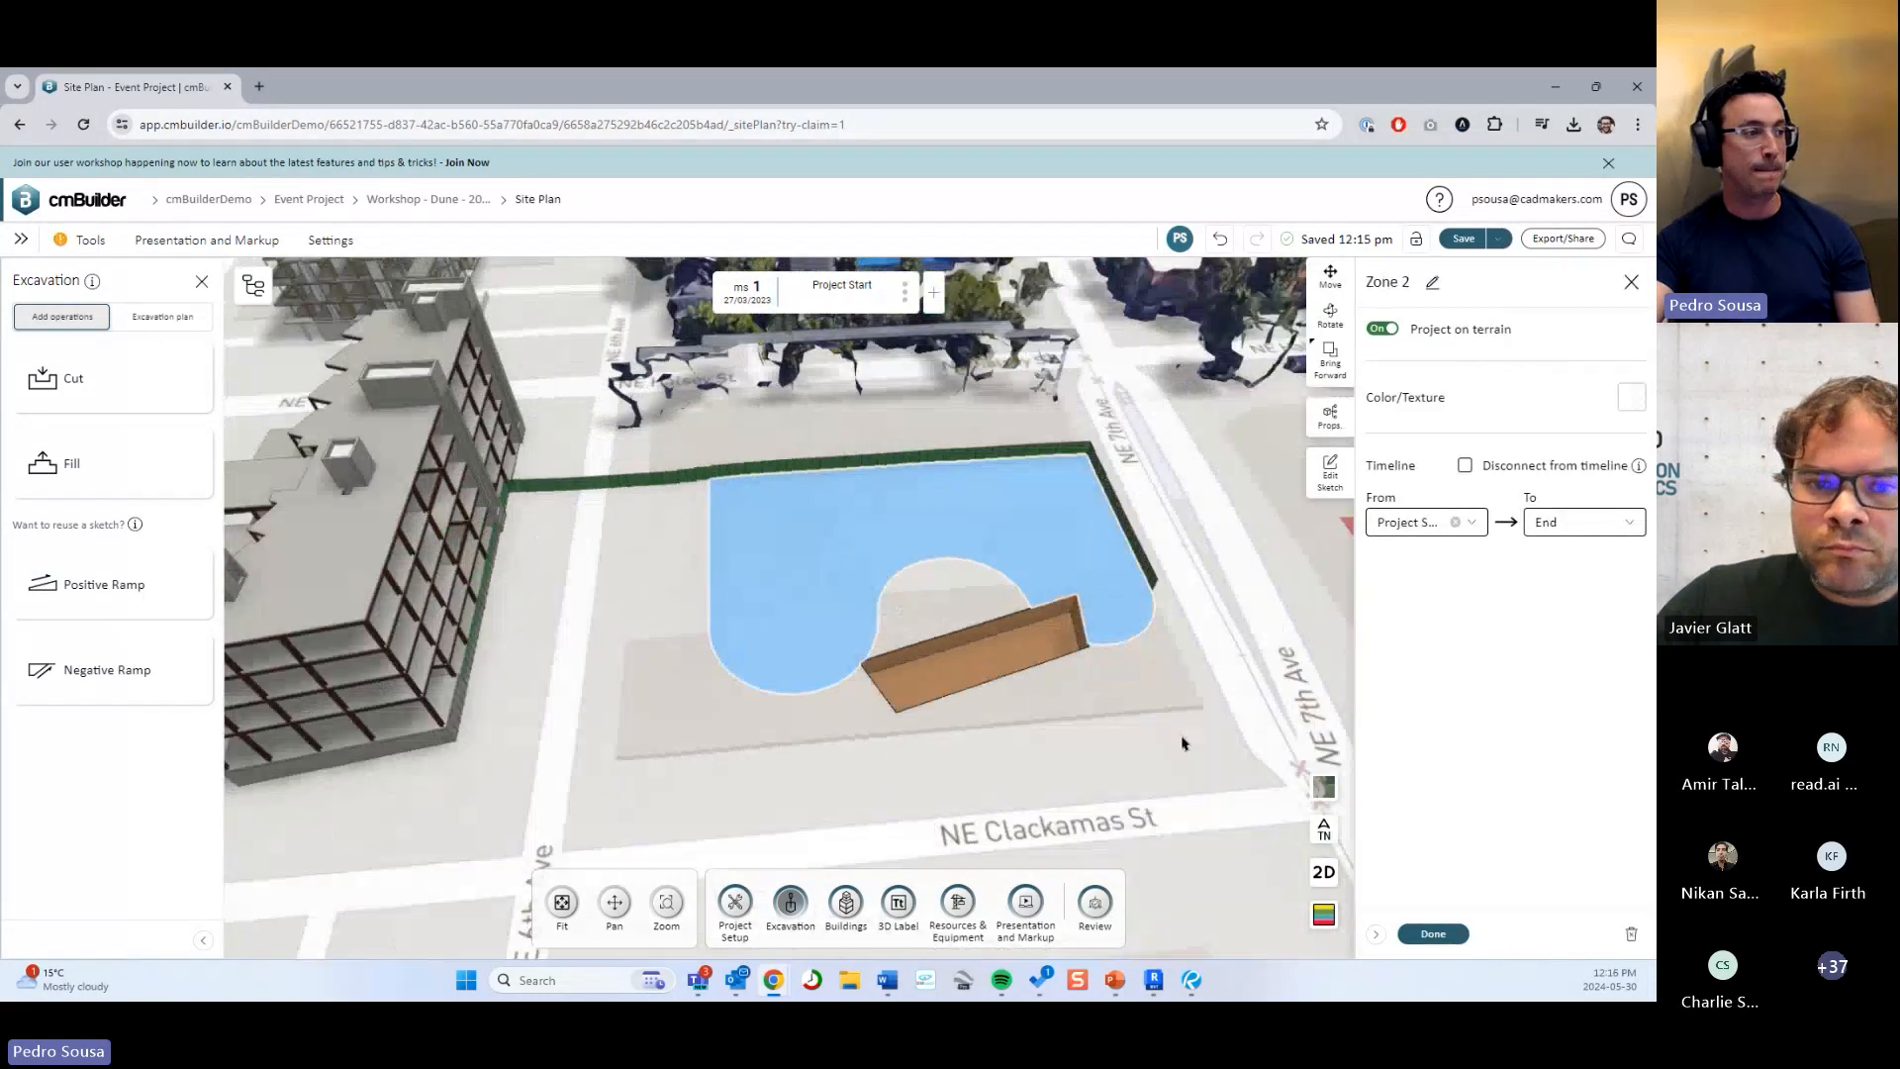
pyautogui.click(1434, 936)
# Start a polyline for a parametric Fall Protection item from Safety & Personnel, with its sketch plane on the building's floor slab at 55.72 m.
pyautogui.moveTo(815, 526); pyautogui.dragTo(864, 556)
pyautogui.scroll(3, 1158, 609)
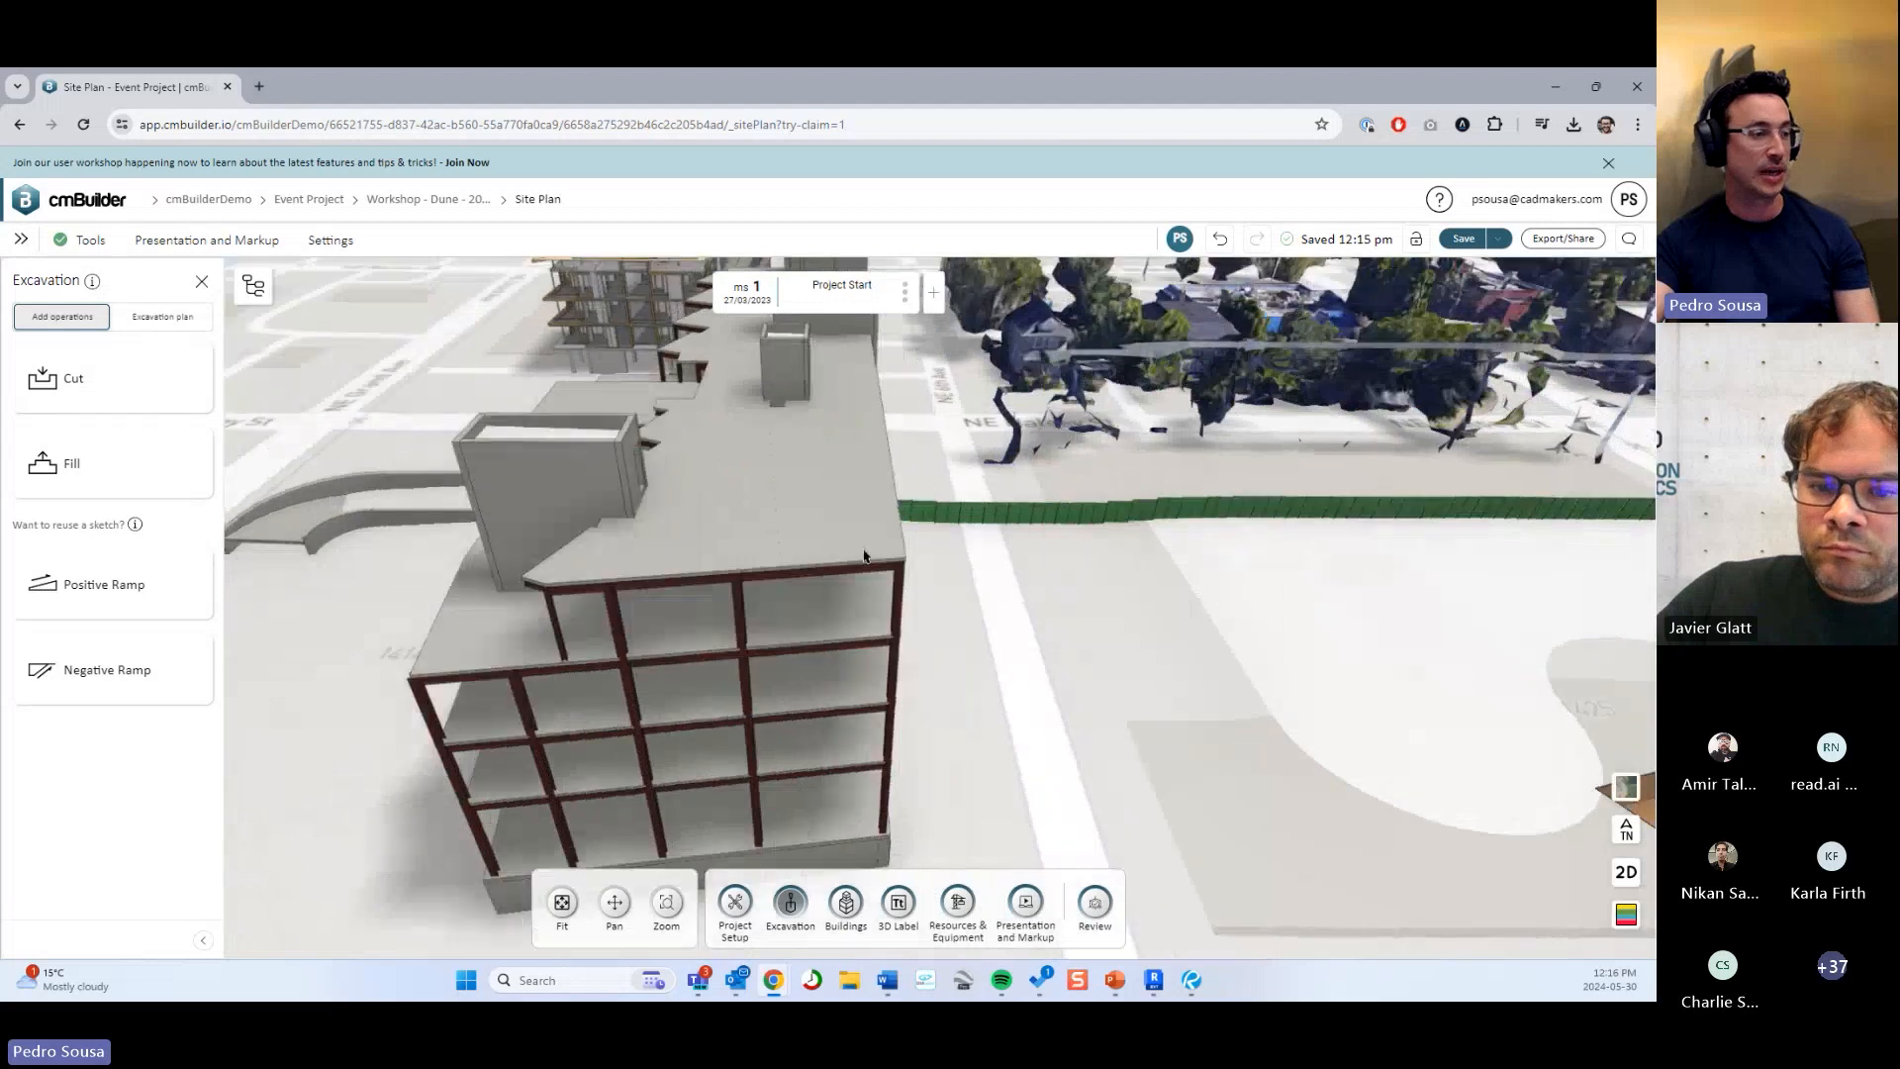
pyautogui.moveTo(1002, 668); pyautogui.dragTo(940, 563)
pyautogui.moveTo(1170, 668); pyautogui.dragTo(1148, 604)
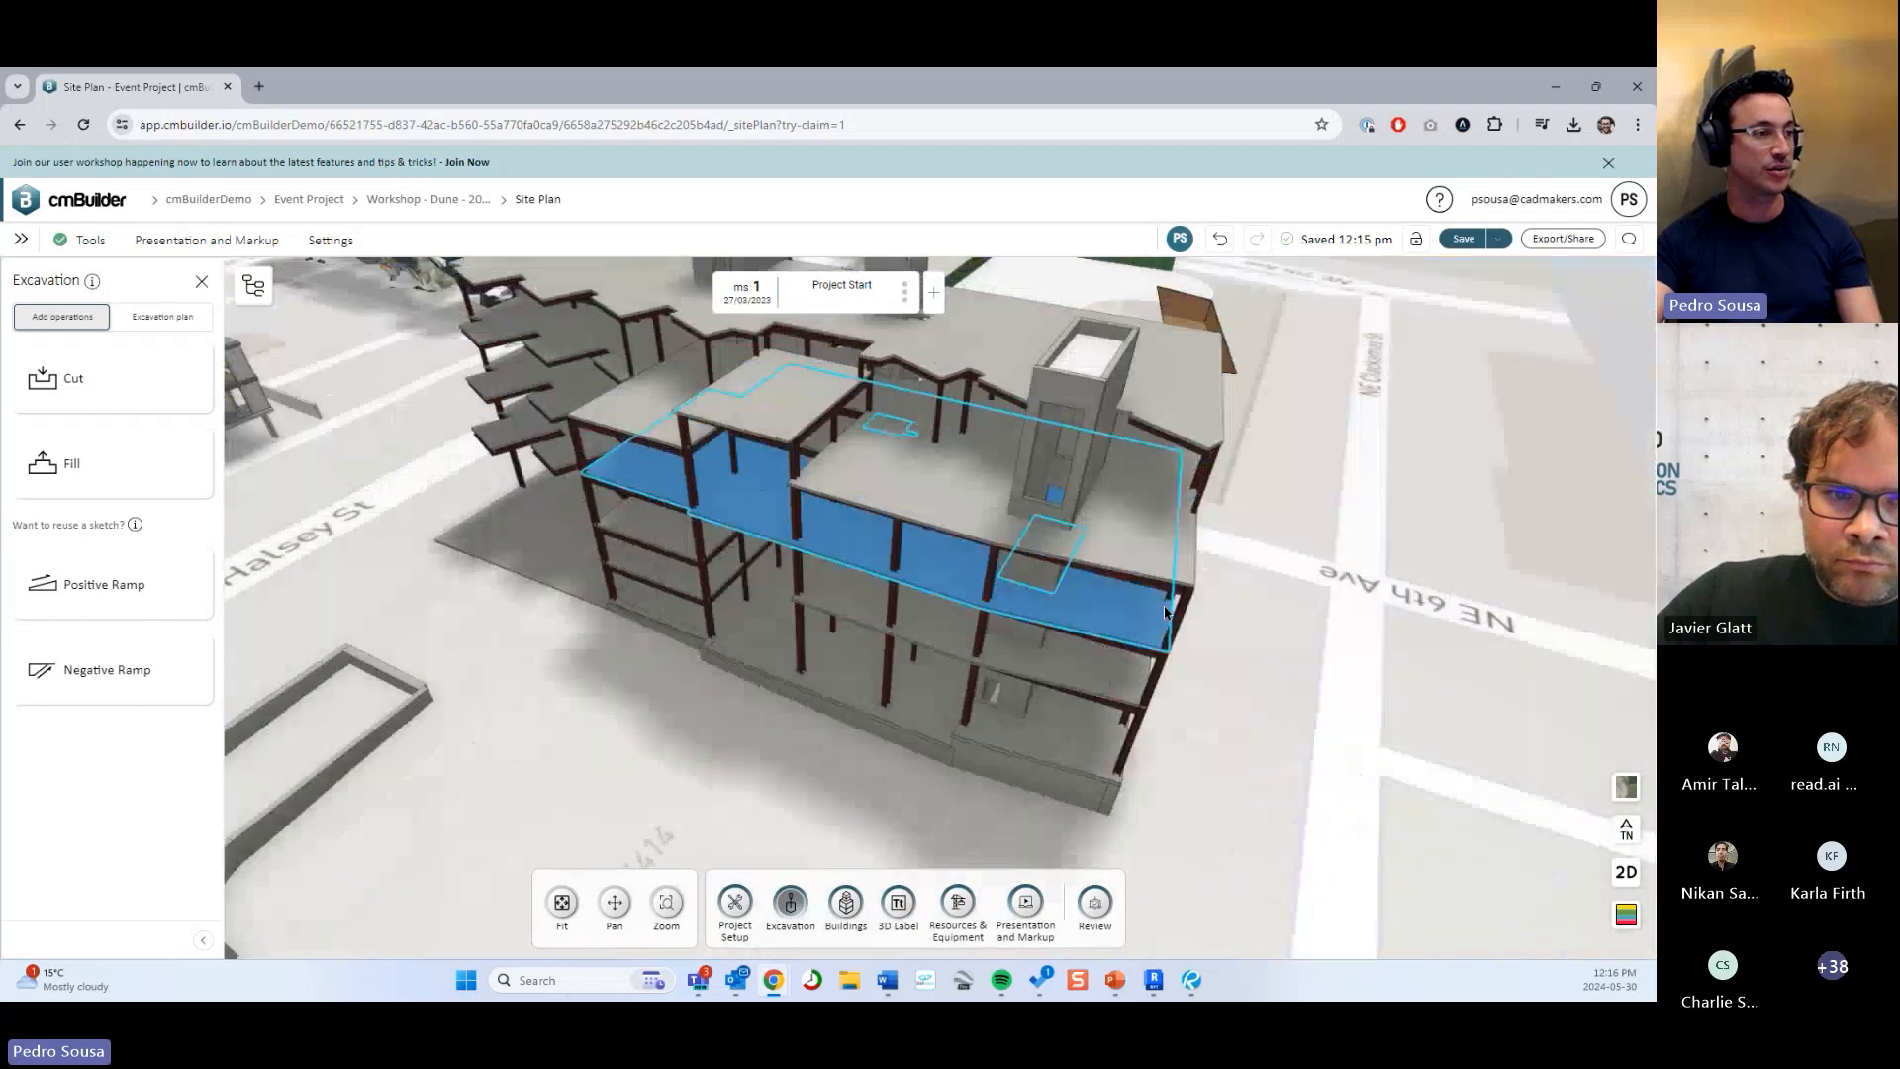
pyautogui.click(955, 905)
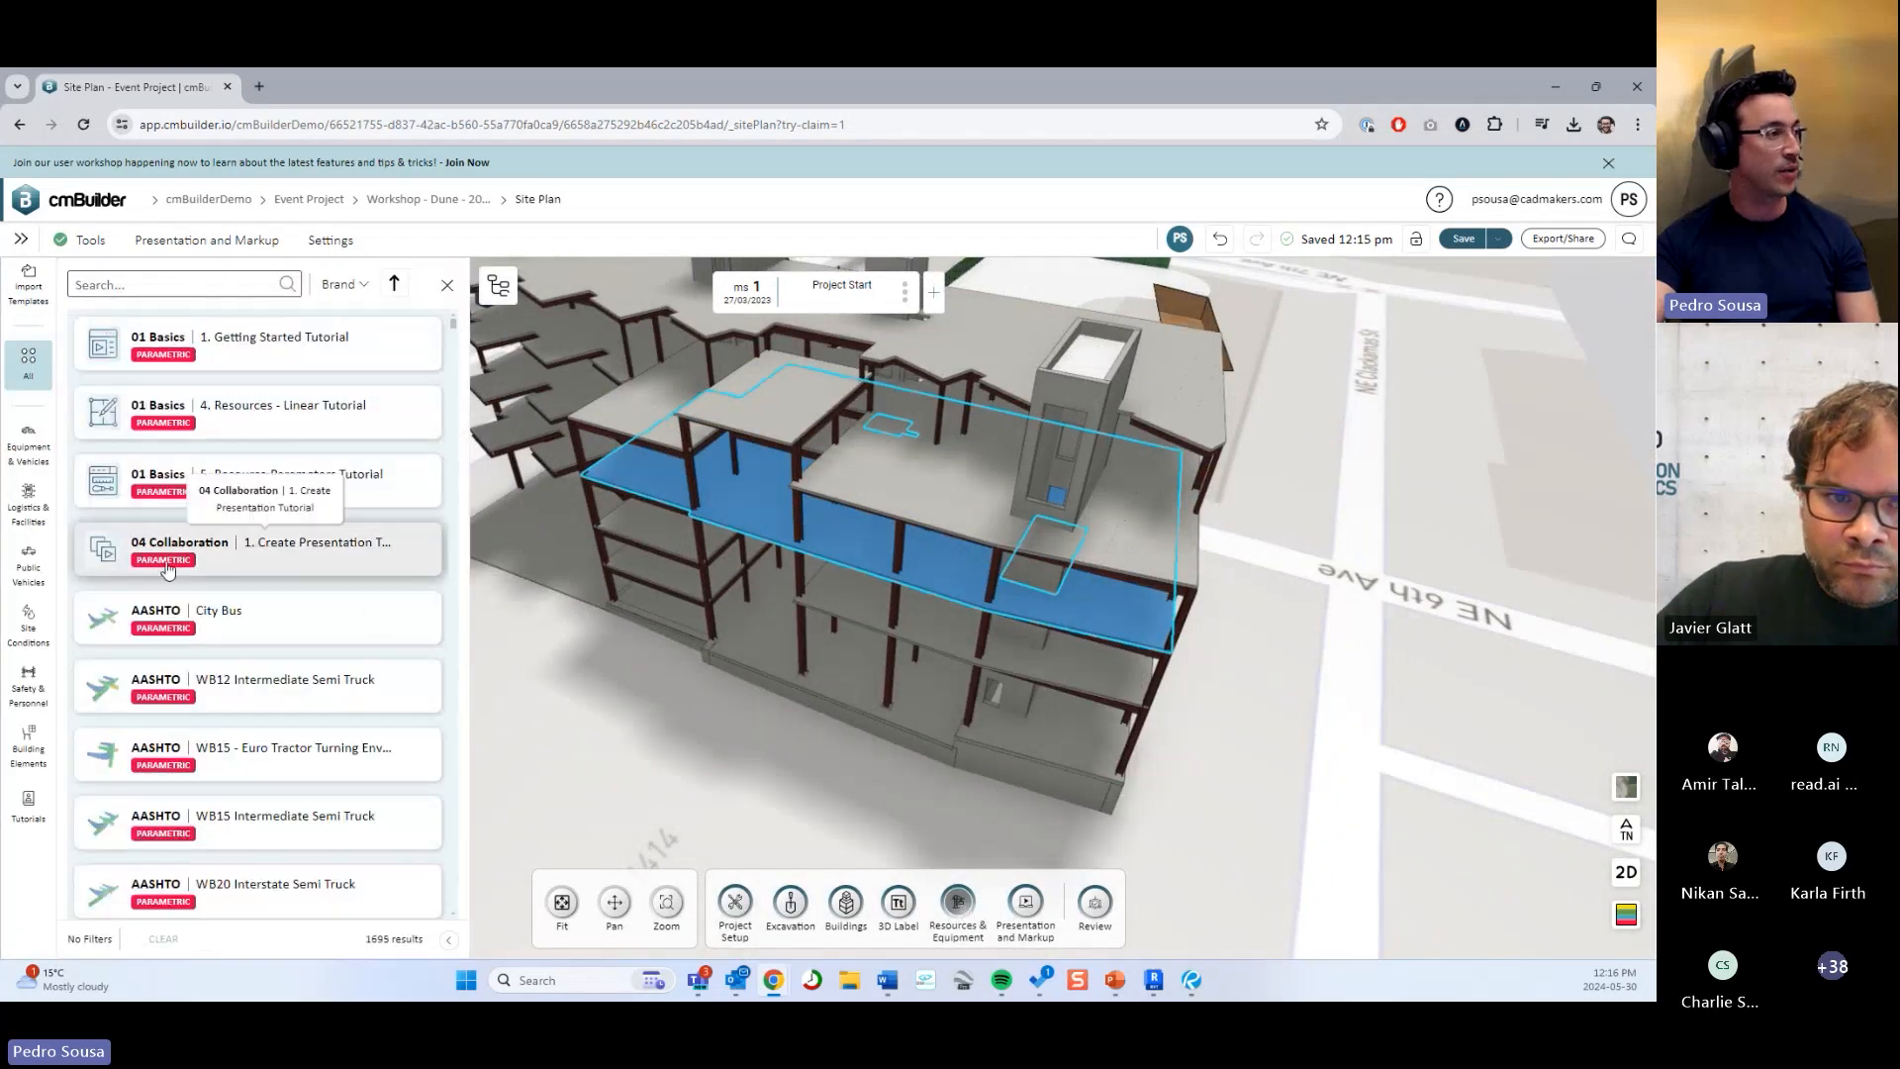
pyautogui.click(37, 690)
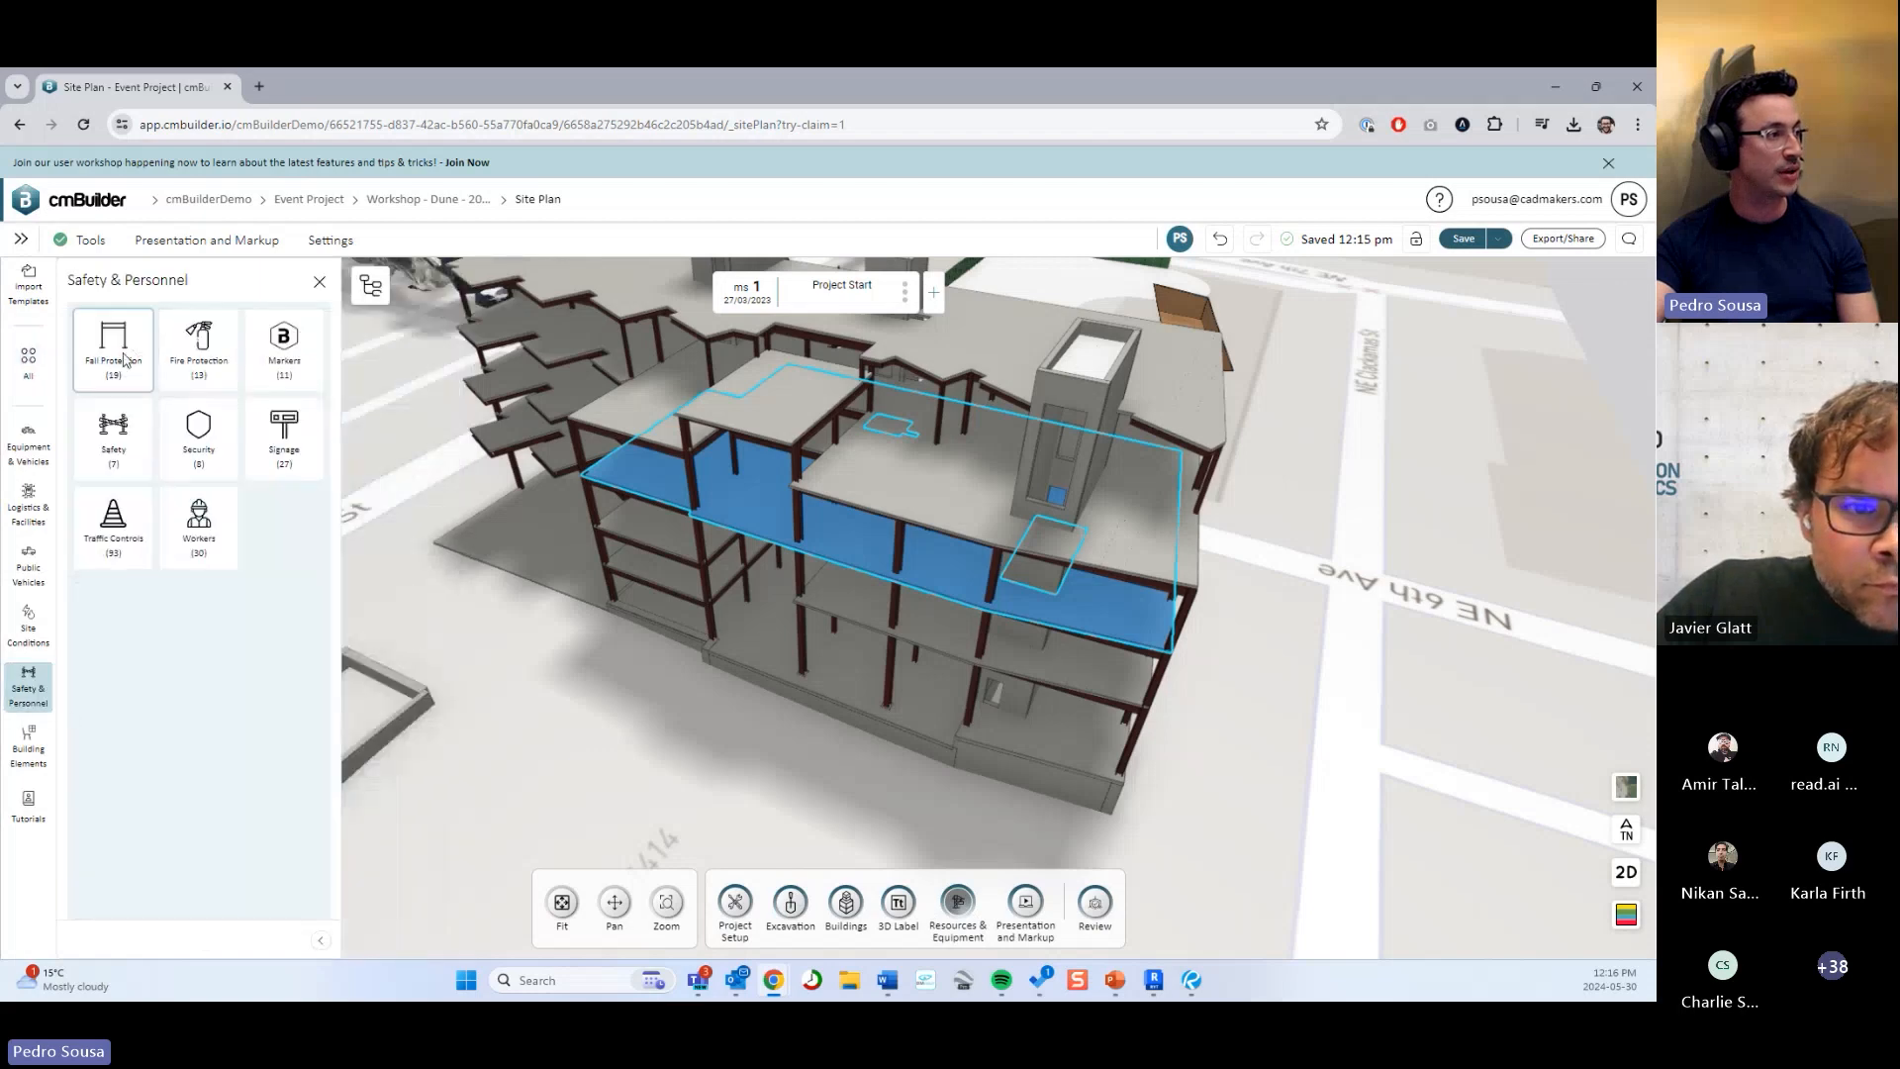
pyautogui.click(196, 396)
pyautogui.scroll(-8, 271, 722)
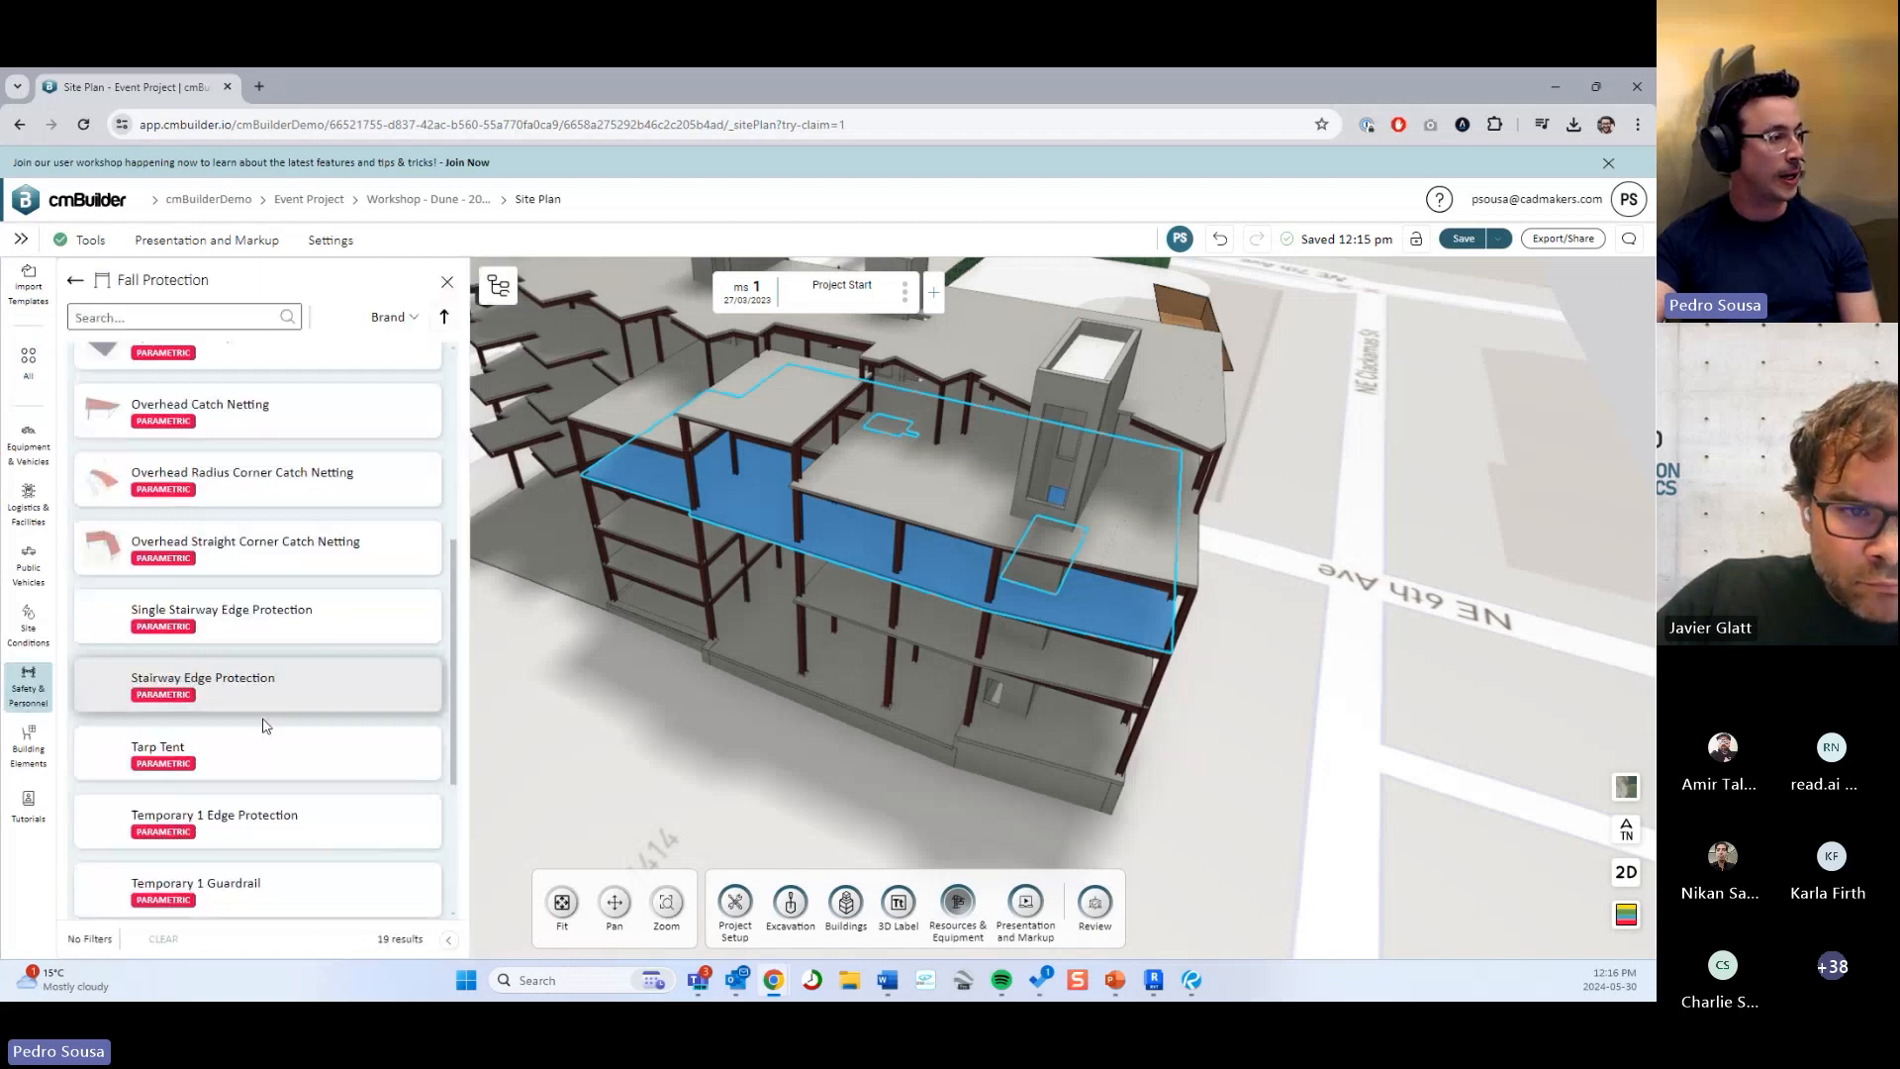
pyautogui.click(293, 605)
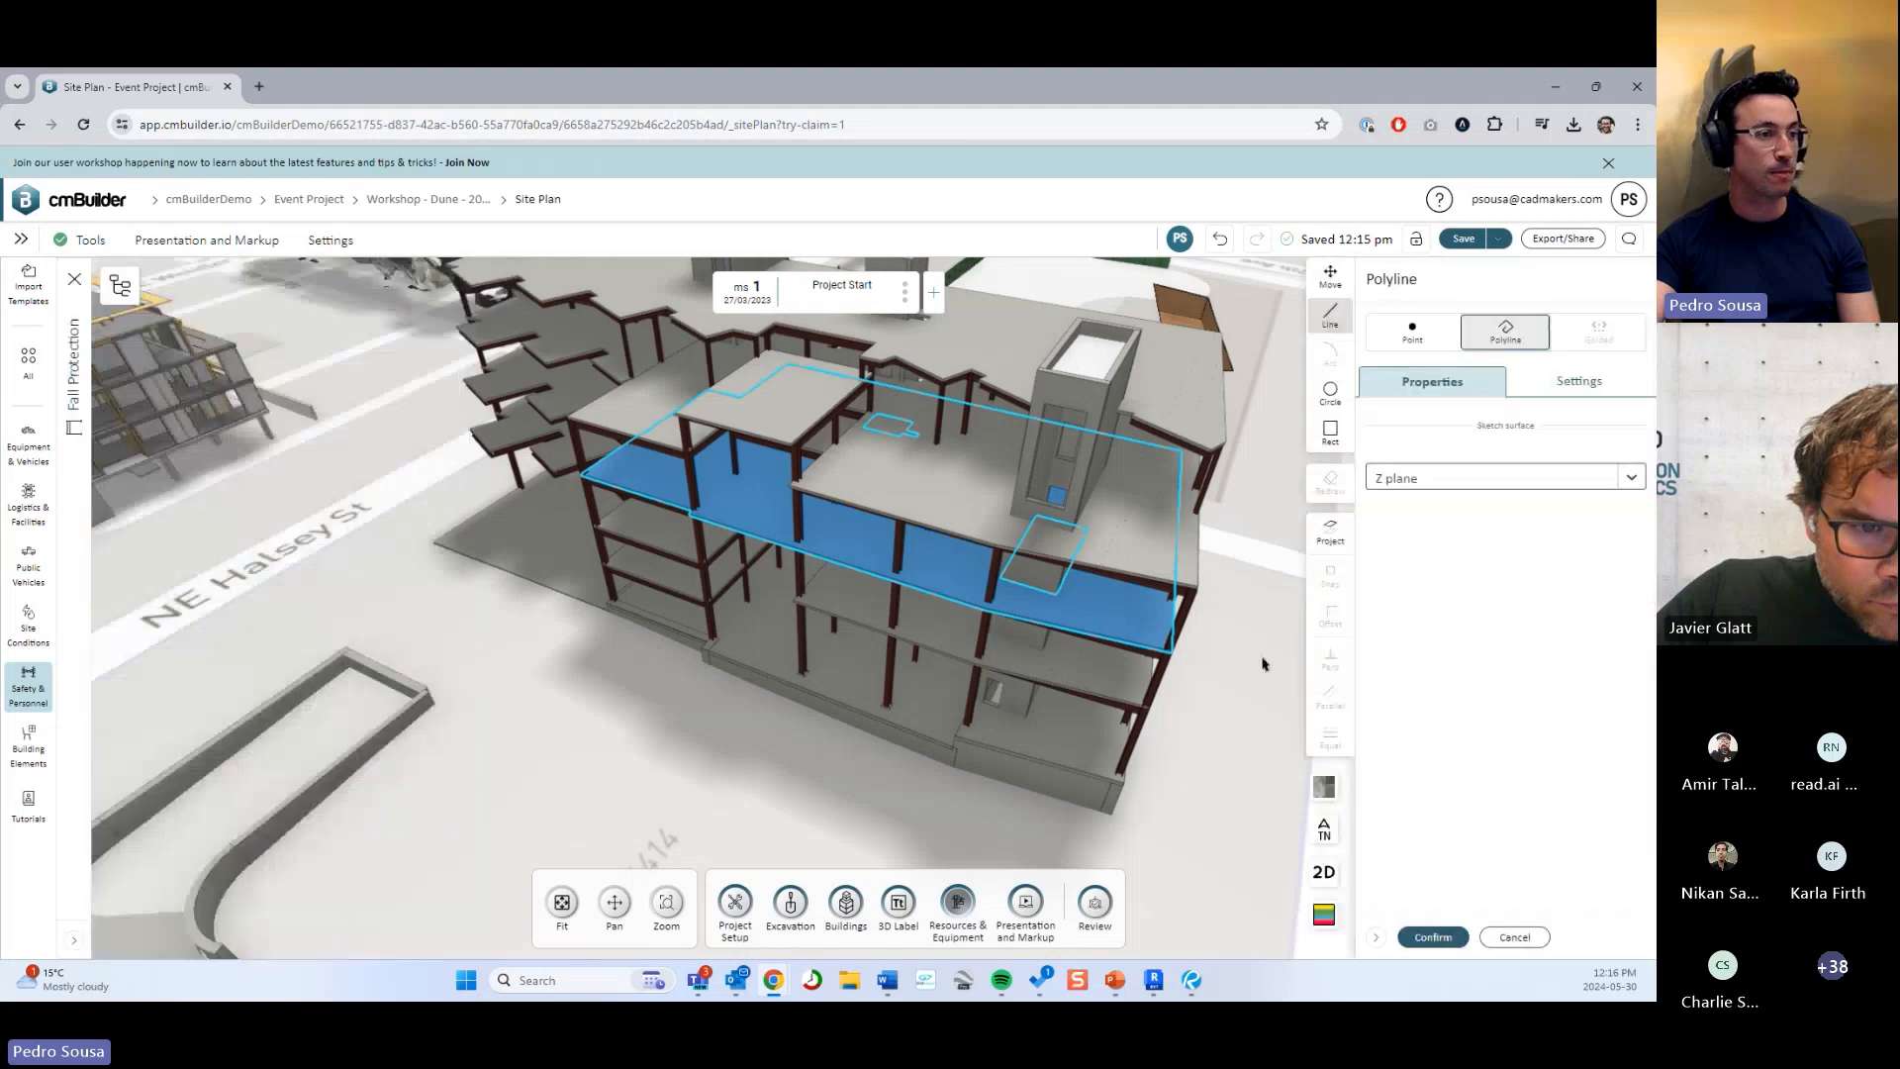
pyautogui.click(906, 621)
# Project the building's floor slab outline onto the fall protection sketch plane.
pyautogui.moveTo(1052, 674)
pyautogui.mouseDown(button='middle')
pyautogui.moveTo(997, 624)
pyautogui.moveTo(1022, 649)
pyautogui.mouseUp(button='middle')
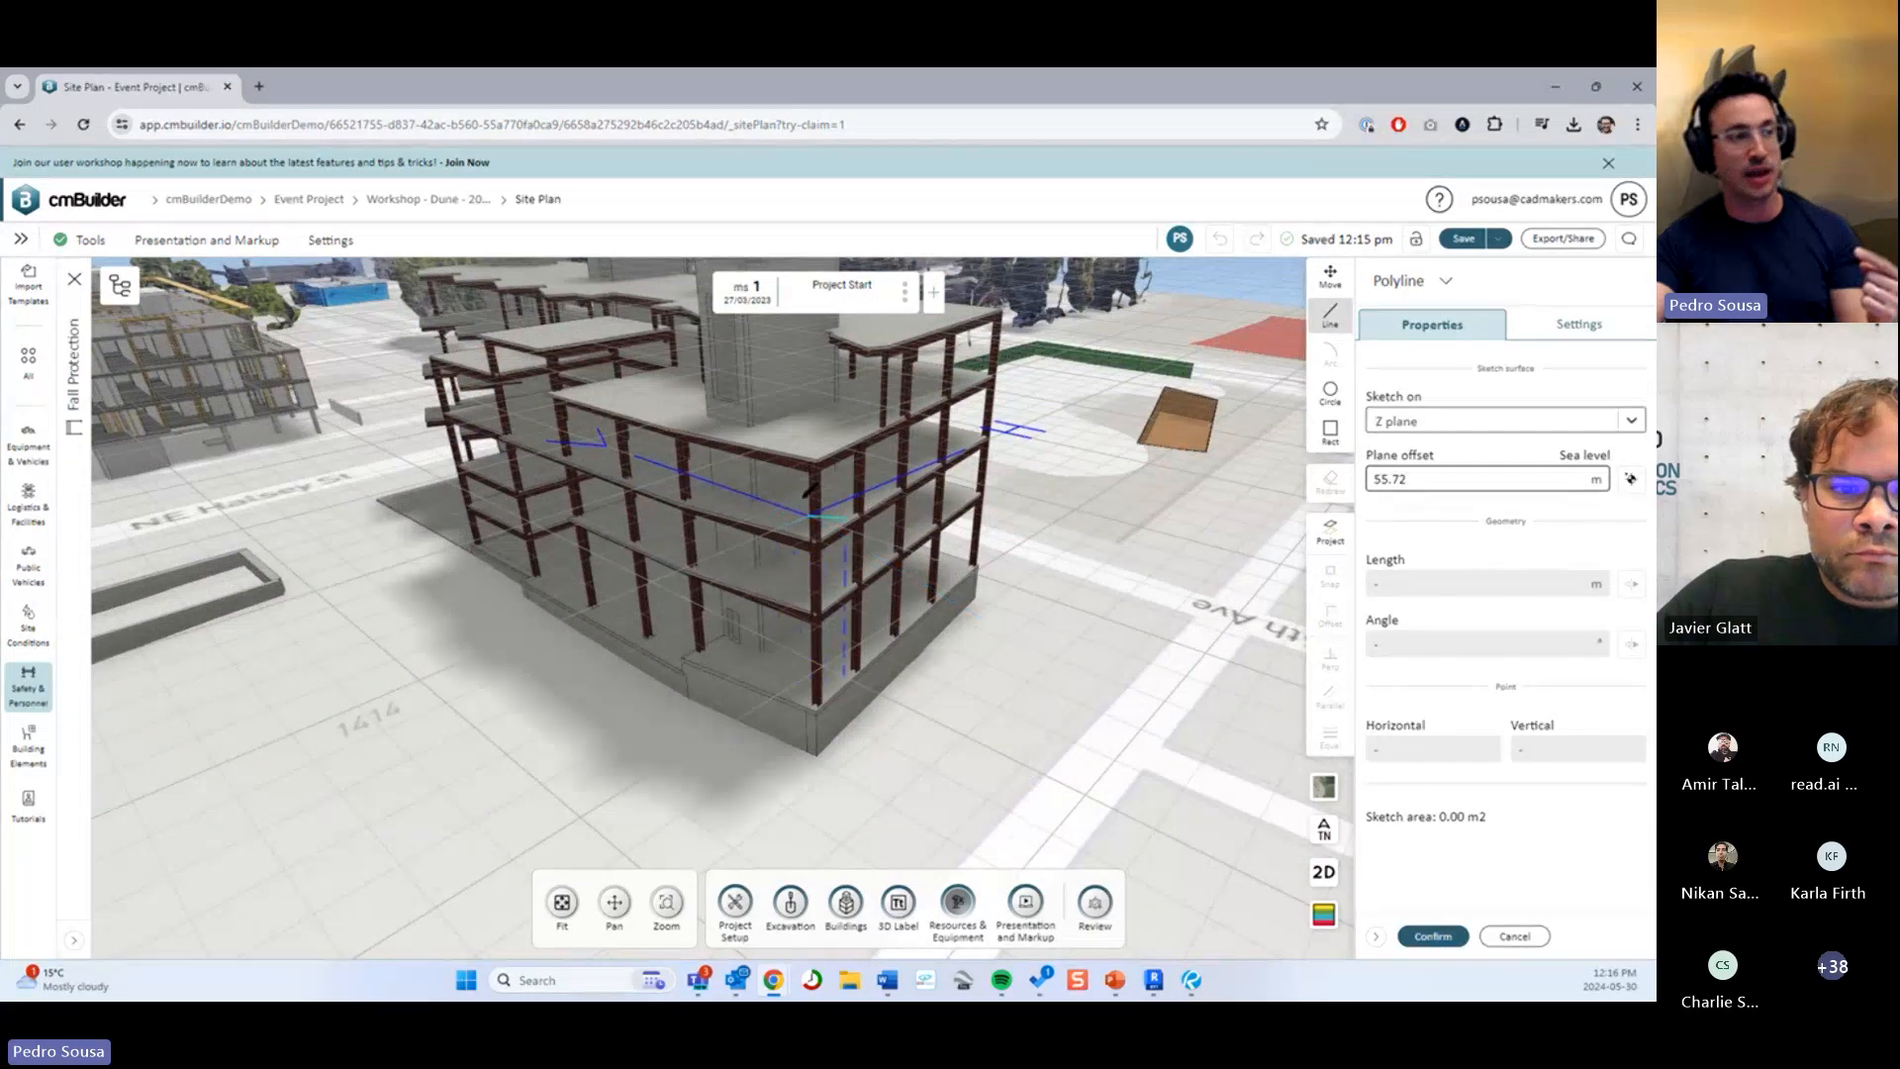
pyautogui.moveTo(945, 579); pyautogui.dragTo(989, 620, button='middle')
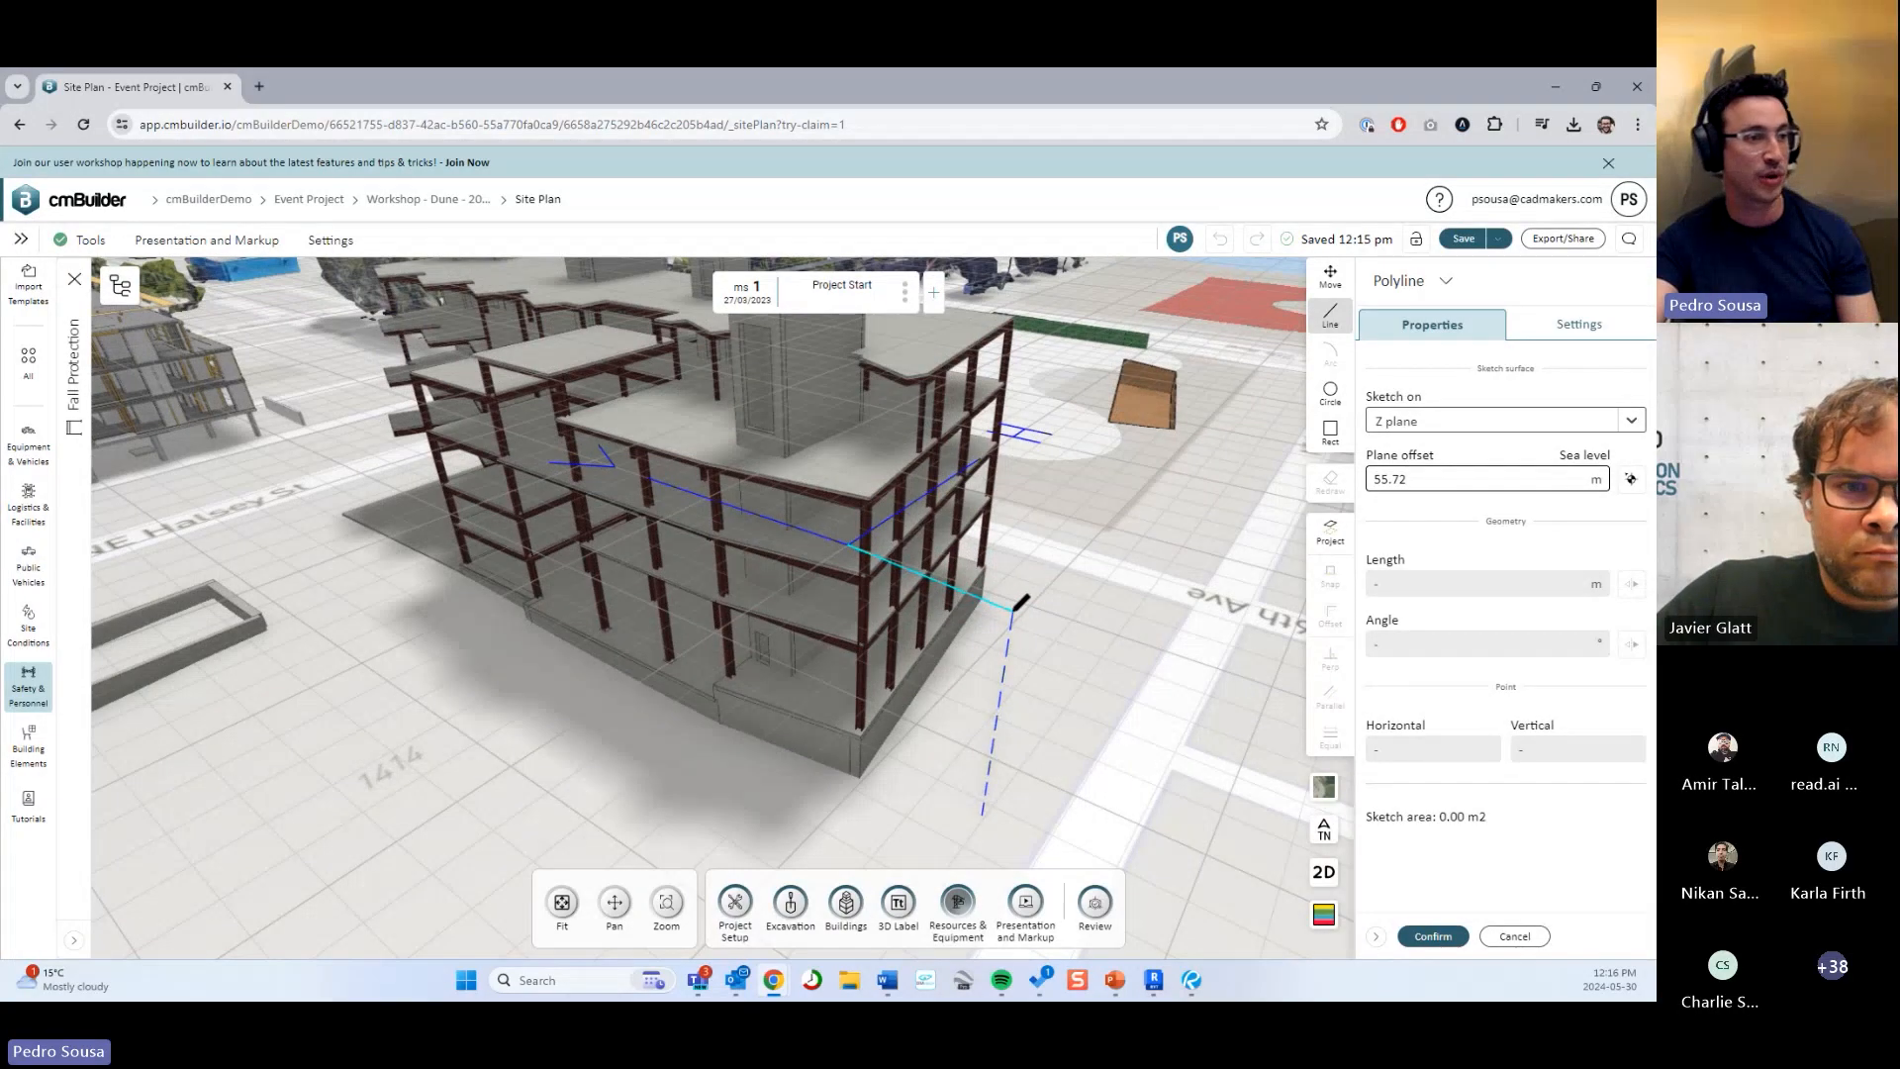
pyautogui.moveTo(1014, 607); pyautogui.dragTo(1023, 594, button='middle')
pyautogui.click(1329, 532)
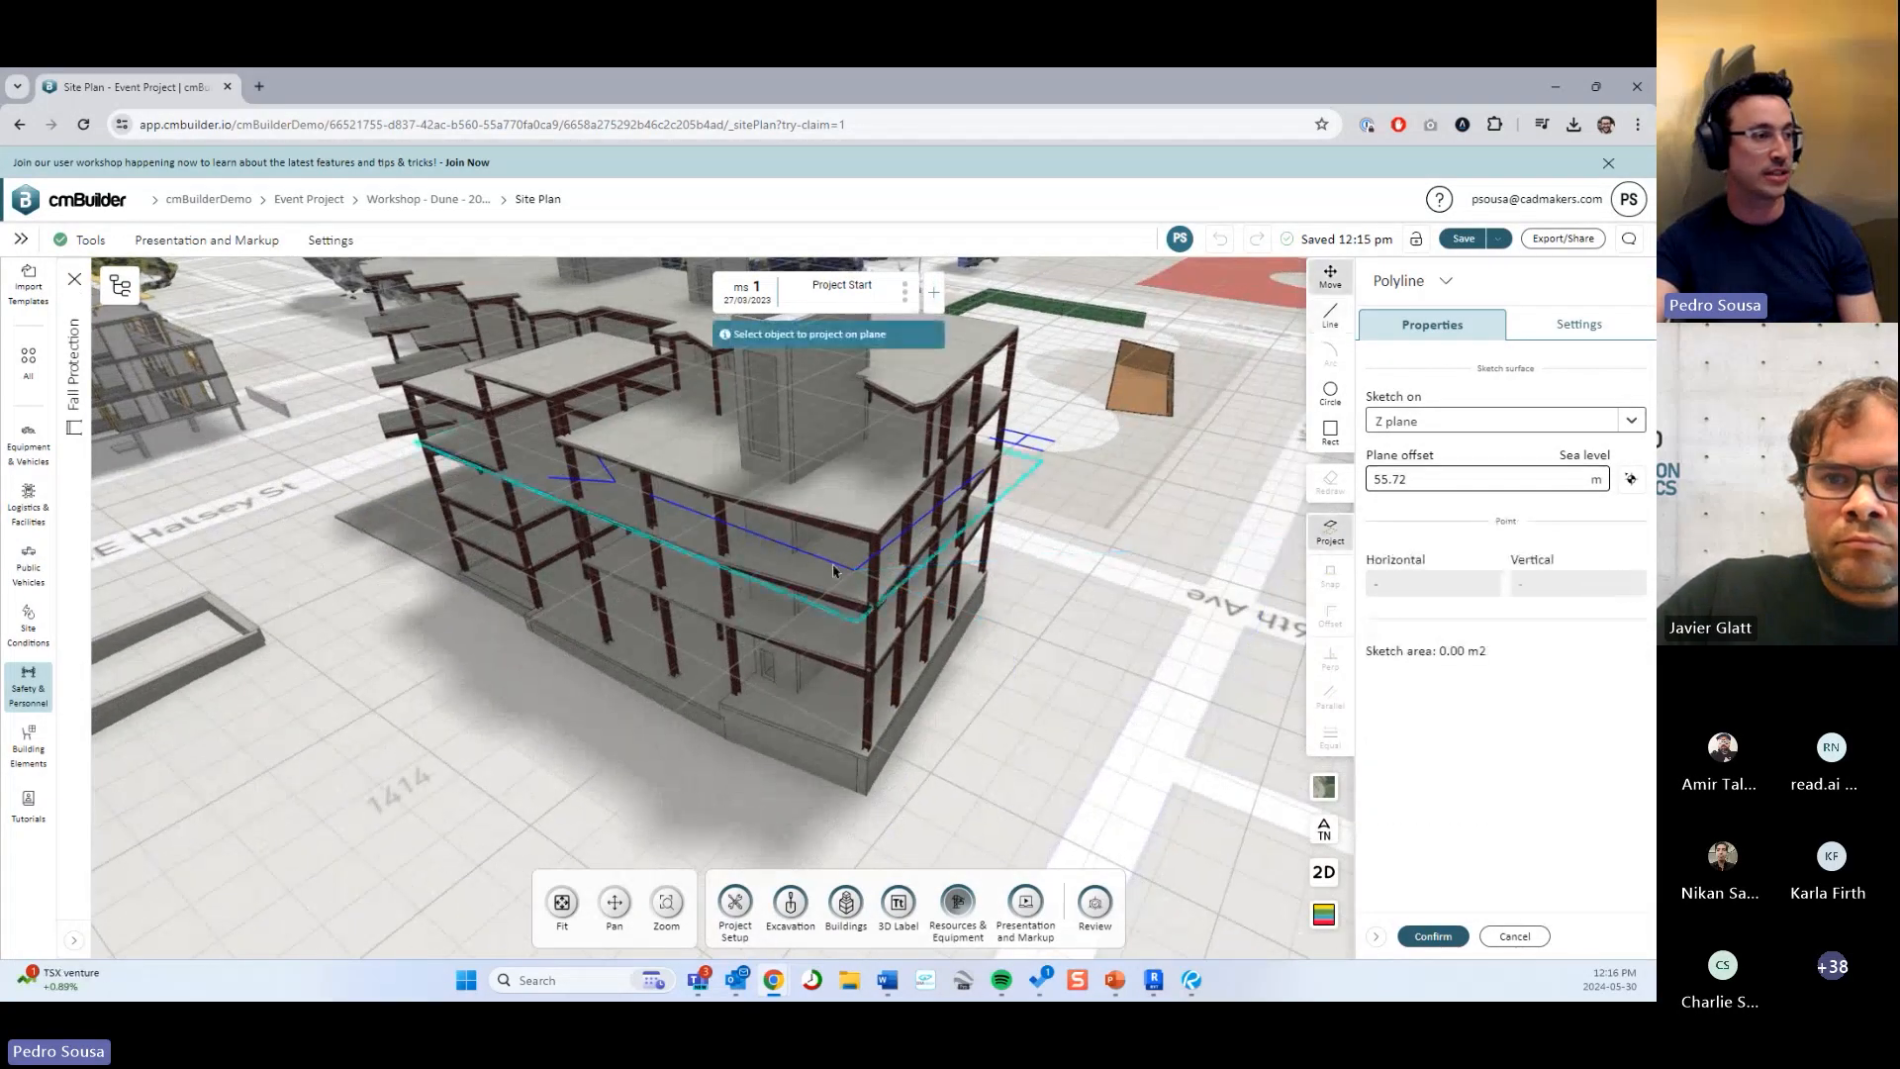
pyautogui.click(831, 561)
pyautogui.moveTo(994, 665)
pyautogui.mouseDown(button='middle')
pyautogui.moveTo(1075, 684)
pyautogui.moveTo(780, 588)
pyautogui.mouseUp(button='middle')
pyautogui.scroll(3, 843, 599)
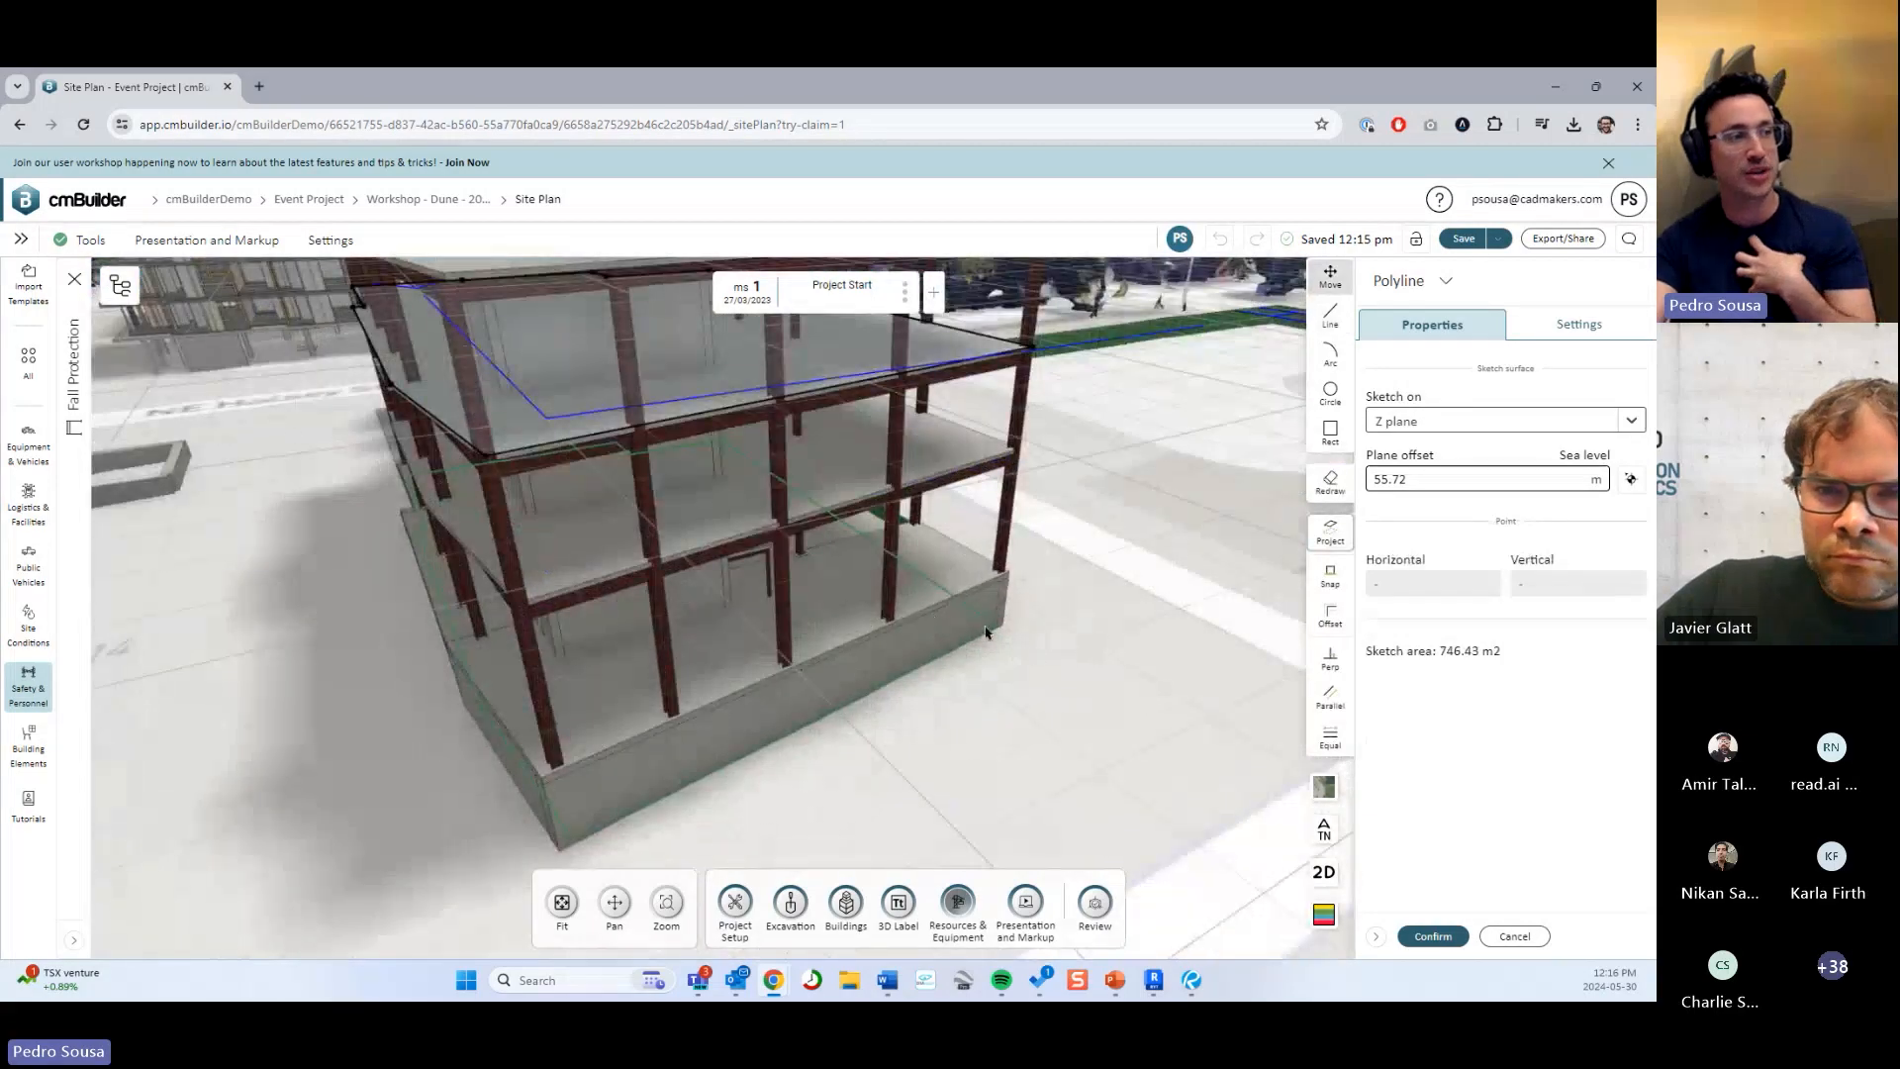
pyautogui.moveTo(1002, 639); pyautogui.dragTo(1066, 650, button='middle')
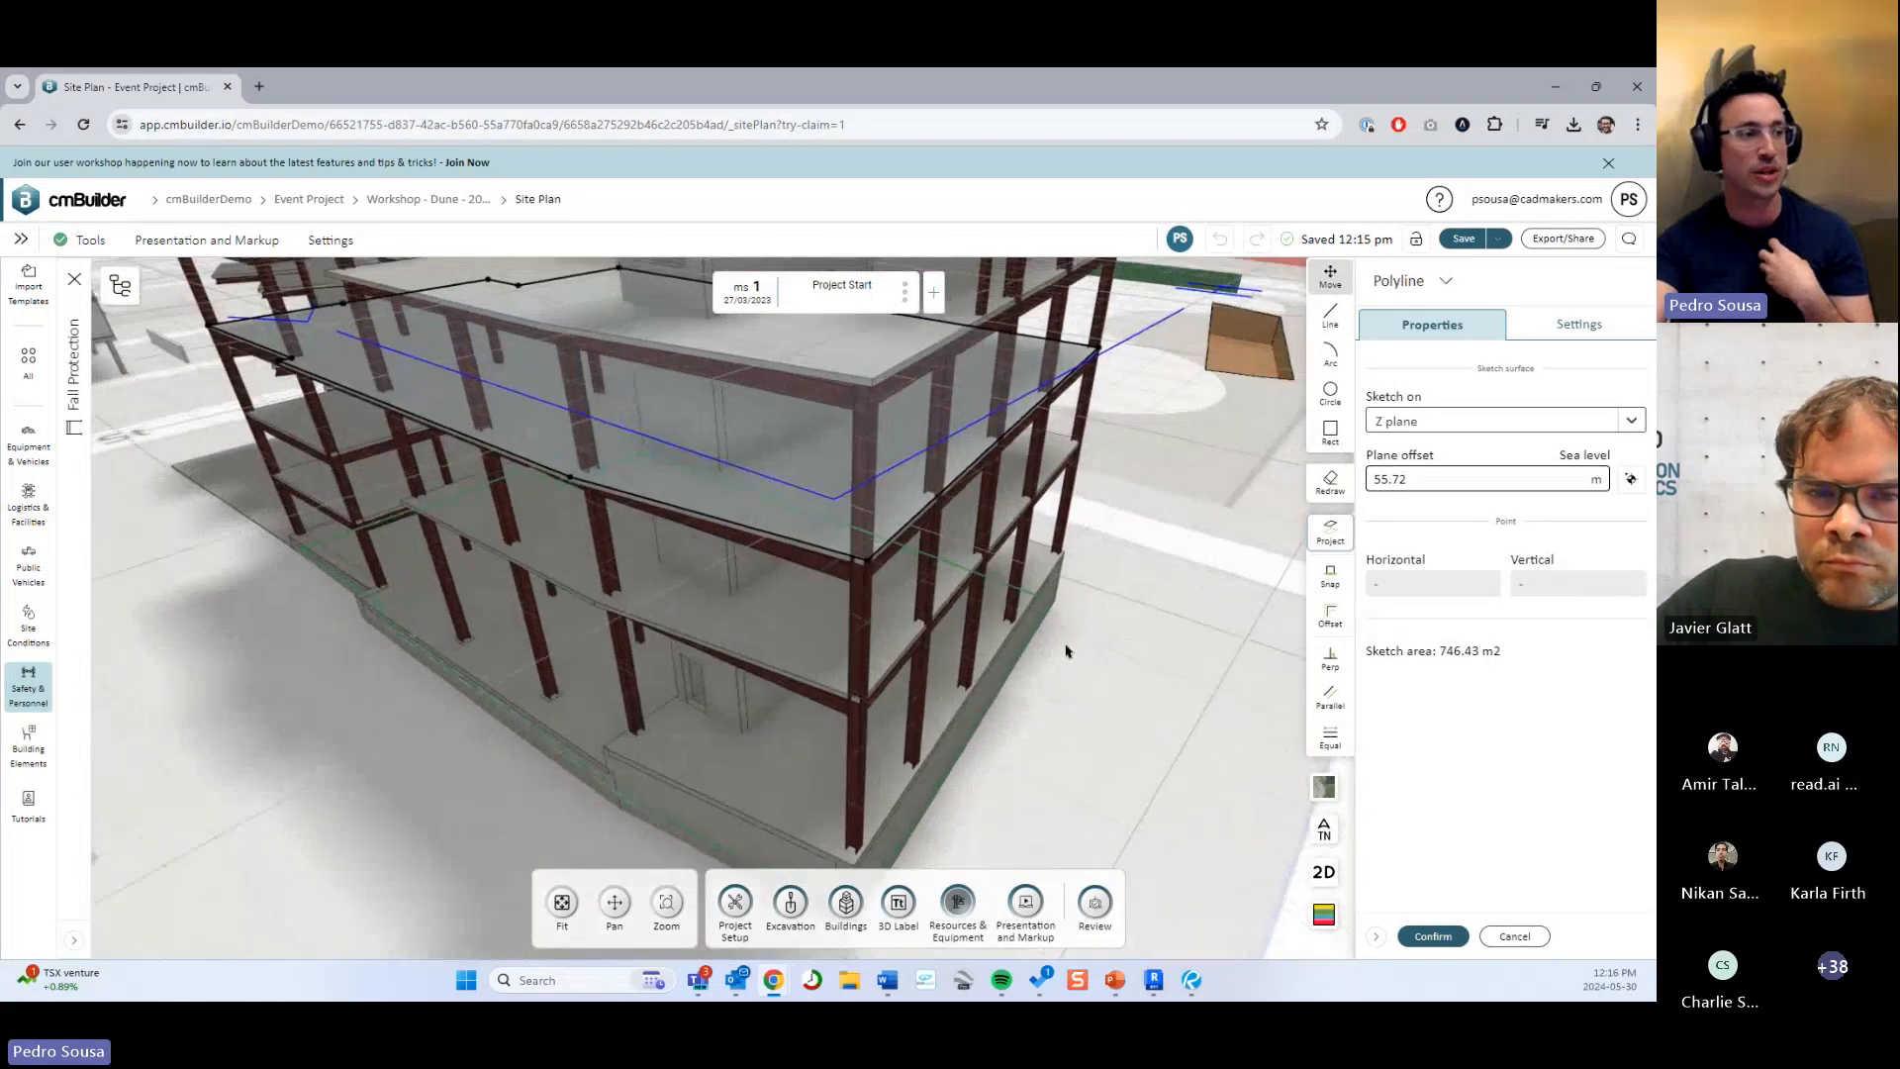
pyautogui.moveTo(1145, 544); pyautogui.dragTo(1117, 544, button='middle')
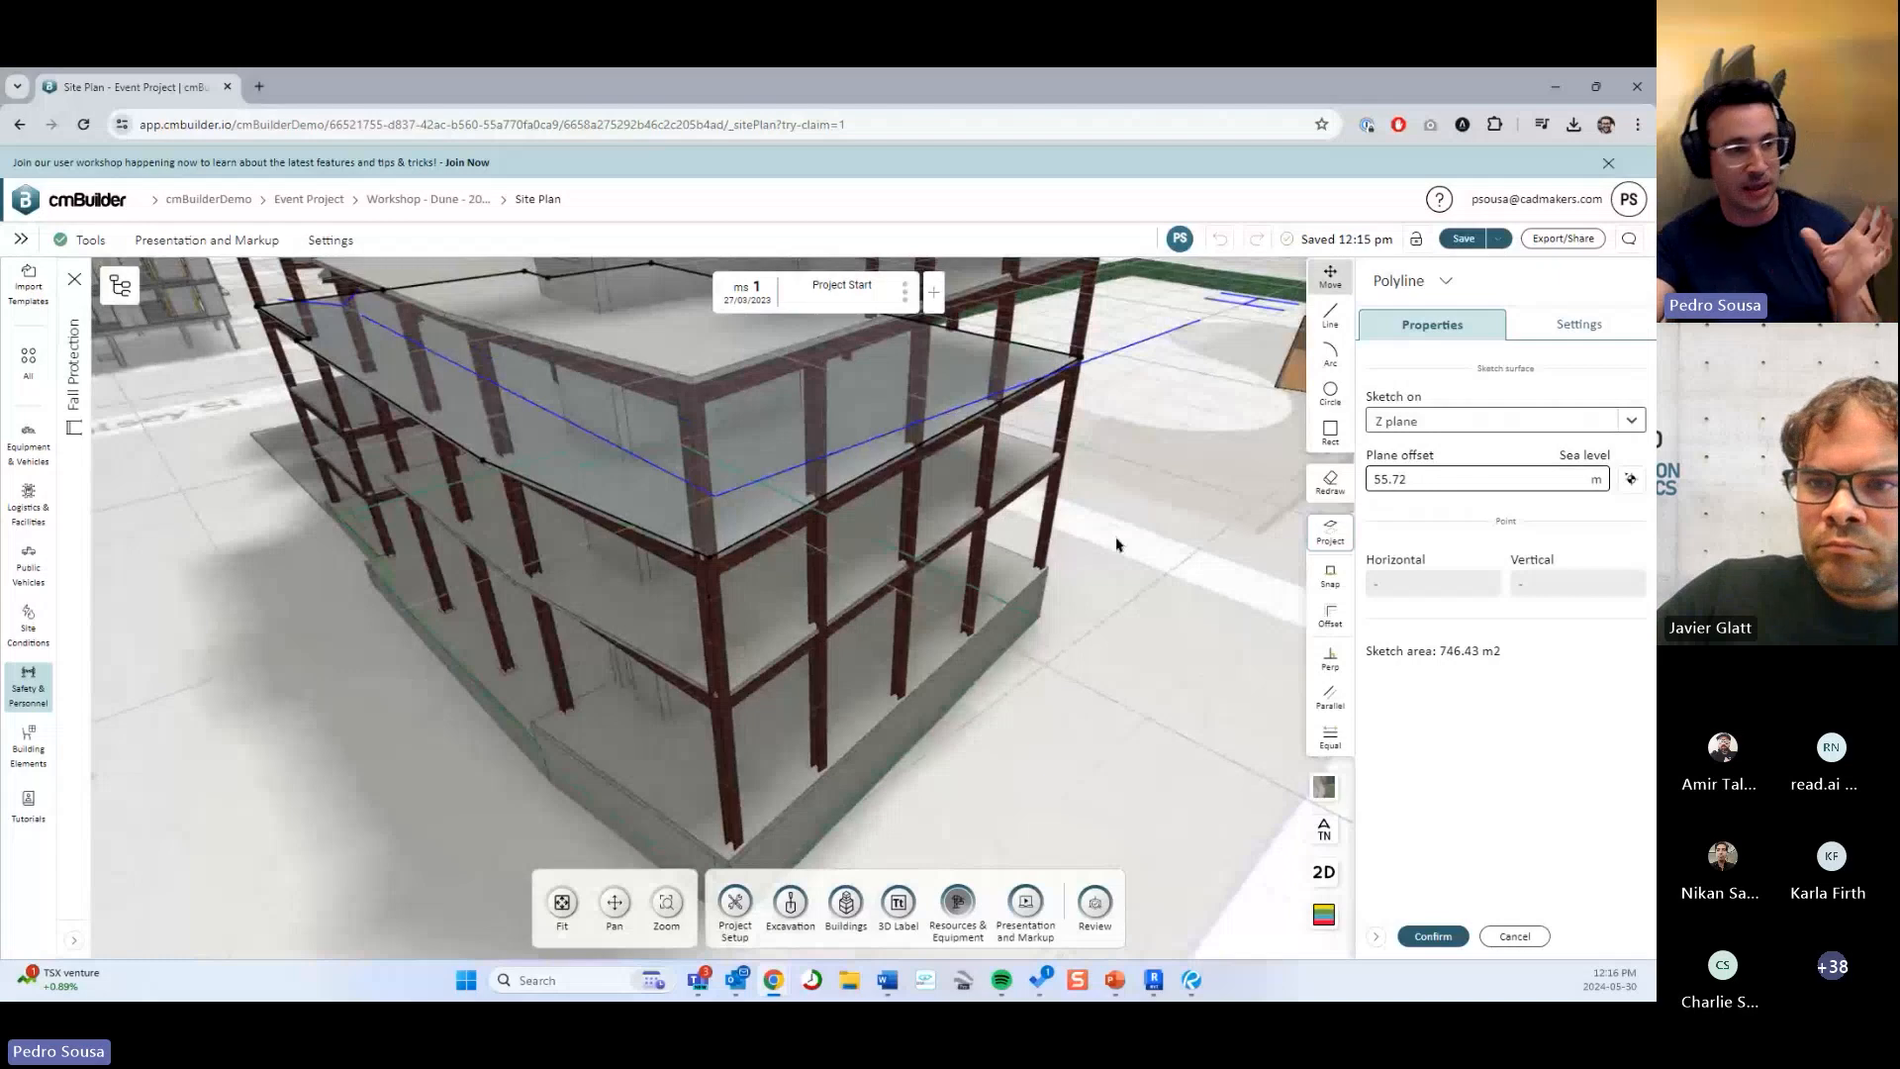
# Offset the projected slab outline by -1 m and confirm the sketch to create the guardrail.
pyautogui.click(1331, 616)
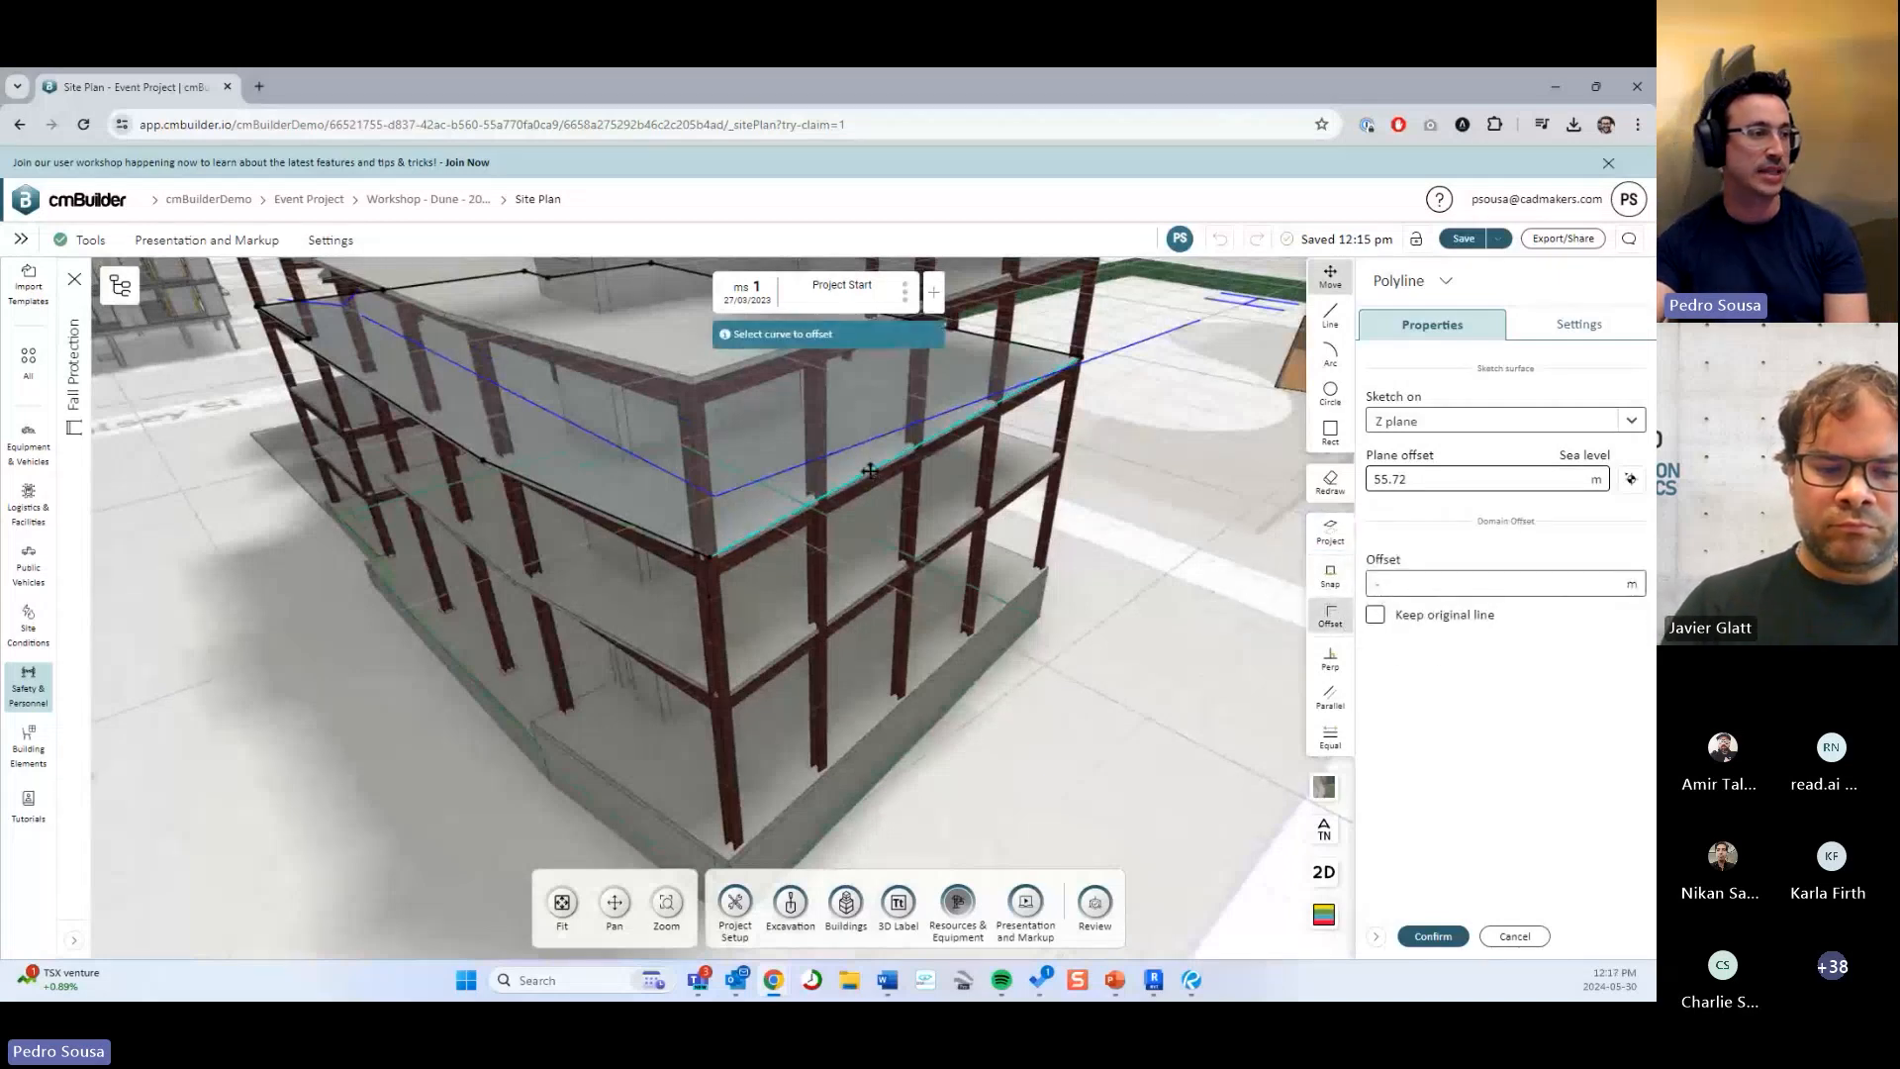
pyautogui.moveTo(869, 471)
pyautogui.mouseDown()
pyautogui.moveTo(812, 440)
pyautogui.moveTo(1074, 451)
pyautogui.mouseUp()
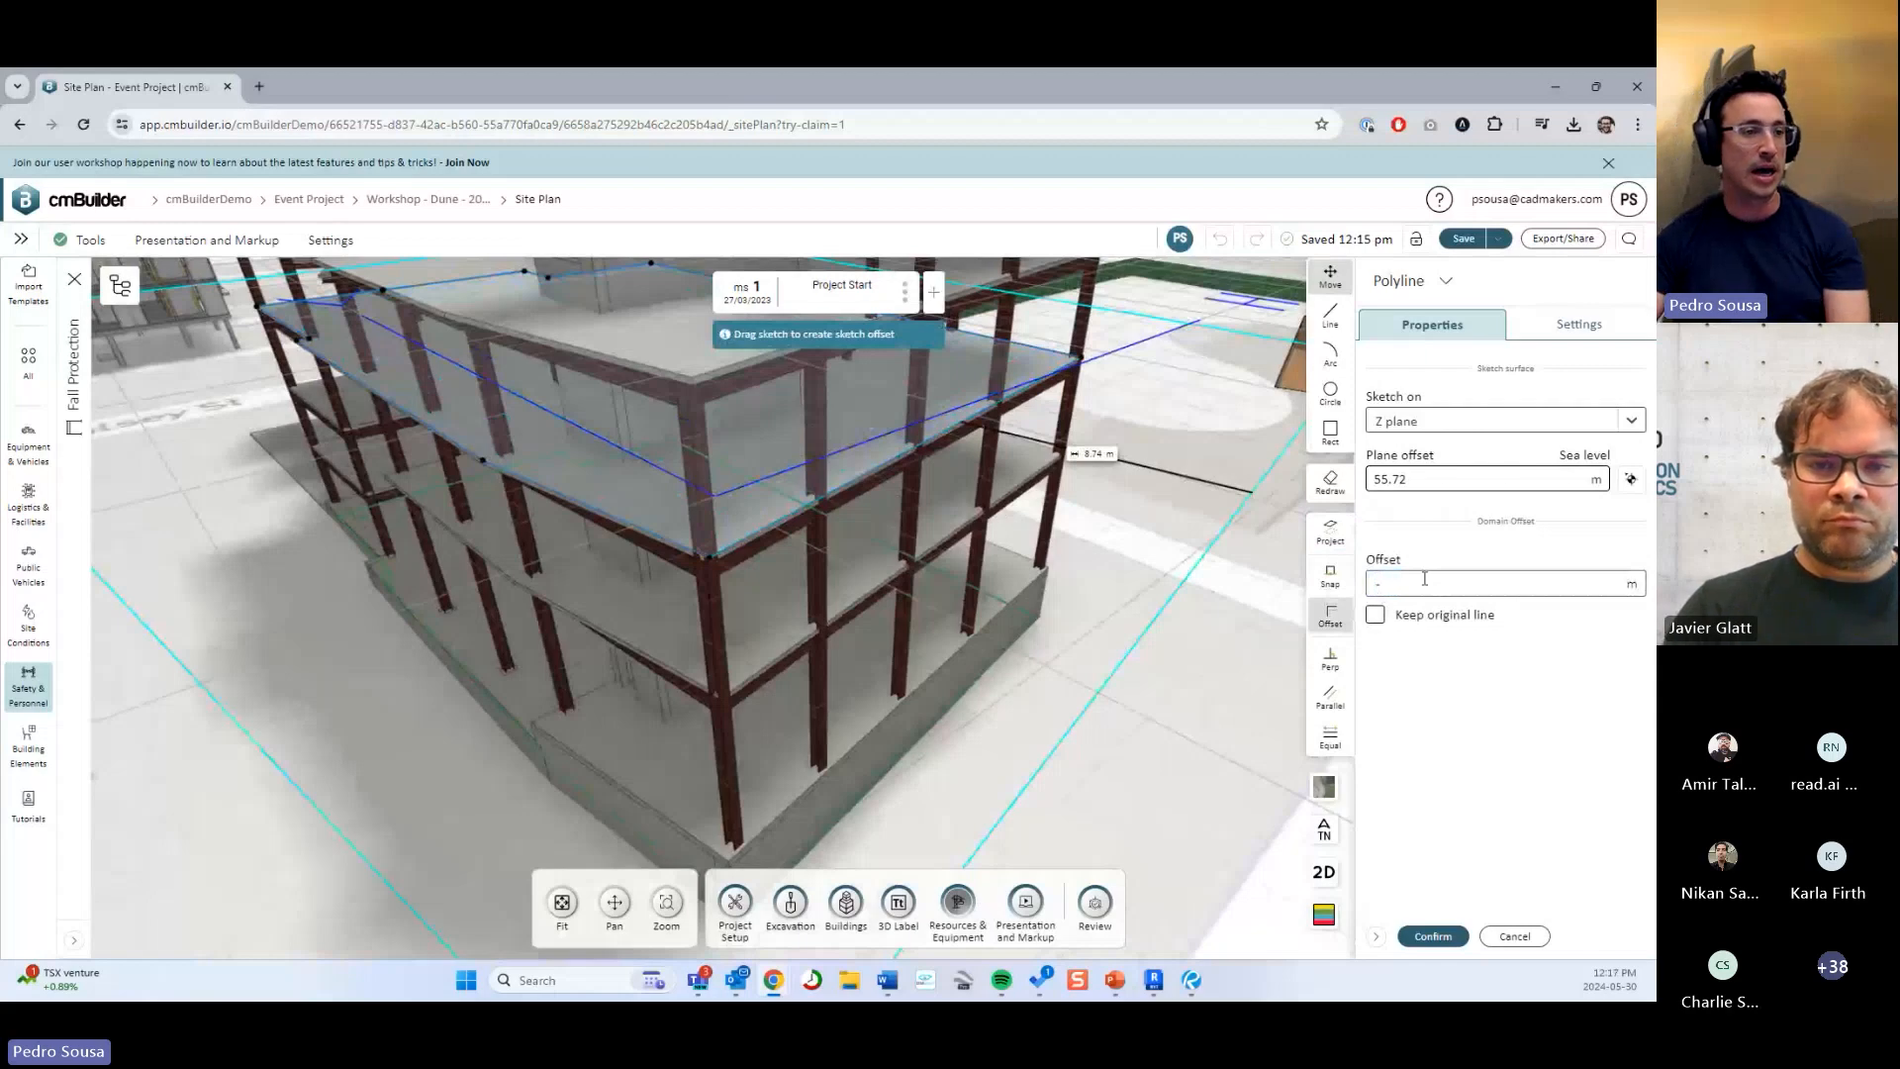
pyautogui.click(1425, 579)
pyautogui.write('-1')
pyautogui.press('Return')
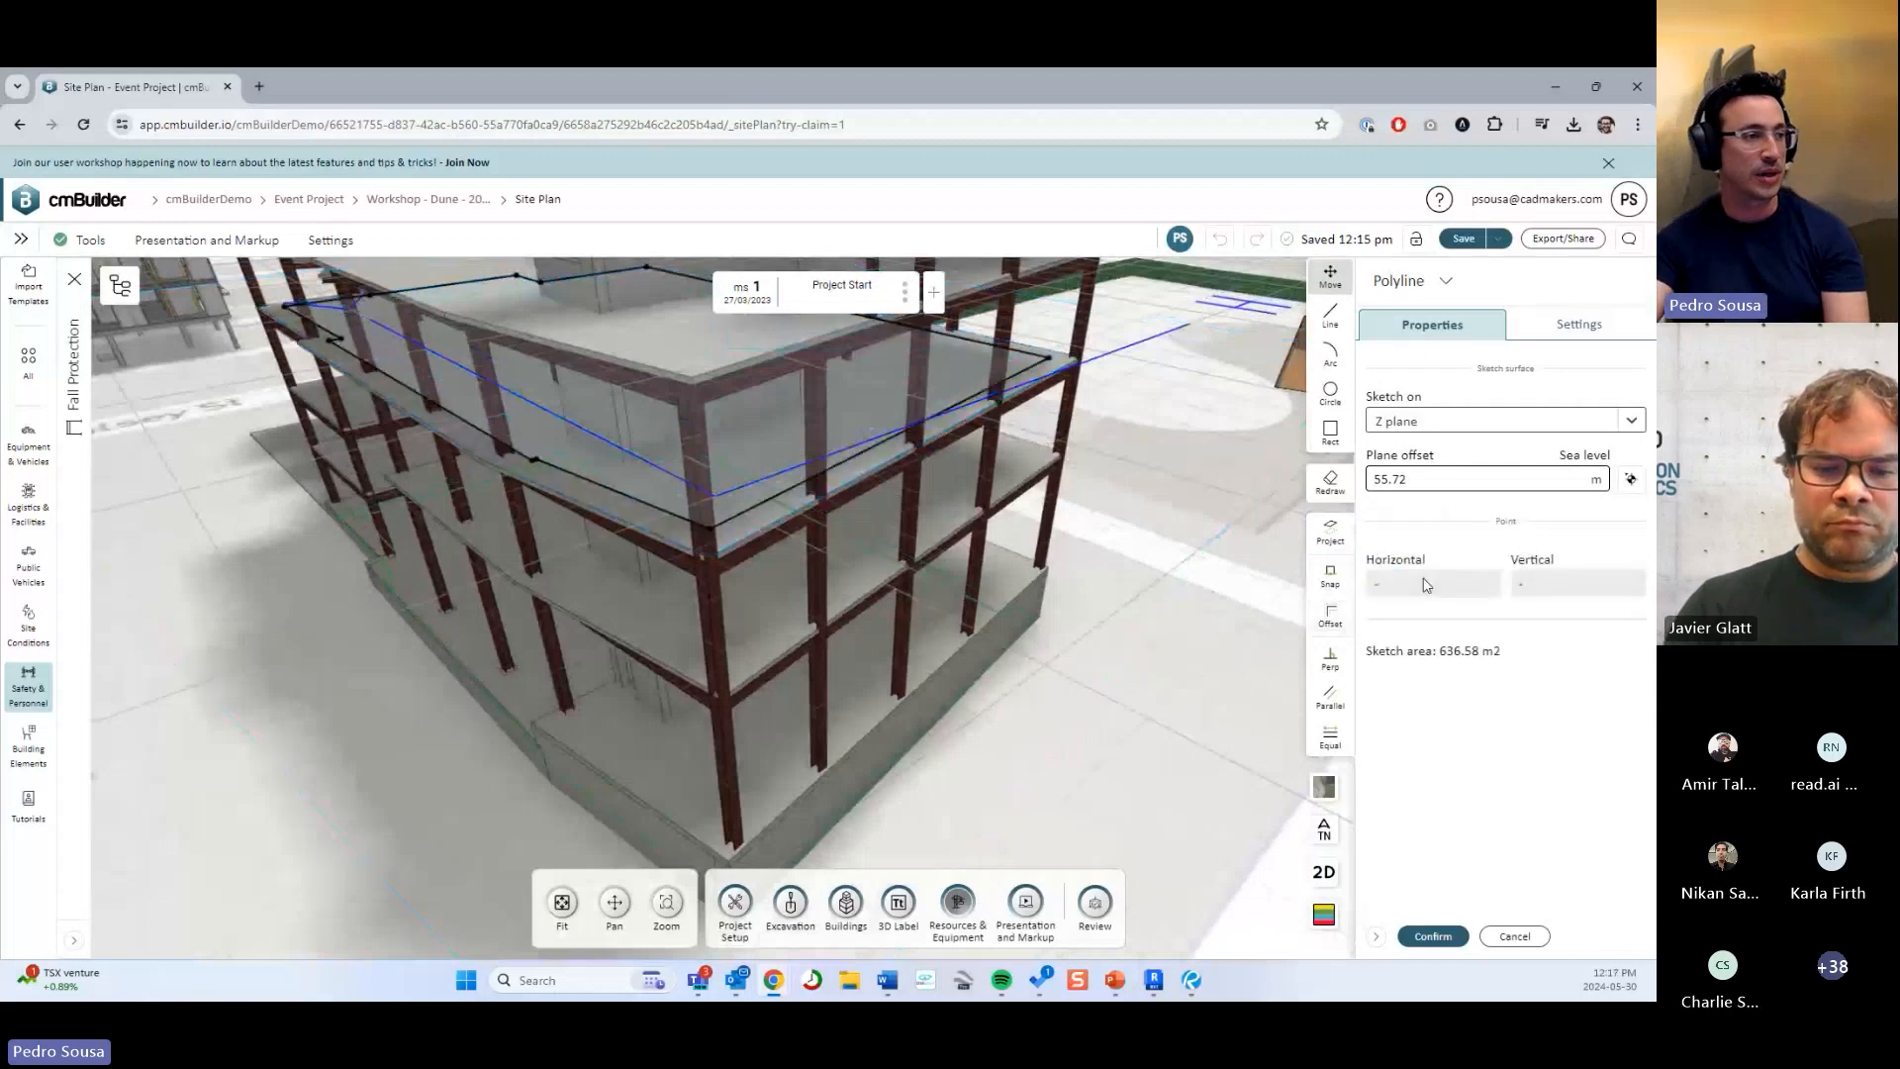
pyautogui.moveTo(554, 415); pyautogui.dragTo(748, 405)
pyautogui.moveTo(842, 619); pyautogui.dragTo(905, 626)
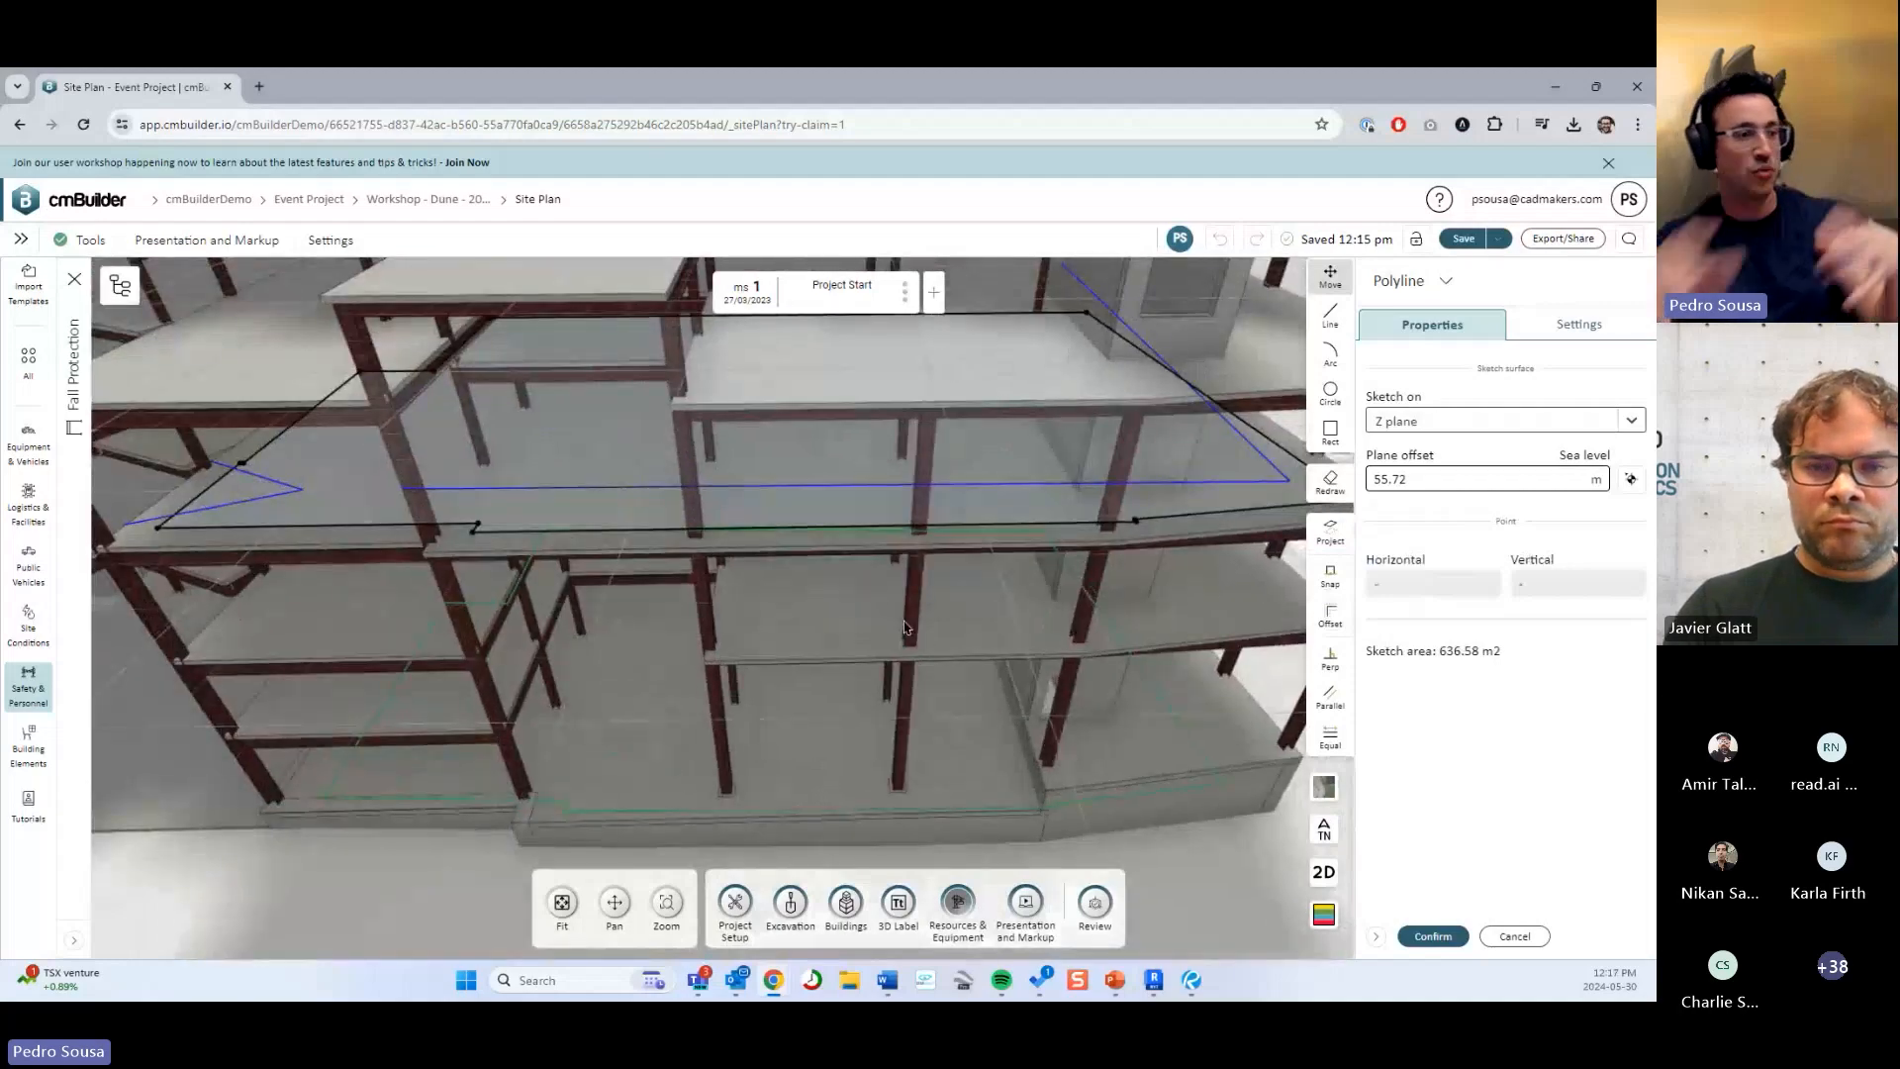
pyautogui.click(1433, 937)
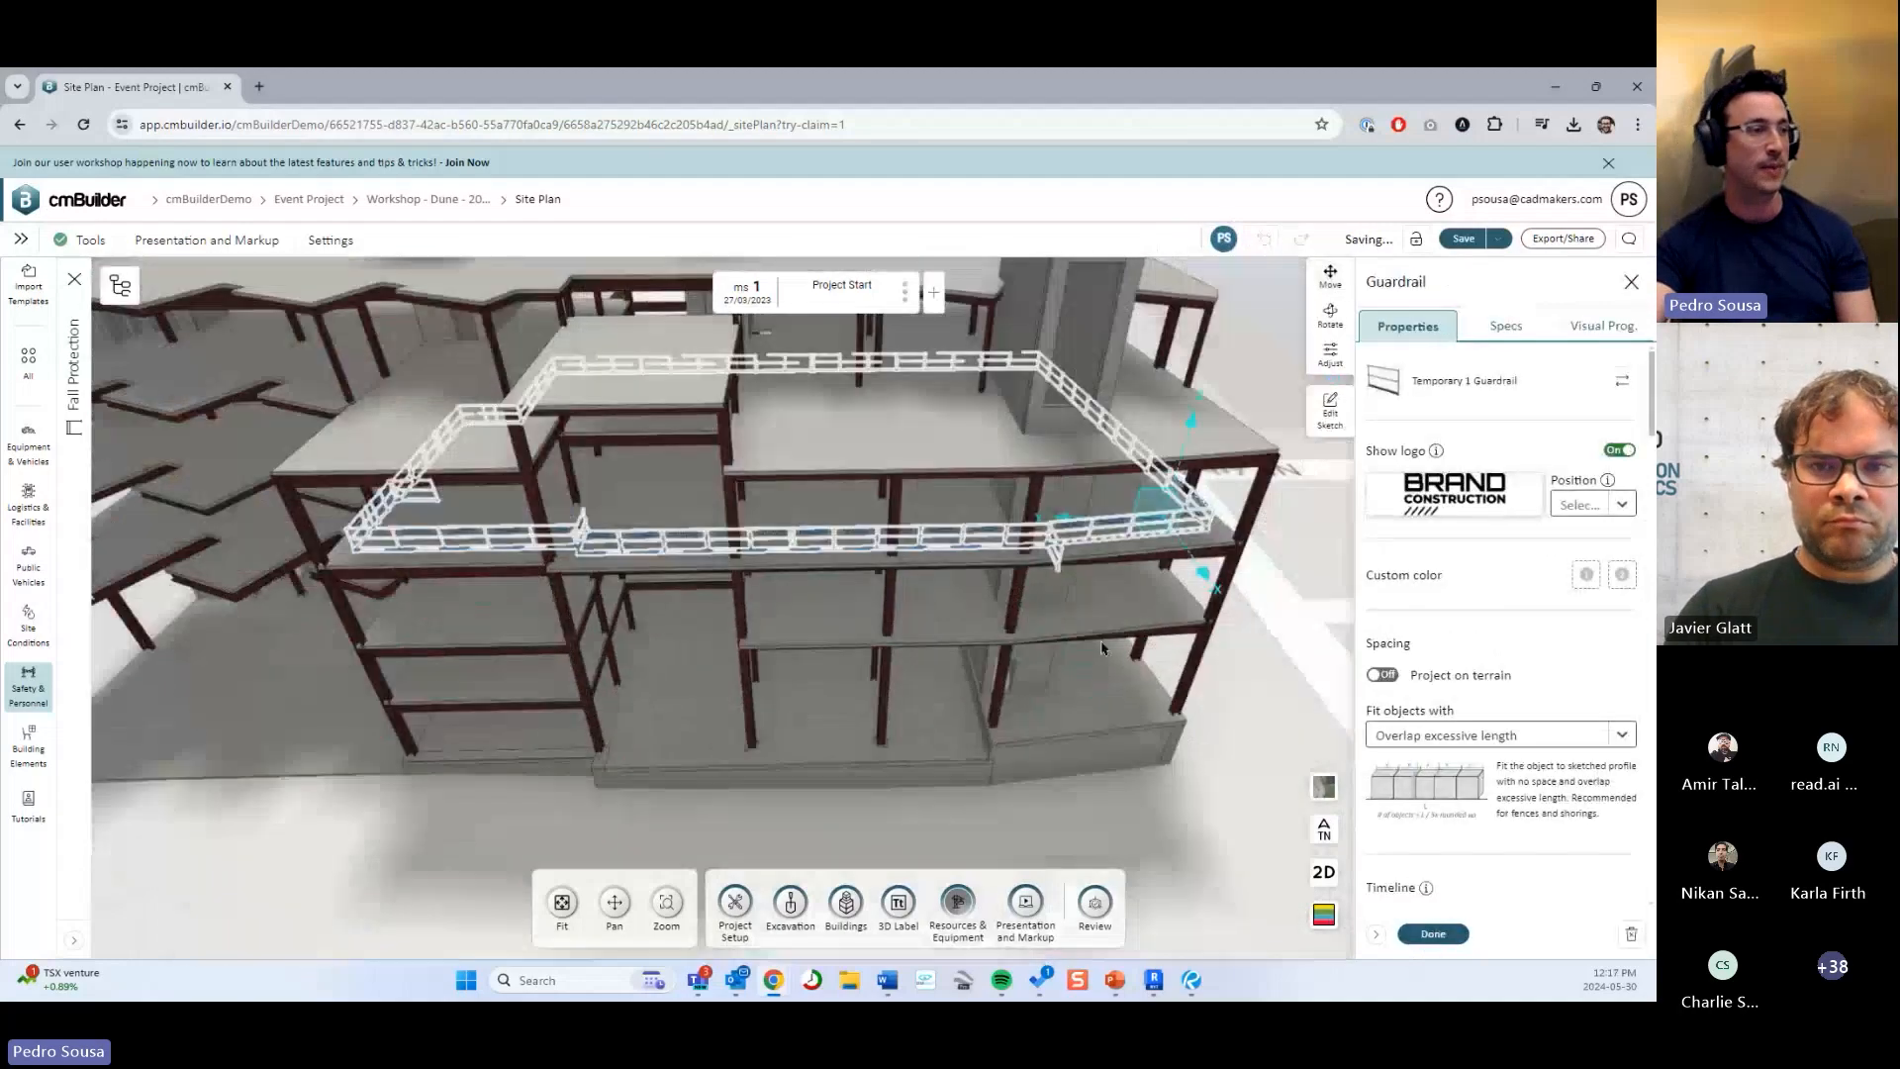
# Examine the guardrail along the slab edge, especially the panel sticking out at the short jog.
pyautogui.moveTo(938, 692); pyautogui.dragTo(1000, 719)
pyautogui.scroll(10, 1088, 683)
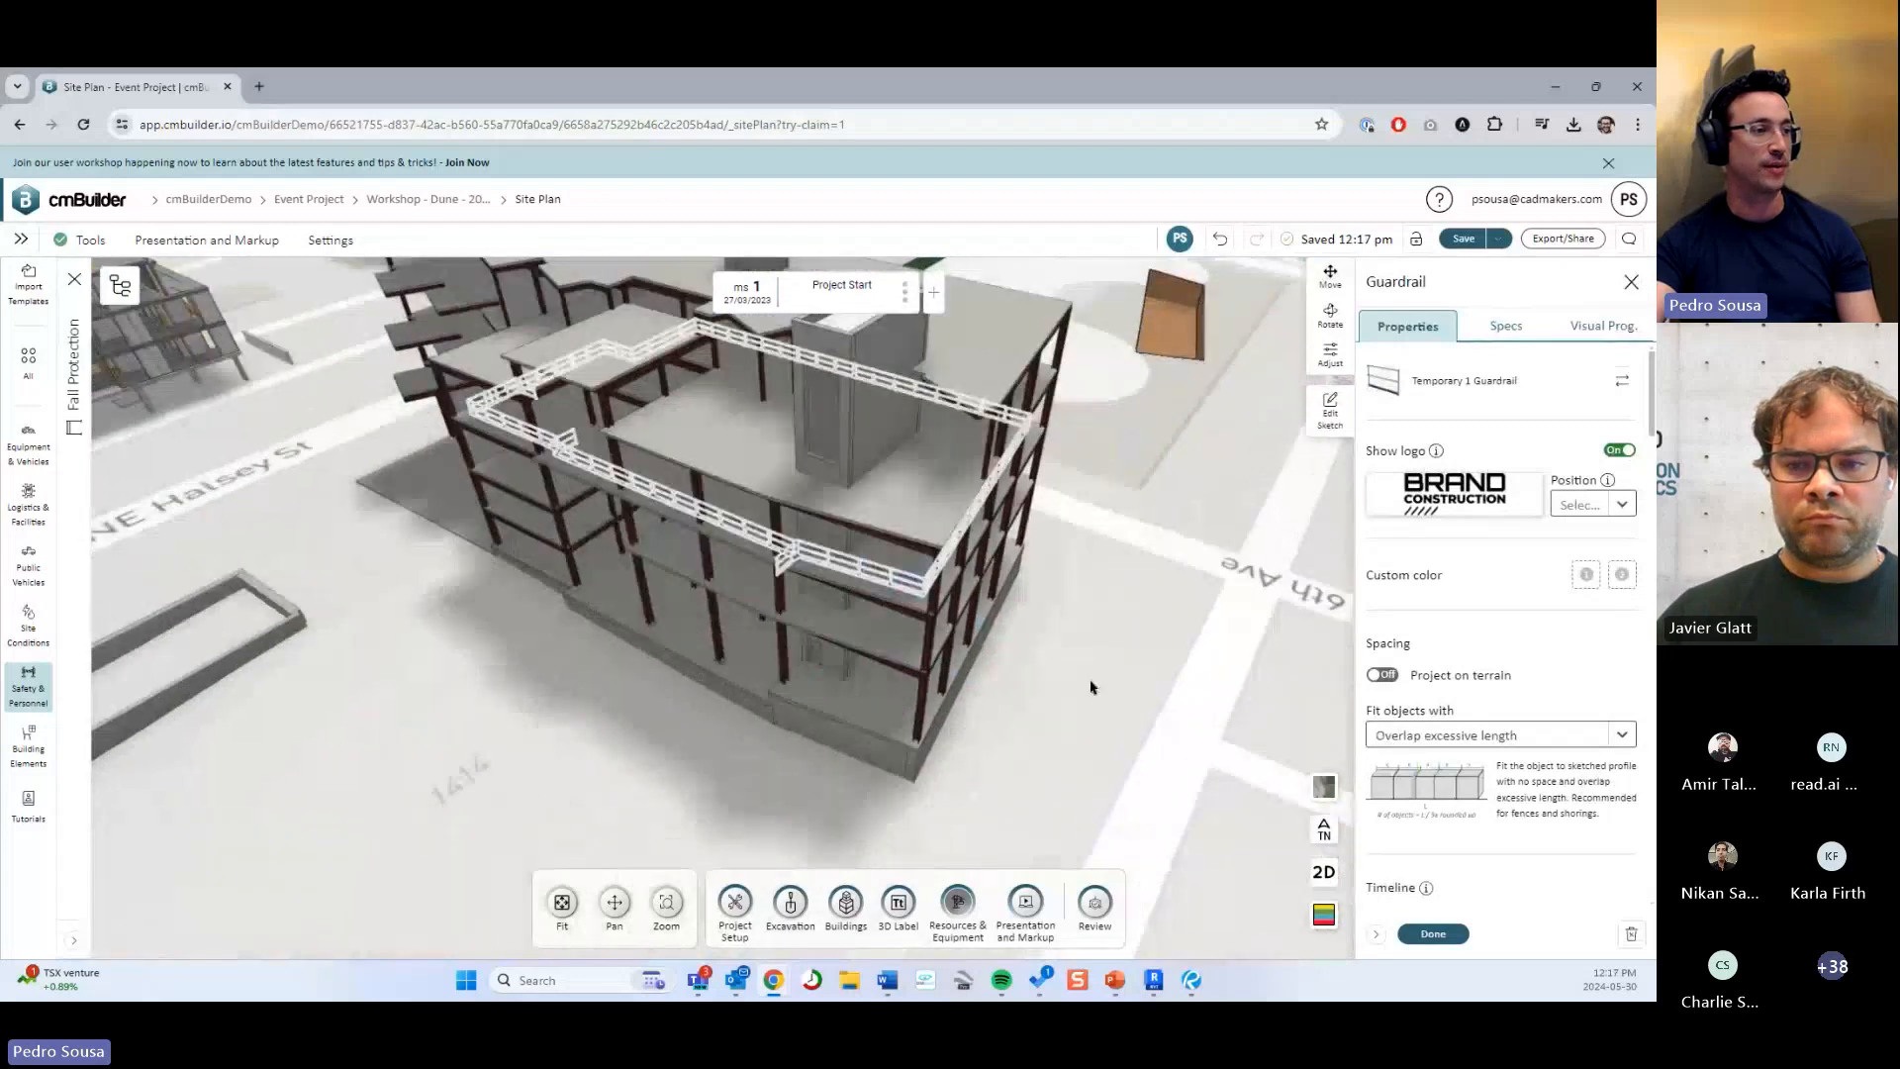
pyautogui.scroll(5, 931, 576)
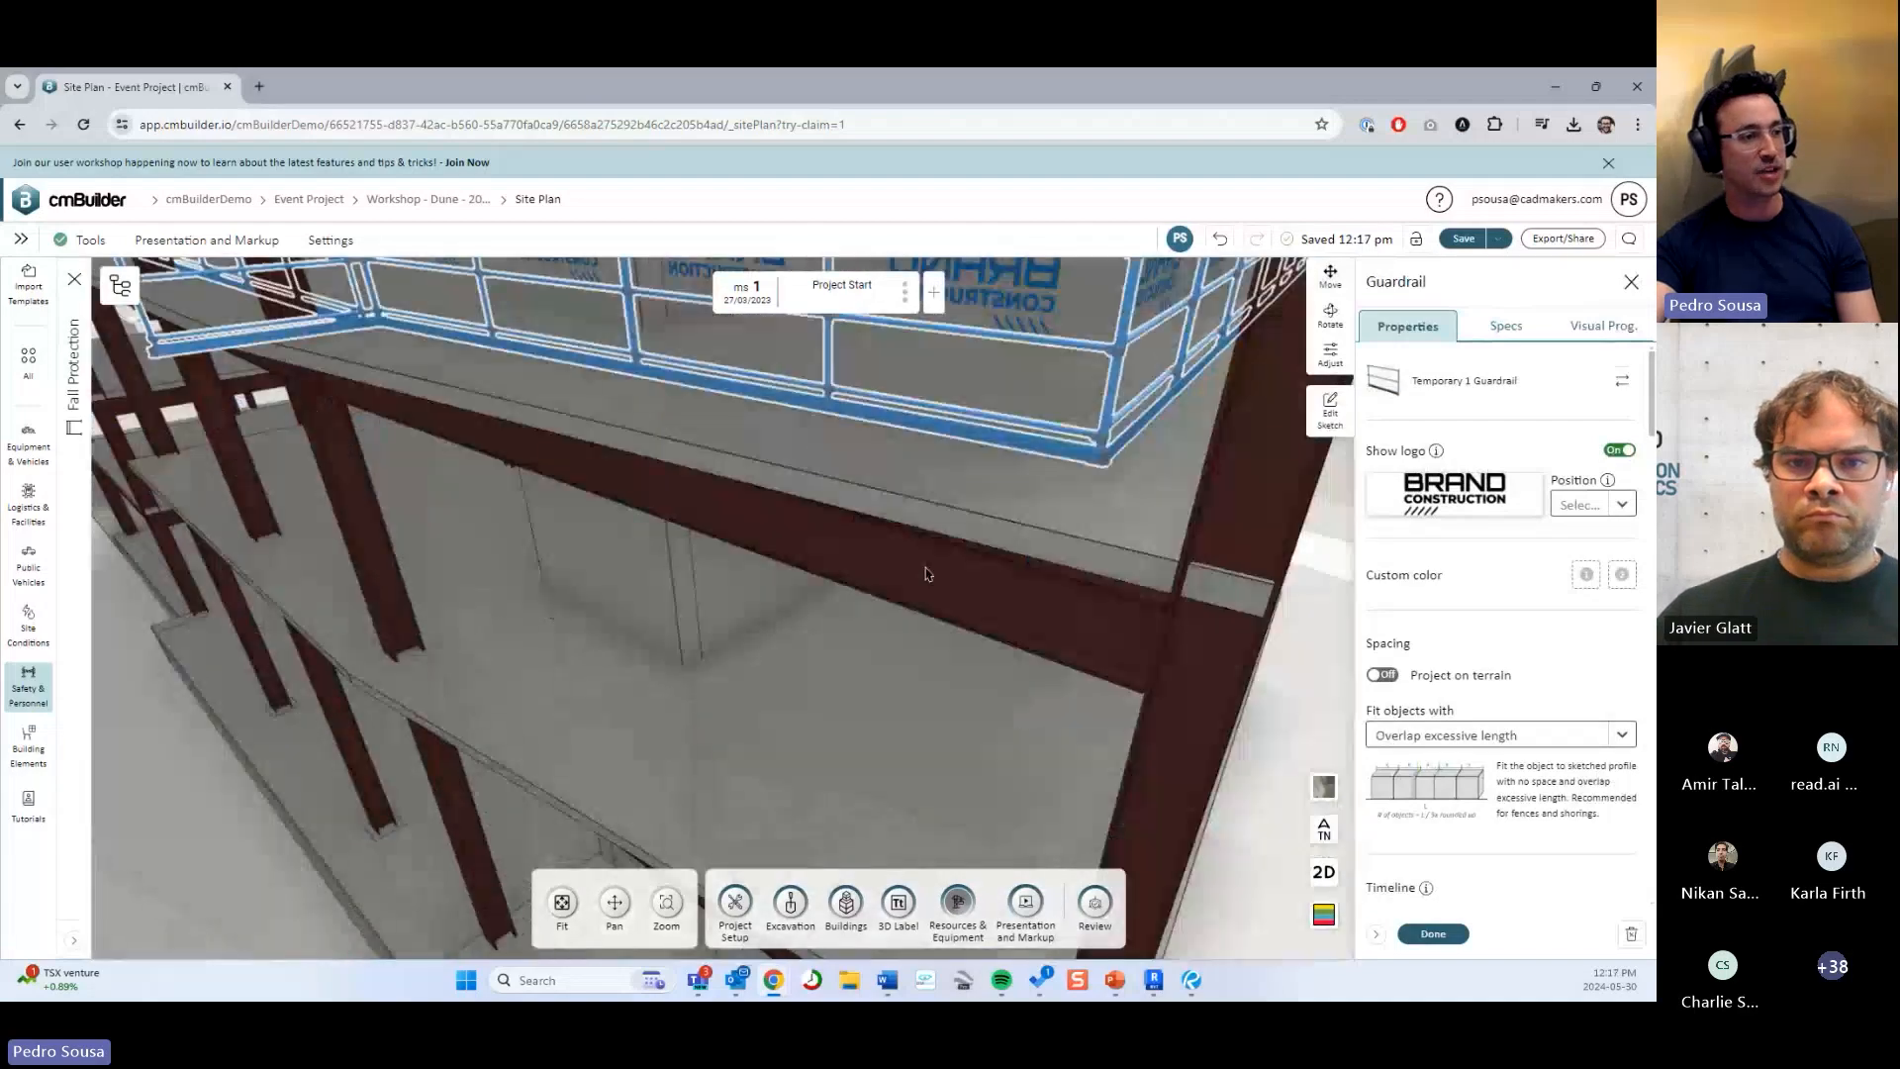
pyautogui.scroll(-5, 938, 585)
pyautogui.scroll(2, 663, 524)
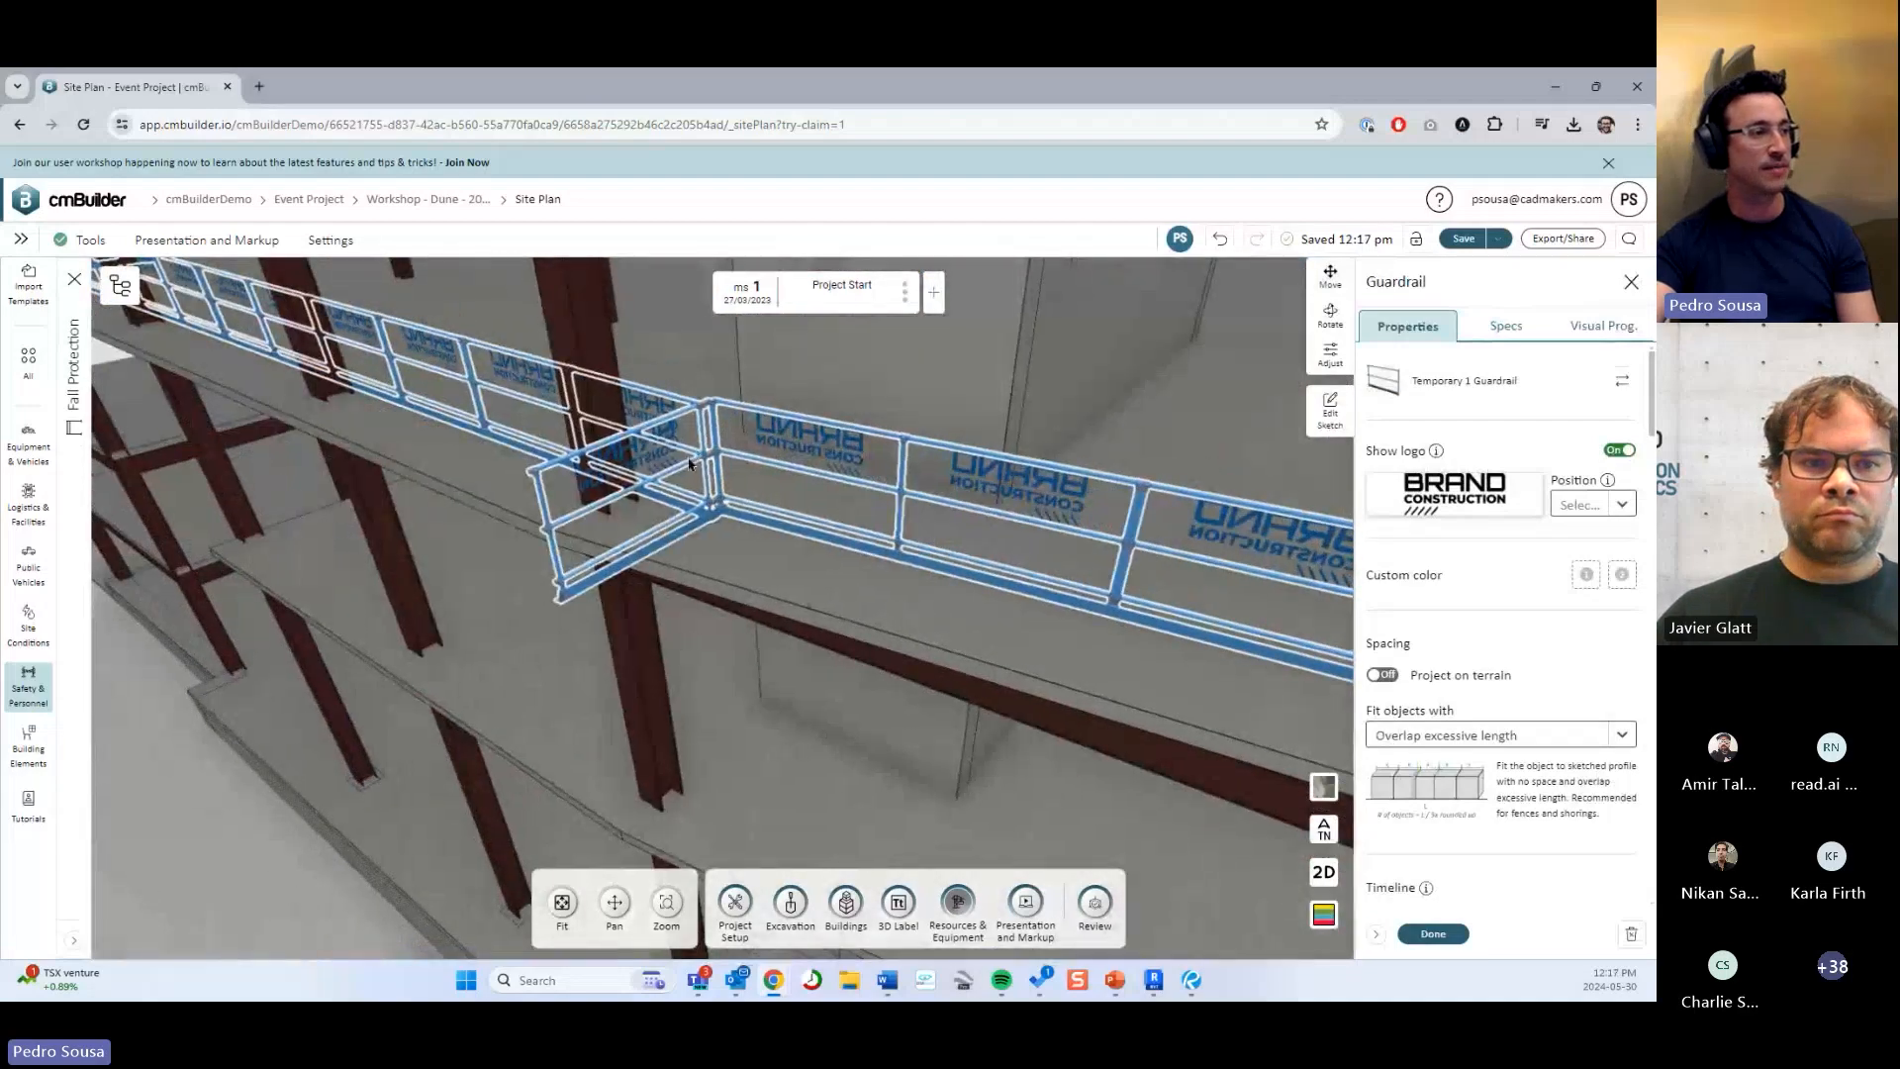
pyautogui.scroll(-5, 689, 463)
pyautogui.moveTo(980, 618); pyautogui.dragTo(798, 531)
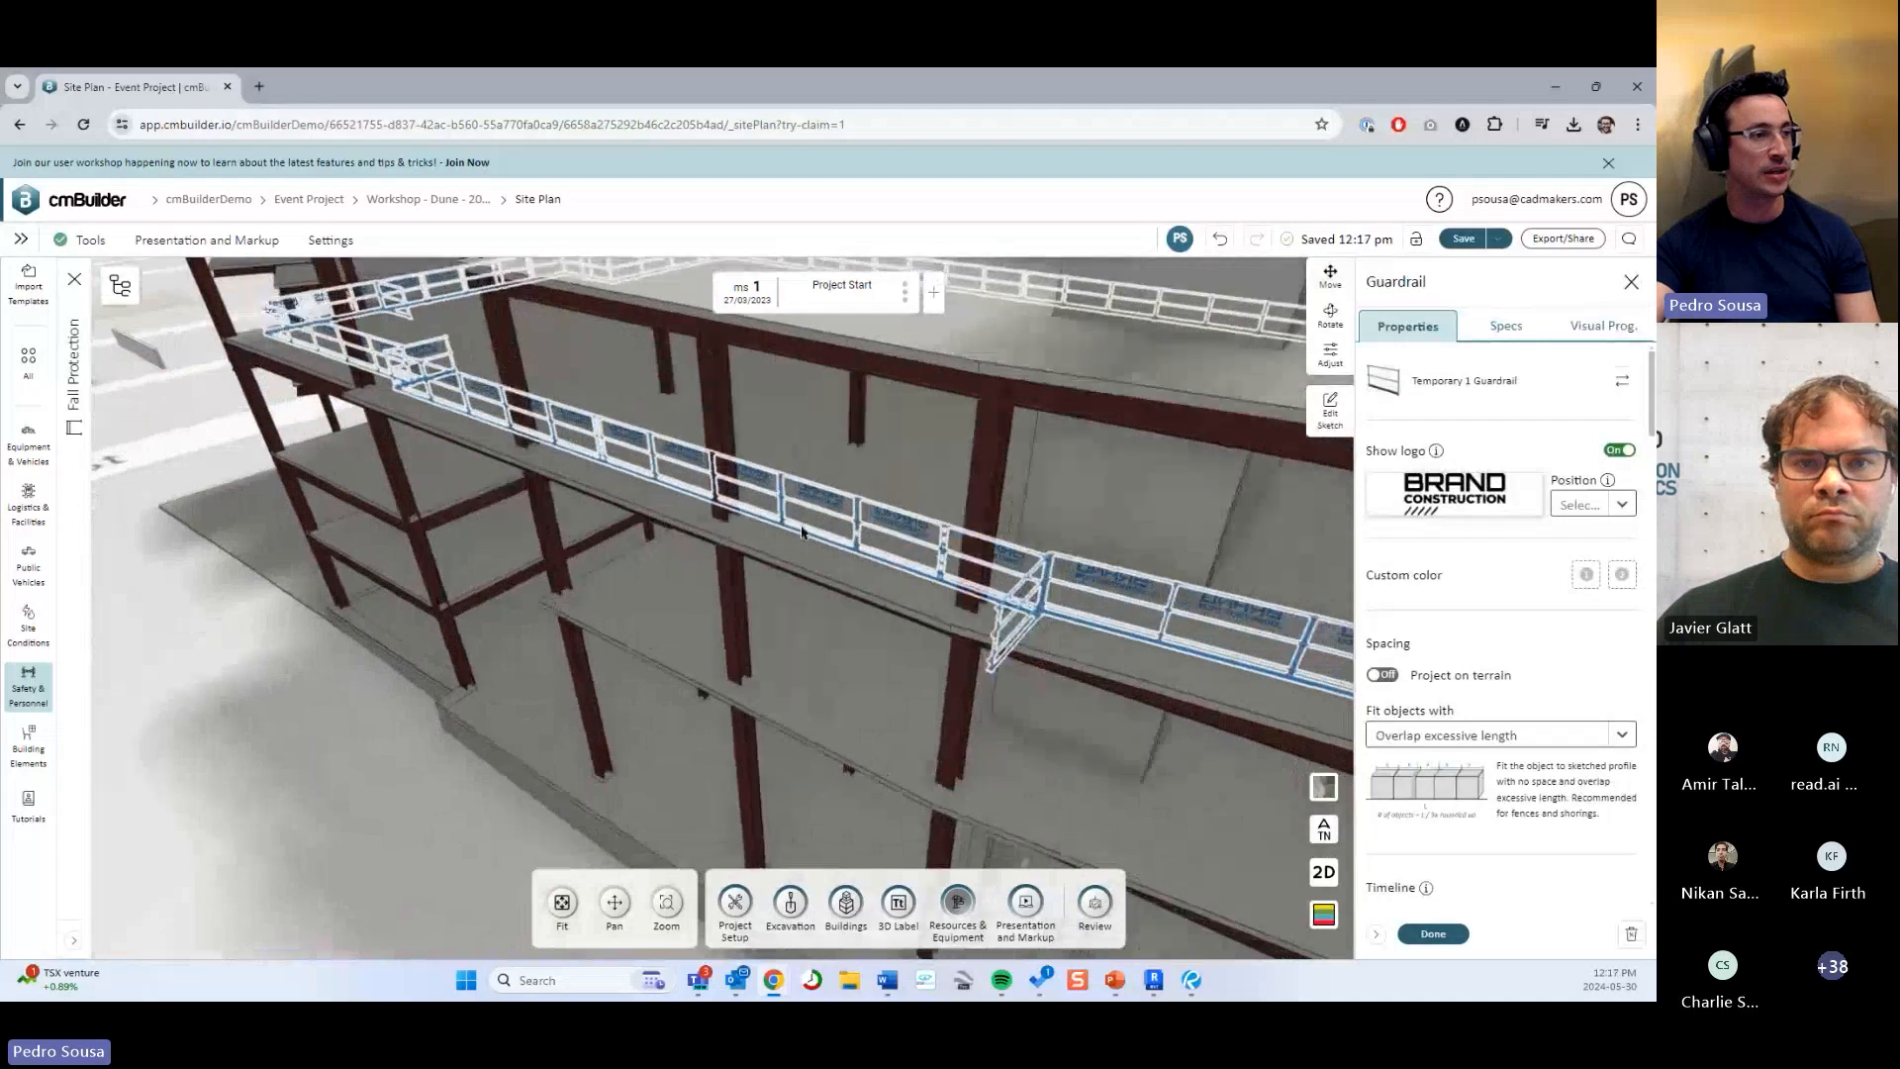
pyautogui.moveTo(980, 574); pyautogui.dragTo(856, 489)
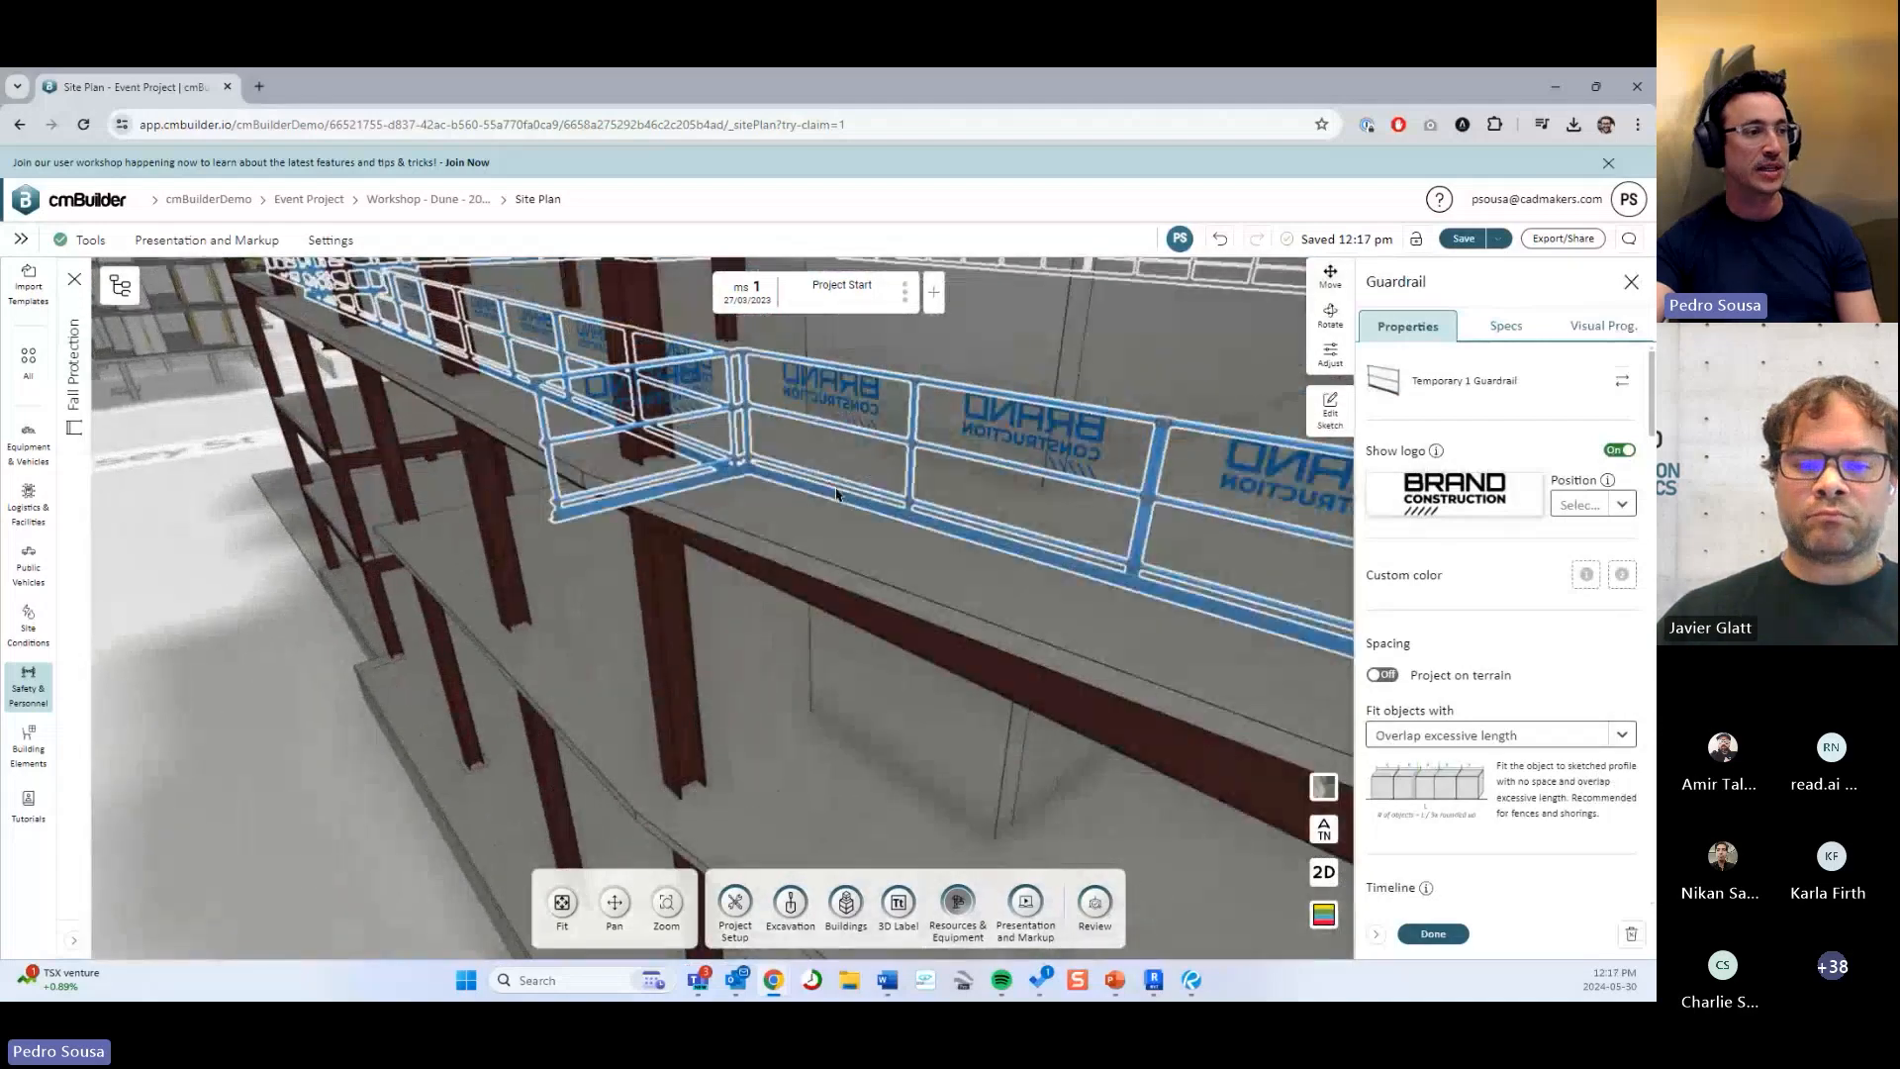
# Inspect the short jog in the guardrail's sketch line and close the sketch.
pyautogui.click(1330, 411)
pyautogui.scroll(5, 653, 589)
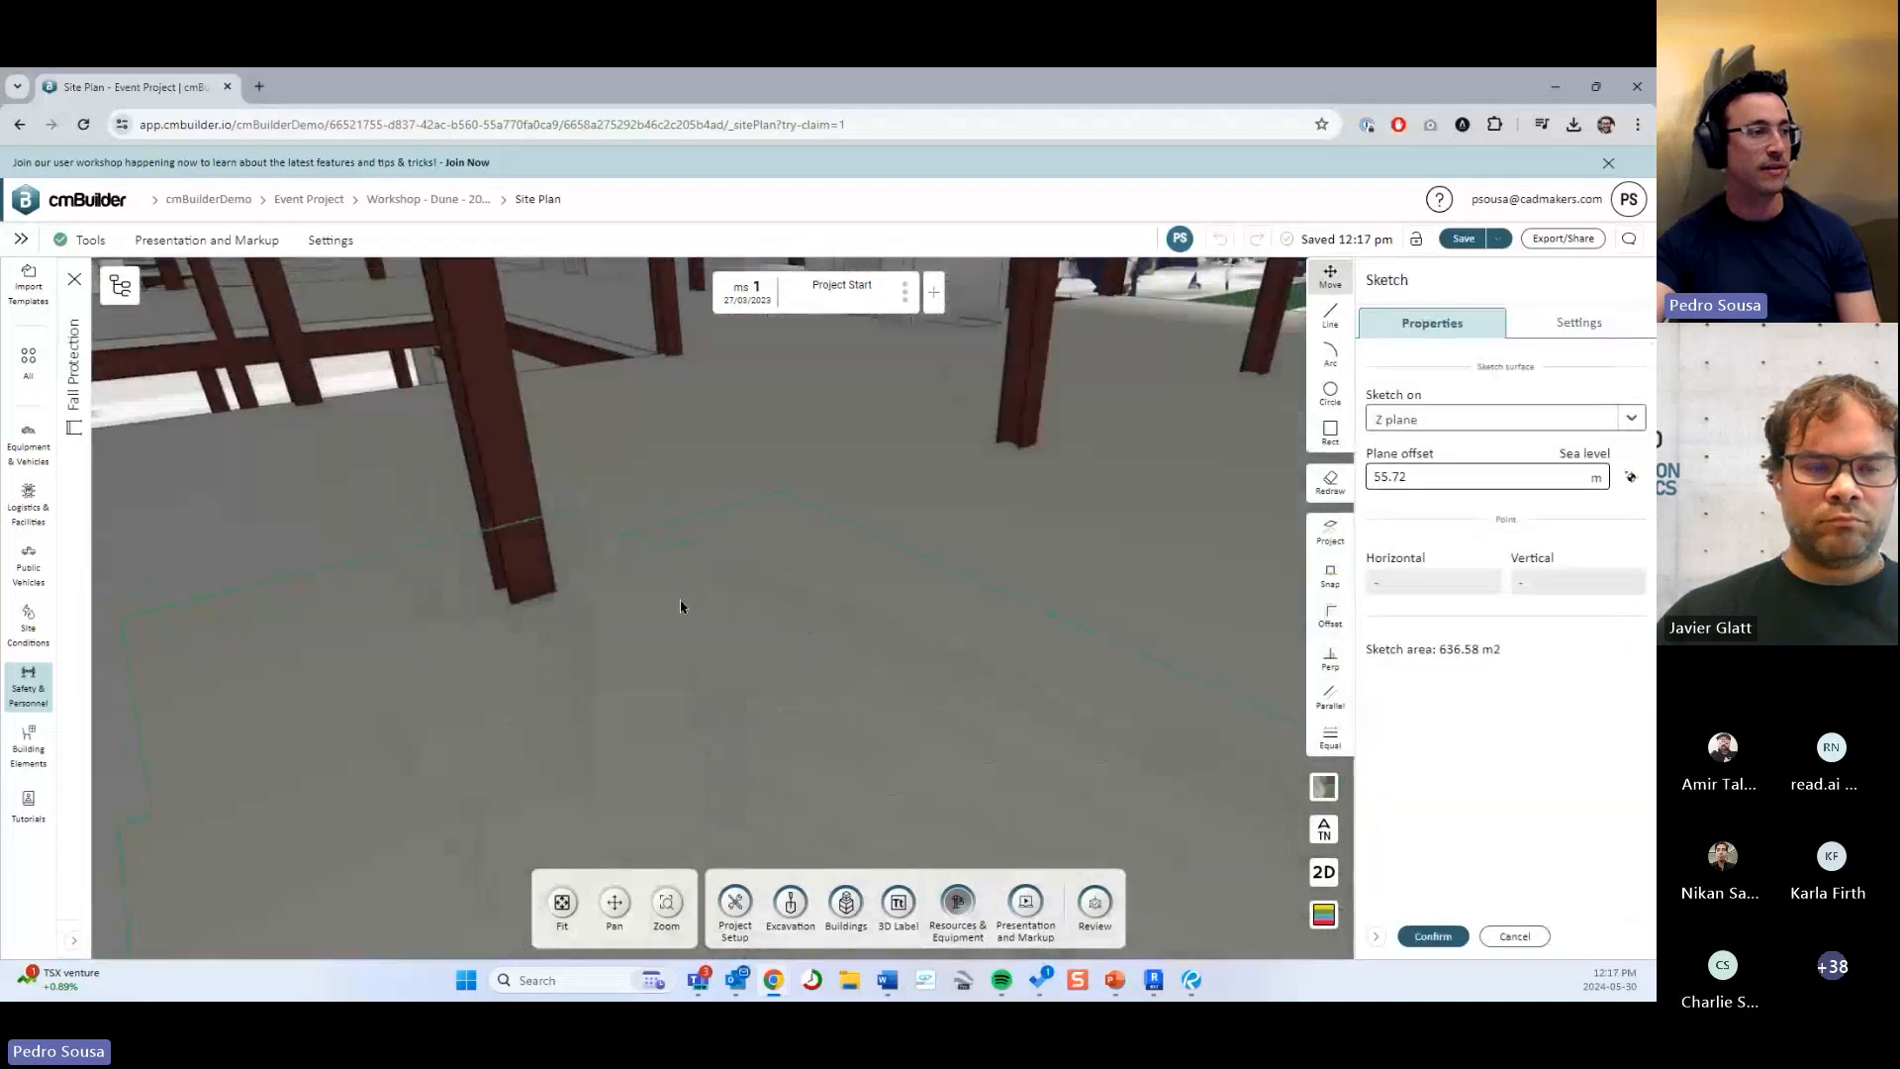
pyautogui.moveTo(645, 661); pyautogui.dragTo(745, 522)
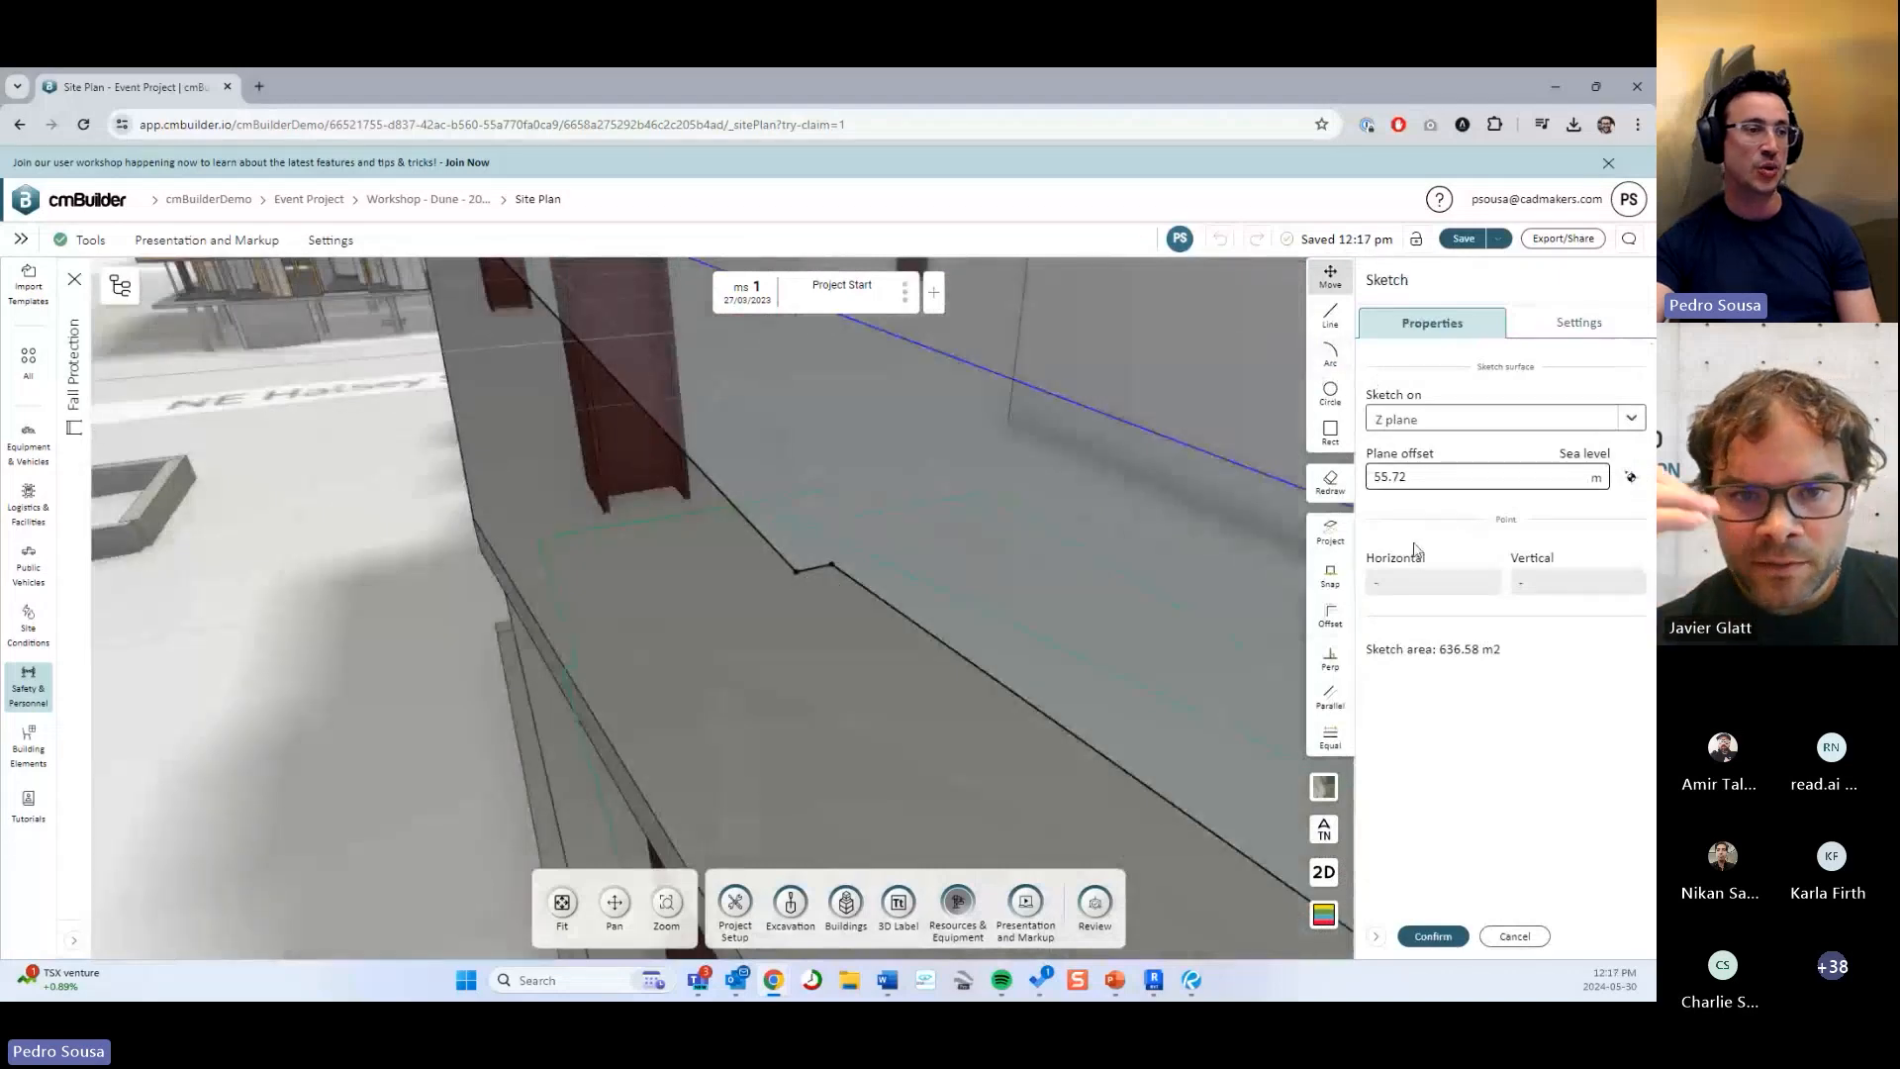
pyautogui.click(1433, 936)
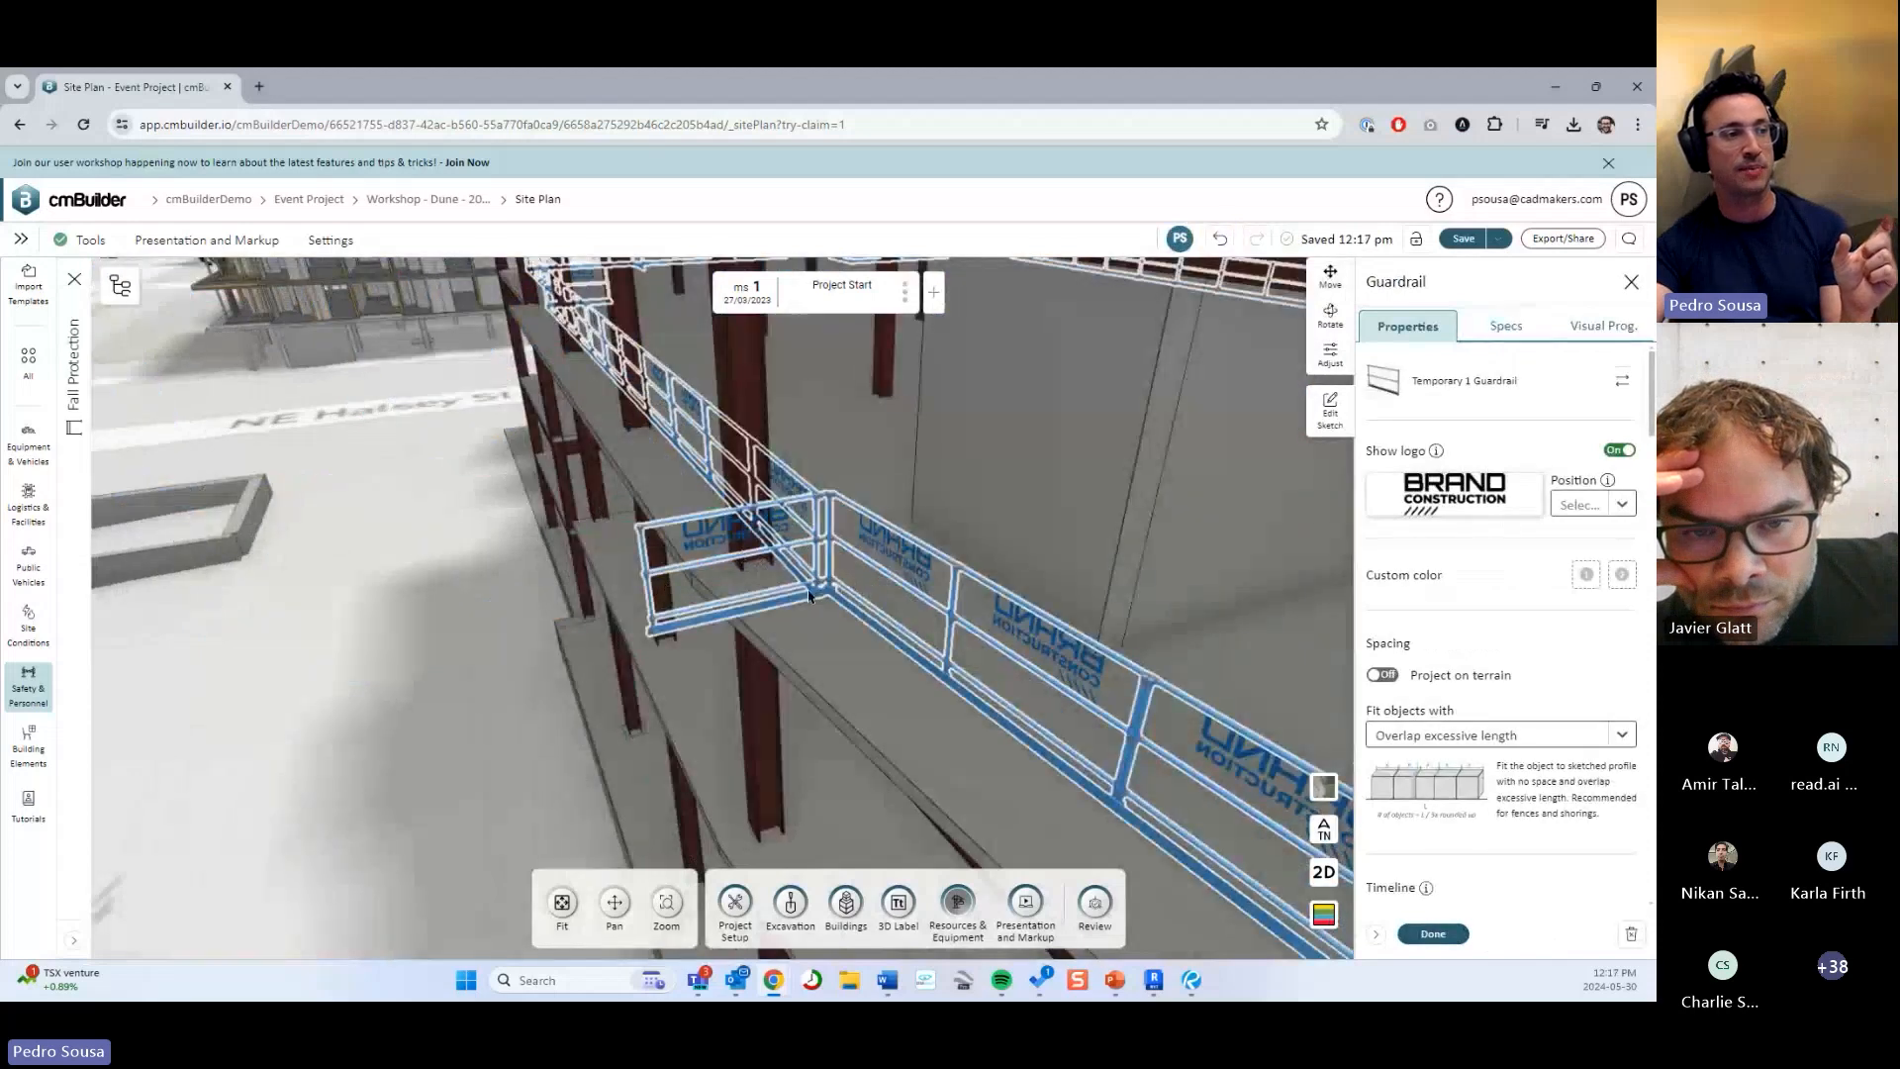
# View the guardrail's adjustable length range beside the protruding panel and close the adjustment settings.
pyautogui.moveTo(808, 595); pyautogui.dragTo(1071, 473)
pyautogui.click(1331, 354)
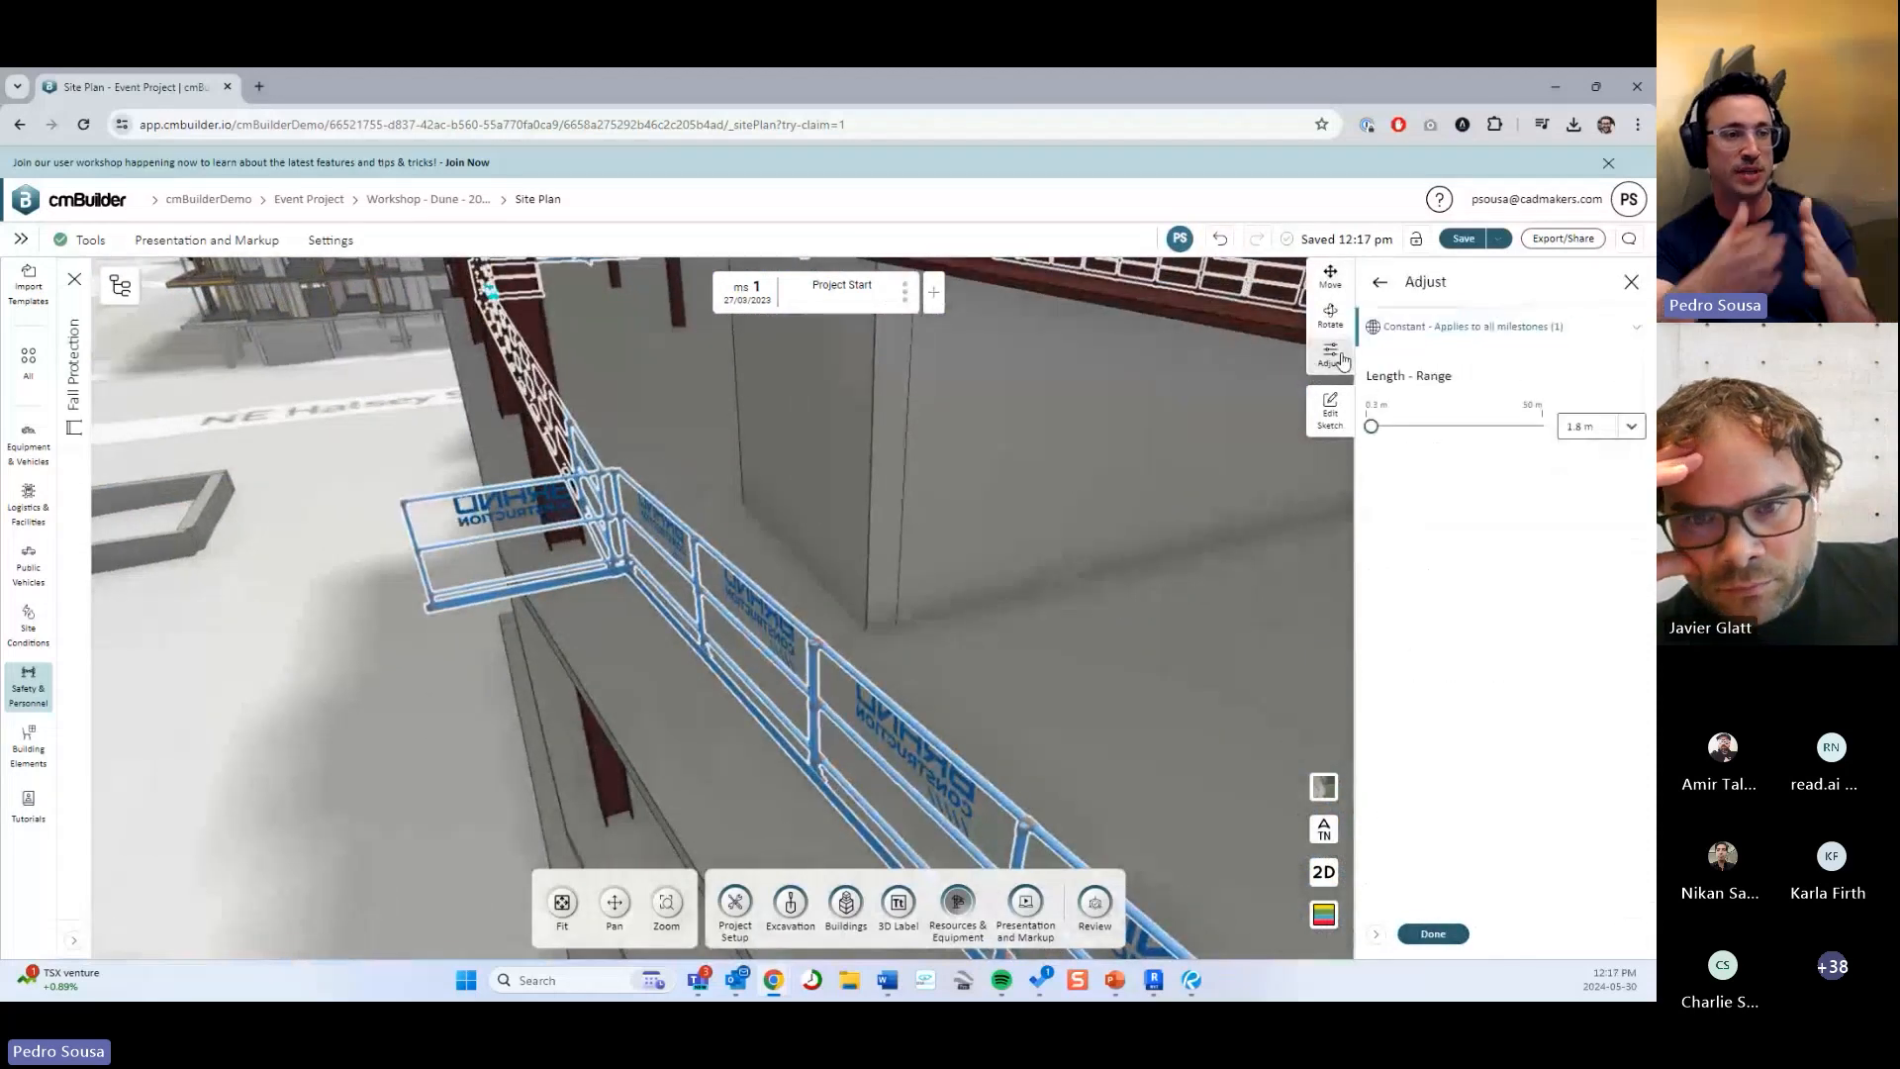
pyautogui.moveTo(989, 544); pyautogui.dragTo(870, 517)
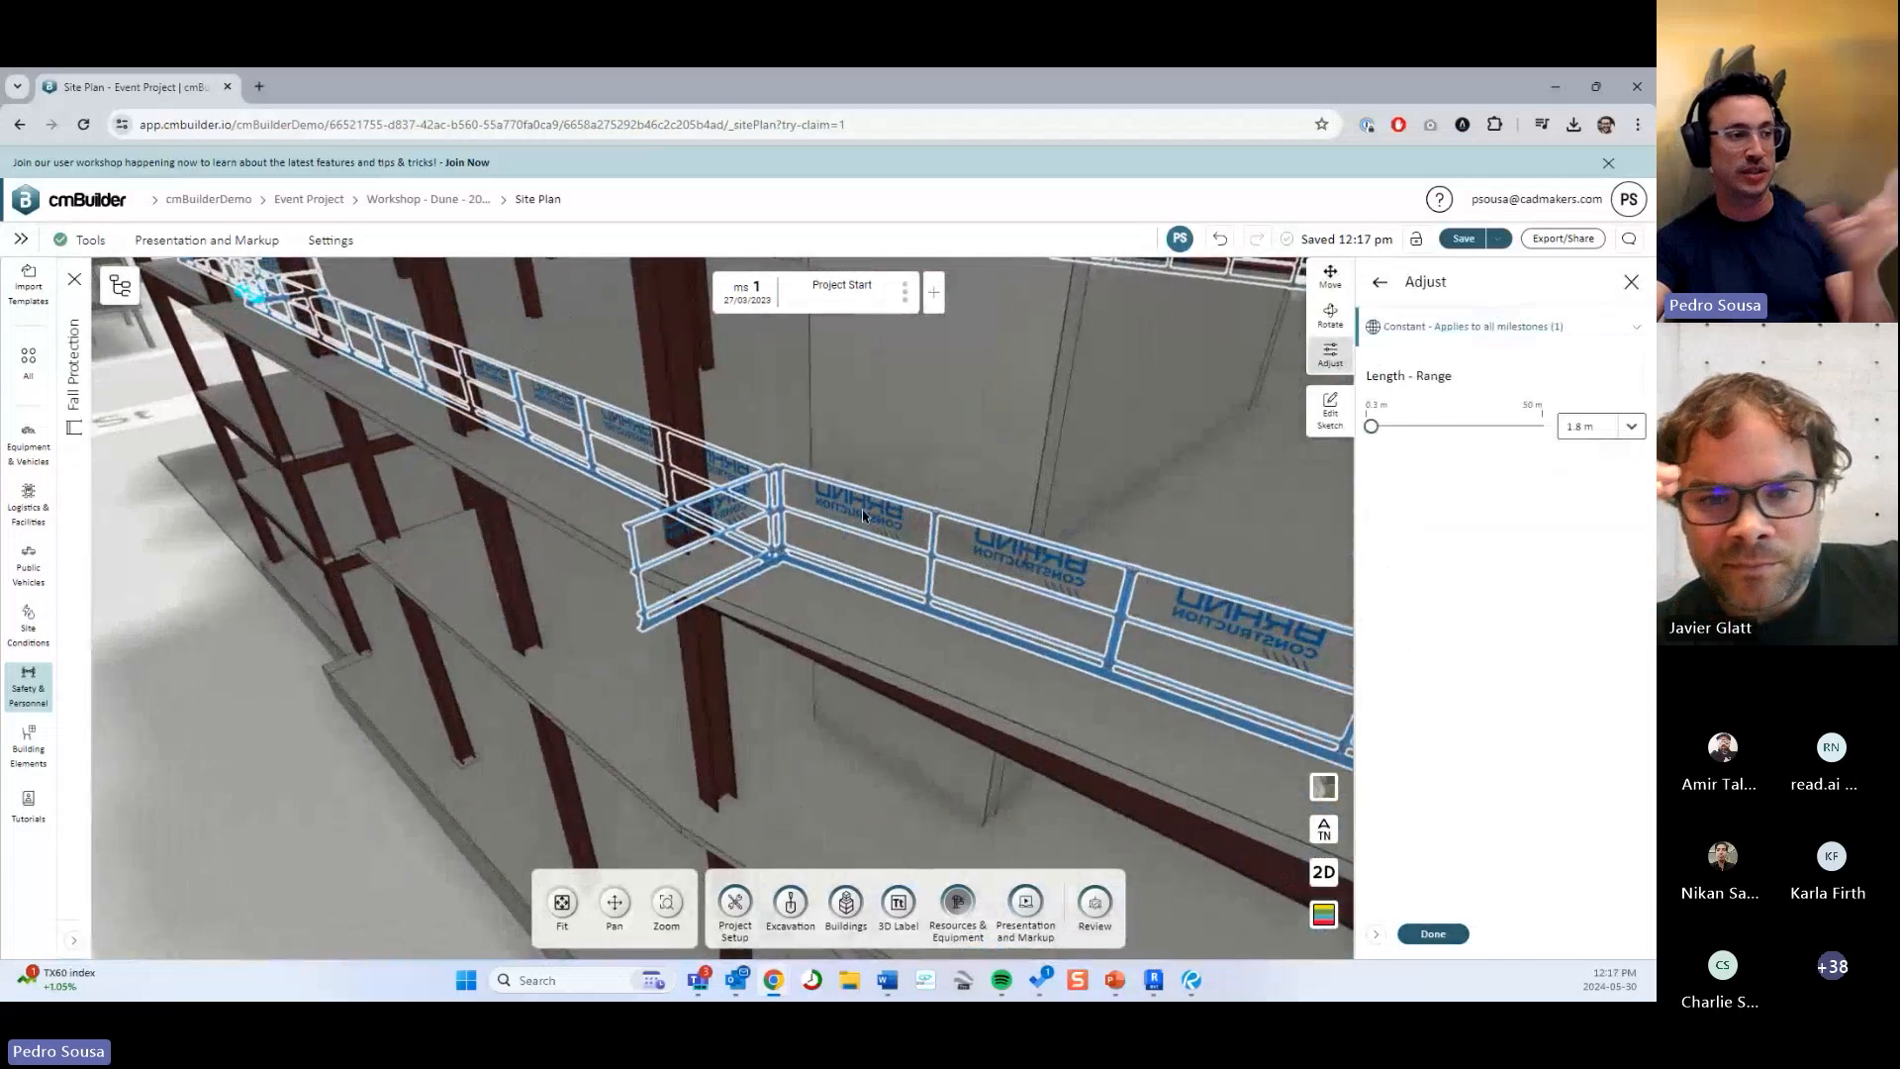
pyautogui.click(1433, 933)
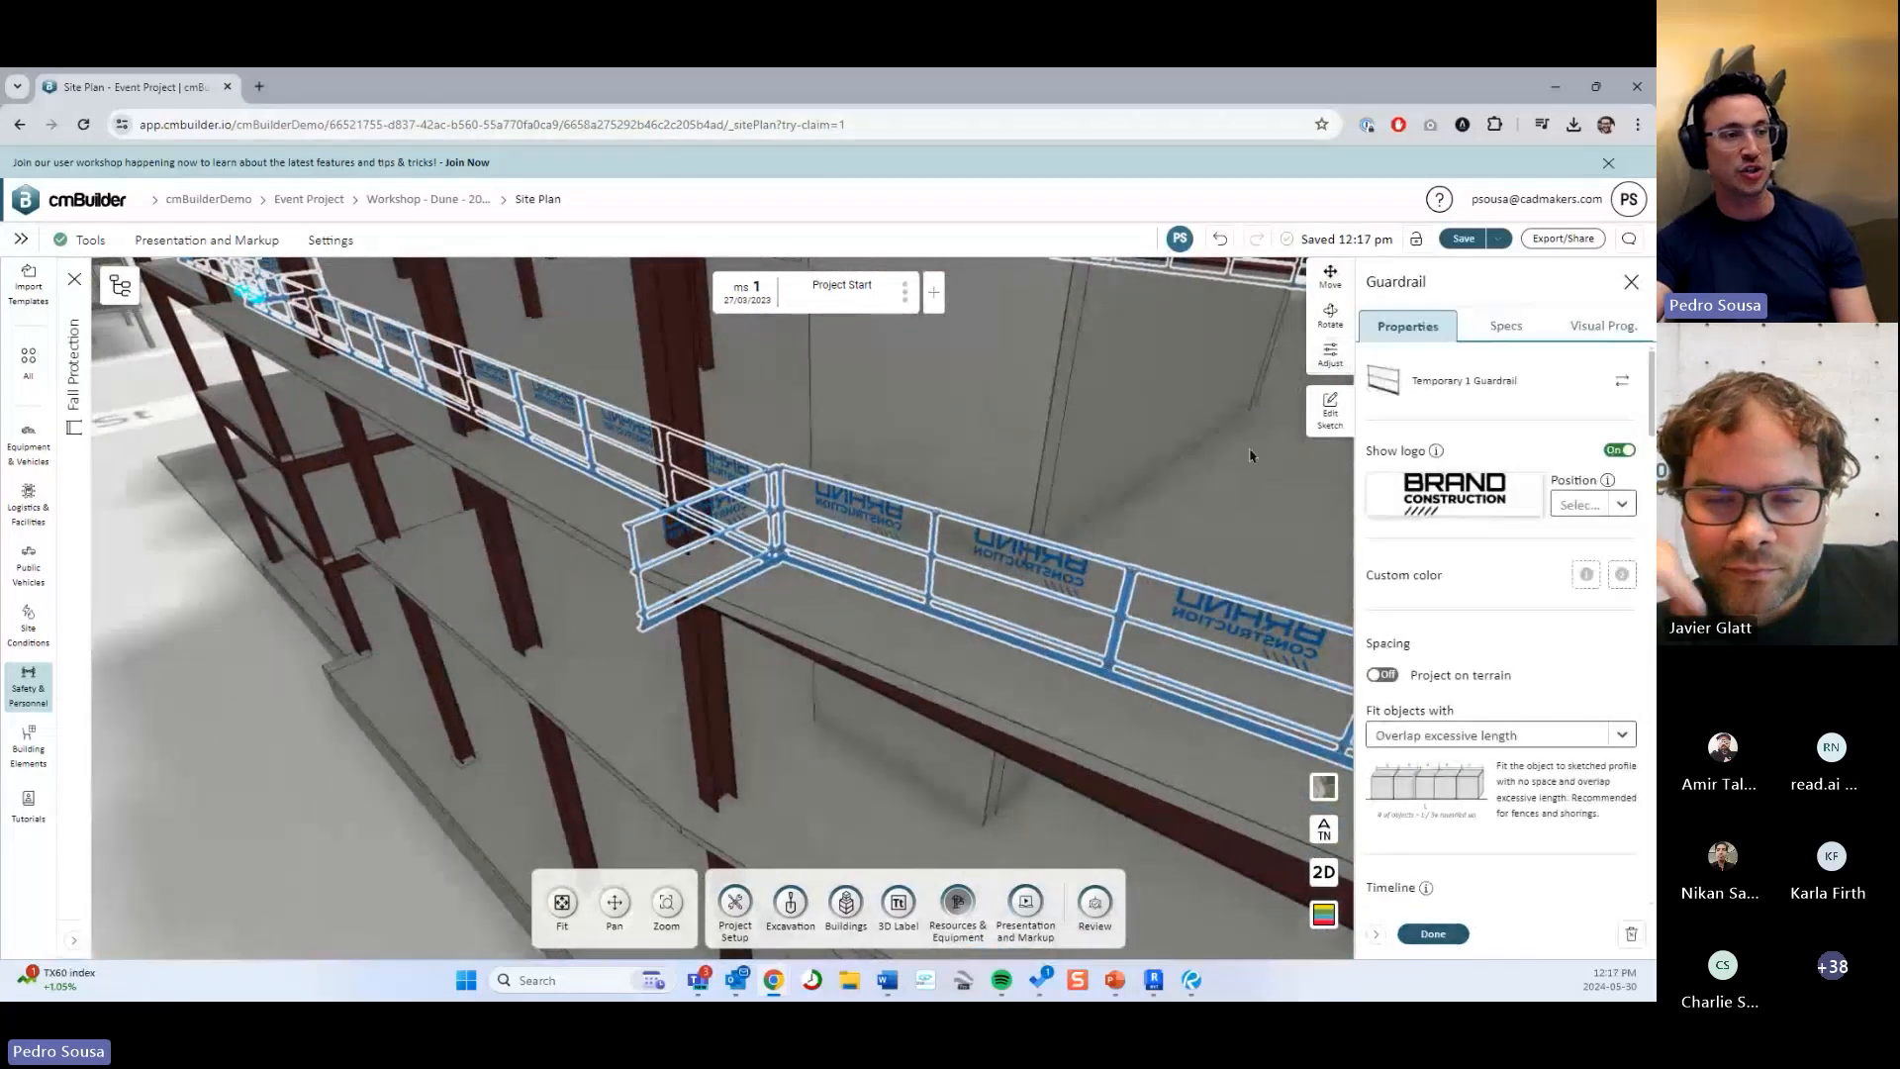
# Edit the guardrail's sketch to remove the short jog in the long slab-edge side, and confirm the sketch.
pyautogui.click(1330, 411)
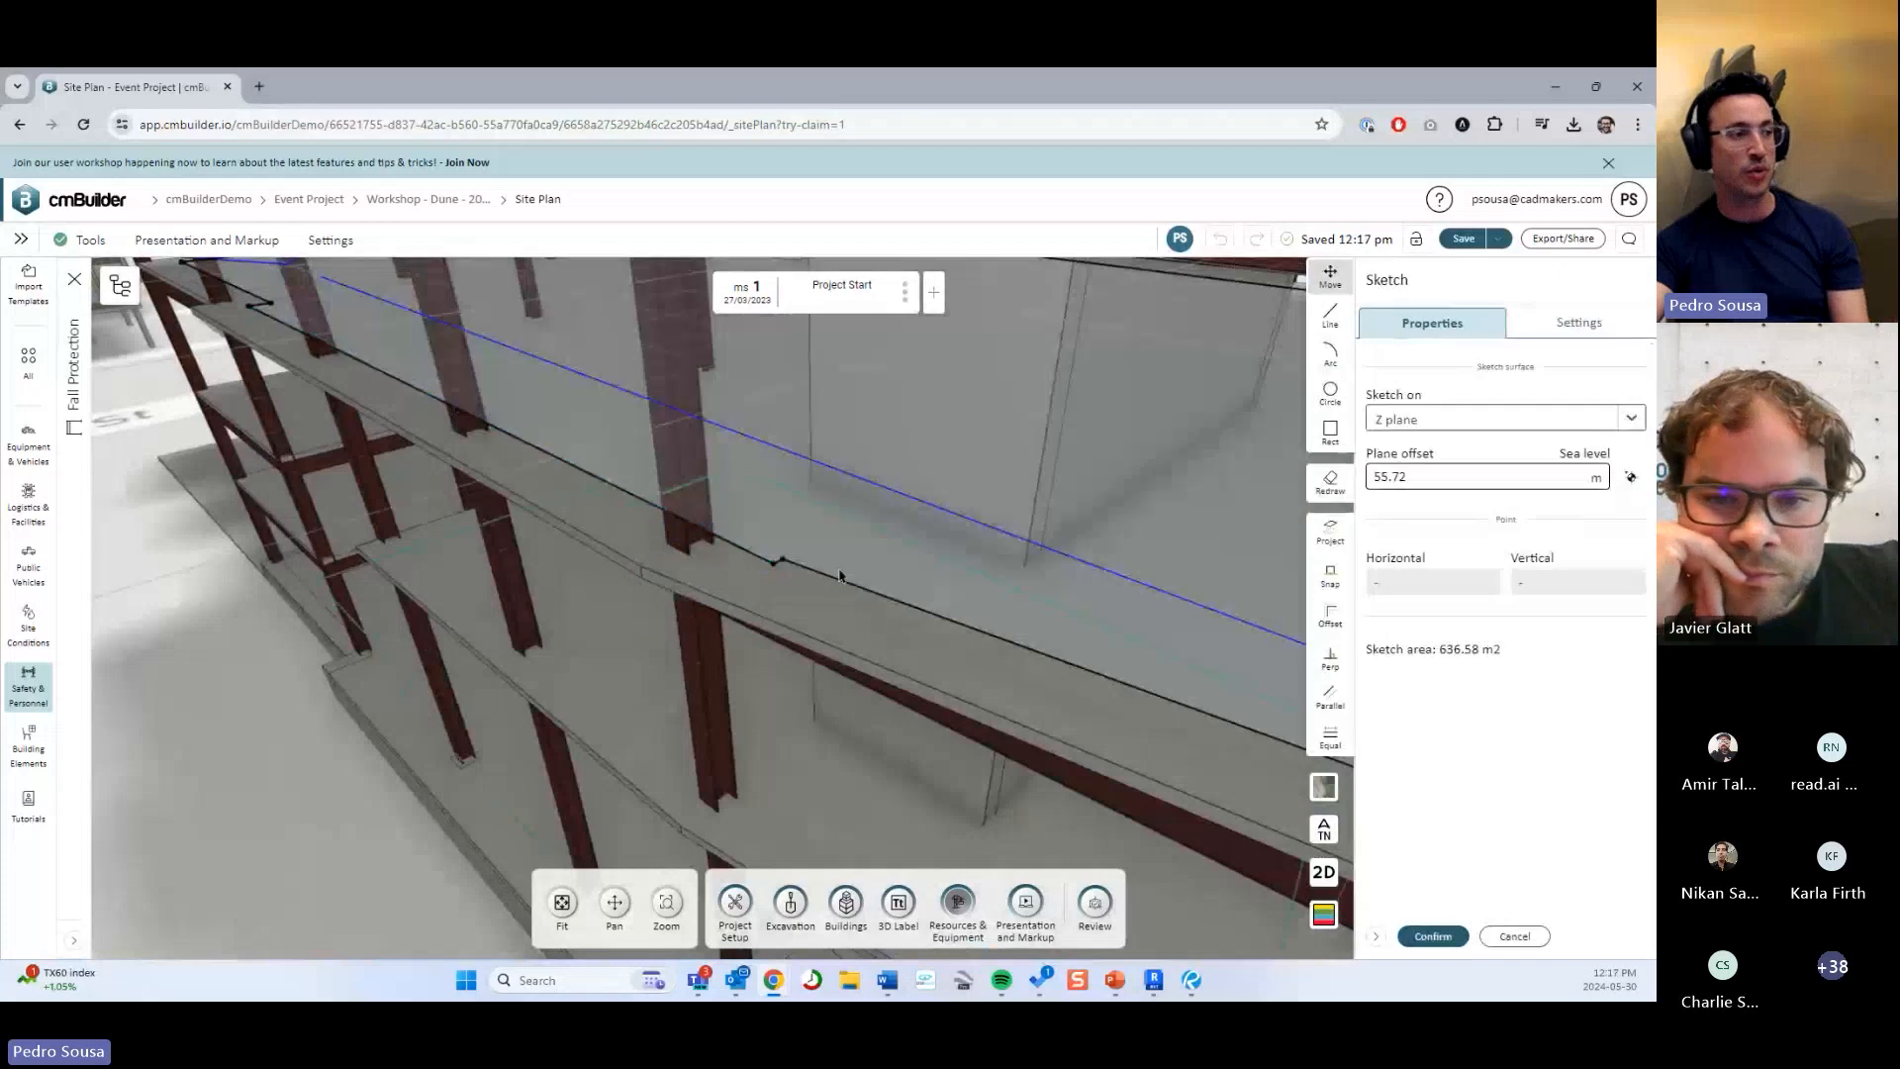
pyautogui.click(778, 561)
pyautogui.scroll(3, 778, 562)
pyautogui.scroll(-1, 778, 574)
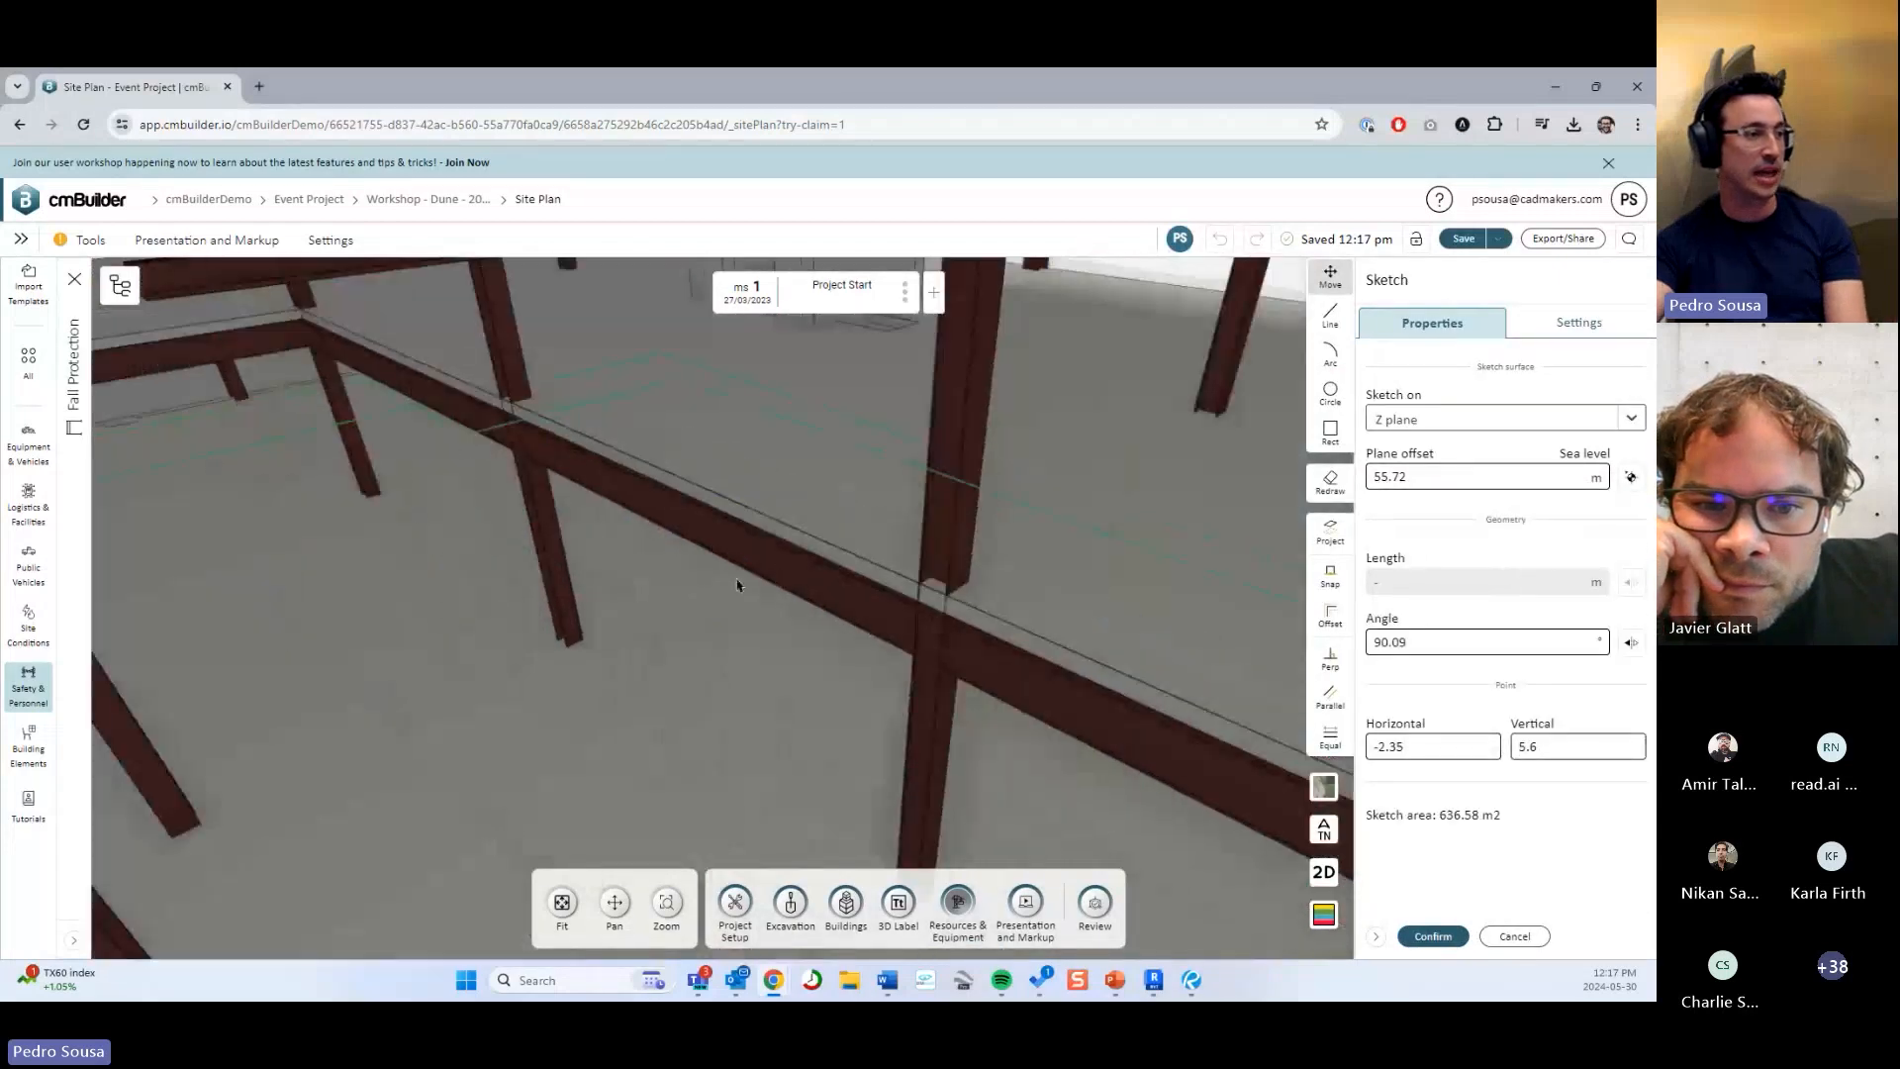
pyautogui.scroll(-2, 729, 579)
pyautogui.scroll(2, 845, 597)
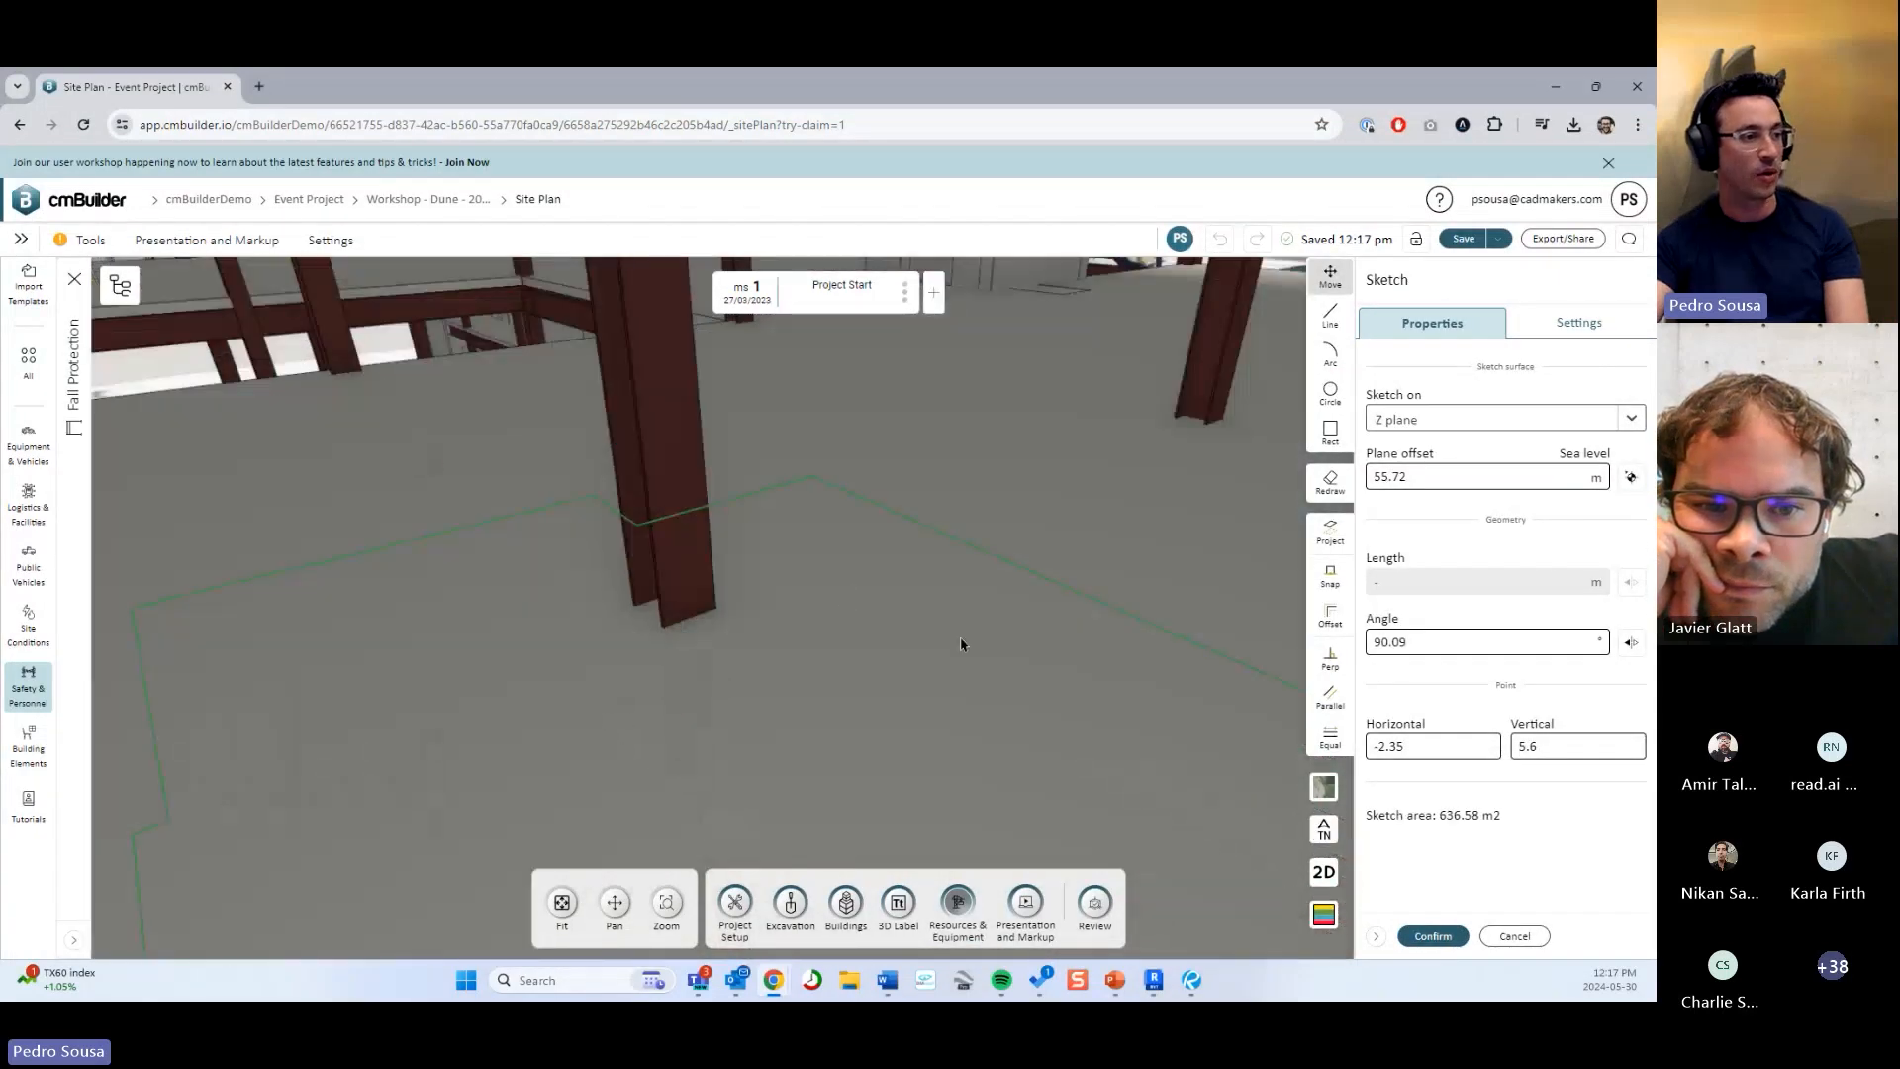
pyautogui.rightClick(960, 641)
pyautogui.scroll(-3, 931, 633)
pyautogui.click(842, 608)
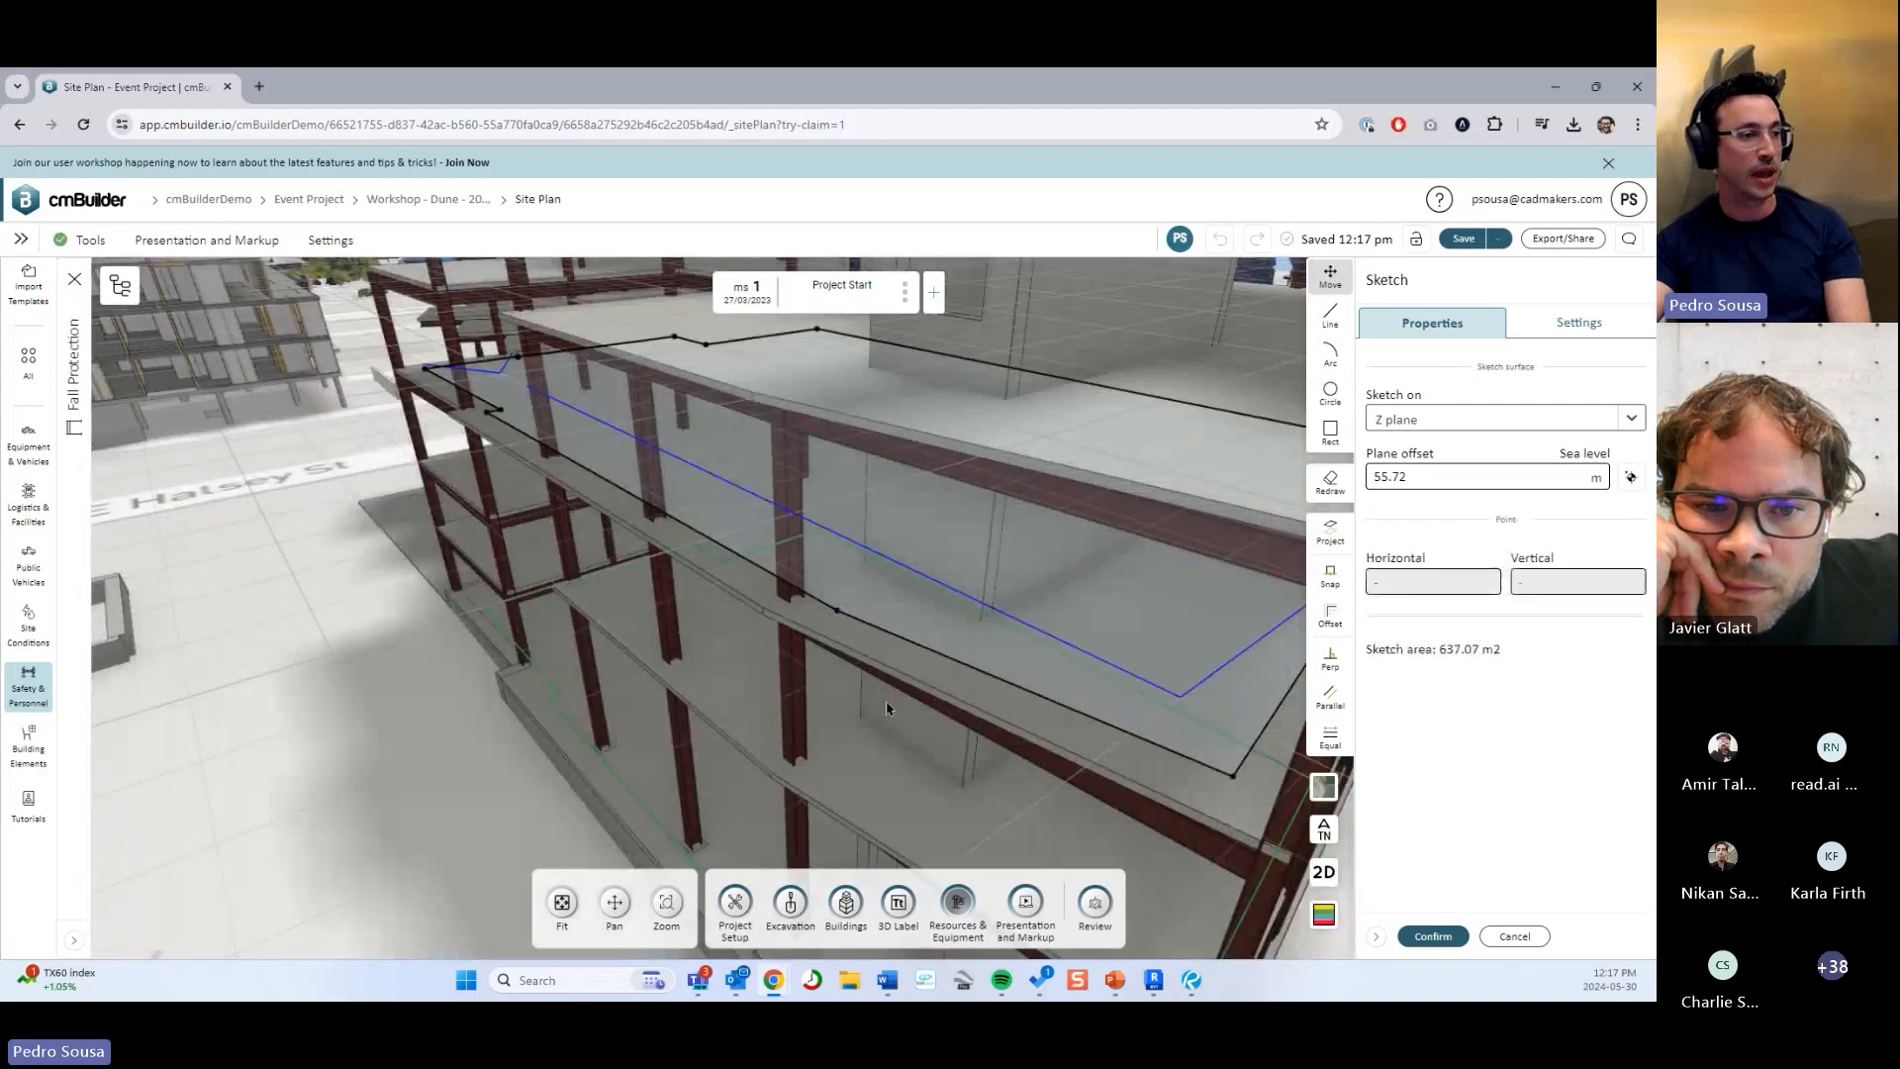
pyautogui.moveTo(886, 710); pyautogui.dragTo(680, 525)
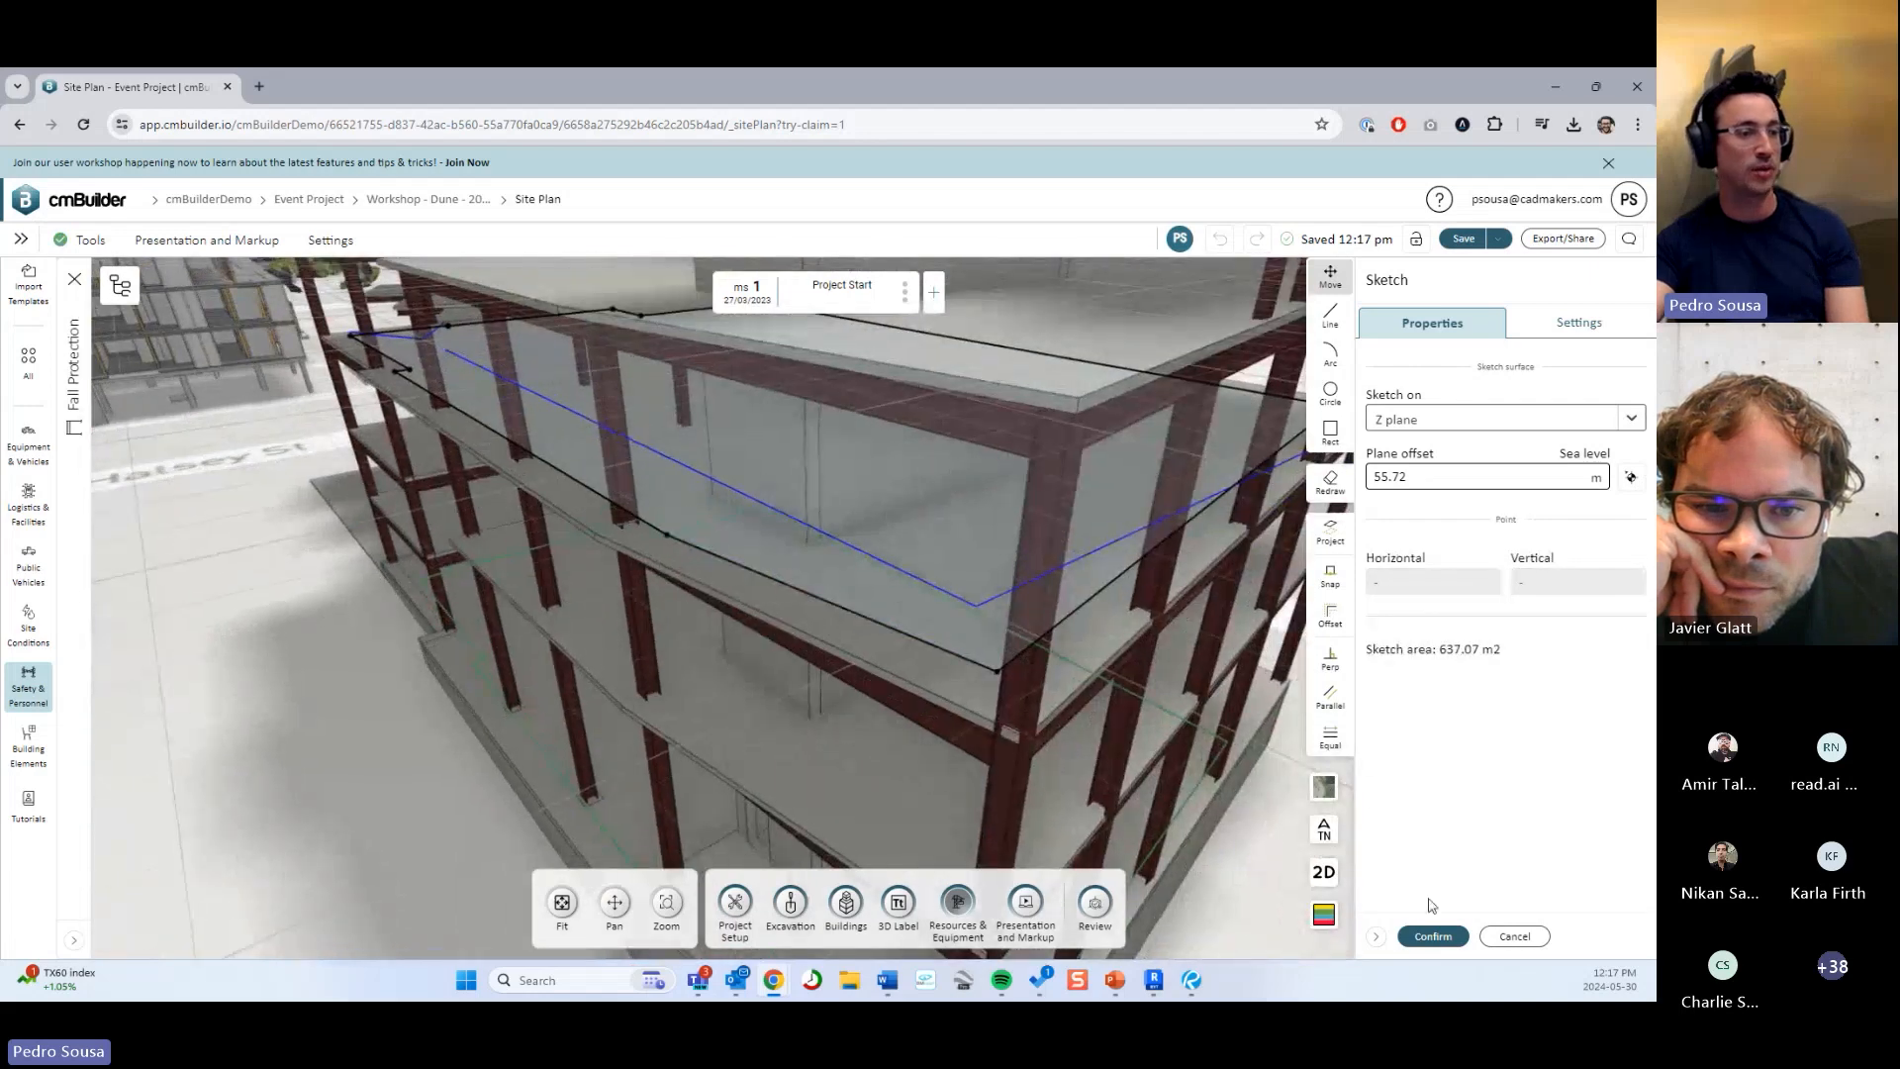
pyautogui.click(1432, 936)
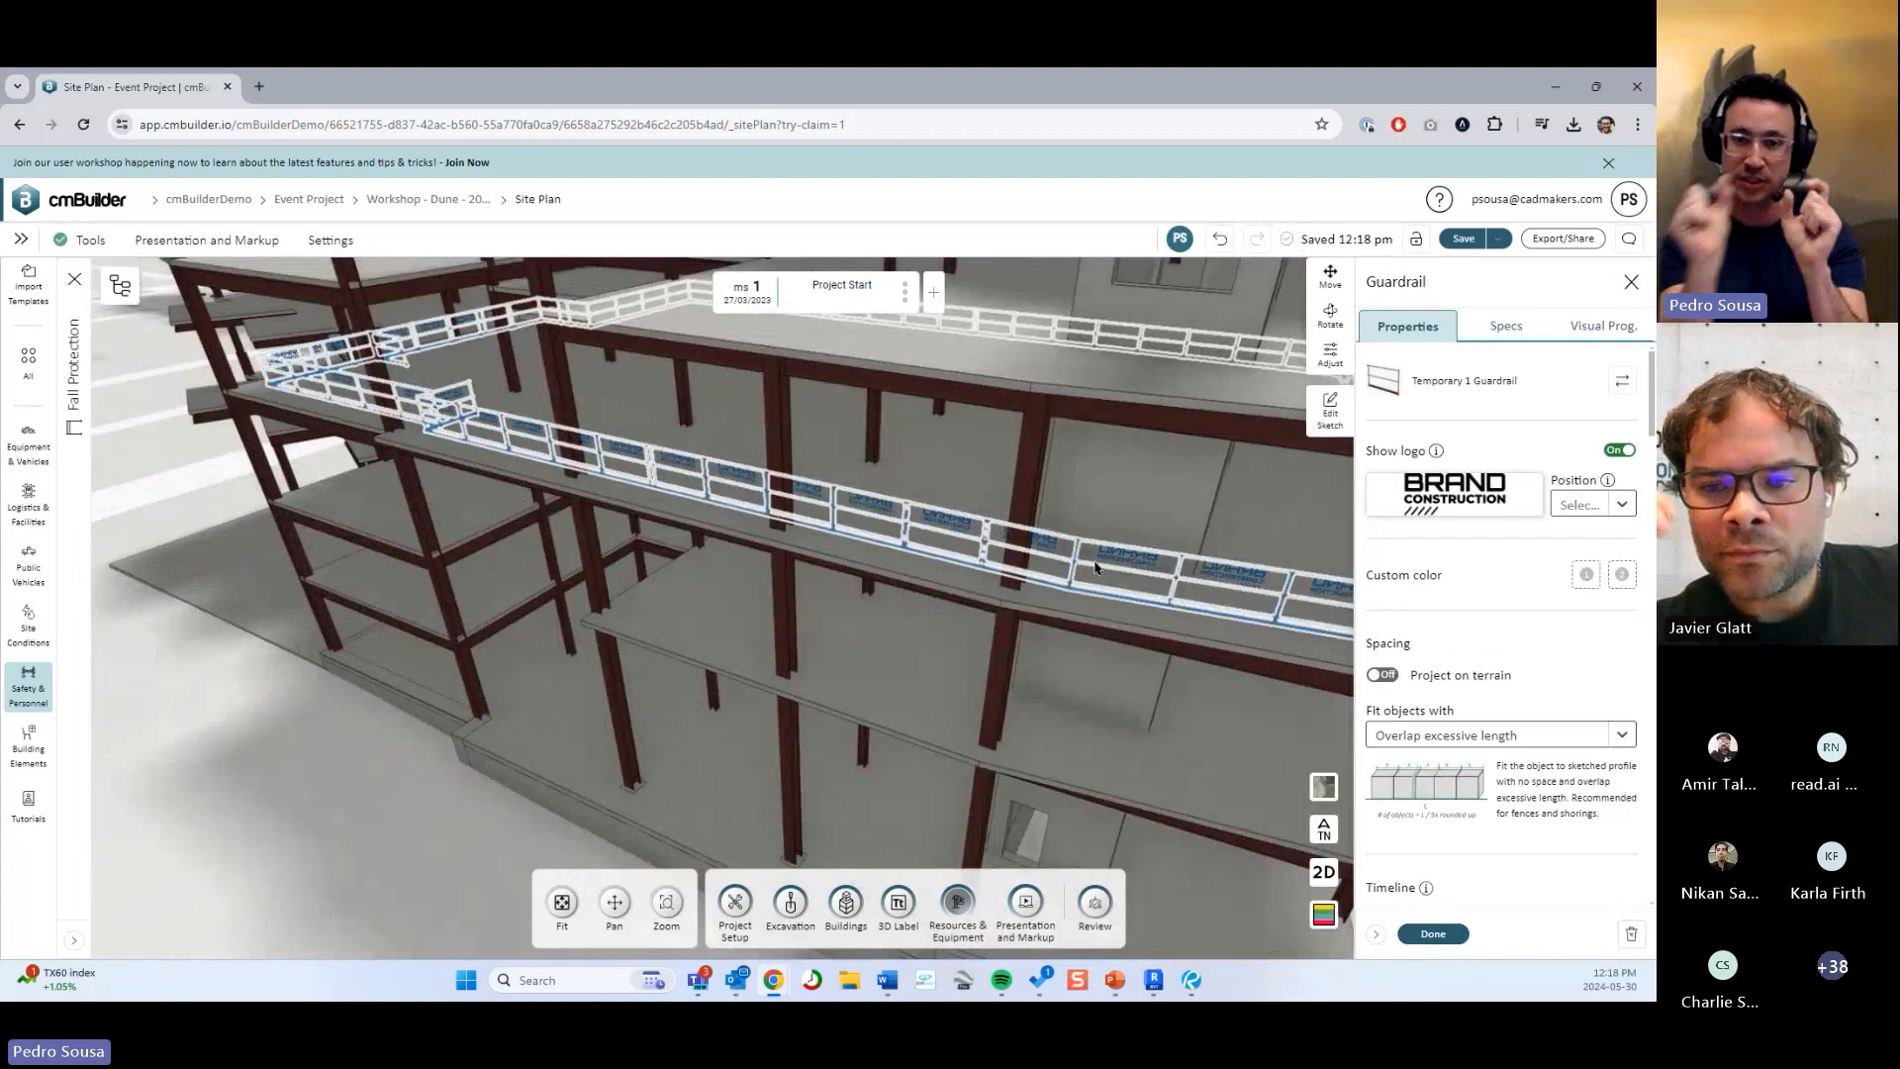
pyautogui.click(1316, 424)
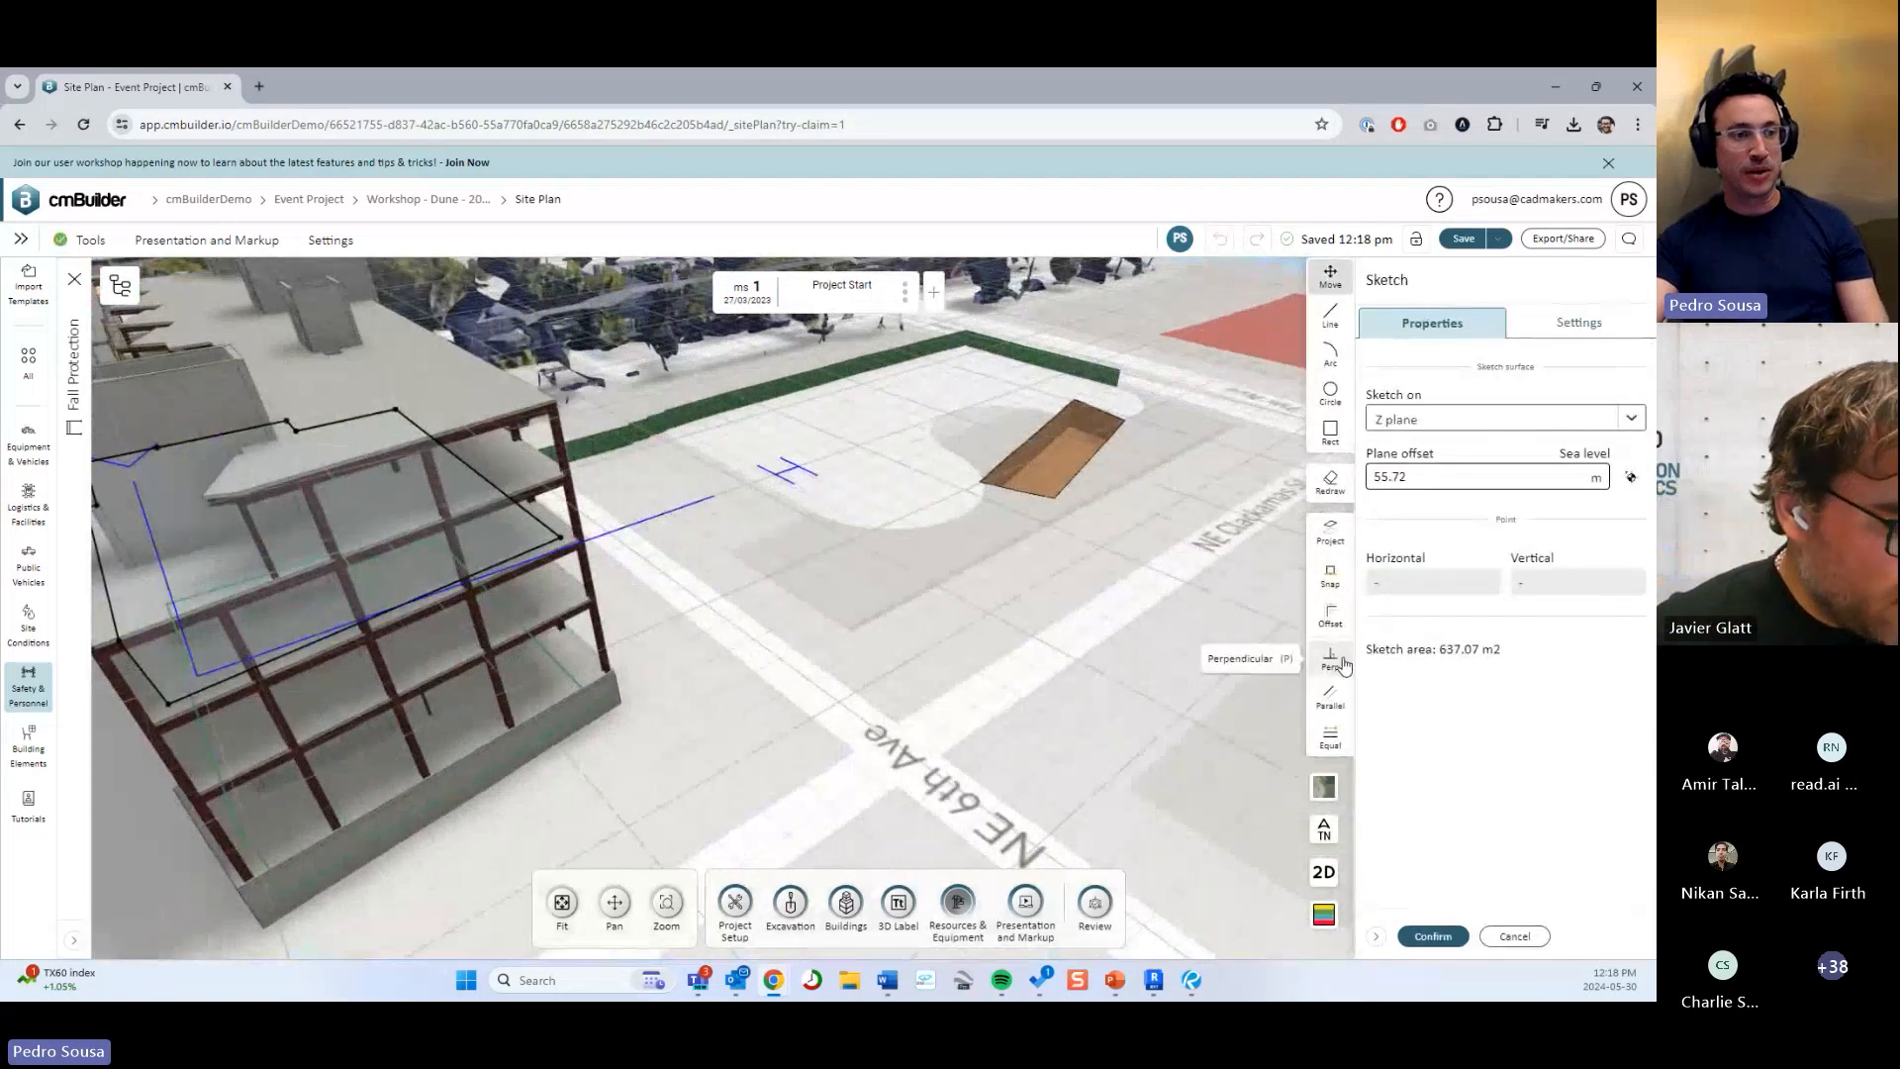
pyautogui.click(1512, 935)
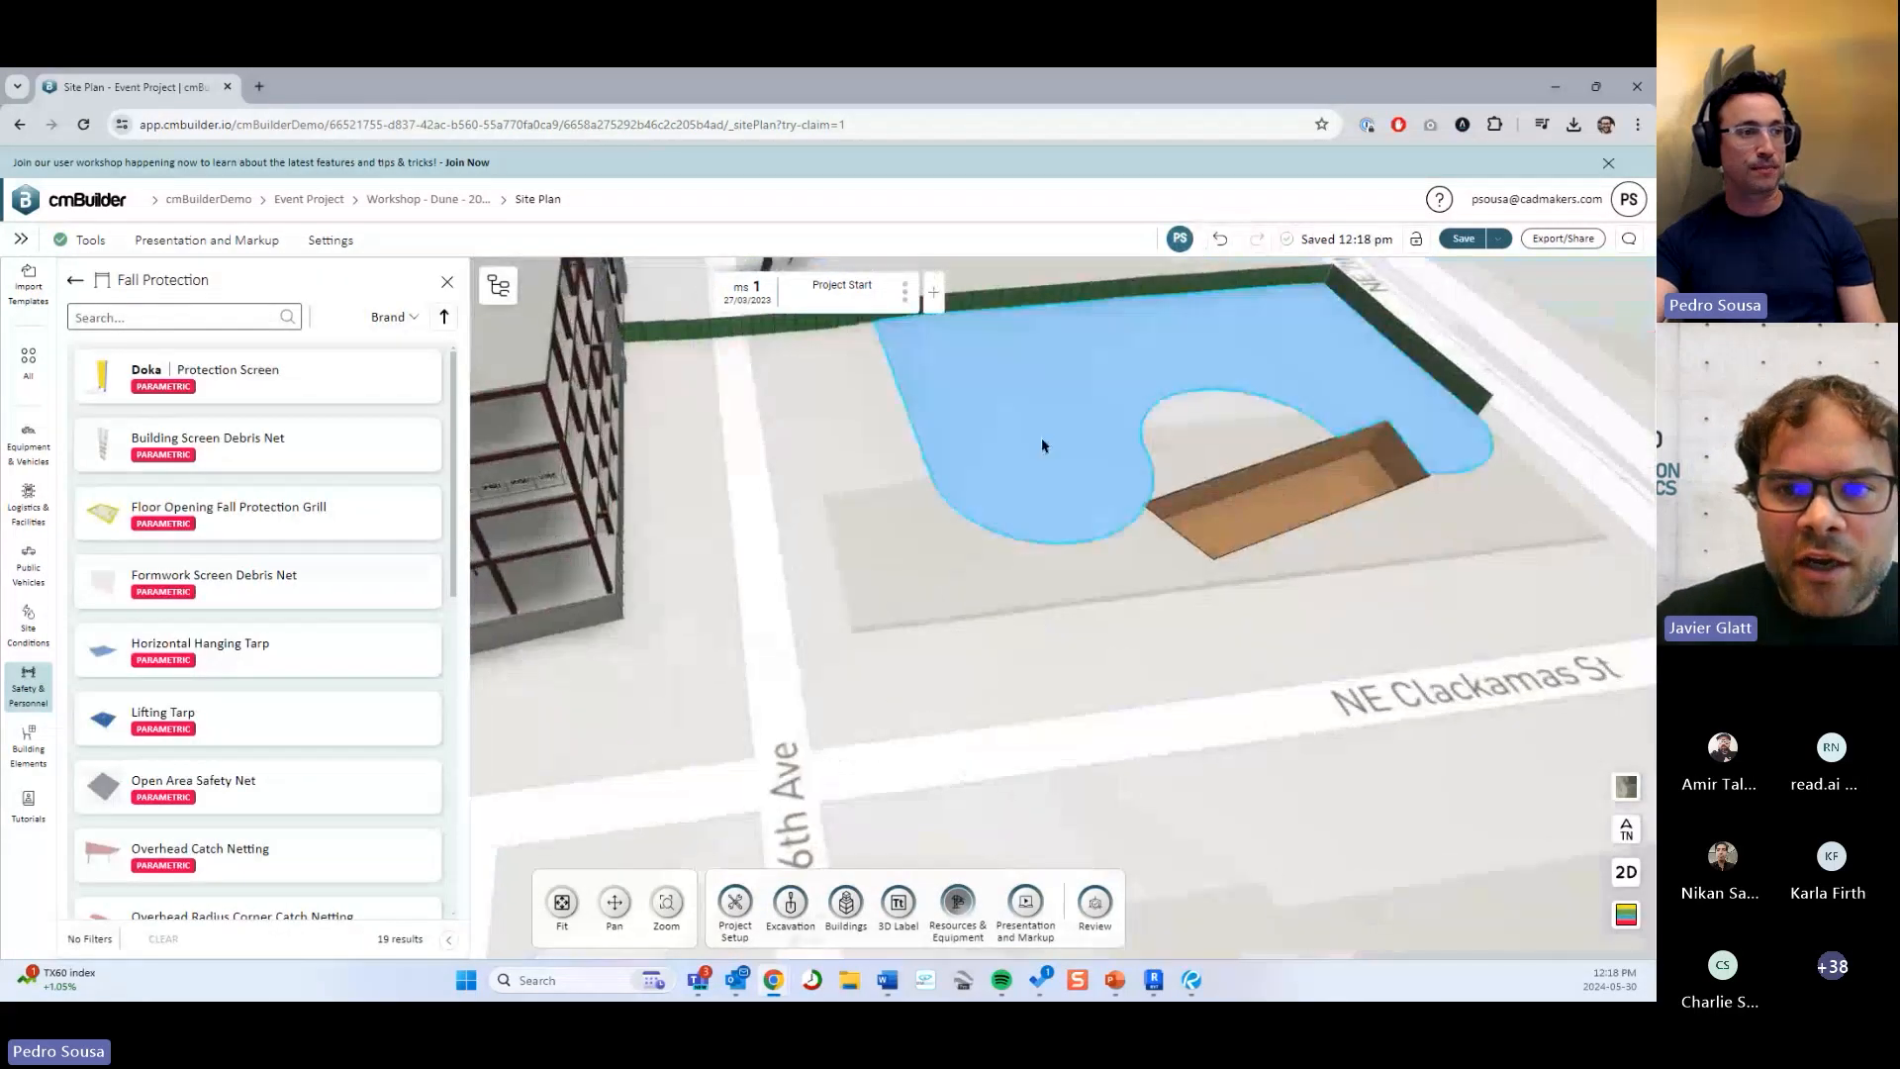
pyautogui.click(1039, 446)
pyautogui.click(1330, 467)
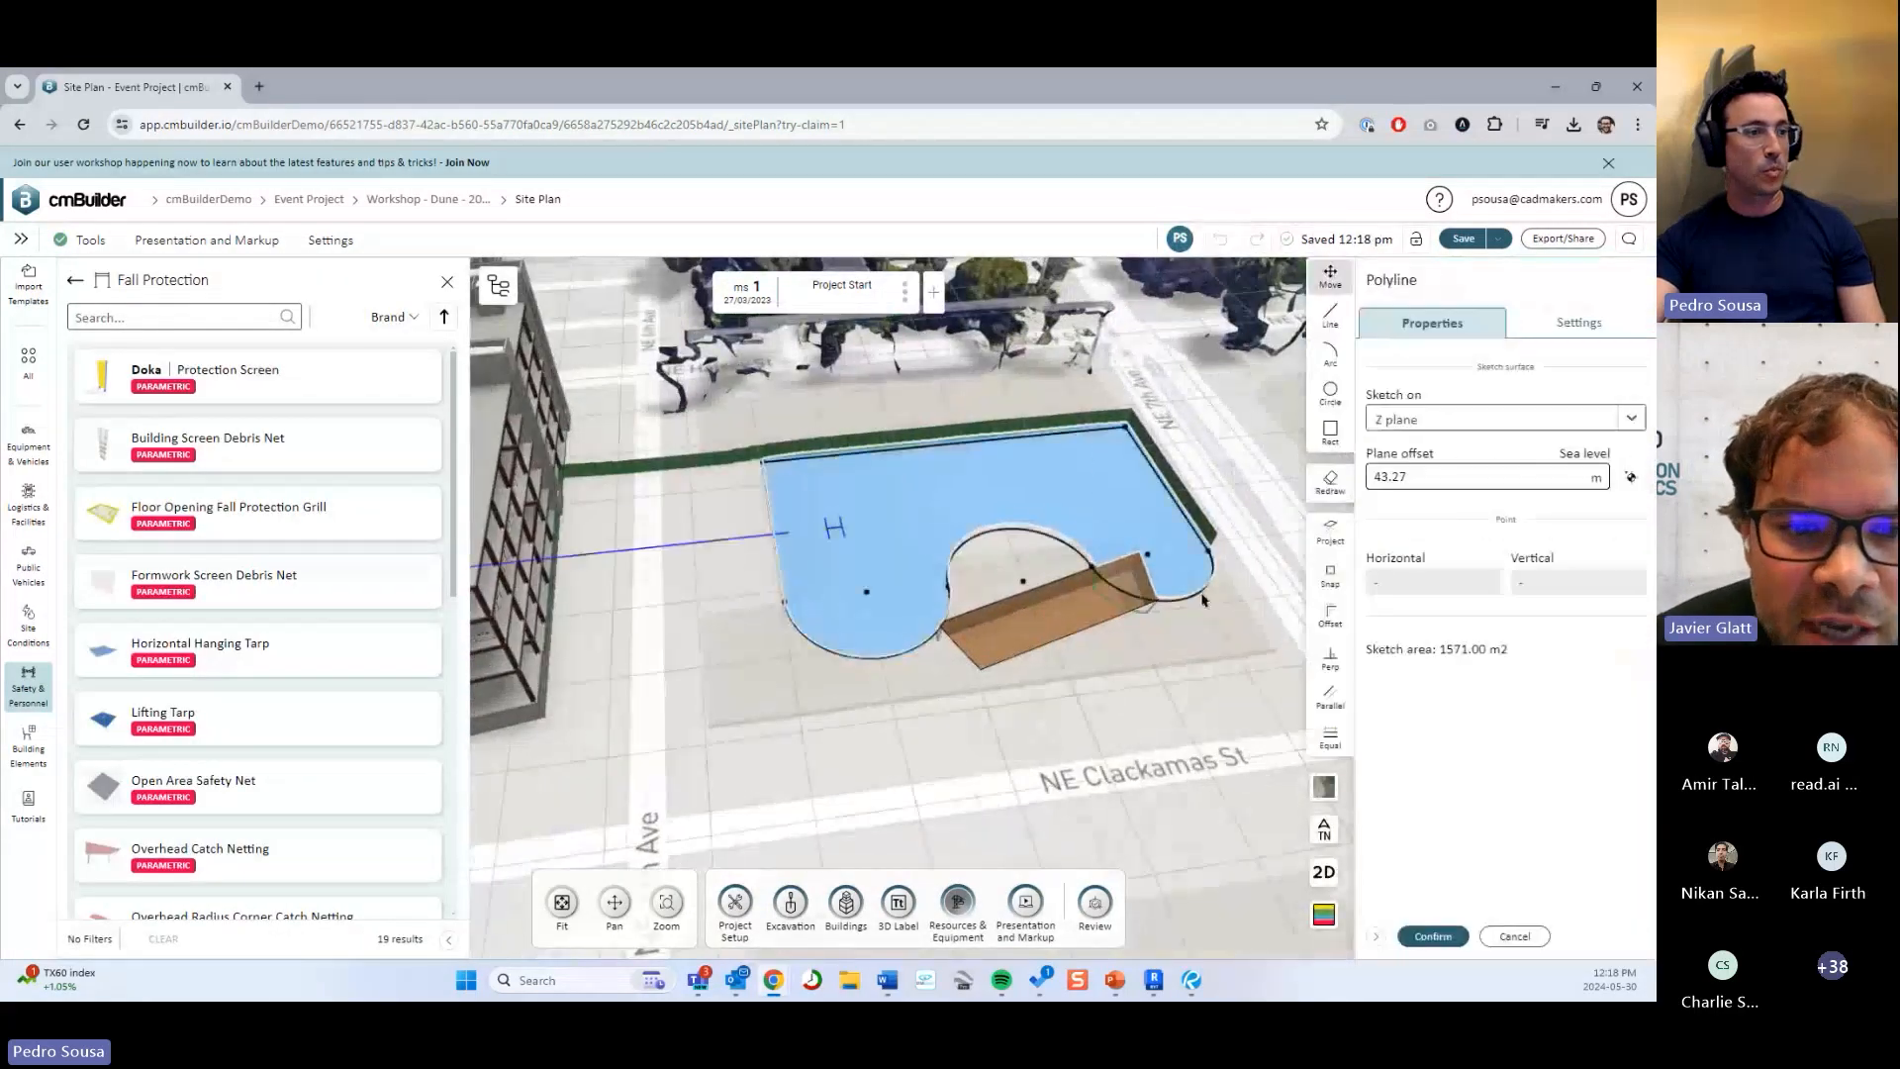
pyautogui.click(1506, 937)
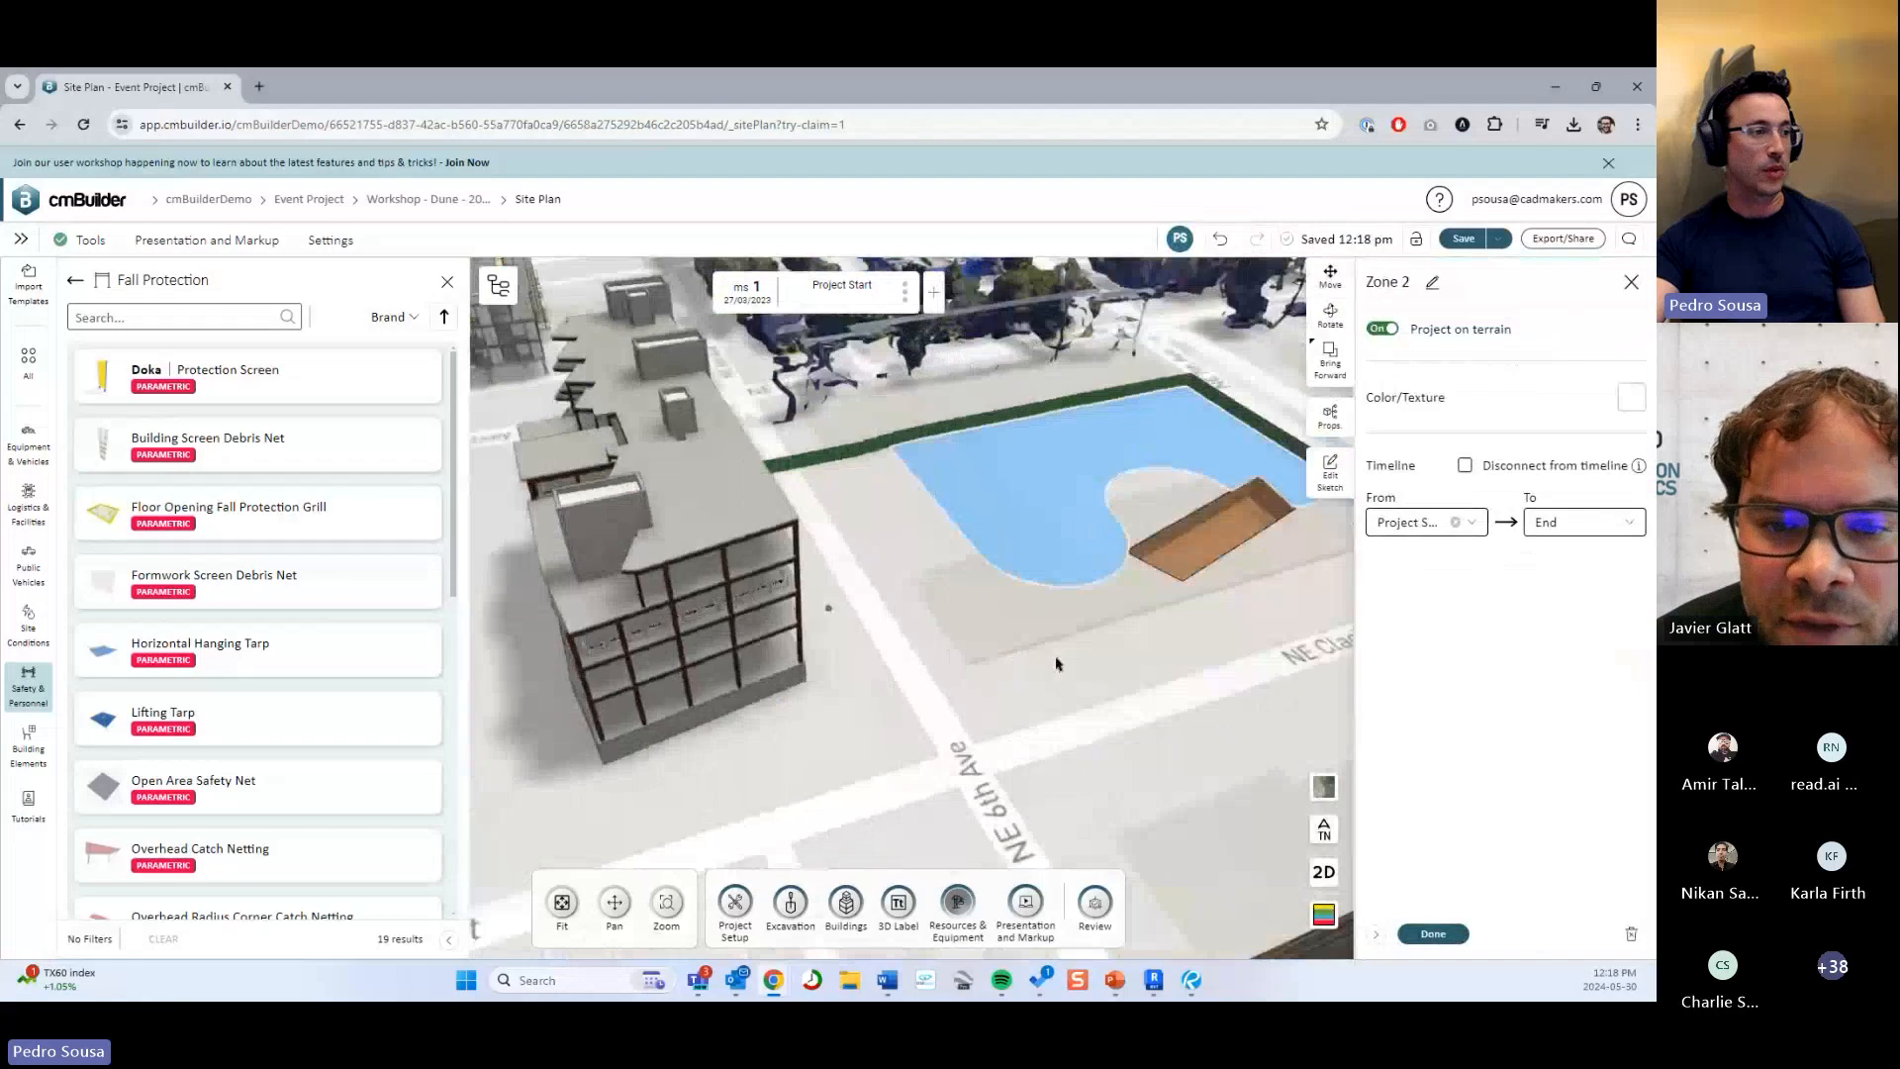
# Select the guardrail on the building's floor slab and set its logo position to B.
pyautogui.scroll(10, 976, 640)
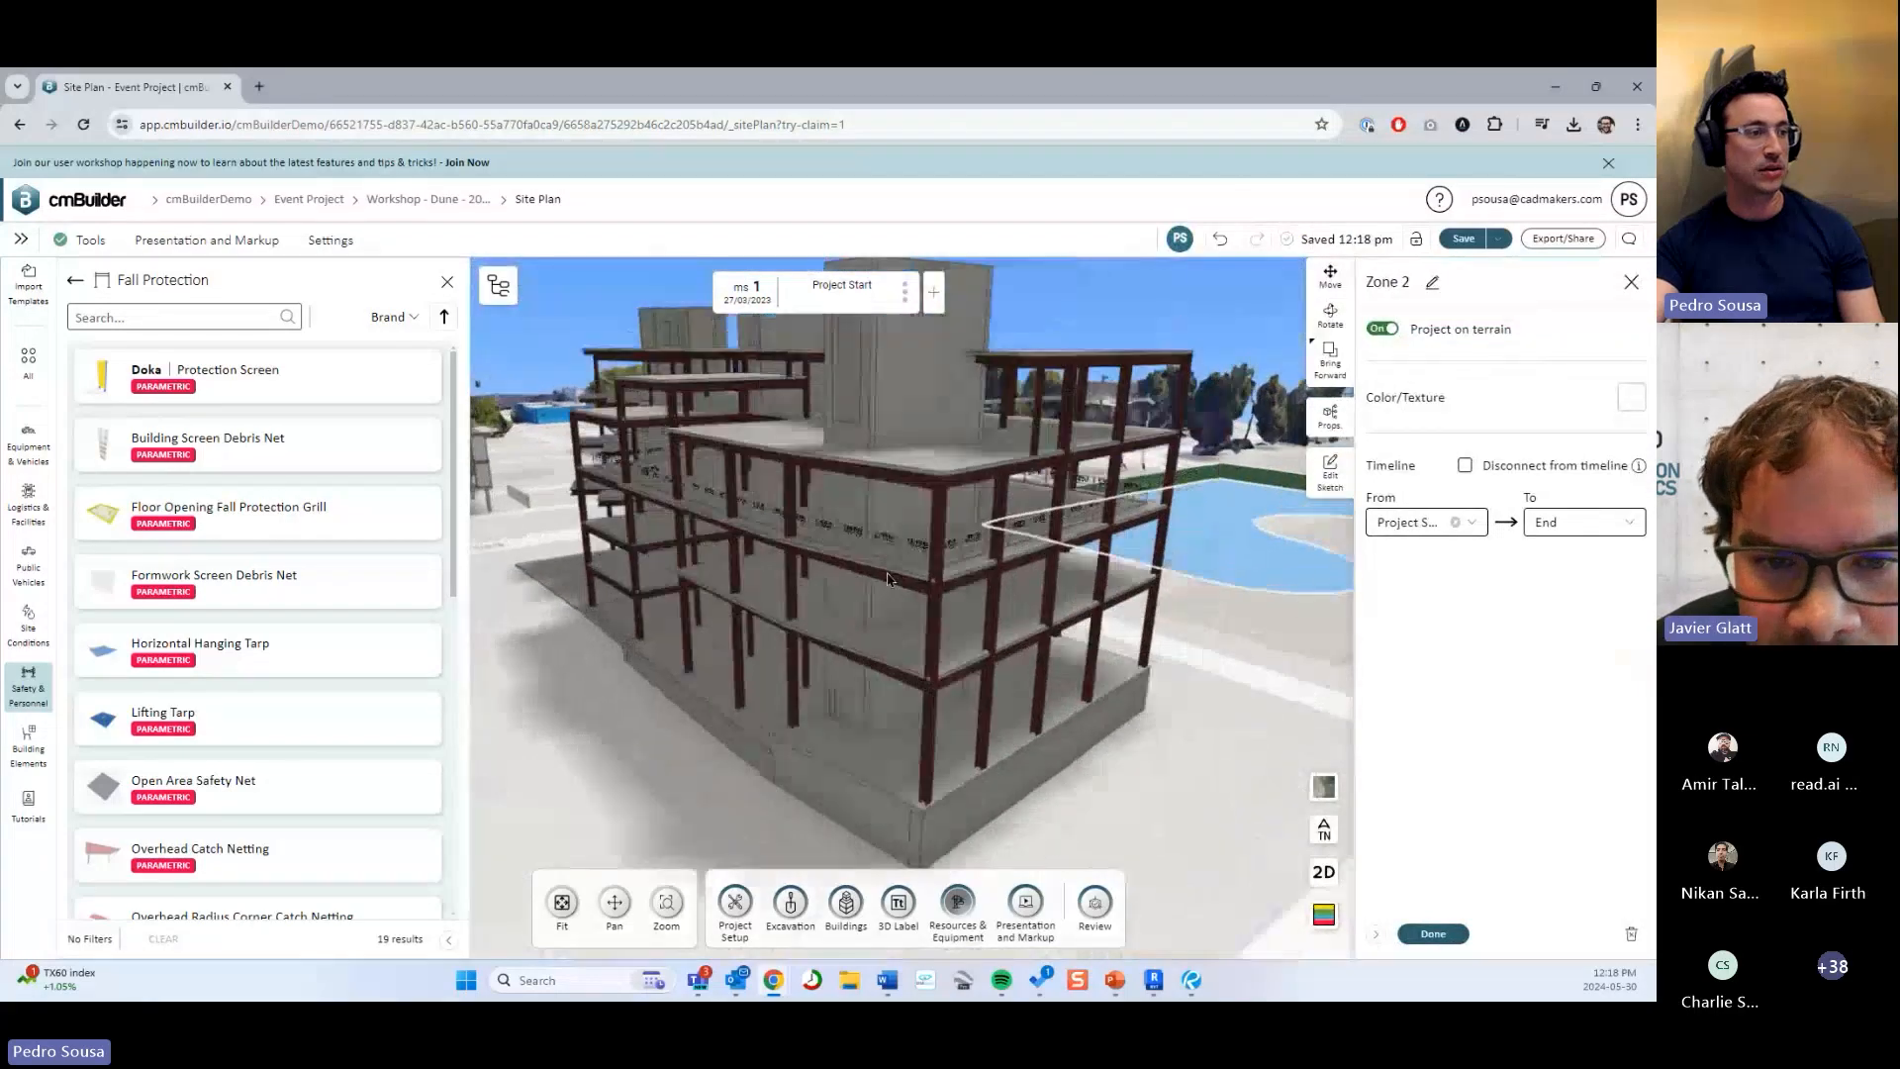
pyautogui.scroll(-3, 894, 591)
pyautogui.moveTo(955, 538); pyautogui.dragTo(899, 639)
pyautogui.click(900, 640)
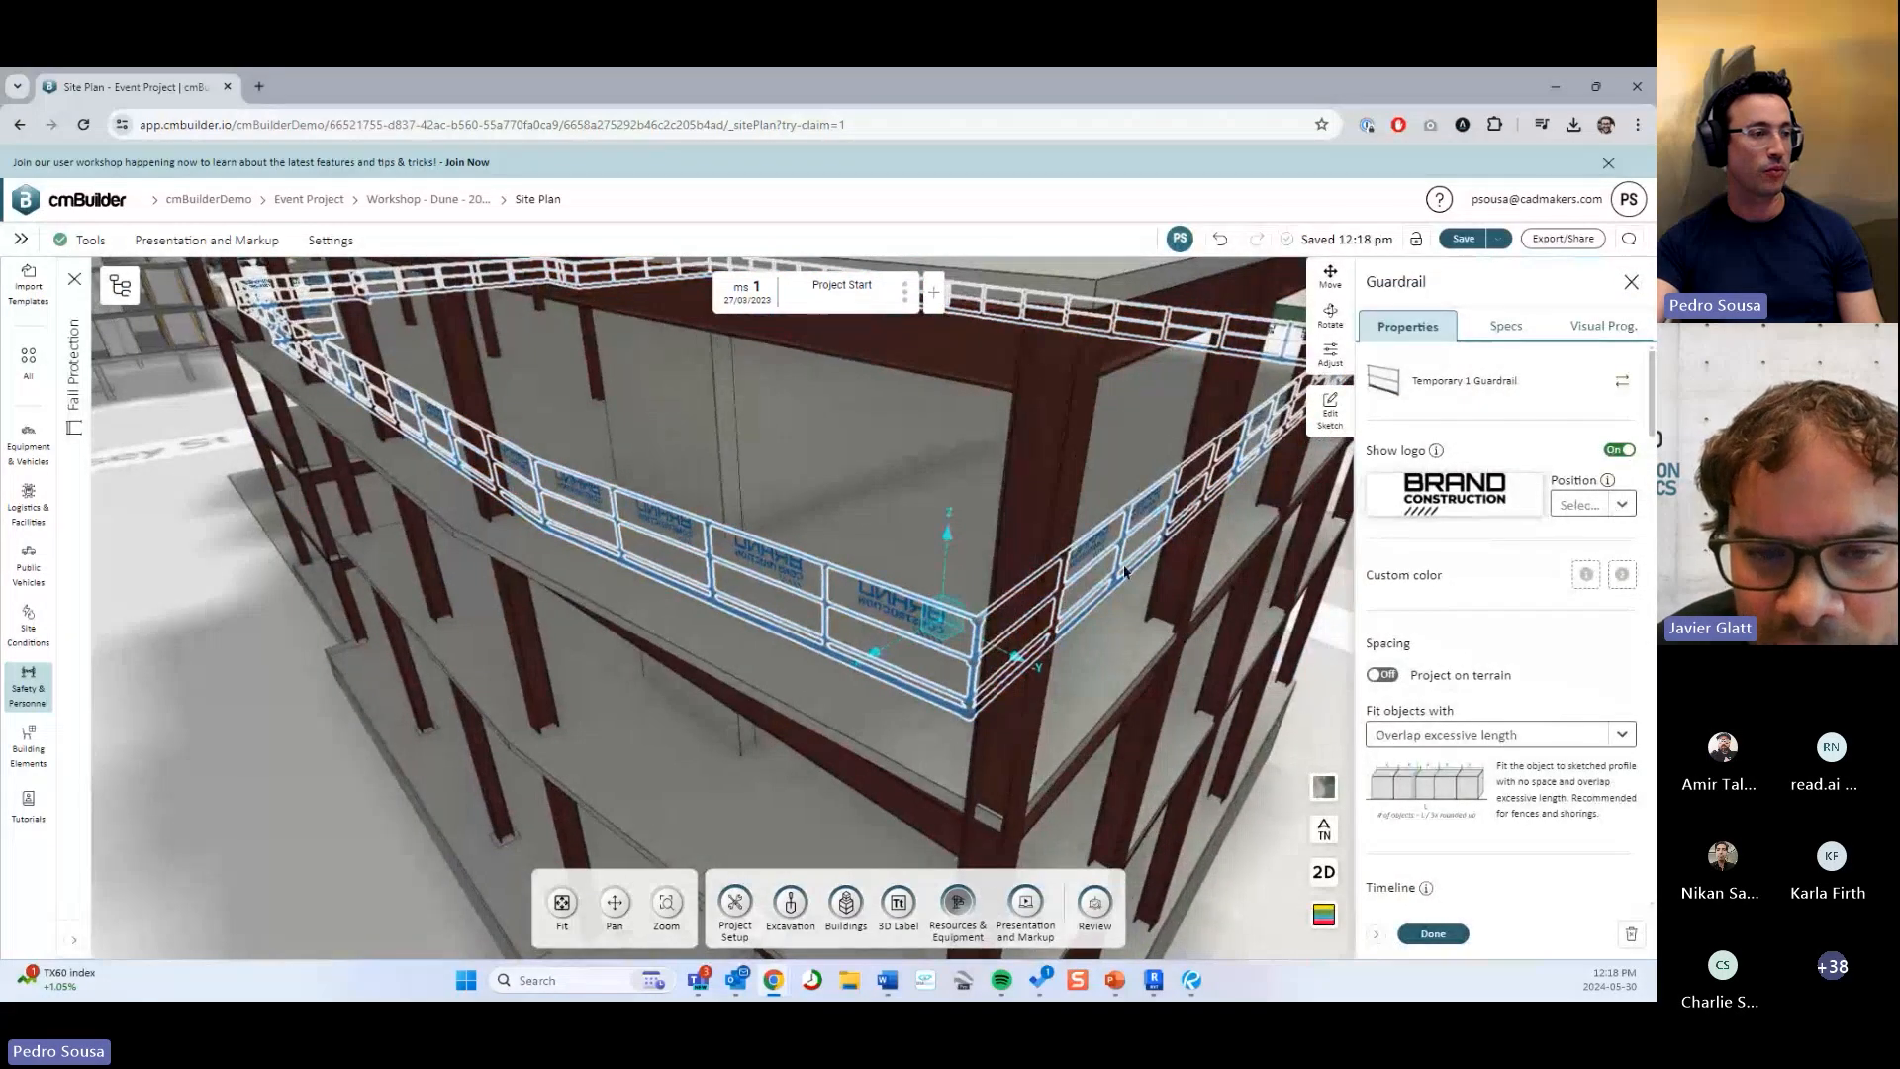
pyautogui.moveTo(777, 556); pyautogui.dragTo(853, 622, button='right')
pyautogui.scroll(3, 853, 622)
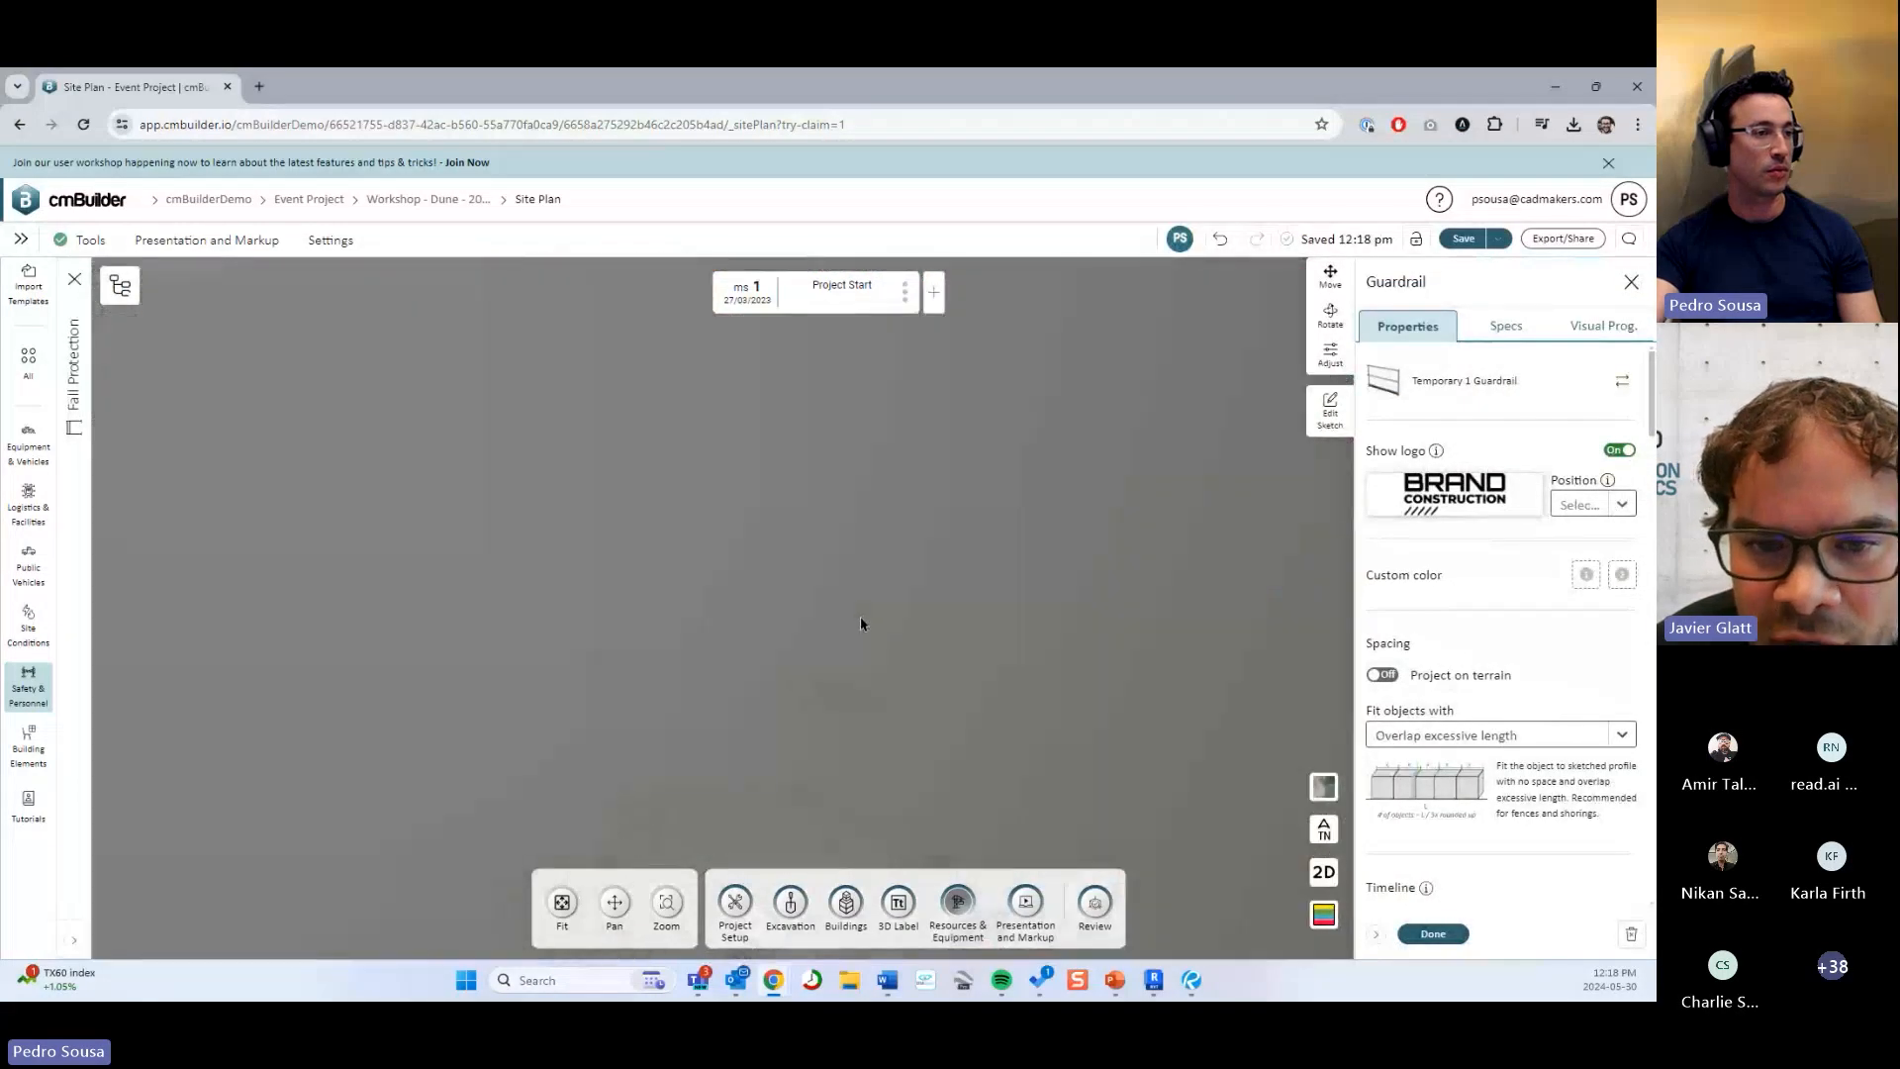
pyautogui.scroll(-3, 860, 623)
pyautogui.click(1601, 507)
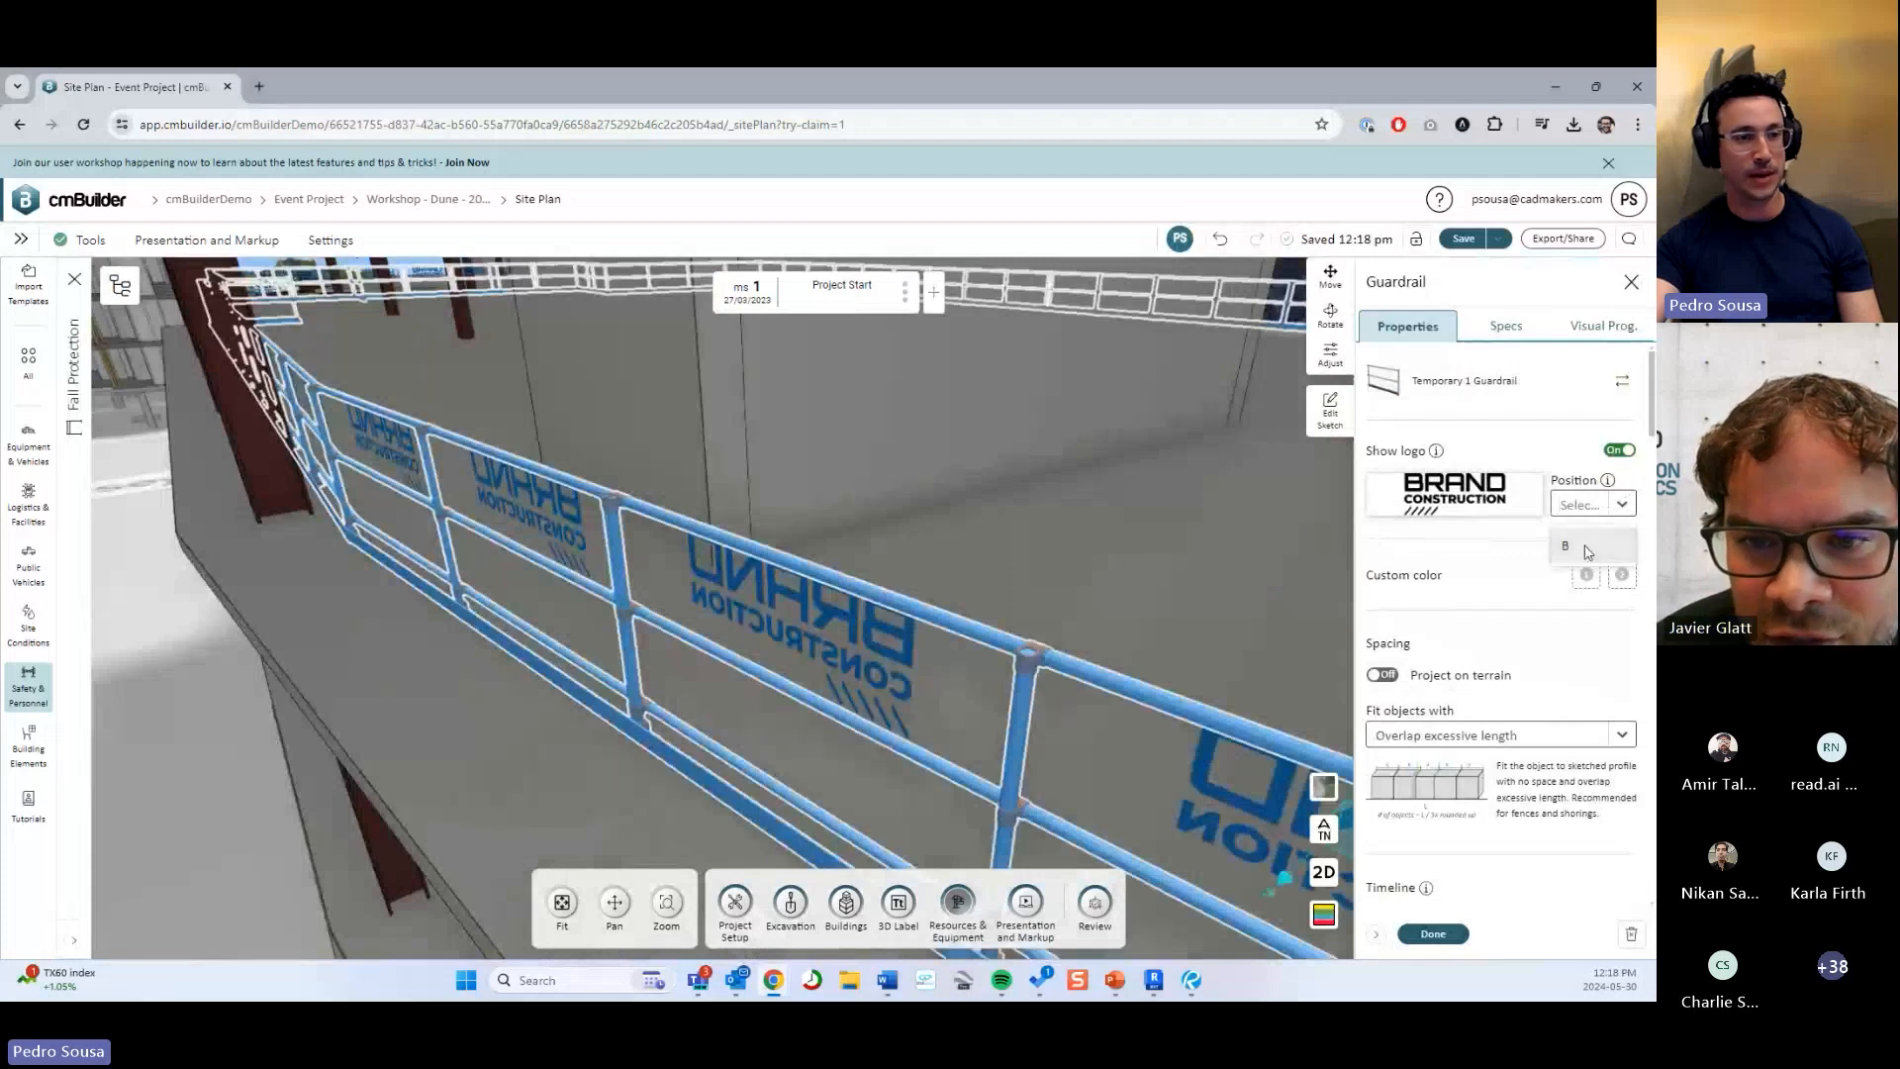
pyautogui.click(1588, 552)
# Switch the guardrail's logo position between A and B repeatedly, ending on B, and finish editing the guardrail.
pyautogui.click(1597, 508)
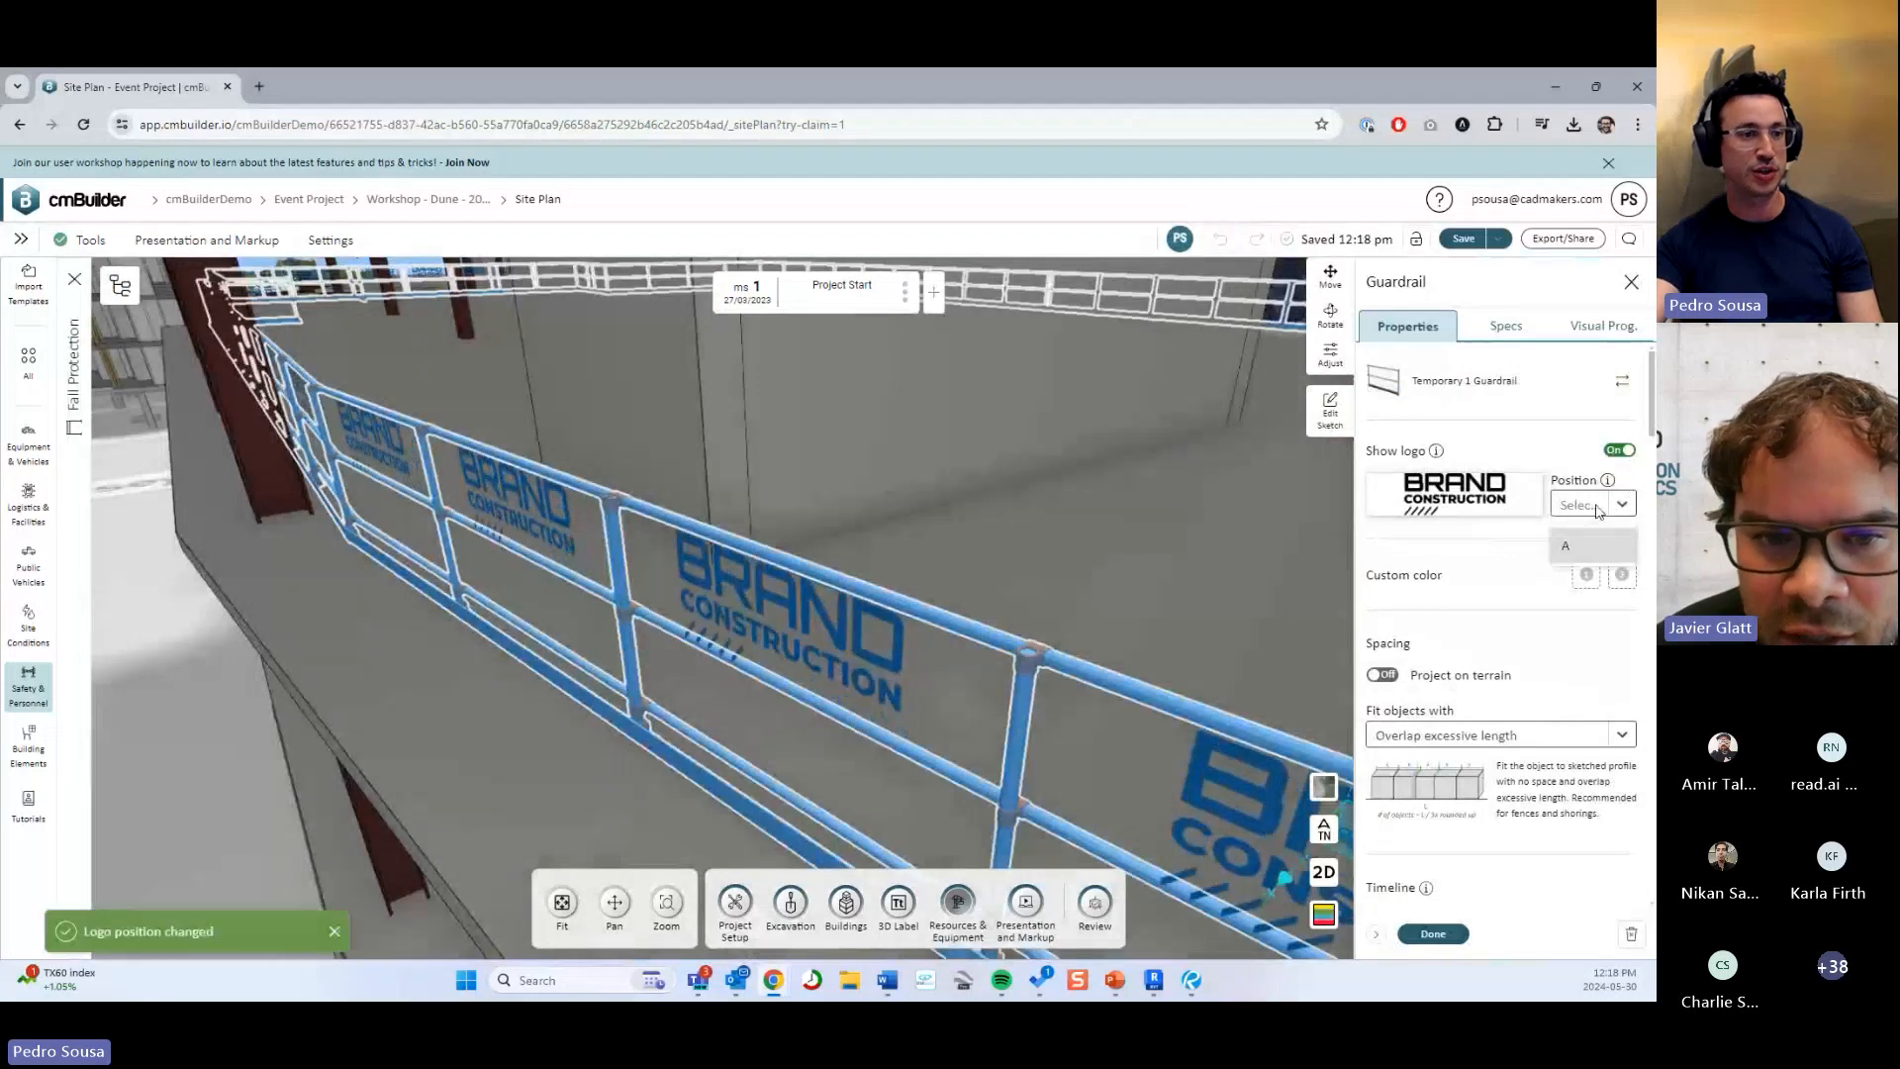
pyautogui.click(1596, 541)
pyautogui.click(1597, 506)
pyautogui.click(1594, 548)
pyautogui.click(1589, 509)
pyautogui.click(1593, 550)
pyautogui.click(1595, 513)
pyautogui.click(1593, 548)
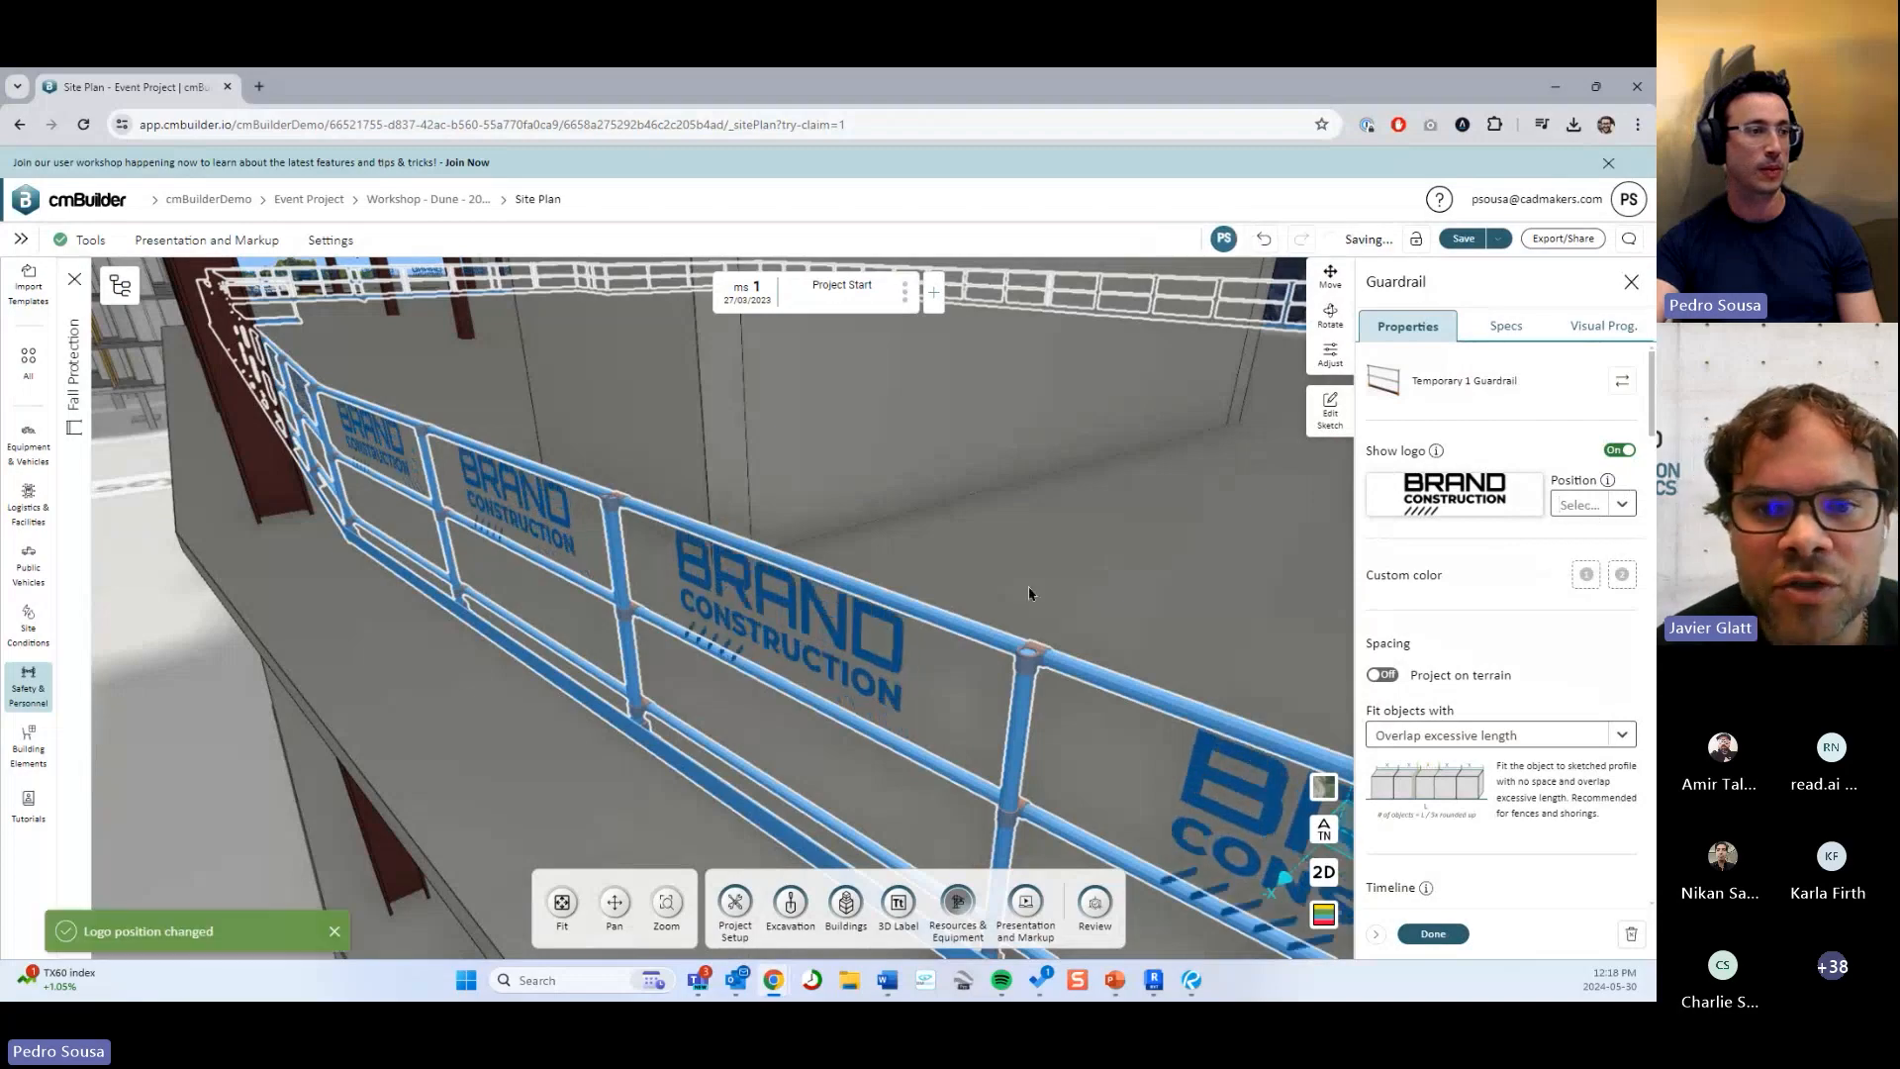
pyautogui.scroll(-5, 959, 605)
pyautogui.moveTo(887, 623); pyautogui.dragTo(1039, 624)
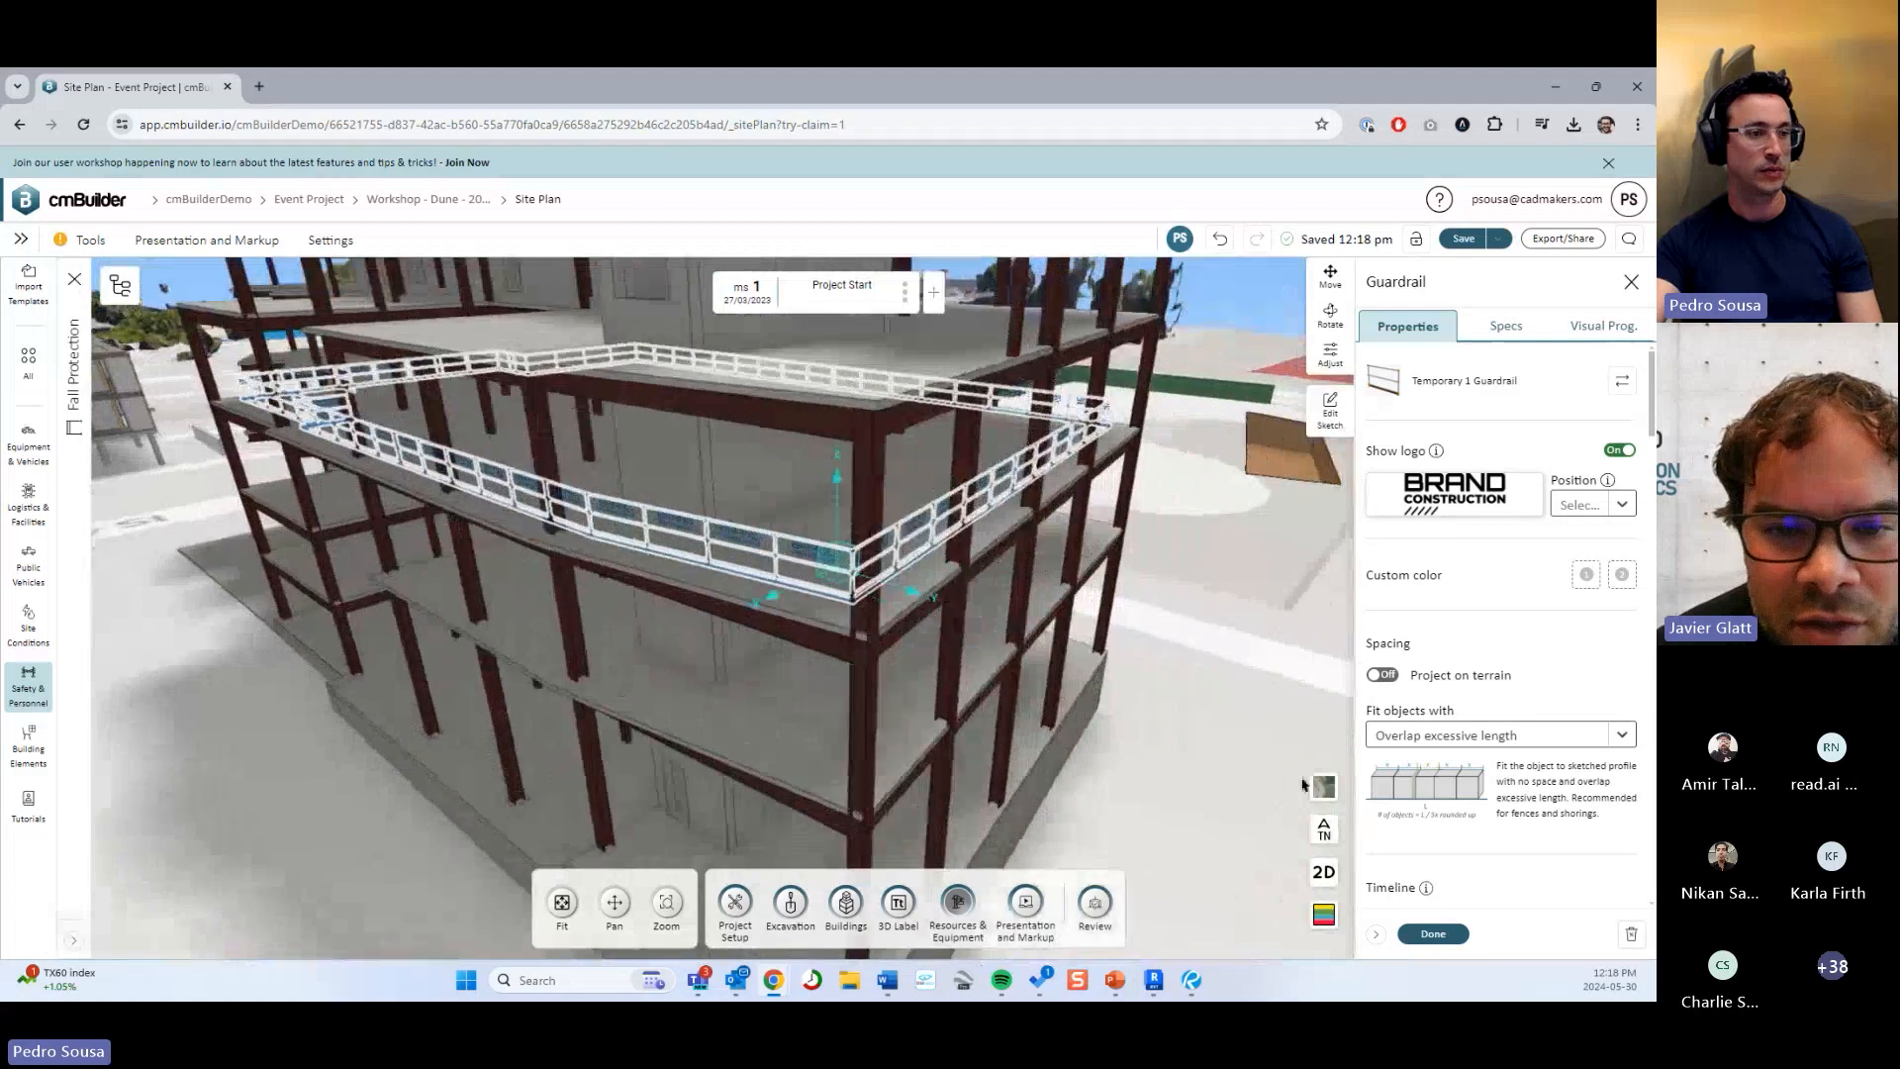
pyautogui.click(1430, 935)
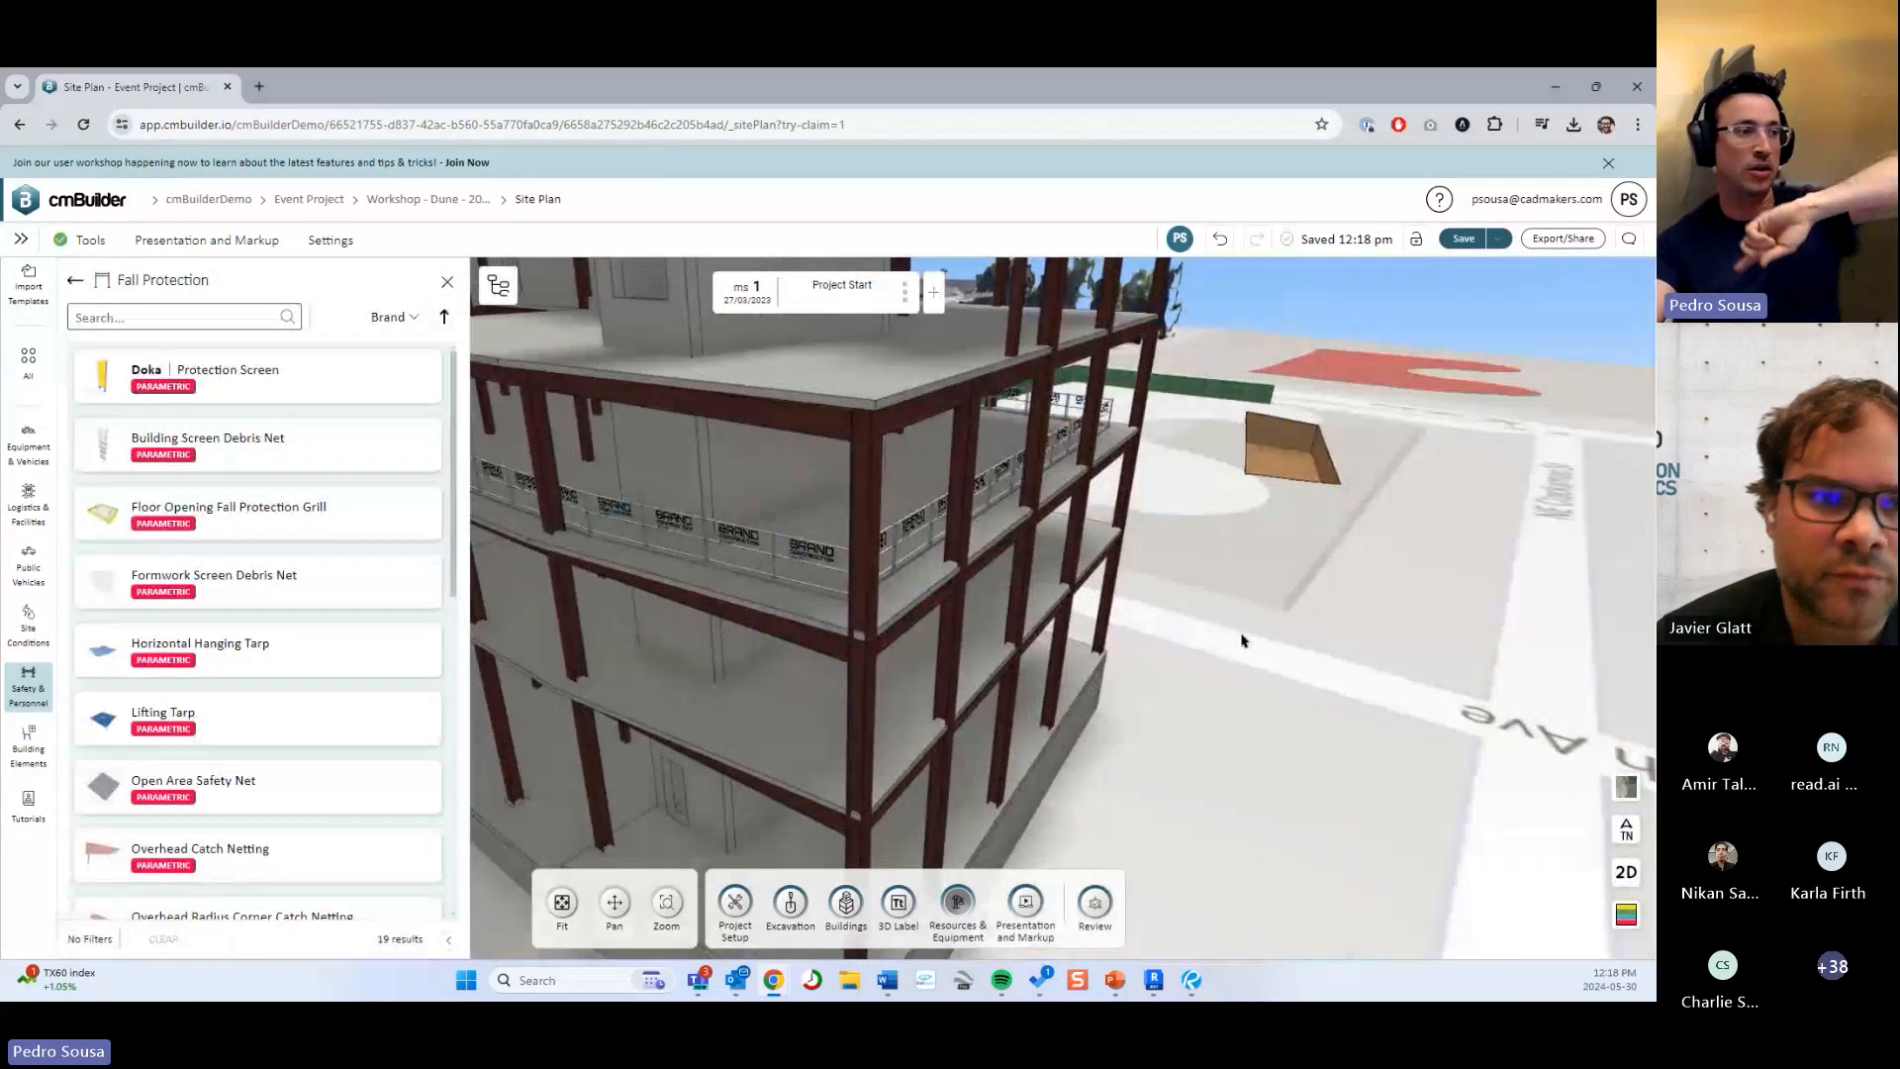
pyautogui.scroll(-3, 1245, 647)
pyautogui.moveTo(1243, 648); pyautogui.dragTo(1184, 640)
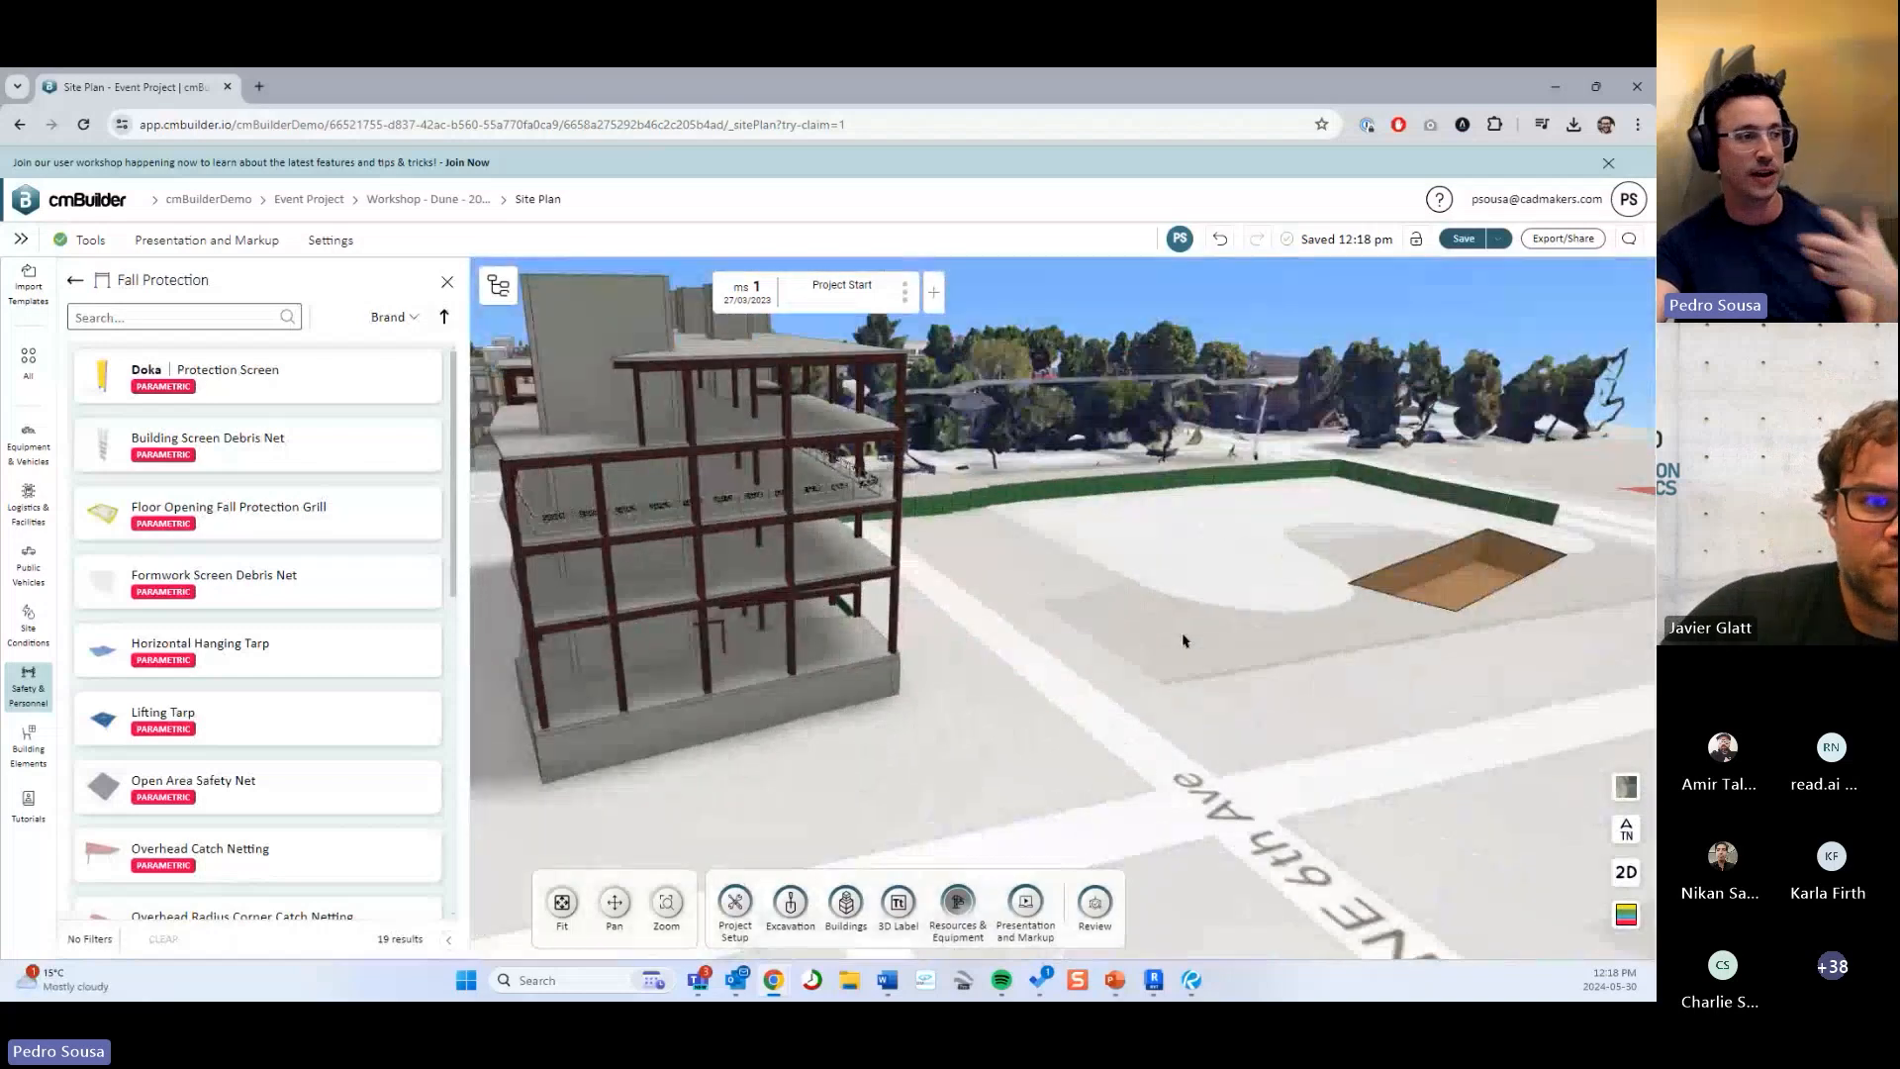
# Inspect the guardrail and its logos along the building's floor edges from several sides, and close the fall protection library.
pyautogui.moveTo(800, 551); pyautogui.dragTo(1154, 577)
pyautogui.scroll(4, 1154, 577)
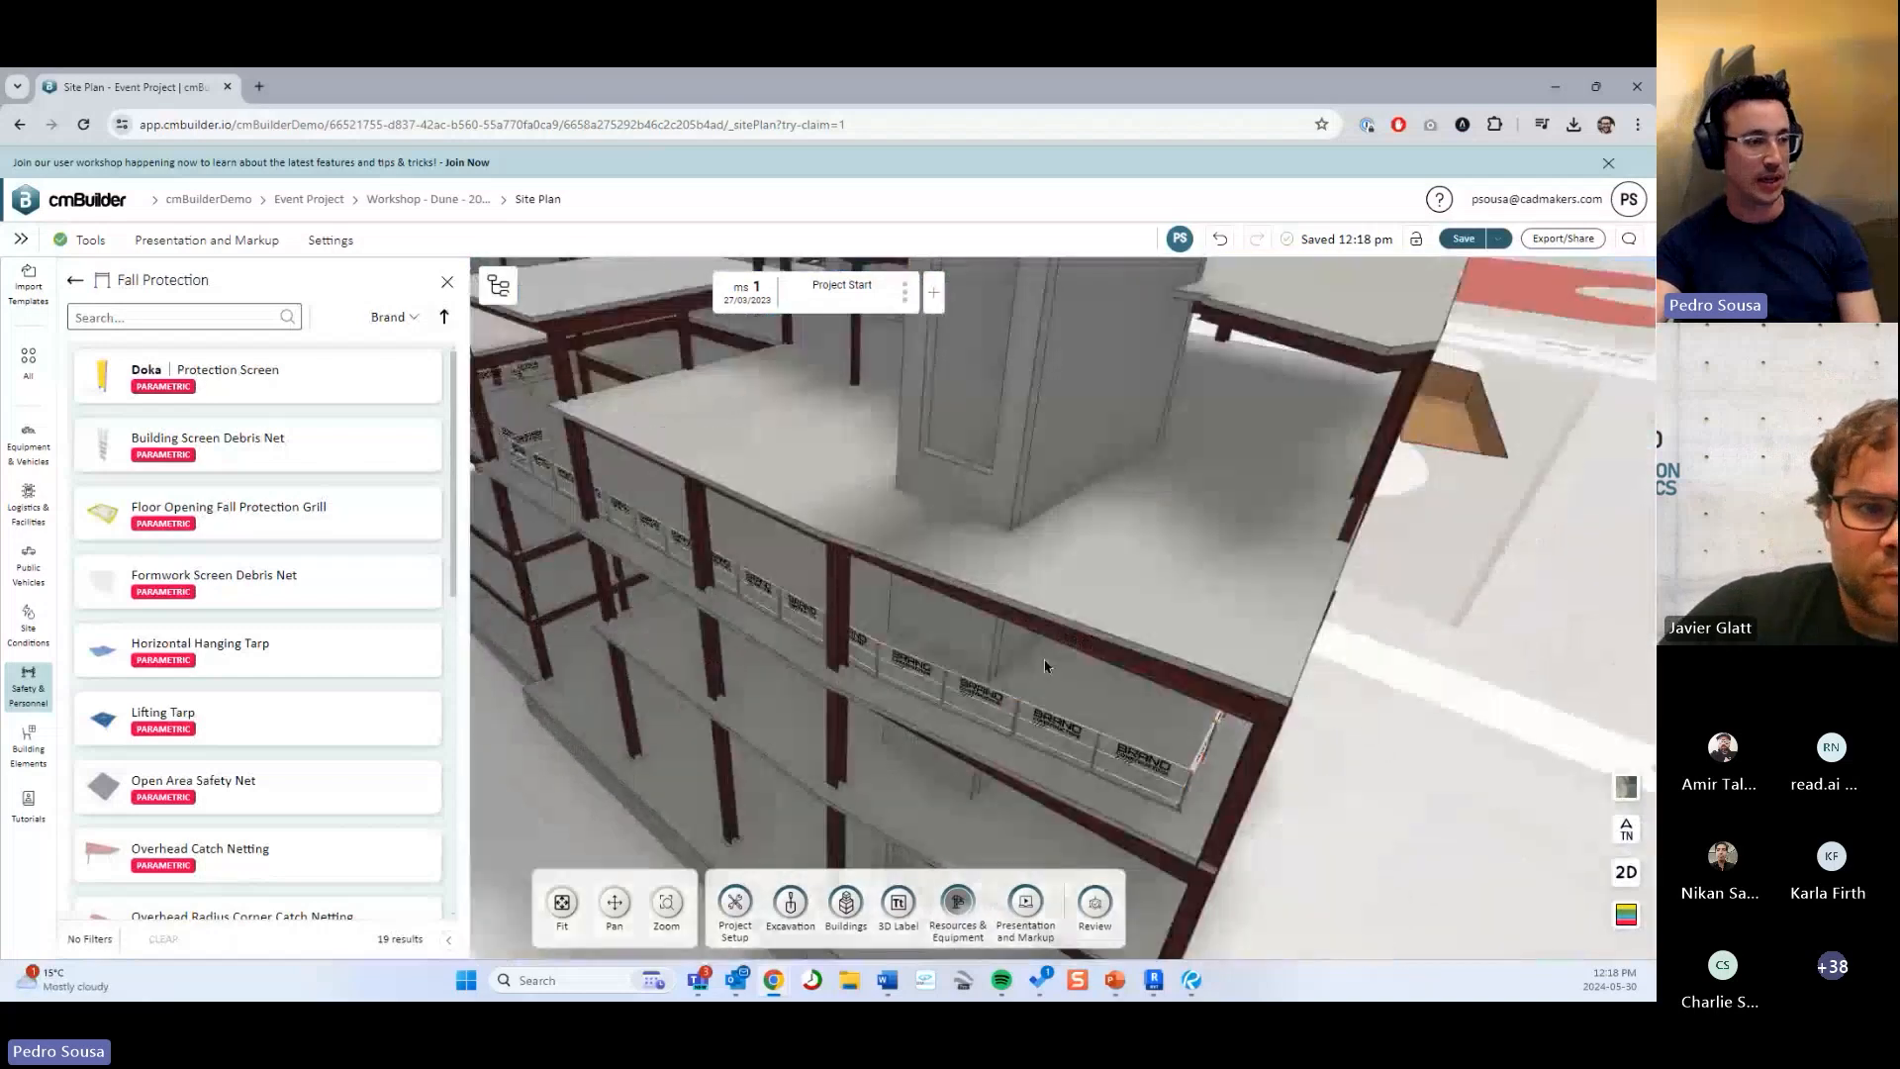
pyautogui.moveTo(1048, 725); pyautogui.dragTo(1049, 616, button='right')
pyautogui.moveTo(1134, 610); pyautogui.dragTo(1162, 537)
pyautogui.scroll(-3, 1181, 521)
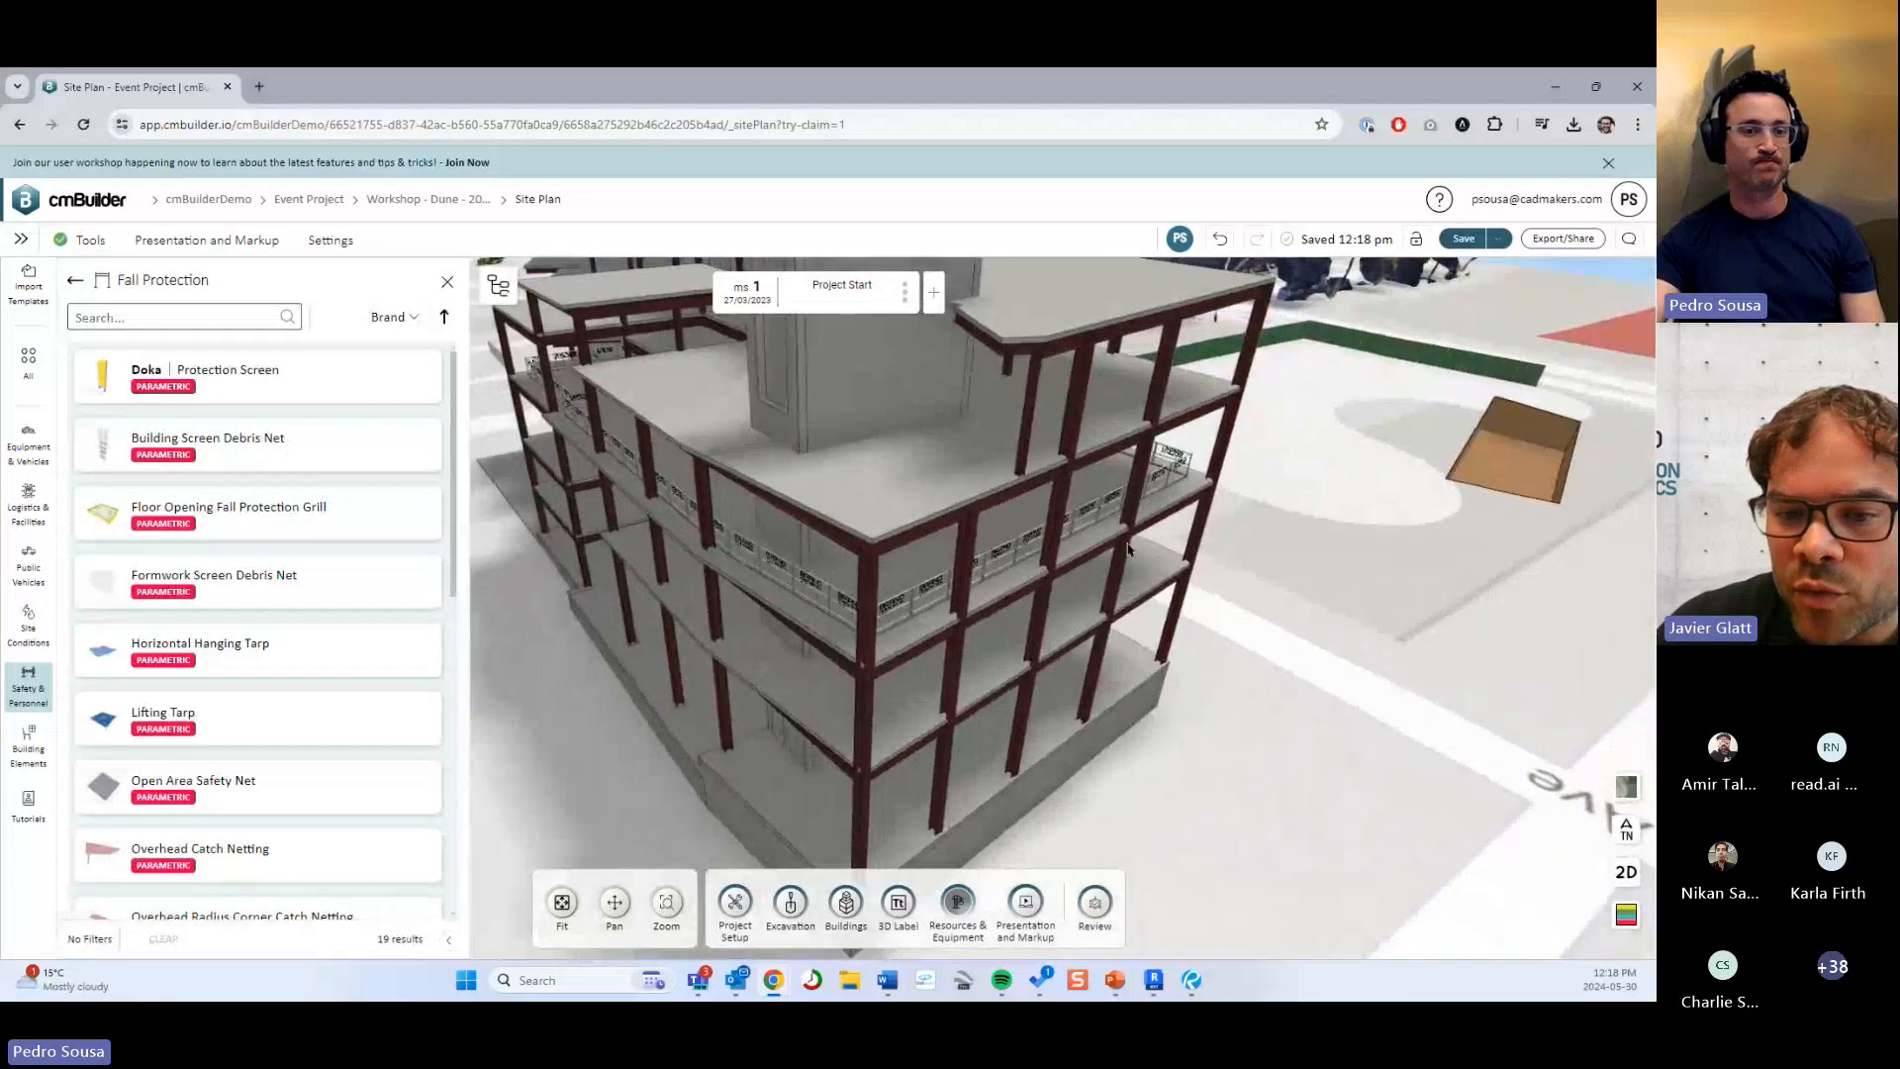
pyautogui.click(447, 286)
# Edit the chain link fence's sketch to move its side off the building's base onto the lot edge along NE 6th Ave, and confirm.
pyautogui.moveTo(633, 445); pyautogui.dragTo(916, 518)
pyautogui.click(923, 497)
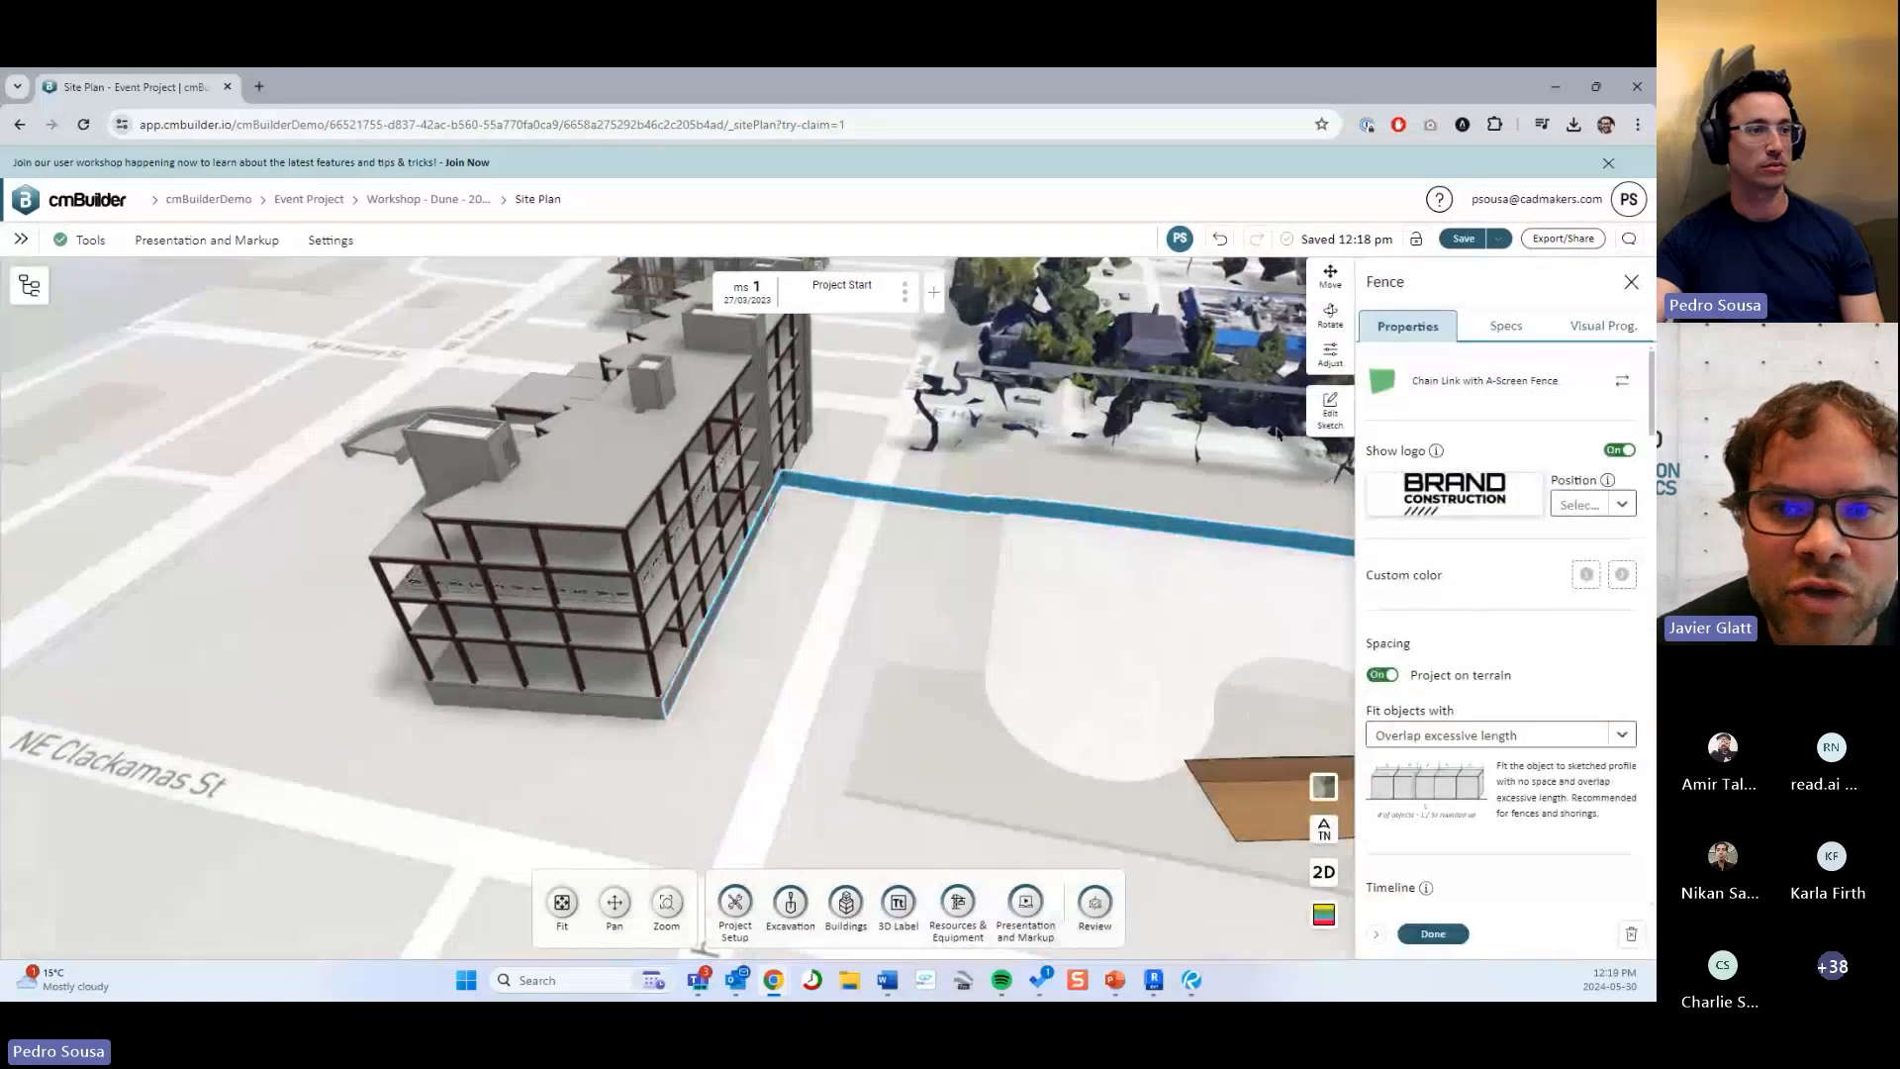
pyautogui.click(1330, 408)
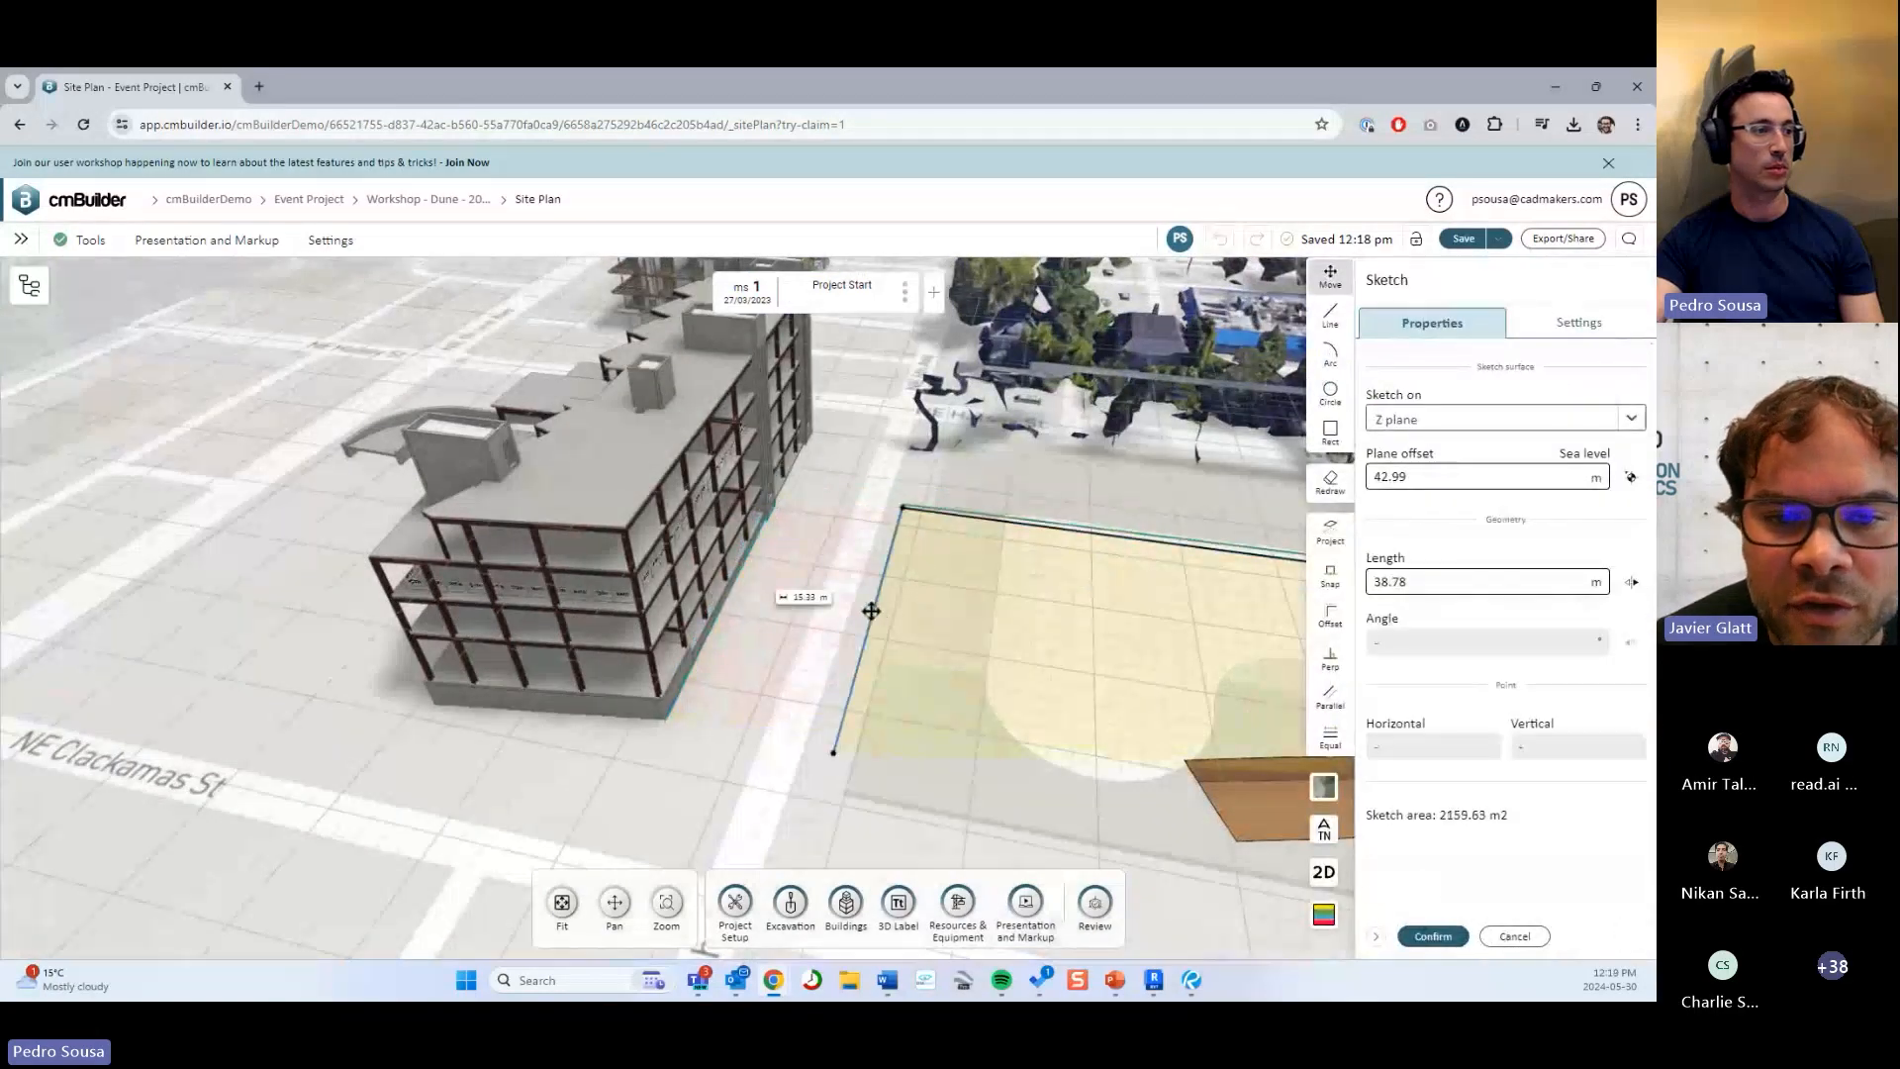
pyautogui.click(1432, 934)
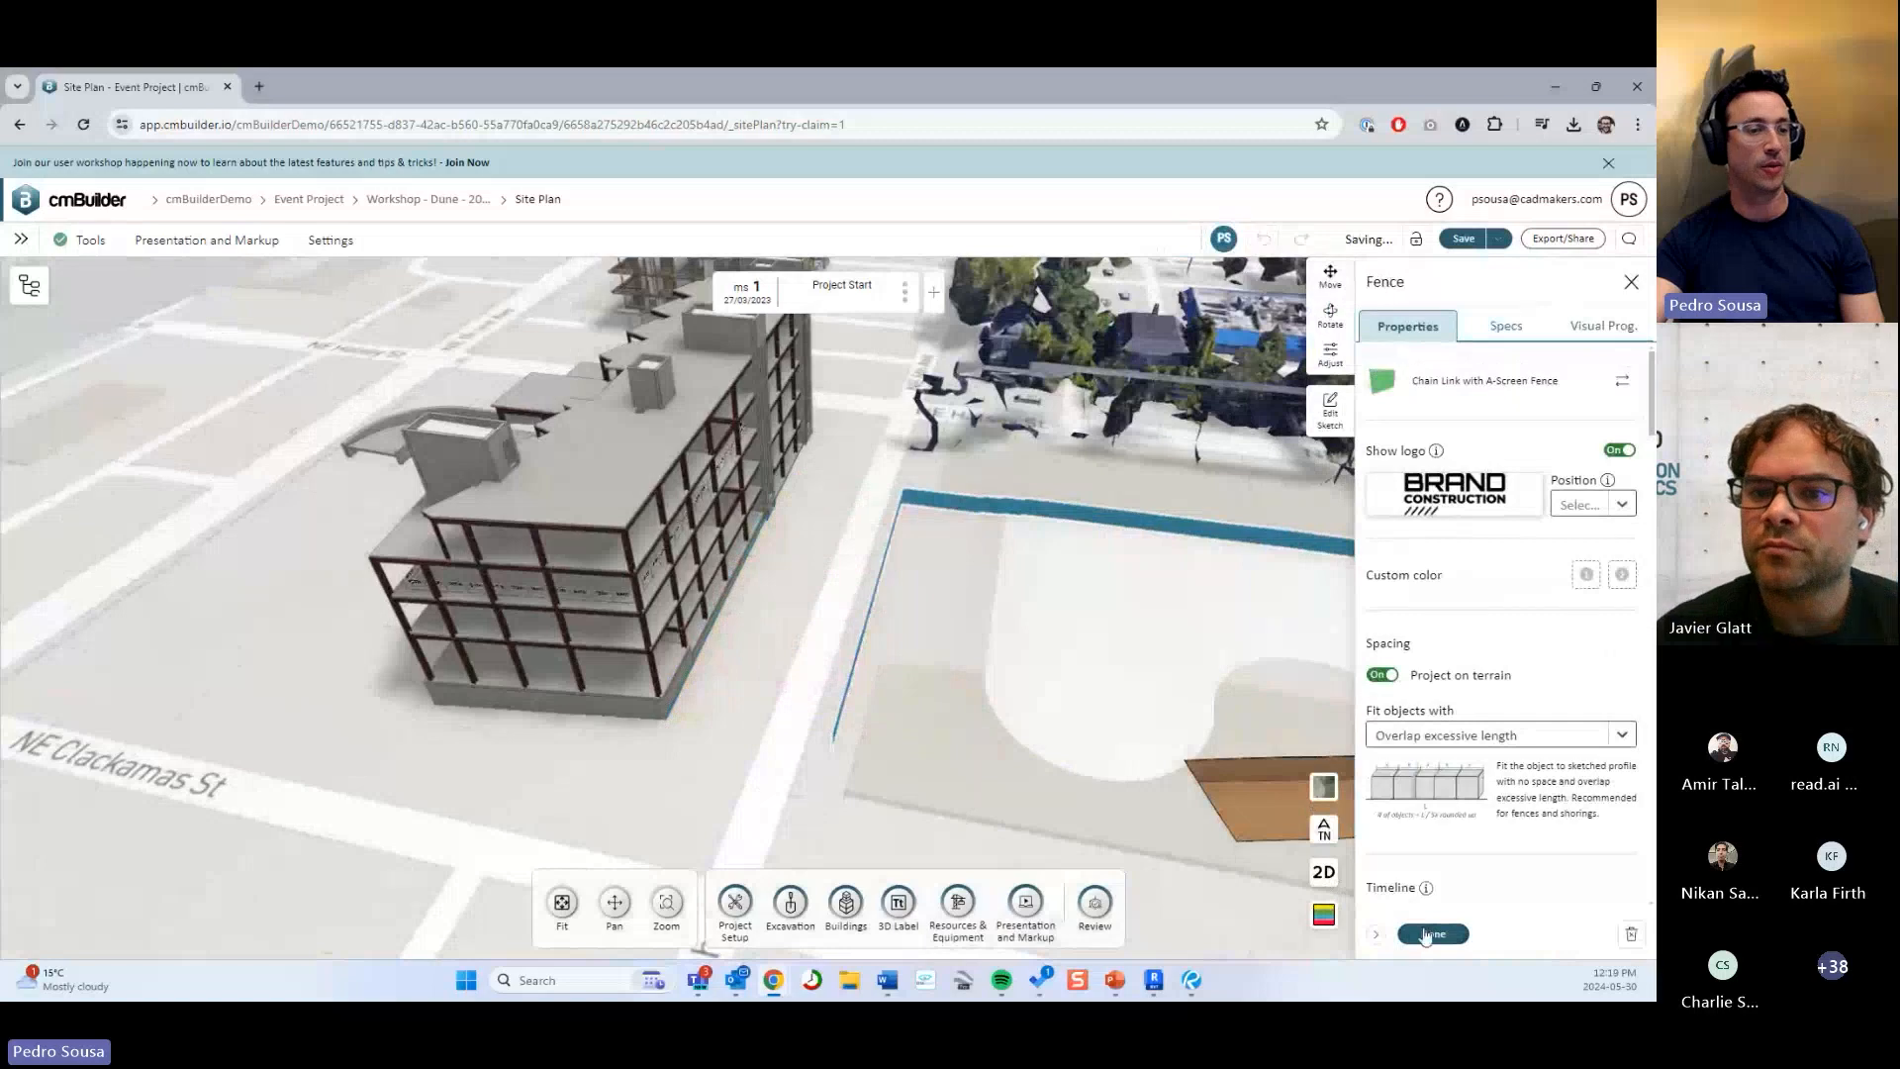
pyautogui.click(1431, 934)
# Reopen the fence's sketch and skew its NE 7th Ave side by moving the open end inward to about -24.33, -19.12.
pyautogui.moveTo(1029, 663); pyautogui.dragTo(785, 538)
pyautogui.click(785, 535)
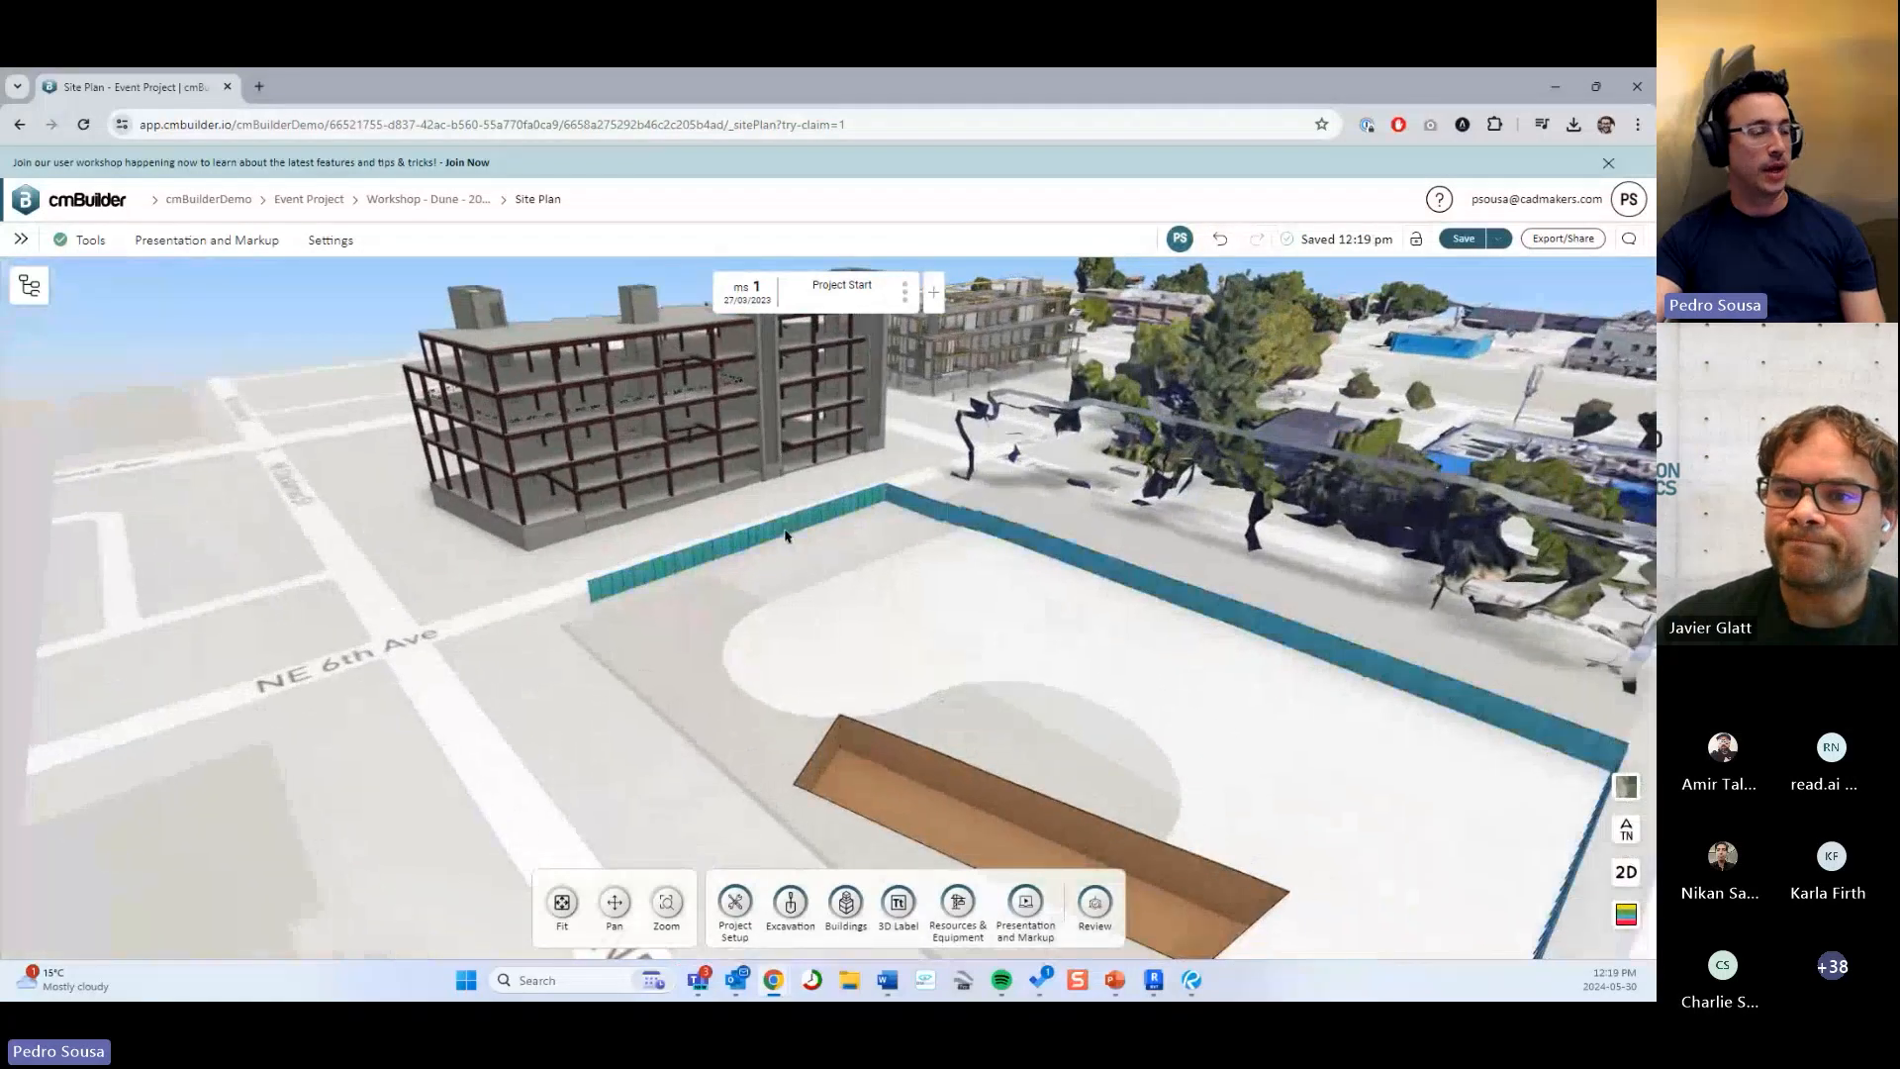
pyautogui.click(1330, 408)
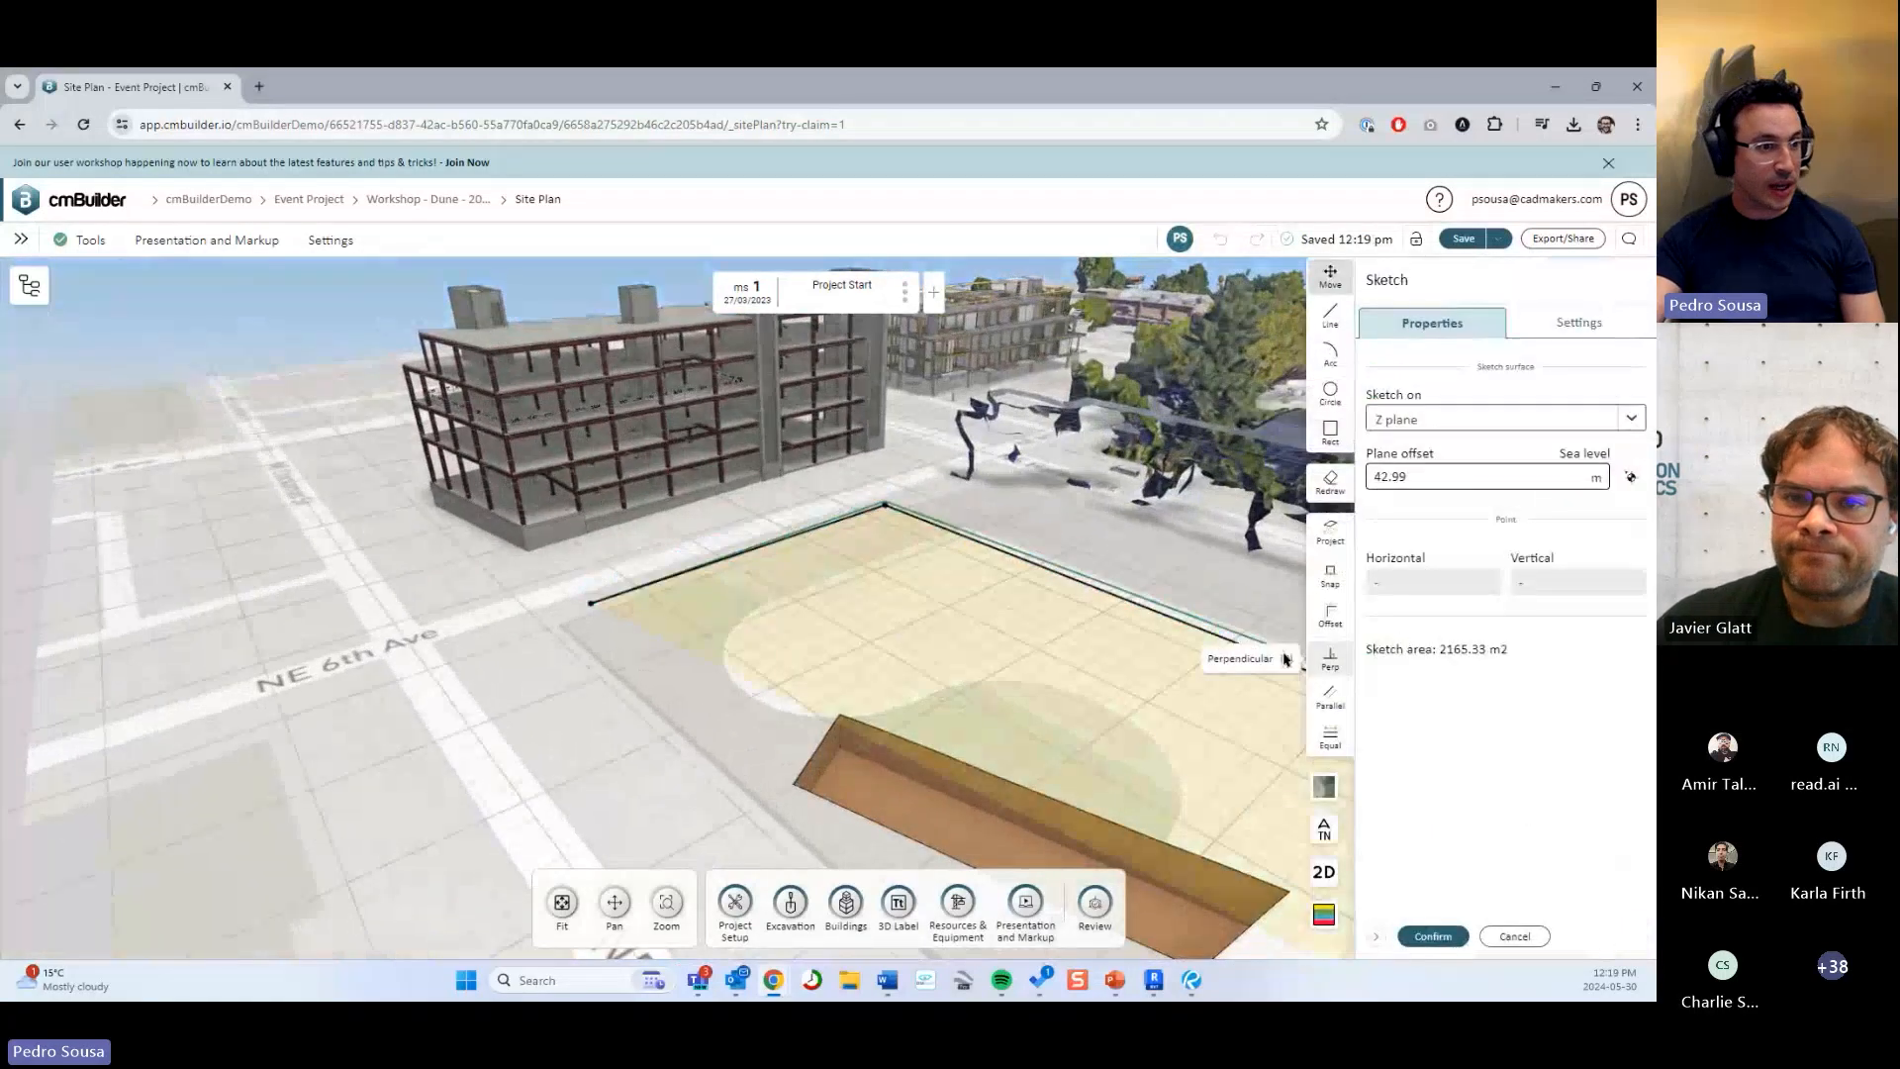
pyautogui.moveTo(1287, 673)
pyautogui.mouseDown()
pyautogui.moveTo(887, 641)
pyautogui.moveTo(1032, 523)
pyautogui.moveTo(1099, 638)
pyautogui.mouseUp()
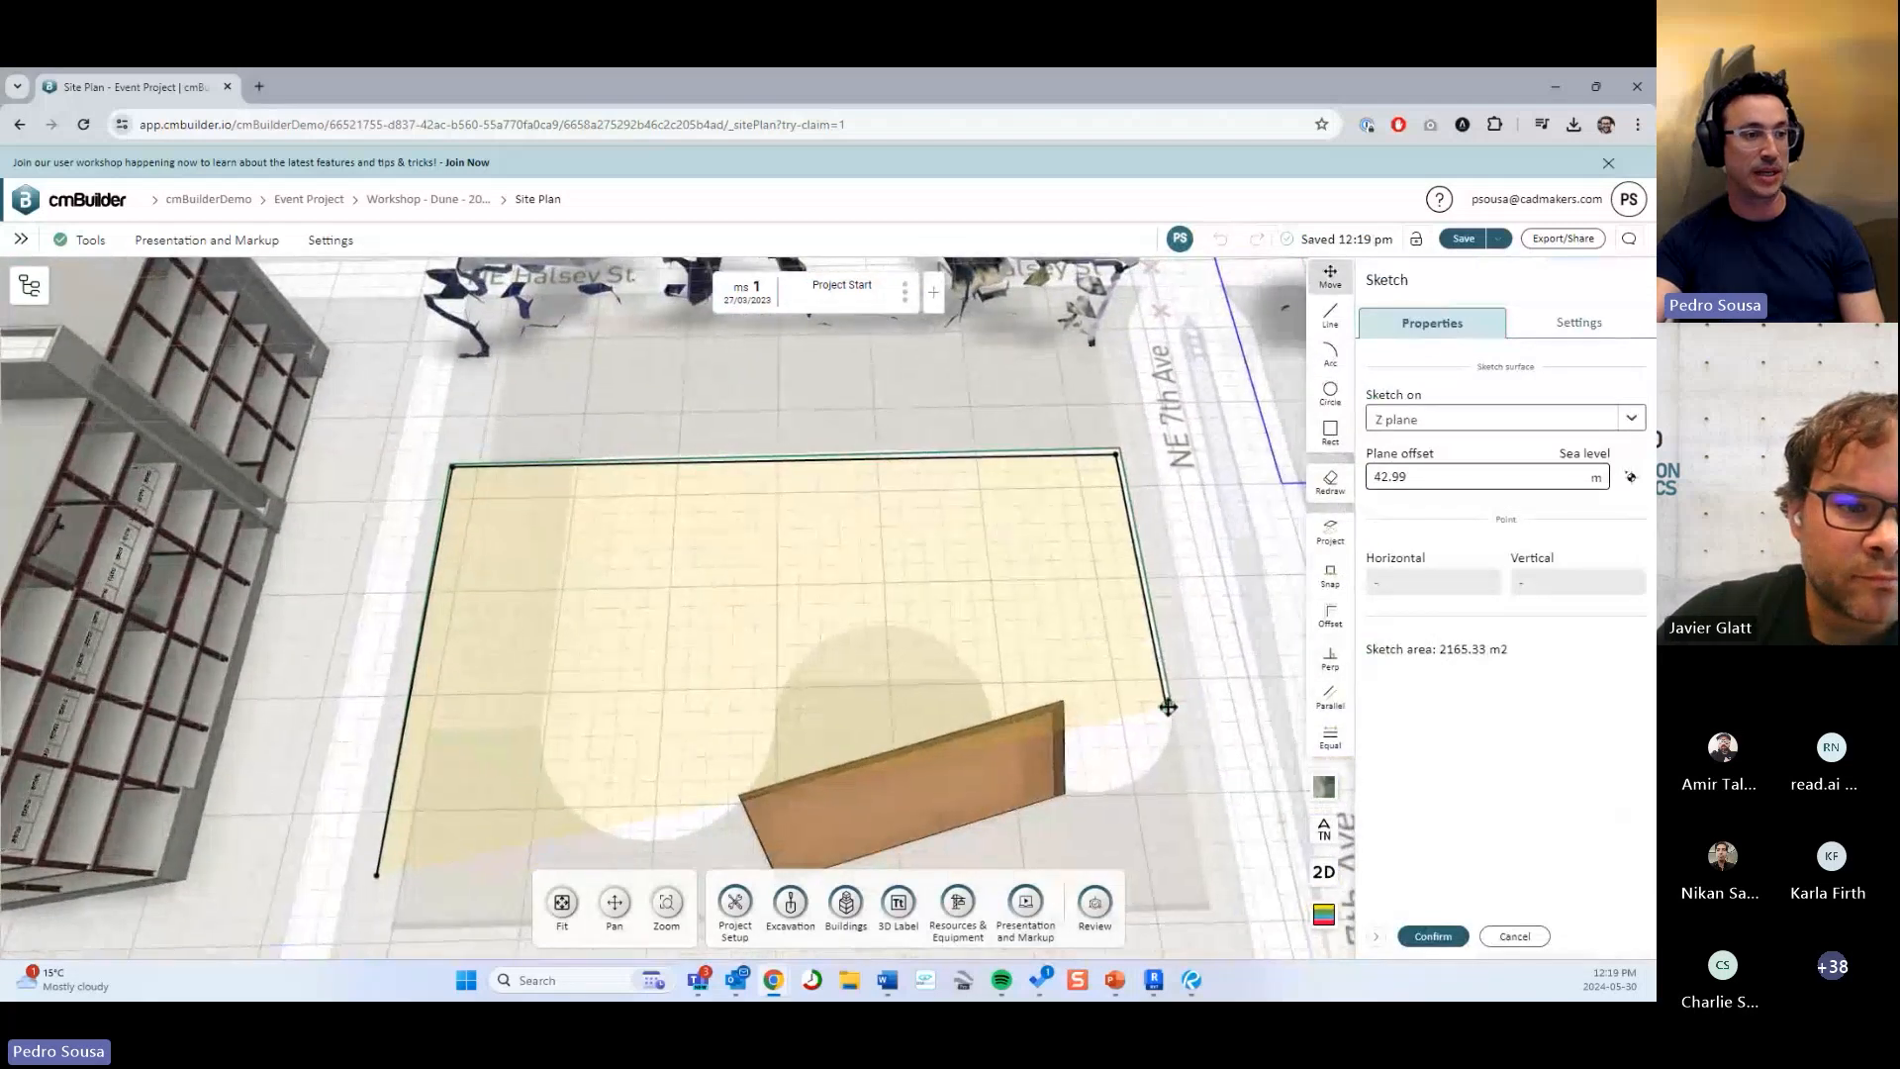
pyautogui.moveTo(1167, 707); pyautogui.dragTo(1064, 672)
pyautogui.moveTo(970, 554); pyautogui.dragTo(891, 605)
pyautogui.moveTo(1102, 475); pyautogui.dragTo(1035, 402, button='right')
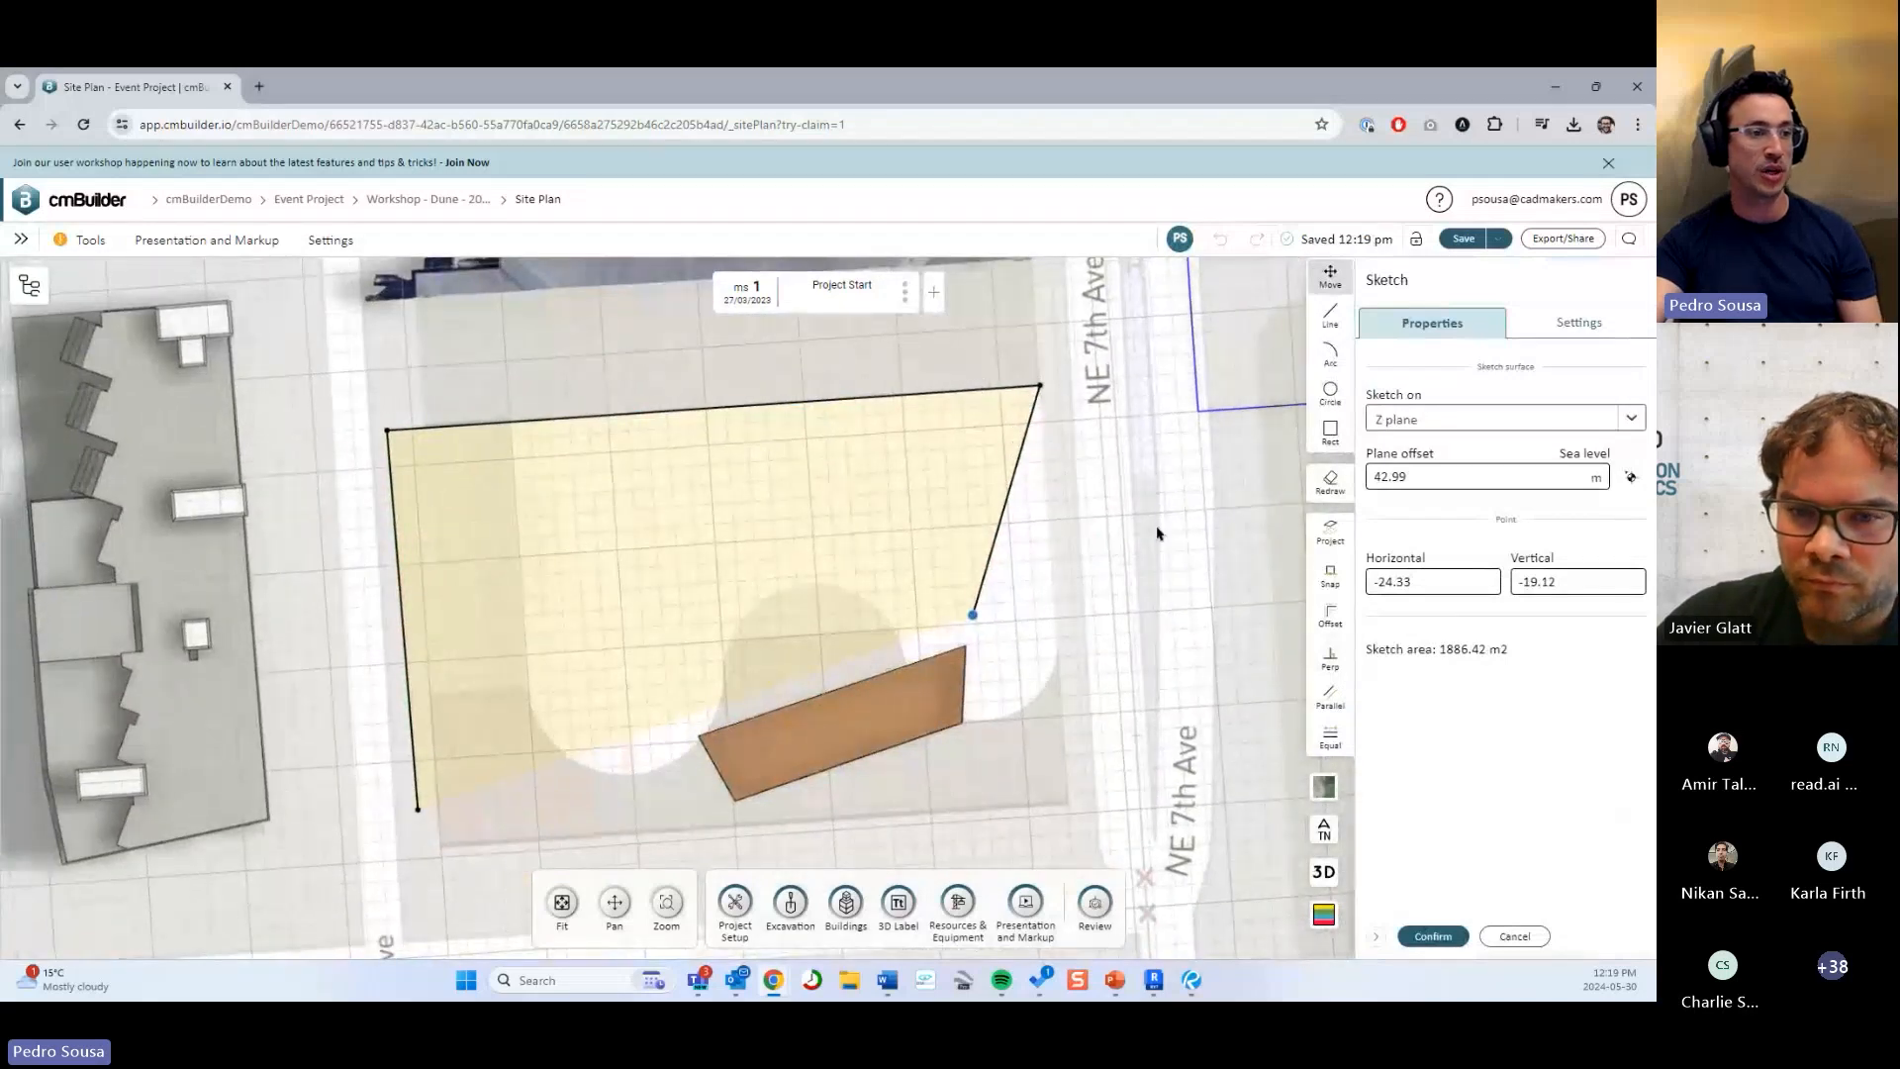
# Make the fence's skewed NE 7th Ave side perpendicular to the NE Halsey St side and confirm the sketch.
pyautogui.click(1332, 662)
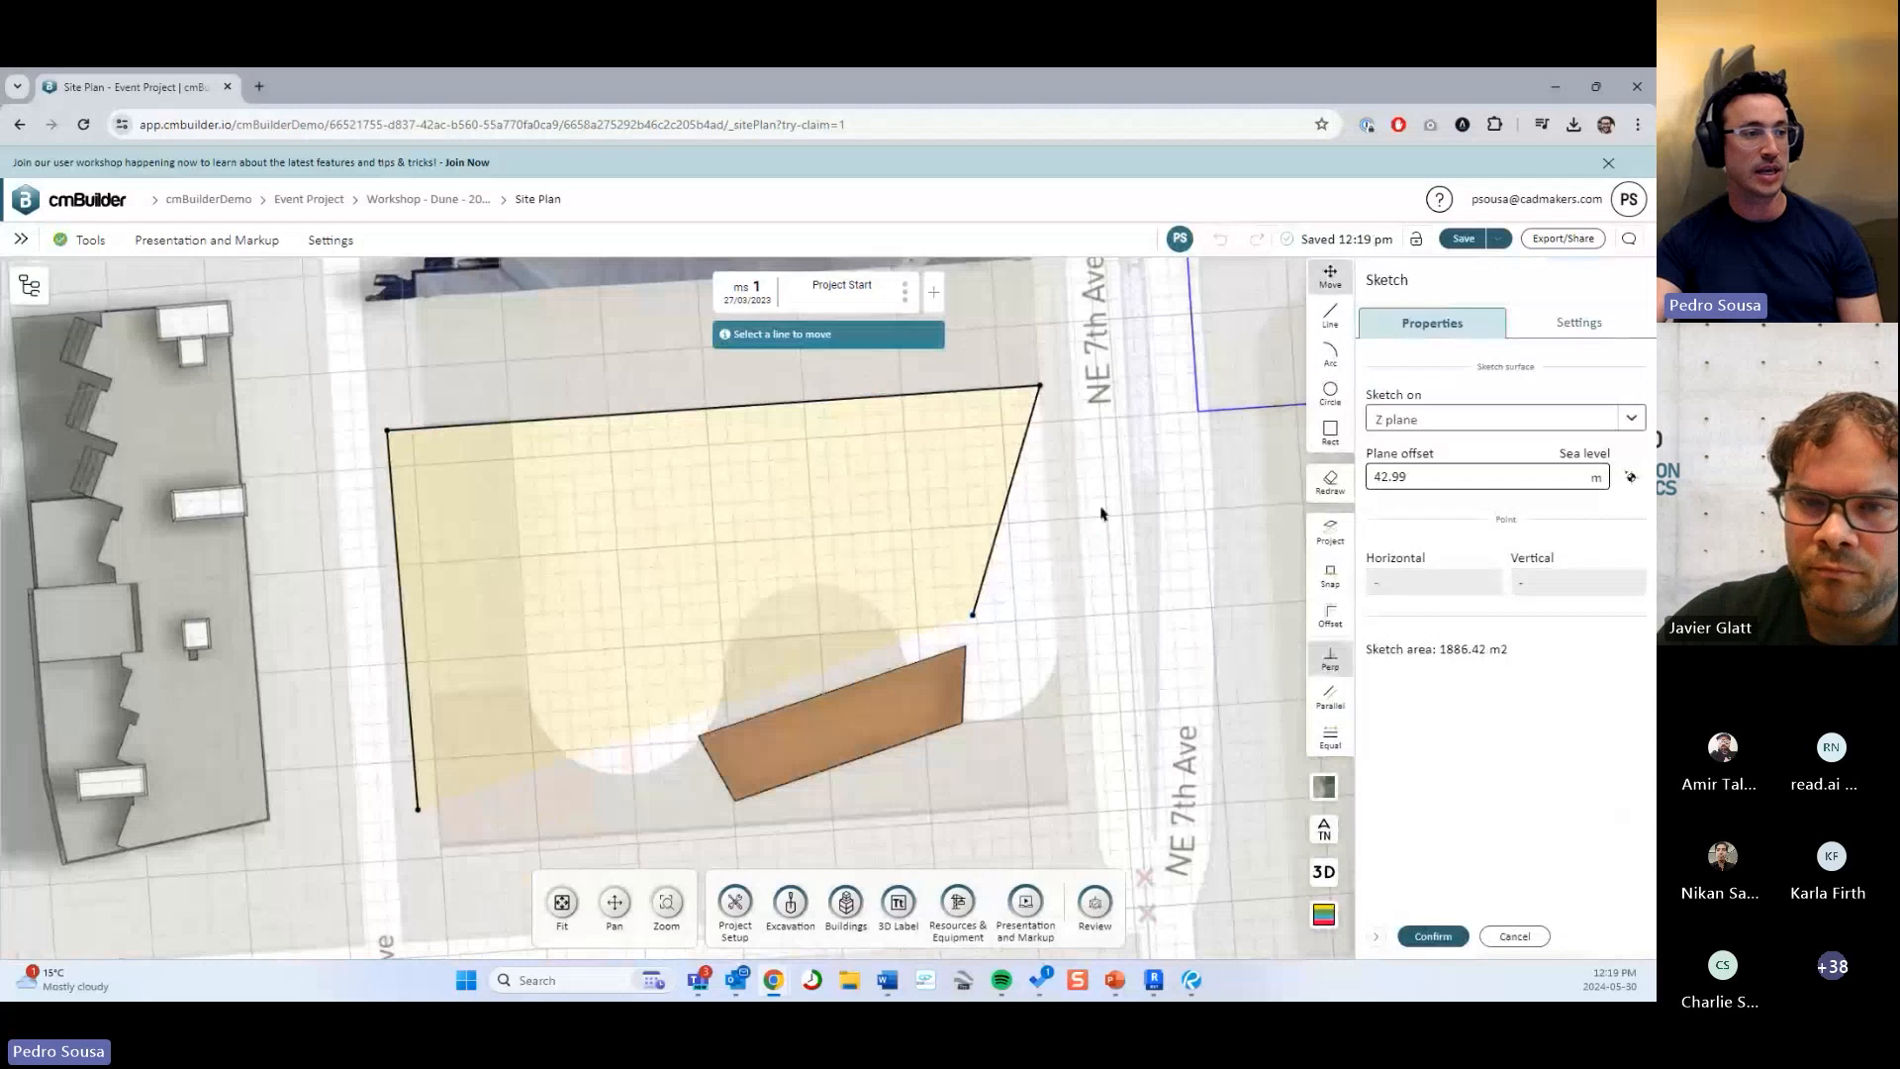
pyautogui.click(1011, 484)
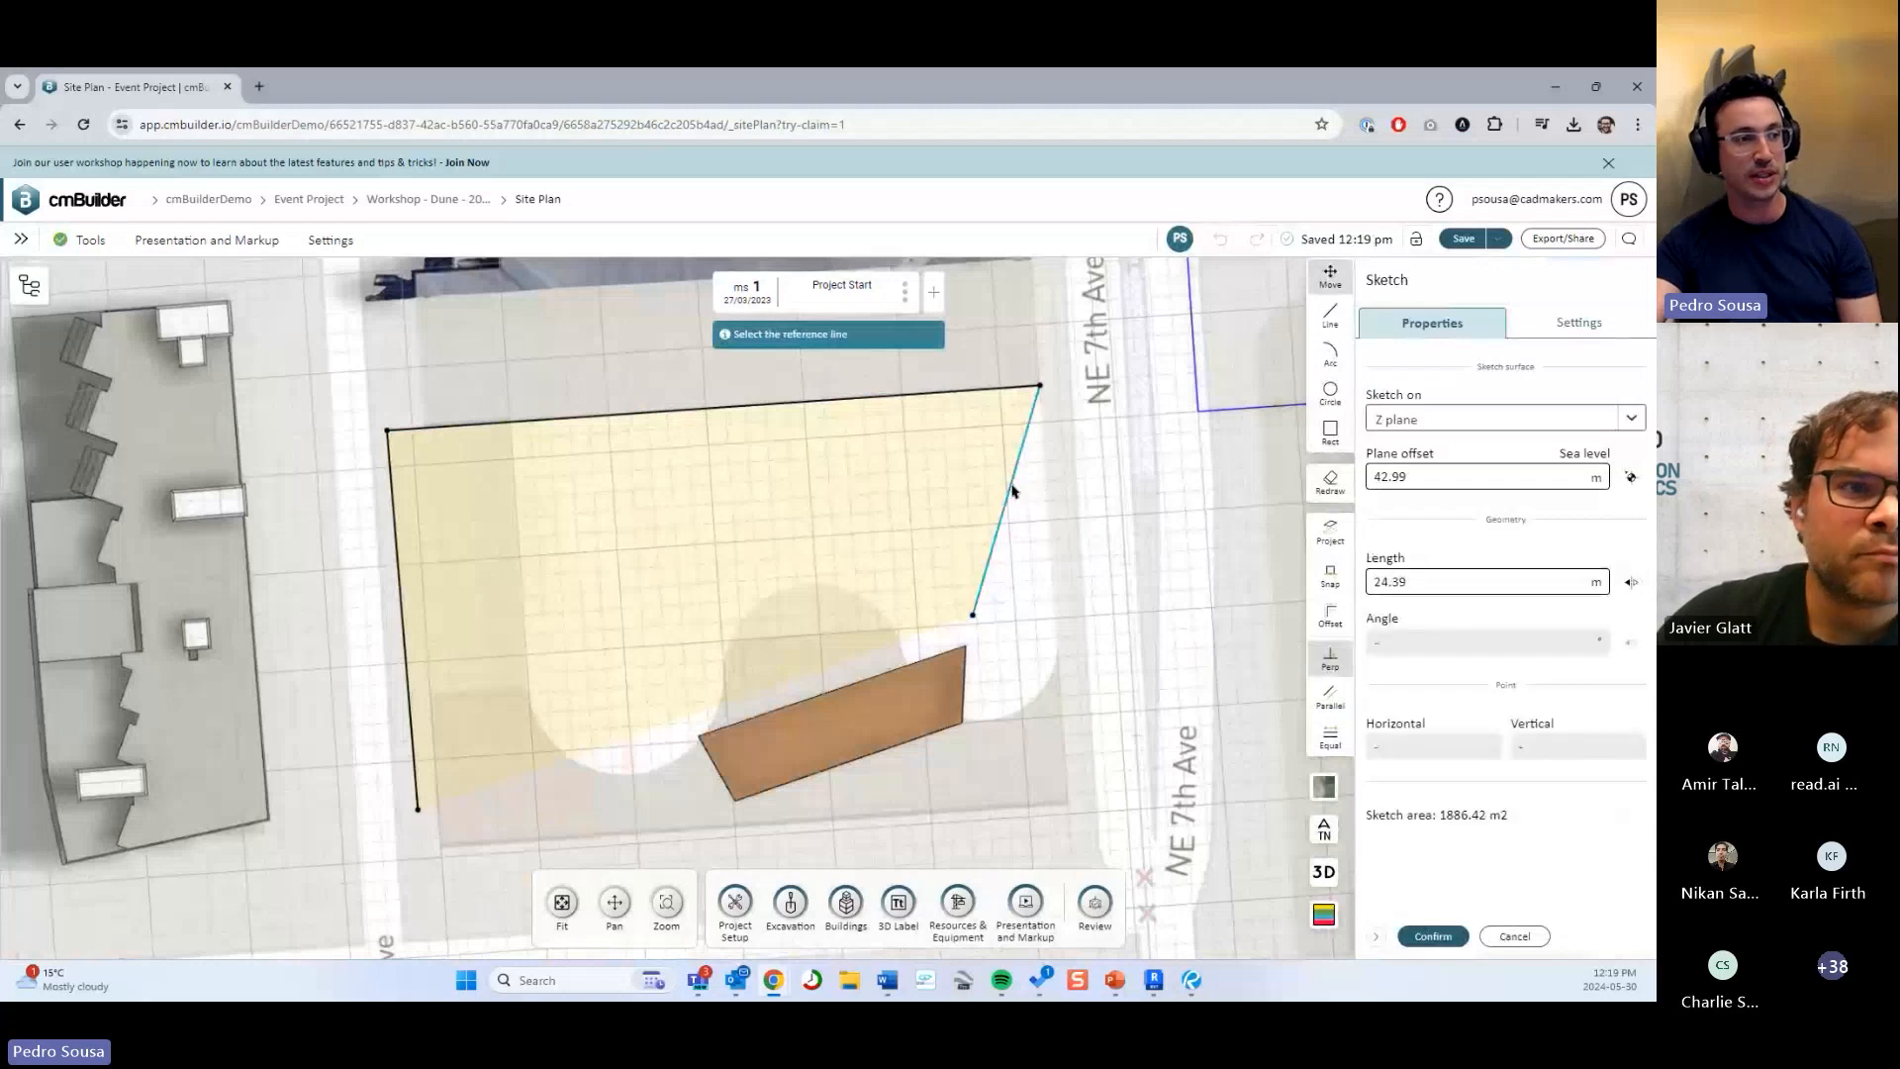
pyautogui.click(947, 395)
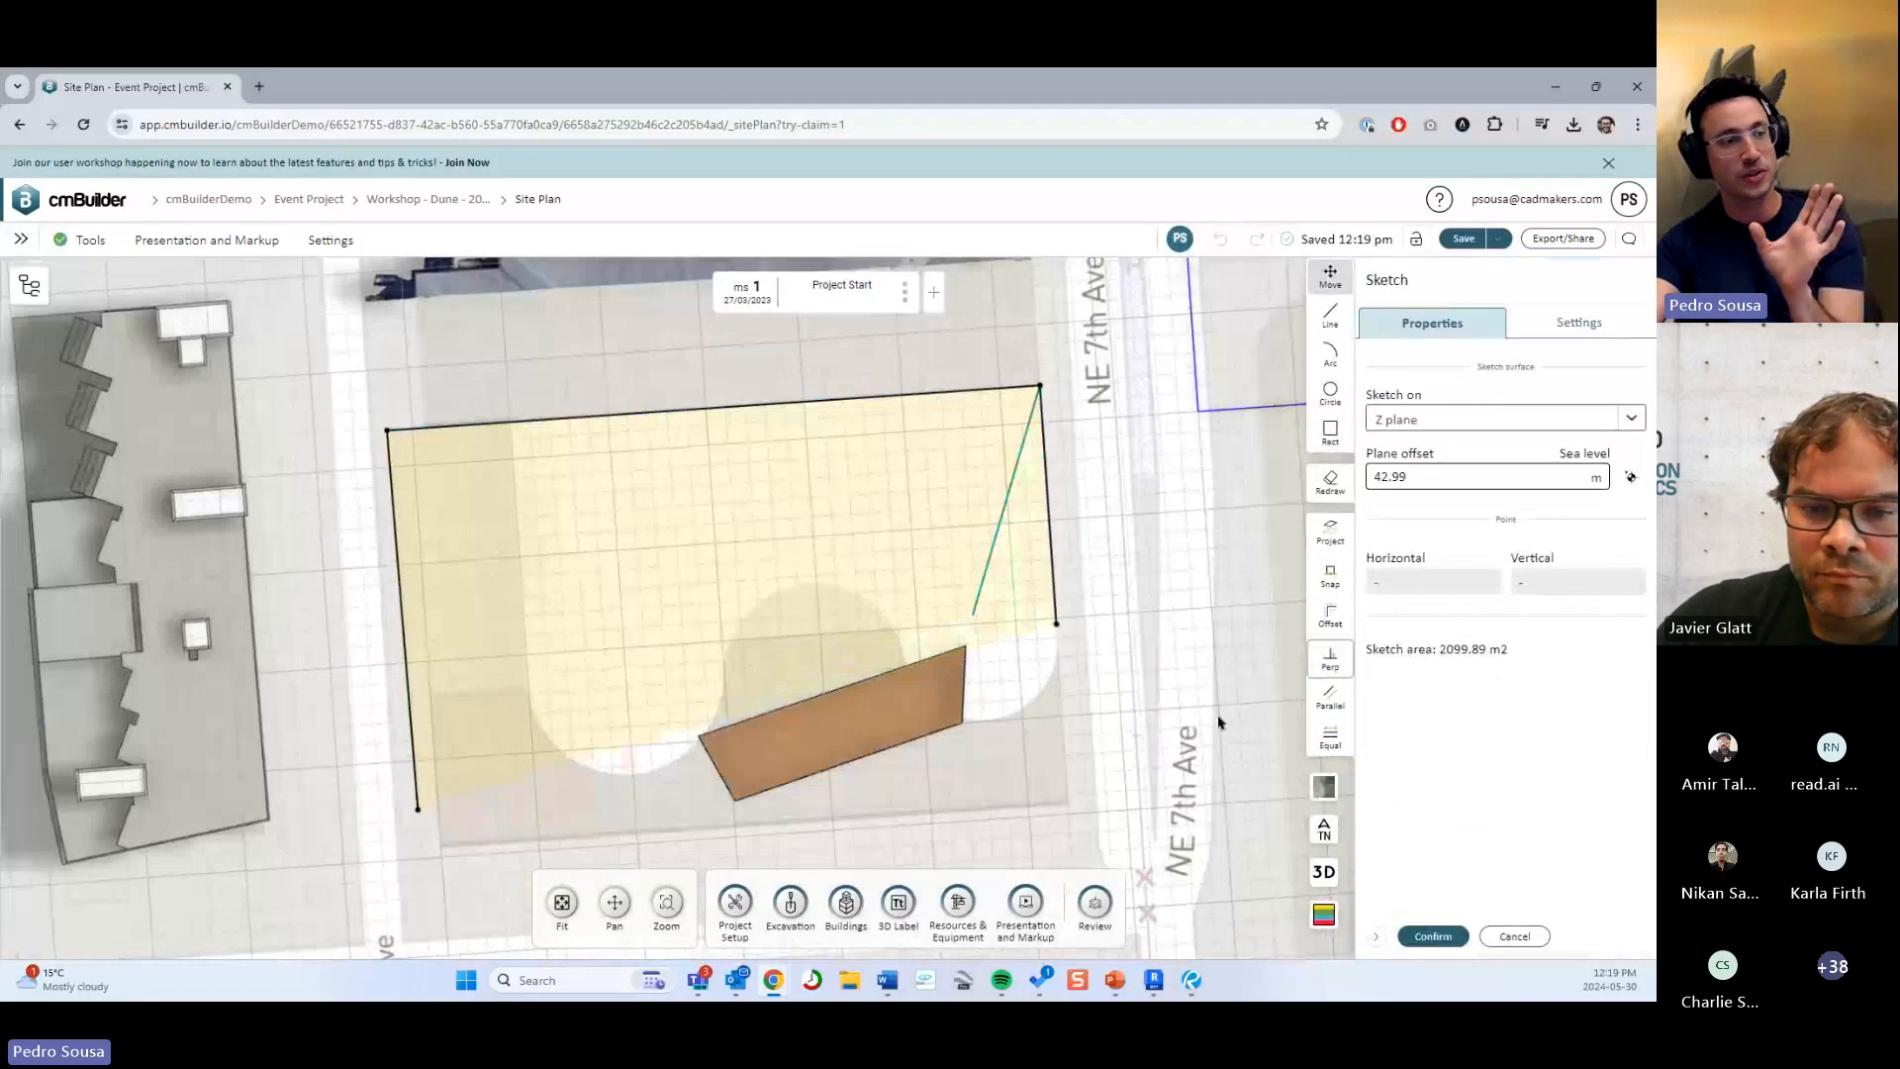
pyautogui.click(1436, 936)
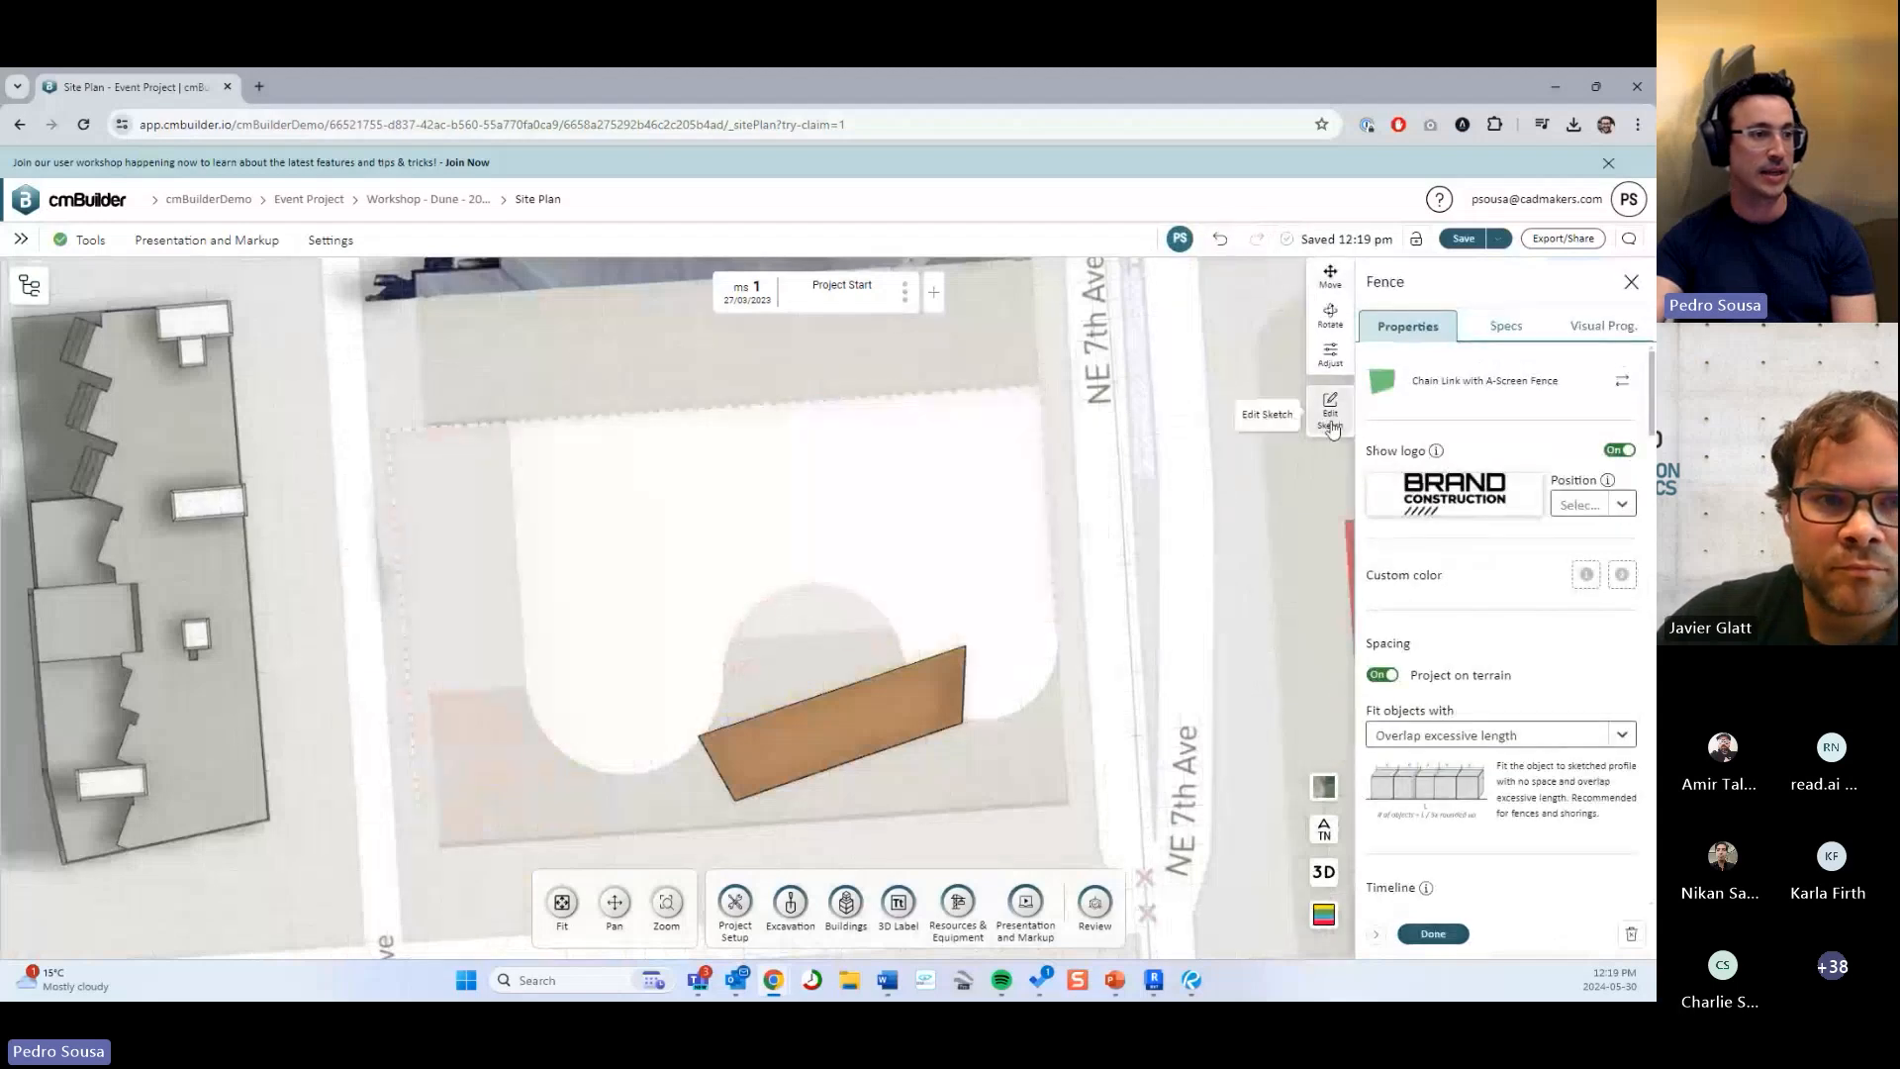
# Move the open end of the fence's NE 7th Ave side to about -41.5, -22.32 and make that side parallel to the NE 6th Ave side.
pyautogui.click(1331, 411)
pyautogui.moveTo(1059, 622)
pyautogui.mouseDown()
pyautogui.moveTo(912, 626)
pyautogui.moveTo(840, 653)
pyautogui.mouseUp()
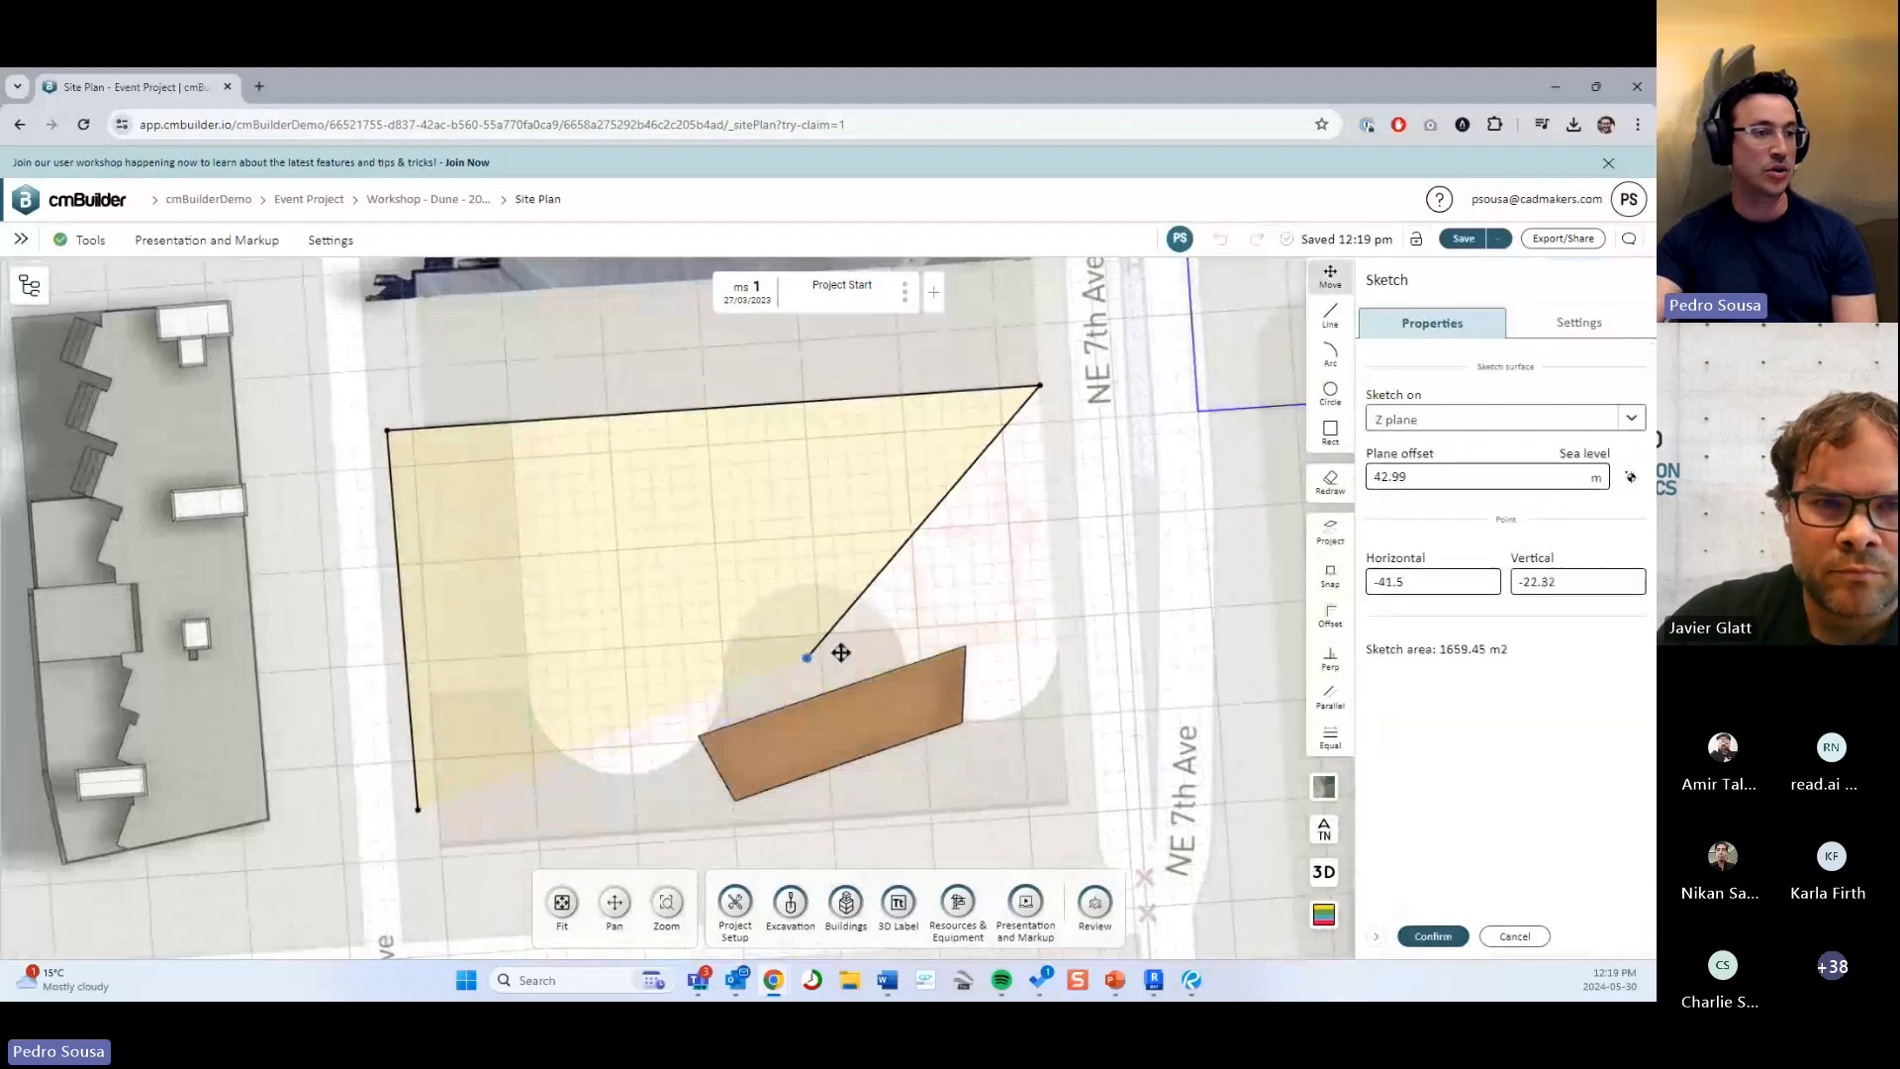
pyautogui.click(1339, 700)
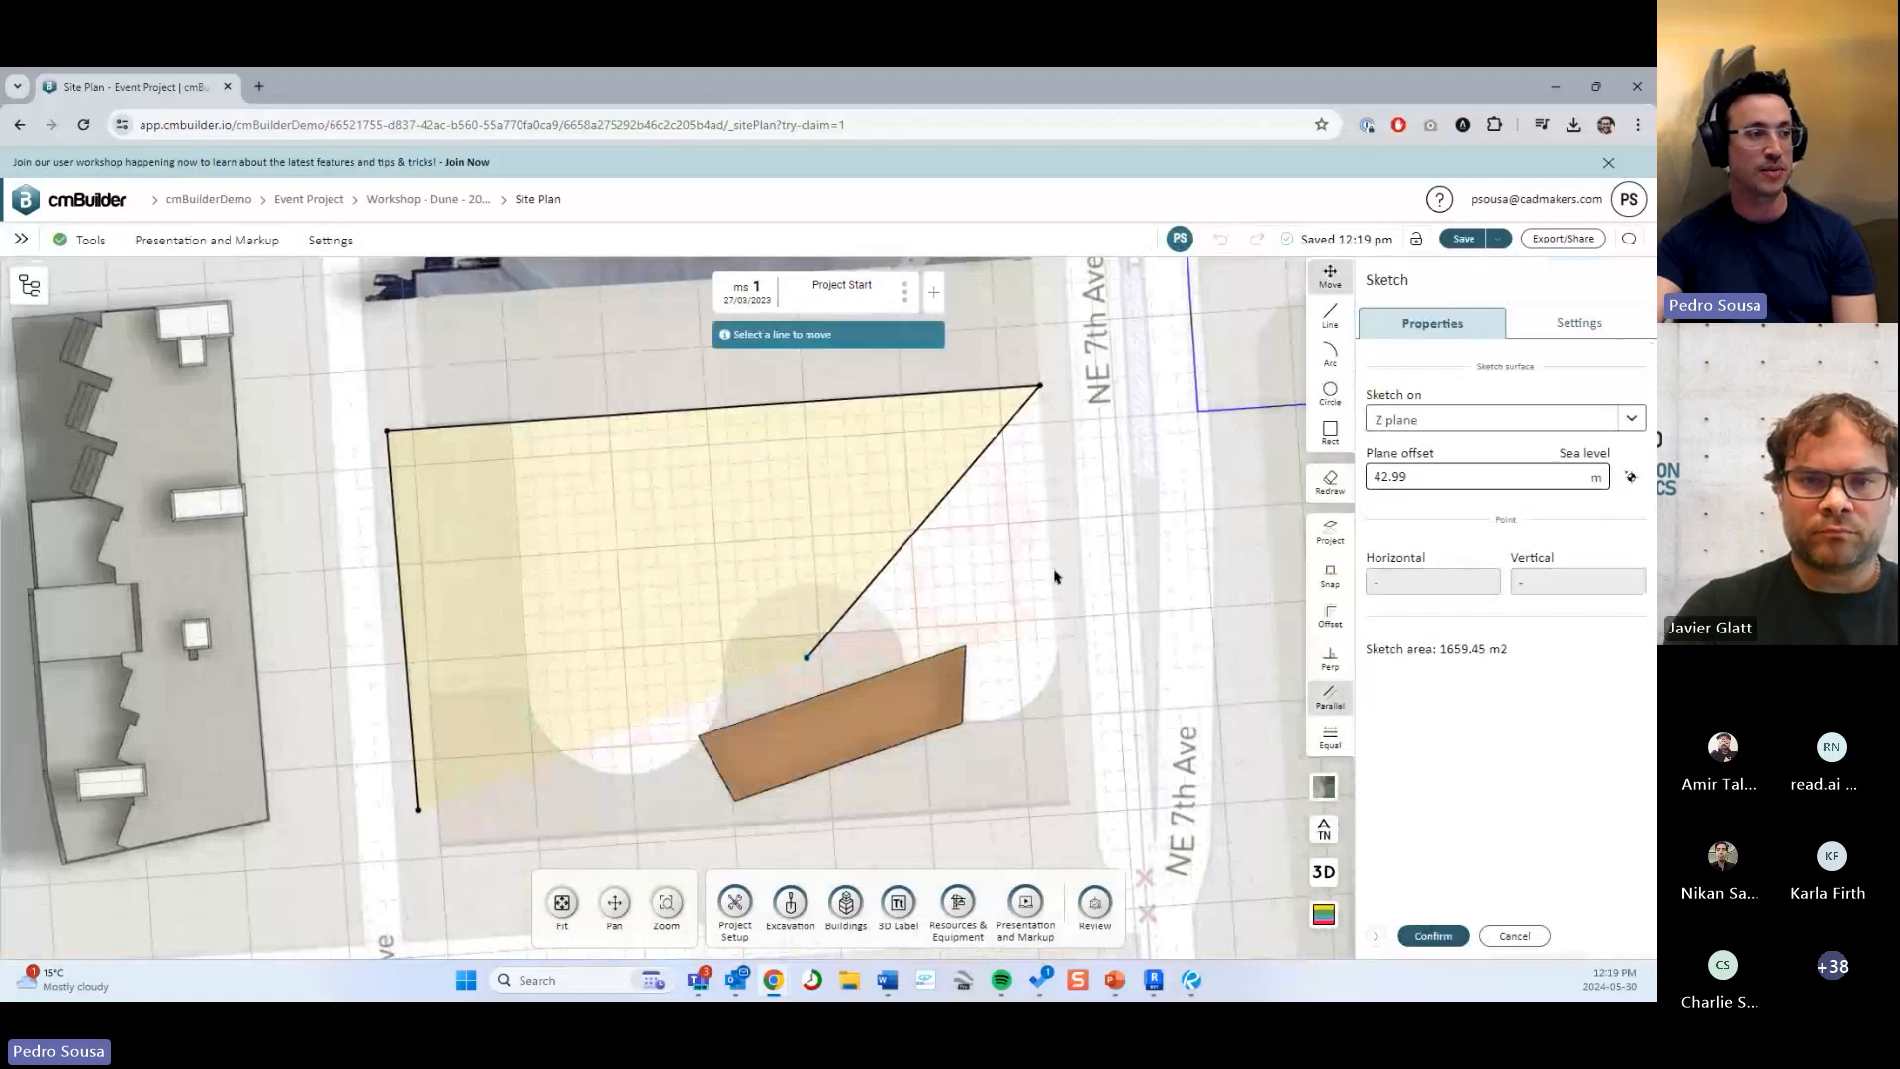
pyautogui.click(936, 514)
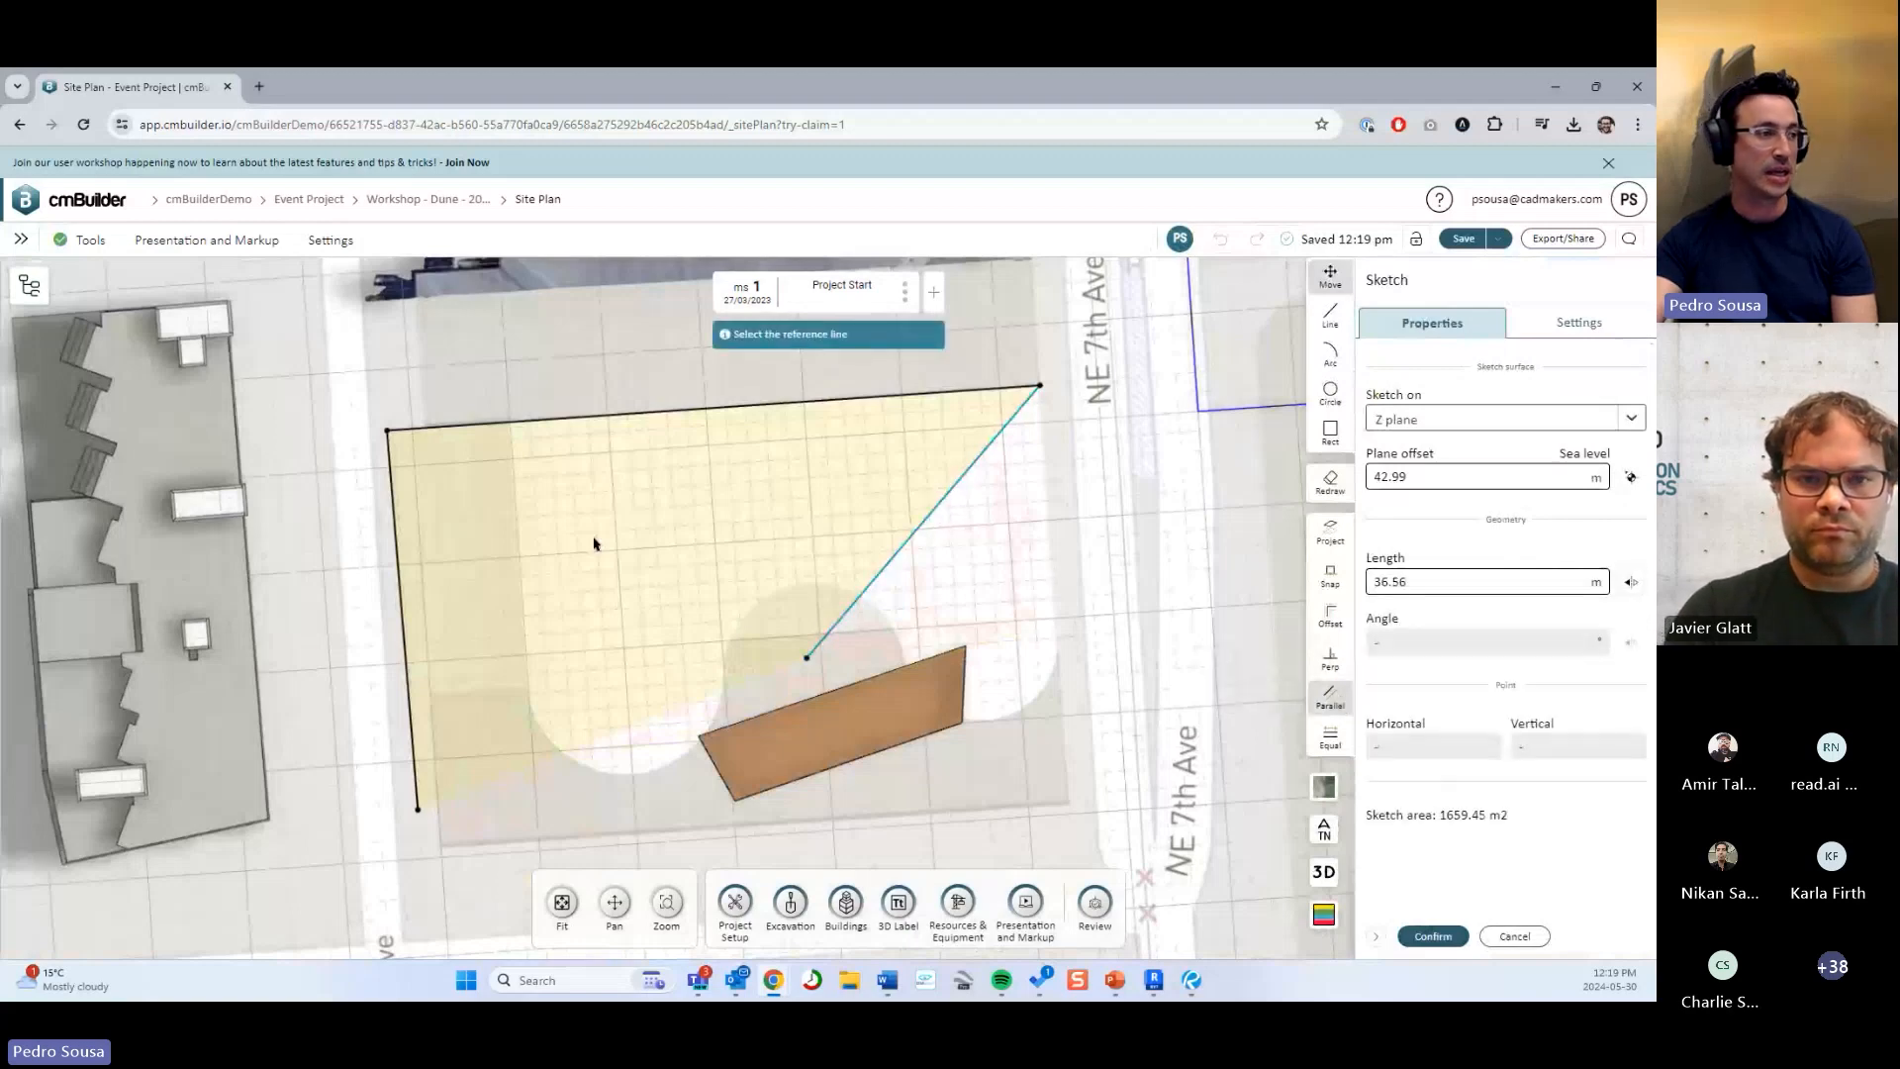
pyautogui.click(401, 613)
pyautogui.moveTo(1047, 547); pyautogui.dragTo(1109, 591, button='middle')
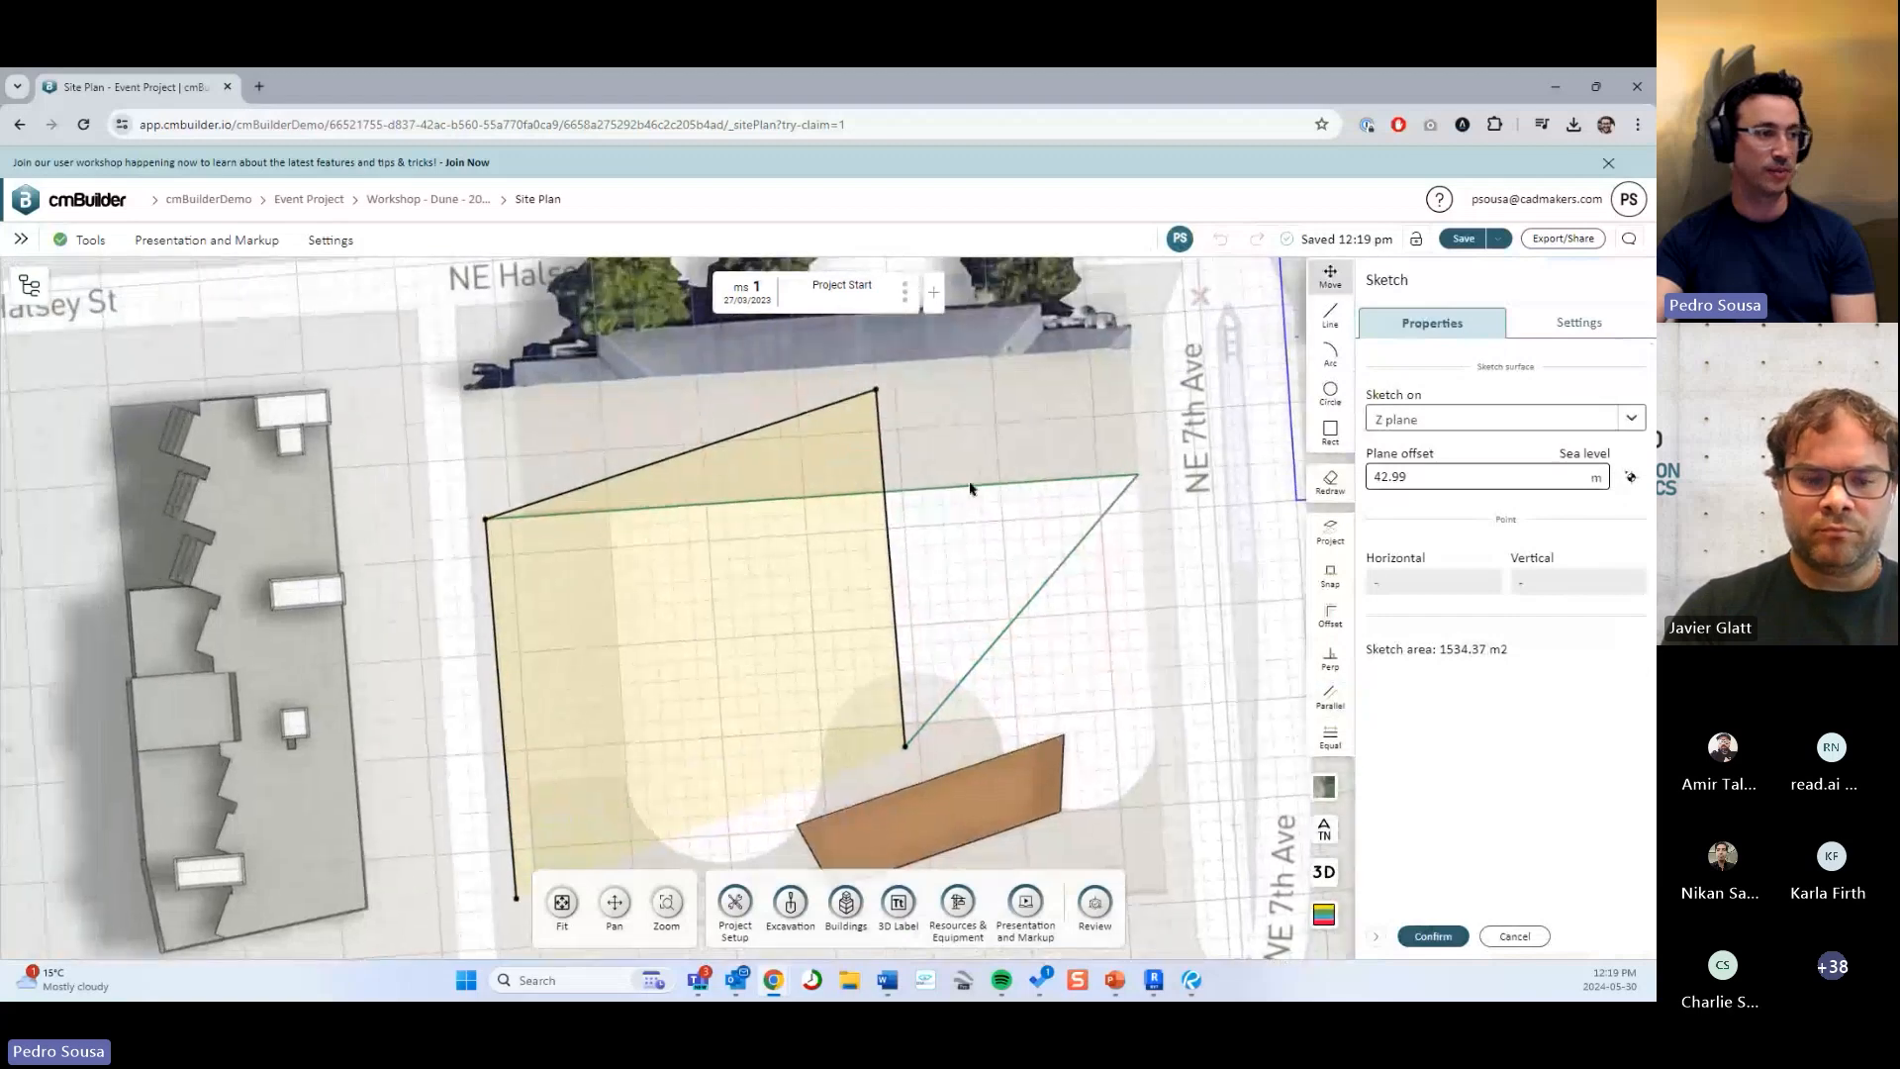
pyautogui.moveTo(919, 431); pyautogui.dragTo(960, 404, button='middle')
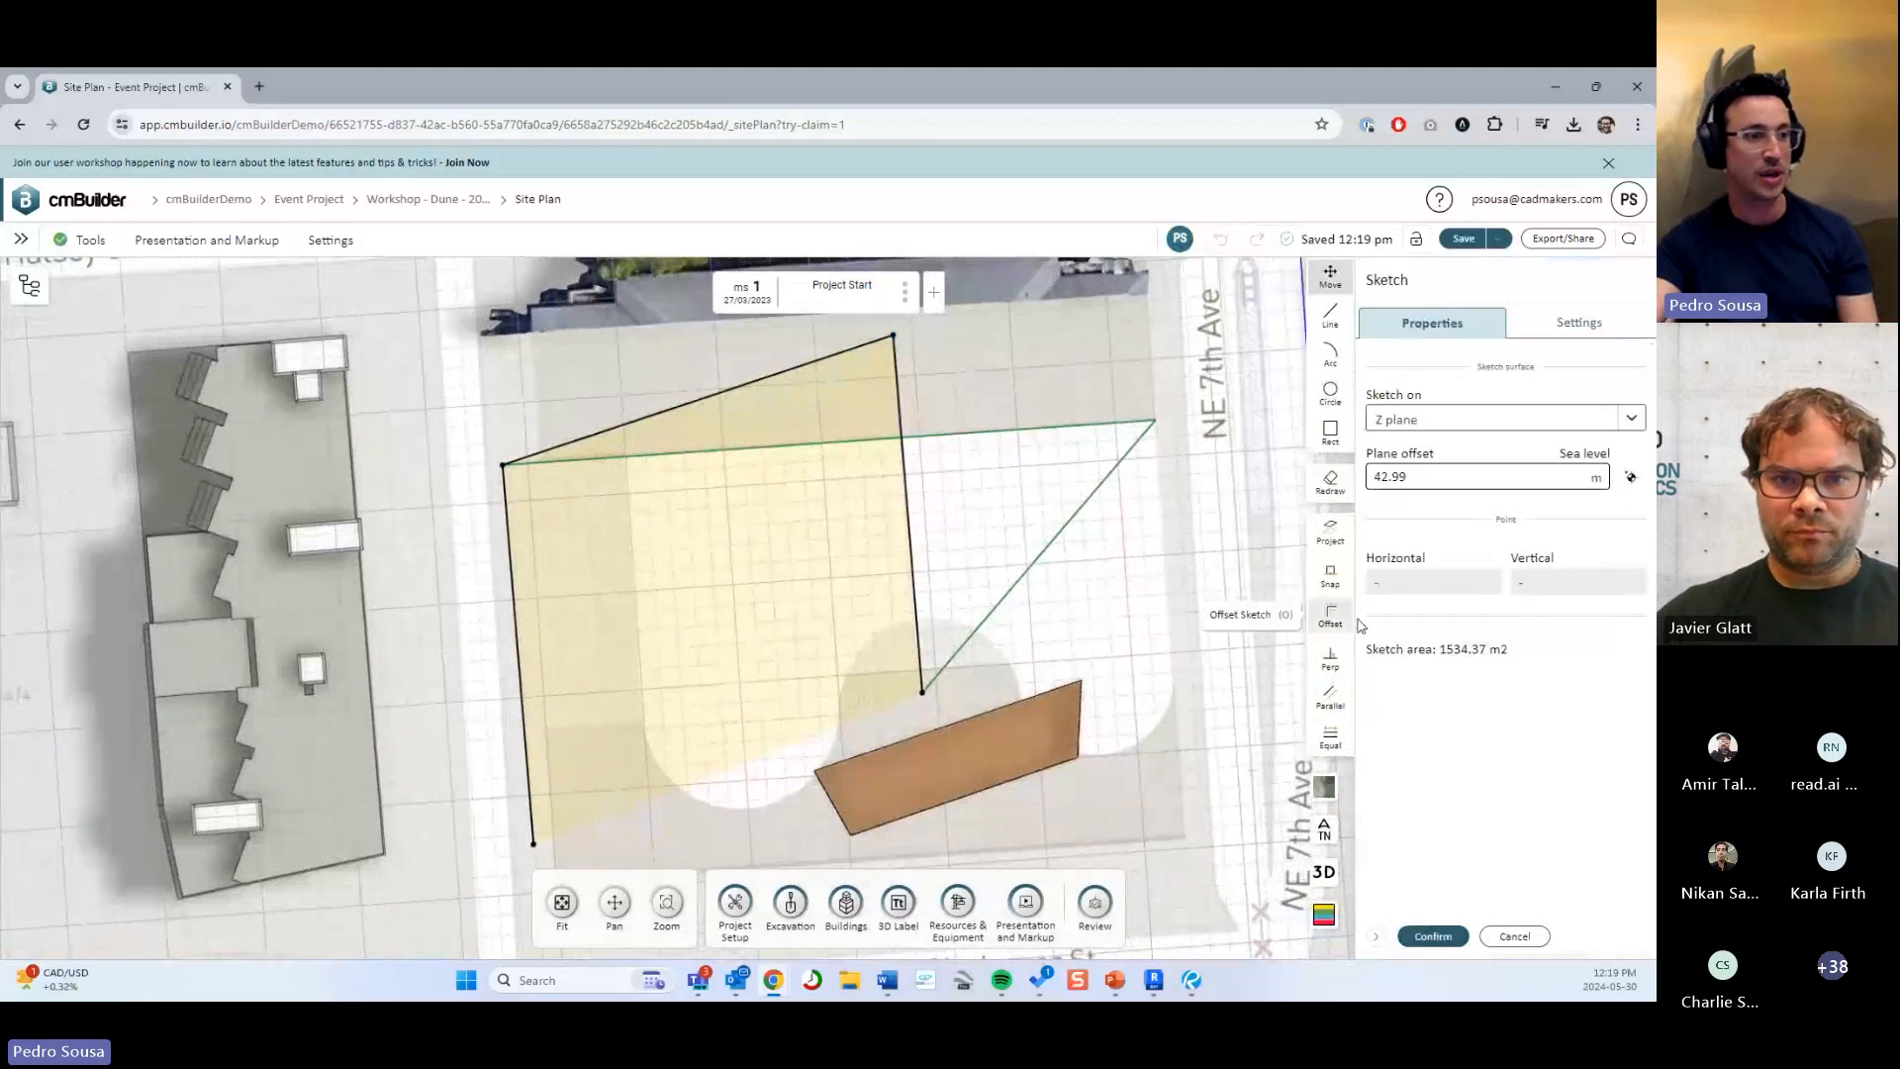
# Make the fence's slanted NE Halsey St side perpendicular to the NE 6th Ave side and confirm the sketch.
pyautogui.click(1331, 657)
pyautogui.click(547, 467)
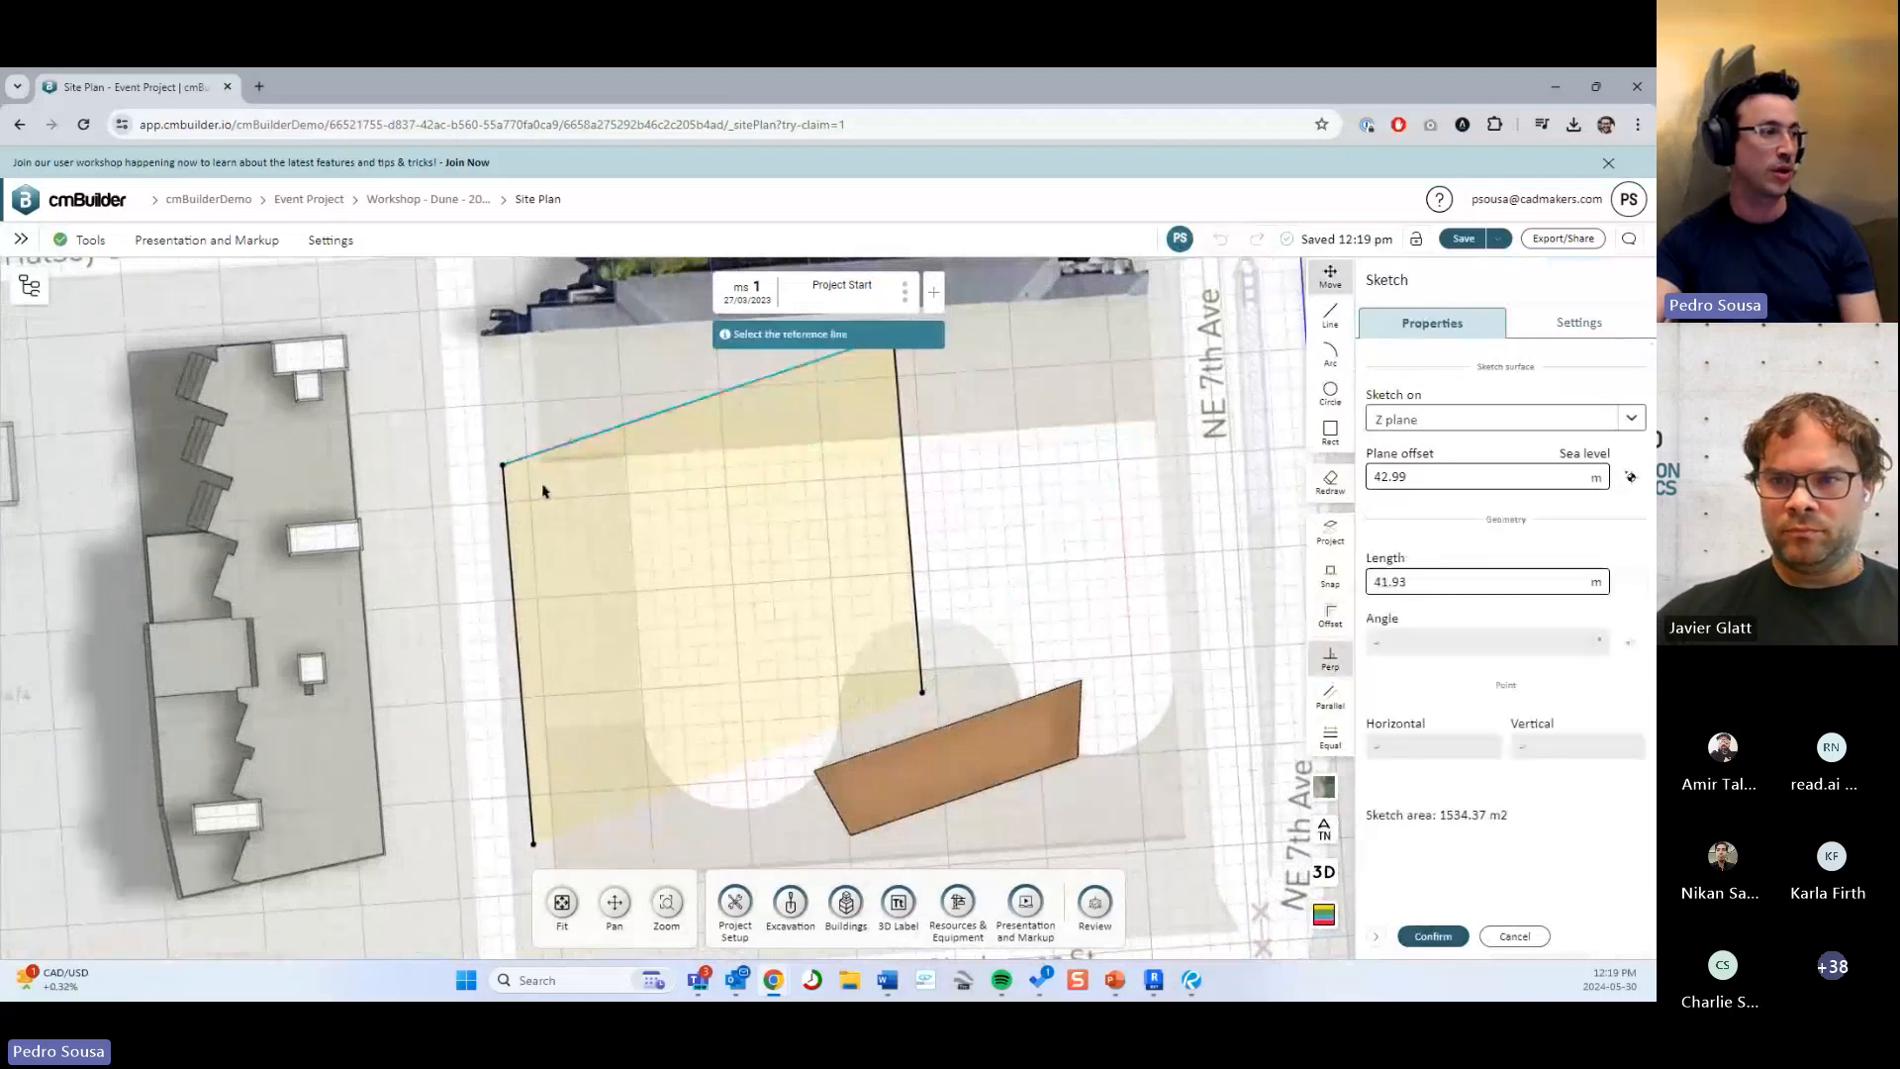
pyautogui.click(513, 551)
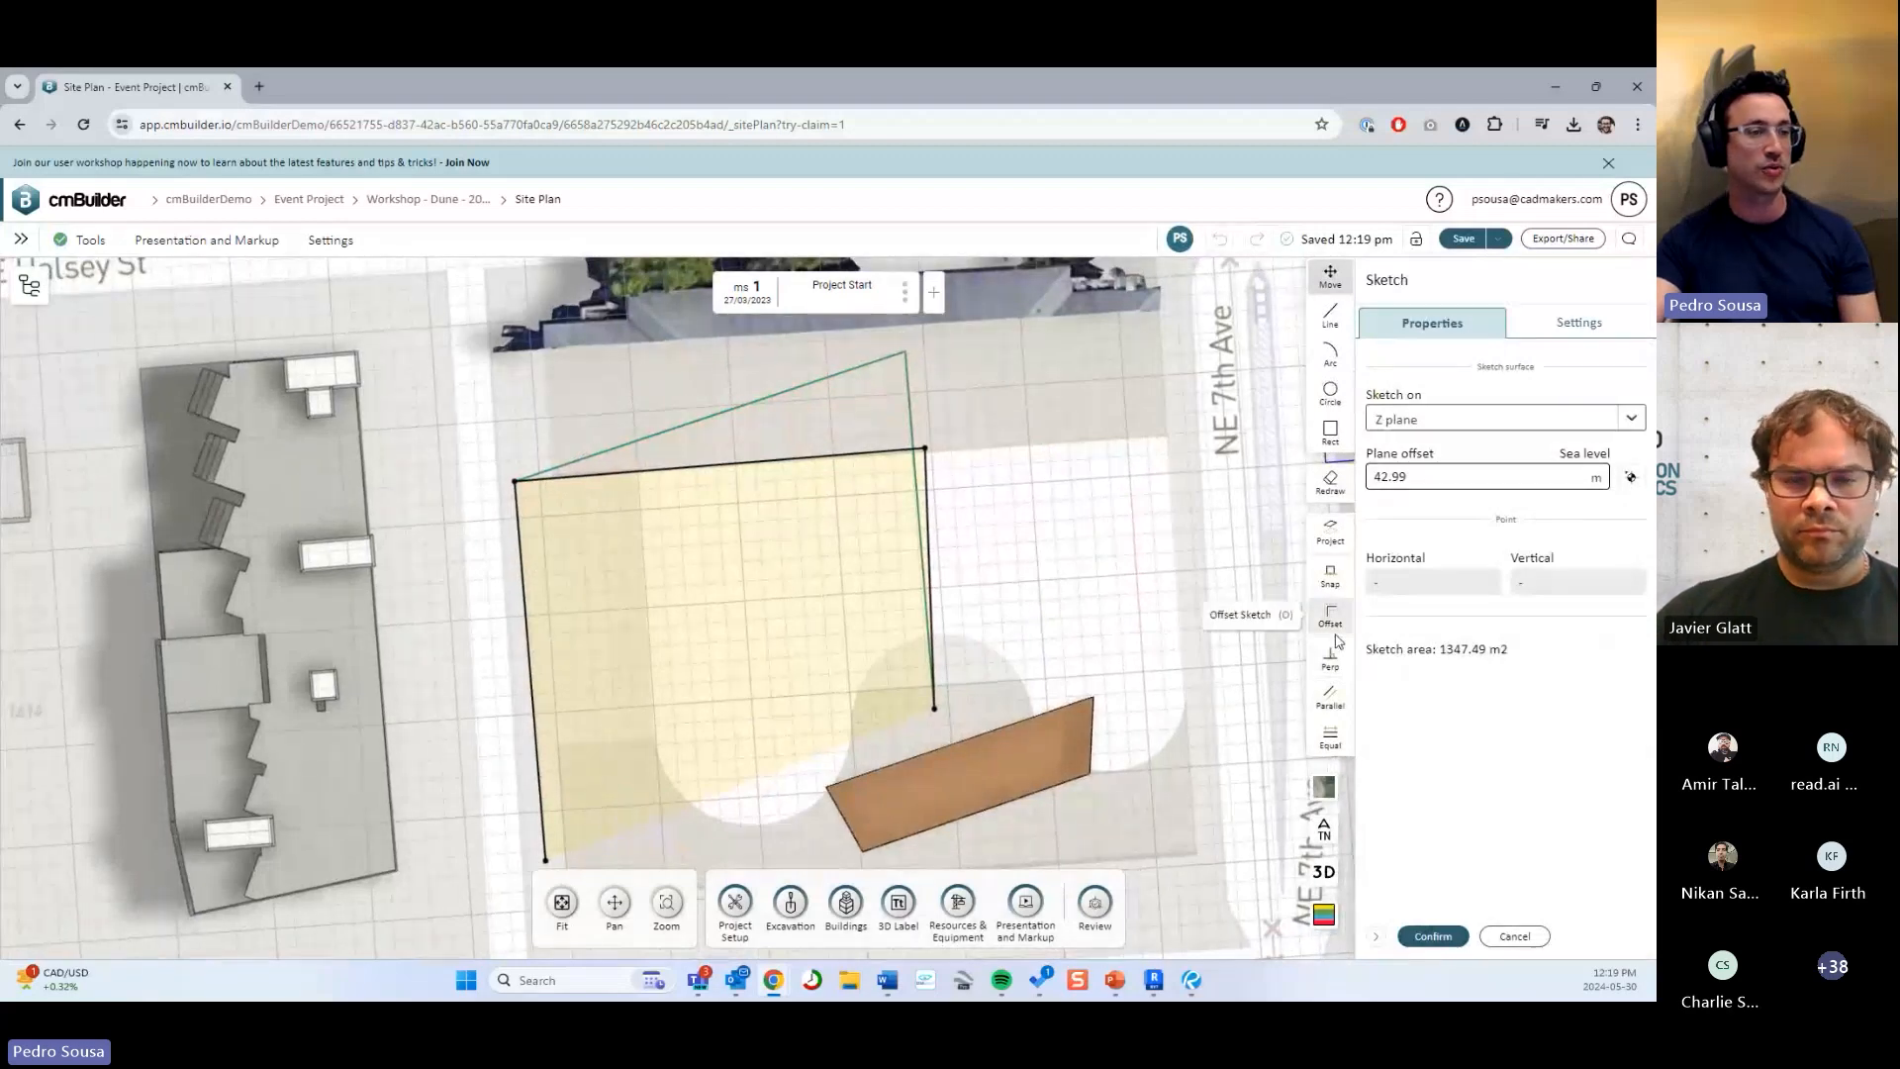
pyautogui.click(1434, 936)
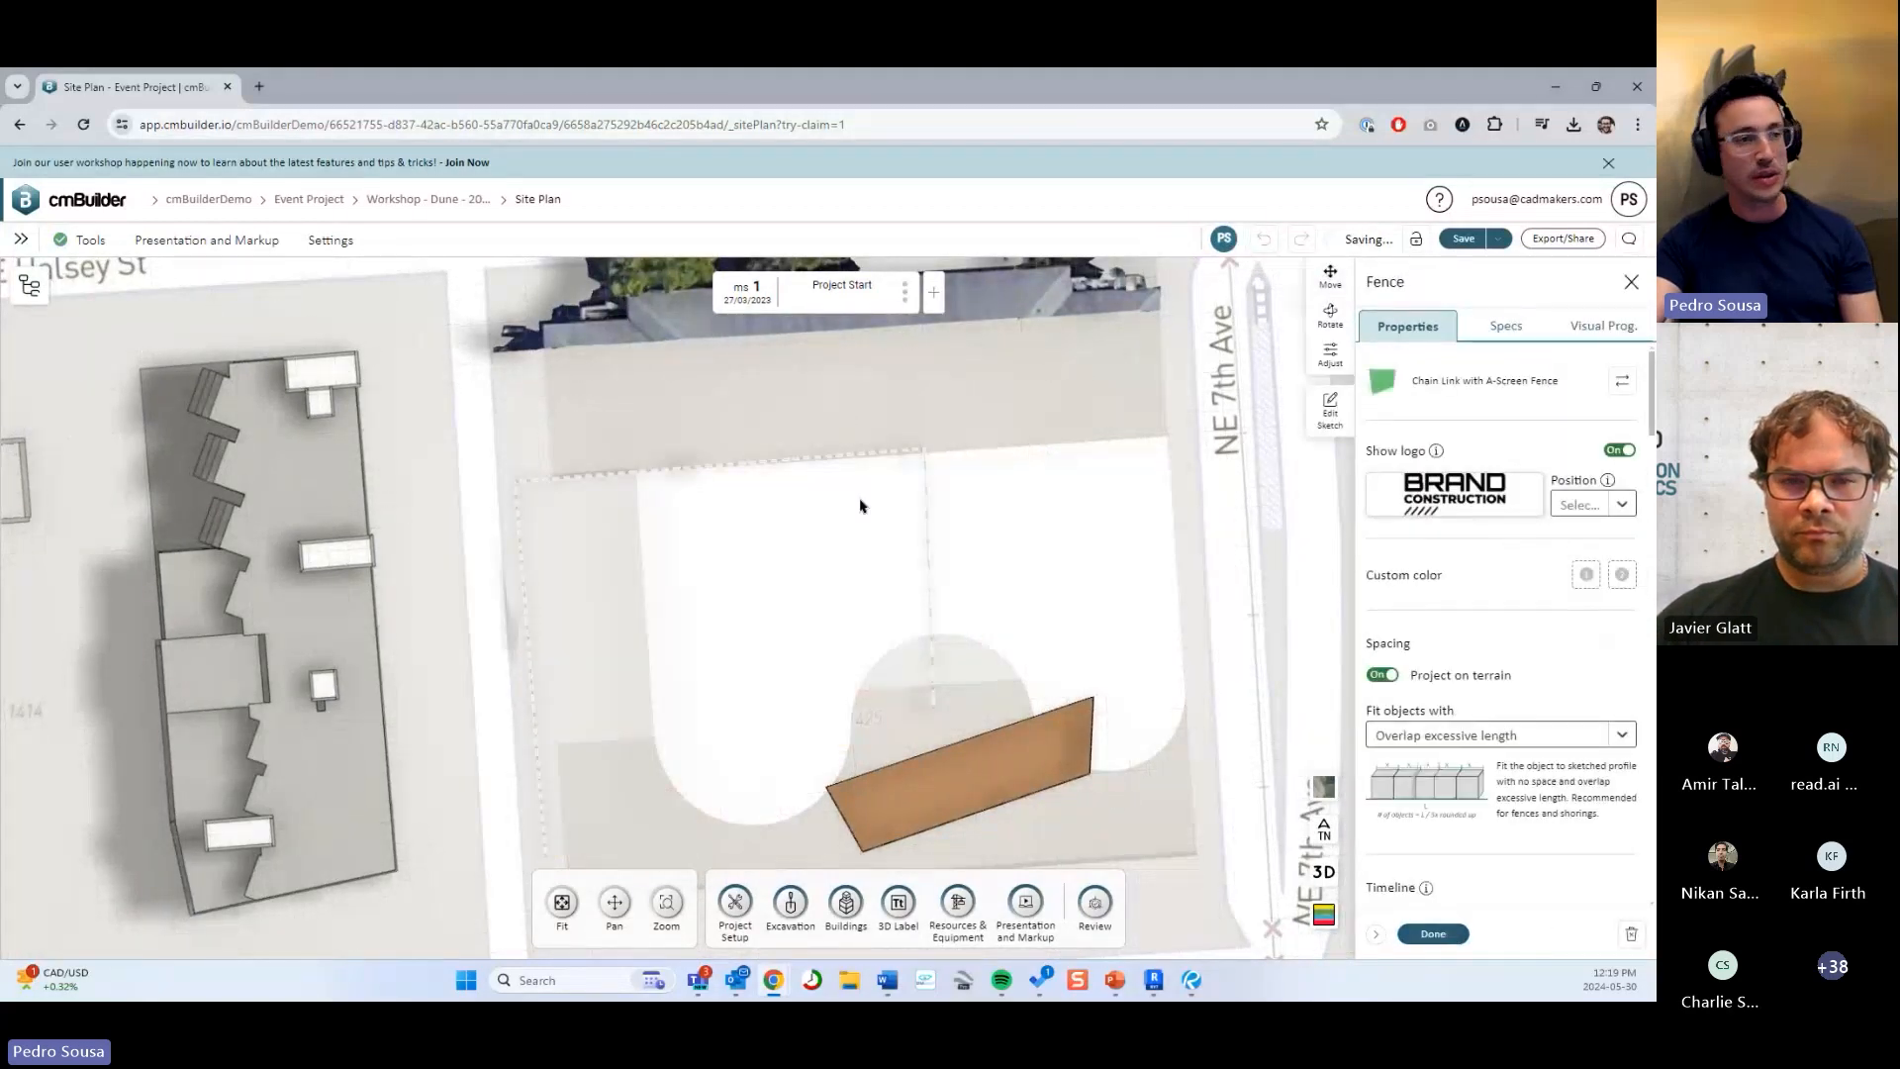
# Try the Equal constraint in the fence's sketch to match the shorter side's length to the NE 6th Ave side.
pyautogui.click(1330, 411)
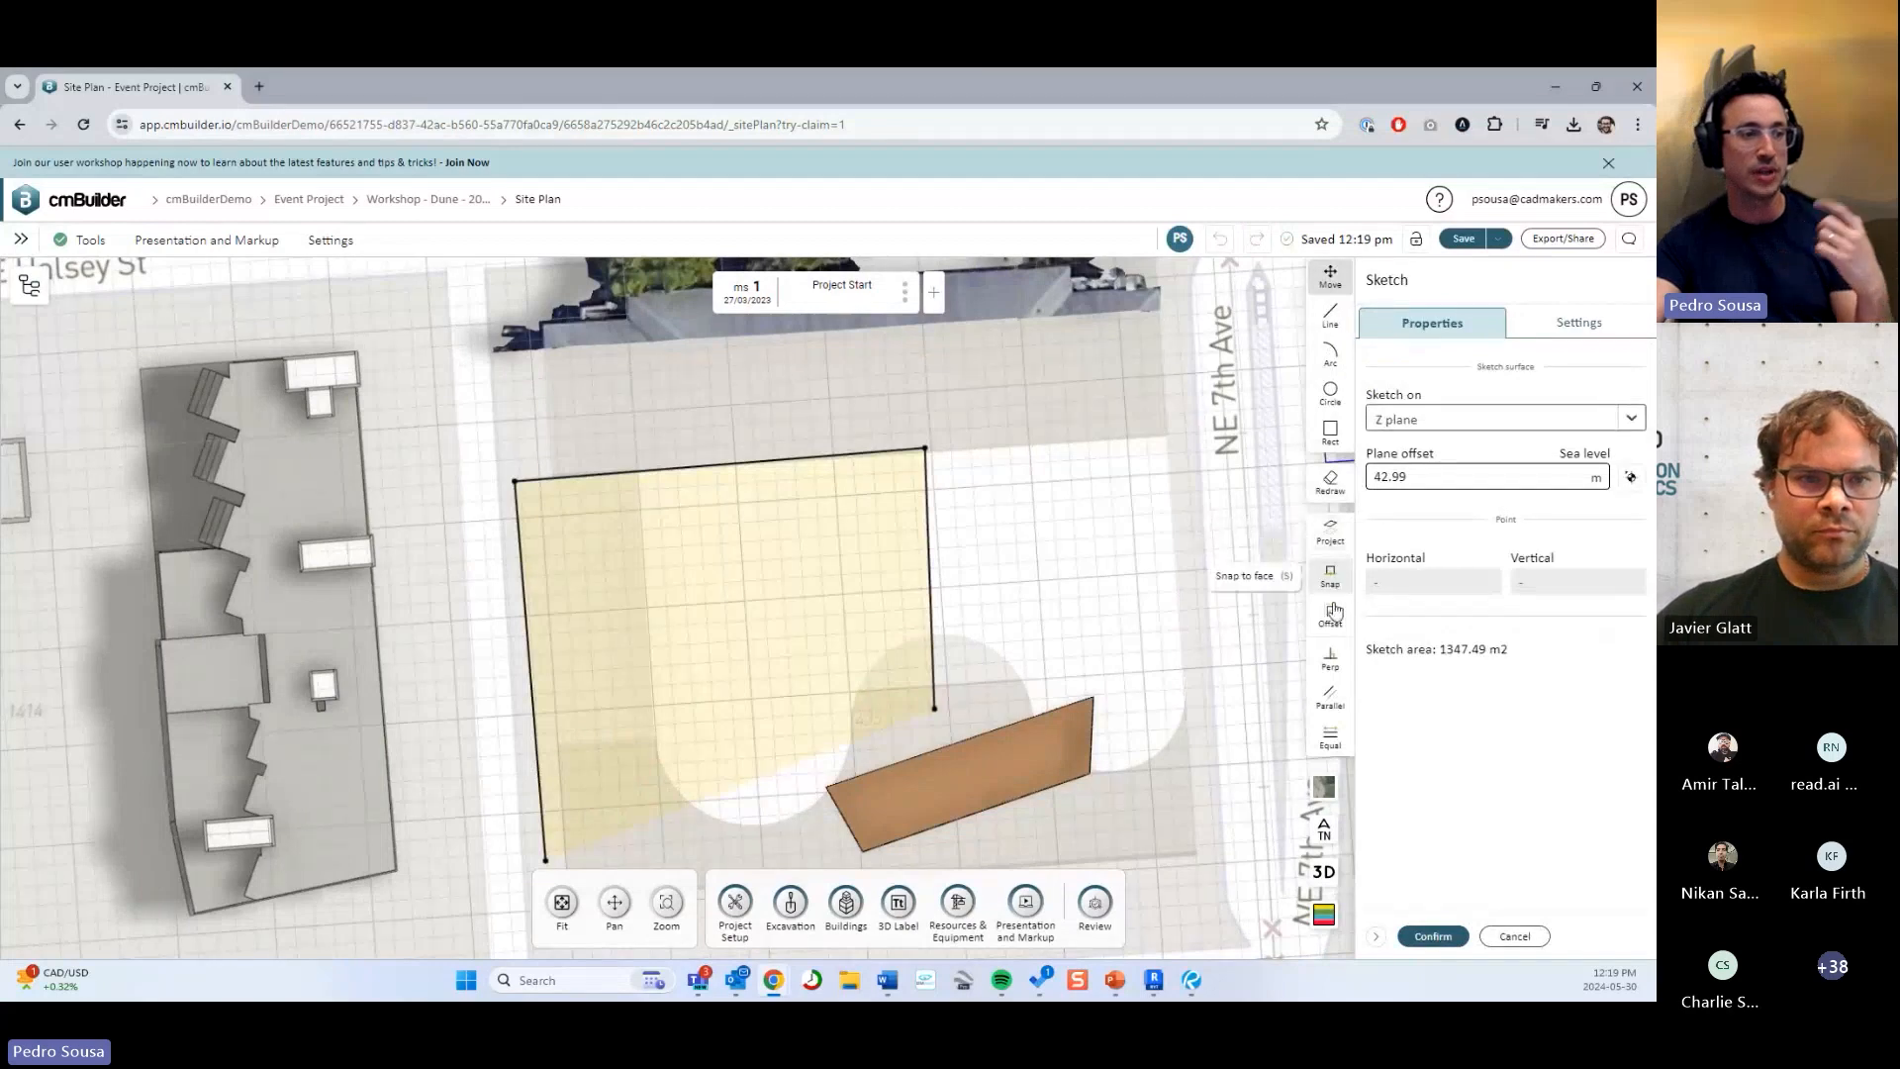
pyautogui.moveTo(1049, 594)
pyautogui.mouseDown(button='right')
pyautogui.moveTo(1000, 564)
pyautogui.moveTo(976, 512)
pyautogui.moveTo(1292, 710)
pyautogui.mouseUp(button='right')
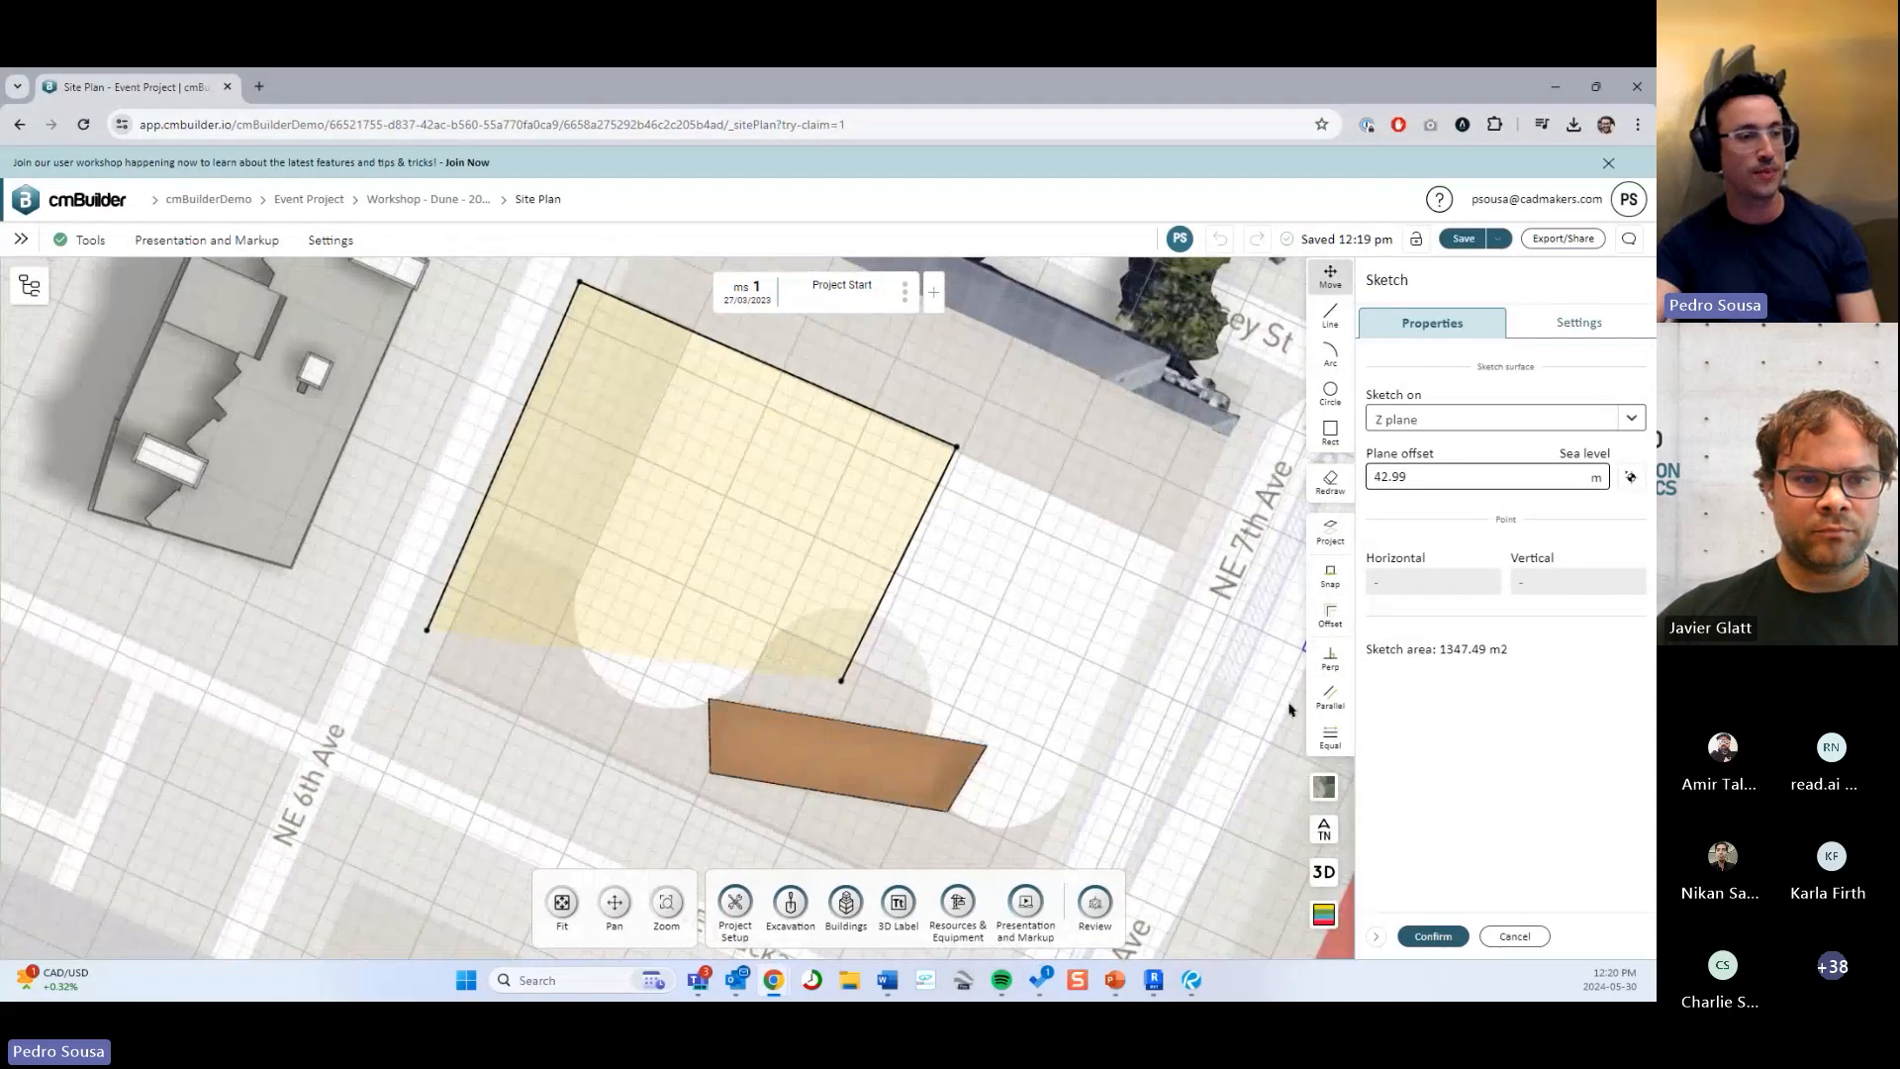
pyautogui.click(1333, 749)
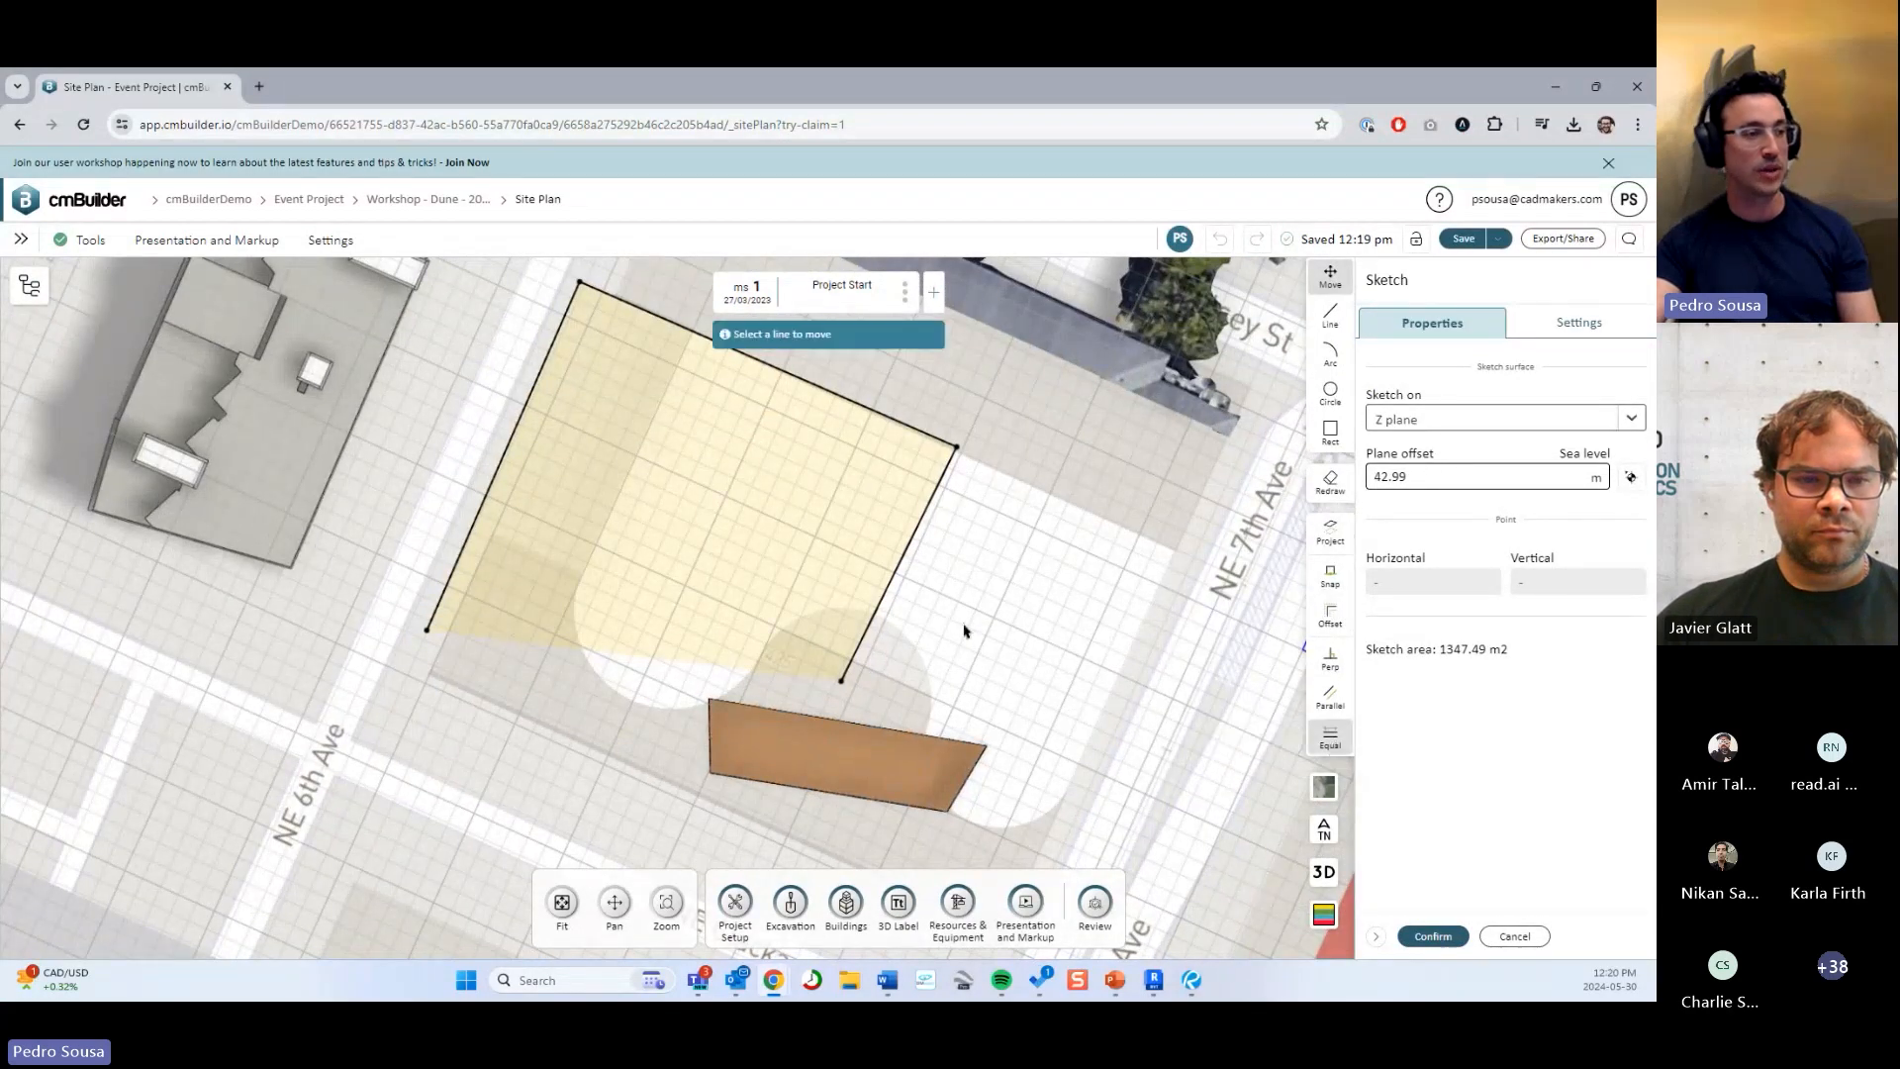
pyautogui.click(896, 577)
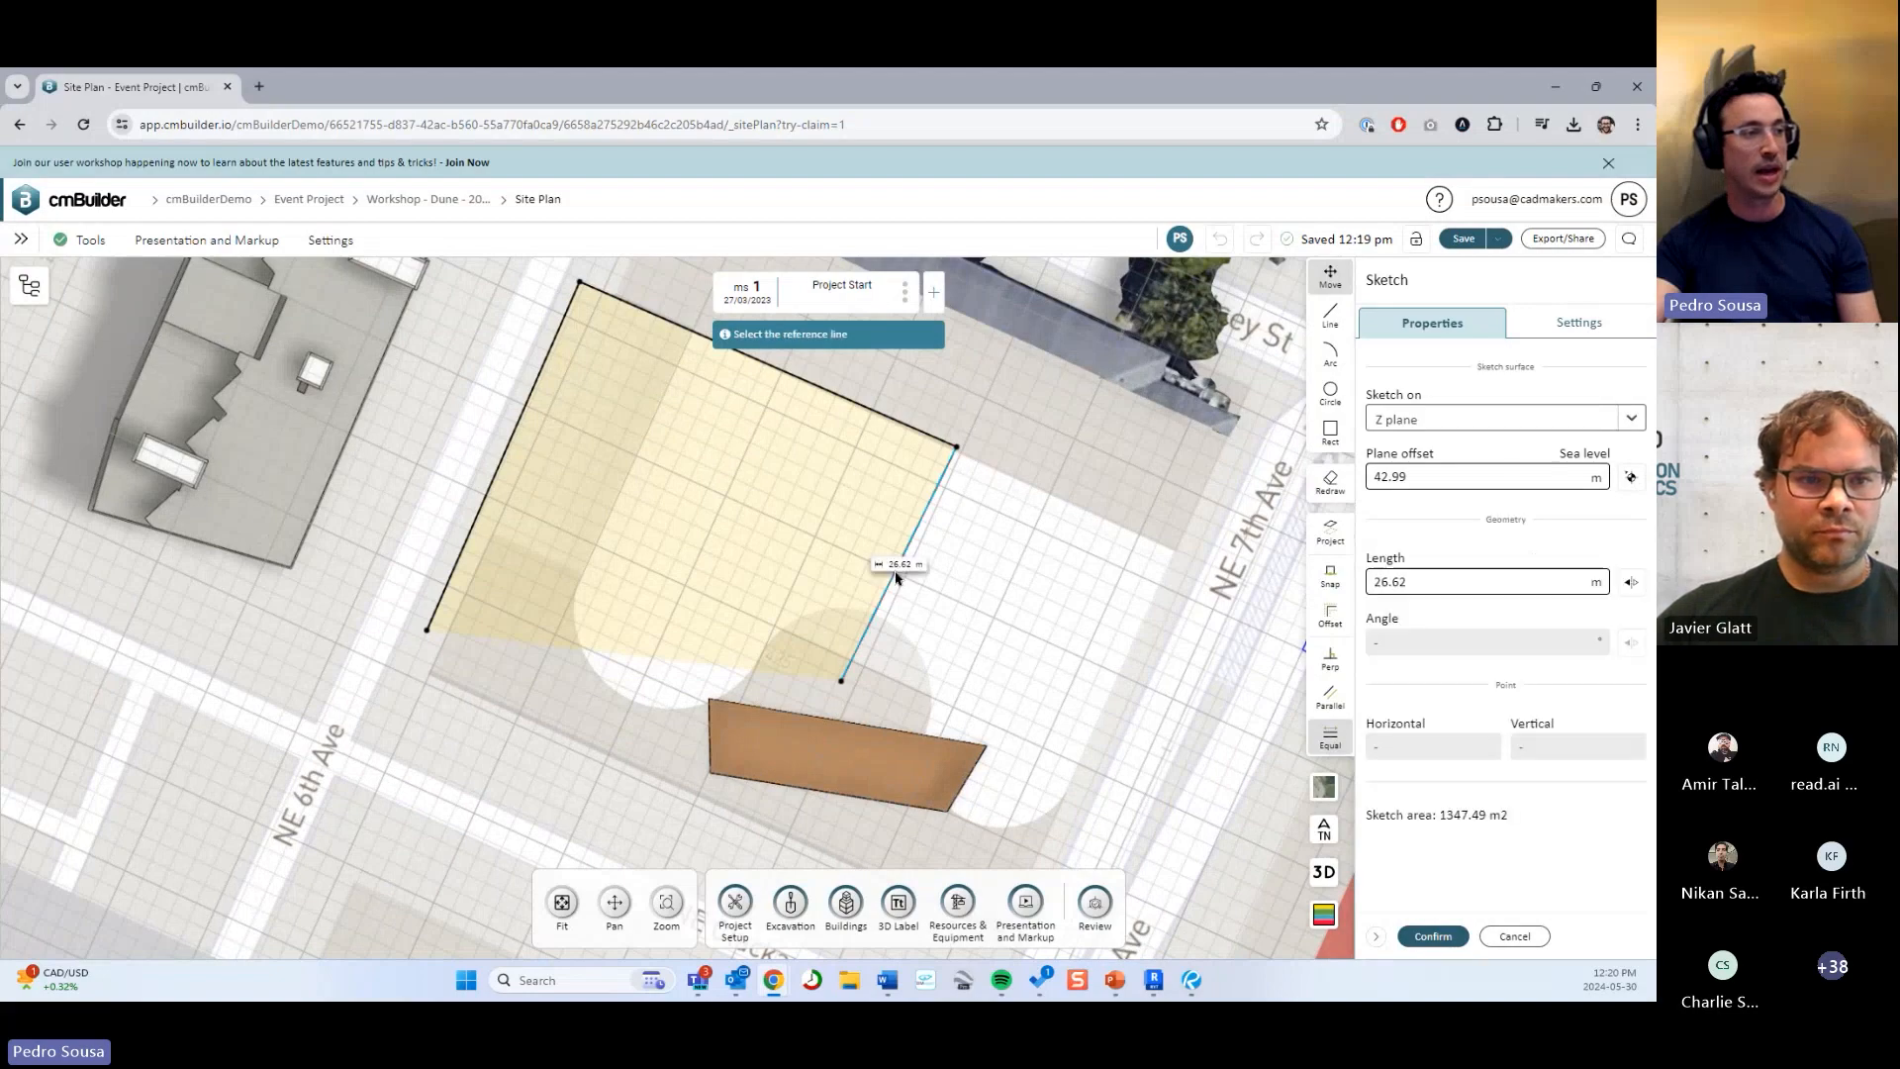
pyautogui.click(516, 426)
pyautogui.moveTo(711, 539)
pyautogui.mouseDown(button='right')
pyautogui.moveTo(755, 581)
pyautogui.moveTo(1090, 525)
pyautogui.moveTo(1077, 547)
pyautogui.moveTo(1123, 597)
pyautogui.moveTo(1062, 659)
pyautogui.mouseUp(button='right')
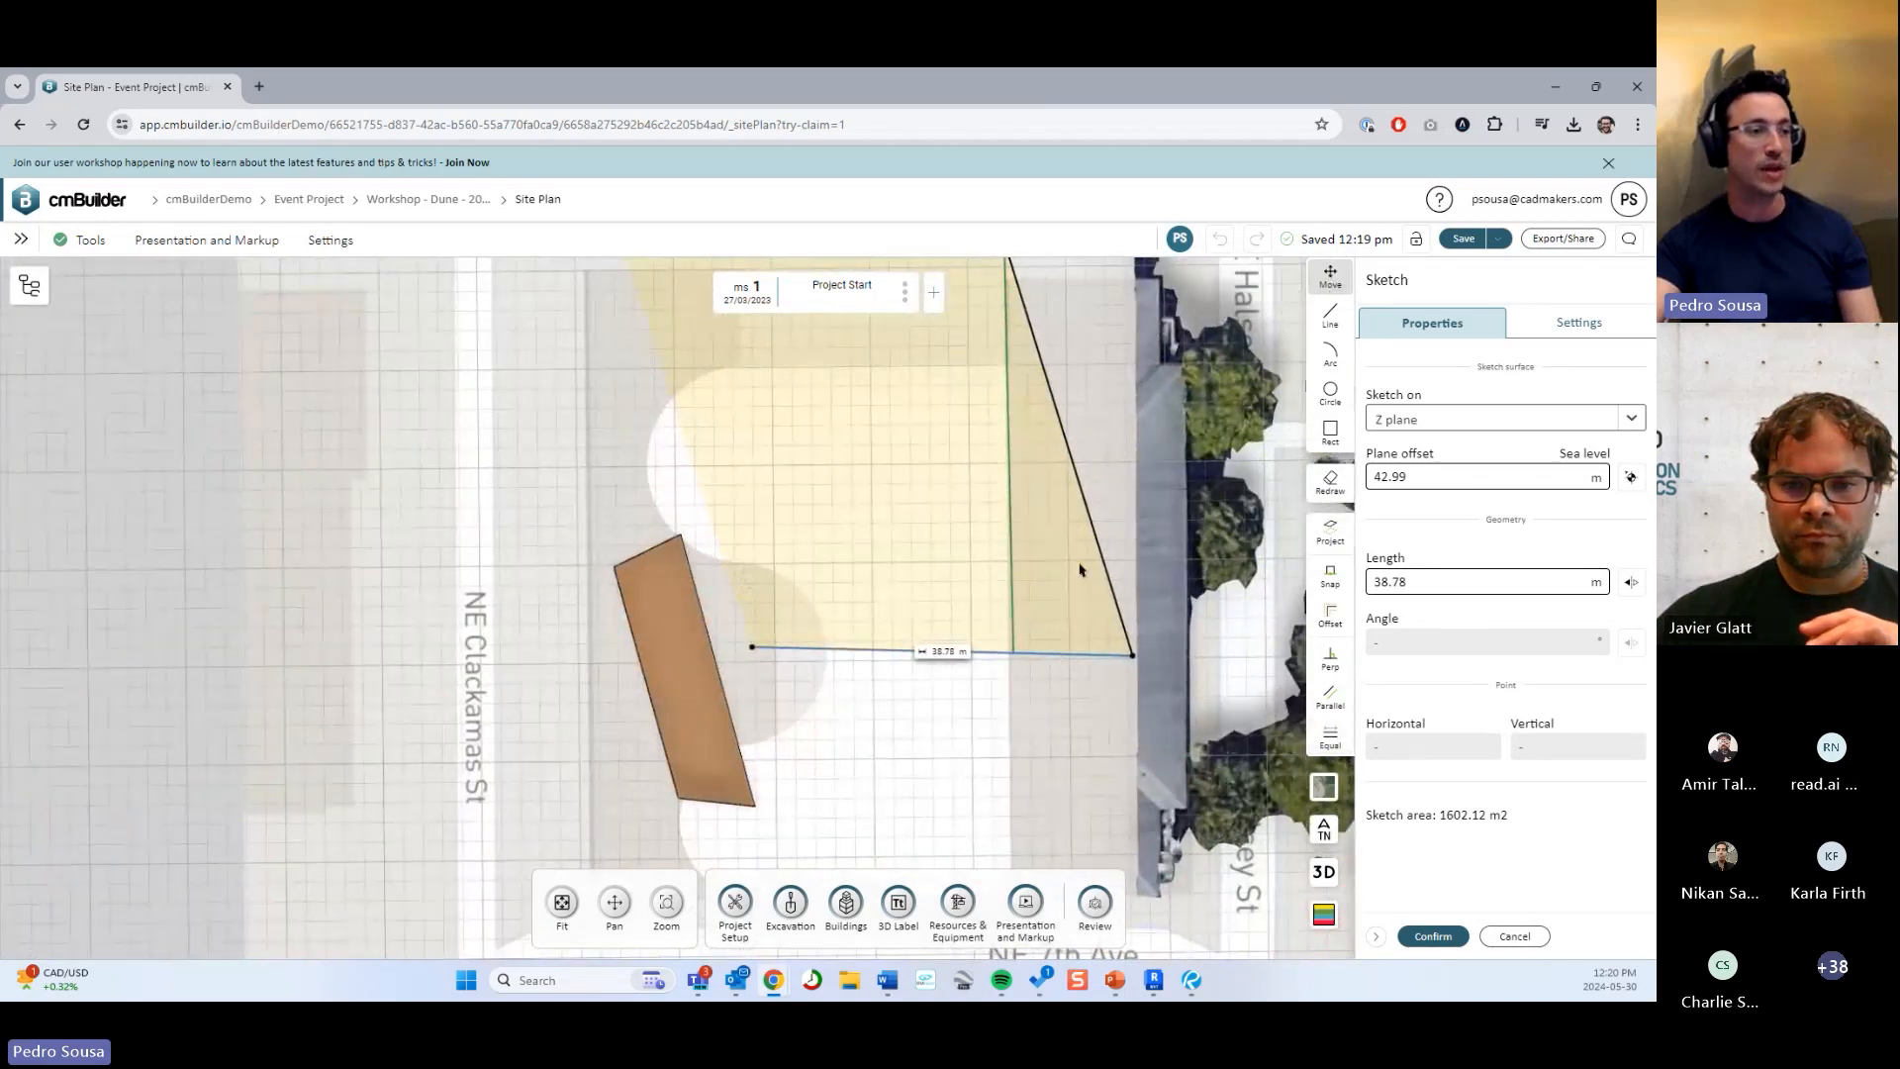
# Shift the lengthened fence side to square up the sketch outline, and cancel the sketch edit.
pyautogui.moveTo(1051, 660); pyautogui.dragTo(909, 634)
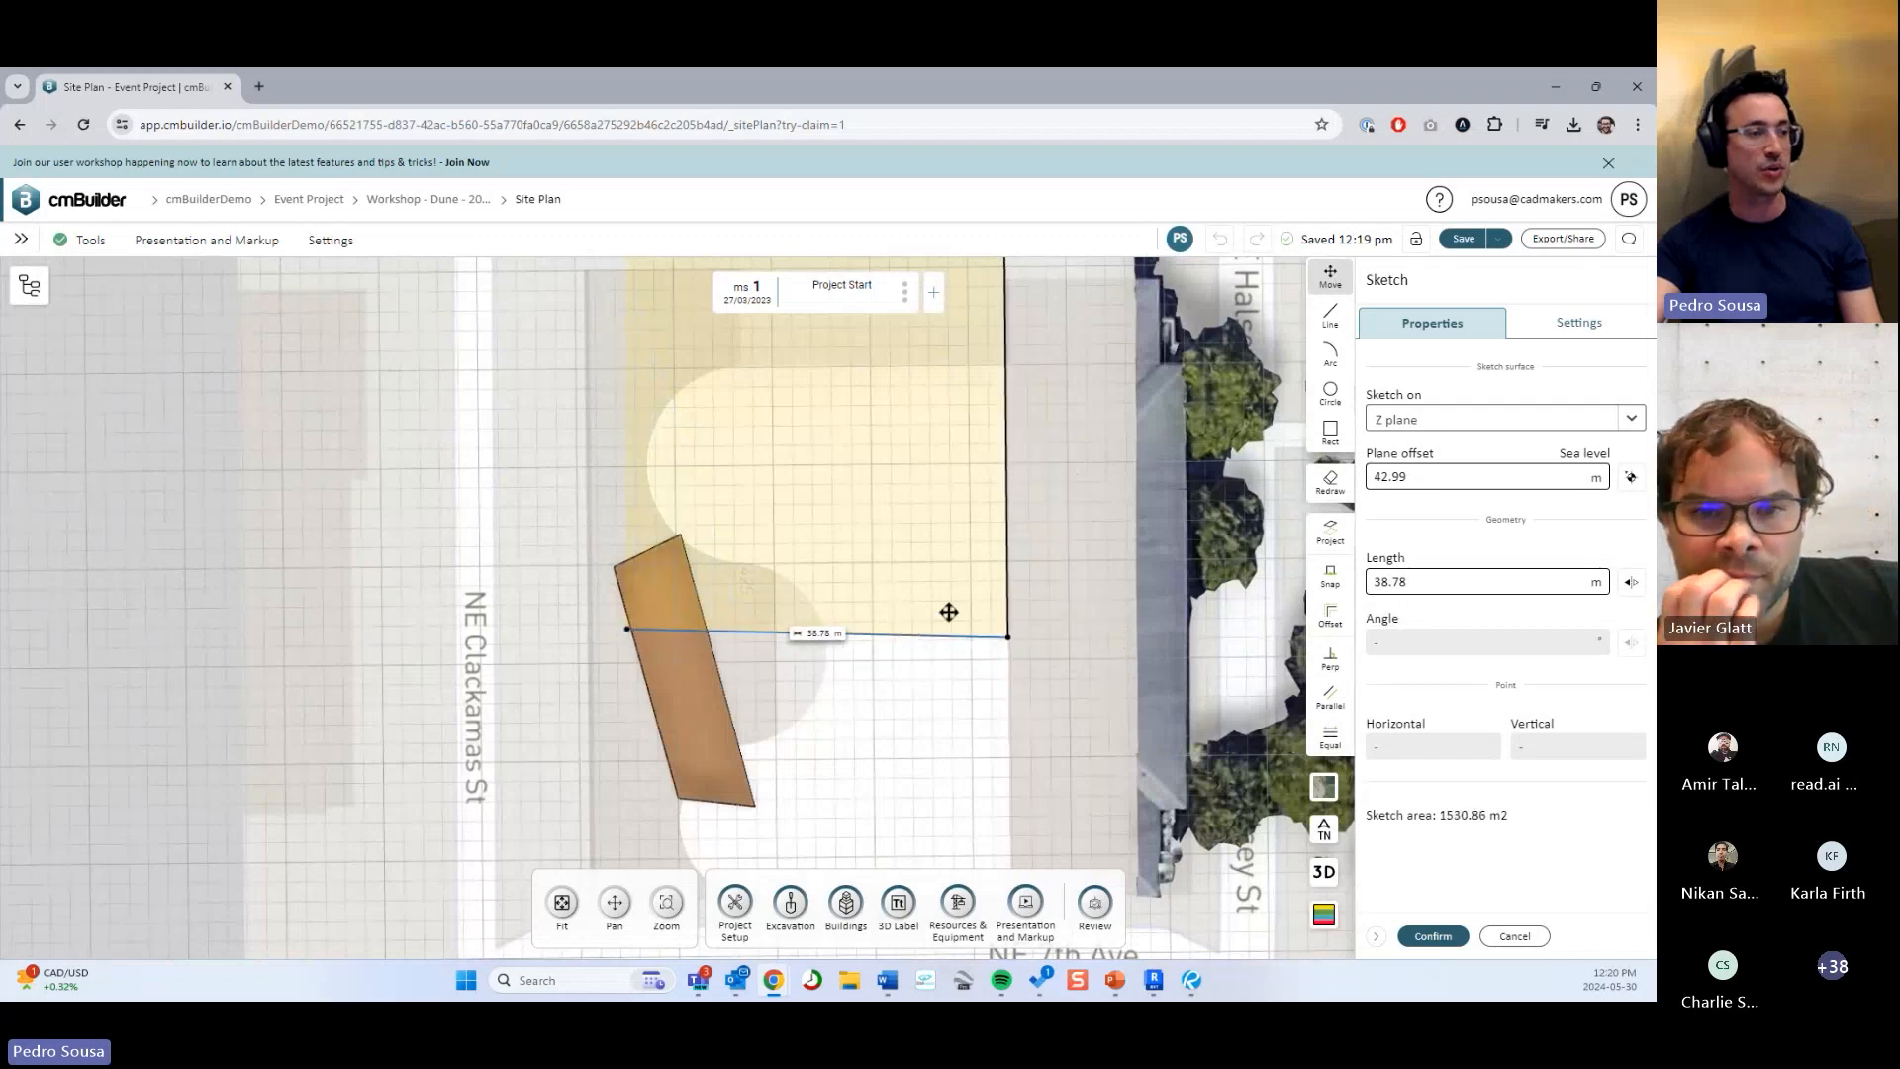
pyautogui.moveTo(949, 612); pyautogui.dragTo(987, 693, button='middle')
pyautogui.click(1328, 737)
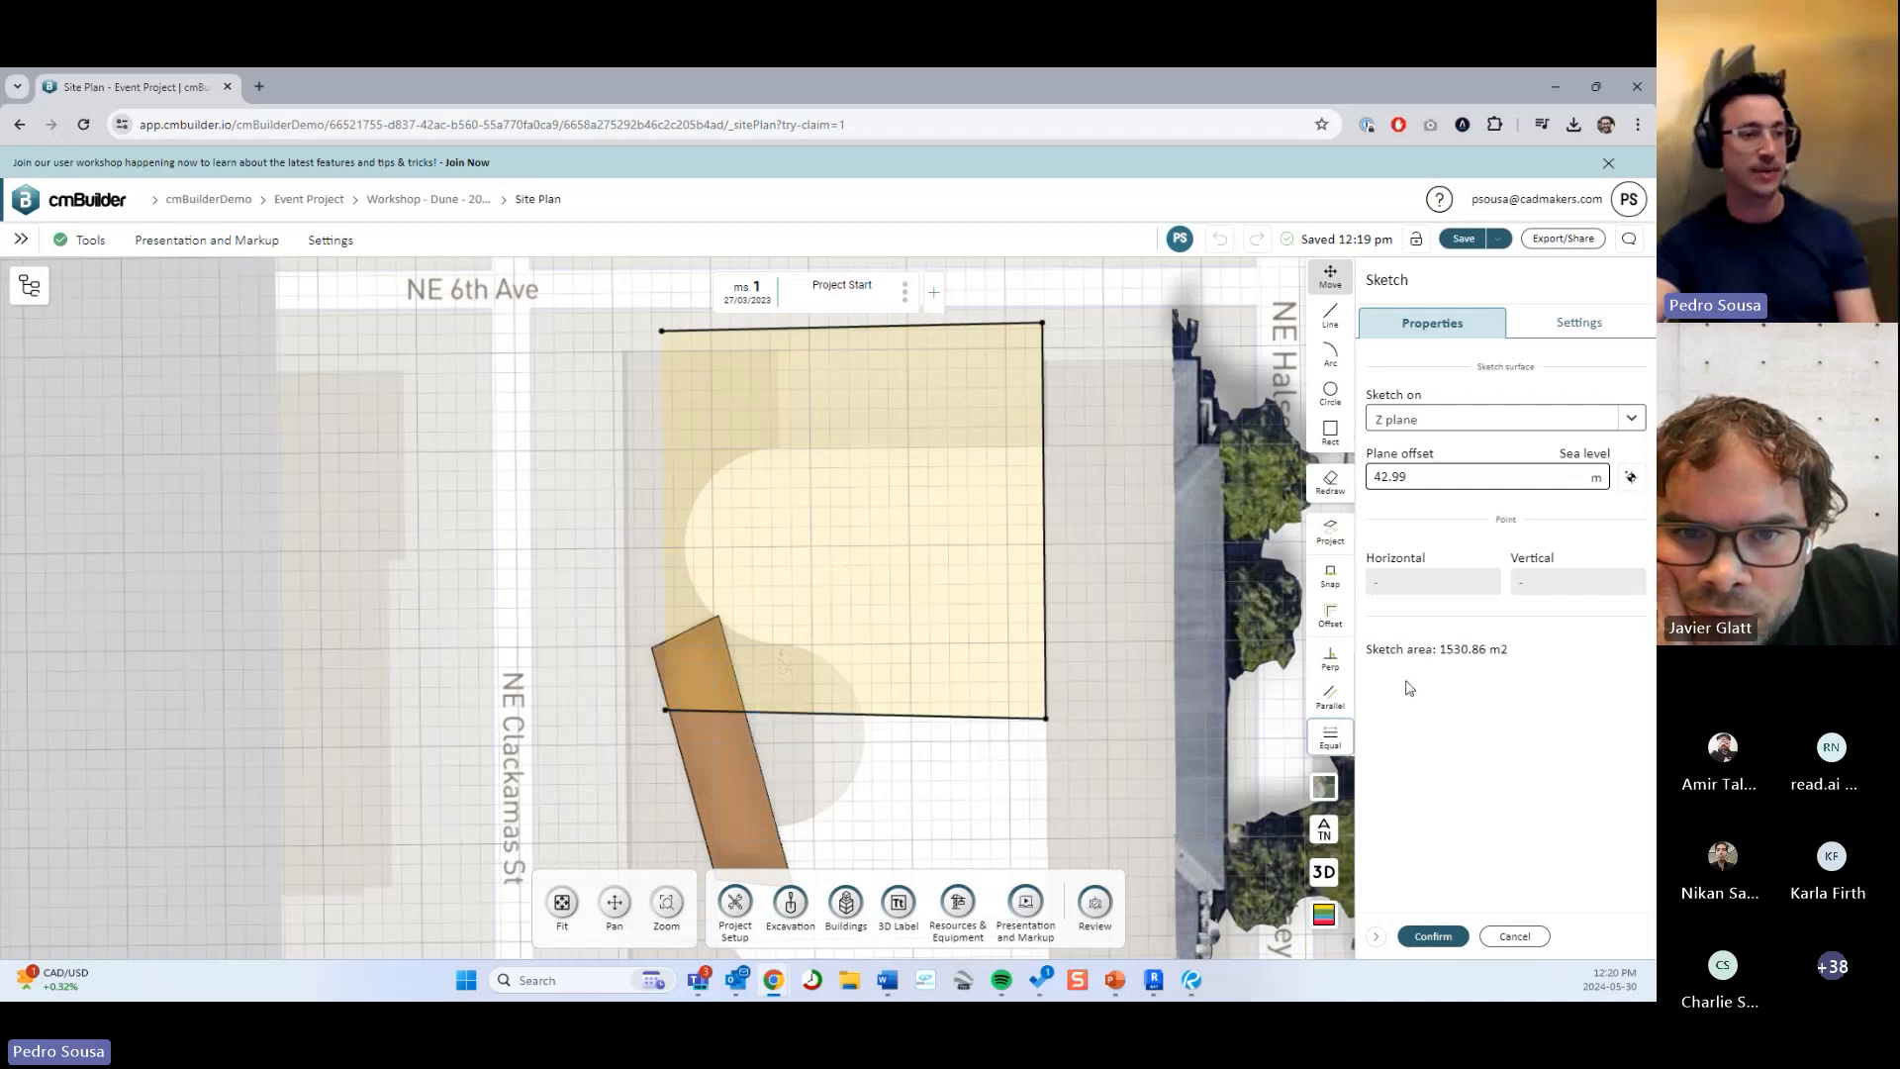
pyautogui.click(1514, 936)
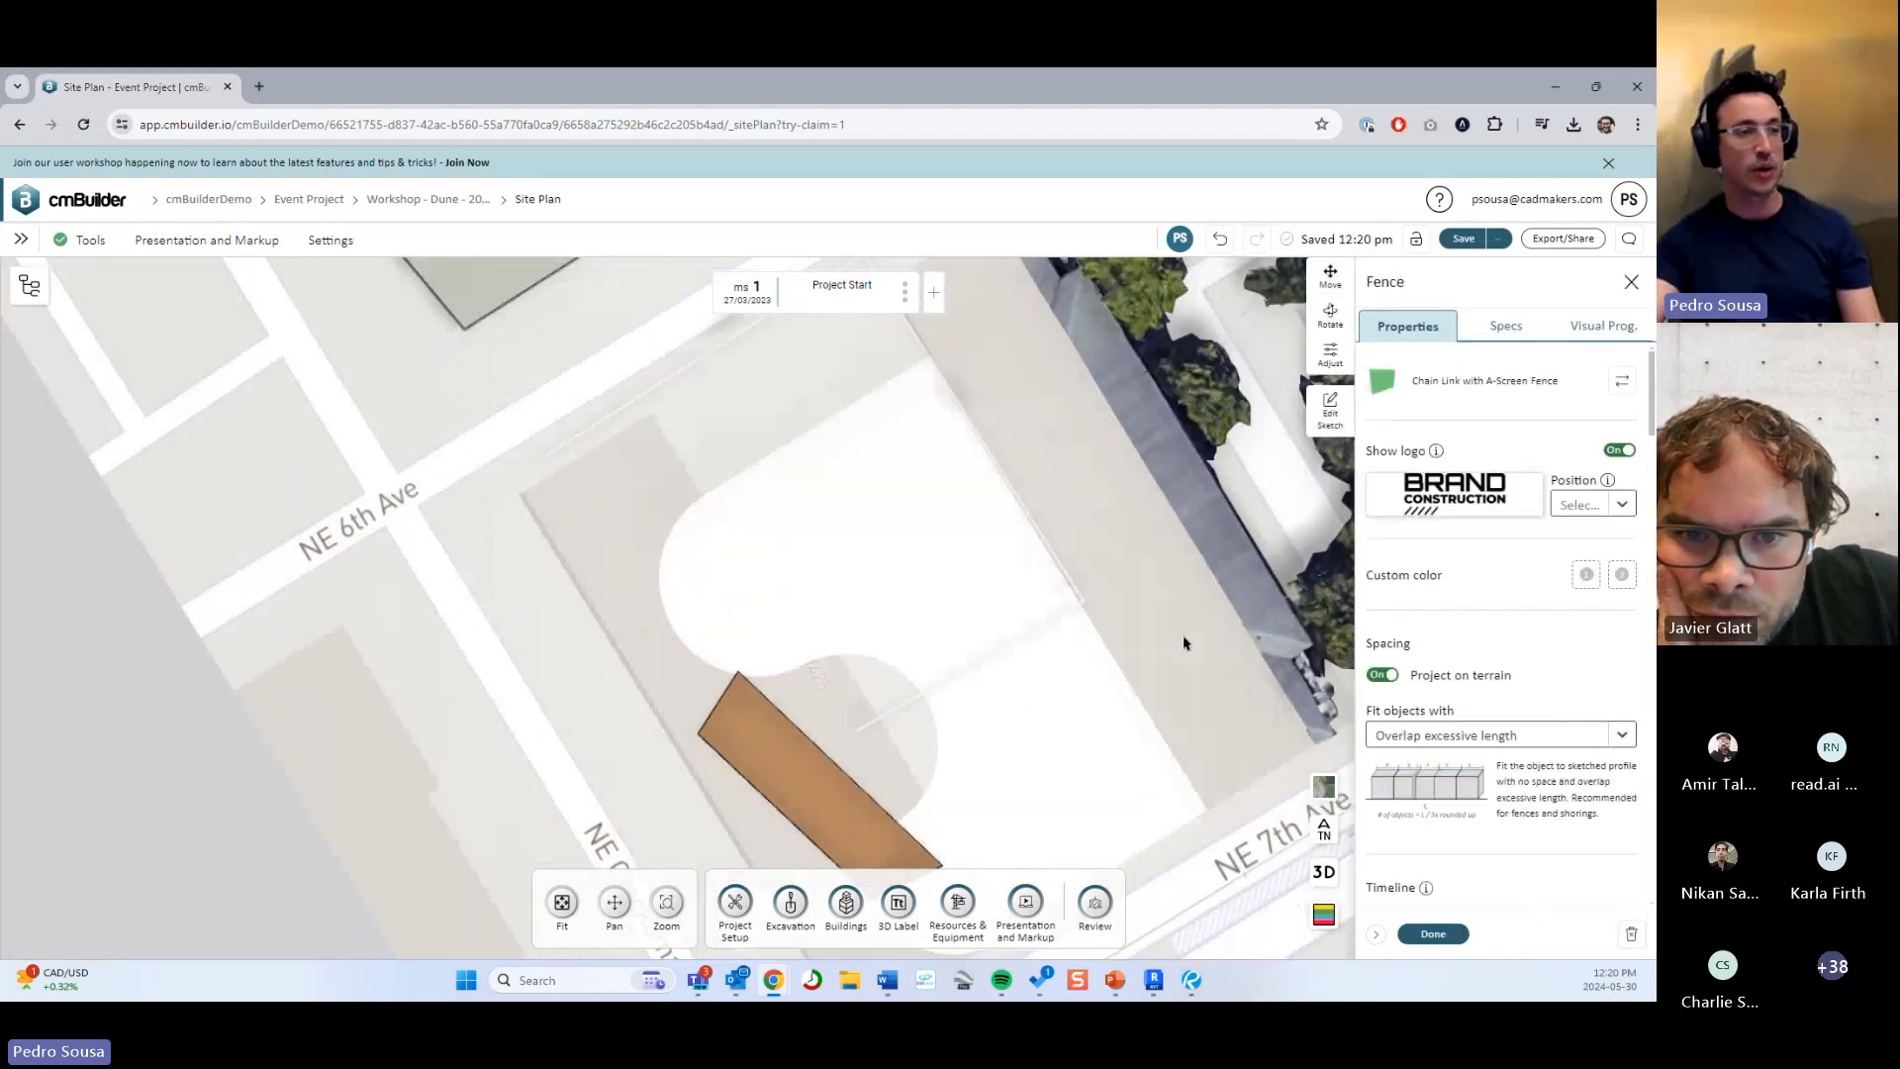
# View the sketch surface choices in the fence's sketch, cancel the edit, and bring the excavation into view.
pyautogui.click(1330, 411)
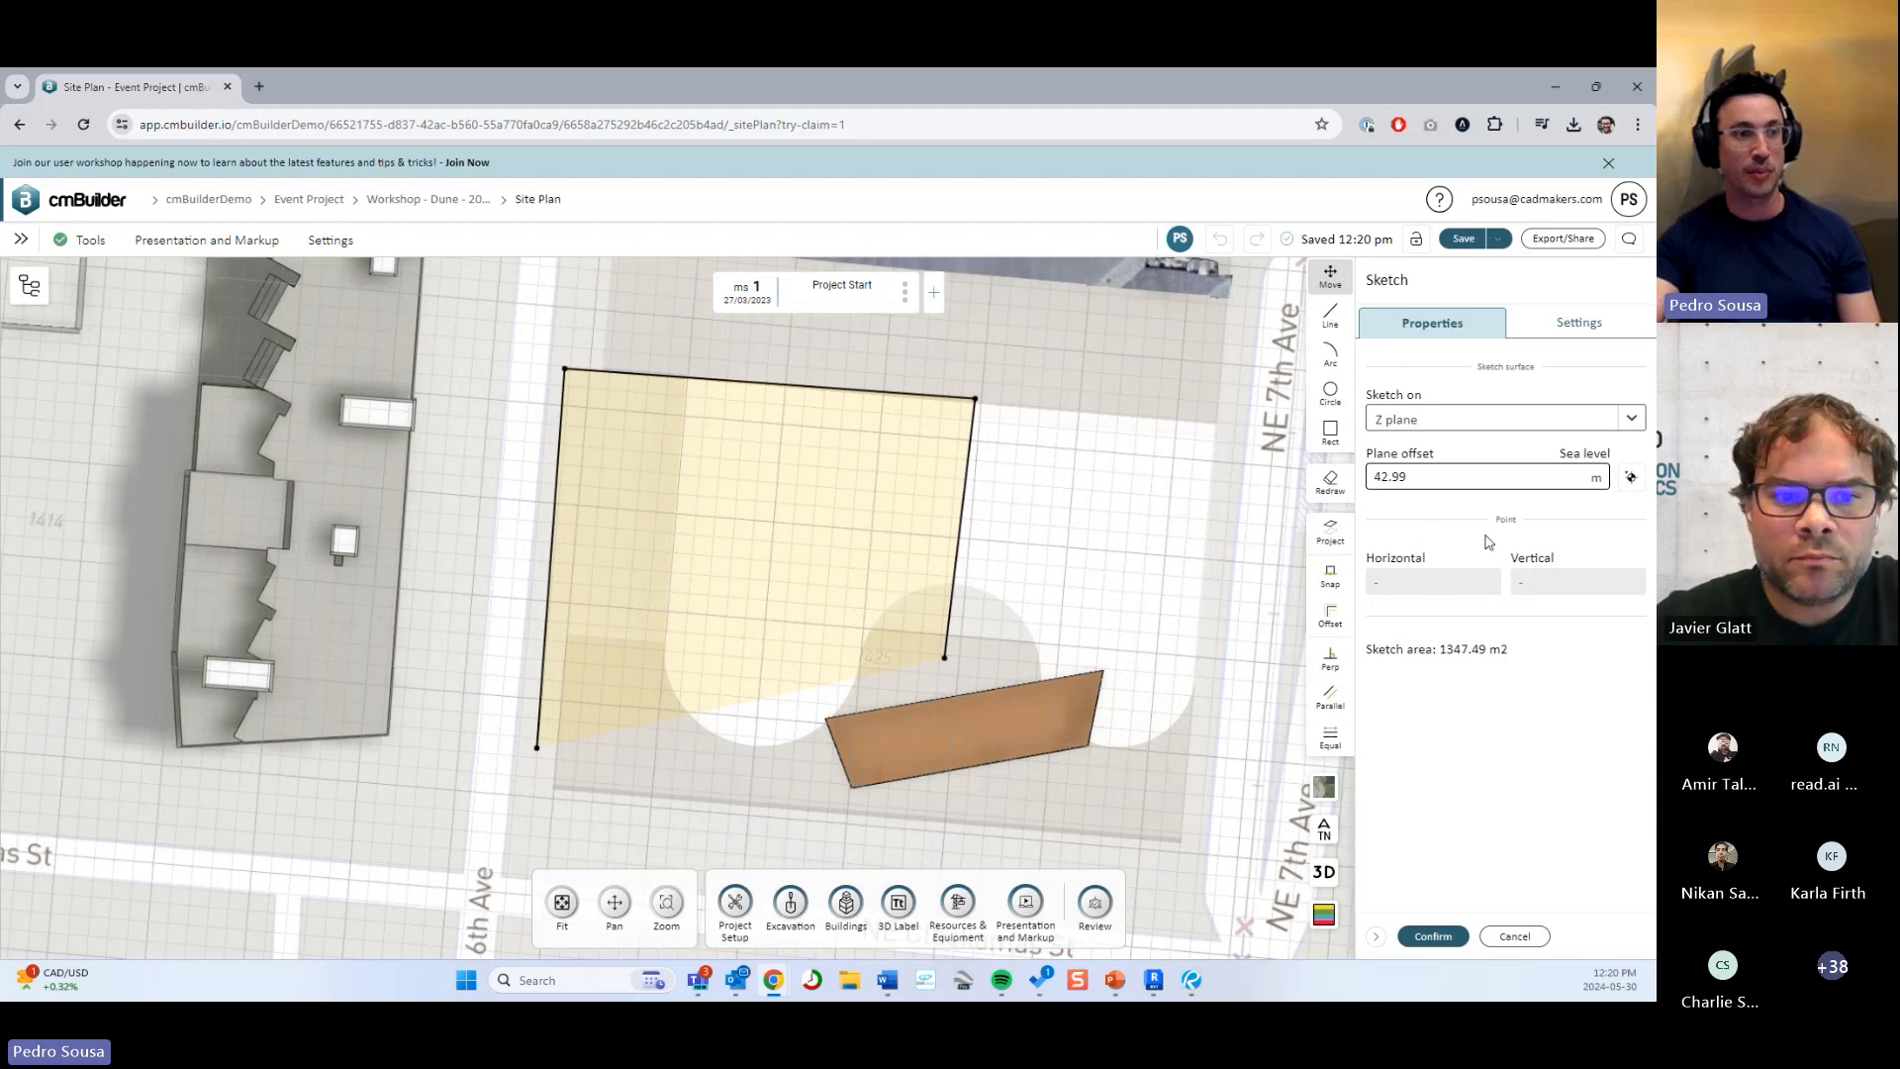
pyautogui.click(1459, 423)
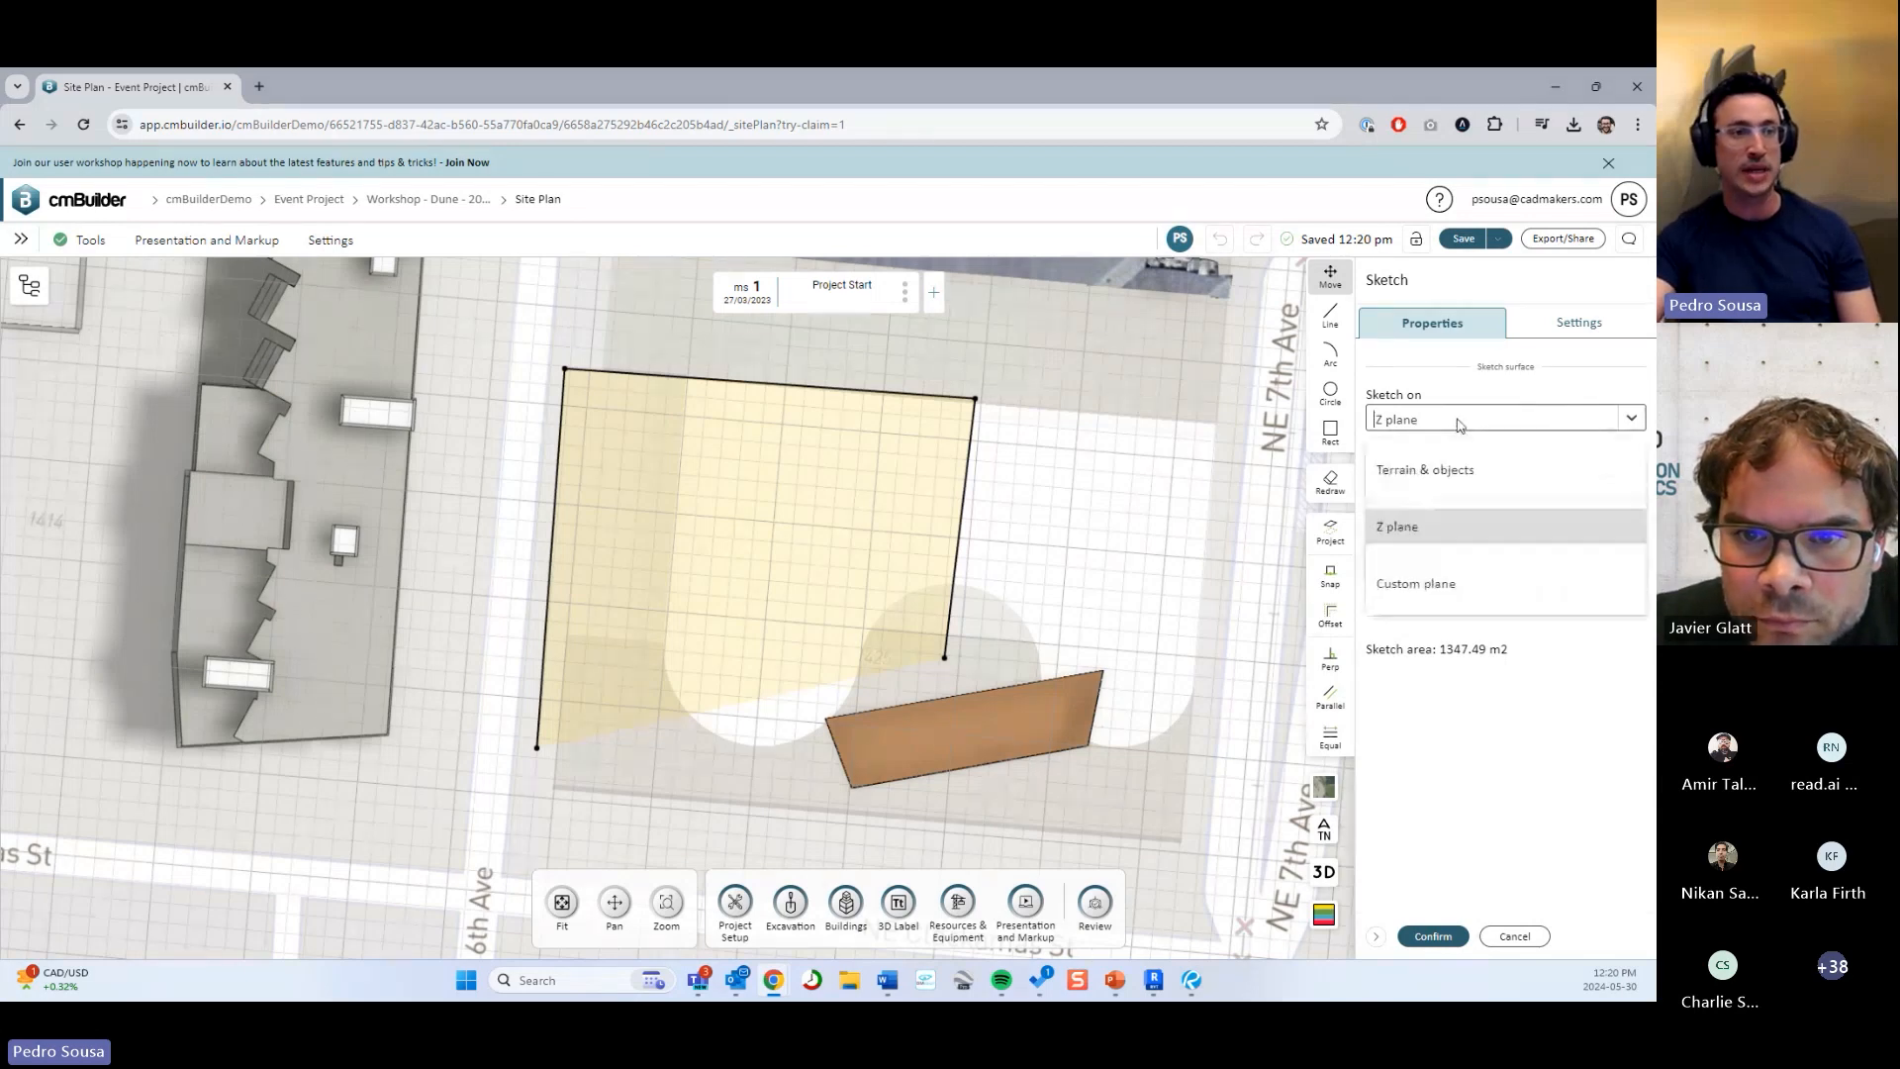
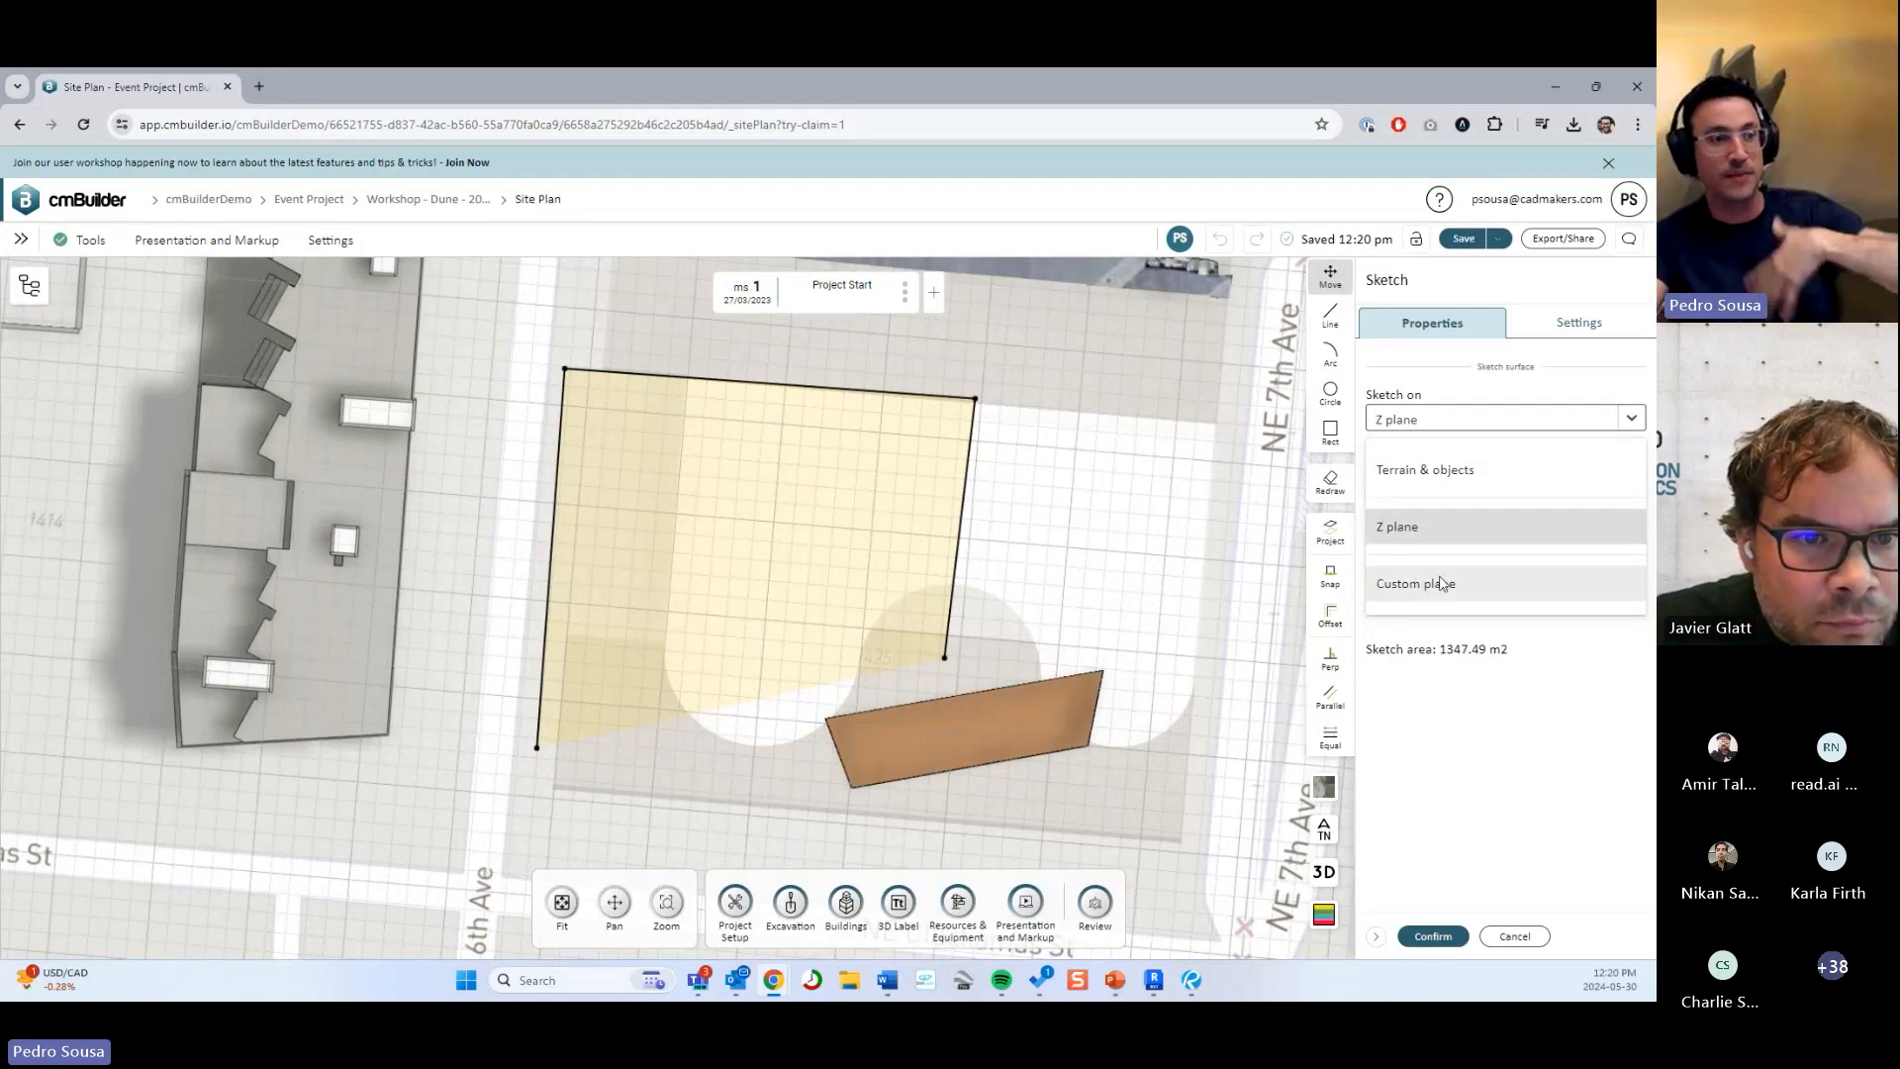
pyautogui.click(1537, 957)
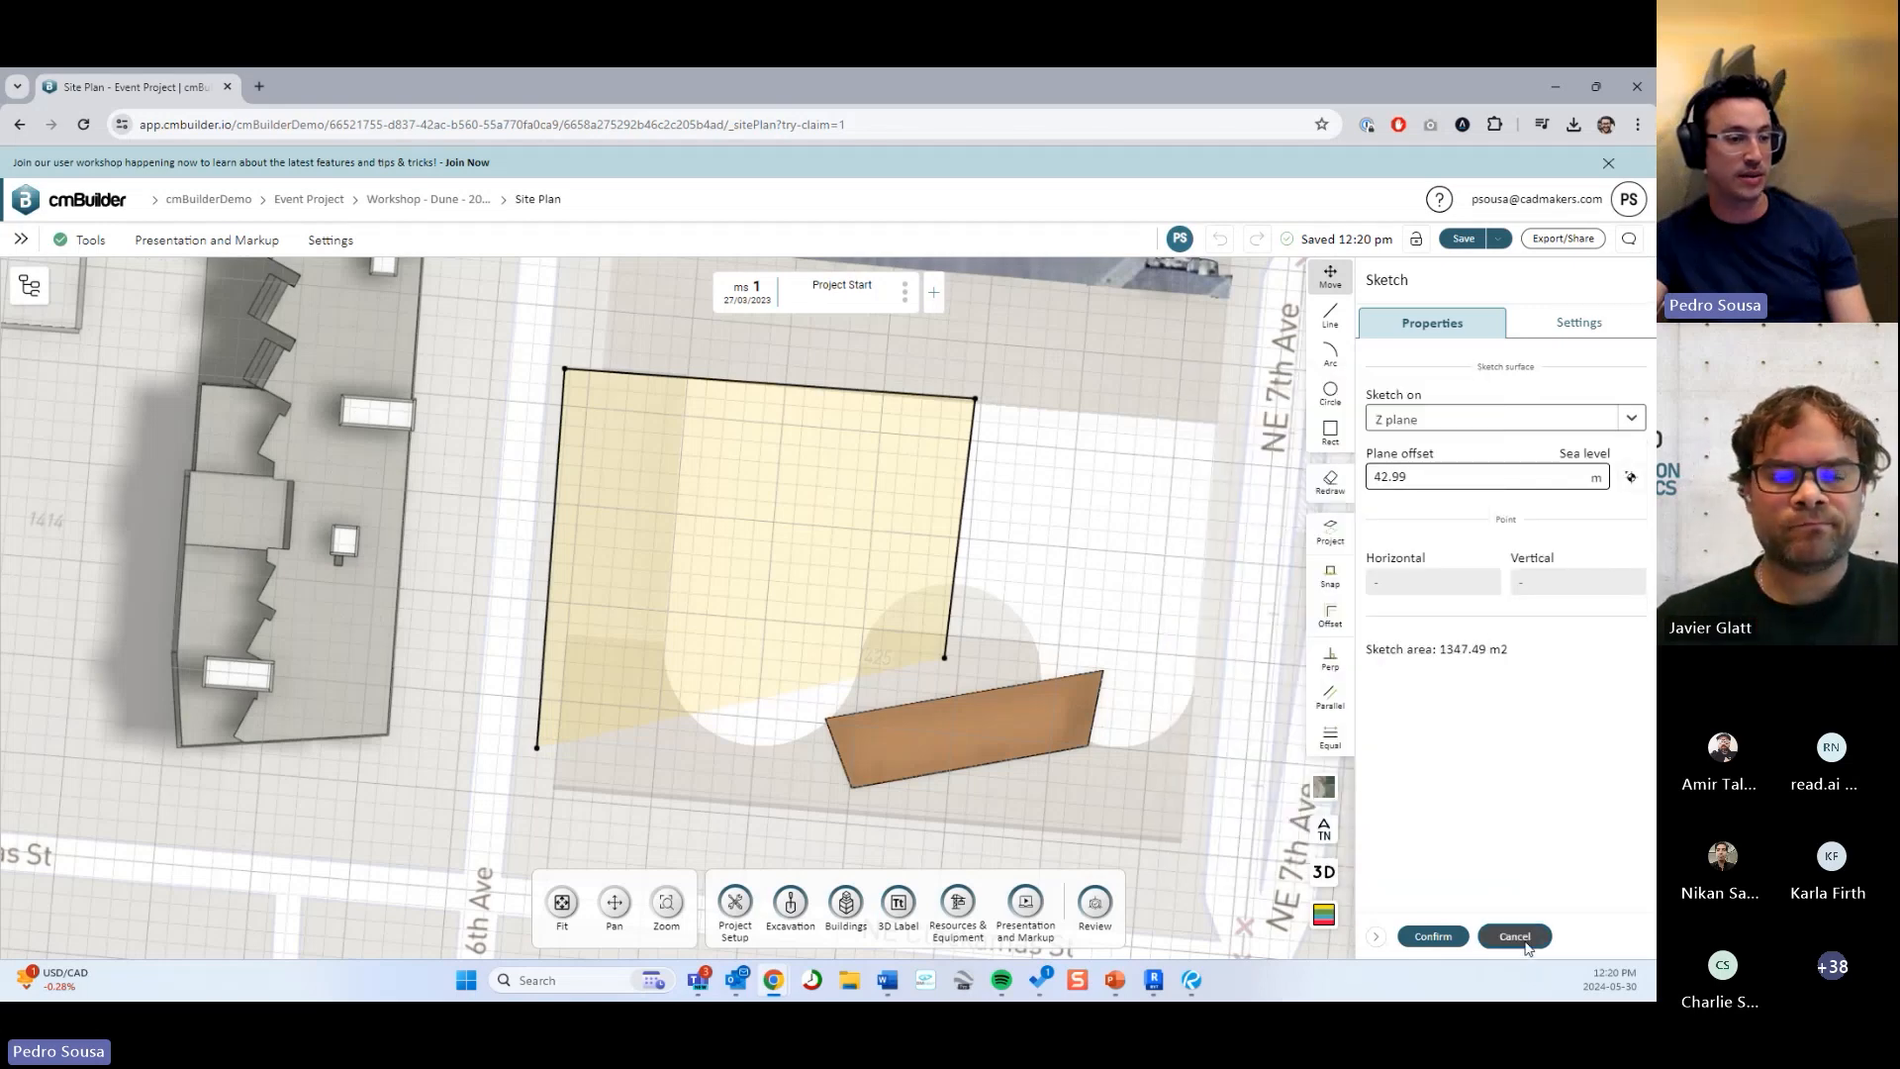
pyautogui.click(1514, 936)
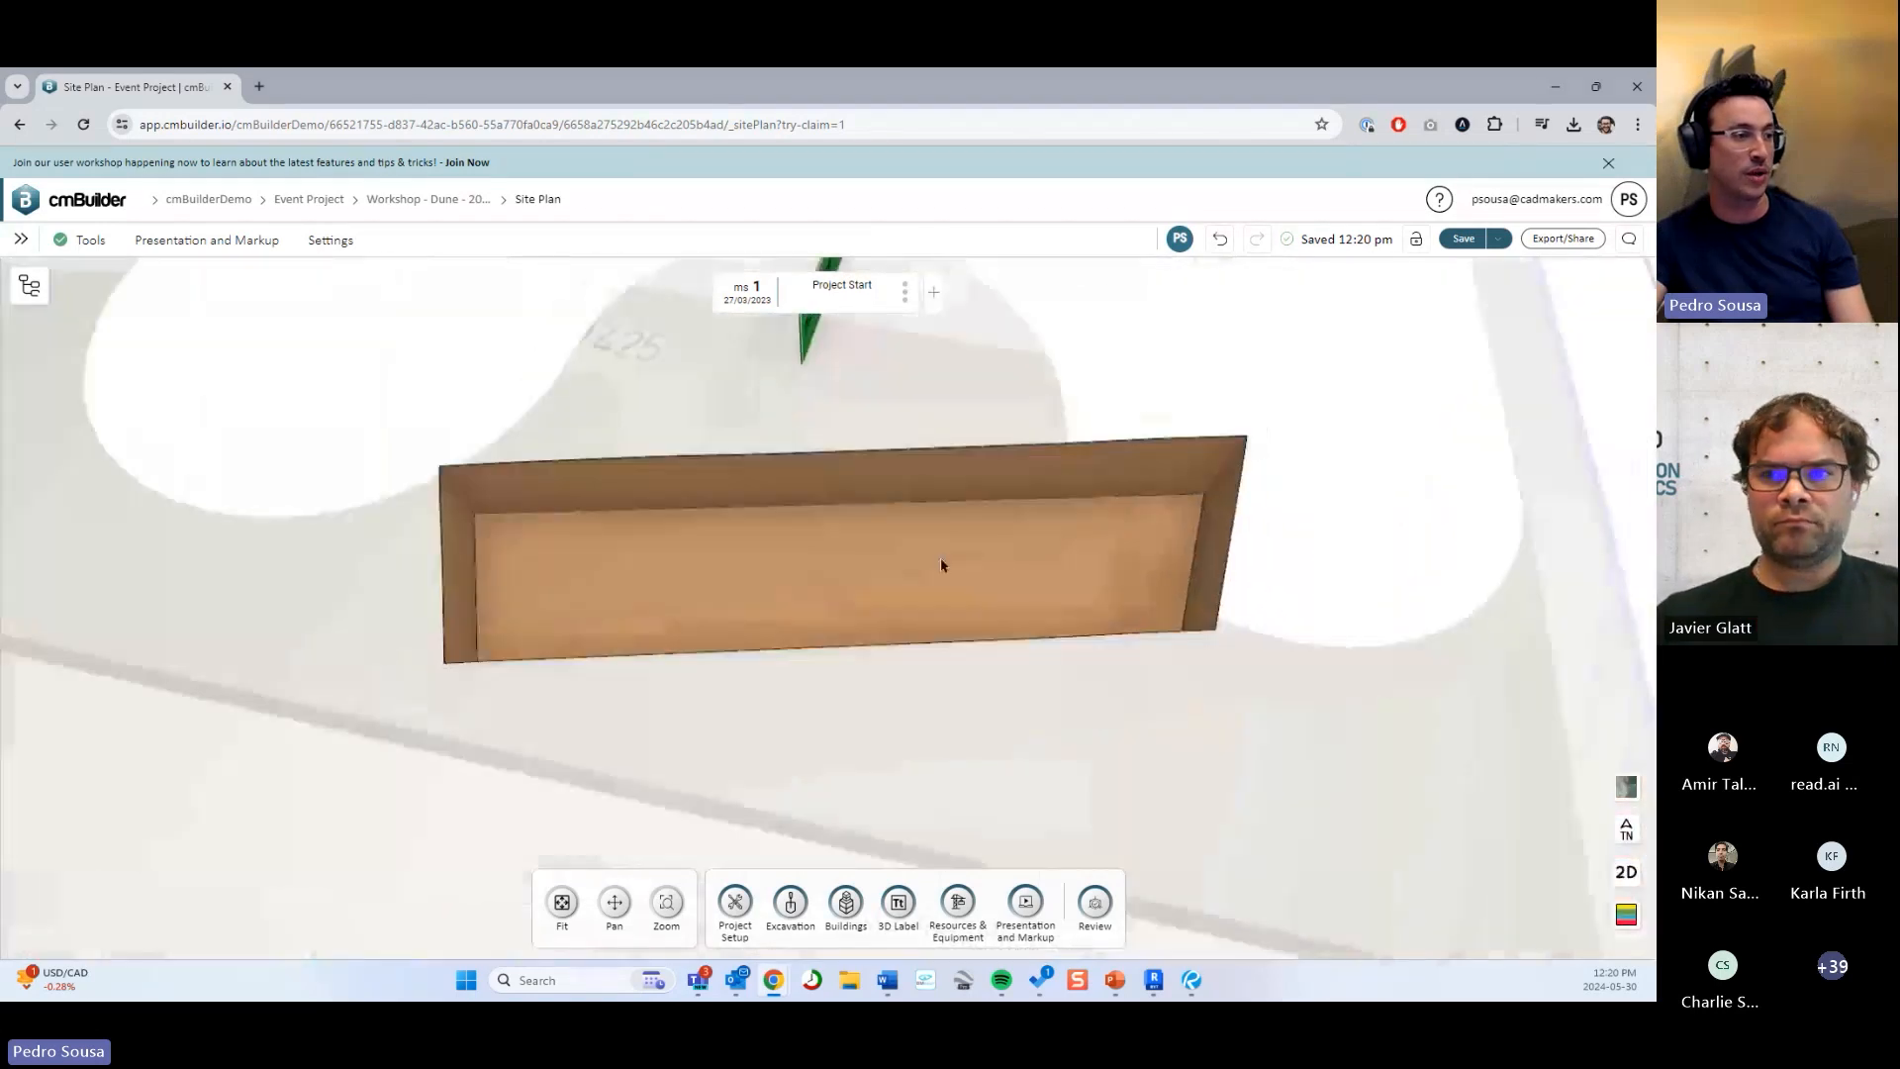
pyautogui.moveTo(899, 545); pyautogui.dragTo(944, 830)
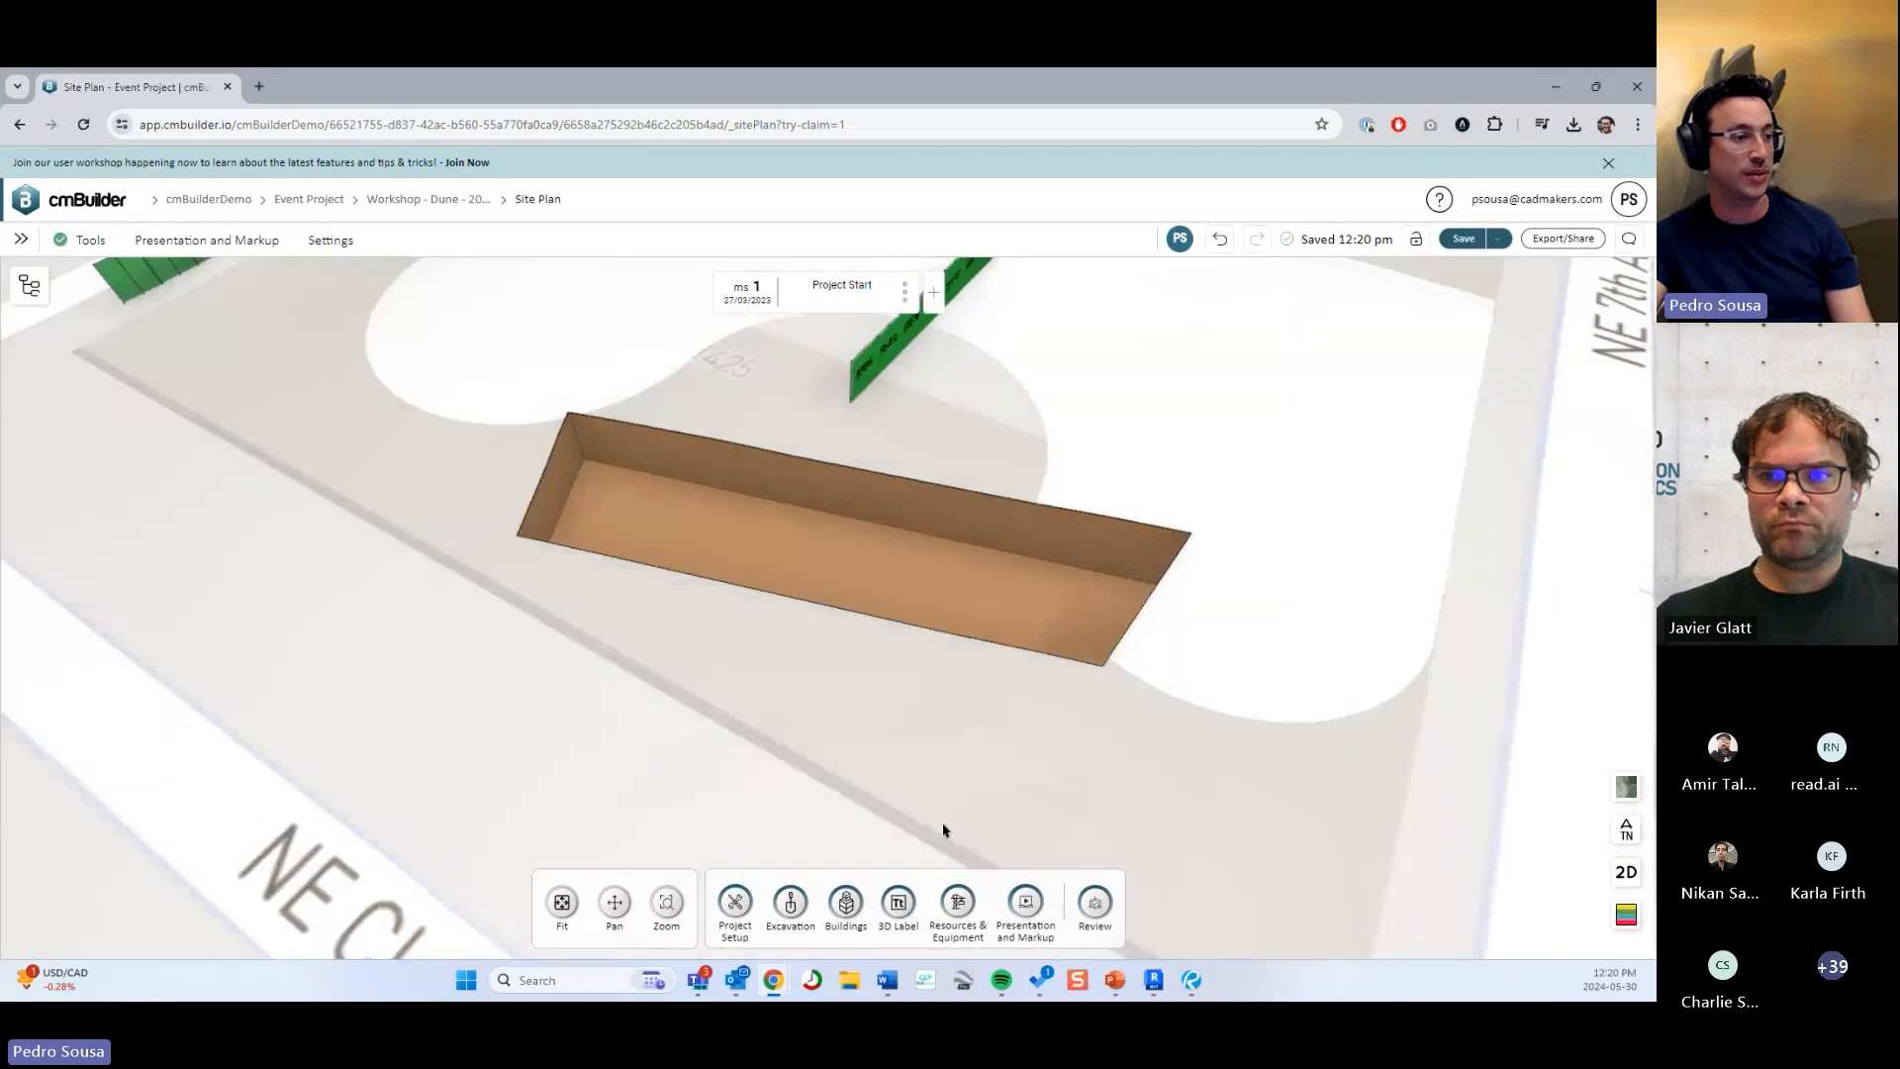
# Add a positive ramp at the short end of the rectangular excavation and finish the operation.
pyautogui.click(790, 903)
pyautogui.click(109, 578)
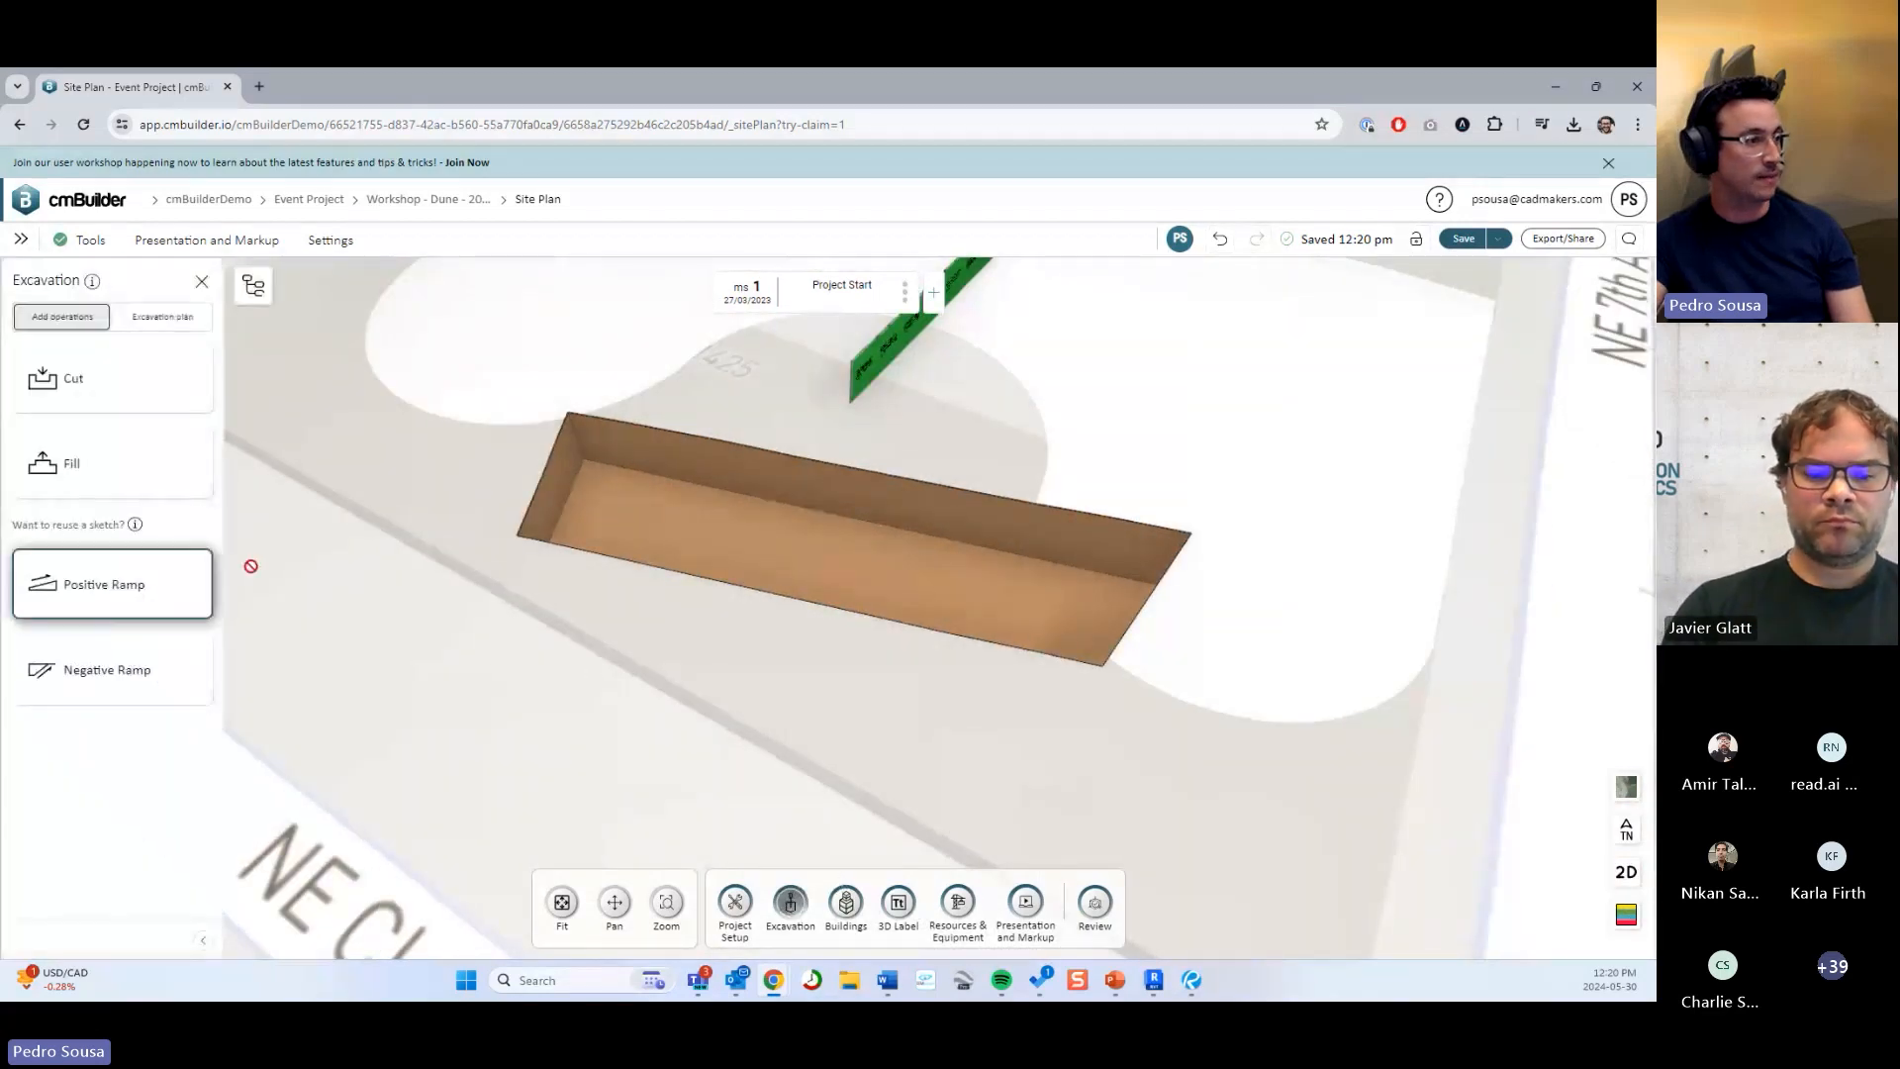
pyautogui.click(557, 498)
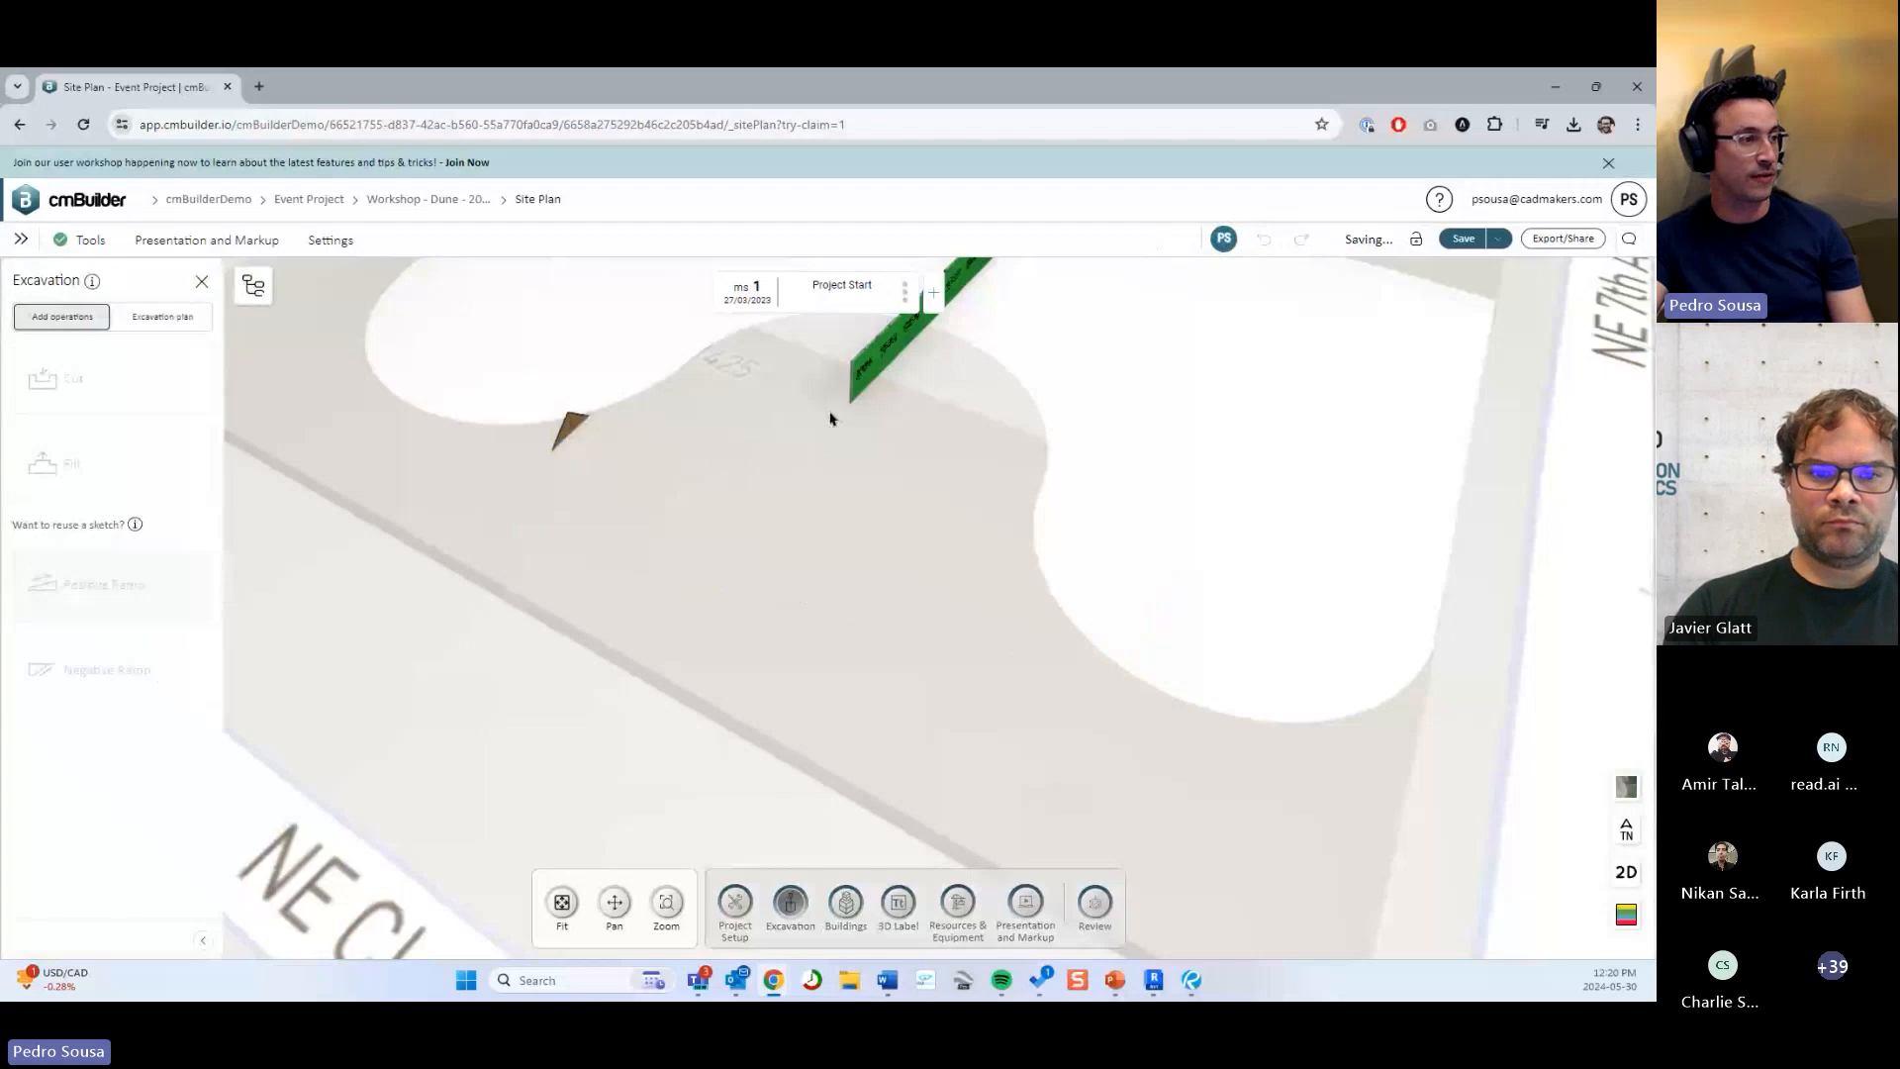
pyautogui.click(1464, 935)
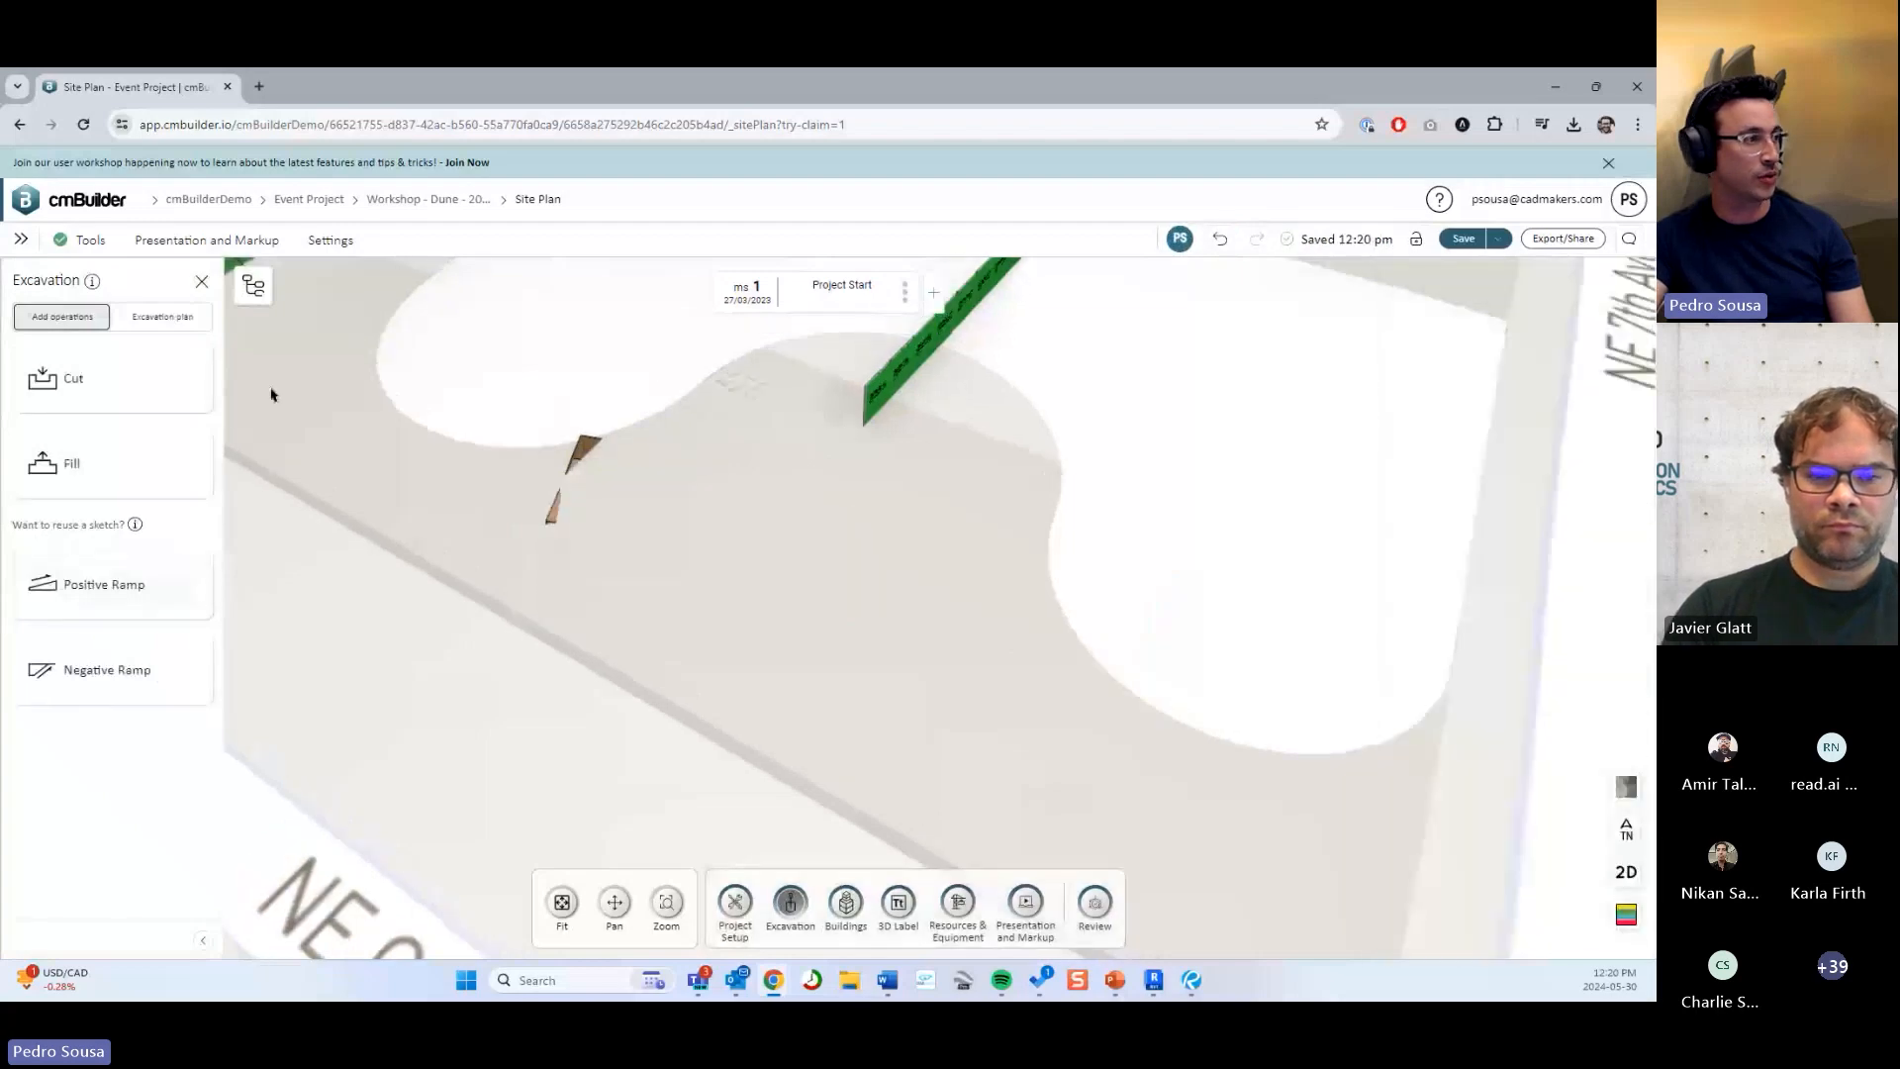
# Redraw the excavation boundary surface as a four-sided outline of about 76,500 m2 around nearly the whole site, and close the excavation settings.
pyautogui.click(174, 321)
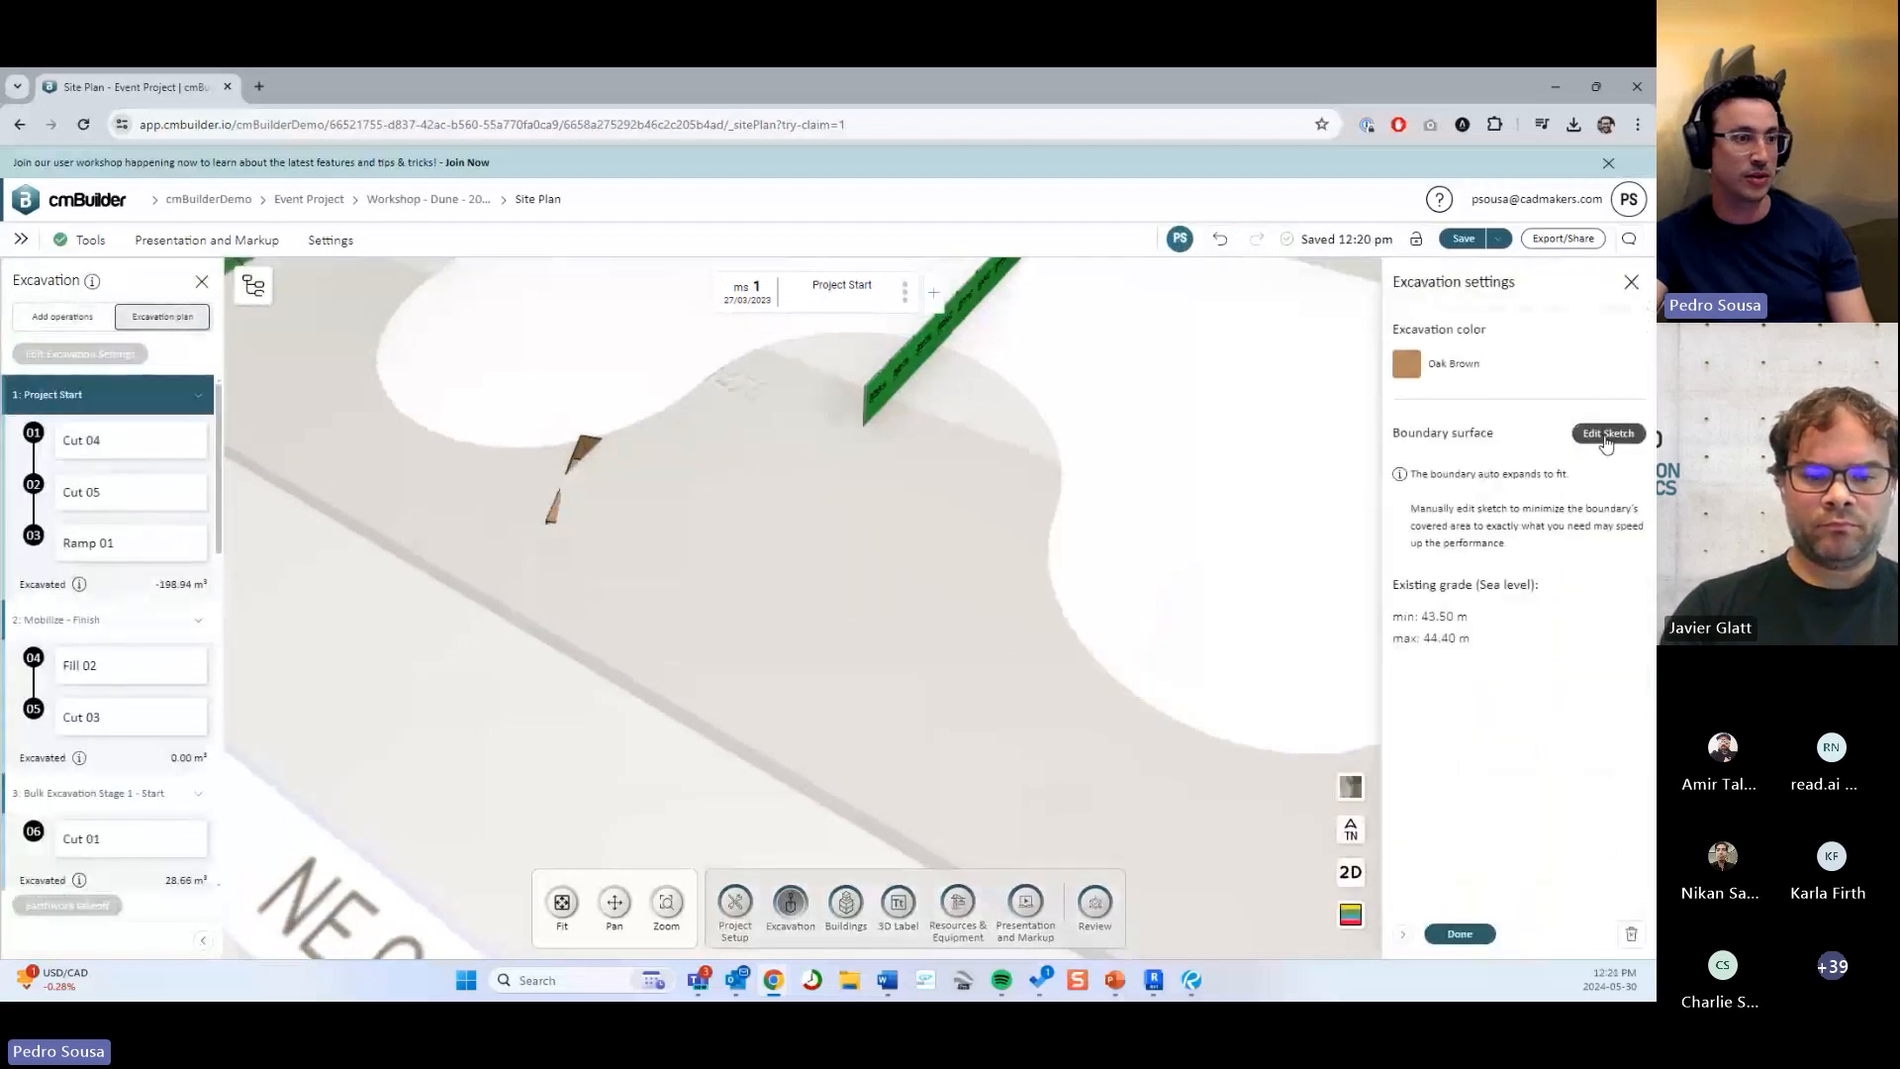
pyautogui.click(1608, 434)
pyautogui.click(705, 611)
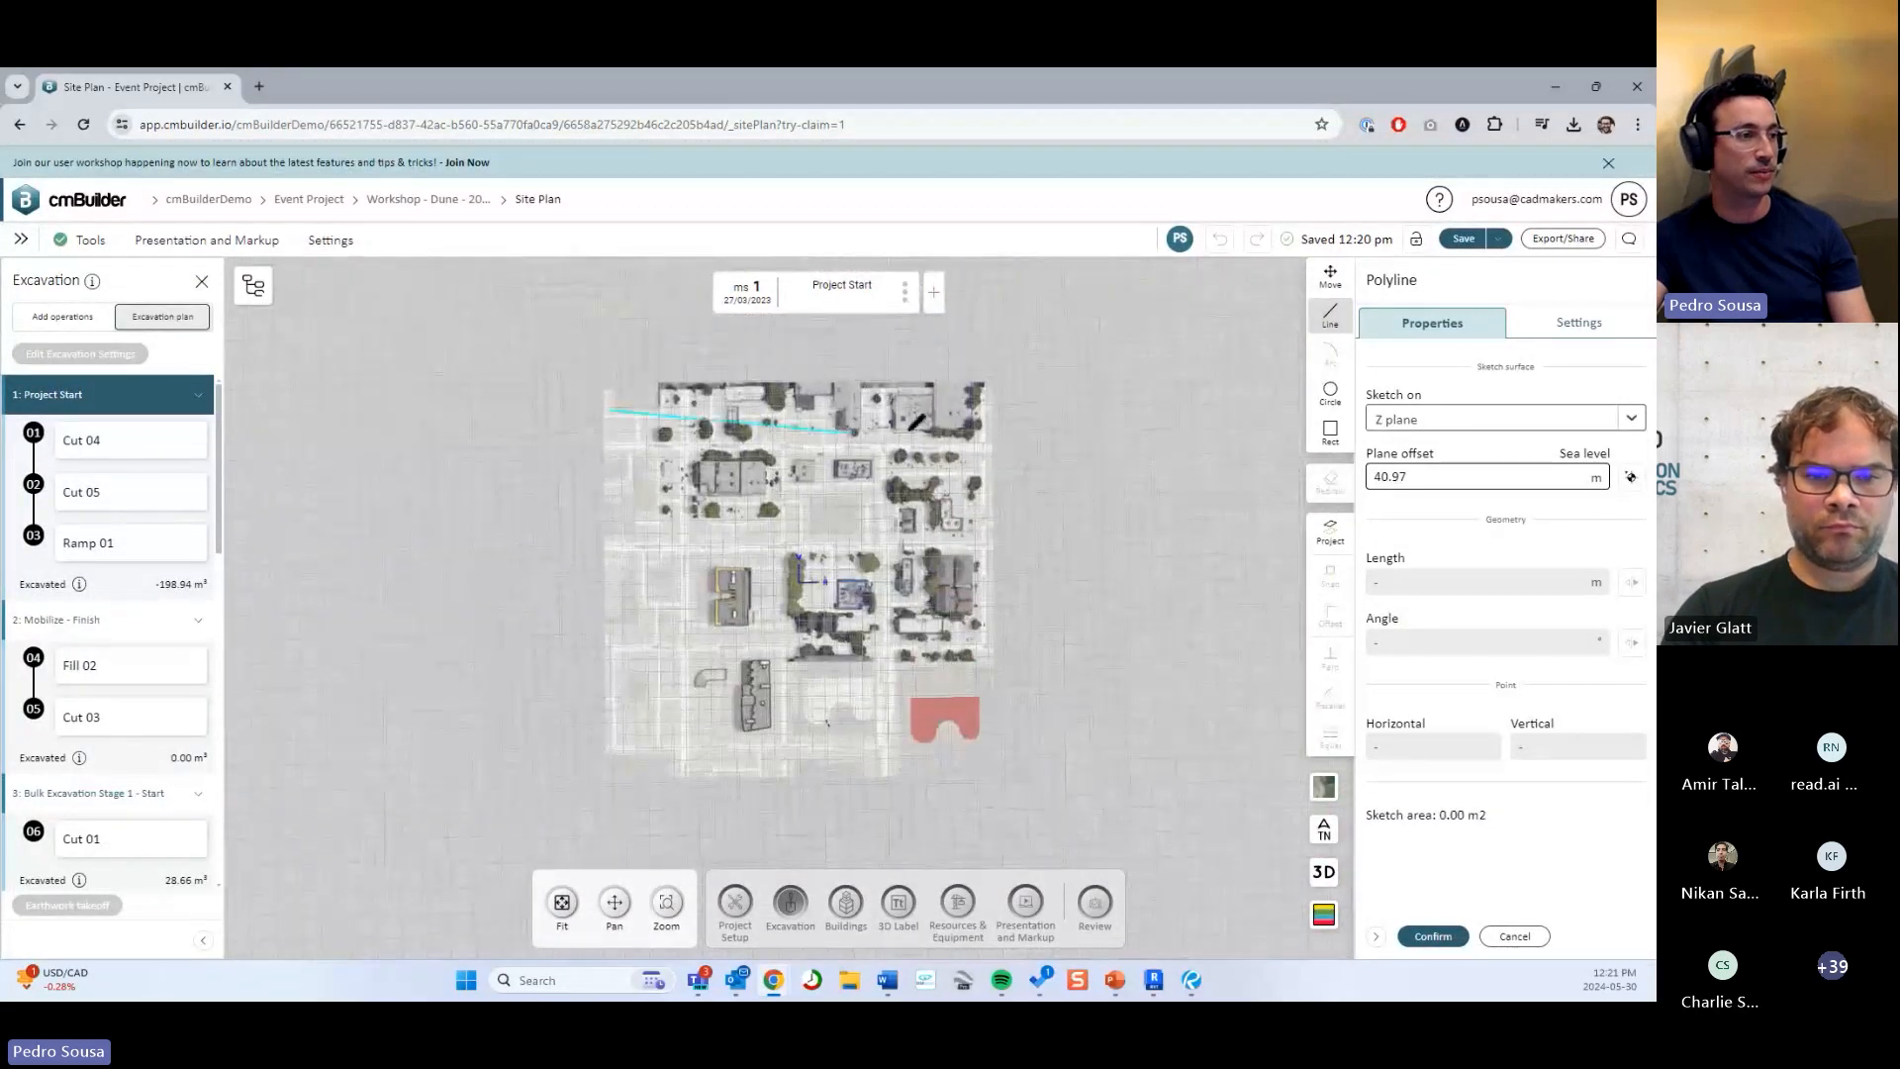
pyautogui.click(973, 769)
pyautogui.click(626, 772)
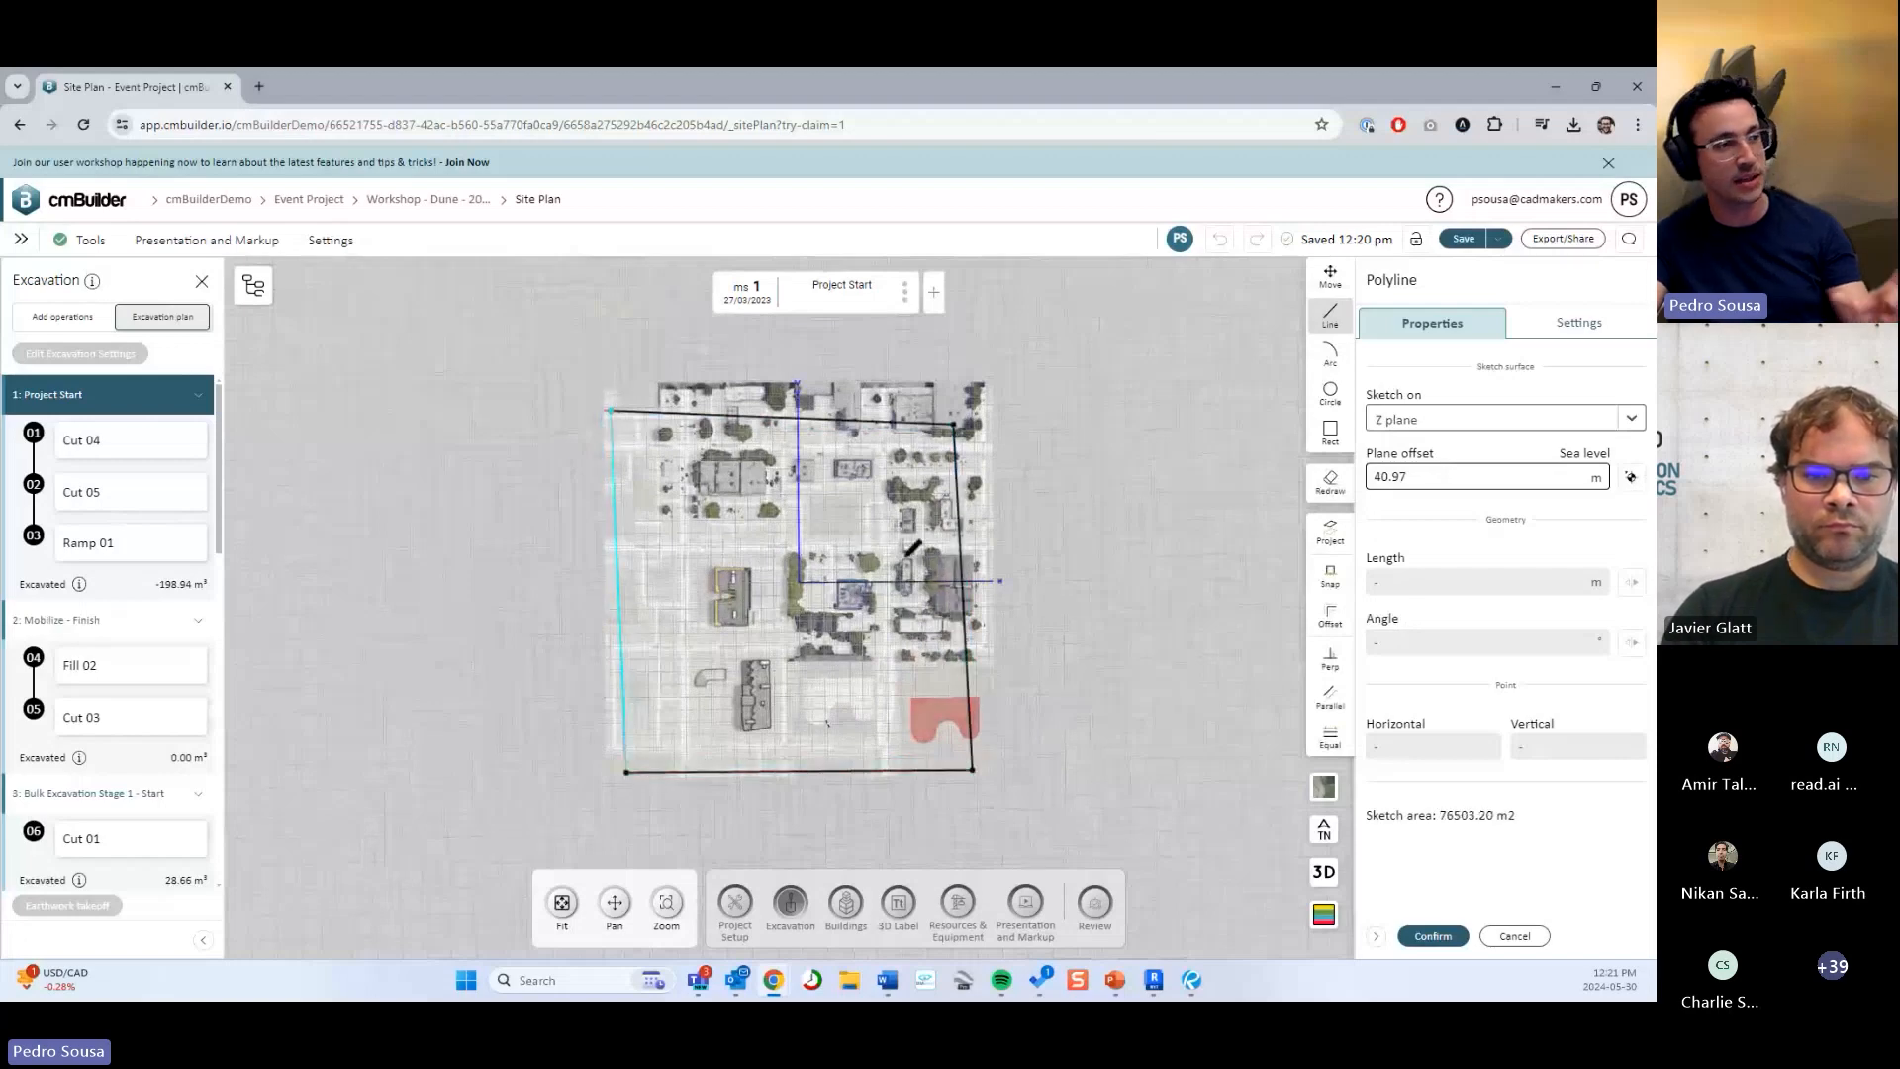
pyautogui.press('Return')
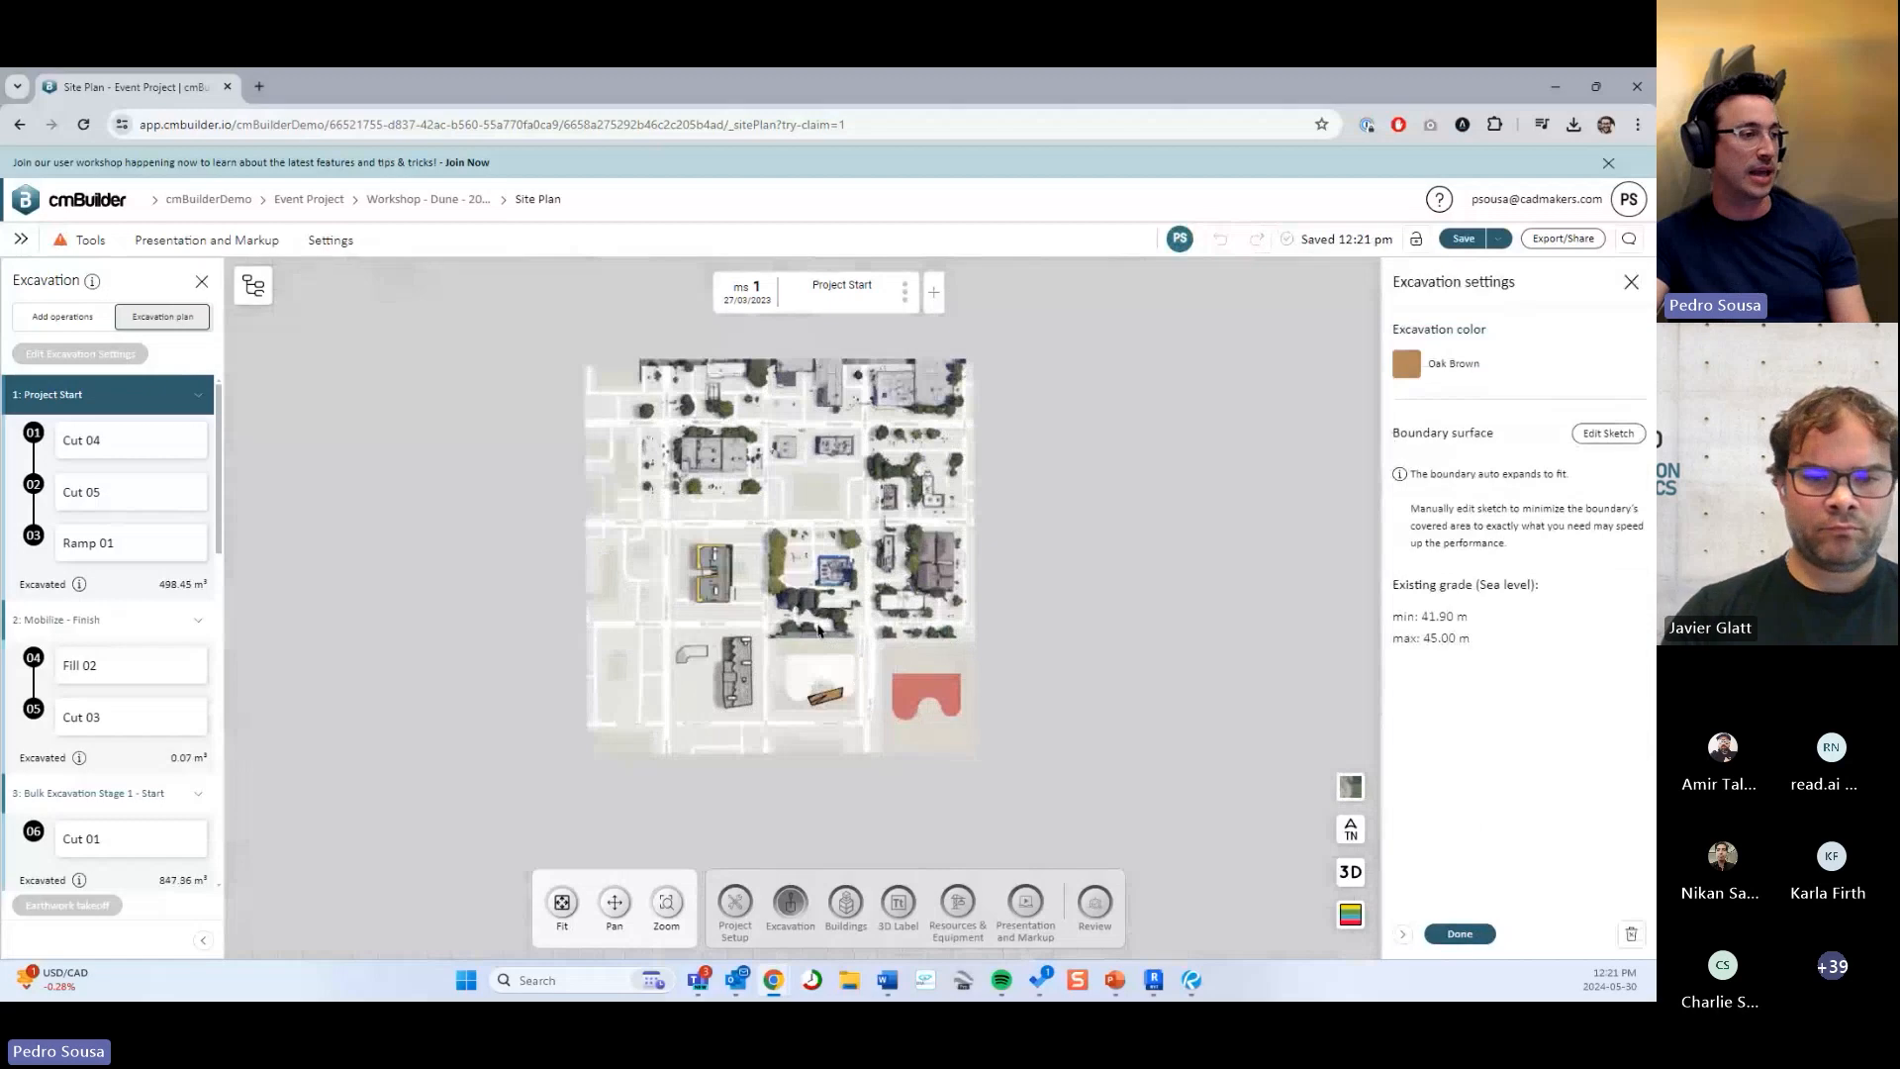
pyautogui.scroll(5, 818, 629)
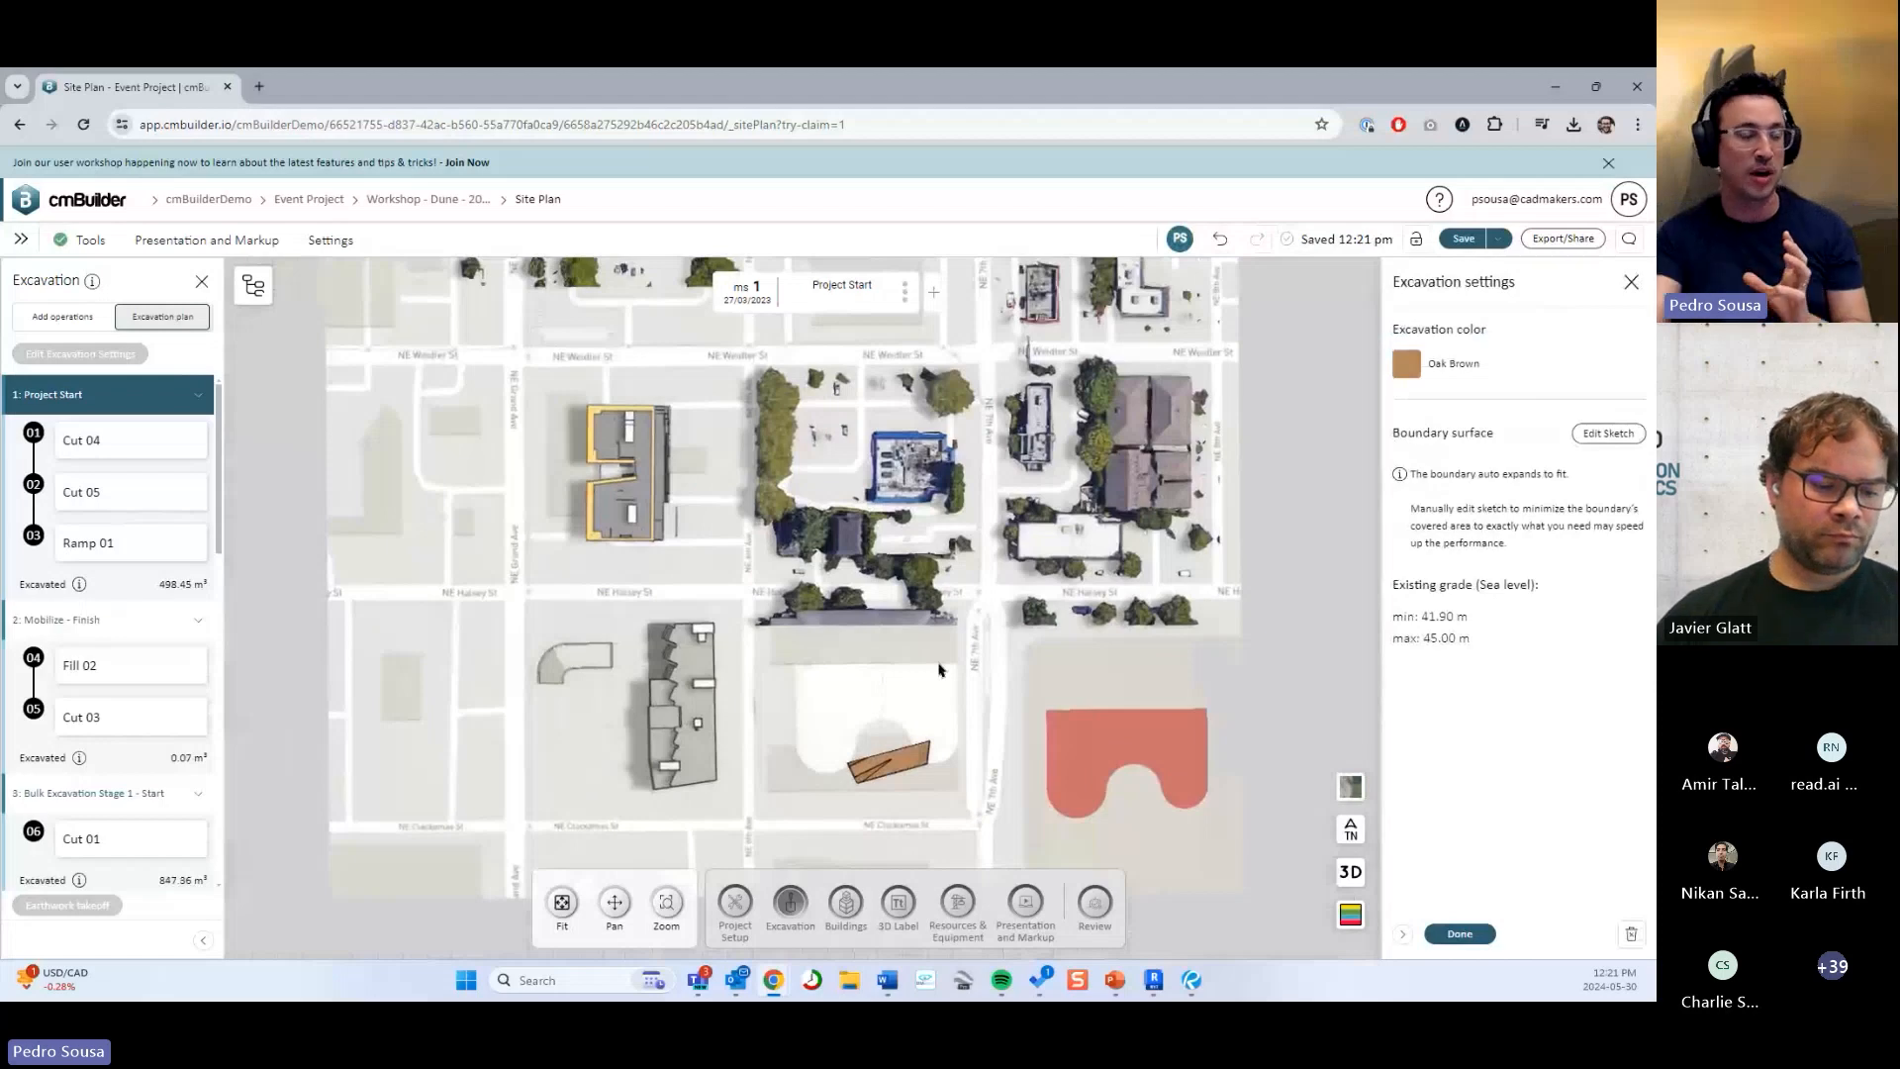
pyautogui.scroll(-4, 940, 666)
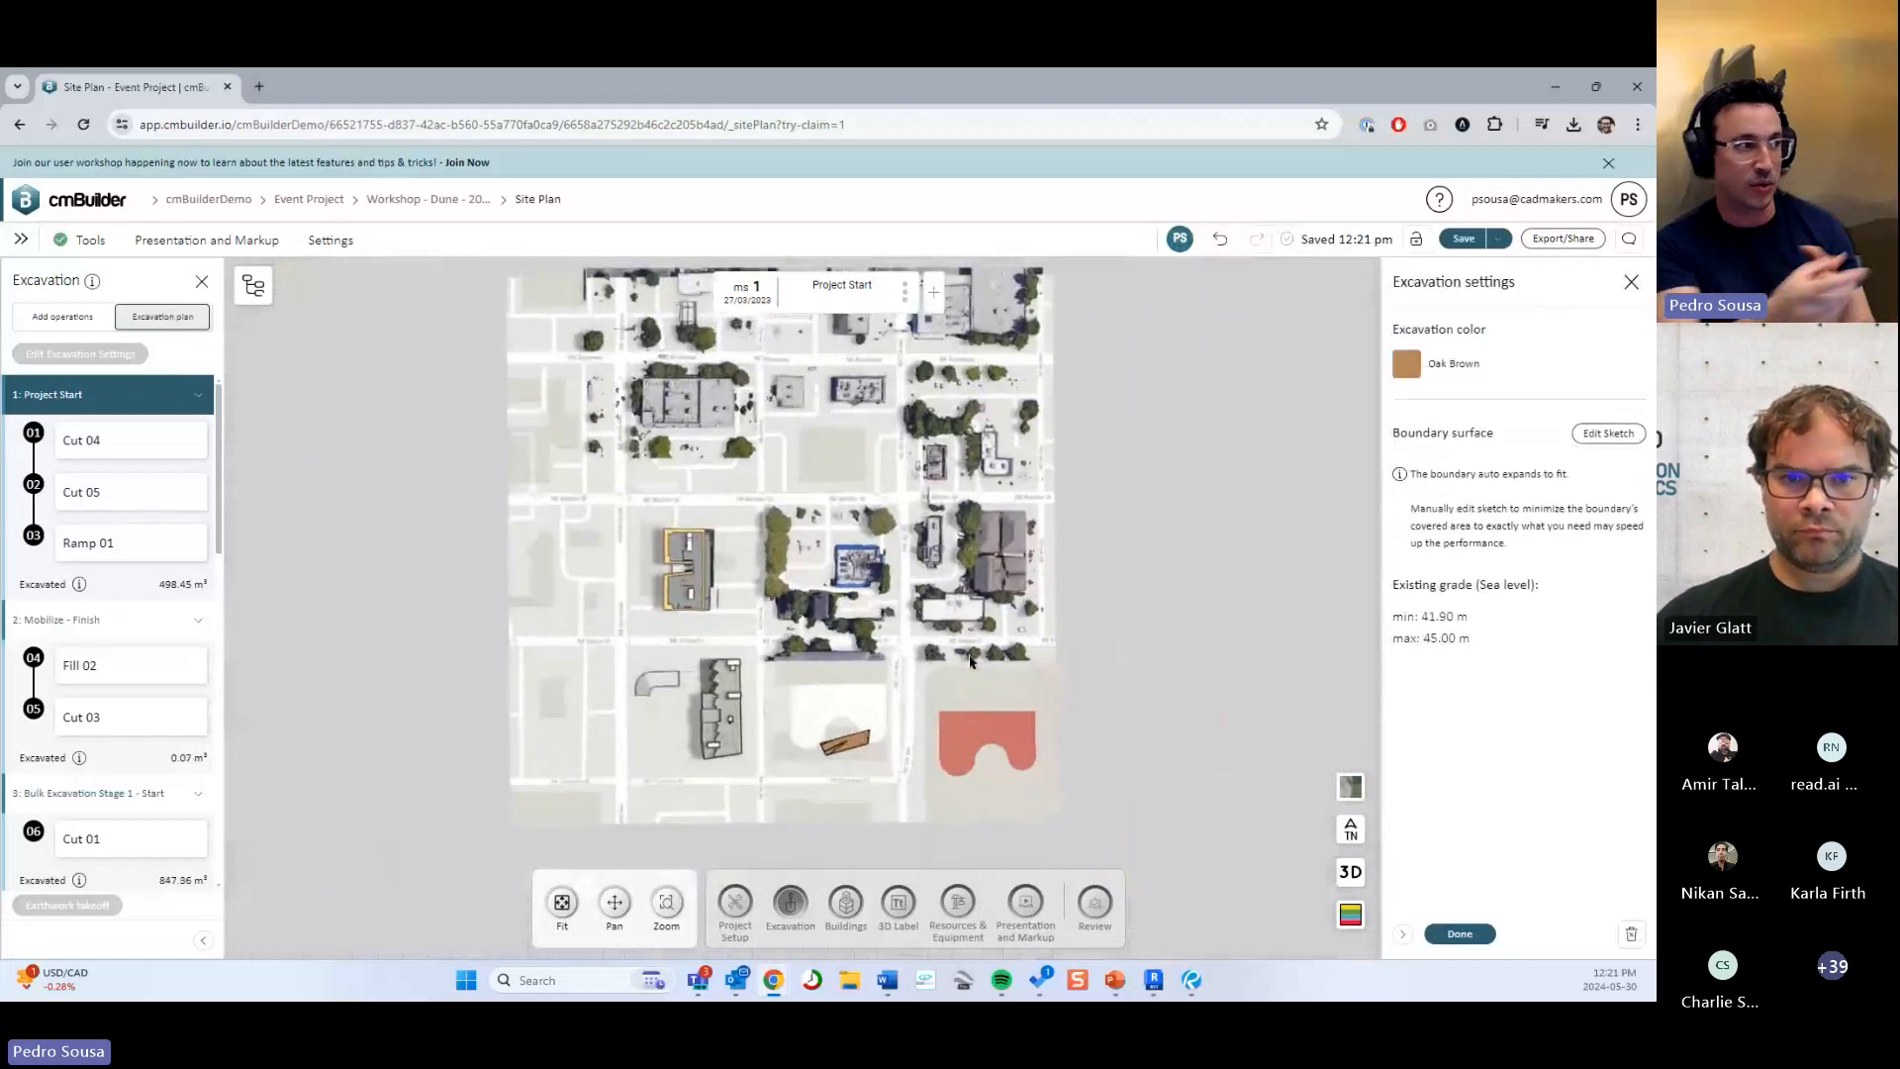
pyautogui.click(1454, 936)
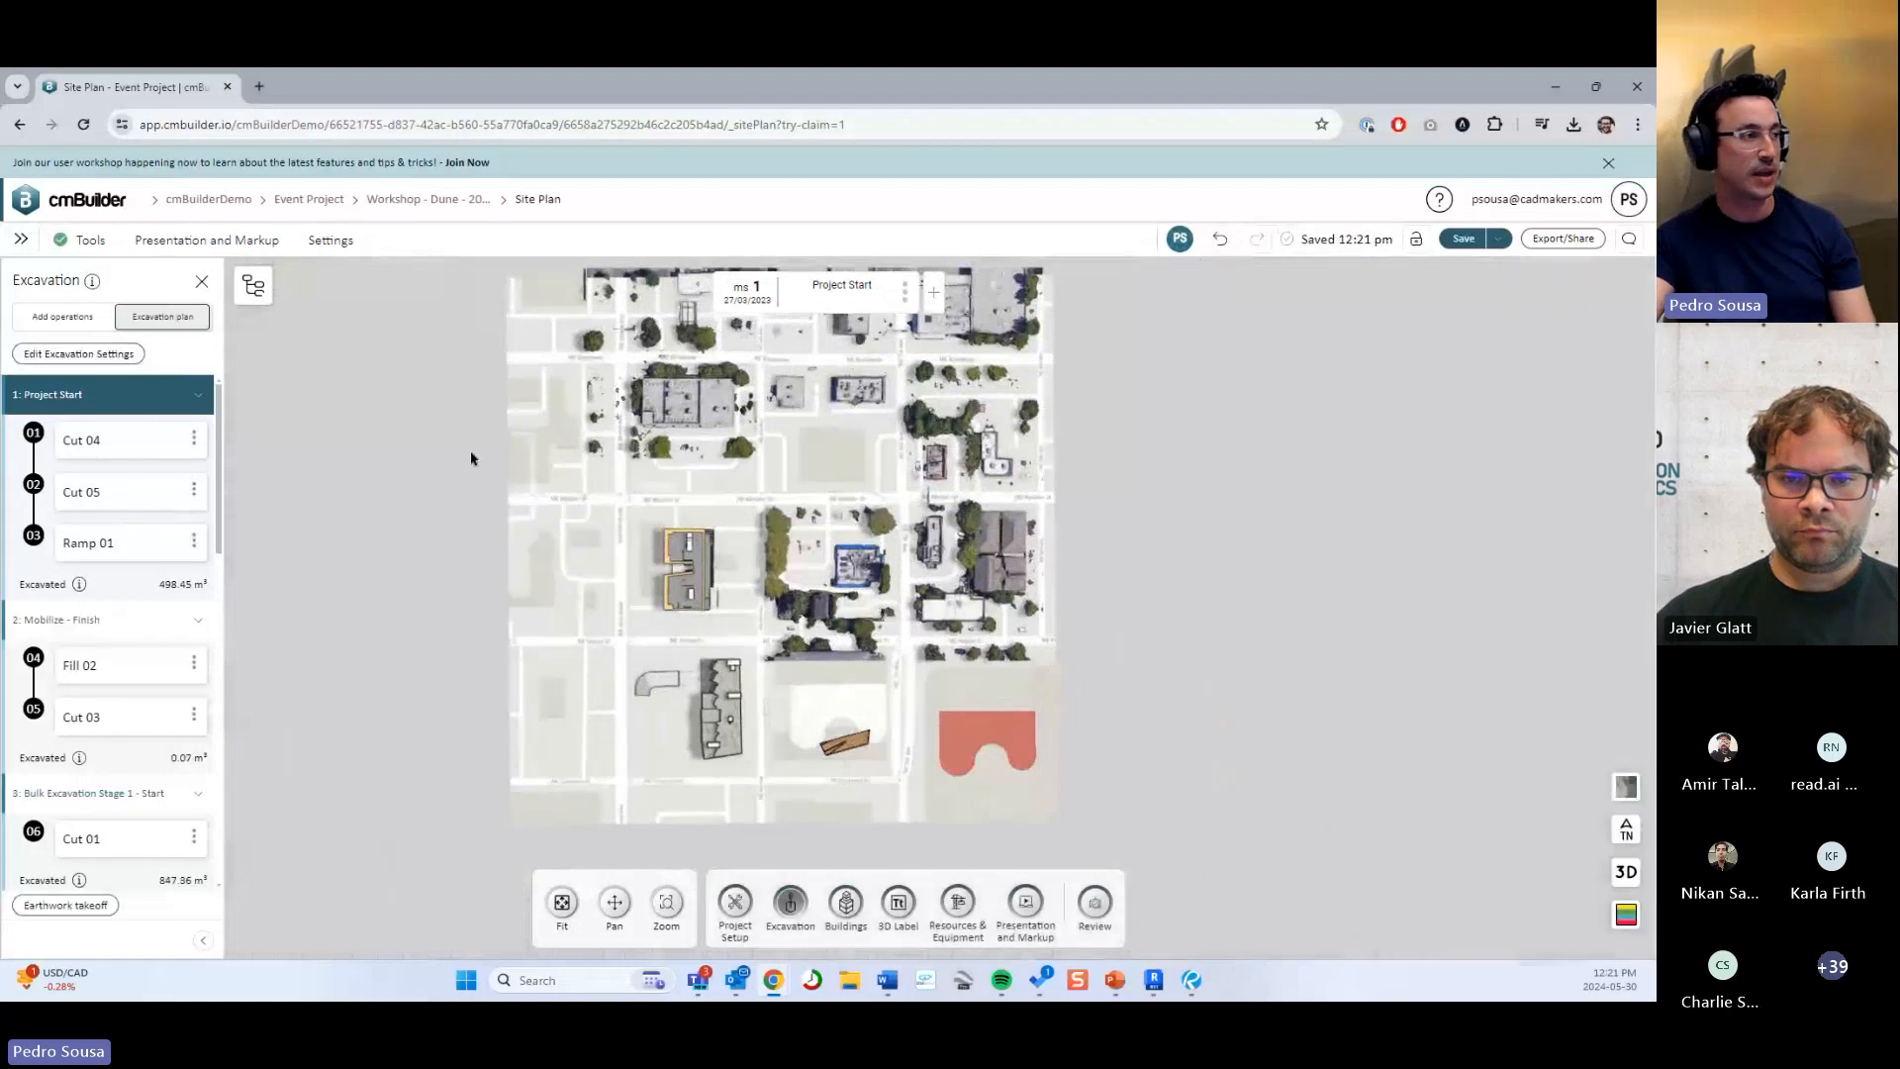
# View the excavation boundary sketch from the excavation settings, and close it without redrawing the outline.
pyautogui.click(76, 358)
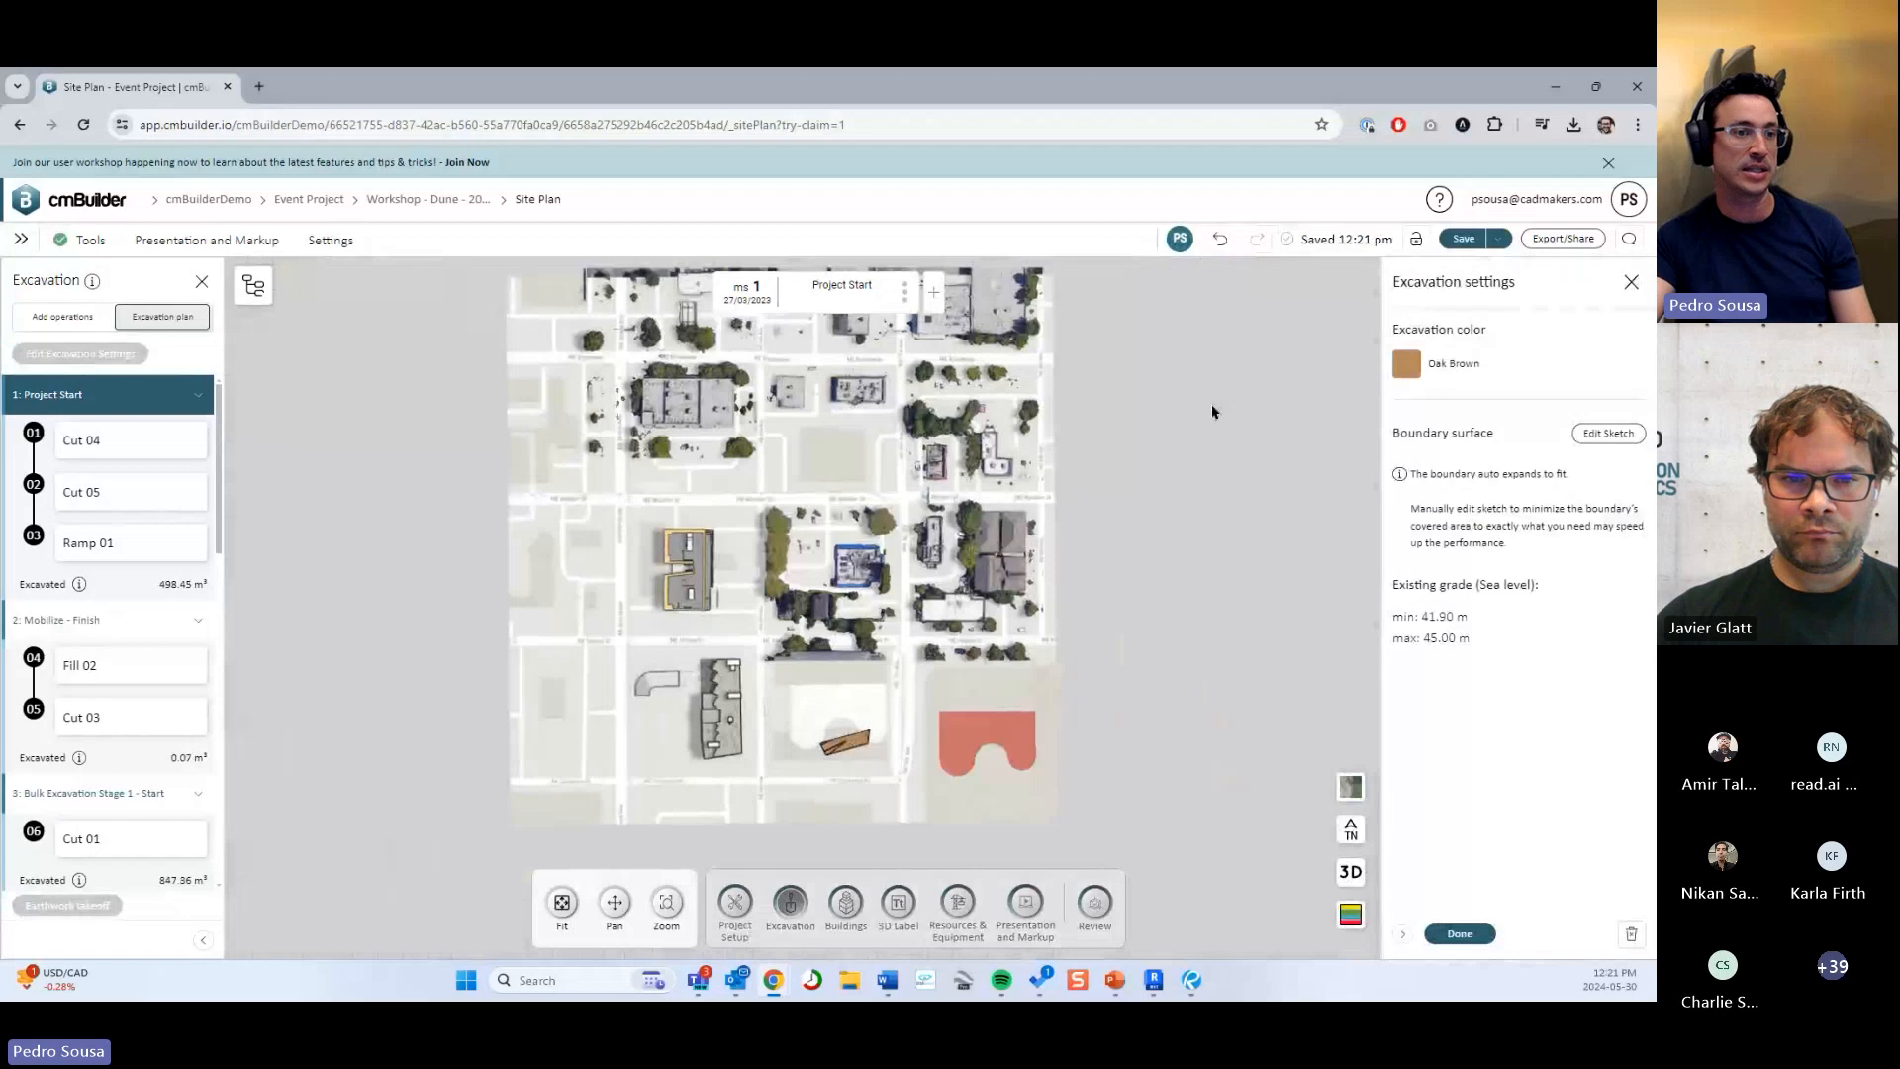
pyautogui.click(1608, 434)
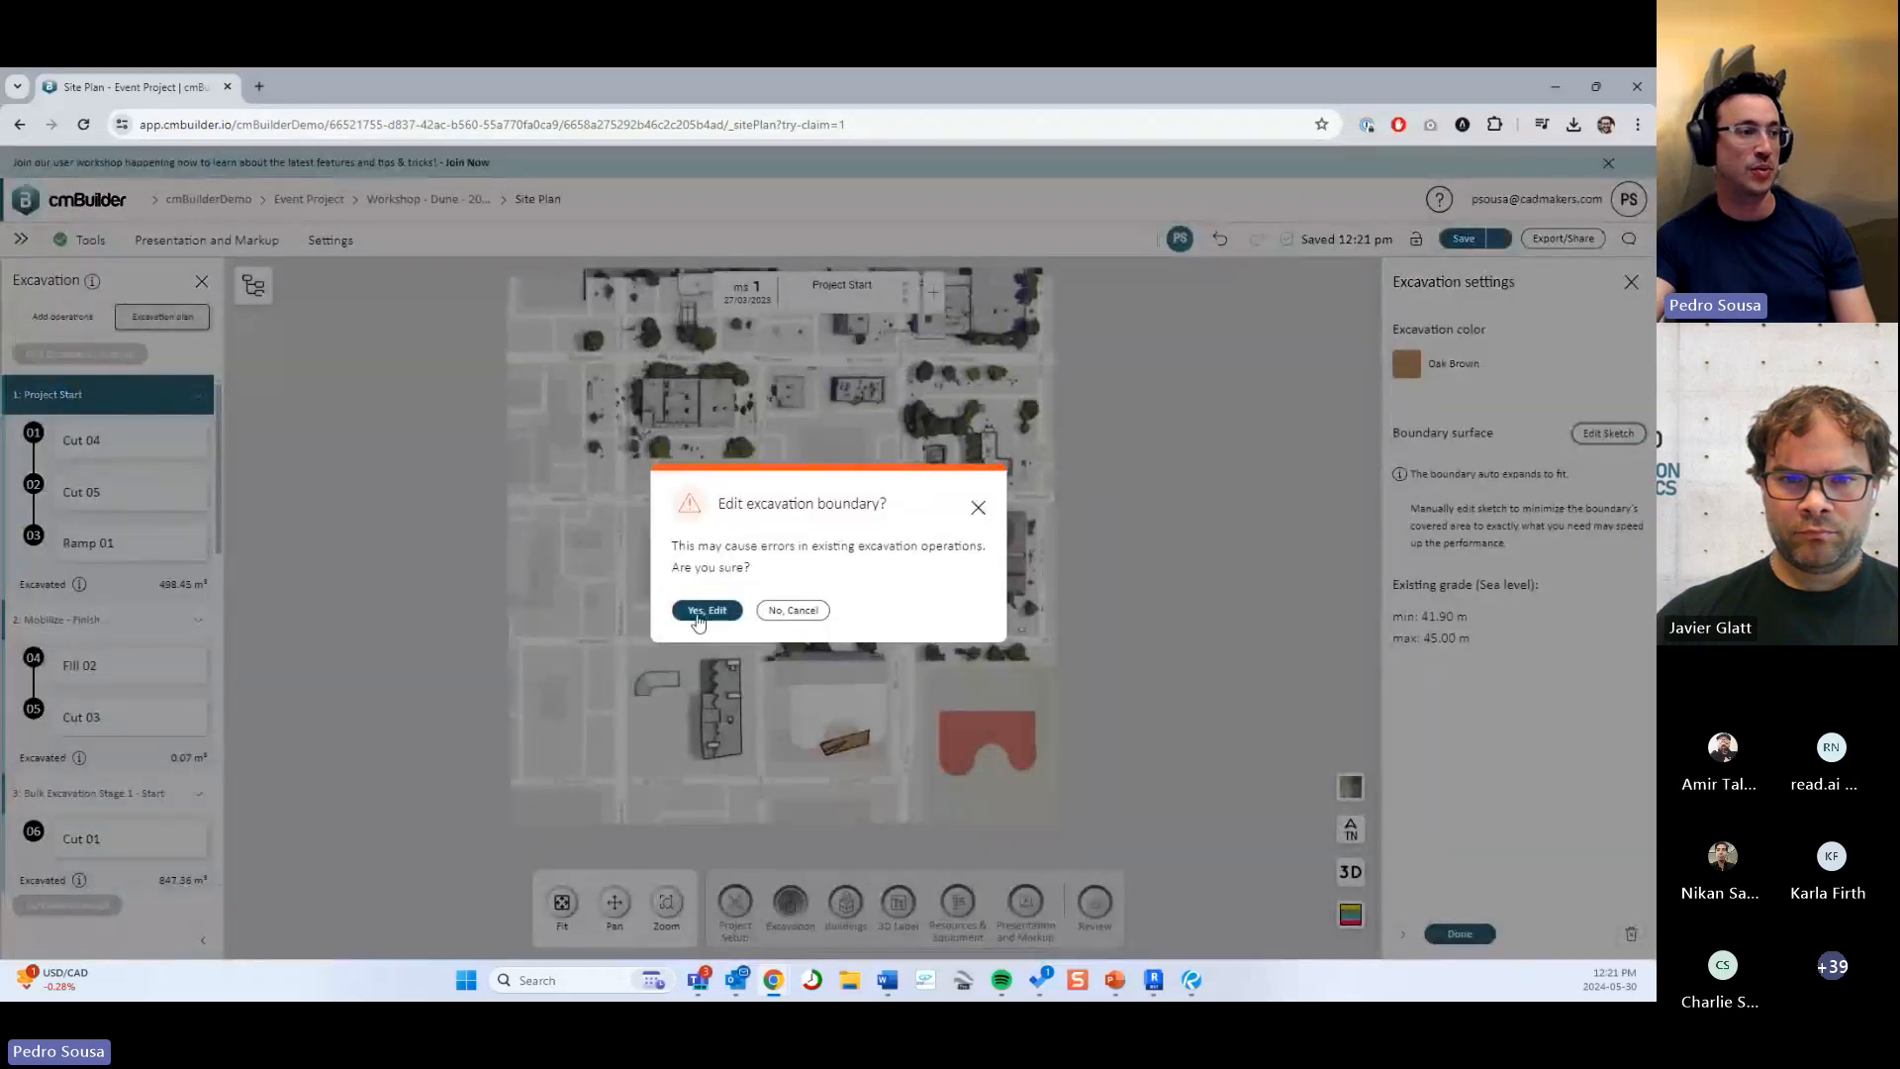
pyautogui.click(705, 608)
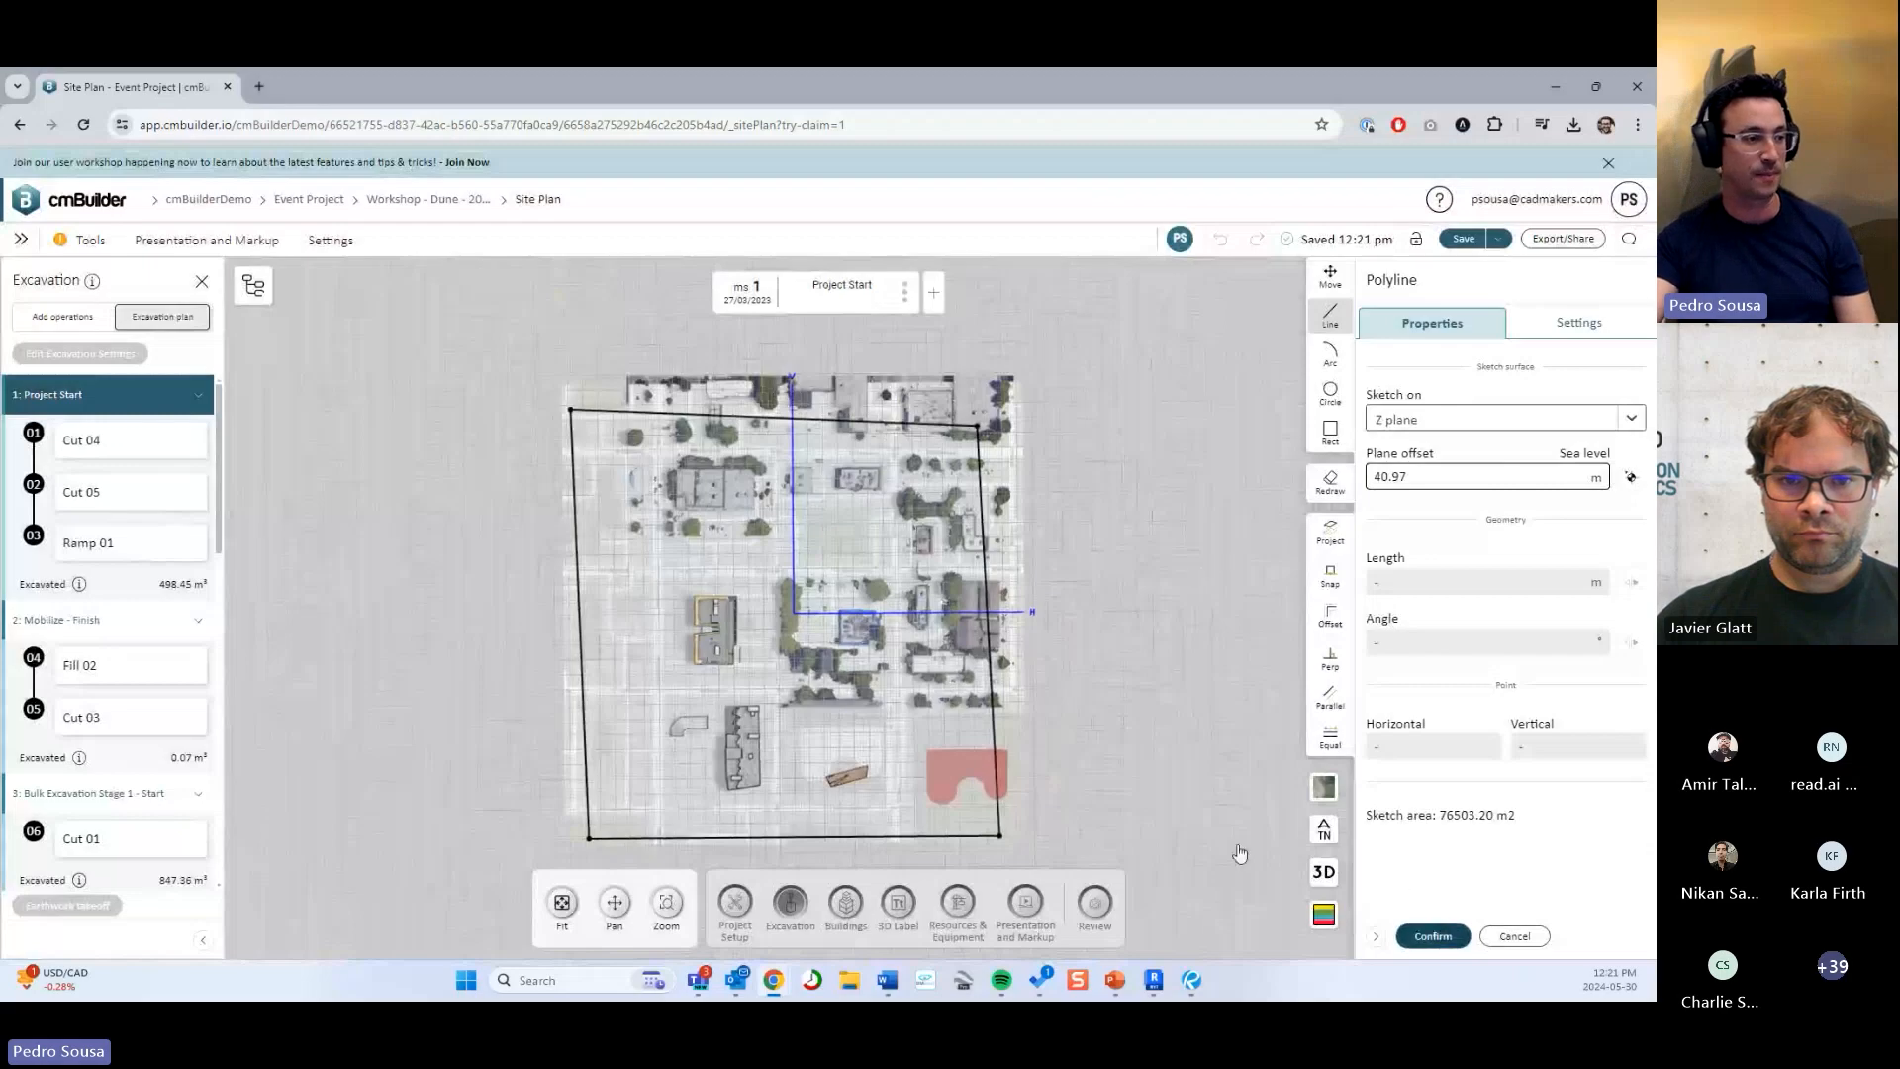
pyautogui.scroll(3, 1040, 692)
pyautogui.click(1461, 936)
# Examine the ramp inside the excavation in 3D and close the excavation tools.
pyautogui.scroll(3, 894, 673)
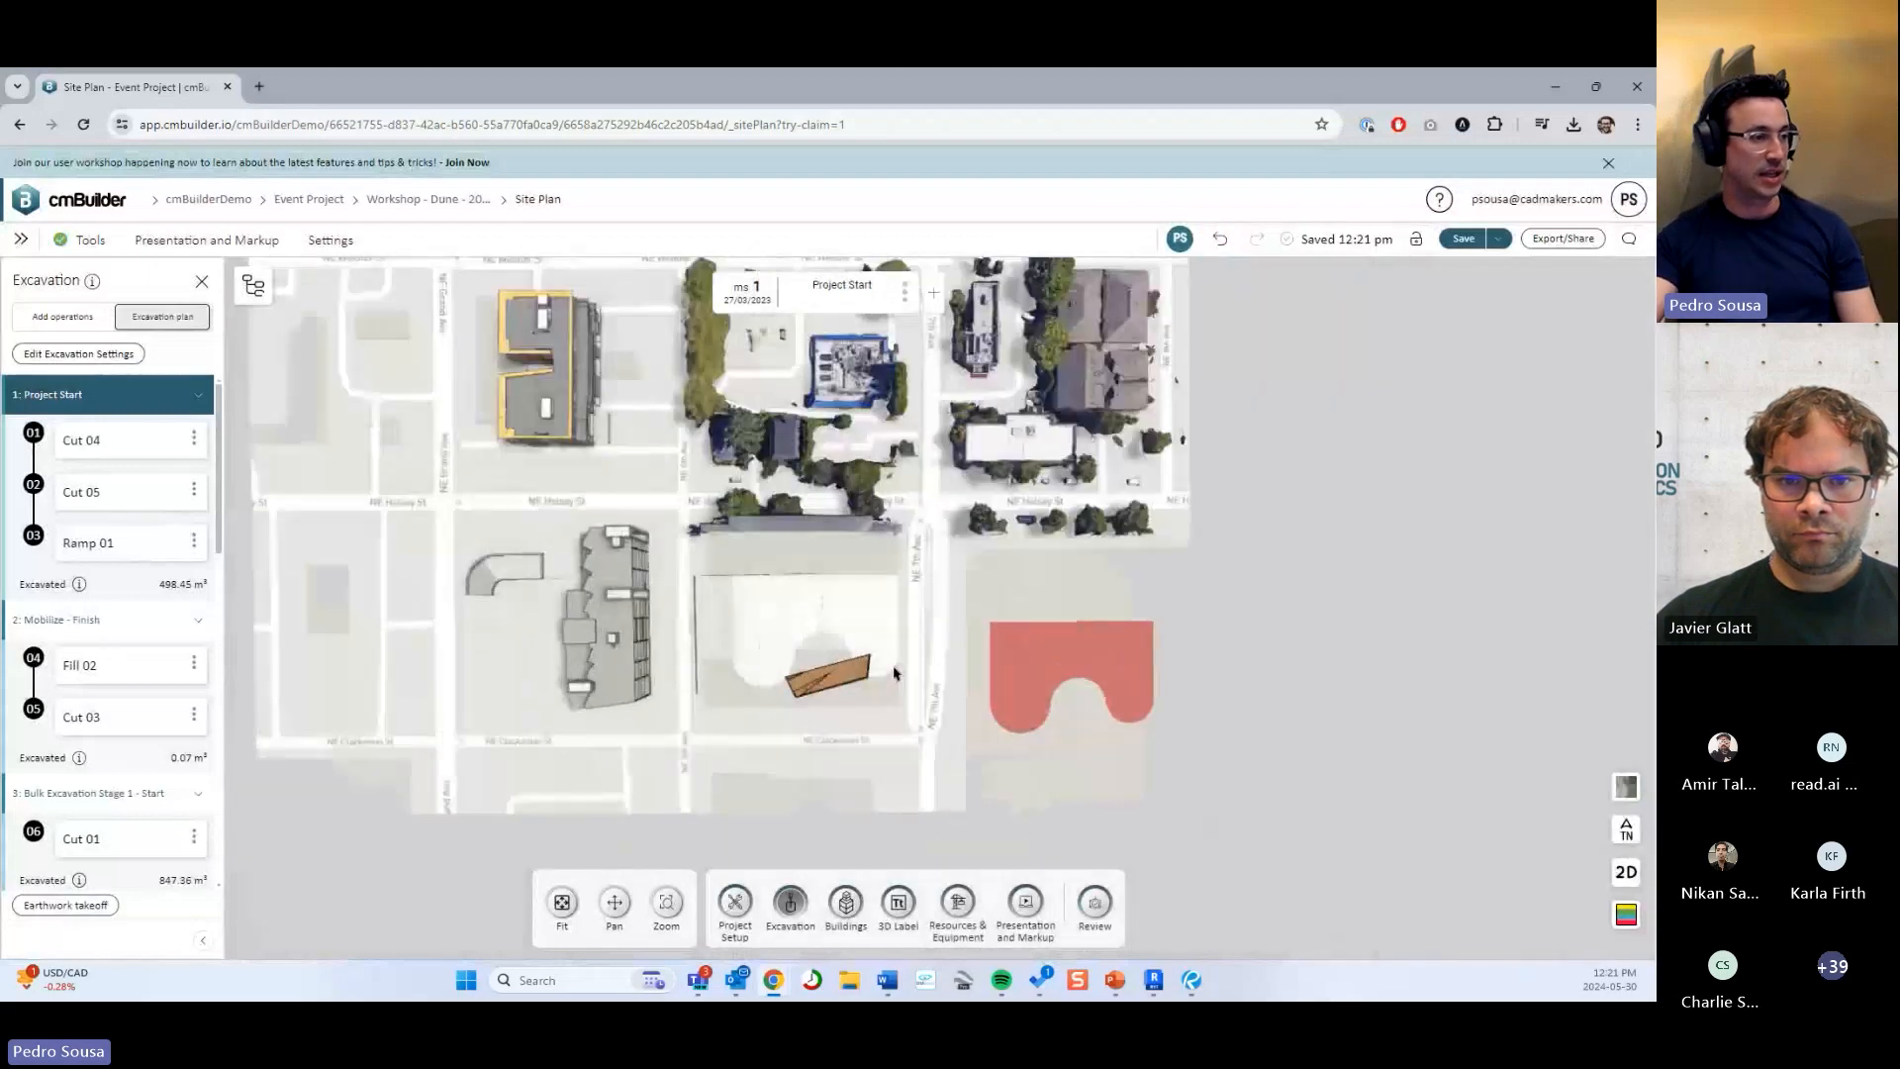
pyautogui.scroll(3, 894, 673)
pyautogui.moveTo(894, 673); pyautogui.dragTo(776, 603)
pyautogui.scroll(2, 953, 658)
pyautogui.scroll(3, 776, 603)
pyautogui.moveTo(874, 670); pyautogui.dragTo(802, 634)
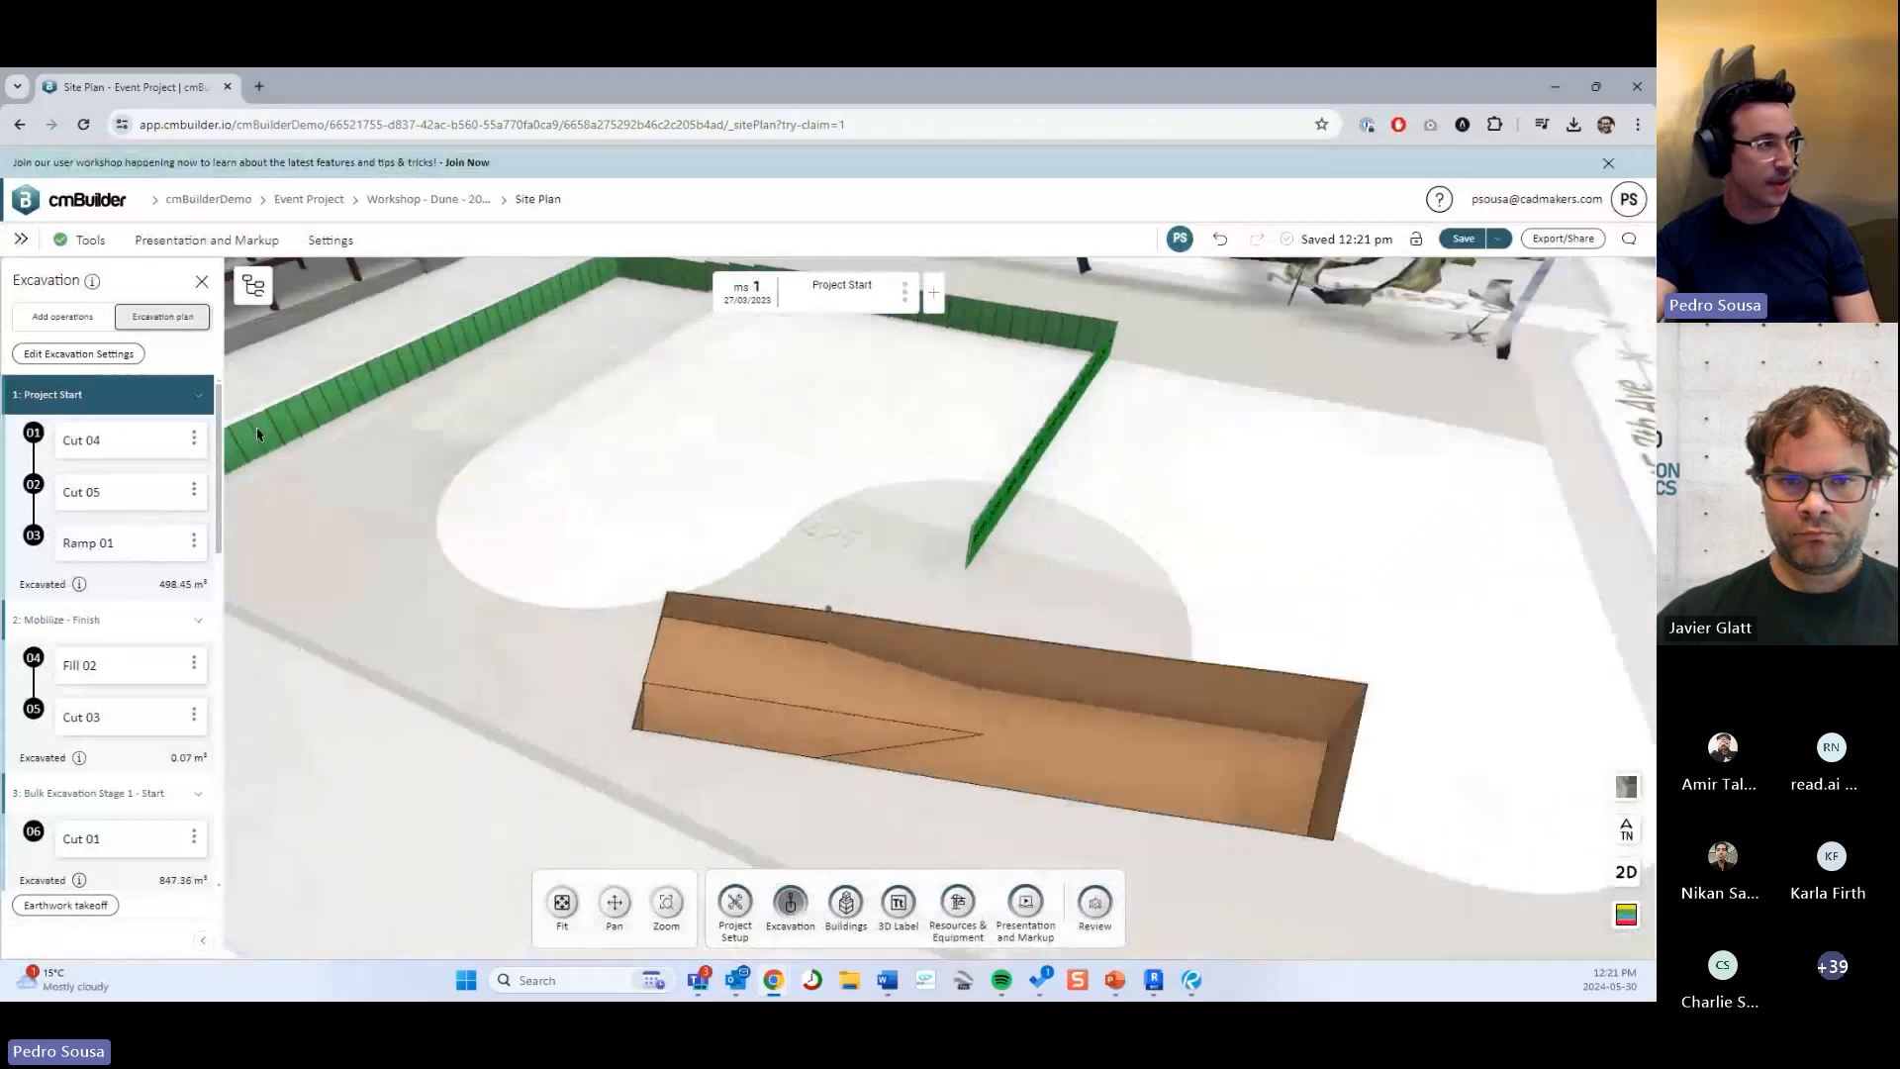
pyautogui.click(202, 281)
pyautogui.scroll(5, 798, 644)
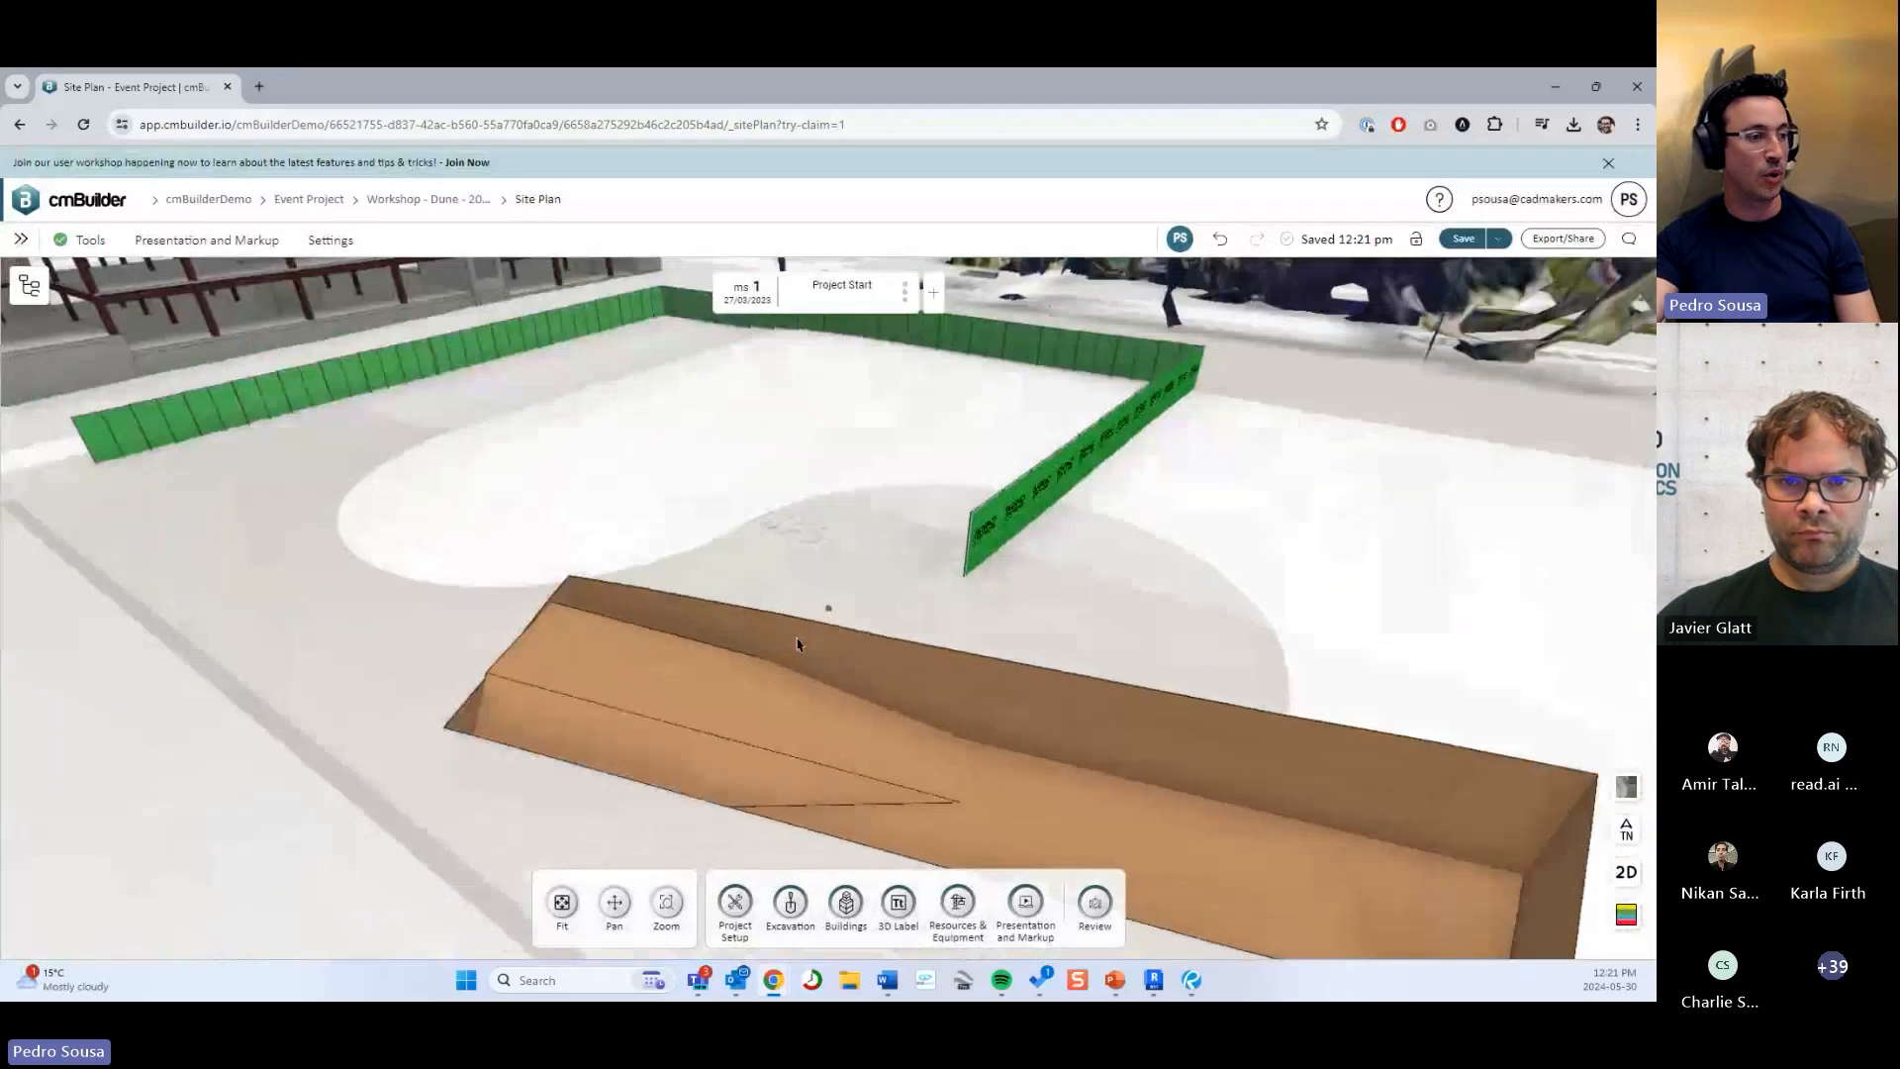
pyautogui.moveTo(805, 733); pyautogui.dragTo(874, 734)
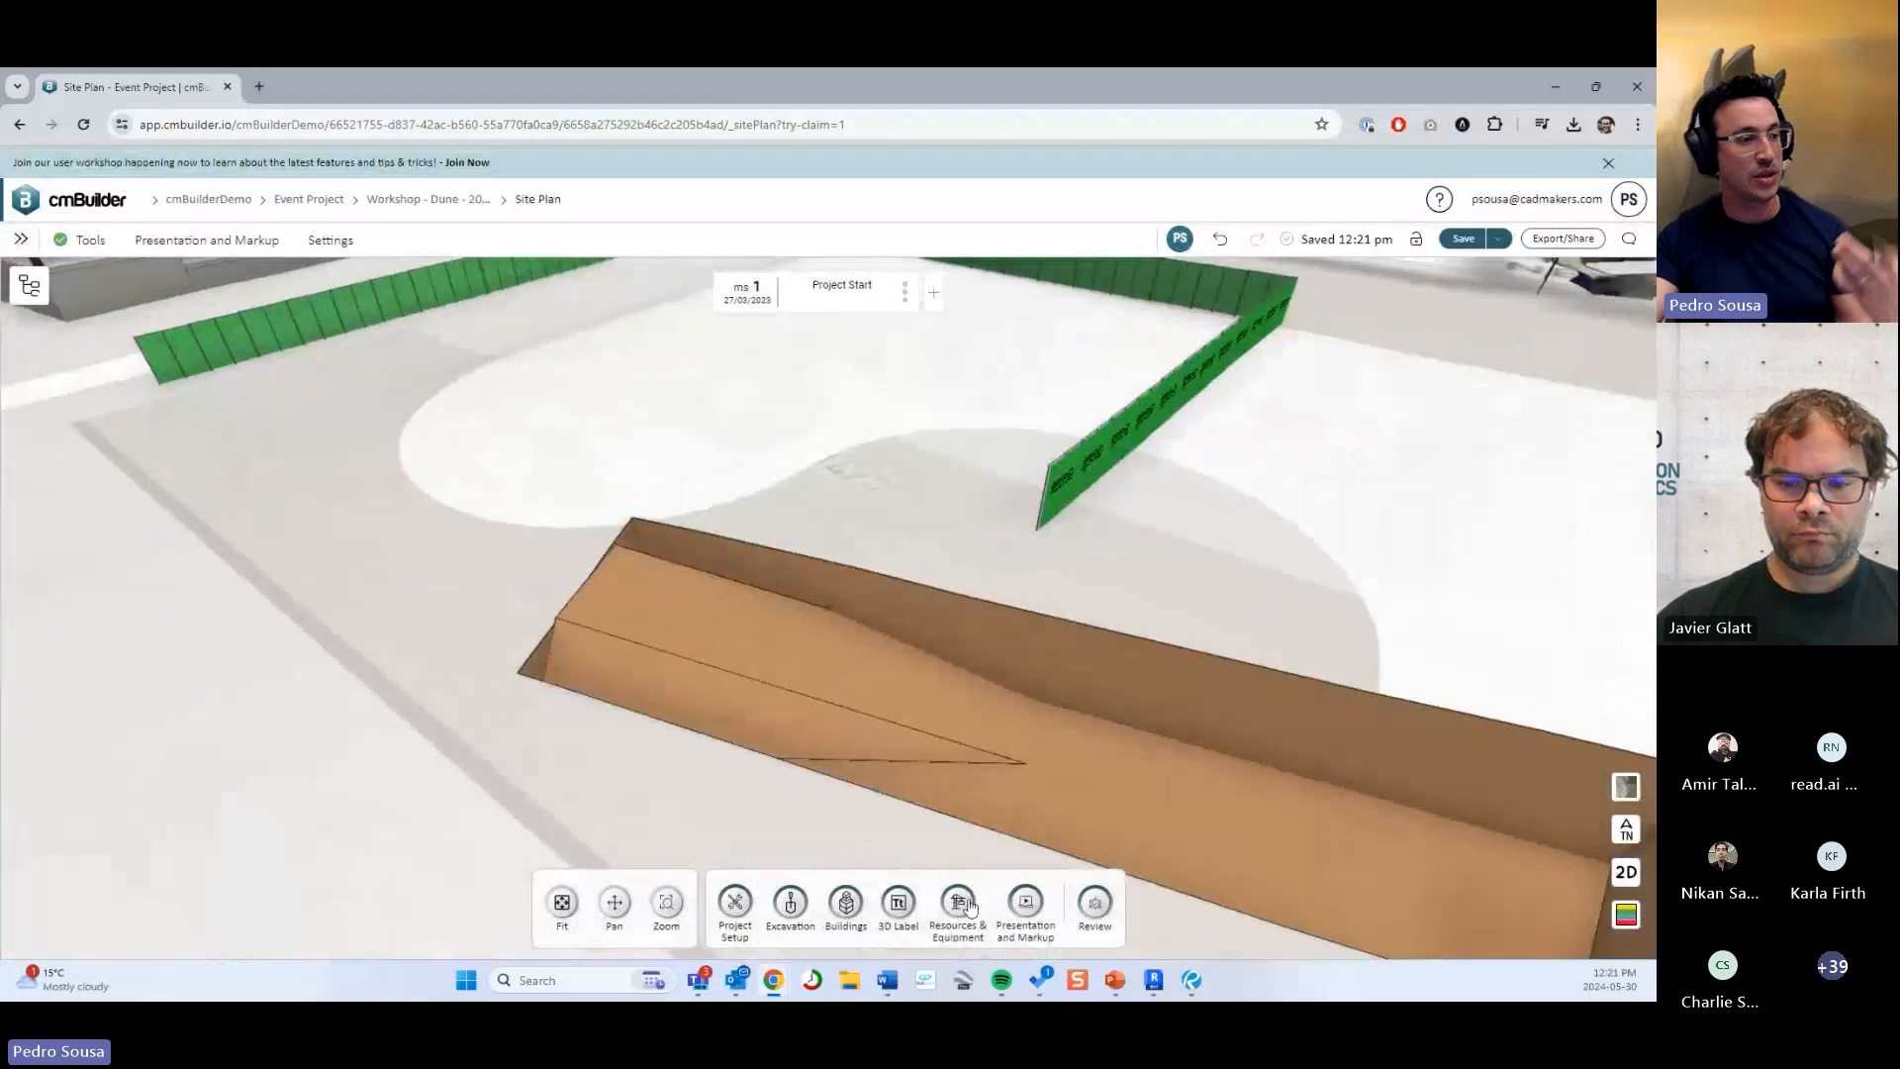
# Start a Chain Link with A-Screen Fence from the Fences library, with its sketch on a custom plane picked on the ramp surface.
pyautogui.click(967, 904)
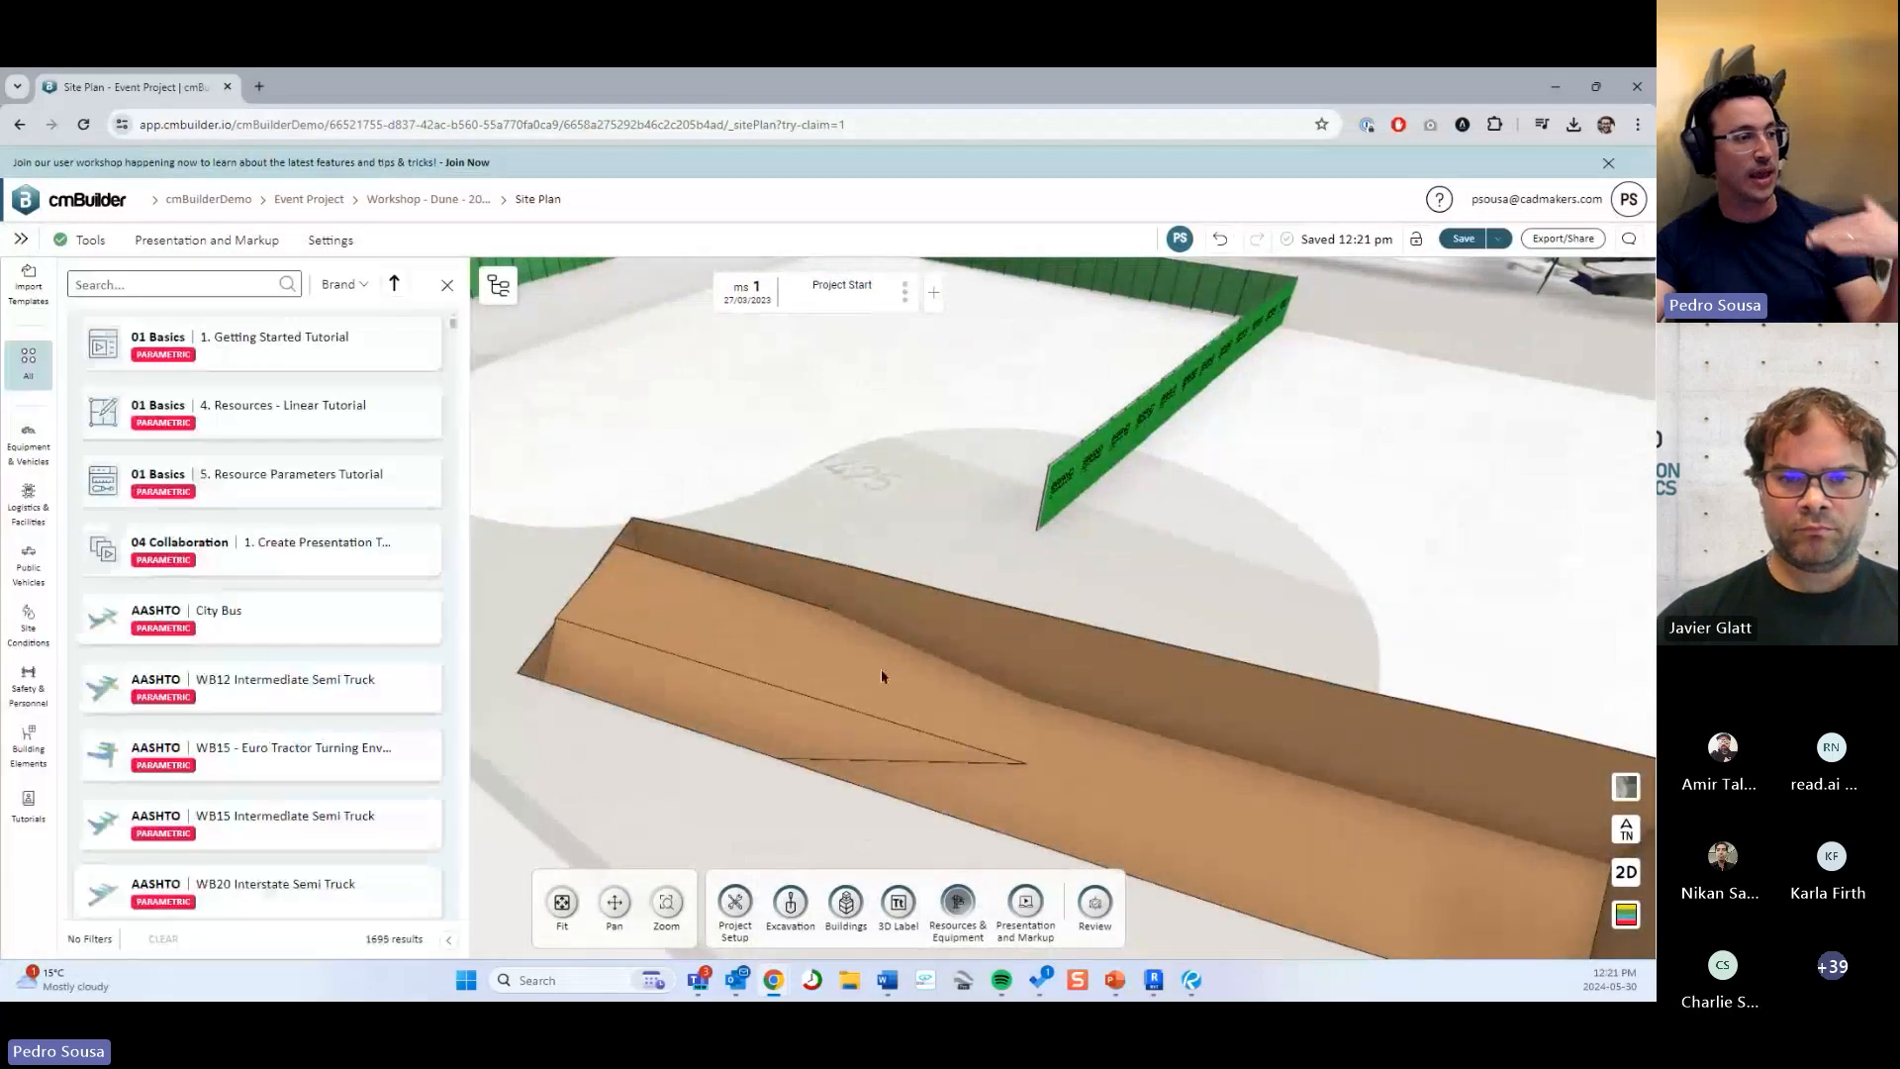
pyautogui.click(35, 514)
pyautogui.click(282, 348)
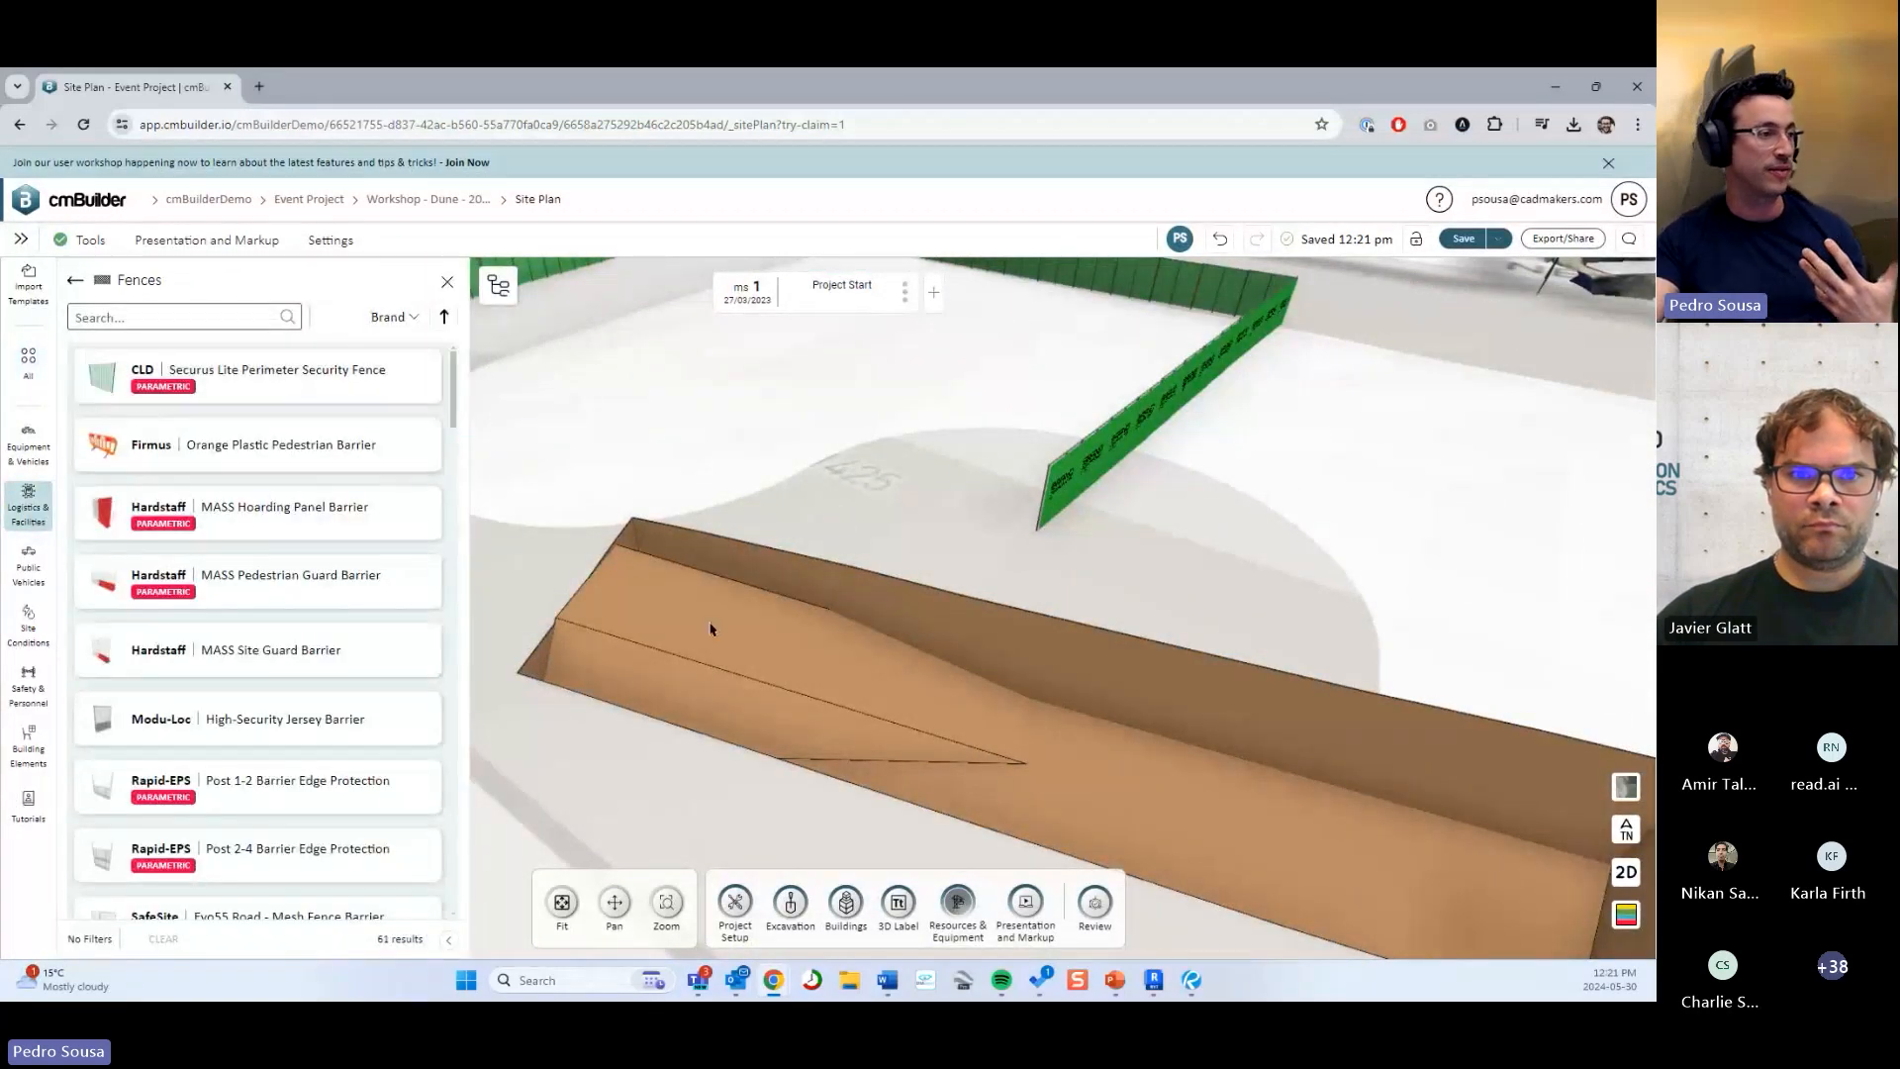
pyautogui.scroll(-5, 307, 692)
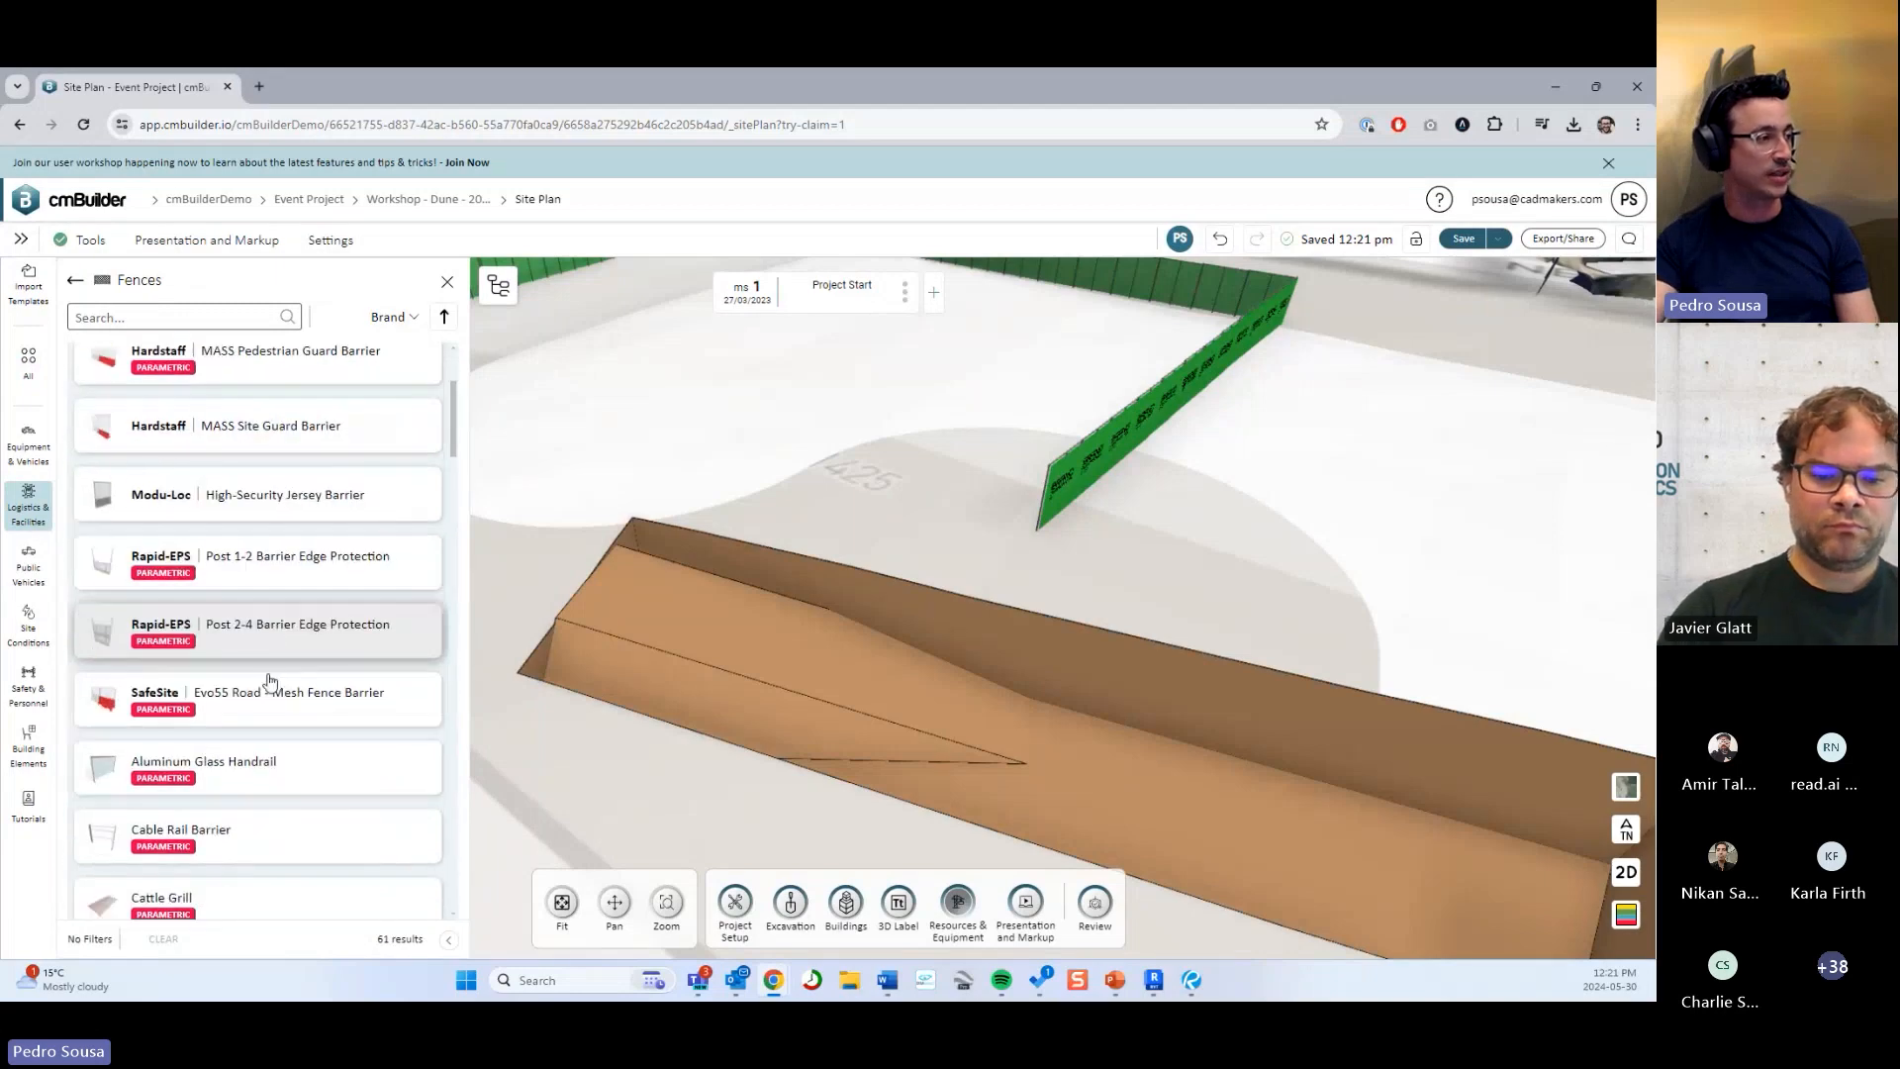
pyautogui.scroll(-2, 313, 729)
pyautogui.click(306, 605)
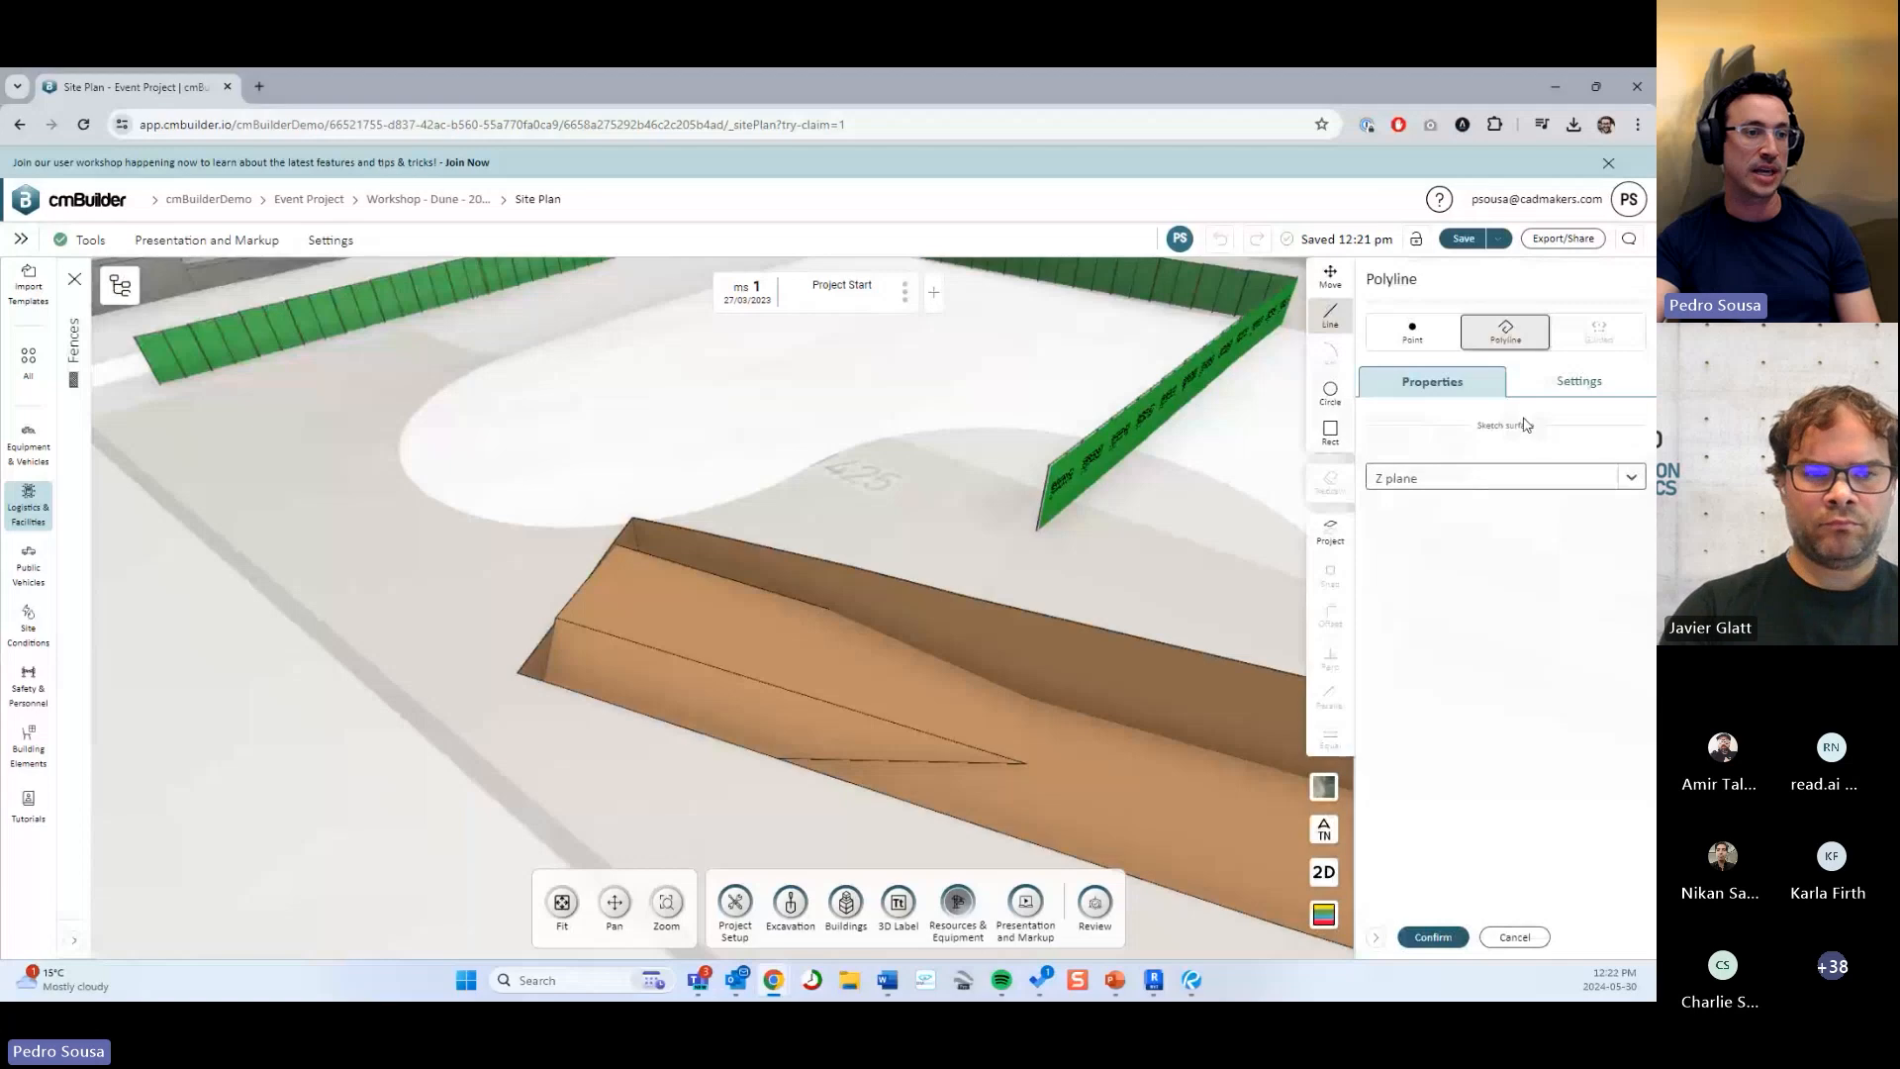
pyautogui.click(1509, 485)
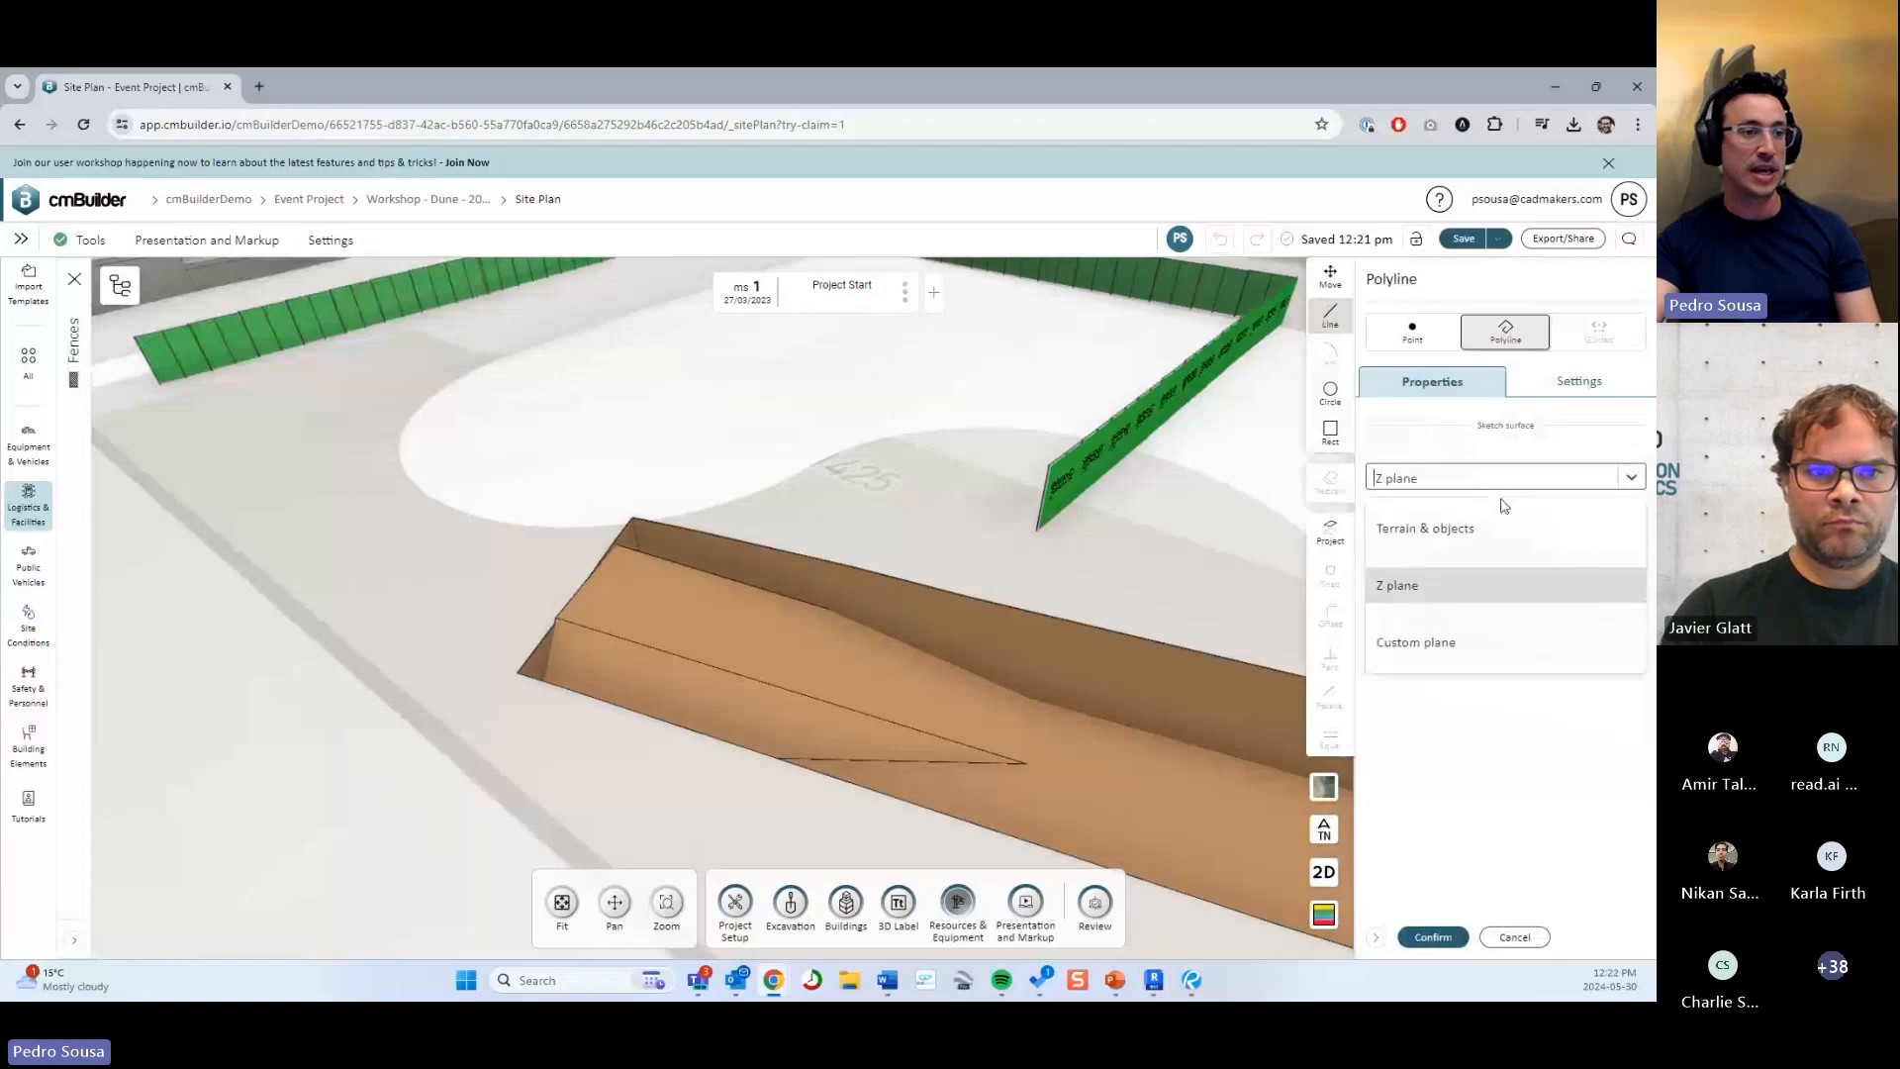
pyautogui.click(1435, 645)
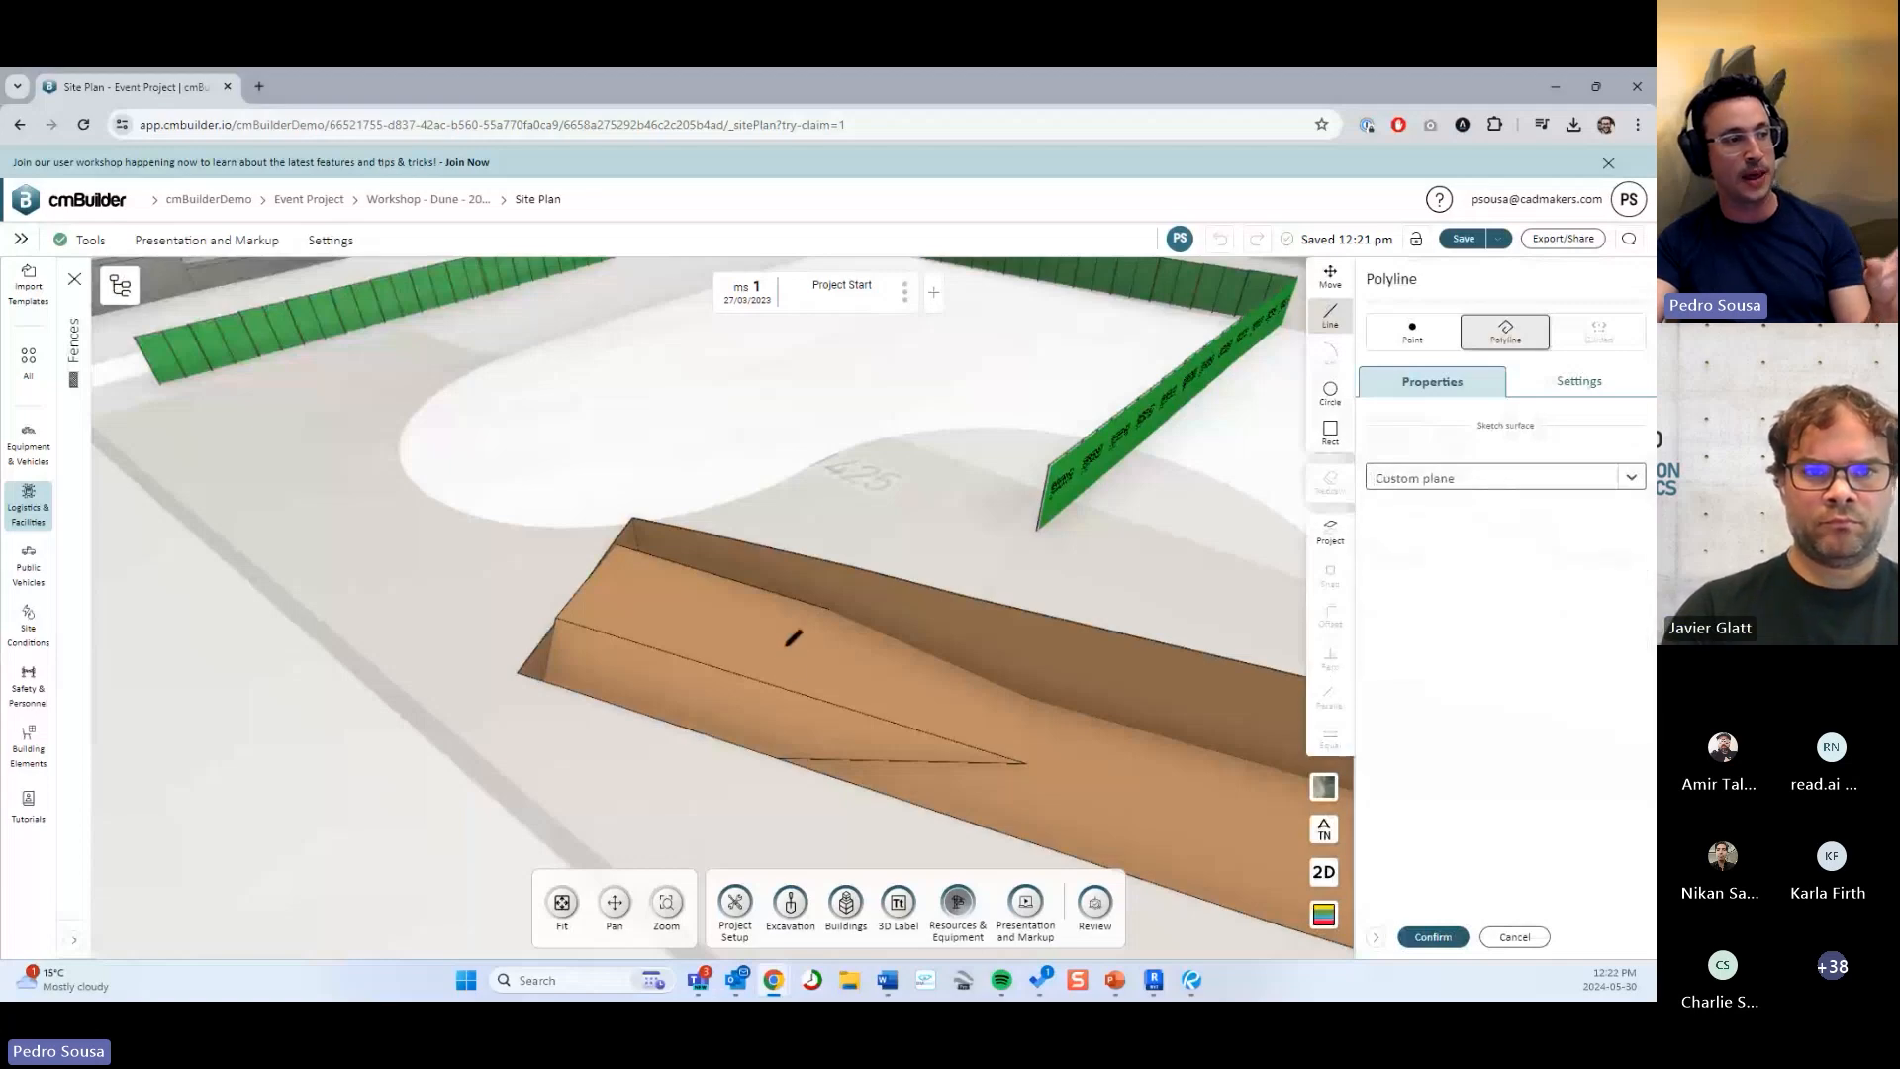
pyautogui.click(787, 645)
# Draw the fence line along the ramp's long edge in the 2D view, confirm it and return to 3D.
pyautogui.scroll(-1, 787, 645)
pyautogui.moveTo(775, 742)
pyautogui.mouseDown(button='middle')
pyautogui.moveTo(776, 666)
pyautogui.moveTo(773, 728)
pyautogui.moveTo(1010, 755)
pyautogui.mouseUp(button='middle')
pyautogui.click(1324, 872)
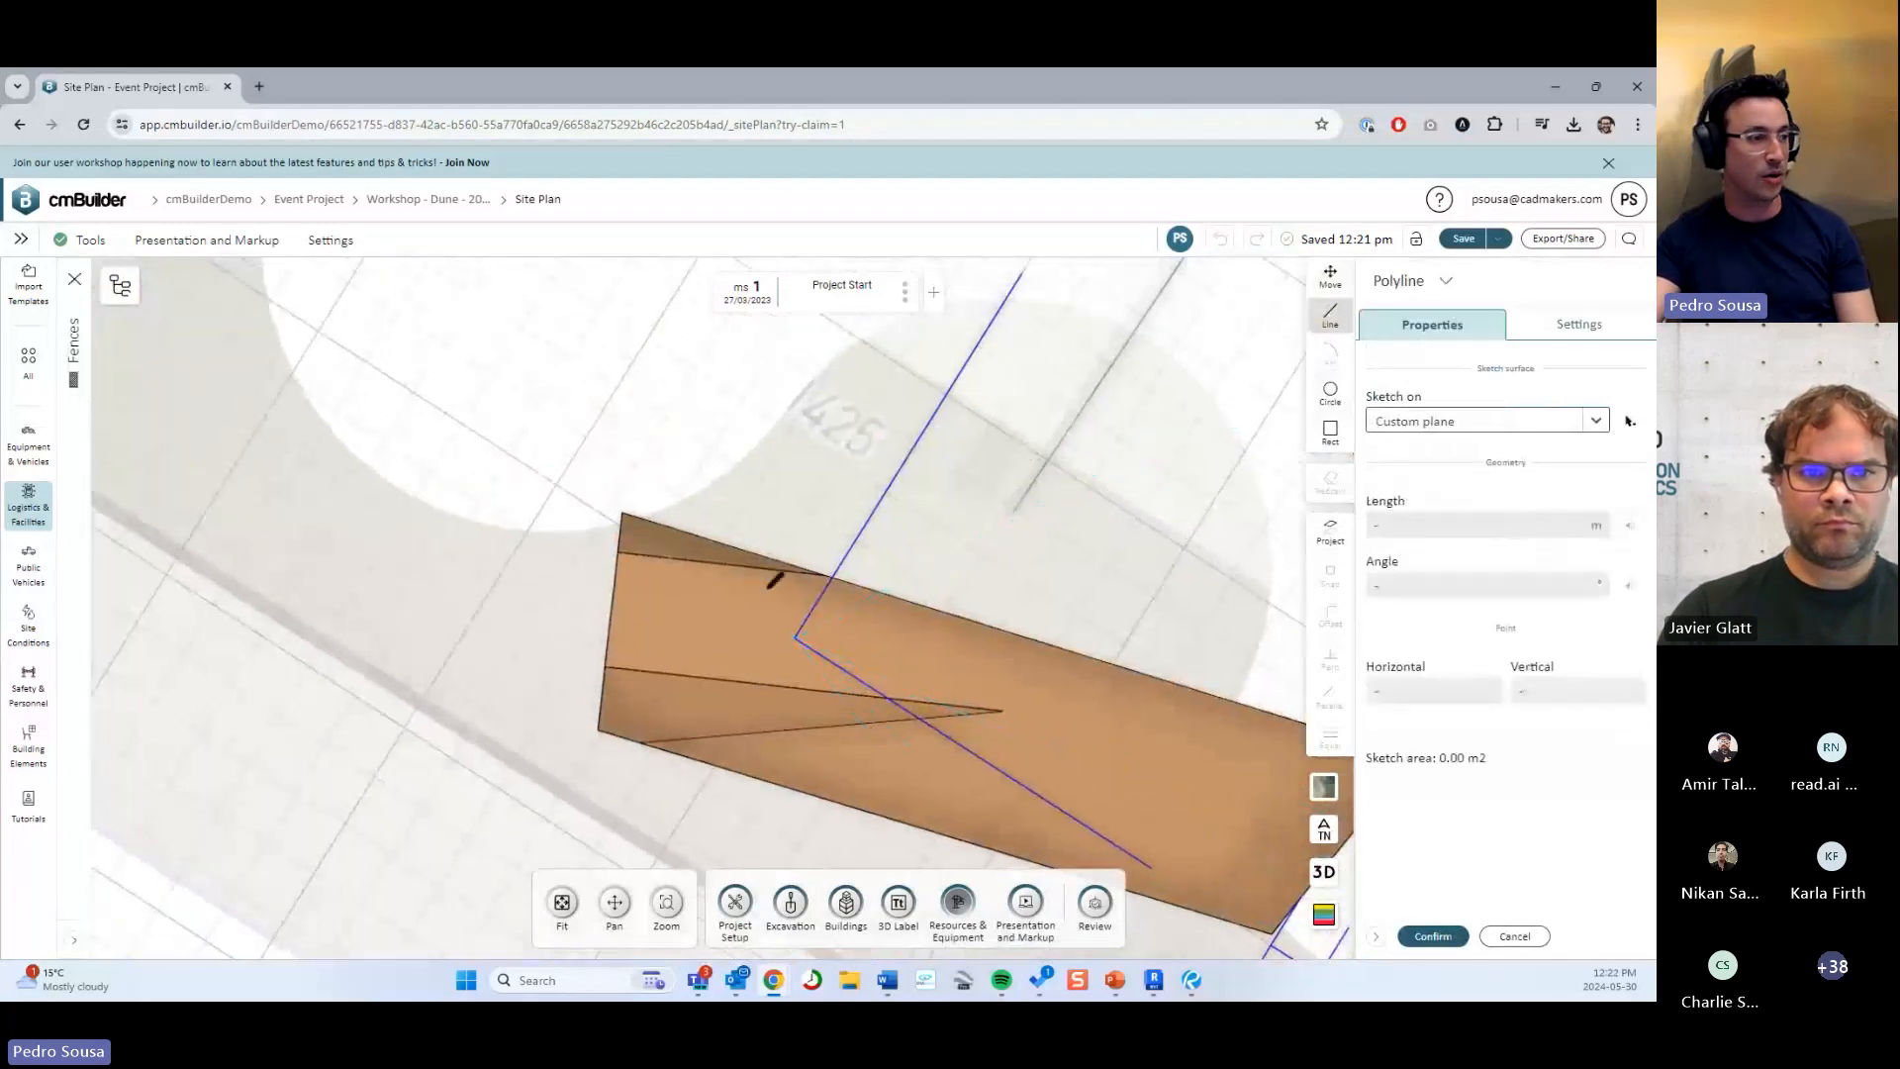
pyautogui.click(1003, 707)
pyautogui.click(1434, 936)
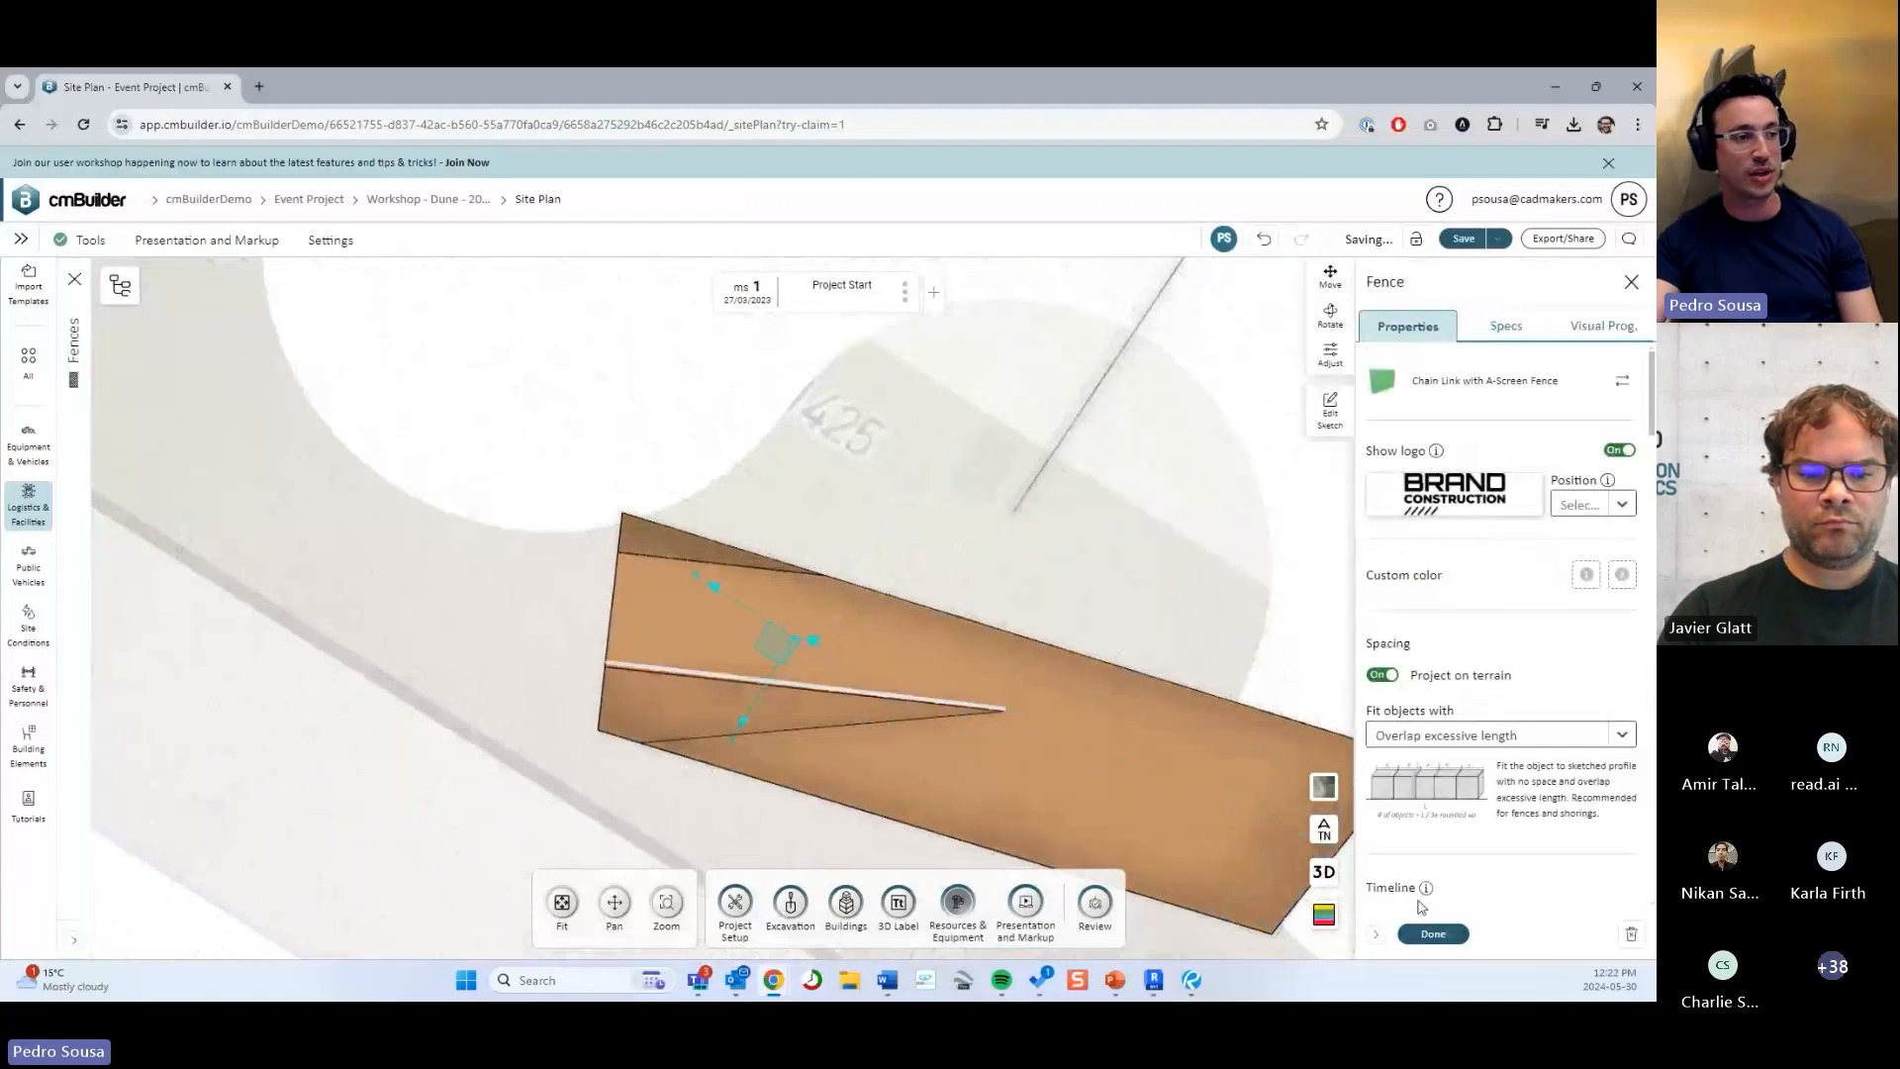
pyautogui.click(1324, 871)
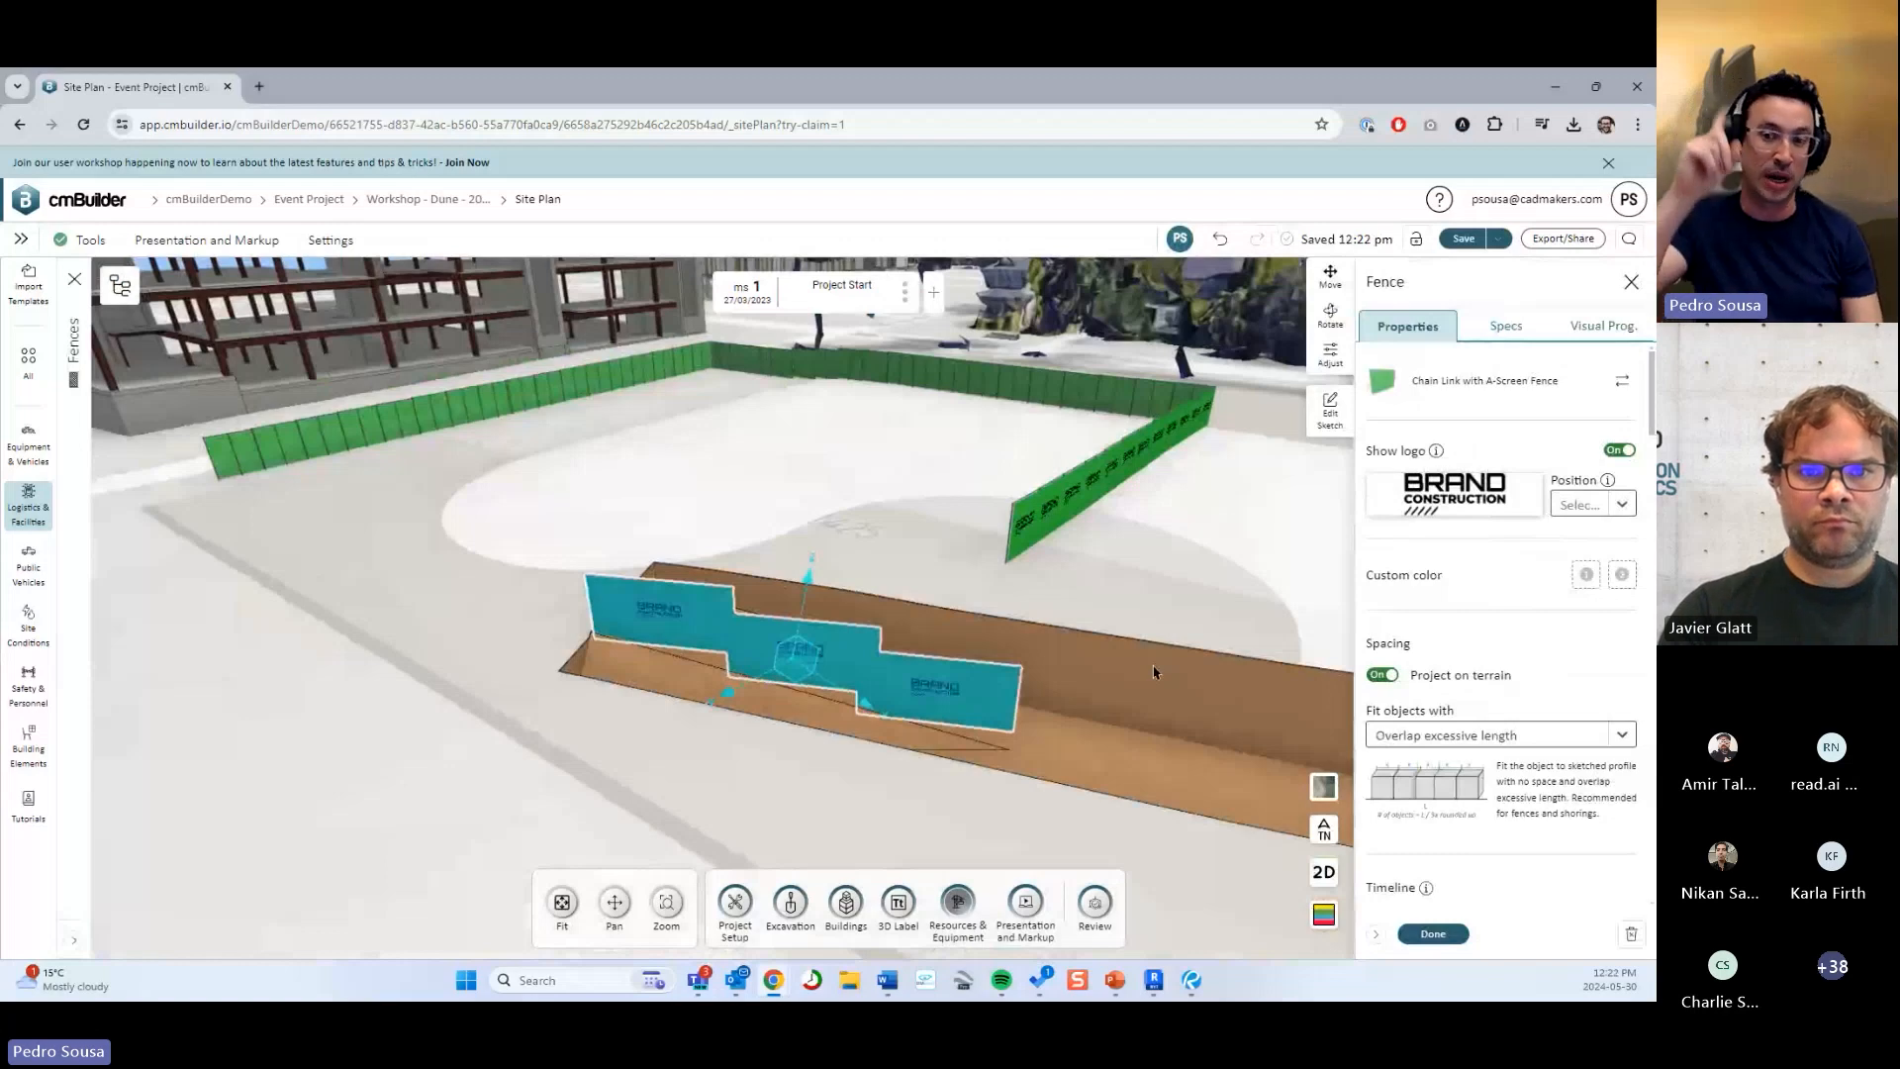
# Set the ramp fence's panel length to 2 m.
pyautogui.moveTo(1147, 662); pyautogui.dragTo(1109, 668)
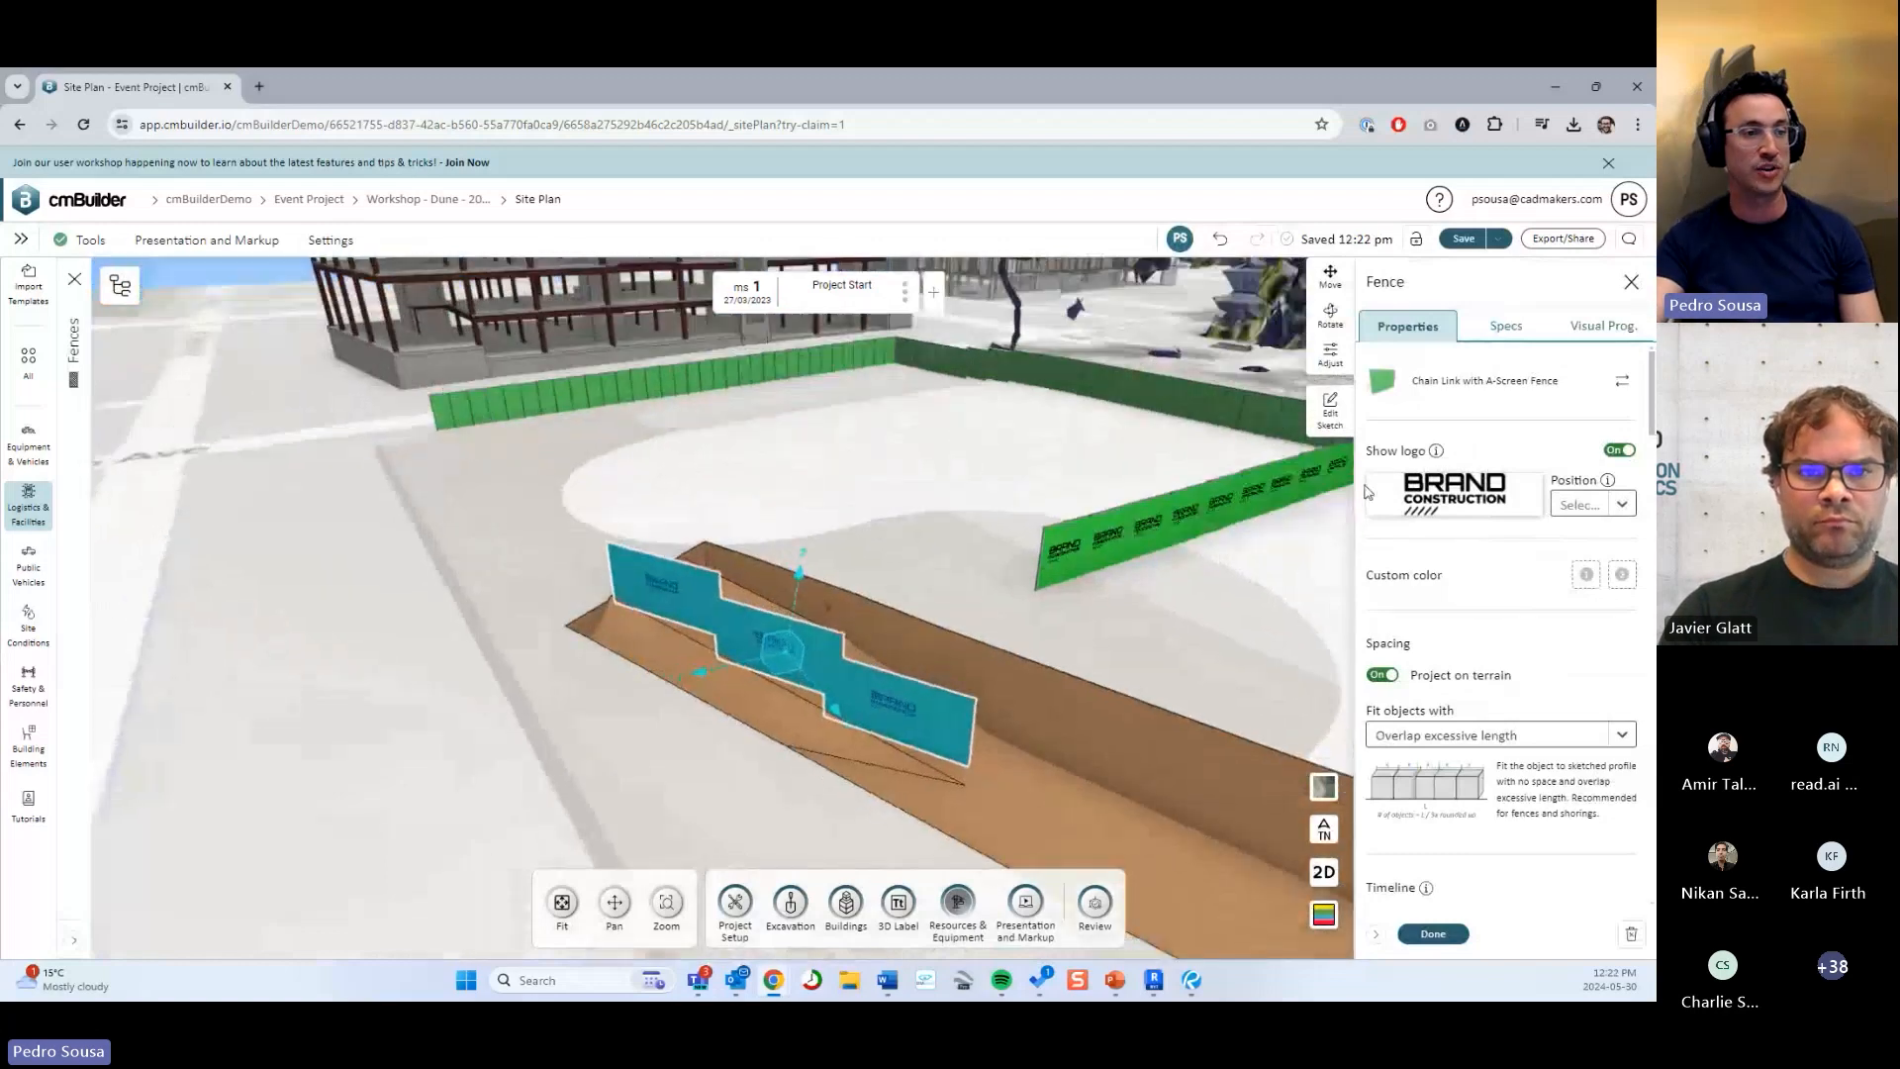
pyautogui.click(1337, 363)
pyautogui.moveTo(1412, 518); pyautogui.dragTo(1388, 526)
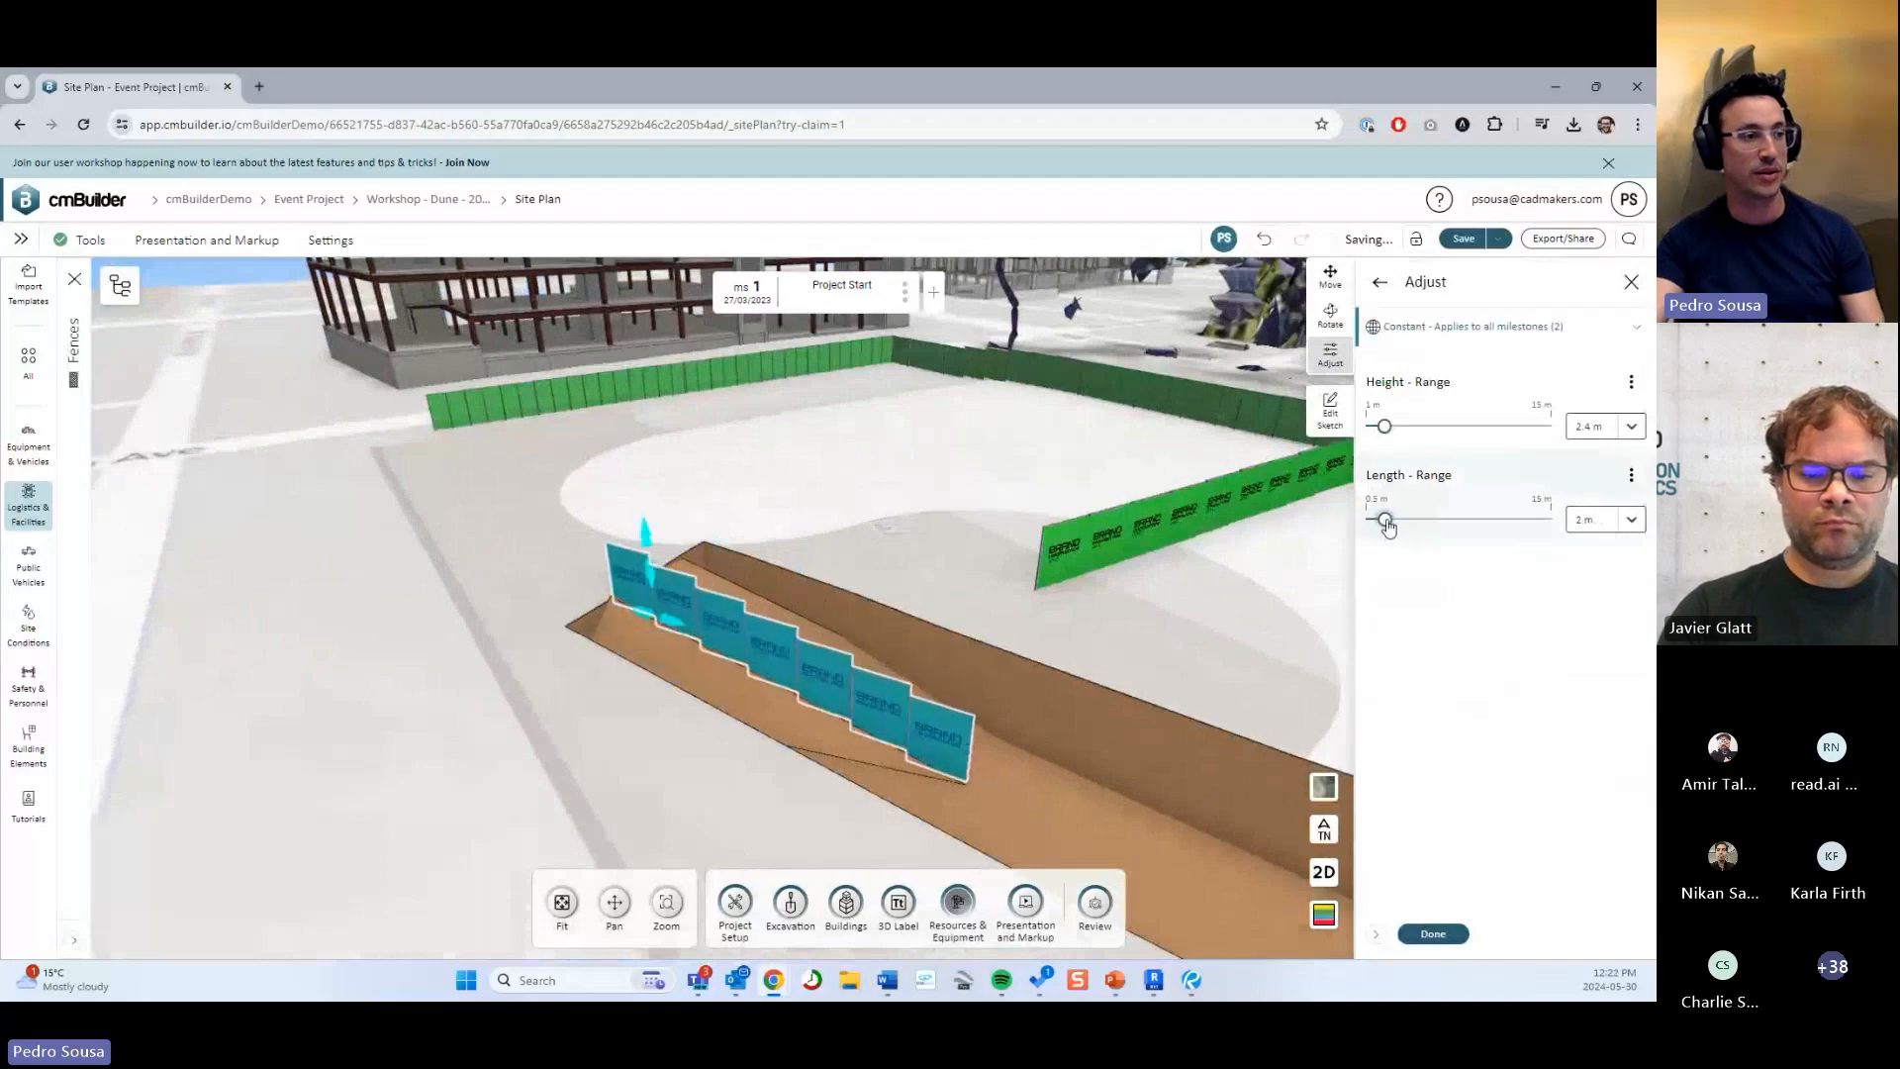
pyautogui.click(1442, 934)
# View the ramp fence's sketch, cancel the sketch edit and finish the fence.
pyautogui.moveTo(1217, 777)
pyautogui.mouseDown()
pyautogui.moveTo(1184, 763)
pyautogui.moveTo(1286, 721)
pyautogui.mouseUp()
pyautogui.click(1331, 411)
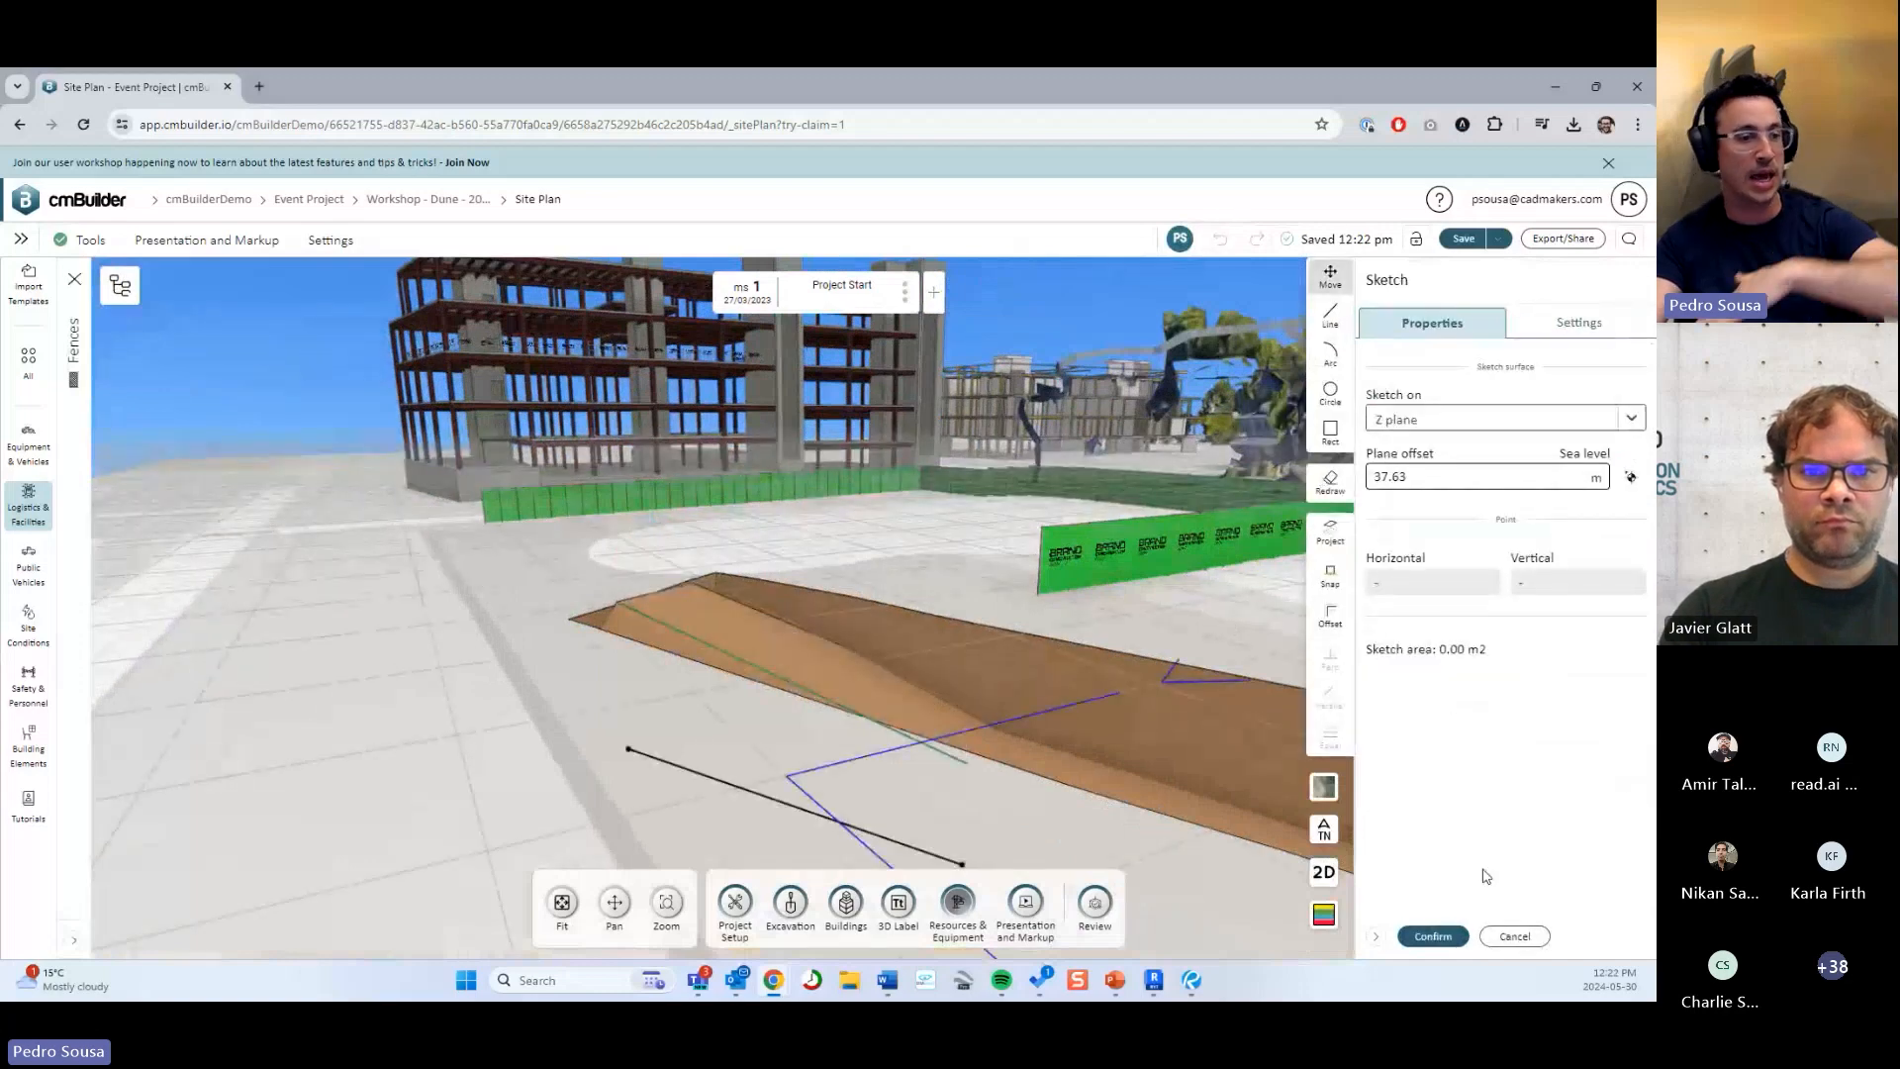
pyautogui.click(1511, 937)
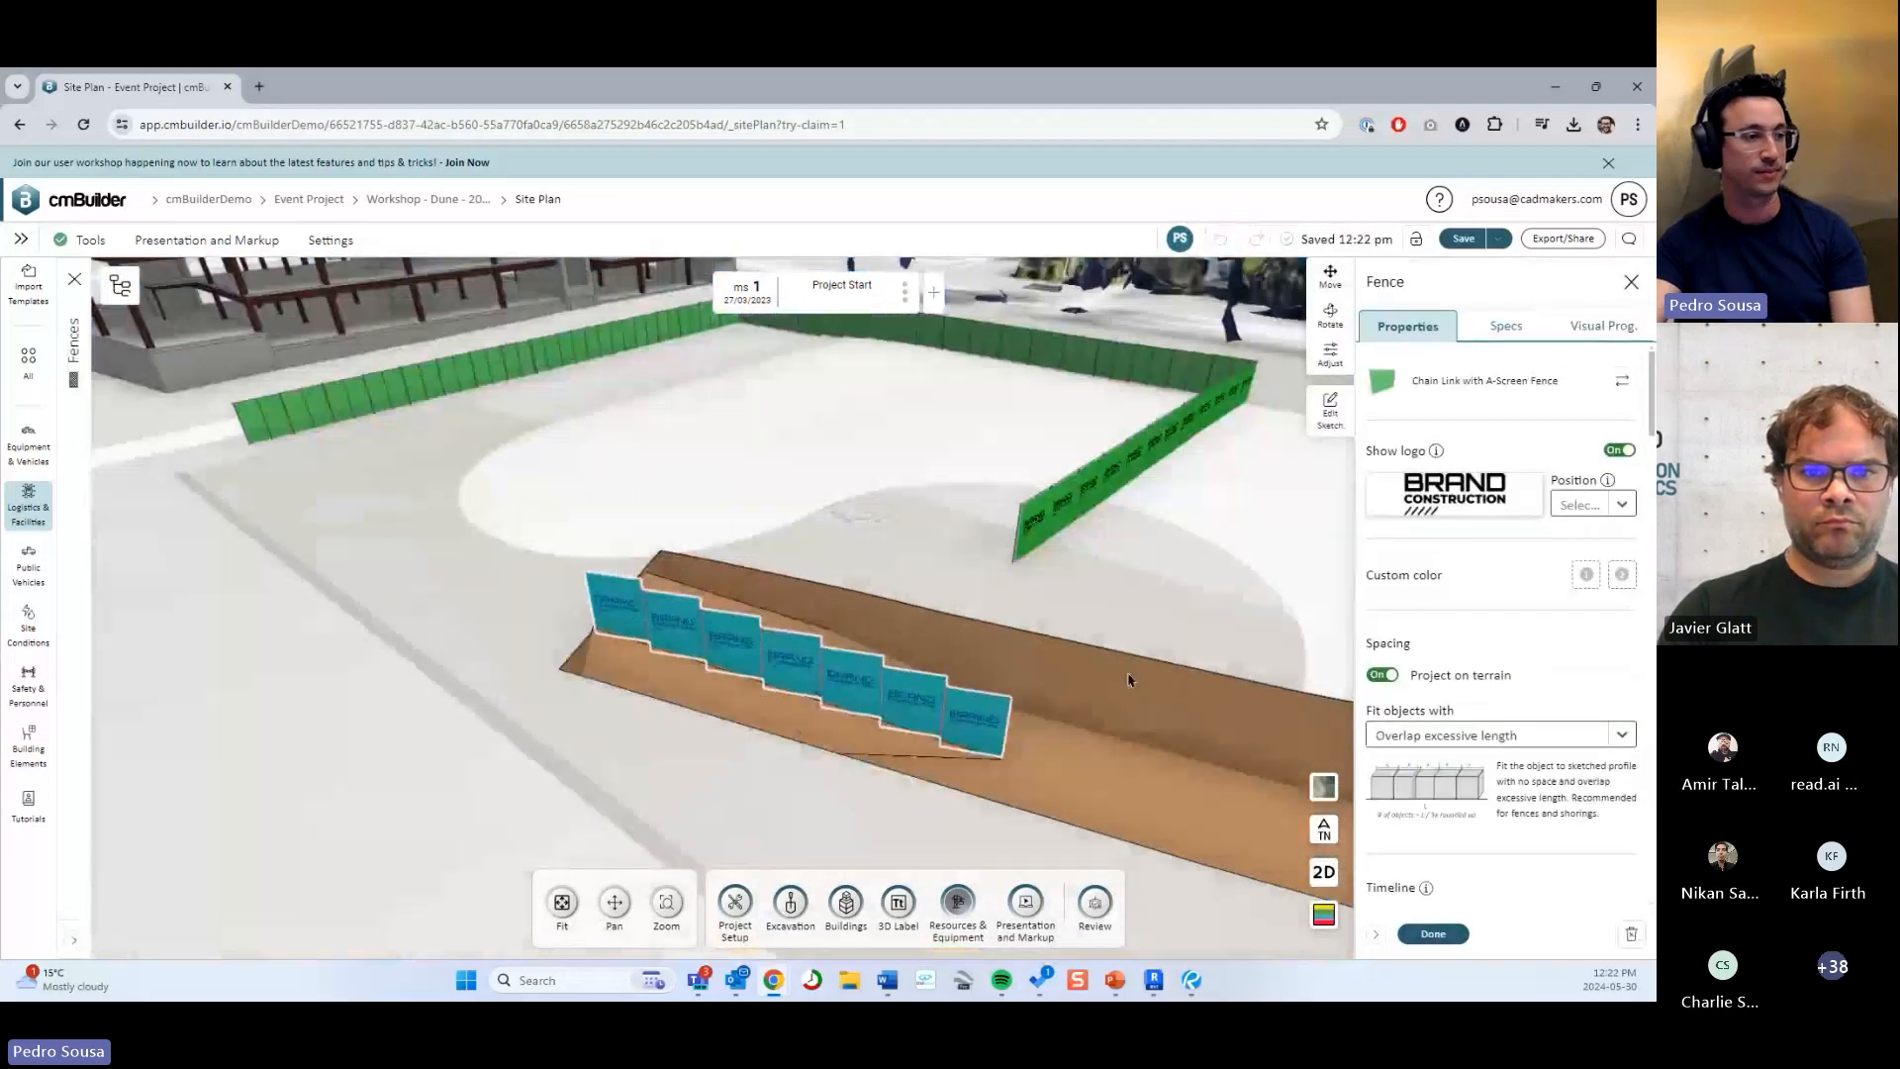
pyautogui.click(1434, 934)
# Edit the sketch of the white curved area beside the excavation, and turn on the length and angle display.
pyautogui.moveTo(1077, 624); pyautogui.dragTo(869, 538)
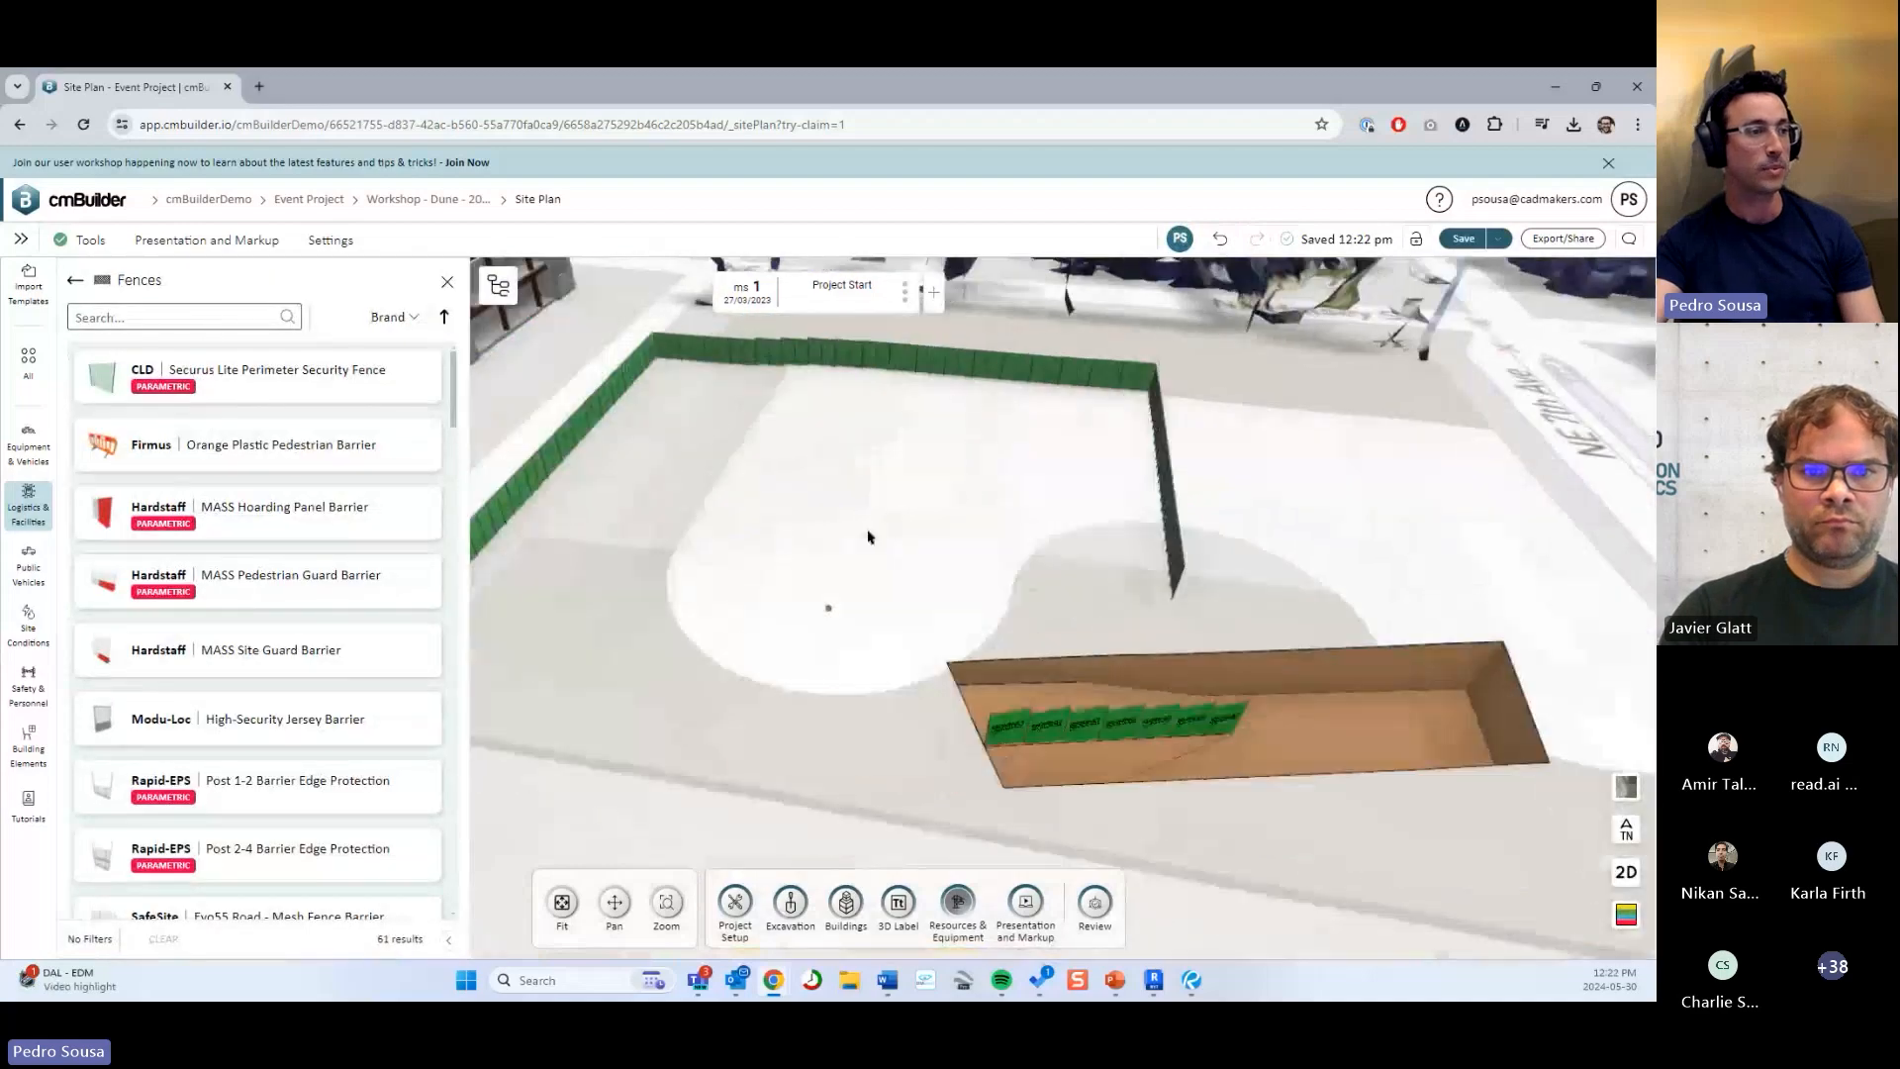
pyautogui.moveTo(869, 538); pyautogui.dragTo(1098, 657, button='right')
pyautogui.click(1098, 657)
pyautogui.click(1330, 470)
pyautogui.moveTo(879, 395); pyautogui.dragTo(1062, 449)
pyautogui.moveTo(1057, 392); pyautogui.dragTo(972, 387, button='right')
pyautogui.scroll(-1, 972, 387)
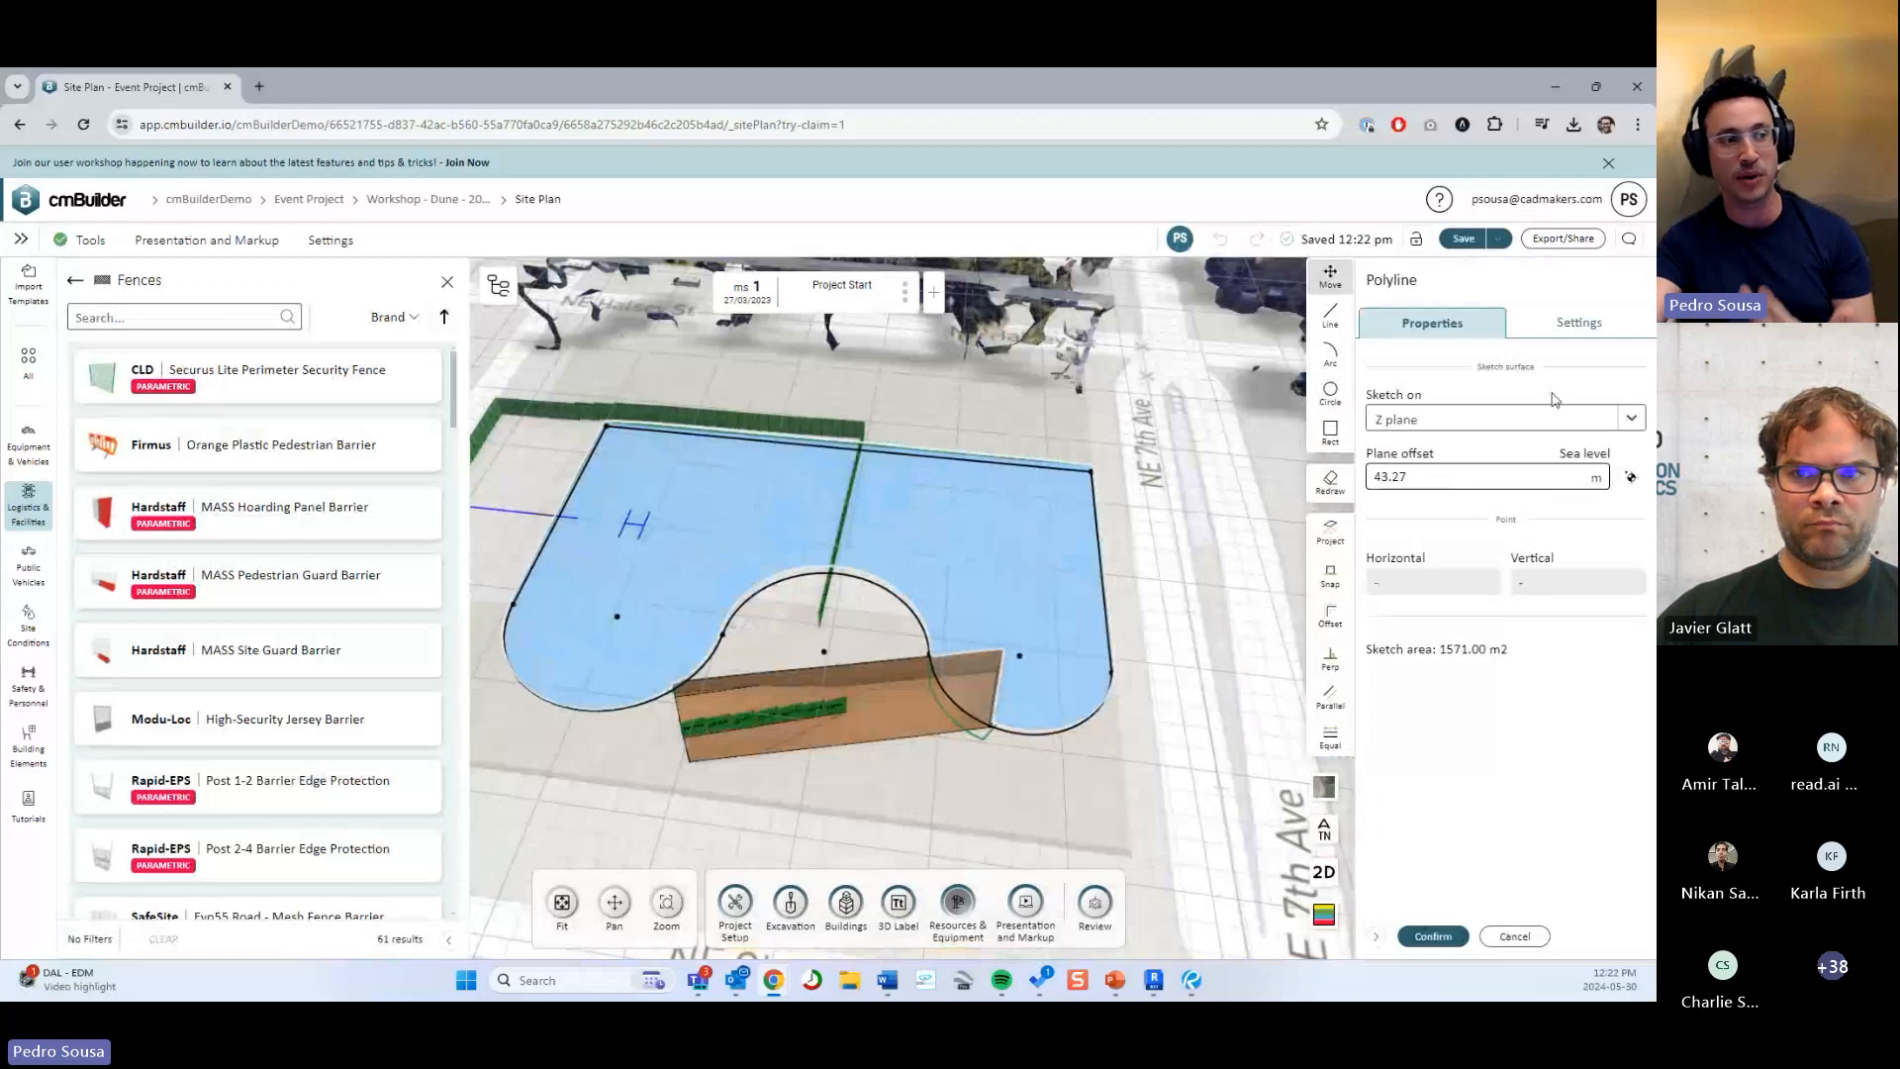
pyautogui.click(1538, 334)
pyautogui.click(1616, 473)
pyautogui.click(1618, 504)
# Set the area's straight edge along NE 7th Ave to 30 m and flip which end of it moves.
pyautogui.moveTo(1168, 512); pyautogui.dragTo(1238, 557)
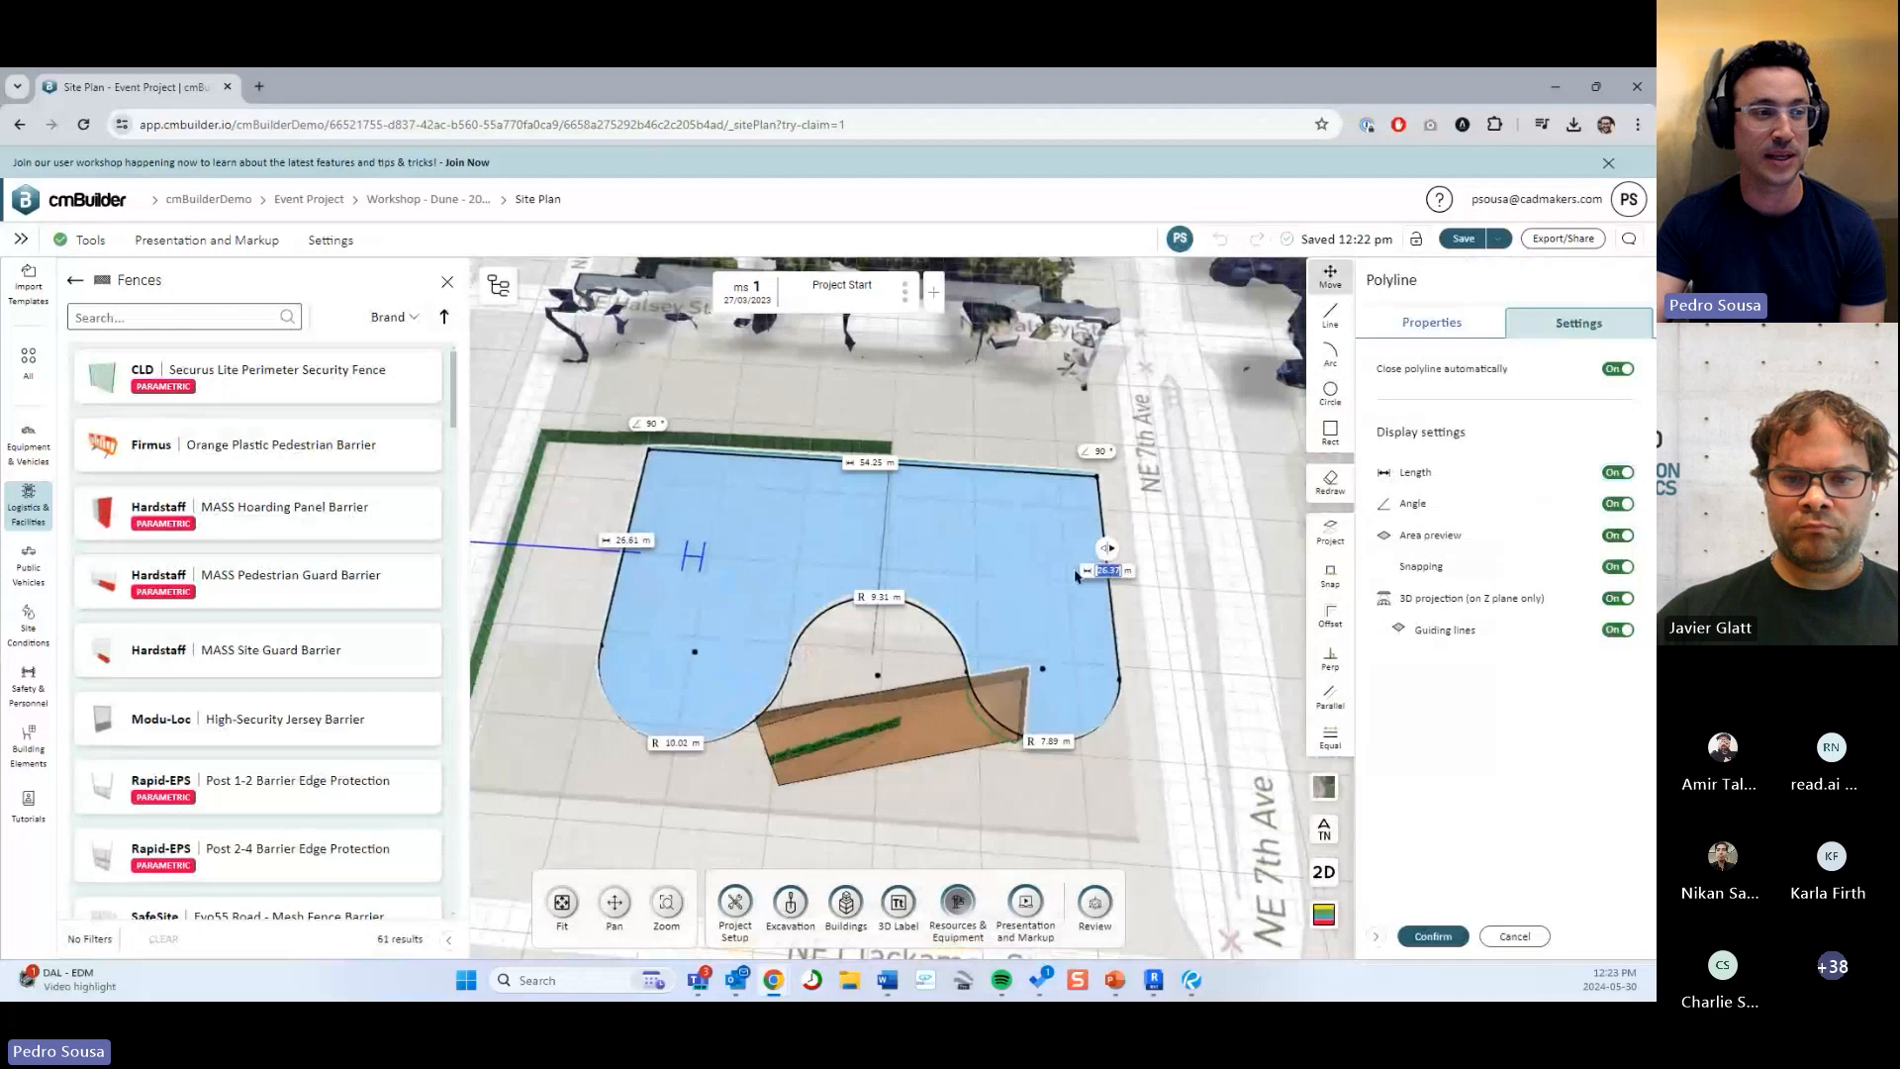
pyautogui.press('Return')
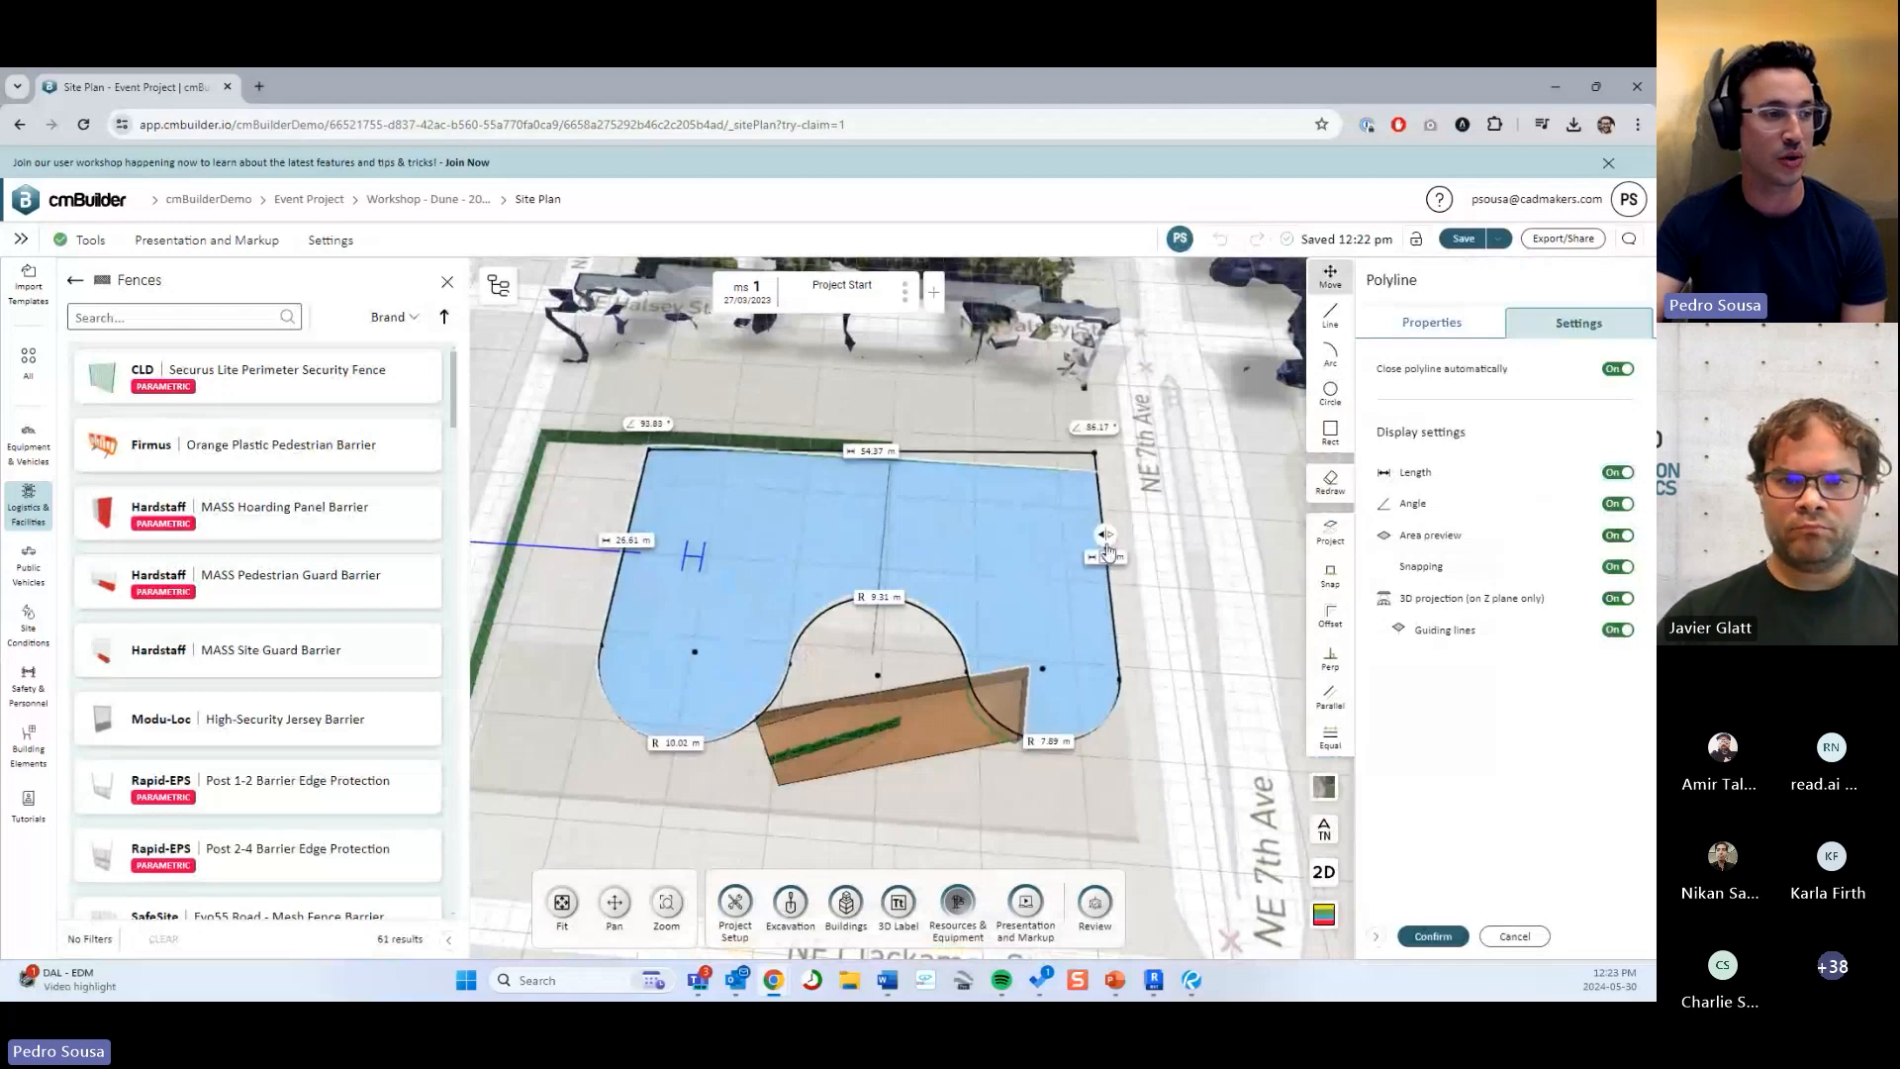
pyautogui.click(1111, 557)
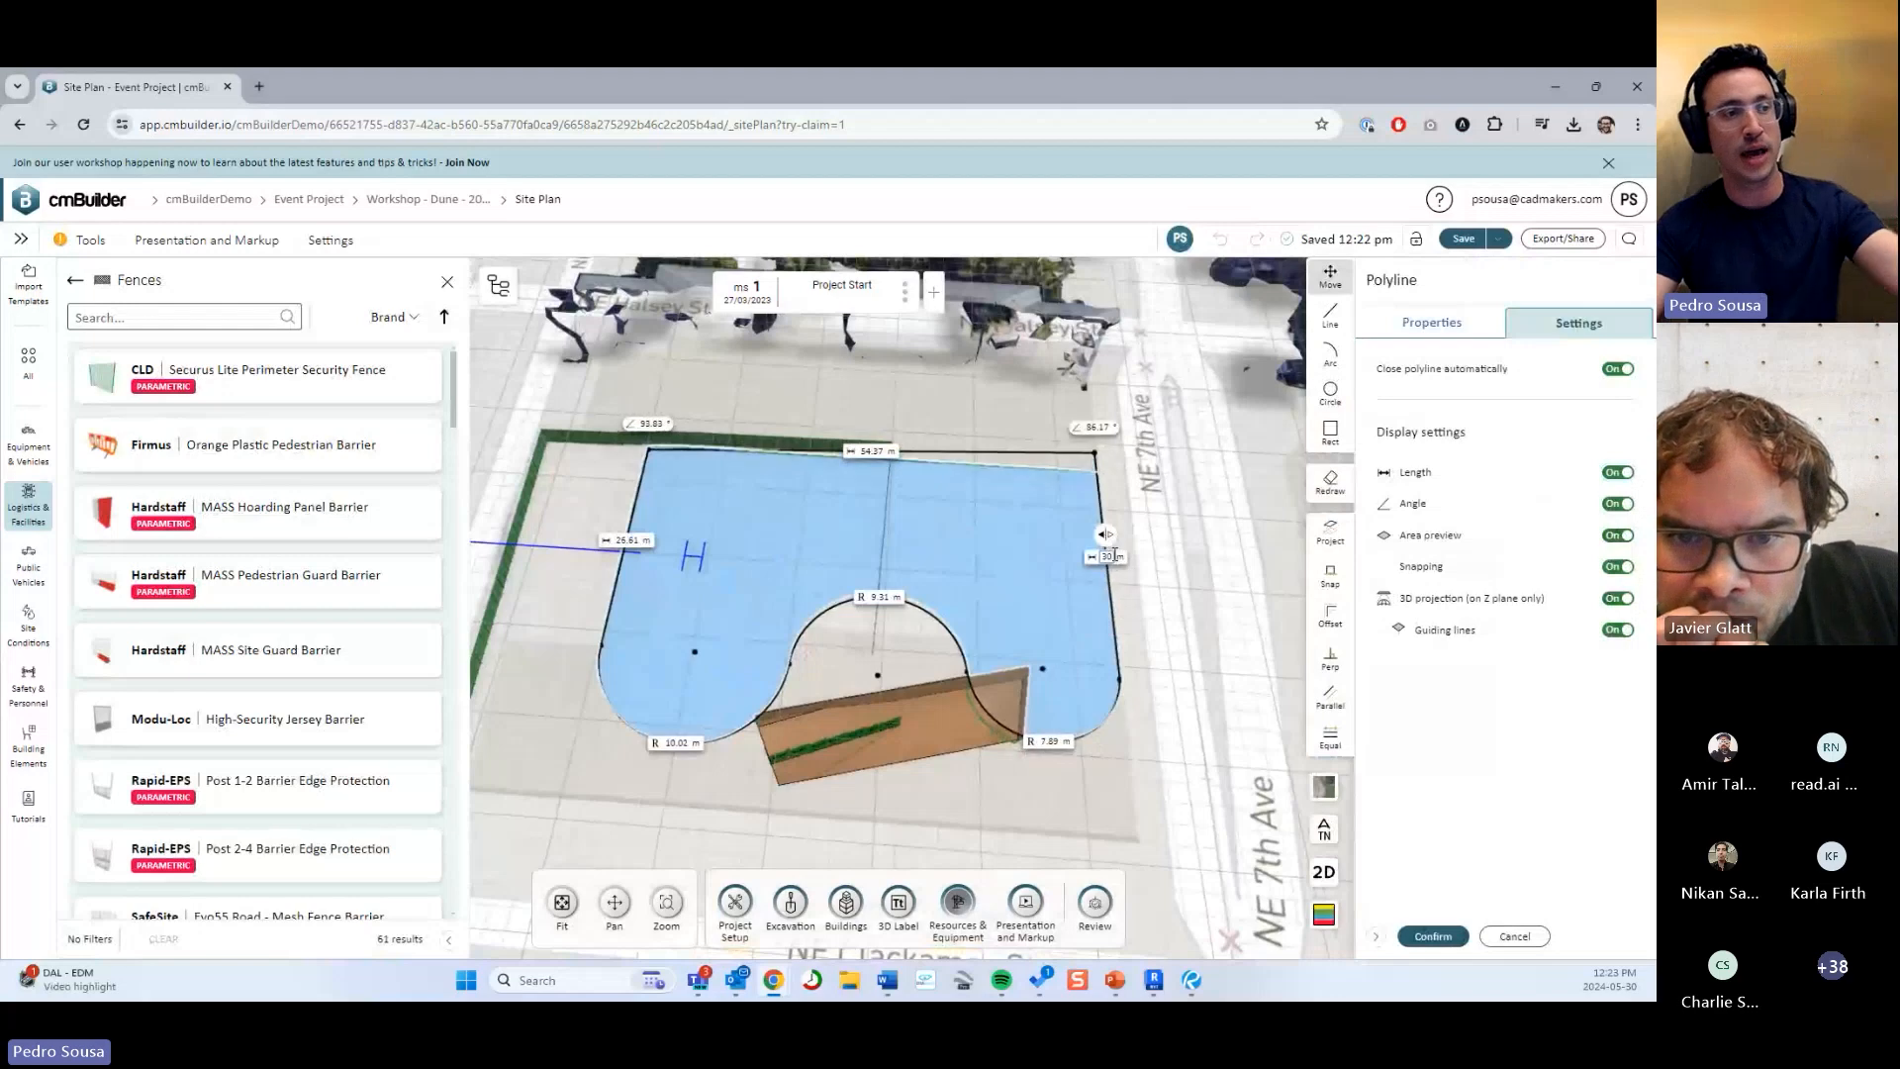
pyautogui.click(1111, 546)
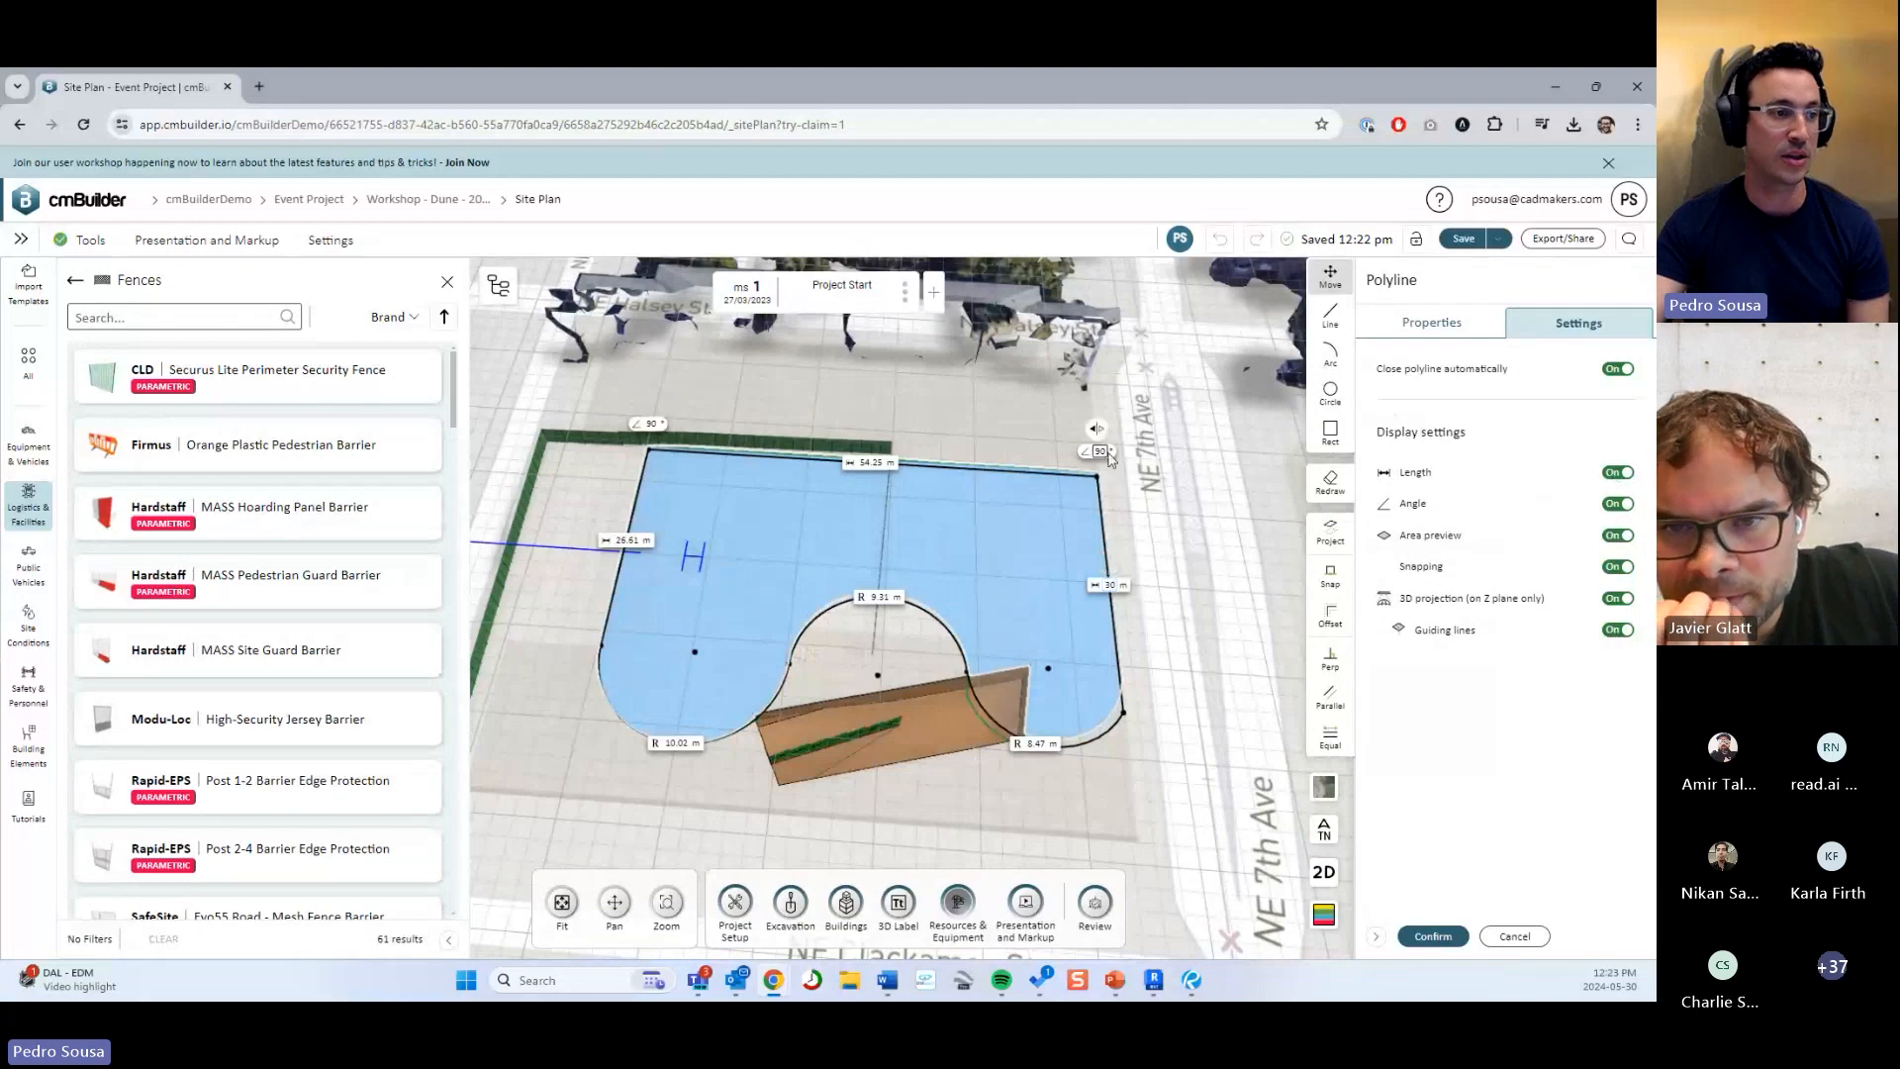
# Set the sketch corner nearest NE 7th Ave to 45°, flip its moving side repeatedly, and move the displaced opposite corner back near the fence.
pyautogui.press('Return')
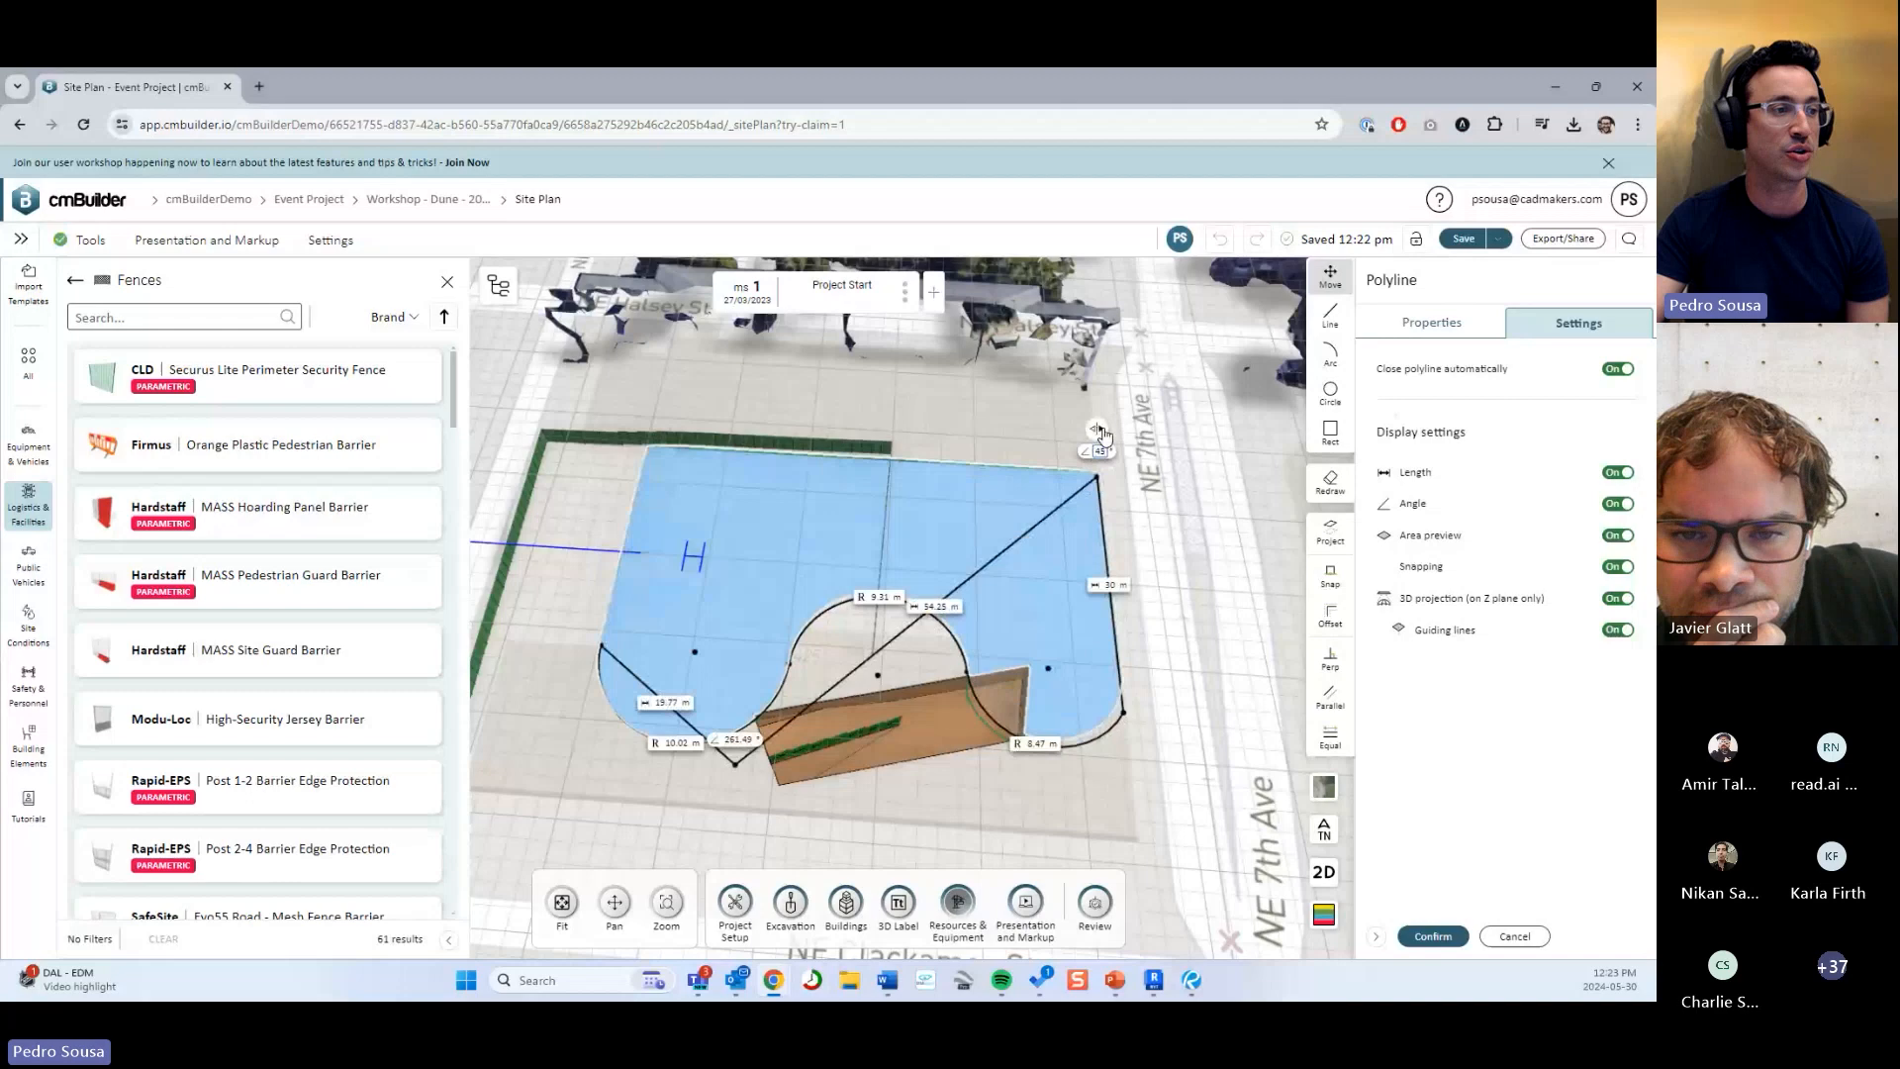
pyautogui.click(1101, 433)
pyautogui.click(1102, 433)
pyautogui.click(1096, 431)
pyautogui.click(1096, 432)
pyautogui.click(1096, 432)
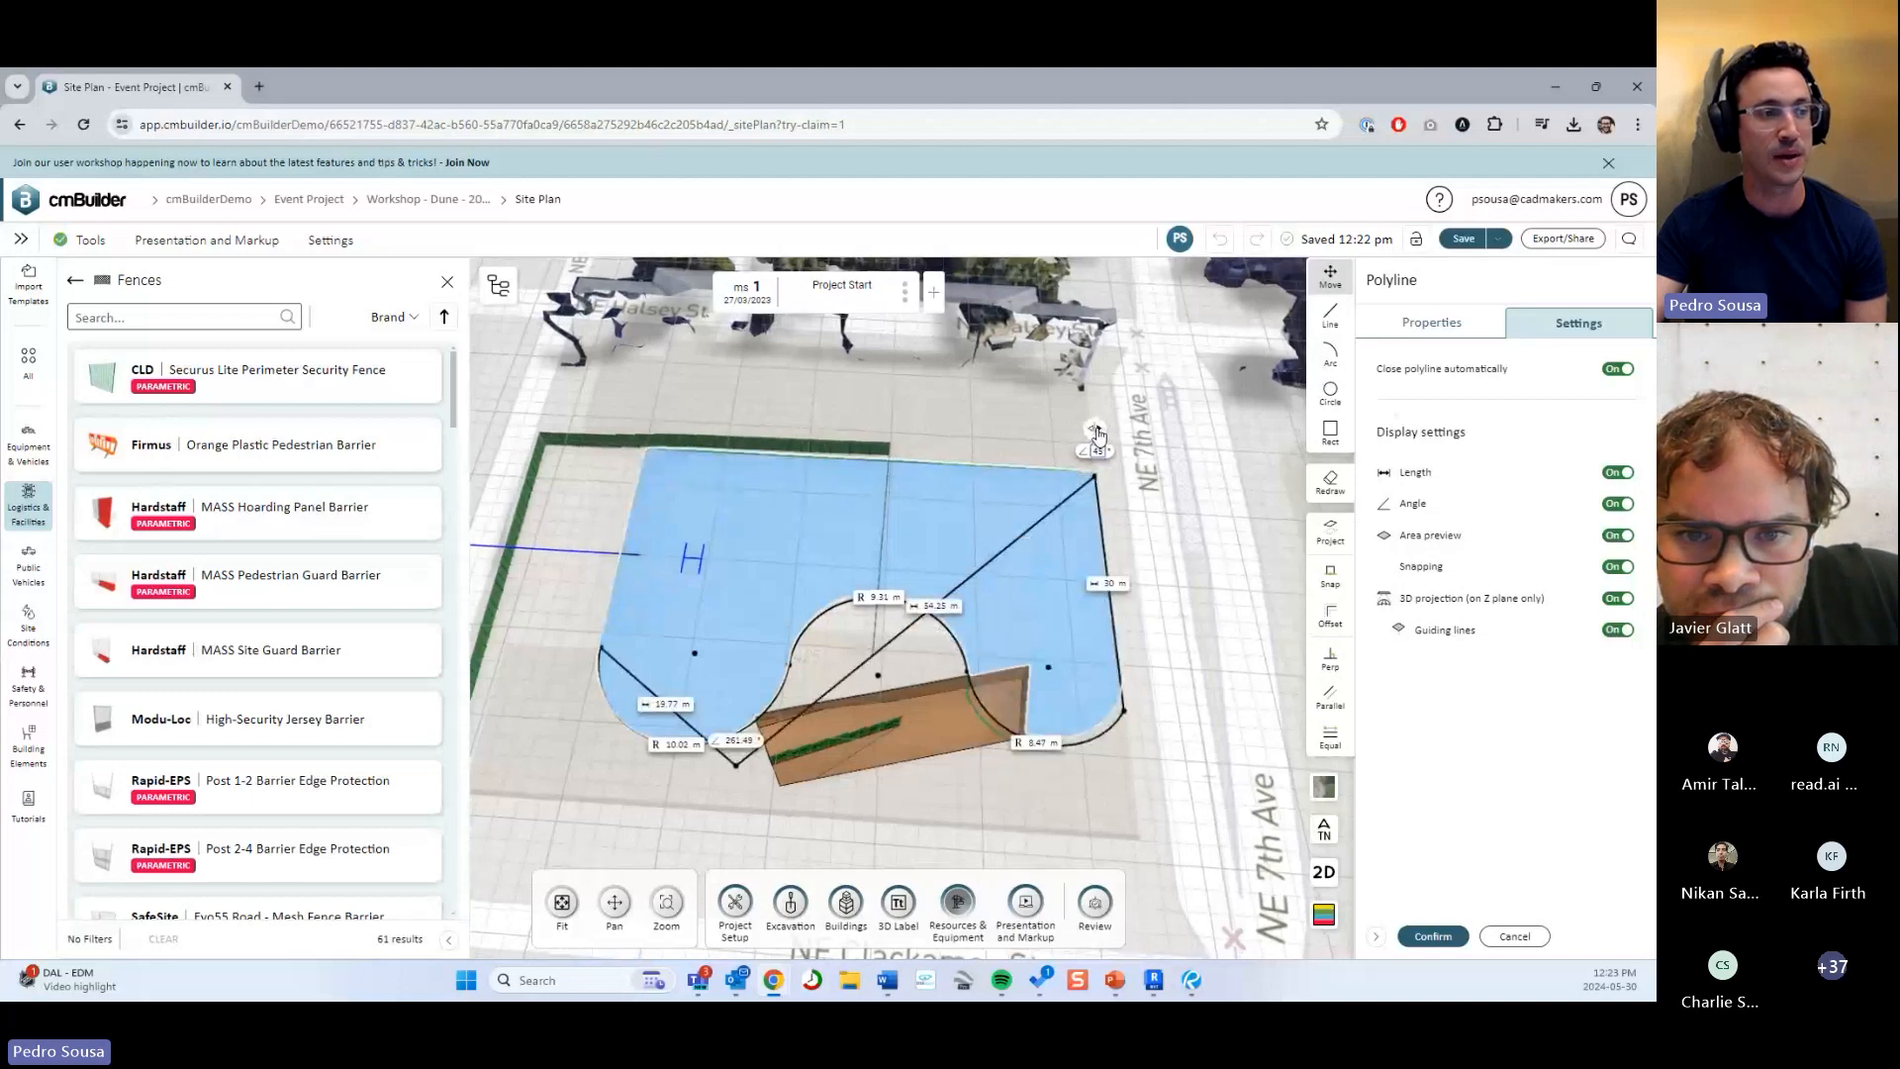
pyautogui.moveTo(737, 767); pyautogui.dragTo(645, 473)
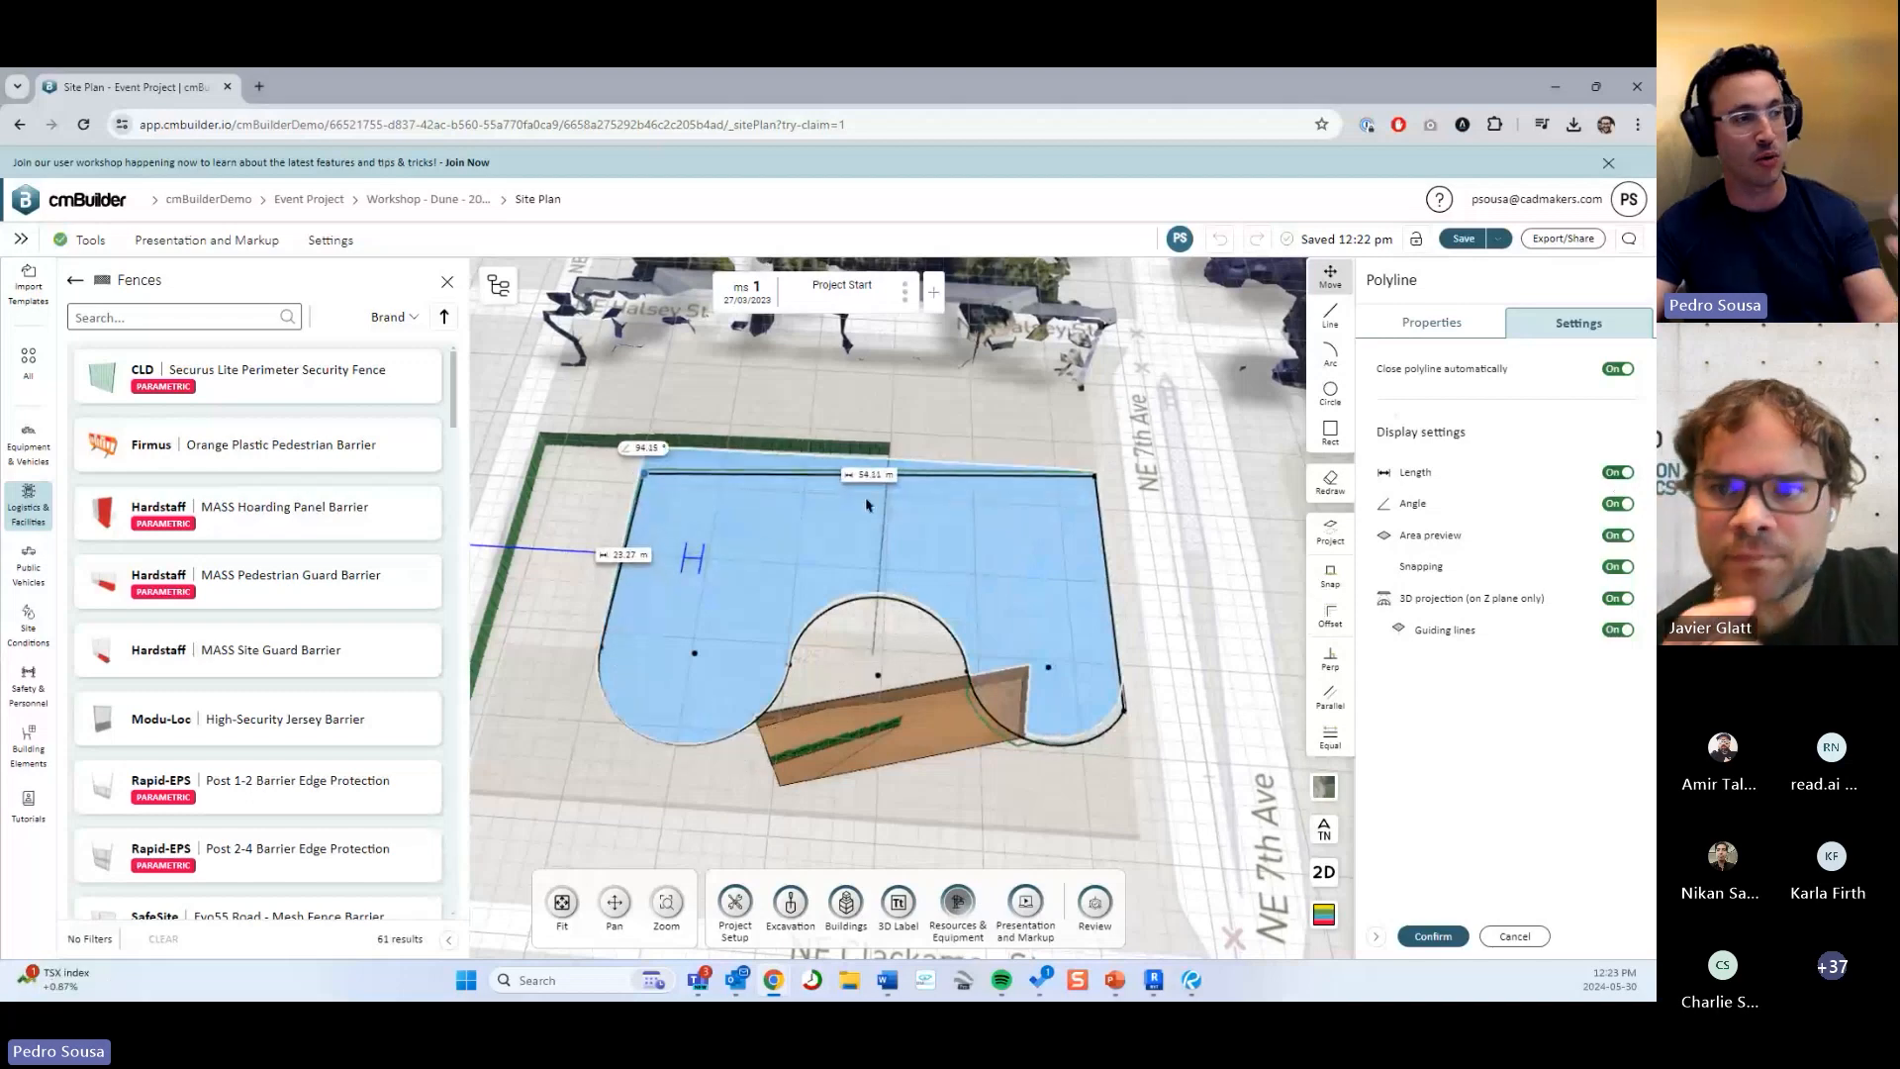
# Turn off the sketch's angle and length display, and toggle the area preview off and on.
pyautogui.click(1618, 504)
pyautogui.click(1623, 474)
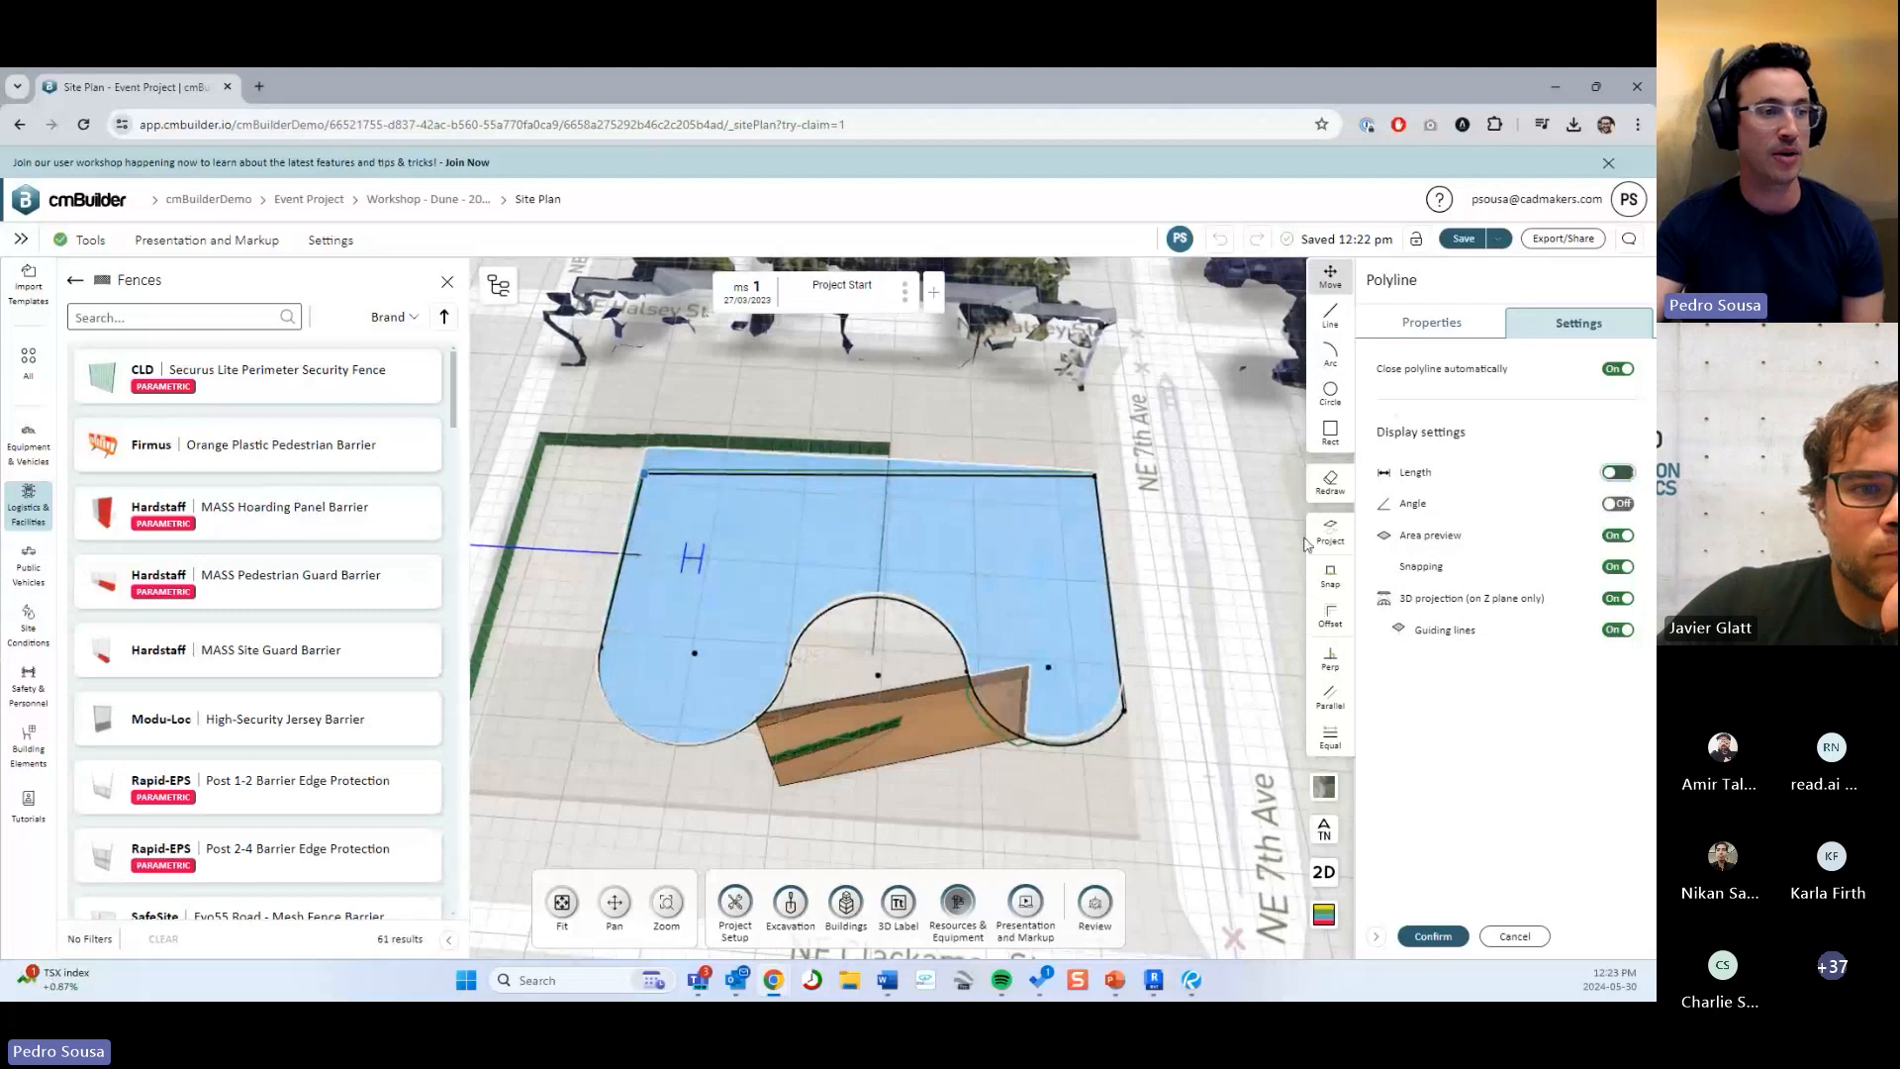
pyautogui.click(1620, 535)
pyautogui.click(1620, 535)
# Compare the sketch with and without the area preview around the excavation, and leave the preview off.
pyautogui.scroll(3, 1056, 594)
pyautogui.moveTo(1171, 648); pyautogui.dragTo(1056, 593, button='right')
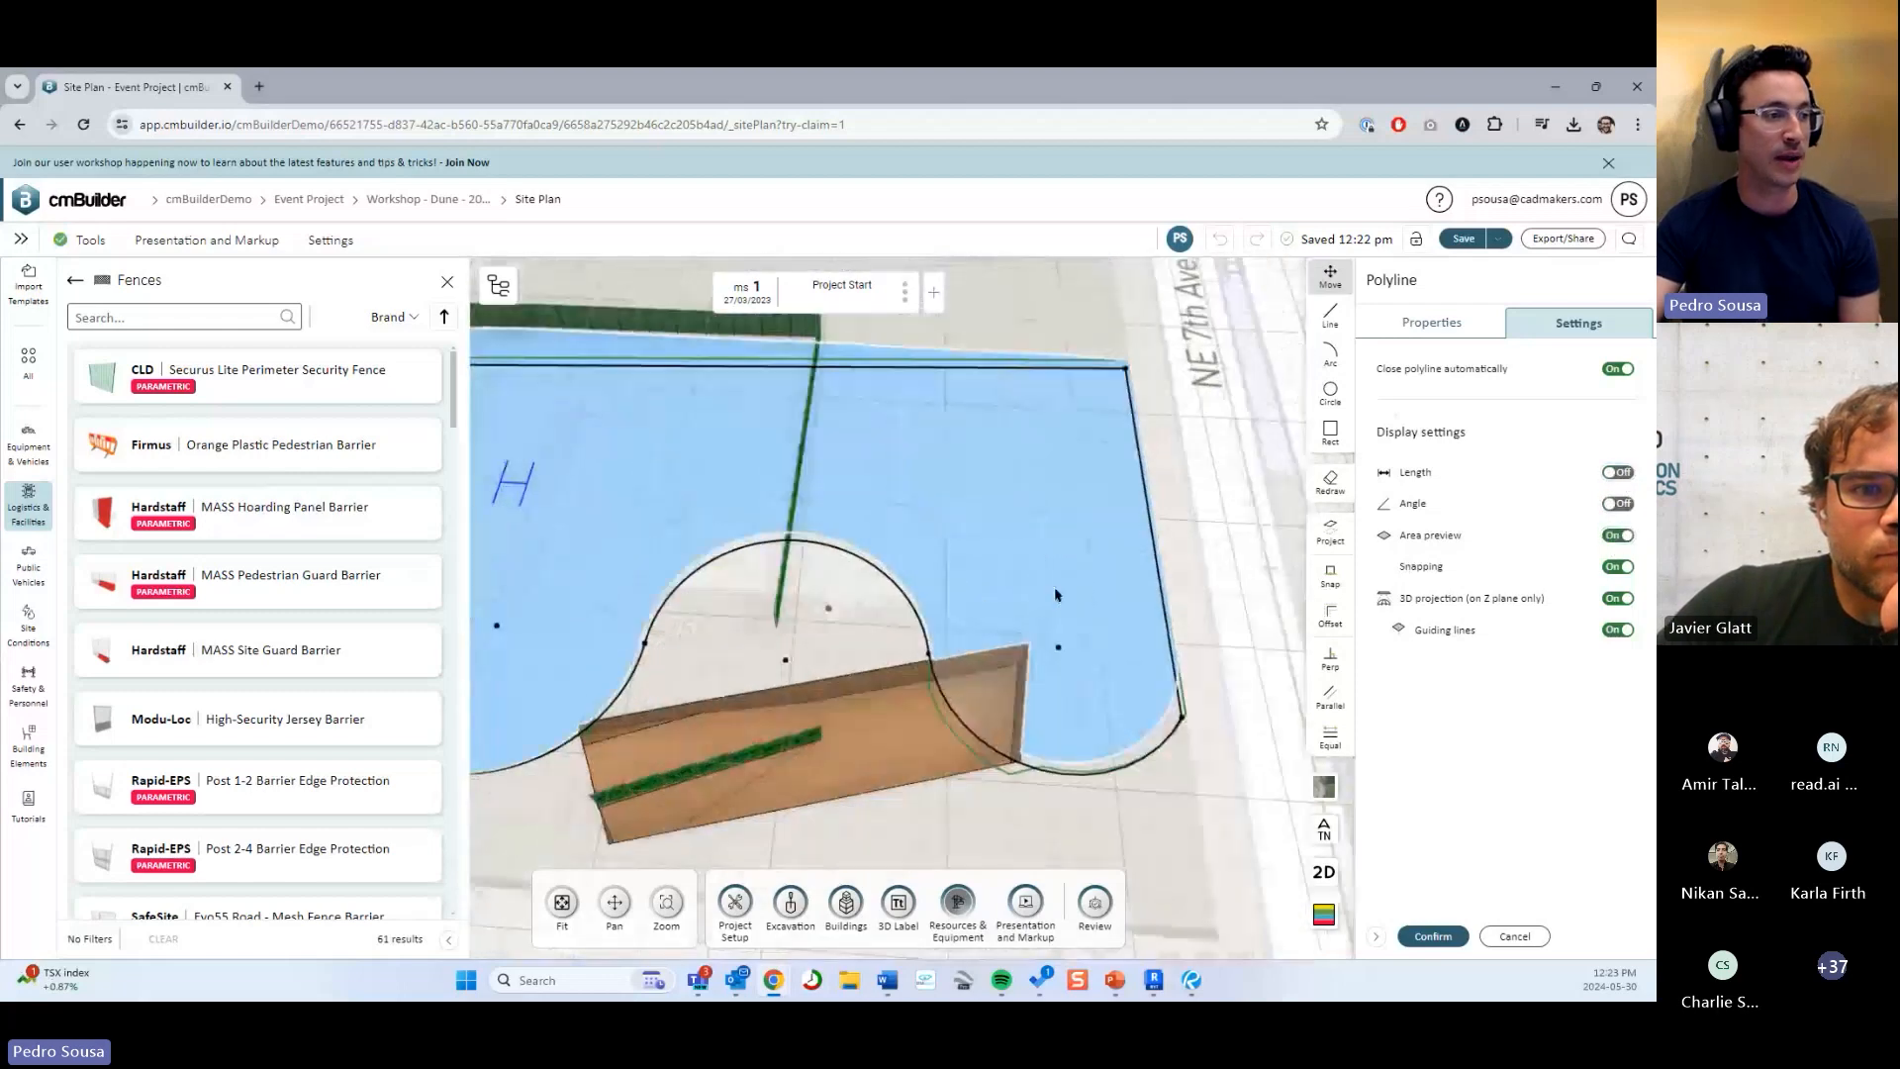
pyautogui.scroll(-2, 988, 530)
pyautogui.moveTo(989, 523); pyautogui.dragTo(1030, 611)
pyautogui.scroll(2, 1118, 644)
pyautogui.moveTo(1119, 643); pyautogui.dragTo(785, 549, button='right')
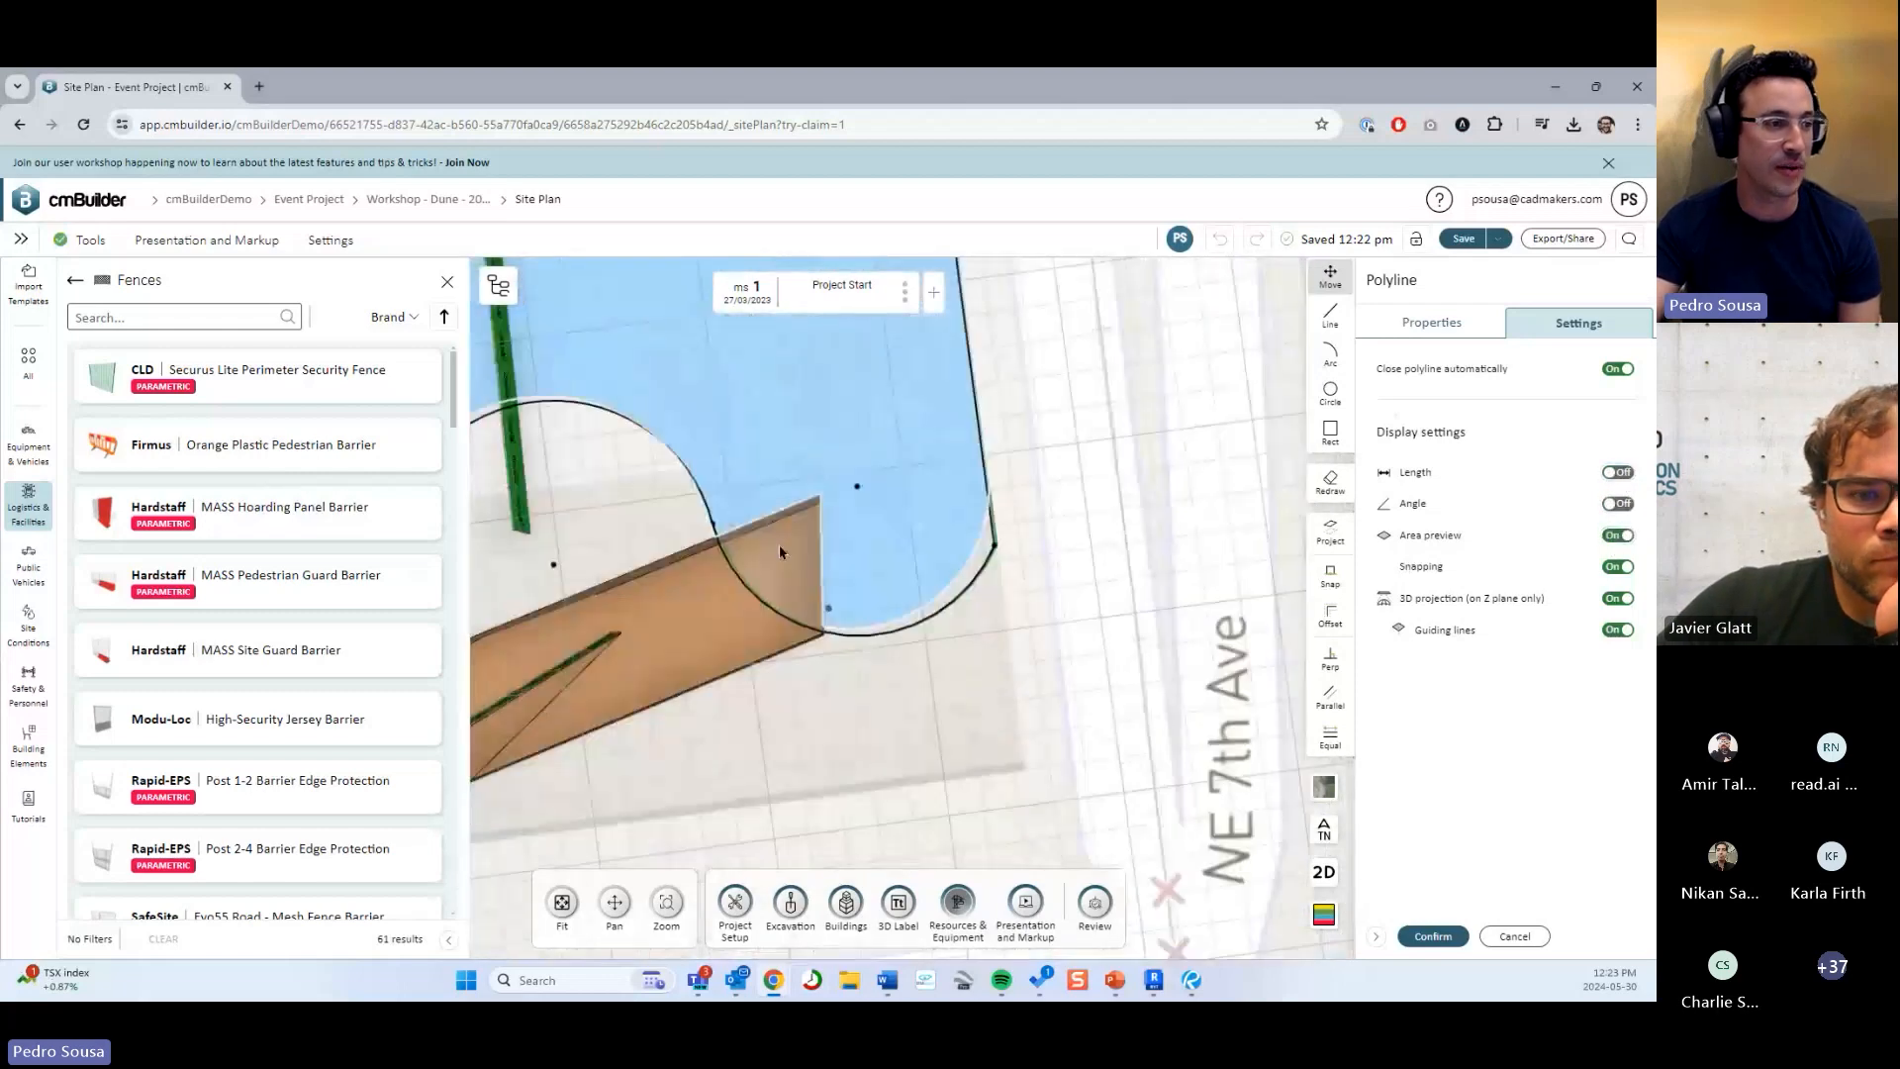
pyautogui.scroll(4, 968, 650)
pyautogui.moveTo(968, 656); pyautogui.dragTo(789, 492)
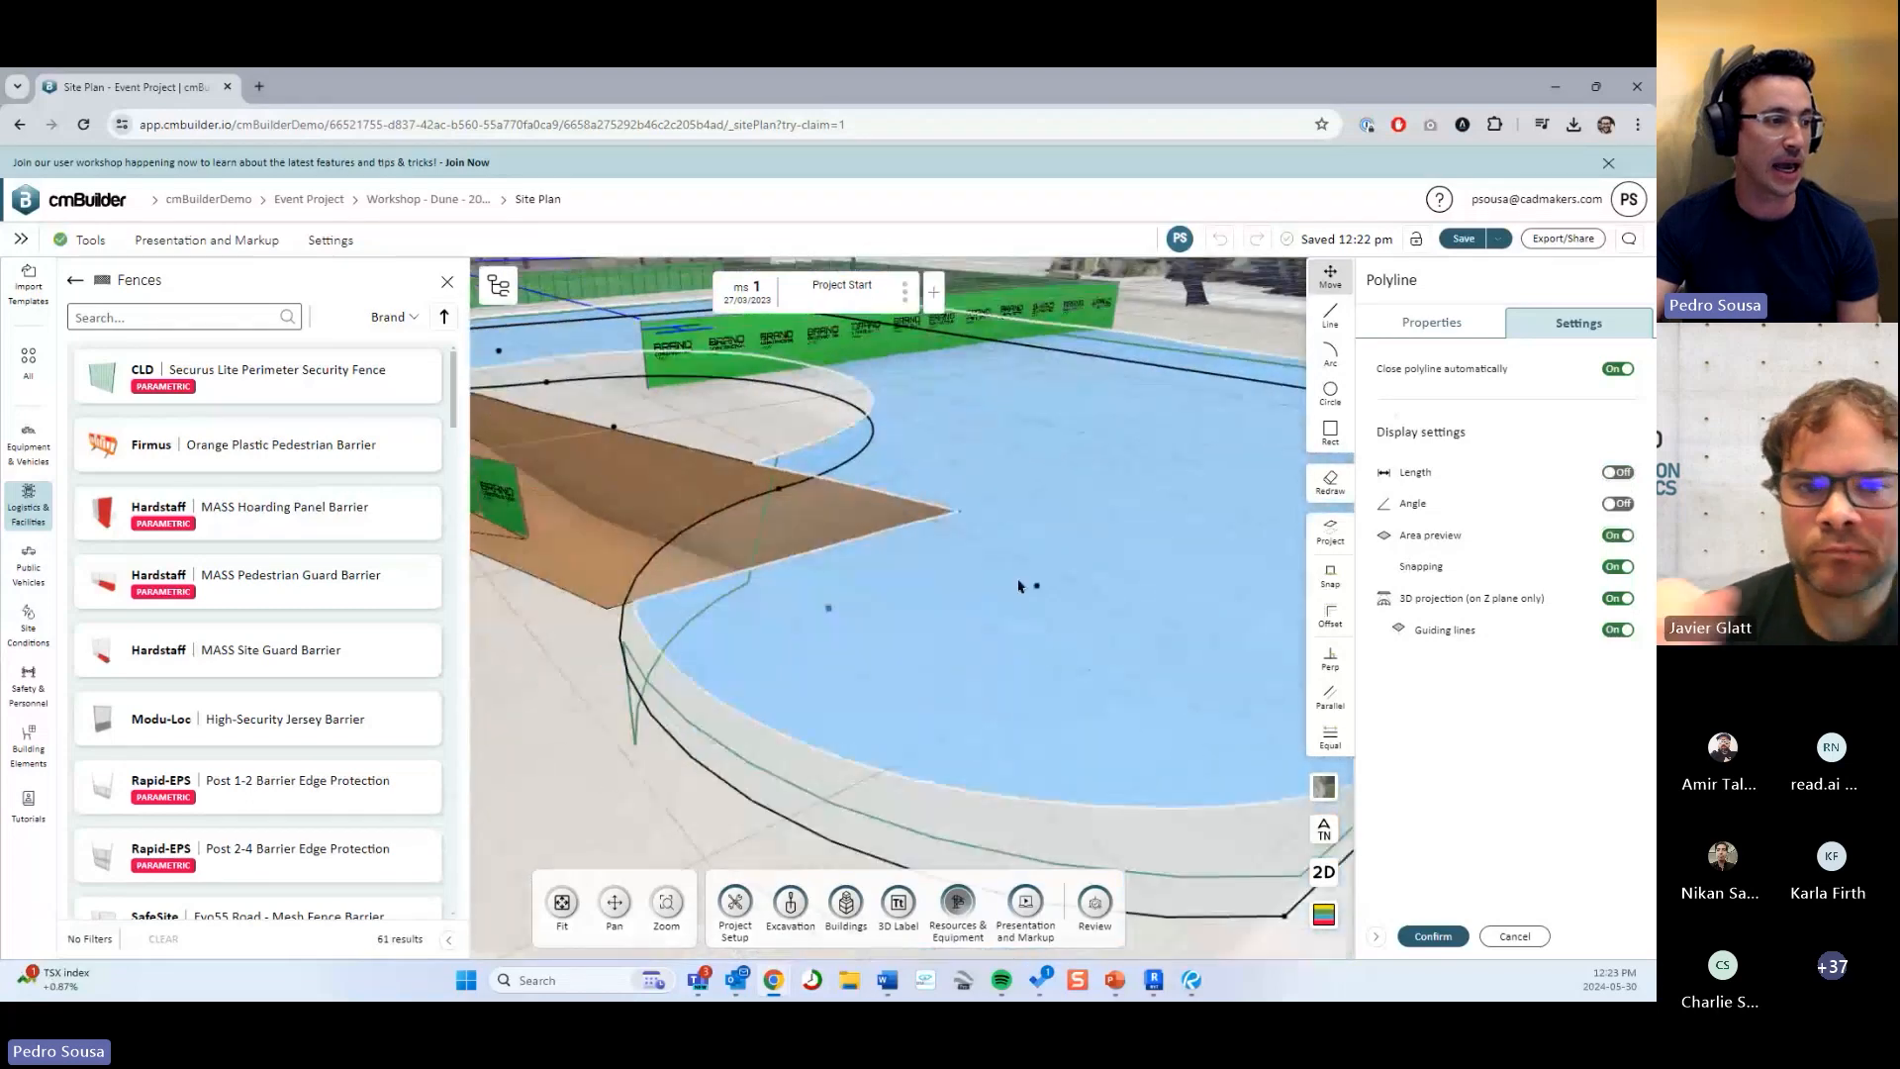
pyautogui.click(1632, 539)
pyautogui.click(1632, 537)
pyautogui.click(1633, 536)
pyautogui.click(1620, 537)
pyautogui.click(1620, 537)
pyautogui.click(1621, 537)
pyautogui.scroll(-3, 855, 551)
pyautogui.moveTo(715, 704); pyautogui.dragTo(1270, 668, button='middle')
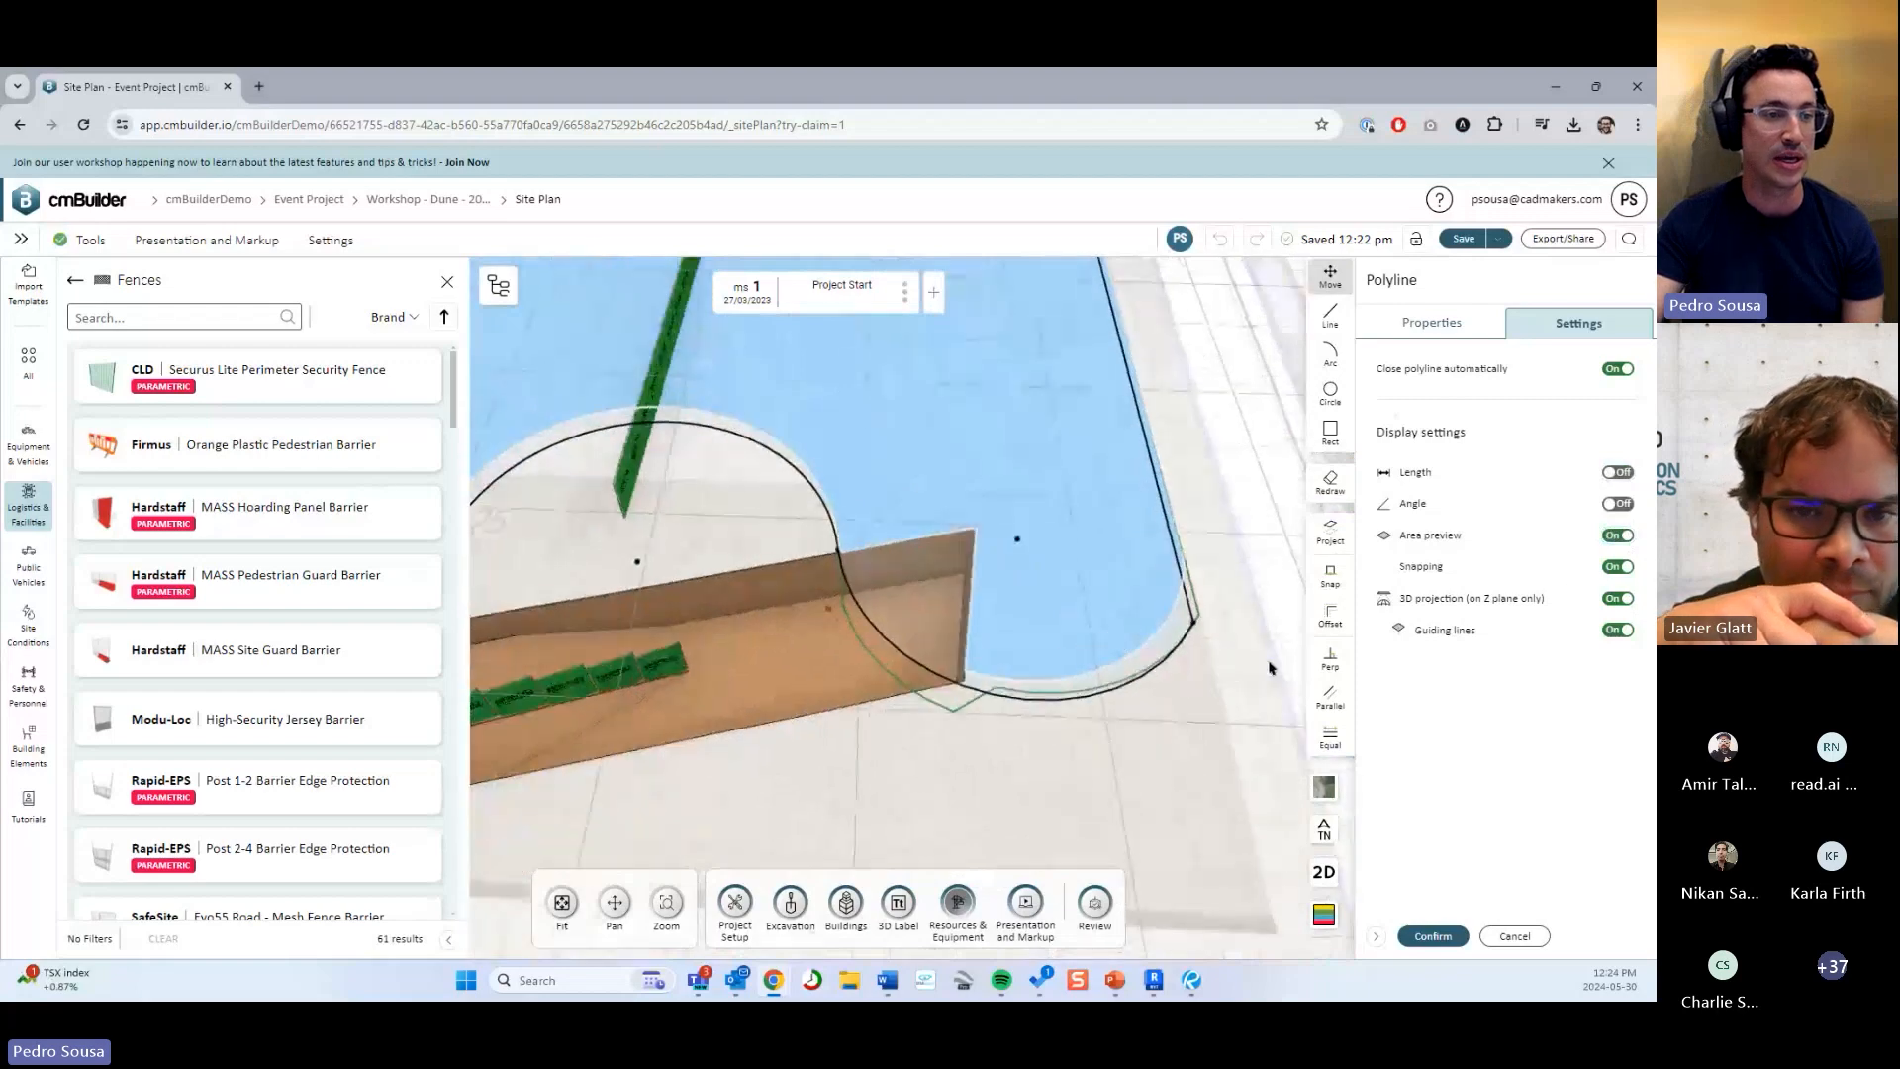
pyautogui.click(1617, 538)
pyautogui.moveTo(1172, 650); pyautogui.dragTo(1128, 670, button='middle')
pyautogui.scroll(-3, 1128, 670)
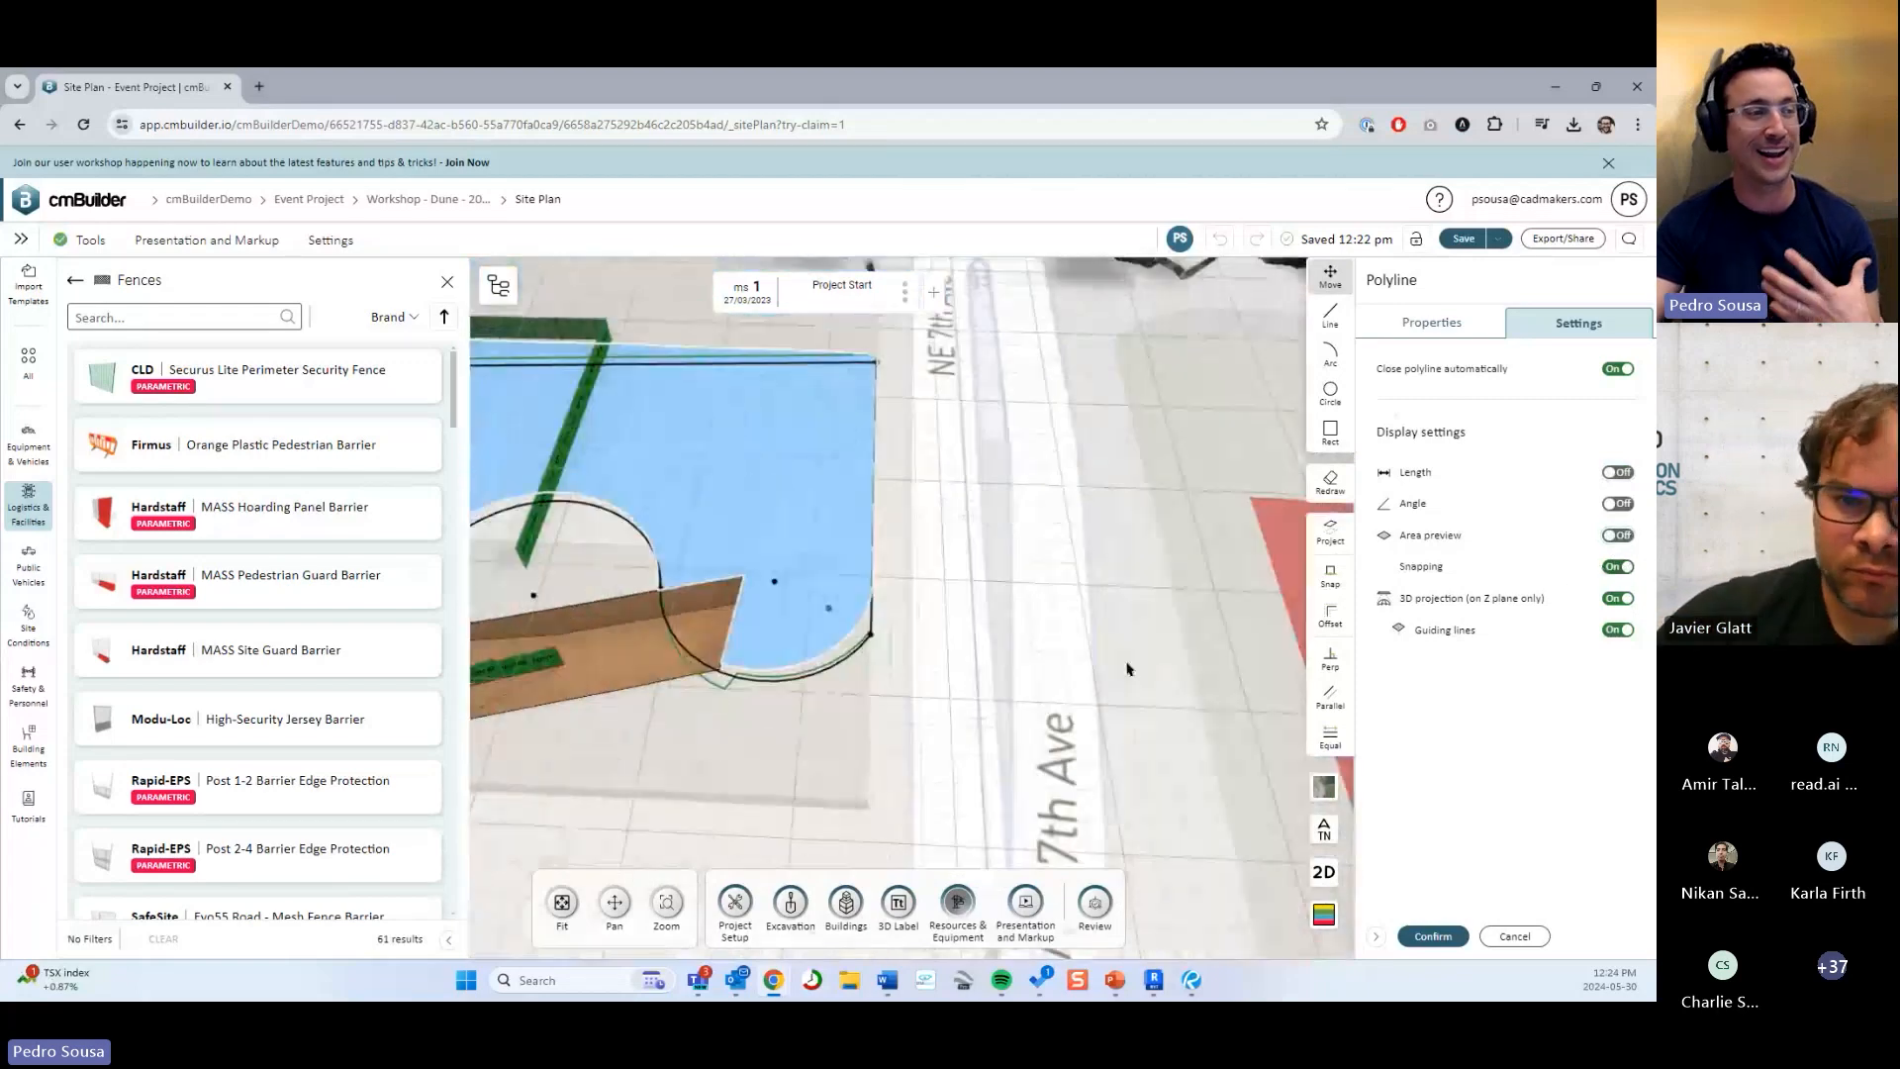
# Redraw the area's sketch from scratch in the 2D view, starting with a straight segment across the edge facing NE Halsey St.
pyautogui.click(1327, 872)
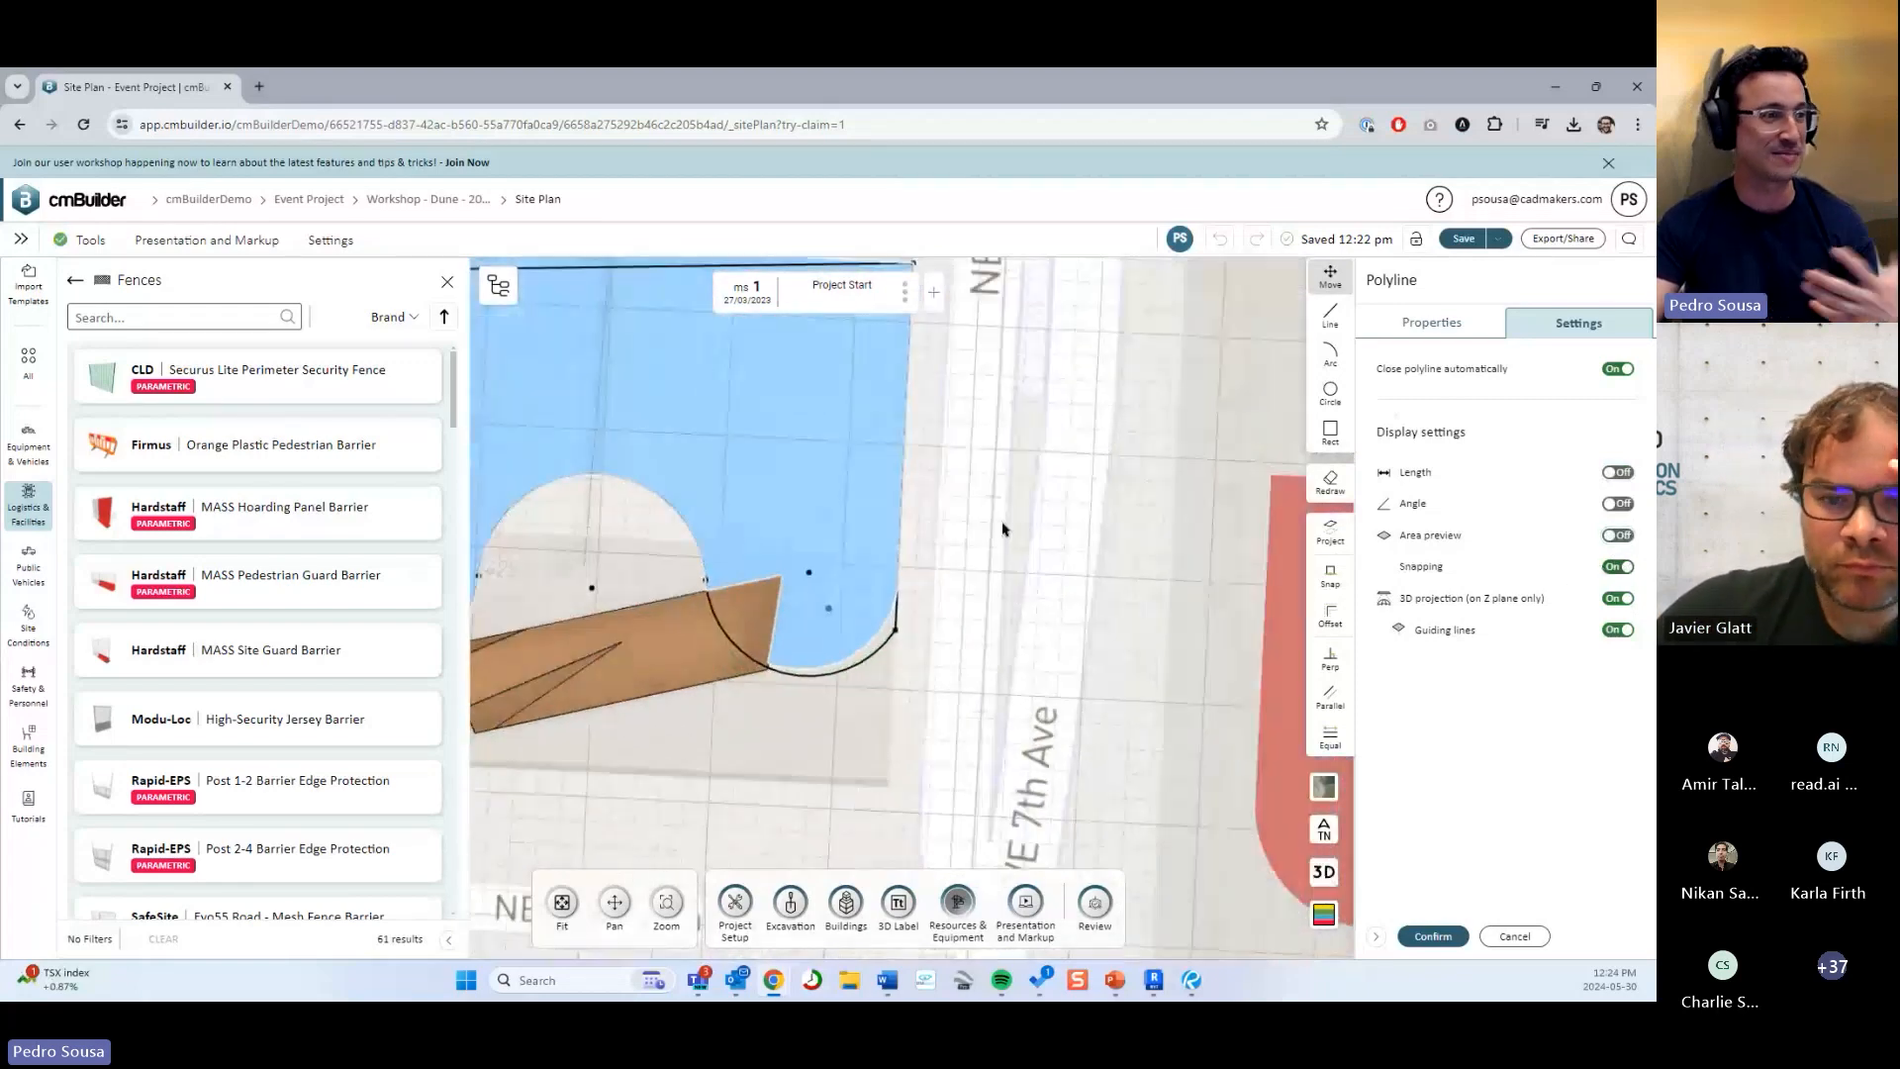
pyautogui.scroll(-3, 1167, 614)
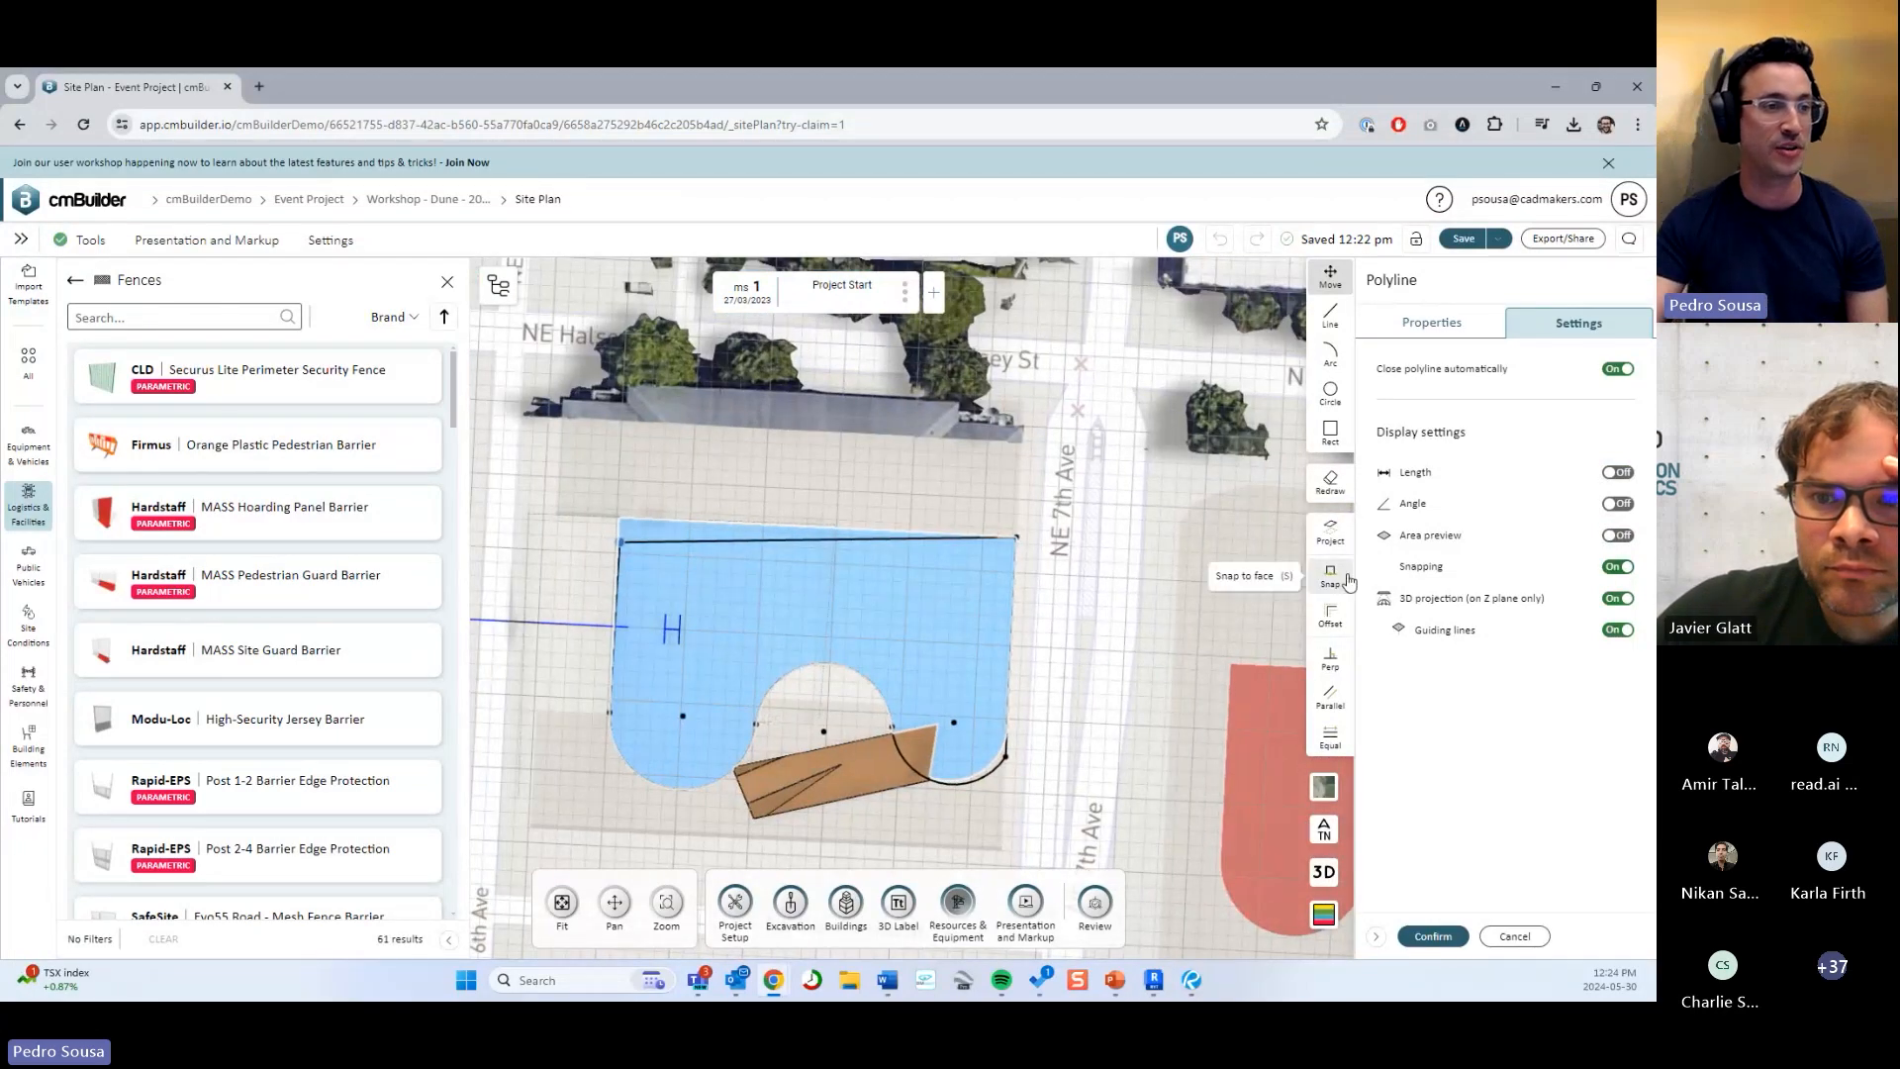
pyautogui.click(1332, 485)
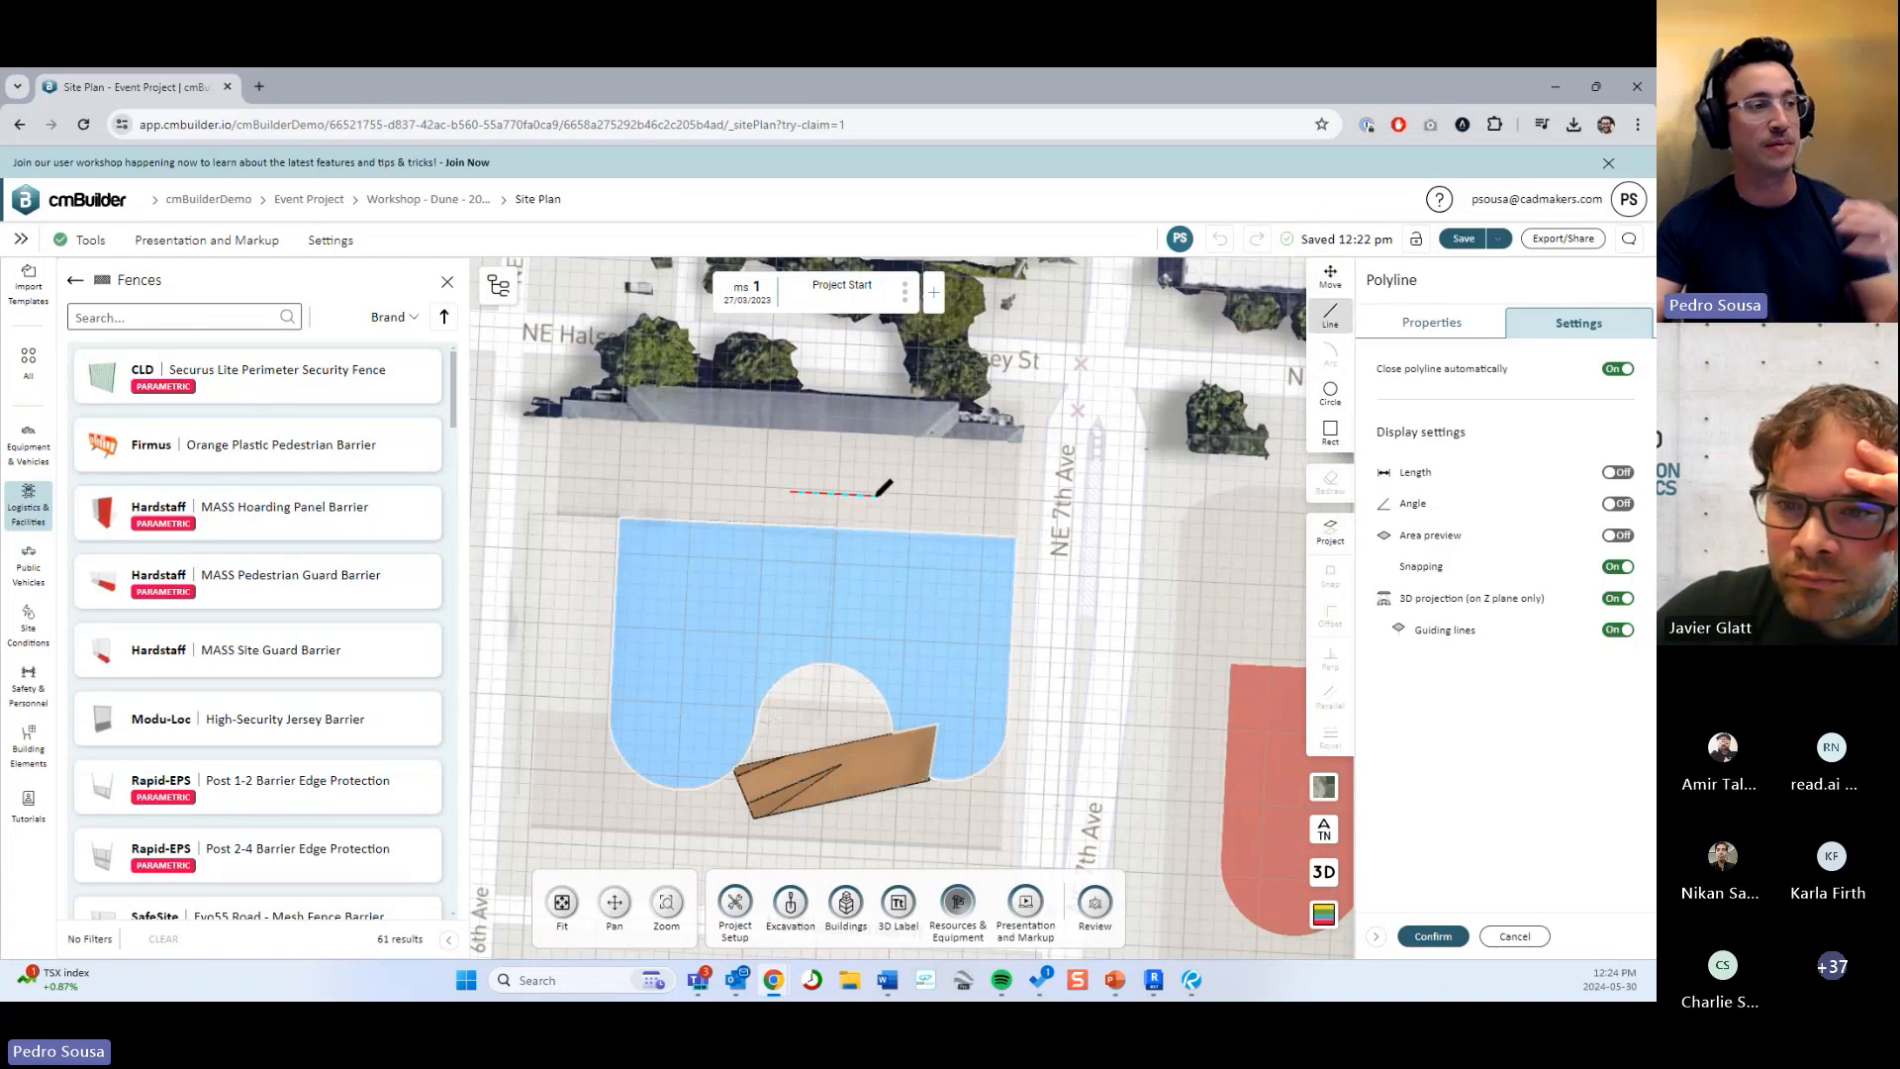
pyautogui.click(788, 605)
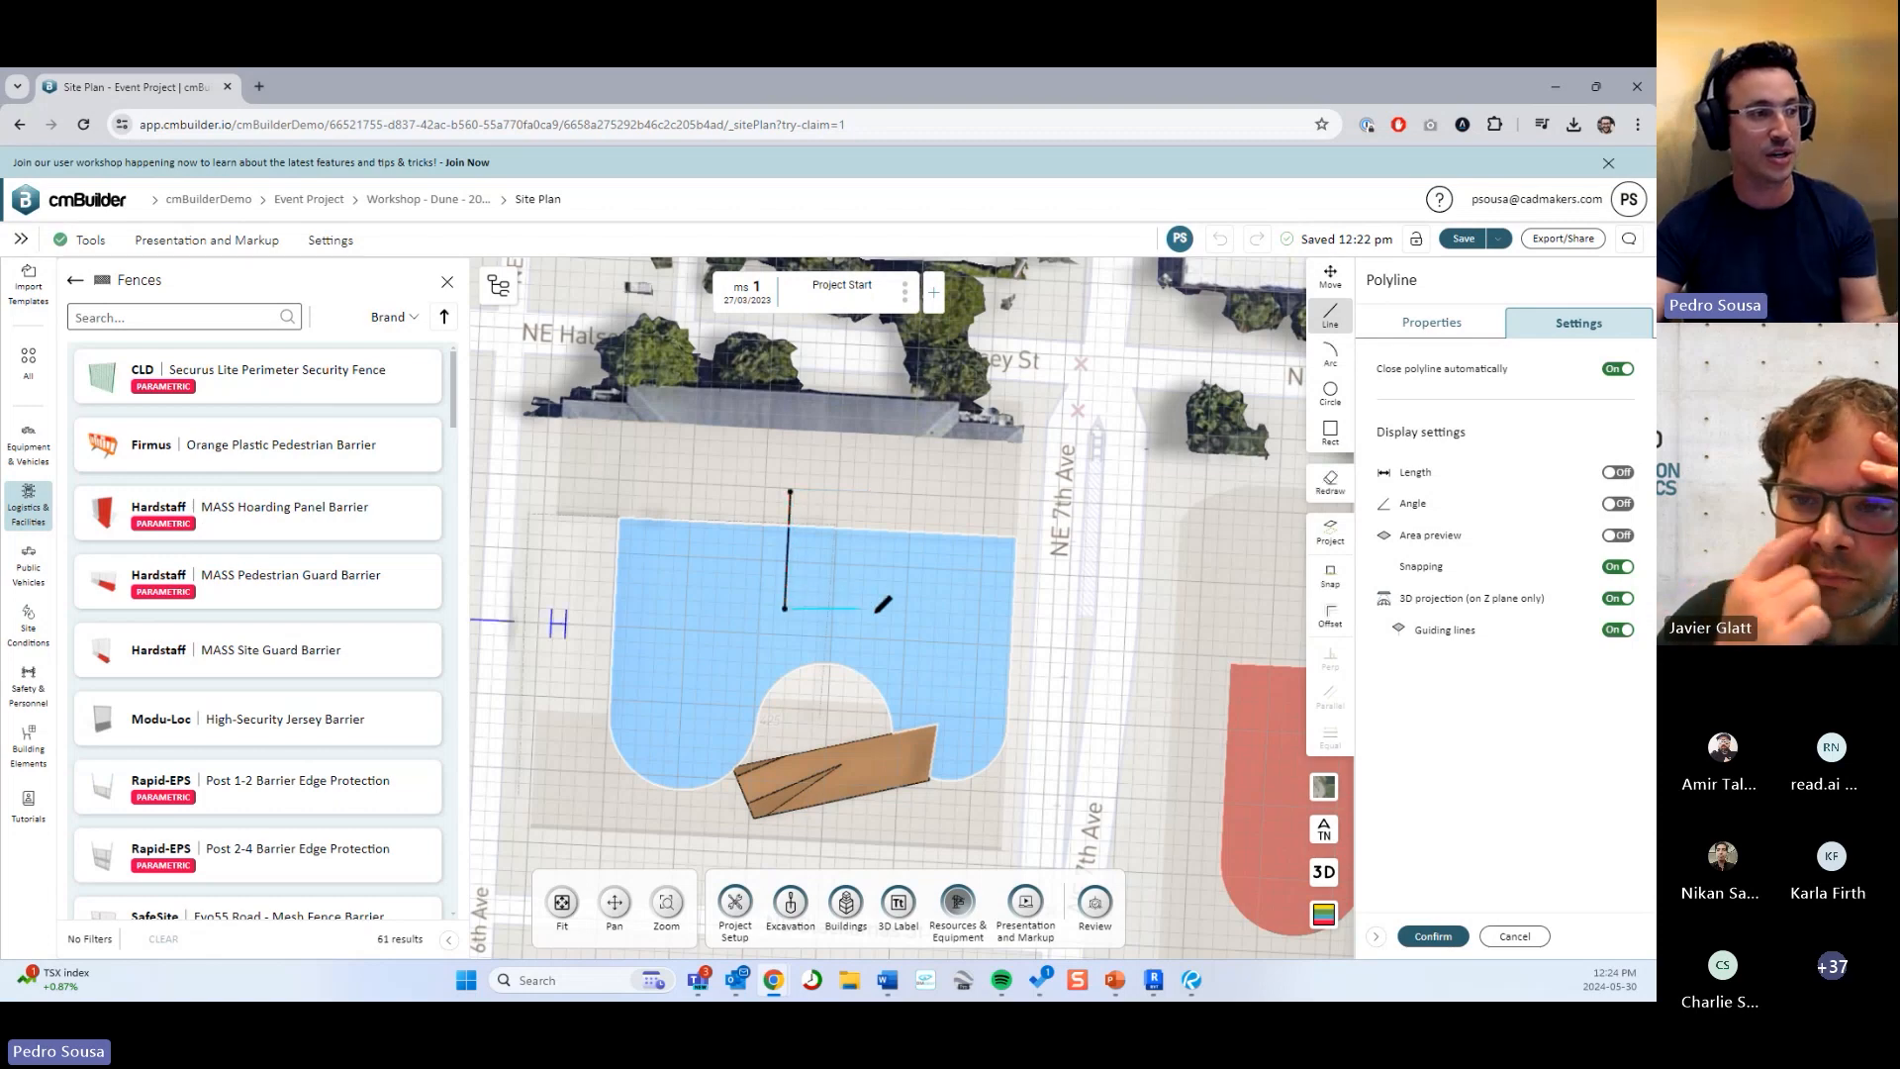
pyautogui.moveTo(945, 592); pyautogui.dragTo(1109, 604, button='middle')
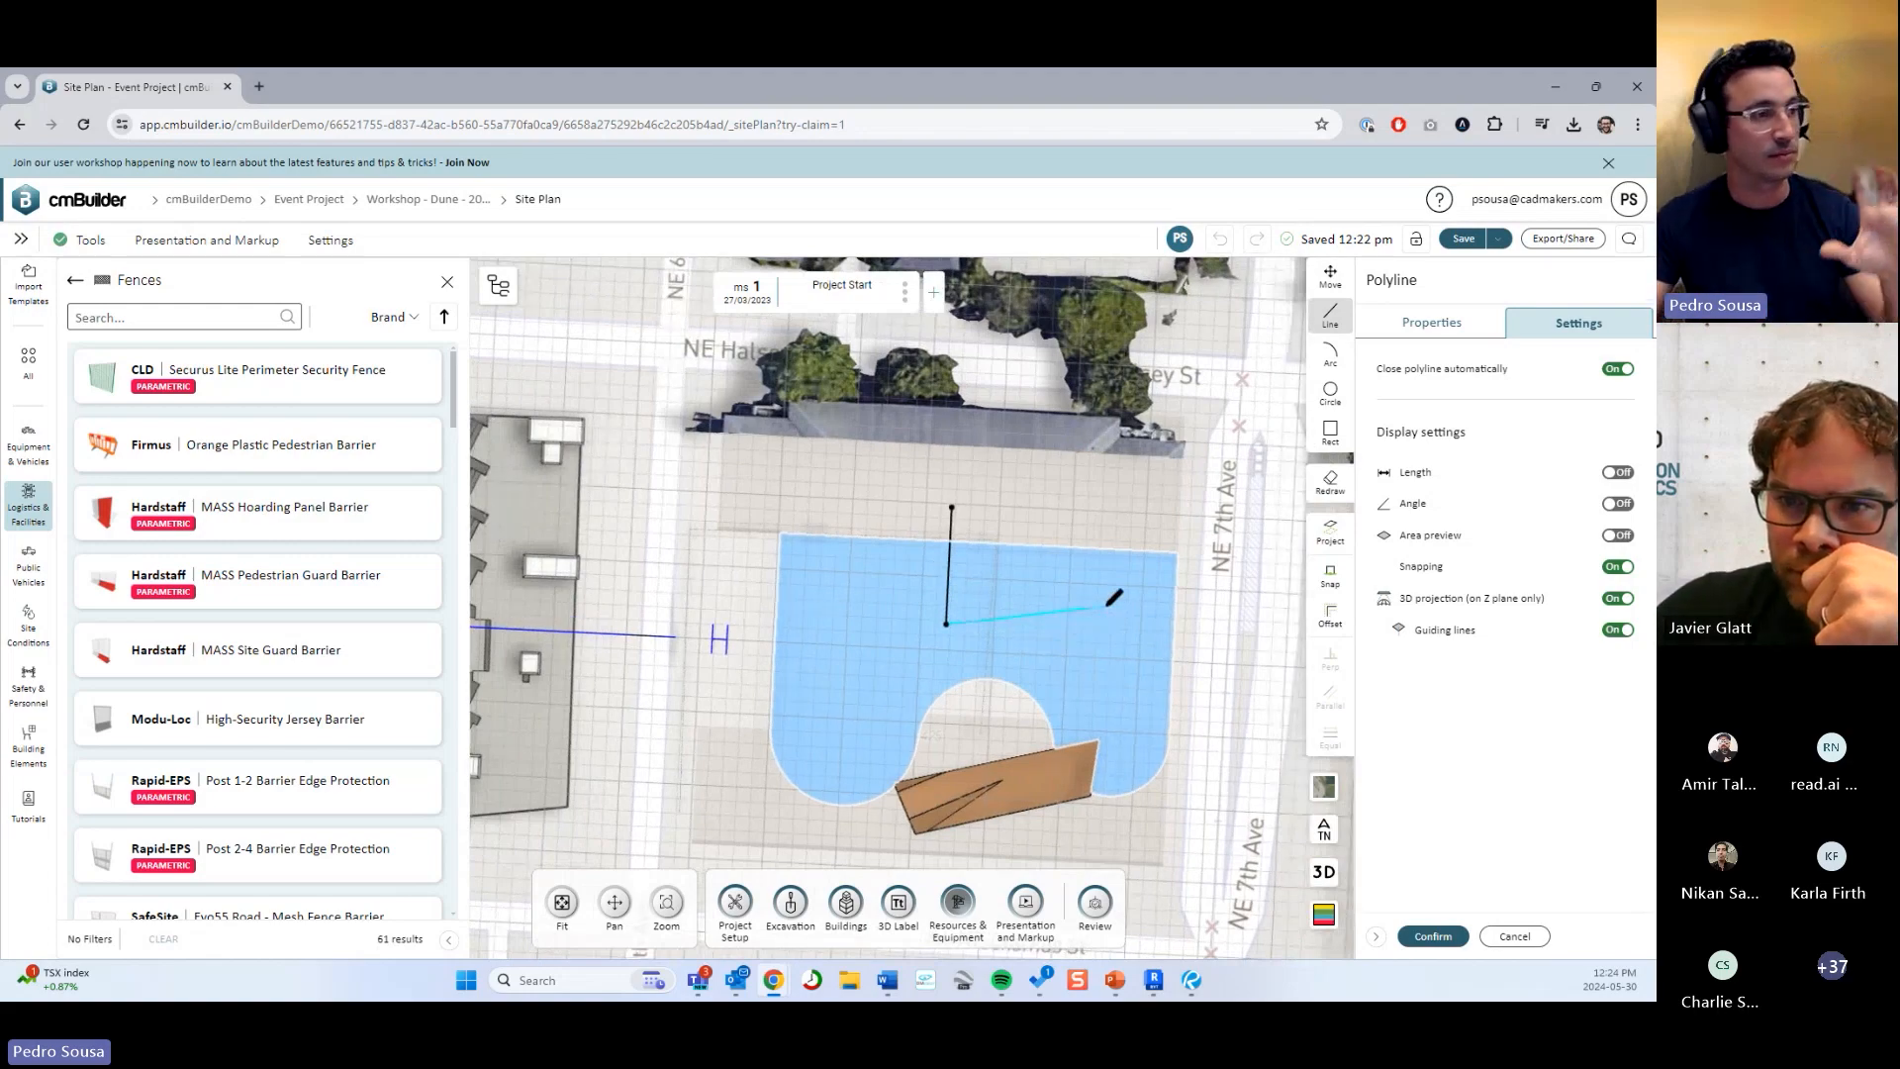
pyautogui.scroll(3, 1113, 597)
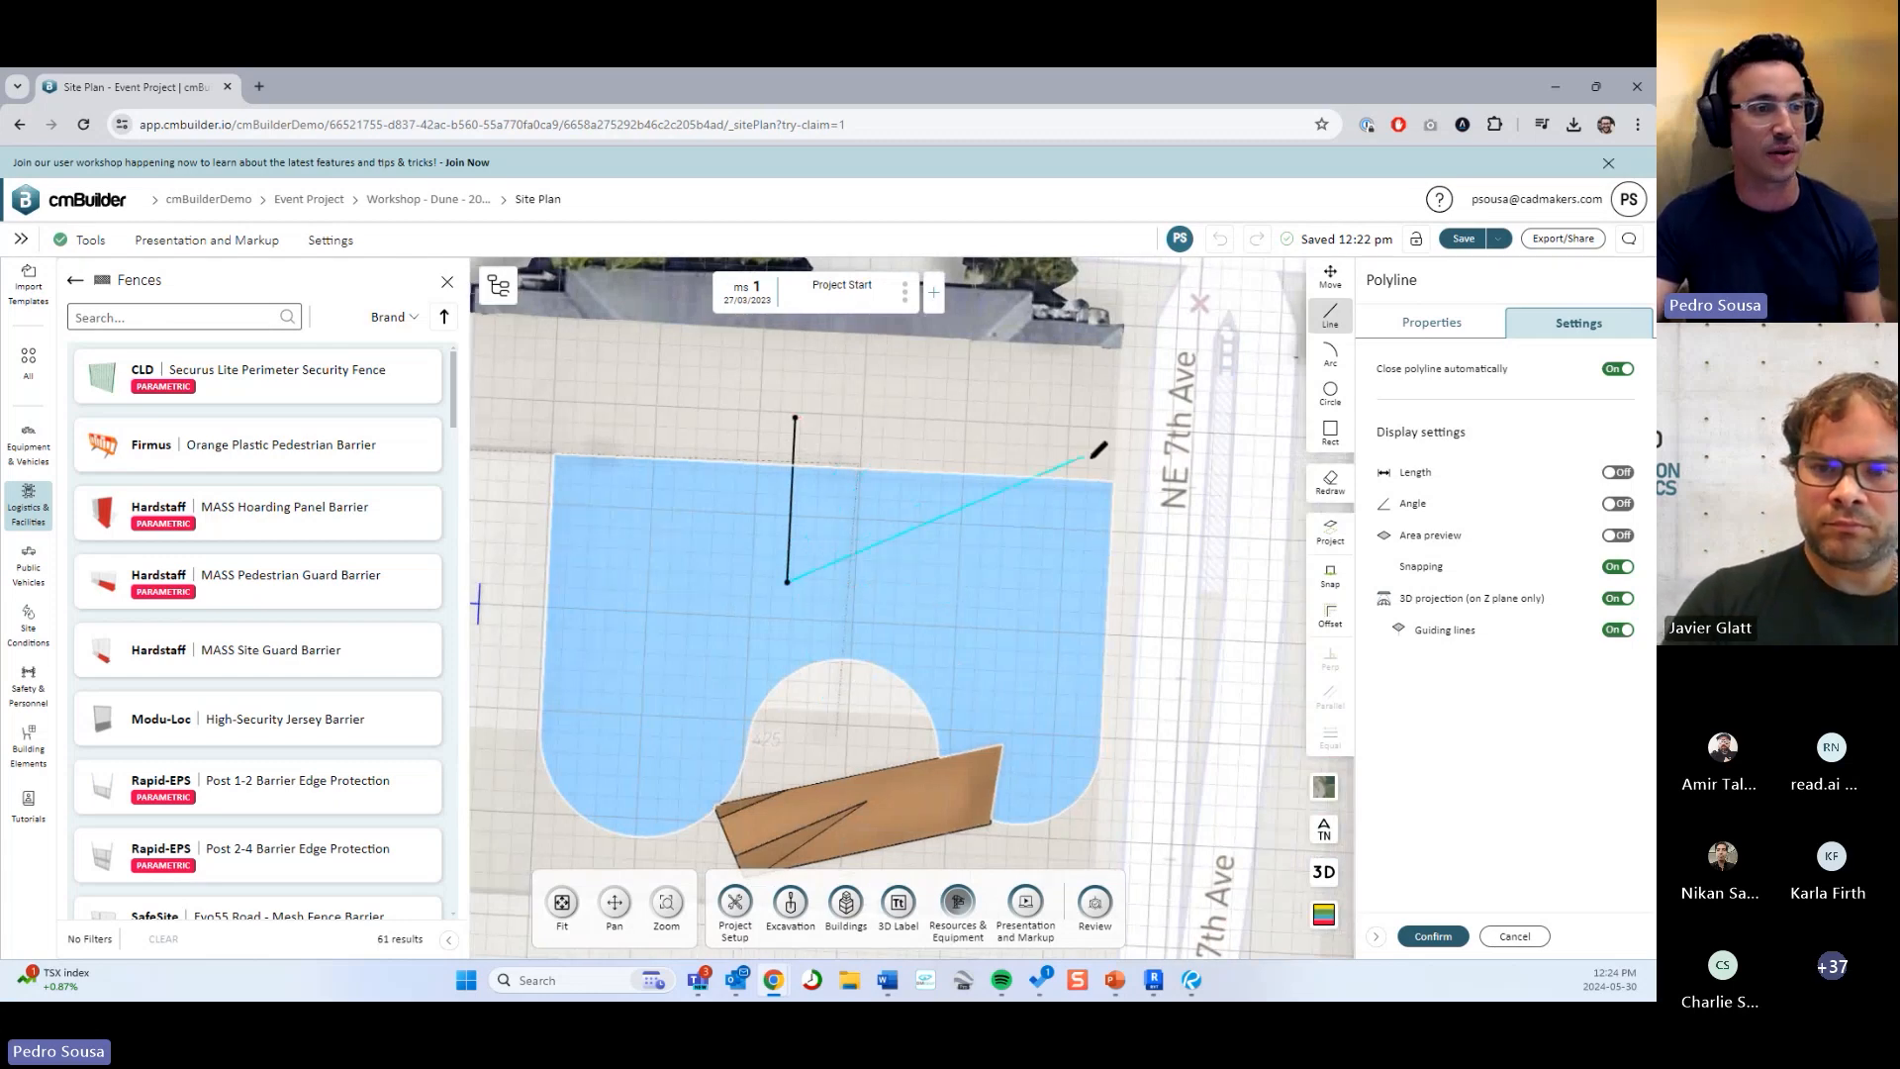
# Turn off snapping and continue the polyline with five freely angled zigzag segments.
pyautogui.click(1618, 567)
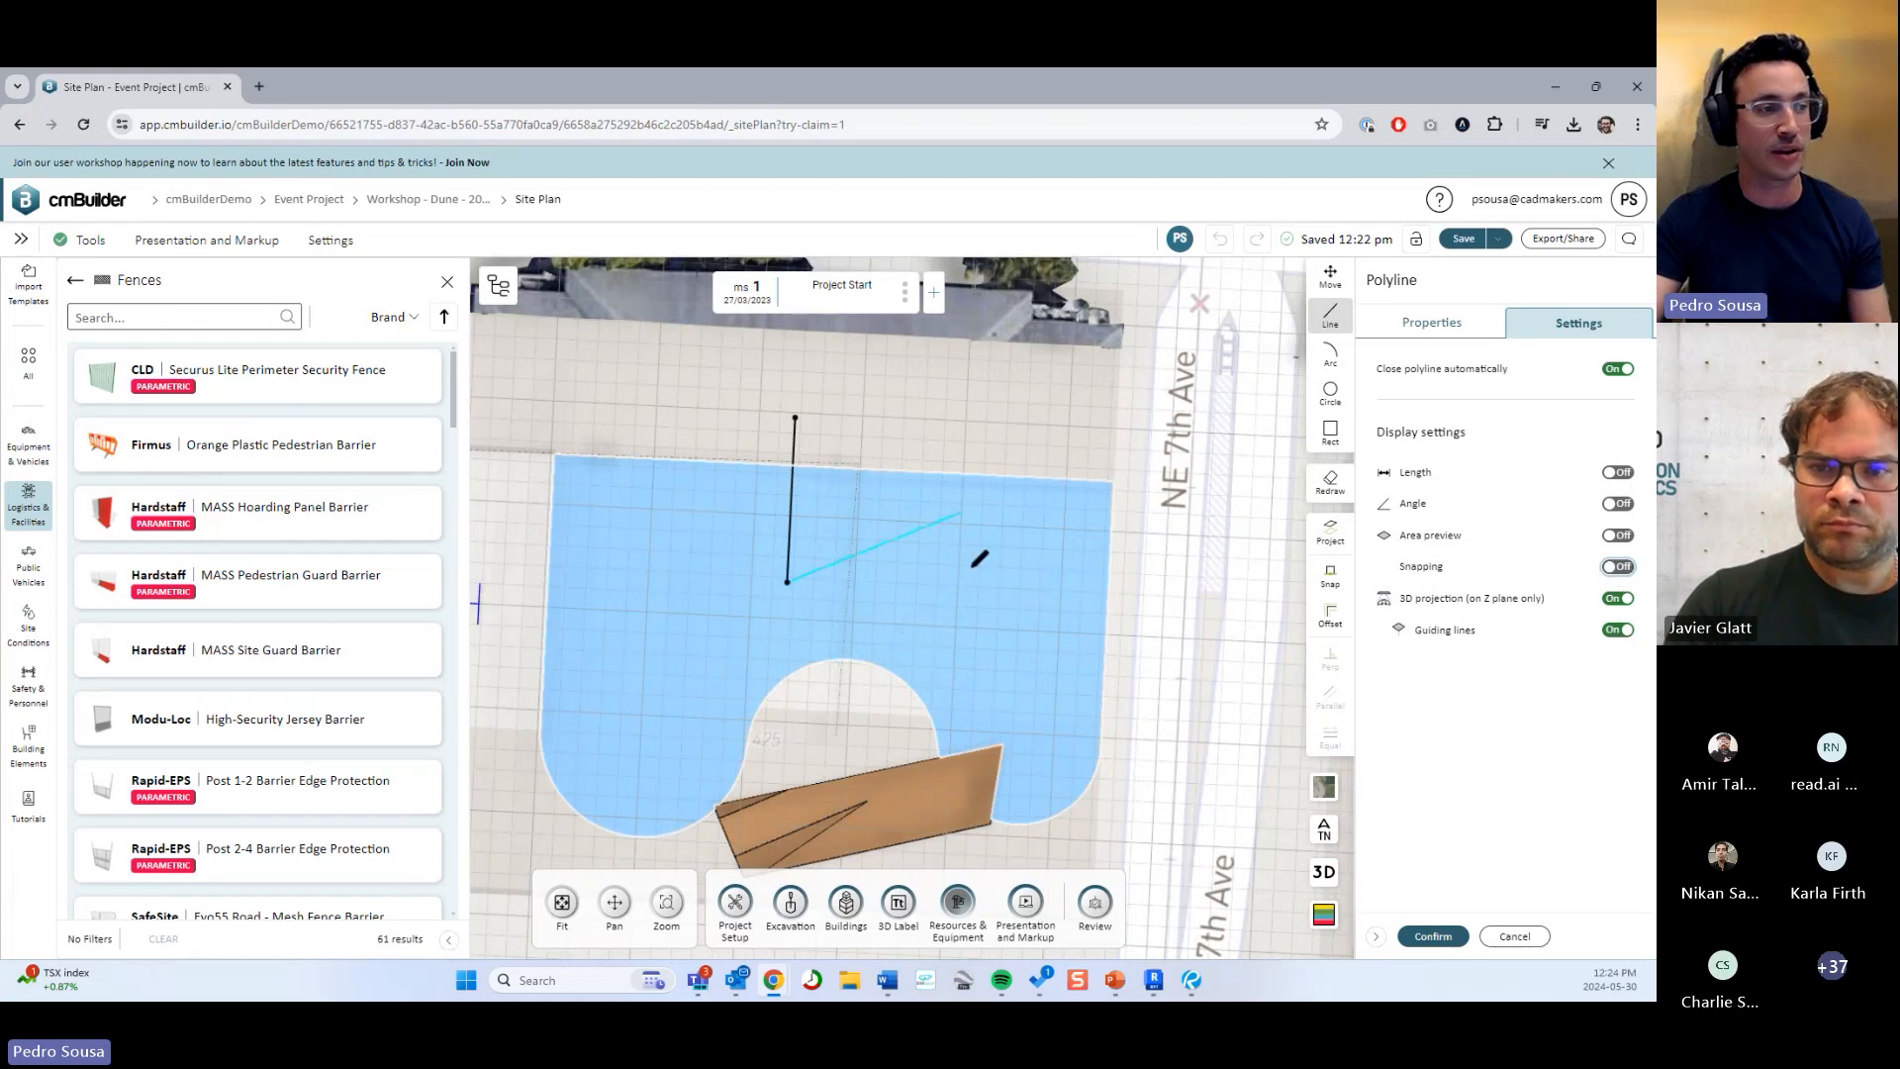
pyautogui.click(999, 668)
pyautogui.click(1028, 535)
pyautogui.click(922, 522)
pyautogui.click(1028, 440)
pyautogui.moveTo(941, 420); pyautogui.dragTo(923, 499, button='middle')
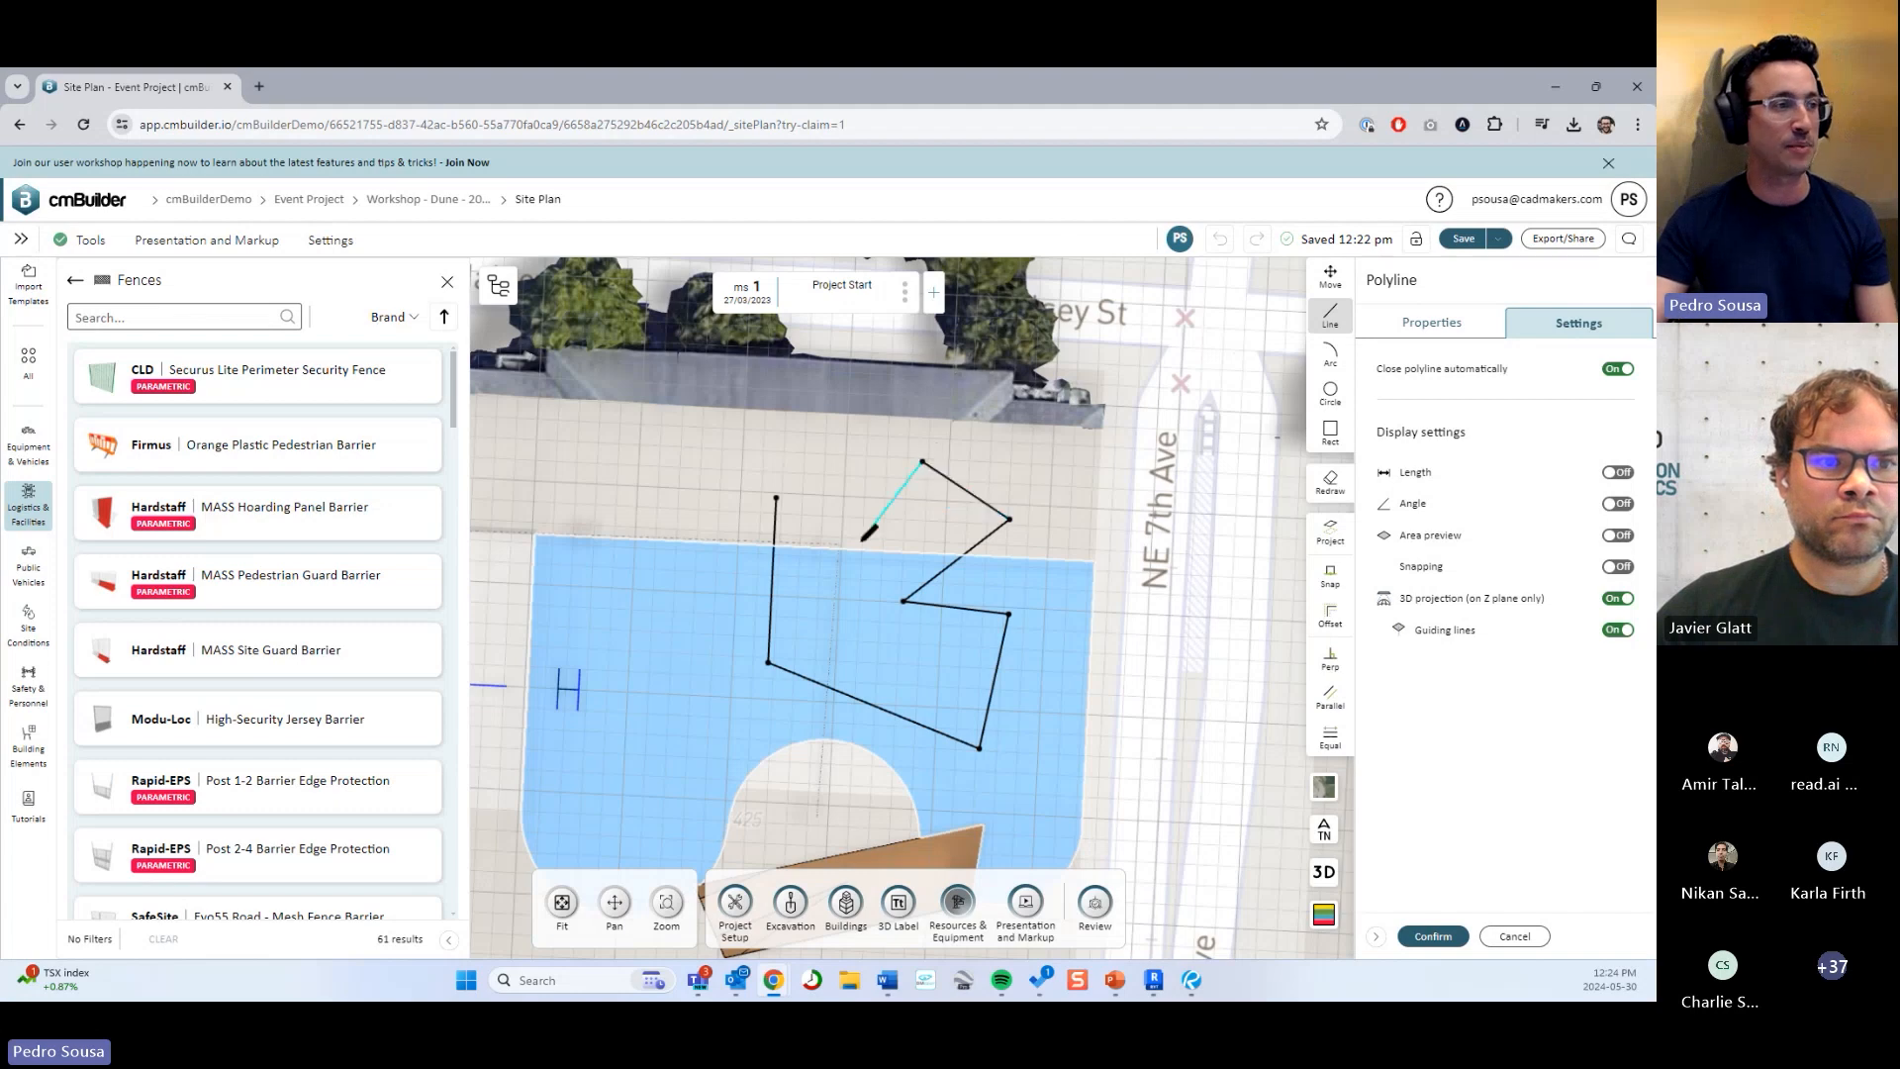
pyautogui.click(922, 463)
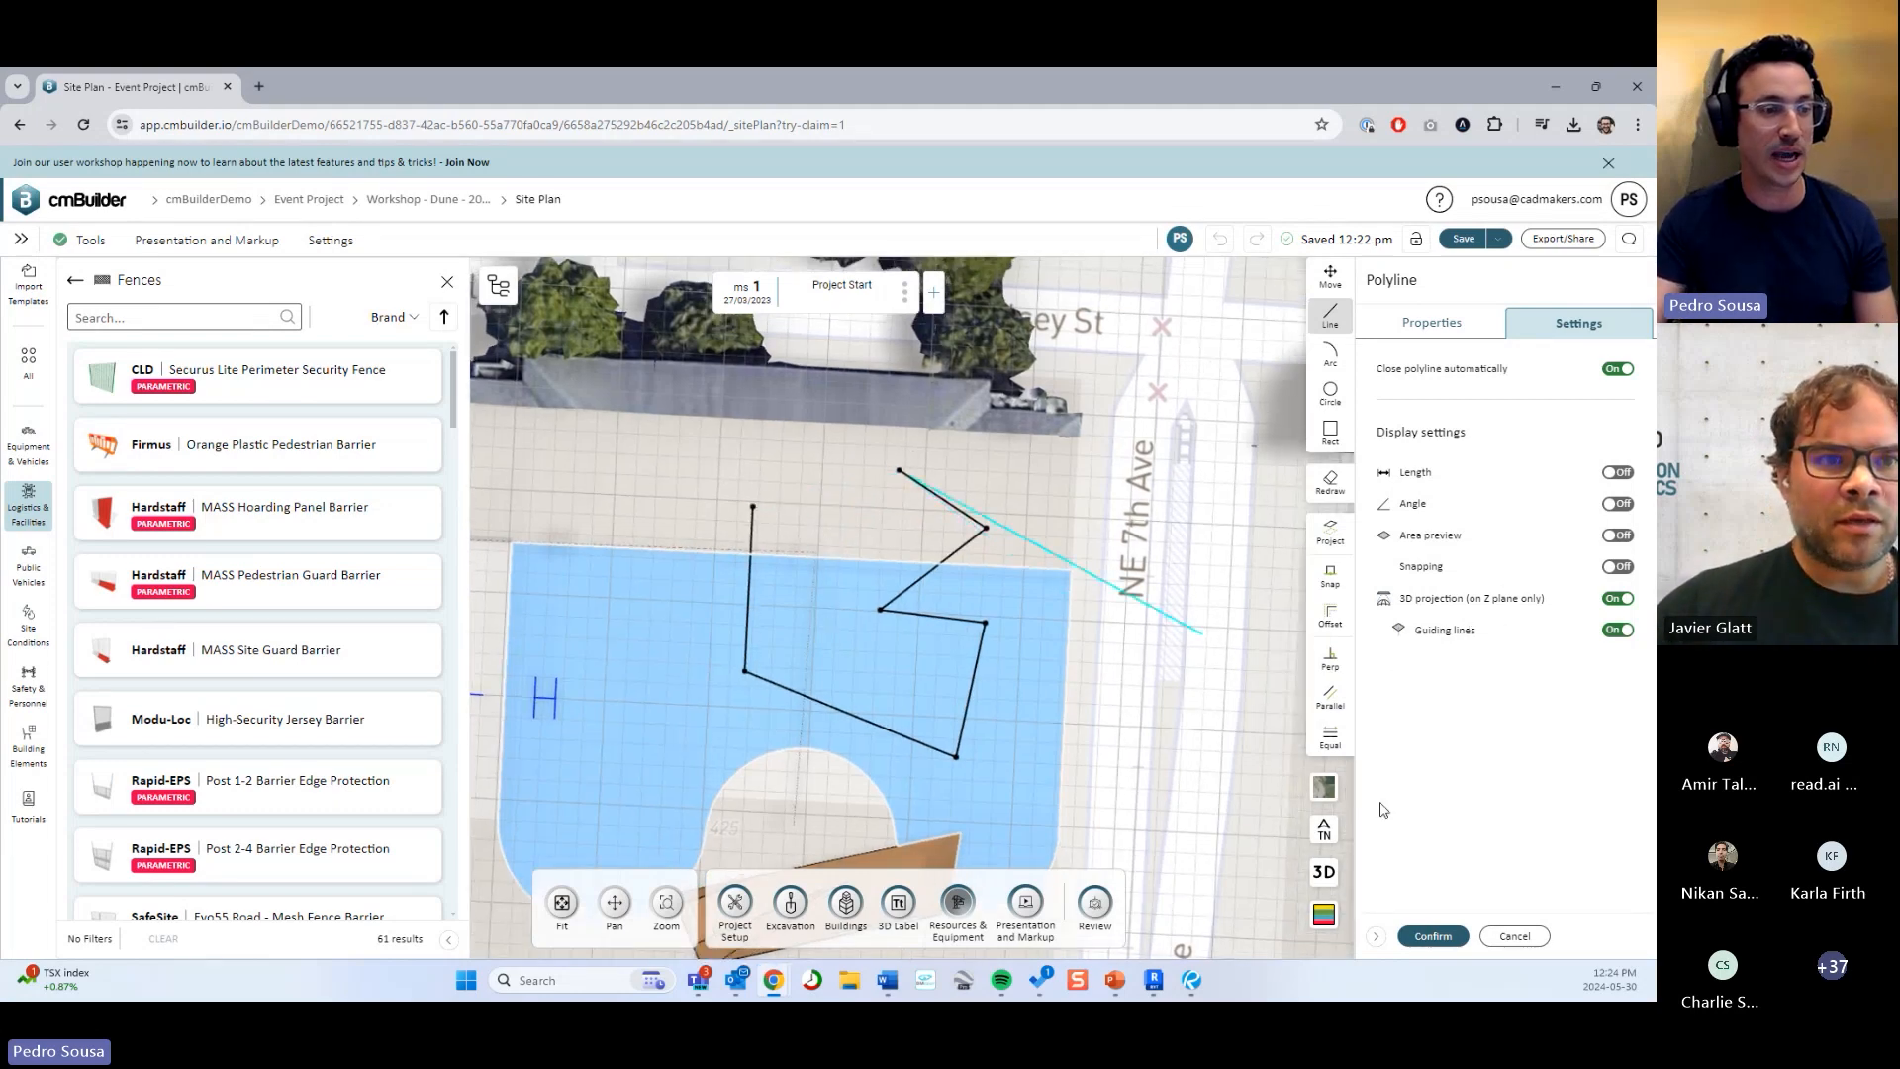
# Return to the 3D view and take the sketch's Z plane offset from a point picked in the model.
pyautogui.click(1324, 872)
pyautogui.moveTo(971, 709)
pyautogui.mouseDown(button='middle')
pyautogui.moveTo(1012, 699)
pyautogui.moveTo(1012, 720)
pyautogui.moveTo(1101, 740)
pyautogui.moveTo(1044, 734)
pyautogui.moveTo(1051, 673)
pyautogui.moveTo(1056, 691)
pyautogui.moveTo(1009, 669)
pyautogui.moveTo(995, 683)
pyautogui.mouseUp(button='middle')
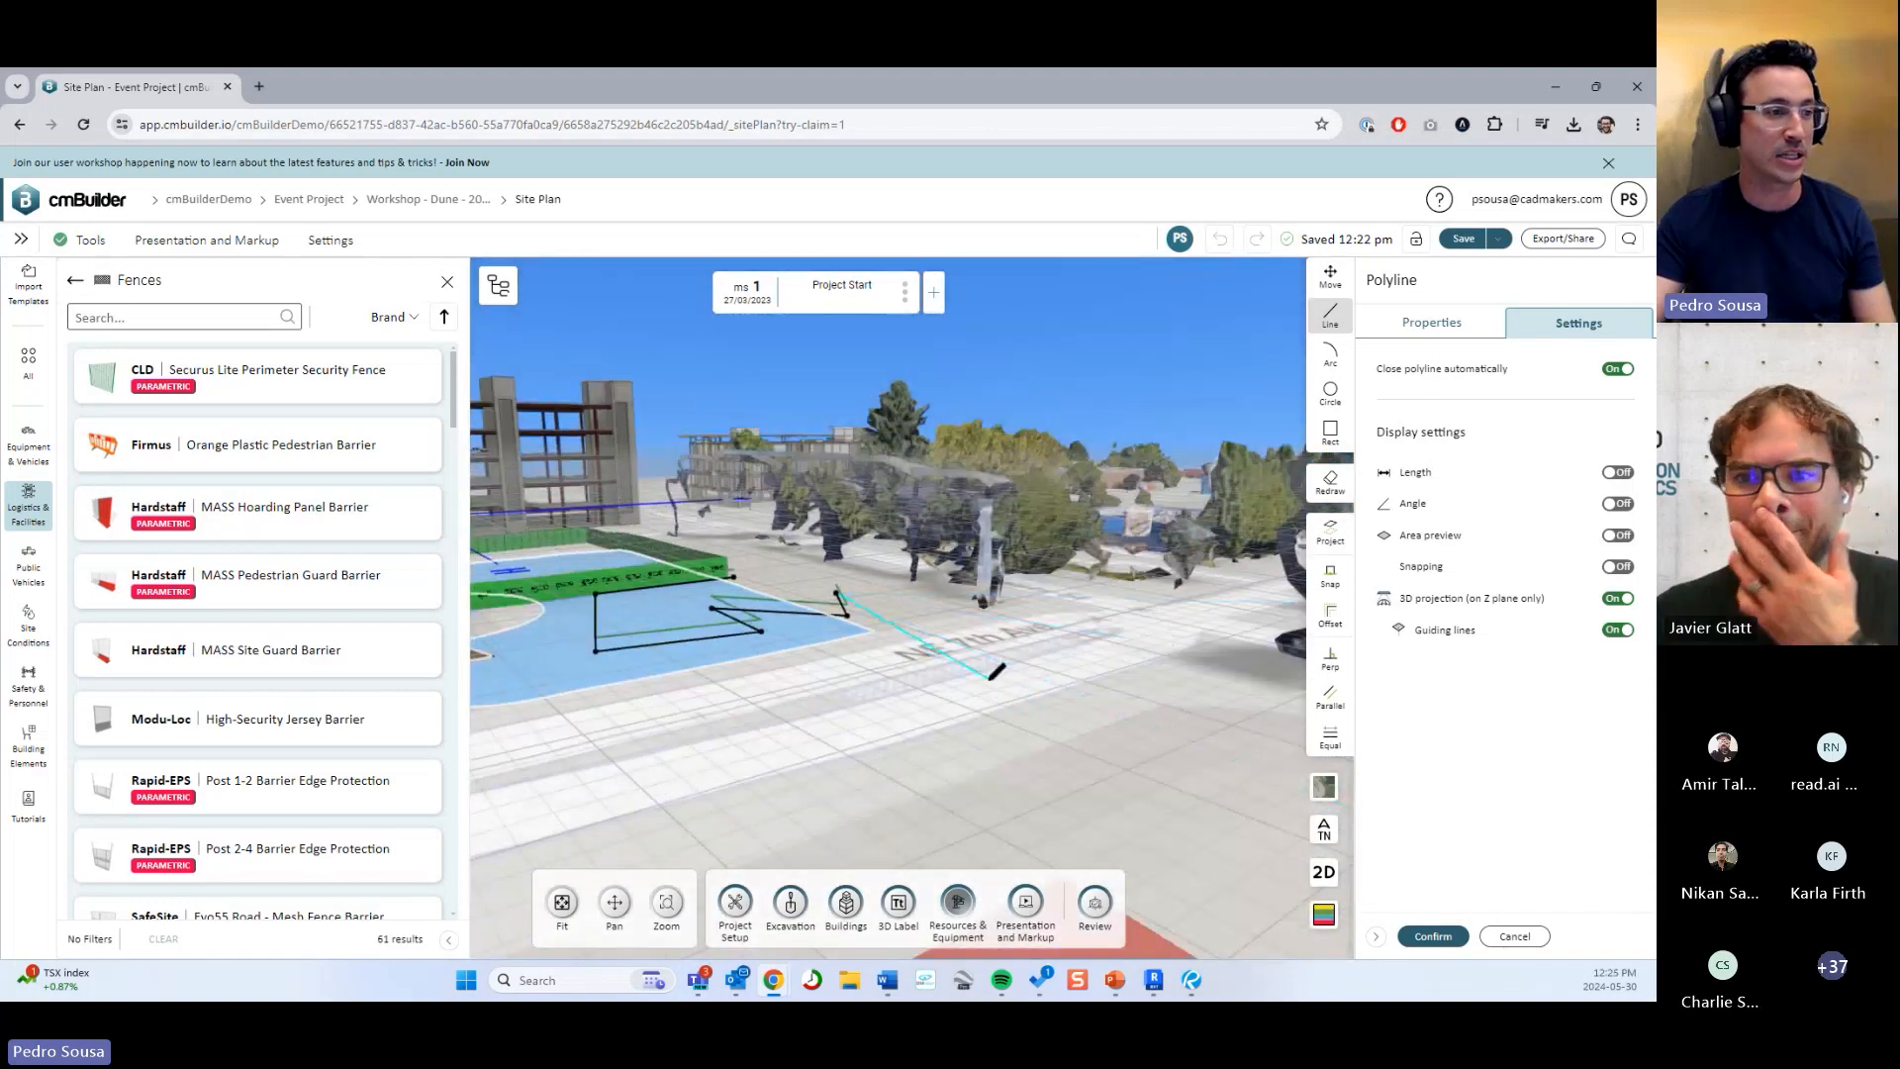
pyautogui.scroll(-2, 992, 677)
pyautogui.moveTo(984, 670); pyautogui.dragTo(1099, 658, button='middle')
pyautogui.click(1432, 323)
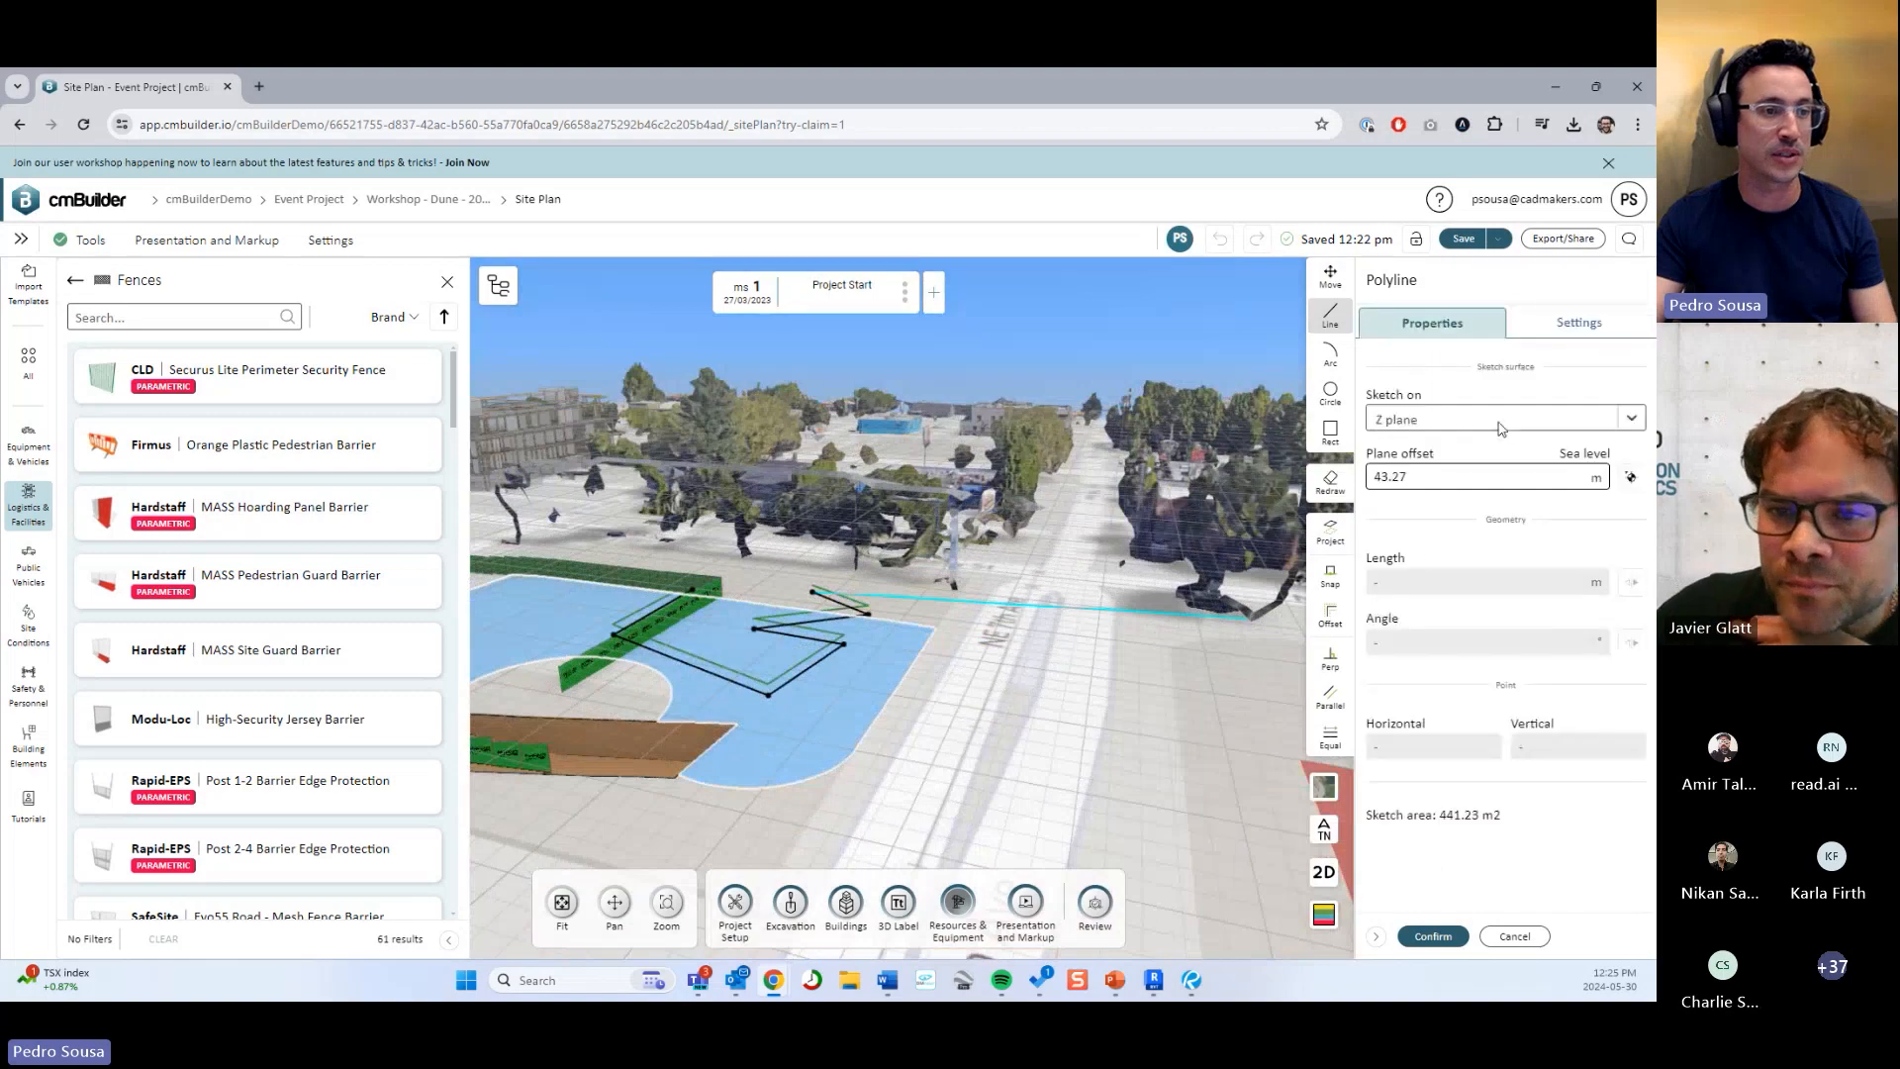
pyautogui.click(1631, 477)
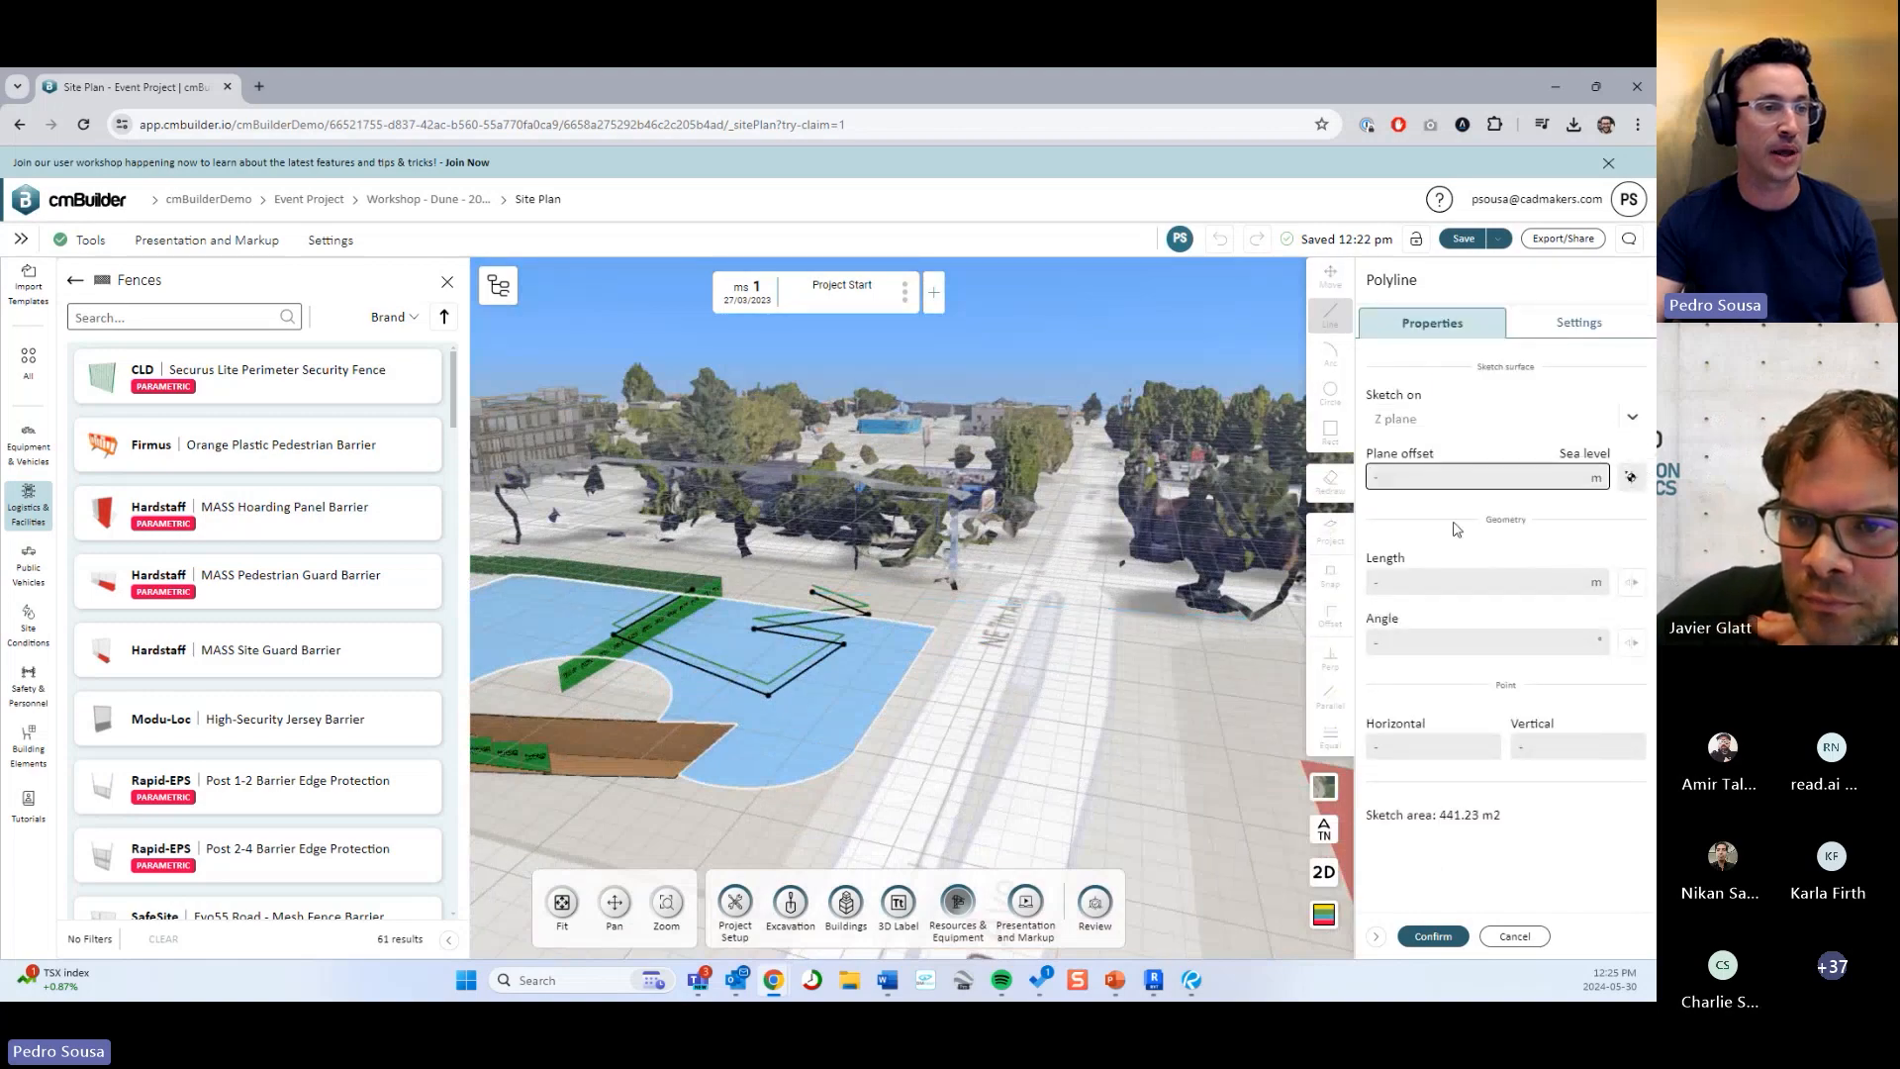
pyautogui.moveTo(1069, 585); pyautogui.dragTo(1314, 627, button='right')
pyautogui.moveTo(890, 555); pyautogui.dragTo(1138, 539, button='right')
pyautogui.click(1138, 540)
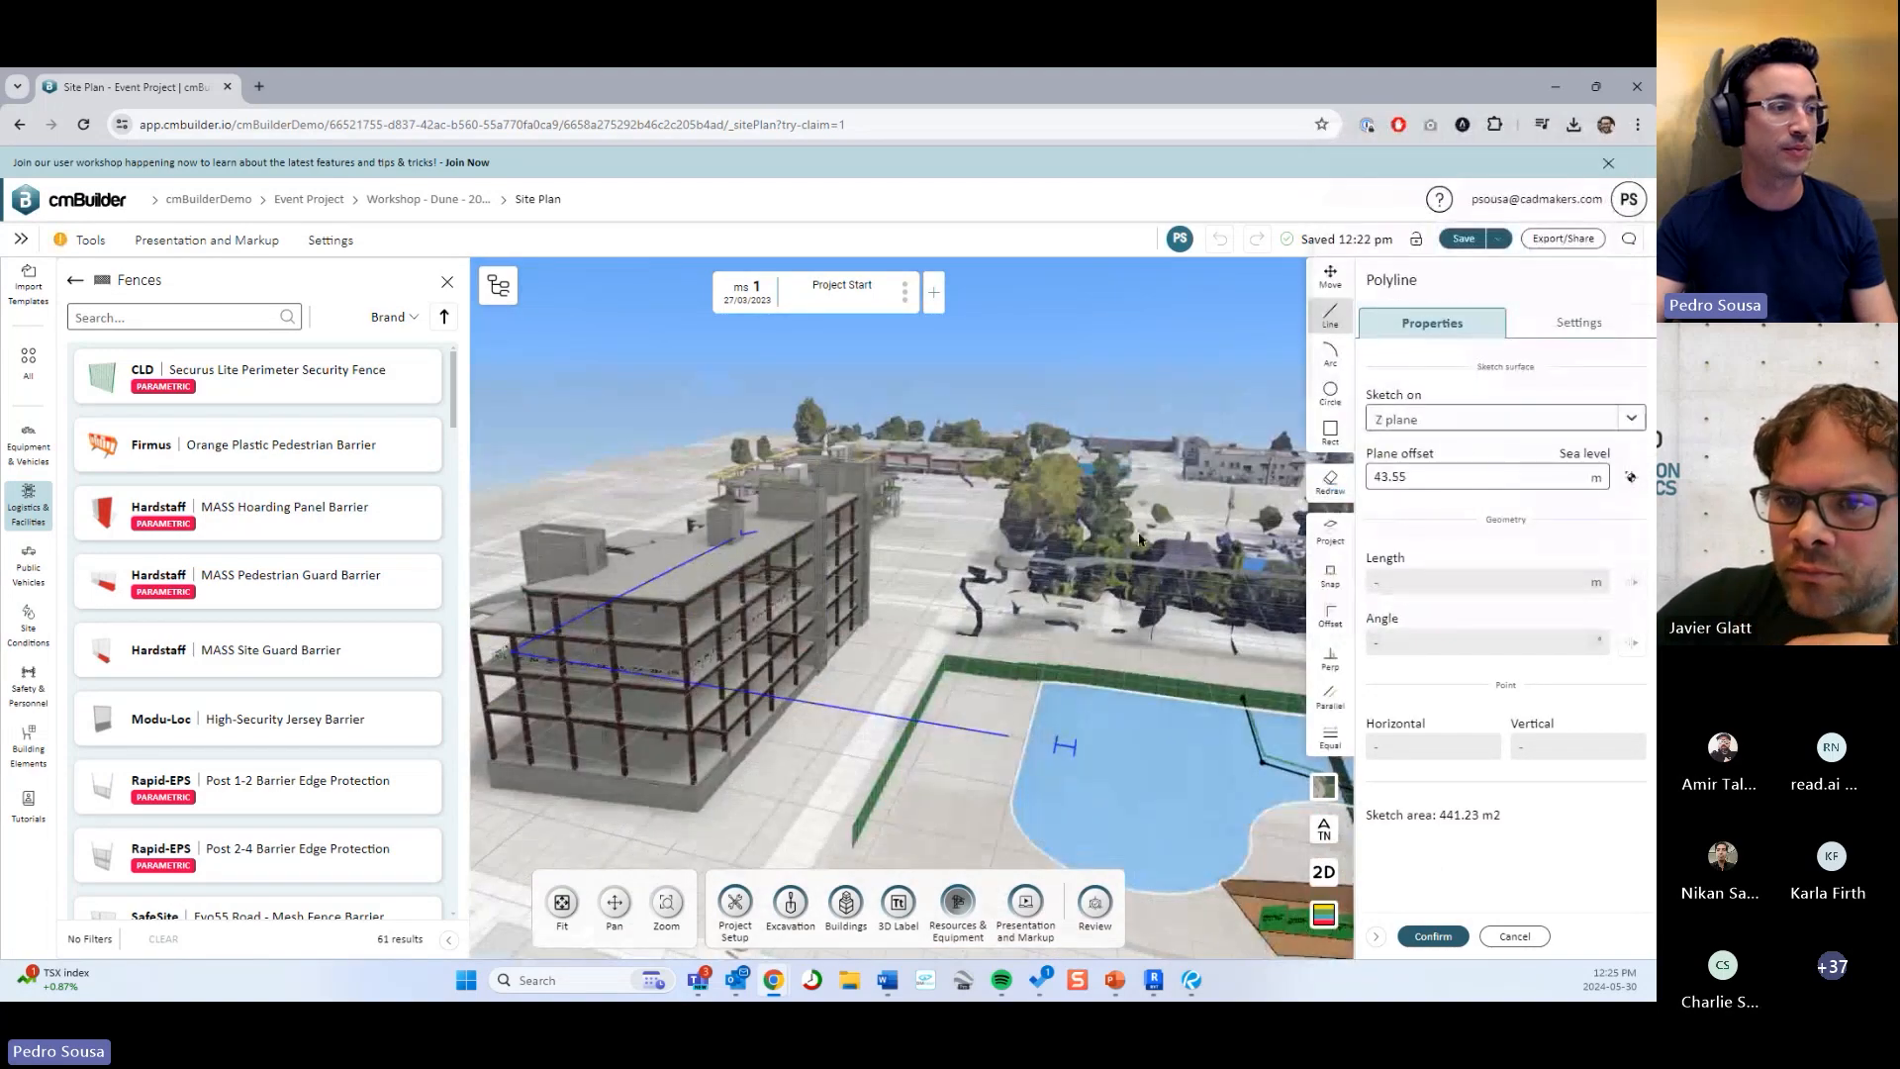
# Pick another model point for the Z plane offset, and override the offset with 50 m.
pyautogui.click(1544, 323)
pyautogui.click(1432, 323)
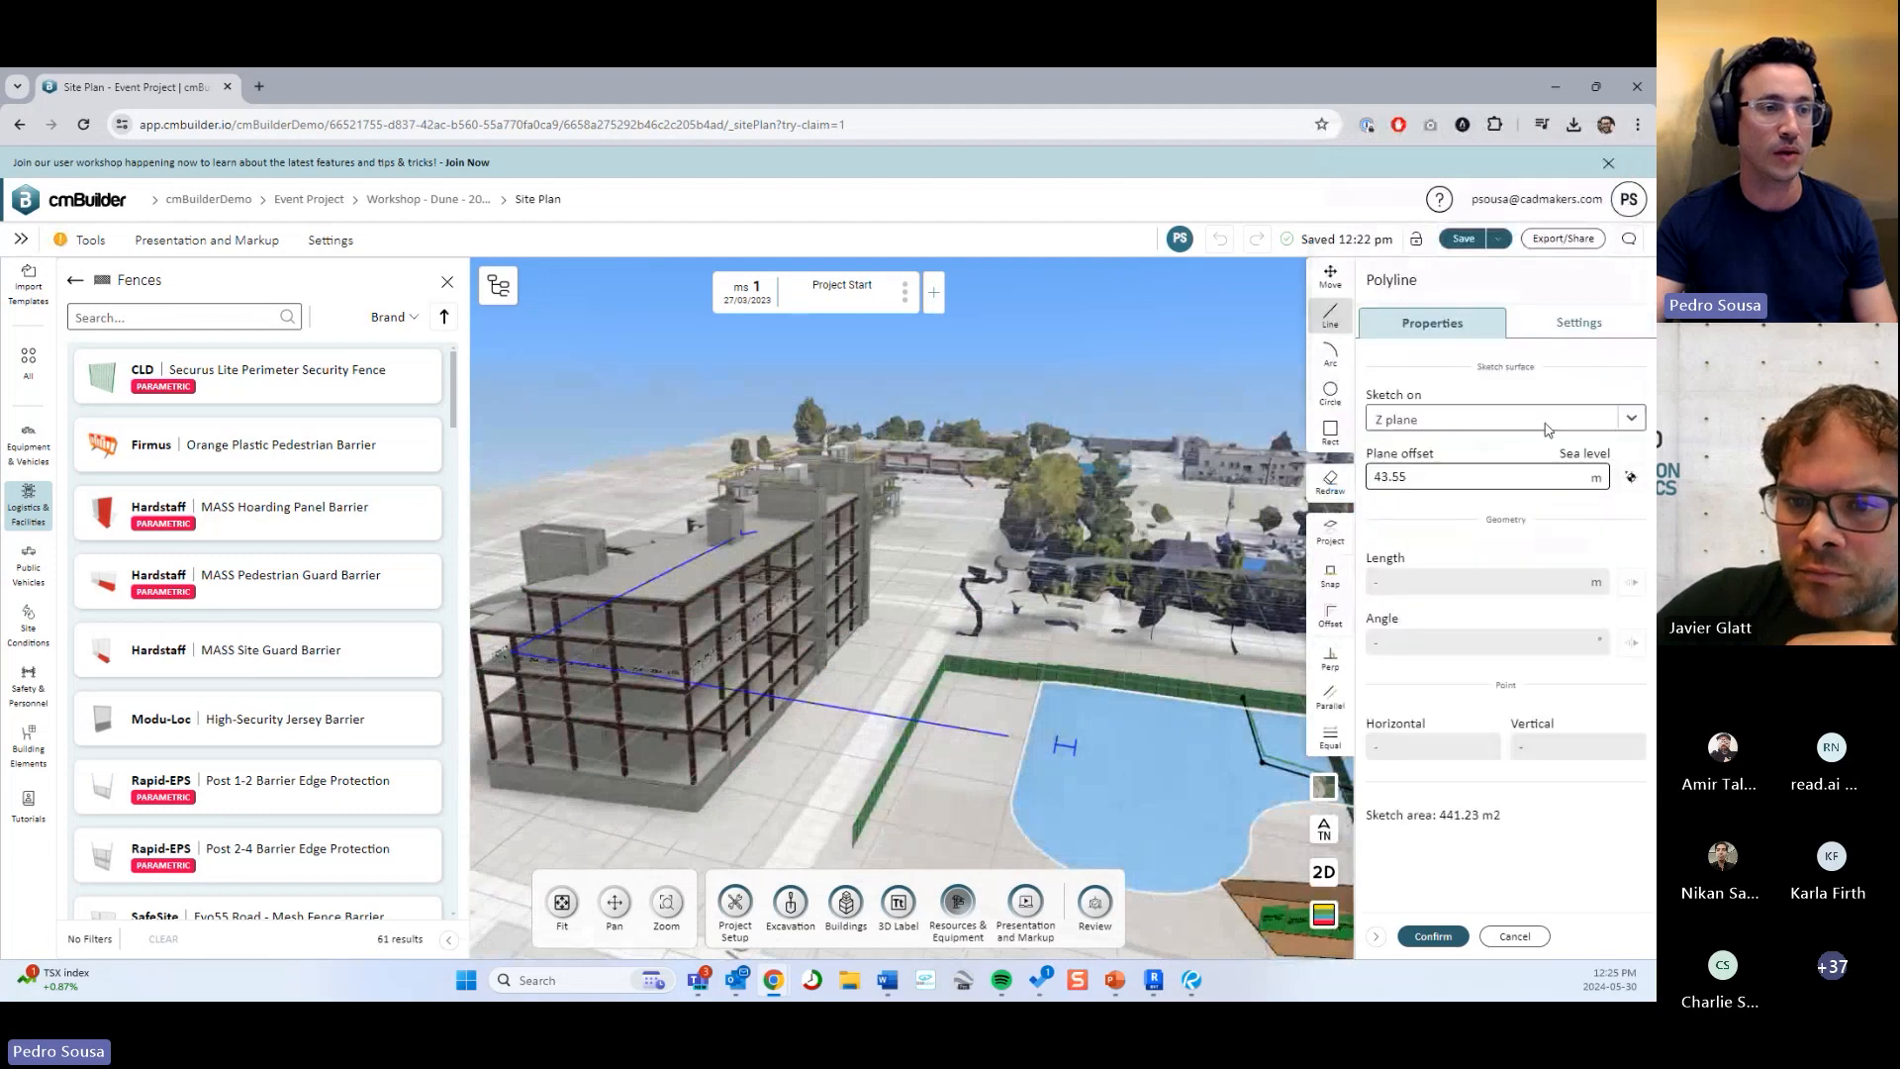
pyautogui.moveTo(1008, 551); pyautogui.dragTo(1368, 554, button='right')
pyautogui.click(1630, 477)
pyautogui.click(727, 719)
pyautogui.moveTo(966, 742); pyautogui.dragTo(947, 694, button='right')
pyautogui.doubleClick(1425, 479)
pyautogui.write('50')
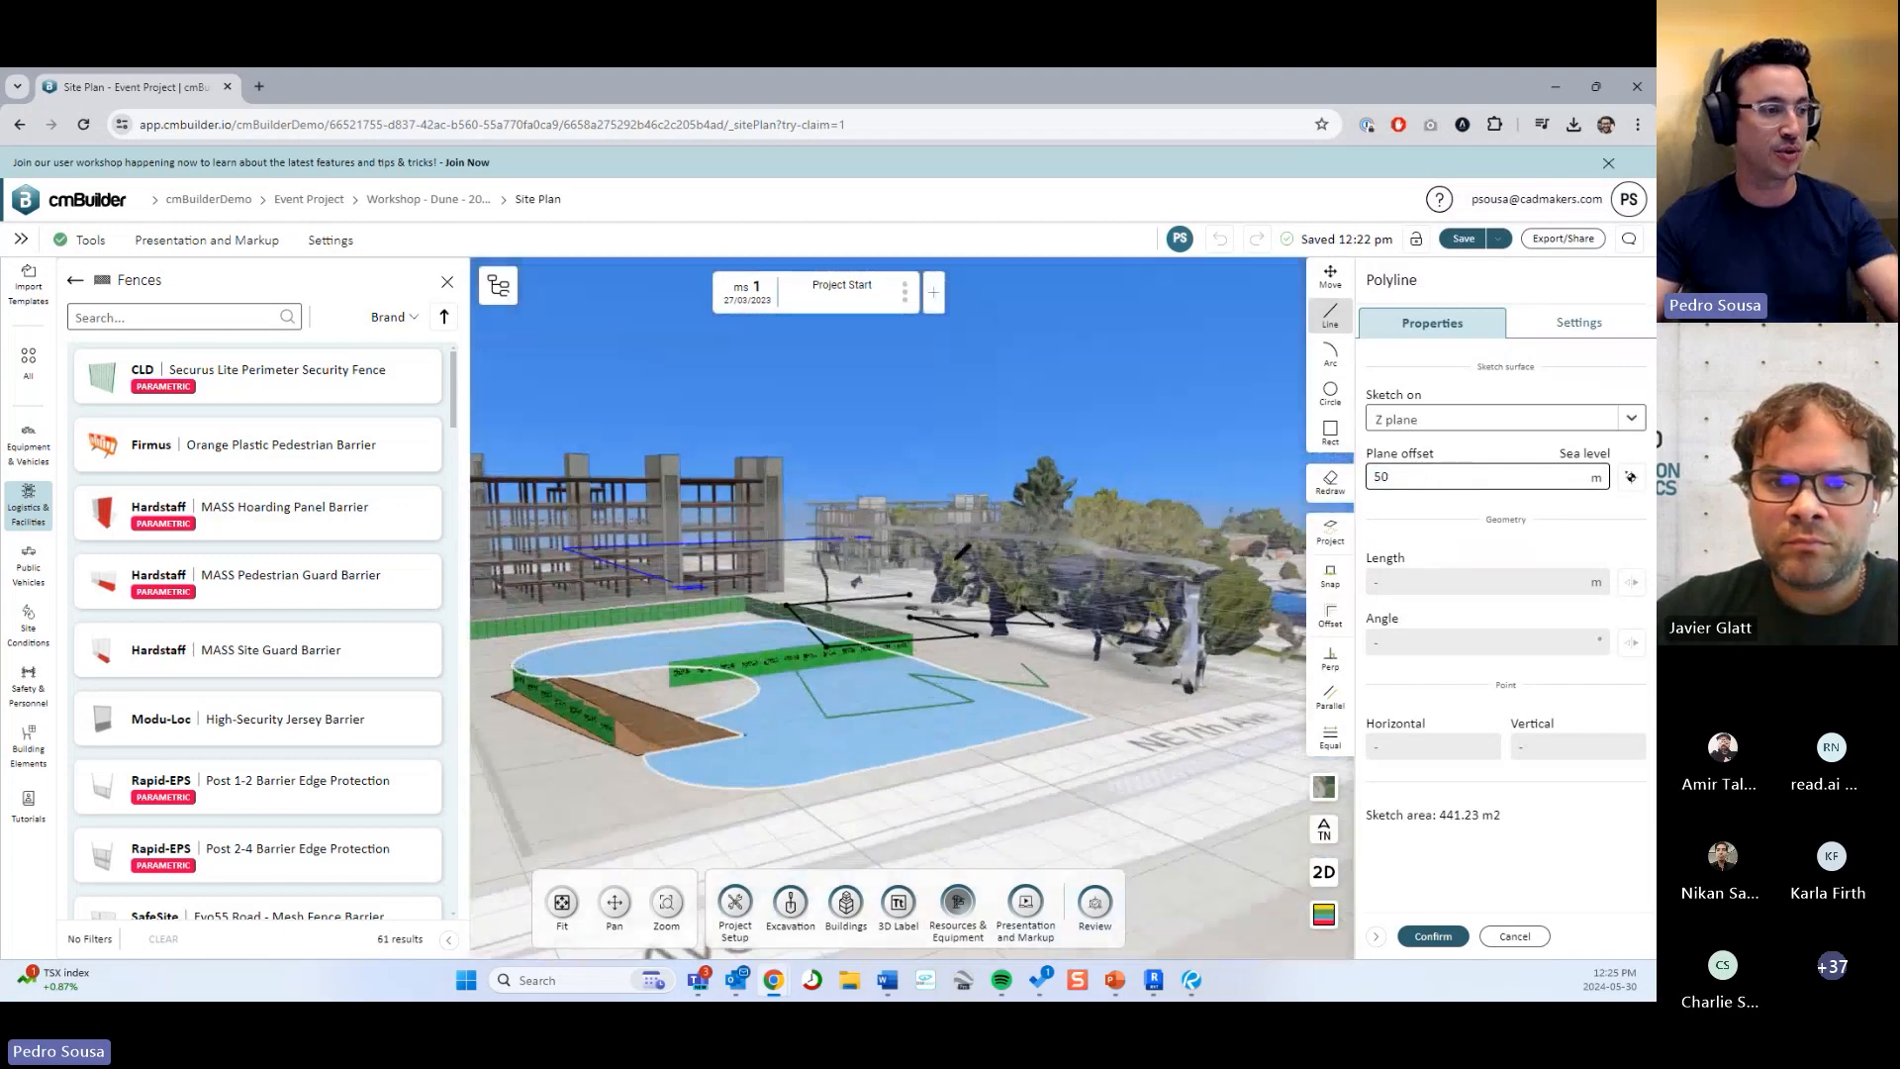
# Check the projection of the zigzag sketch in 3D, close and confirm the polyline, and close the fence library.
pyautogui.click(1579, 324)
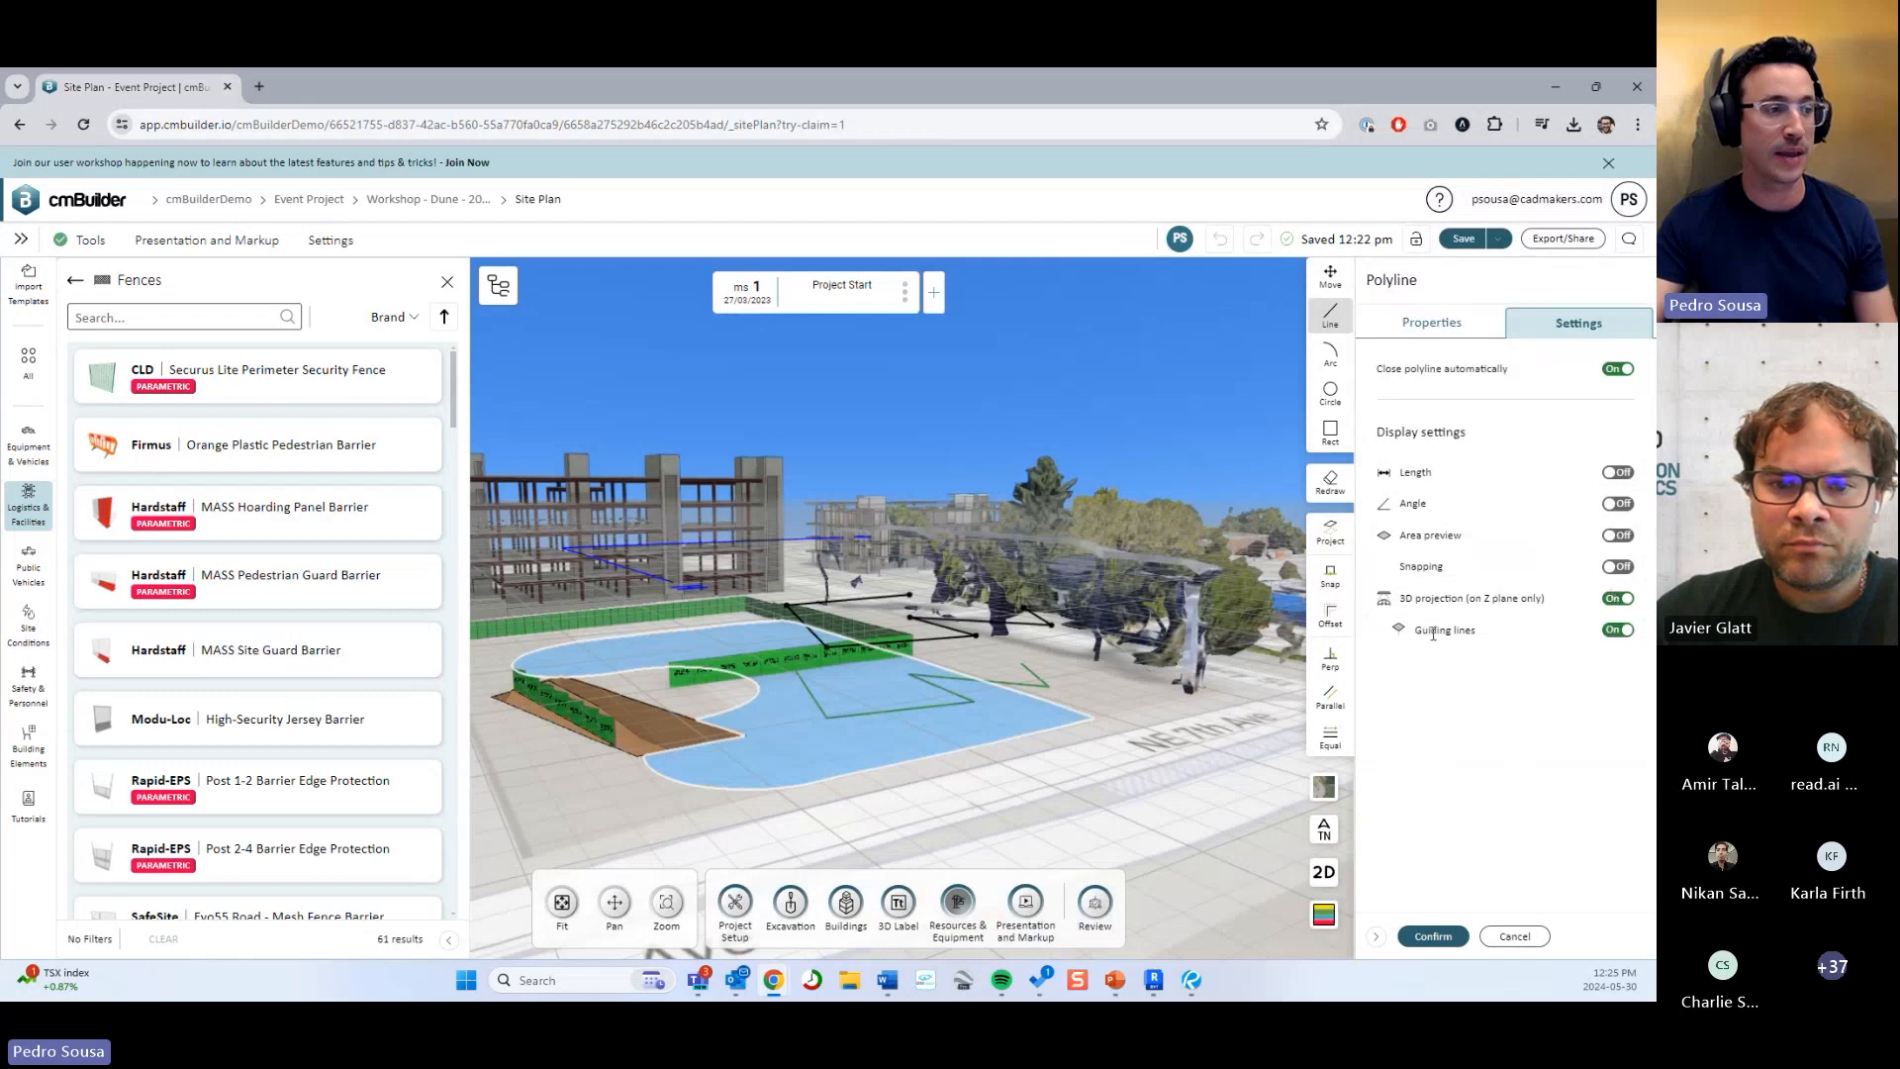
pyautogui.moveTo(1060, 677); pyautogui.dragTo(1057, 742)
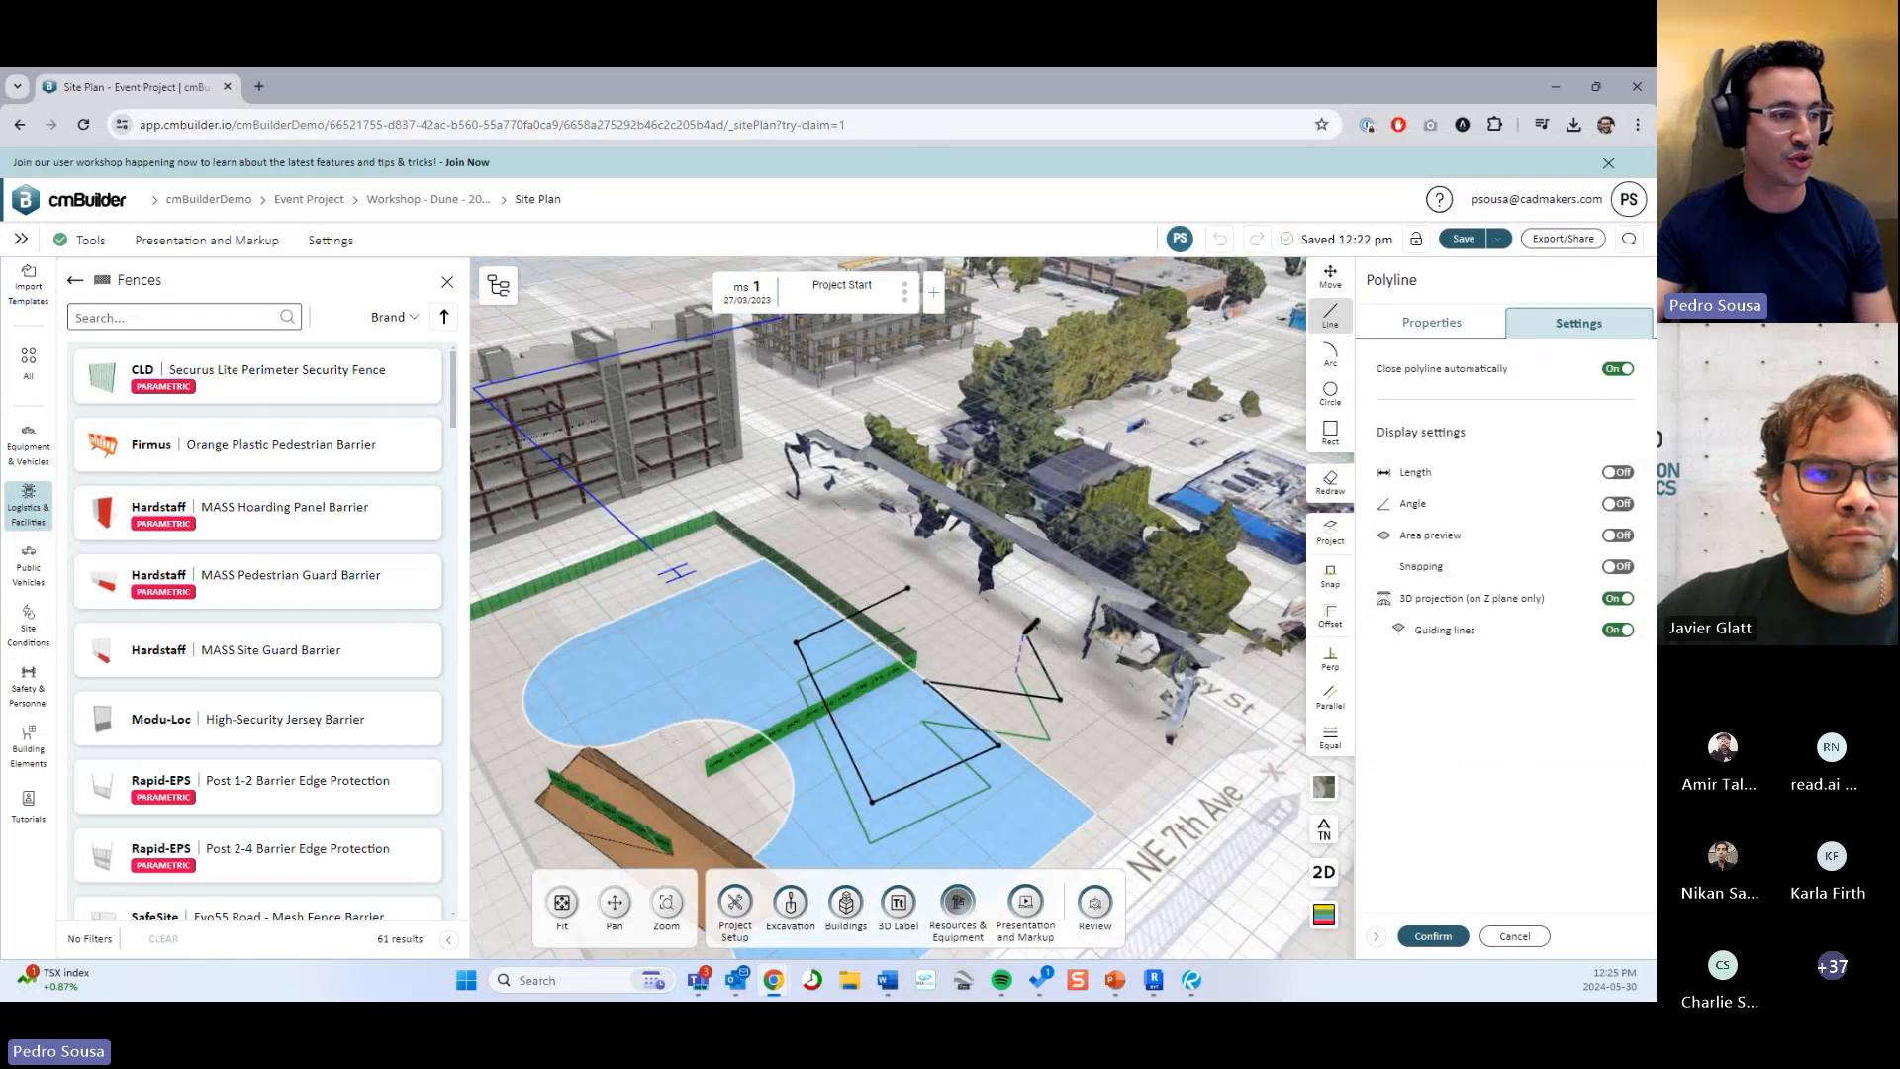
pyautogui.doubleClick(908, 589)
pyautogui.click(1426, 929)
pyautogui.moveTo(1101, 607); pyautogui.dragTo(1024, 579)
pyautogui.click(449, 282)
pyautogui.moveTo(594, 336); pyautogui.dragTo(773, 529)
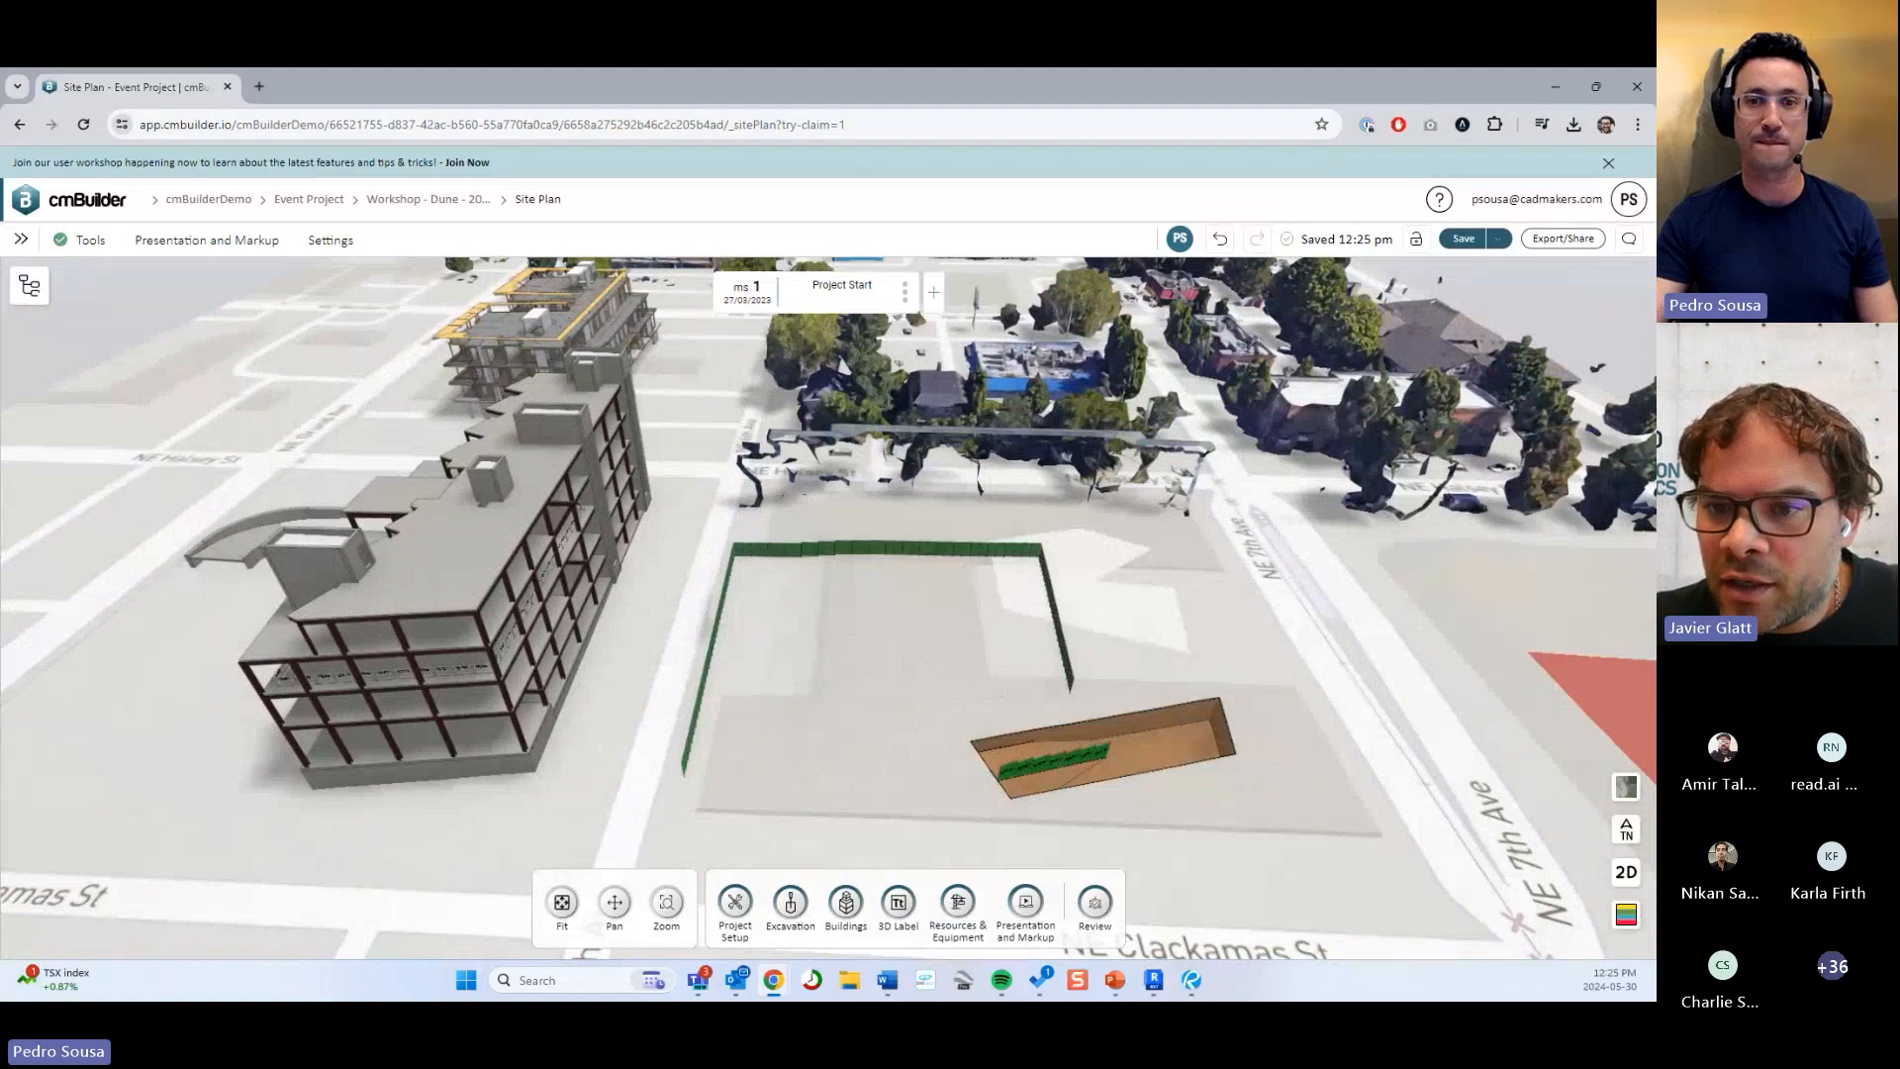
# Delete the redrawn zigzag area between the fence and NE 7th Ave, confirming the deletion.
pyautogui.moveTo(971, 594); pyautogui.dragTo(1358, 591)
pyautogui.click(1126, 643)
pyautogui.press('Delete')
pyautogui.press('Return')
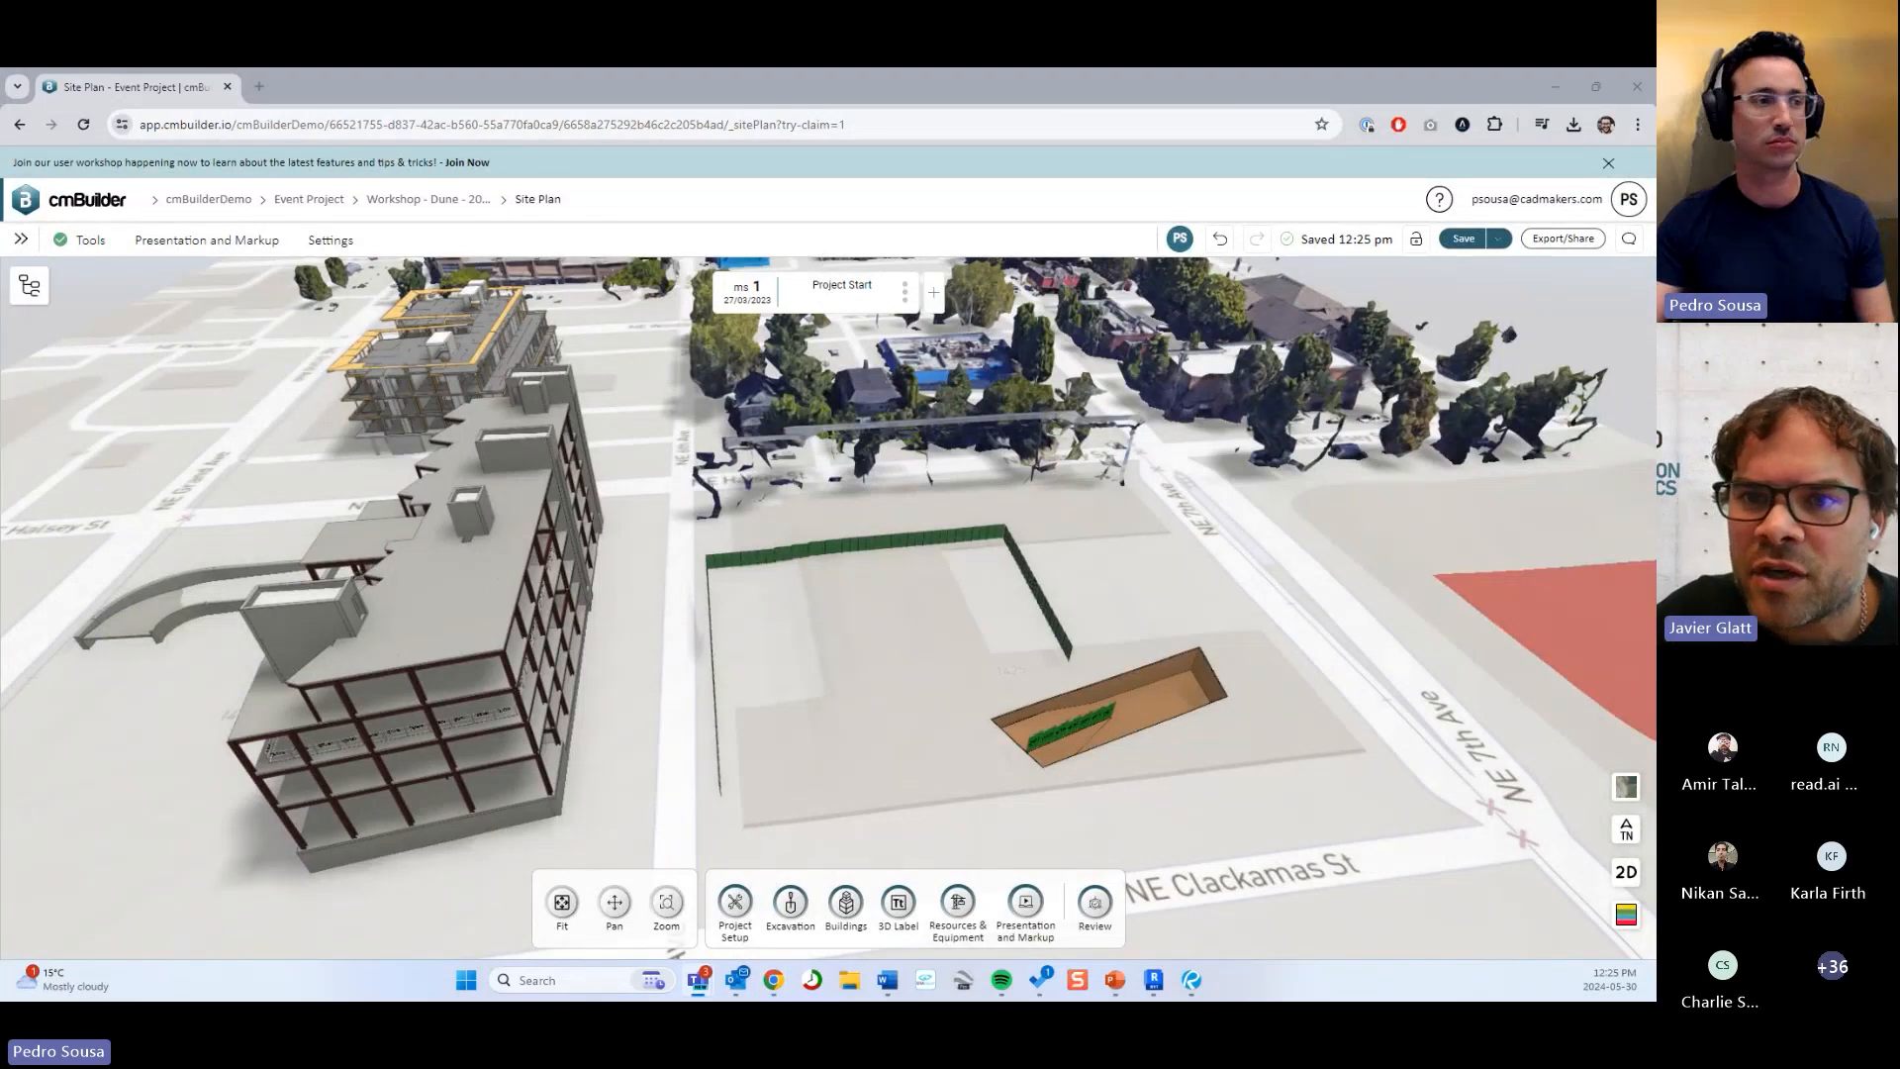
pyautogui.moveTo(1394, 490); pyautogui.dragTo(1094, 551)
# Open the cmBuilderDemo workspace in a separate browser tab, and examine the site plan's fences and excavation ramp up close.
pyautogui.middleClick(208, 199)
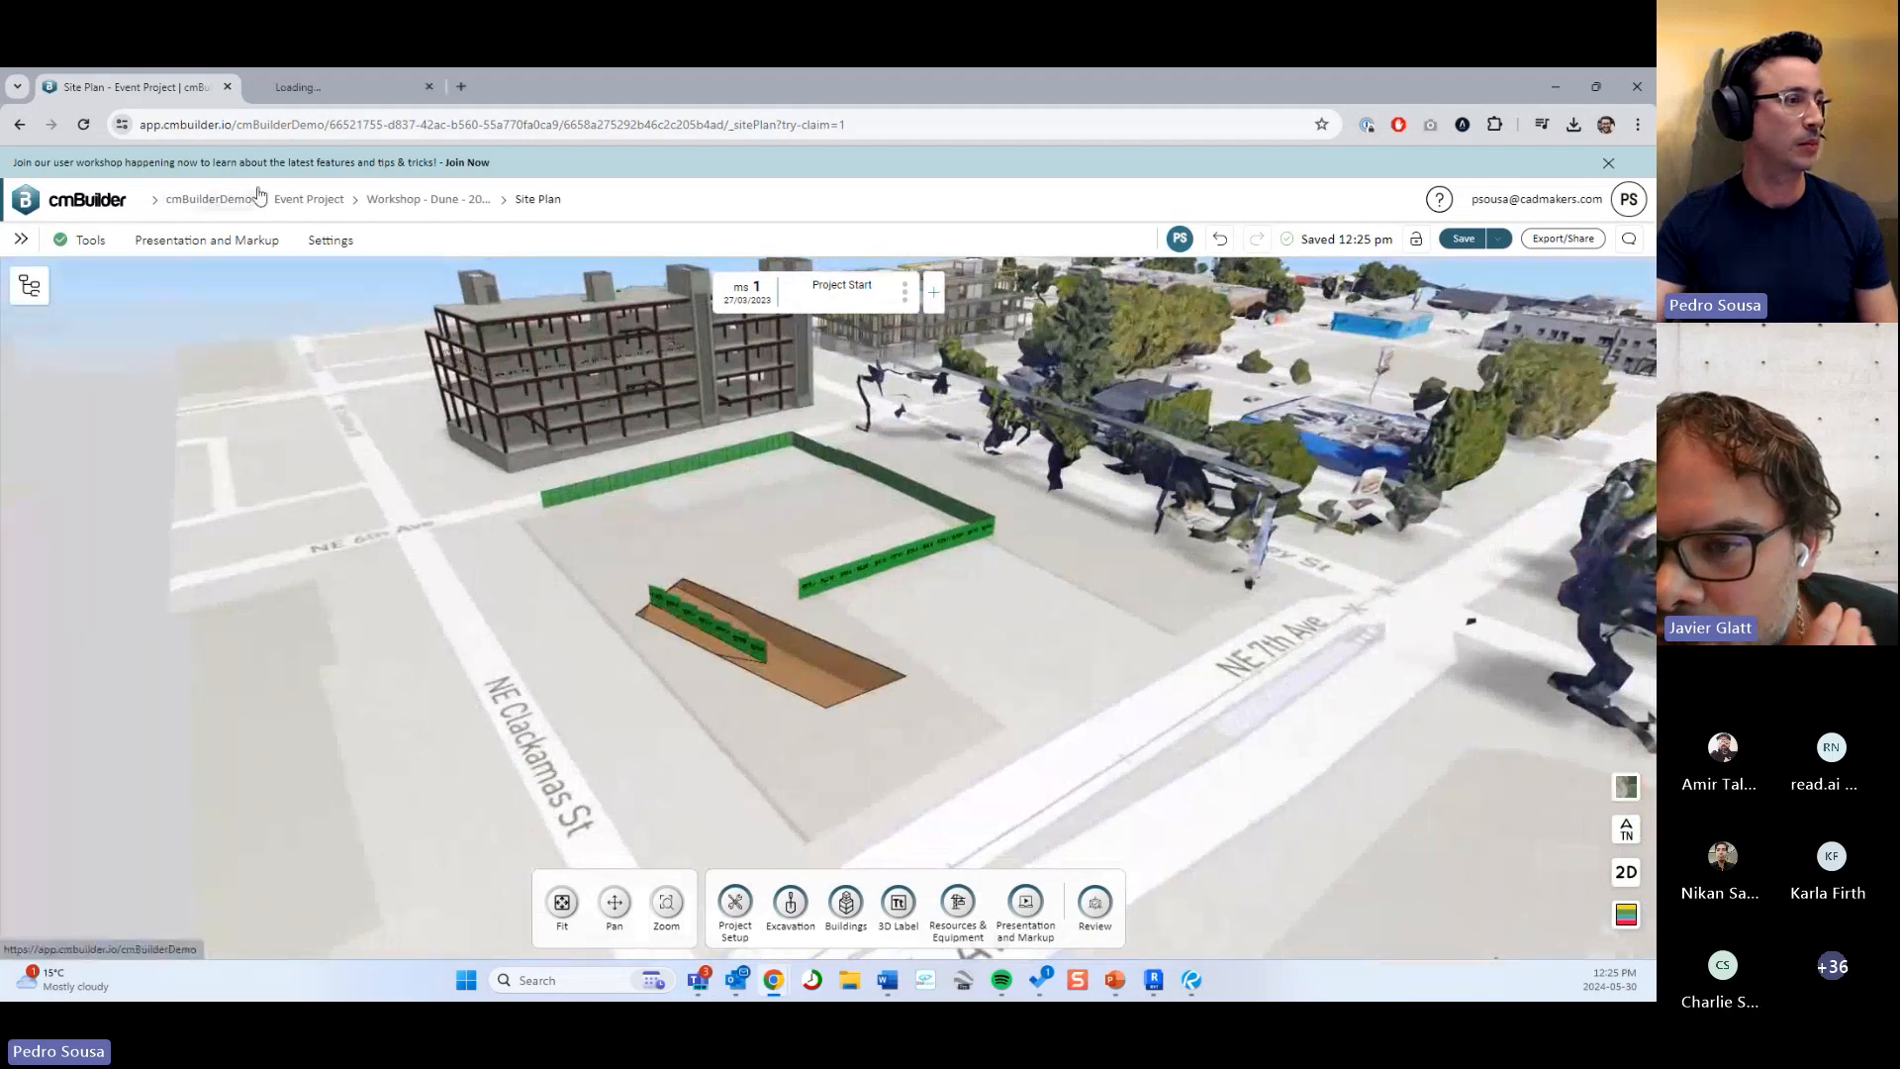
pyautogui.moveTo(759, 512); pyautogui.dragTo(733, 581)
pyautogui.scroll(2, 776, 527)
pyautogui.scroll(2, 851, 571)
pyautogui.scroll(2, 881, 683)
pyautogui.moveTo(880, 683); pyautogui.dragTo(916, 568)
pyautogui.click(1116, 980)
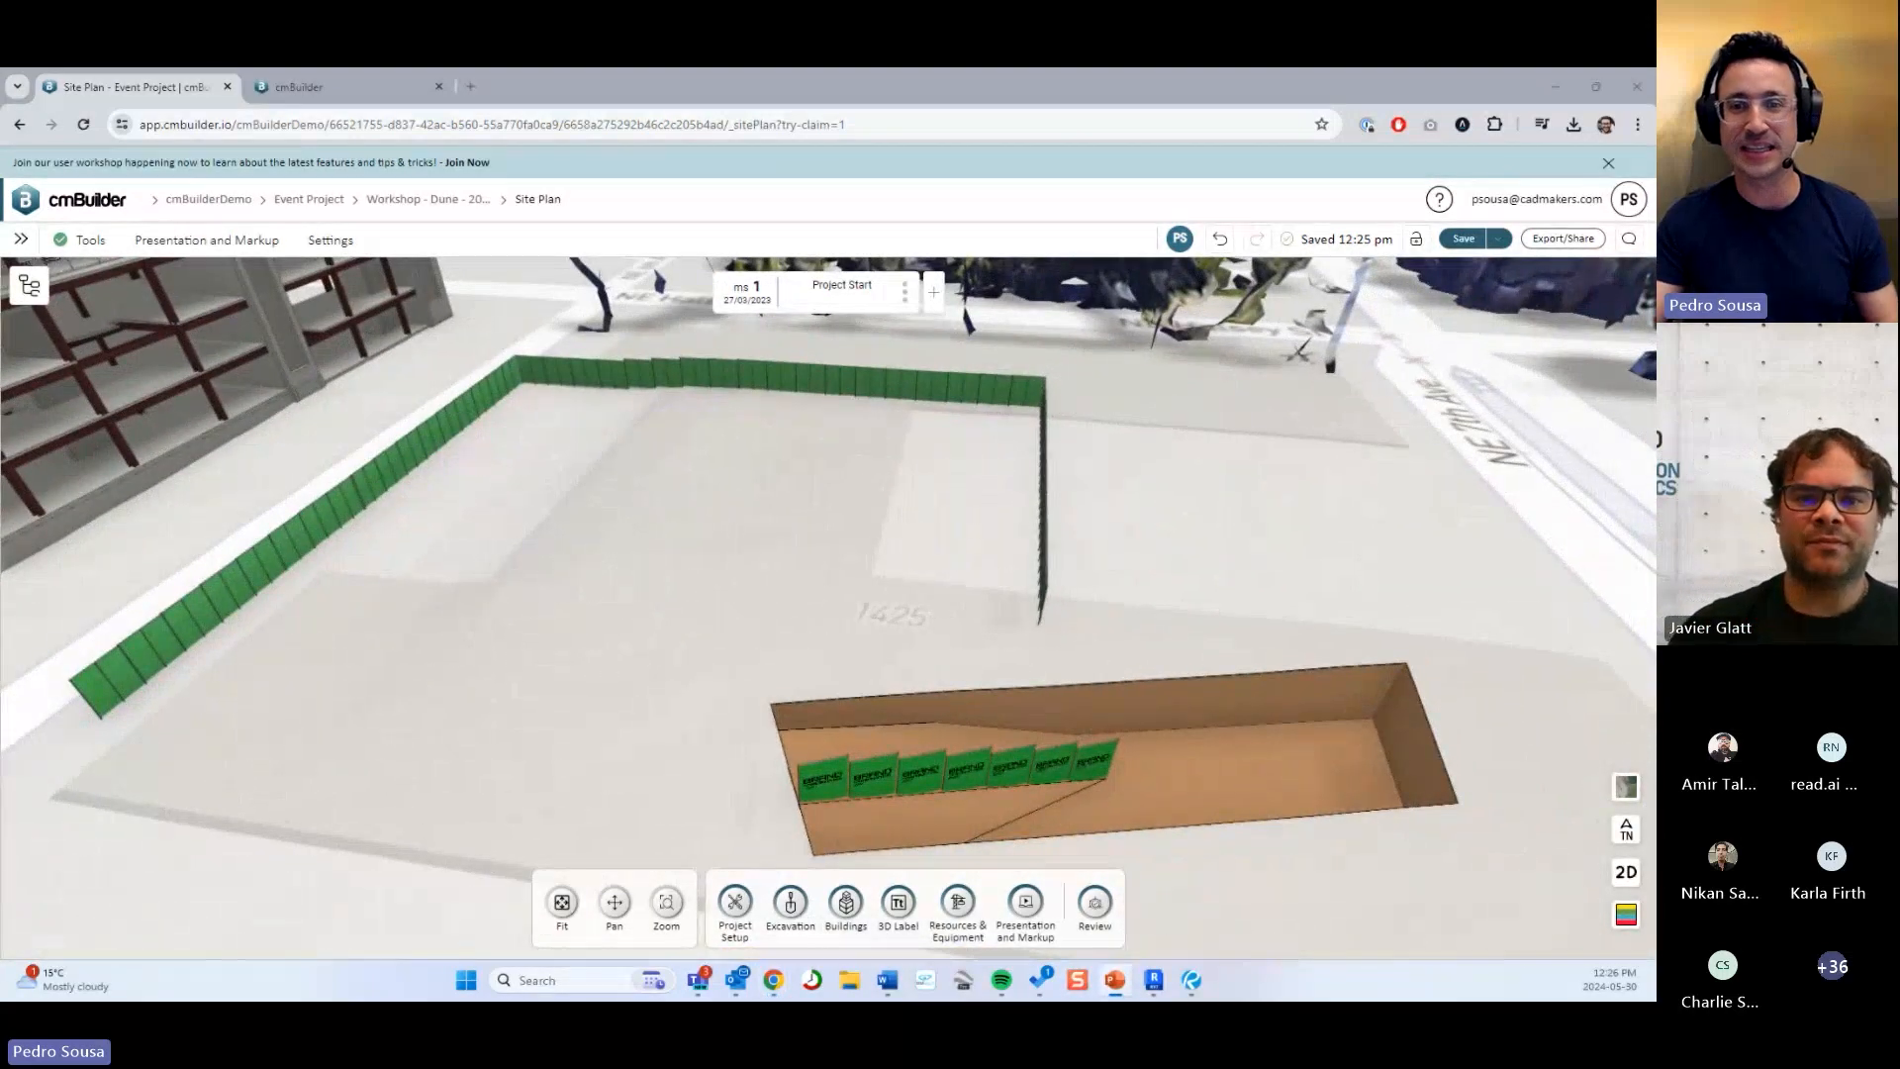
pyautogui.moveTo(1244, 636); pyautogui.dragTo(905, 601)
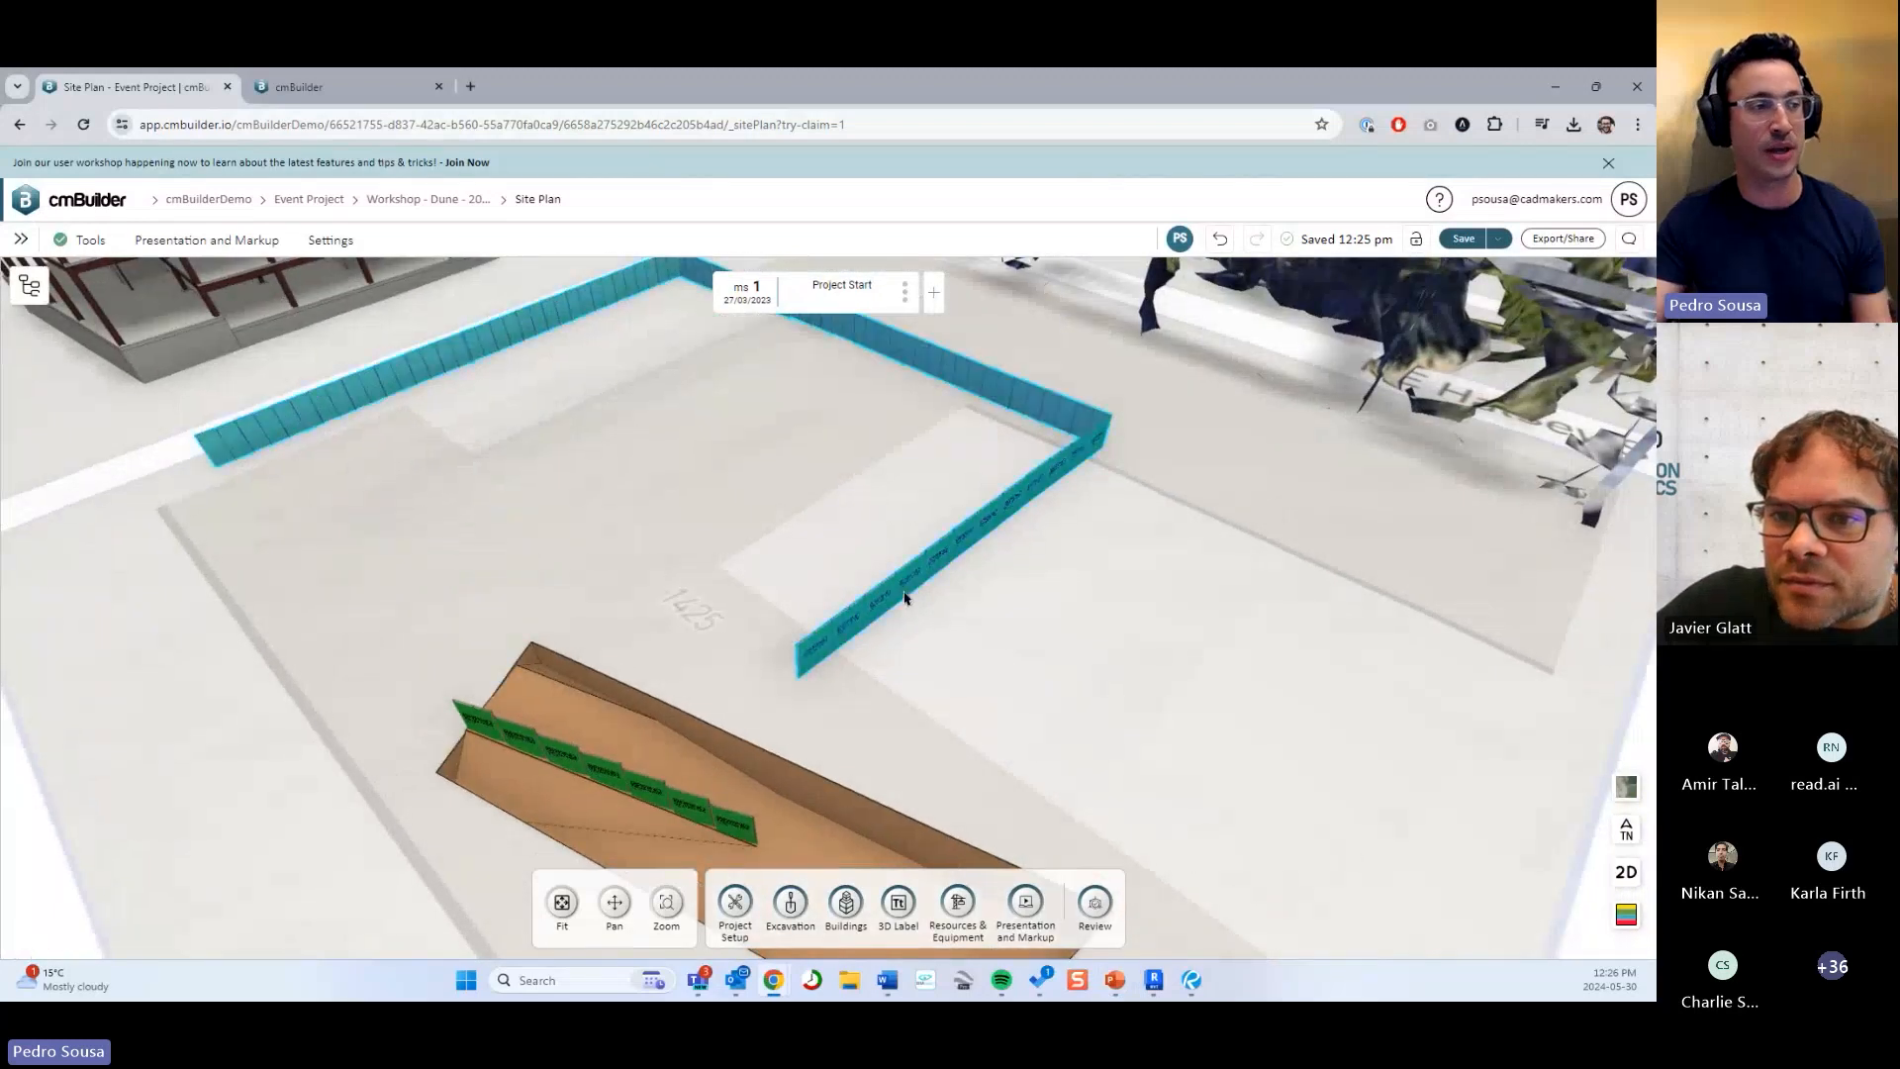
# Try to add a separate line, unconnected to the existing polyline, to the perimeter fence's sketch and confirm it.
pyautogui.doubleClick(906, 601)
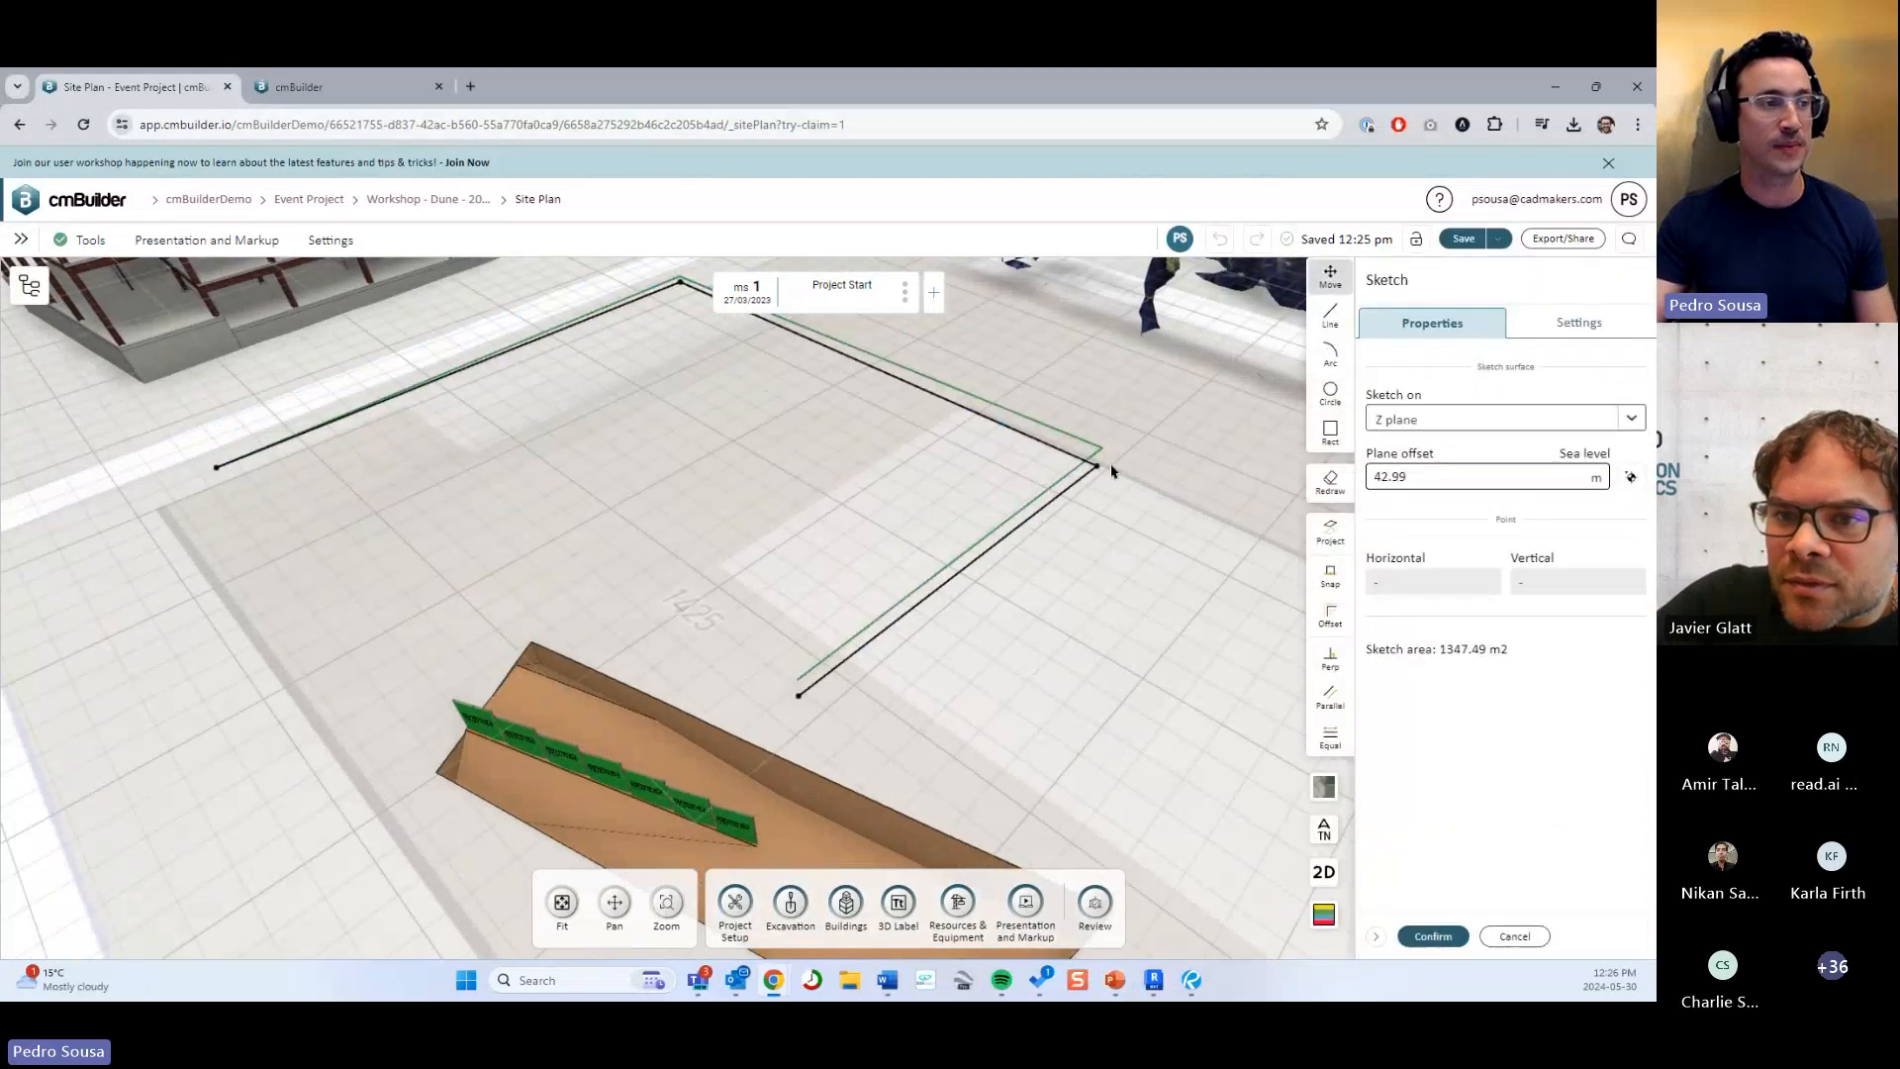
pyautogui.moveTo(1053, 621)
pyautogui.mouseDown()
pyautogui.moveTo(1056, 670)
pyautogui.moveTo(1109, 674)
pyautogui.mouseUp()
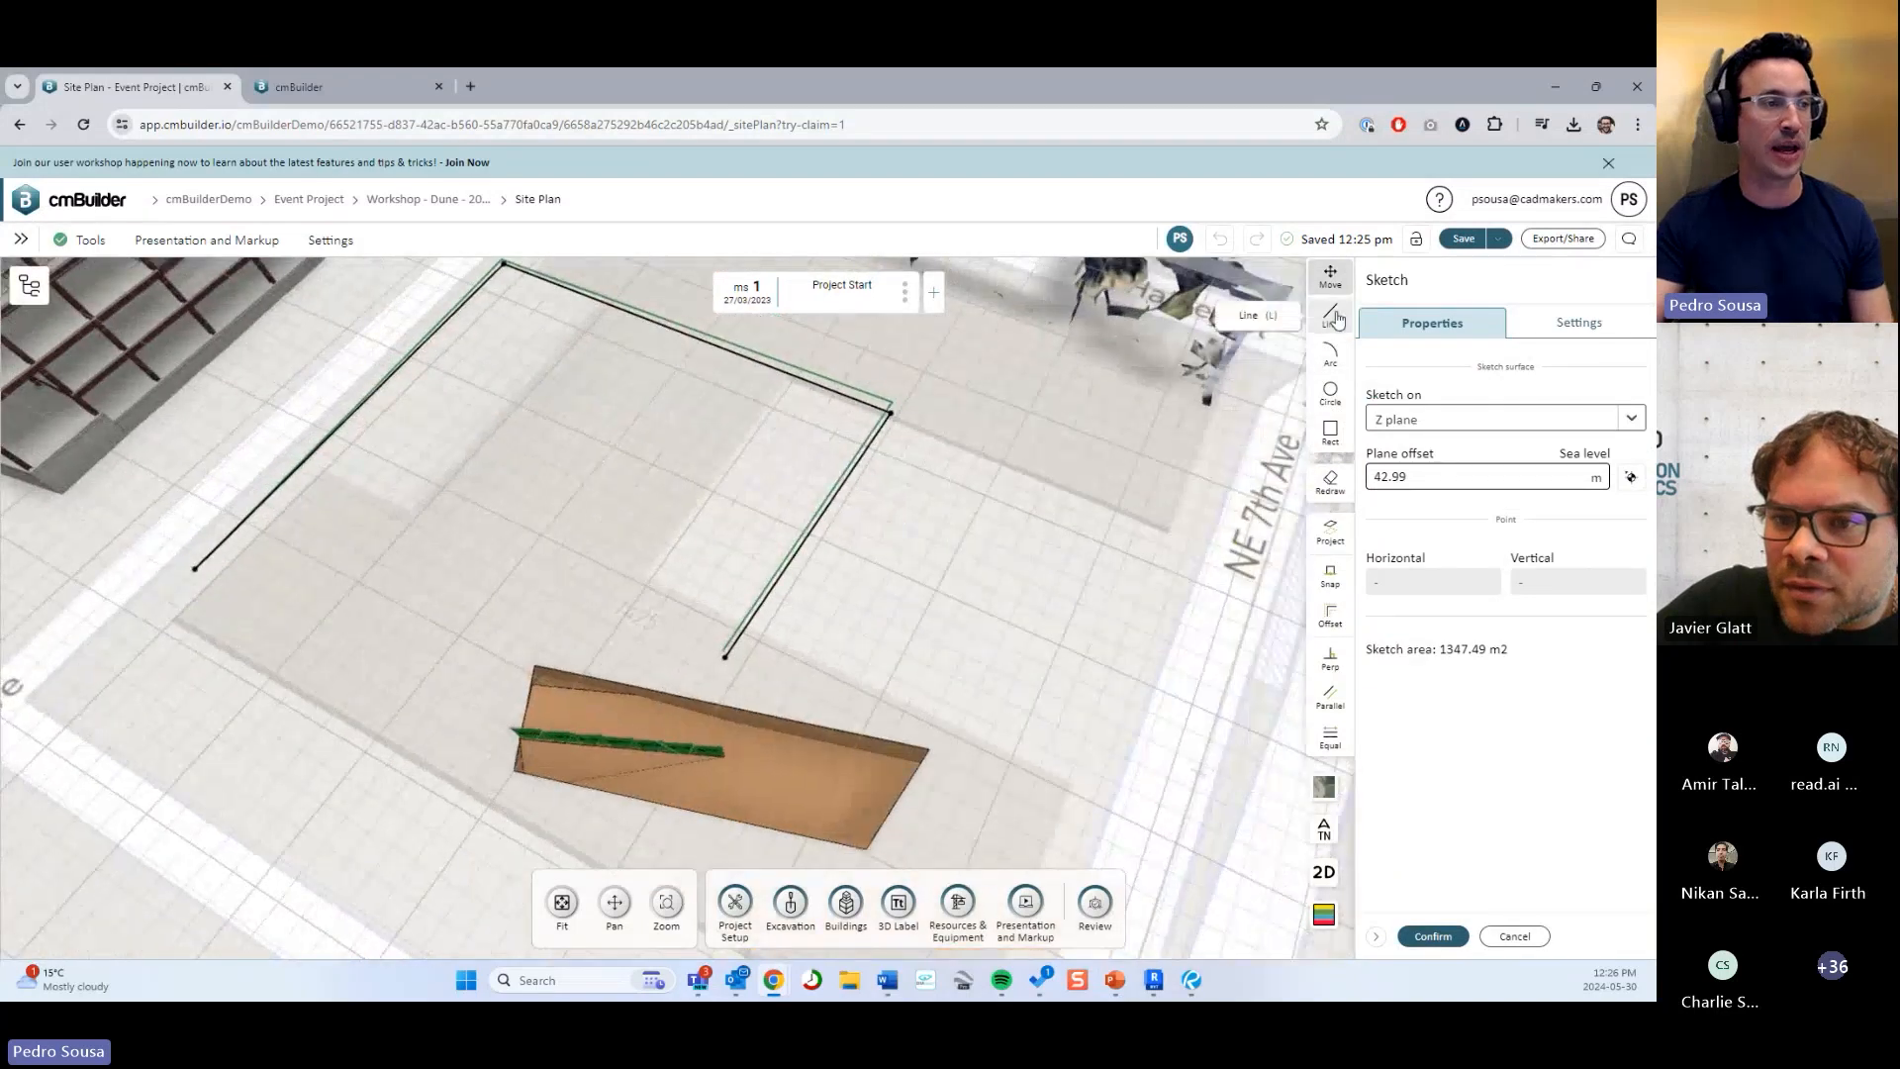
pyautogui.click(1329, 315)
pyautogui.click(986, 571)
pyautogui.click(1068, 691)
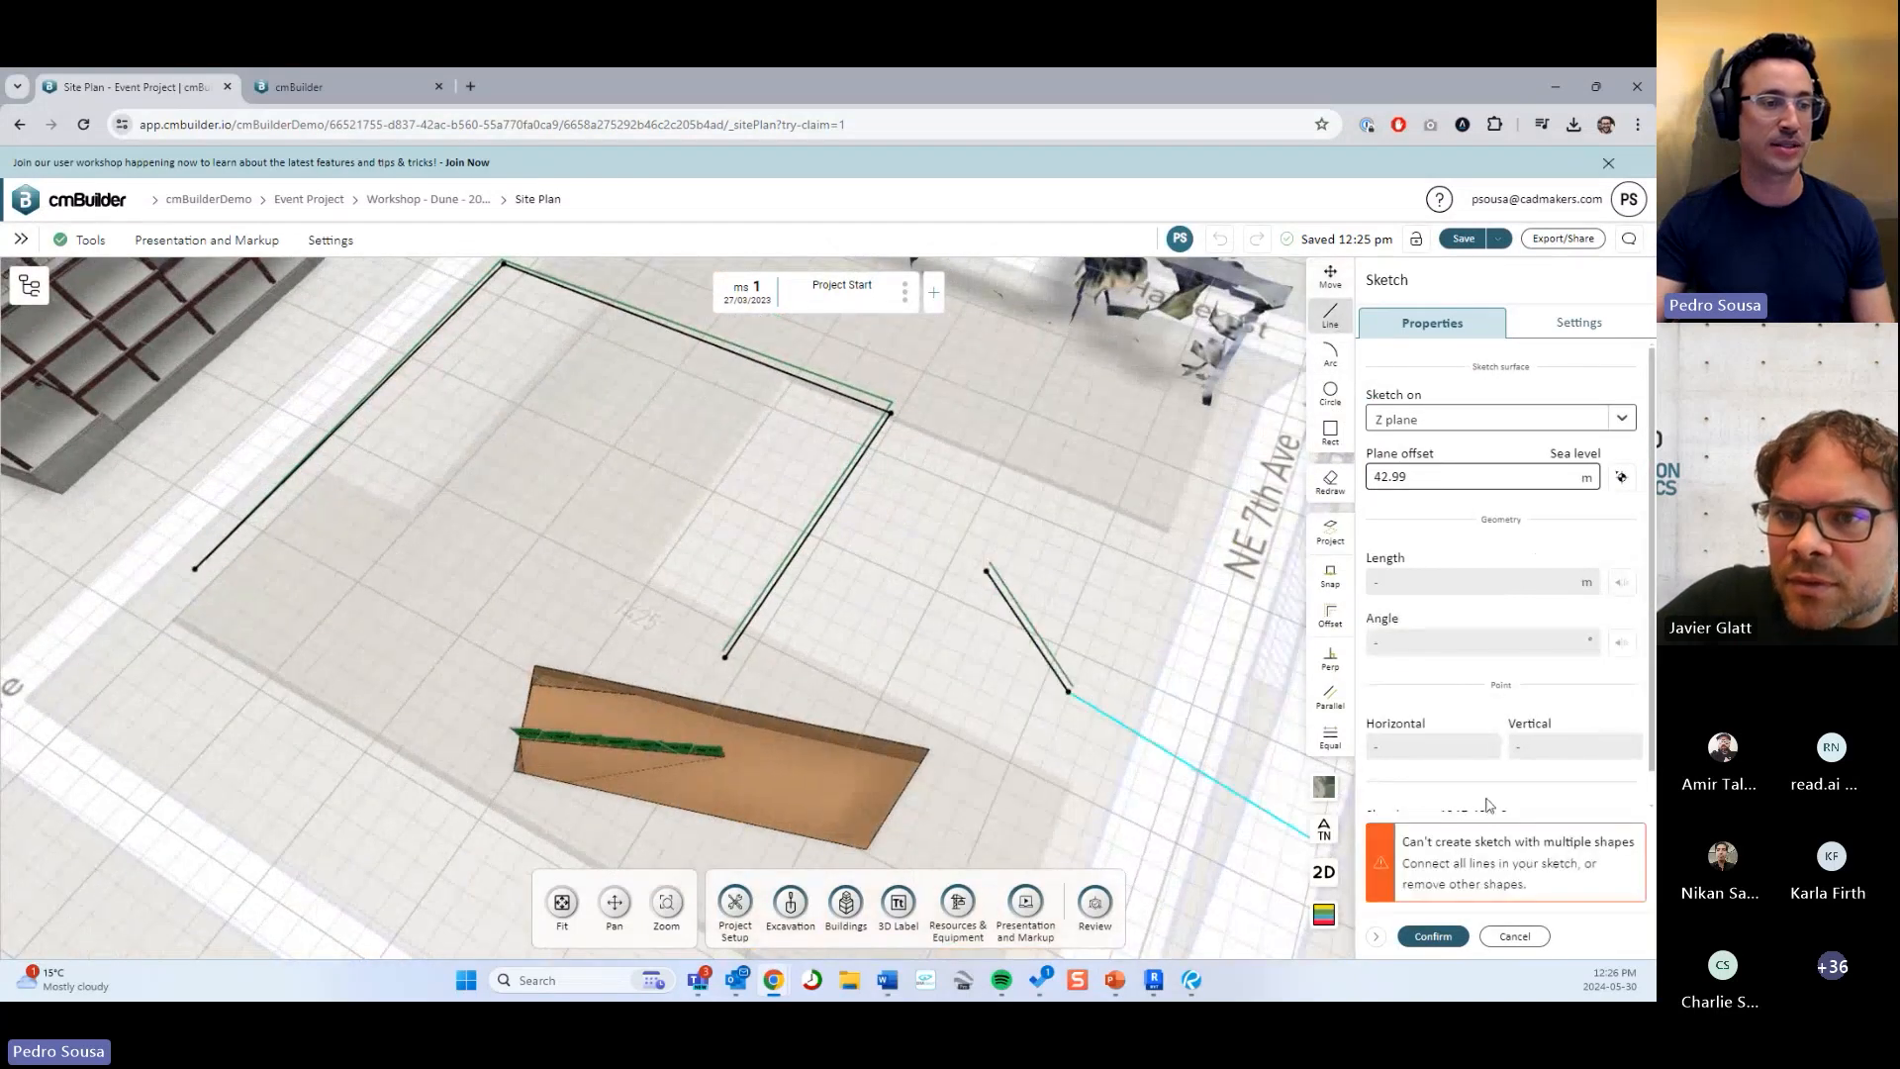
pyautogui.scroll(-1, 1486, 804)
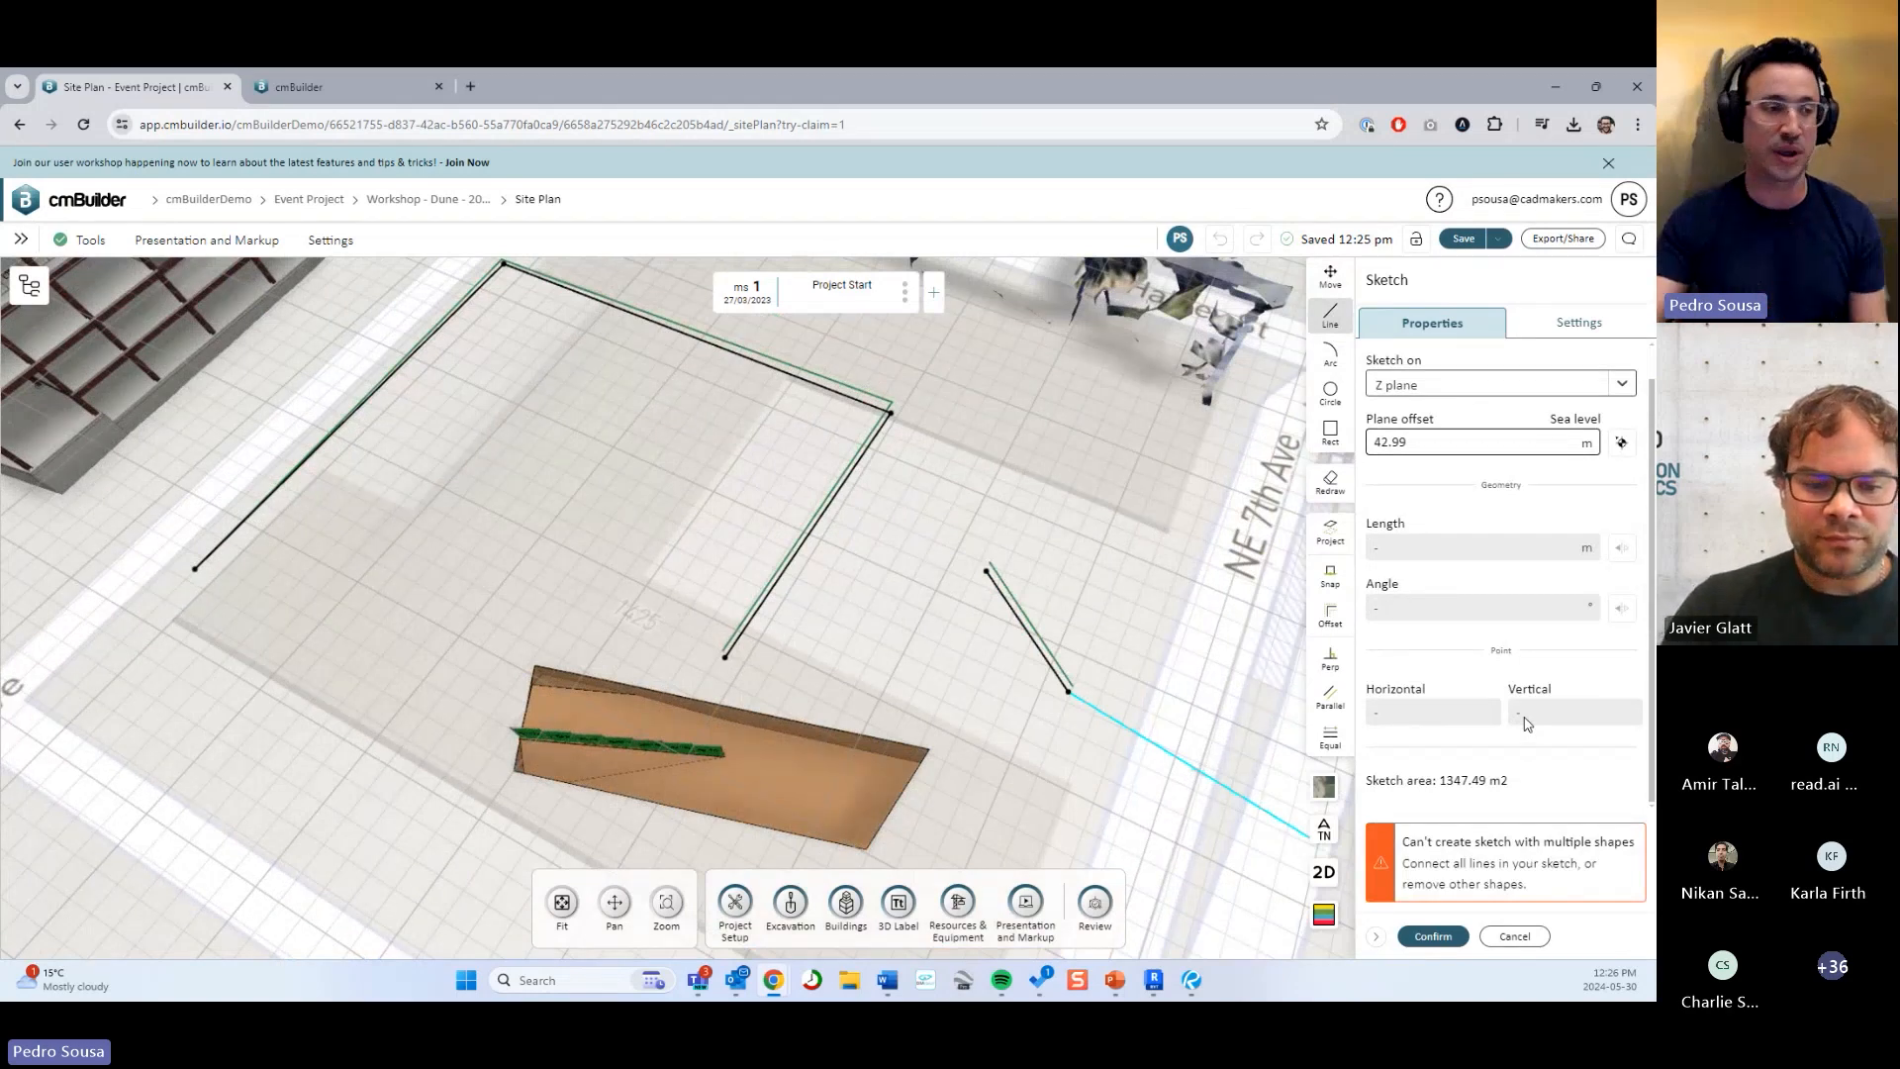
pyautogui.moveTo(1057, 604); pyautogui.dragTo(1030, 621, button='right')
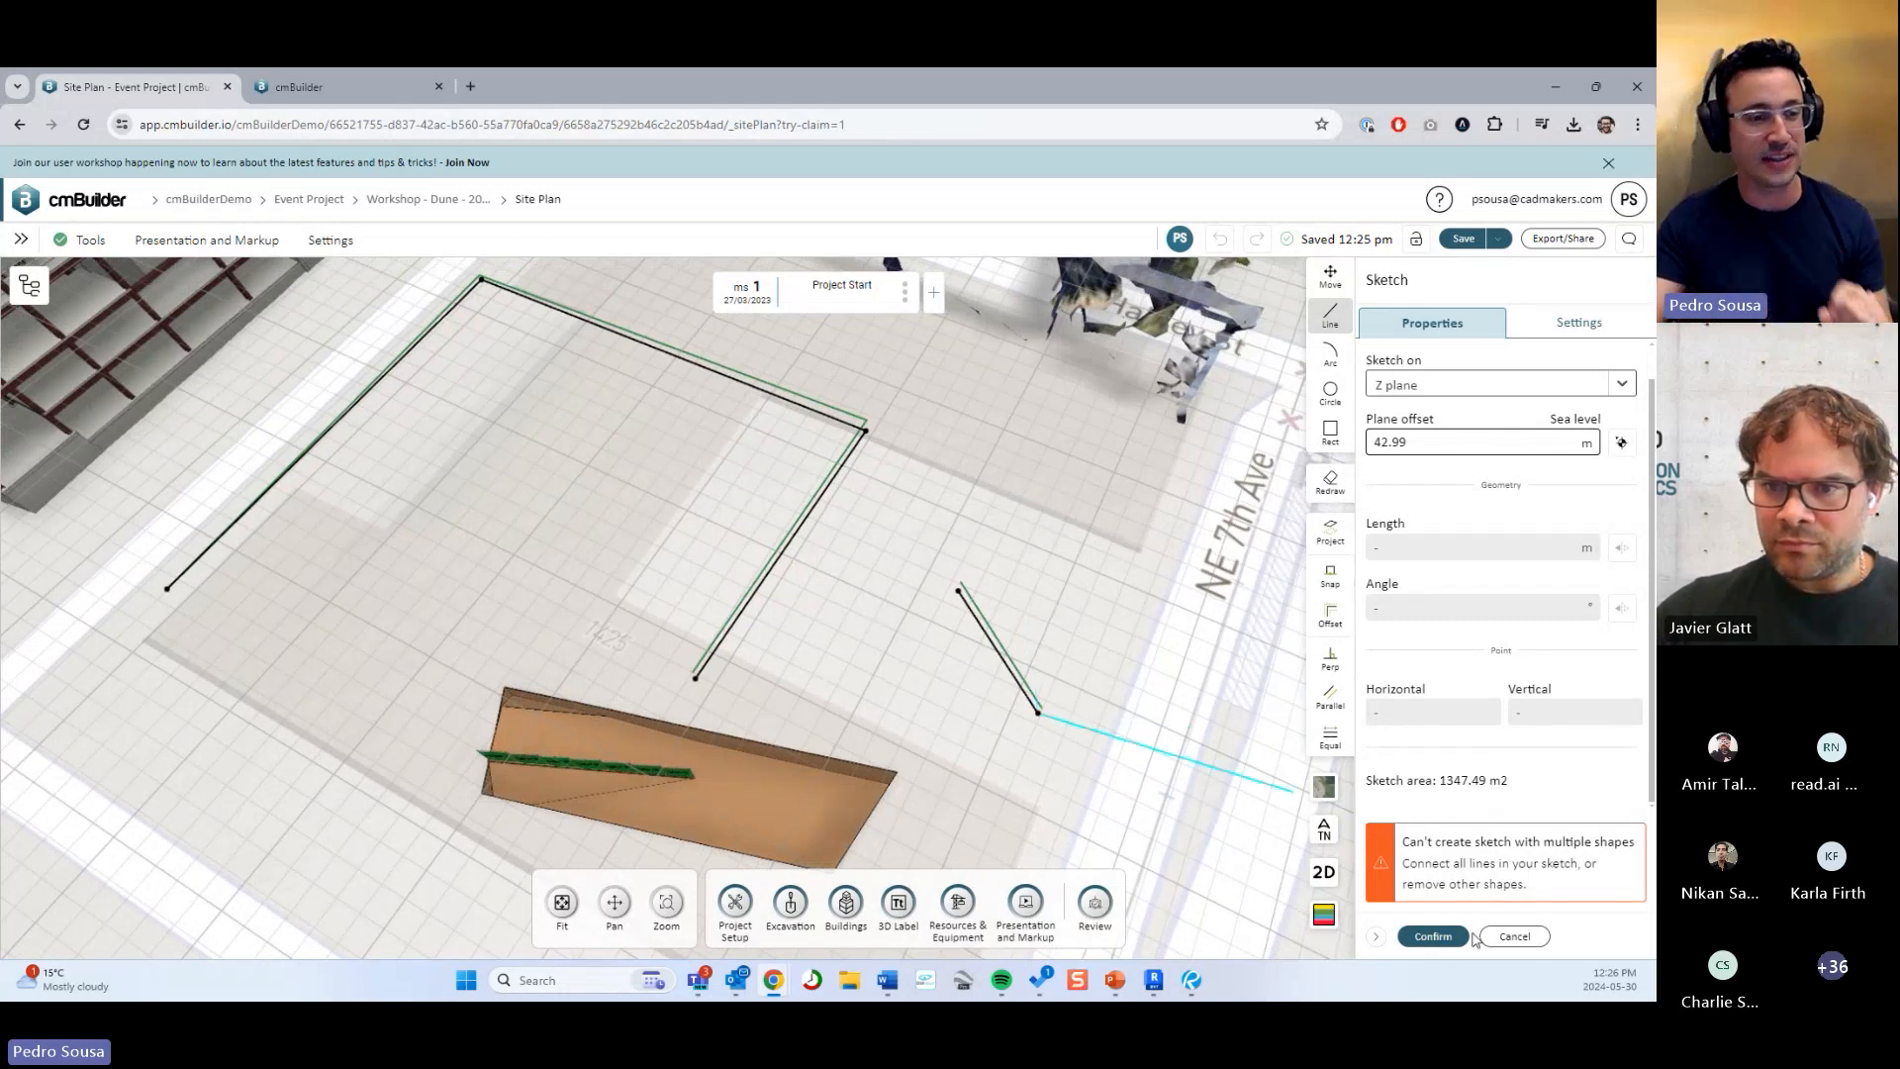
pyautogui.click(1433, 936)
pyautogui.moveTo(929, 560); pyautogui.dragTo(1056, 662)
pyautogui.click(1433, 933)
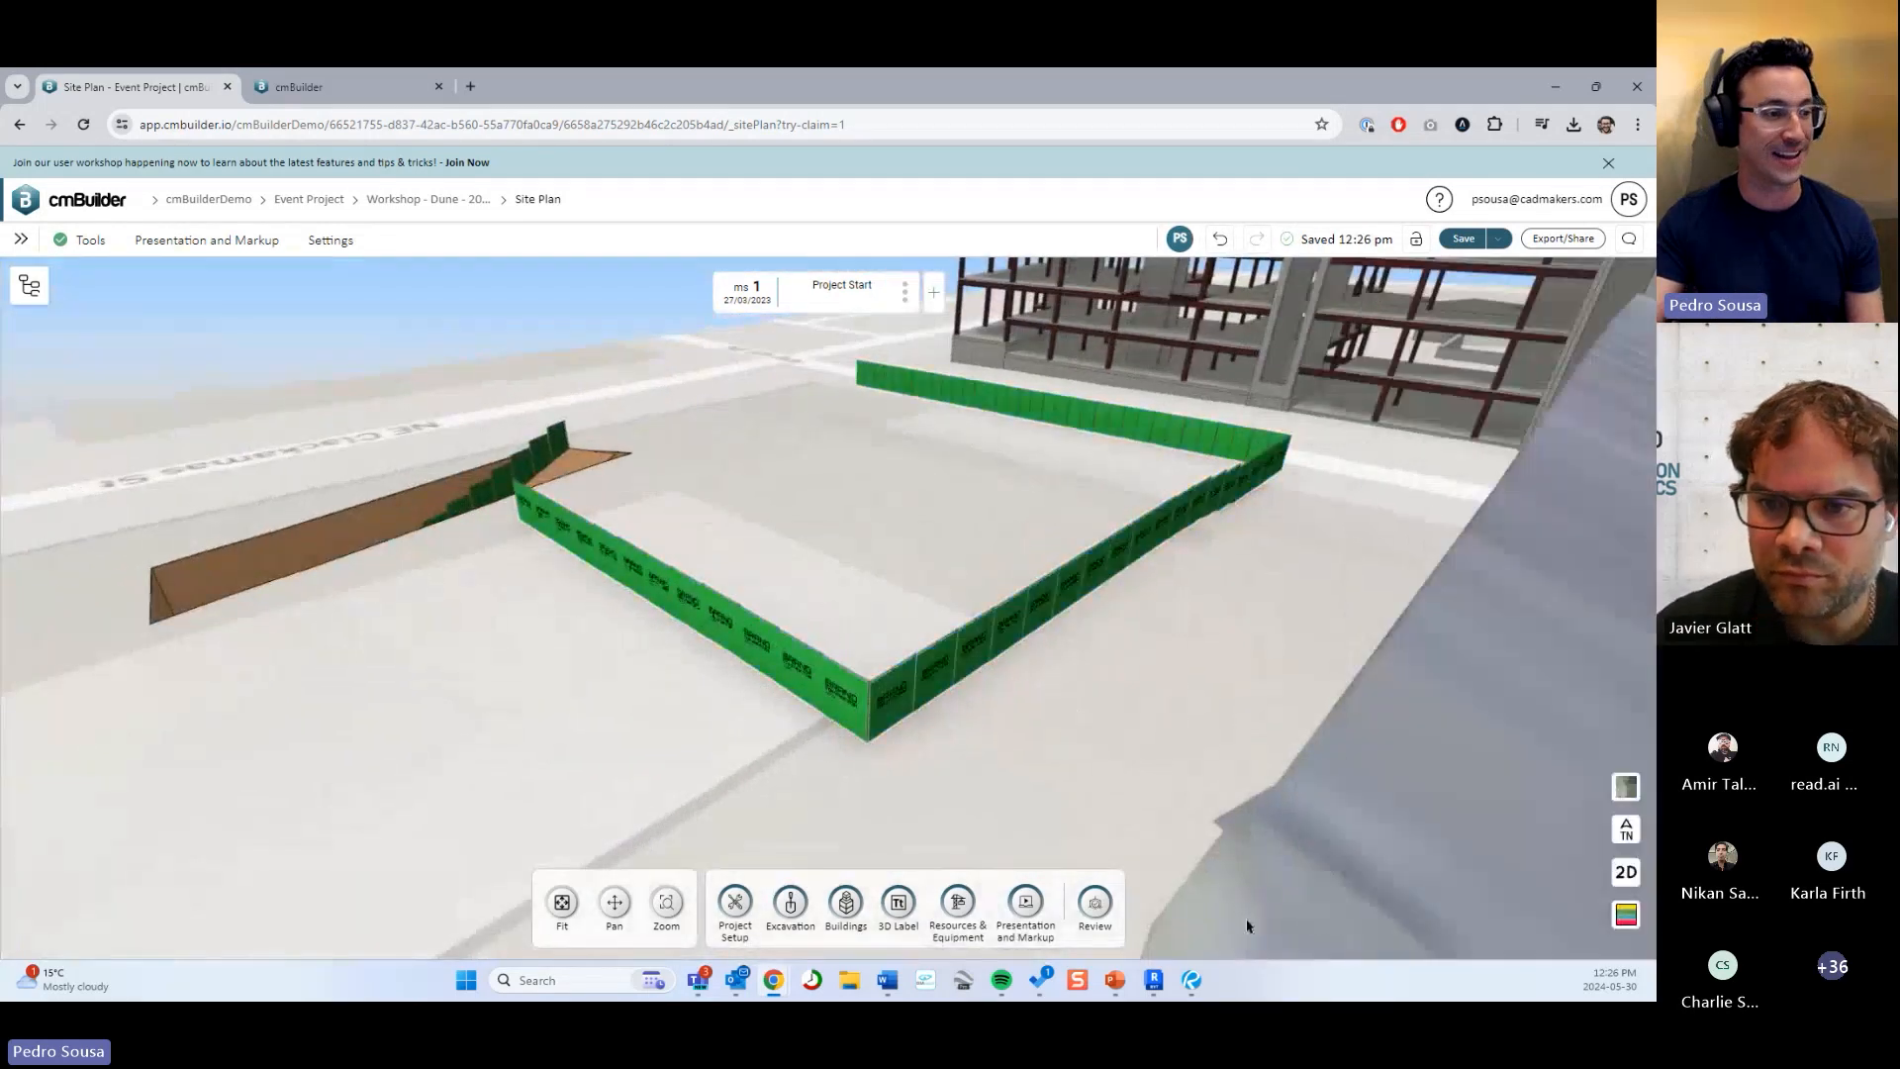
# Add an Opening in Fence resource from the Logistics & Facilities fences to the green perimeter fence, near its corner.
pyautogui.click(958, 903)
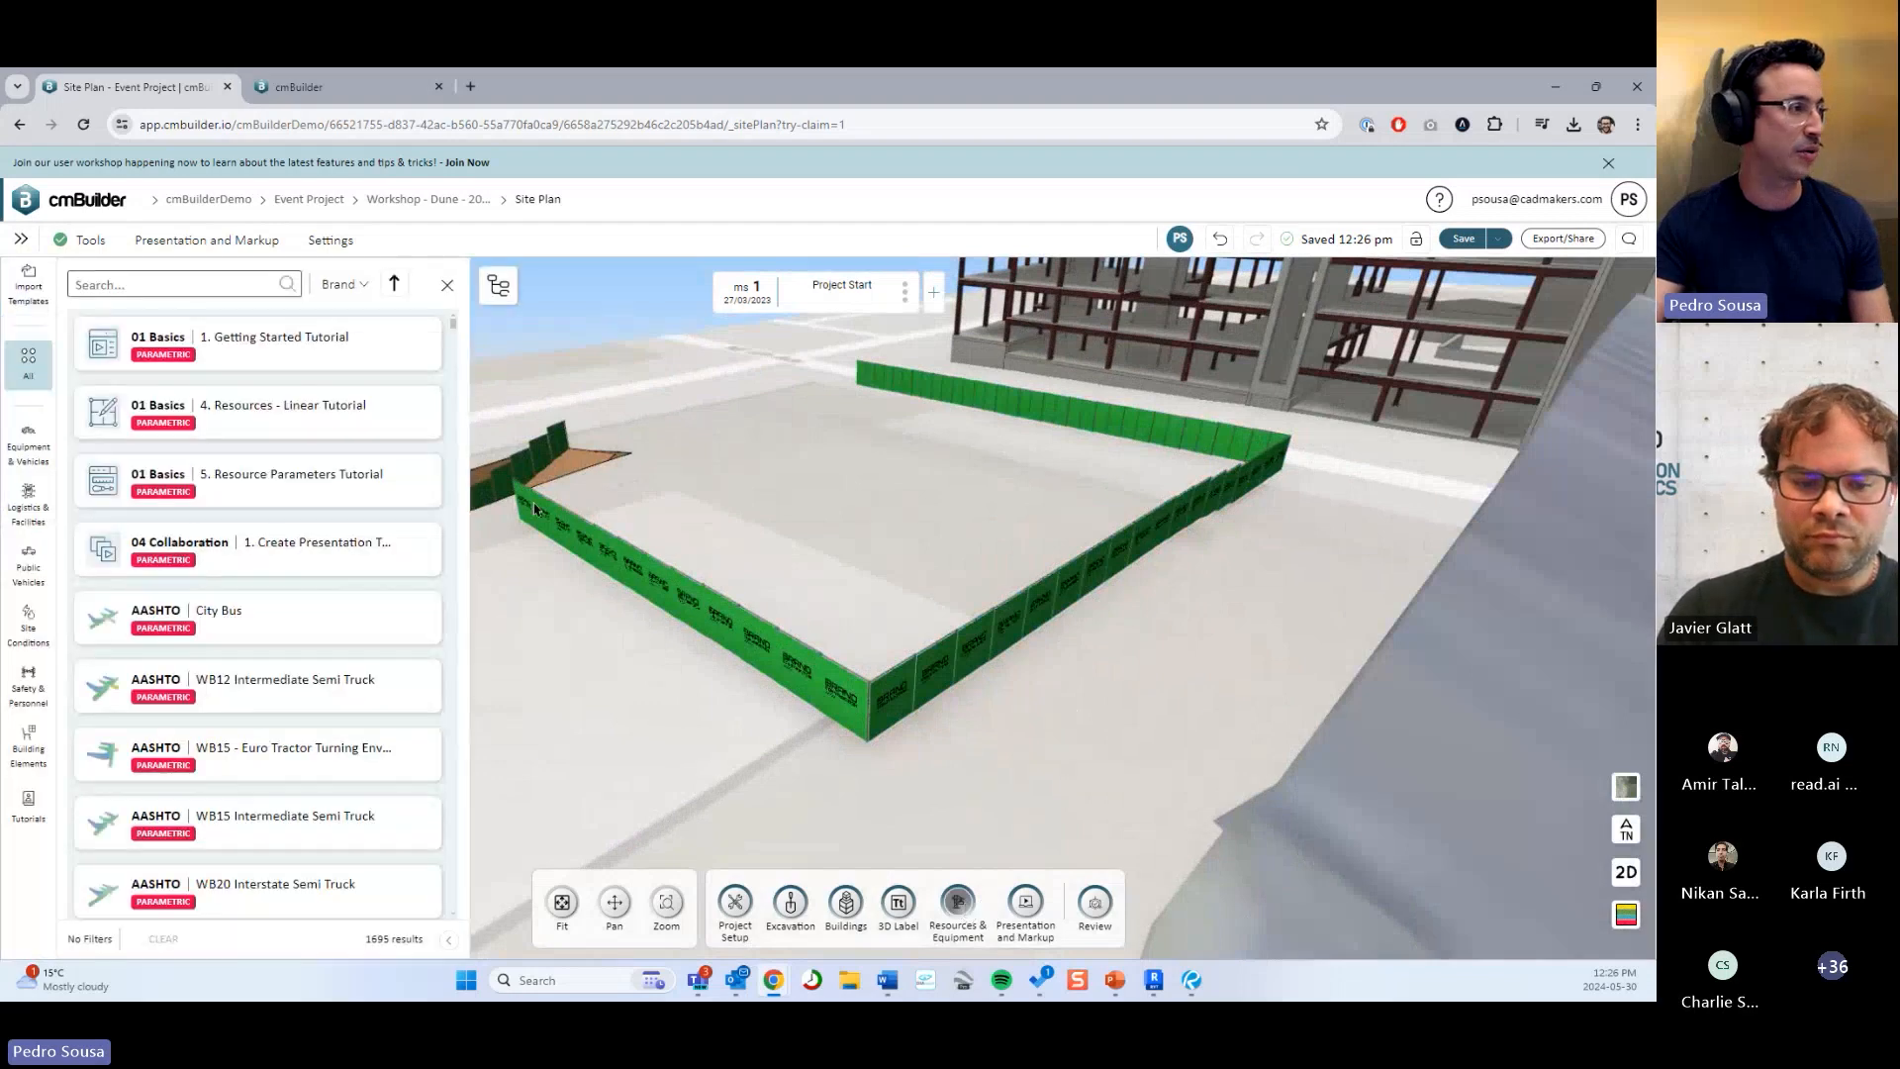
pyautogui.click(30, 508)
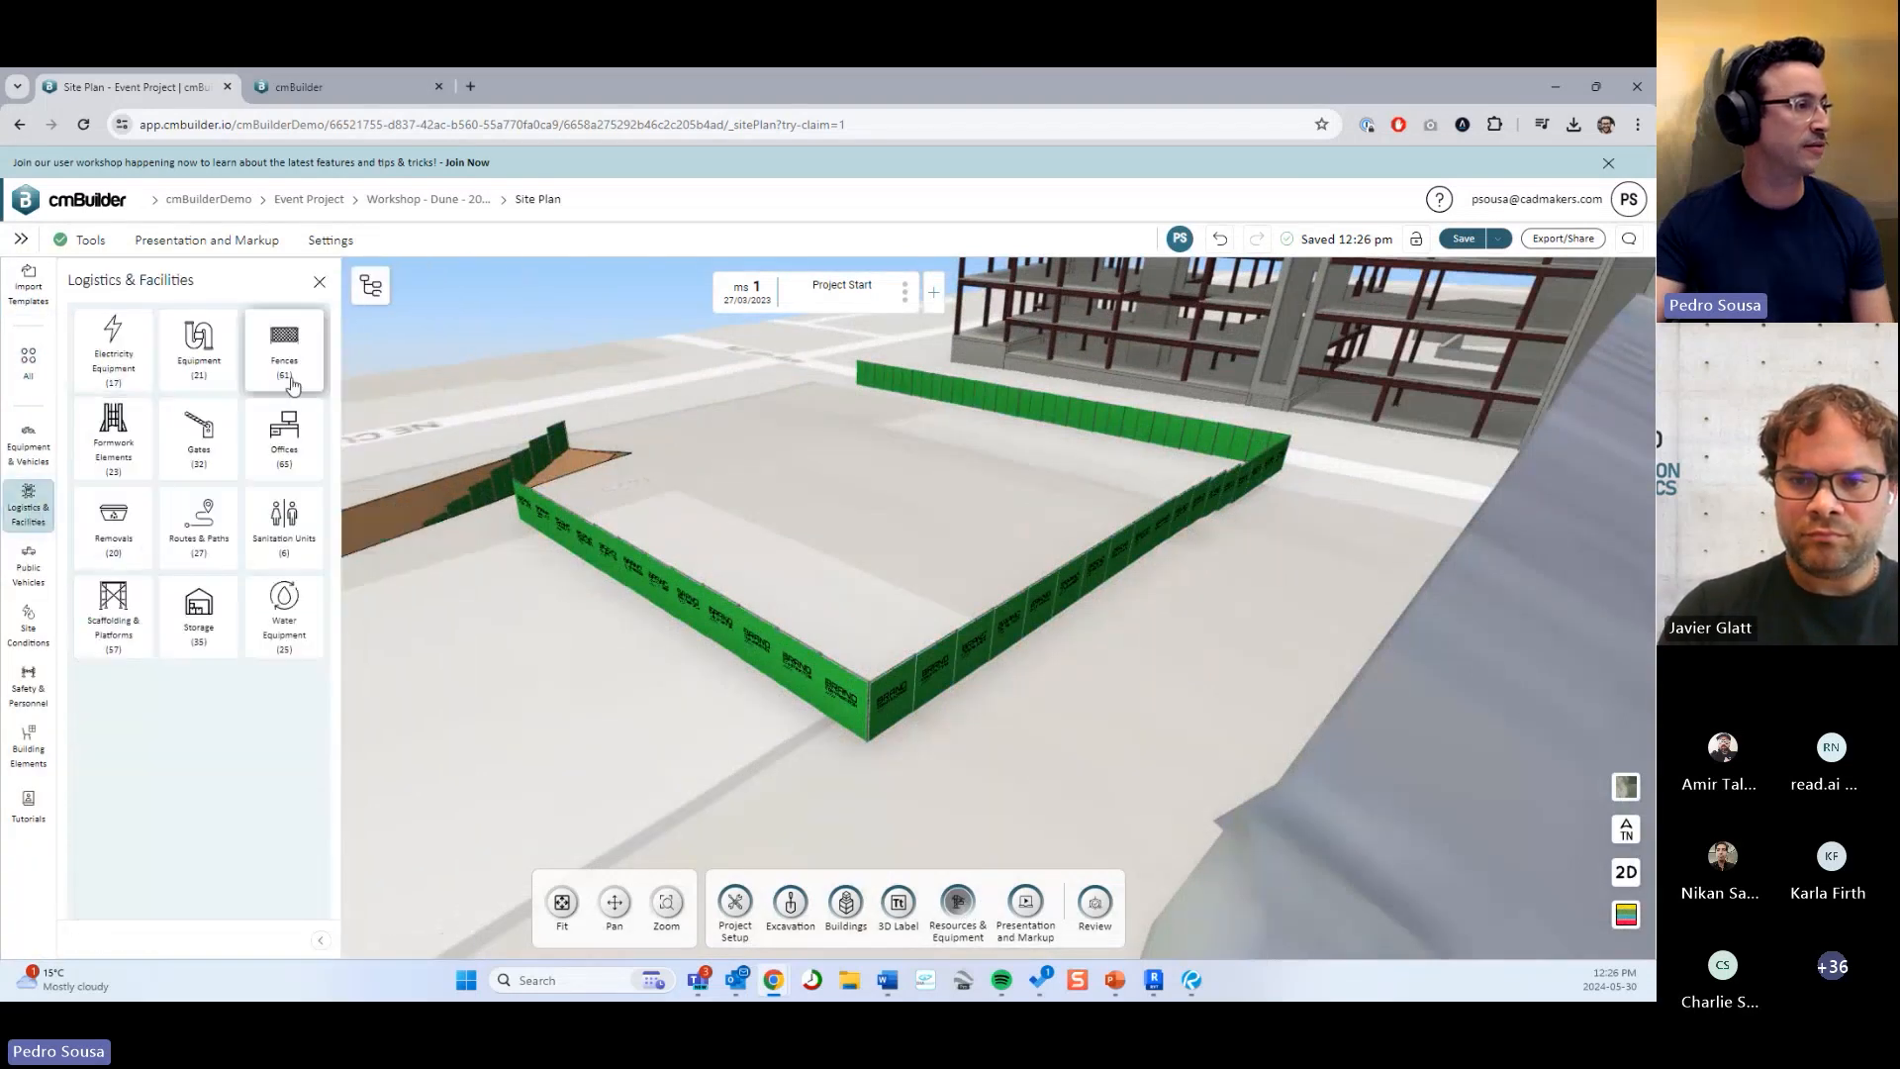
pyautogui.click(294, 373)
pyautogui.scroll(-10, 288, 644)
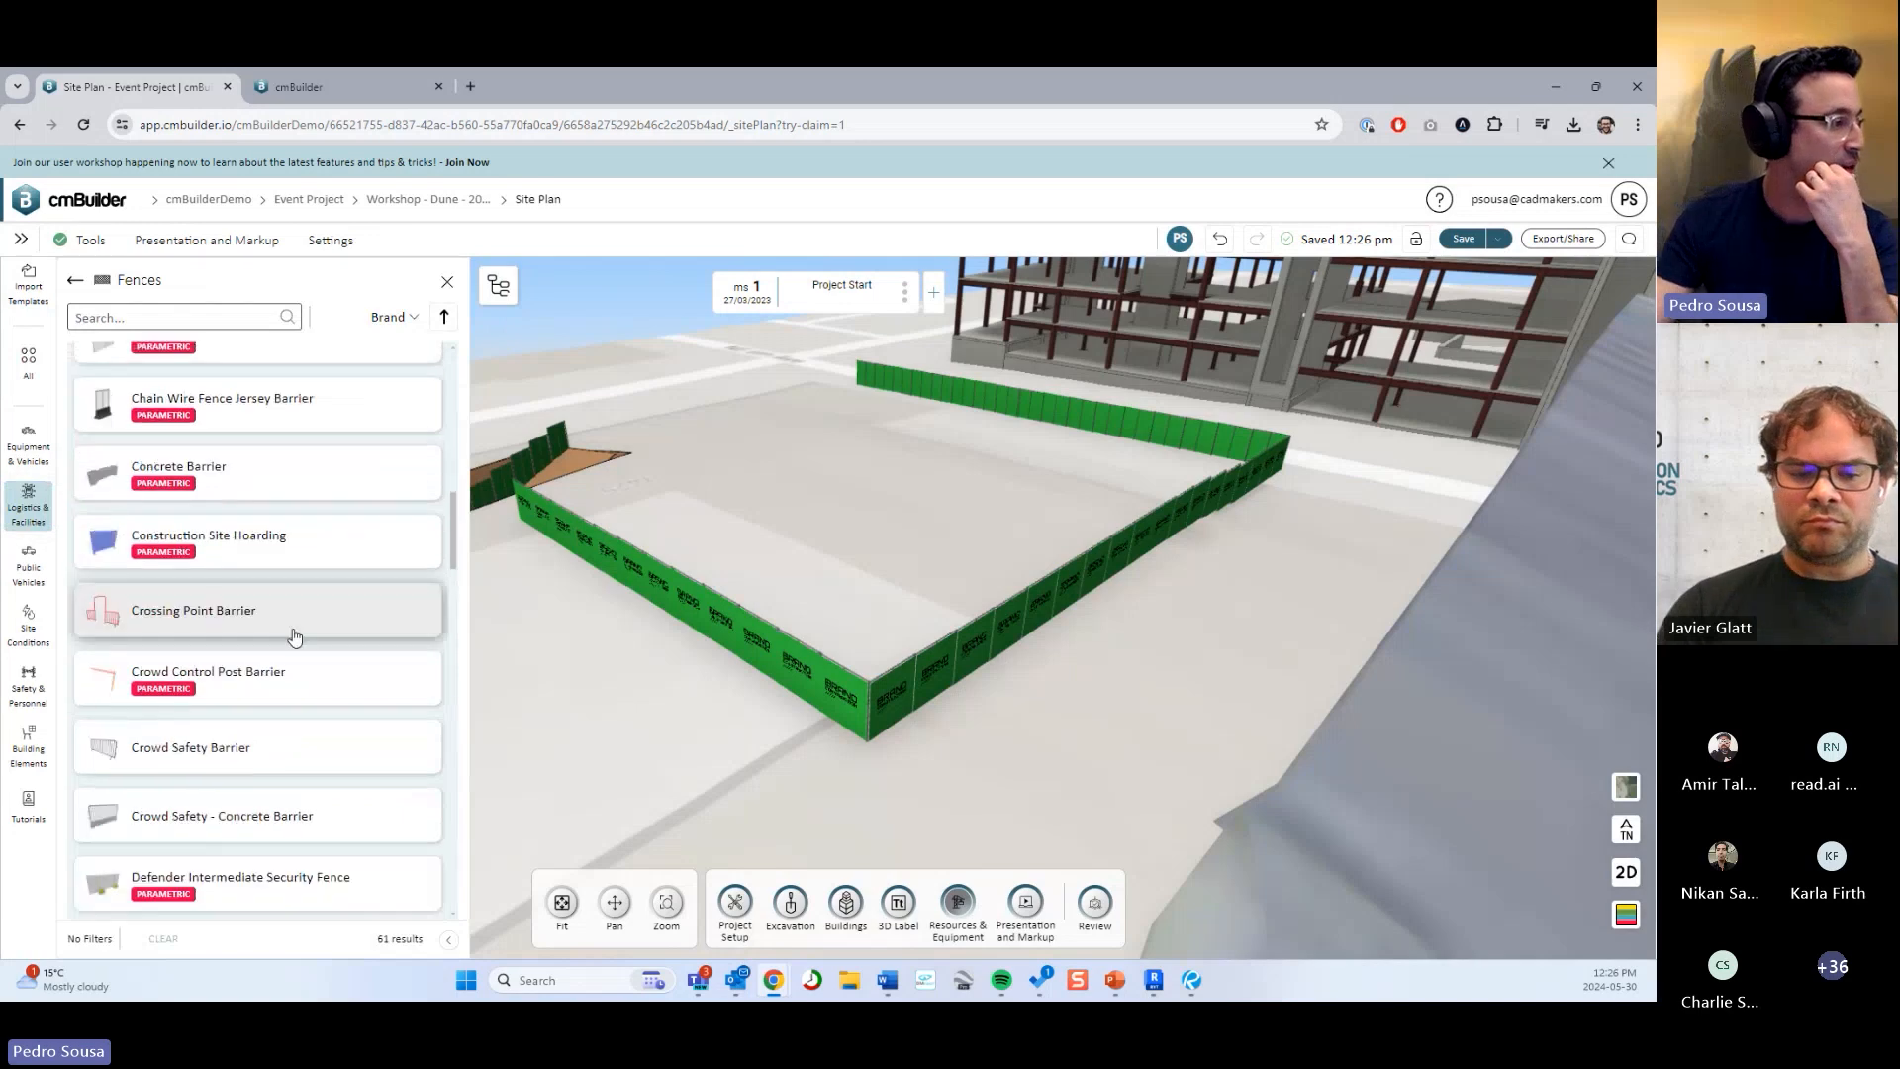
pyautogui.scroll(-5, 288, 650)
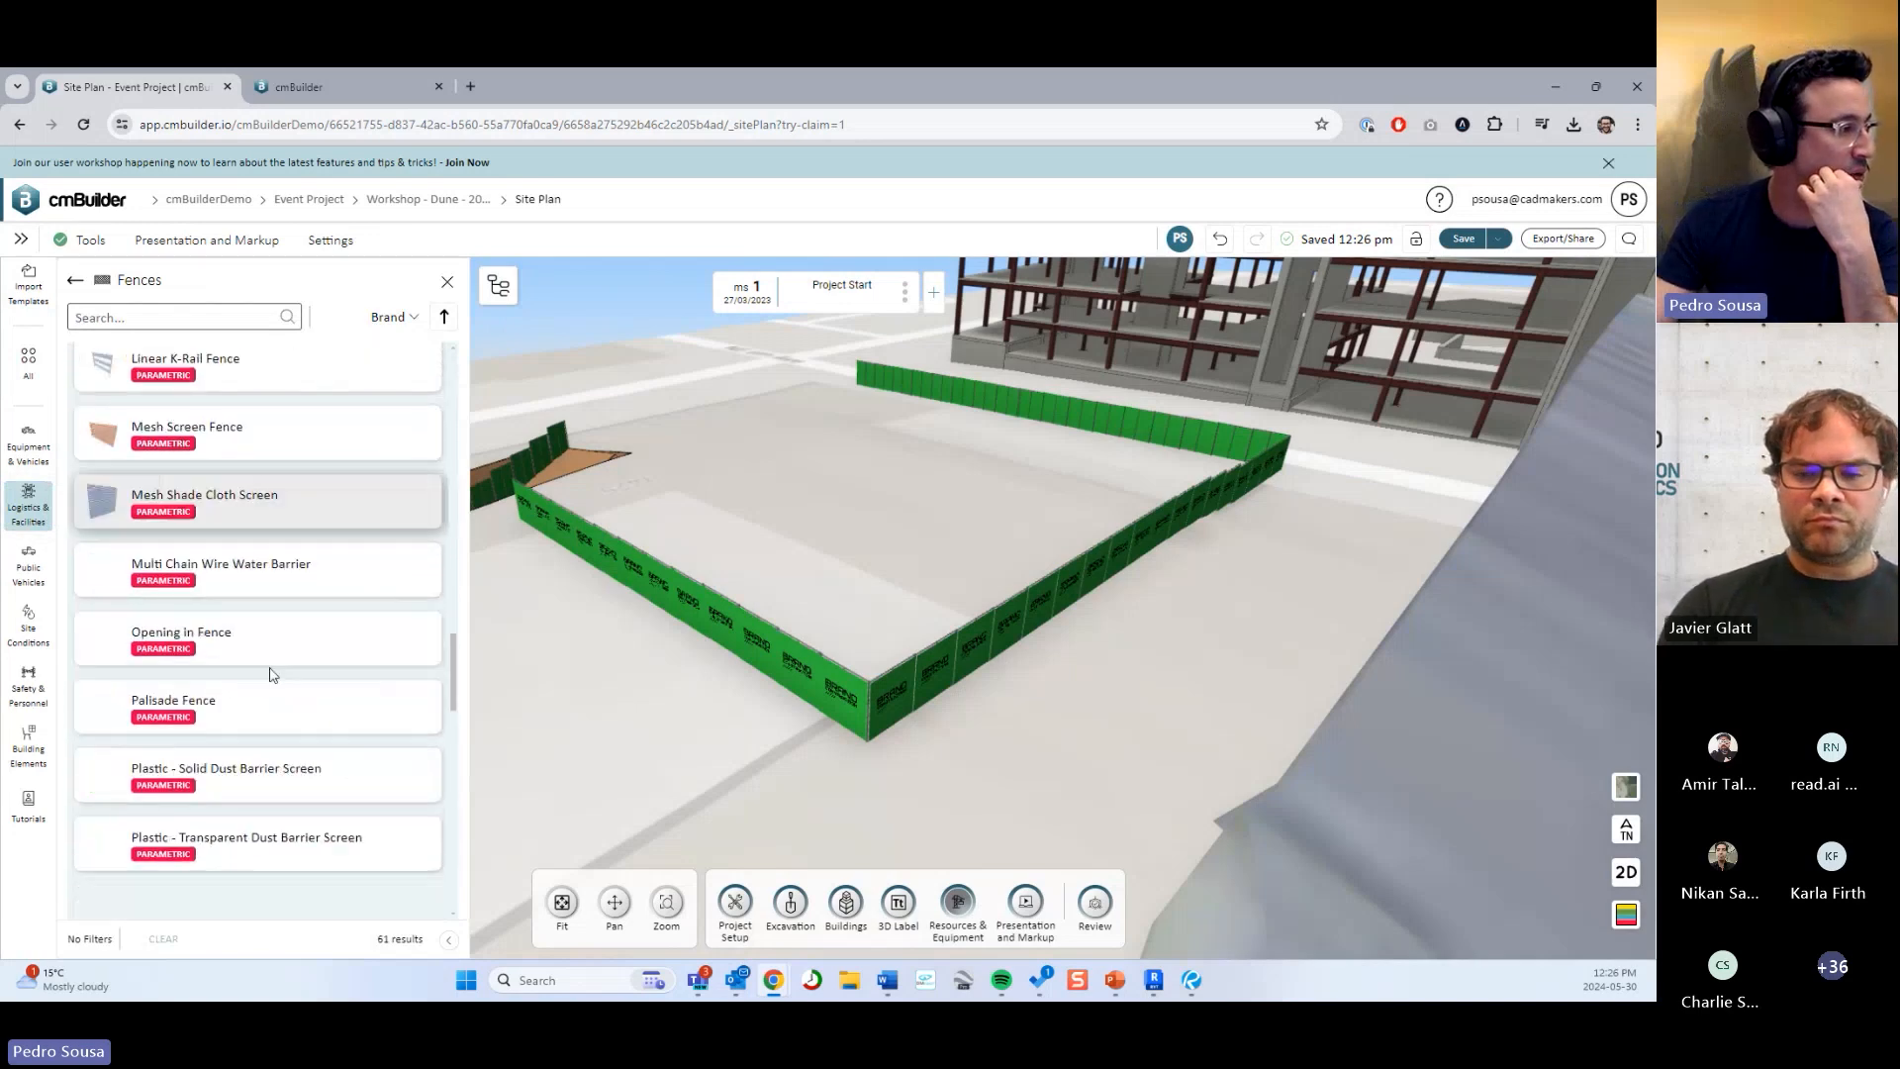
pyautogui.click(202, 651)
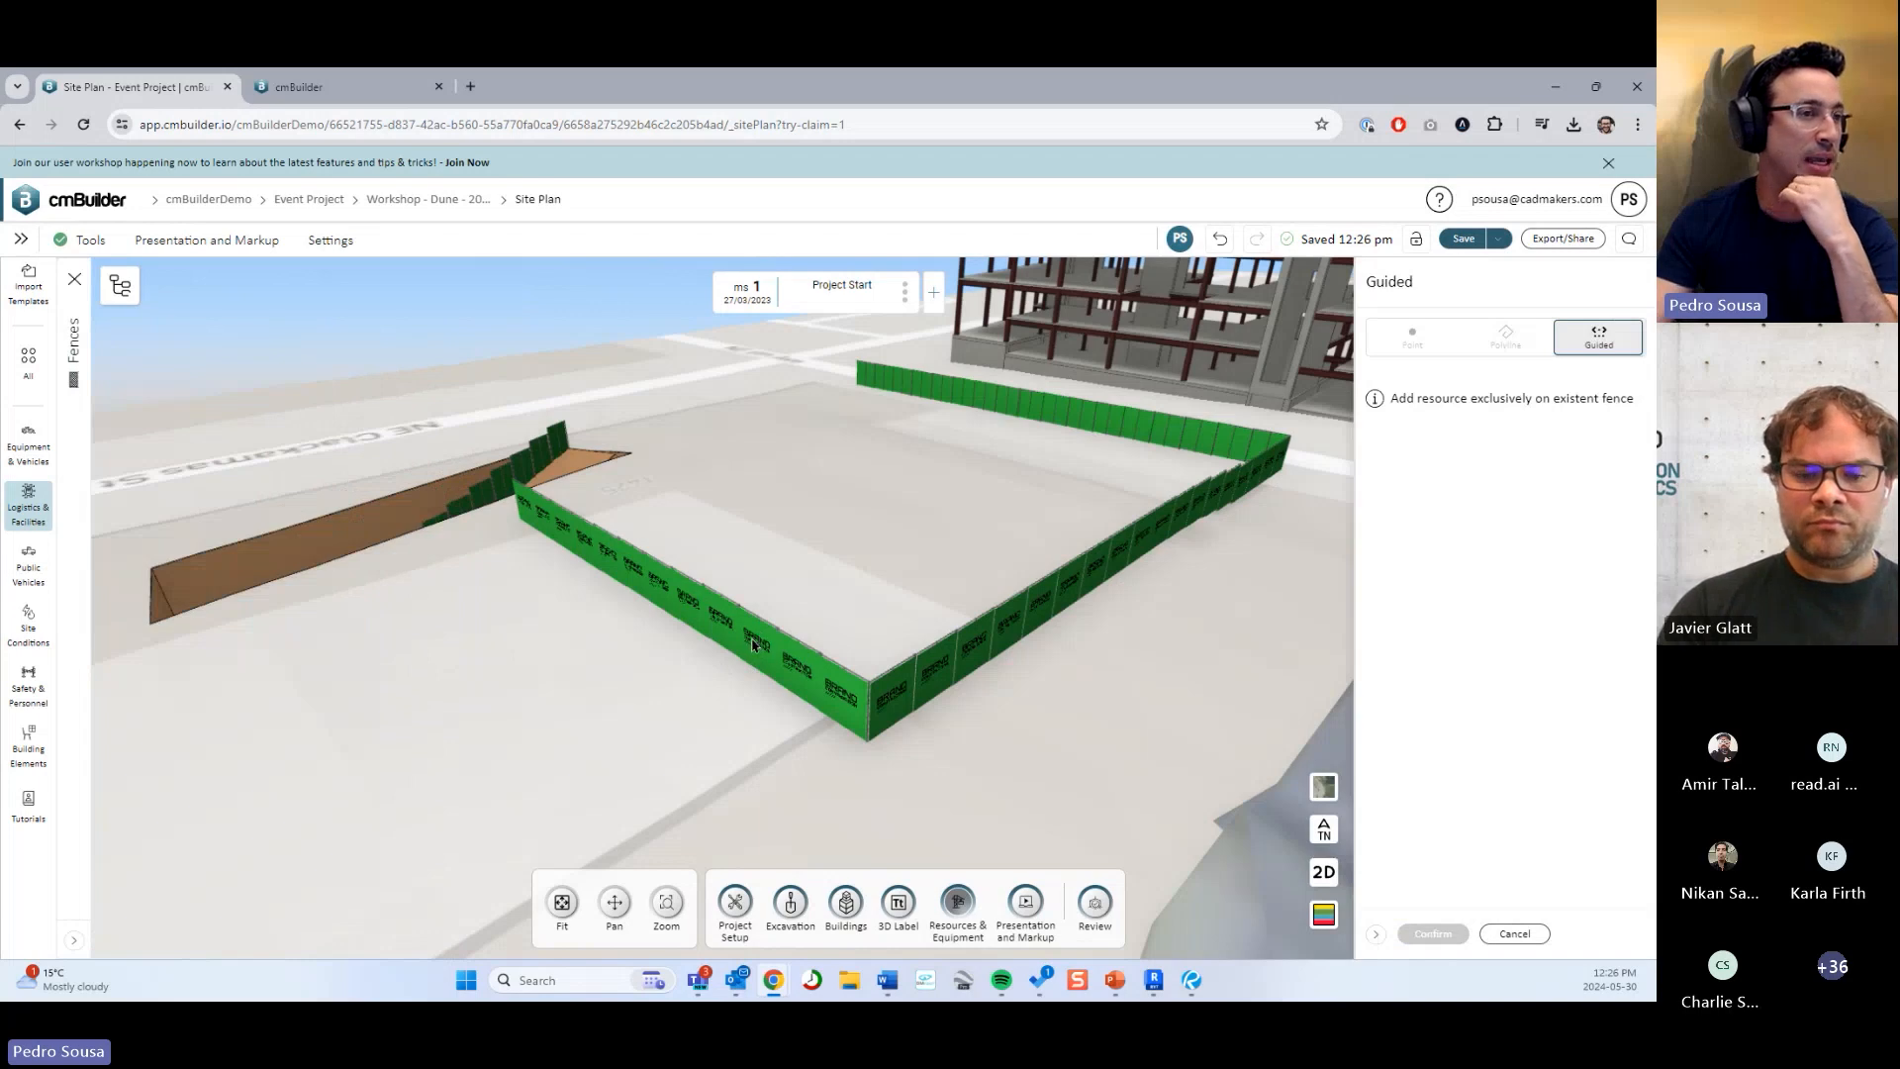
pyautogui.click(850, 713)
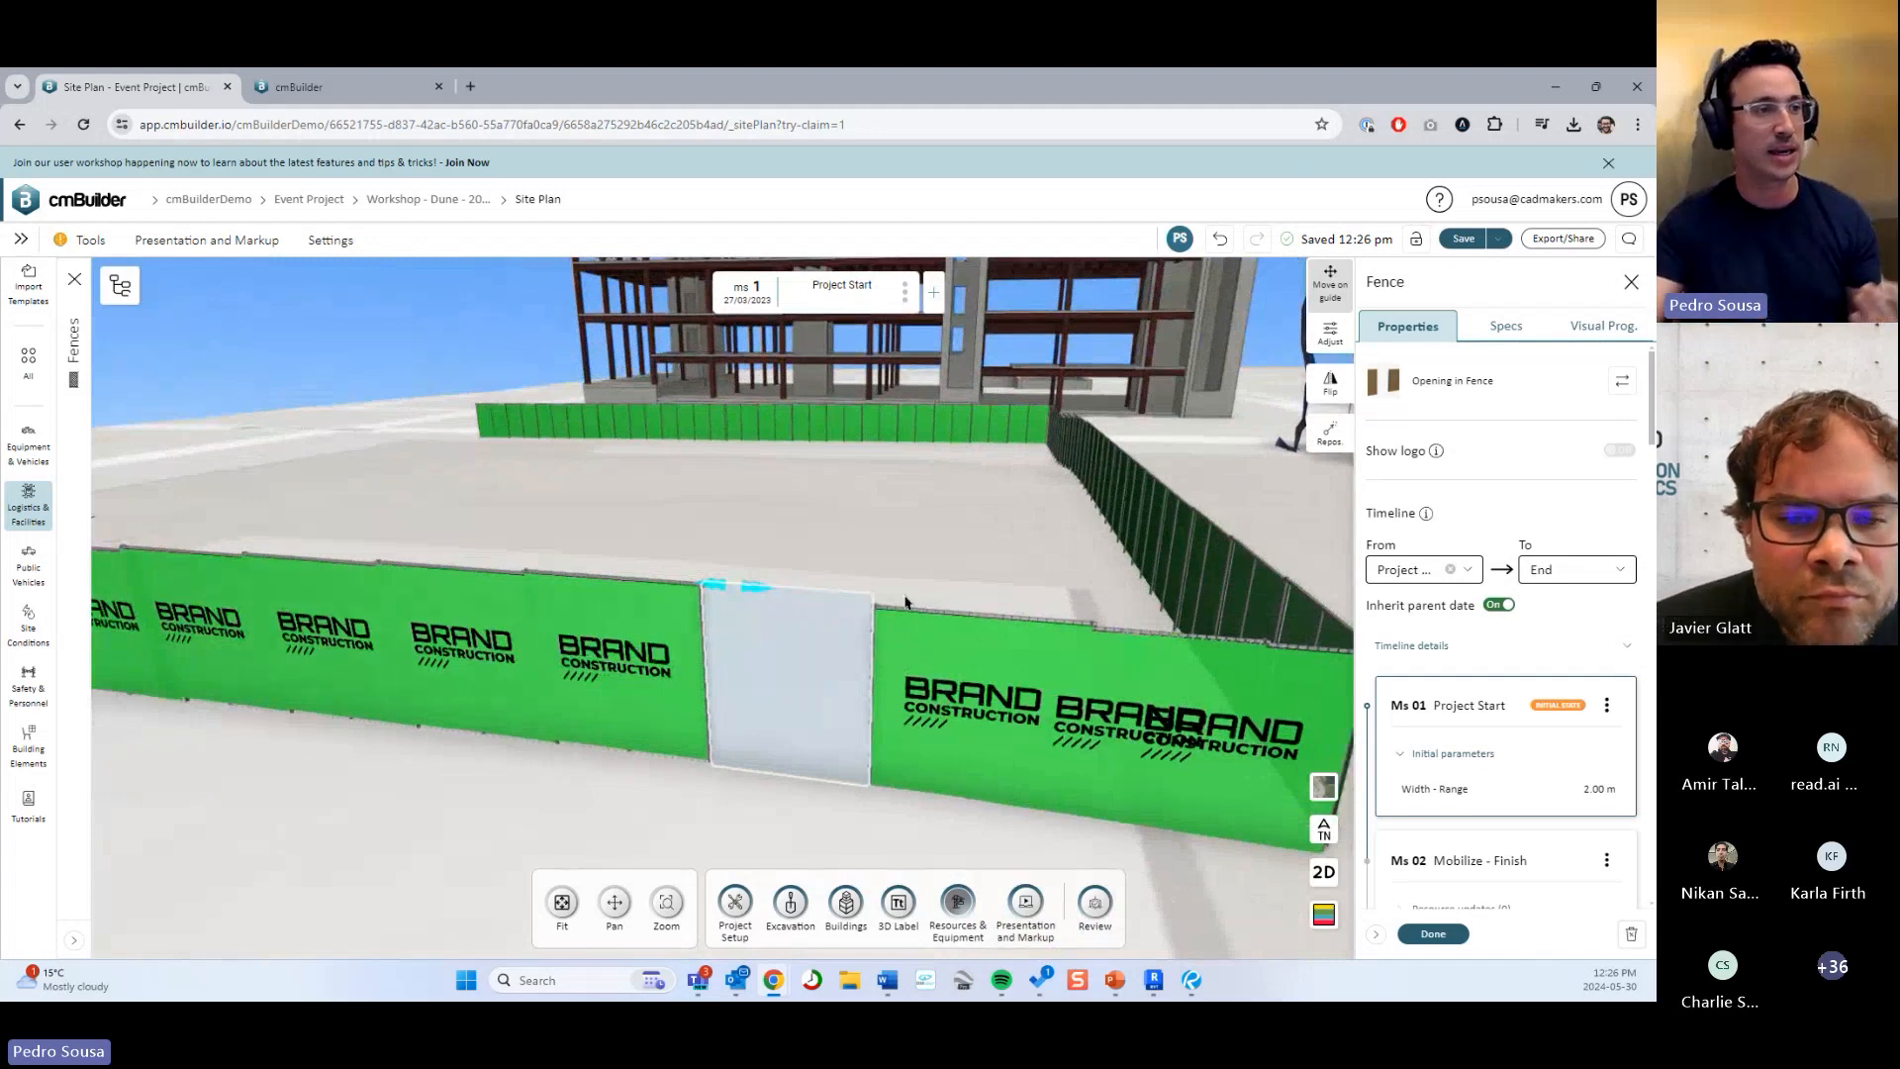
# Slide the opening along the fence away from the corner, widen it to 7.1 m, and finish editing it.
pyautogui.moveTo(747, 613); pyautogui.dragTo(475, 598)
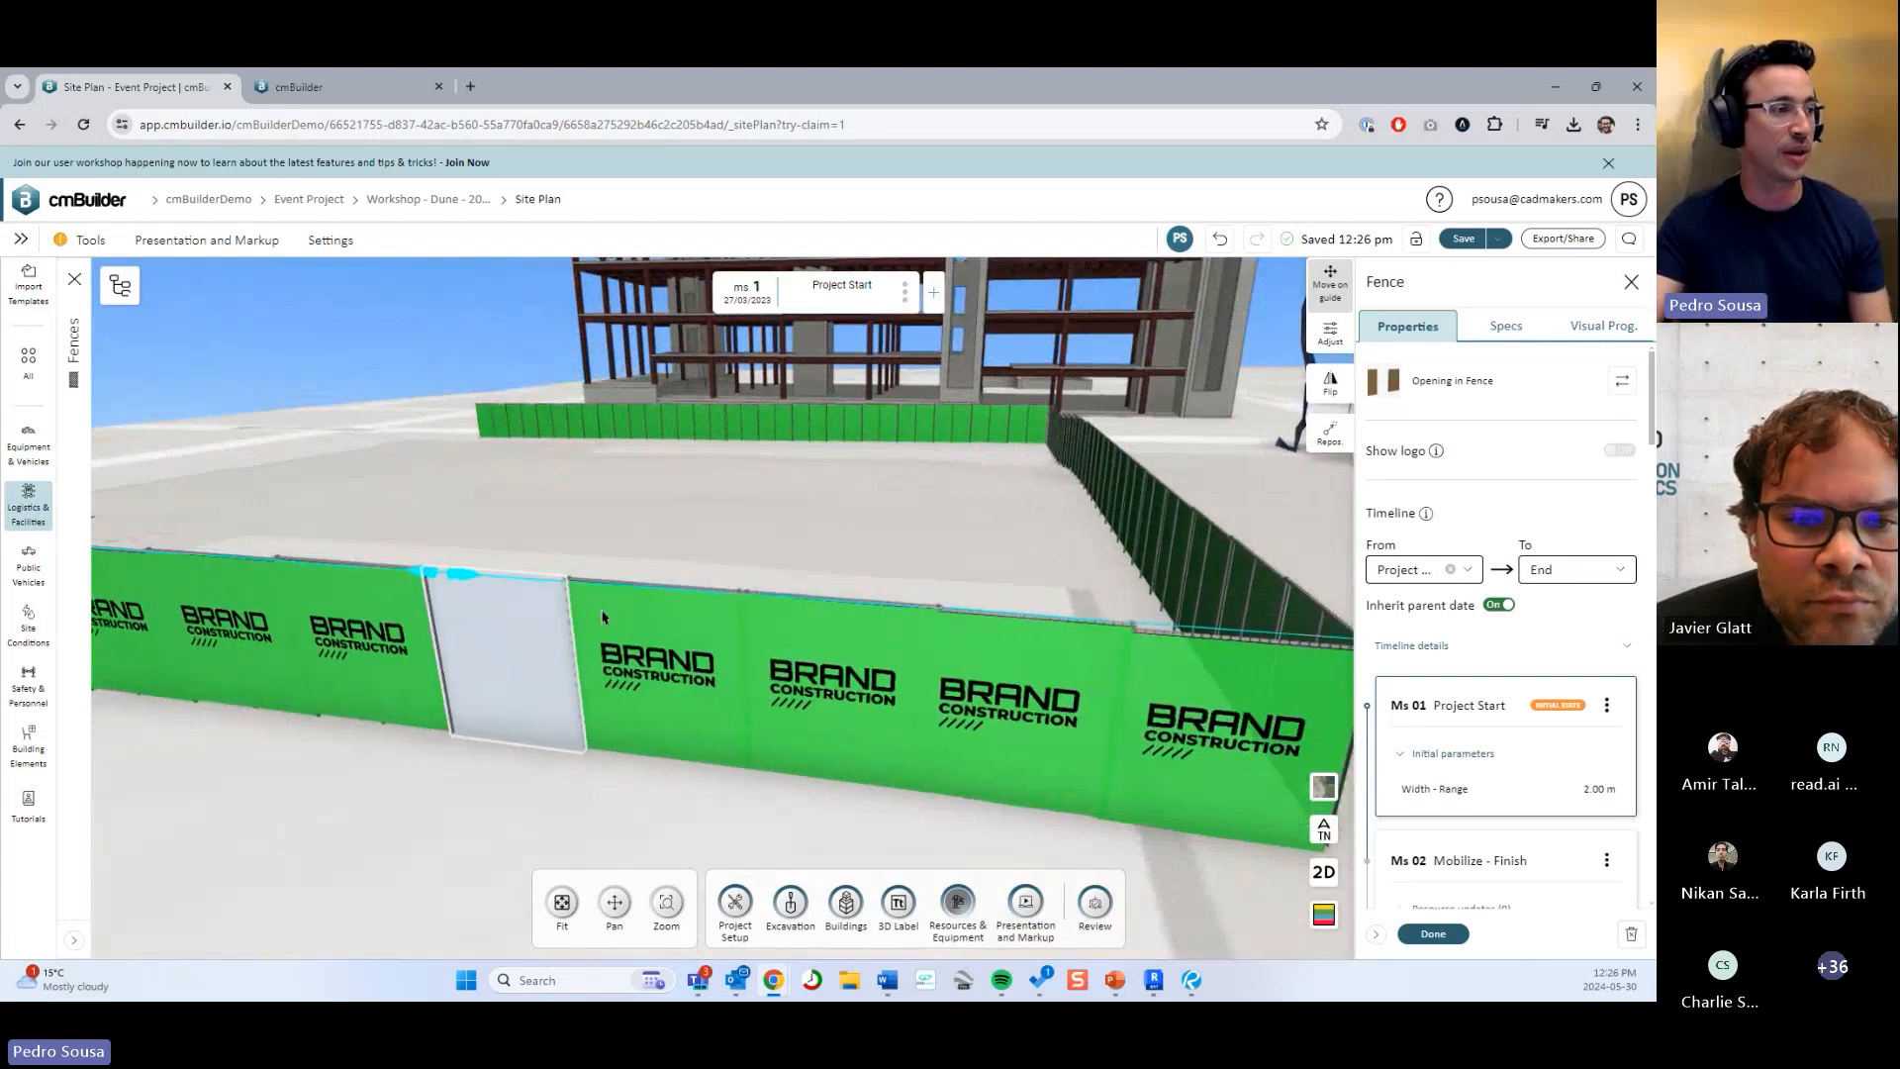
pyautogui.click(1330, 334)
pyautogui.moveTo(609, 757); pyautogui.dragTo(975, 797)
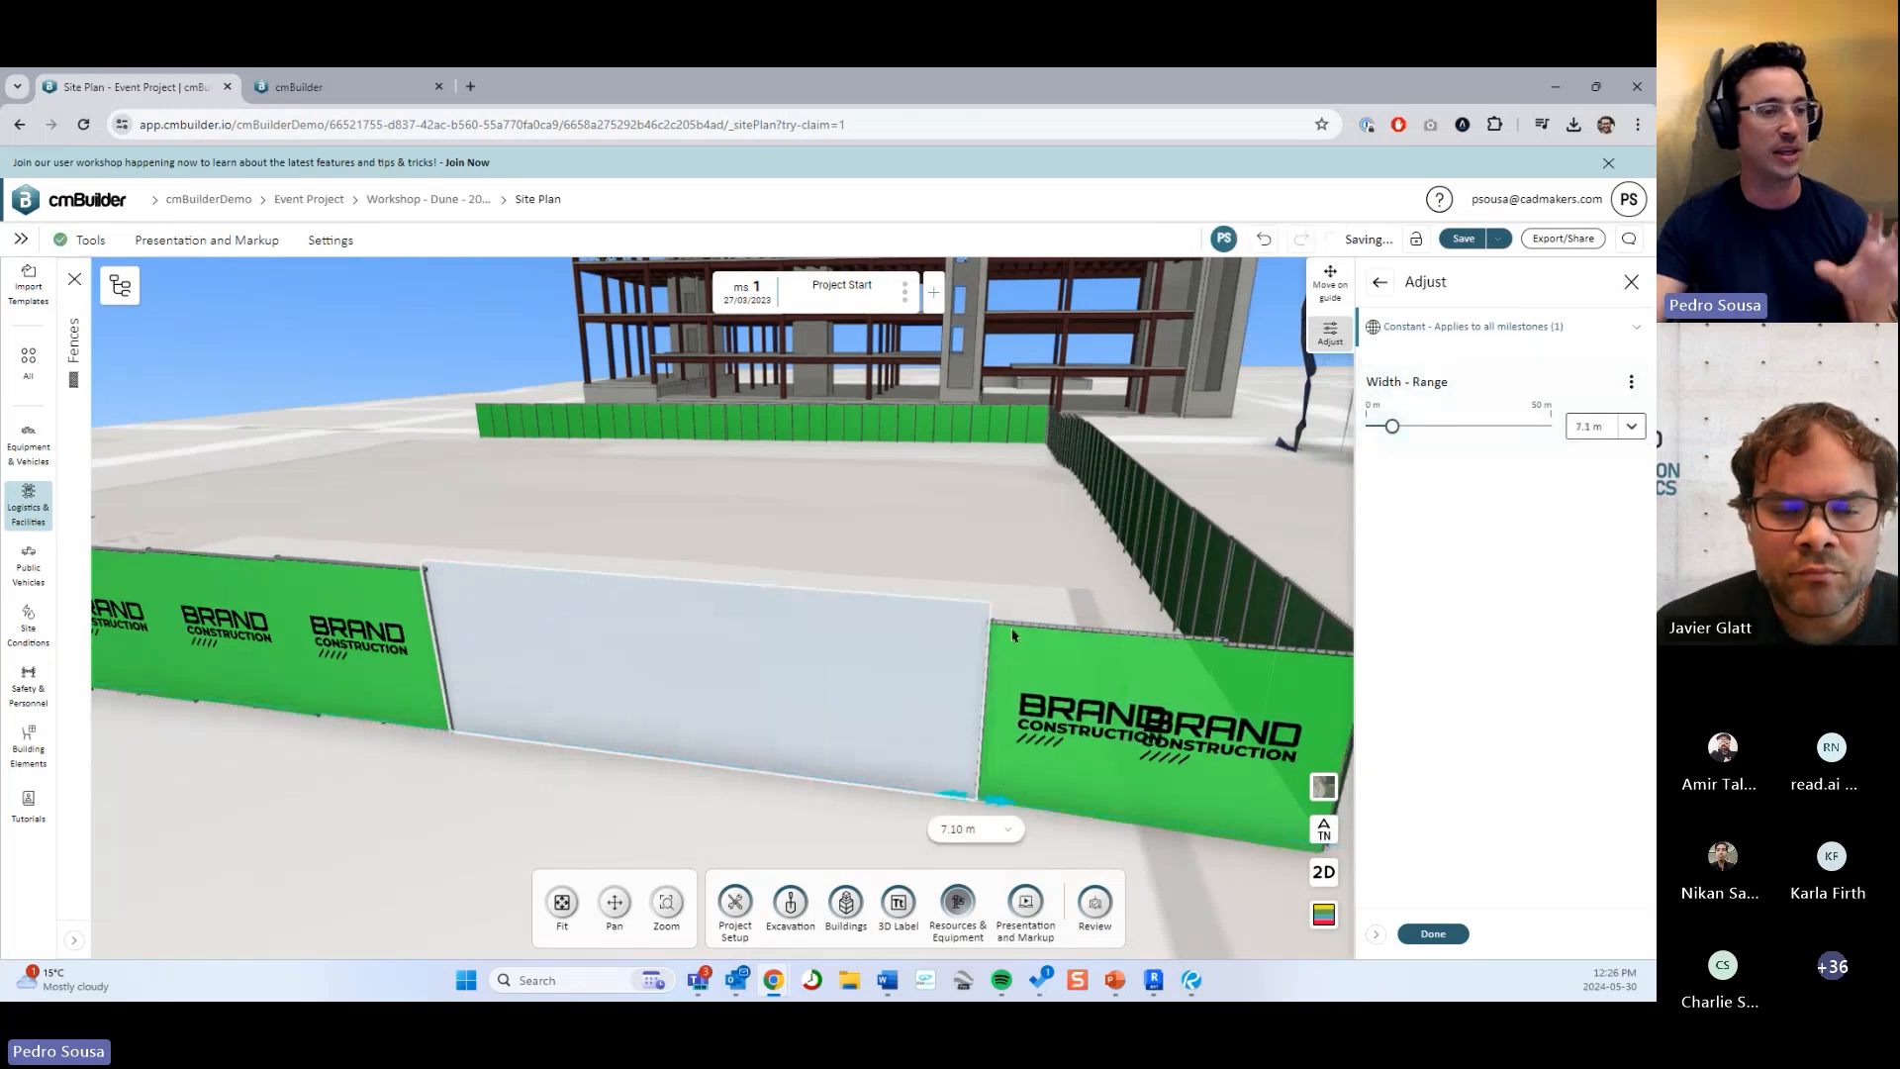
pyautogui.click(1444, 937)
pyautogui.click(1444, 937)
# Examine the fence opening from several angles, and open and close its properties without changing them.
pyautogui.scroll(-3, 1039, 648)
pyautogui.moveTo(1039, 648); pyautogui.dragTo(942, 702)
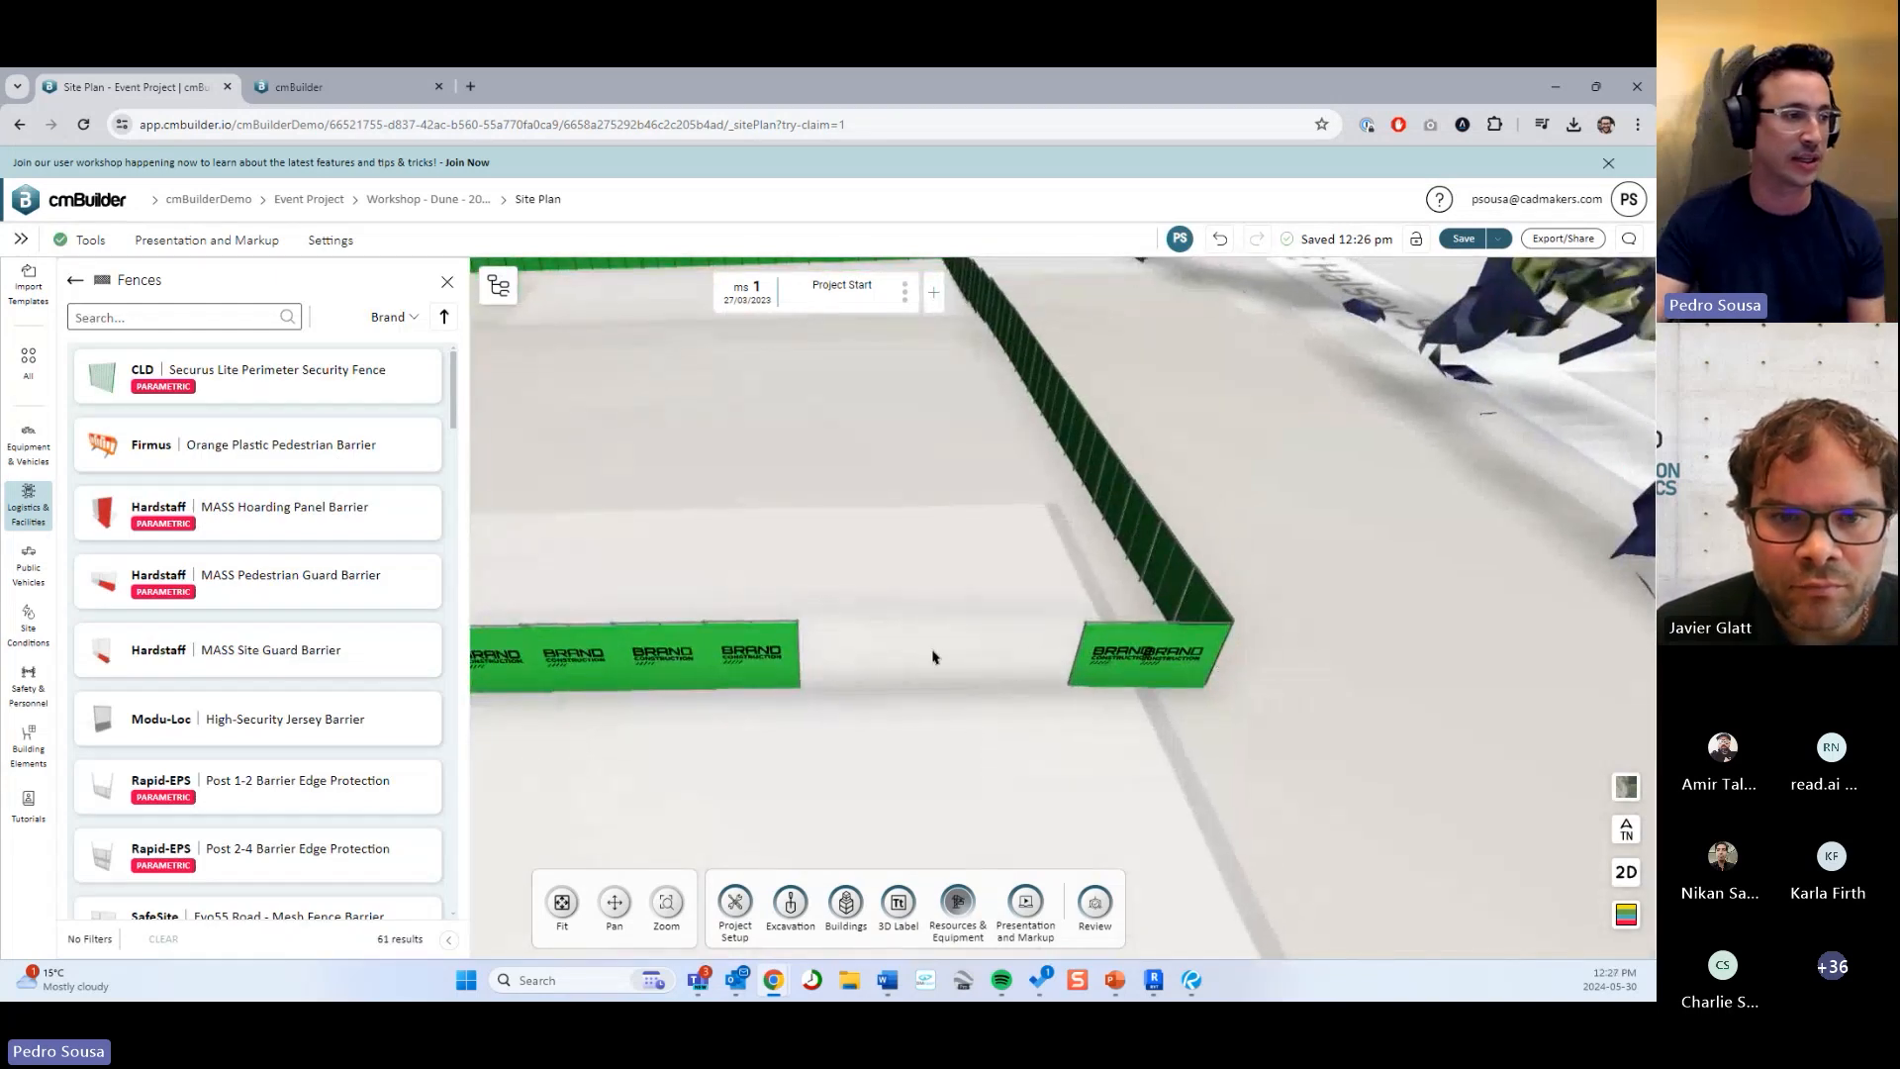
pyautogui.moveTo(795, 685); pyautogui.dragTo(779, 635)
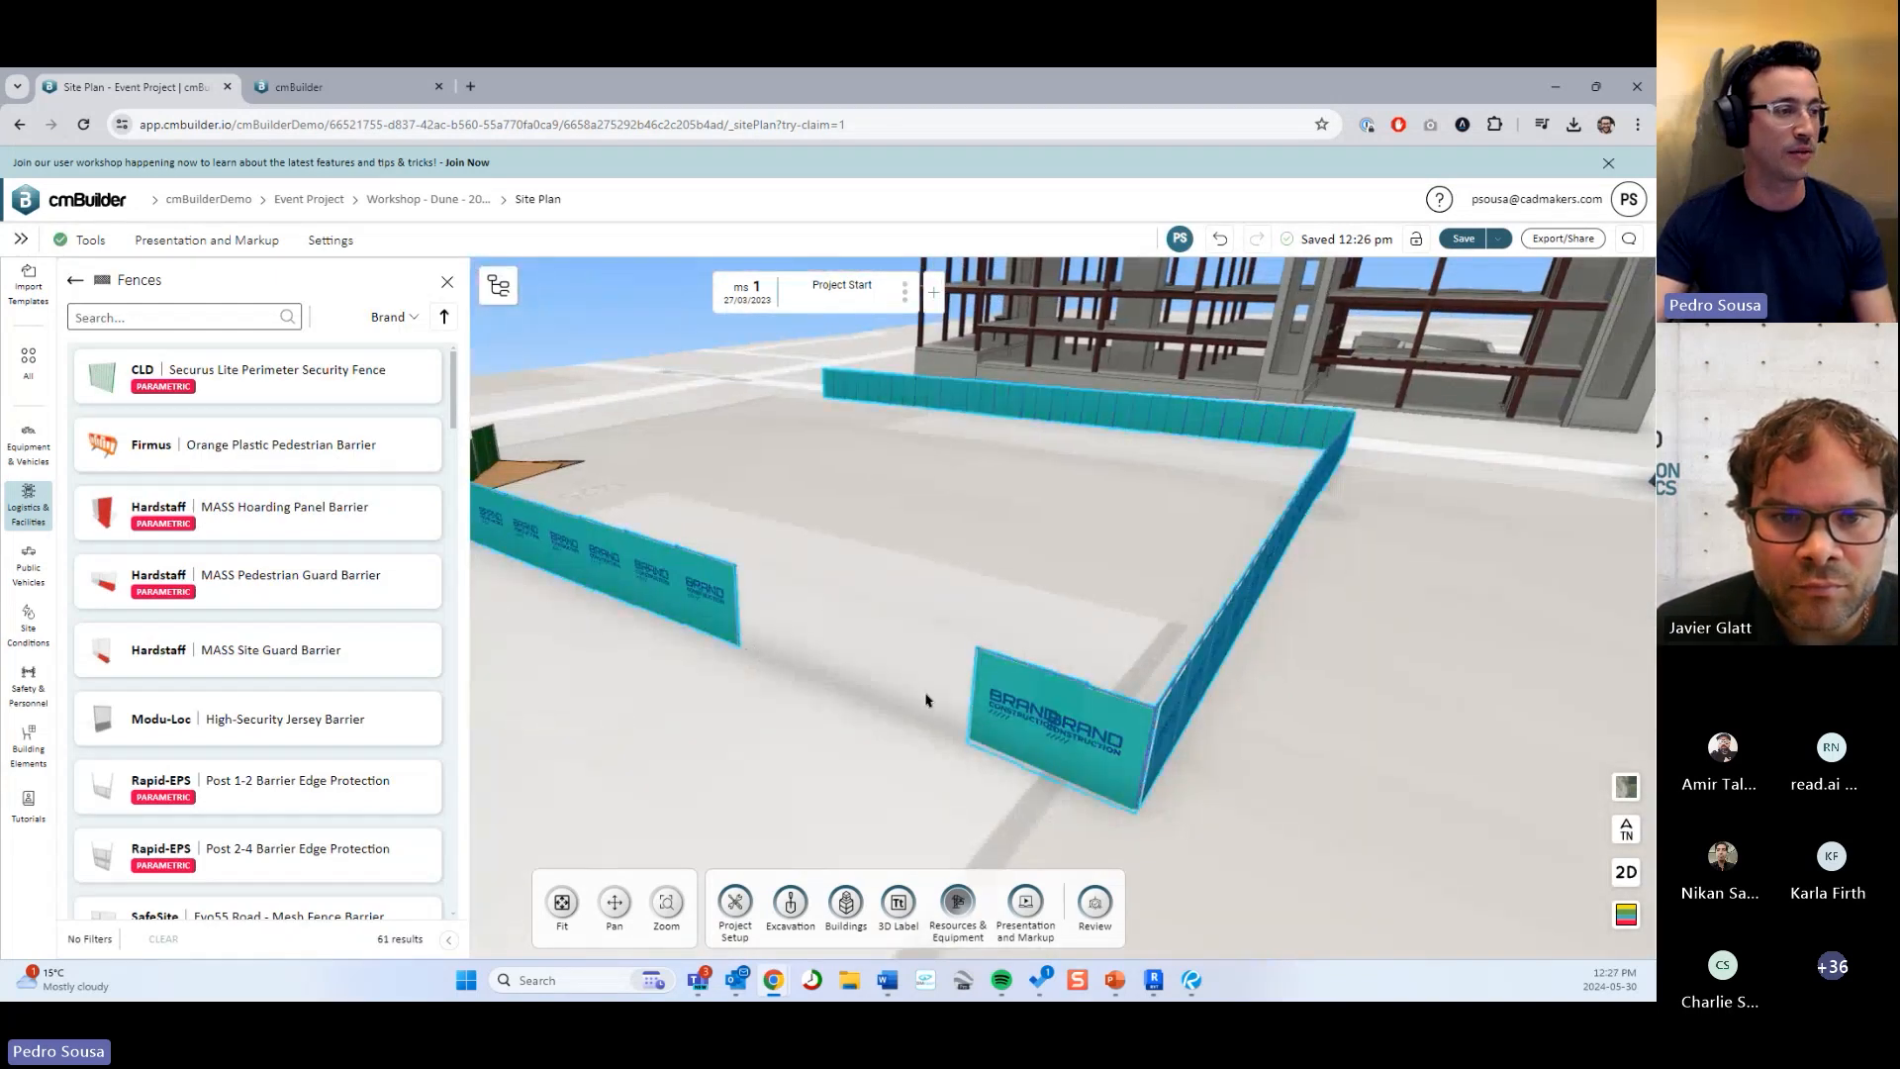
pyautogui.moveTo(892, 754); pyautogui.dragTo(950, 780)
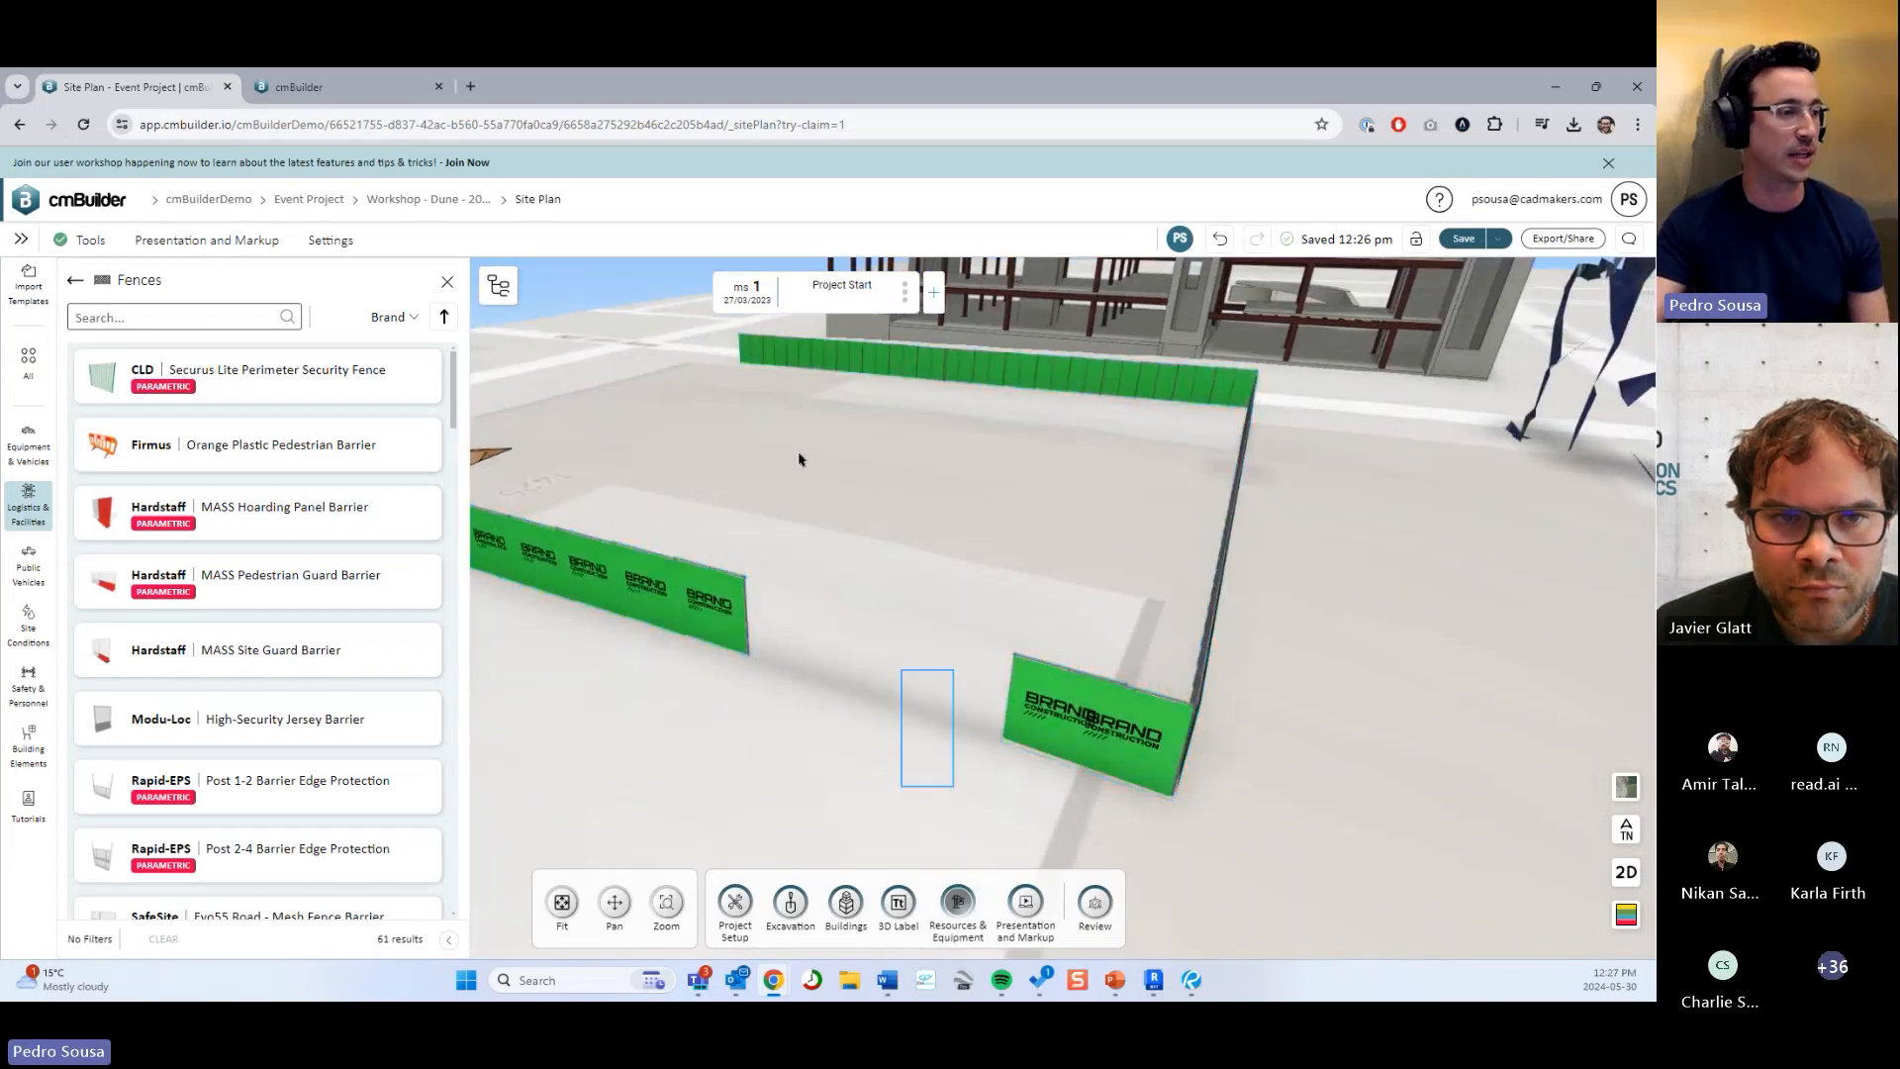
pyautogui.rightClick(820, 659)
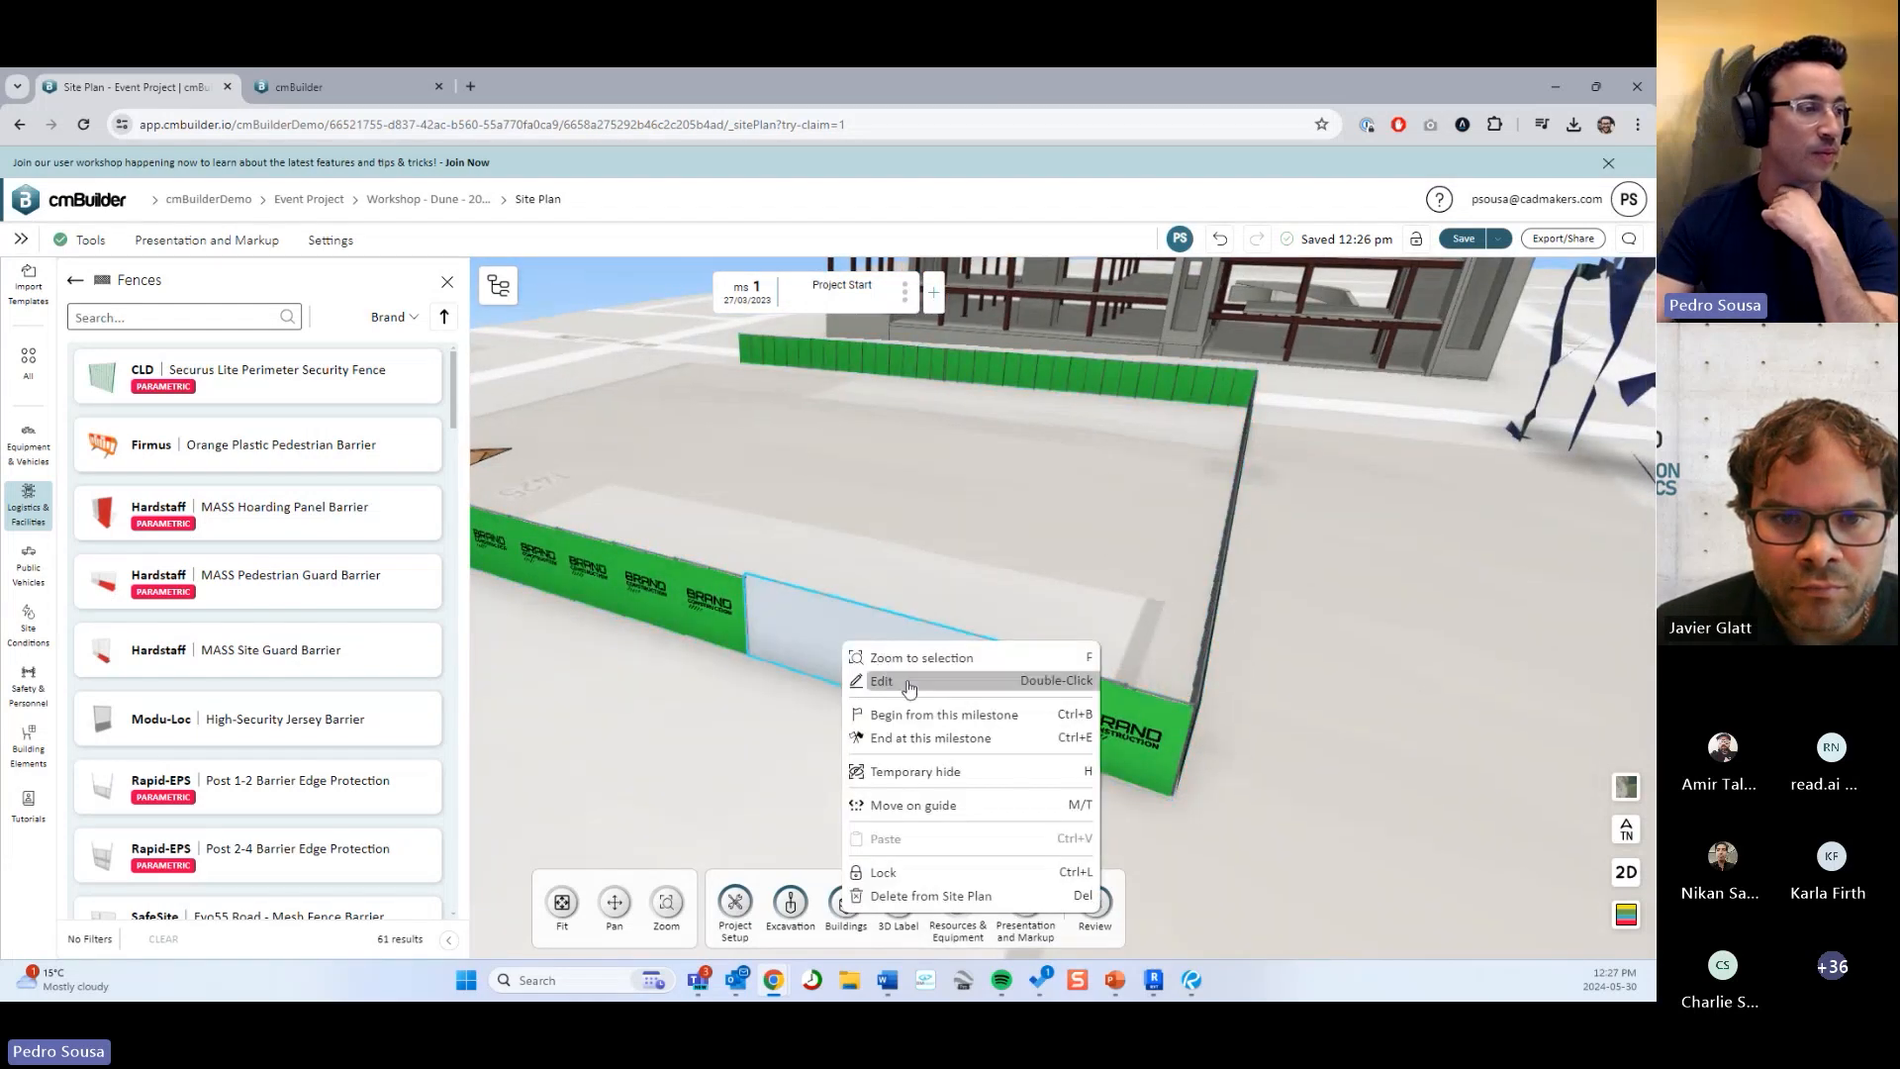
pyautogui.click(870, 679)
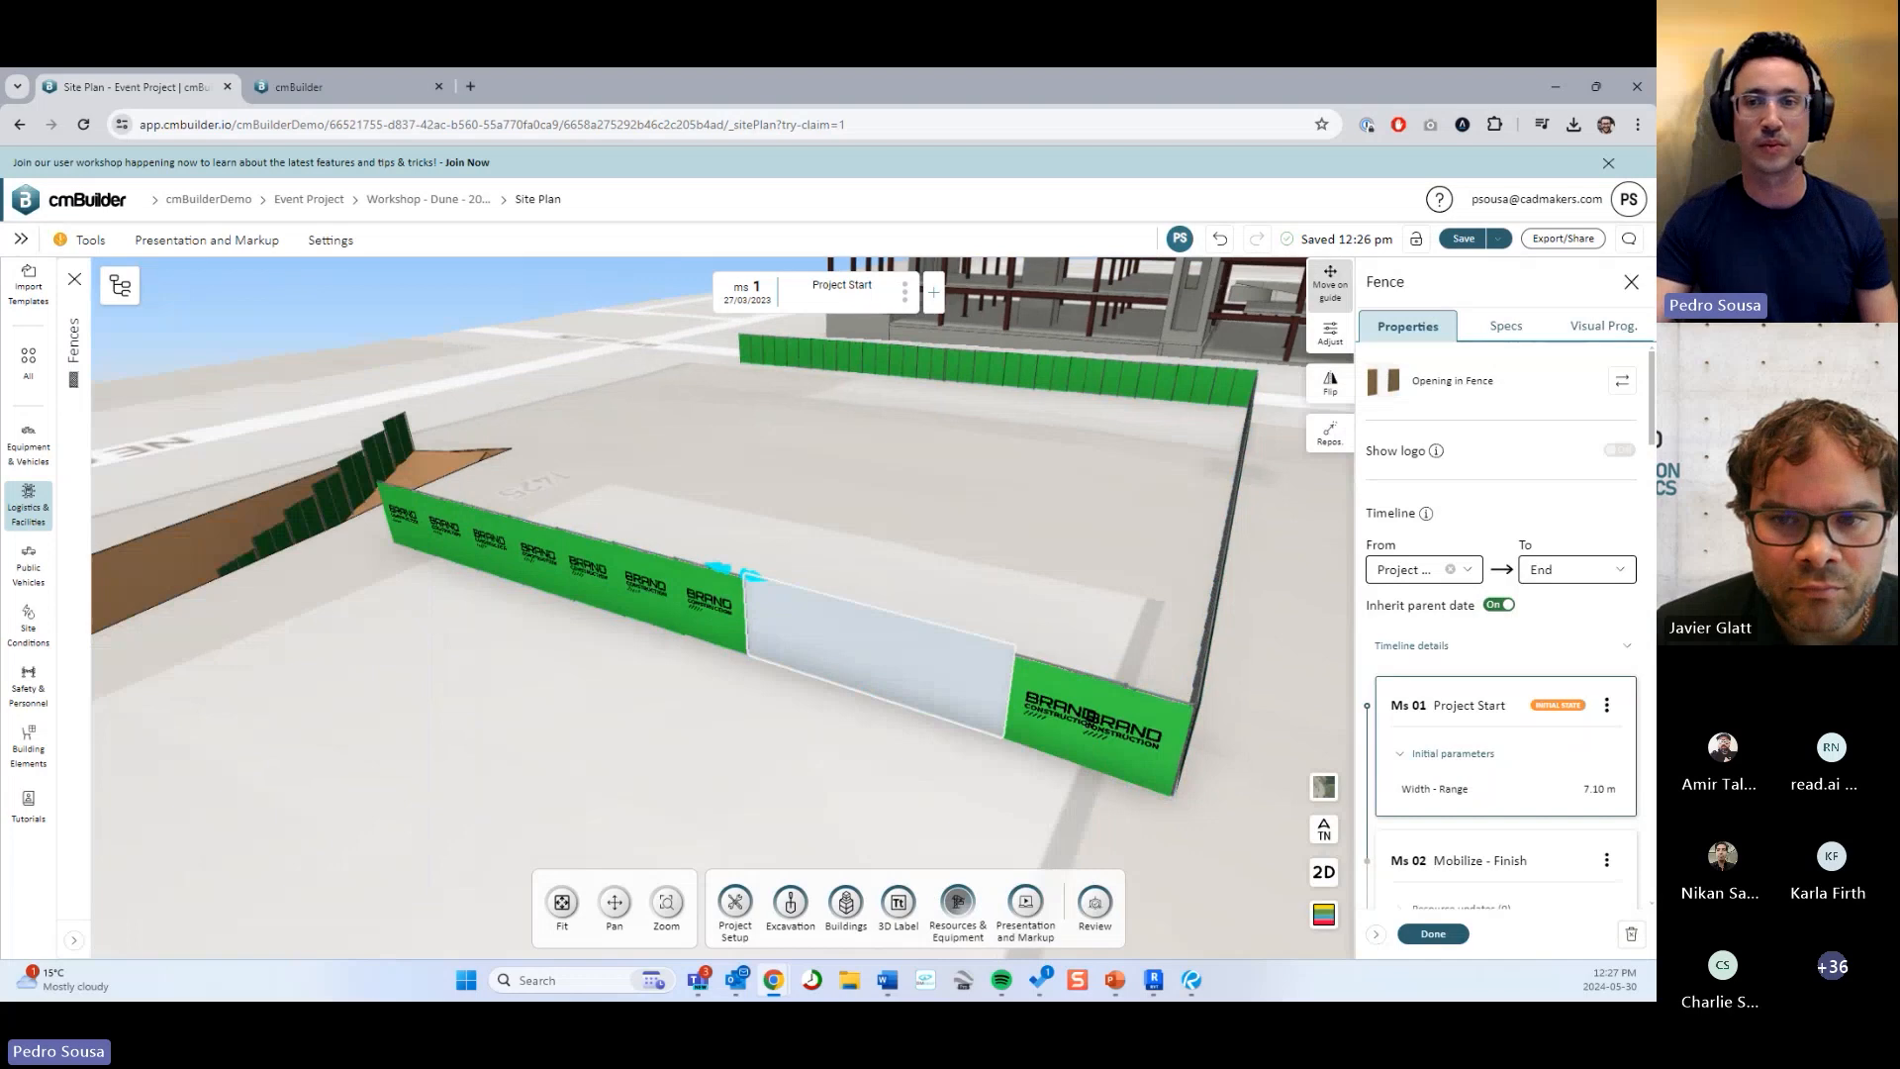
pyautogui.moveTo(1177, 667); pyautogui.dragTo(1063, 645)
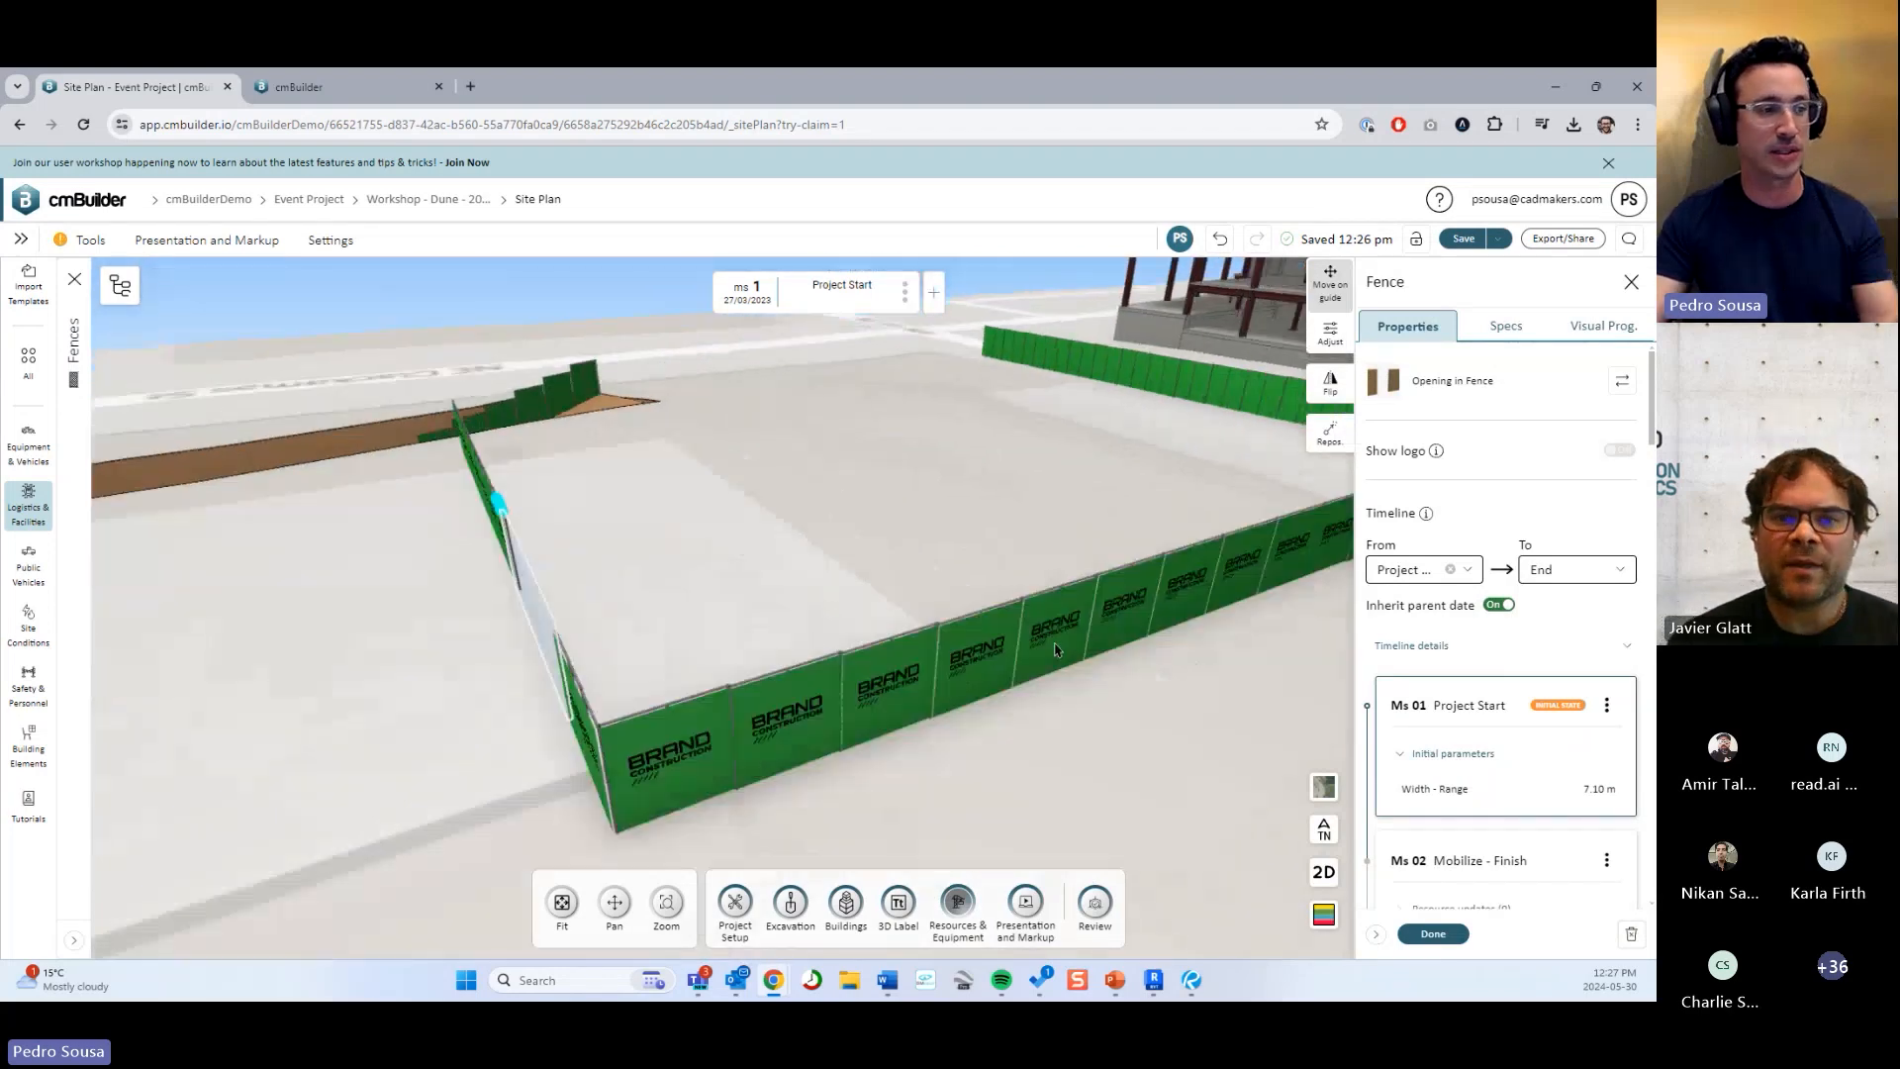
pyautogui.click(1435, 934)
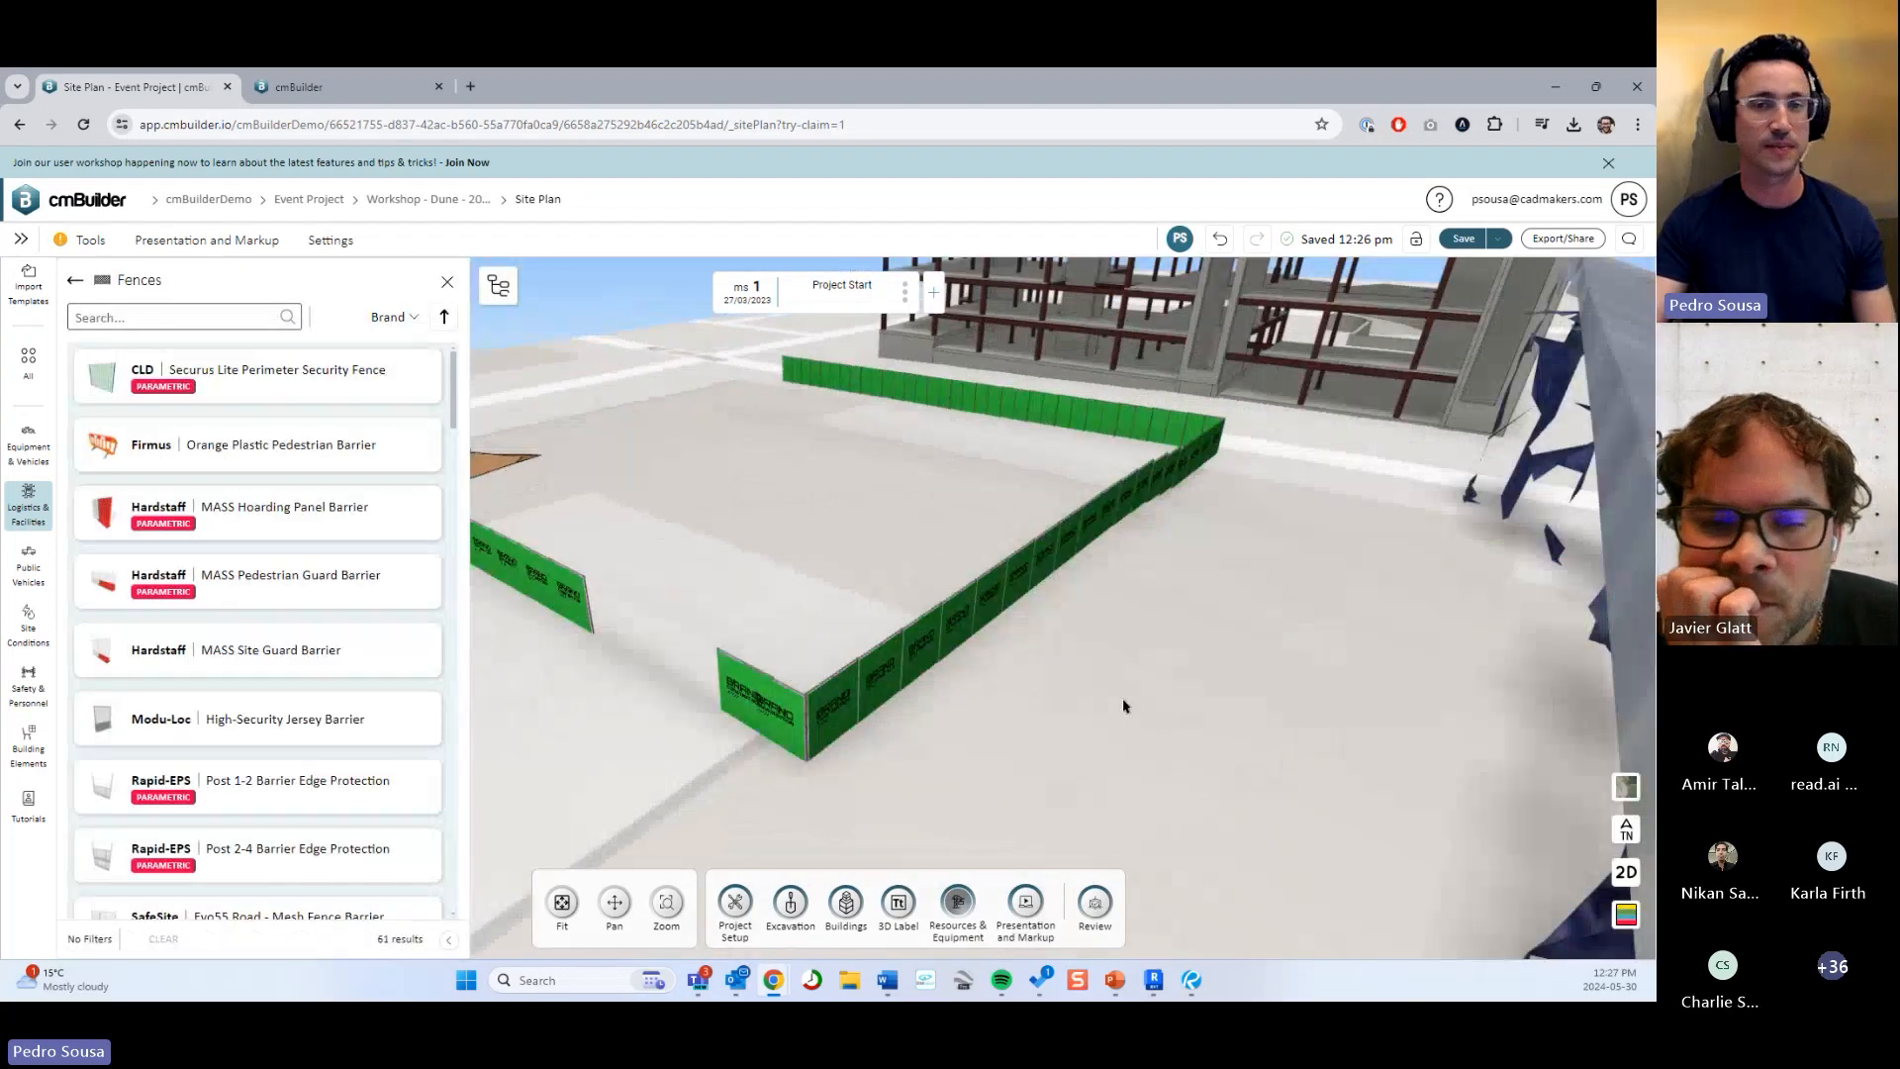
# Open the sketch of the perimeter fence containing the opening for editing.
pyautogui.moveTo(960, 601); pyautogui.dragTo(1340, 611)
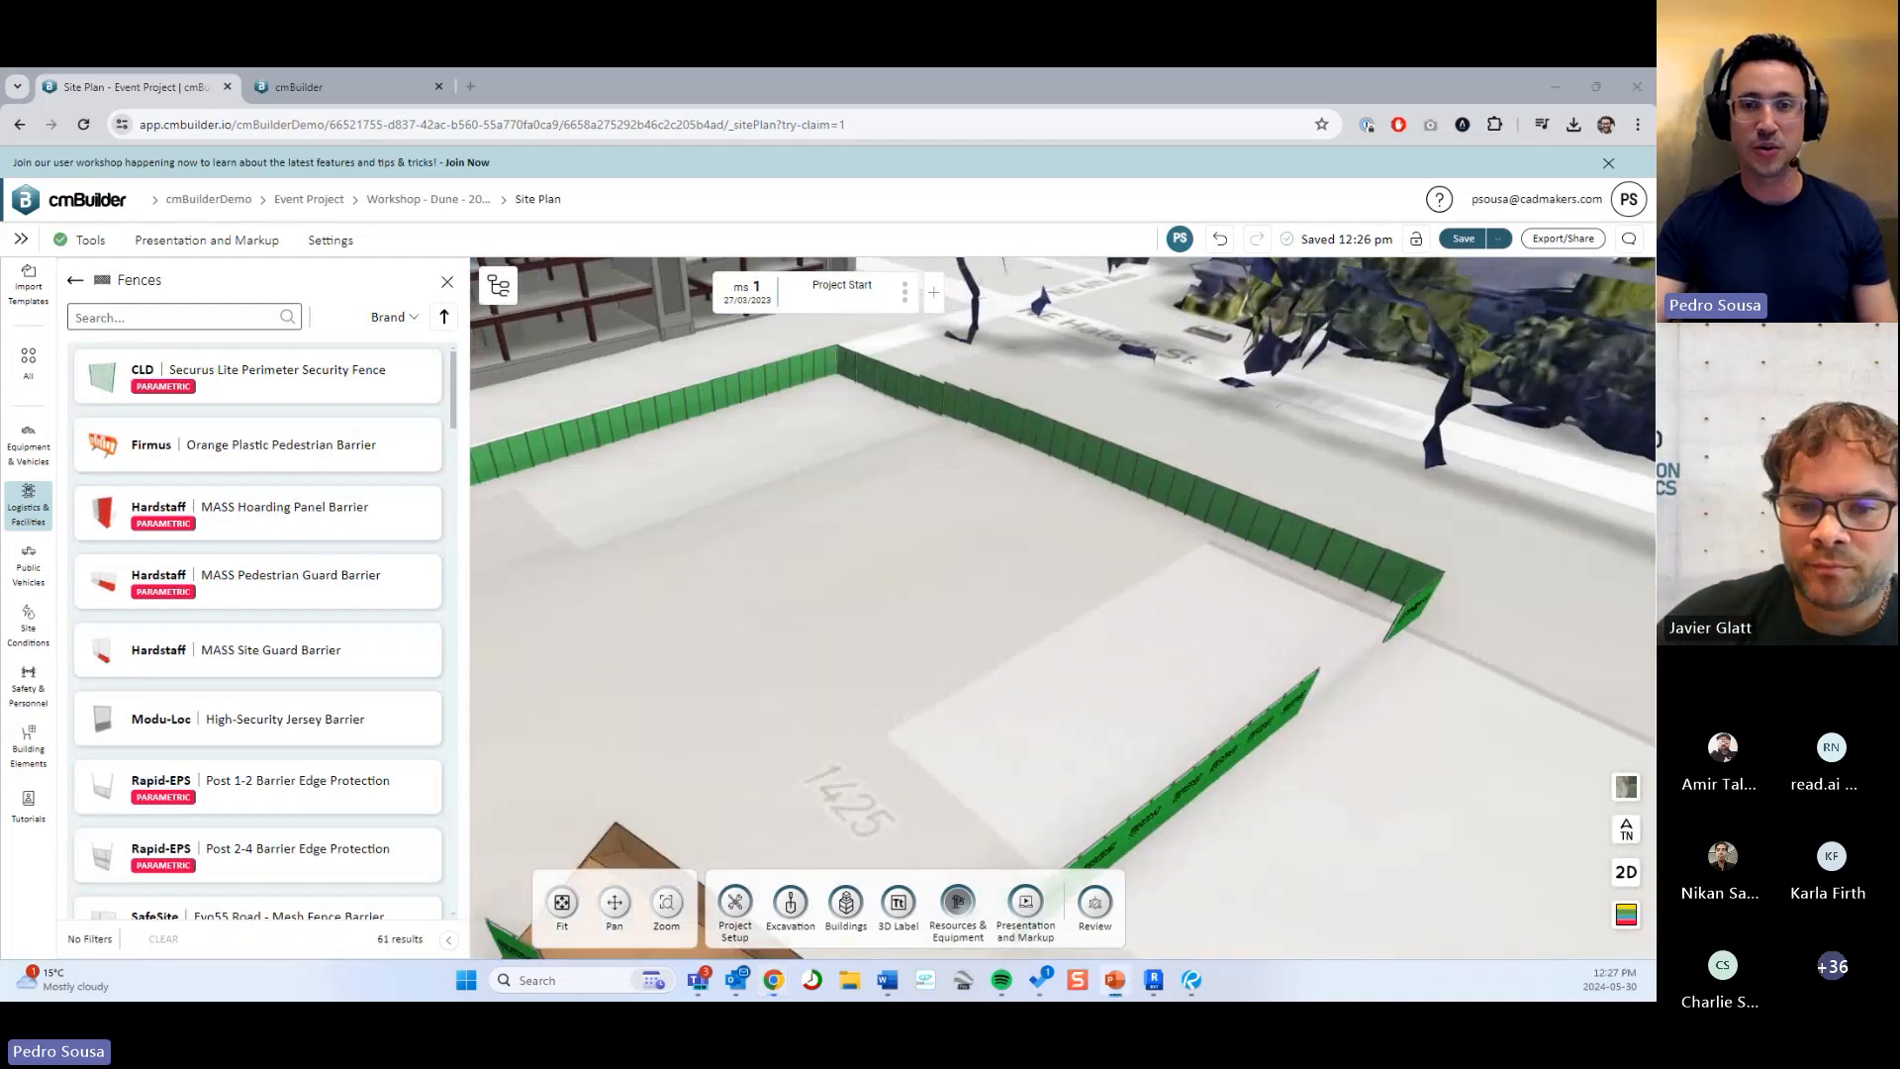
pyautogui.moveTo(1072, 610); pyautogui.dragTo(1184, 581, button='right')
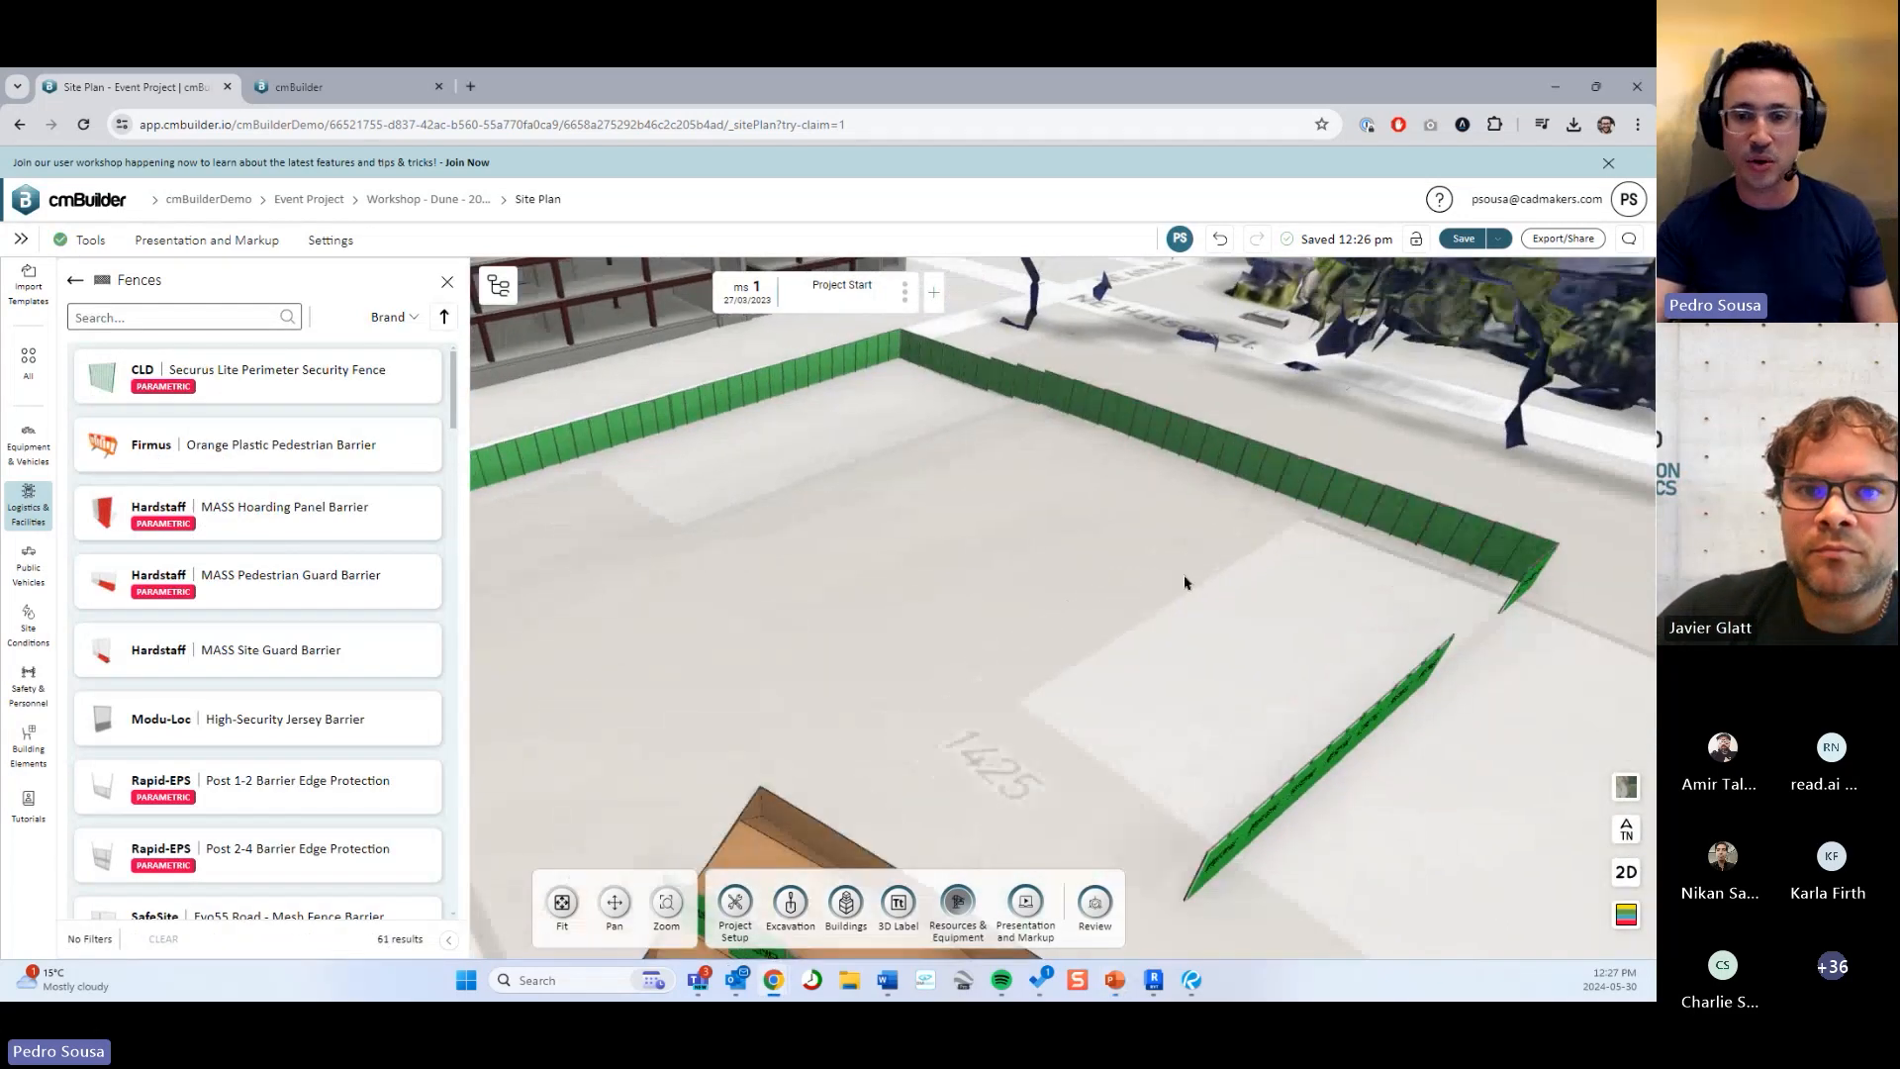
pyautogui.scroll(-1, 1203, 571)
pyautogui.moveTo(1268, 577); pyautogui.dragTo(1209, 577)
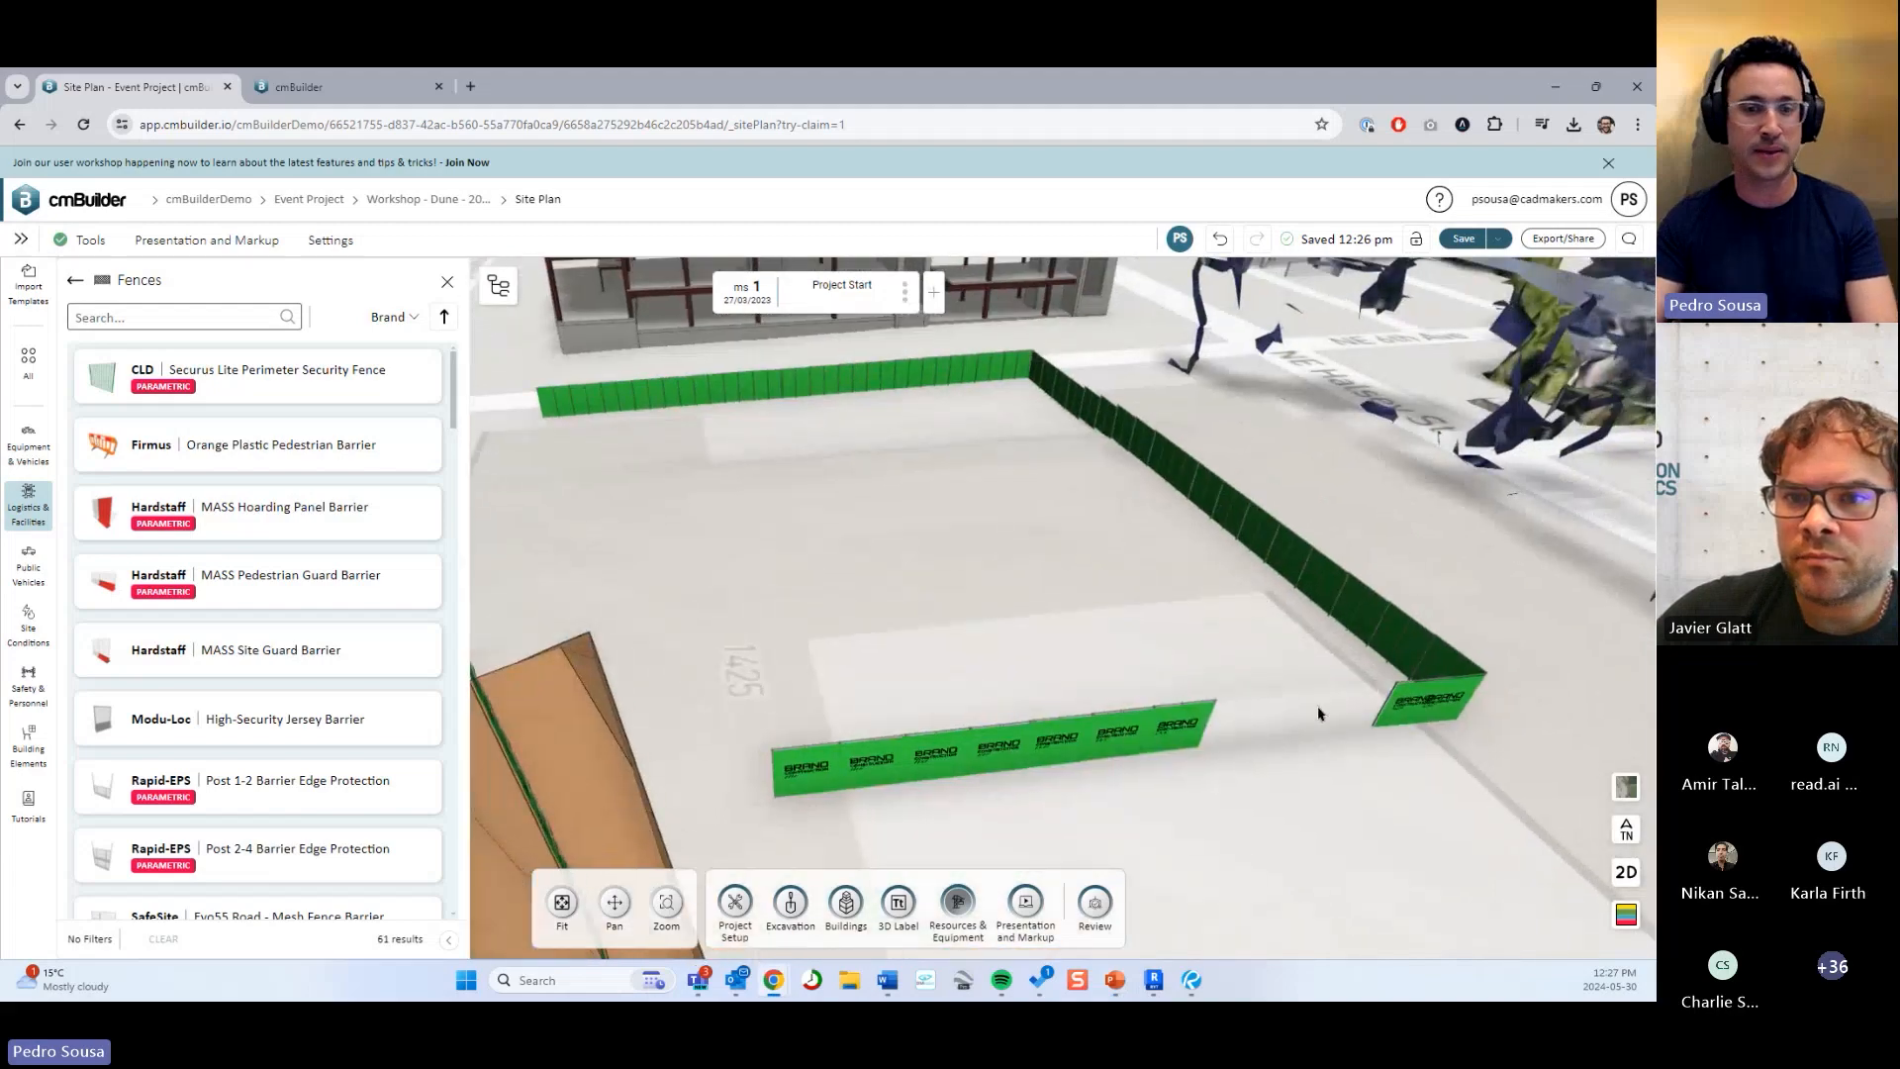
pyautogui.click(1088, 730)
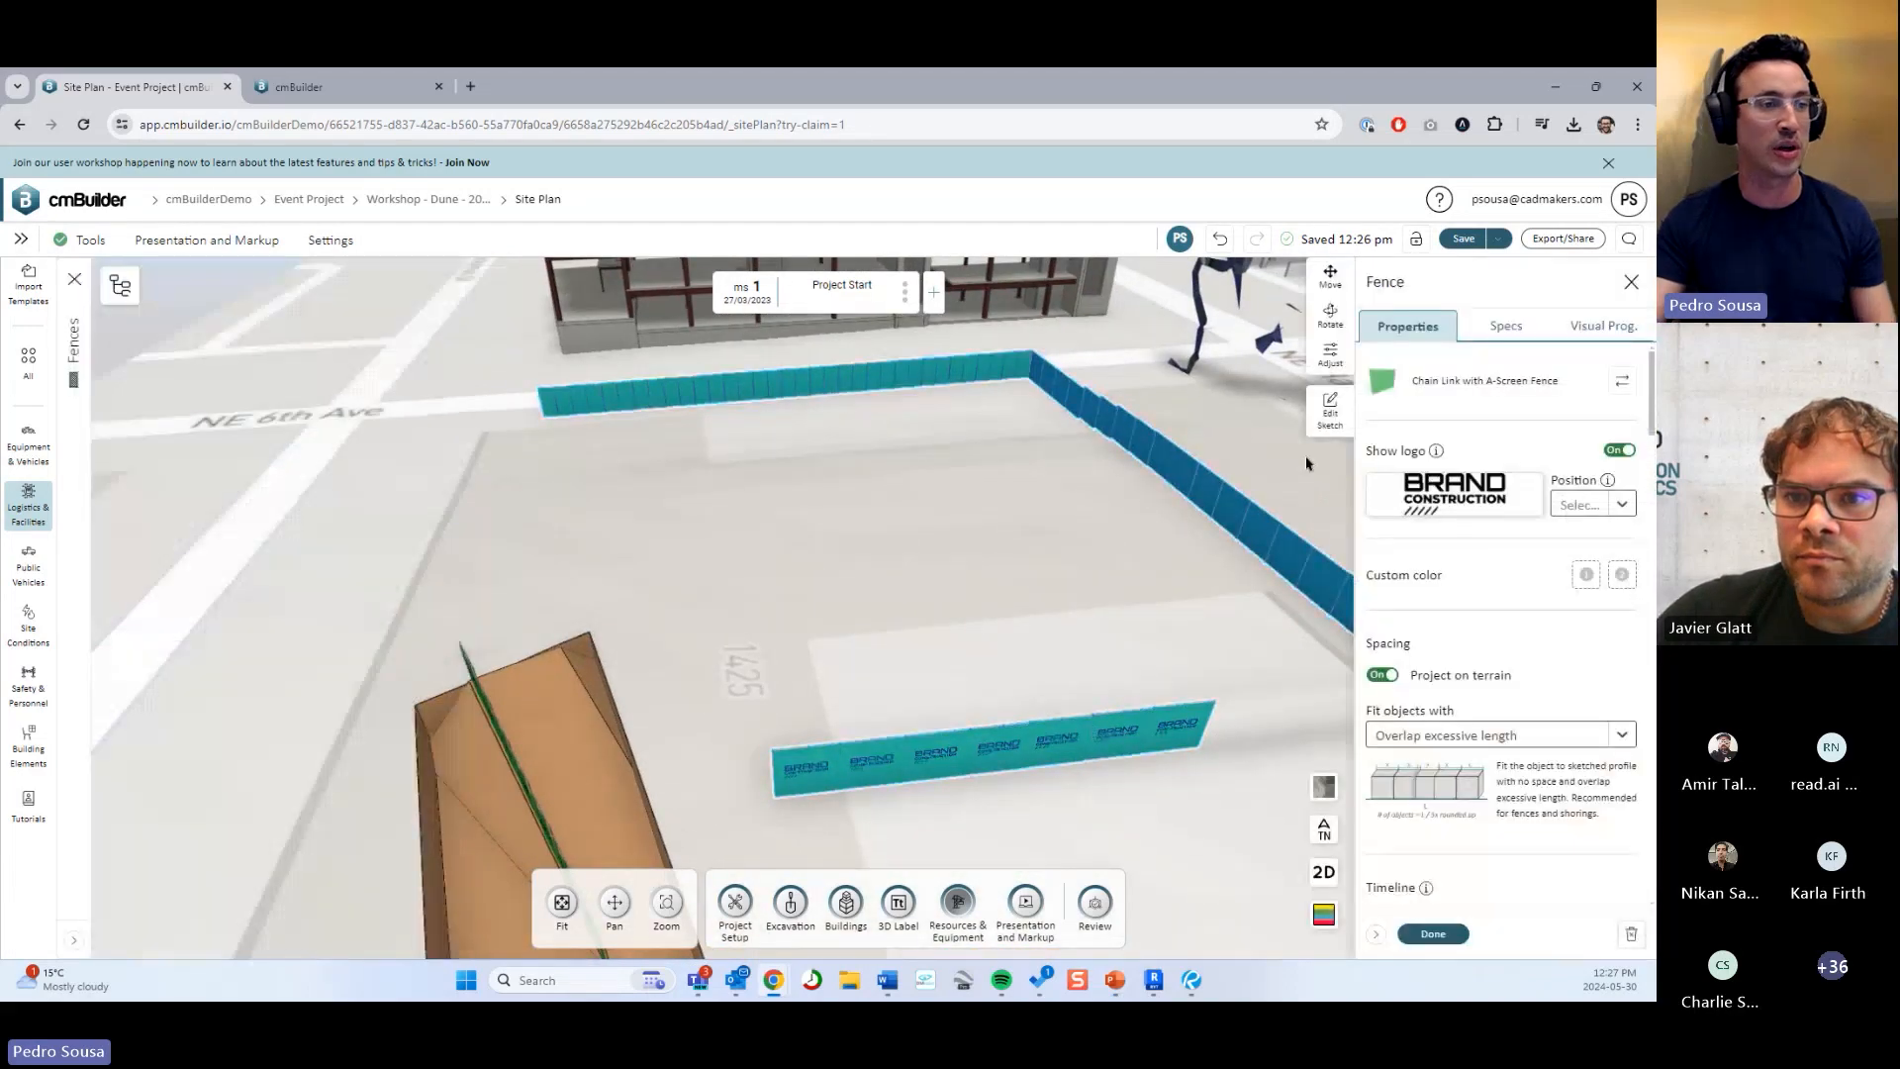
pyautogui.click(1328, 410)
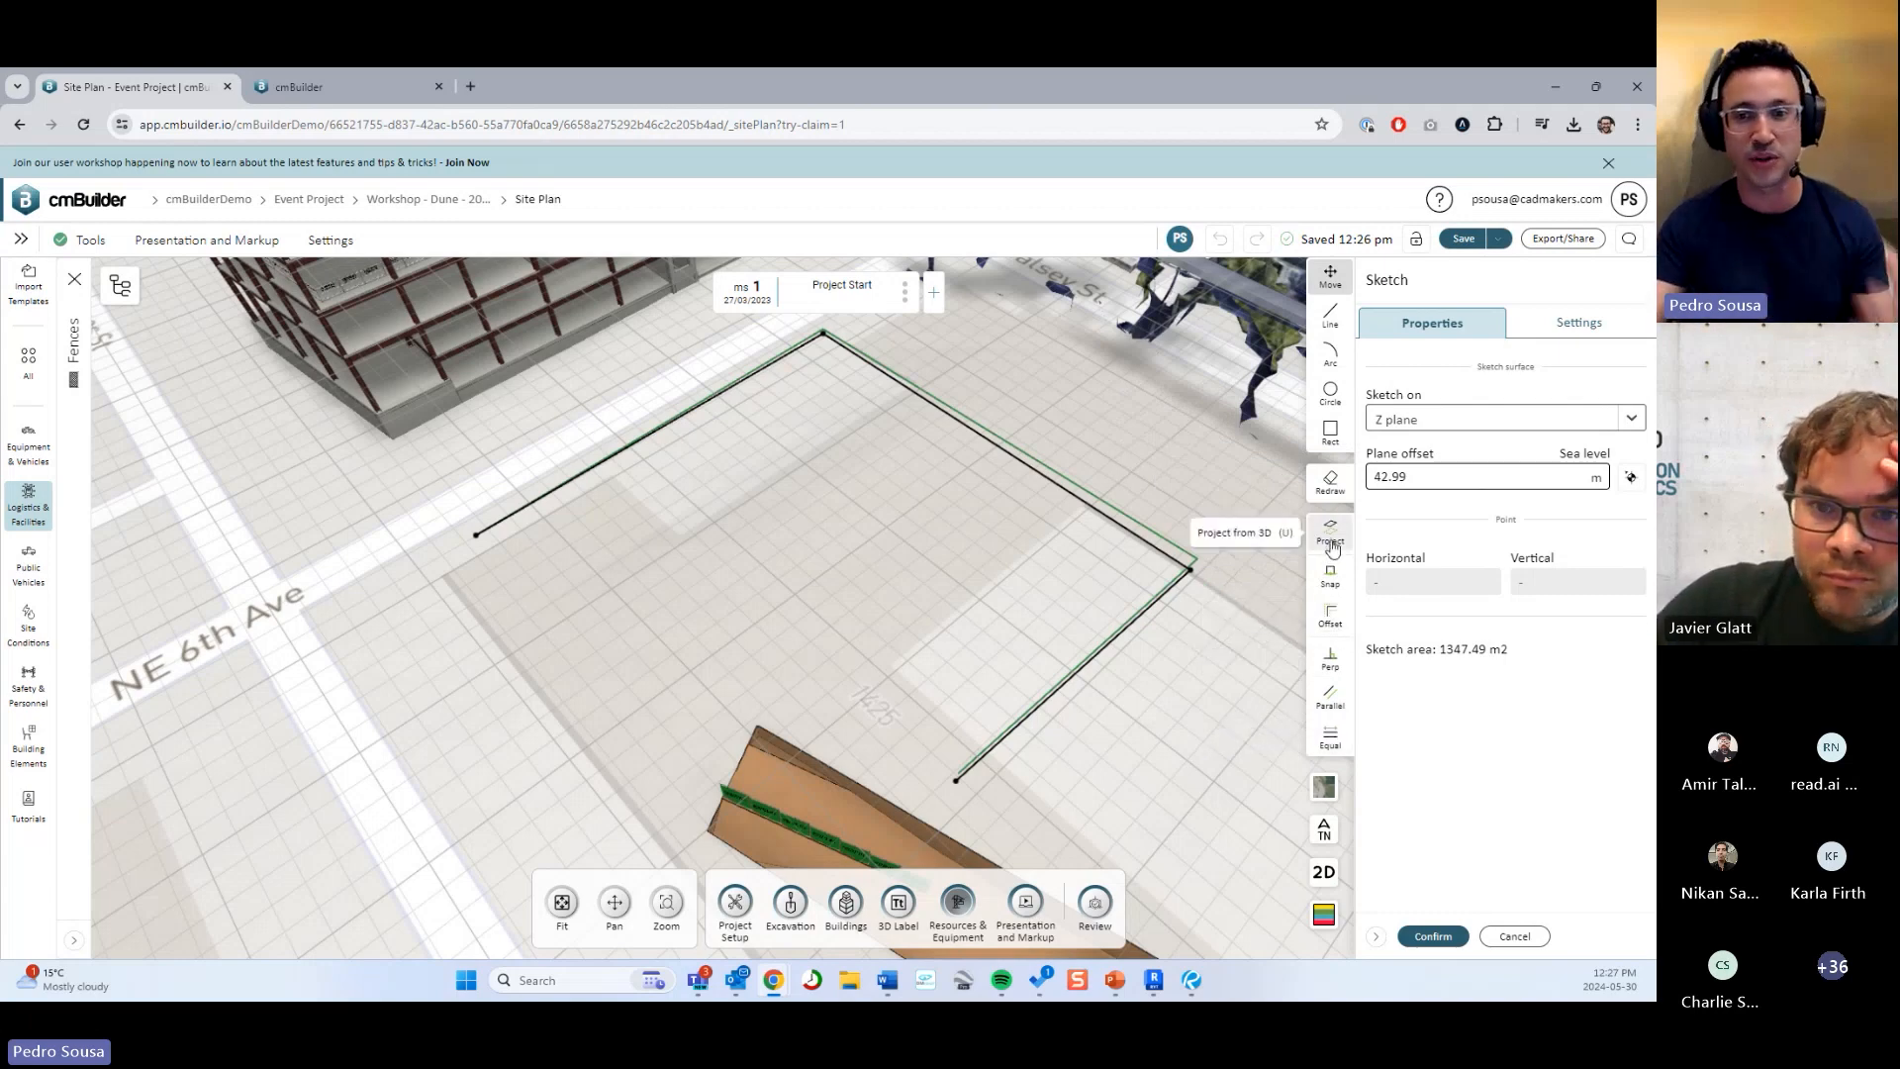
pyautogui.moveTo(1214, 514)
pyautogui.mouseDown()
pyautogui.moveTo(1184, 500)
pyautogui.moveTo(1277, 535)
pyautogui.mouseUp()
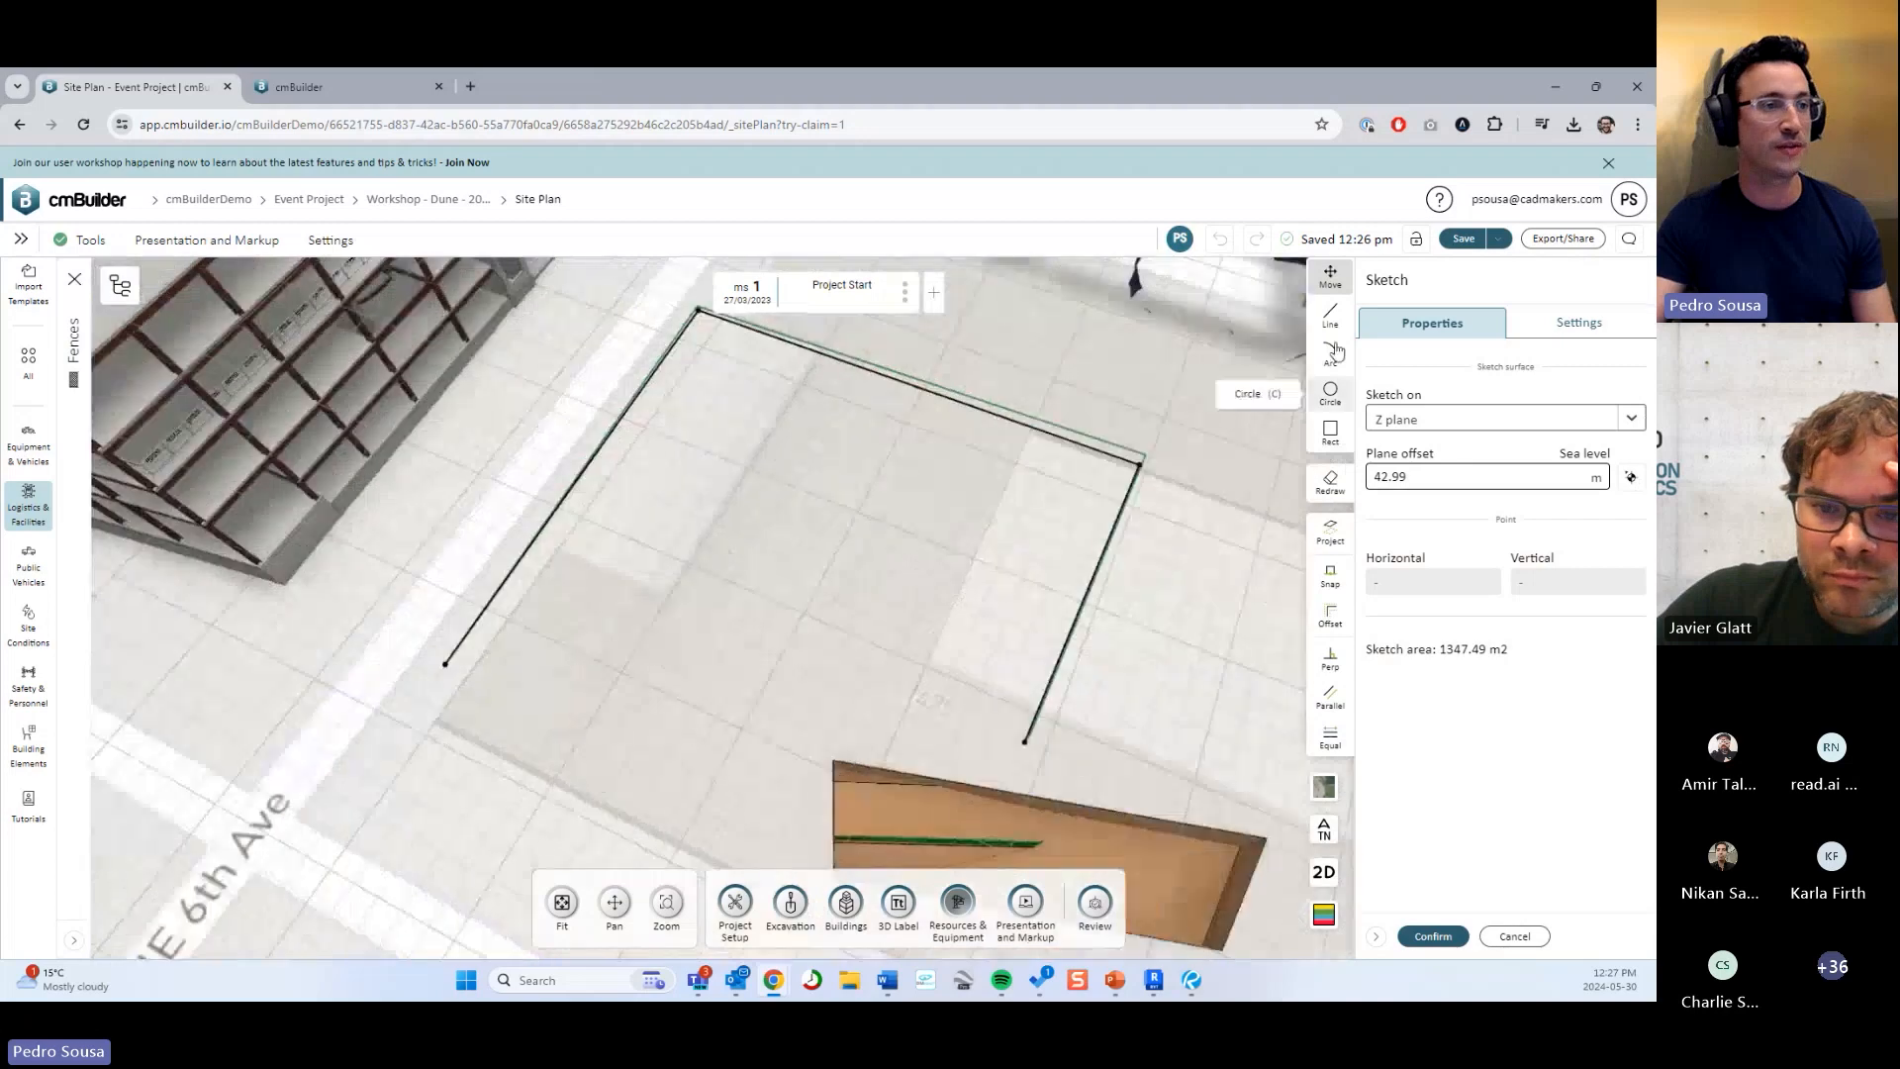
# Try to draw a diagonal line in 2D view from the fence sketch's open end beside NE 6th Ave into the site.
pyautogui.click(1331, 315)
pyautogui.scroll(6, 776, 615)
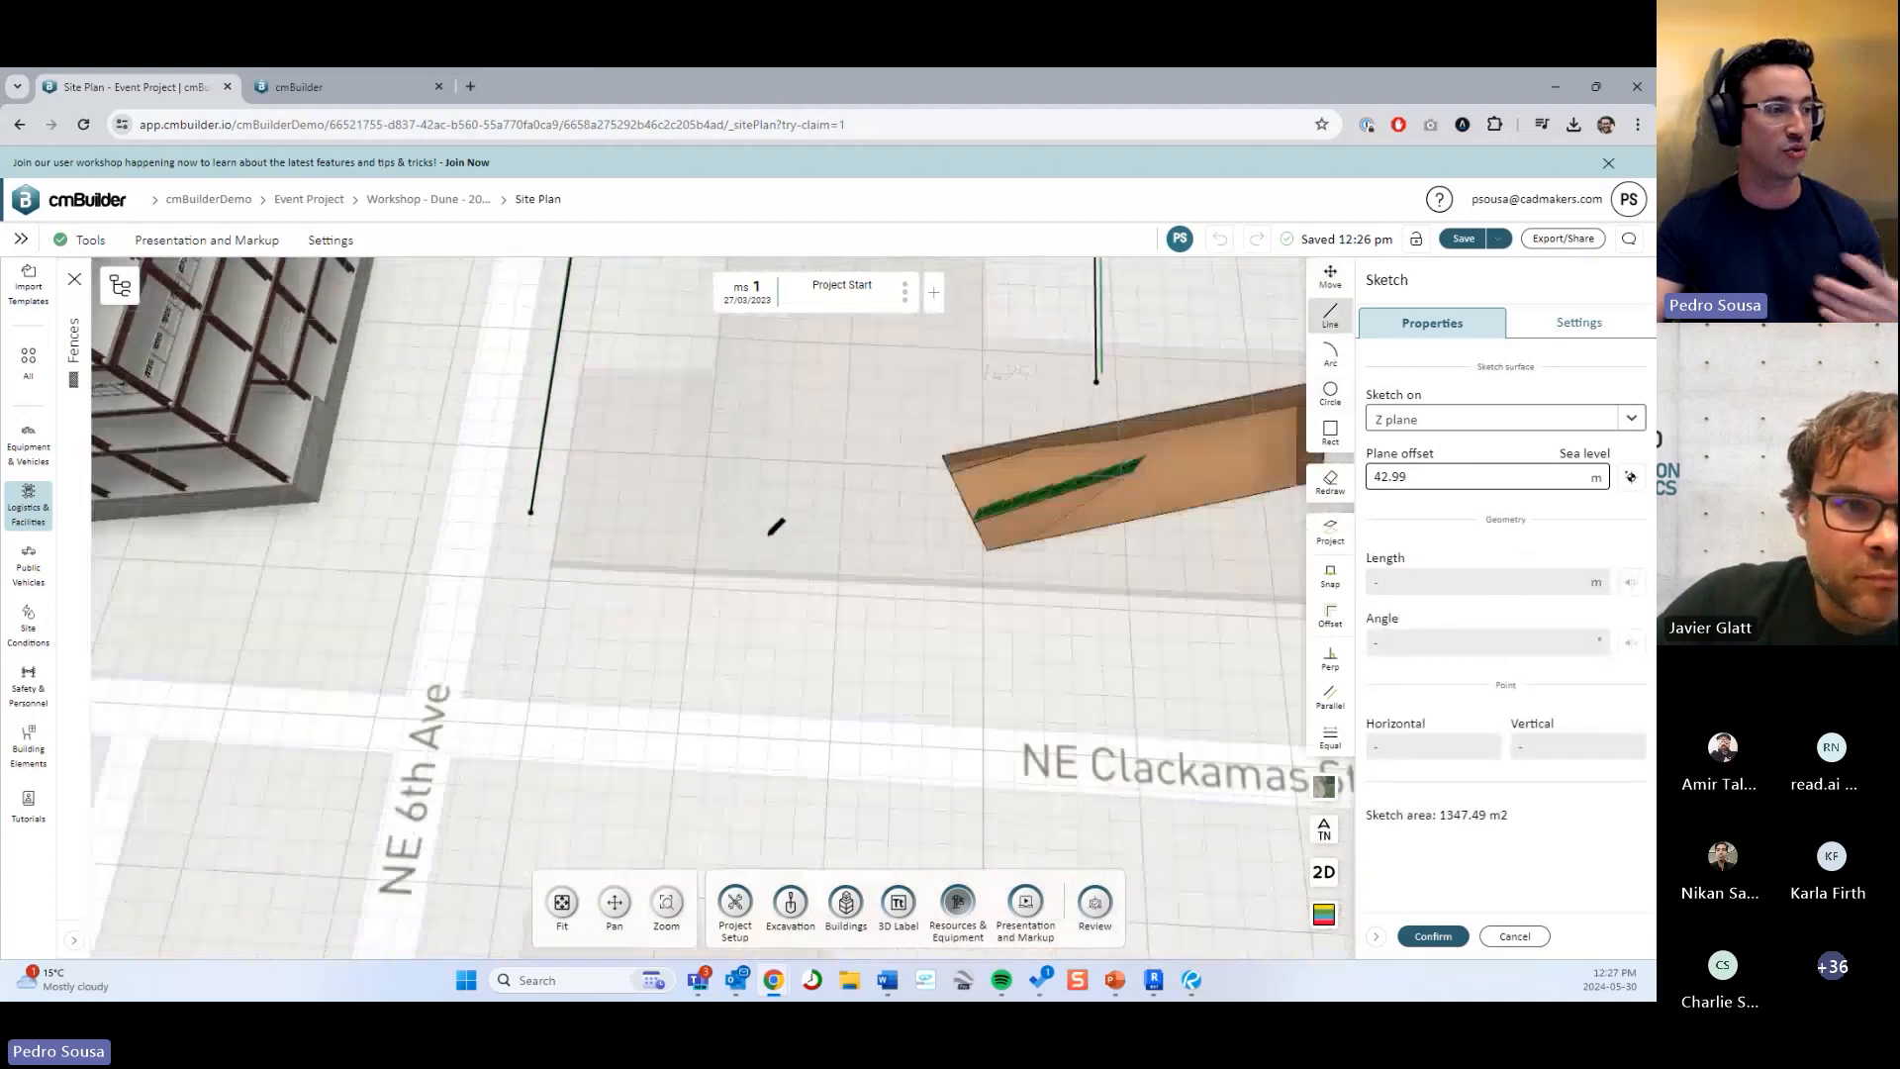
pyautogui.scroll(-3, 769, 534)
pyautogui.moveTo(765, 558)
pyautogui.mouseDown()
pyautogui.moveTo(891, 644)
pyautogui.moveTo(884, 696)
pyautogui.mouseUp()
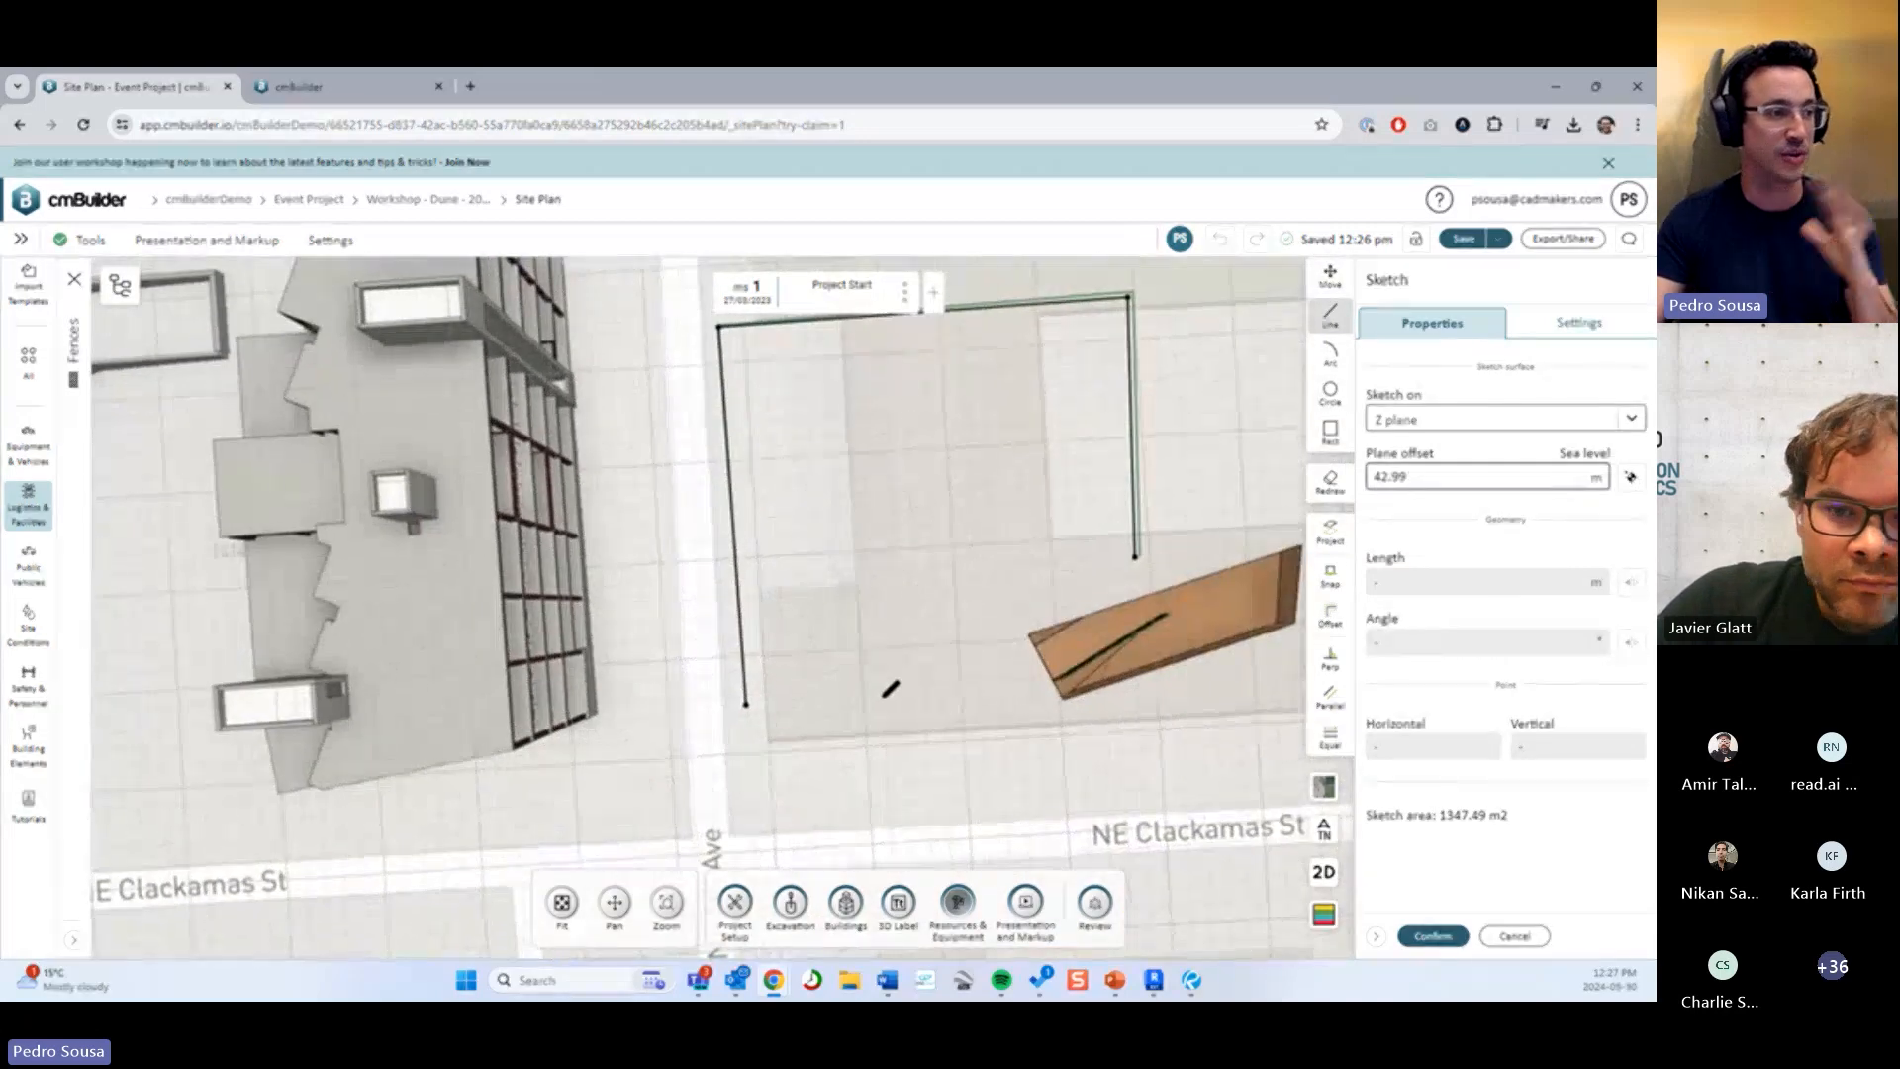
pyautogui.press('2')
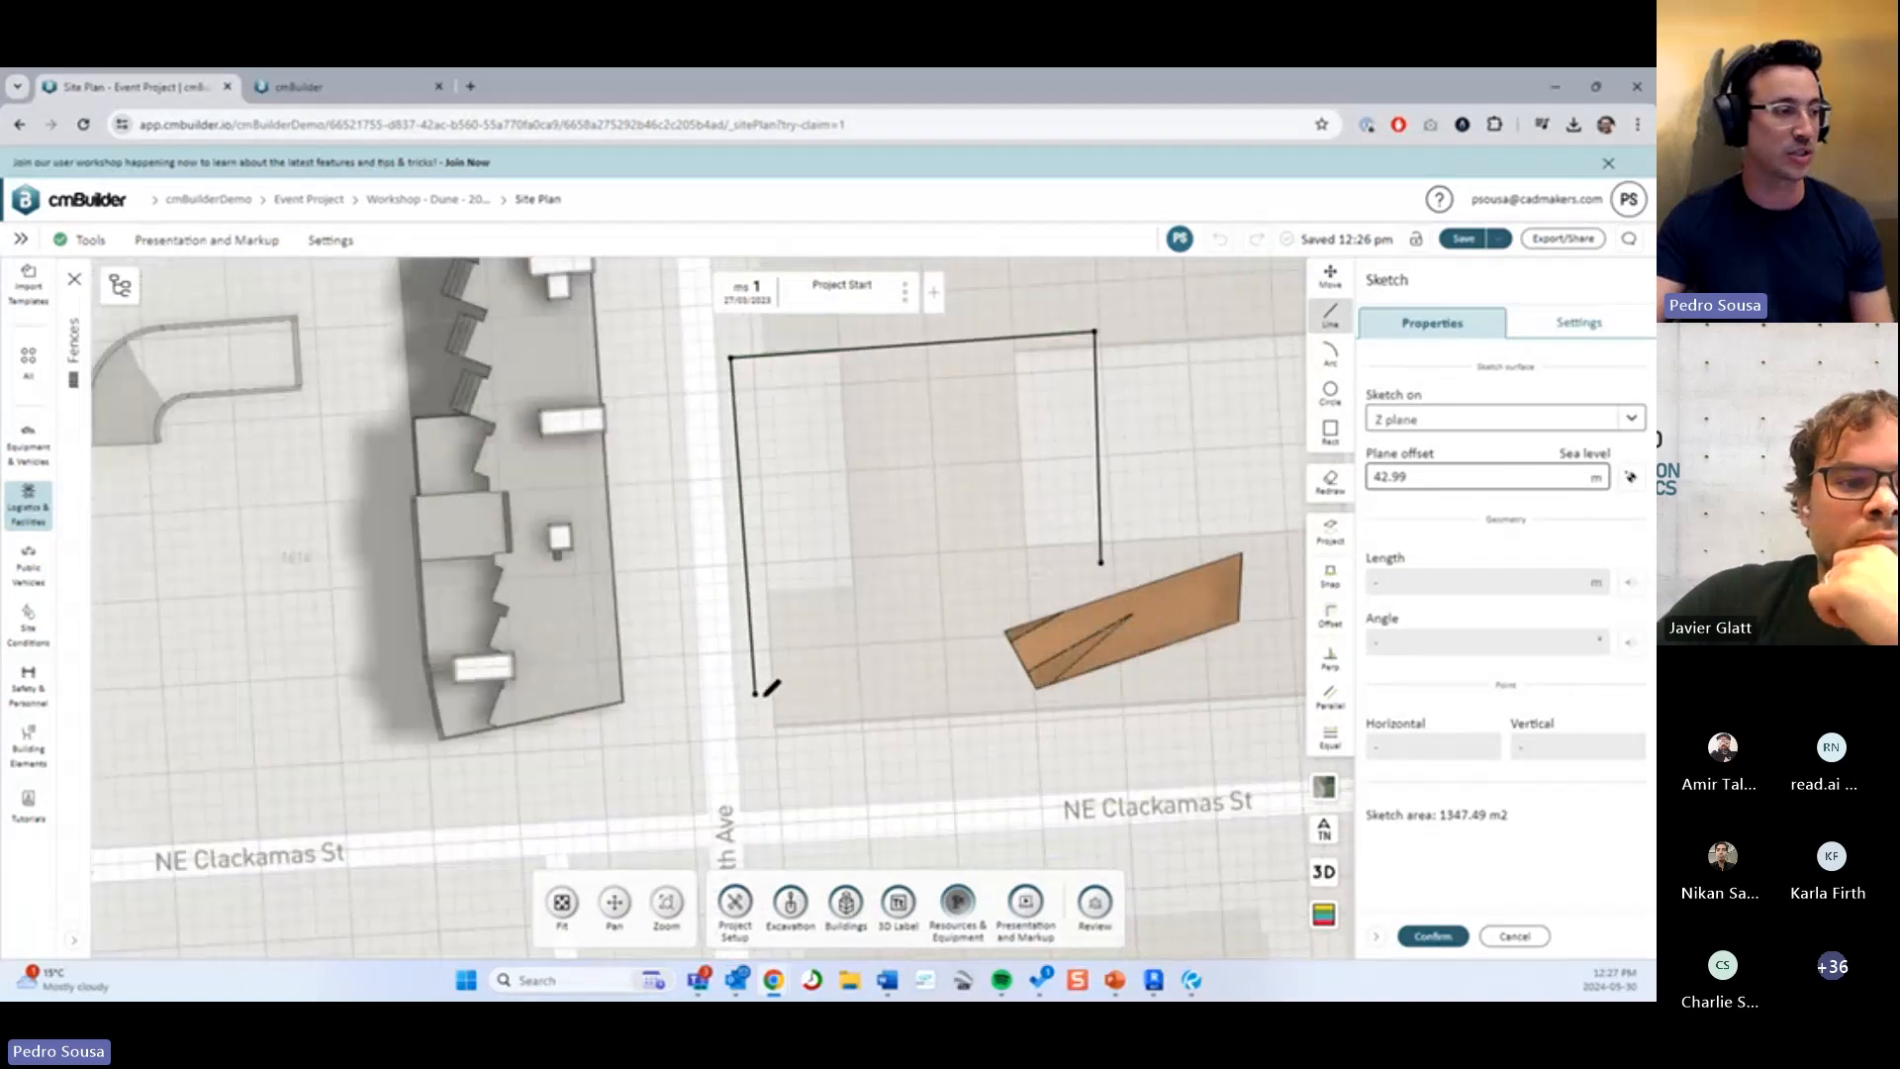
pyautogui.click(756, 694)
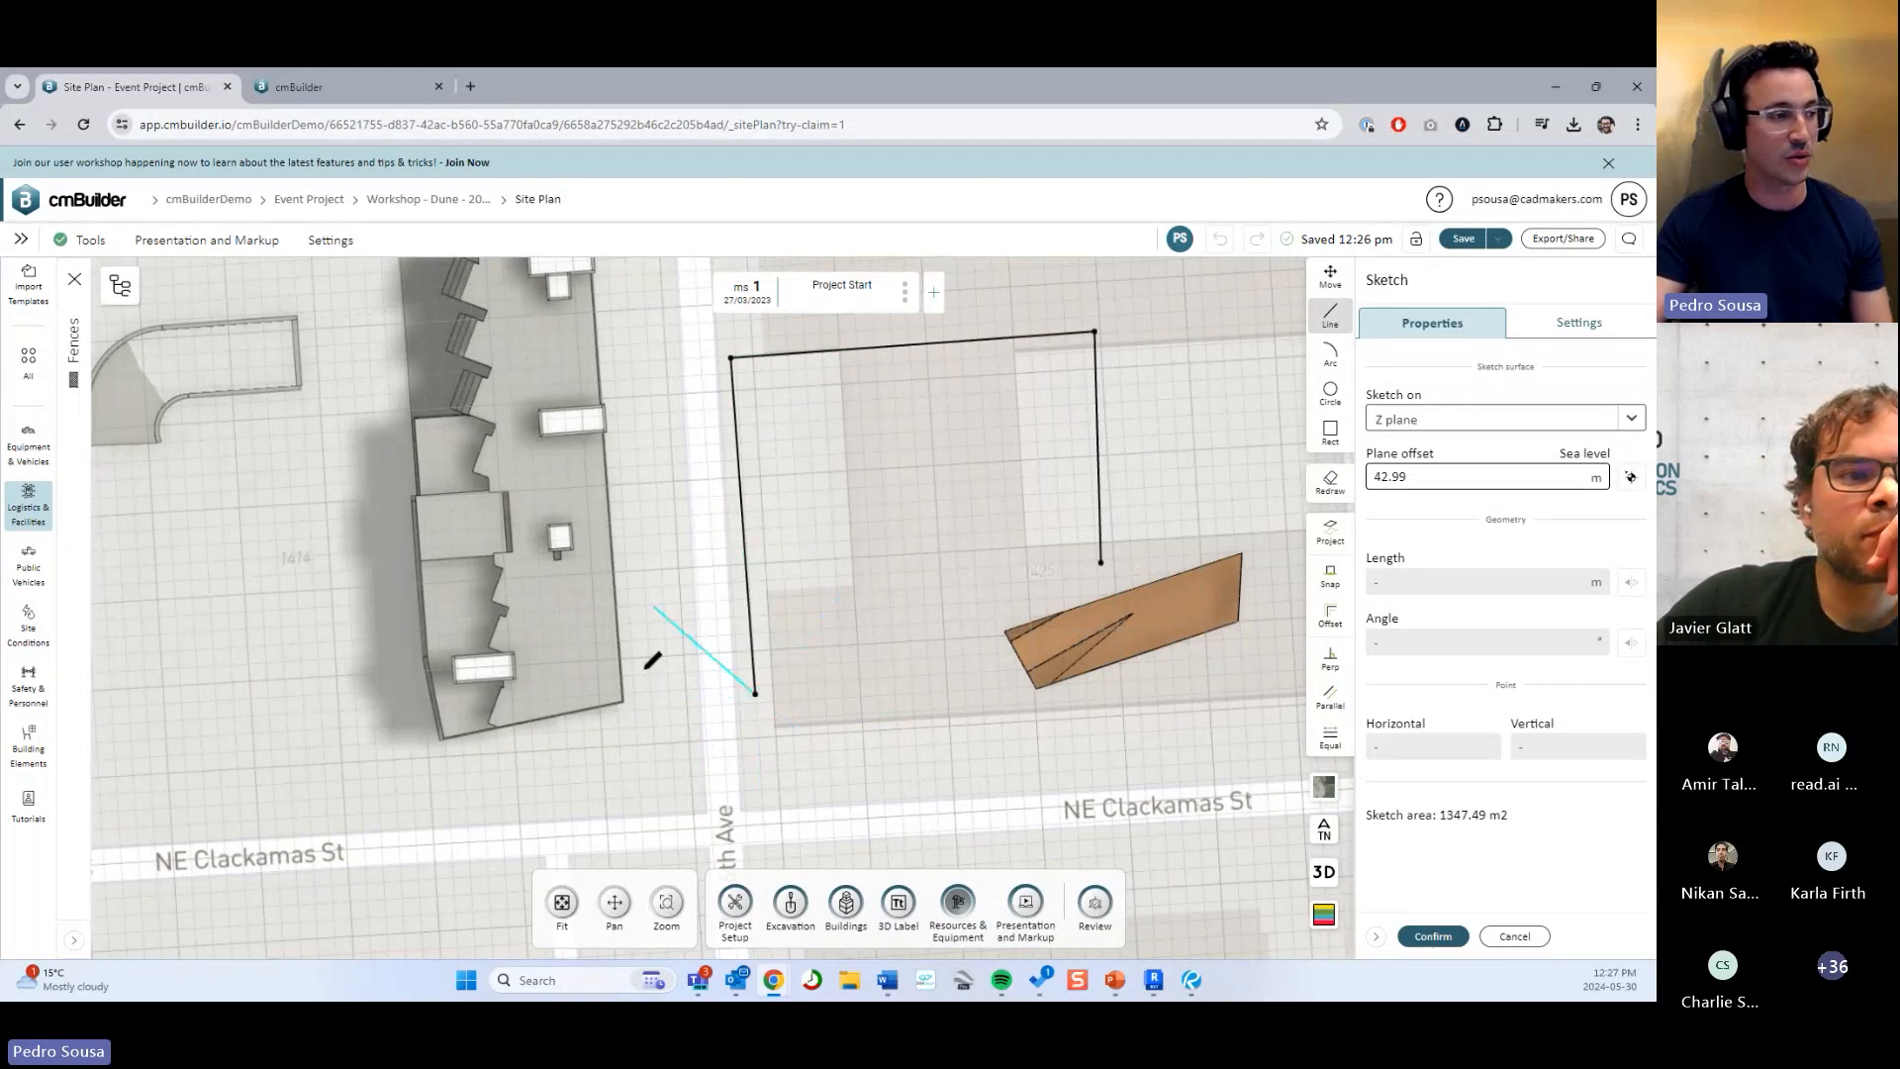
pyautogui.click(869, 563)
pyautogui.moveTo(929, 565)
pyautogui.mouseDown(button='middle')
pyautogui.moveTo(967, 670)
pyautogui.moveTo(950, 660)
pyautogui.mouseUp(button='middle')
pyautogui.press('Escape')
pyautogui.moveTo(970, 533); pyautogui.dragTo(975, 585, button='middle')
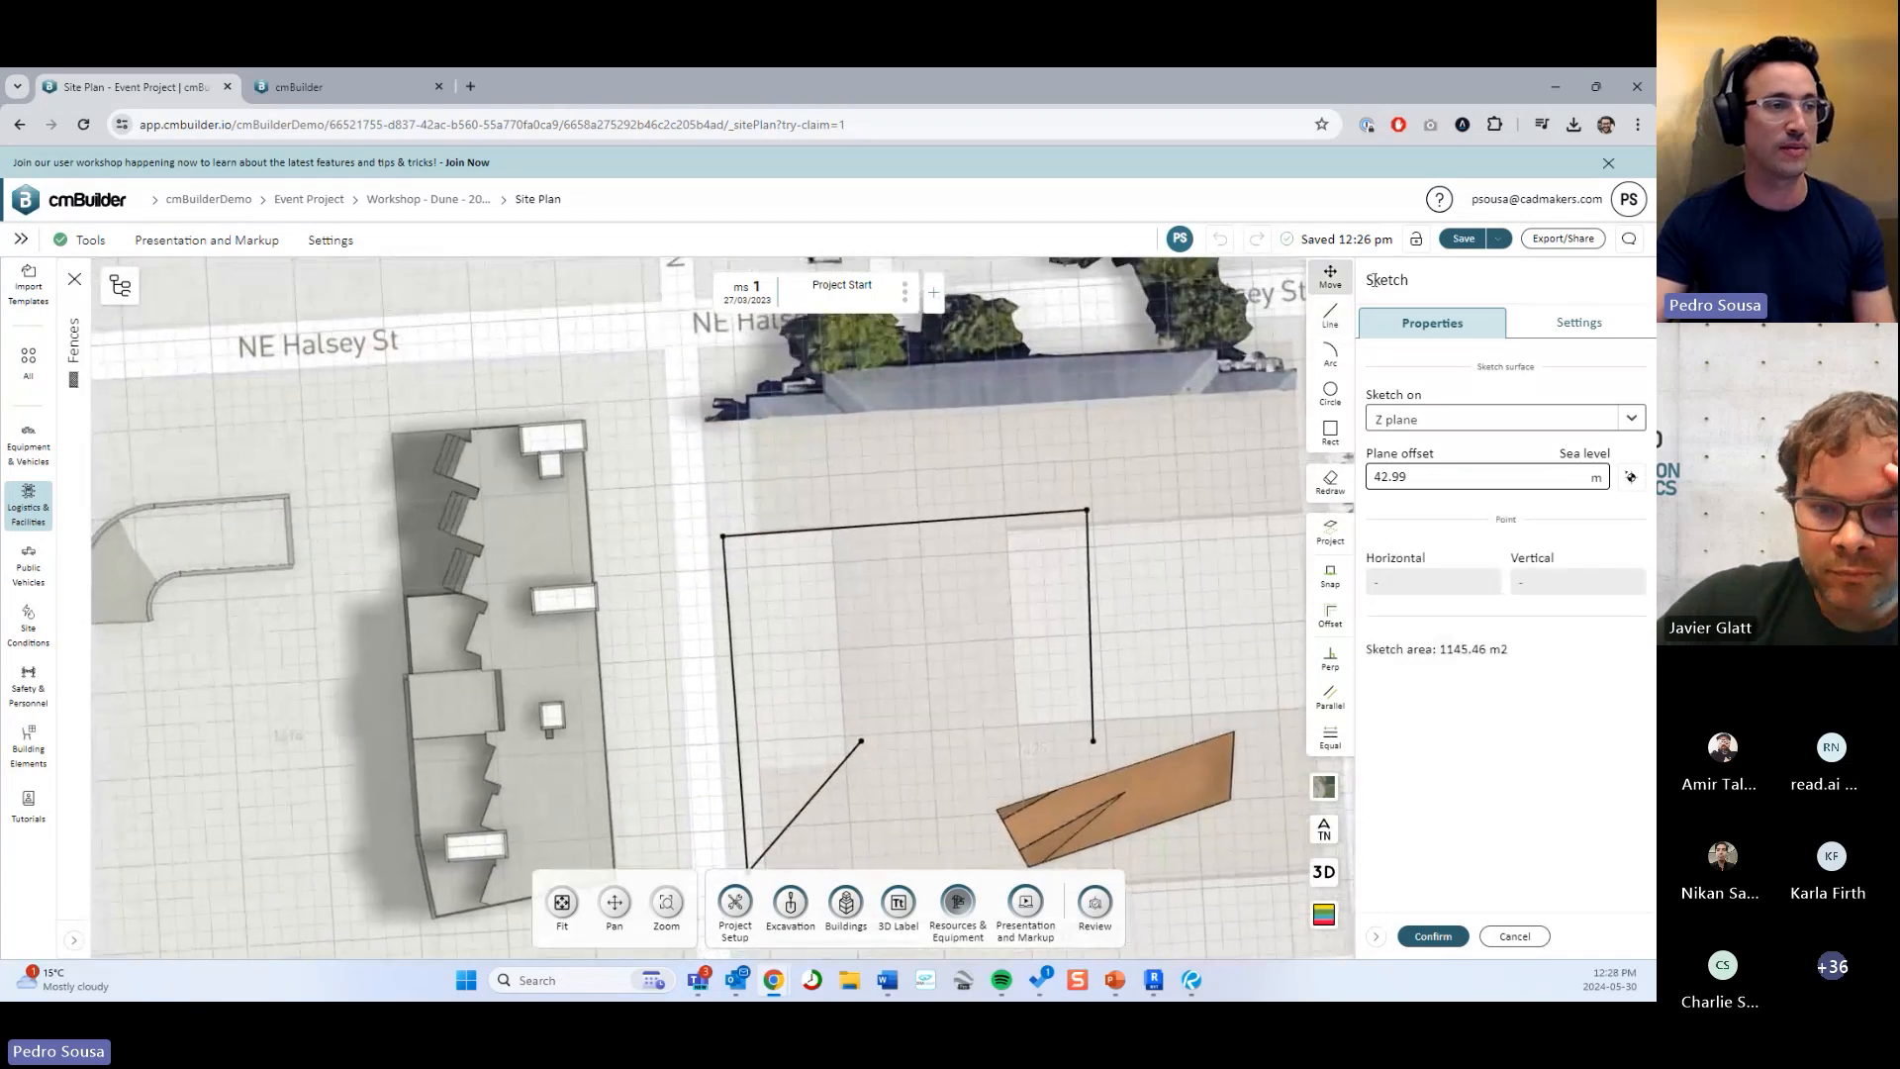
# Move the open endpoint of the fence sketch's east line, then leave the sketch and return to 3D view.
pyautogui.moveTo(1171, 603); pyautogui.dragTo(1101, 540, button='middle')
pyautogui.moveTo(1023, 588)
pyautogui.mouseDown()
pyautogui.moveTo(1179, 593)
pyautogui.moveTo(907, 624)
pyautogui.moveTo(1064, 622)
pyautogui.moveTo(983, 624)
pyautogui.moveTo(1043, 631)
pyautogui.moveTo(1063, 809)
pyautogui.moveTo(1086, 829)
pyautogui.moveTo(1097, 569)
pyautogui.moveTo(1121, 716)
pyautogui.moveTo(1119, 577)
pyautogui.moveTo(1138, 742)
pyautogui.moveTo(1124, 564)
pyautogui.moveTo(1137, 666)
pyautogui.moveTo(1129, 646)
pyautogui.mouseUp()
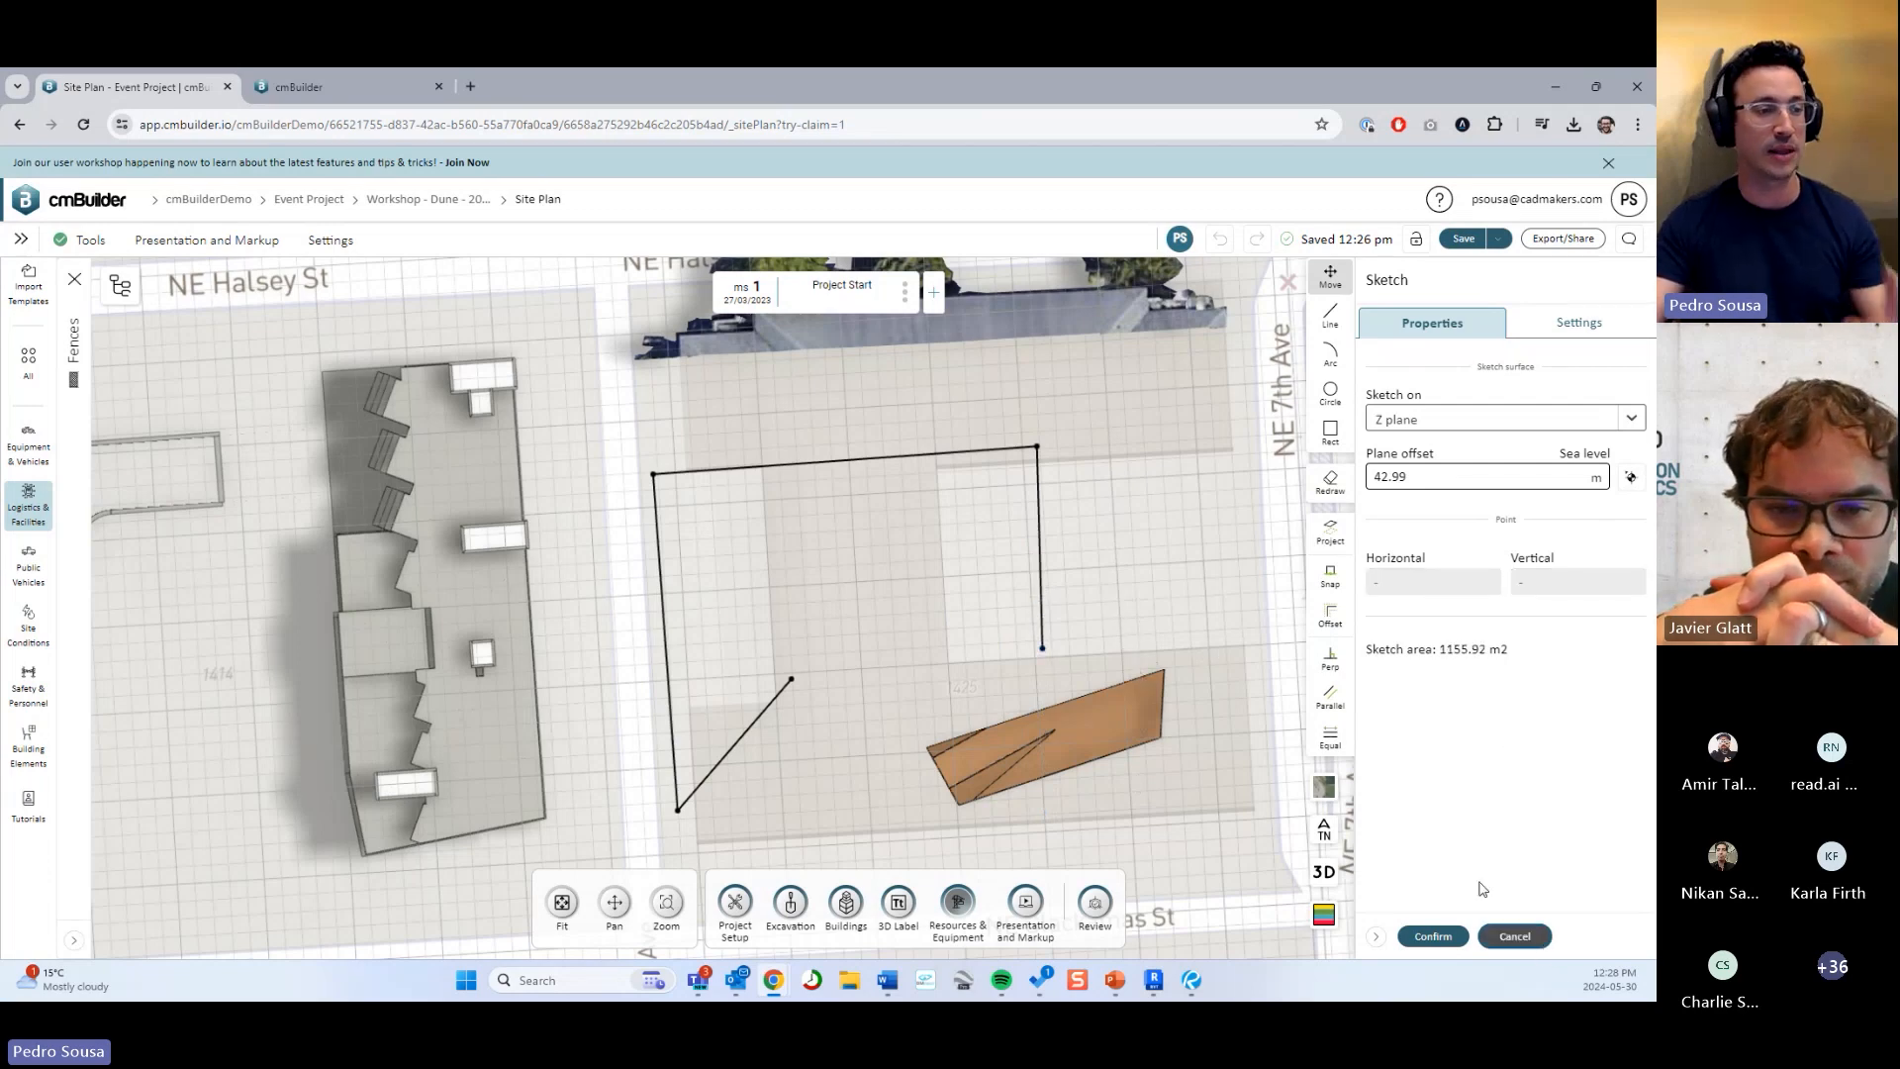
pyautogui.click(1433, 937)
pyautogui.click(1325, 873)
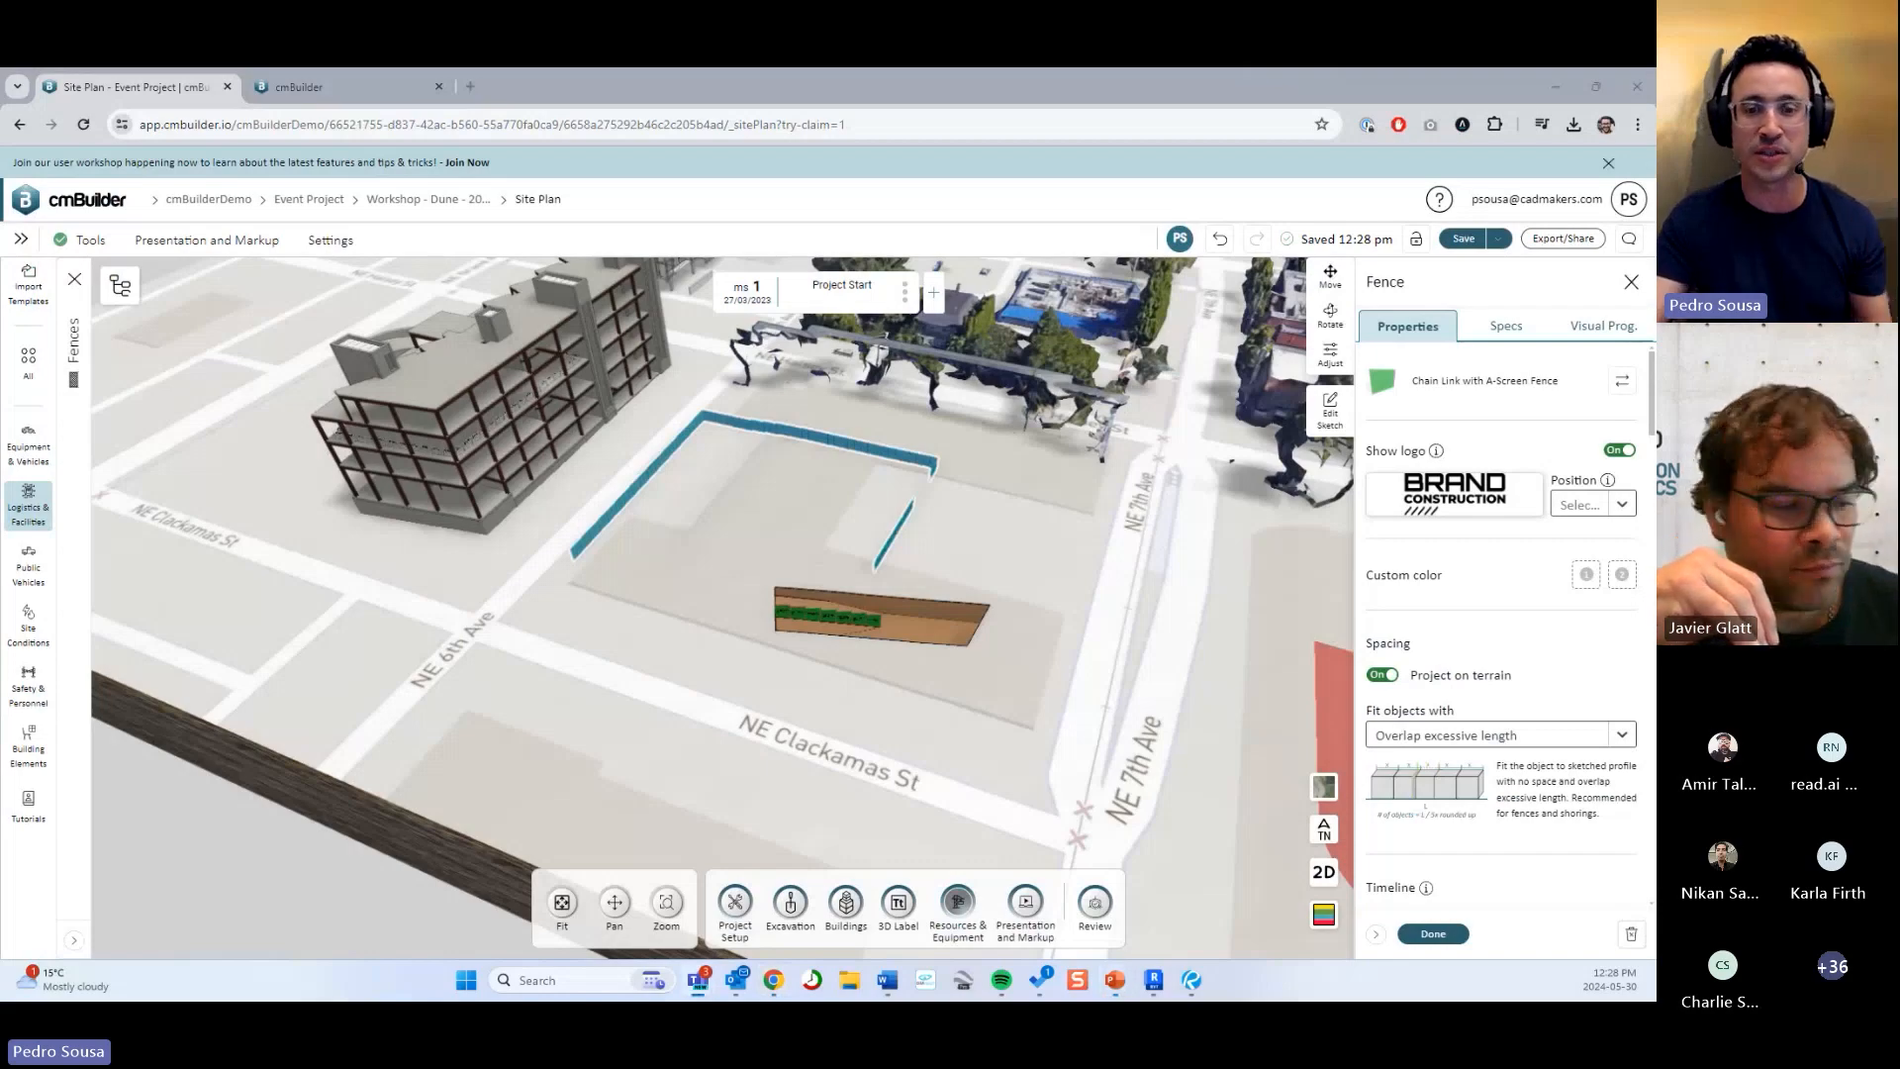
# Switch to the PowerPoint deck to view the Sketch Feature and Timeline Settings slides, then return to cmBuilder.
pyautogui.moveTo(1655, 237); pyautogui.dragTo(1293, 273)
pyautogui.doubleClick(1294, 273)
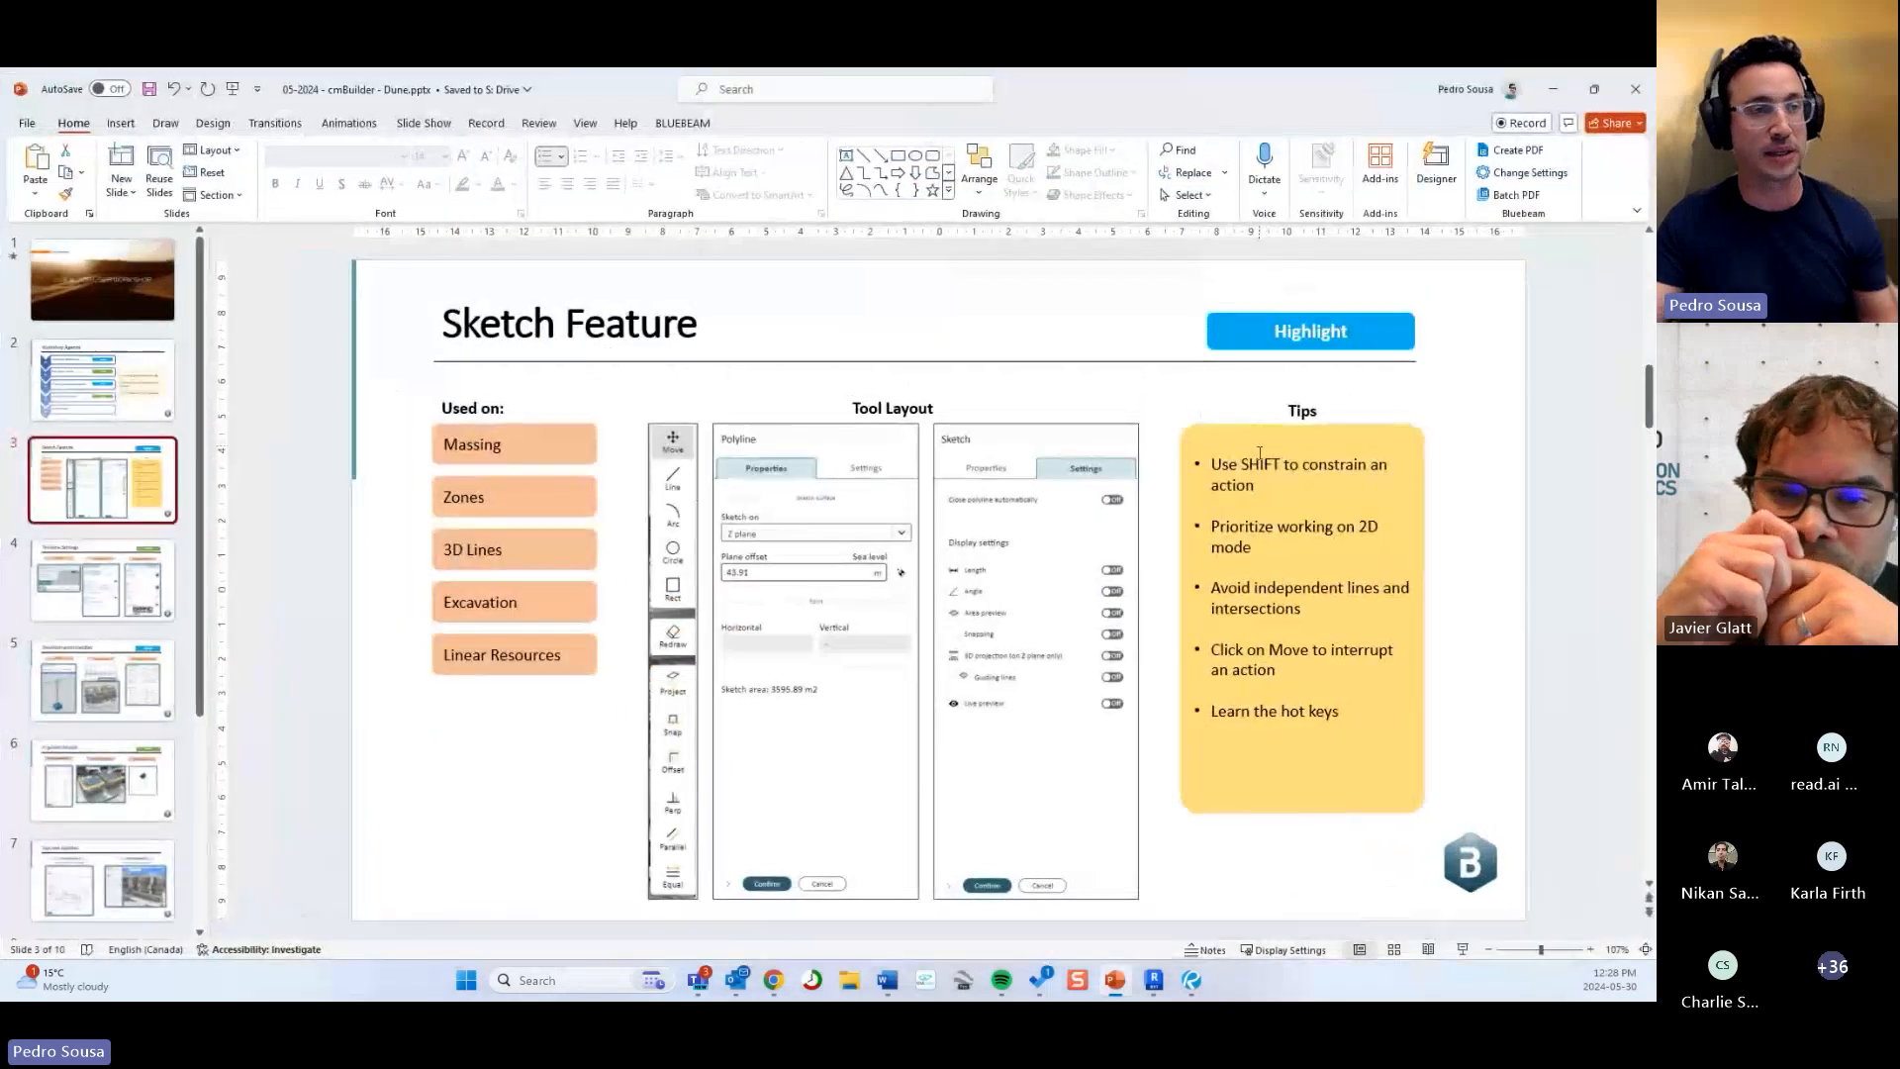
pyautogui.click(139, 588)
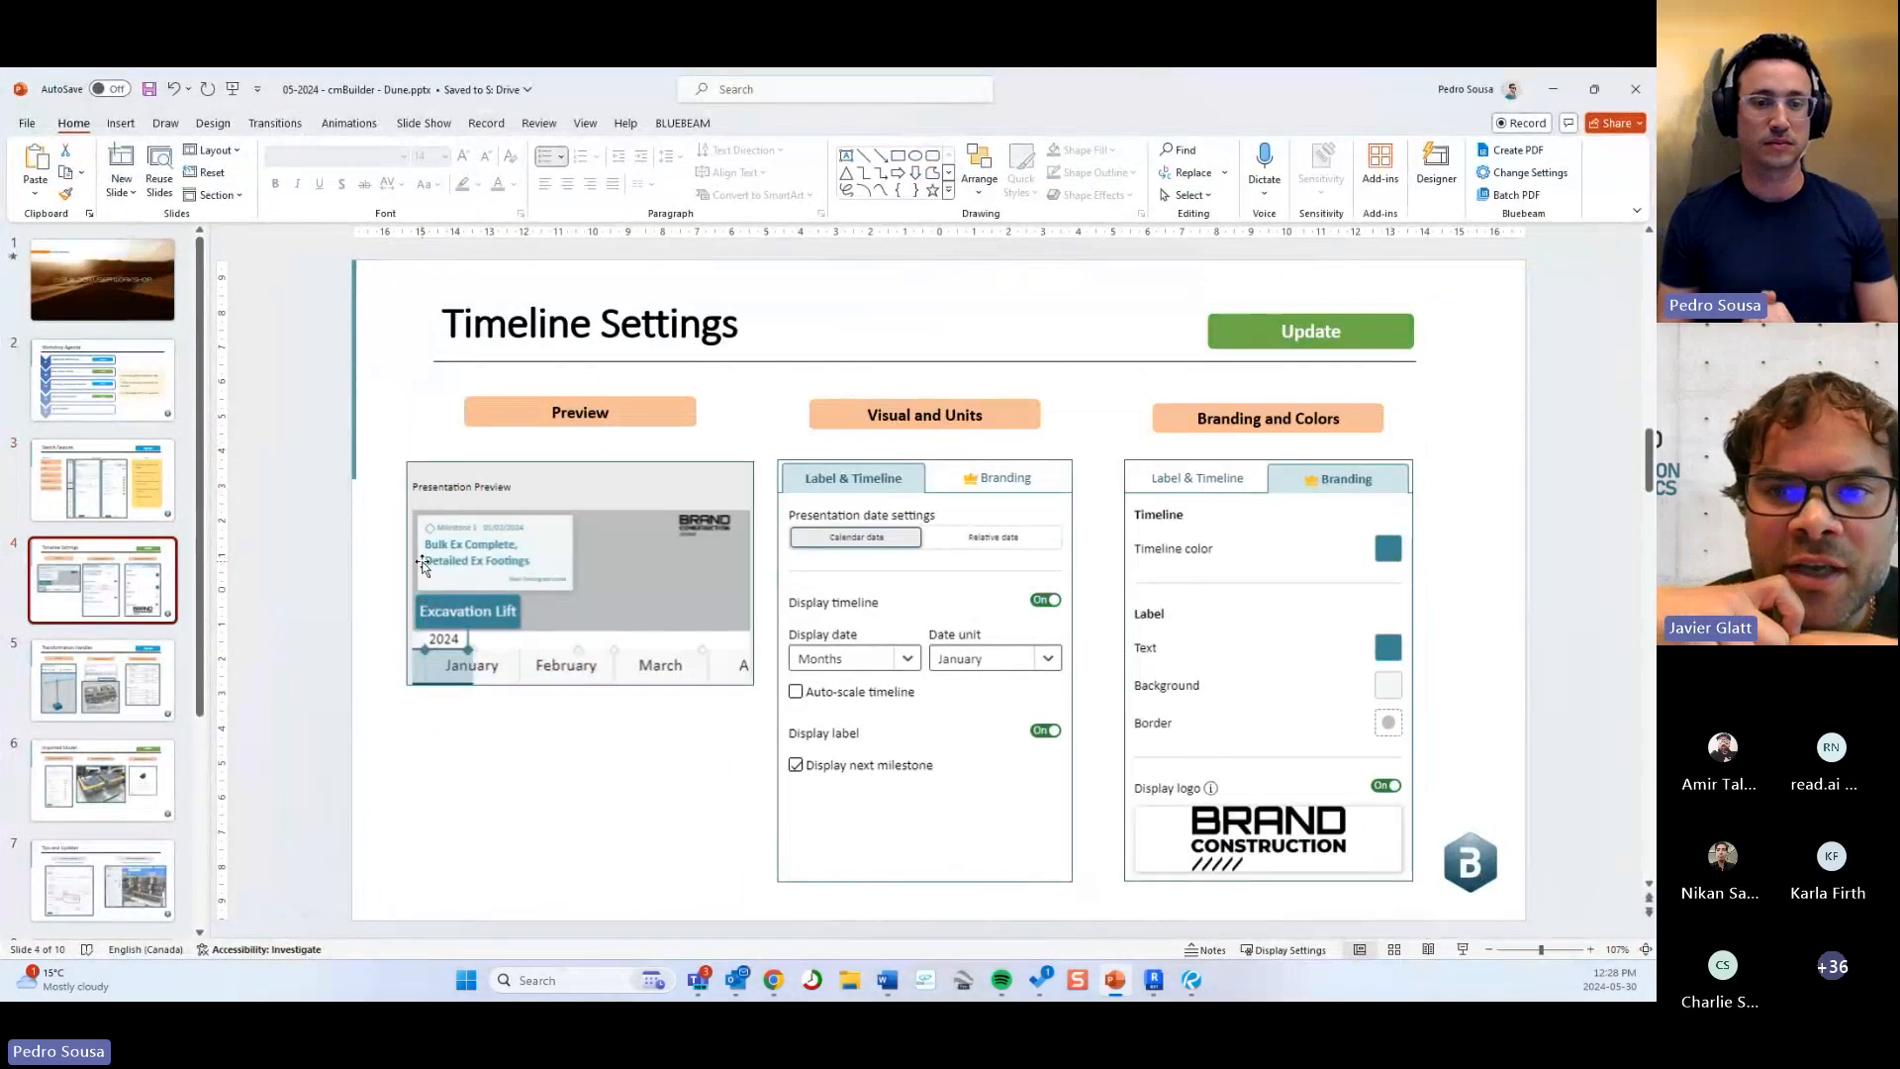
pyautogui.press('Up')
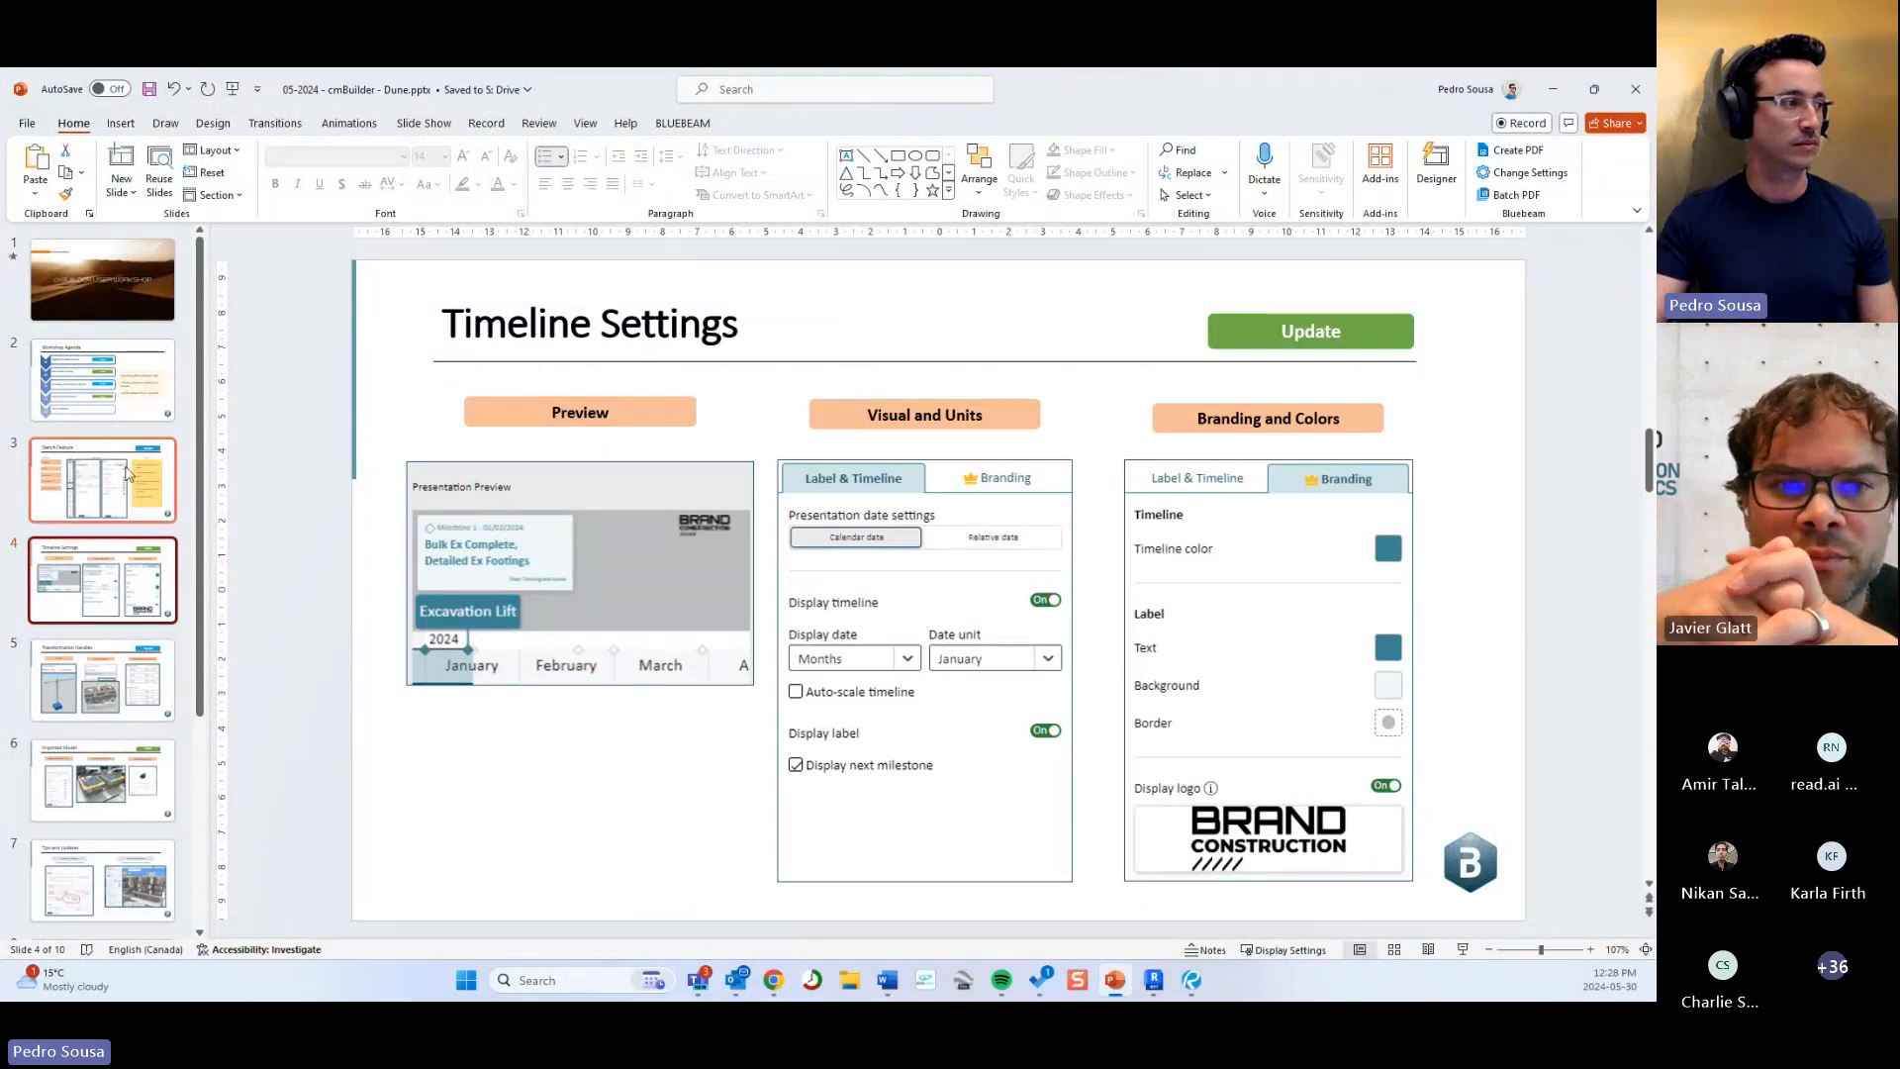
pyautogui.click(1552, 89)
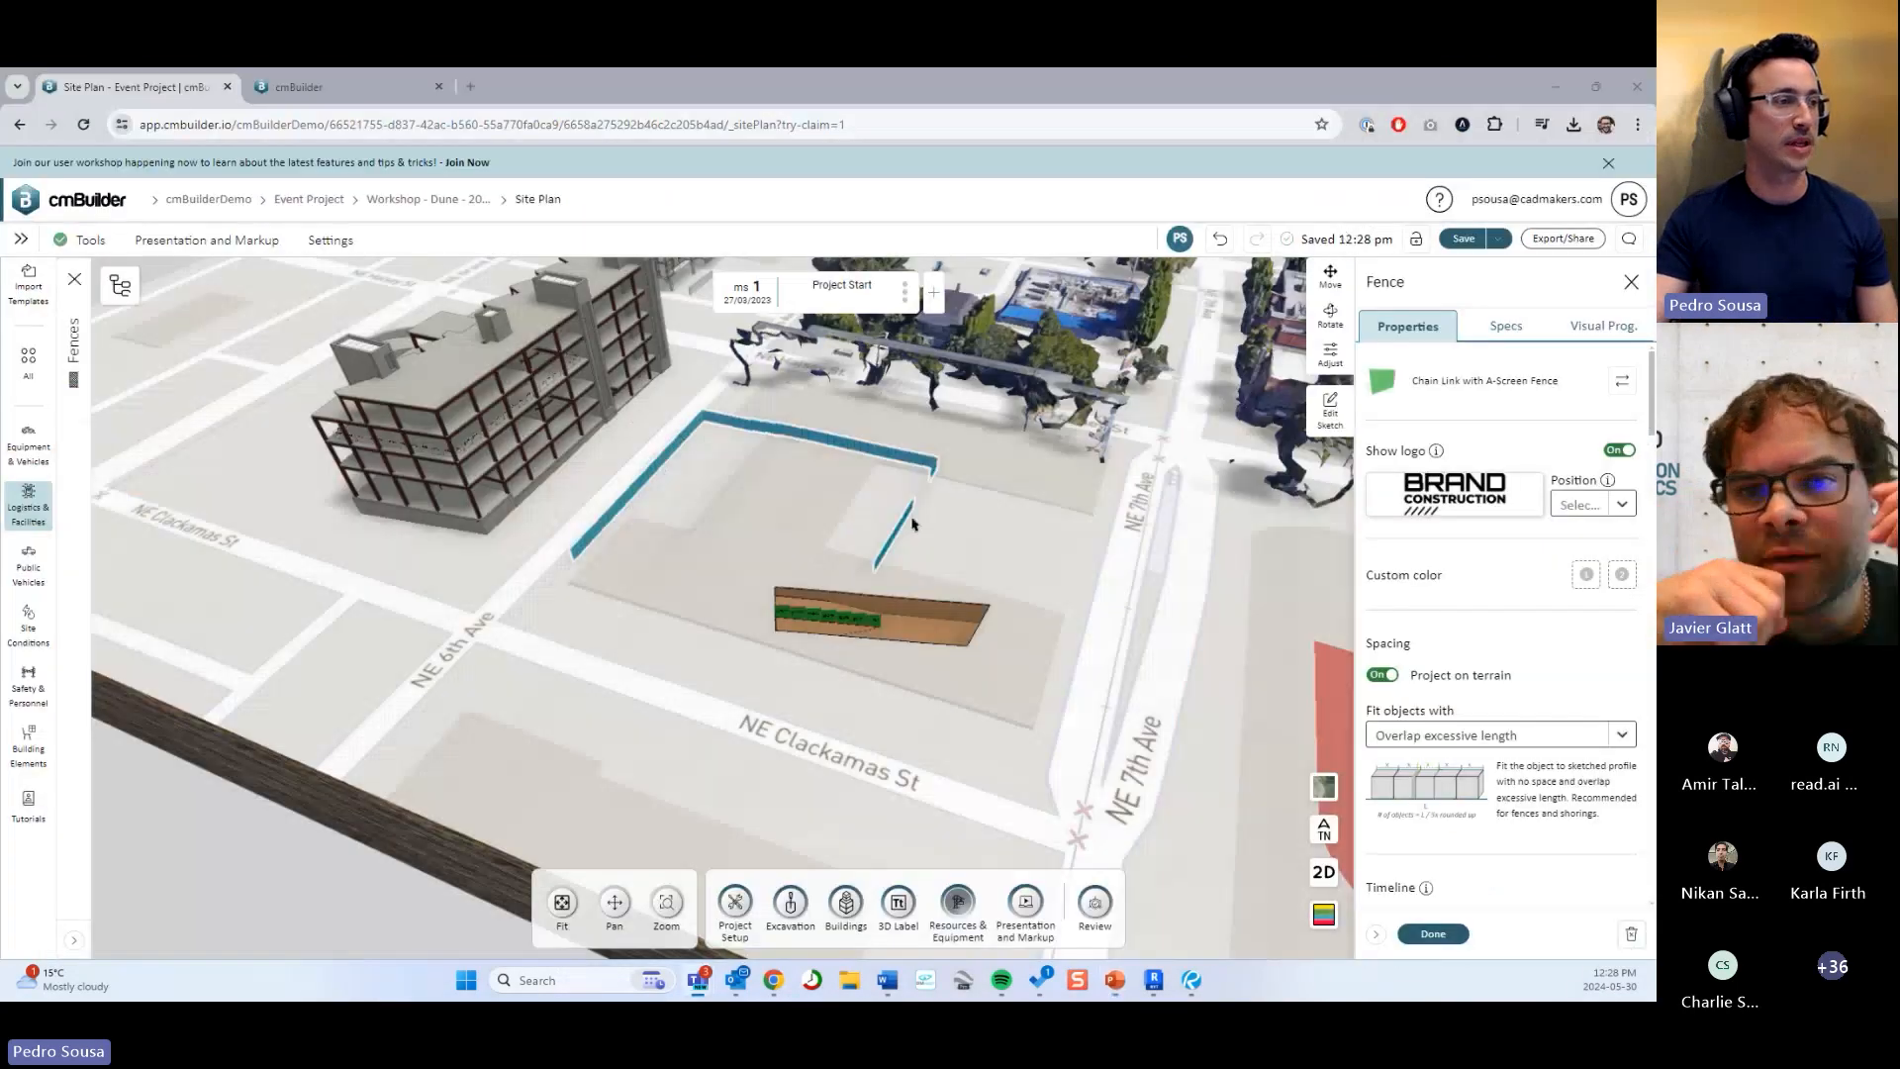
# Try the live preview in the fence sketch's display settings, then leave the sketch without saving changes.
pyautogui.click(1330, 410)
pyautogui.click(1558, 332)
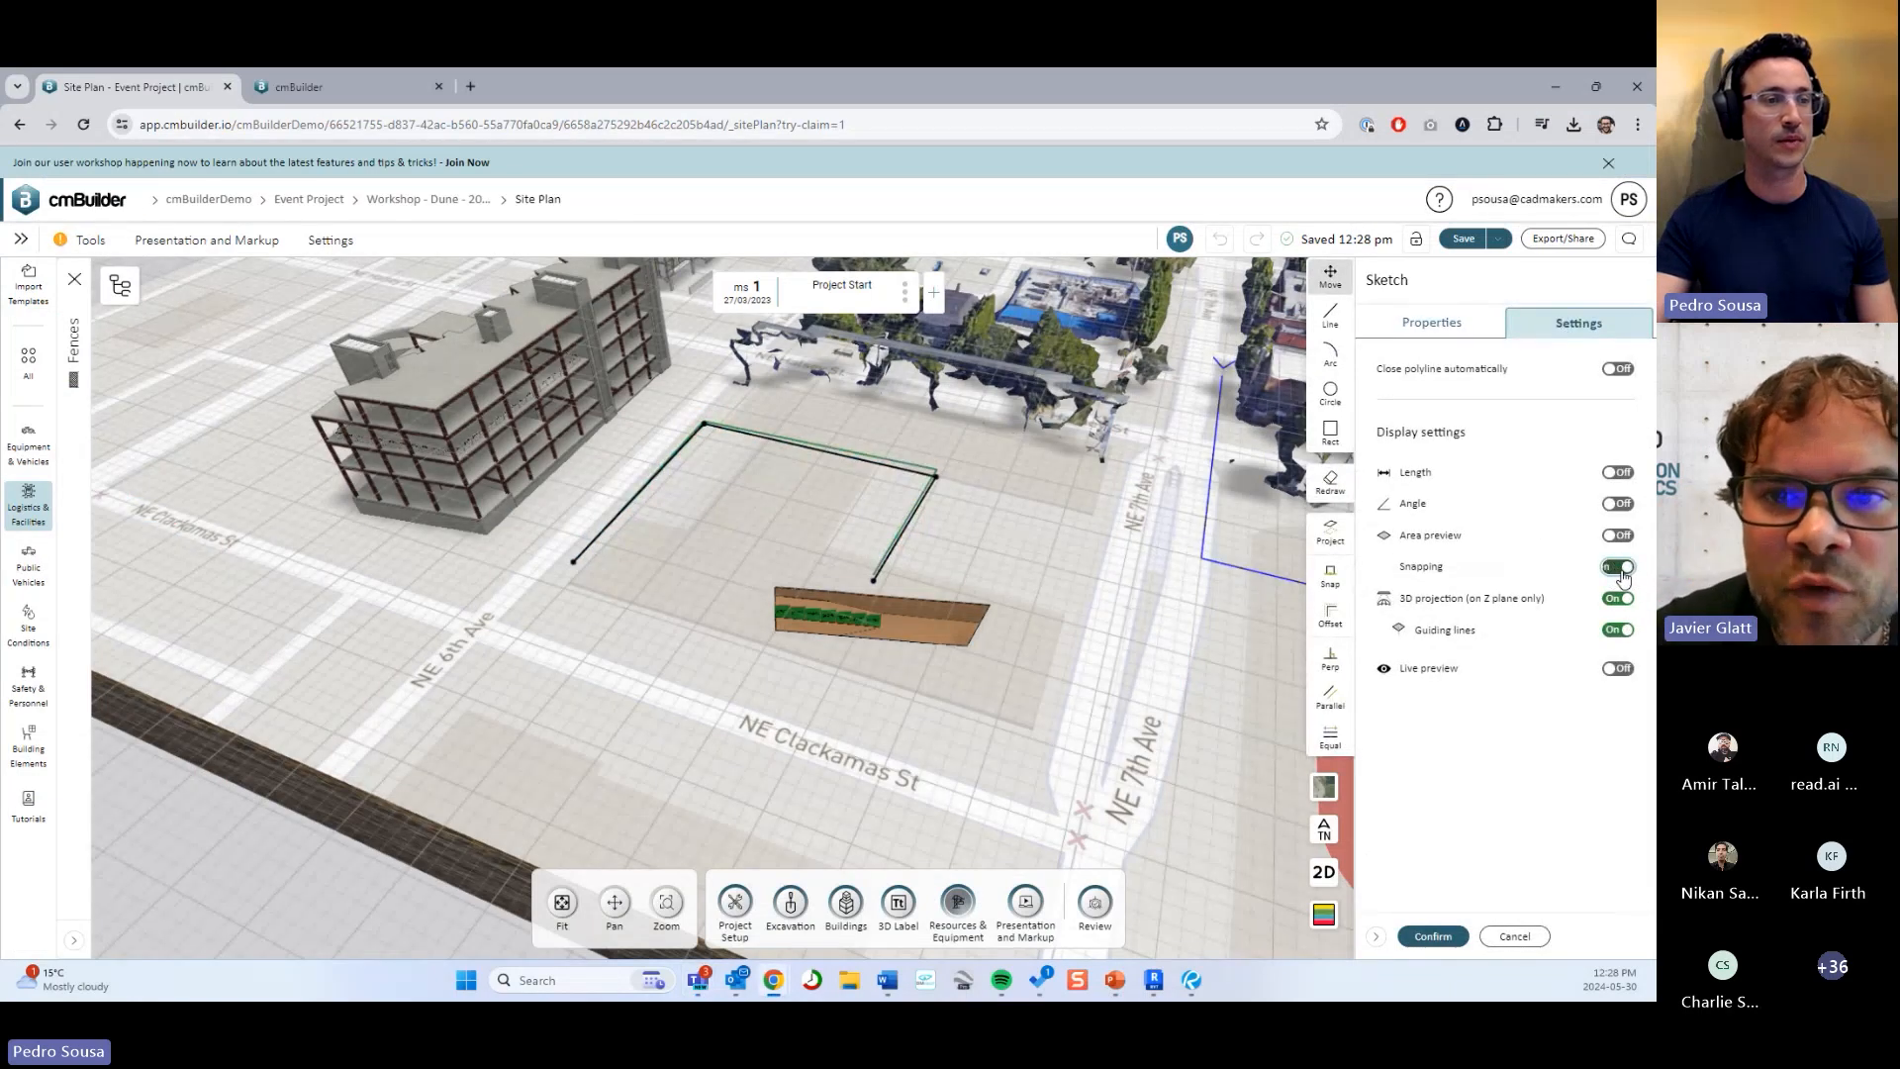
pyautogui.click(1619, 671)
pyautogui.click(1619, 670)
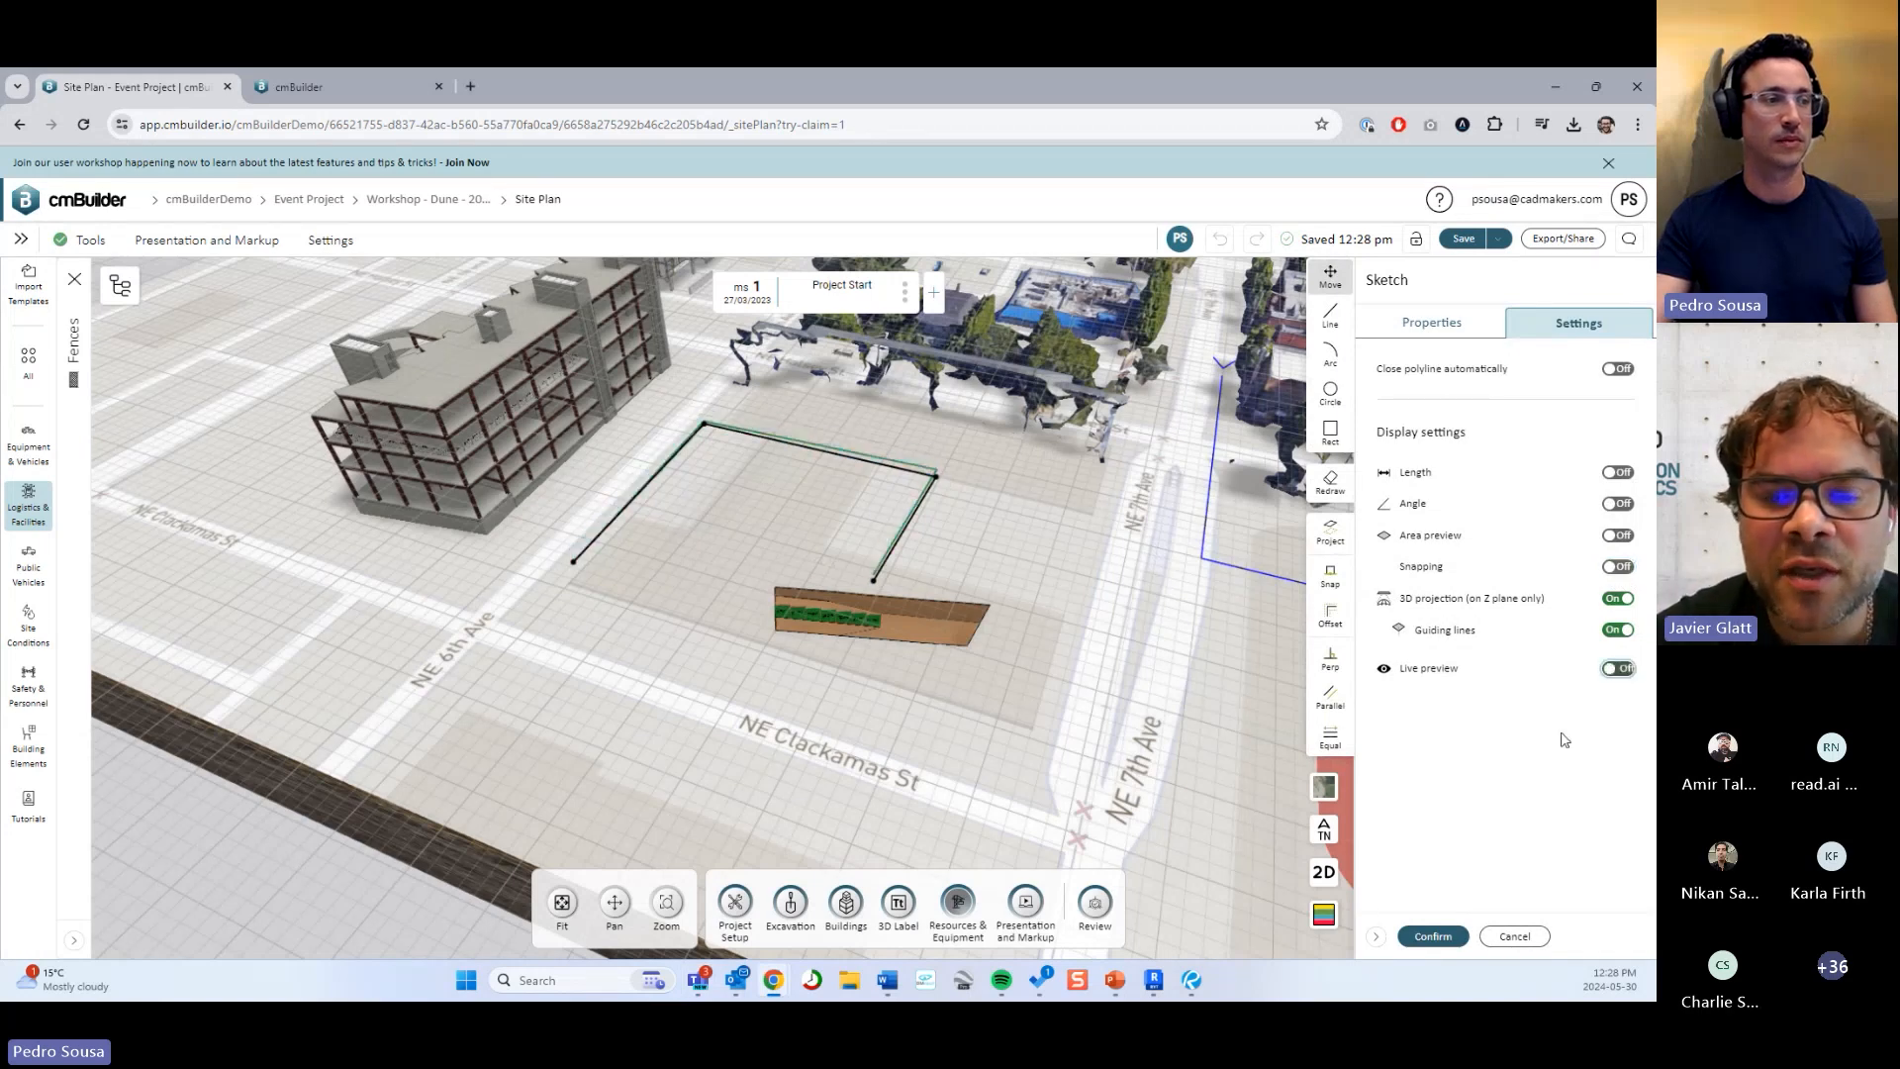
pyautogui.click(1516, 936)
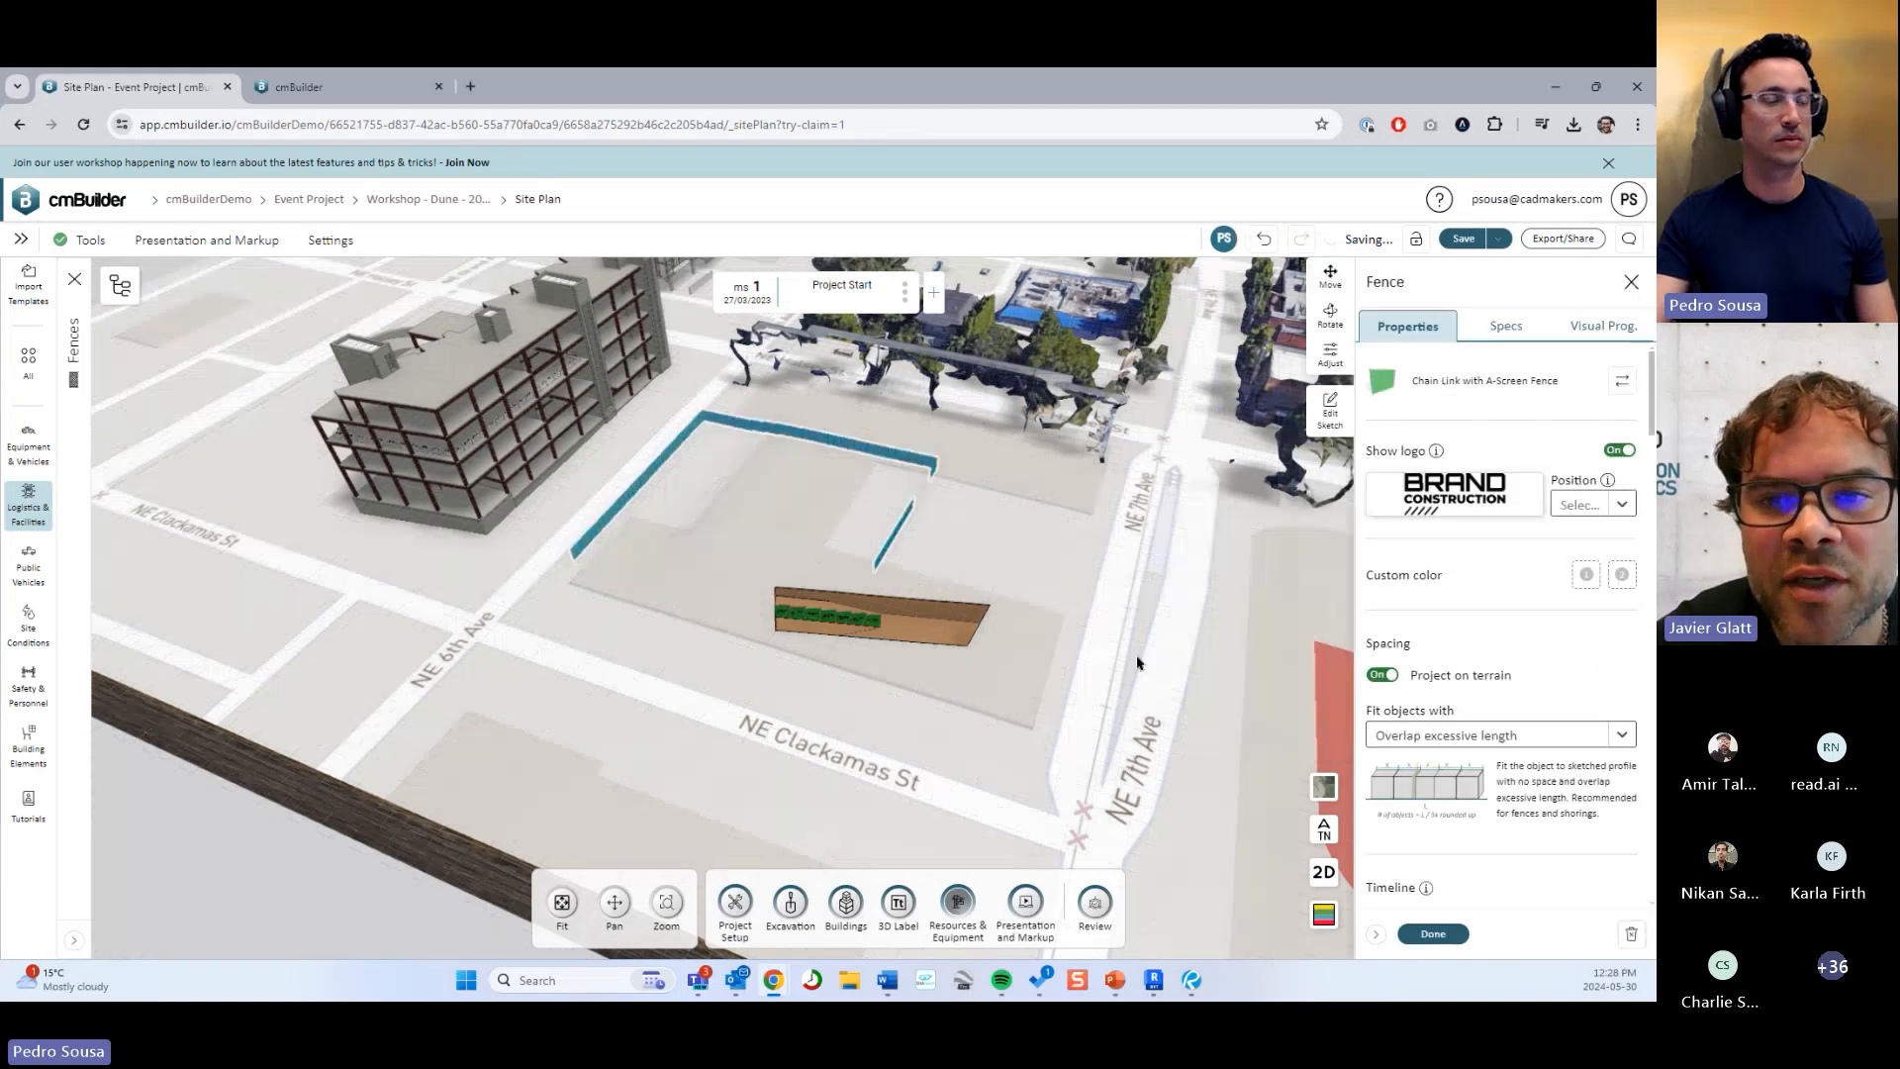
# Finish editing the perimeter fence and delete the short fence inside the excavation.
pyautogui.click(1433, 933)
pyautogui.click(926, 696)
pyautogui.press('Delete')
pyautogui.click(710, 608)
pyautogui.click(445, 283)
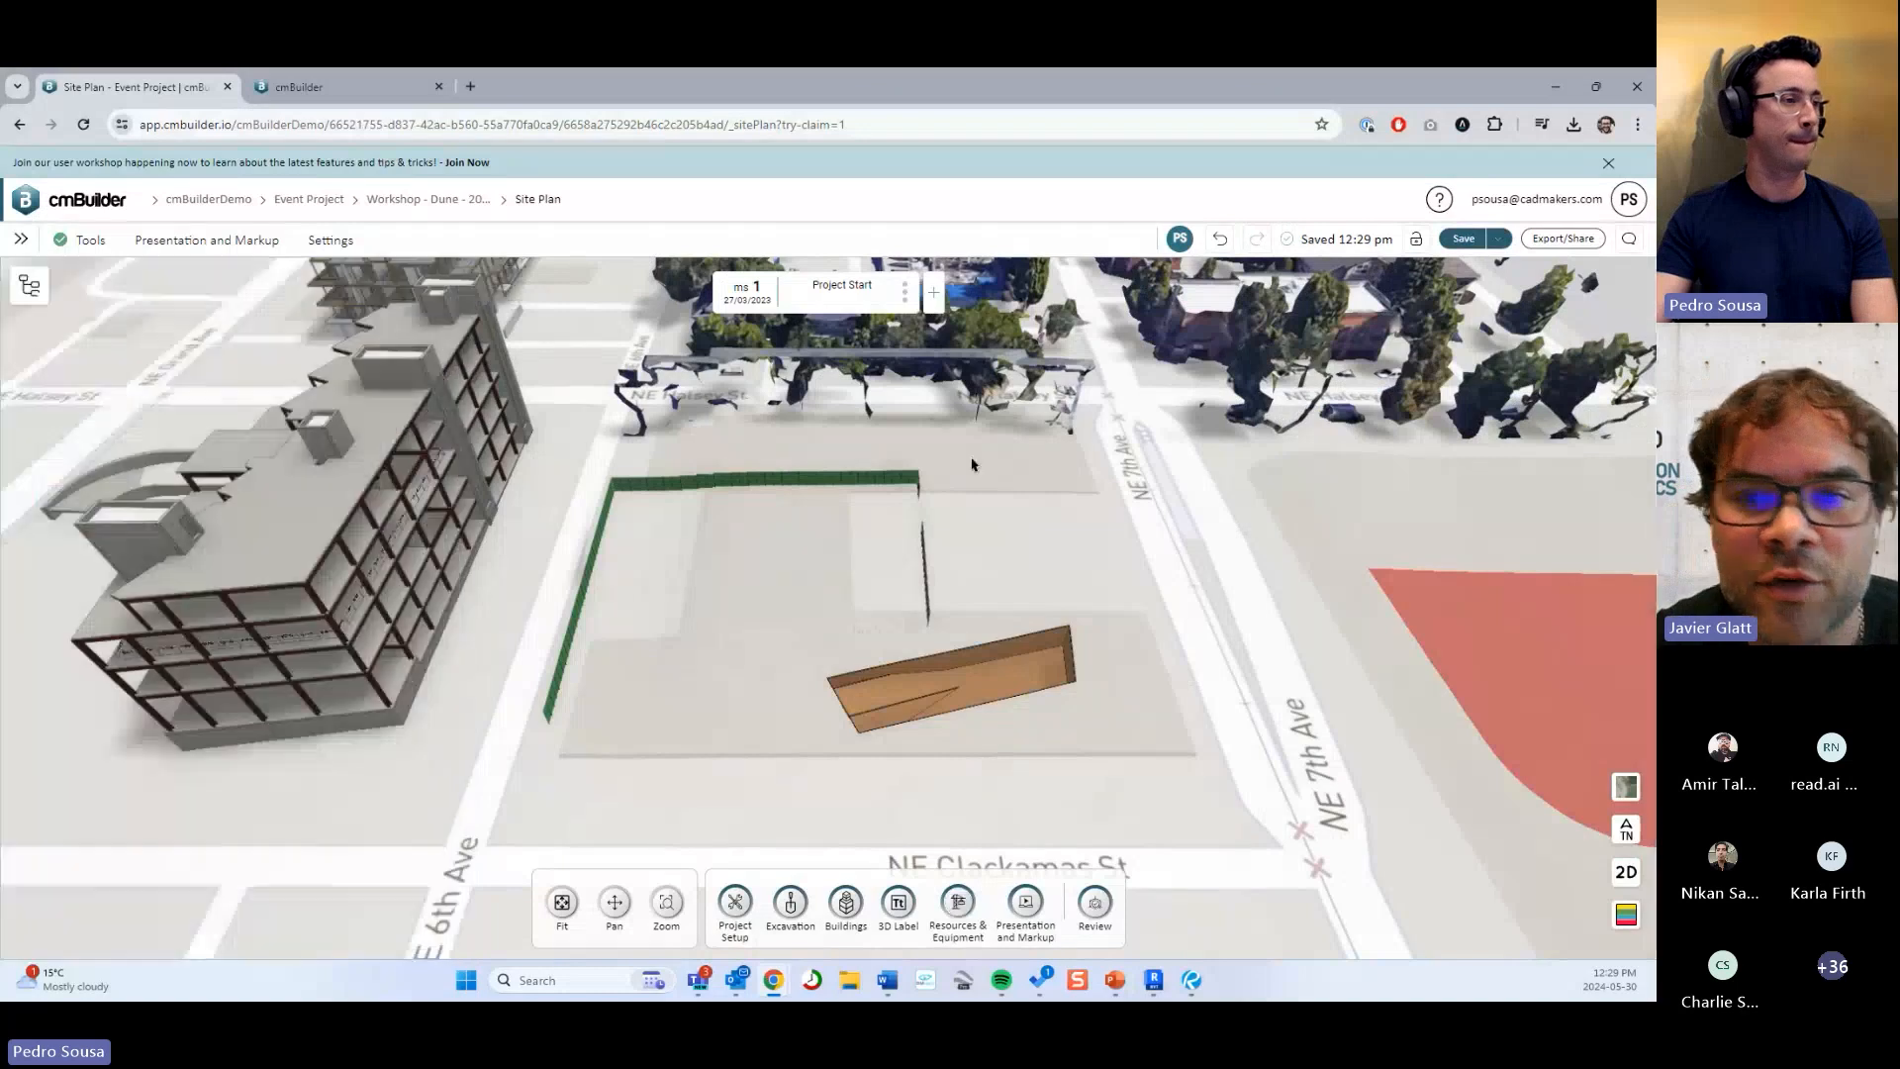
pyautogui.moveTo(1103, 544); pyautogui.dragTo(1002, 525)
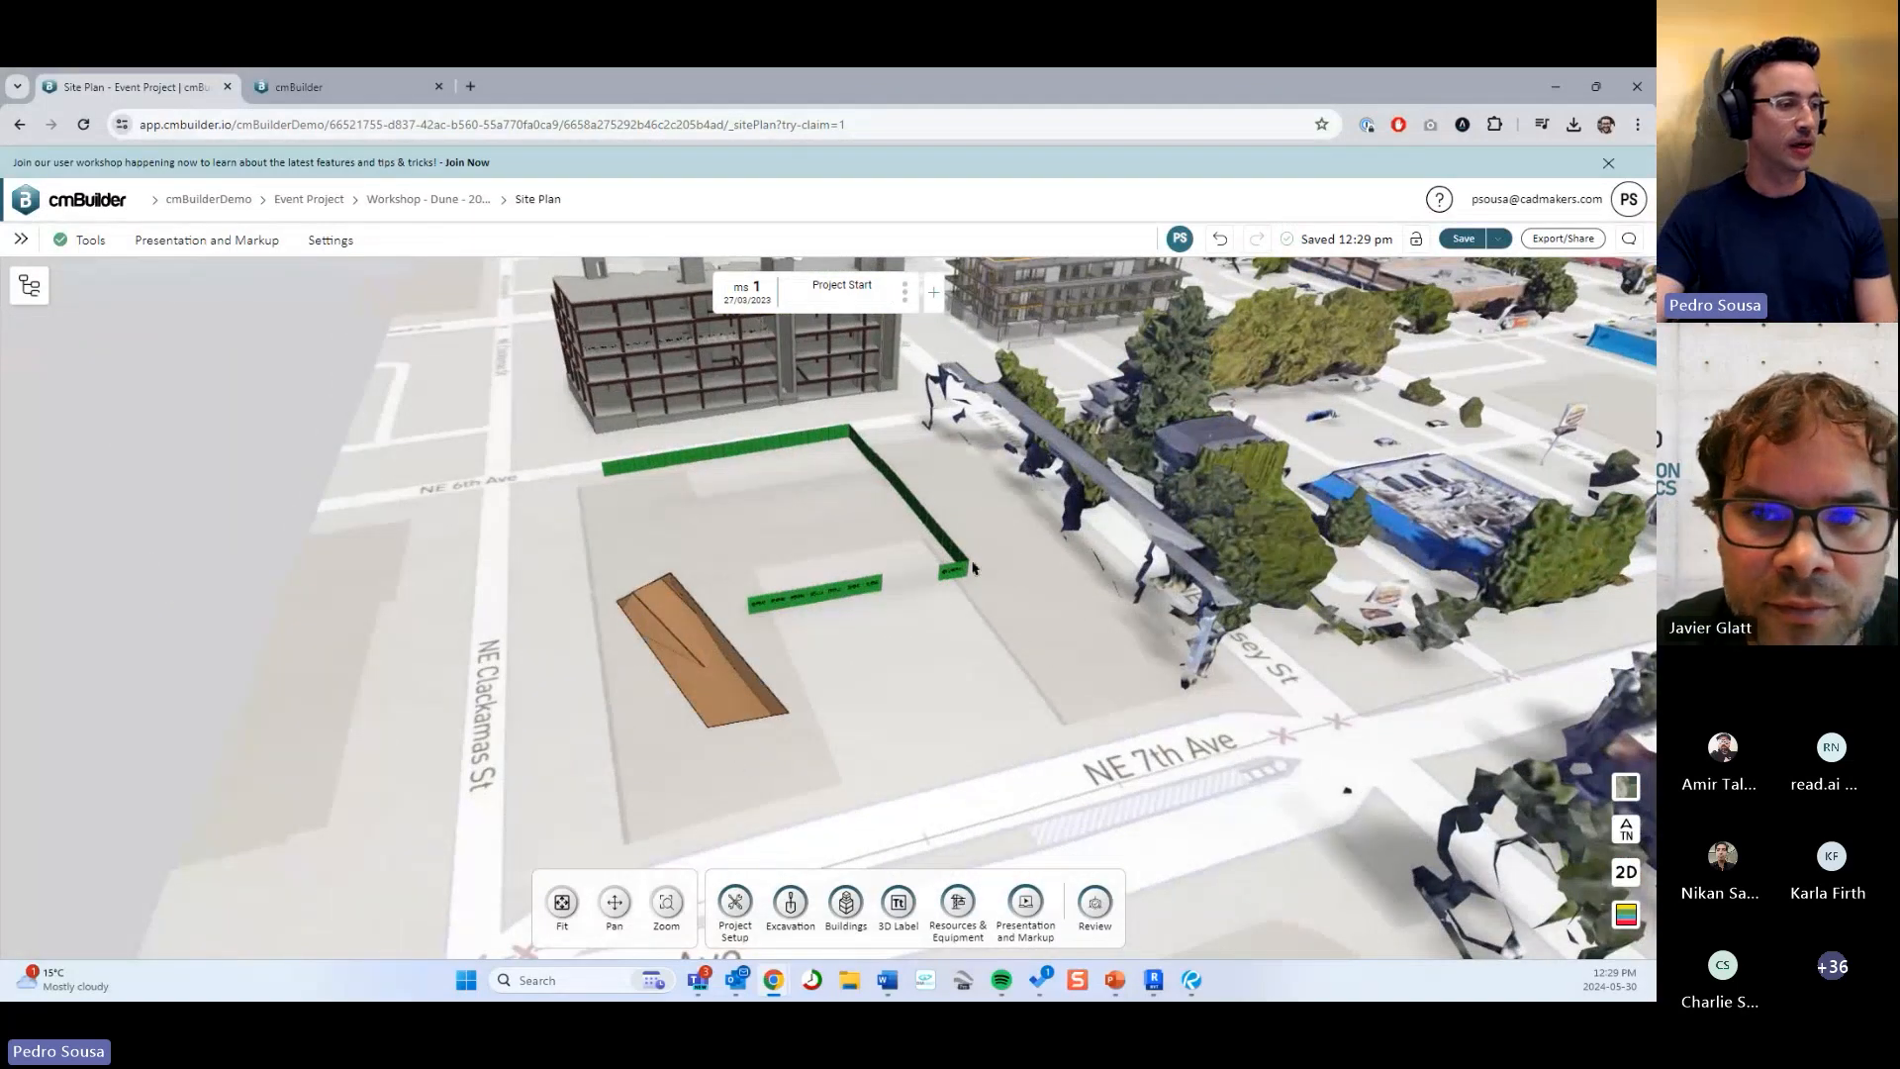
# Switch to PowerPoint to review the Timeline Settings slide, then return to the cmBuilder site plan.
pyautogui.click(1117, 979)
pyautogui.click(104, 579)
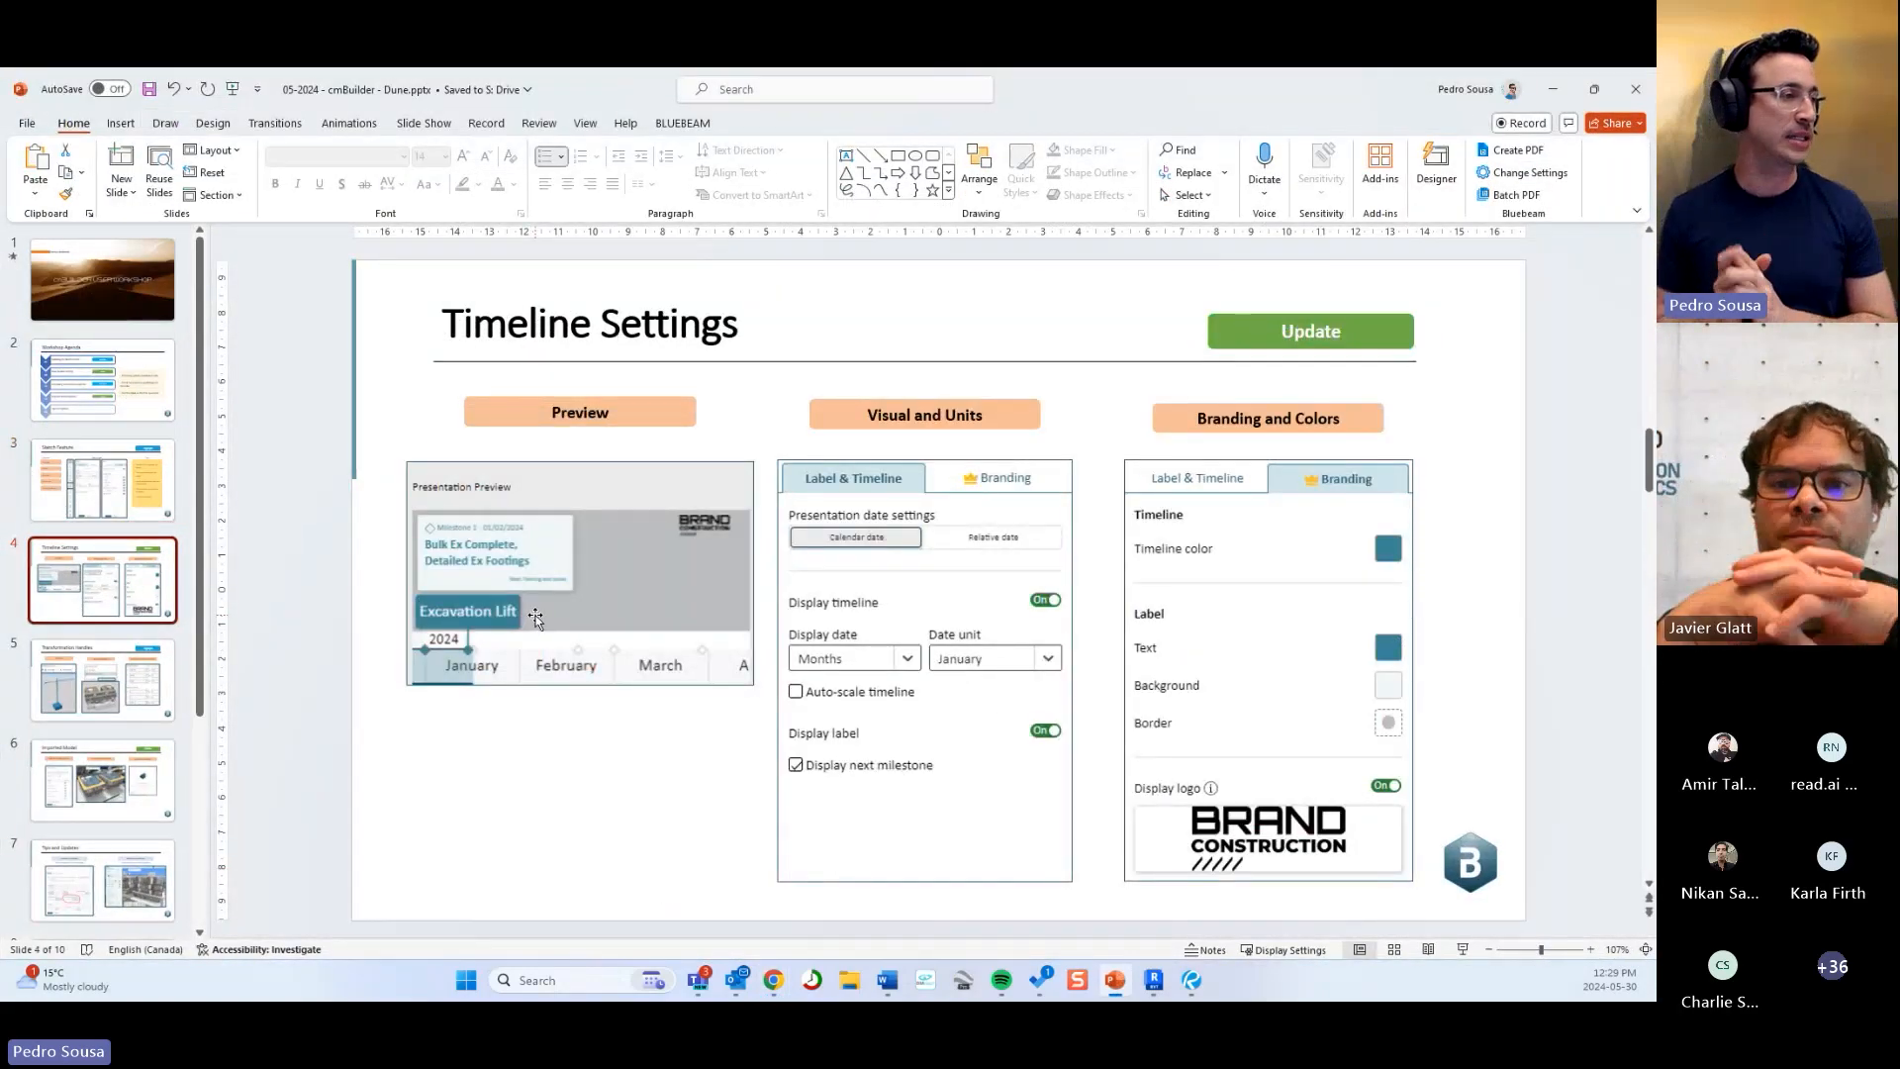
pyautogui.click(1555, 91)
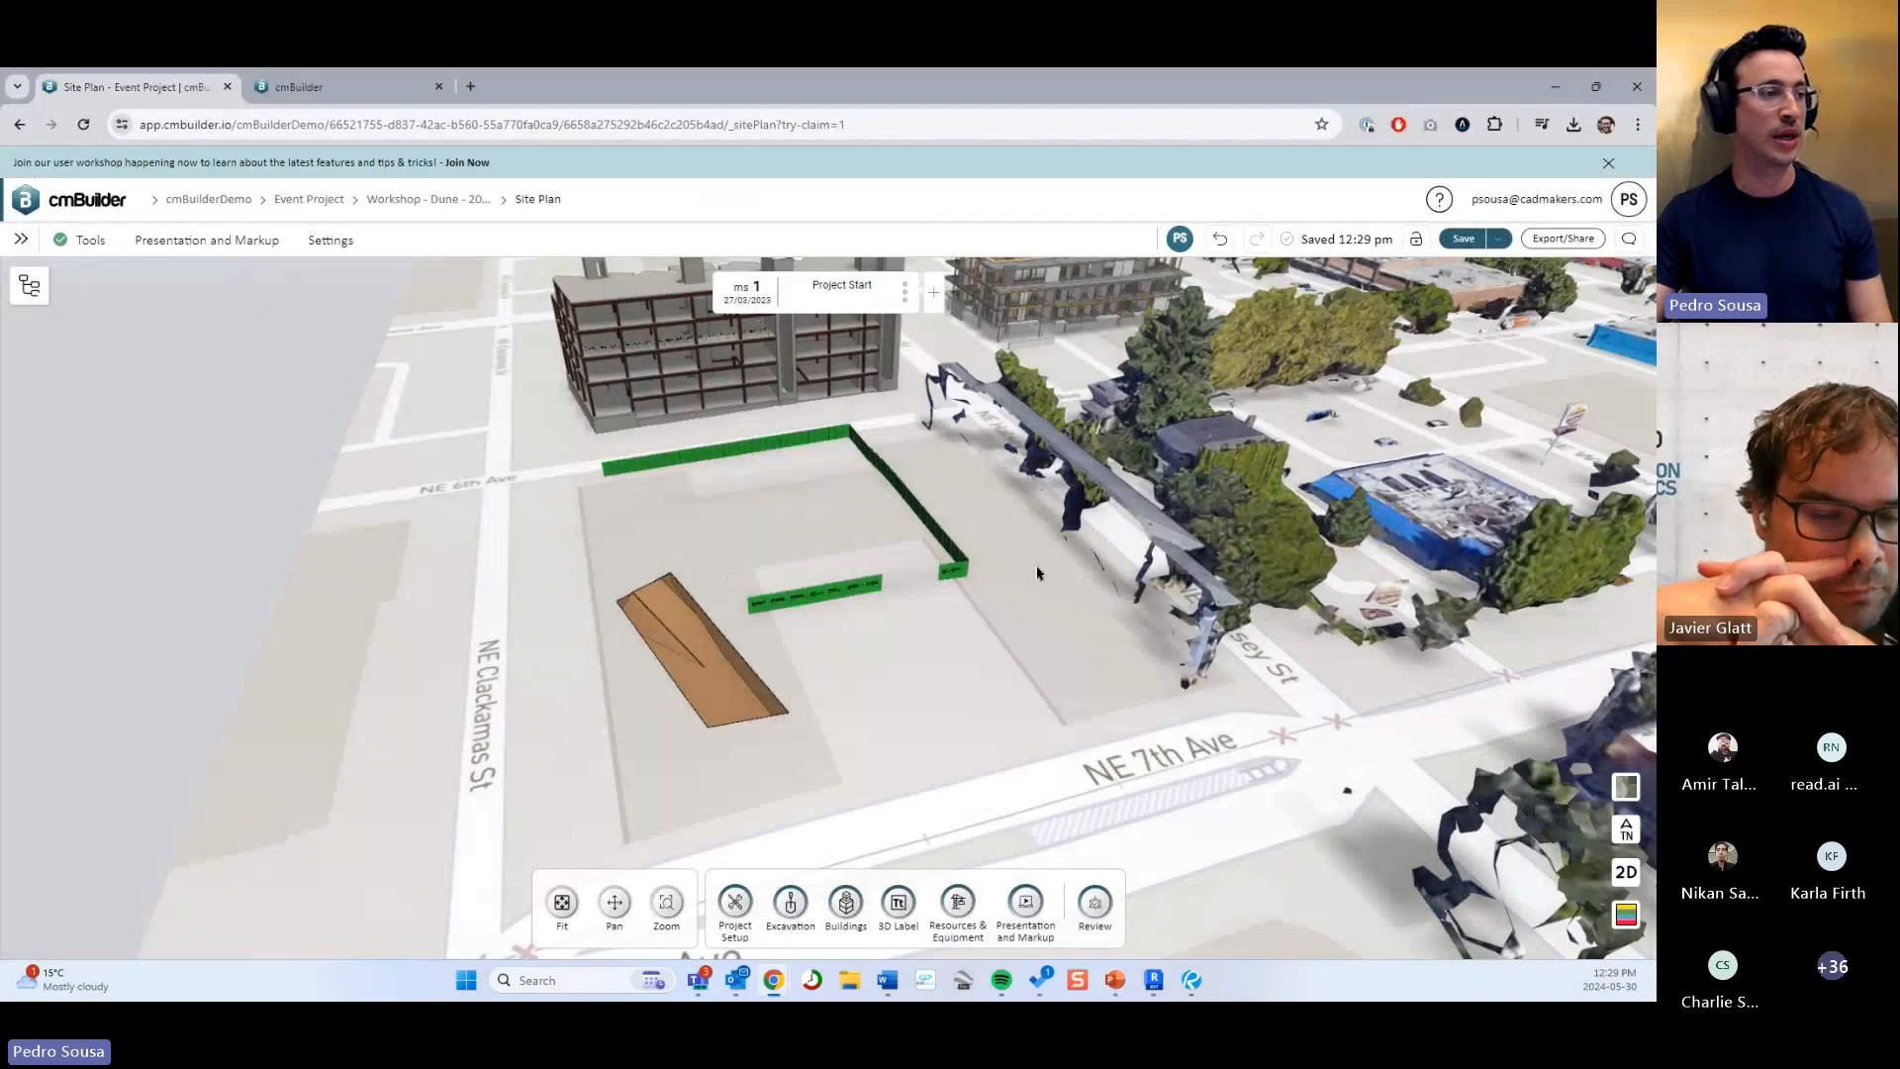
# Play the site plan presentation from the beginning and exit it at the bulk excavation milestones.
pyautogui.moveTo(1037, 573); pyautogui.dragTo(837, 534)
pyautogui.click(1025, 904)
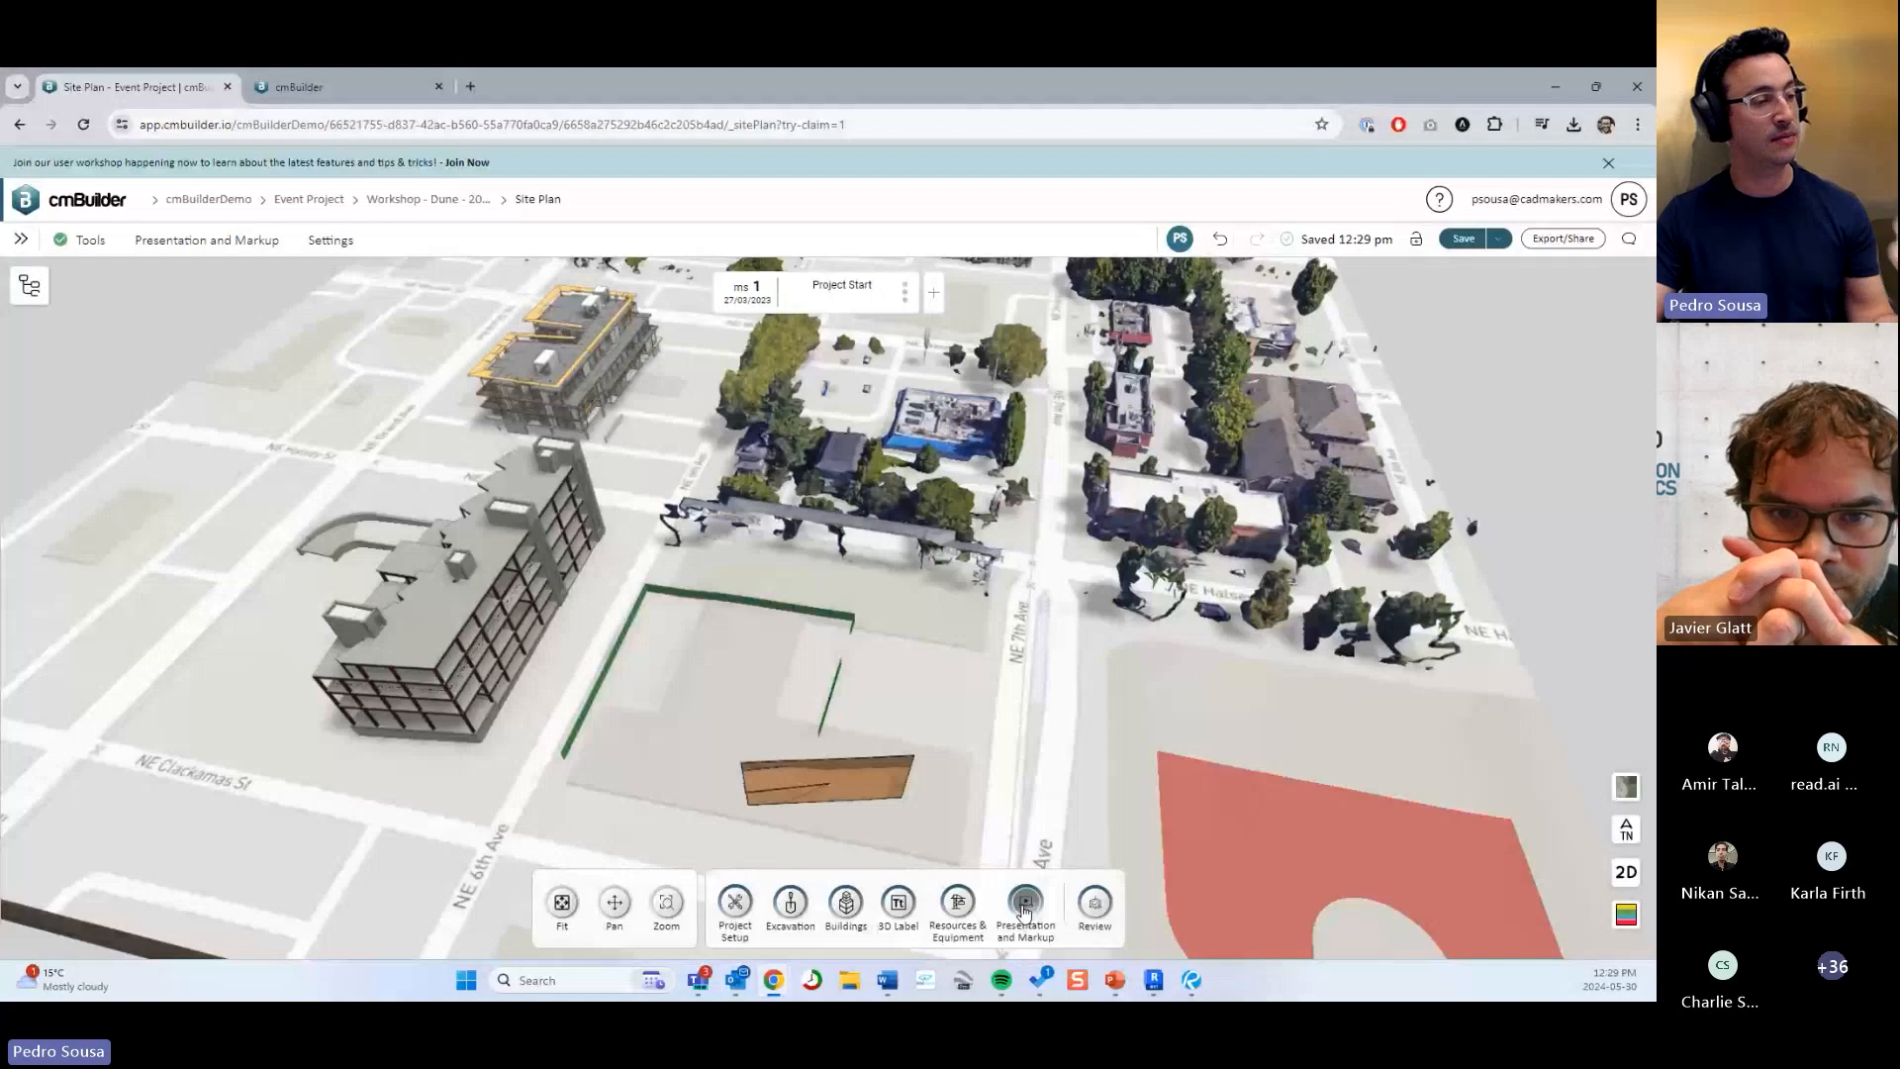
pyautogui.click(94, 901)
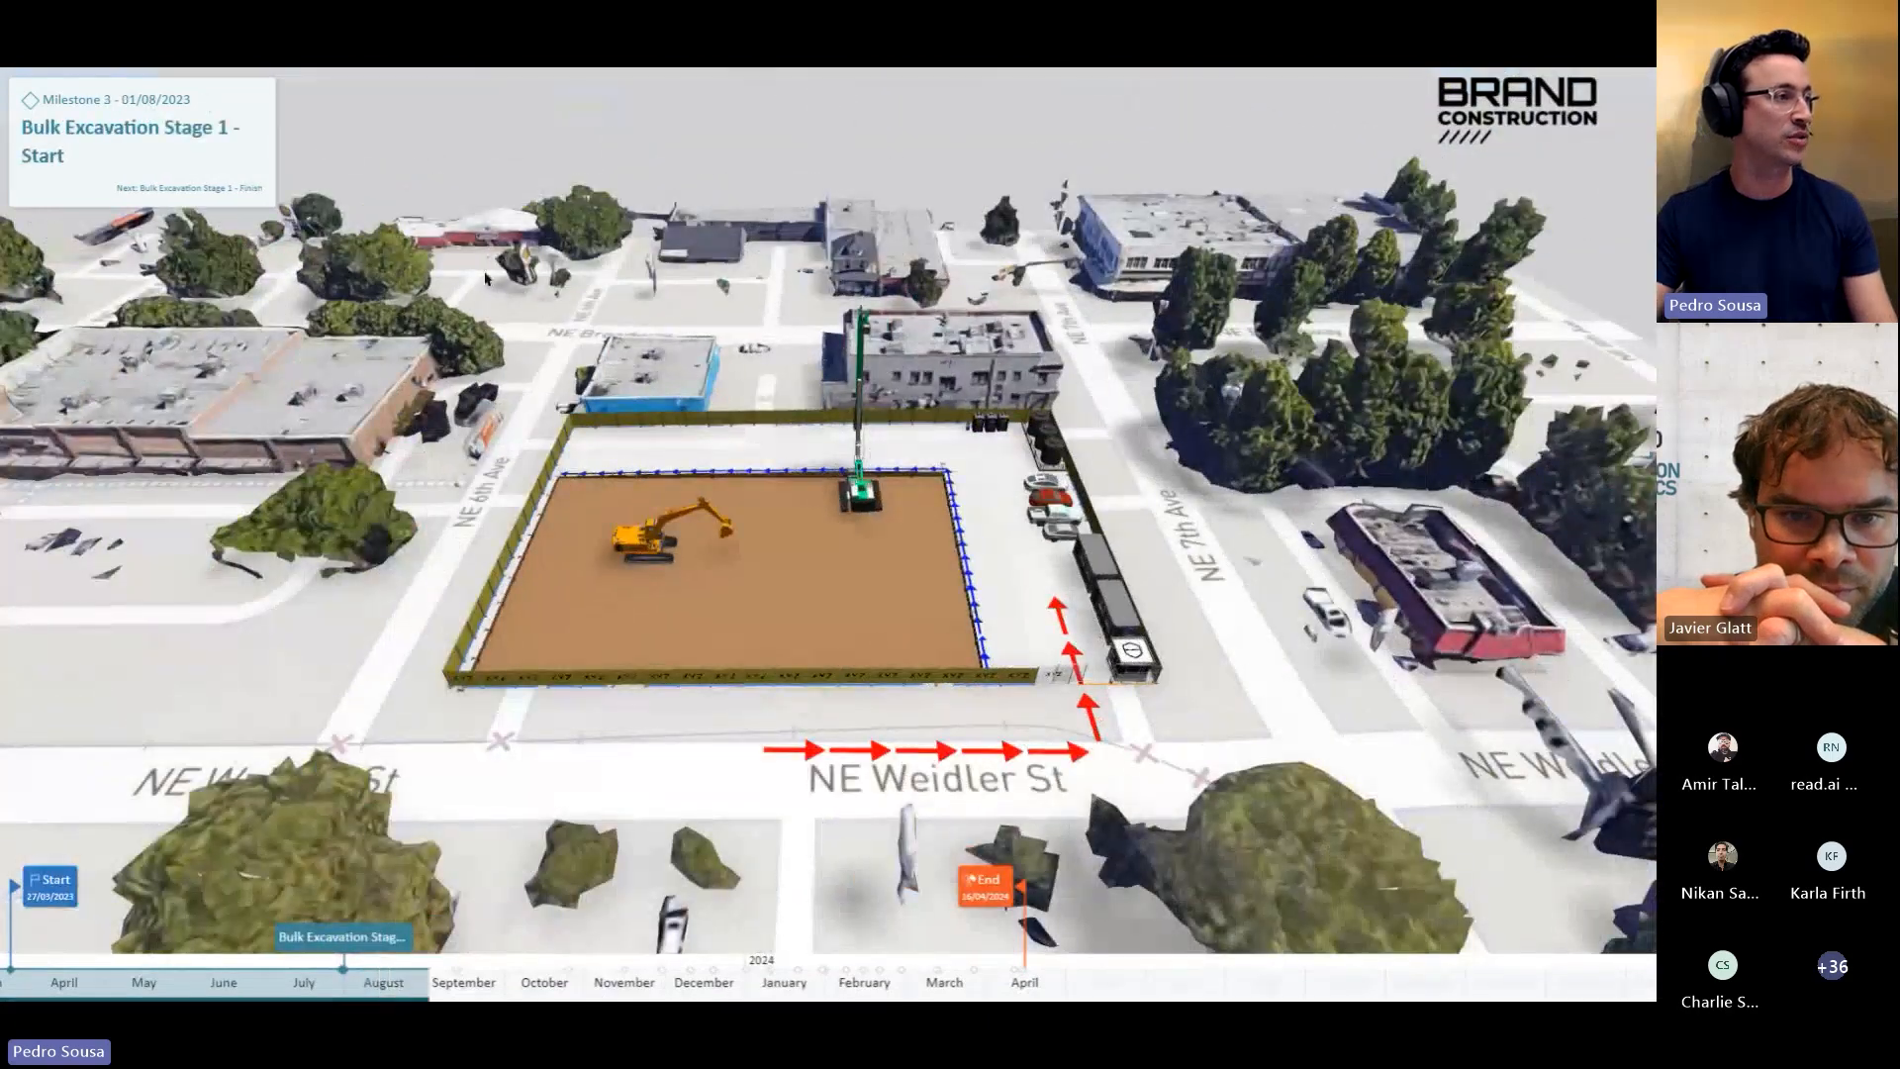
pyautogui.press('Escape')
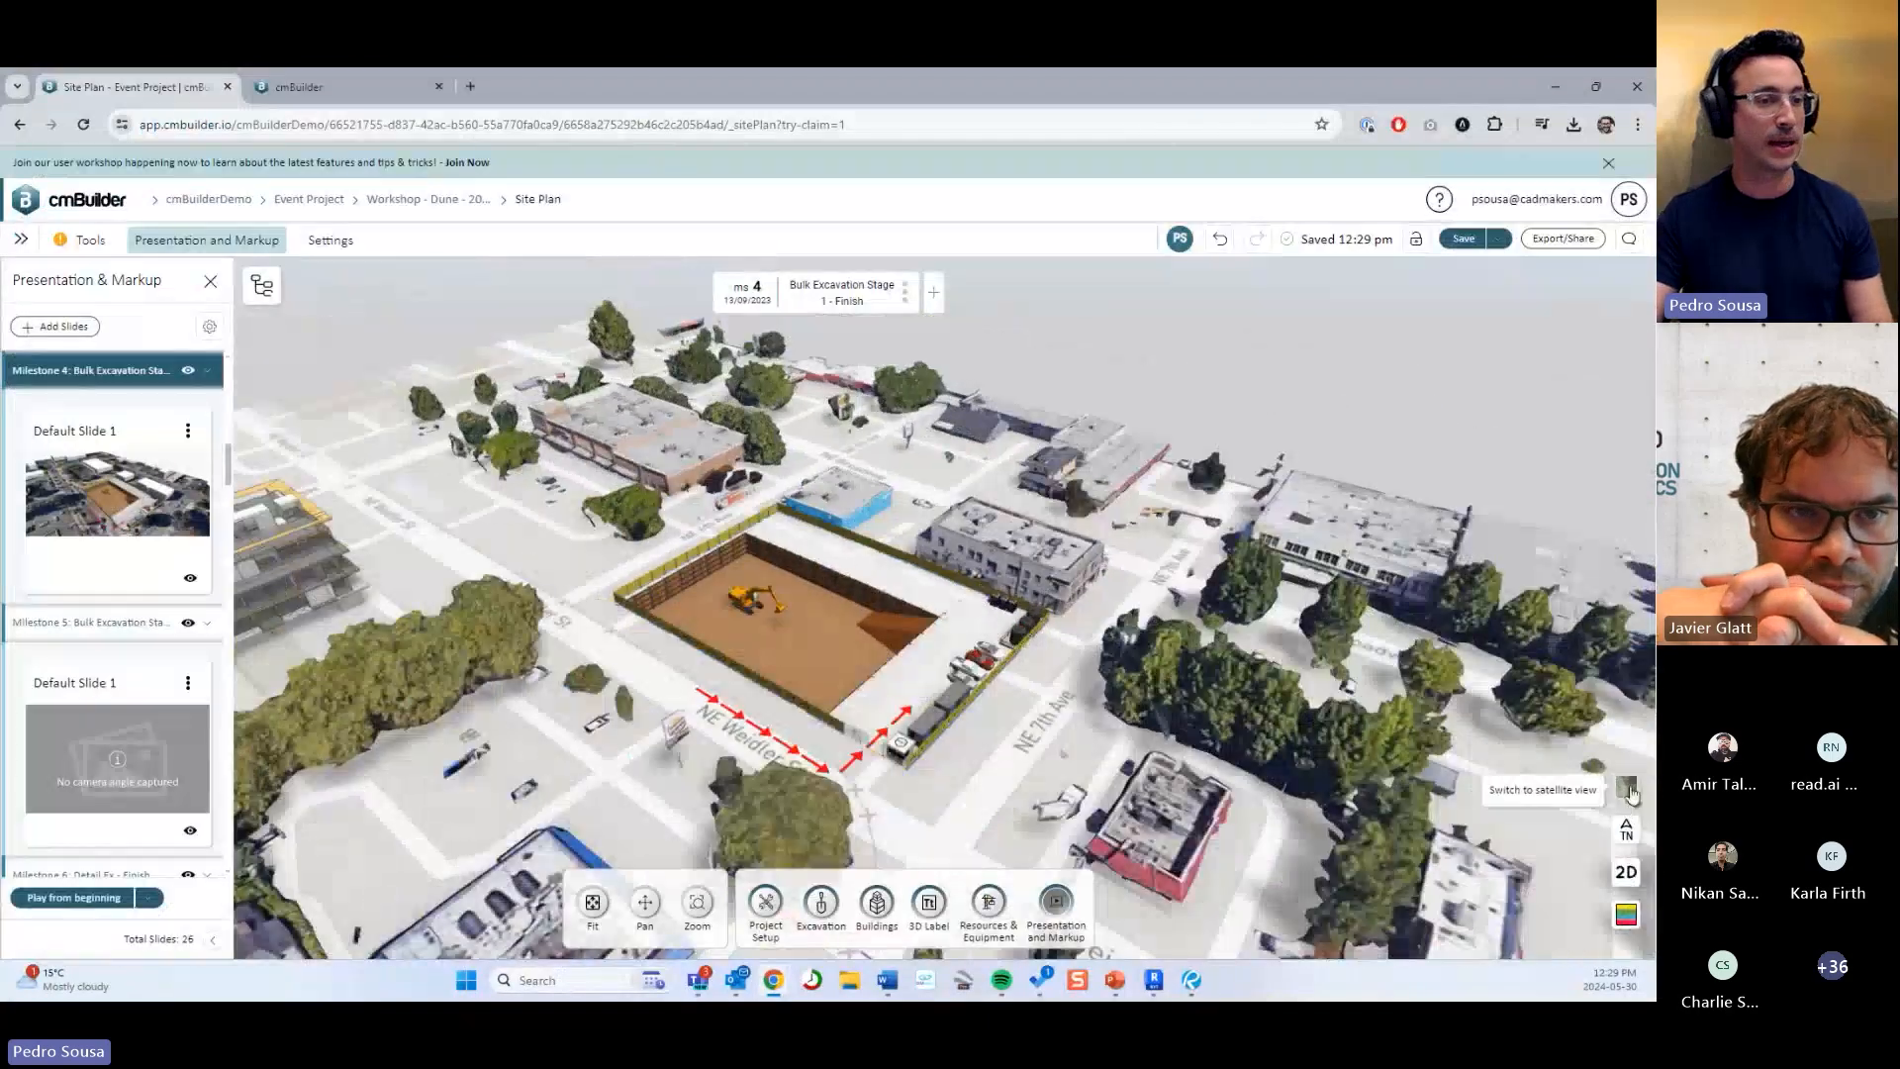
# Switch the site plan's base map to satellite view.
pyautogui.click(1628, 789)
pyautogui.scroll(-3, 980, 624)
pyautogui.moveTo(906, 554); pyautogui.dragTo(518, 458)
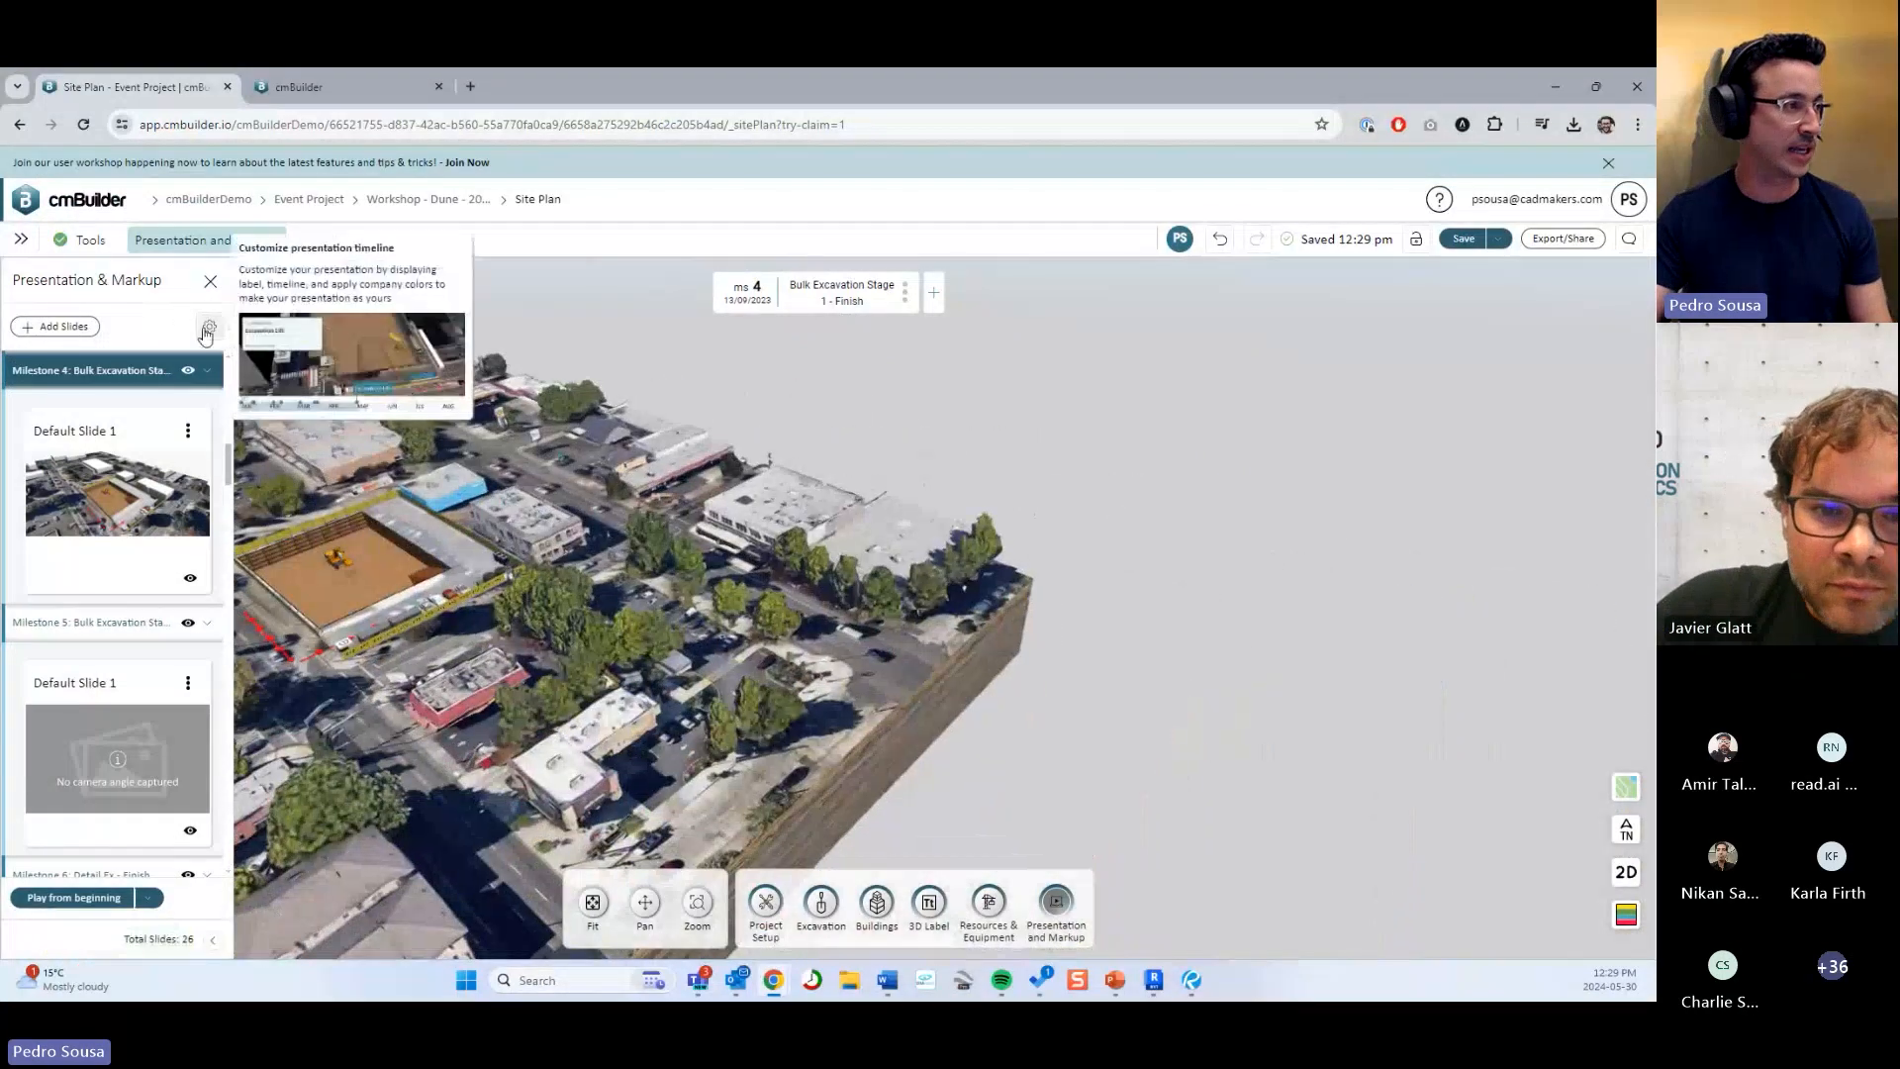
# Open the presentation timeline settings, compare calendar and relative dates, and set the presentation to relative dates.
pyautogui.click(209, 333)
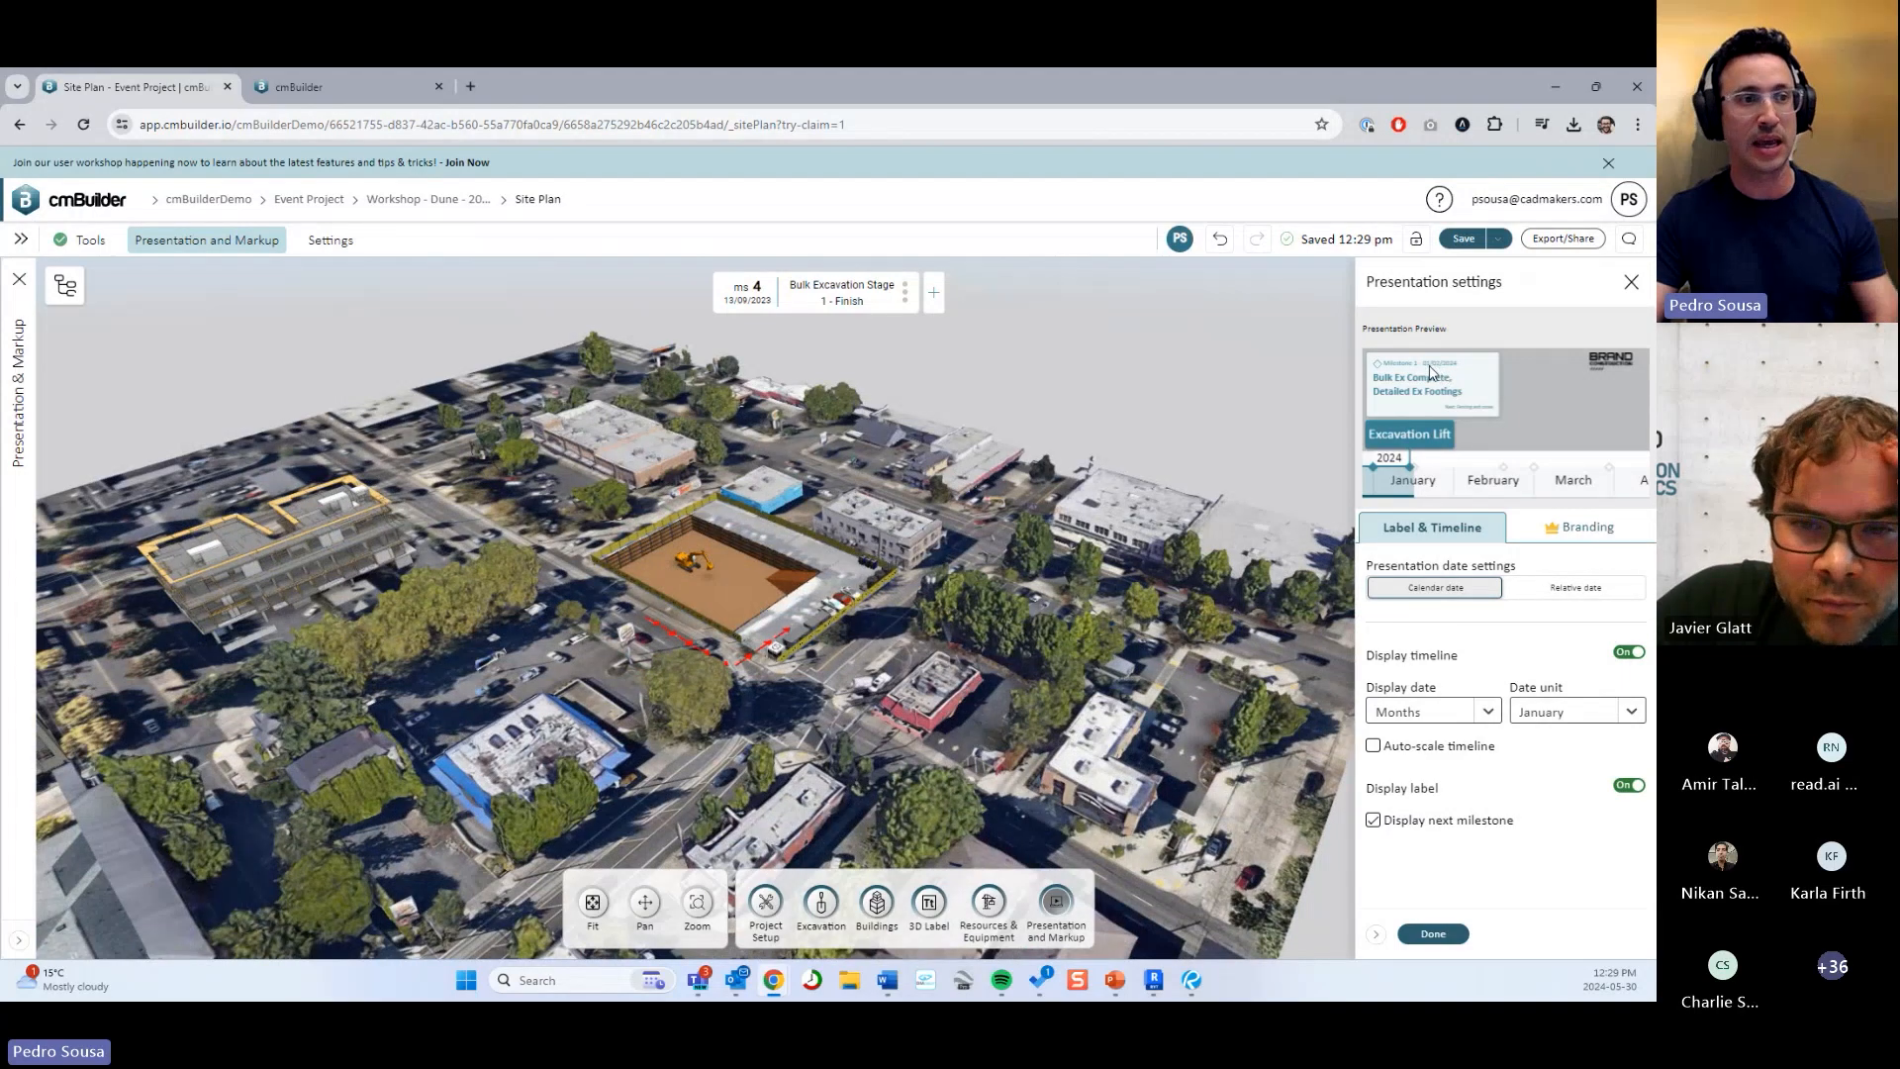
pyautogui.click(1576, 590)
pyautogui.click(1477, 591)
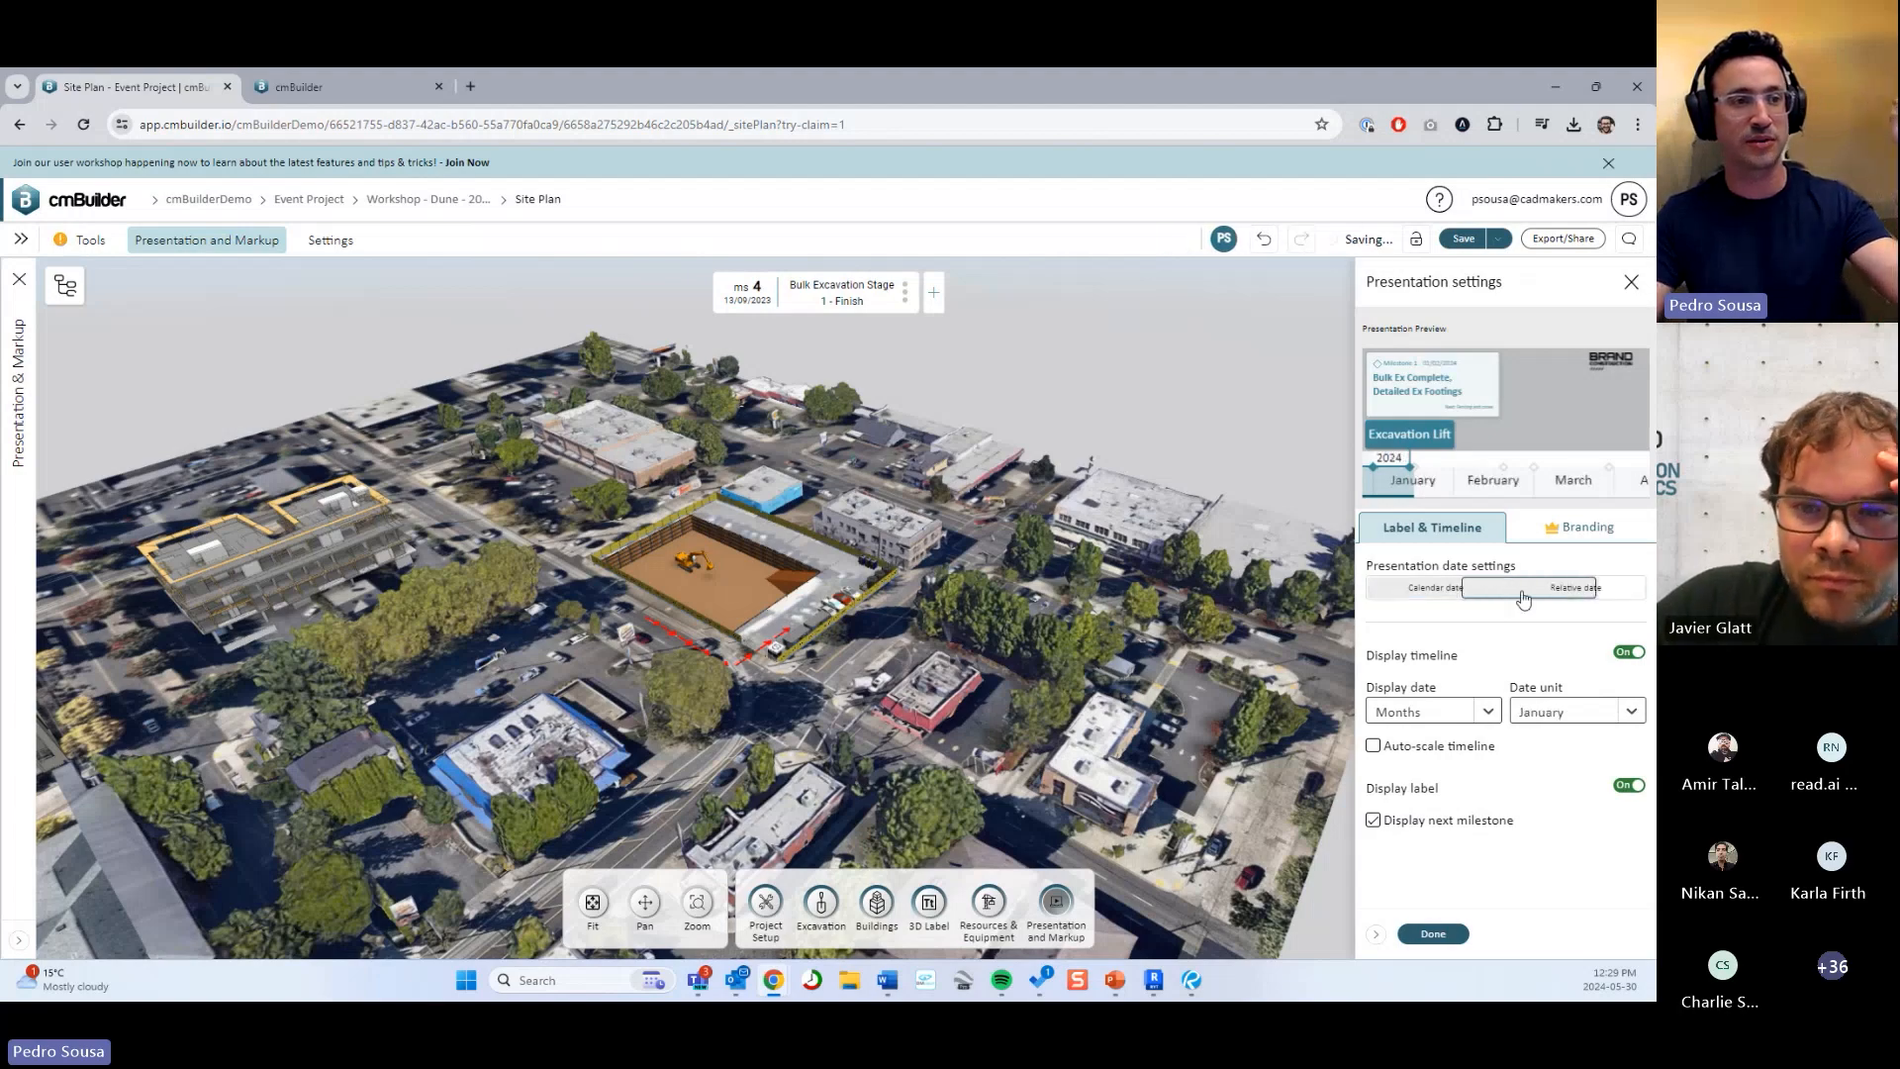
pyautogui.click(1575, 592)
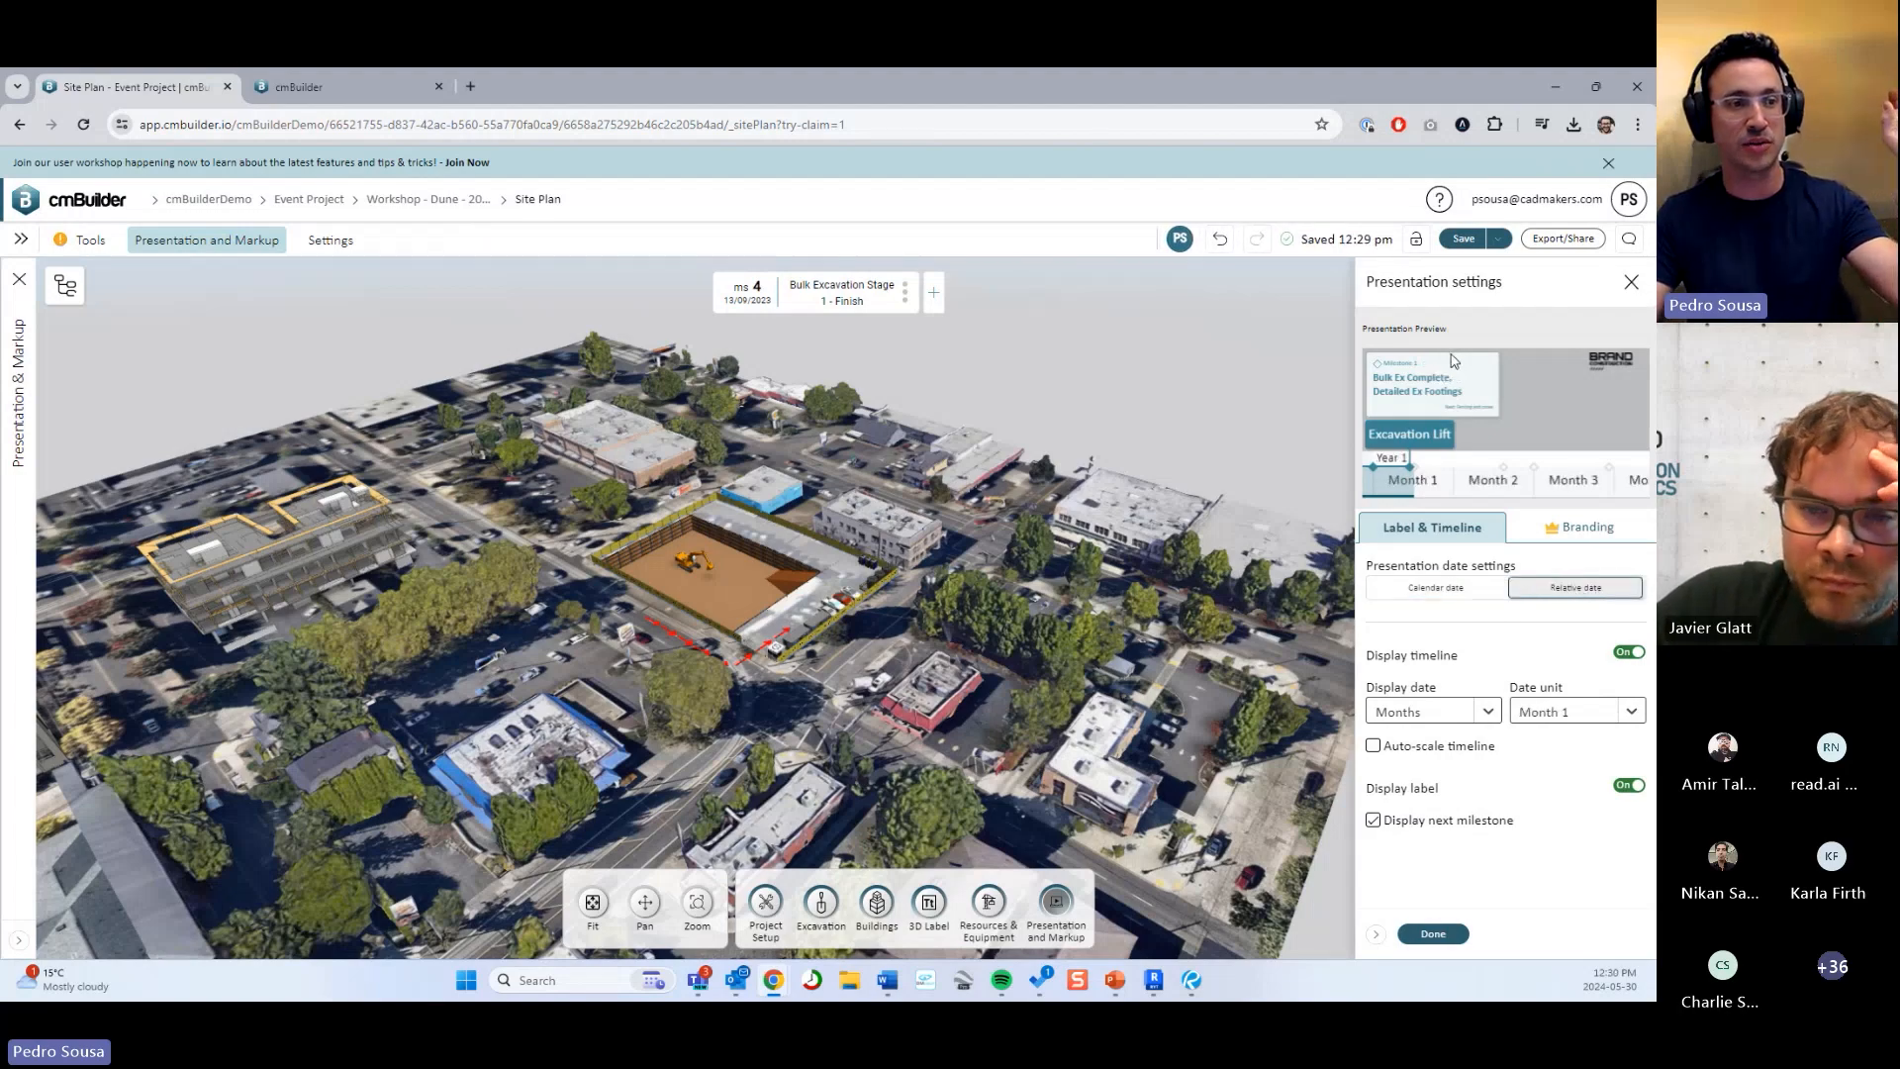
pyautogui.click(1447, 589)
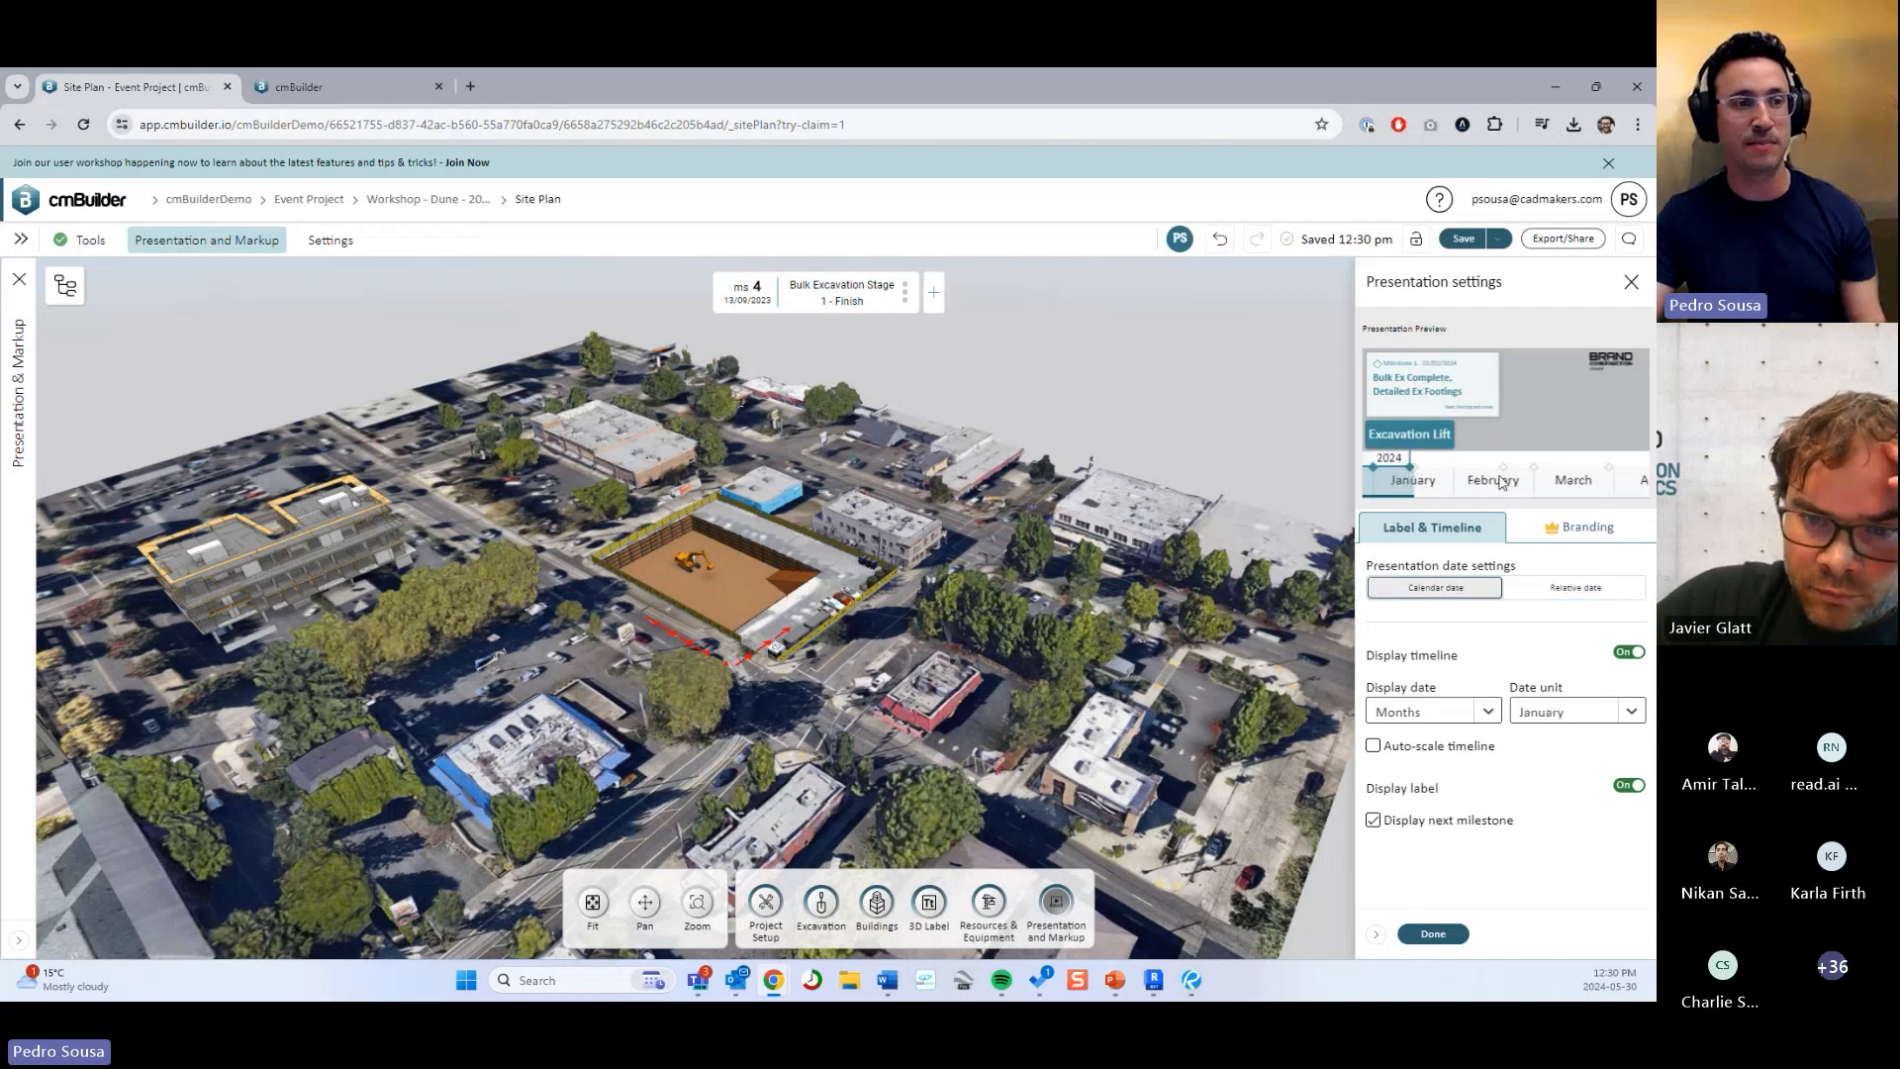
pyautogui.click(1552, 591)
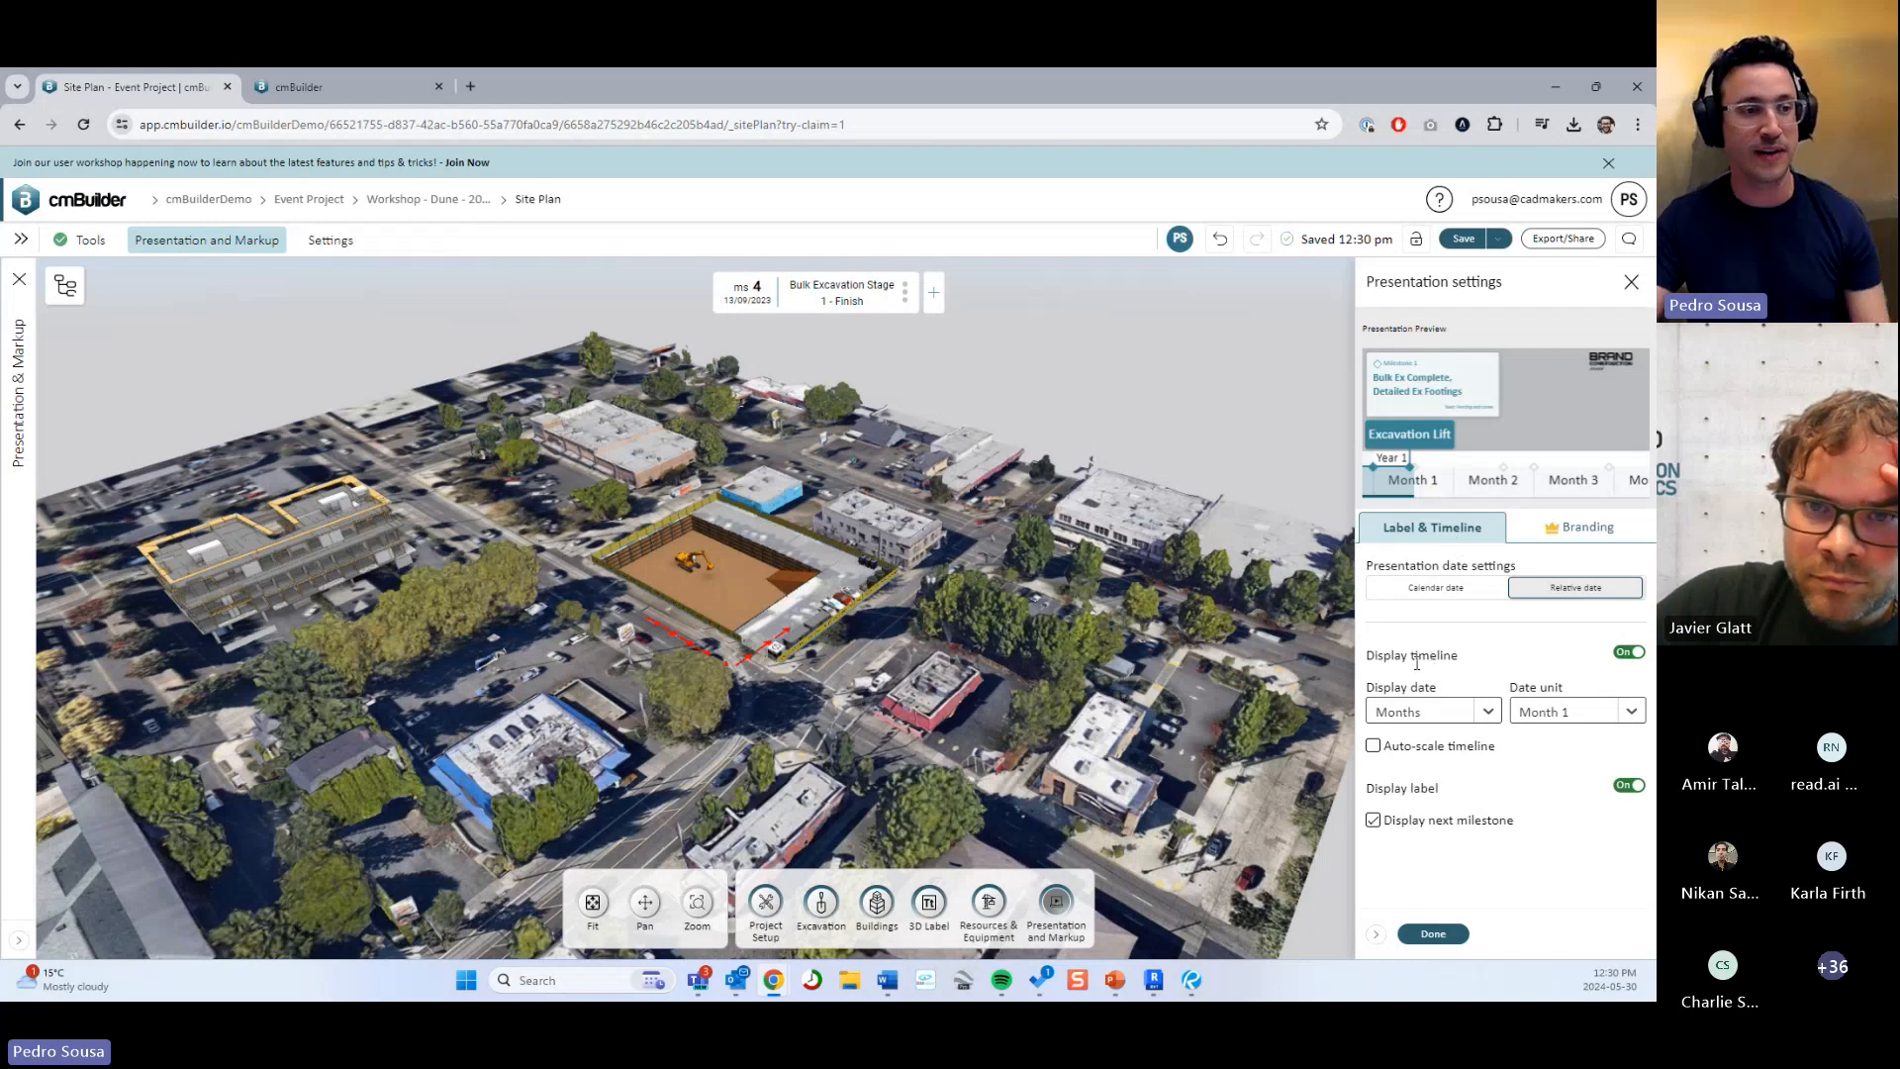
# Try Weeks and Days as the timeline's display date, then set it back to Months.
pyautogui.click(1484, 712)
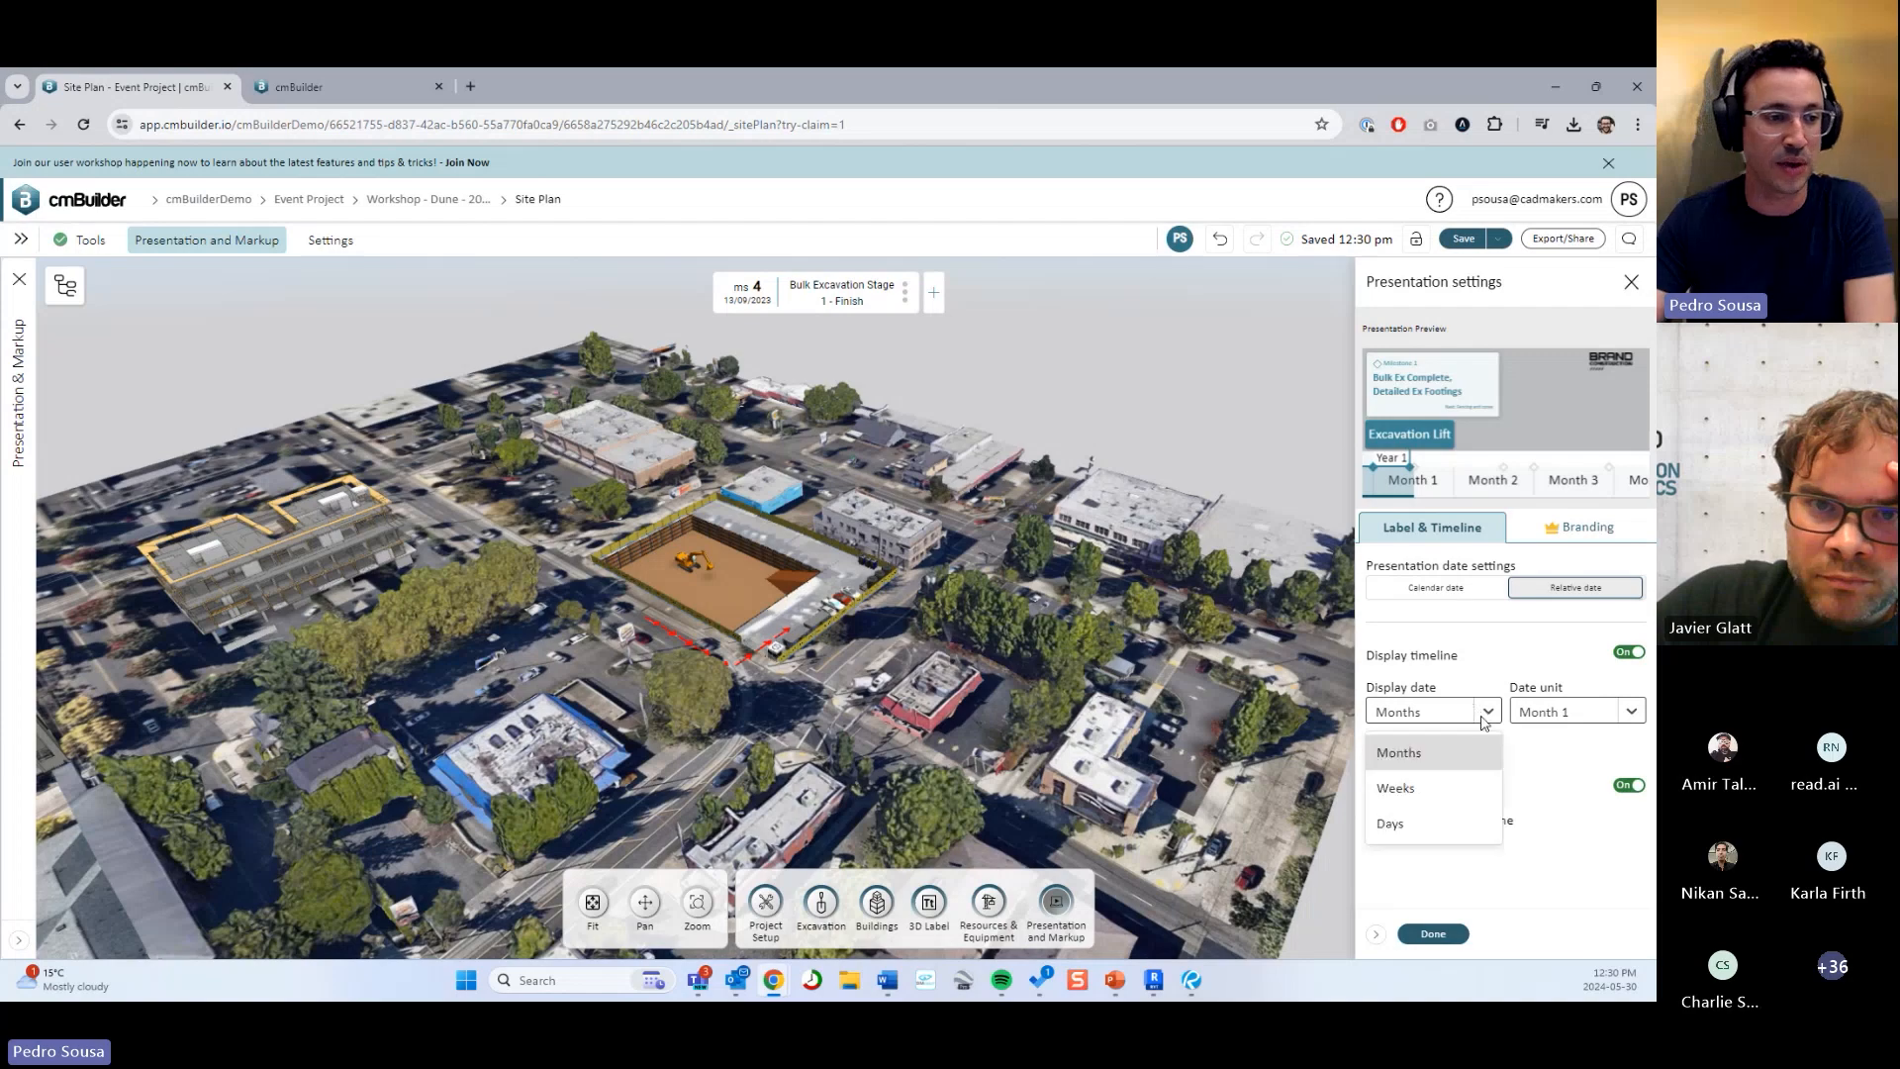
pyautogui.click(1430, 789)
pyautogui.click(1454, 703)
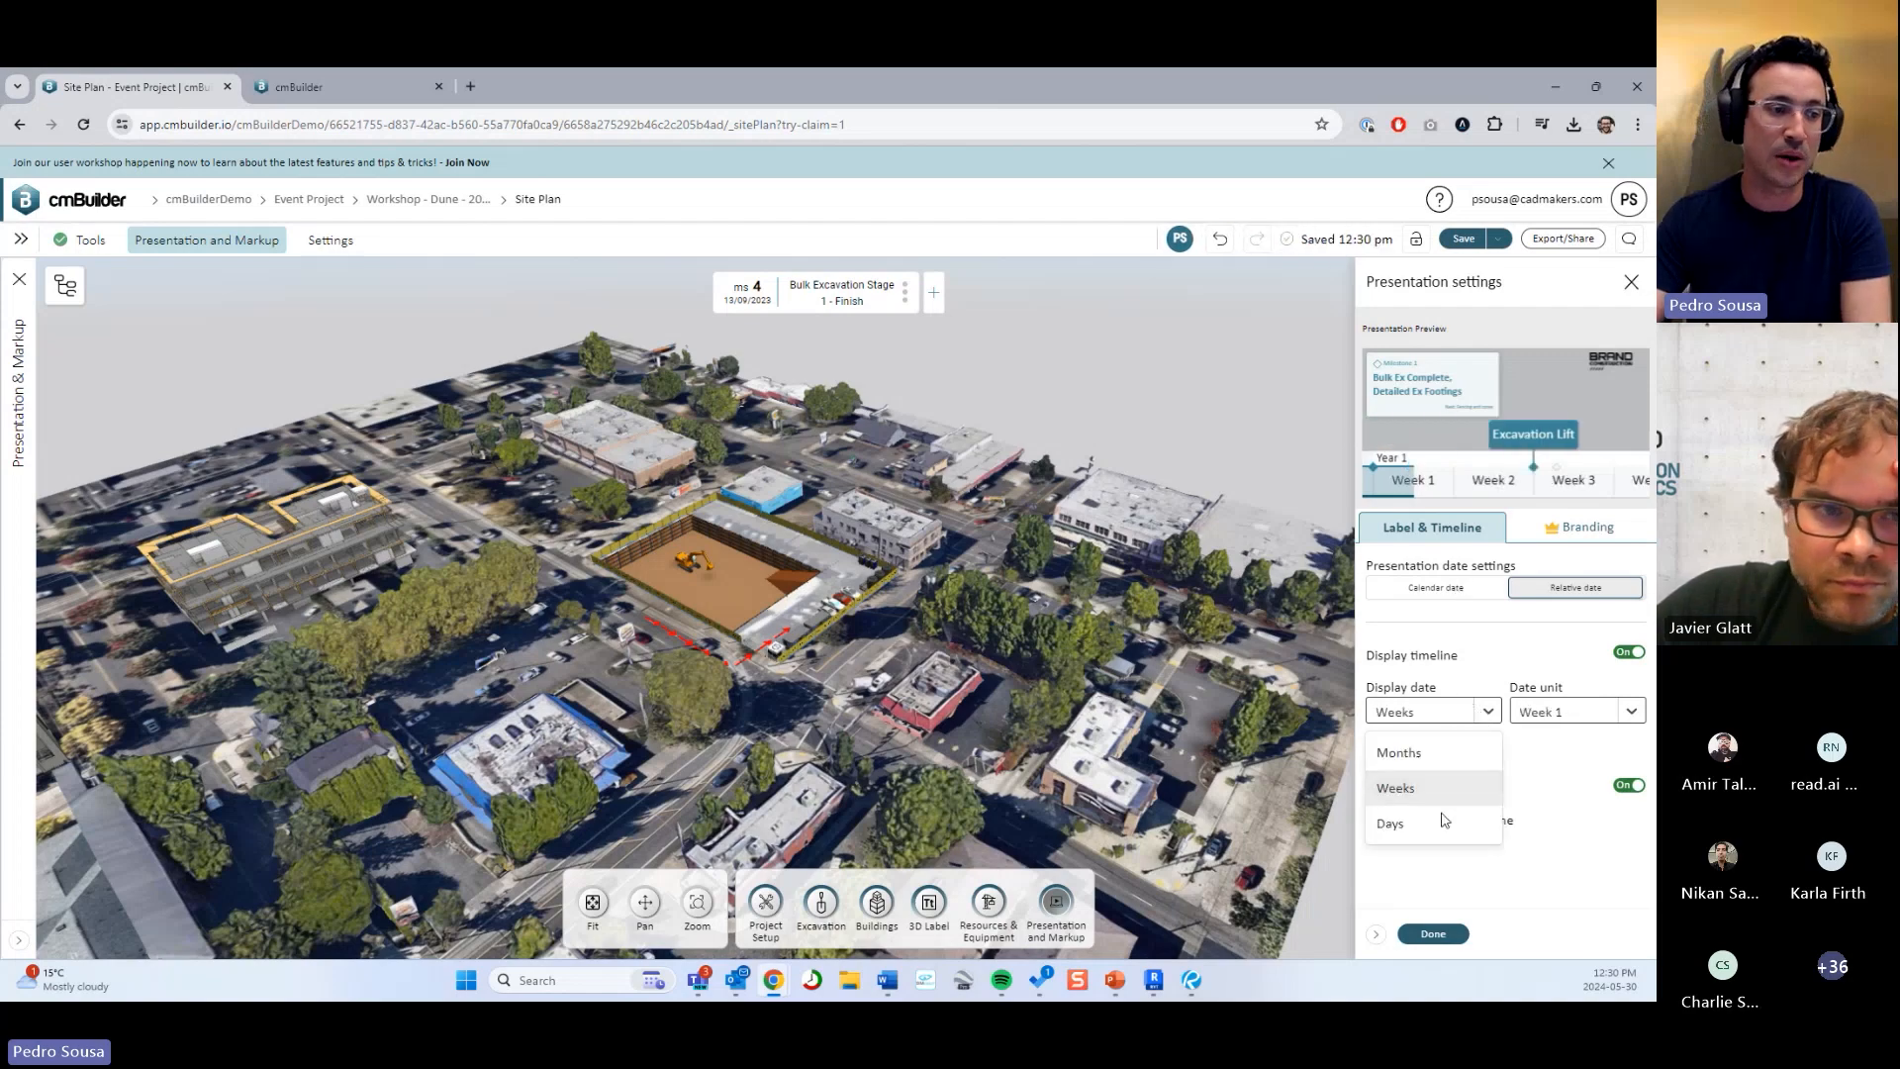
pyautogui.click(1437, 825)
pyautogui.click(1487, 713)
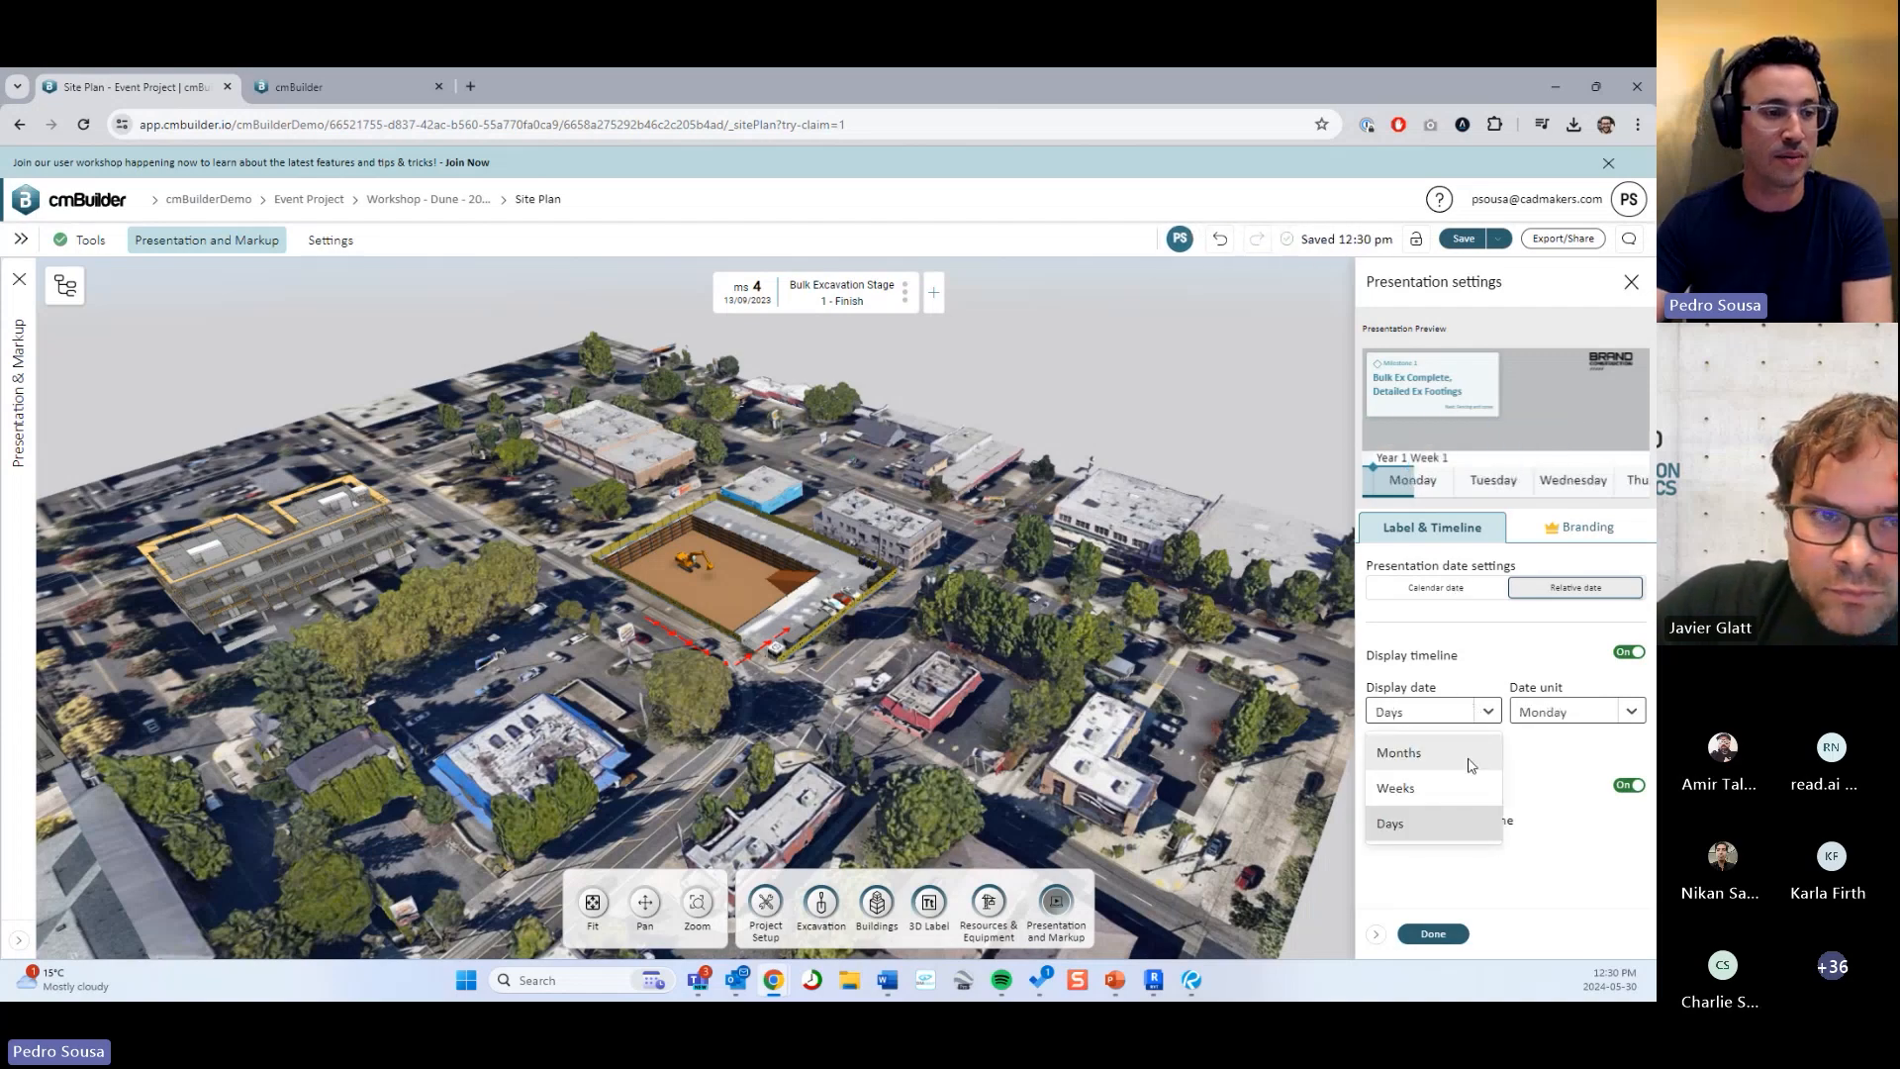
pyautogui.click(1435, 753)
# Try the abbreviated date units Mo 1 and M 1 for the timeline, then restore Month 1.
pyautogui.click(1584, 712)
pyautogui.click(1557, 790)
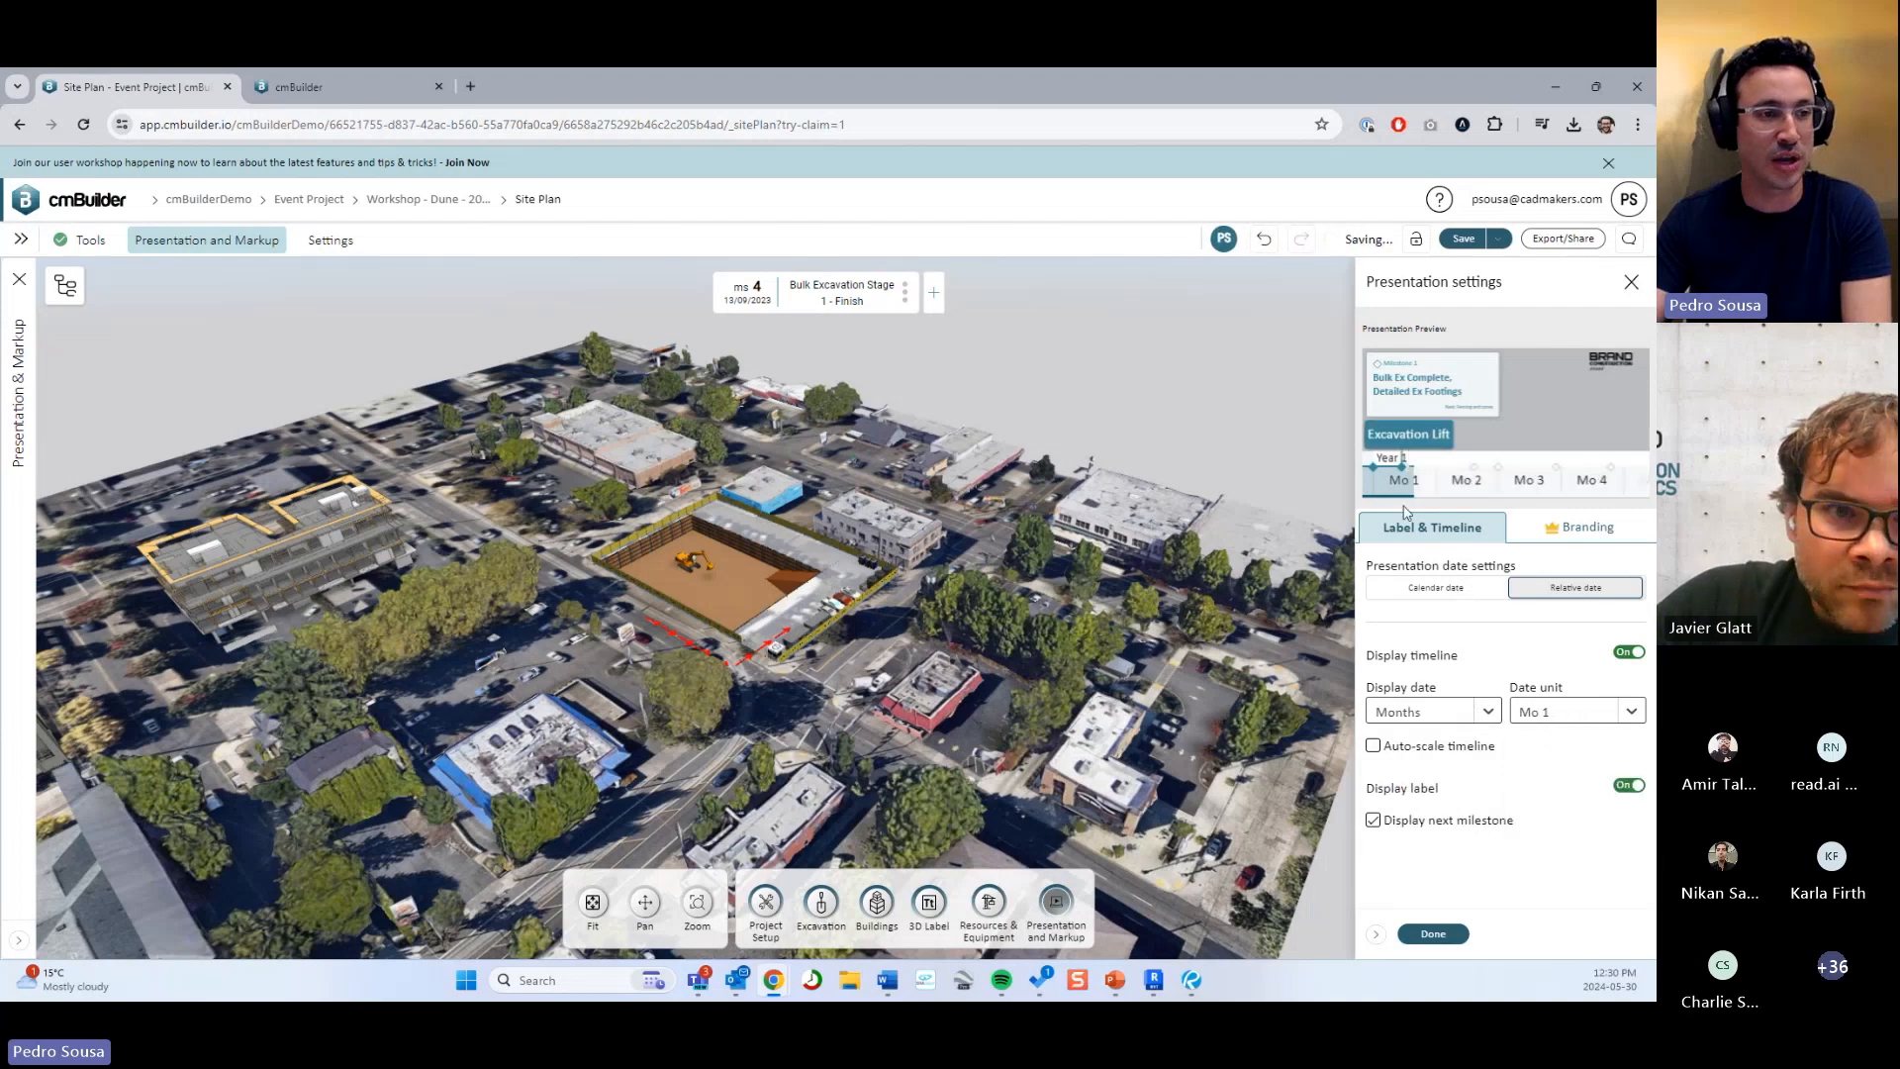
pyautogui.click(1567, 715)
pyautogui.click(1563, 756)
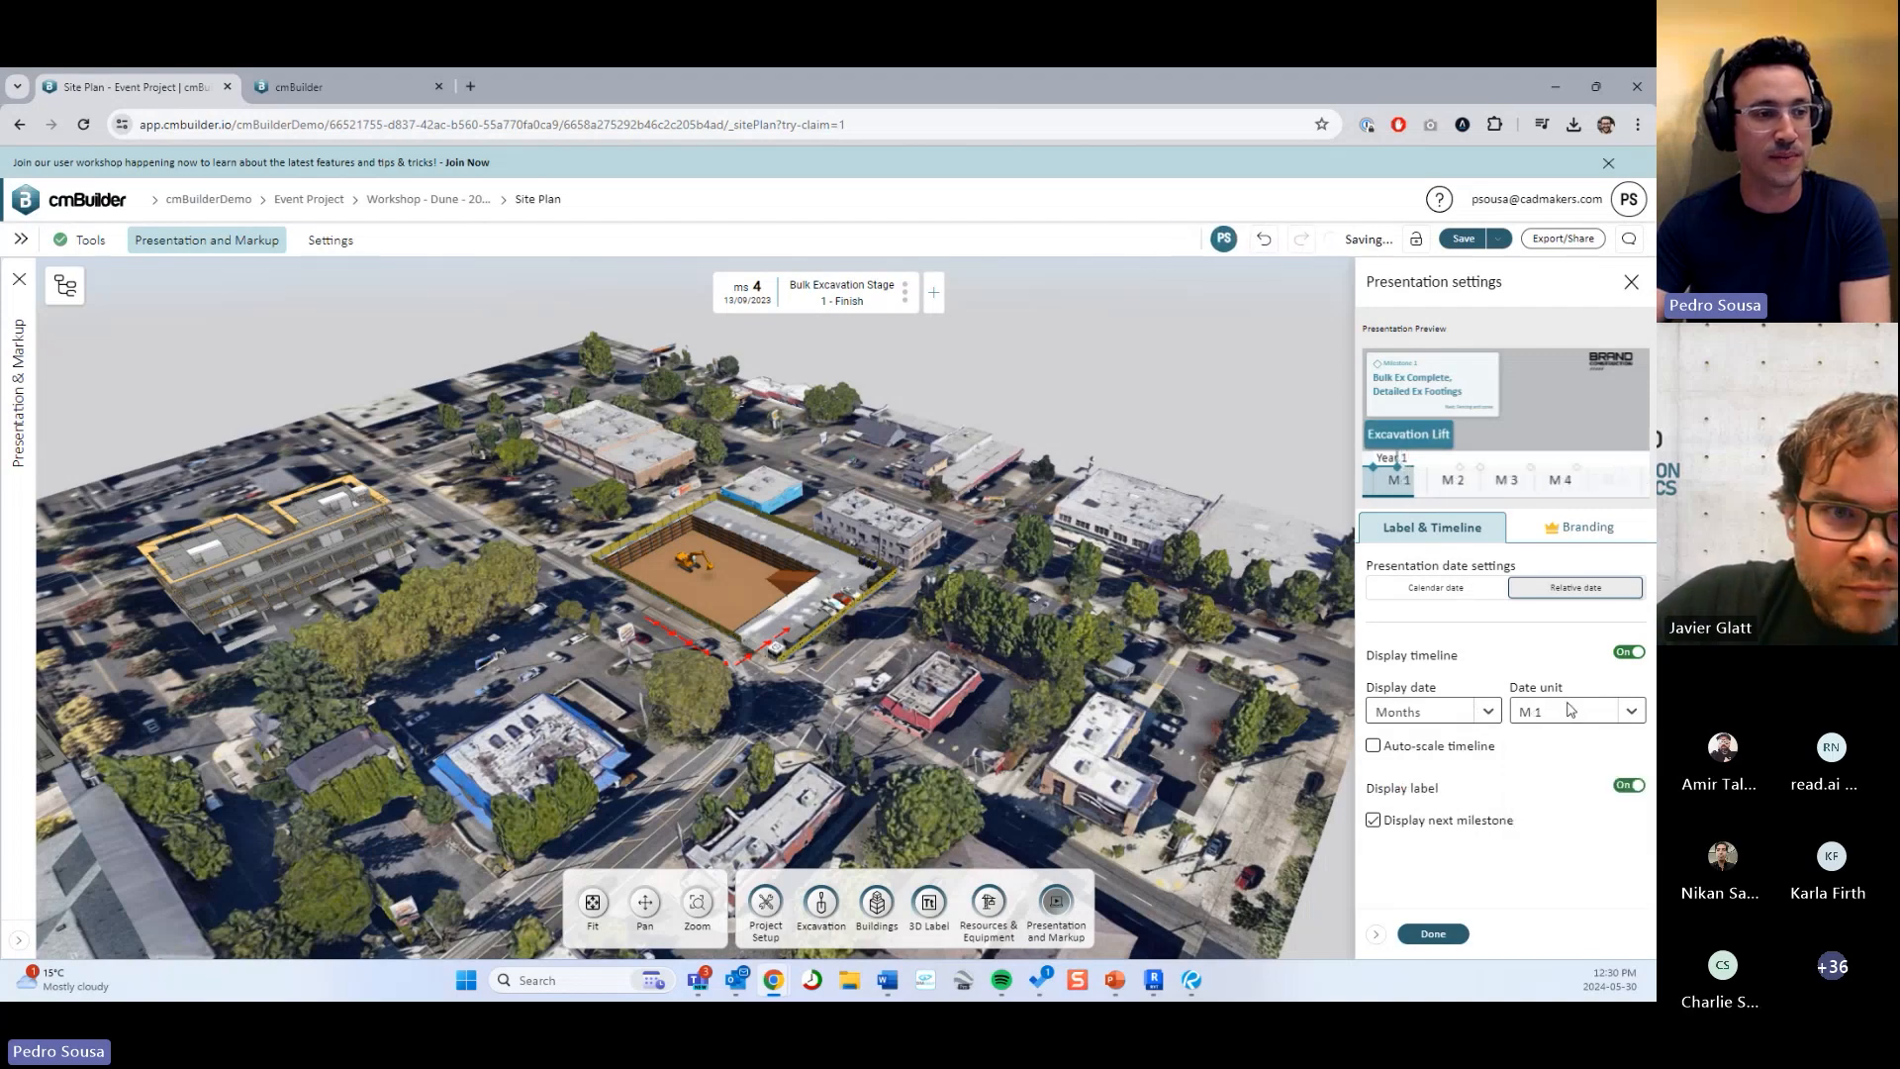
pyautogui.click(1568, 711)
pyautogui.click(1581, 827)
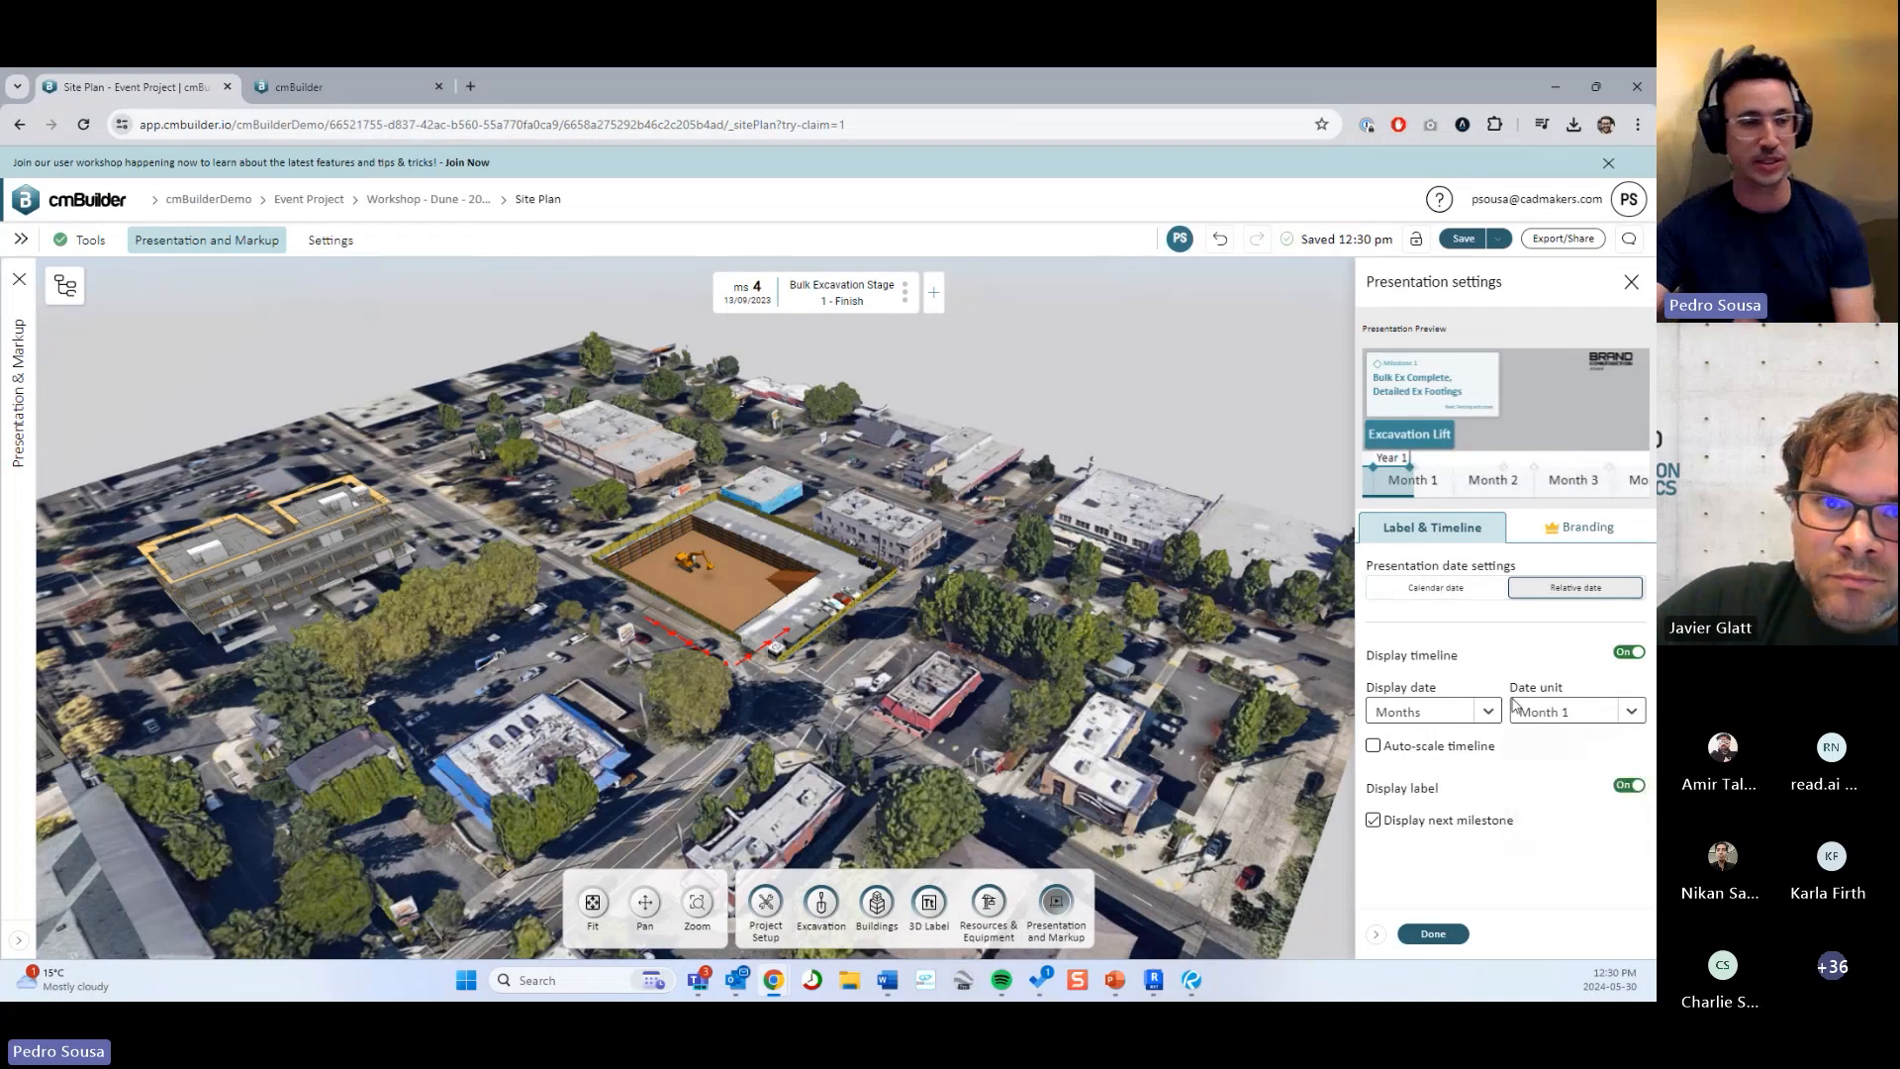
# Turn the presentation's timeline display off and back on.
pyautogui.click(1629, 654)
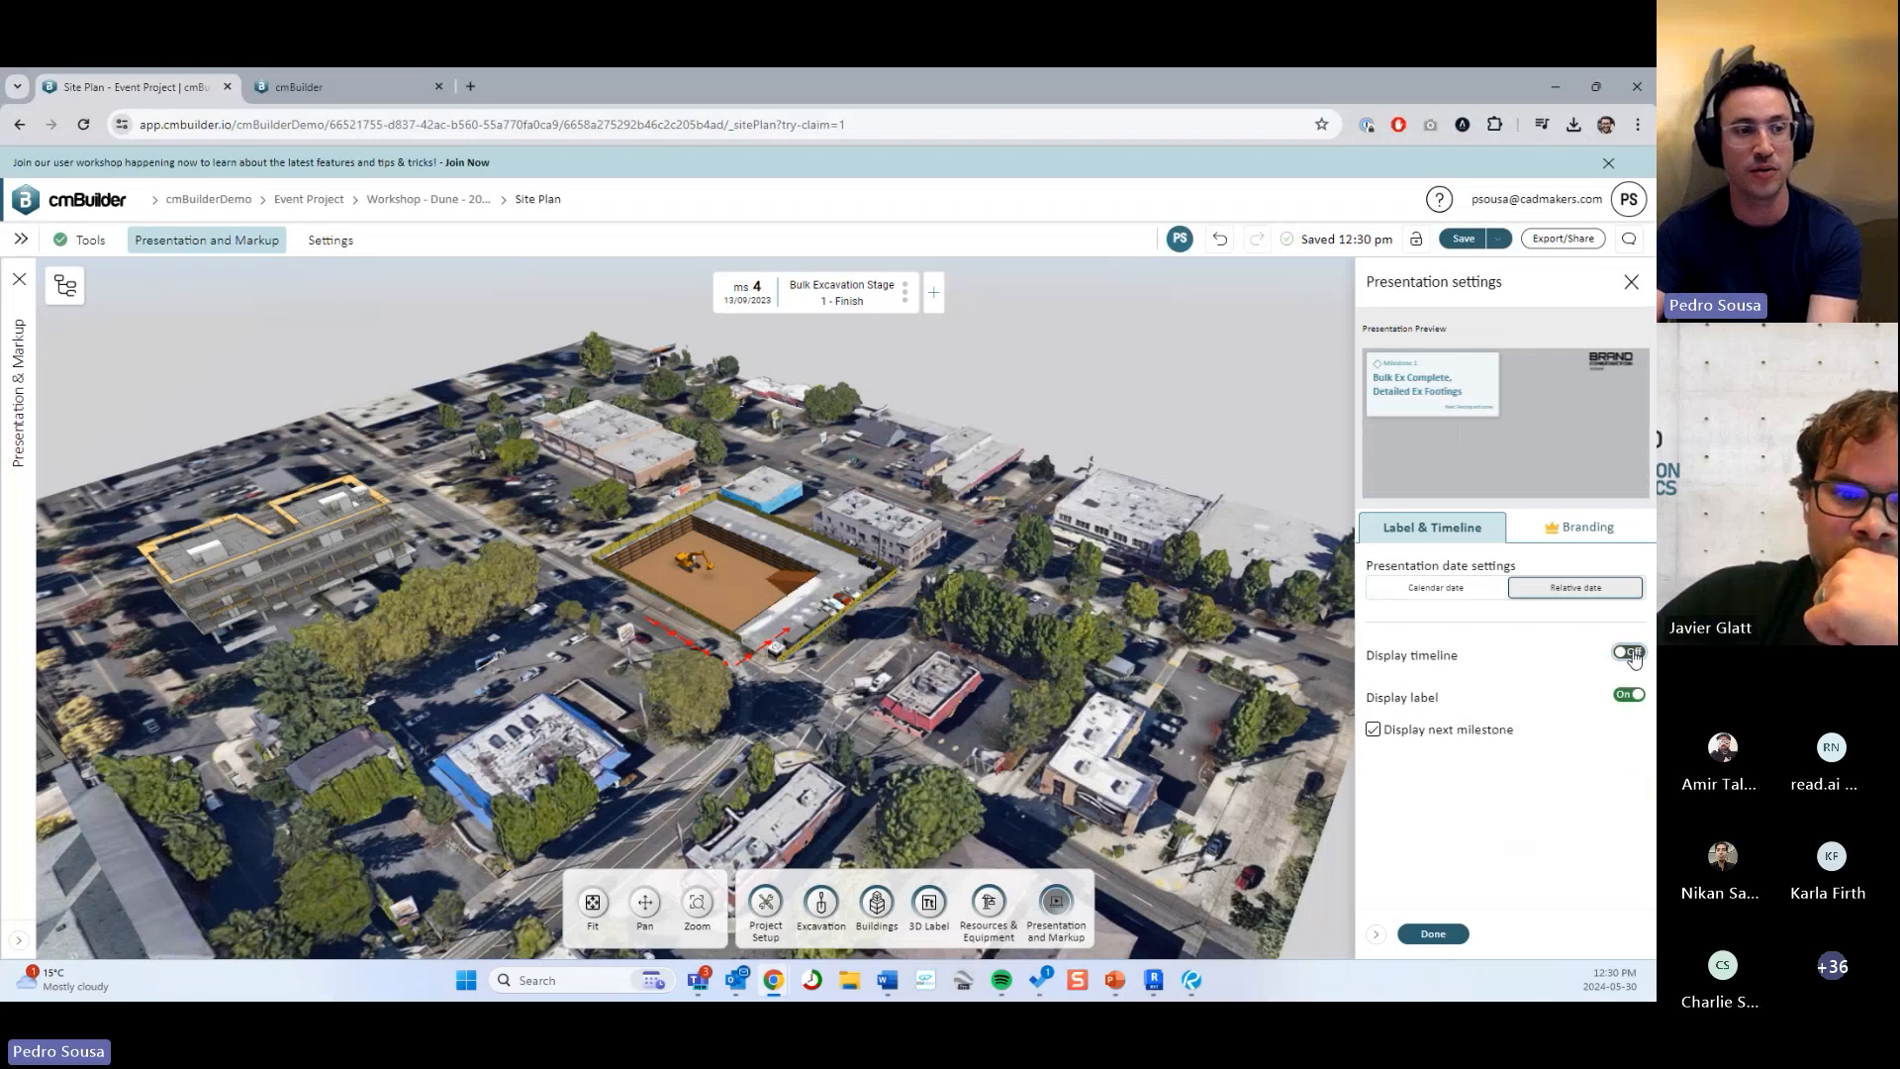
pyautogui.click(1631, 655)
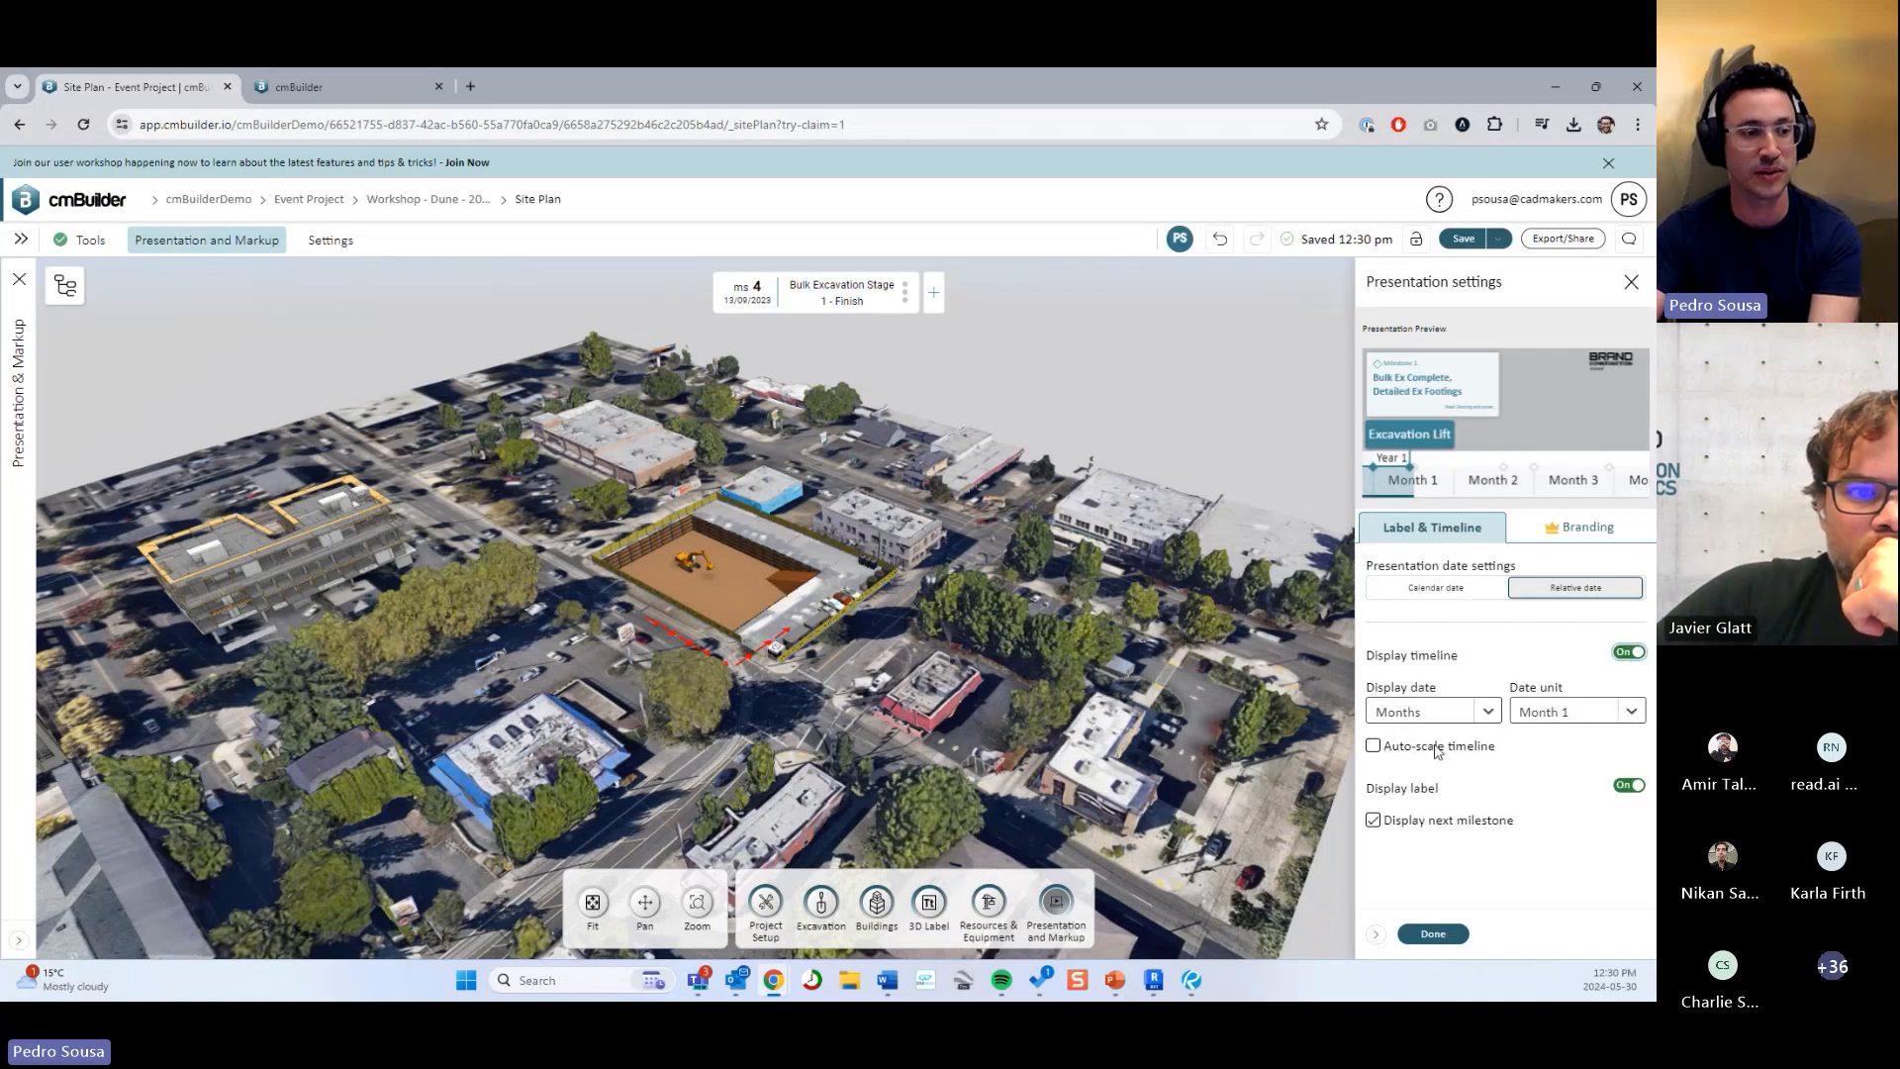
# Close the presentation settings, play the presentation from the beginning to view the monthly timeline, and exit playback.
pyautogui.click(1434, 933)
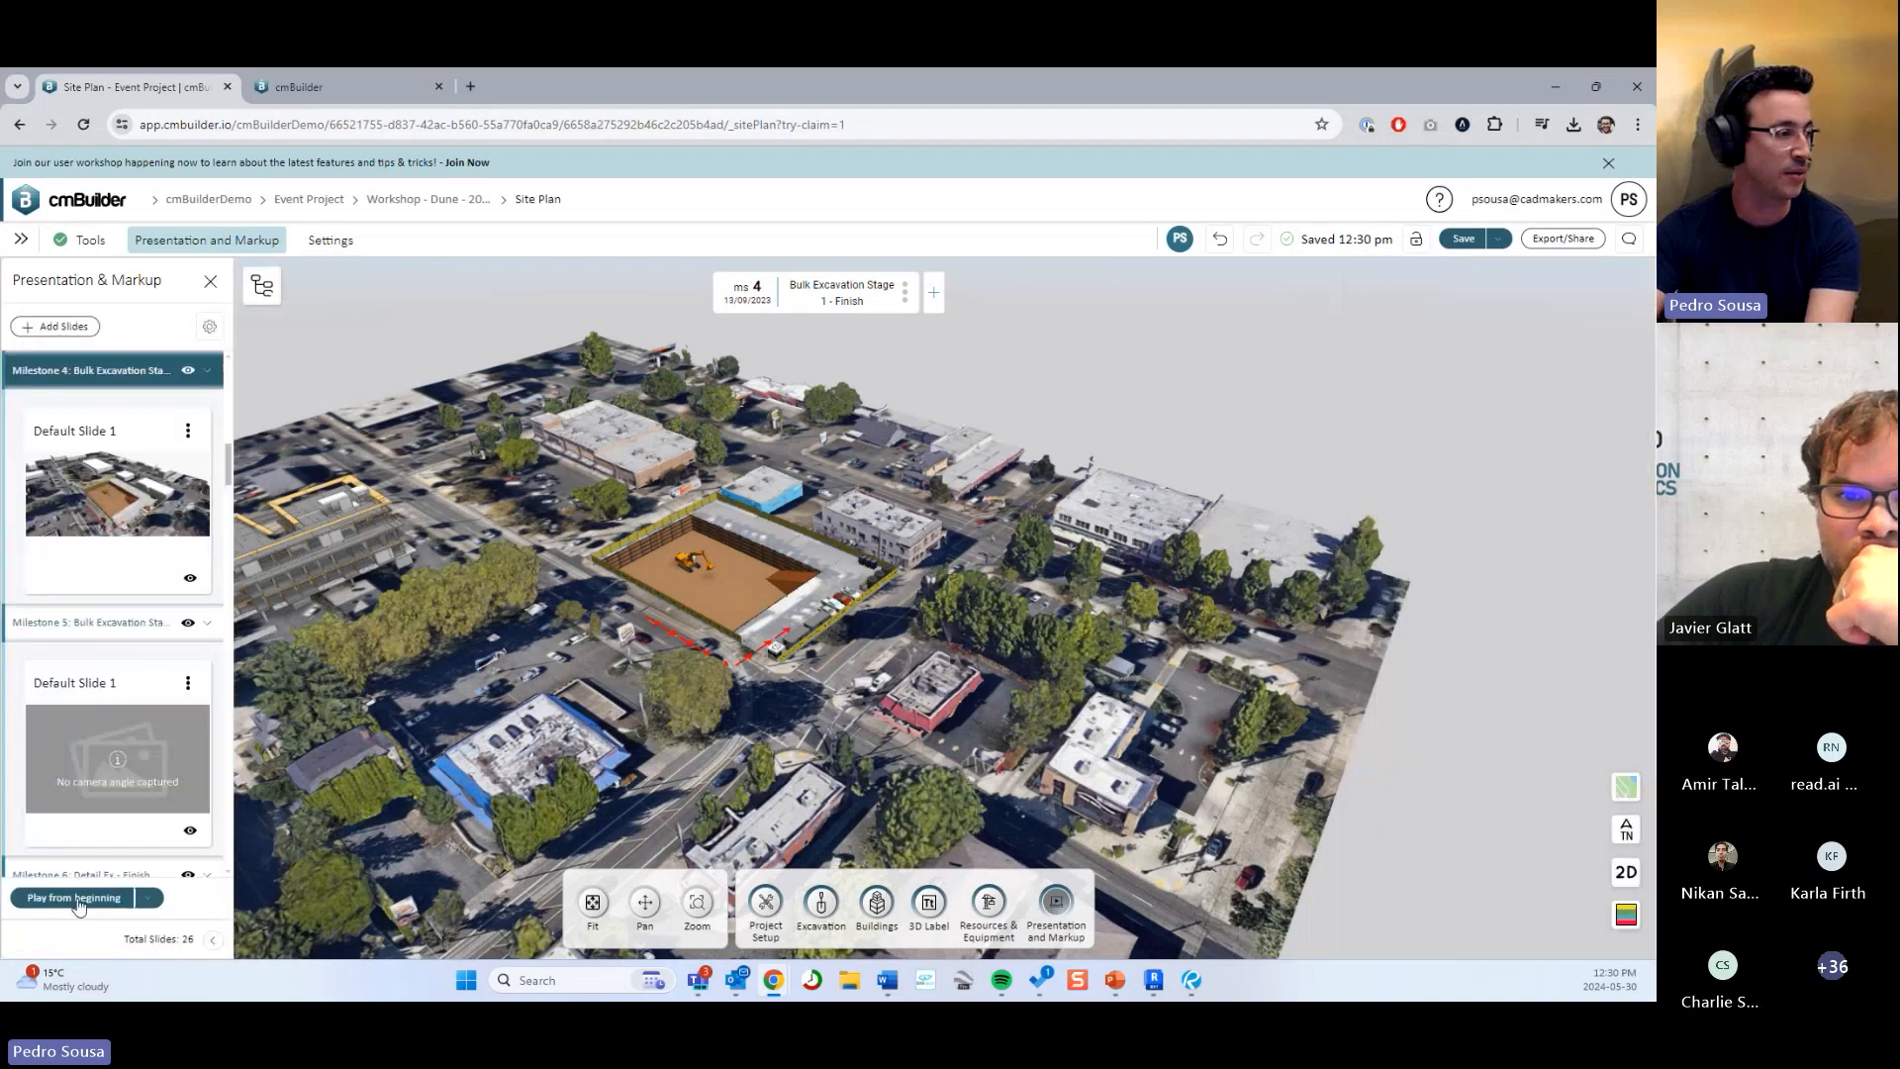
pyautogui.click(79, 899)
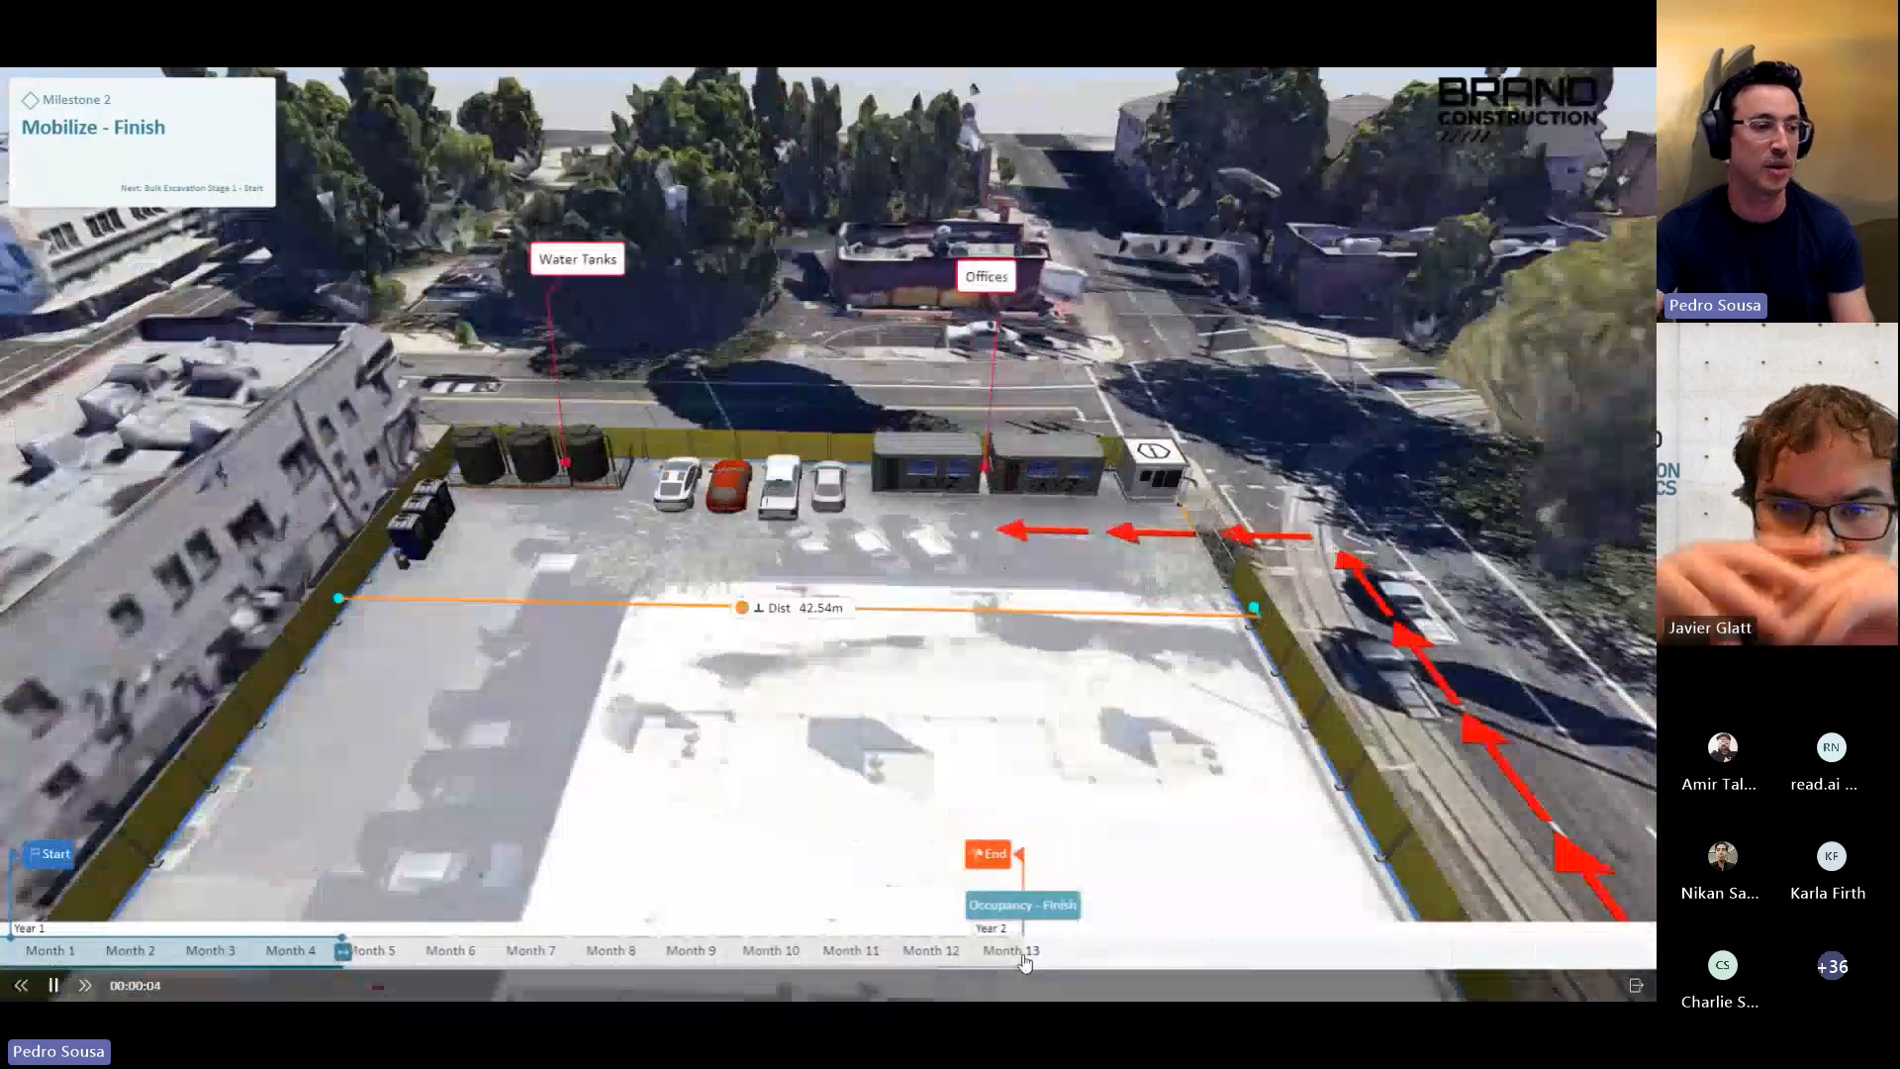
pyautogui.press('Escape')
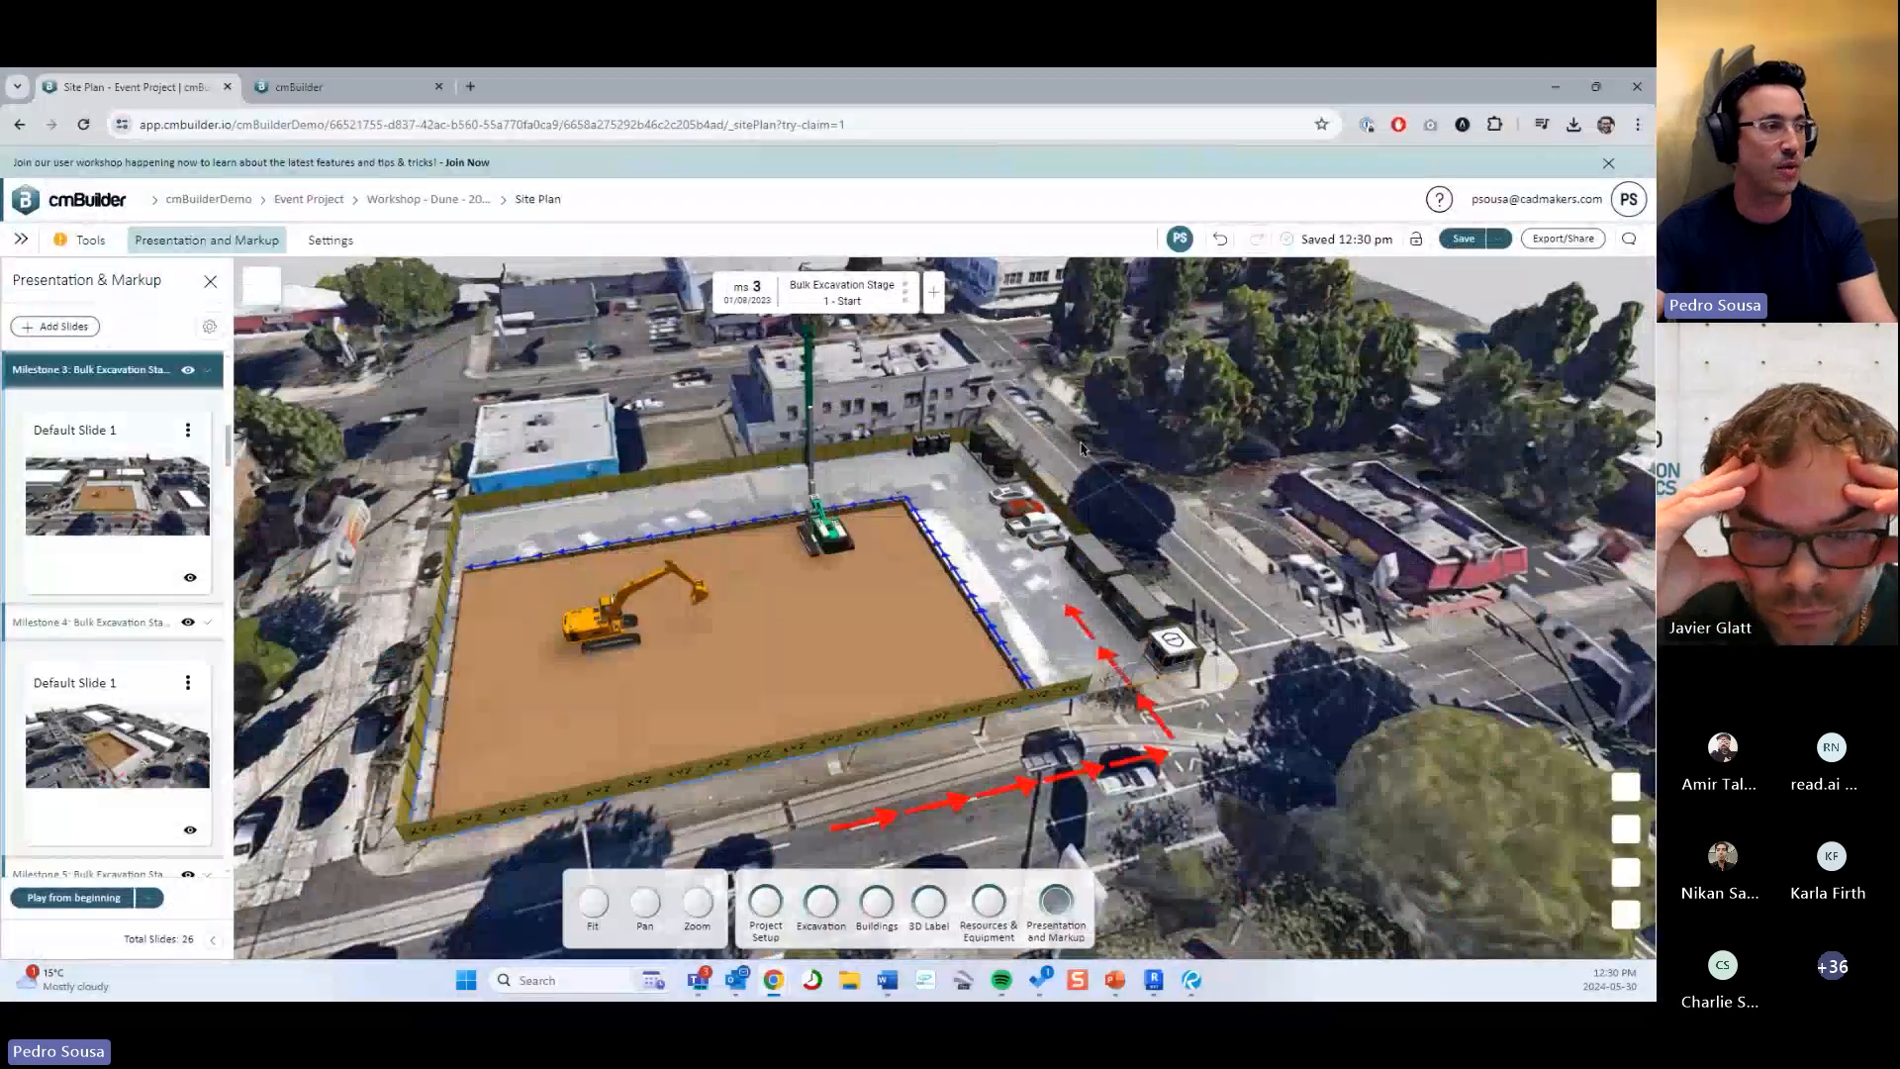
# Turn on Auto-scale timeline in the presentation settings and close them.
pyautogui.click(209, 325)
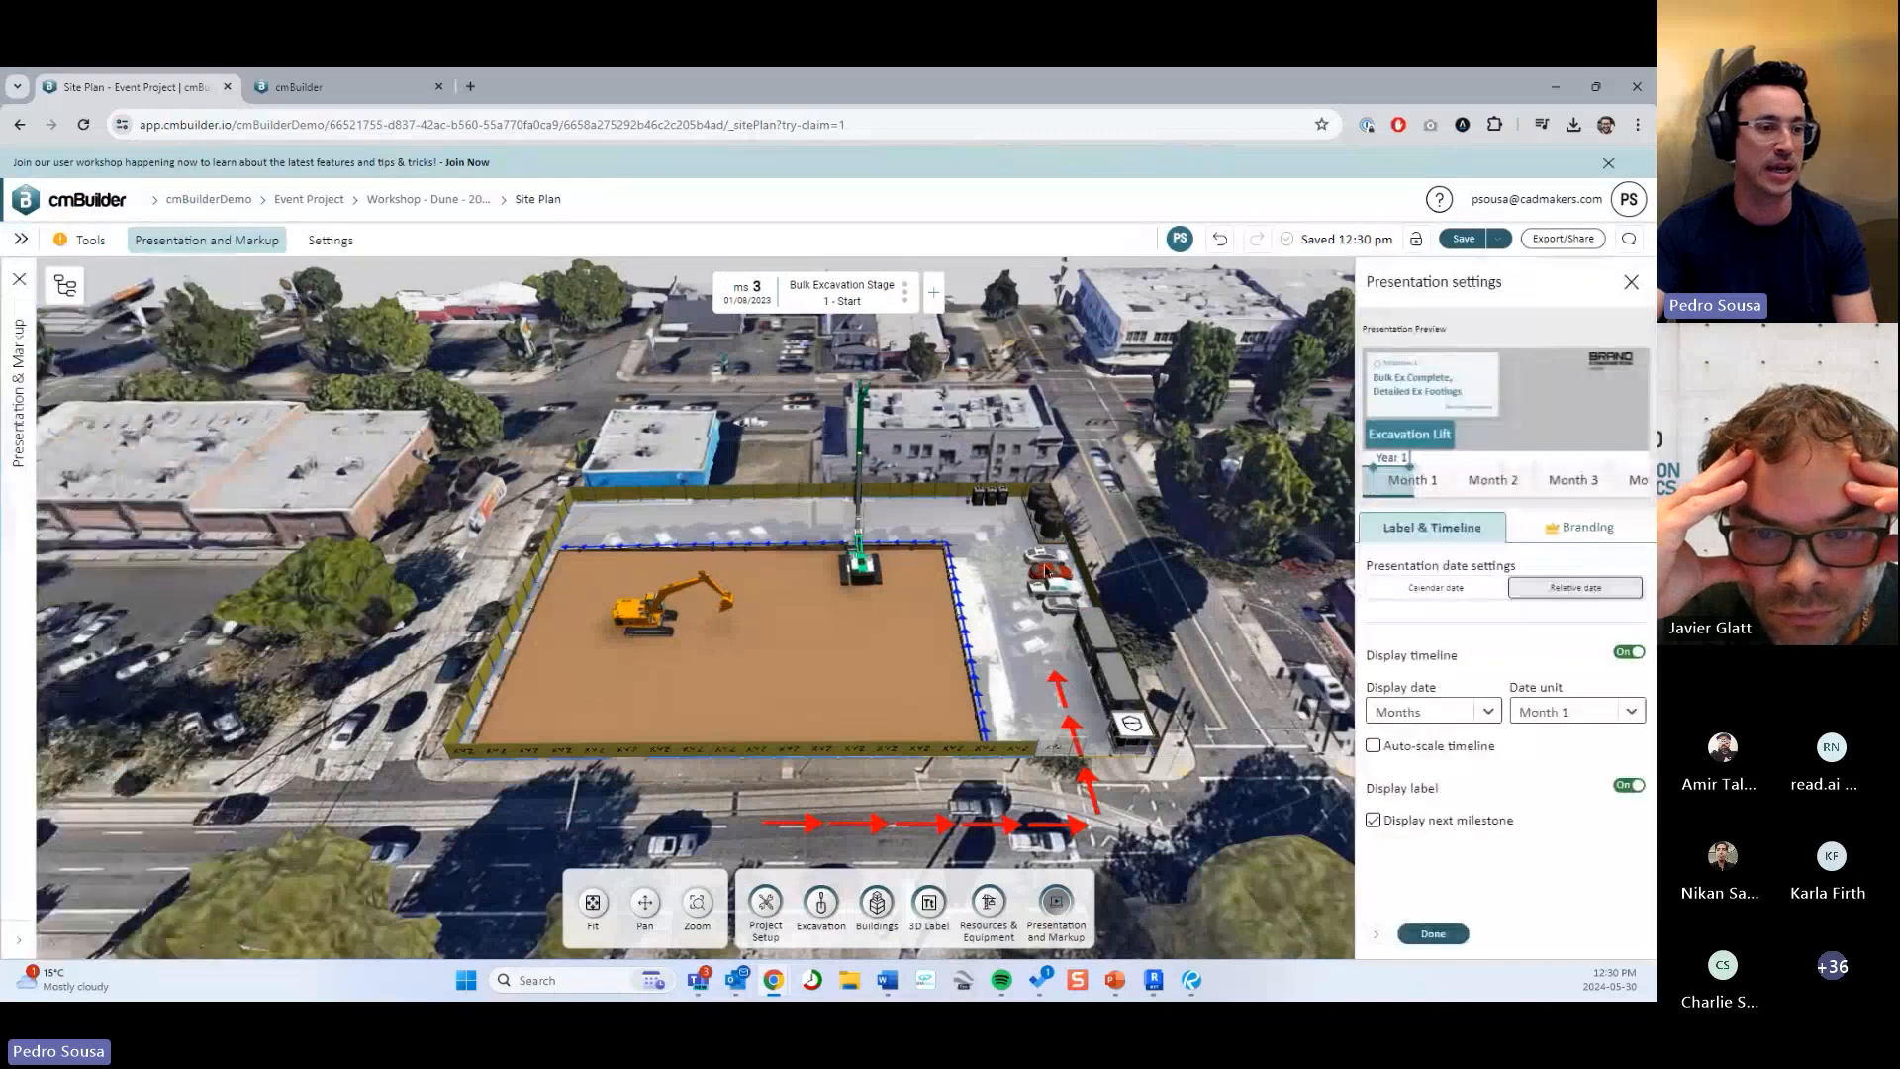
pyautogui.click(1389, 748)
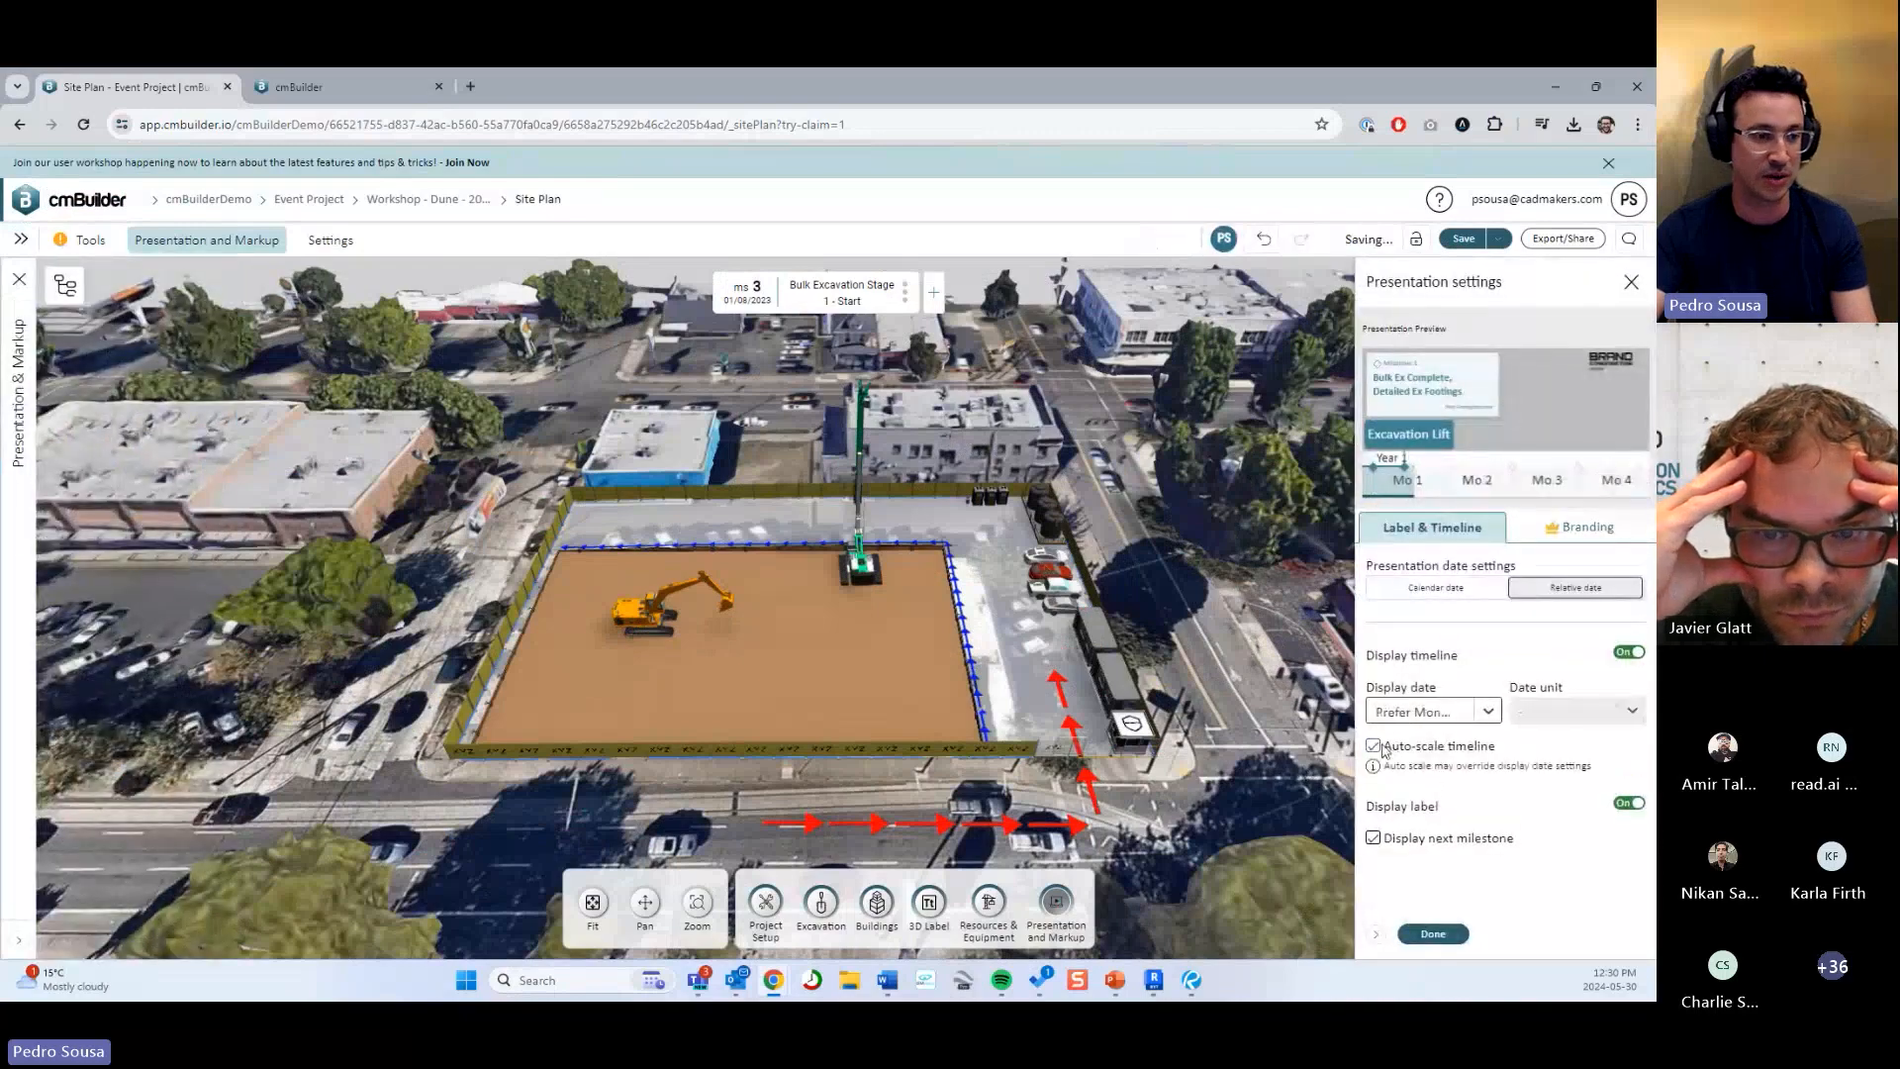
pyautogui.click(1433, 933)
# Play the presentation from the beginning to view the auto-scaled timeline, and exit playback.
pyautogui.click(87, 904)
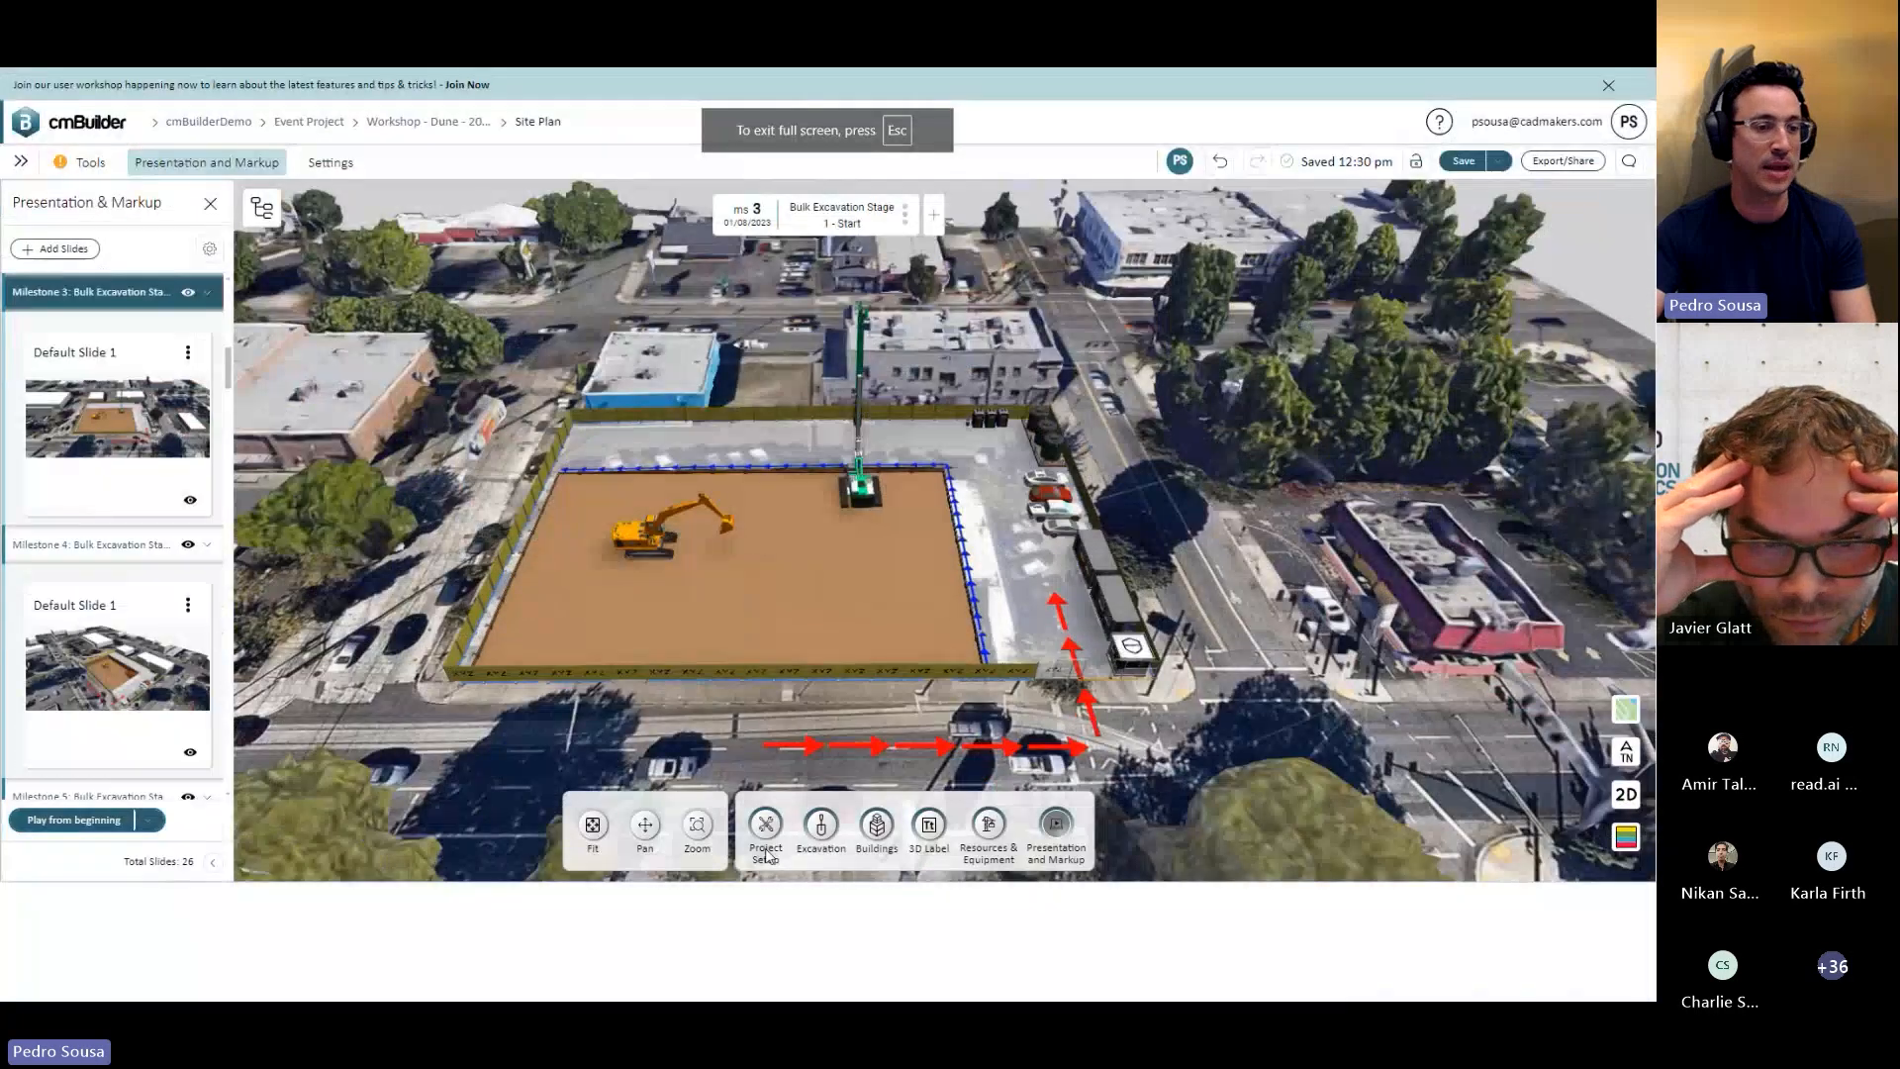
pyautogui.click(857, 554)
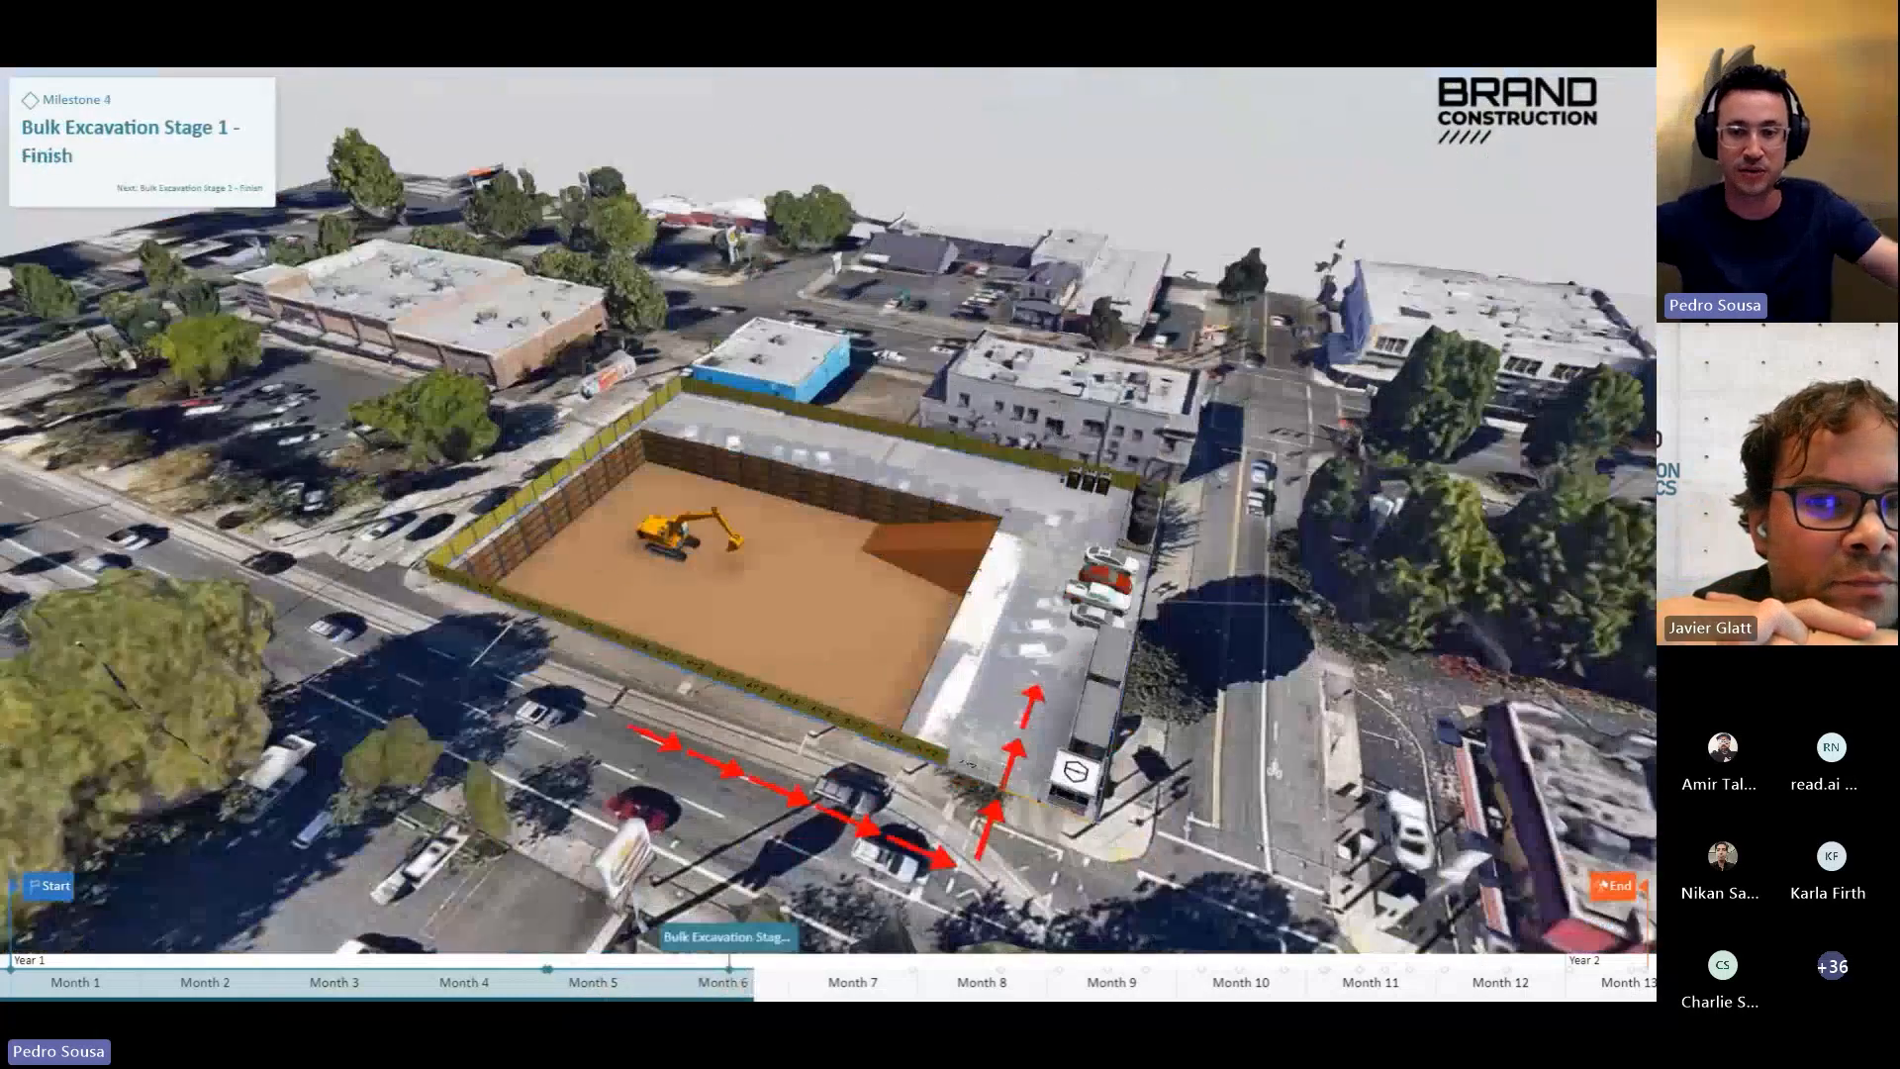
pyautogui.press('Escape')
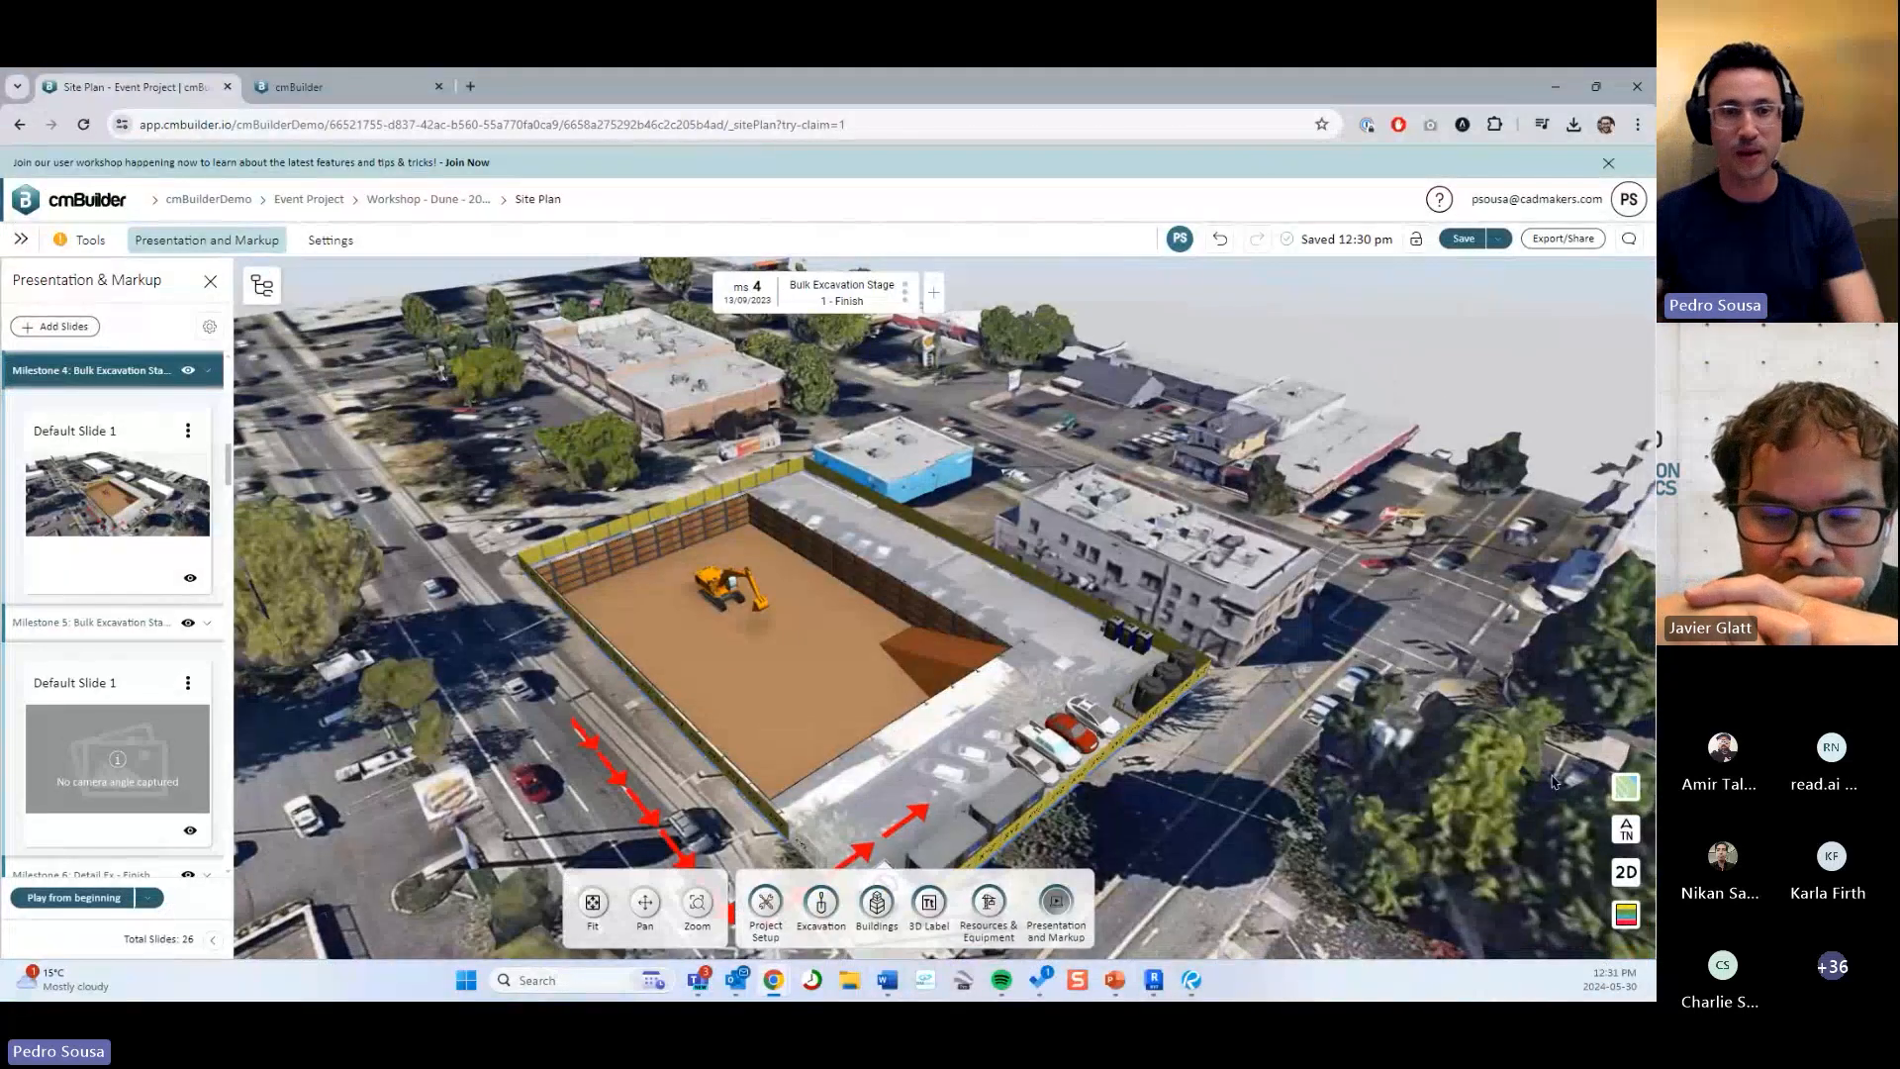
# Try the XYZ and cmBuilder.io logos in the presentation's branding settings and restore the Brand Construction logo.
pyautogui.click(210, 330)
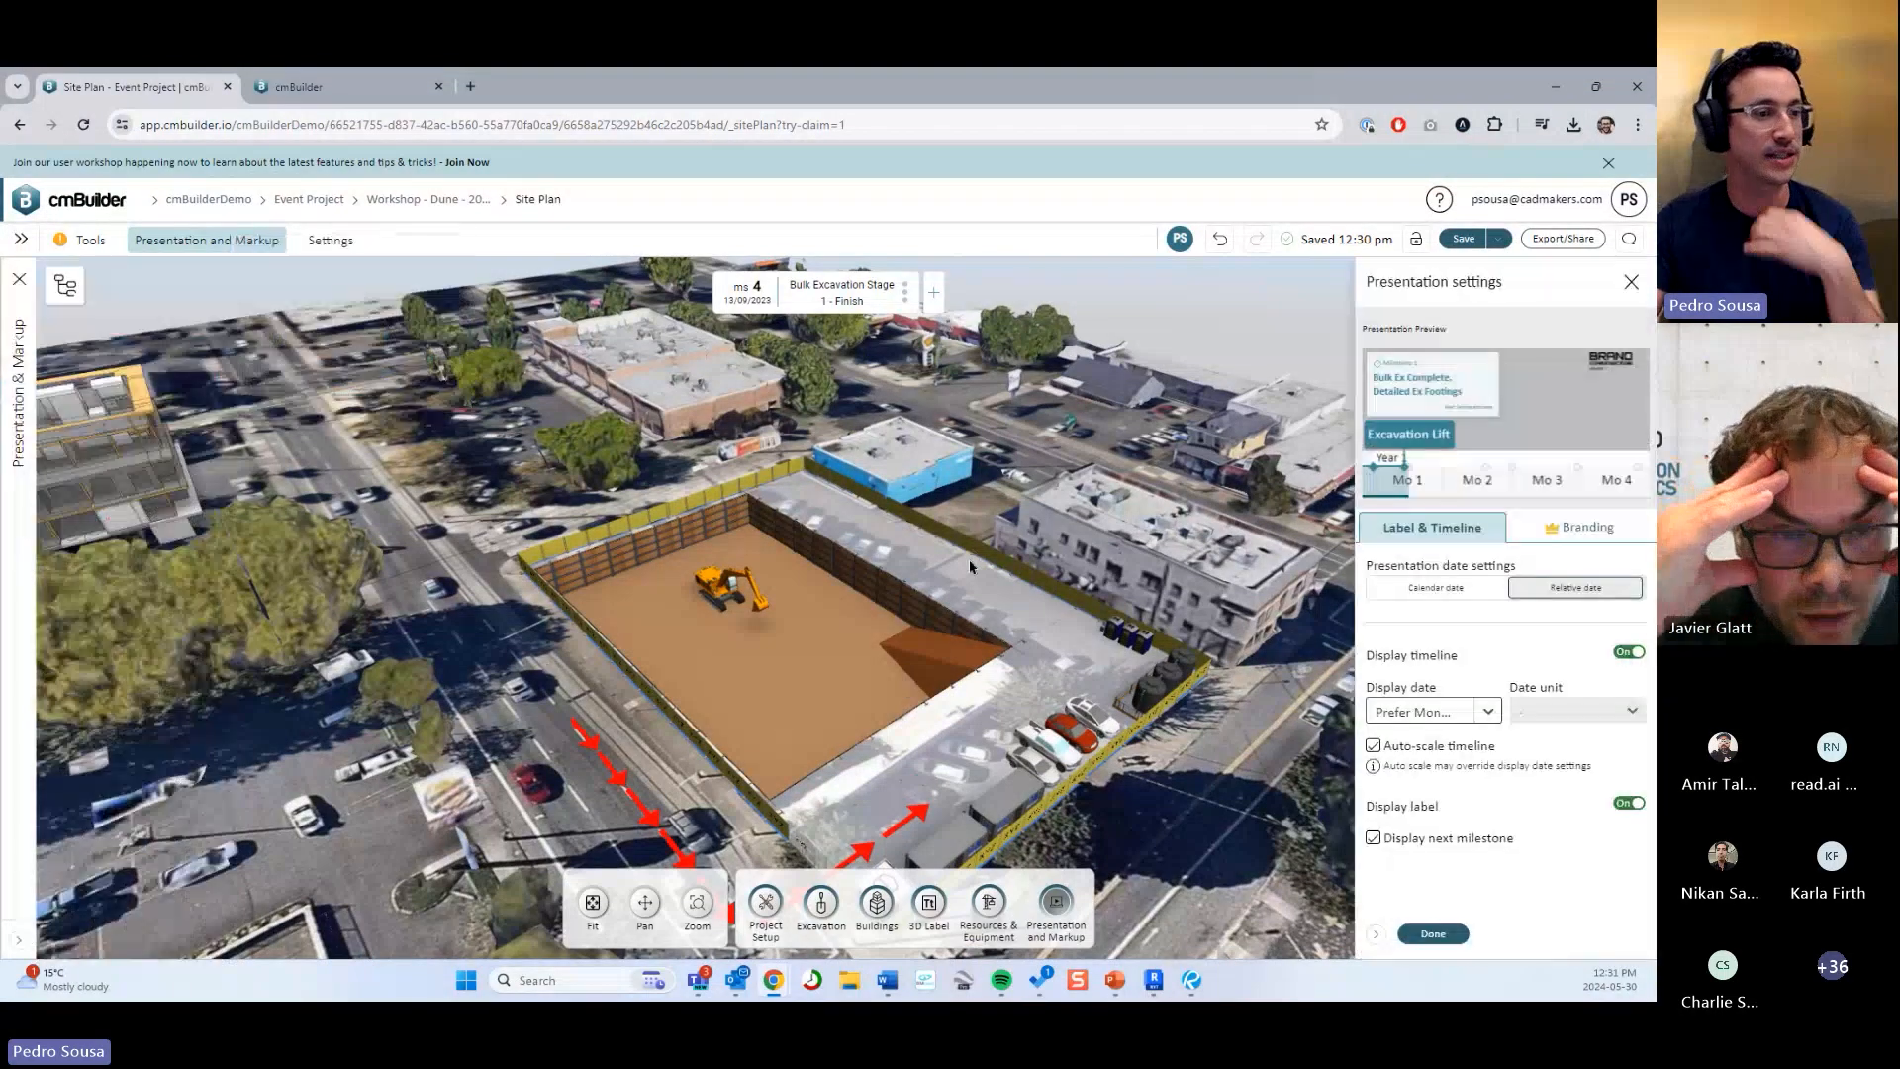
pyautogui.click(1577, 531)
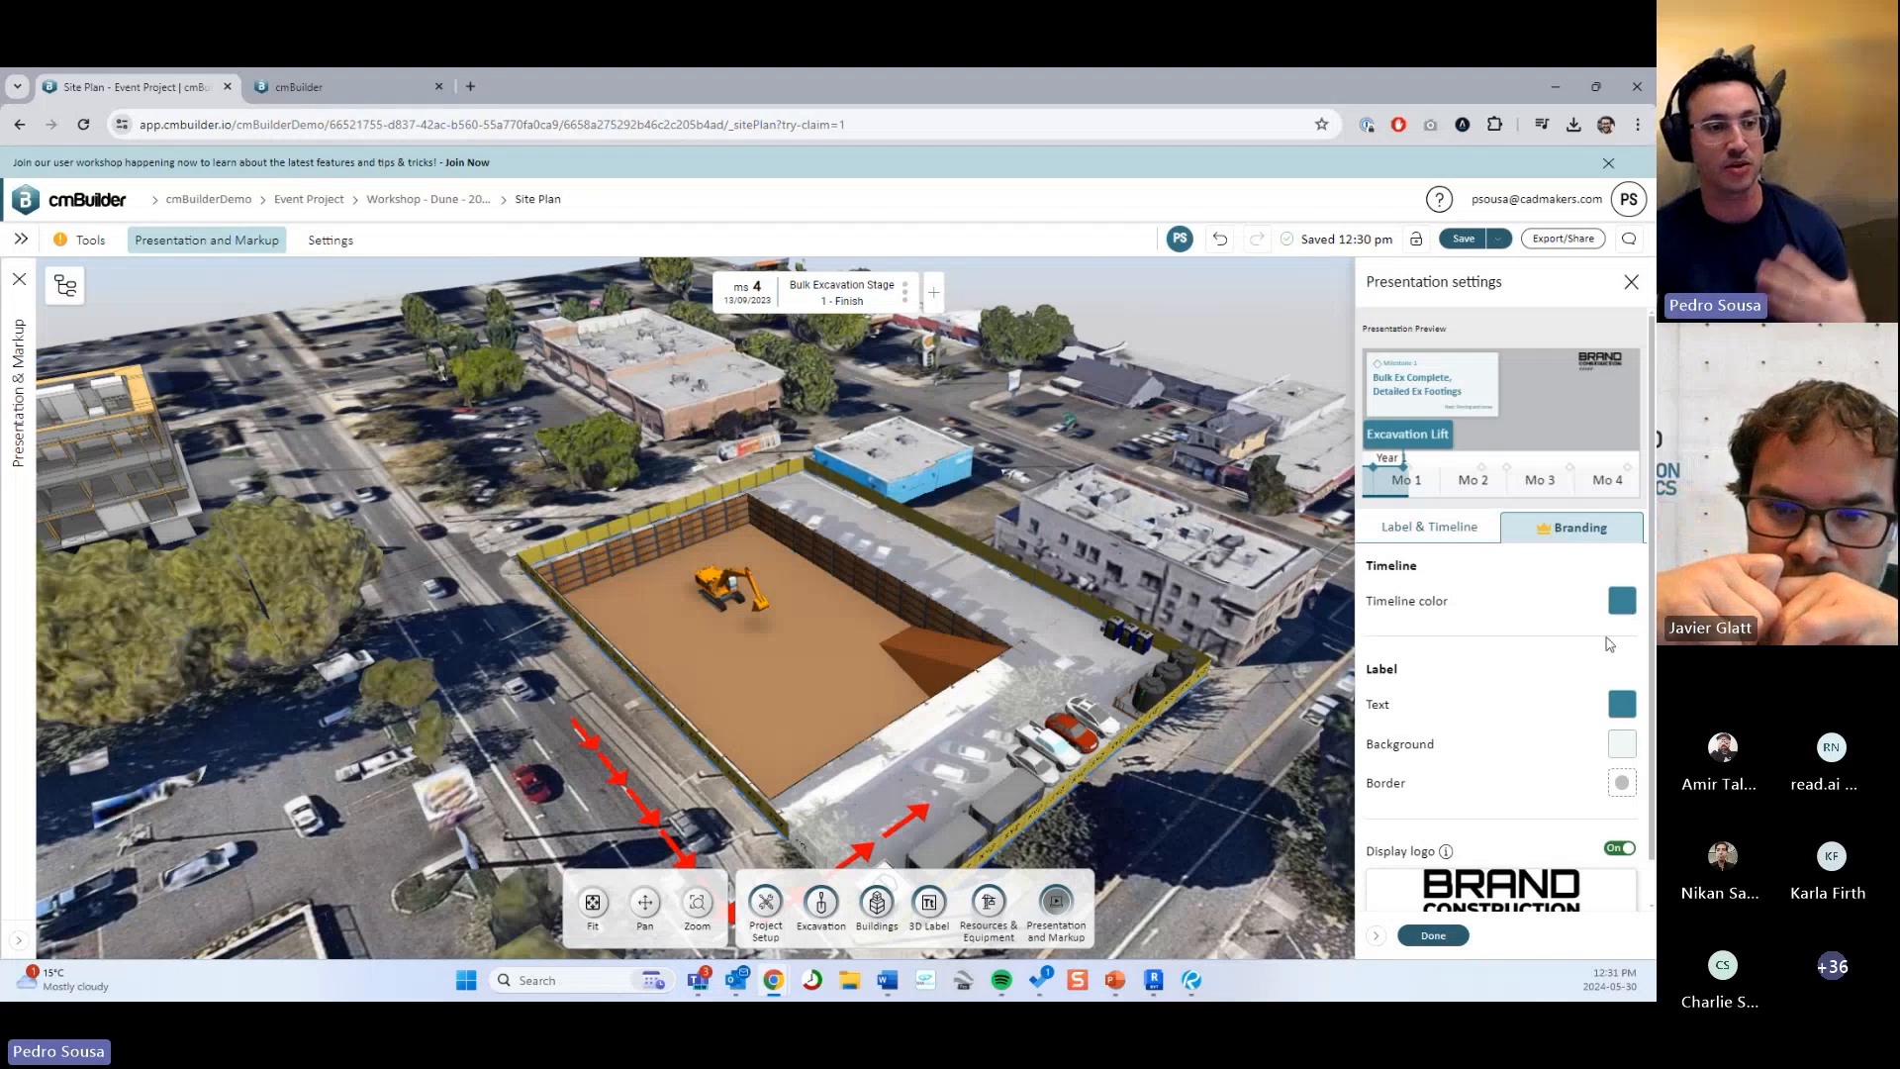
pyautogui.scroll(-1, 1581, 683)
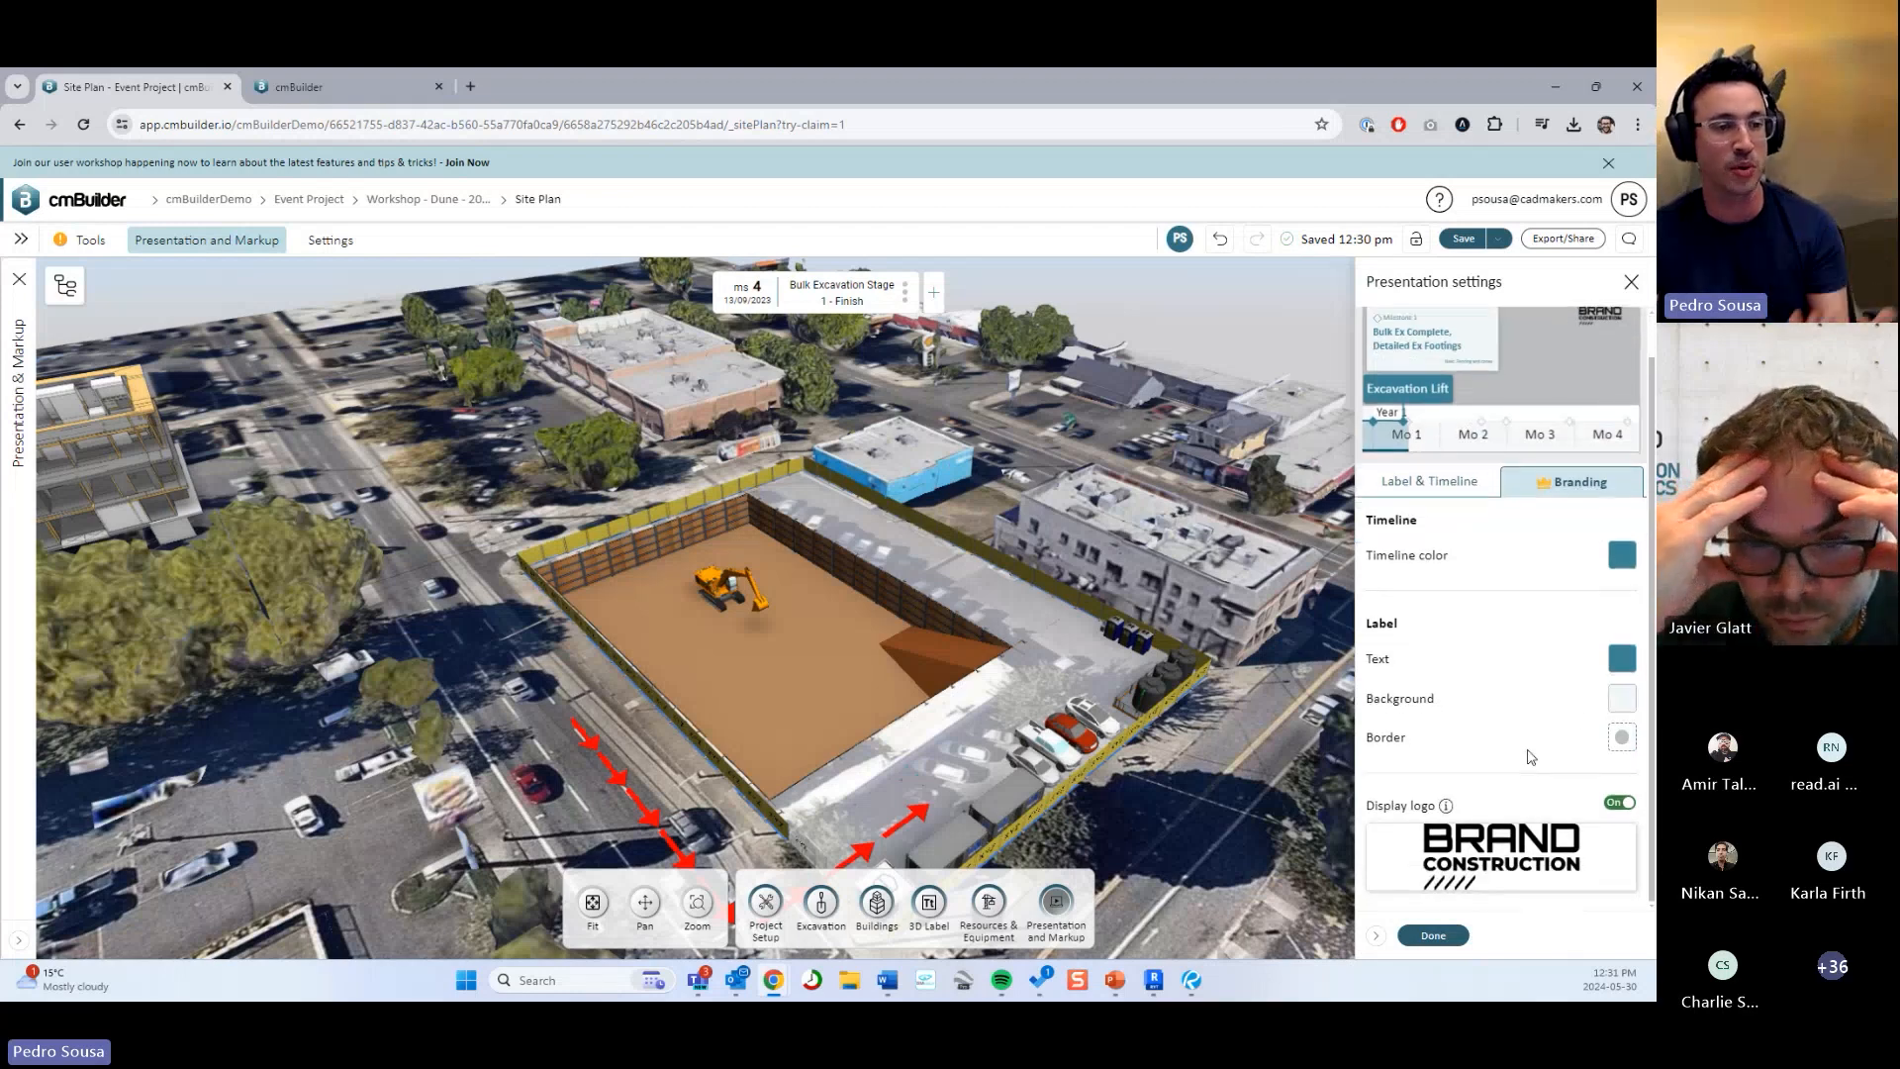
pyautogui.click(1493, 854)
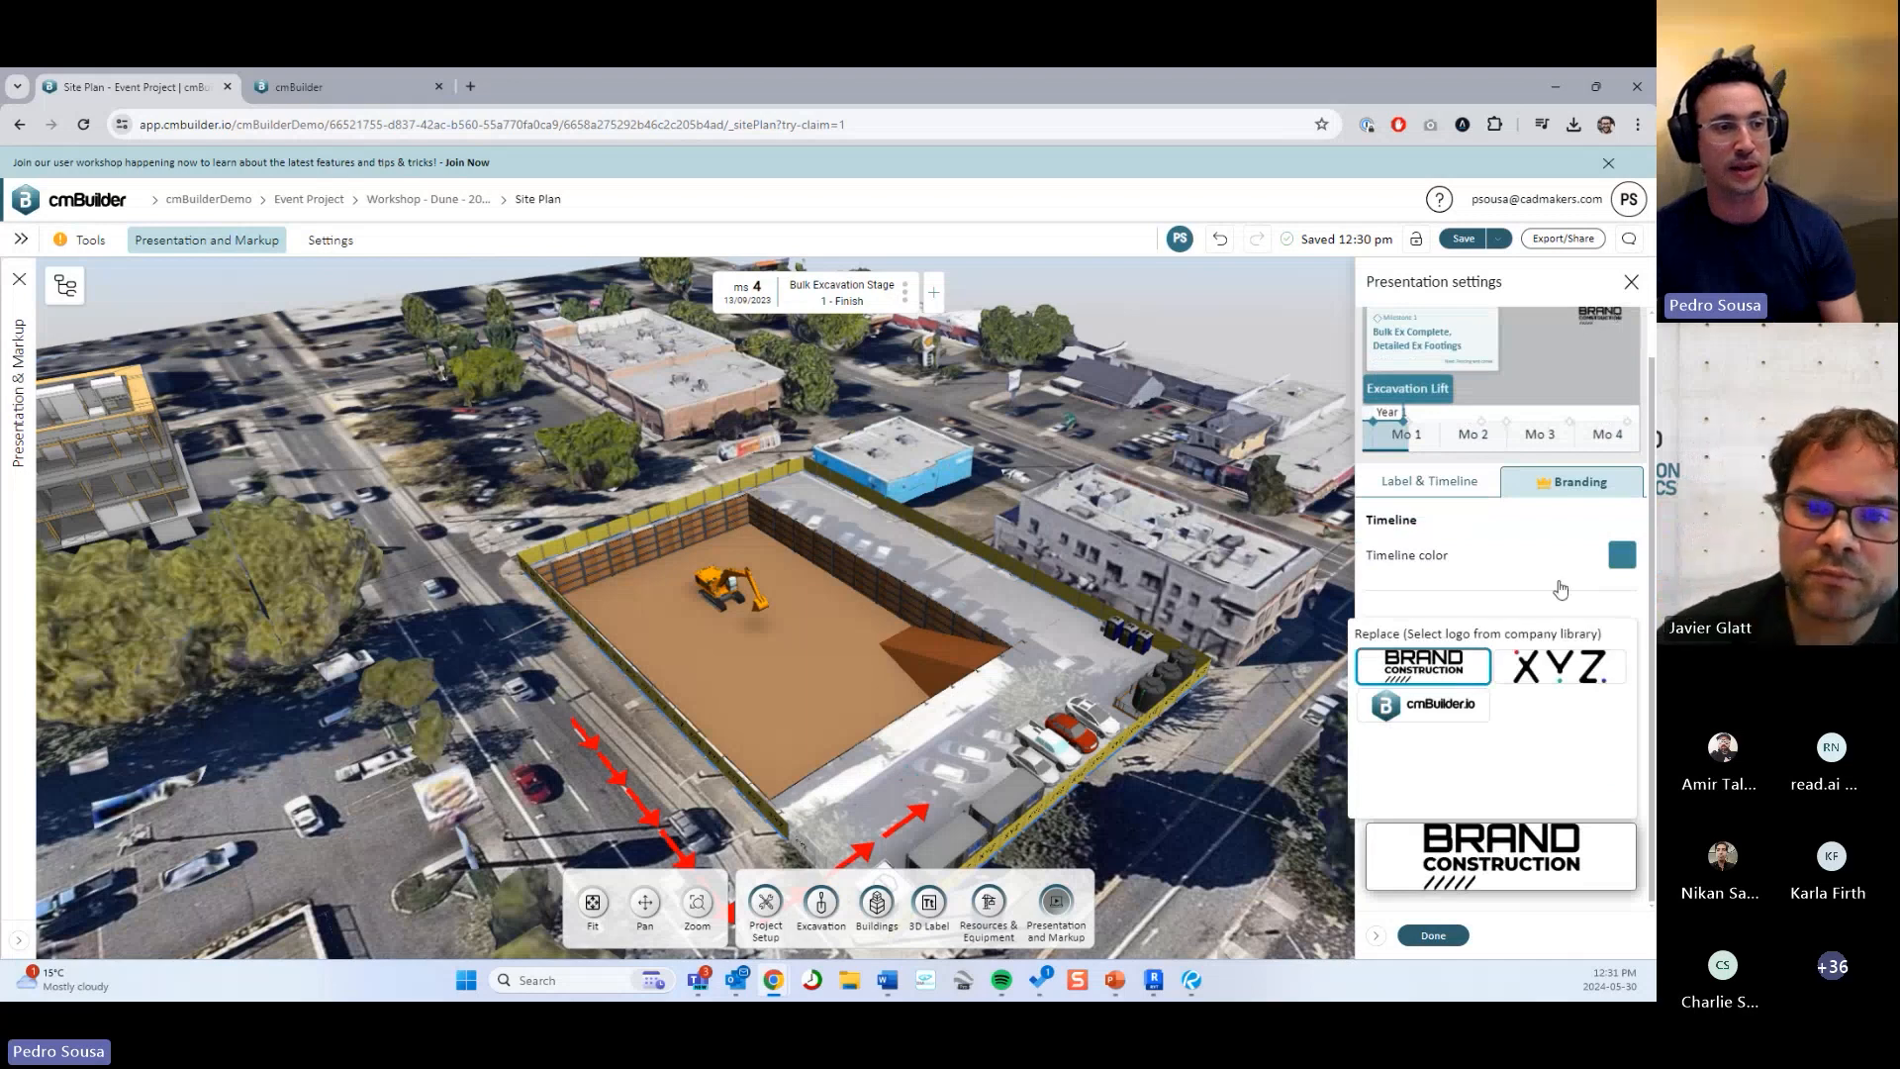
pyautogui.click(1533, 678)
pyautogui.click(1463, 703)
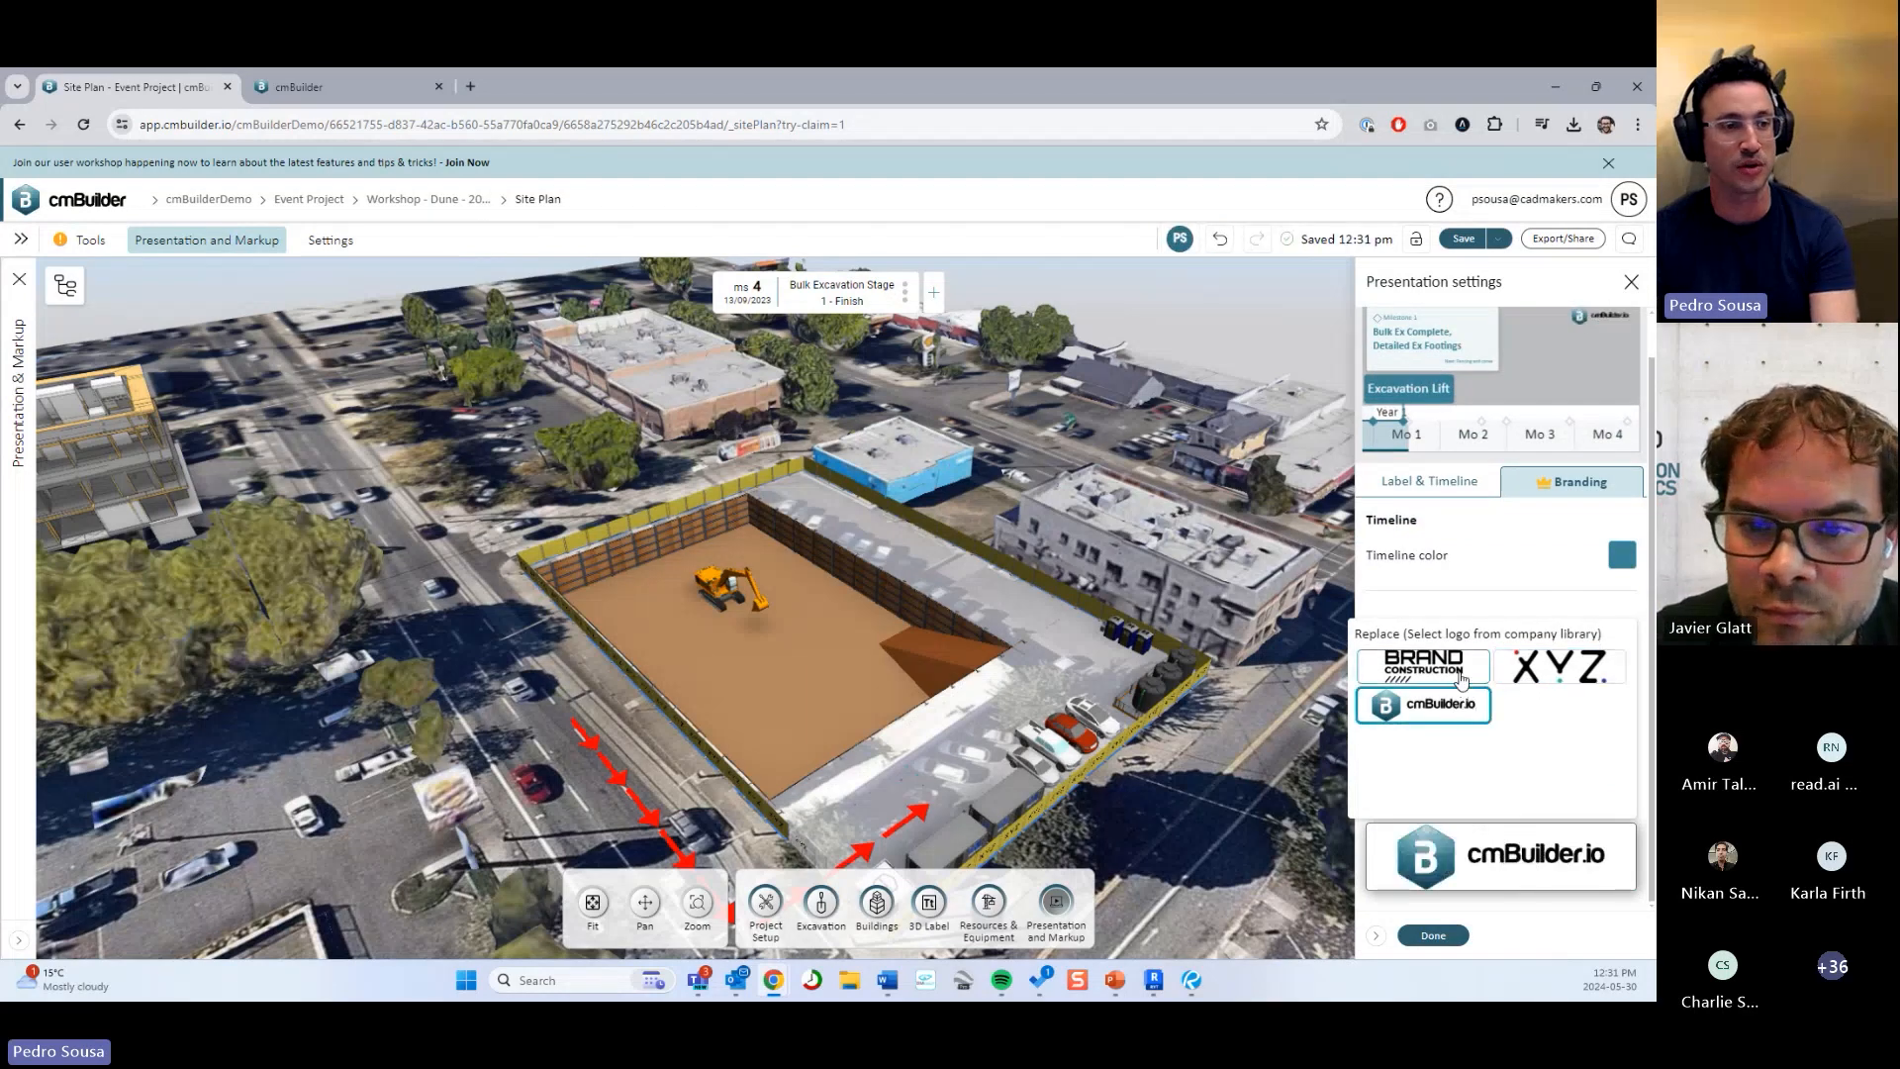
pyautogui.click(1424, 663)
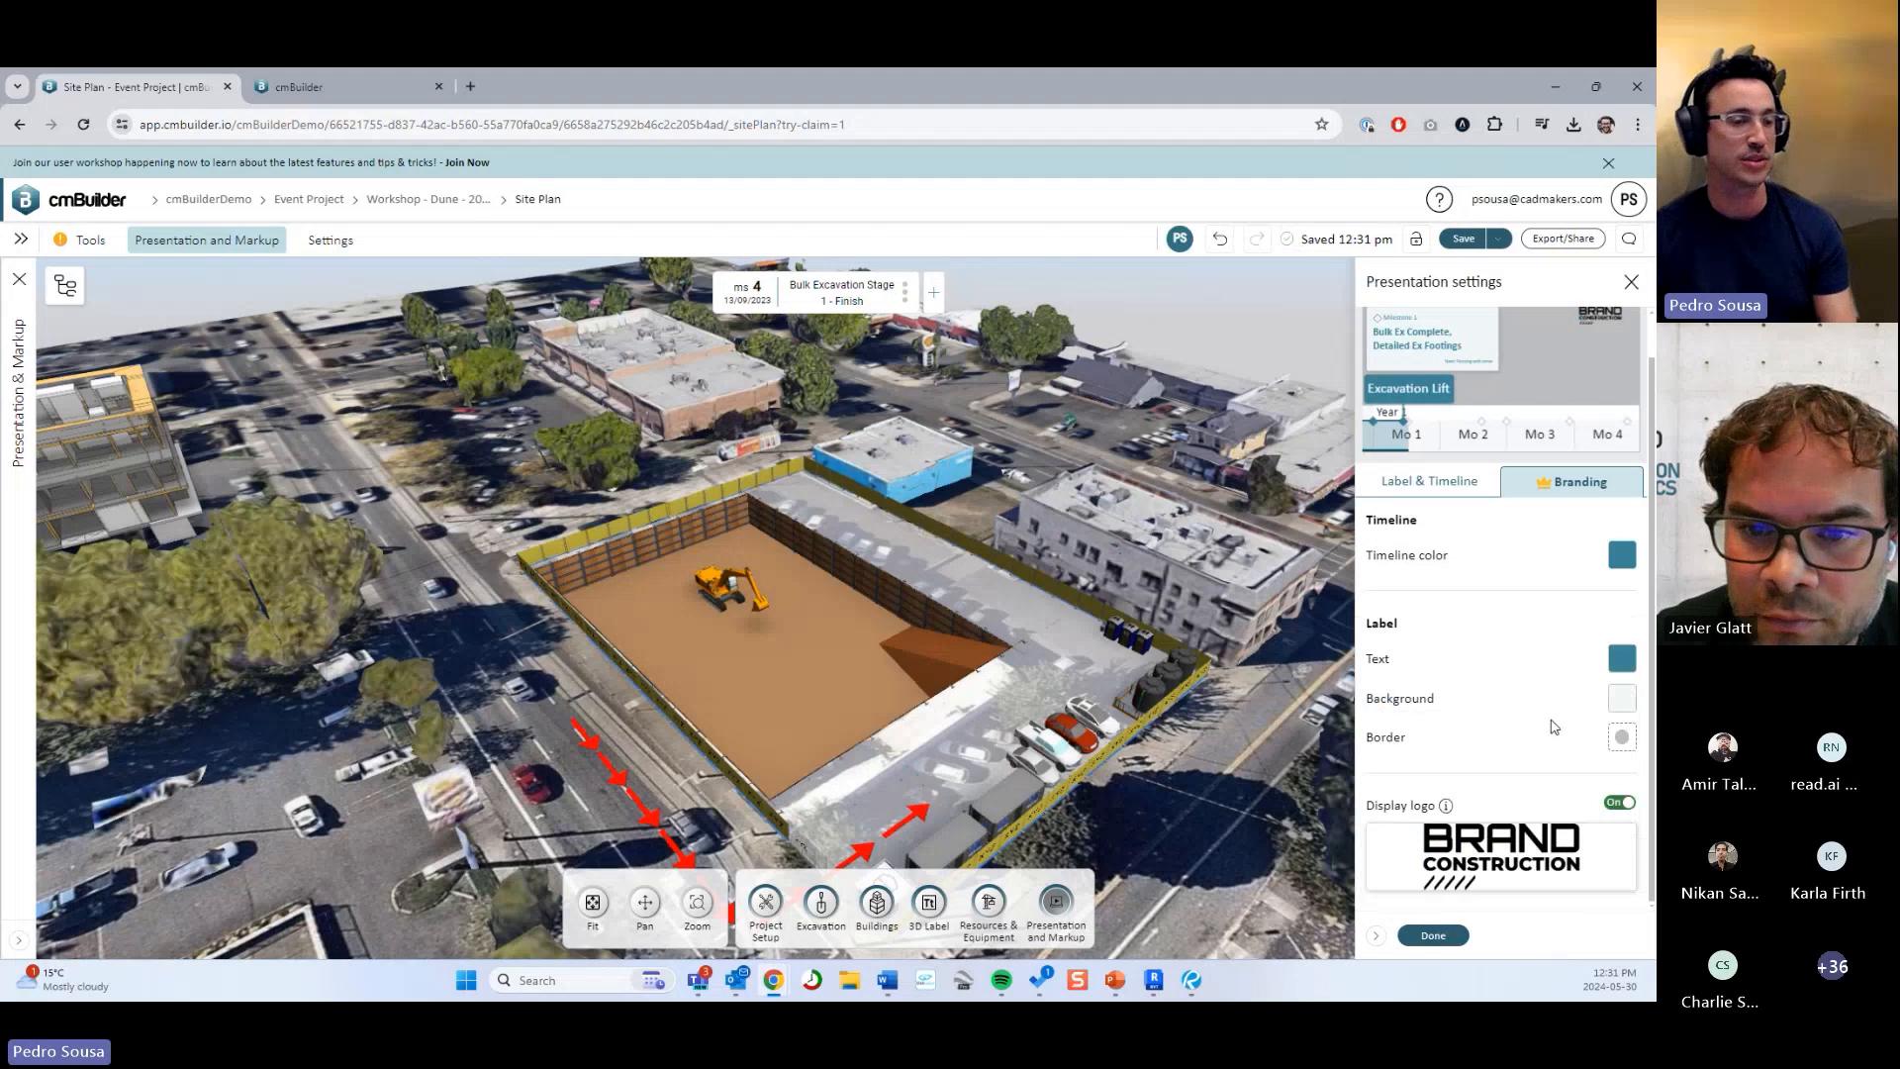
# Review the presentation's label and timeline settings and close the presentation settings.
pyautogui.scroll(1, 1507, 648)
pyautogui.click(1463, 535)
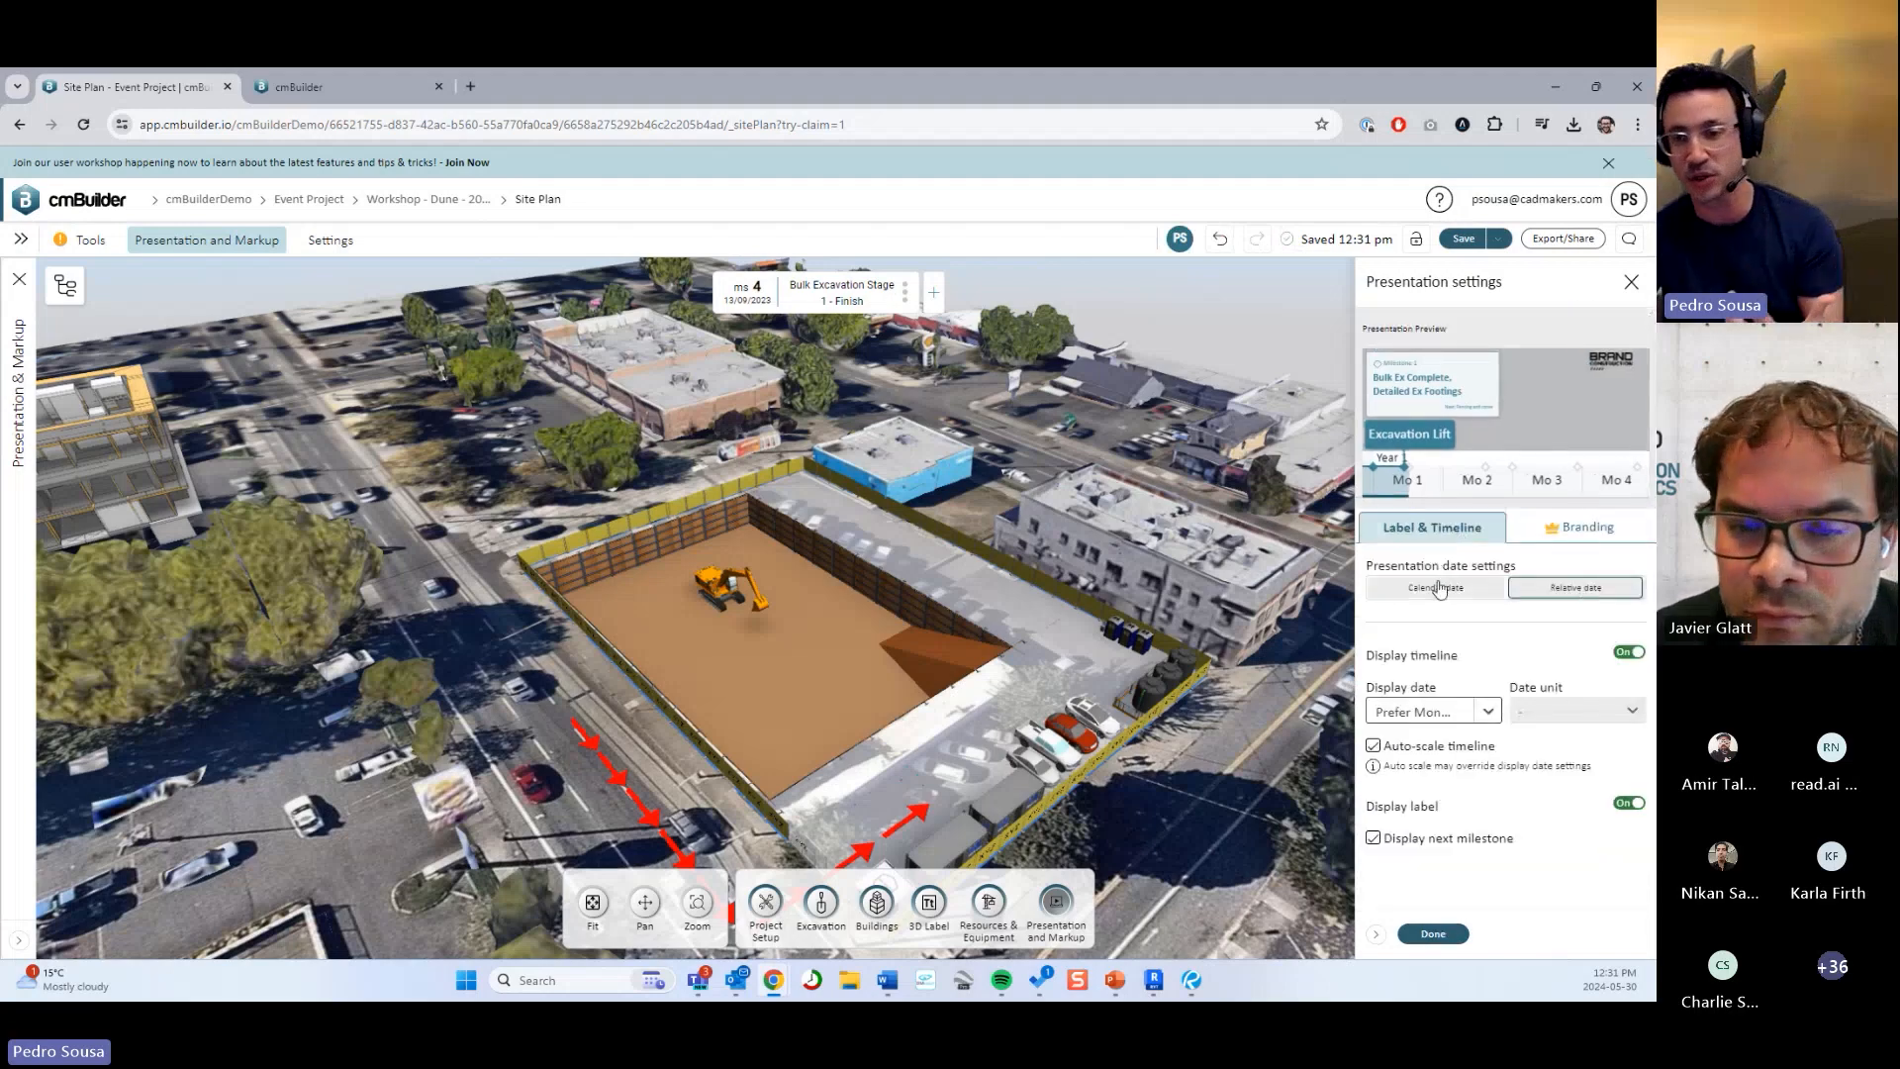
pyautogui.click(1433, 936)
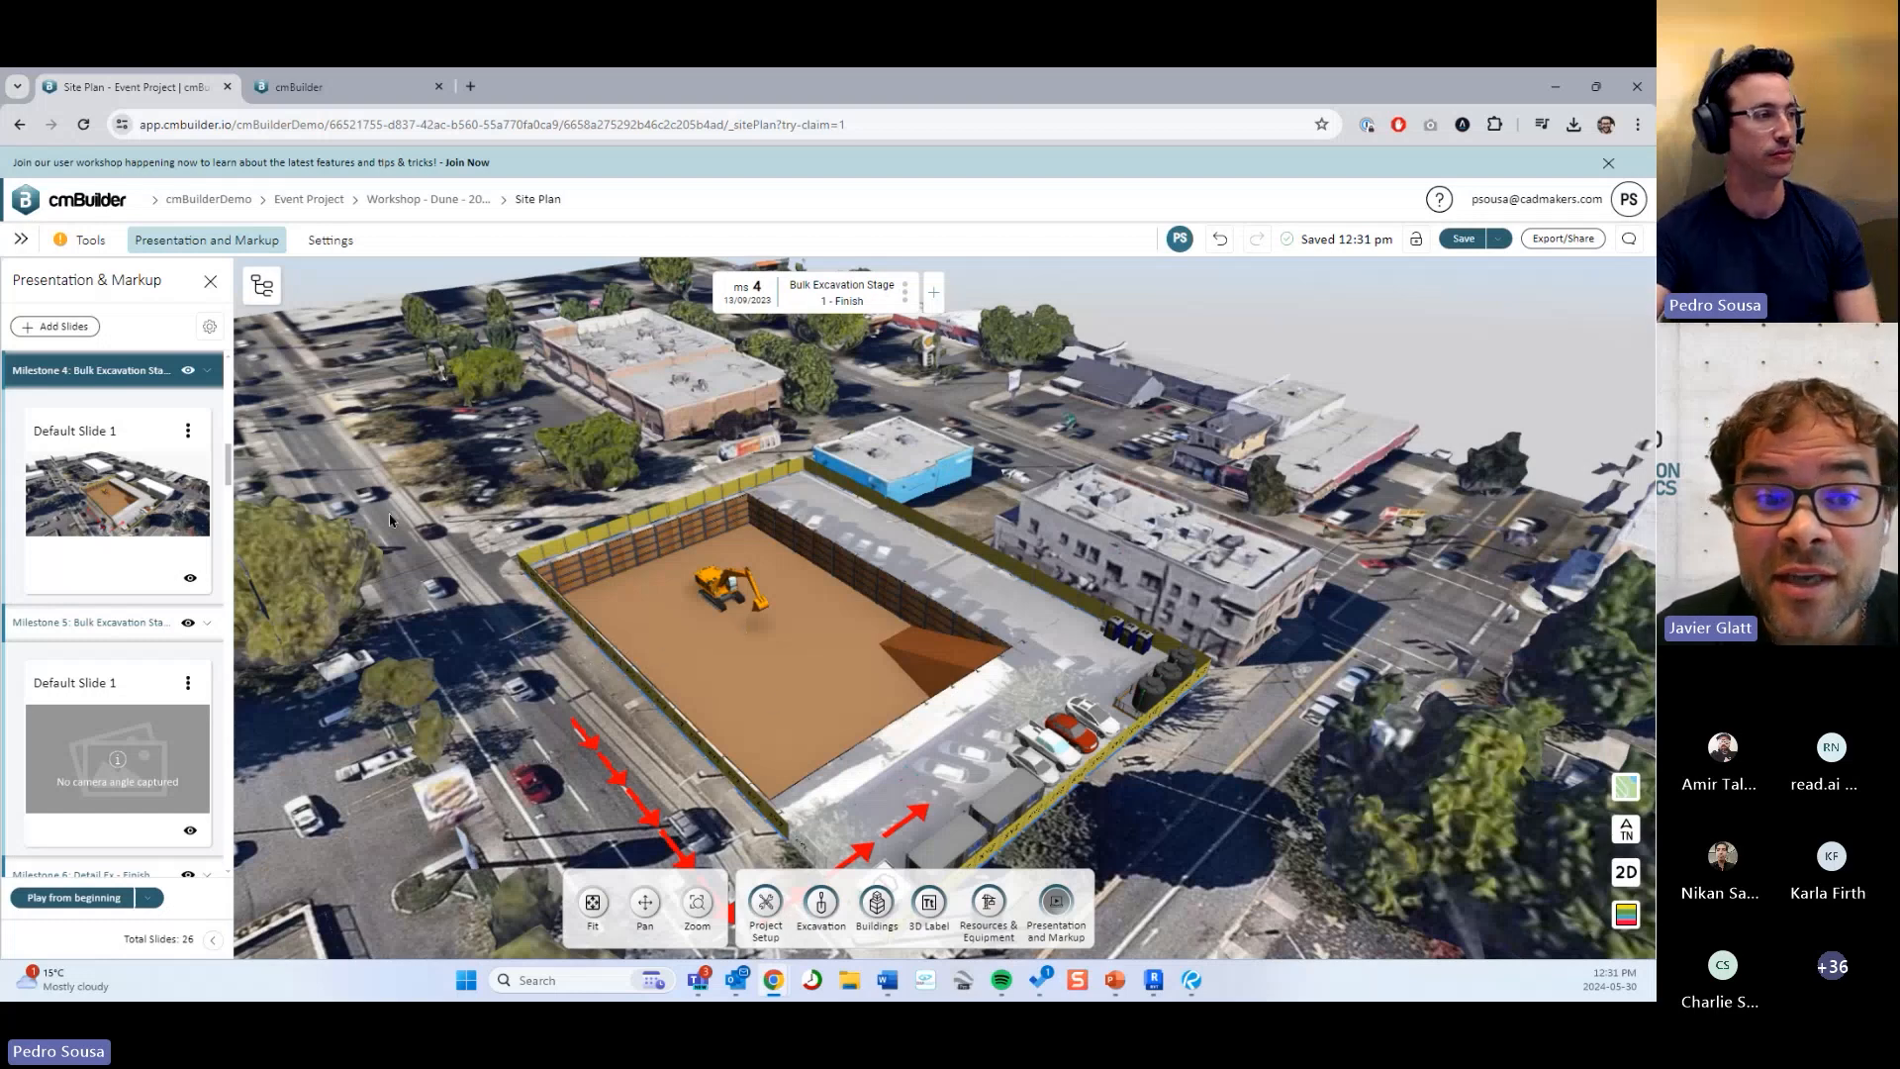
pyautogui.click(210, 327)
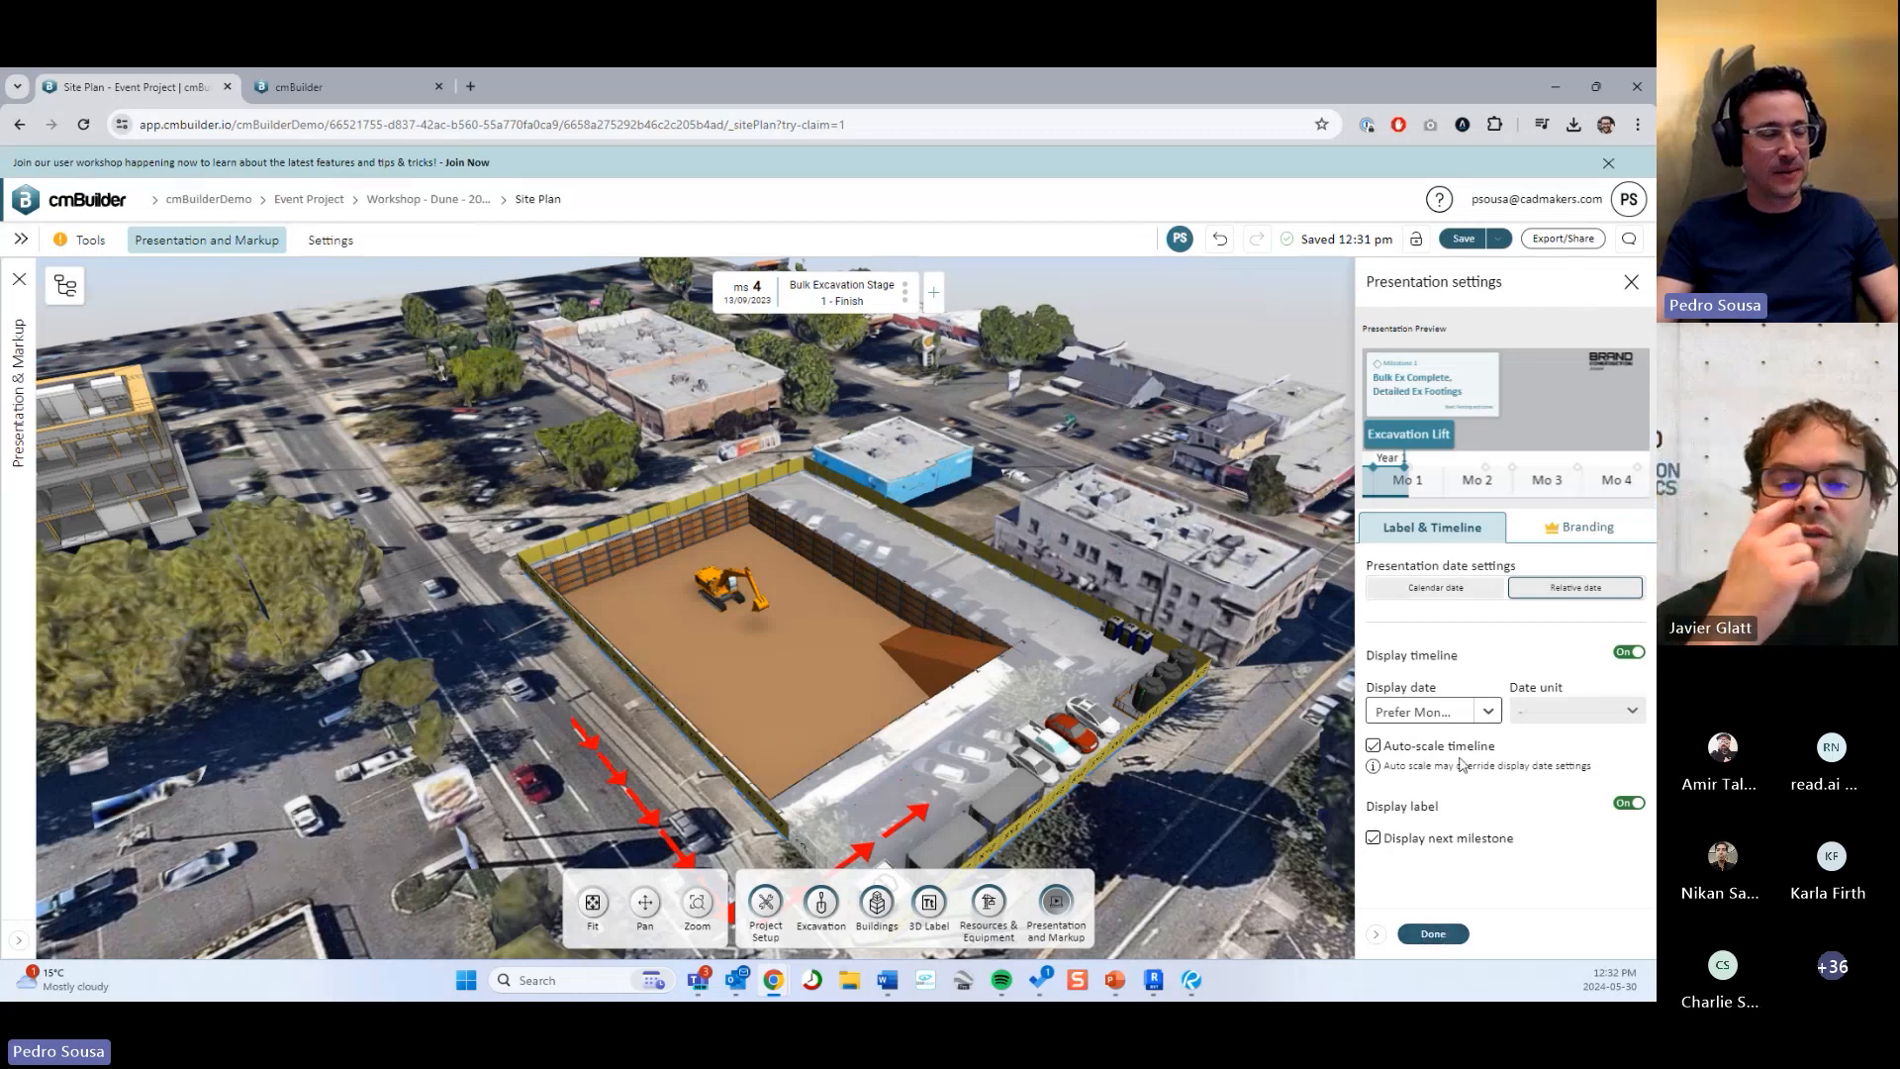
pyautogui.click(1432, 934)
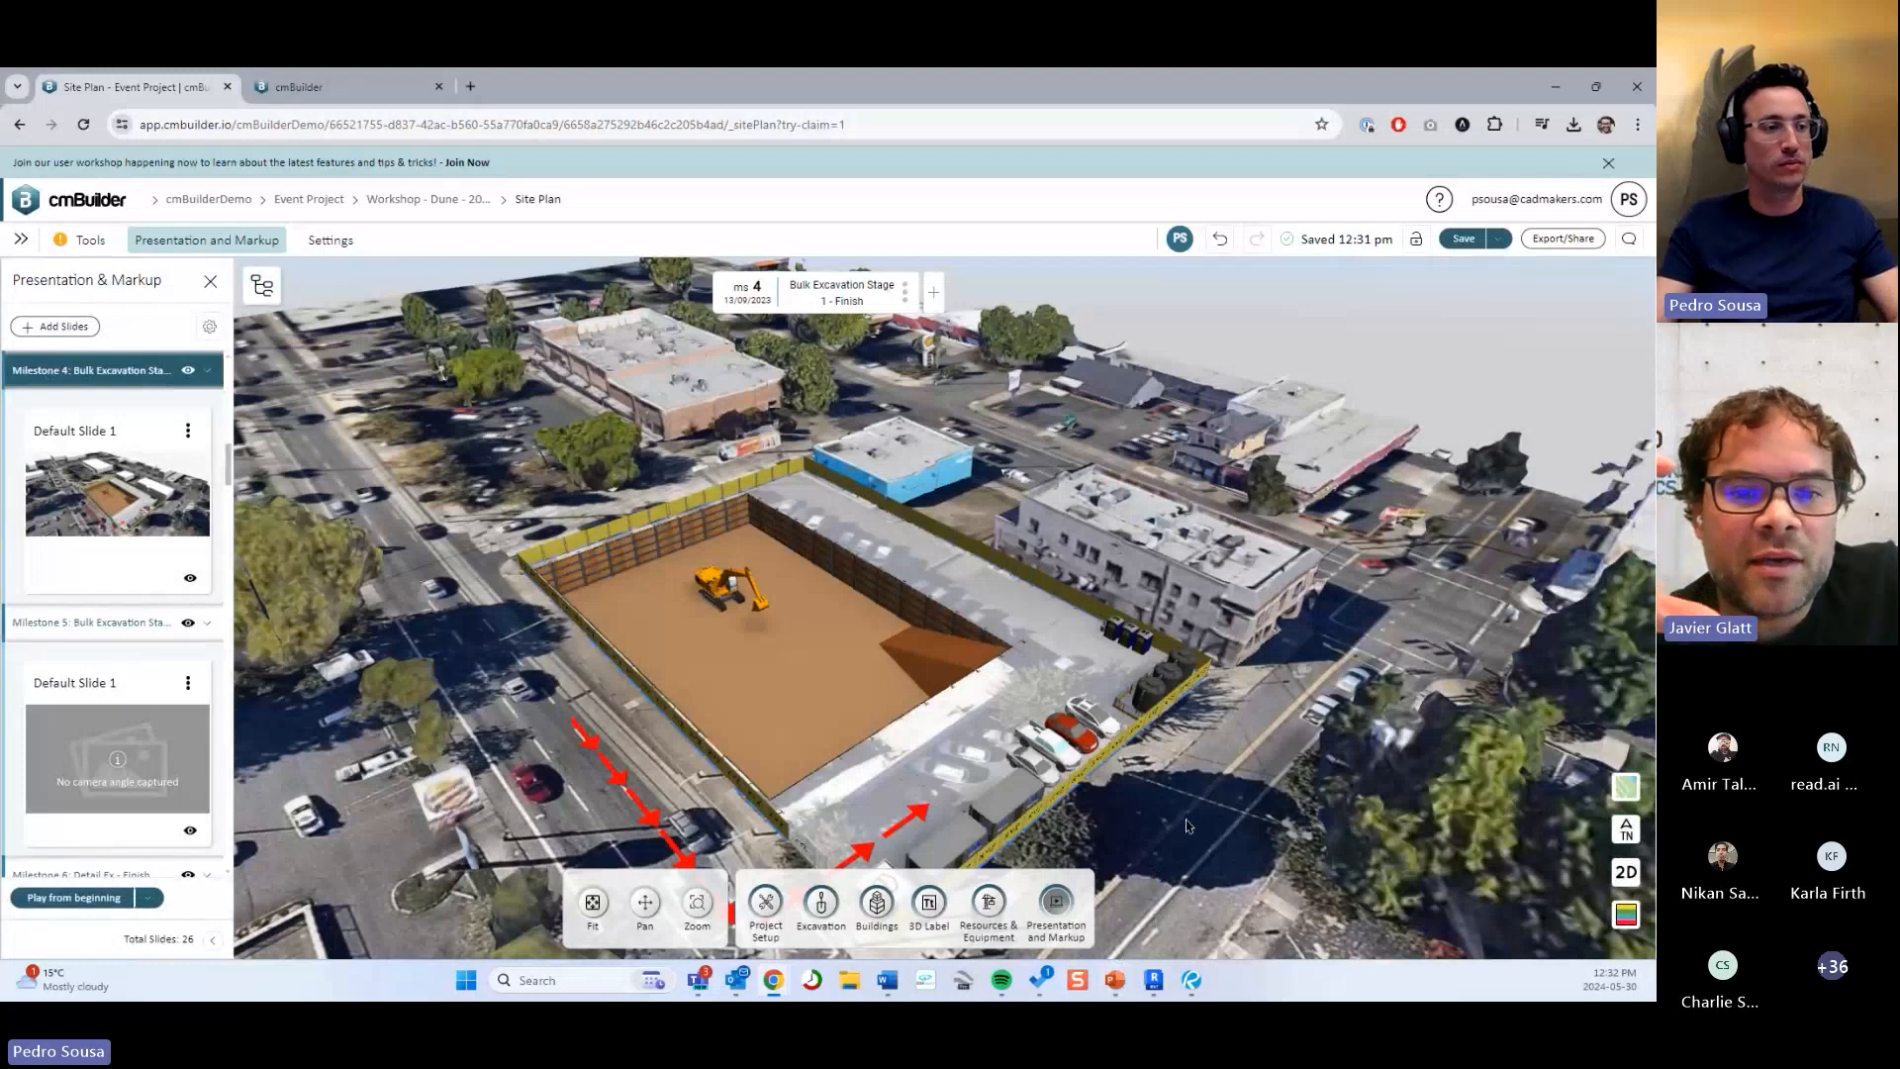
# Advance the site plan from milestone 4 to milestone 11, Structure - Rental - Finish, to view the construction progress.
pyautogui.scroll(3, 1192, 821)
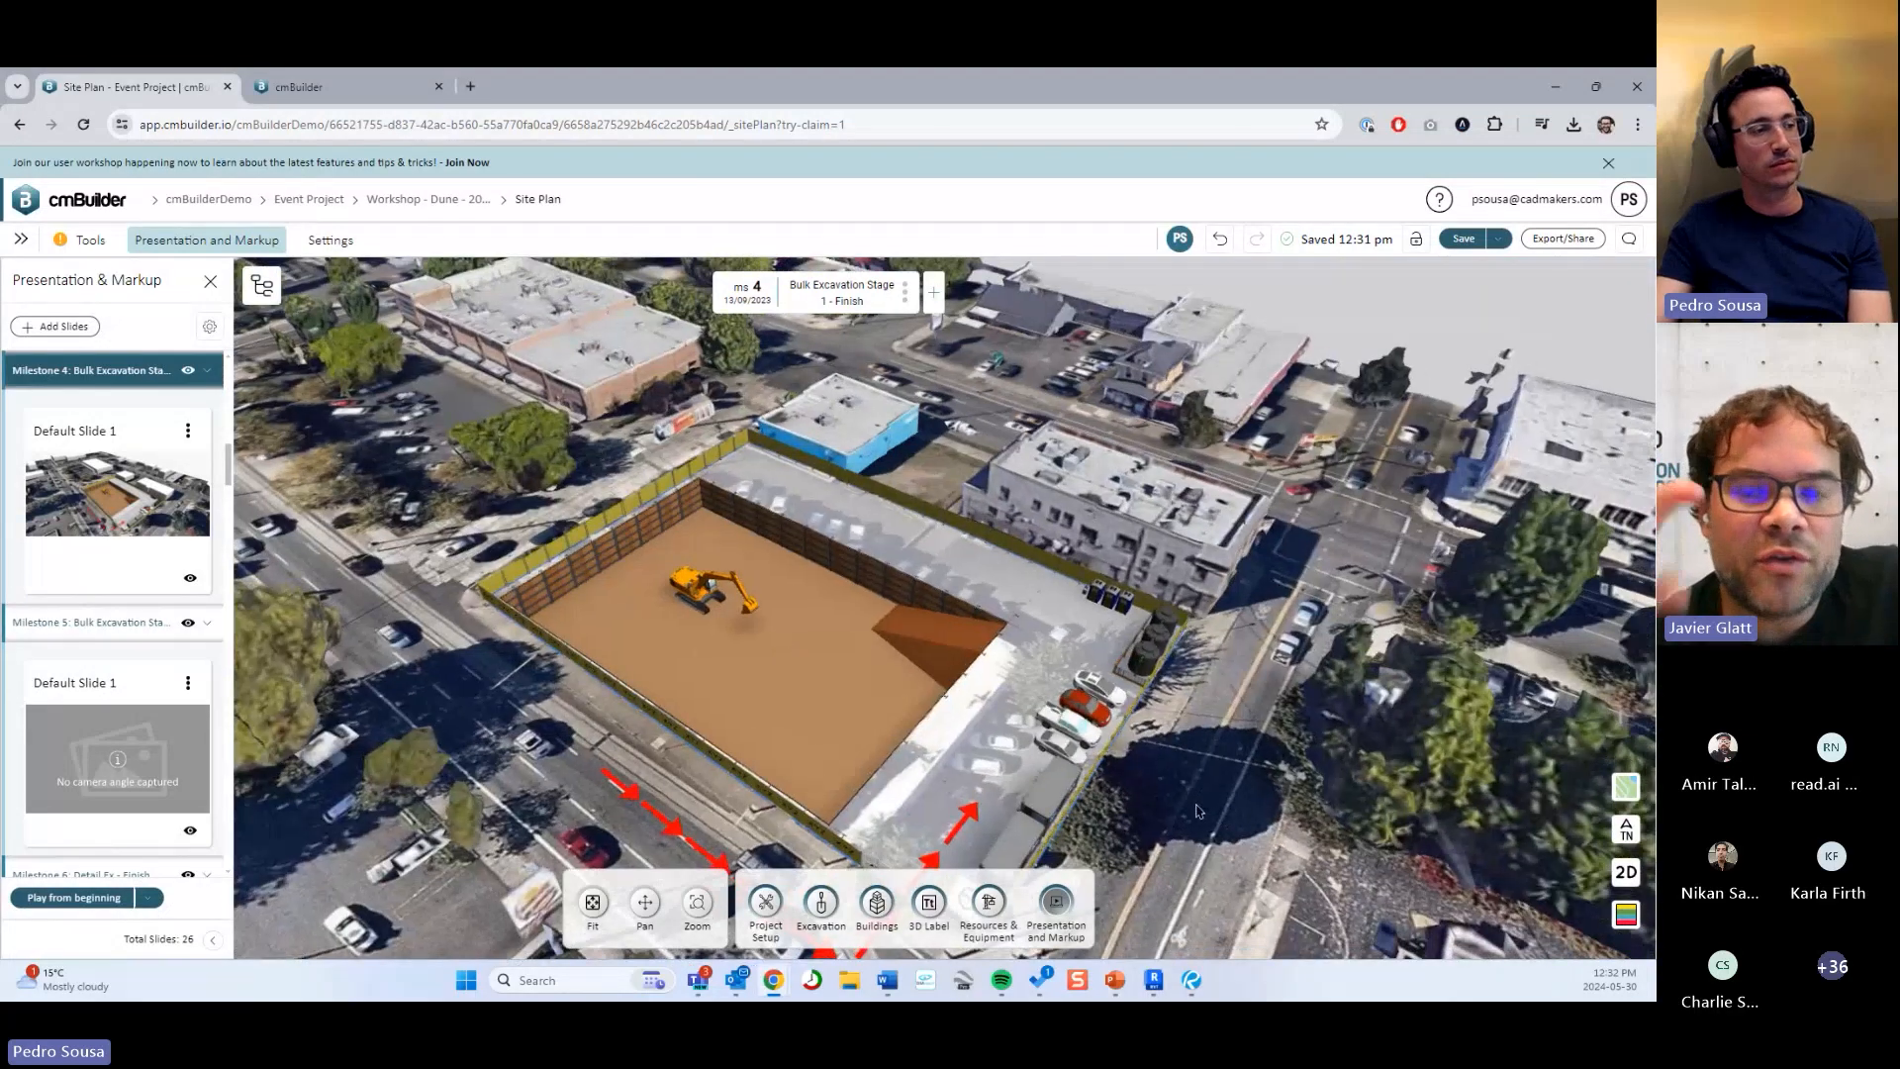
pyautogui.press('Right')
pyautogui.press('Right')
pyautogui.press('Right')
pyautogui.press('Right')
pyautogui.press('Right')
pyautogui.moveTo(1051, 742); pyautogui.dragTo(1182, 749, button='right')
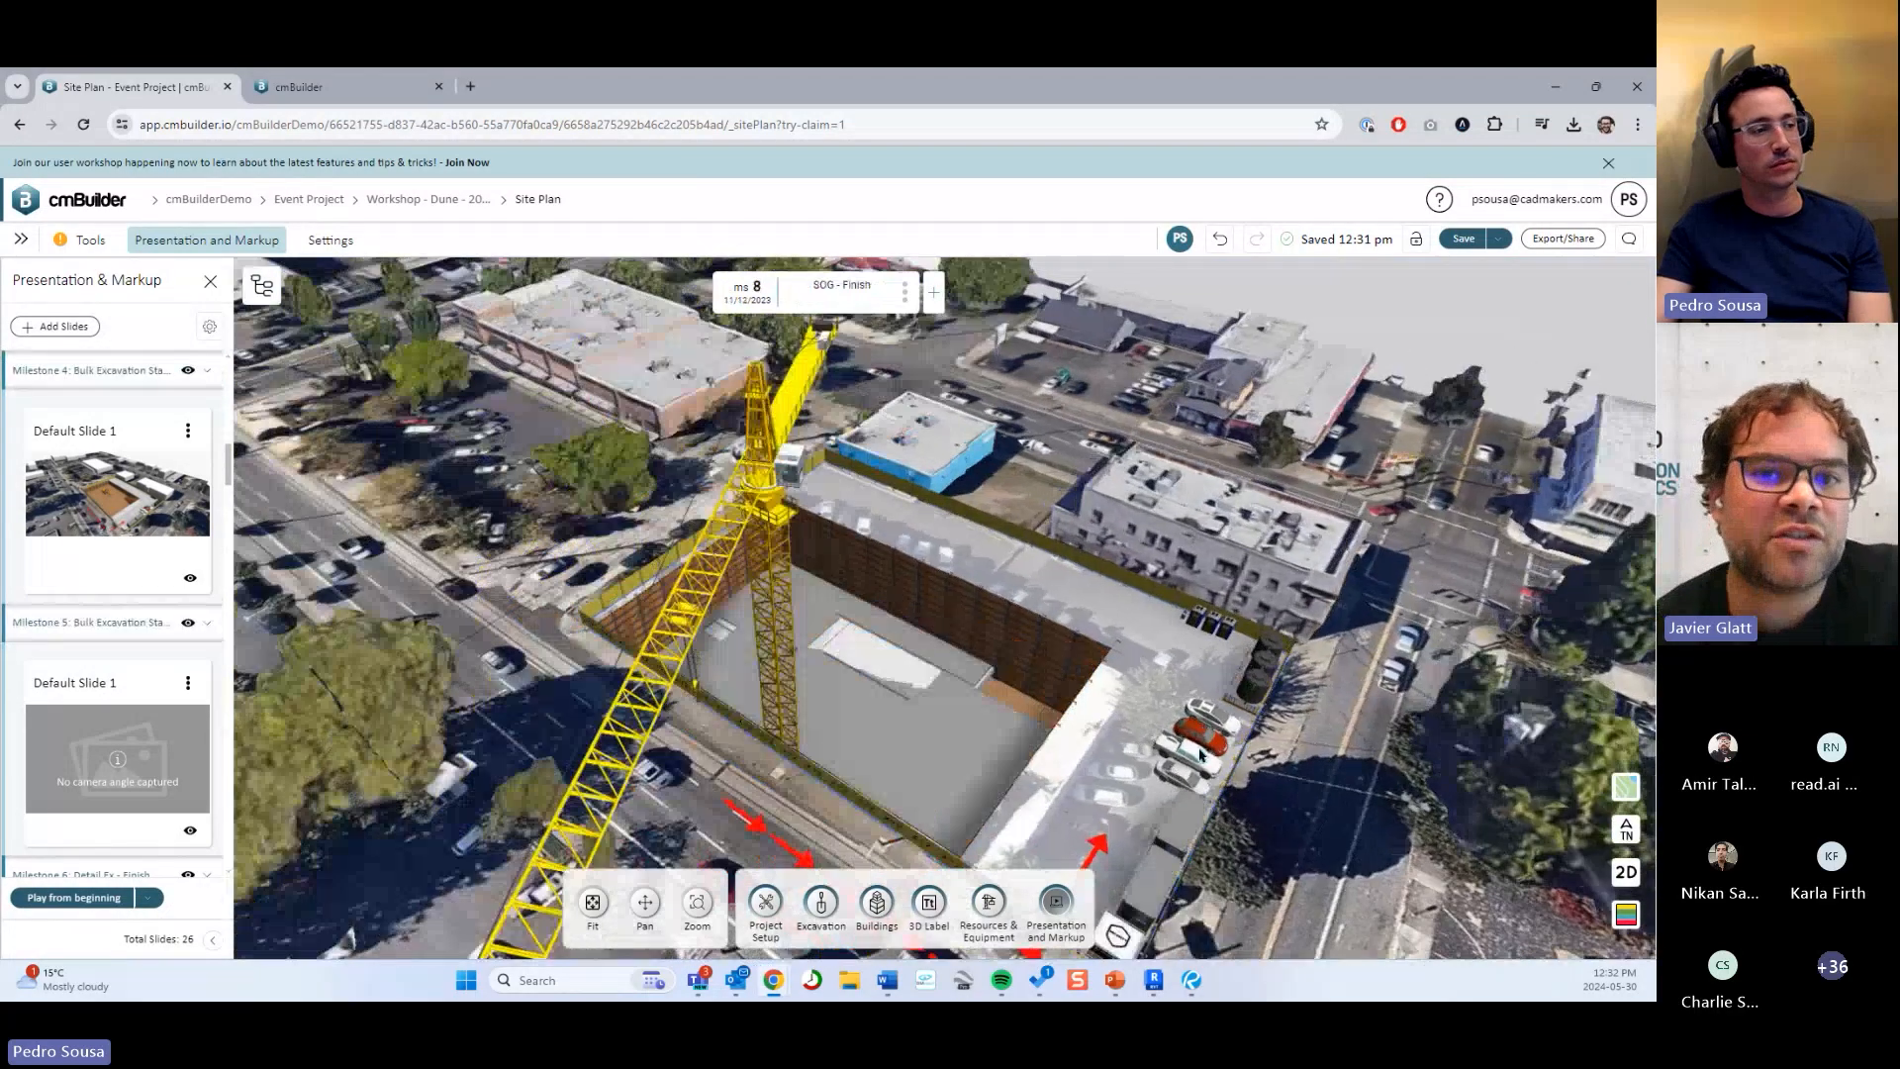
pyautogui.press('Right')
pyautogui.moveTo(1183, 749); pyautogui.dragTo(1115, 740)
pyautogui.press('Right')
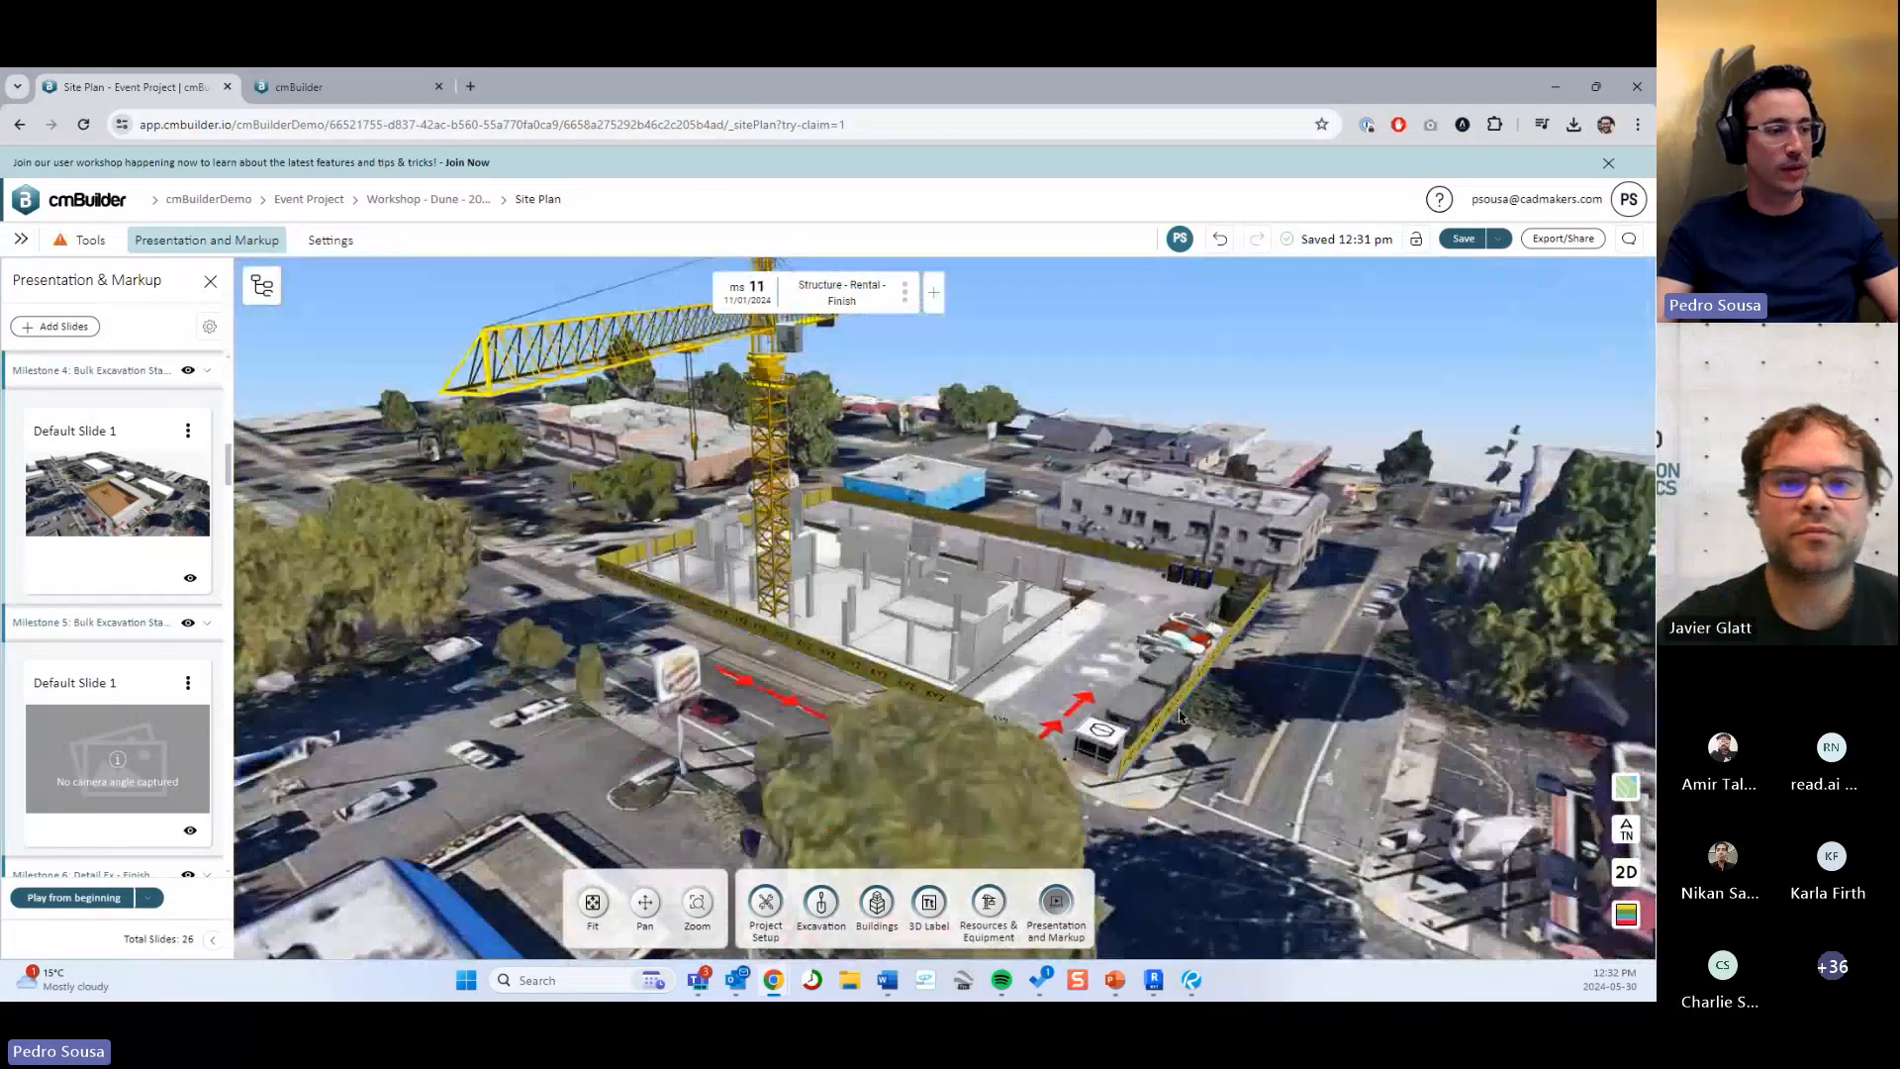
# Switch to PowerPoint to show the Transformation Handles slide, and return to the cmBuilder site plan.
pyautogui.click(1115, 980)
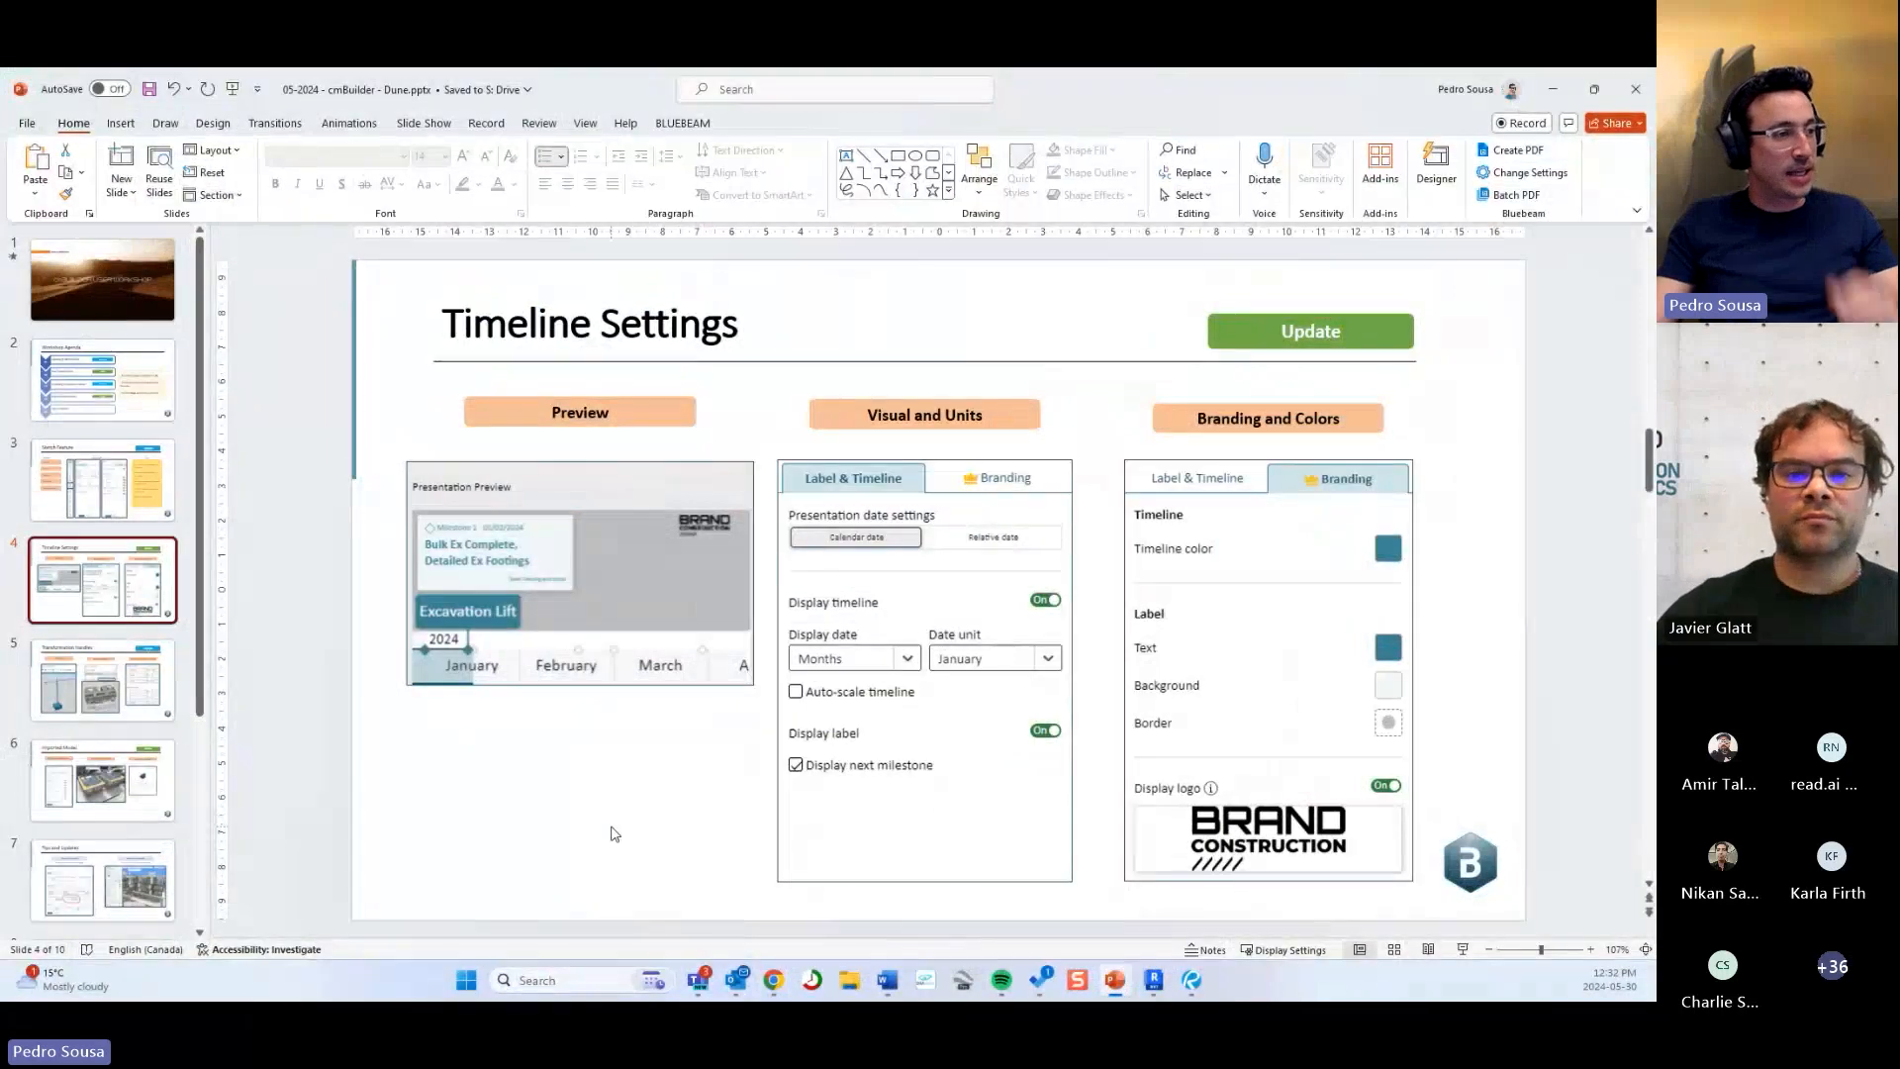
pyautogui.click(162, 659)
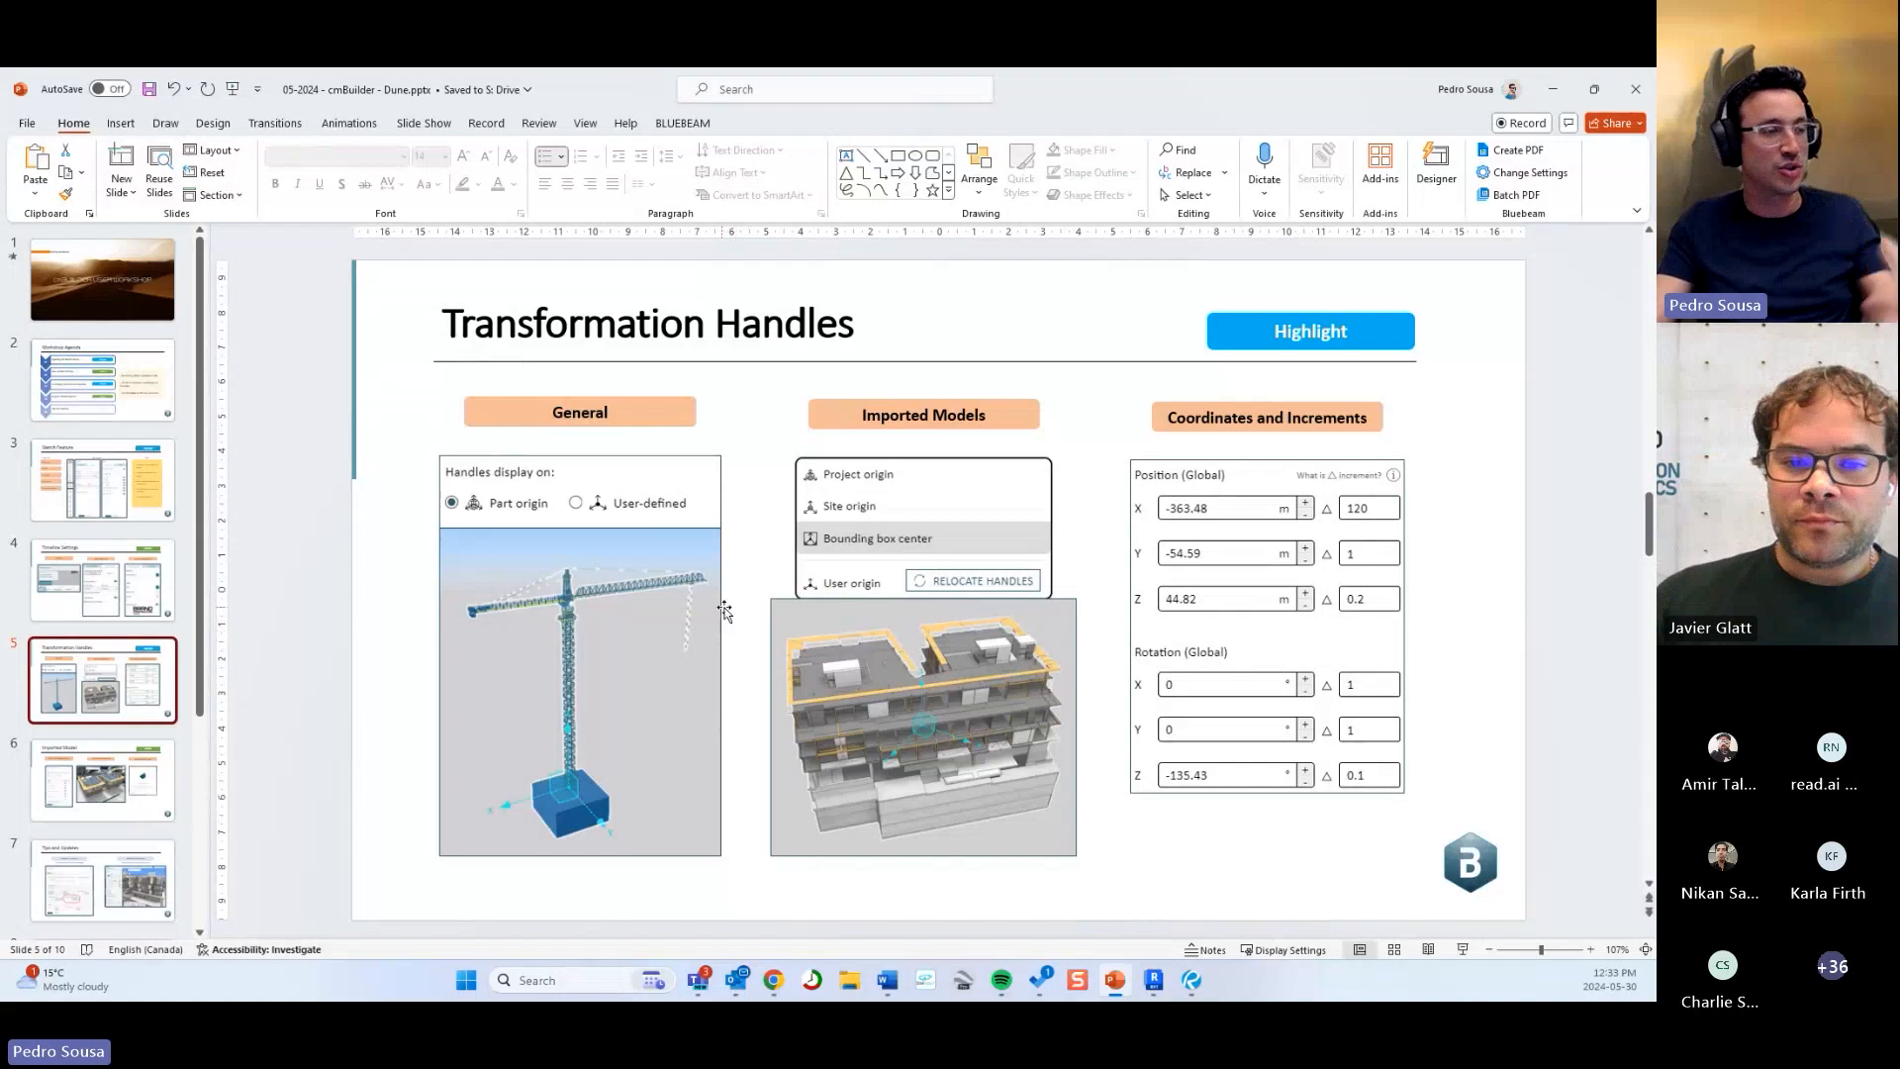
pyautogui.click(1555, 90)
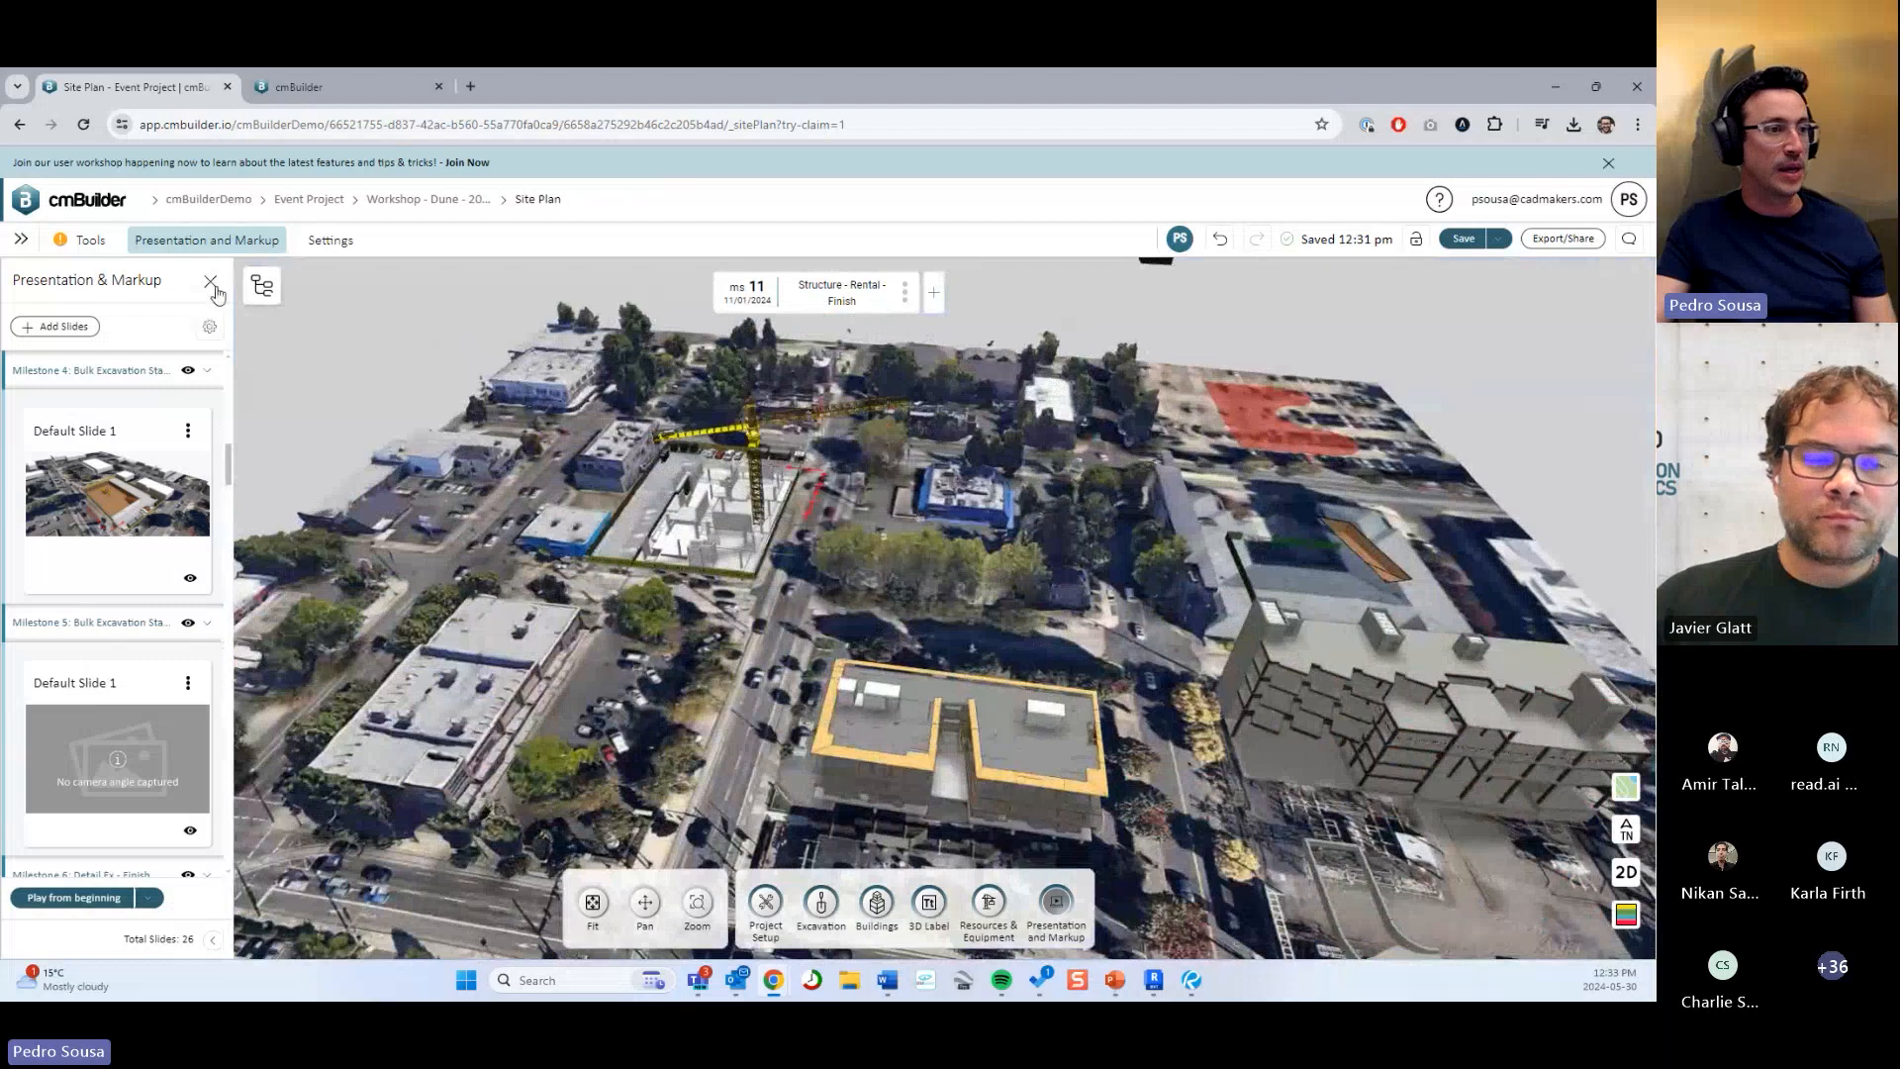
# Close Presentation & Markup, select the hammerhead crane outside the site, and open its Transform settings.
pyautogui.click(211, 282)
pyautogui.moveTo(1091, 371); pyautogui.dragTo(832, 609, button='right')
pyautogui.scroll(2, 902, 530)
pyautogui.moveTo(833, 608); pyautogui.dragTo(763, 713)
pyautogui.click(738, 711)
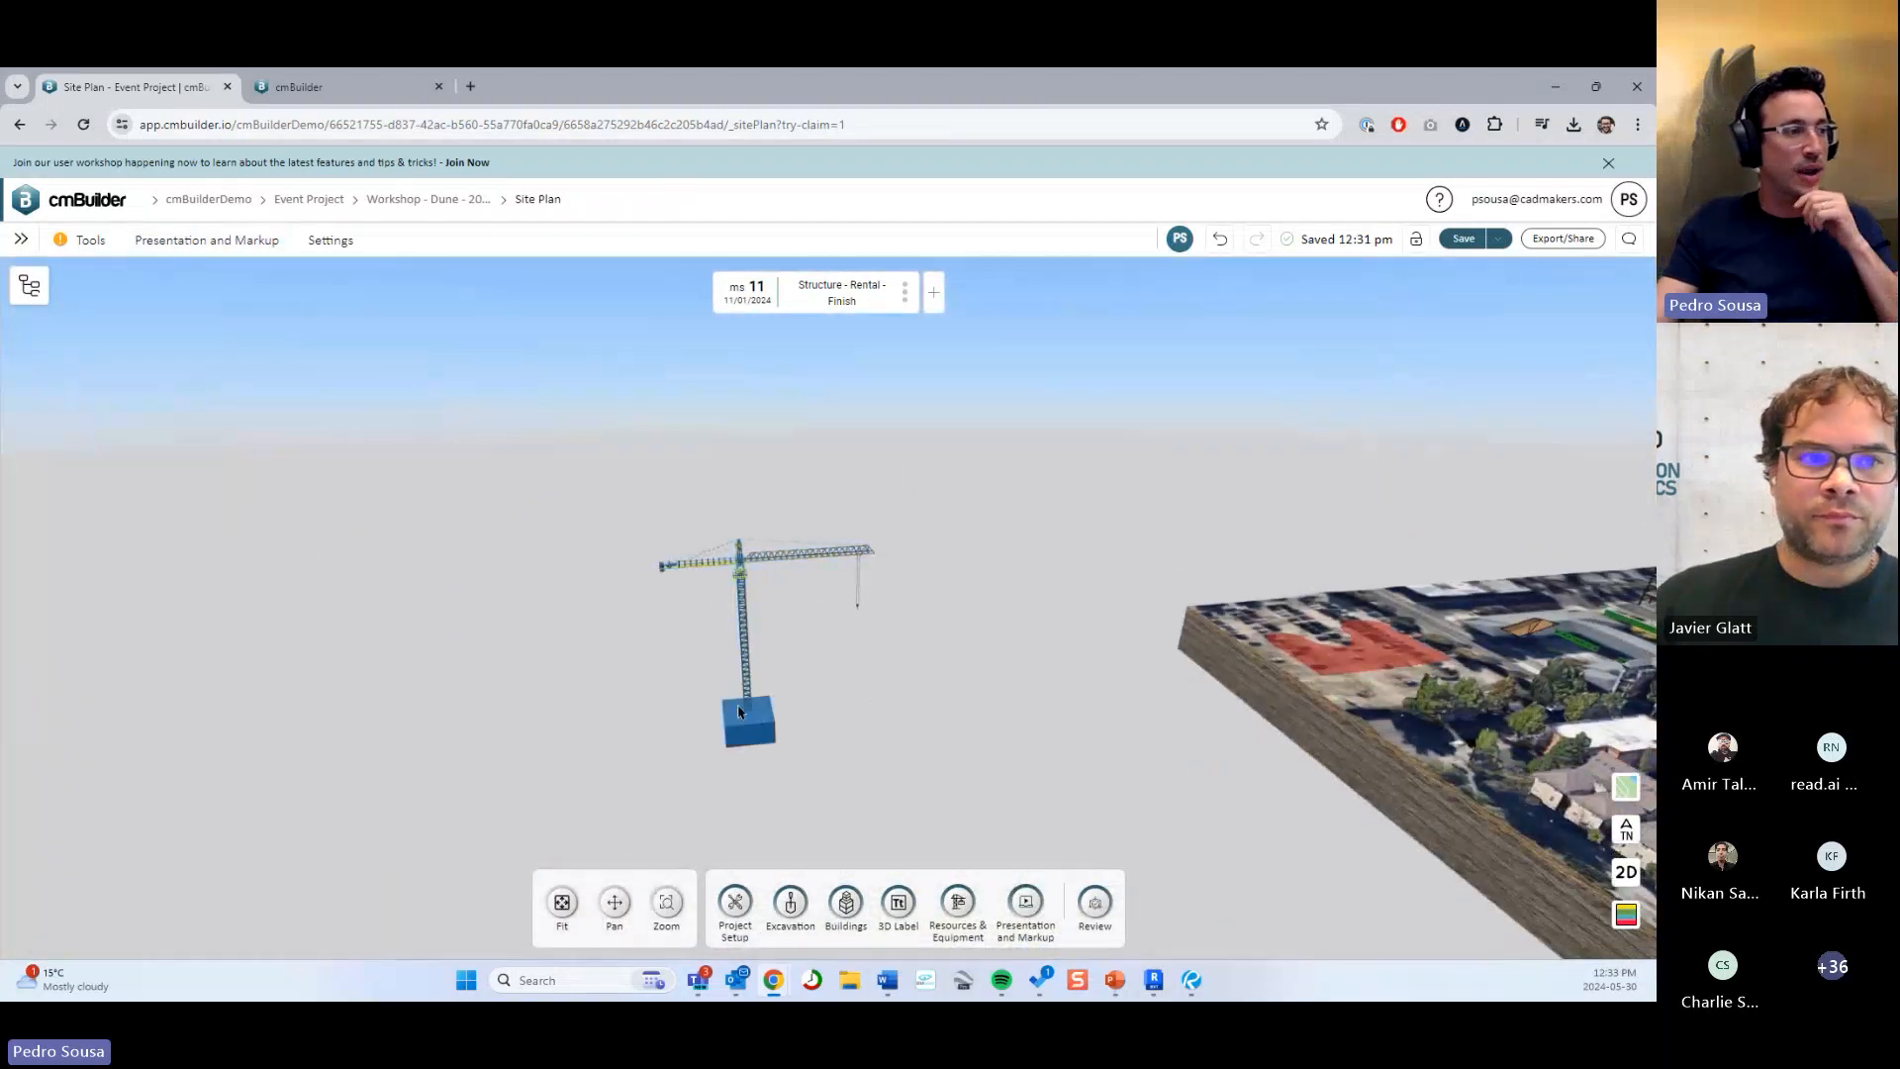
pyautogui.click(790, 702)
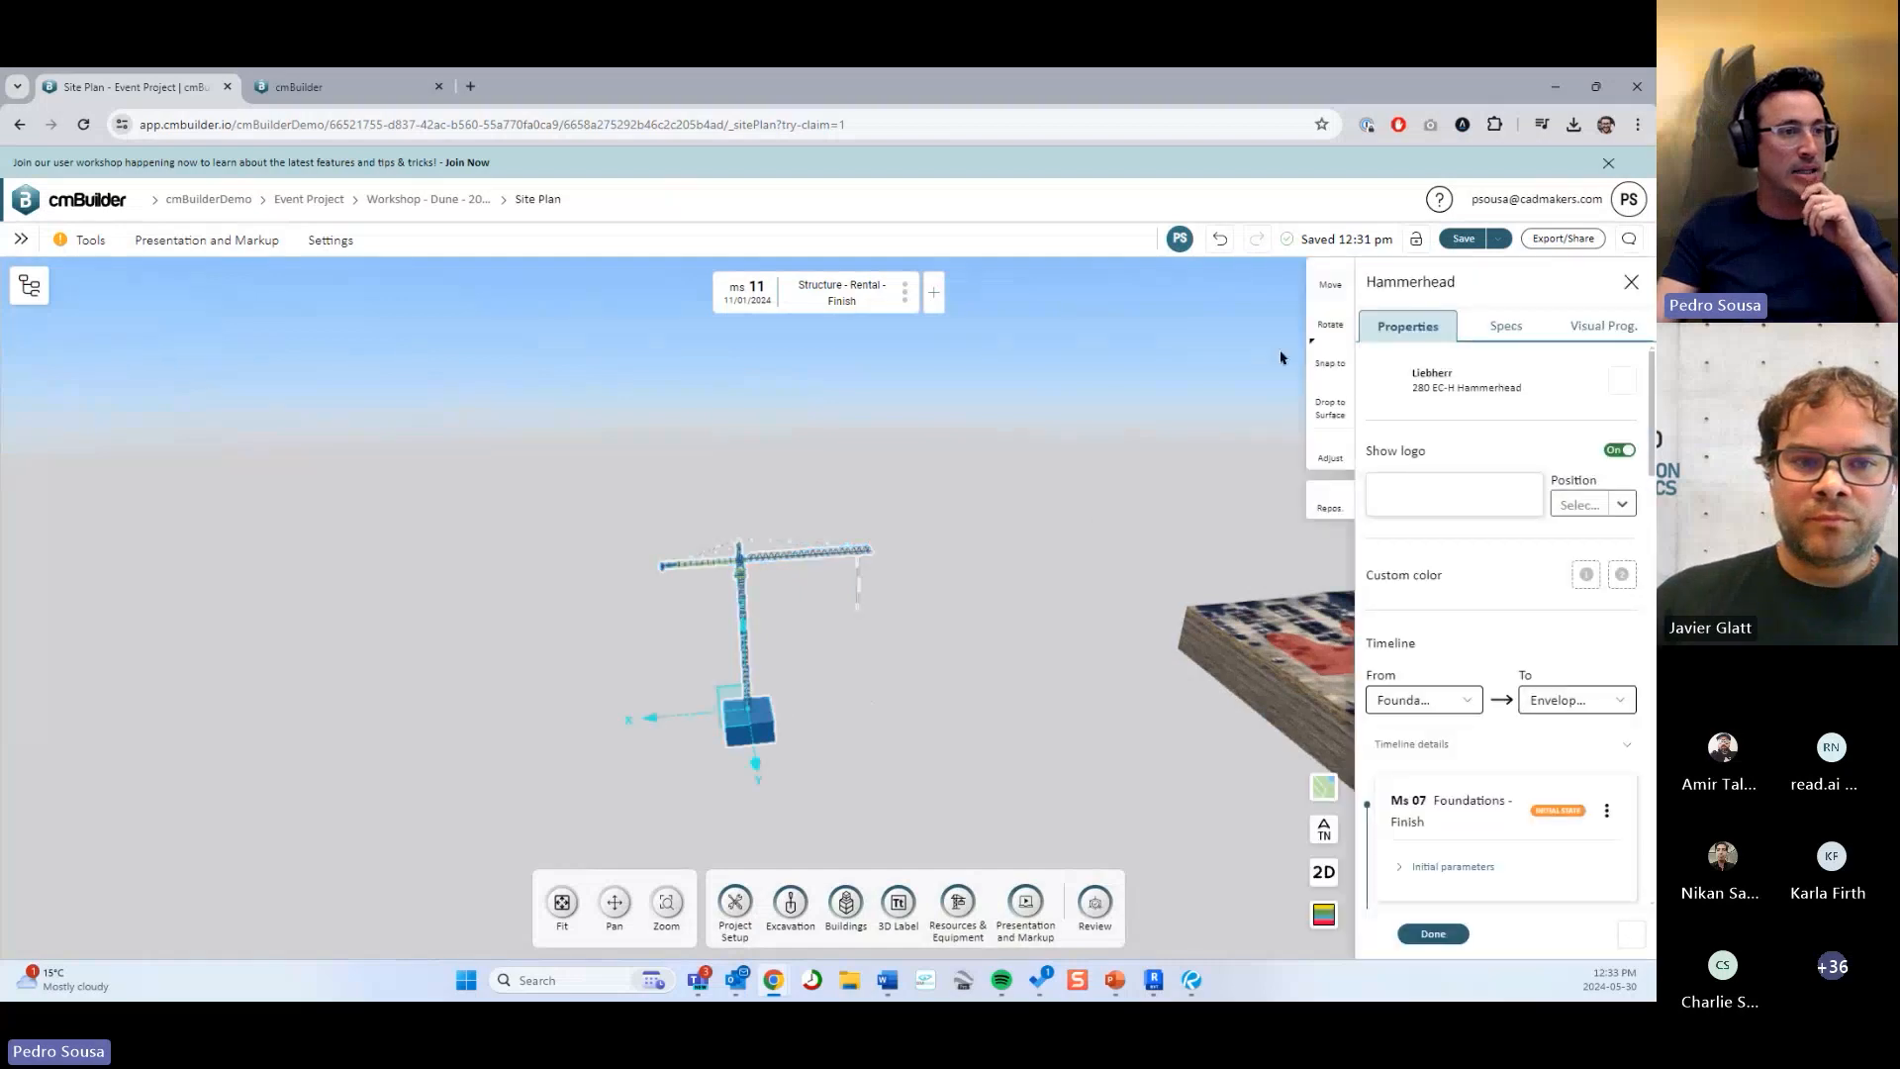
pyautogui.click(1334, 290)
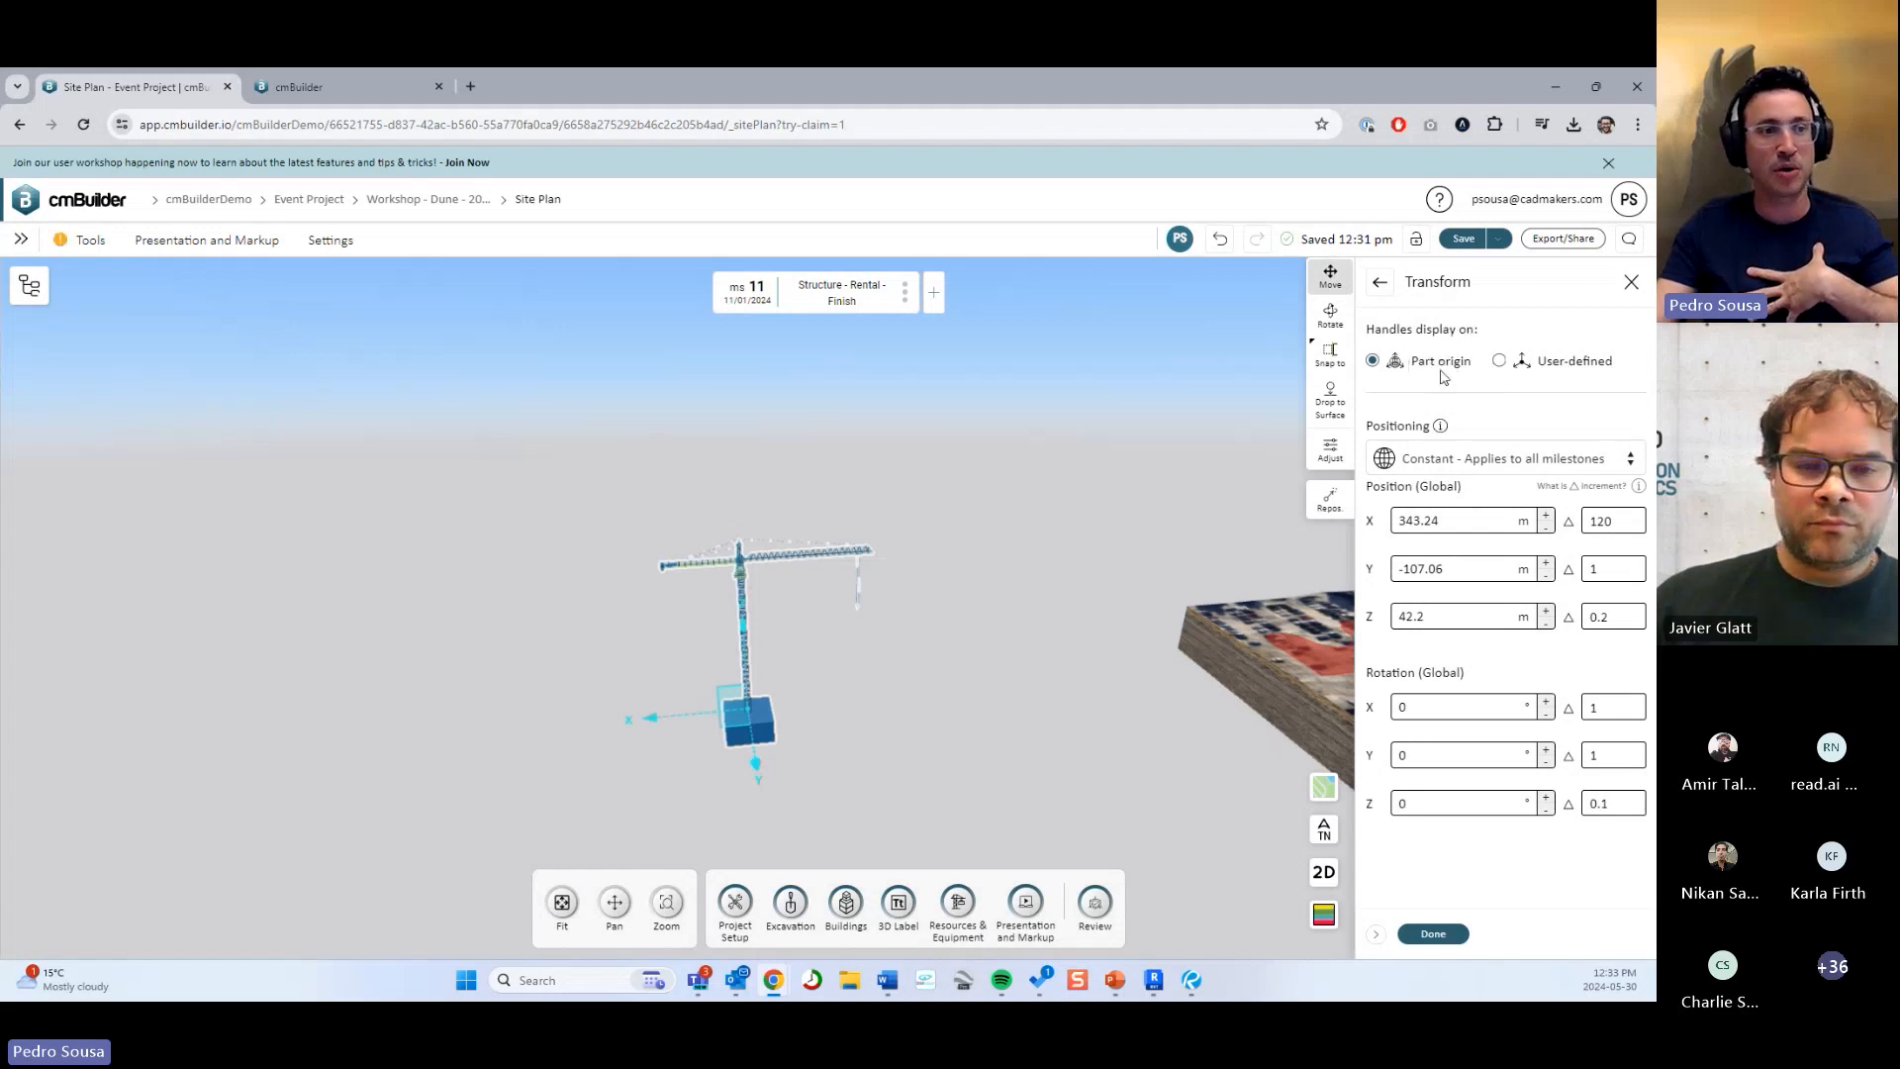
# Select the Zone 3 area at the site's far corner and open its Transform settings.
pyautogui.scroll(4, 1024, 591)
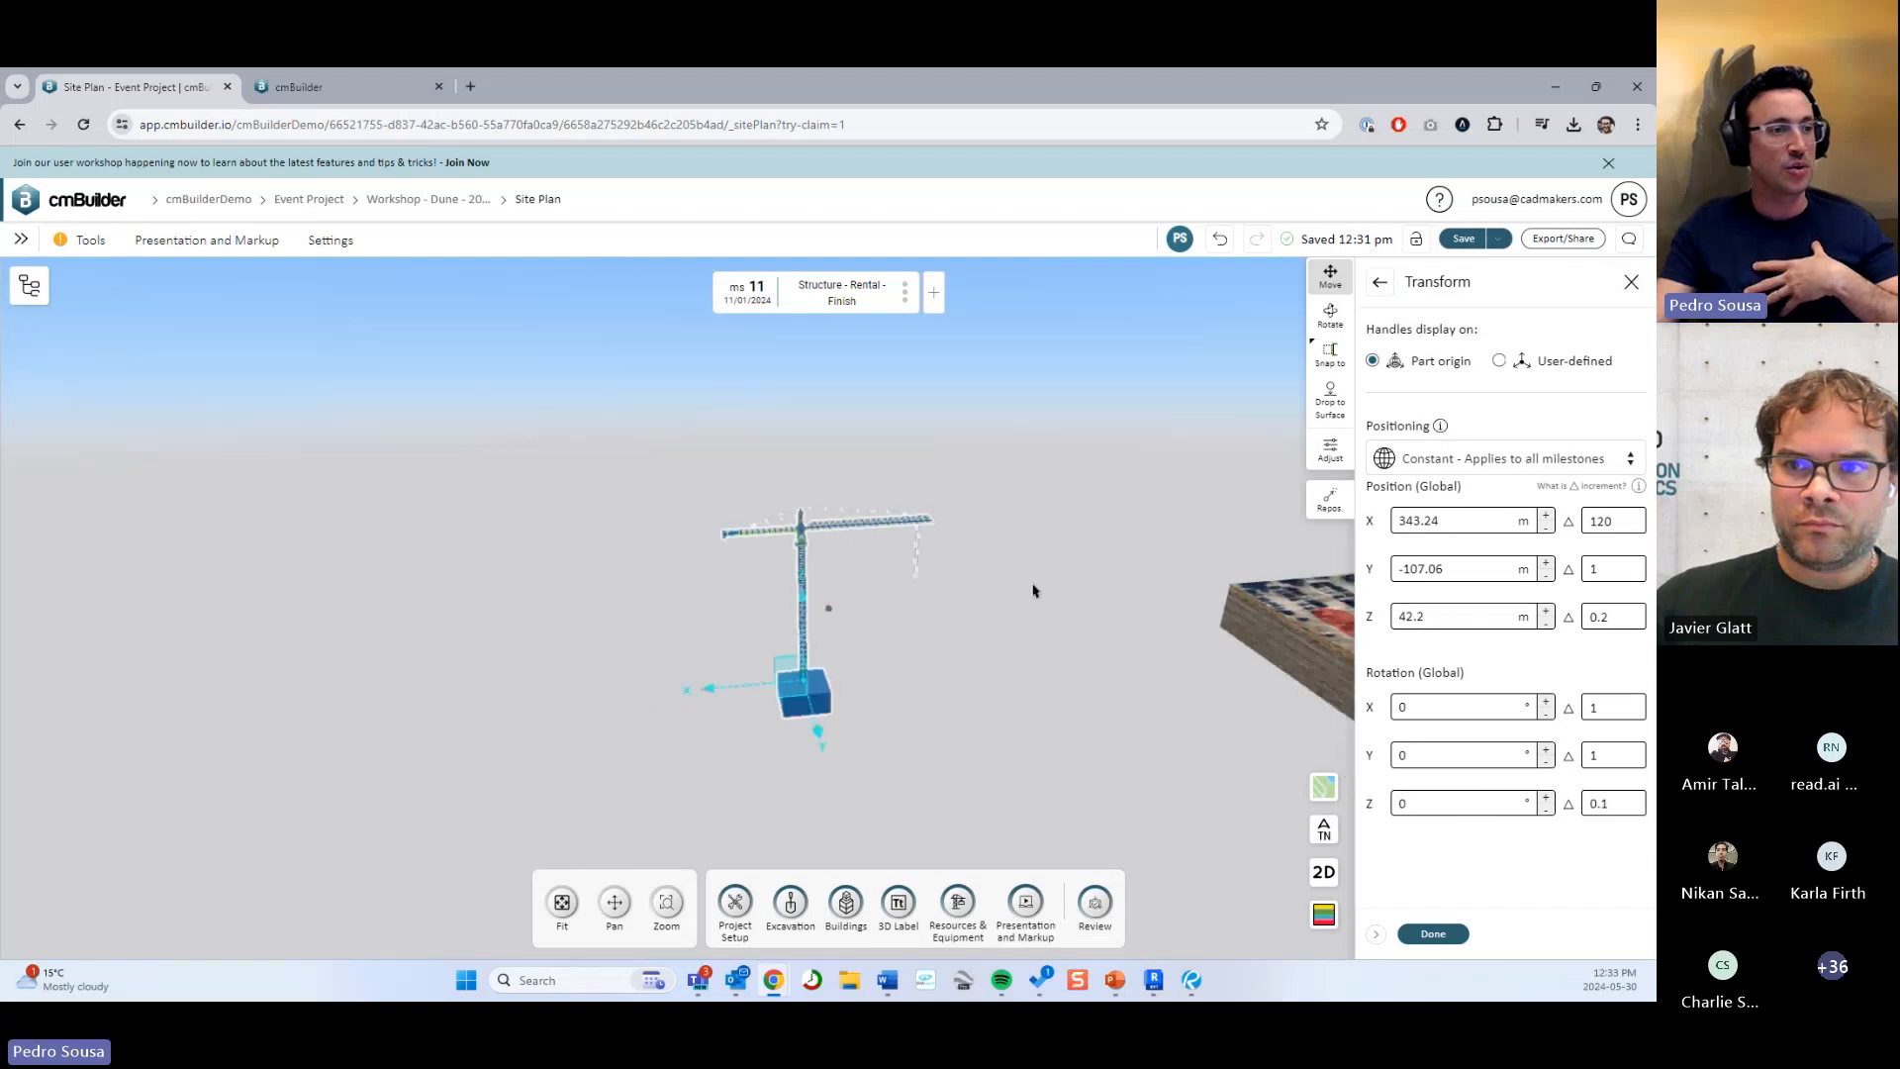
pyautogui.moveTo(1178, 512); pyautogui.dragTo(948, 554)
pyautogui.scroll(4, 948, 554)
pyautogui.moveTo(931, 553); pyautogui.dragTo(825, 466, button='right')
pyautogui.click(654, 483)
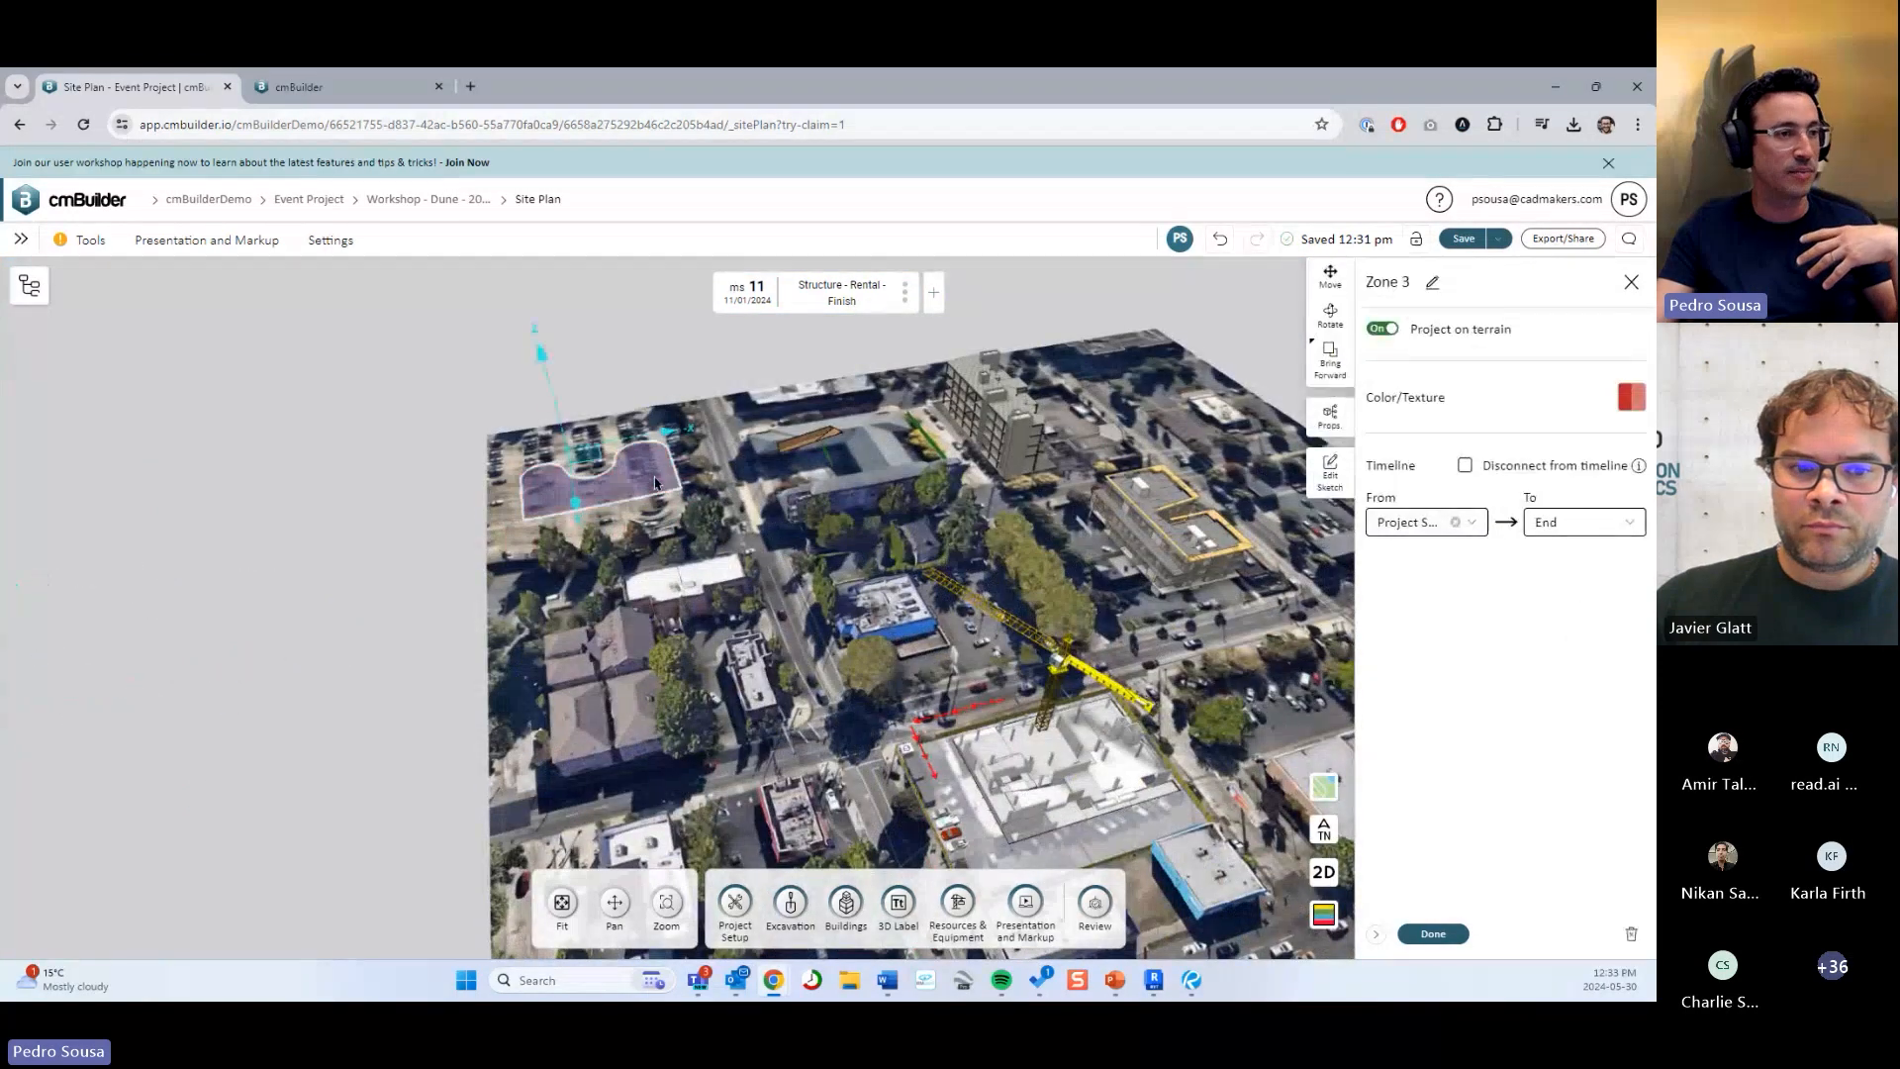
pyautogui.click(1330, 276)
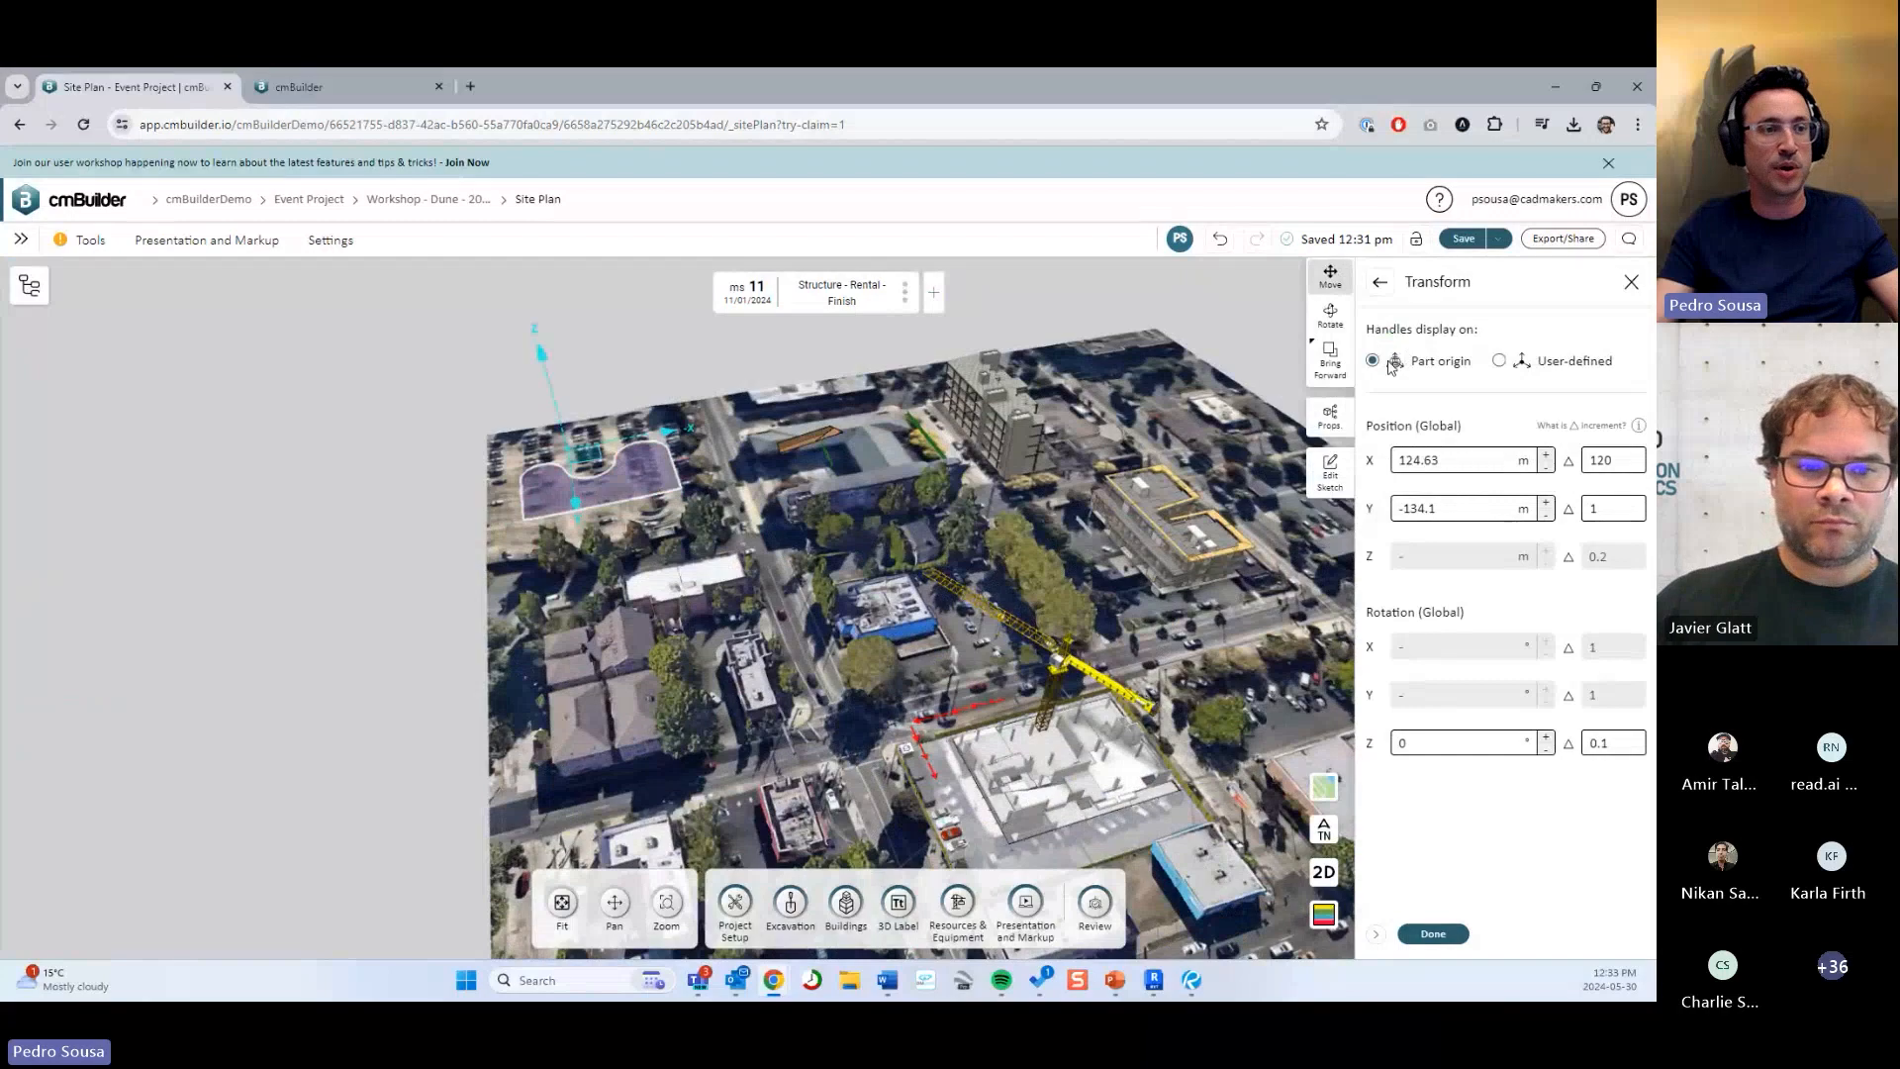
# Reselect the hammerhead crane, inspect the handles on its base, and switch its transform handles to User-defined.
pyautogui.moveTo(958, 505); pyautogui.dragTo(568, 635)
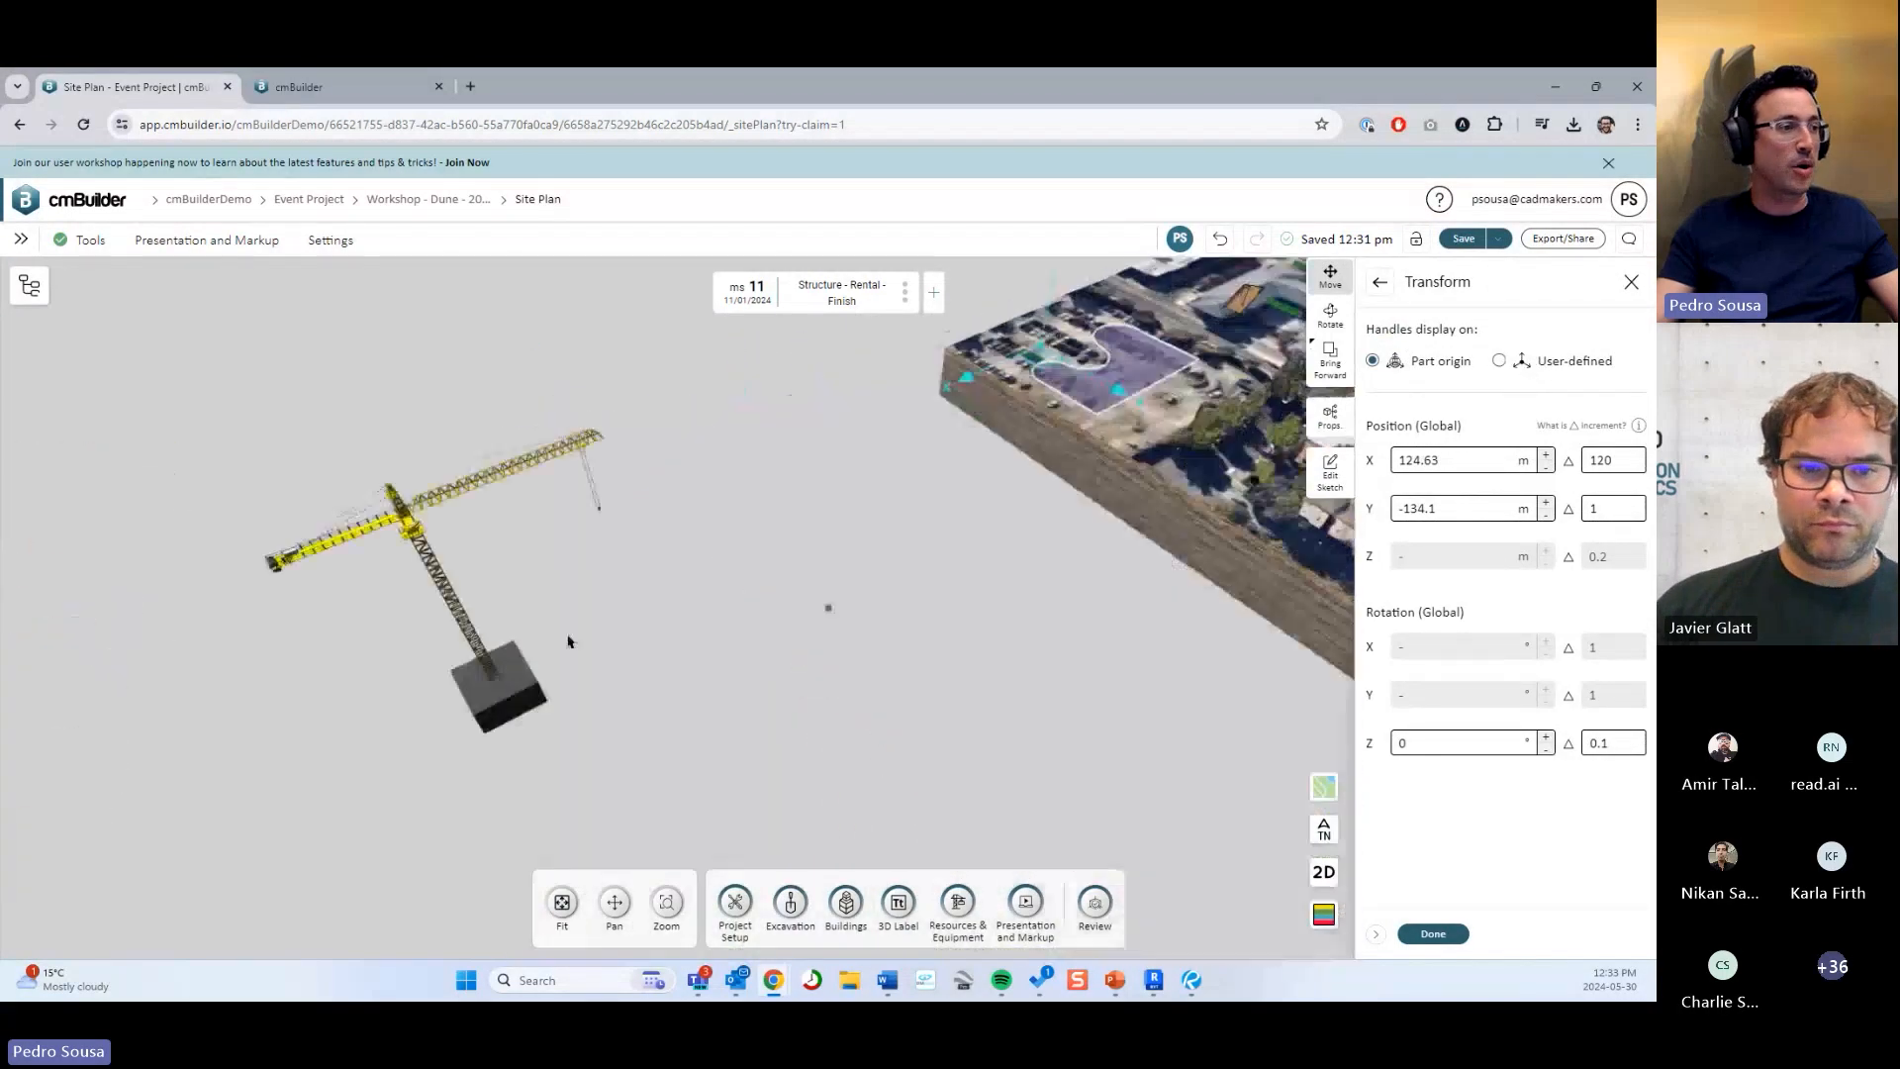
pyautogui.click(509, 666)
pyautogui.scroll(6, 1057, 570)
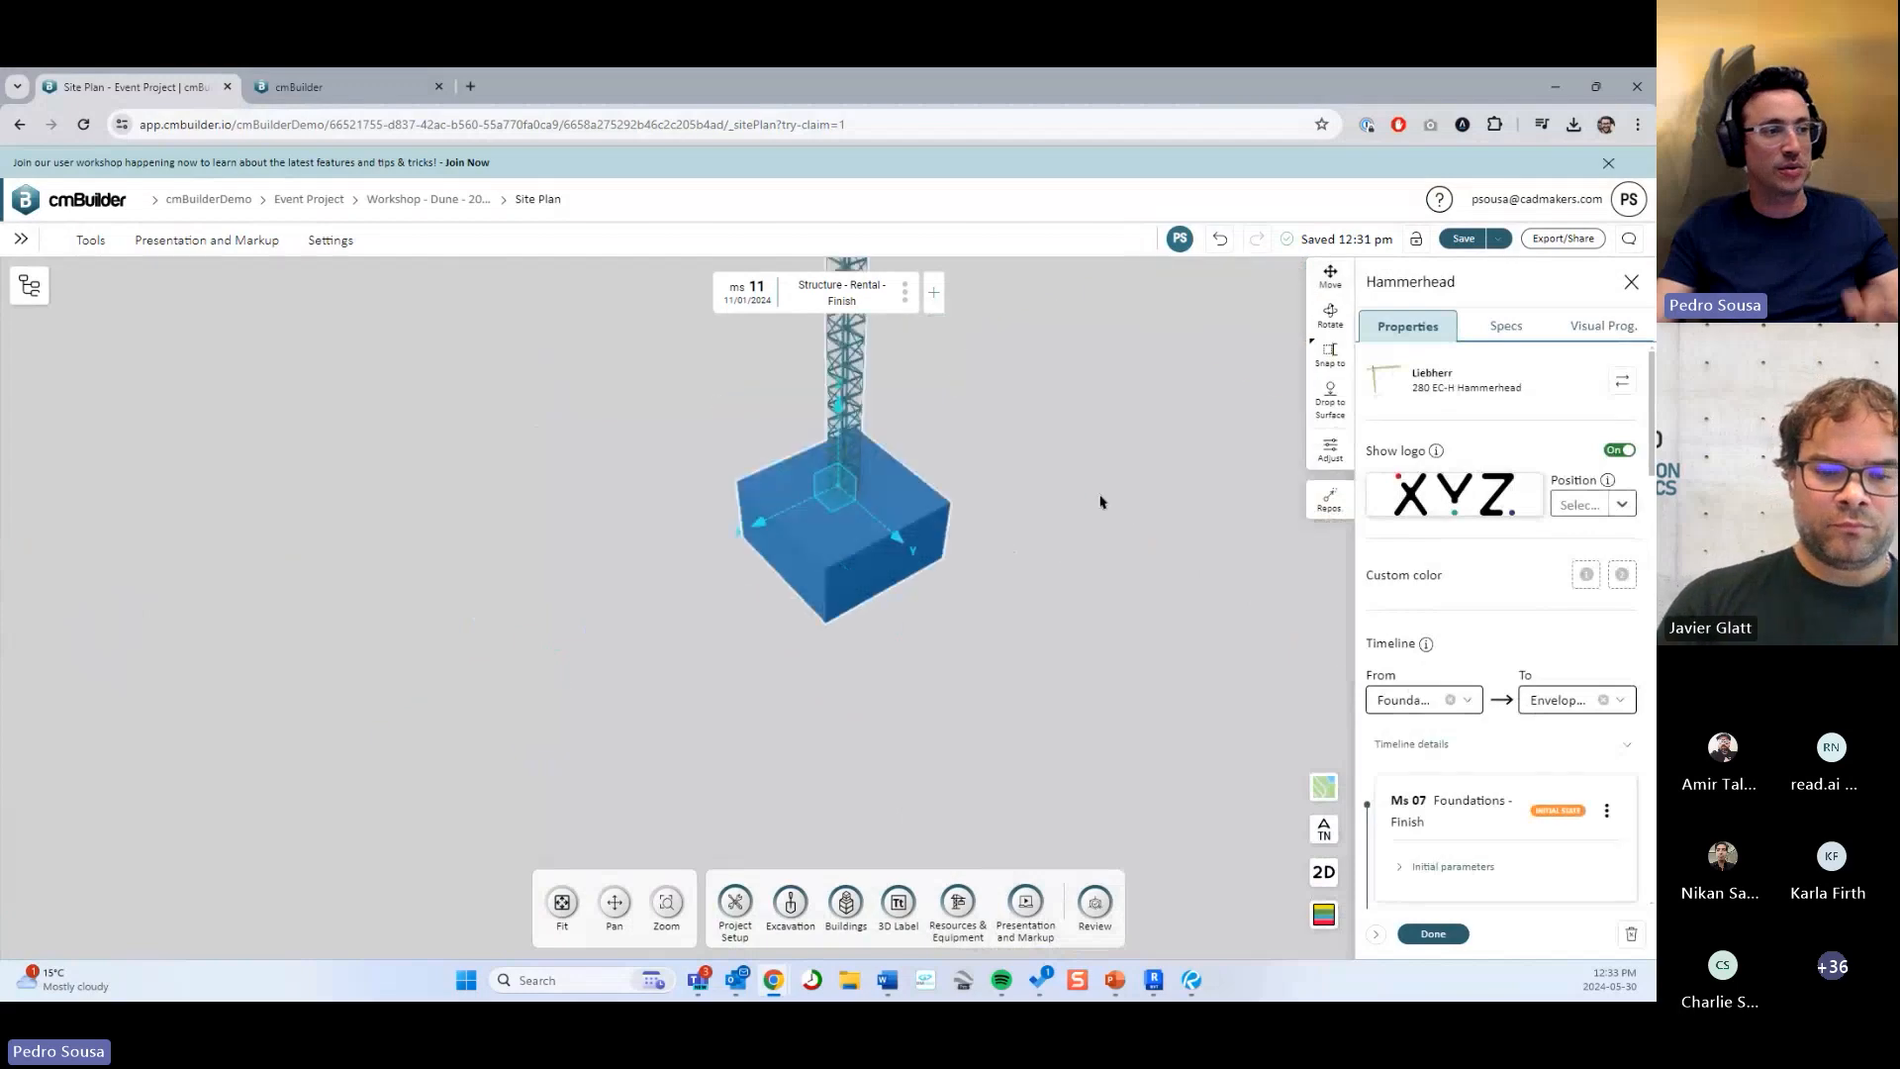
pyautogui.moveTo(1001, 507); pyautogui.dragTo(947, 529, button='right')
pyautogui.moveTo(947, 529); pyautogui.dragTo(733, 585)
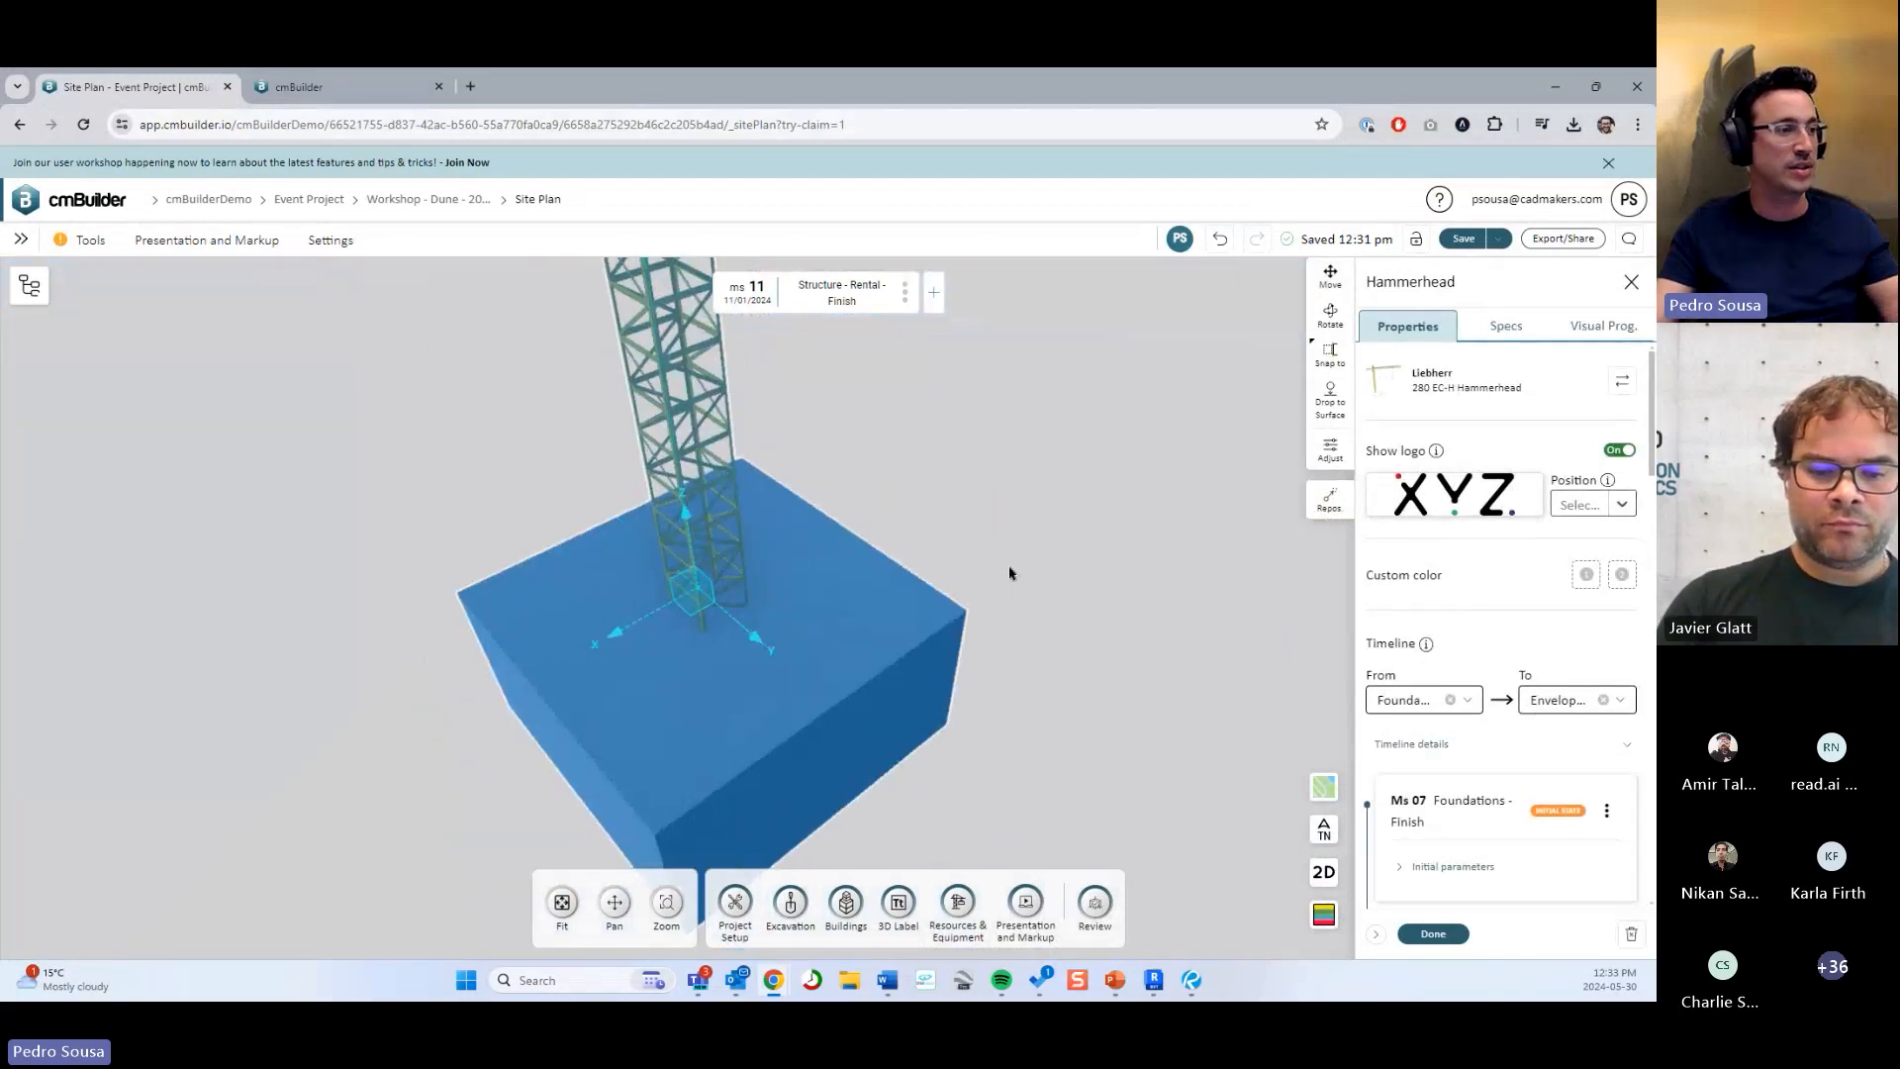
pyautogui.moveTo(911, 570); pyautogui.dragTo(1019, 570, button='right')
pyautogui.moveTo(1019, 570); pyautogui.dragTo(1063, 570)
pyautogui.scroll(-3, 1063, 570)
pyautogui.scroll(-5, 1035, 539)
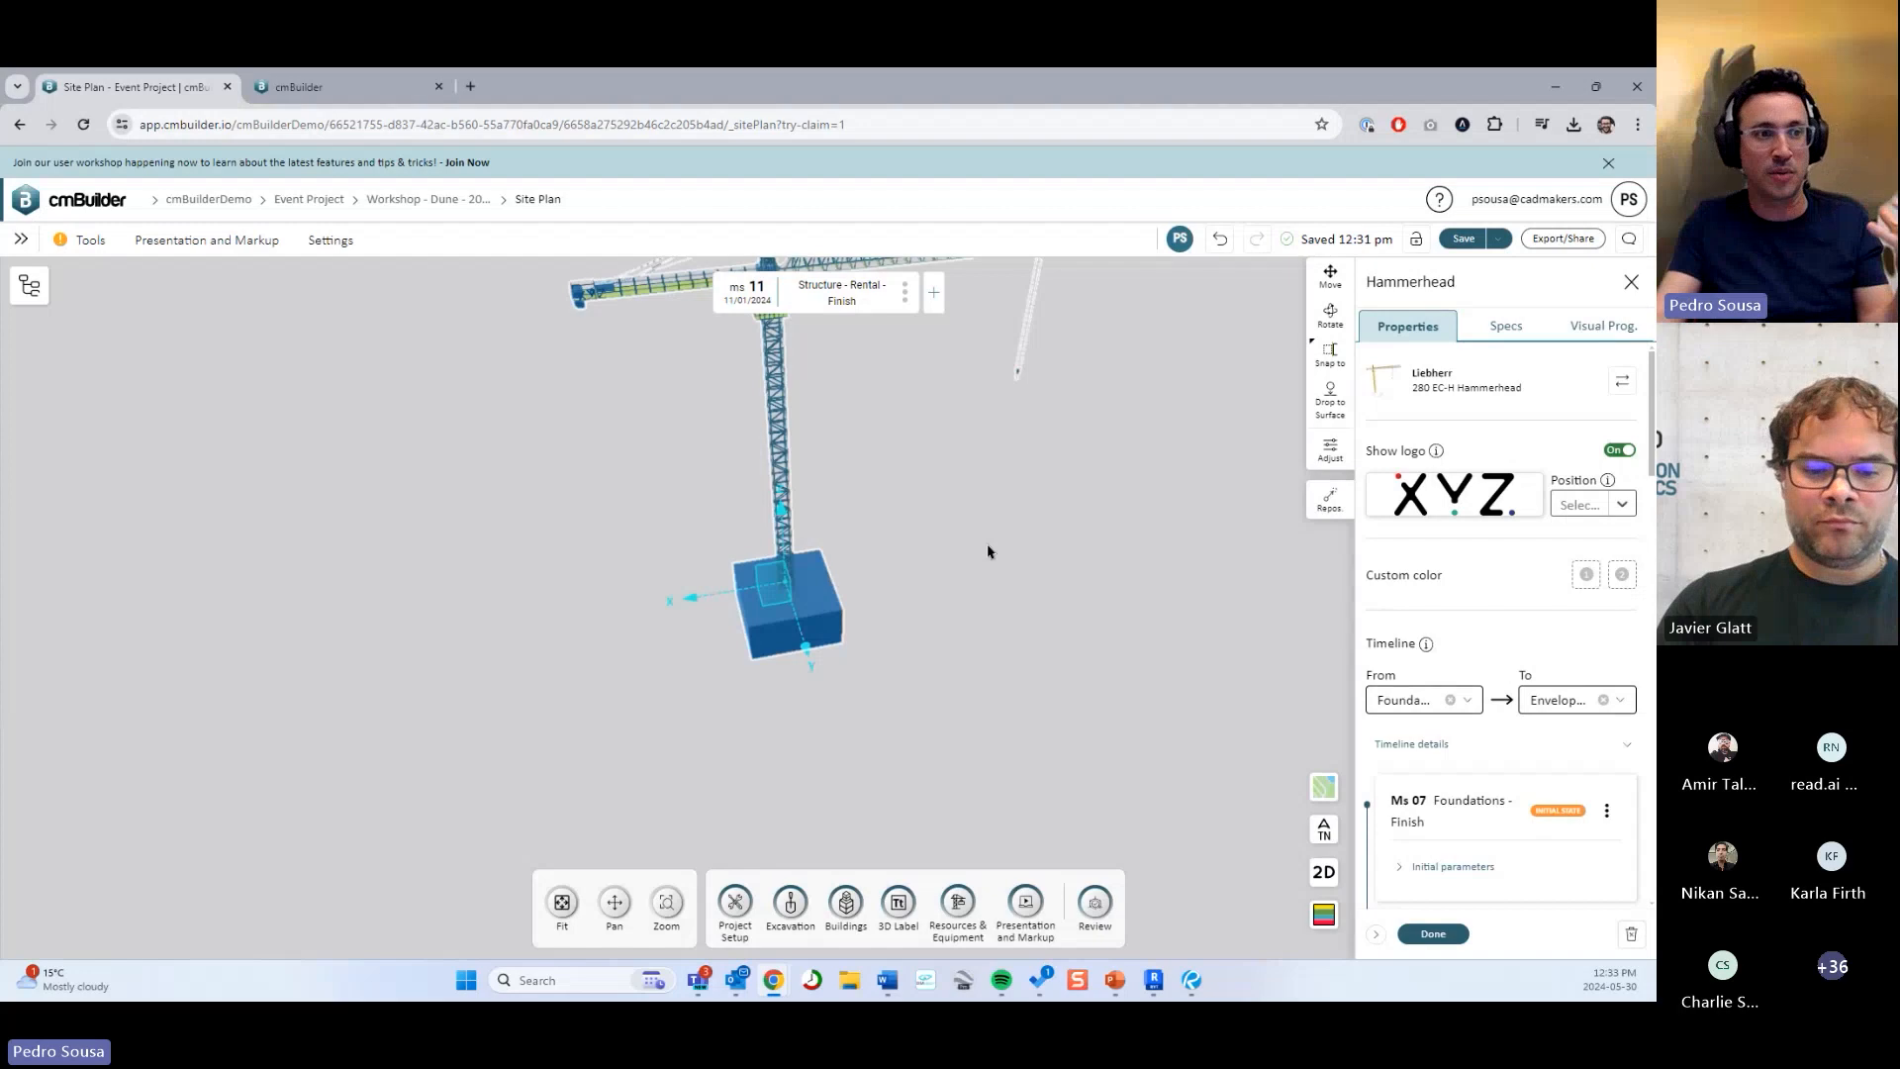
pyautogui.click(1330, 294)
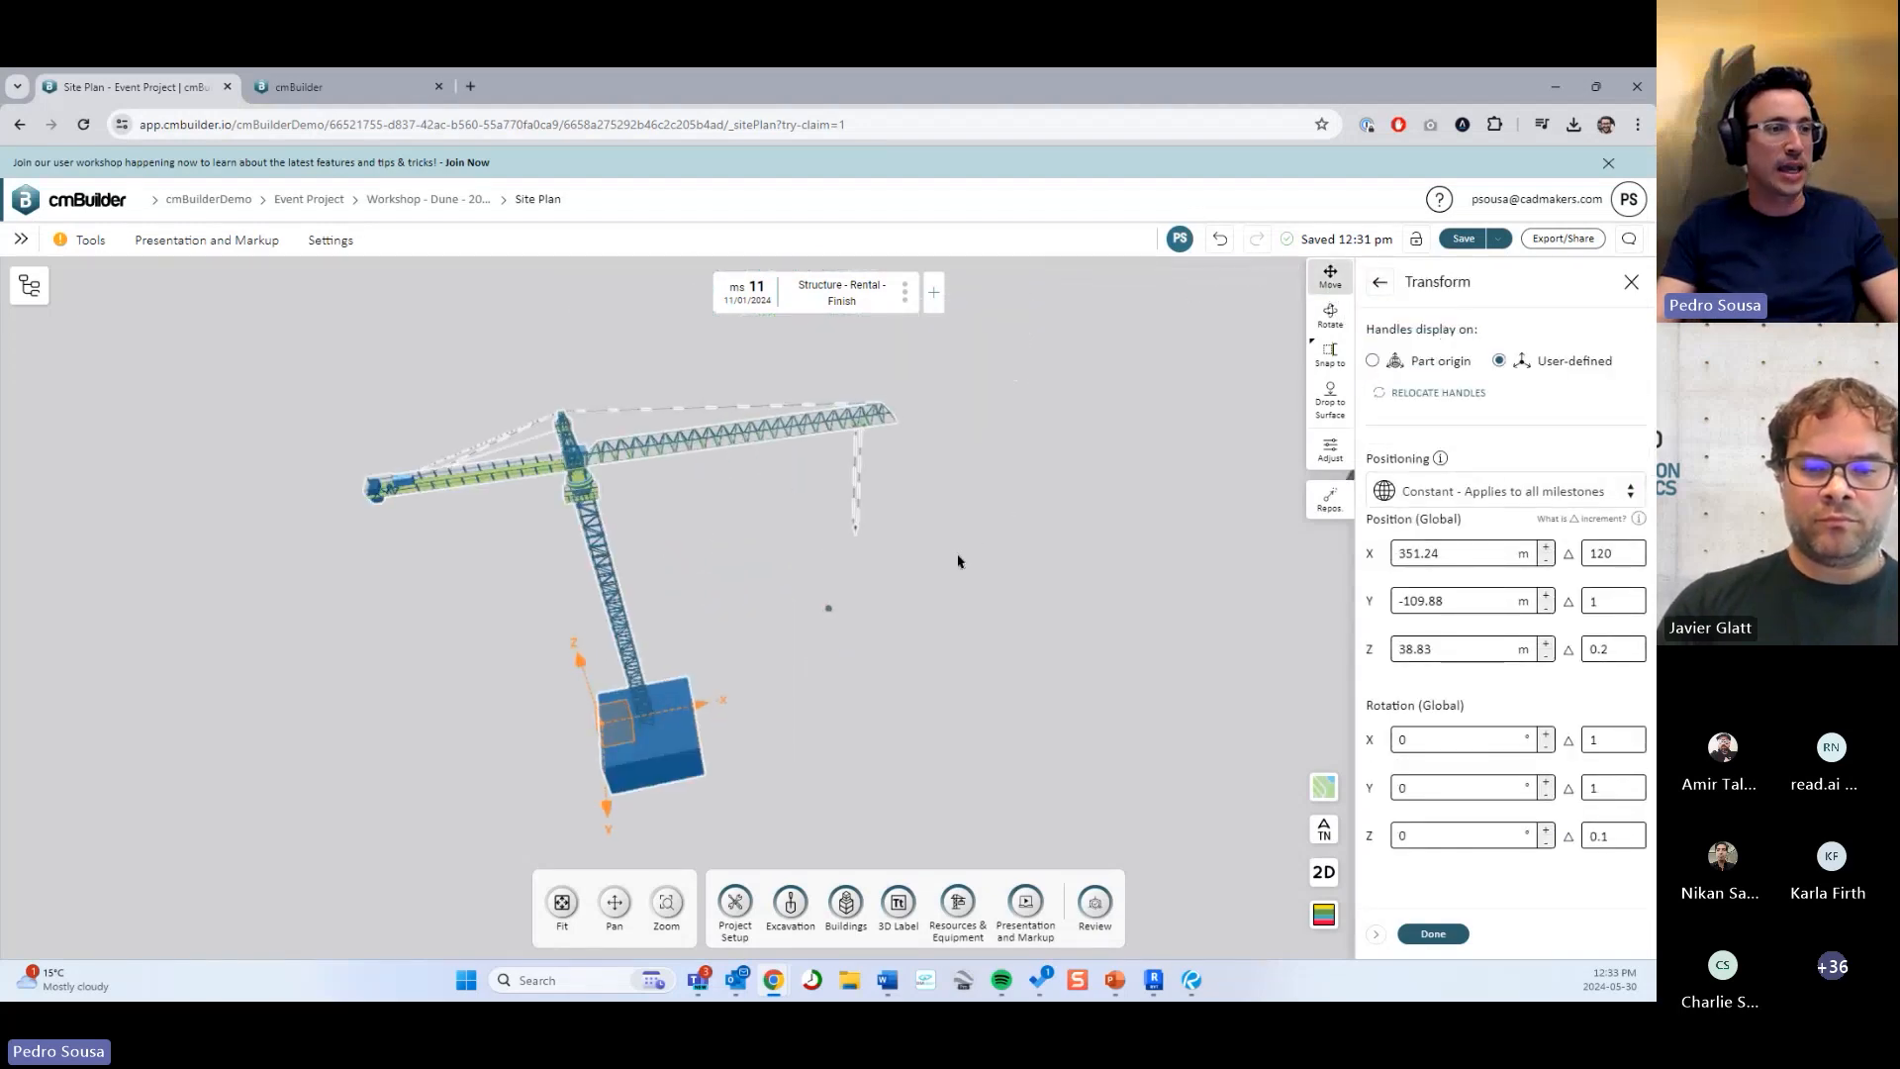
# Relocate the crane's user-defined handles to a point on the jib close to its outer end.
pyautogui.click(1442, 393)
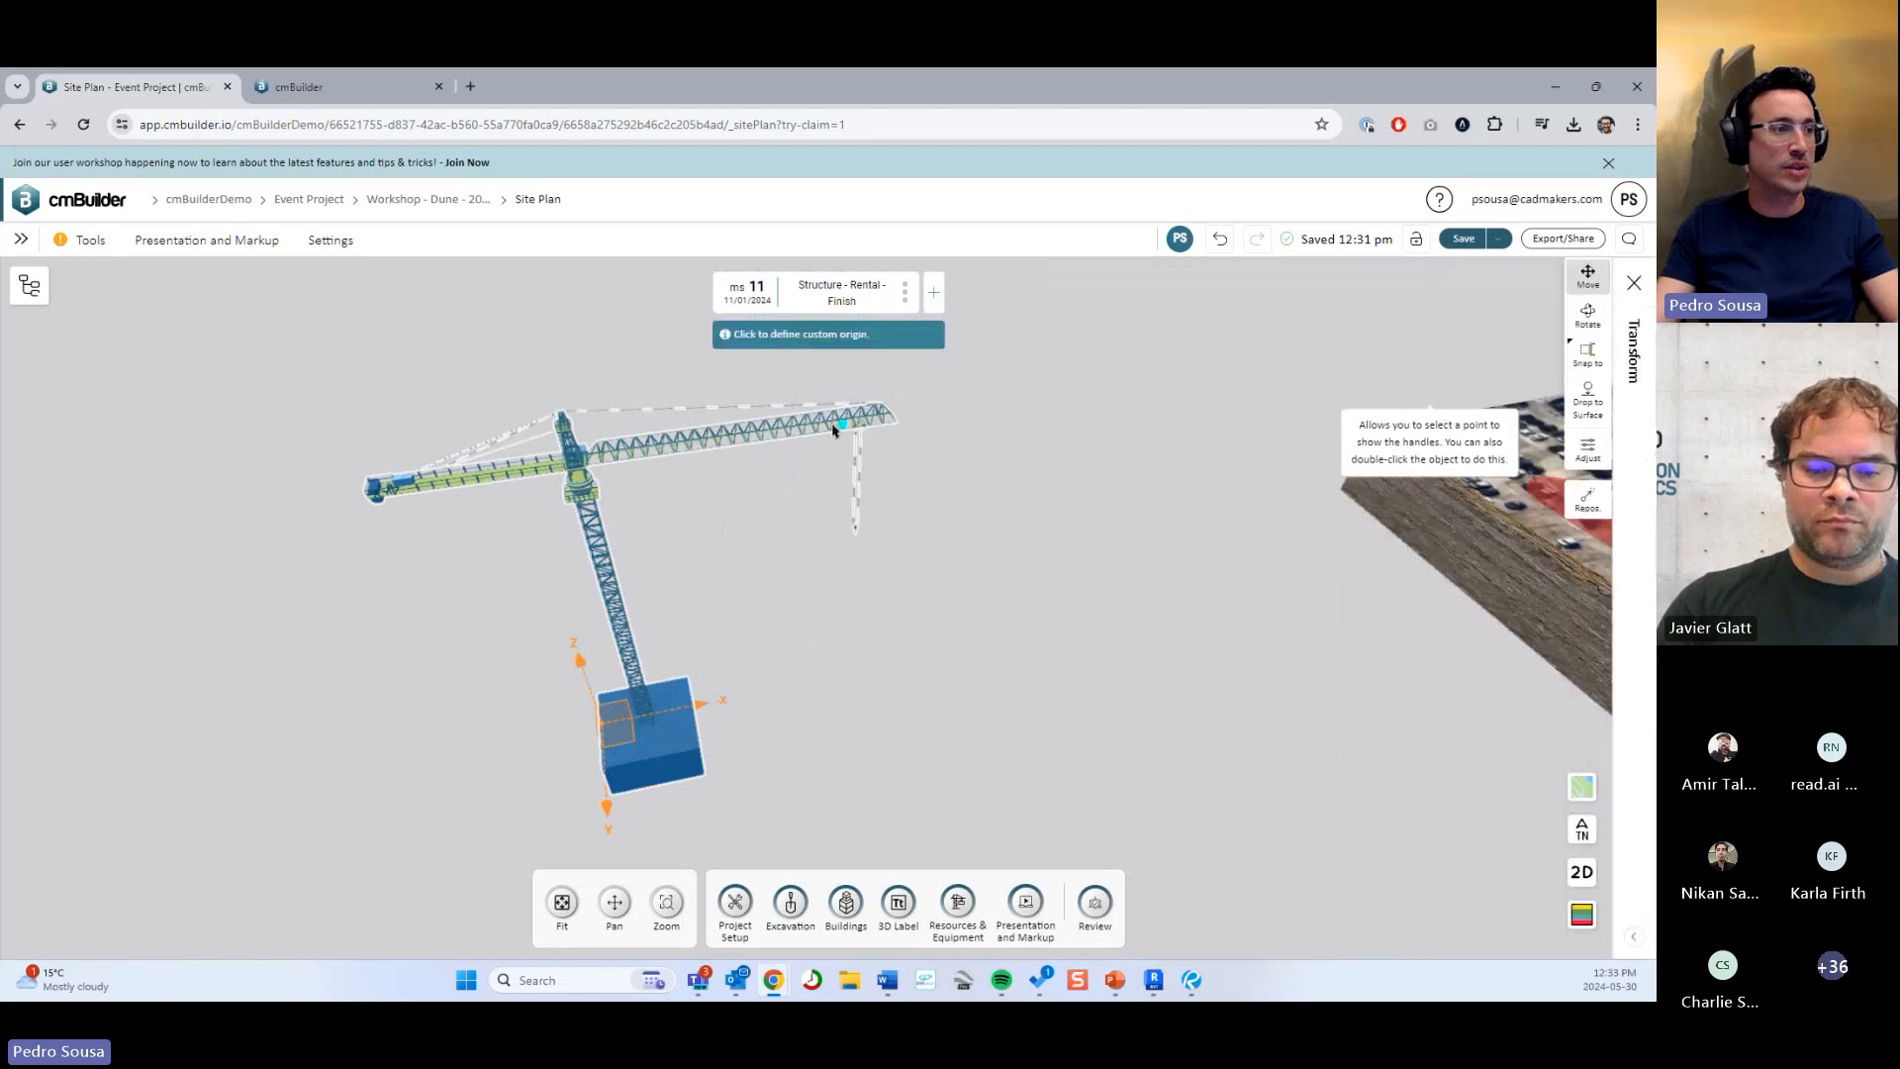
pyautogui.click(827, 424)
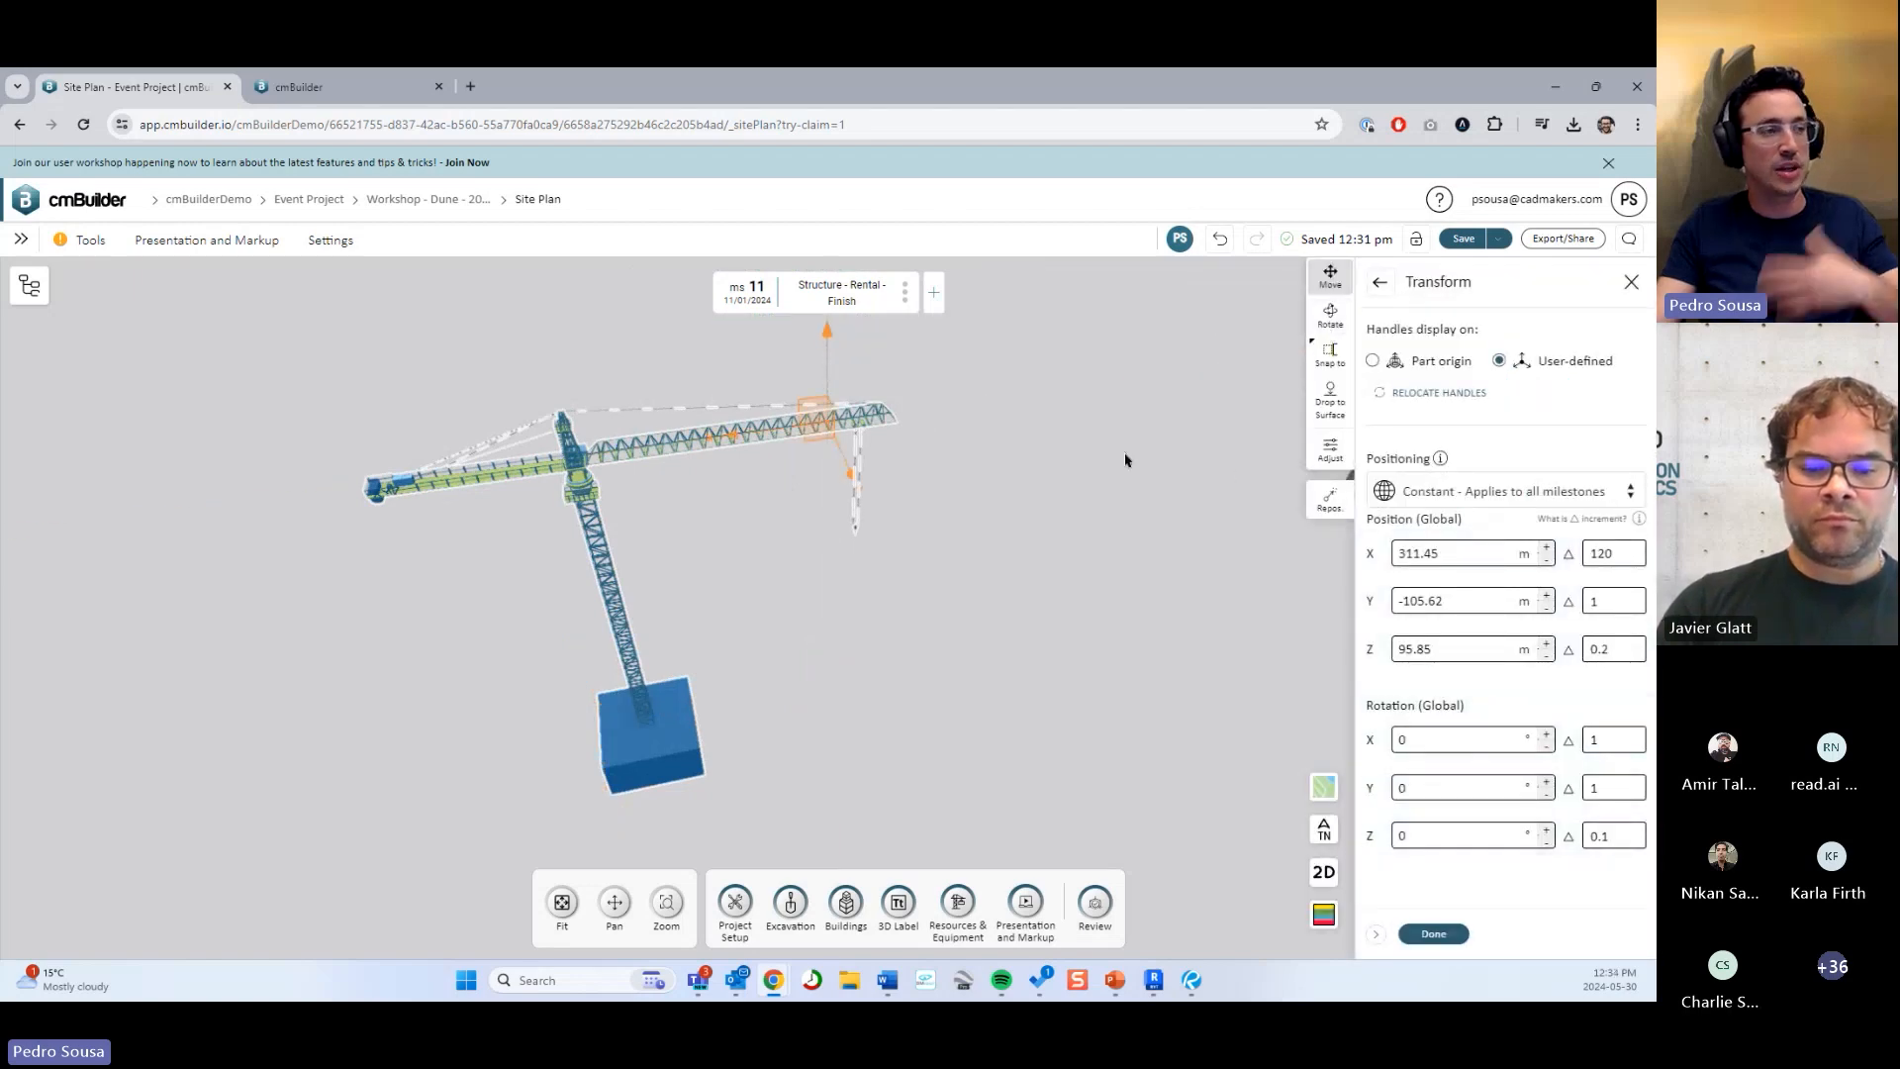
pyautogui.moveTo(1124, 454); pyautogui.dragTo(1138, 492)
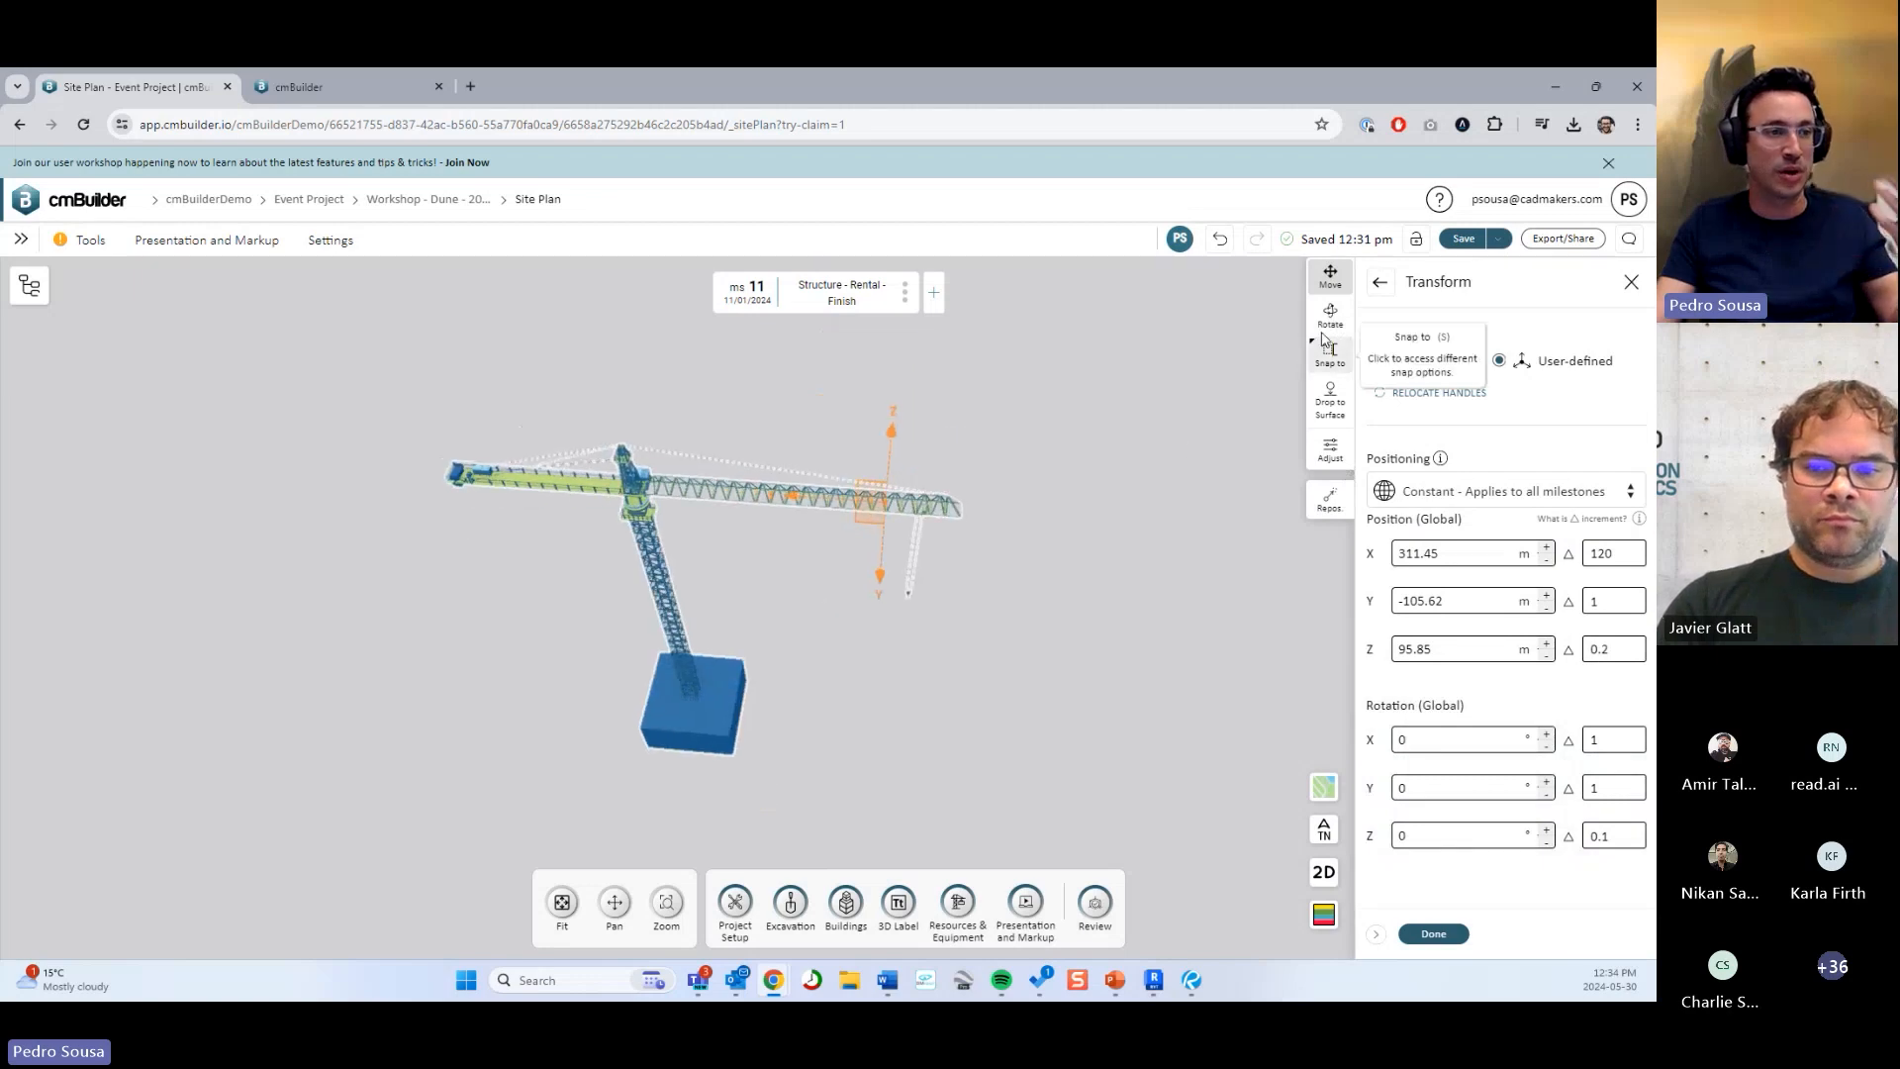
# In the 2D view, relocate the handles to the jib tip and rotate the crane about 2.72° around Z.
pyautogui.click(1324, 871)
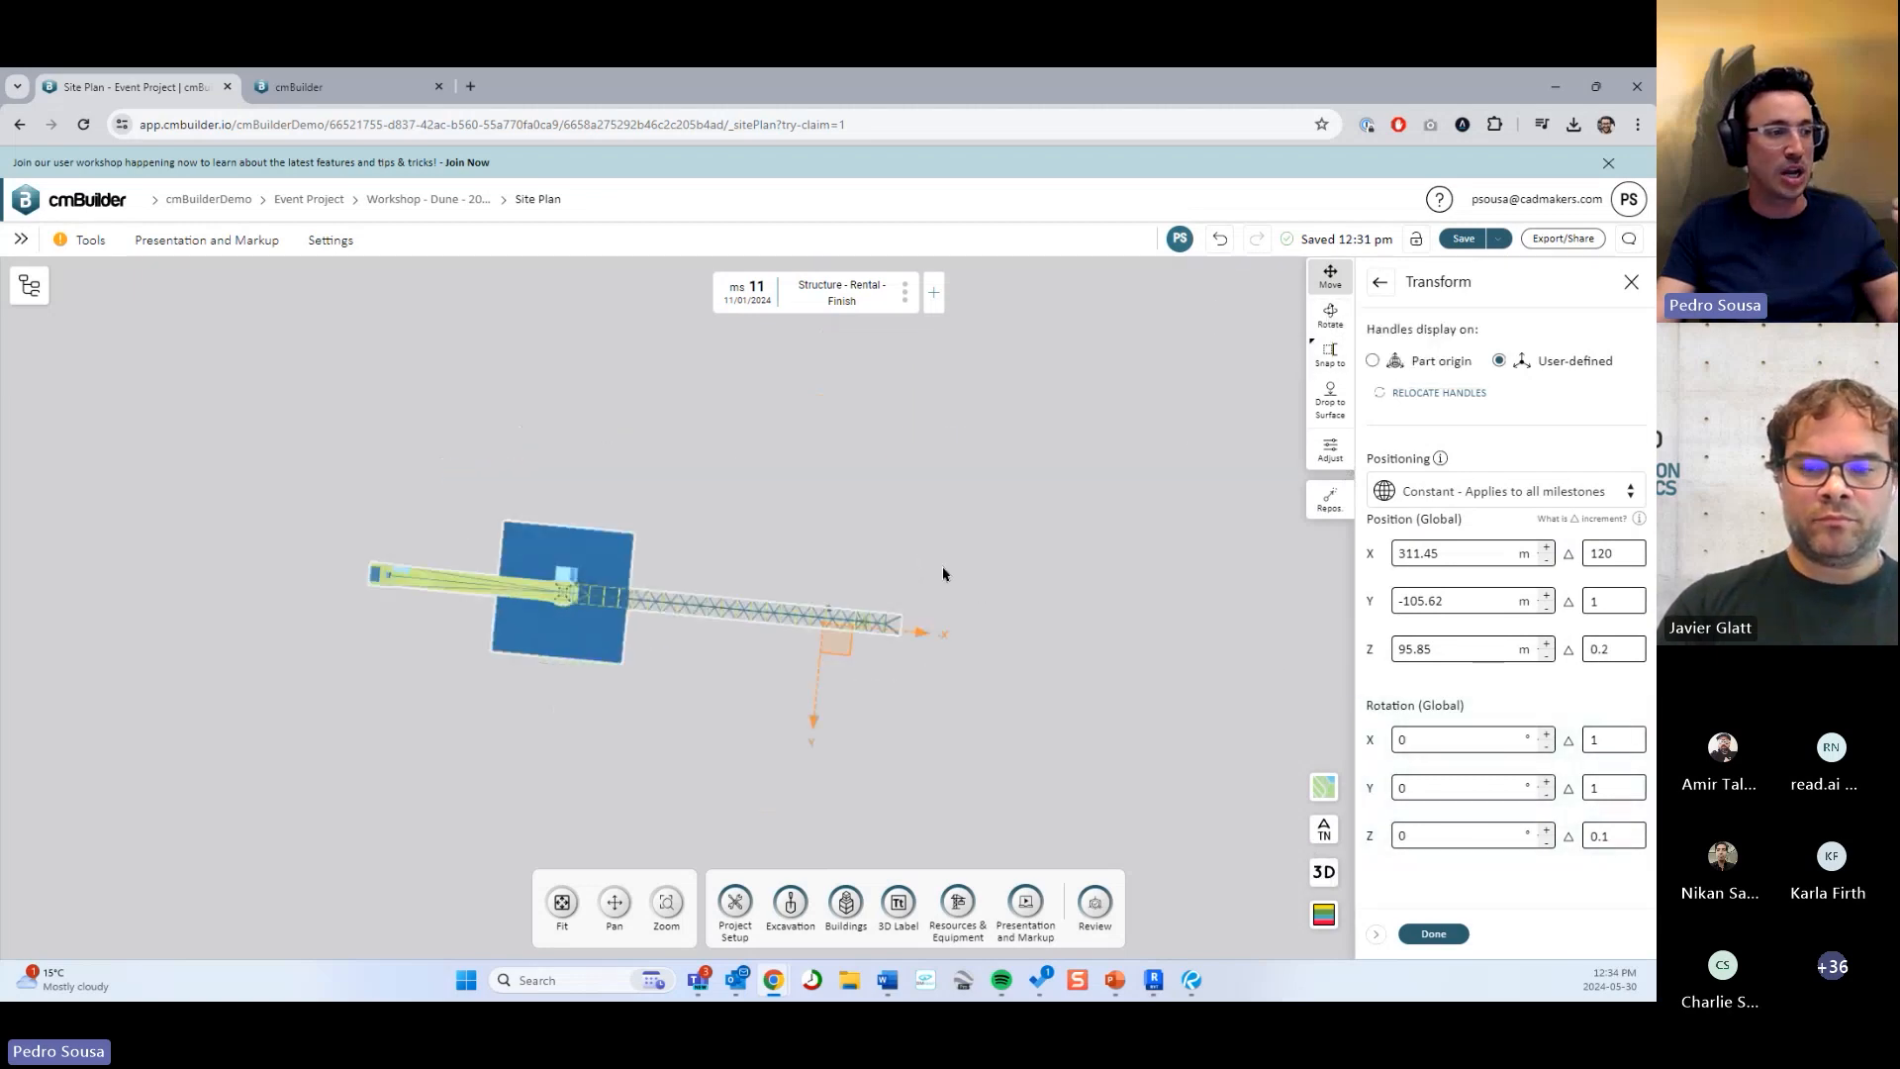
pyautogui.click(1400, 396)
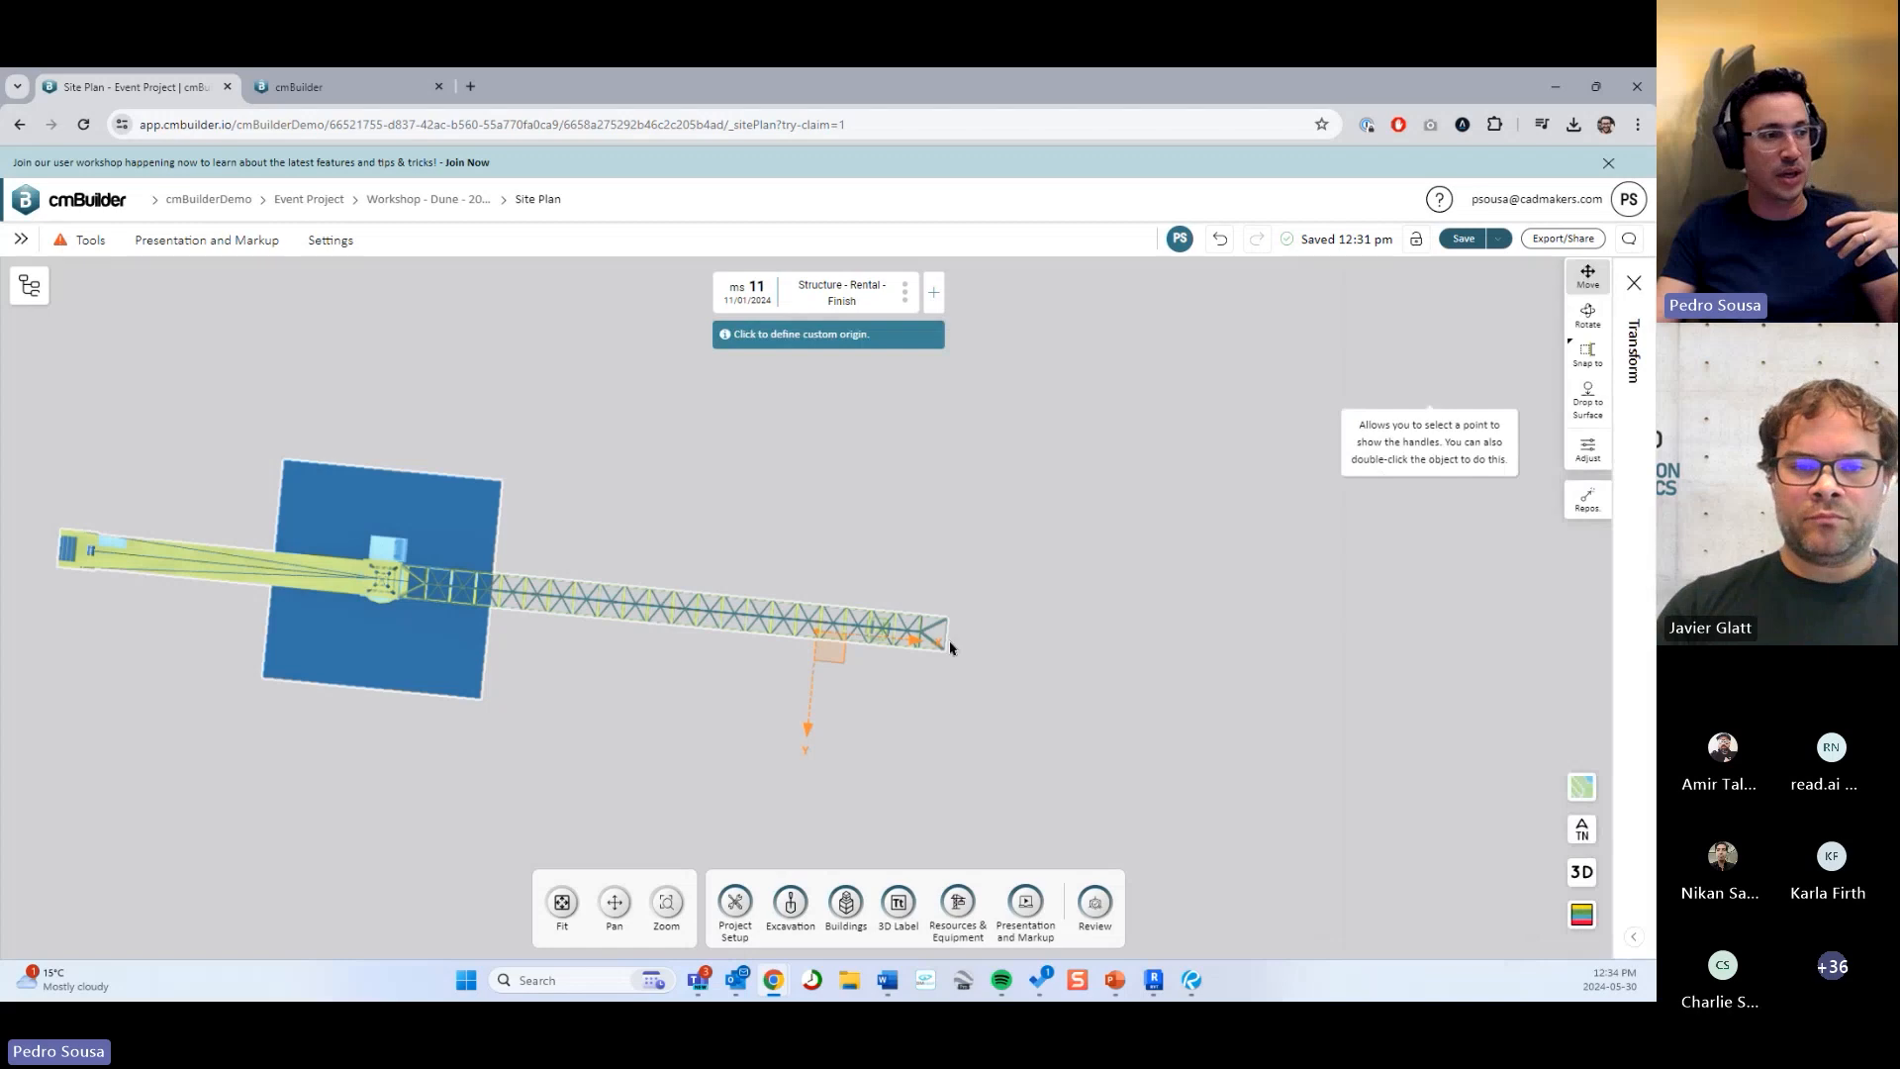
pyautogui.click(941, 638)
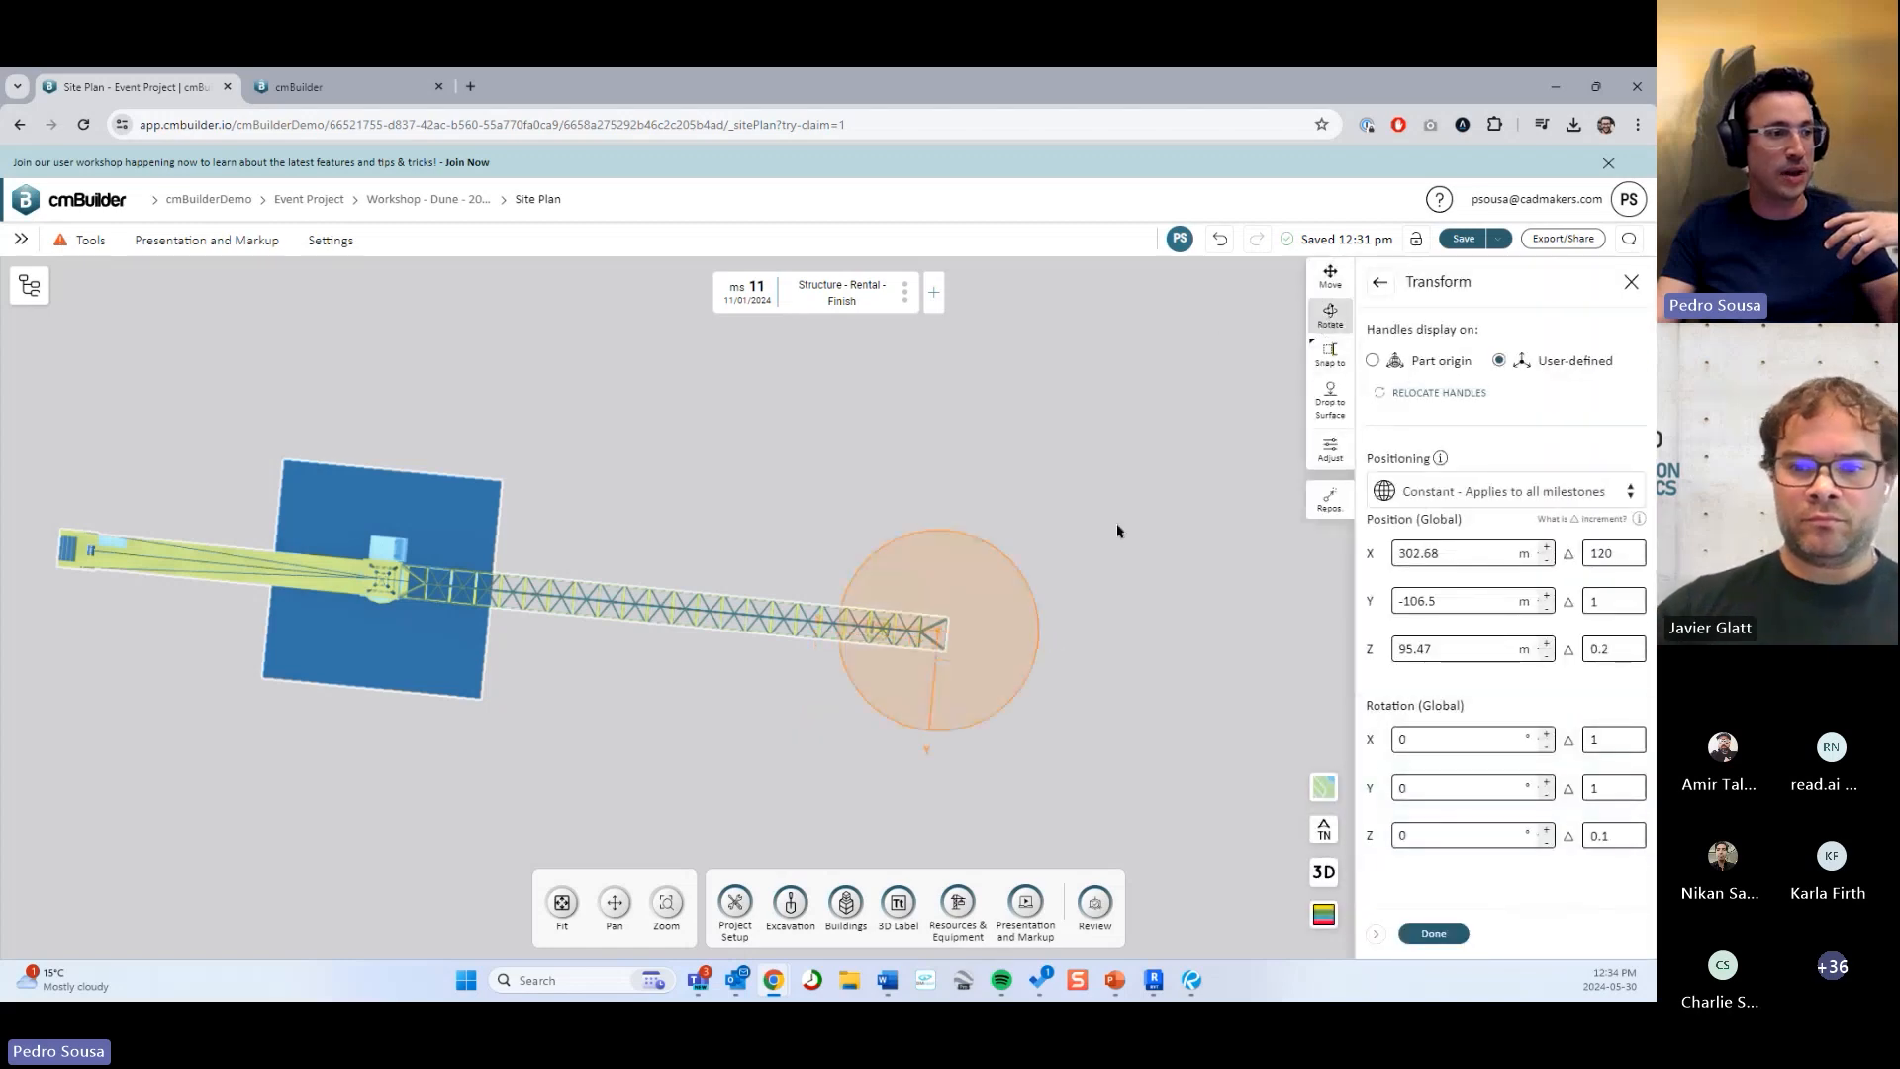
pyautogui.moveTo(976, 700); pyautogui.dragTo(1039, 765)
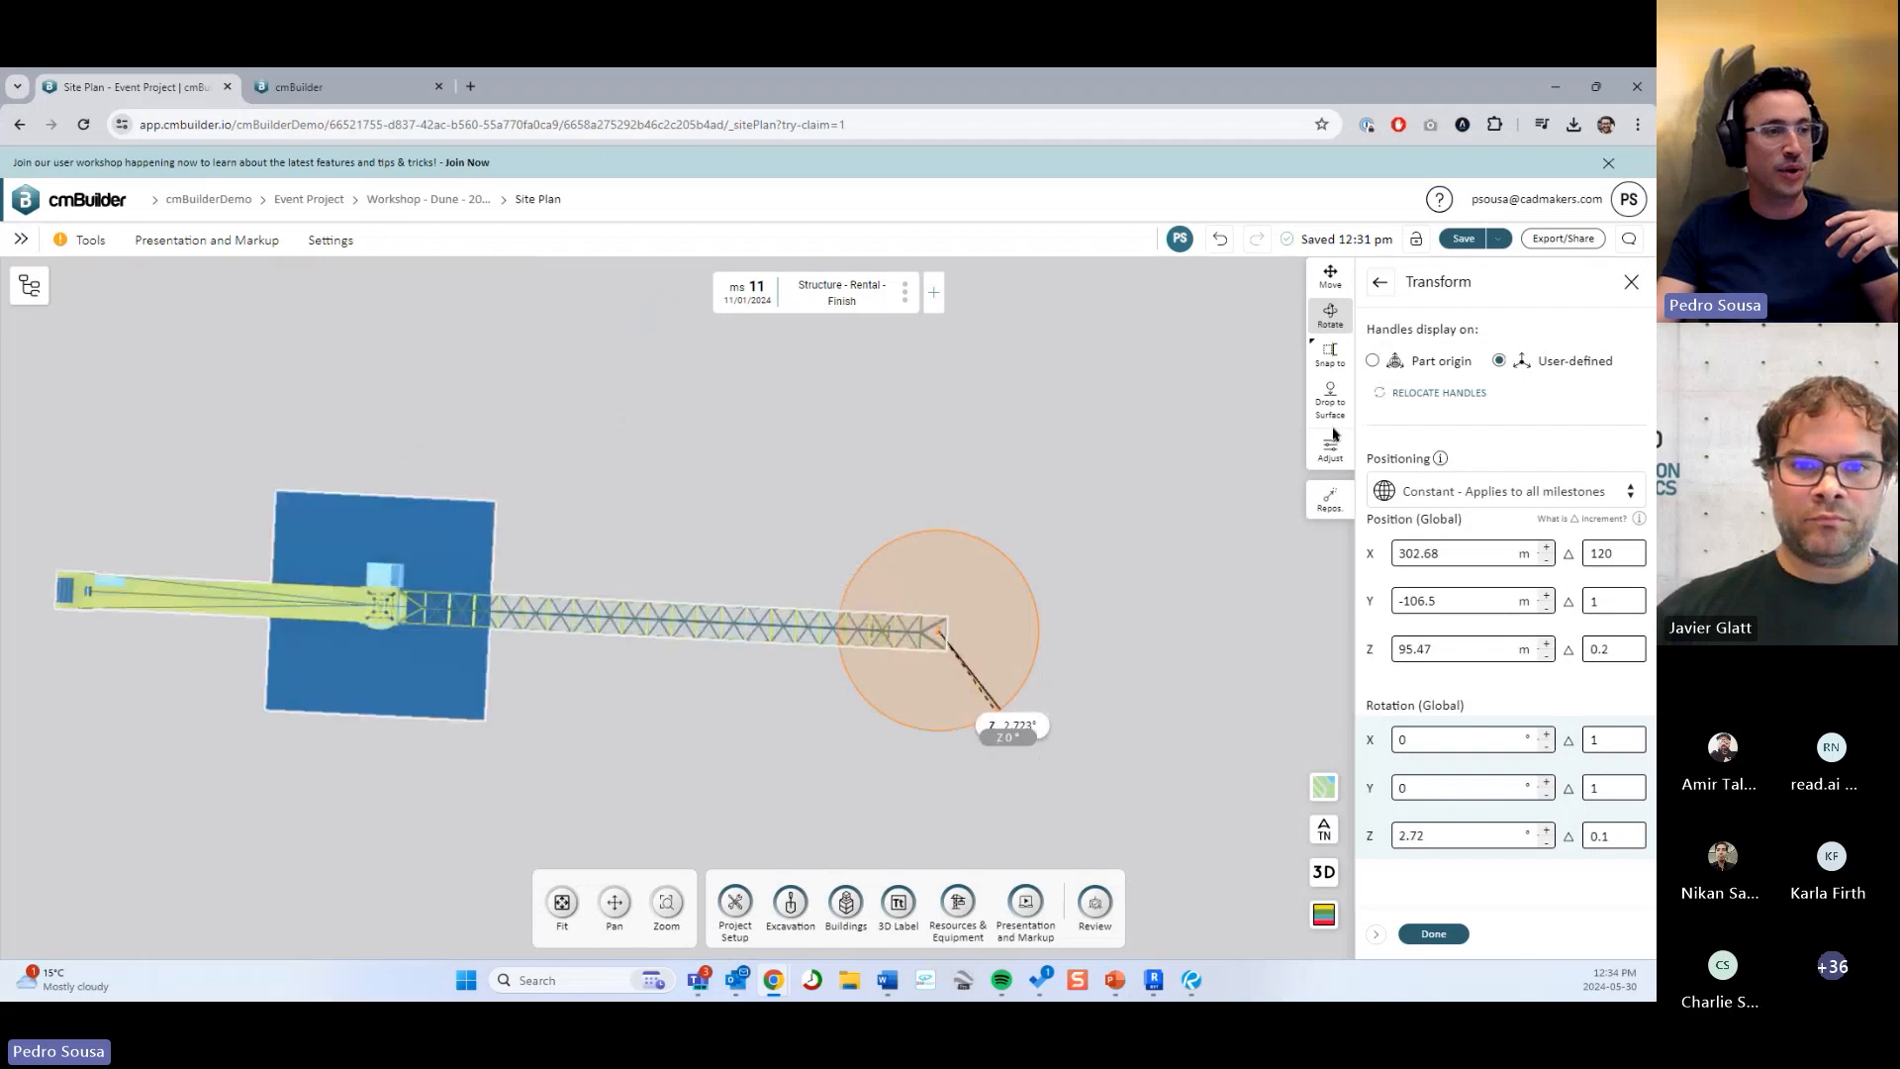
# Compare the crane's Part origin and User-defined handles, set them back to Part origin, and finish the transform.
pyautogui.click(1373, 361)
pyautogui.moveTo(463, 651); pyautogui.dragTo(510, 692)
pyautogui.moveTo(645, 718); pyautogui.dragTo(857, 671, button='middle')
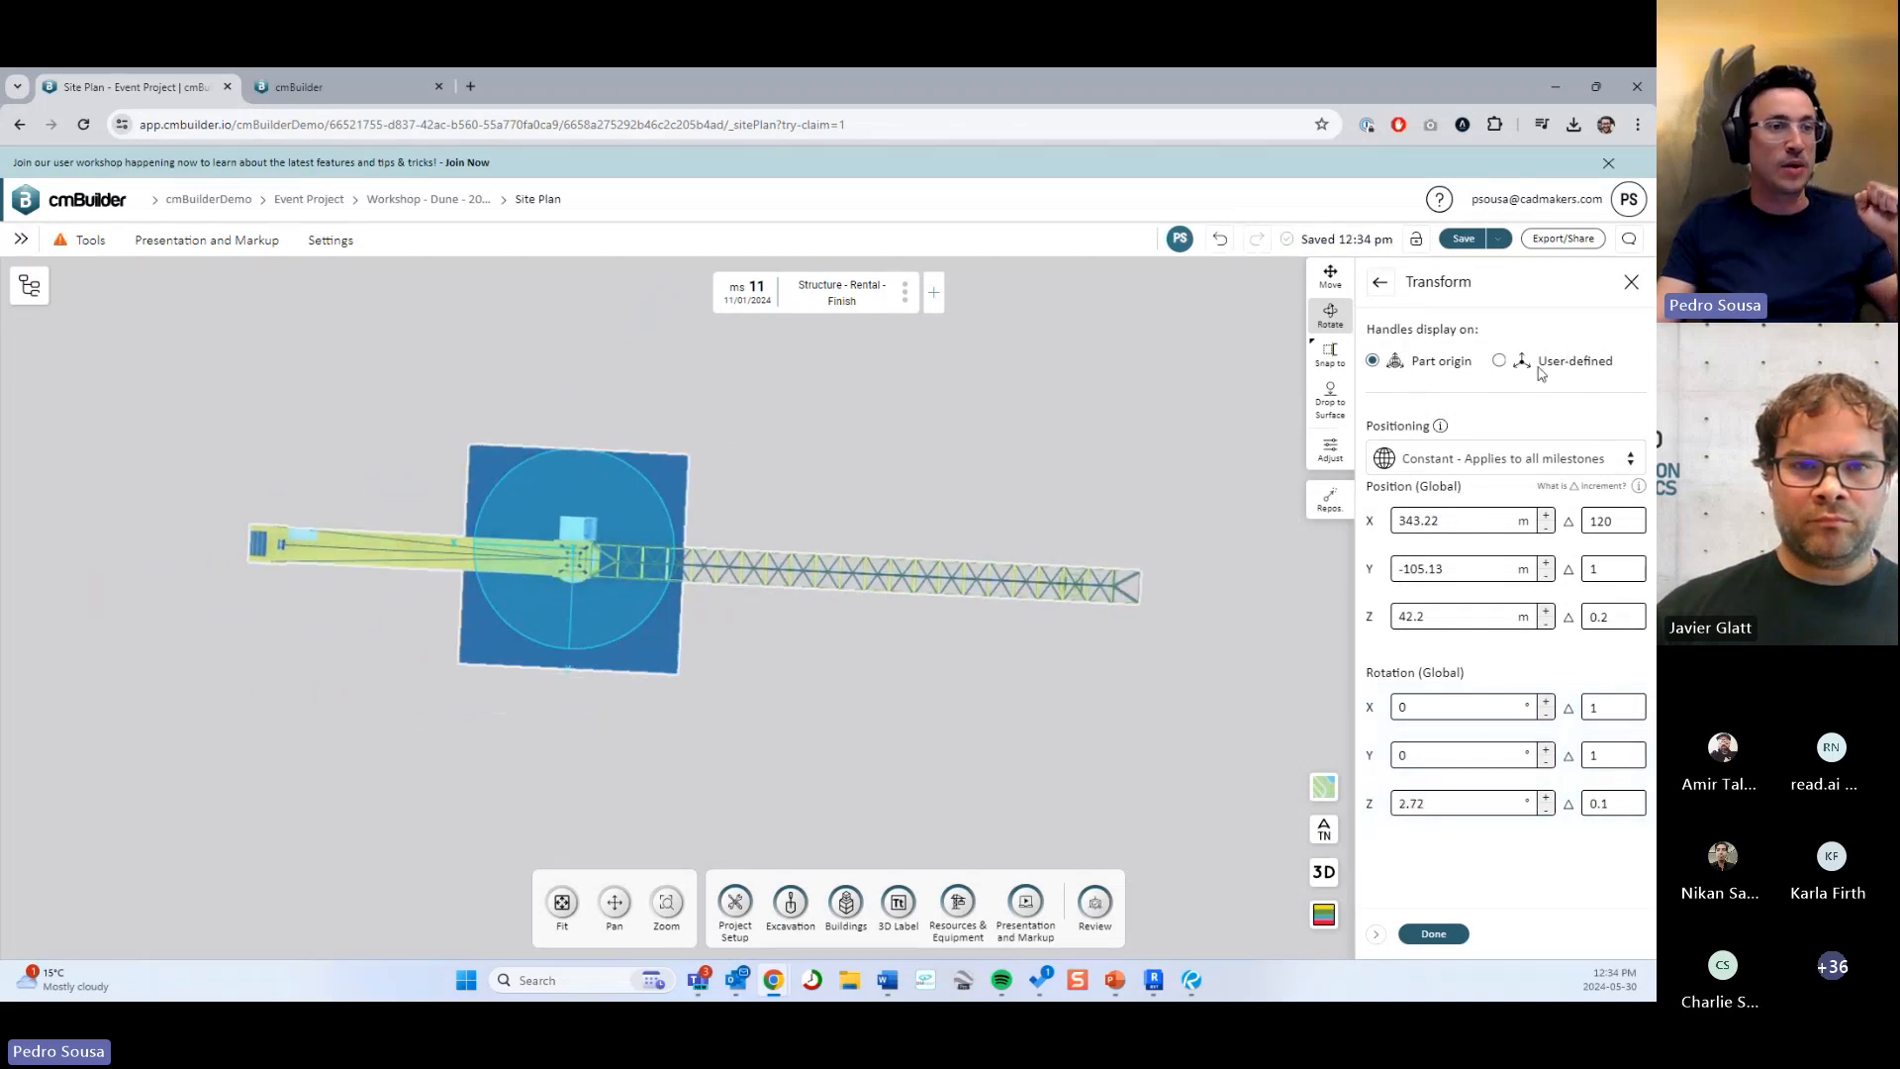
pyautogui.click(1499, 362)
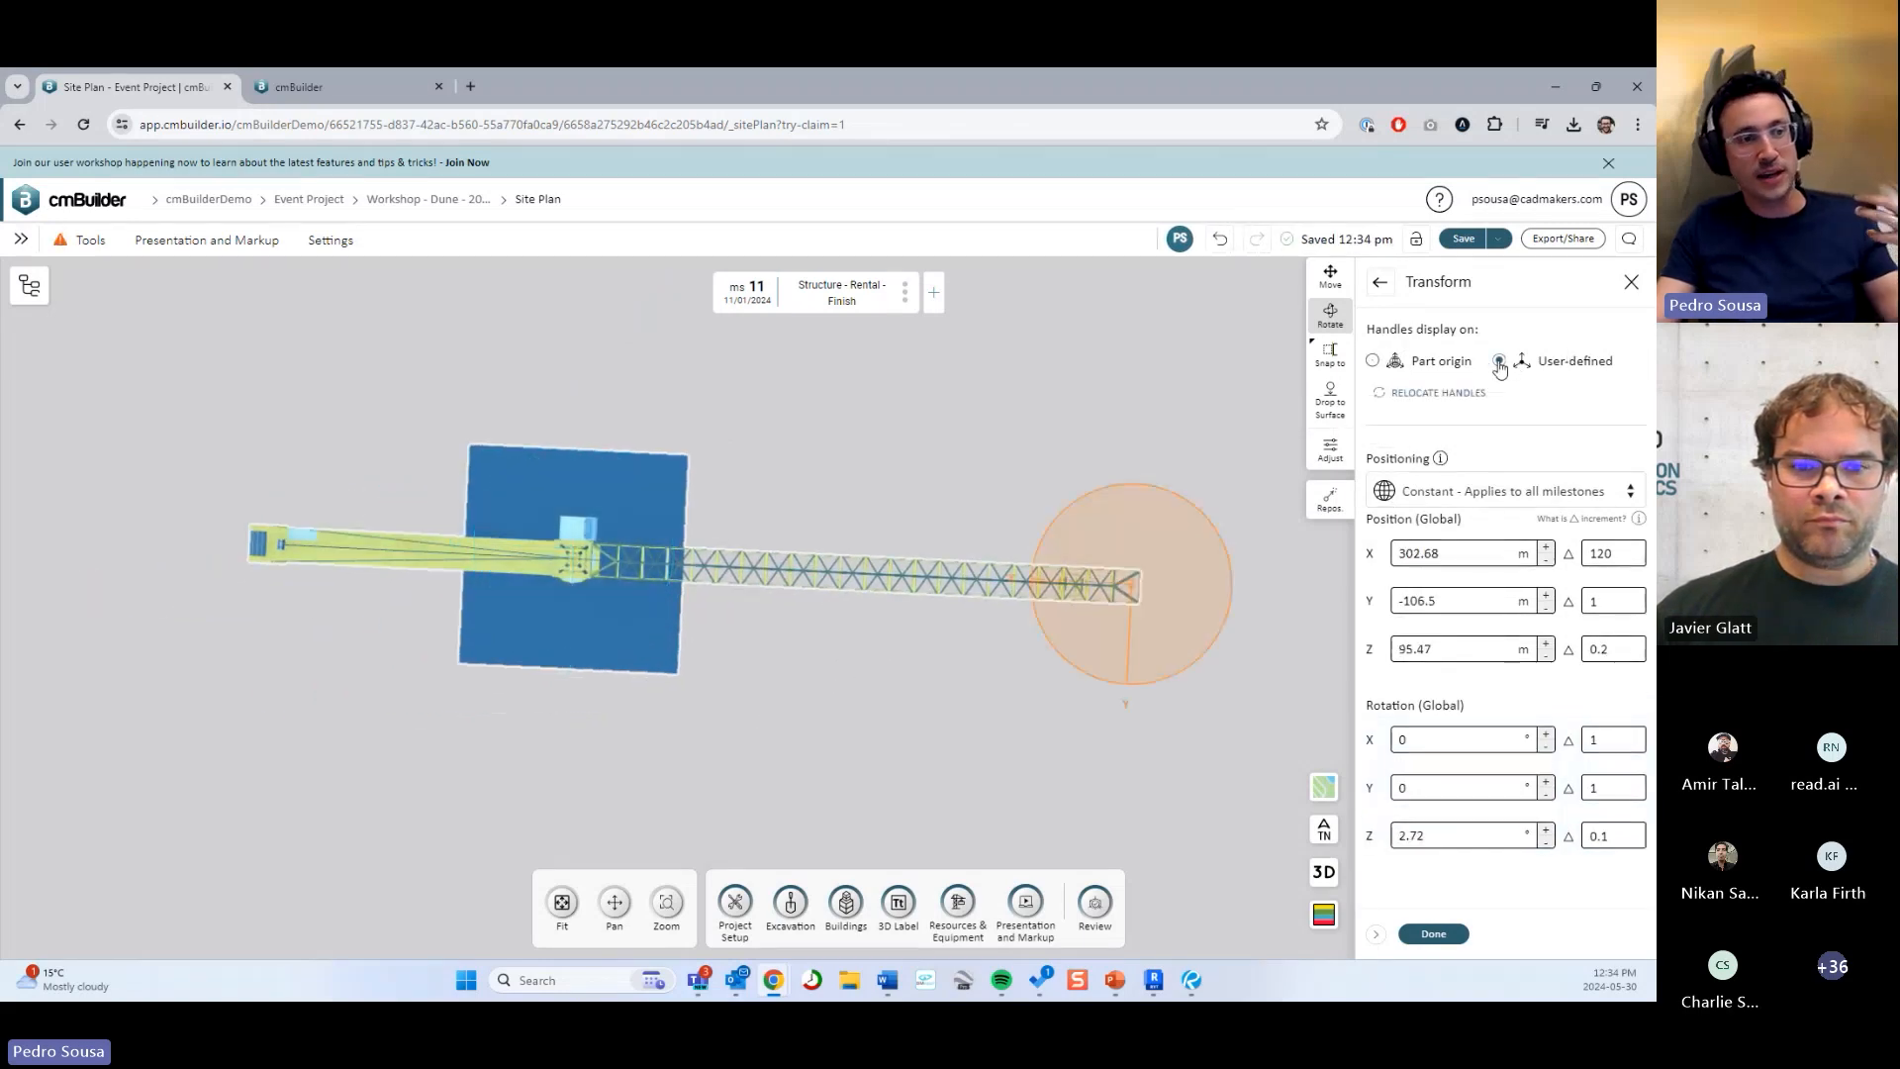
pyautogui.moveTo(982, 648); pyautogui.dragTo(954, 645)
pyautogui.click(1320, 872)
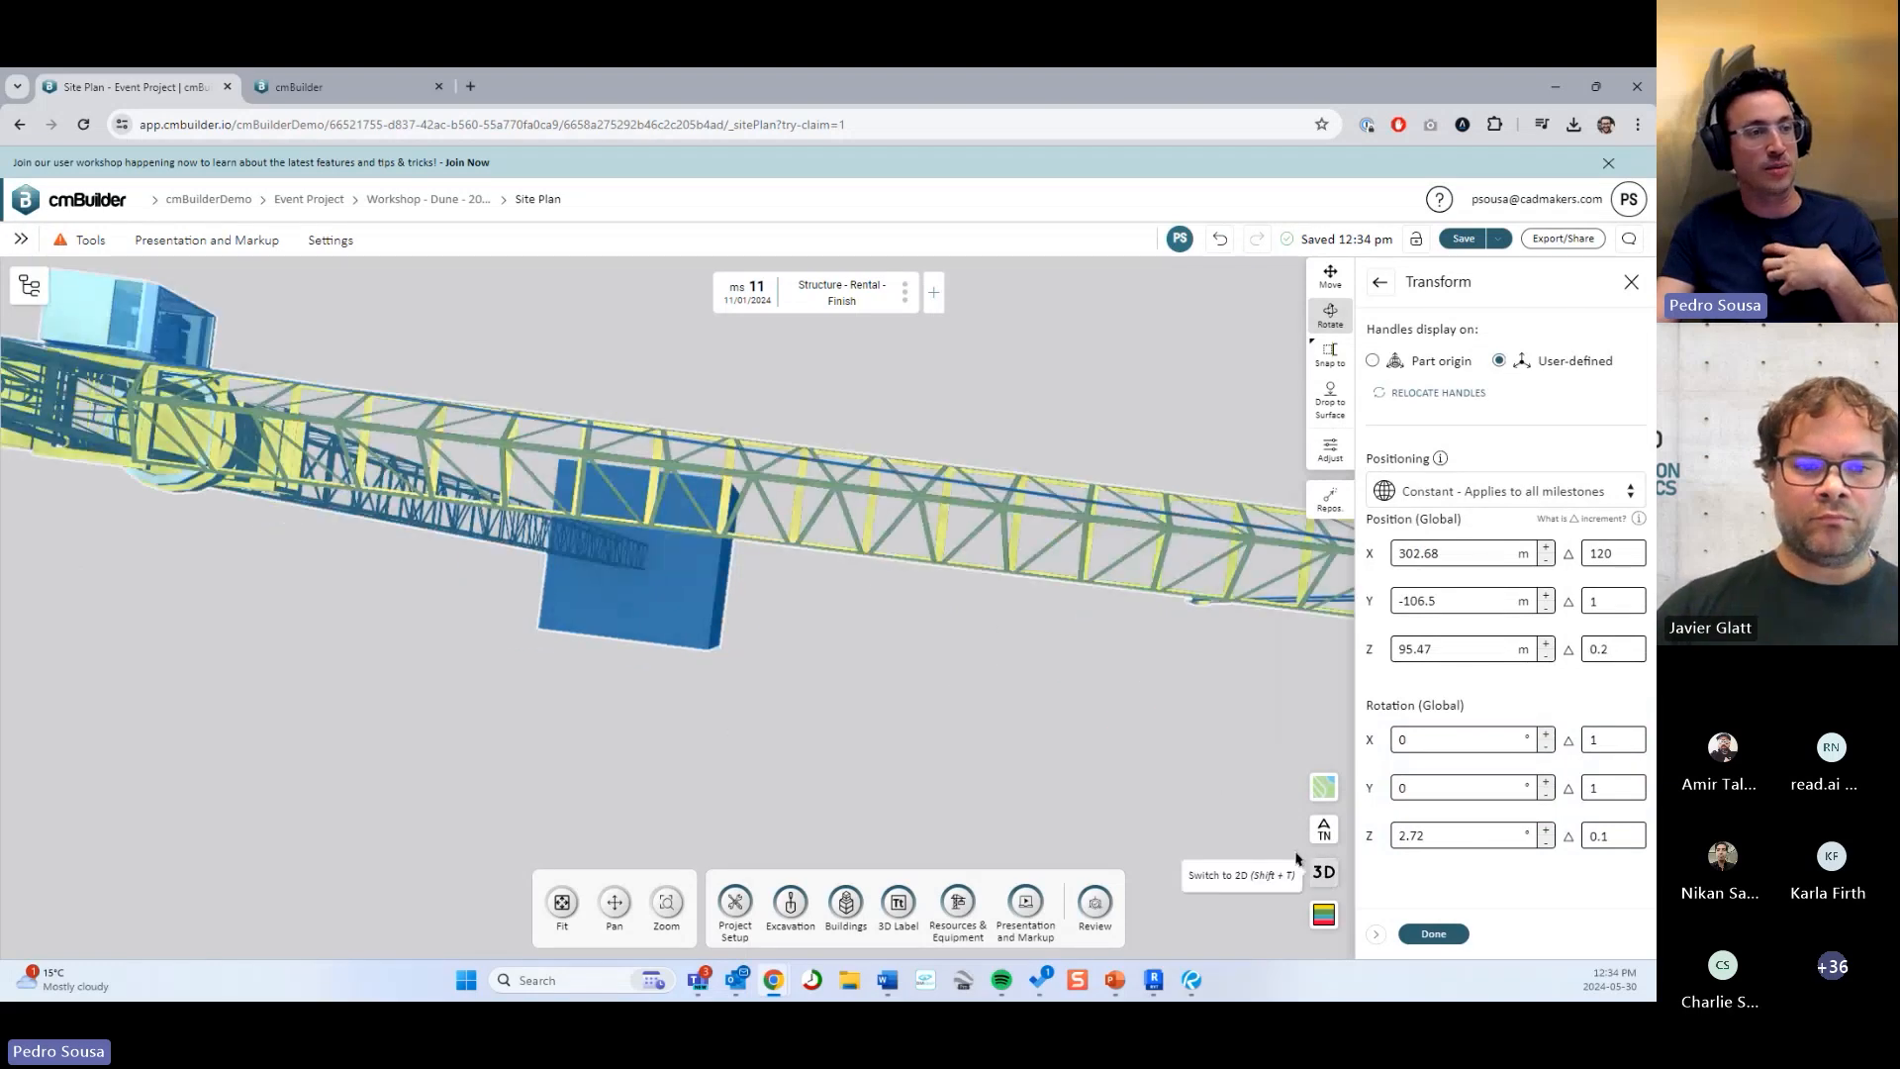
pyautogui.click(1412, 366)
pyautogui.moveTo(1094, 606); pyautogui.dragTo(1006, 623)
pyautogui.click(1425, 934)
# Select the Zone 3 area in the parking lot and open its Transform settings.
pyautogui.moveTo(844, 636); pyautogui.dragTo(994, 655)
pyautogui.click(1009, 661)
pyautogui.moveTo(1159, 653); pyautogui.dragTo(961, 649, button='right')
pyautogui.scroll(3, 931, 648)
pyautogui.moveTo(906, 713); pyautogui.dragTo(936, 617, button='right')
pyautogui.moveTo(936, 617); pyautogui.dragTo(940, 542)
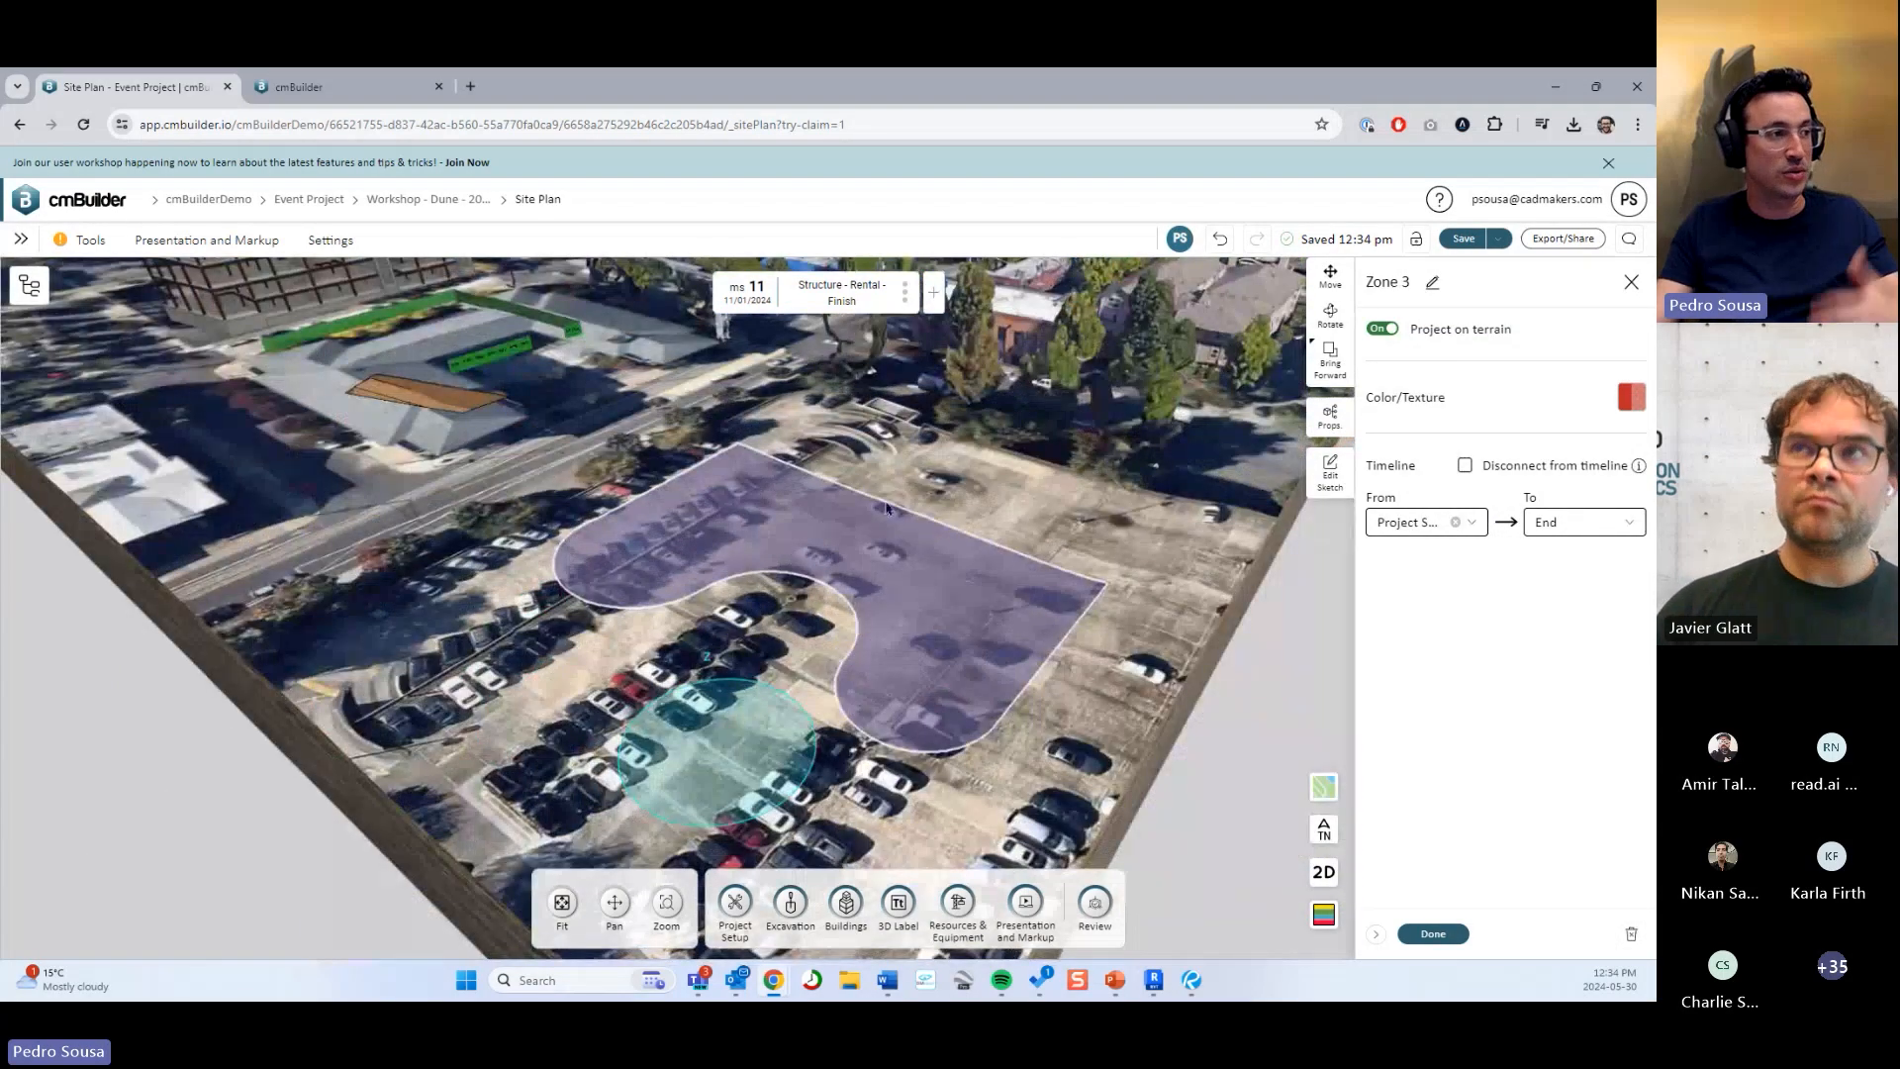
pyautogui.scroll(1, 535, 364)
pyautogui.scroll(-1, 525, 360)
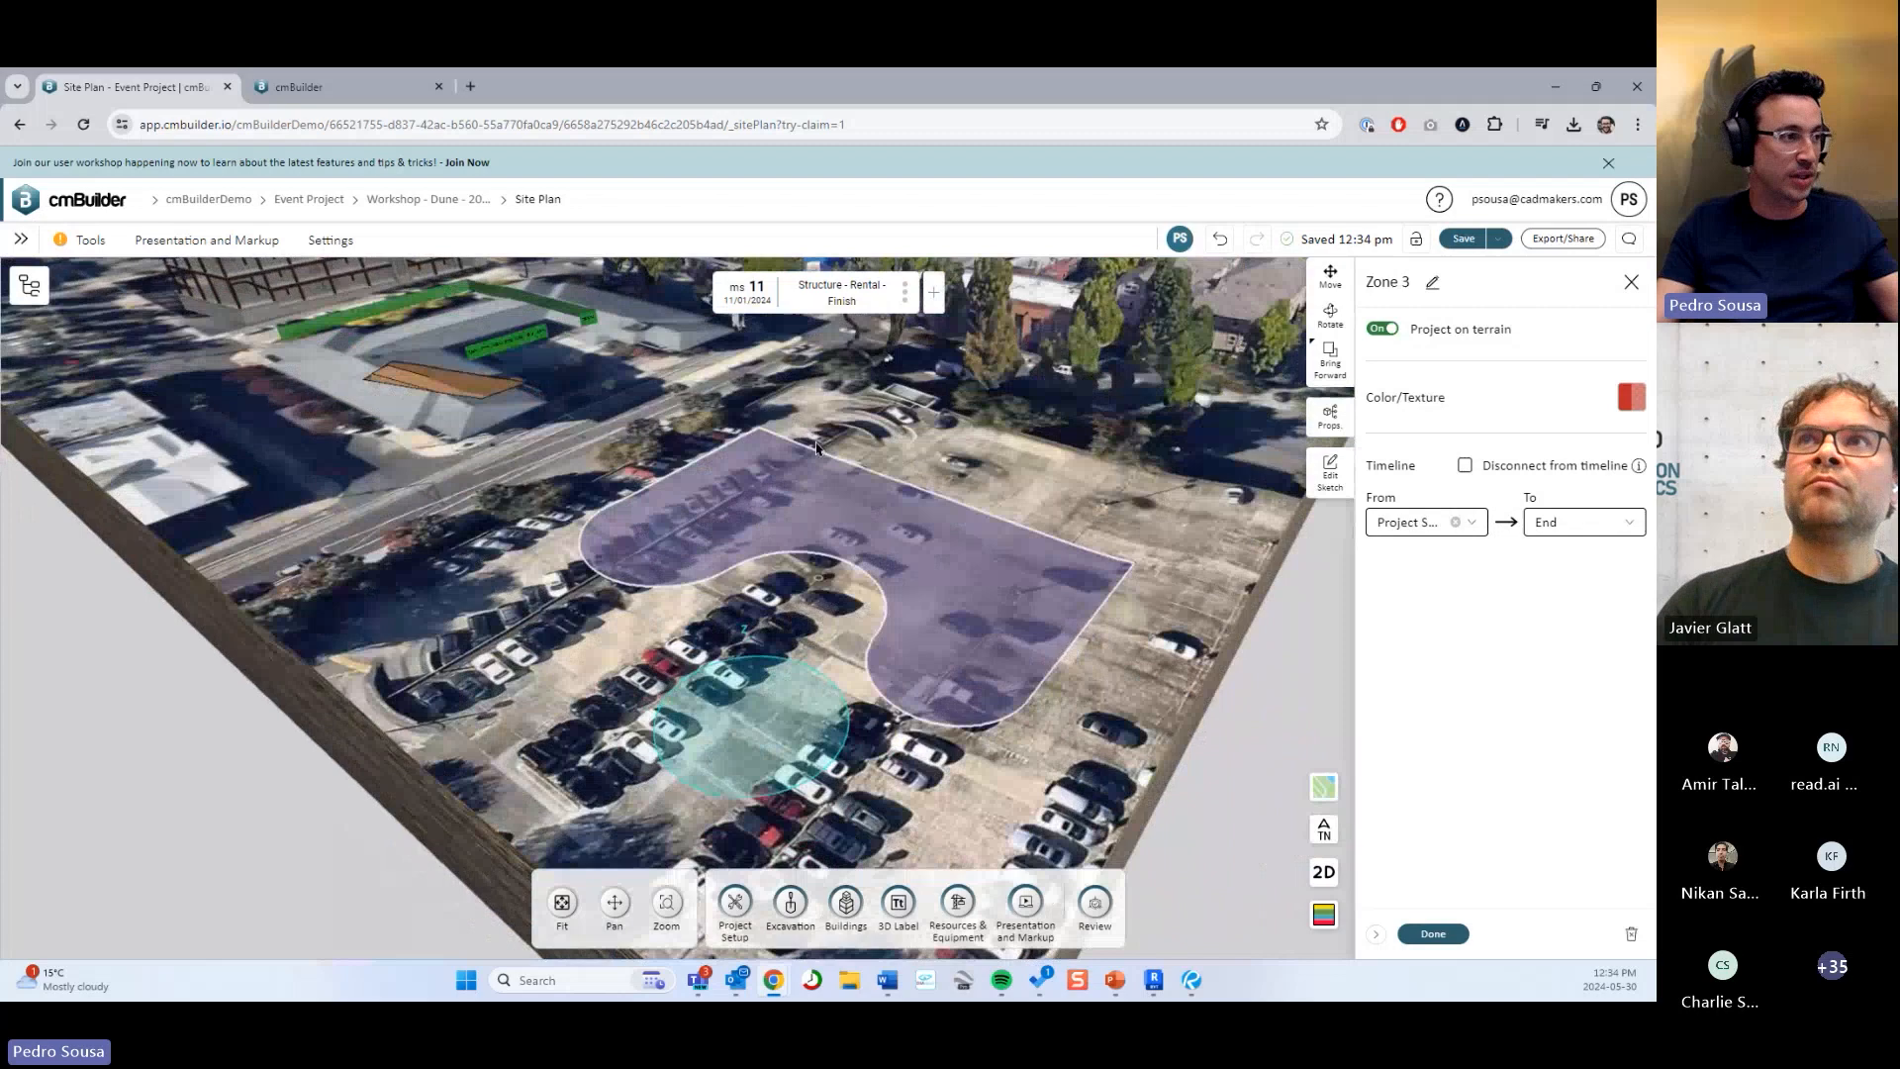
pyautogui.click(1331, 277)
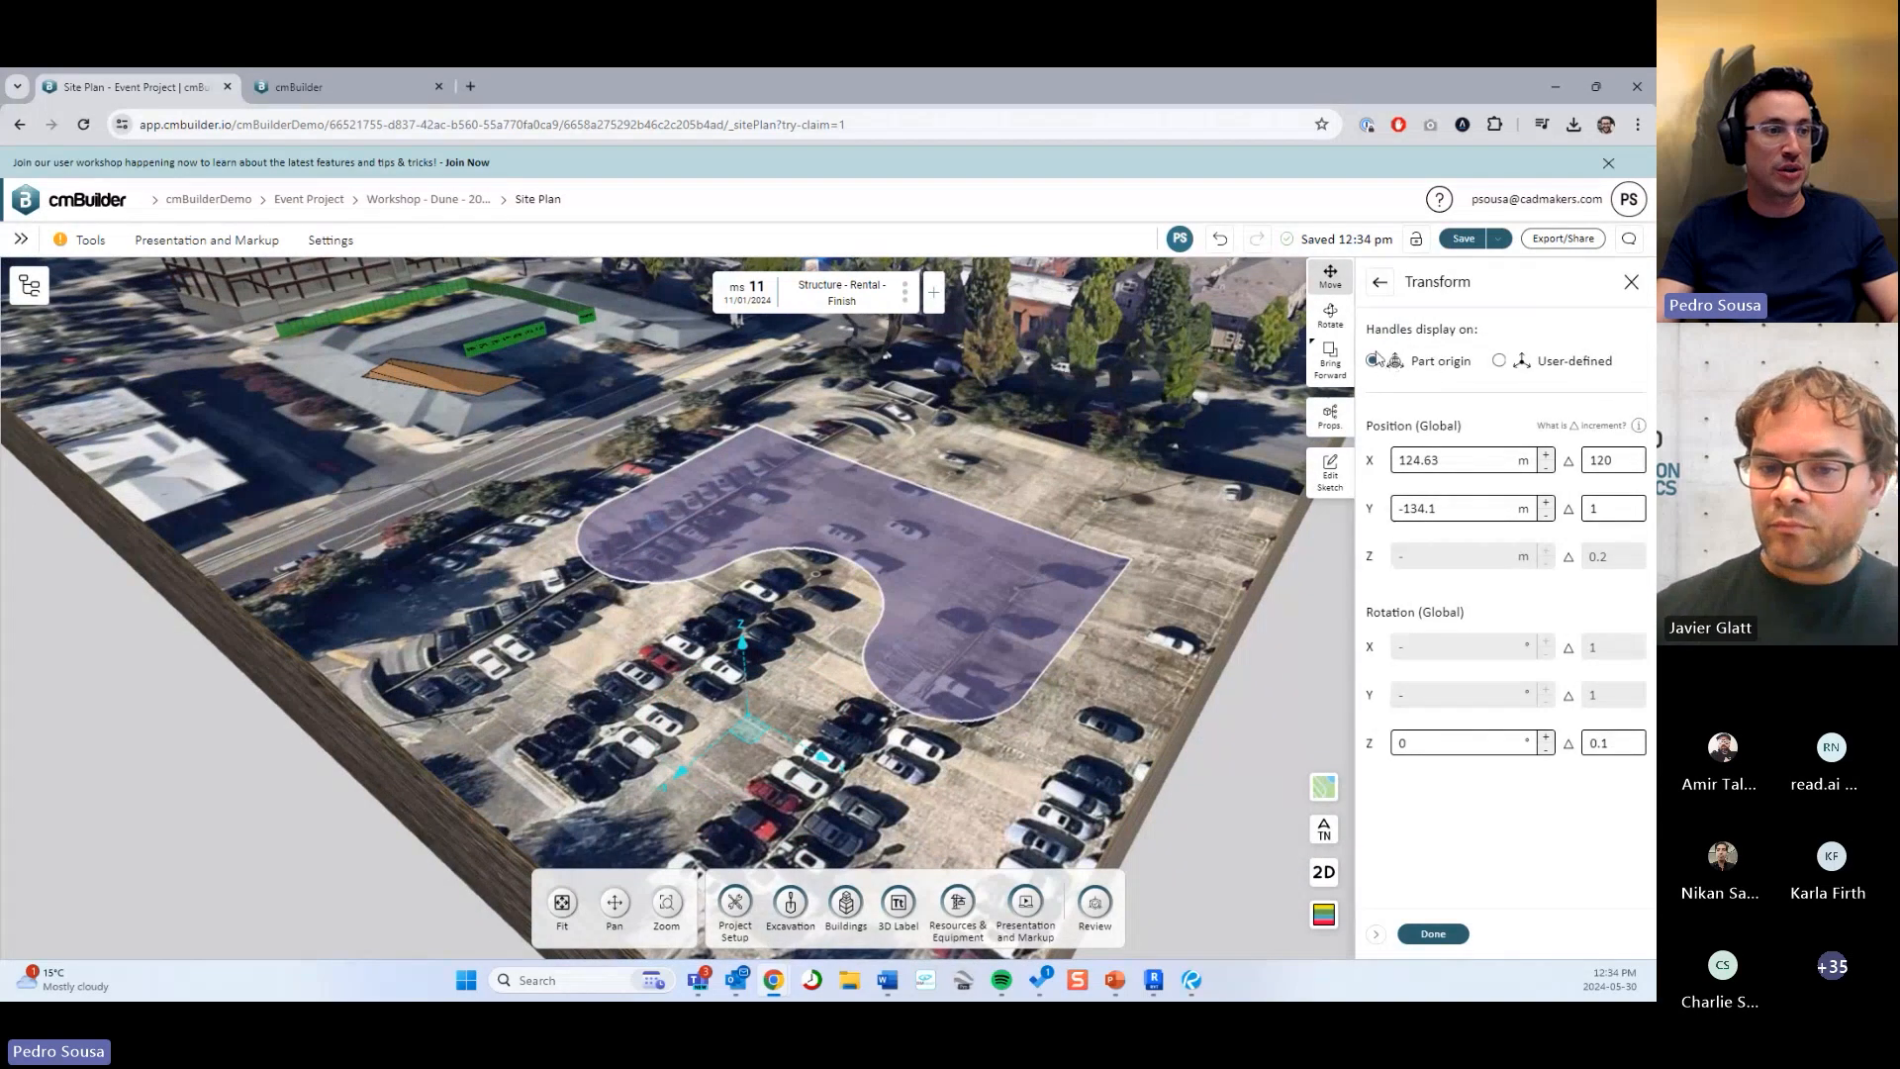
# Open the Zone 3 sketch, inspect where its origin lies relative to the outline, and confirm the sketch.
pyautogui.click(1330, 470)
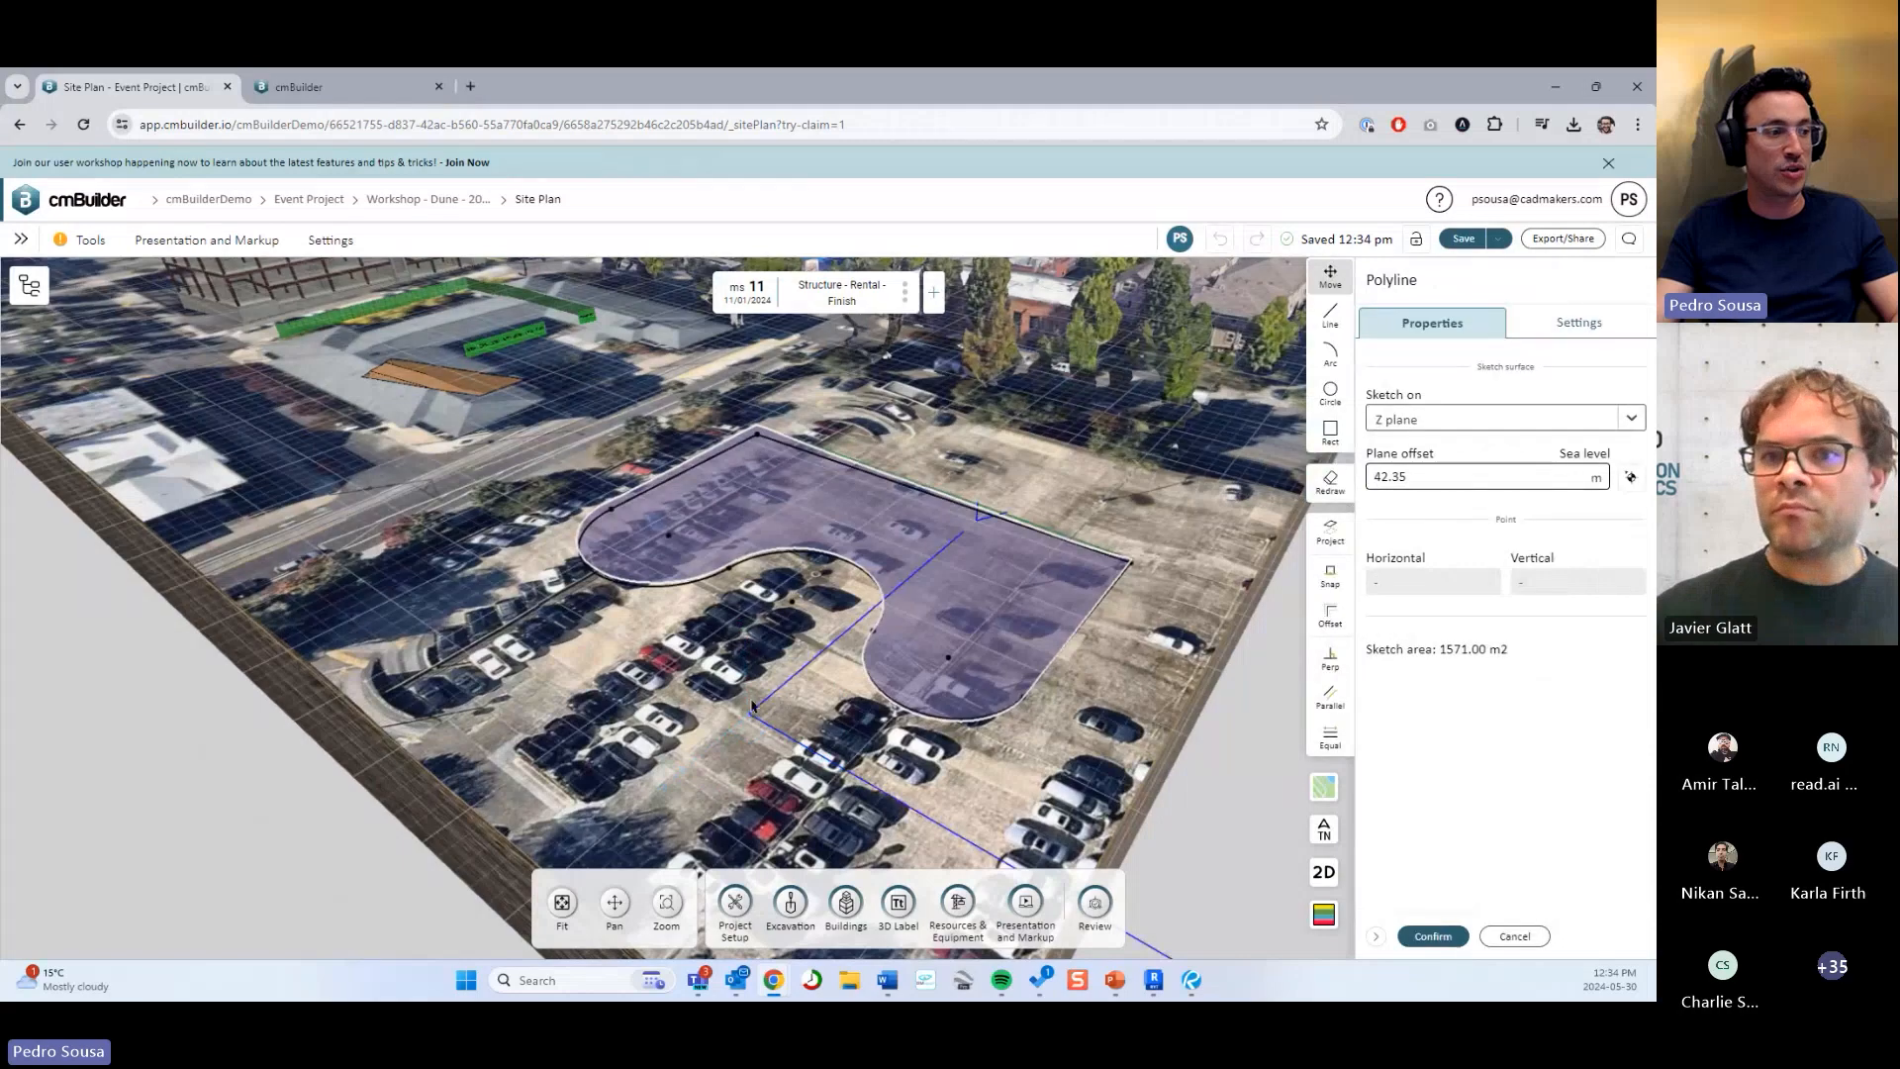
pyautogui.moveTo(752, 705); pyautogui.dragTo(952, 579, button='middle')
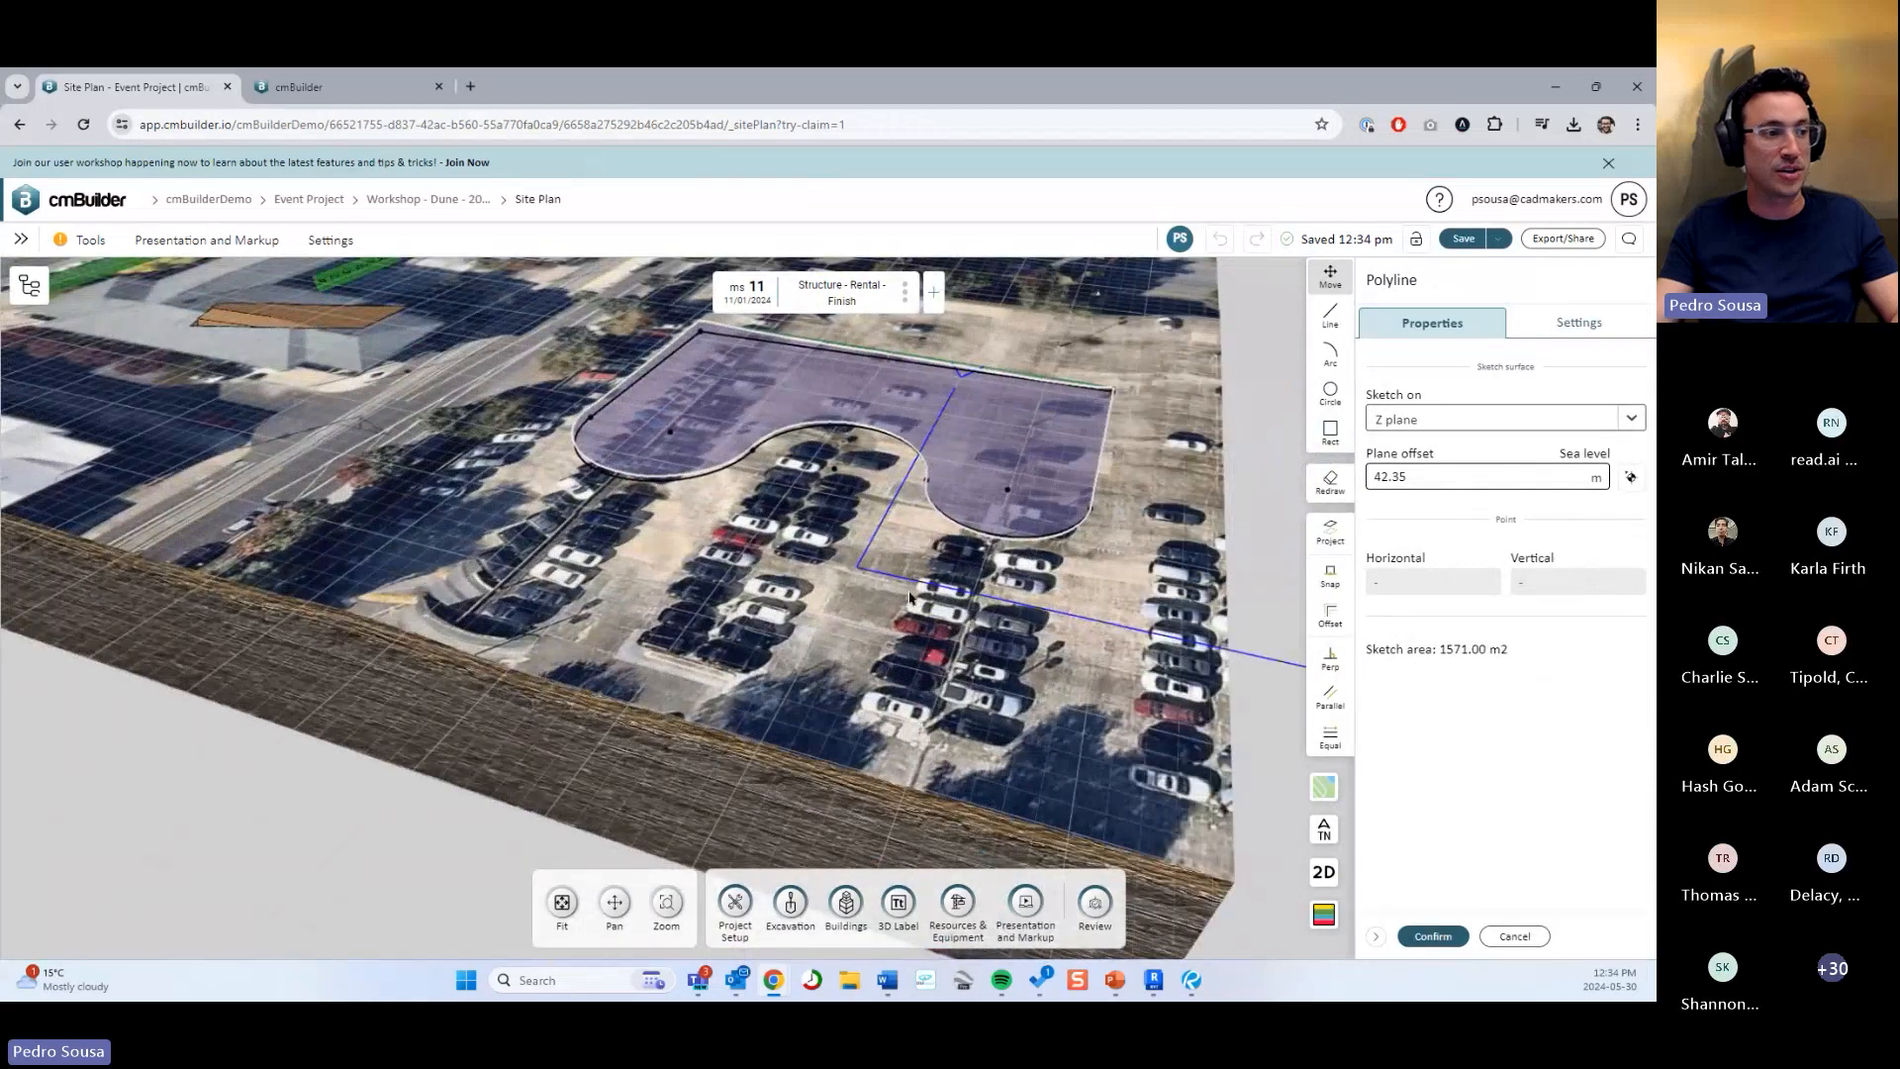
pyautogui.scroll(-2, 908, 592)
pyautogui.scroll(4, 940, 534)
pyautogui.scroll(-5, 841, 564)
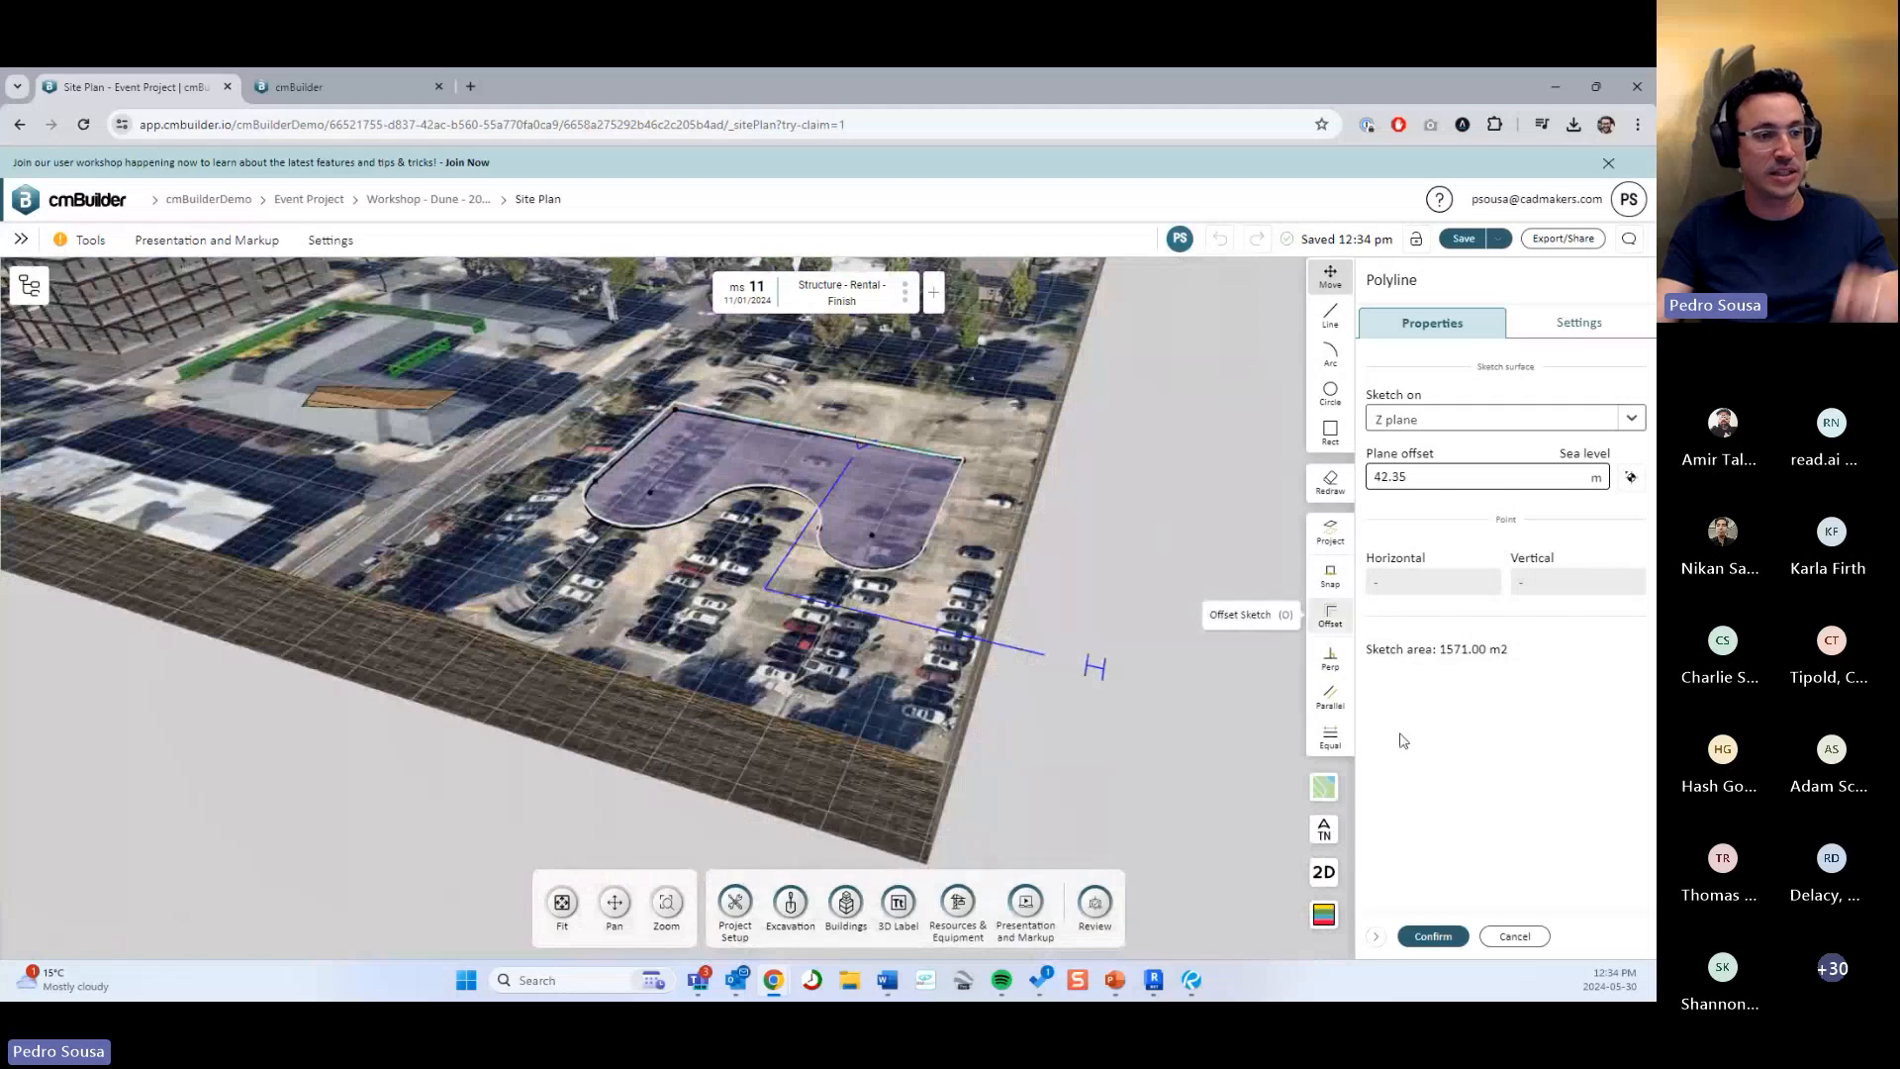
pyautogui.click(1433, 936)
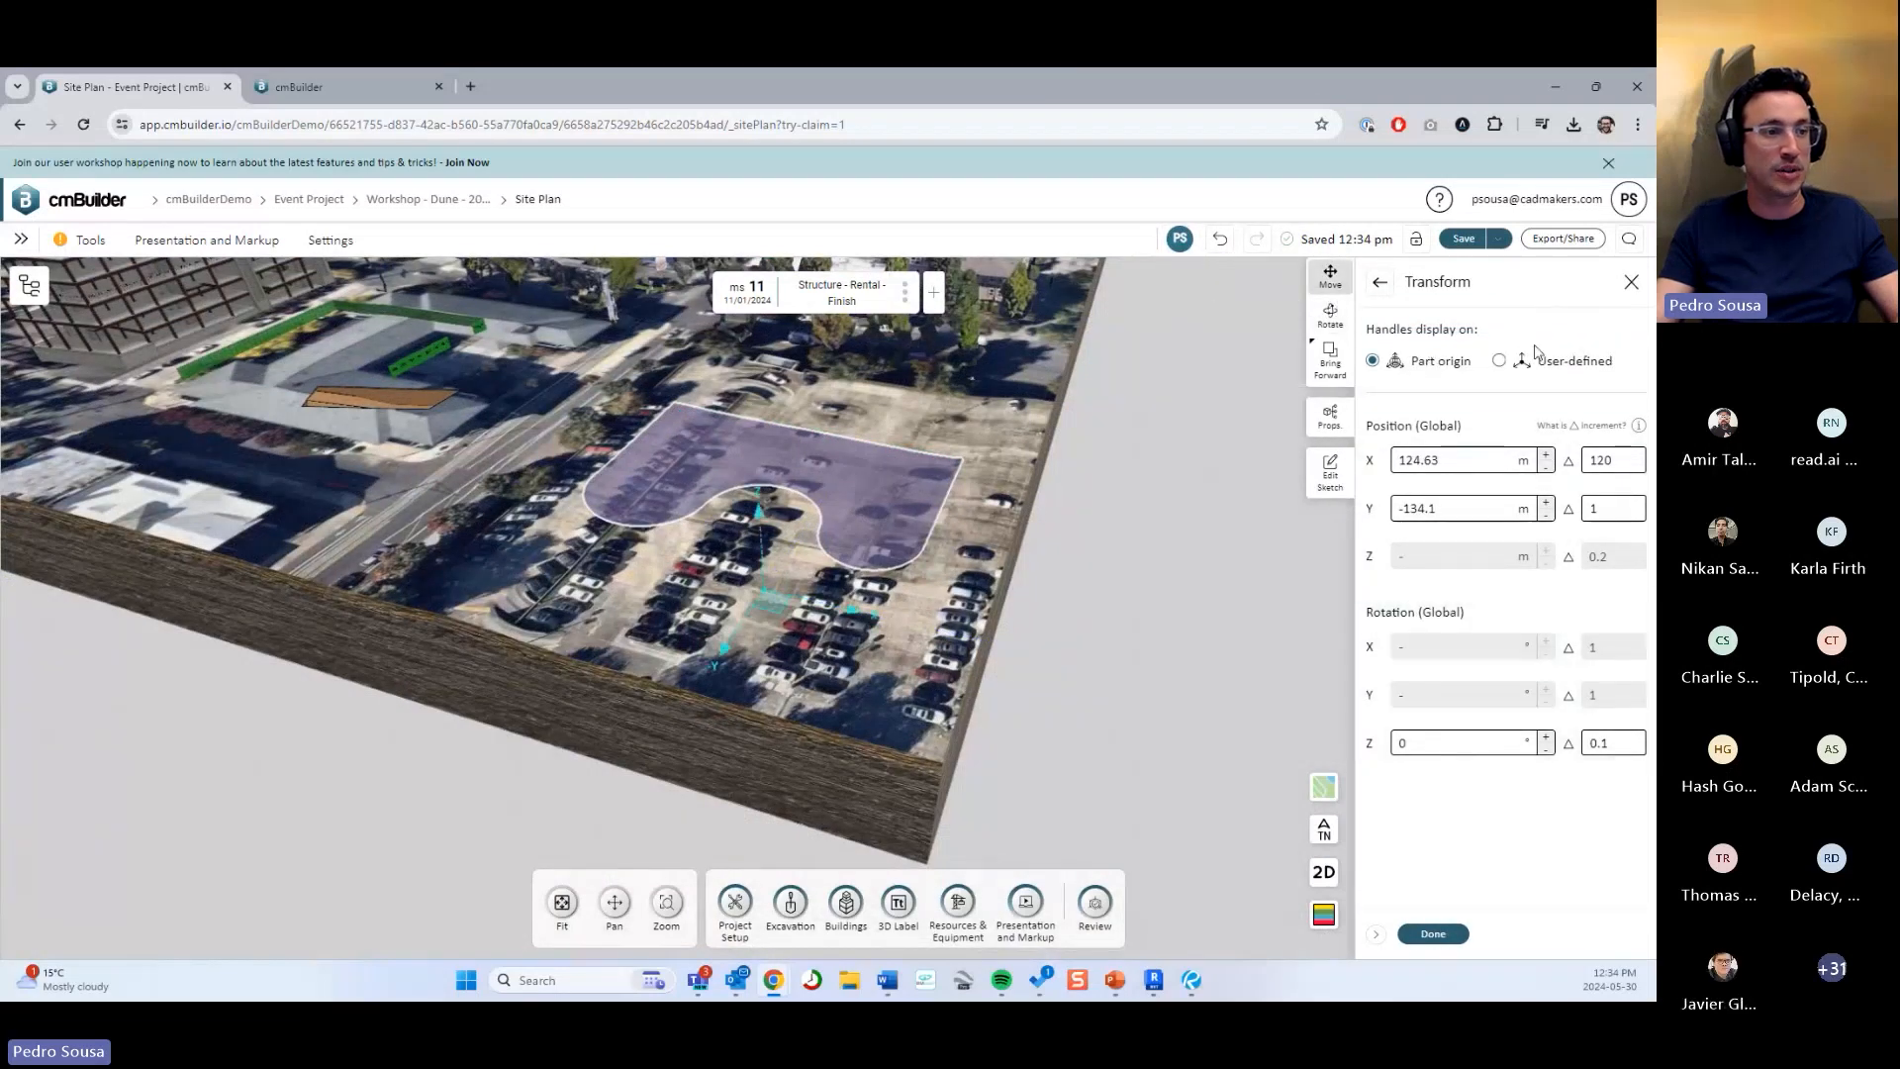
# Set the Zone 3 handles to User-defined, place them on the zone's street-side corner, and close its settings.
pyautogui.click(1499, 360)
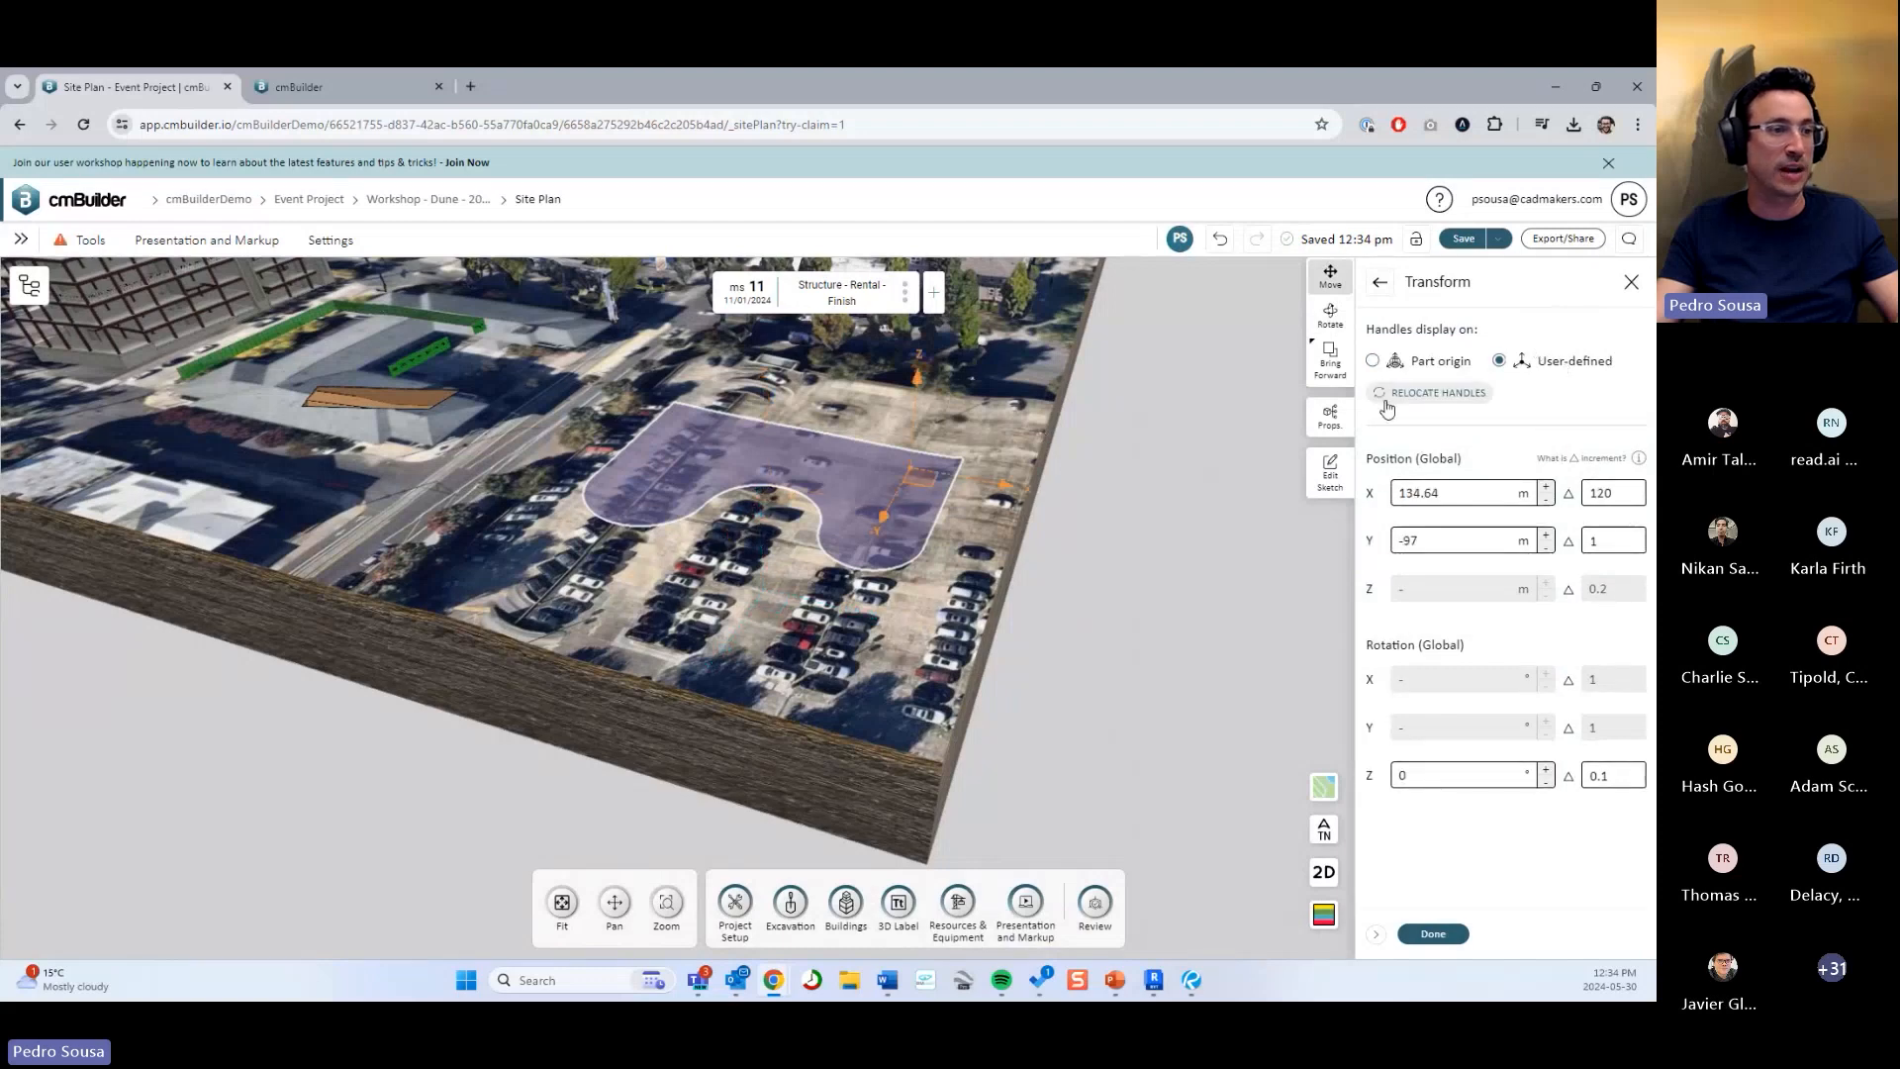
pyautogui.click(676, 404)
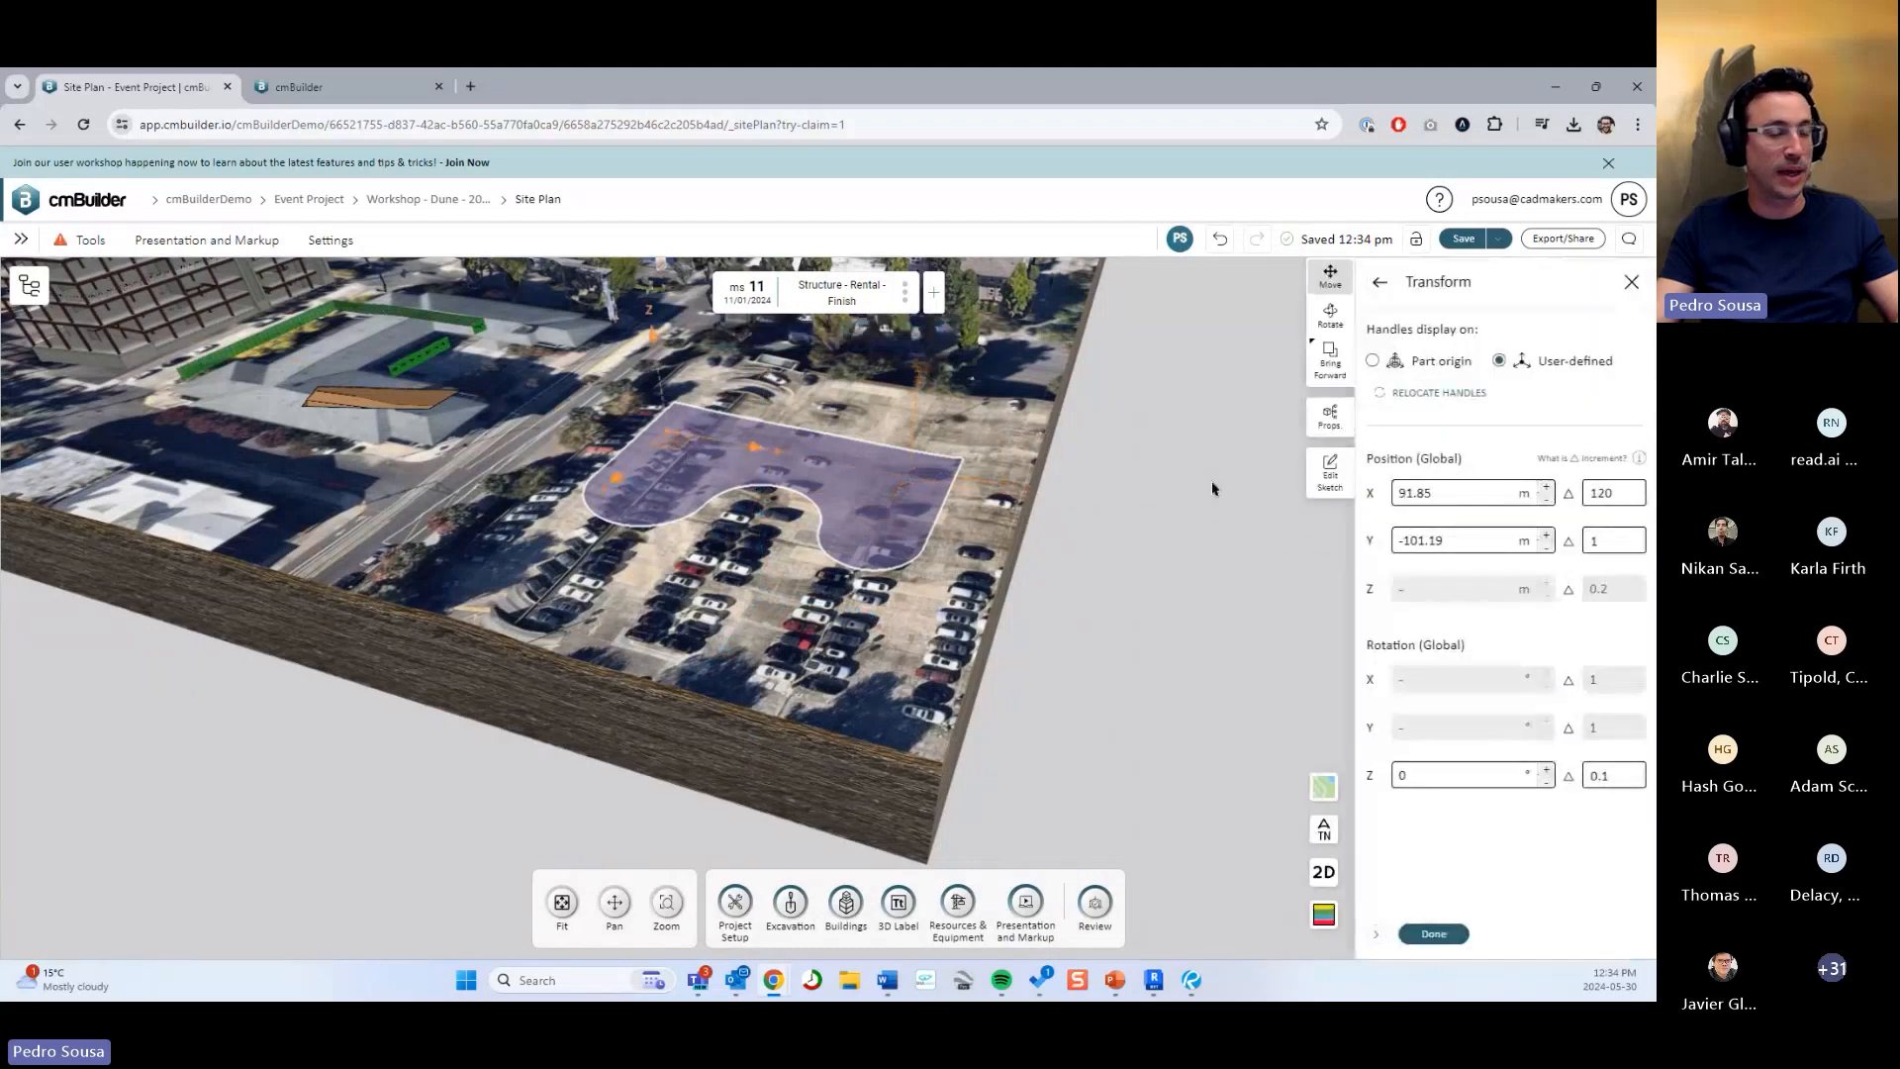
pyautogui.click(1434, 933)
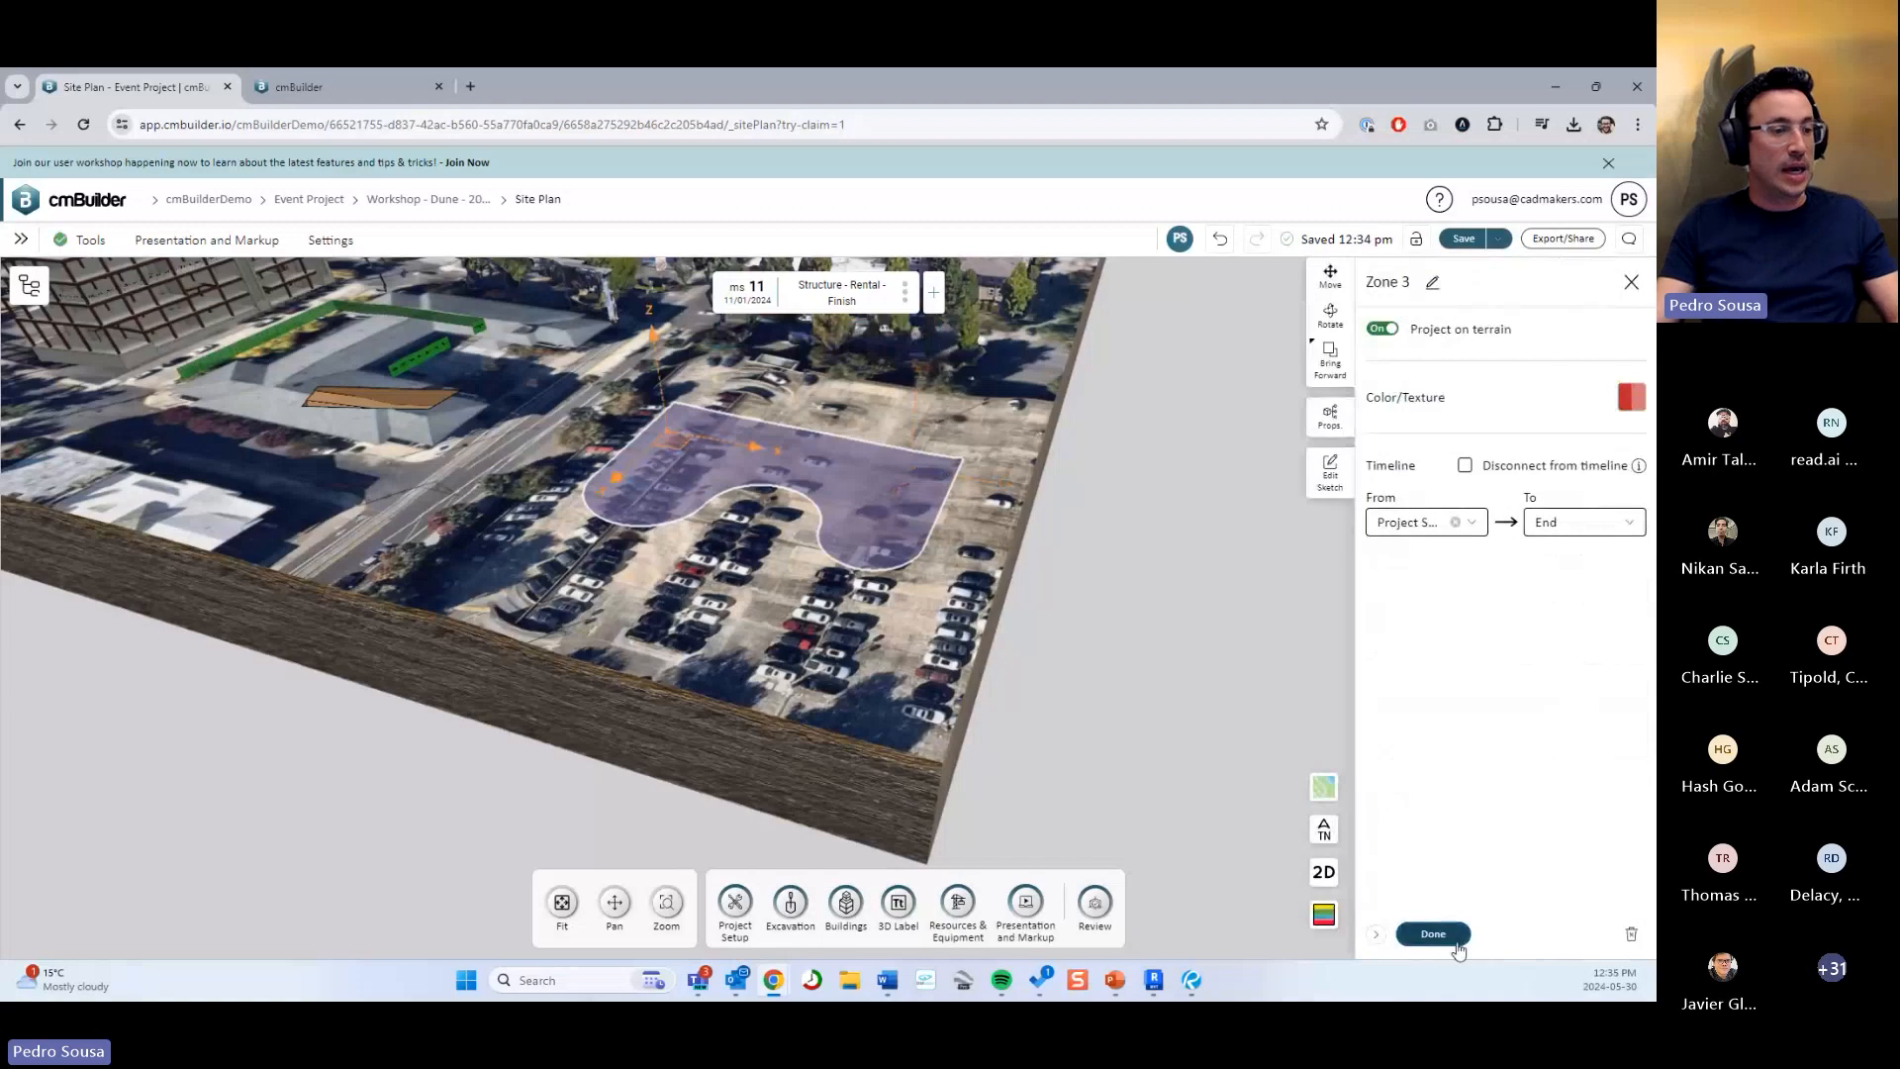
pyautogui.click(1434, 933)
# Open the Arch-First_Floor.pdf drawing overlay at the building site for editing and check its transform handles.
pyautogui.scroll(-3, 1204, 780)
pyautogui.moveTo(1204, 780); pyautogui.dragTo(967, 679)
pyautogui.moveTo(967, 679); pyautogui.dragTo(1242, 811, button='right')
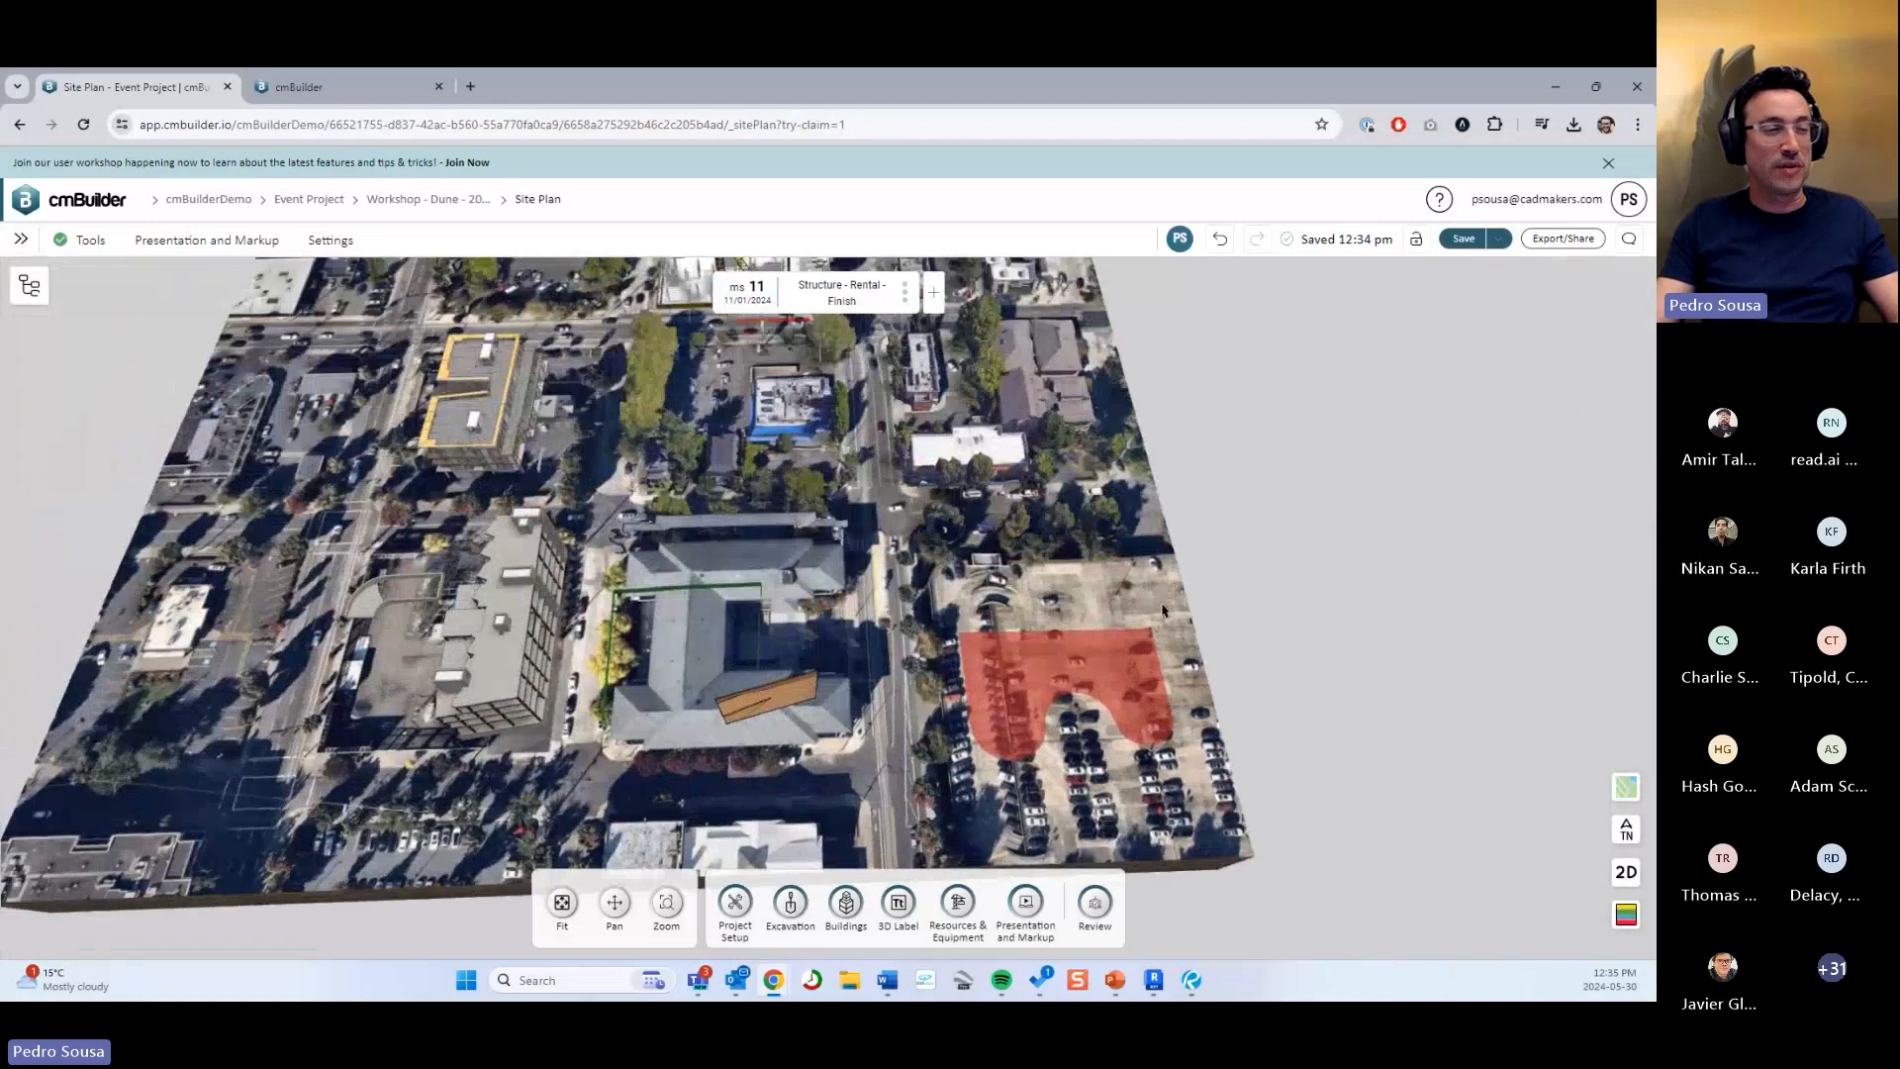
pyautogui.moveTo(1148, 584); pyautogui.dragTo(1146, 665)
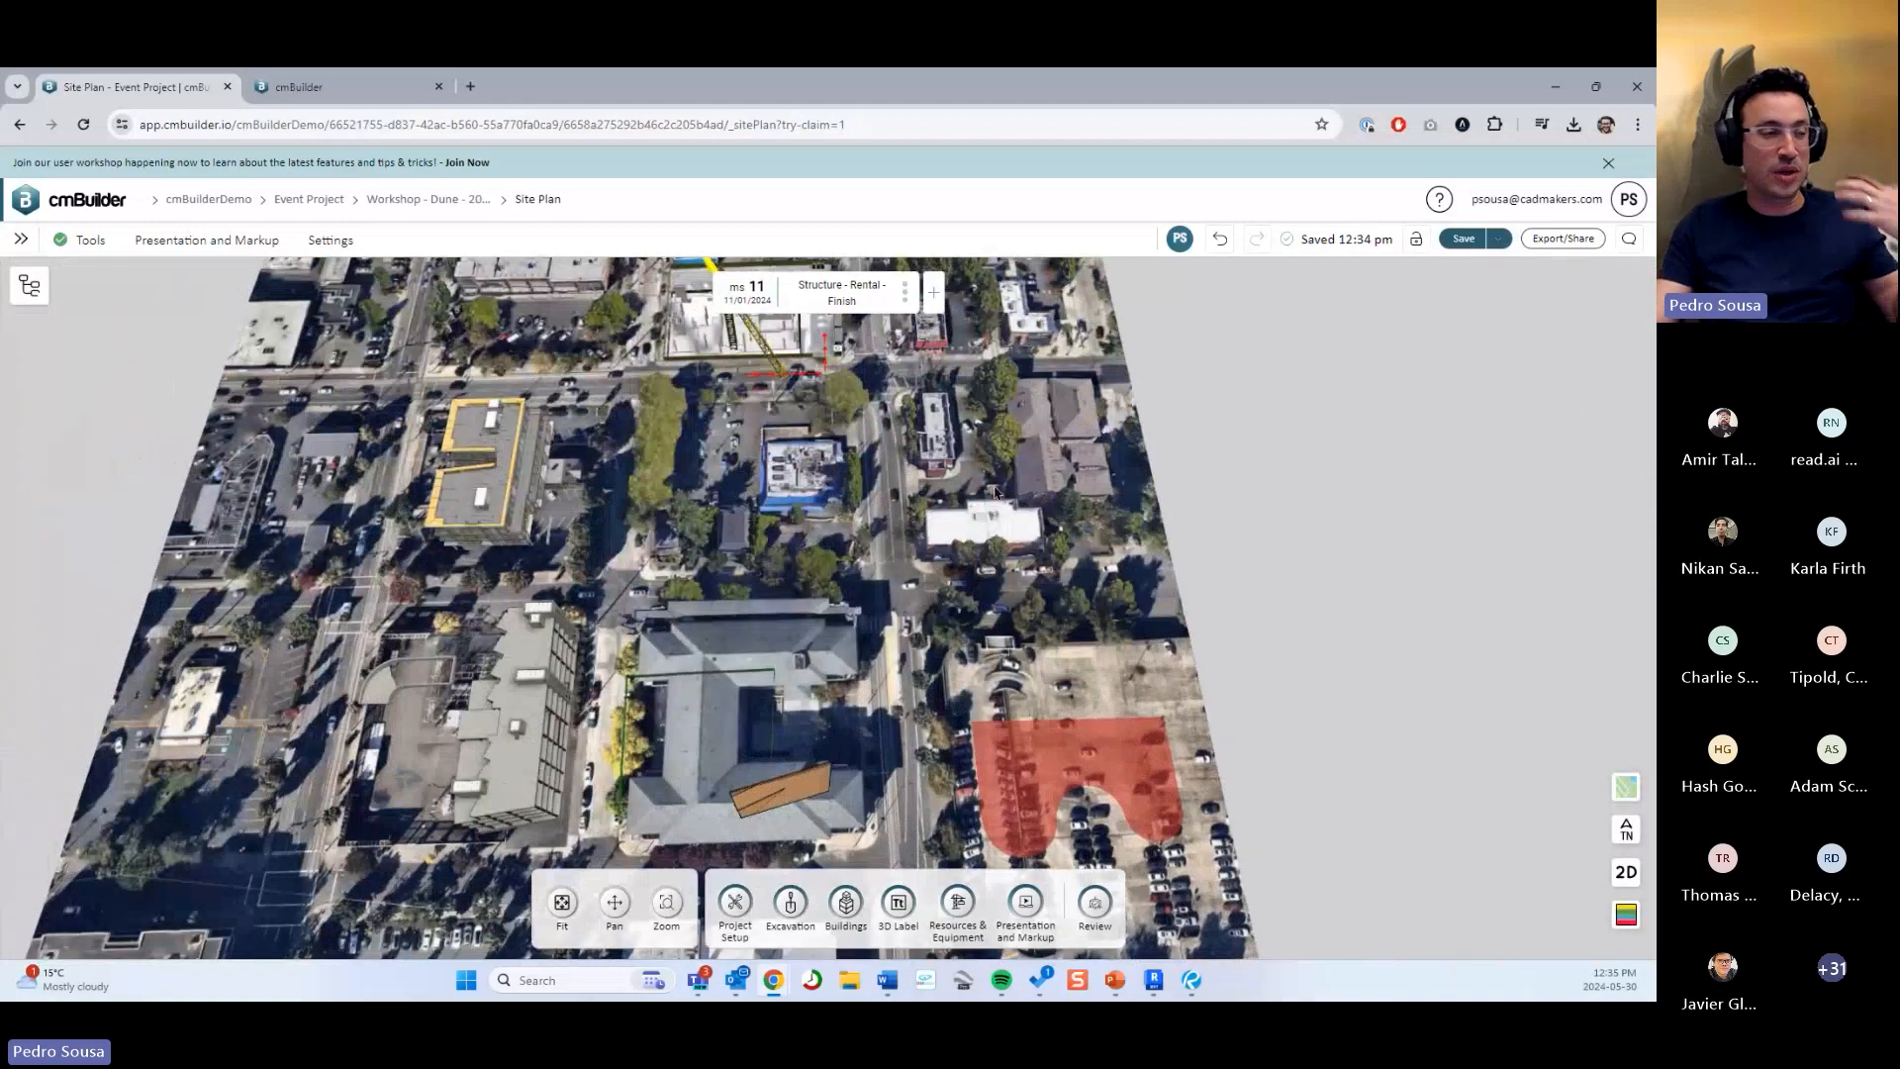
pyautogui.moveTo(1146, 665); pyautogui.dragTo(1146, 694, button='right')
pyautogui.scroll(3, 994, 683)
pyautogui.moveTo(977, 594); pyautogui.dragTo(998, 728, button='right')
pyautogui.scroll(3, 949, 524)
pyautogui.moveTo(949, 525)
pyautogui.mouseDown(button='right')
pyautogui.moveTo(982, 623)
pyautogui.moveTo(935, 643)
pyautogui.mouseUp(button='right')
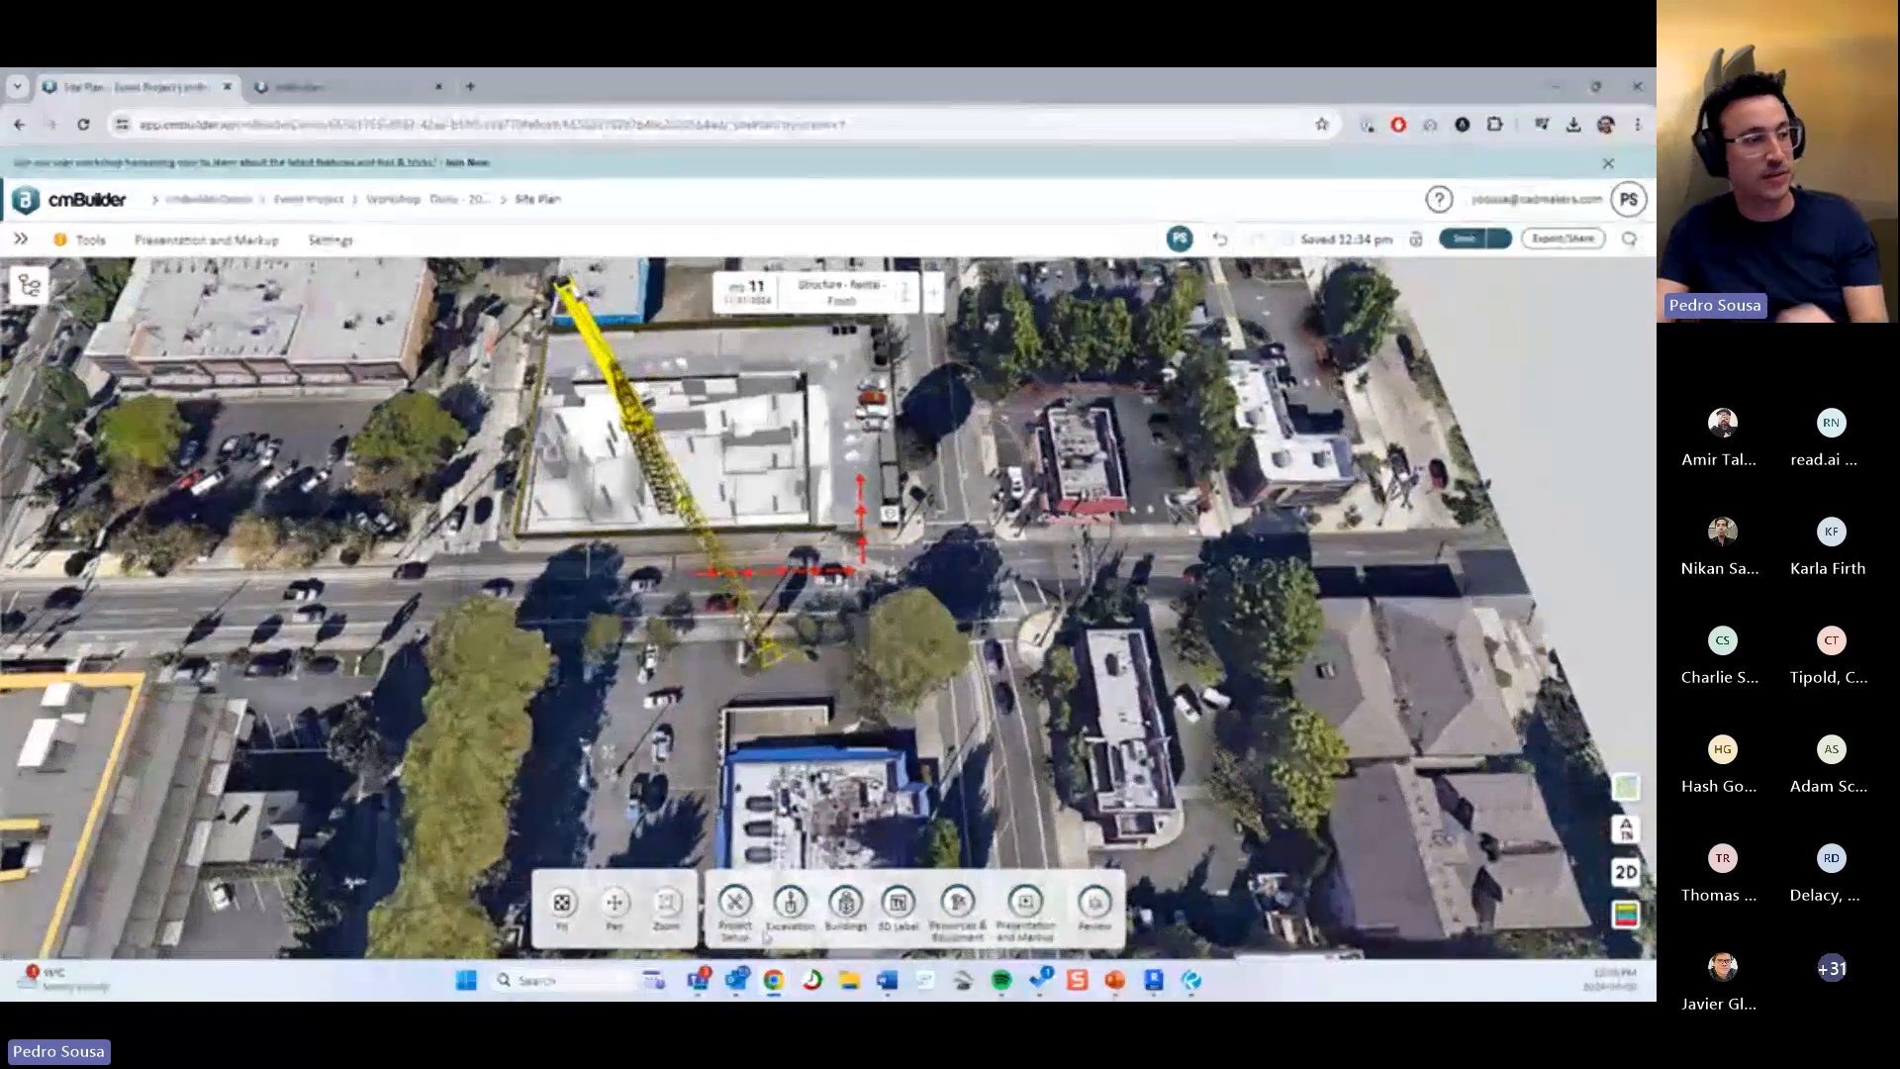
pyautogui.click(734, 902)
pyautogui.click(837, 902)
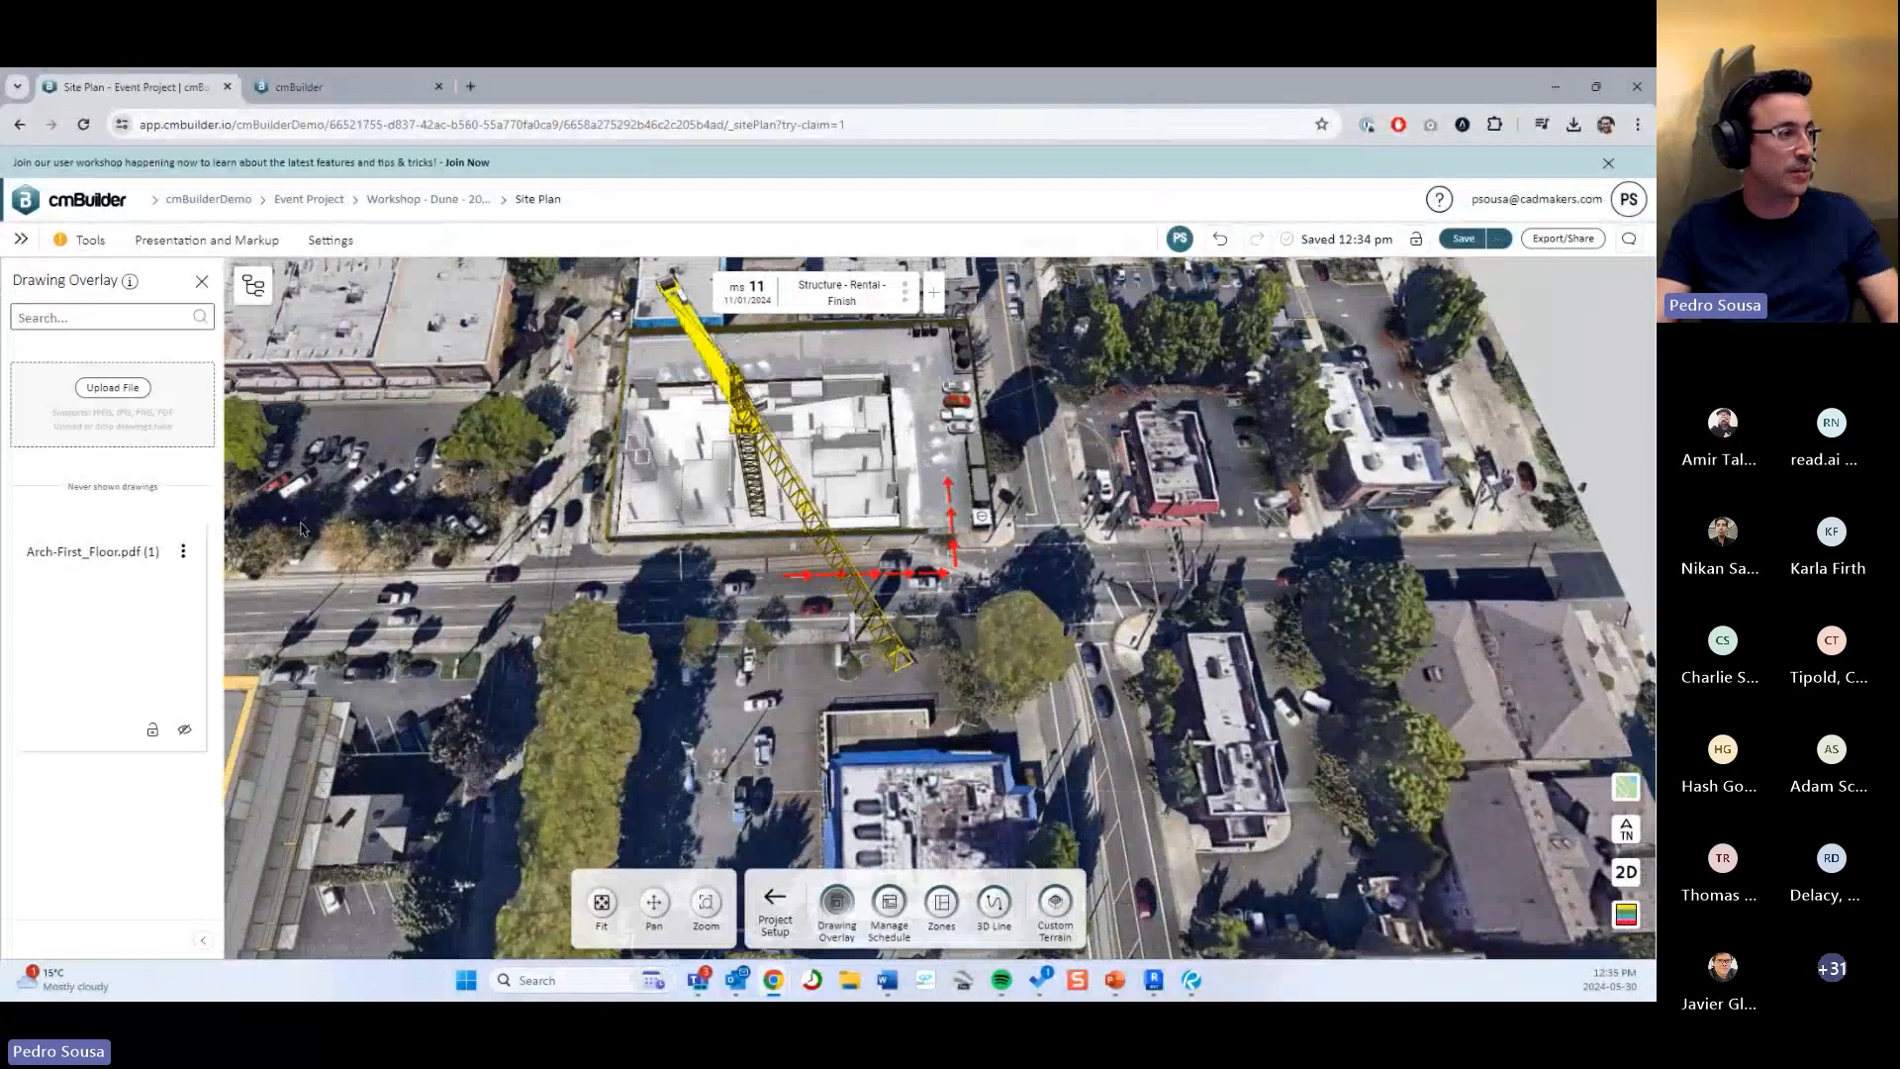
pyautogui.click(183, 550)
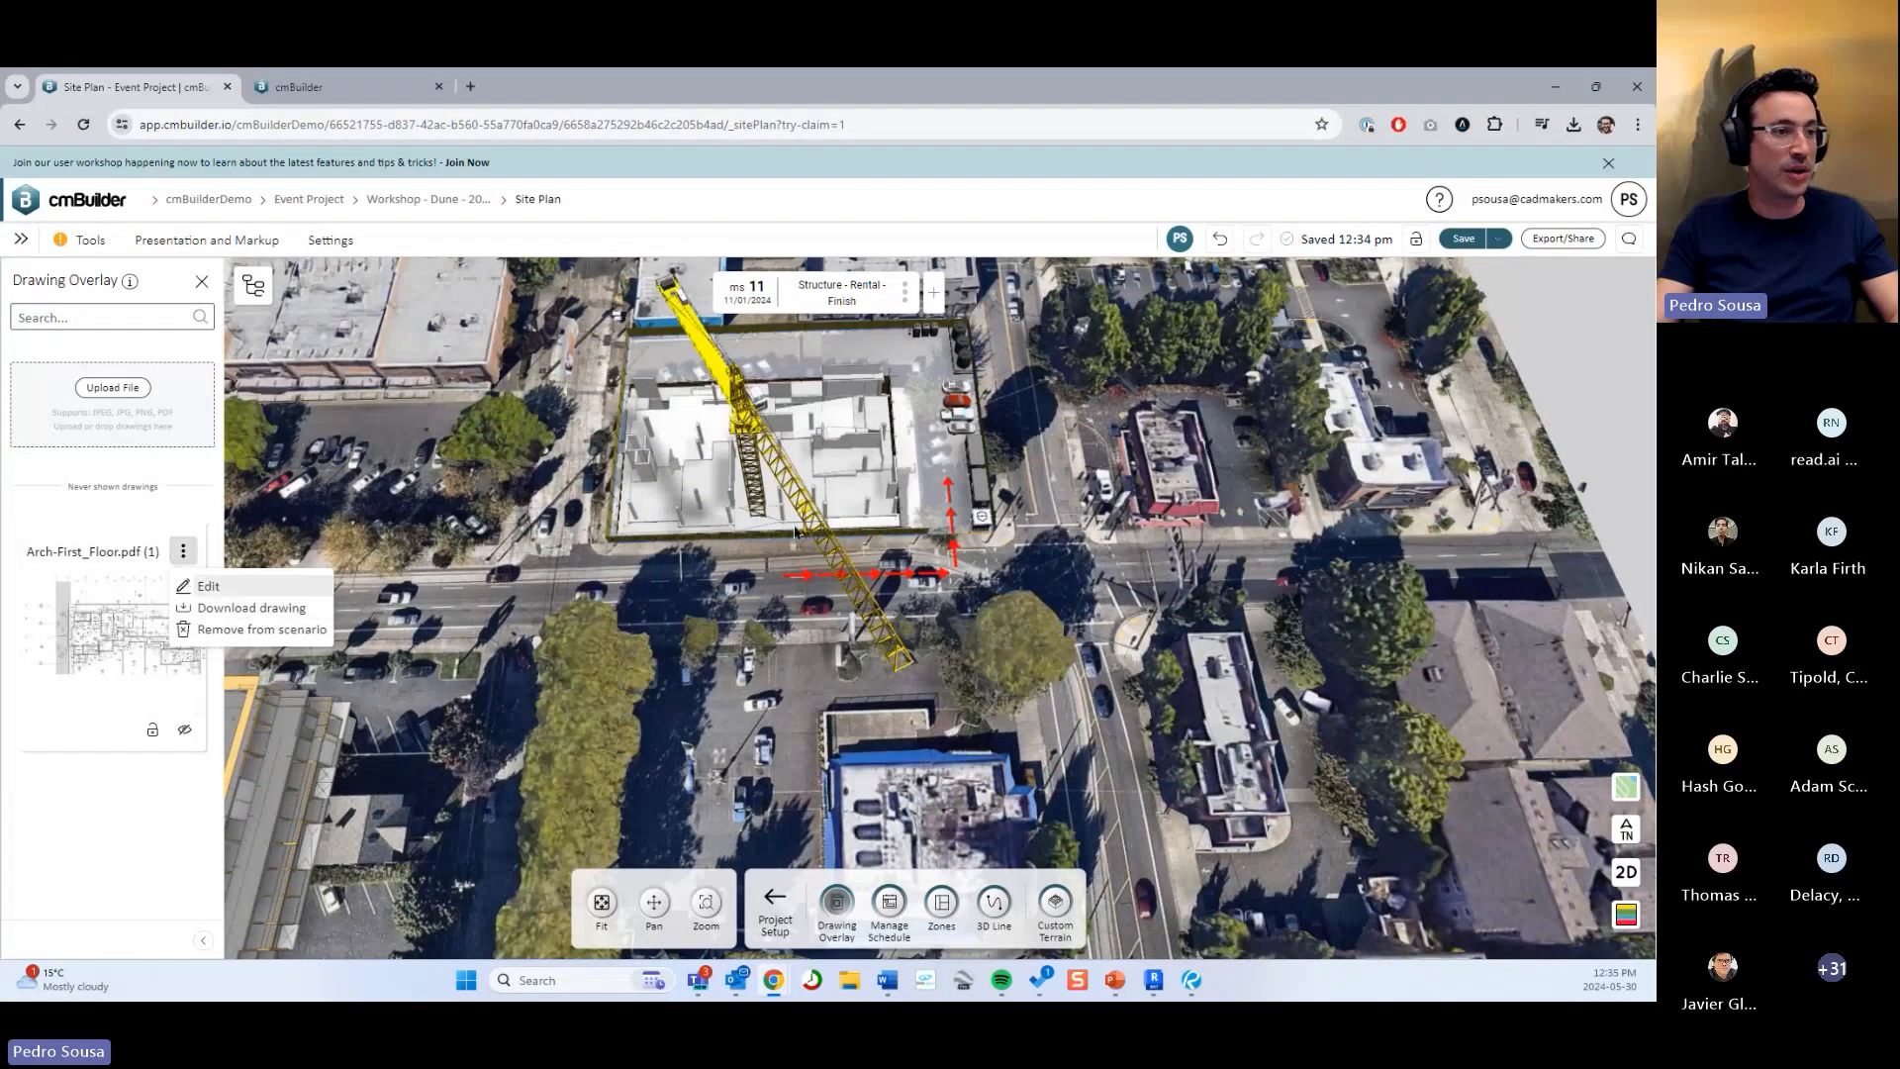
pyautogui.click(208, 586)
pyautogui.click(1428, 379)
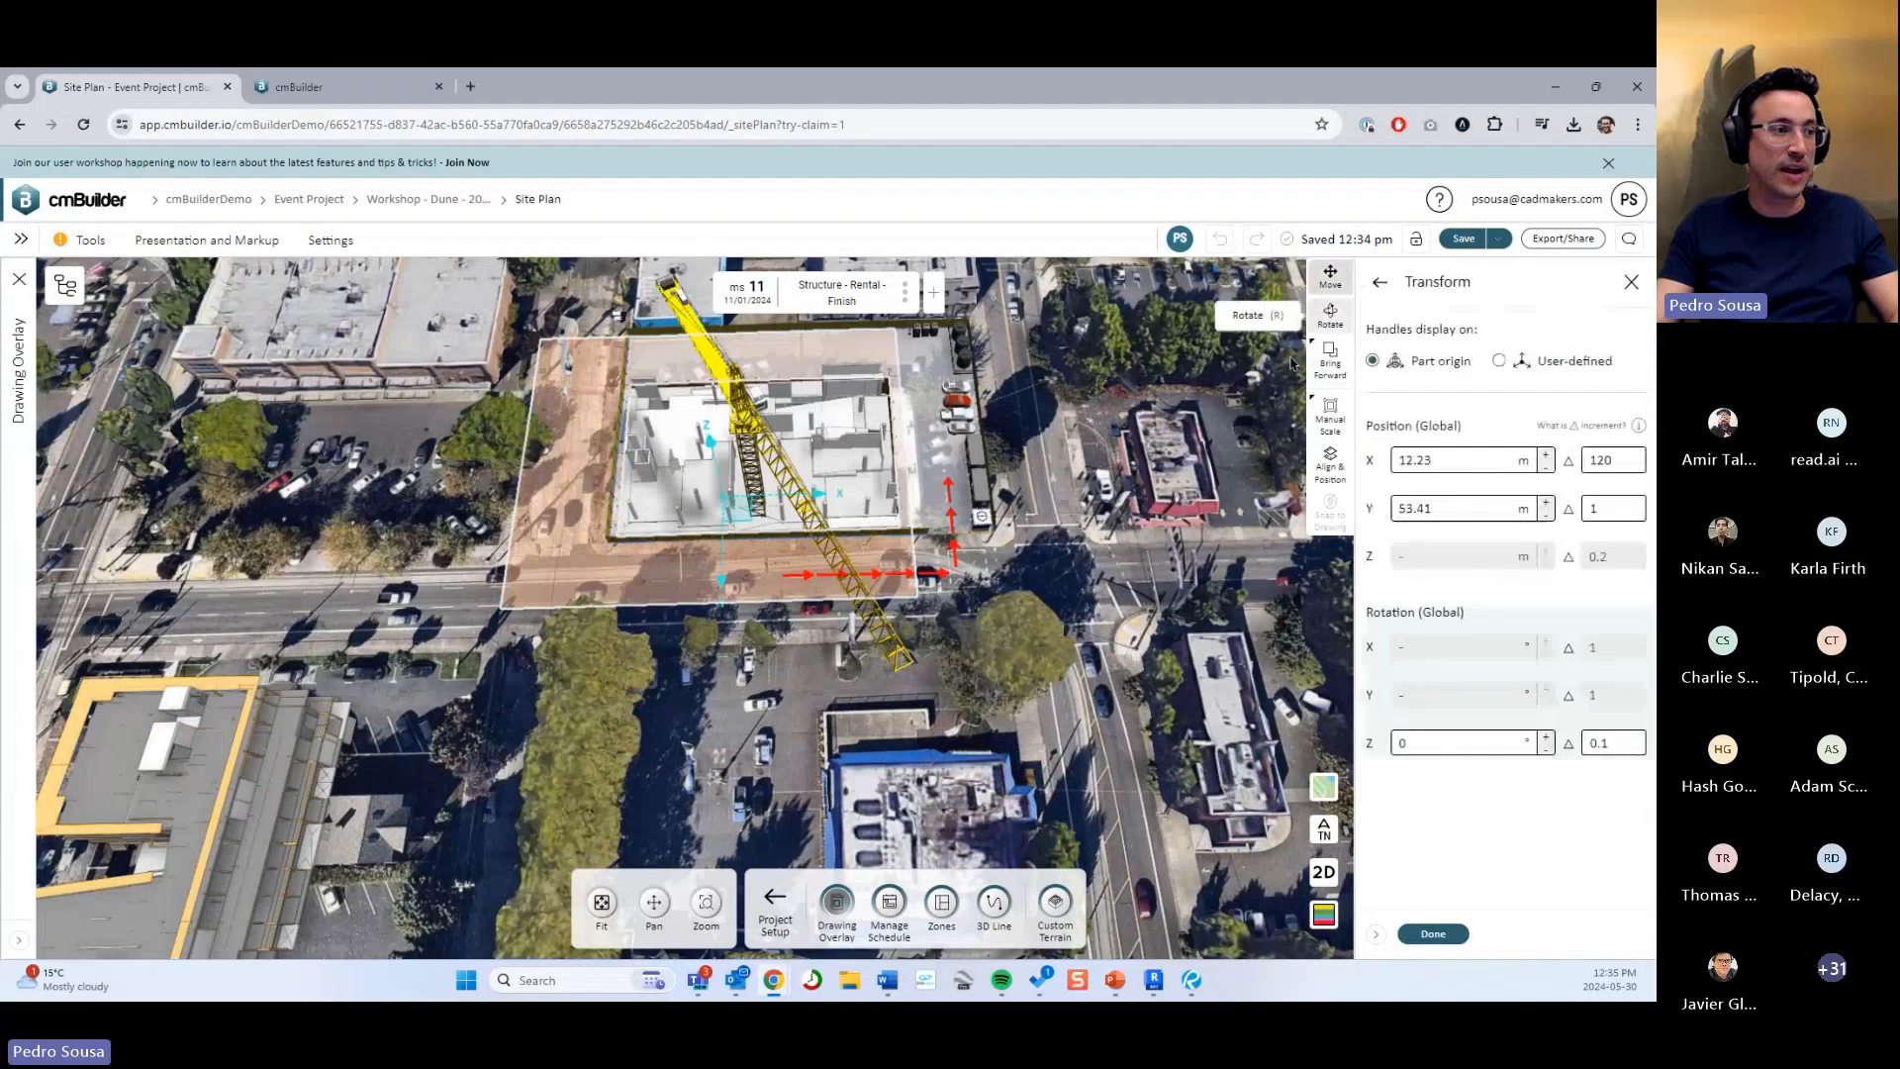
# Review the drawing overlay's properties and Part origin handles, look at it in 2D, and finish editing it.
pyautogui.click(1379, 282)
pyautogui.click(1464, 517)
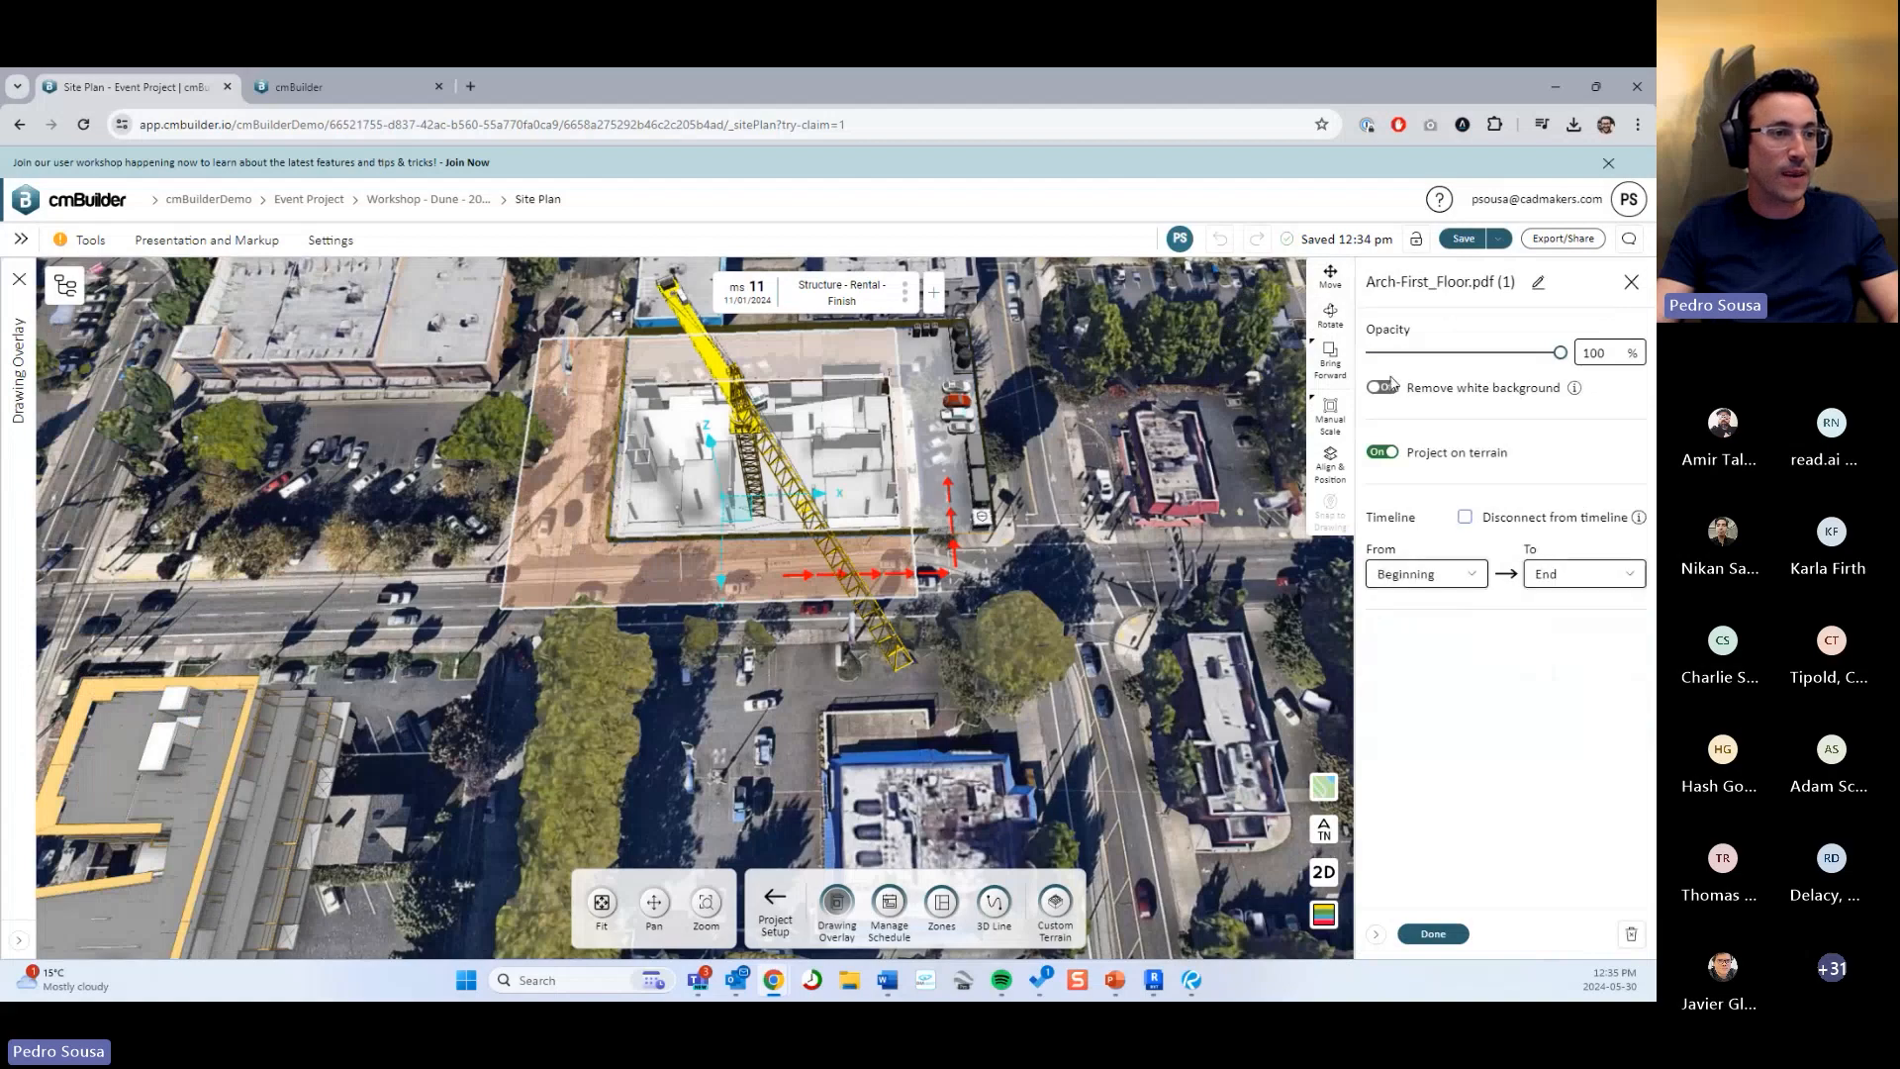
pyautogui.click(1330, 276)
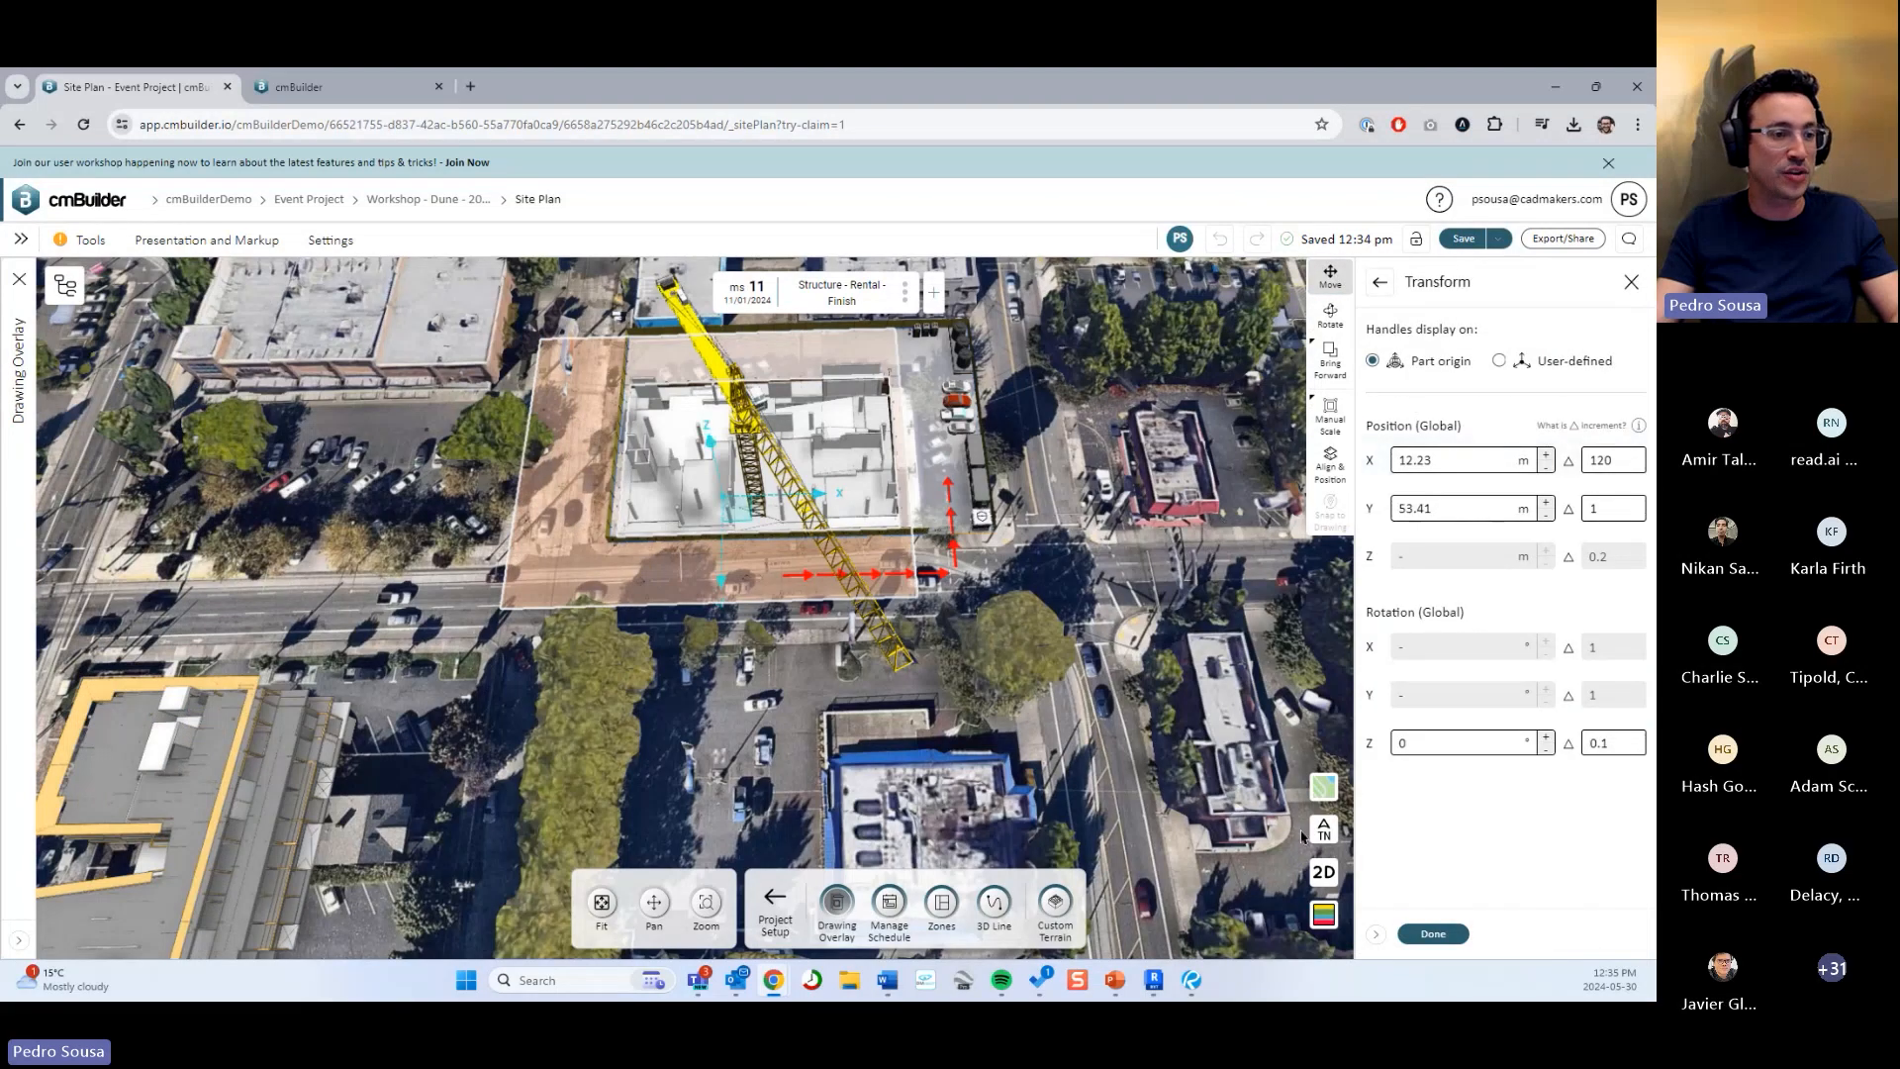
pyautogui.click(1324, 872)
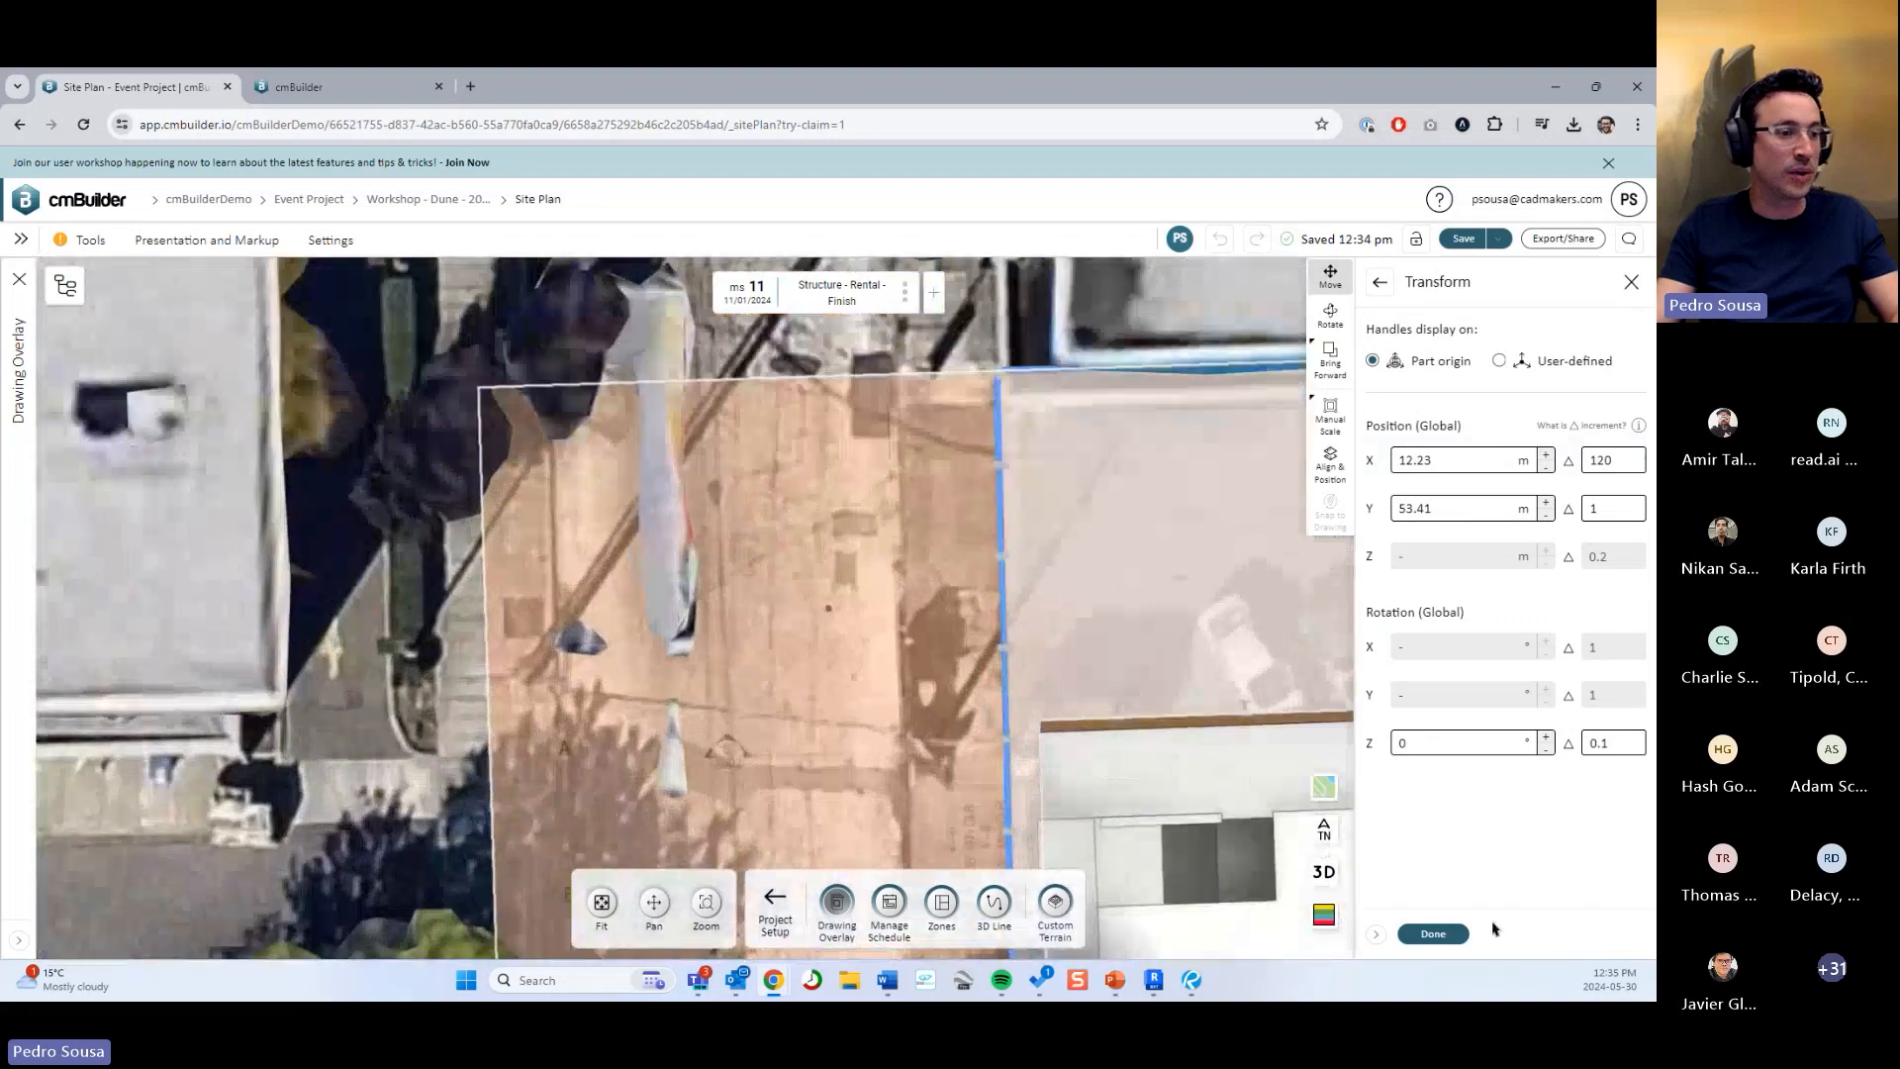
pyautogui.click(1453, 935)
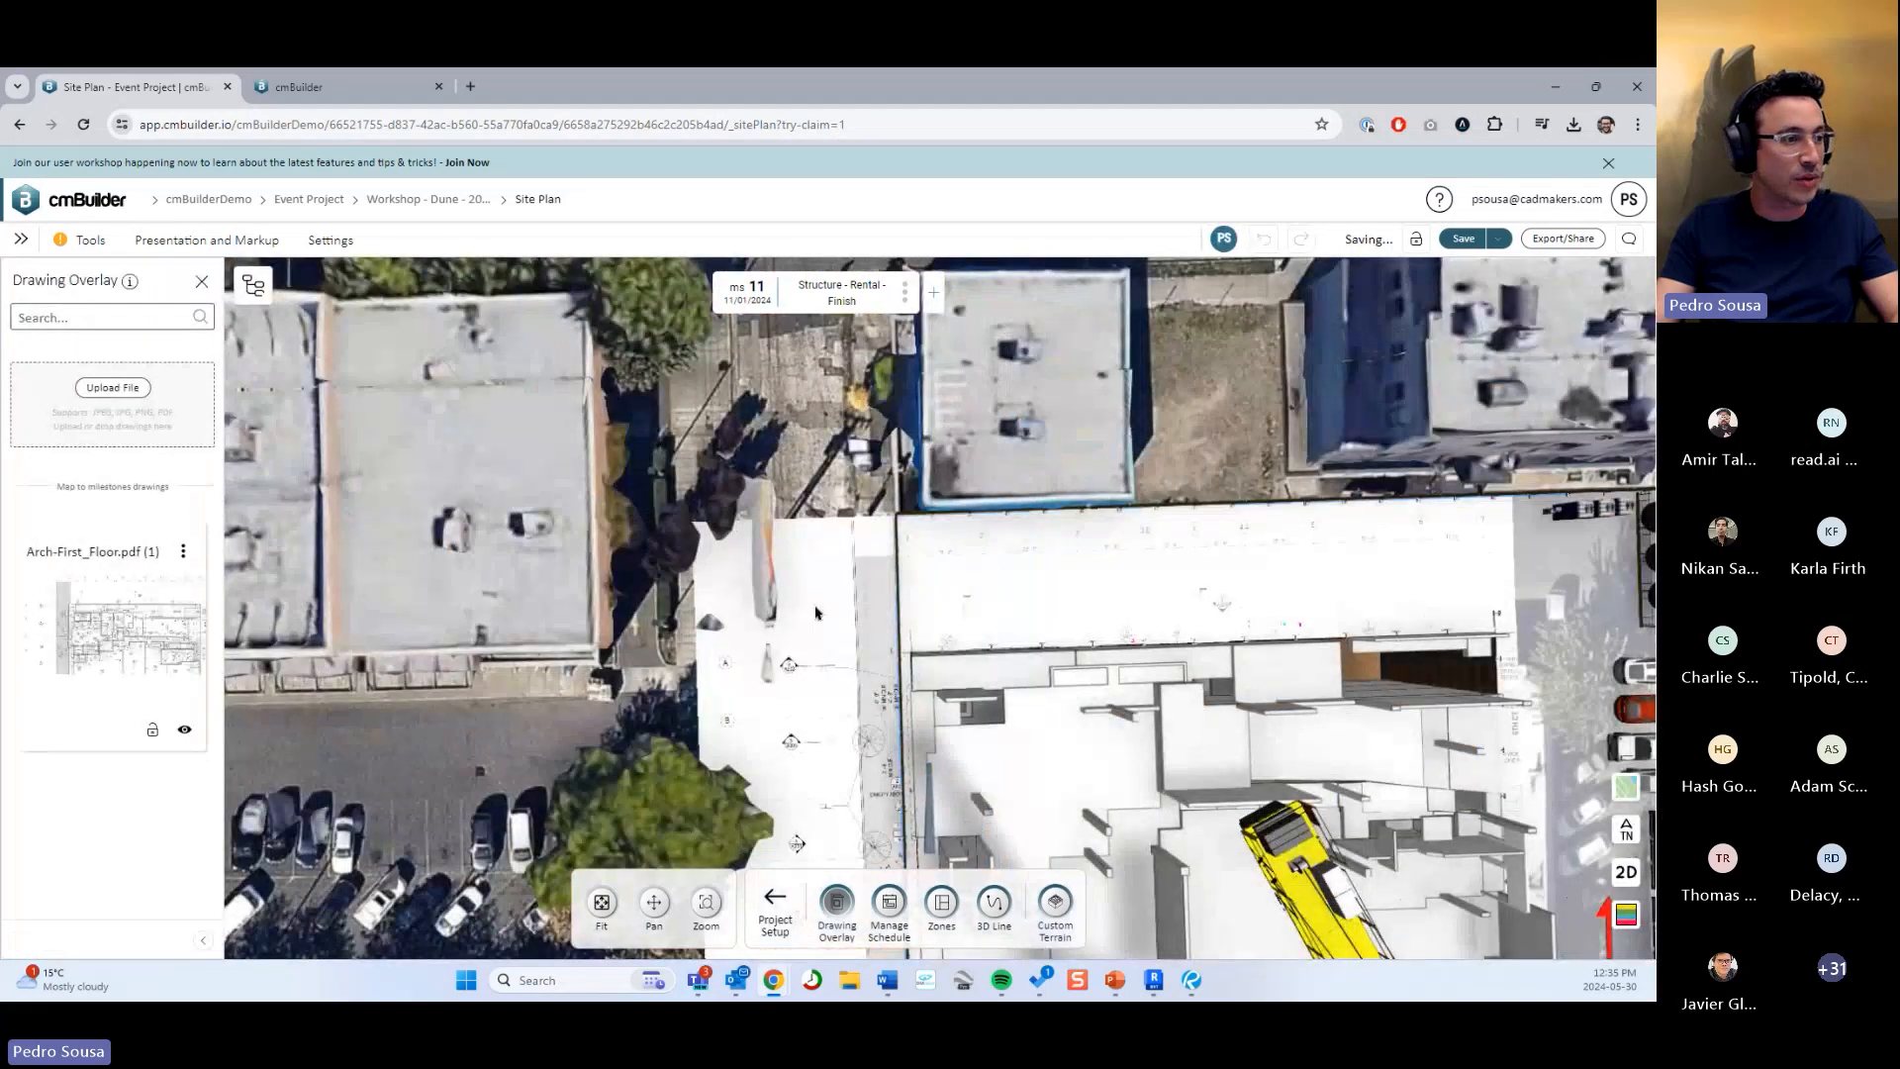
# Reopen the Arch-First_Floor.pdf overlay's transform settings and examine the drawing around grid line A beside the building wall.
pyautogui.scroll(5, 855, 641)
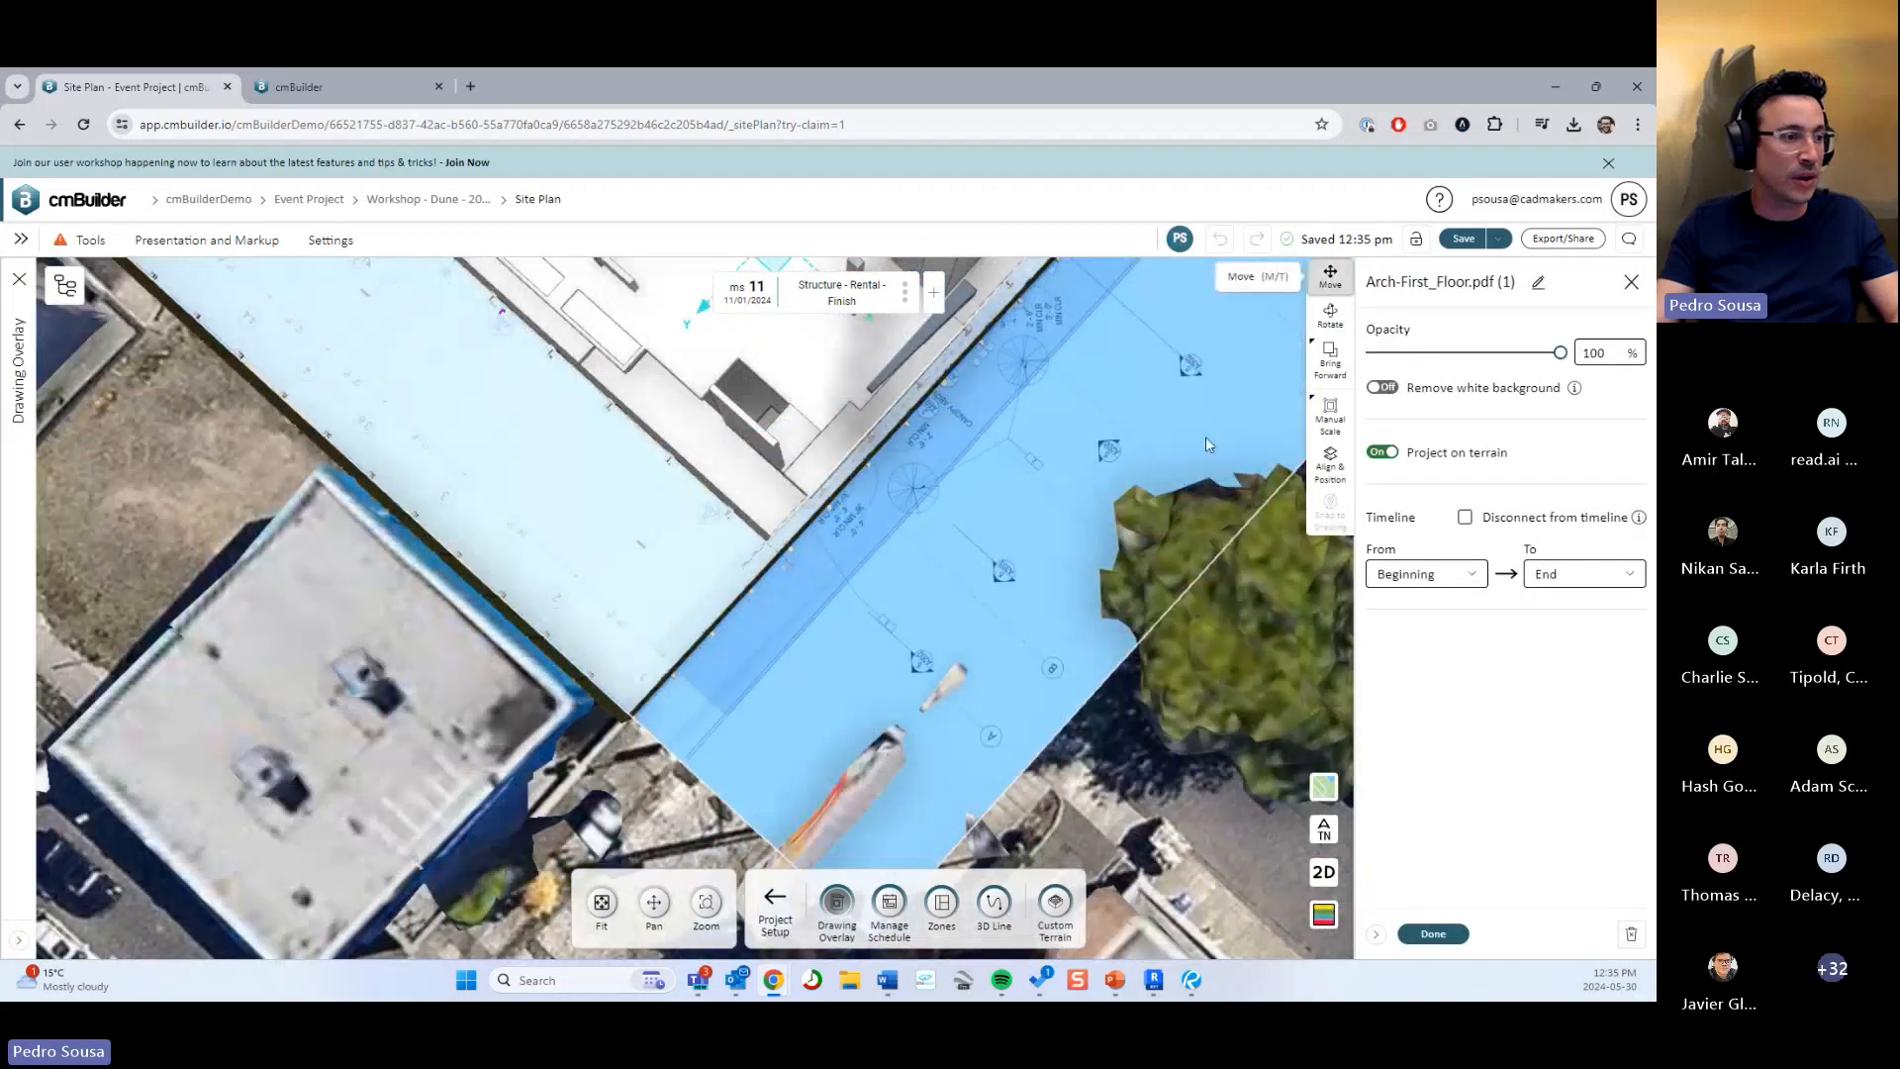
pyautogui.click(1330, 277)
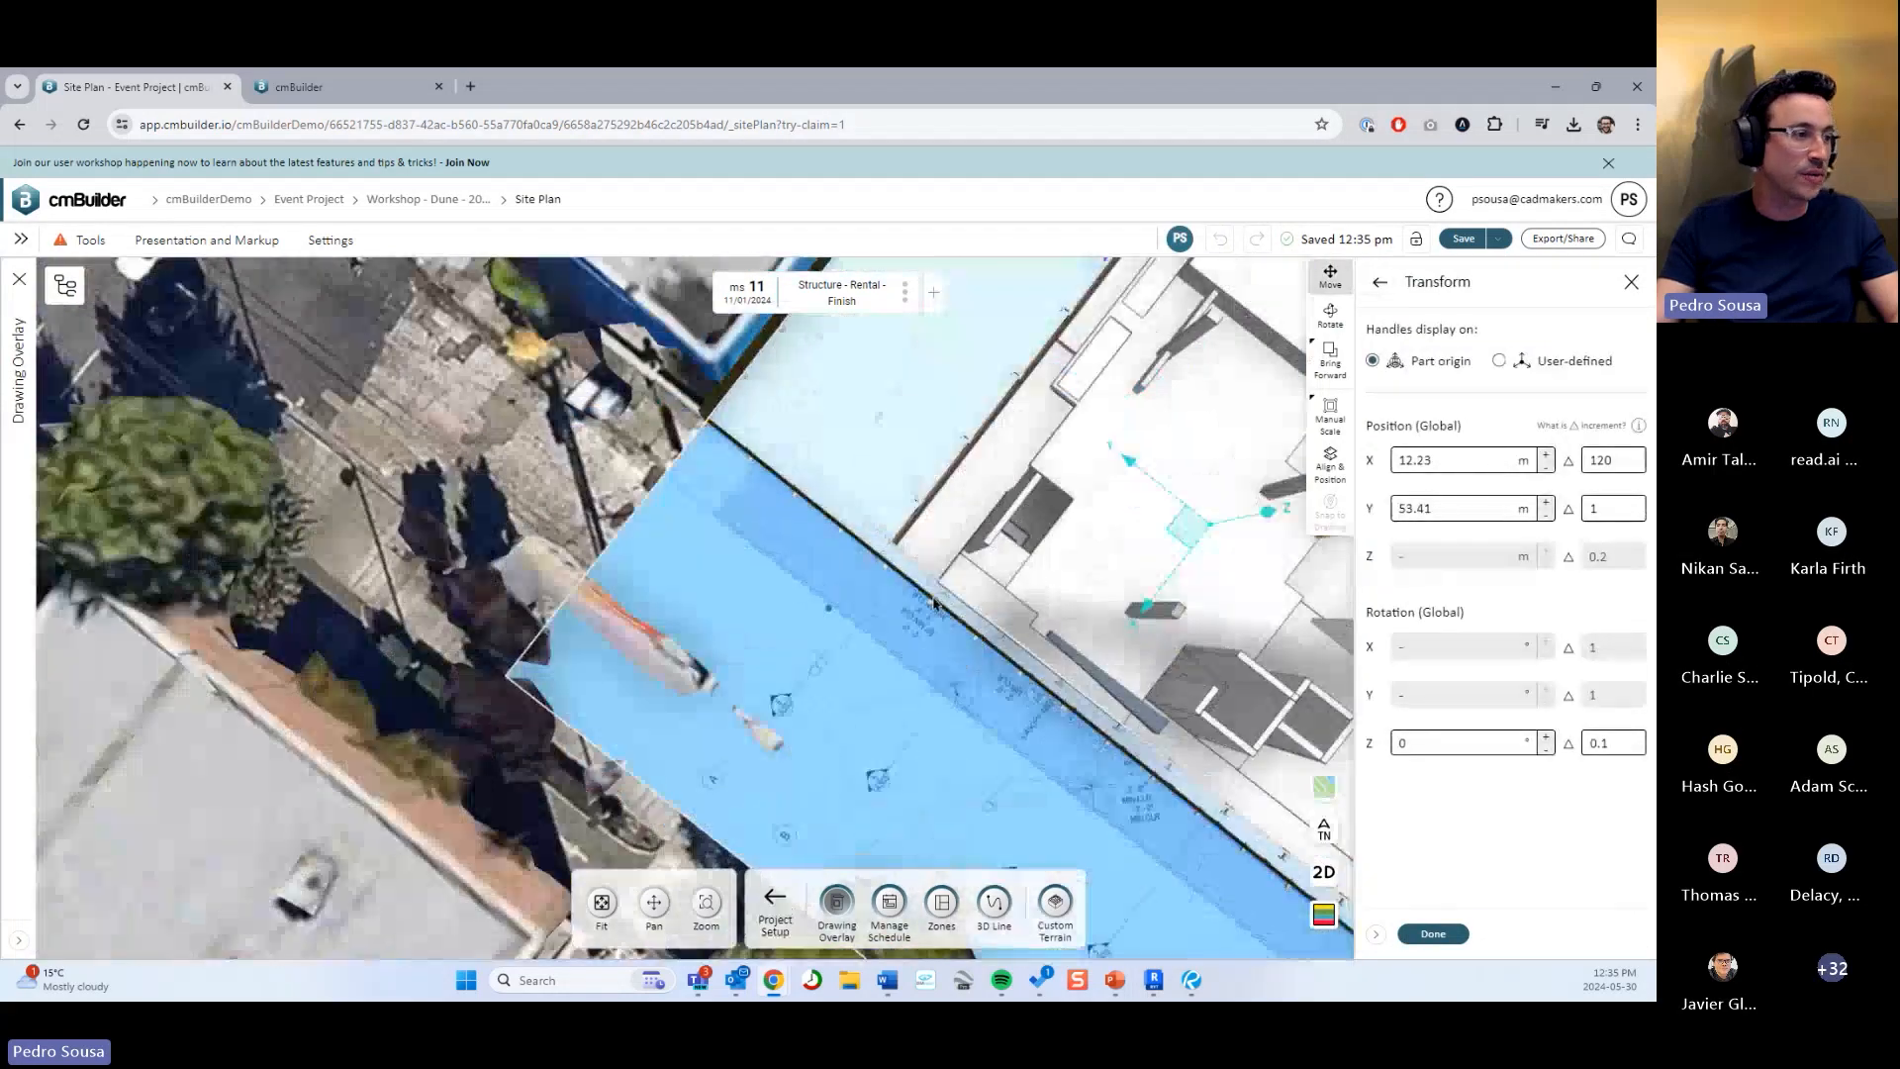
pyautogui.moveTo(933, 601); pyautogui.dragTo(807, 631)
pyautogui.scroll(5, 807, 630)
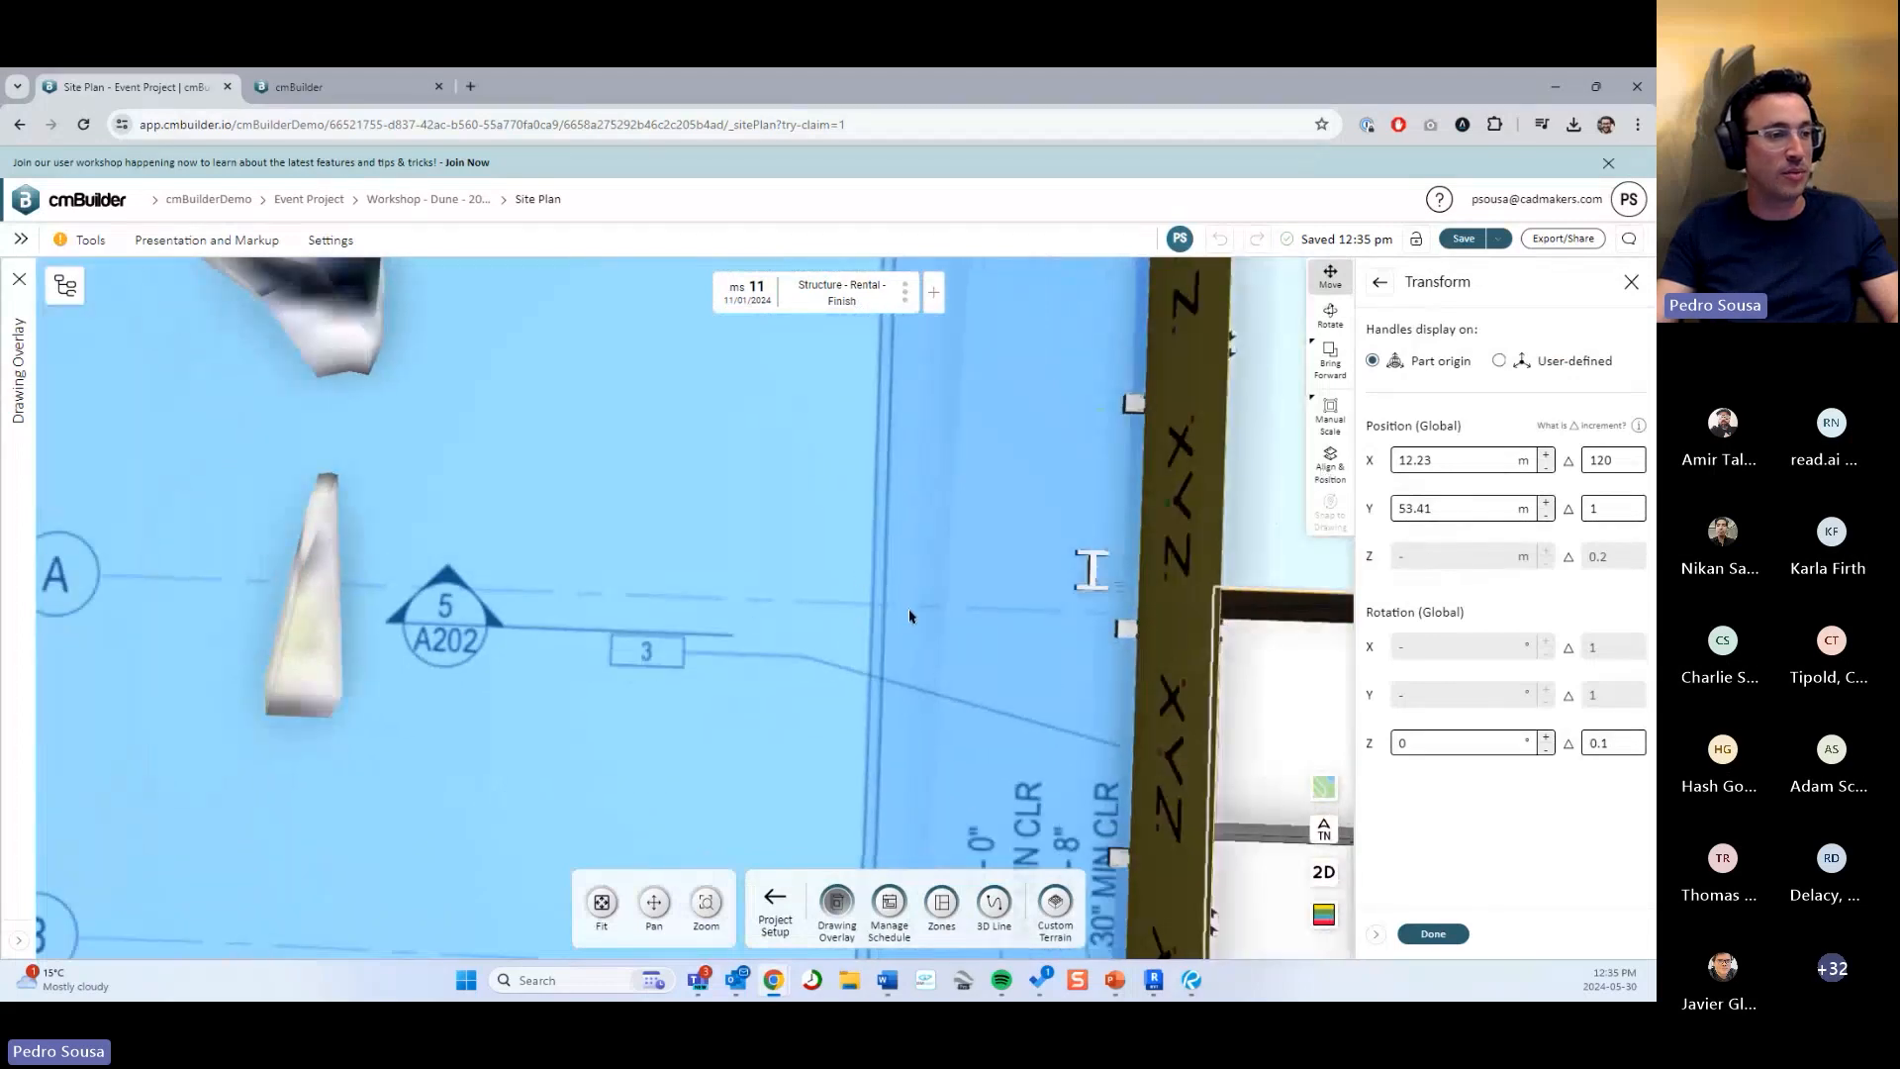
pyautogui.scroll(-5, 907, 615)
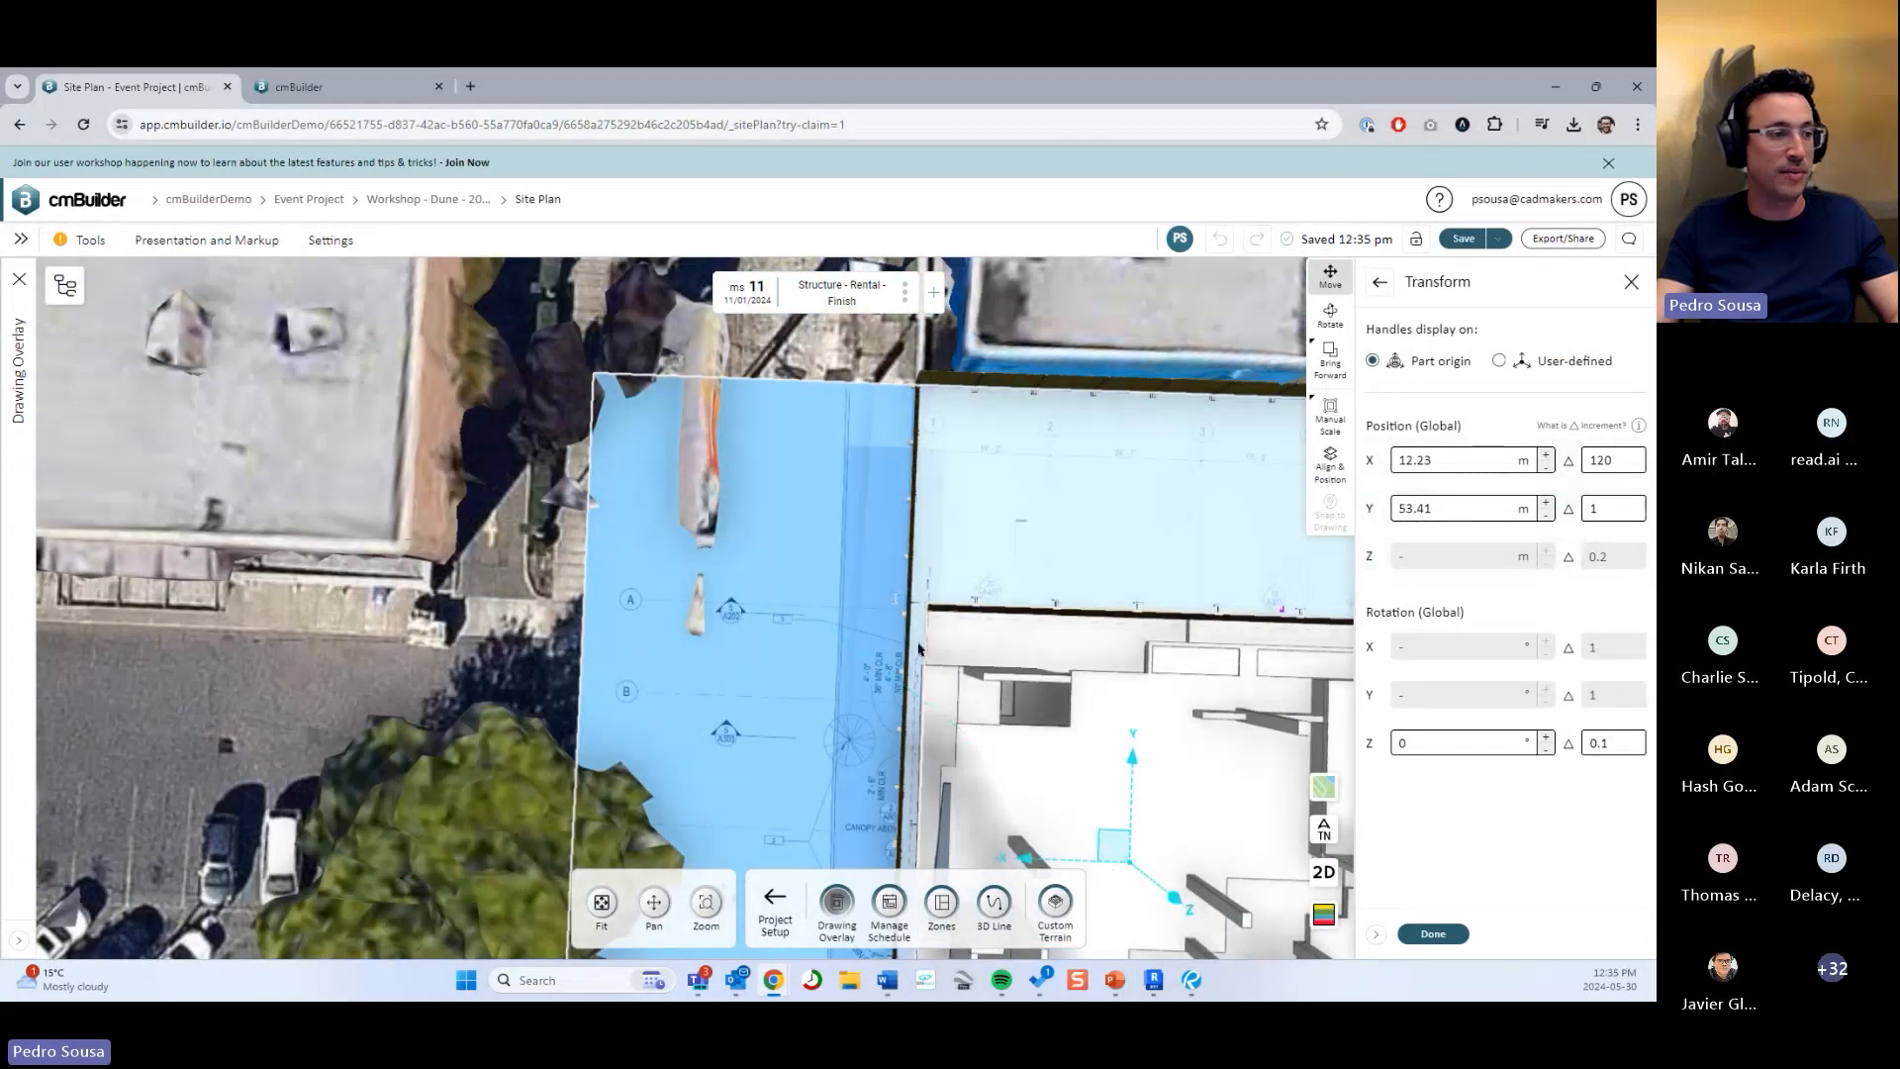
pyautogui.scroll(5, 915, 644)
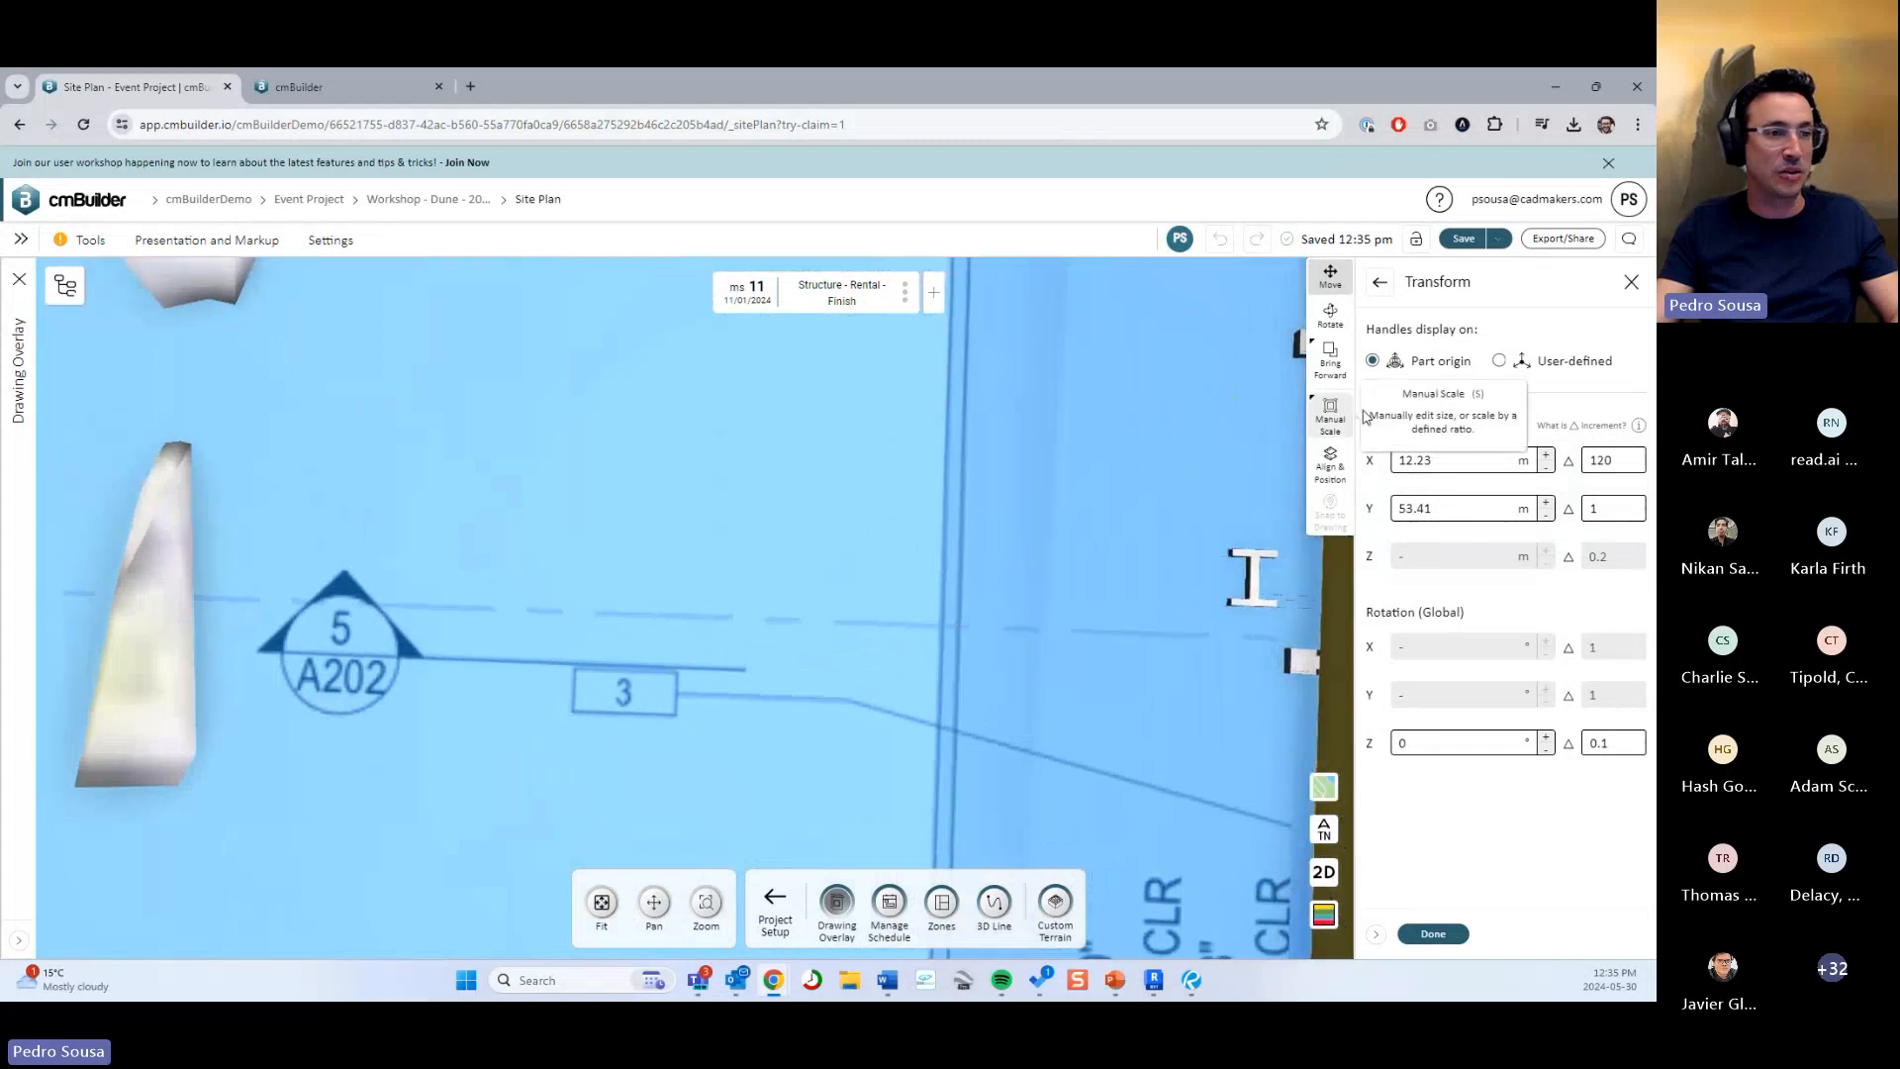
# Set the overlay's opacity to 63% and relocate its User-defined handles to where grid line A meets the vertical wall line.
pyautogui.click(1380, 283)
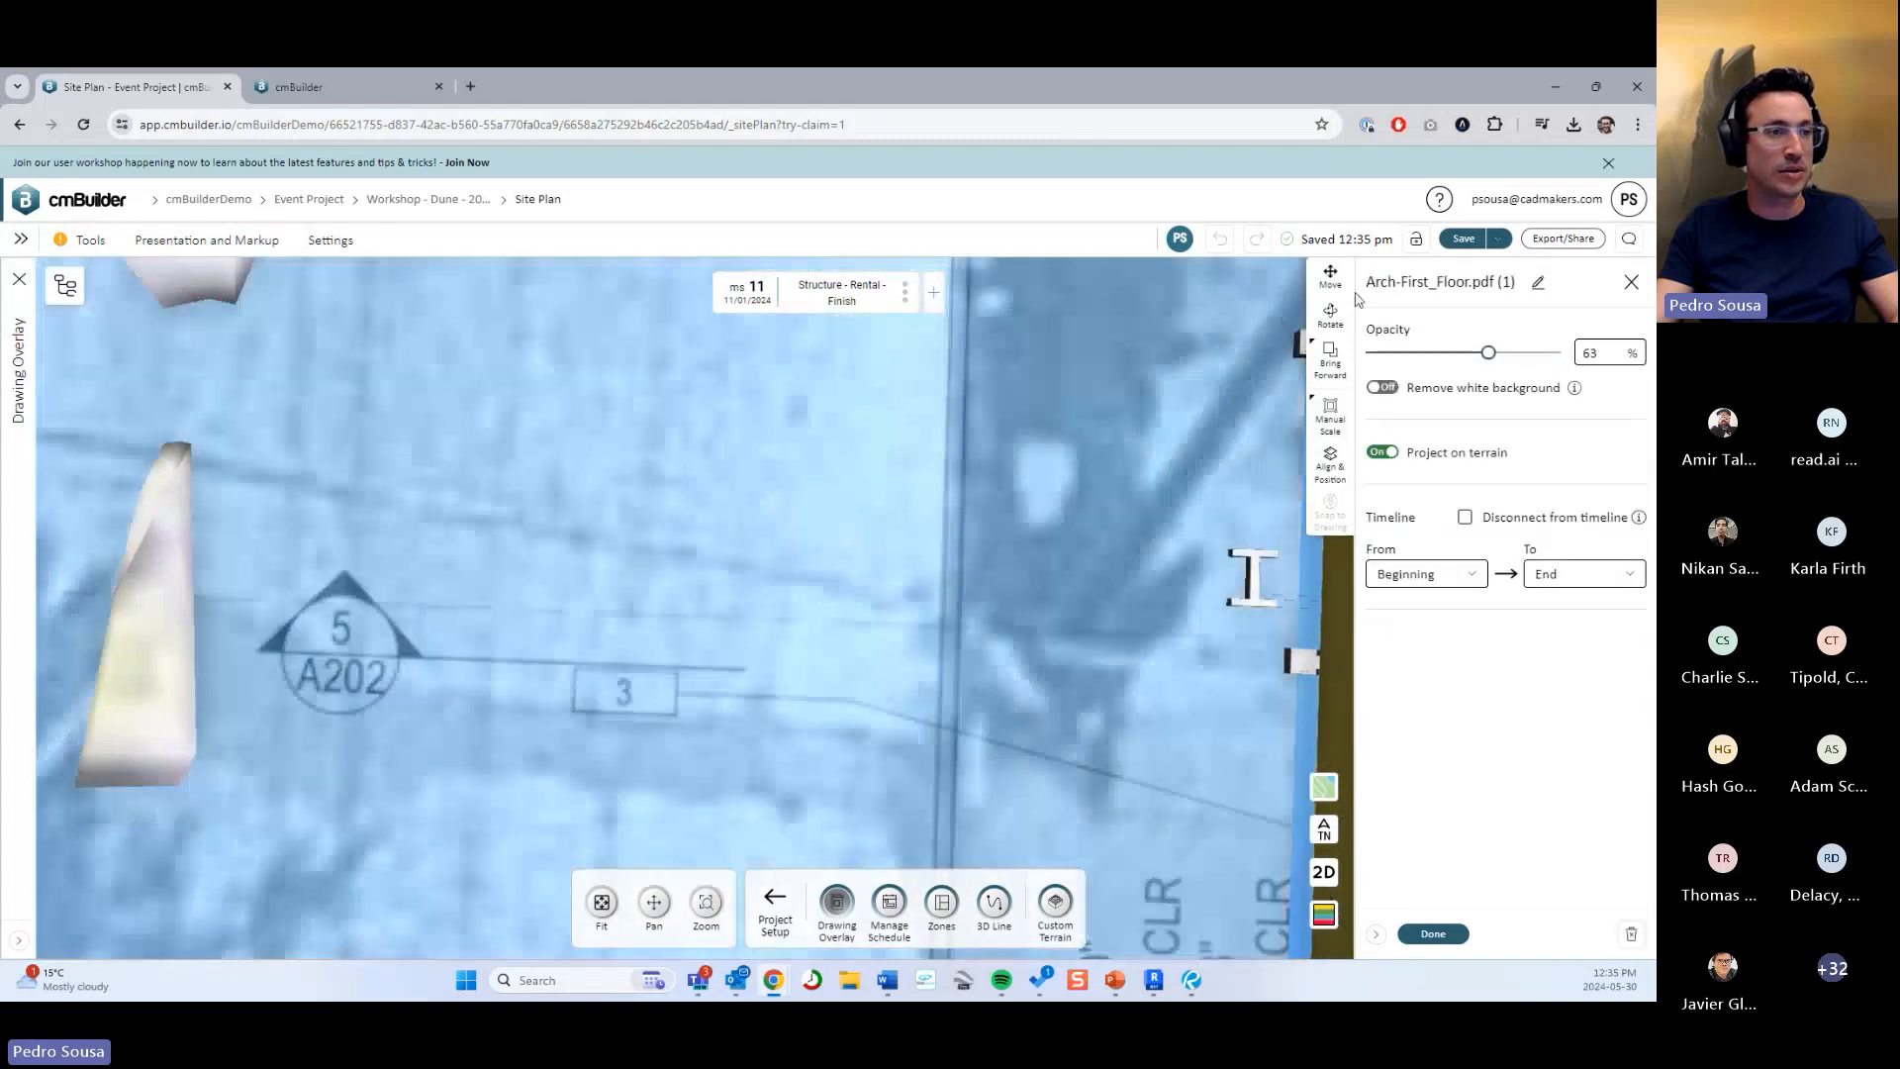
pyautogui.click(1330, 277)
pyautogui.click(1500, 362)
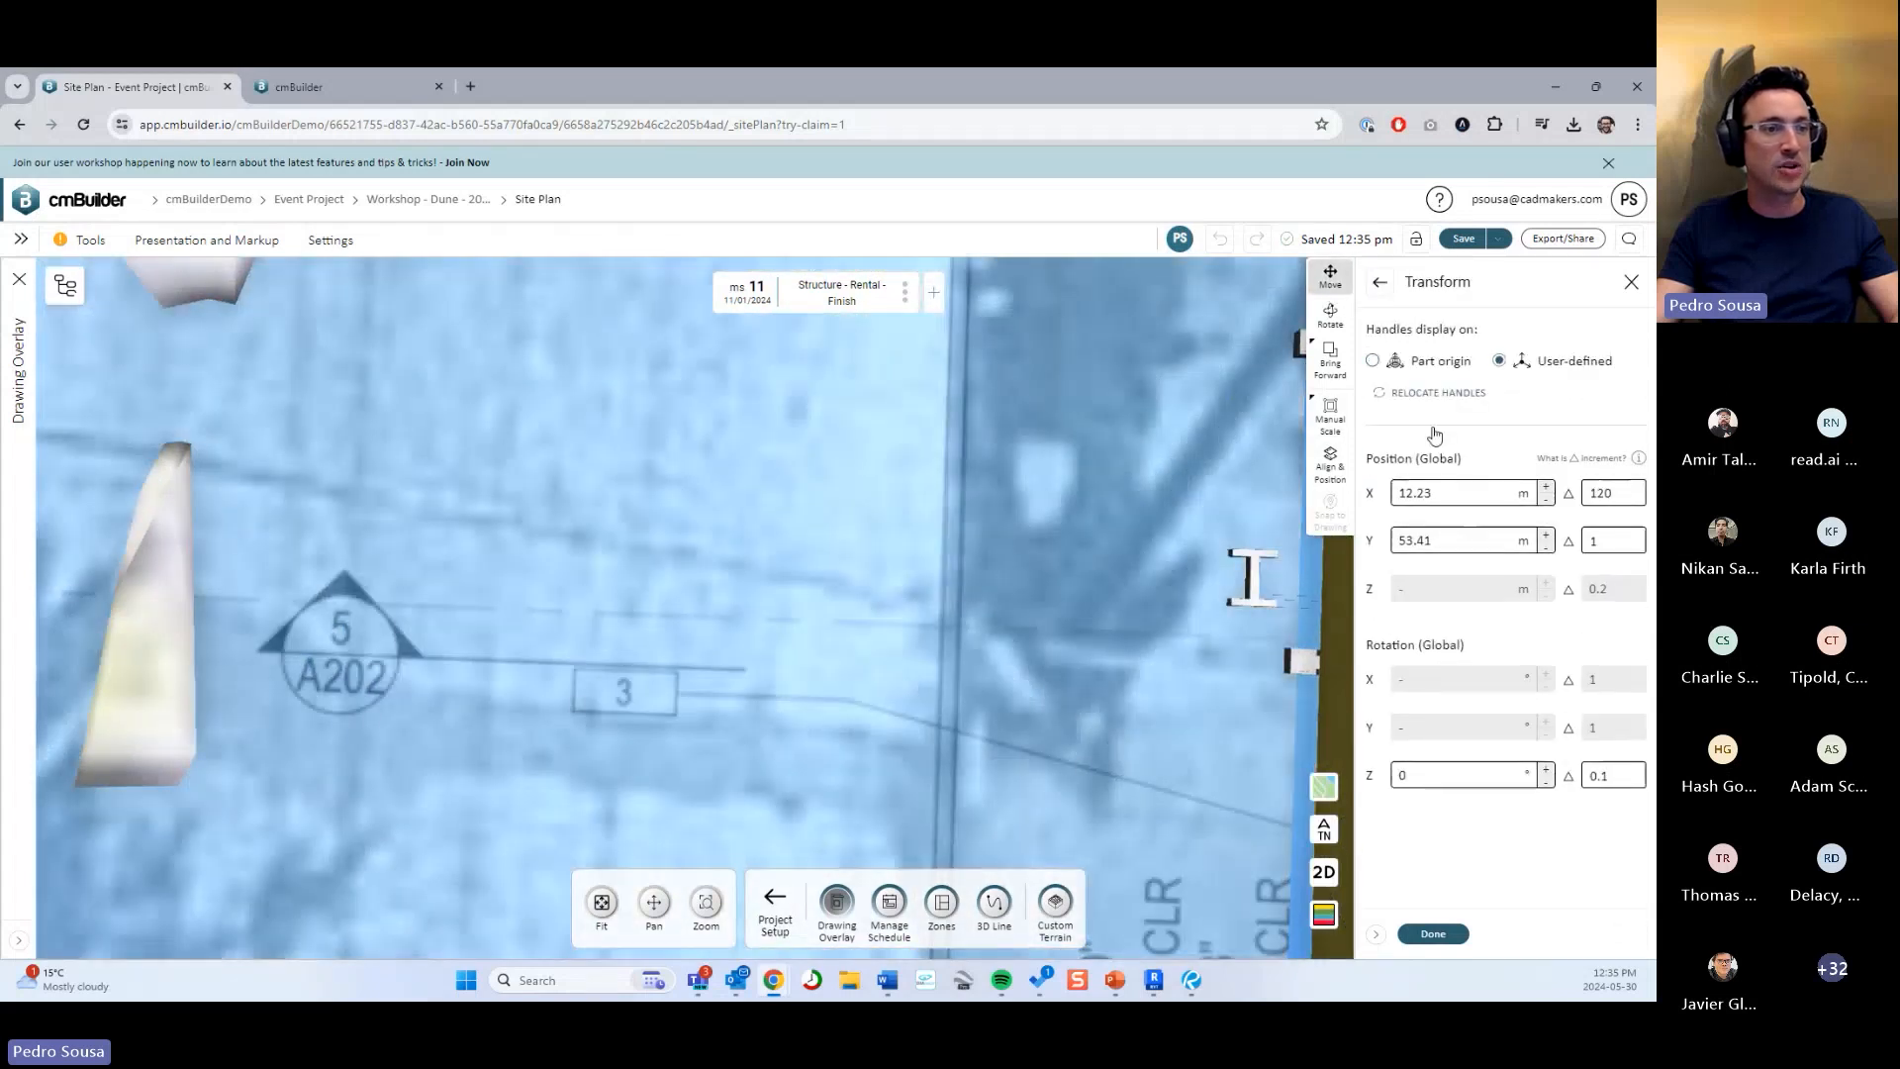
pyautogui.click(1440, 393)
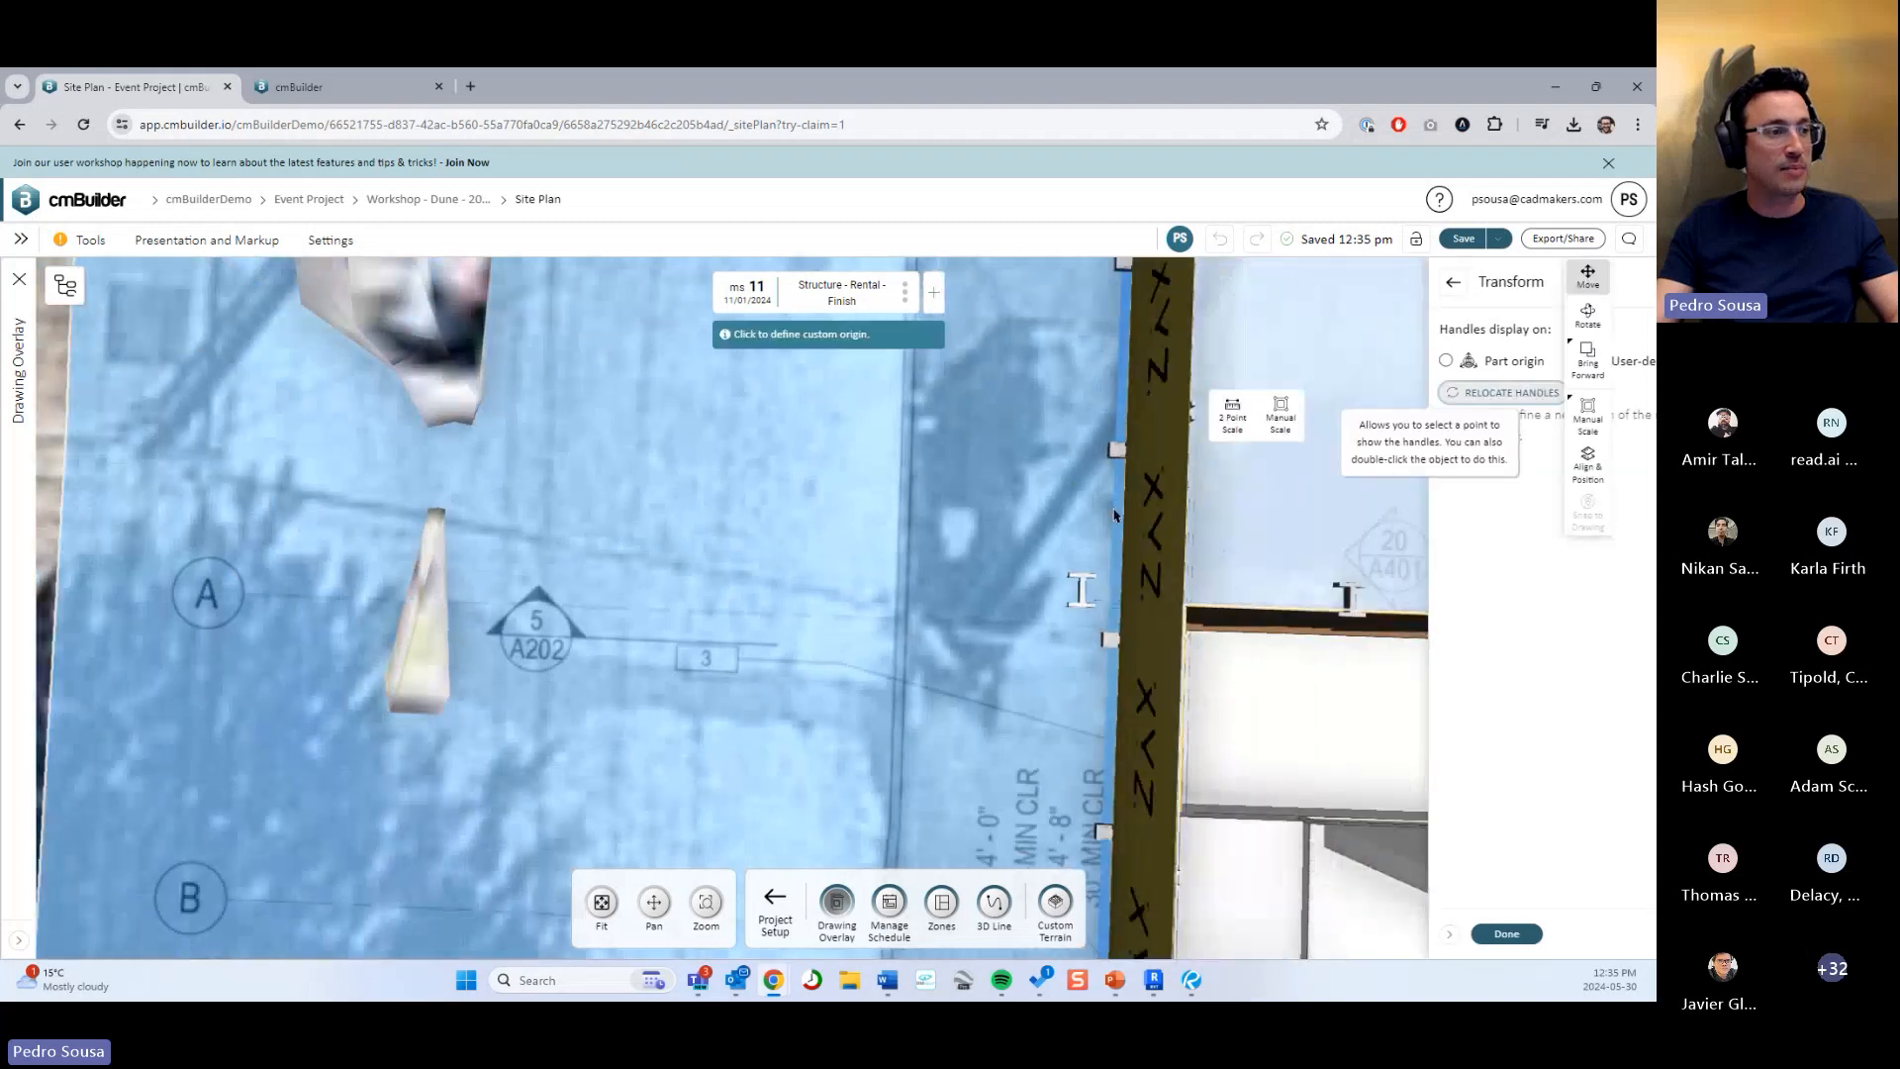
pyautogui.click(884, 630)
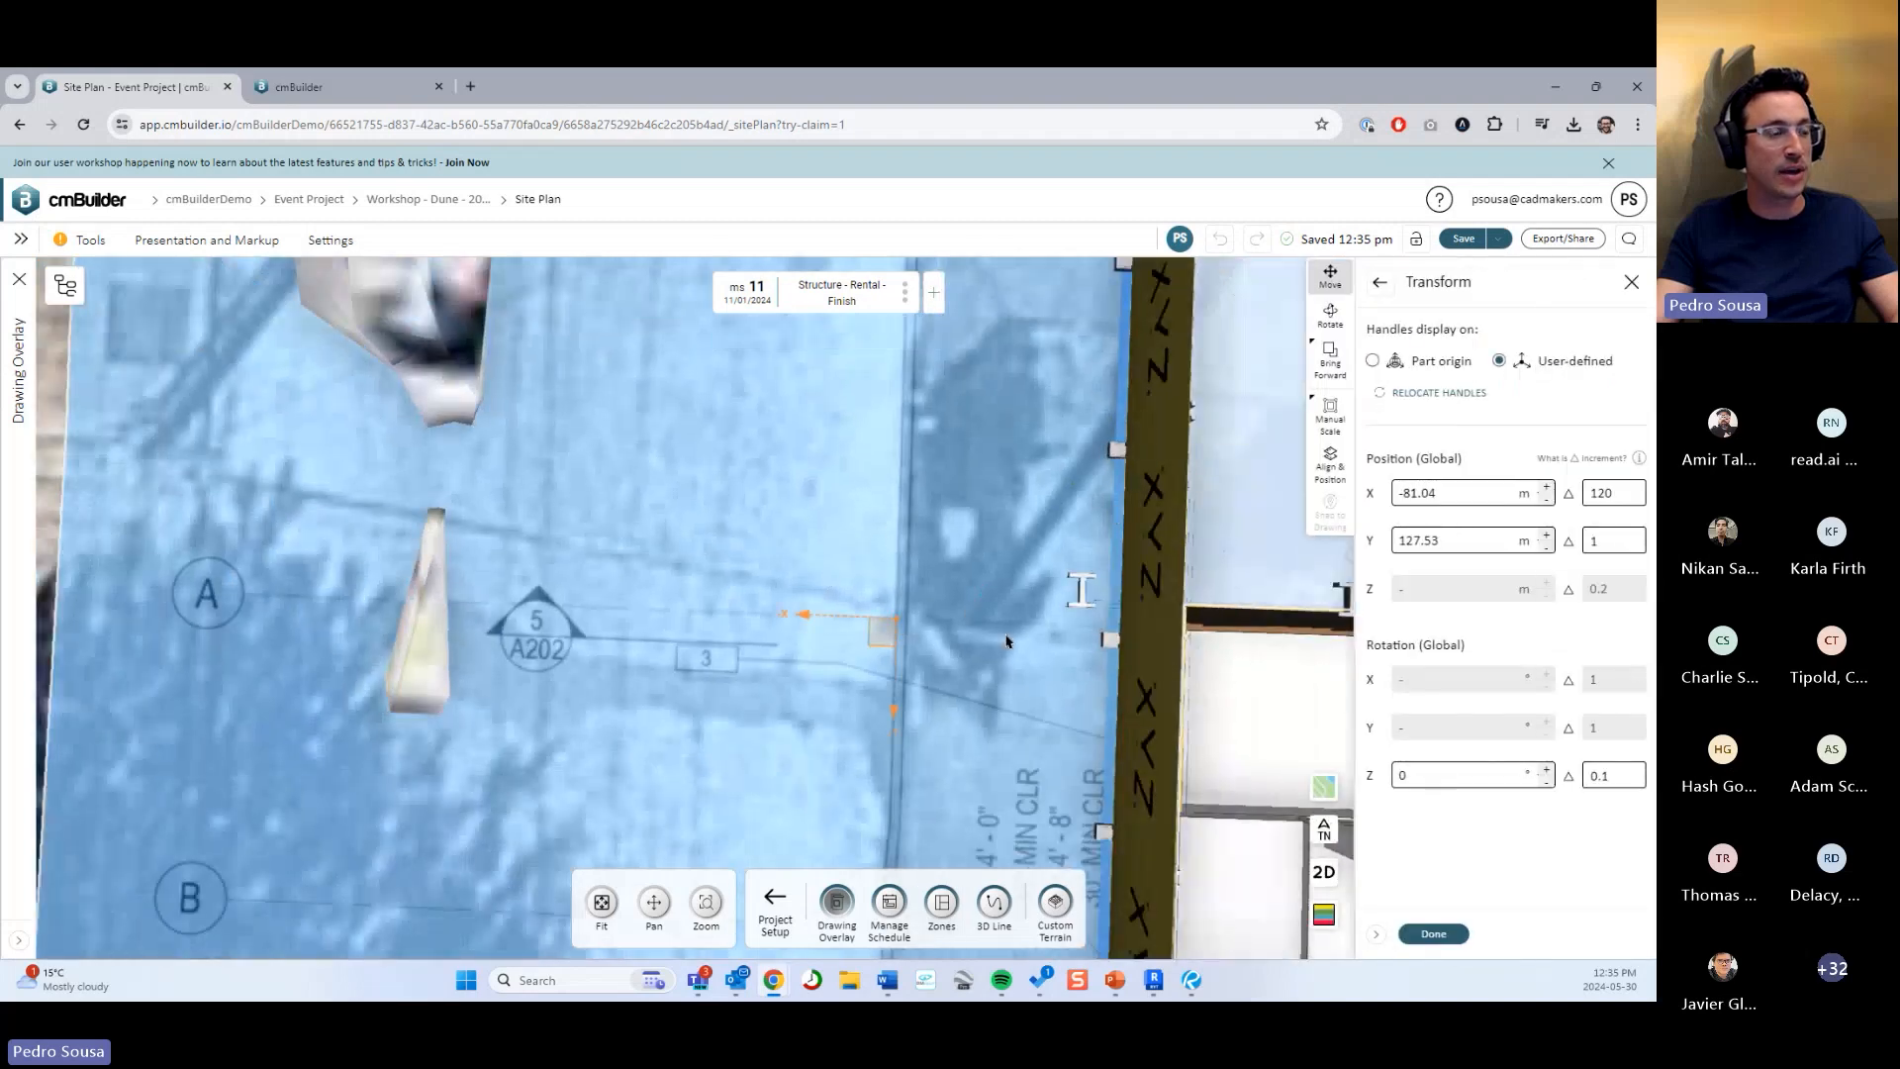
# Move the drawing overlay freehand by its relocated handles, about 0.03 m in X and 0.01 m in Y.
pyautogui.scroll(3, 1059, 661)
pyautogui.moveTo(895, 577); pyautogui.dragTo(935, 595)
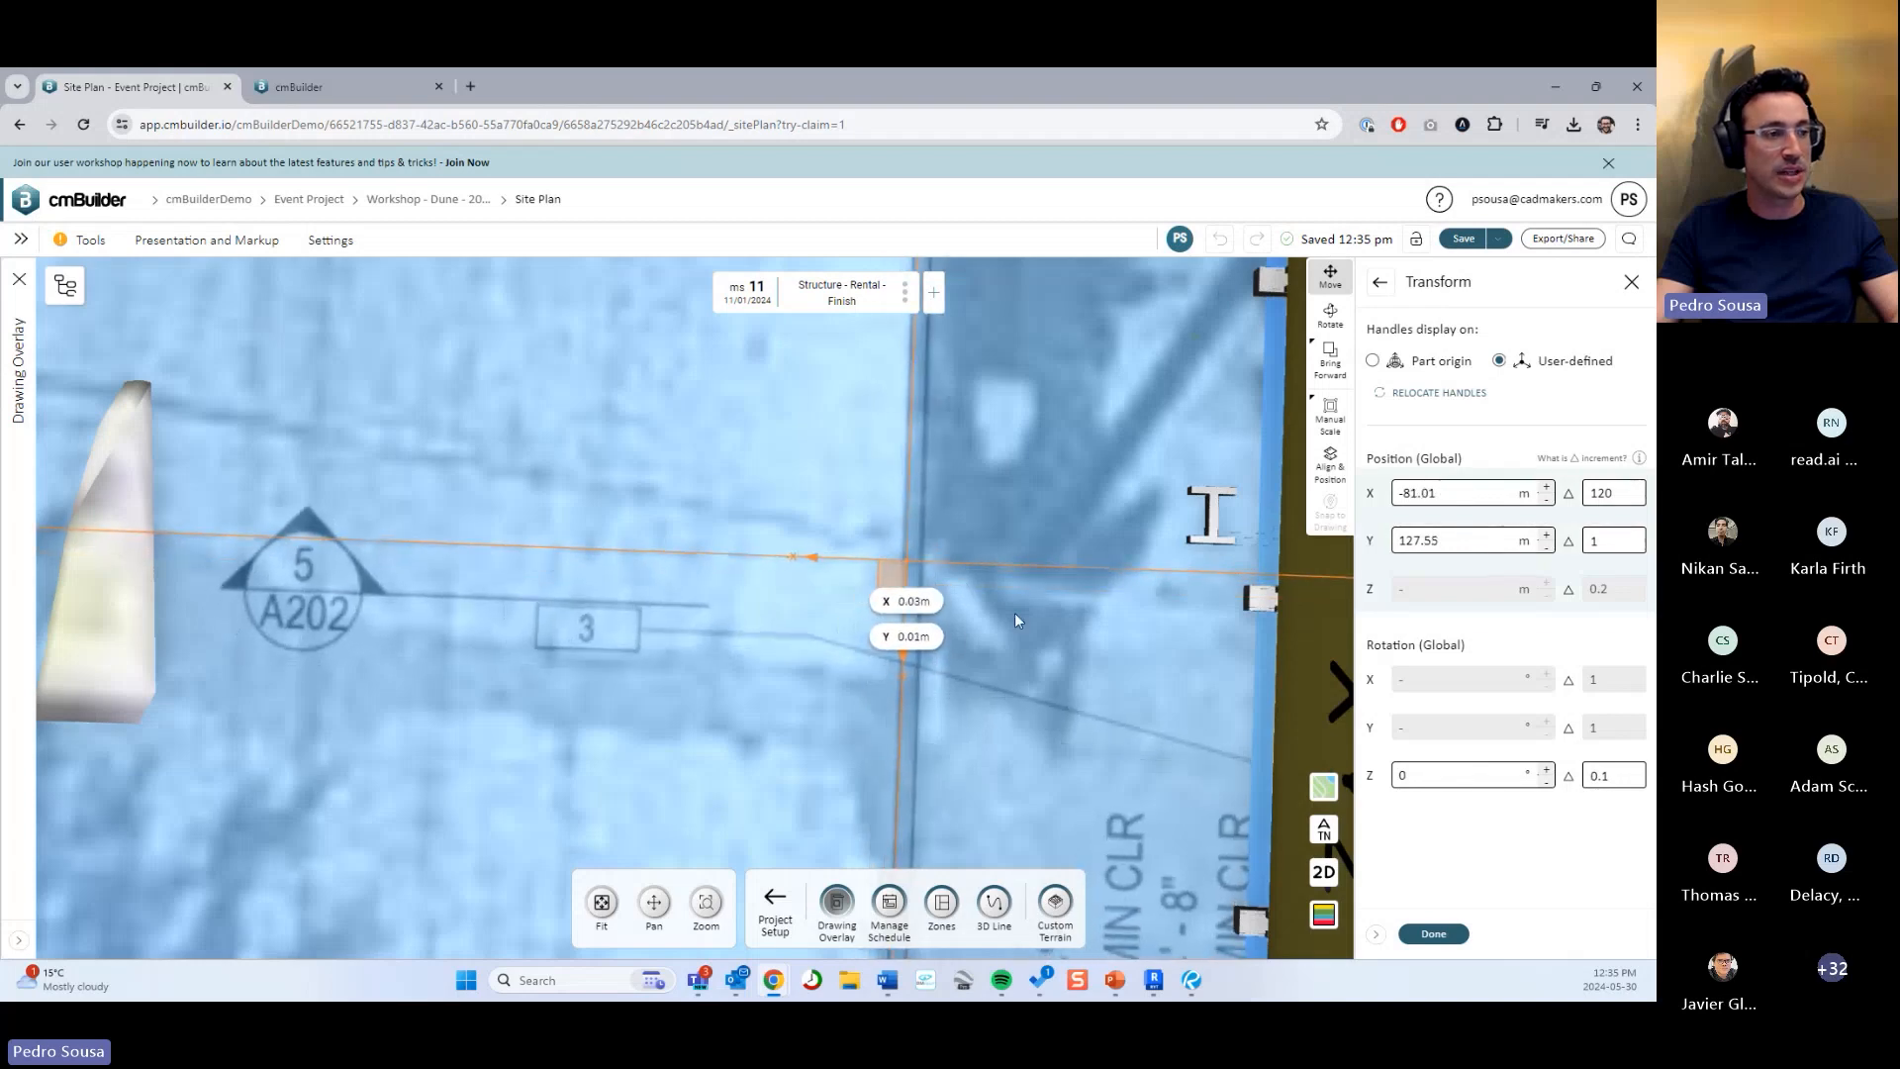
# Switch the overlay's handles back to Part origin and finish editing the drawing overlay.
pyautogui.scroll(-6, 1016, 621)
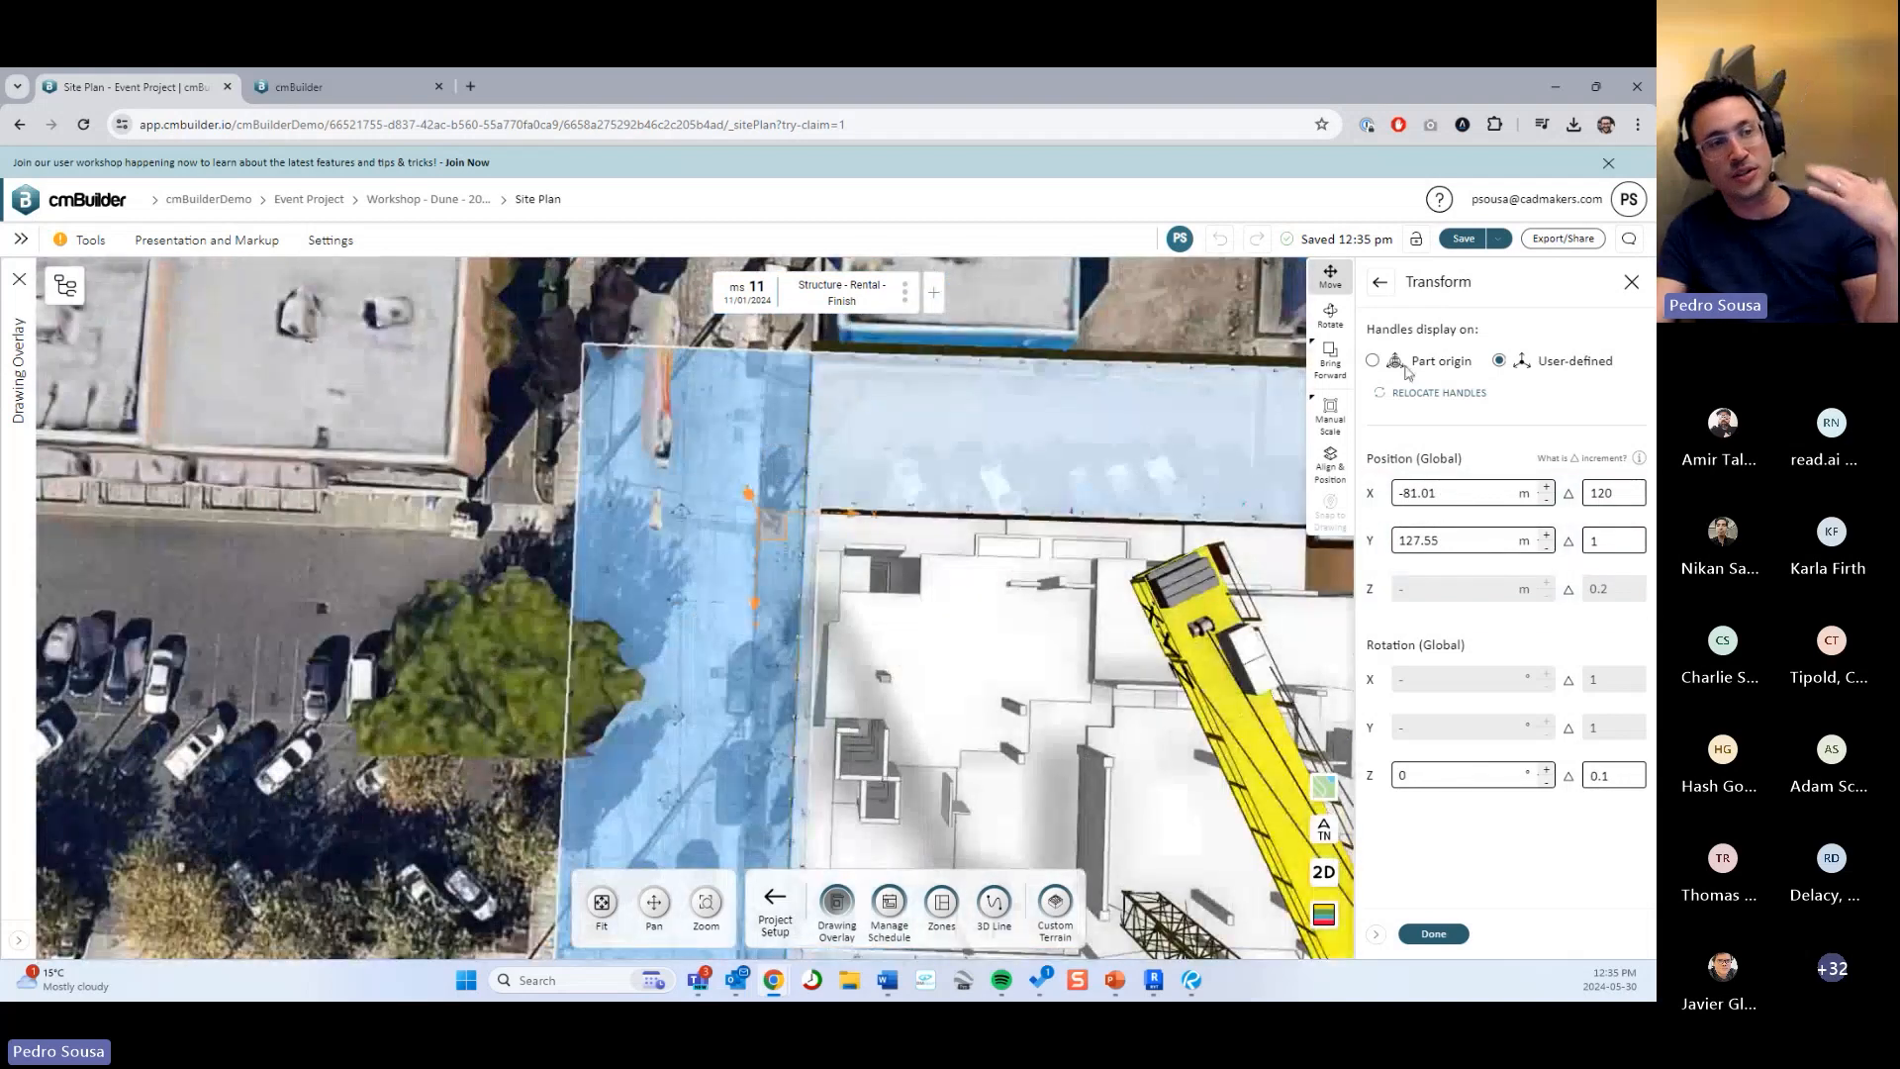
pyautogui.click(1406, 366)
pyautogui.click(1433, 933)
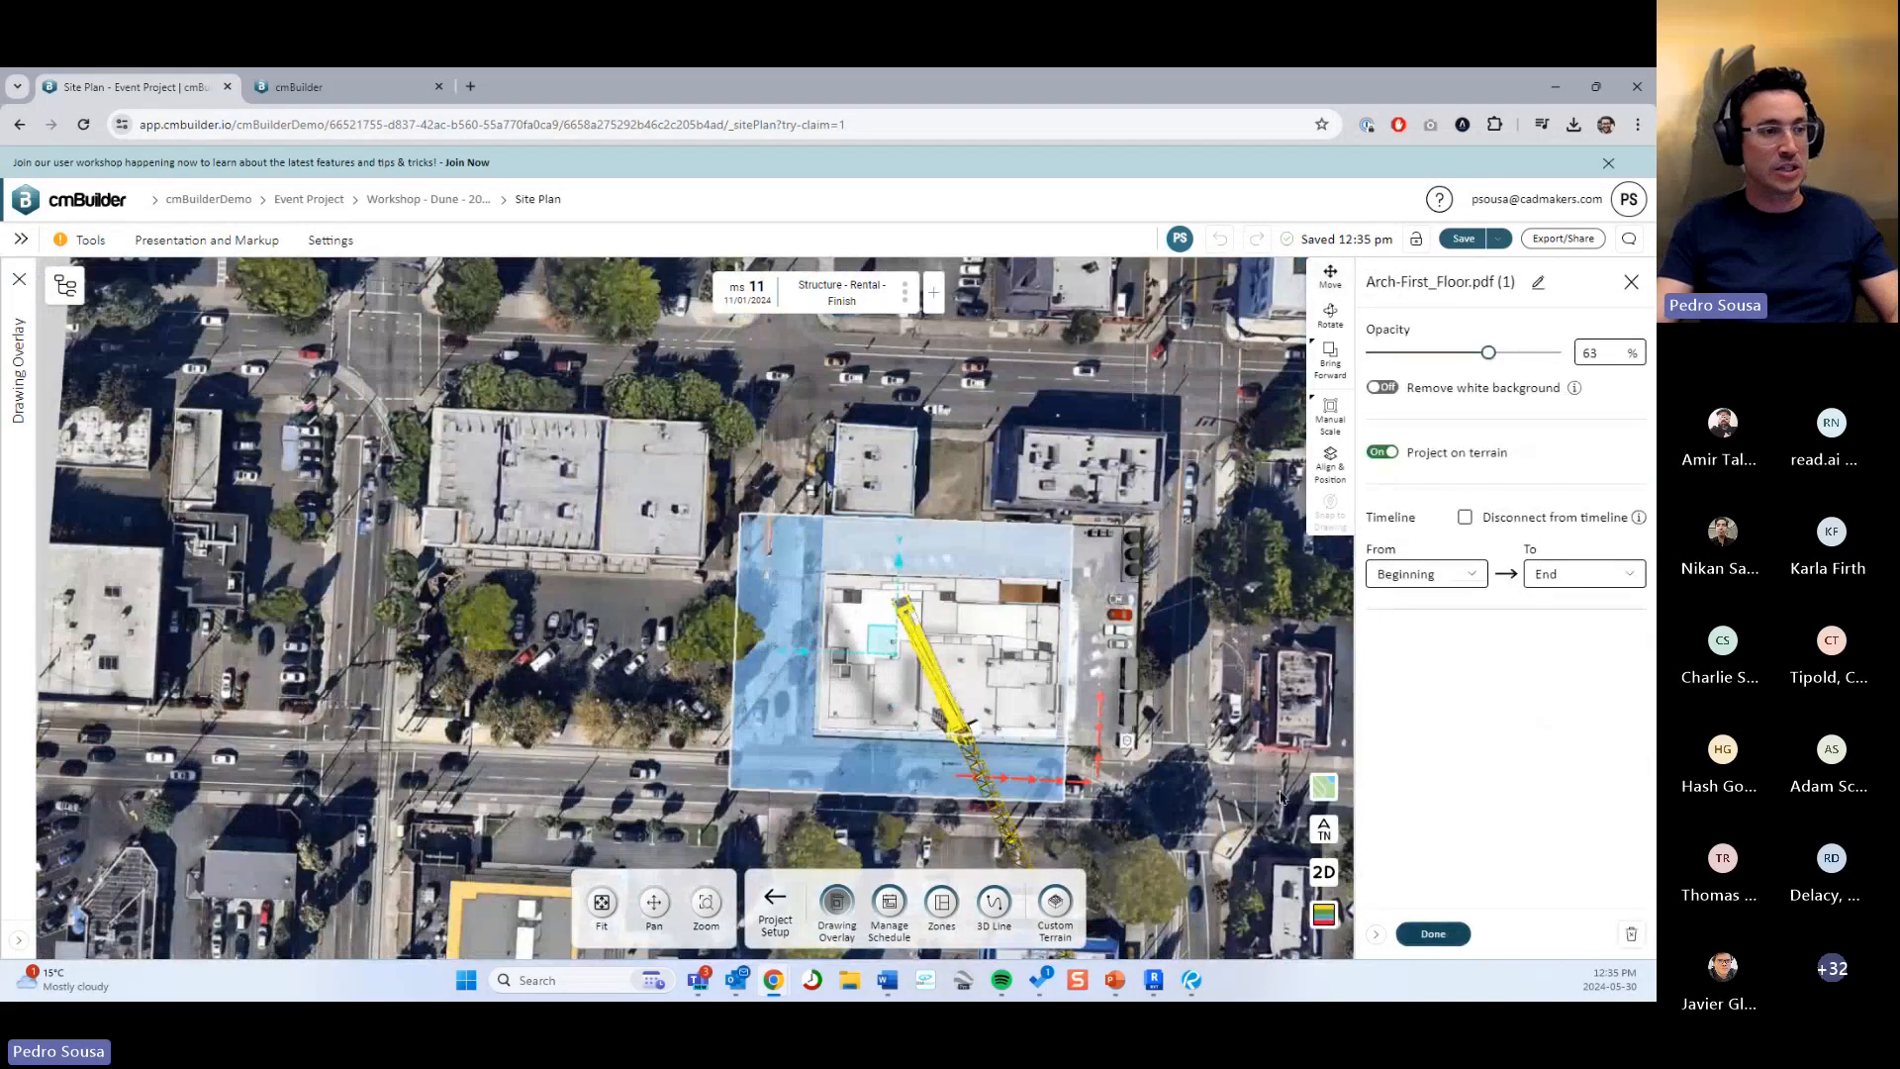
pyautogui.click(1433, 934)
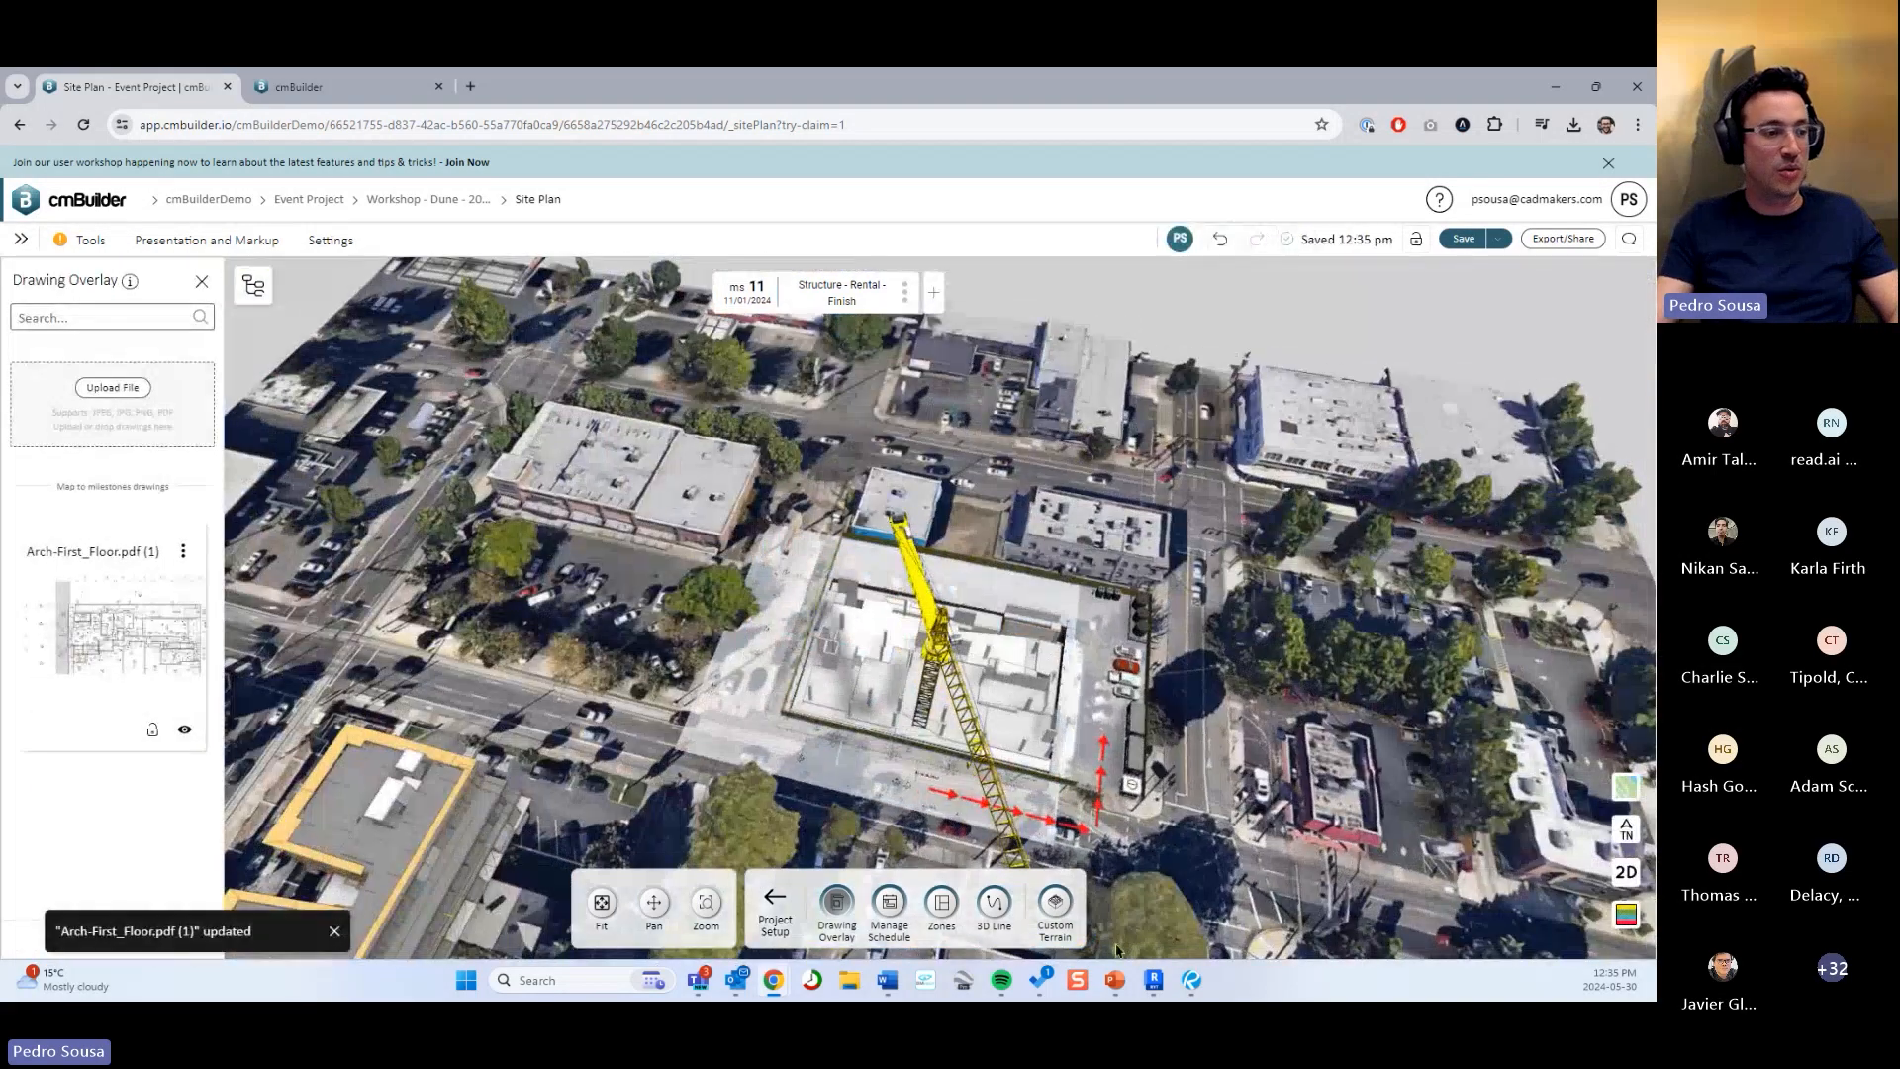
# Check the Imported Models part of the Transformation Handles slide in PowerPoint, and return to the cmBuilder site plan.
pyautogui.click(1119, 983)
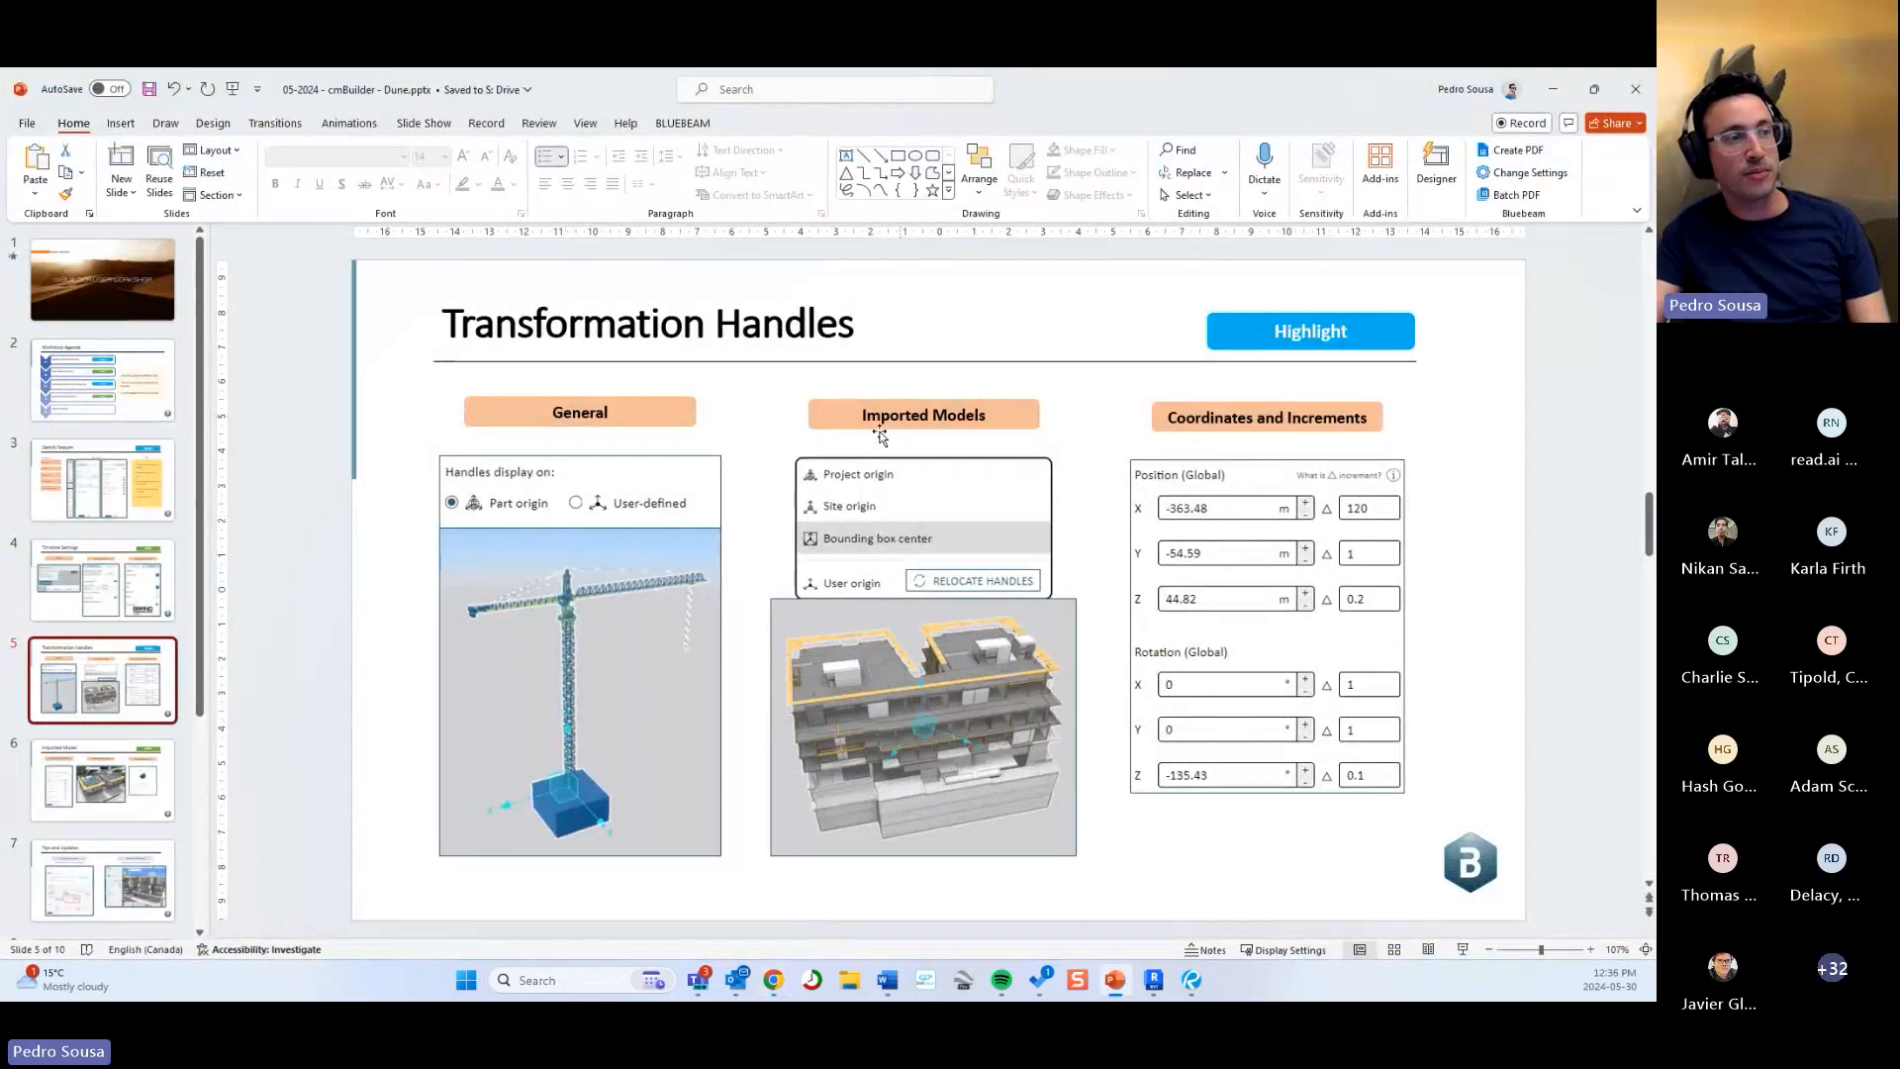
pyautogui.click(1552, 93)
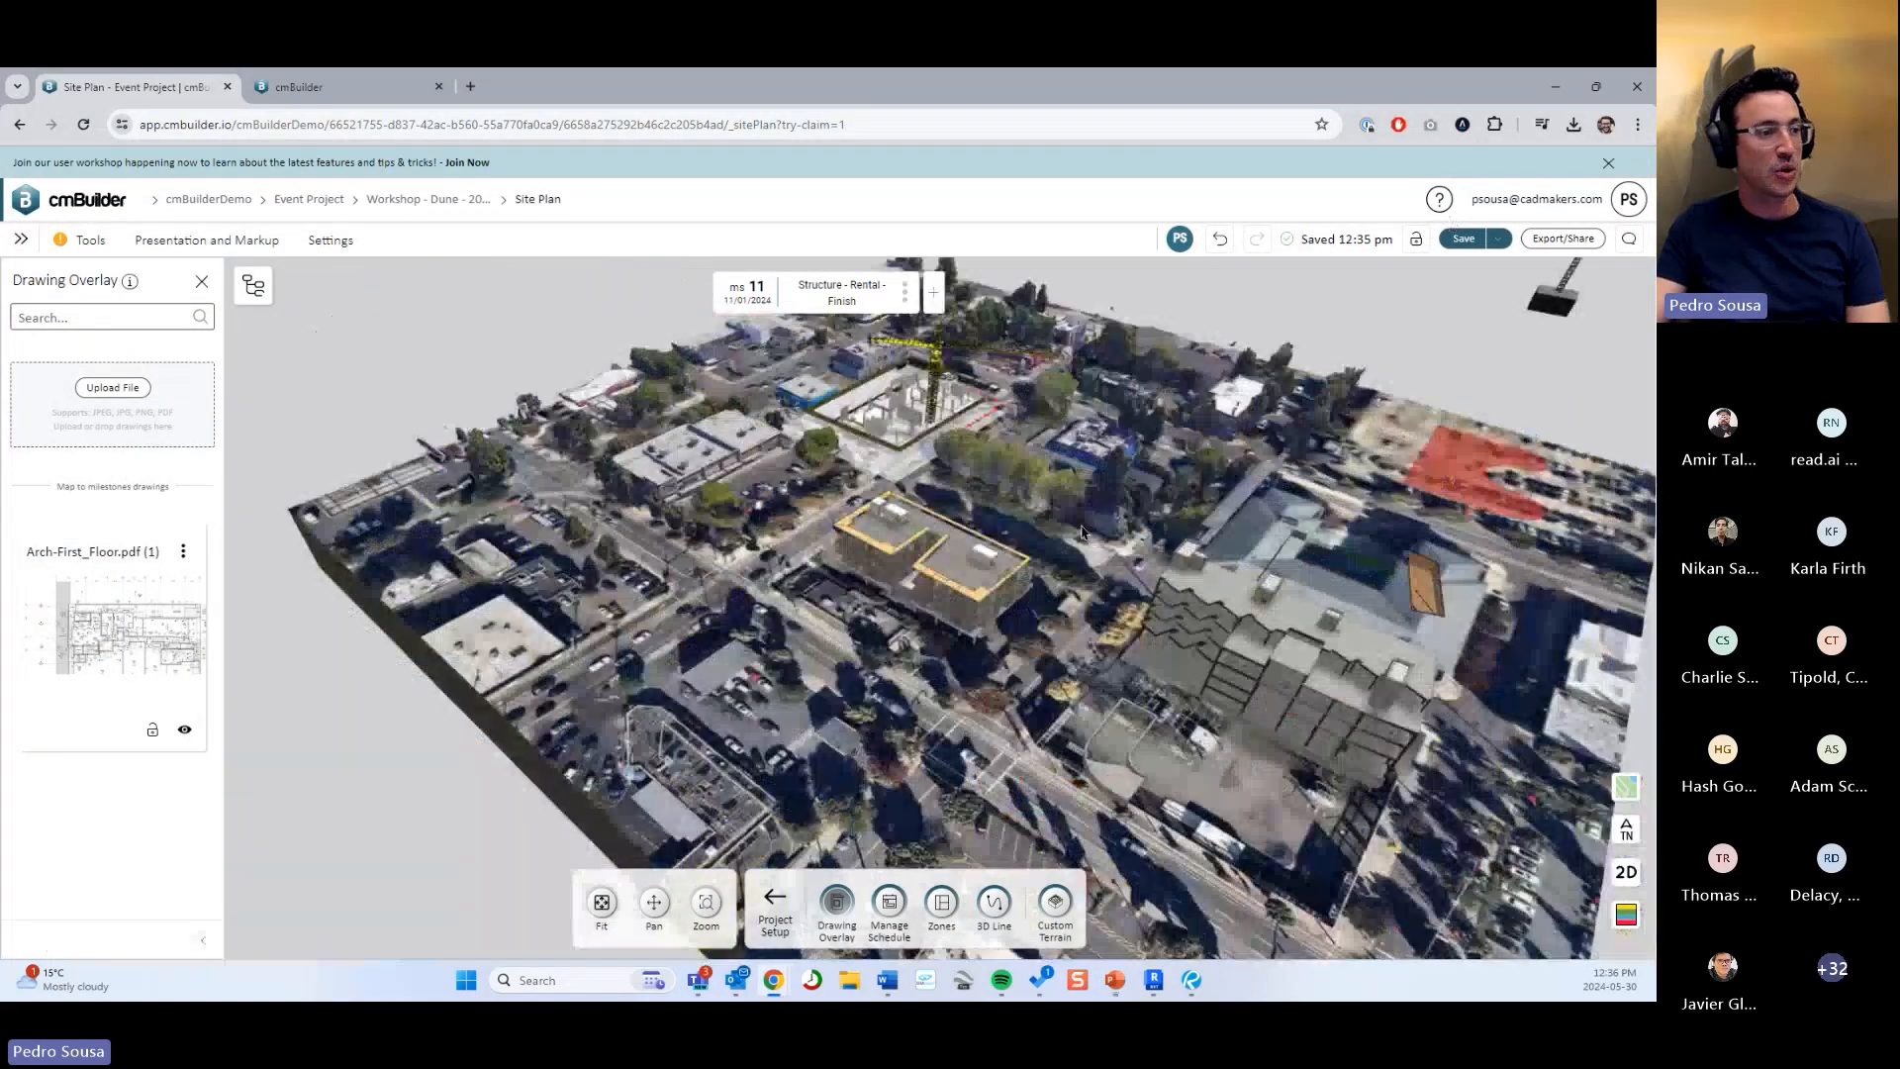
pyautogui.moveTo(935, 574); pyautogui.dragTo(808, 584)
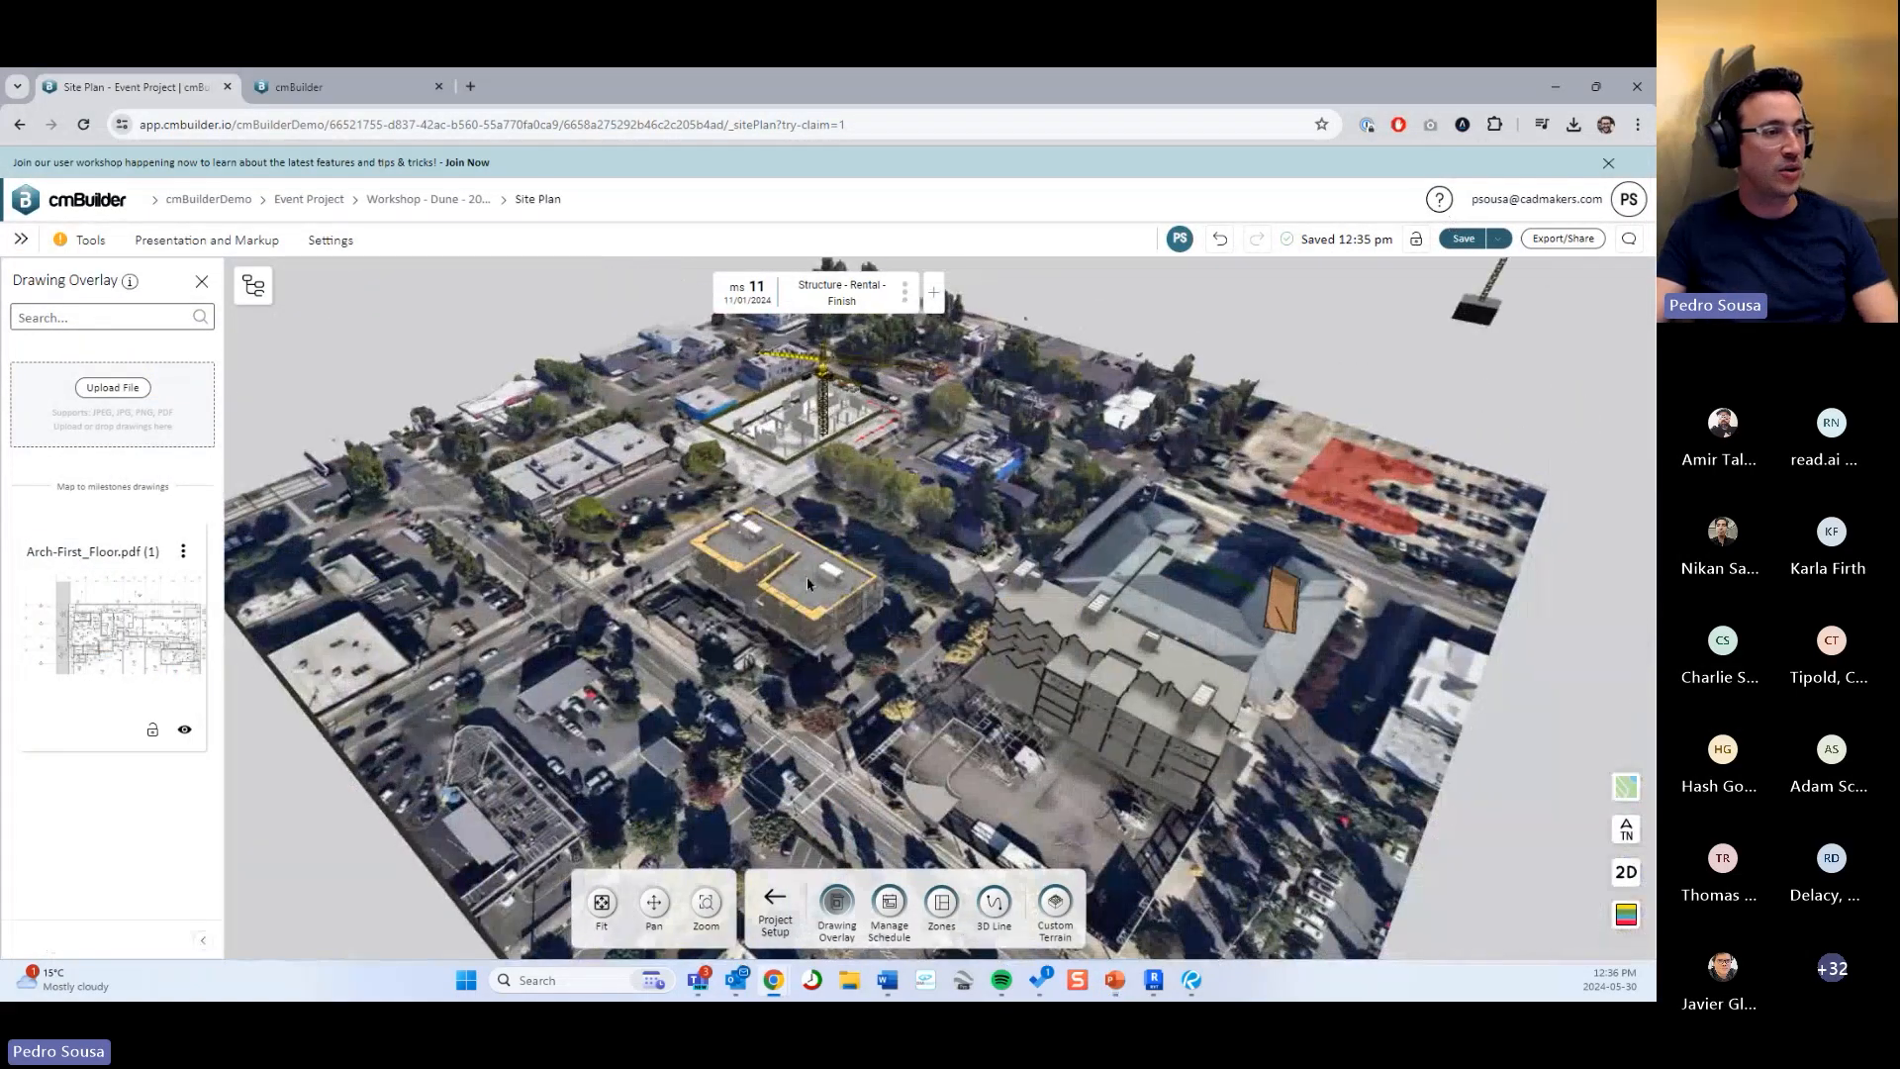
# Leave the drawing overlays and list the project's imported buildings down to Structure_Model_1.
pyautogui.click(201, 285)
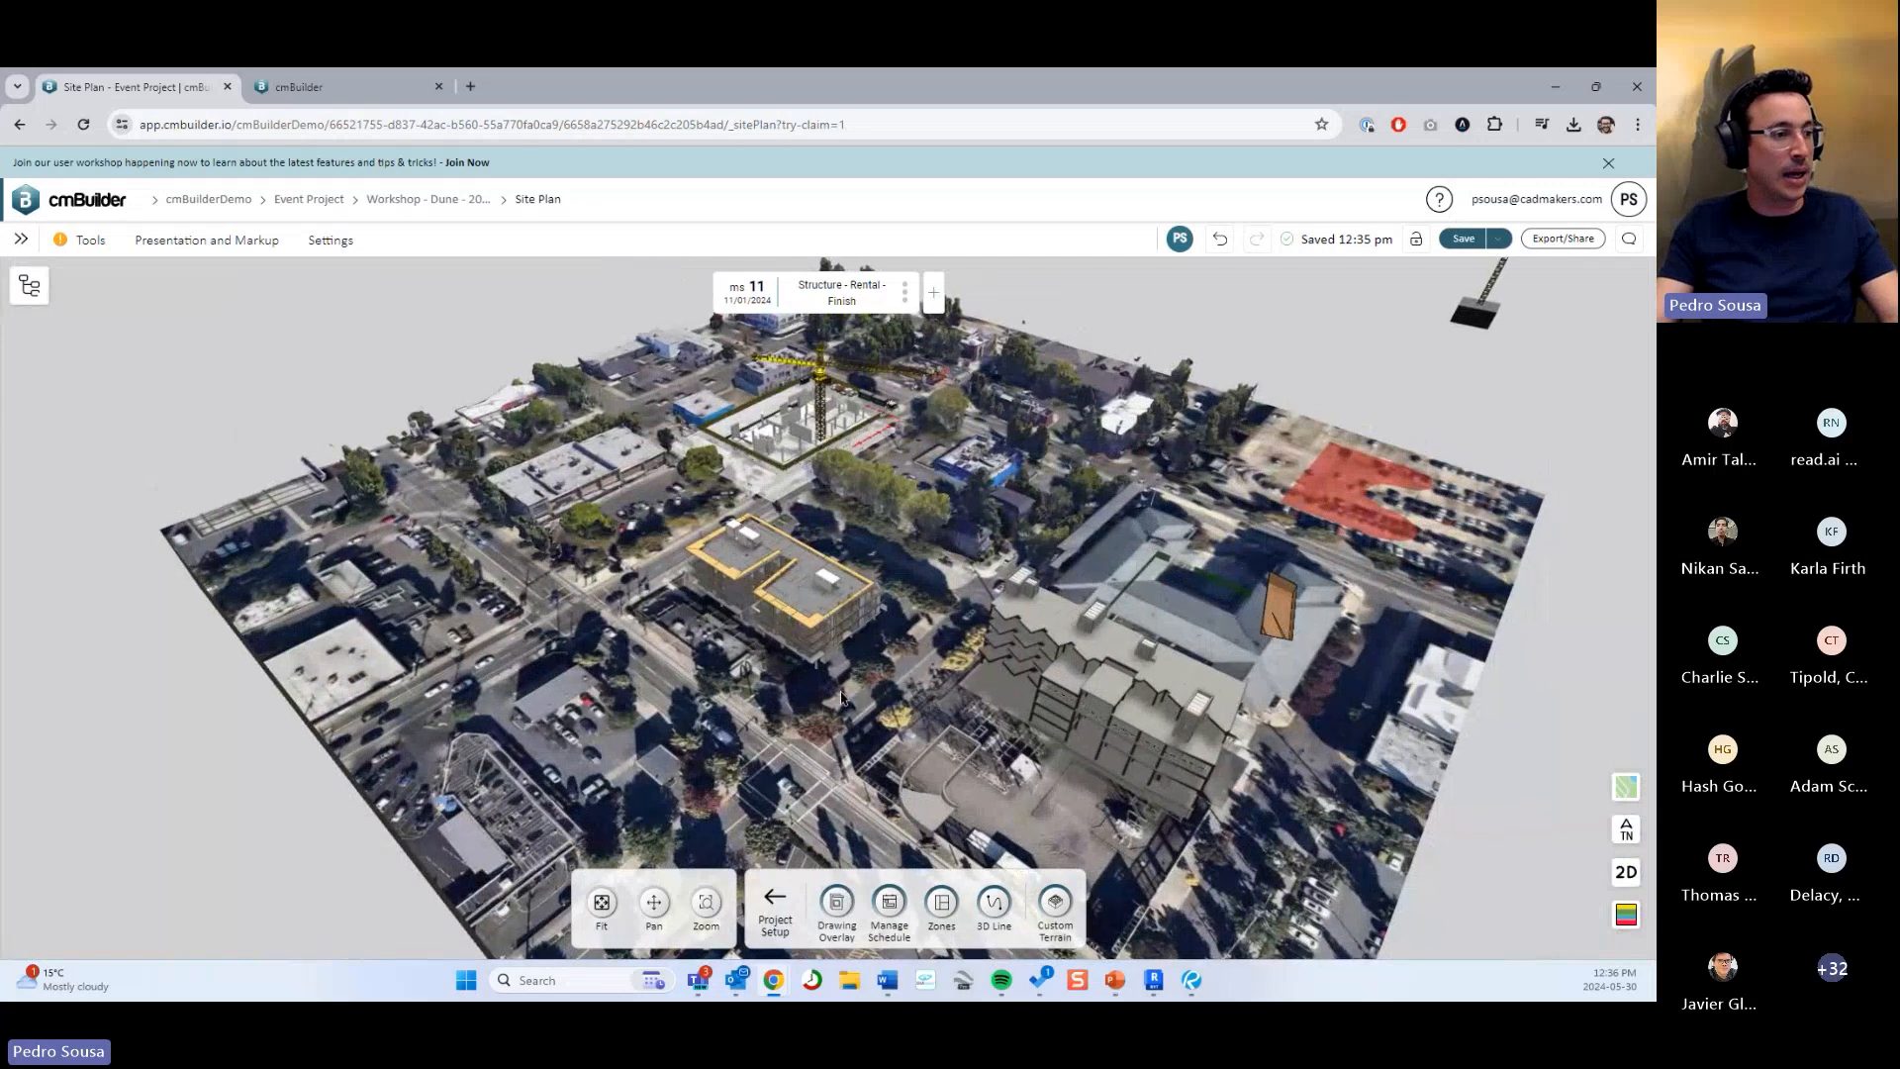
pyautogui.click(776, 903)
pyautogui.click(865, 909)
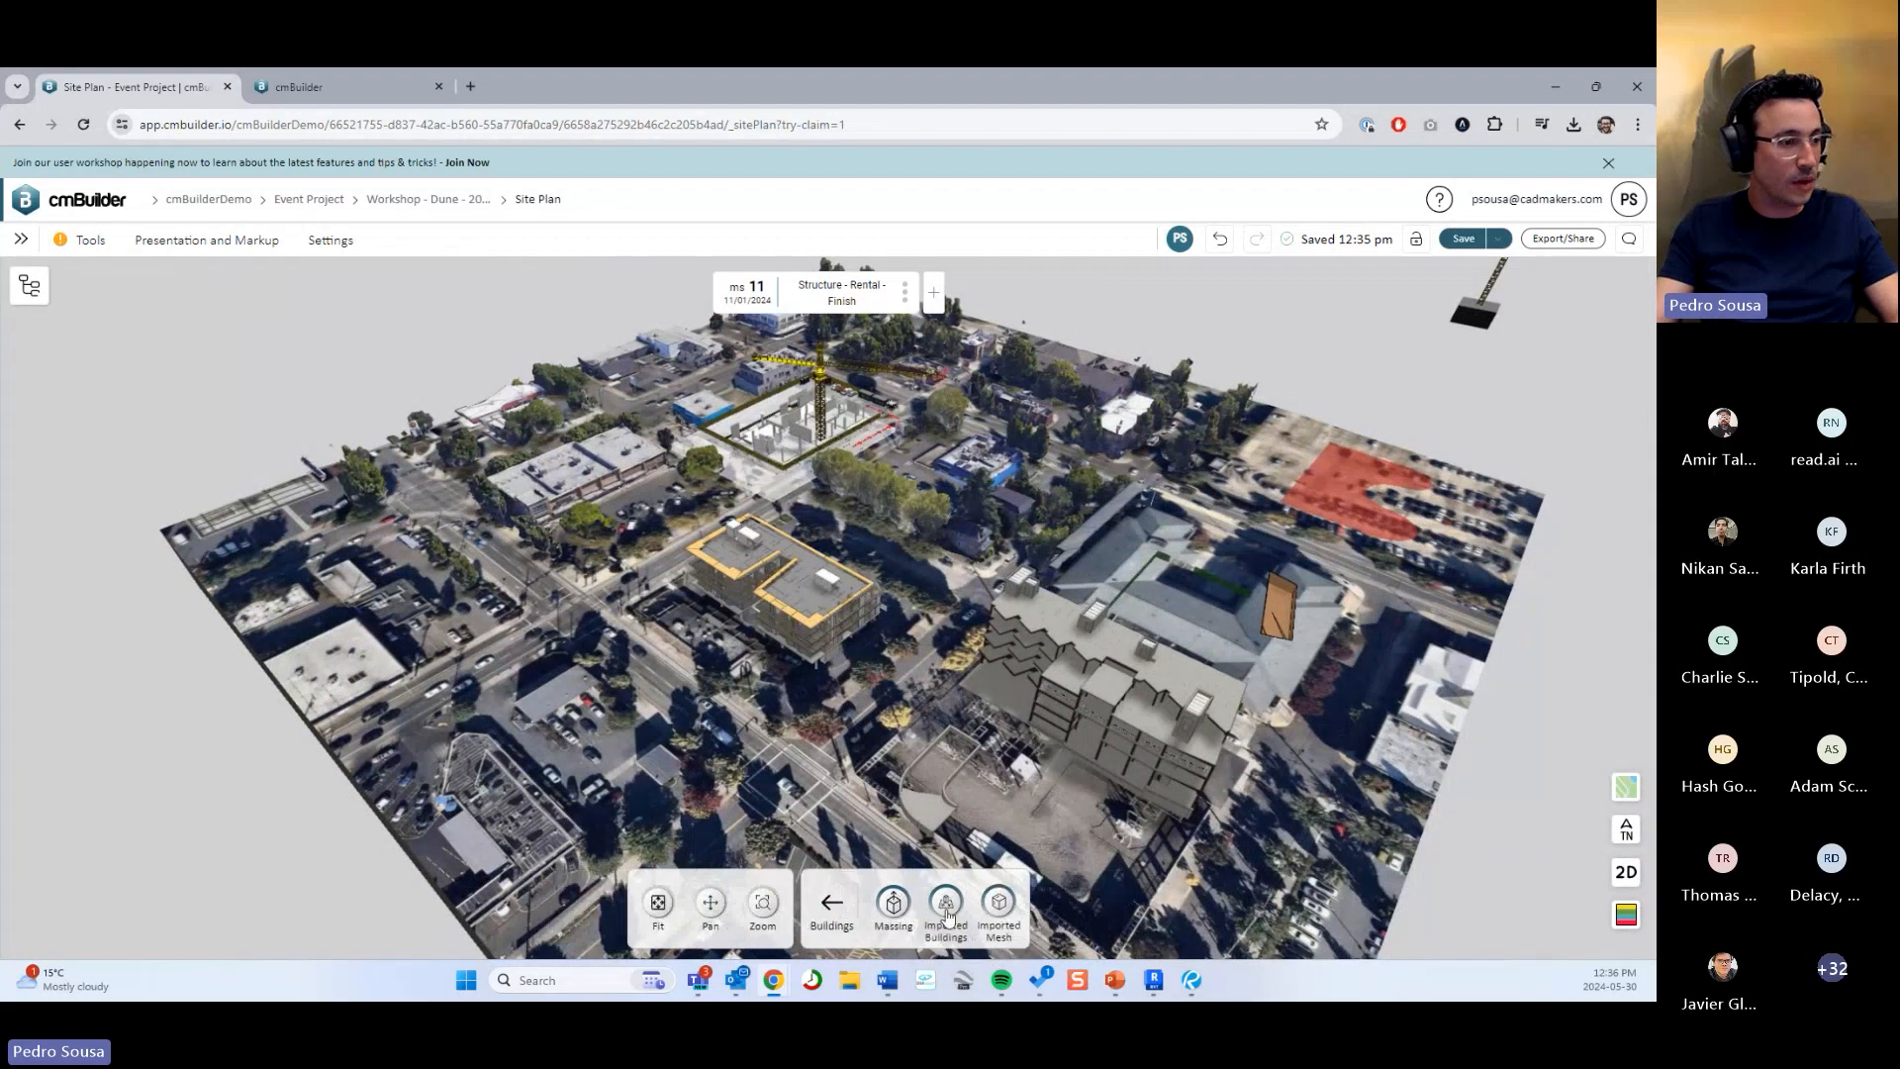
pyautogui.click(947, 905)
pyautogui.scroll(-1, 191, 633)
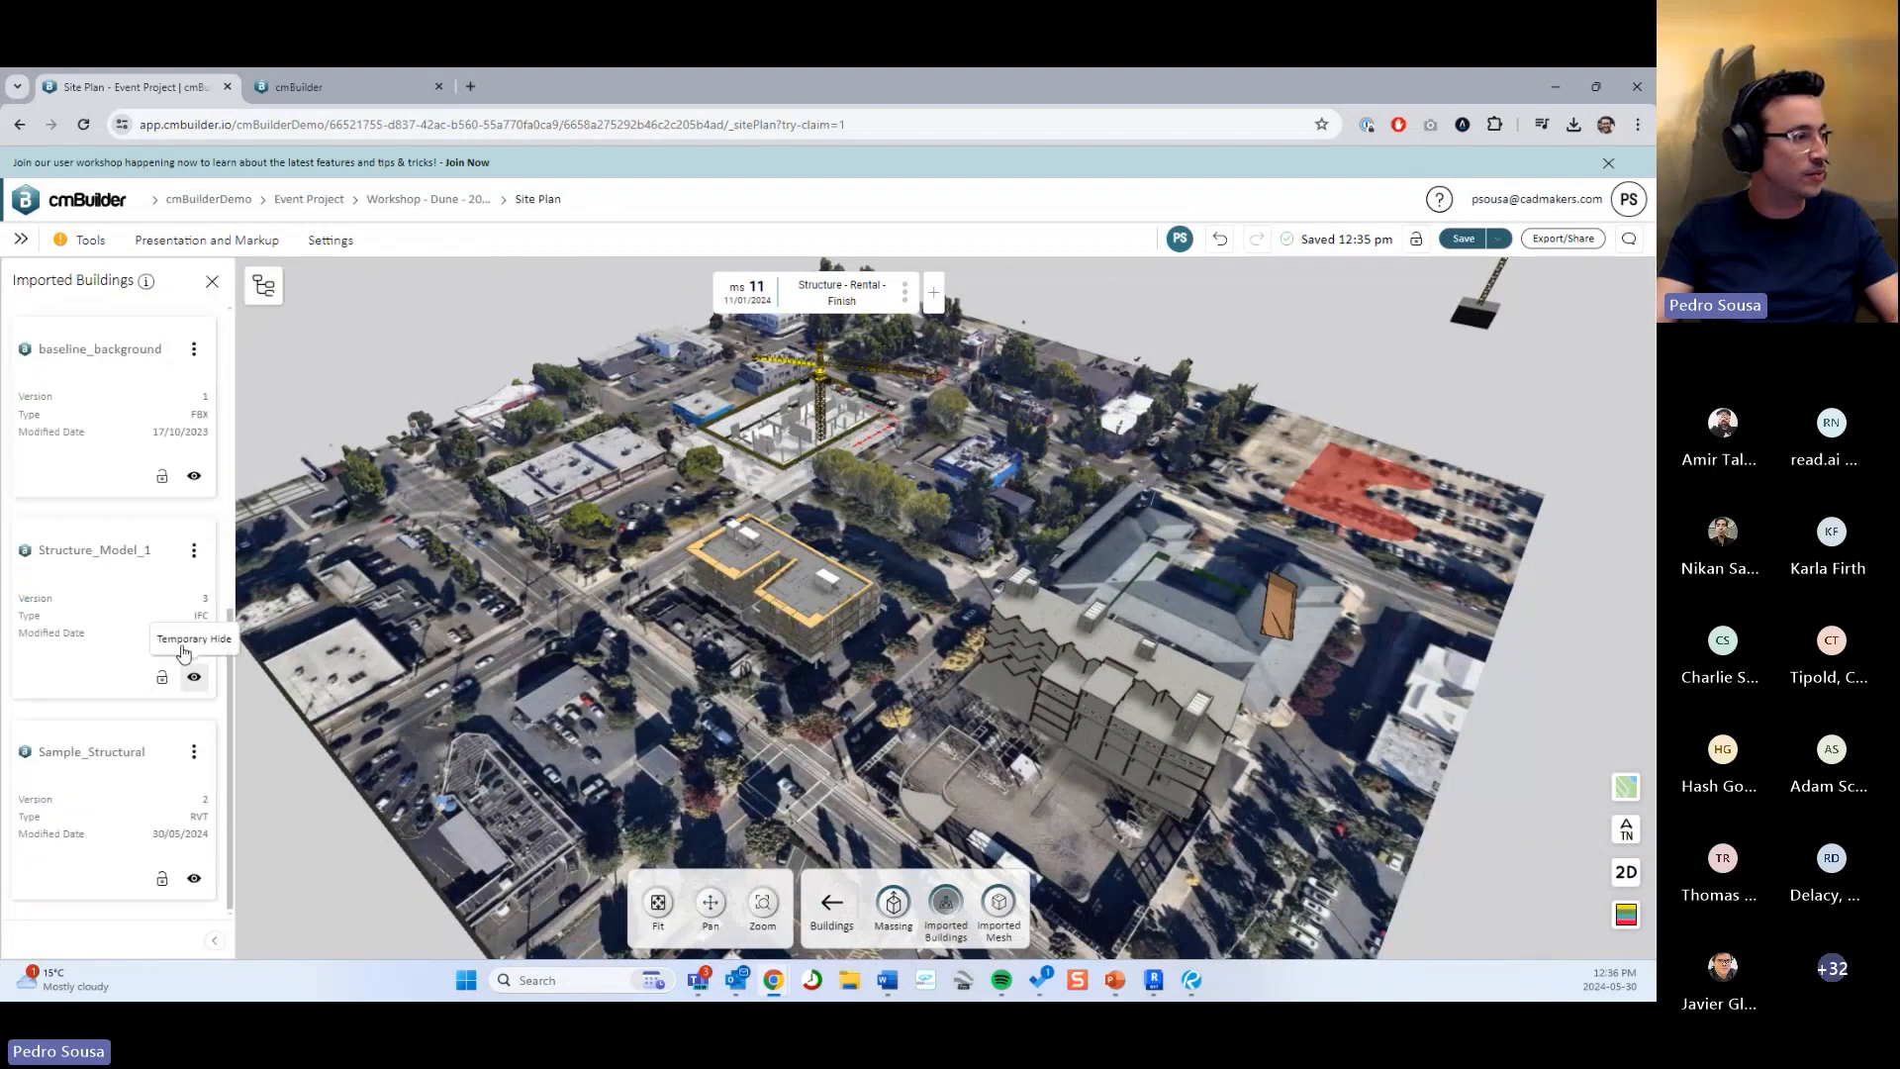
# Open the imported building Structure_Model_1 for editing and display its transform settings.
pyautogui.click(195, 555)
pyautogui.click(226, 596)
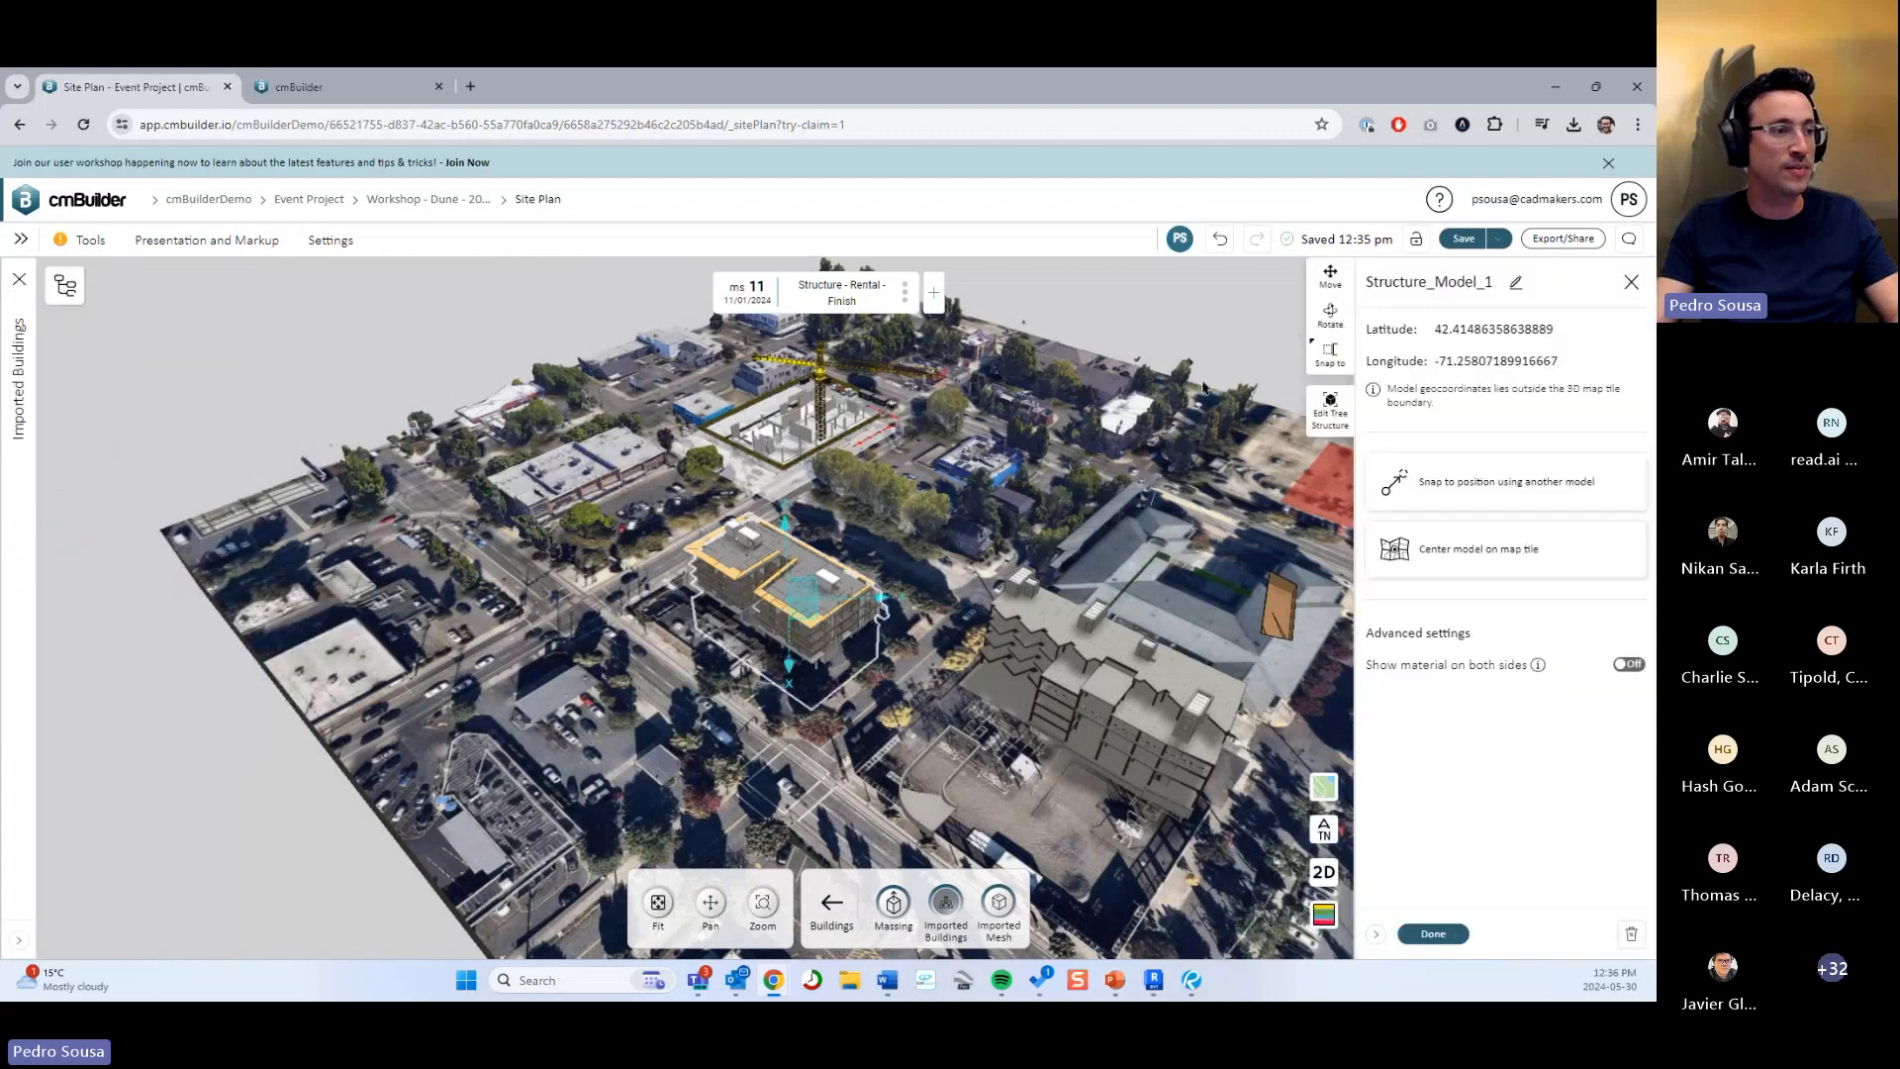
pyautogui.click(1330, 276)
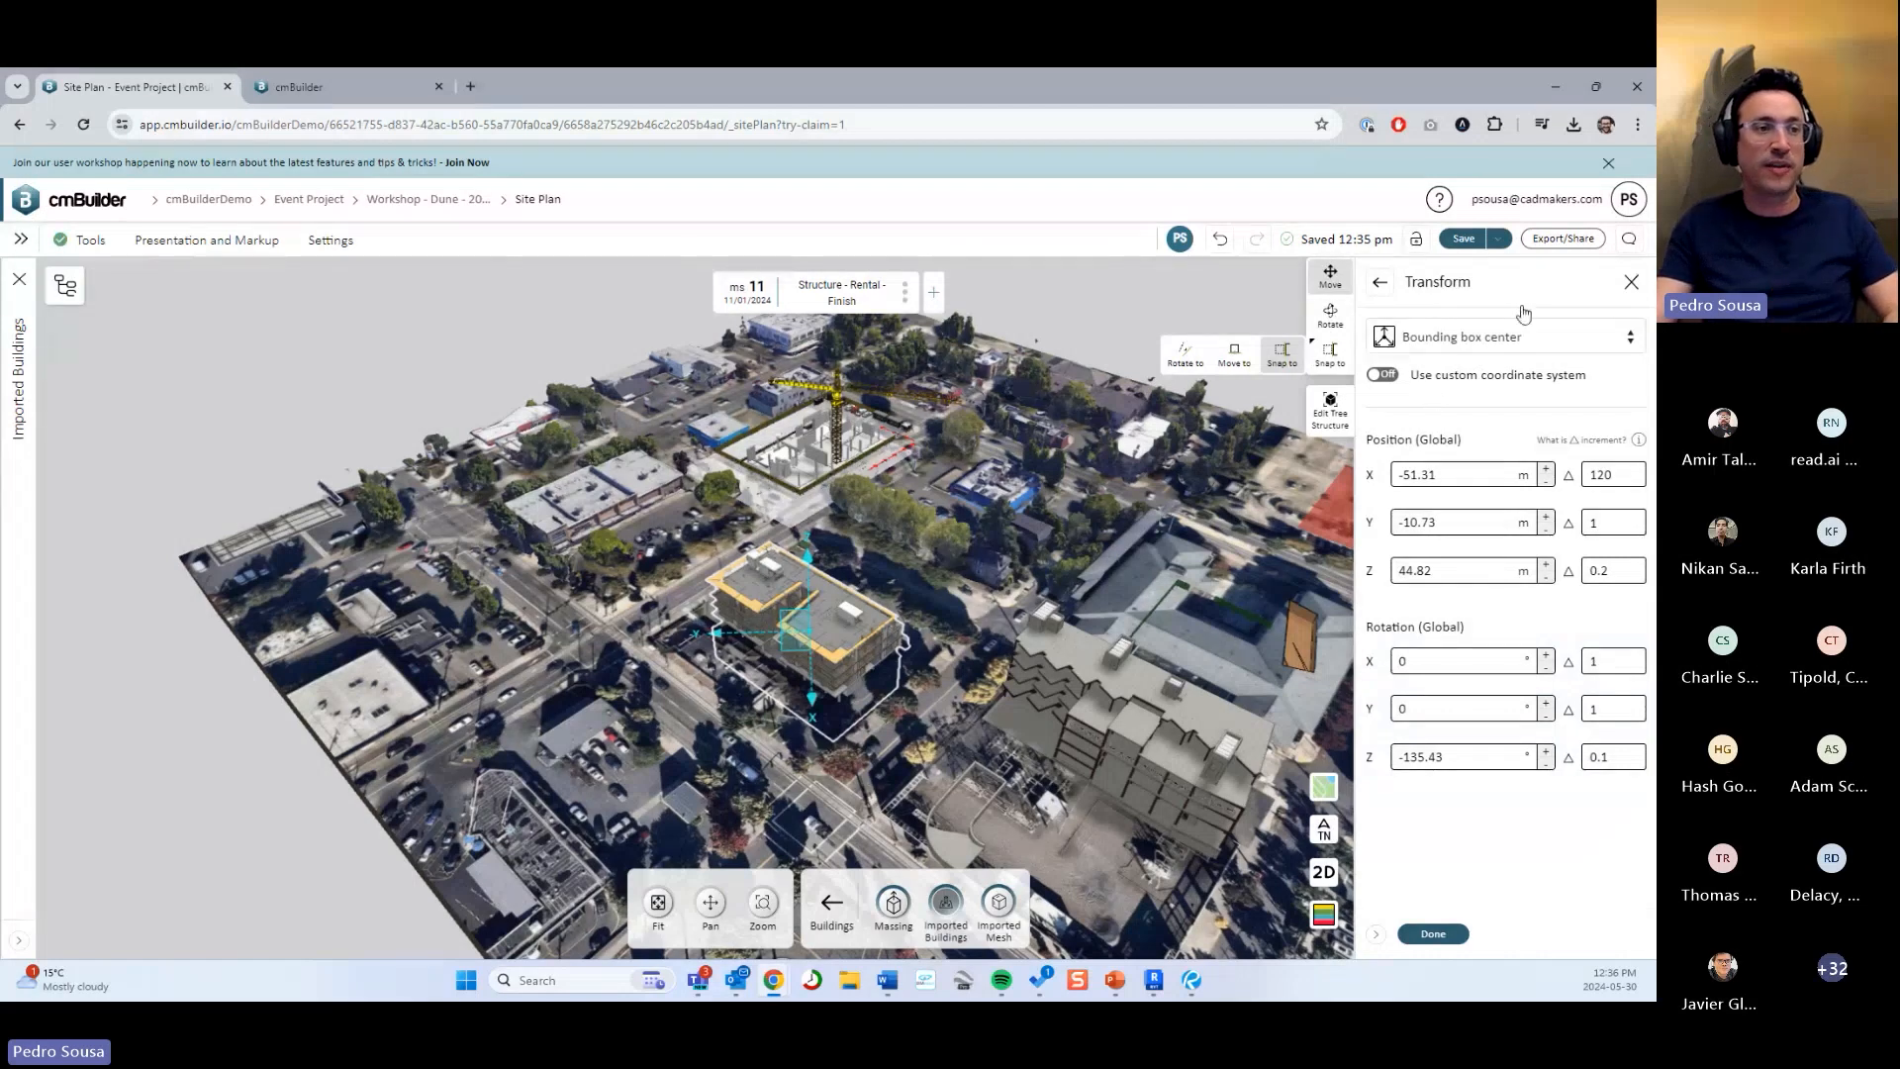
# Show Structure_Model_1's handles at the Project origin and examine how far they lie from the building and map tile.
pyautogui.click(1509, 337)
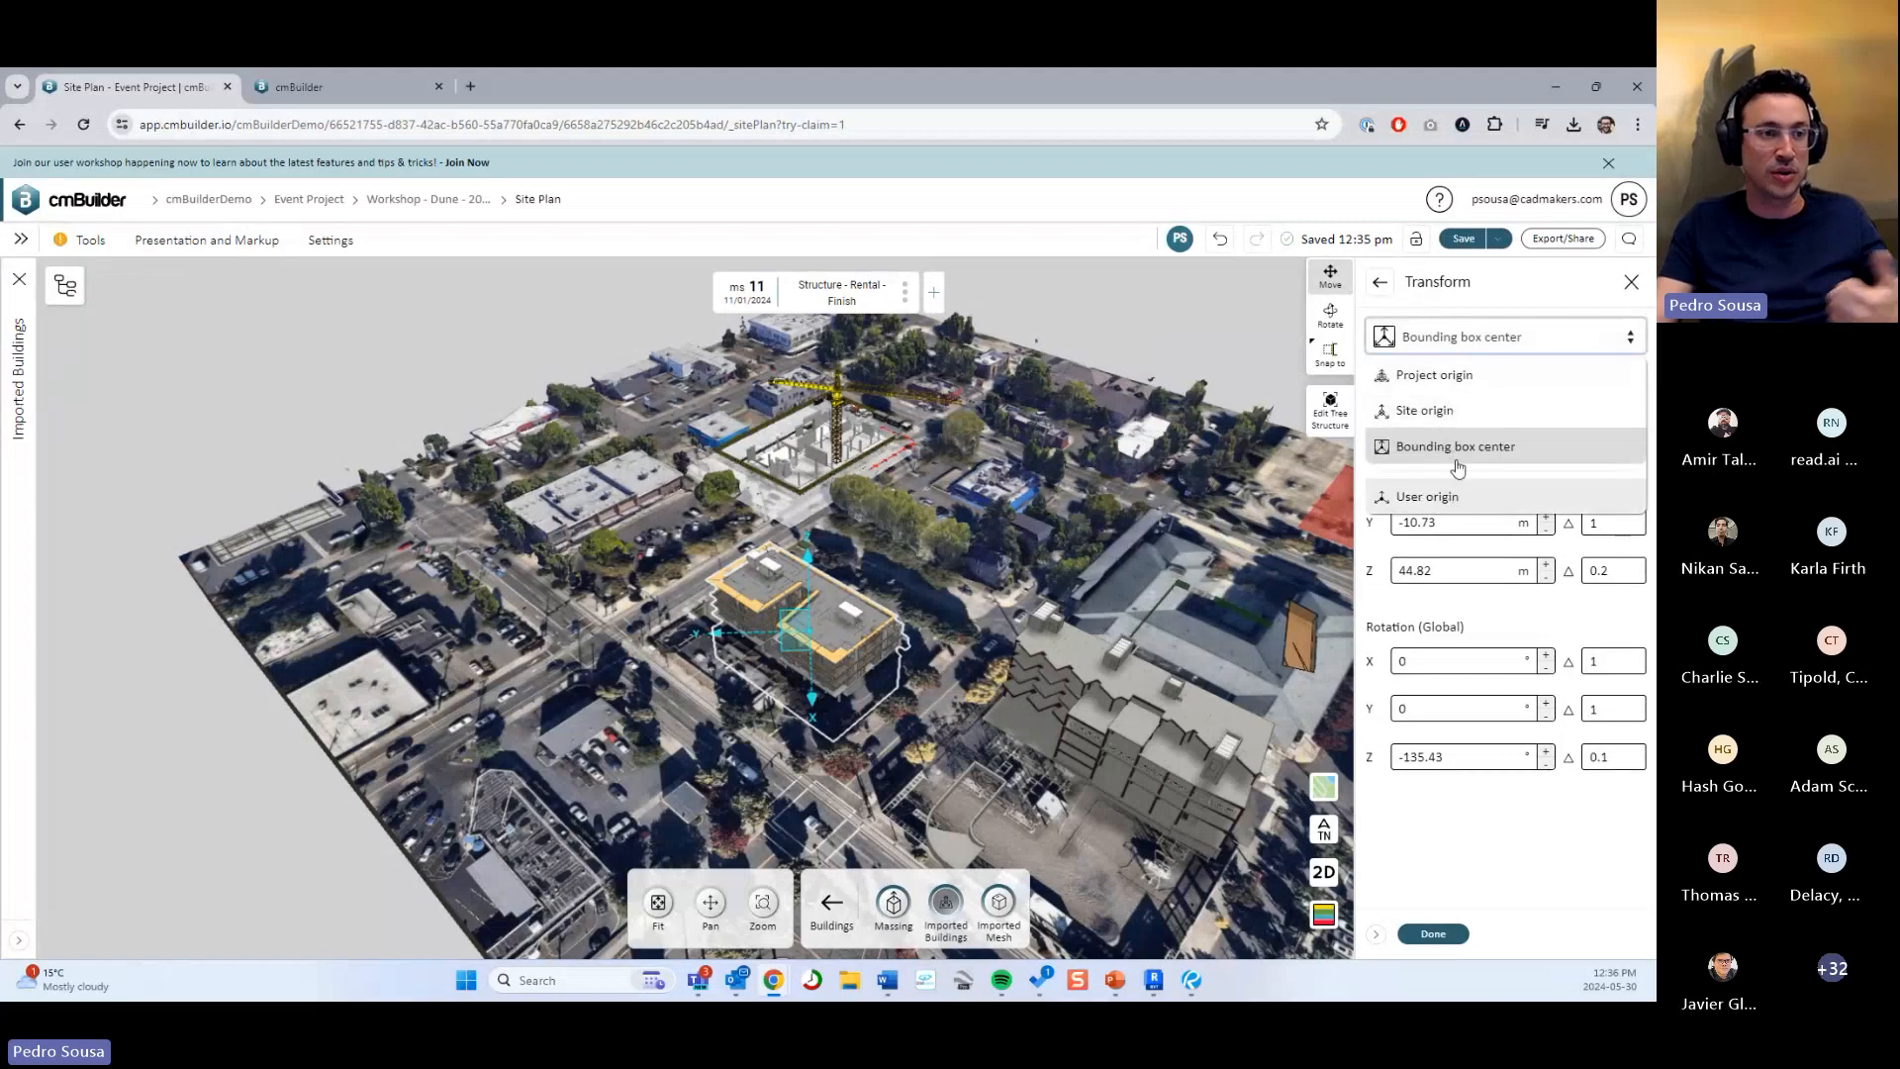
pyautogui.click(1440, 376)
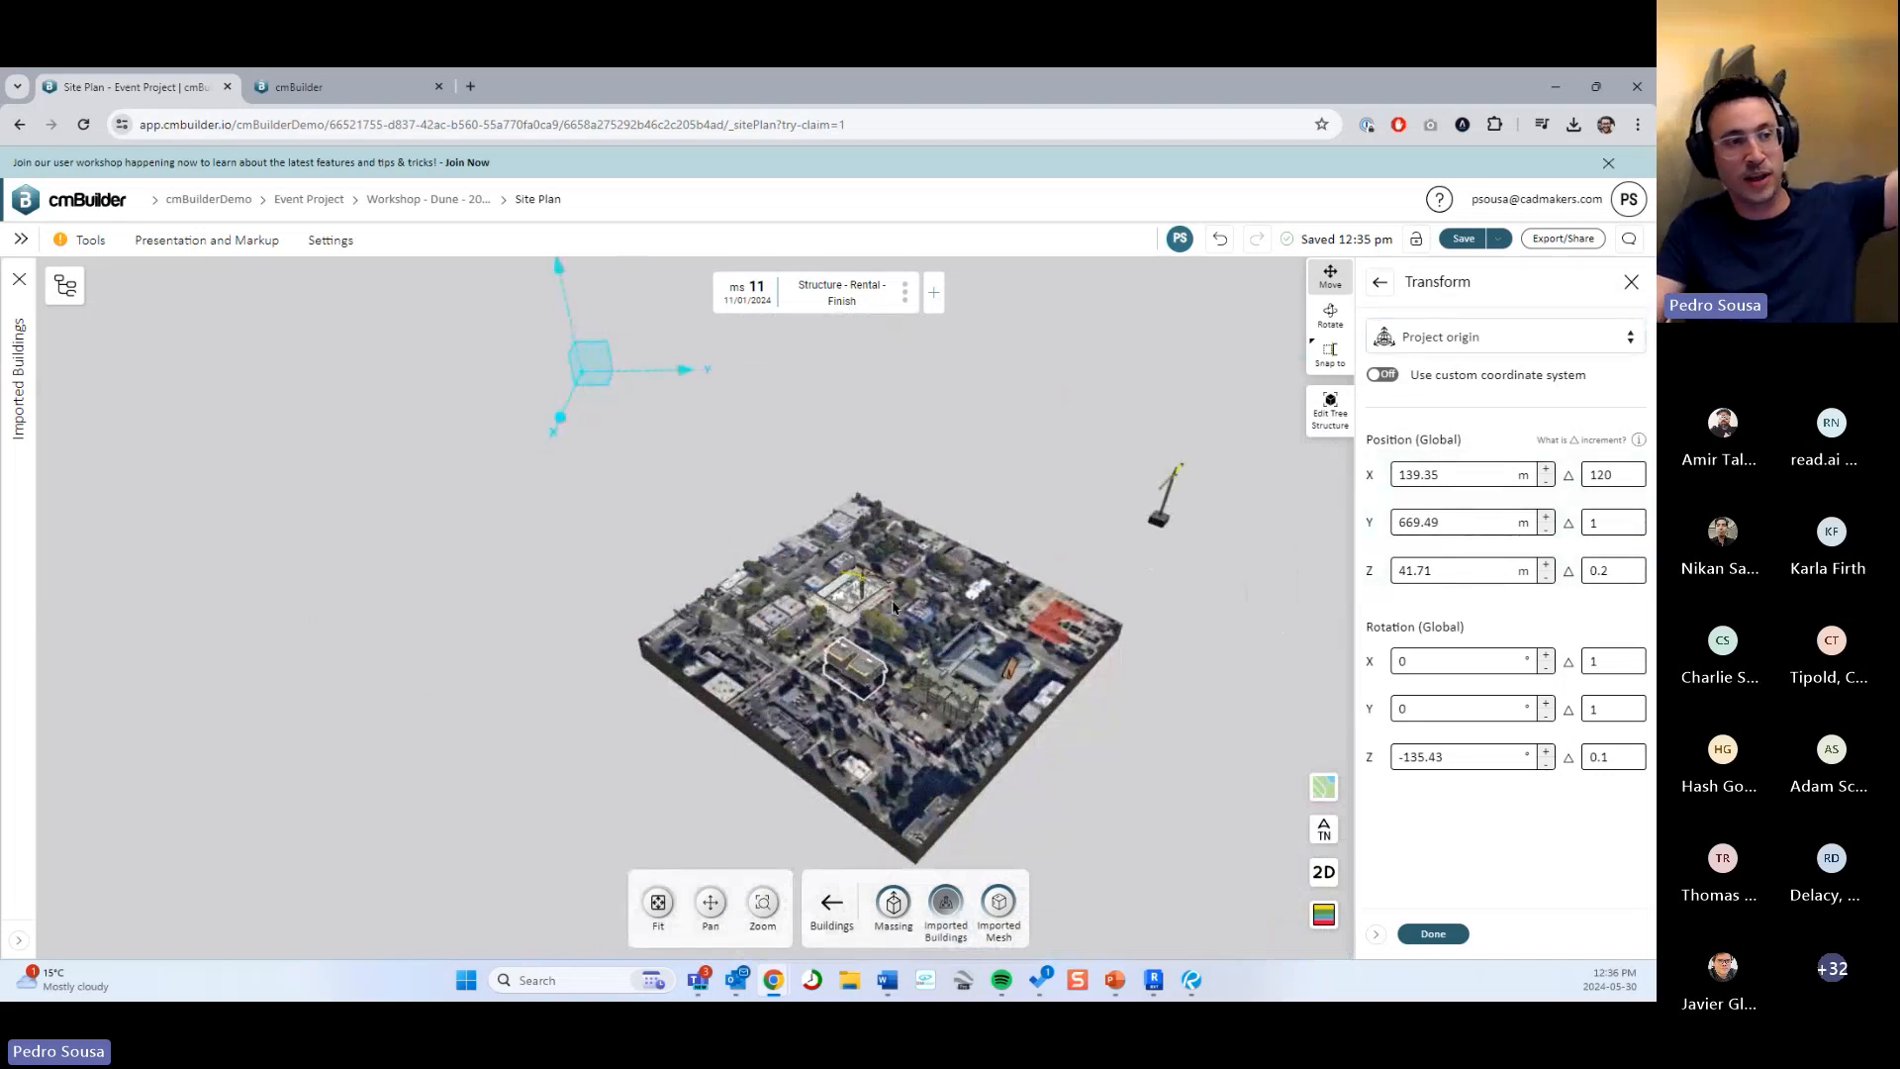
pyautogui.scroll(5, 895, 624)
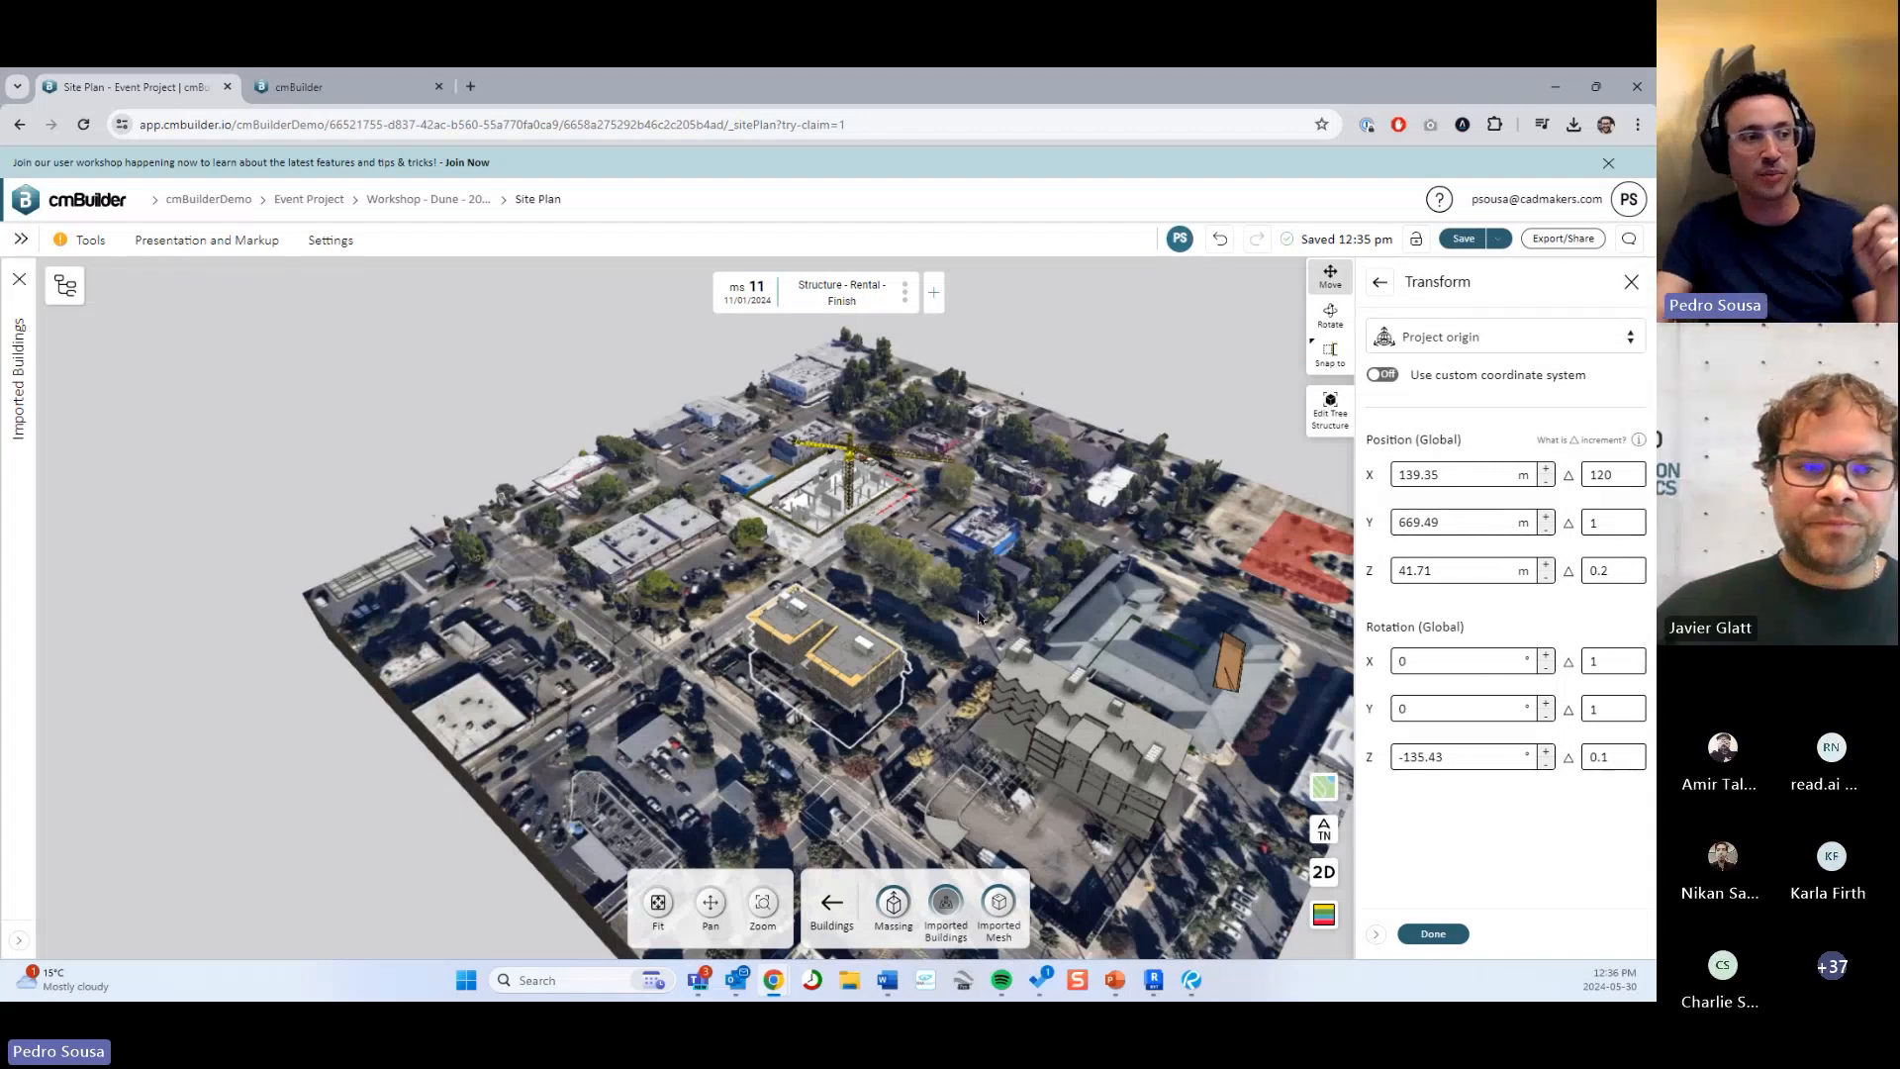
pyautogui.scroll(5, 978, 618)
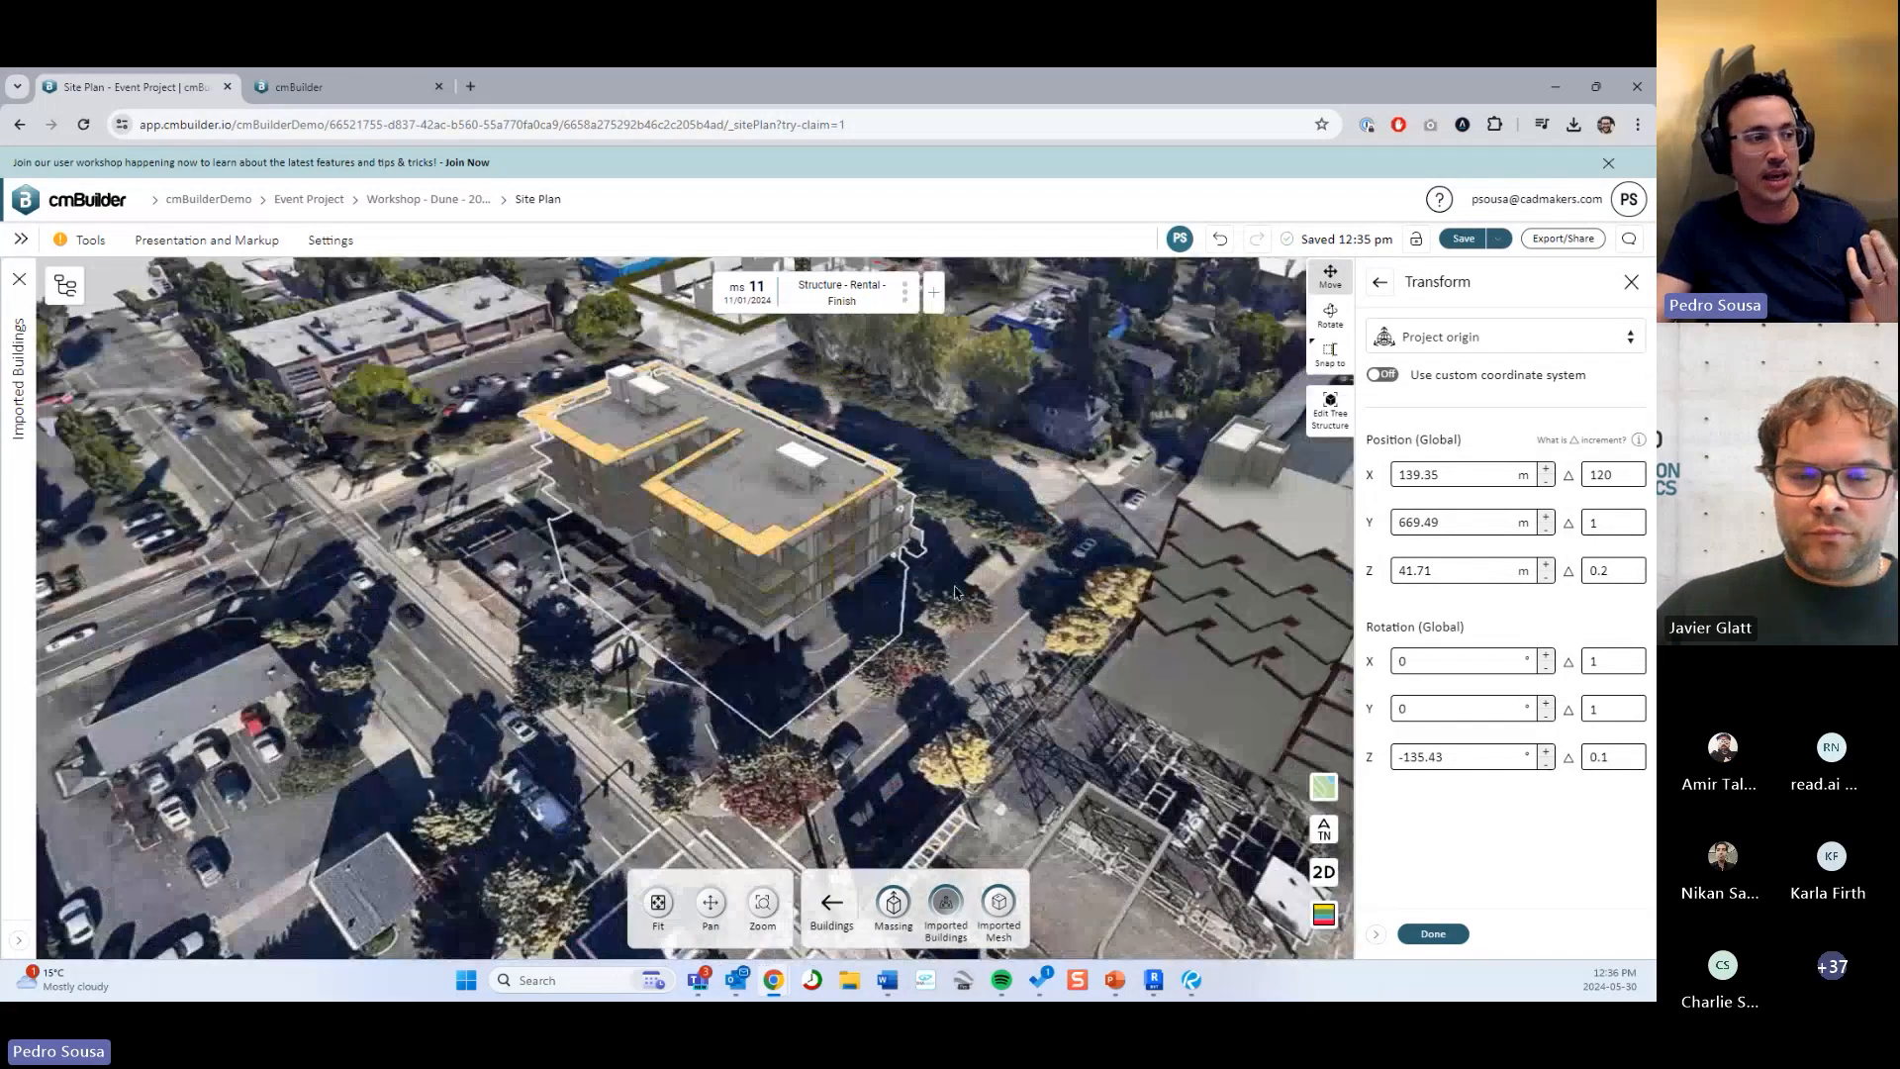
pyautogui.scroll(-10, 957, 585)
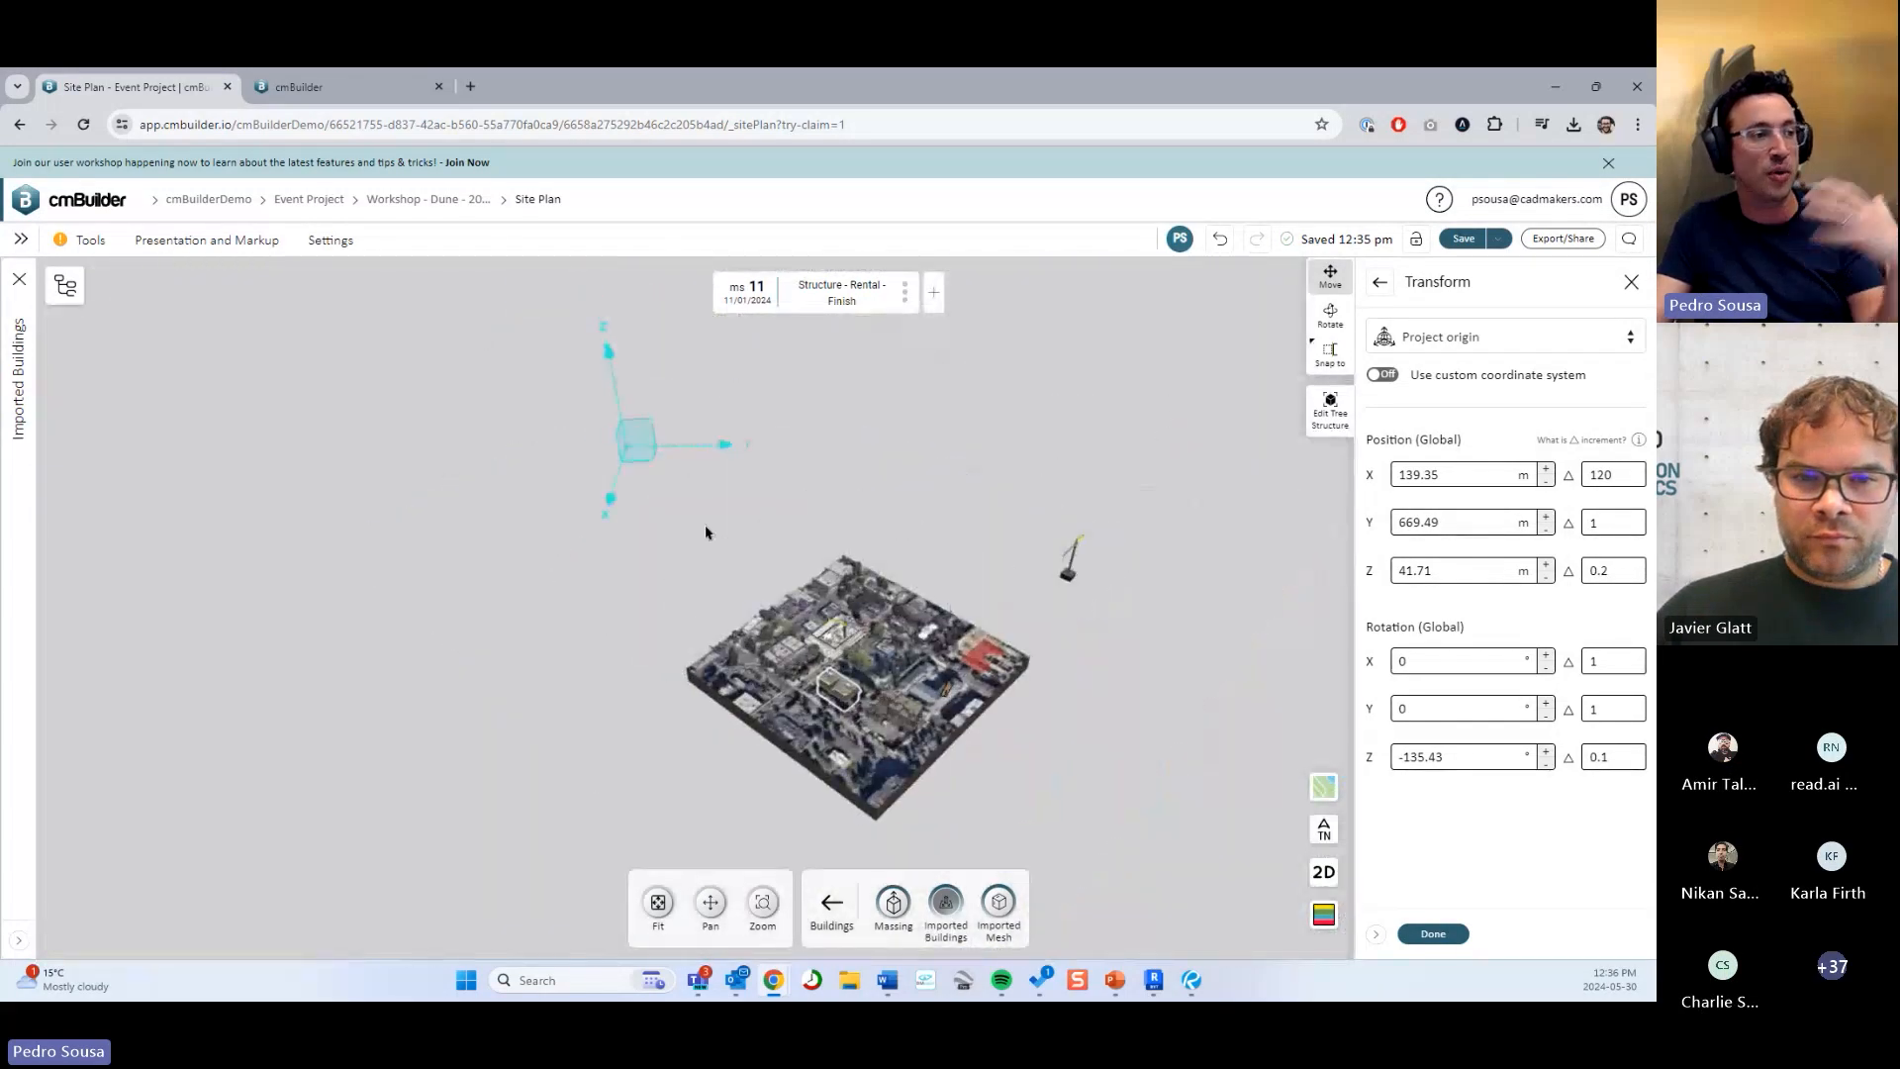
pyautogui.scroll(5, 902, 657)
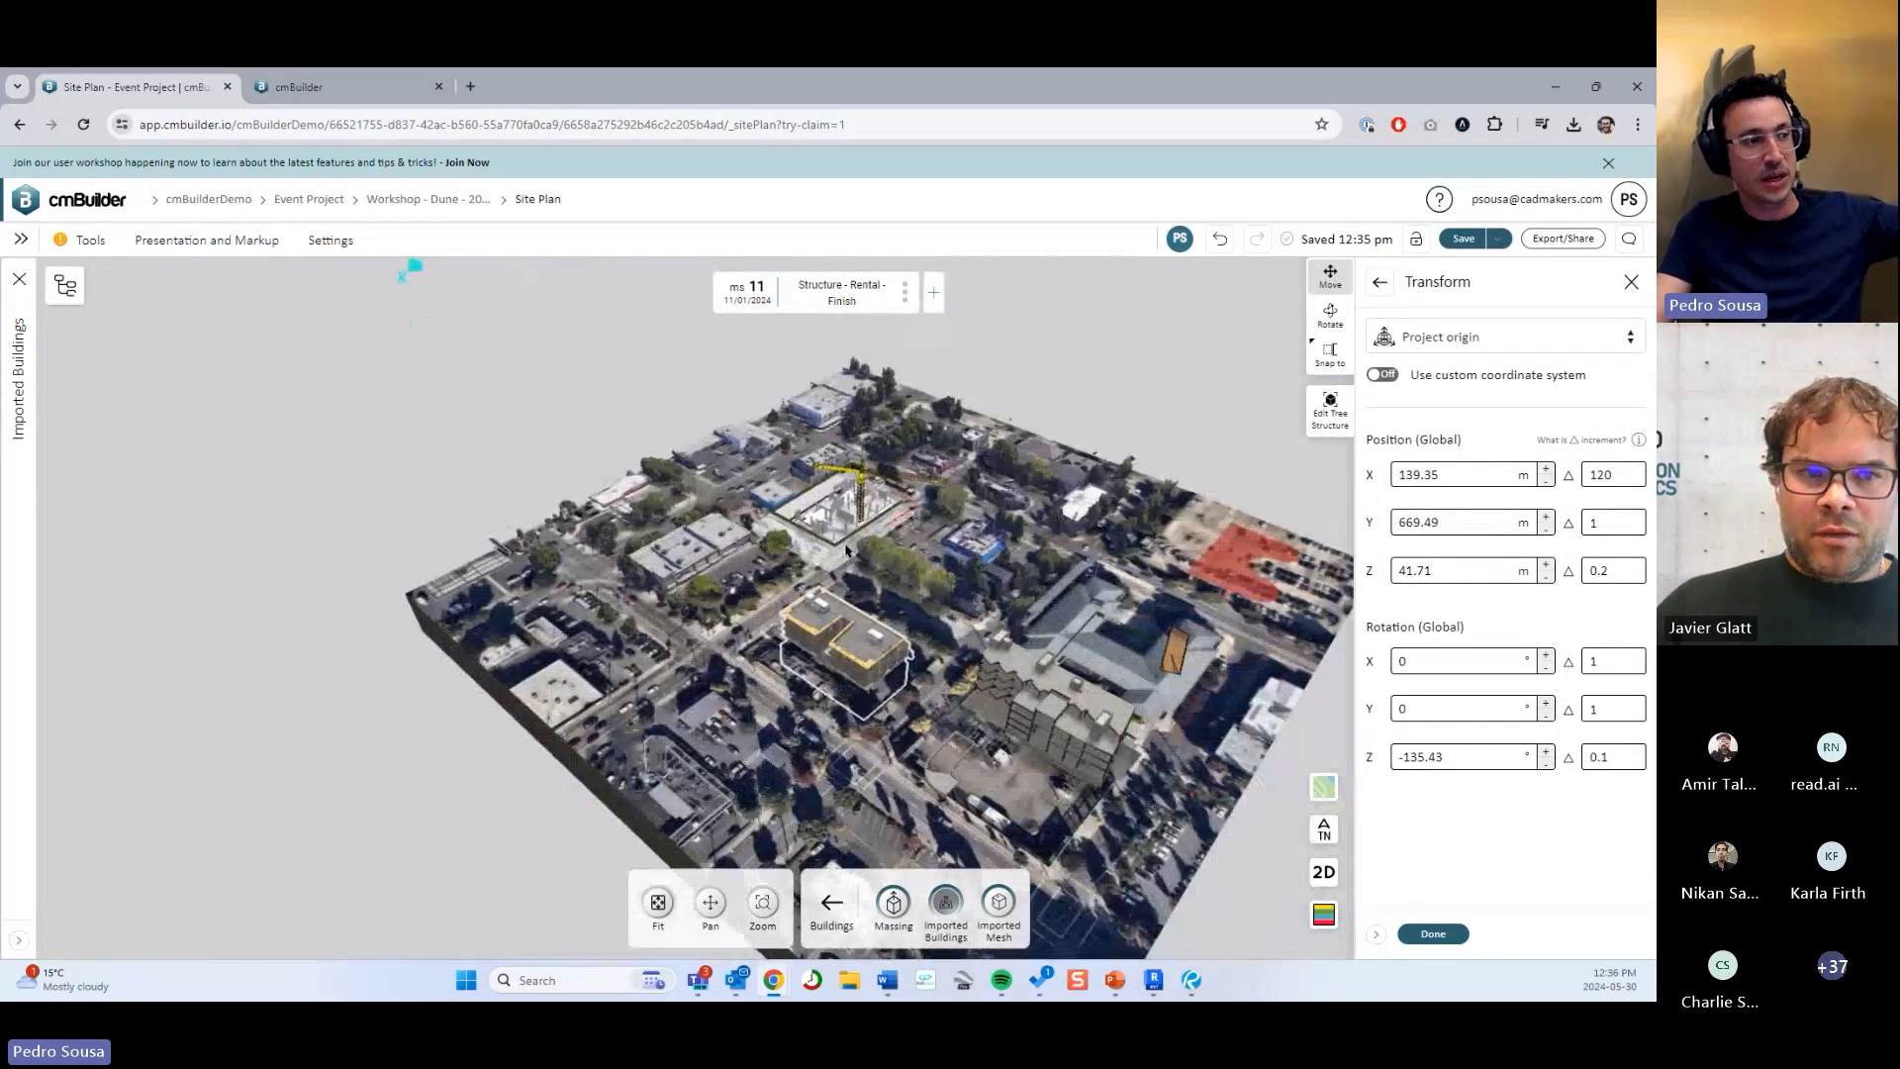
pyautogui.moveTo(798, 492); pyautogui.dragTo(837, 541, button='right')
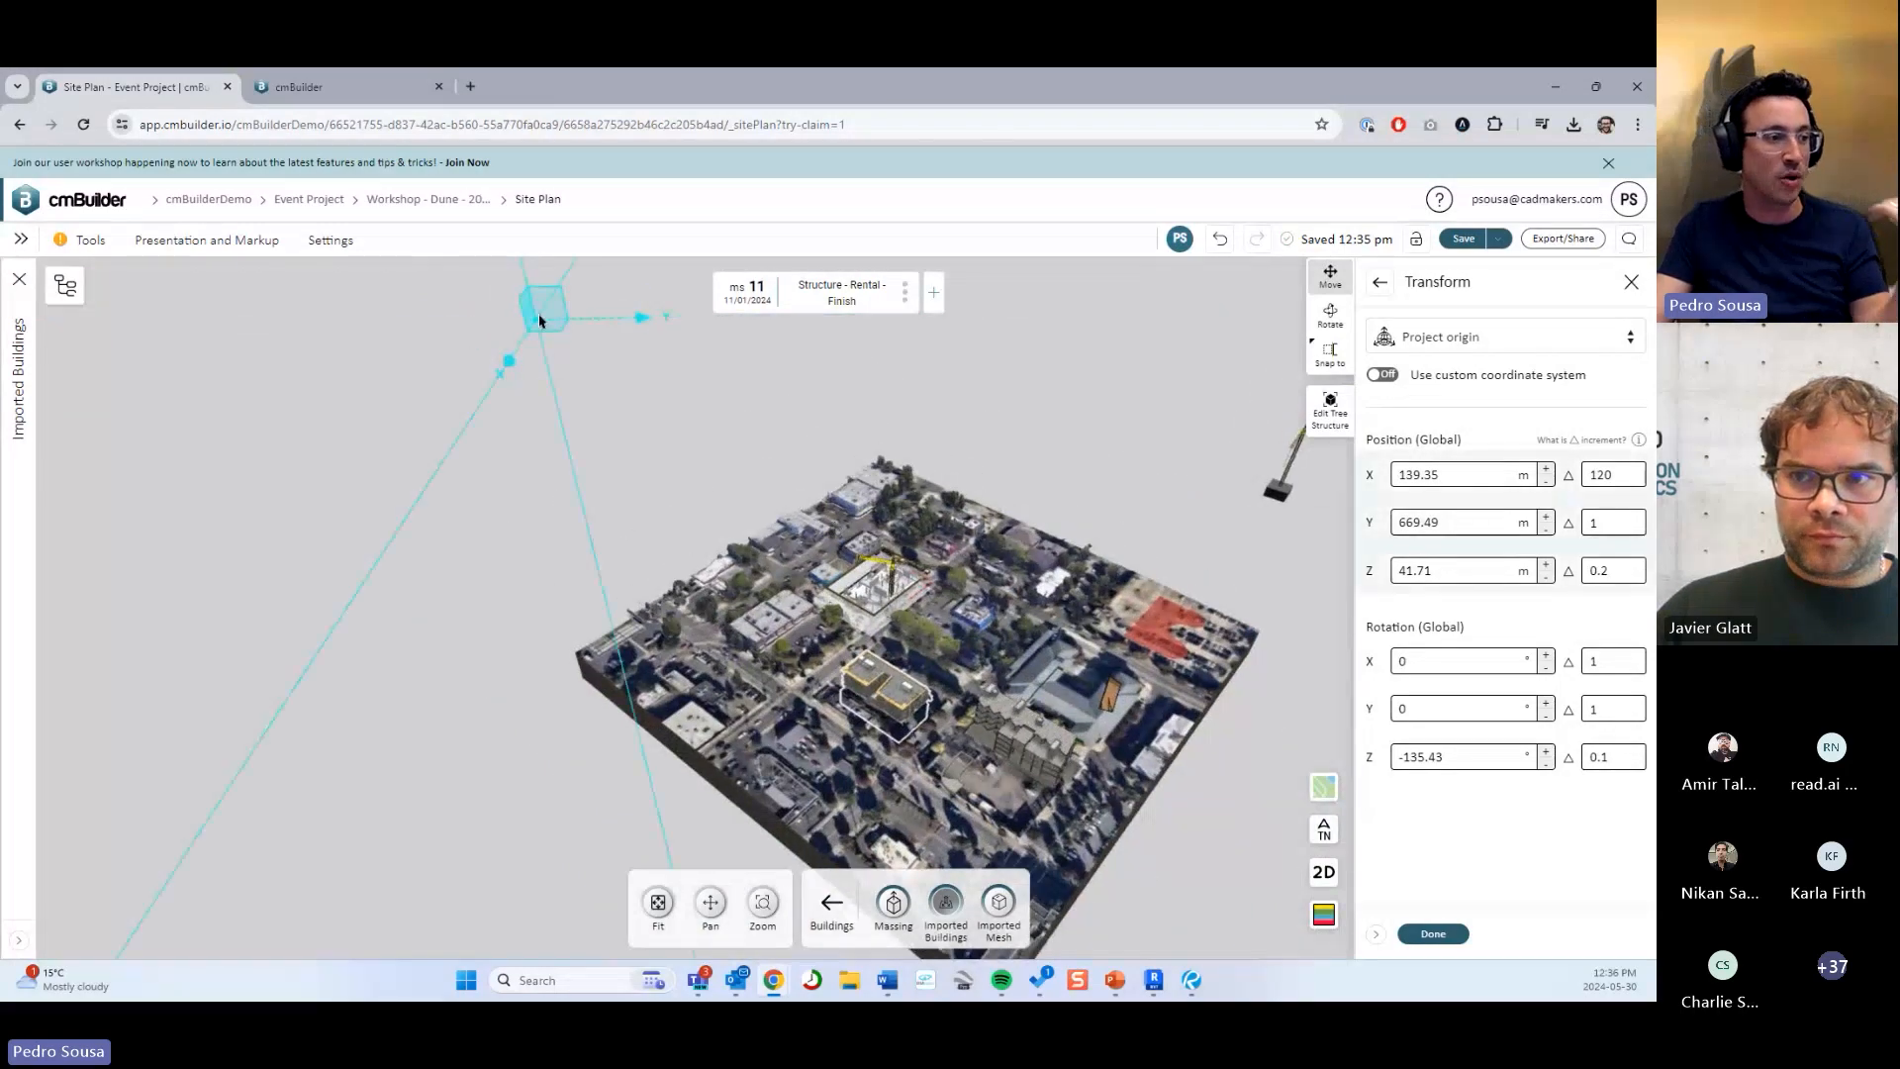
# Show Structure_Model_1's handles at the Site origin and inspect their location beside the building from above.
pyautogui.click(1475, 338)
pyautogui.click(1459, 414)
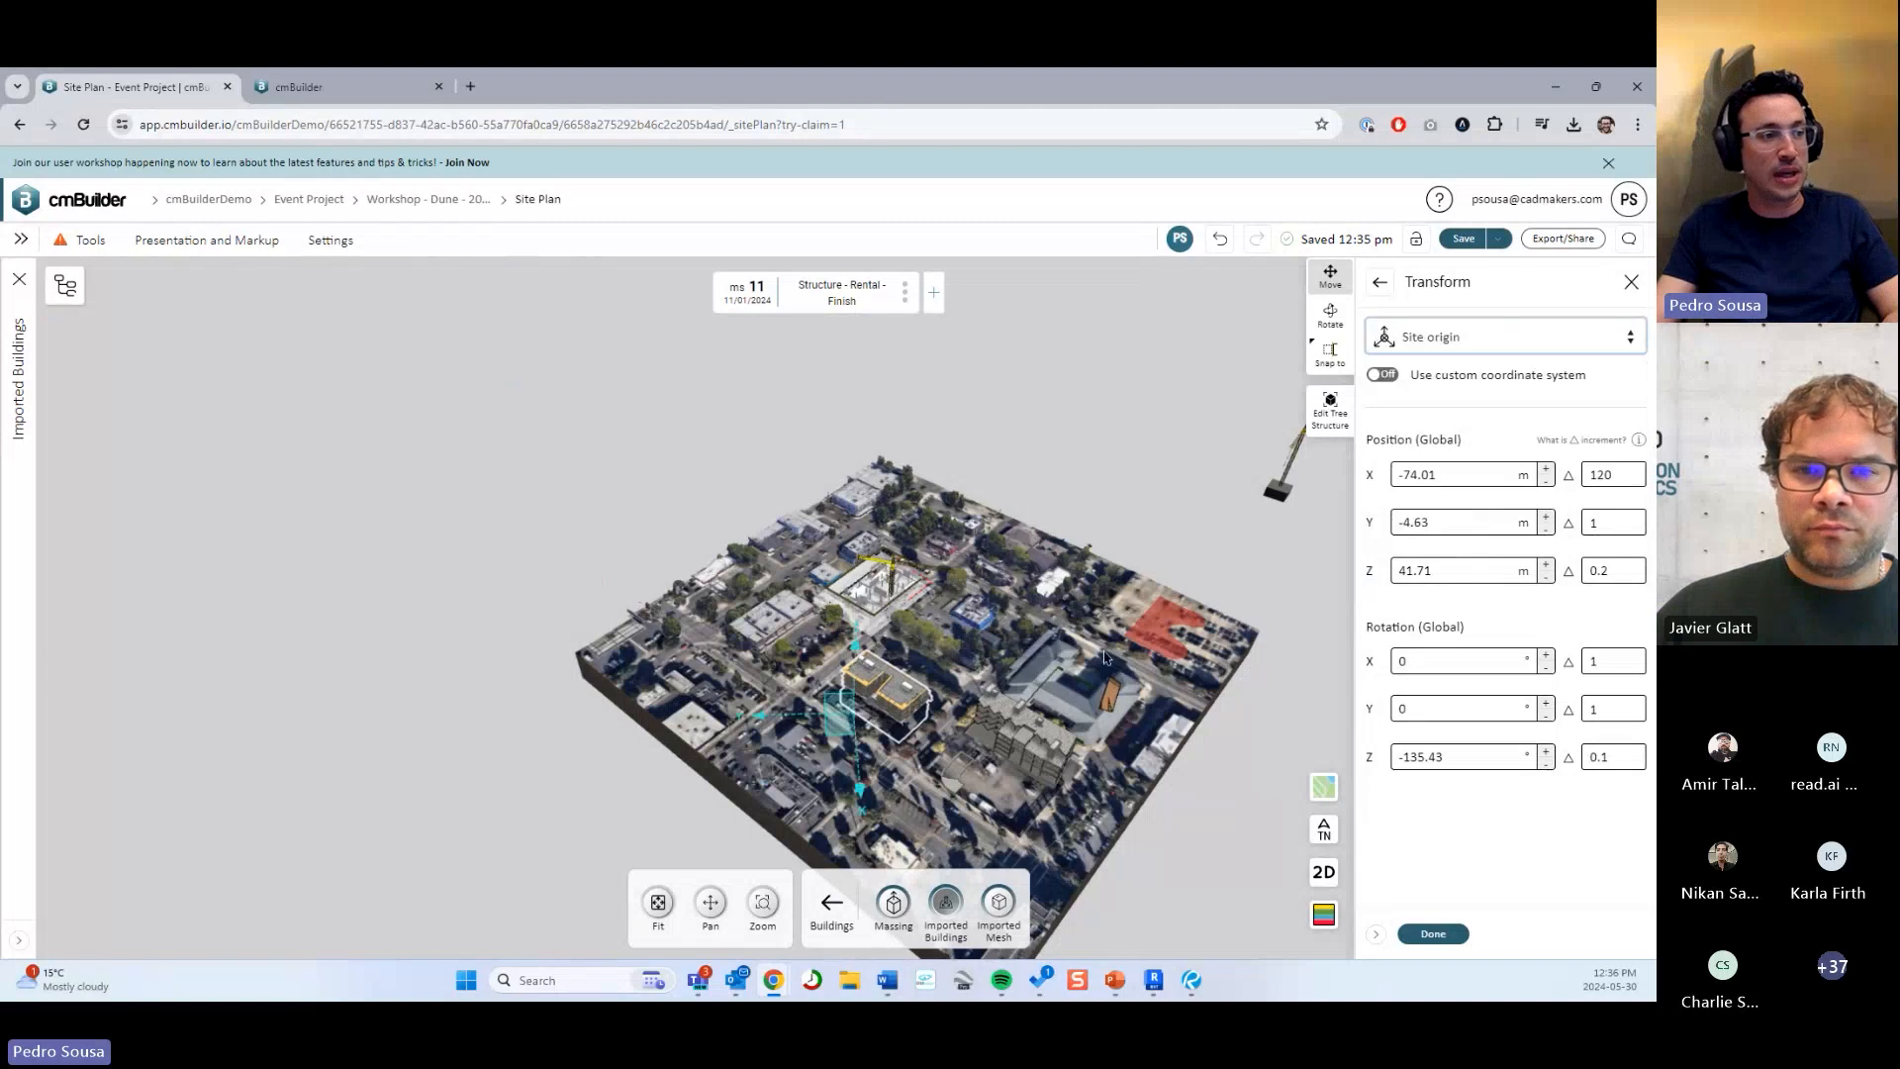
pyautogui.scroll(3, 1088, 643)
pyautogui.moveTo(1008, 597); pyautogui.dragTo(1025, 722)
pyautogui.scroll(3, 1035, 588)
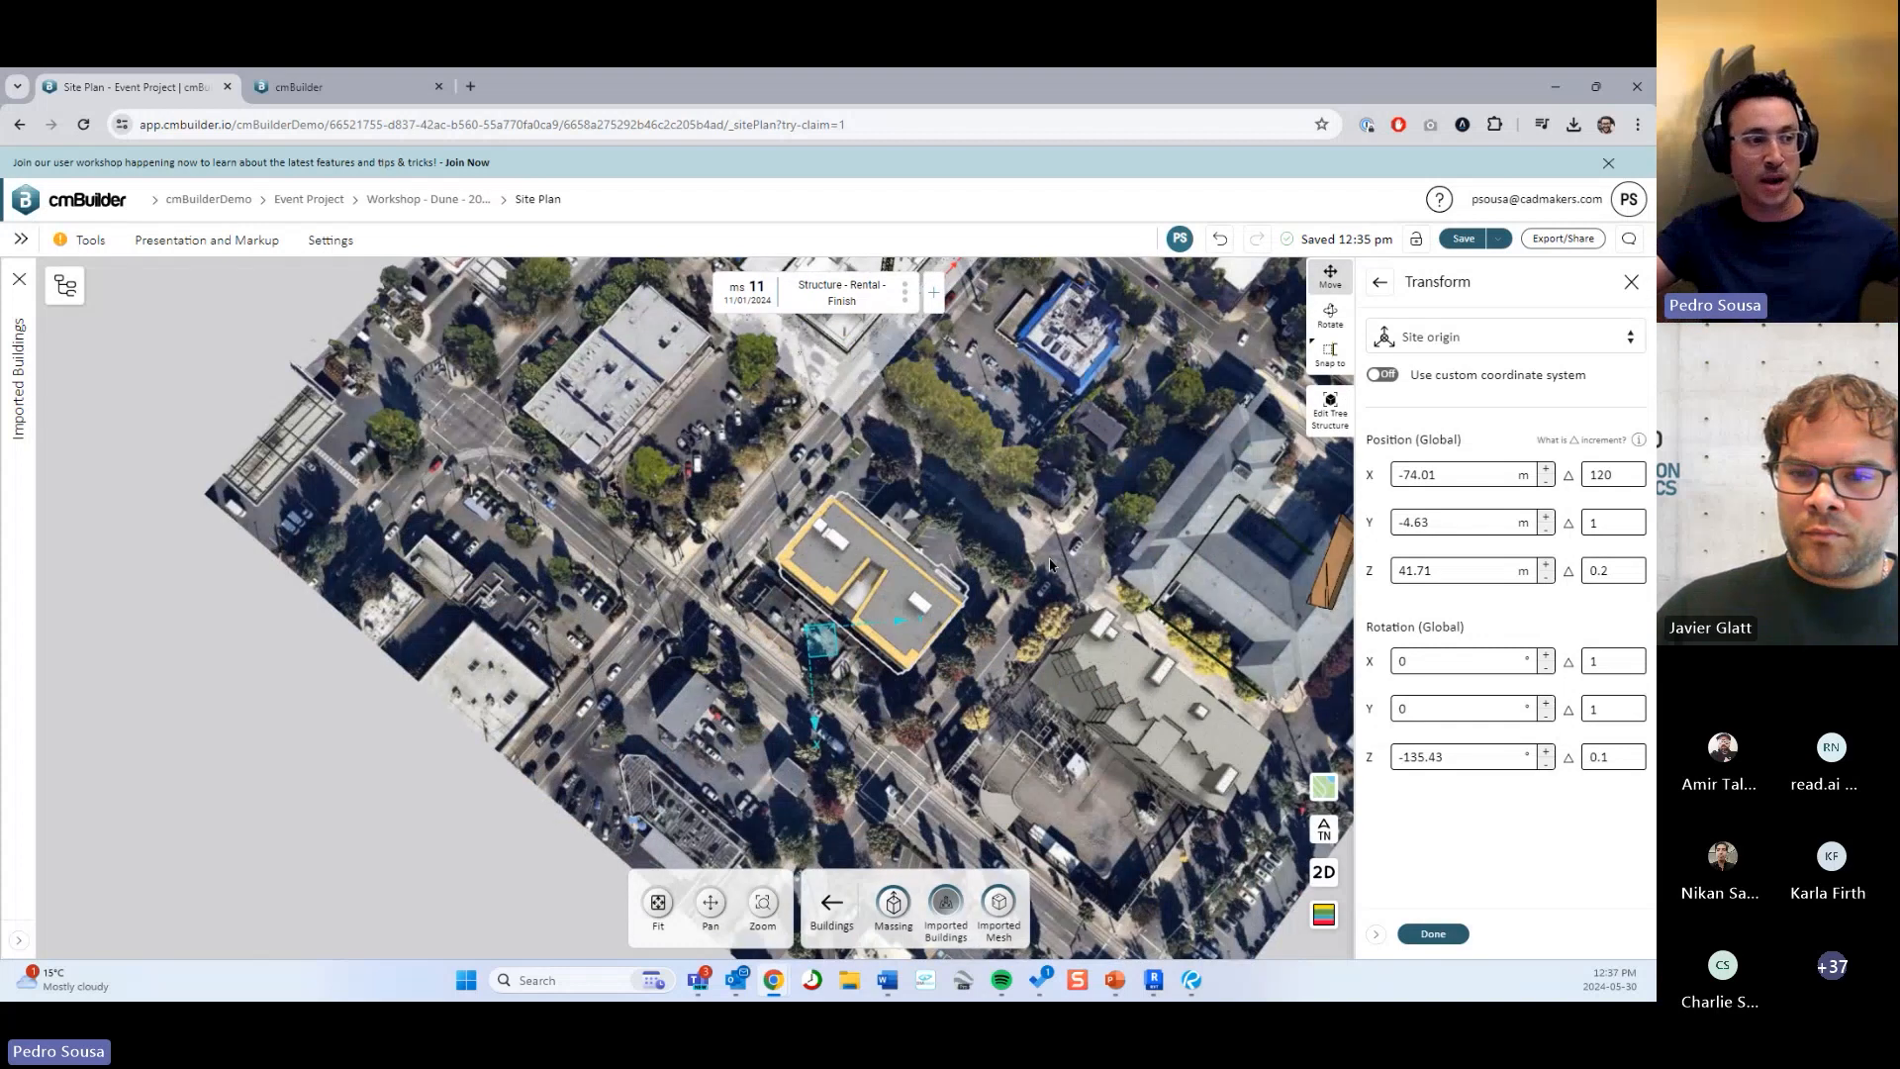
# Set Structure_Model_1's handles to Bounding box center and inspect them in the middle of the building.
pyautogui.click(1506, 336)
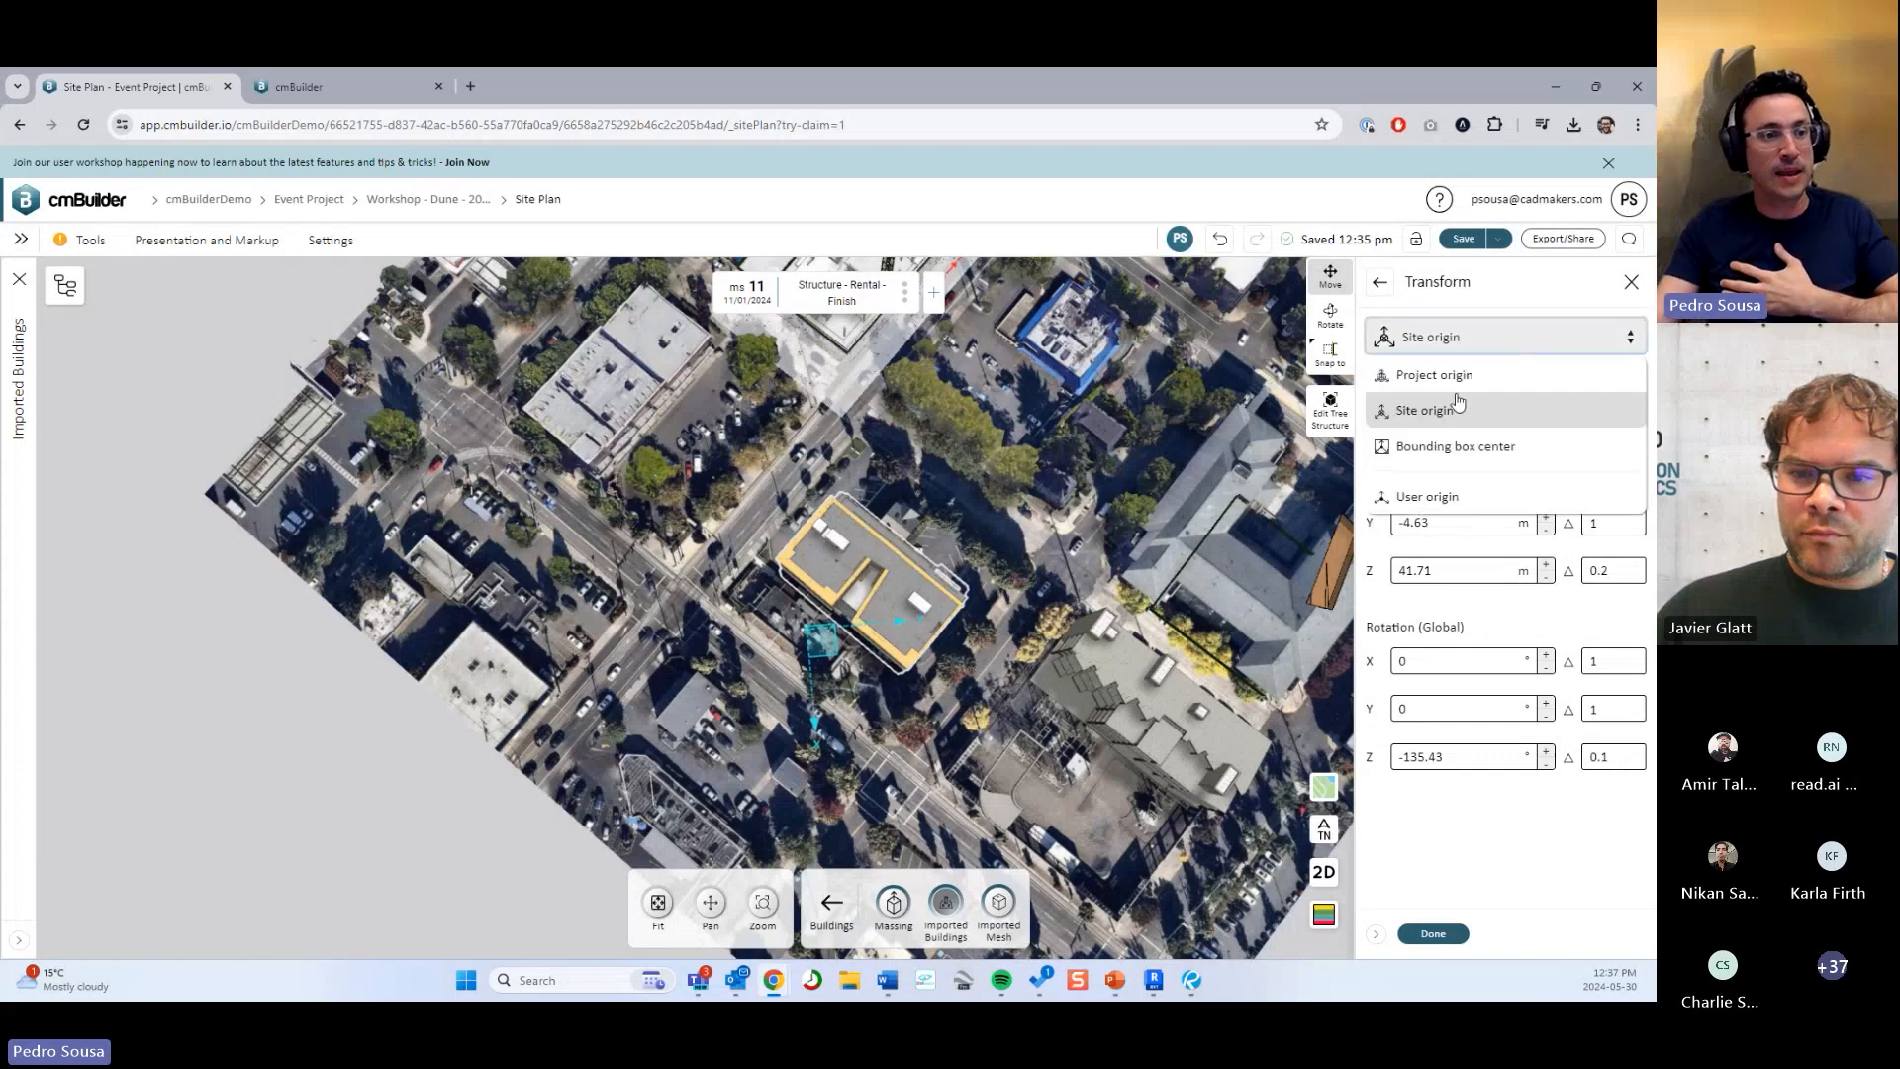
pyautogui.click(1446, 441)
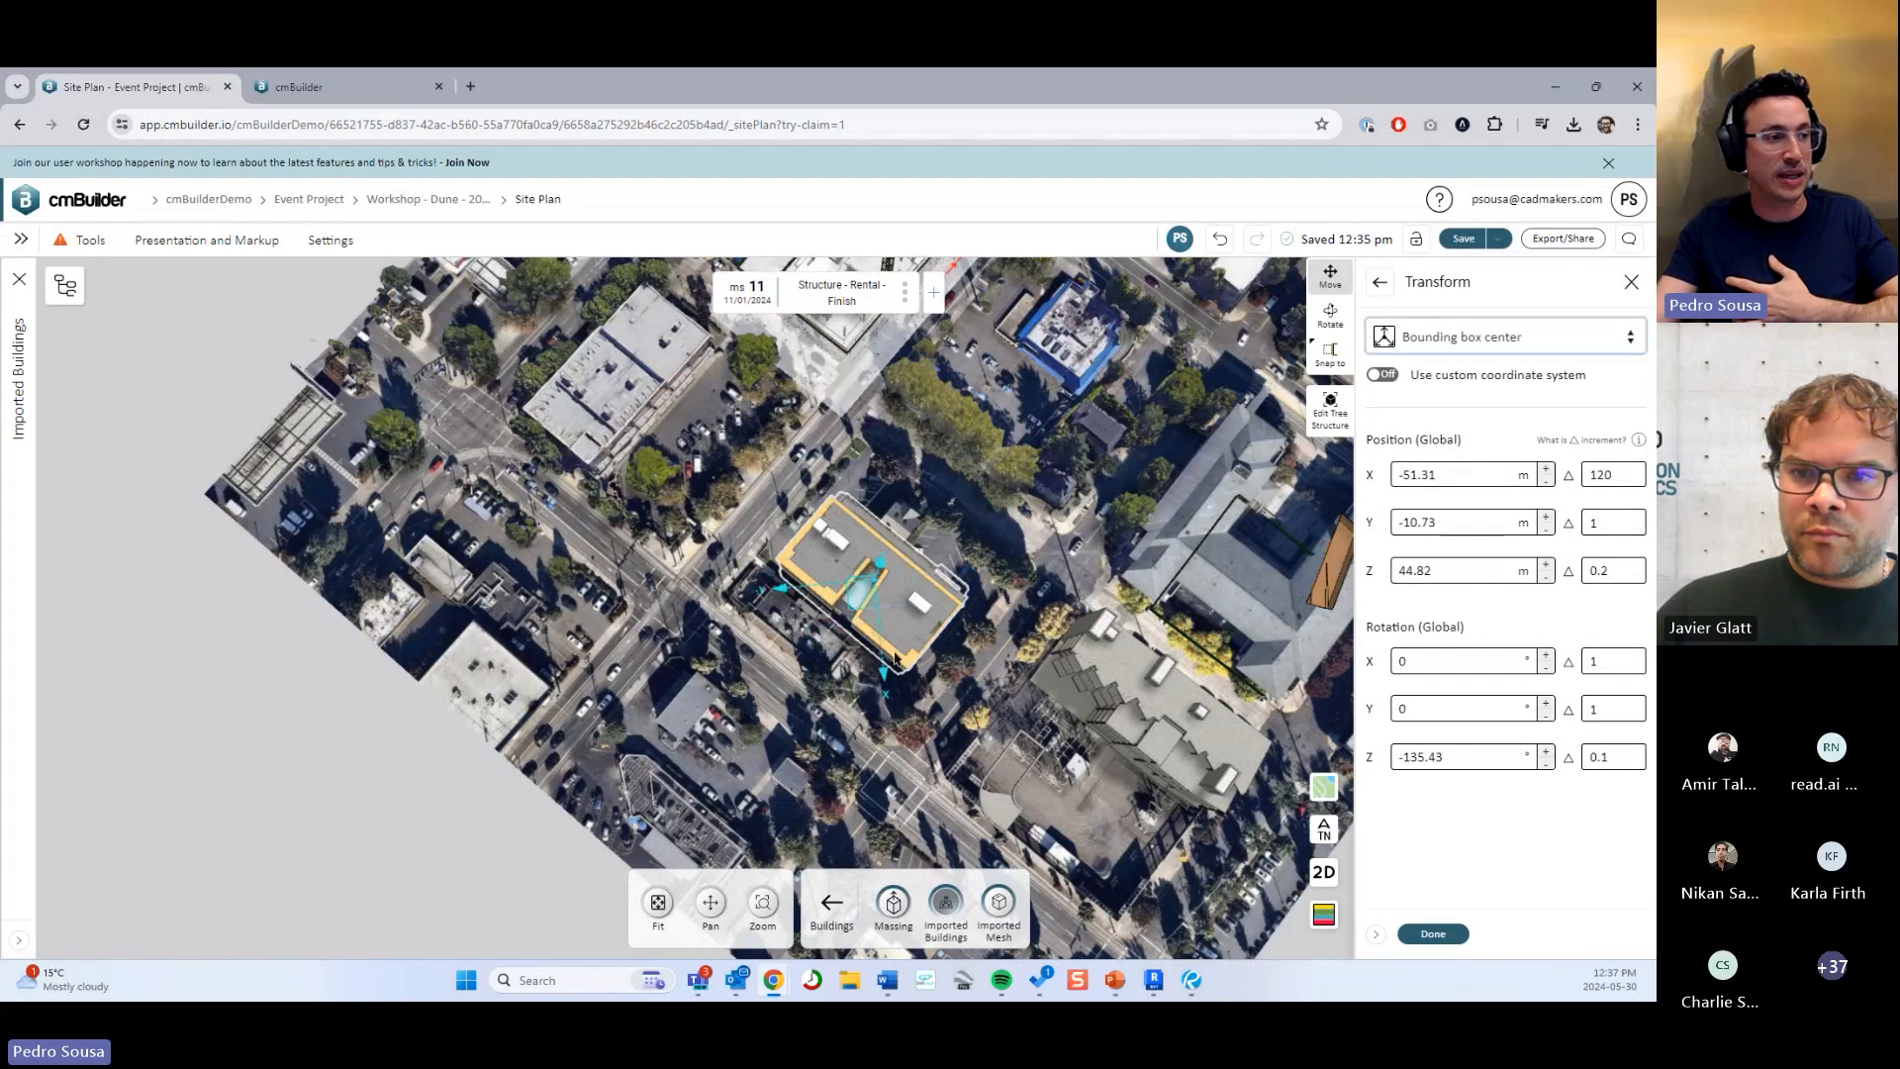
pyautogui.moveTo(1025, 661); pyautogui.dragTo(1007, 586, button='middle')
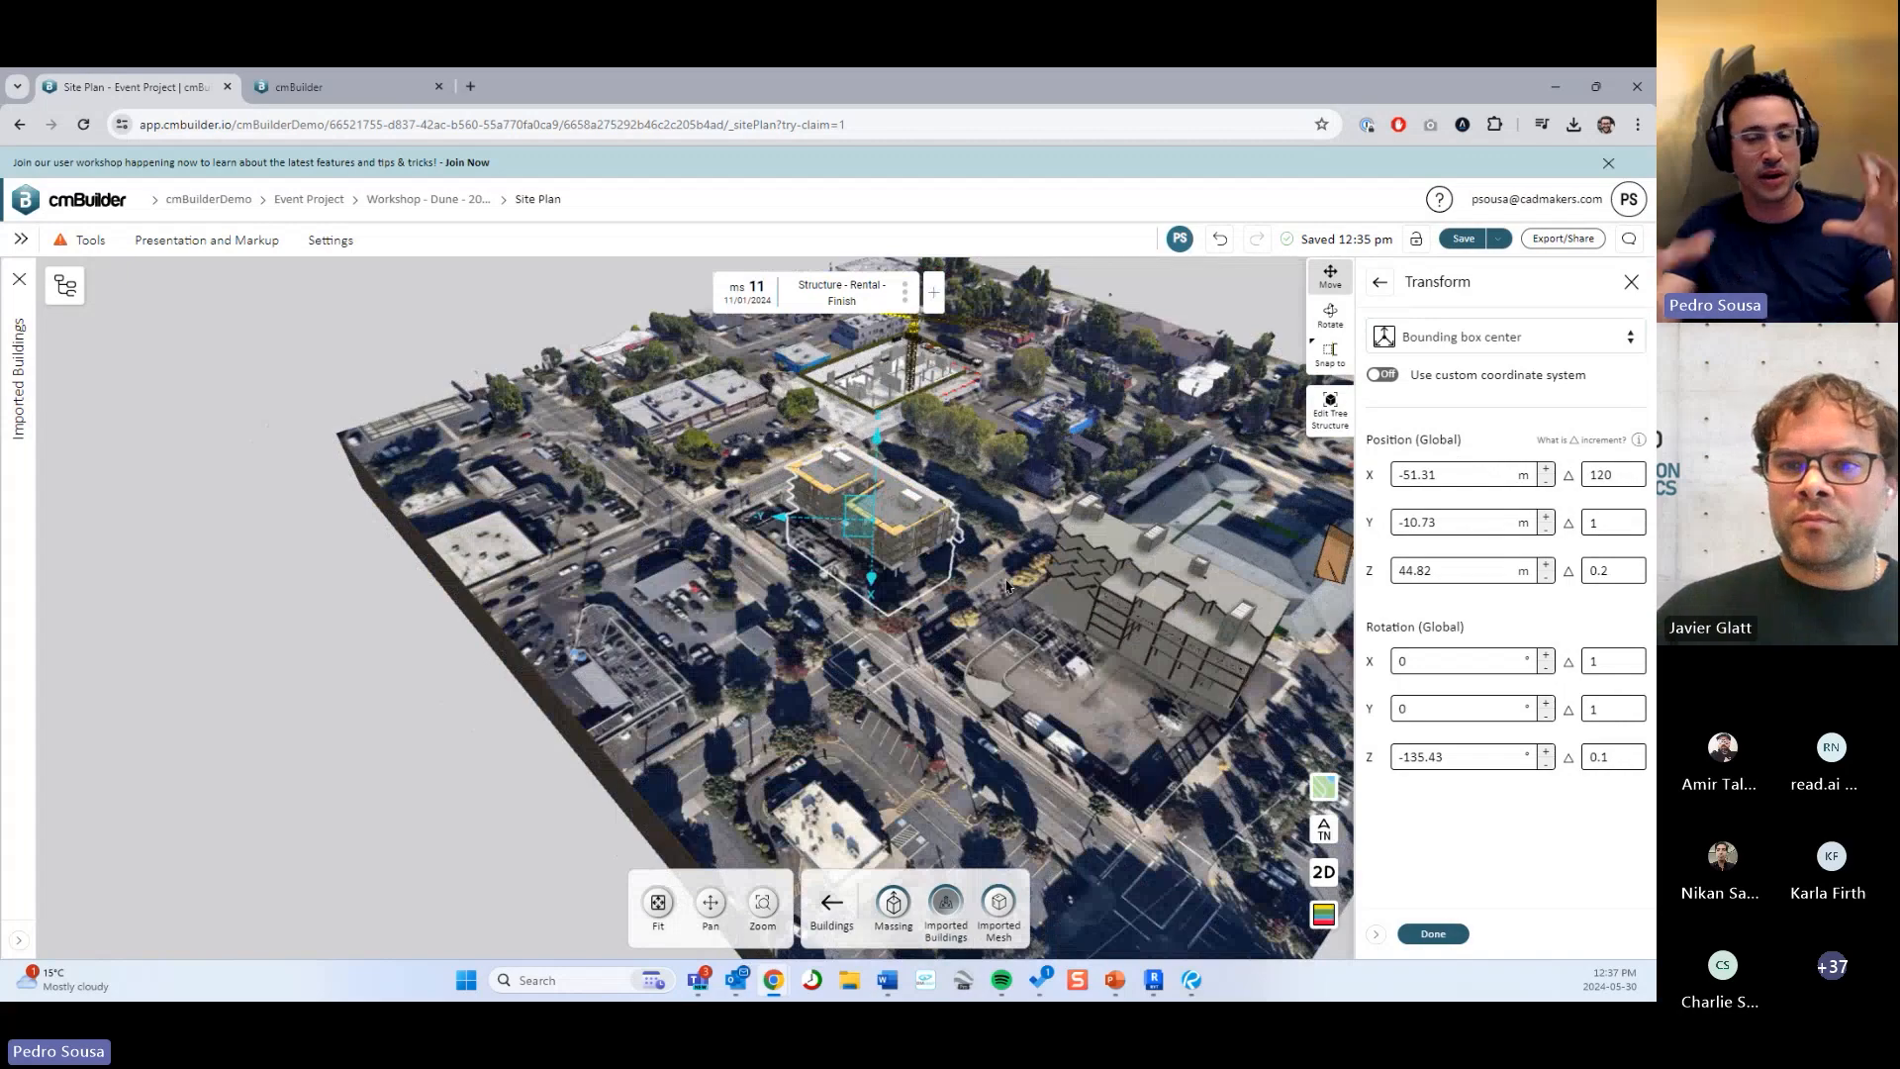
pyautogui.scroll(3, 986, 604)
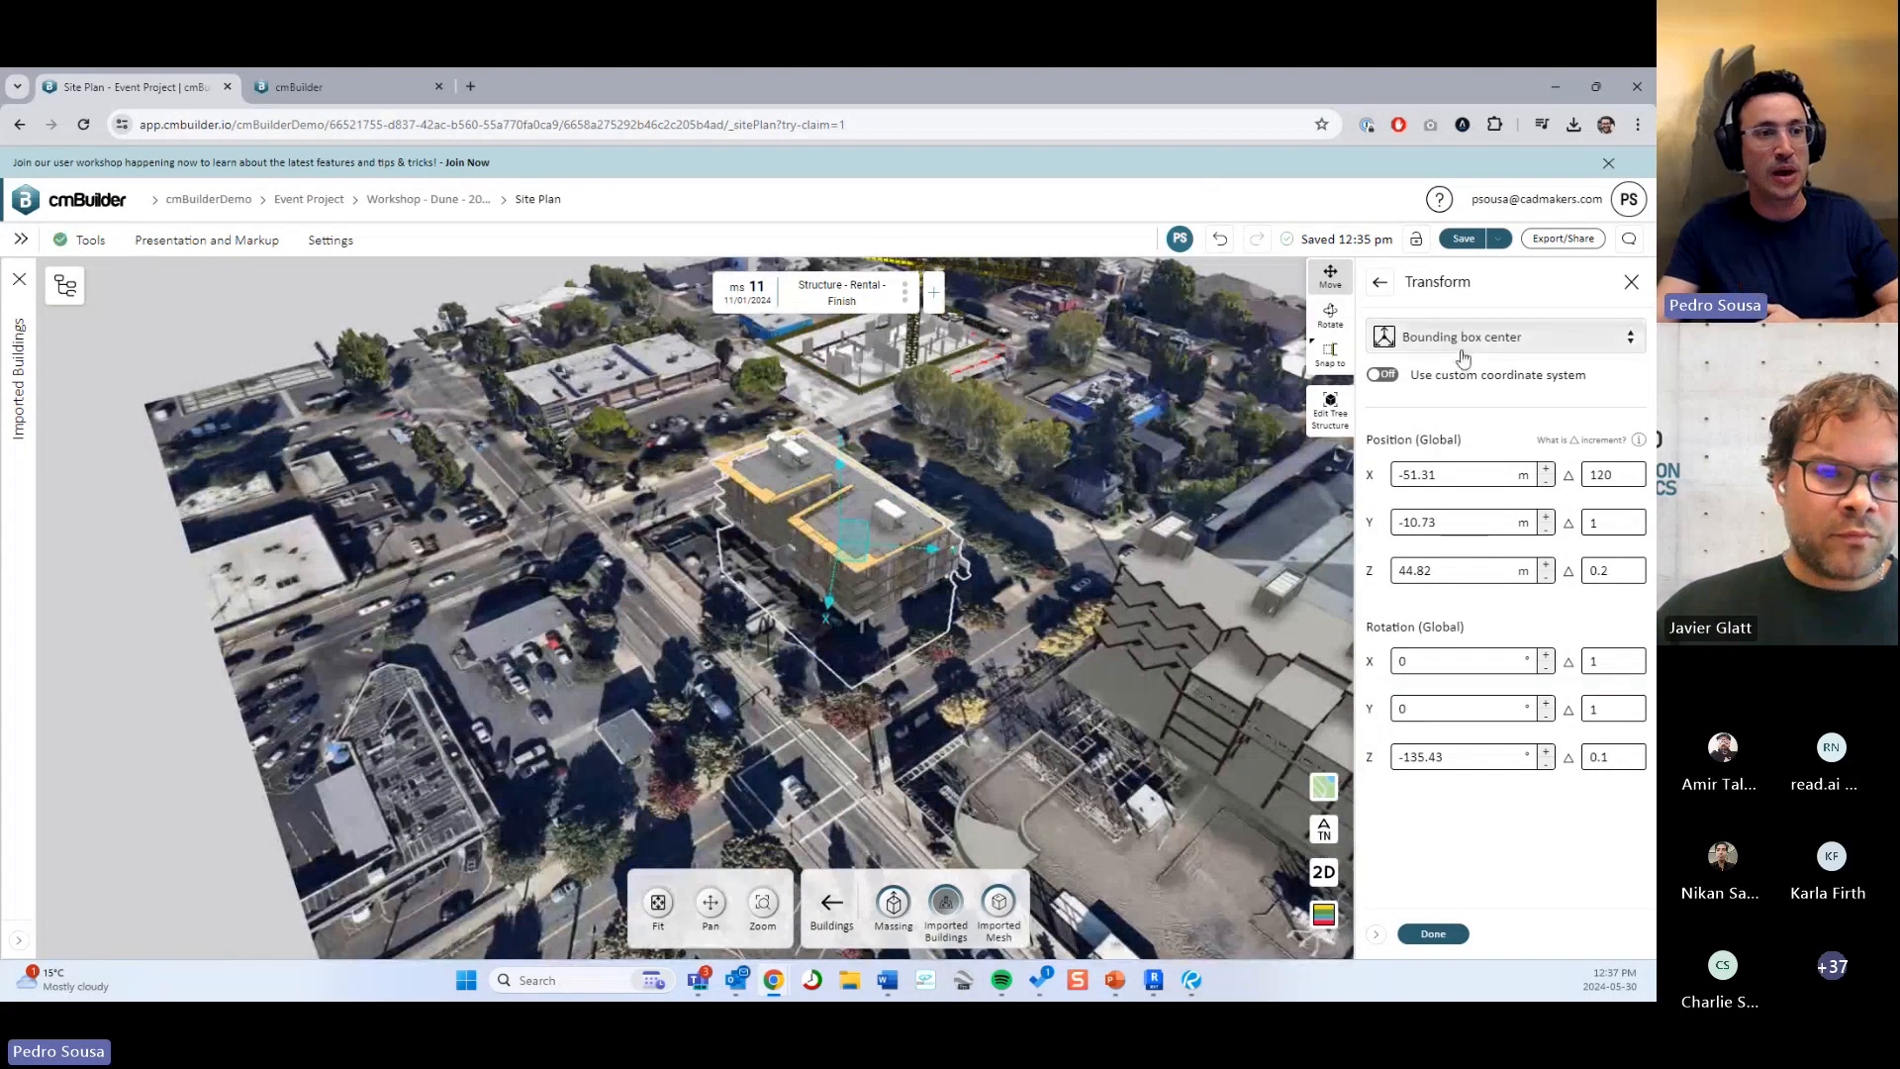
pyautogui.scroll(5, 980, 539)
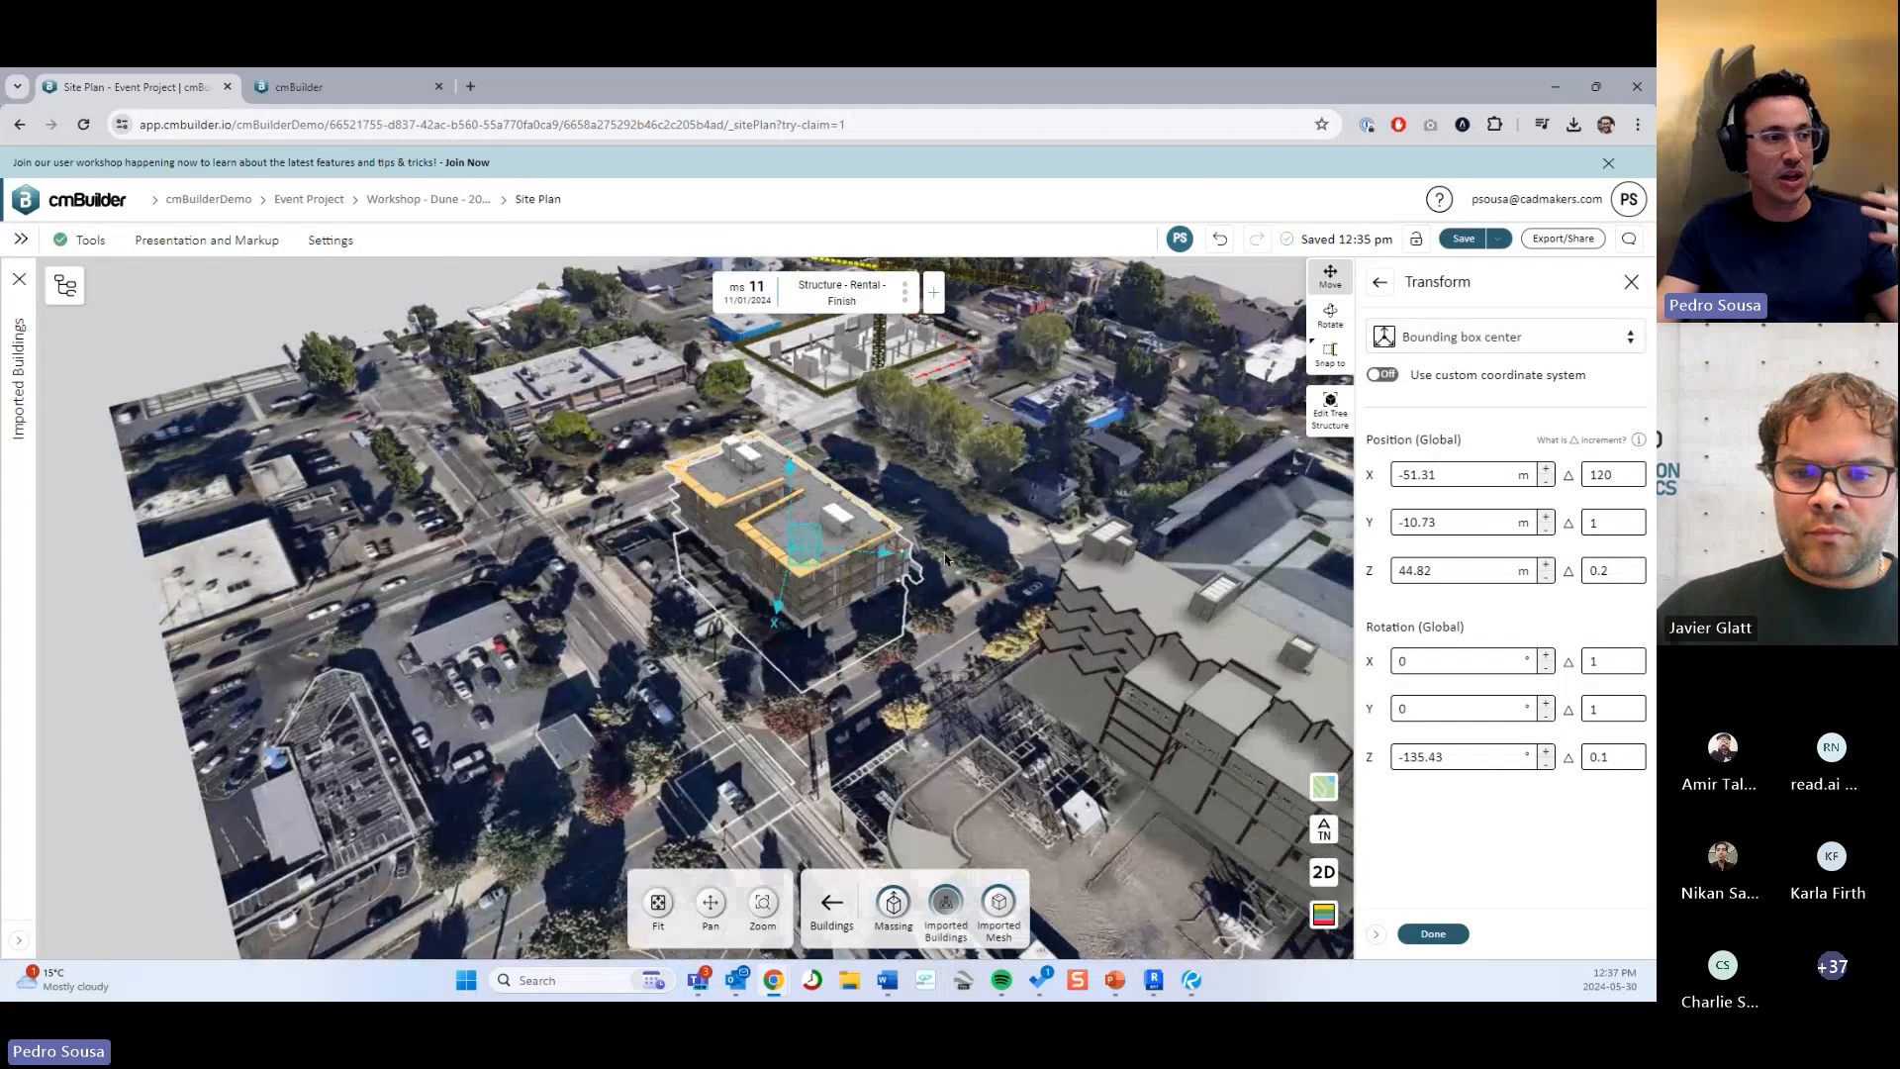
# Finish editing Structure_Model_1 and open the imported building Sample_Structural for editing.
pyautogui.scroll(2, 975, 528)
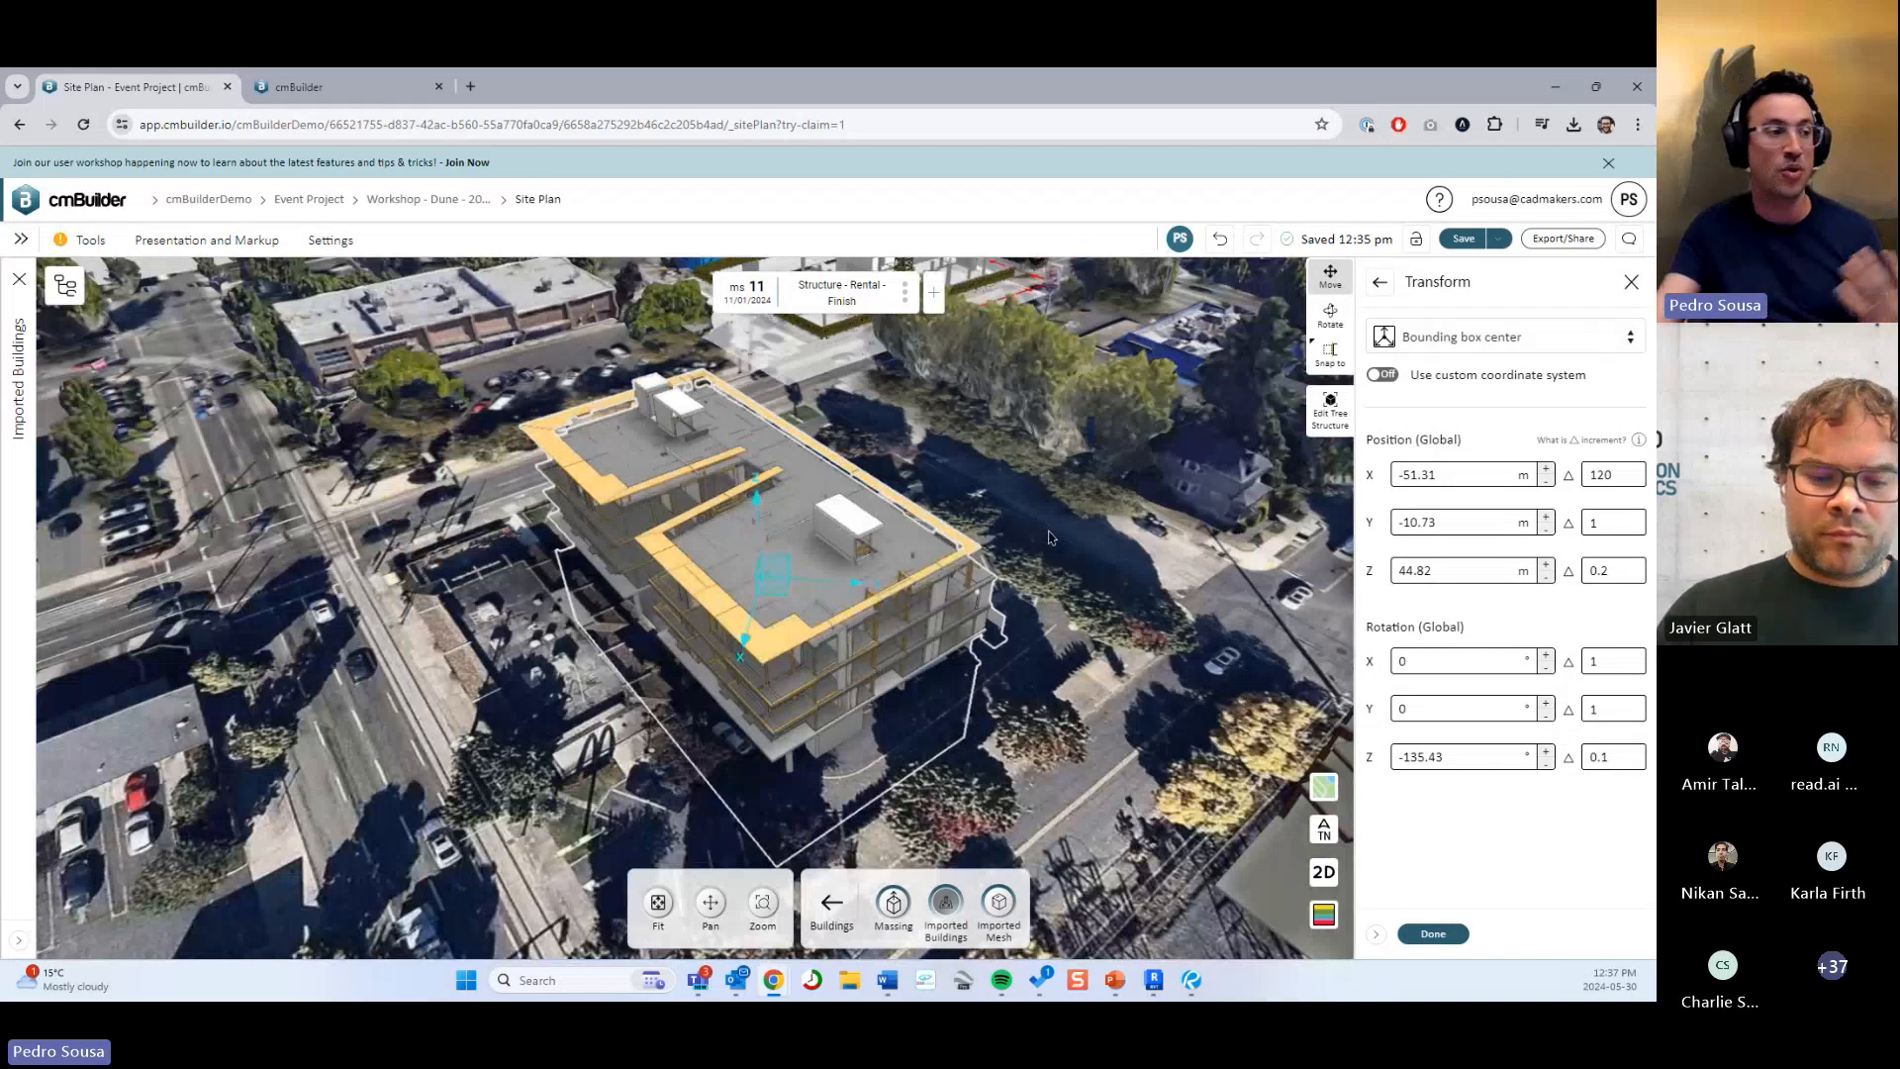
pyautogui.scroll(-1, 1069, 555)
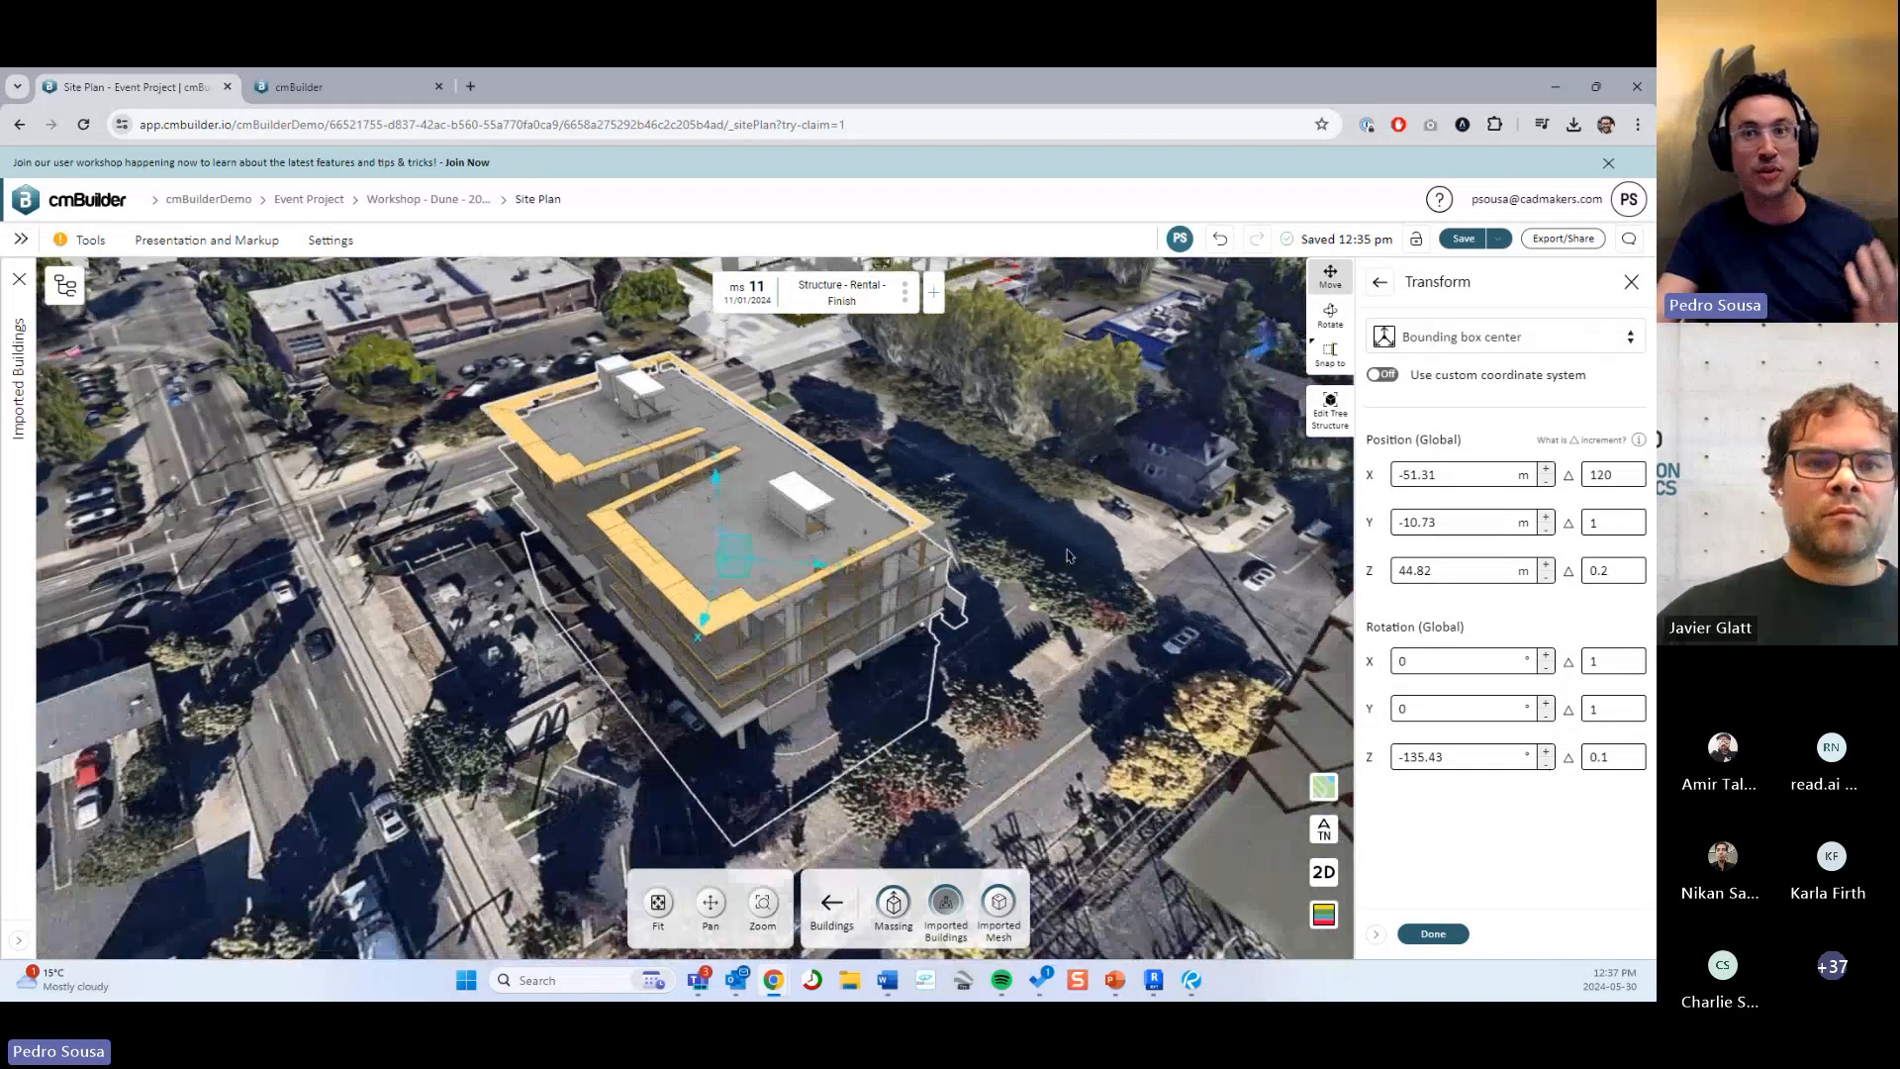
pyautogui.click(1426, 935)
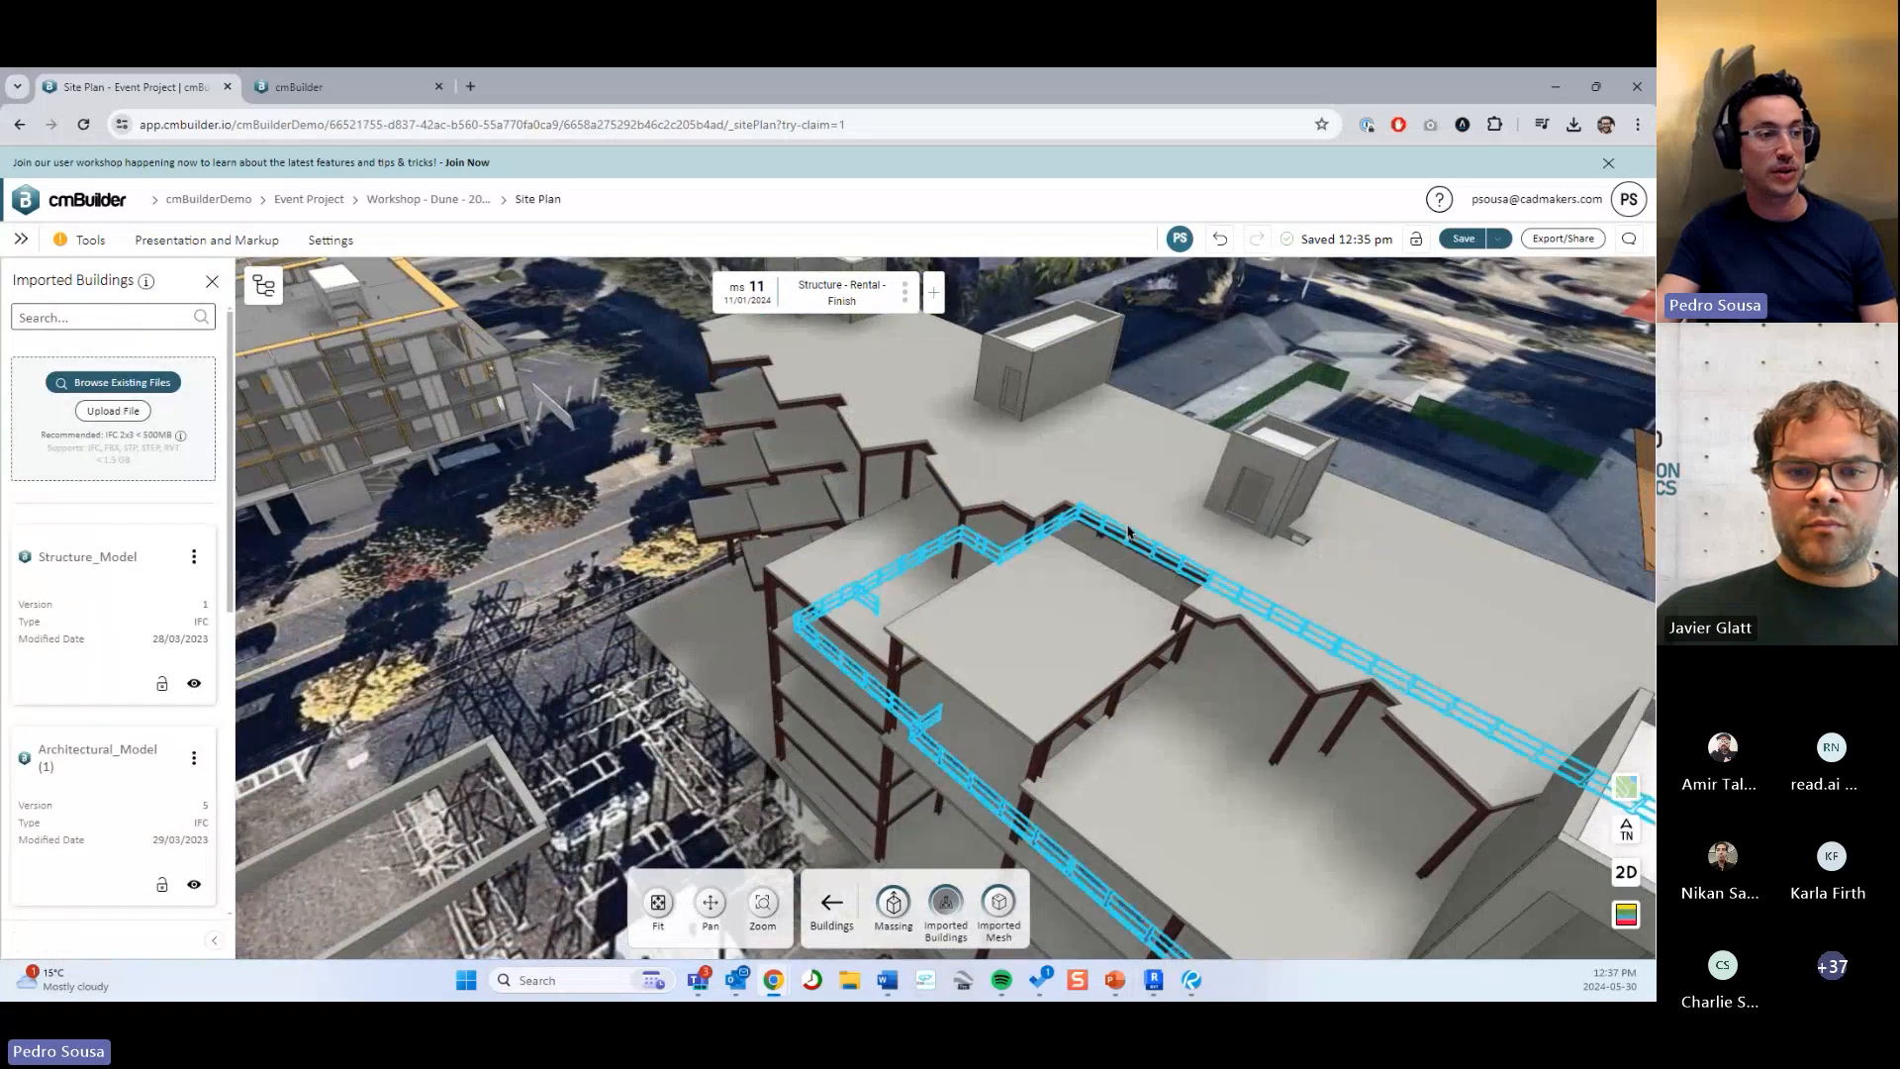
pyautogui.rightClick(1114, 643)
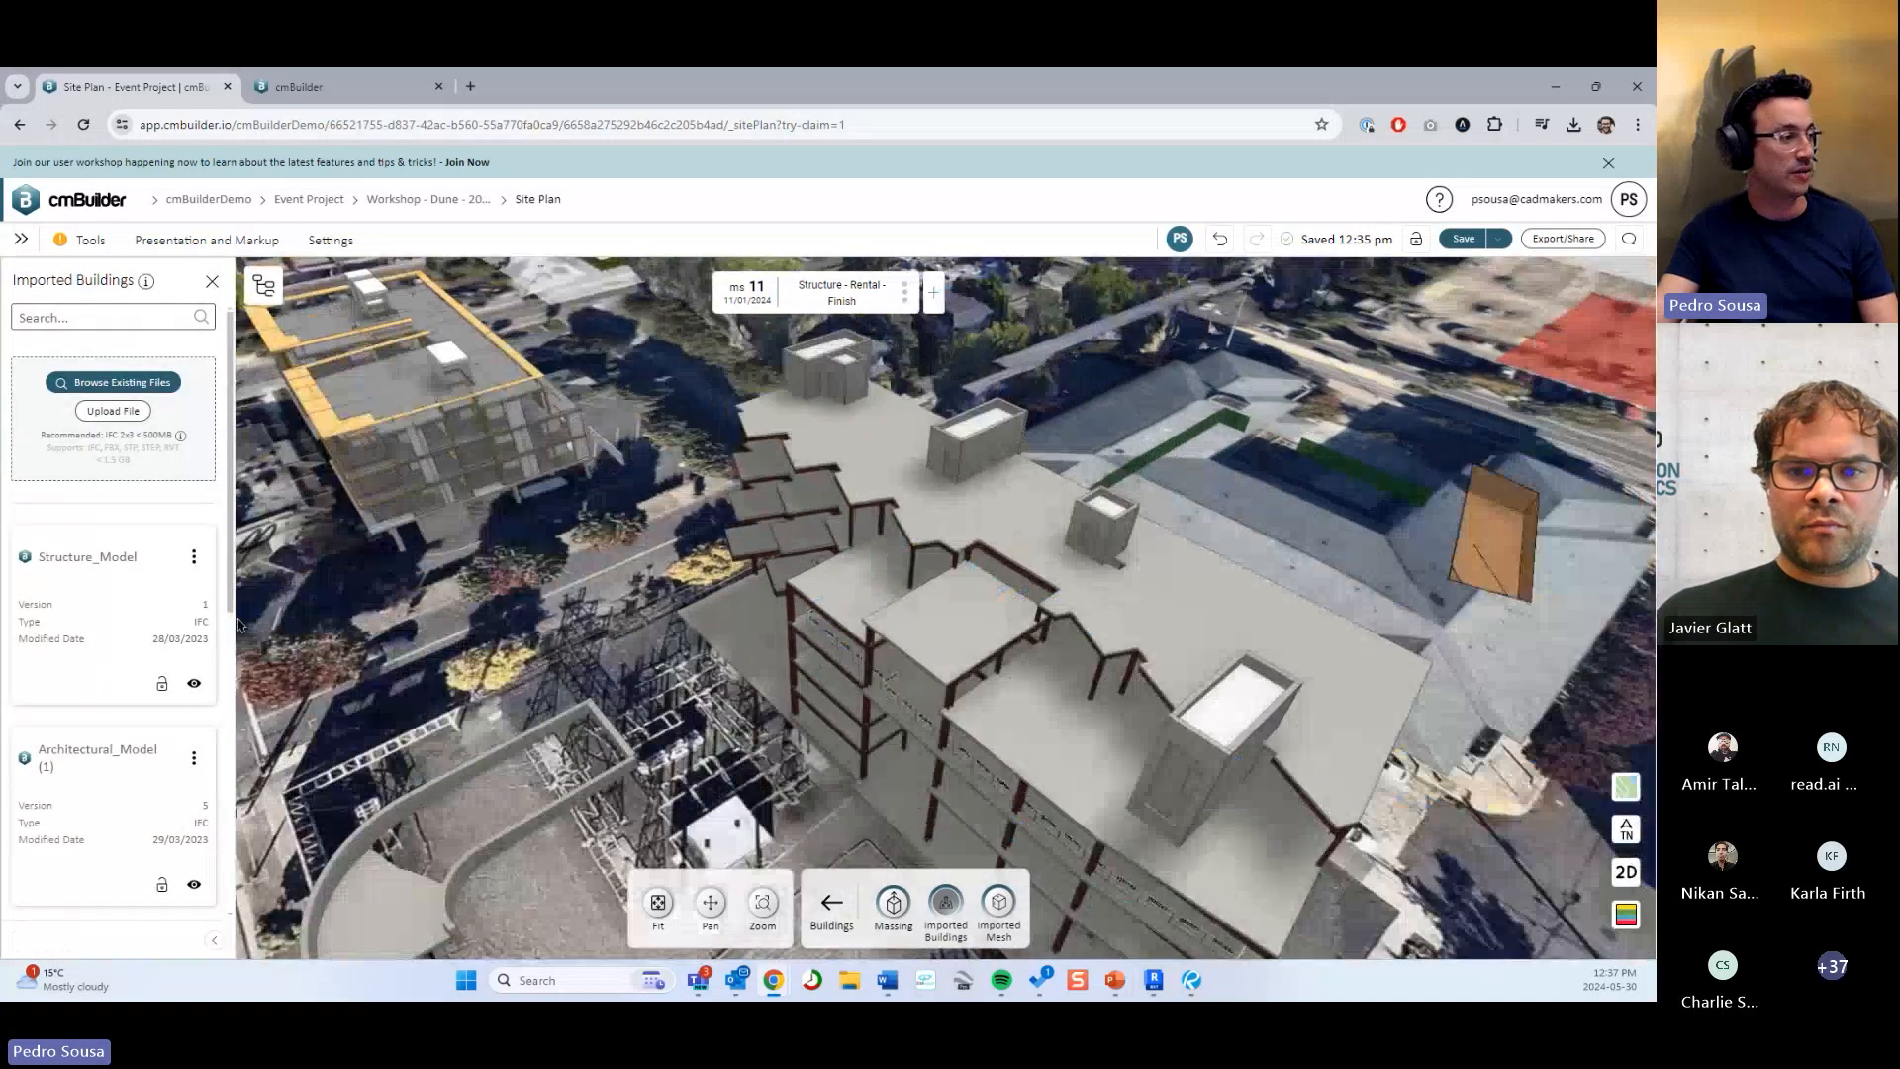
pyautogui.scroll(-5, 181, 810)
pyautogui.click(194, 752)
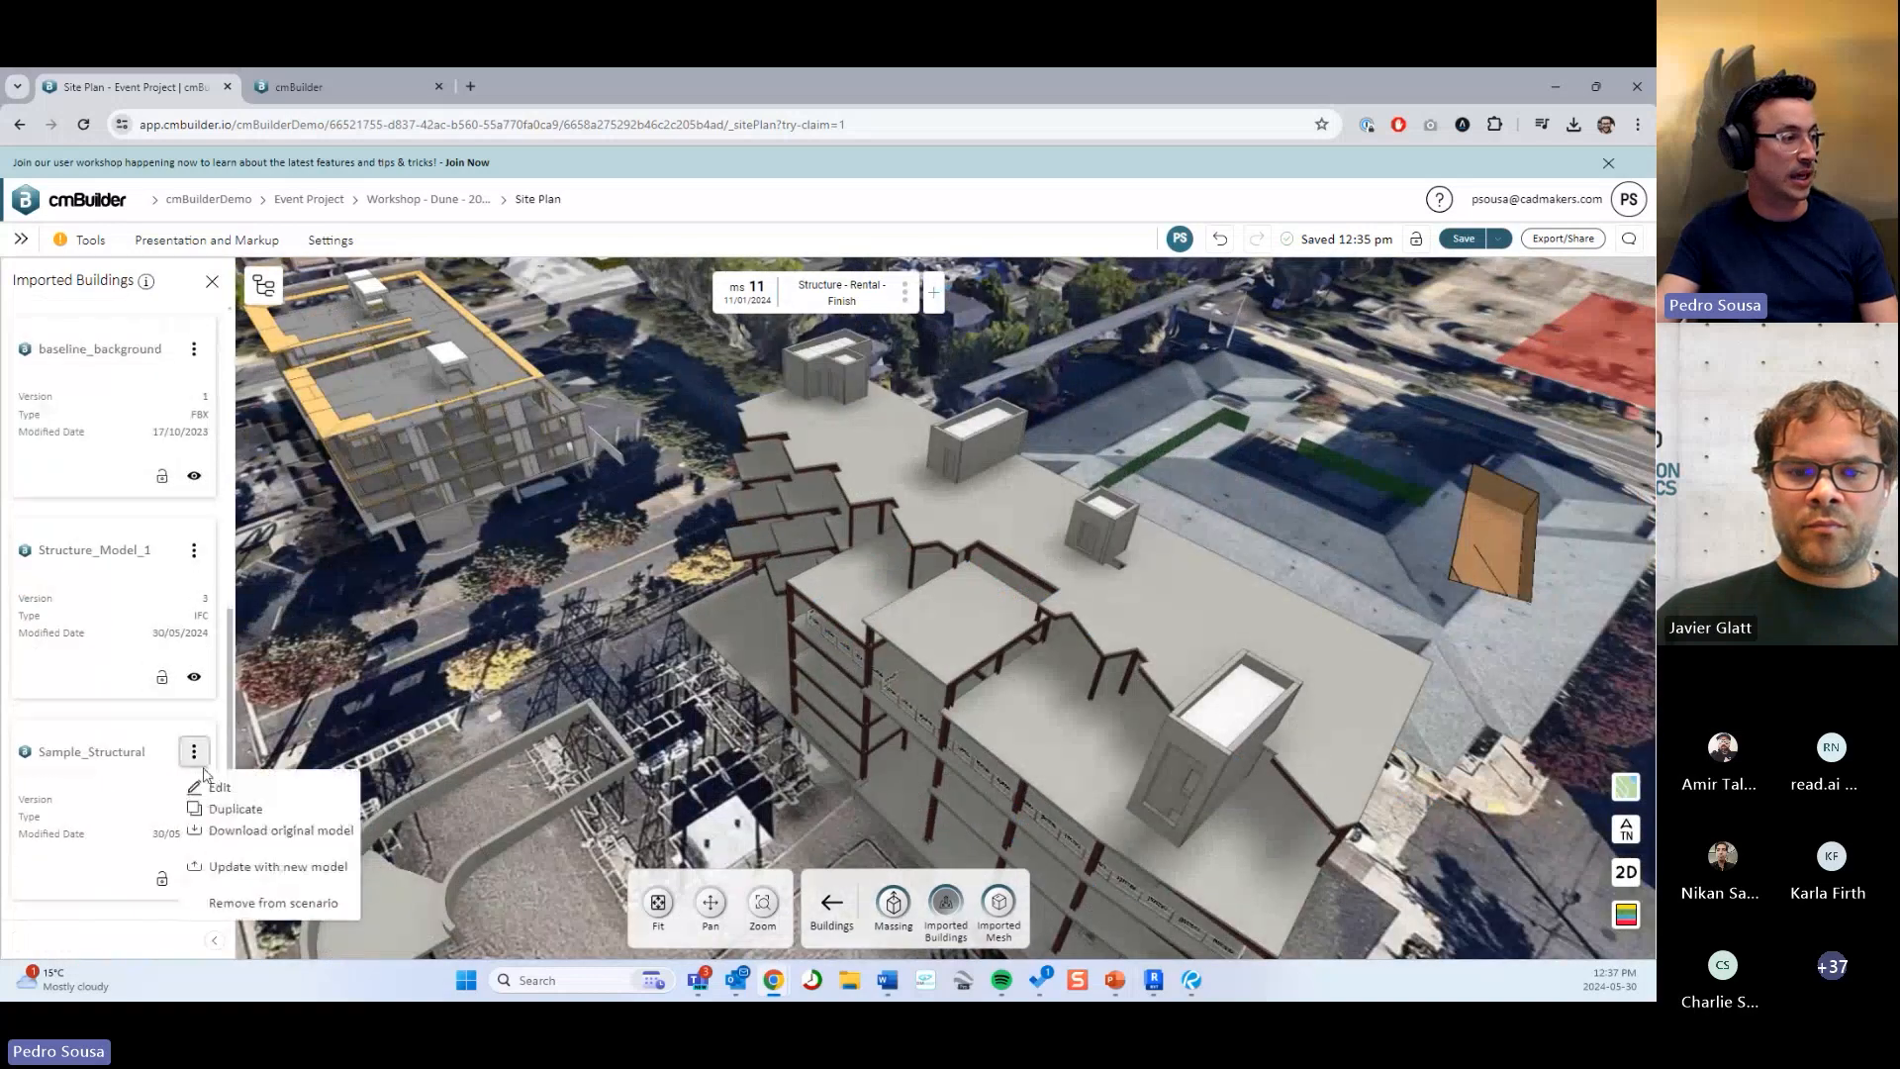
pyautogui.click(223, 789)
pyautogui.scroll(-6, 908, 530)
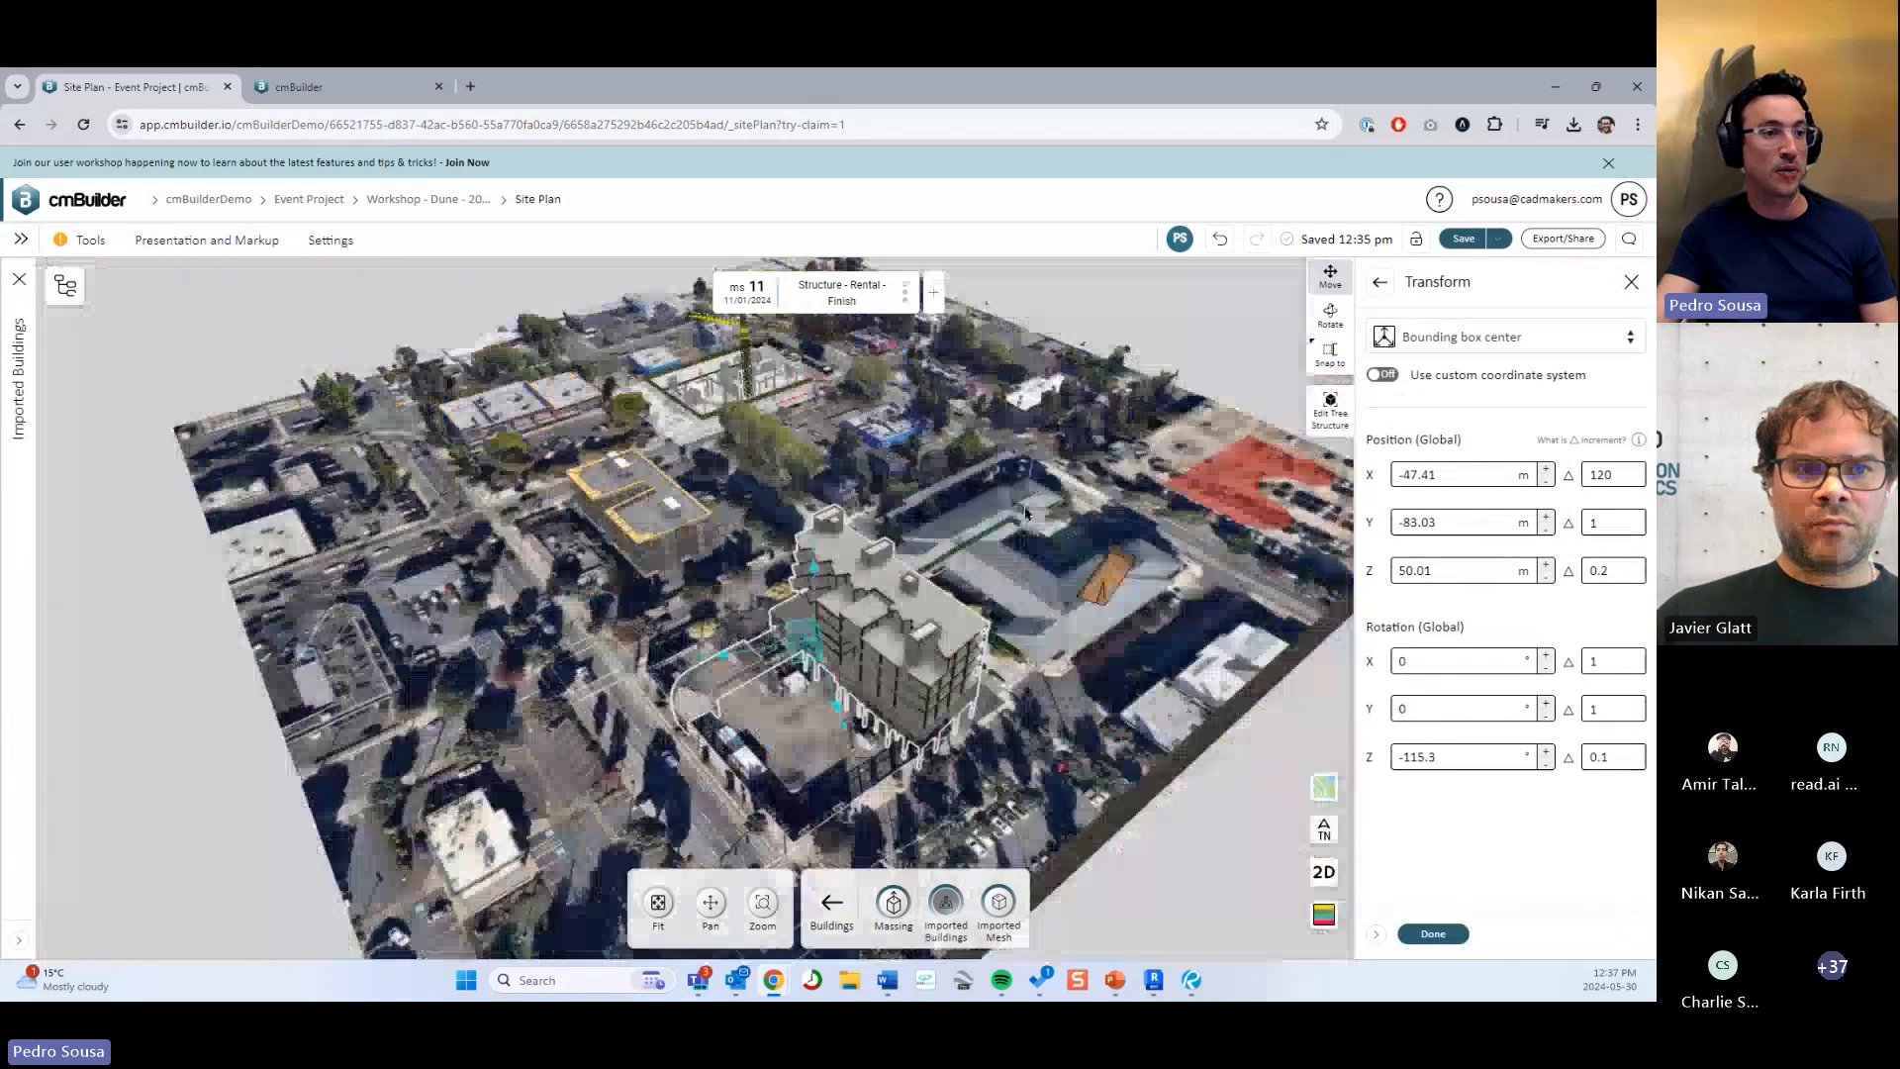
# Show Sample_Structural's handles at the Project origin and examine their distance from the building, along with its global position values.
pyautogui.moveTo(915, 657); pyautogui.dragTo(796, 661, button='right')
pyautogui.moveTo(1037, 614); pyautogui.dragTo(1128, 616)
pyautogui.click(1418, 339)
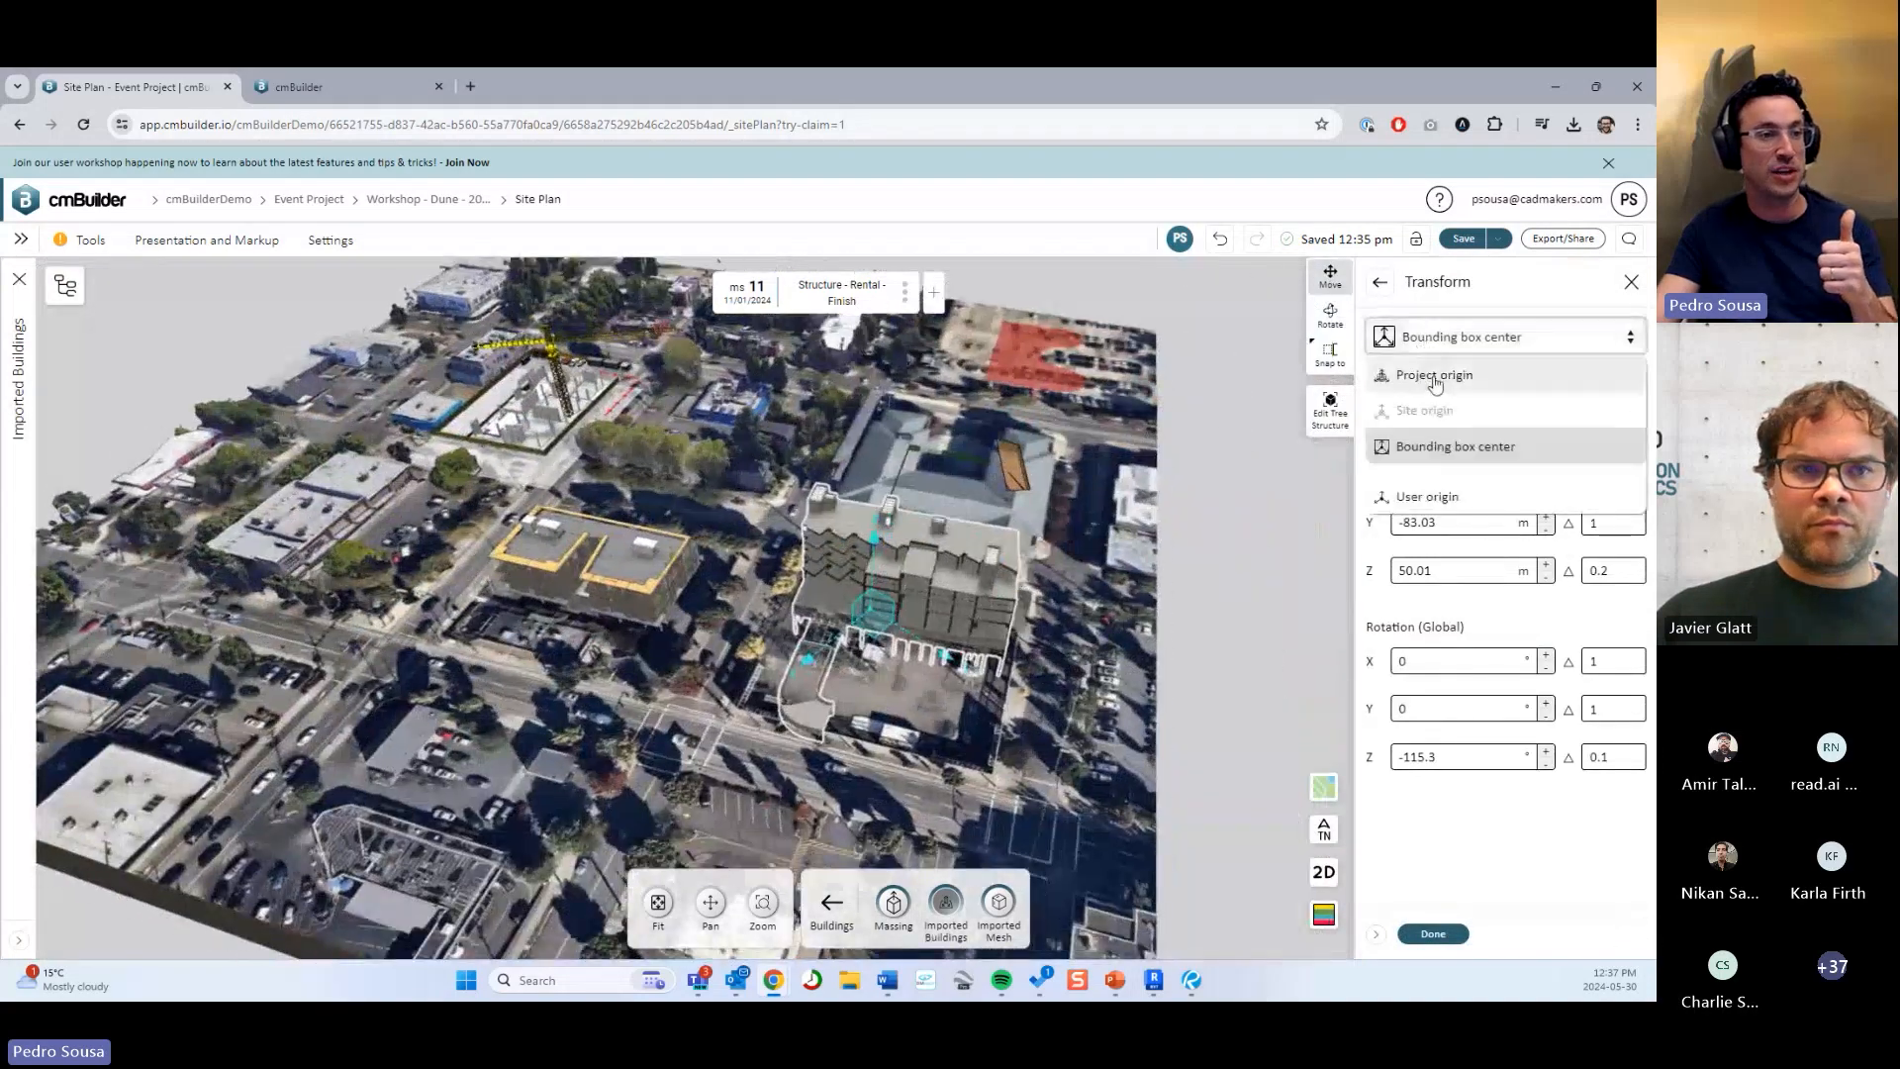
pyautogui.click(1435, 379)
pyautogui.scroll(-10, 1137, 590)
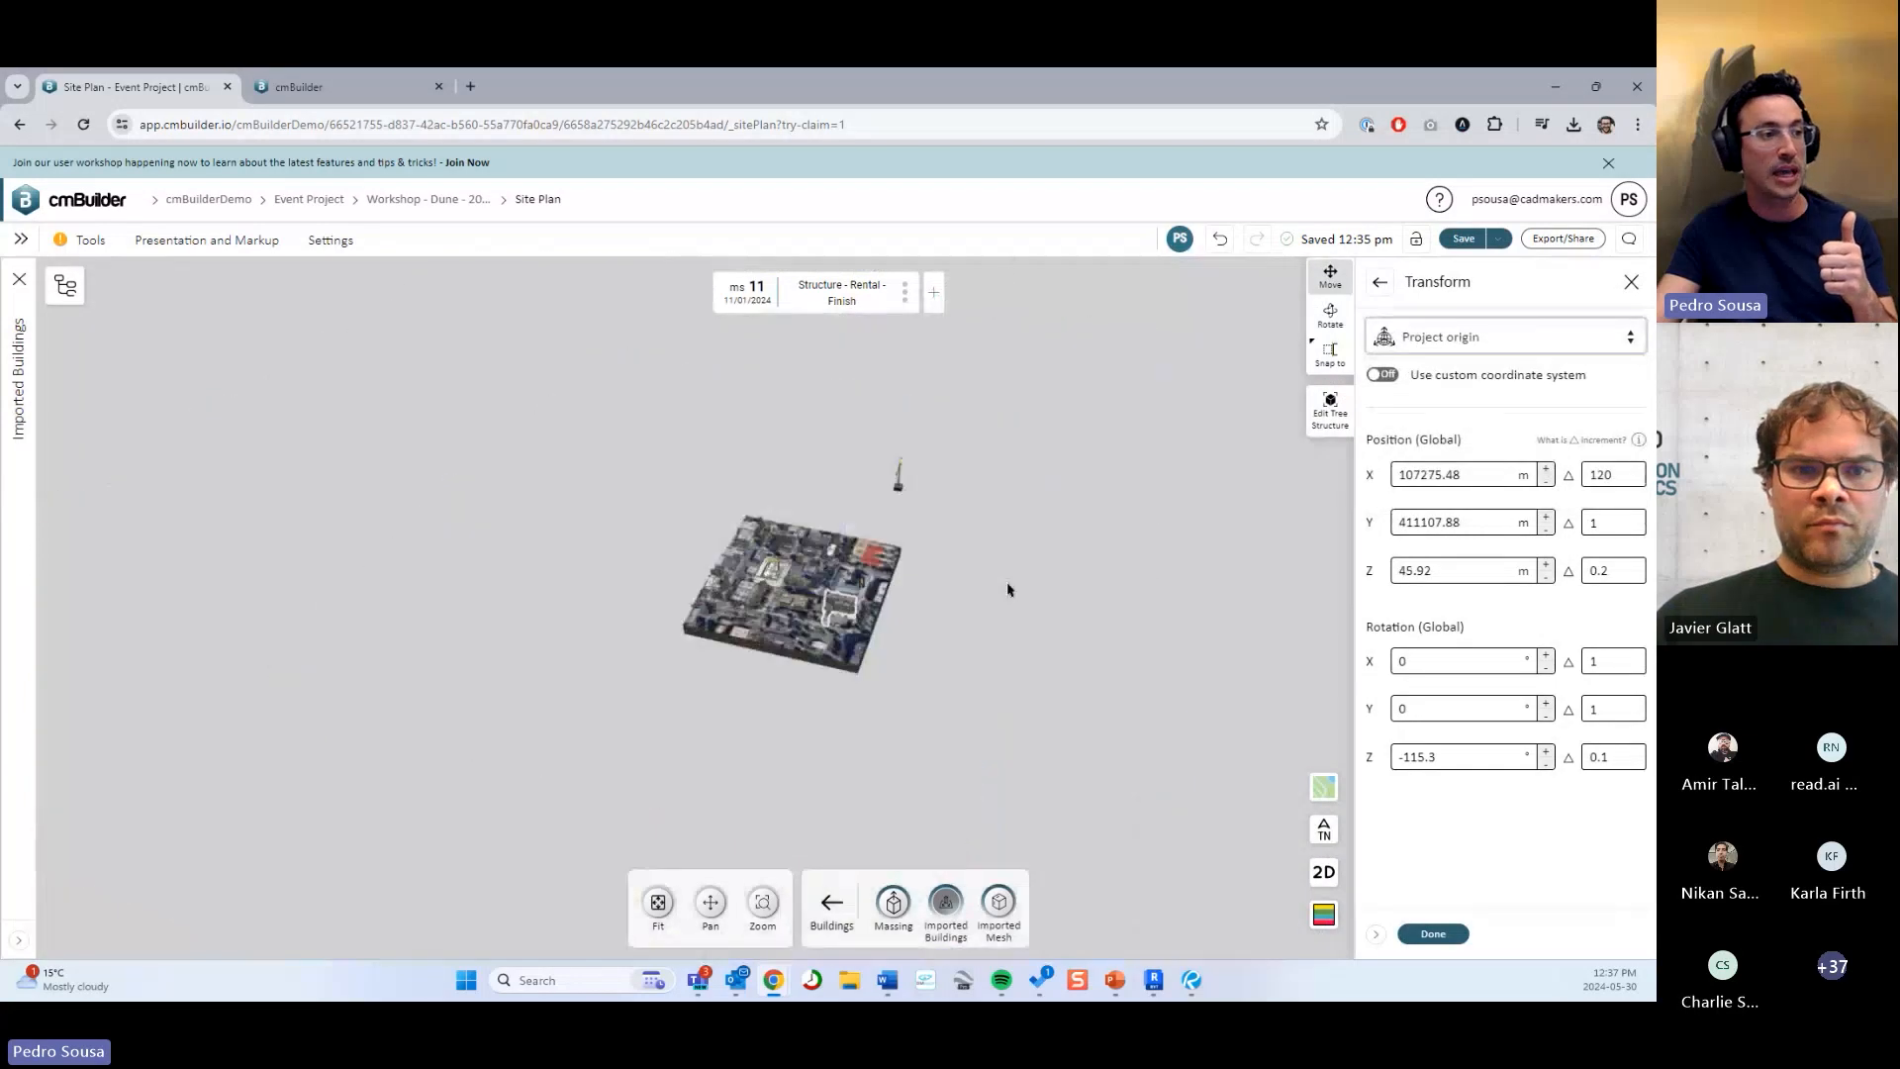
pyautogui.scroll(-7, 767, 570)
pyautogui.moveTo(1022, 592); pyautogui.dragTo(1162, 538)
pyautogui.scroll(8, 870, 608)
pyautogui.scroll(6, 870, 623)
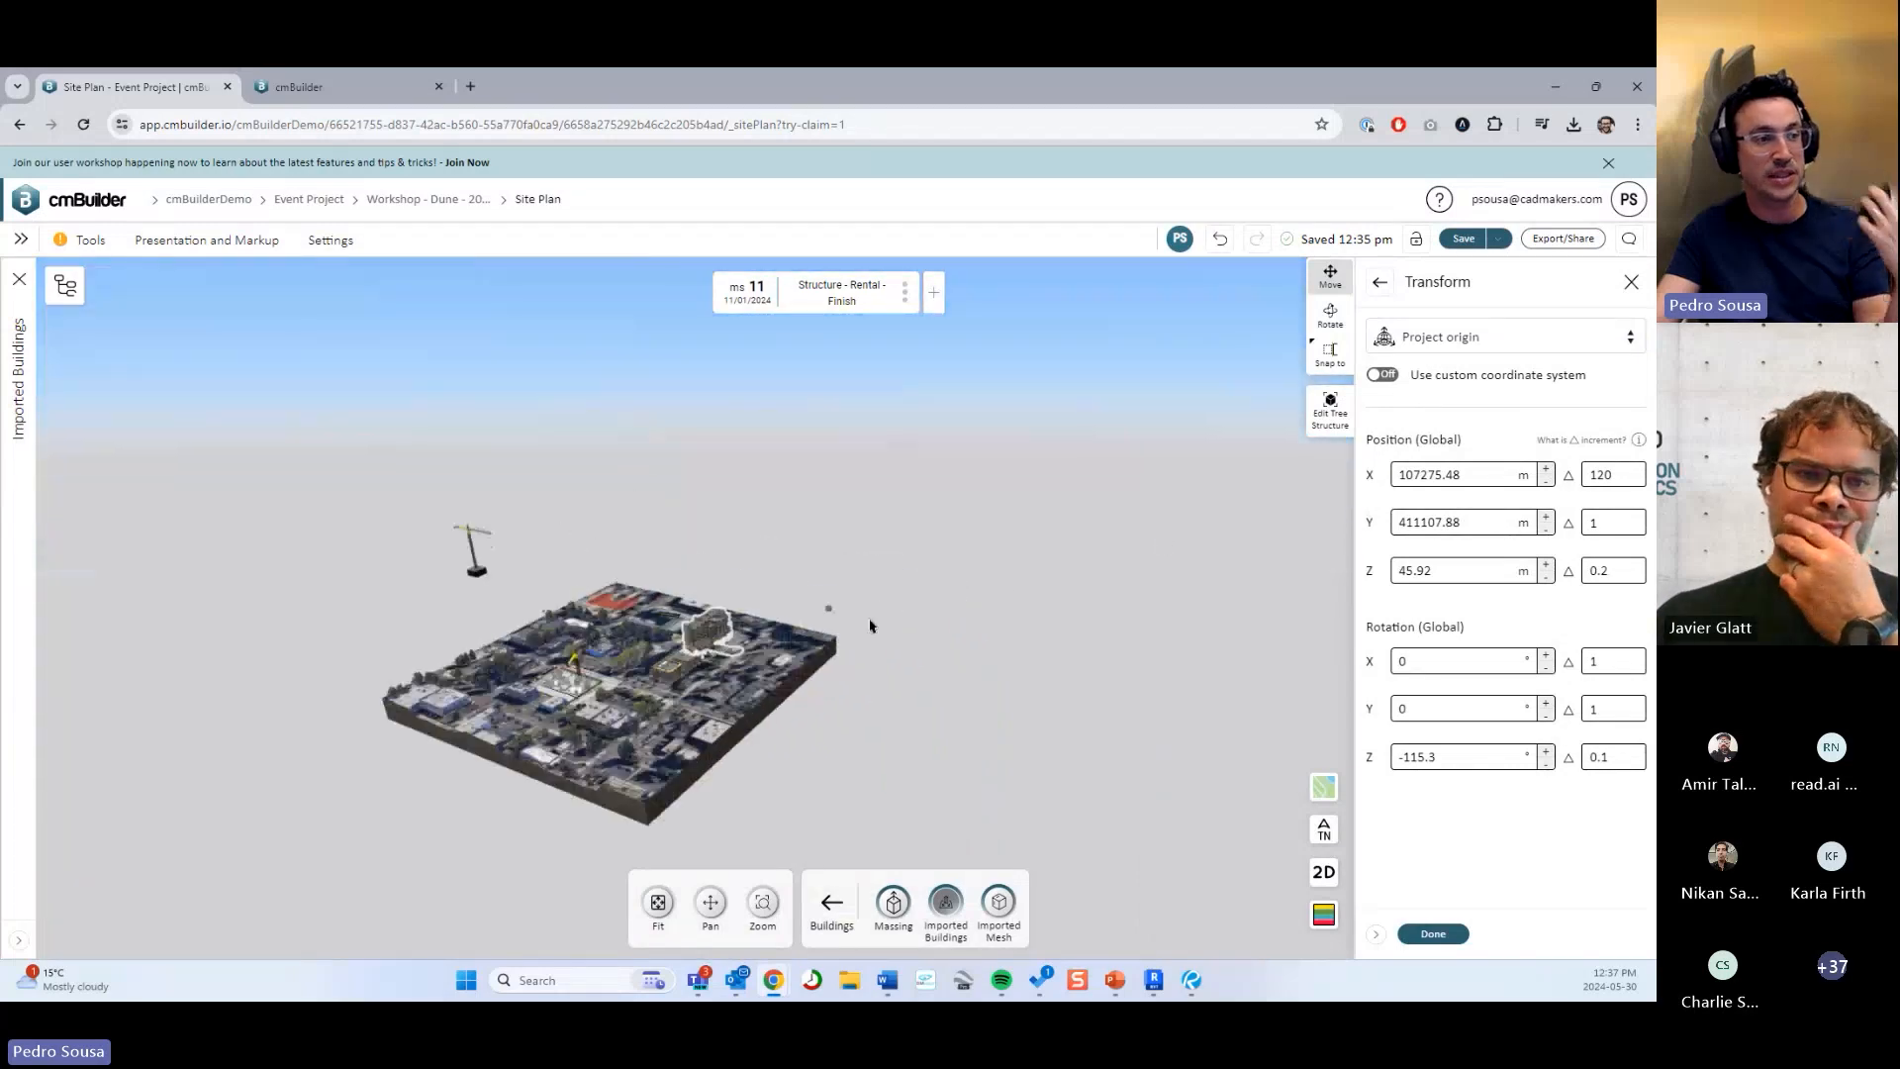
pyautogui.scroll(8, 832, 638)
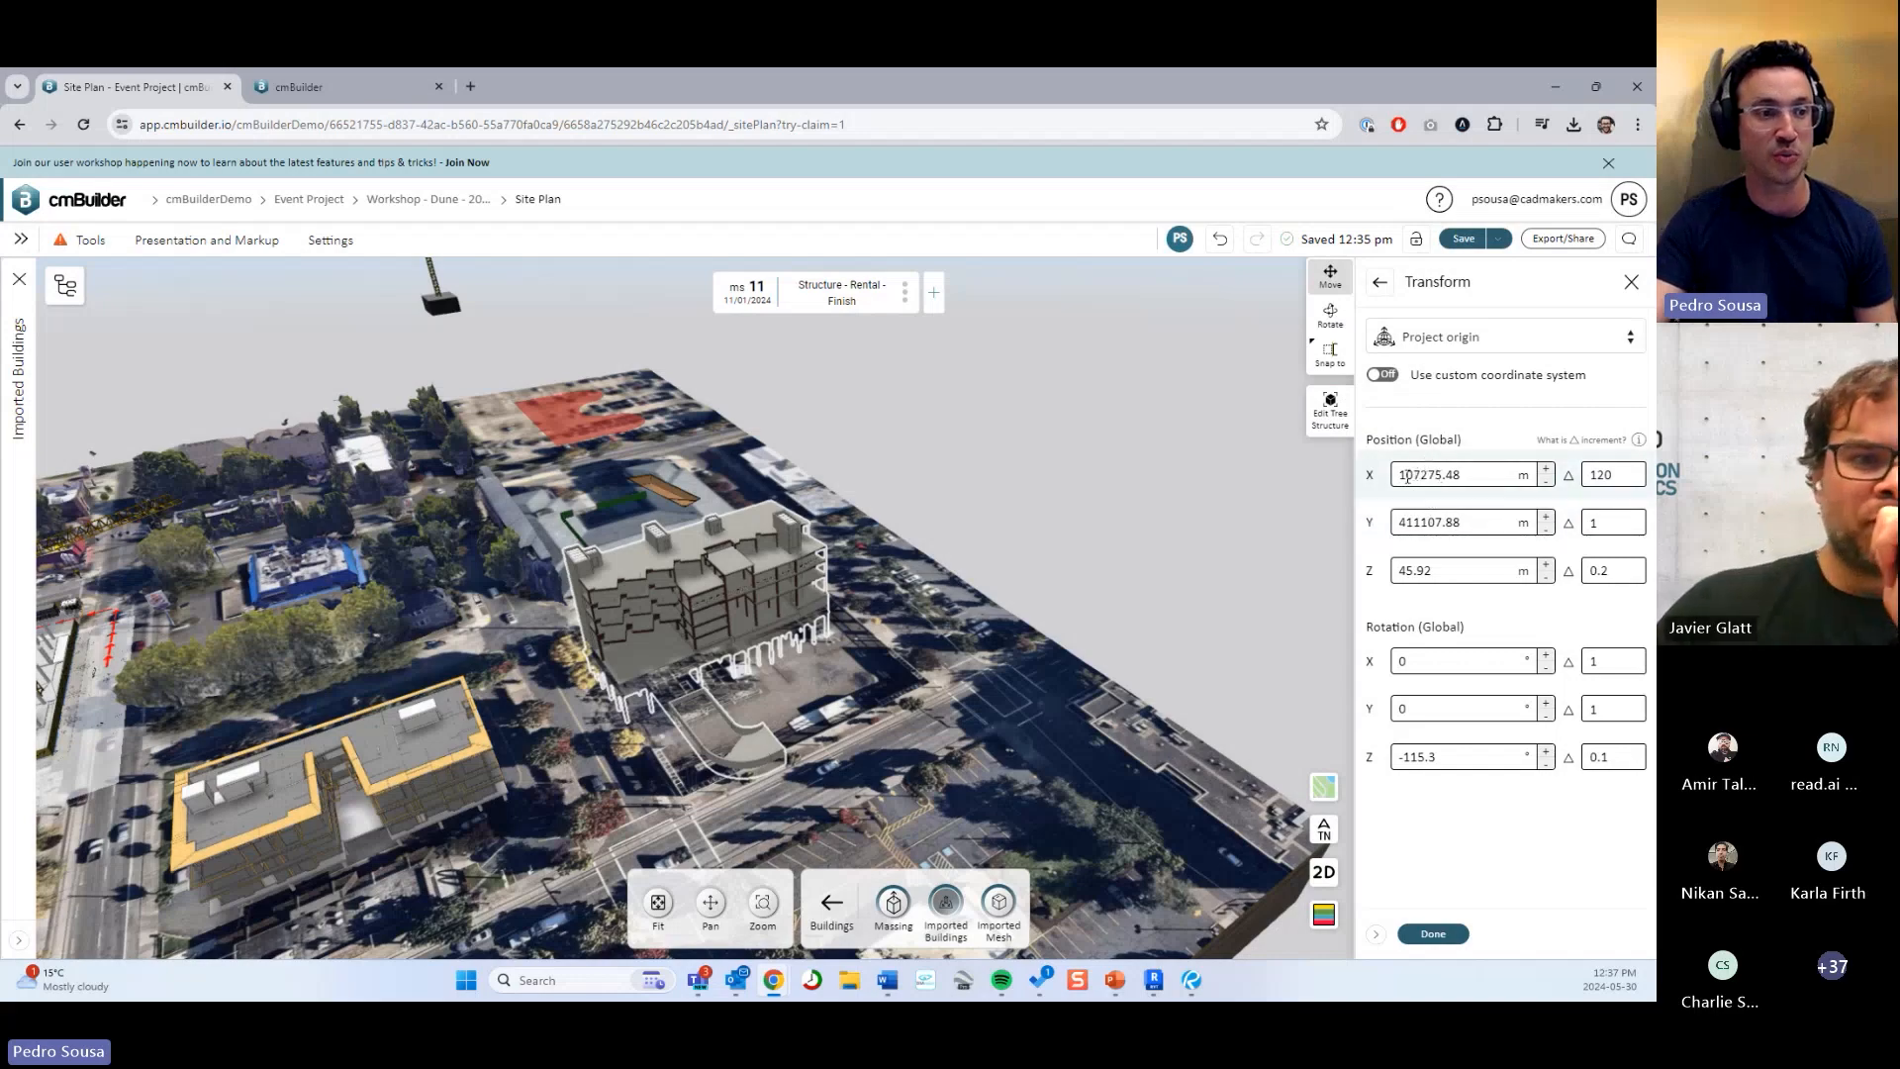
pyautogui.moveTo(1195, 546); pyautogui.dragTo(1115, 534)
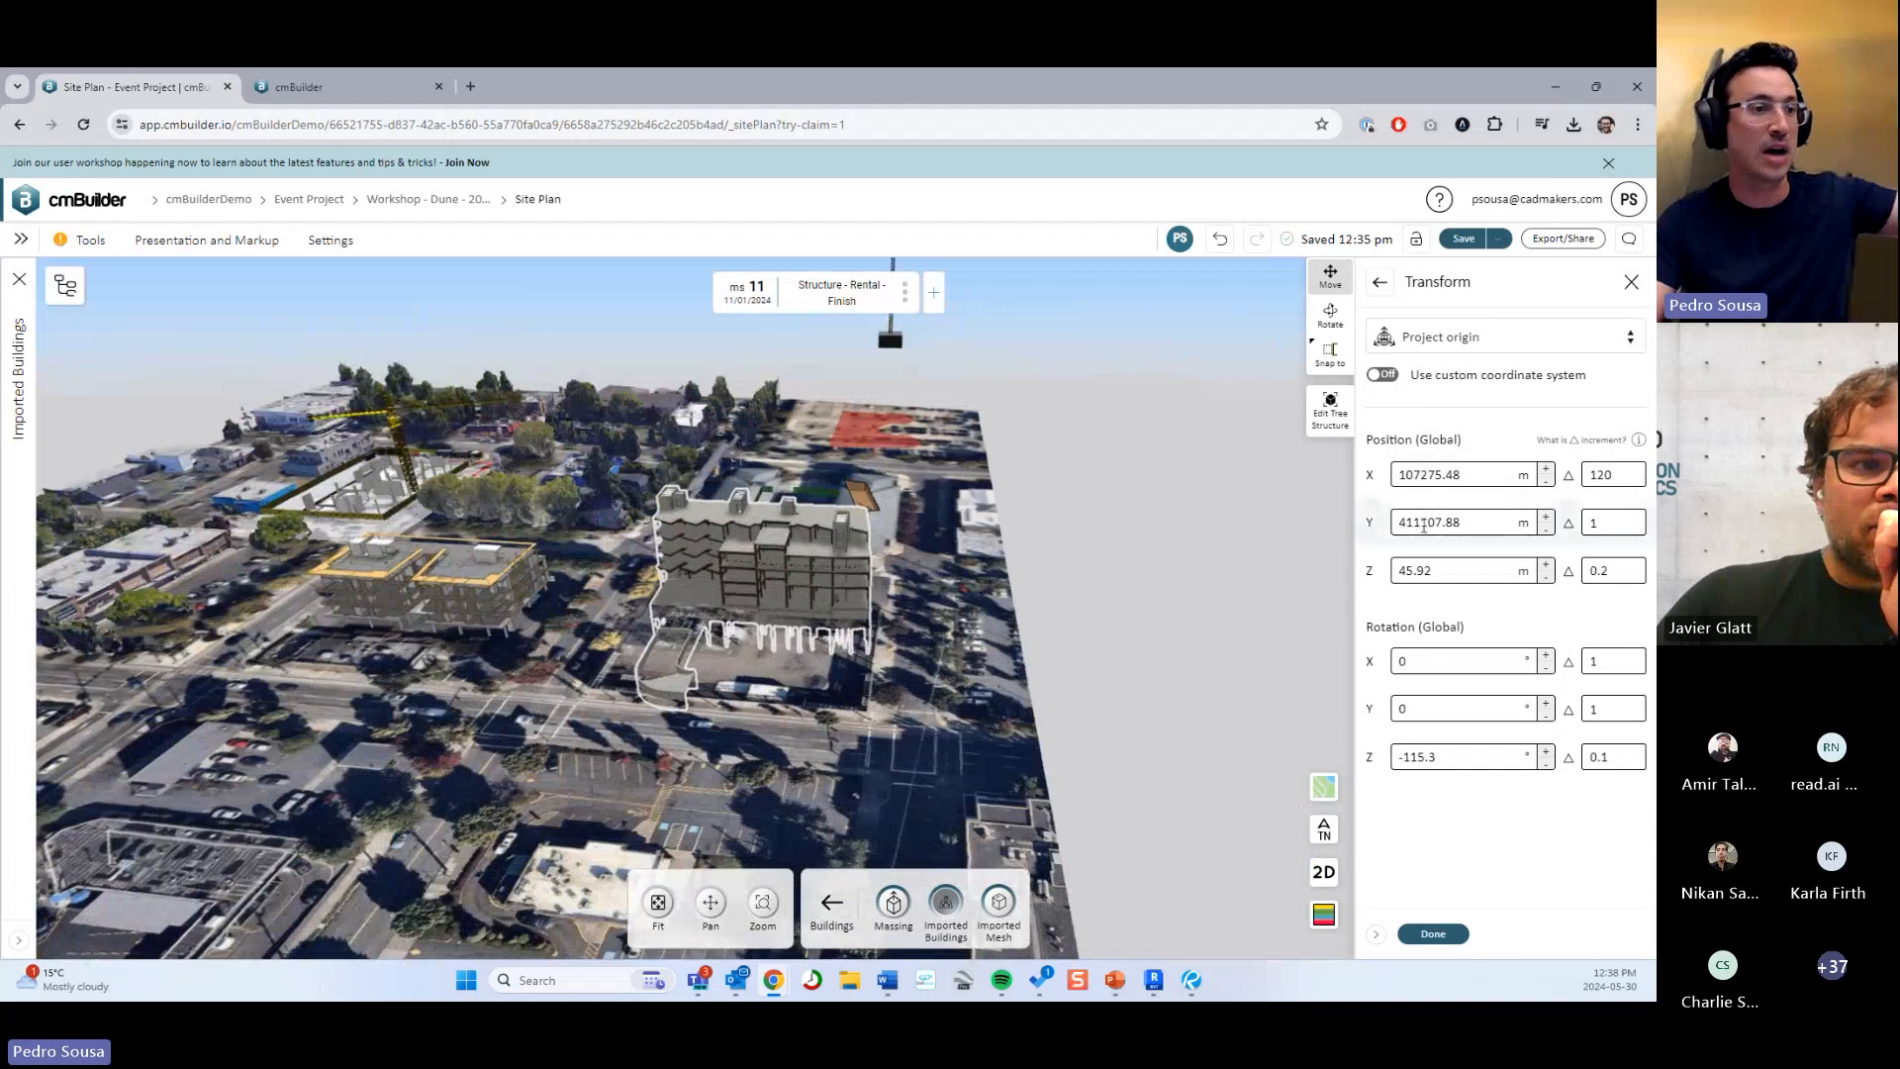
pyautogui.moveTo(944, 540); pyautogui.dragTo(1158, 543)
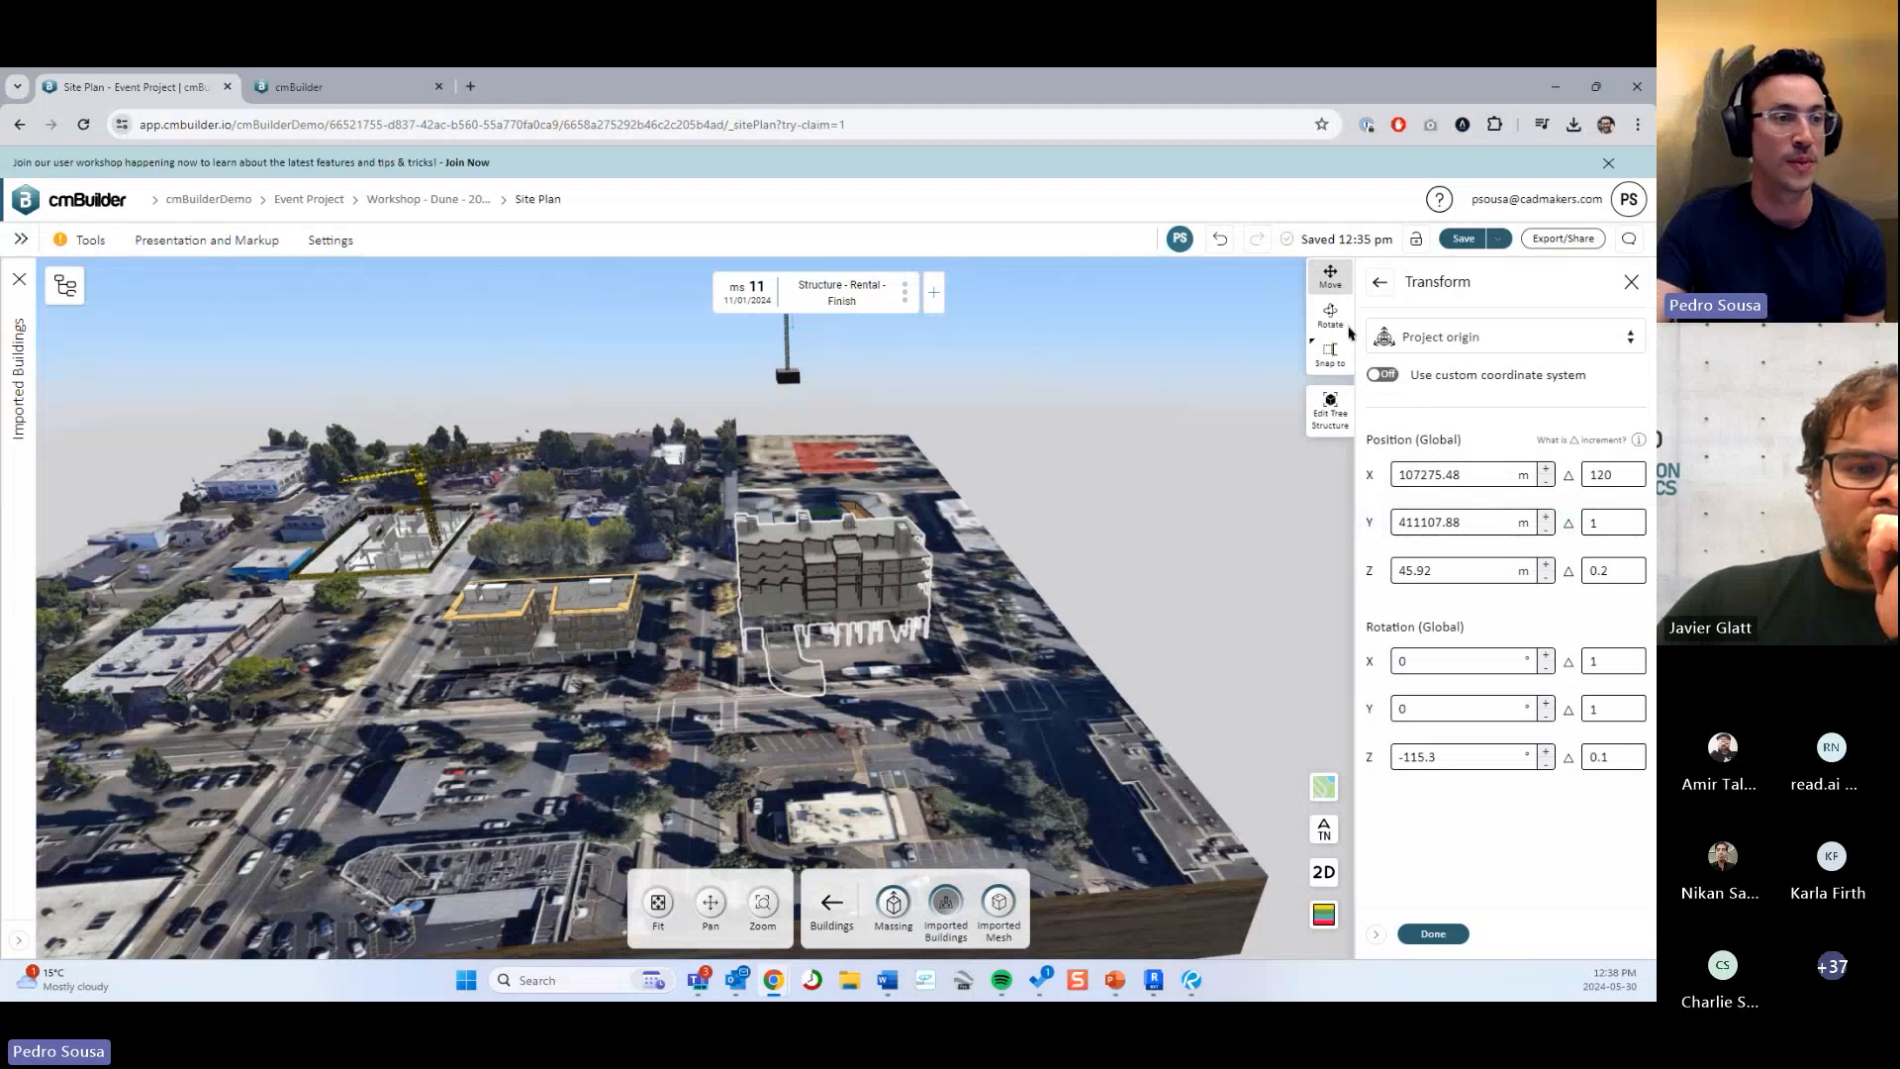
# Switch Sample_Structural to User origin, relocate its handles onto the stepped facade of the building and inspect them there.
pyautogui.click(1493, 334)
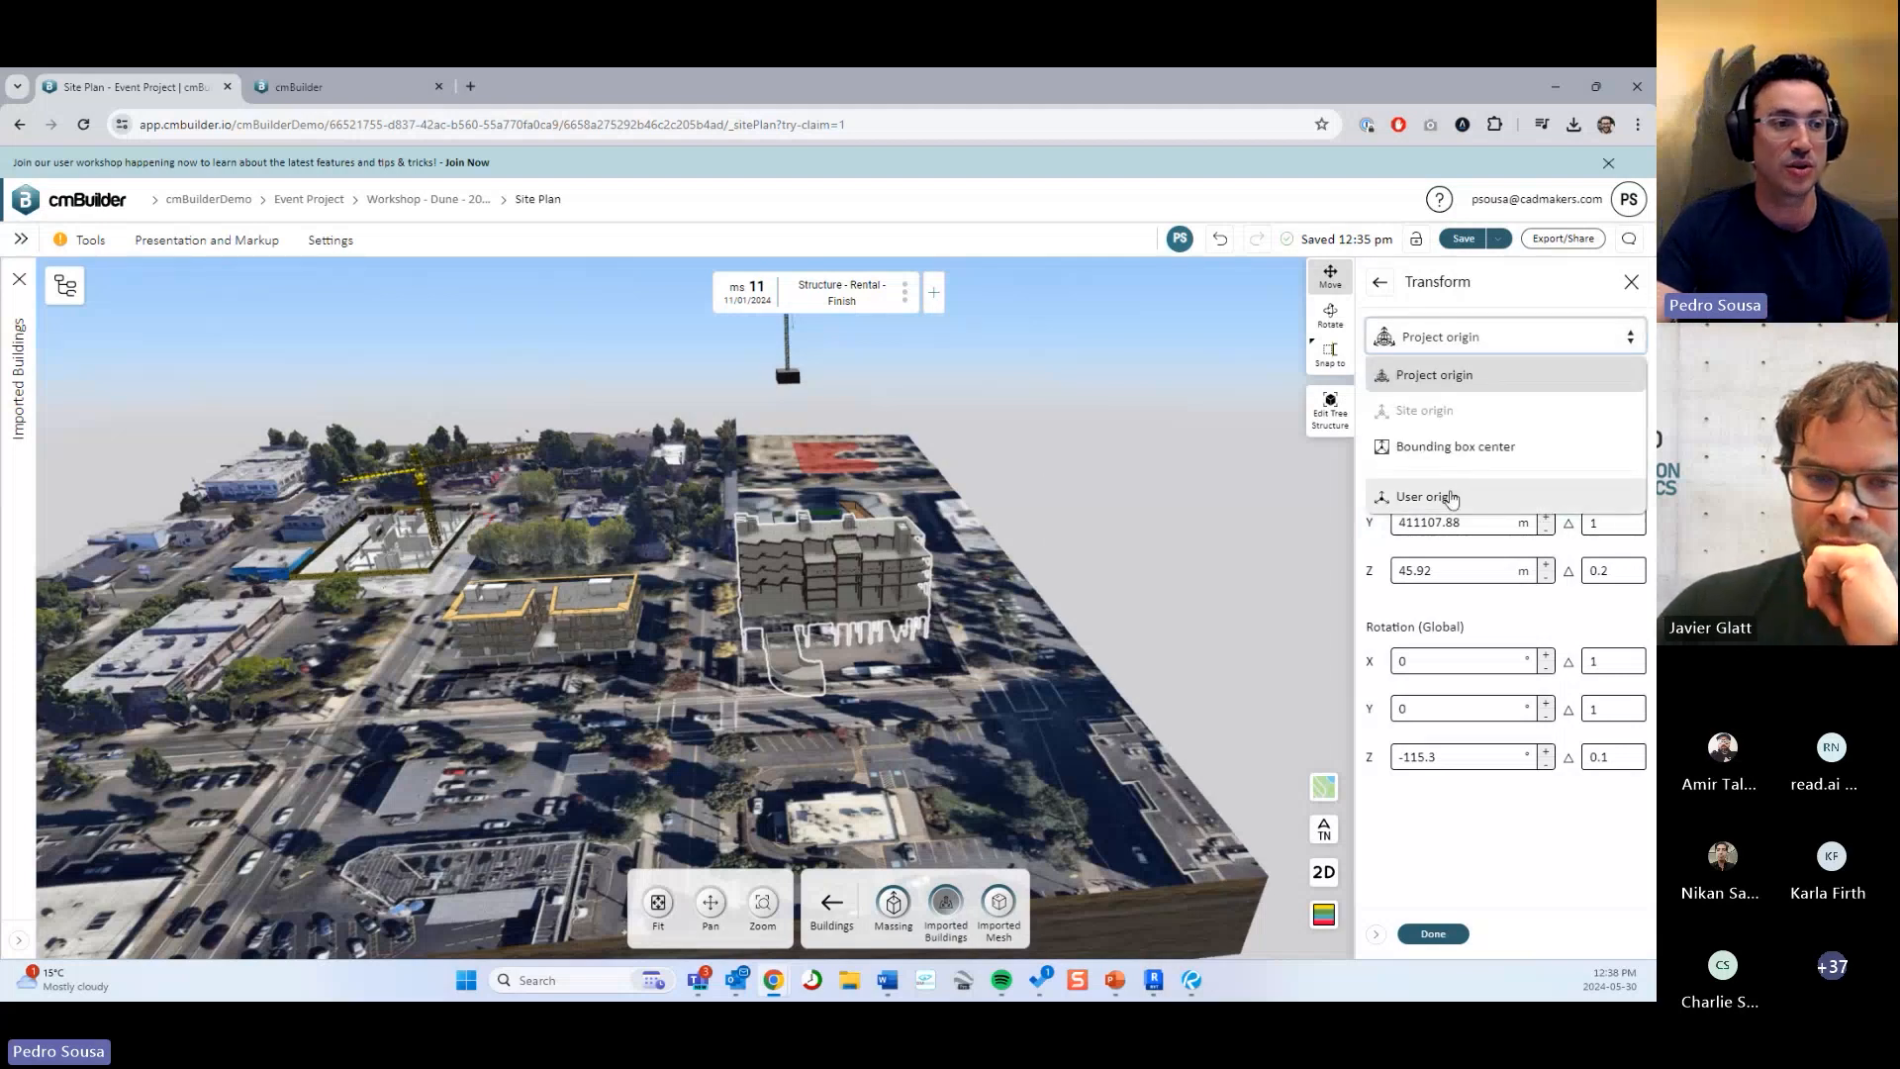
pyautogui.click(1451, 498)
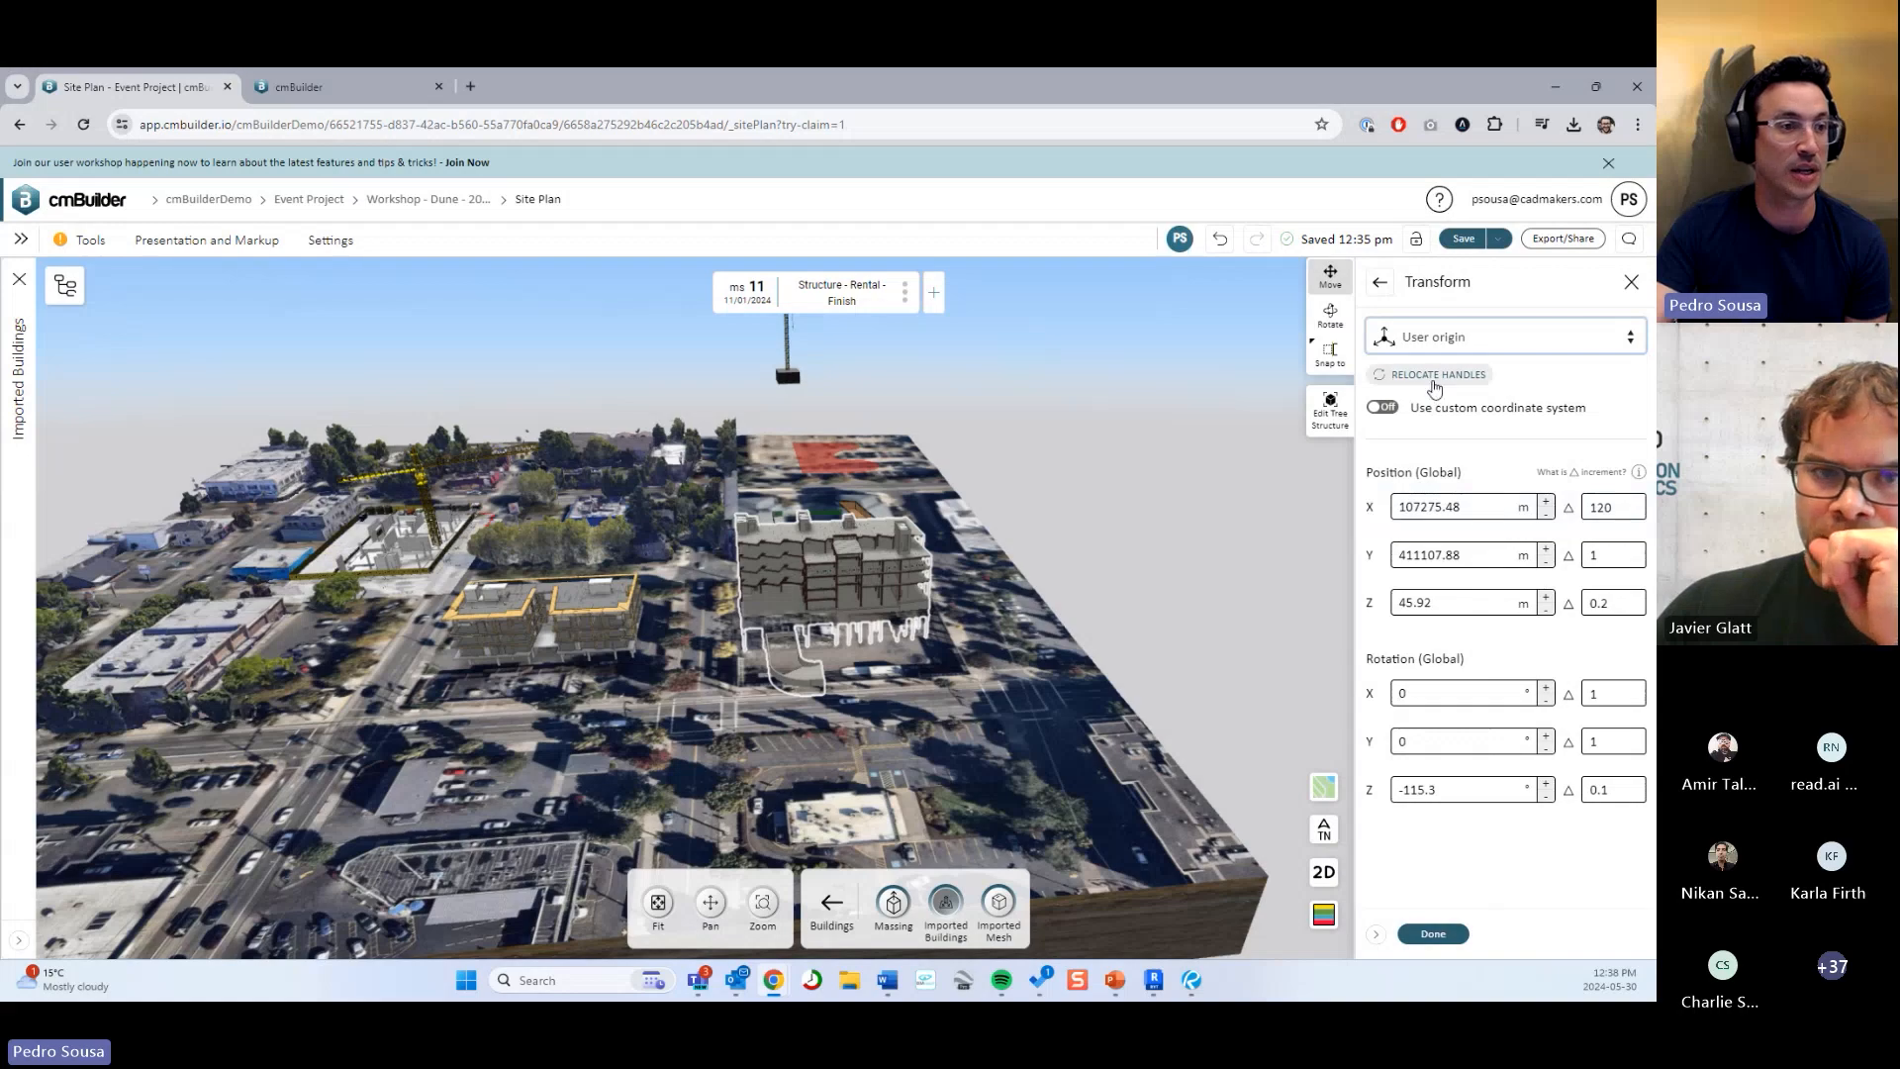
pyautogui.click(1435, 376)
pyautogui.scroll(3, 829, 597)
pyautogui.click(900, 547)
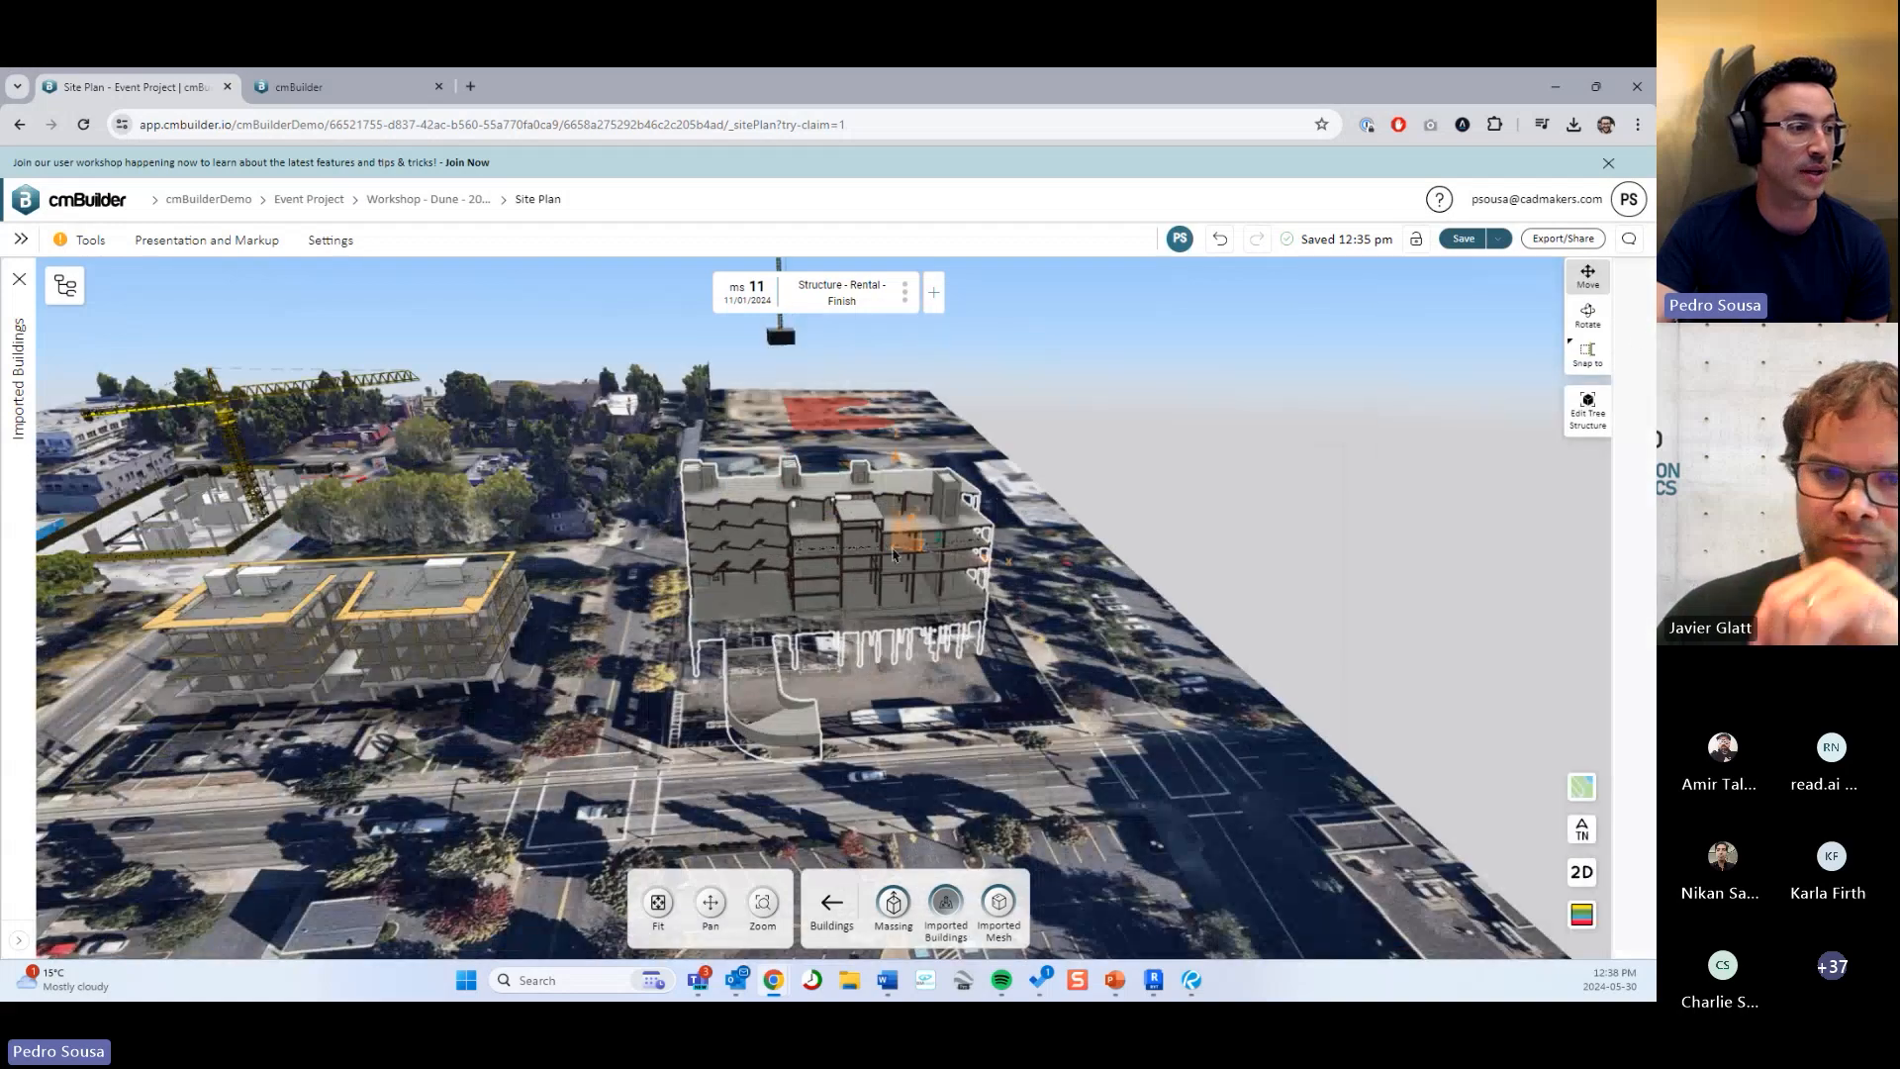
pyautogui.scroll(5, 925, 506)
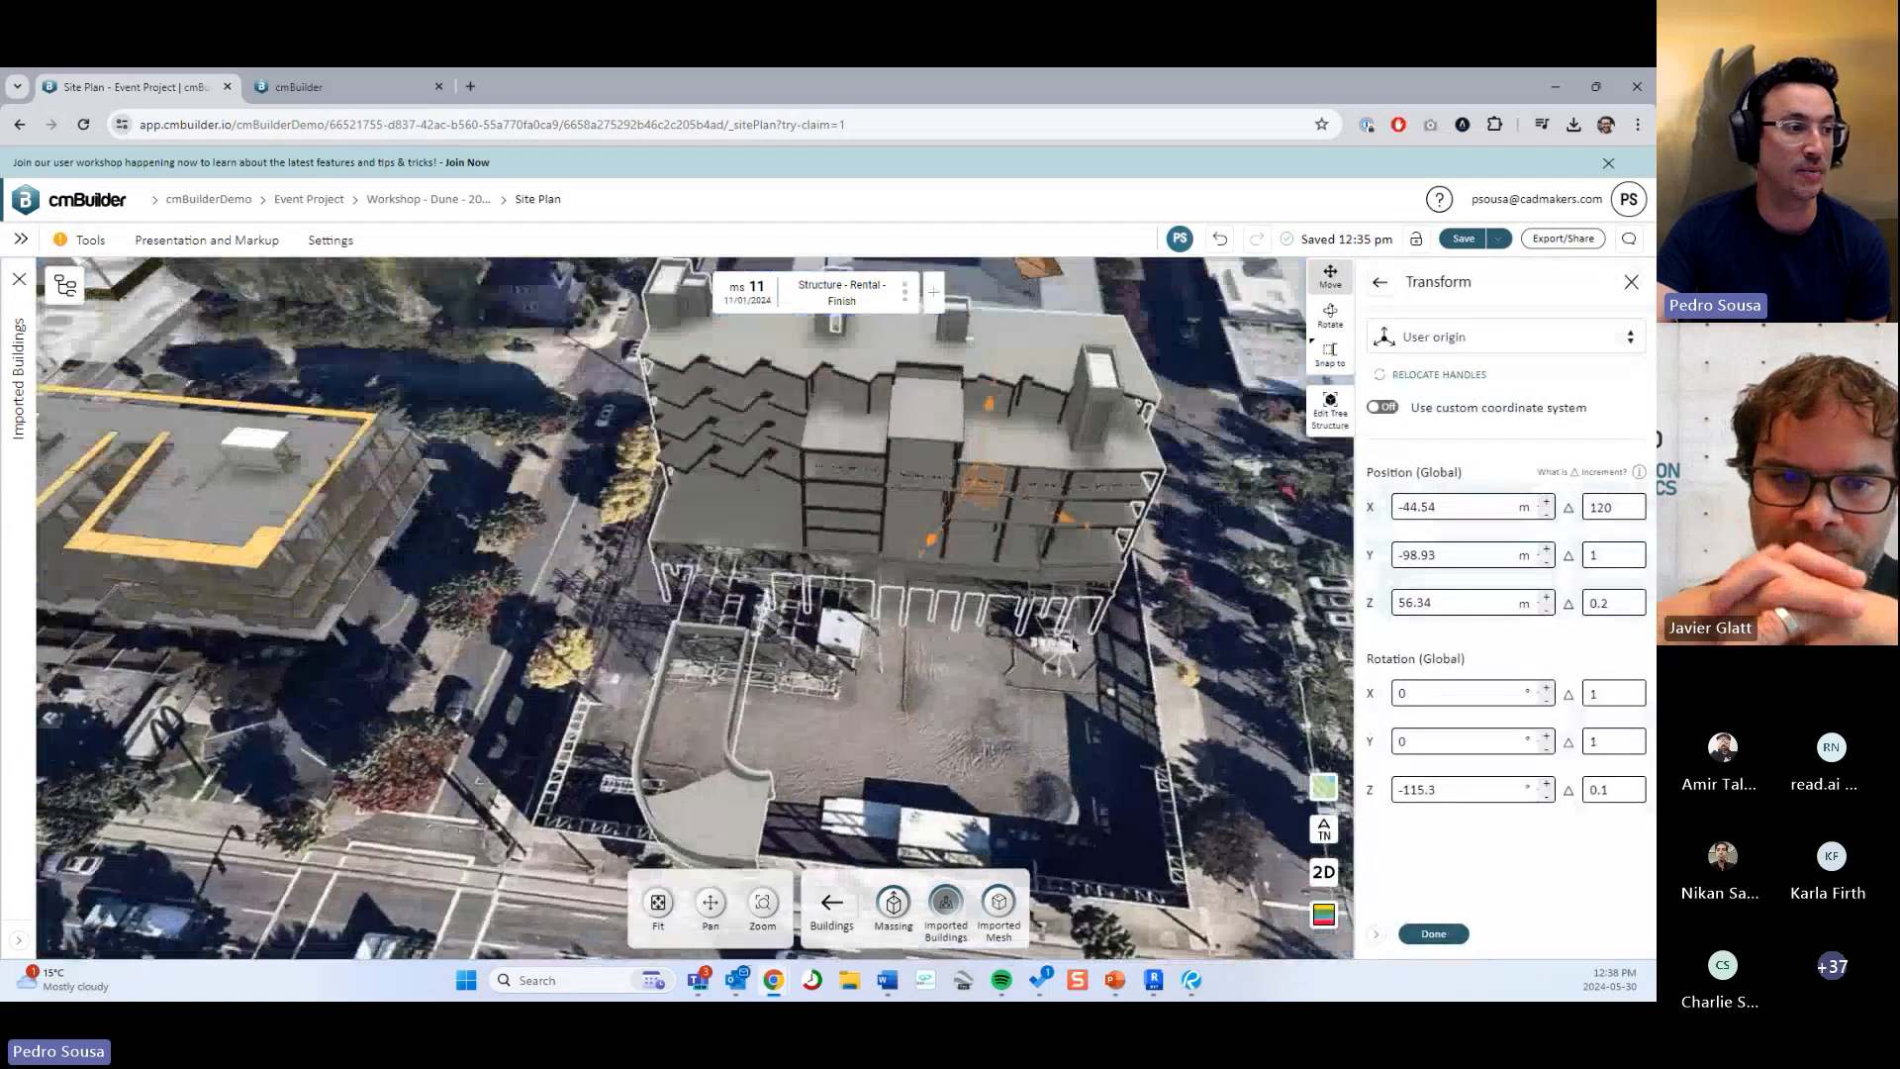
pyautogui.moveTo(1164, 599); pyautogui.dragTo(1009, 633, button='right')
pyautogui.moveTo(1009, 634); pyautogui.dragTo(955, 619)
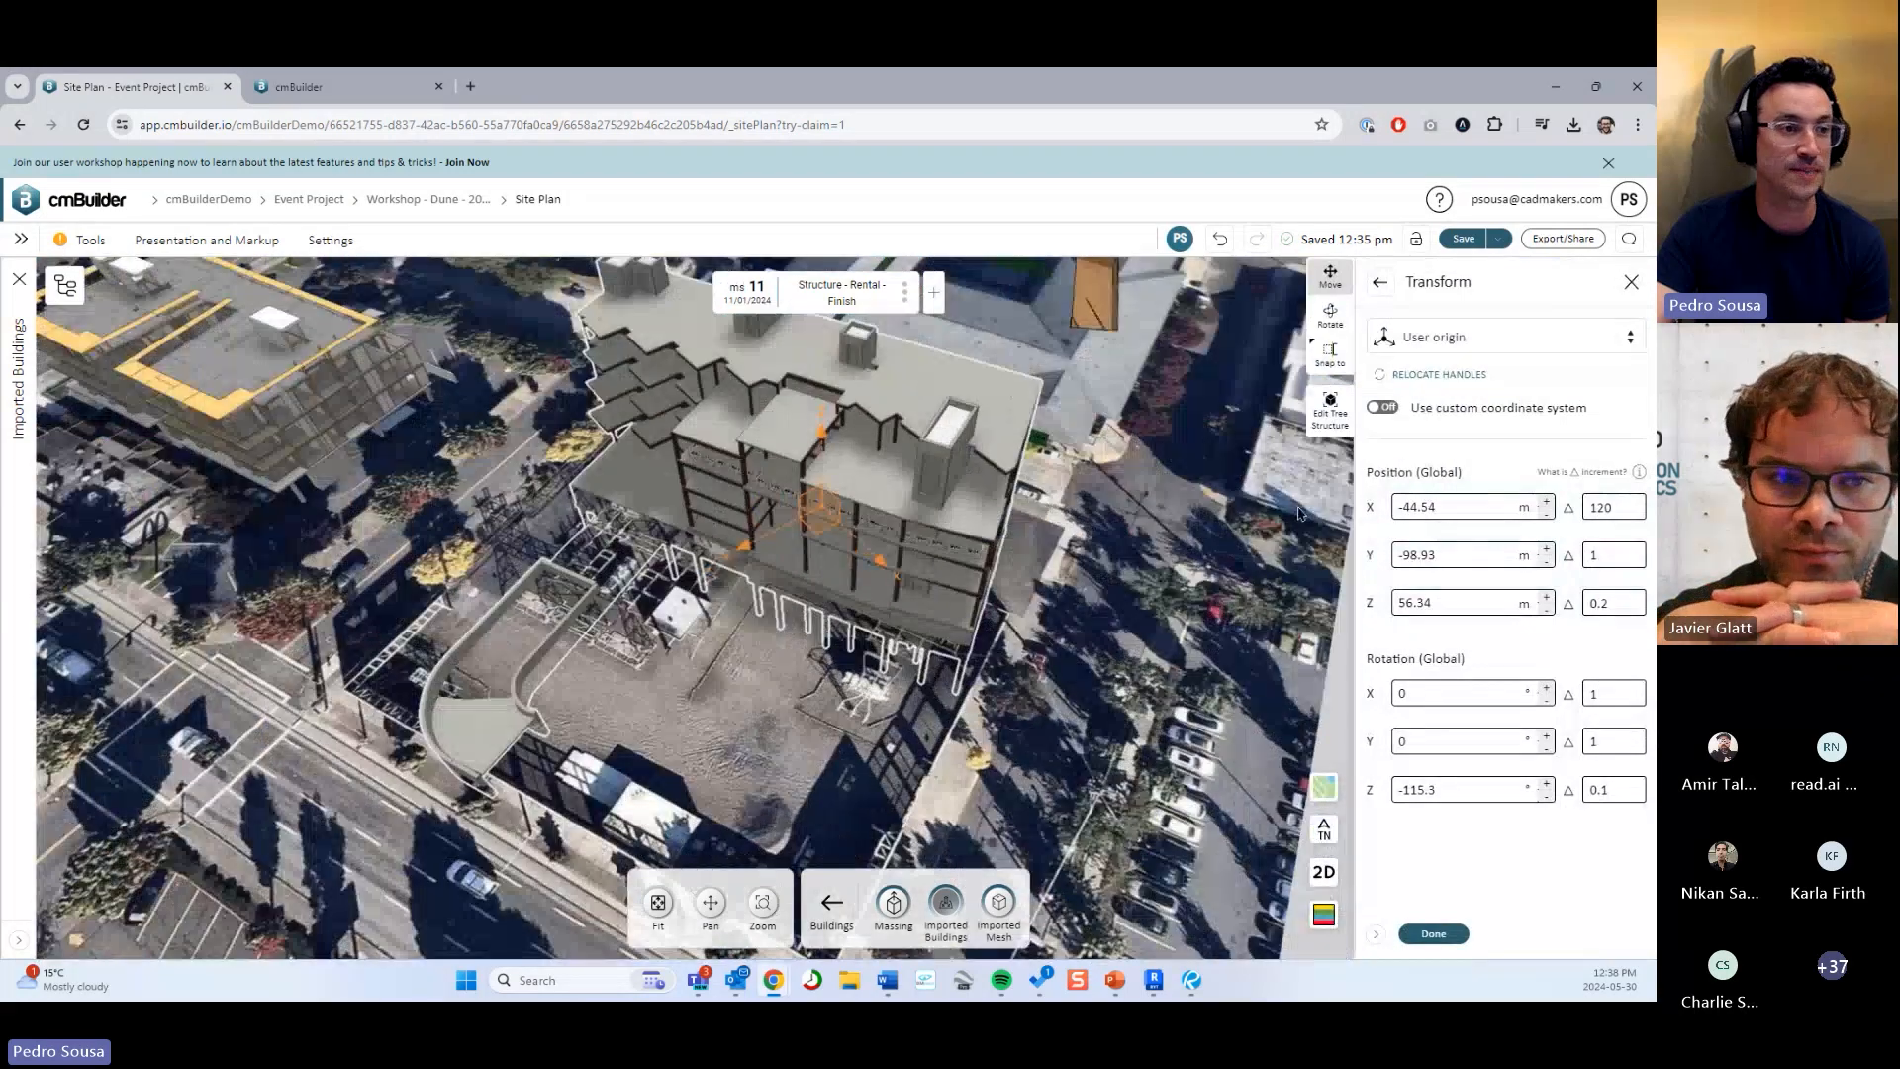
# Show Sample_Structural's handles at the Project origin again and compare its position values with those of the user origin.
pyautogui.click(1445, 341)
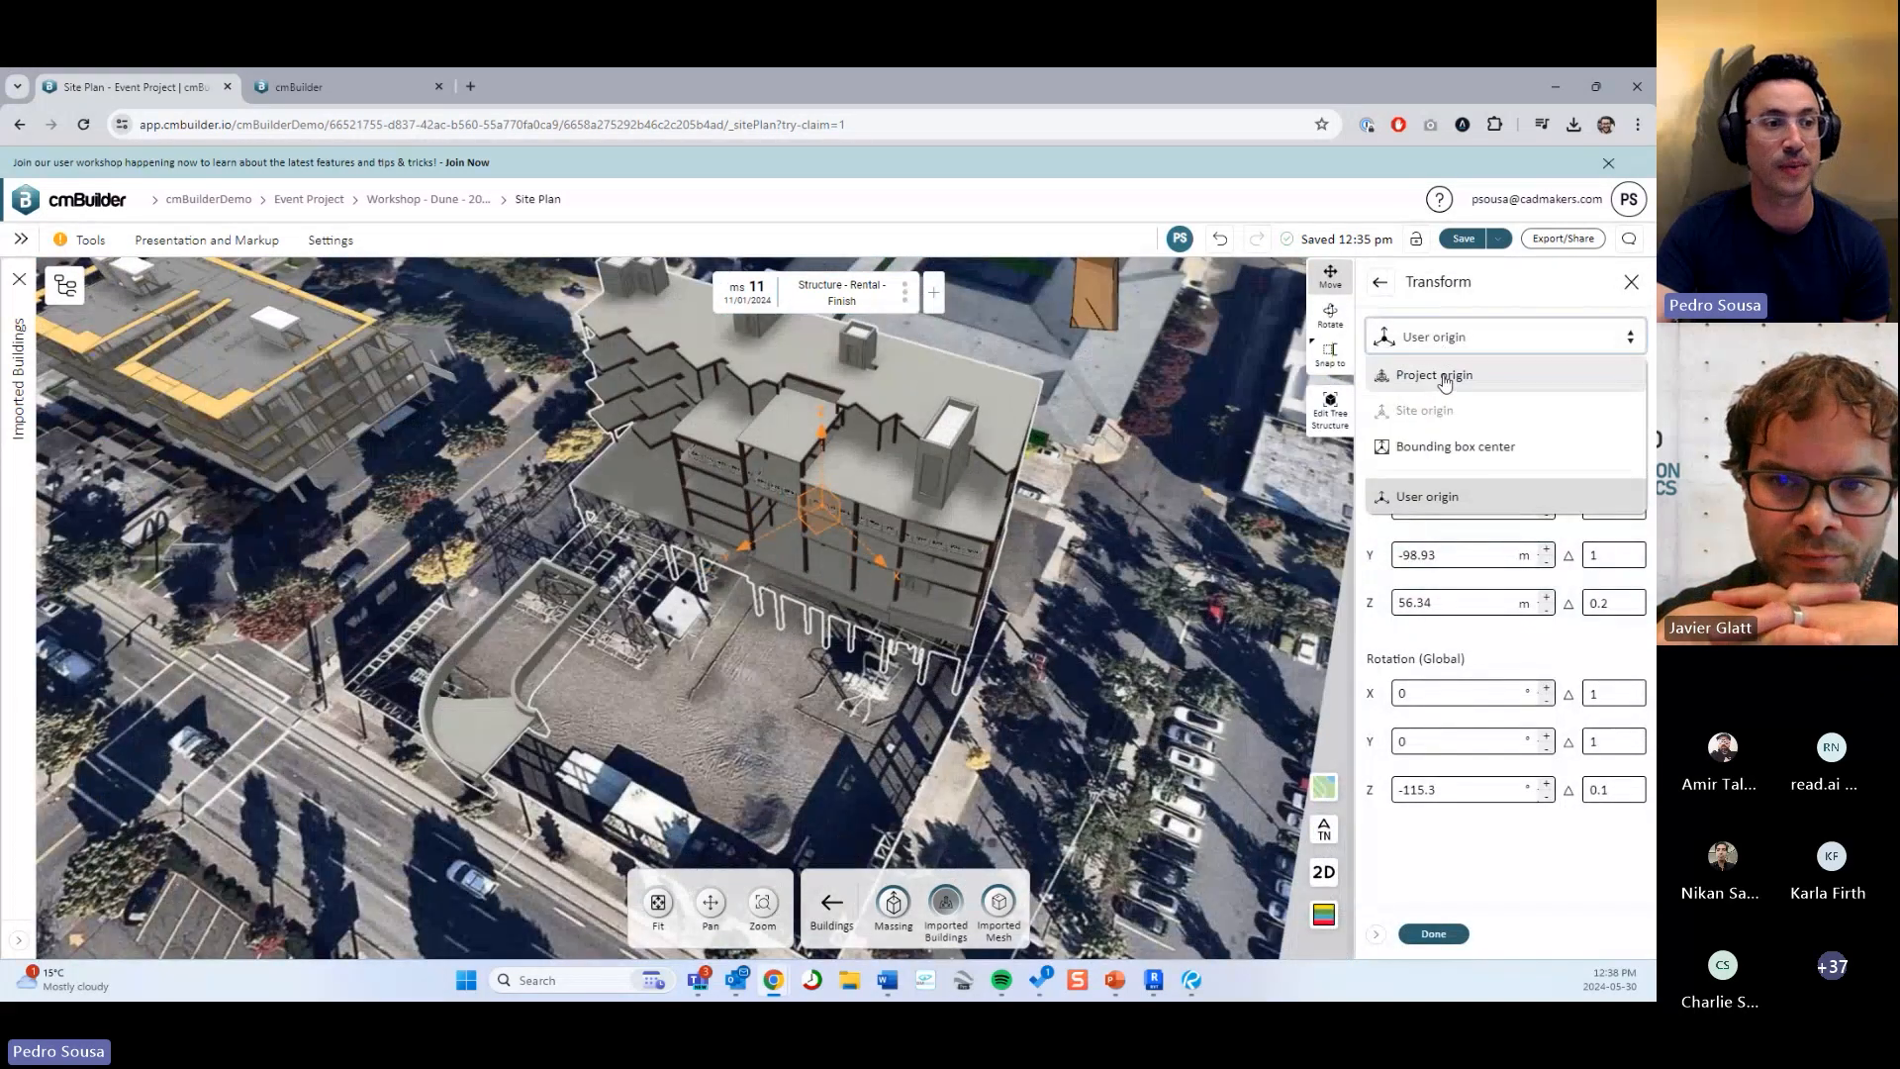
pyautogui.click(1442, 373)
pyautogui.scroll(-5, 1168, 503)
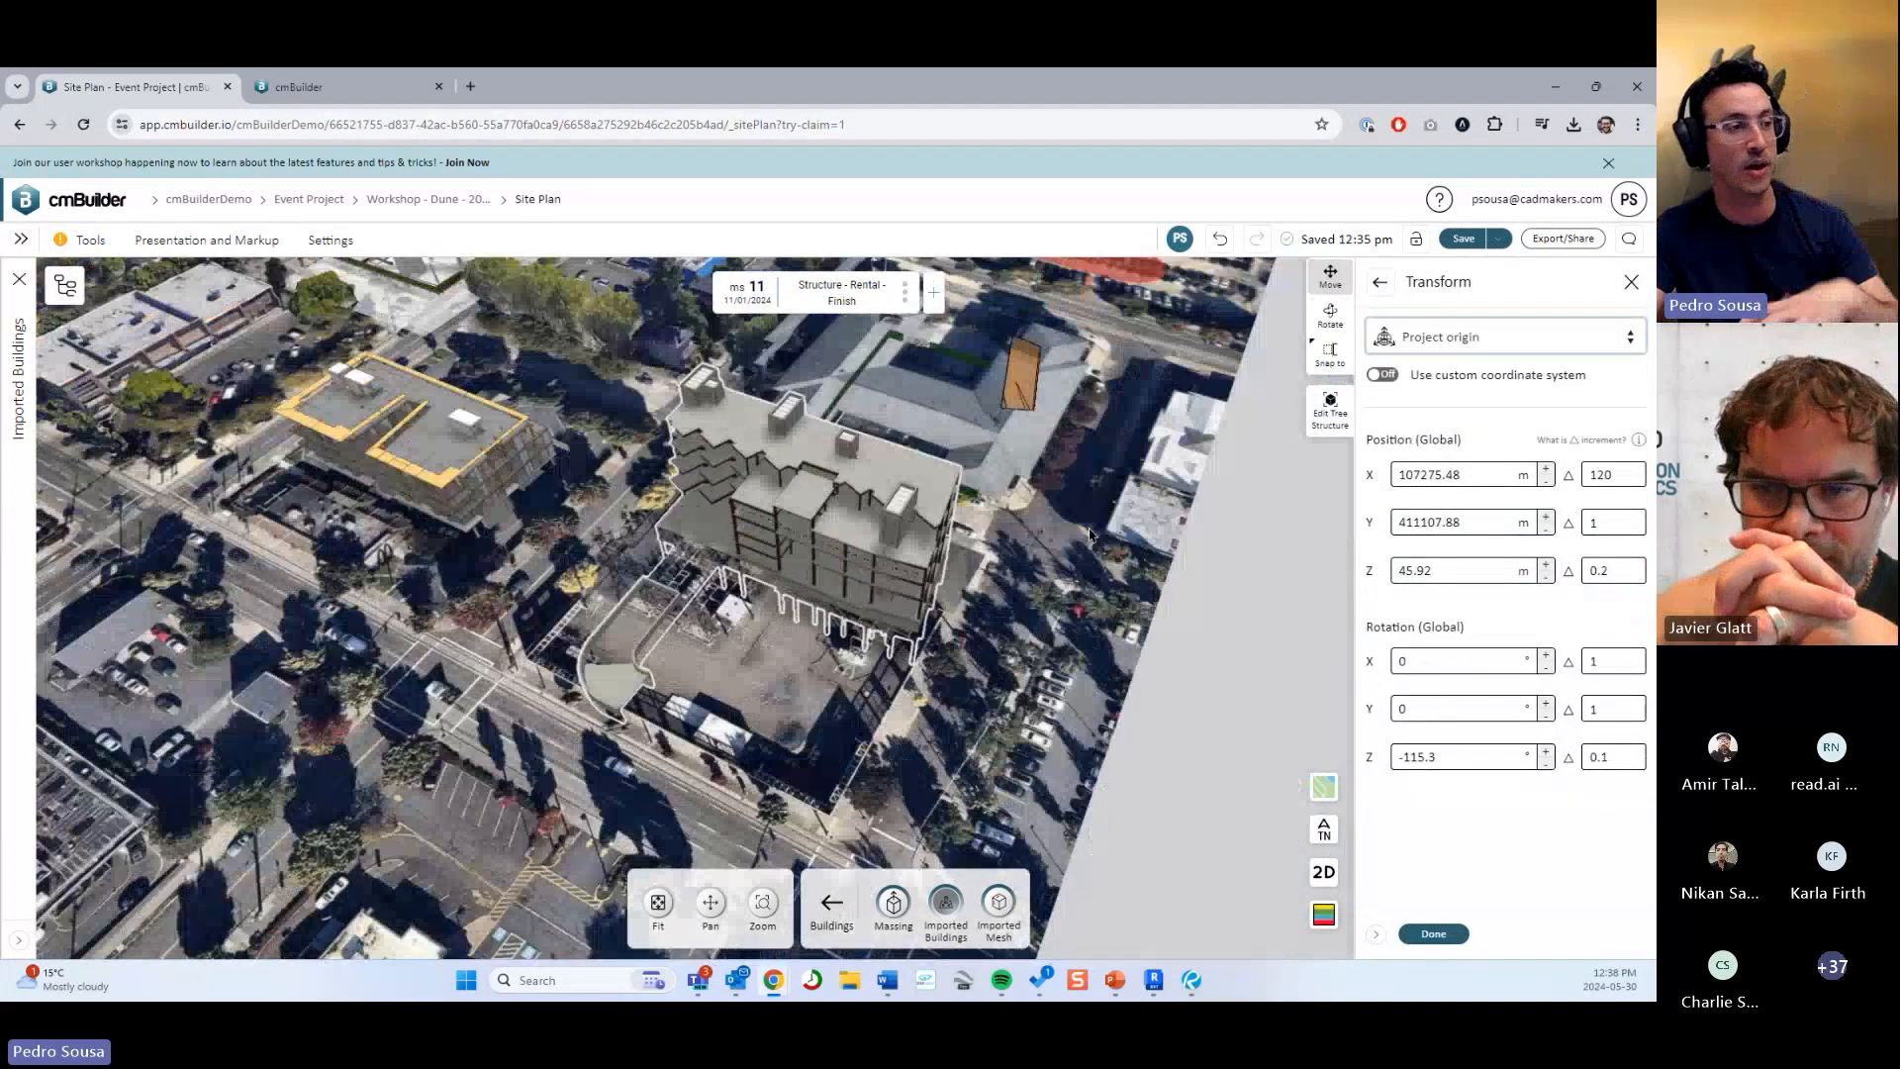
pyautogui.moveTo(1168, 503); pyautogui.dragTo(1418, 434)
# Set Sample_Structural's handles to Bounding box center and check the rotate and move handles on the building.
pyautogui.click(1445, 337)
pyautogui.click(1459, 442)
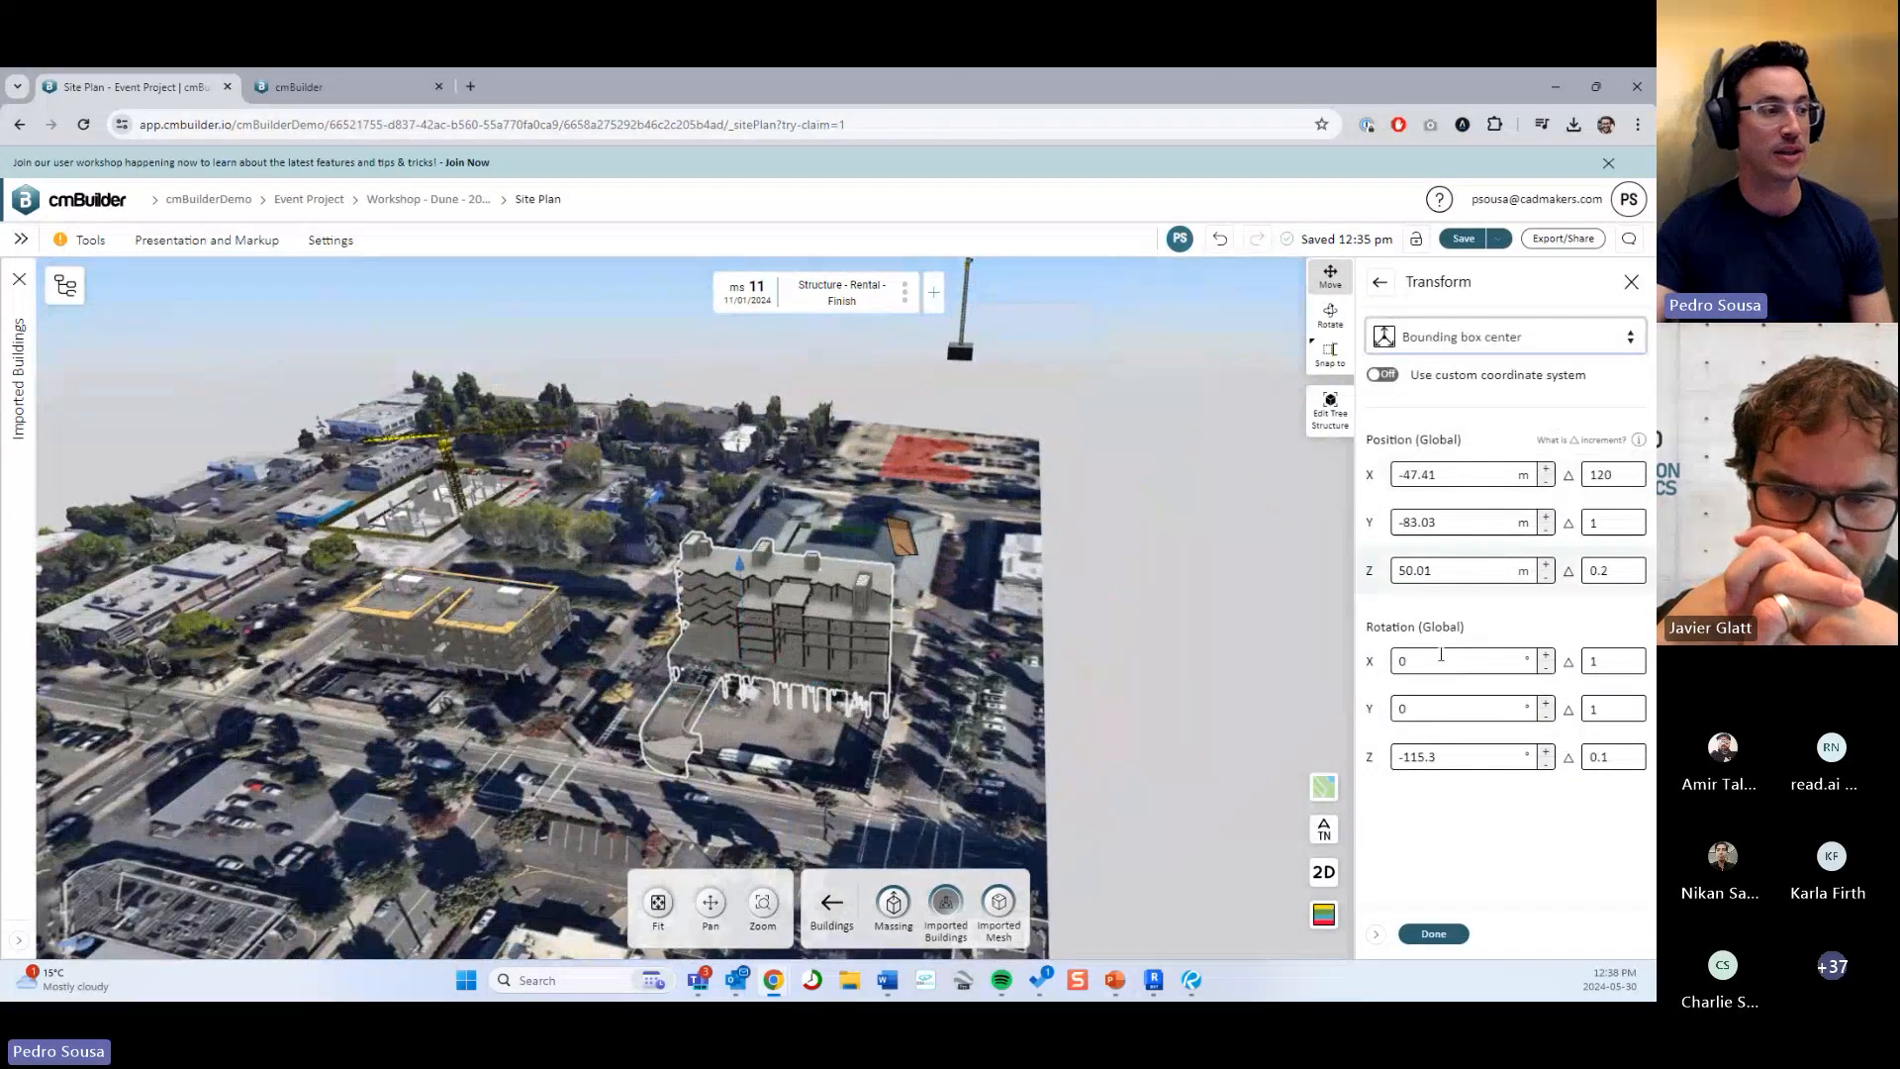
pyautogui.moveTo(1247, 569); pyautogui.dragTo(1103, 693)
pyautogui.click(1329, 316)
pyautogui.click(1330, 276)
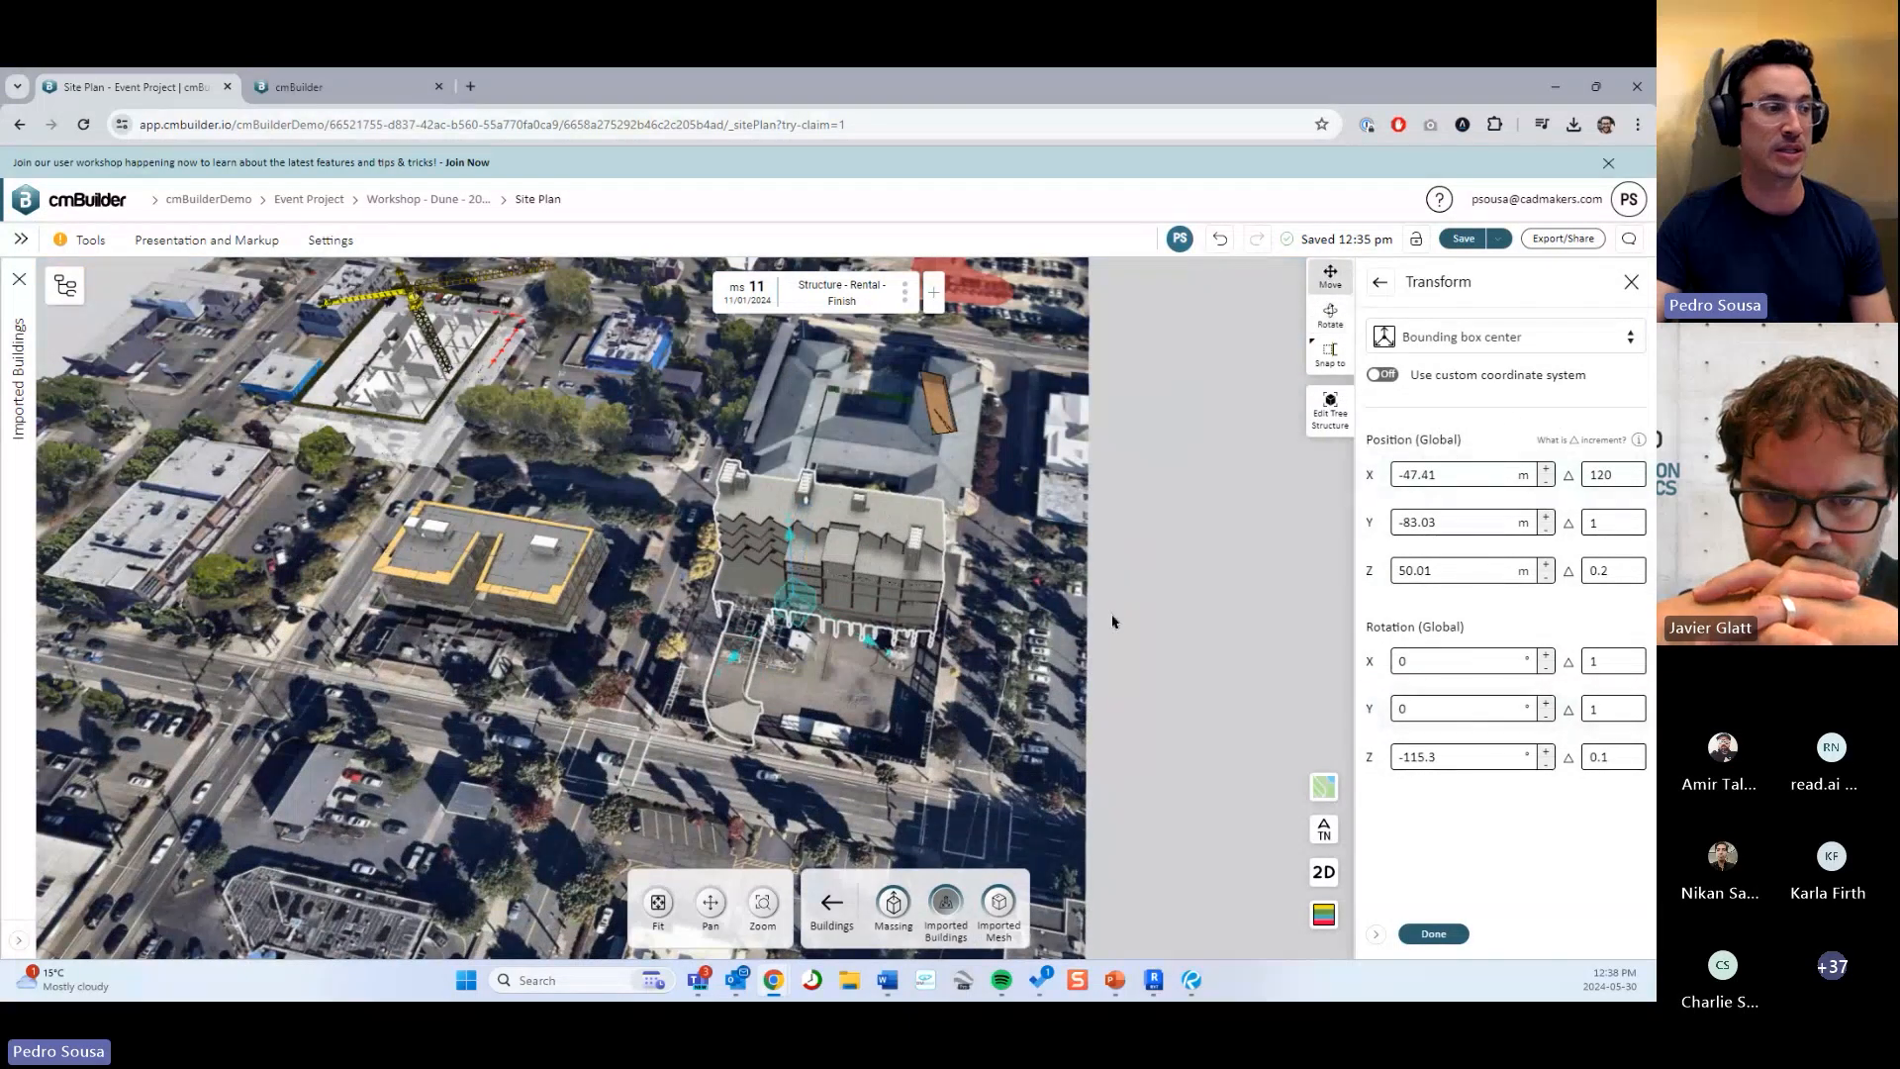
pyautogui.scroll(-3, 1109, 614)
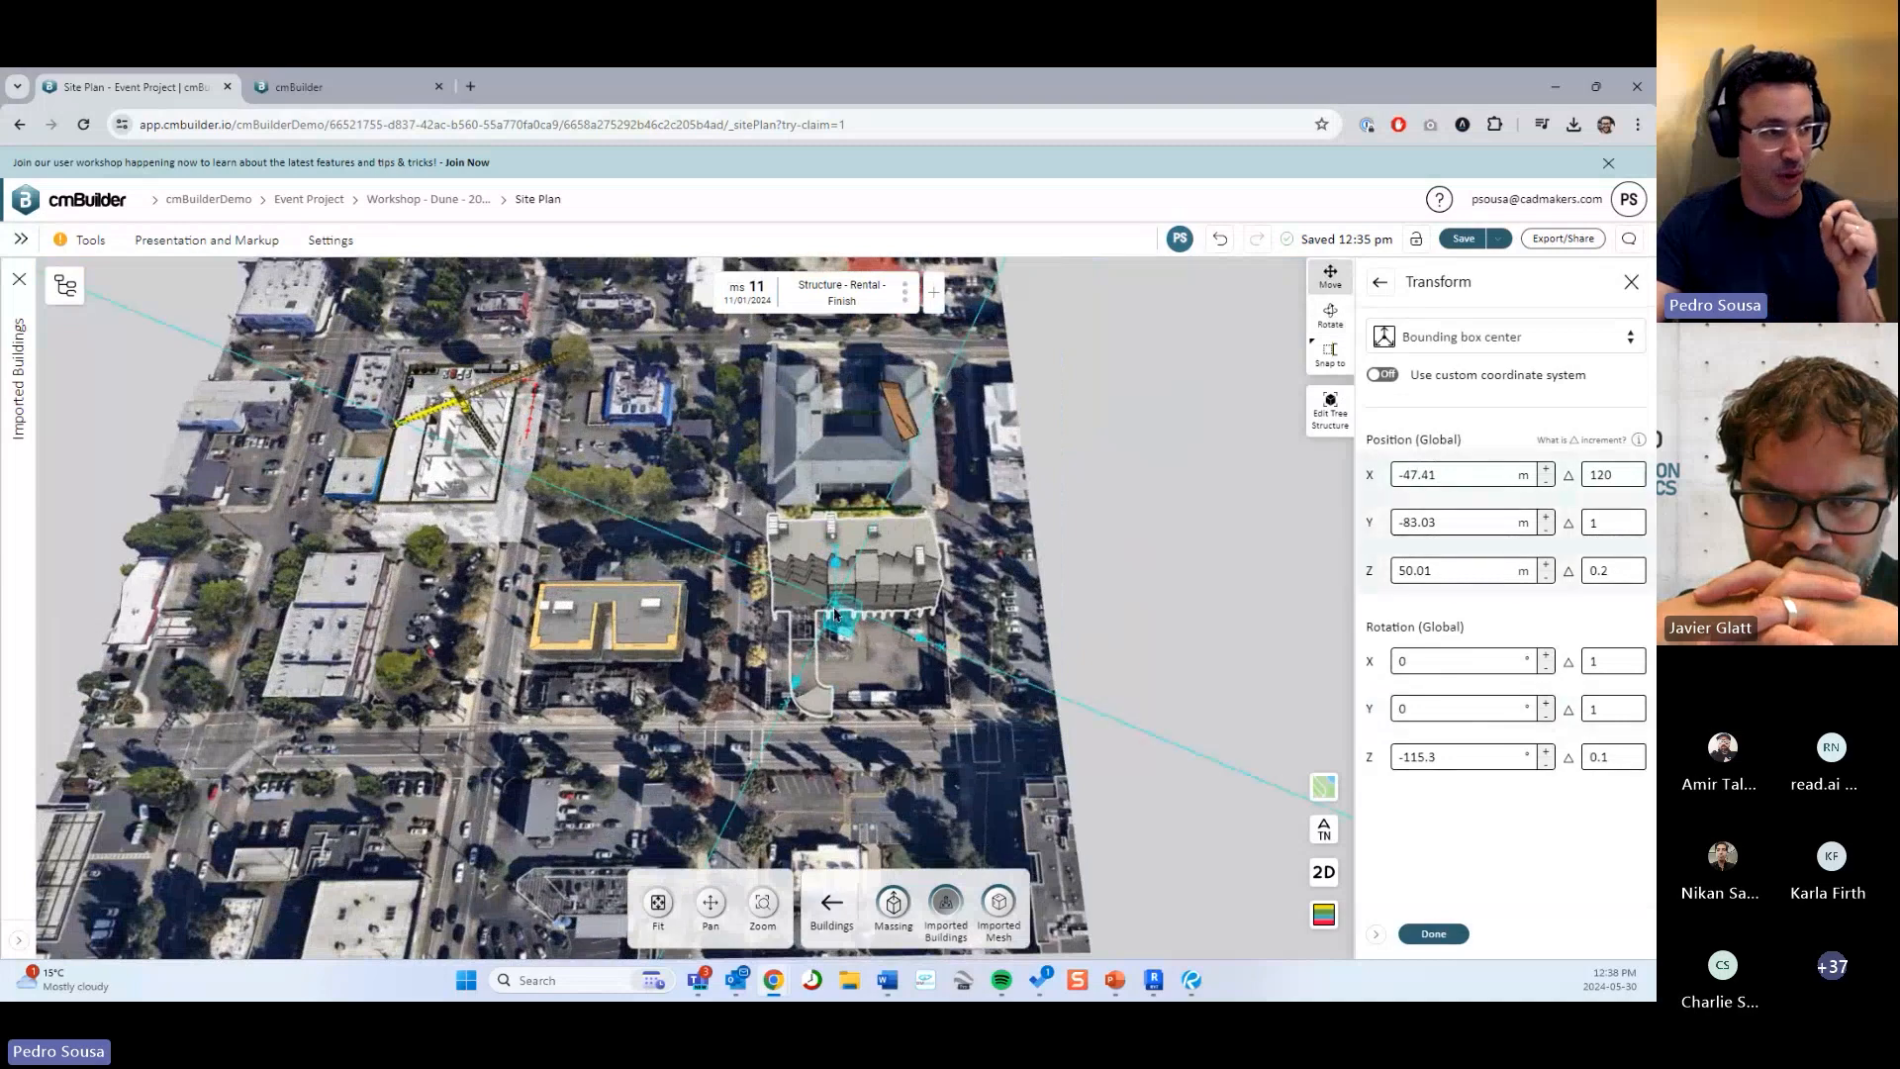
# Change the site plan's map type from satellite to Default and display the origin axis.
pyautogui.click(1327, 792)
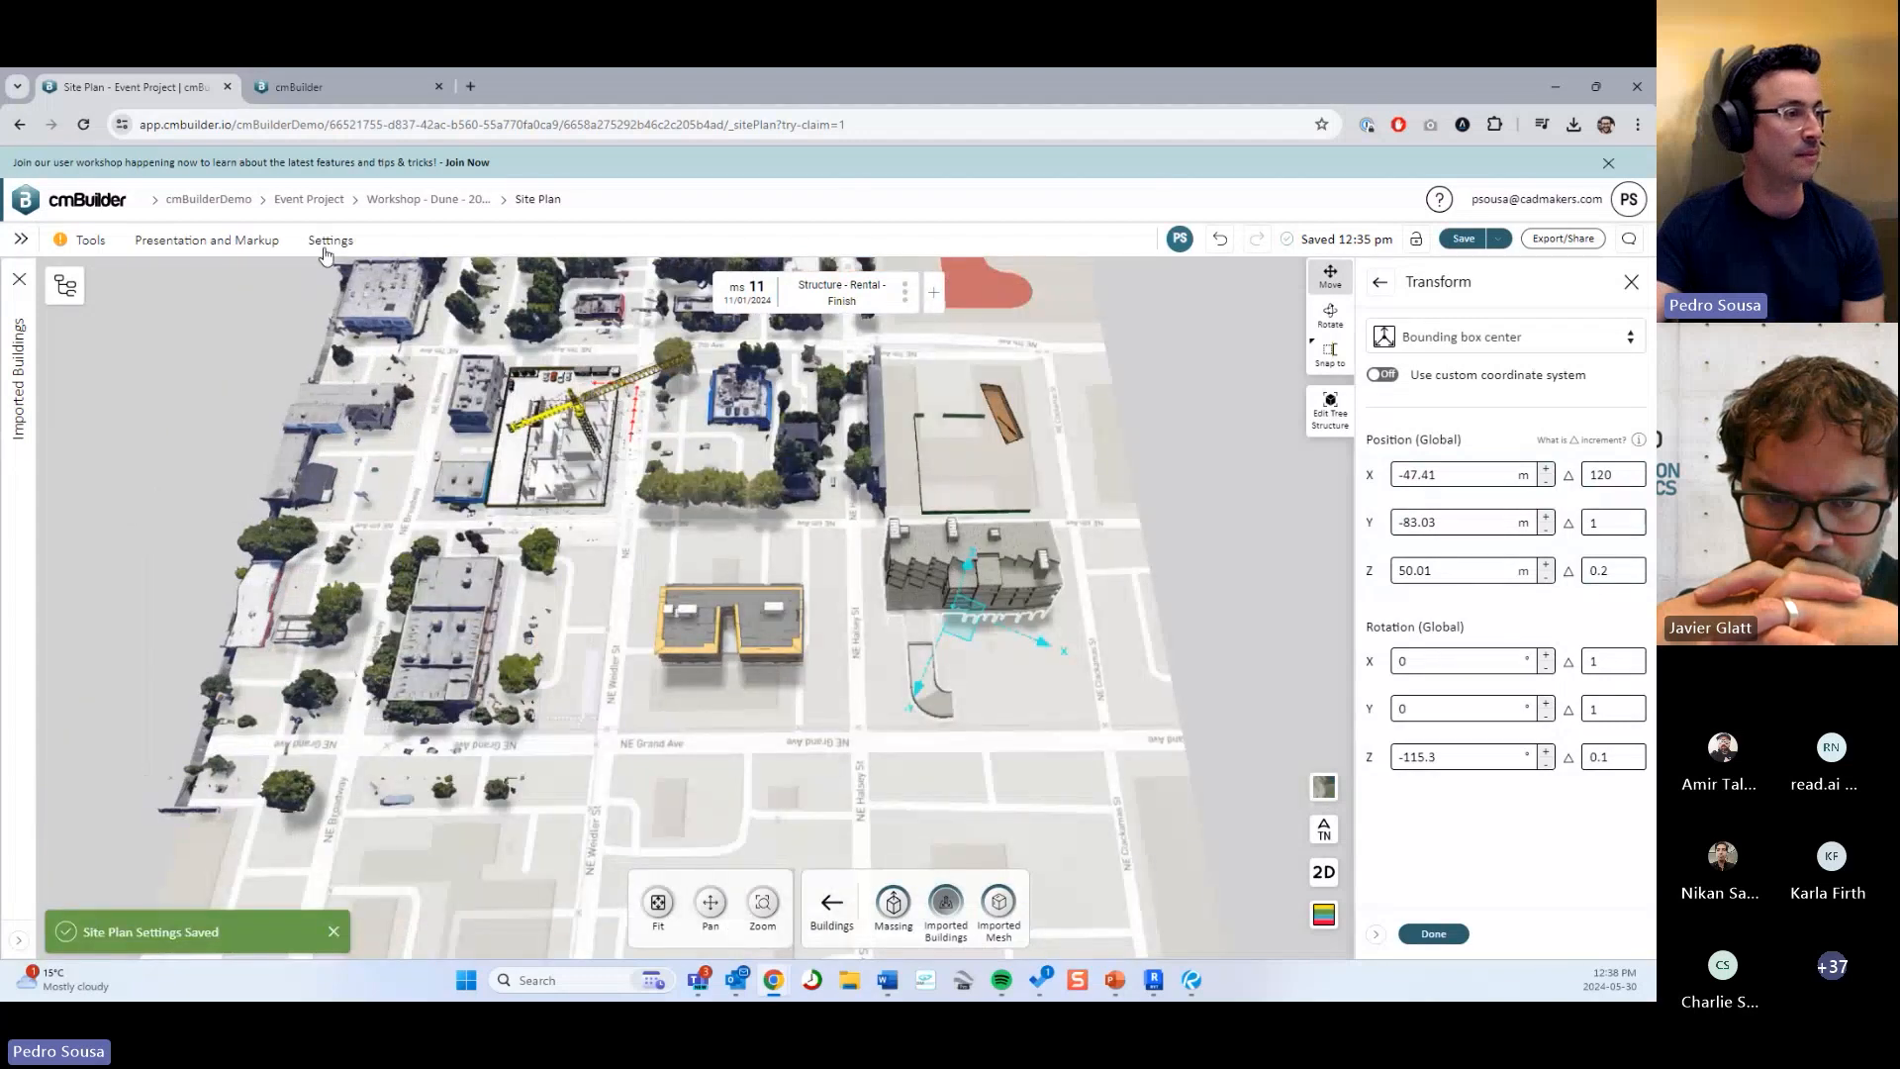
pyautogui.click(327, 245)
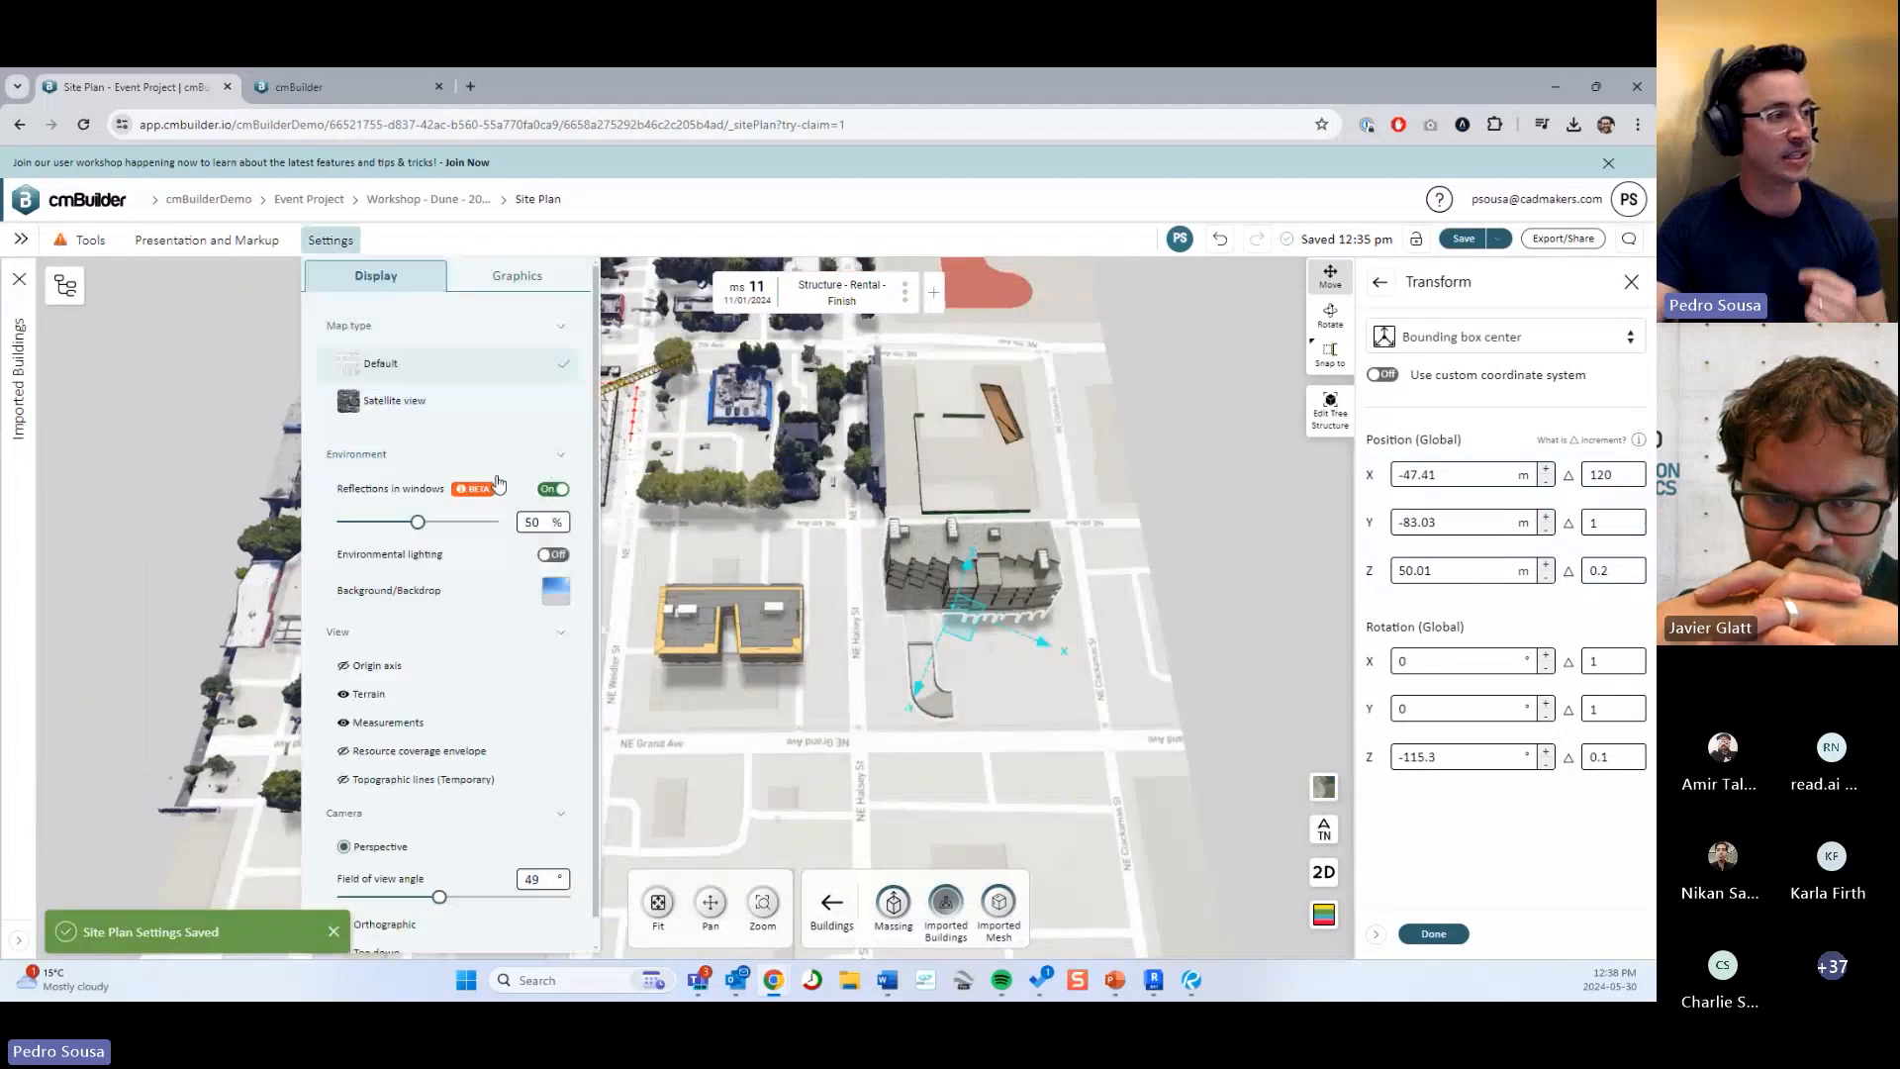
pyautogui.click(374, 668)
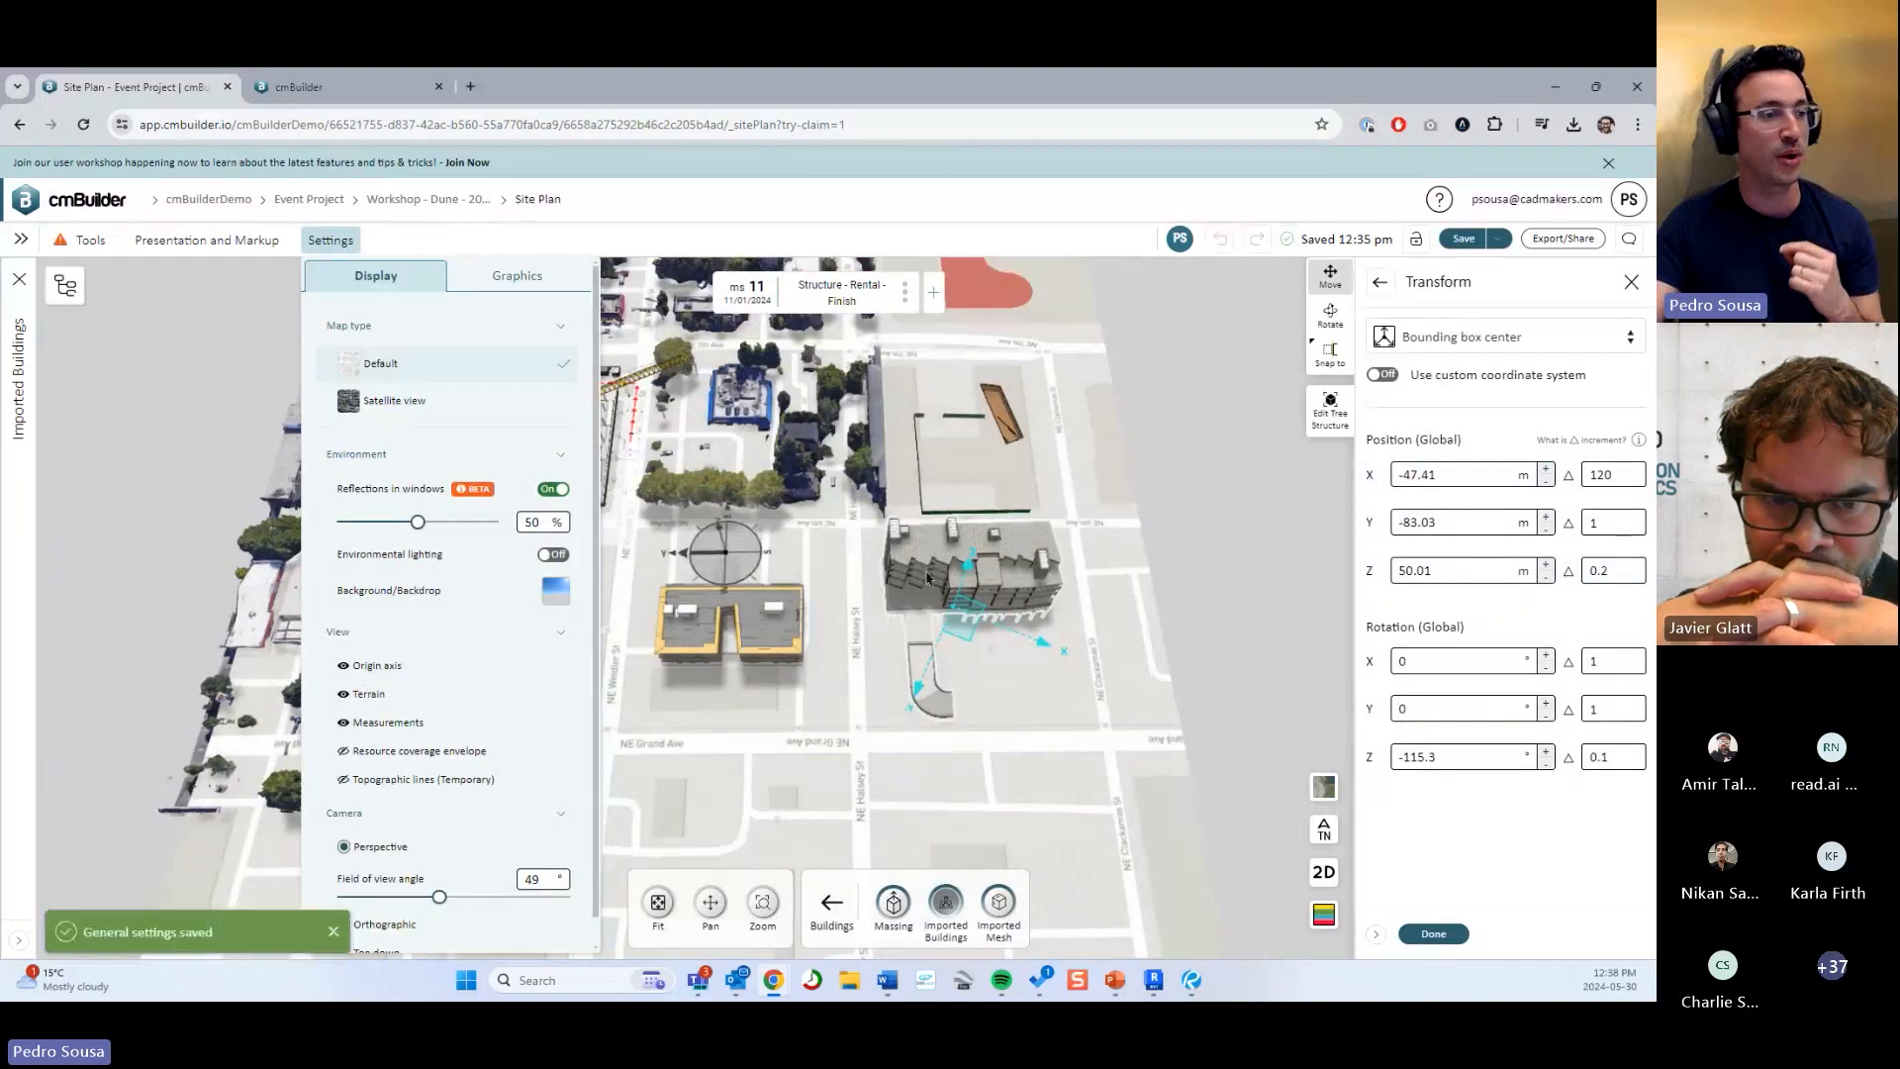
# Inspect the origin axis and its directions relative to the buildings in the 2D view, and return to 3D.
pyautogui.click(1324, 871)
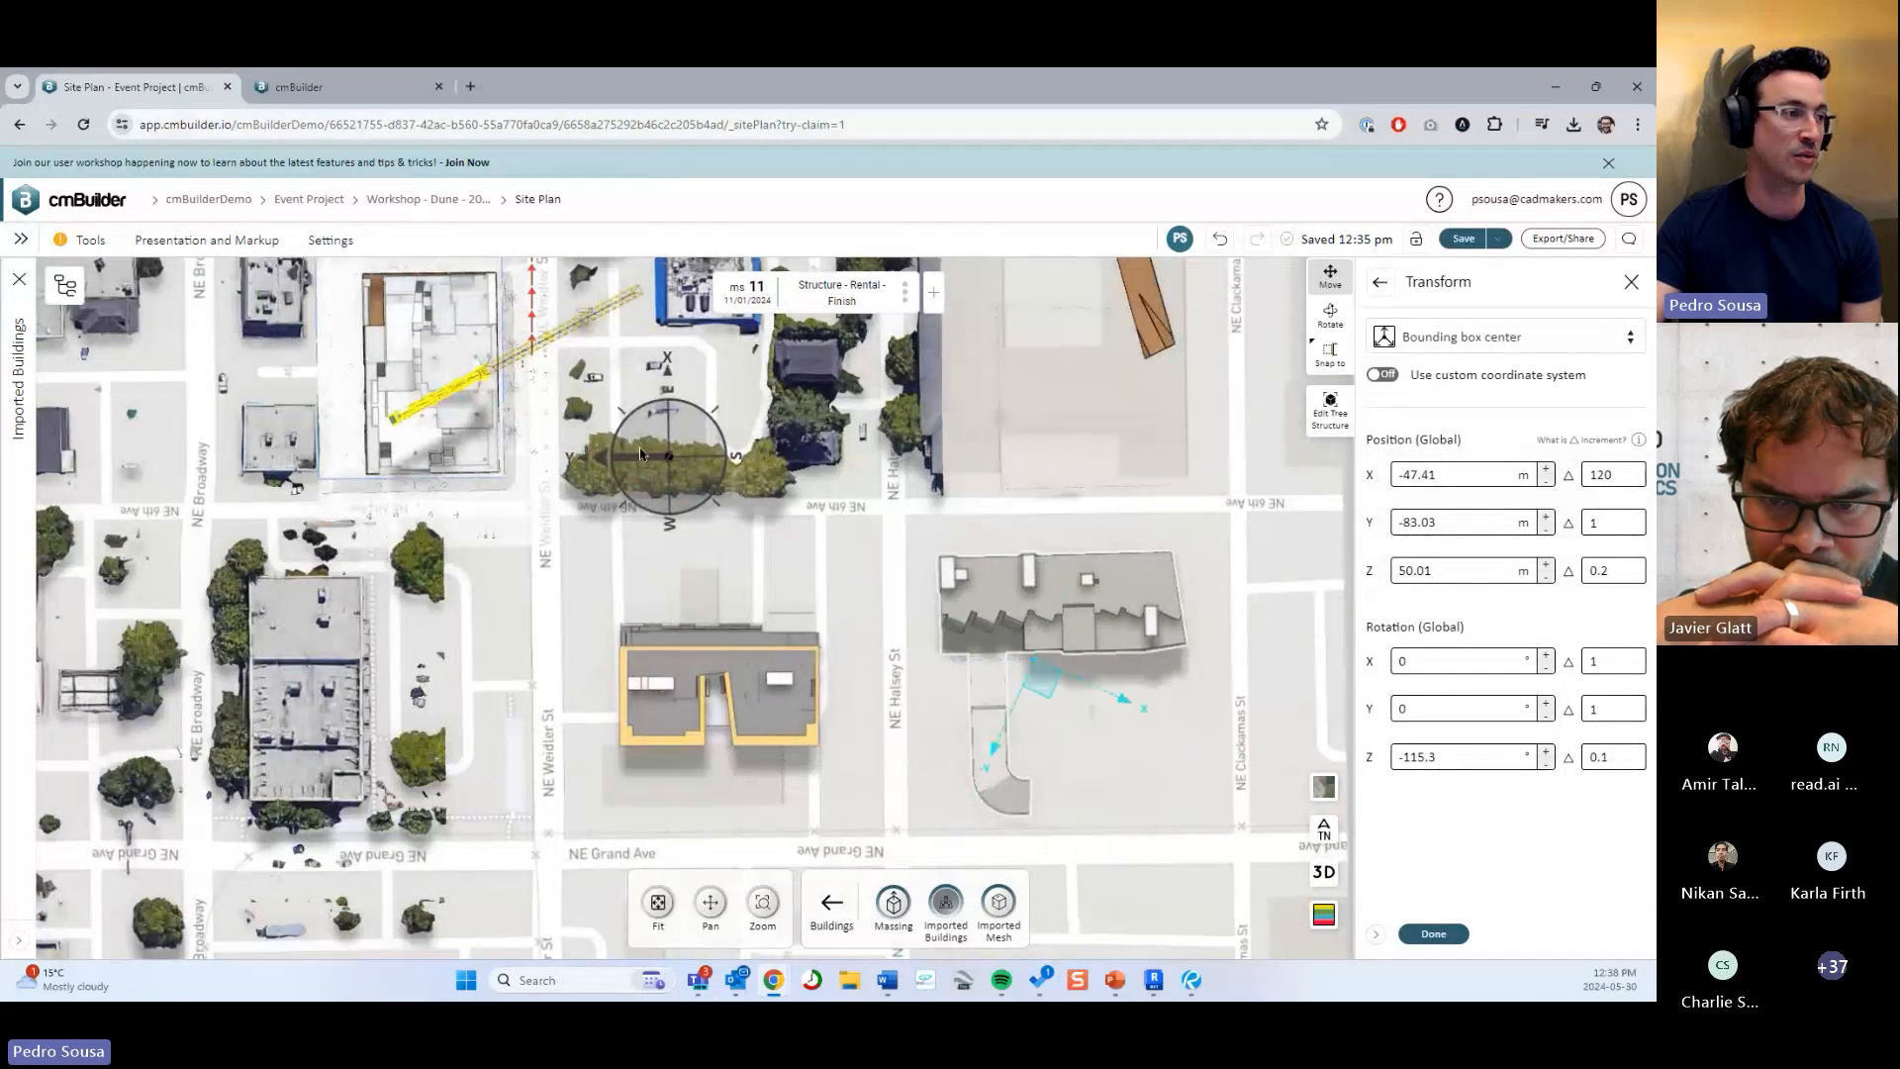
pyautogui.scroll(-4, 747, 501)
pyautogui.scroll(3, 758, 530)
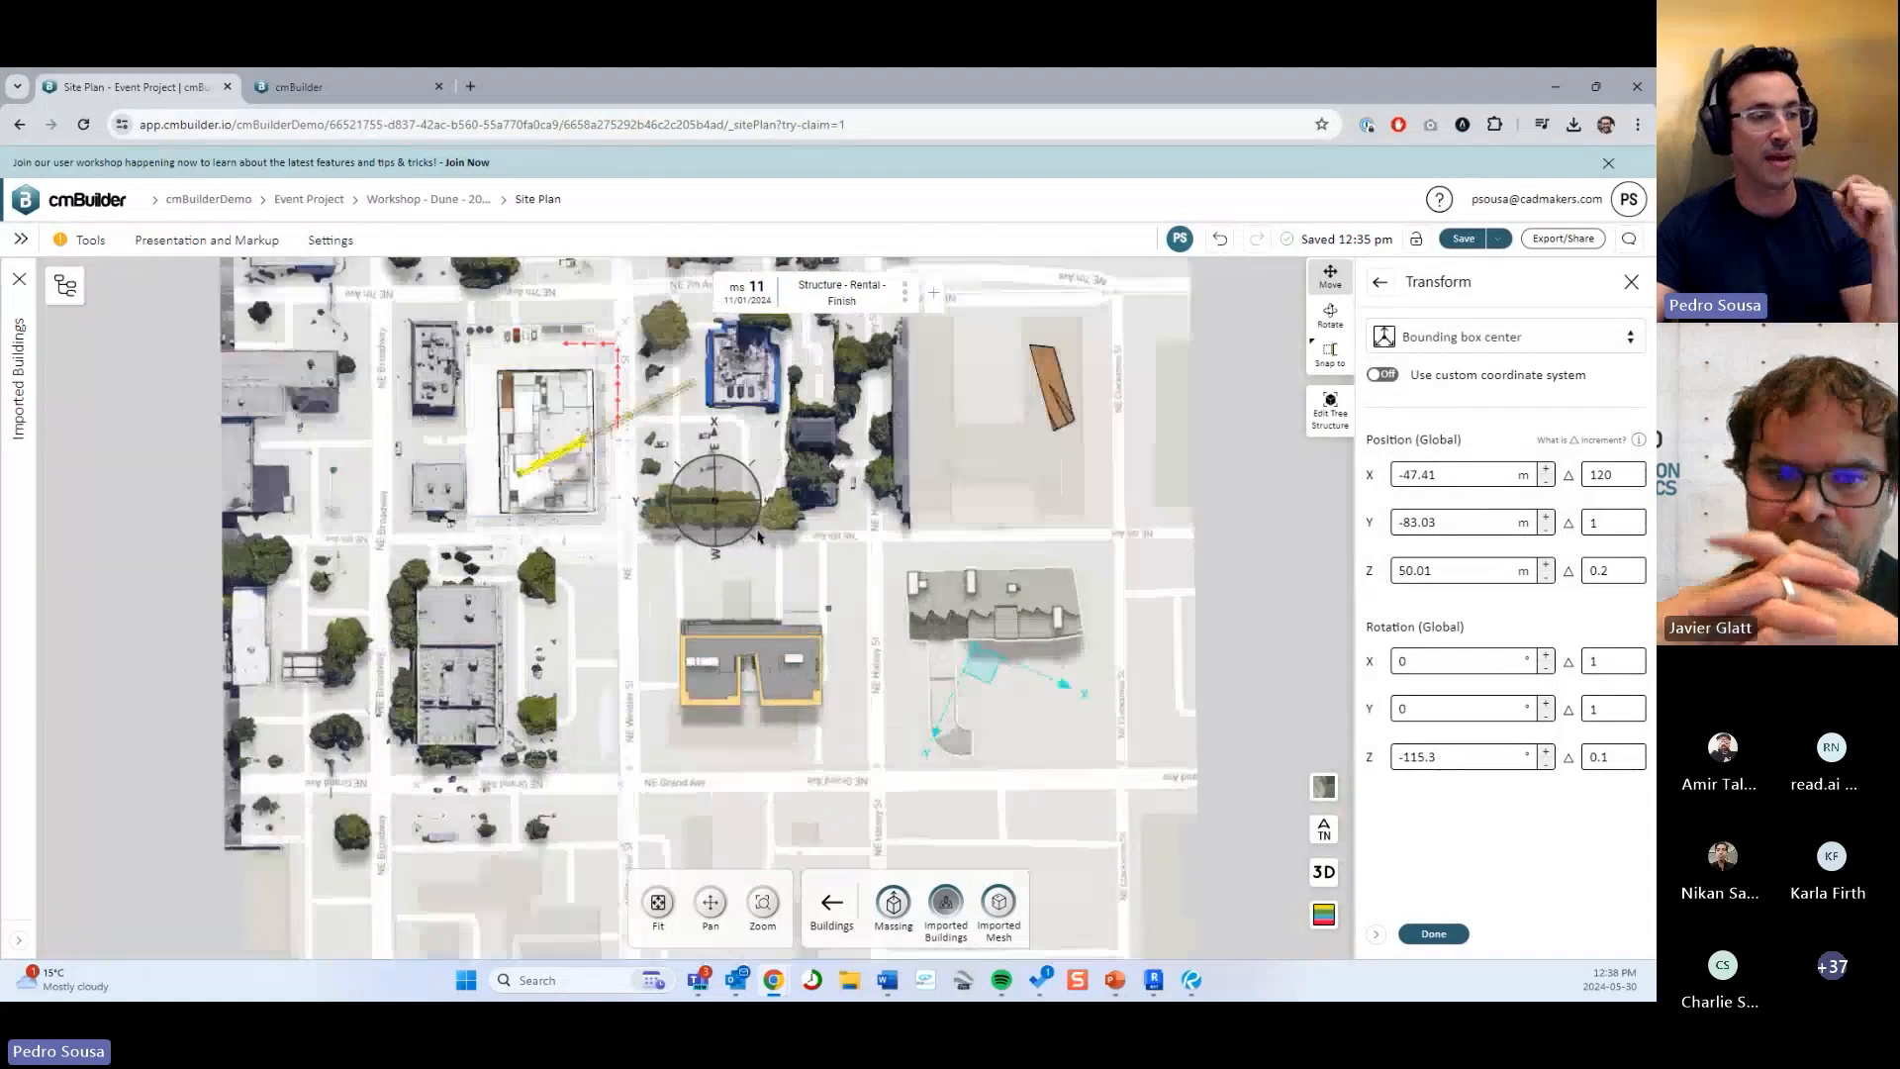
pyautogui.click(1324, 871)
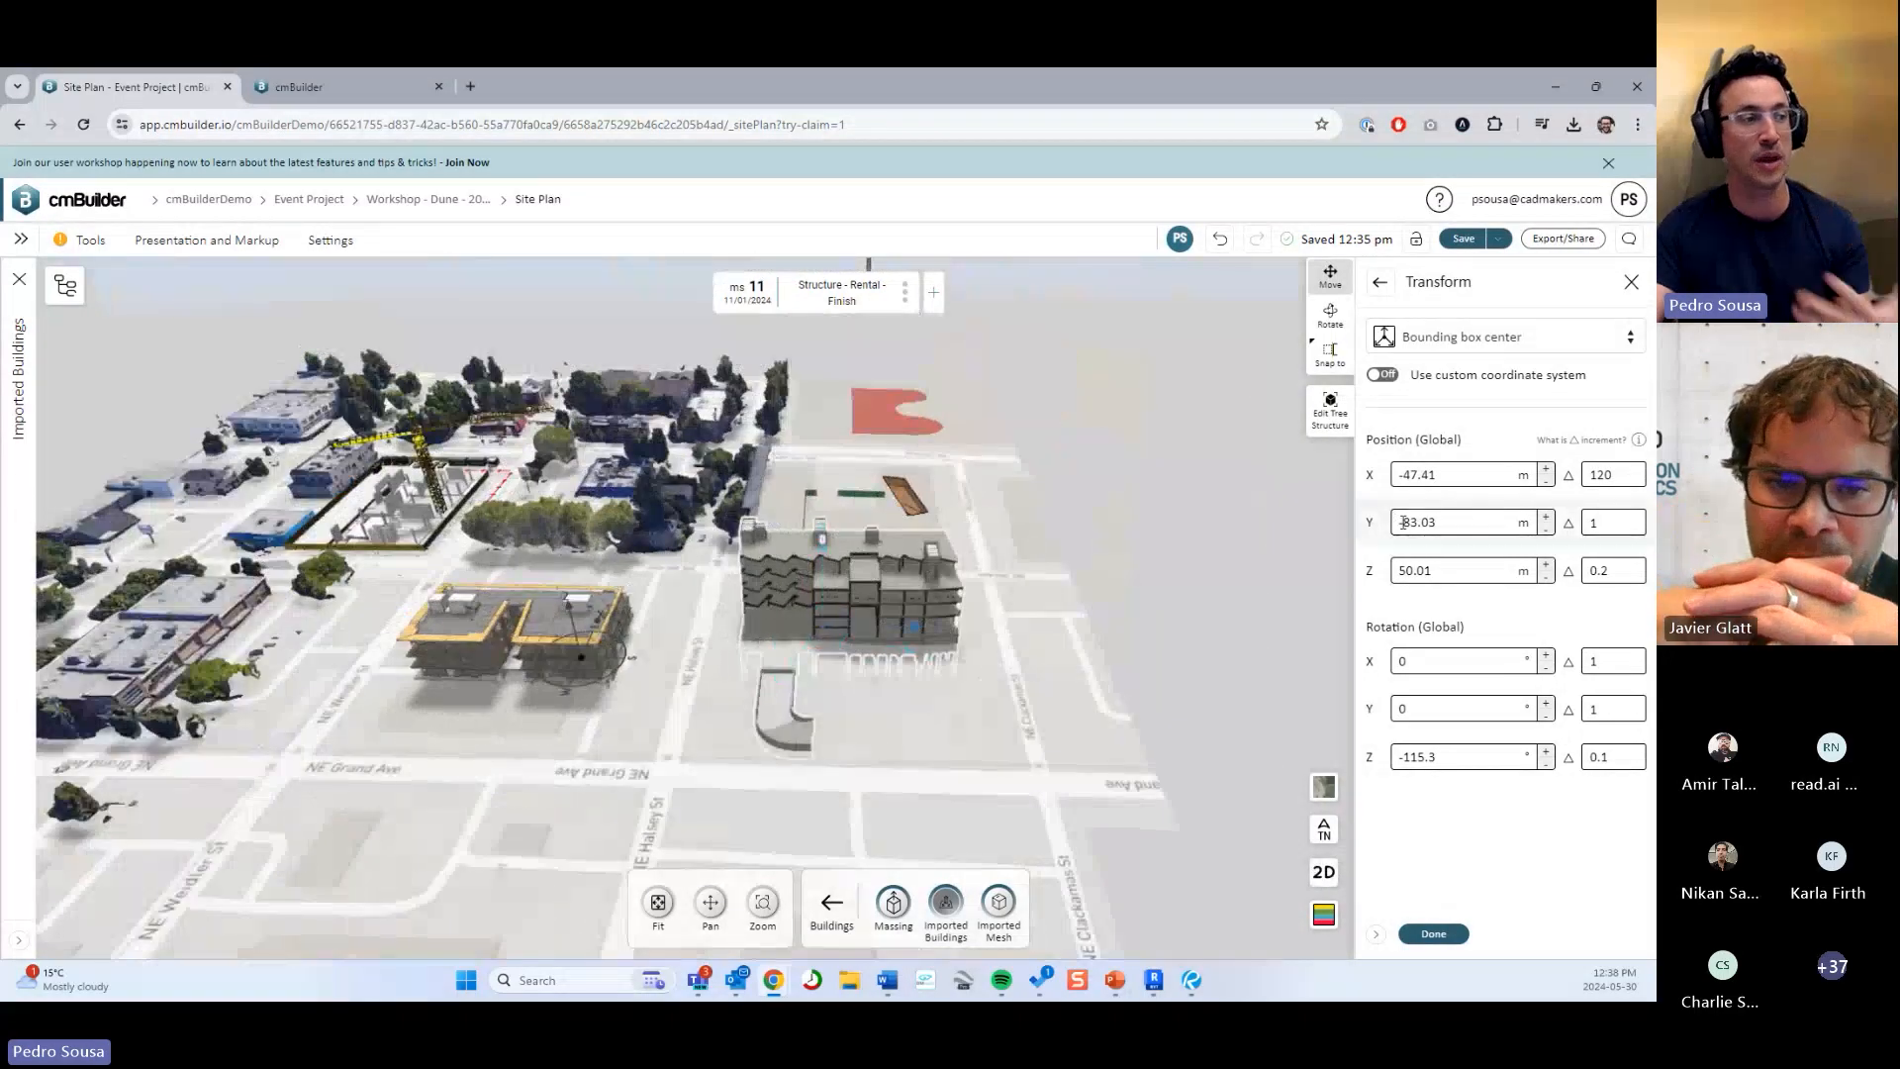
# Hide the origin axis in the display settings and bring Sample_Structural into closer view.
pyautogui.click(330, 241)
pyautogui.click(392, 673)
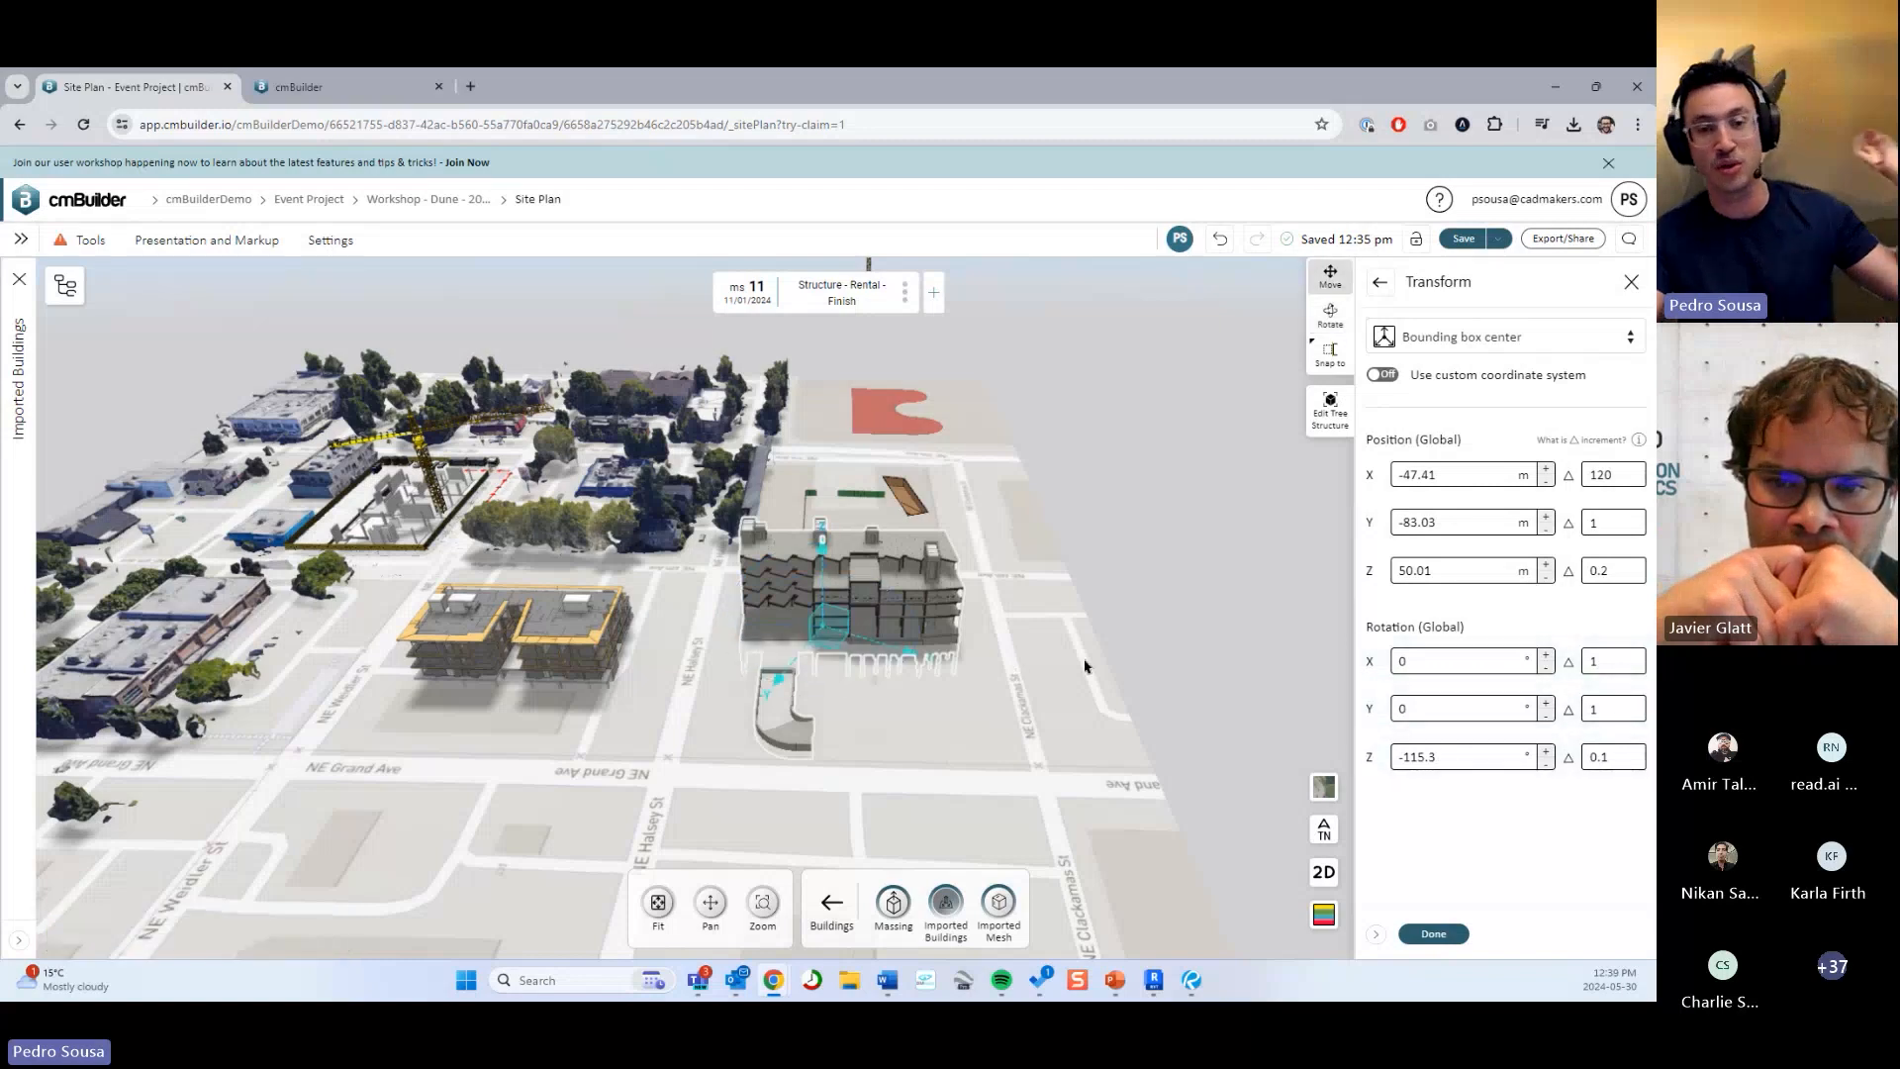
pyautogui.moveTo(1112, 635); pyautogui.dragTo(1094, 638)
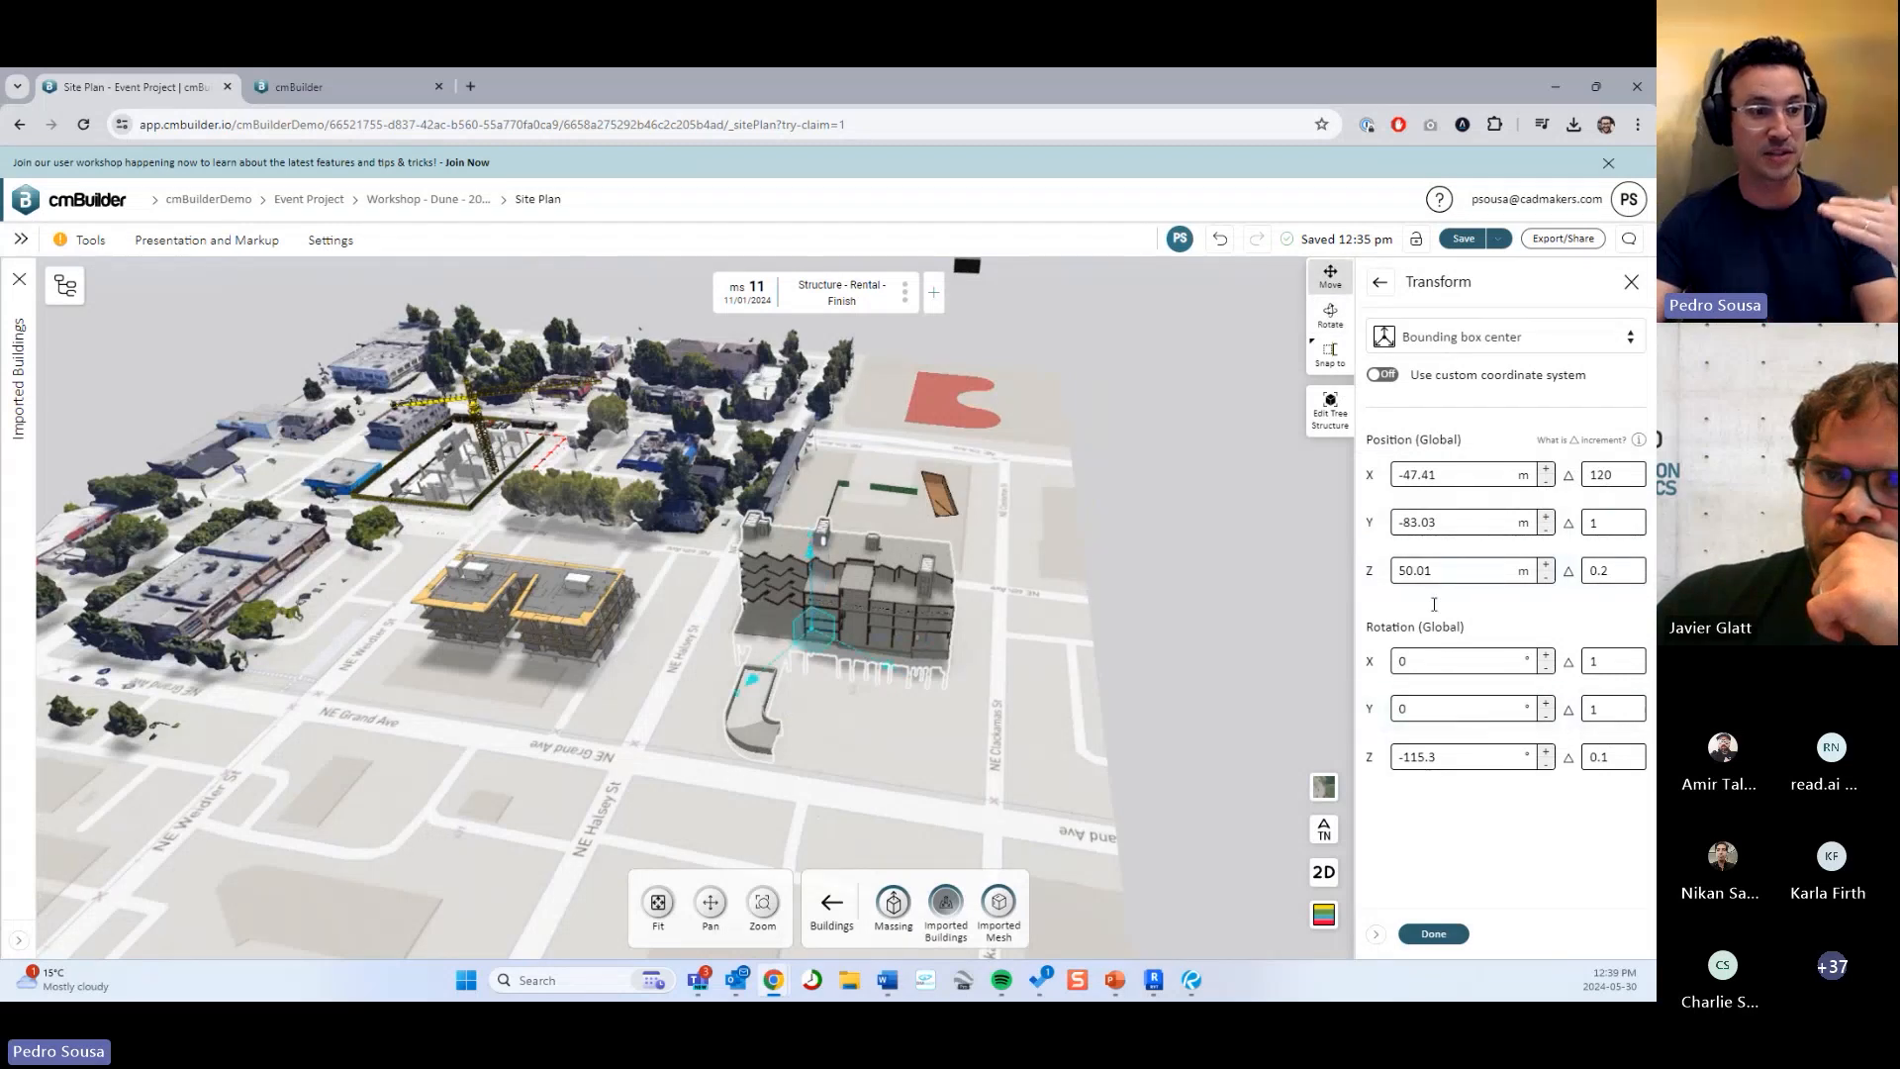
pyautogui.scroll(5, 1084, 733)
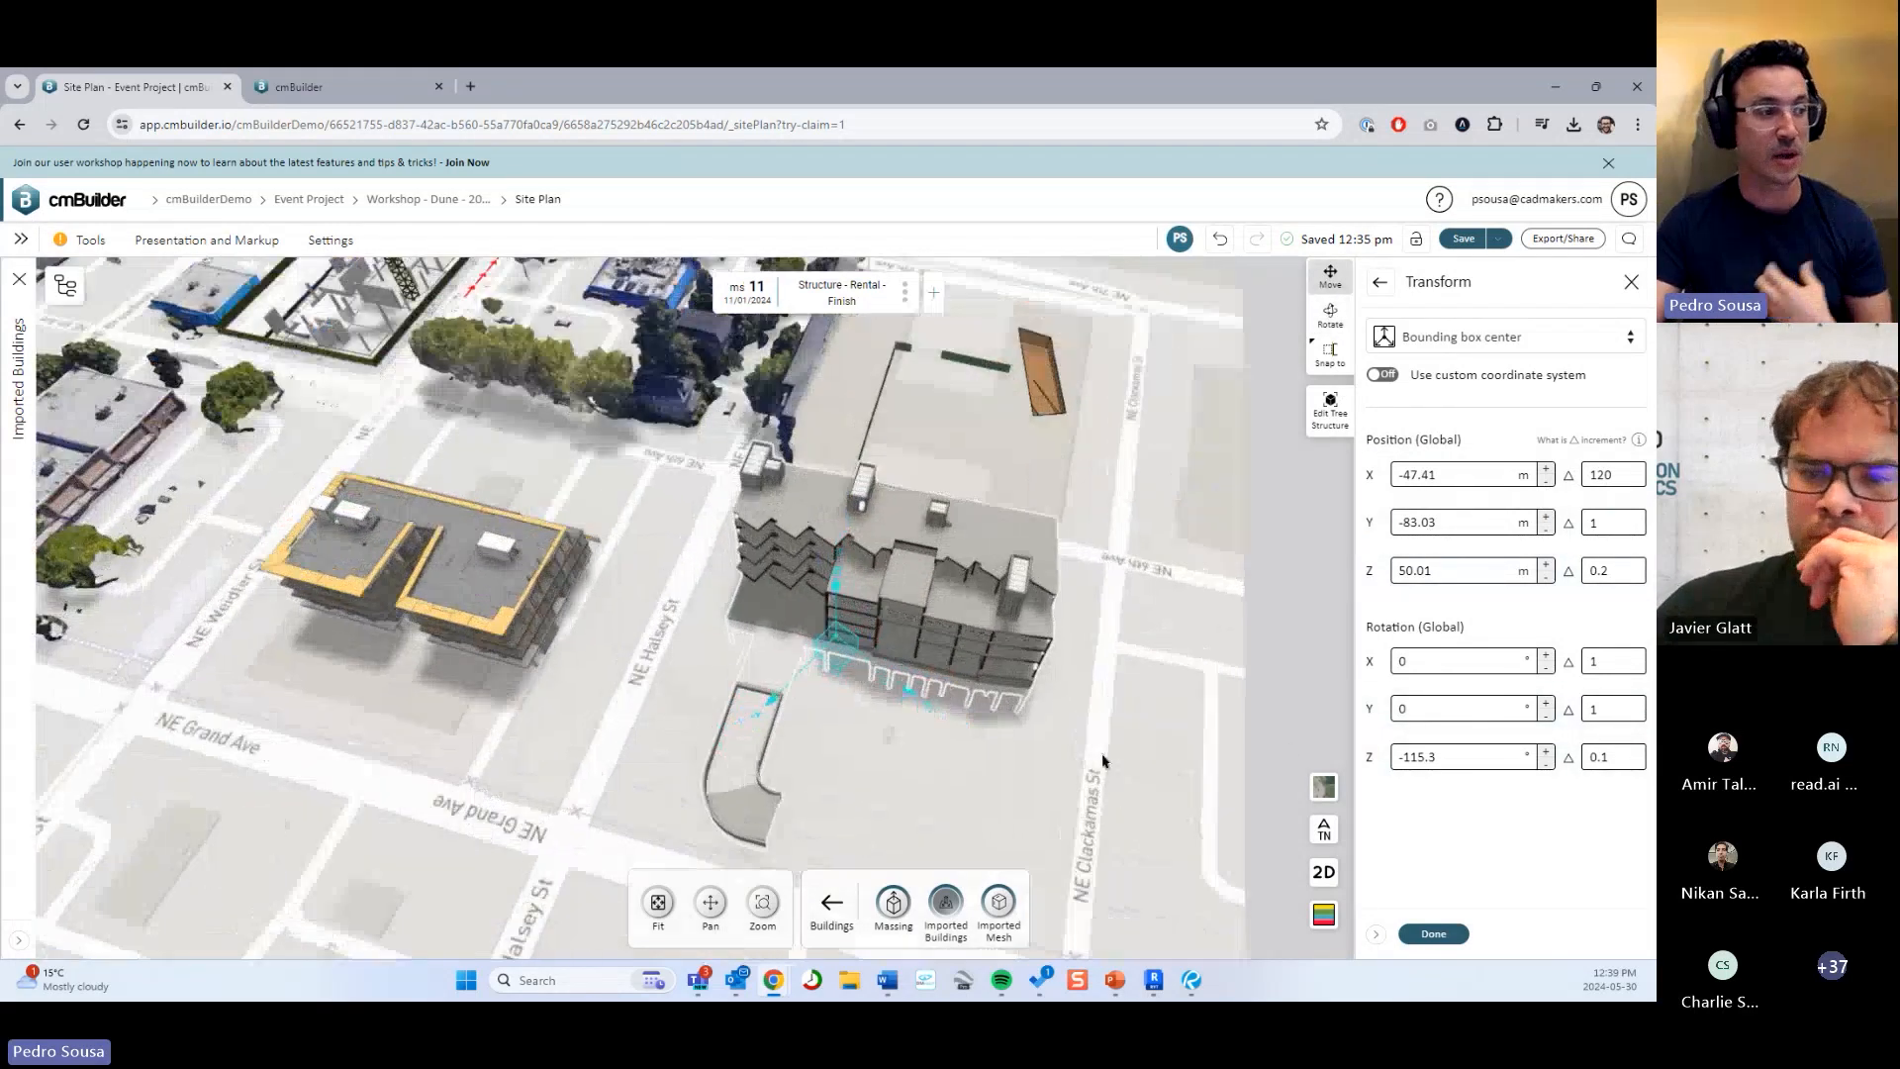
# In the 2D view, move Sample_Structural within its city block to about X -38.88 m, Y -85.24 m.
pyautogui.click(1324, 872)
pyautogui.scroll(3, 1077, 733)
pyautogui.moveTo(921, 542); pyautogui.dragTo(827, 509, button='right')
pyautogui.moveTo(827, 509); pyautogui.dragTo(978, 495)
pyautogui.moveTo(770, 767); pyautogui.dragTo(770, 720)
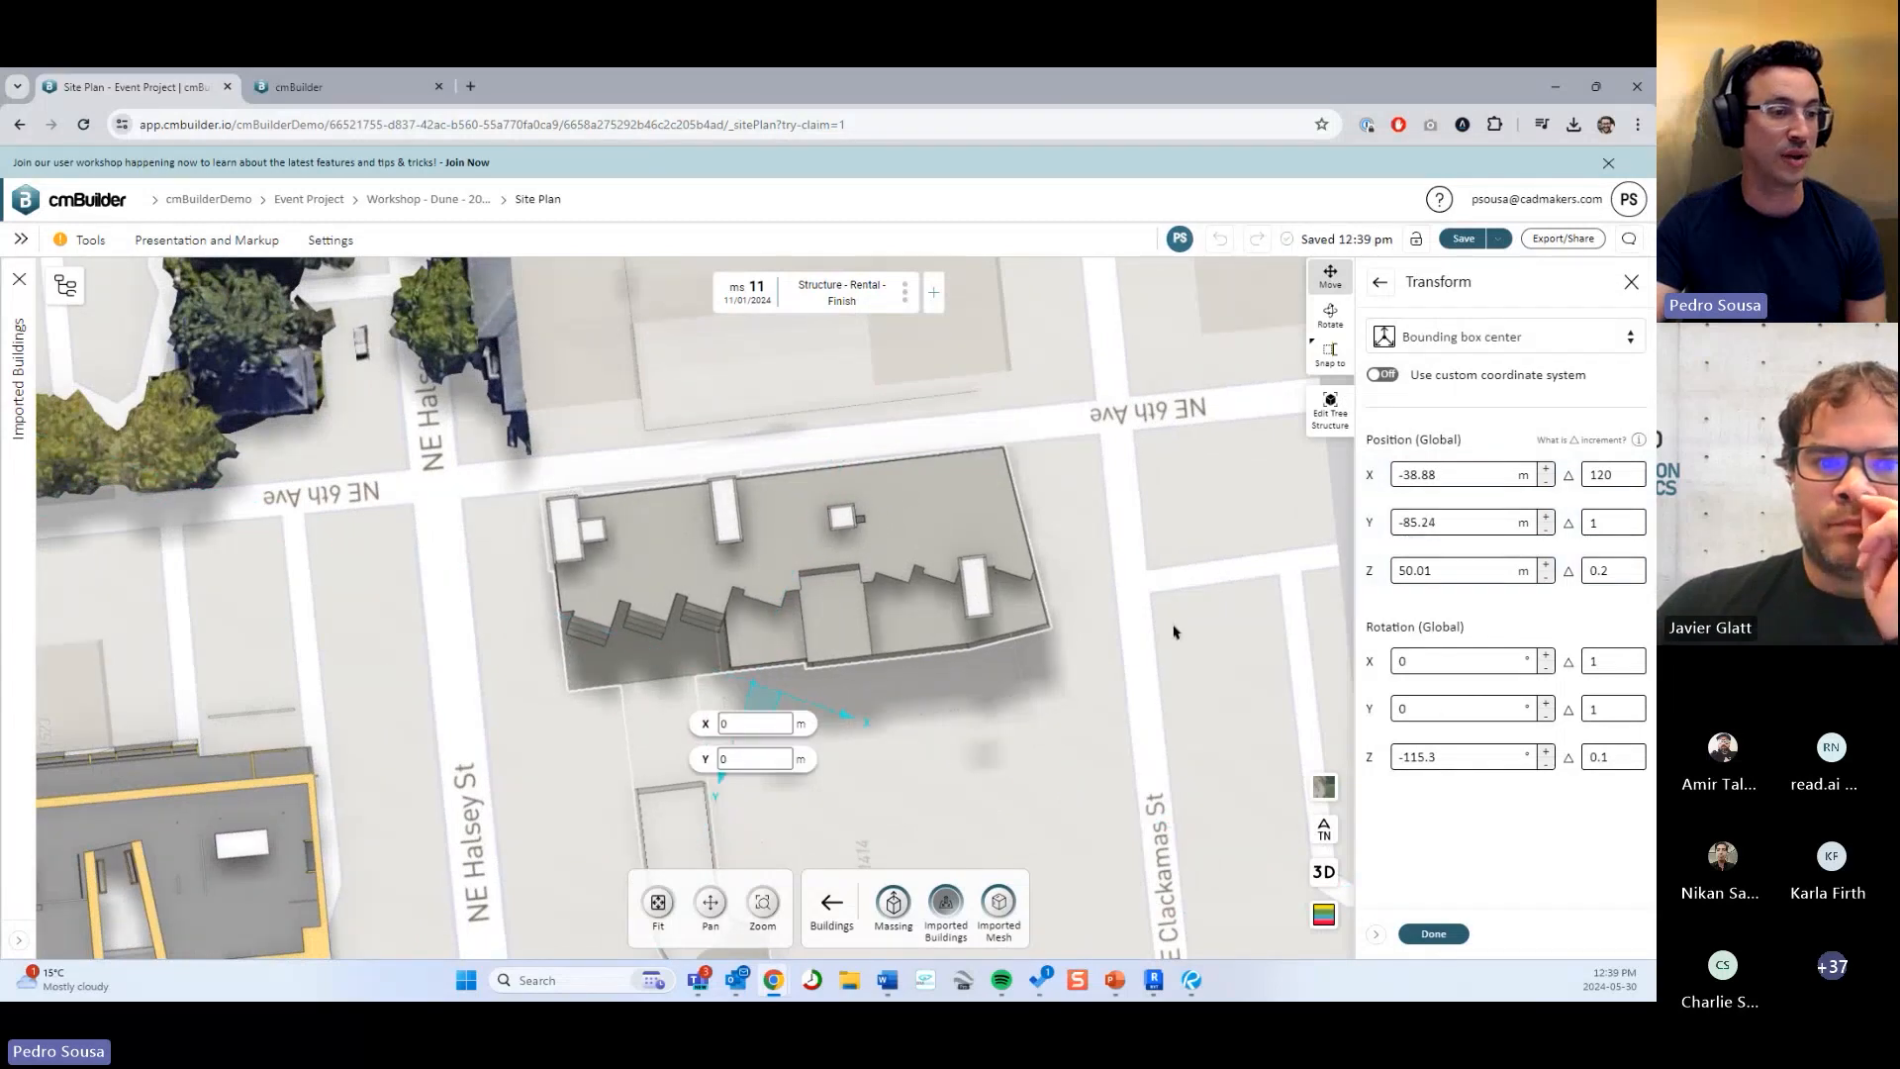
# Rotate Sample_Structural about Z to roughly -115.85° and nudge it by one 0.1° increment to -115.75°.
pyautogui.click(1610, 756)
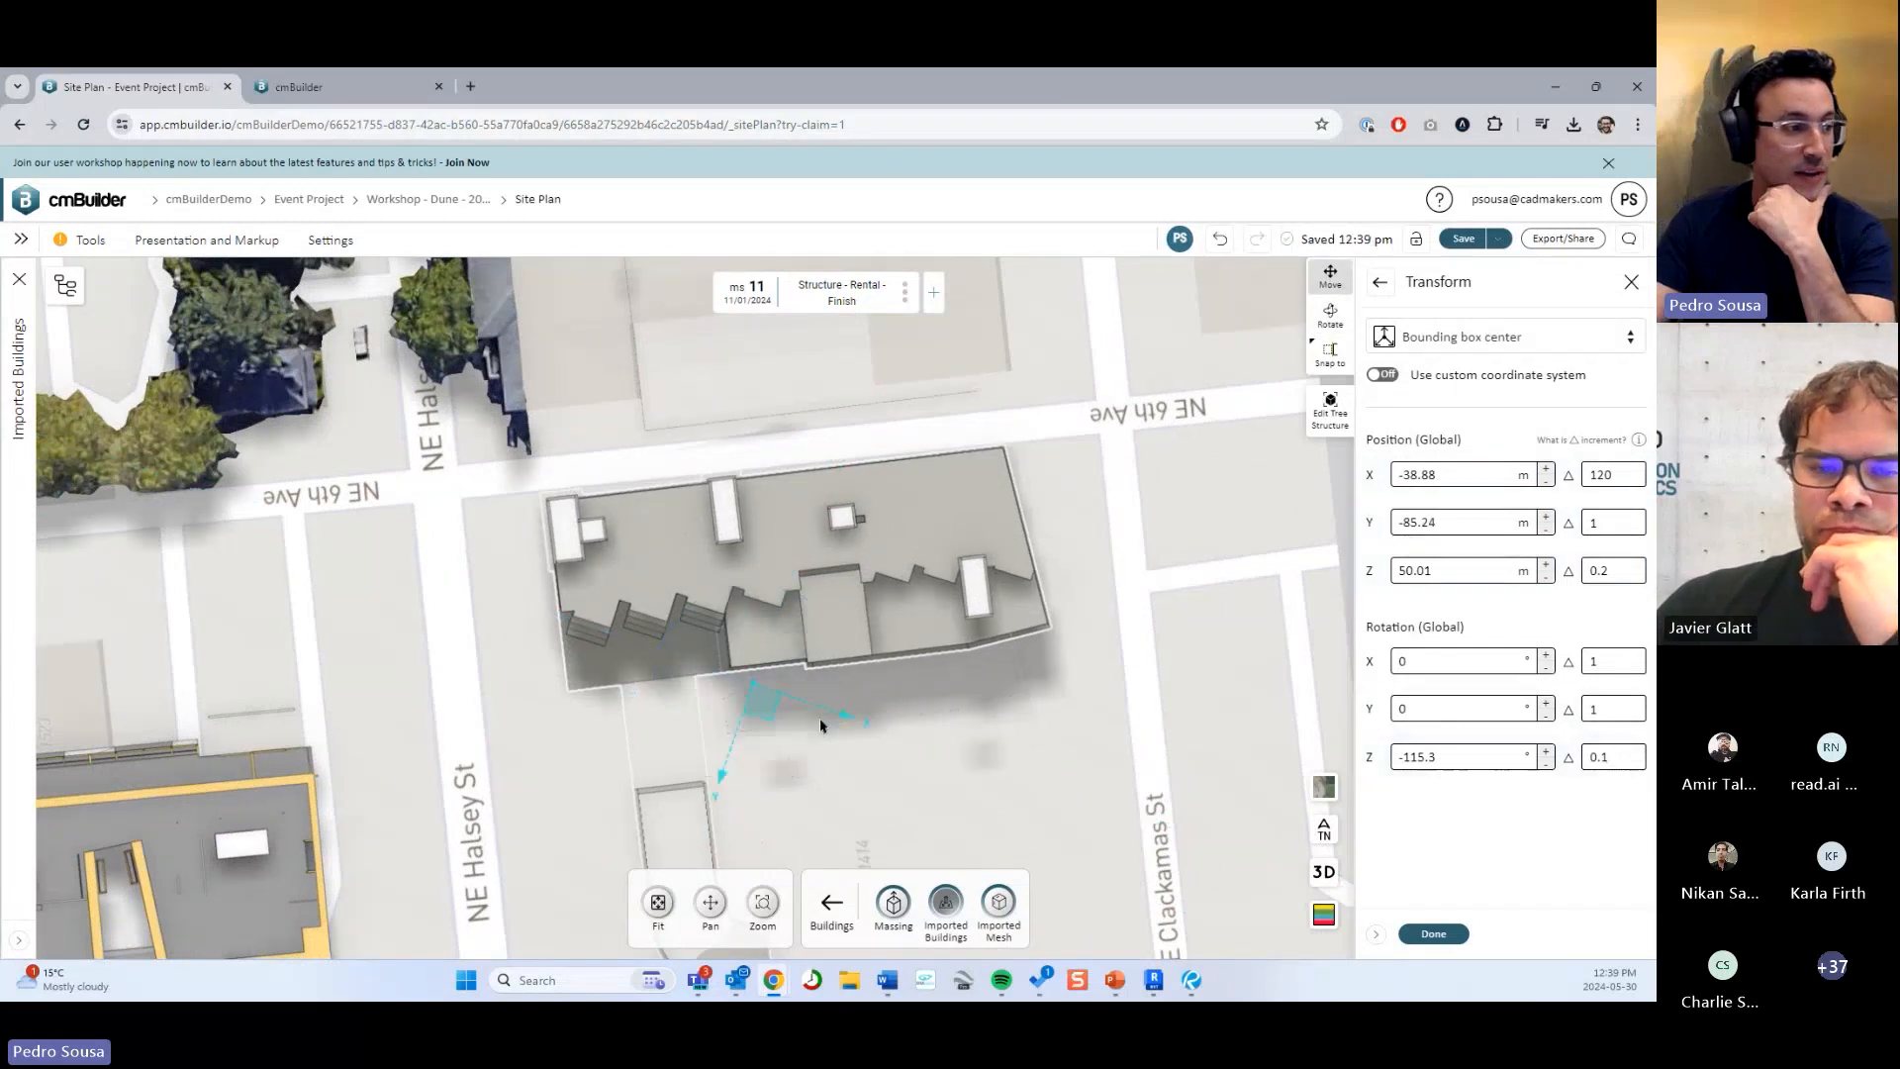
pyautogui.click(1330, 315)
pyautogui.moveTo(848, 733); pyautogui.dragTo(818, 751)
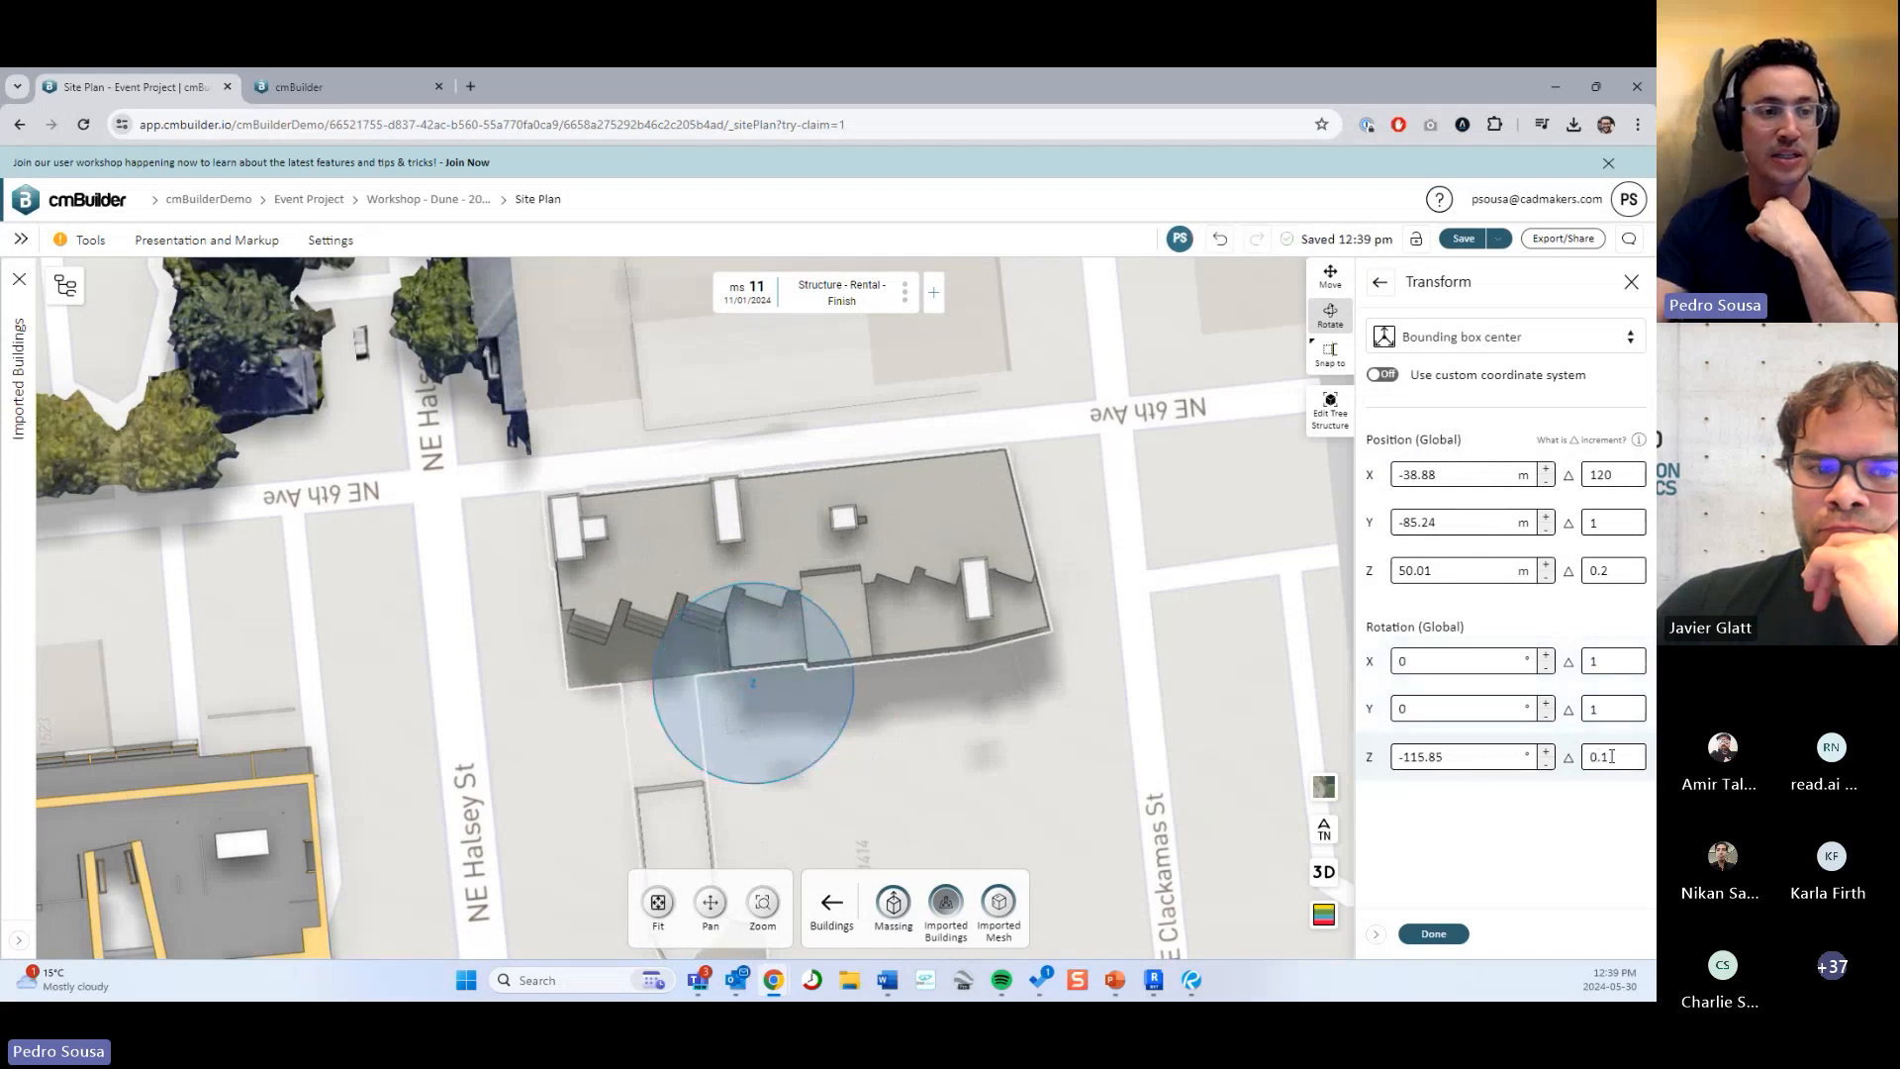
pyautogui.click(1546, 753)
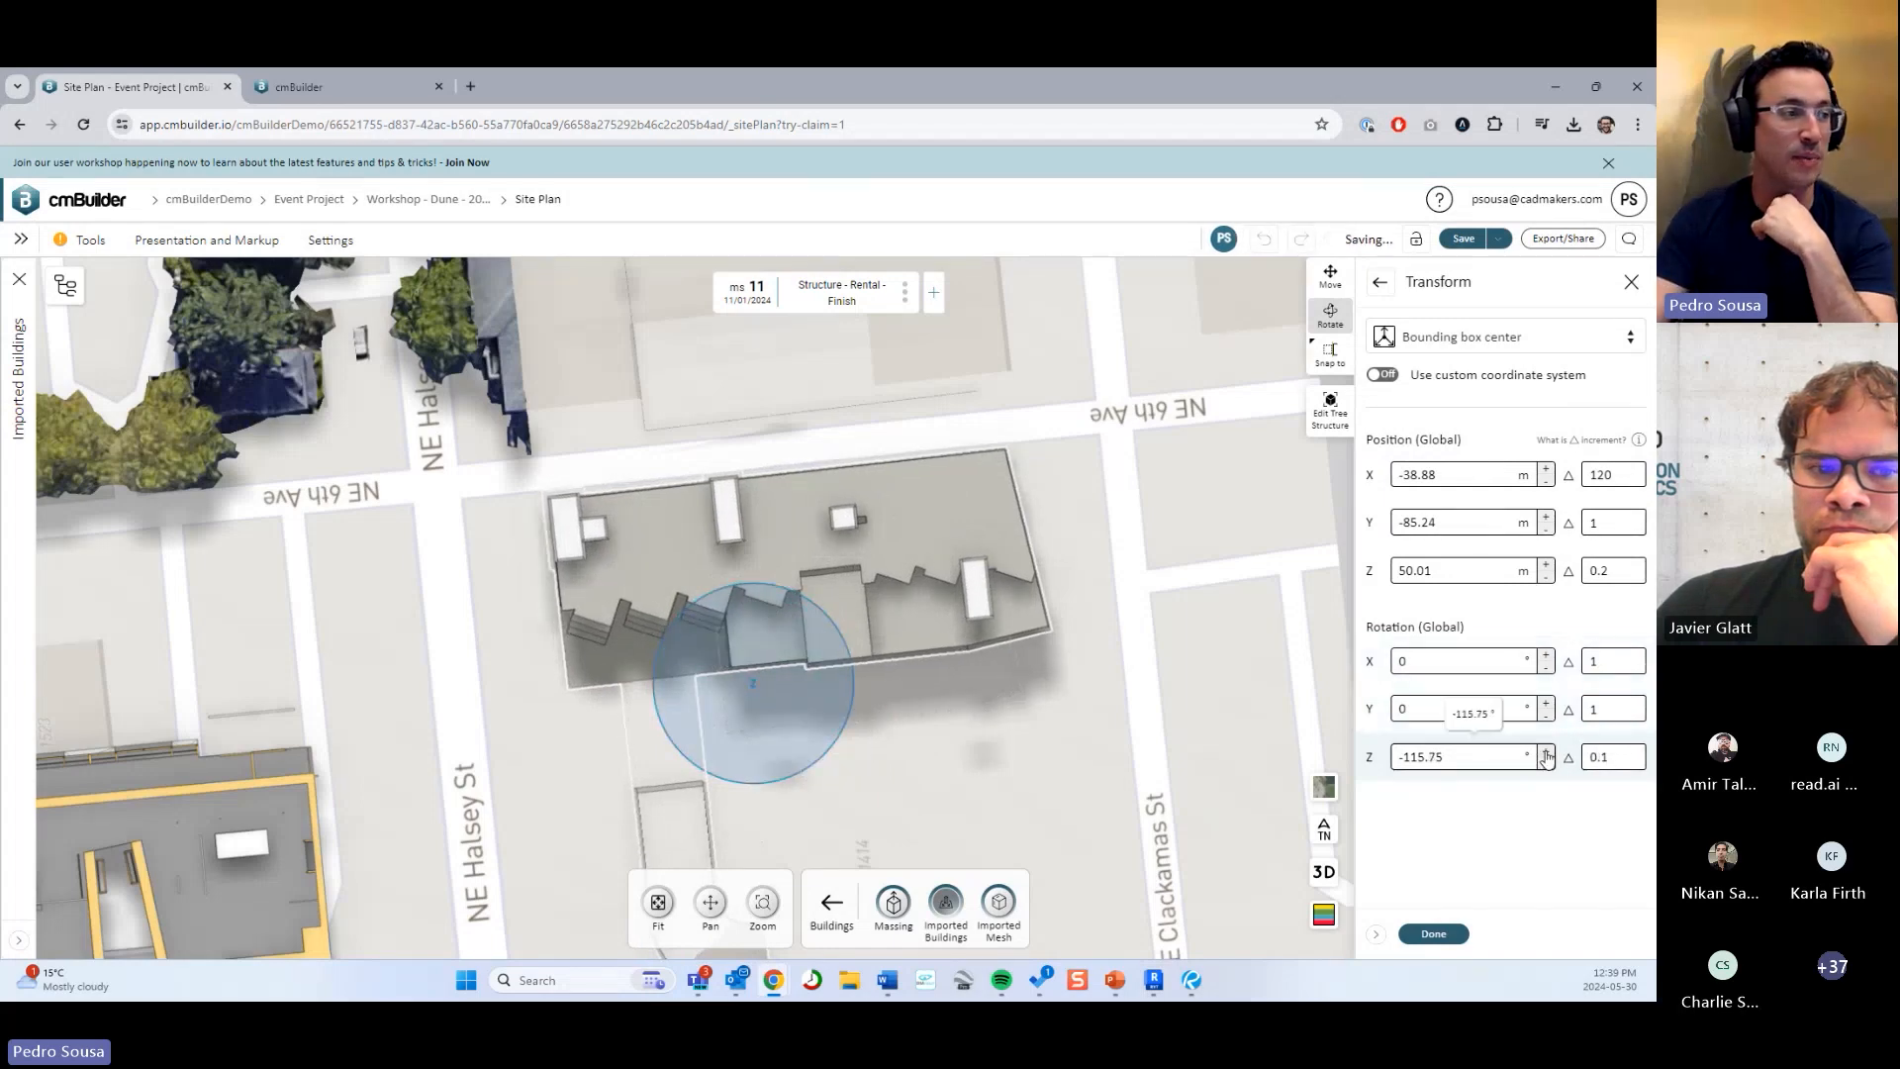
# Fine-tune Sample_Structural's Z rotation in 0.1° increments to -115.65°, finish the transform, and switch to the PowerPoint slides.
pyautogui.click(1547, 752)
pyautogui.click(1546, 752)
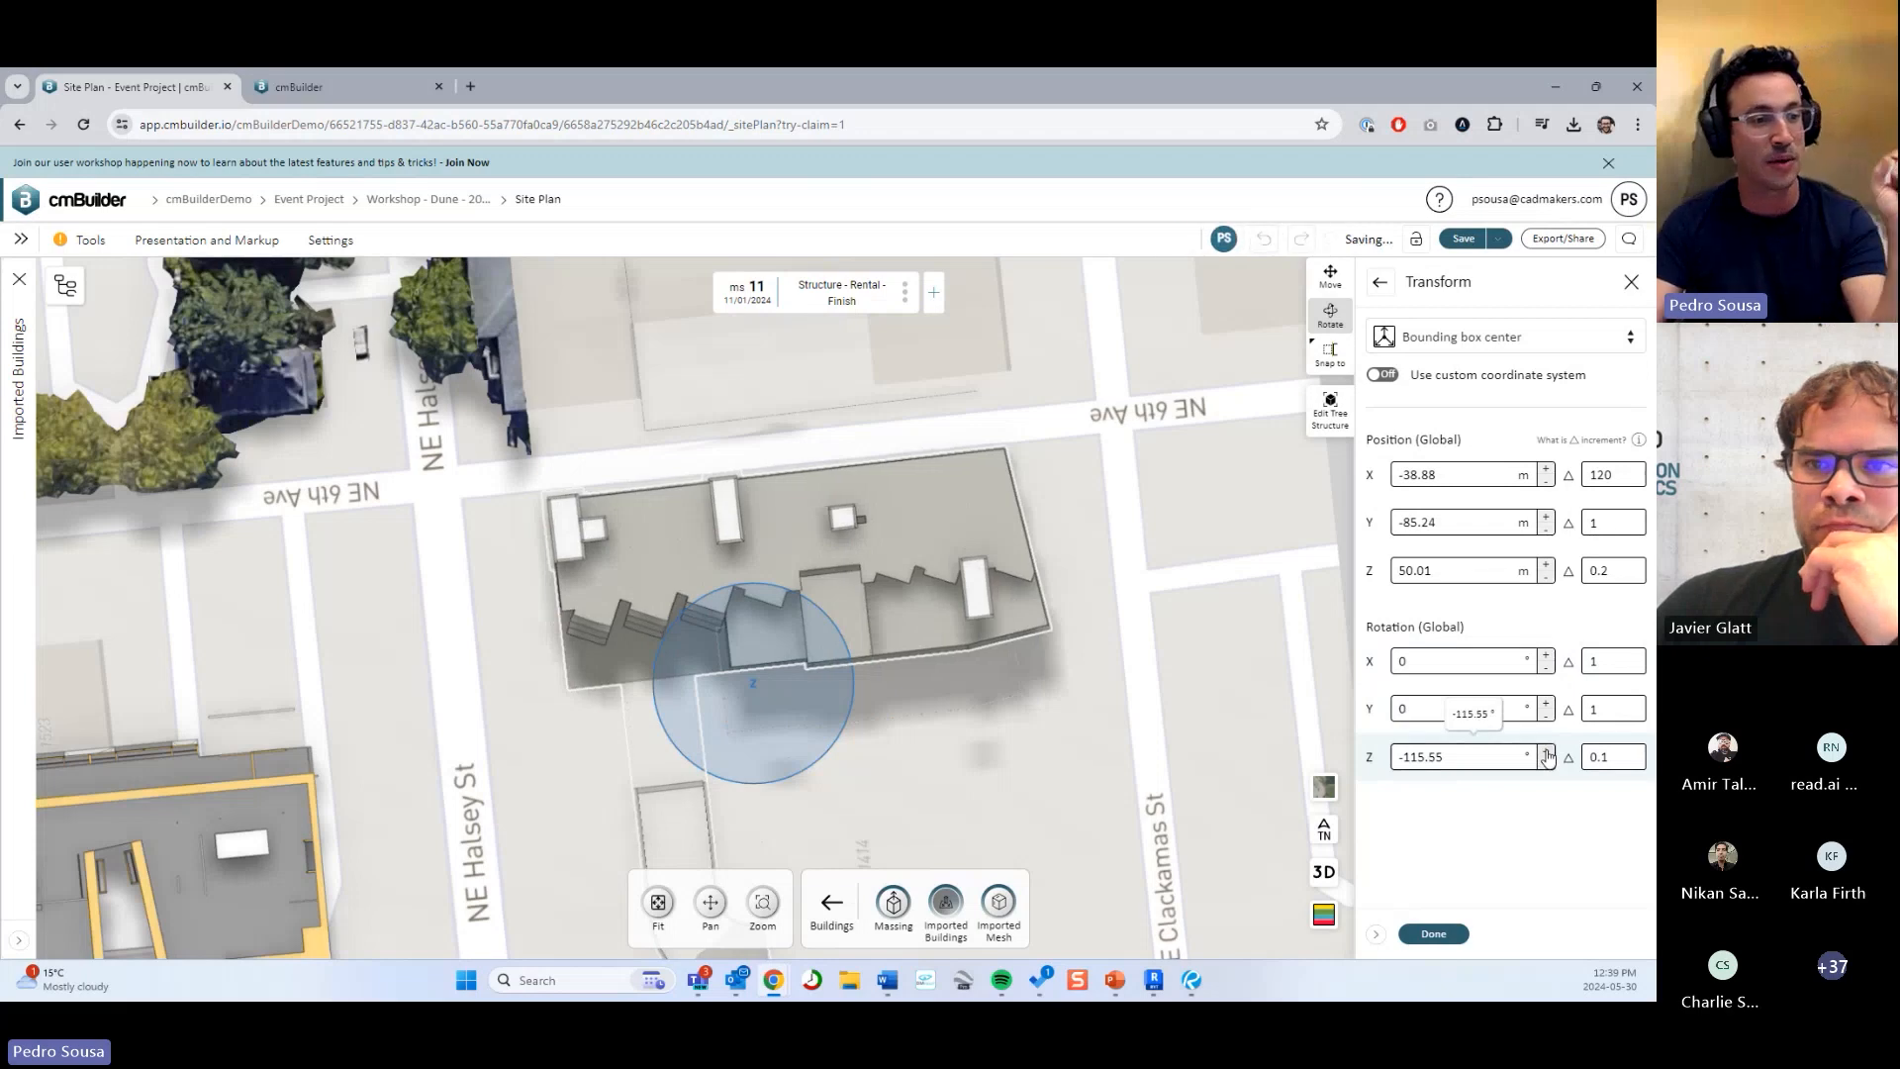
pyautogui.click(1545, 752)
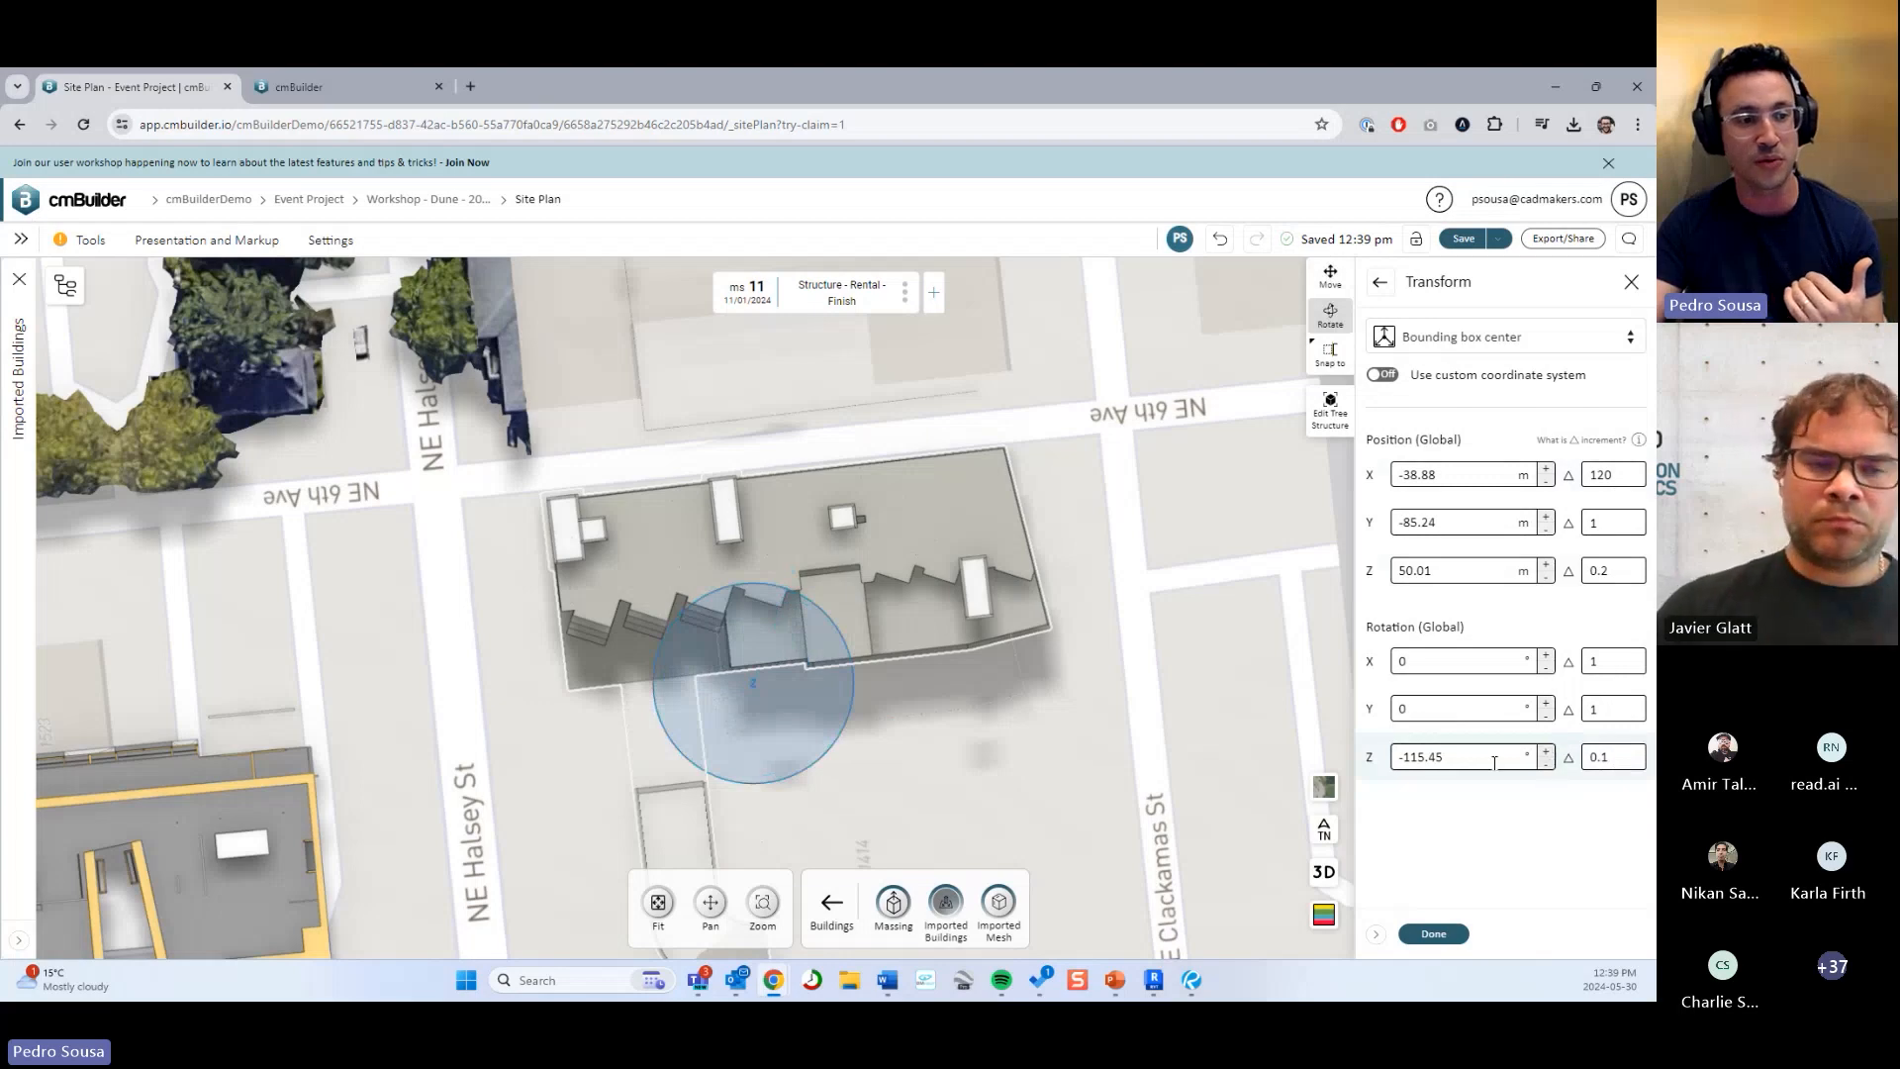
pyautogui.click(1546, 760)
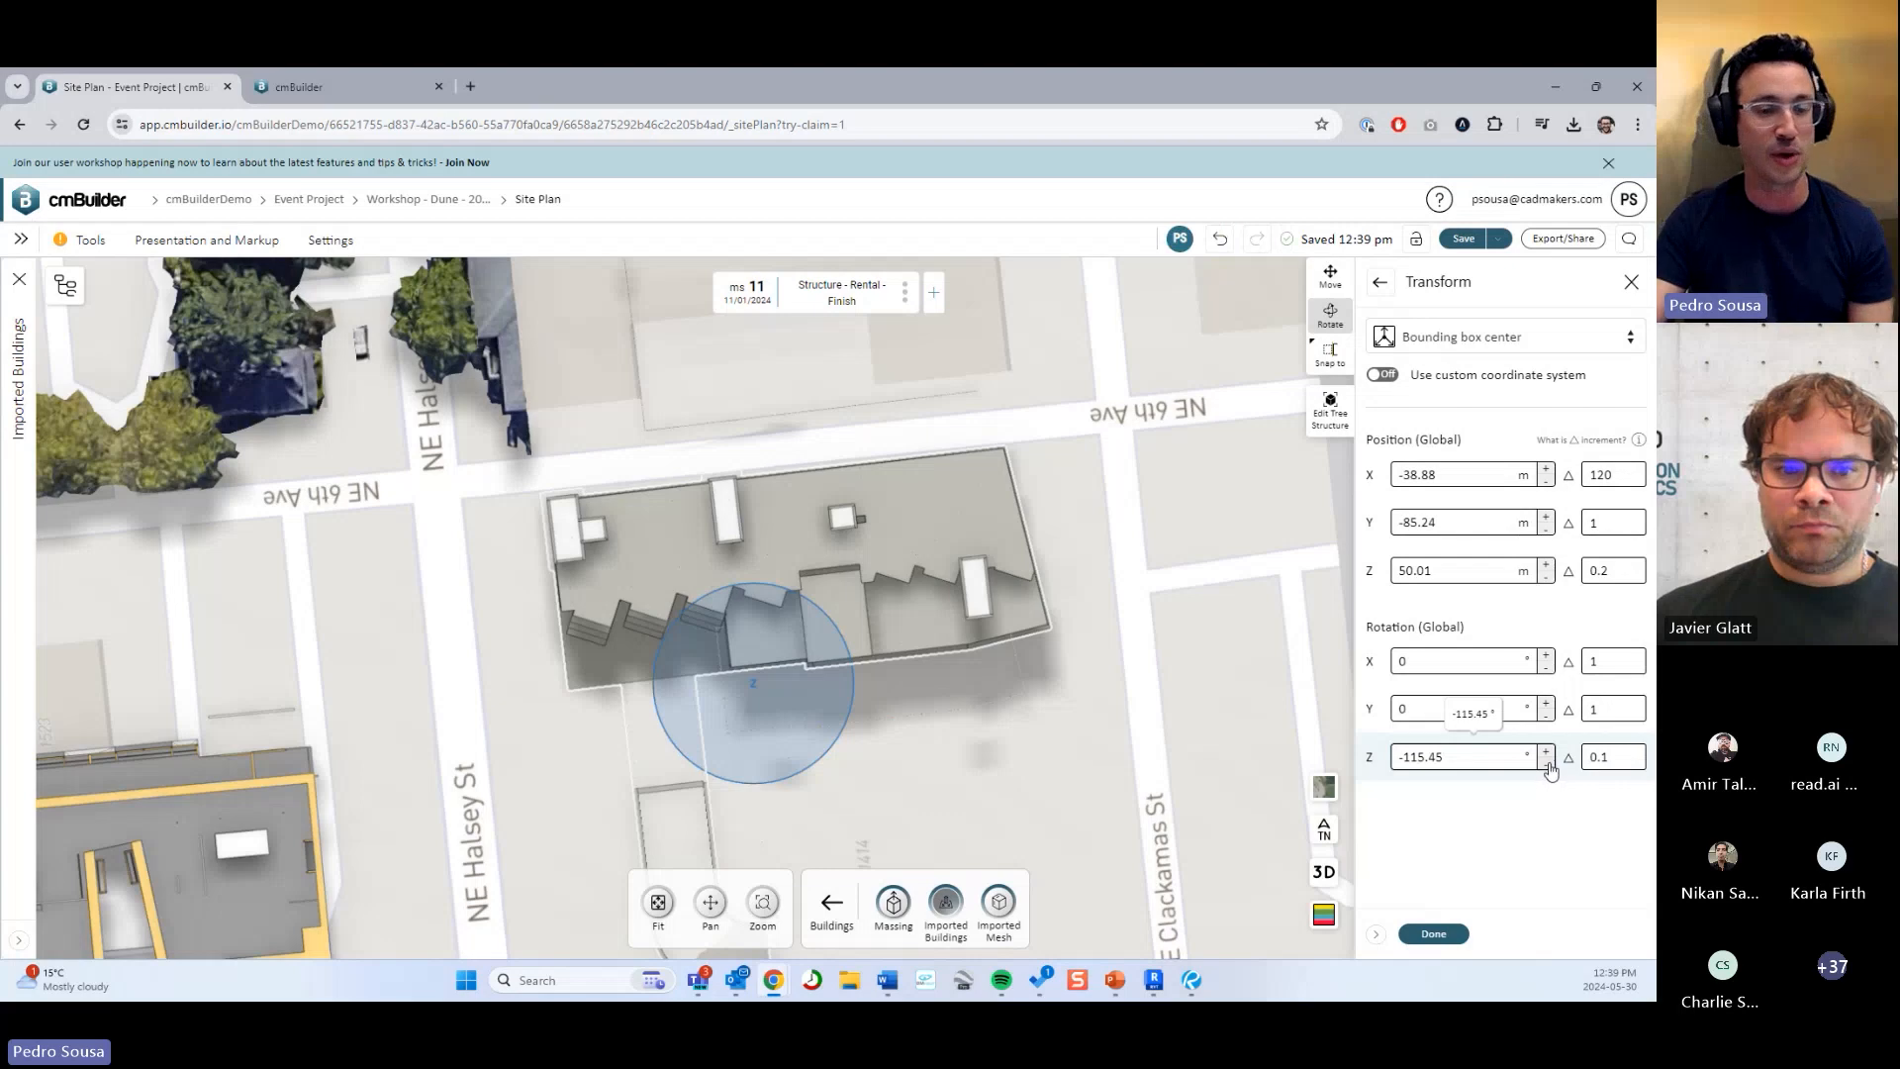
pyautogui.click(1546, 767)
pyautogui.click(1548, 767)
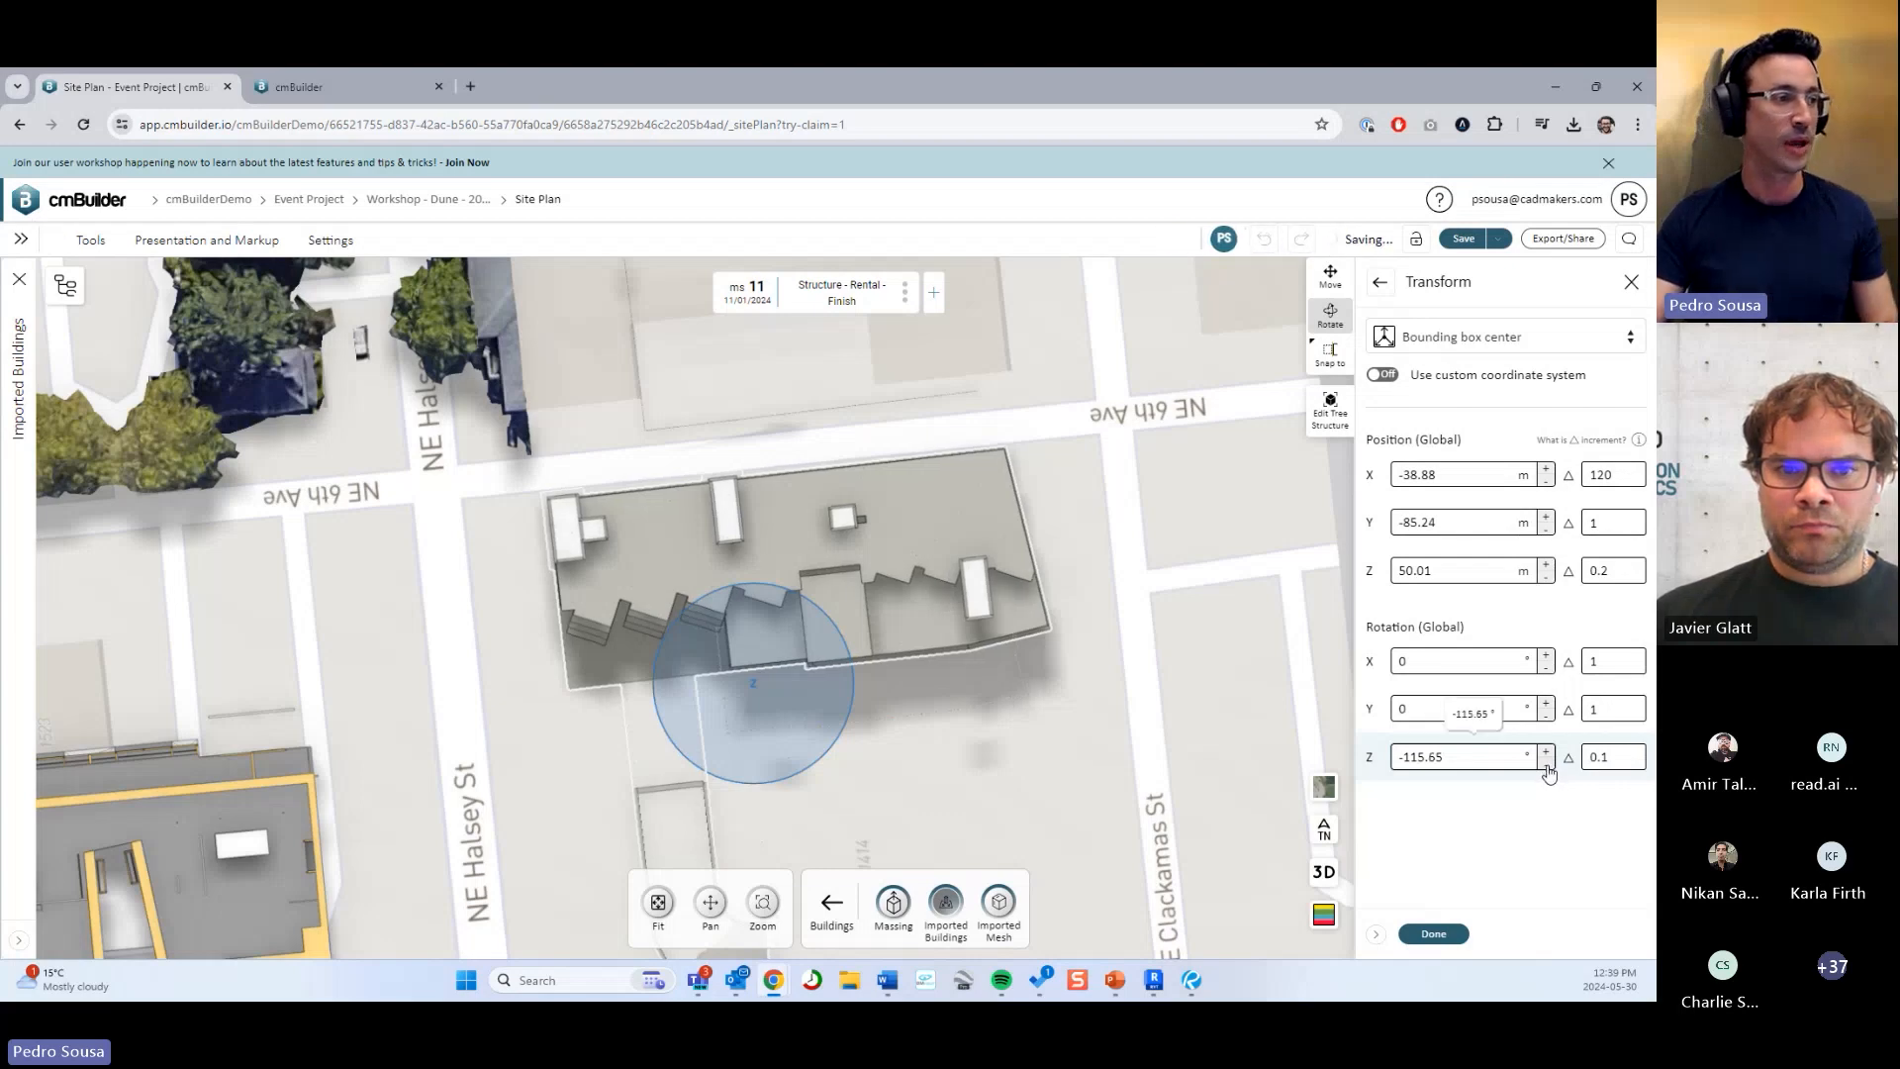
pyautogui.click(1435, 934)
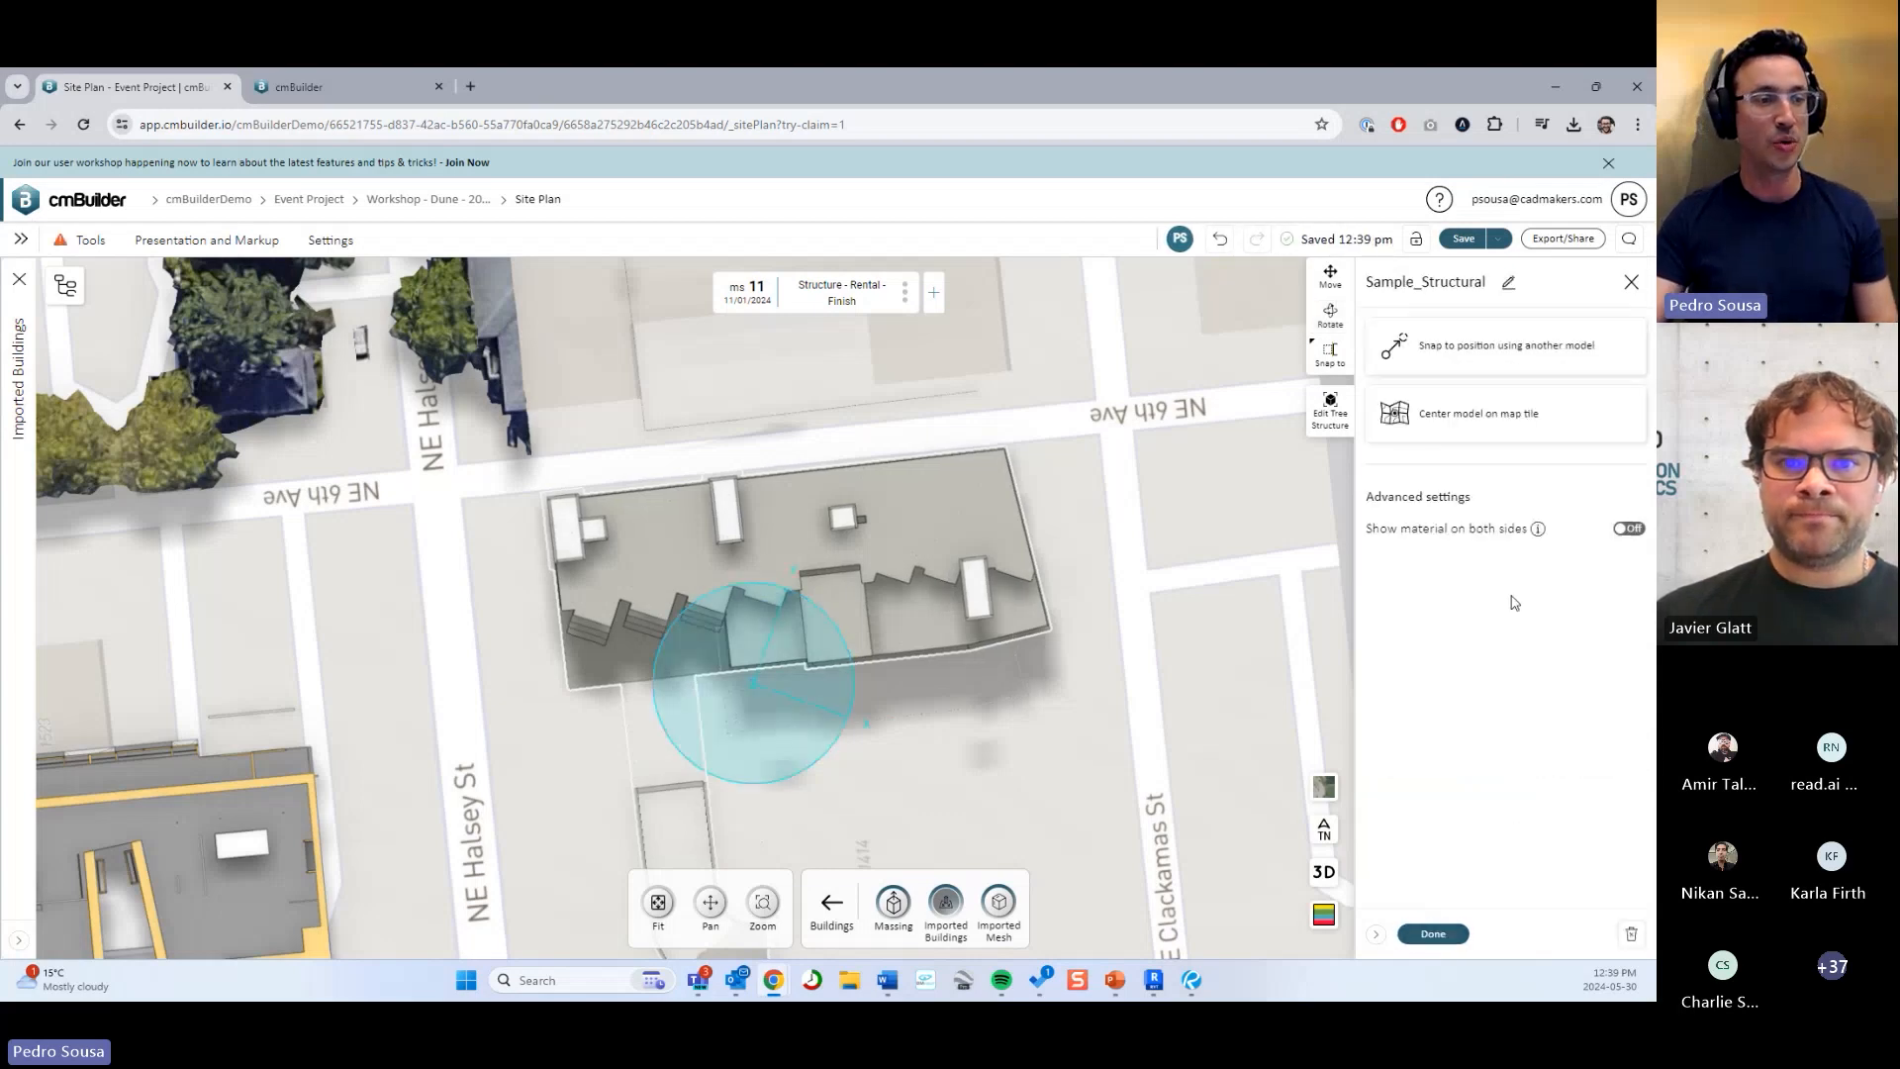
pyautogui.click(1116, 982)
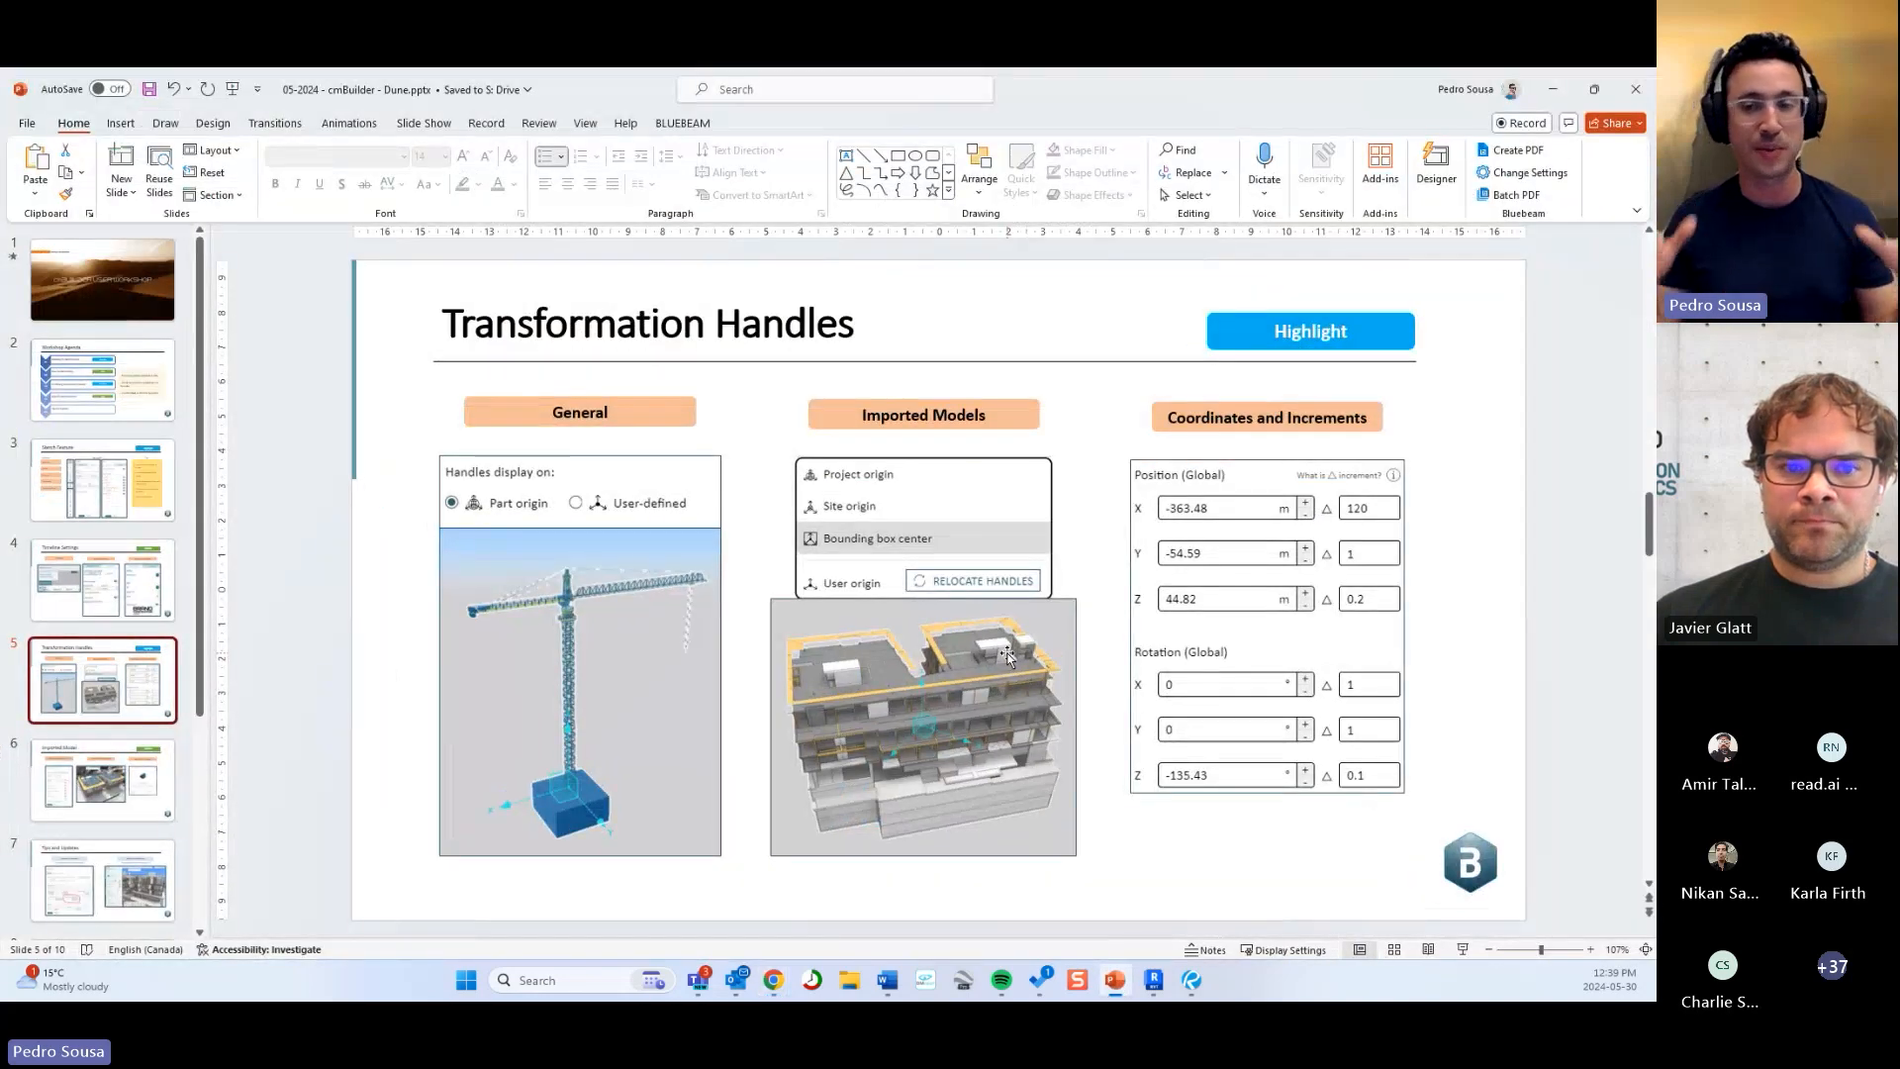
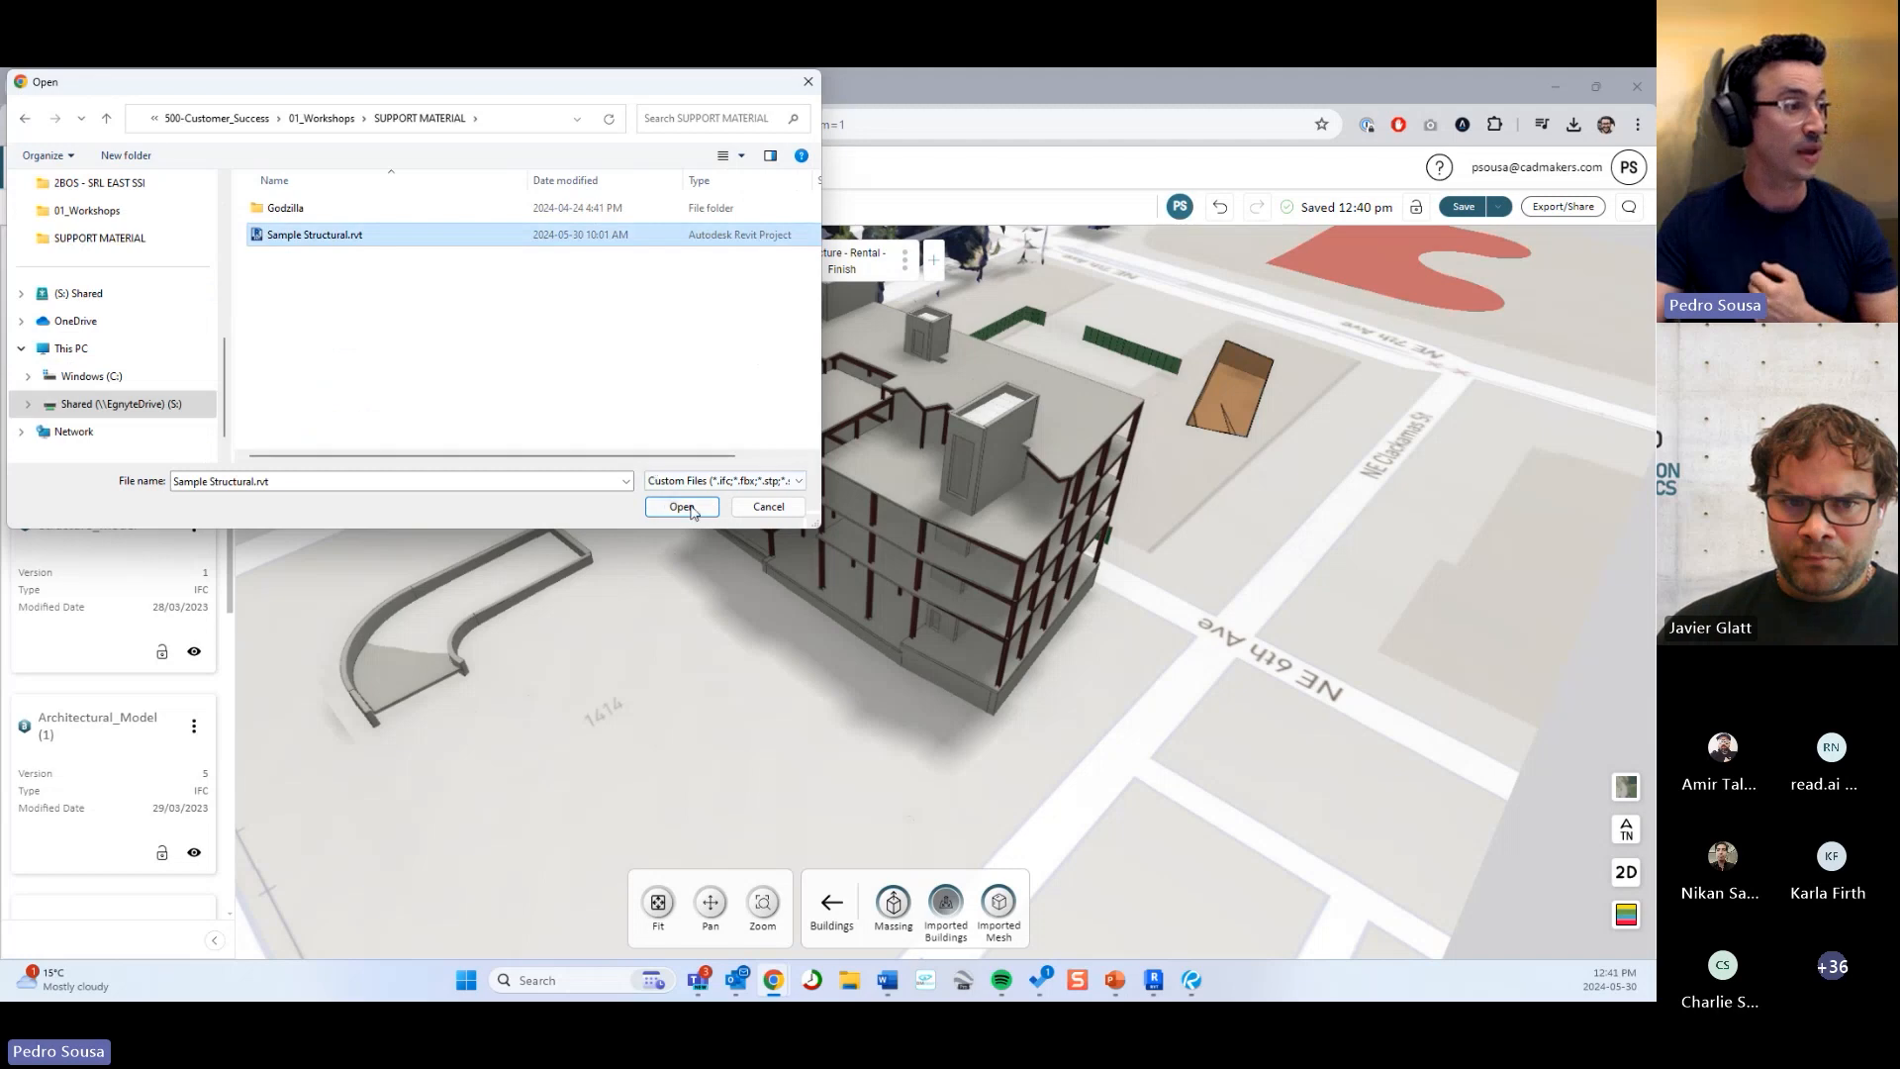
# Try to upload Sample Structural.rvt as an imported building, look through the imported buildings list, and reload the site plan.
pyautogui.click(661, 510)
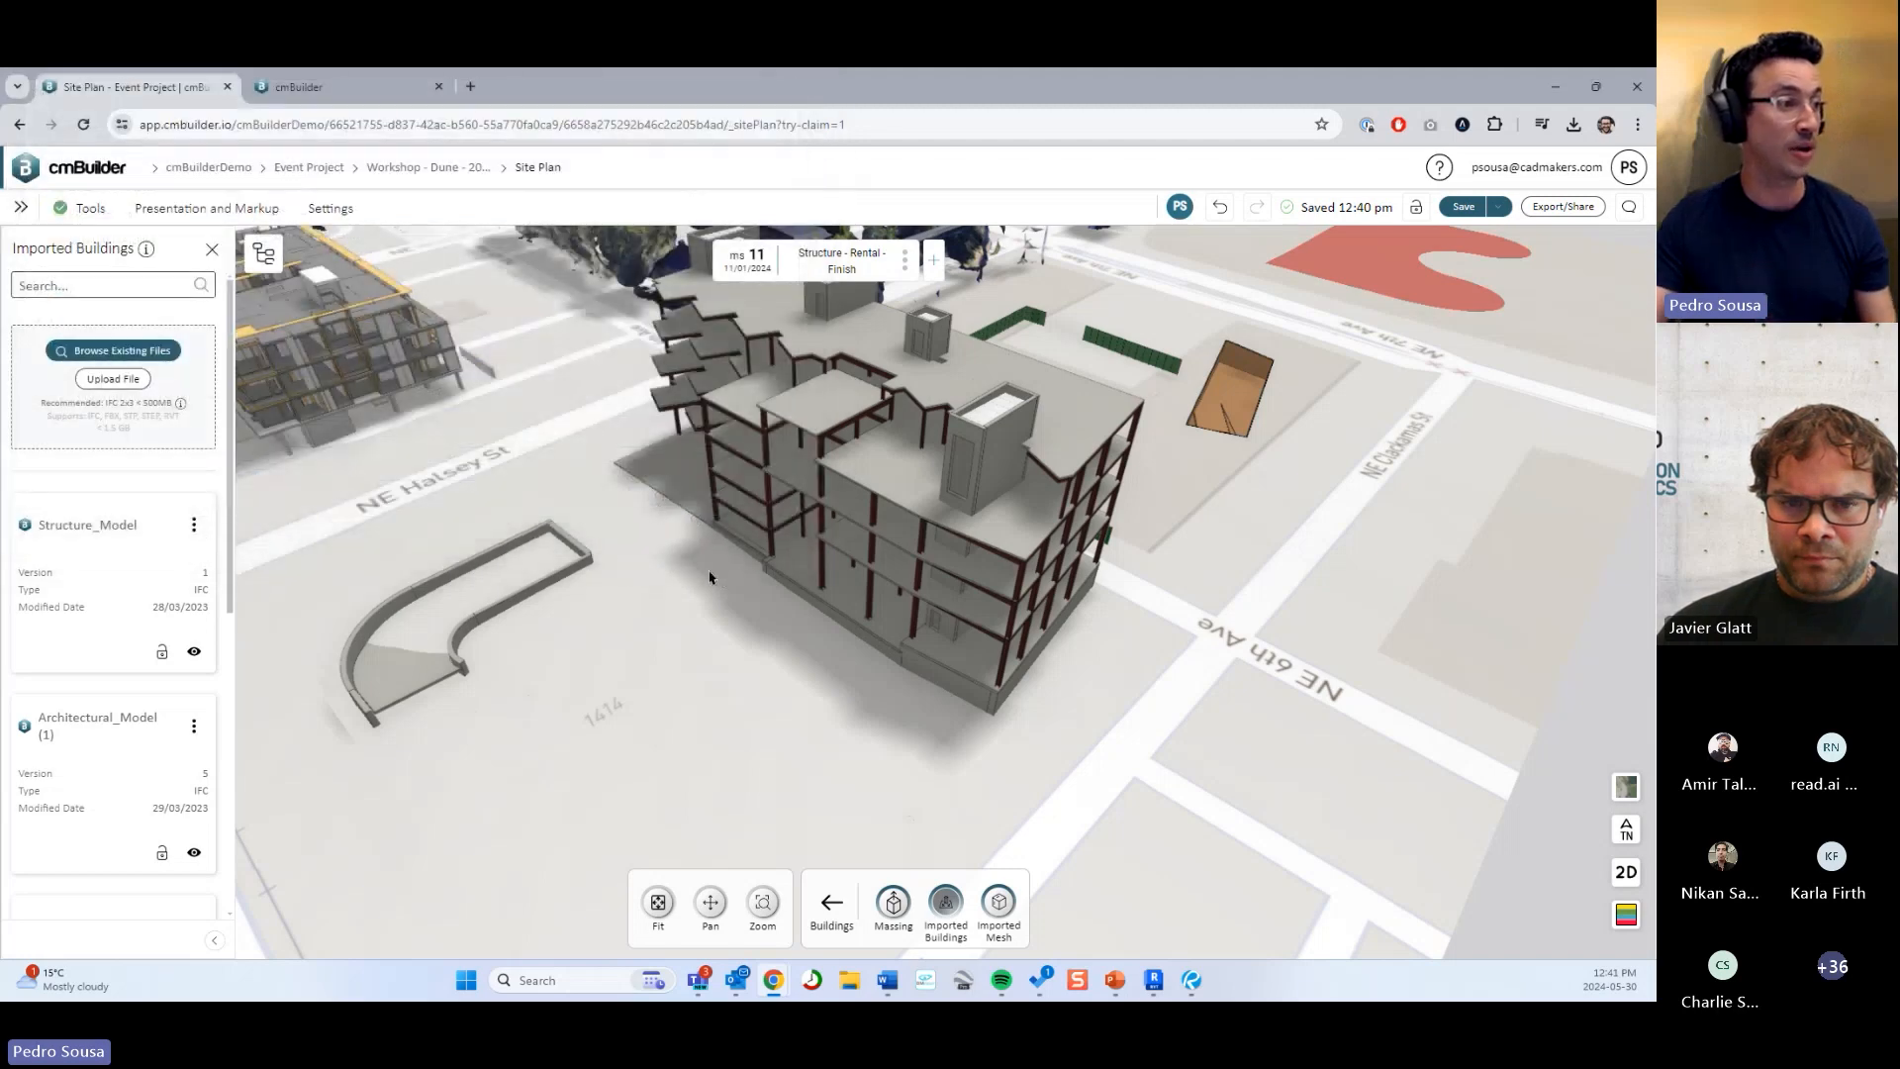
pyautogui.scroll(-1, 127, 715)
pyautogui.scroll(-5, 127, 715)
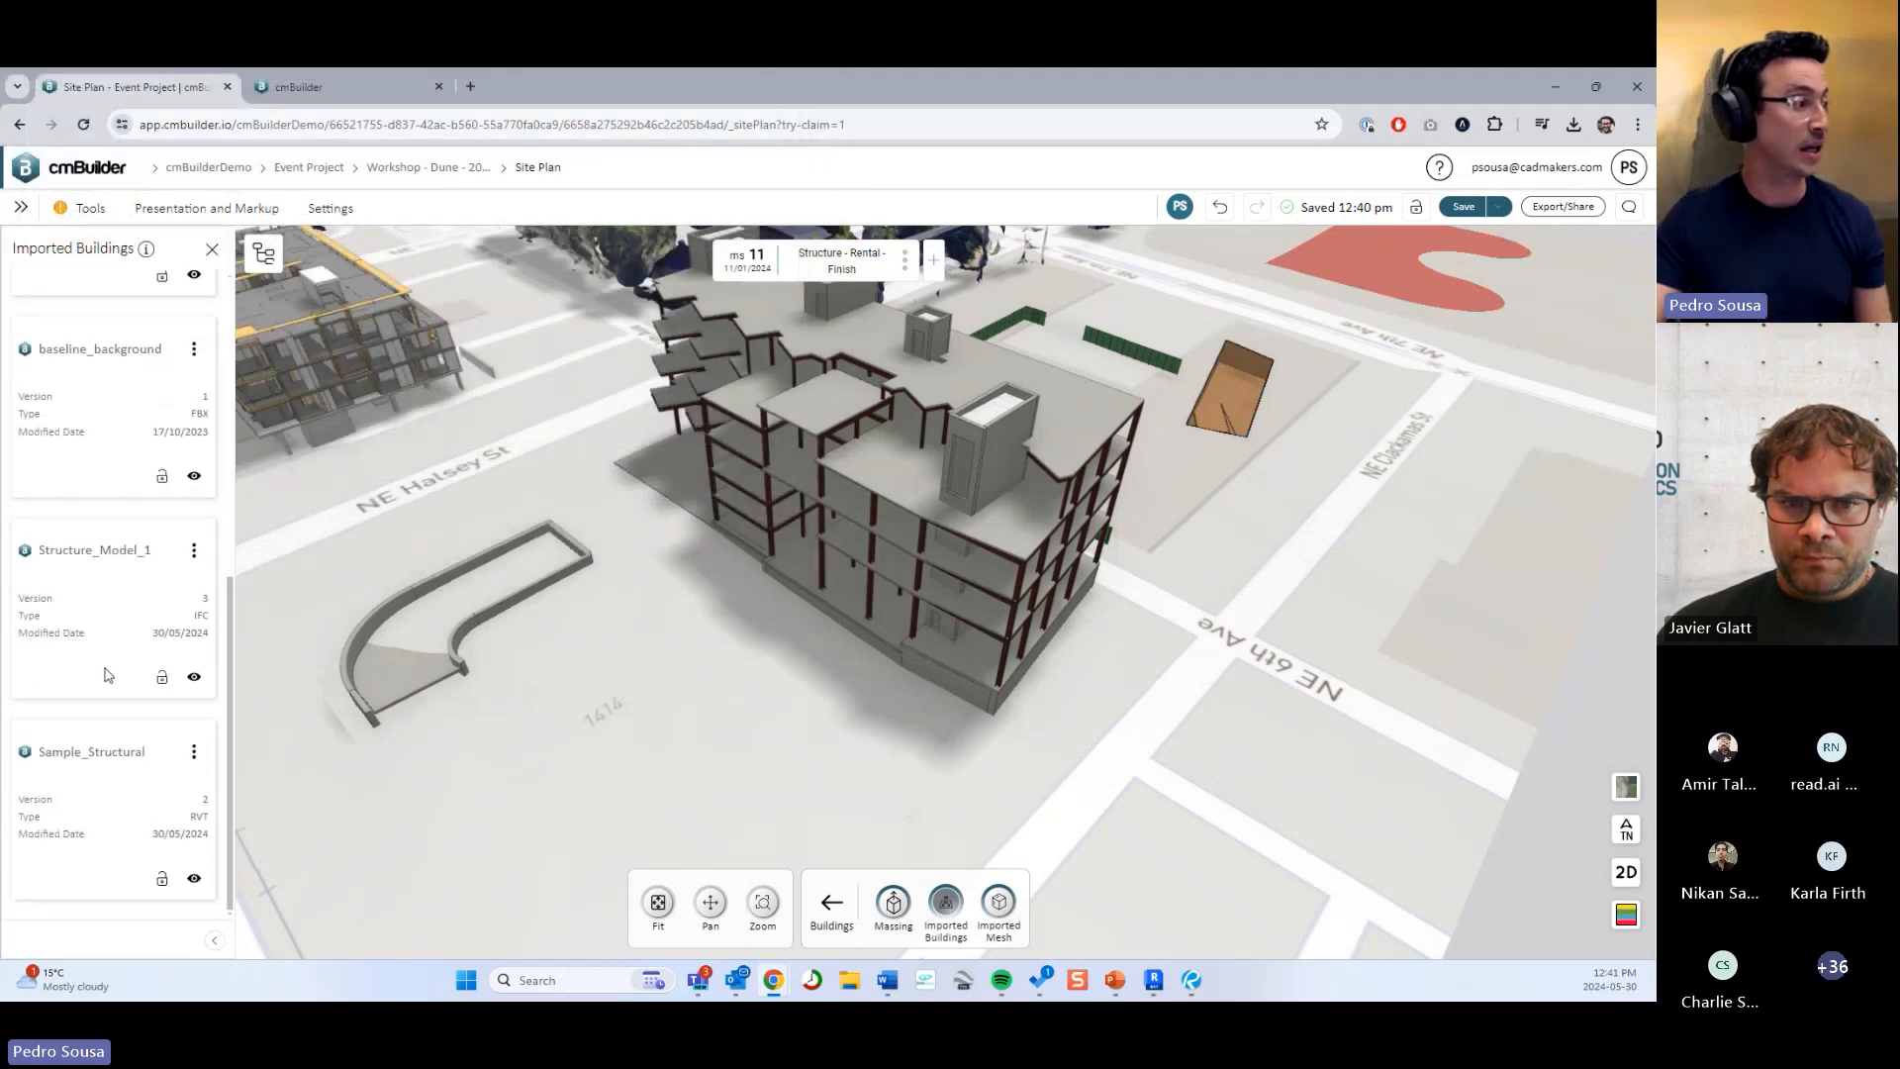
pyautogui.scroll(-5, 625, 582)
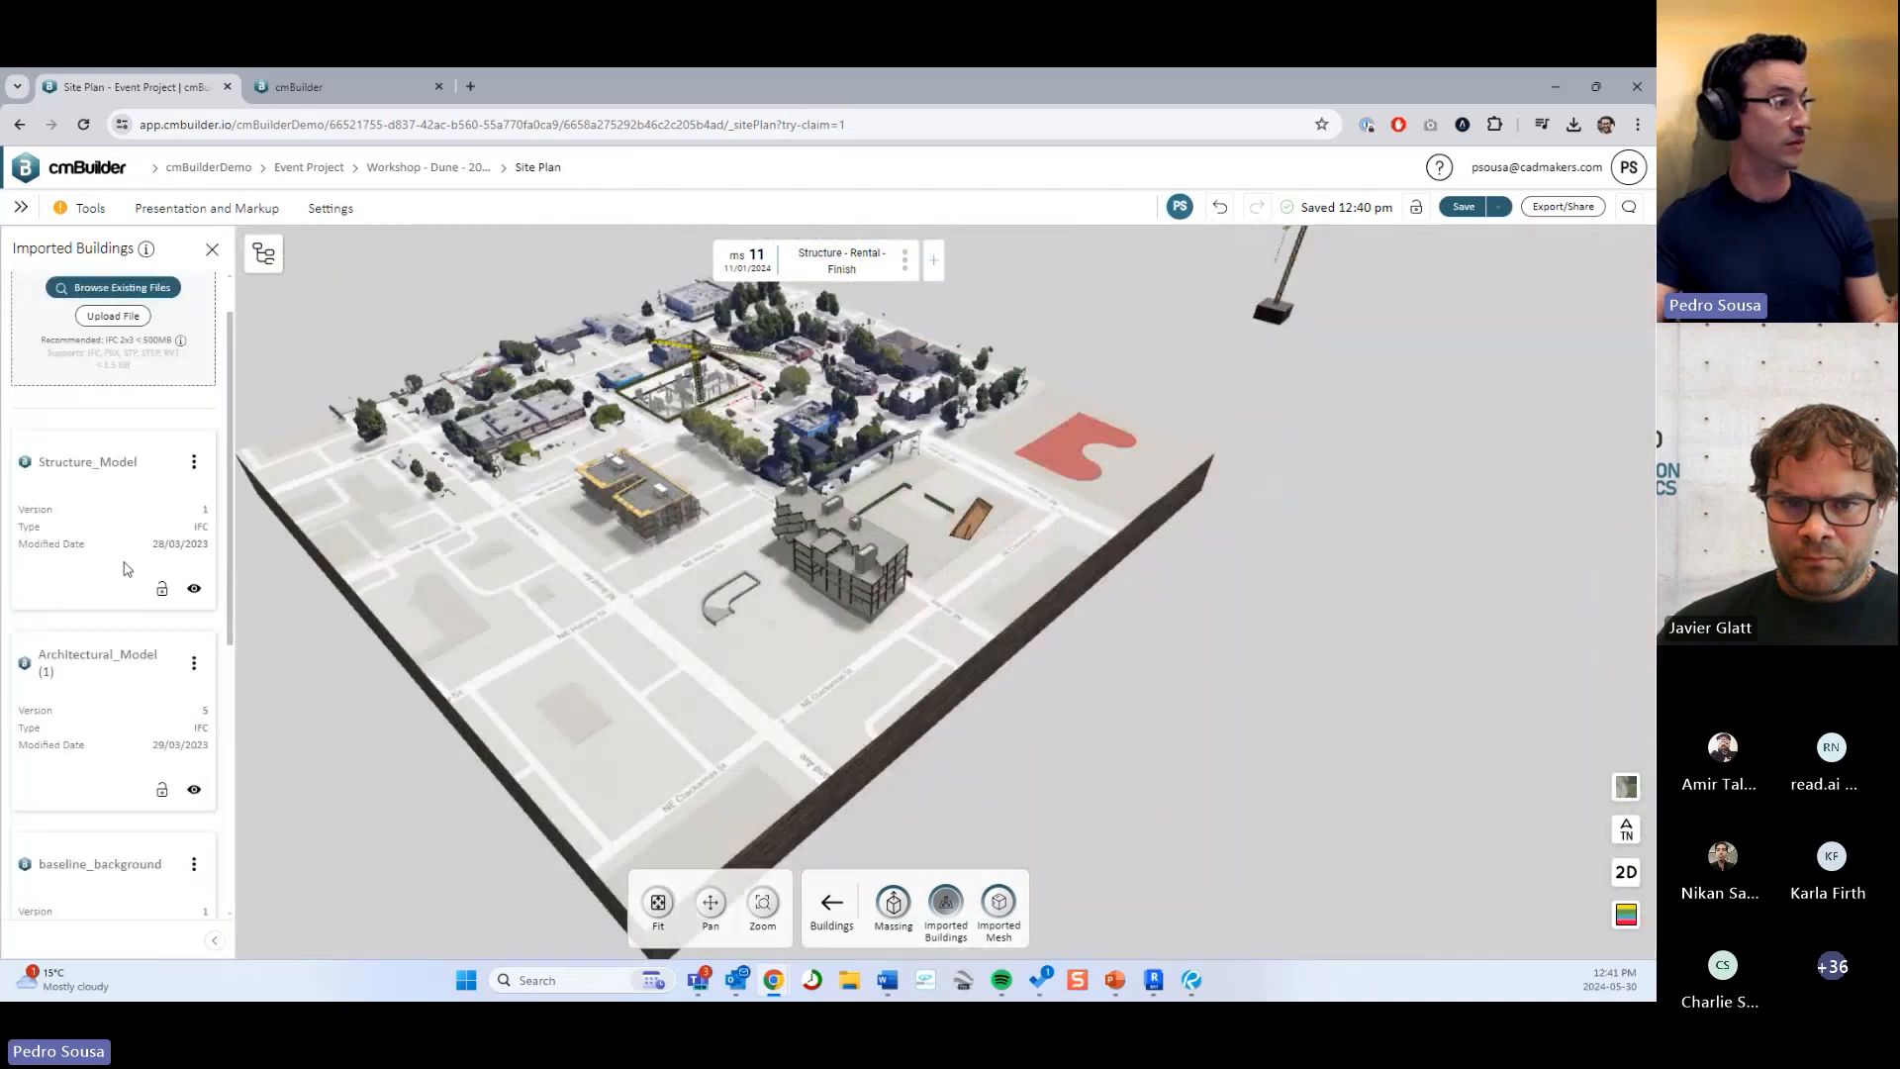
pyautogui.click(83, 125)
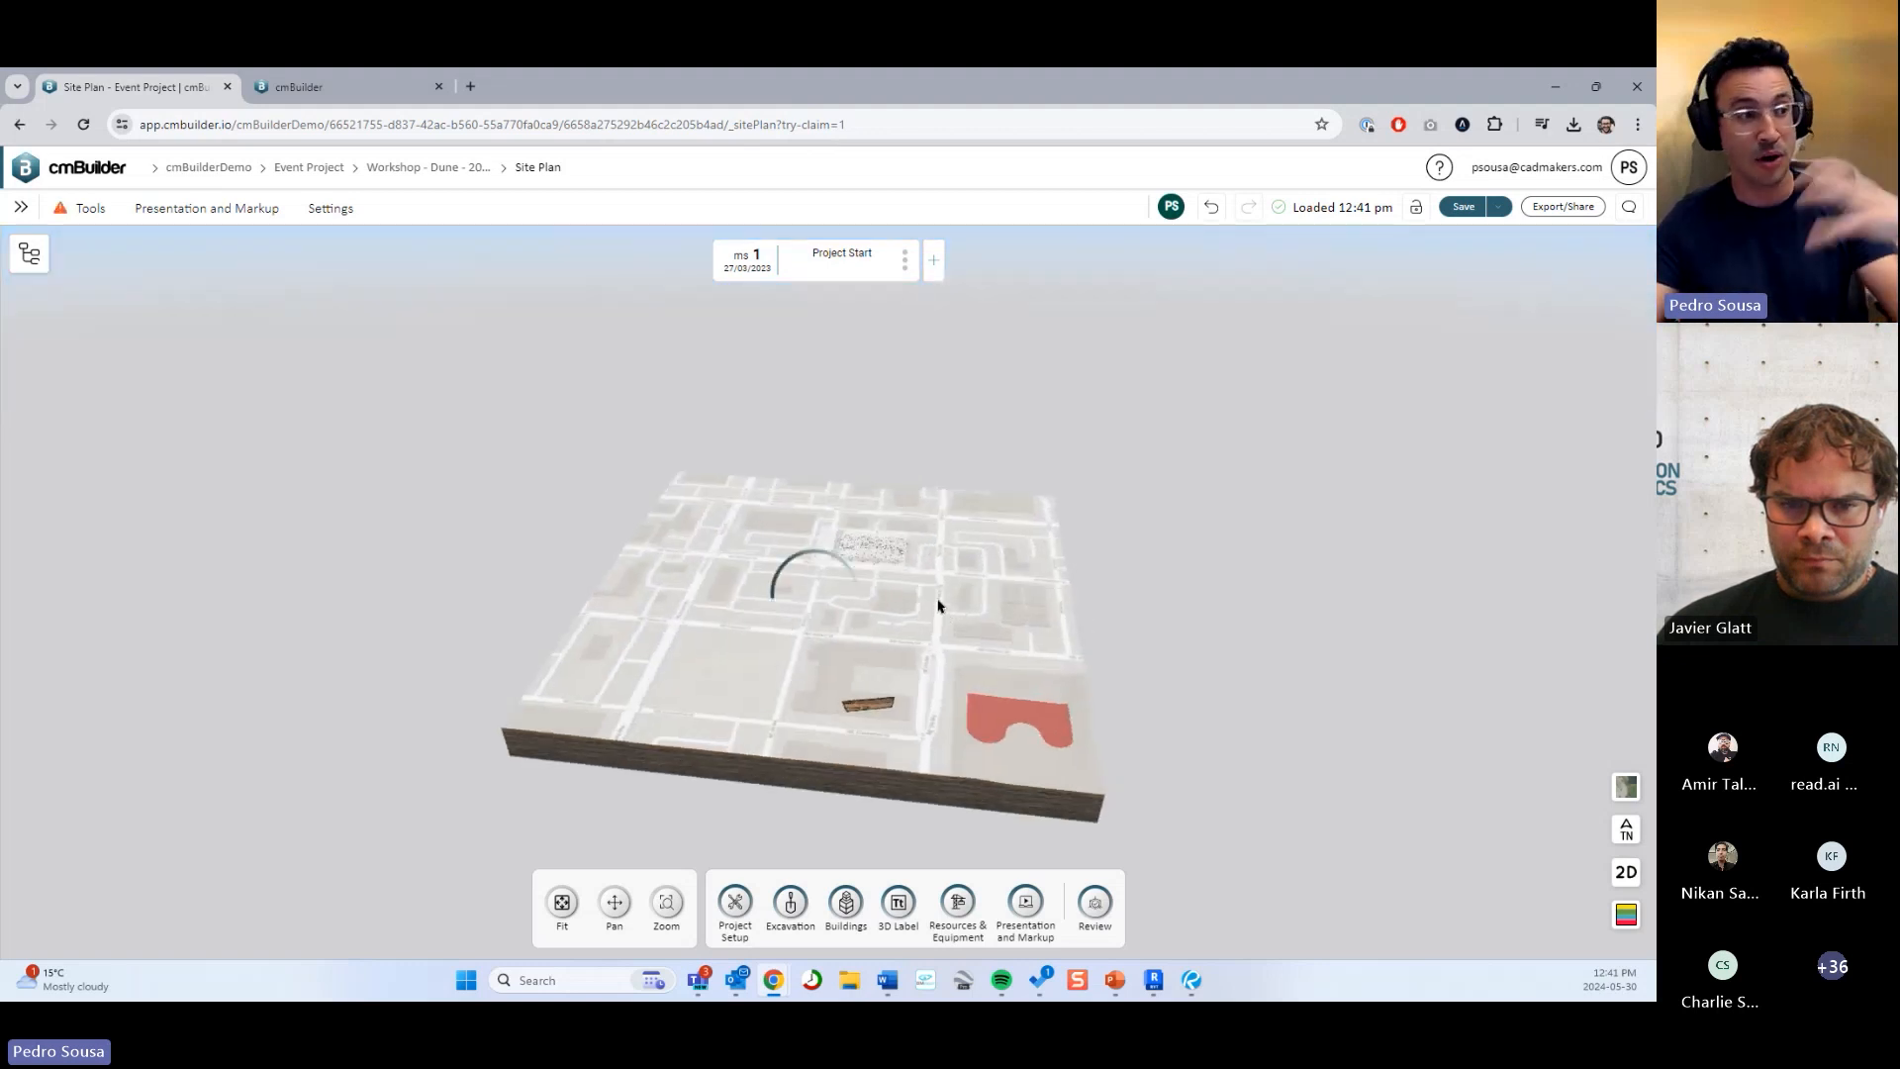
# Examine the reloaded site plan around the imported buildings, zones and surrounding city blocks.
pyautogui.moveTo(937, 603); pyautogui.dragTo(905, 625, button='right')
pyautogui.moveTo(905, 626); pyautogui.dragTo(1056, 656)
pyautogui.scroll(3, 1043, 667)
pyautogui.moveTo(1056, 657); pyautogui.dragTo(978, 630, button='right')
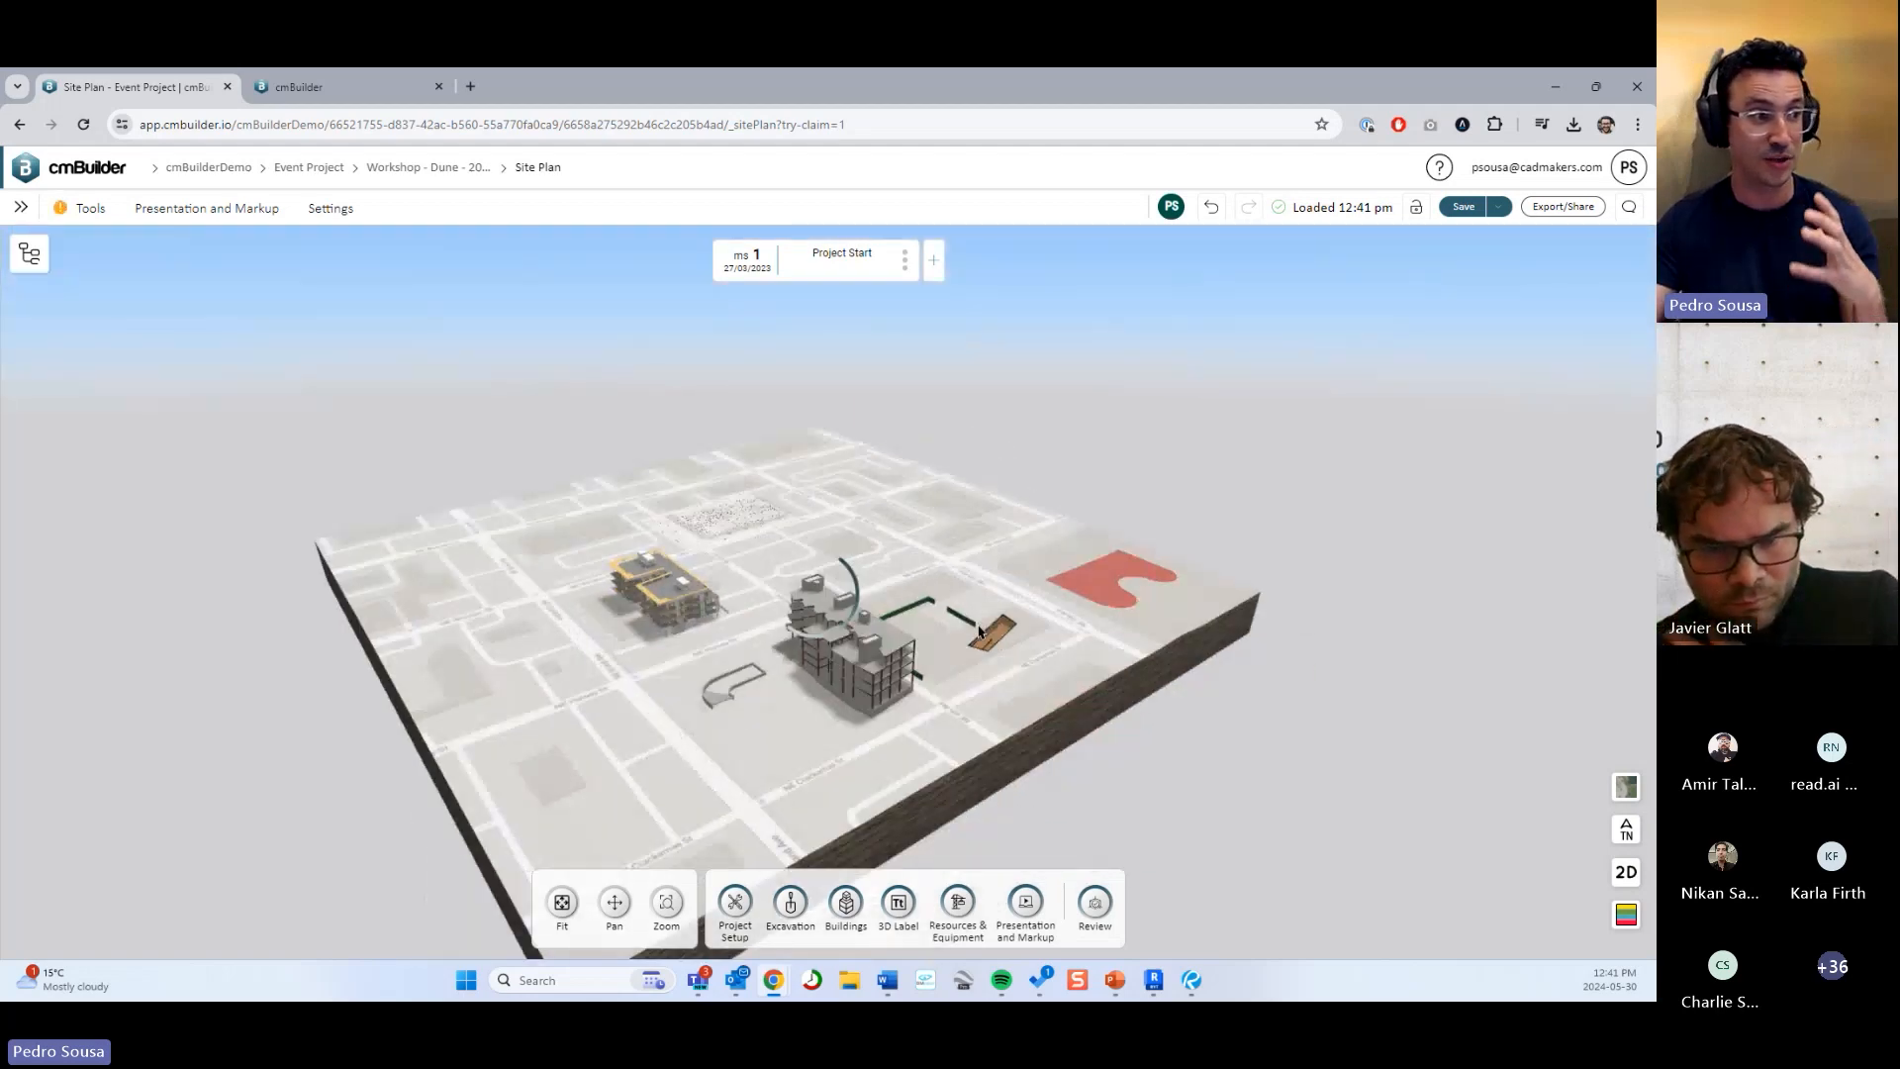
pyautogui.scroll(5, 978, 630)
pyautogui.moveTo(1052, 595); pyautogui.dragTo(1094, 620)
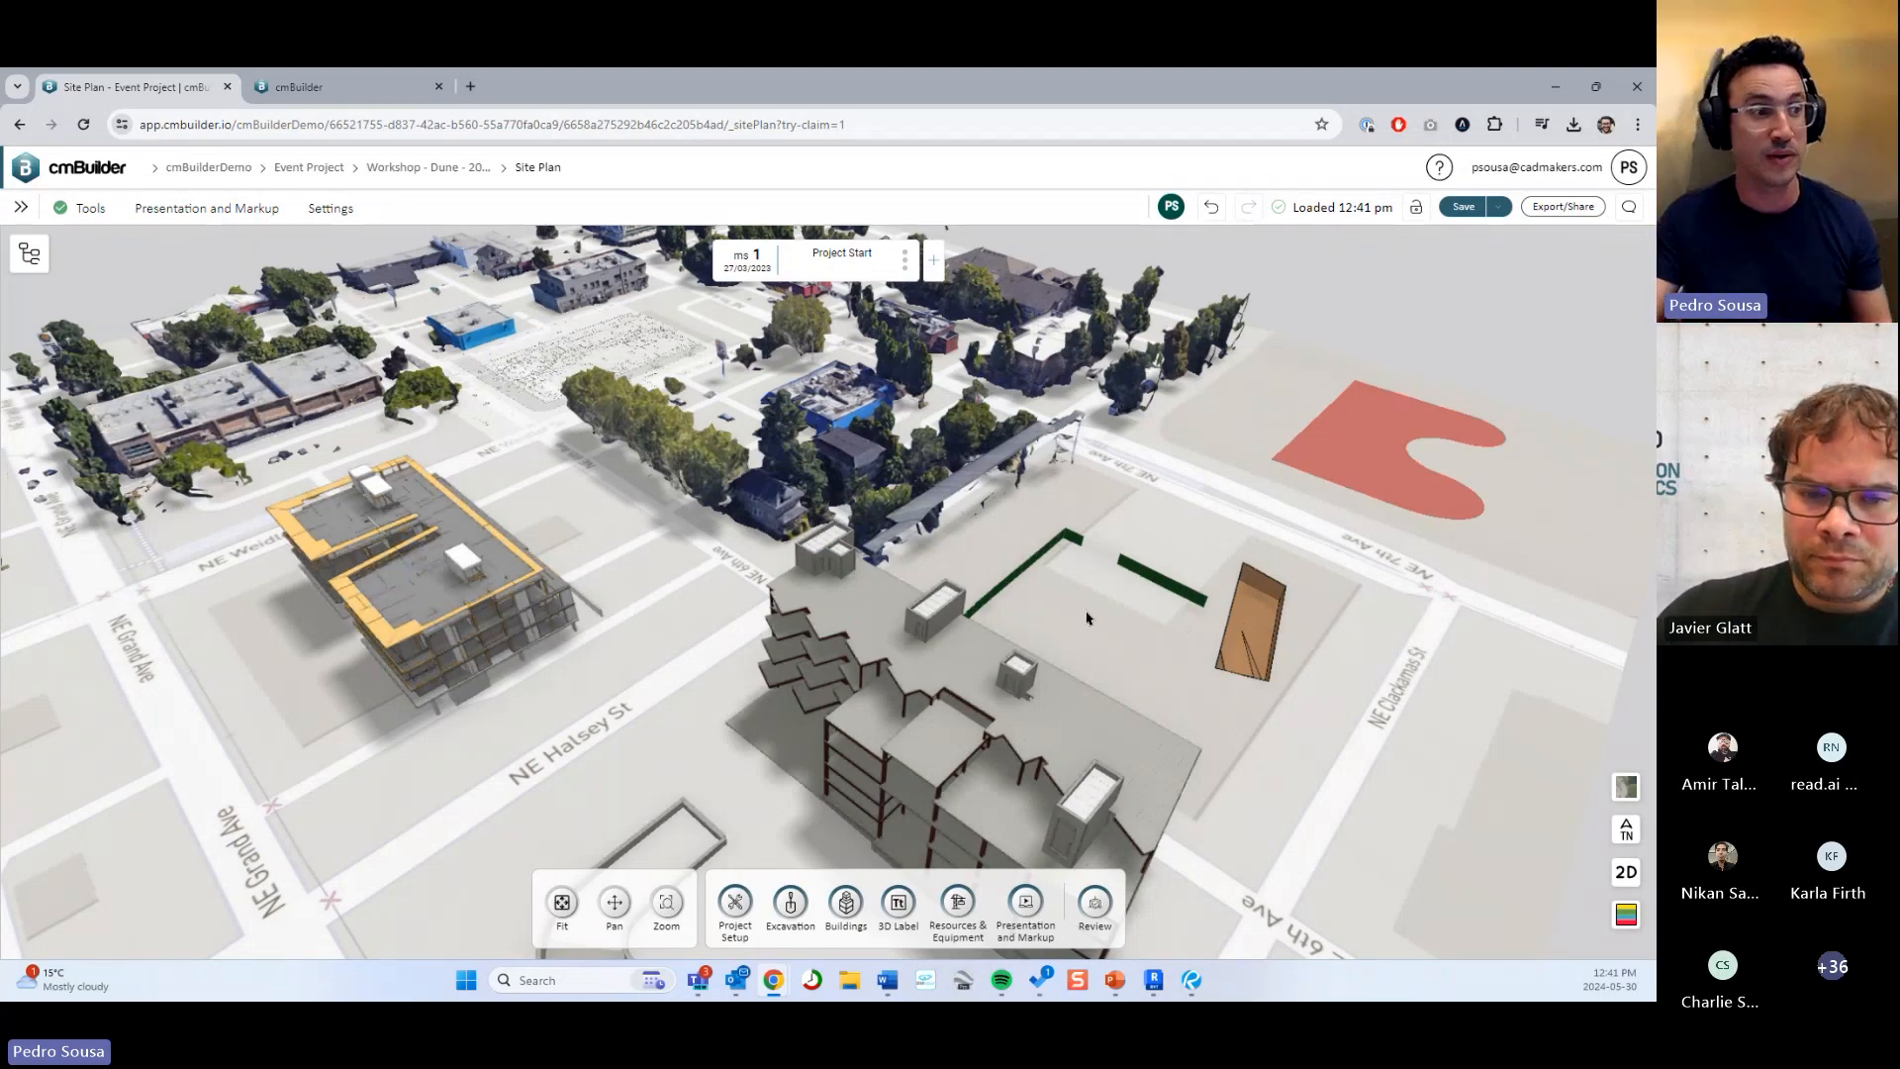
pyautogui.moveTo(1086, 617); pyautogui.dragTo(989, 505, button='middle')
pyautogui.scroll(-3, 924, 643)
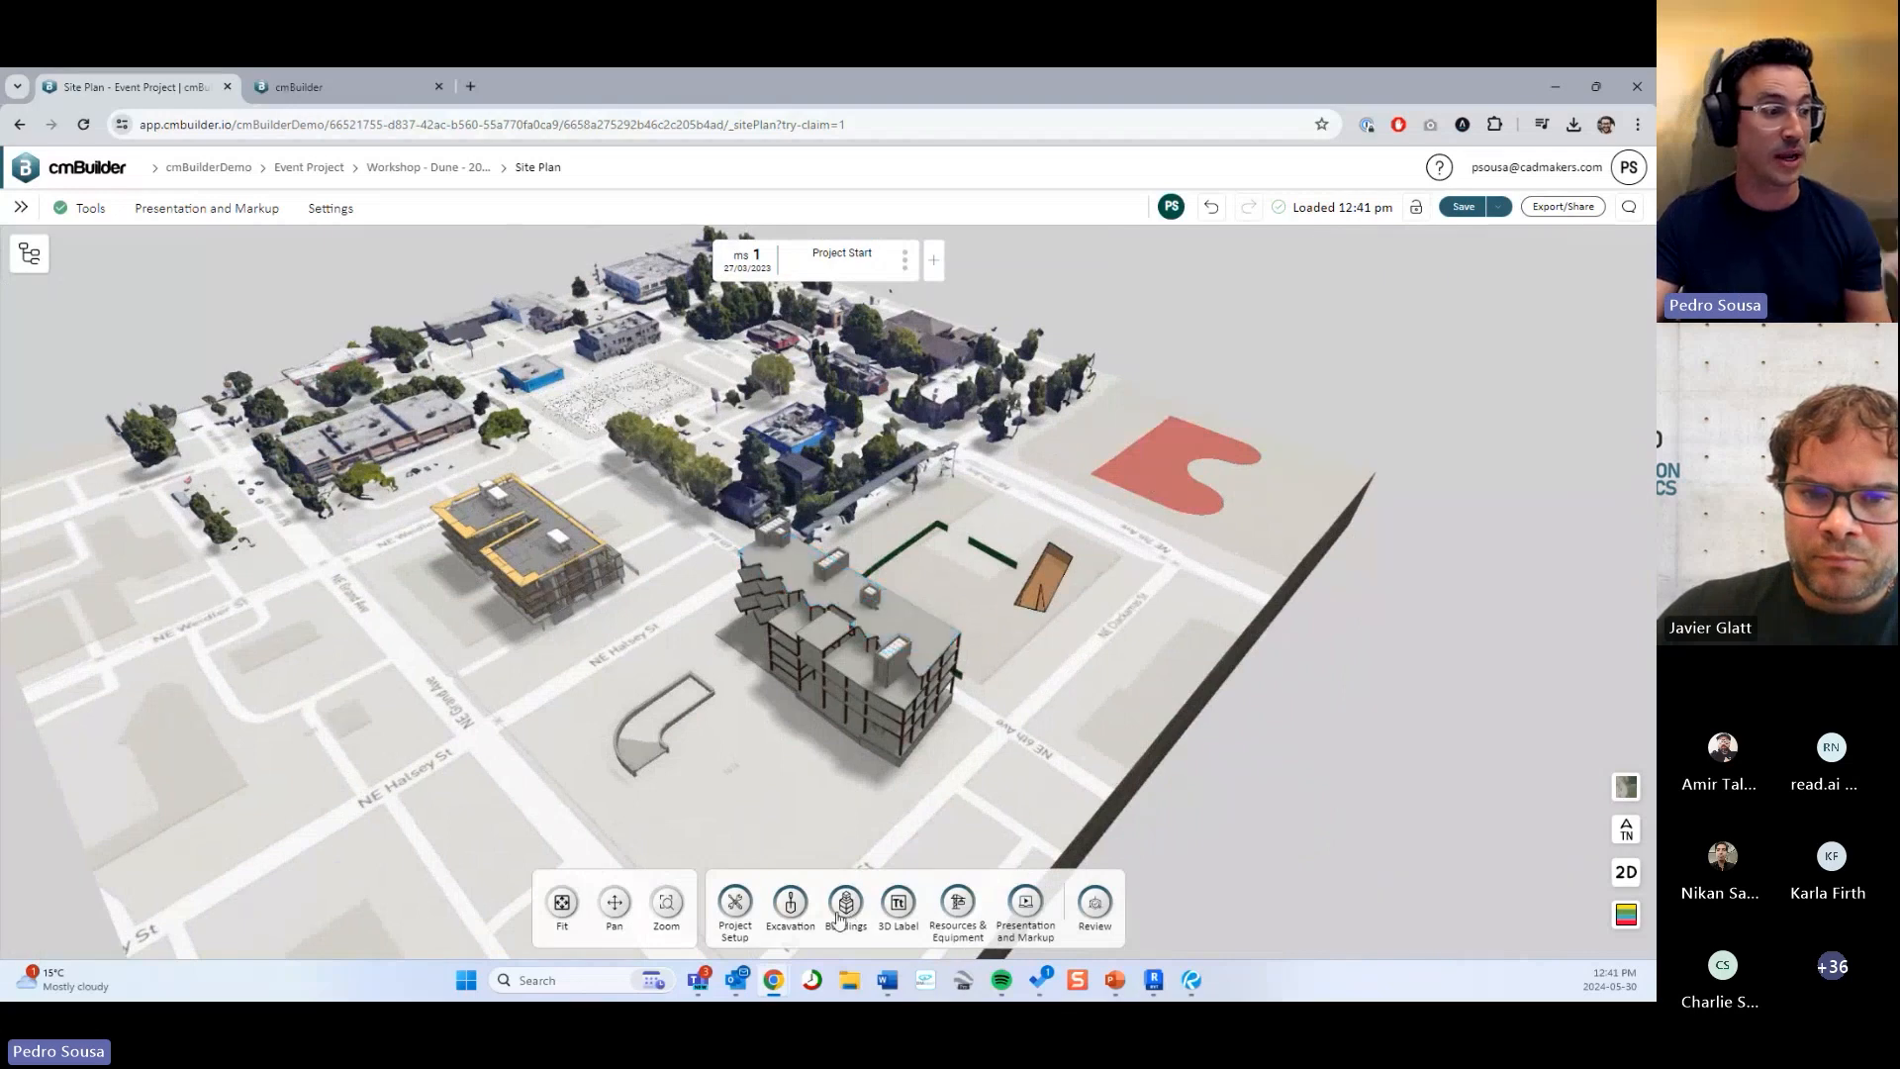
# Try again to upload Sample Structural.rvt from the SUPPORT MATERIAL folder to the imported buildings.
pyautogui.click(845, 906)
pyautogui.click(945, 902)
pyautogui.click(112, 379)
pyautogui.click(336, 236)
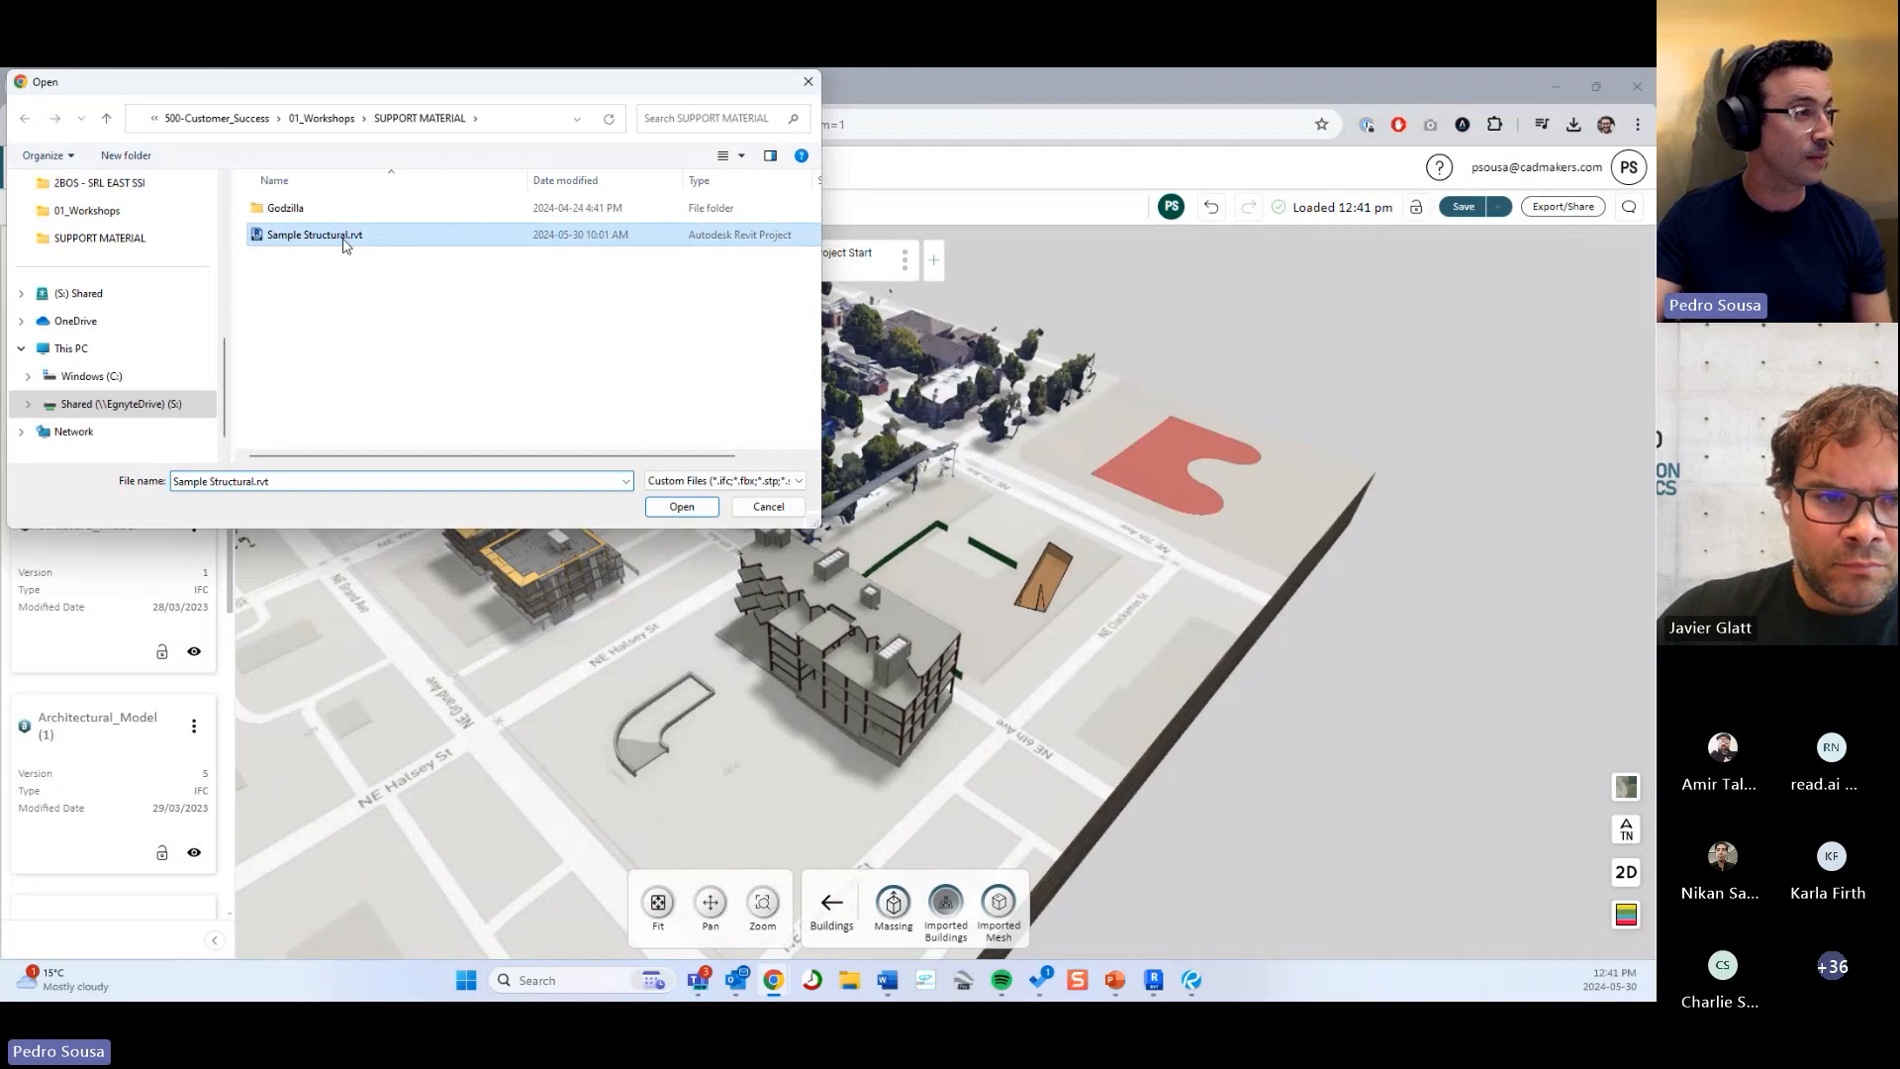
pyautogui.doubleClick(344, 245)
pyautogui.scroll(-10, 119, 610)
pyautogui.scroll(6, 126, 614)
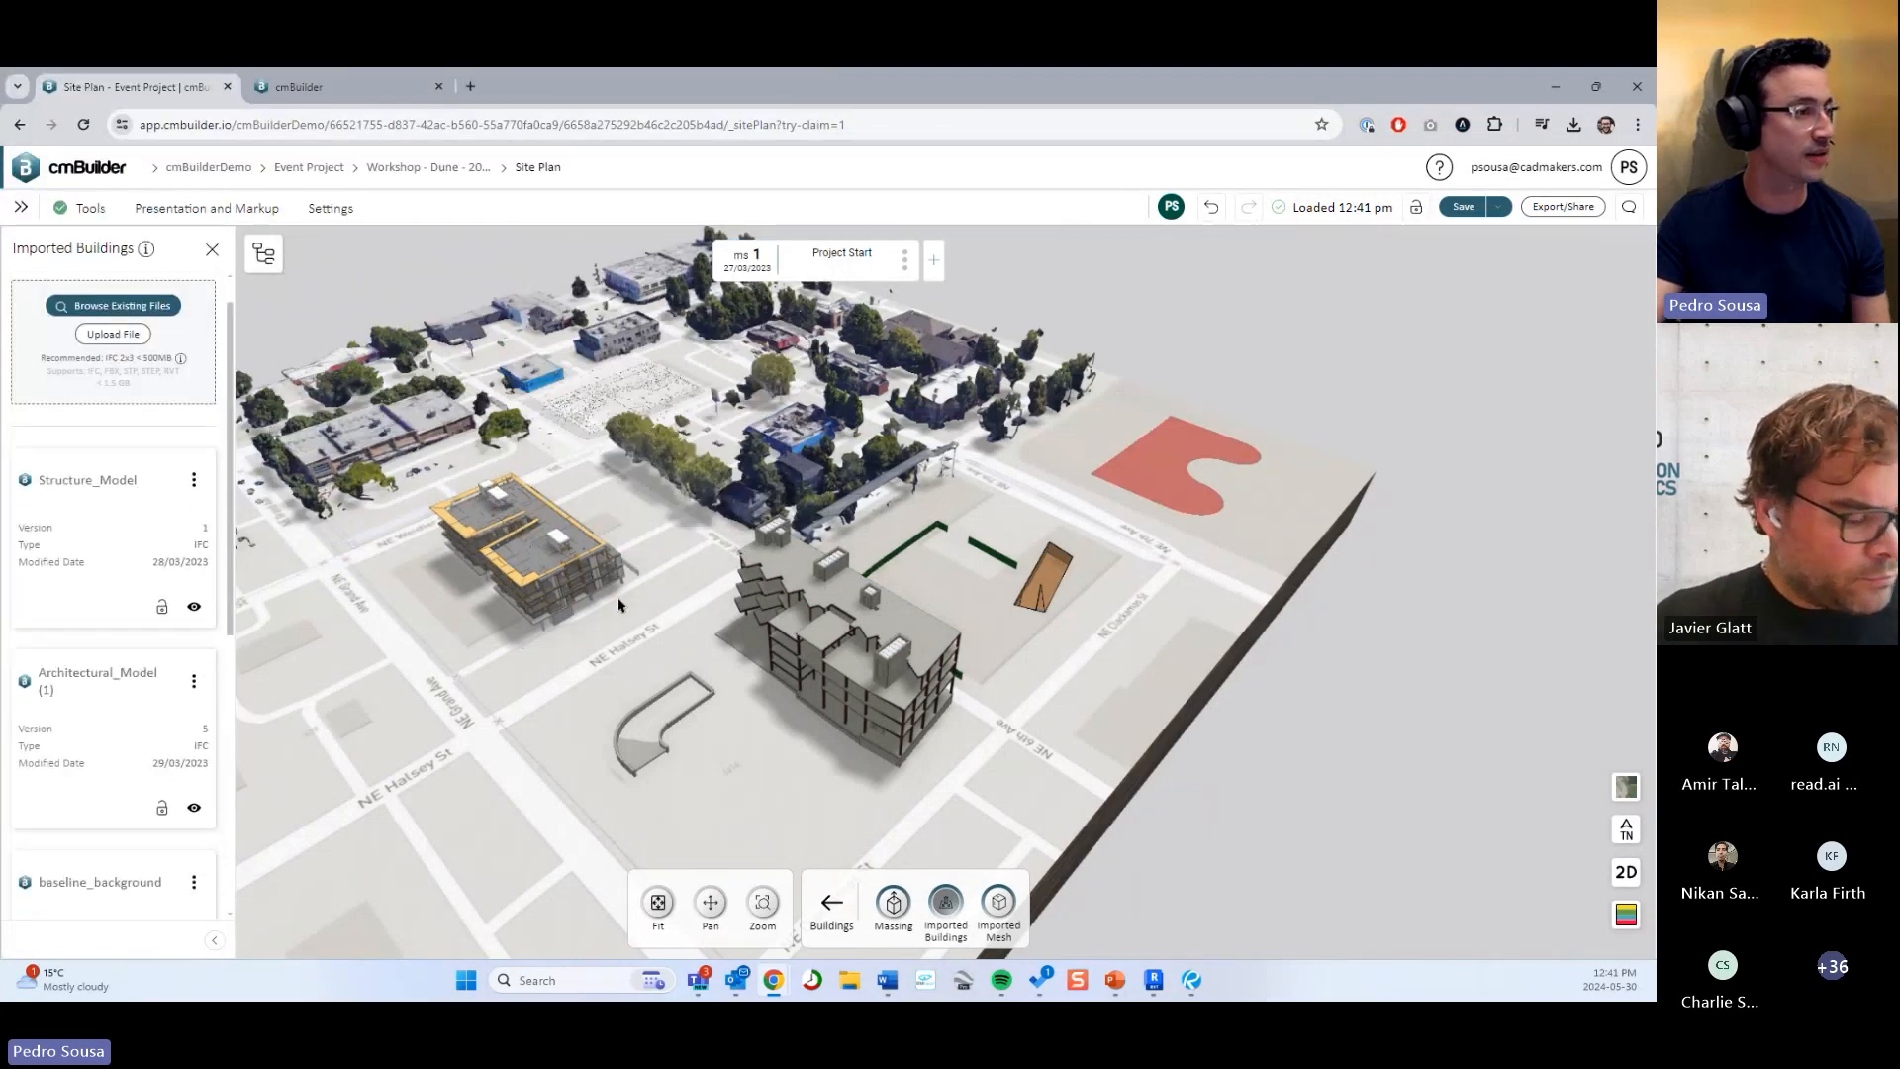
pyautogui.scroll(3, 619, 605)
pyautogui.moveTo(618, 604); pyautogui.dragTo(751, 534)
pyautogui.moveTo(1176, 540); pyautogui.dragTo(975, 505)
pyautogui.scroll(-2, 680, 457)
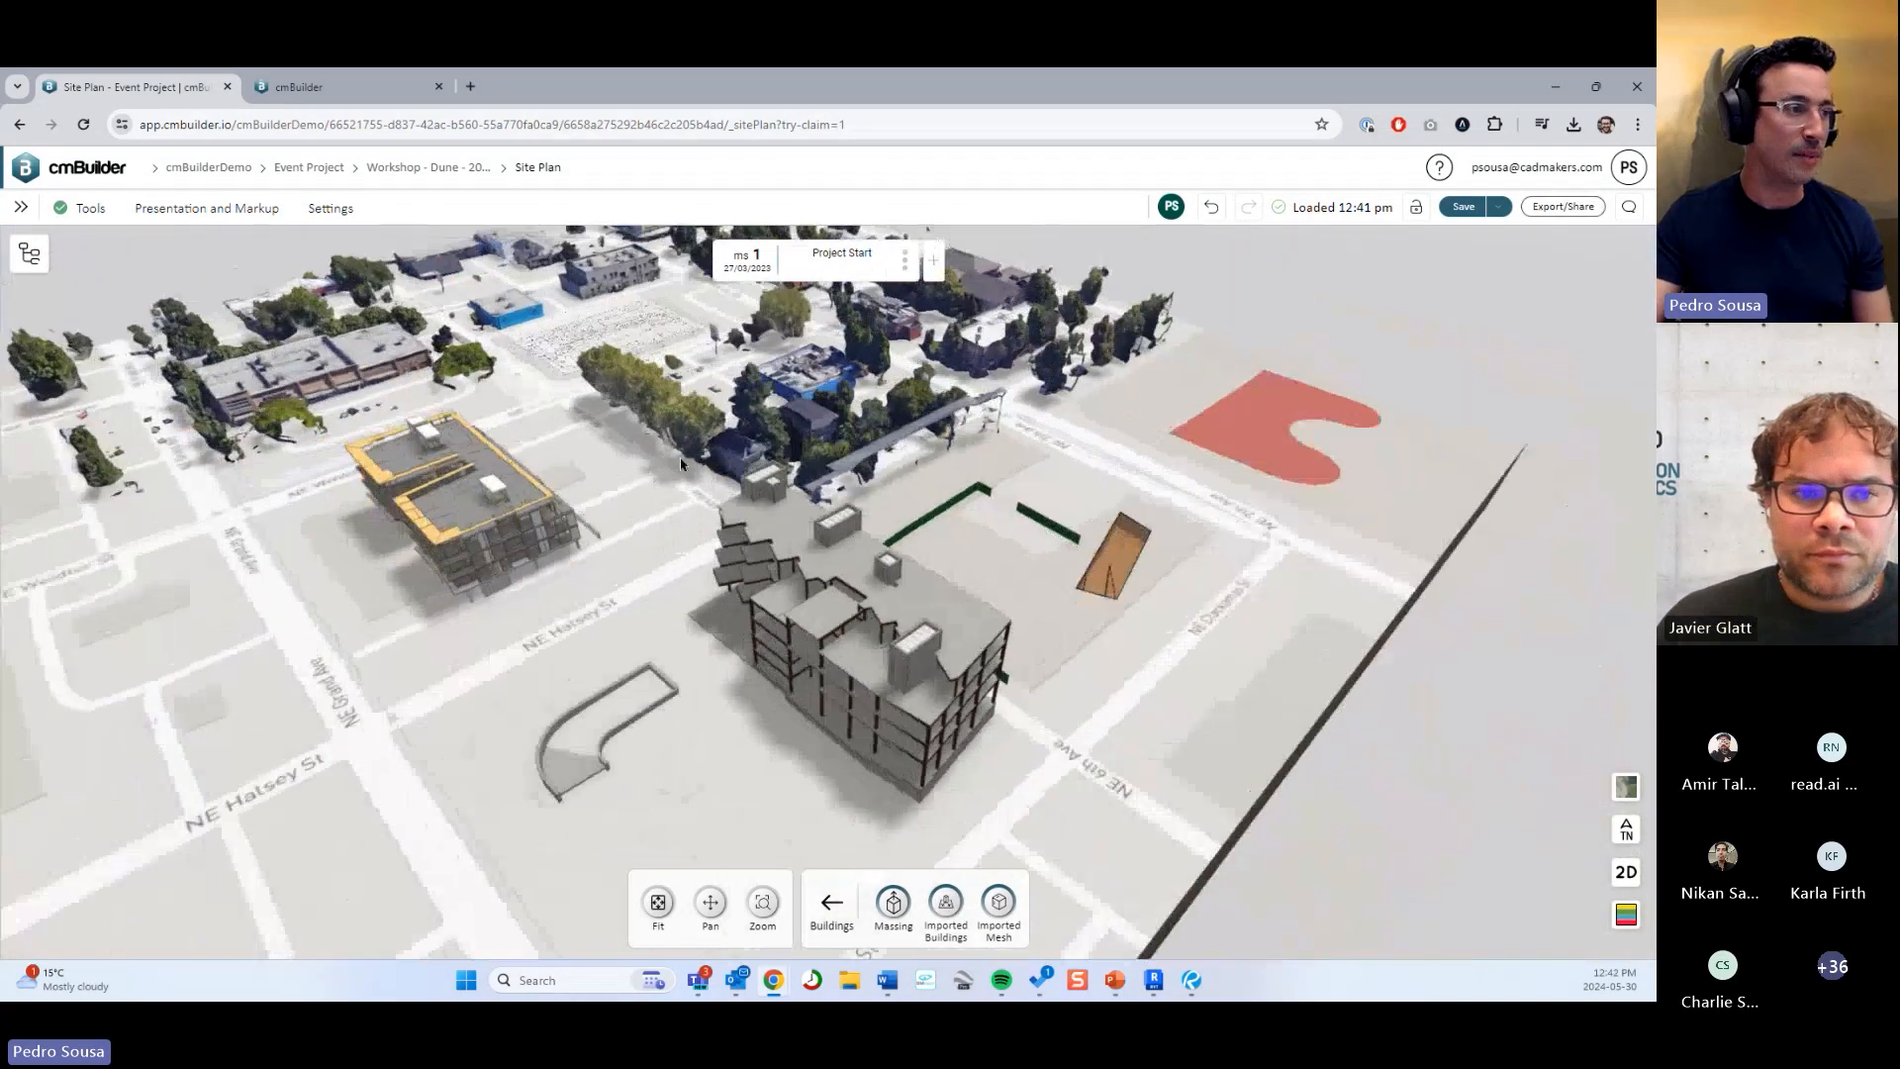
# Review the default IFC classes to convert in the user import settings, leave without changes, and glance at the Imported Model slide.
pyautogui.click(1582, 170)
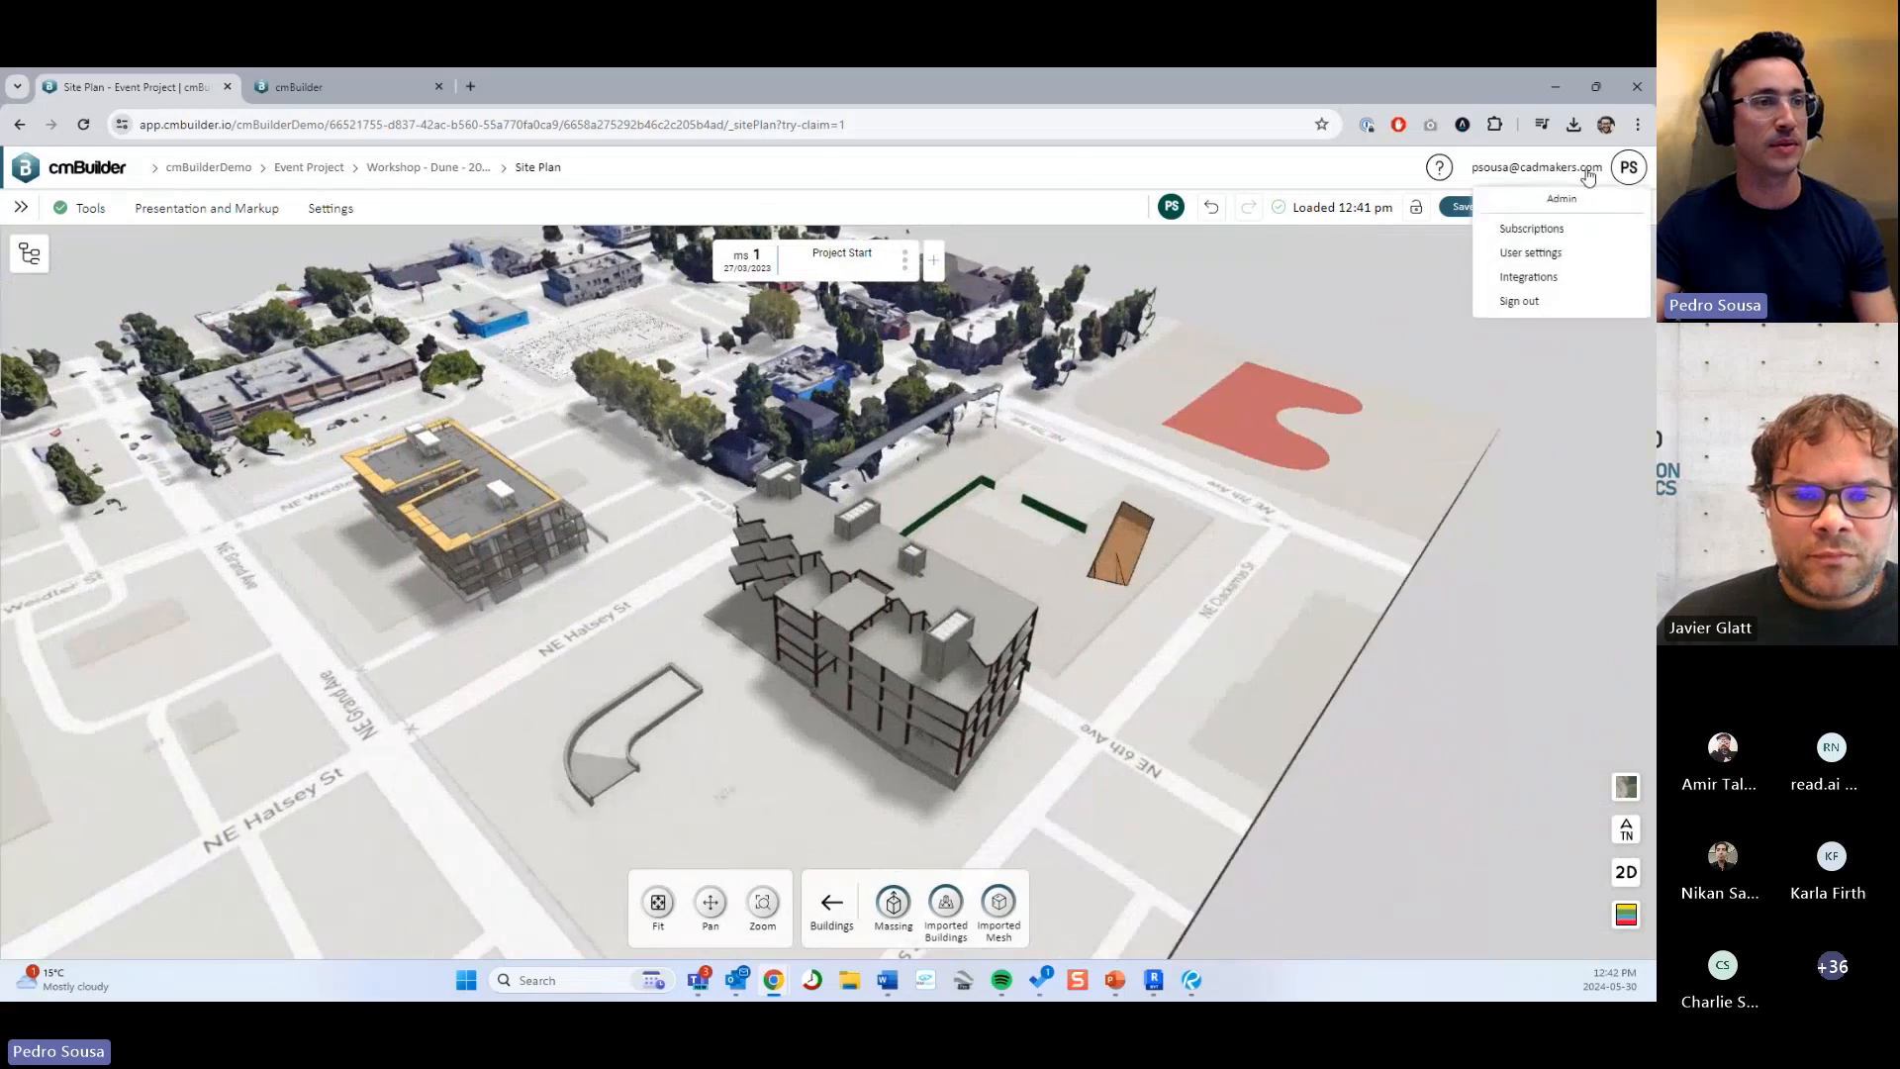
pyautogui.click(1530, 253)
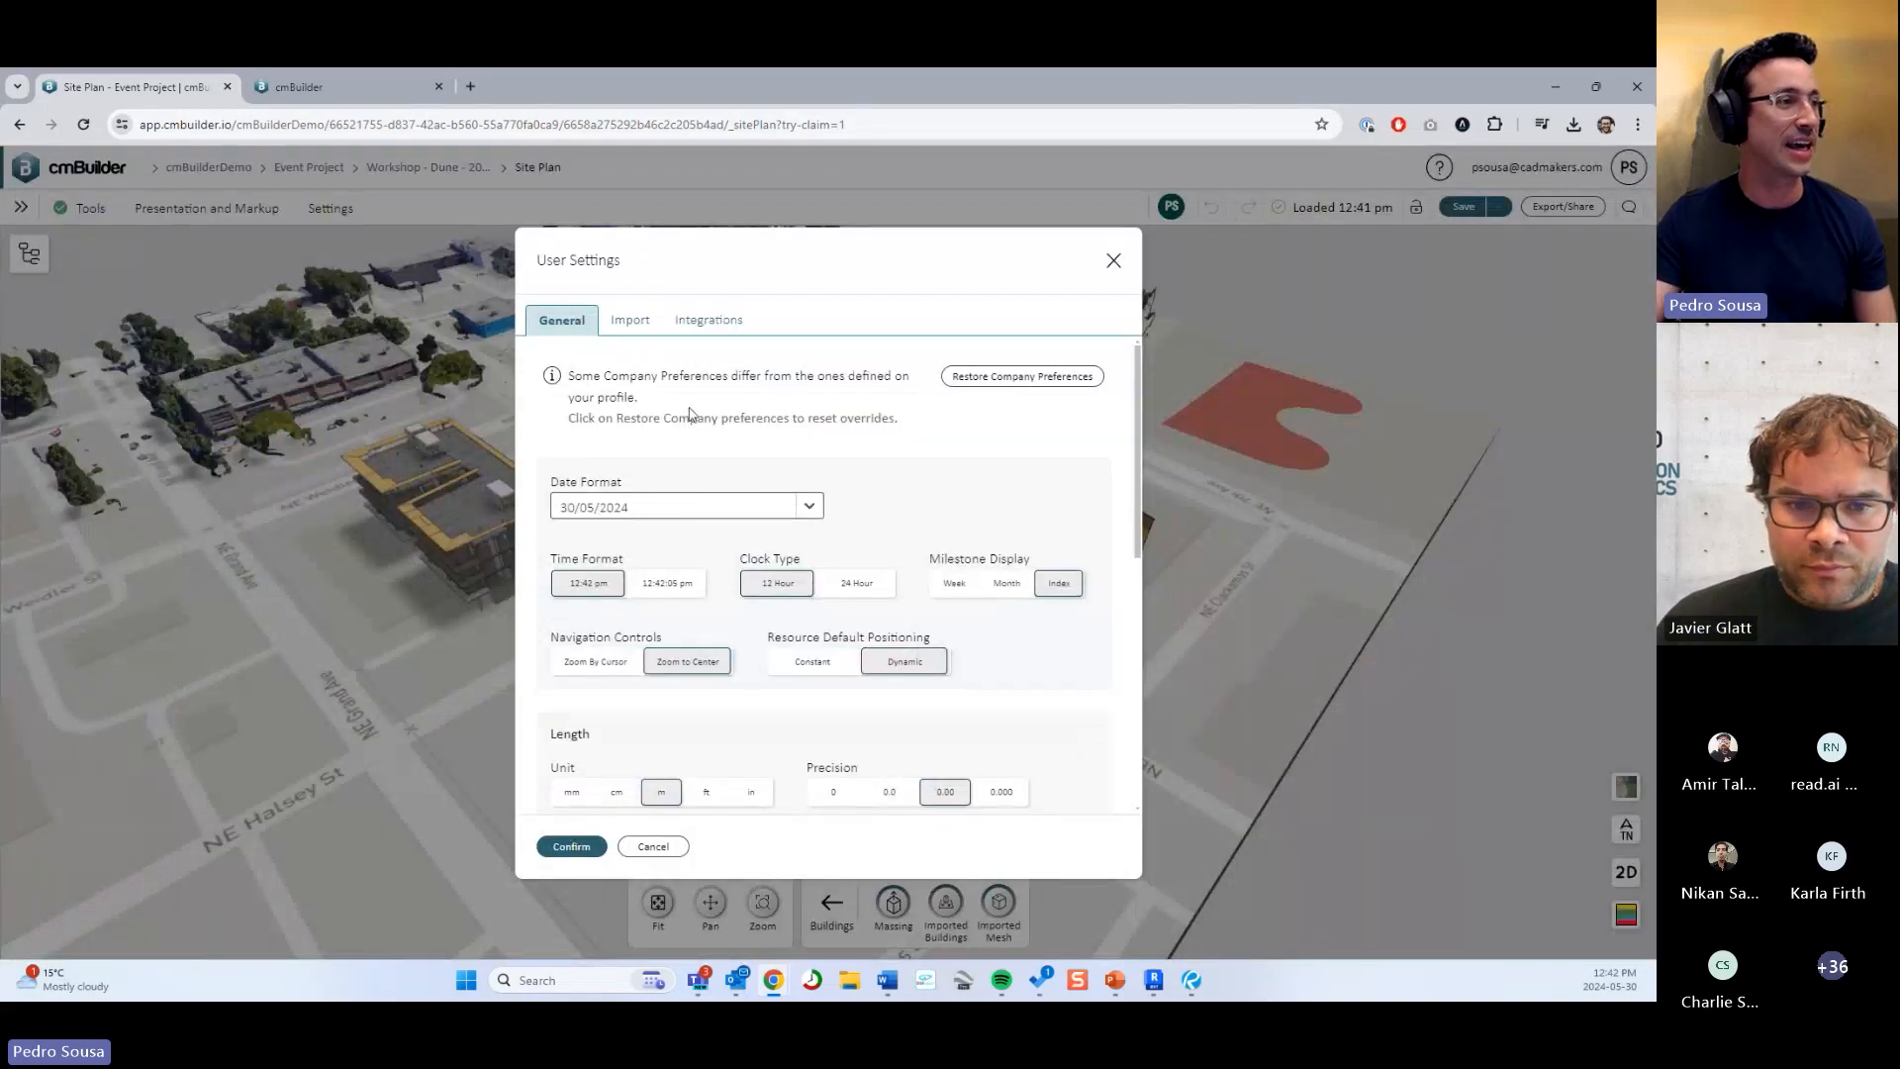
pyautogui.click(633, 322)
pyautogui.scroll(-8, 848, 641)
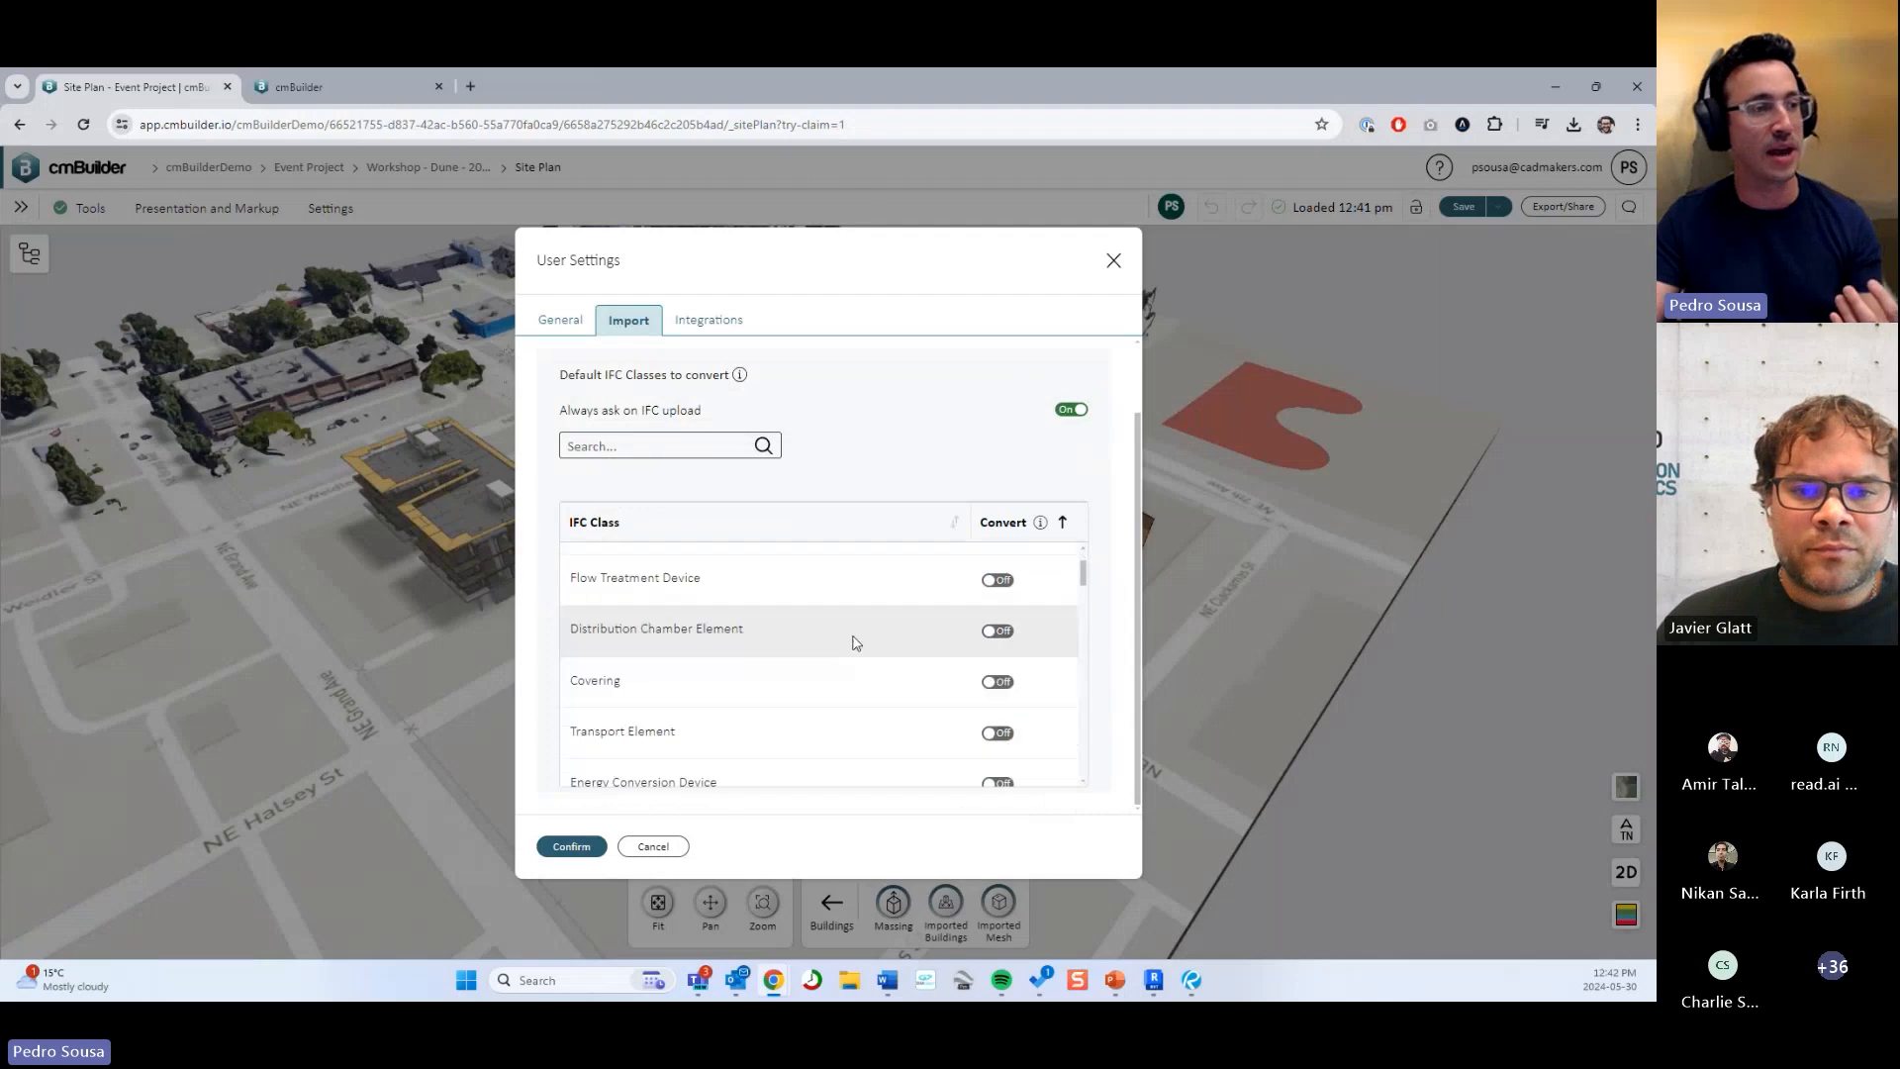
pyautogui.scroll(-8, 864, 681)
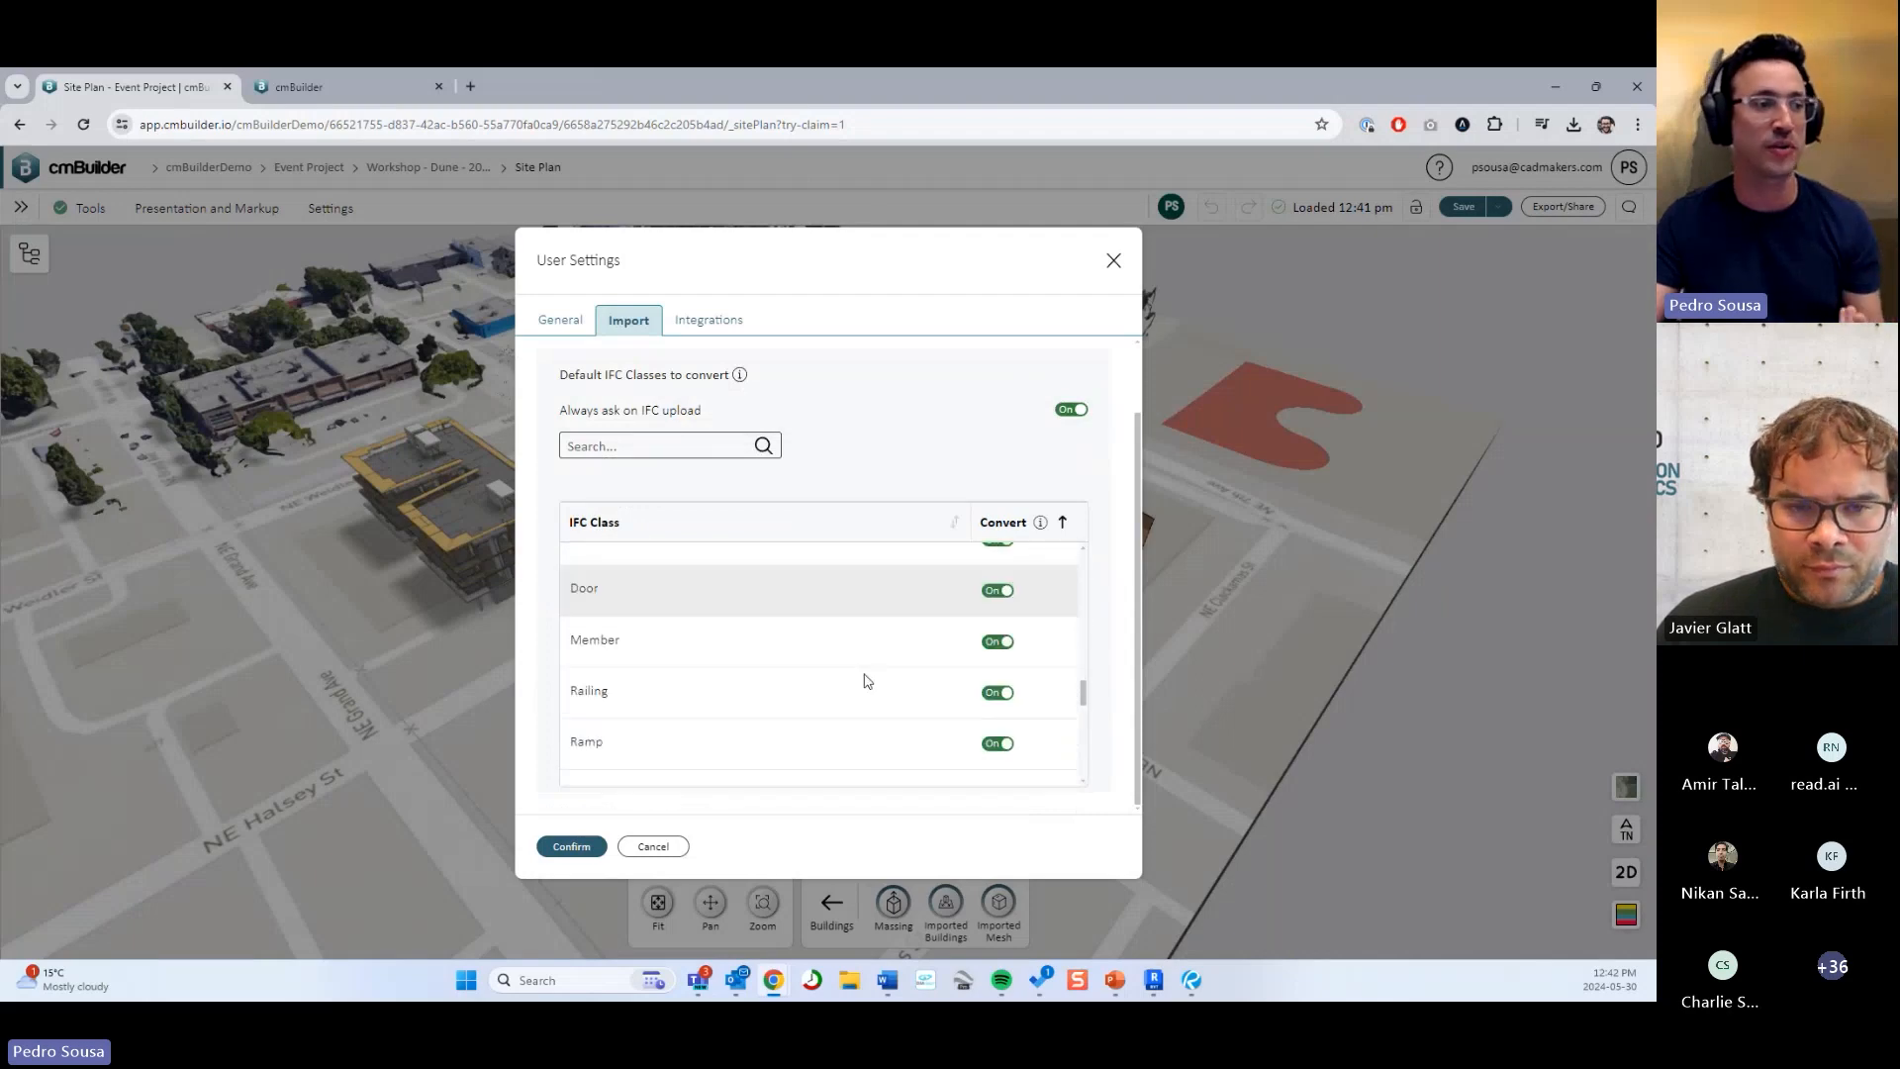
pyautogui.scroll(8, 871, 677)
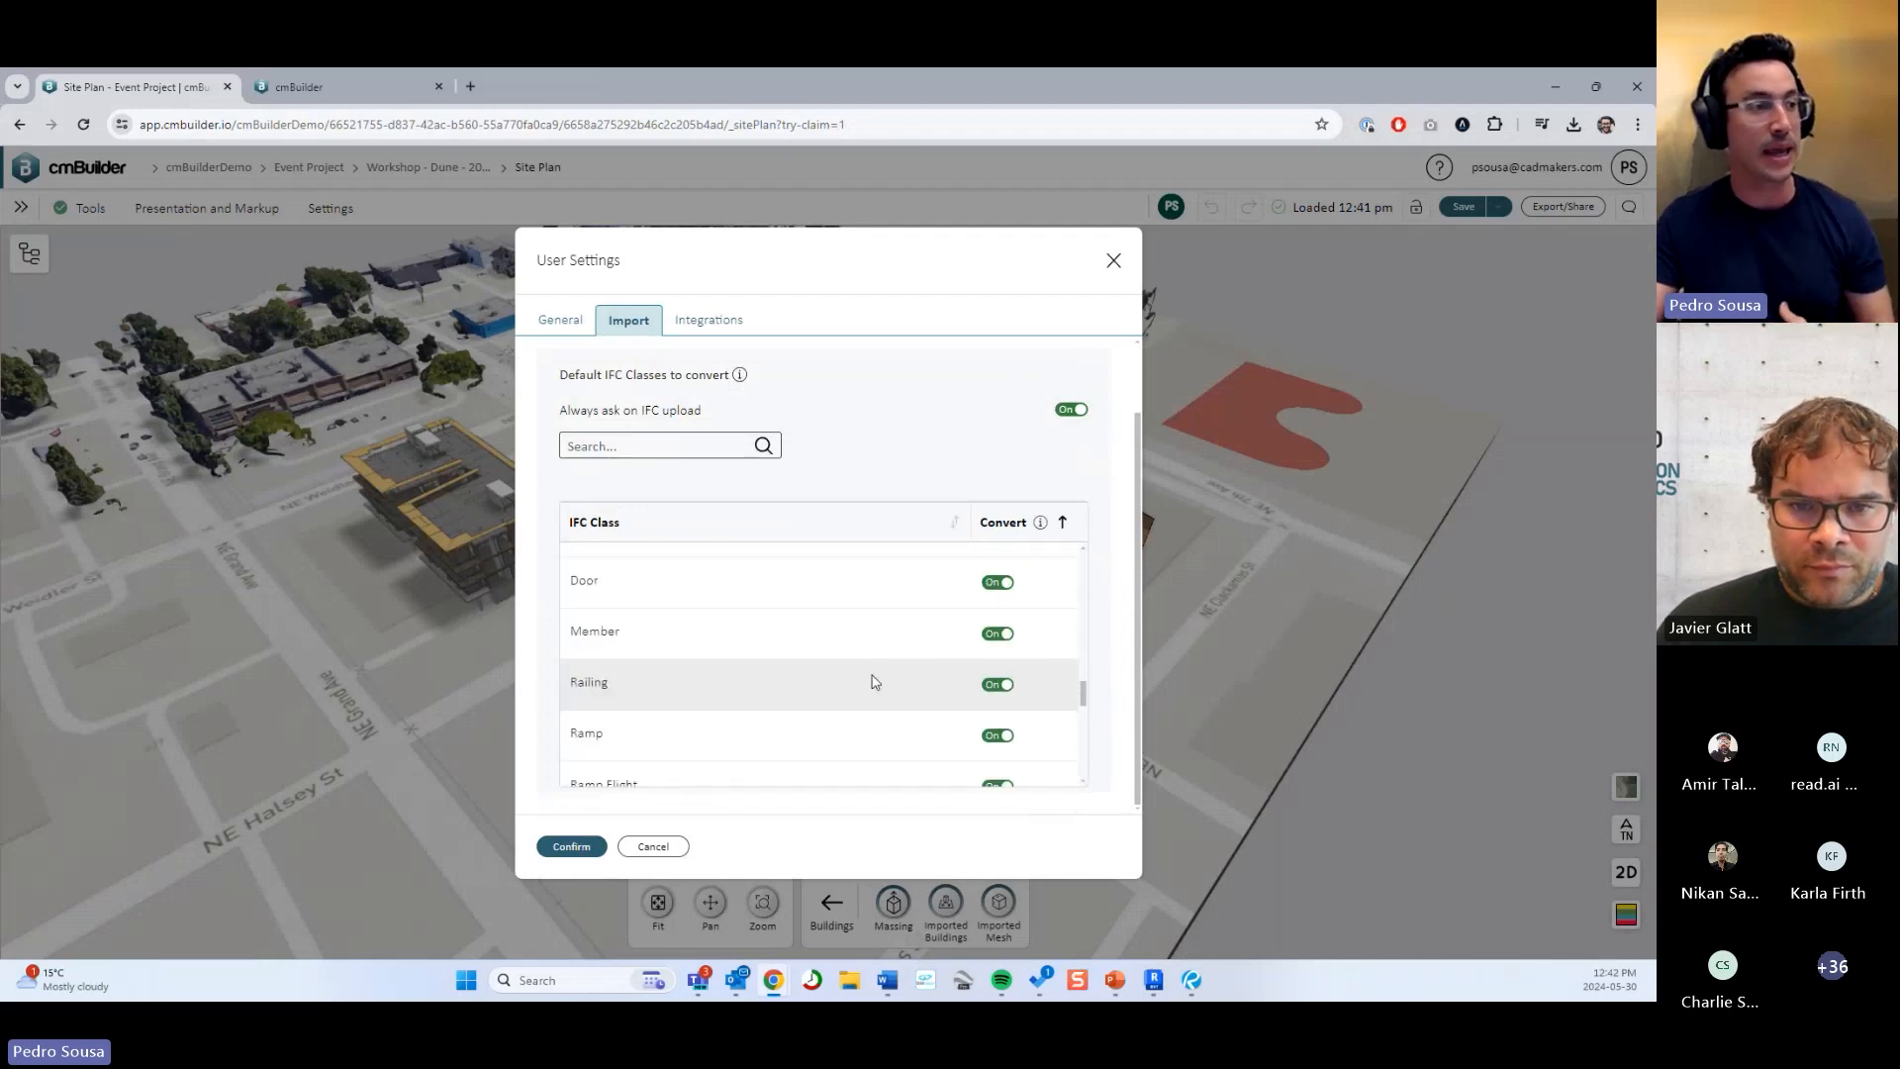
pyautogui.scroll(6, 871, 639)
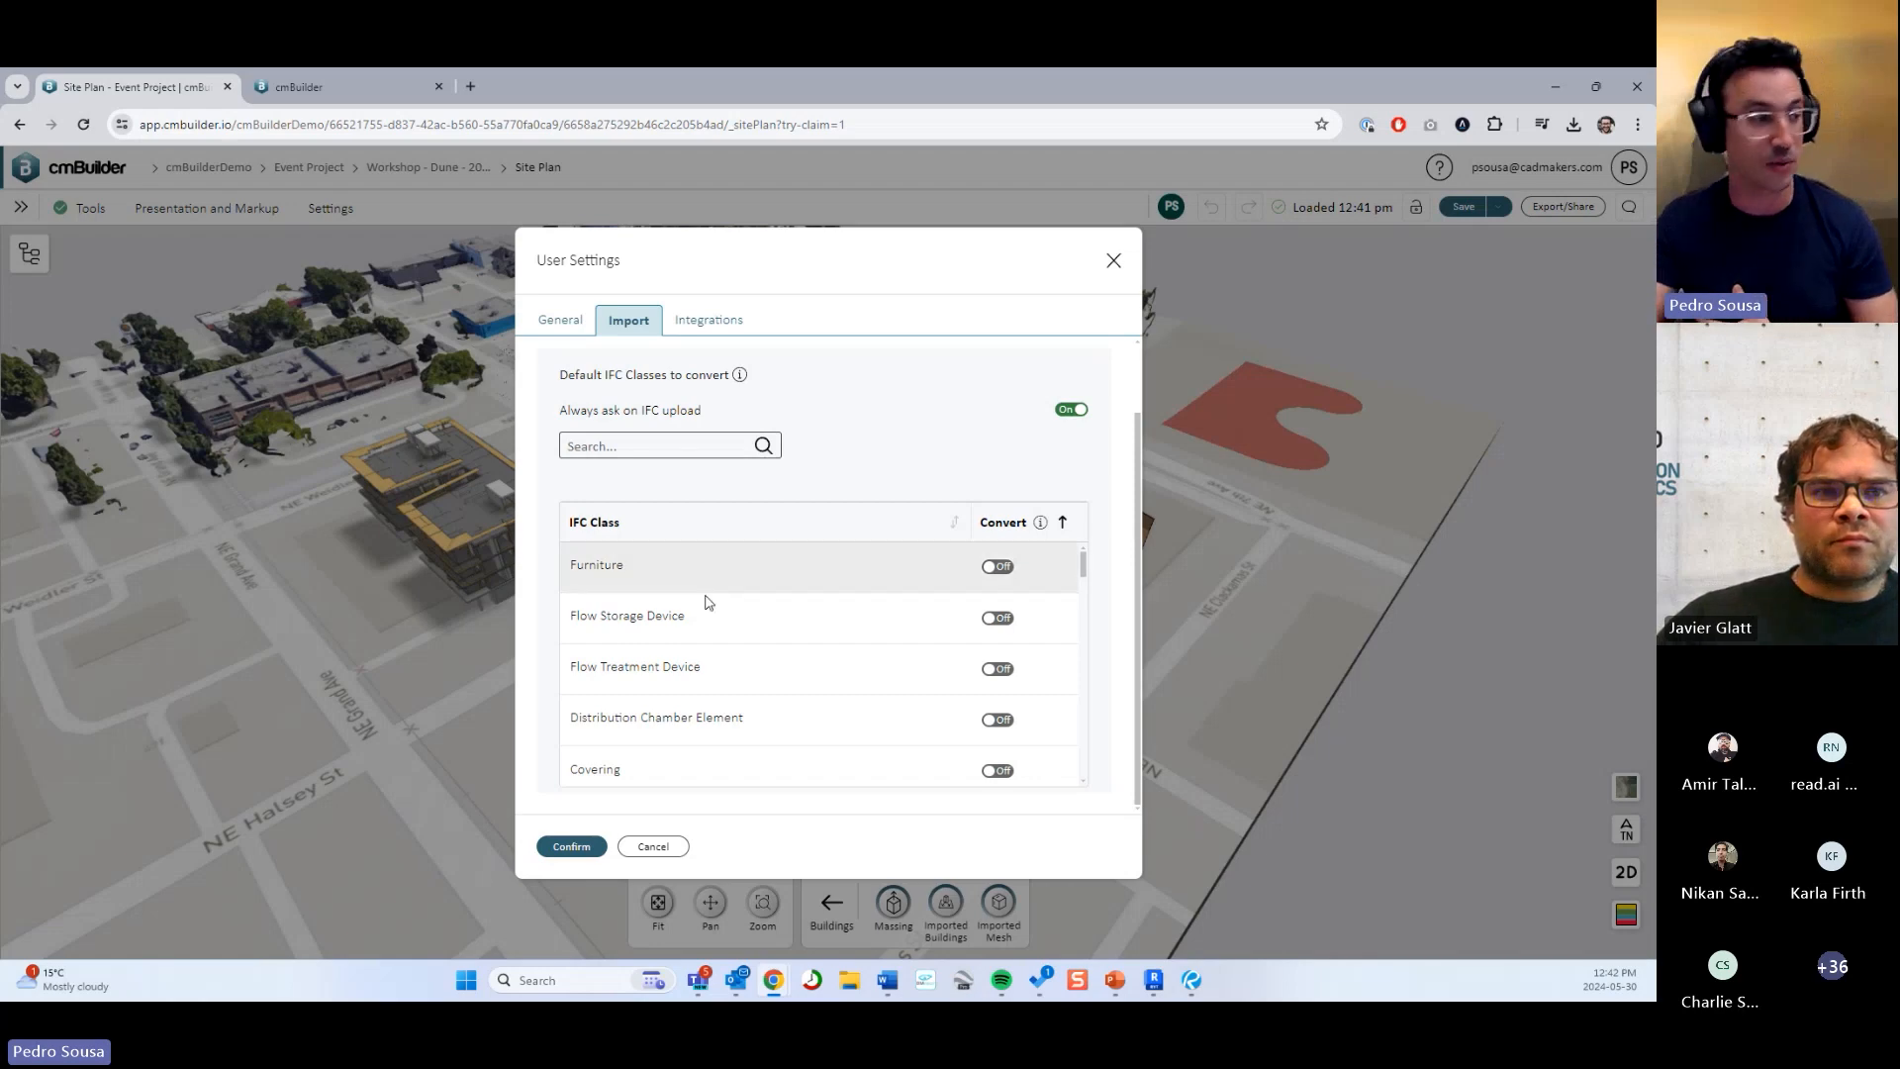
pyautogui.click(655, 852)
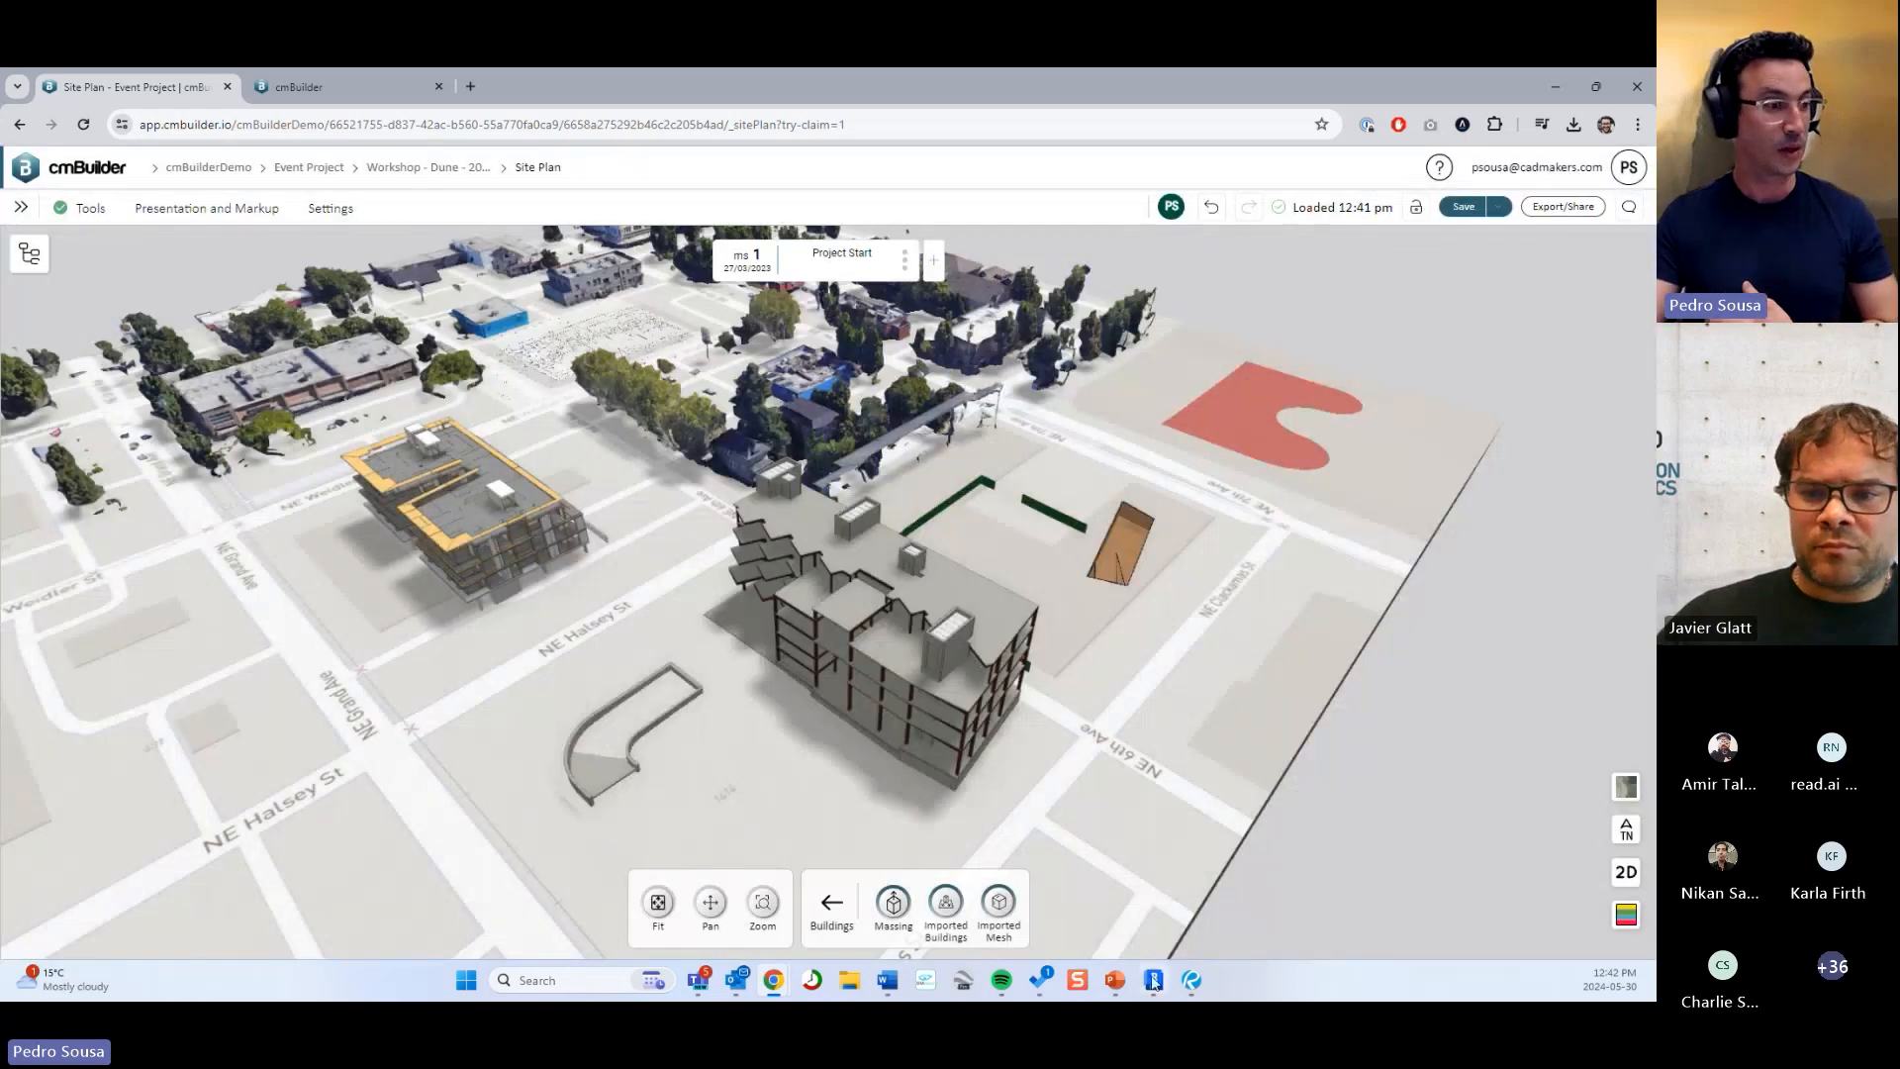
pyautogui.click(1115, 980)
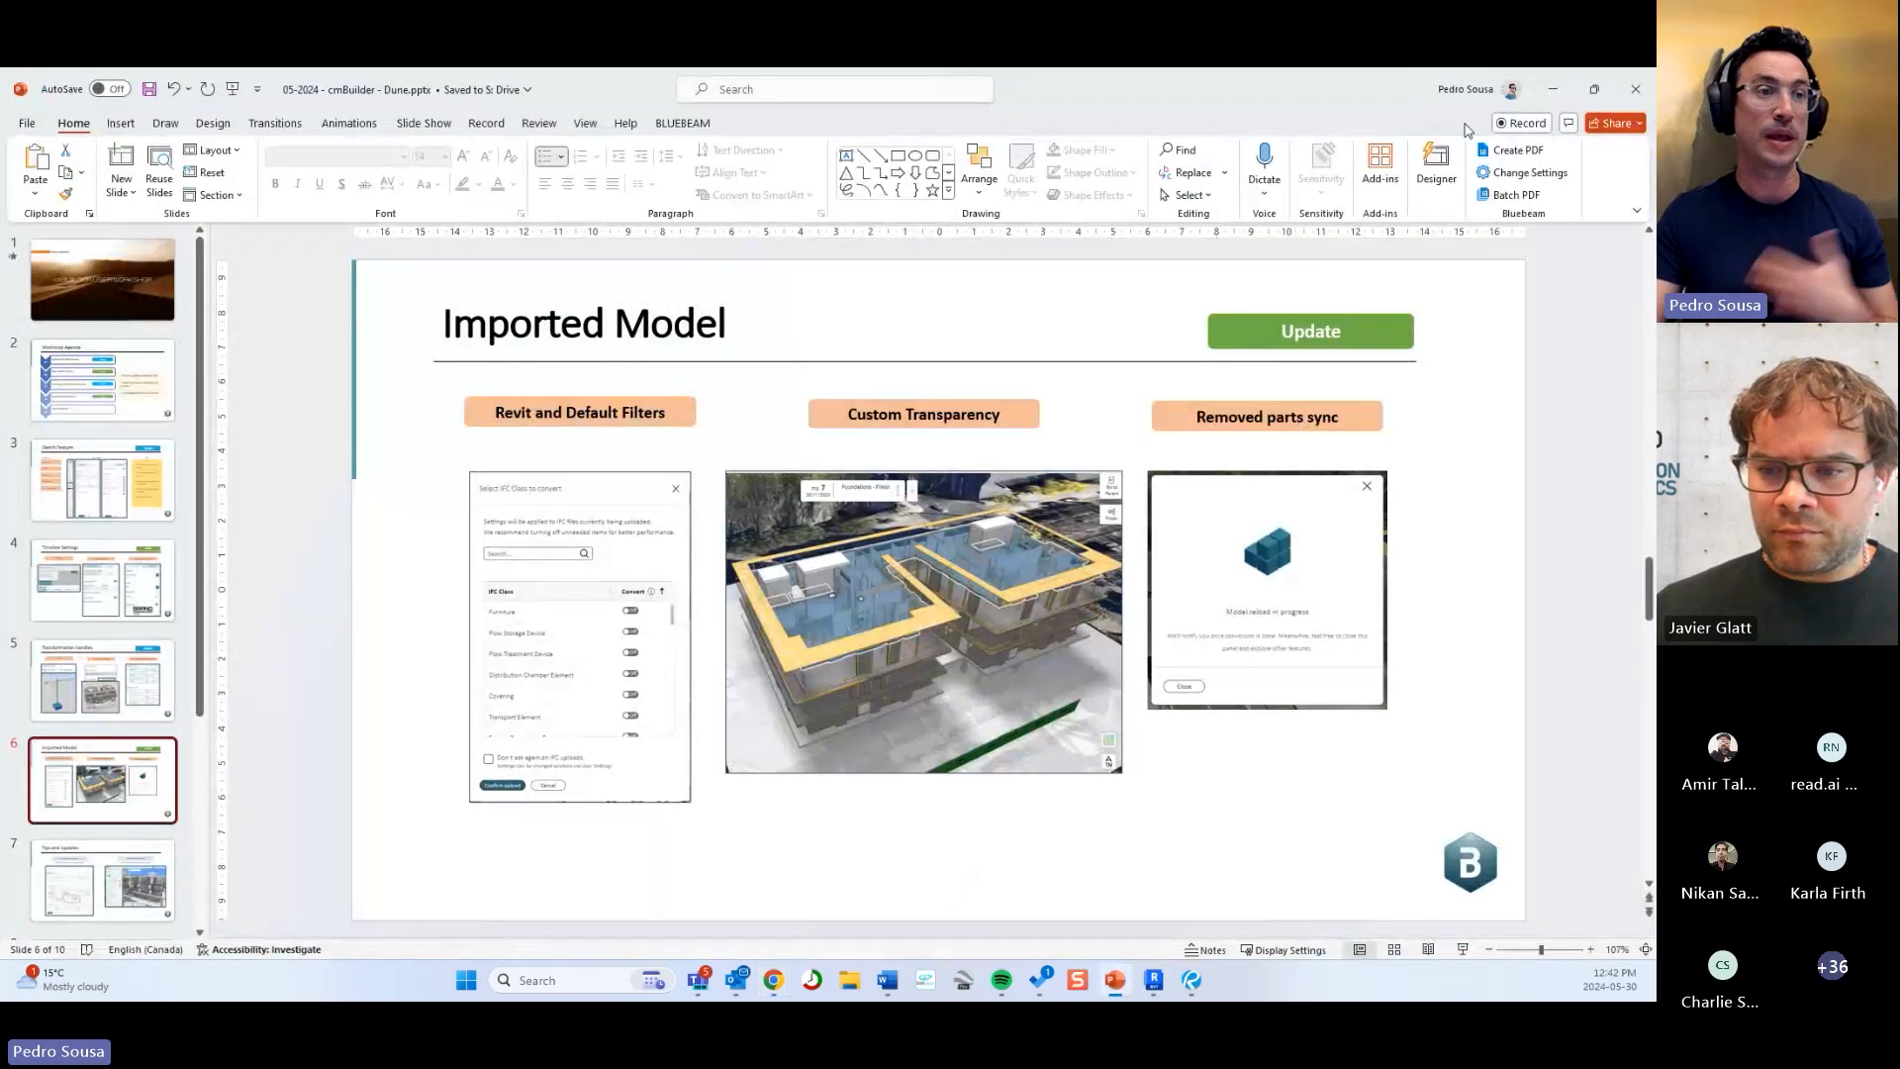
pyautogui.click(1553, 89)
# Edit the Concrete 12" wall element of the rooftop shaft and lower its colour opacity to about half.
pyautogui.moveTo(973, 569); pyautogui.dragTo(815, 590)
pyautogui.scroll(3, 821, 565)
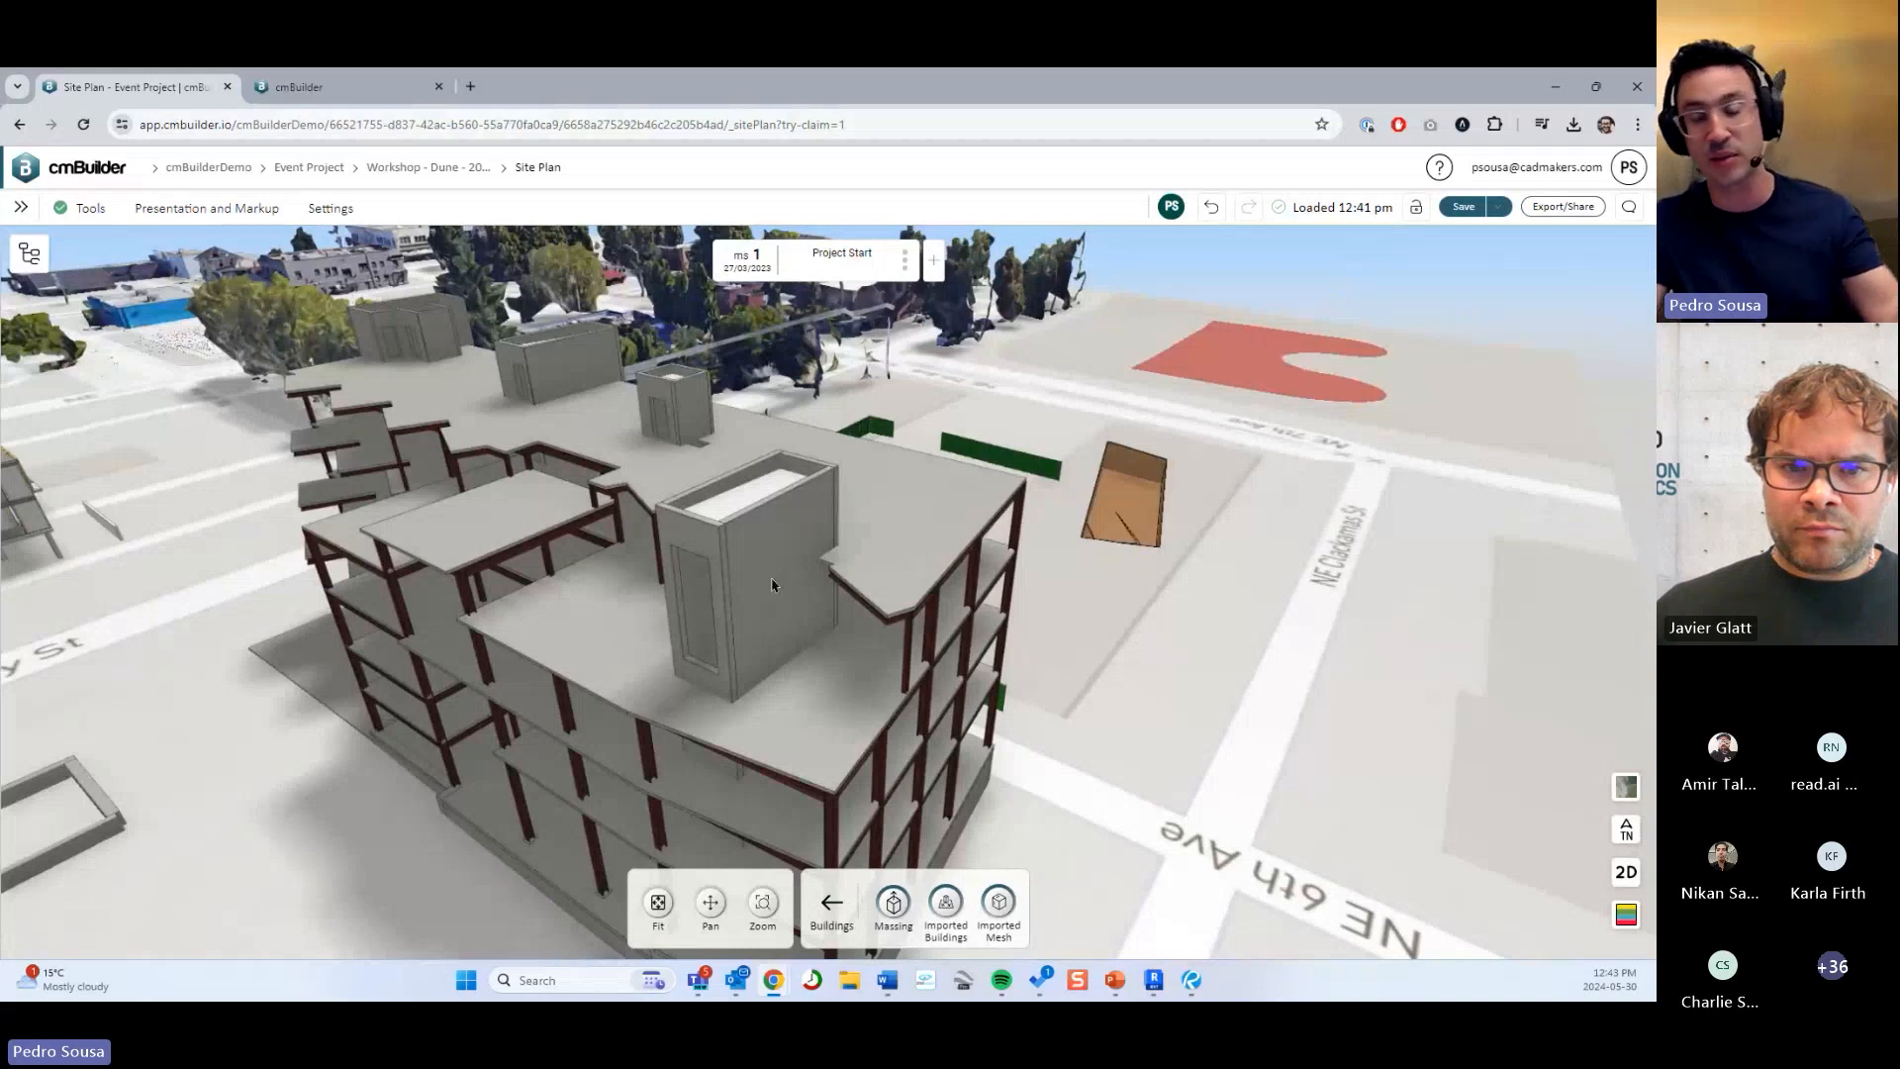
pyautogui.moveTo(743, 574); pyautogui.dragTo(762, 599)
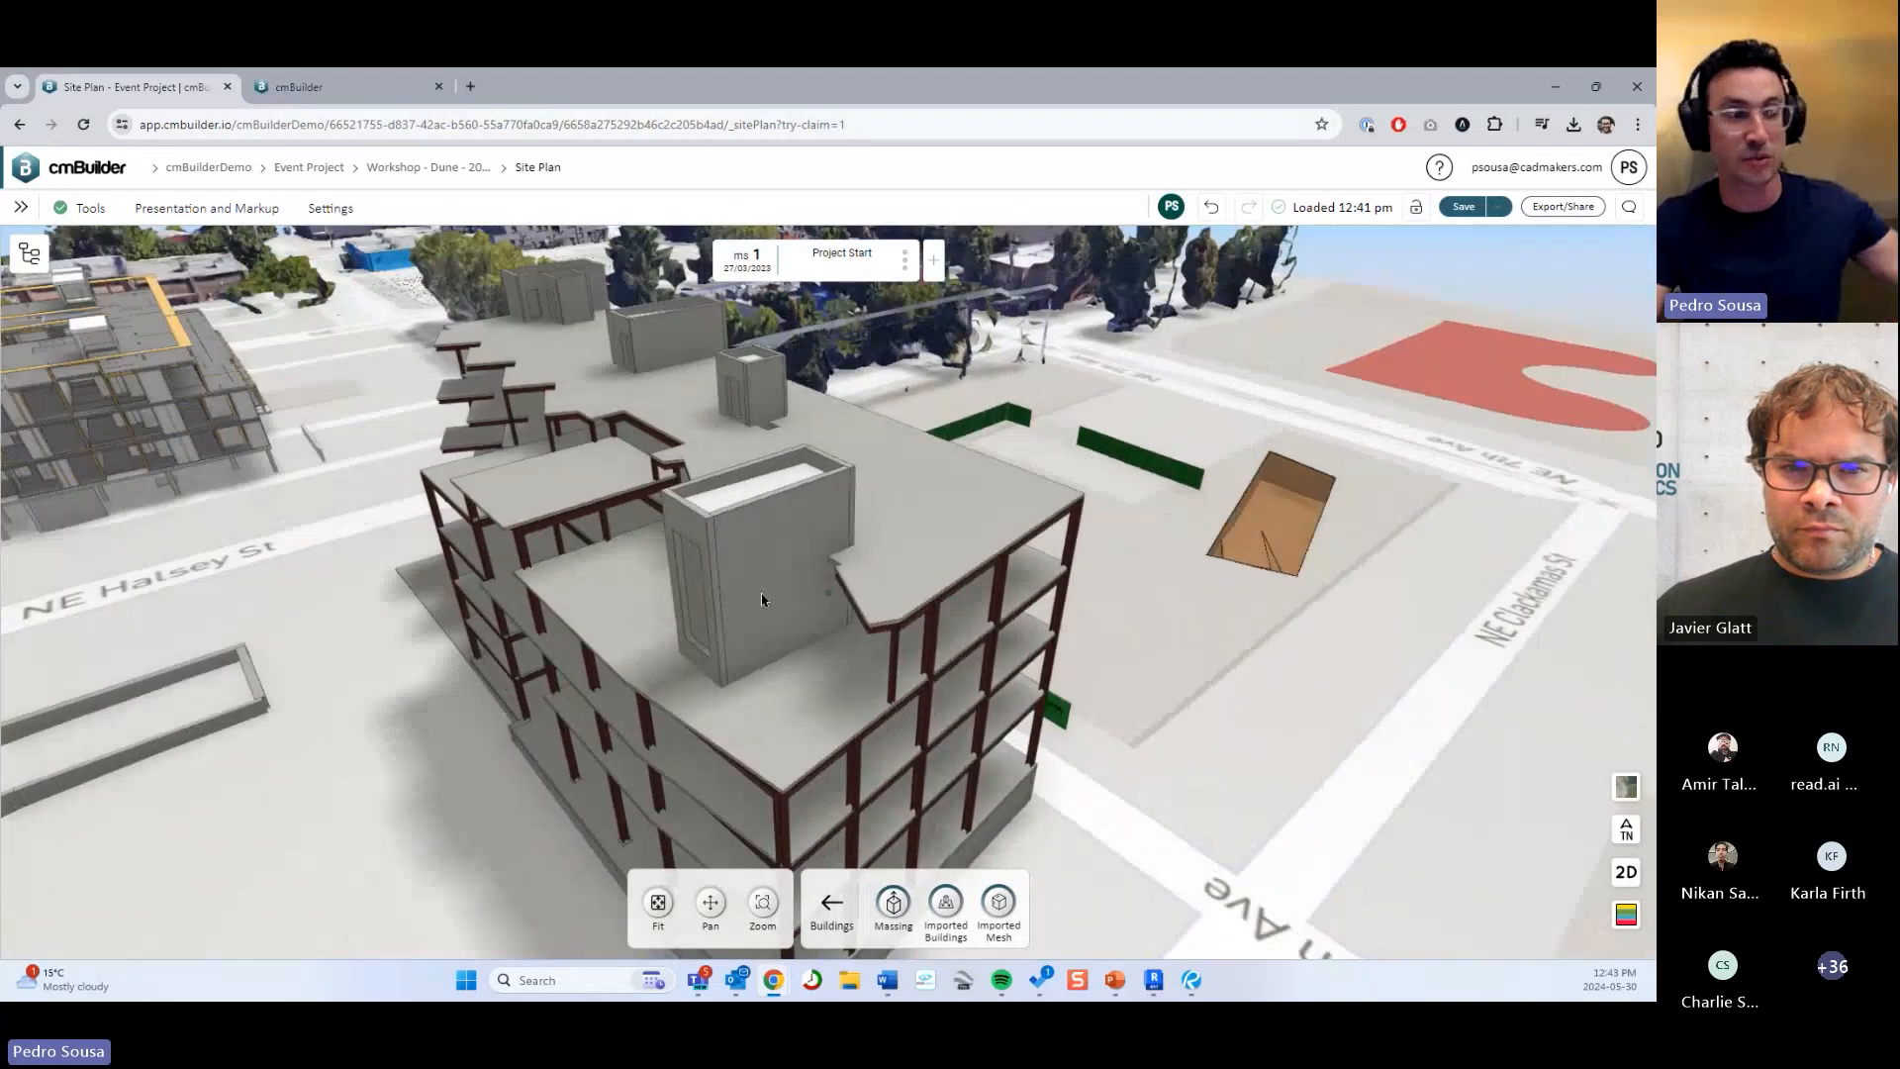
pyautogui.click(767, 601)
pyautogui.rightClick(767, 602)
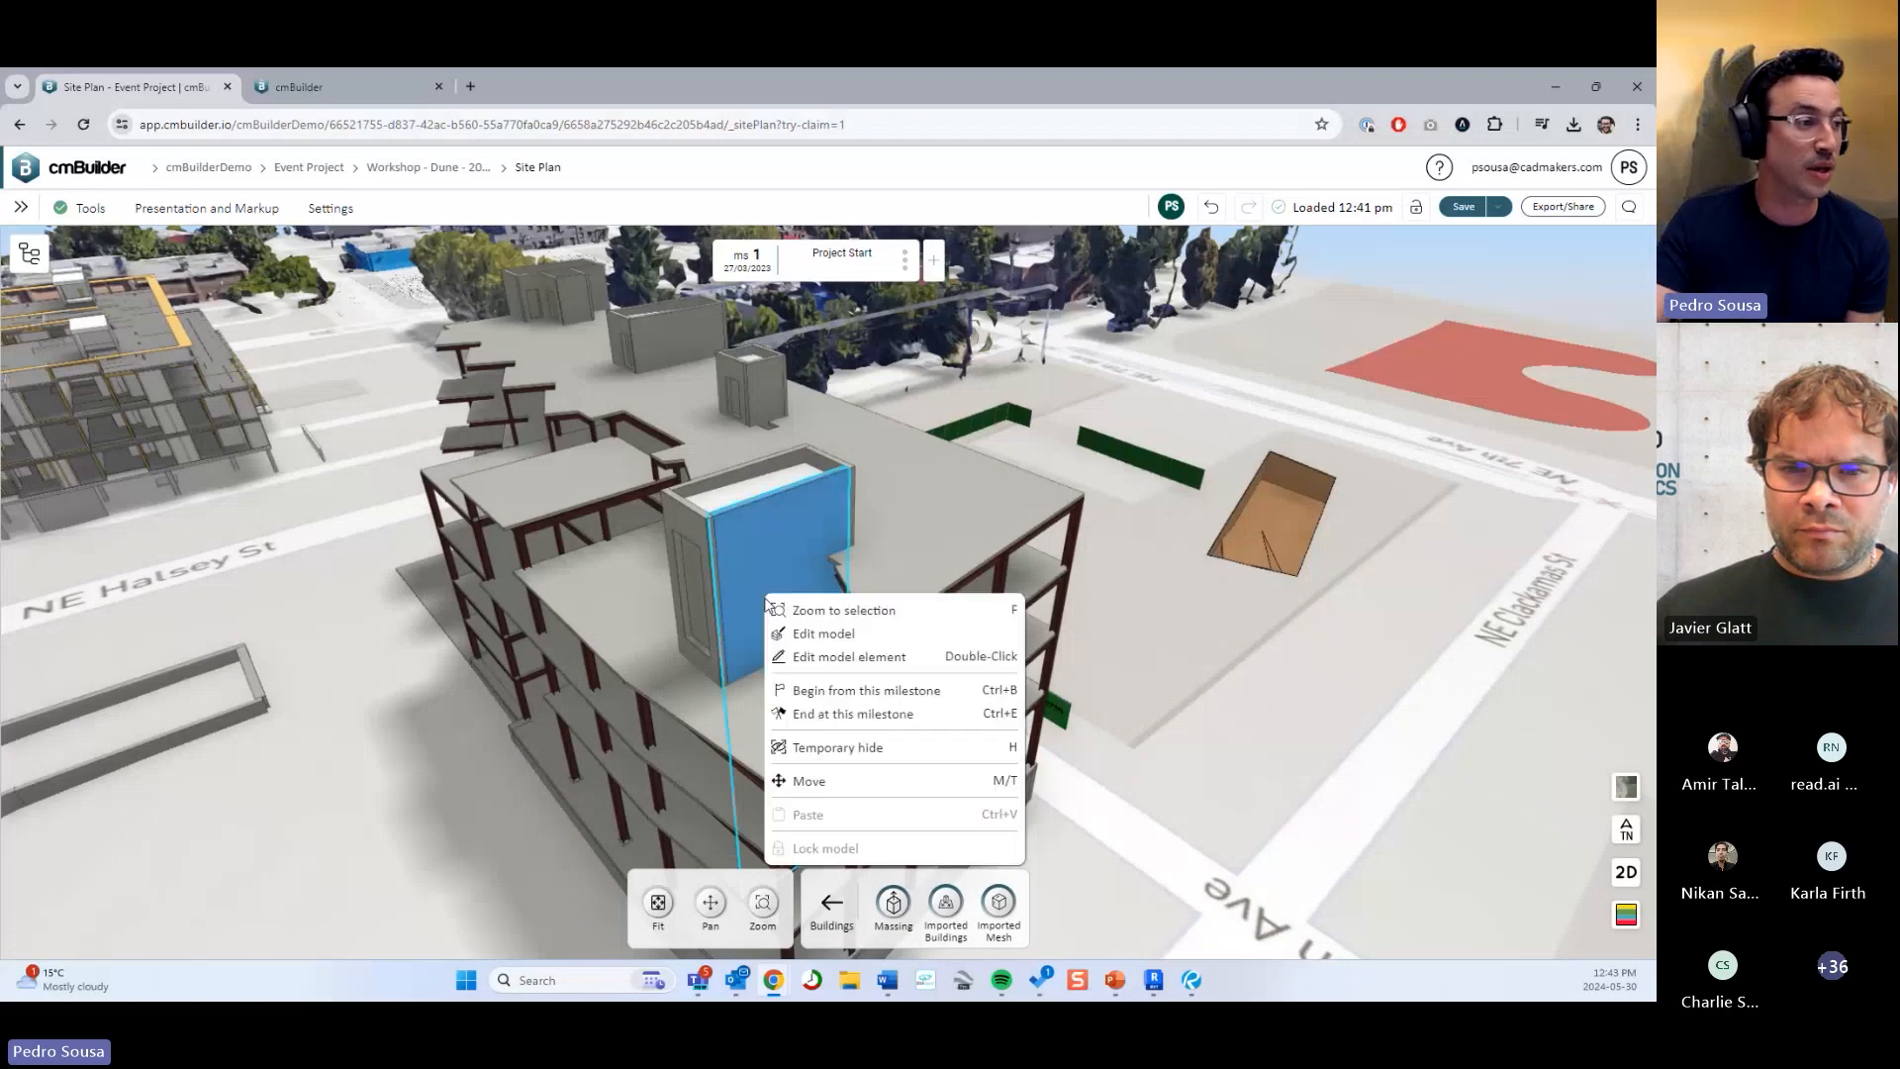
pyautogui.click(827, 658)
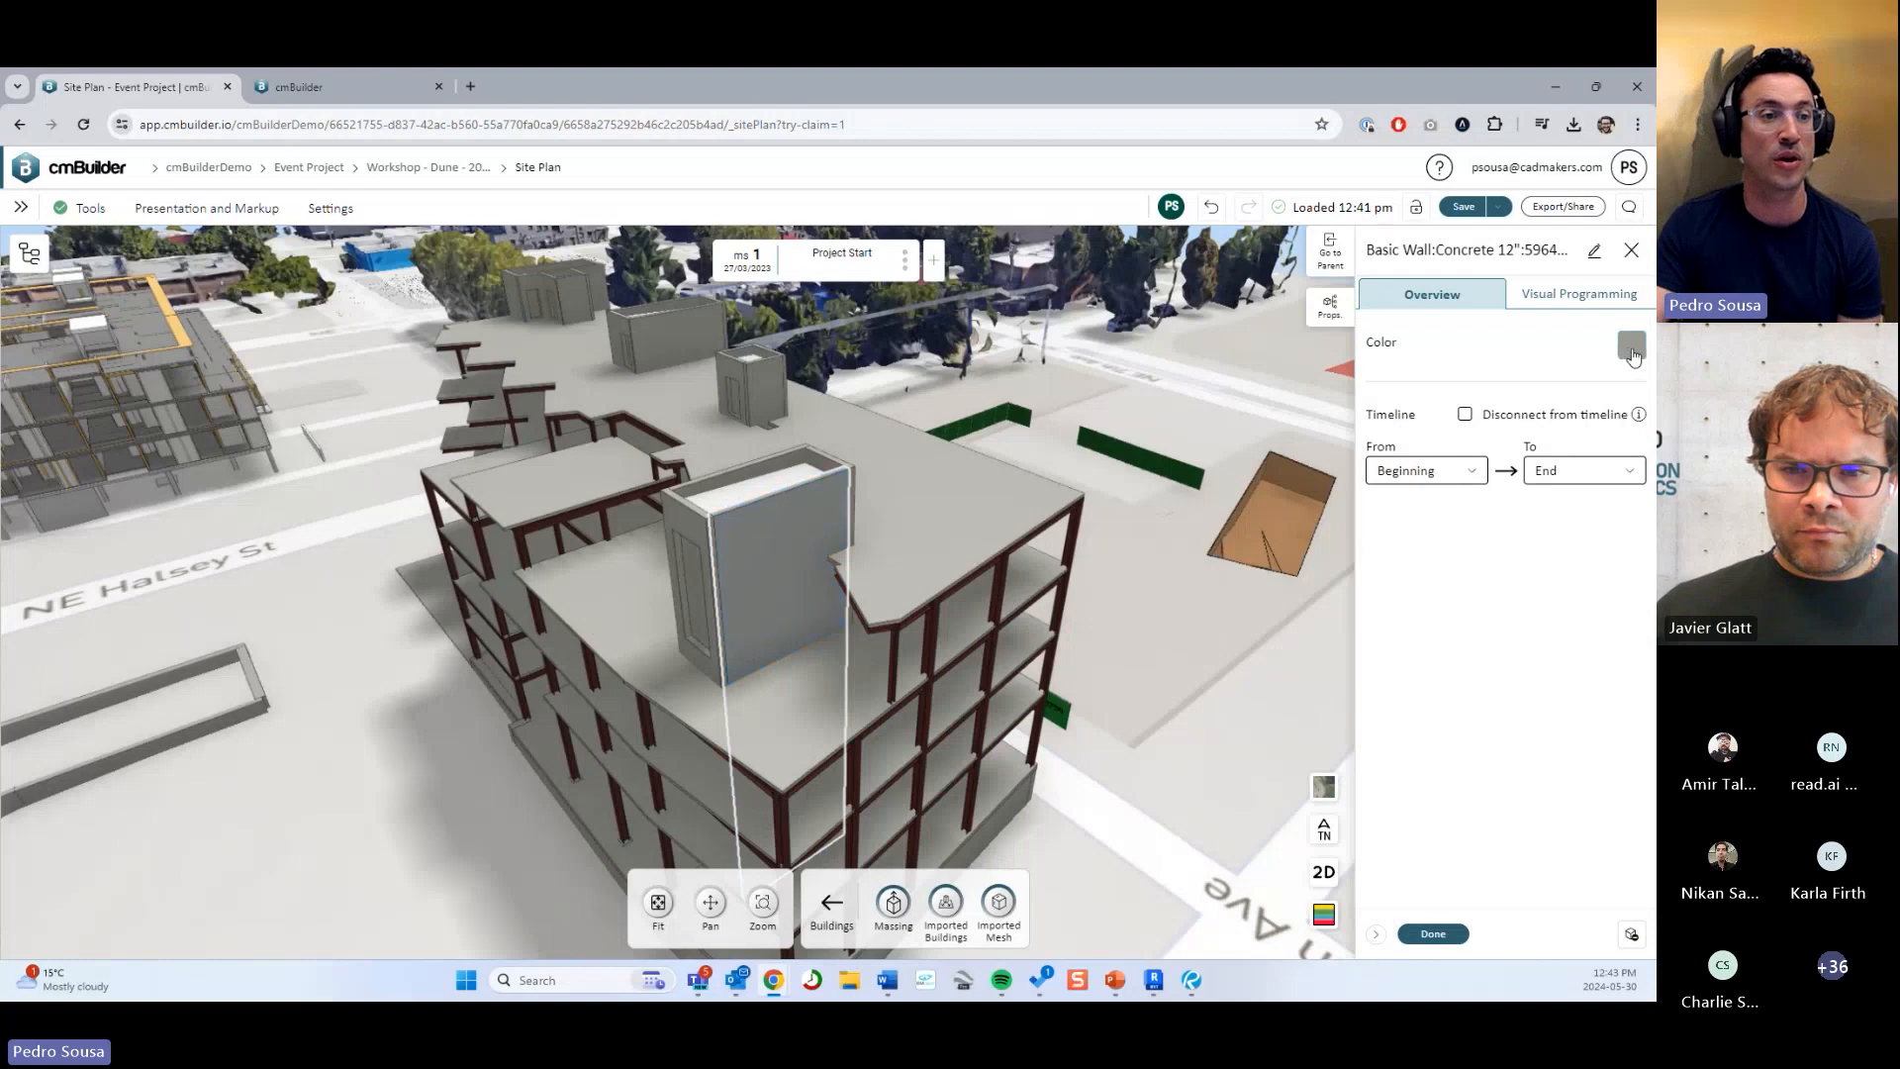
pyautogui.click(1631, 346)
pyautogui.click(1471, 460)
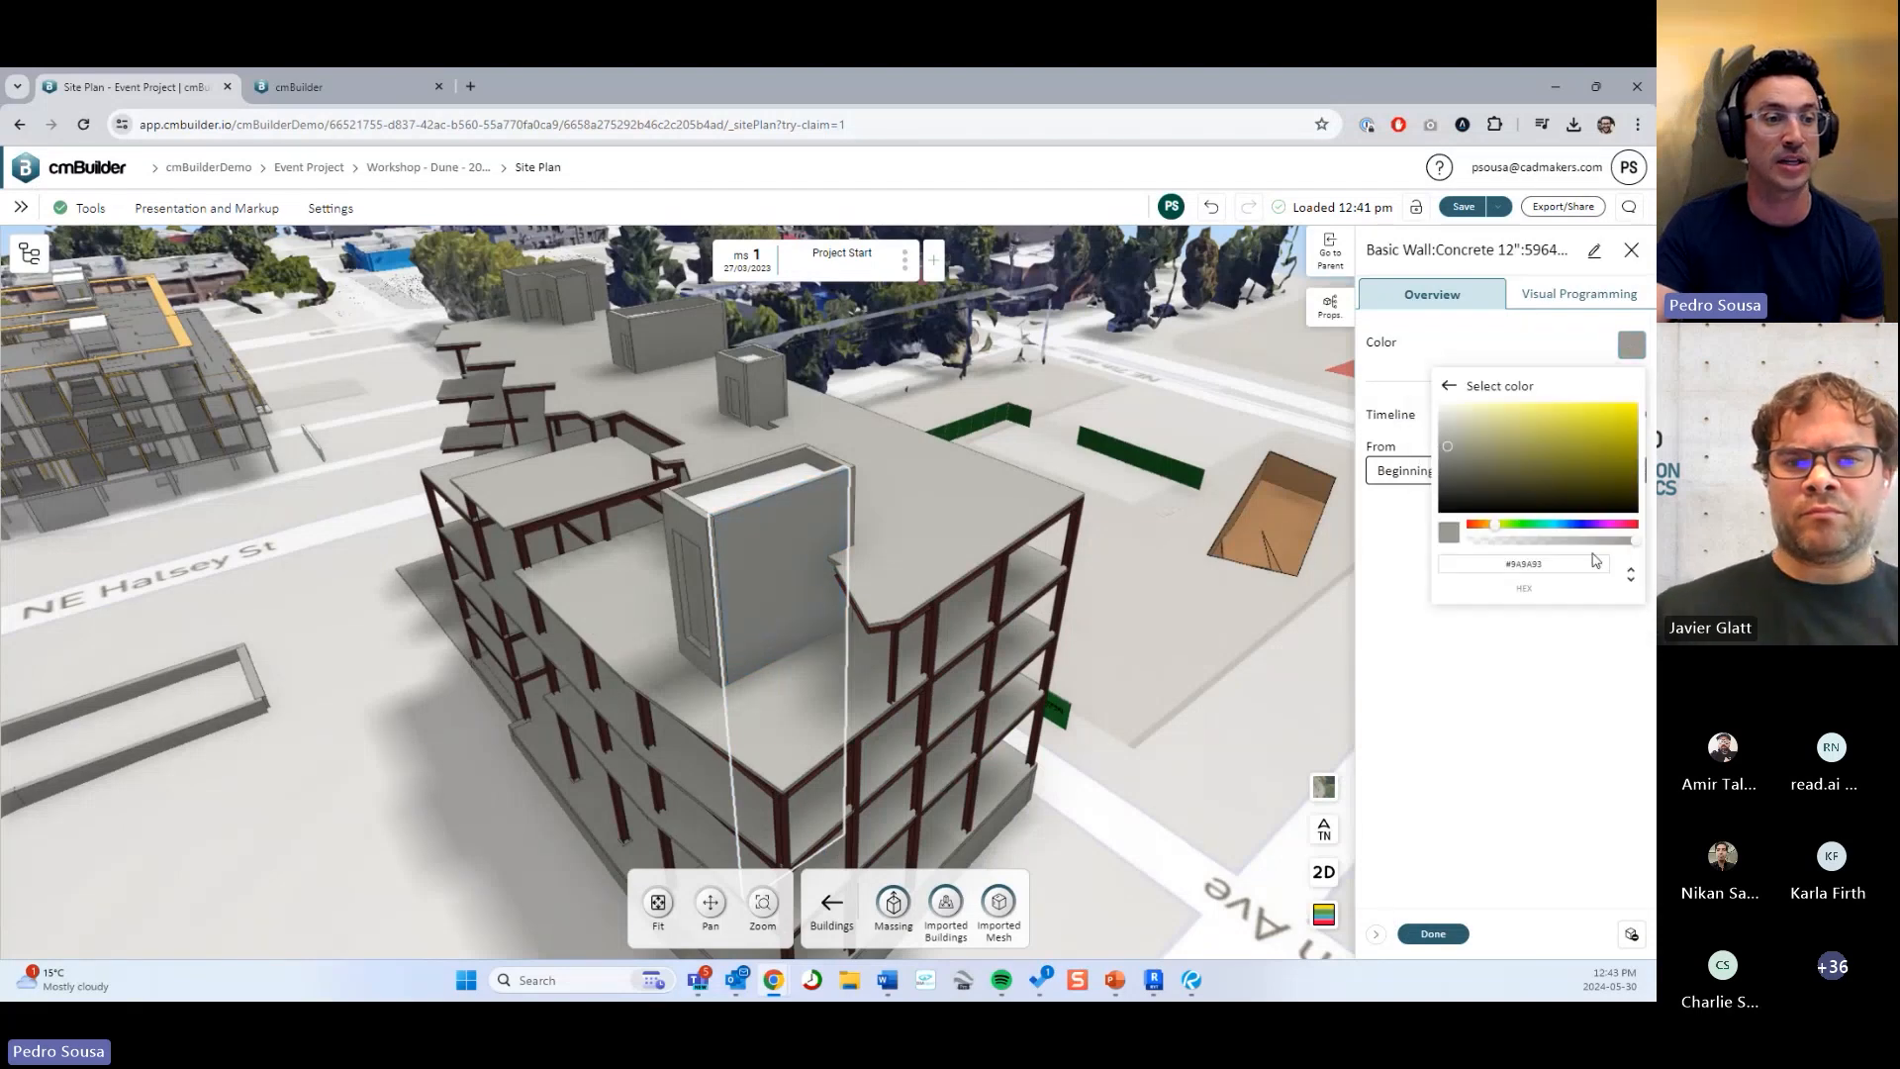
pyautogui.moveTo(1623, 543); pyautogui.dragTo(1549, 545)
pyautogui.click(1552, 648)
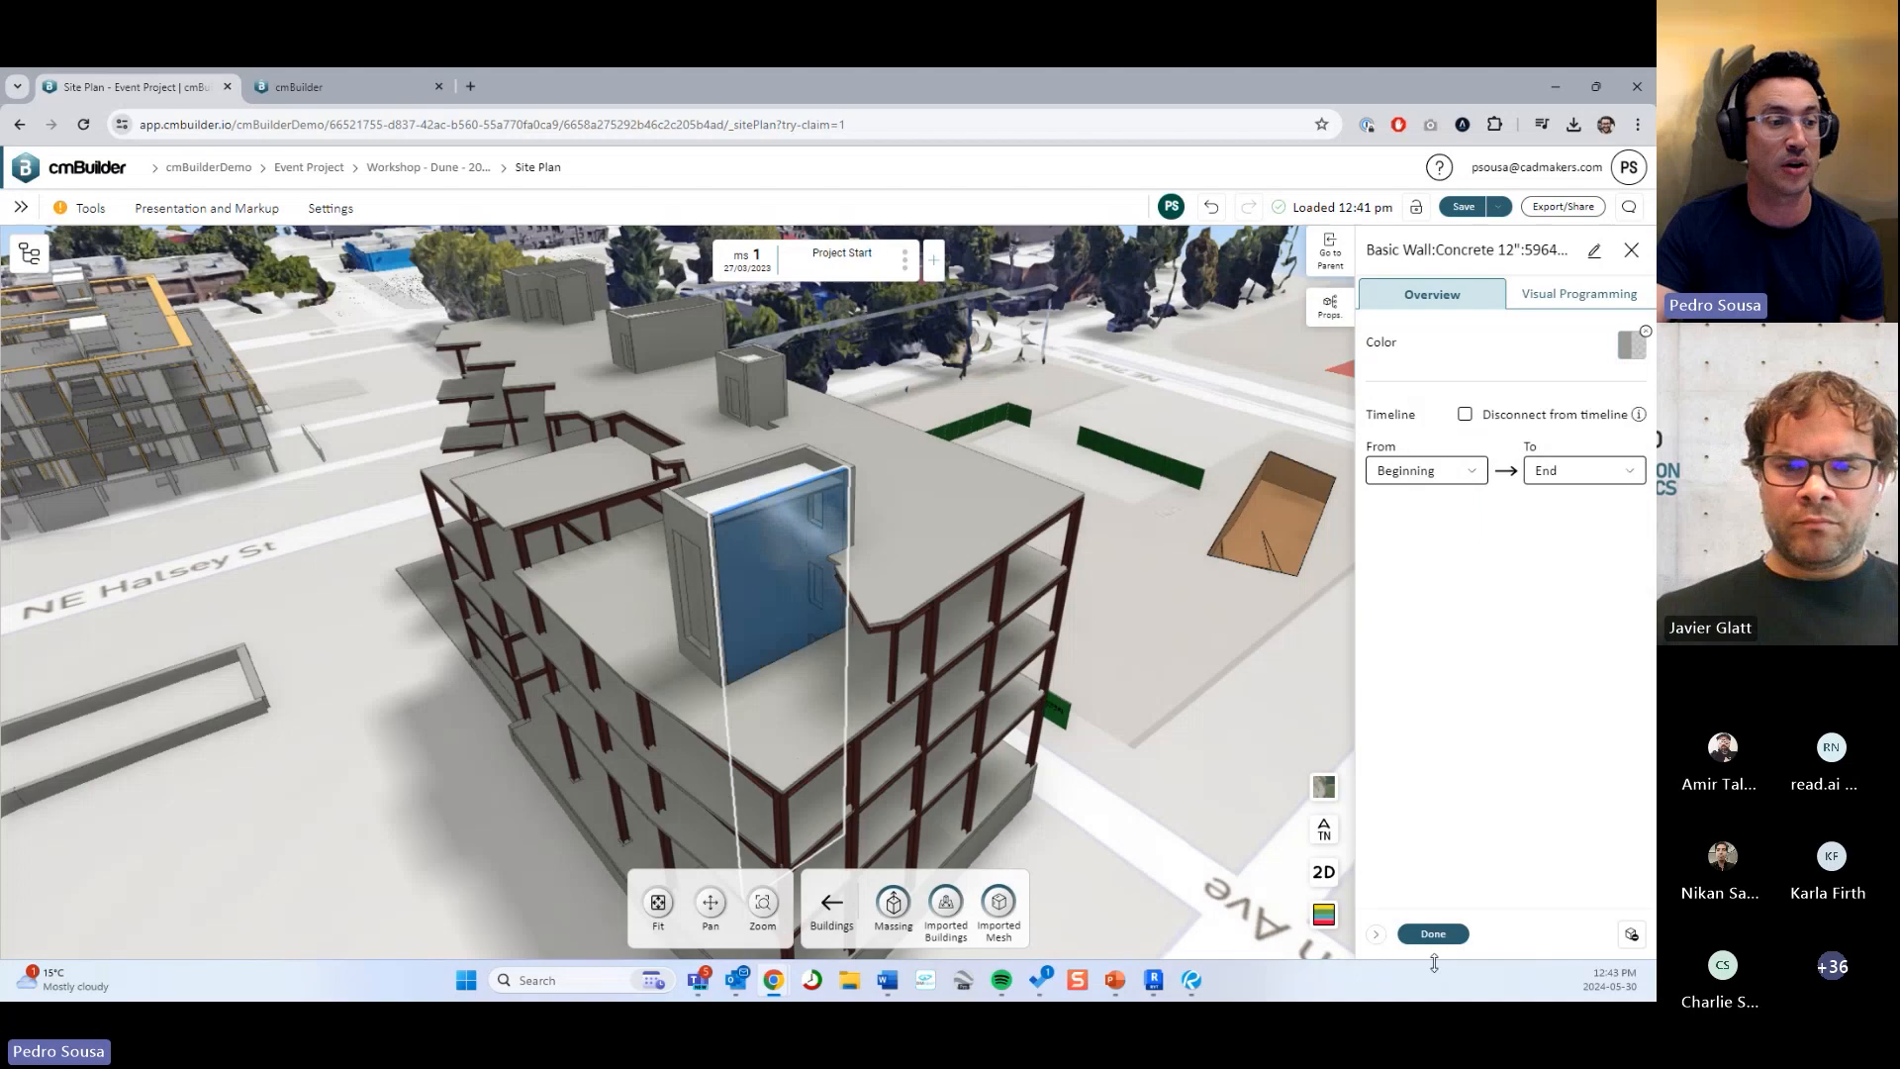
# Turn off reflections in windows in the display settings and finish editing the wall element.
pyautogui.click(331, 208)
pyautogui.click(566, 459)
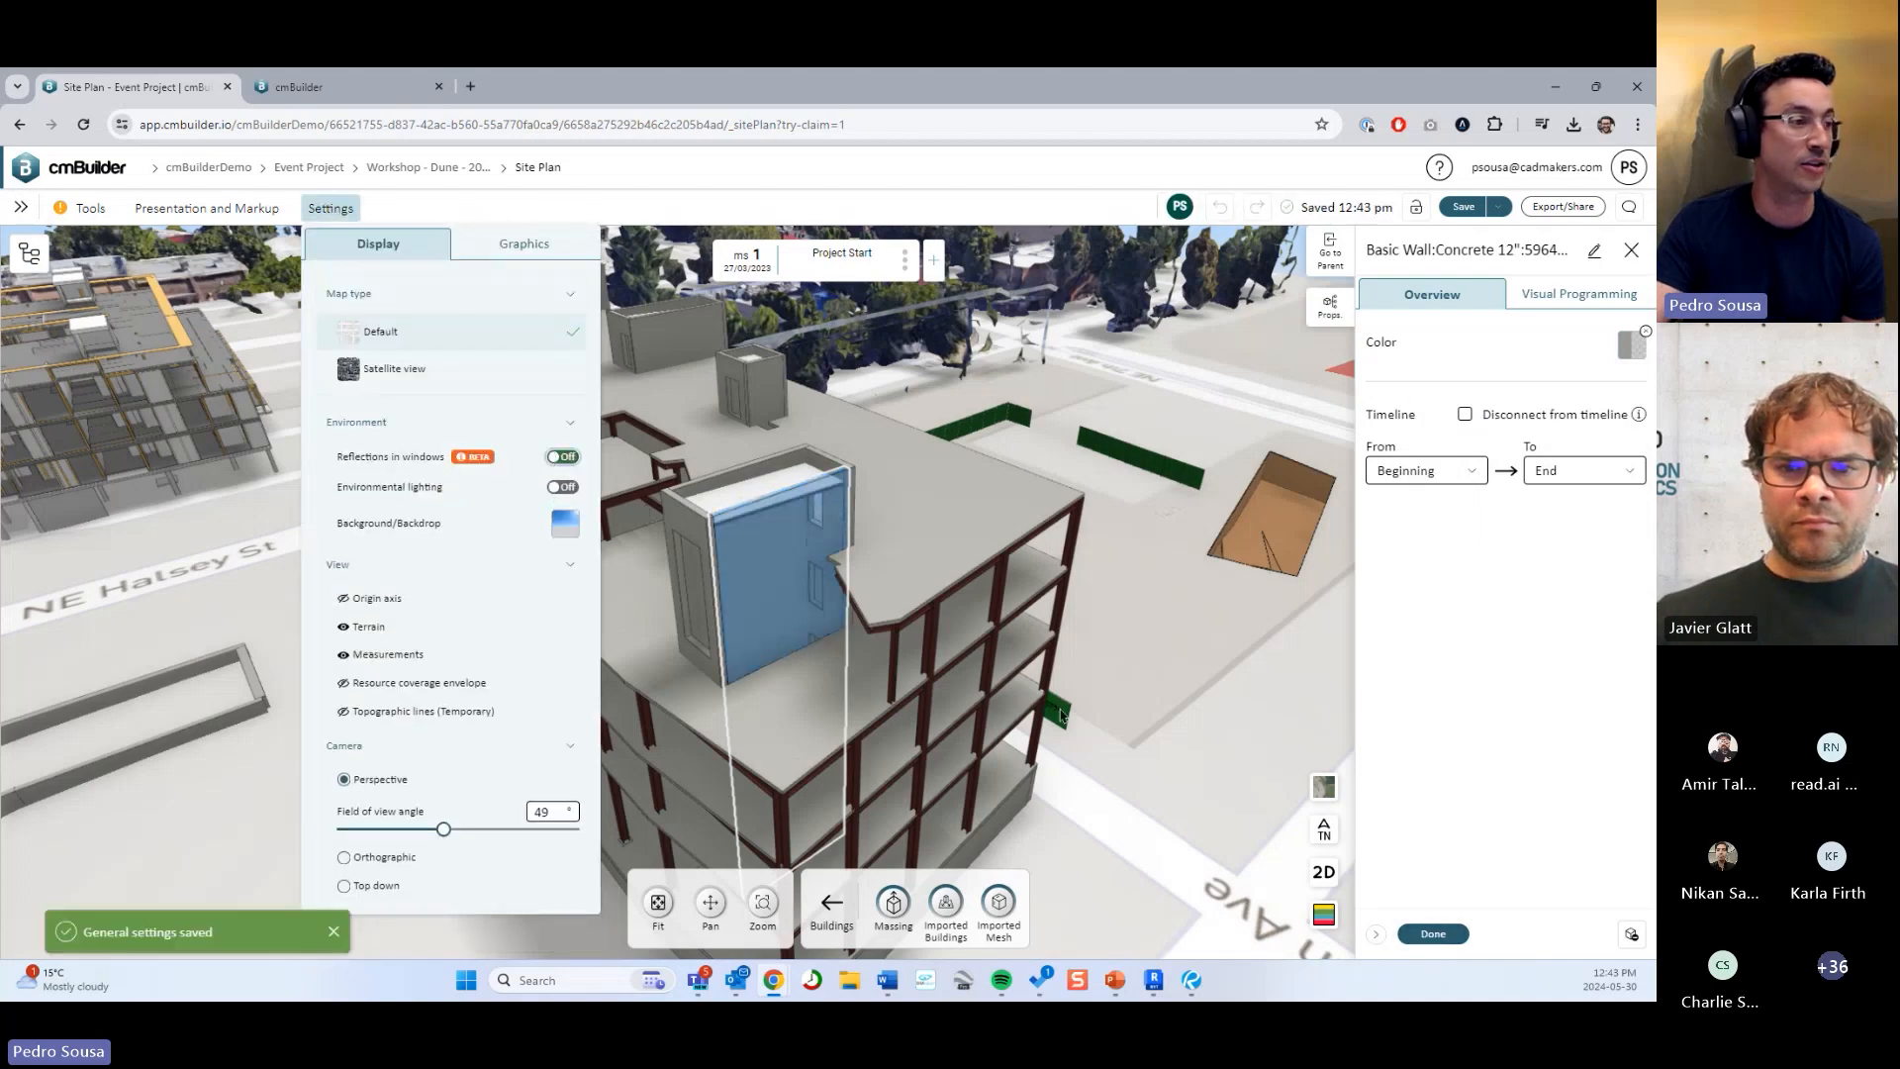
pyautogui.click(1438, 939)
# Inspect the semi-transparent shaft wall up close, reopen its element properties, and view the shaft interior from another angle.
pyautogui.moveTo(1255, 772); pyautogui.dragTo(901, 542)
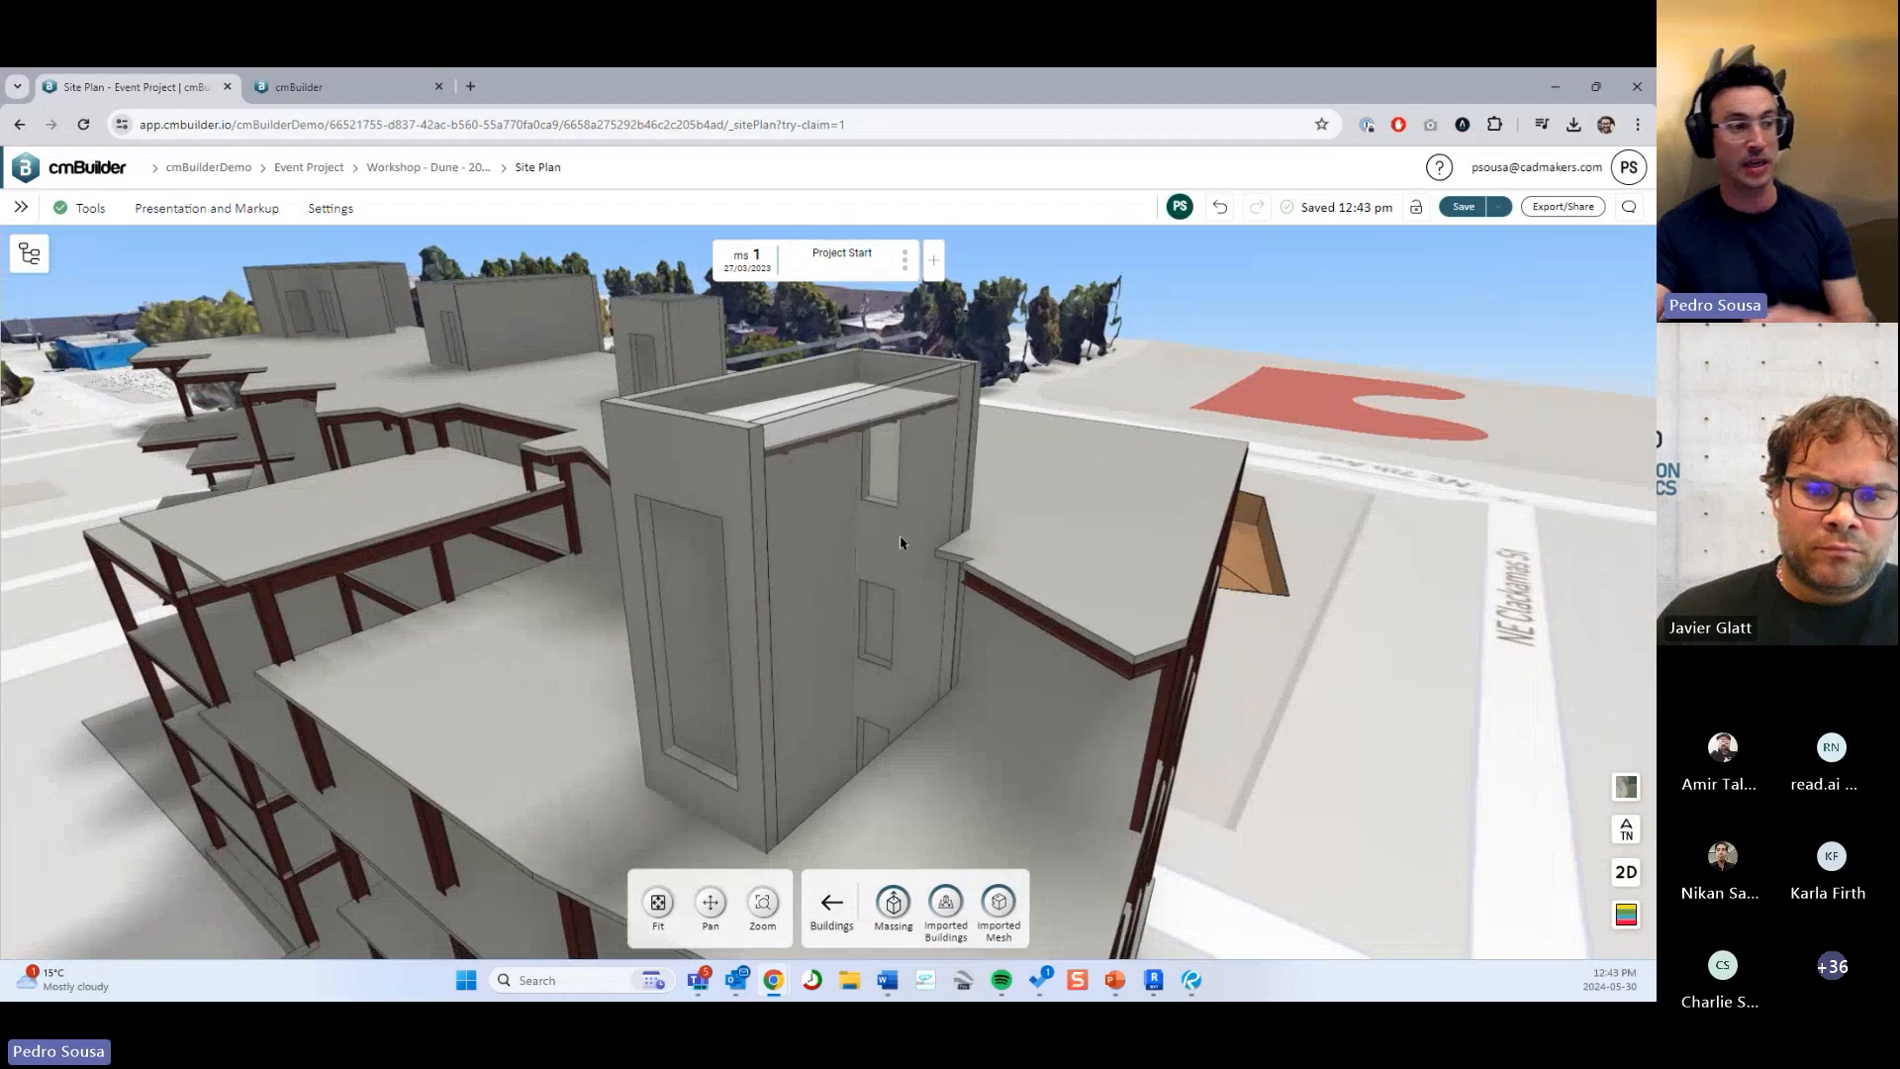
pyautogui.click(900, 542)
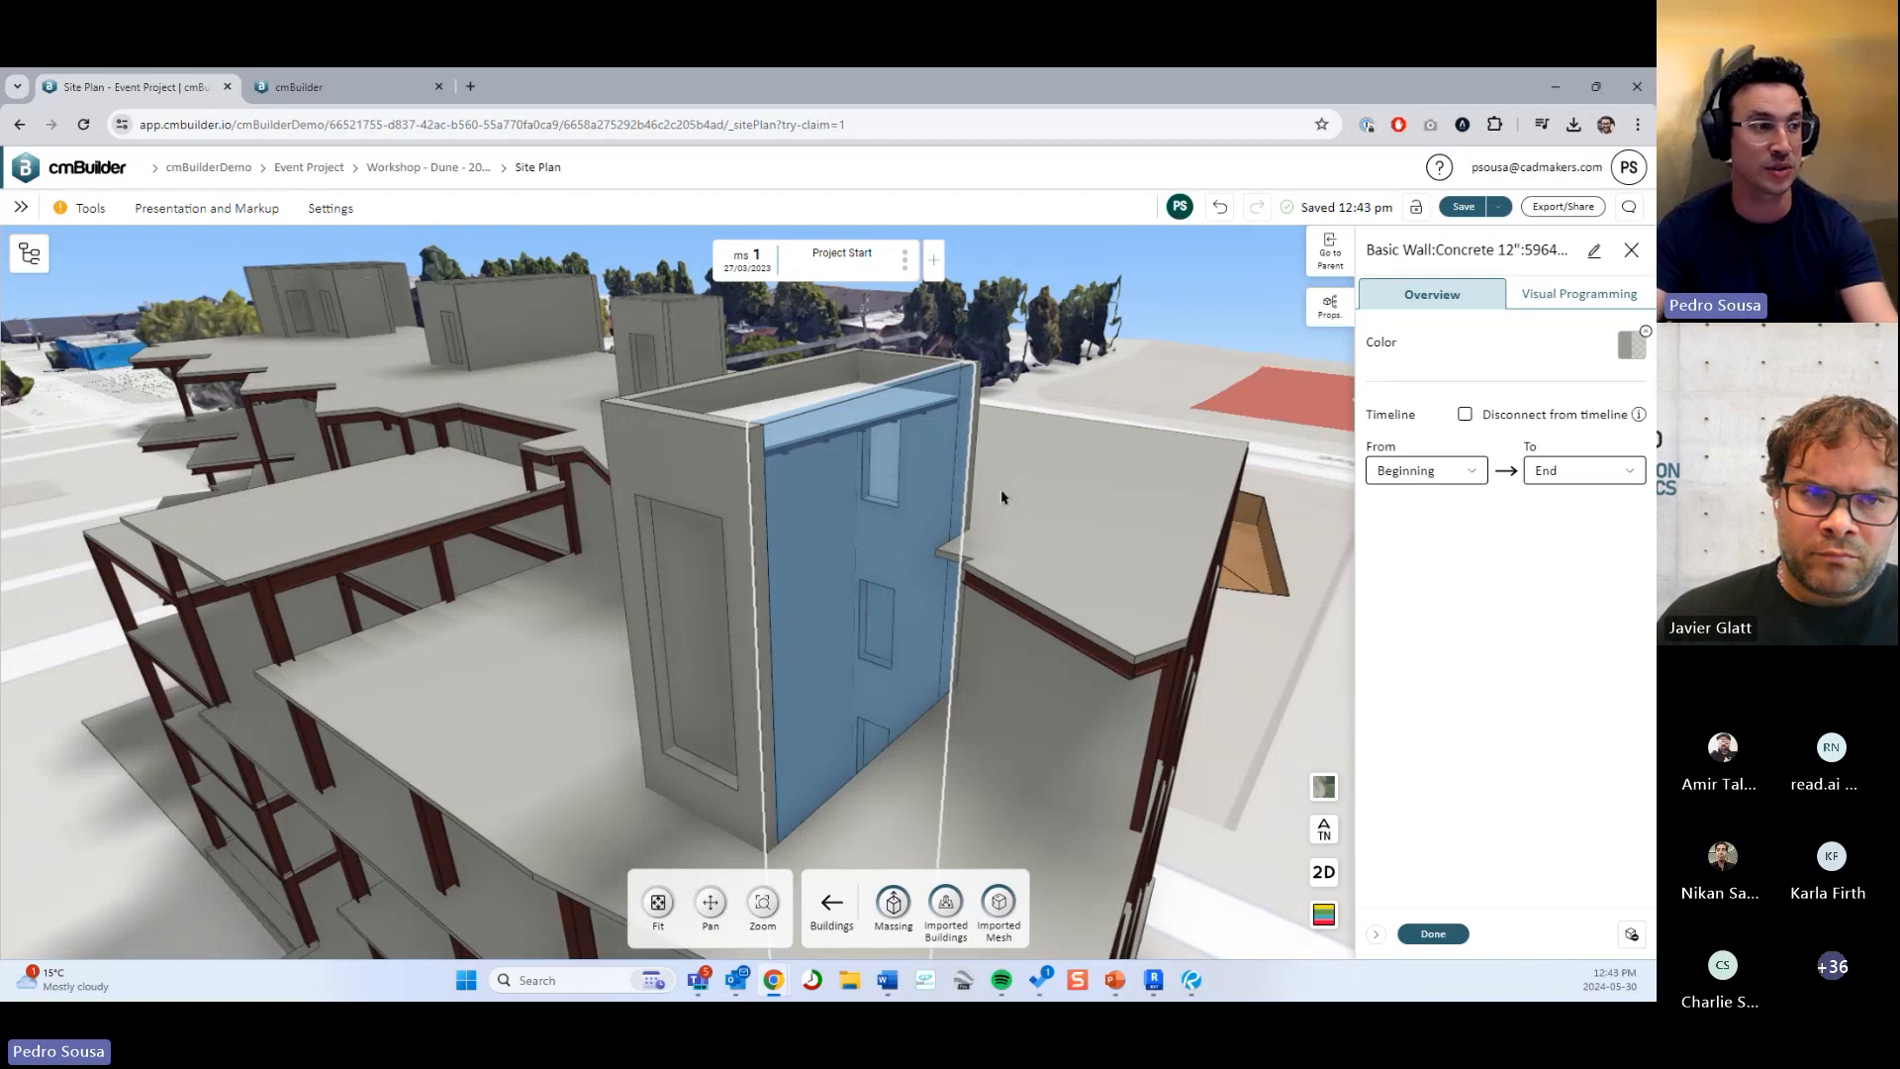
pyautogui.moveTo(980, 489); pyautogui.dragTo(910, 465)
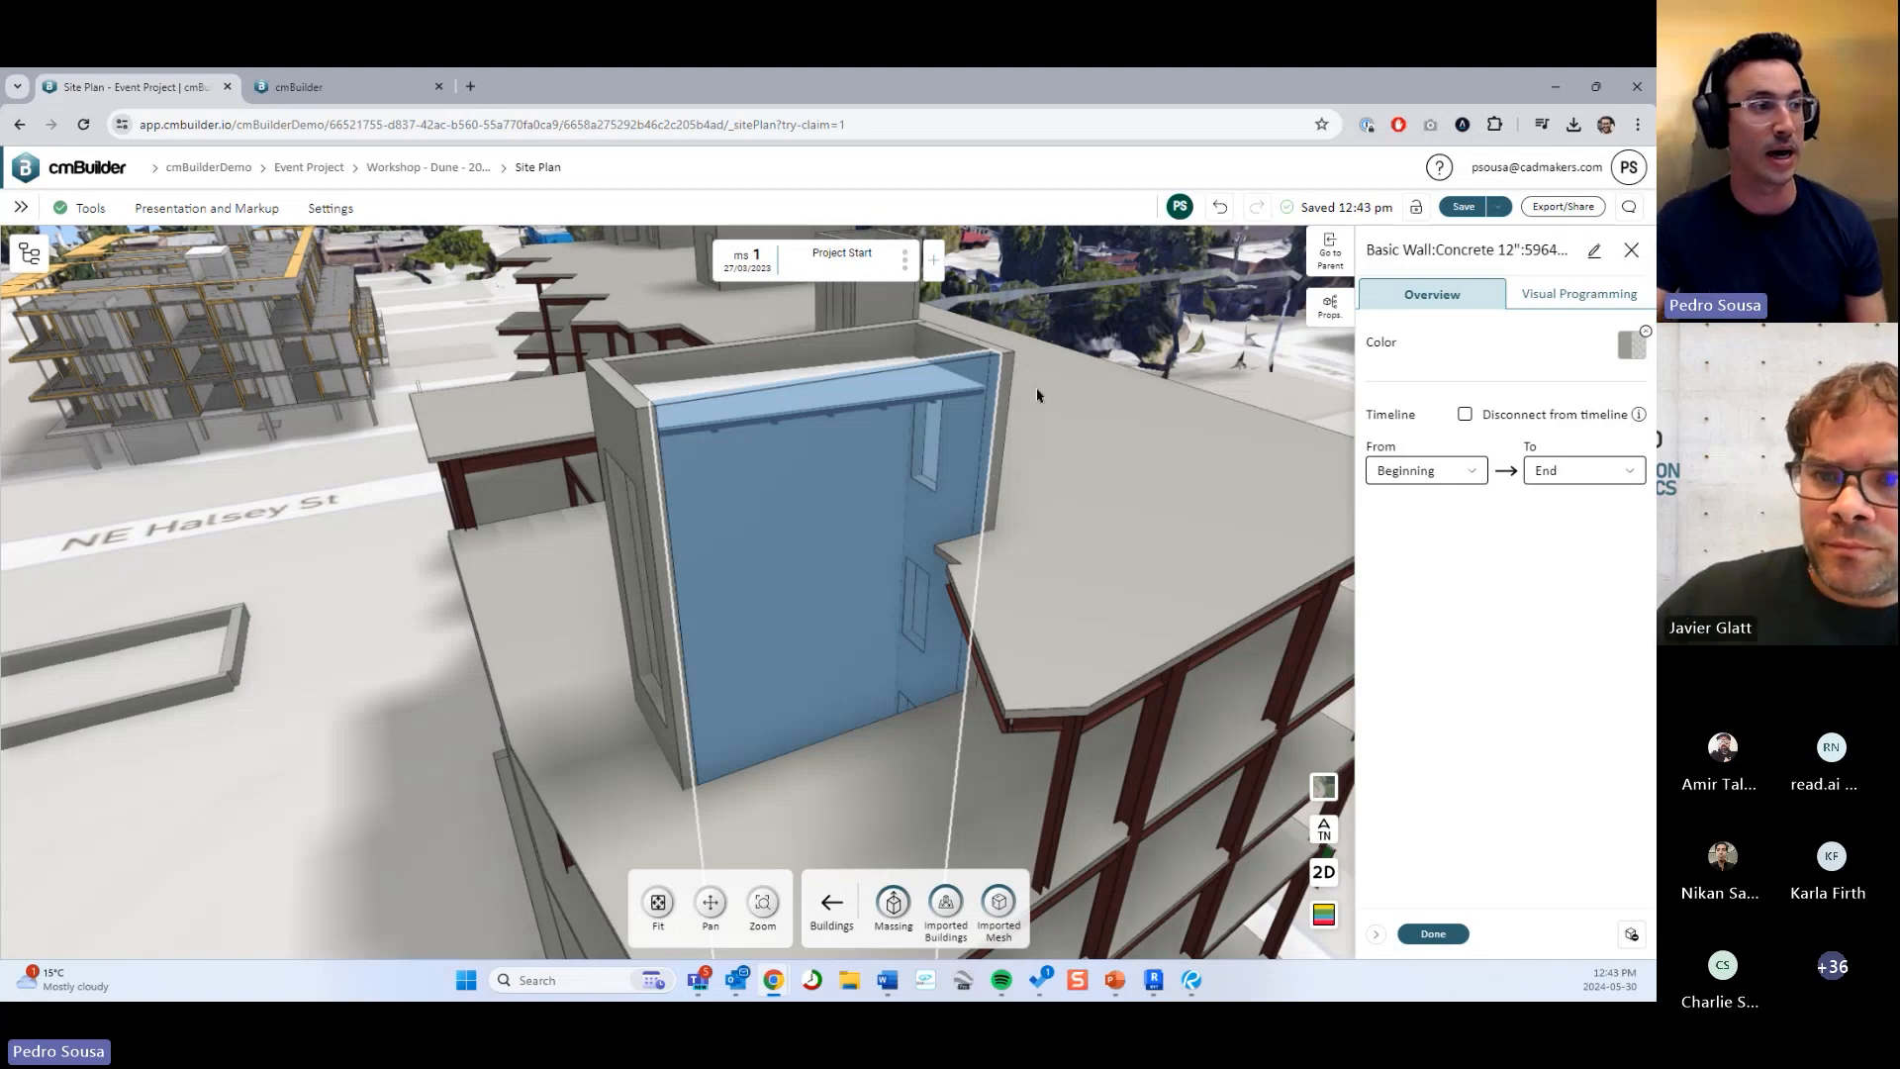
# Reset the colour override of the Concrete 12" wall element on the rooftop shaft and finish editing it.
pyautogui.scroll(-3, 1037, 395)
pyautogui.moveTo(1082, 429); pyautogui.dragTo(1208, 434)
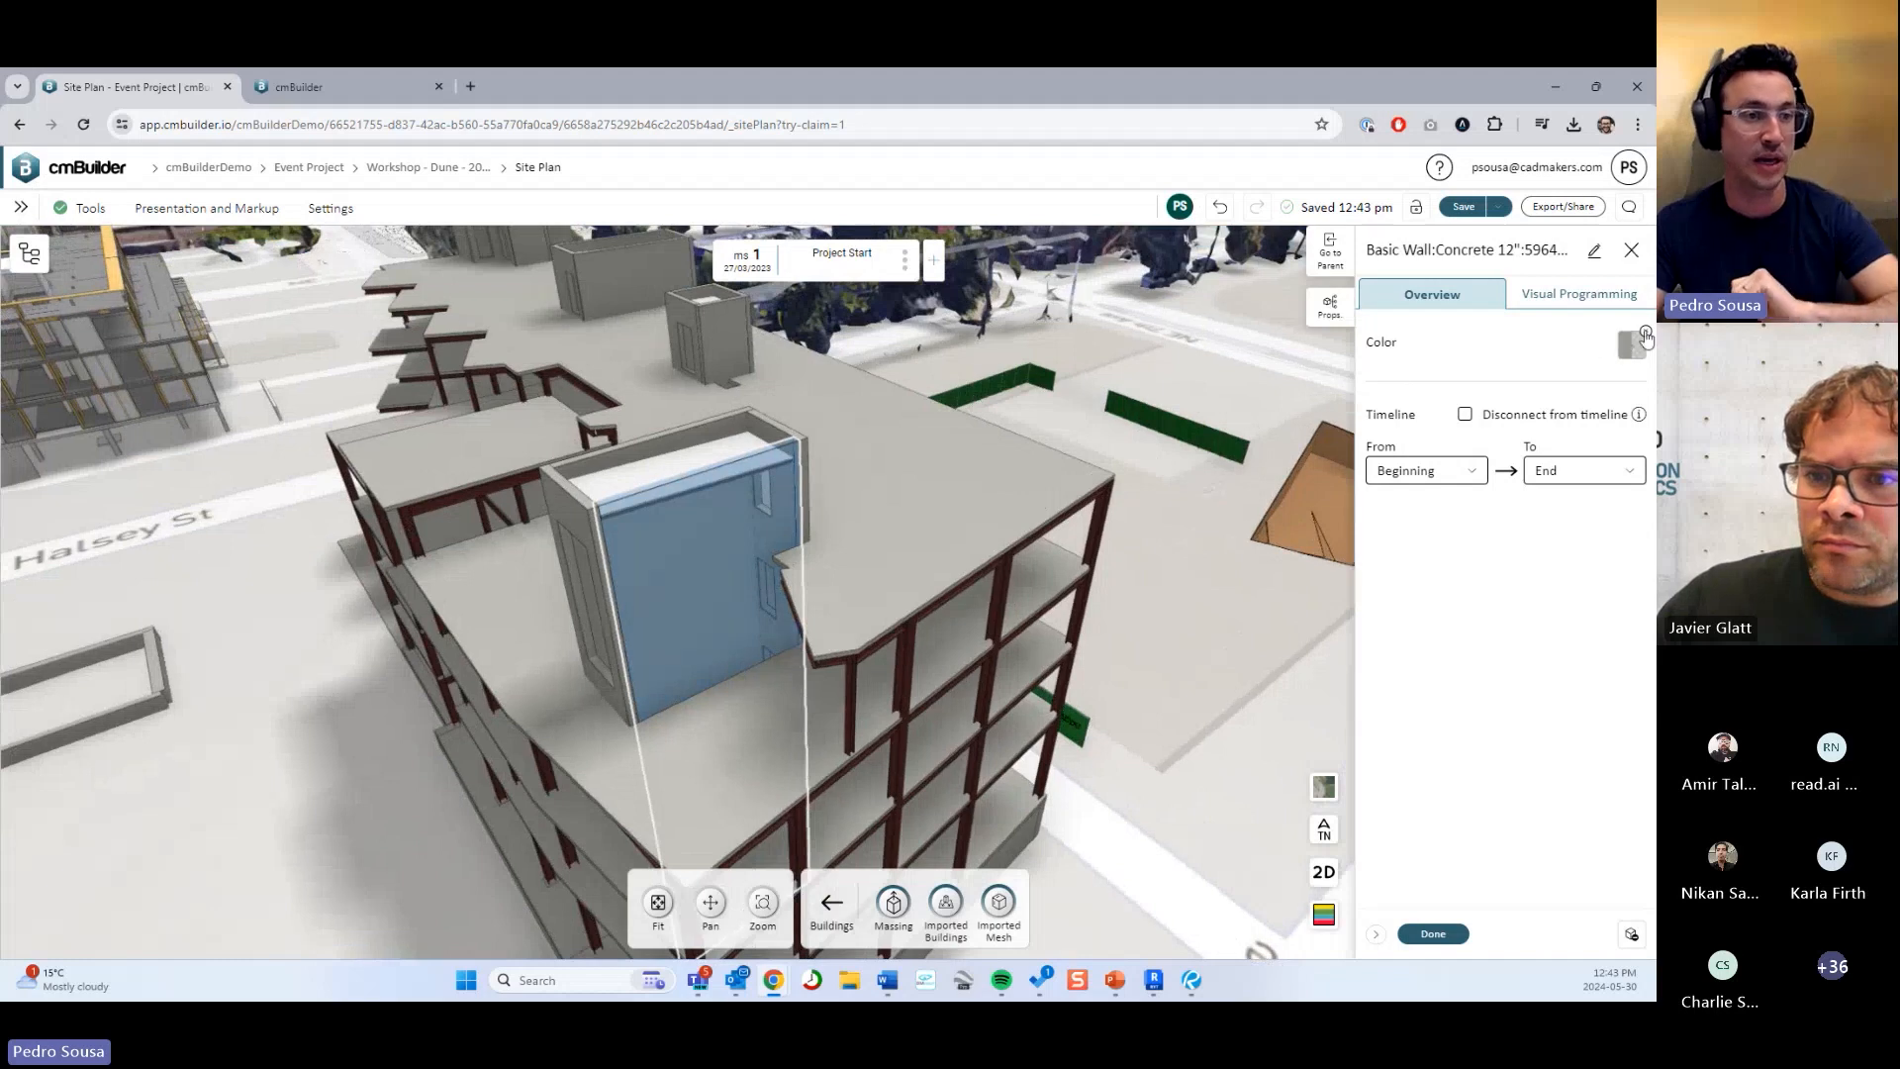
pyautogui.click(1645, 331)
pyautogui.click(1436, 935)
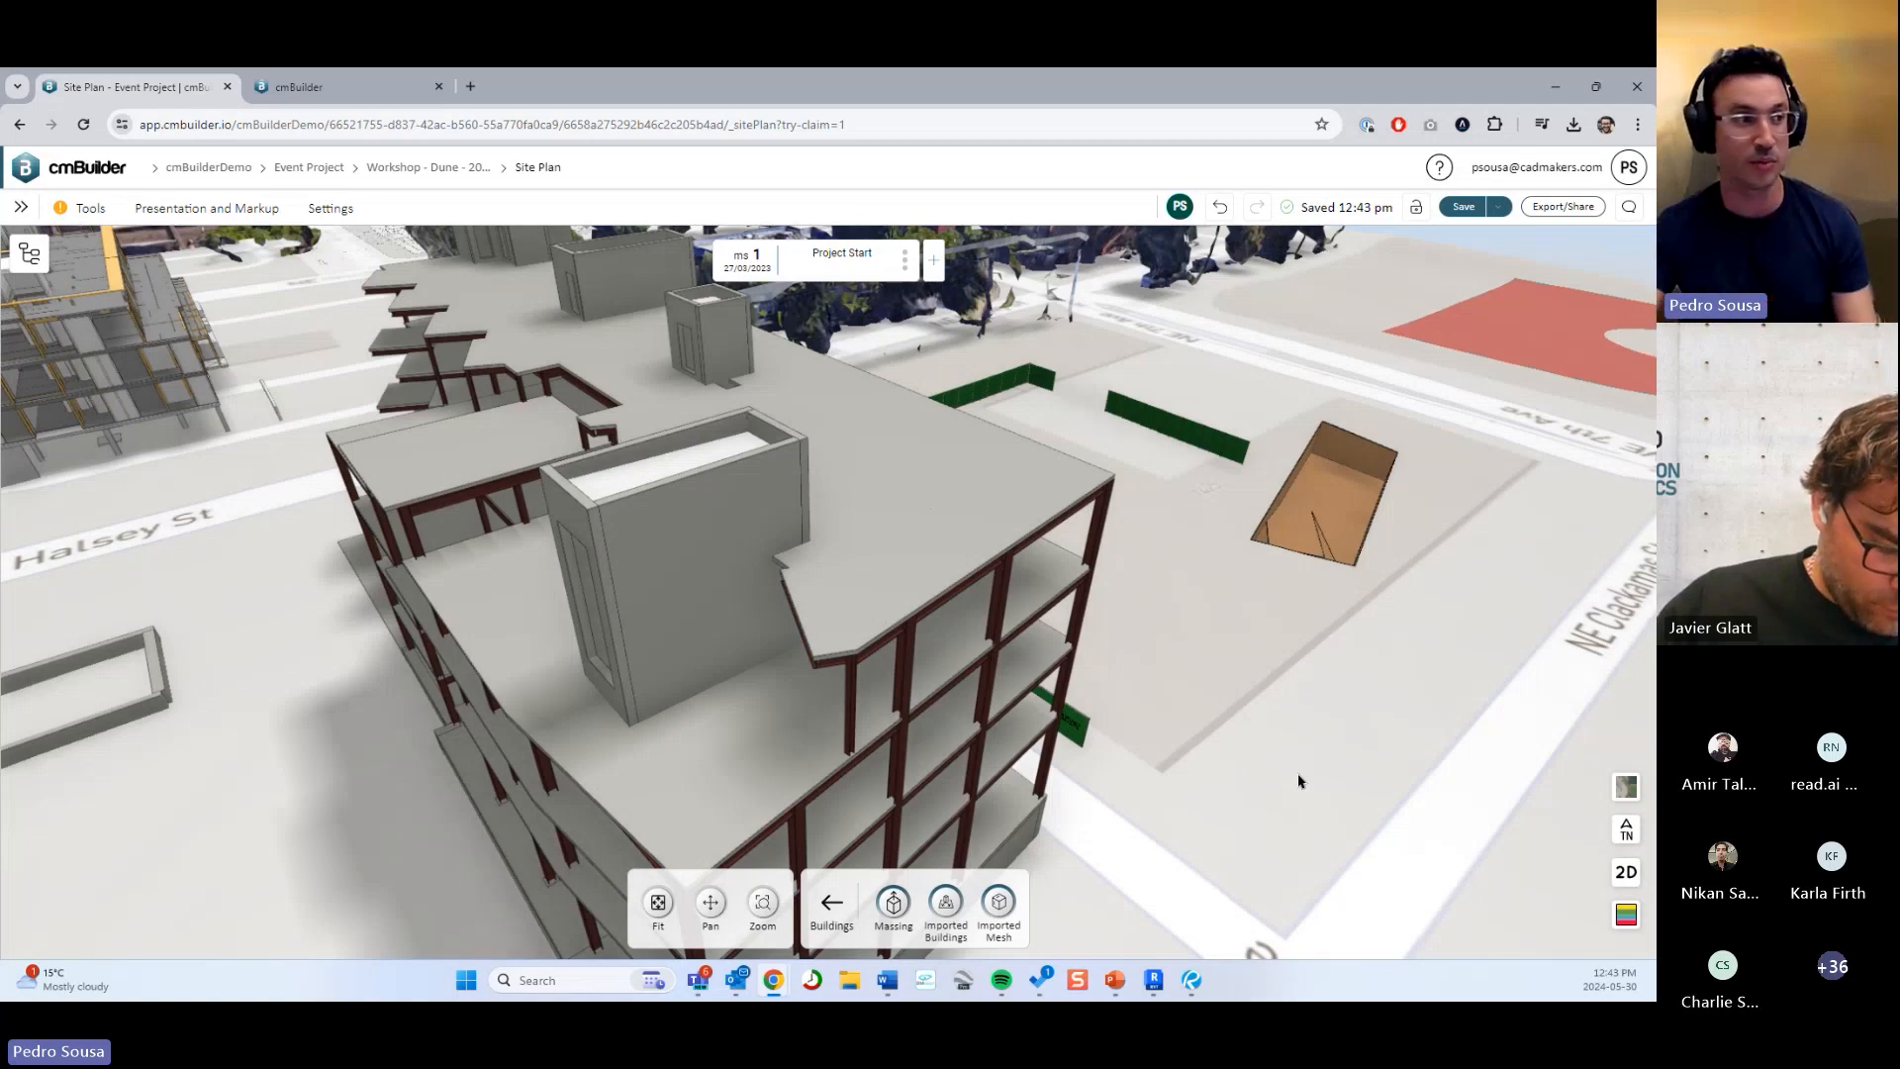
# View the structural building from several angles, check the Imported Model slide in PowerPoint, and return to the site plan in the browser.
pyautogui.moveTo(1110, 599); pyautogui.dragTo(899, 584)
pyautogui.click(900, 584)
pyautogui.moveTo(1215, 697); pyautogui.dragTo(1245, 736)
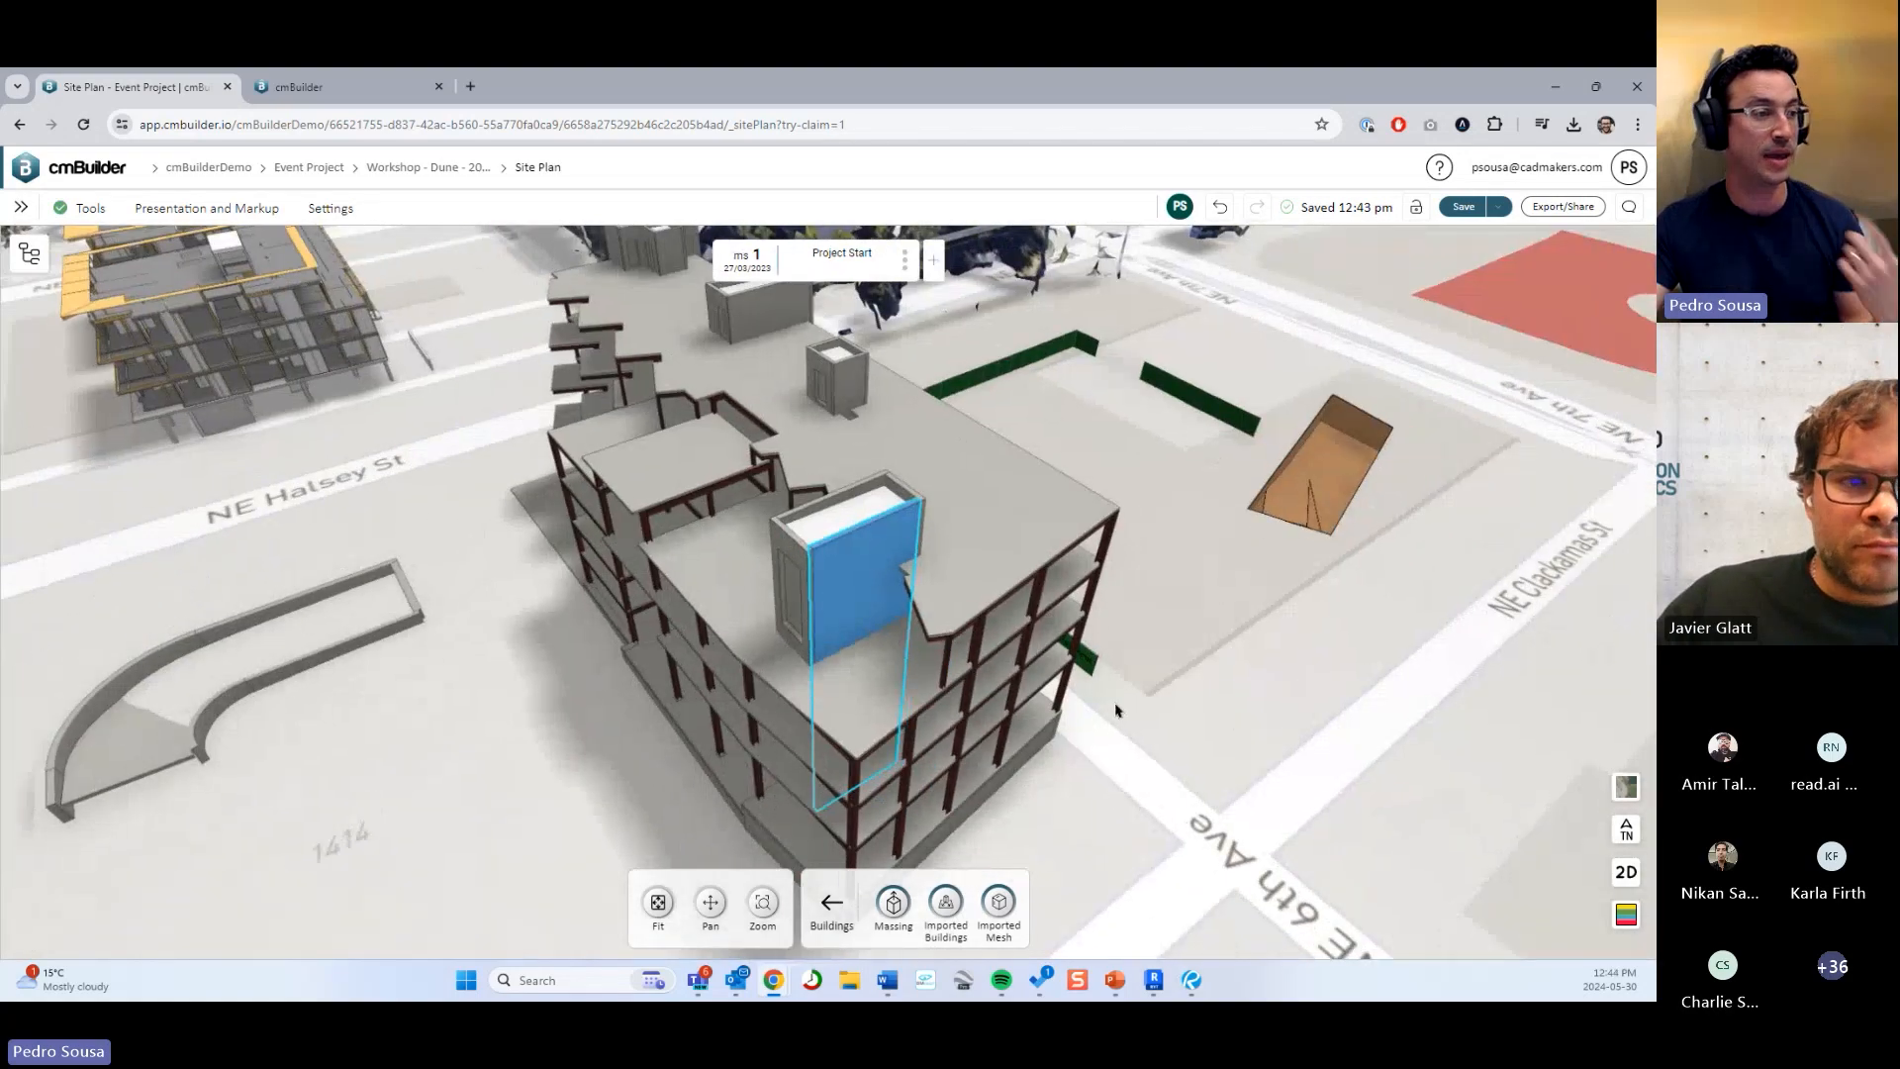
pyautogui.moveTo(1115, 709); pyautogui.dragTo(1184, 941)
pyautogui.moveTo(1056, 564); pyautogui.dragTo(1167, 653)
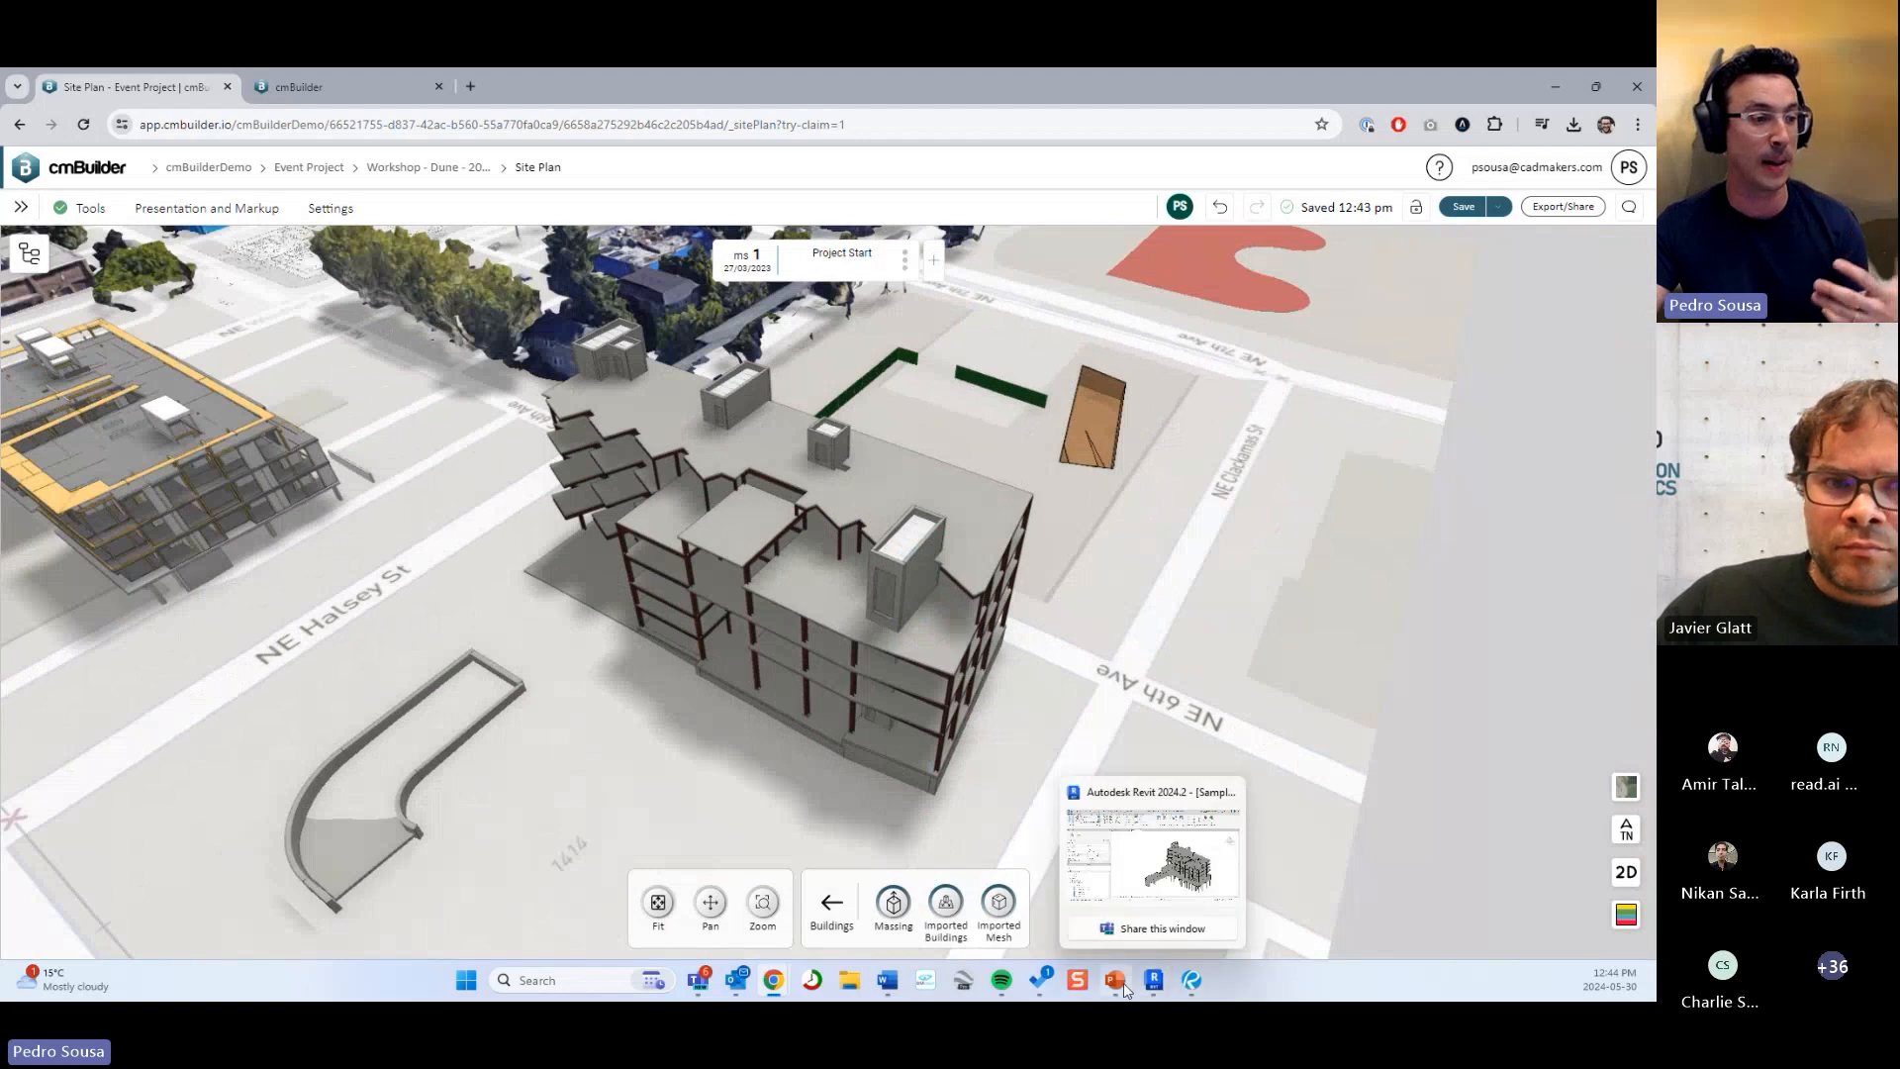
pyautogui.moveTo(1116, 984)
pyautogui.click(1116, 851)
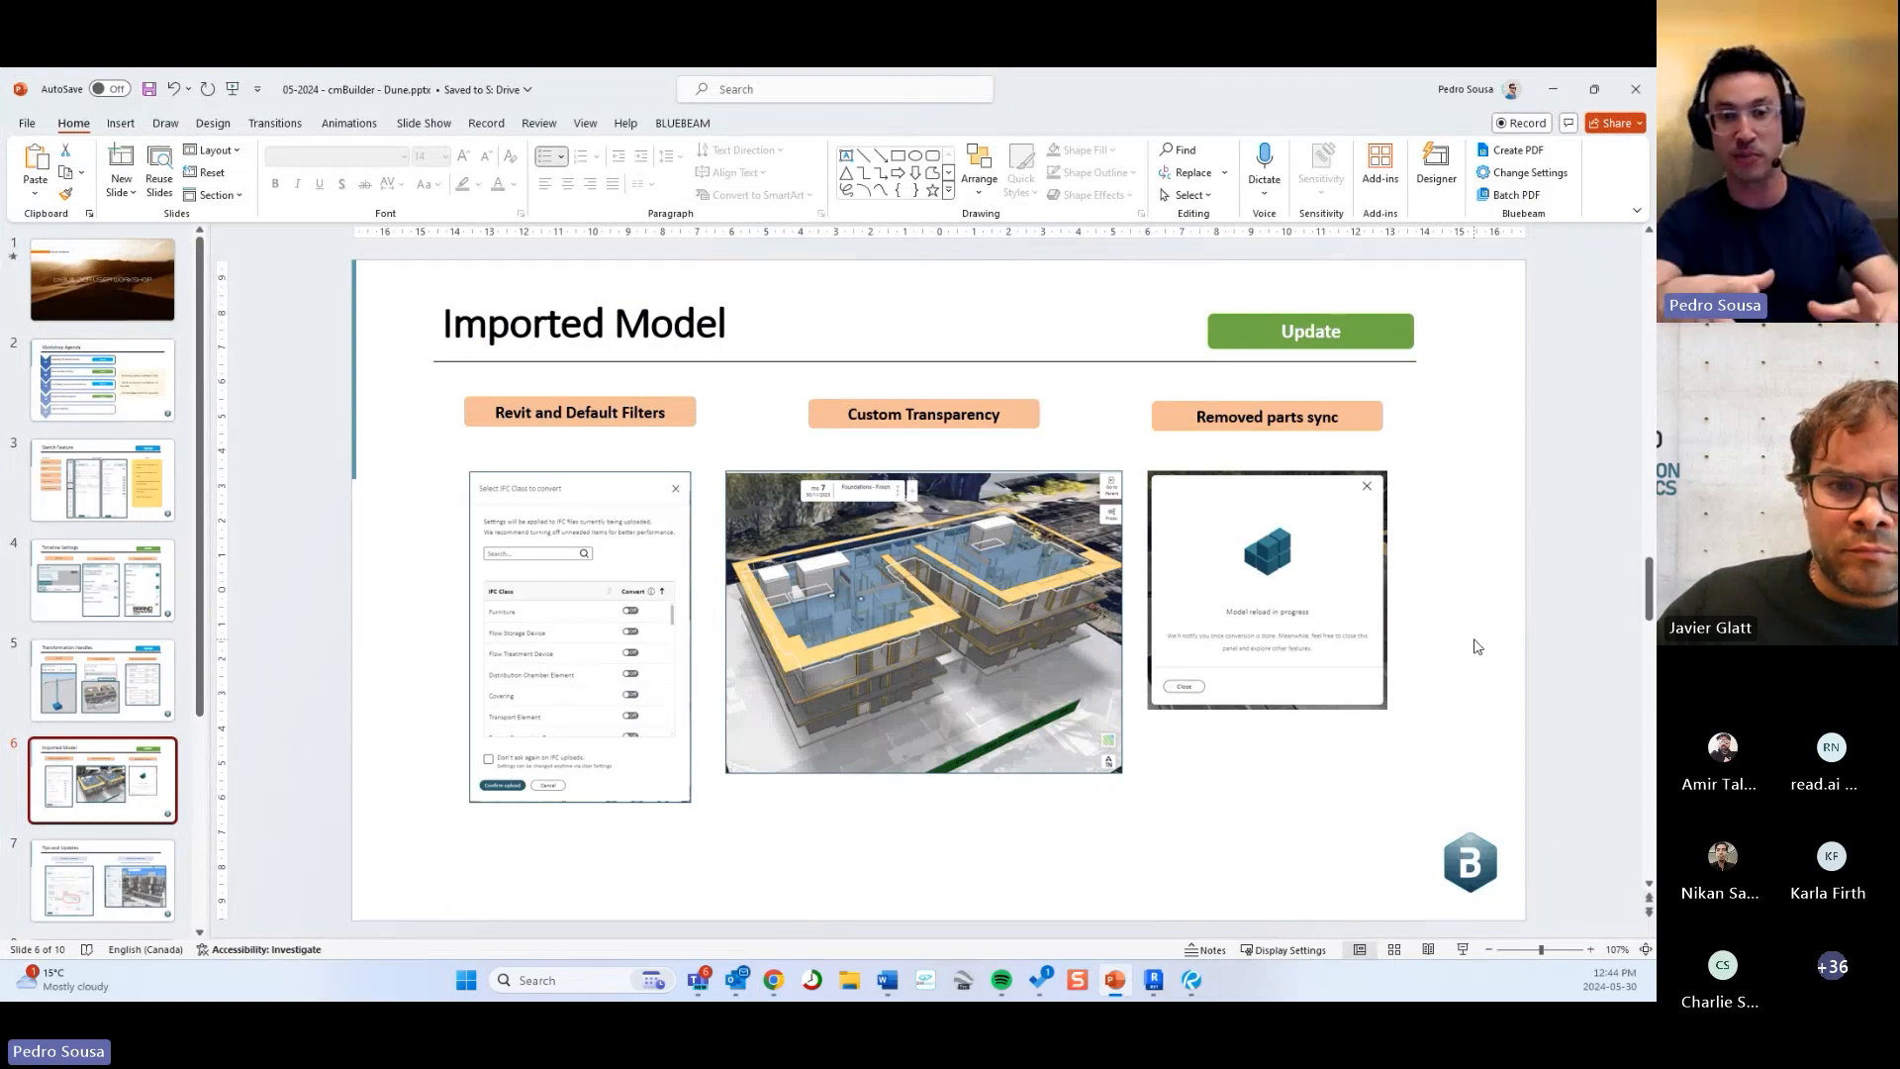
pyautogui.hotkey('alt', 'Tab')
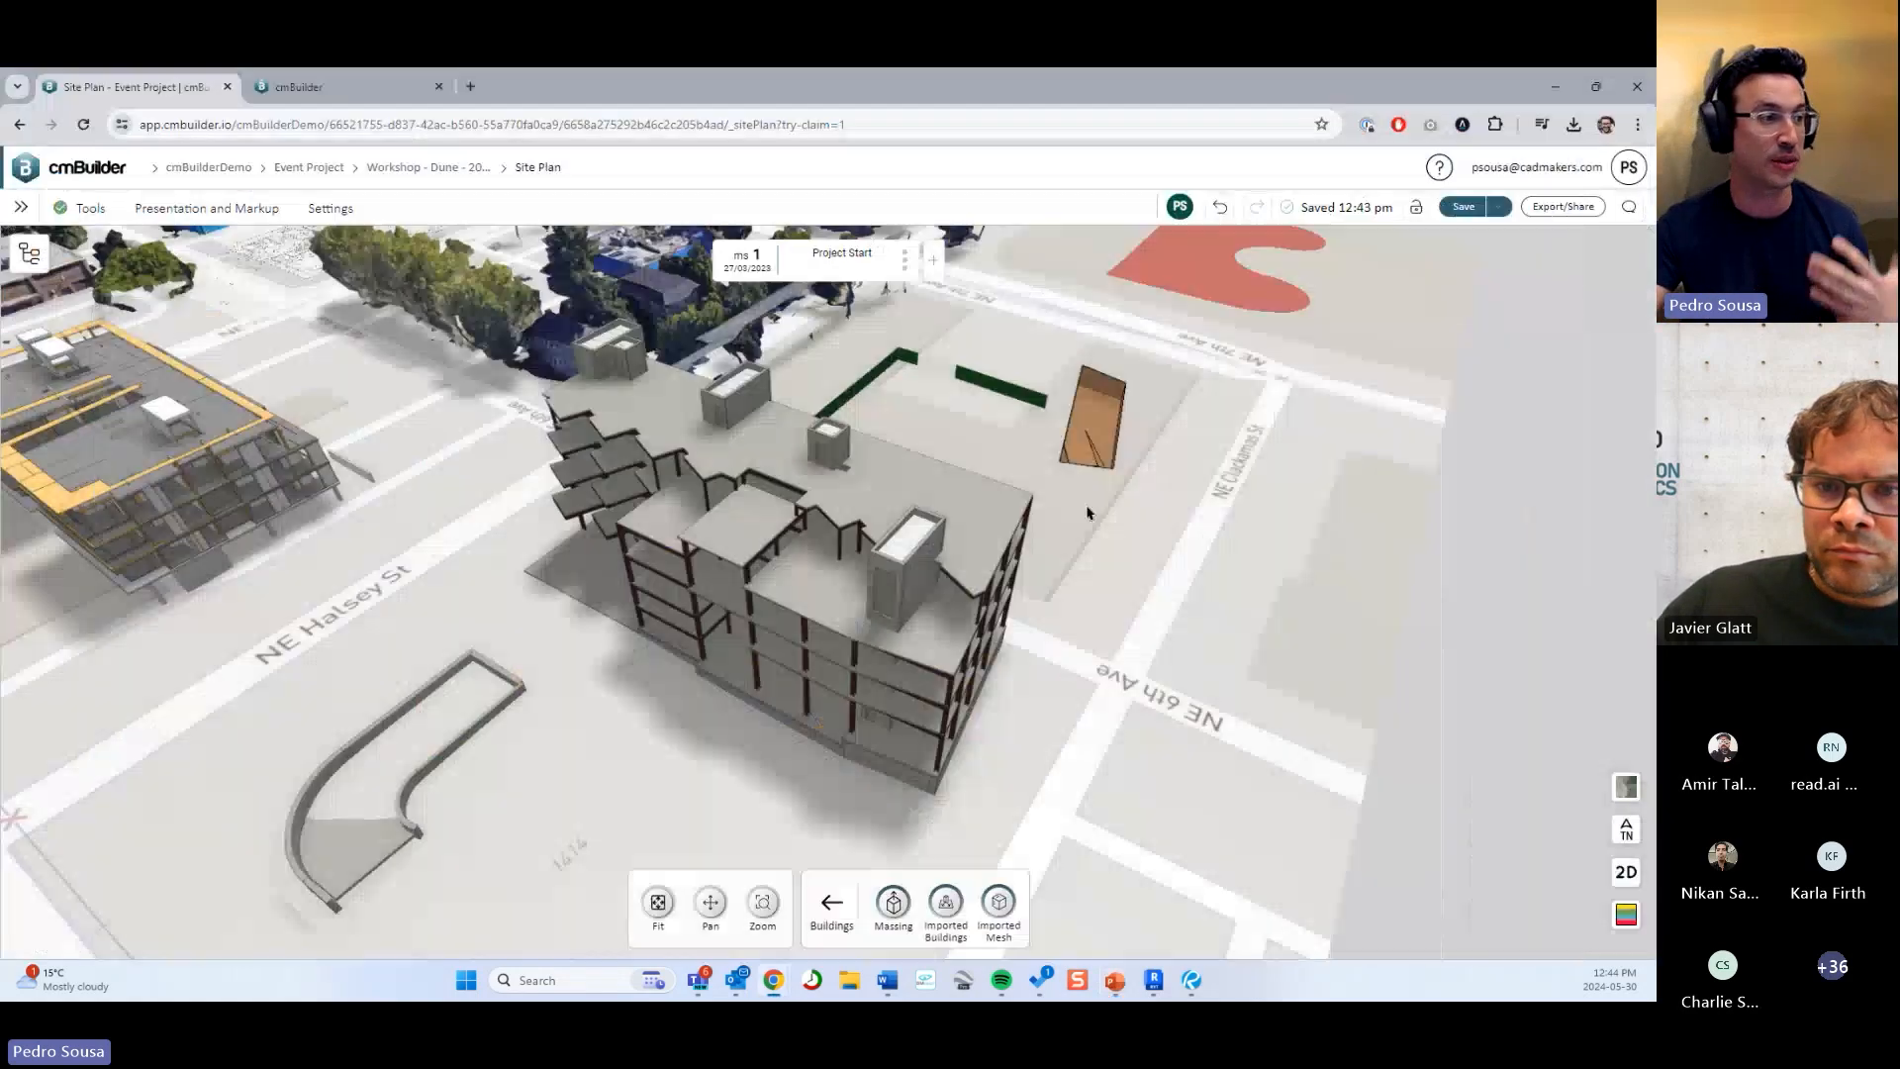
# Select all elements of the detached curved ramp beside the structural building, remove them through the model's tree structure, and update the model.
pyautogui.moveTo(851, 549); pyautogui.dragTo(894, 737)
pyautogui.scroll(-3, 865, 644)
pyautogui.click(829, 663)
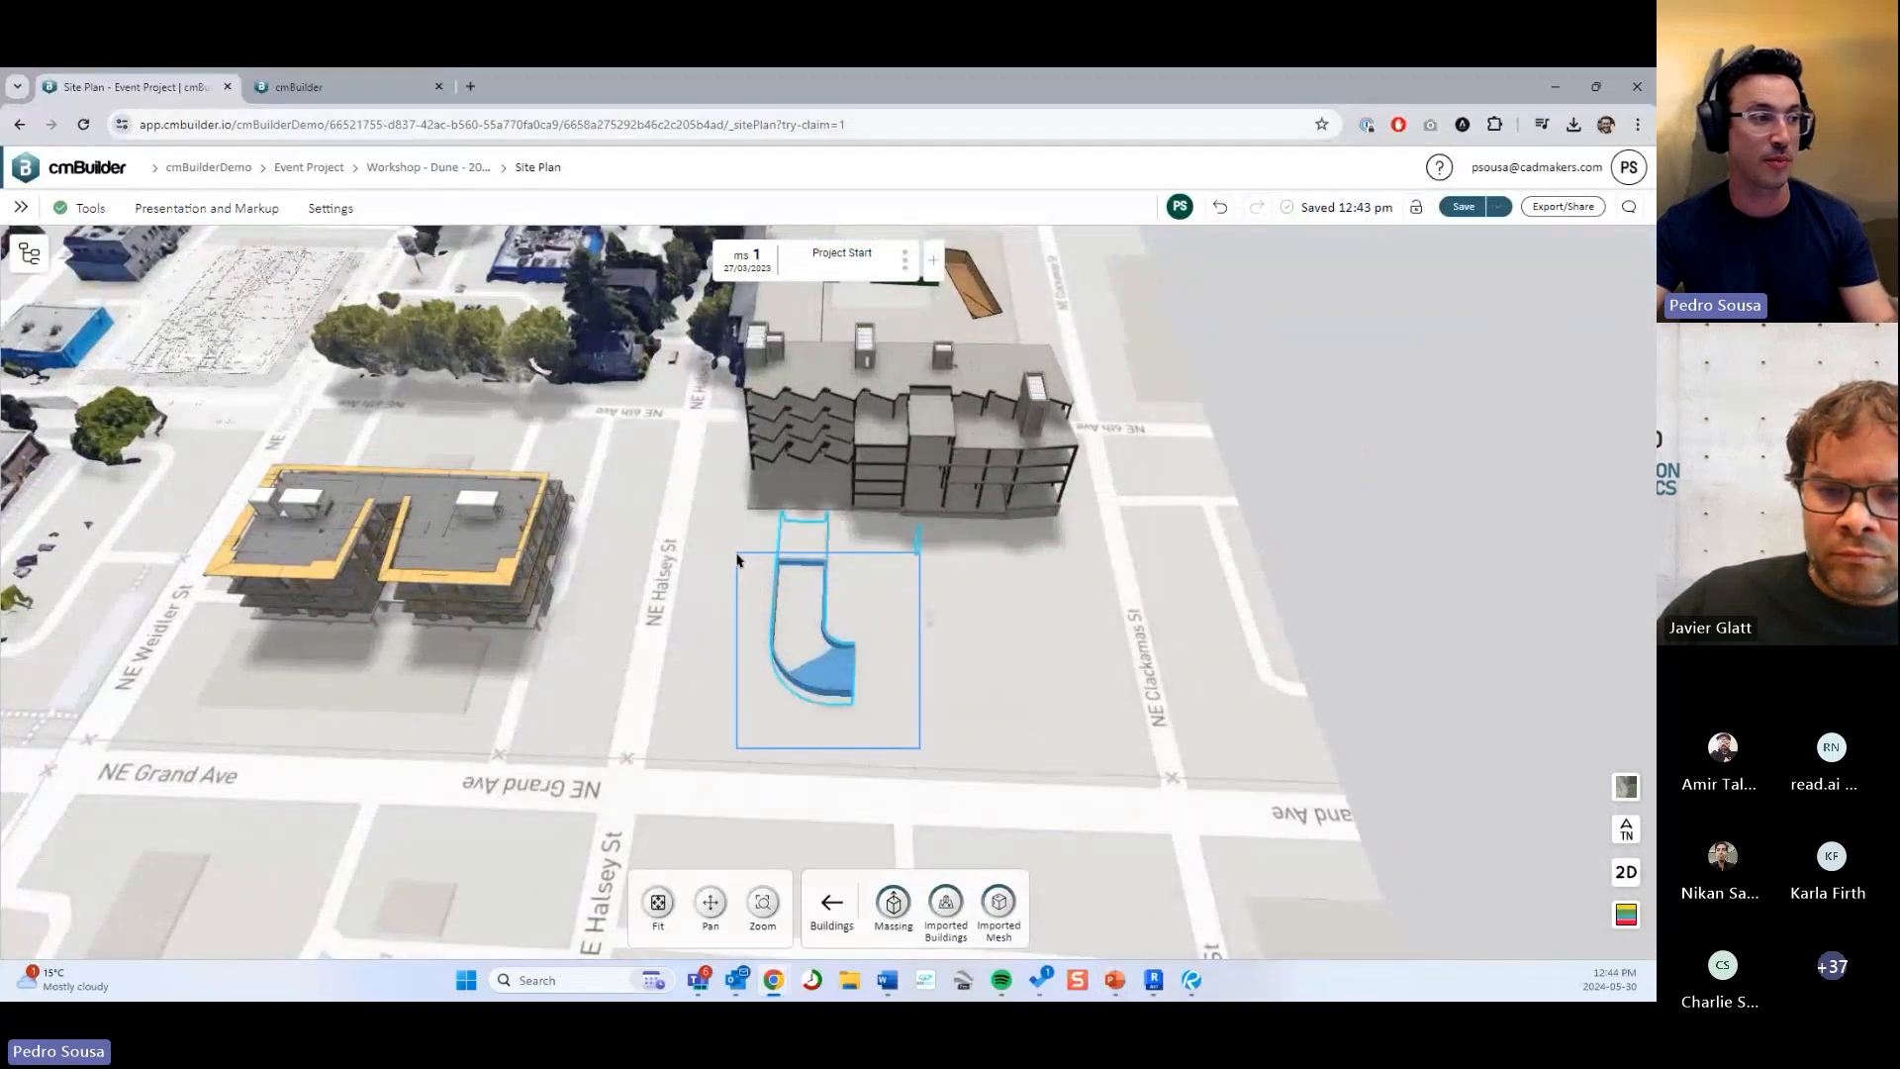
pyautogui.moveTo(959, 627); pyautogui.dragTo(929, 573)
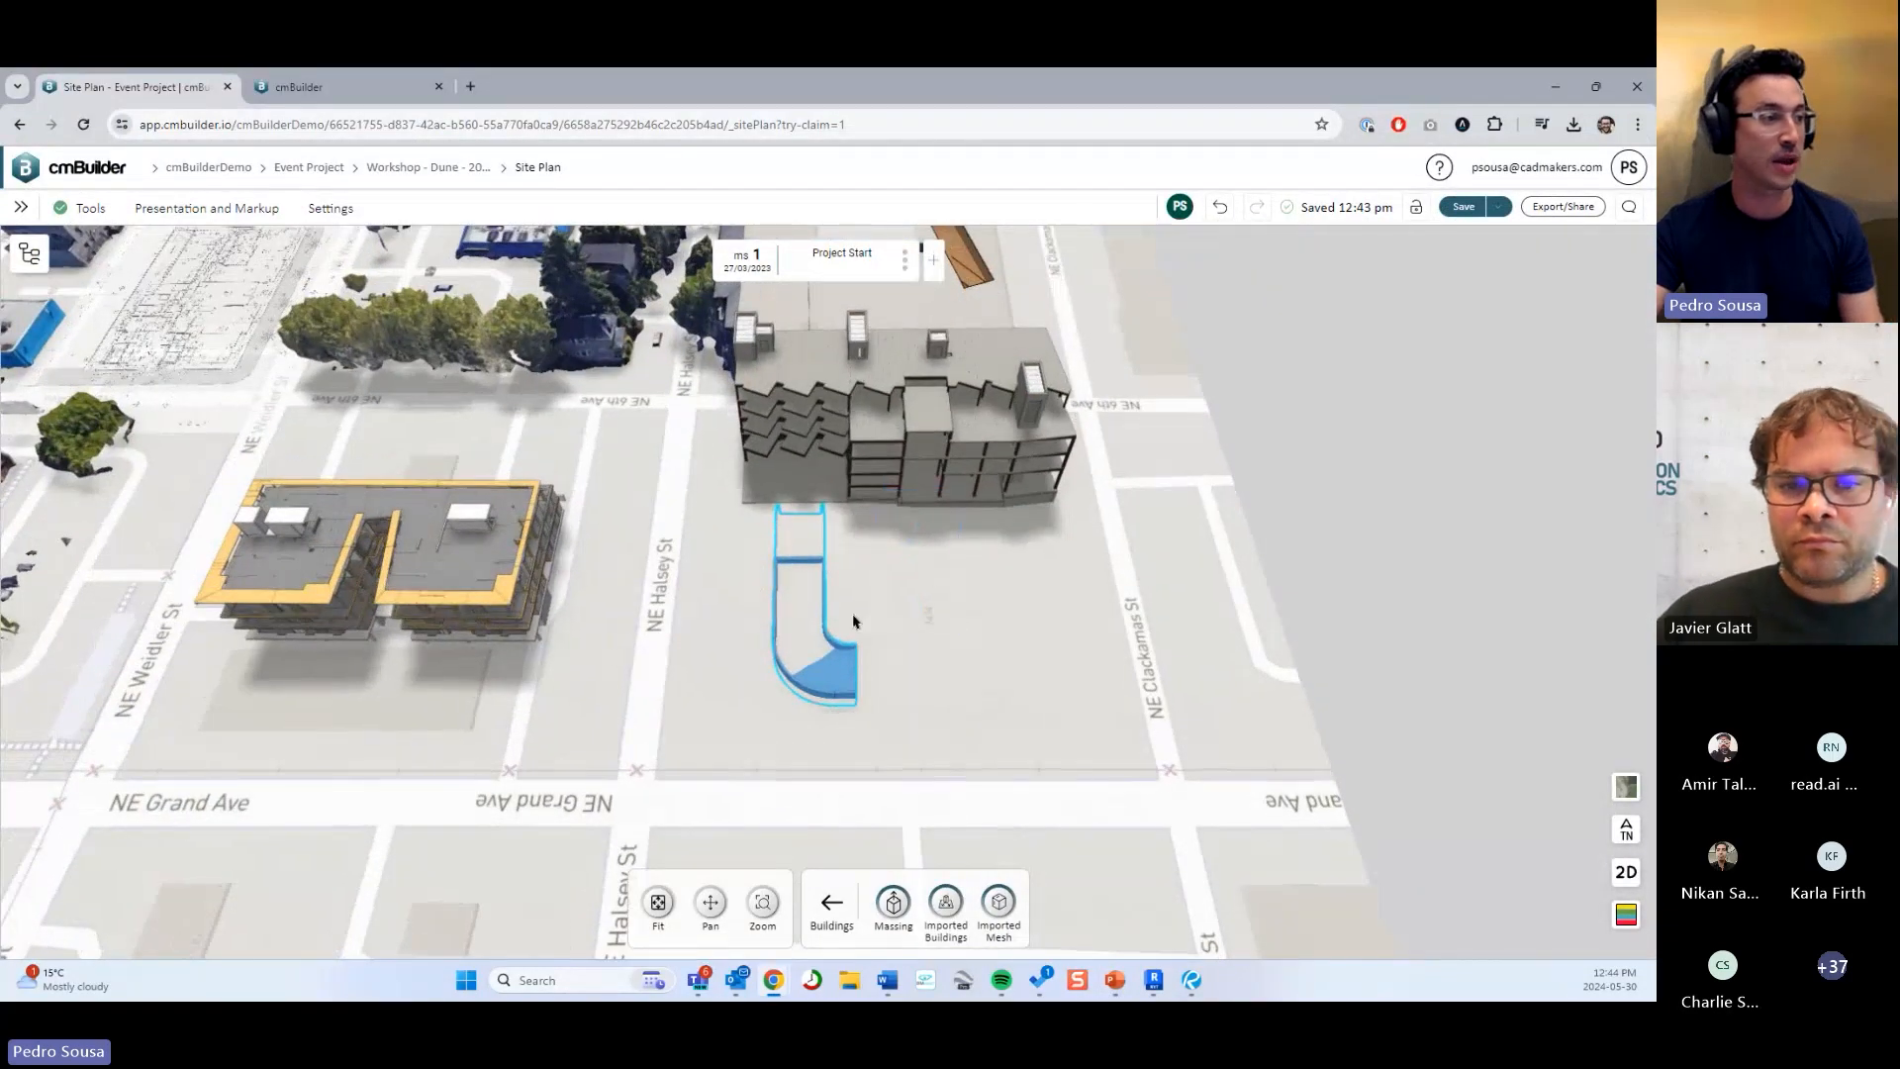
pyautogui.rightClick(829, 643)
pyautogui.click(886, 707)
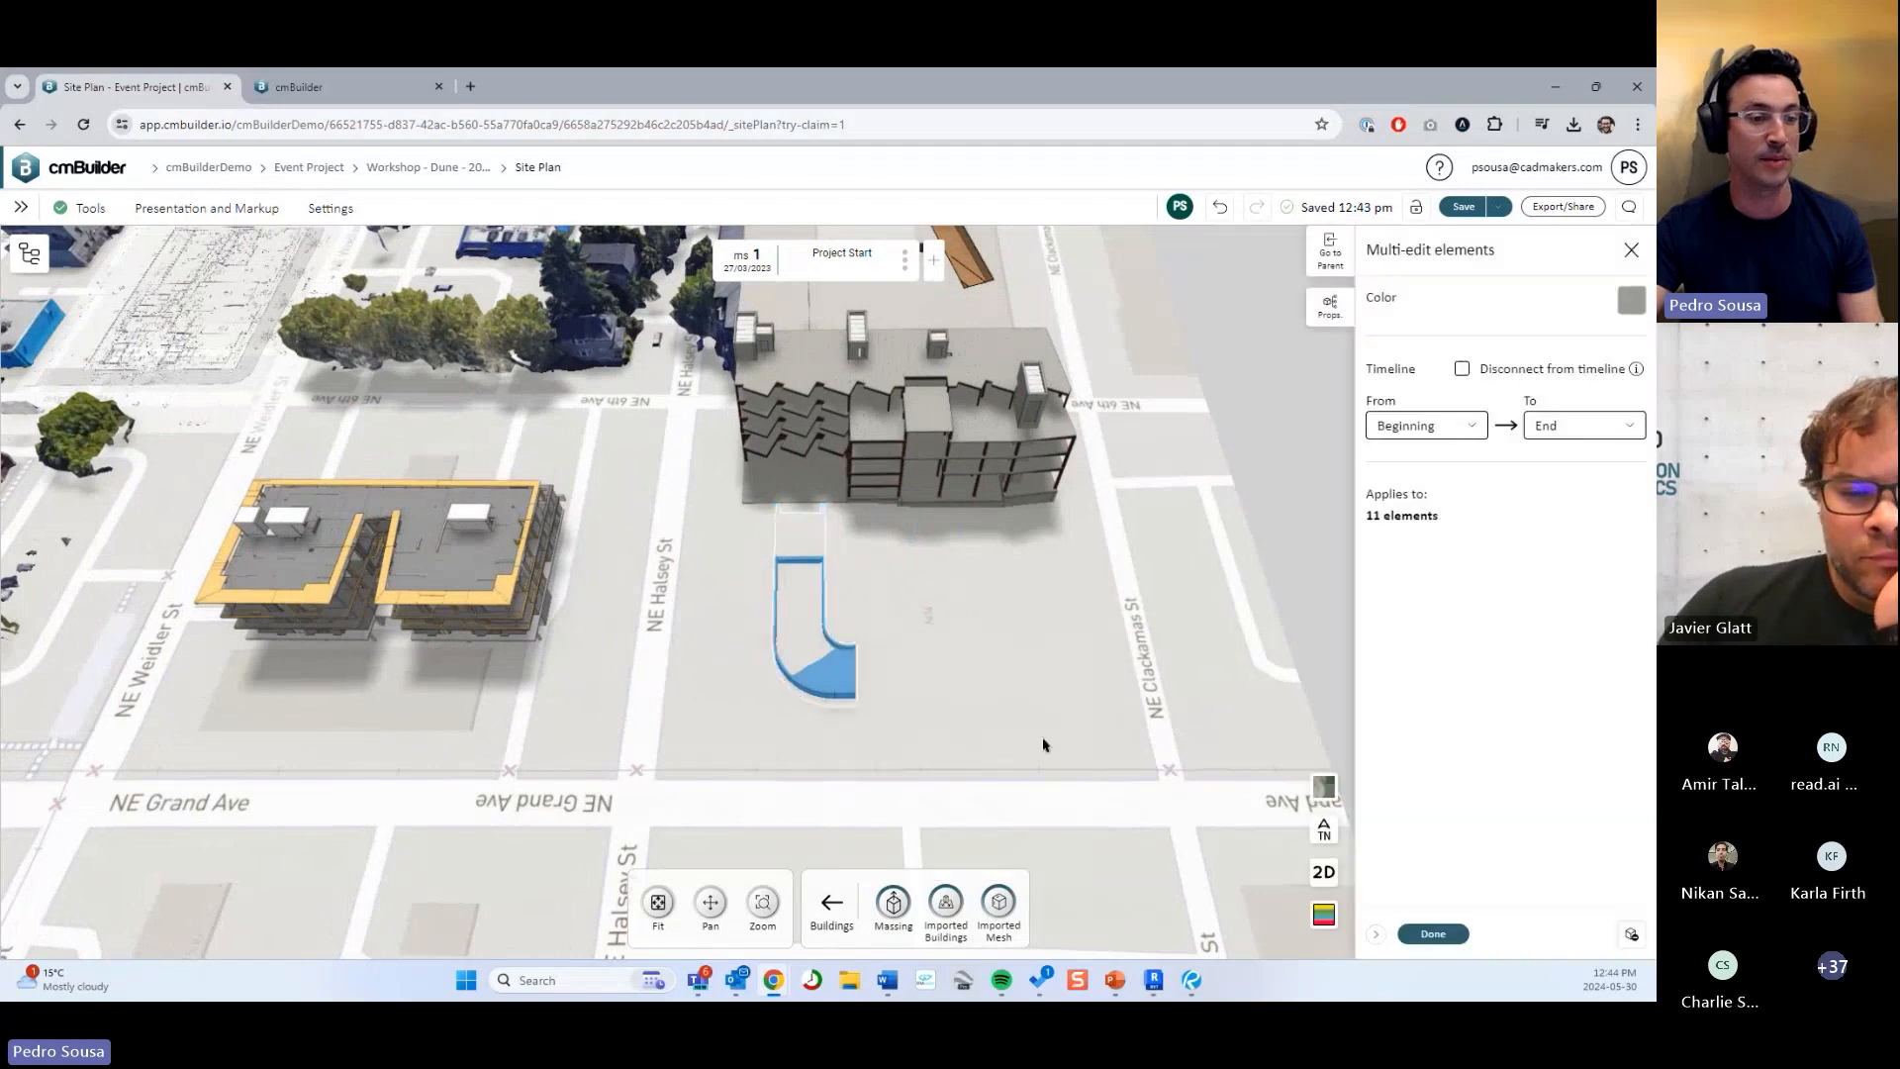
pyautogui.click(1631, 936)
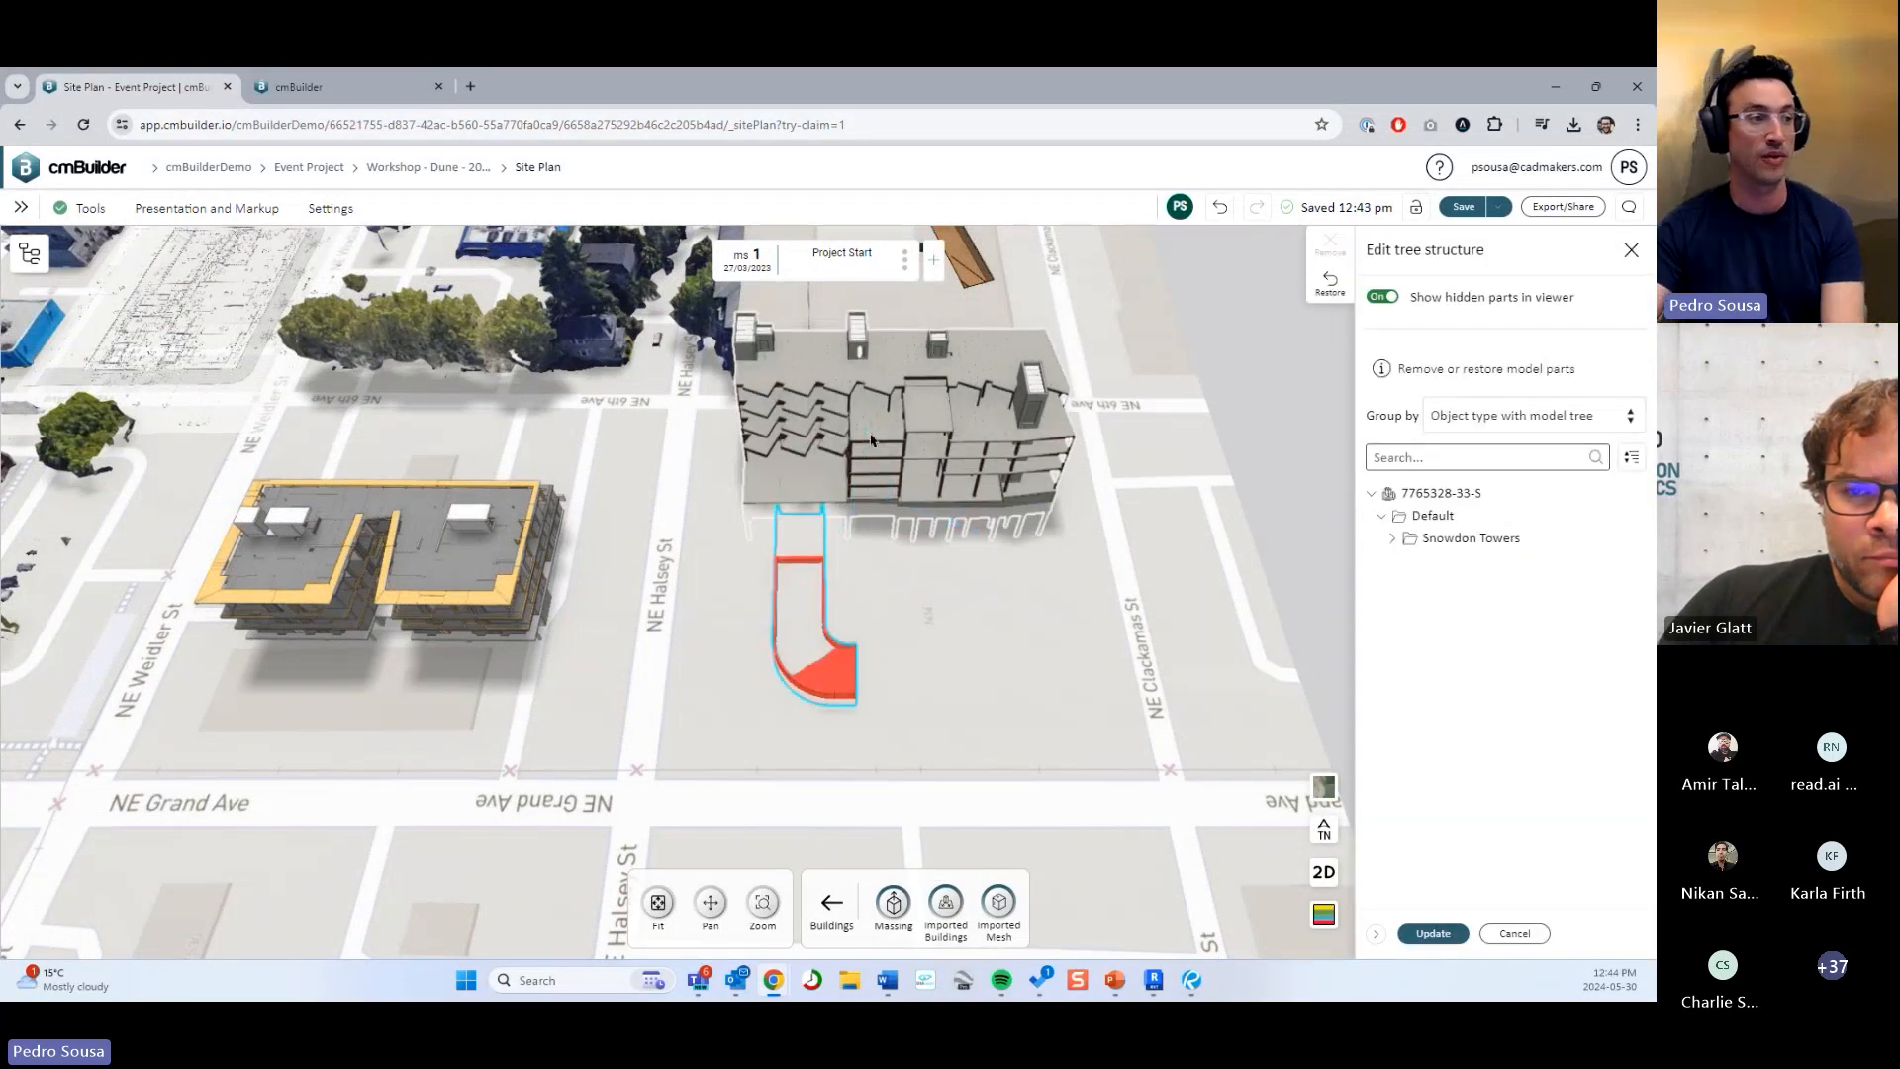
pyautogui.click(1434, 934)
pyautogui.click(670, 648)
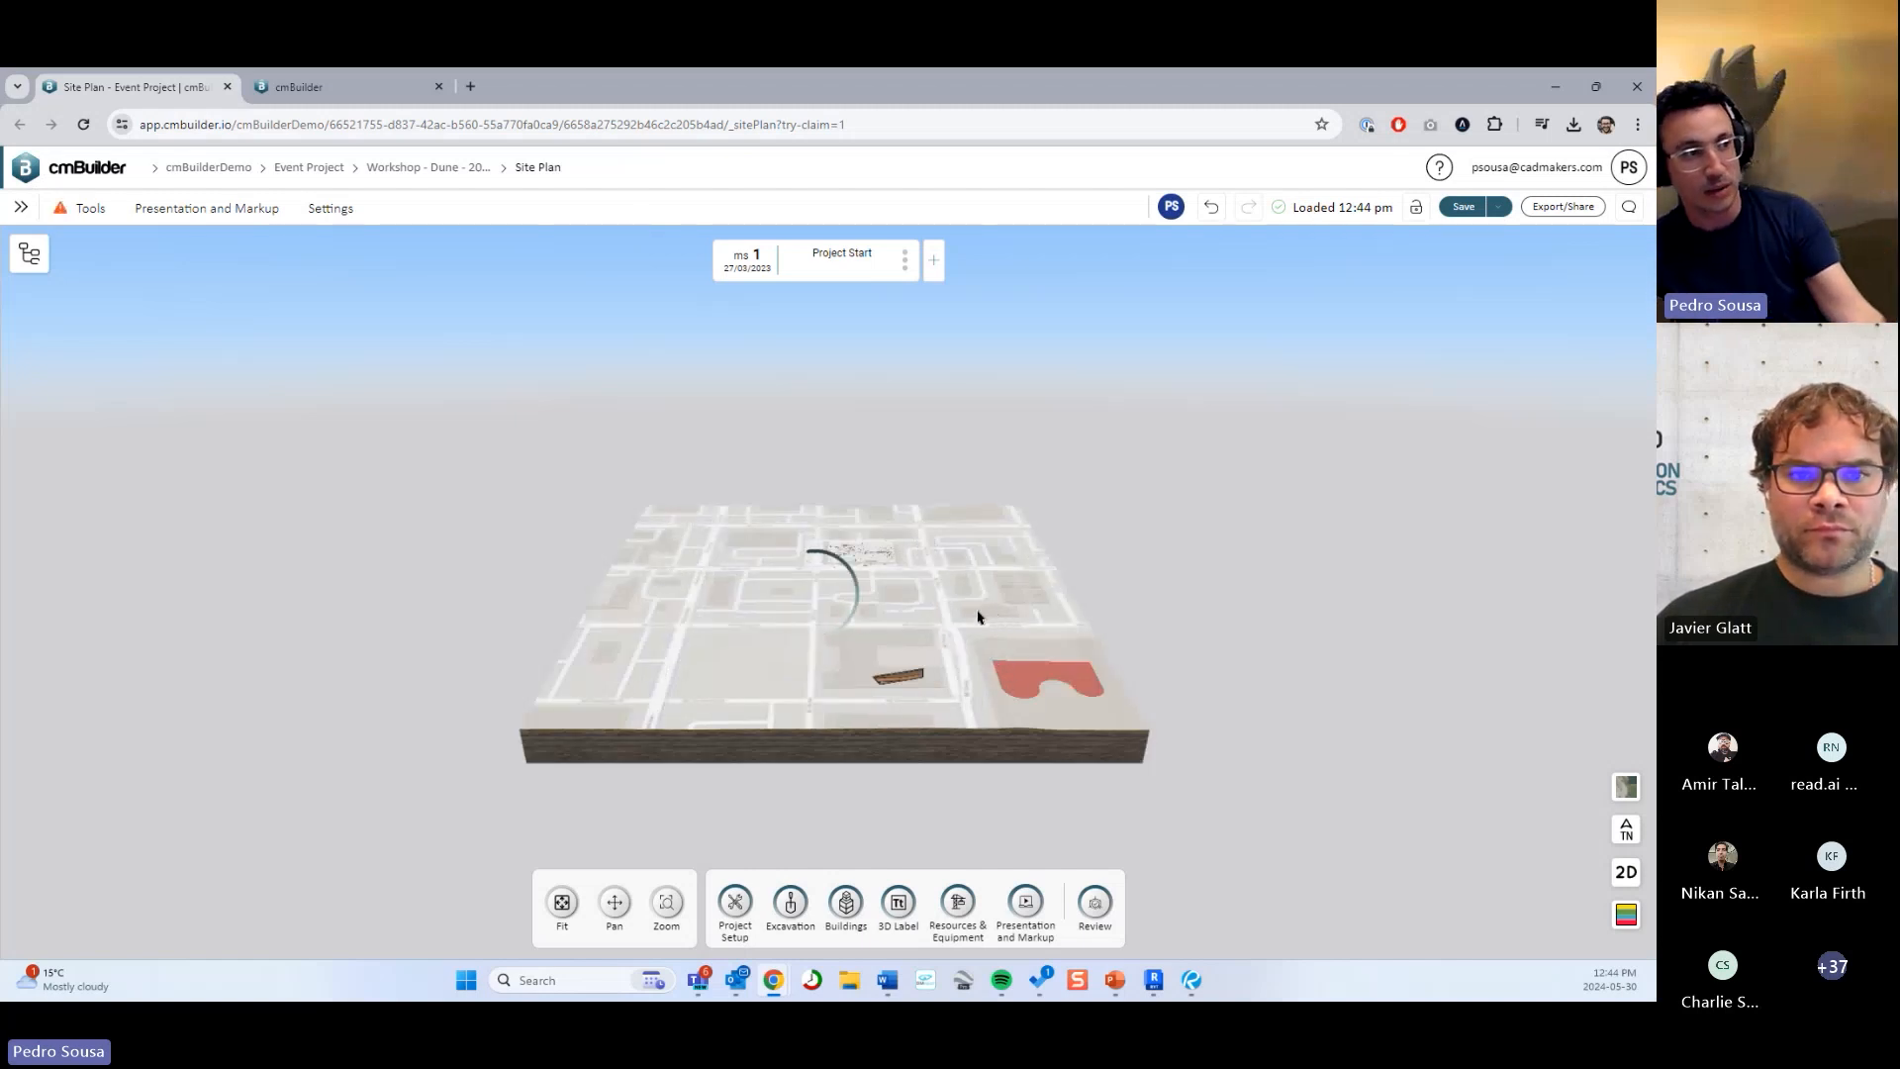
# Inspect the removed parts in the tree structure of the imported building Sample_Structural and leave it without changes.
pyautogui.moveTo(1022, 645); pyautogui.dragTo(961, 713)
pyautogui.scroll(2, 961, 713)
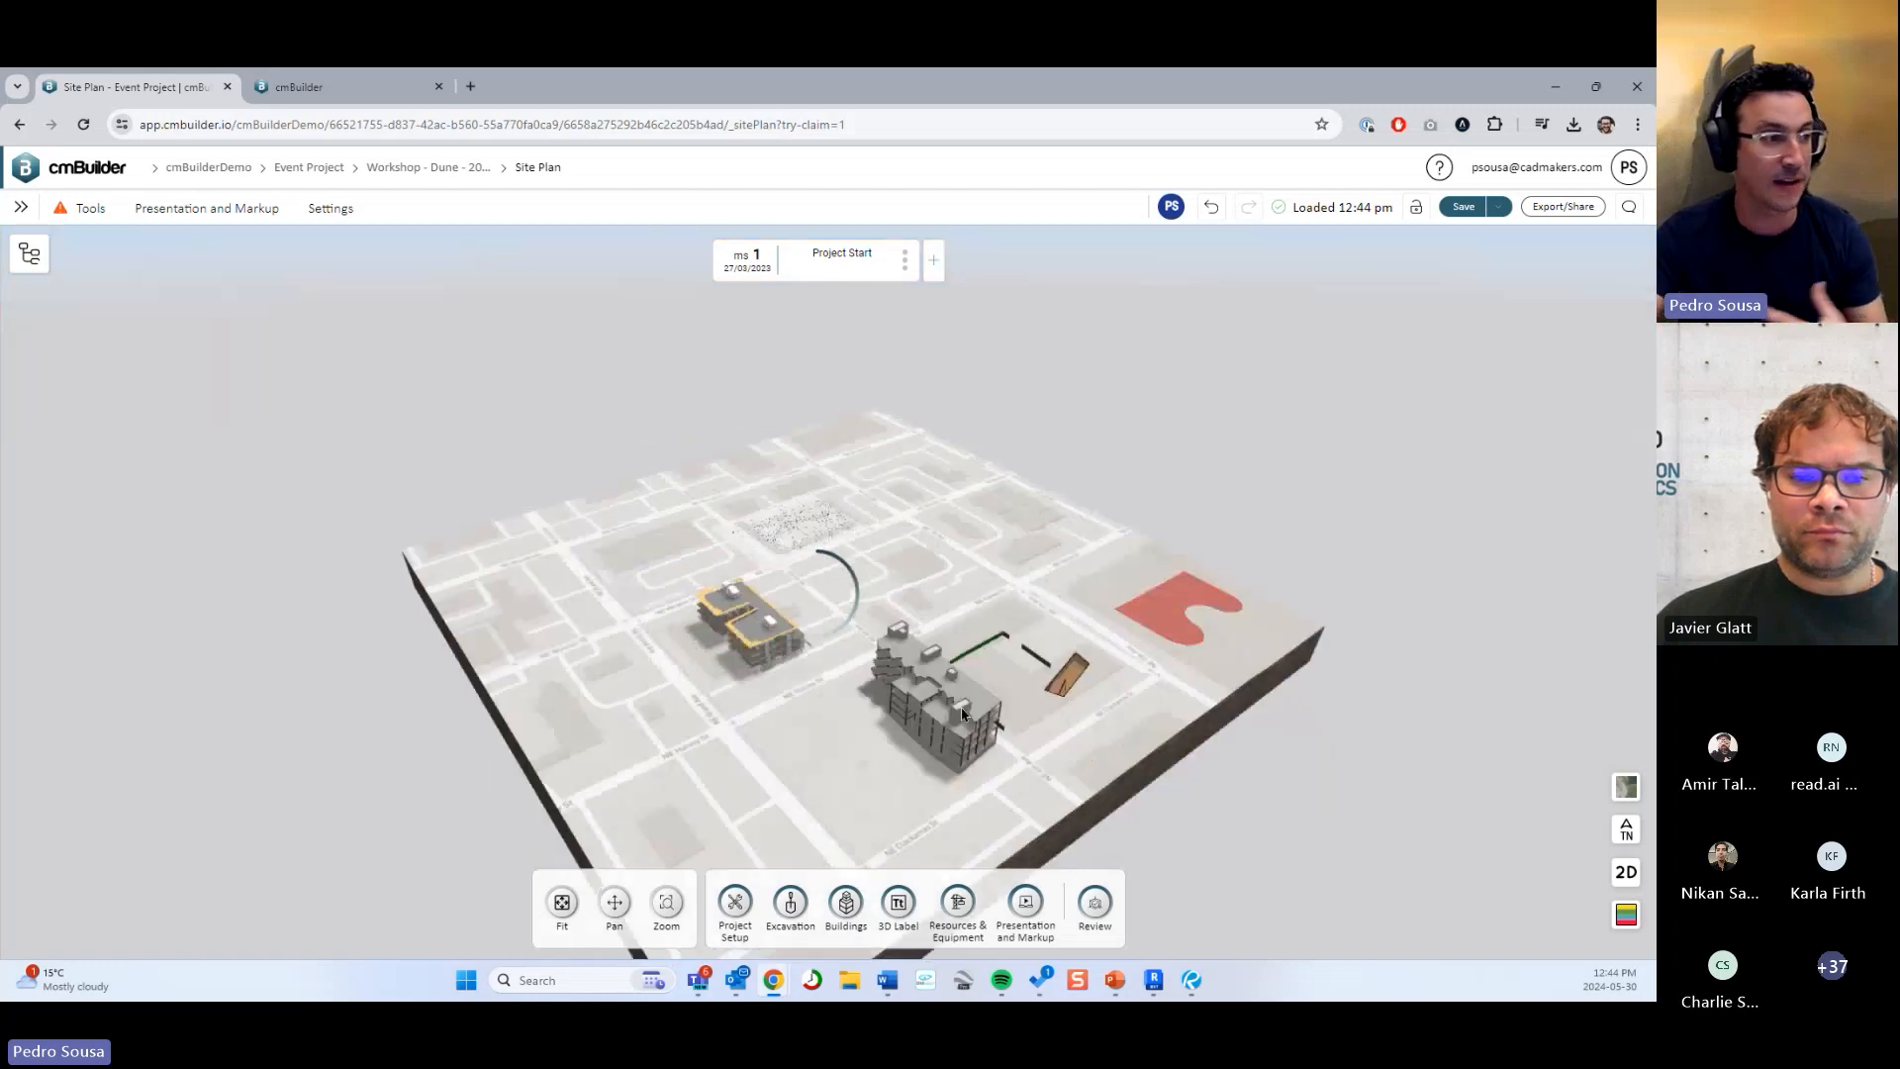
pyautogui.scroll(3, 961, 714)
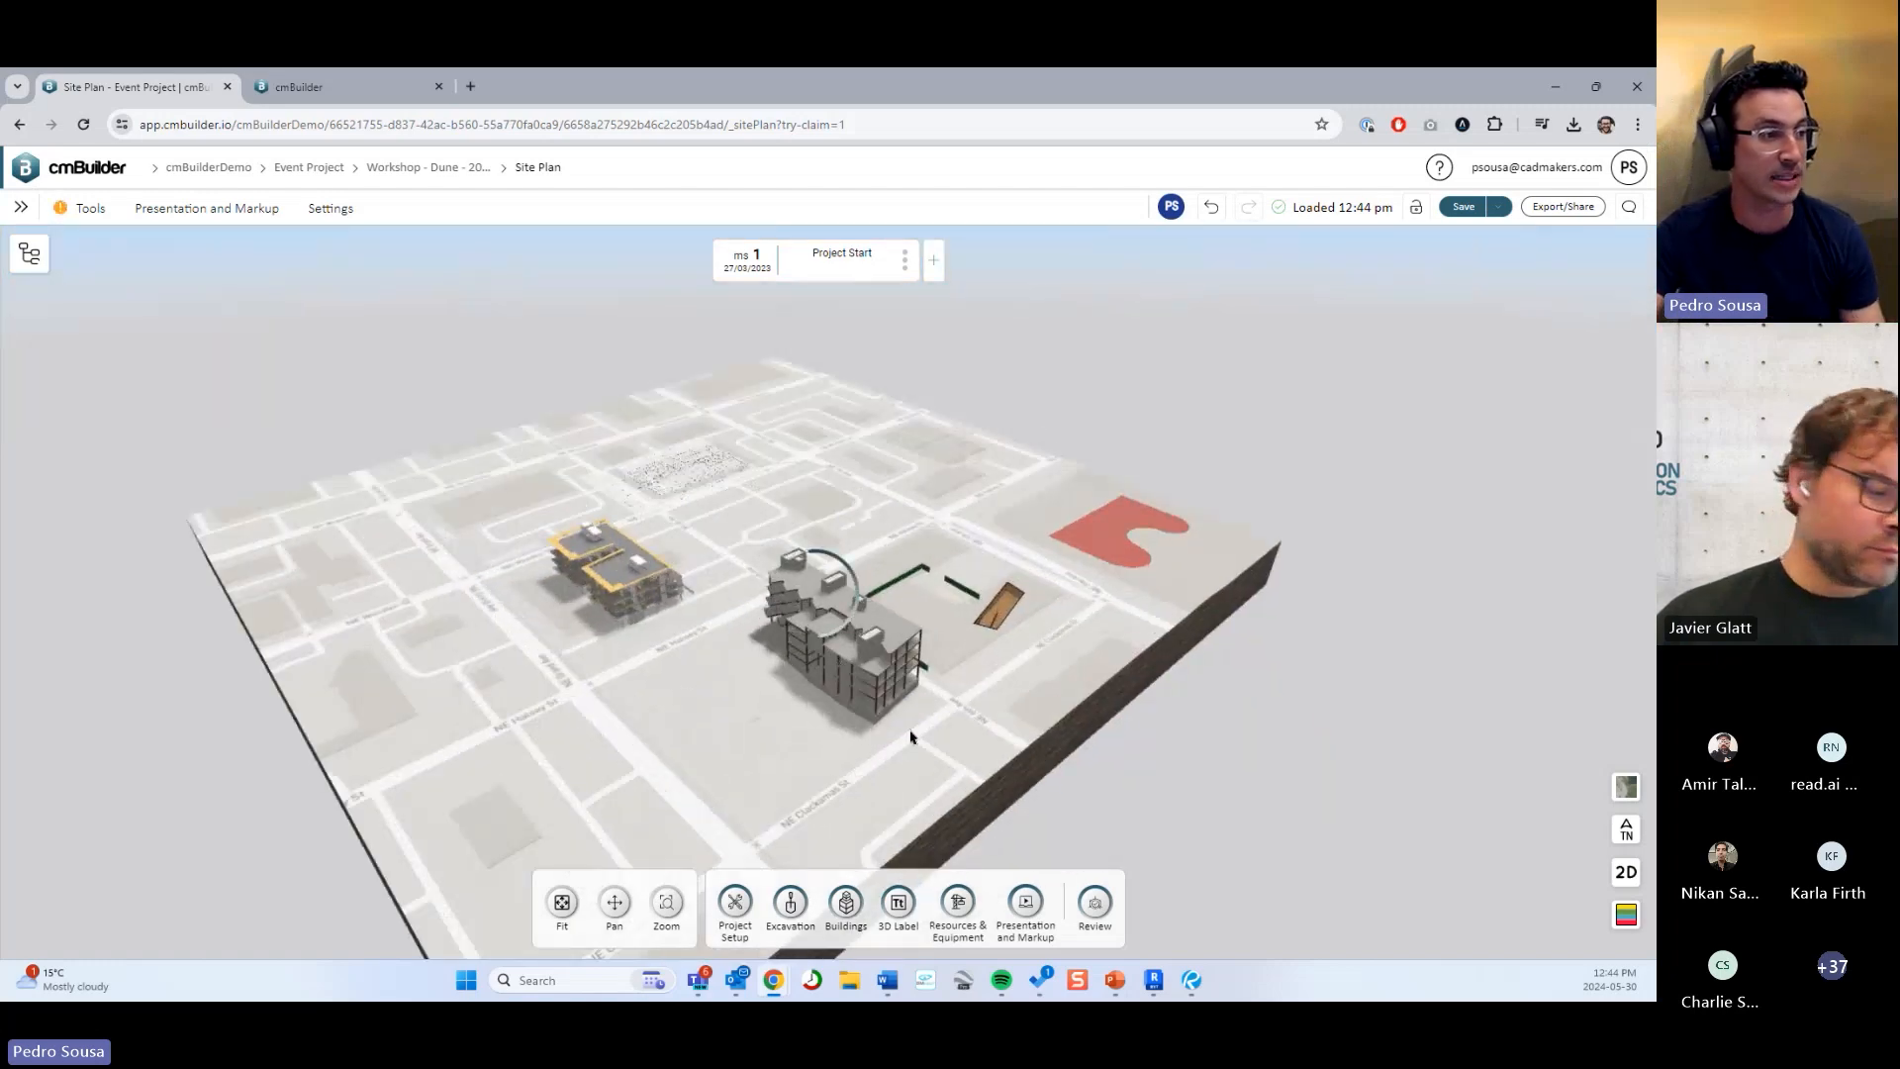
pyautogui.click(846, 903)
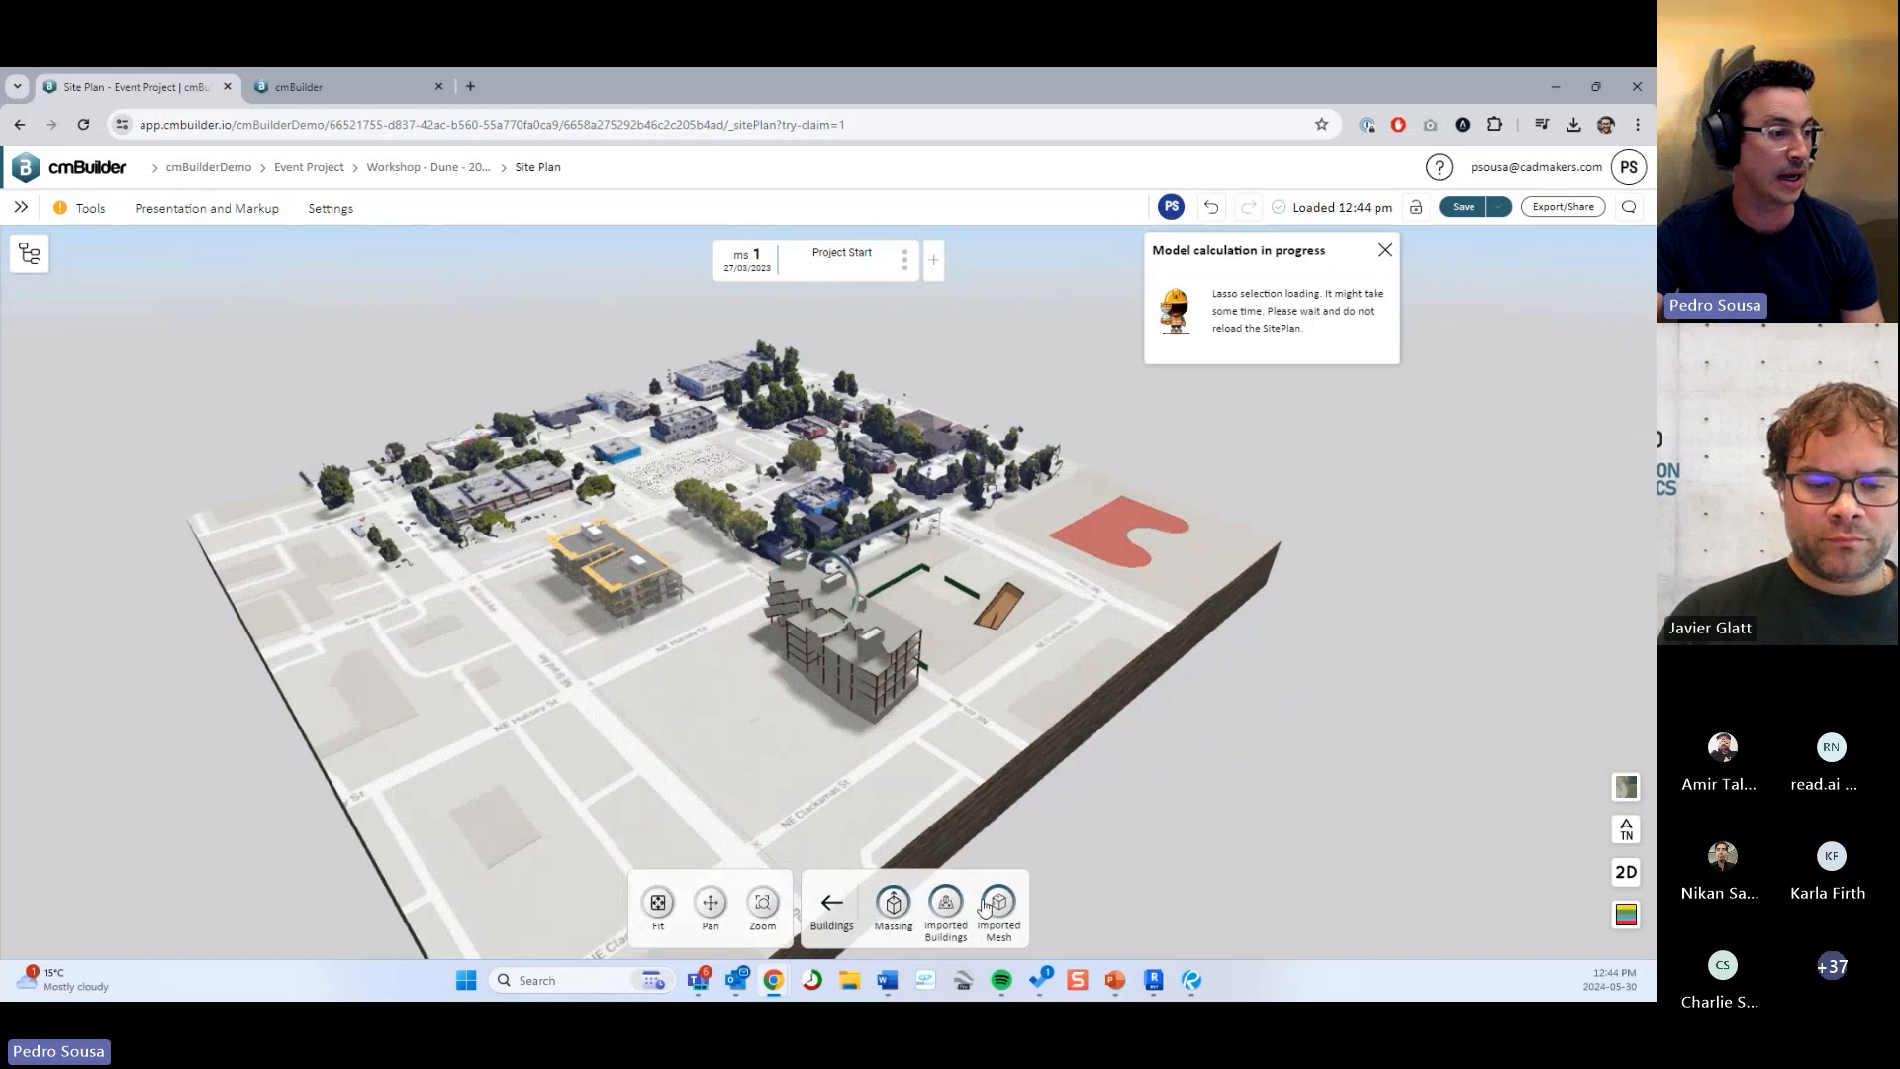
pyautogui.click(946, 902)
pyautogui.scroll(-3, 188, 762)
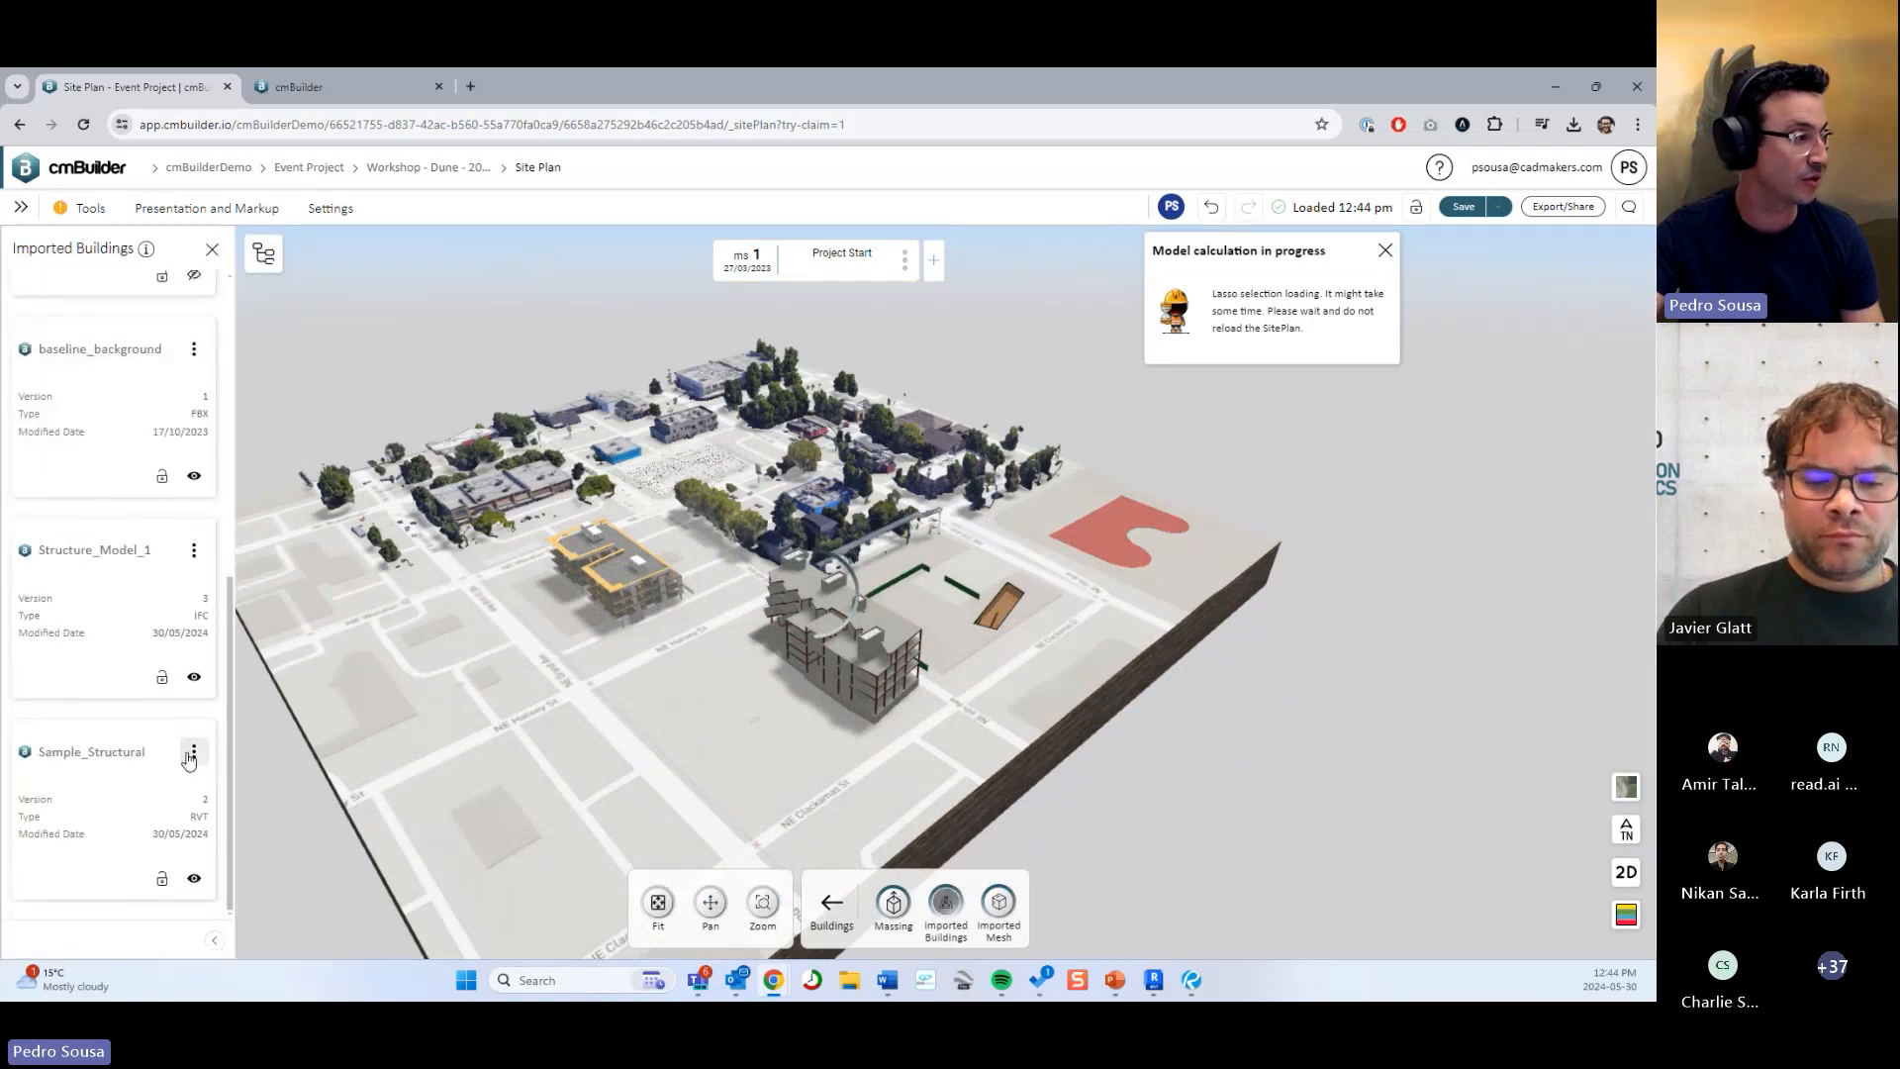
pyautogui.click(193, 756)
pyautogui.click(216, 785)
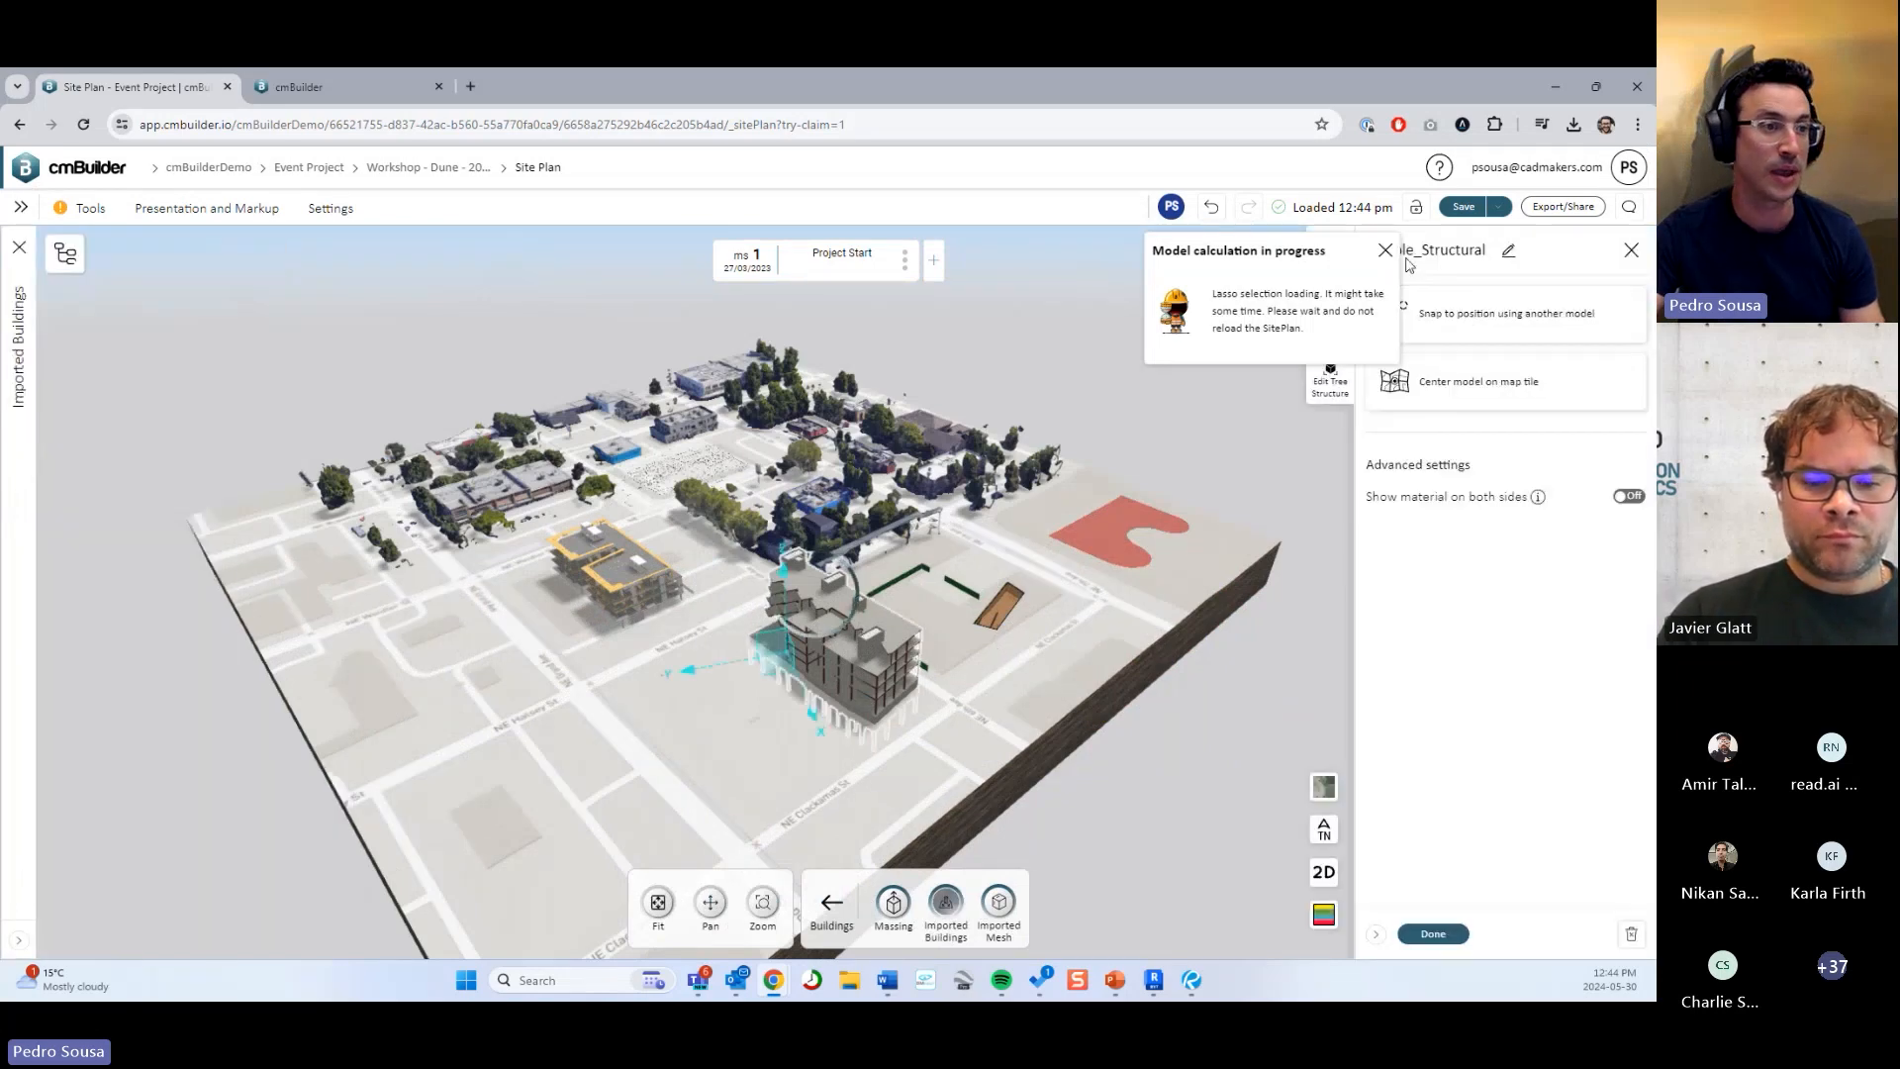
pyautogui.click(1386, 250)
pyautogui.click(1330, 374)
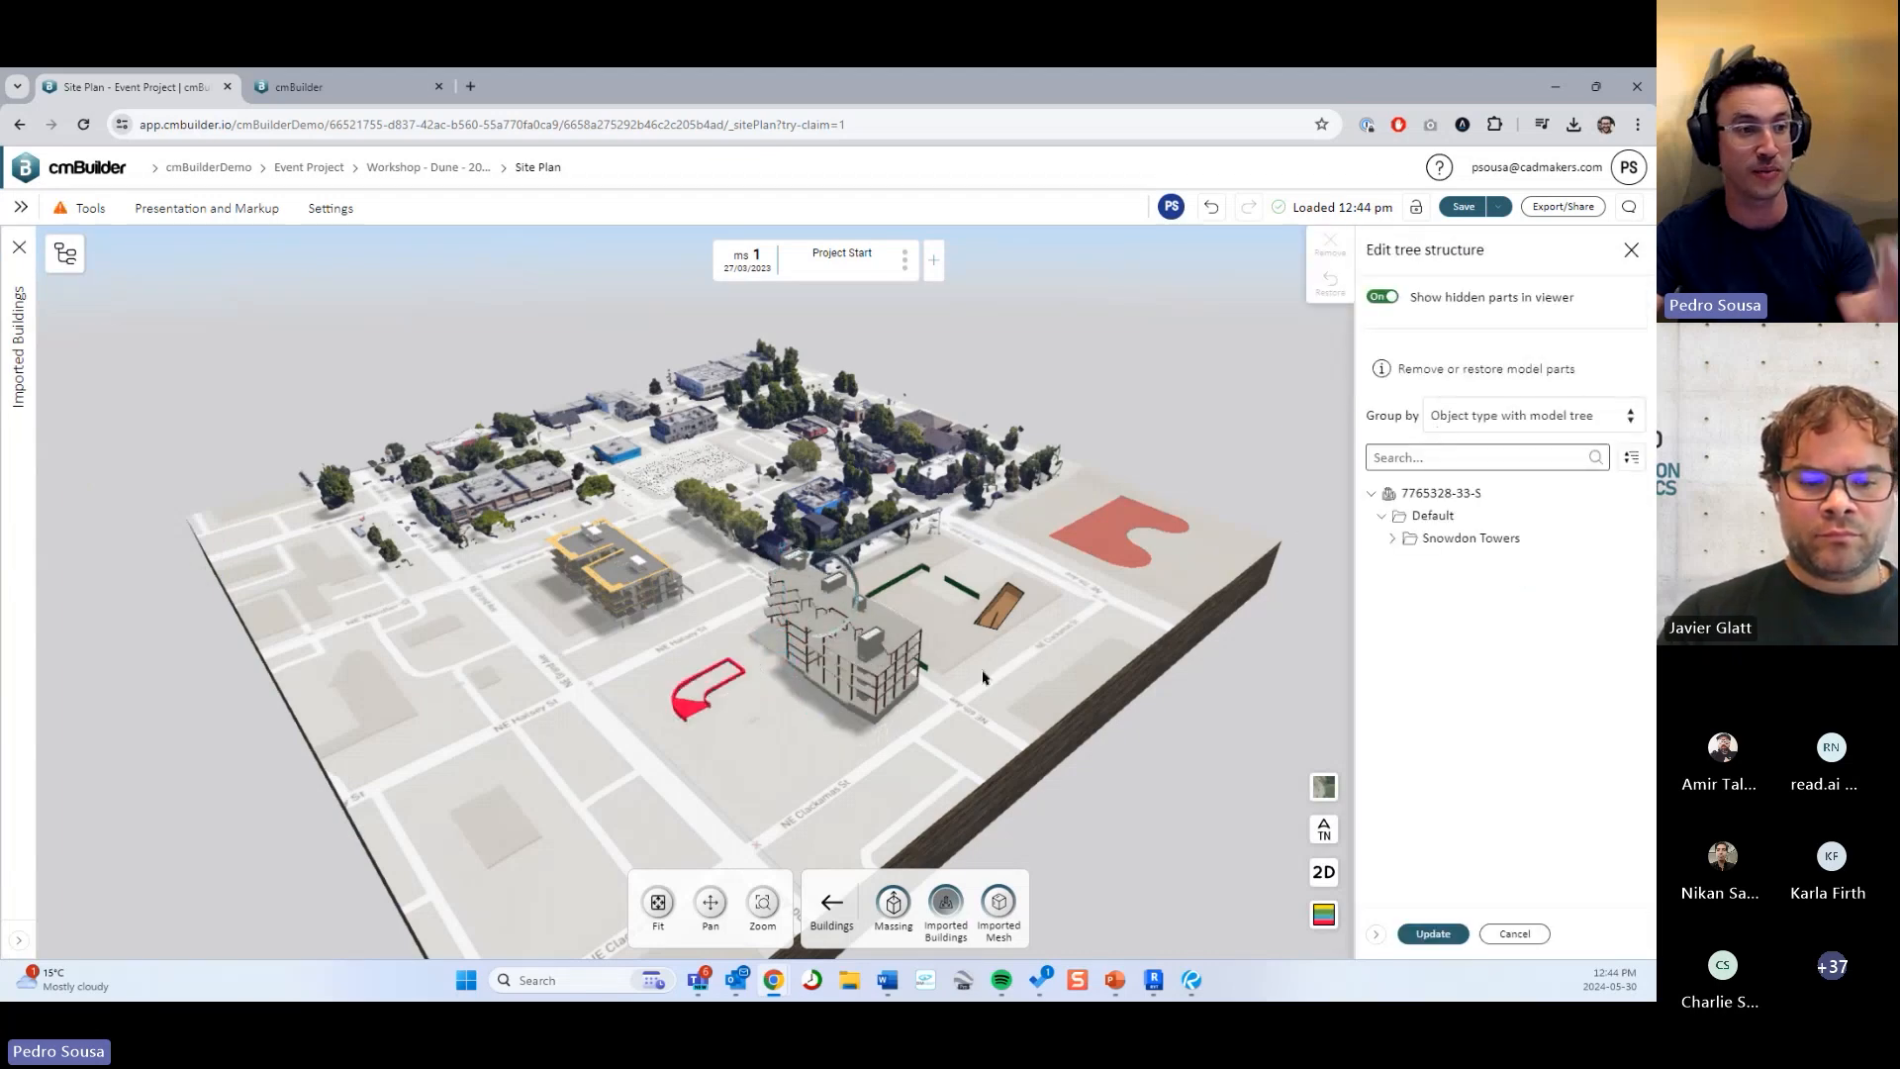
pyautogui.click(1440, 495)
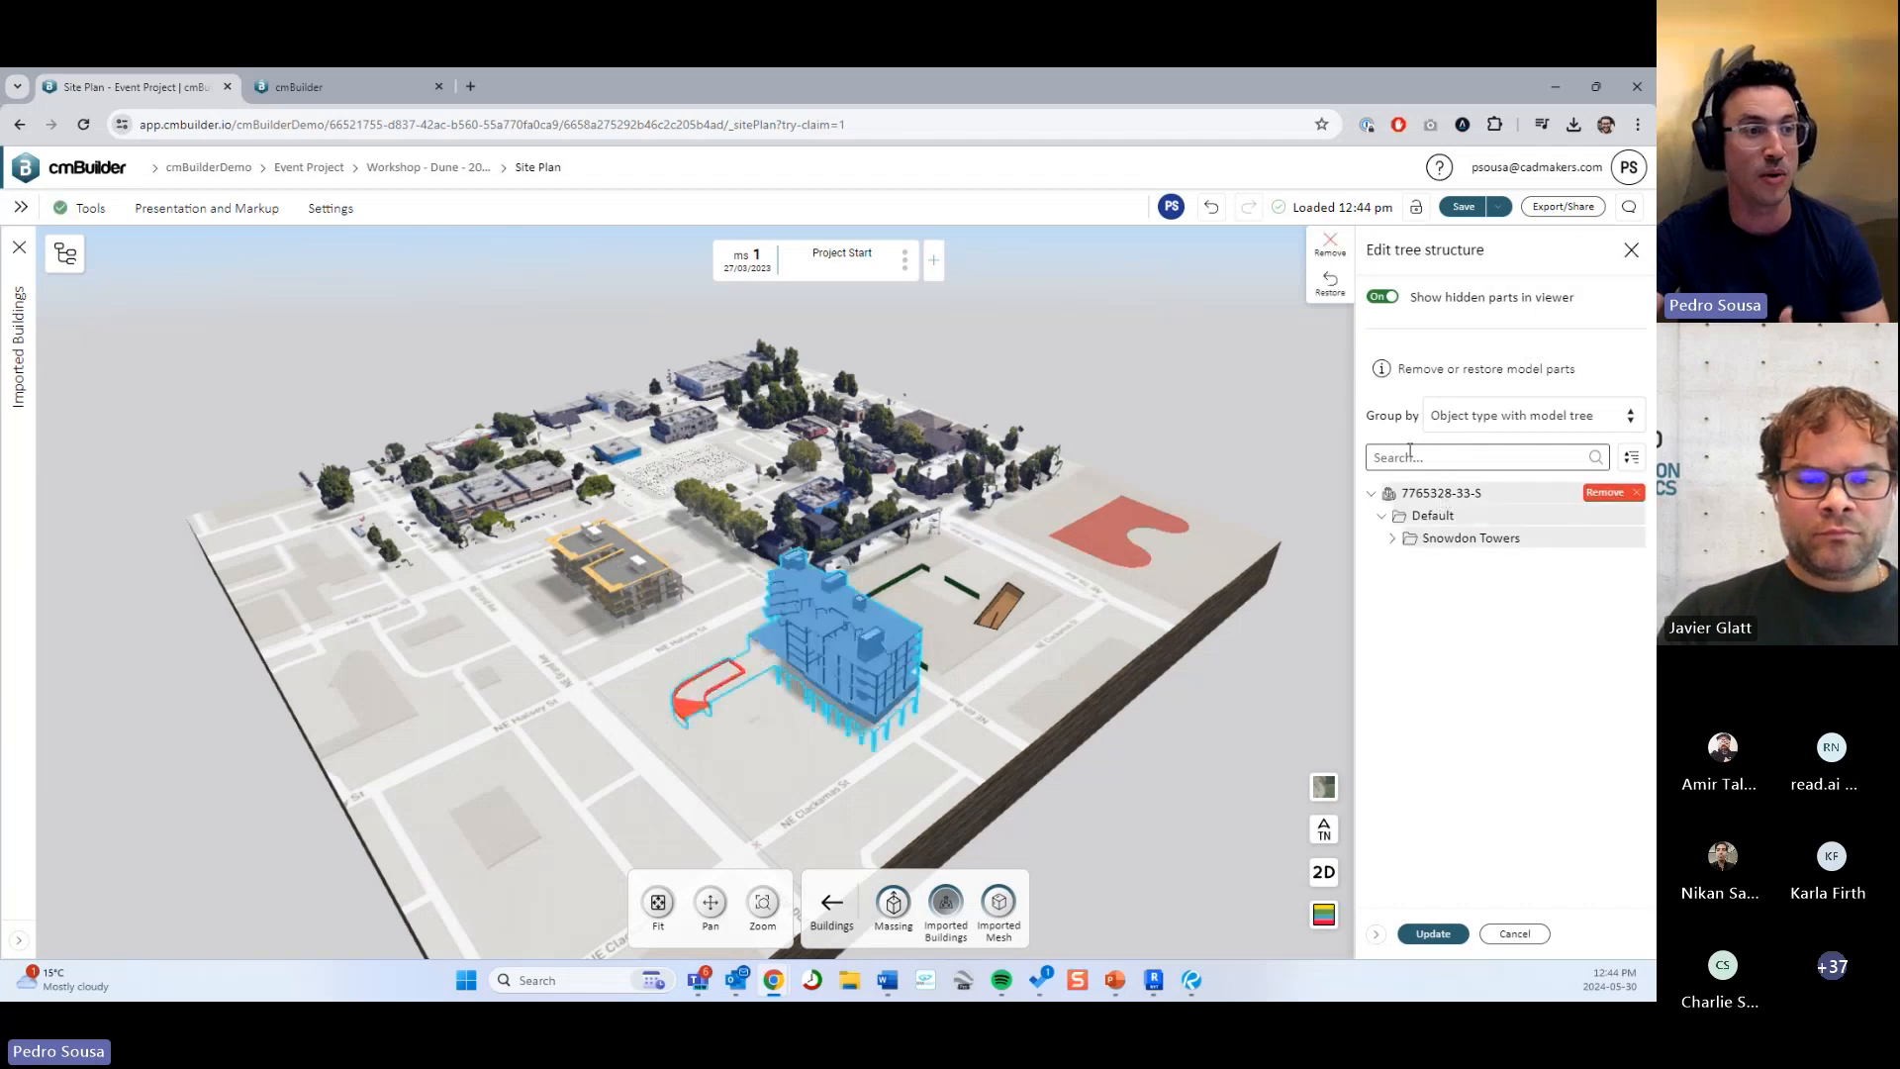
pyautogui.click(1528, 946)
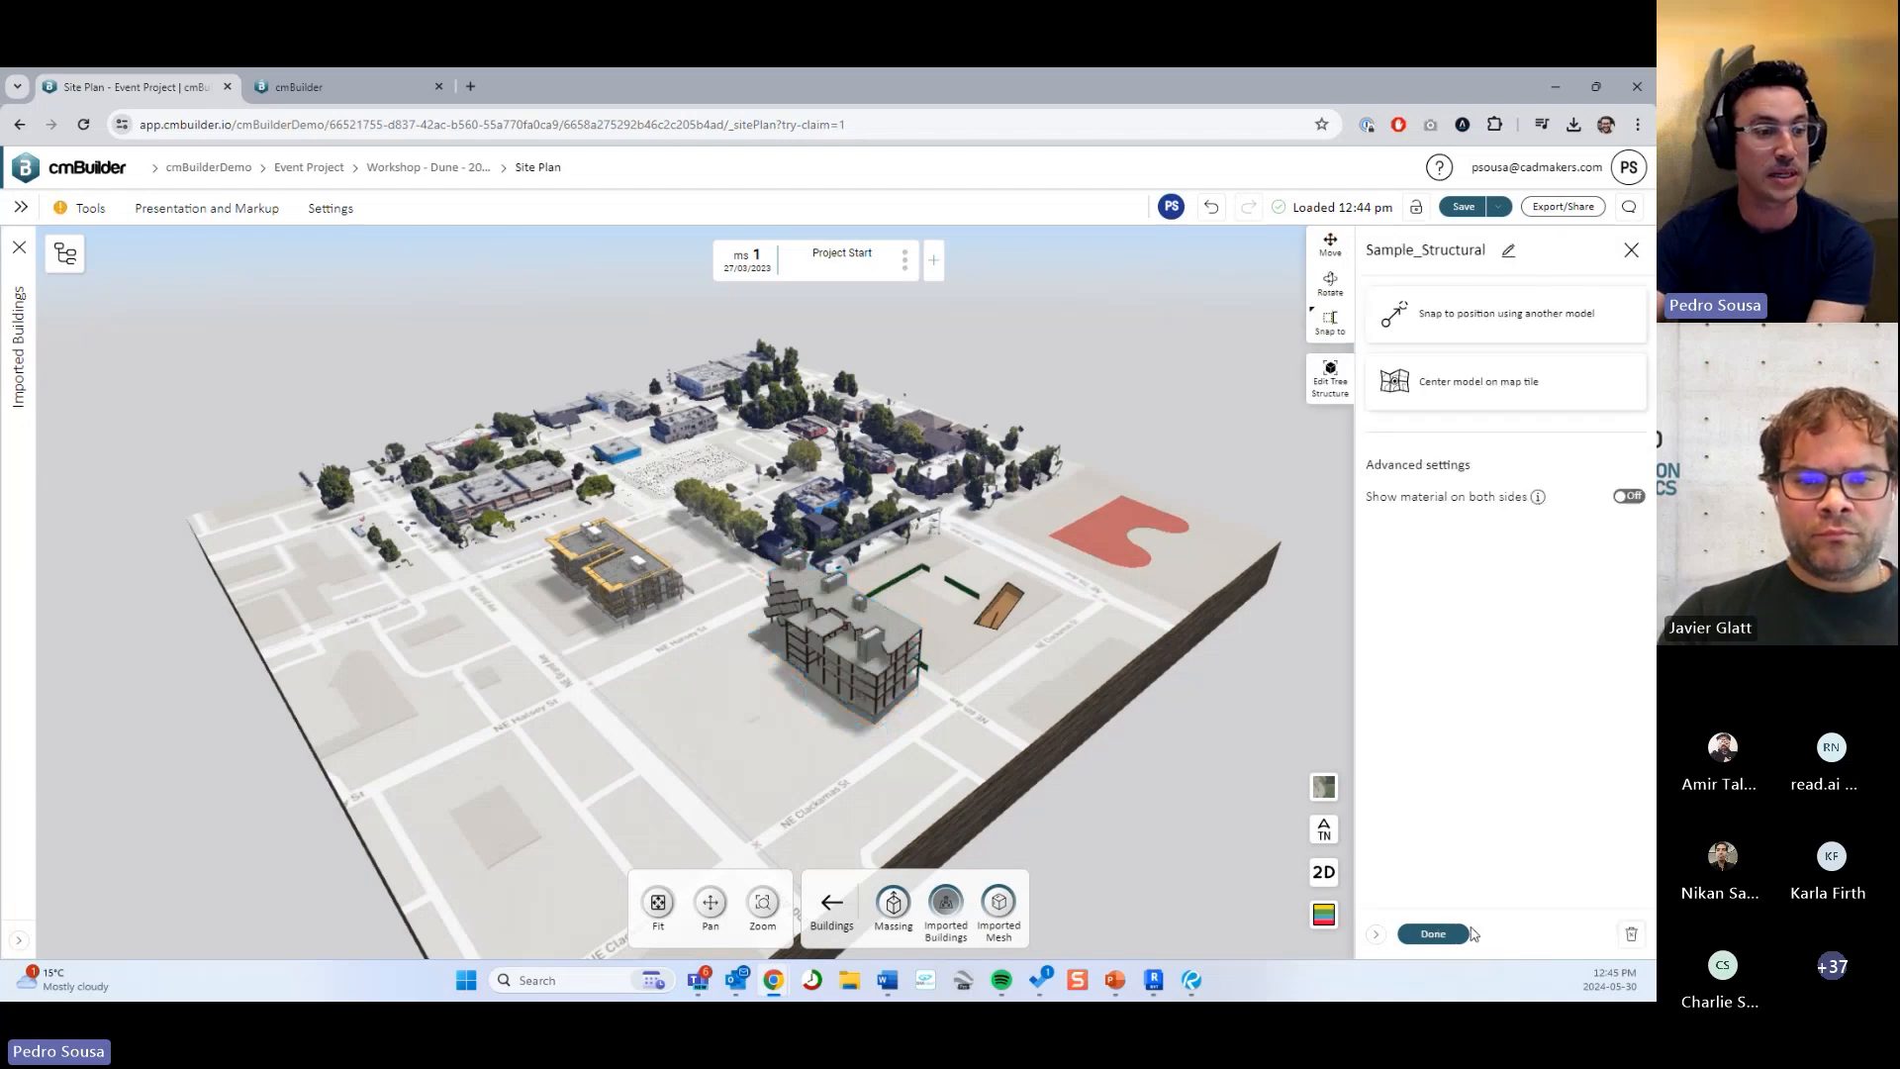
# Look over the updated site plan and switch to the Imported Model slide in PowerPoint.
pyautogui.click(1061, 771)
pyautogui.moveTo(1061, 771)
pyautogui.mouseDown()
pyautogui.moveTo(1022, 679)
pyautogui.moveTo(983, 679)
pyautogui.moveTo(1065, 733)
pyautogui.mouseUp()
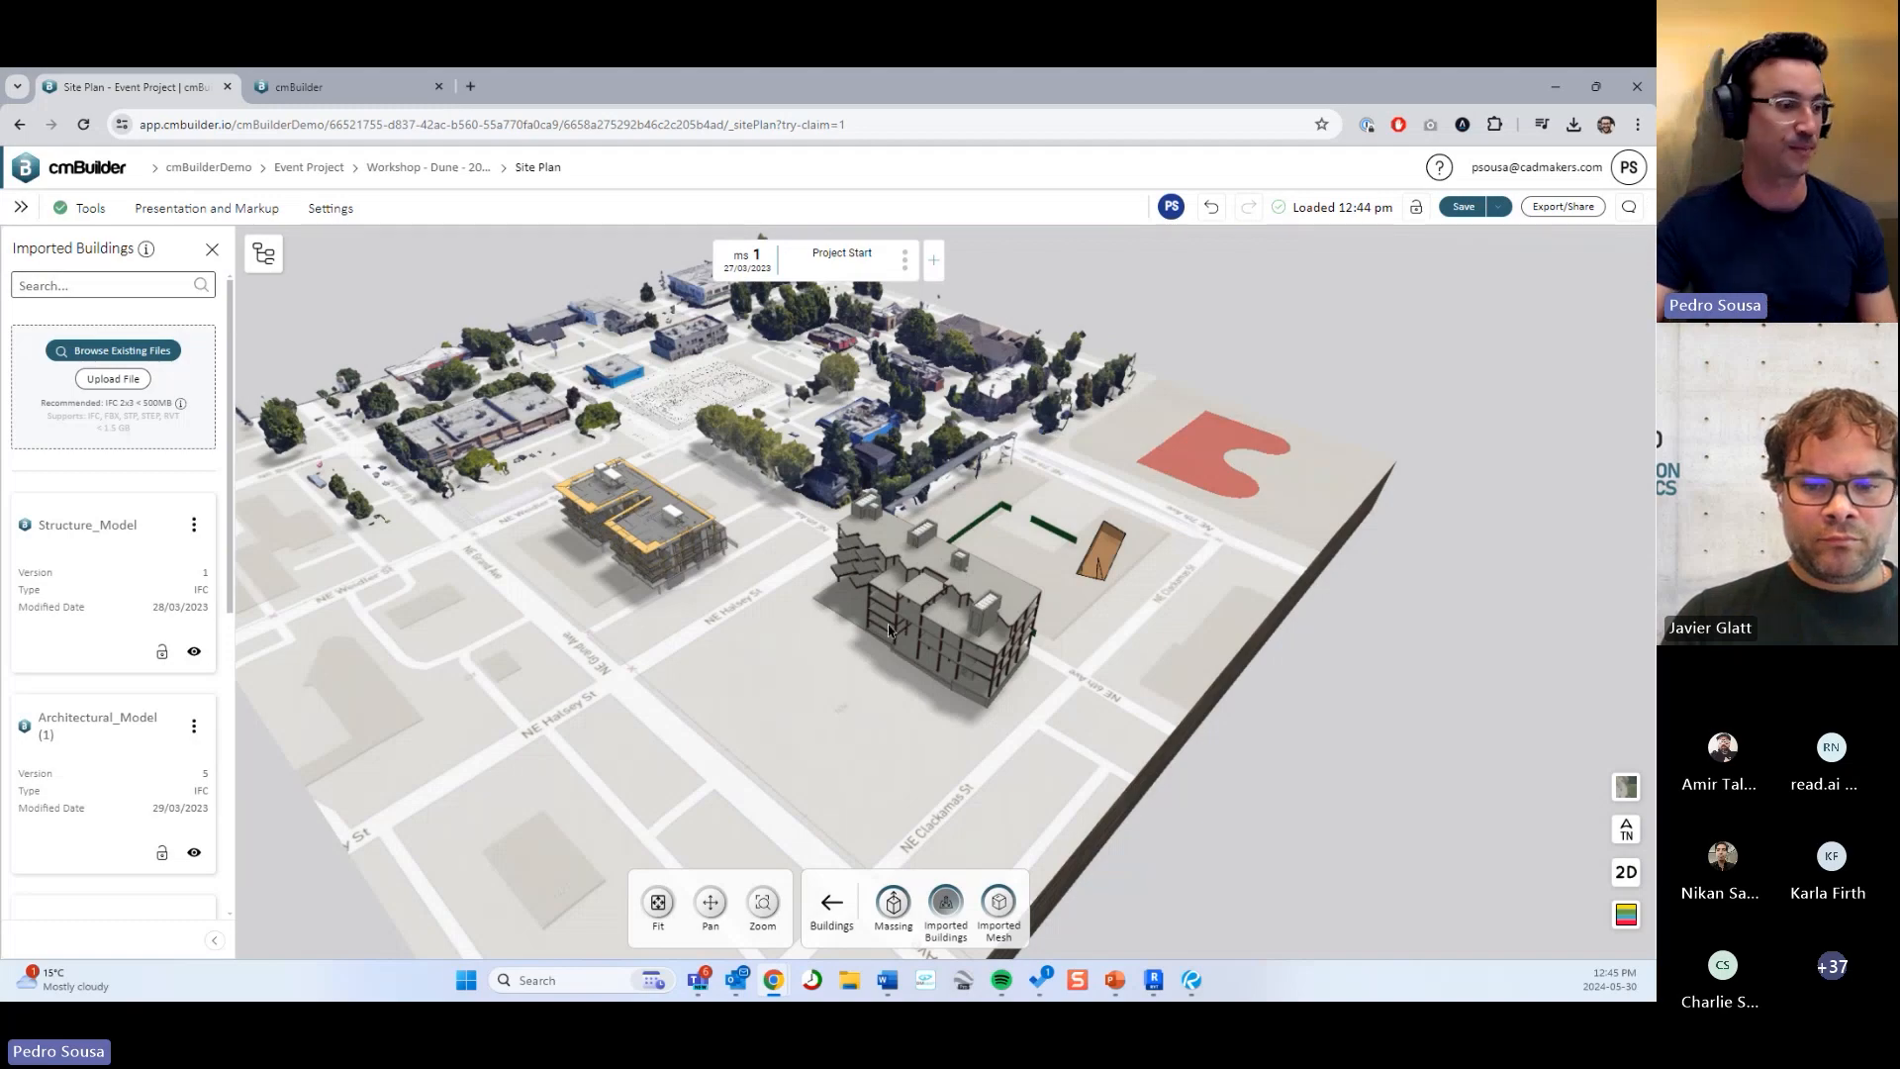
pyautogui.click(1116, 980)
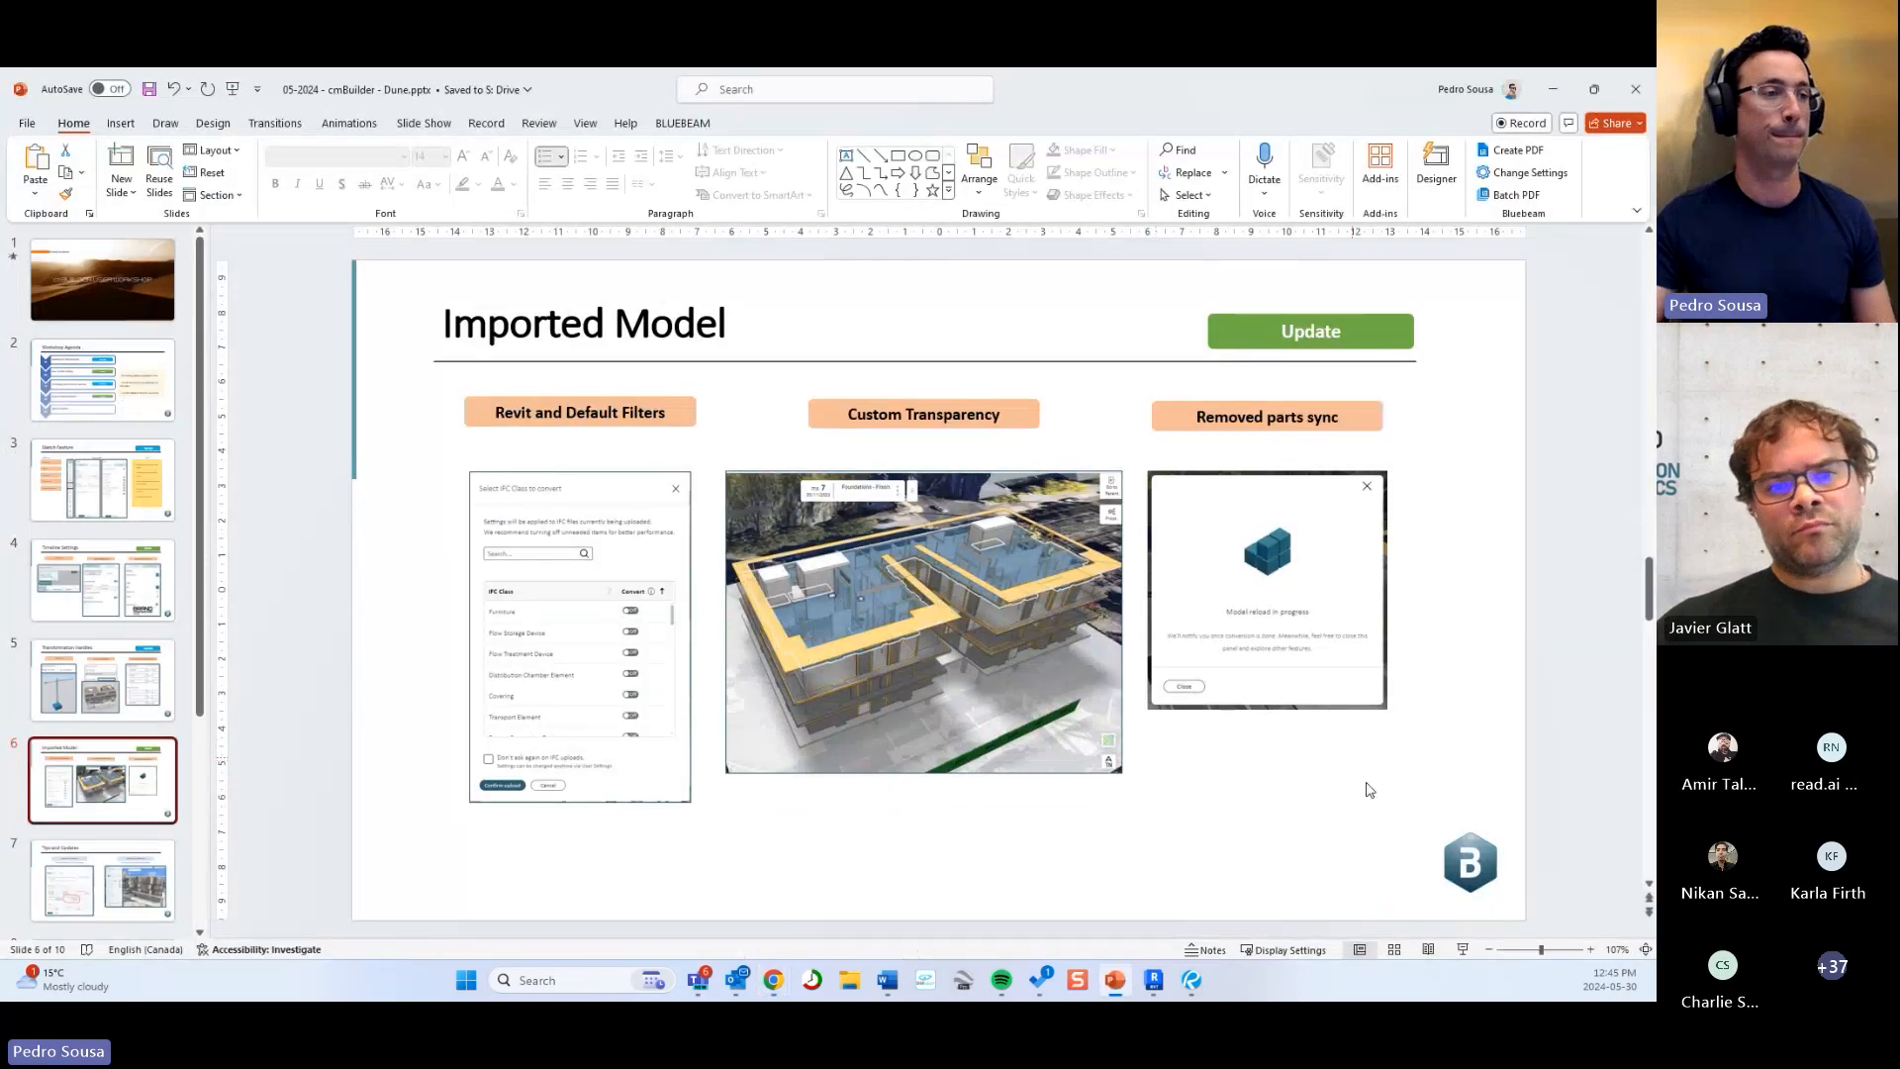
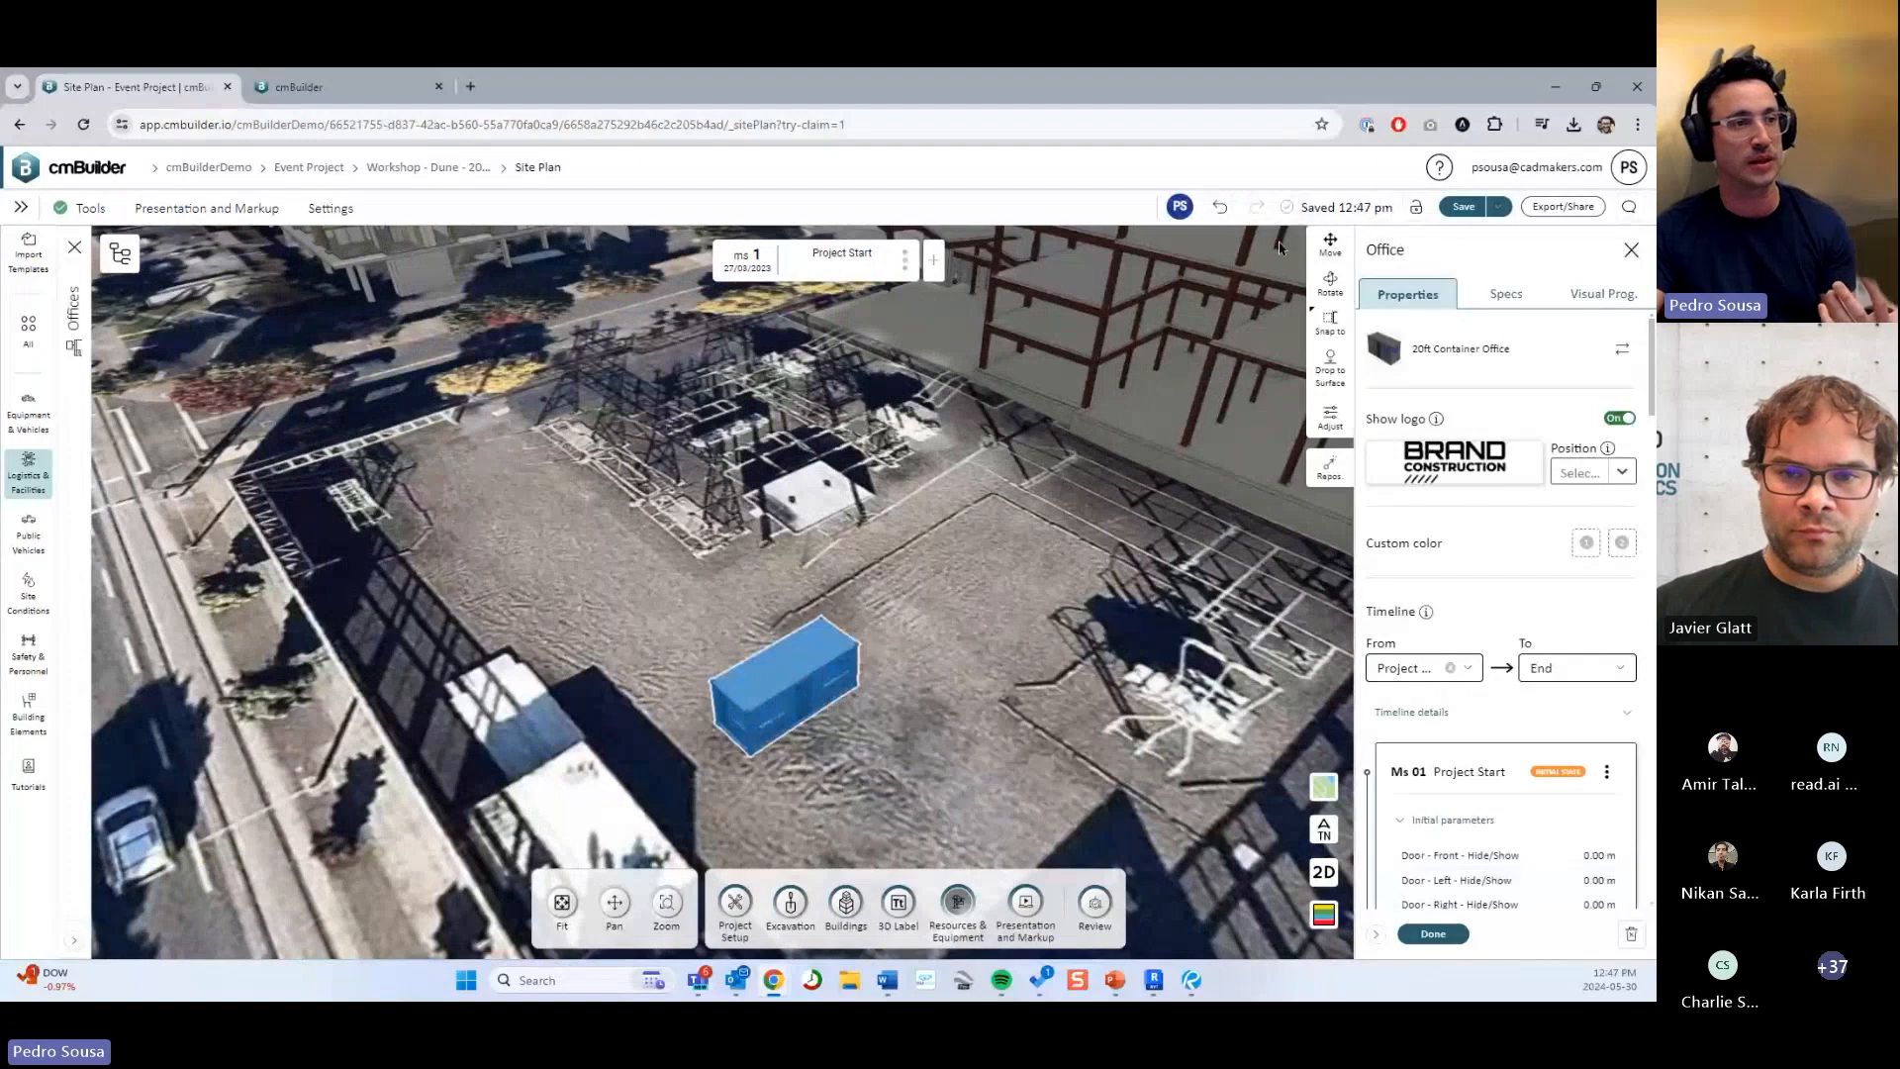
# Move the 20ft container office at the Mobilize - Finish milestone to about X -73.27 m, Y -84.67 m, and compare its position with Project Start.
pyautogui.click(1330, 247)
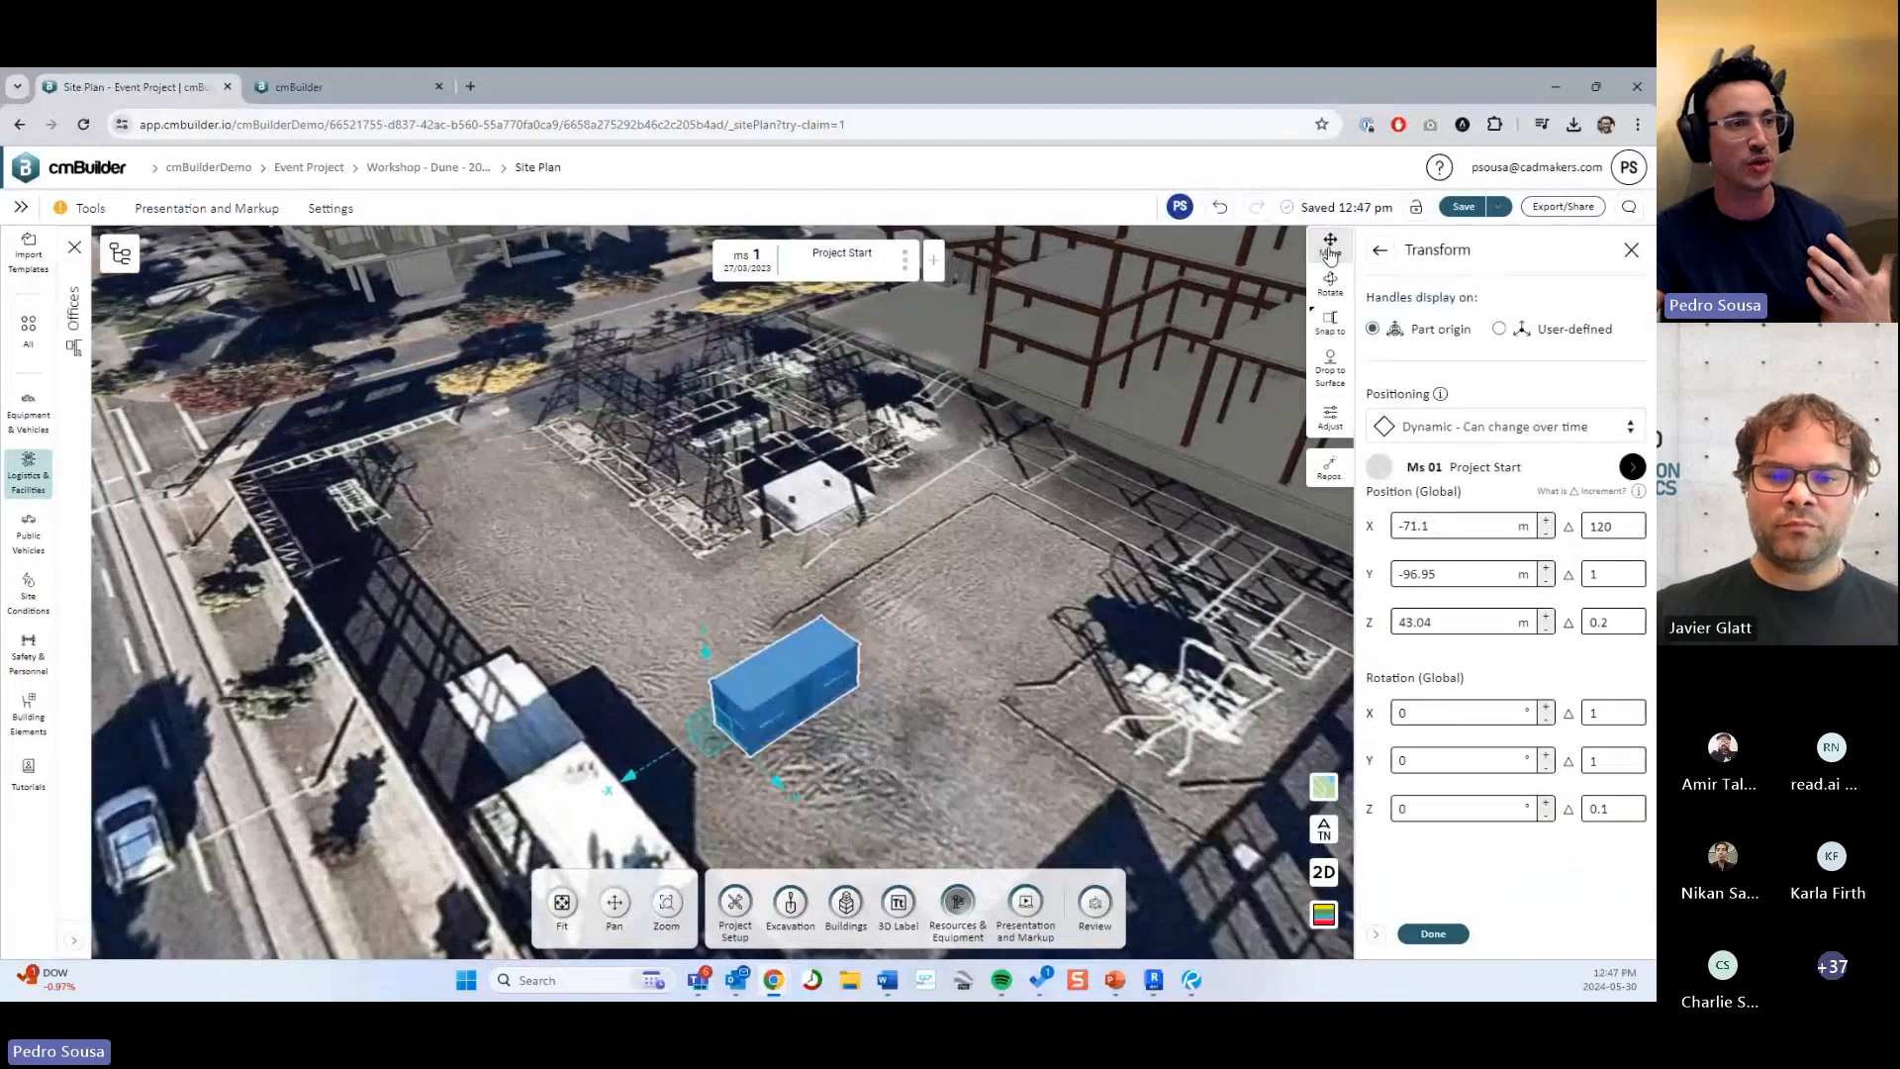
pyautogui.click(1425, 431)
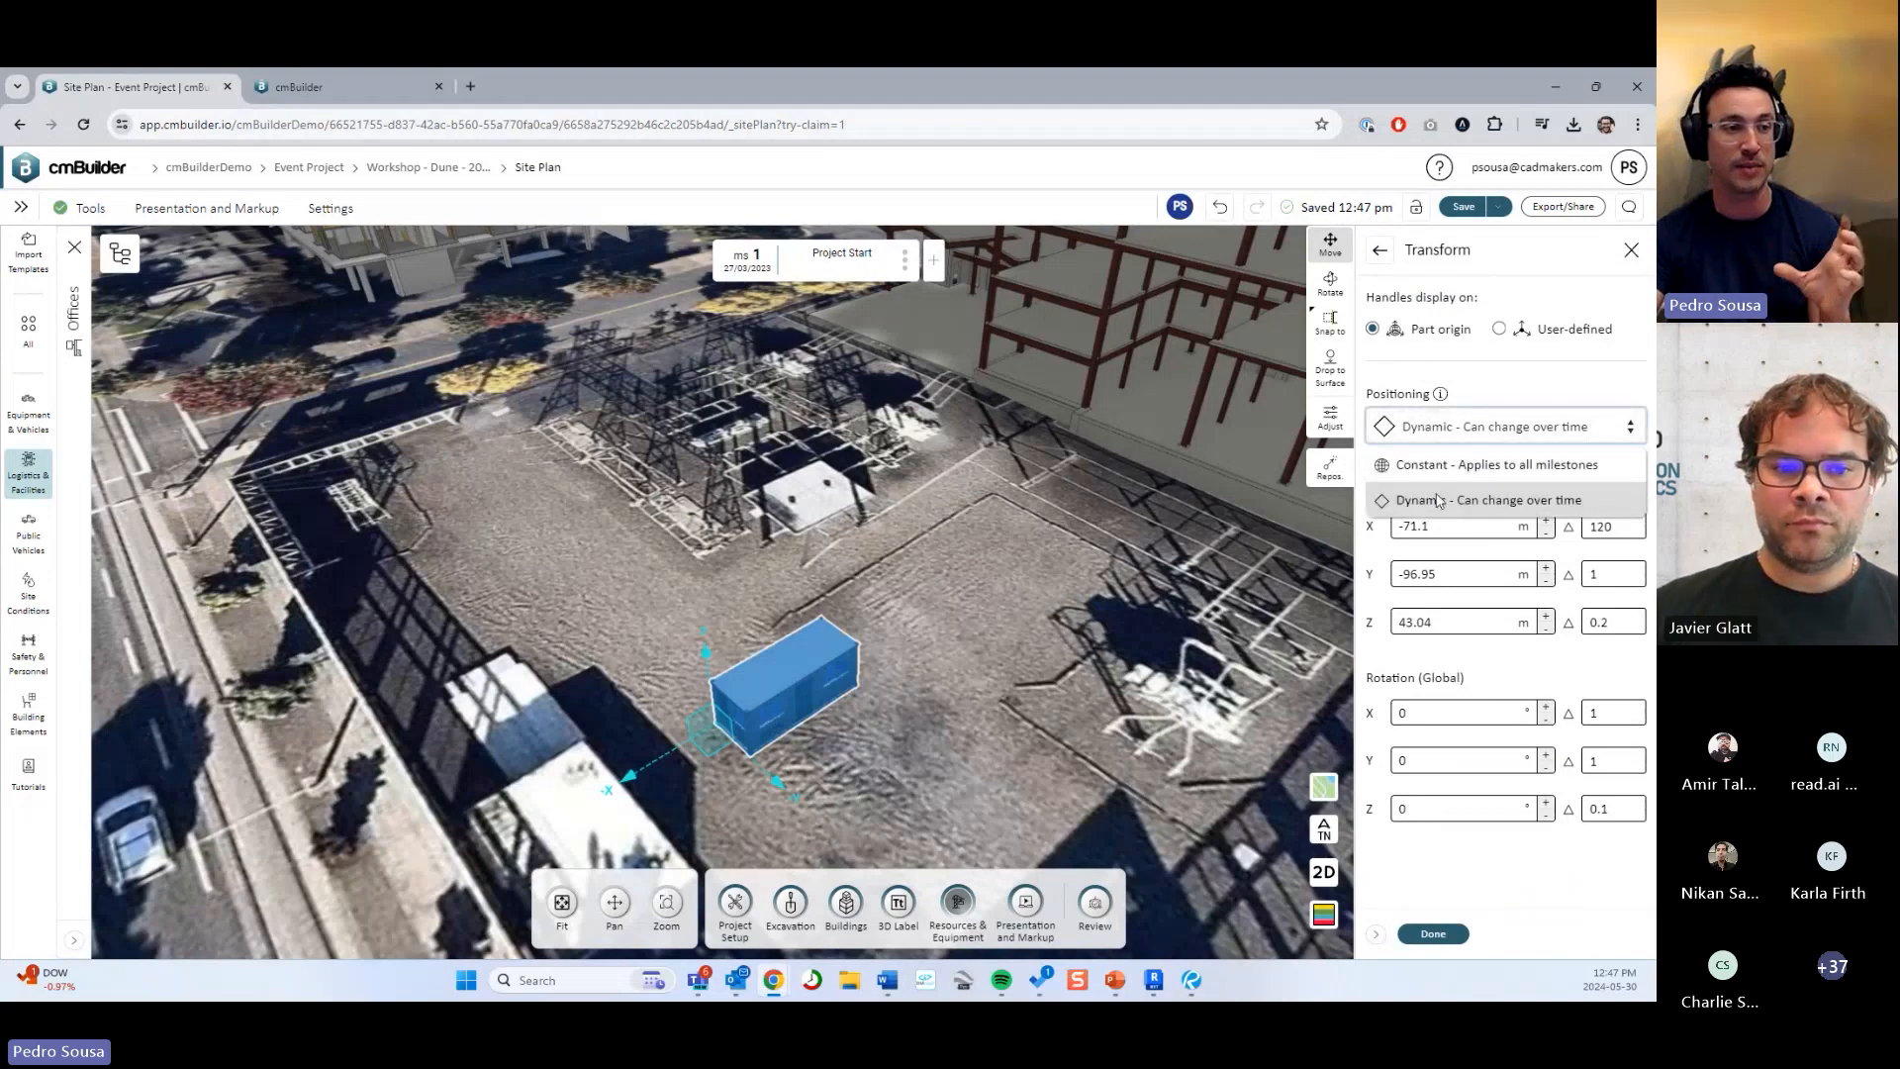
pyautogui.click(1481, 393)
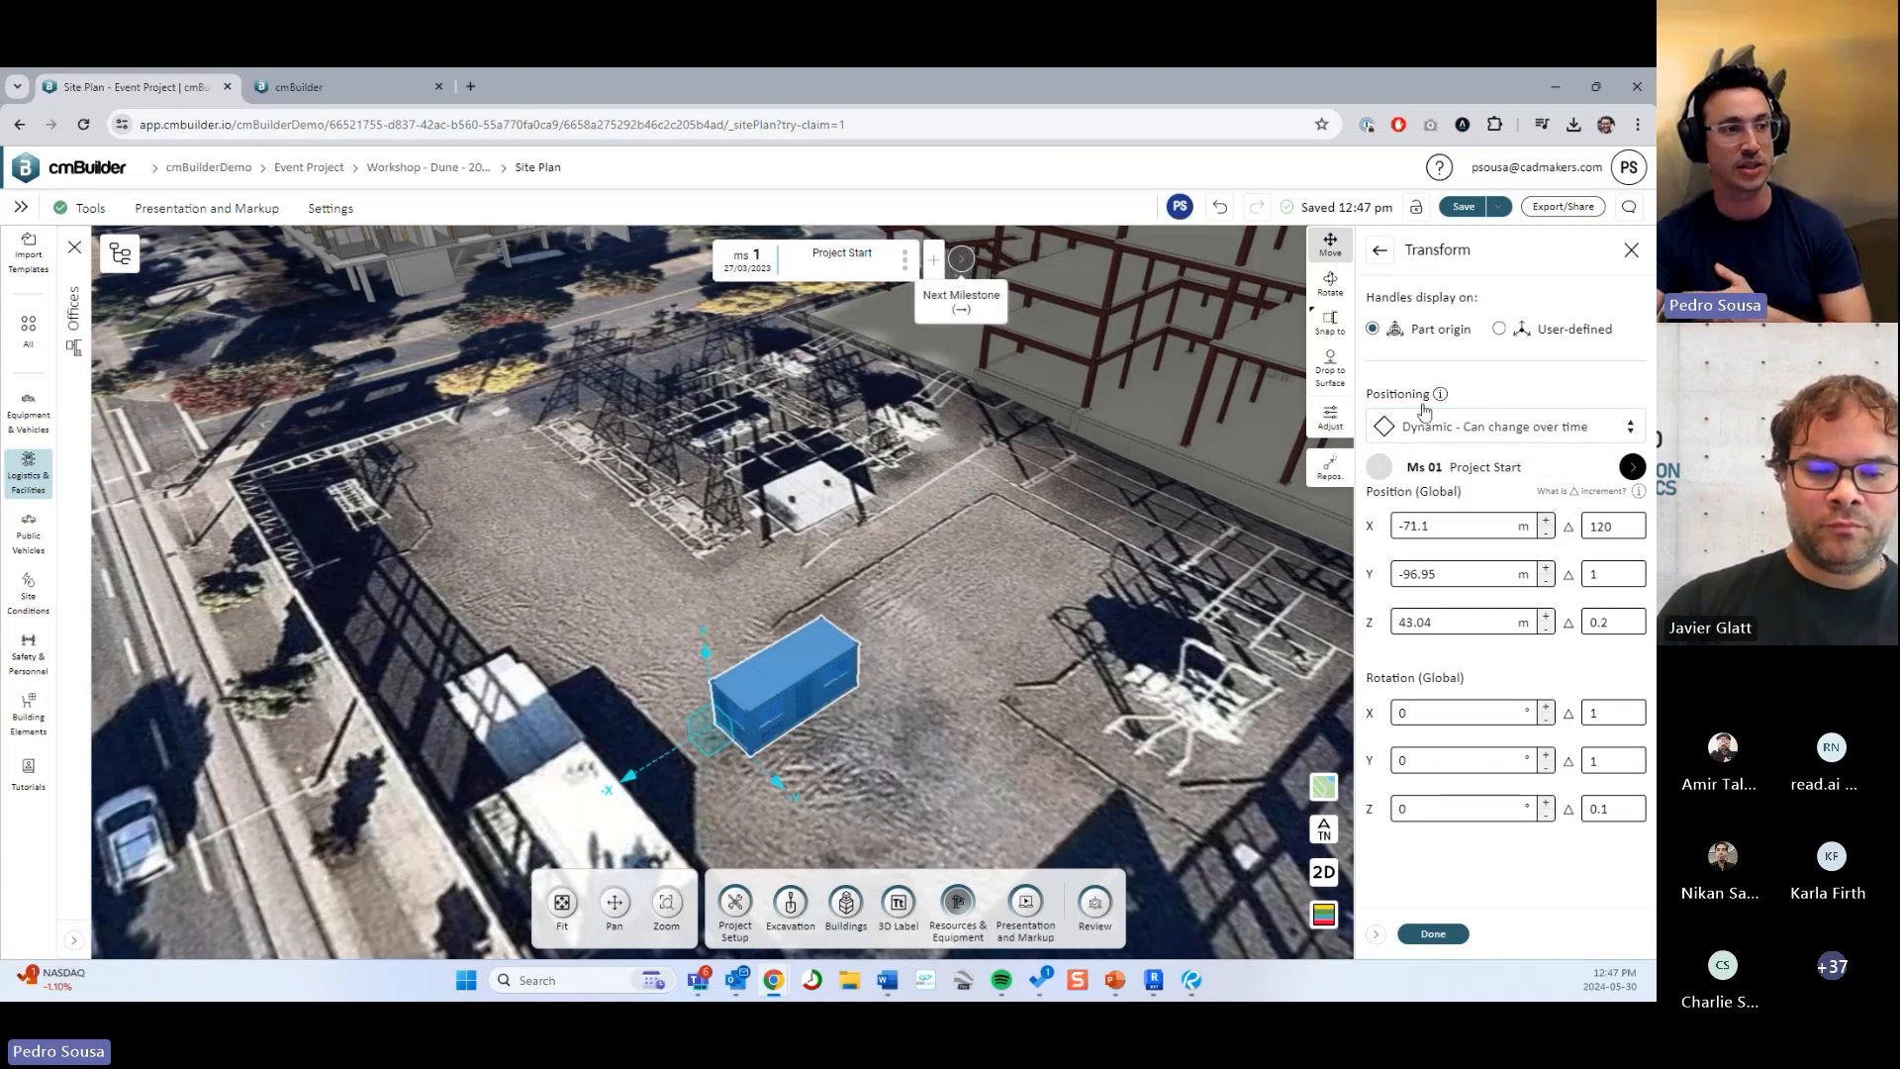
pyautogui.press('Right')
pyautogui.moveTo(686, 736); pyautogui.dragTo(503, 614)
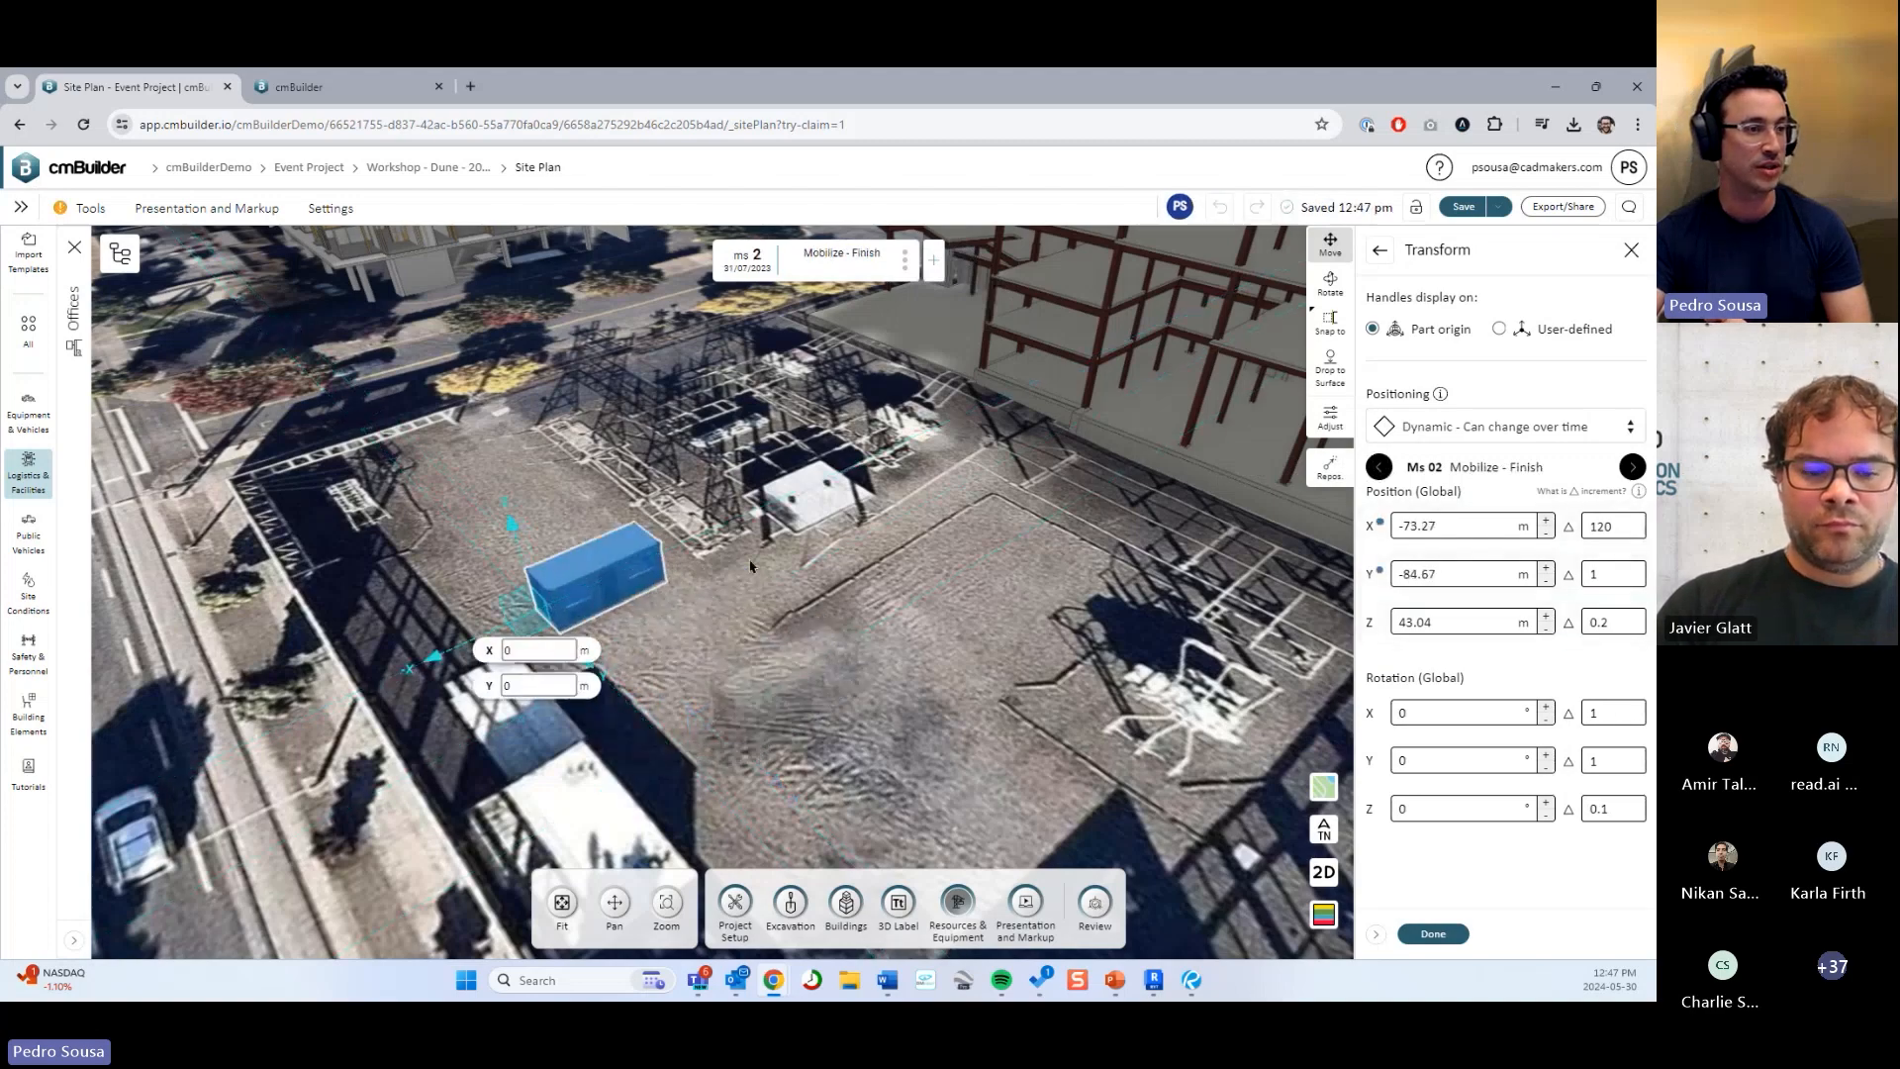
pyautogui.press('Left')
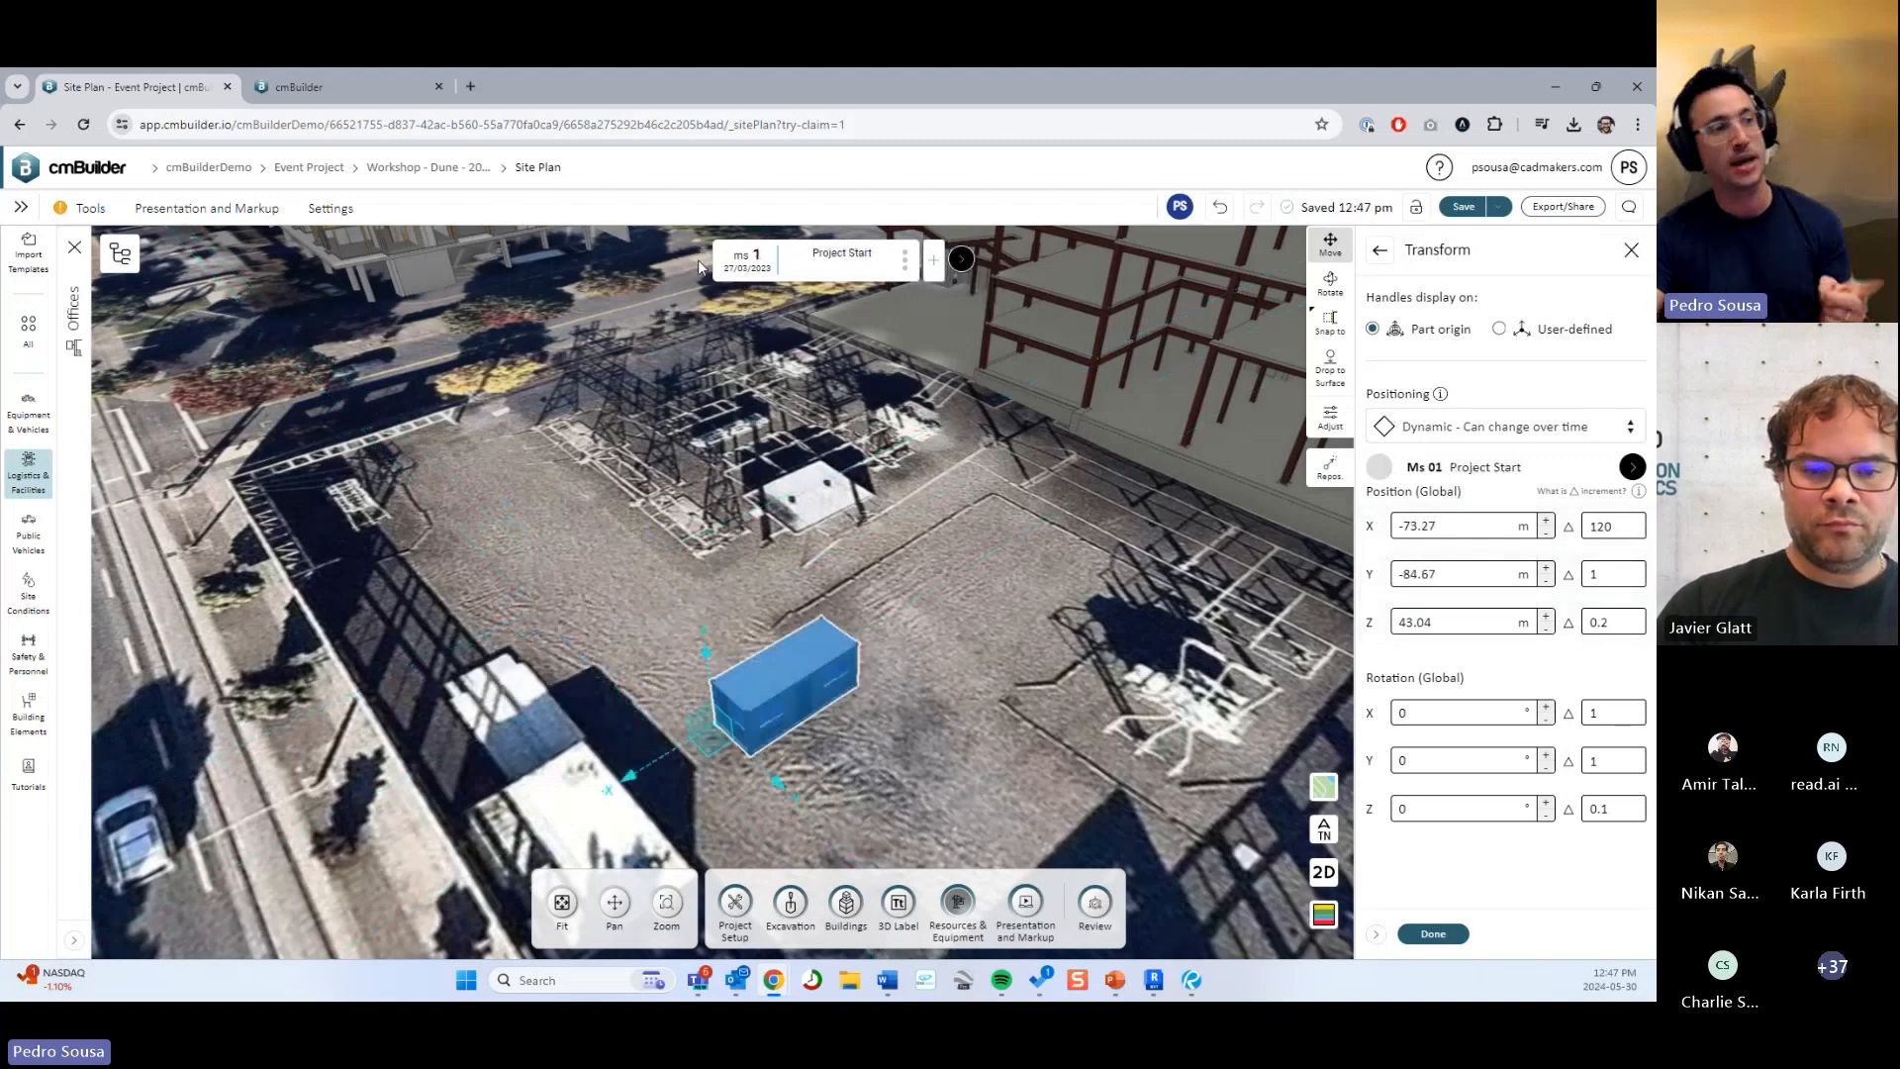
pyautogui.click(960, 262)
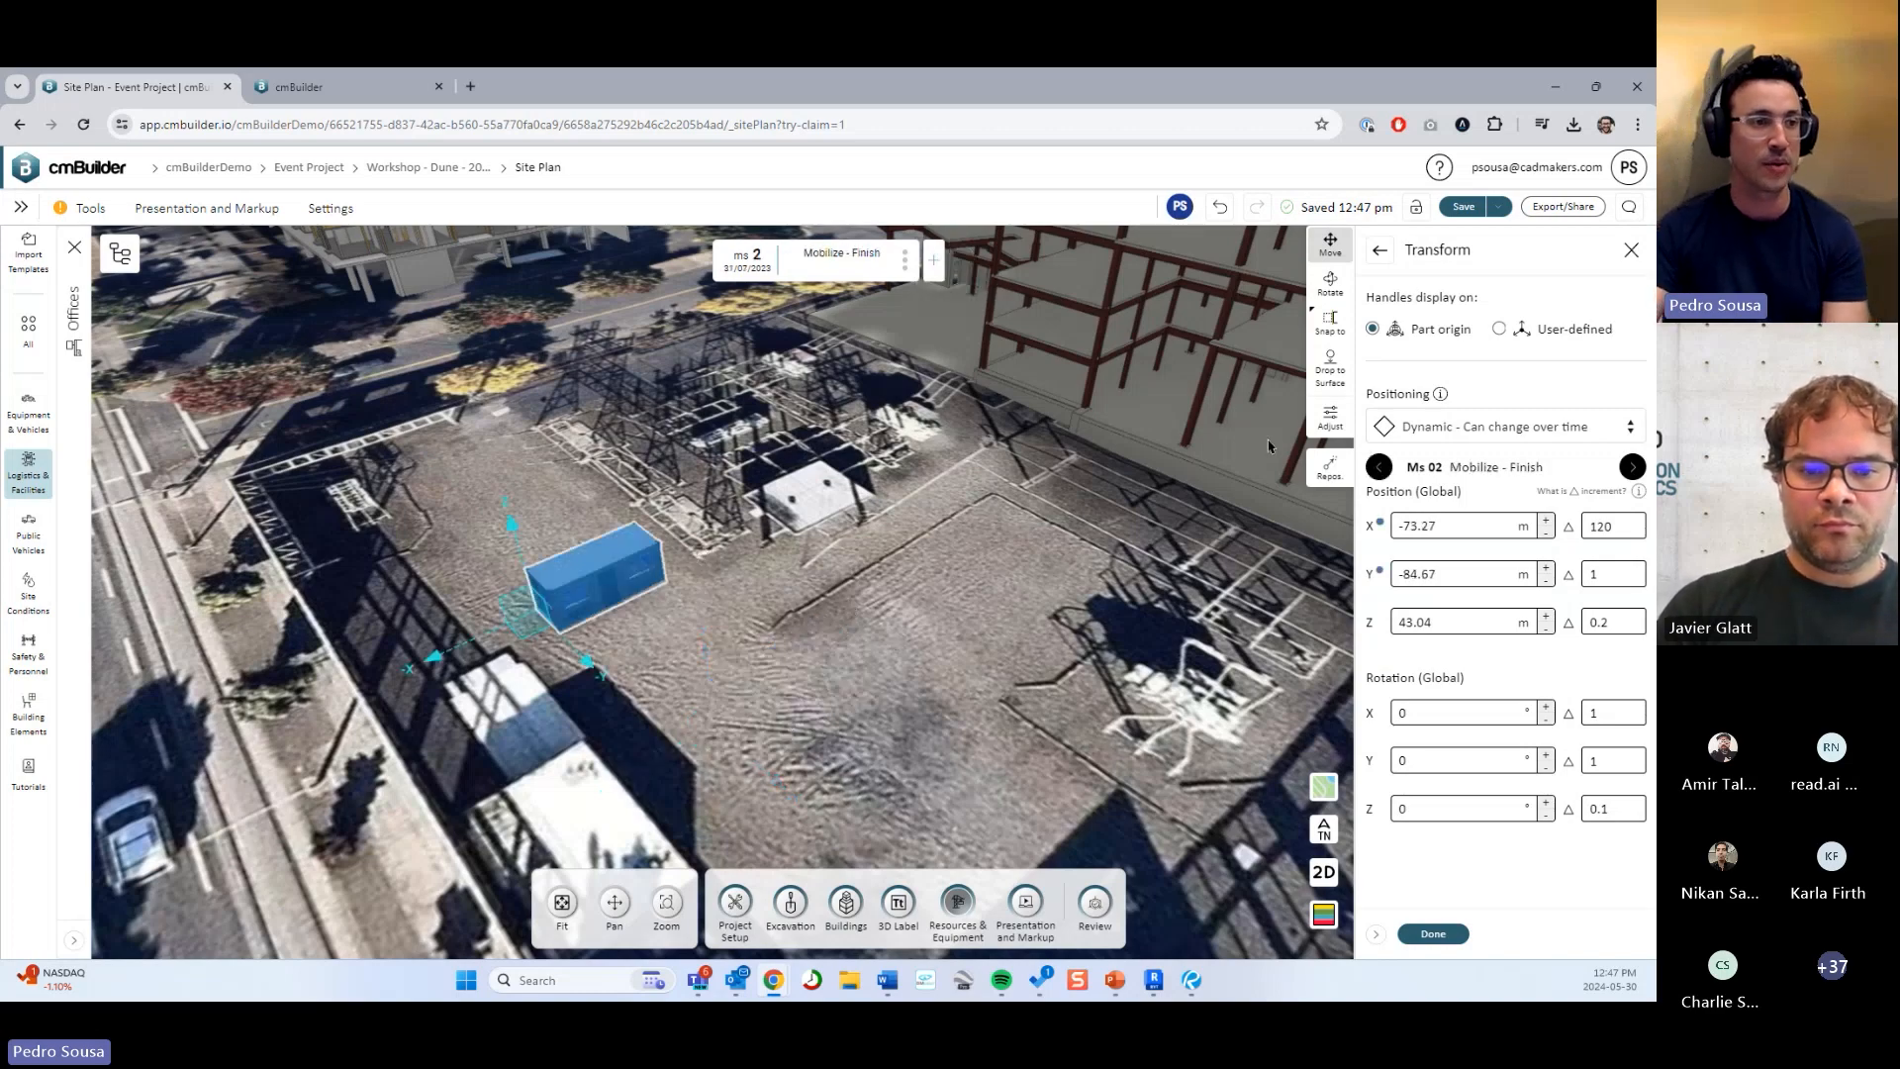
# Set the container office's positioning to Constant for all milestones, check it at Project Start, and close the transform settings.
pyautogui.click(1468, 429)
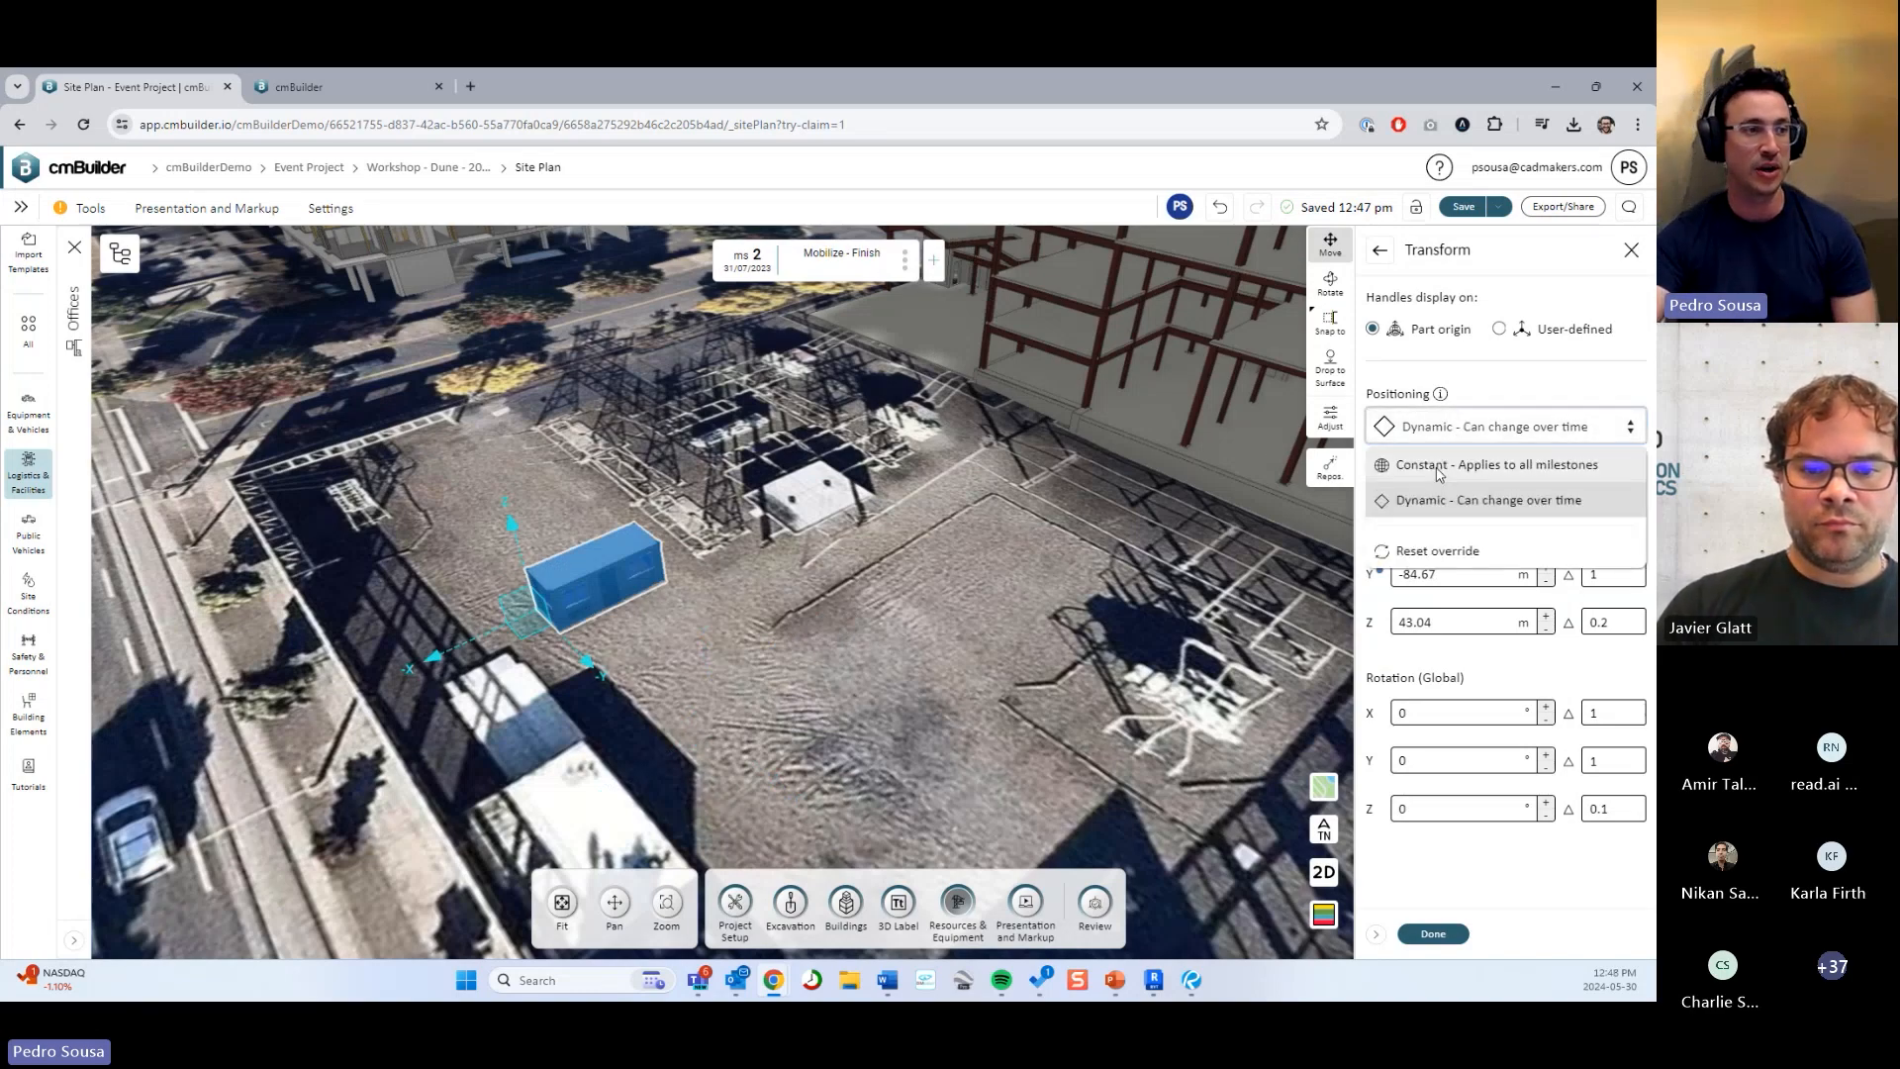
pyautogui.click(1437, 469)
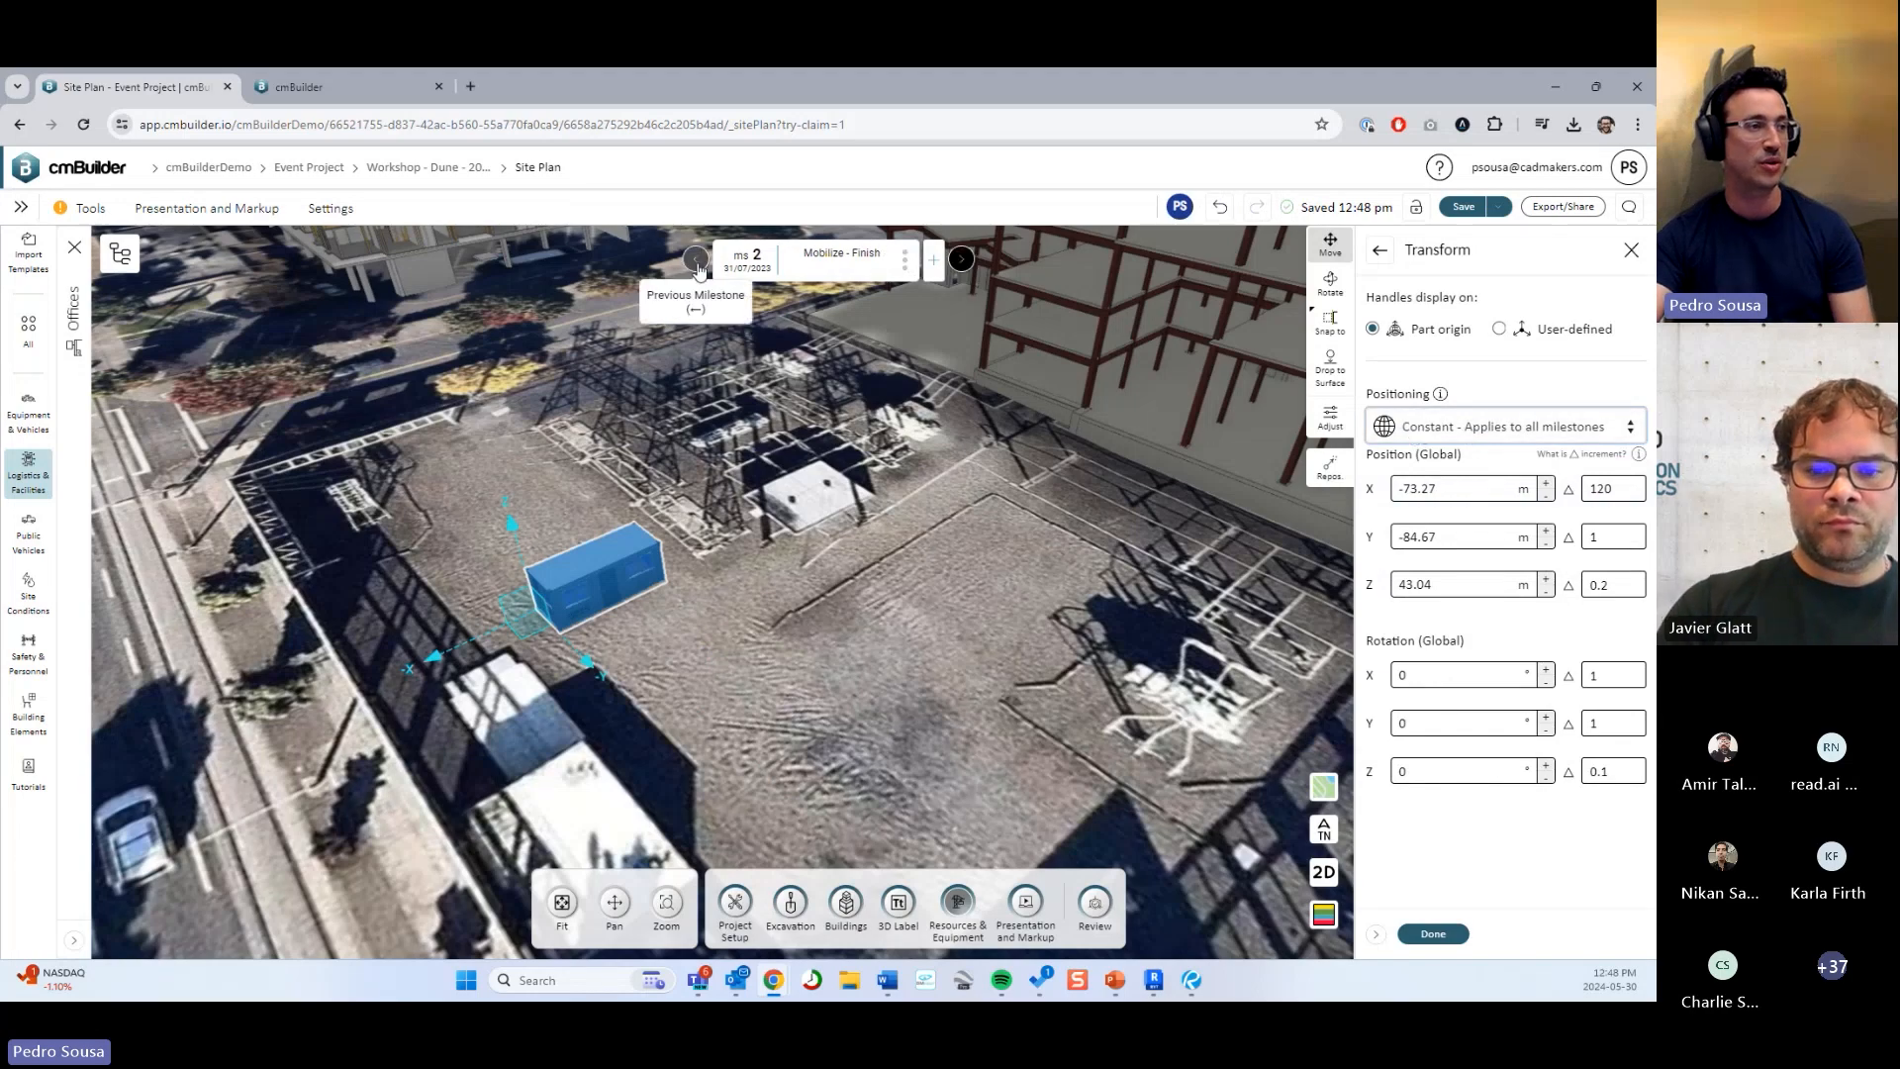
pyautogui.click(696, 261)
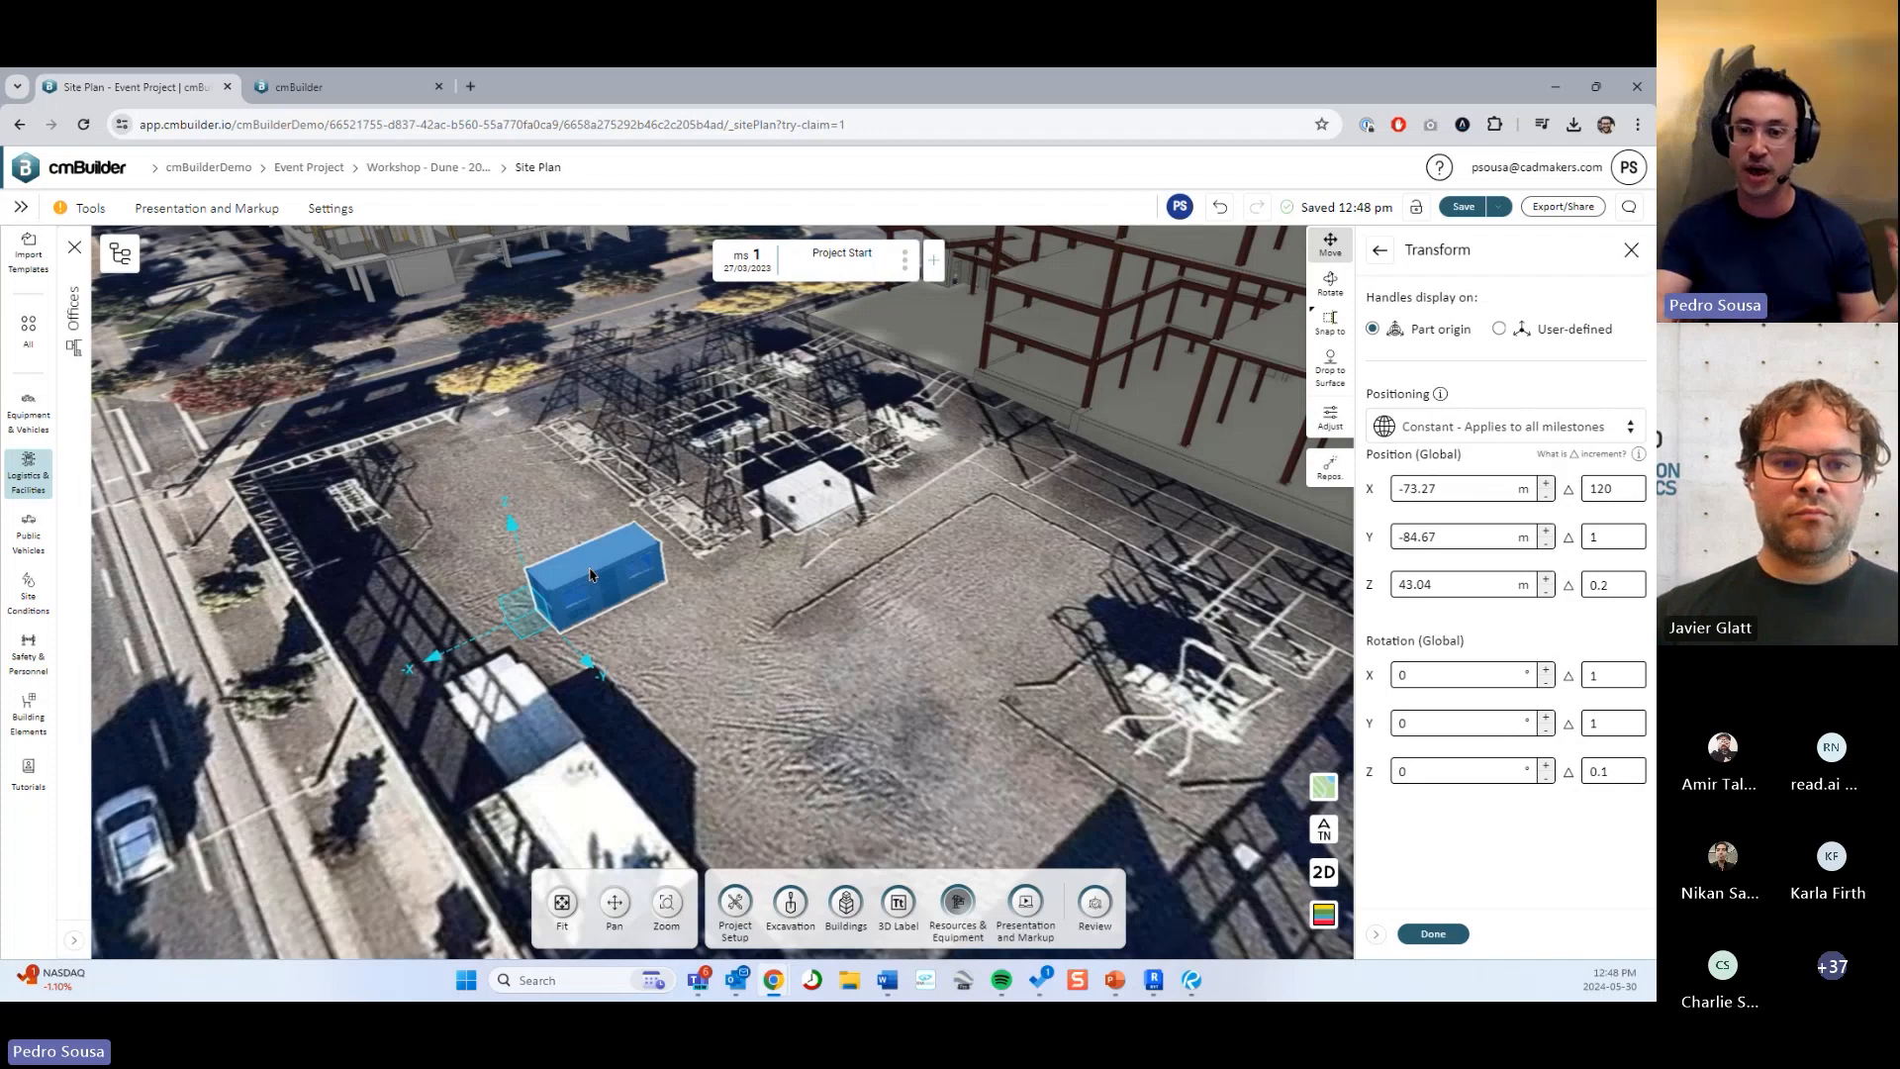
pyautogui.click(1433, 934)
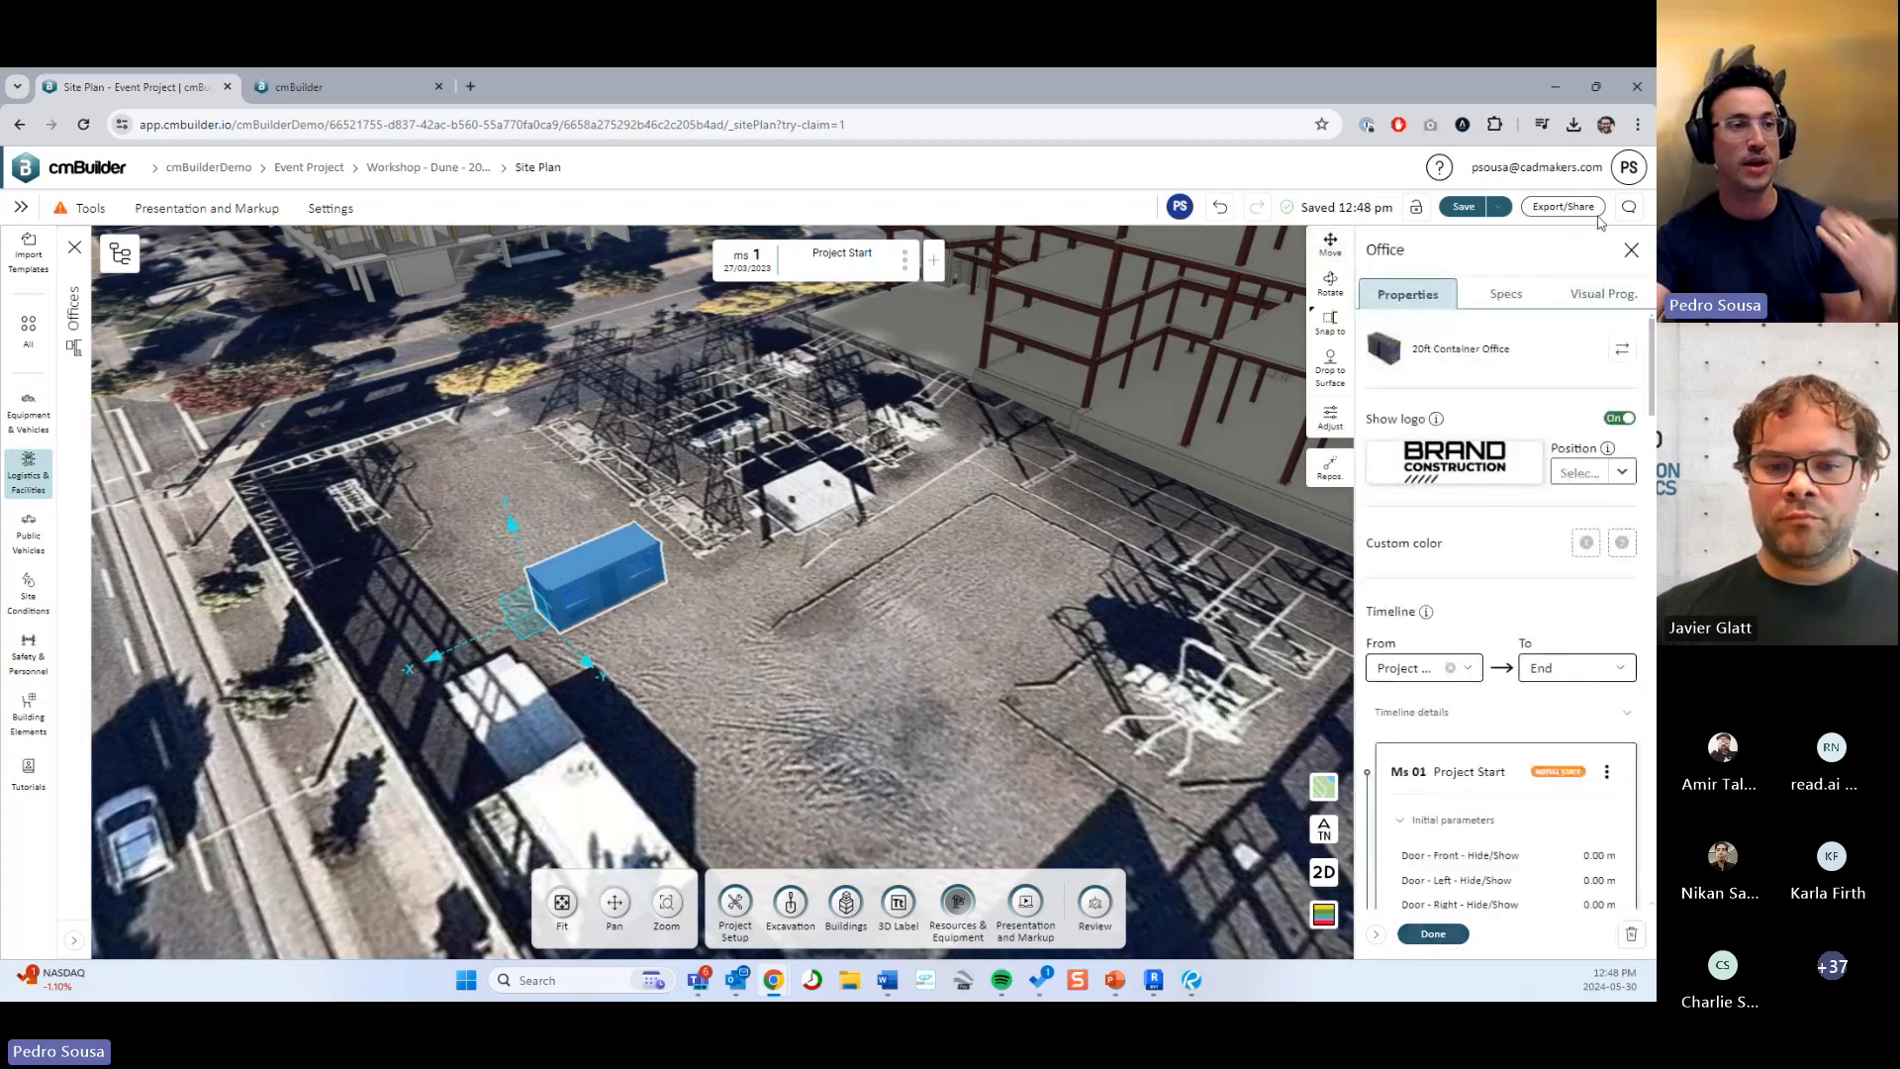
# Compare the Constant and Dynamic options for Resource Default Positioning in the user settings and save it as Dynamic.
pyautogui.click(1575, 173)
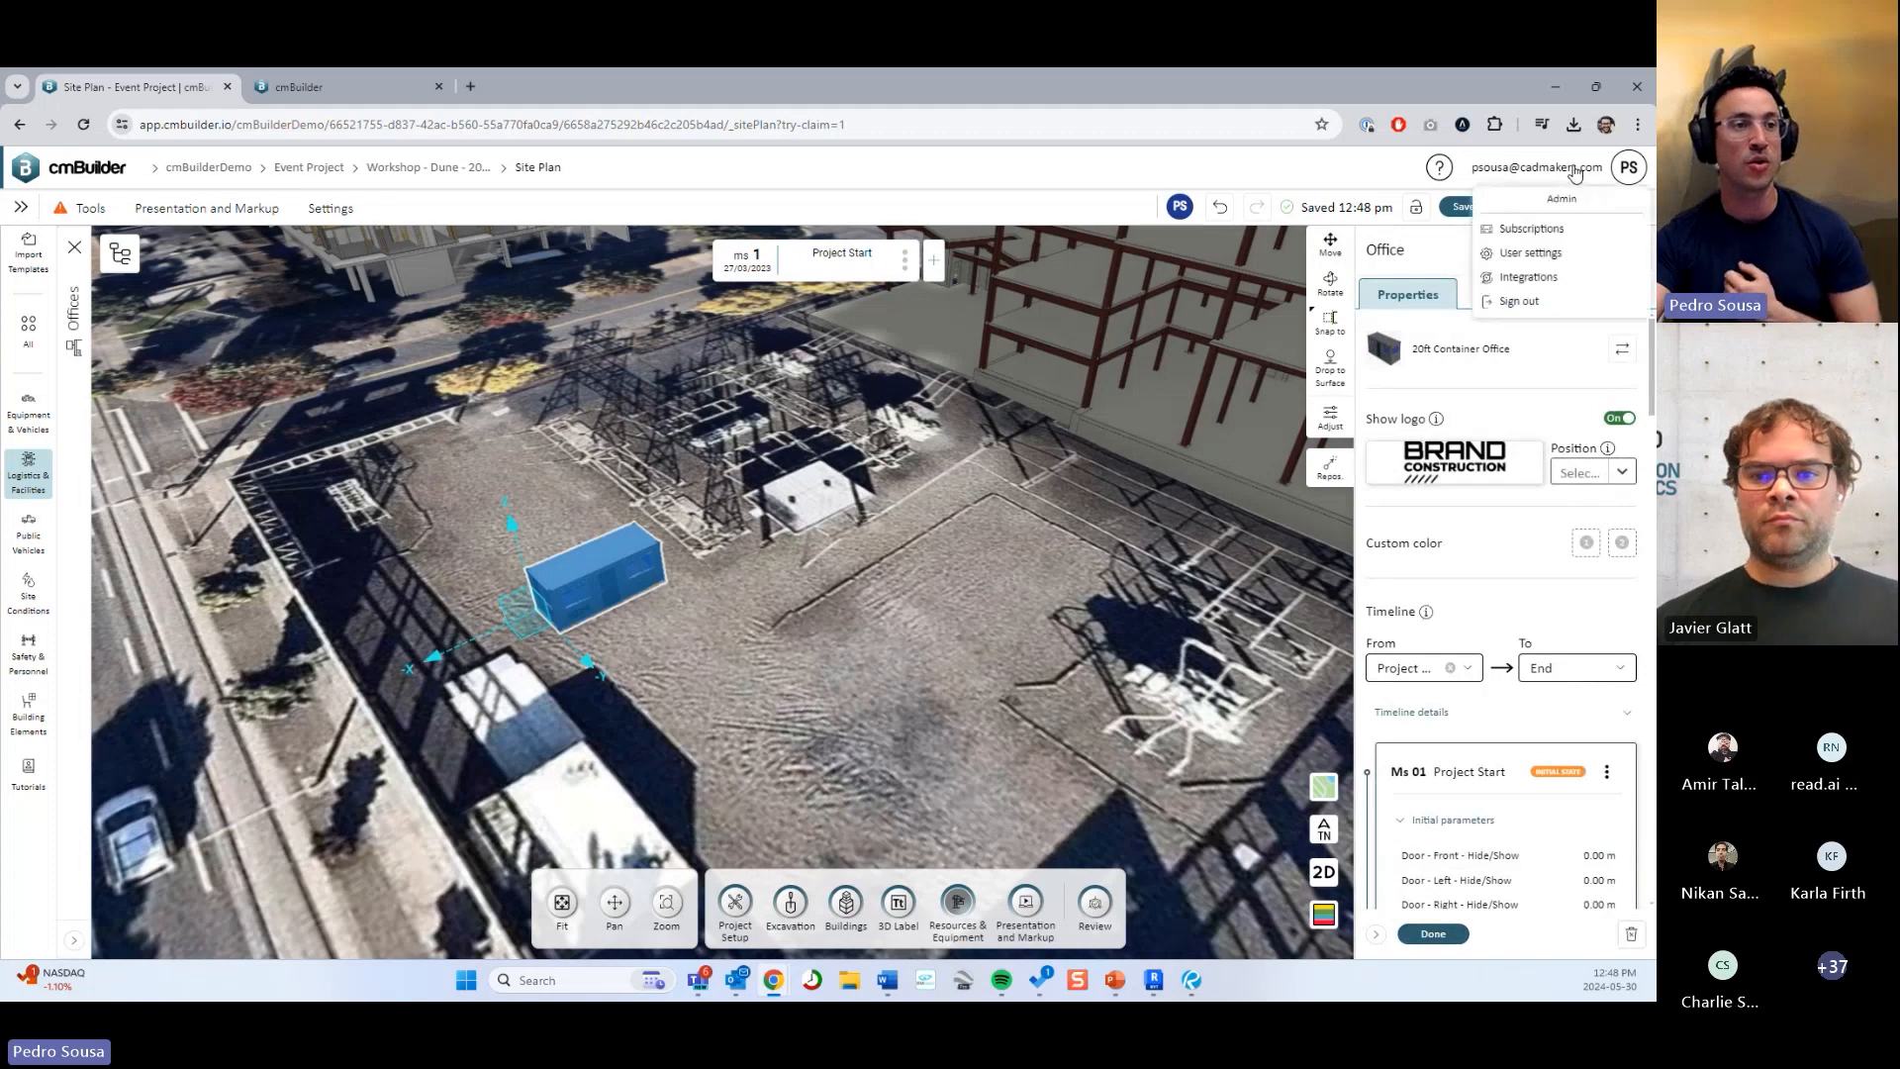
pyautogui.click(1569, 255)
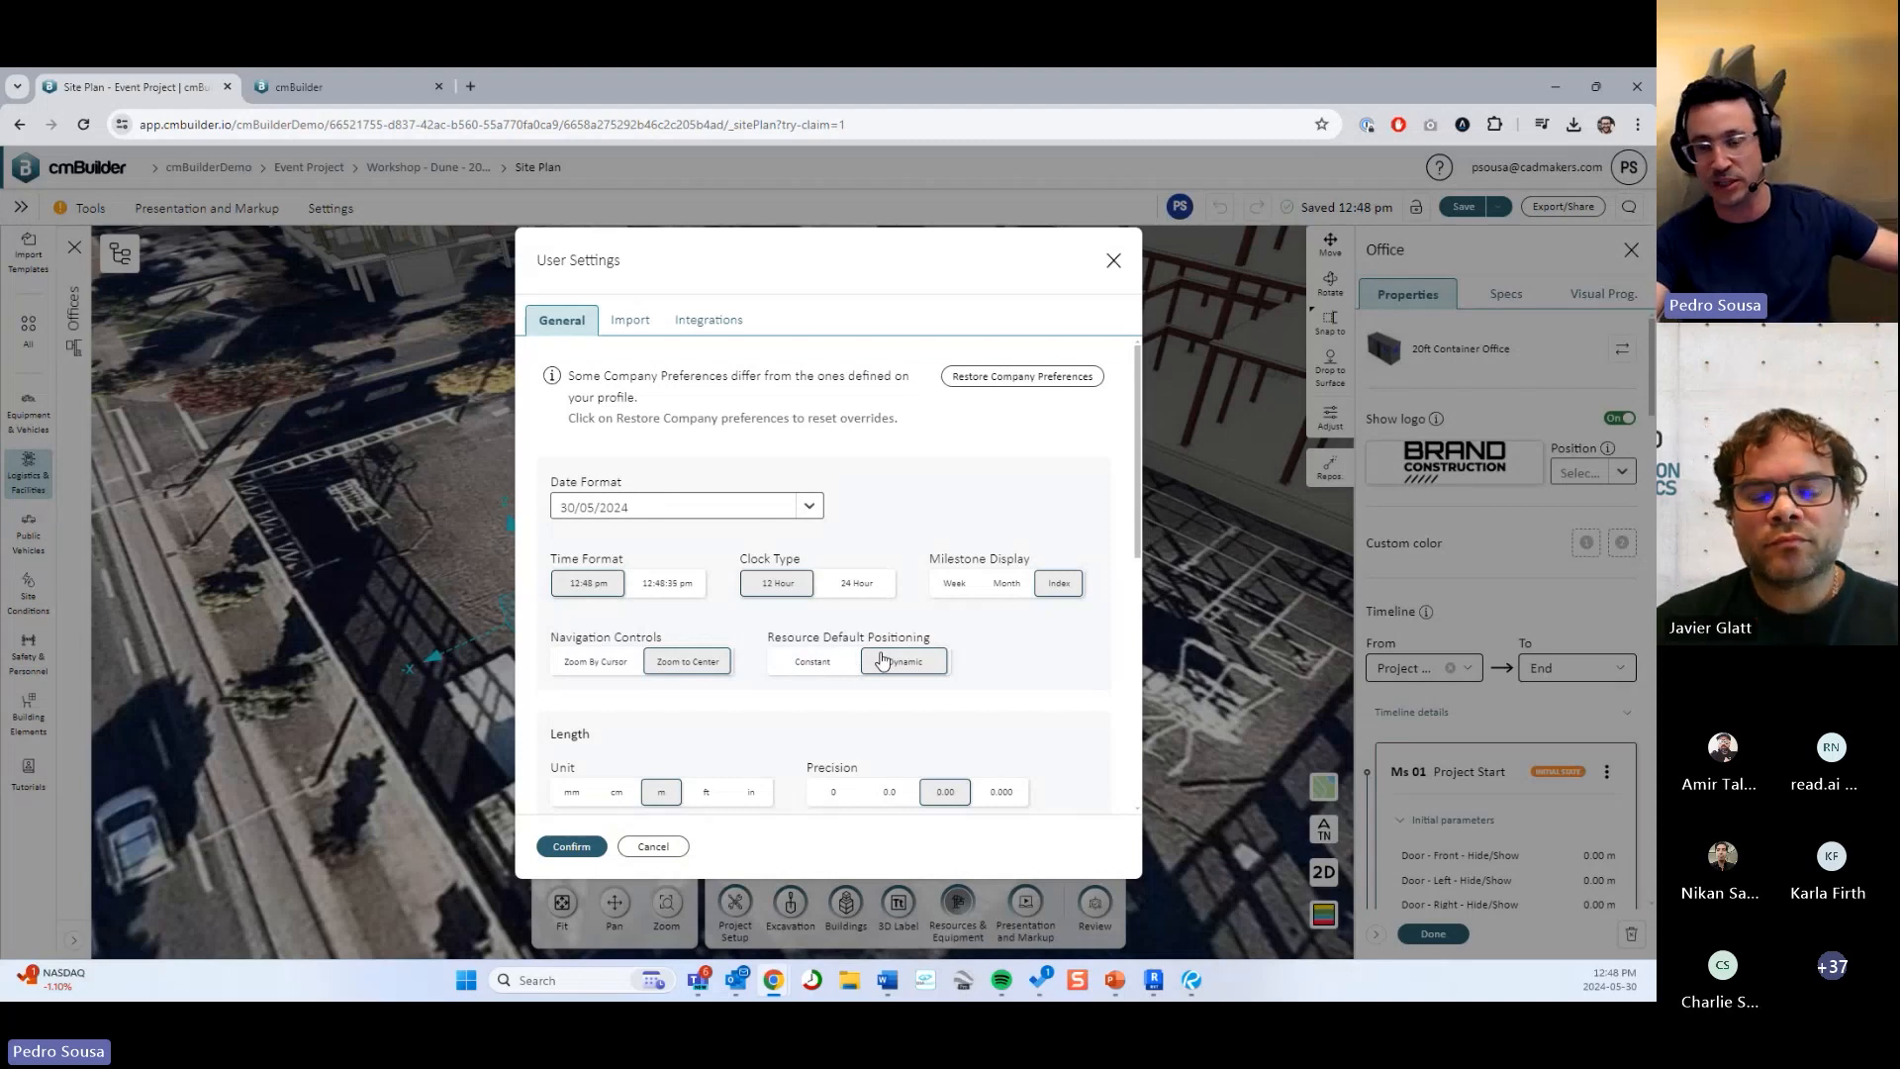
pyautogui.click(828, 674)
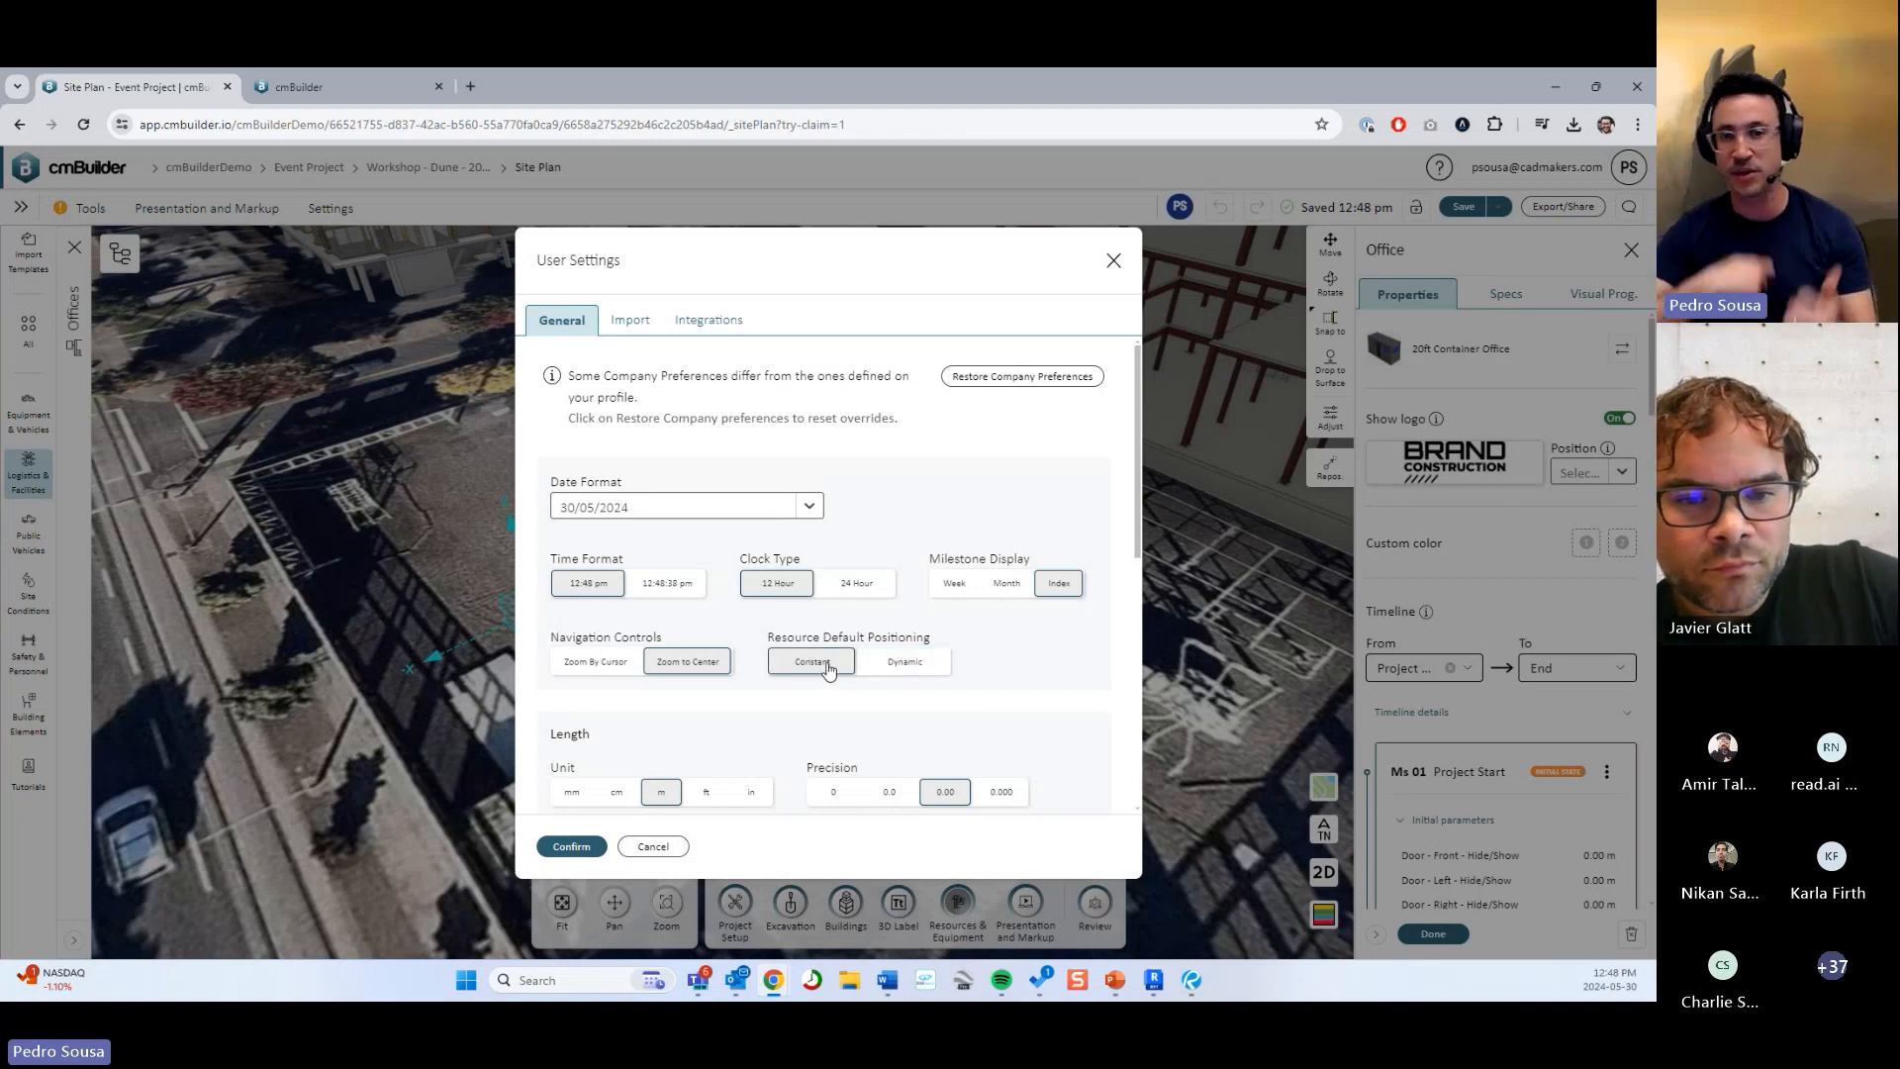
pyautogui.click(911, 663)
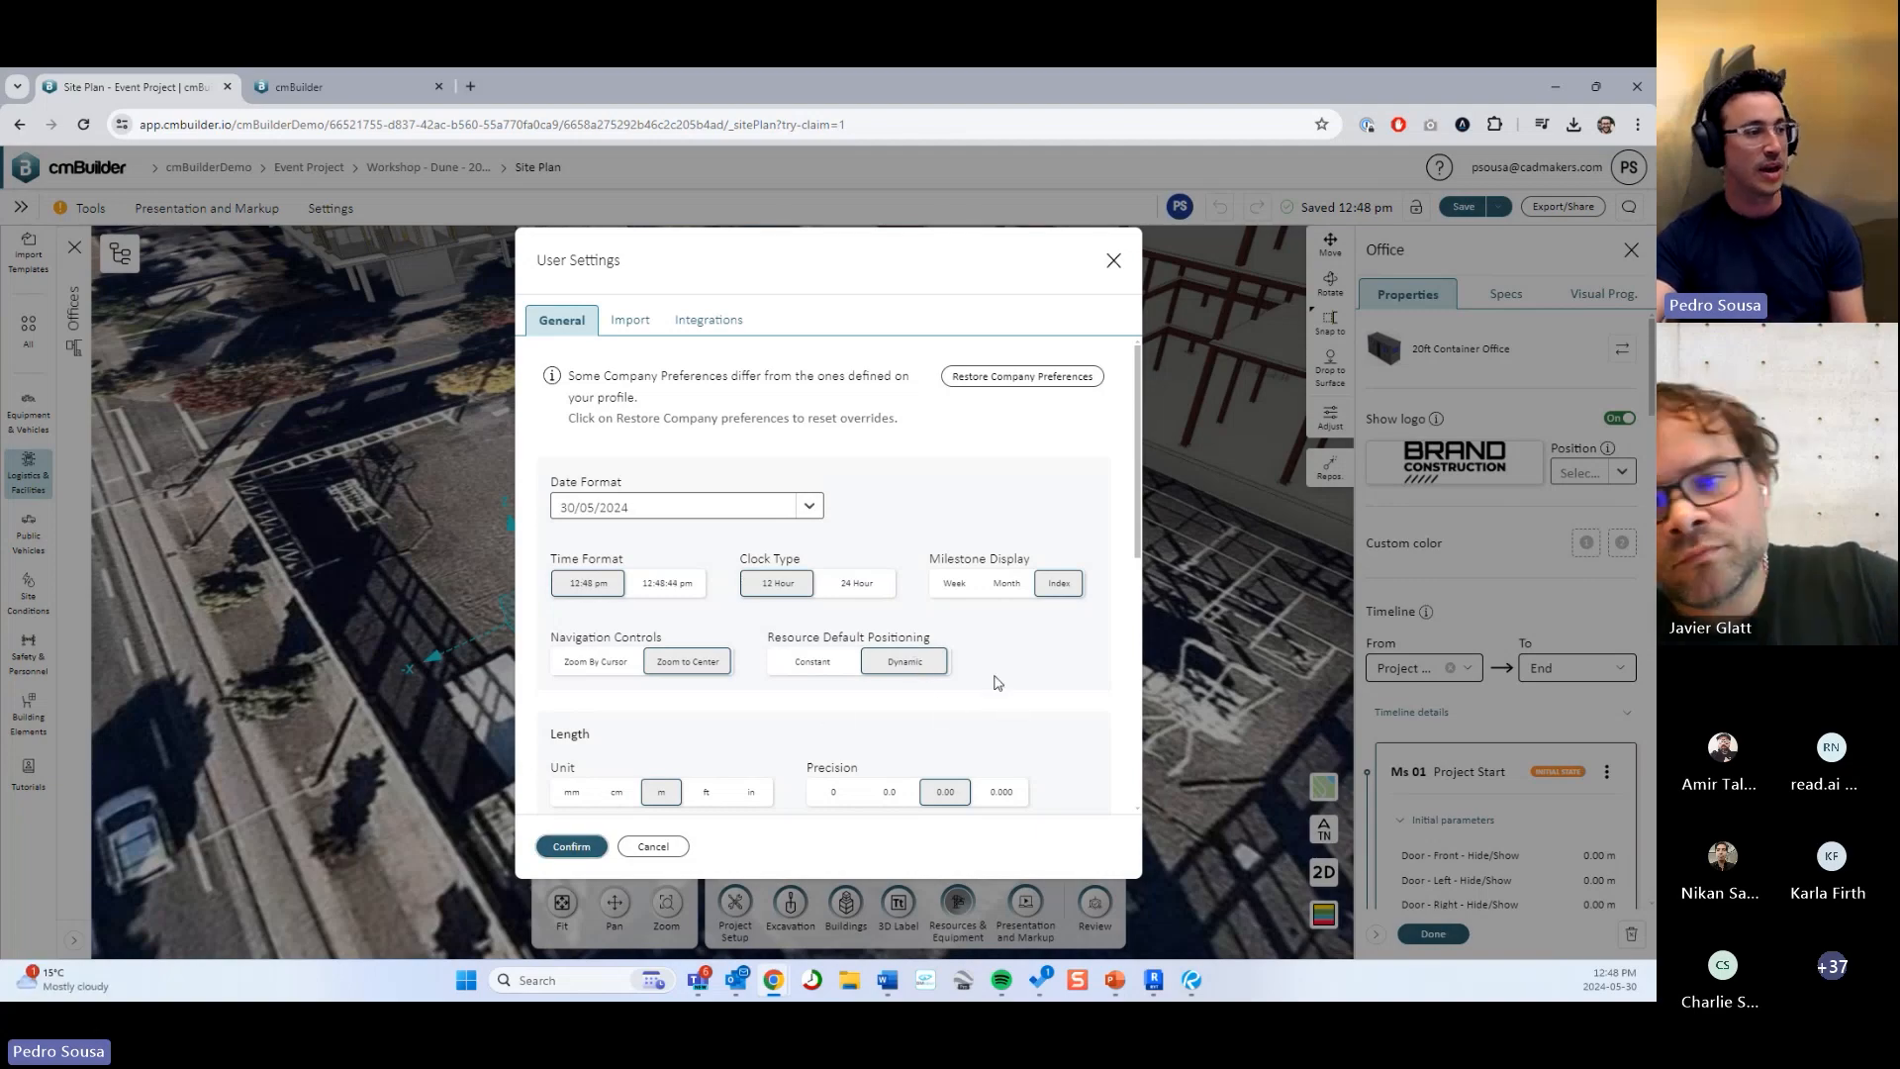
pyautogui.click(571, 846)
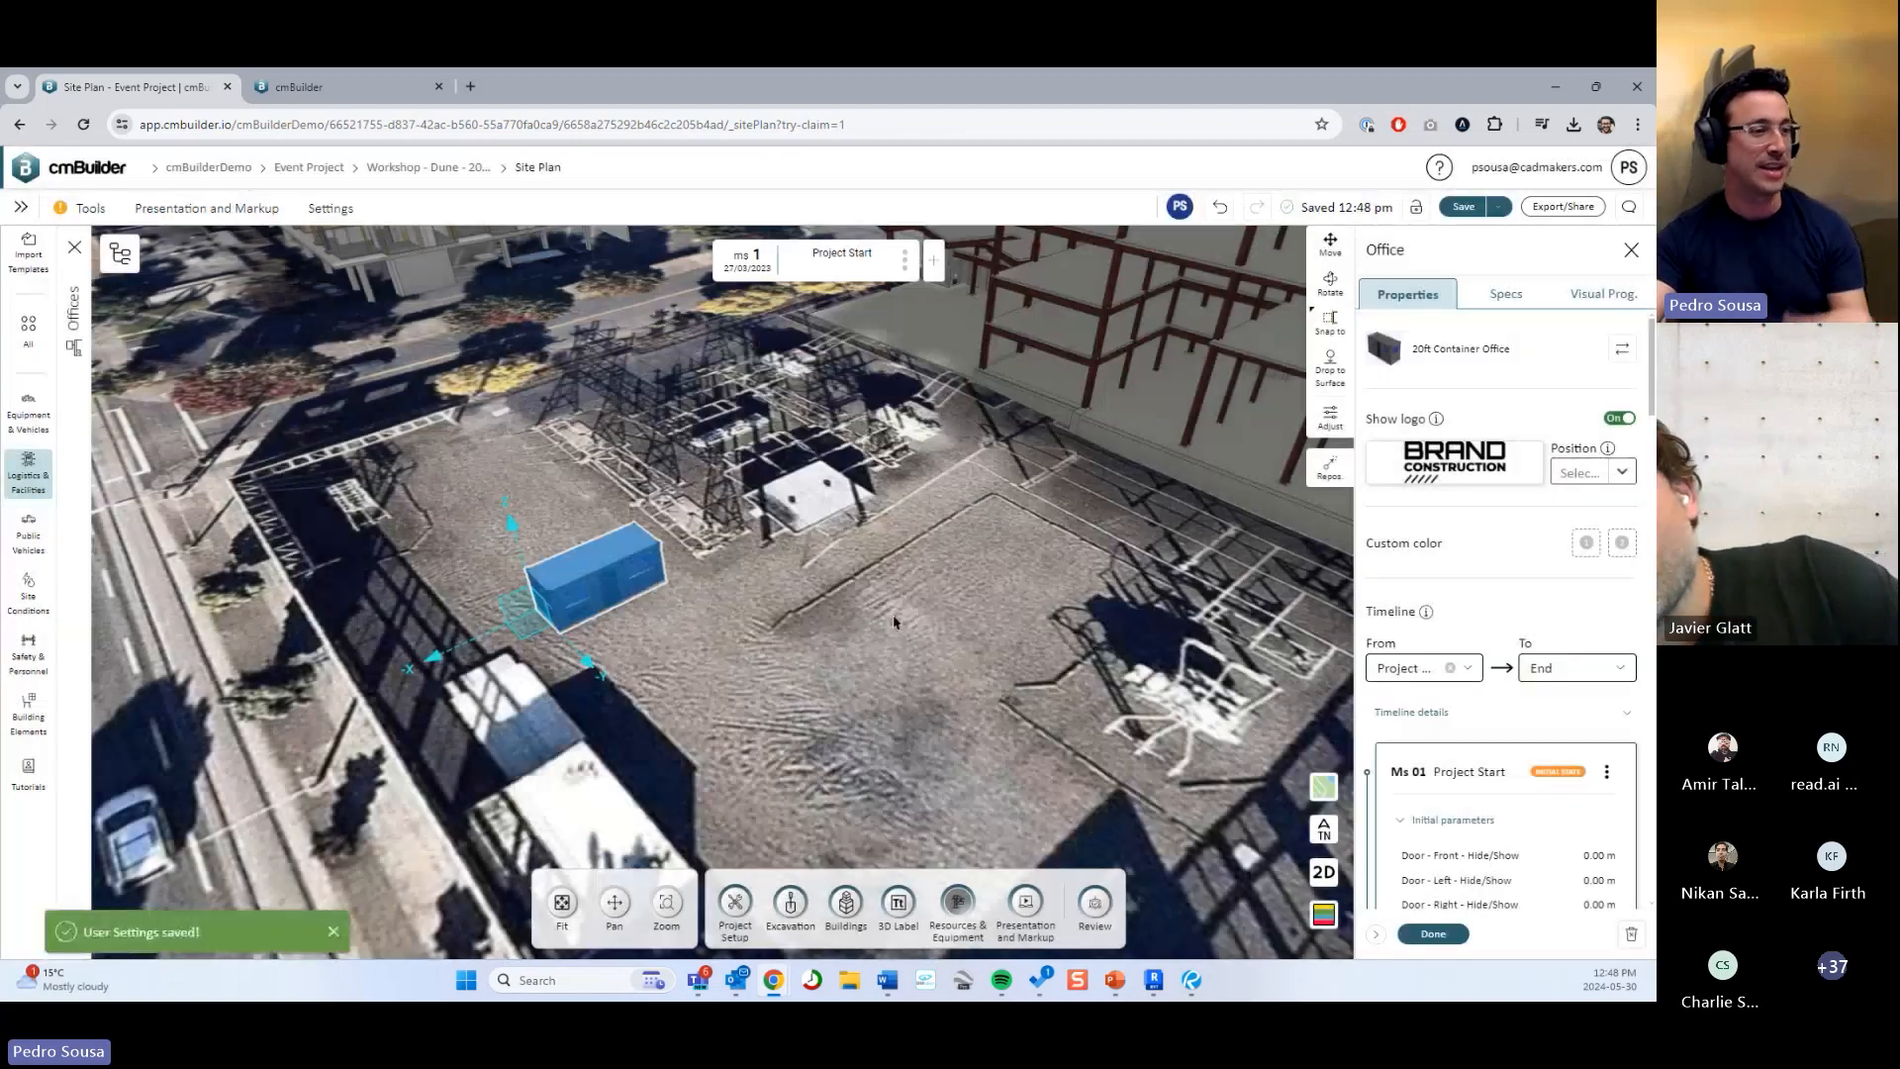
# Delete the 20ft container office from the site plan and check the Tips and Updates slide in PowerPoint.
pyautogui.click(1631, 933)
pyautogui.click(637, 603)
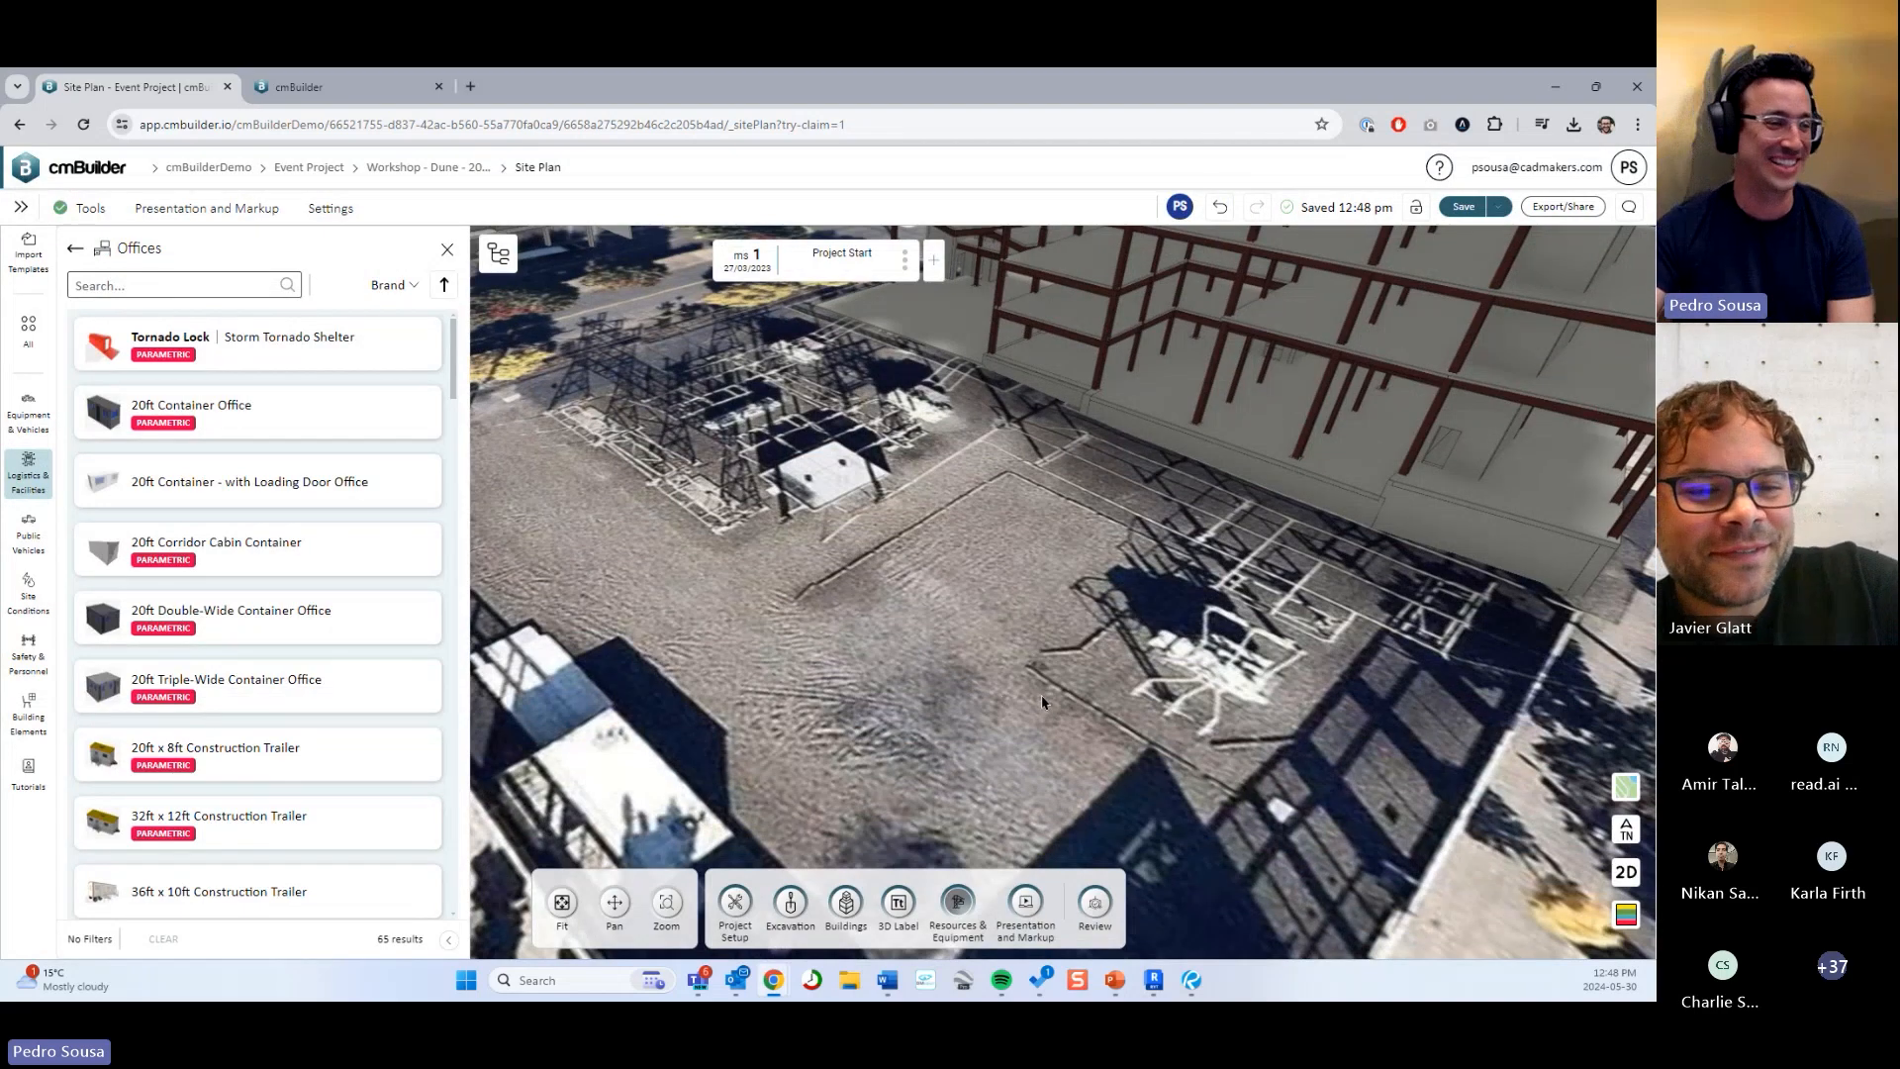
pyautogui.click(1144, 894)
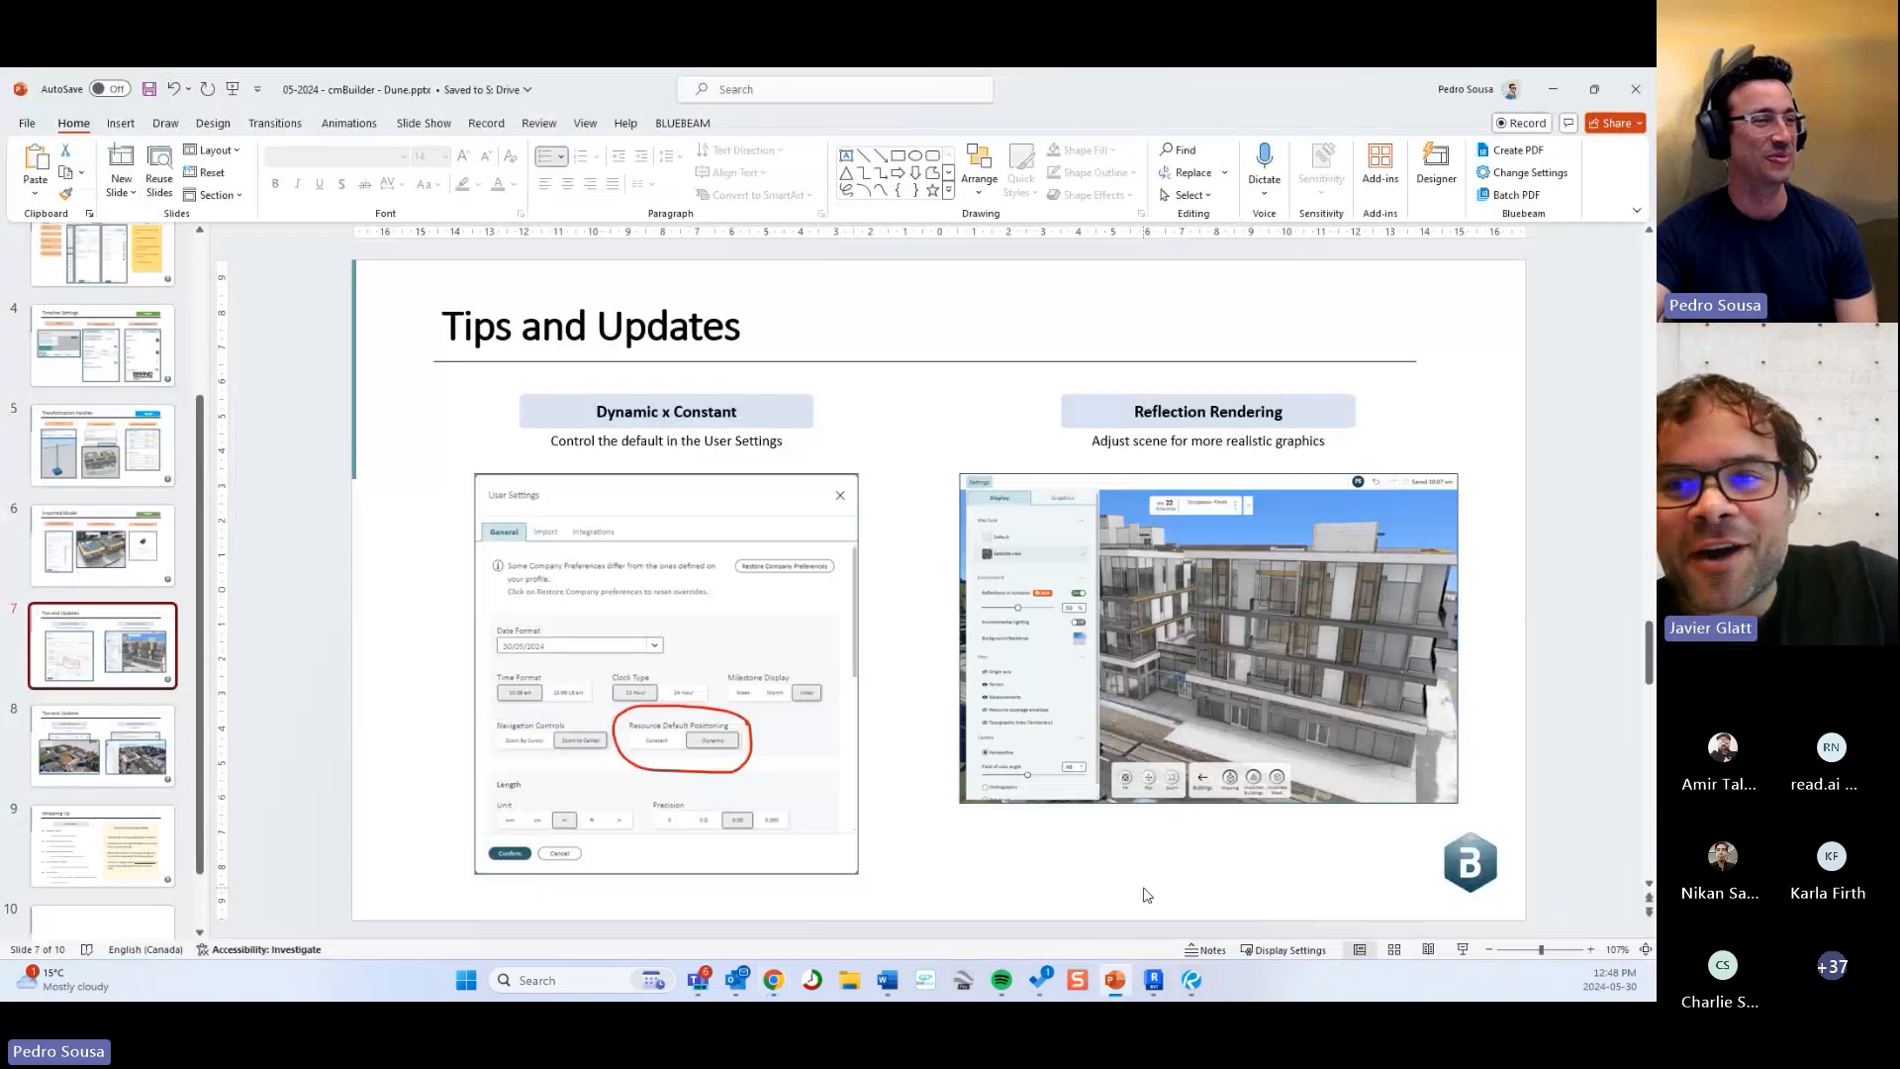
pyautogui.click(1557, 96)
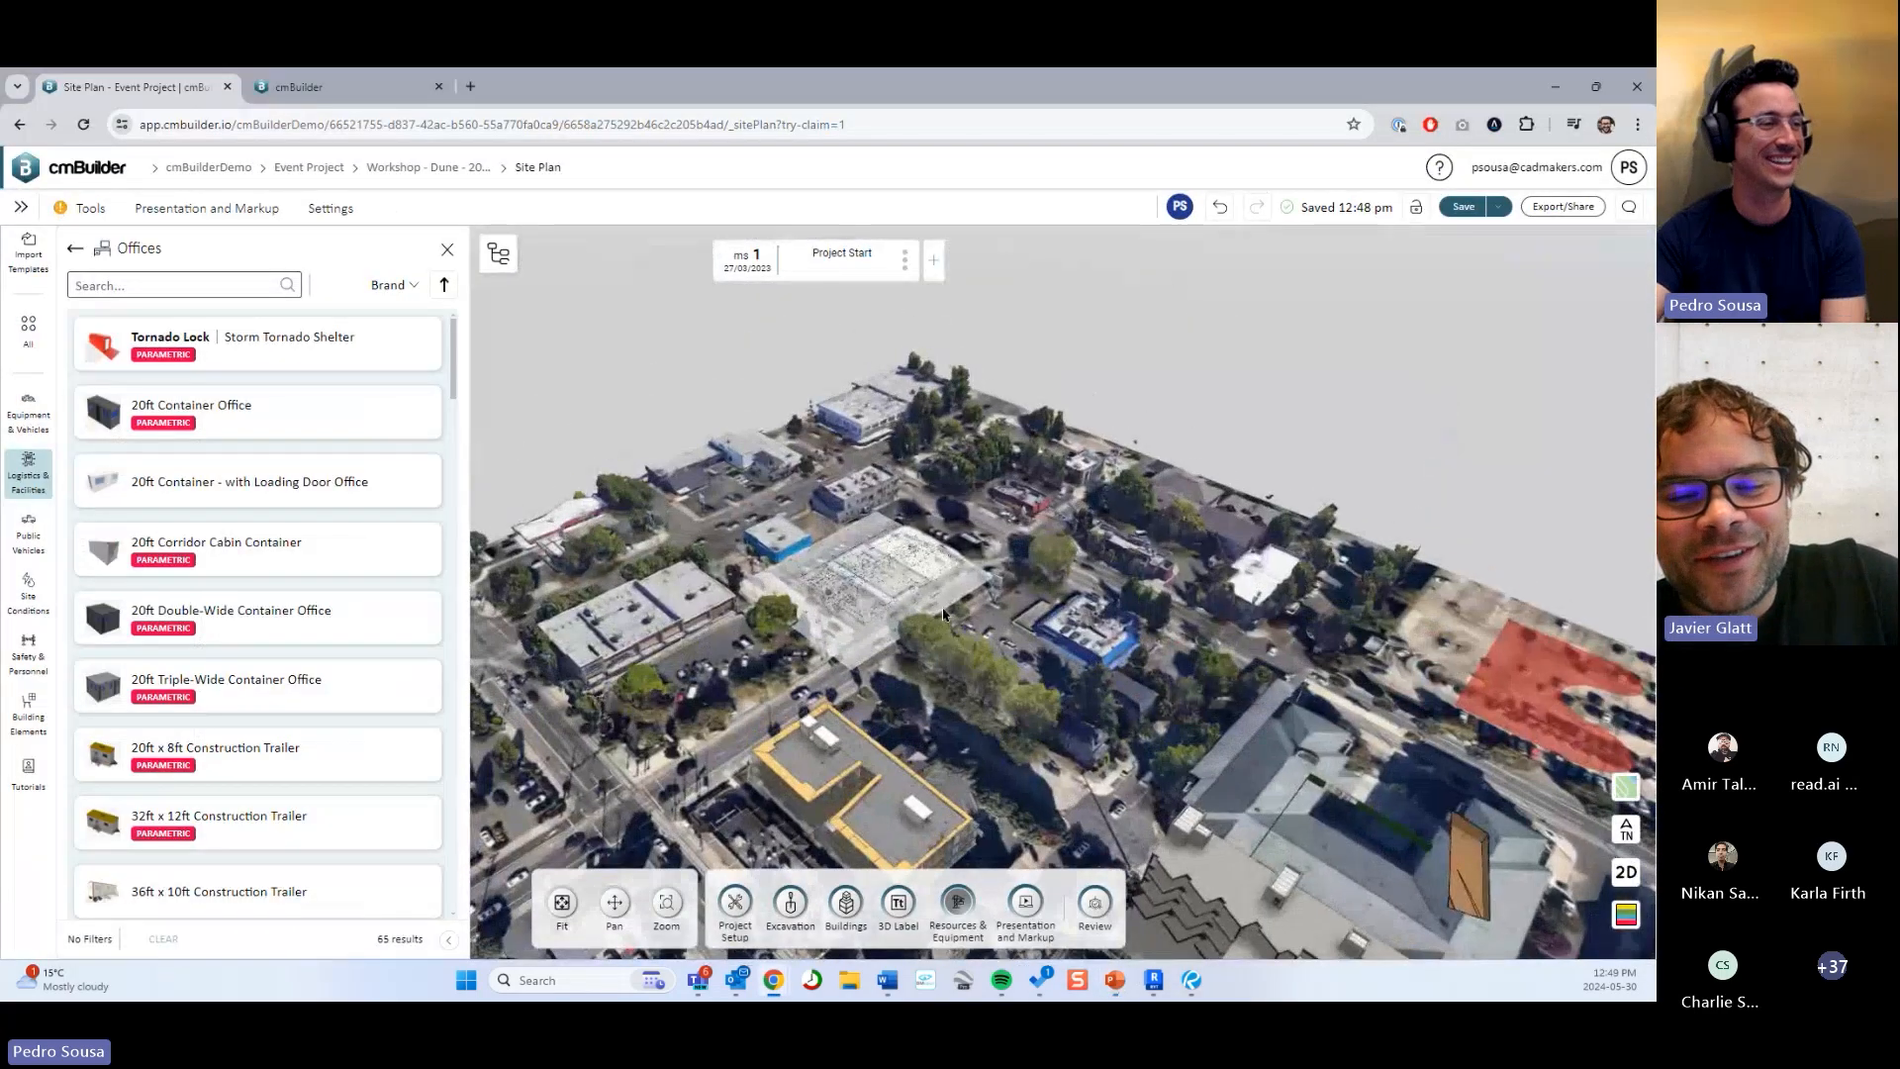
# Close the Offices library and examine the finished building at the Occupancy - Finish milestone.
pyautogui.moveTo(943, 614); pyautogui.dragTo(924, 614)
pyautogui.press('Left')
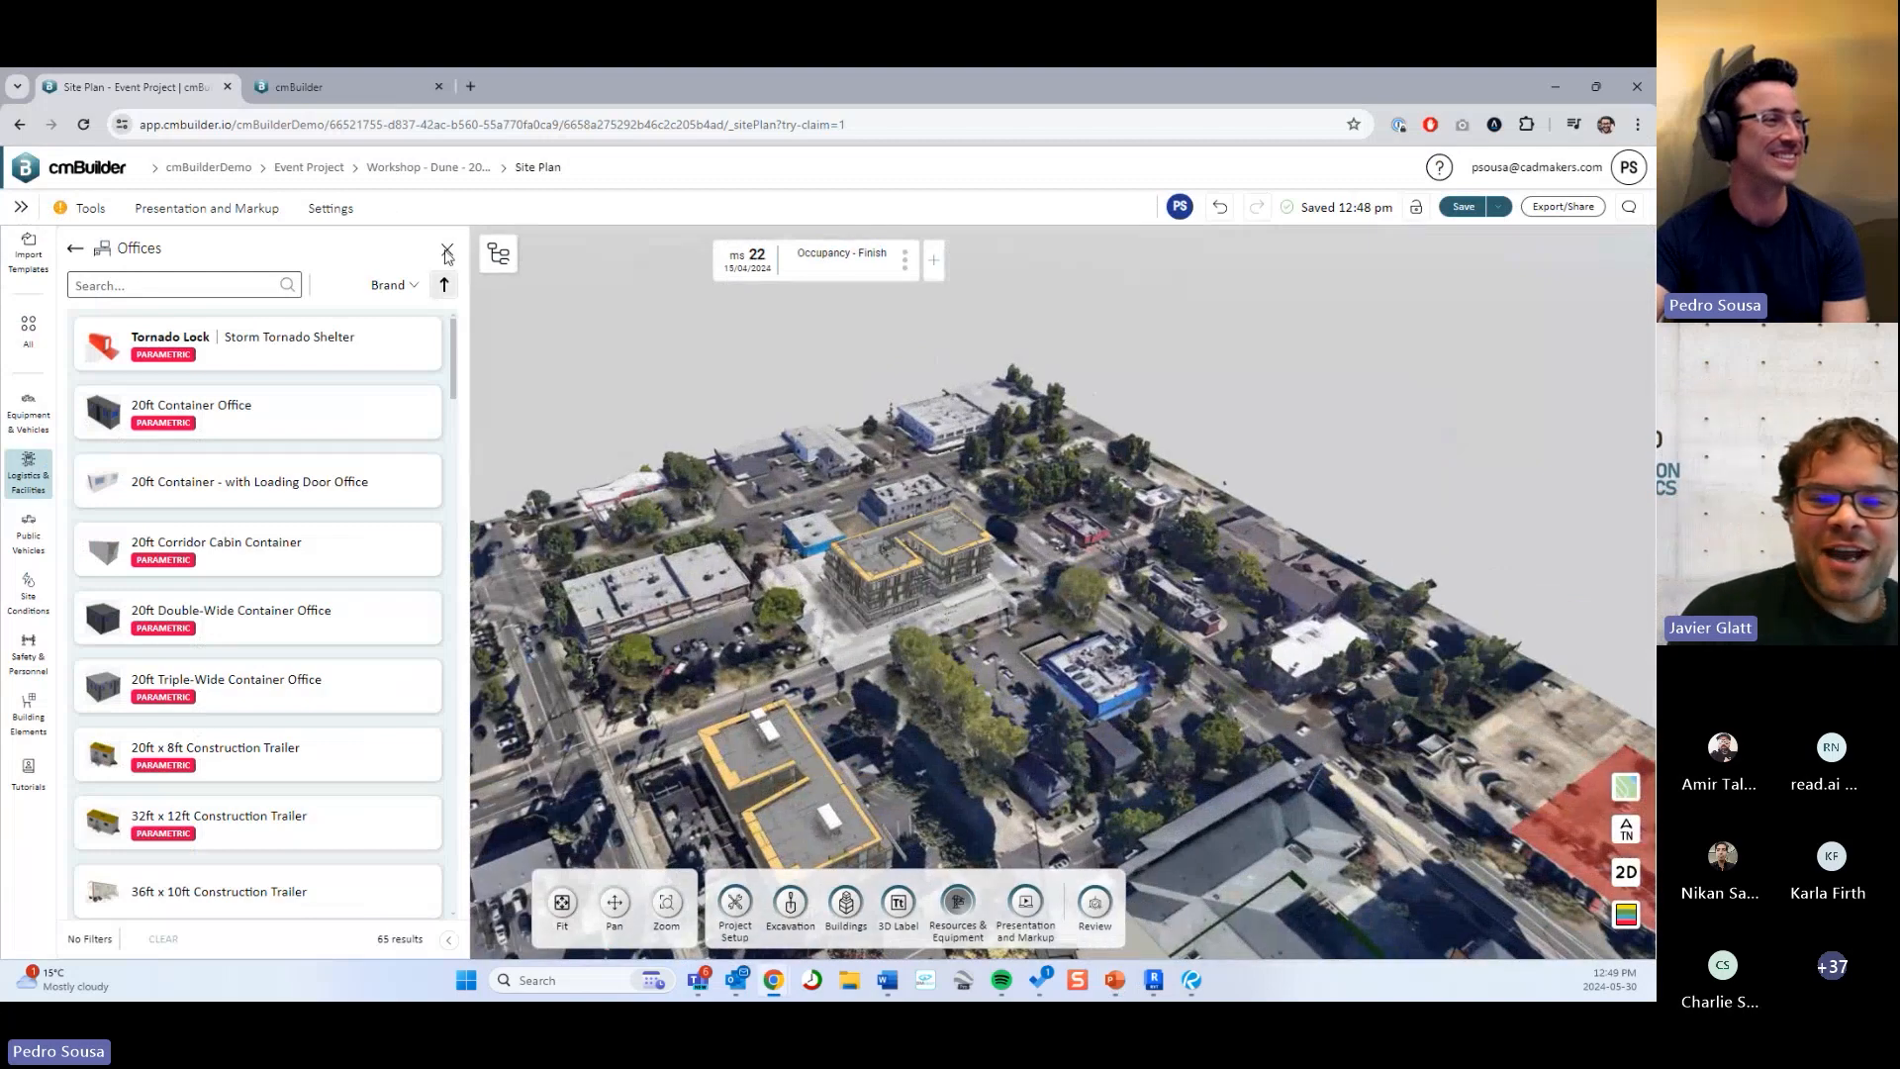
pyautogui.click(448, 252)
pyautogui.scroll(5, 914, 592)
pyautogui.moveTo(959, 695); pyautogui.dragTo(1082, 674)
pyautogui.scroll(2, 945, 685)
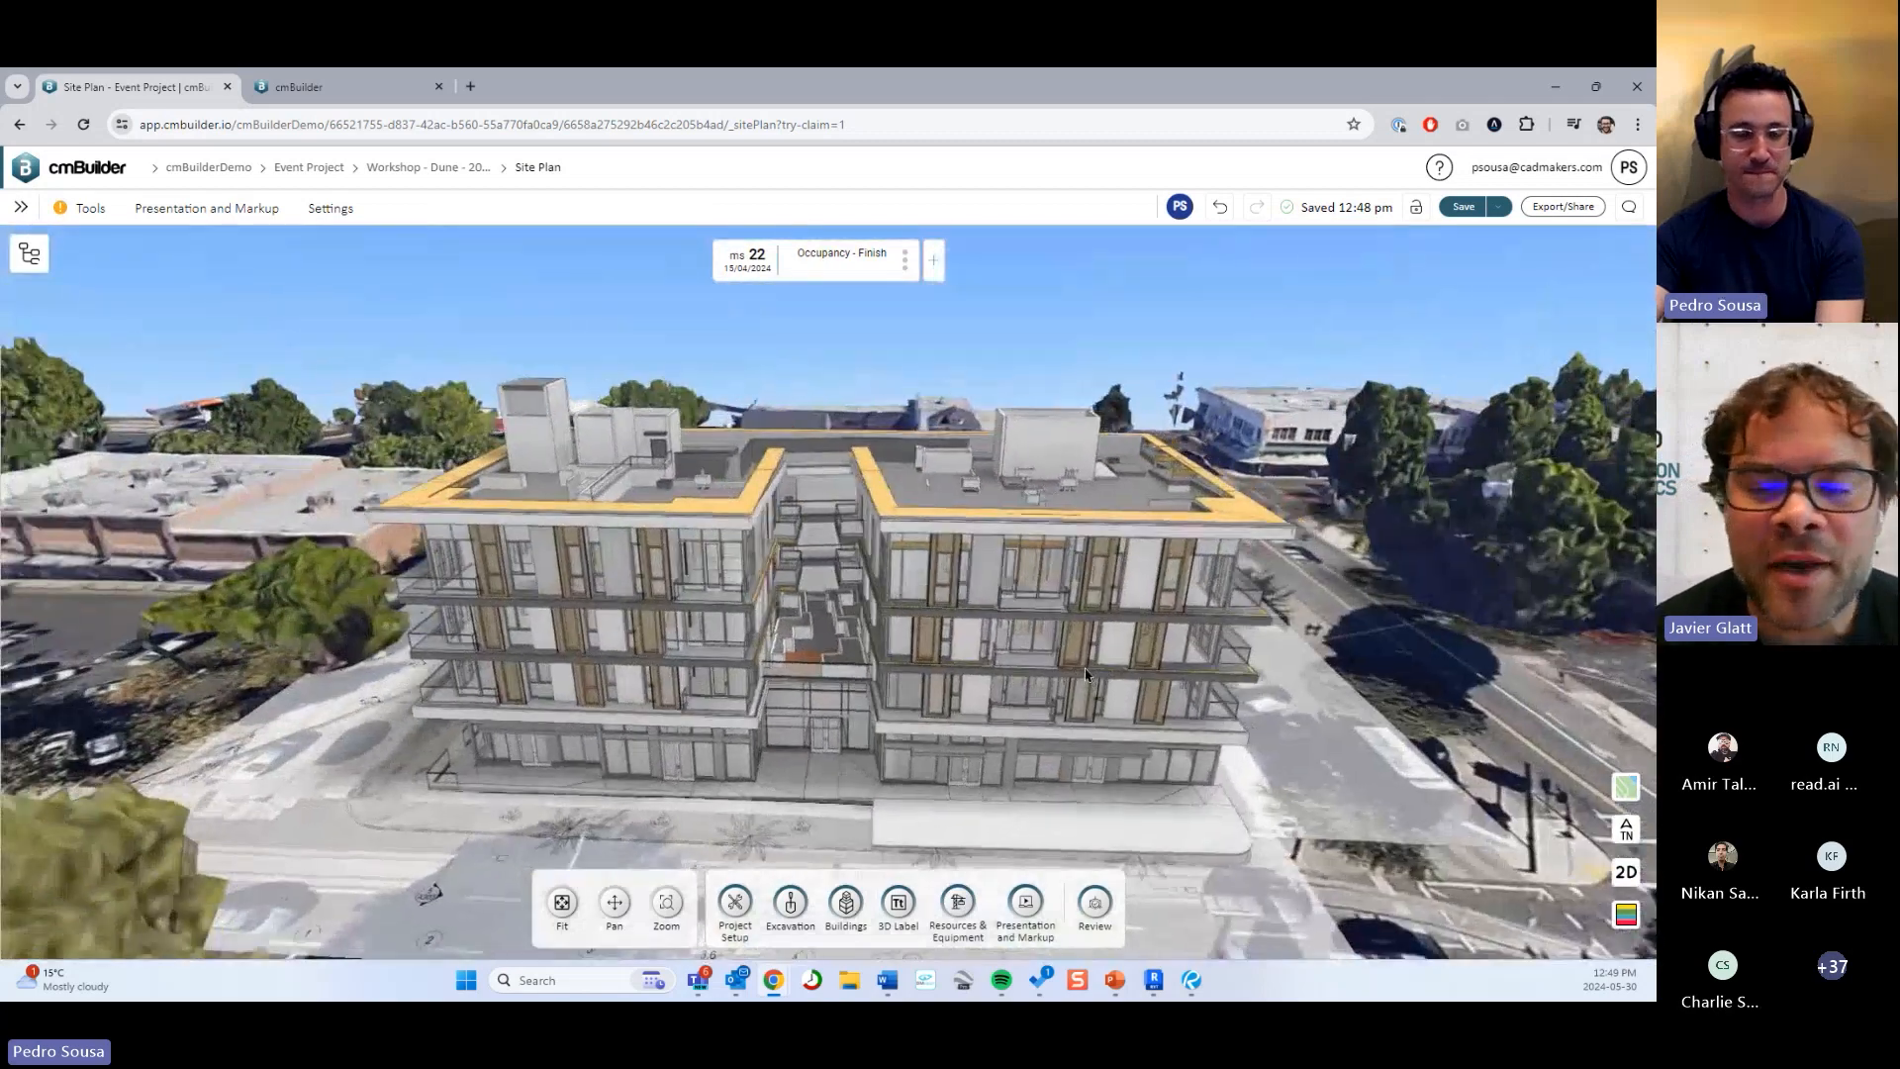
# Return to the Project Start milestone and look over the empty lot beside the structural building.
pyautogui.scroll(-5, 950, 676)
pyautogui.scroll(-3, 950, 675)
pyautogui.moveTo(950, 675); pyautogui.dragTo(1051, 683)
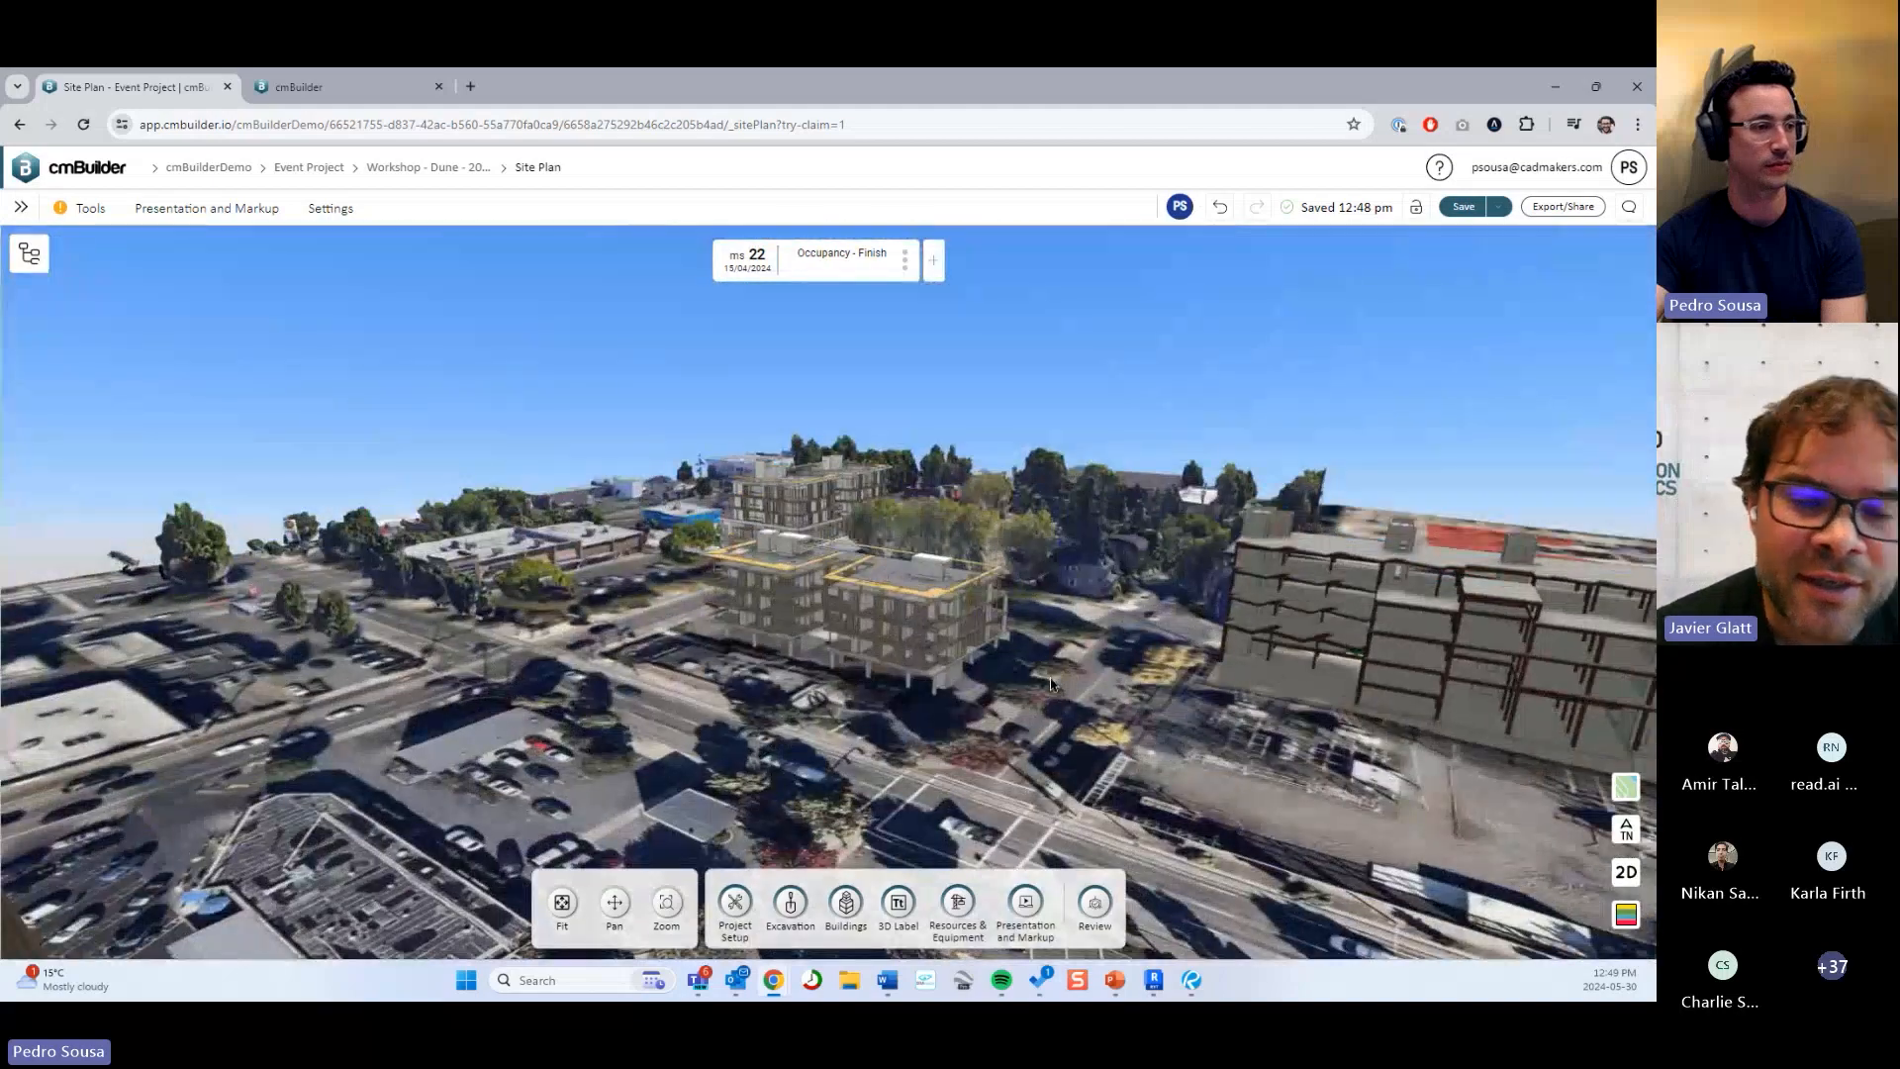
pyautogui.moveTo(1051, 683); pyautogui.dragTo(962, 683, button='right')
pyautogui.moveTo(962, 683); pyautogui.dragTo(958, 700)
pyautogui.press('Left')
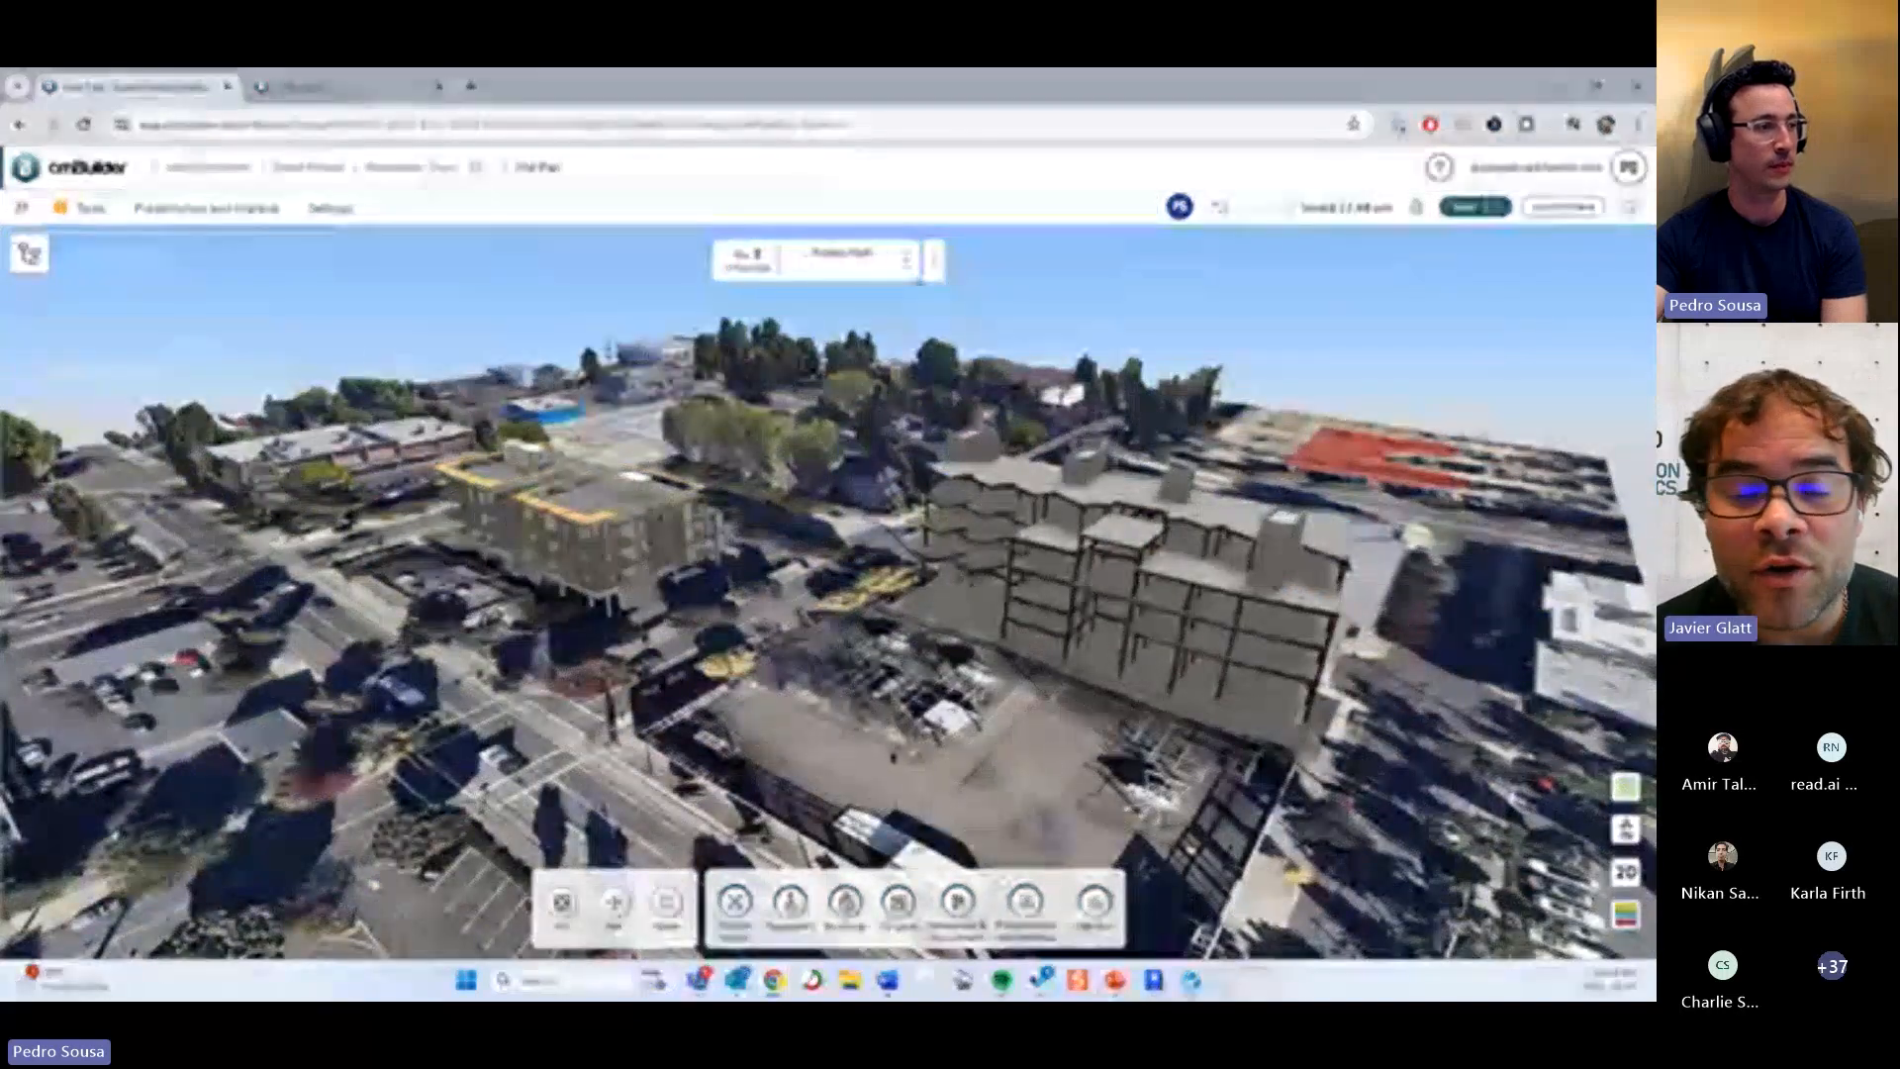
pyautogui.moveTo(893, 757); pyautogui.dragTo(893, 791)
pyautogui.moveTo(894, 792); pyautogui.dragTo(732, 673, button='right')
pyautogui.scroll(-2, 732, 673)
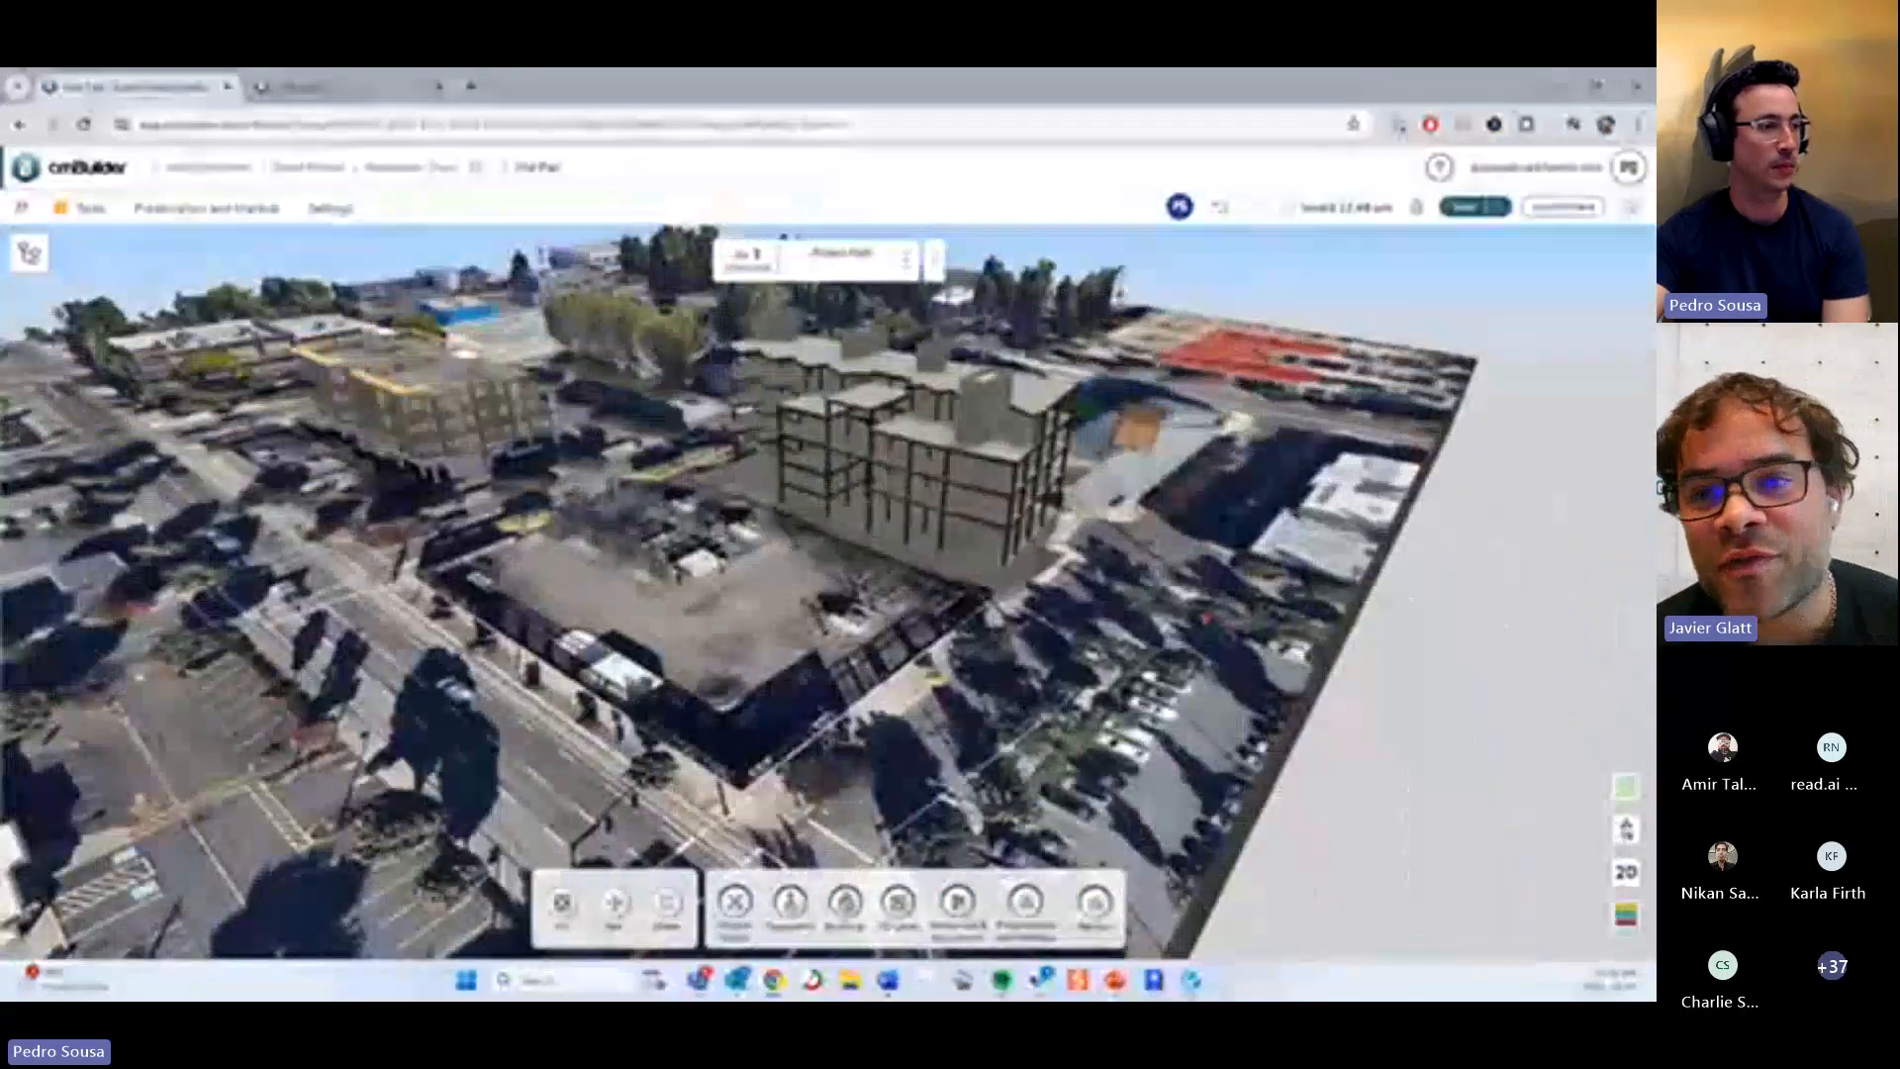
pyautogui.scroll(3, 816, 727)
# Restore the site plan from the History Log to the 20ft Container Office update just before its removal.
pyautogui.click(1327, 211)
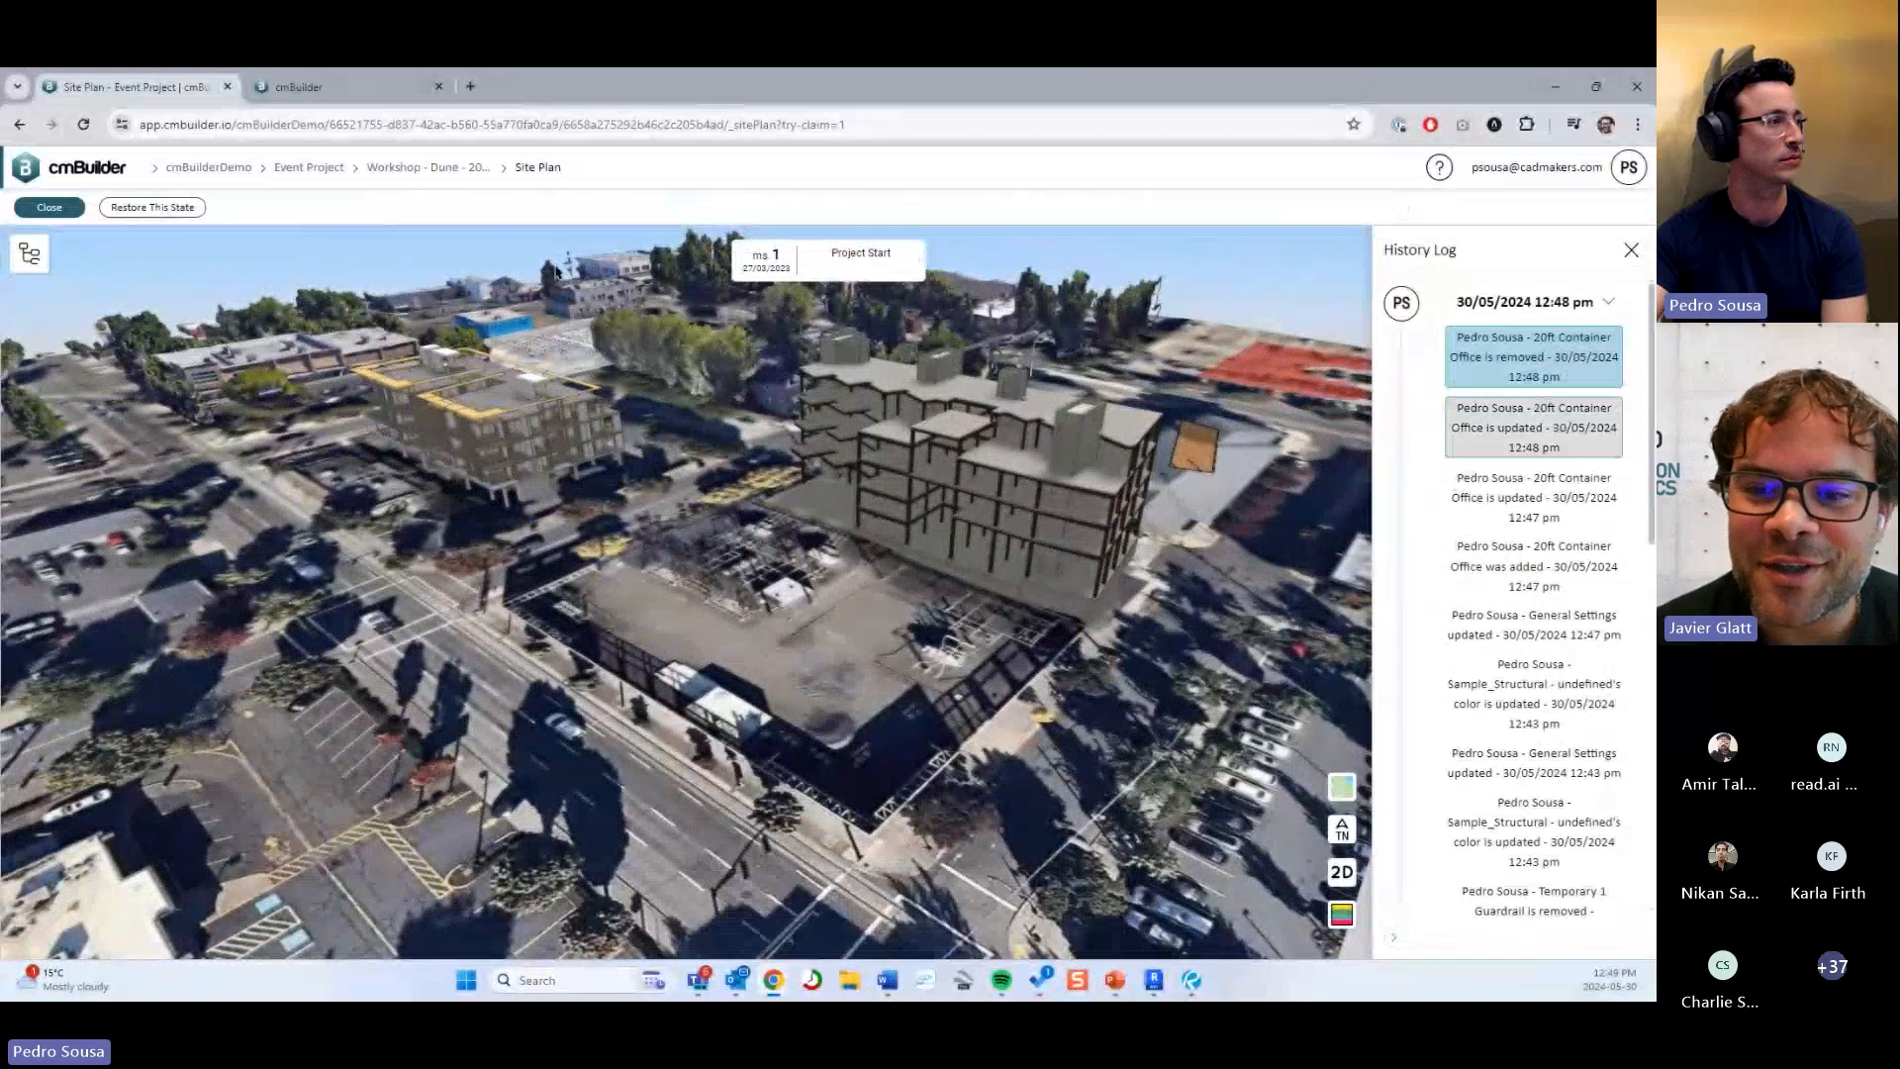
pyautogui.click(1569, 379)
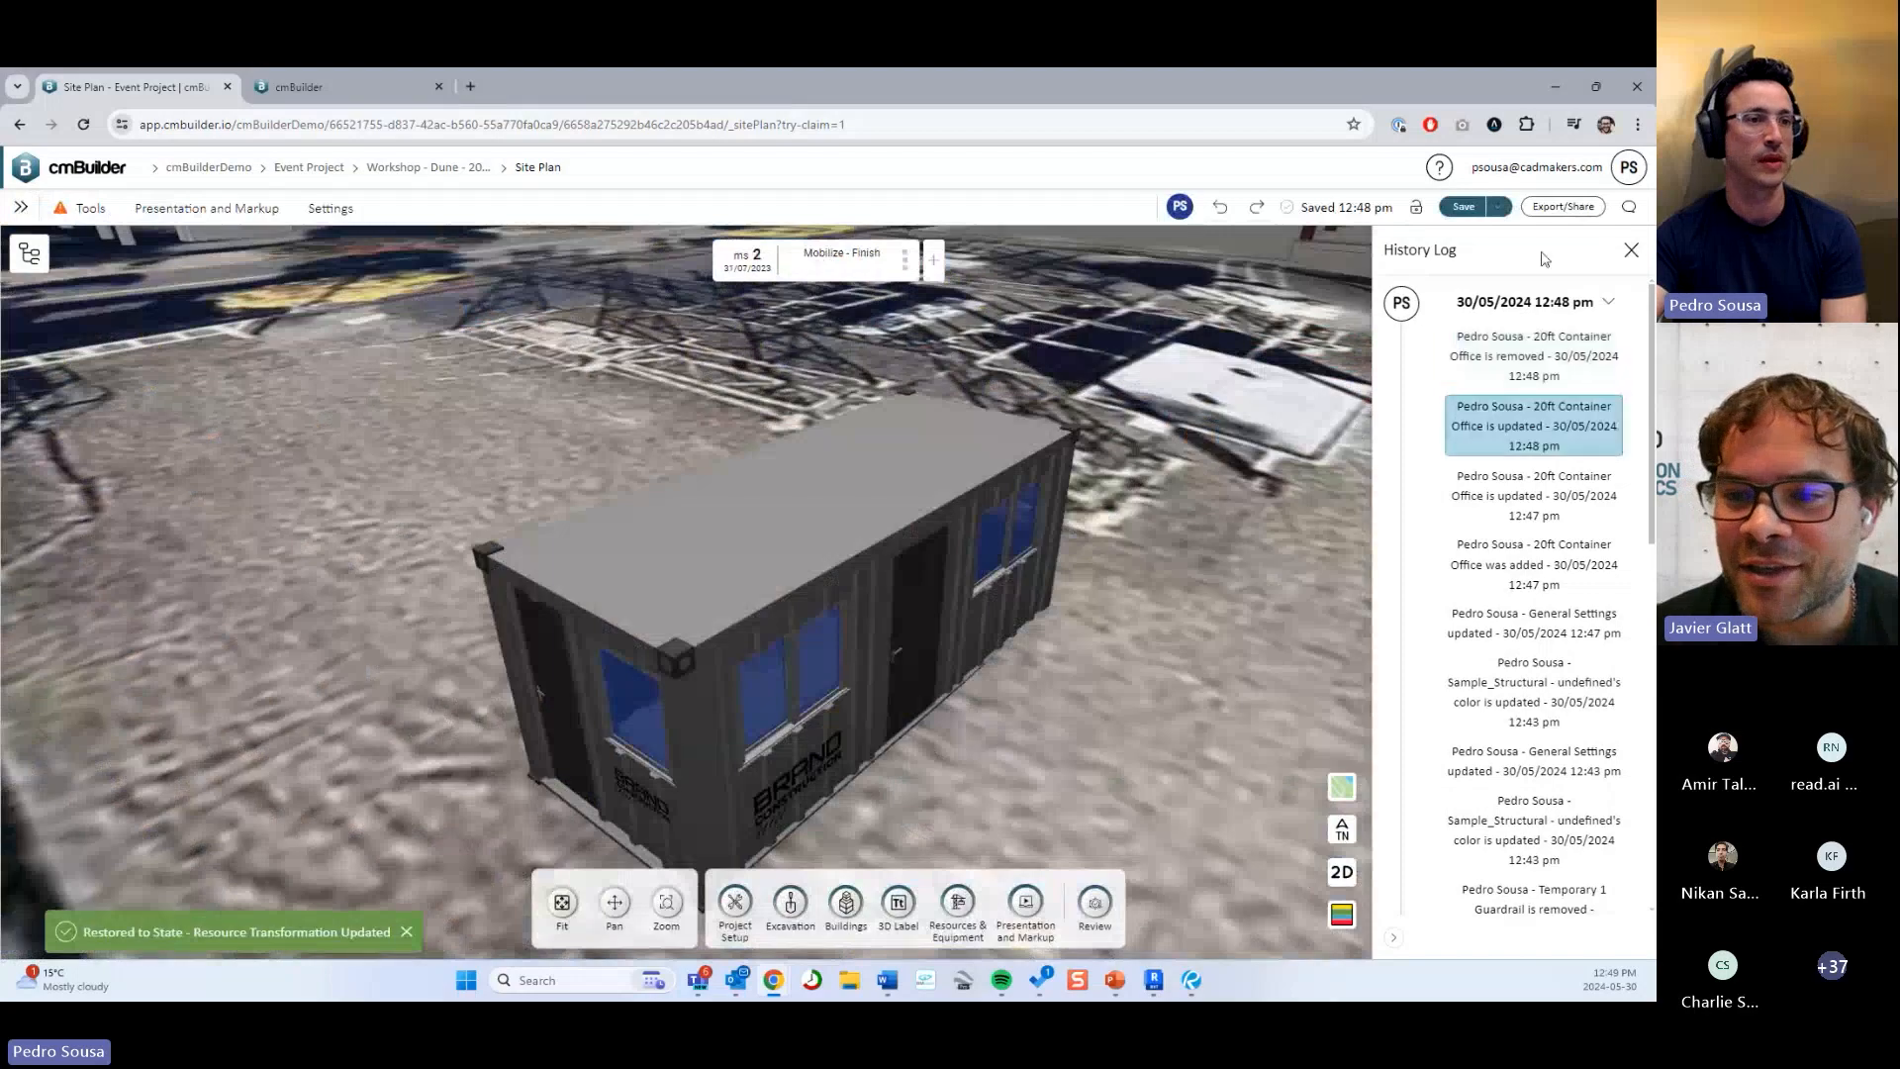
pyautogui.click(1631, 250)
# Set the 20ft container office's positioning to Dynamic - Can change over time at Mobilize - Finish.
pyautogui.scroll(-3, 1185, 631)
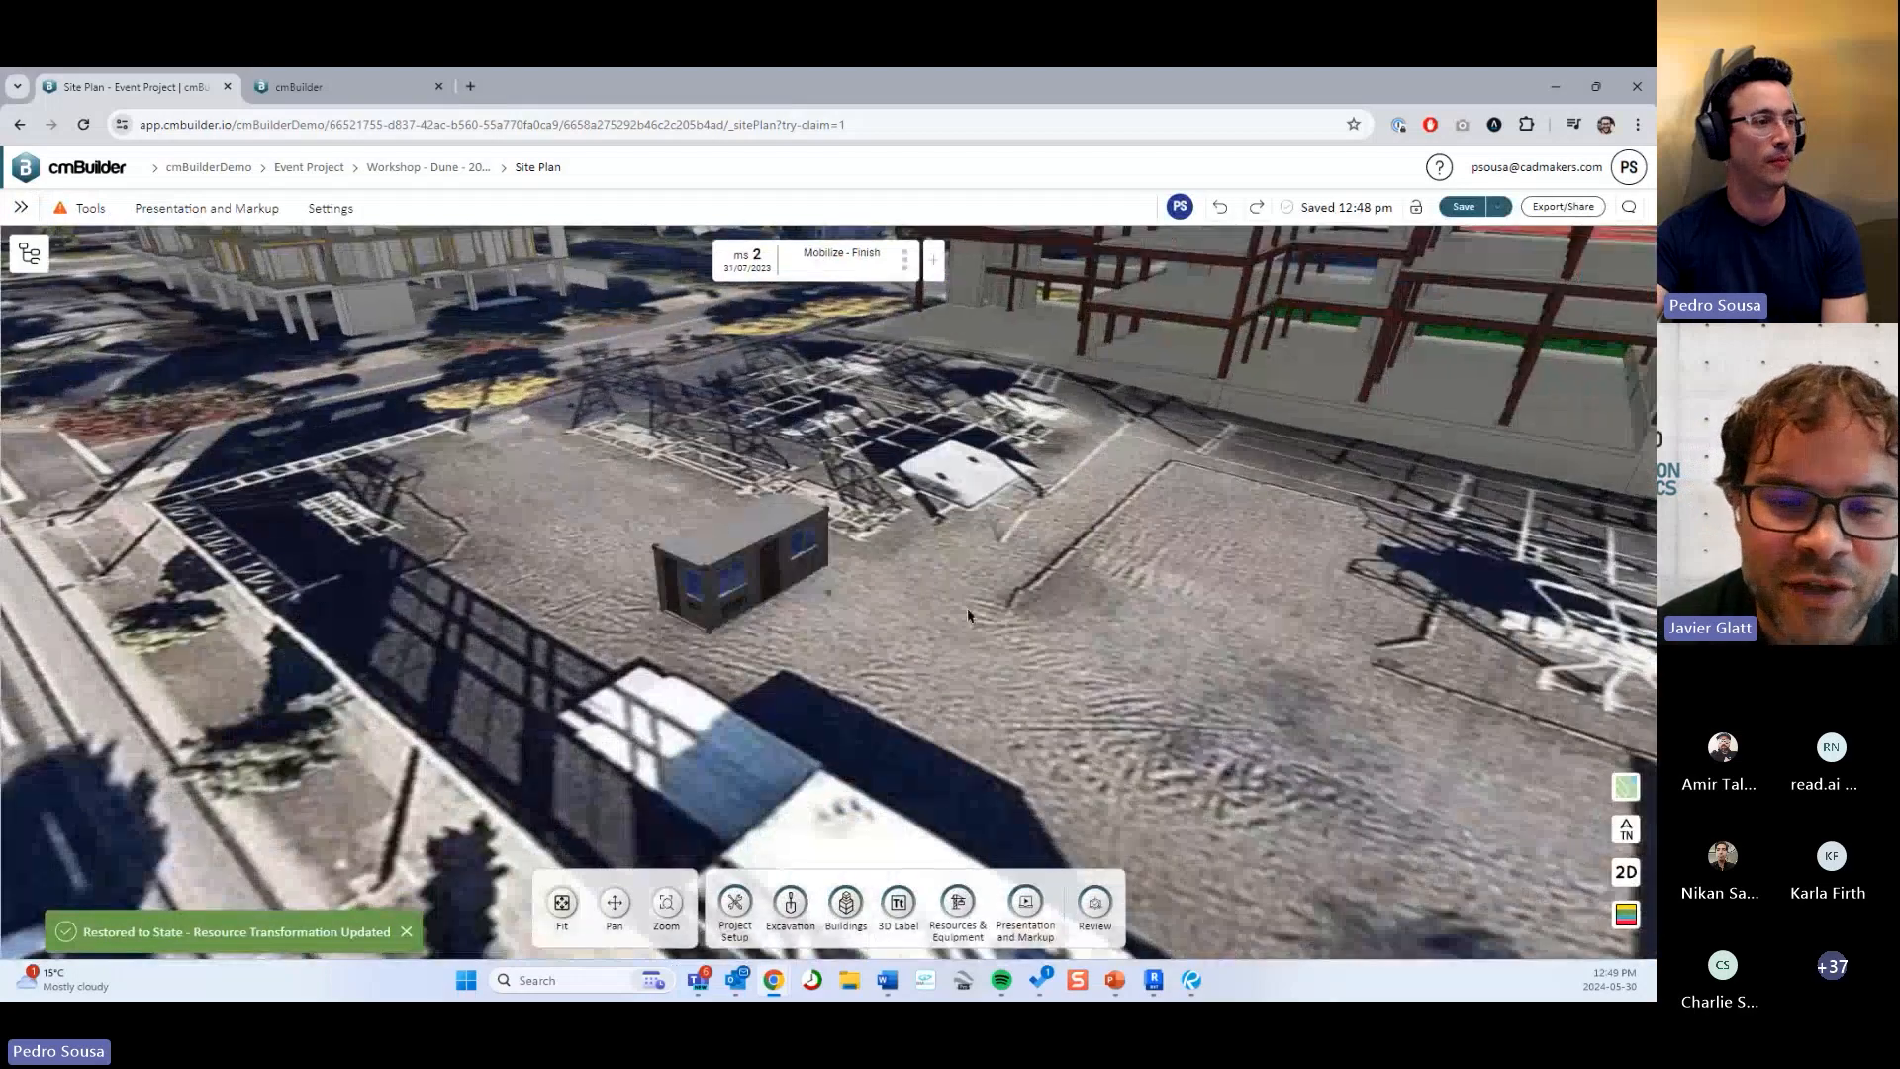
pyautogui.click(726, 561)
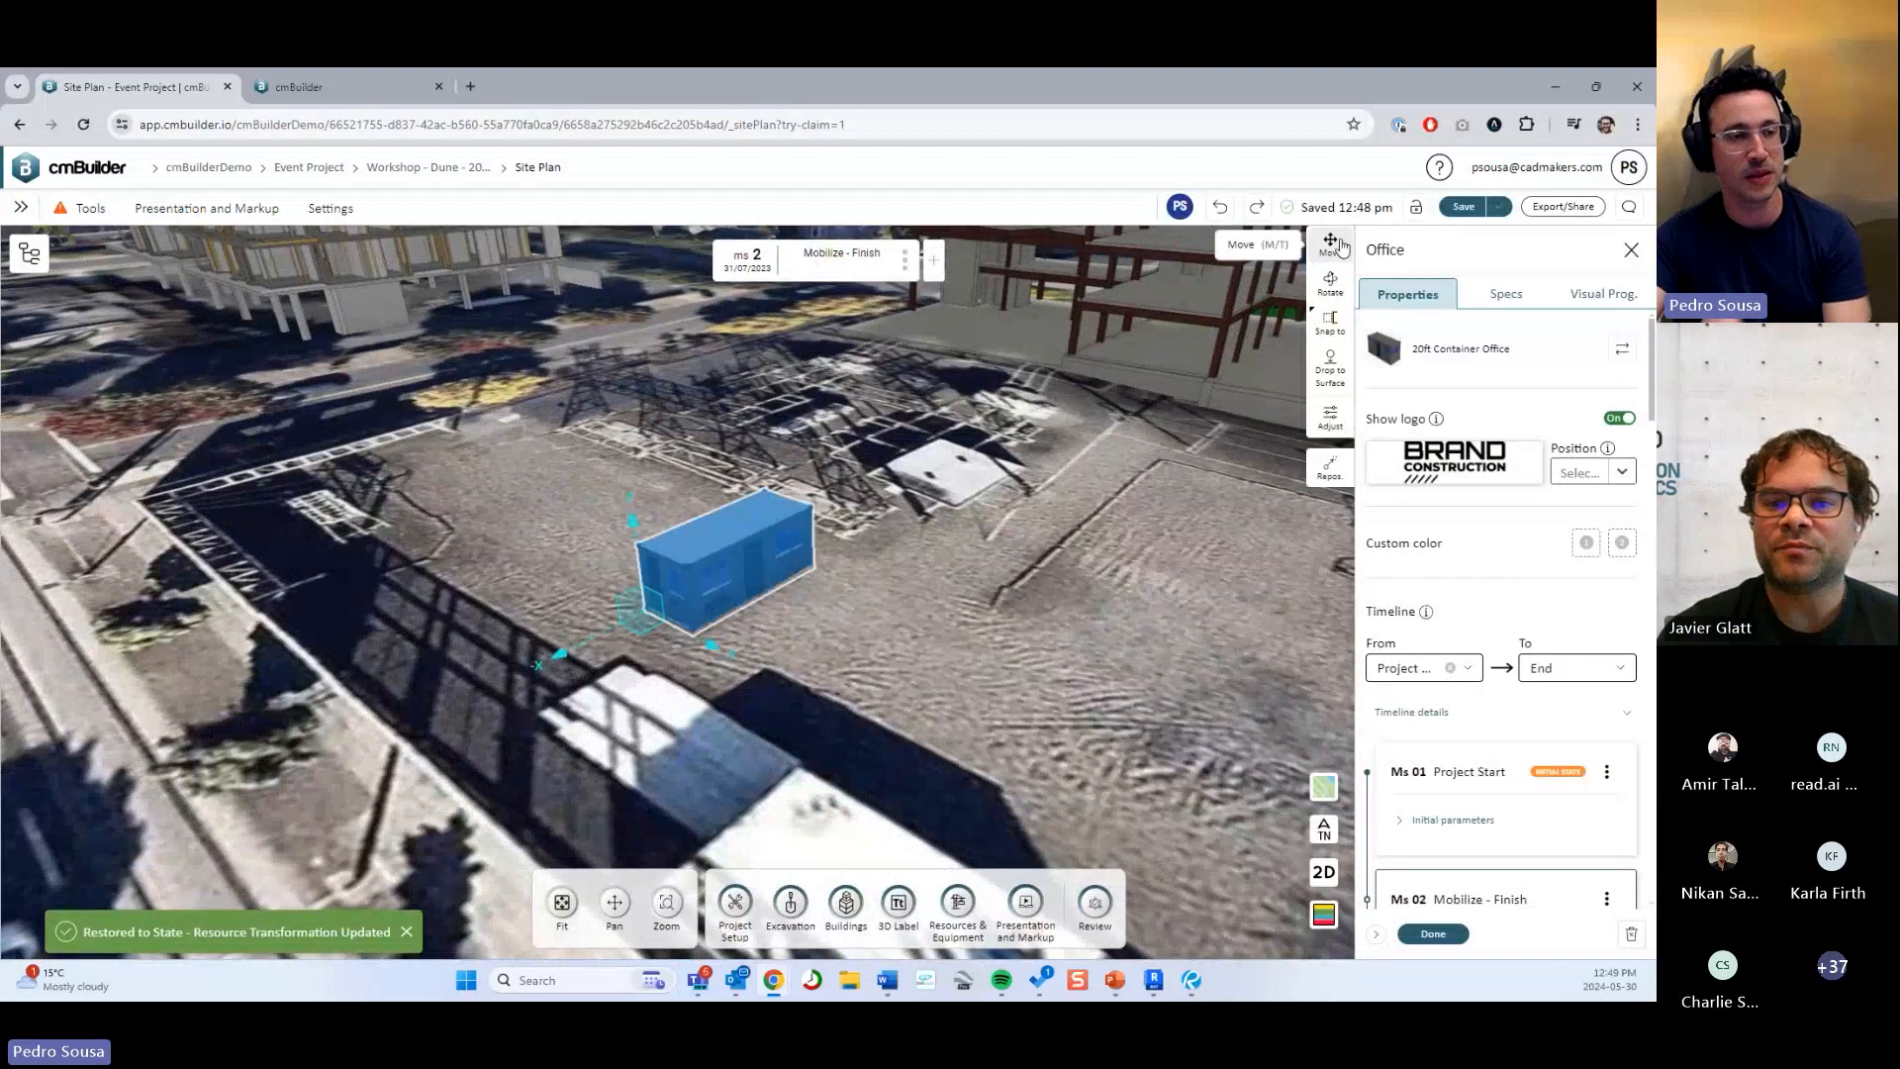
pyautogui.click(1344, 422)
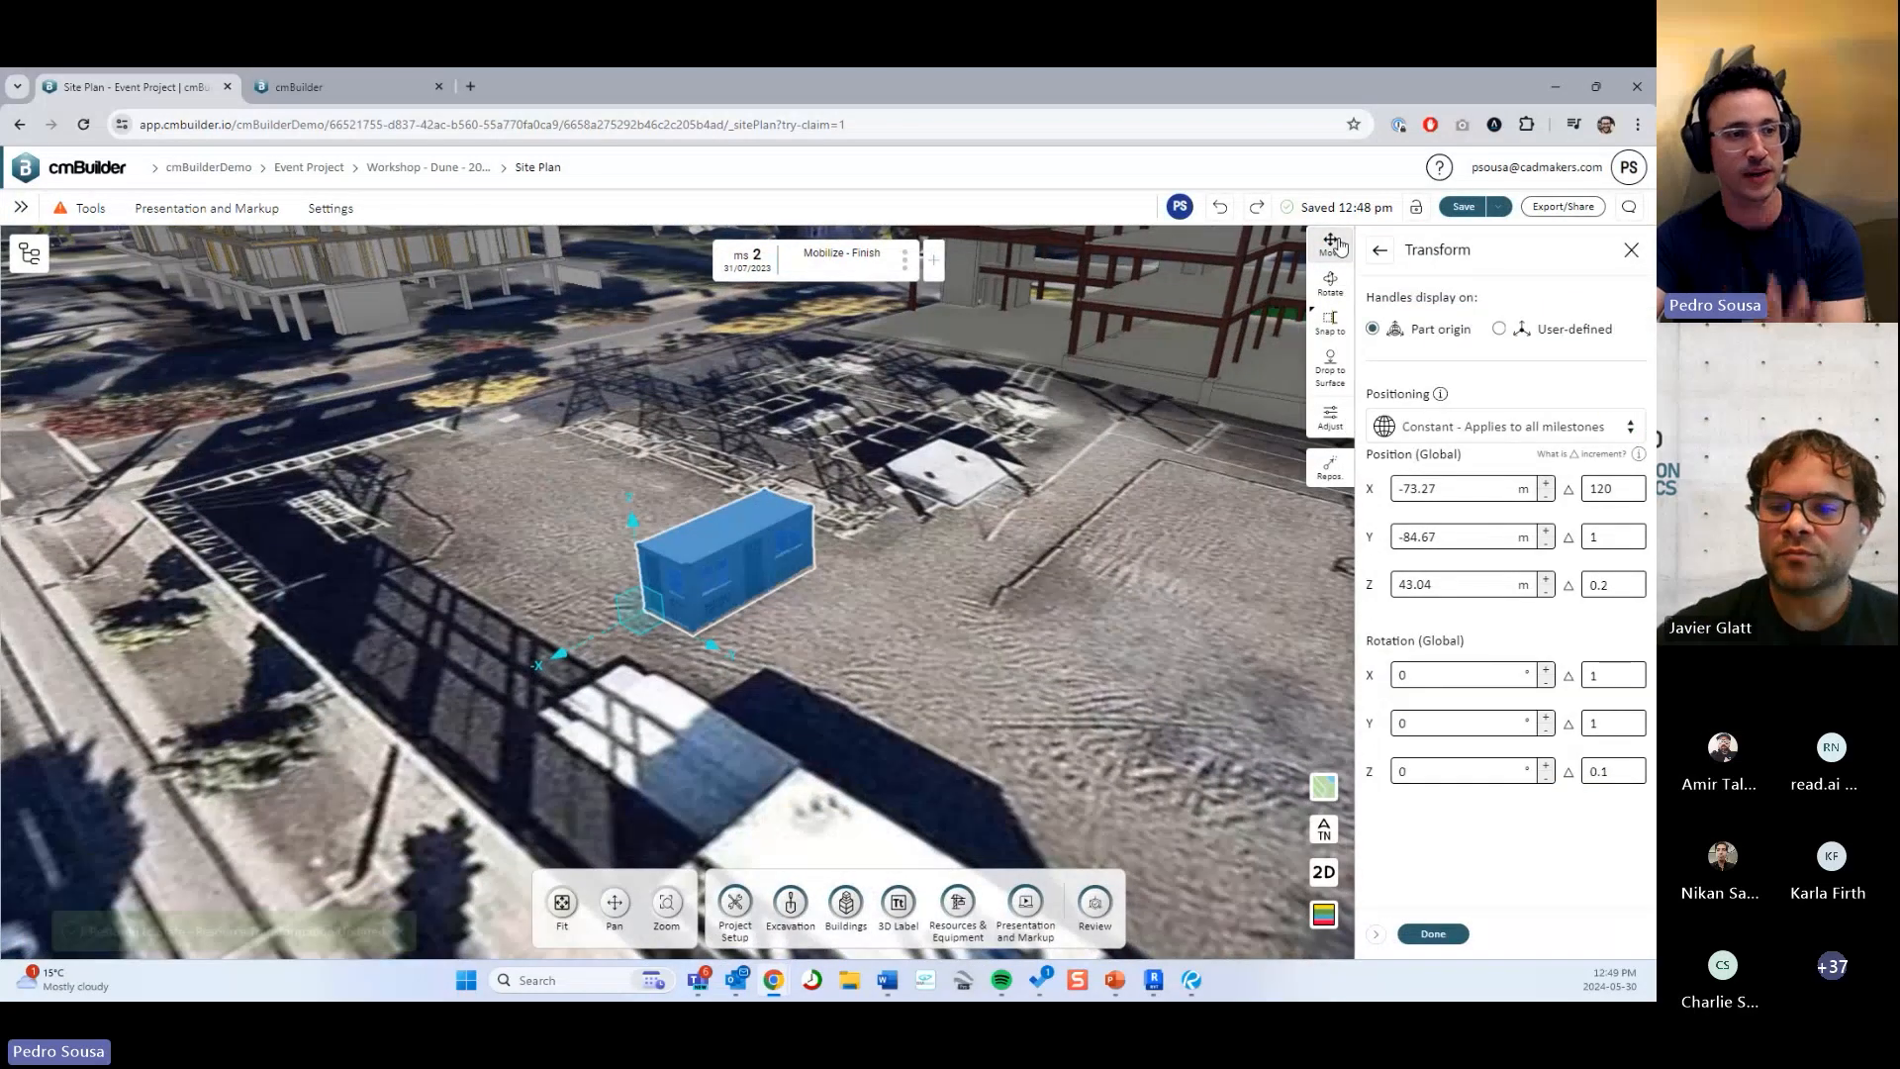
pyautogui.click(1493, 428)
pyautogui.click(1485, 502)
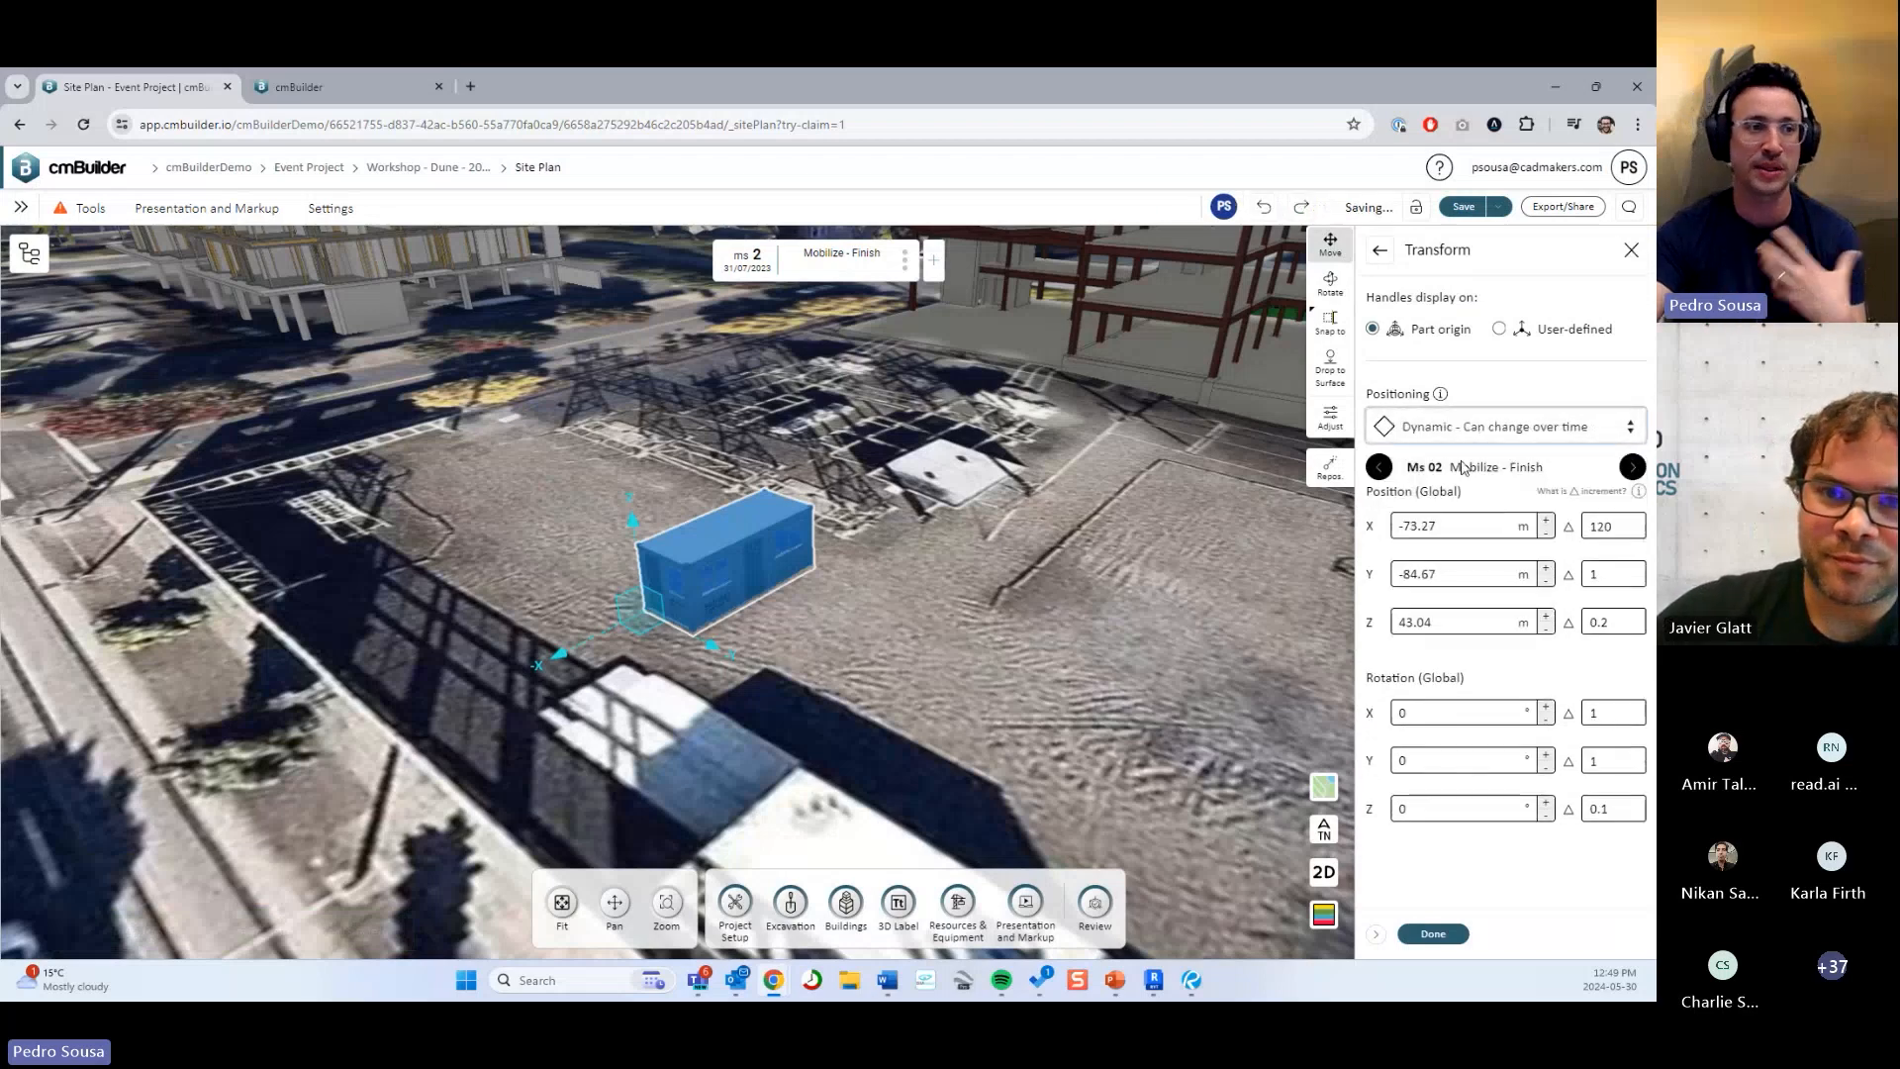
pyautogui.click(1381, 253)
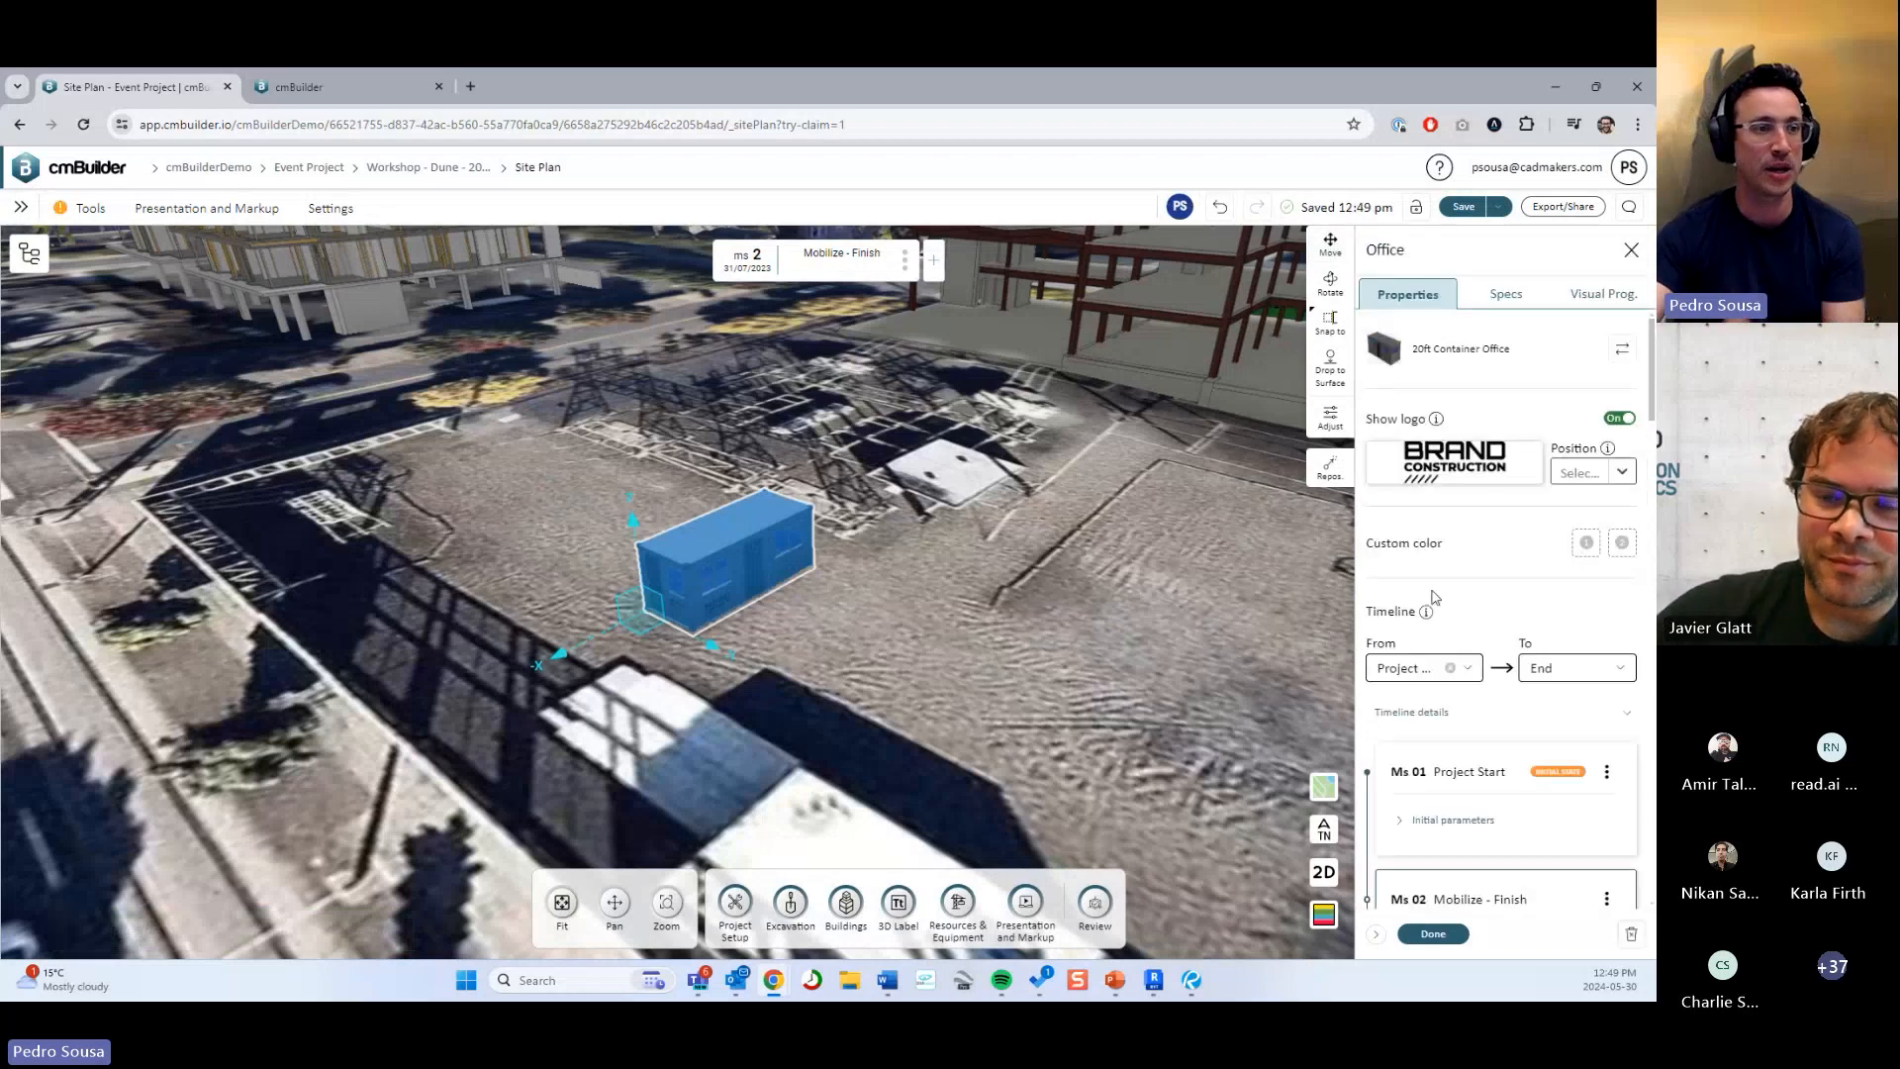
# Move the container office across the lot into the outlined area at Mobilize - Finish, and check its timeline details before and after the move.
pyautogui.scroll(-6, 1485, 614)
pyautogui.scroll(2, 1494, 534)
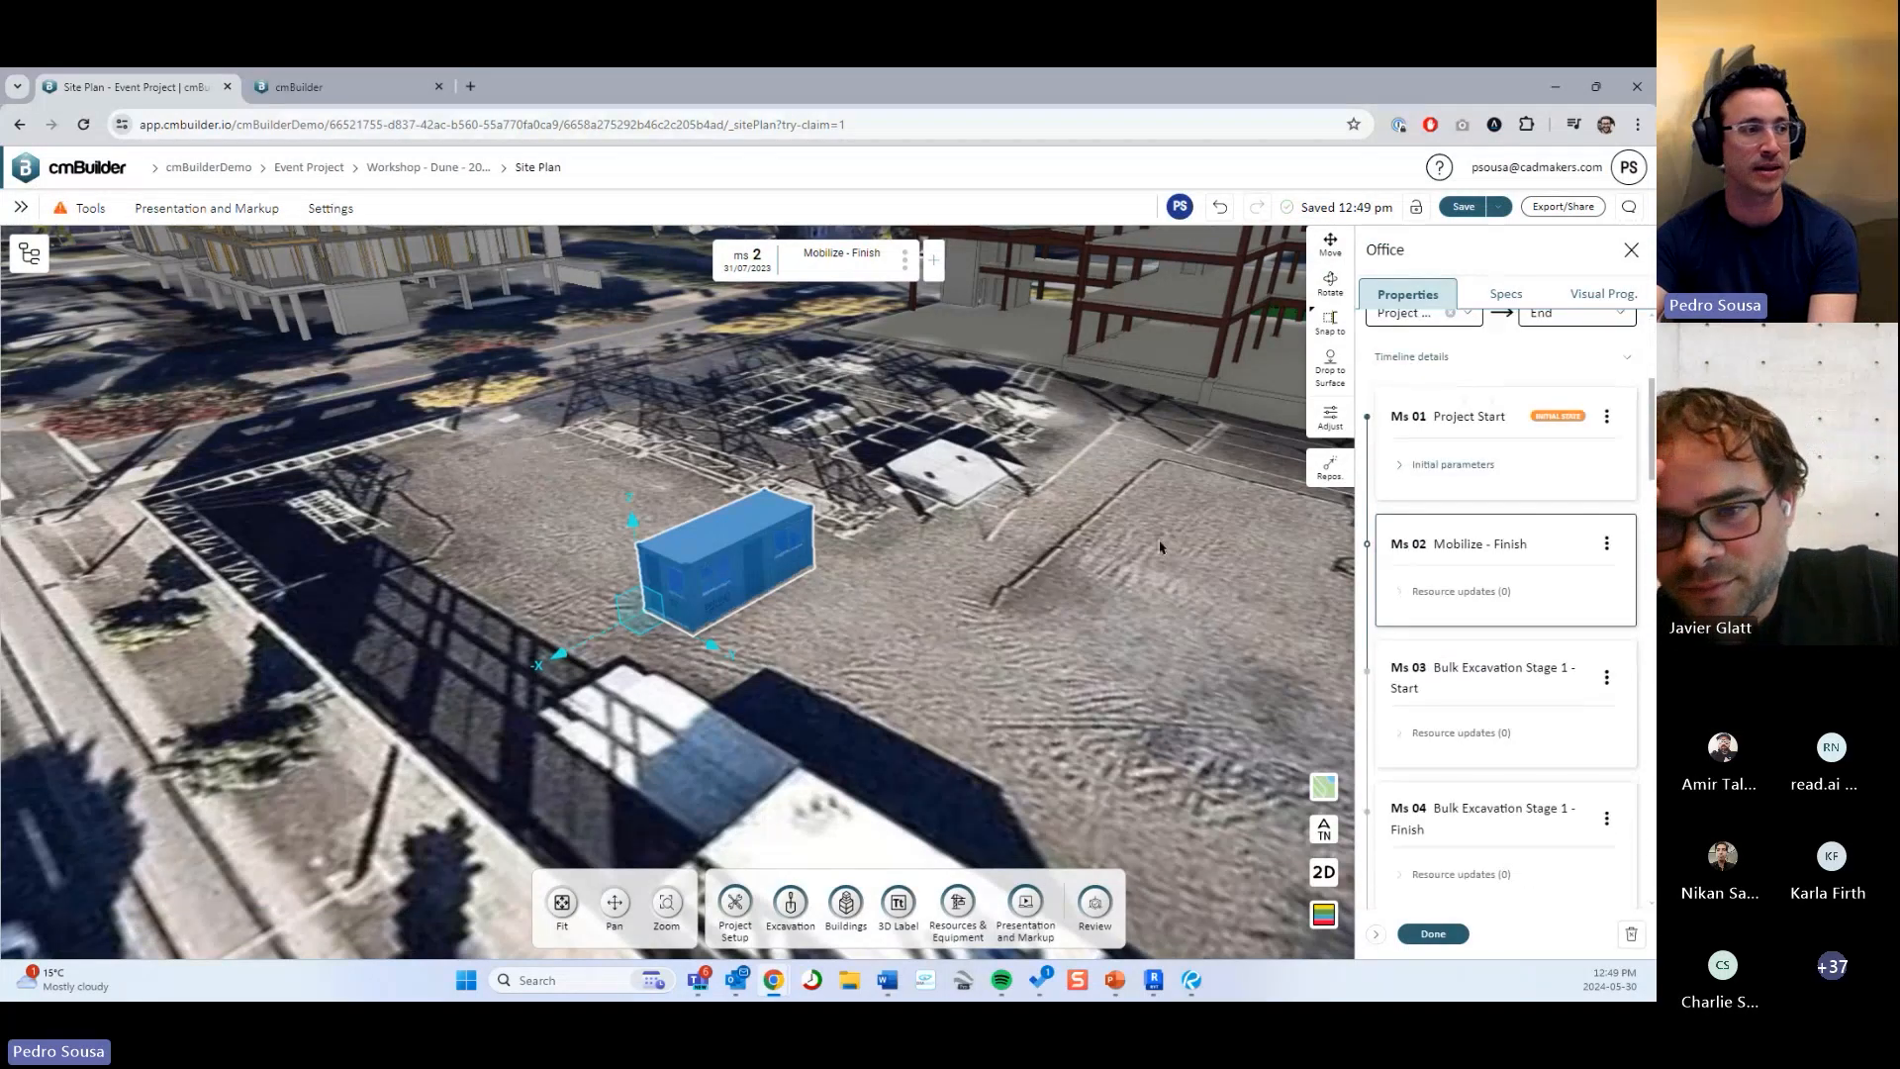
pyautogui.scroll(-2, 416, 630)
pyautogui.moveTo(574, 634); pyautogui.dragTo(948, 645)
pyautogui.click(1380, 250)
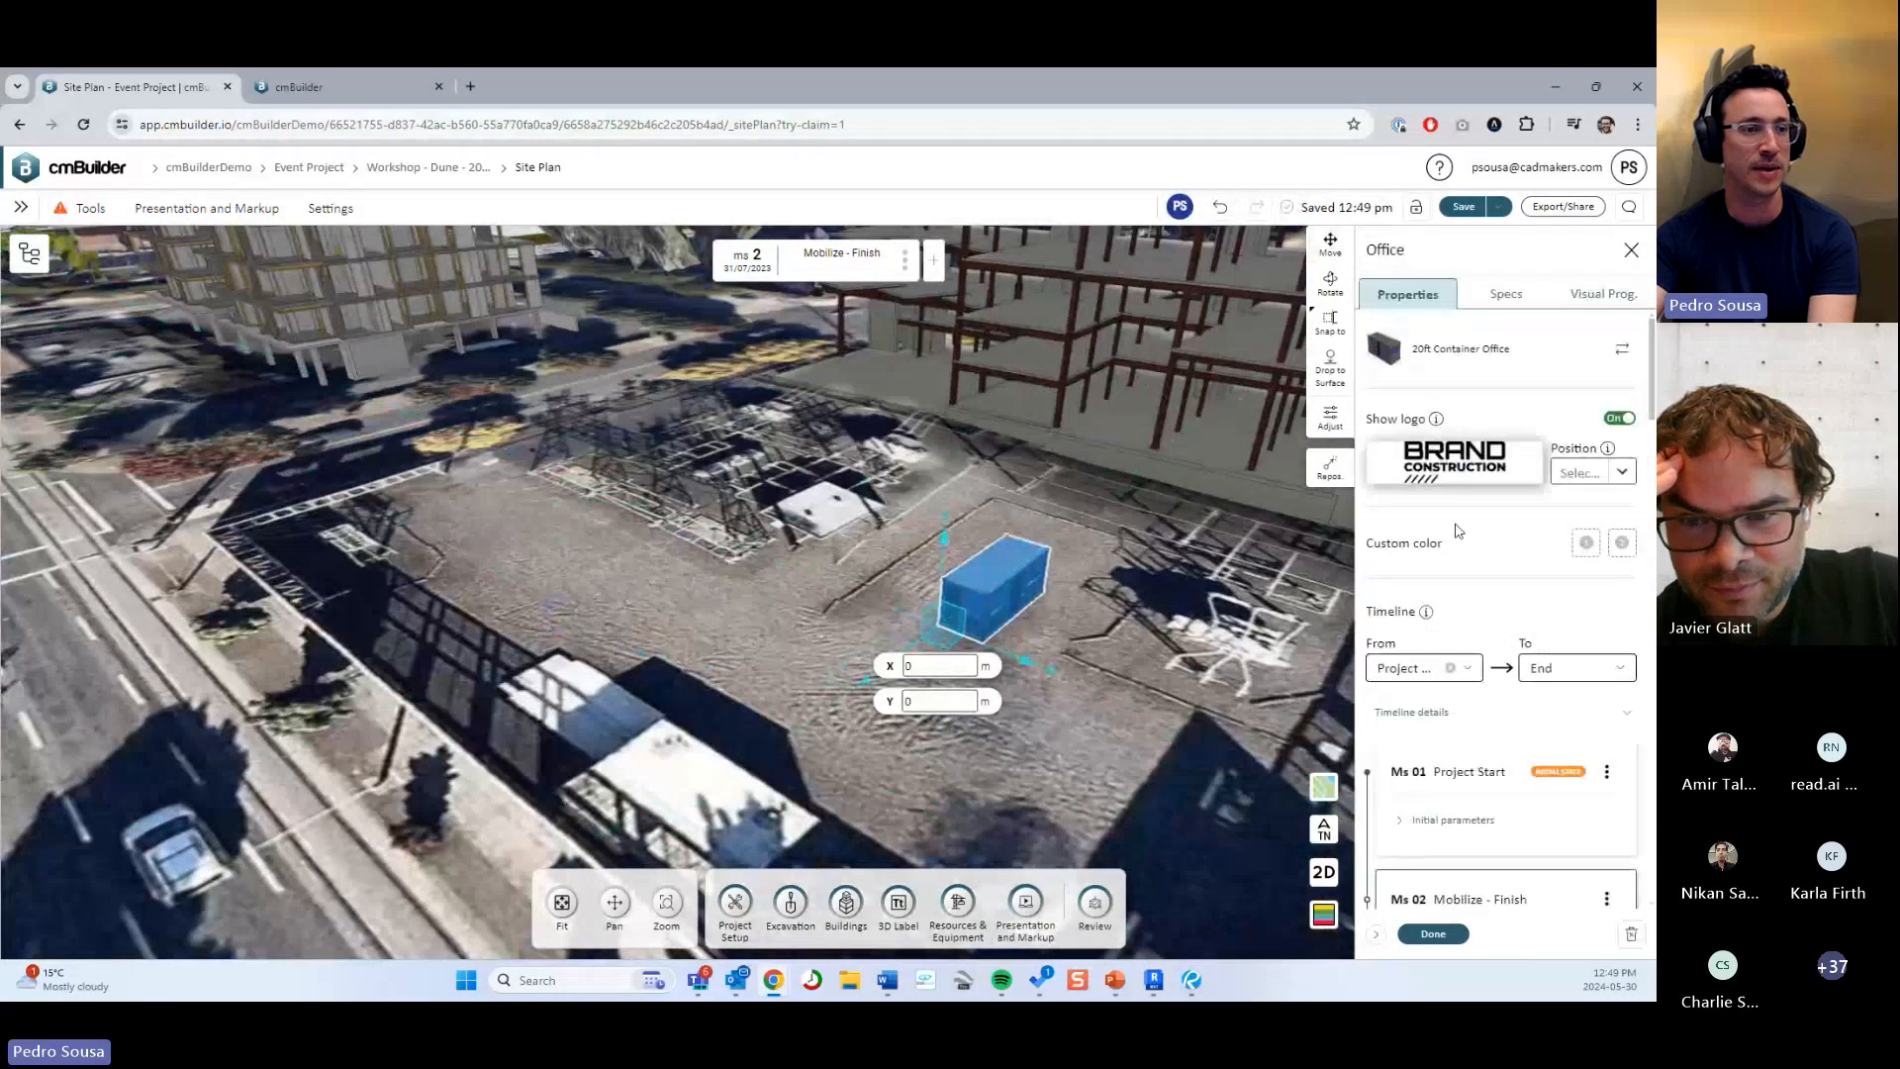
pyautogui.scroll(-3, 1490, 693)
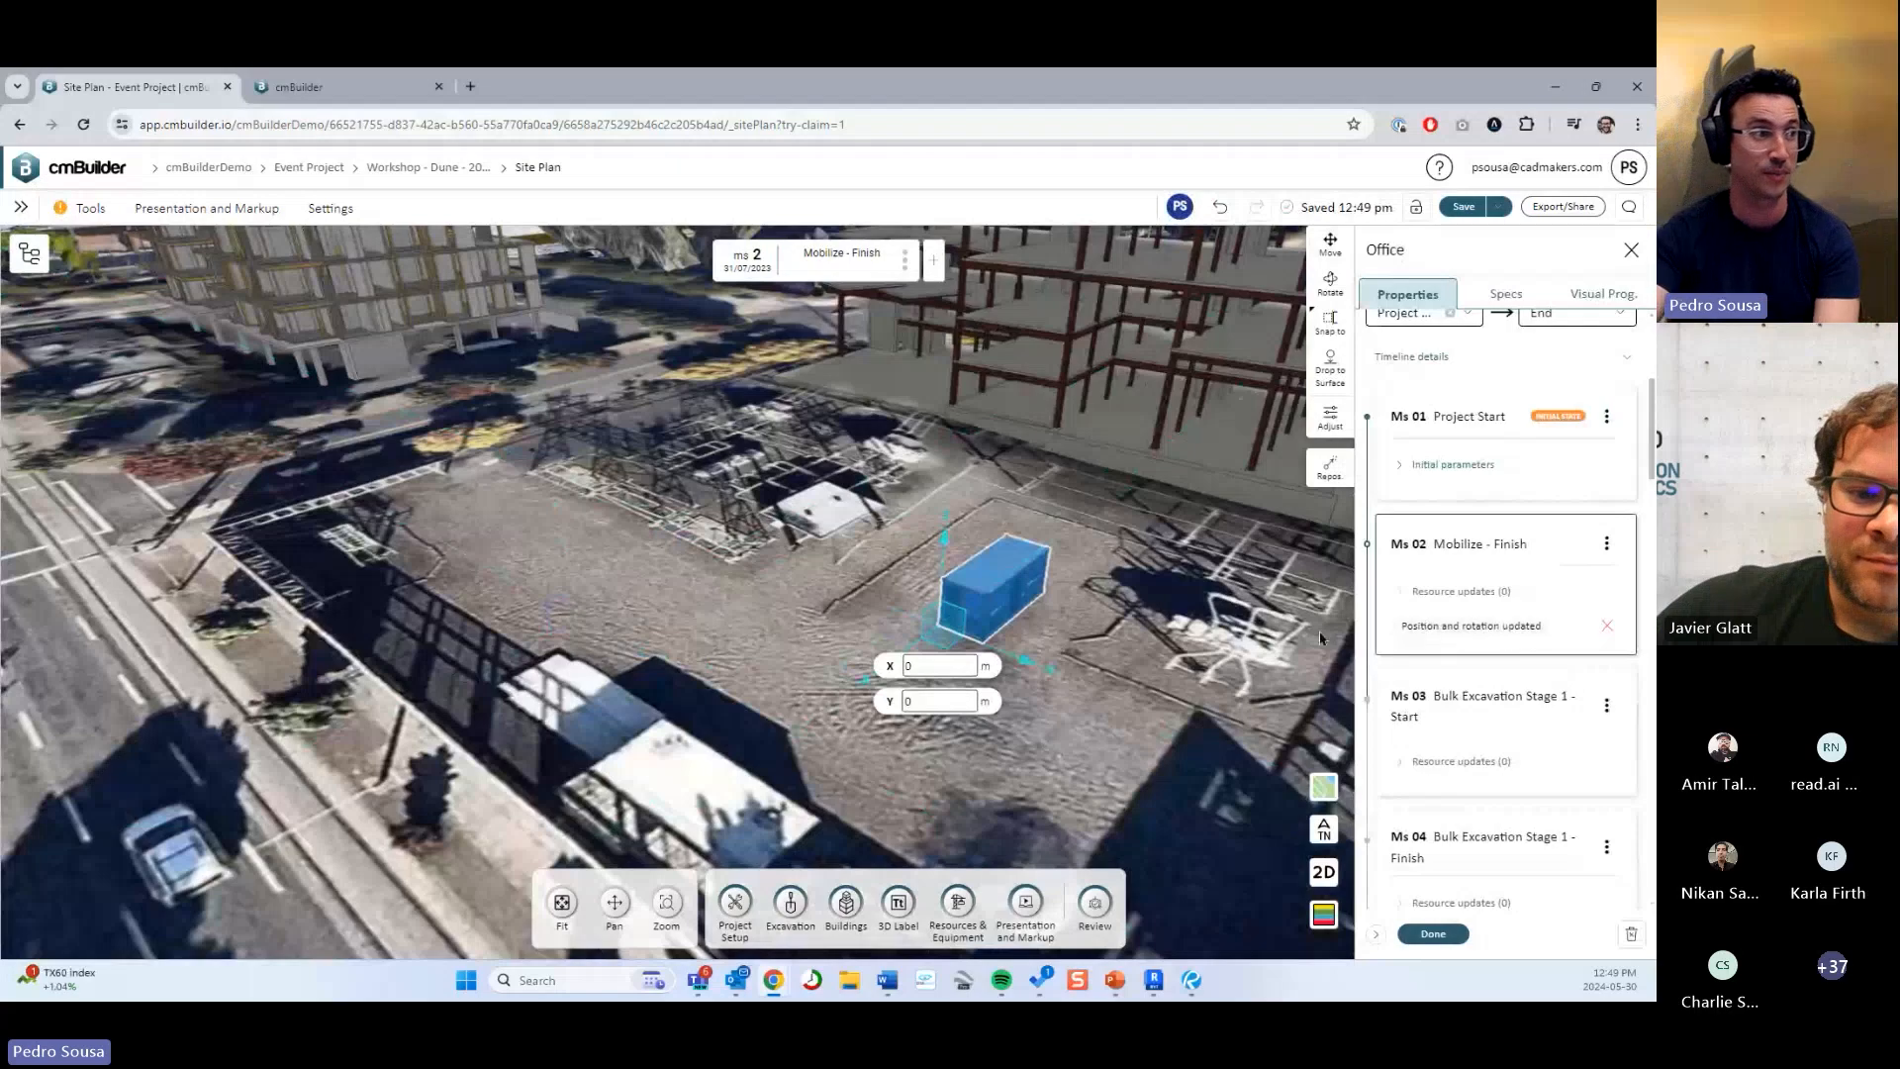
pyautogui.click(1433, 933)
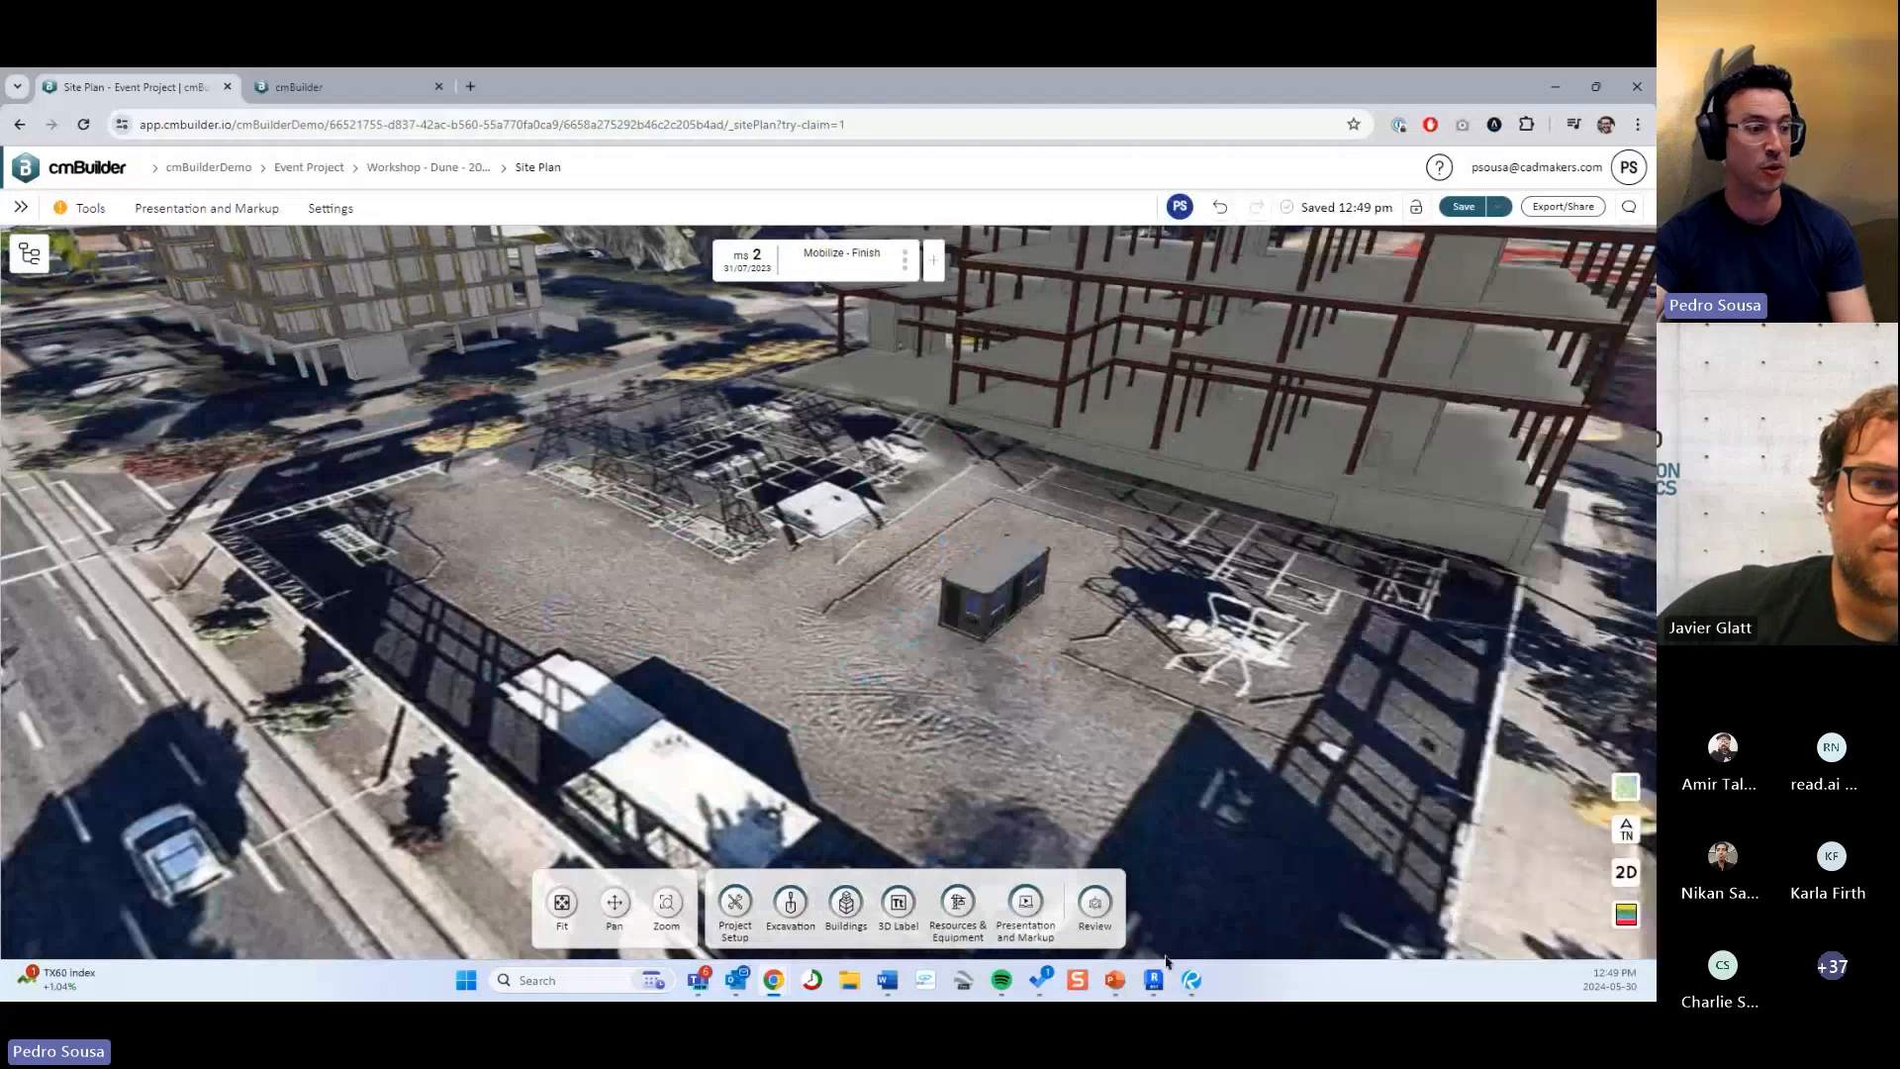
# Review the Reflection Rendering tip on the PowerPoint slide and return to the site plan.
pyautogui.click(1115, 980)
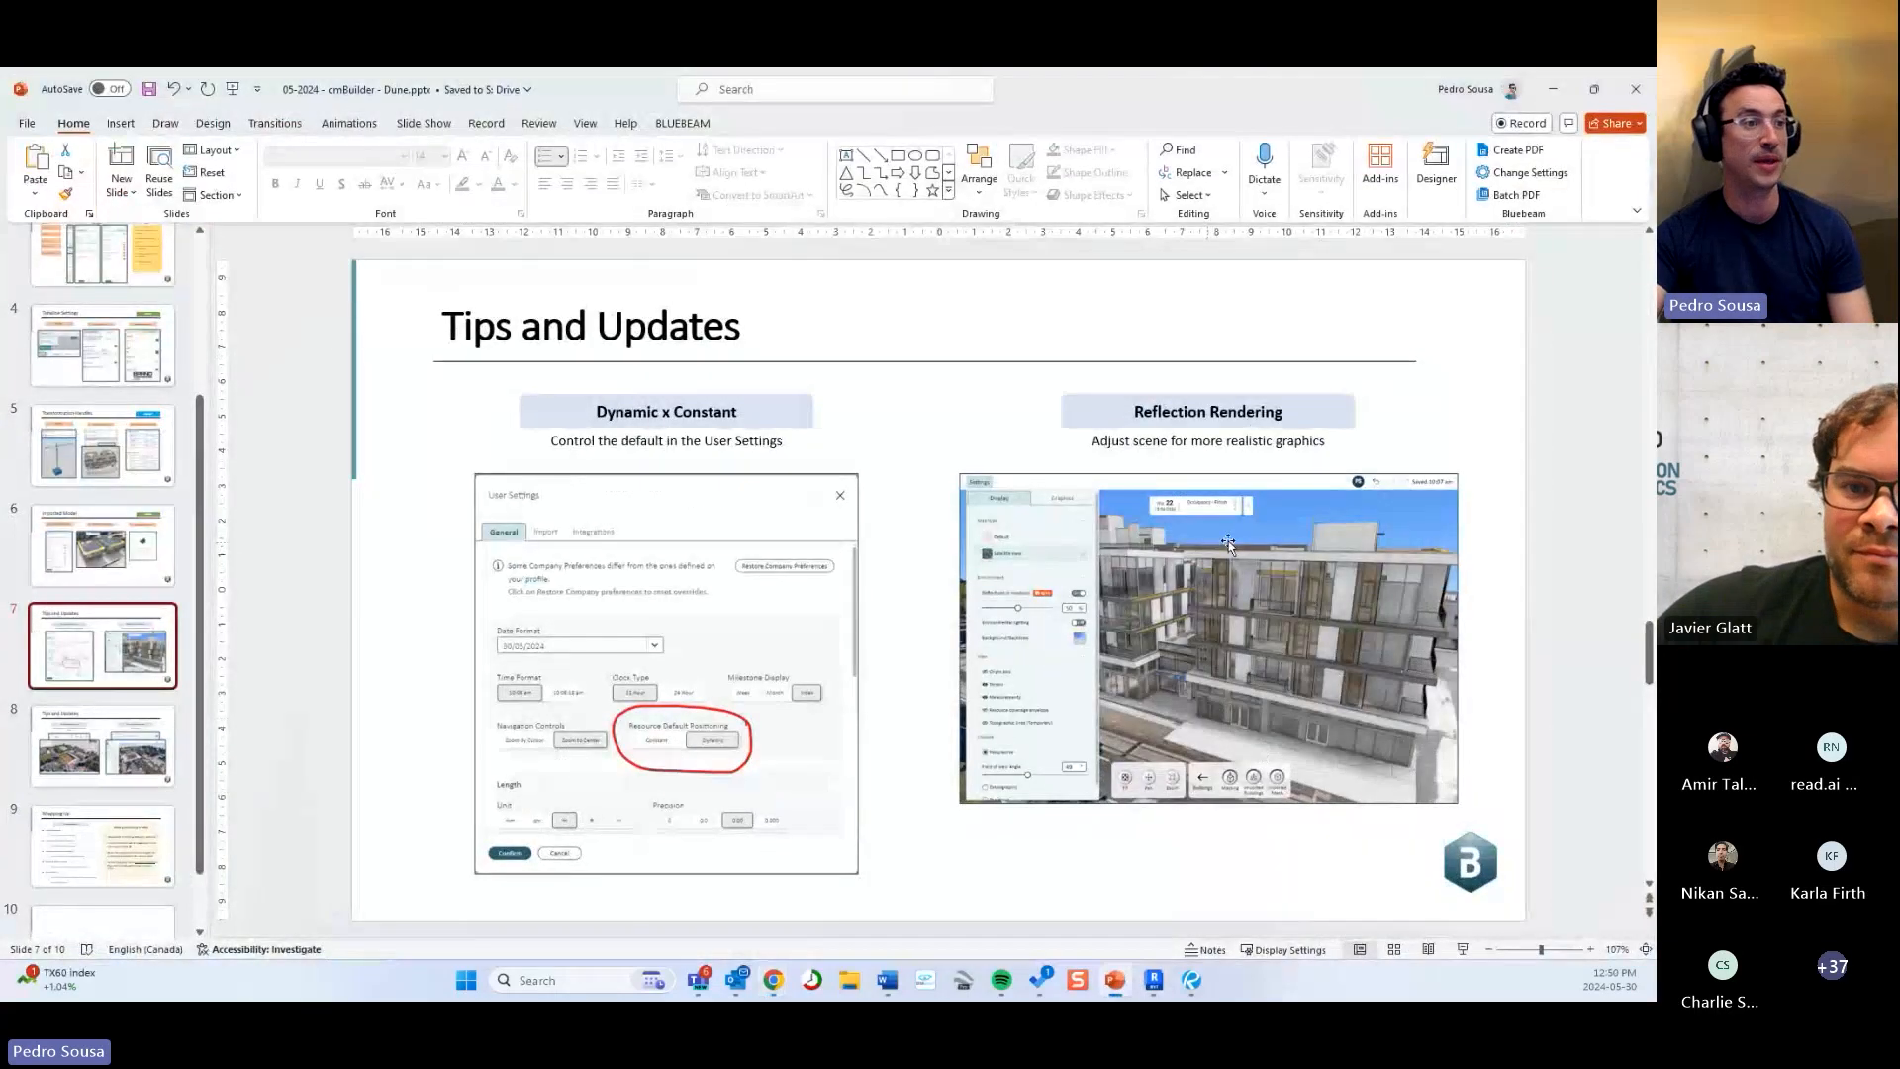
pyautogui.click(1557, 92)
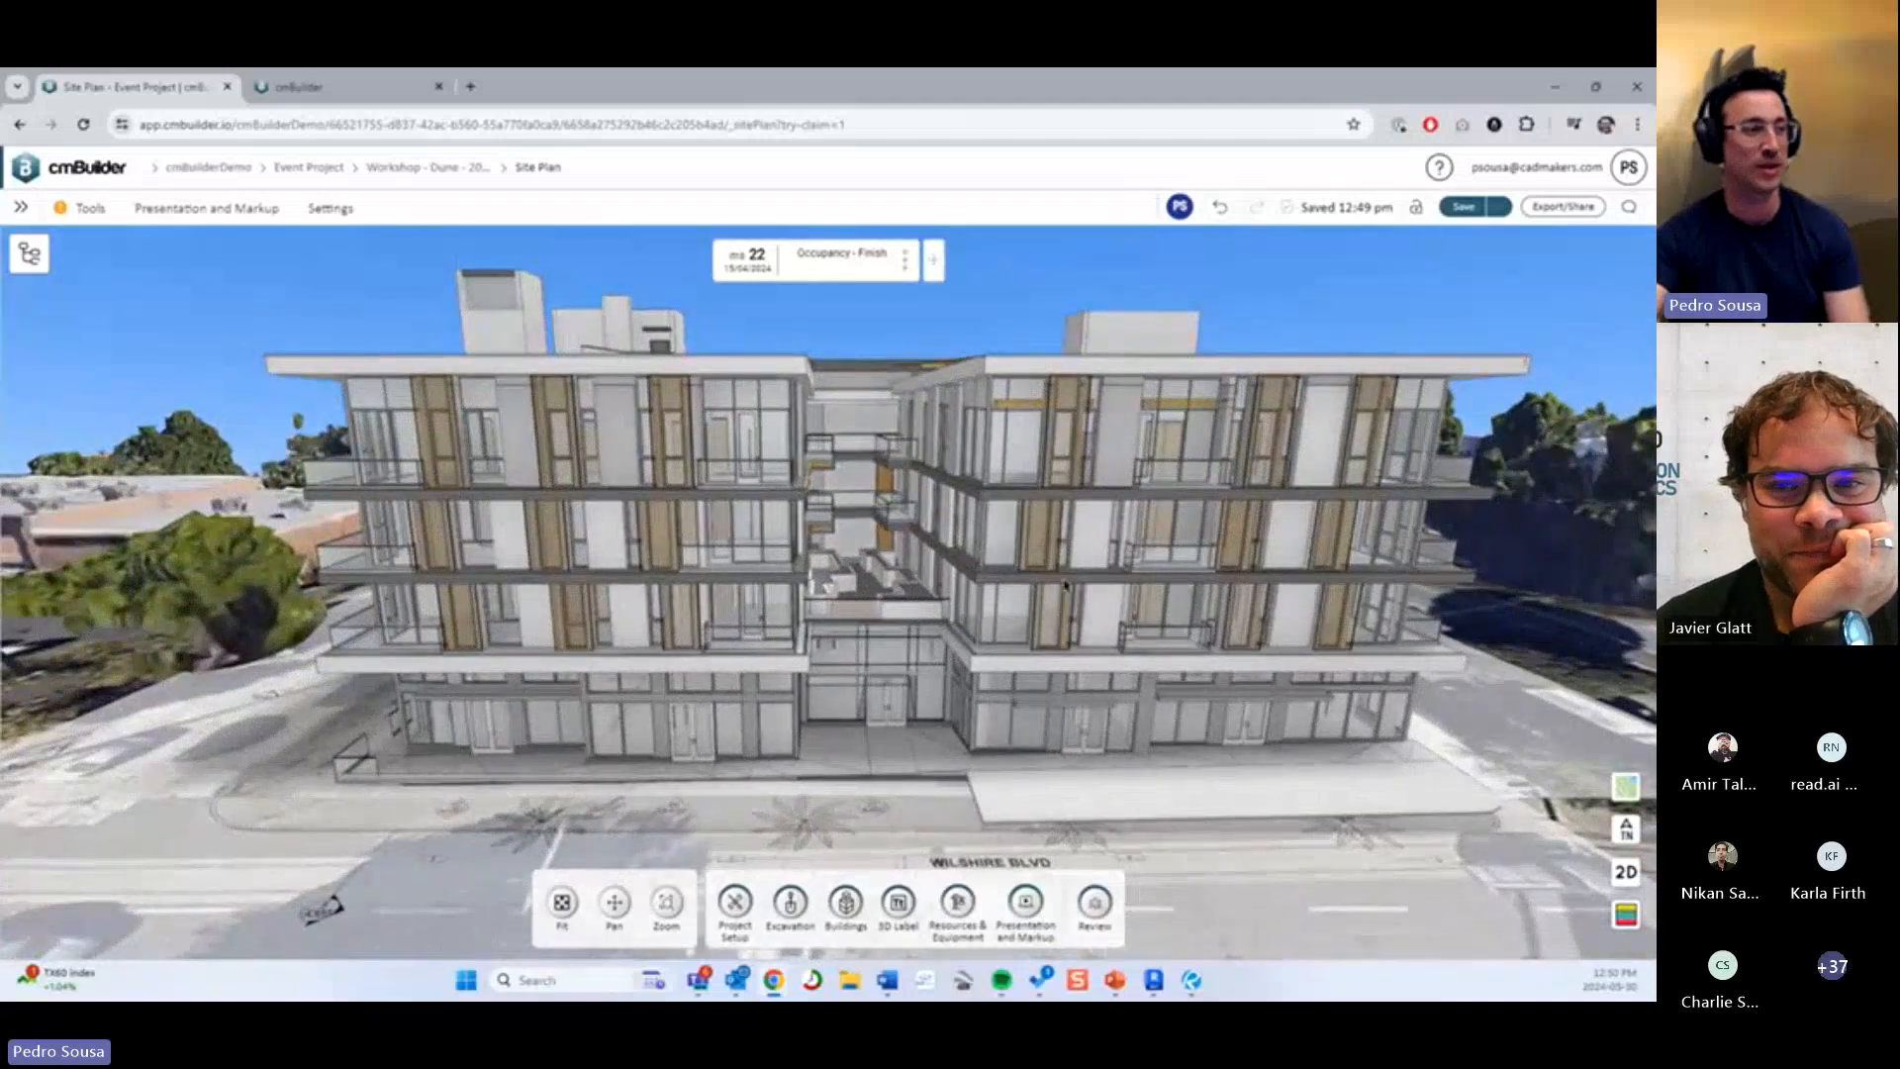
# Try out reflections in windows on the building at Occupancy - Finish and switch them back off.
pyautogui.click(331, 209)
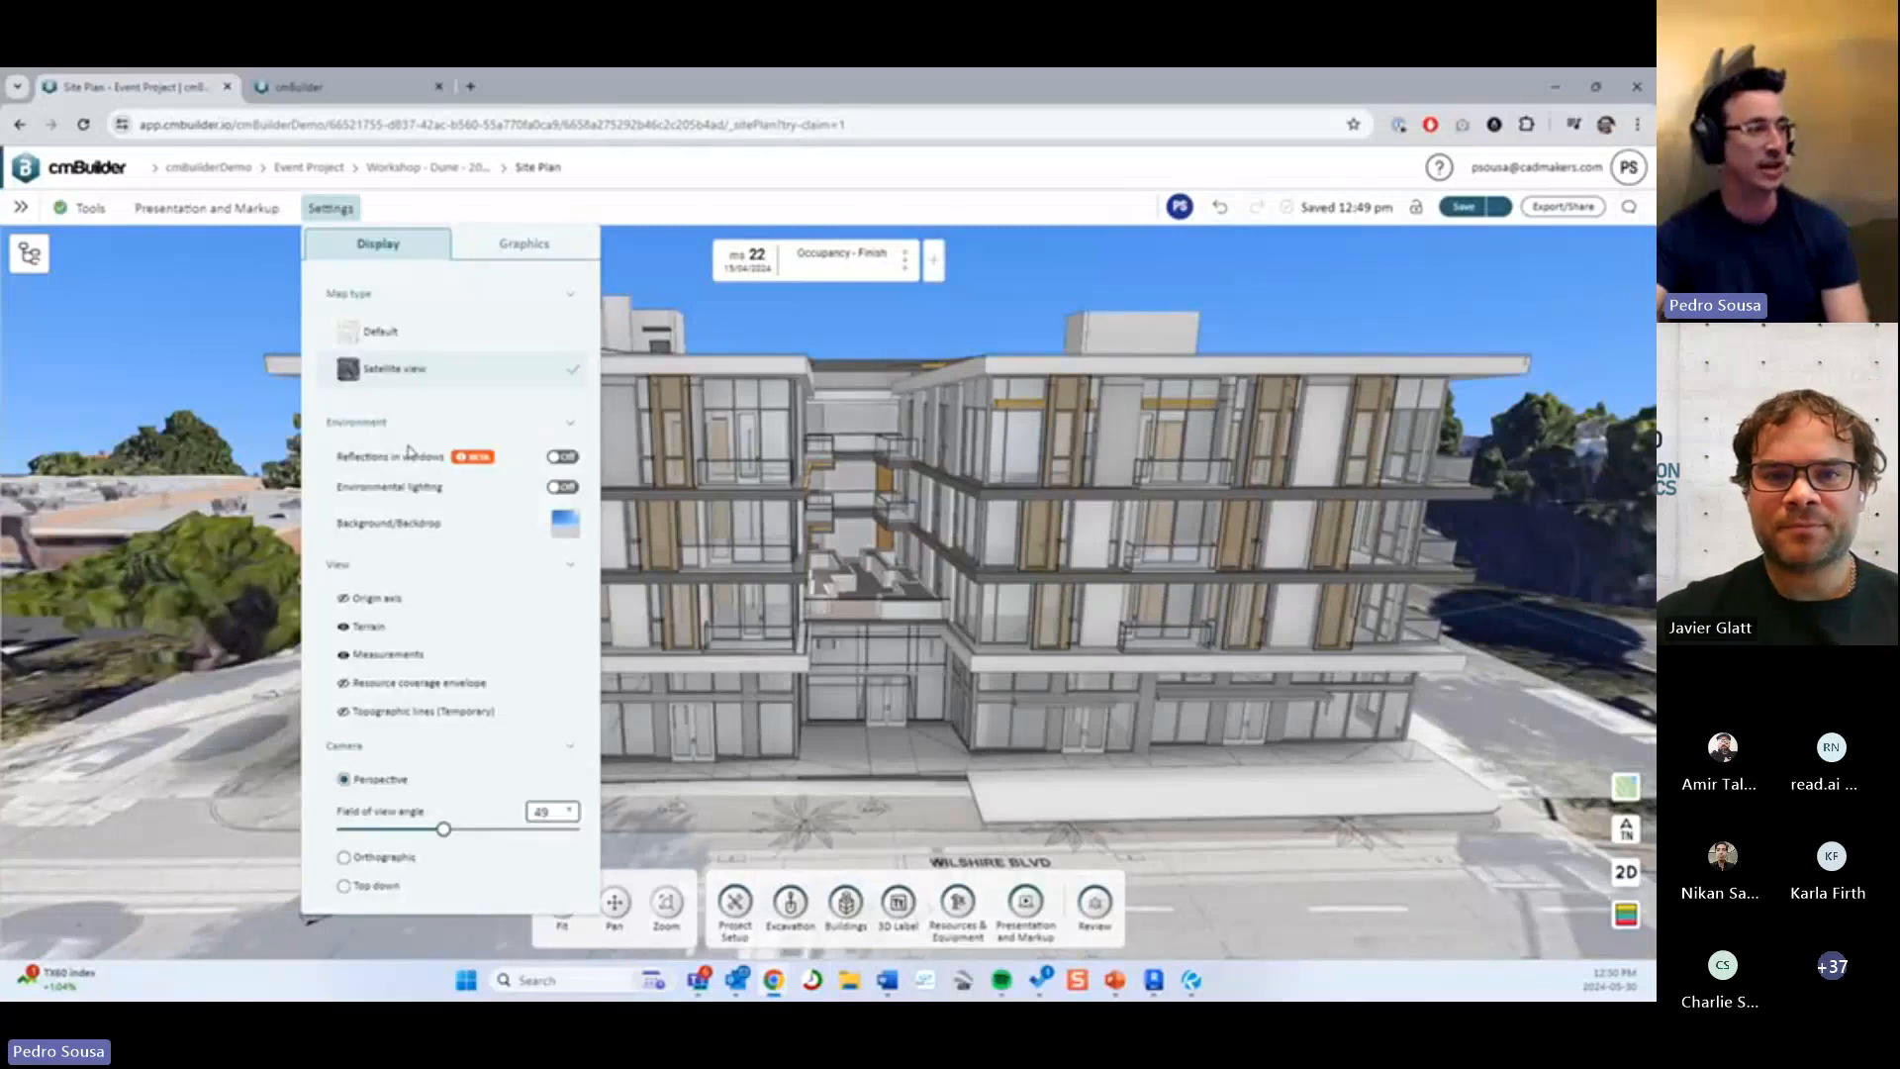
pyautogui.click(562, 457)
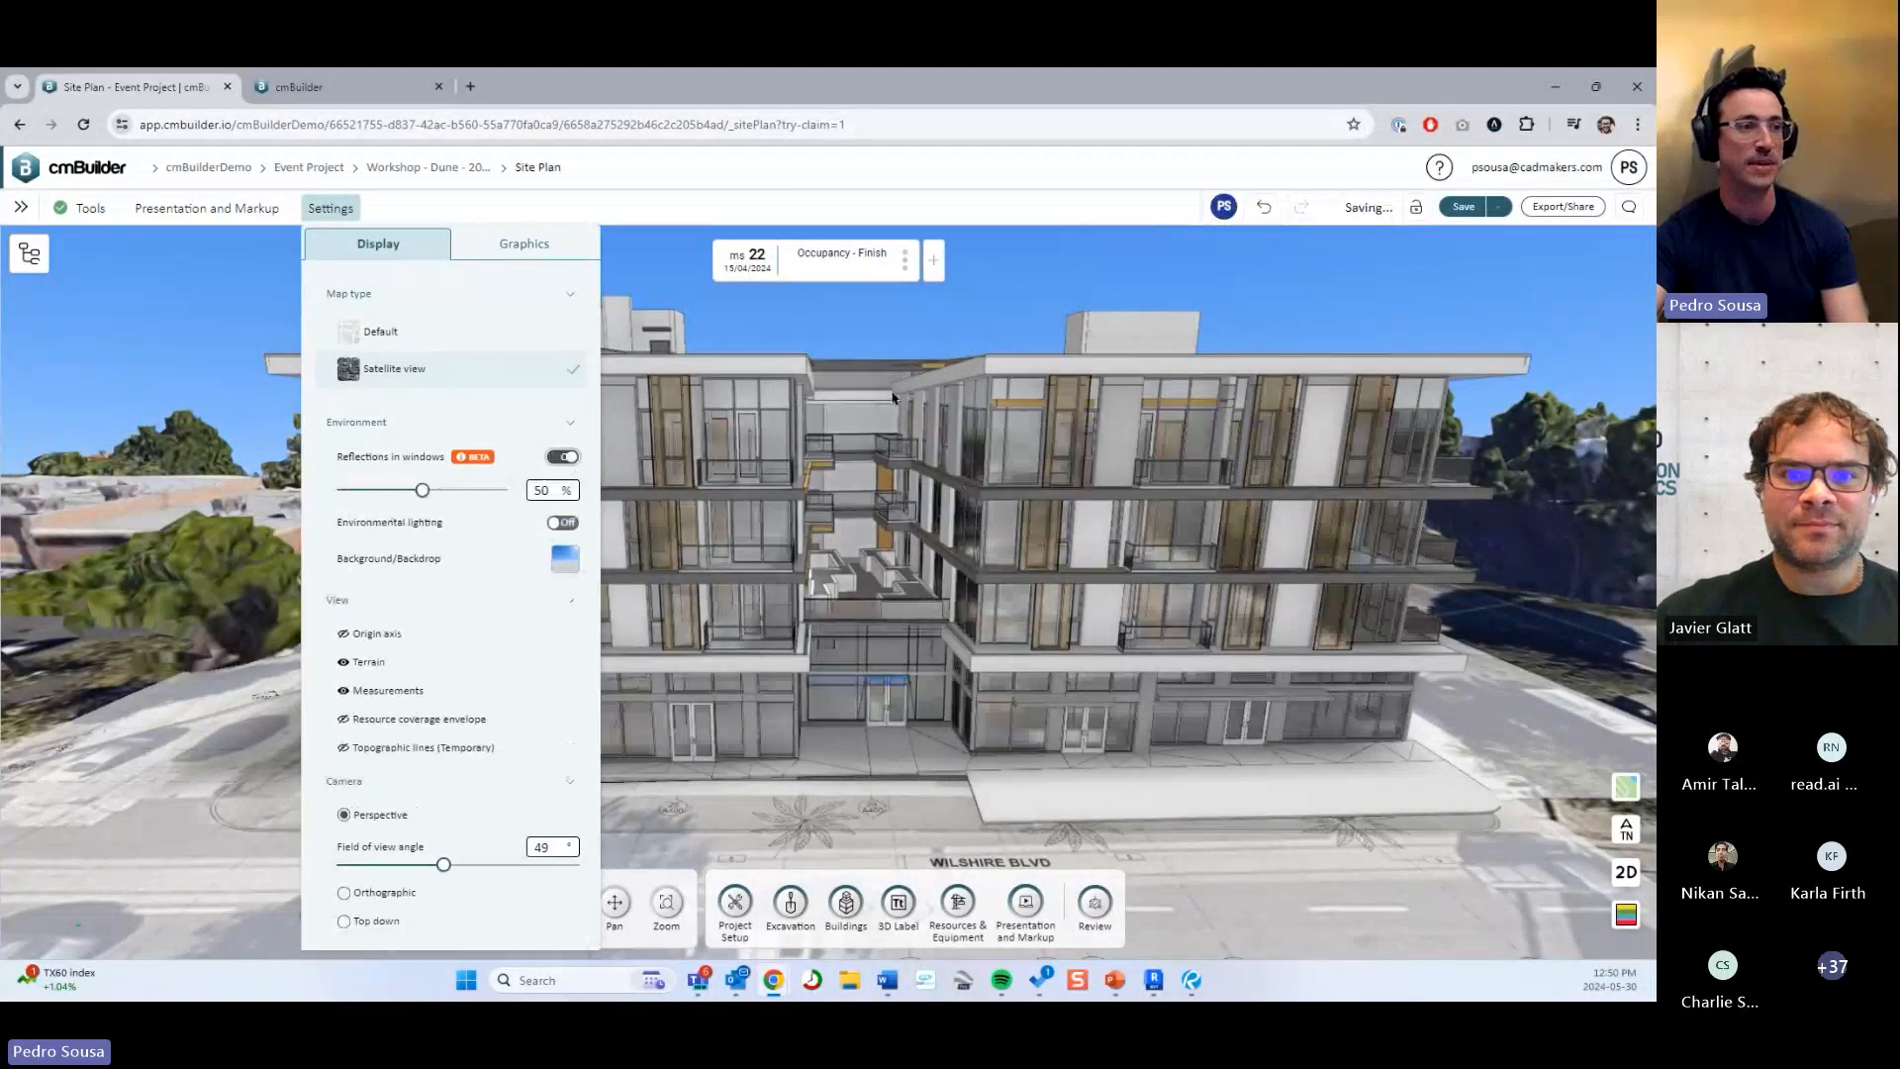
pyautogui.moveTo(979, 571); pyautogui.dragTo(1061, 596)
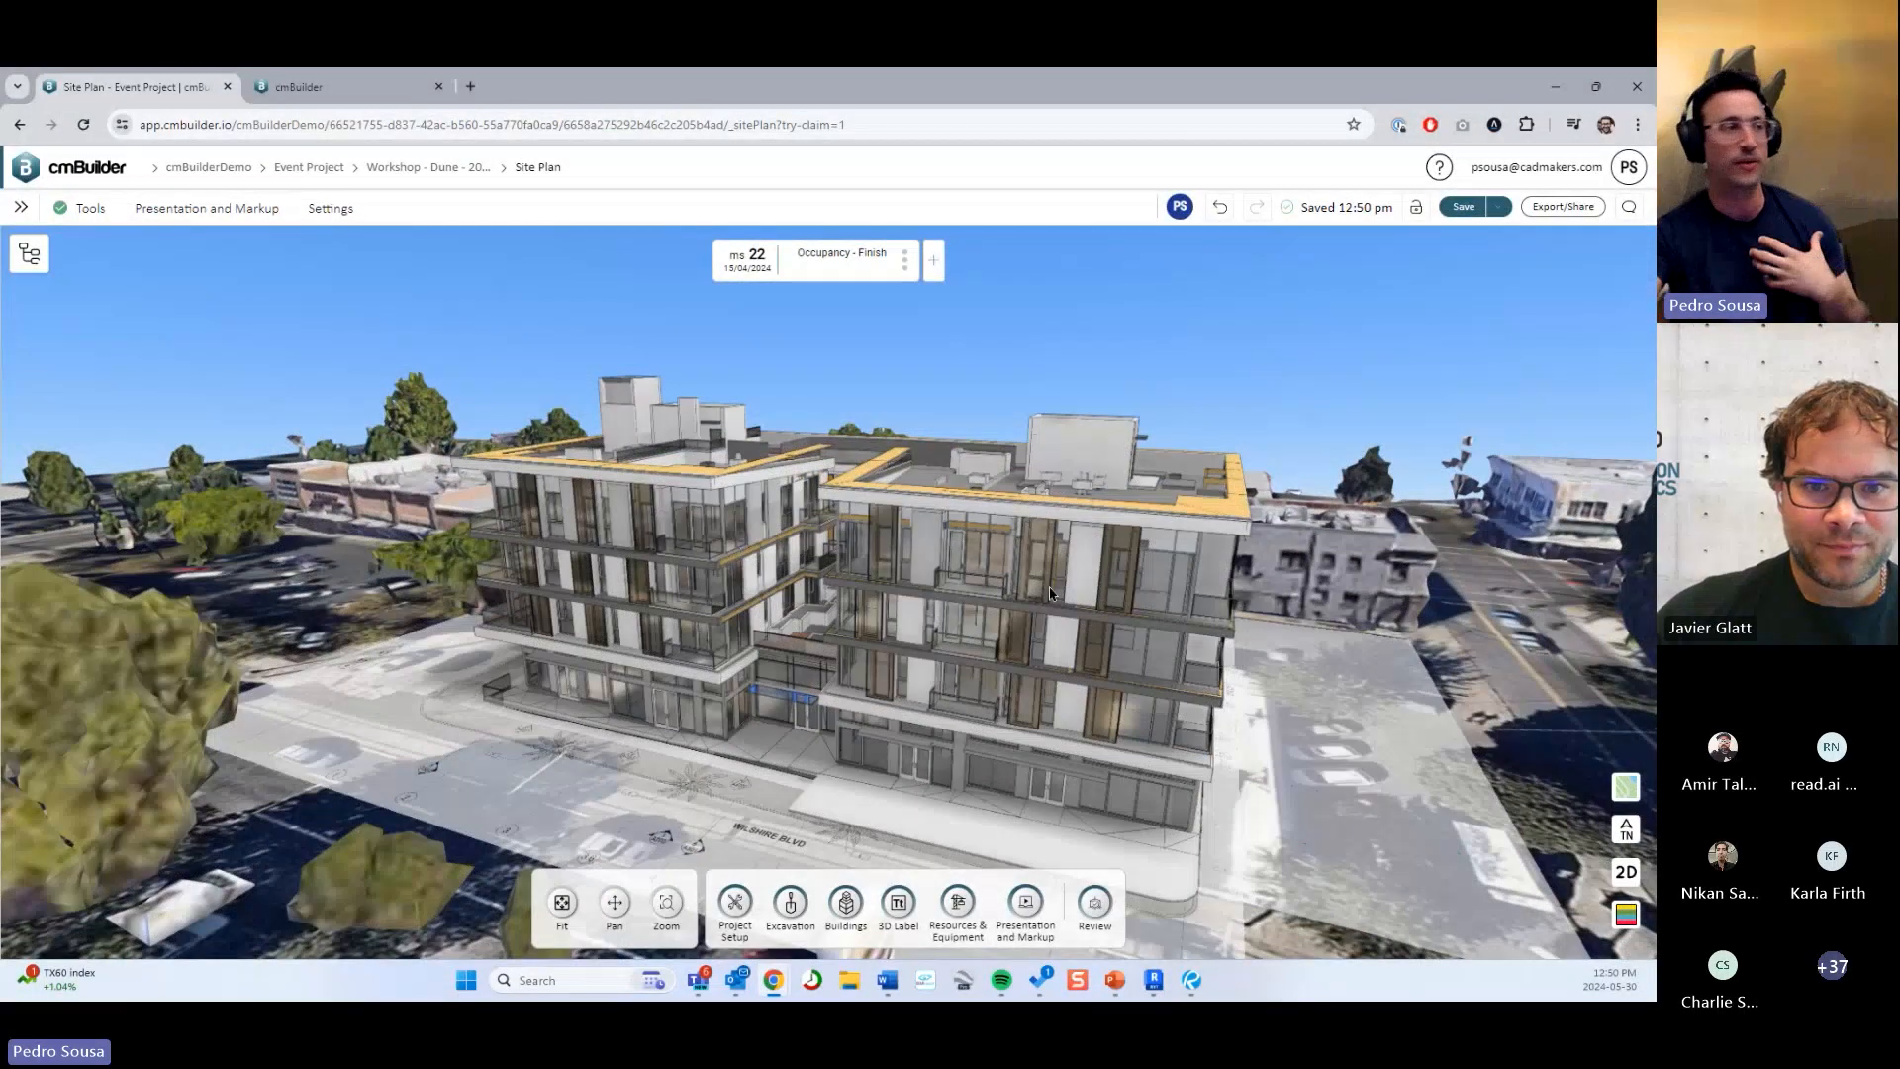
pyautogui.click(331, 207)
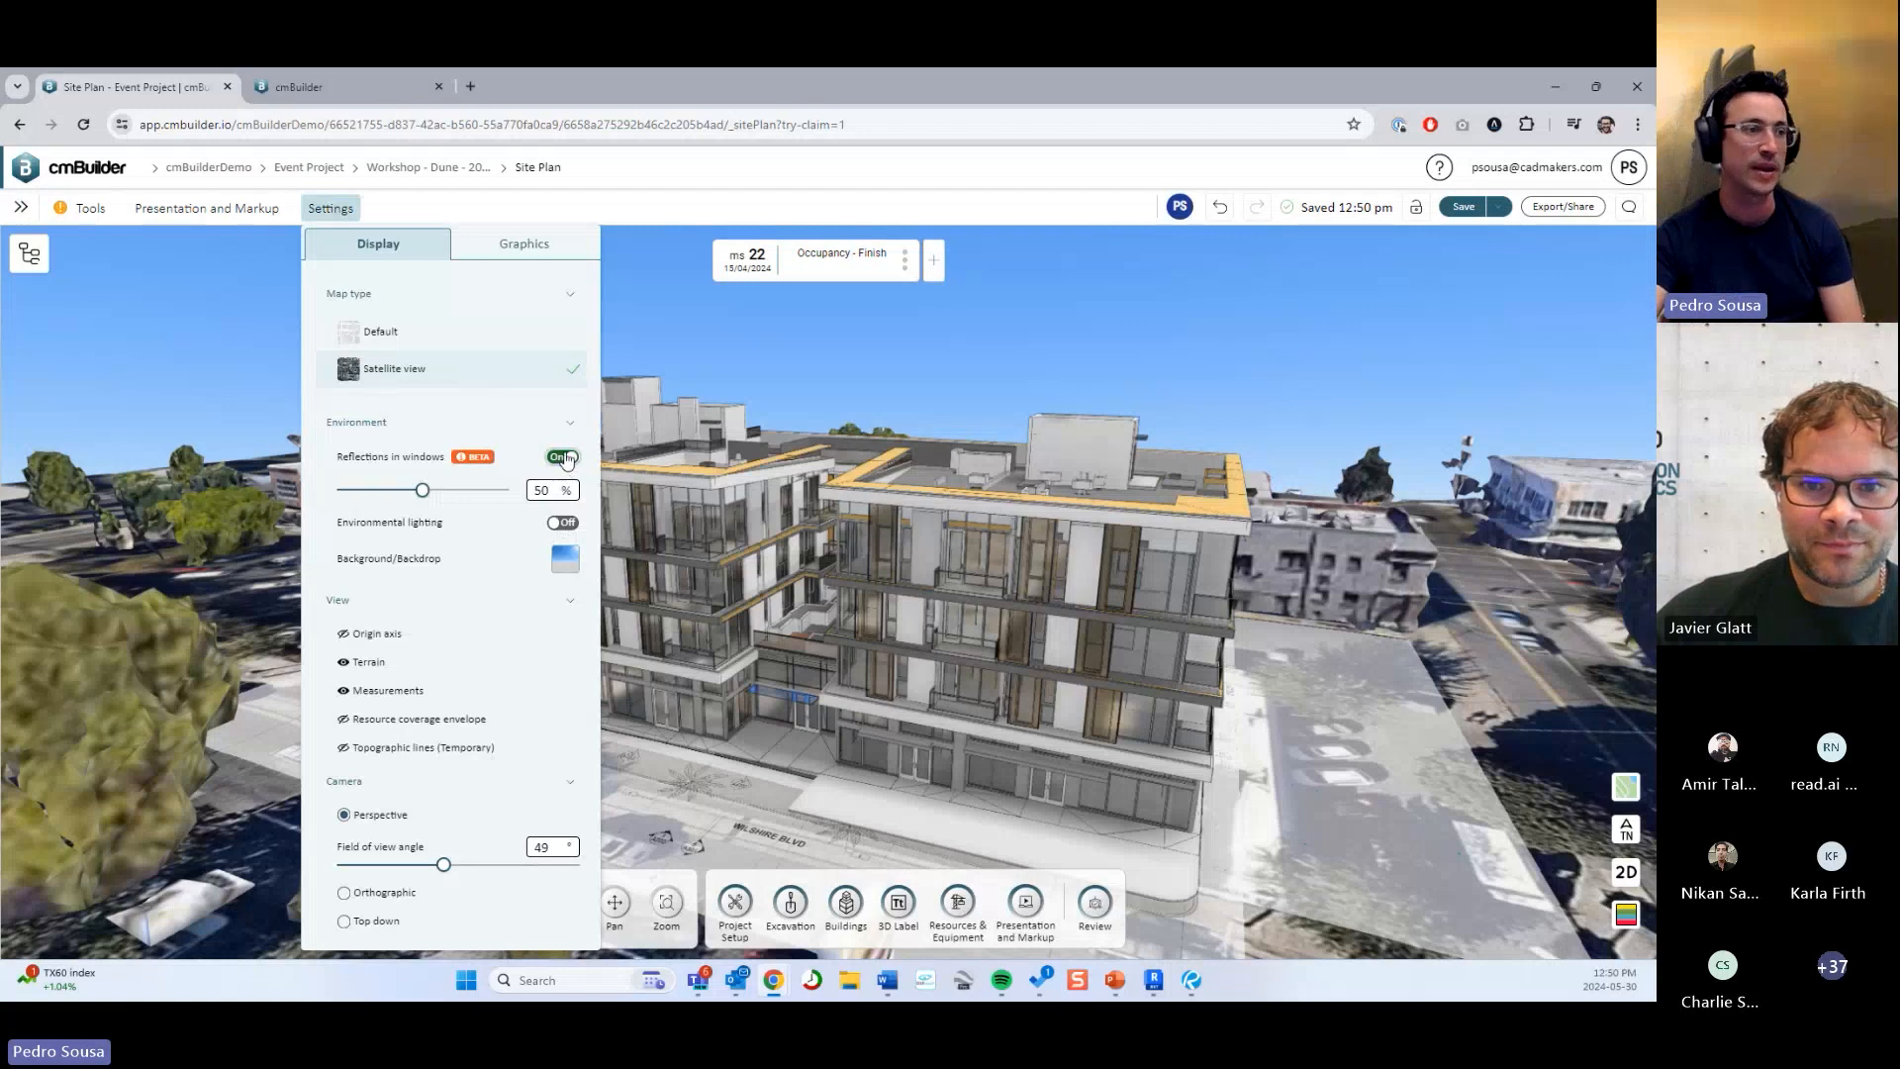
pyautogui.click(1155, 377)
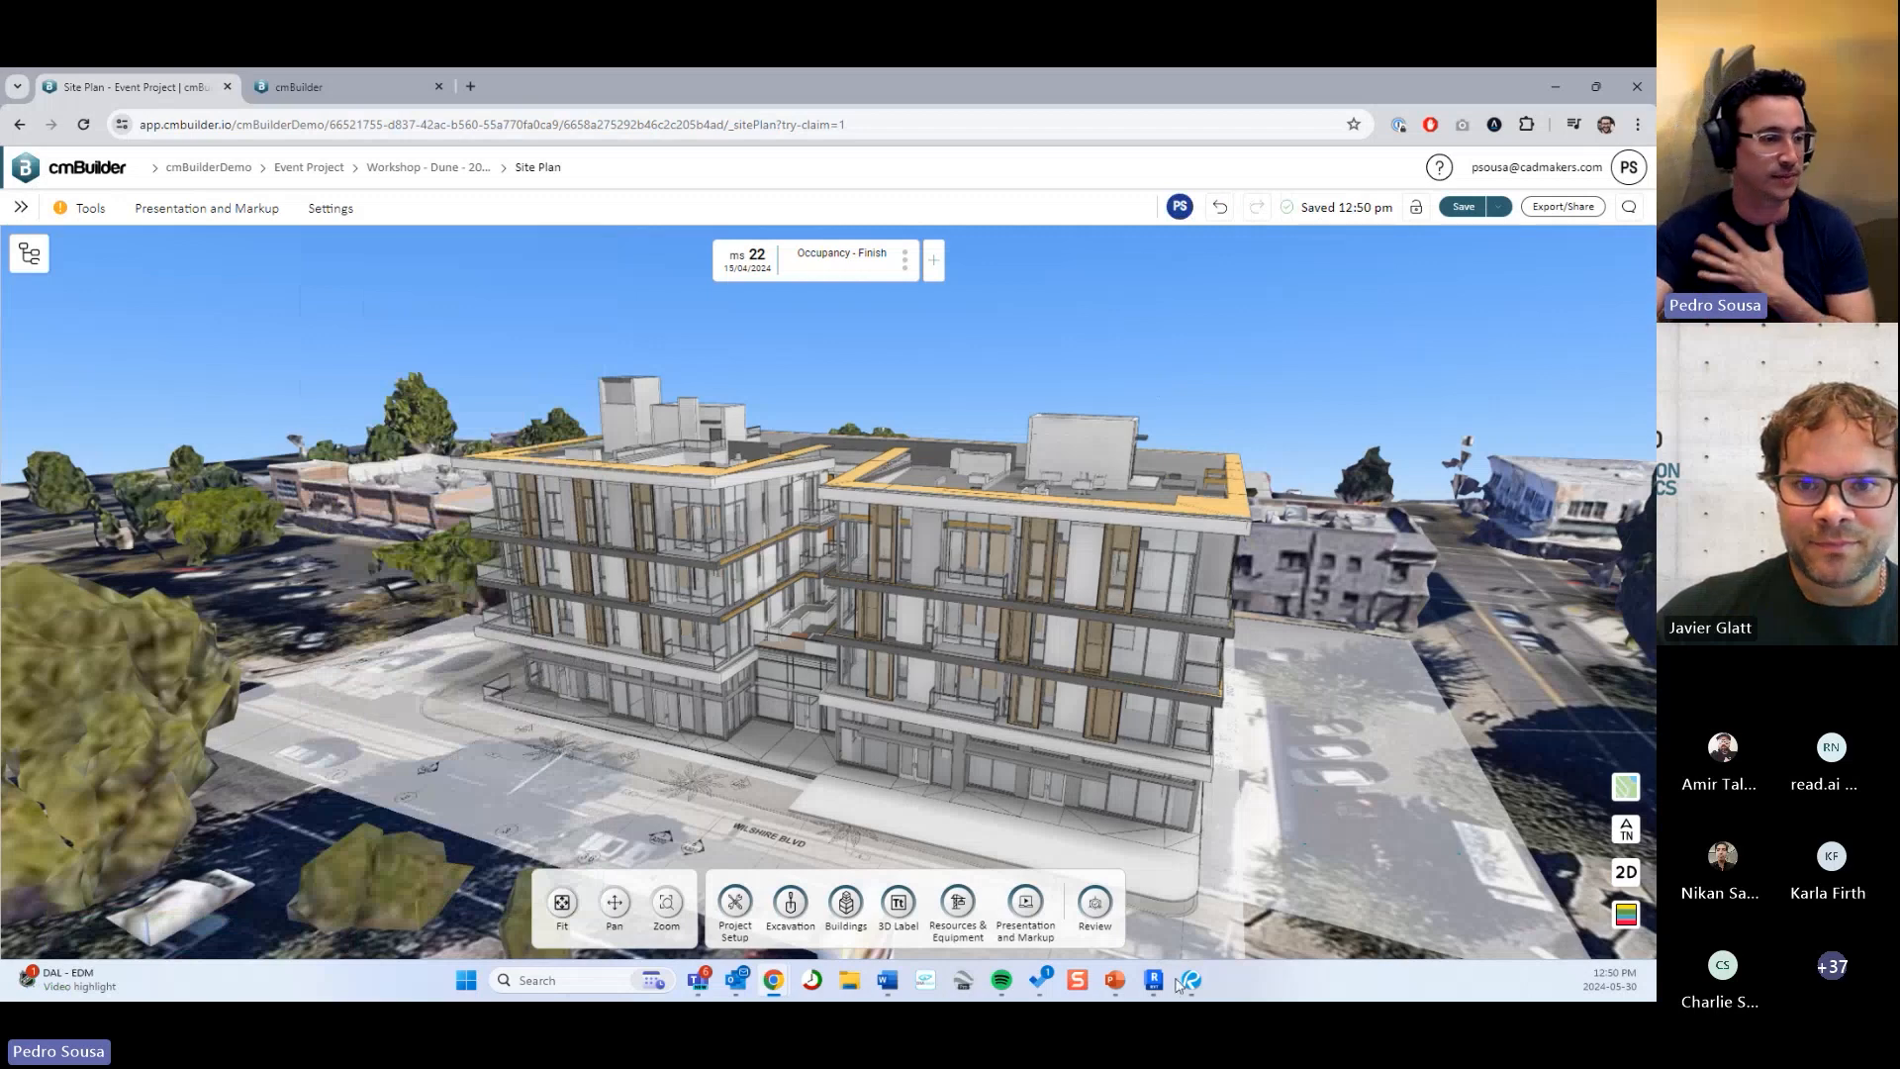
# Review the Timeline display sizes and New Interface Layout slide in PowerPoint, and return to a wider overview of the site plan.
pyautogui.click(1116, 980)
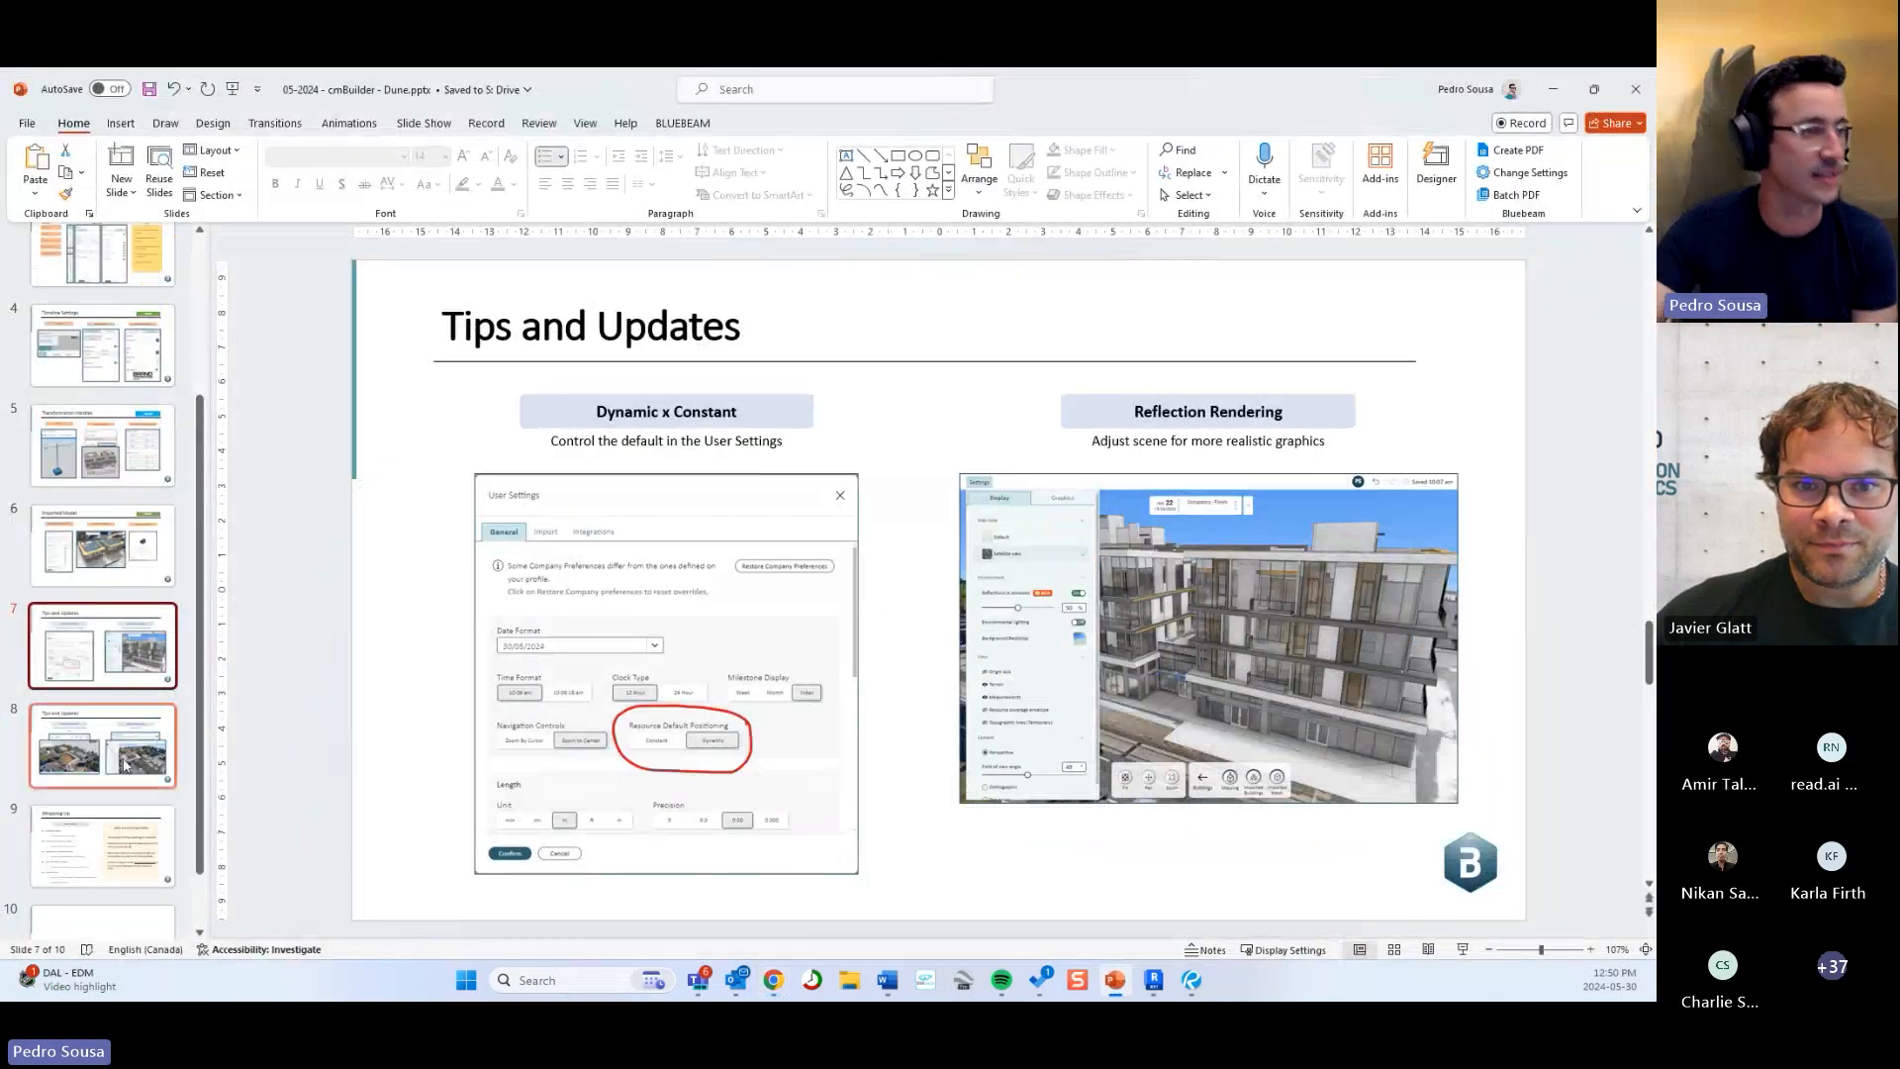
pyautogui.click(121, 757)
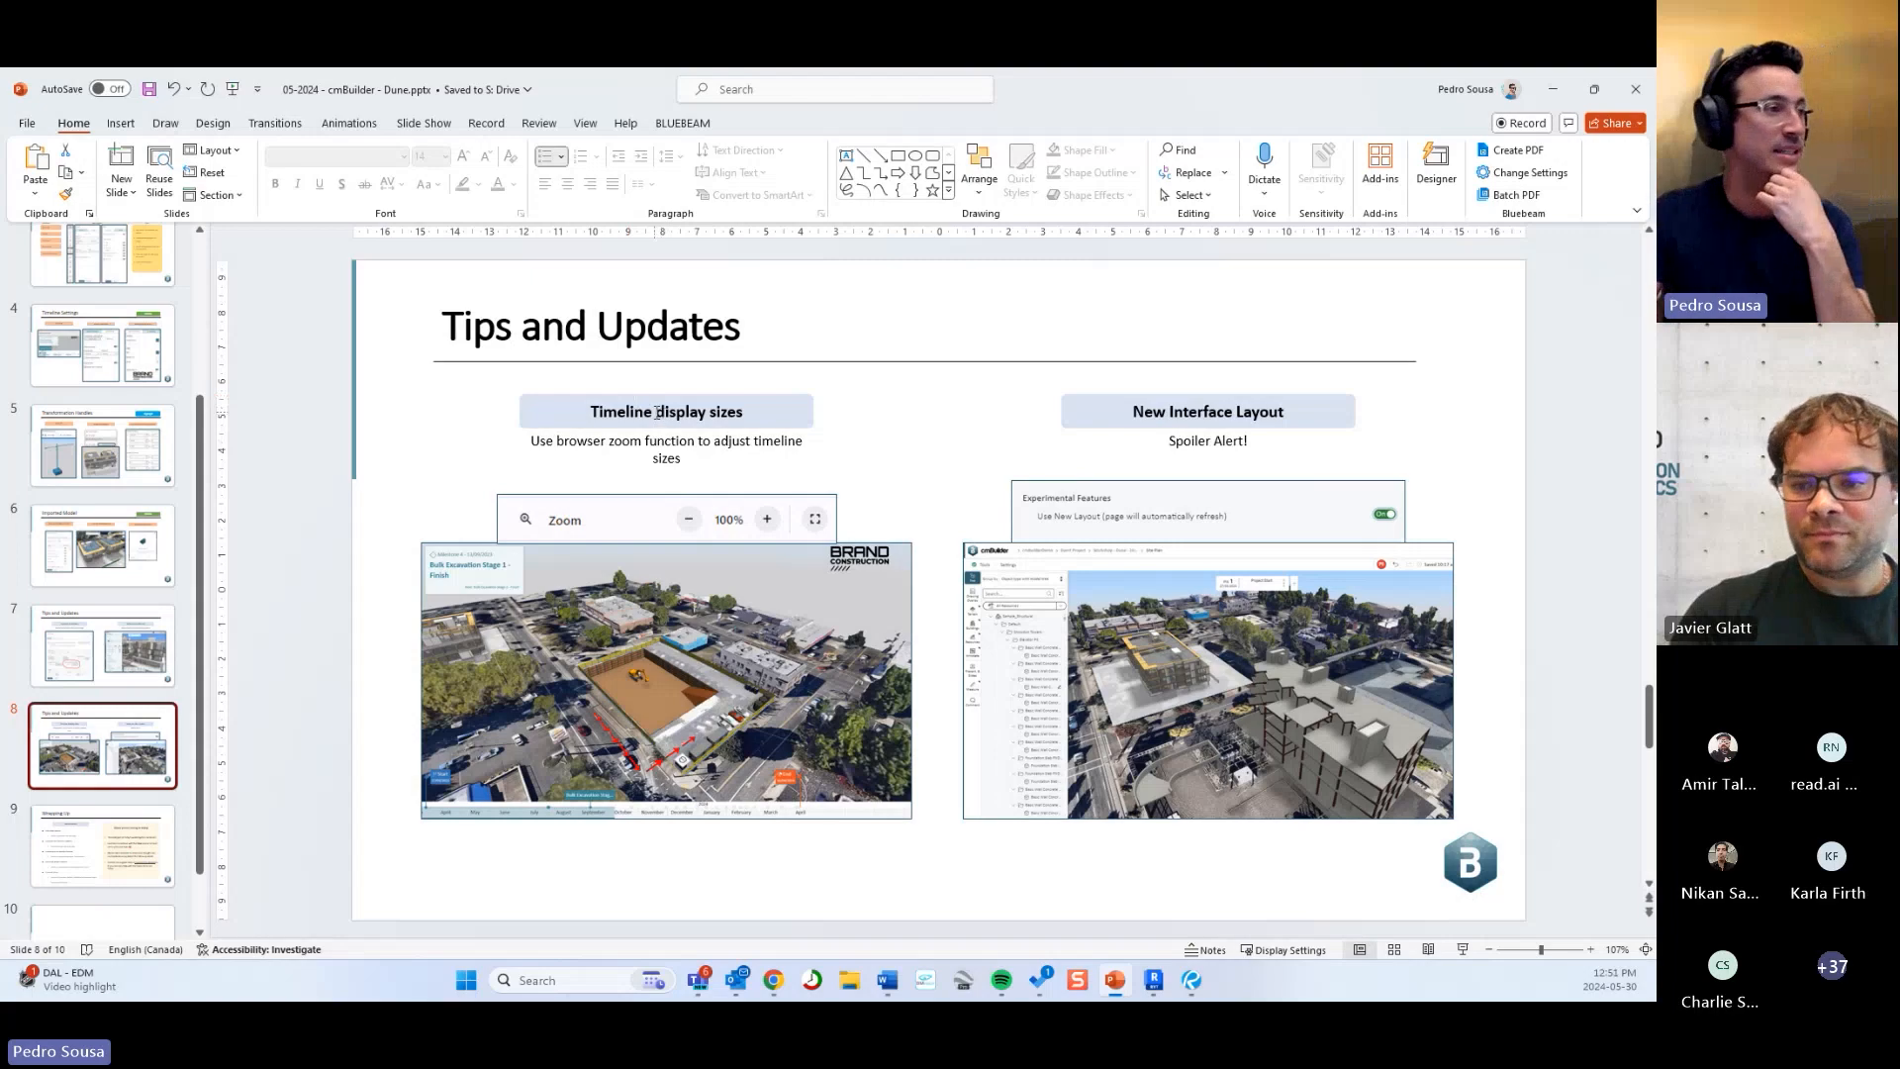
pyautogui.click(1552, 88)
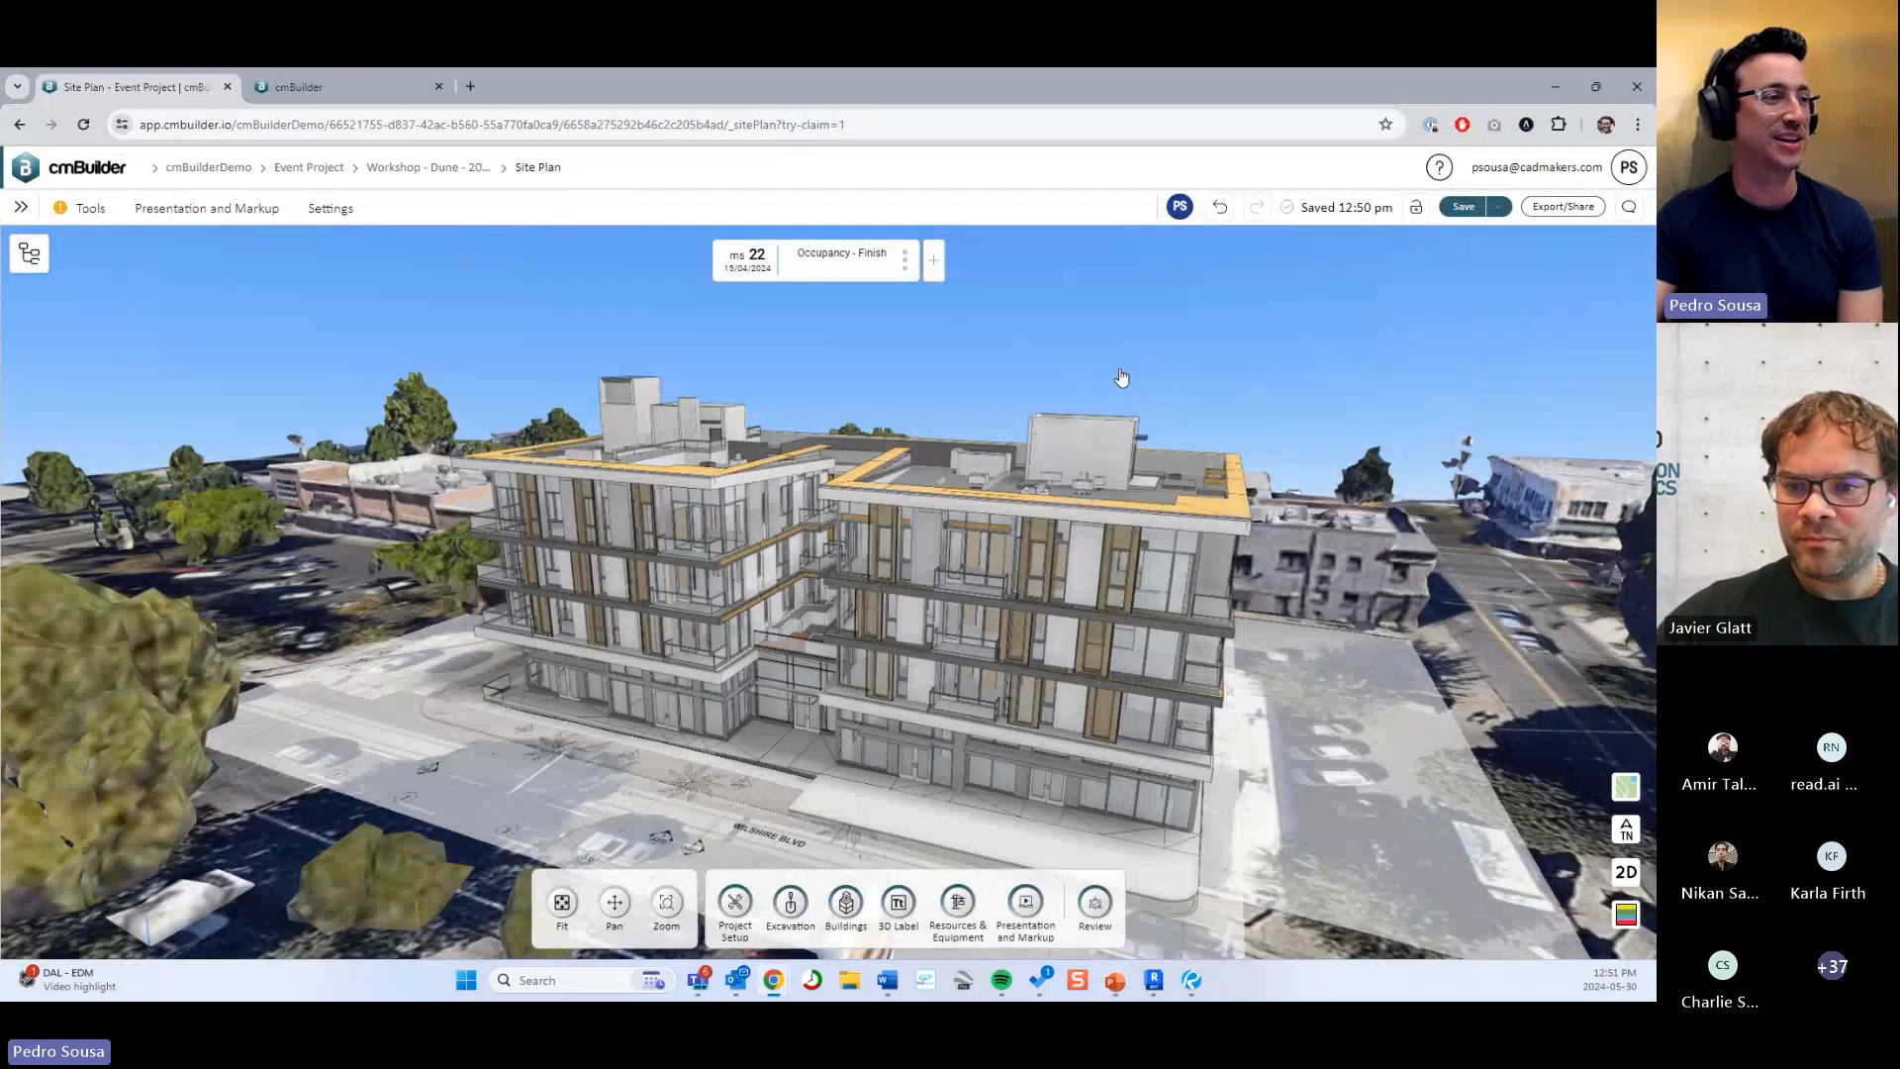
pyautogui.scroll(-5, 1124, 375)
pyautogui.moveTo(1154, 372); pyautogui.dragTo(1311, 445)
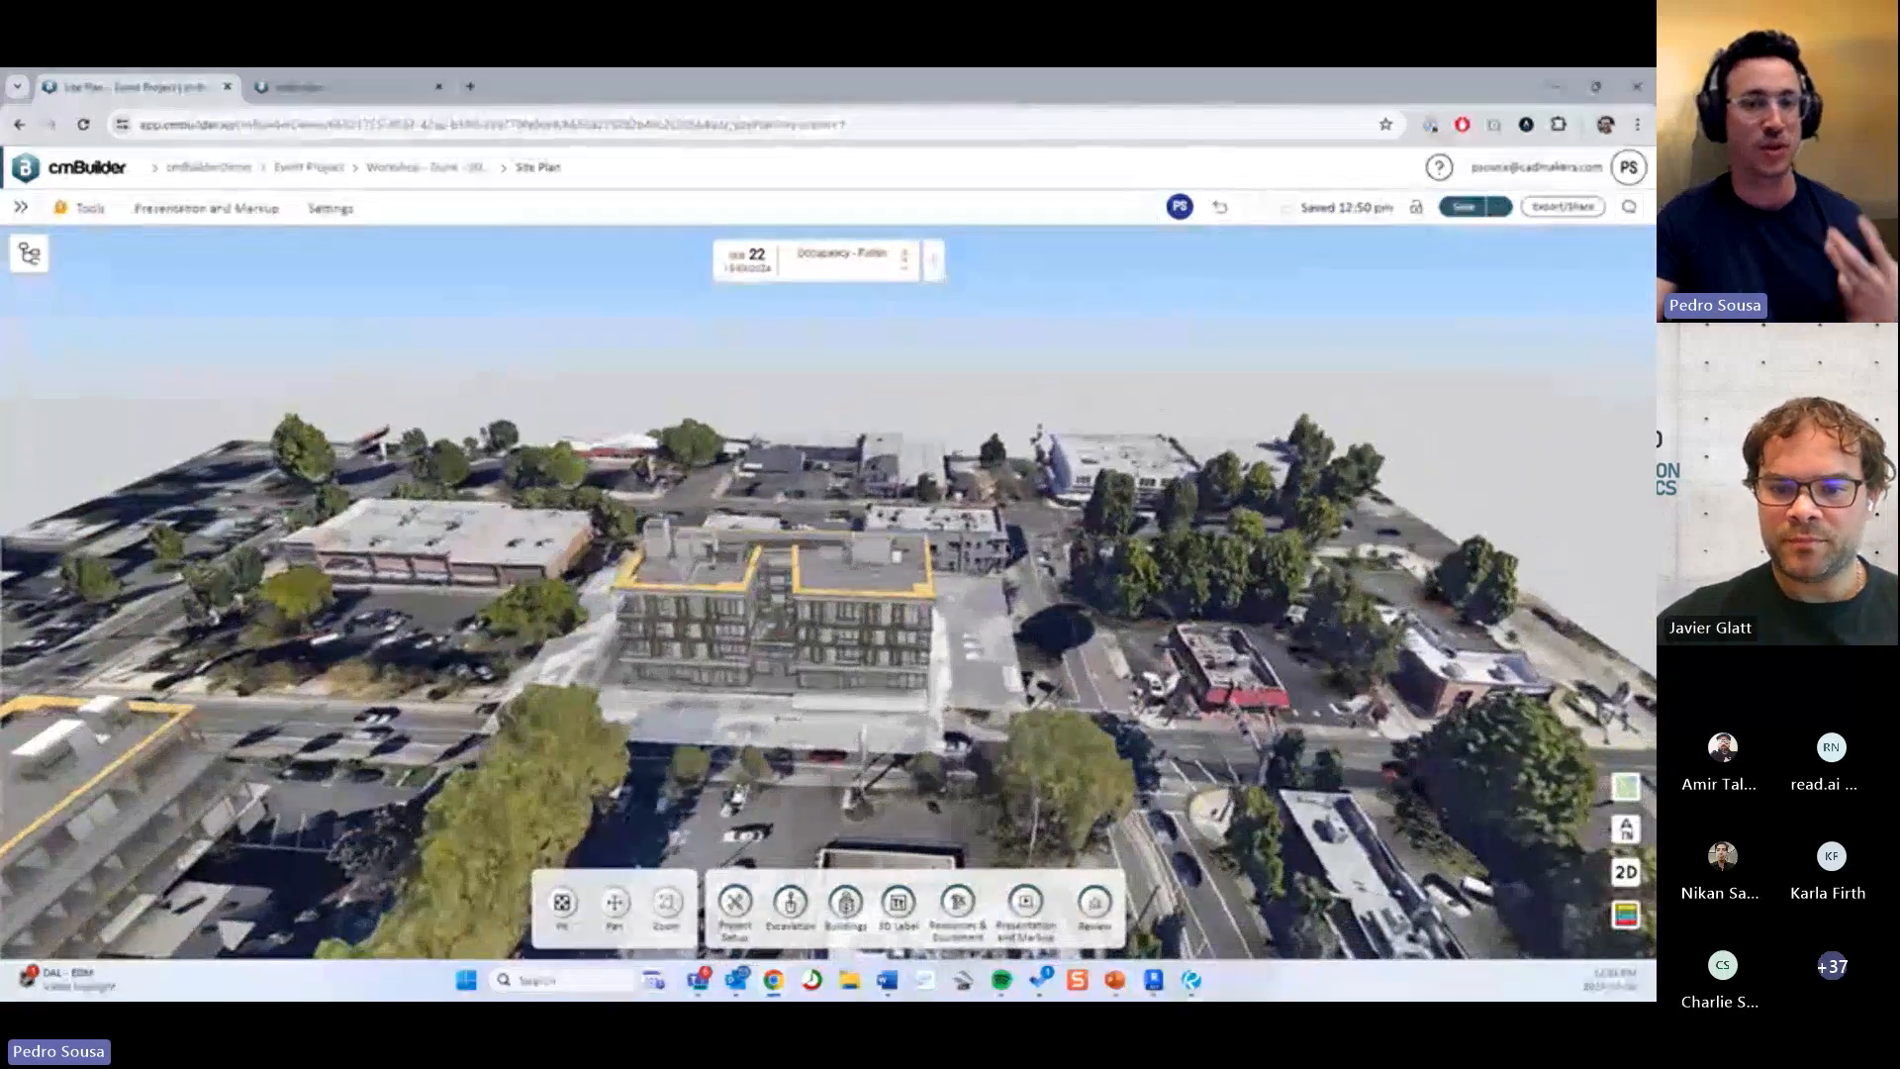
# Show the Presentation & Markup slides, play the presentation full screen from the beginning, and exit it.
pyautogui.click(1036, 908)
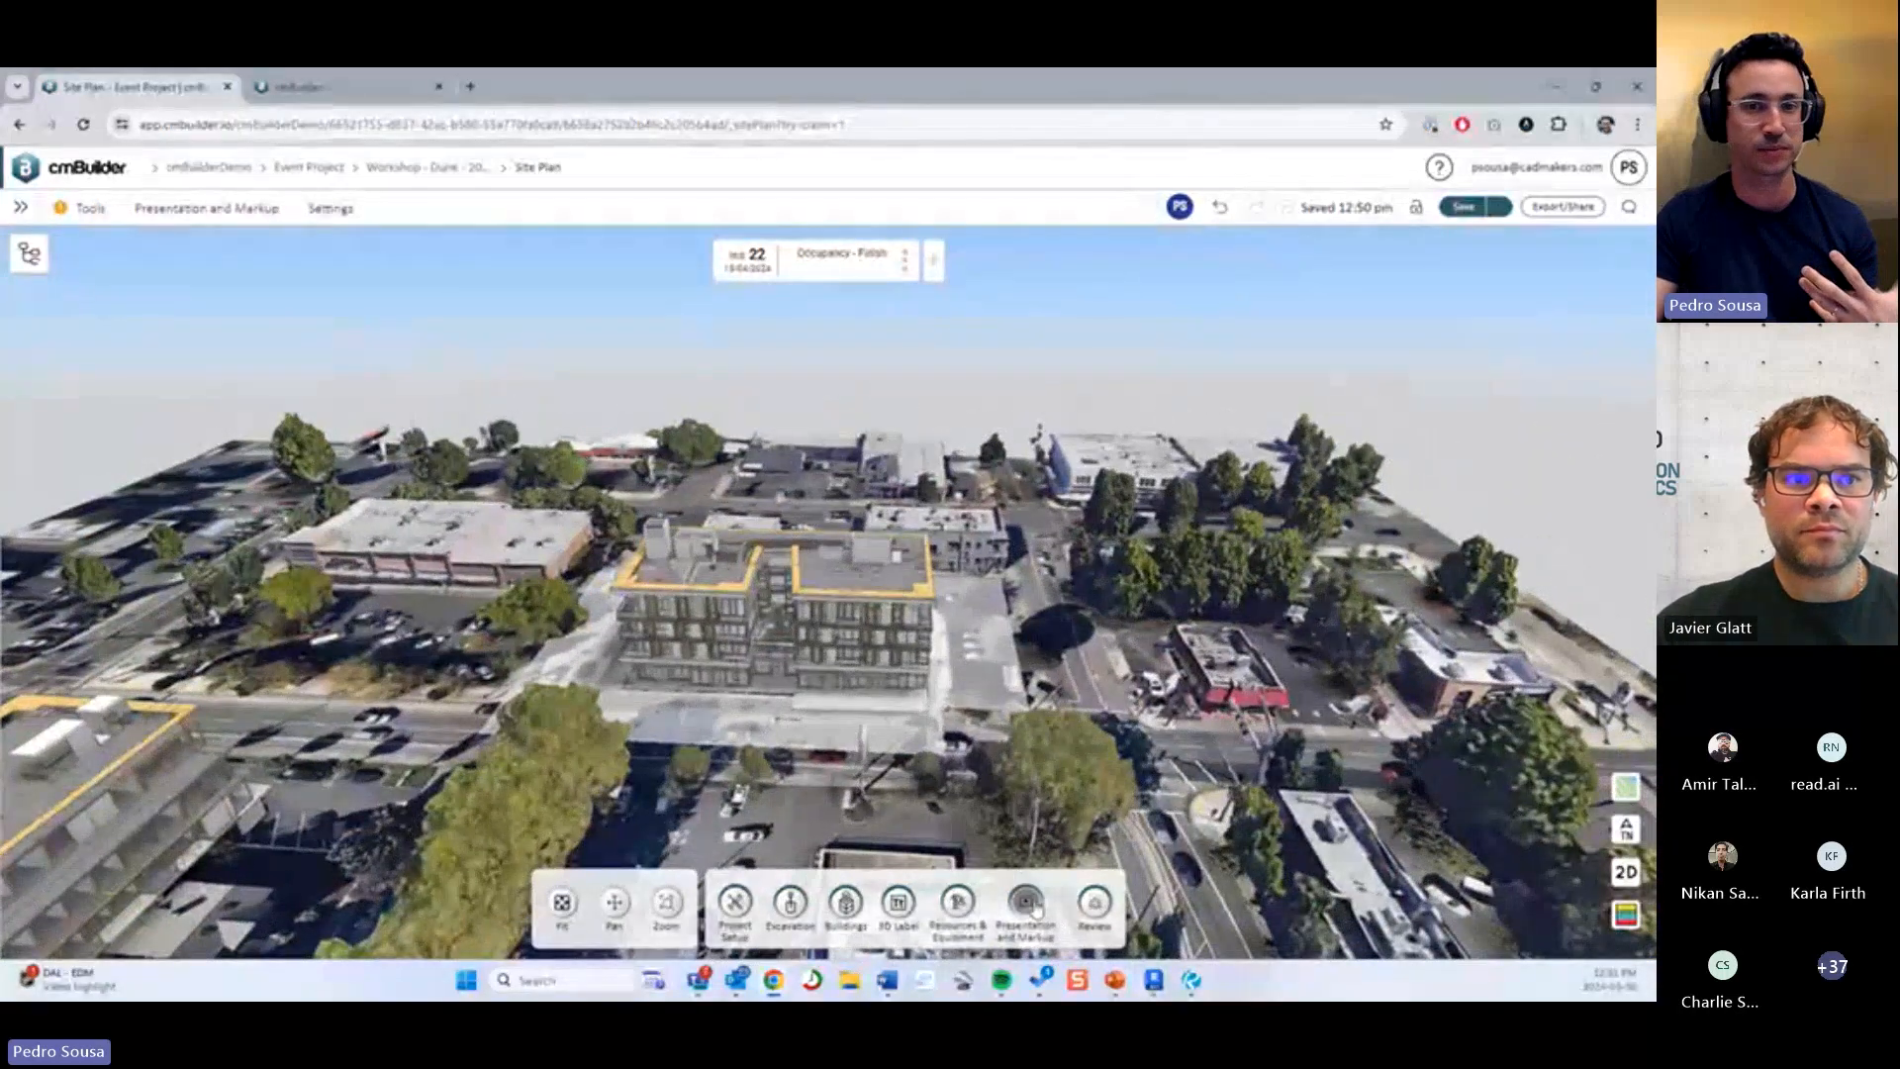
pyautogui.press('F11')
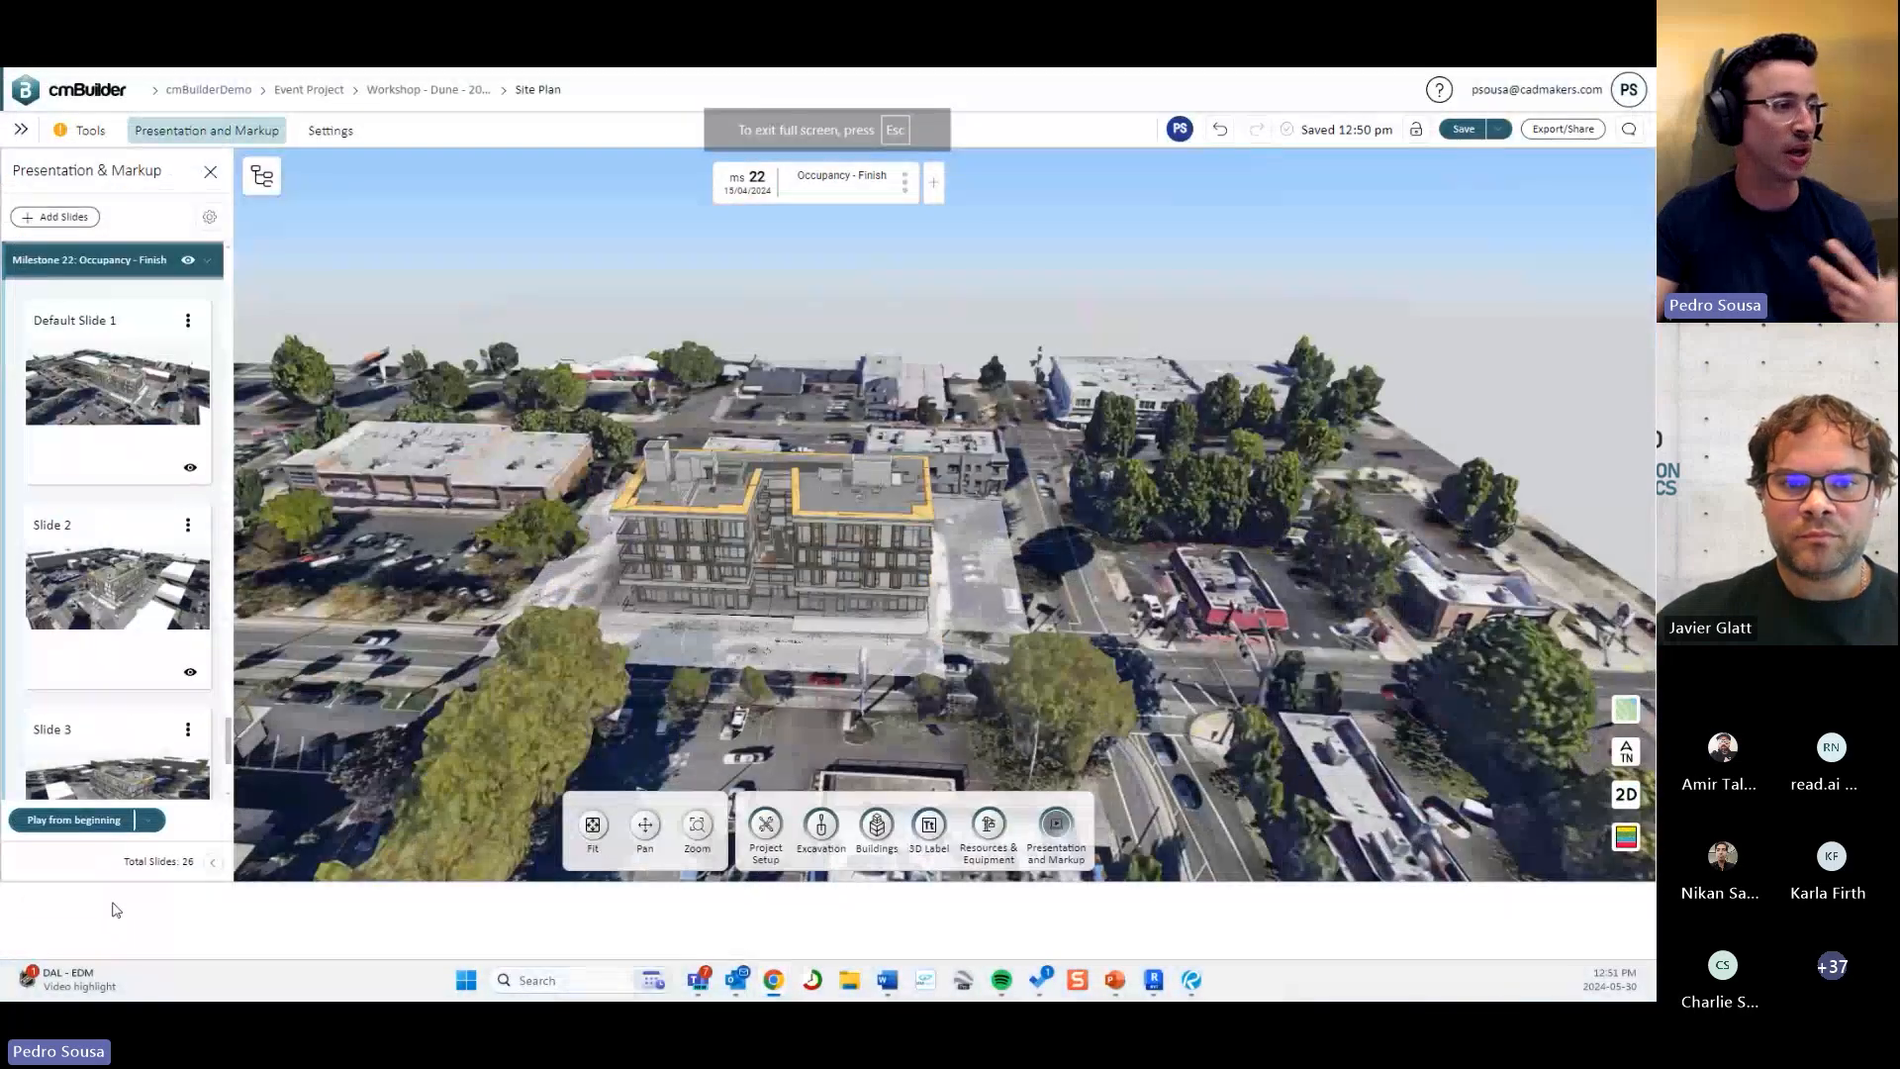
pyautogui.click(79, 820)
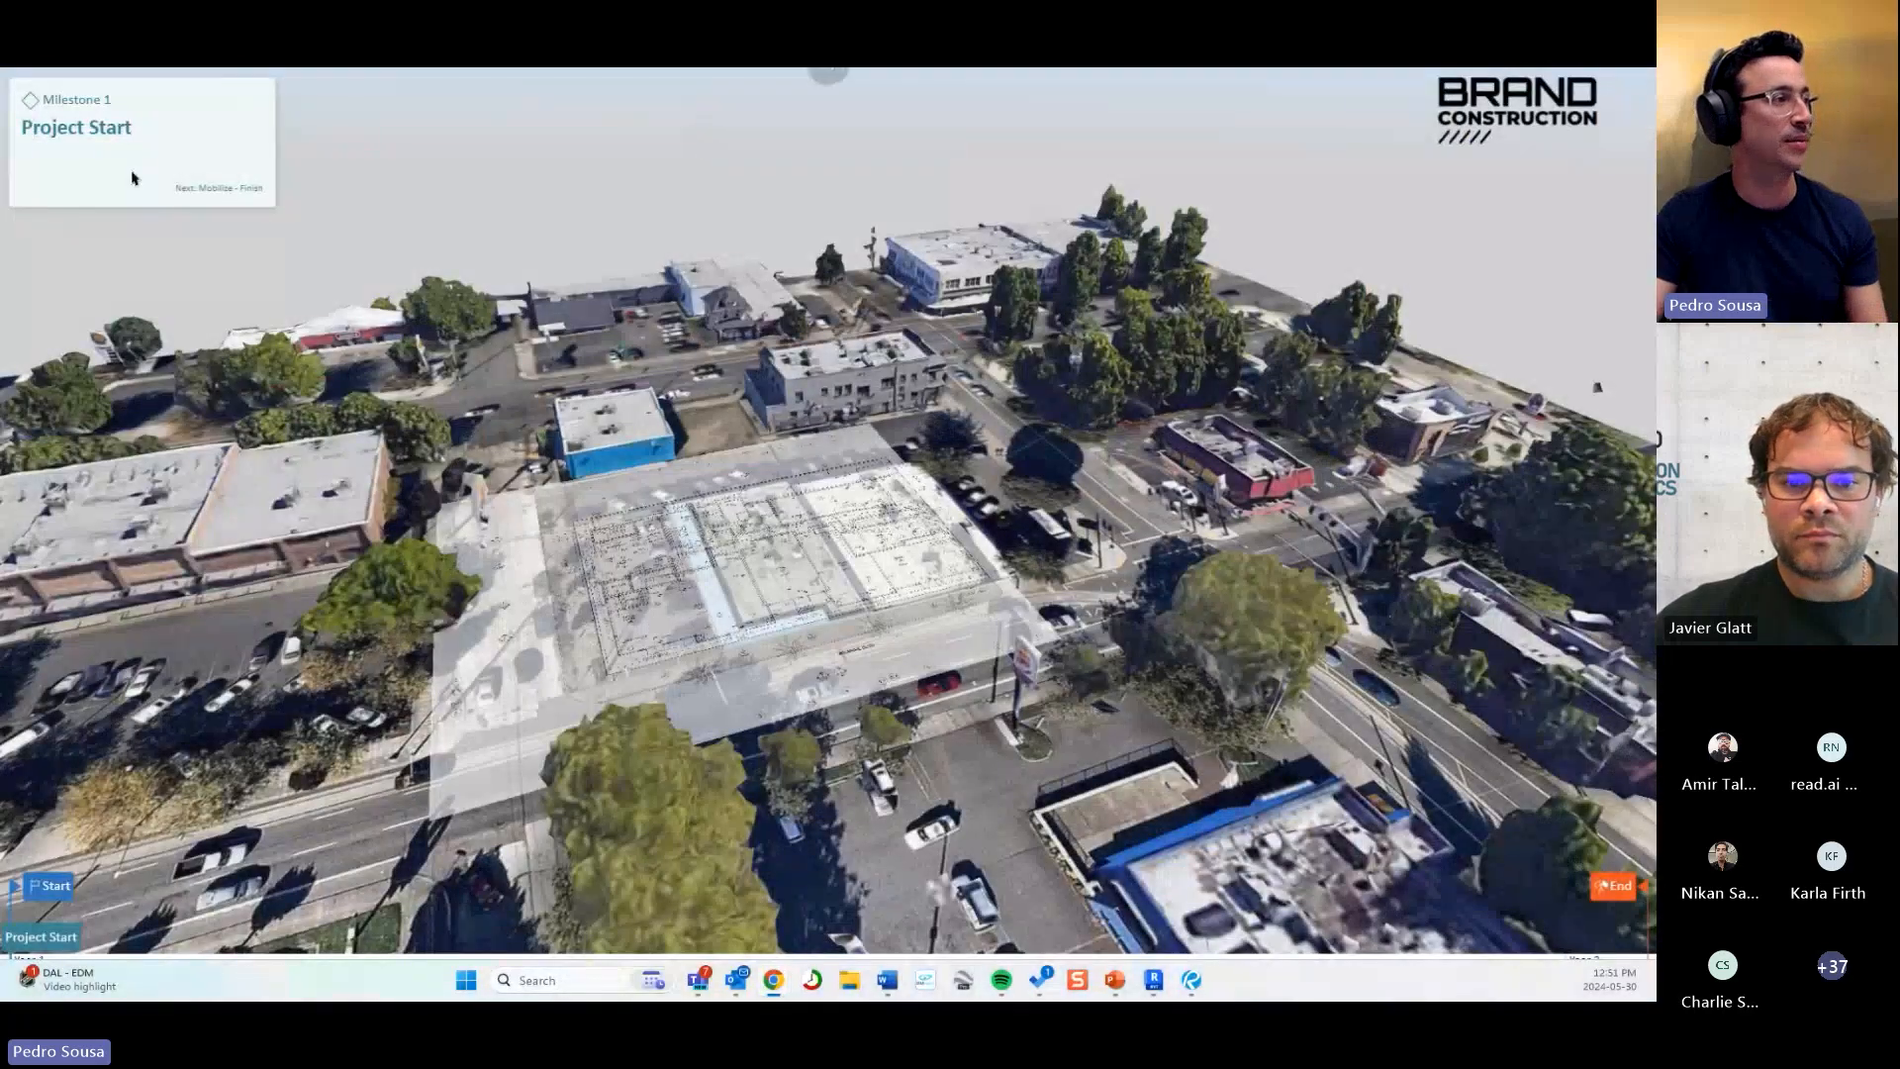
pyautogui.press('Escape')
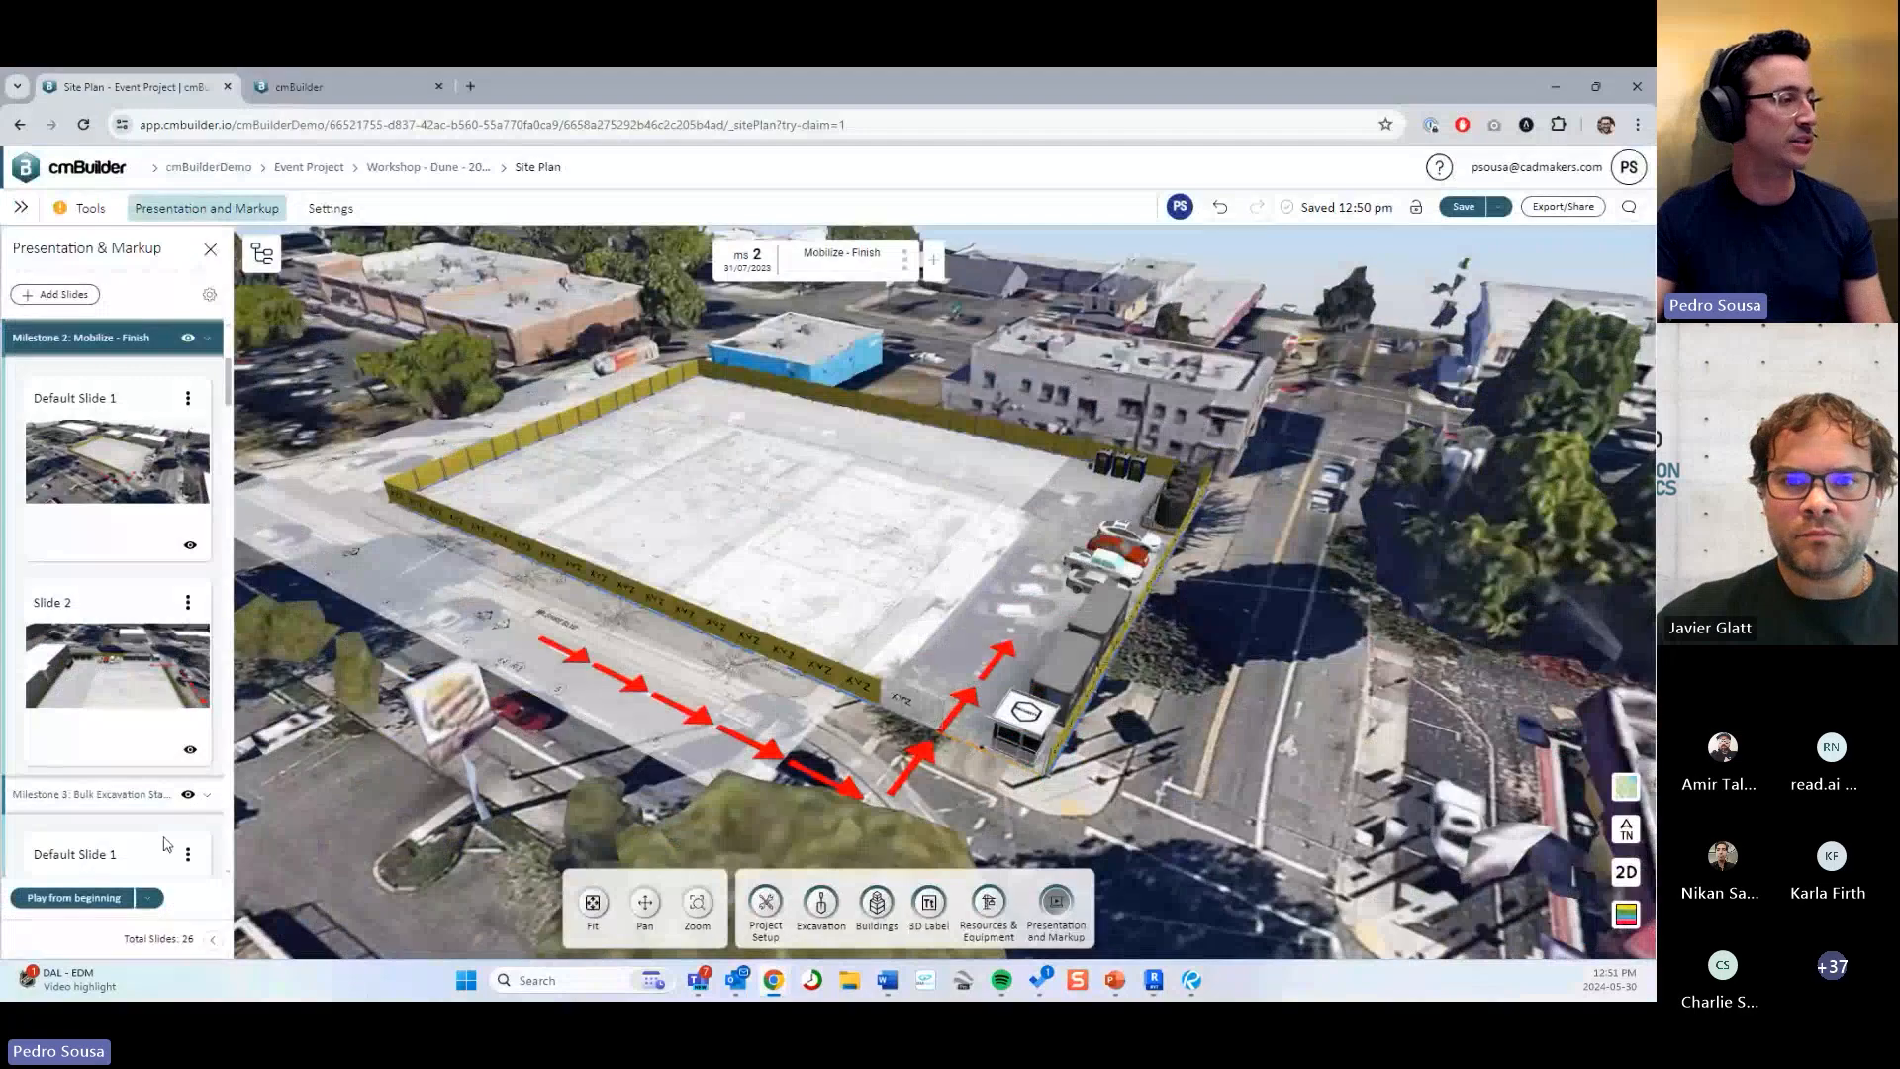
# Replay the presentation full screen from the beginning, advance to Milestone 3, Bulk Excavation Stage 1 - Start, and exit to check the timeline display.
pyautogui.press('F11')
pyautogui.click(77, 821)
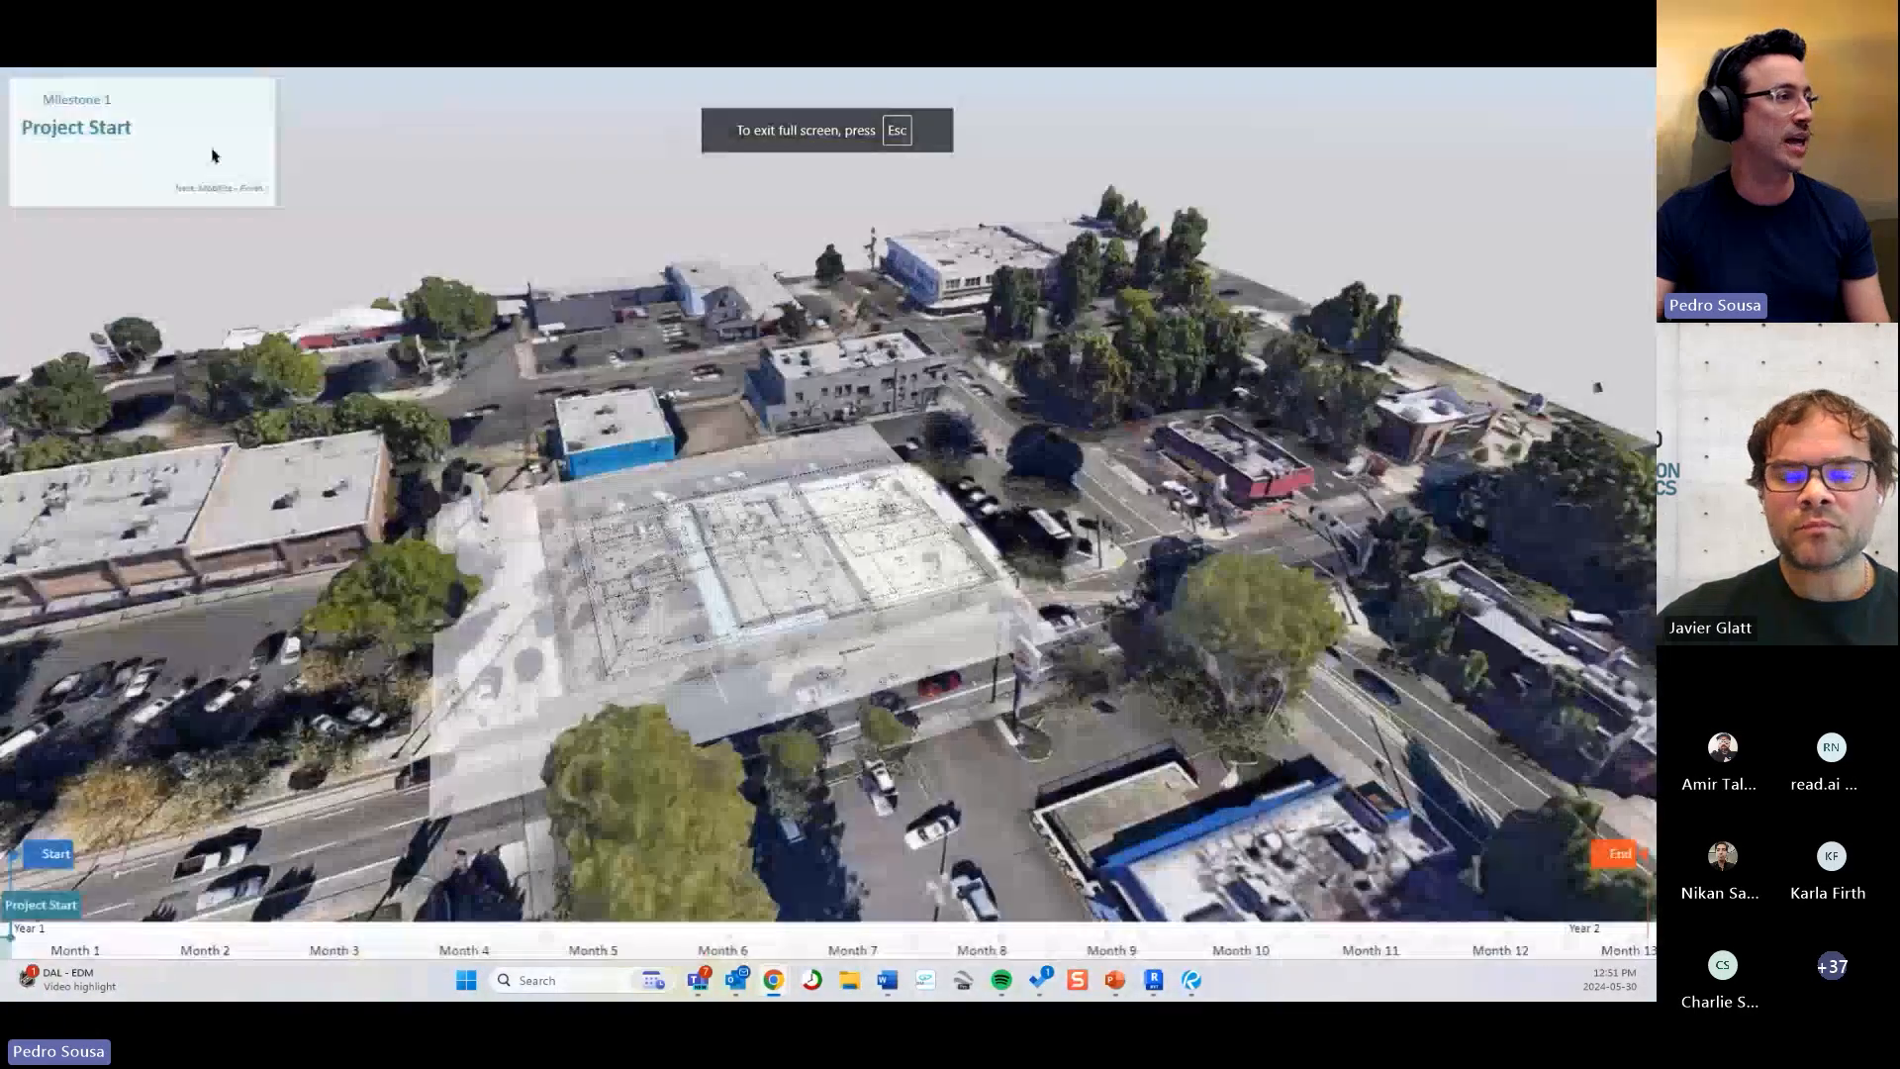
pyautogui.press('Right')
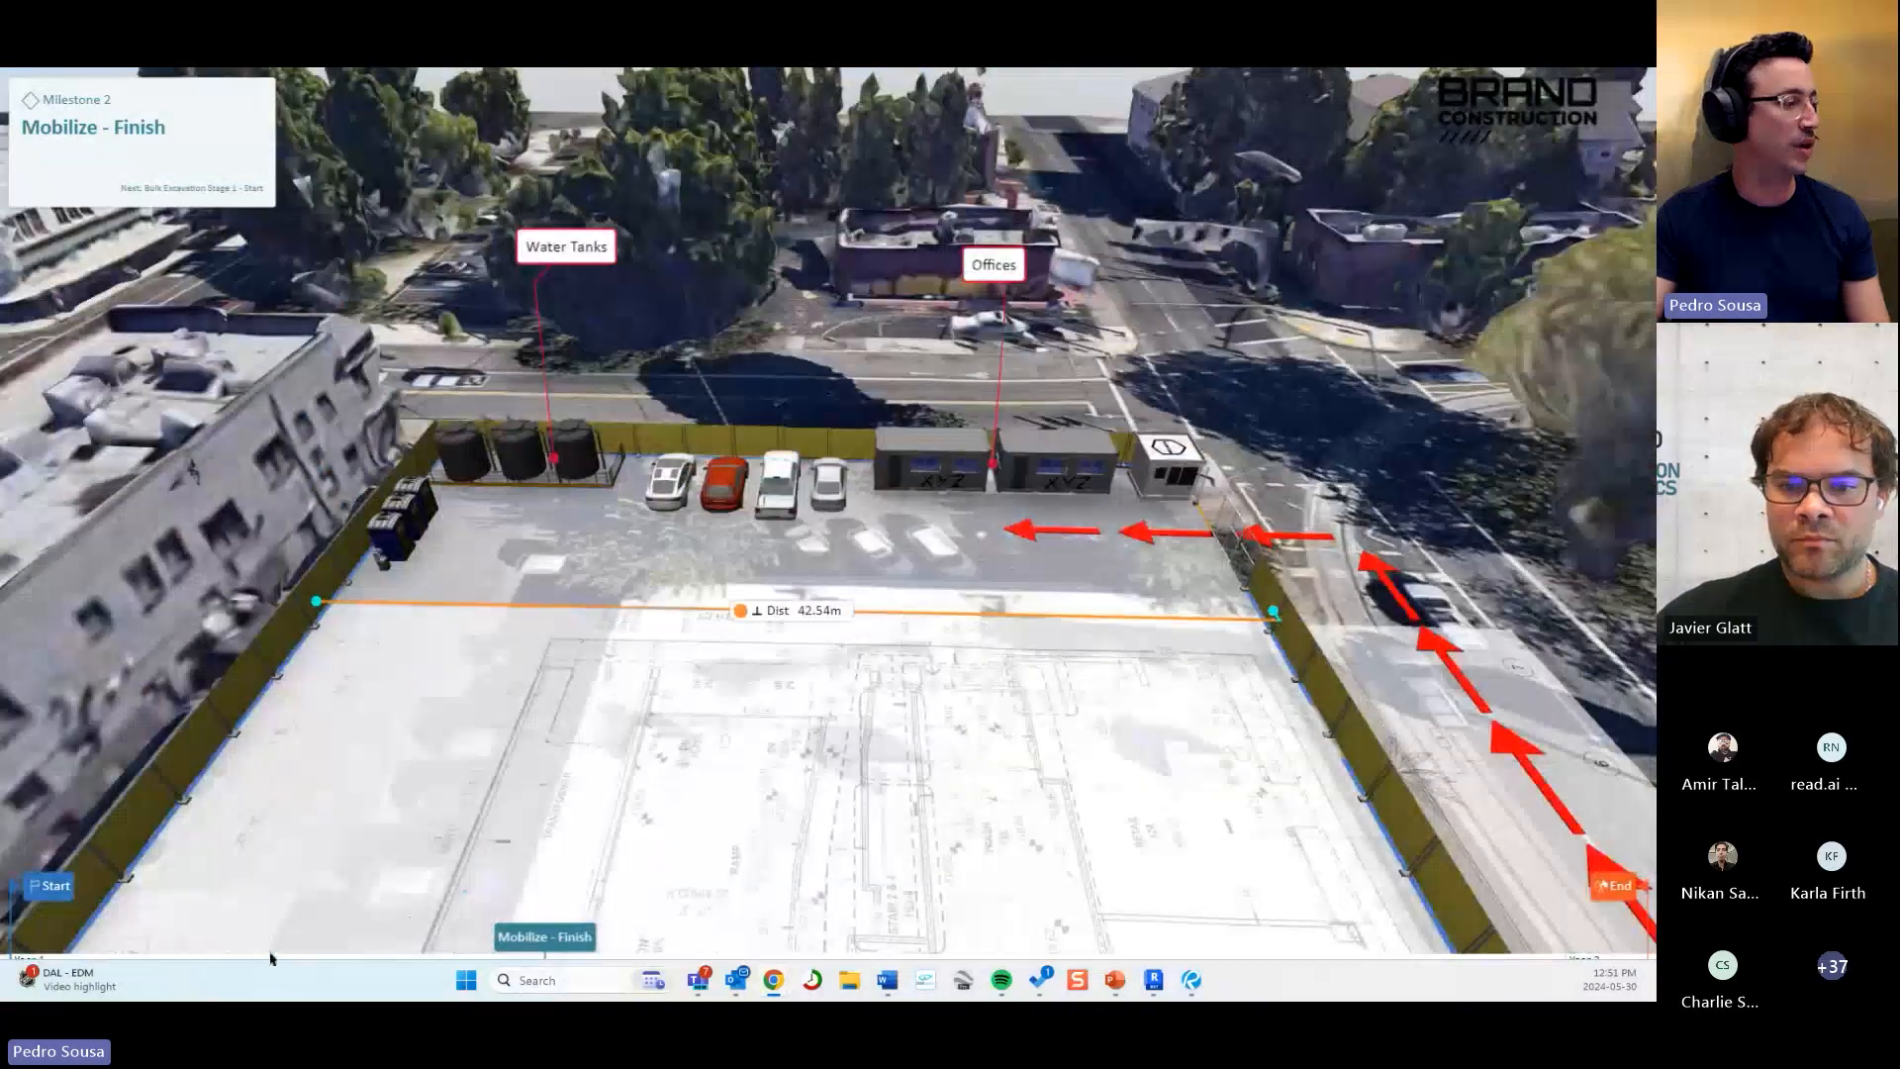
pyautogui.moveTo(278, 962)
pyautogui.press('Right')
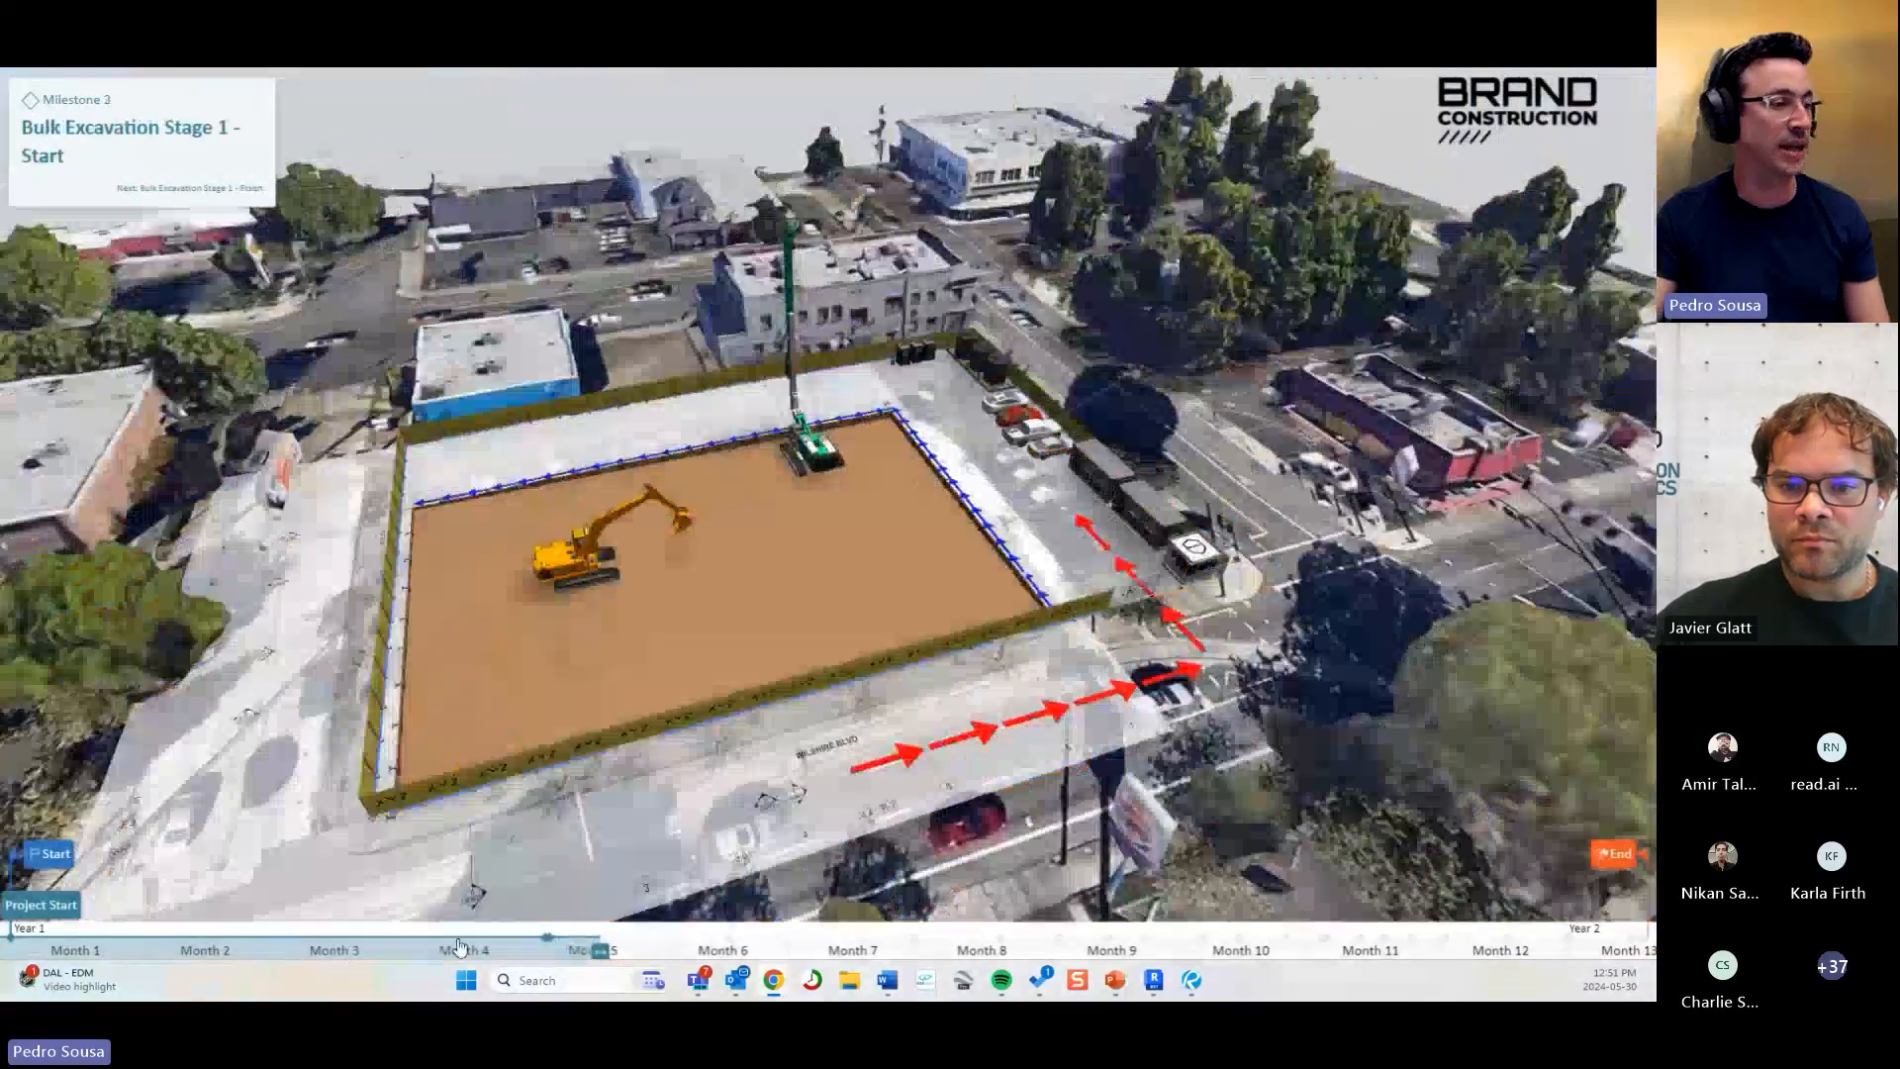
pyautogui.press('Escape')
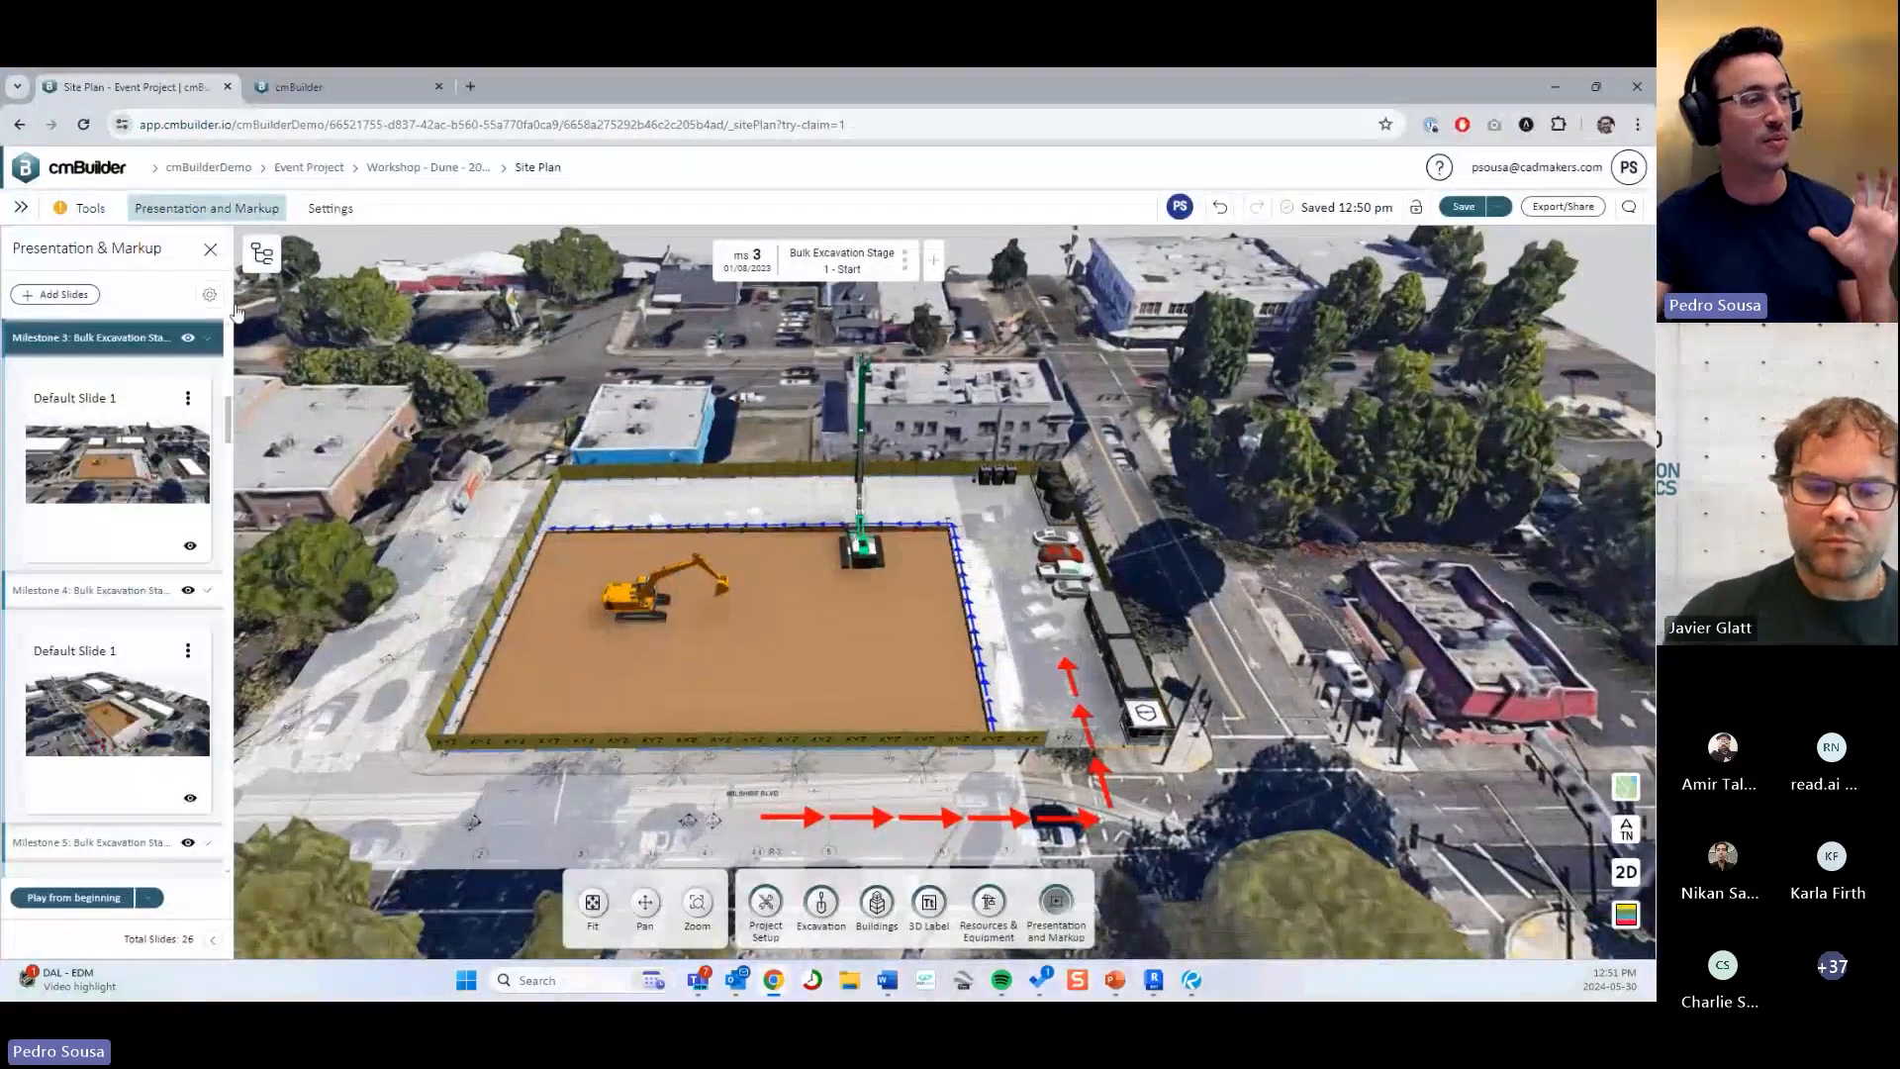
# Increase the browser zoom of the site plan page to 150%.
pyautogui.click(1334, 606)
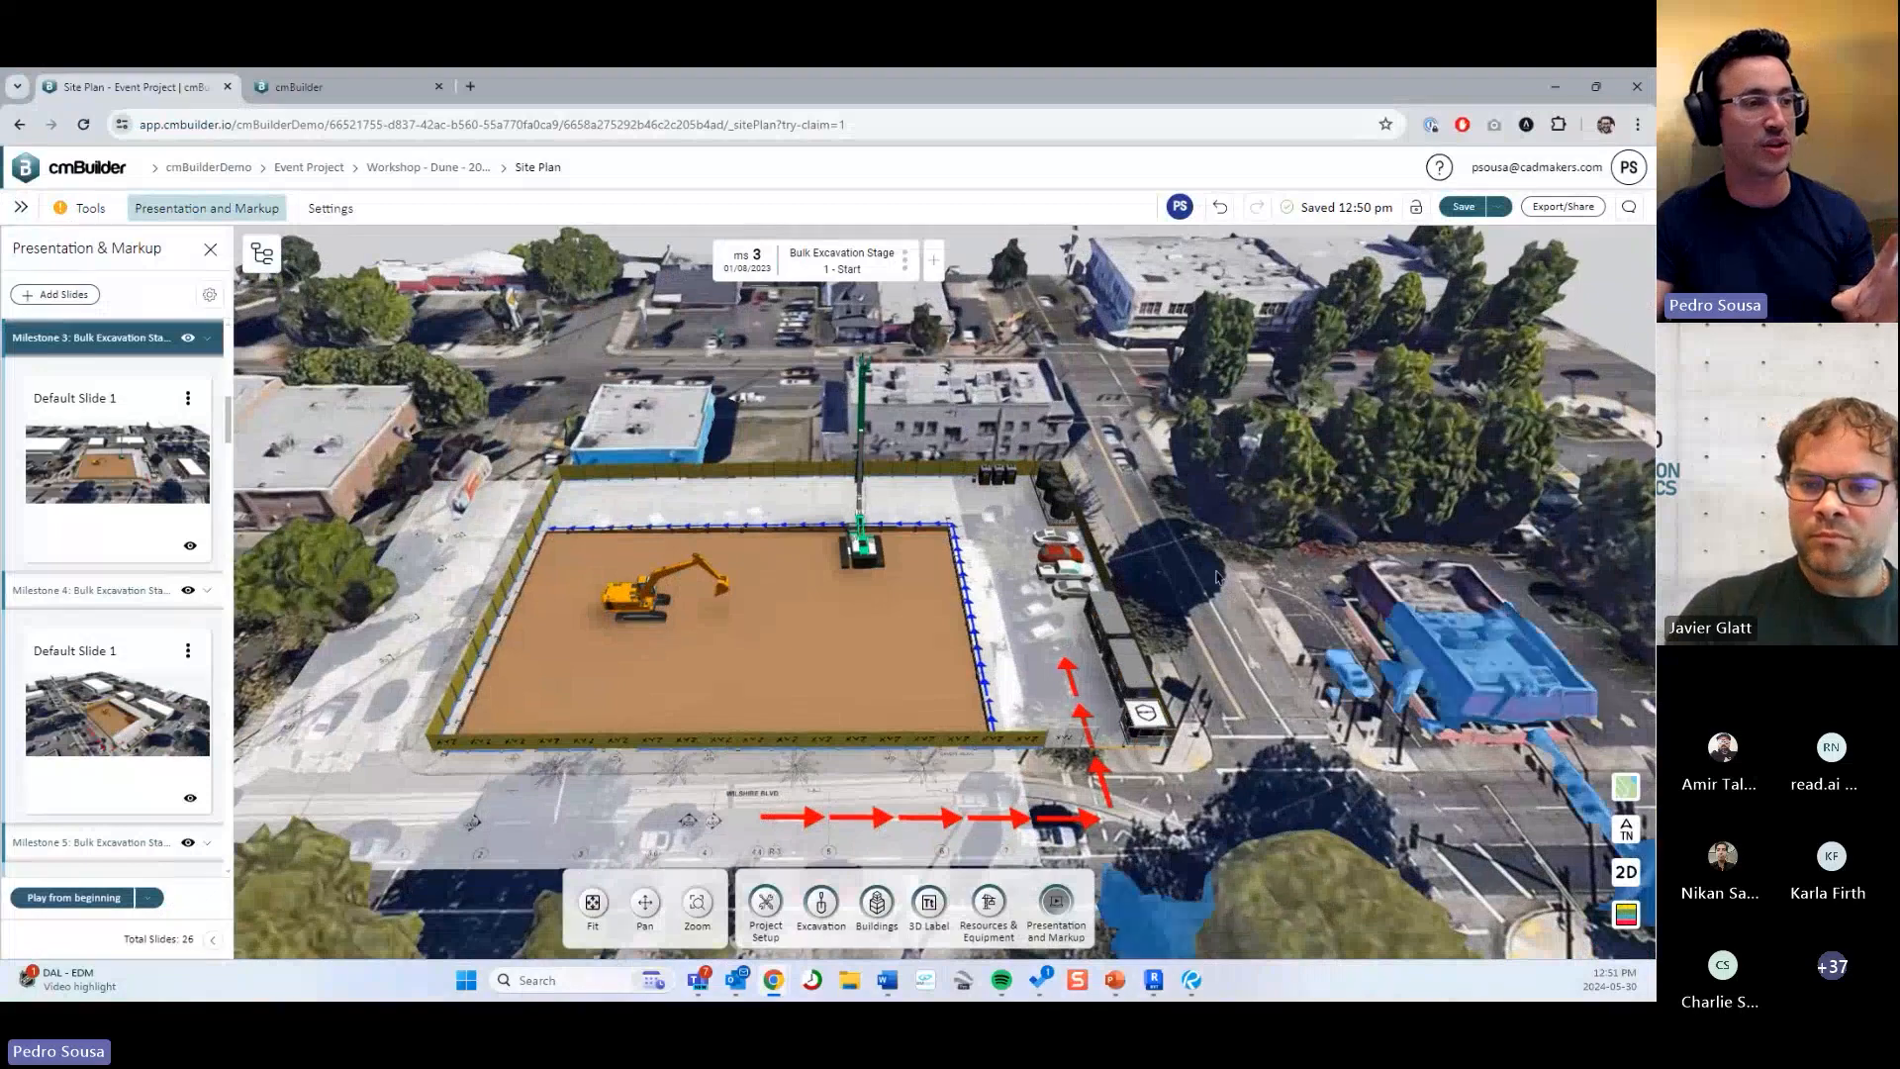
pyautogui.scroll(-5, 1059, 560)
pyautogui.scroll(3, 1059, 560)
pyautogui.moveTo(1059, 560); pyautogui.dragTo(435, 373)
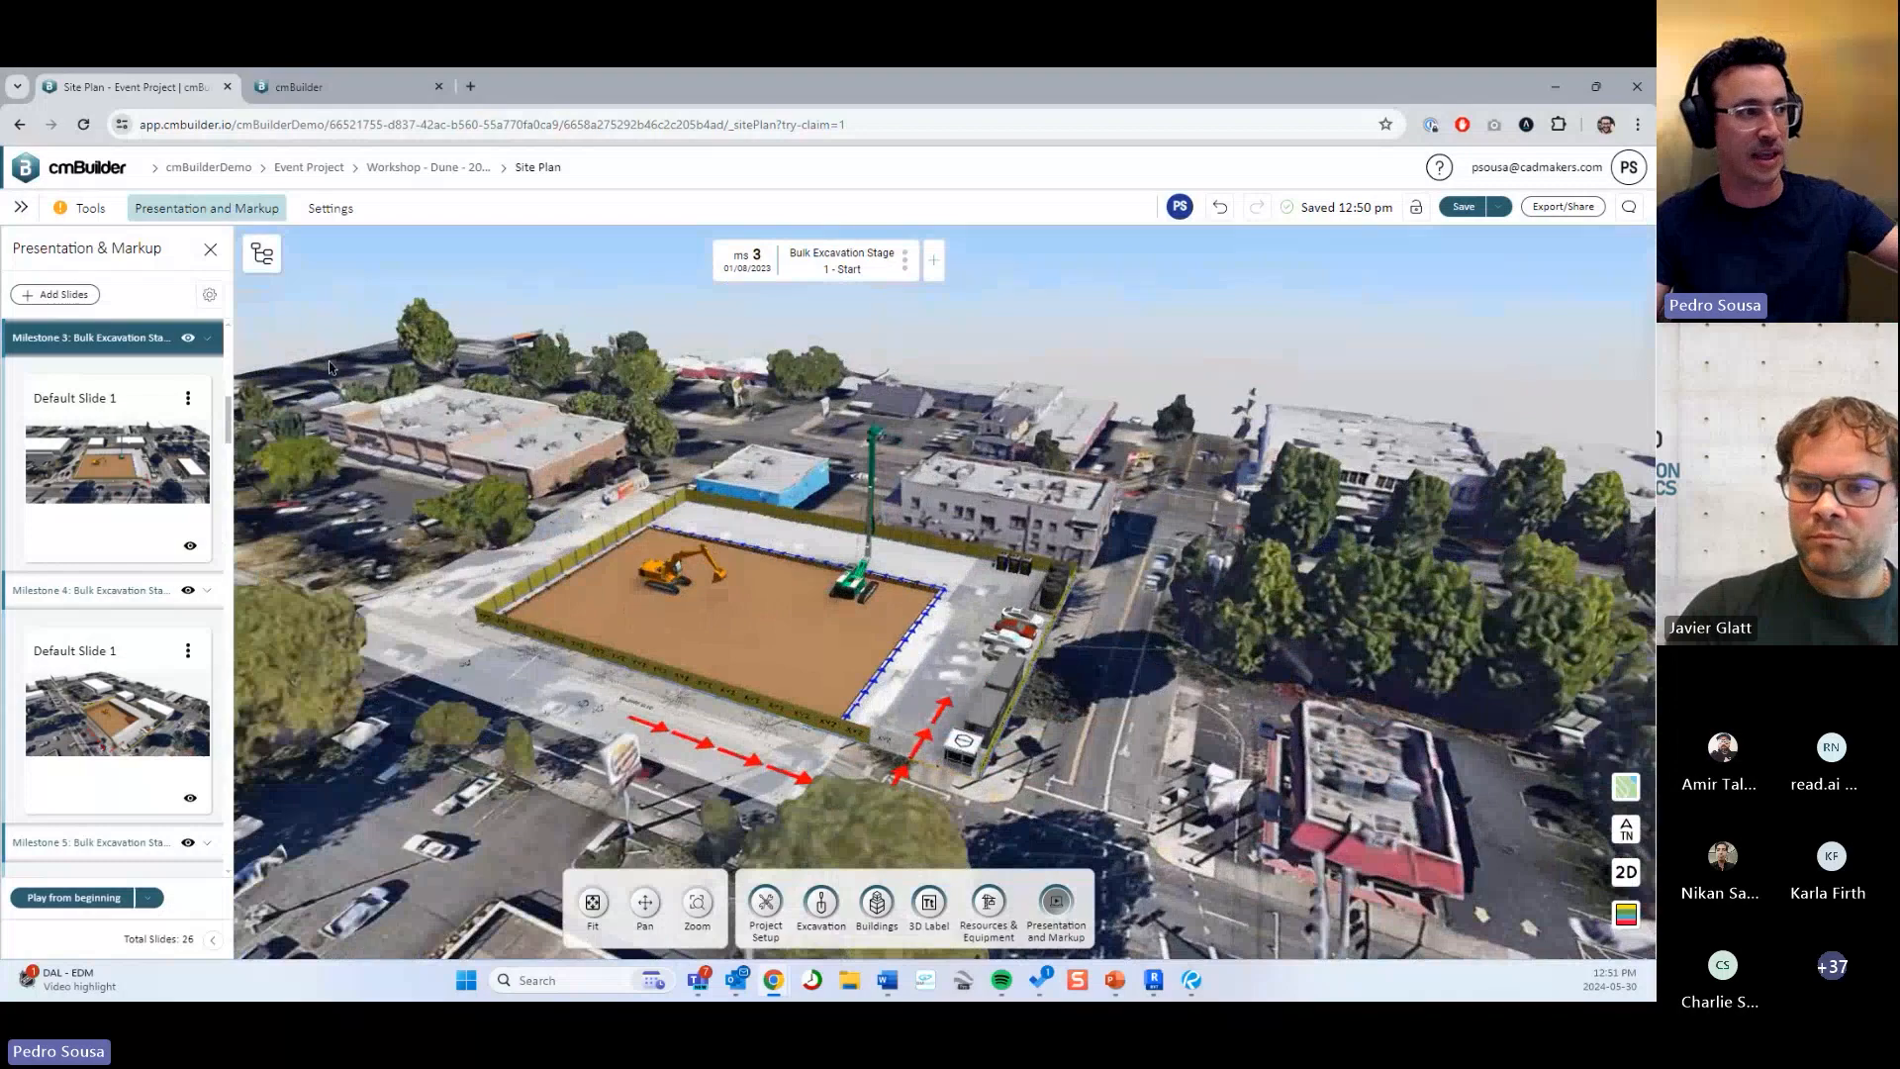
pyautogui.click(1638, 124)
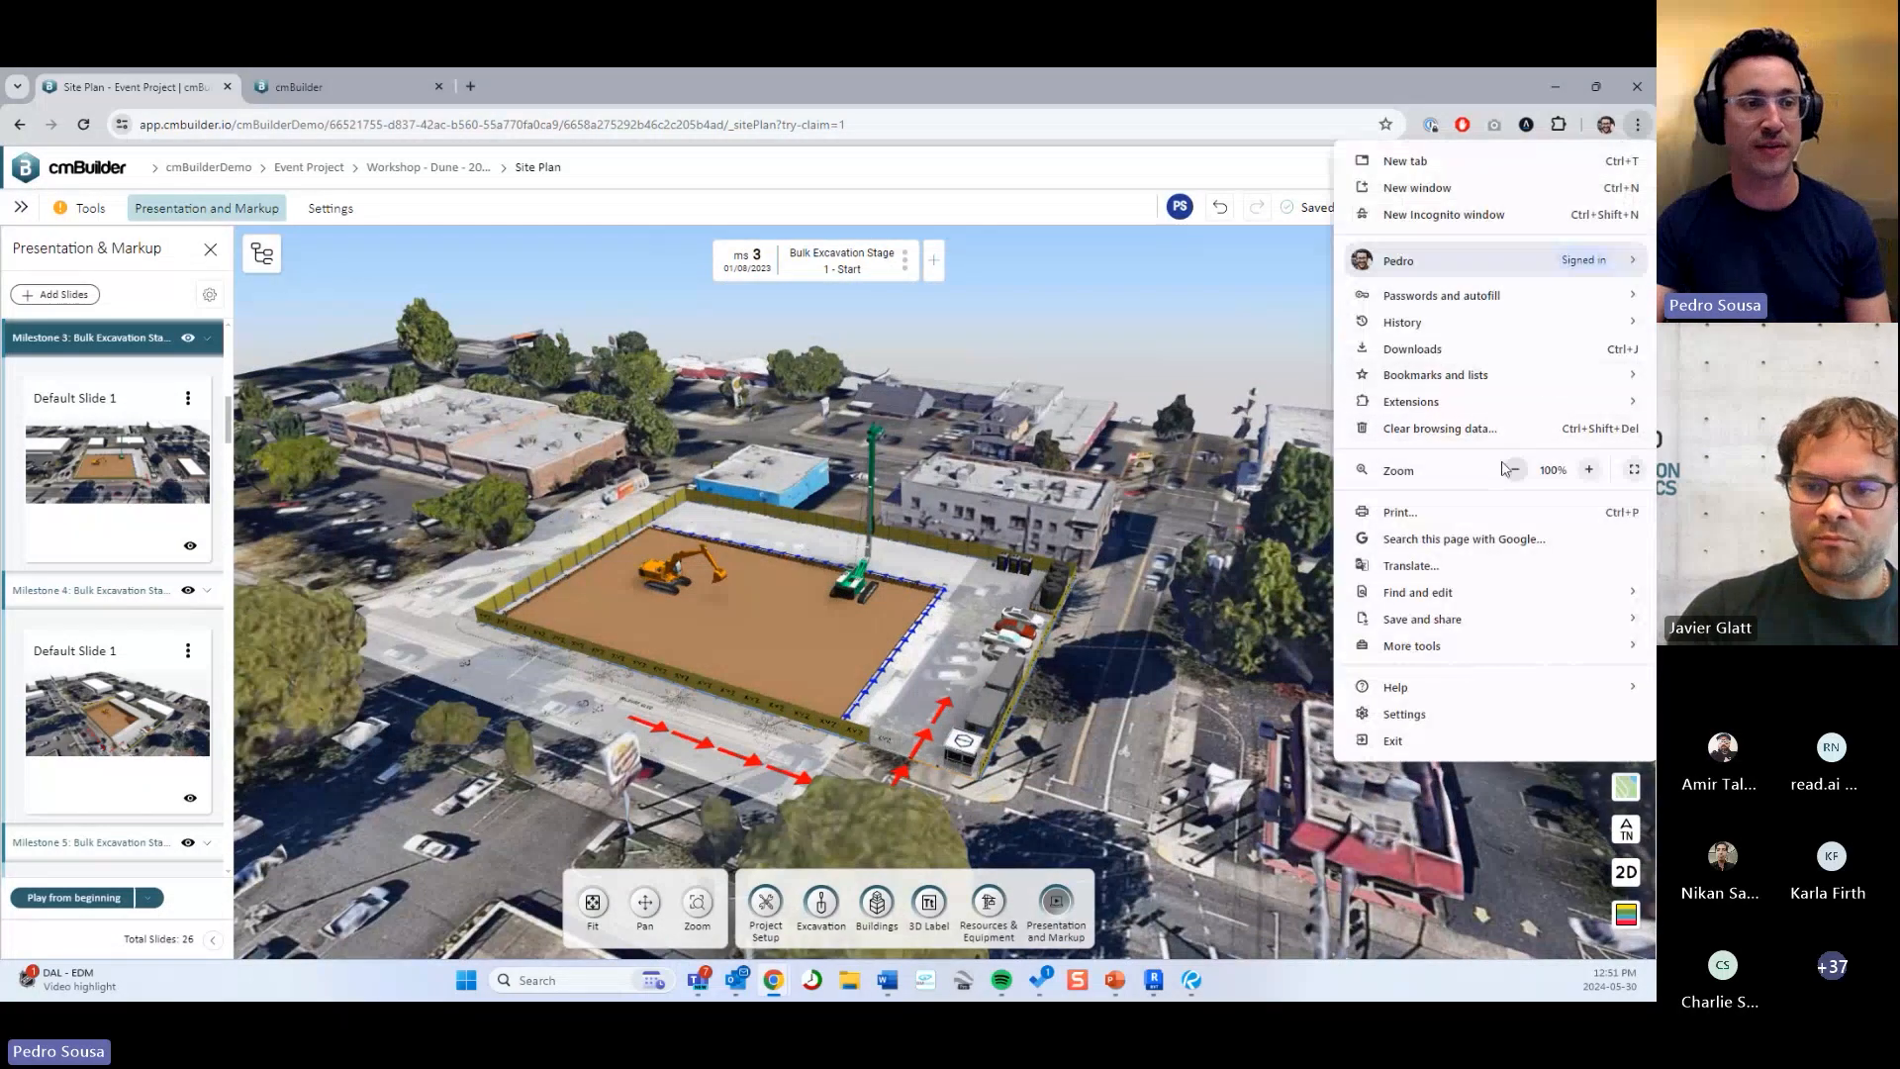
pyautogui.click(1589, 470)
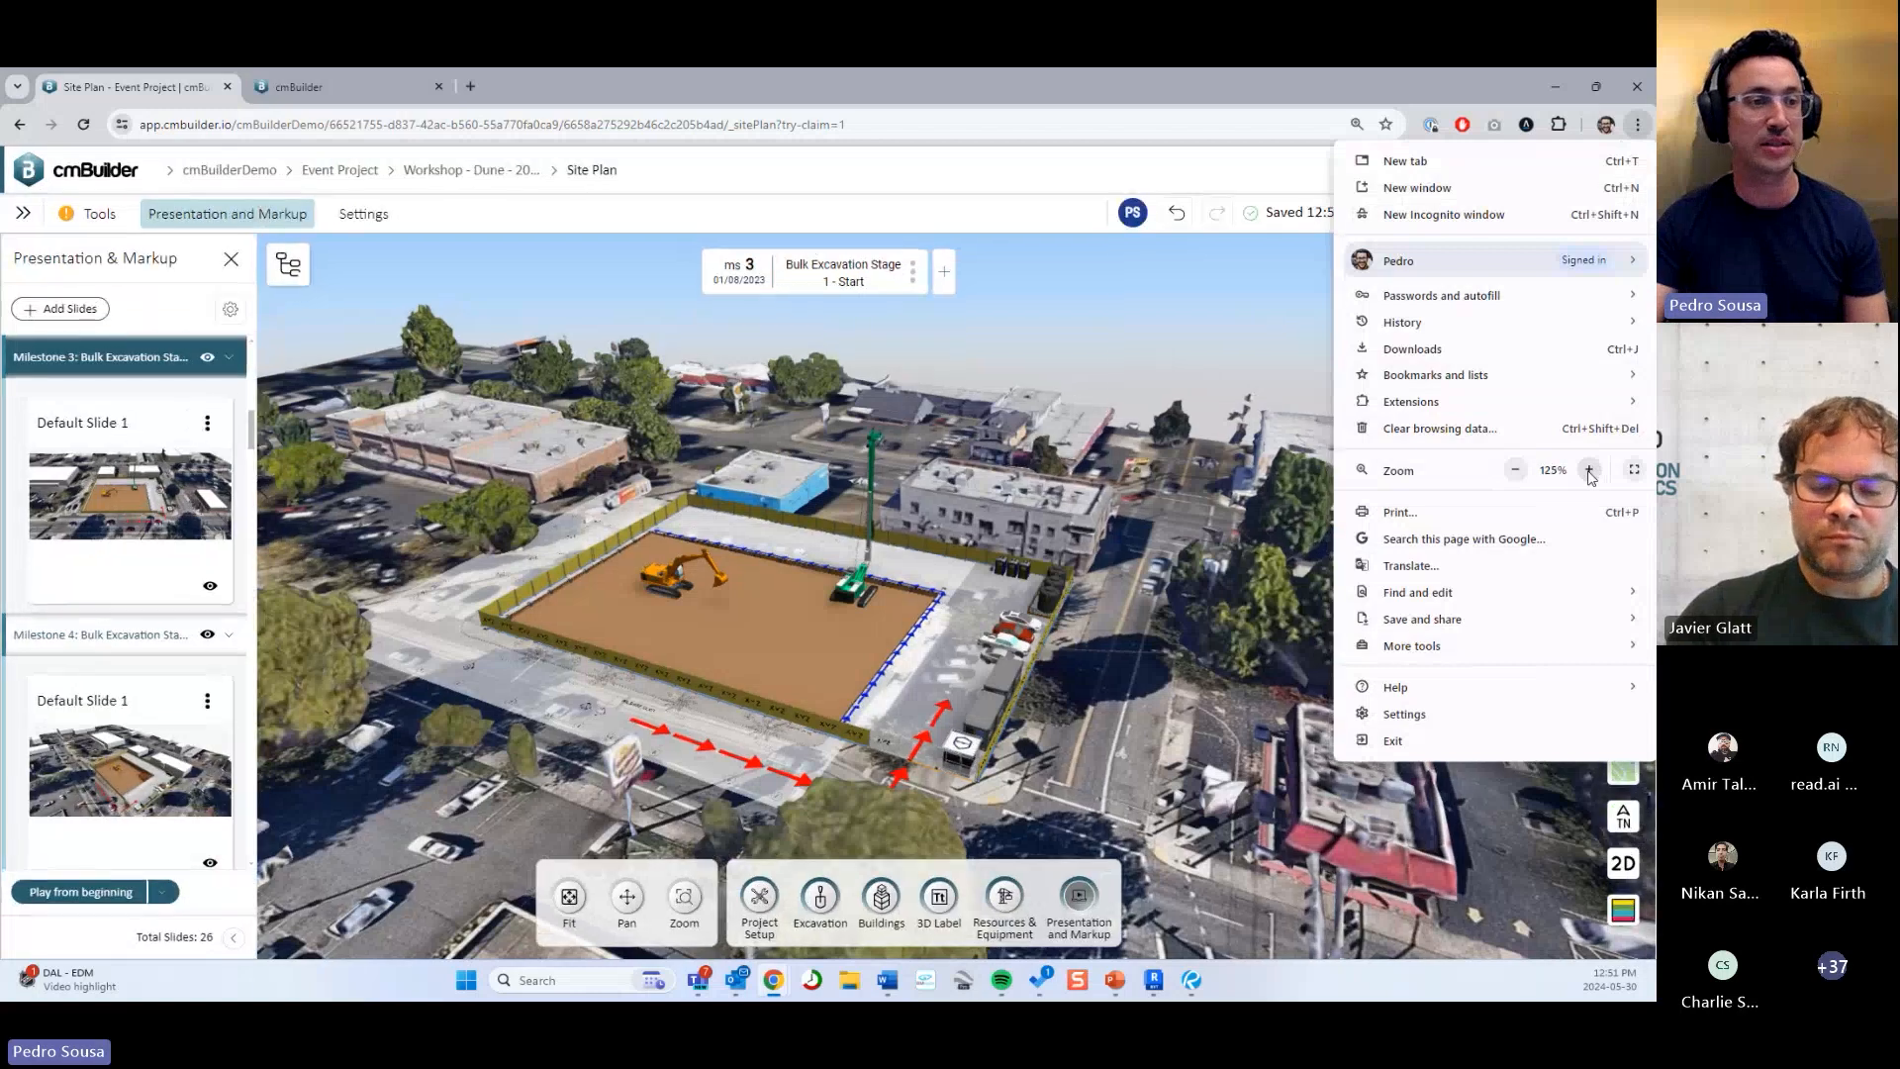
pyautogui.click(1589, 470)
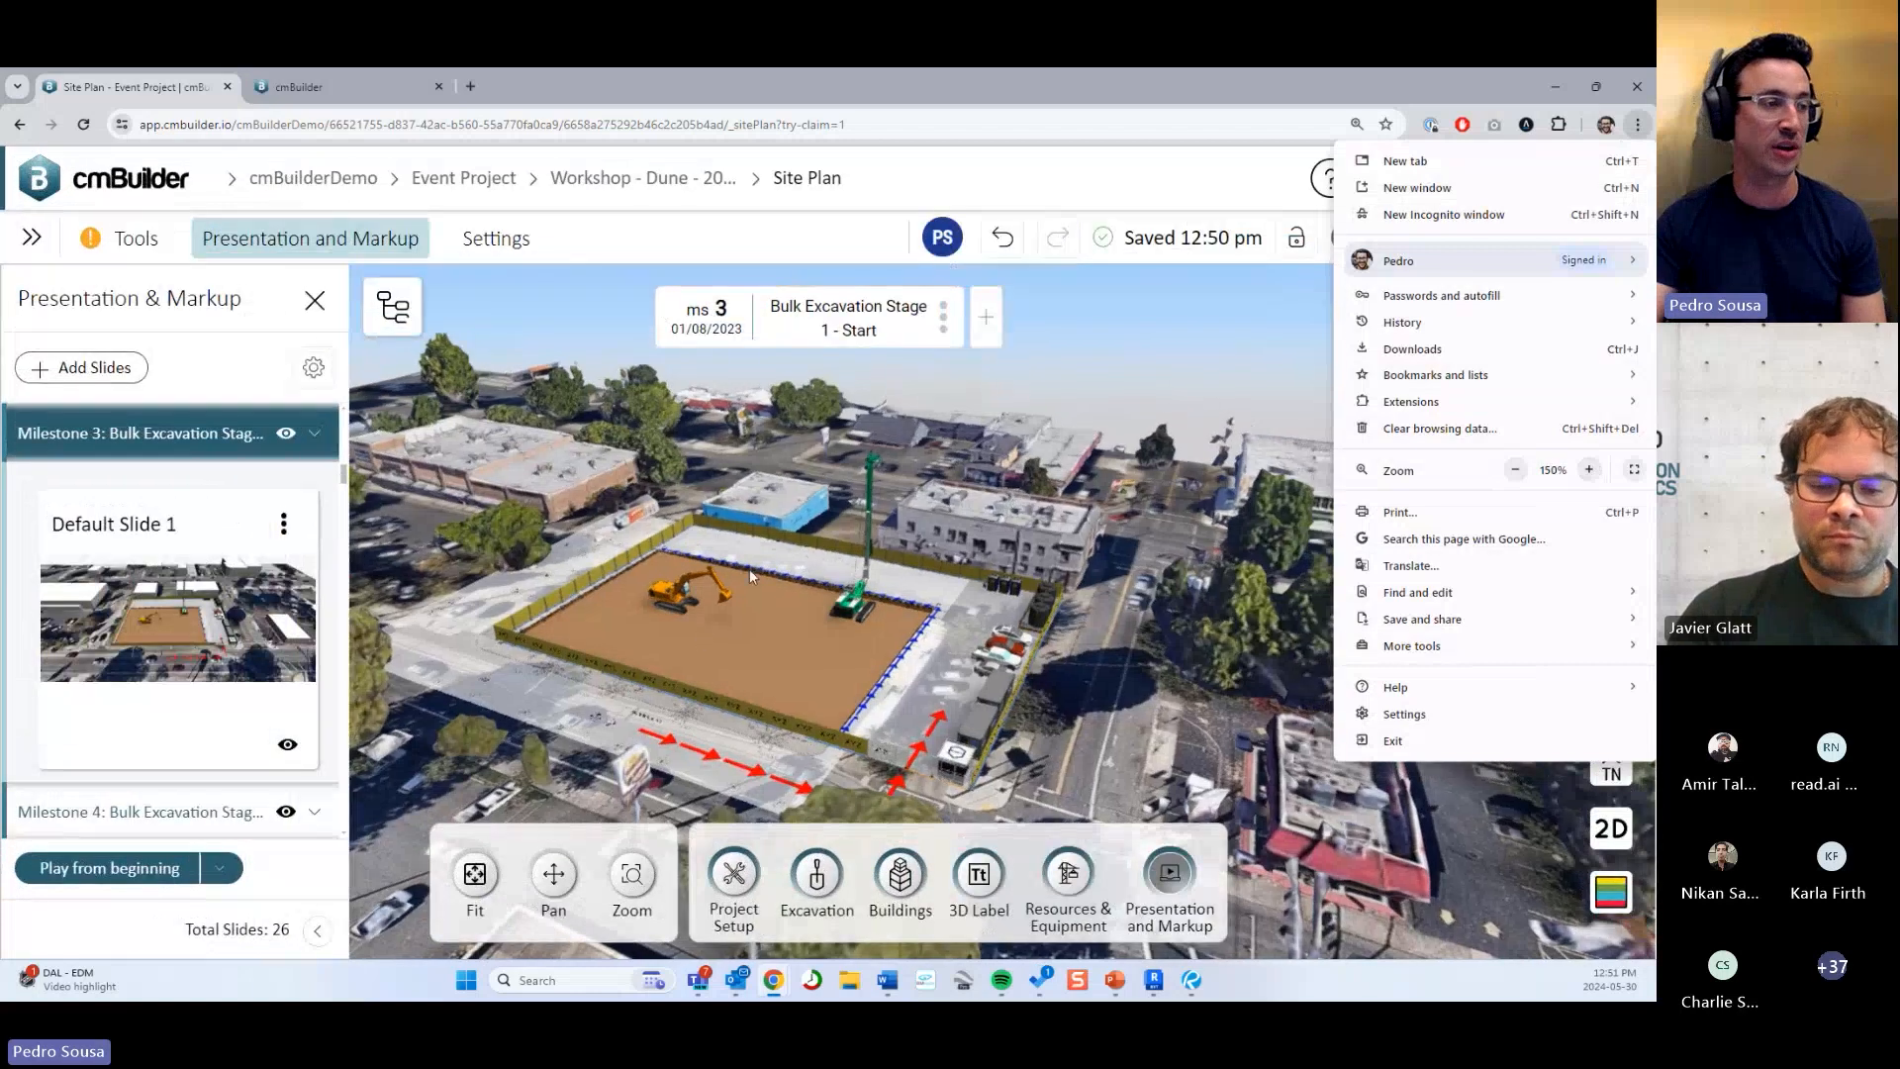
pyautogui.click(799, 599)
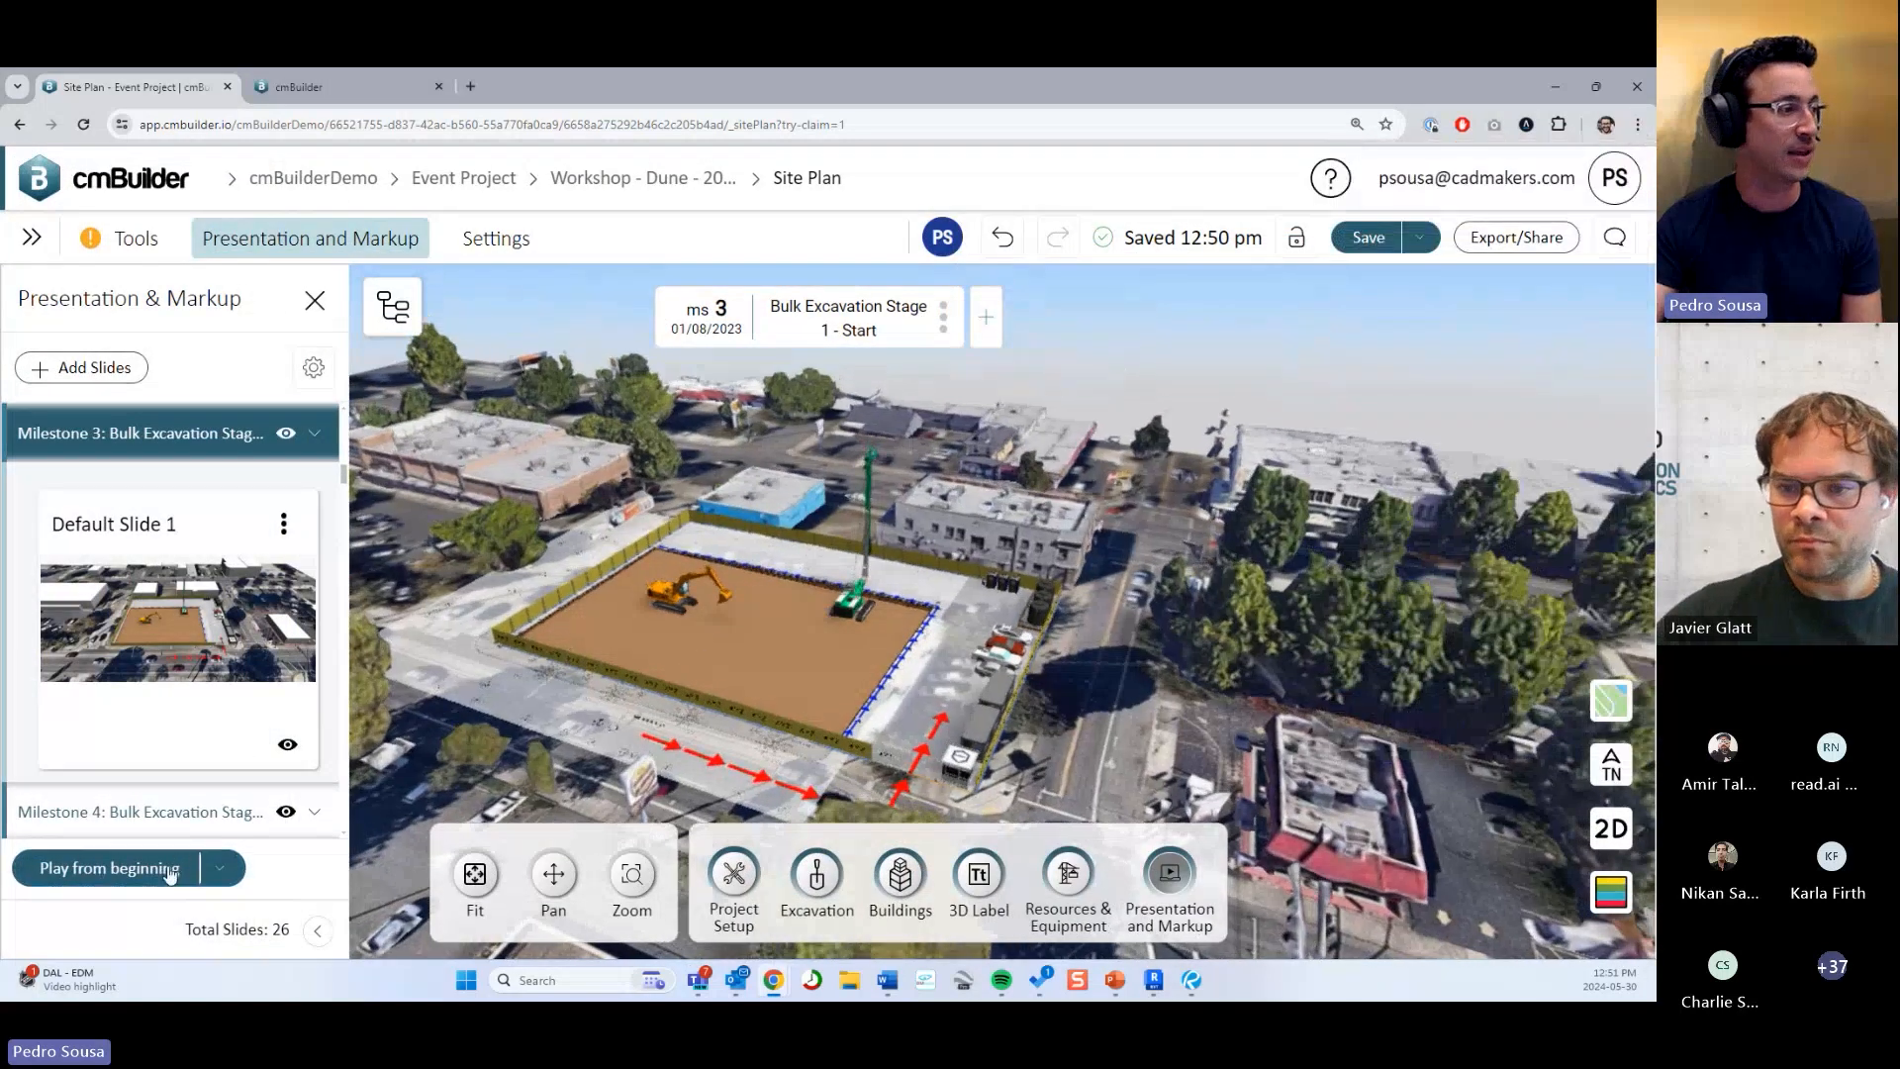
# Play the presentation to view the enlarged timeline at Bulk Excavation Stage 1 - Start, and exit it.
pyautogui.click(170, 870)
pyautogui.click(836, 562)
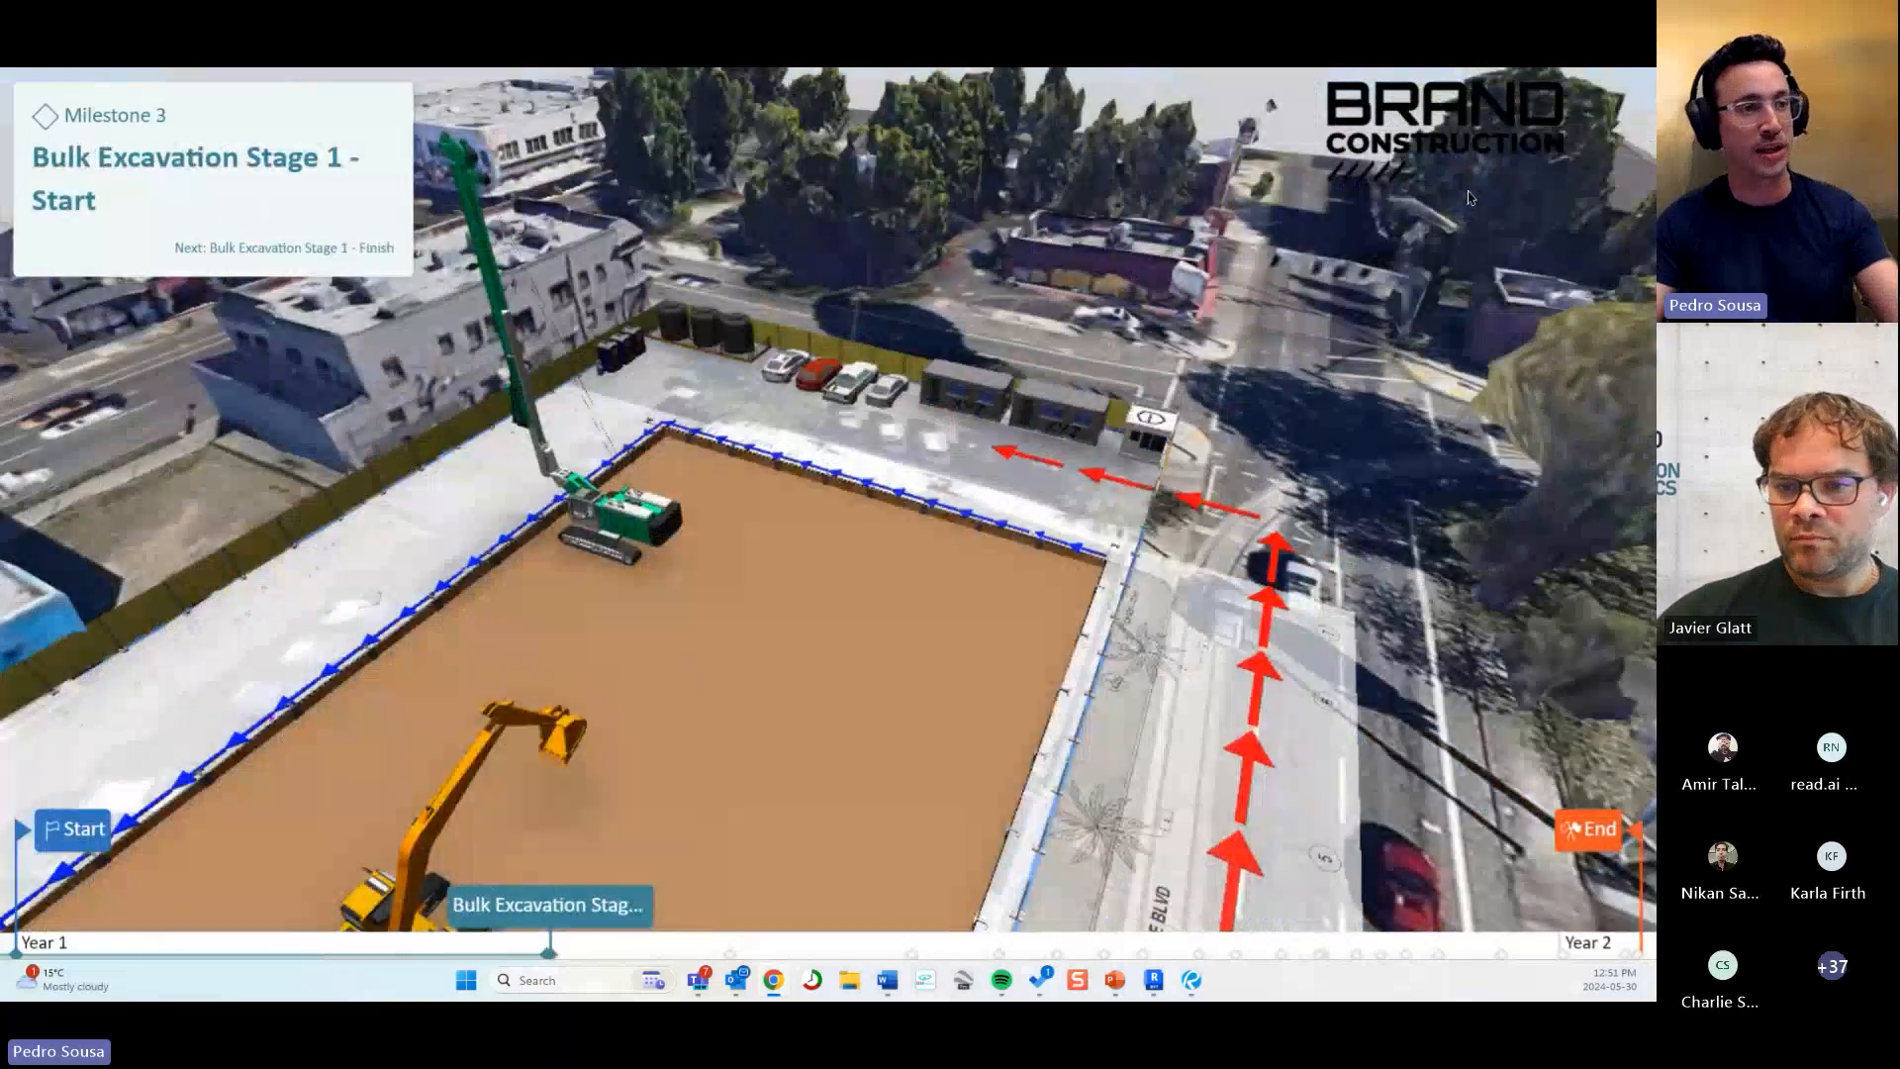
pyautogui.press('Escape')
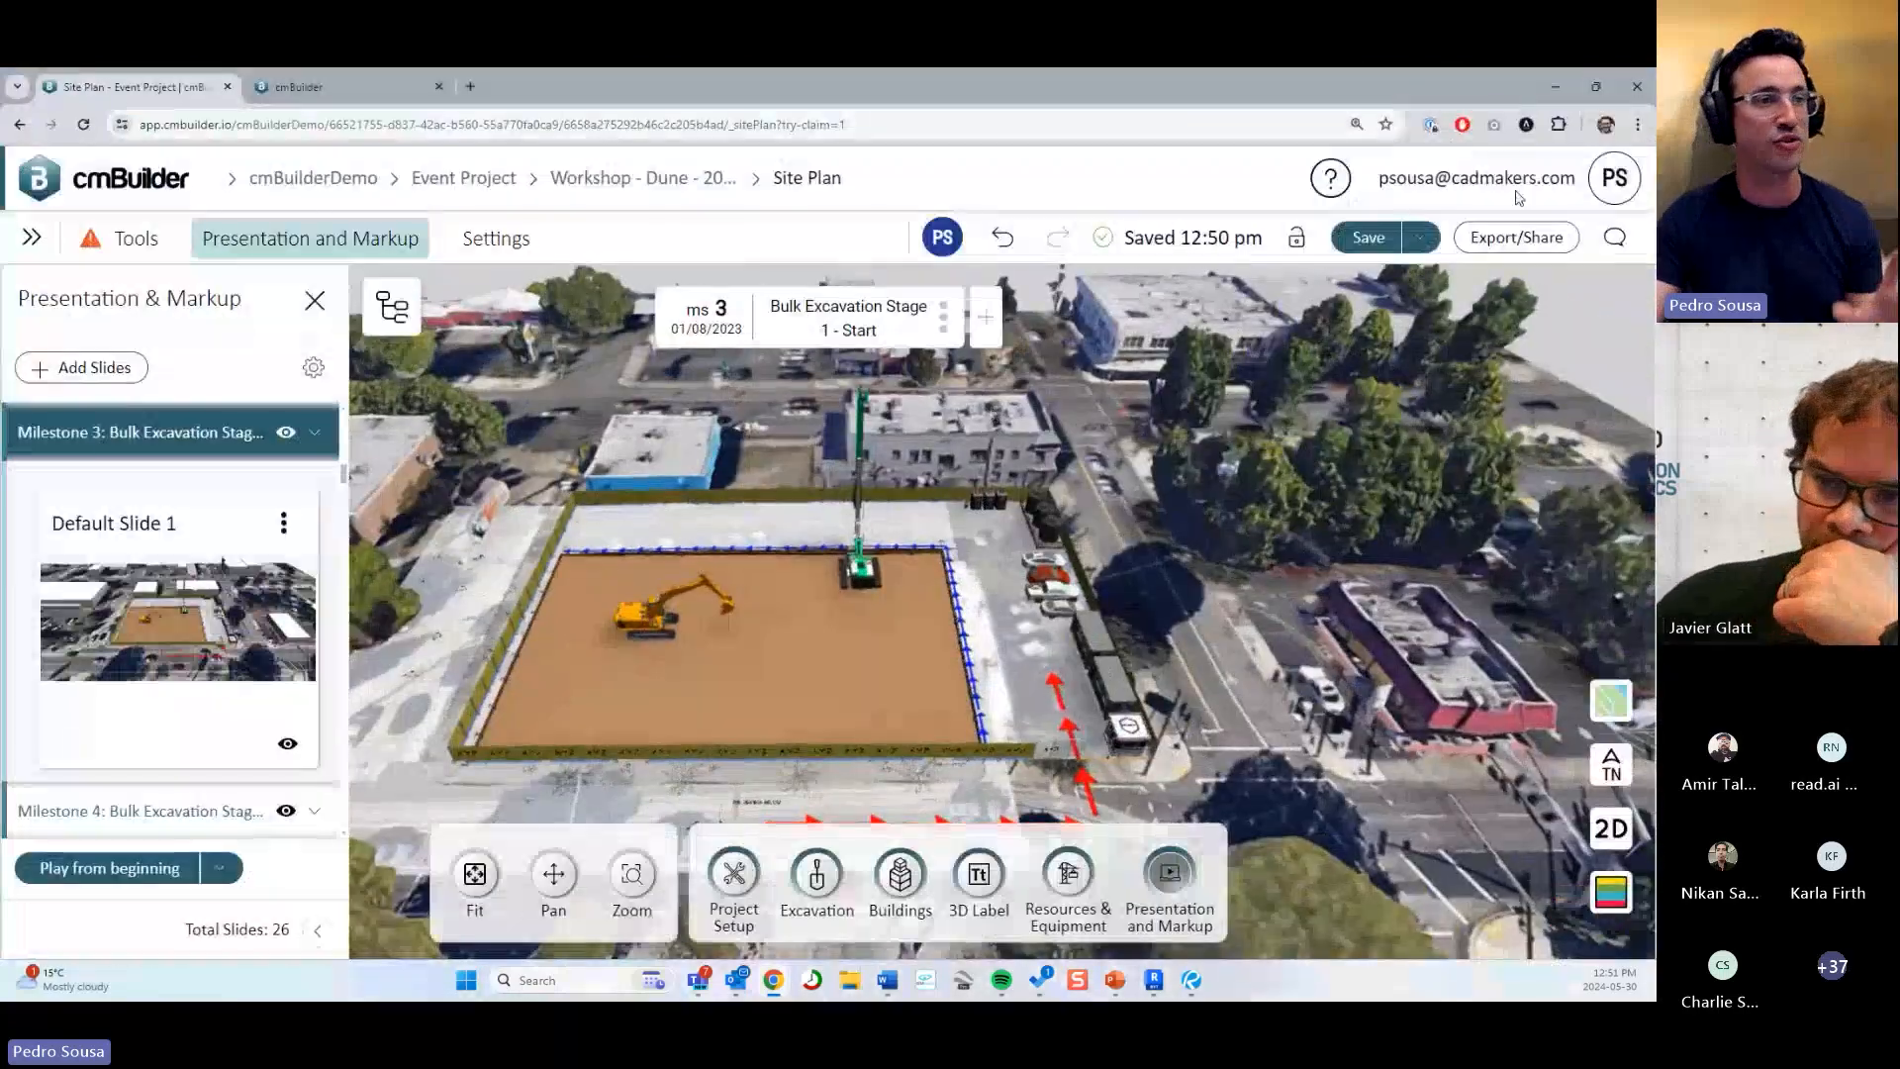
# Set the browser zoom of the site plan page back to 100%.
pyautogui.click(1638, 124)
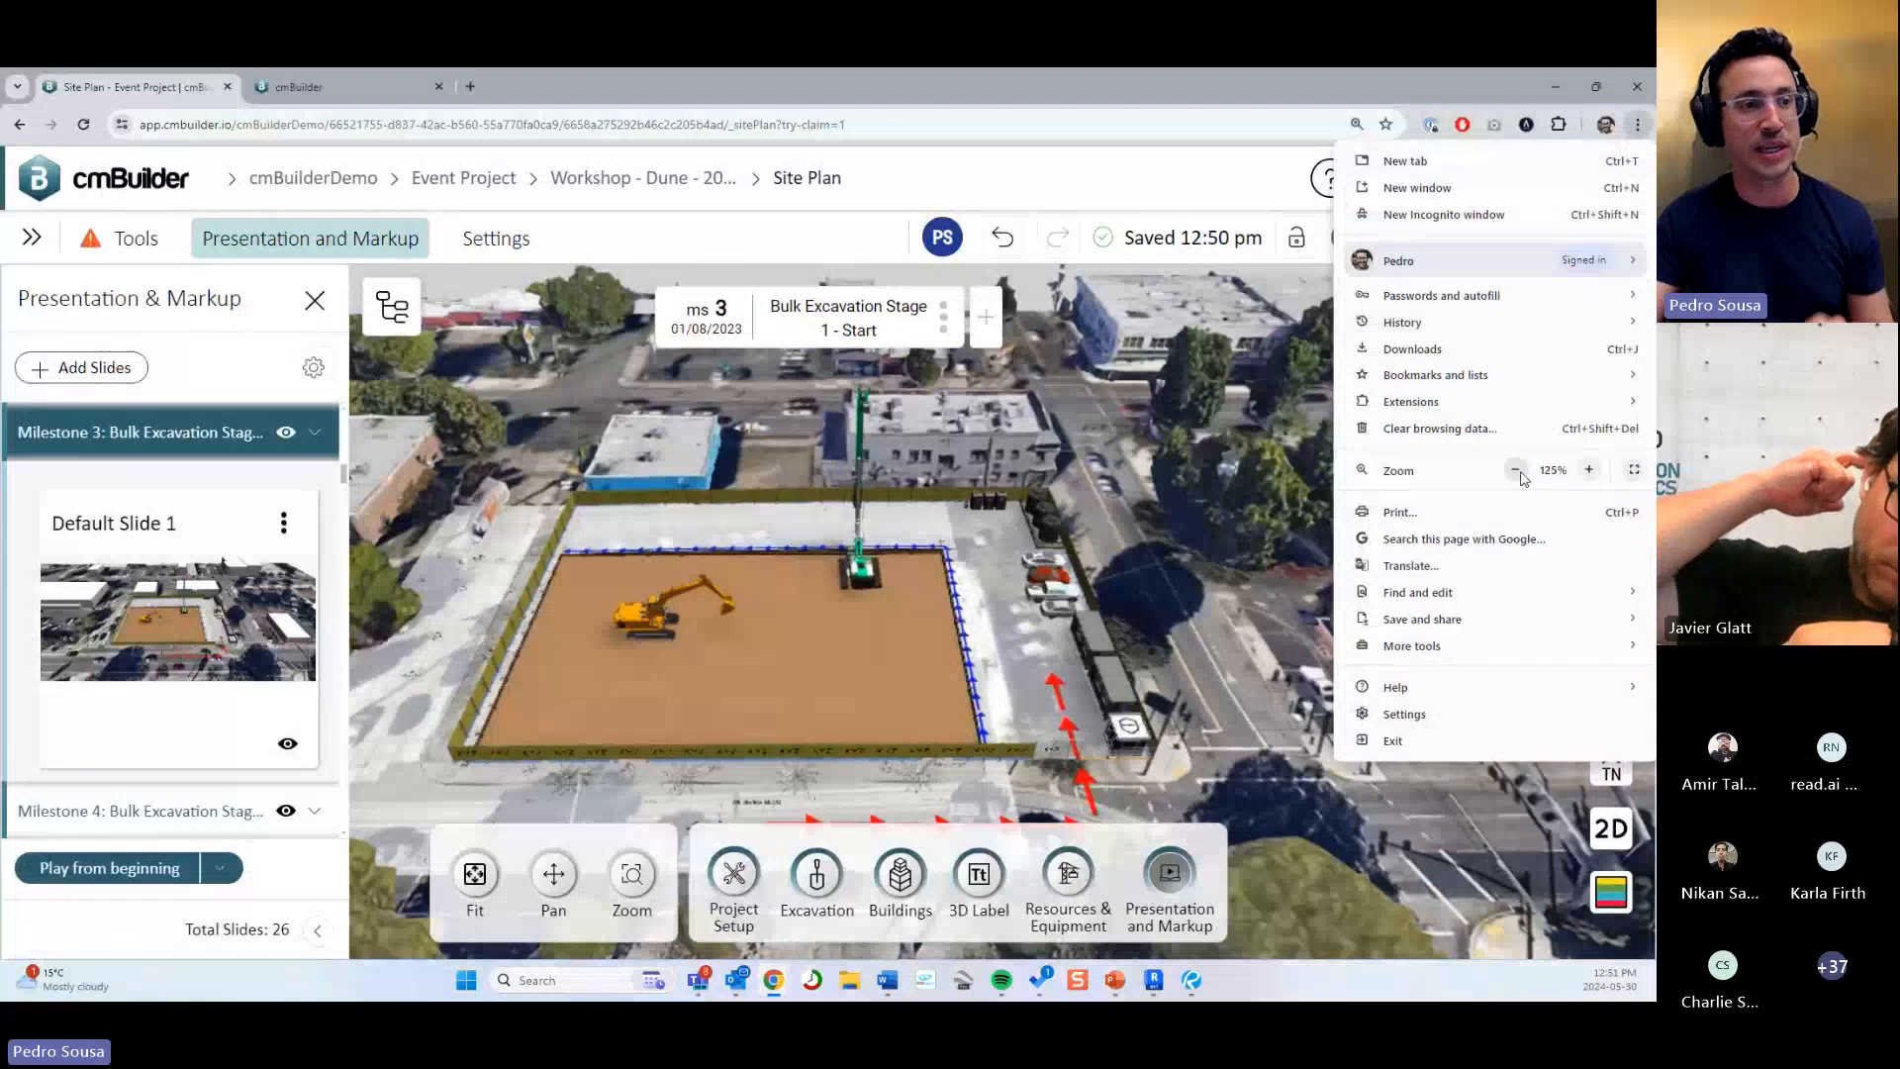
pyautogui.click(1517, 471)
pyautogui.click(1516, 471)
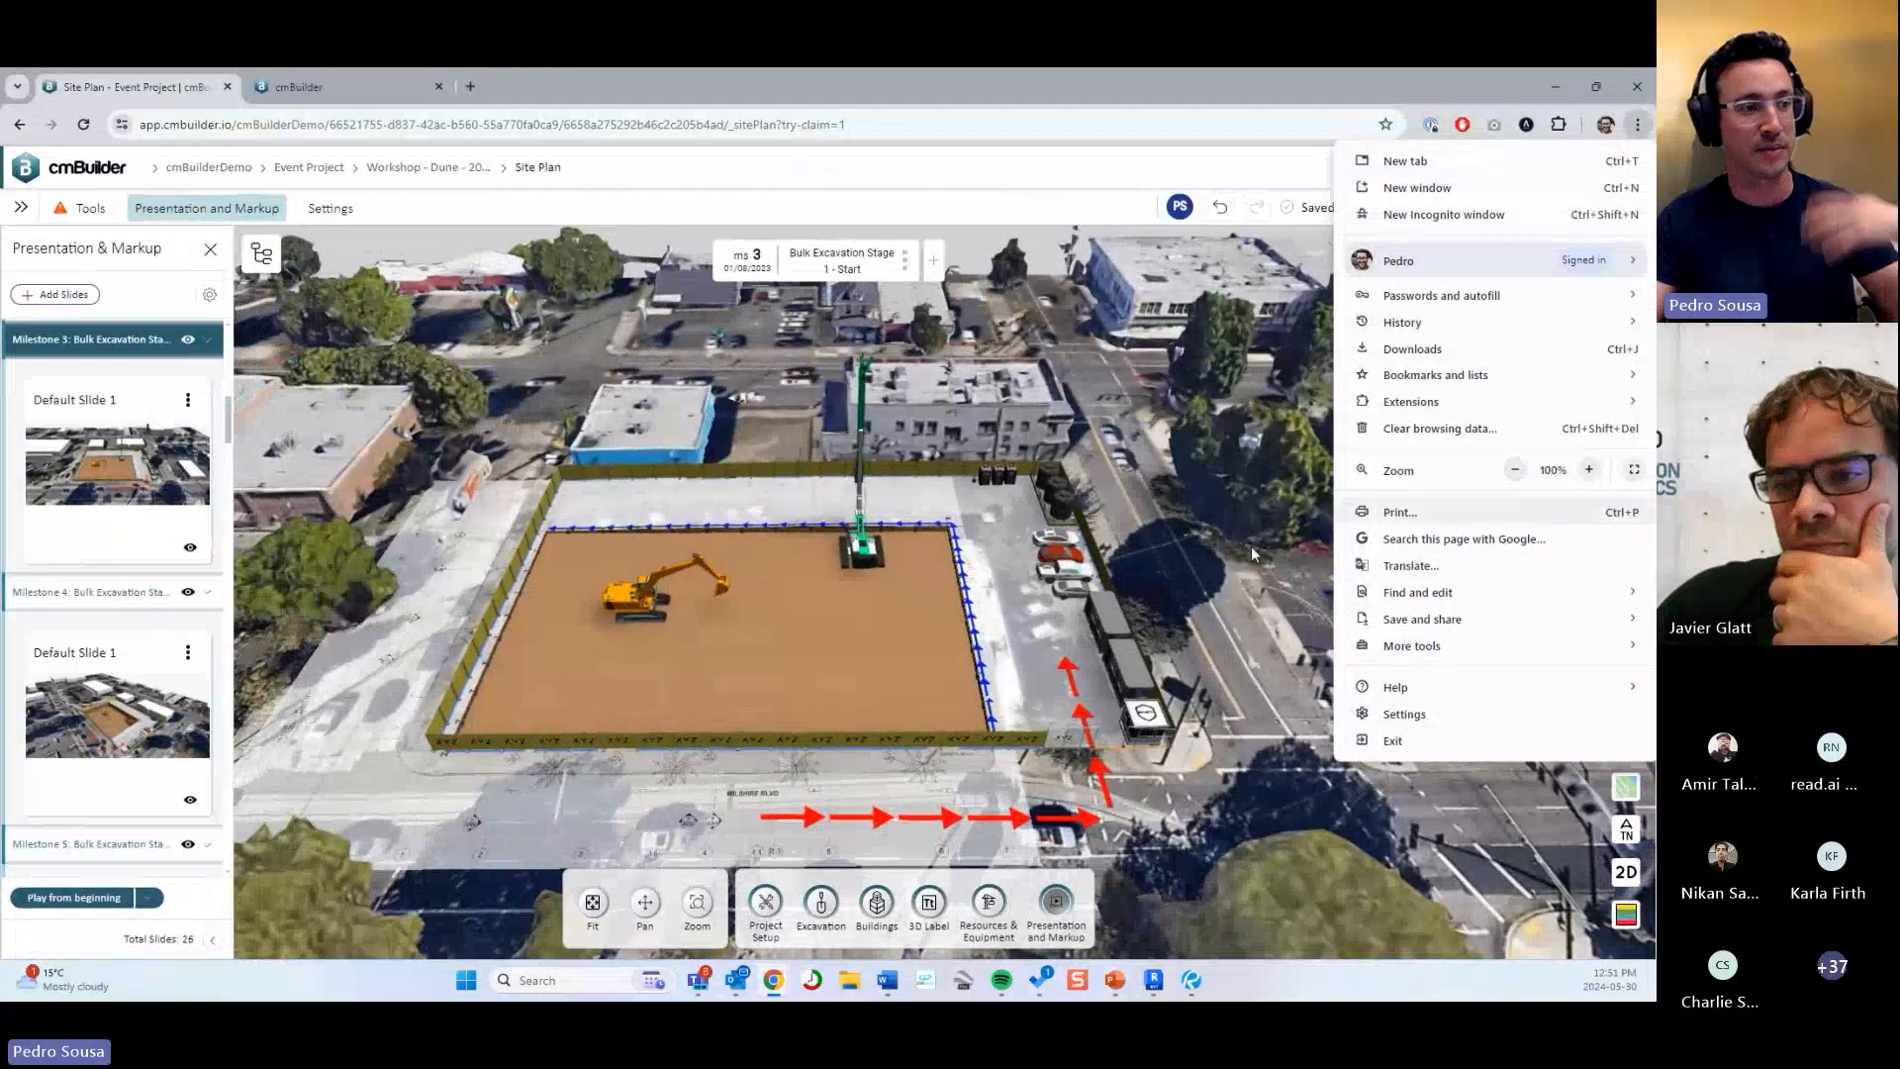
pyautogui.click(1231, 567)
pyautogui.moveTo(1230, 567); pyautogui.dragTo(1179, 519)
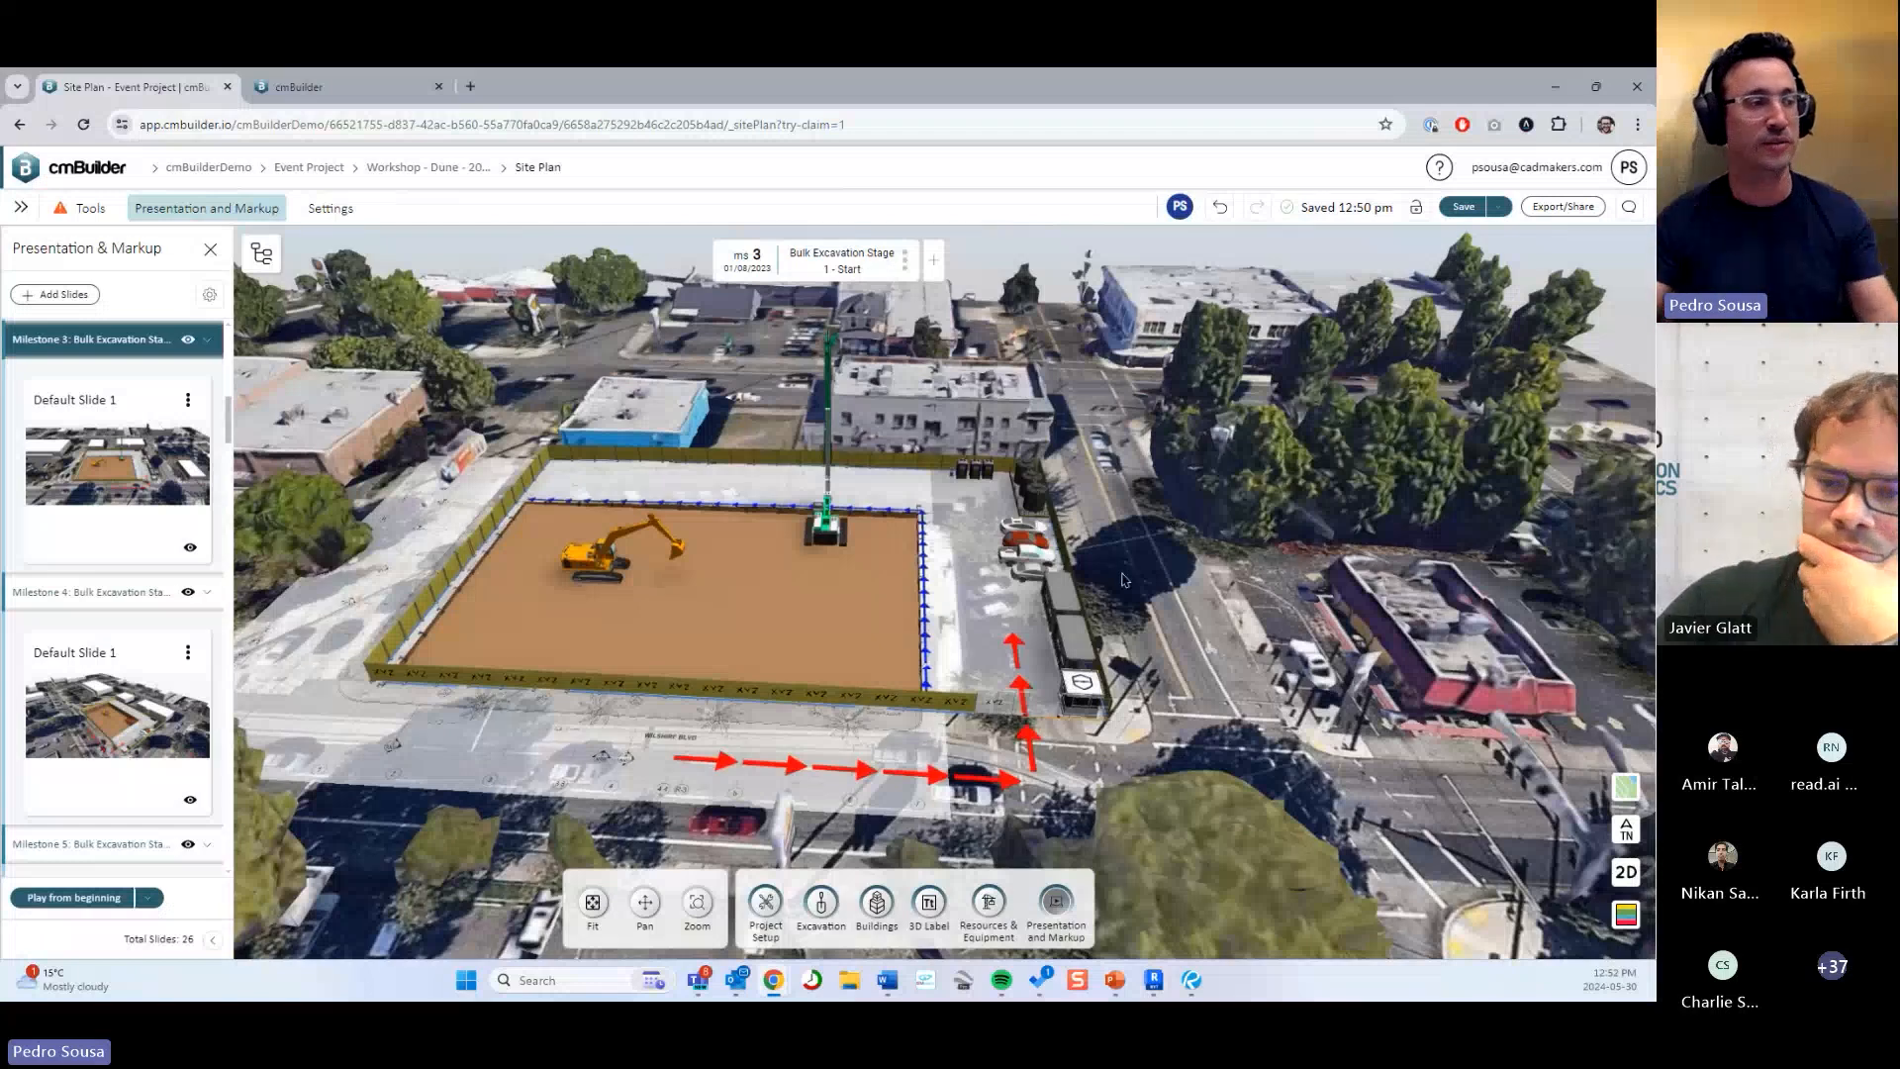
# Review the New Interface Layout tip on the PowerPoint slide and return to the site plan.
pyautogui.click(1115, 980)
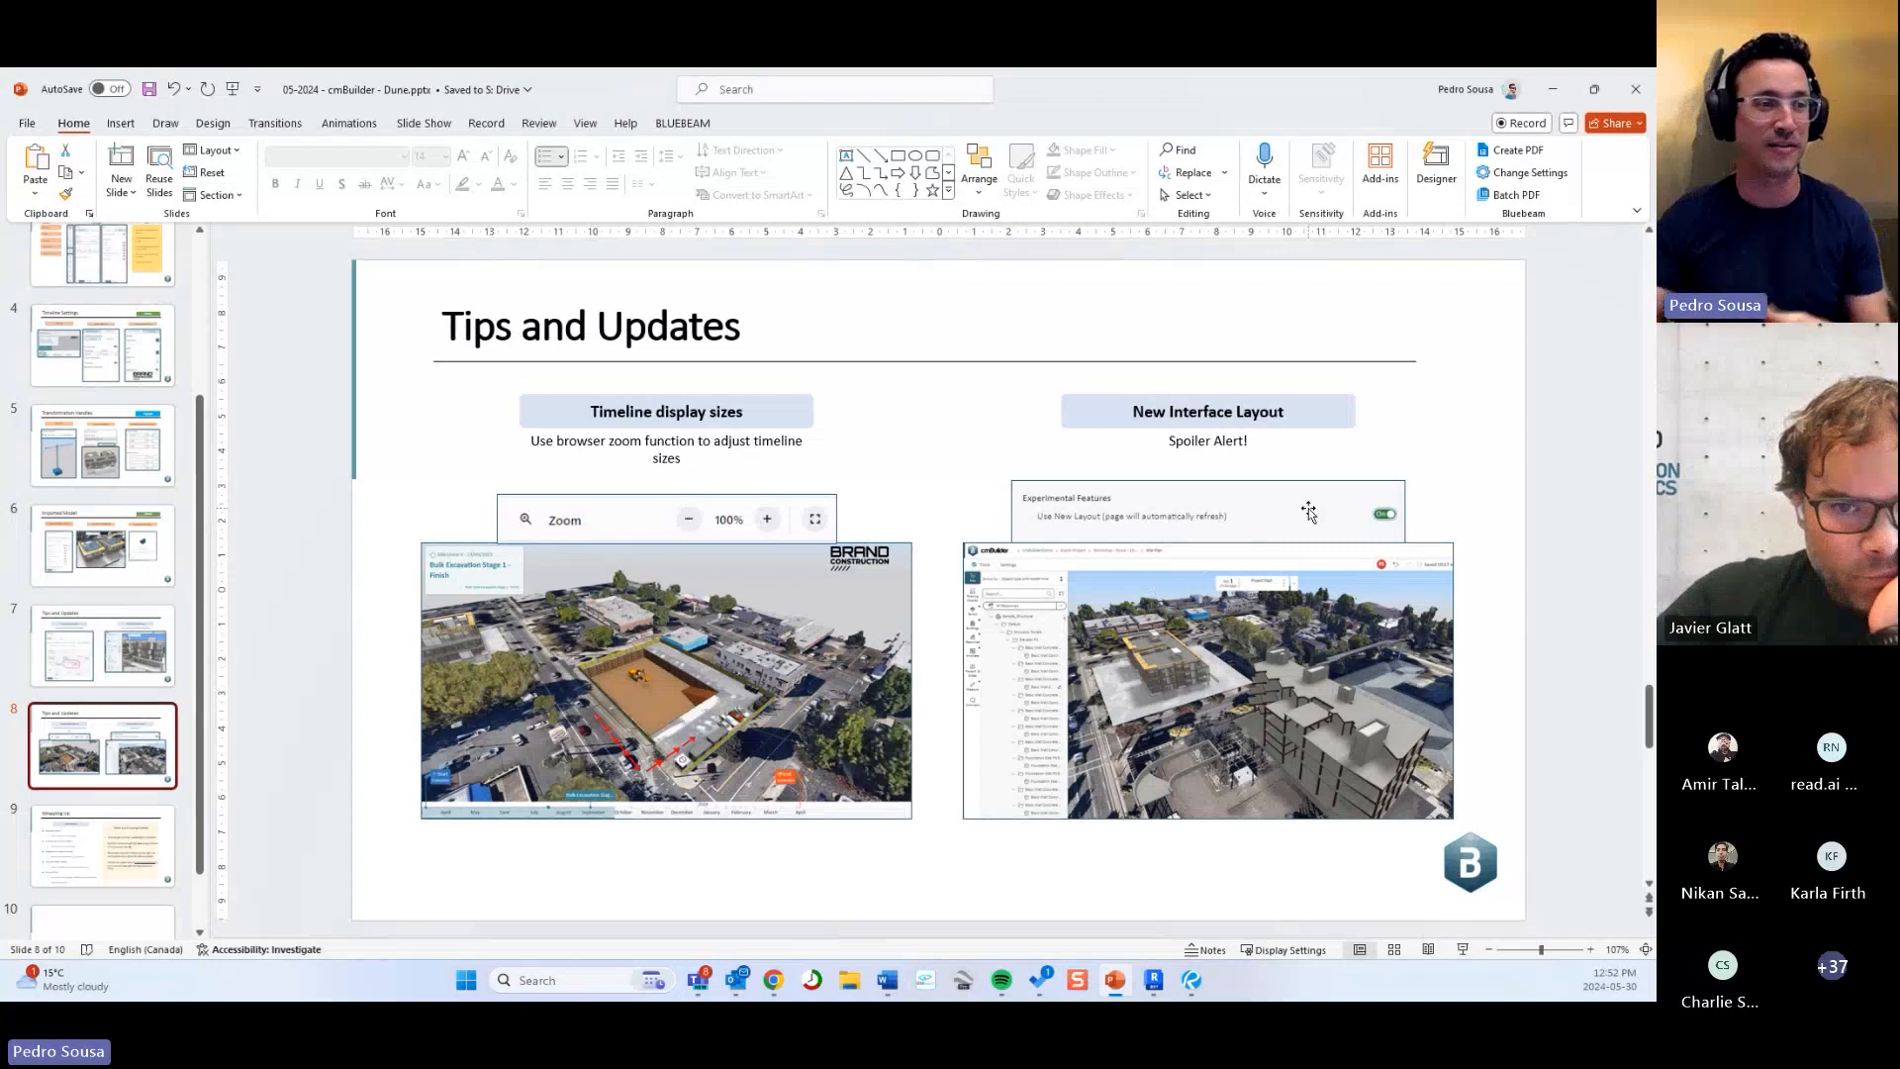
pyautogui.click(1556, 89)
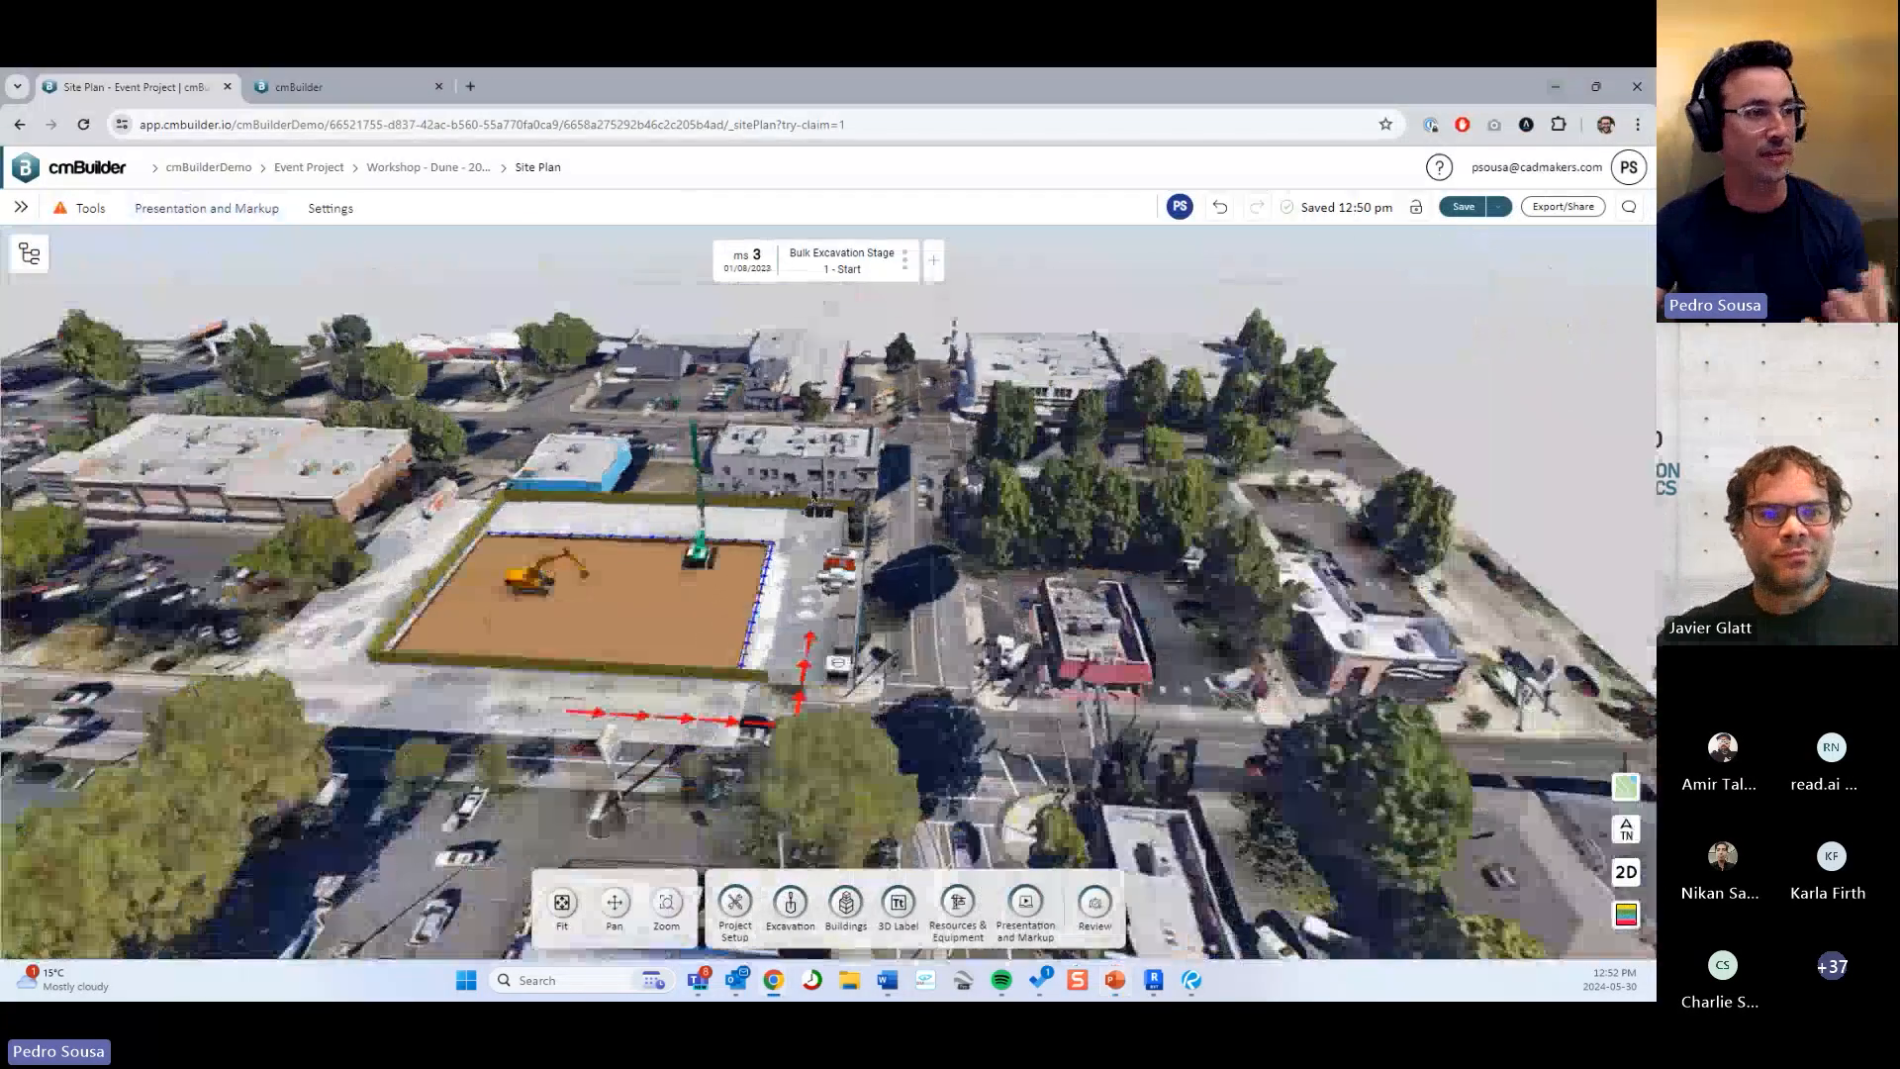
pyautogui.moveTo(813, 495); pyautogui.dragTo(1057, 574)
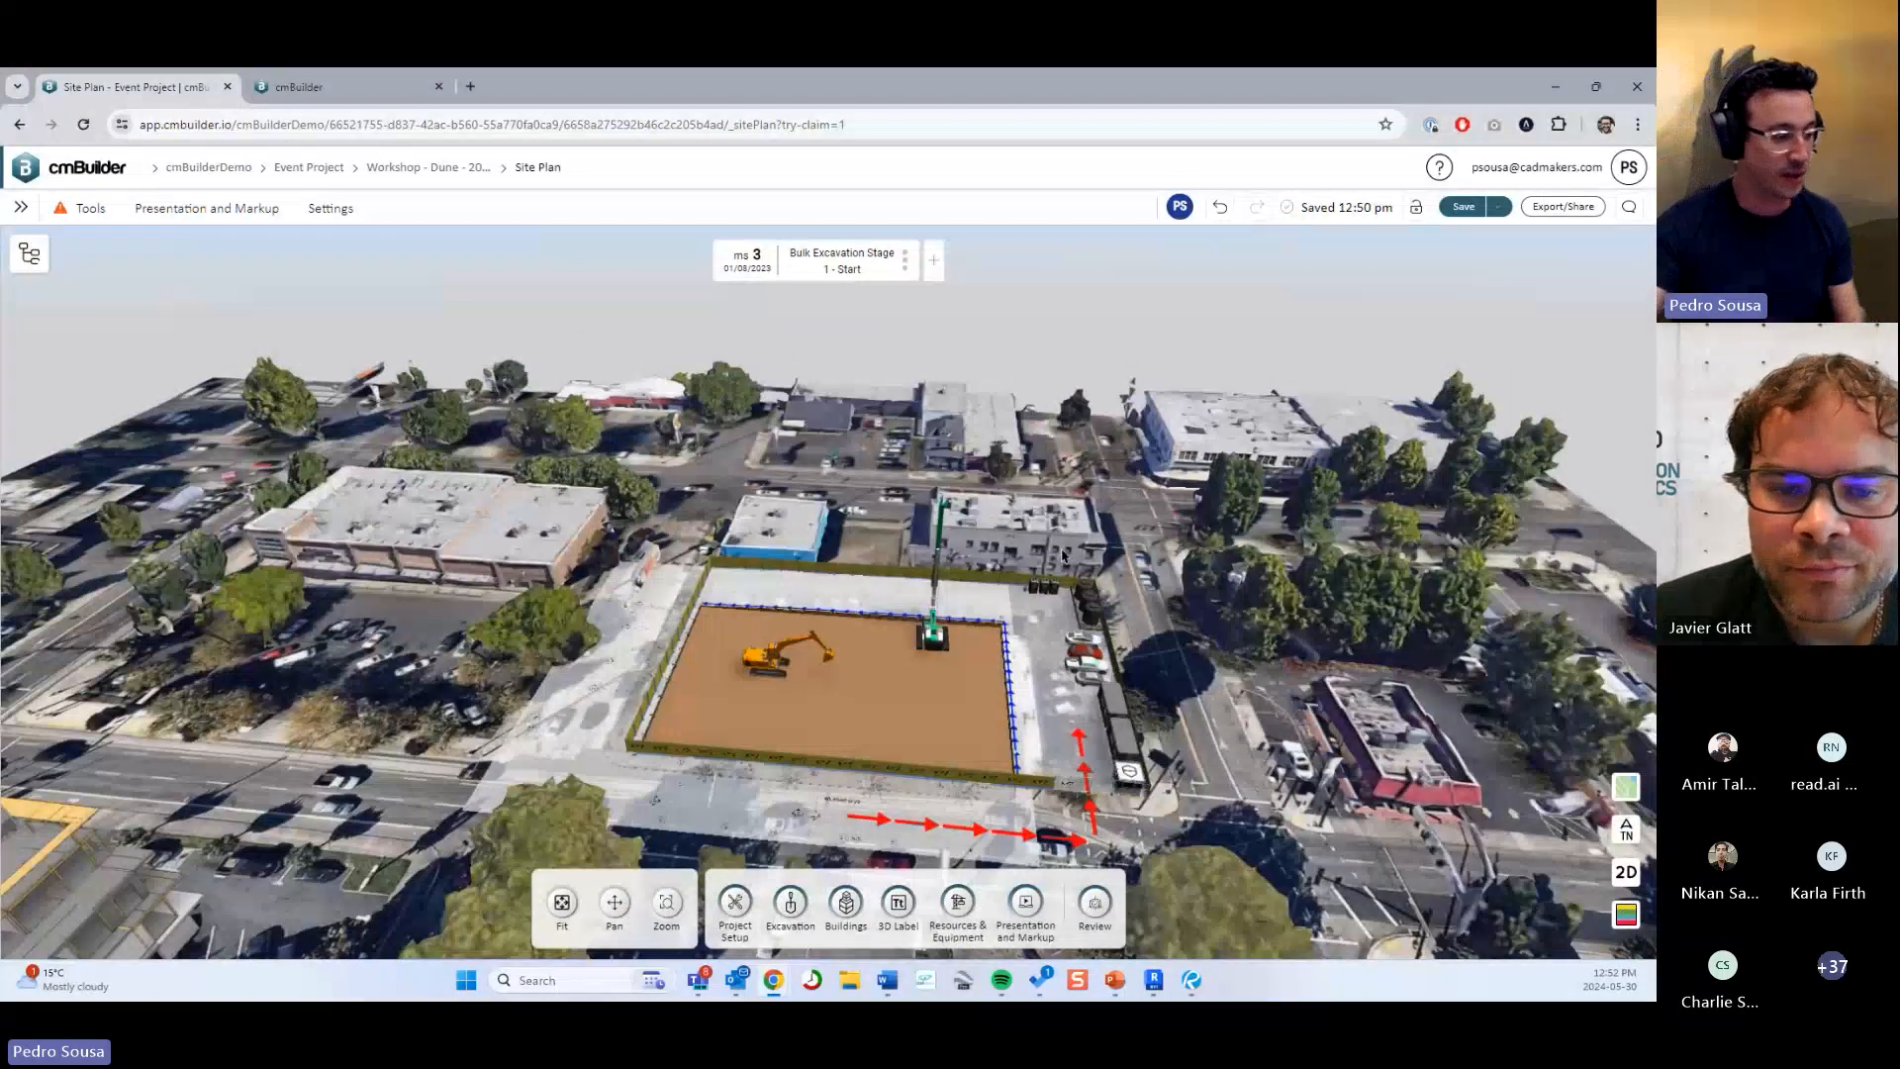
# Turn on the experimental feature Use New Layout in the user settings and confirm.
pyautogui.click(1531, 173)
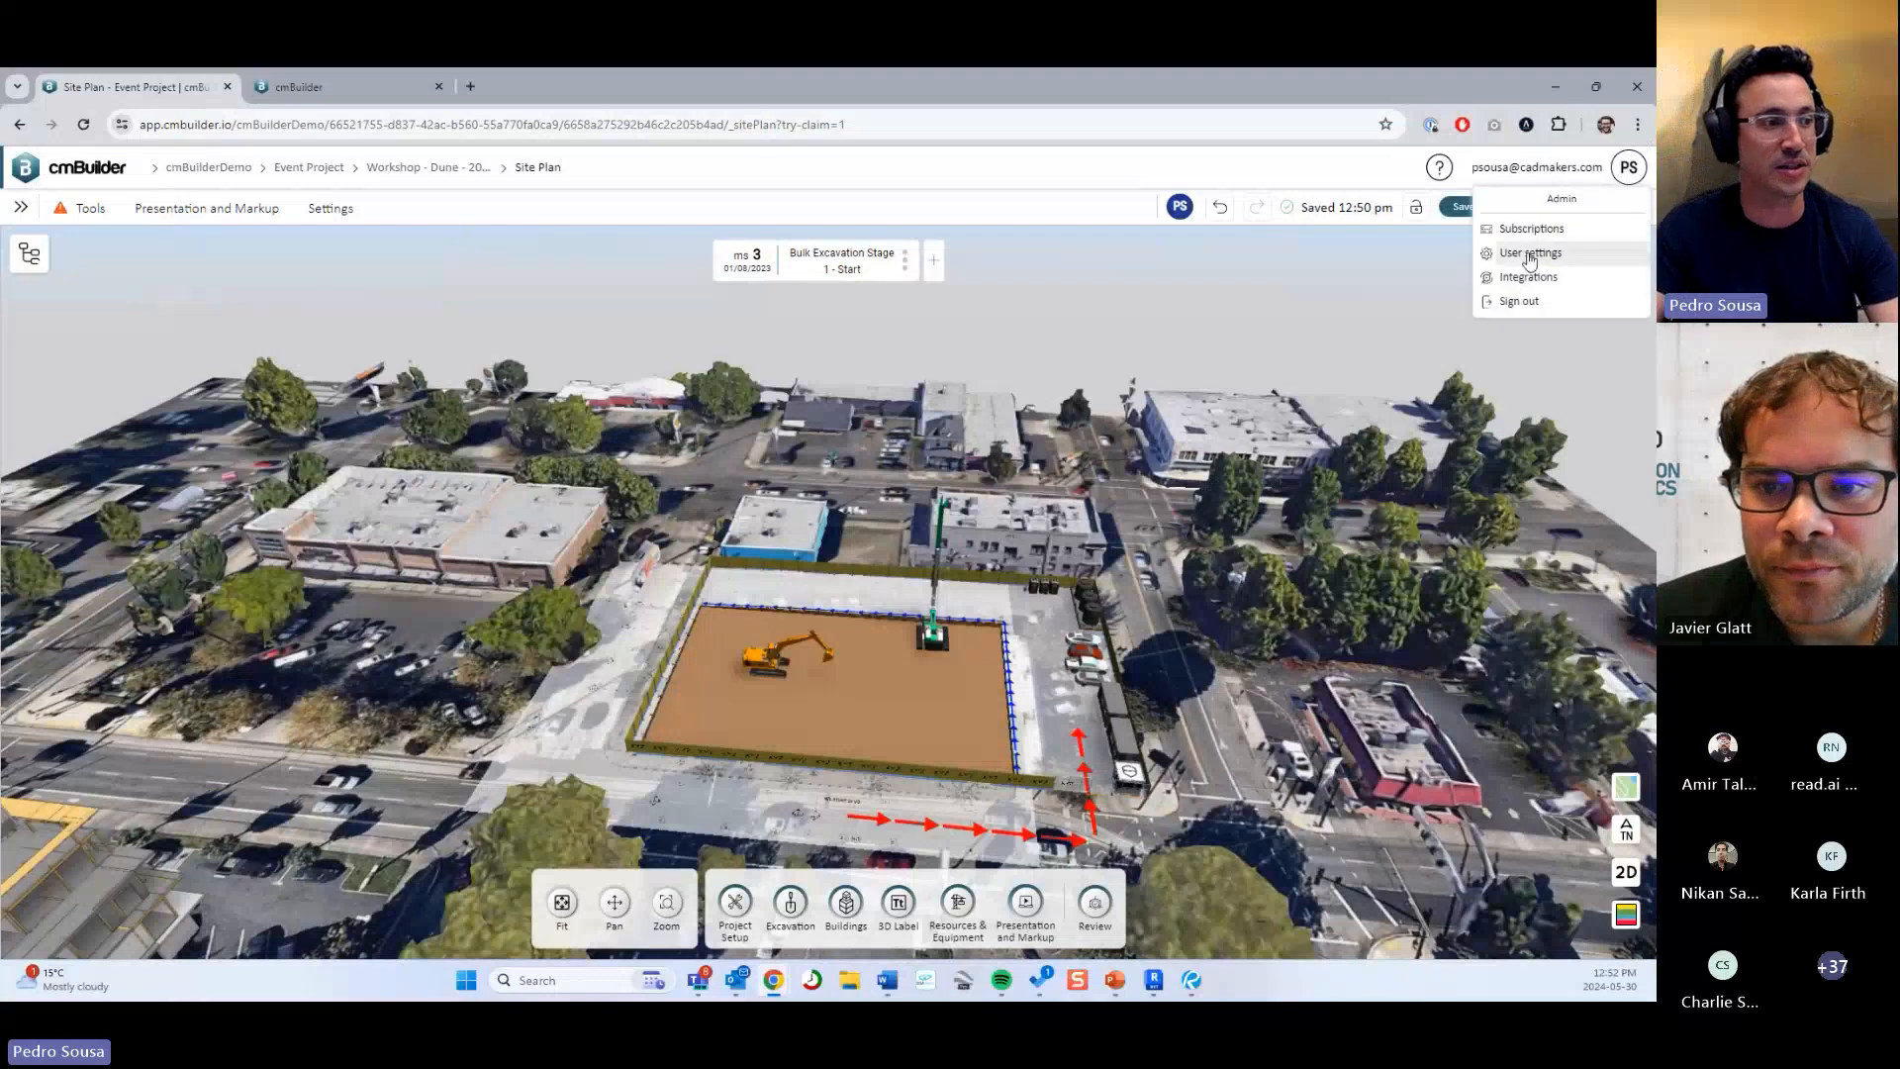
pyautogui.click(1512, 252)
pyautogui.scroll(-10, 1005, 481)
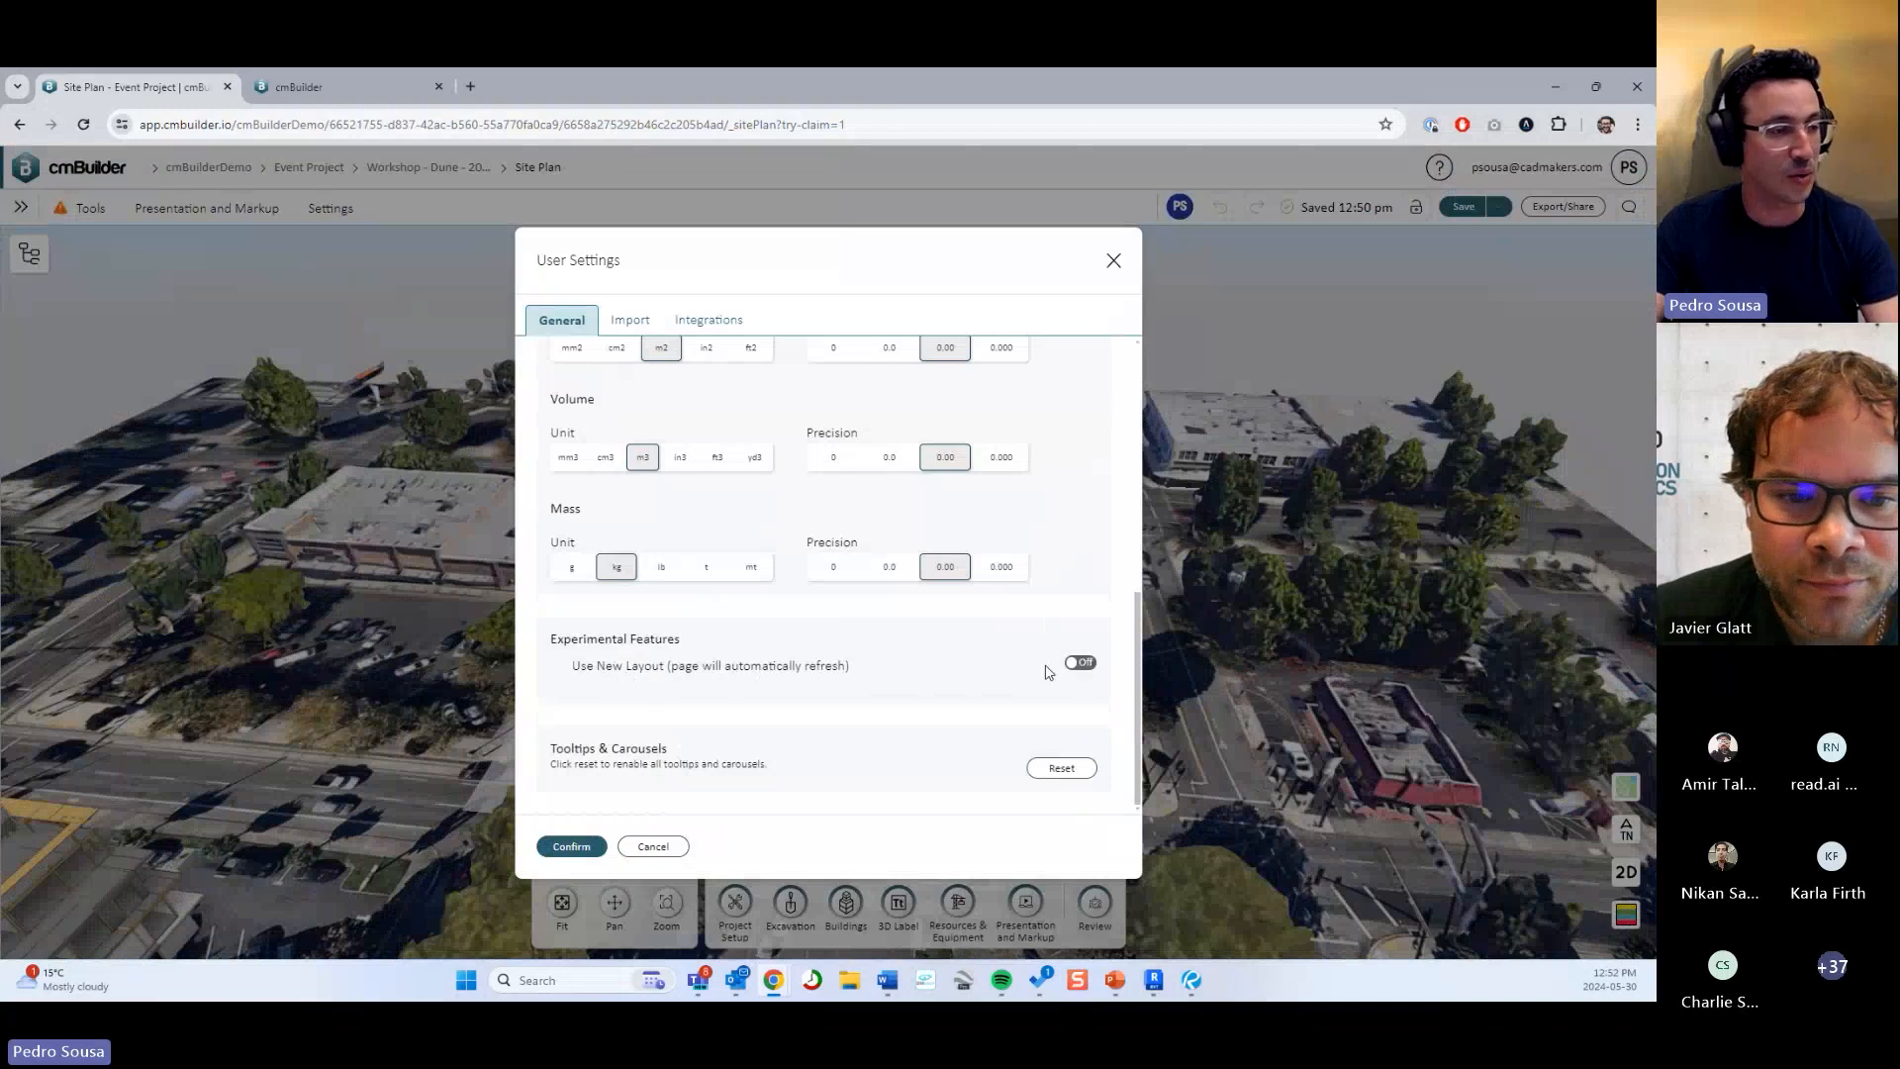
pyautogui.click(1080, 663)
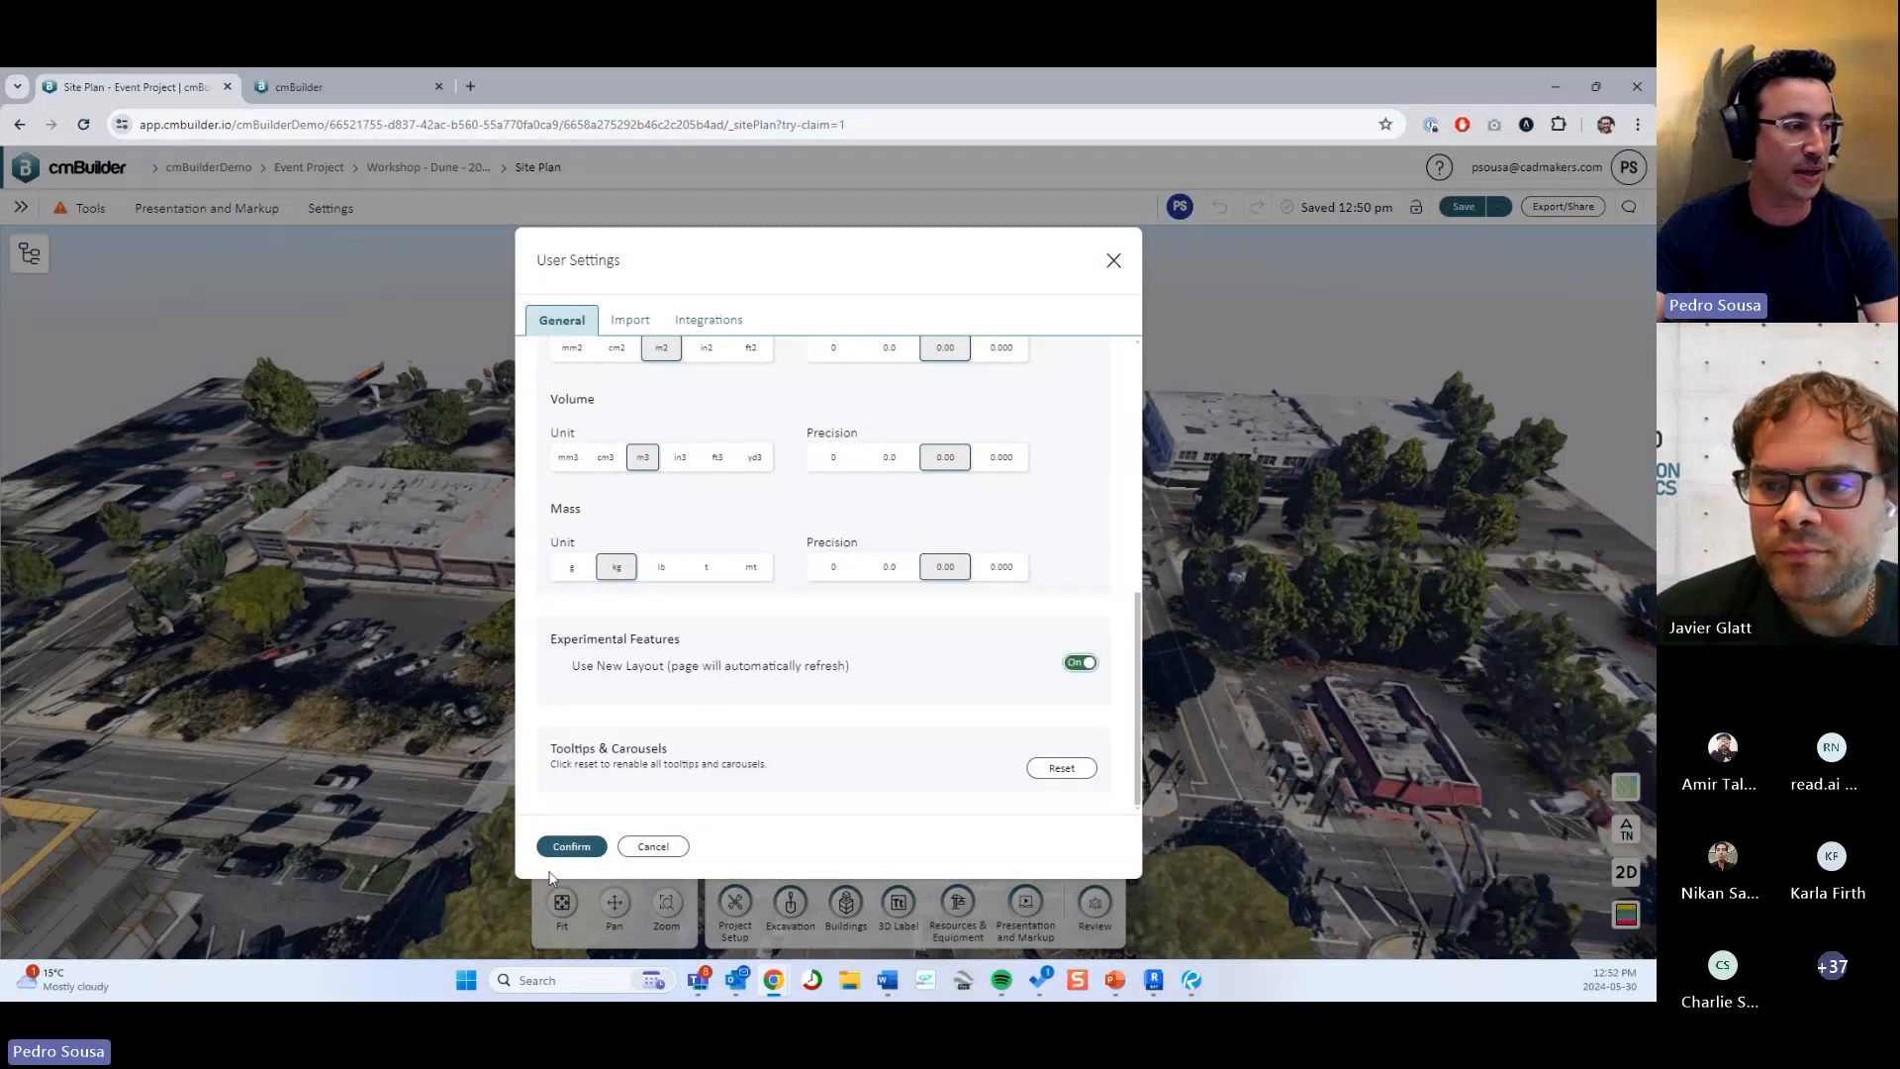
pyautogui.click(571, 847)
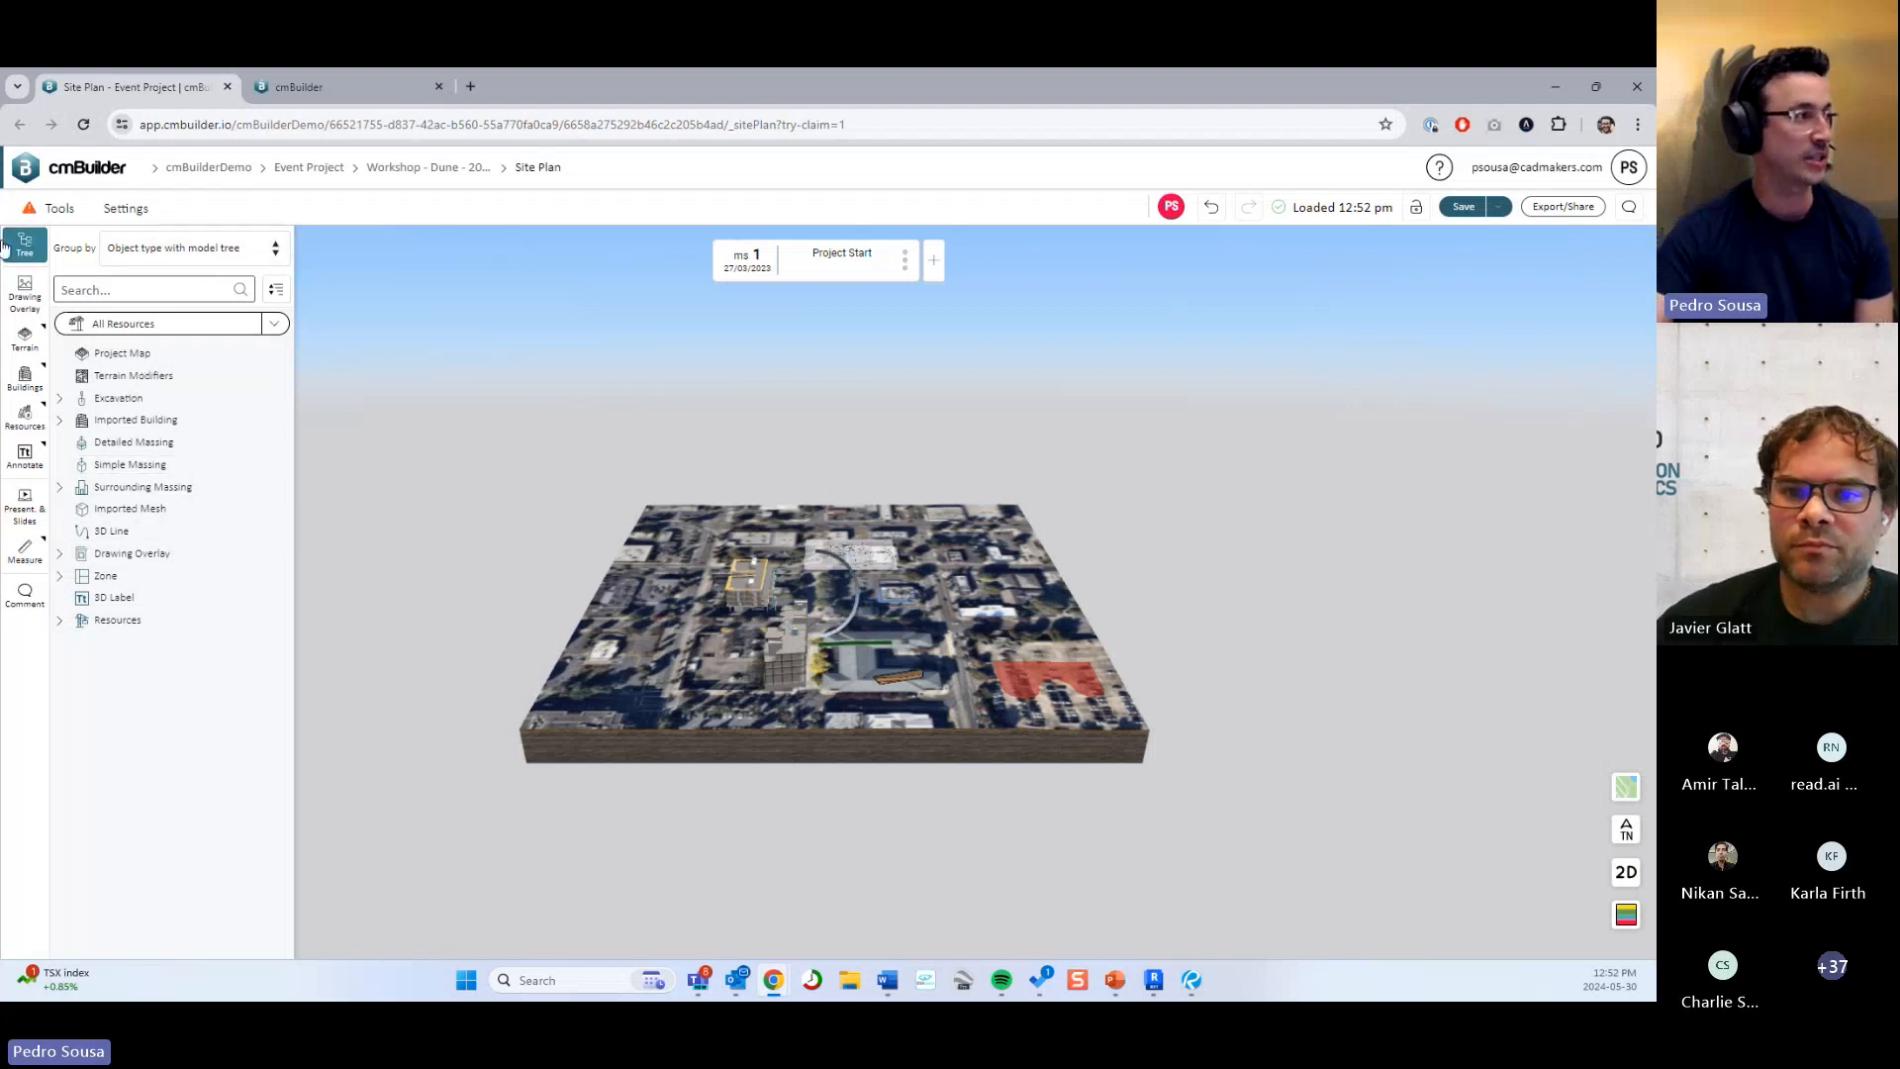
# Collapse and reopen the model tree in the new layout to show how it toggles.
pyautogui.click(7, 245)
pyautogui.click(25, 248)
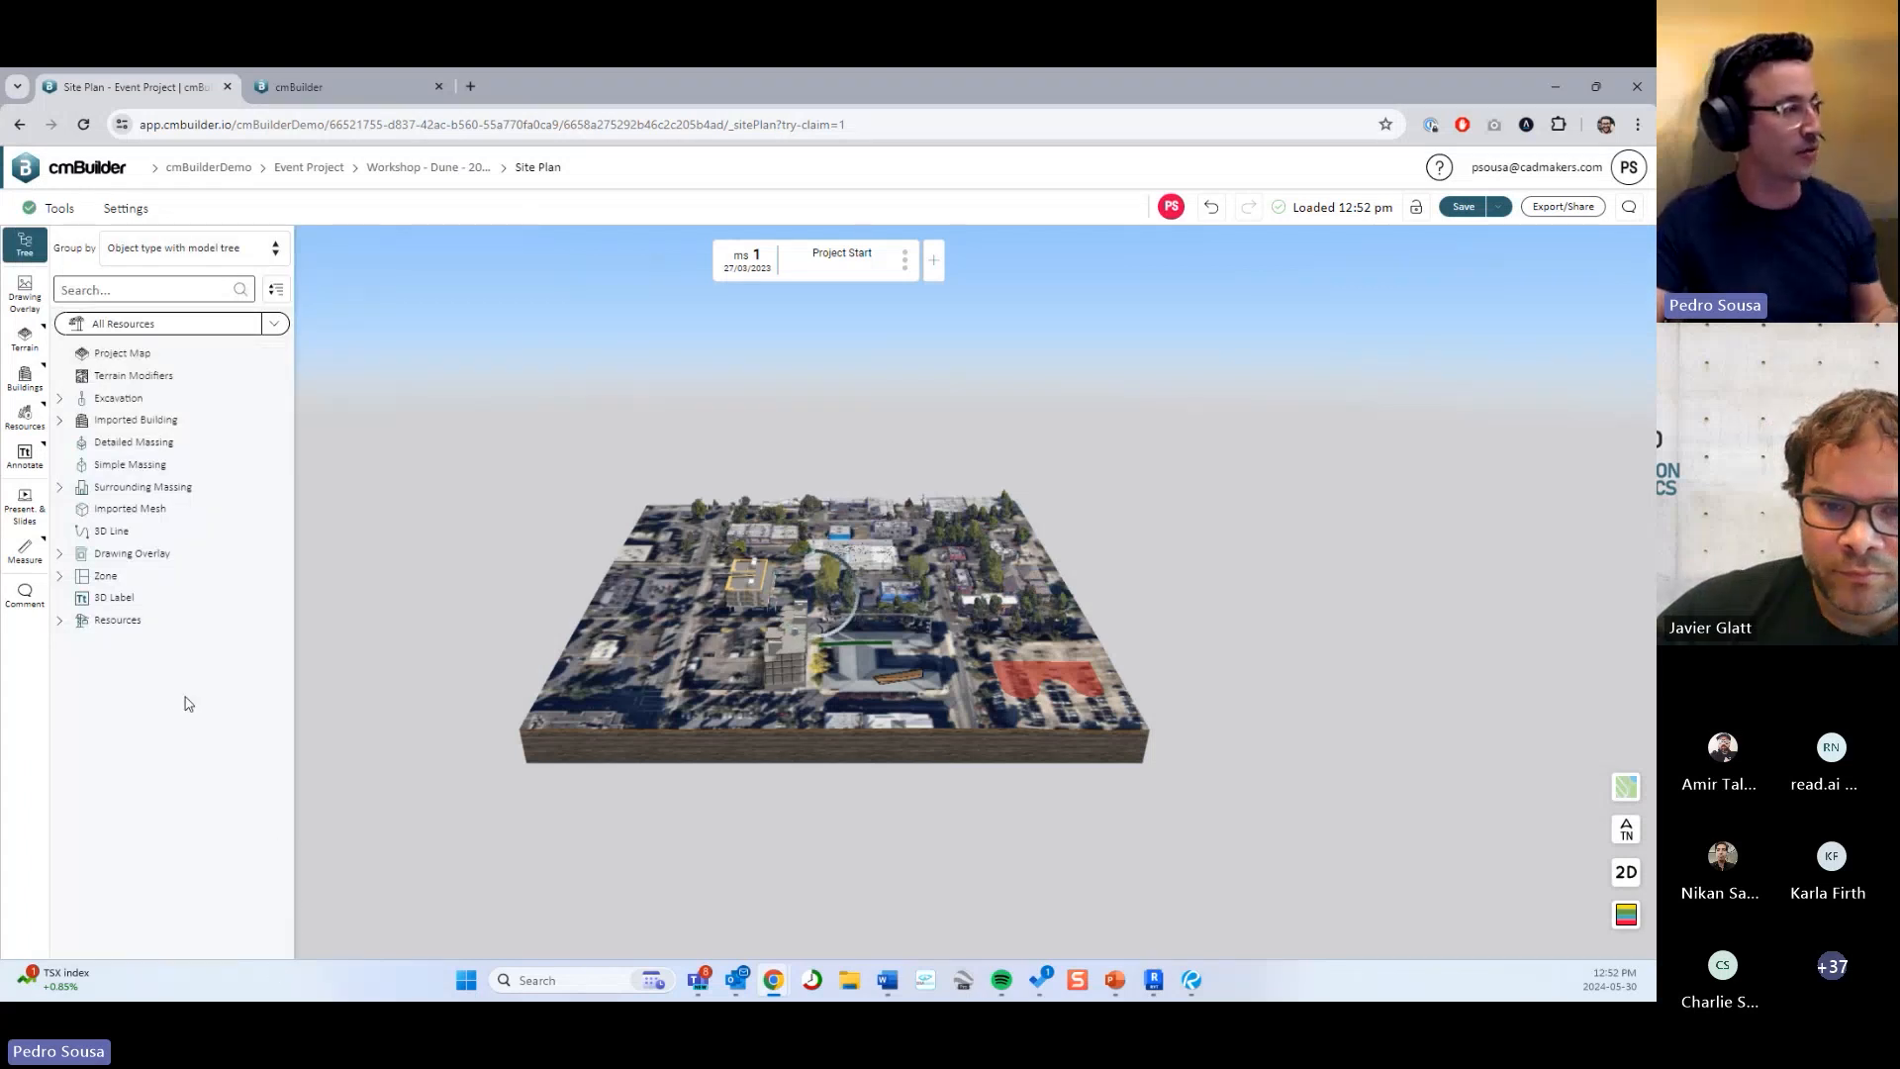
pyautogui.click(25, 250)
pyautogui.click(27, 253)
pyautogui.click(27, 253)
pyautogui.click(26, 253)
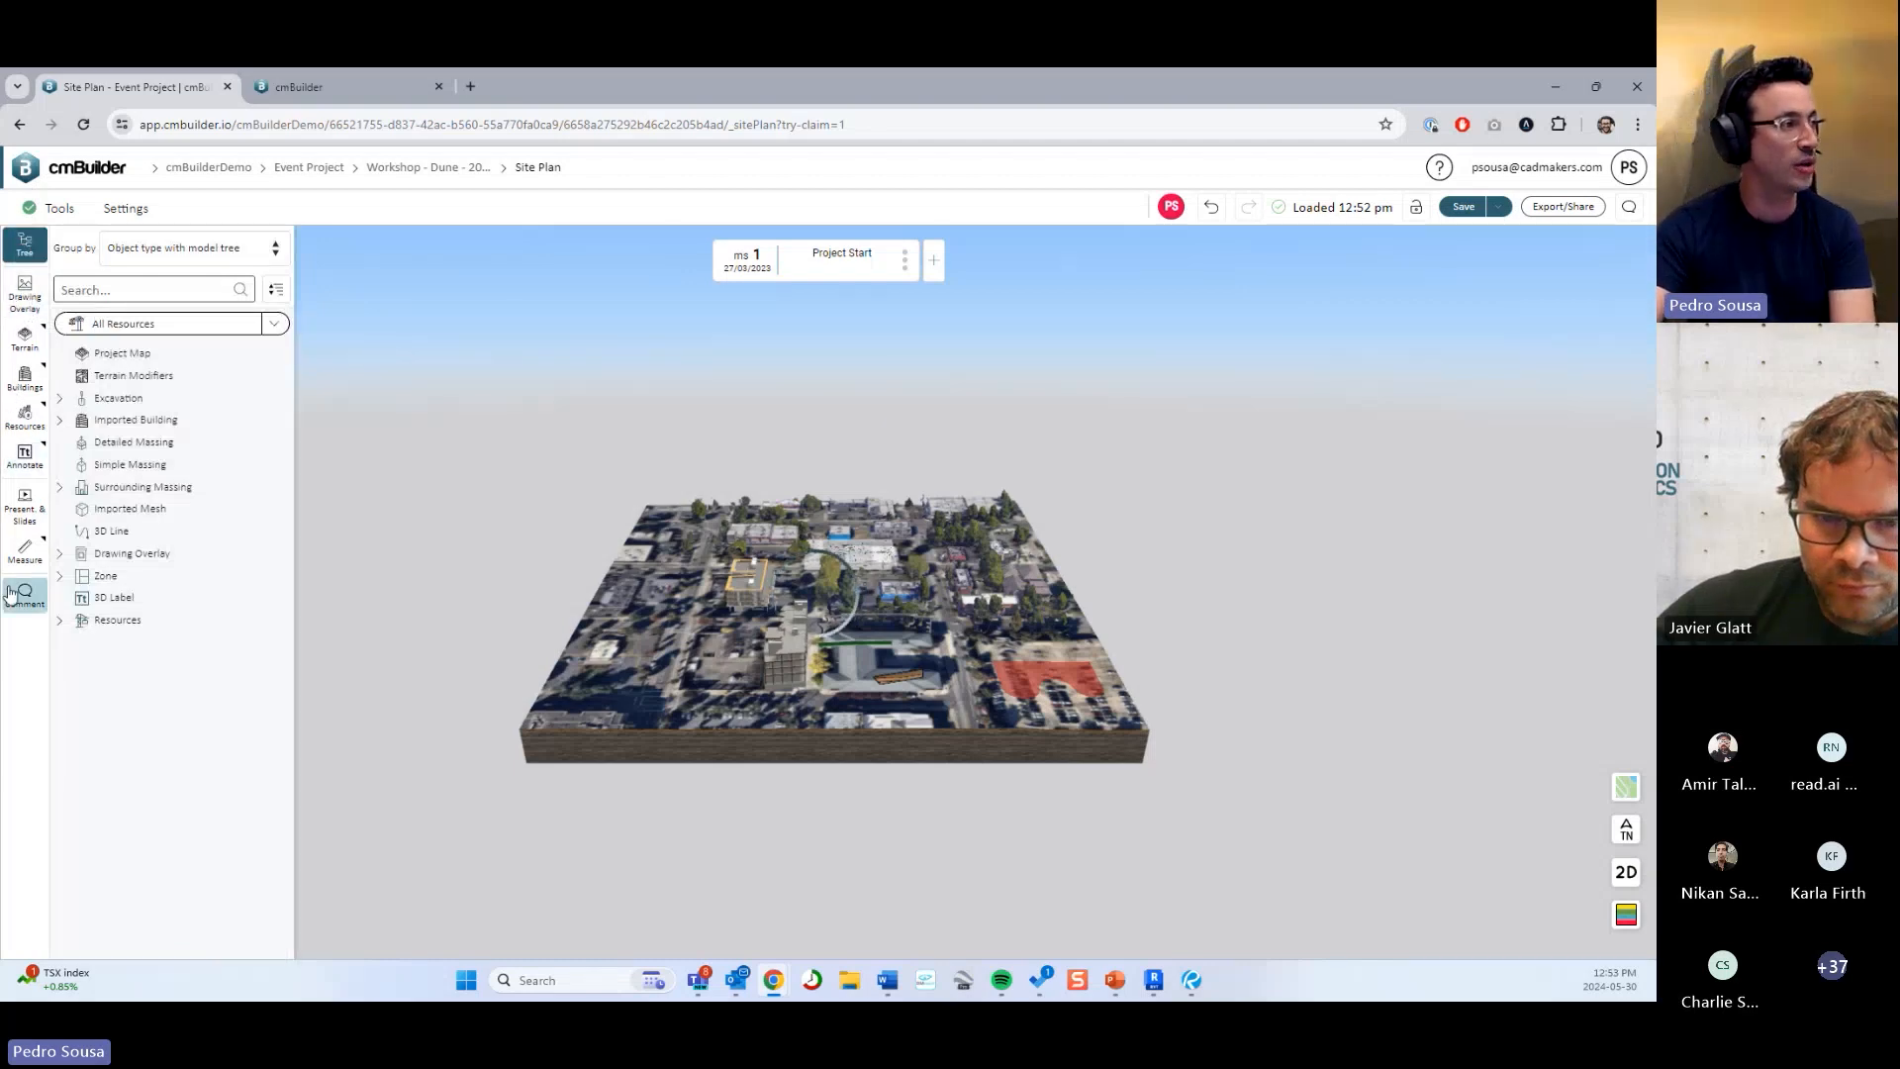
# Examine the options grouped under Terrain, Buildings, Resources and Annotate in the new layout.
pyautogui.click(34, 344)
pyautogui.click(33, 346)
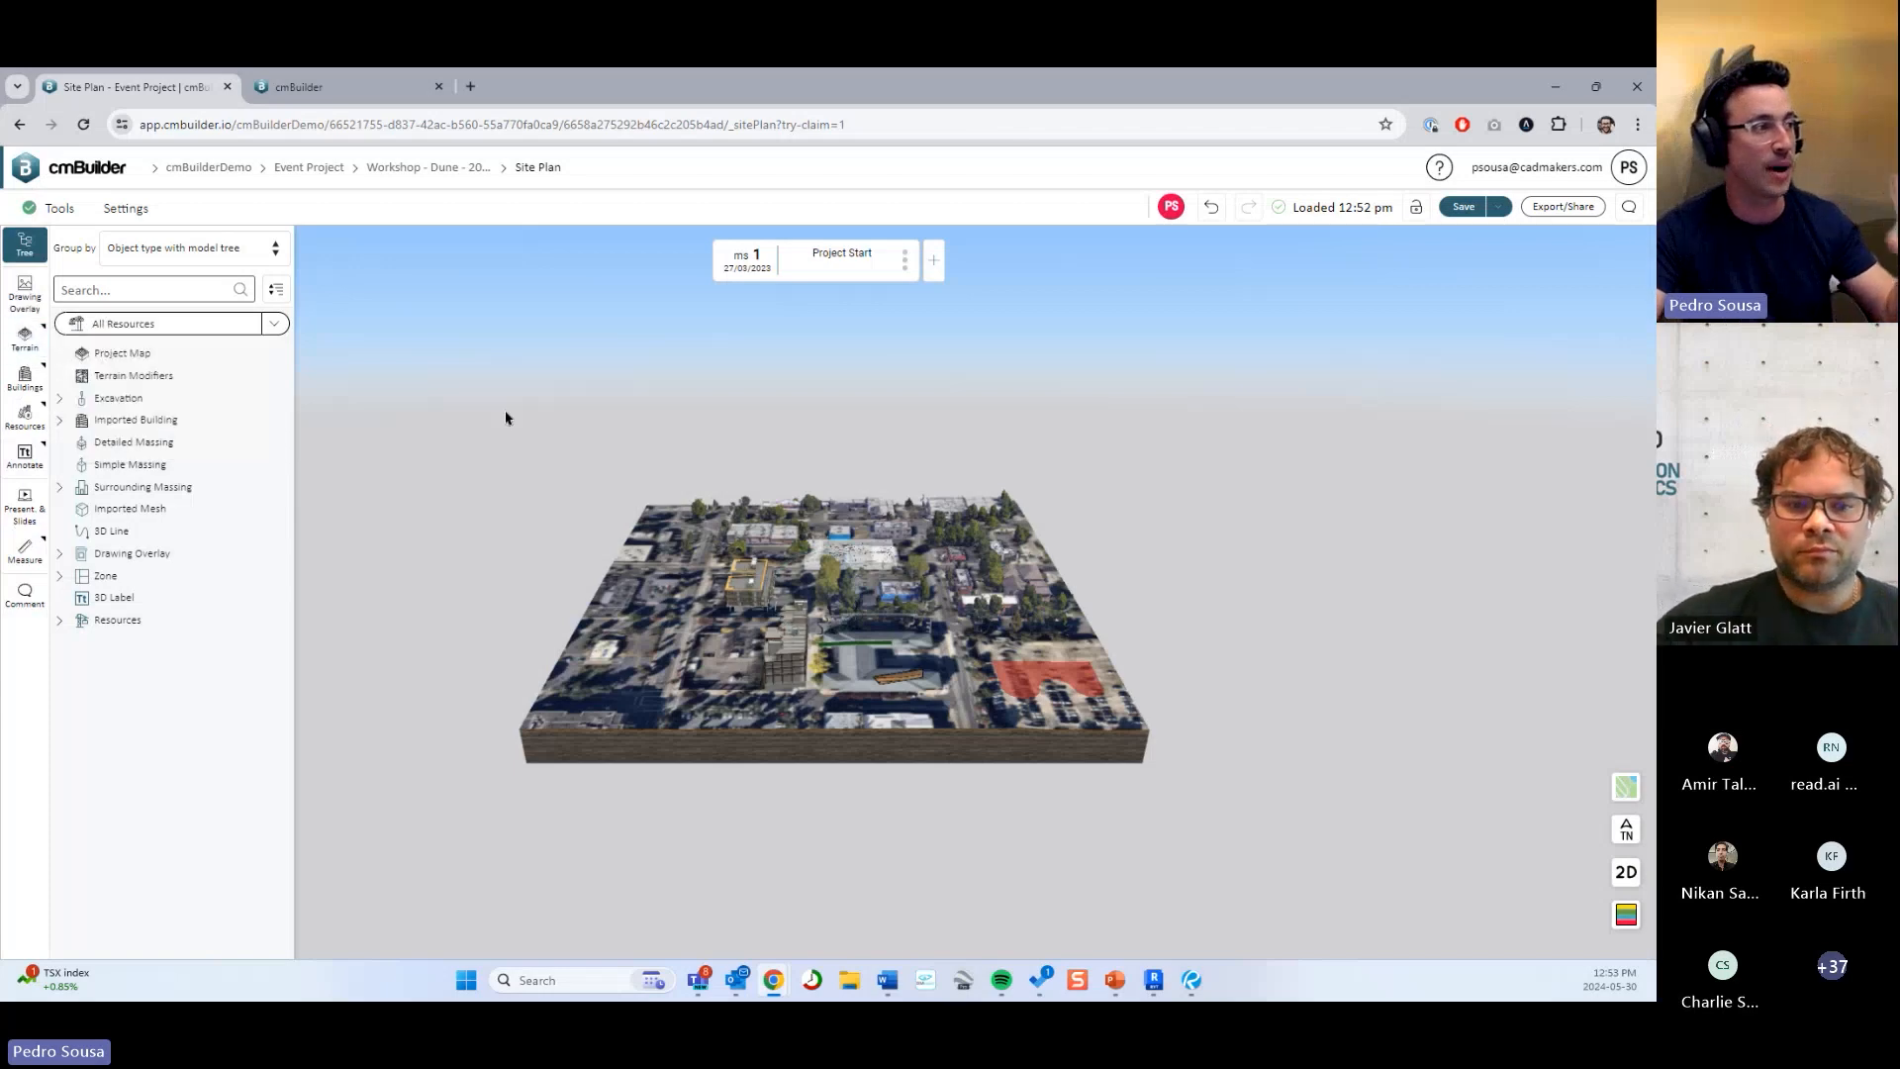
pyautogui.click(21, 342)
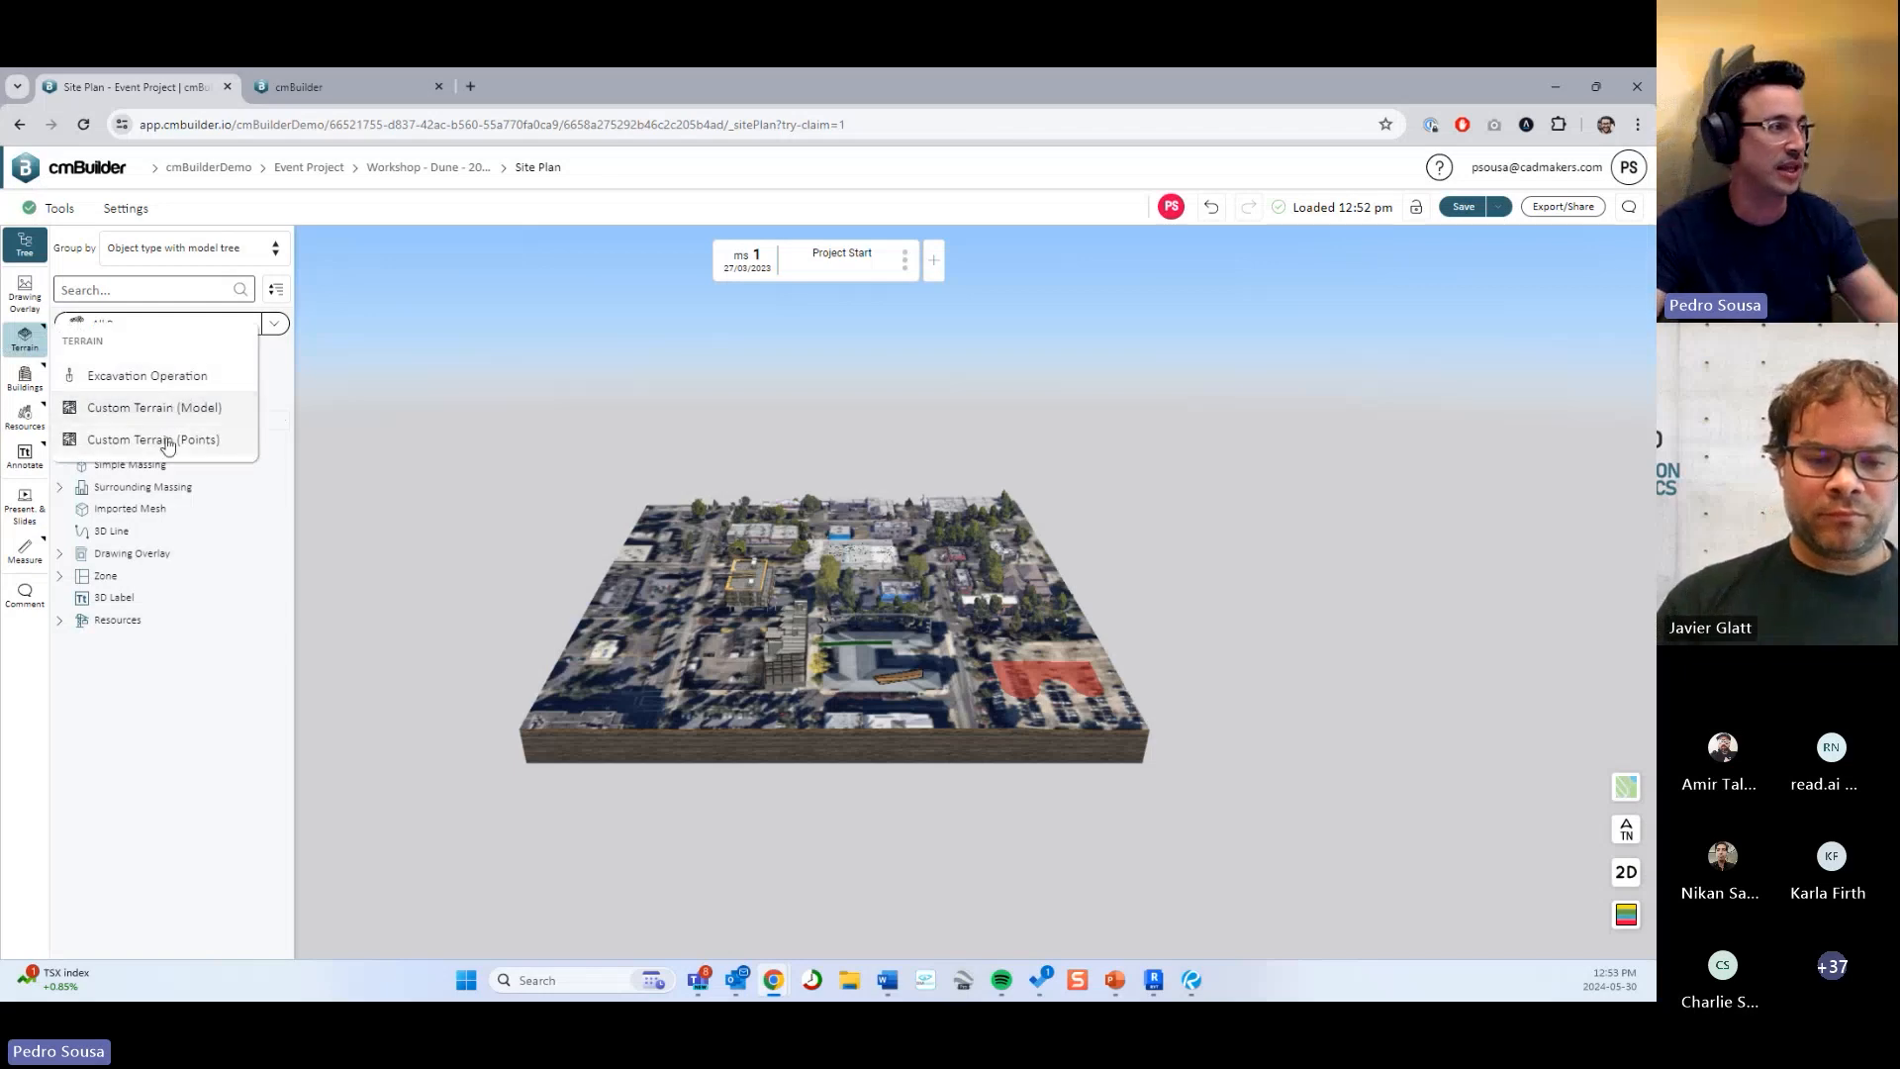
pyautogui.click(407, 414)
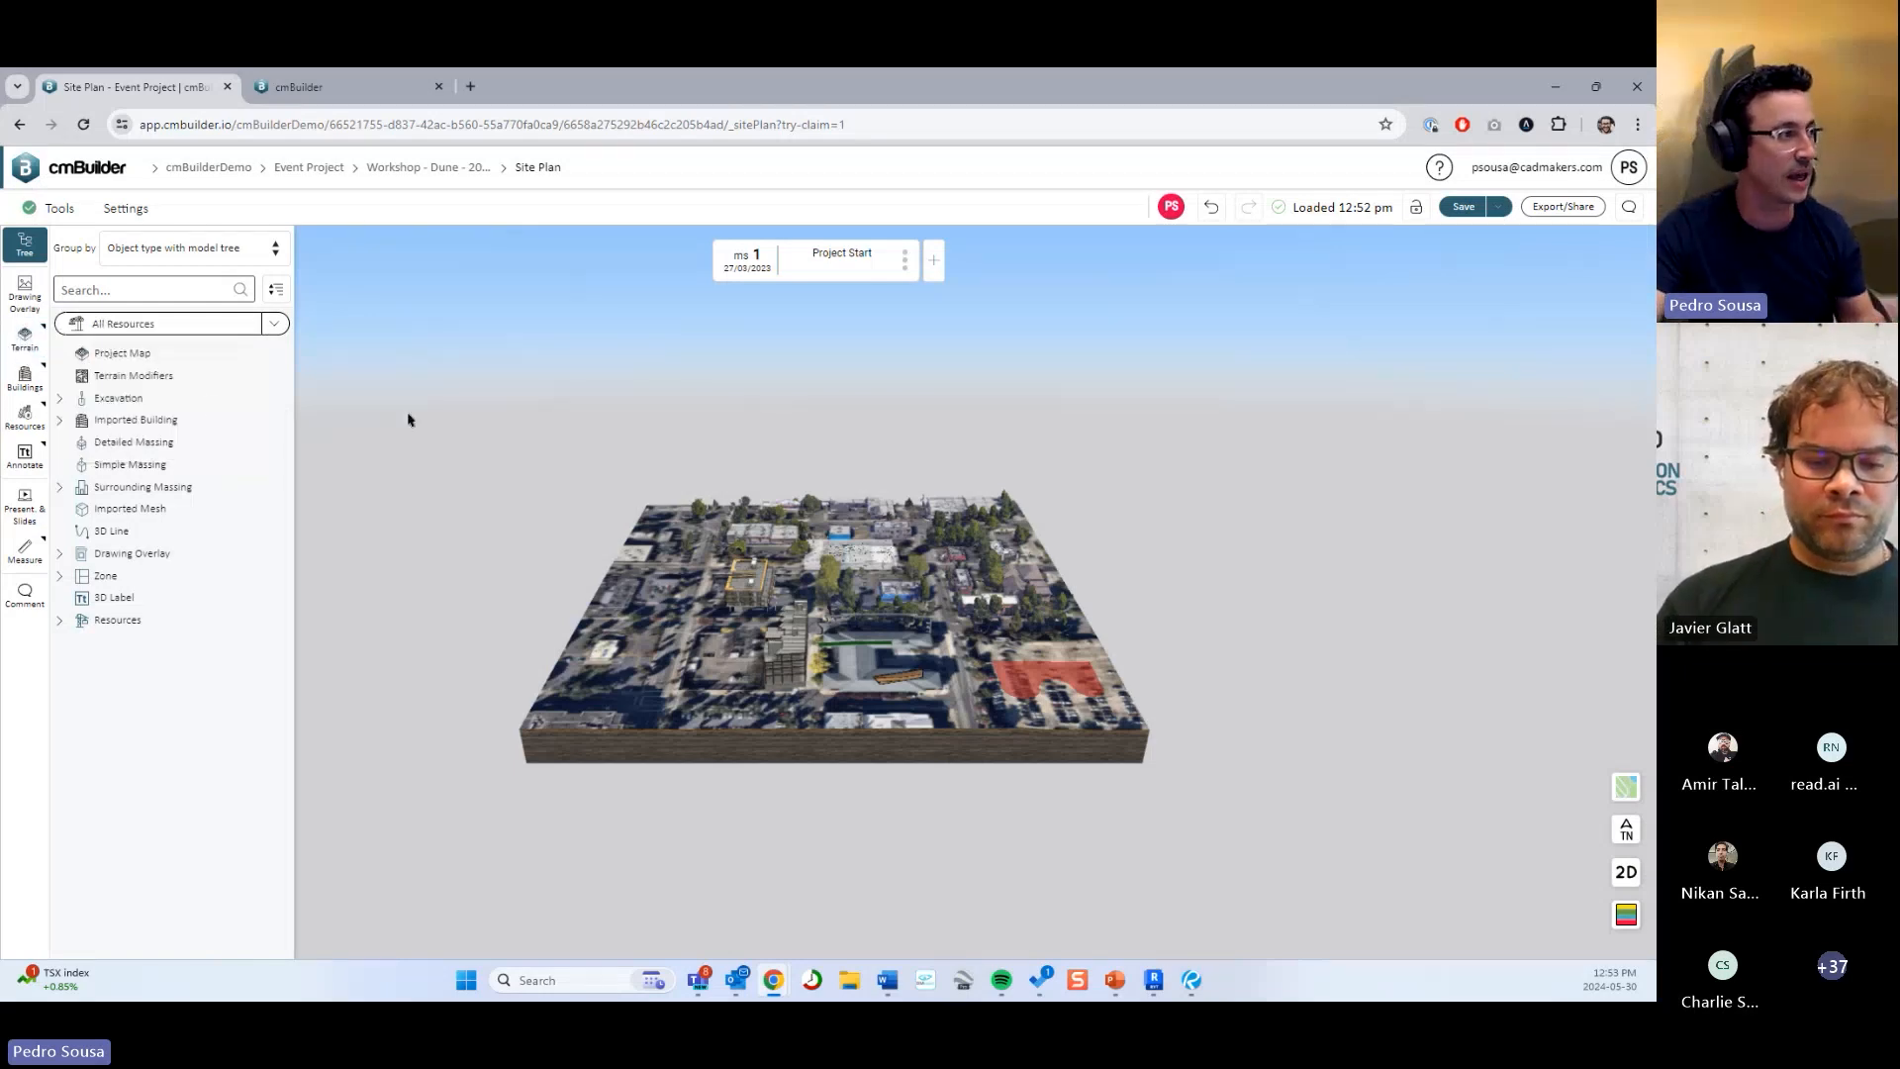
pyautogui.click(24, 380)
pyautogui.click(25, 336)
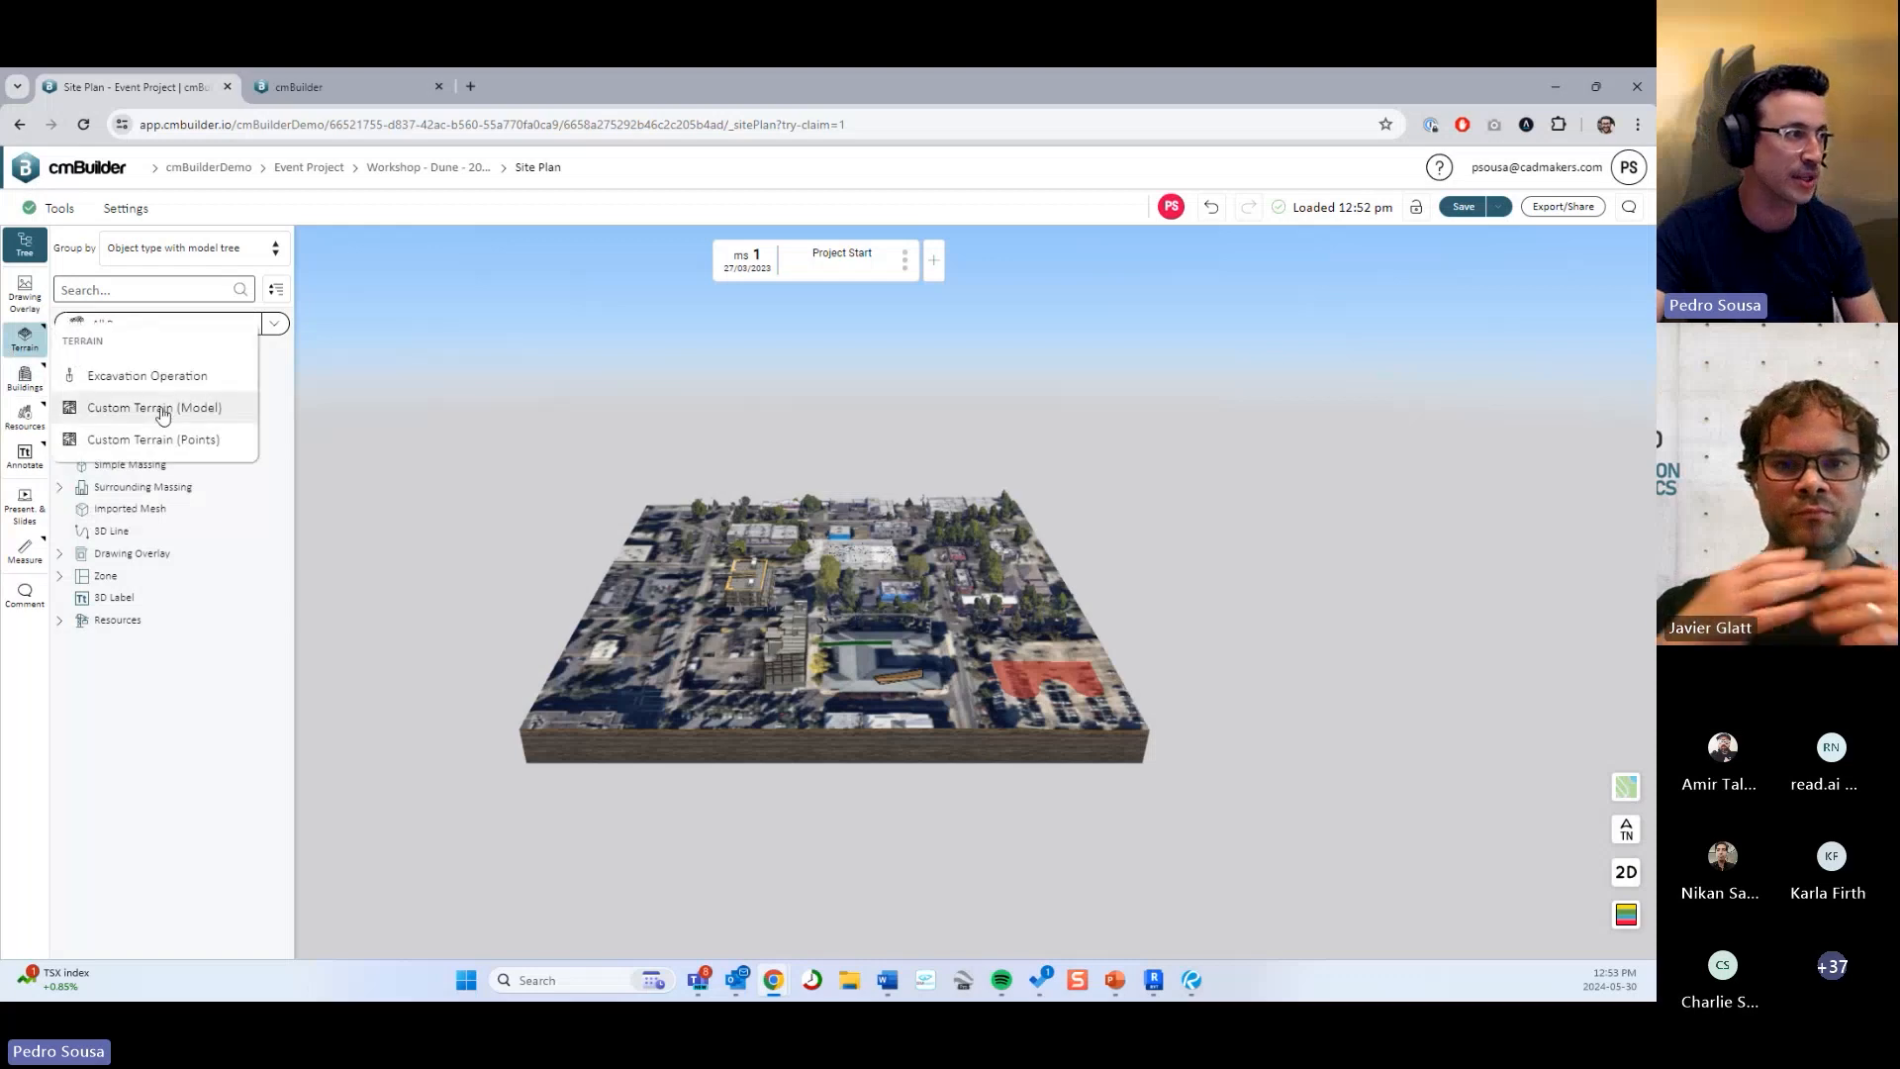
pyautogui.click(29, 384)
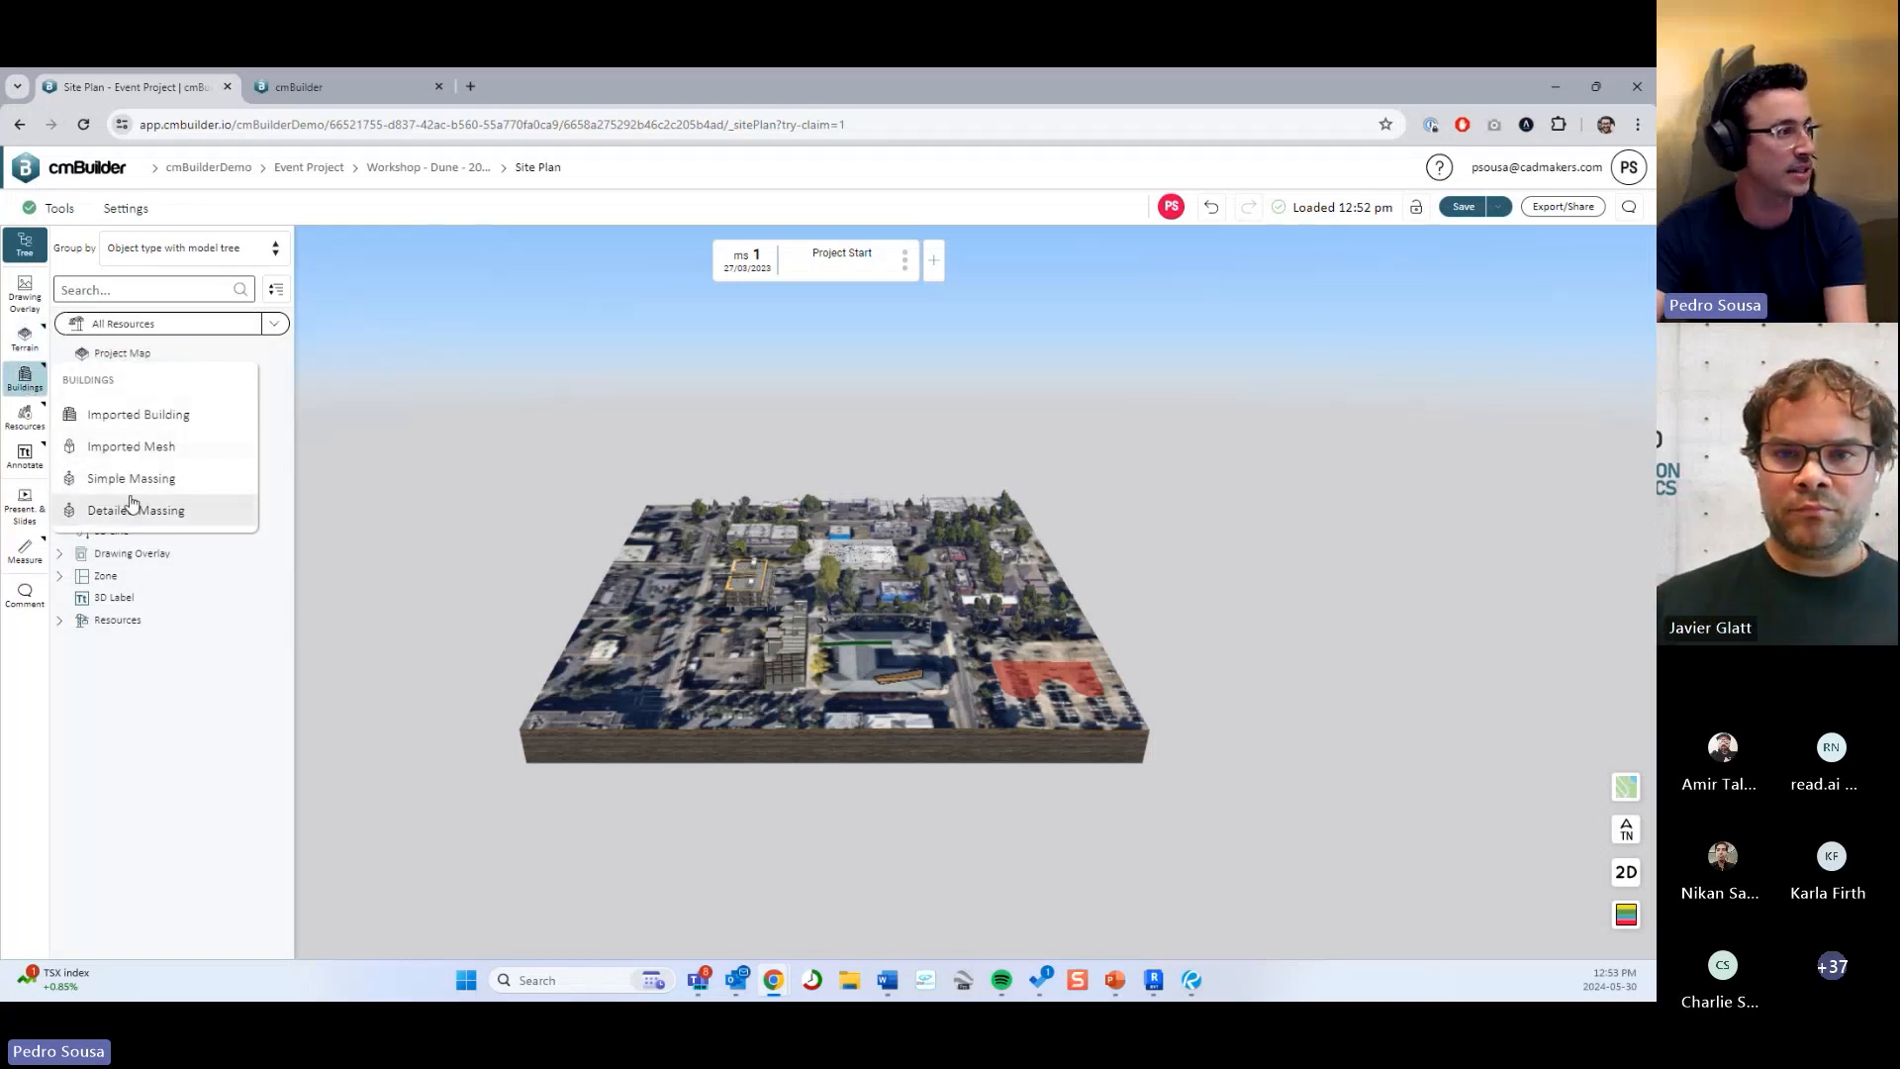
pyautogui.click(25, 416)
pyautogui.click(25, 457)
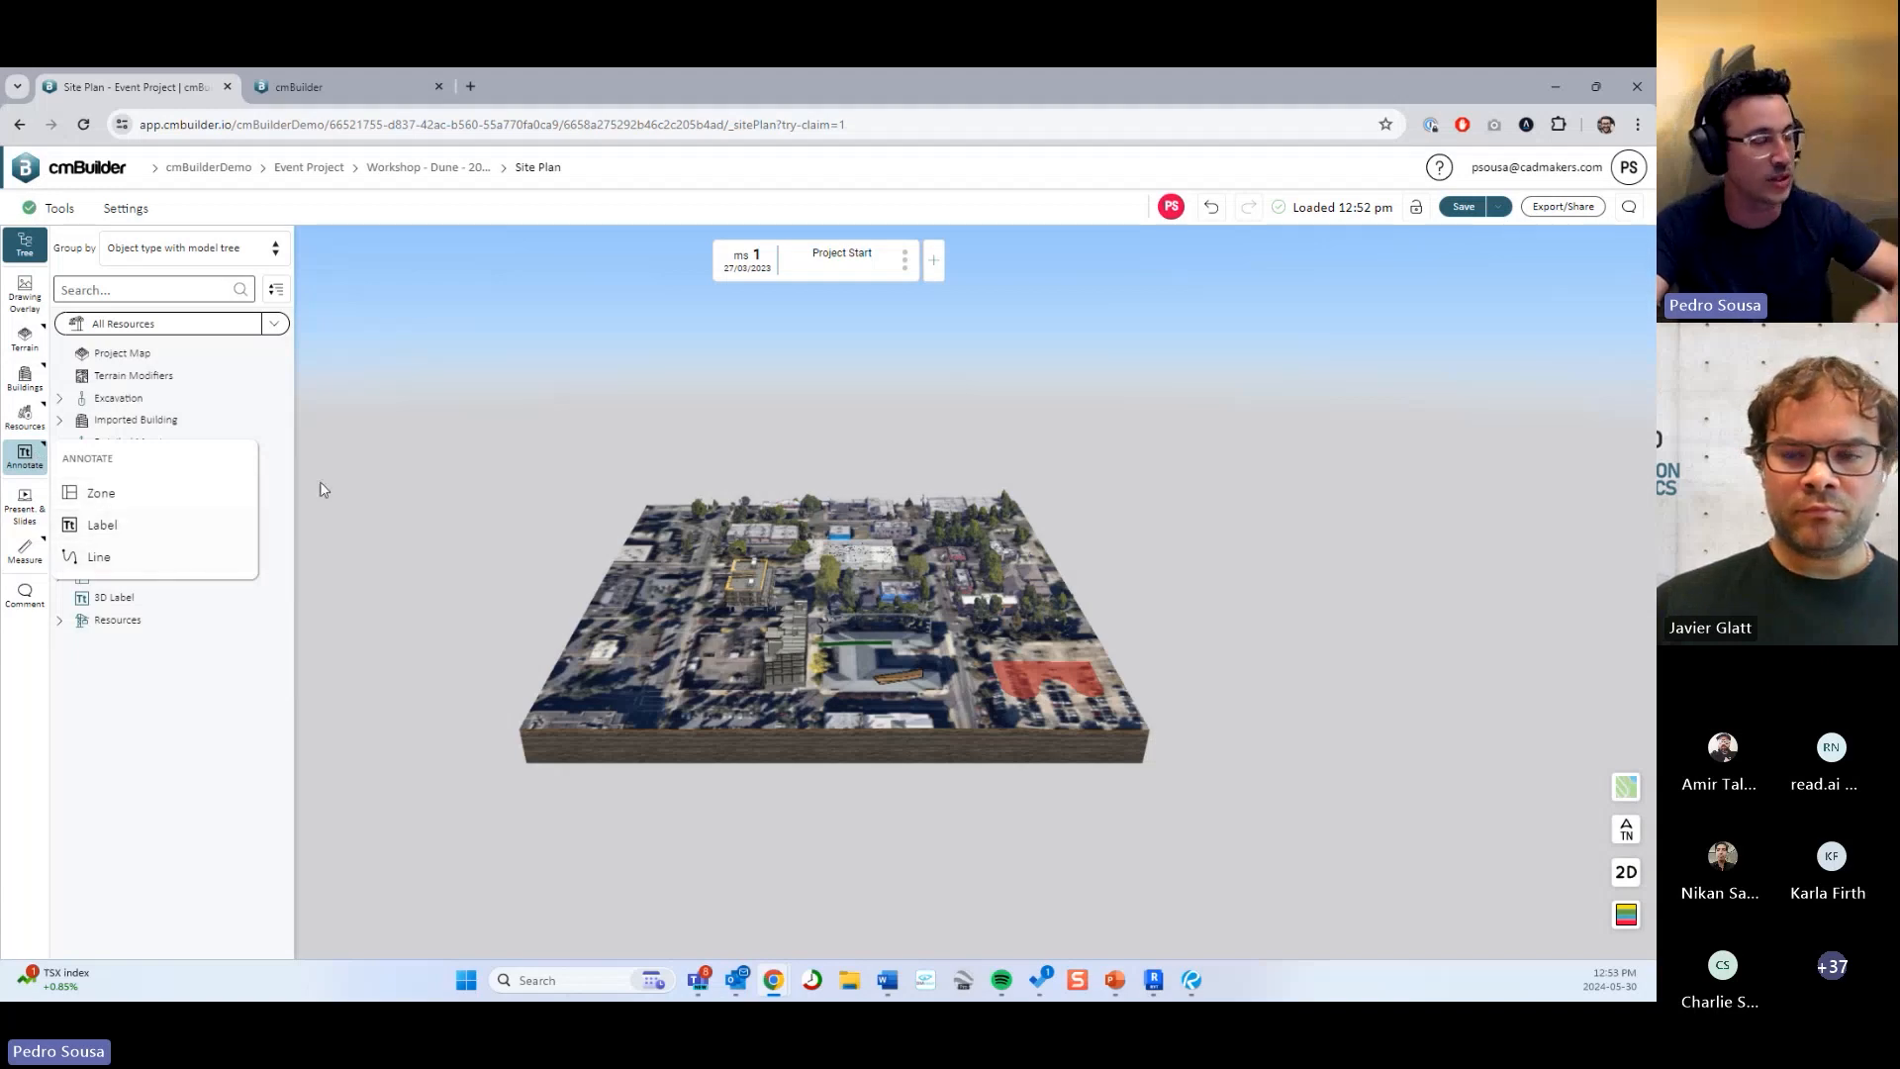
pyautogui.moveTo(651, 497); pyautogui.dragTo(609, 501, button='right')
pyautogui.scroll(5, 609, 501)
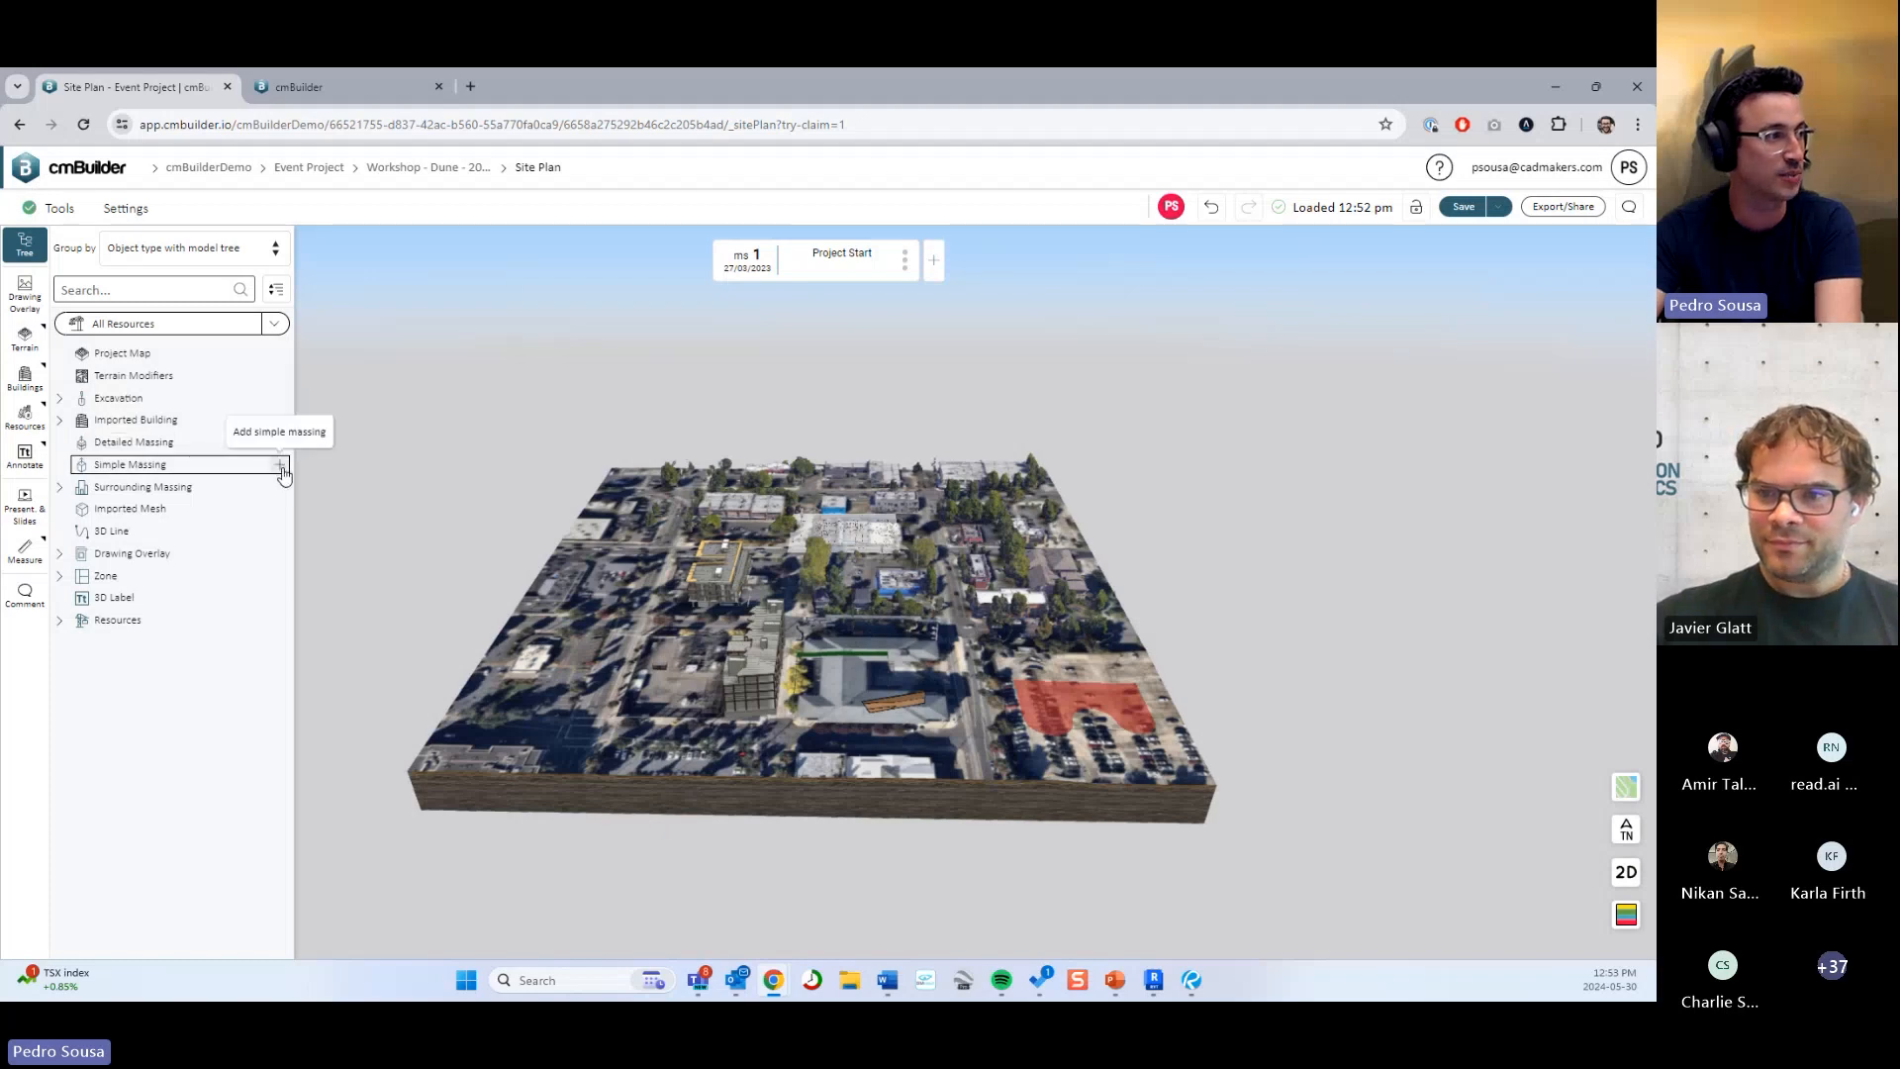
# Look through the All Resources selector above the model tree and close it without choosing another category.
pyautogui.click(274, 324)
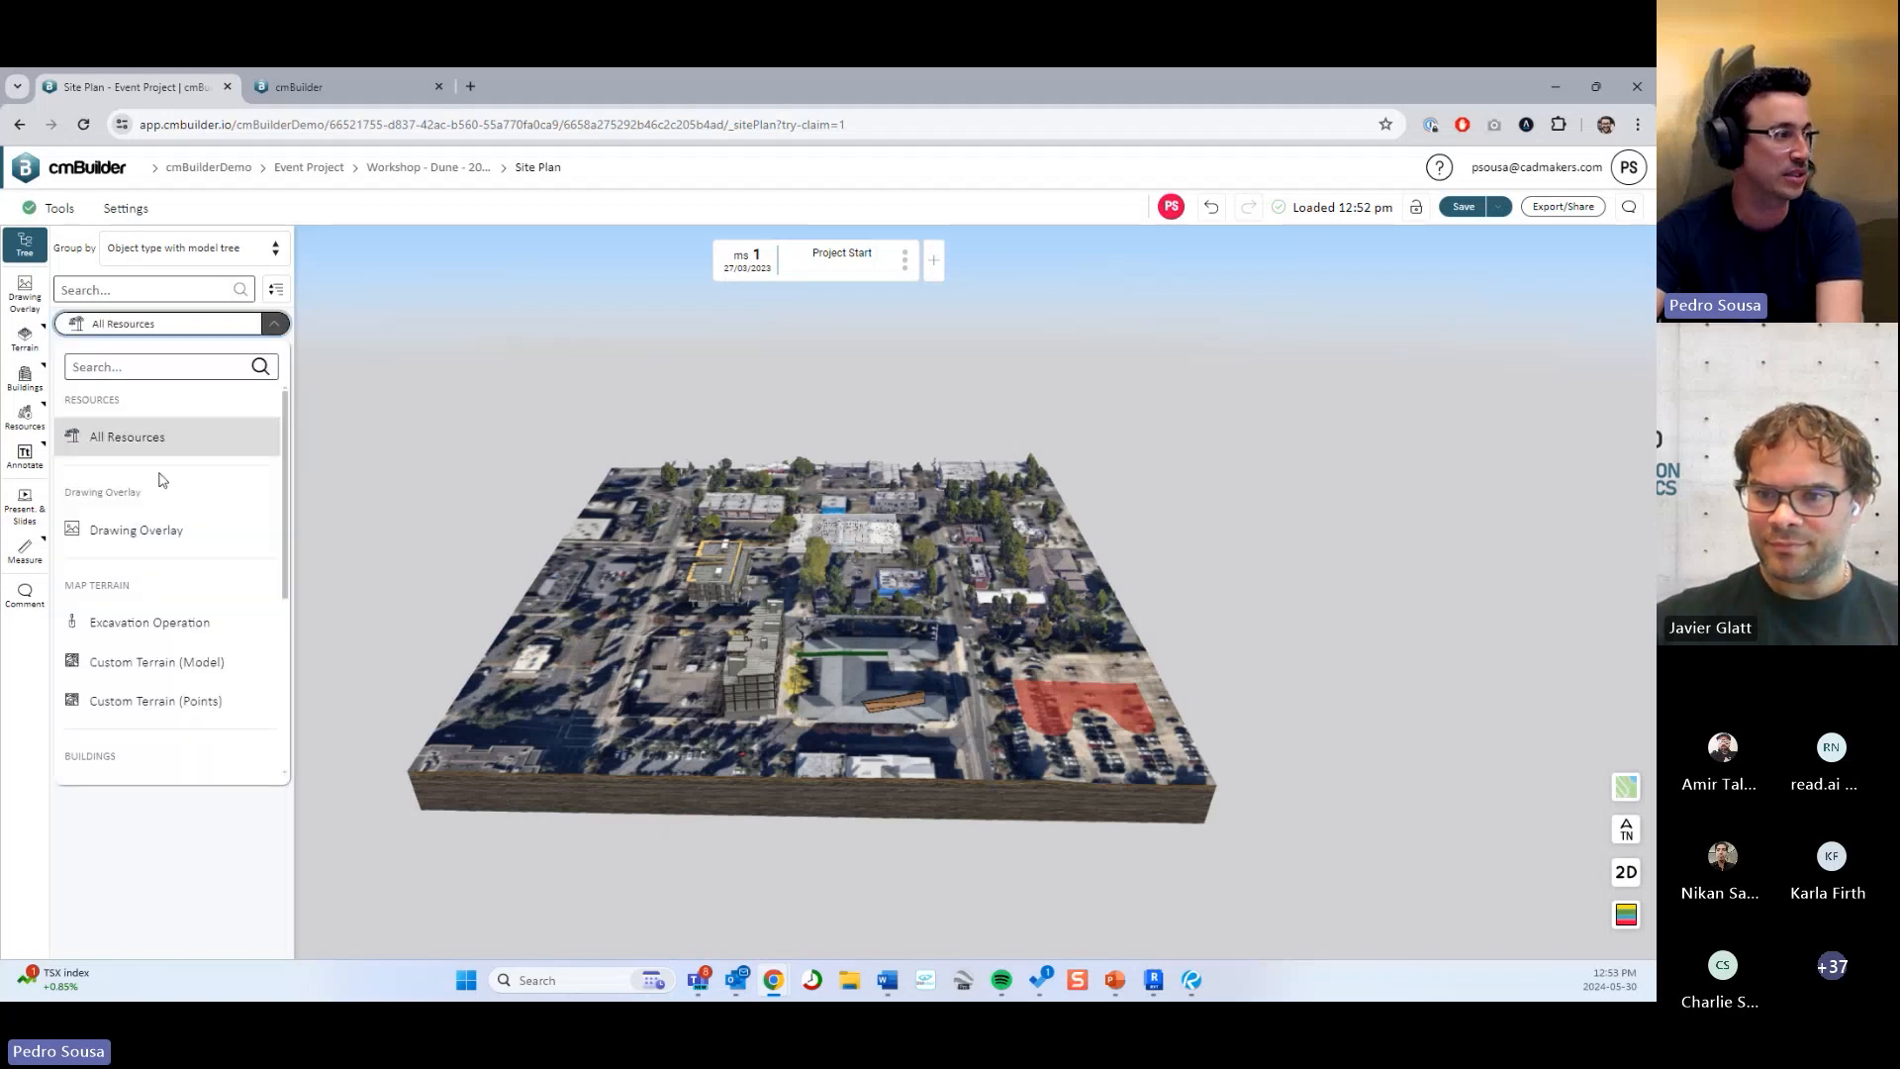
pyautogui.scroll(-3, 164, 480)
pyautogui.scroll(3, 193, 529)
pyautogui.click(276, 327)
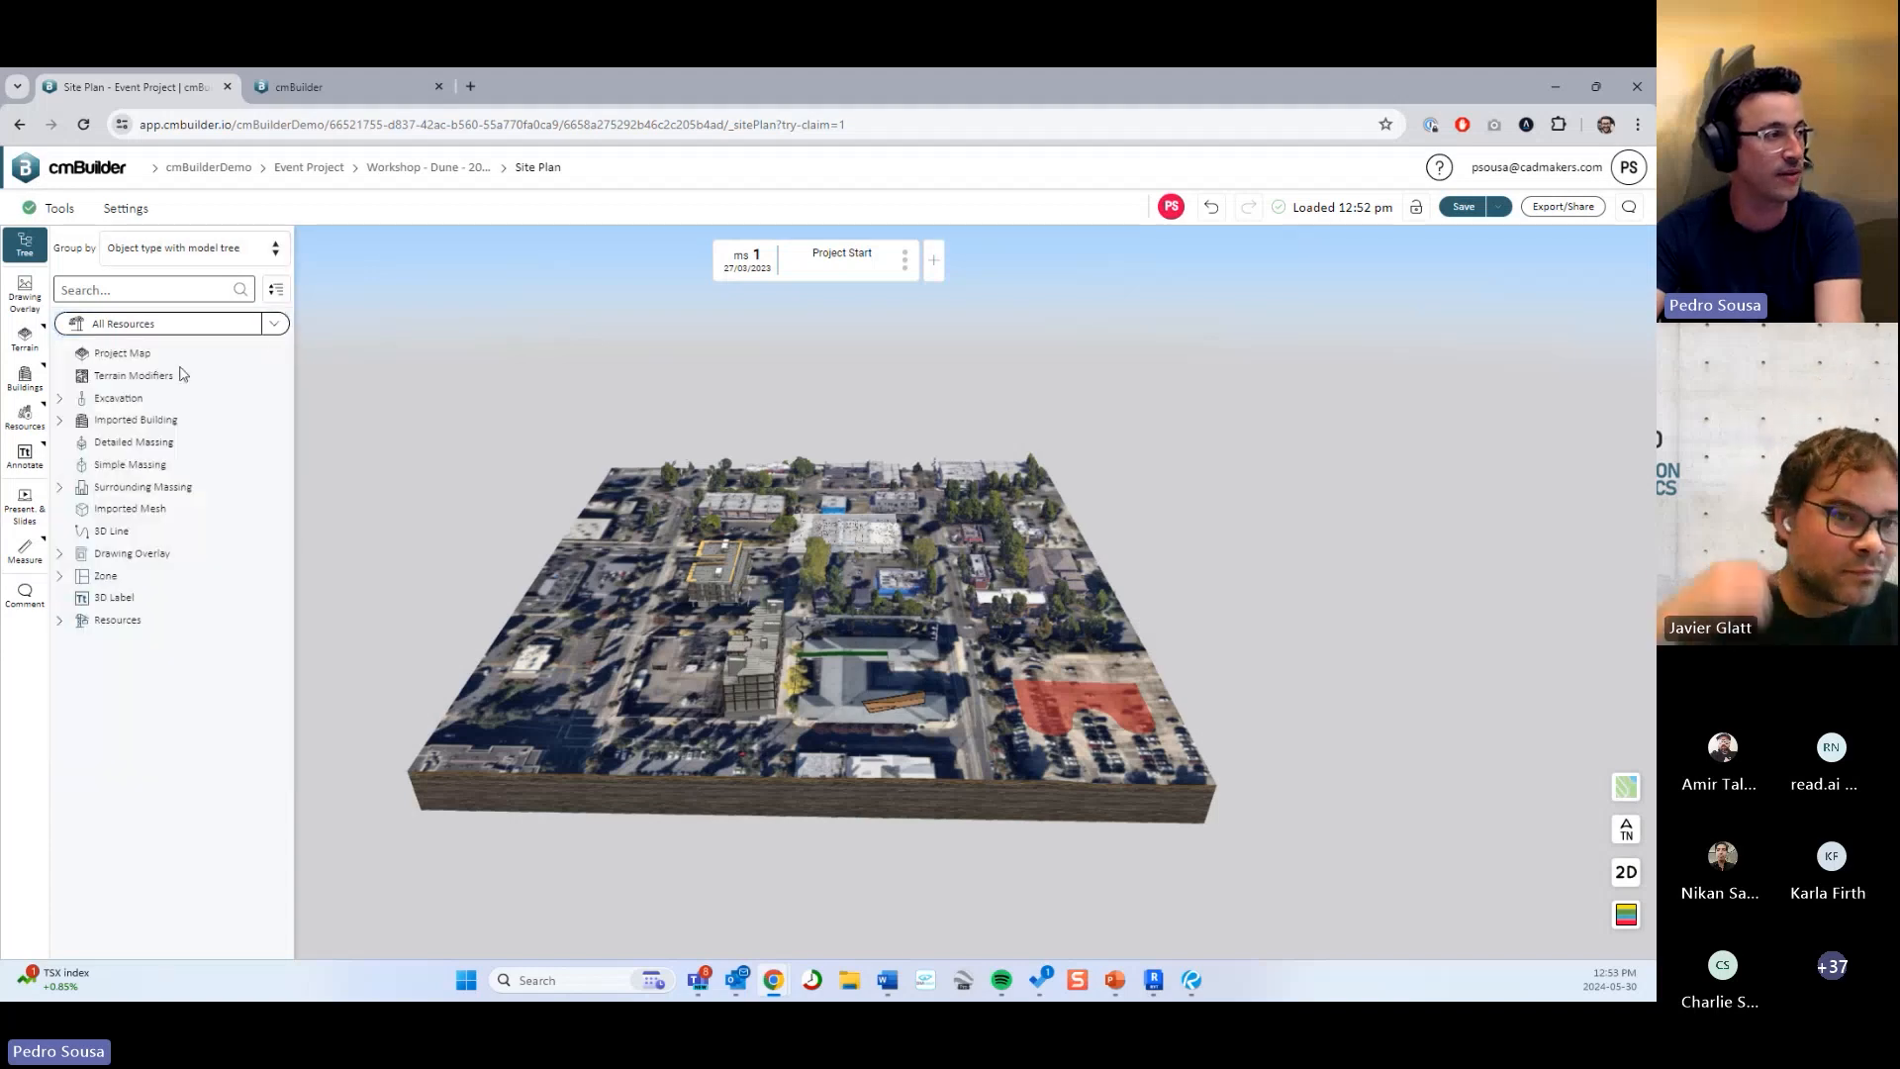
pyautogui.moveTo(442, 653); pyautogui.dragTo(1017, 871)
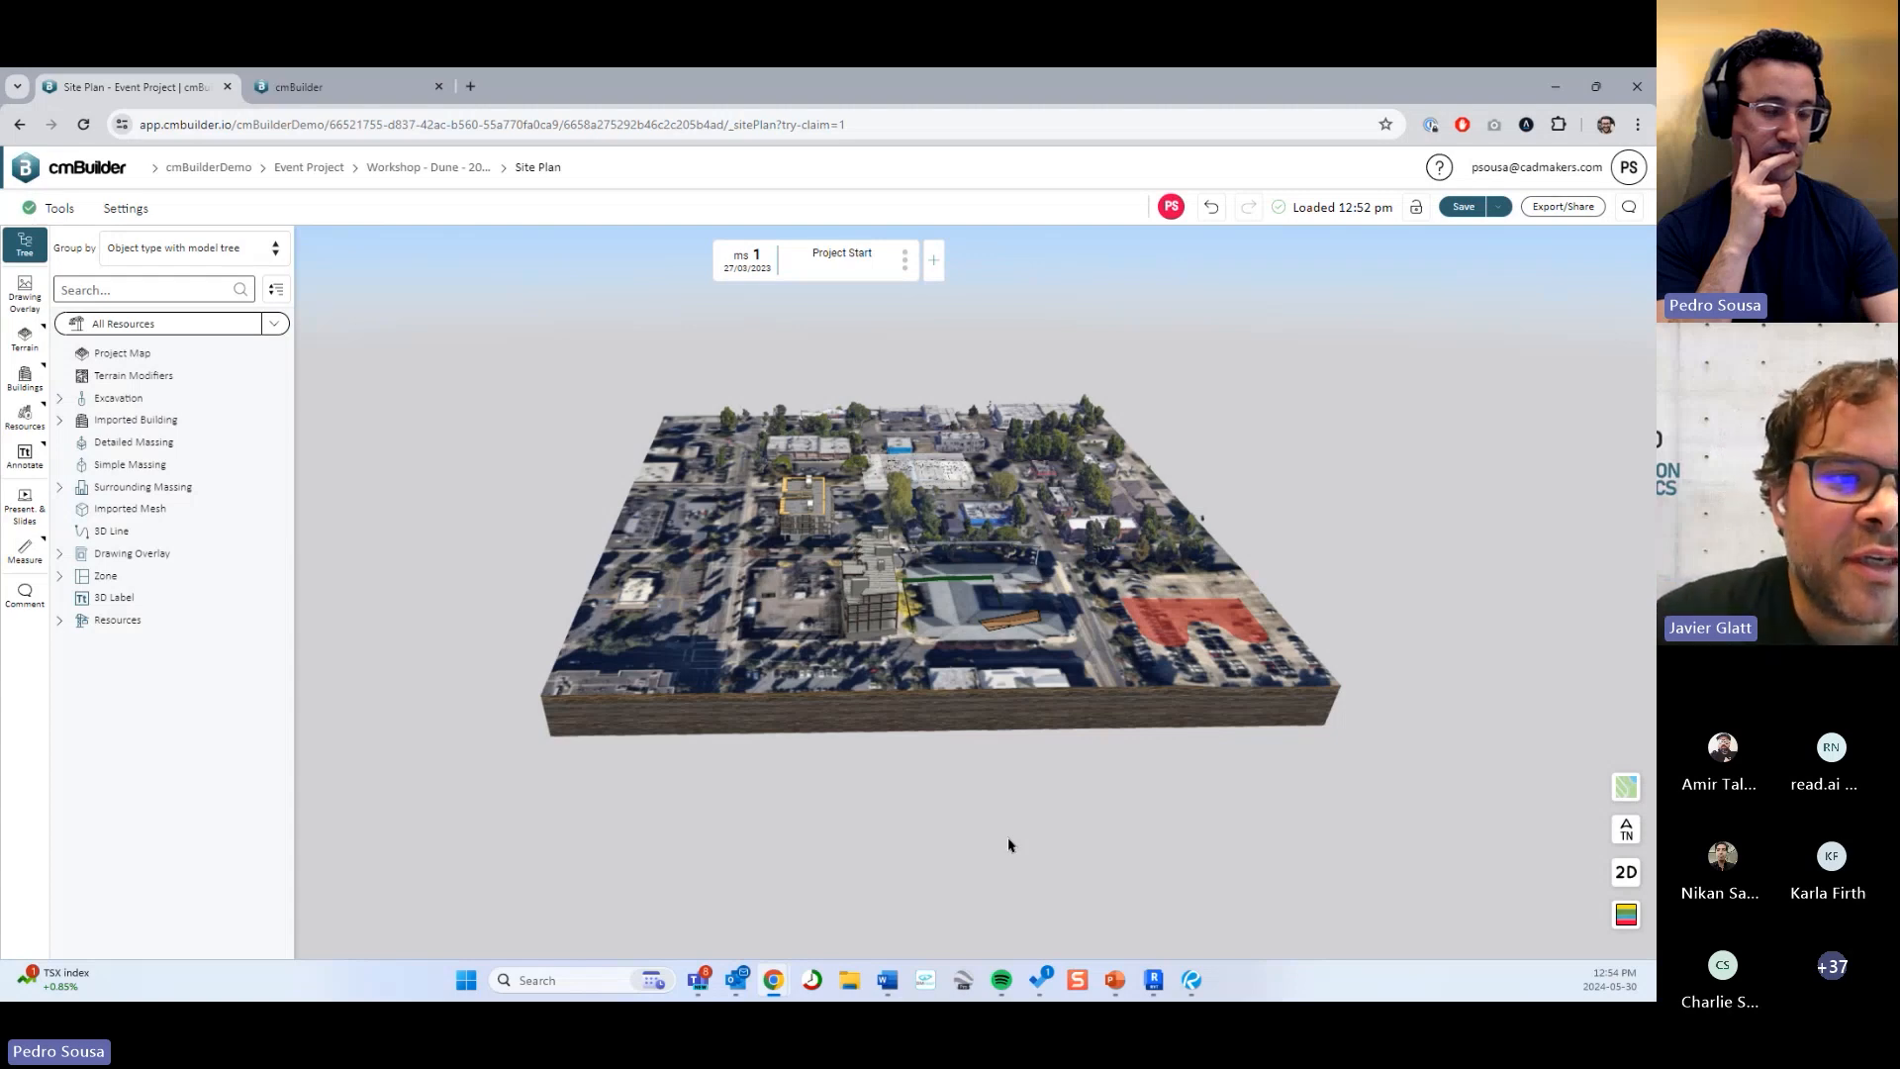
# Collapse the model tree, check an object's context menu in the enlarged site view, and reopen the tree.
pyautogui.click(22, 240)
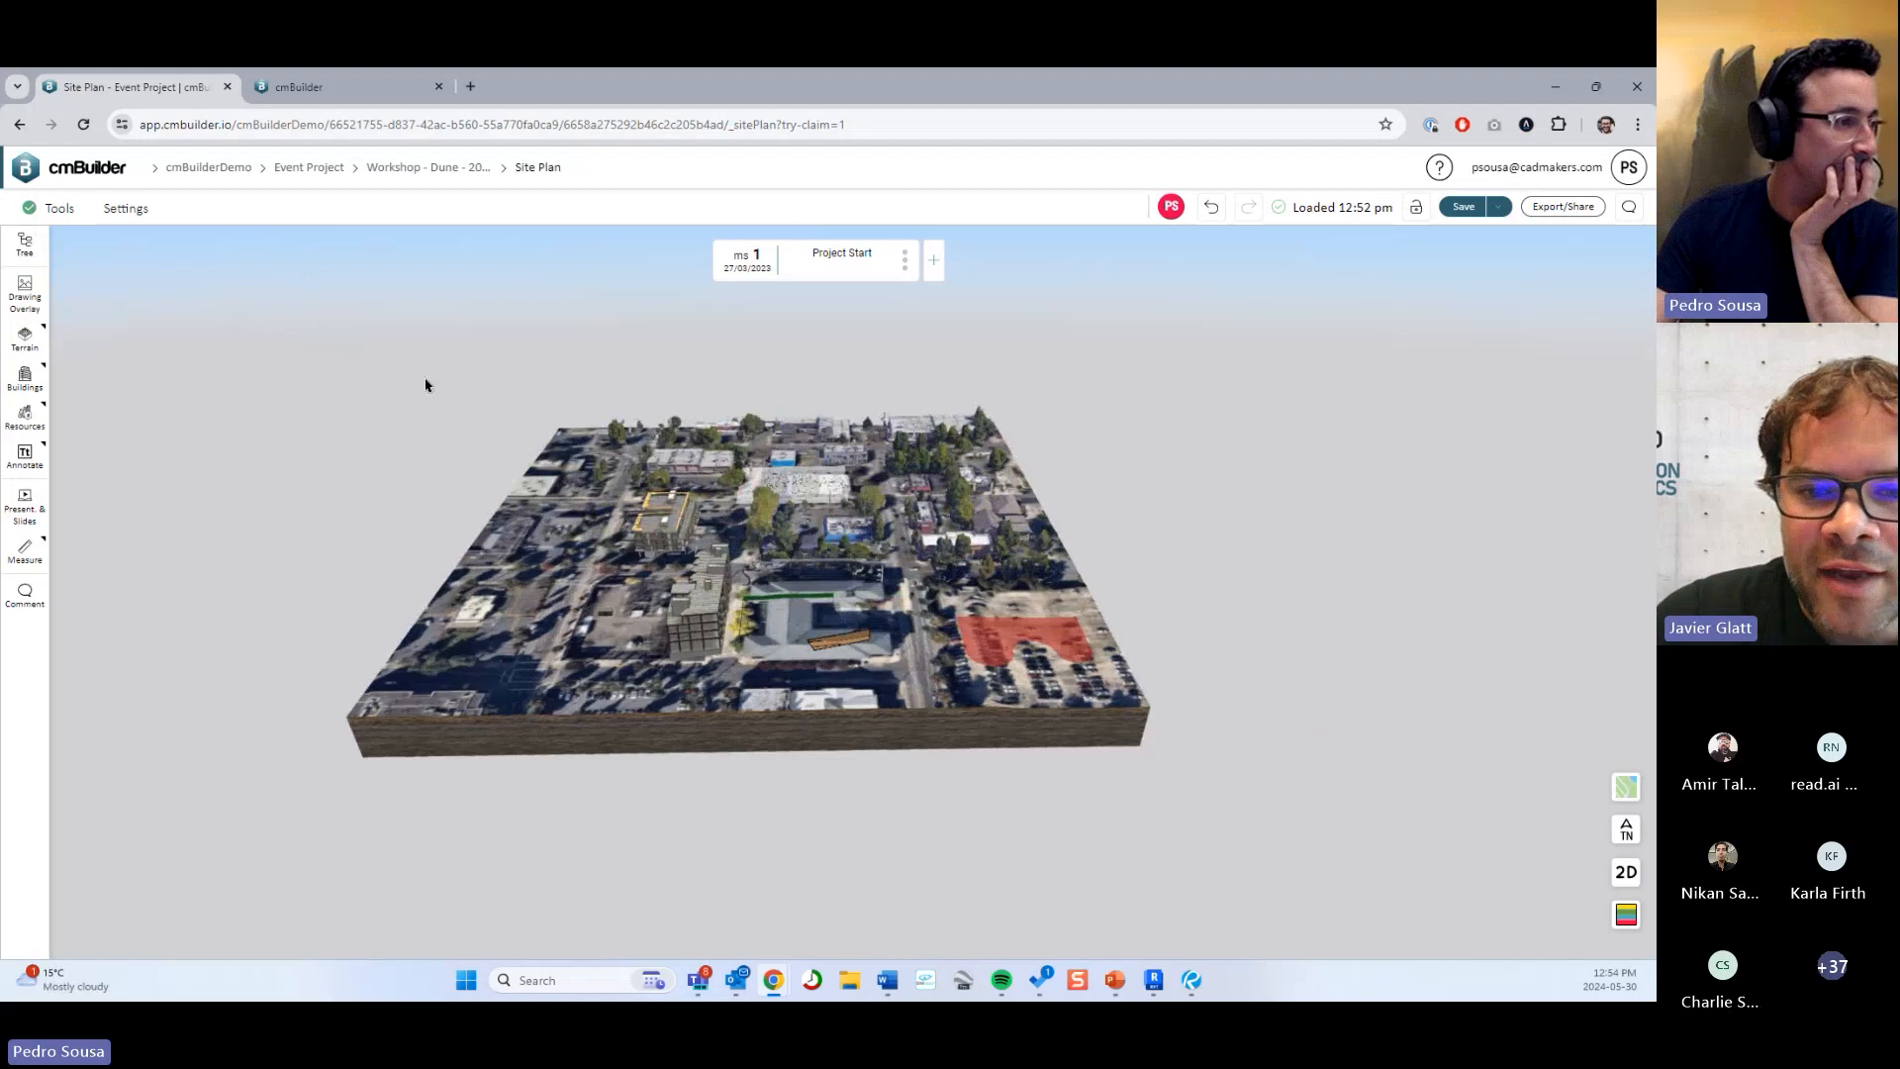
pyautogui.scroll(5, 484, 429)
pyautogui.moveTo(628, 452); pyautogui.dragTo(610, 446)
pyautogui.rightClick(610, 445)
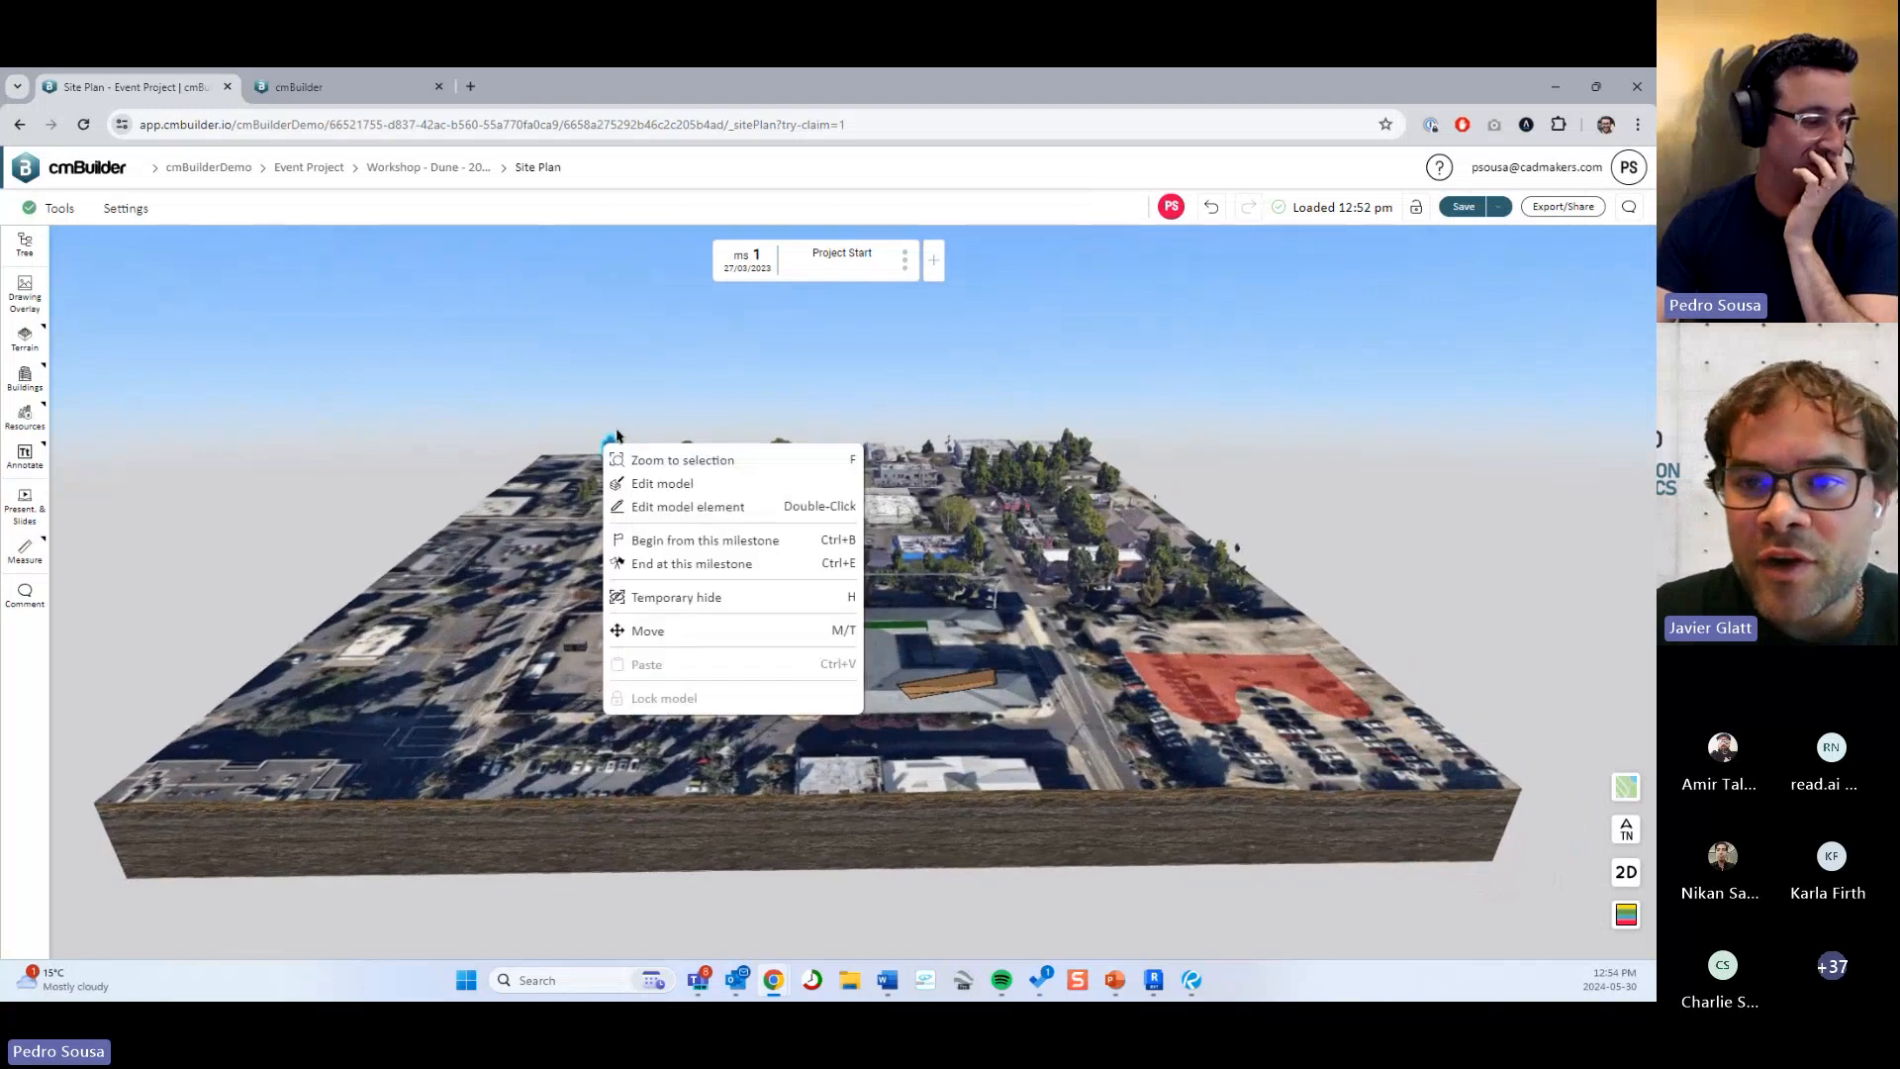
pyautogui.click(469, 406)
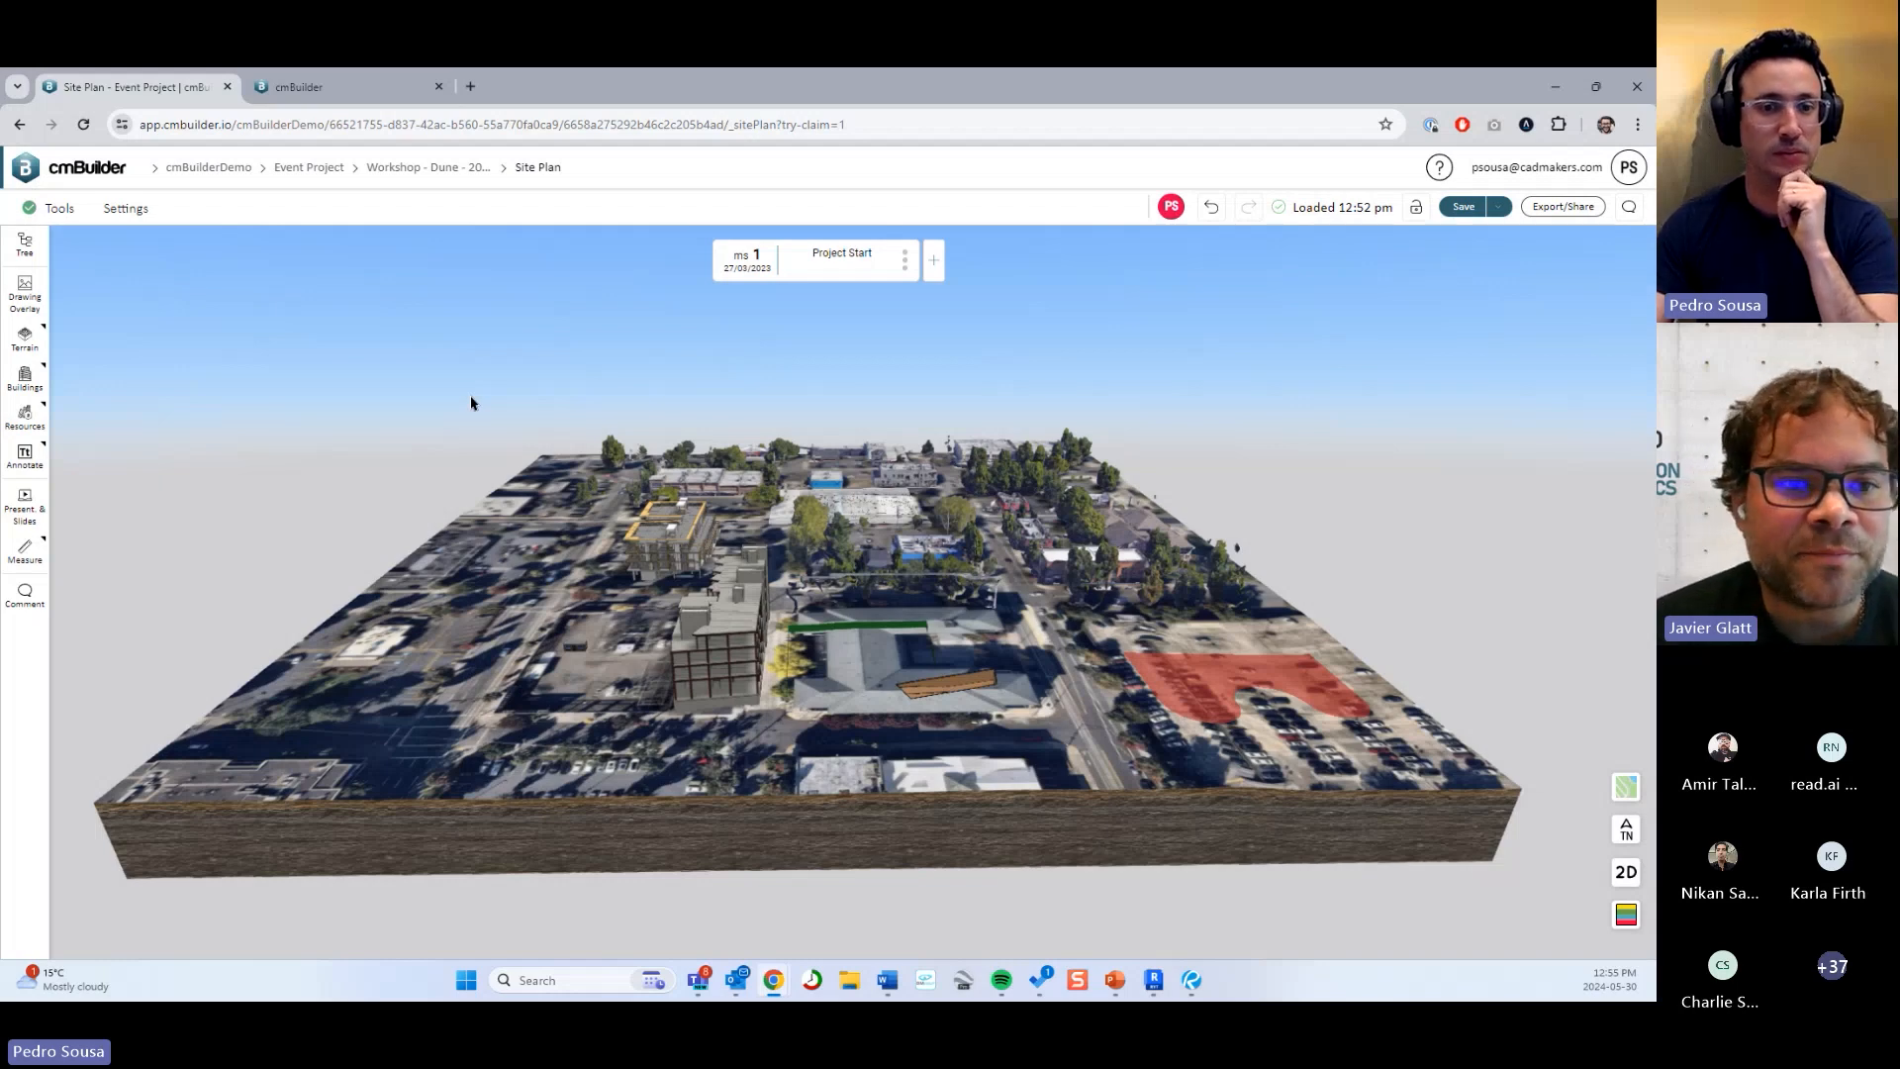
pyautogui.click(24, 243)
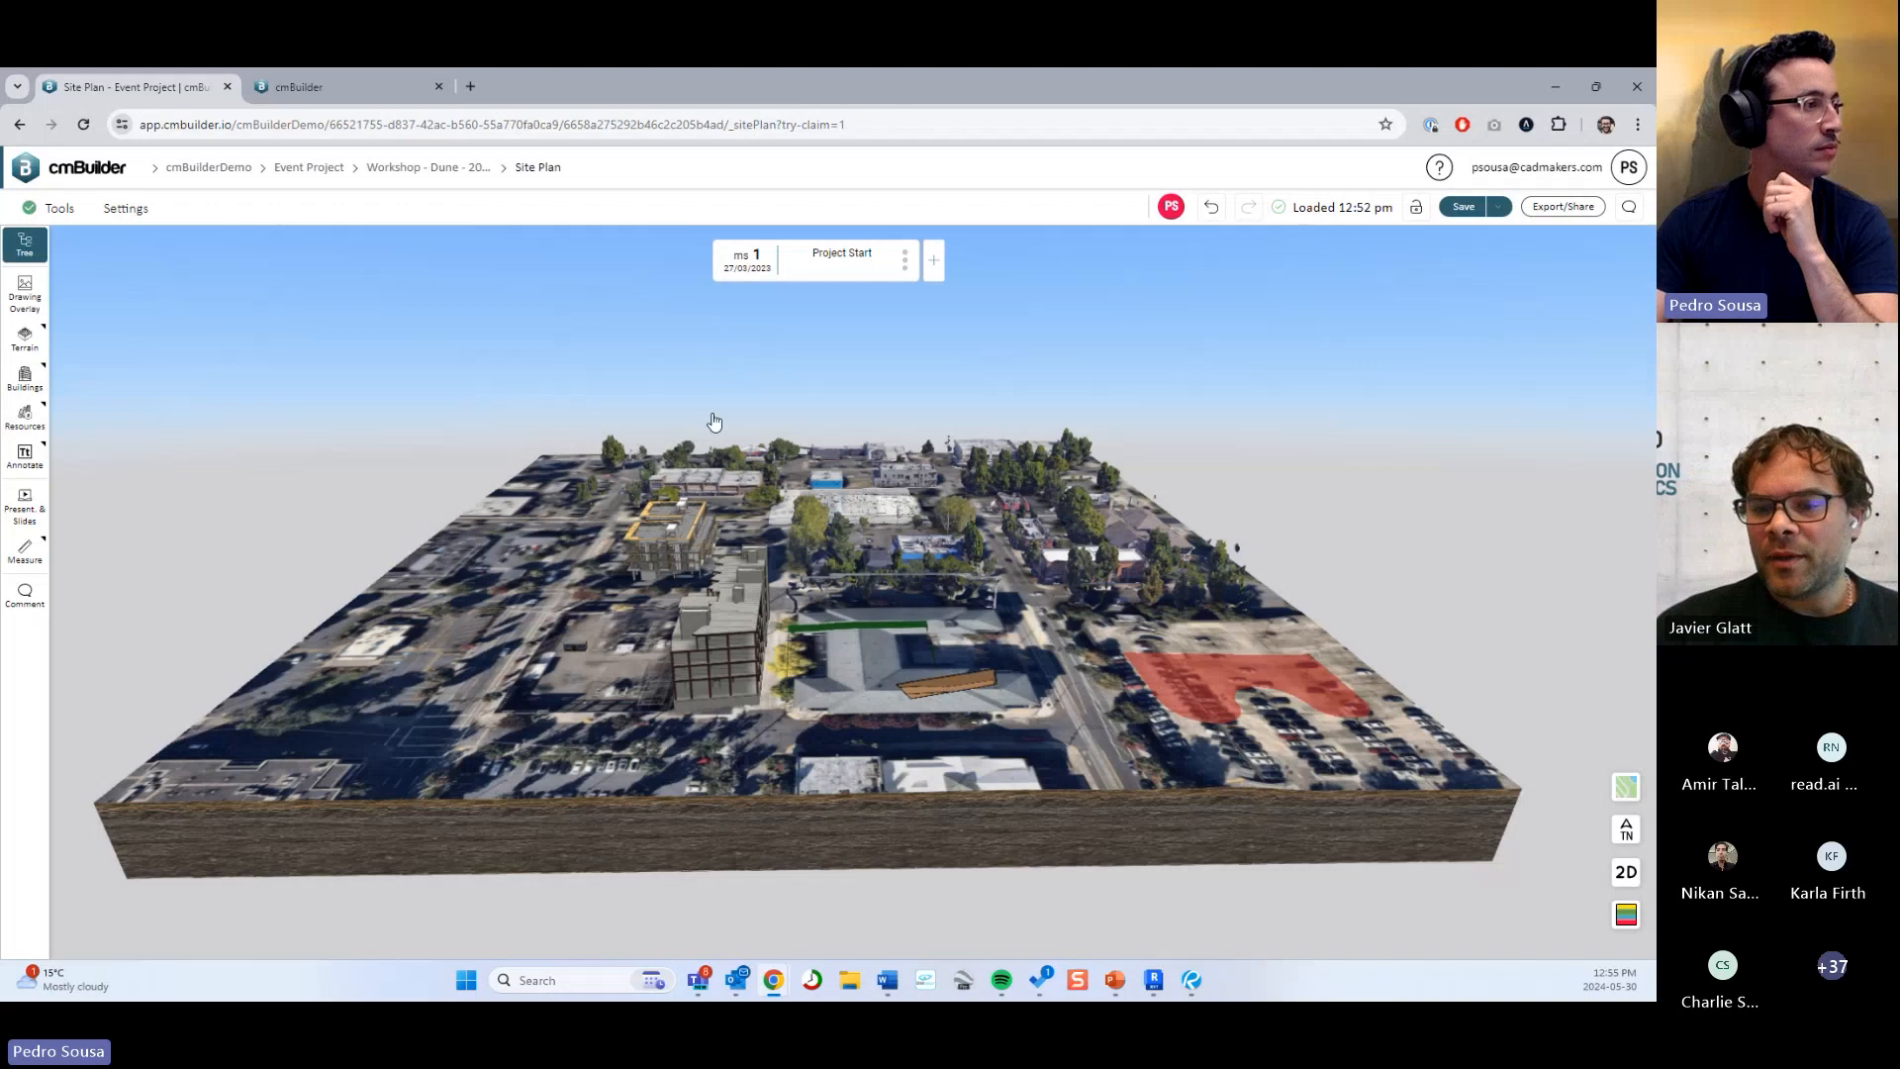
pyautogui.scroll(-3, 829, 375)
pyautogui.scroll(-2, 852, 416)
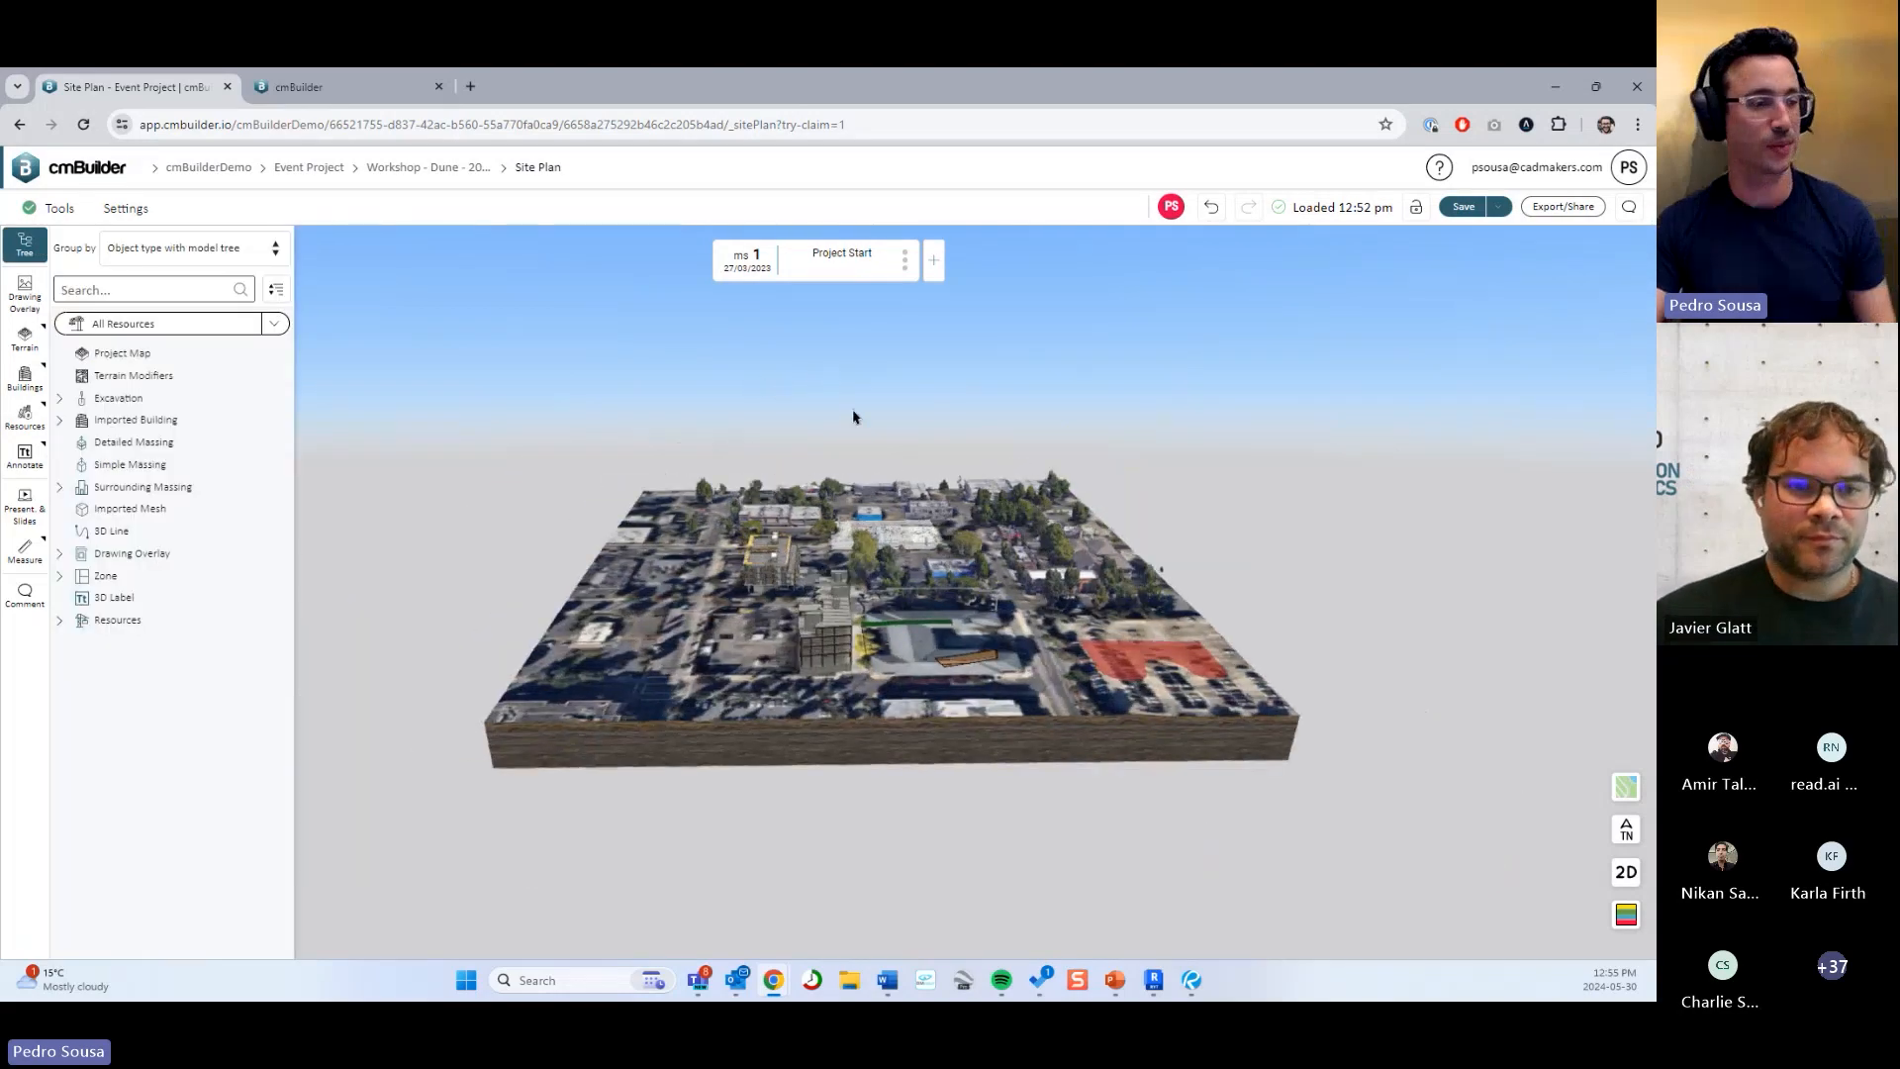
# Switch to PowerPoint and display the Wrapping Up slide with the session recap.
pyautogui.click(1113, 980)
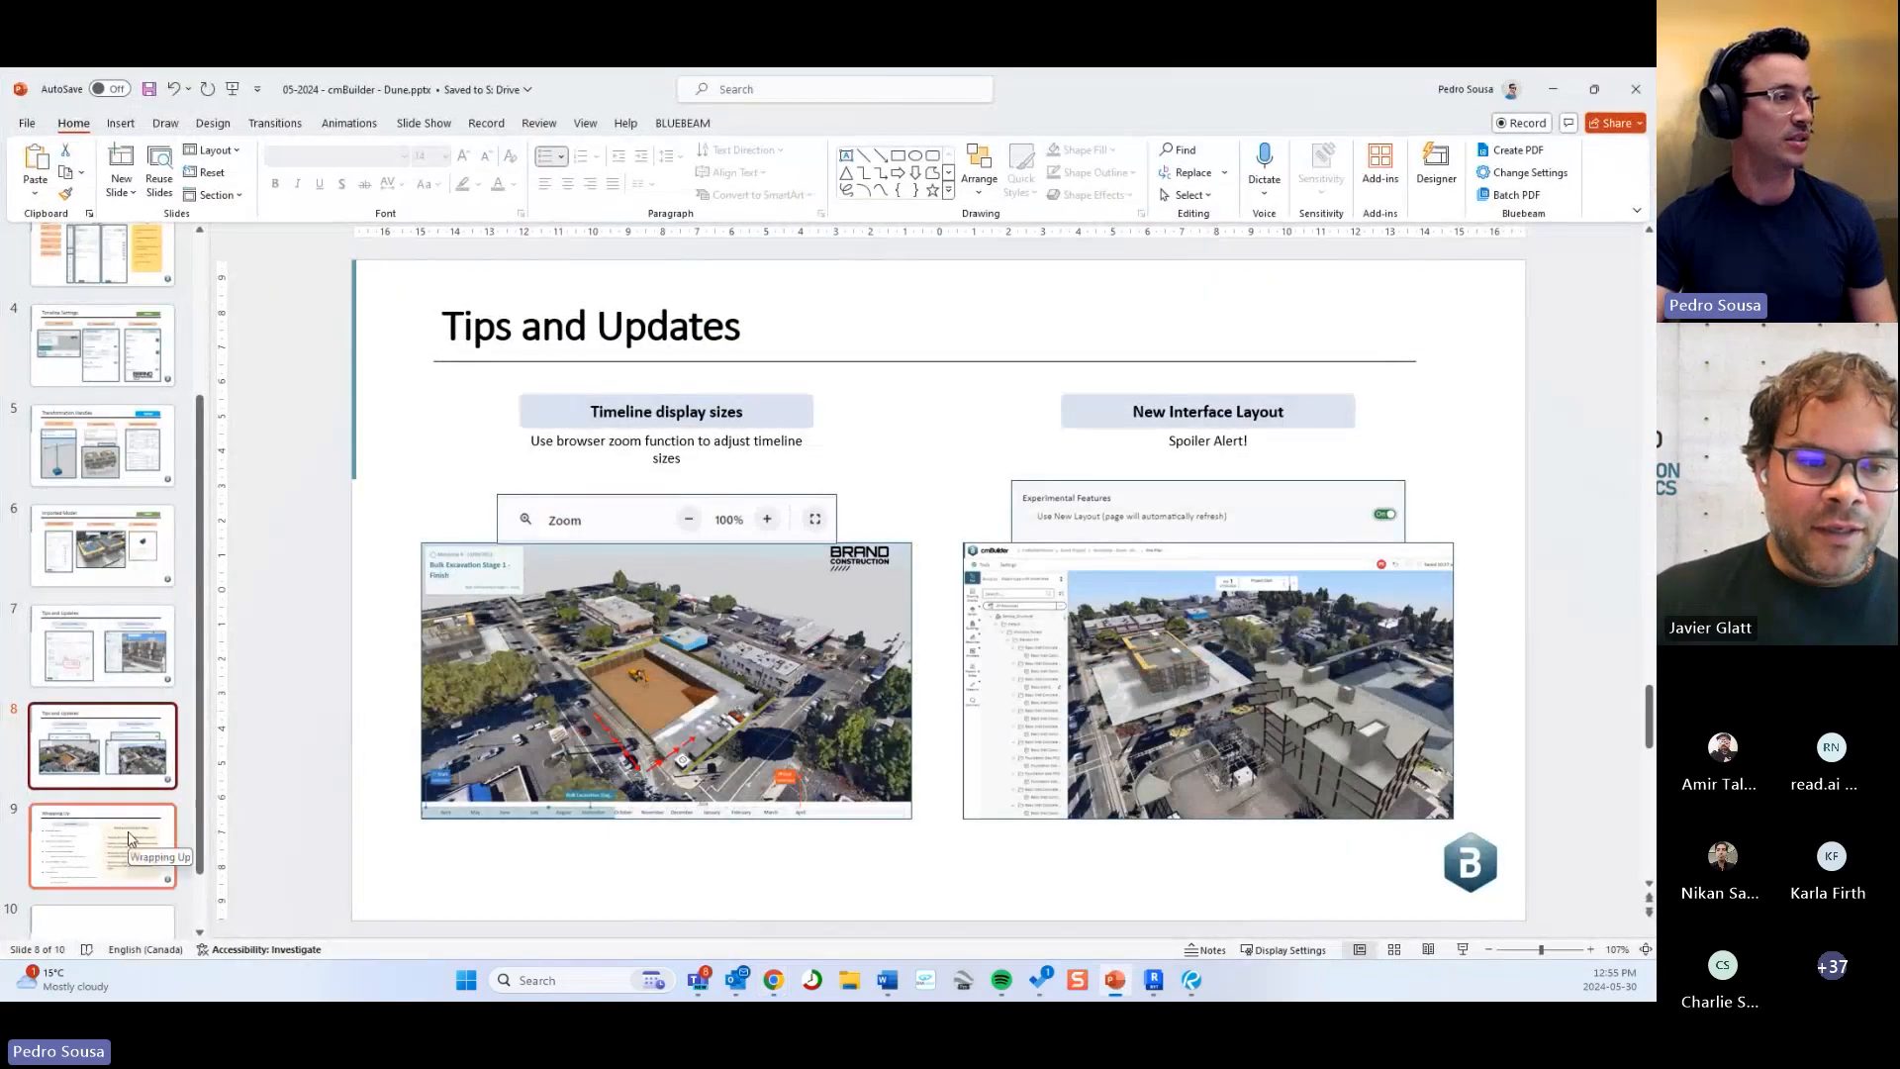
pyautogui.click(129, 839)
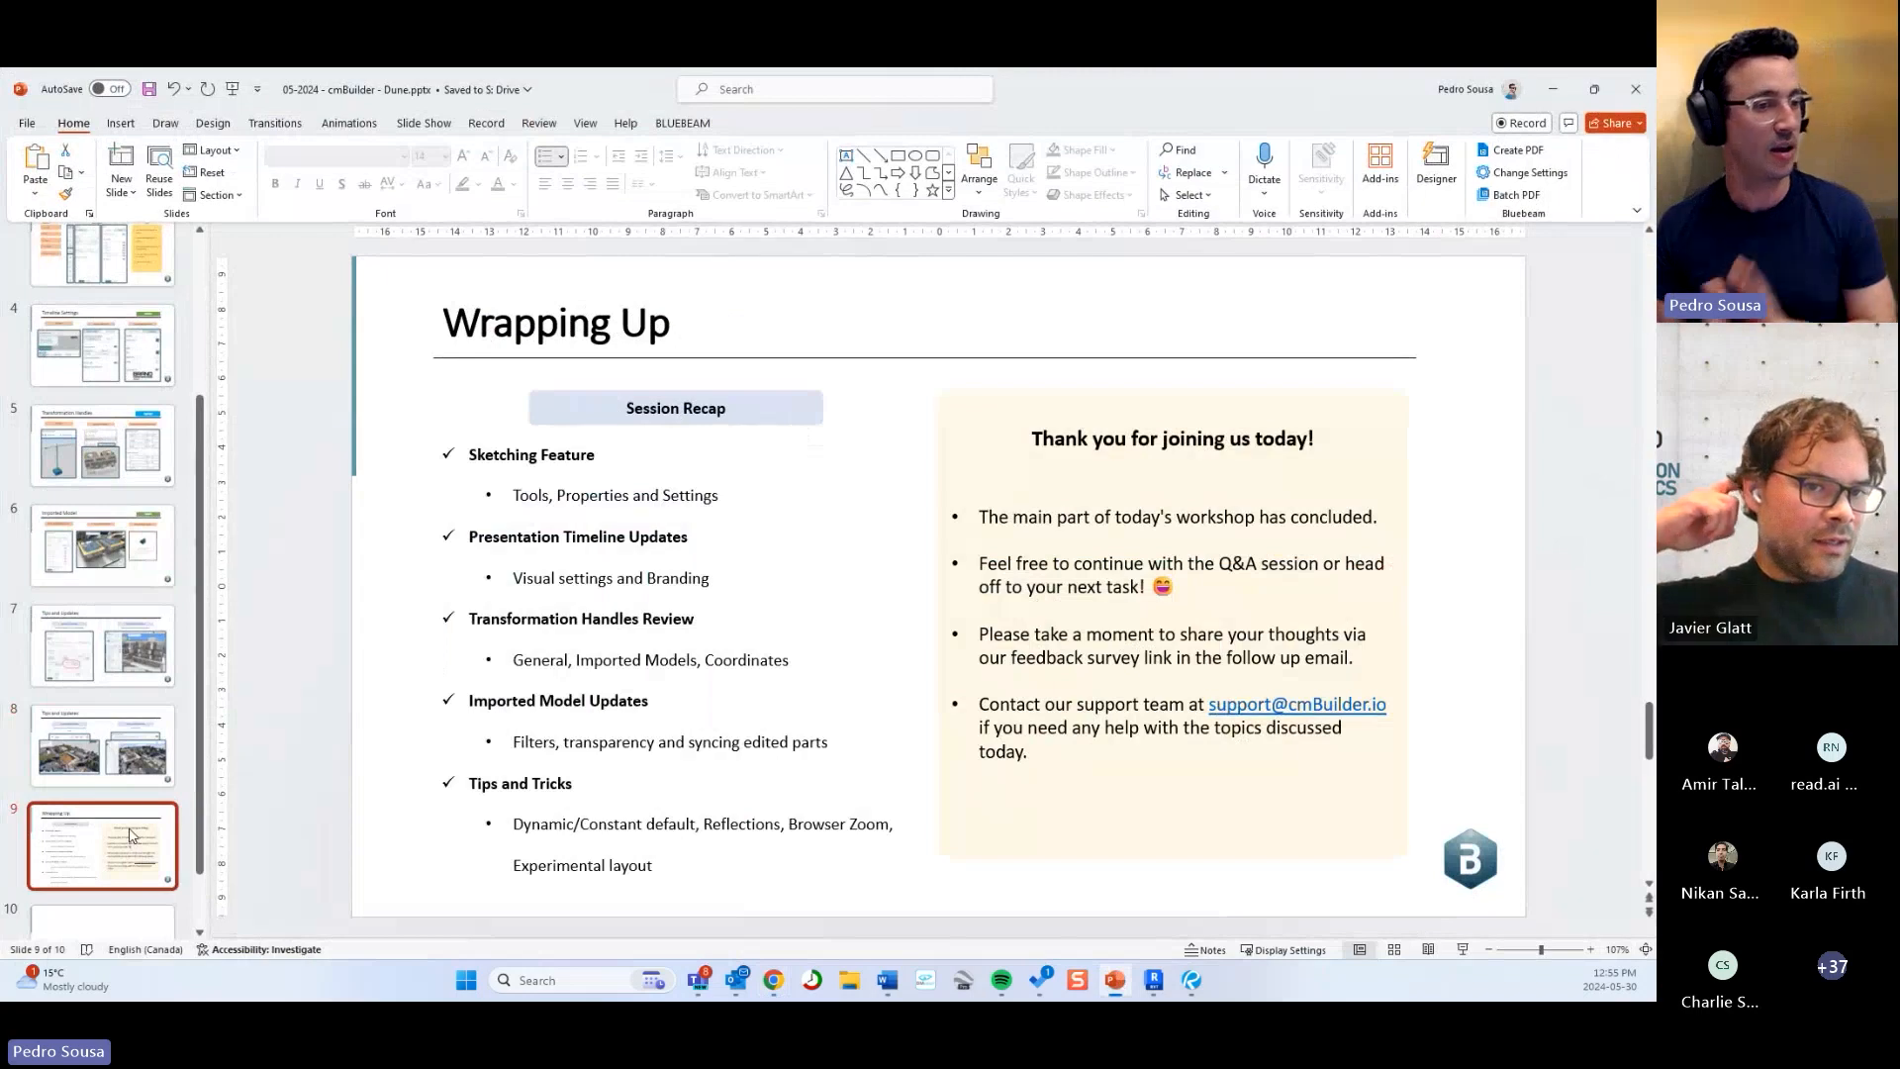
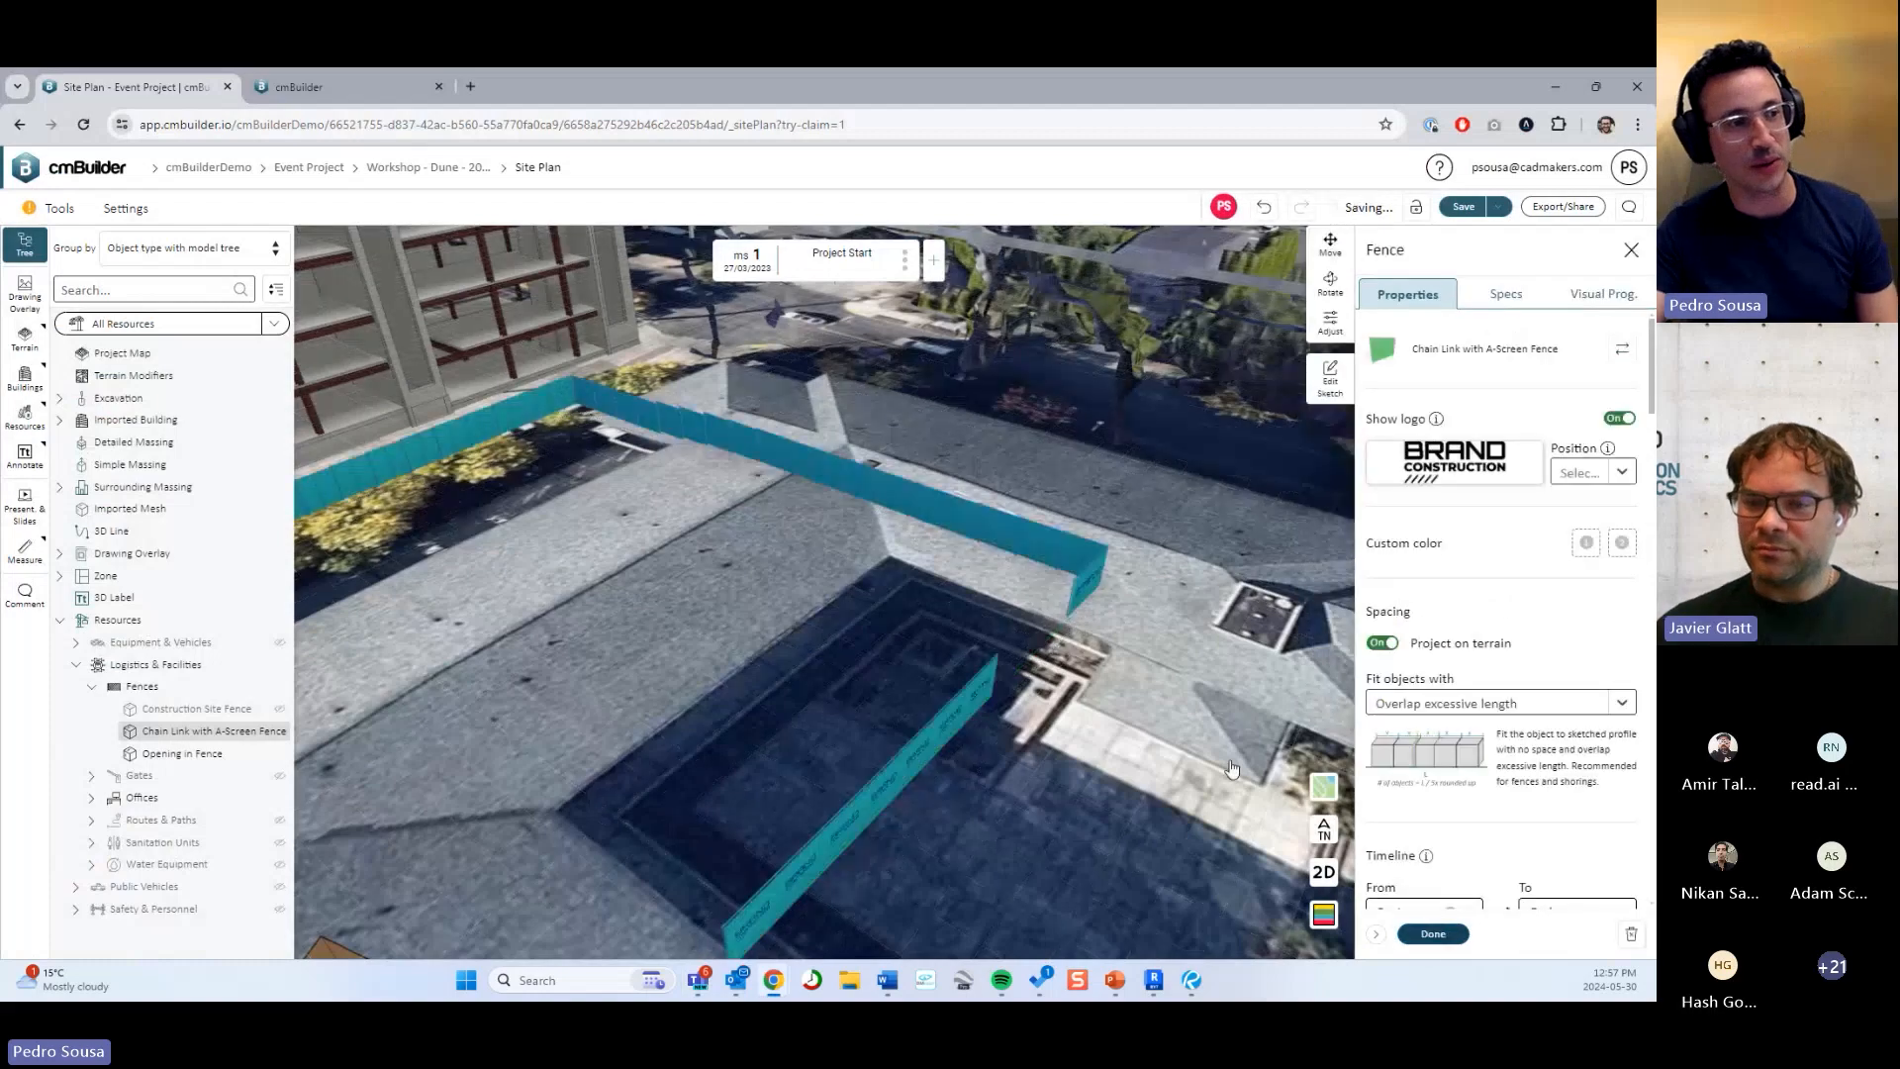
# Inspect the Chain Link with A-Screen Fence in the site model and finish editing it.
pyautogui.scroll(-5, 1015, 527)
pyautogui.scroll(3, 1014, 526)
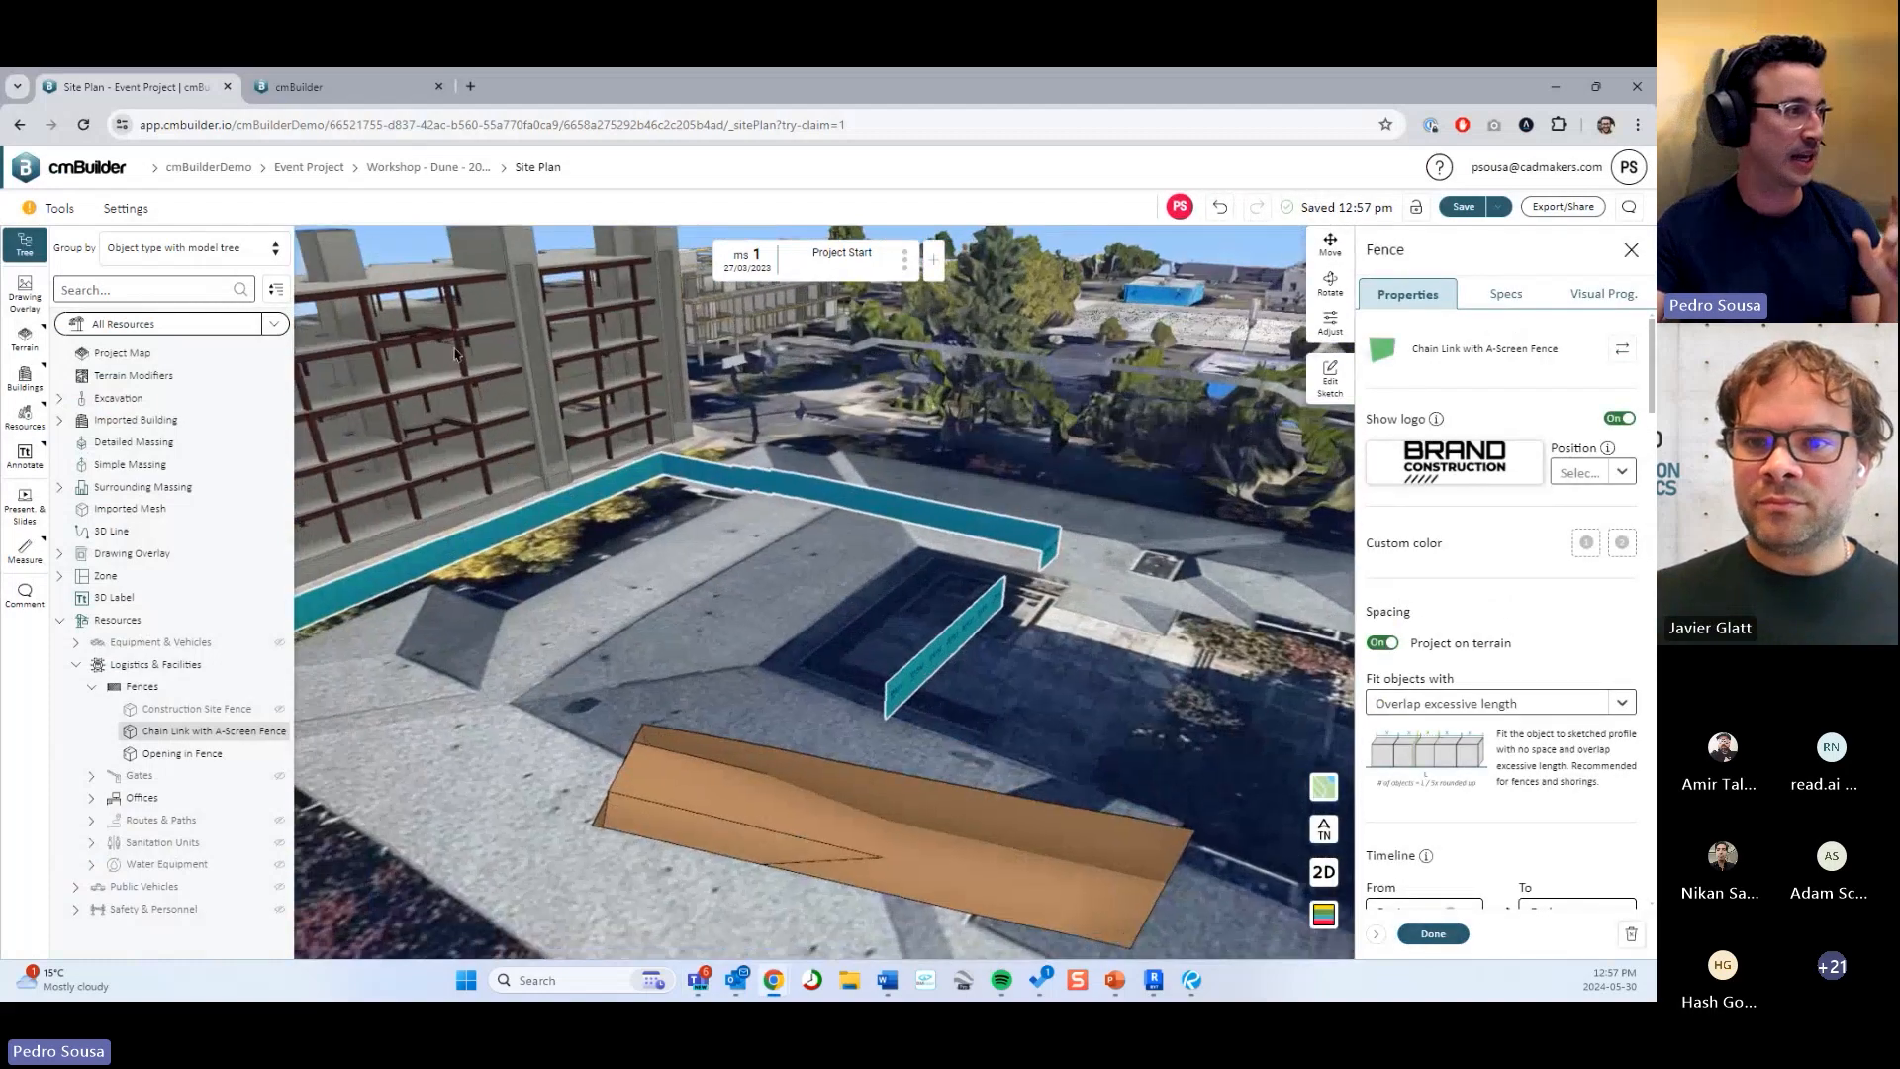
pyautogui.click(1433, 934)
pyautogui.moveTo(1078, 689); pyautogui.dragTo(1191, 672, button='middle')
pyautogui.scroll(-3, 1140, 694)
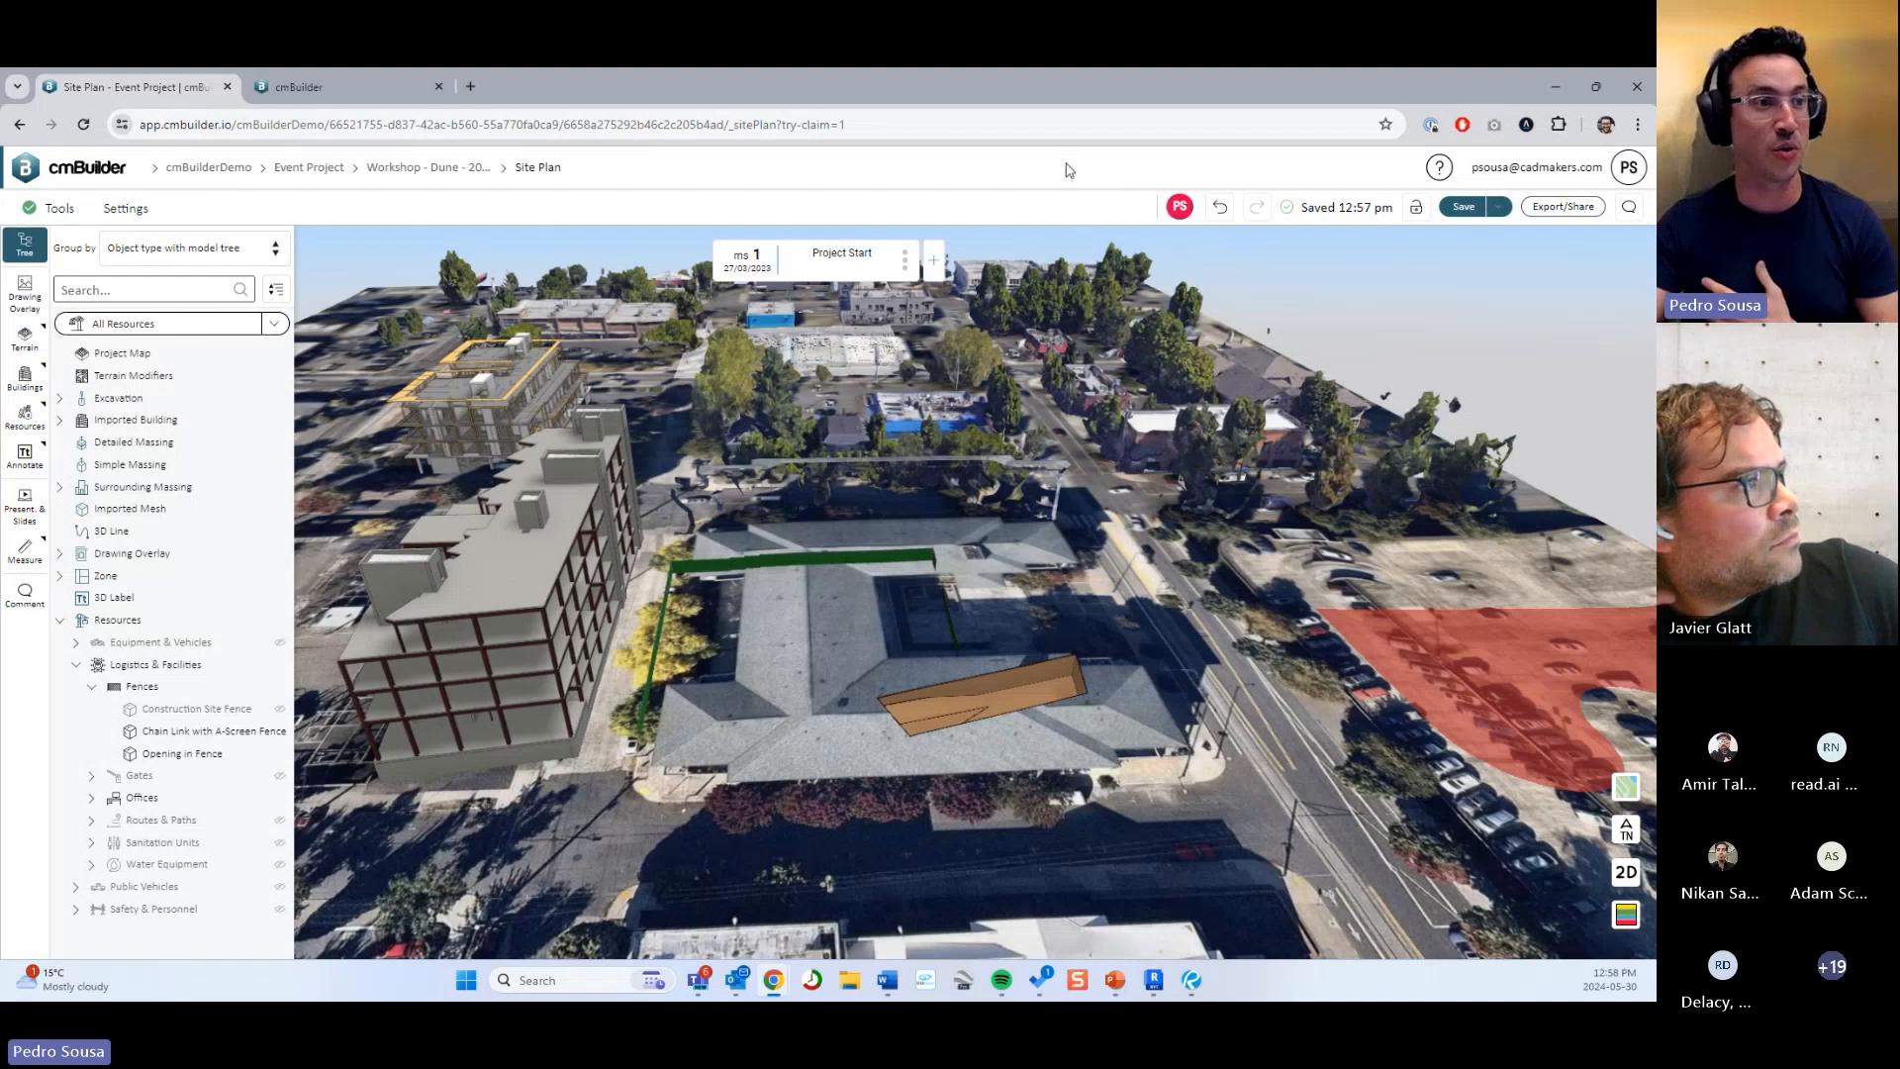
# Show the Feature request option in the help menu, close the menu, and view the fenced building up close.
pyautogui.click(1437, 171)
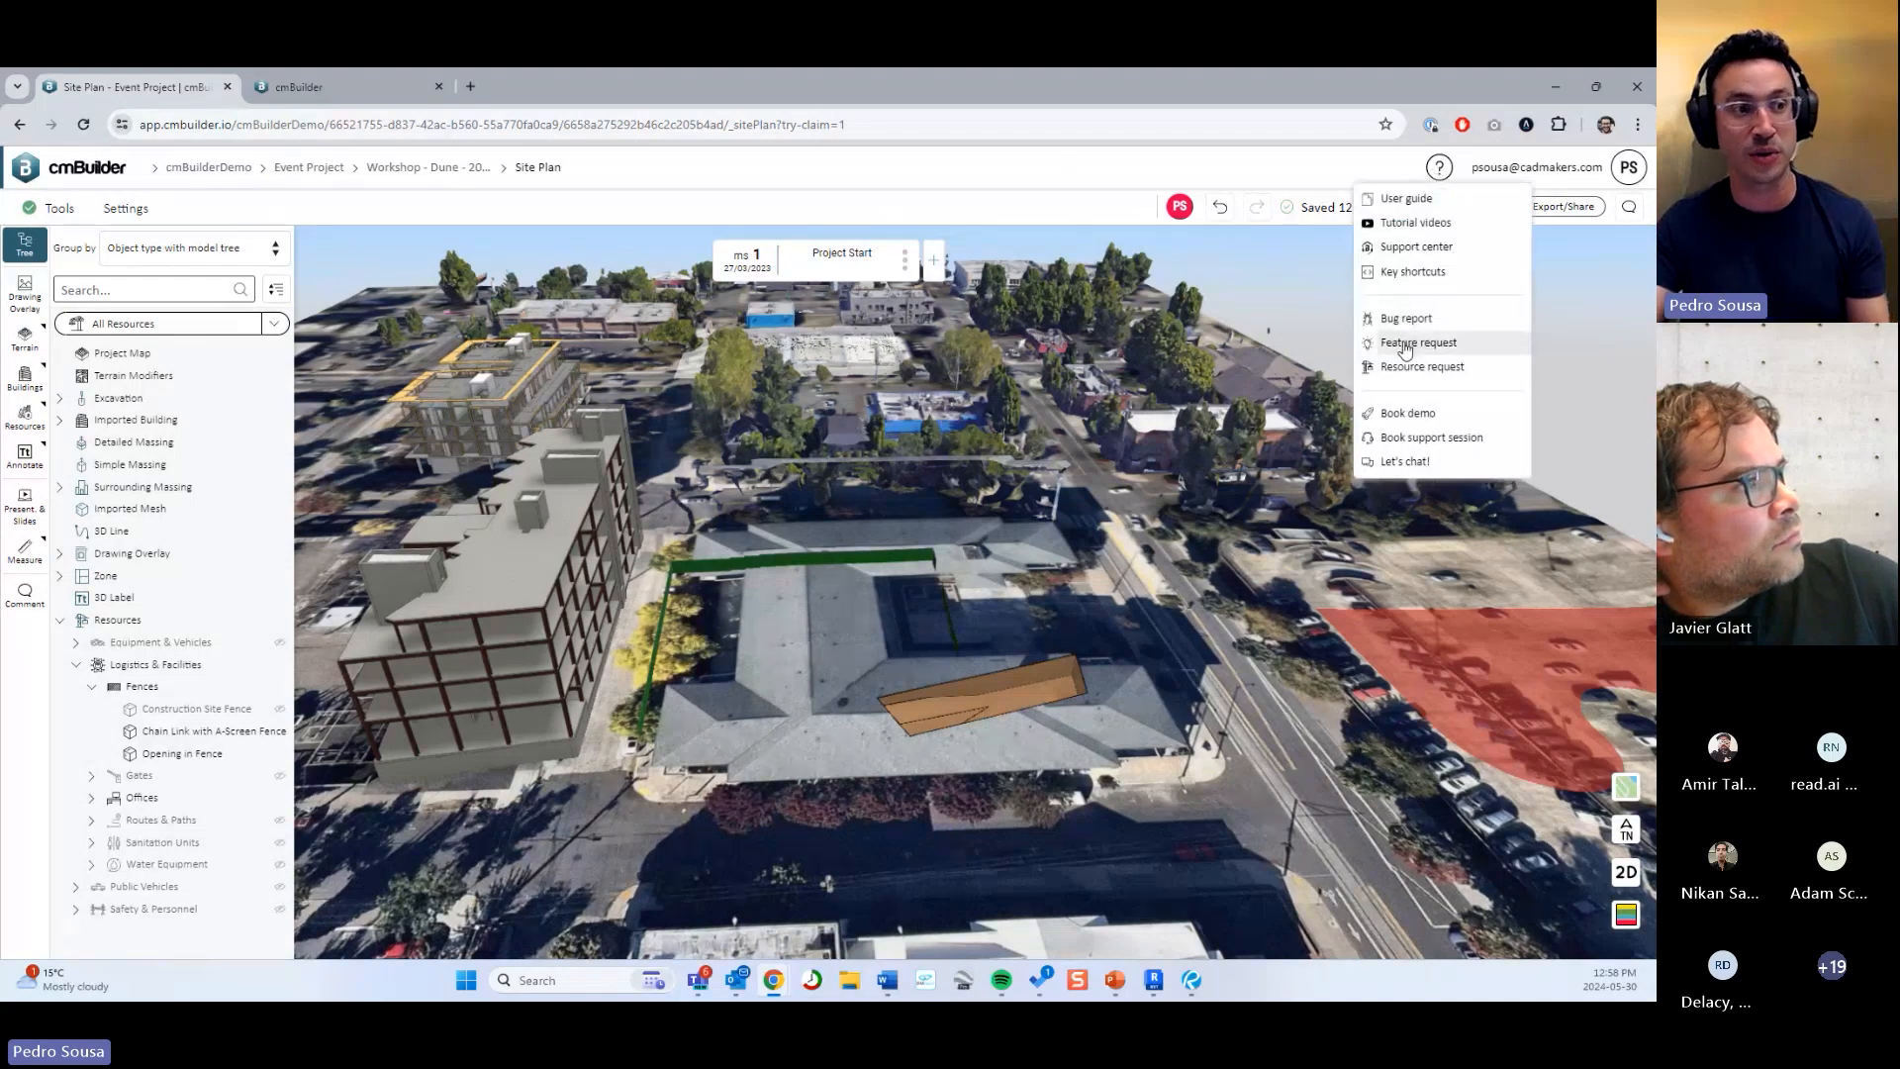
pyautogui.click(1564, 352)
pyautogui.moveTo(1511, 378); pyautogui.dragTo(1080, 565)
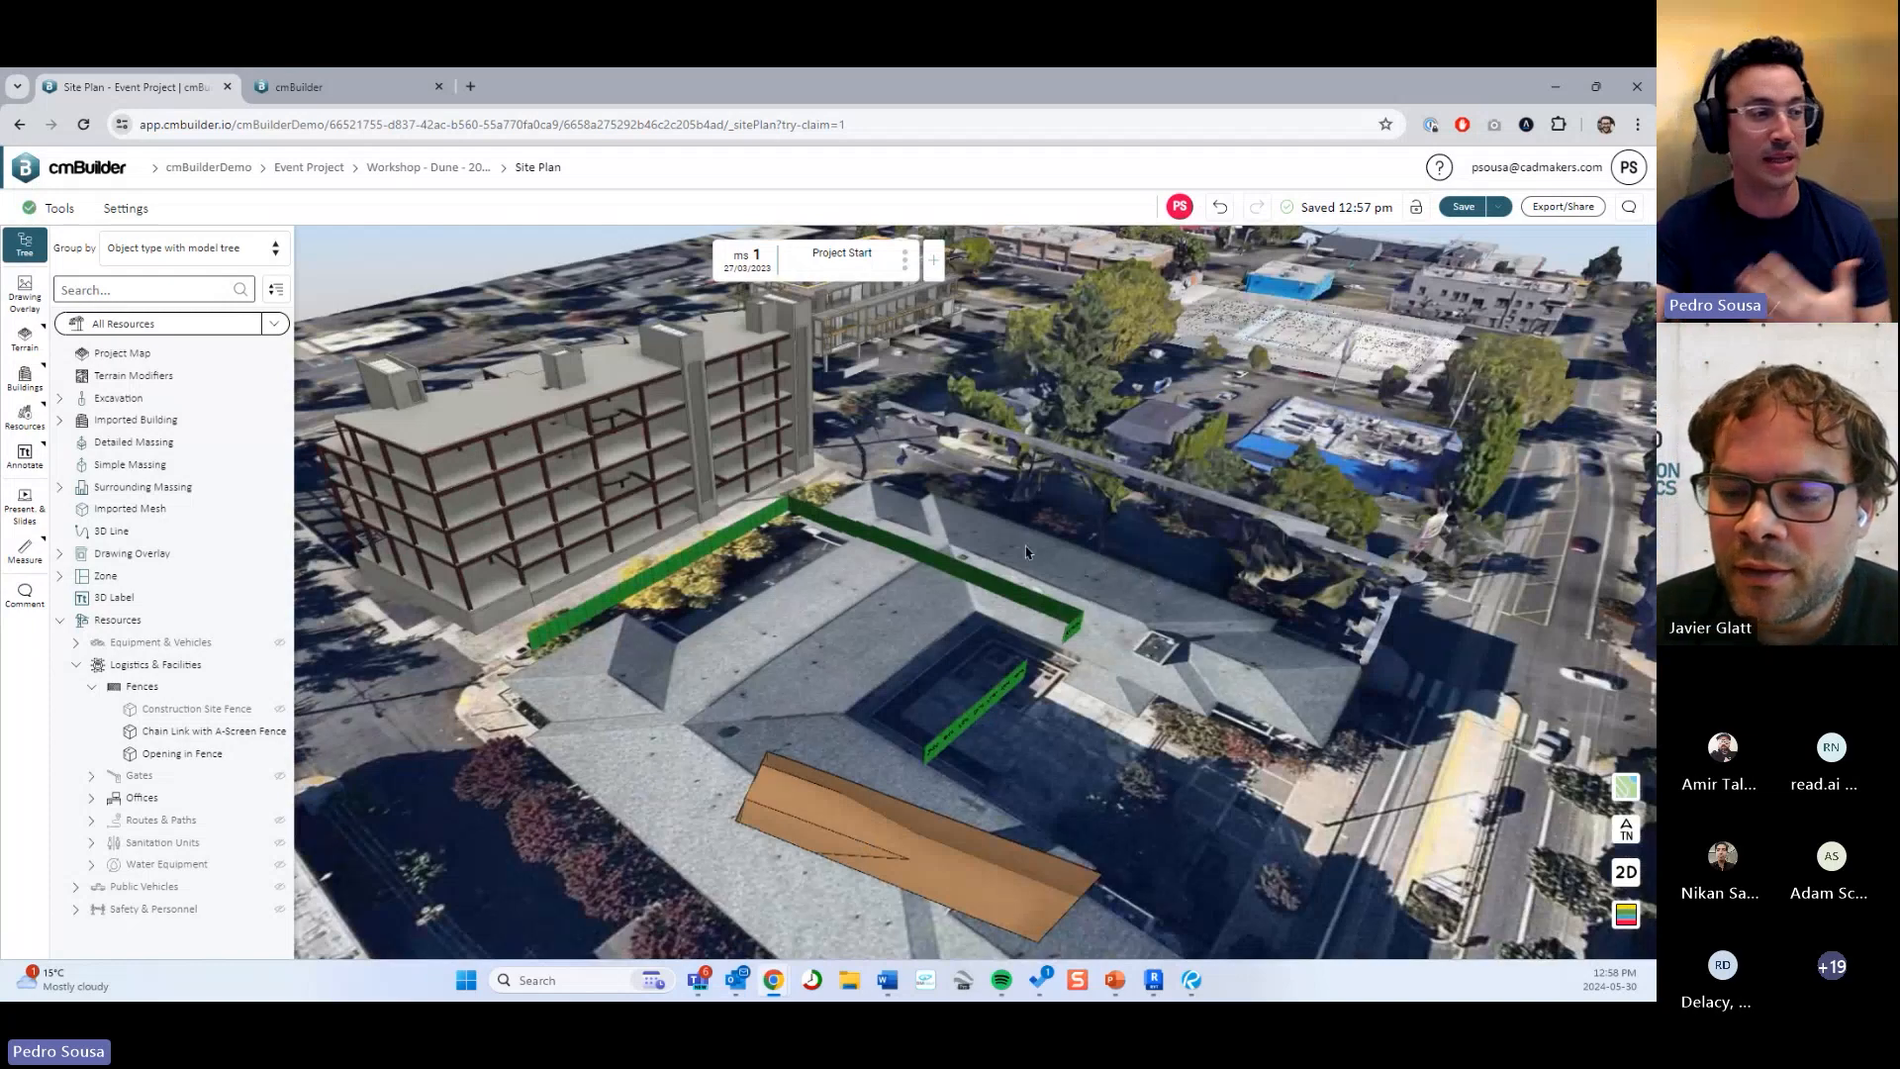
pyautogui.moveTo(1026, 552); pyautogui.dragTo(1043, 592)
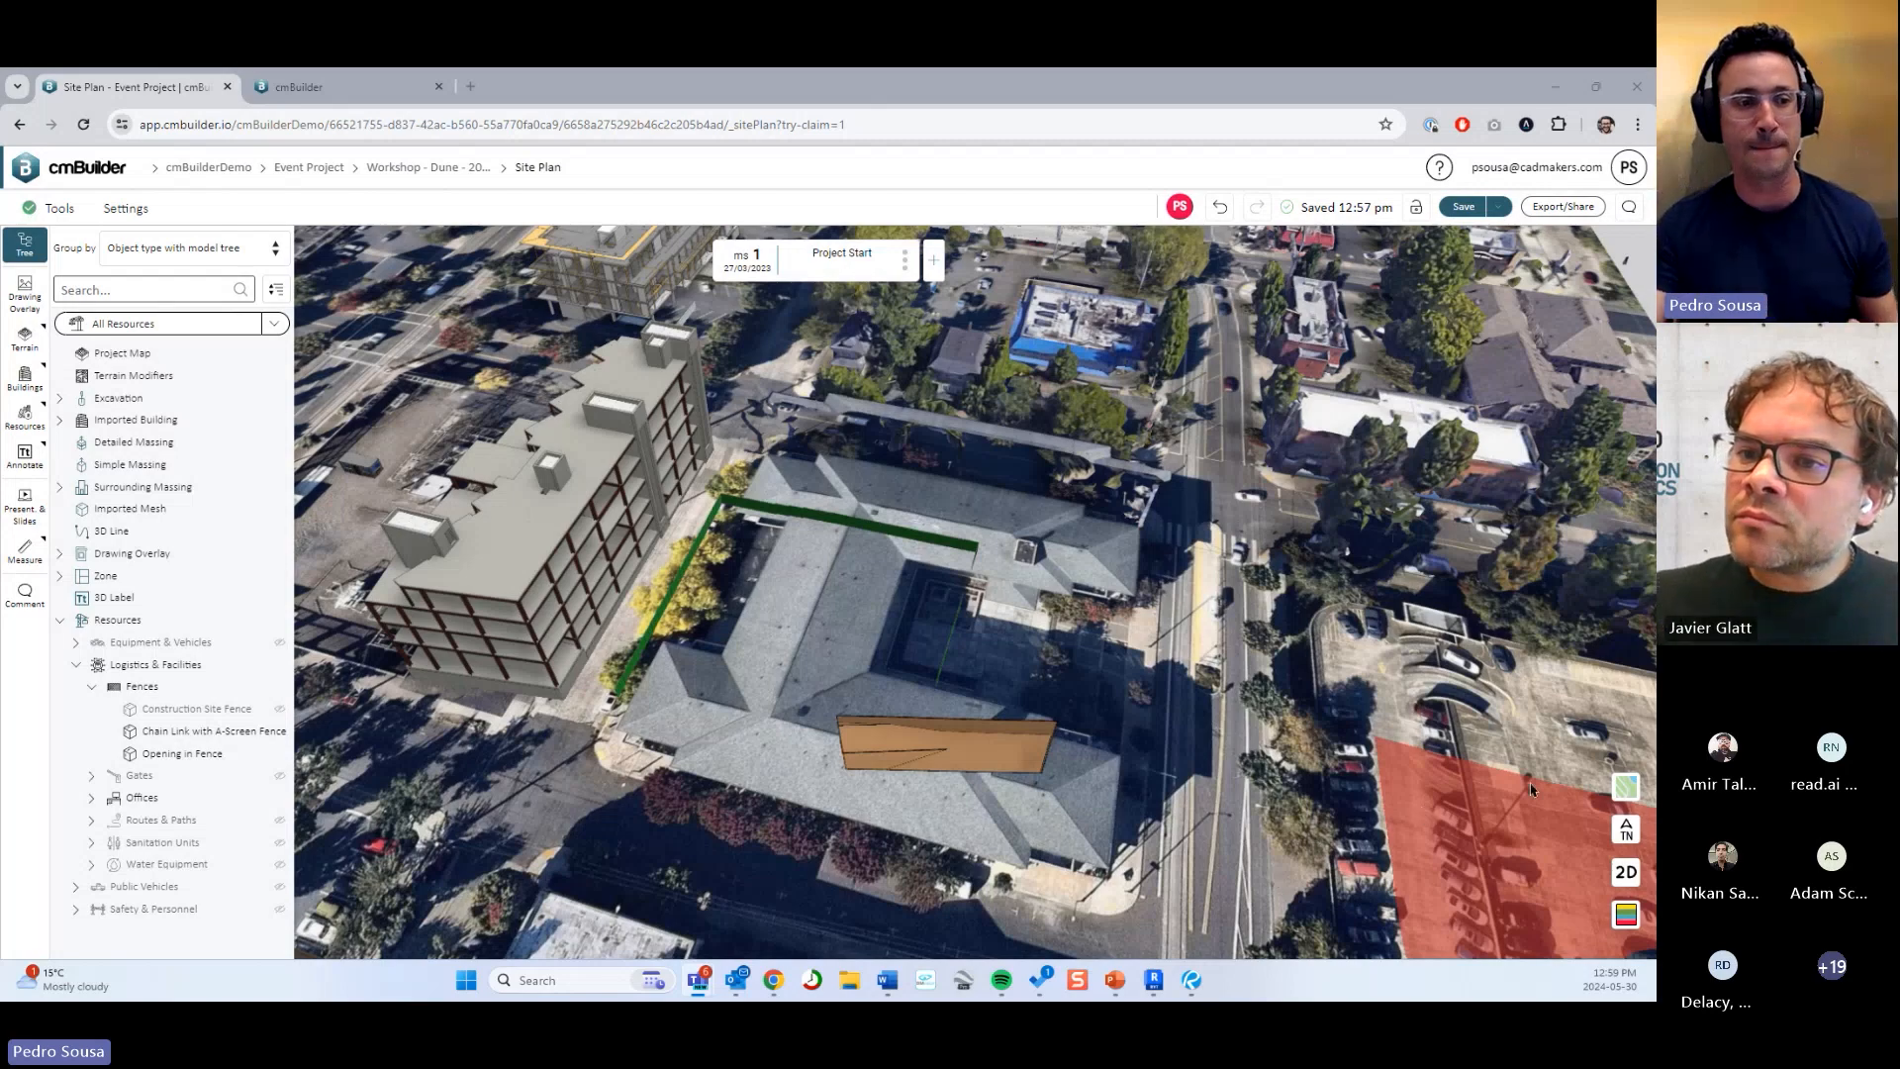
# Bring the floor plan drawing overlay along Wilshire Blvd into close view and switch to 2D.
pyautogui.moveTo(1415, 742); pyautogui.dragTo(1247, 659)
pyautogui.moveTo(1484, 643)
pyautogui.mouseDown(button='right')
pyautogui.moveTo(891, 777)
pyautogui.moveTo(806, 866)
pyautogui.mouseUp(button='right')
pyautogui.moveTo(950, 554)
pyautogui.mouseDown()
pyautogui.moveTo(931, 679)
pyautogui.moveTo(869, 648)
pyautogui.moveTo(811, 693)
pyautogui.mouseUp()
pyautogui.scroll(2, 930, 679)
pyautogui.moveTo(1026, 550); pyautogui.dragTo(1105, 631)
pyautogui.scroll(3, 1105, 632)
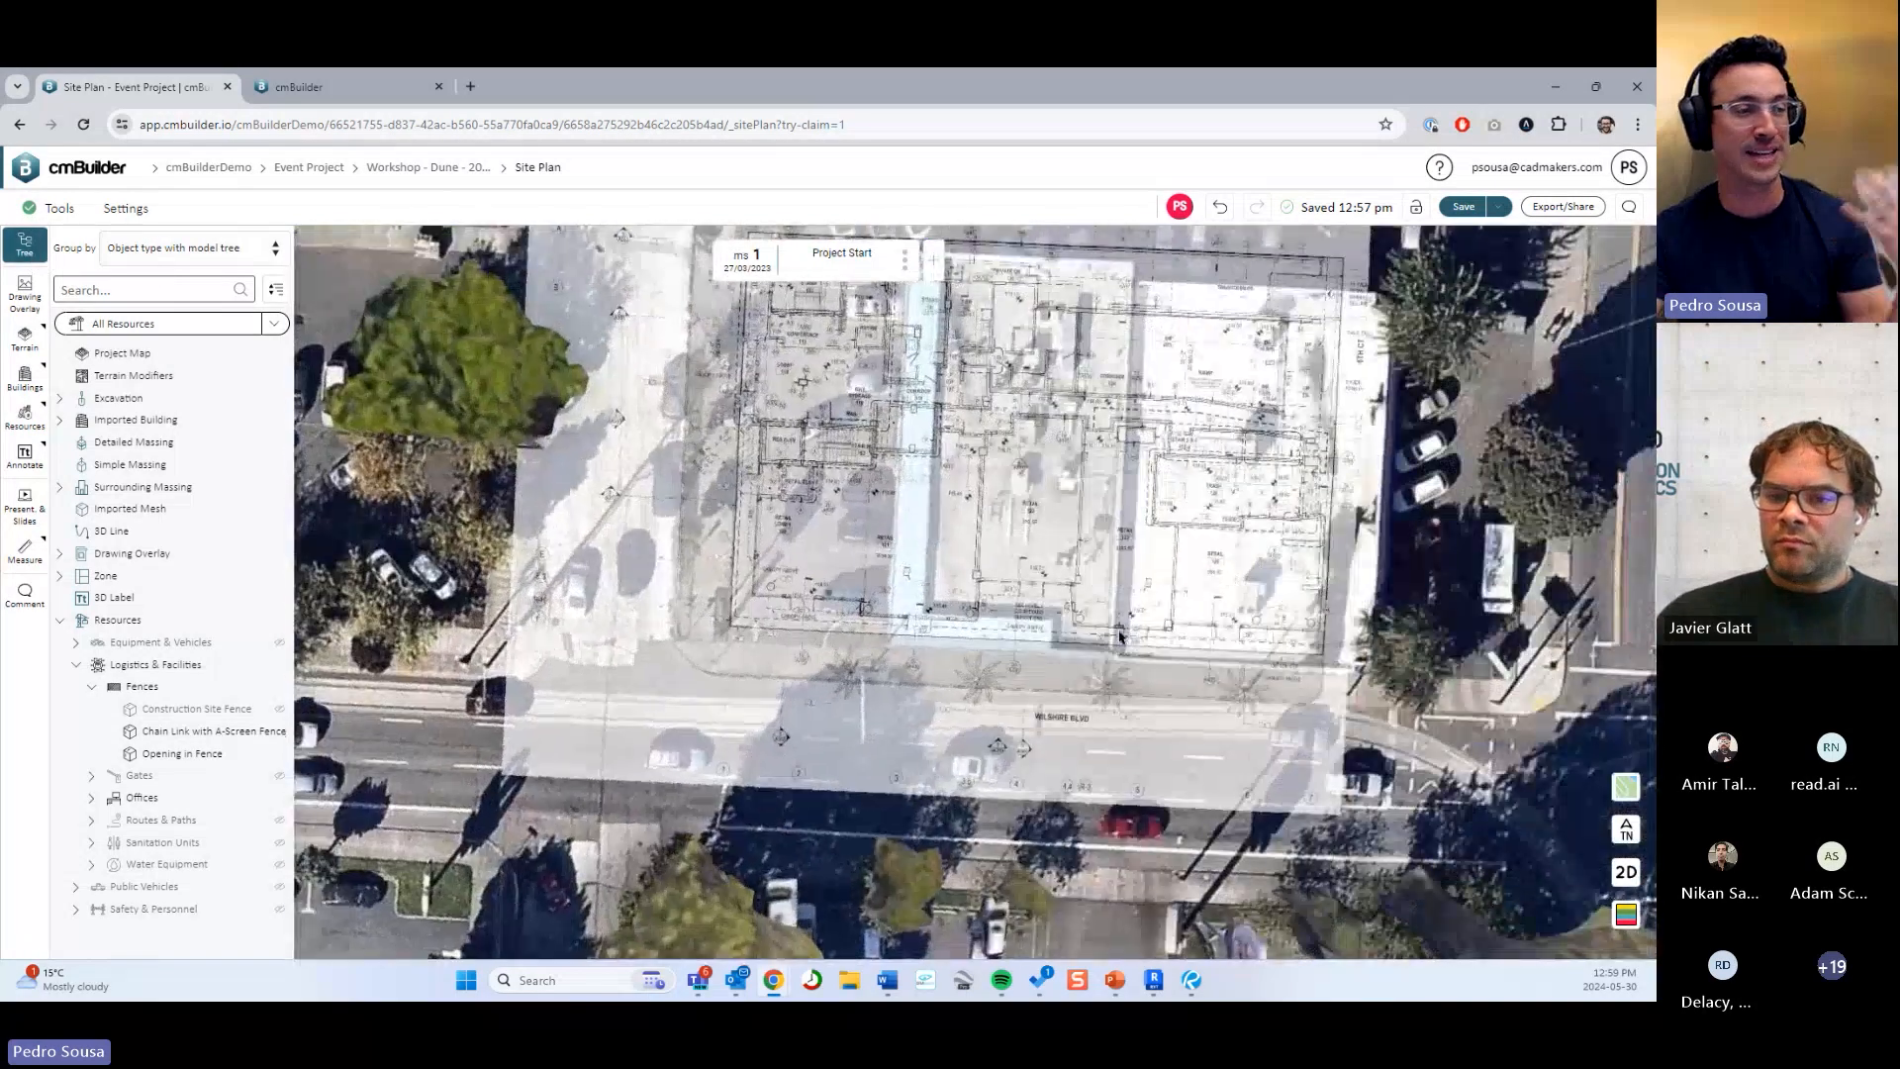
pyautogui.press('2')
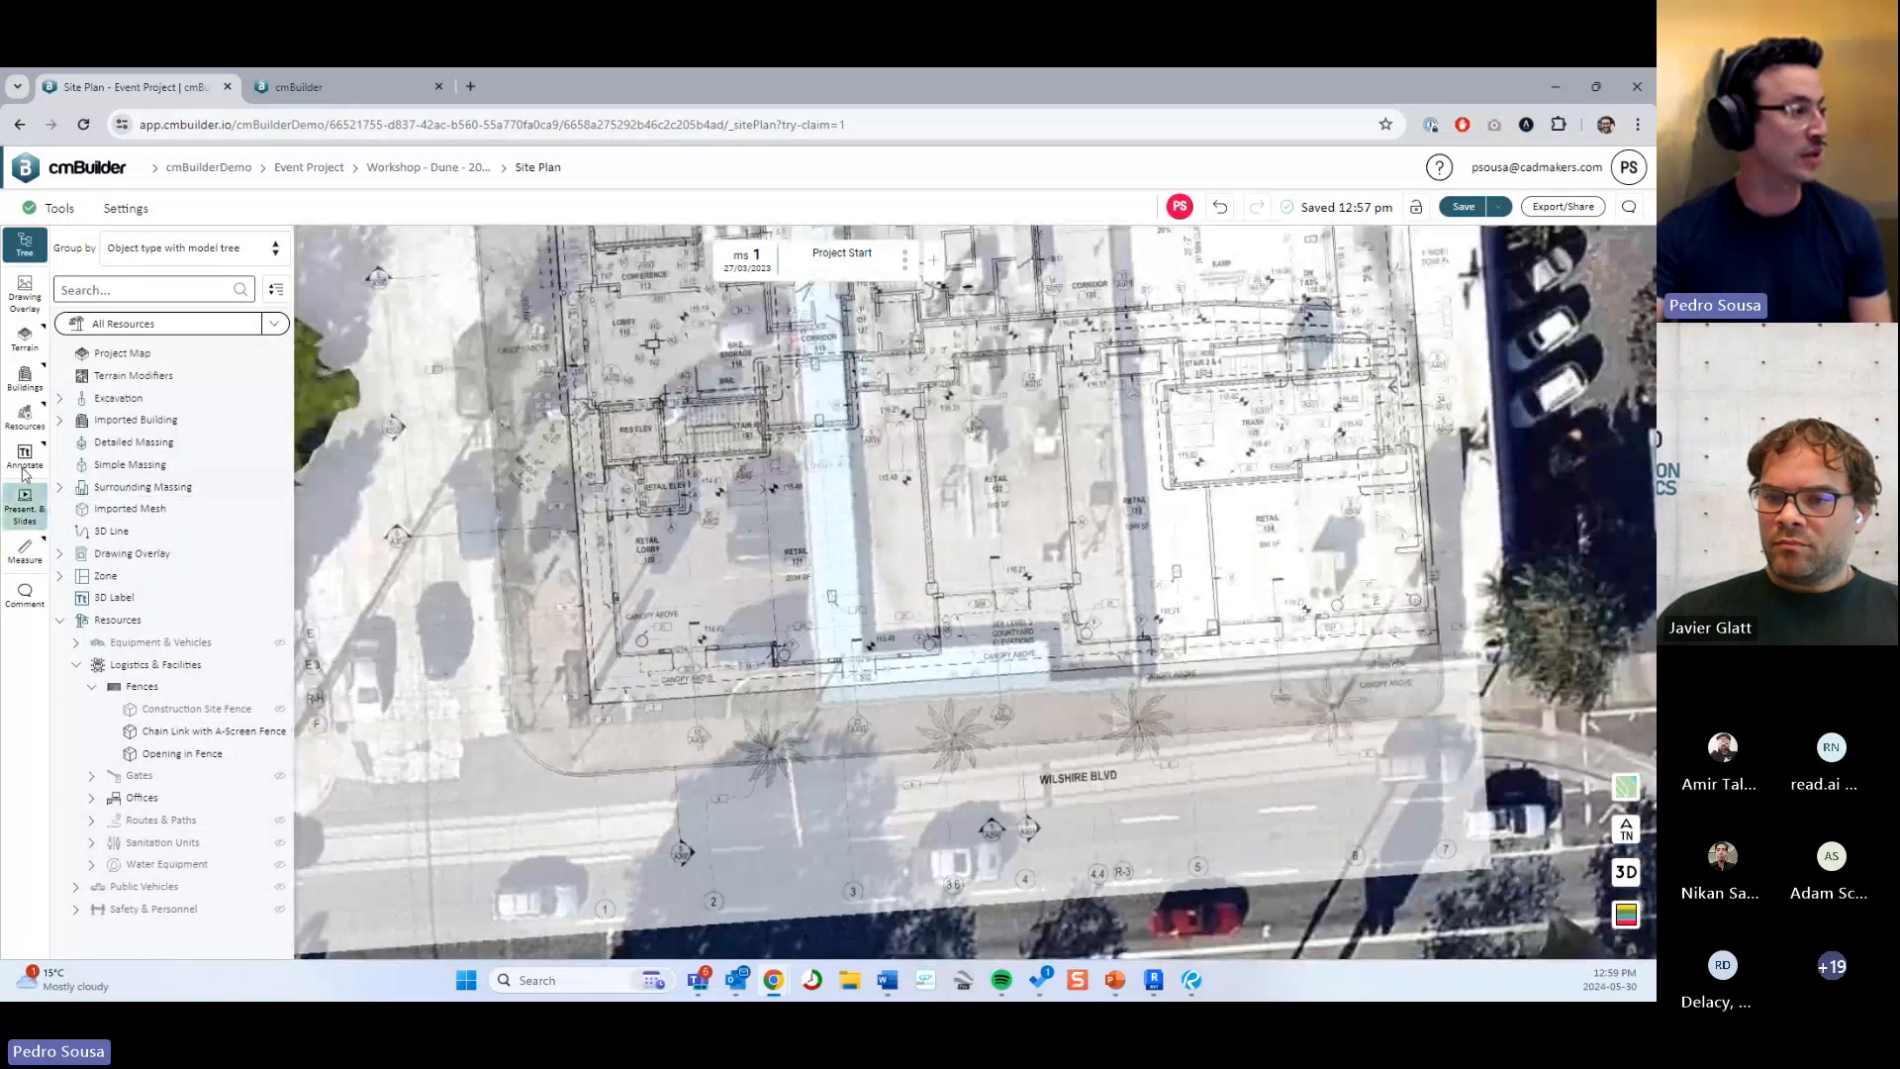
# Choose the Electric Line resource from the Electrical group of Site Conditions for placement.
pyautogui.click(25, 415)
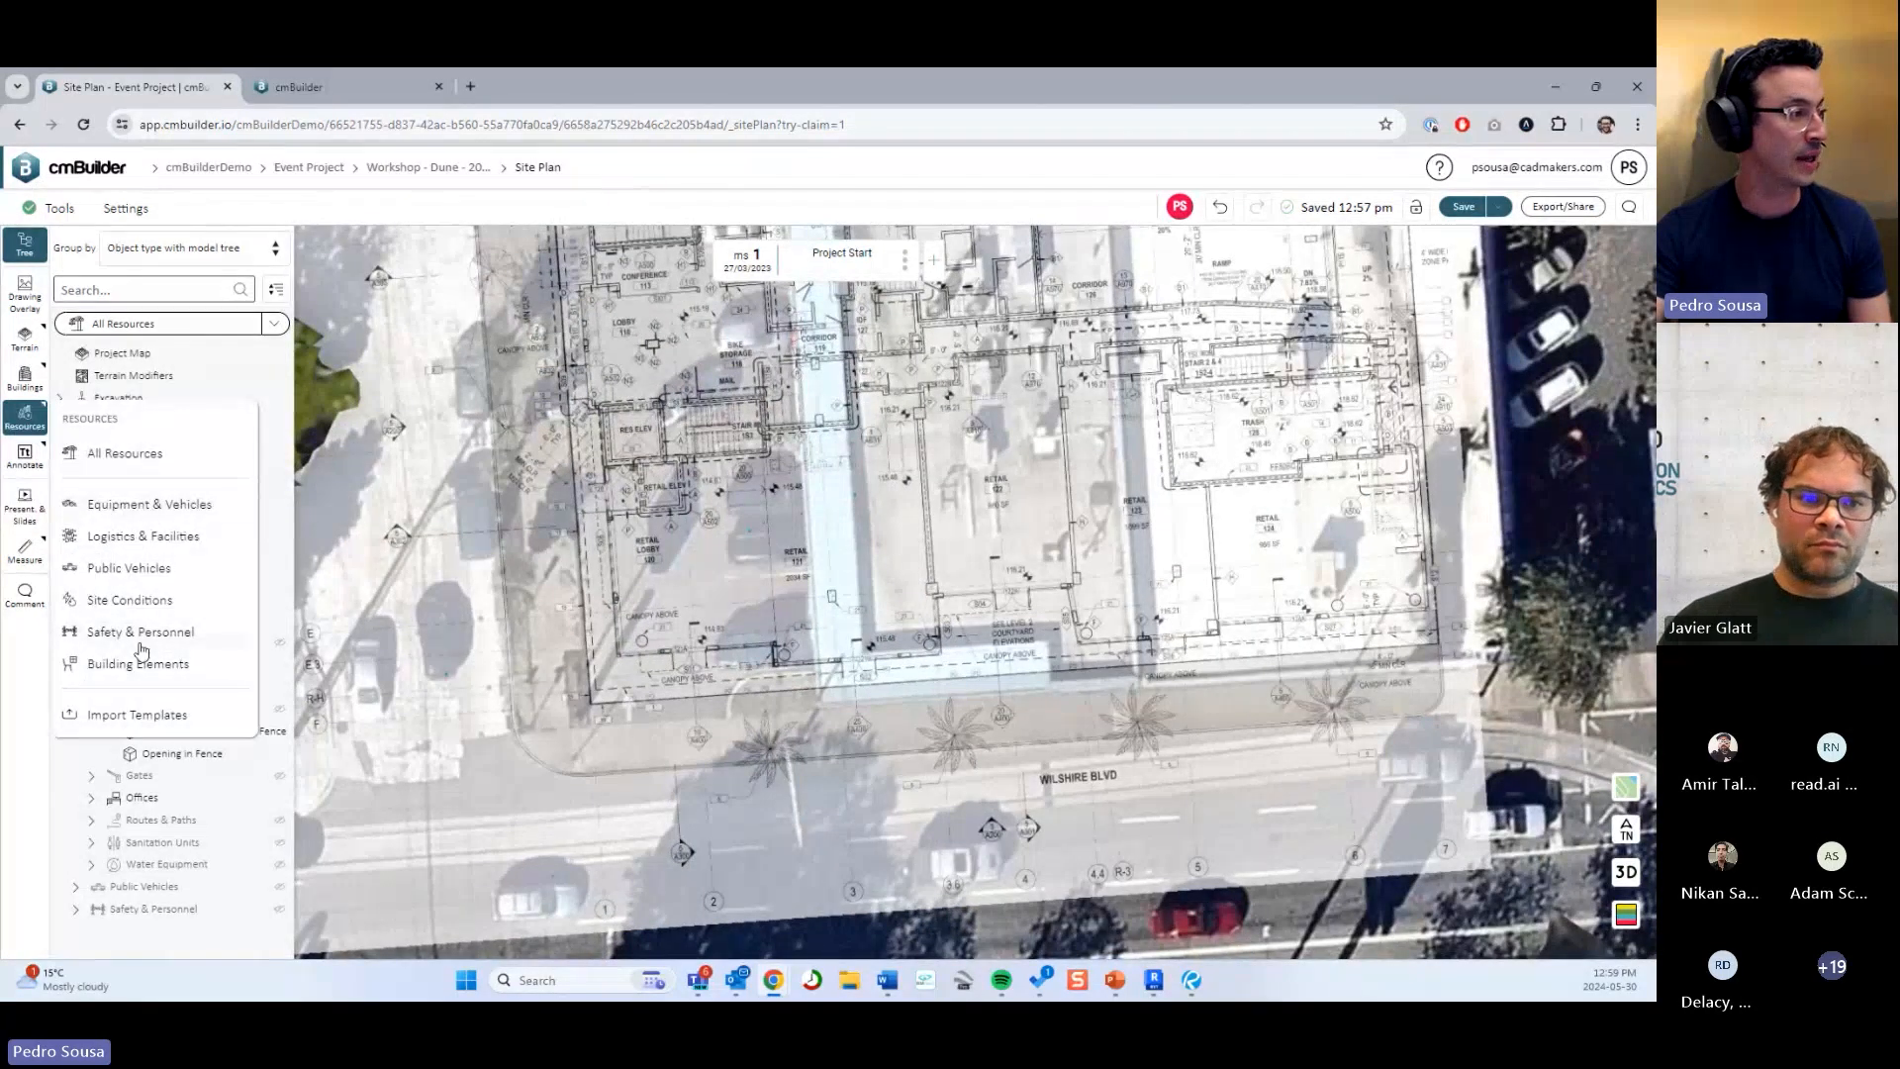
pyautogui.click(121, 600)
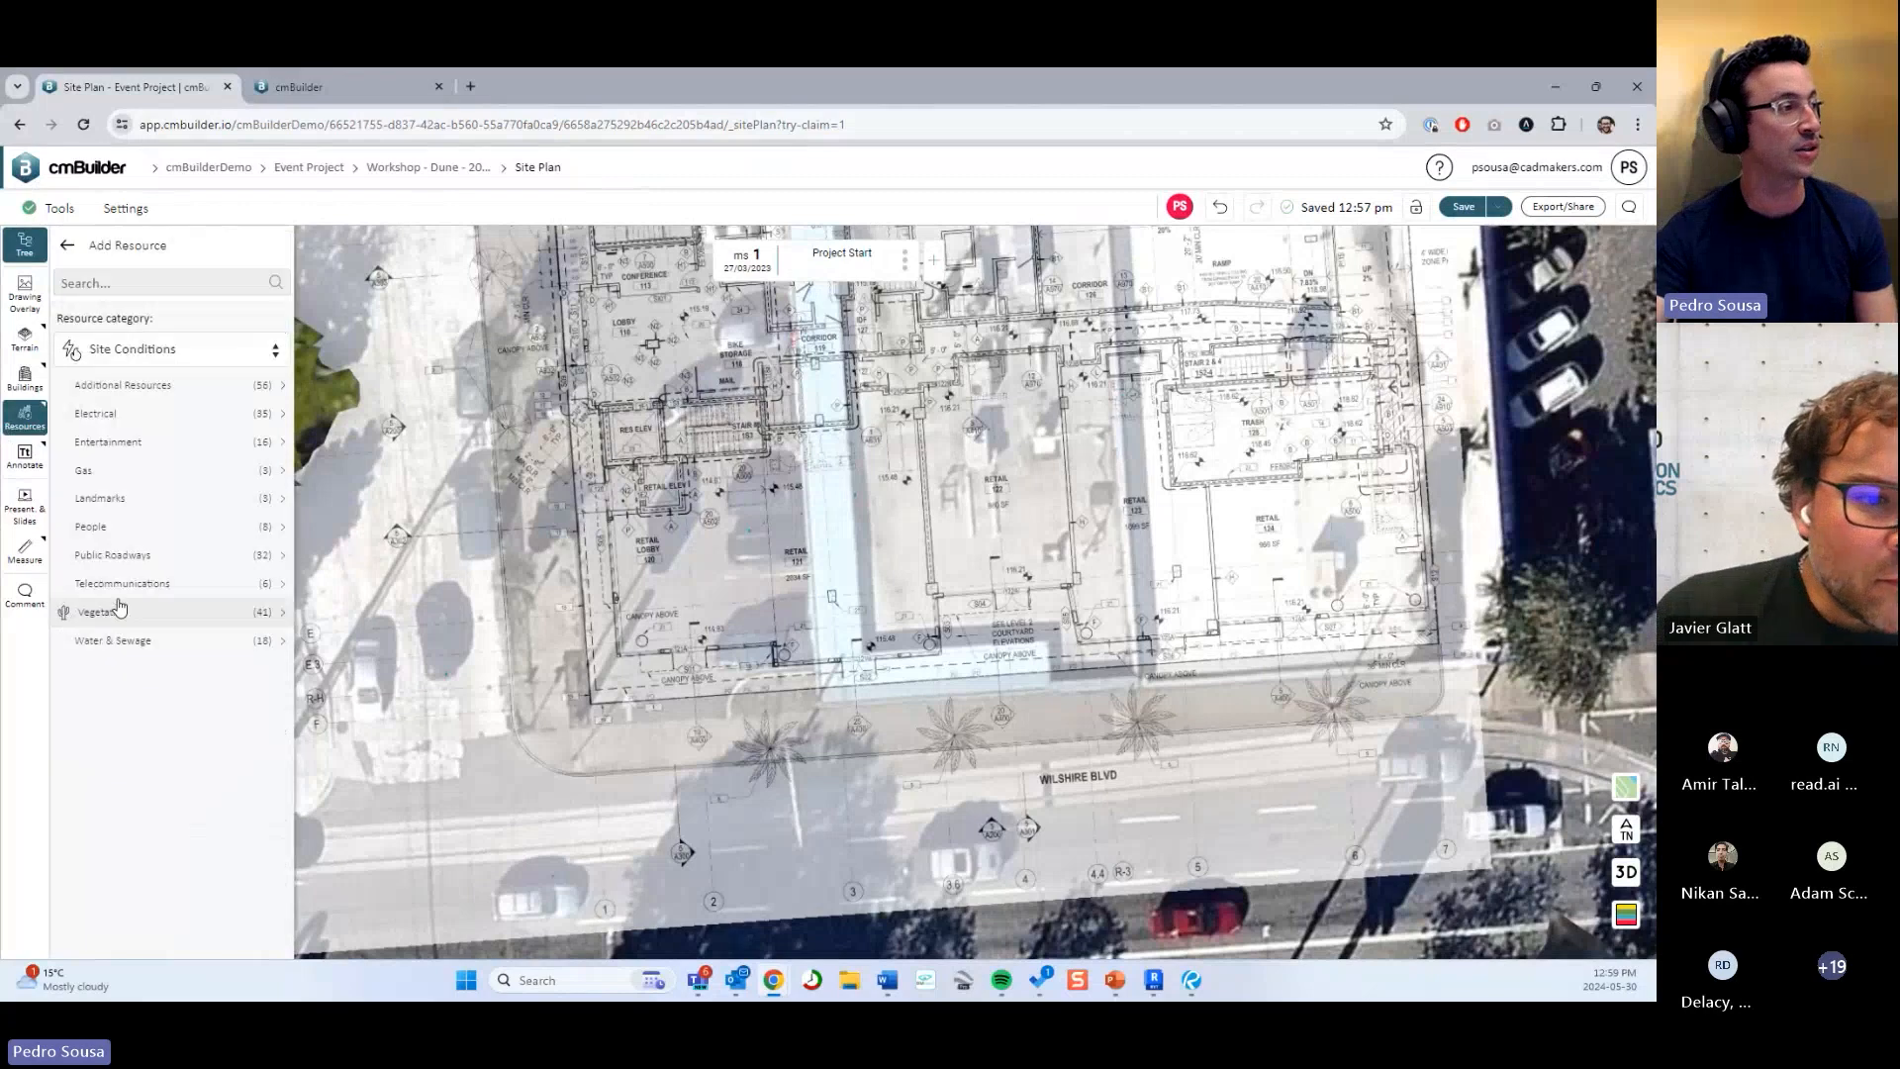
pyautogui.click(153, 415)
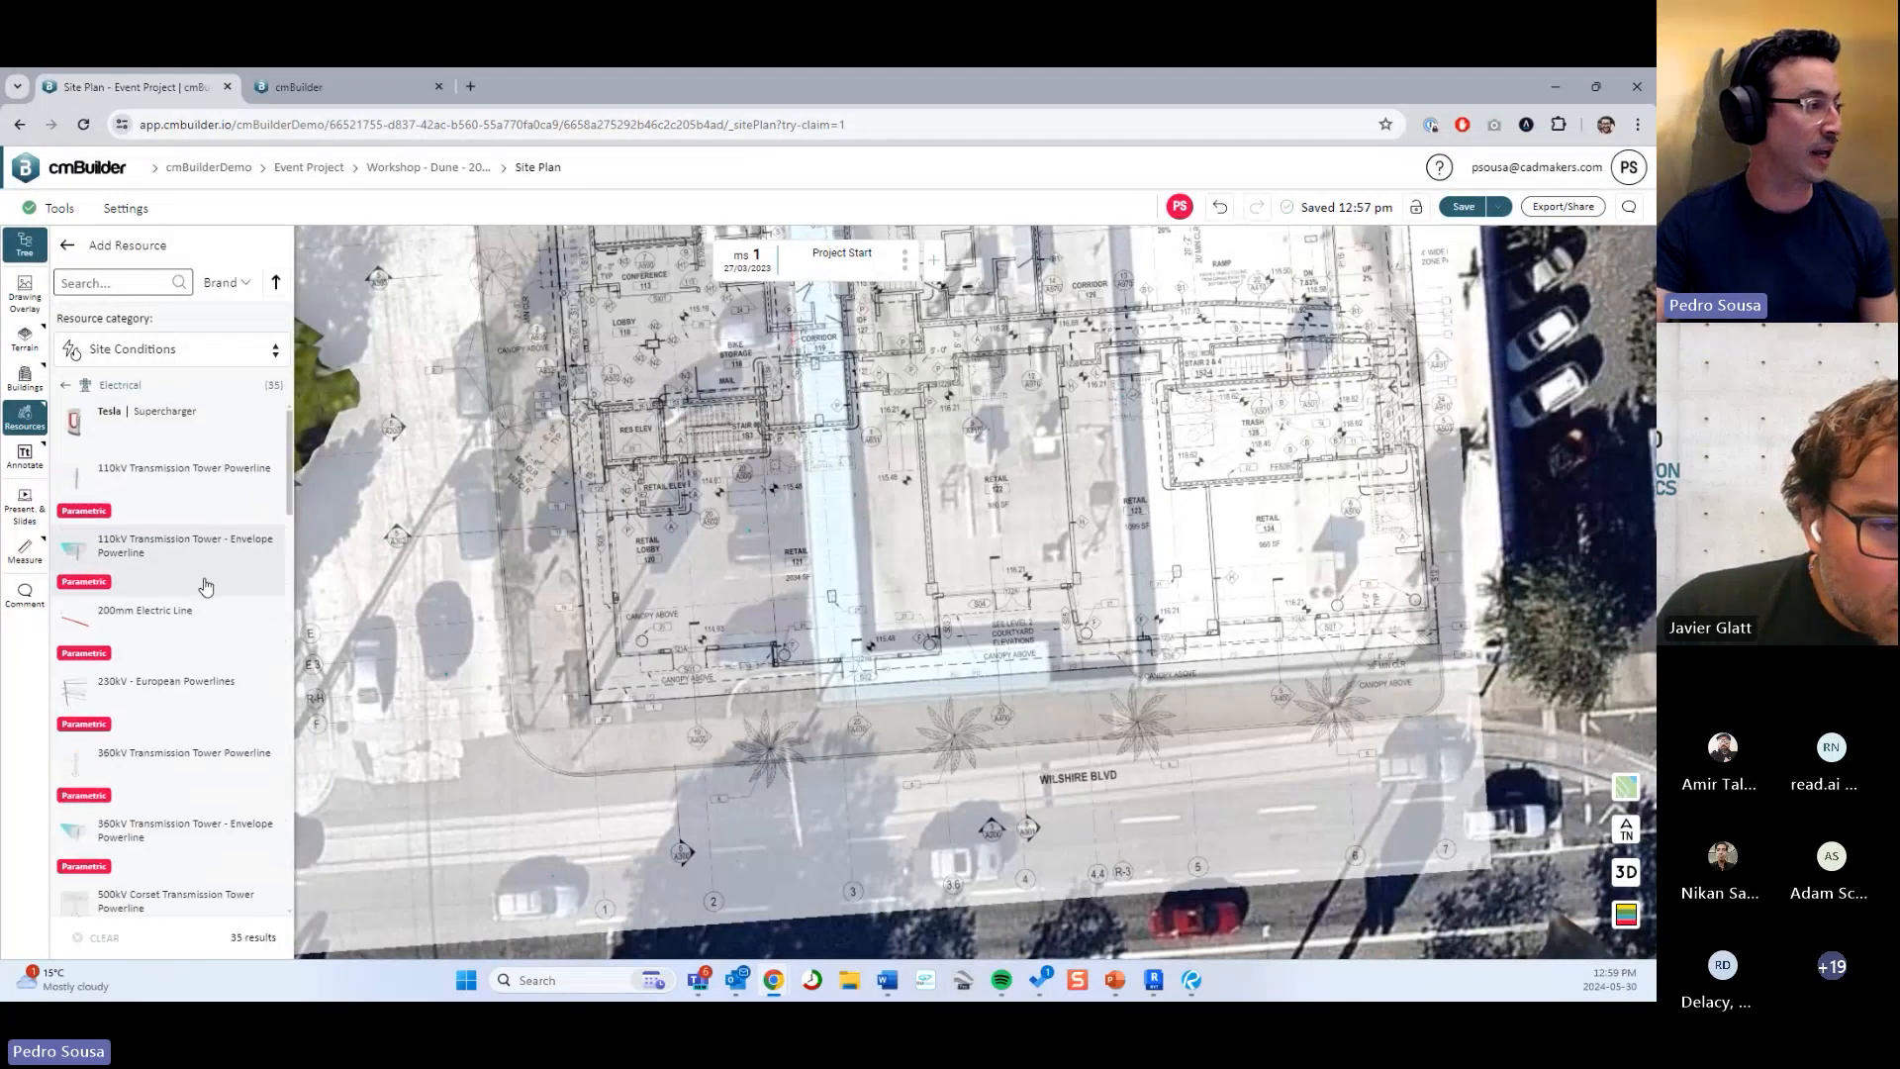
pyautogui.scroll(-2, 196, 579)
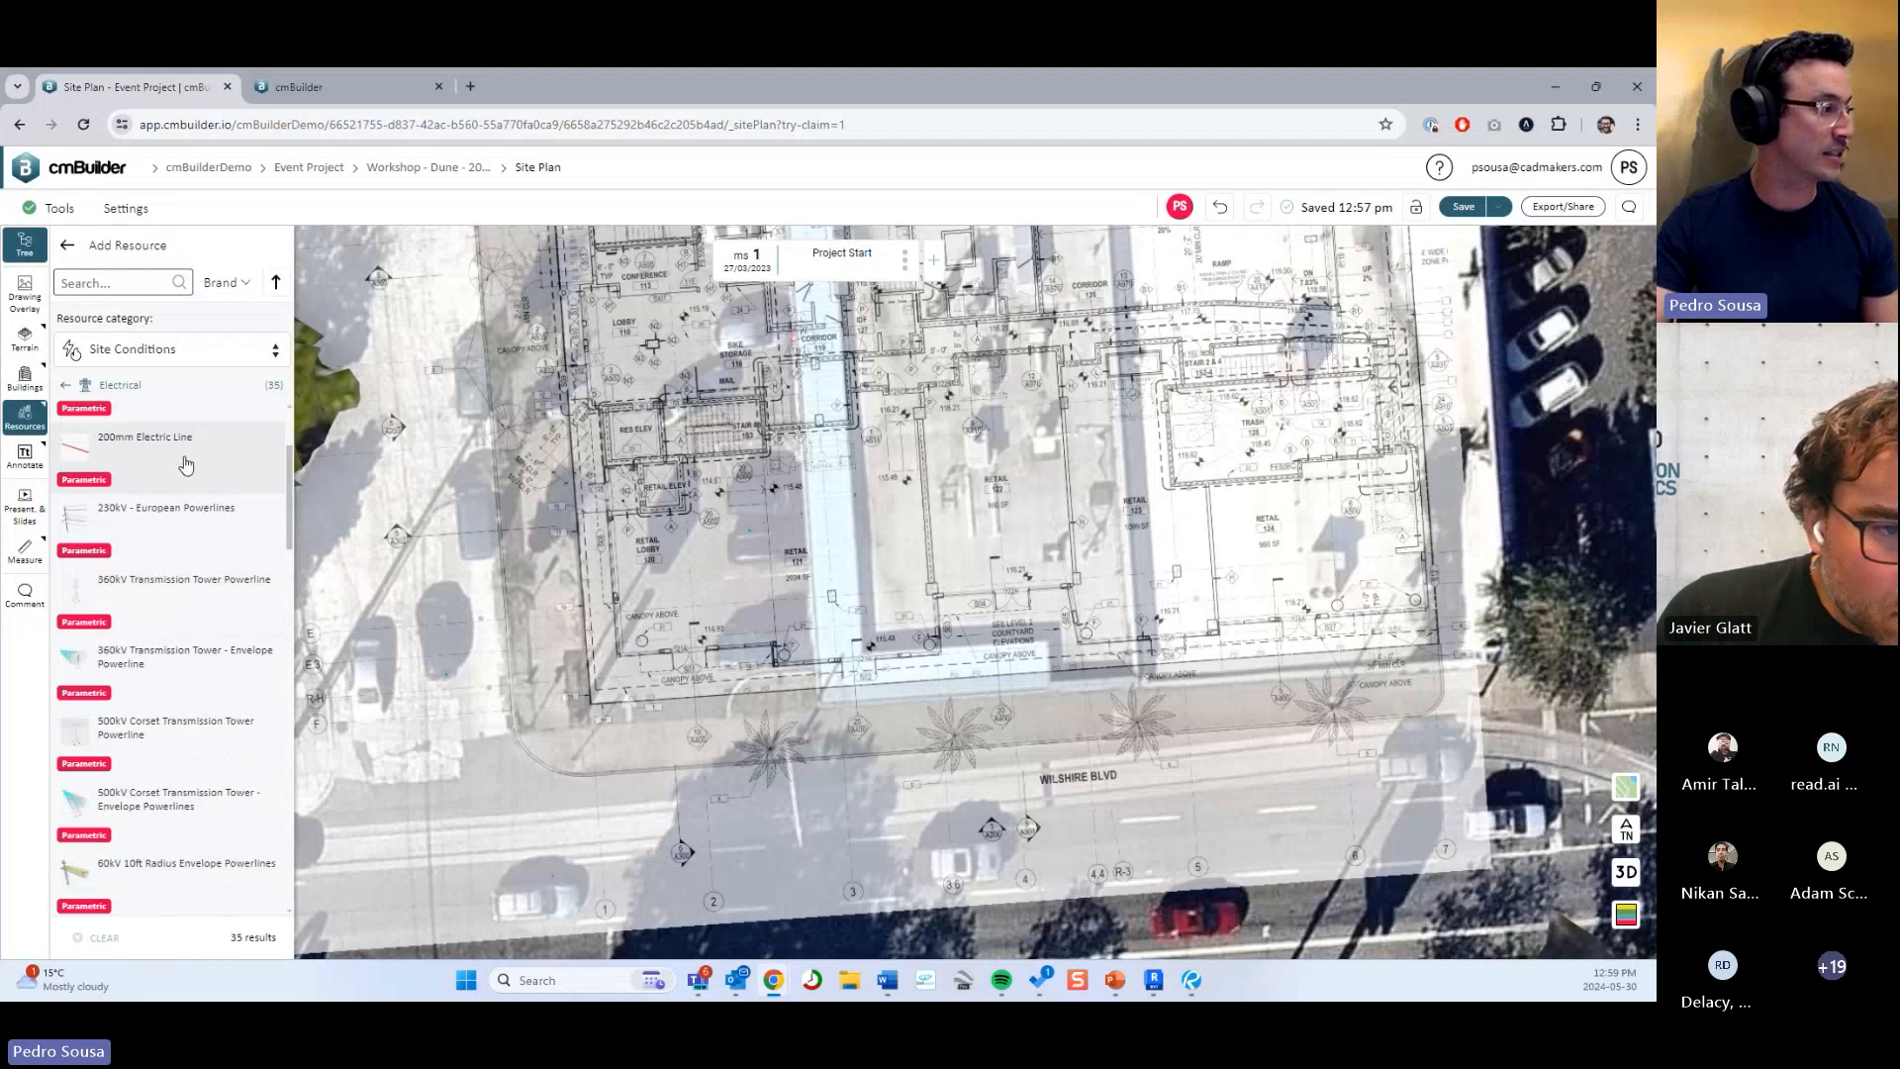
pyautogui.scroll(-8, 188, 555)
pyautogui.scroll(-8, 201, 678)
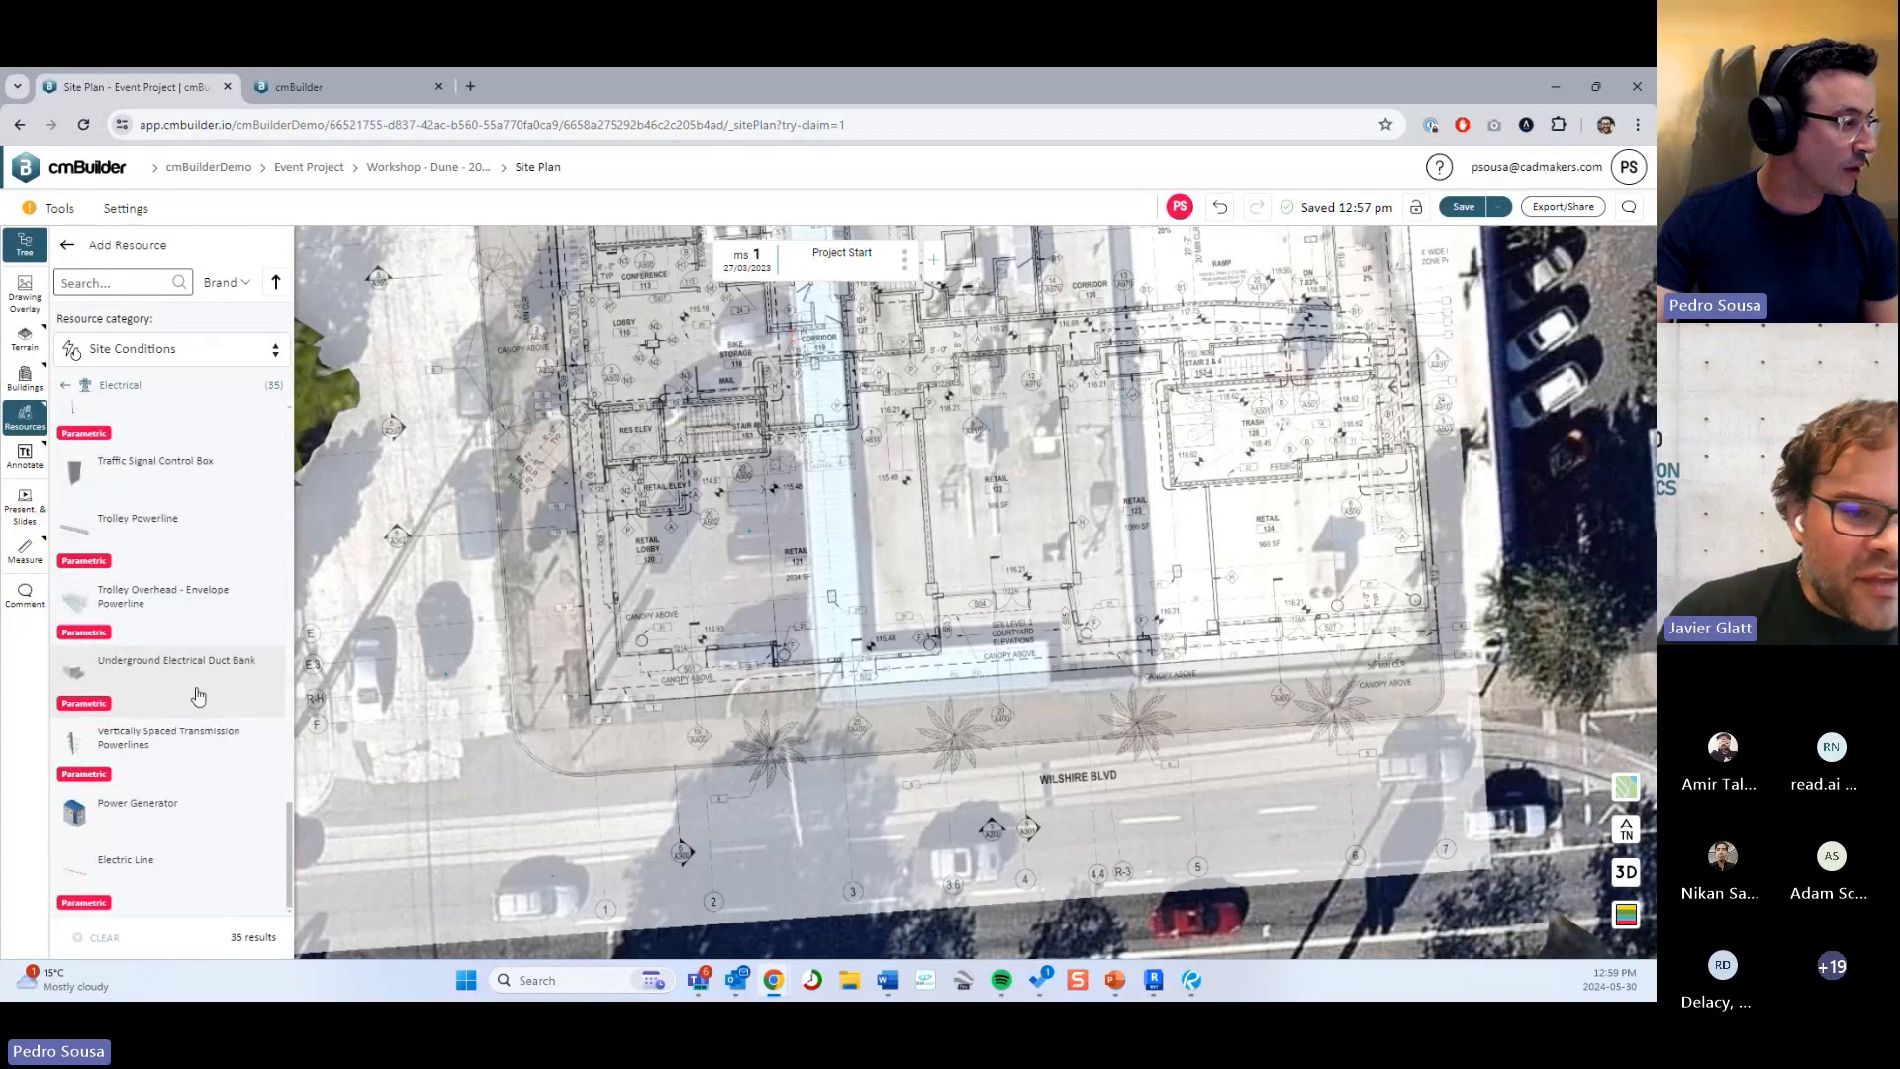
pyautogui.click(159, 871)
# Sketch the electric line as one straight polyline segment along the Wilshire Blvd sidewalk on the Z plane and finish it.
pyautogui.moveTo(682, 851); pyautogui.dragTo(546, 740, button='middle')
pyautogui.scroll(1, 546, 739)
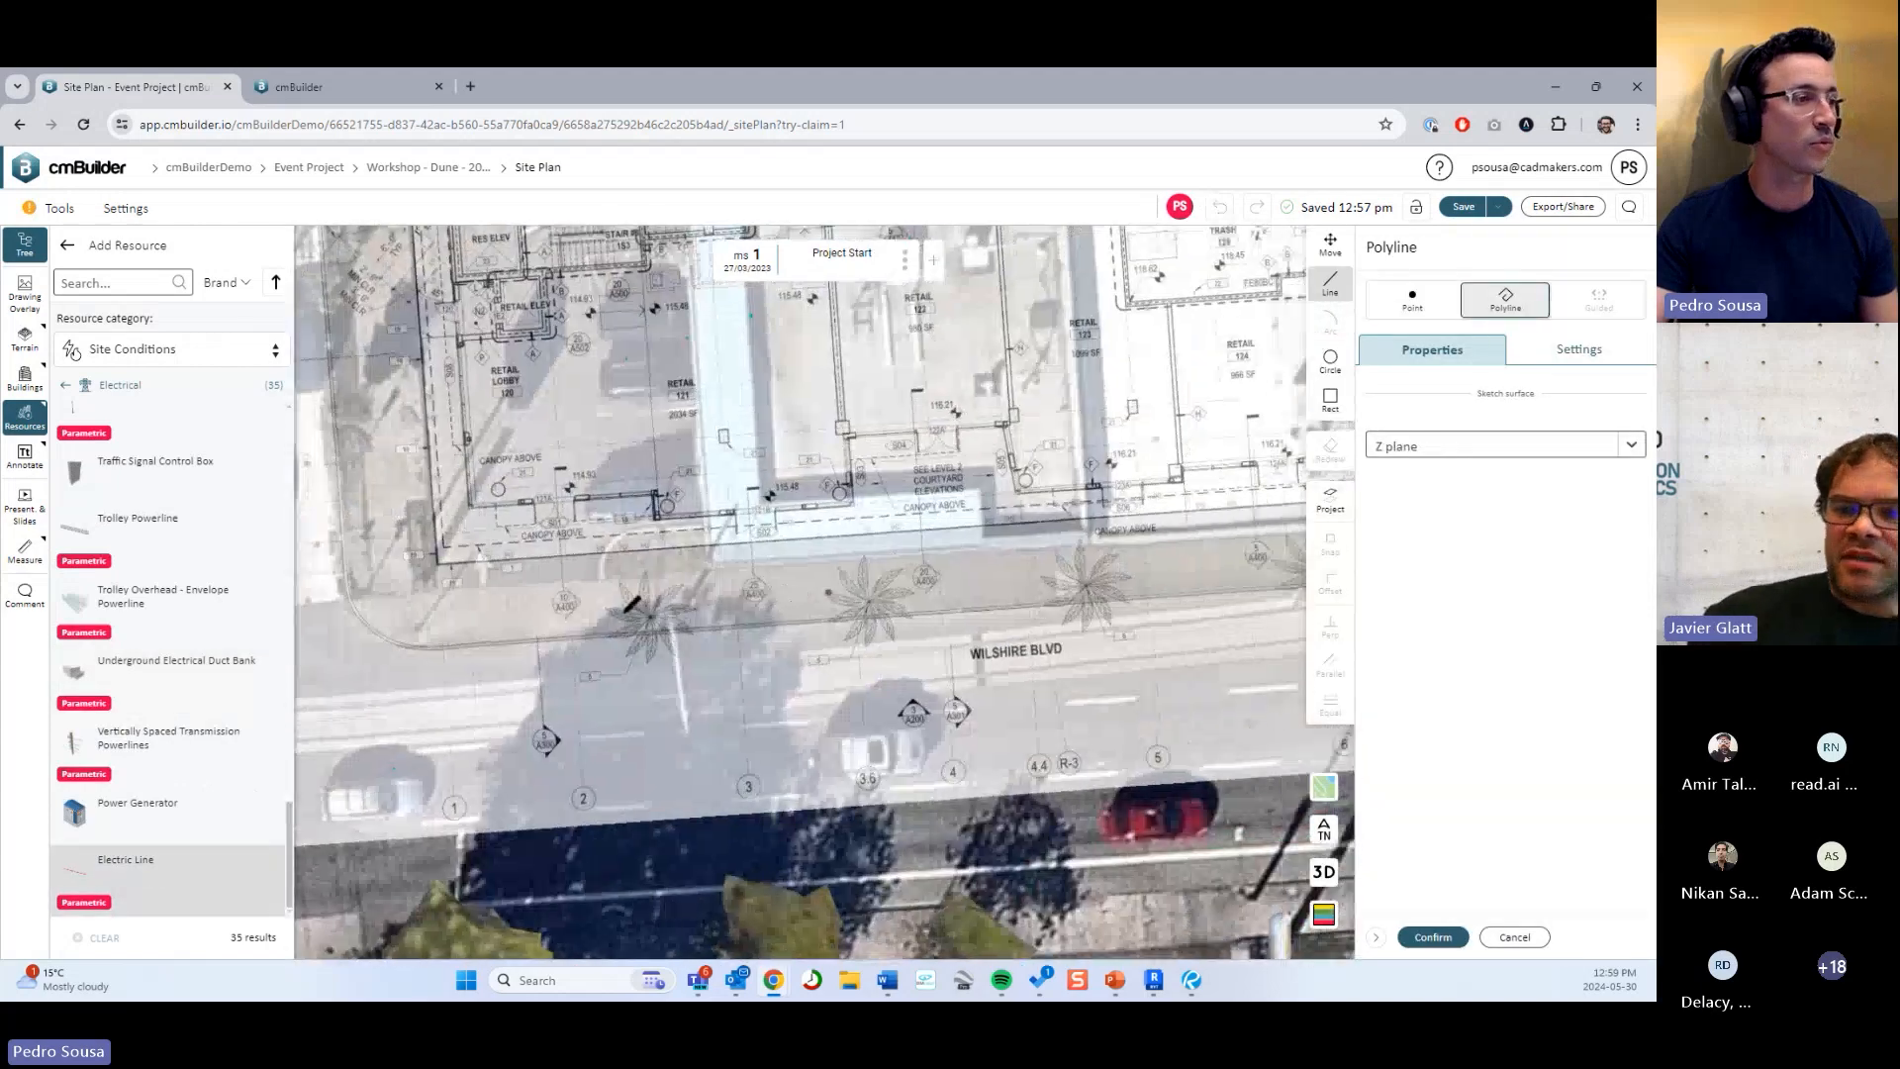
pyautogui.moveTo(520, 611); pyautogui.dragTo(453, 615, button='middle')
pyautogui.click(454, 615)
pyautogui.click(1041, 587)
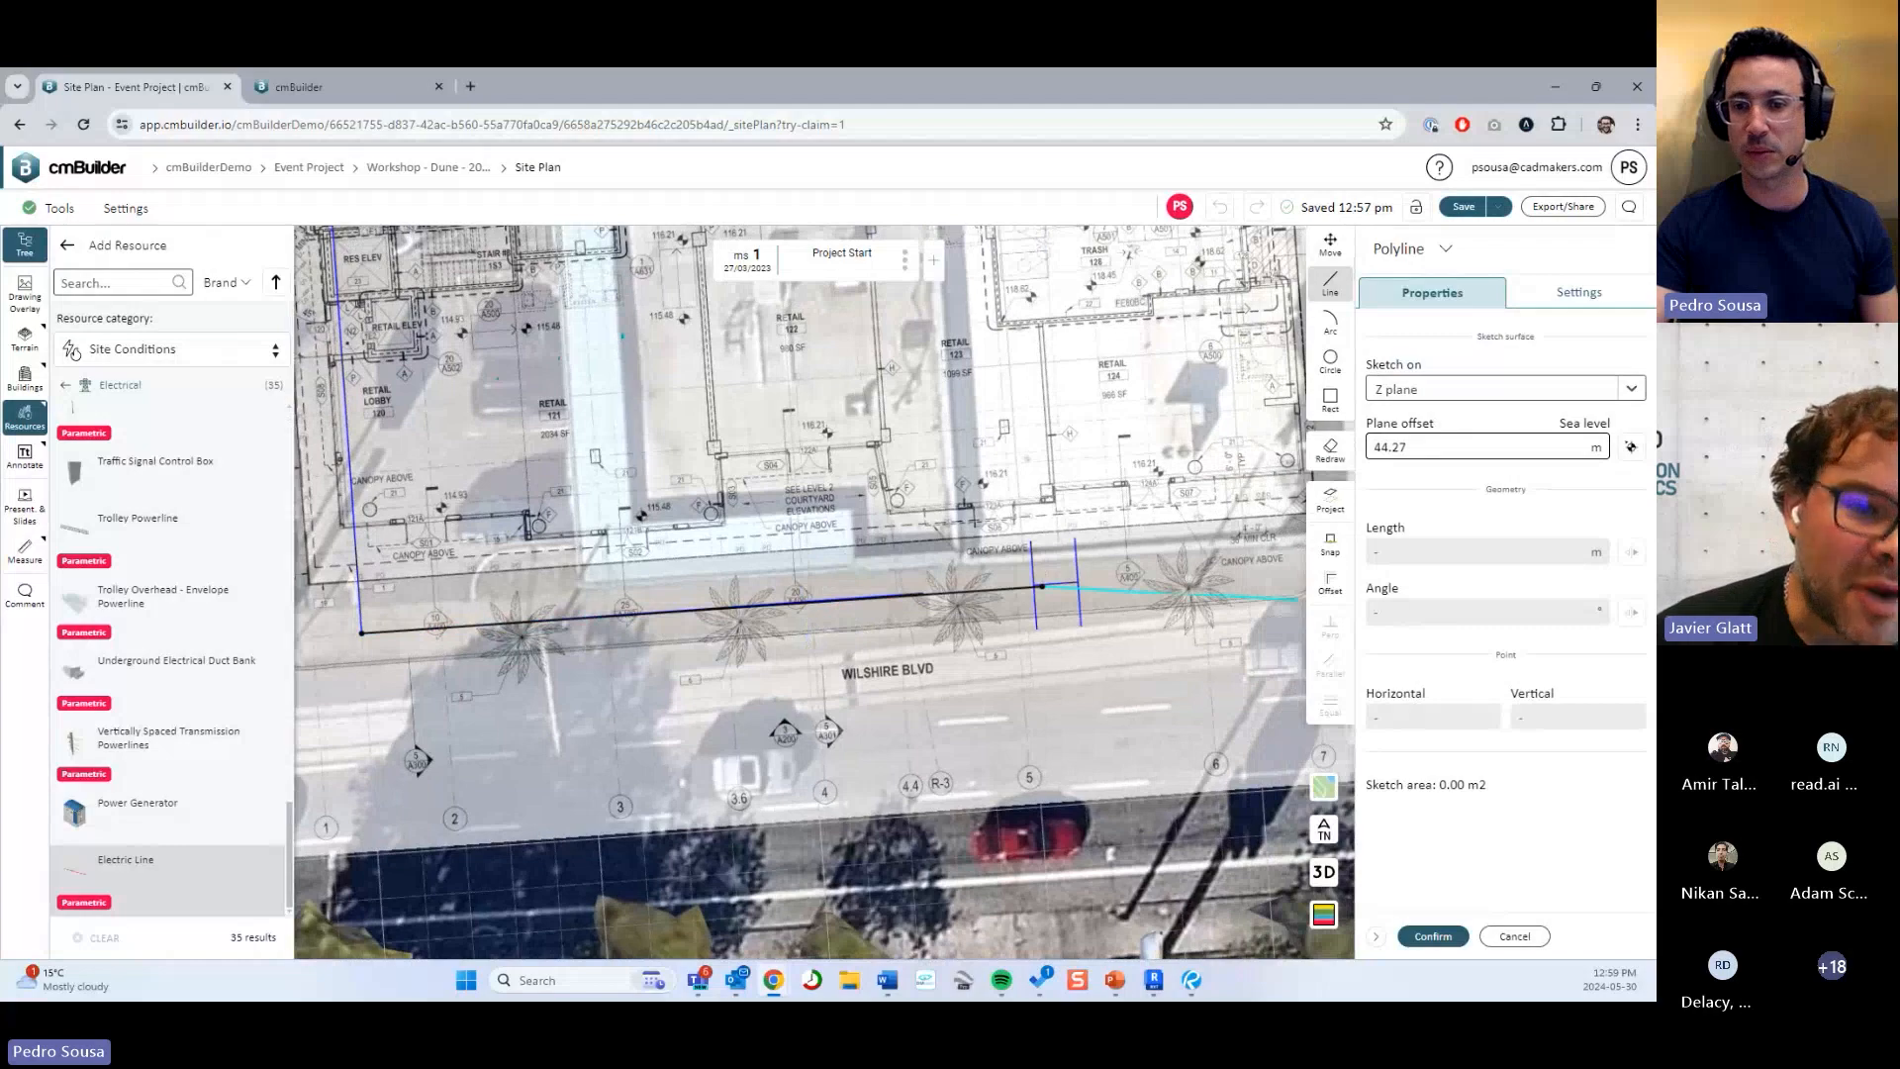
pyautogui.click(1433, 937)
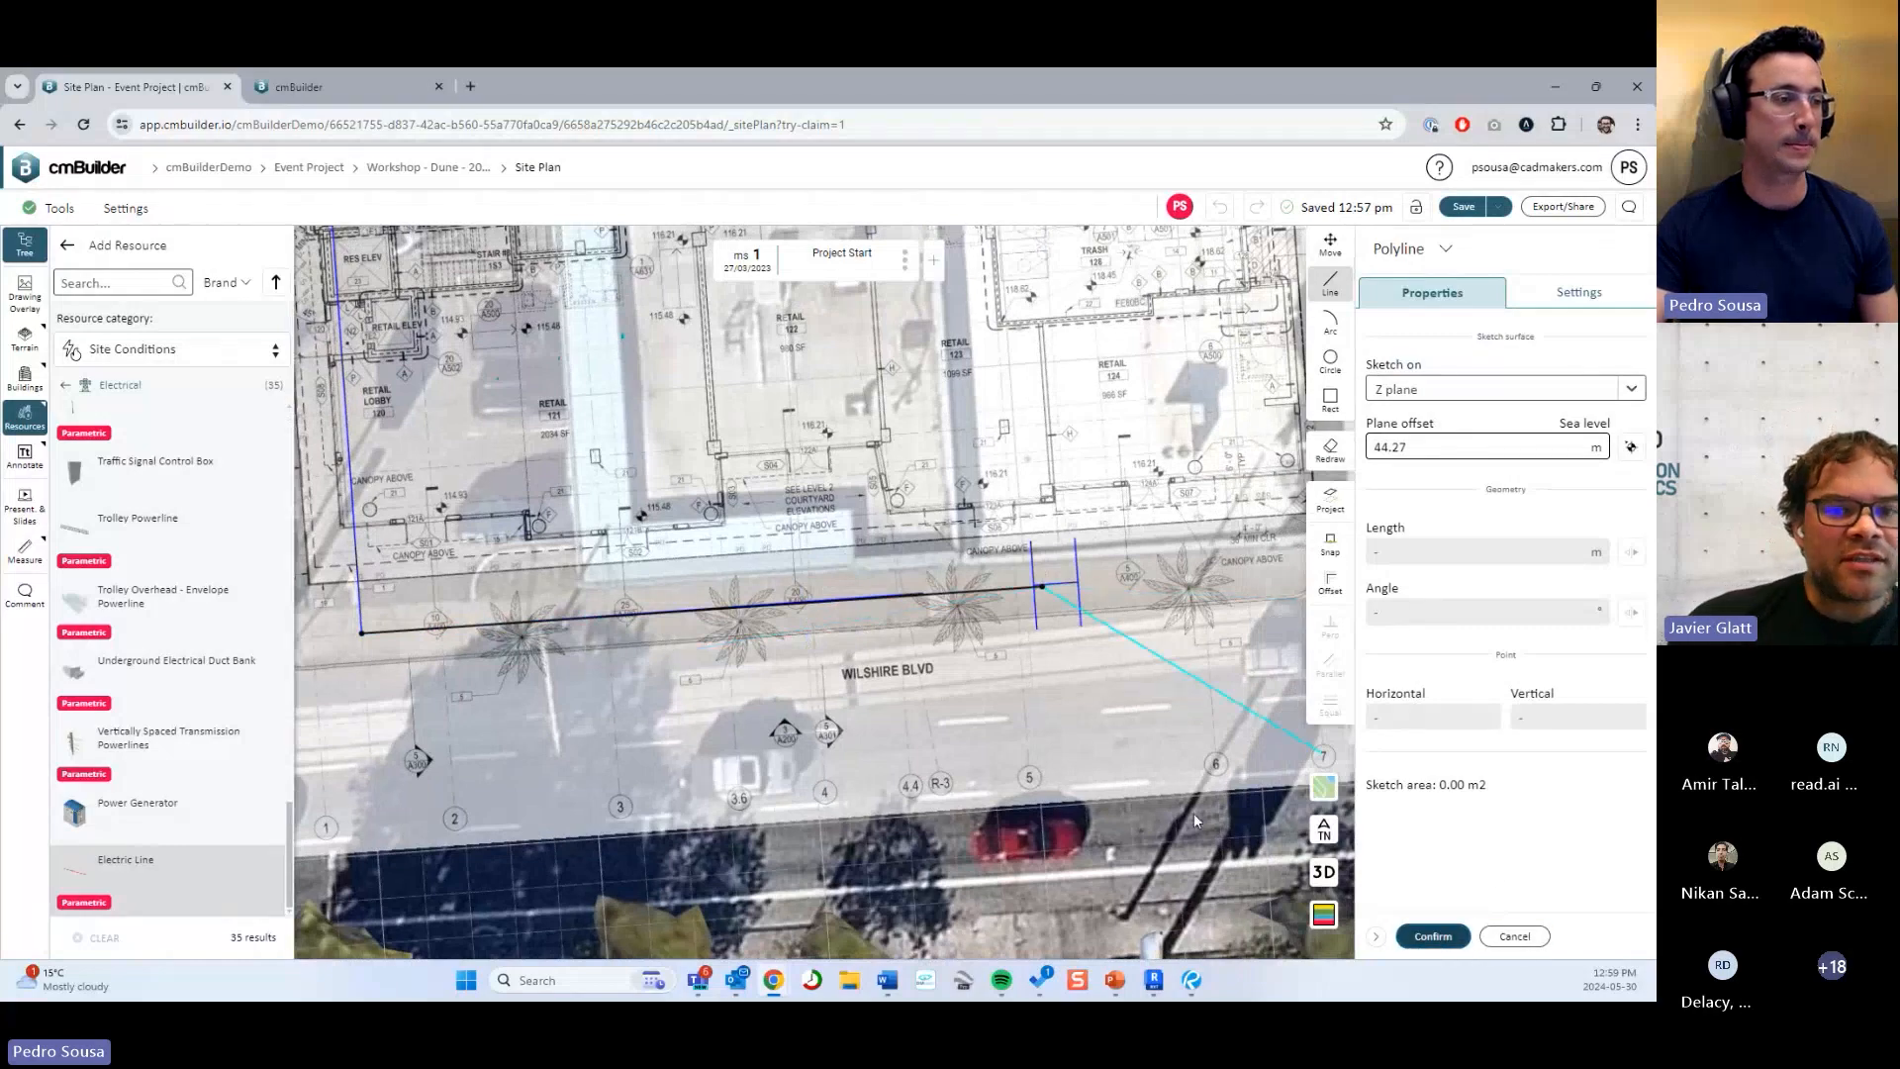
pyautogui.moveTo(1001, 640); pyautogui.dragTo(941, 637, button='middle')
pyautogui.moveTo(942, 637); pyautogui.dragTo(715, 572, button='right')
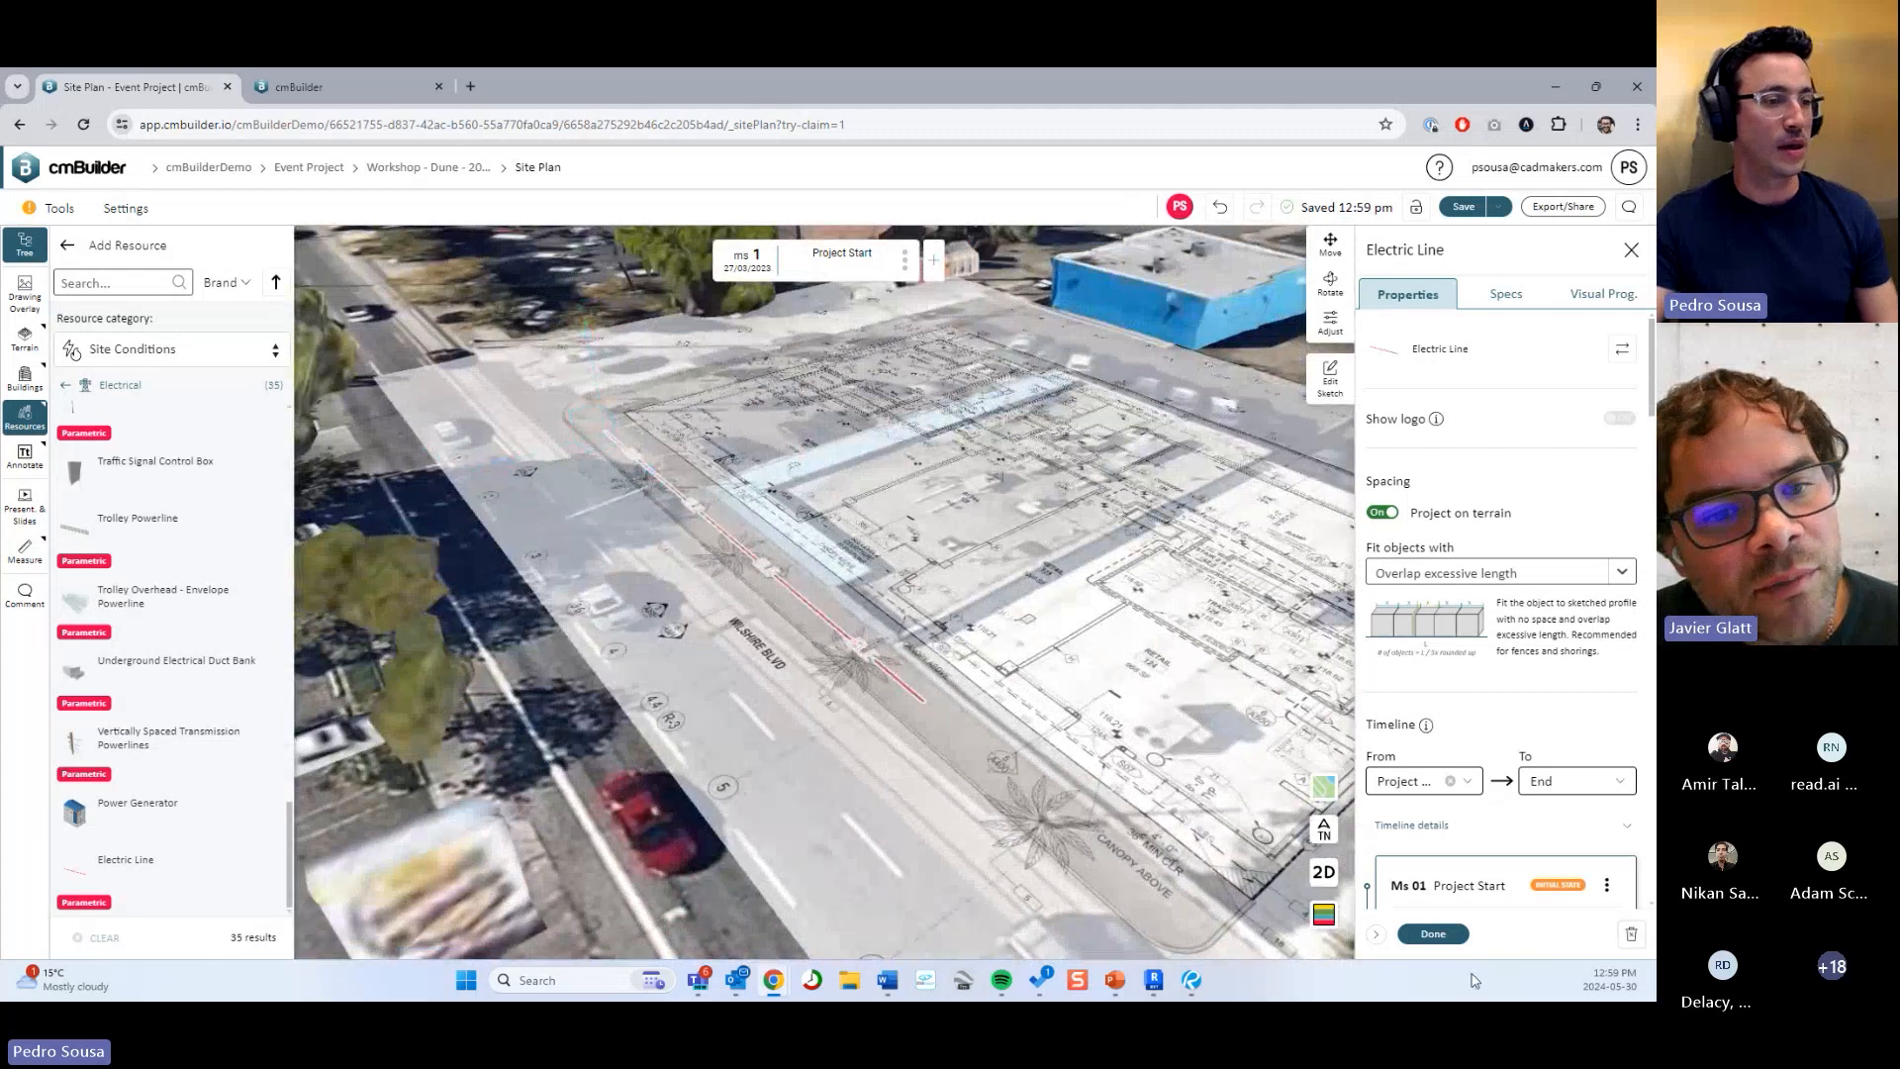
pyautogui.click(1433, 934)
# Place a 200mm Electric Line as a point resource next to the start of the sketched electric line.
pyautogui.scroll(10, 138, 534)
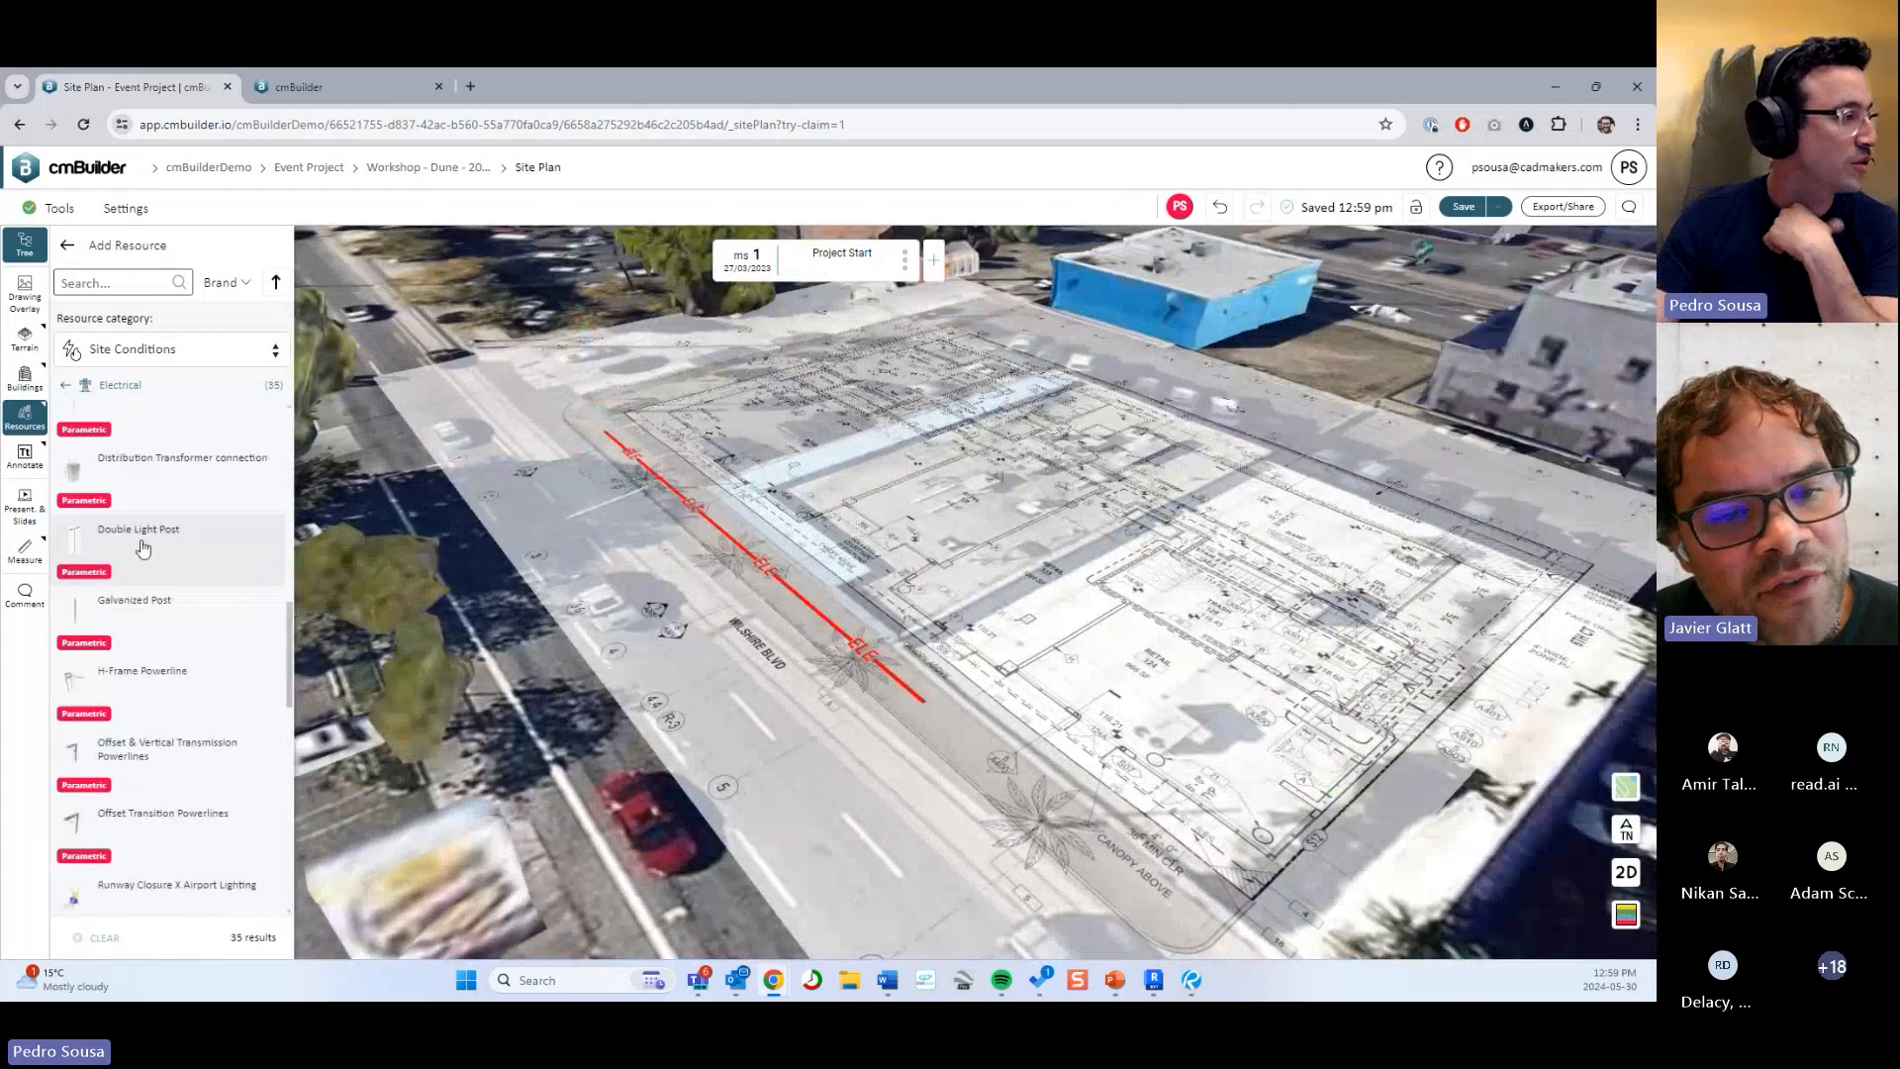
pyautogui.scroll(5, 149, 554)
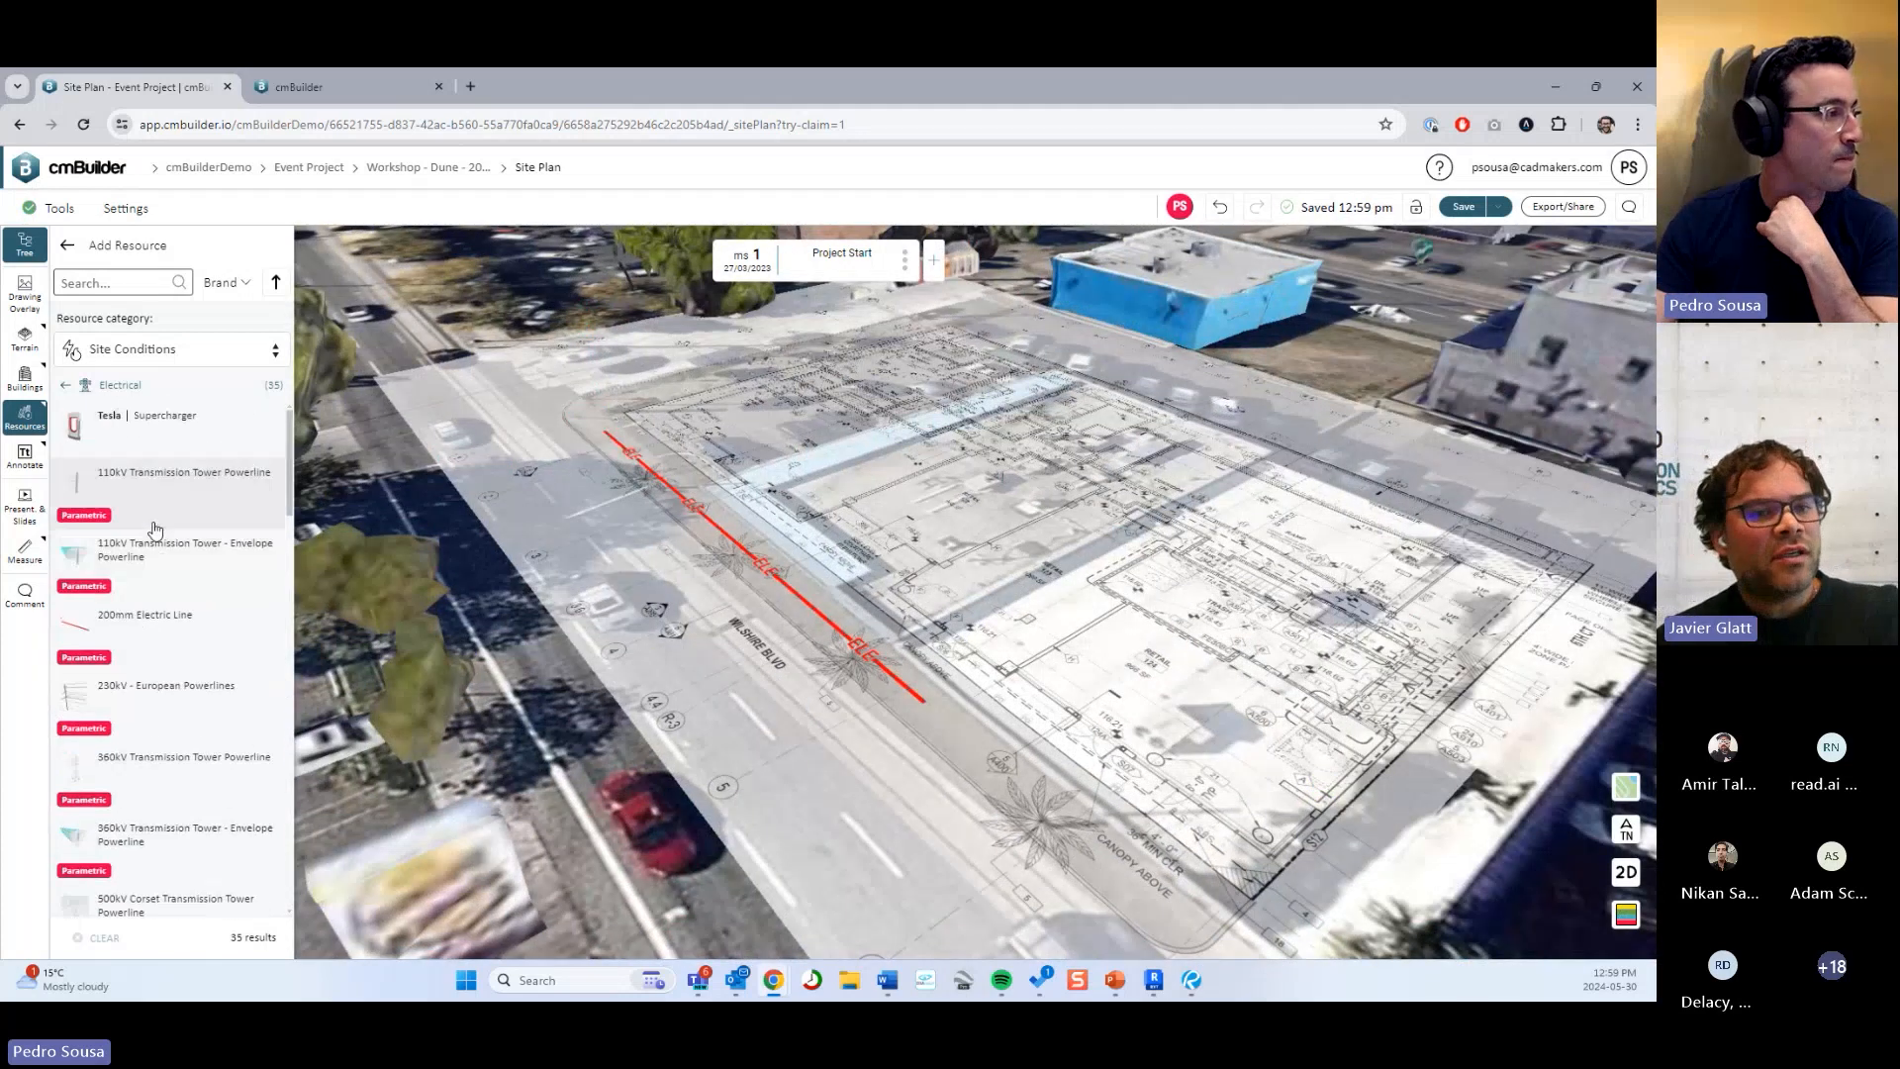
pyautogui.click(148, 624)
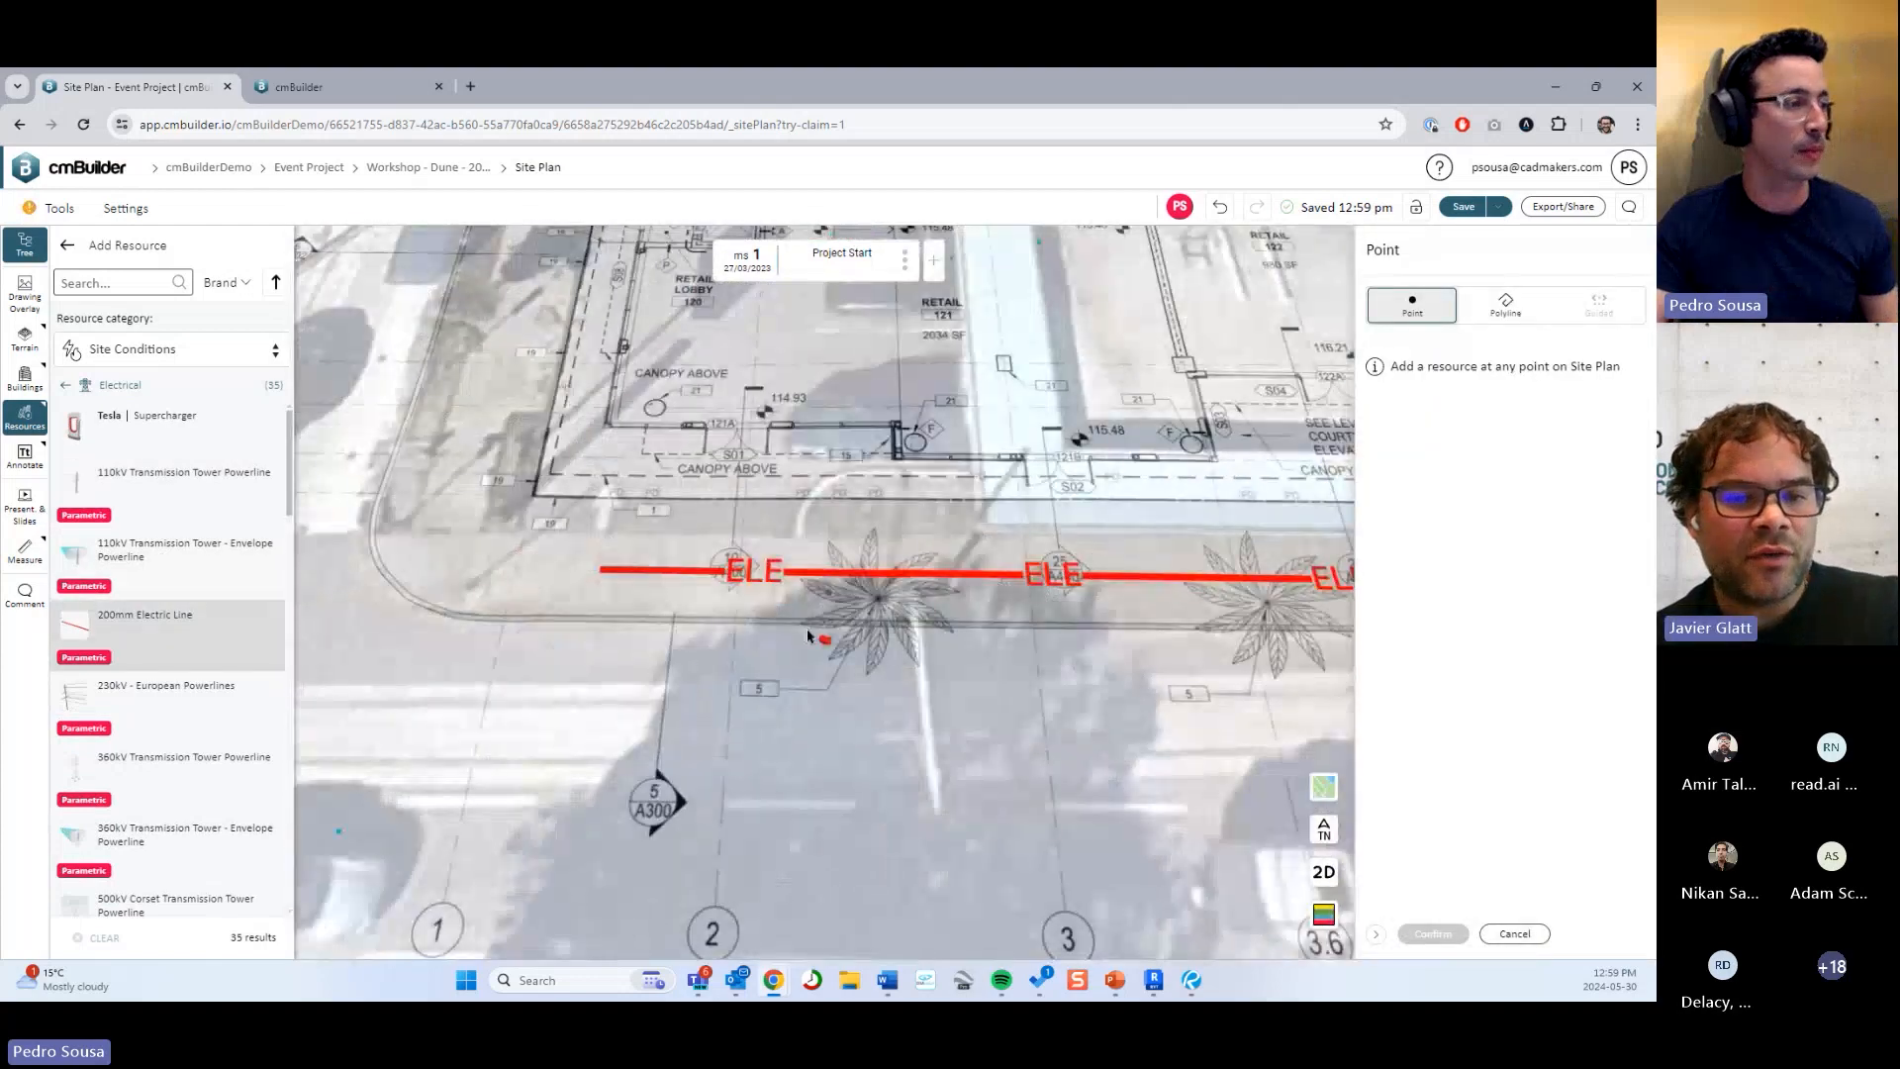
pyautogui.click(603, 607)
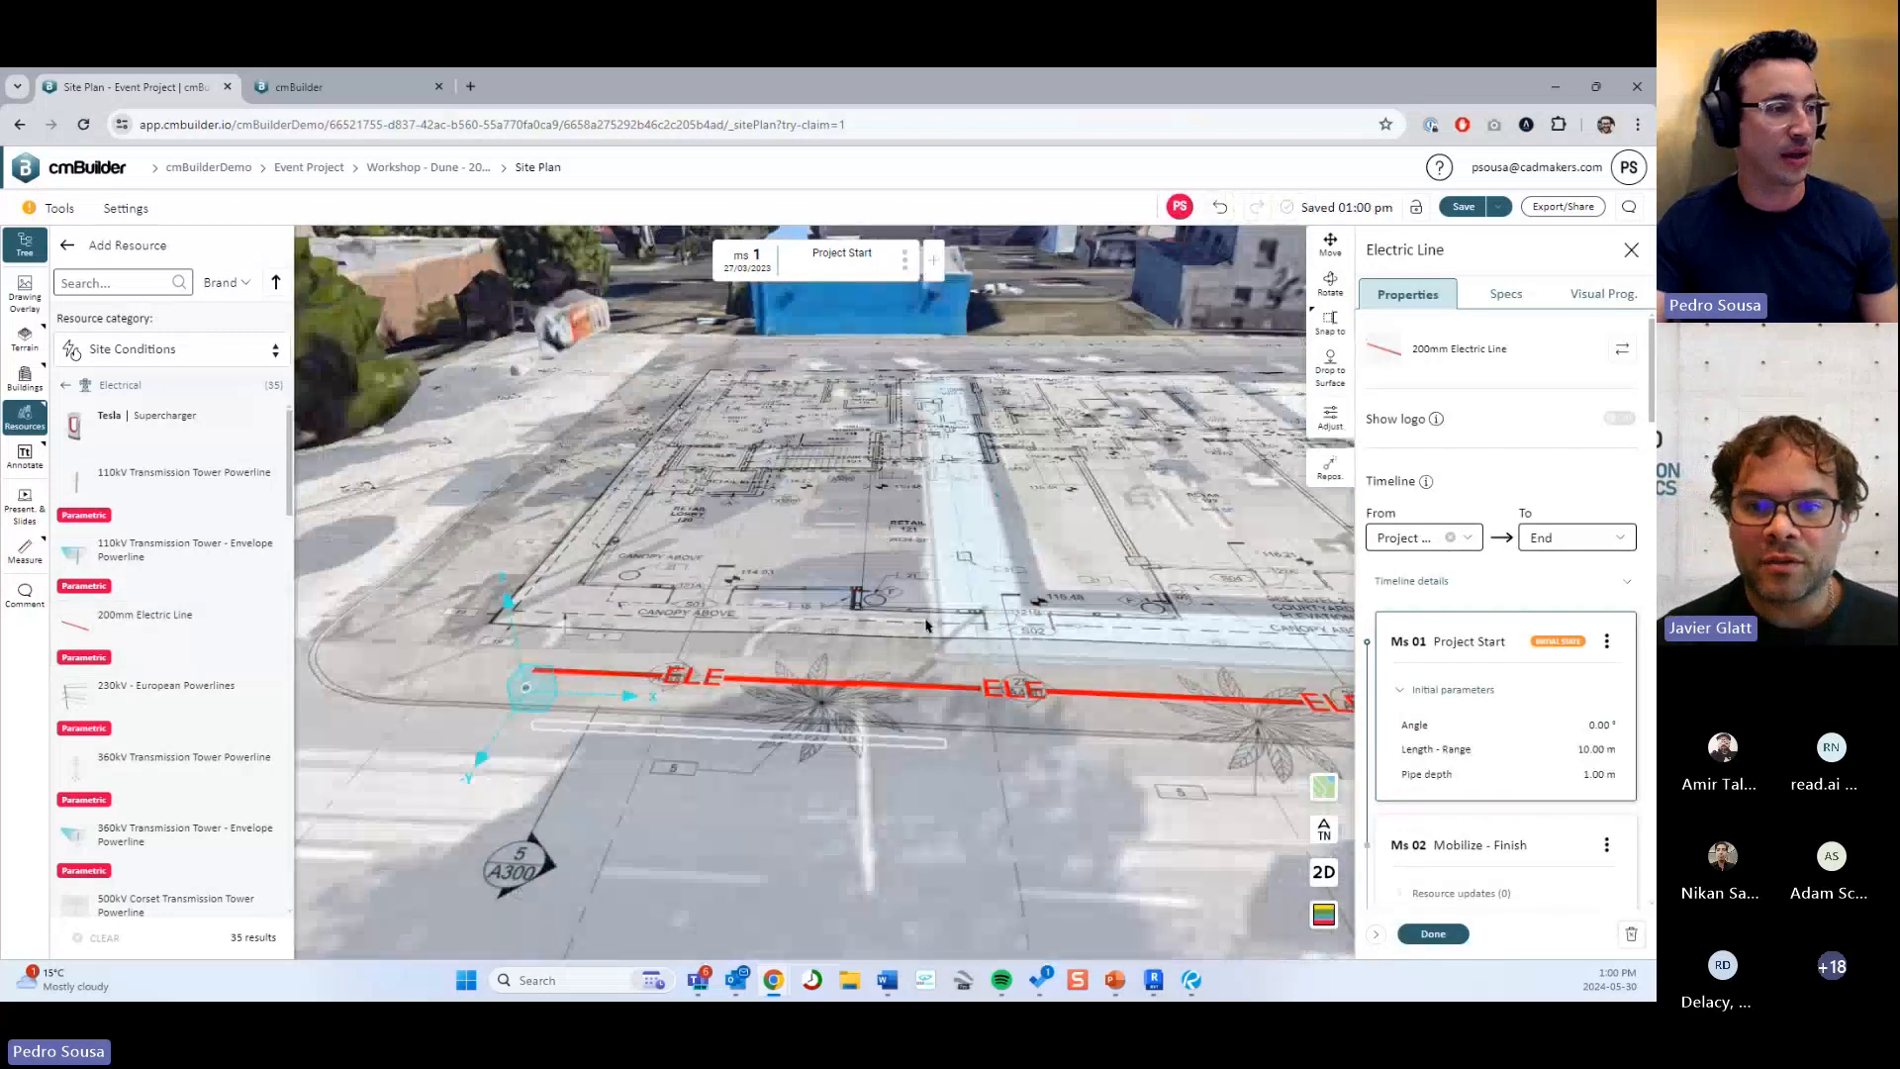
pyautogui.moveTo(922, 690); pyautogui.dragTo(1056, 638, button='middle')
pyautogui.scroll(3, 922, 716)
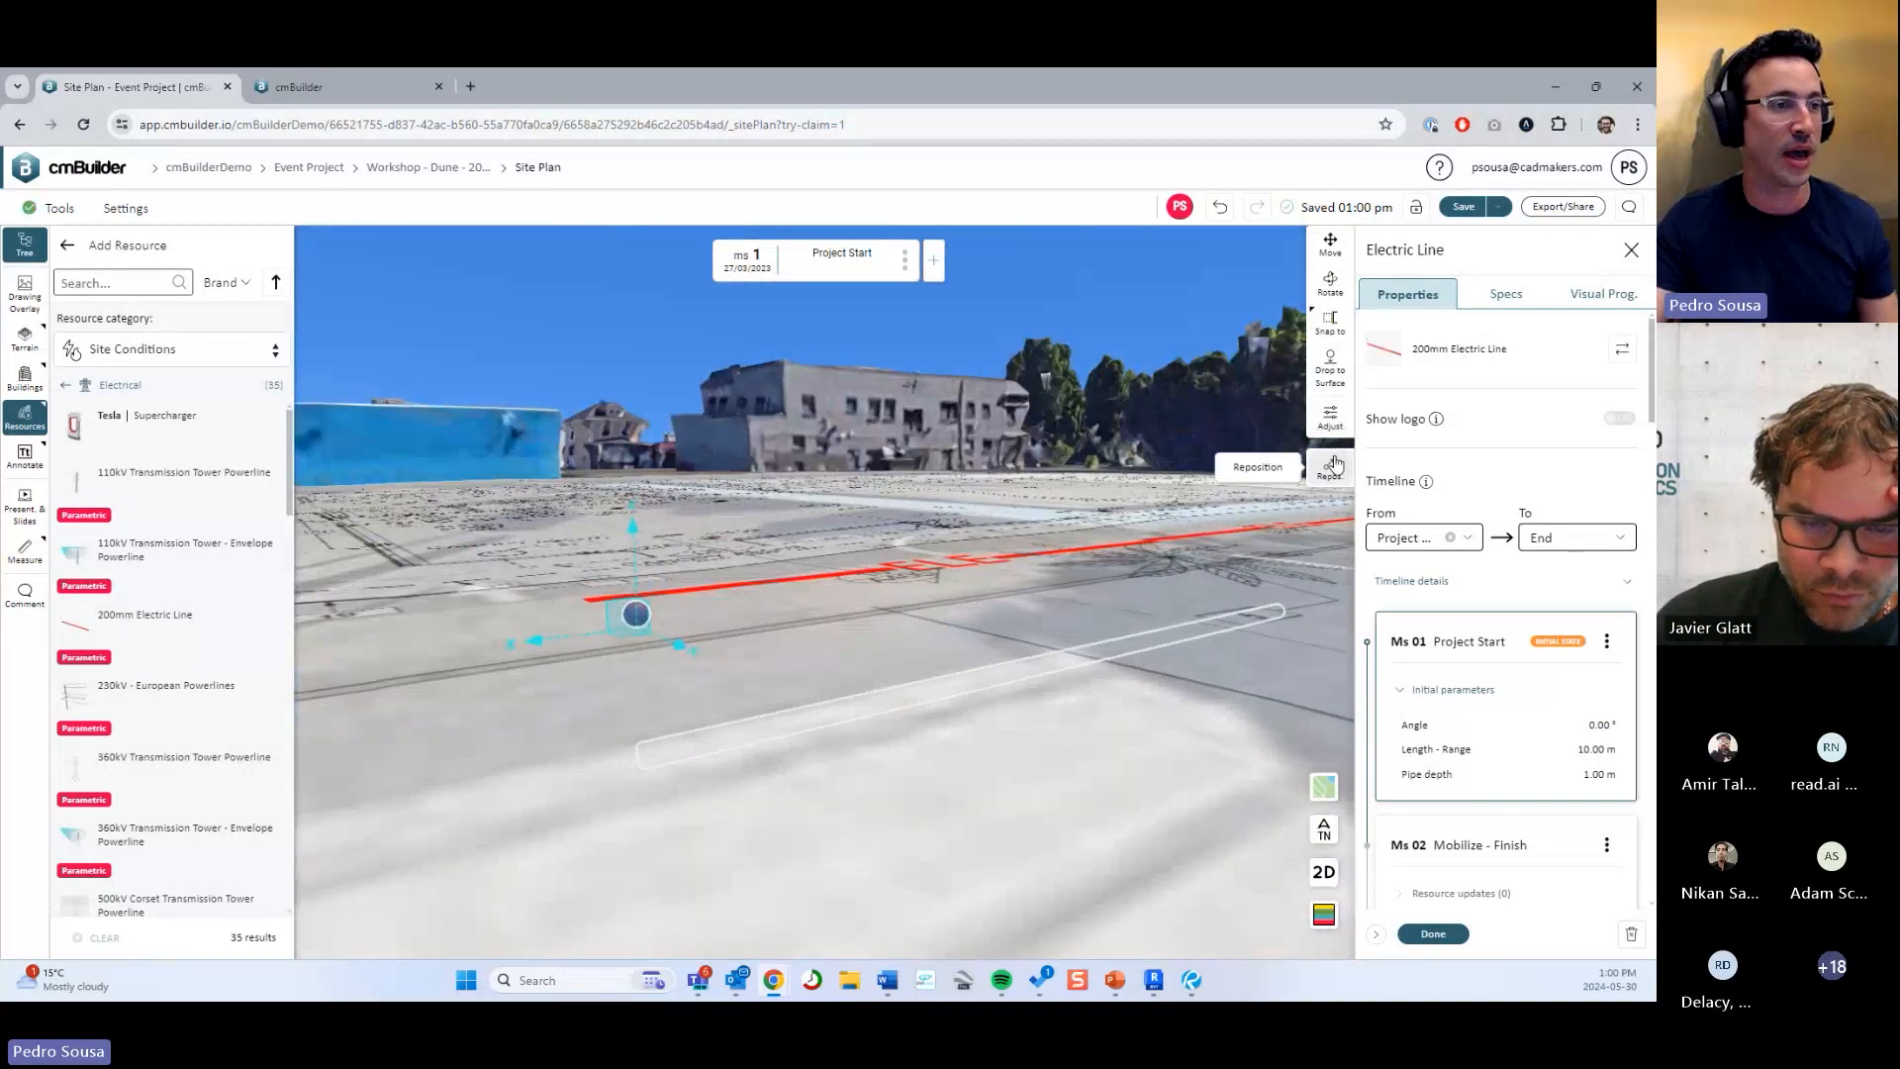
# Adjust the 200mm Electric Line to a 1.6° angle, 15.5 m length and 0.9 m pipe depth.
pyautogui.click(1331, 421)
pyautogui.moveTo(742, 713); pyautogui.dragTo(699, 693, button='middle')
pyautogui.moveTo(695, 673); pyautogui.dragTo(931, 670)
pyautogui.moveTo(1083, 630)
pyautogui.mouseDown()
pyautogui.moveTo(1118, 636)
pyautogui.moveTo(1102, 644)
pyautogui.mouseUp()
pyautogui.moveTo(592, 682); pyautogui.dragTo(586, 650)
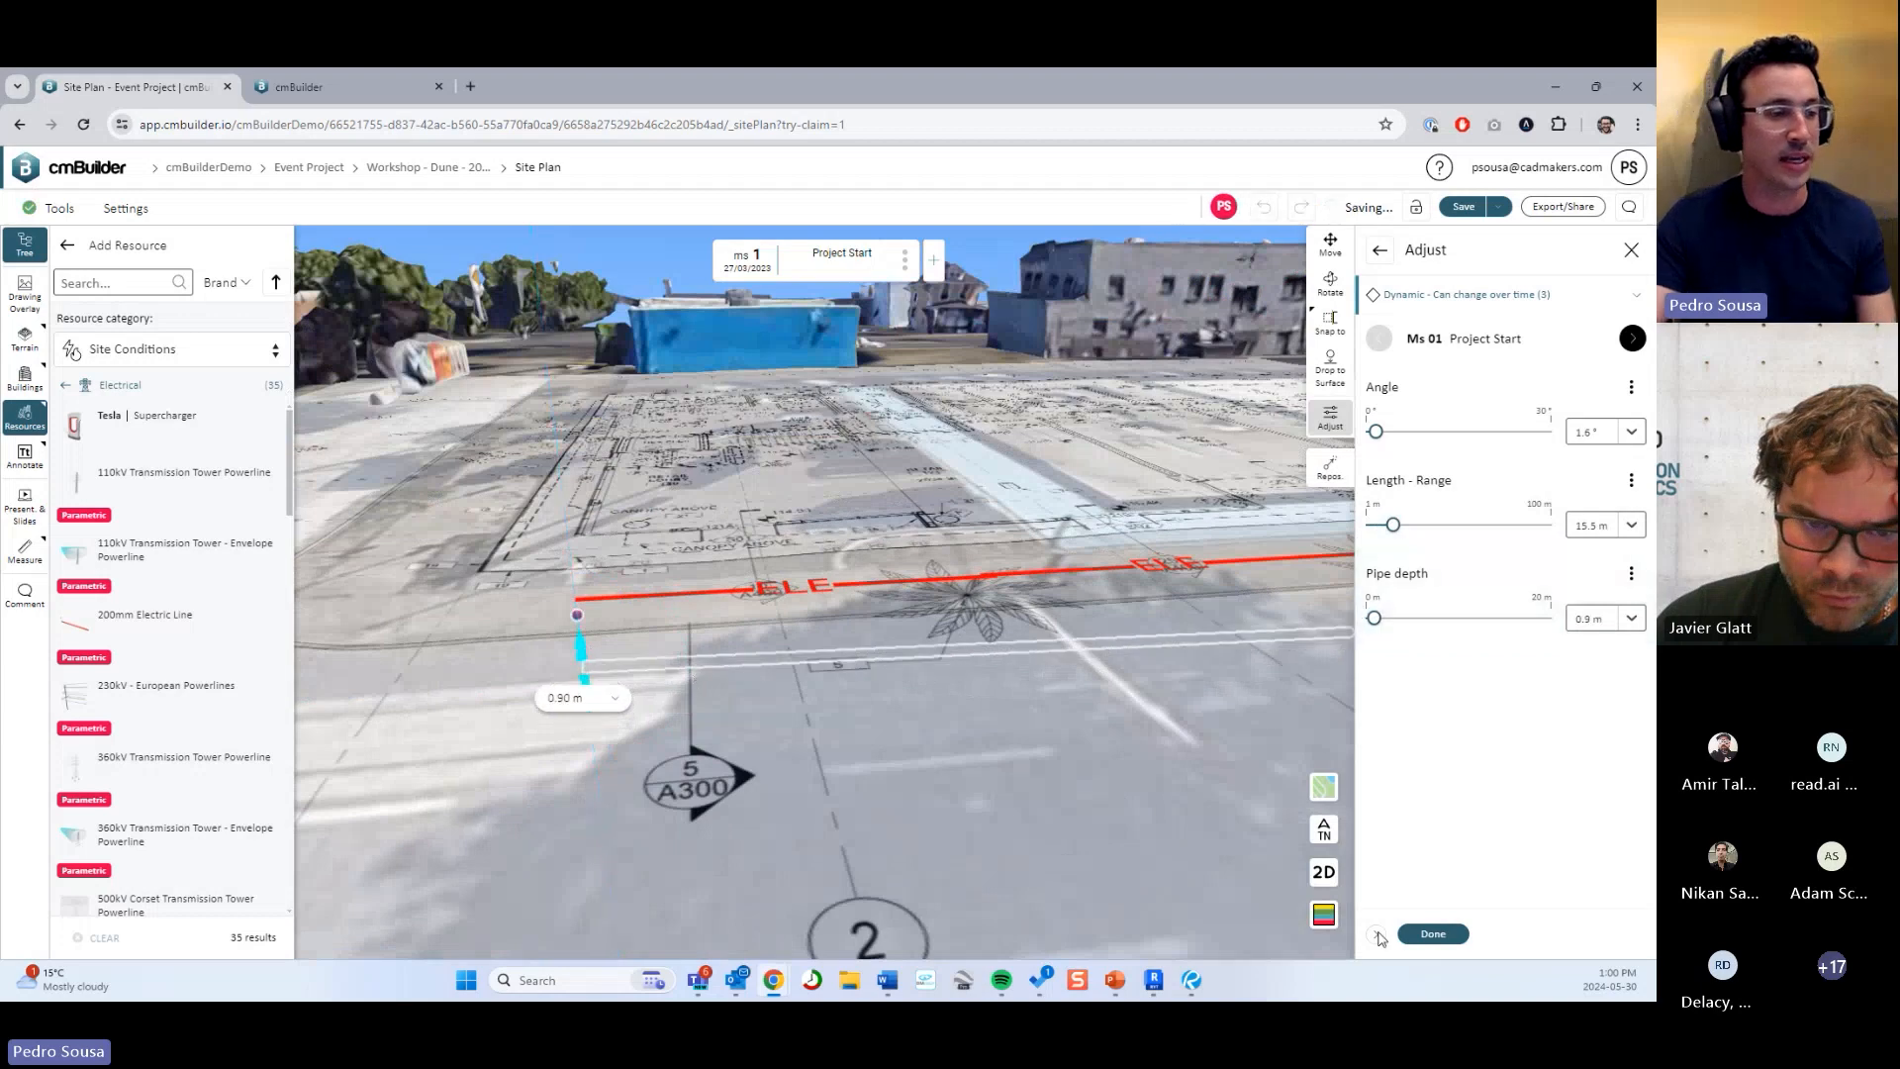
pyautogui.click(1433, 934)
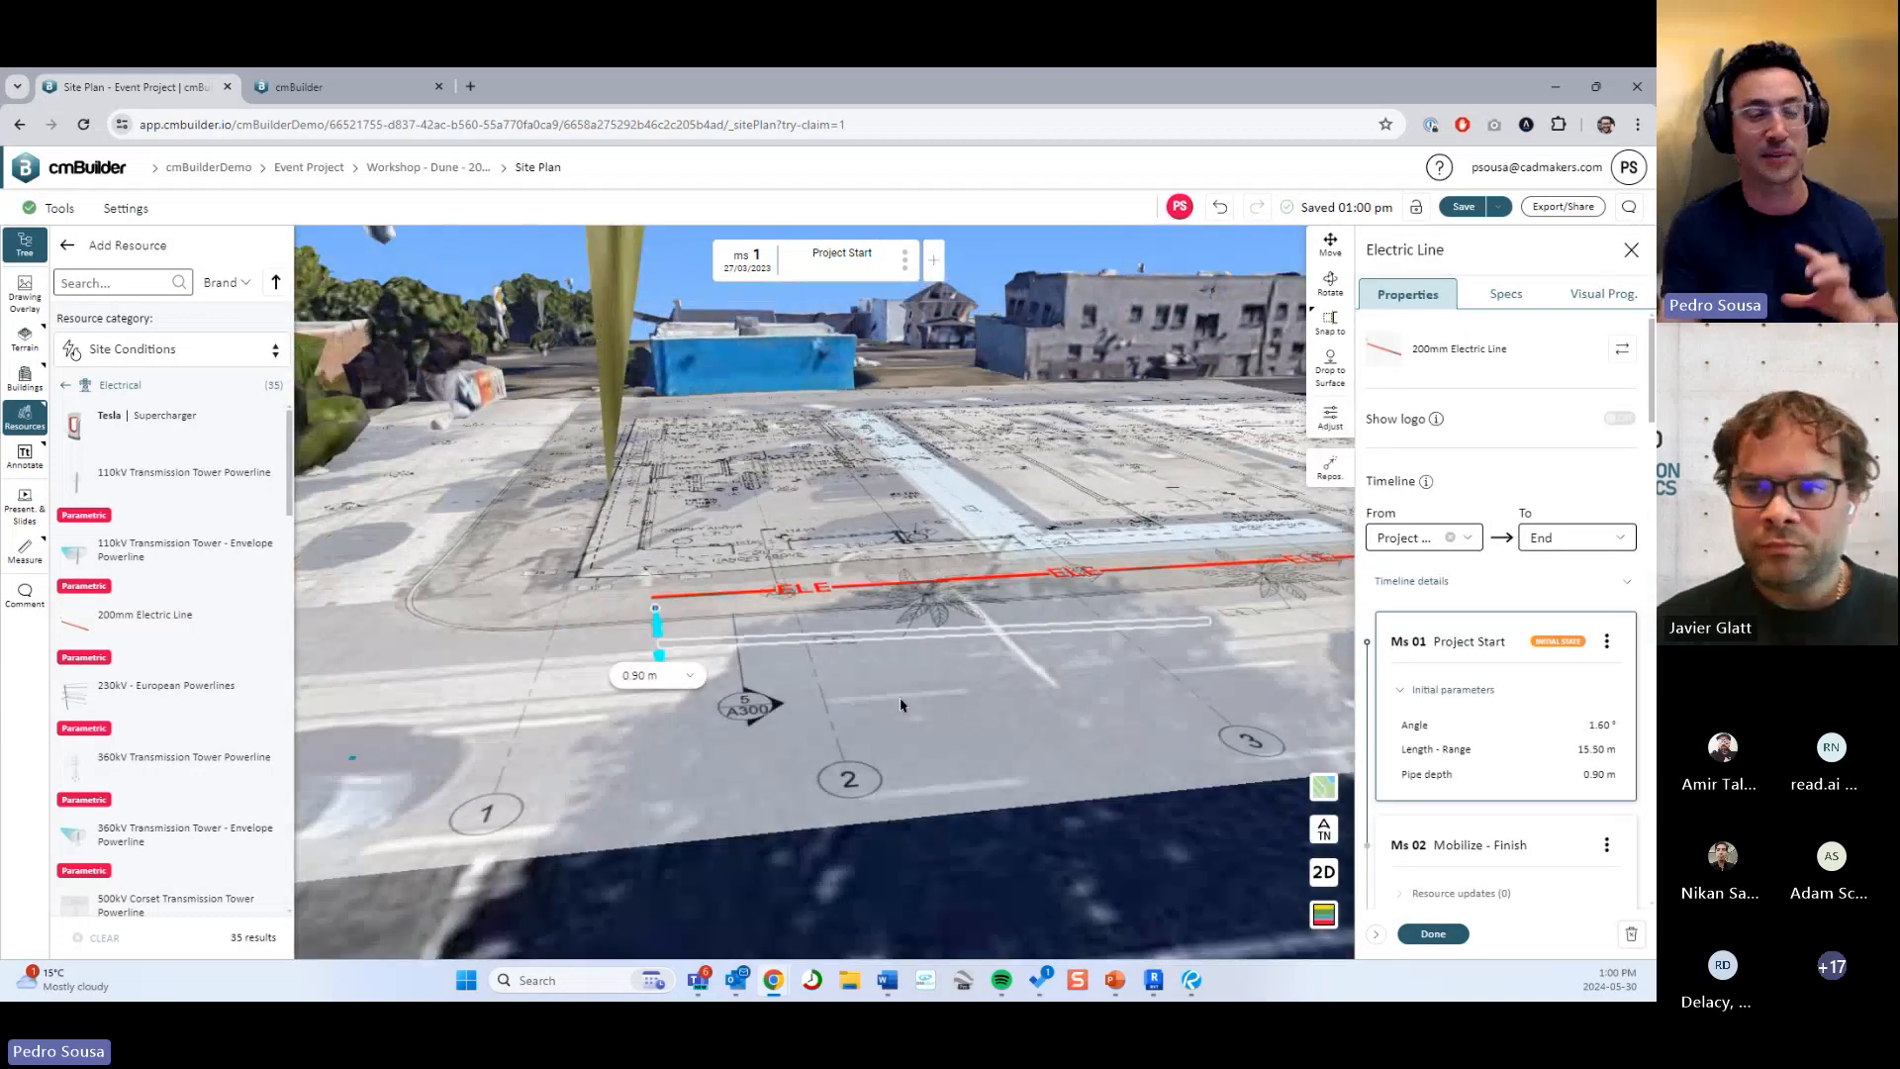
pyautogui.scroll(3, 661, 689)
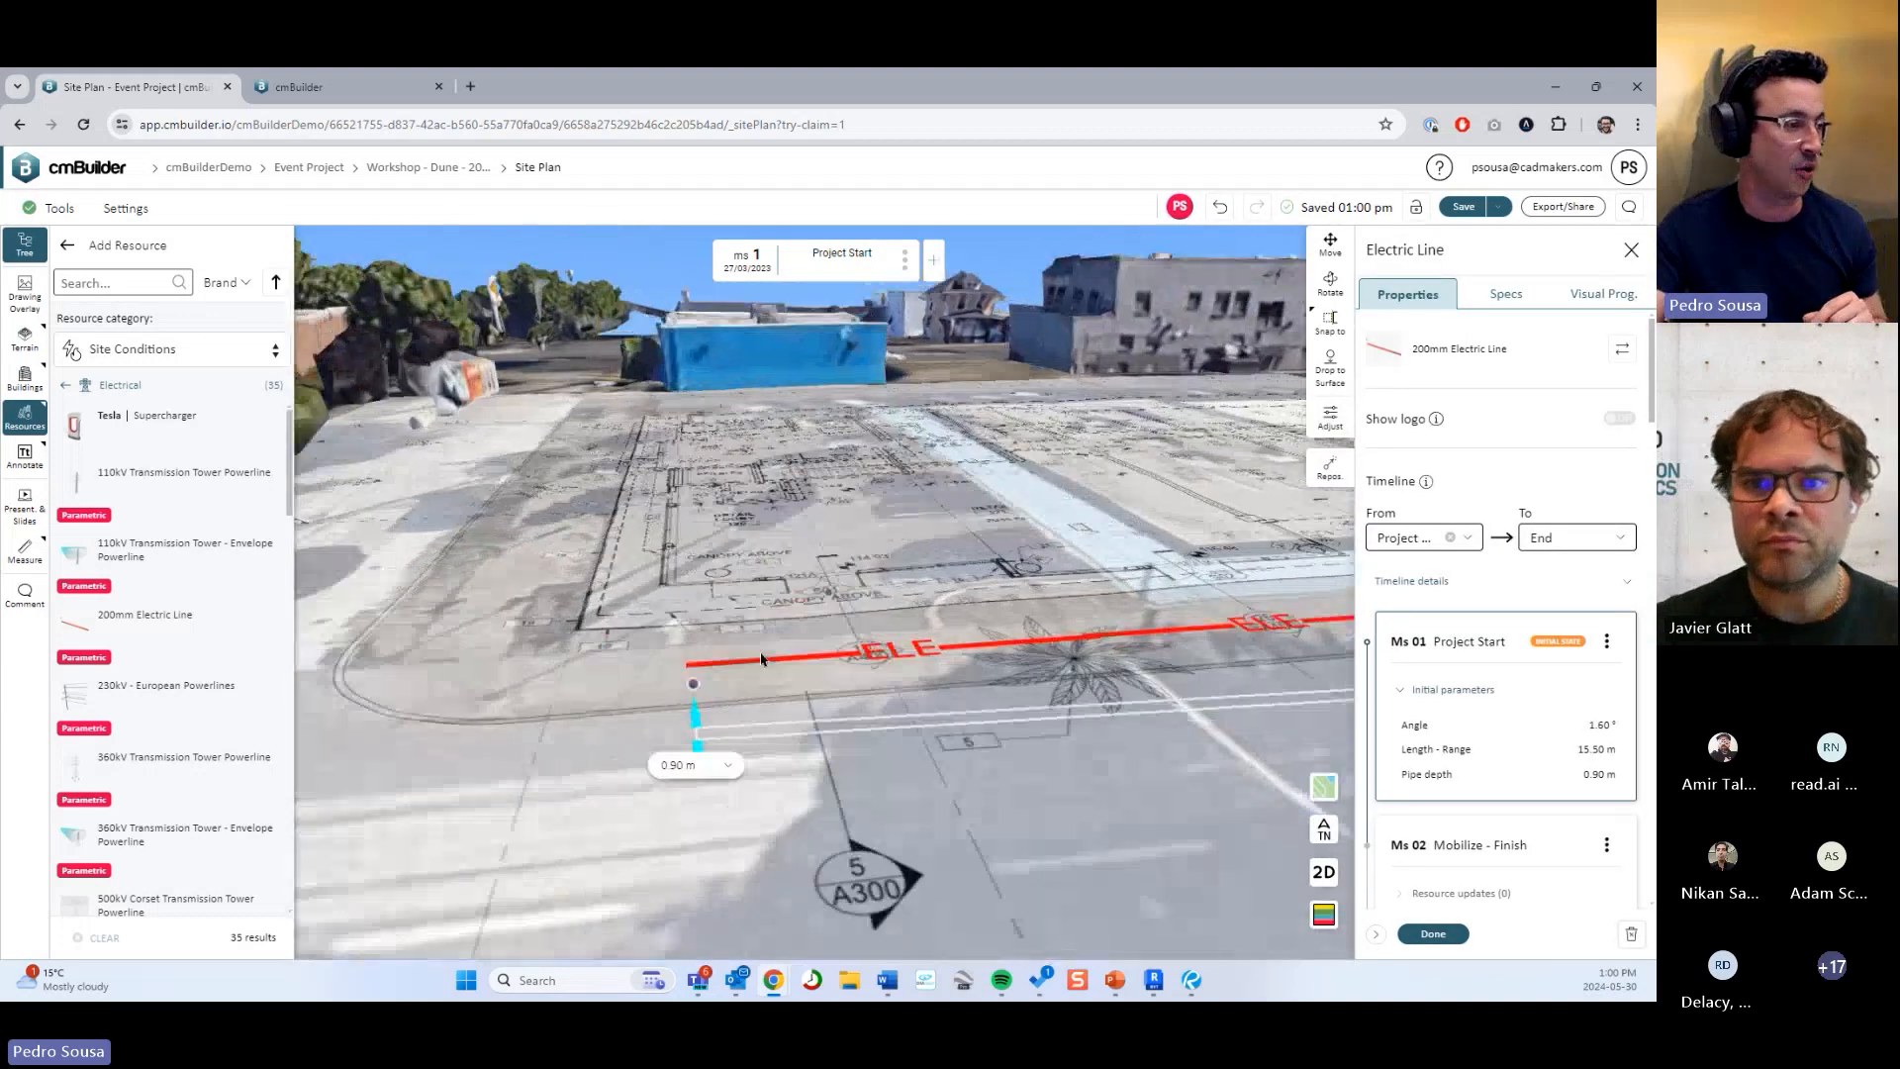
# Finish editing the 200mm Electric Line beside the Wilshire Blvd sidewalk and clear its selection.
pyautogui.scroll(5, 708, 720)
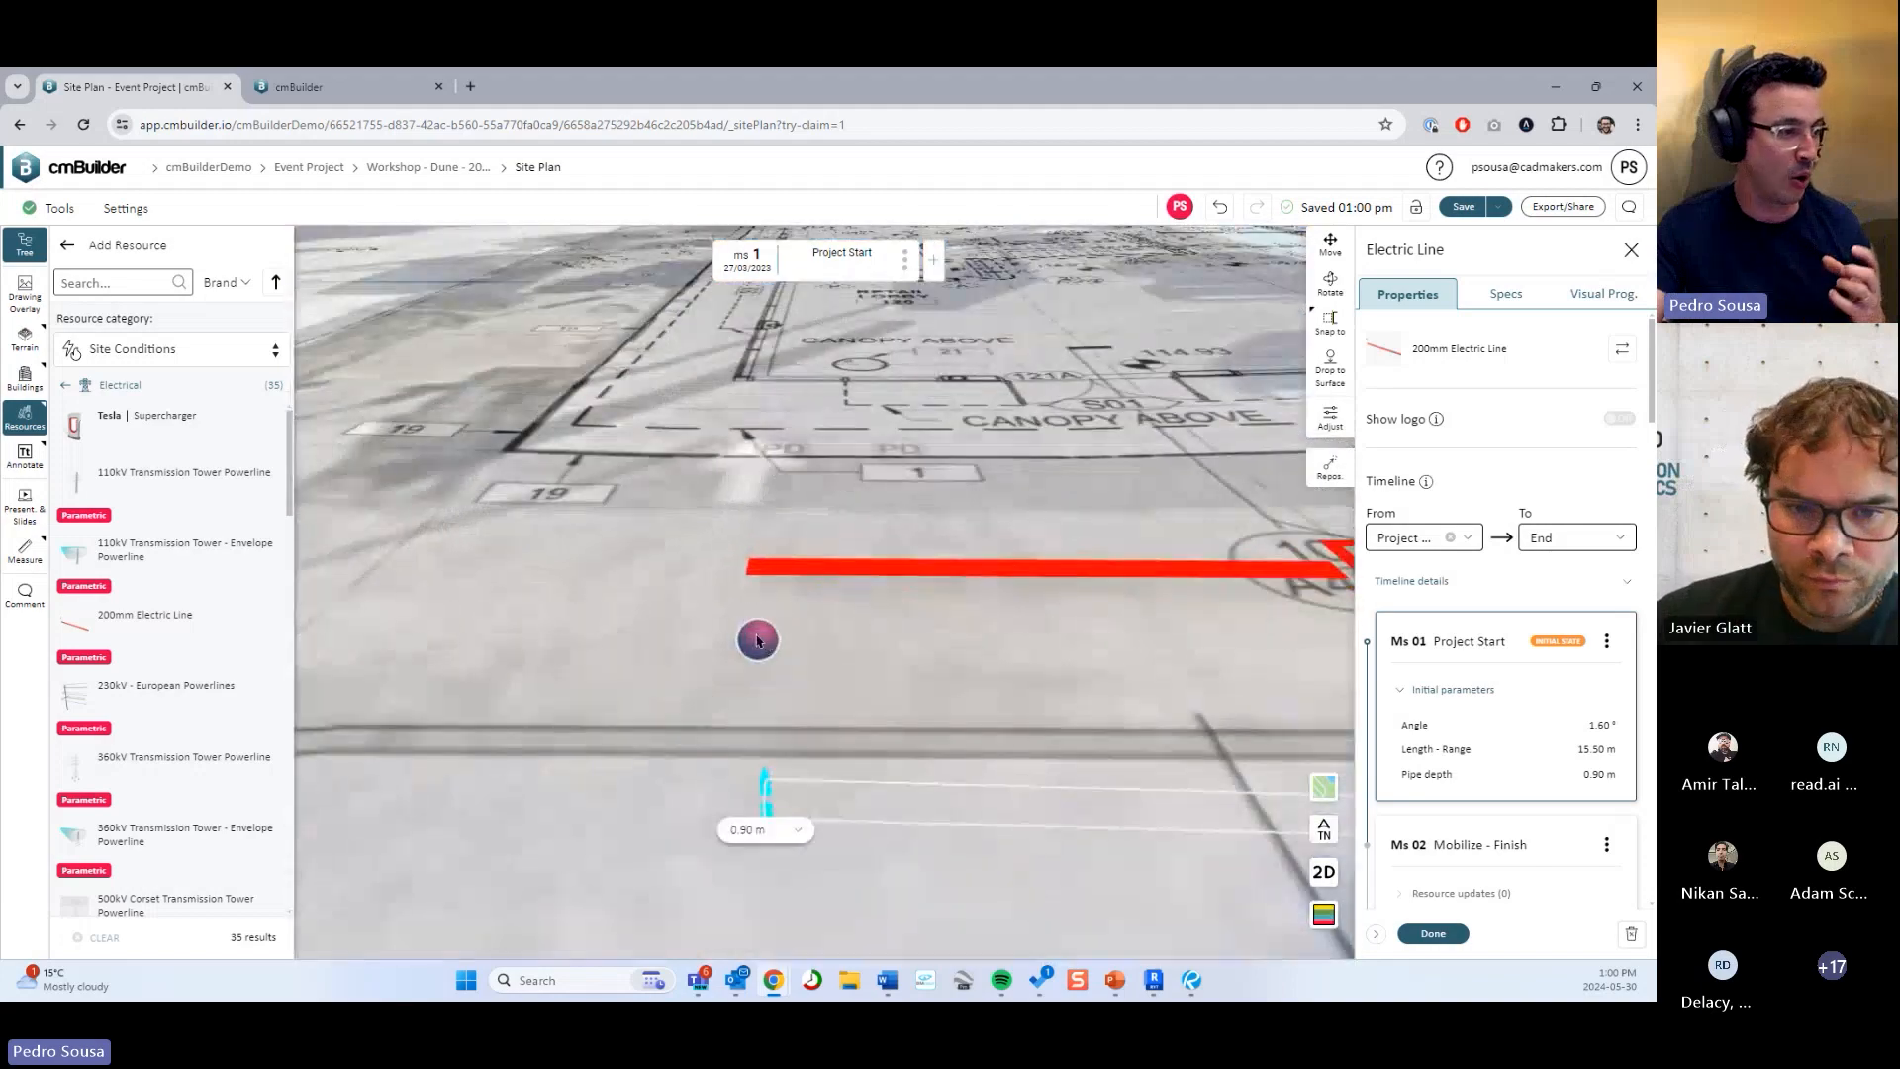
pyautogui.scroll(-3, 757, 642)
pyautogui.click(1431, 933)
pyautogui.scroll(-2, 1044, 677)
pyautogui.scroll(-3, 942, 623)
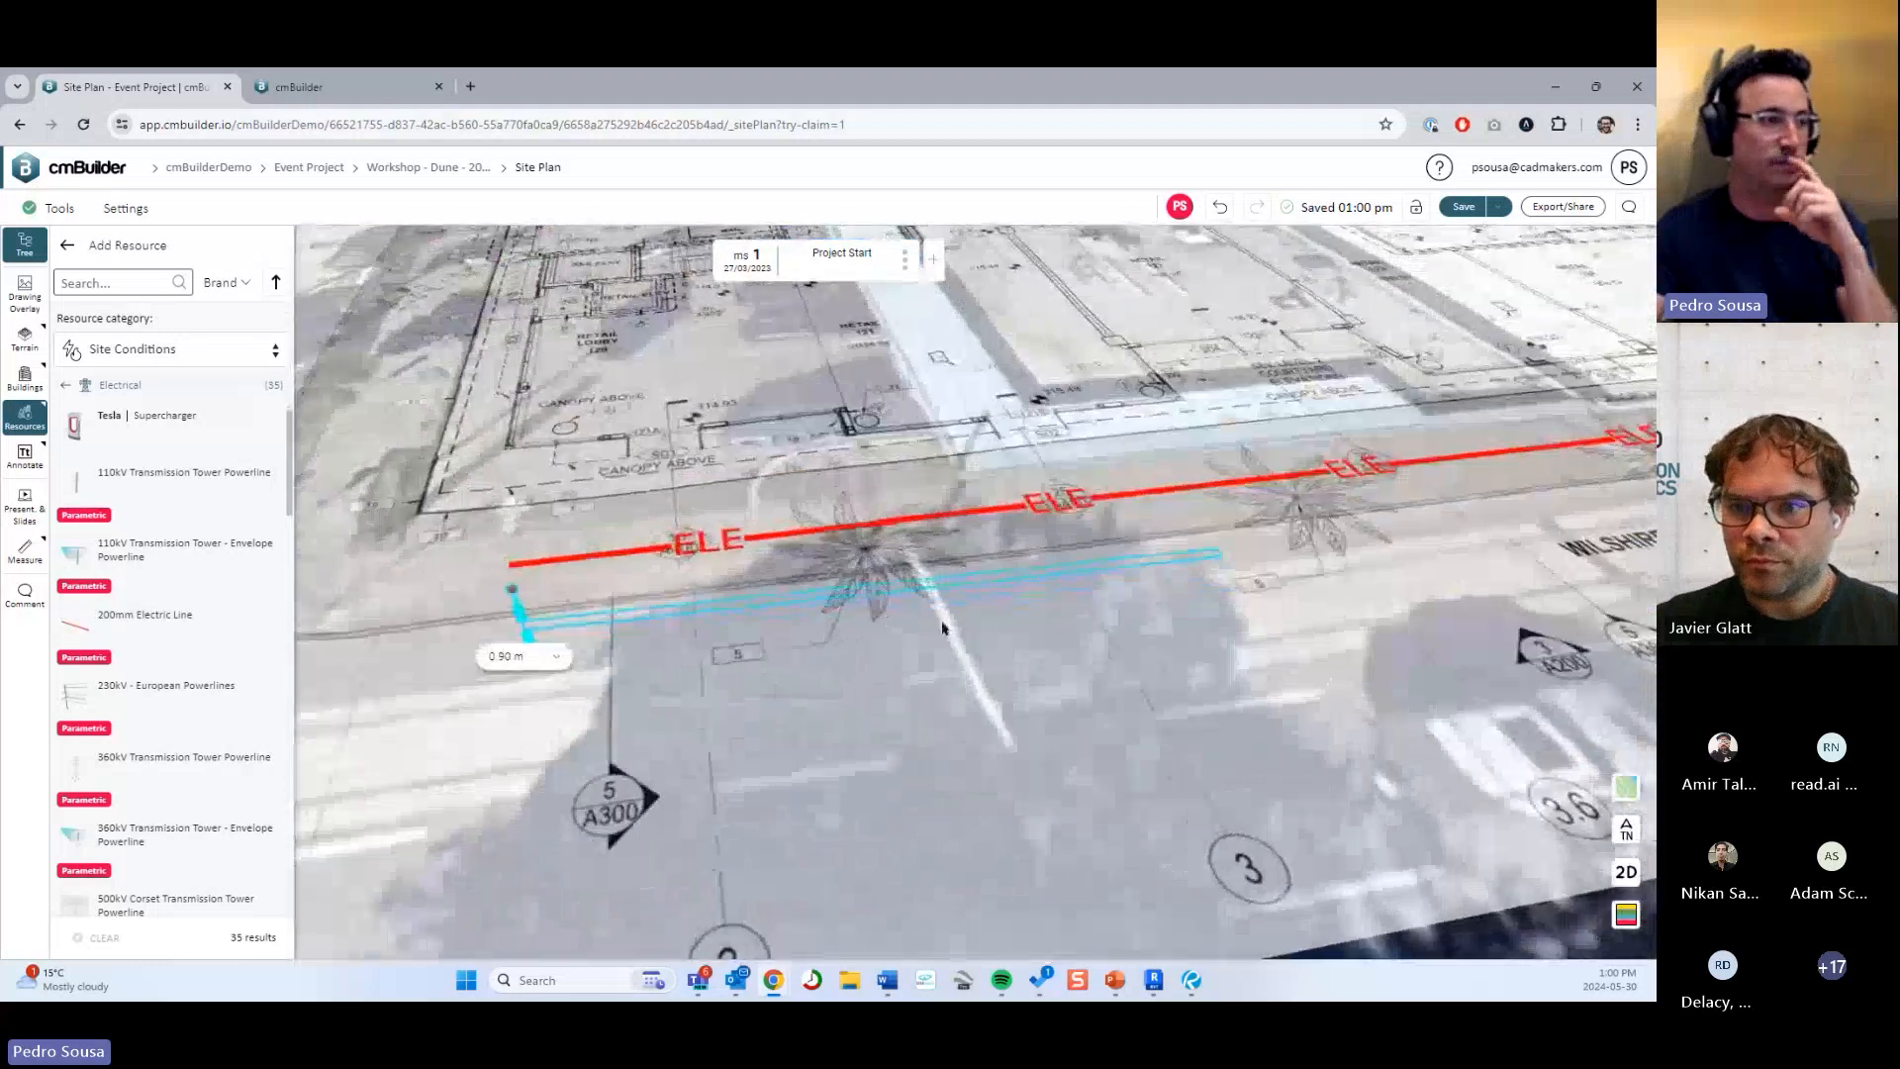
pyautogui.moveTo(942, 626); pyautogui.dragTo(821, 604)
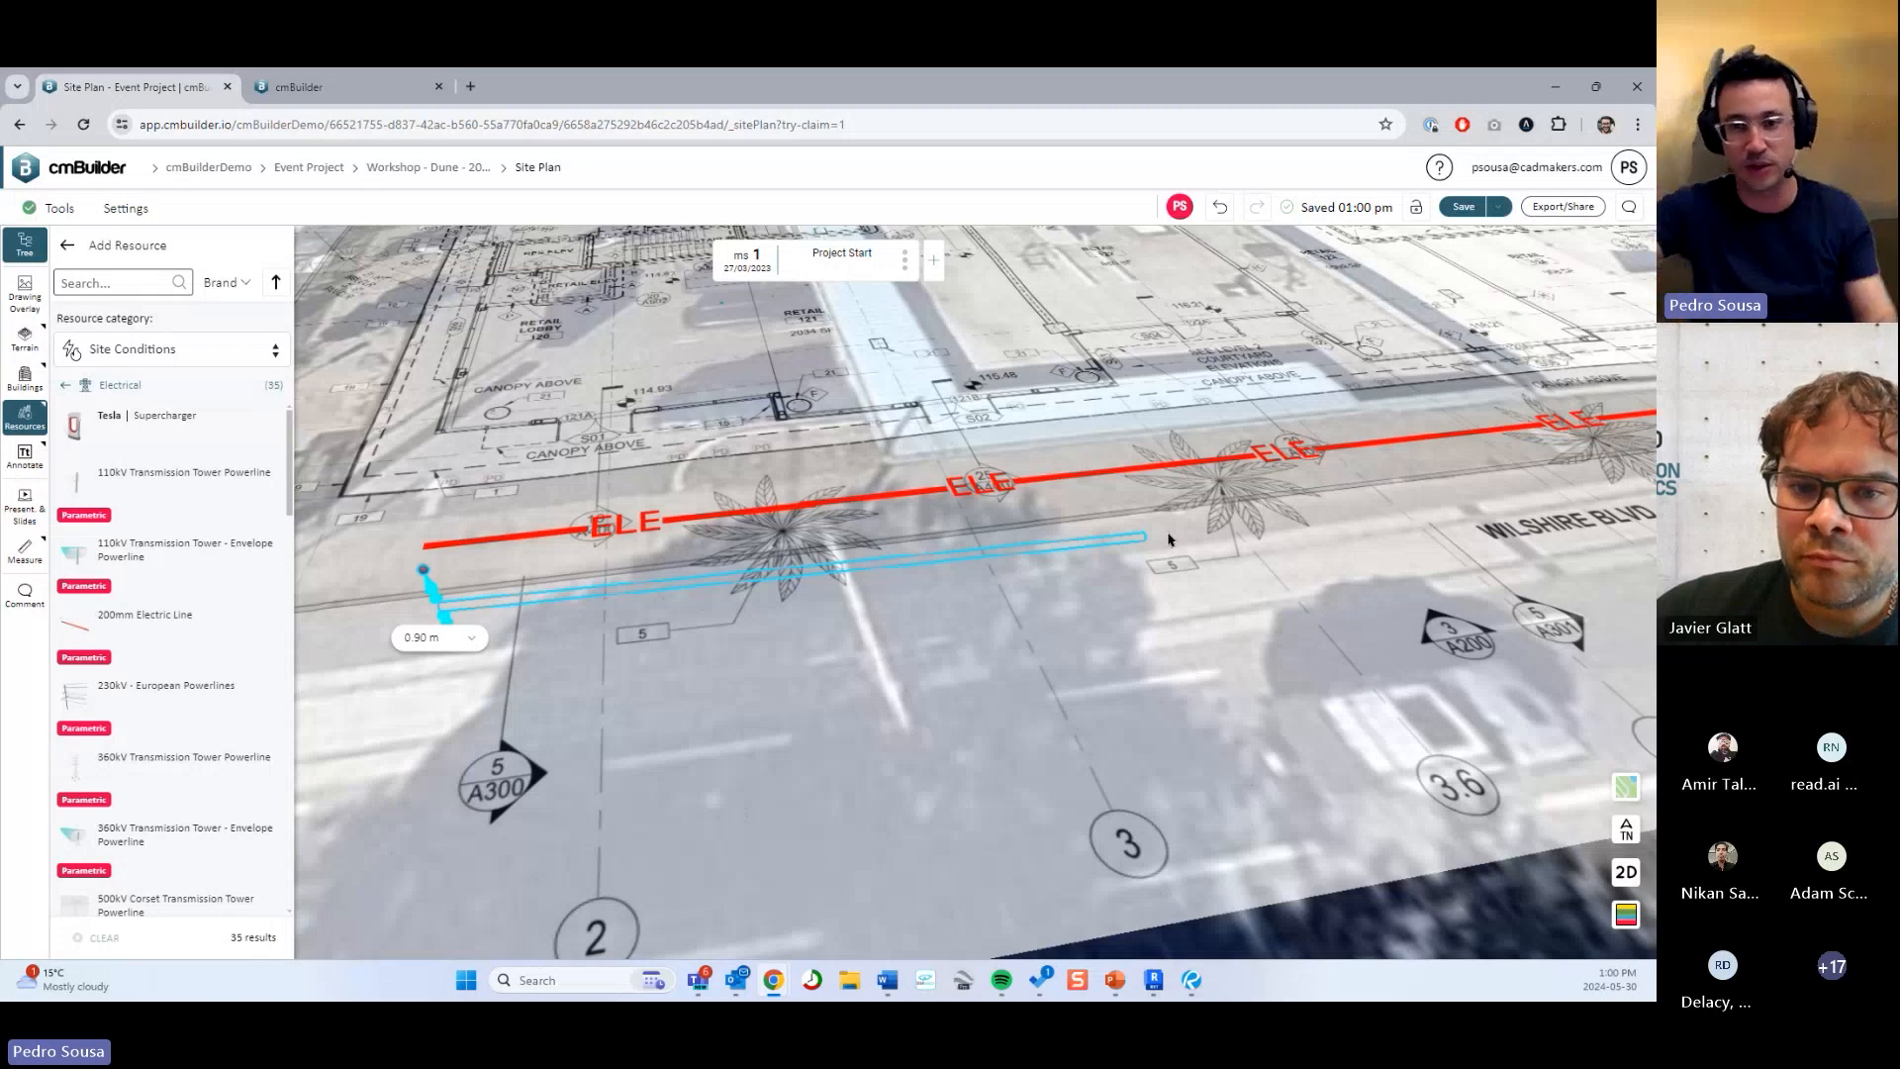
pyautogui.scroll(-3, 1179, 549)
pyautogui.moveTo(1179, 549); pyautogui.dragTo(898, 650)
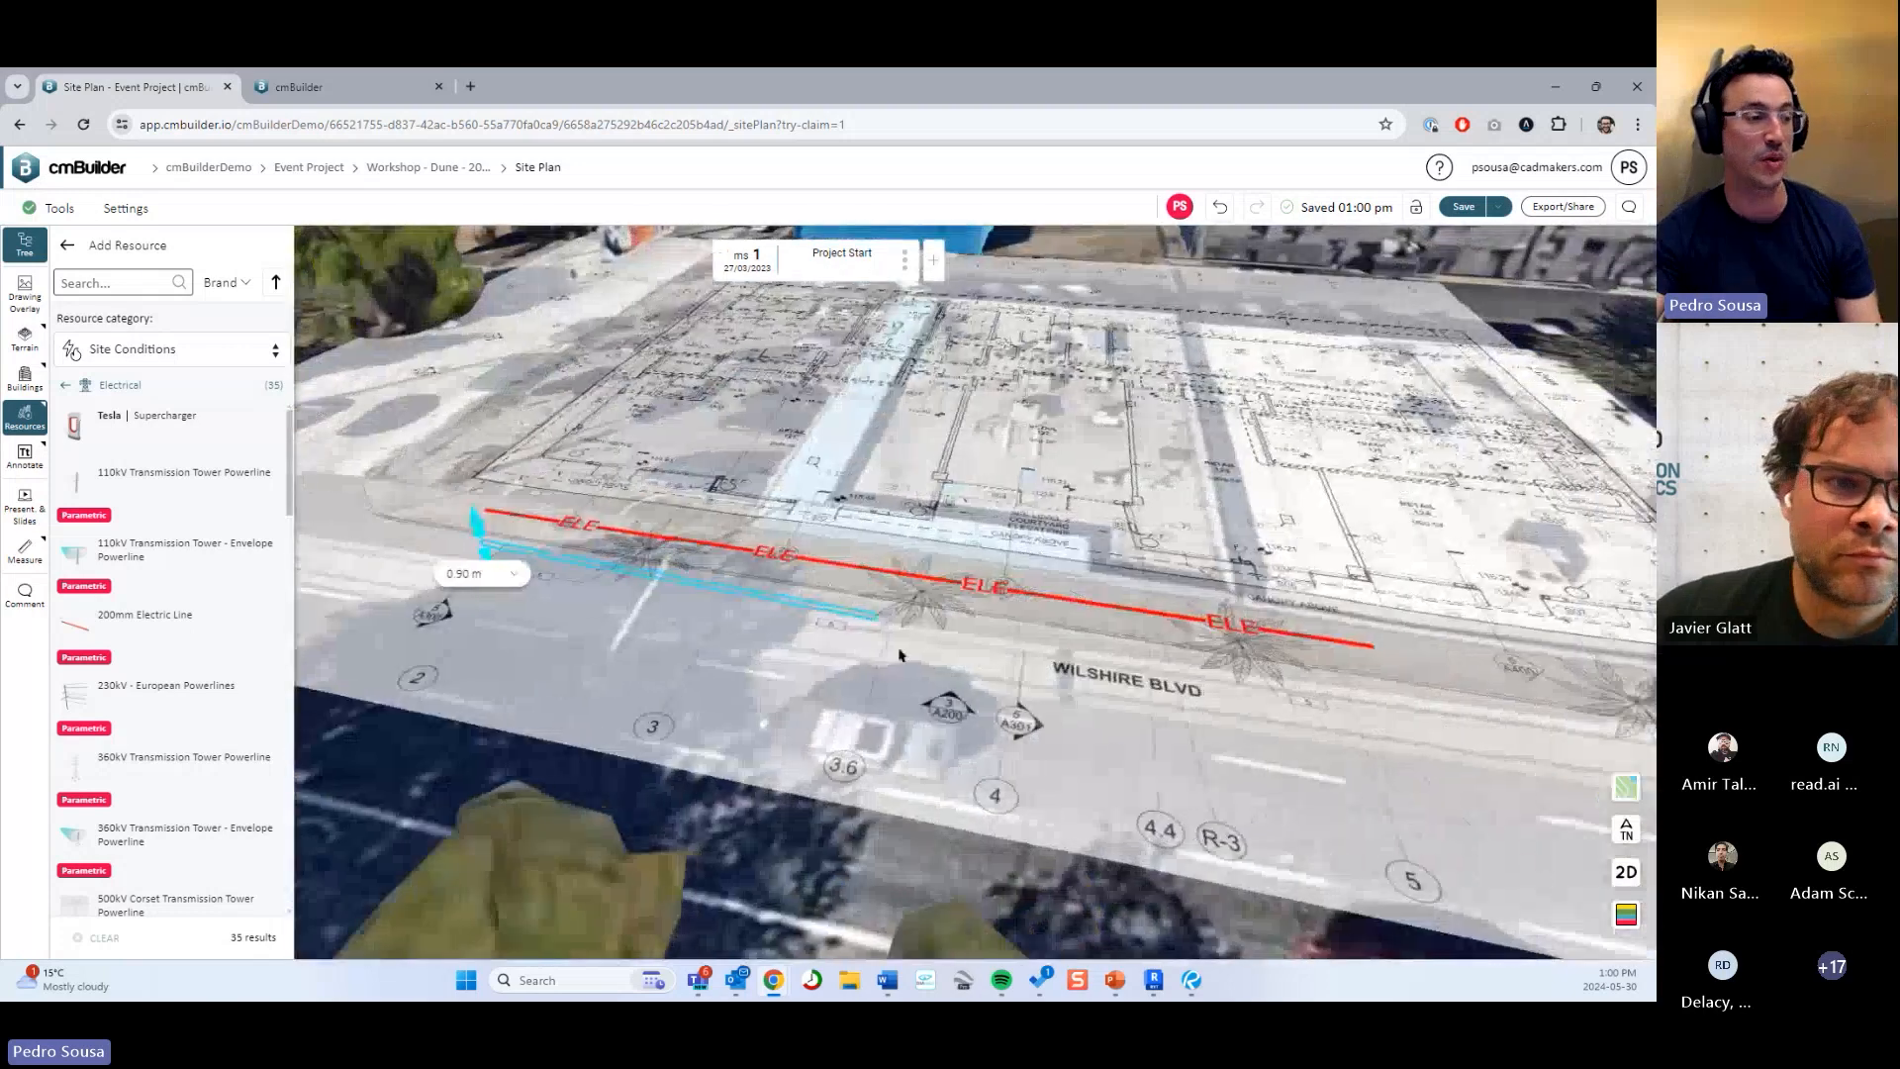
pyautogui.moveTo(1137, 776); pyautogui.dragTo(985, 710, button='right')
pyautogui.click(867, 800)
# Examine the multi-storey building model from above, briefly selecting its large roof slab and clearing the selection.
pyautogui.click(25, 413)
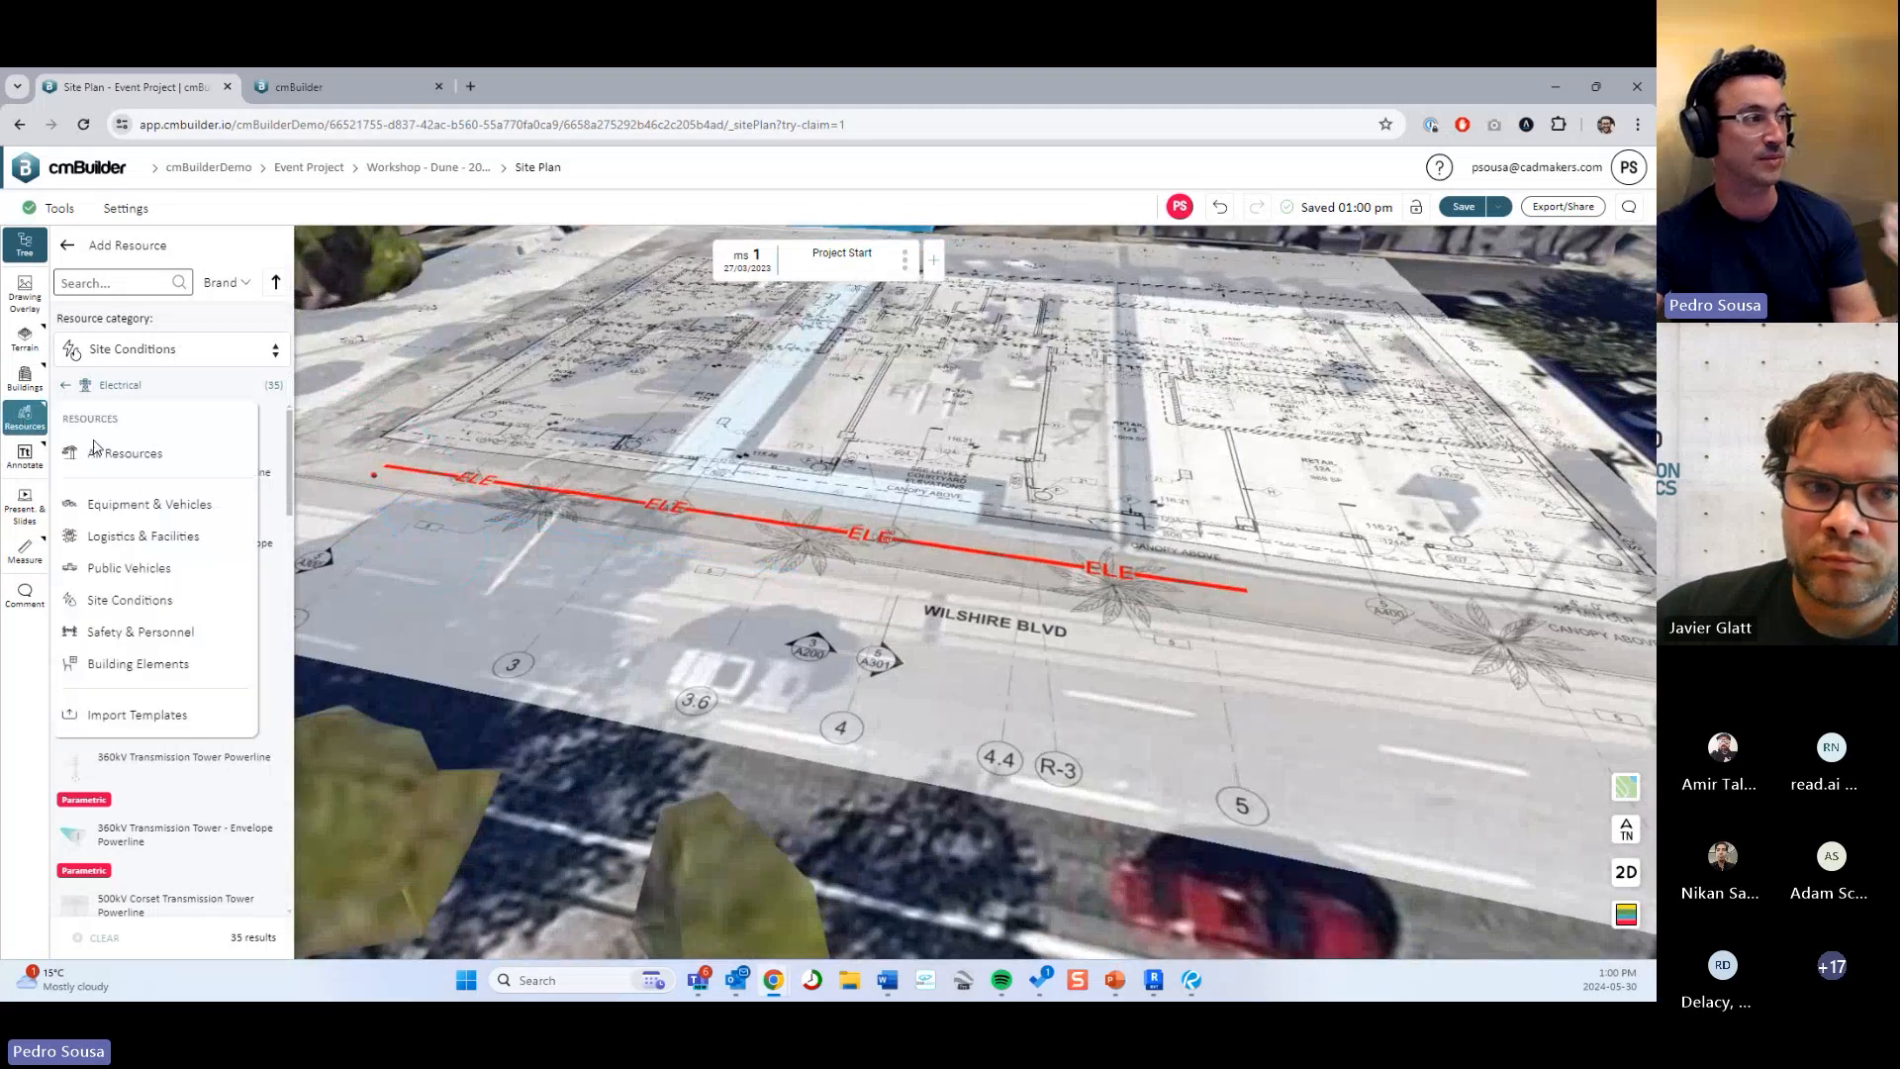
pyautogui.scroll(-3, 781, 789)
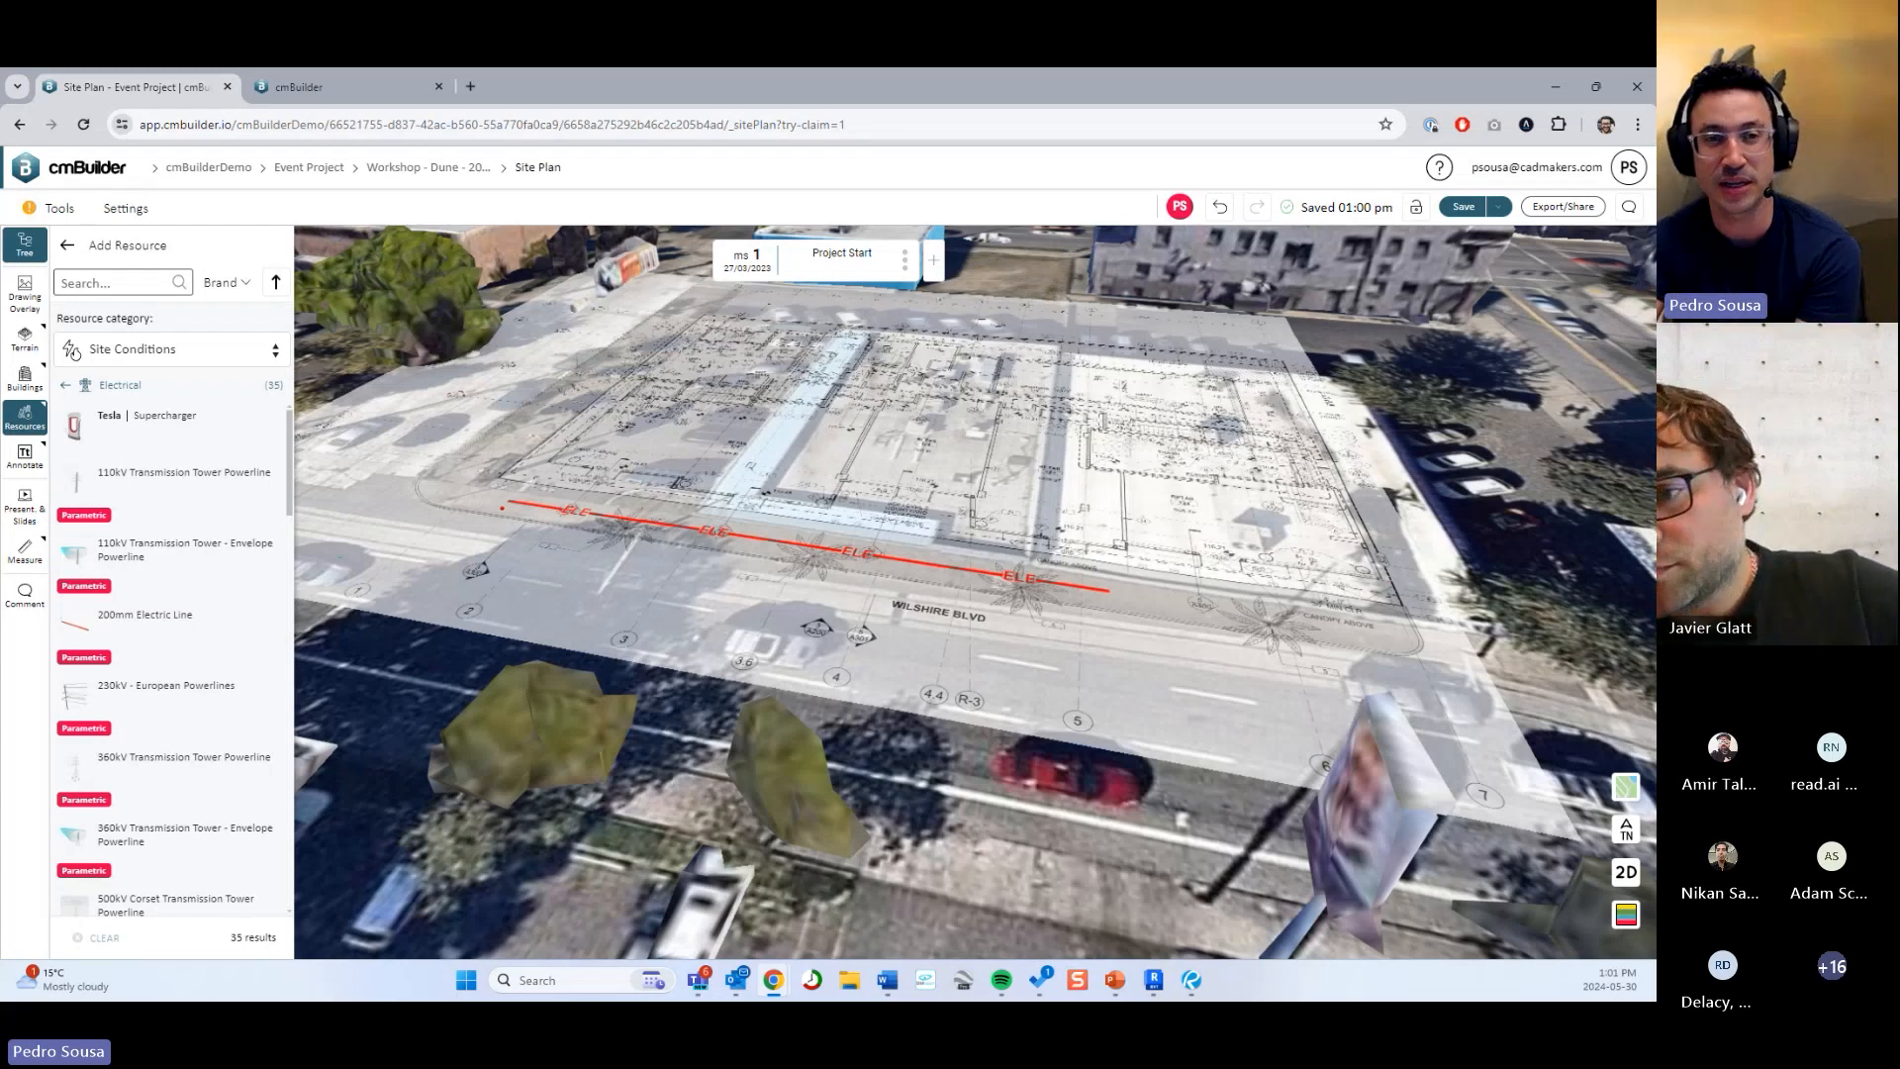
pyautogui.scroll(-5, 1171, 638)
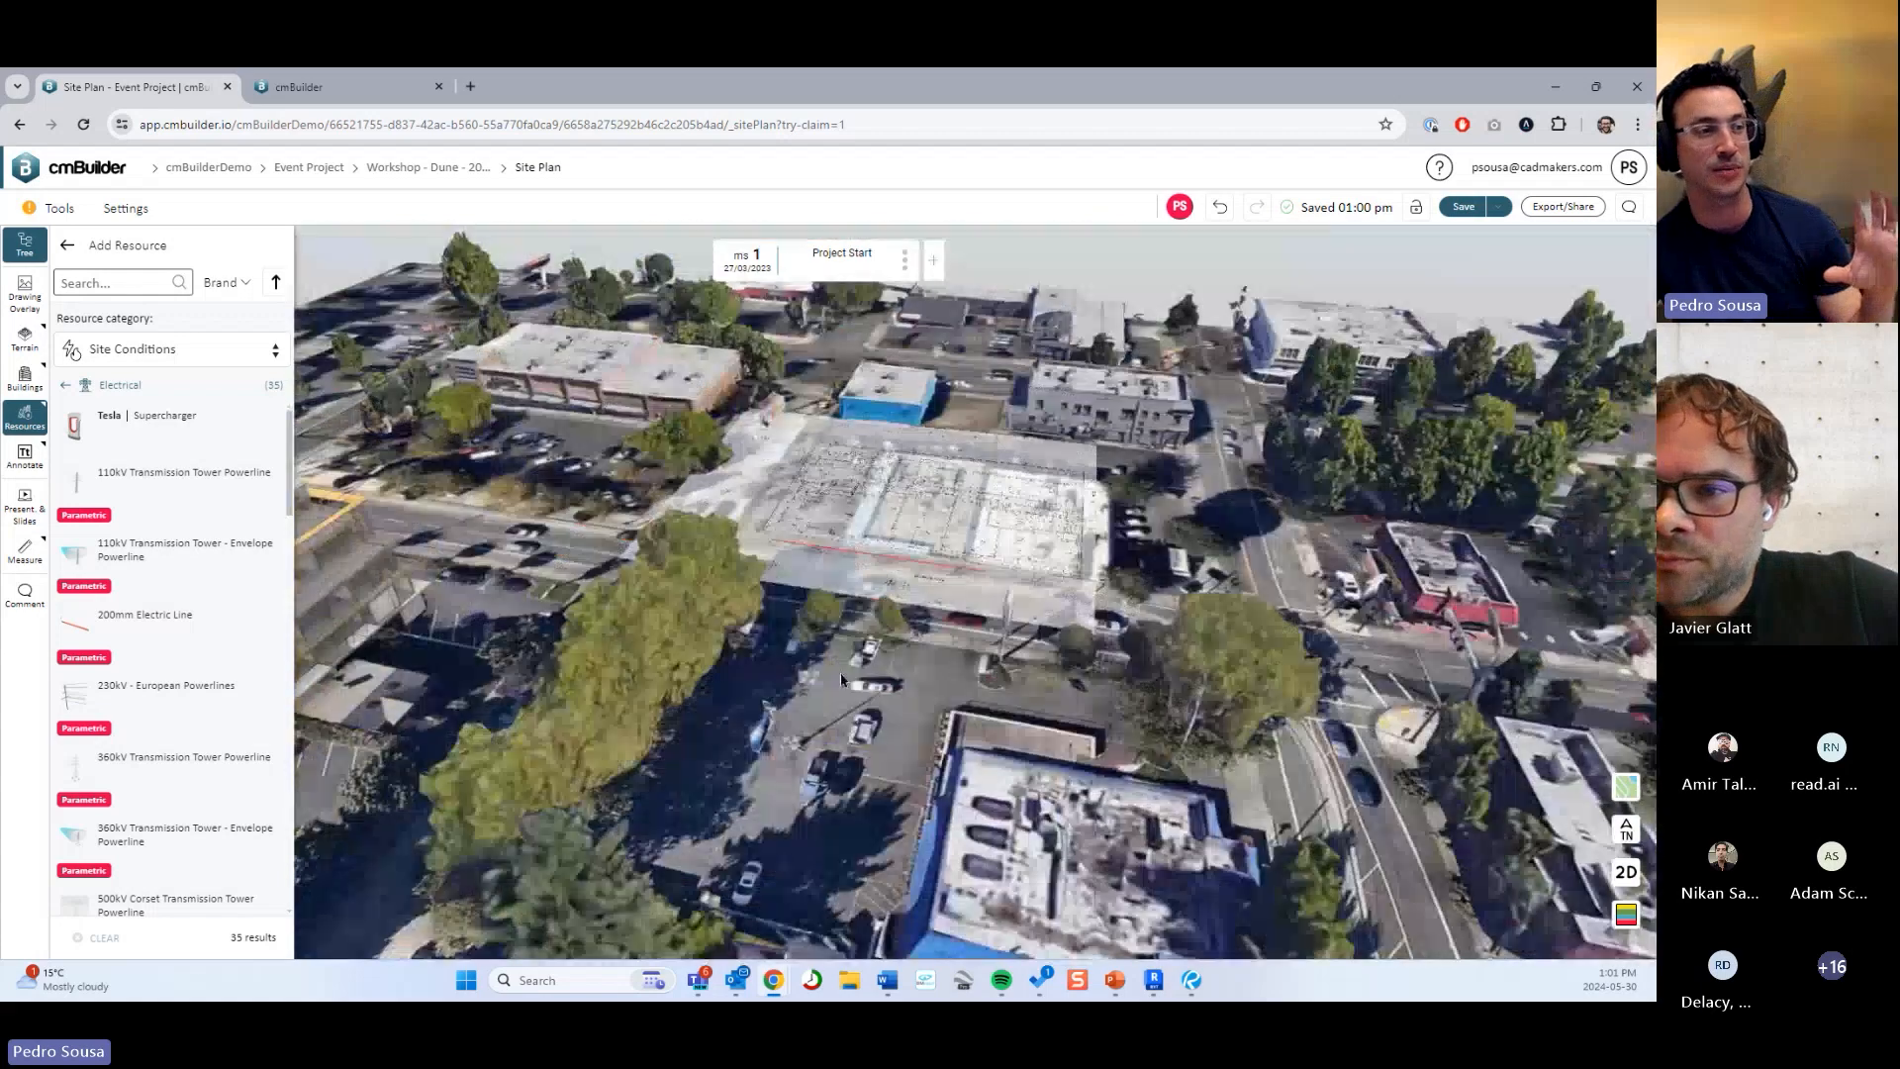
pyautogui.scroll(-3, 840, 680)
pyautogui.moveTo(840, 680); pyautogui.dragTo(982, 563)
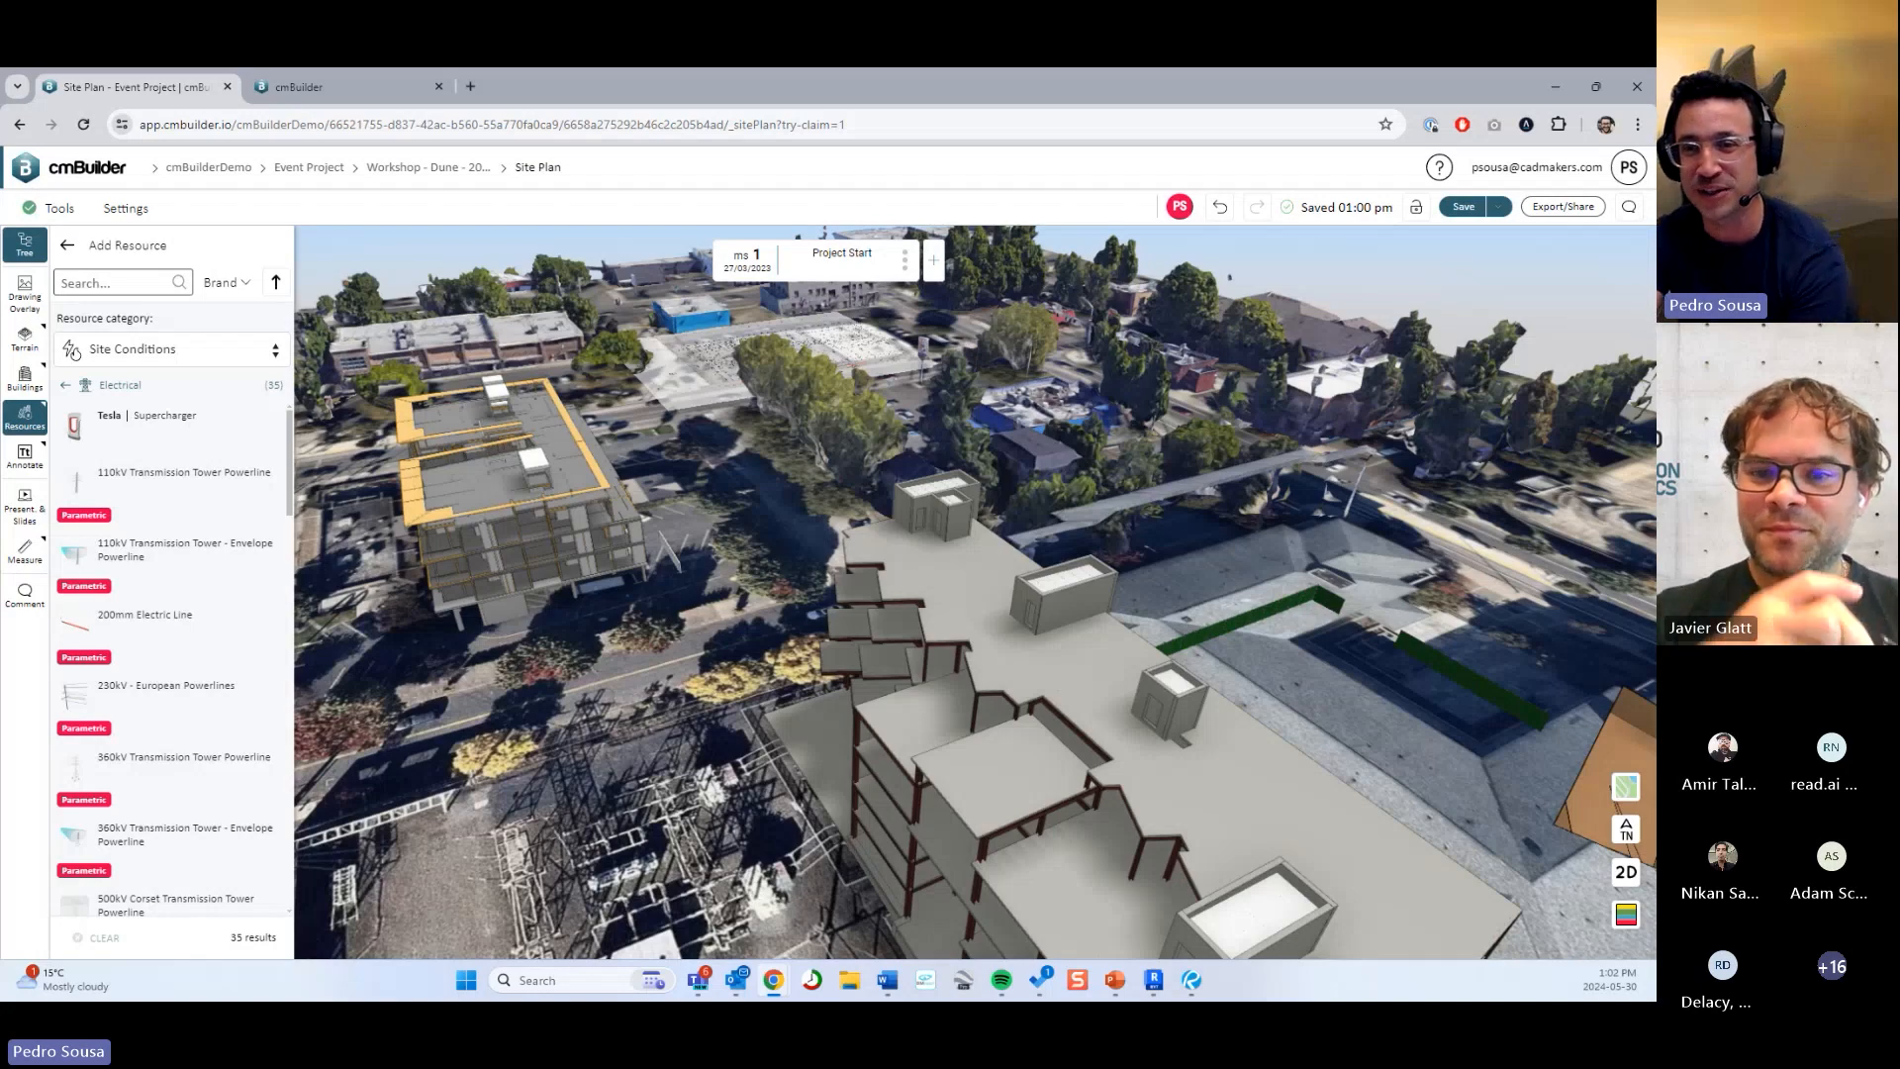
pyautogui.scroll(-5, 809, 552)
pyautogui.moveTo(810, 552); pyautogui.dragTo(851, 591)
pyautogui.scroll(3, 924, 554)
pyautogui.scroll(5, 851, 591)
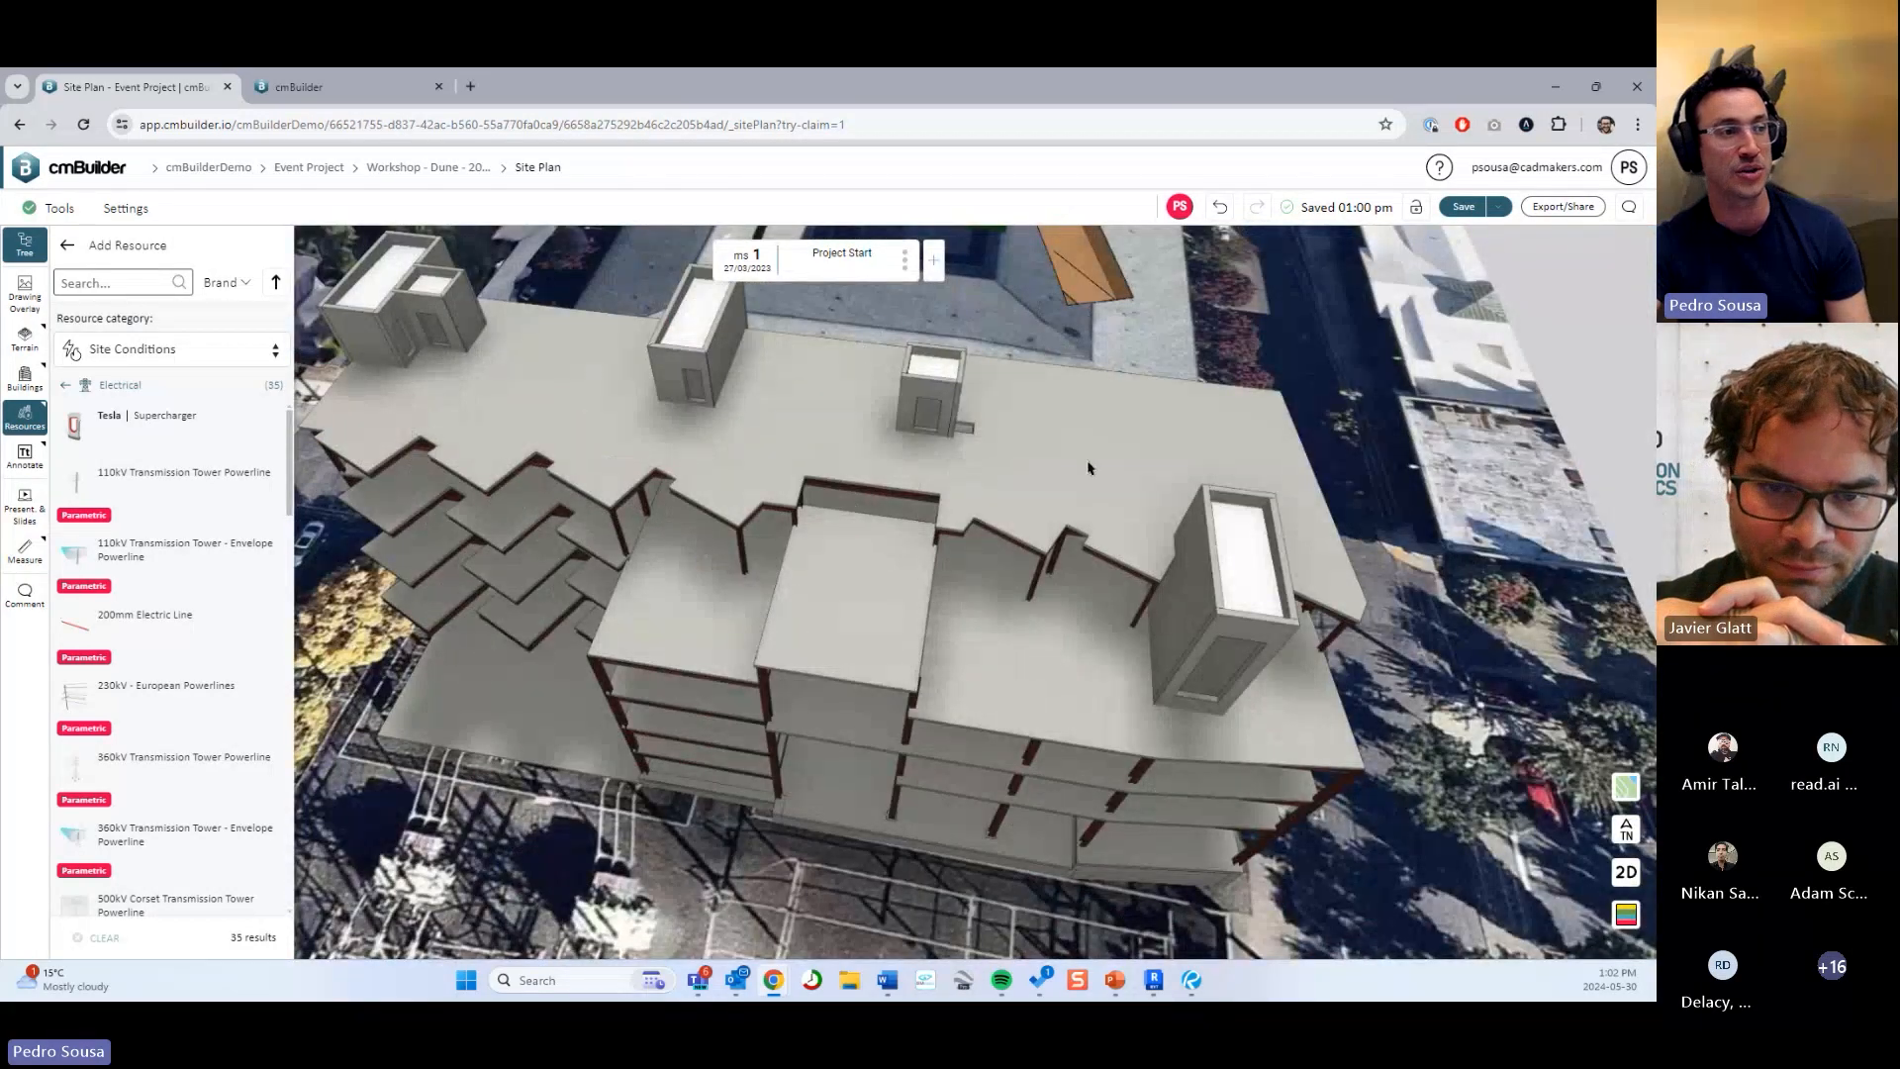
pyautogui.click(1091, 469)
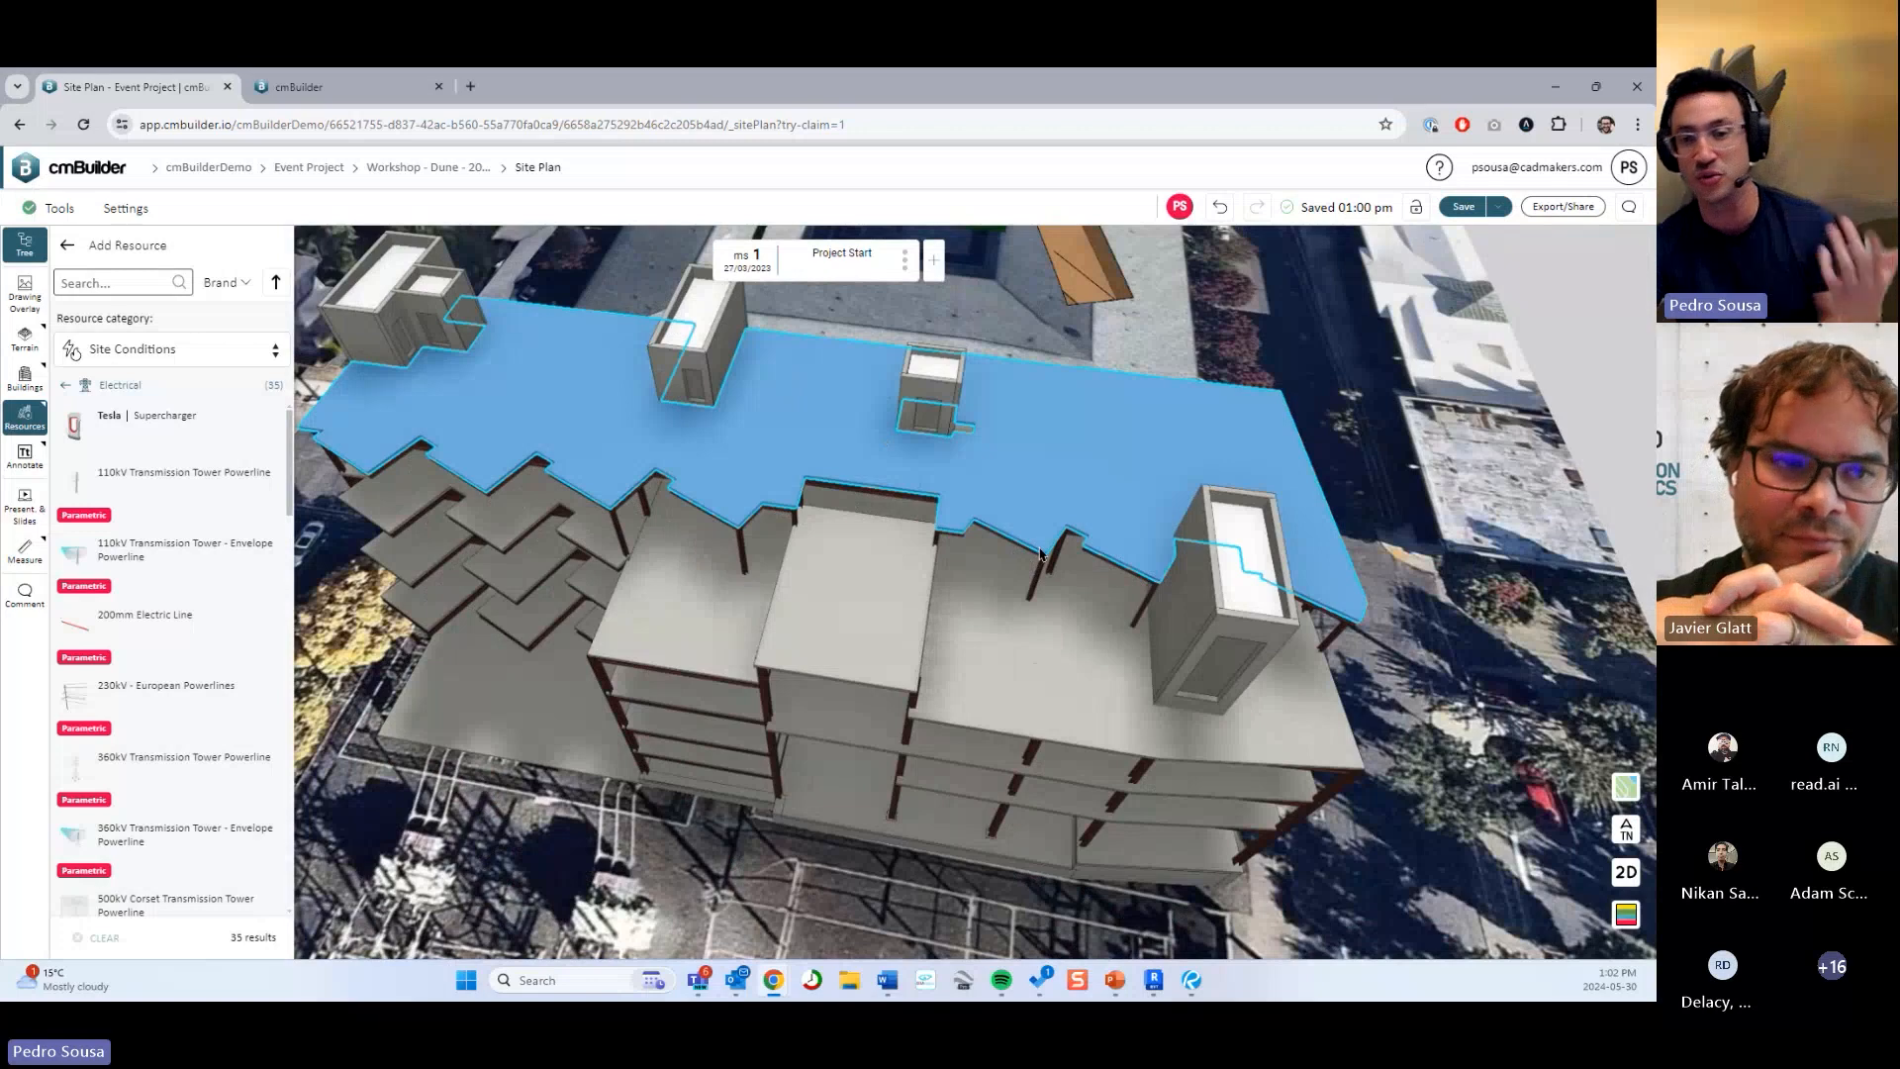
pyautogui.click(1356, 507)
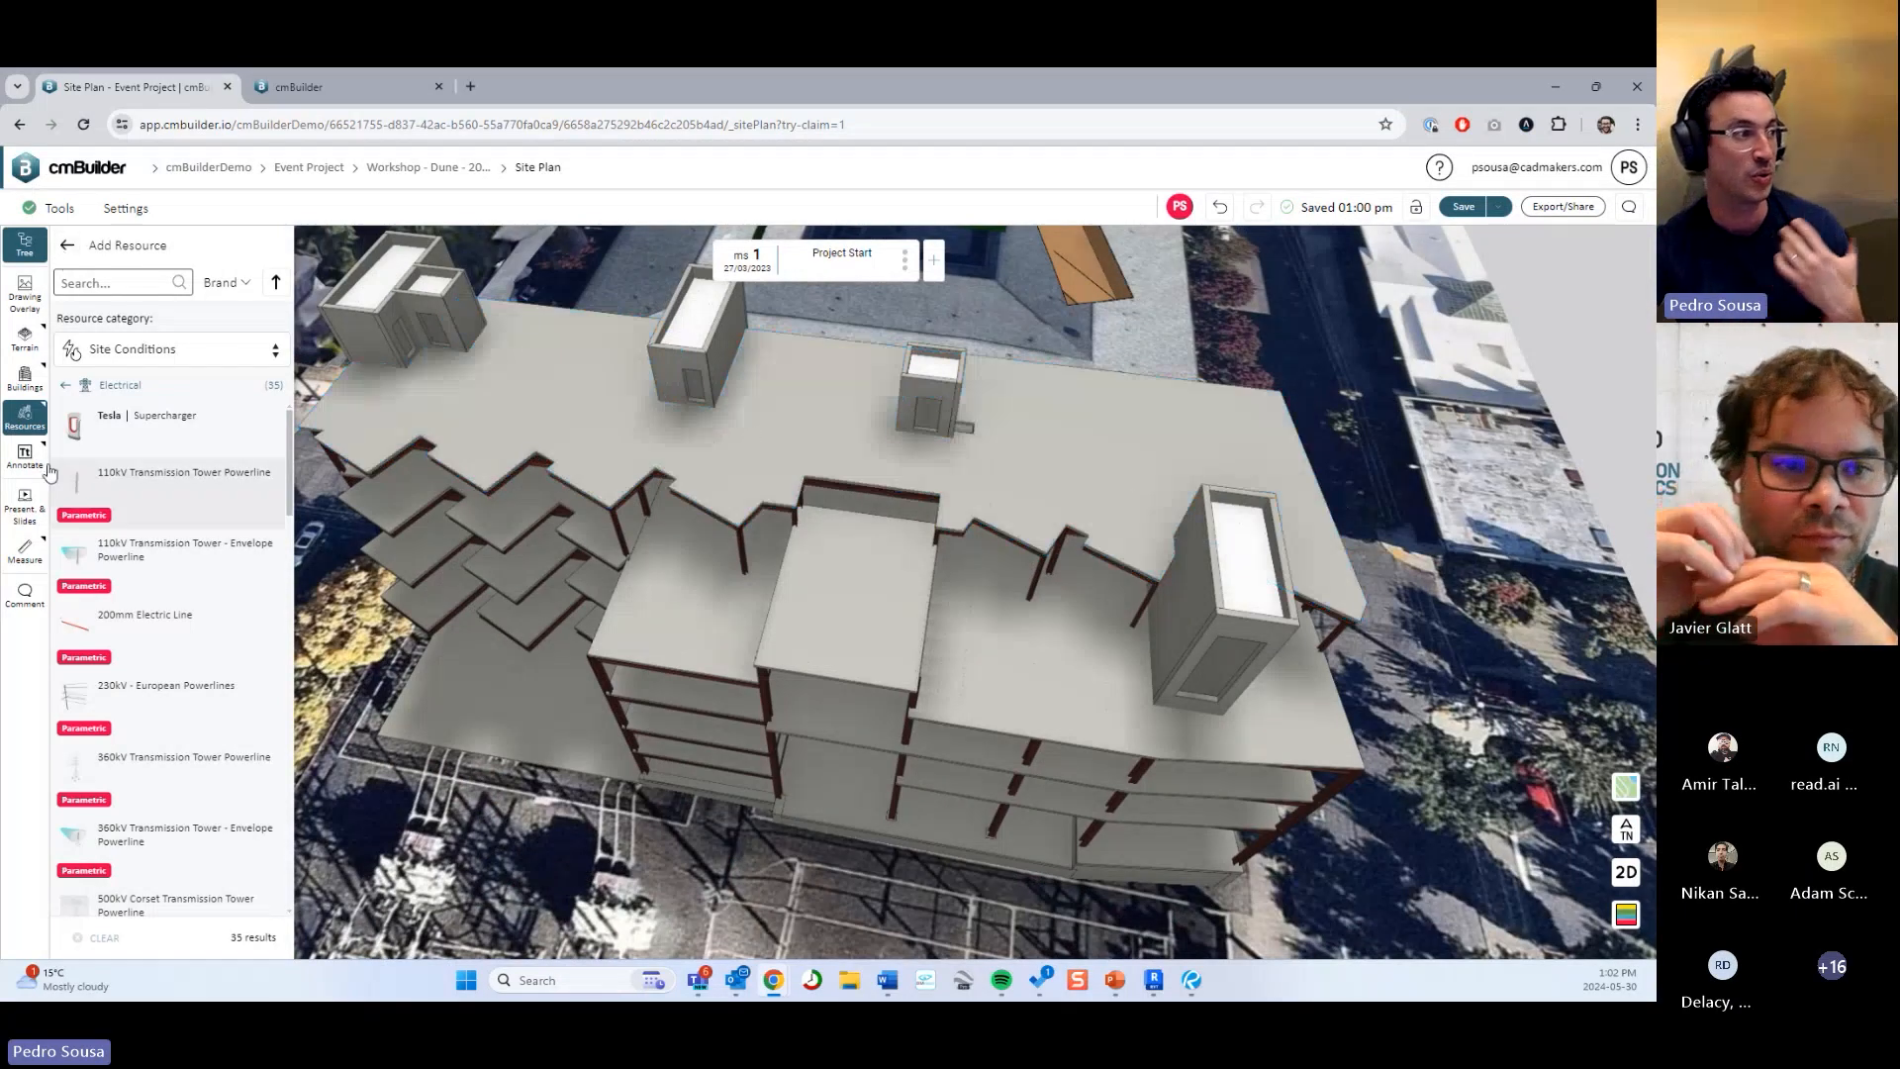
# Collapse the Add Resource list and survey the site around the drawing overlay and the building models.
pyautogui.click(28, 248)
pyautogui.scroll(-5, 595, 492)
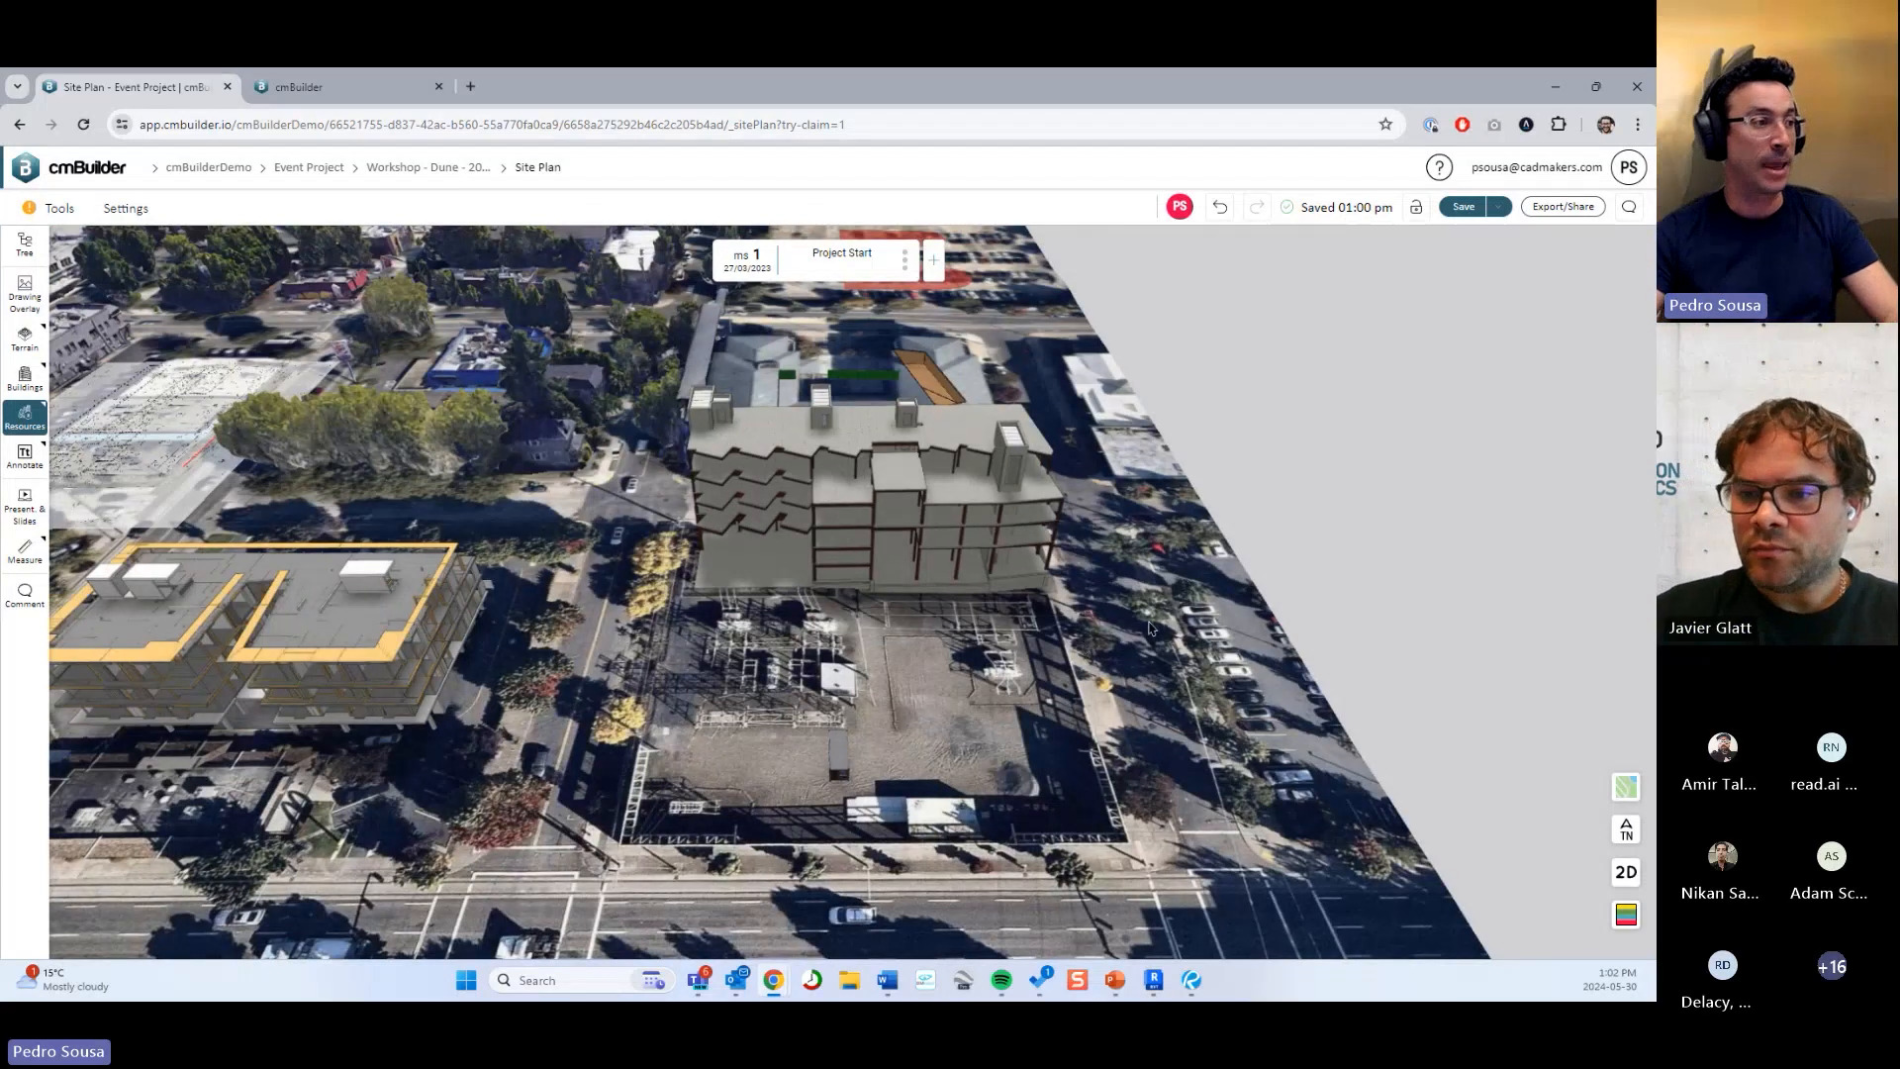
pyautogui.scroll(-3, 1071, 610)
pyautogui.moveTo(1071, 610); pyautogui.dragTo(996, 492)
pyautogui.scroll(3, 995, 492)
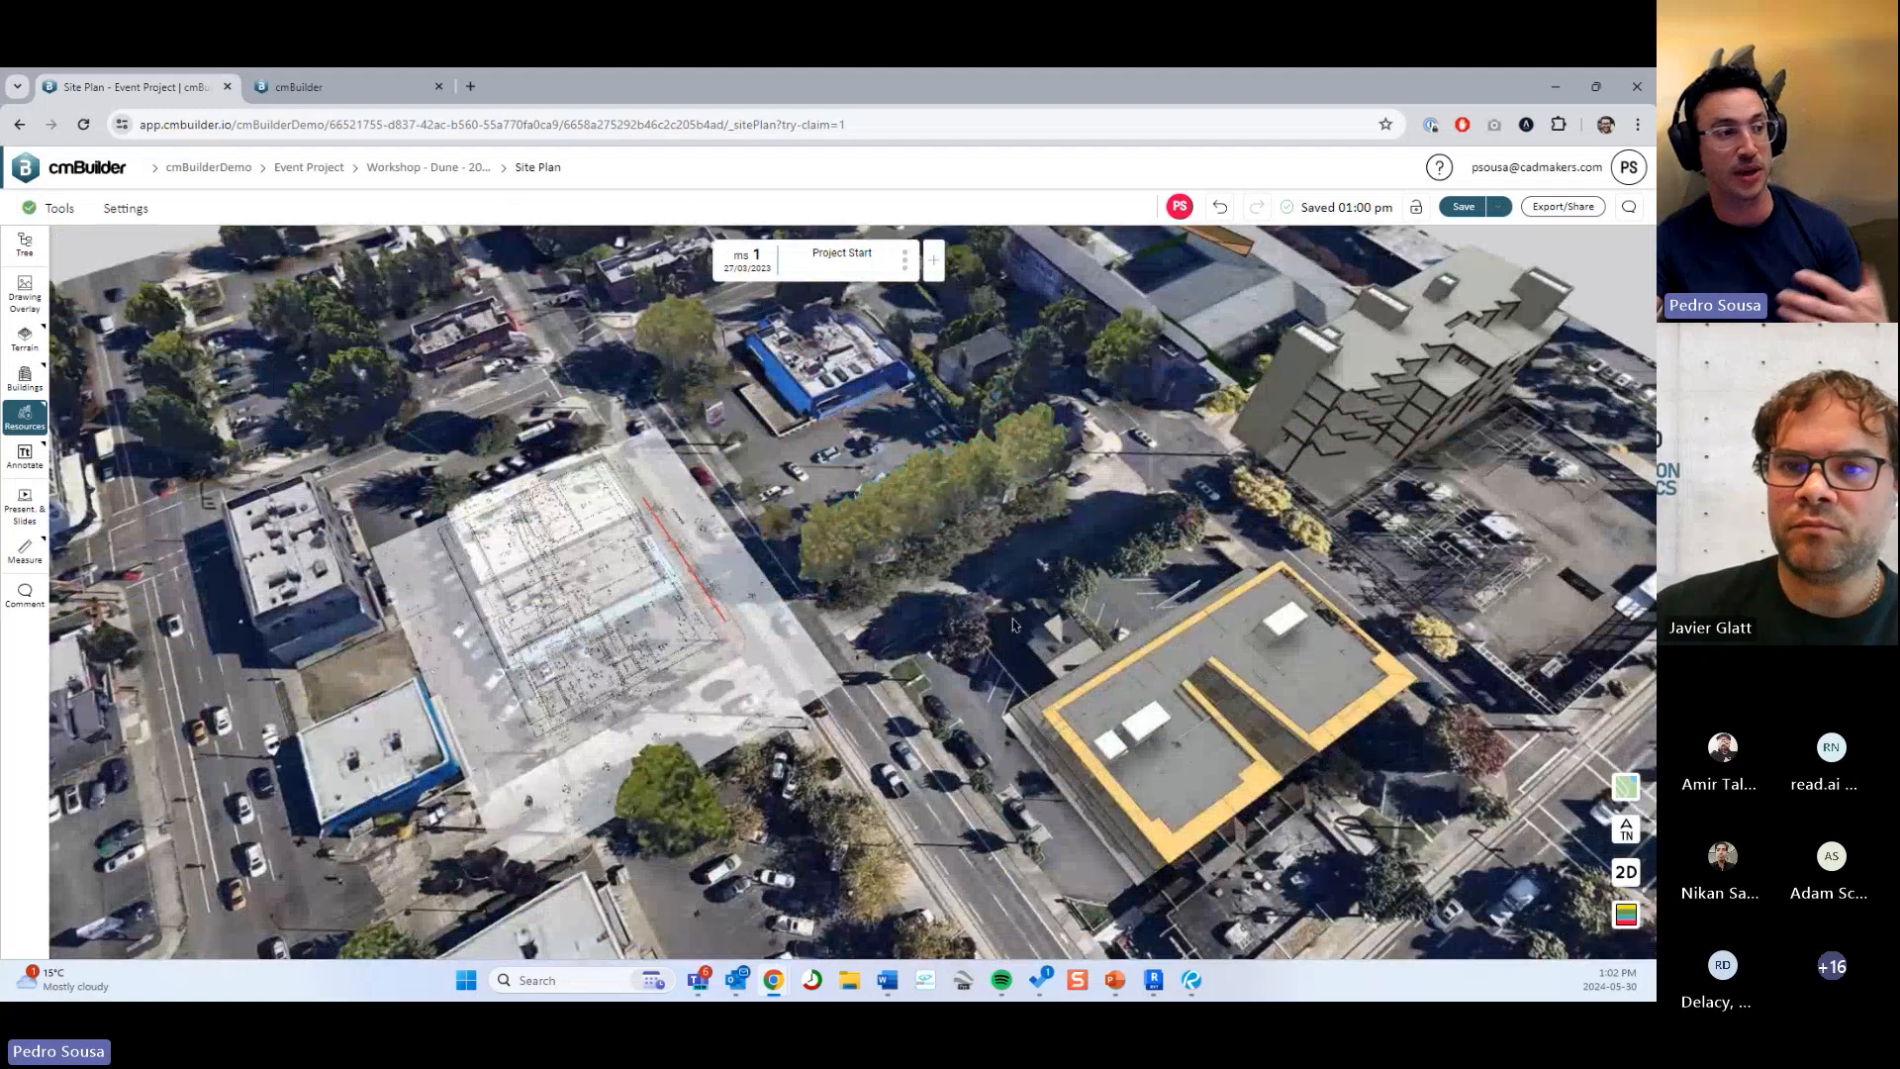
pyautogui.moveTo(1011, 624); pyautogui.dragTo(1006, 410)
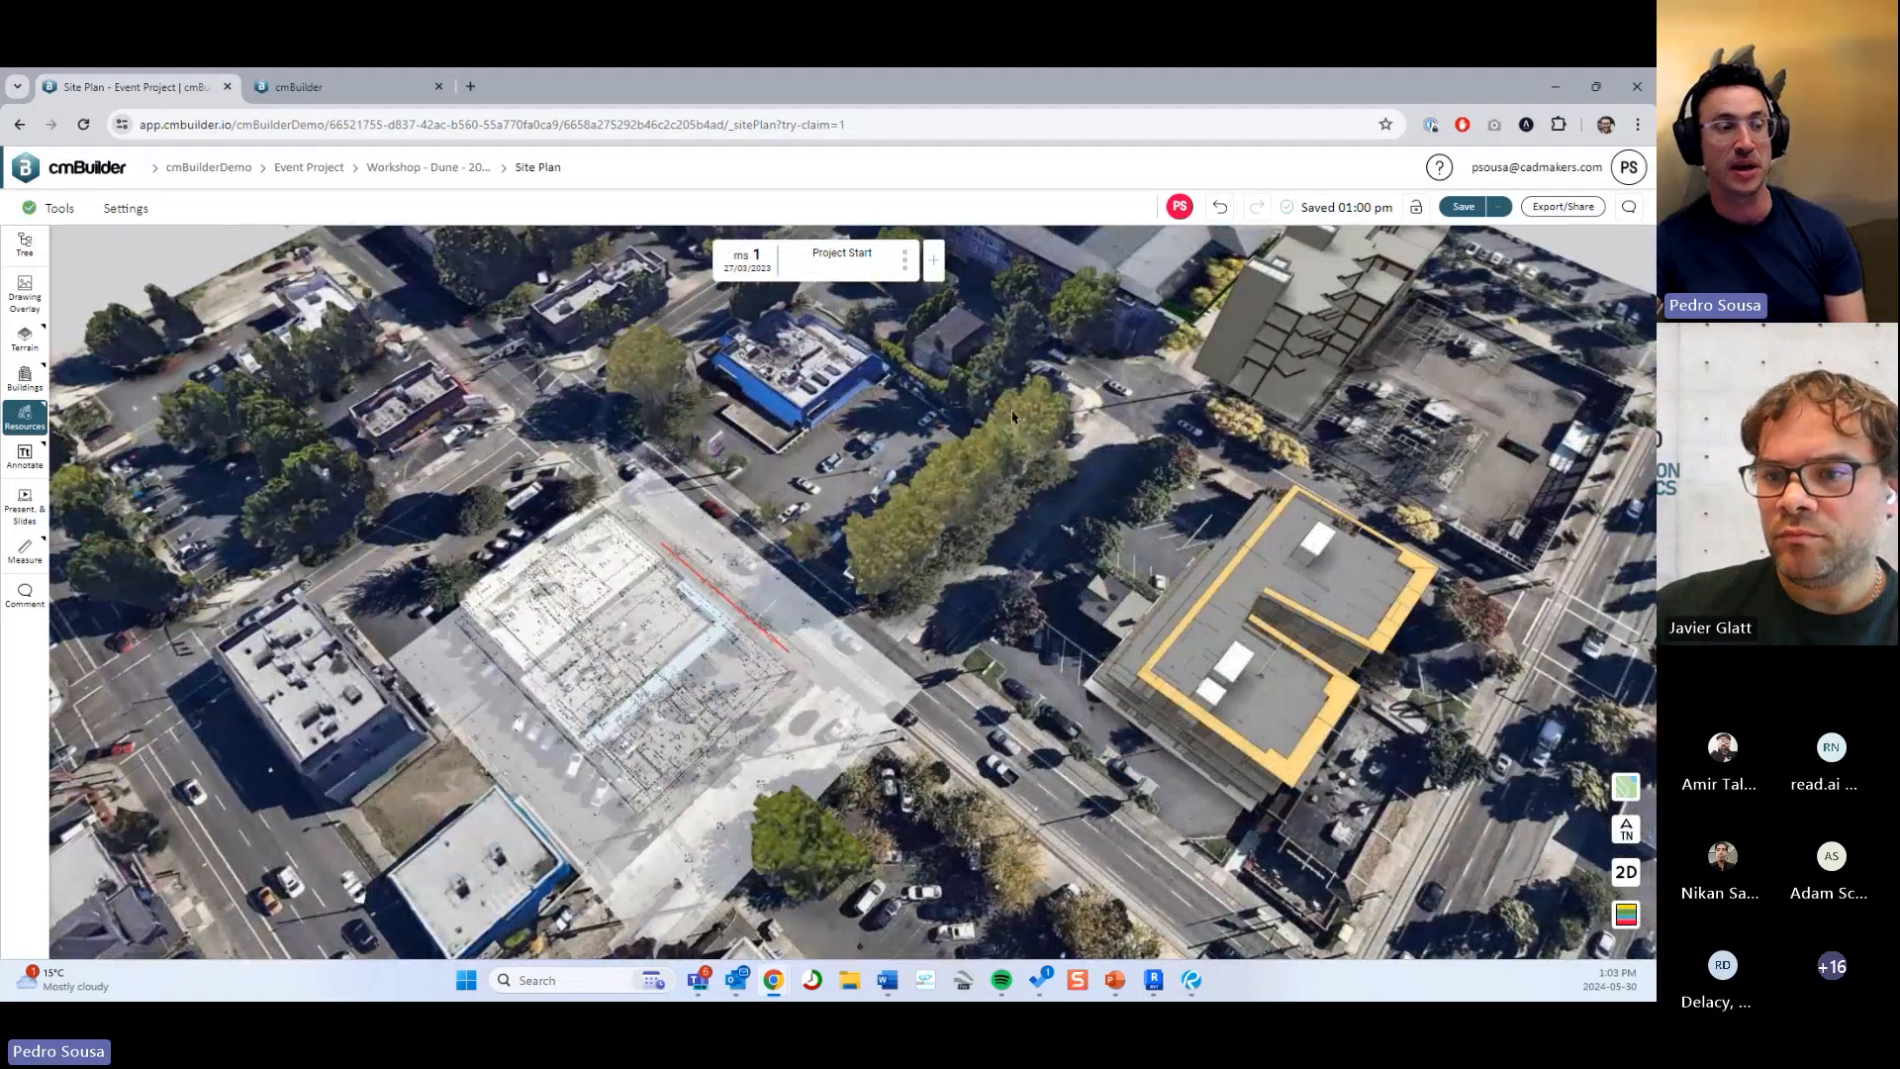
pyautogui.moveTo(1137, 502); pyautogui.dragTo(754, 689)
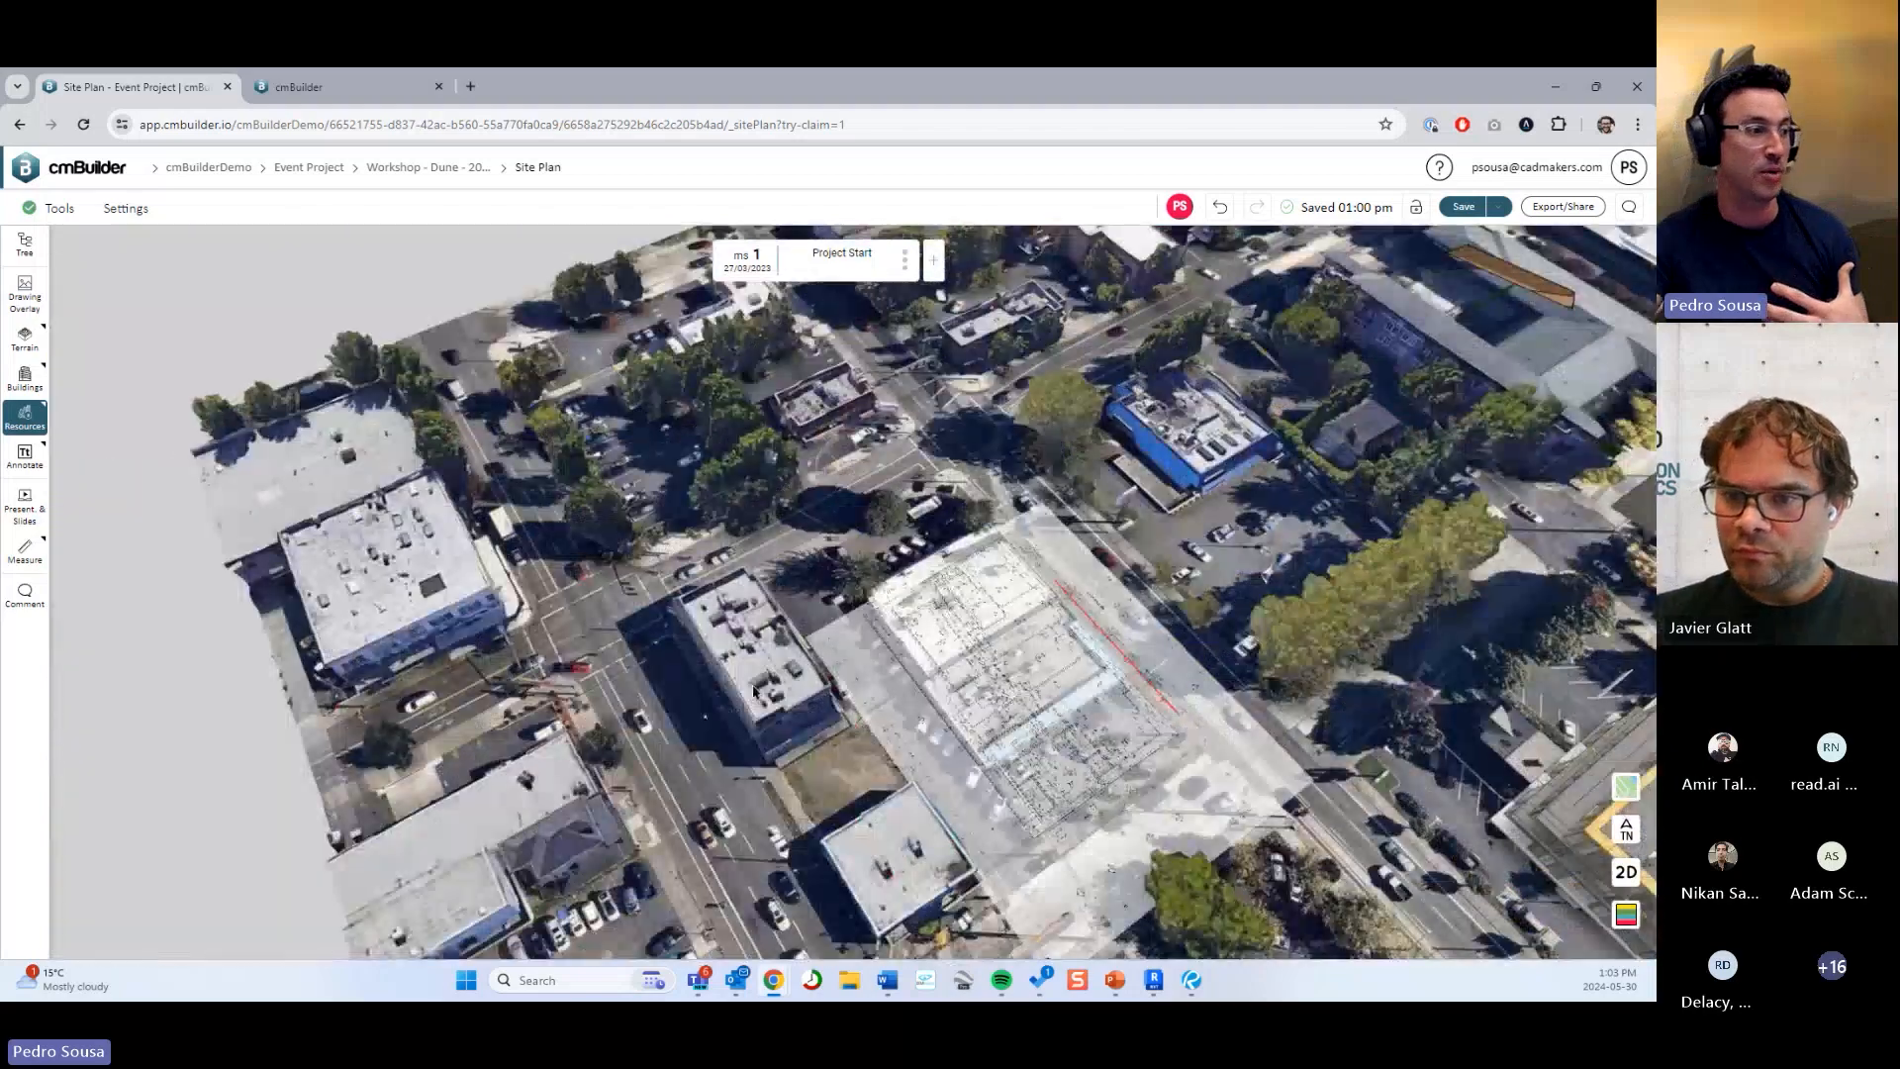
pyautogui.scroll(5, 753, 690)
pyautogui.scroll(-5, 753, 690)
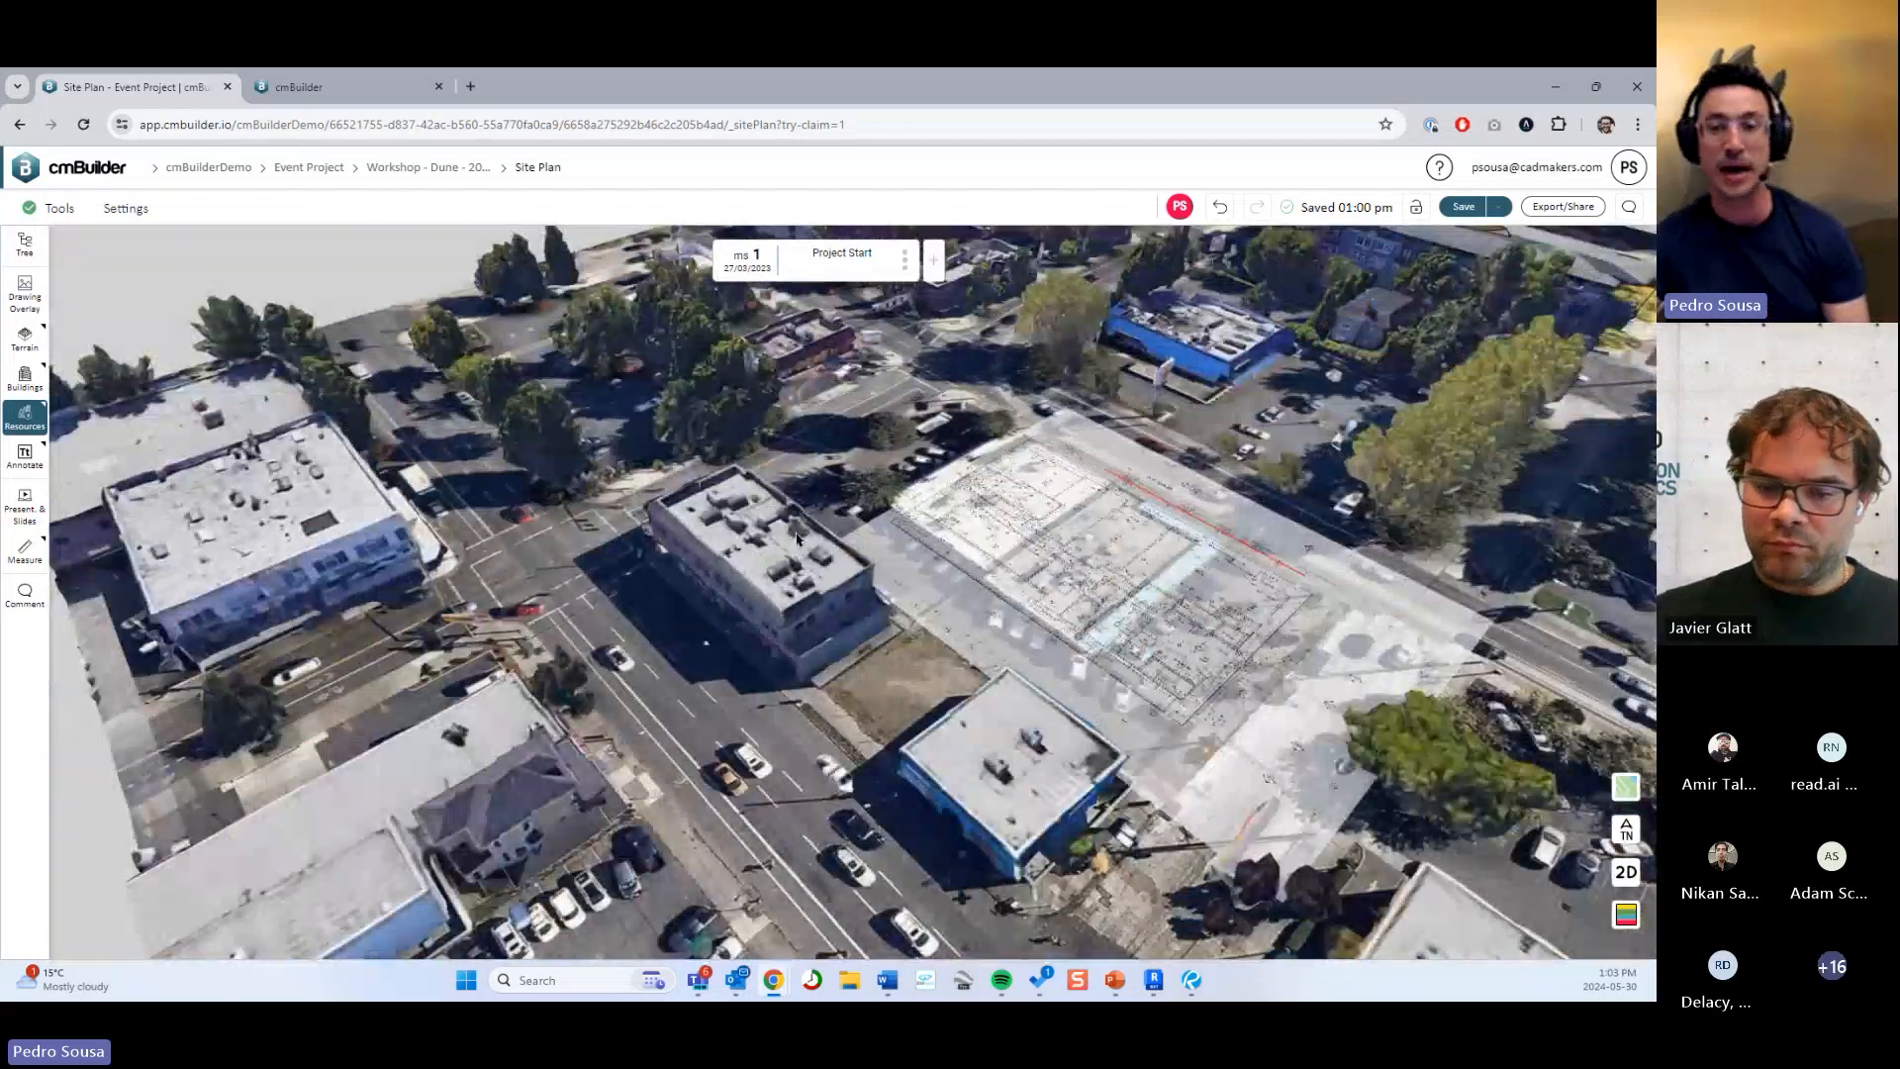
pyautogui.moveTo(1114, 549); pyautogui.dragTo(780, 540, button='right')
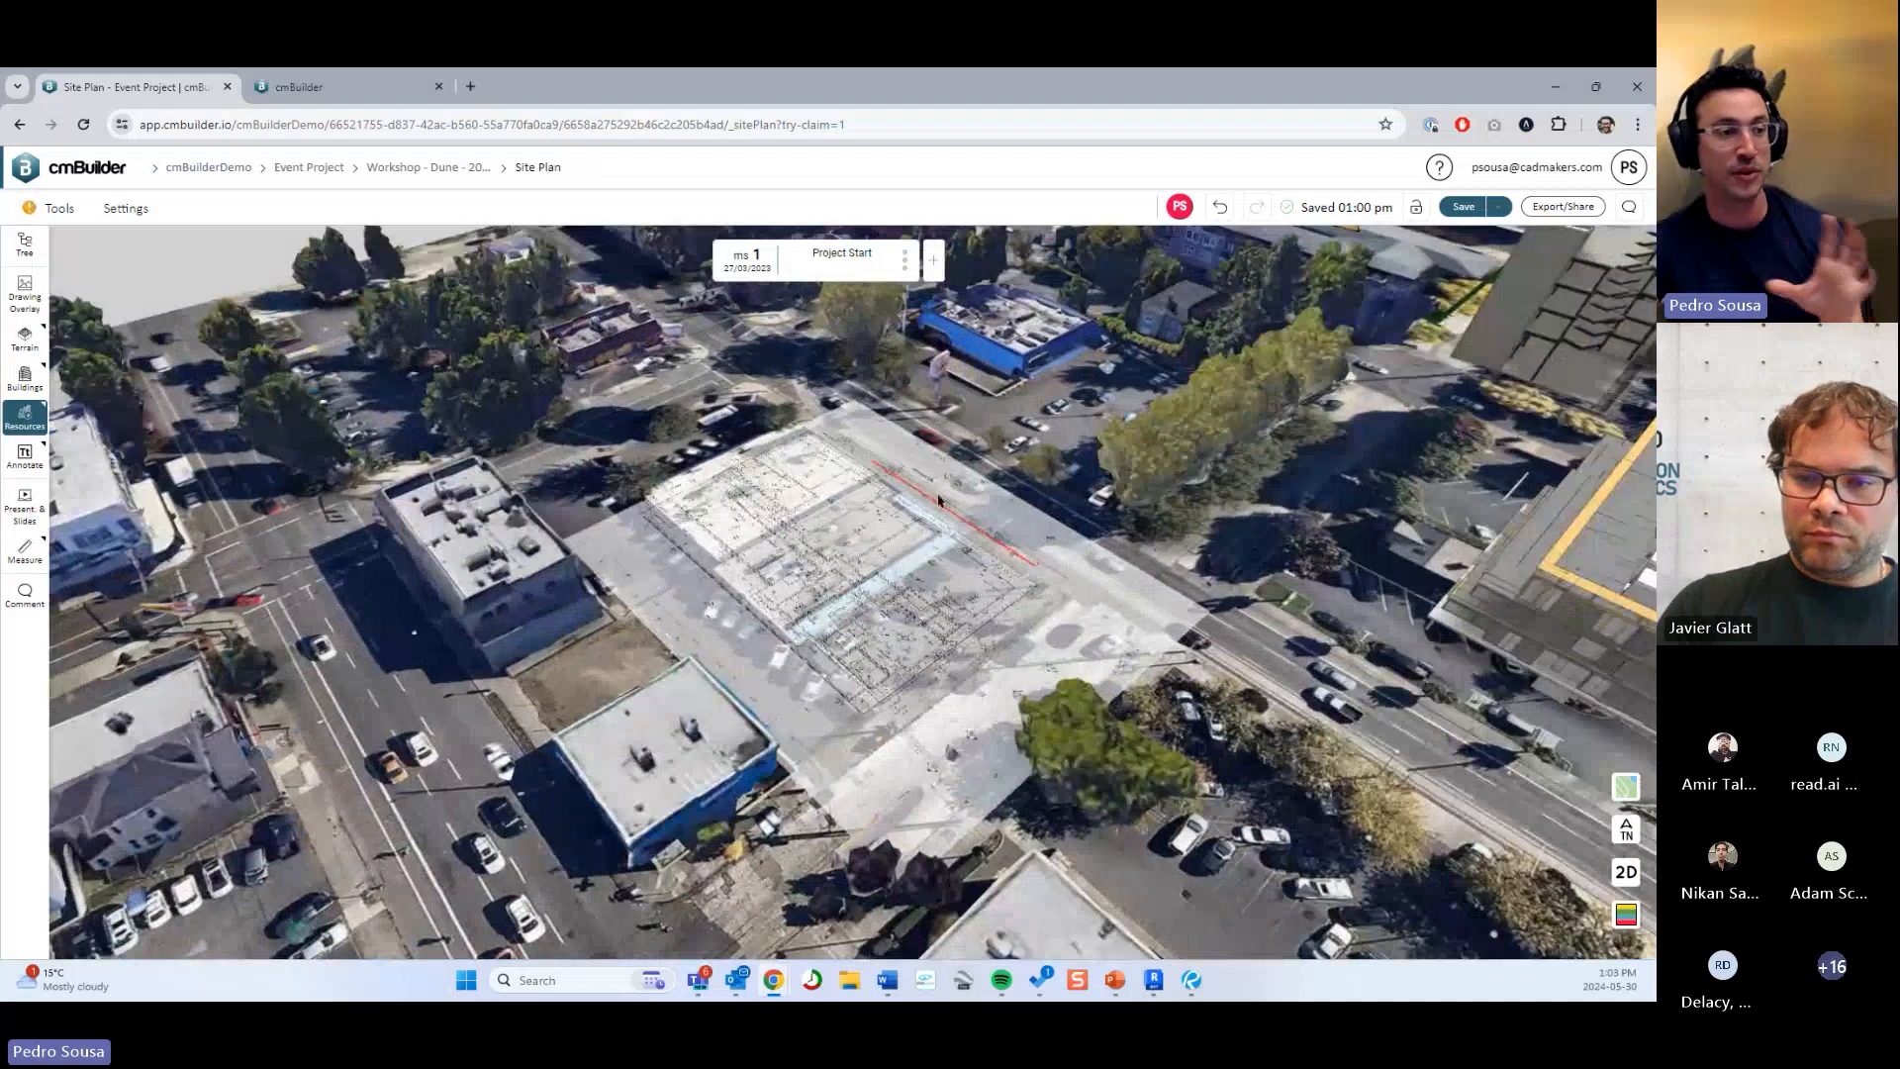
pyautogui.moveTo(939, 502)
pyautogui.mouseDown()
pyautogui.moveTo(1049, 547)
pyautogui.moveTo(1303, 458)
pyautogui.mouseUp()
pyautogui.moveTo(1303, 458); pyautogui.dragTo(1169, 530, button='right')
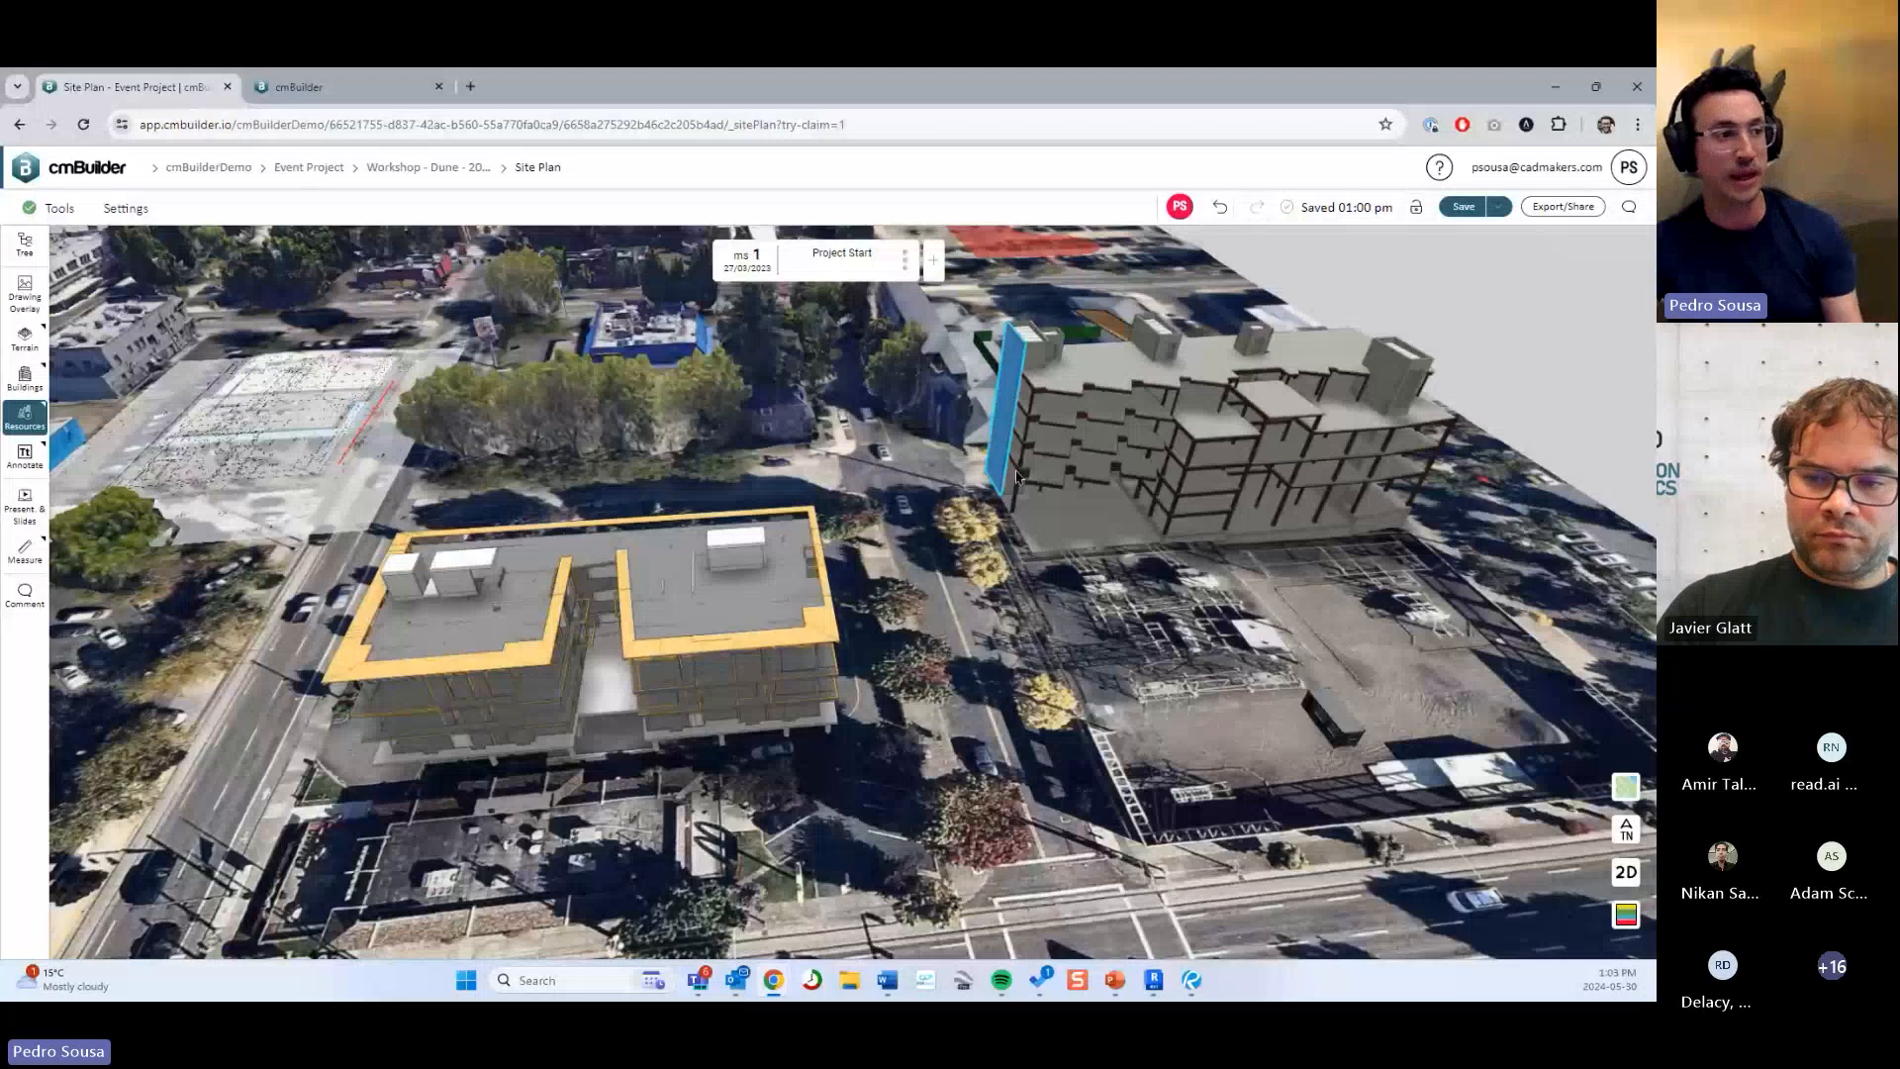
# Inspect the end wall of the multi-storey building up close and in relation to the surrounding site.
pyautogui.scroll(5, 990, 446)
pyautogui.moveTo(951, 501); pyautogui.dragTo(1109, 456)
pyautogui.scroll(3, 851, 574)
pyautogui.moveTo(841, 682); pyautogui.dragTo(867, 643)
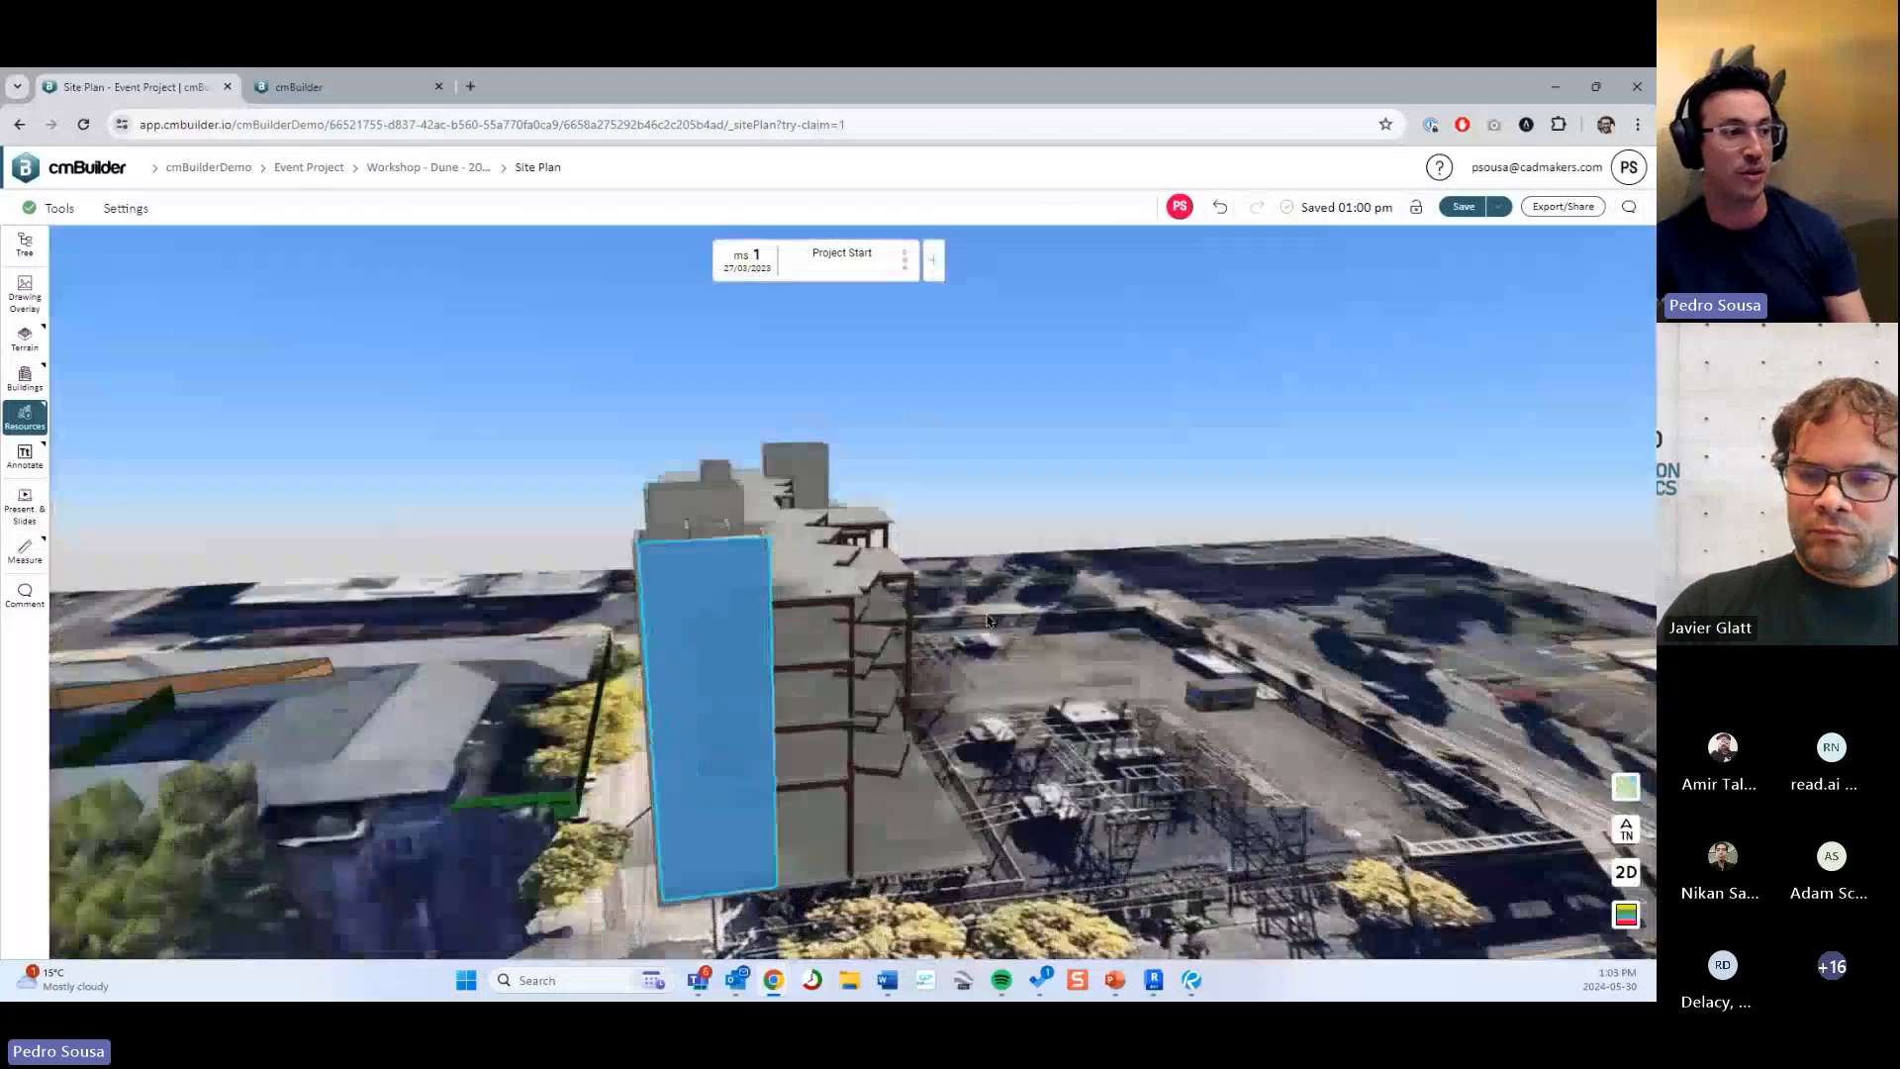
pyautogui.moveTo(867, 644); pyautogui.dragTo(975, 589, button='right')
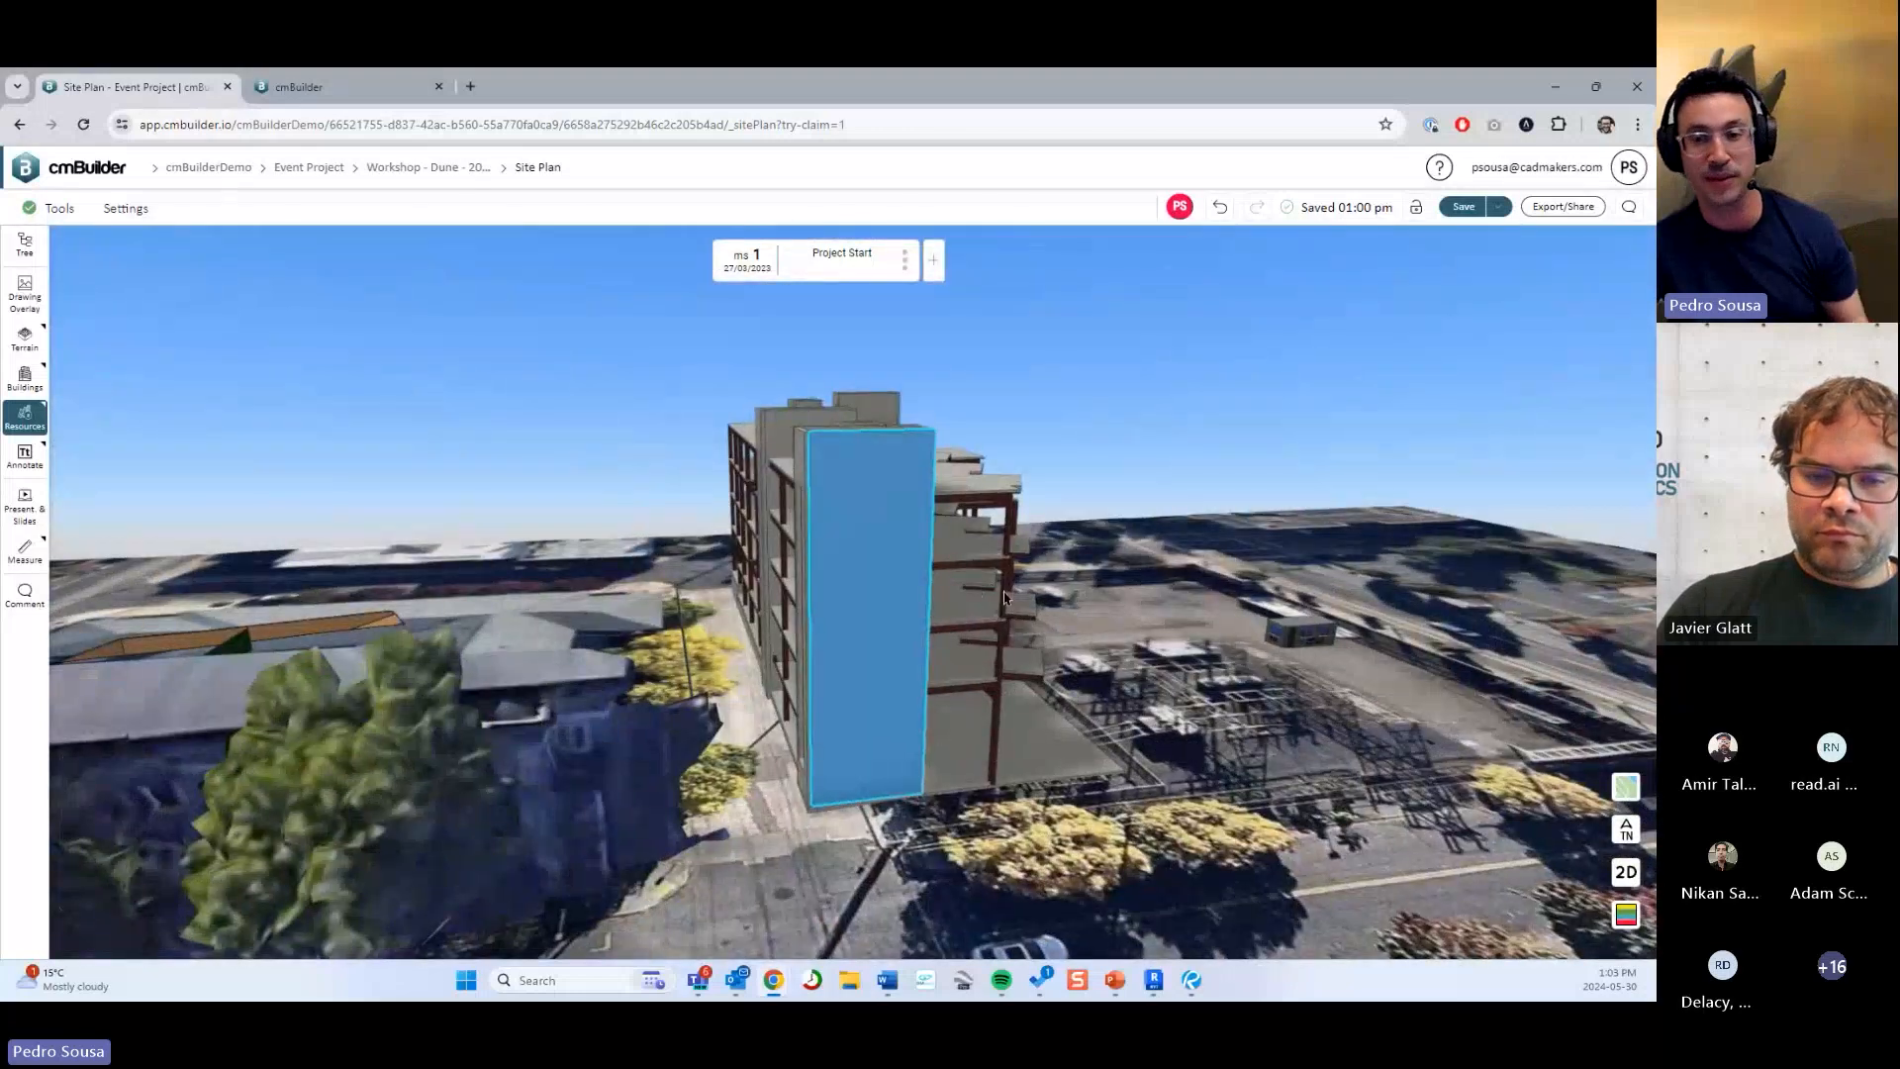
pyautogui.moveTo(1004, 598); pyautogui.dragTo(757, 569)
pyautogui.scroll(-4, 832, 486)
pyautogui.scroll(-3, 763, 569)
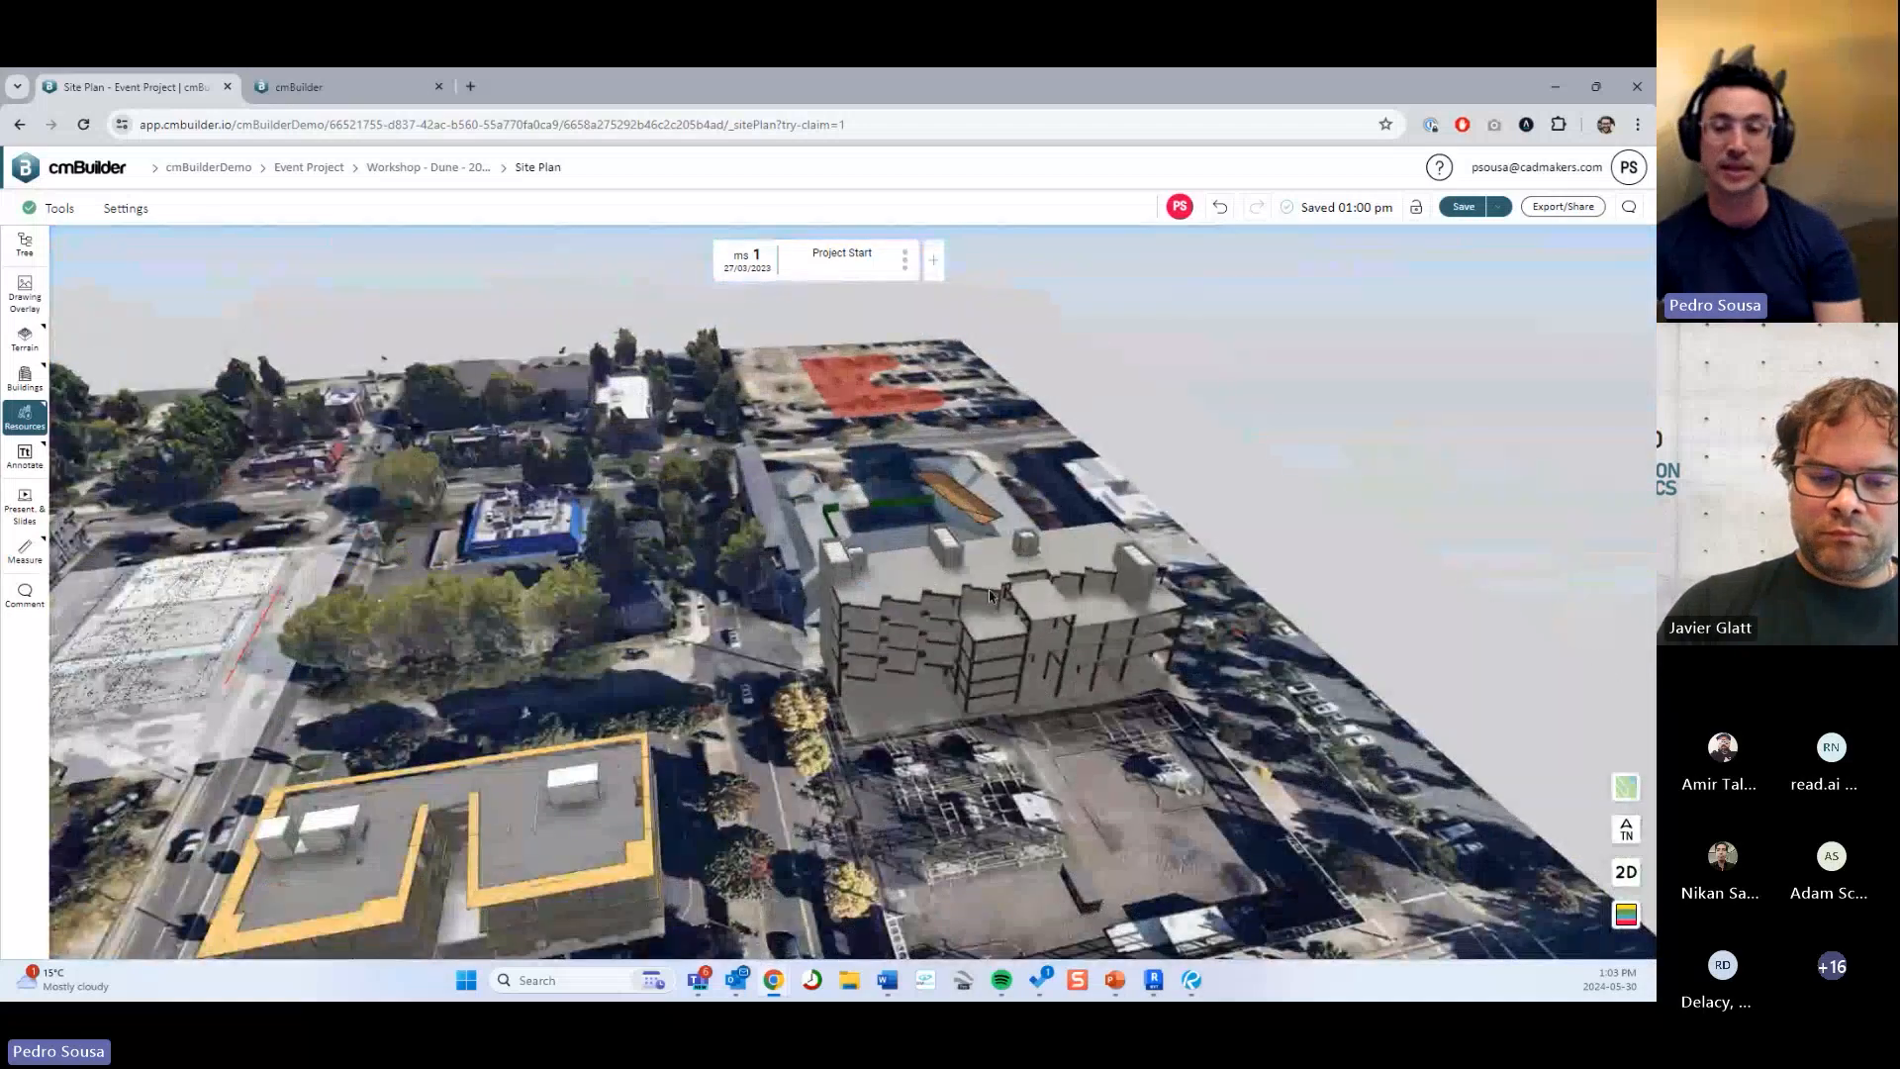
pyautogui.scroll(1, 990, 596)
pyautogui.moveTo(989, 596); pyautogui.dragTo(1262, 576, button='right')
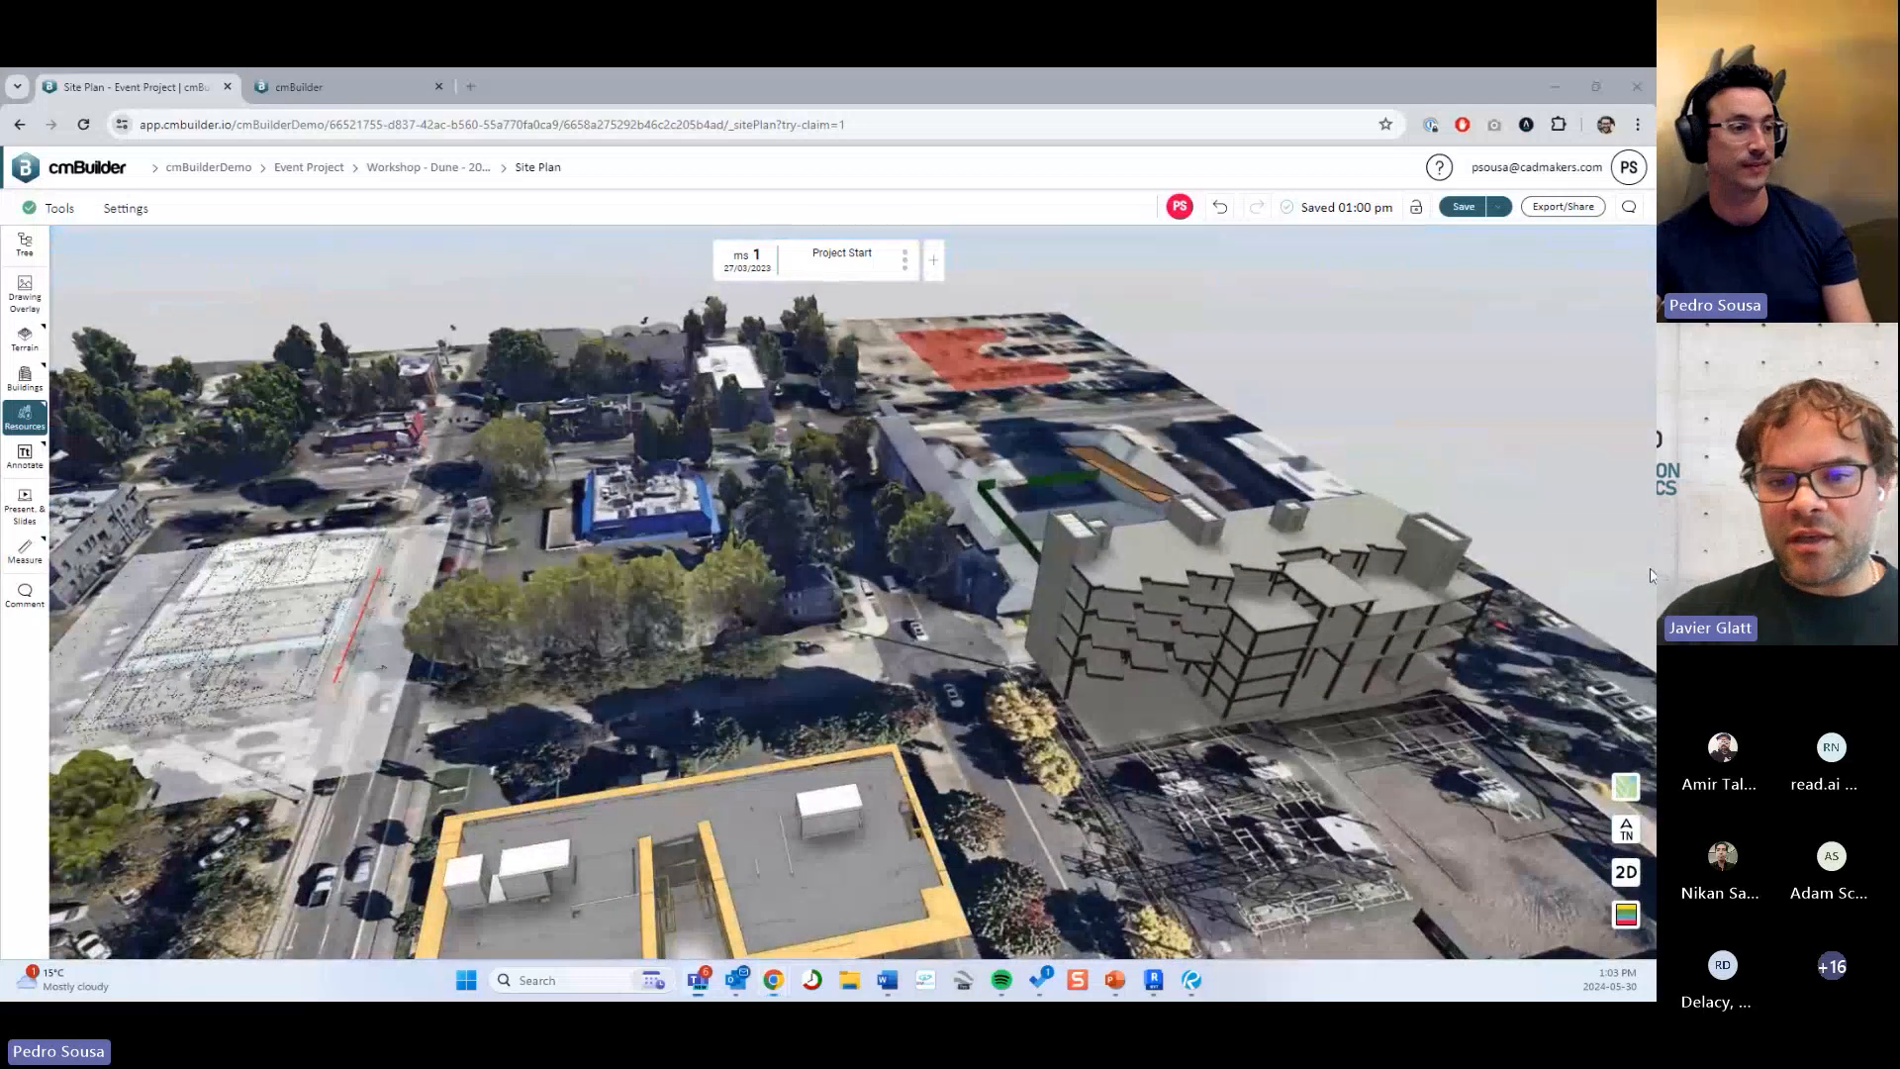
pyautogui.moveTo(1165, 545); pyautogui.dragTo(1077, 539)
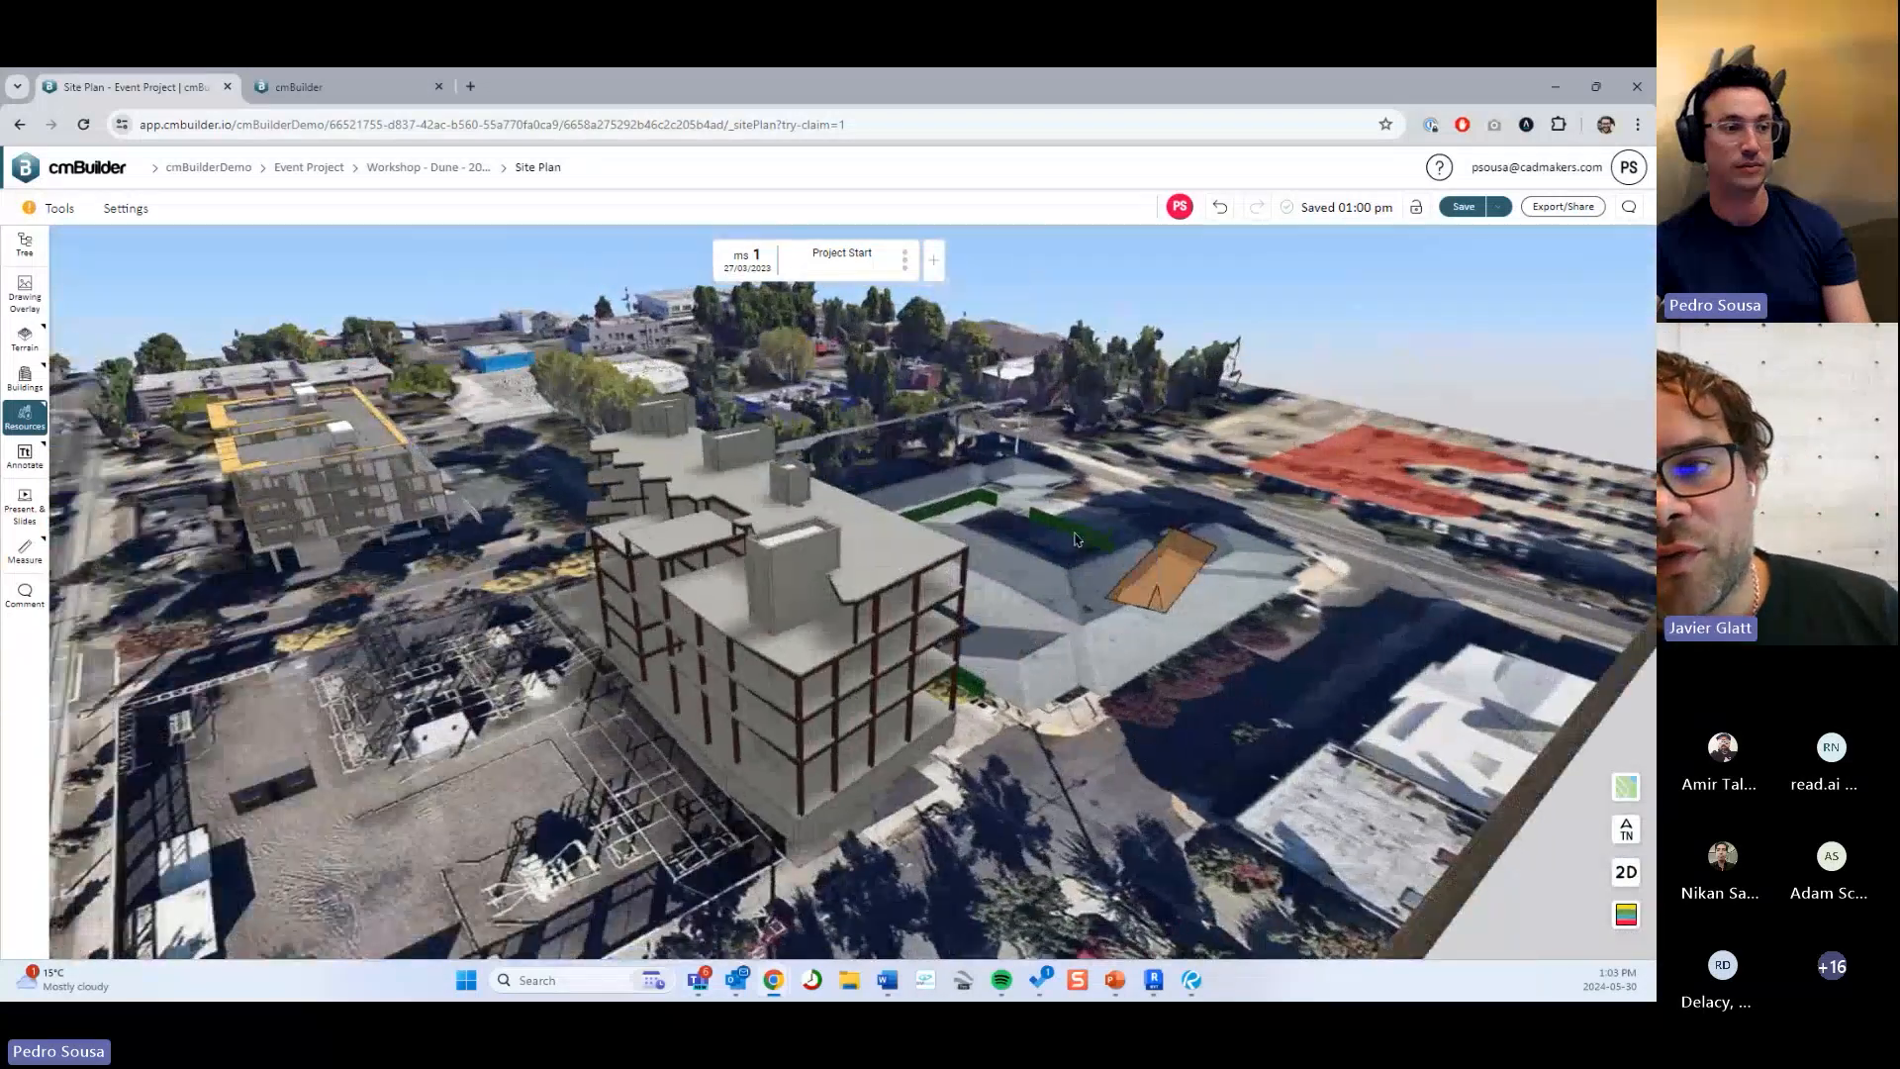
pyautogui.scroll(-5, 1077, 538)
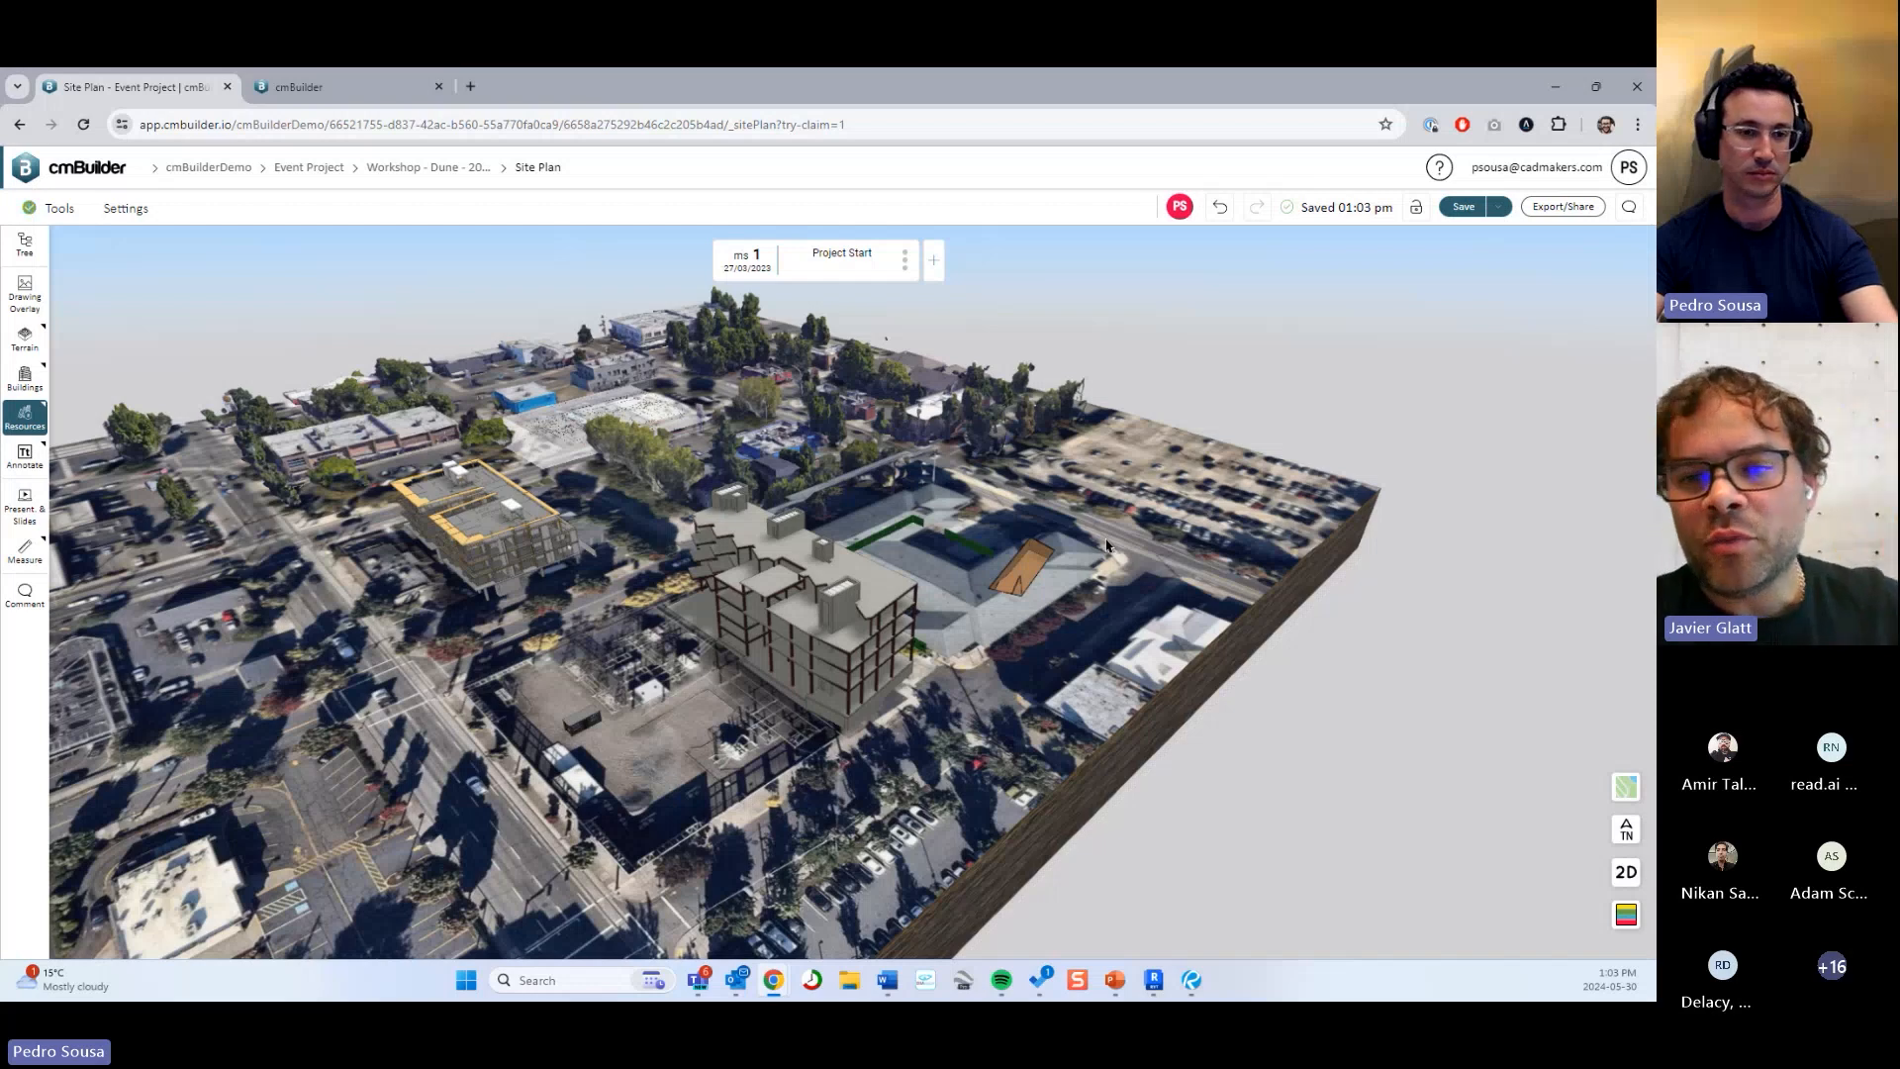
pyautogui.scroll(-1, 1148, 602)
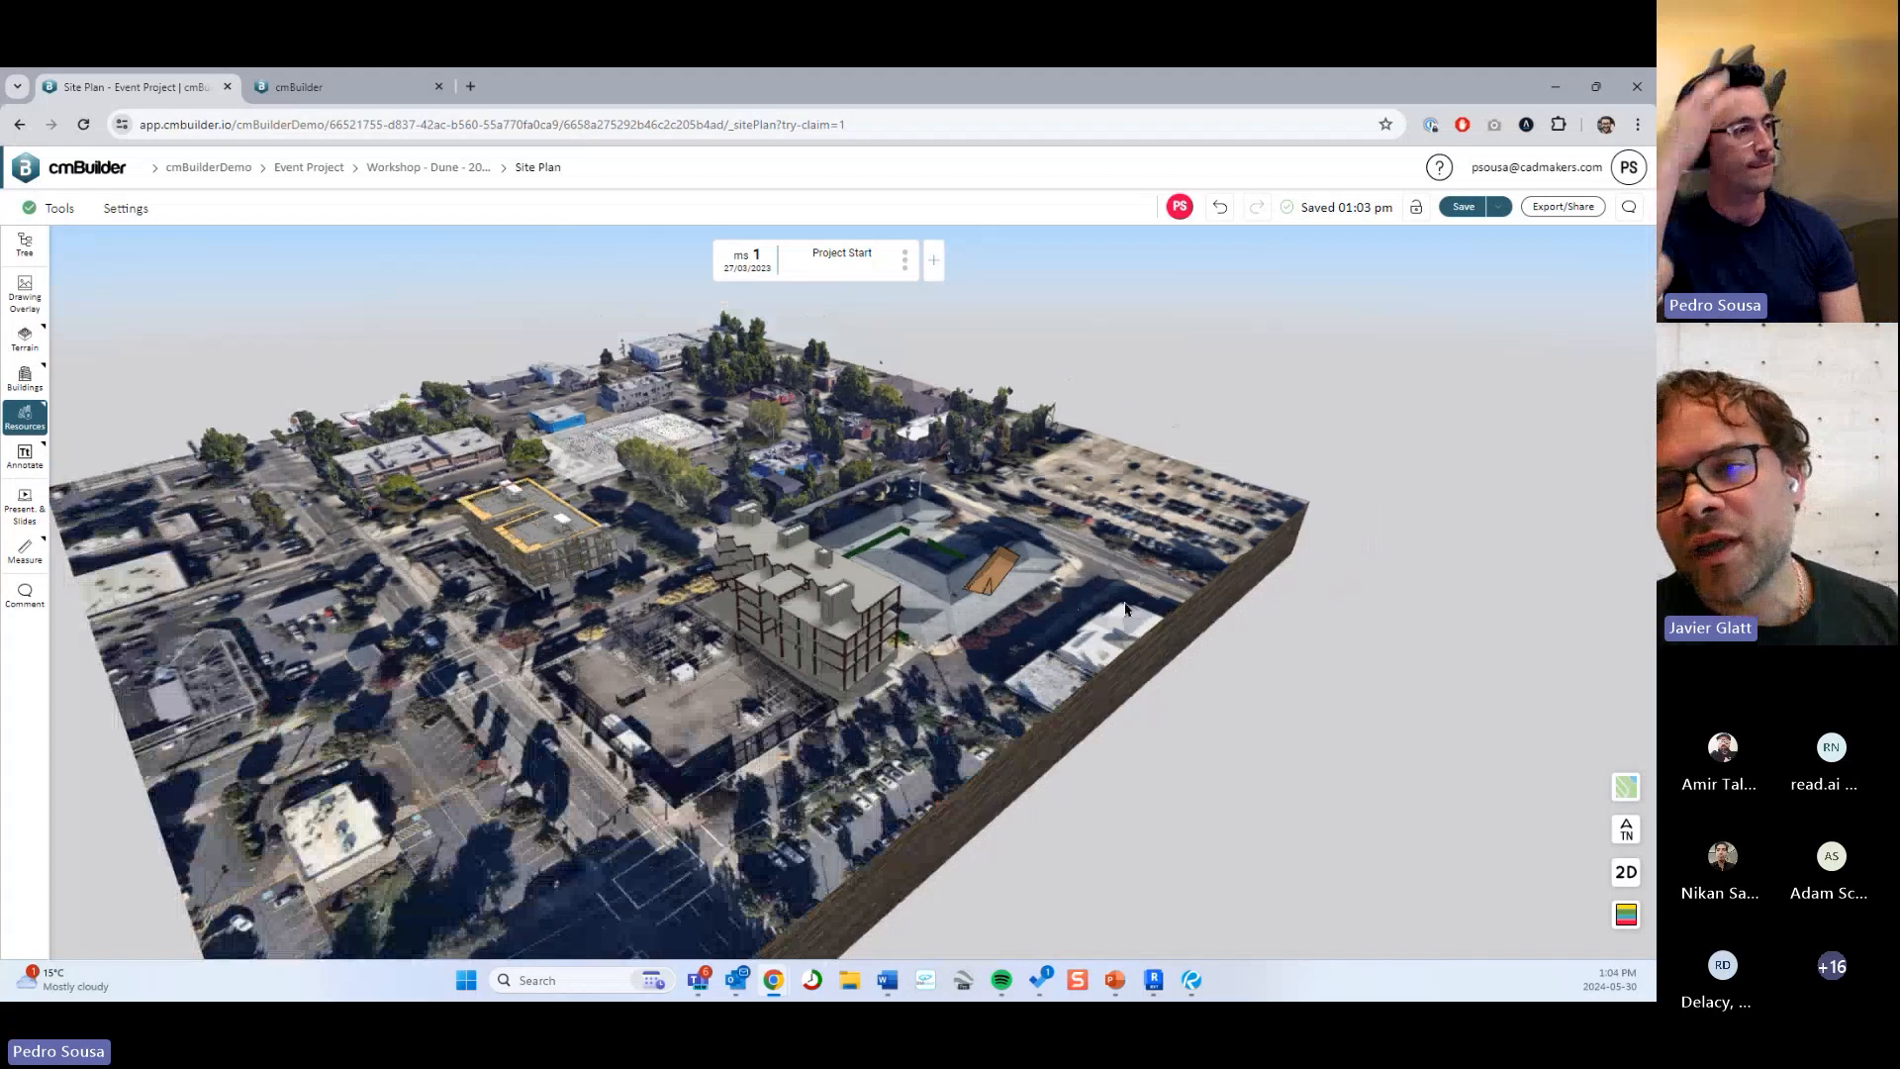
pyautogui.moveTo(663, 529); pyautogui.dragTo(870, 579)
pyautogui.scroll(3, 876, 539)
pyautogui.moveTo(870, 580); pyautogui.dragTo(1260, 558, button='right')
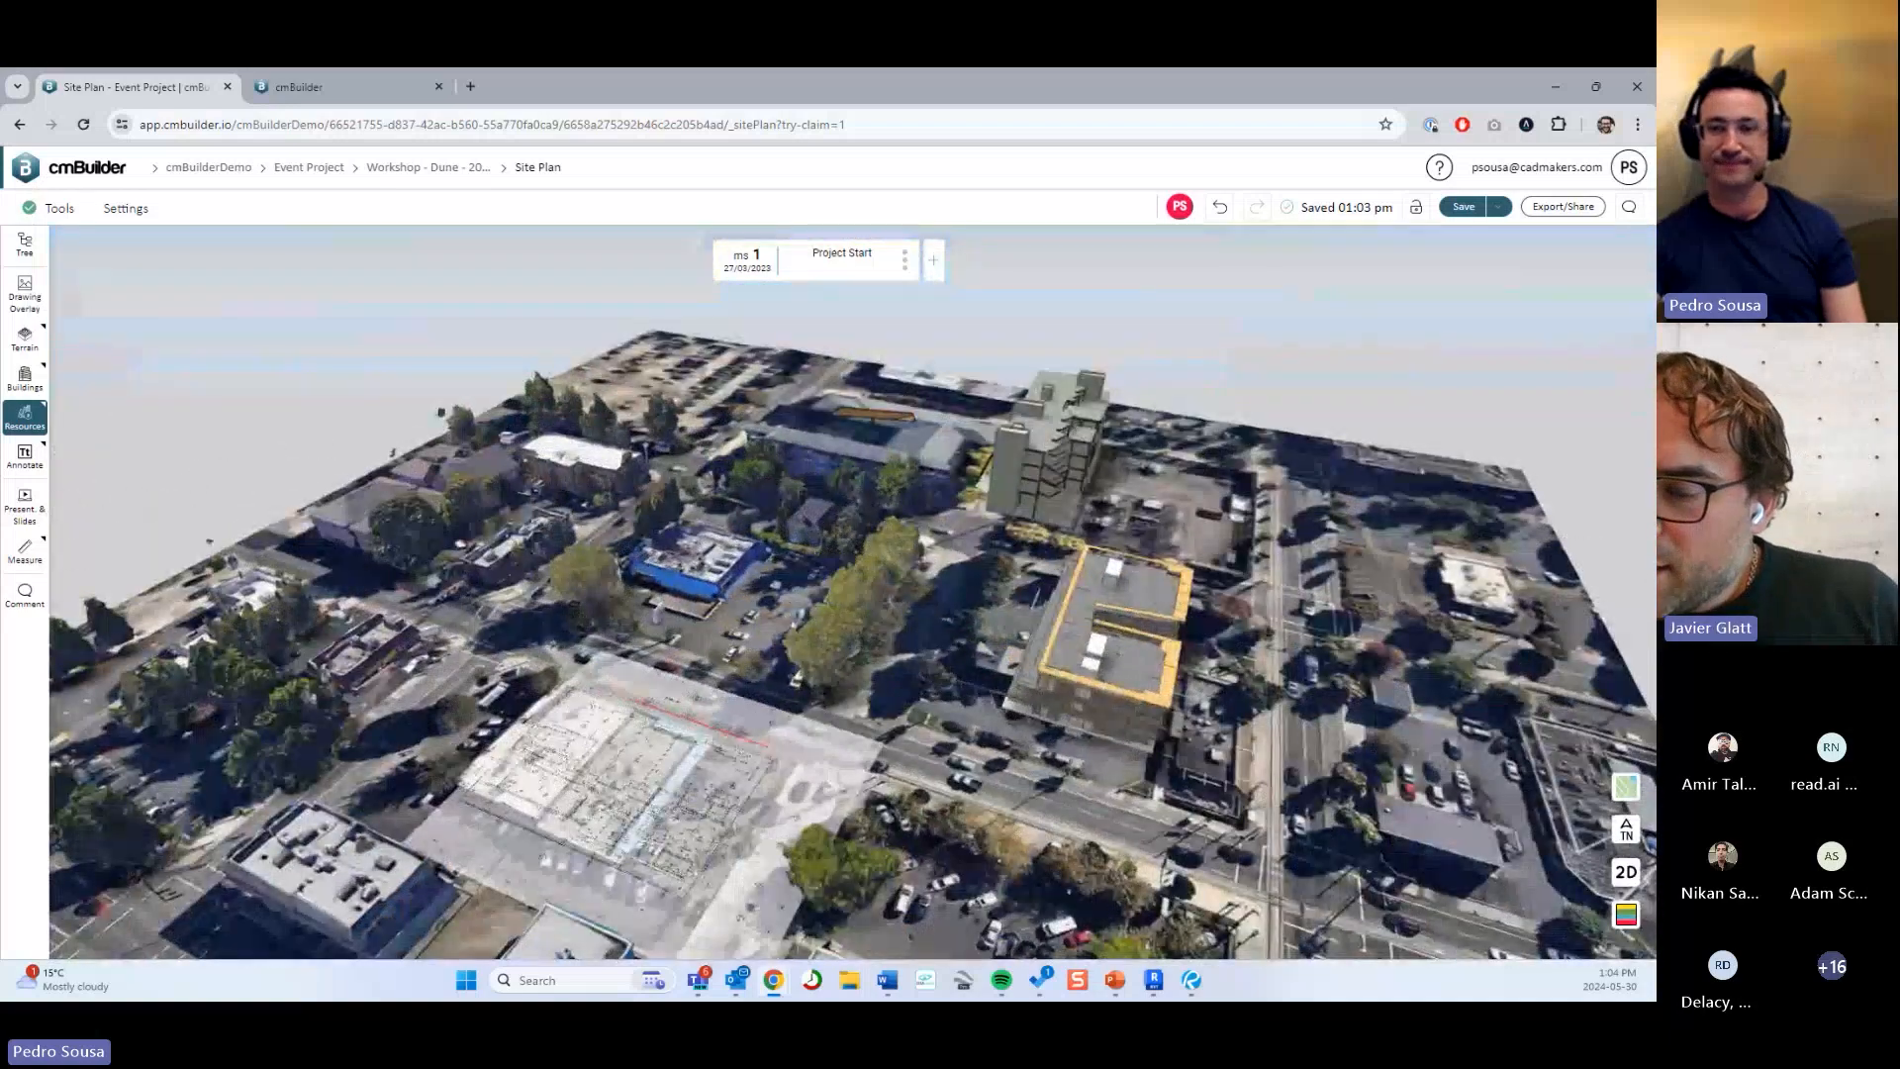
pyautogui.click(1012, 986)
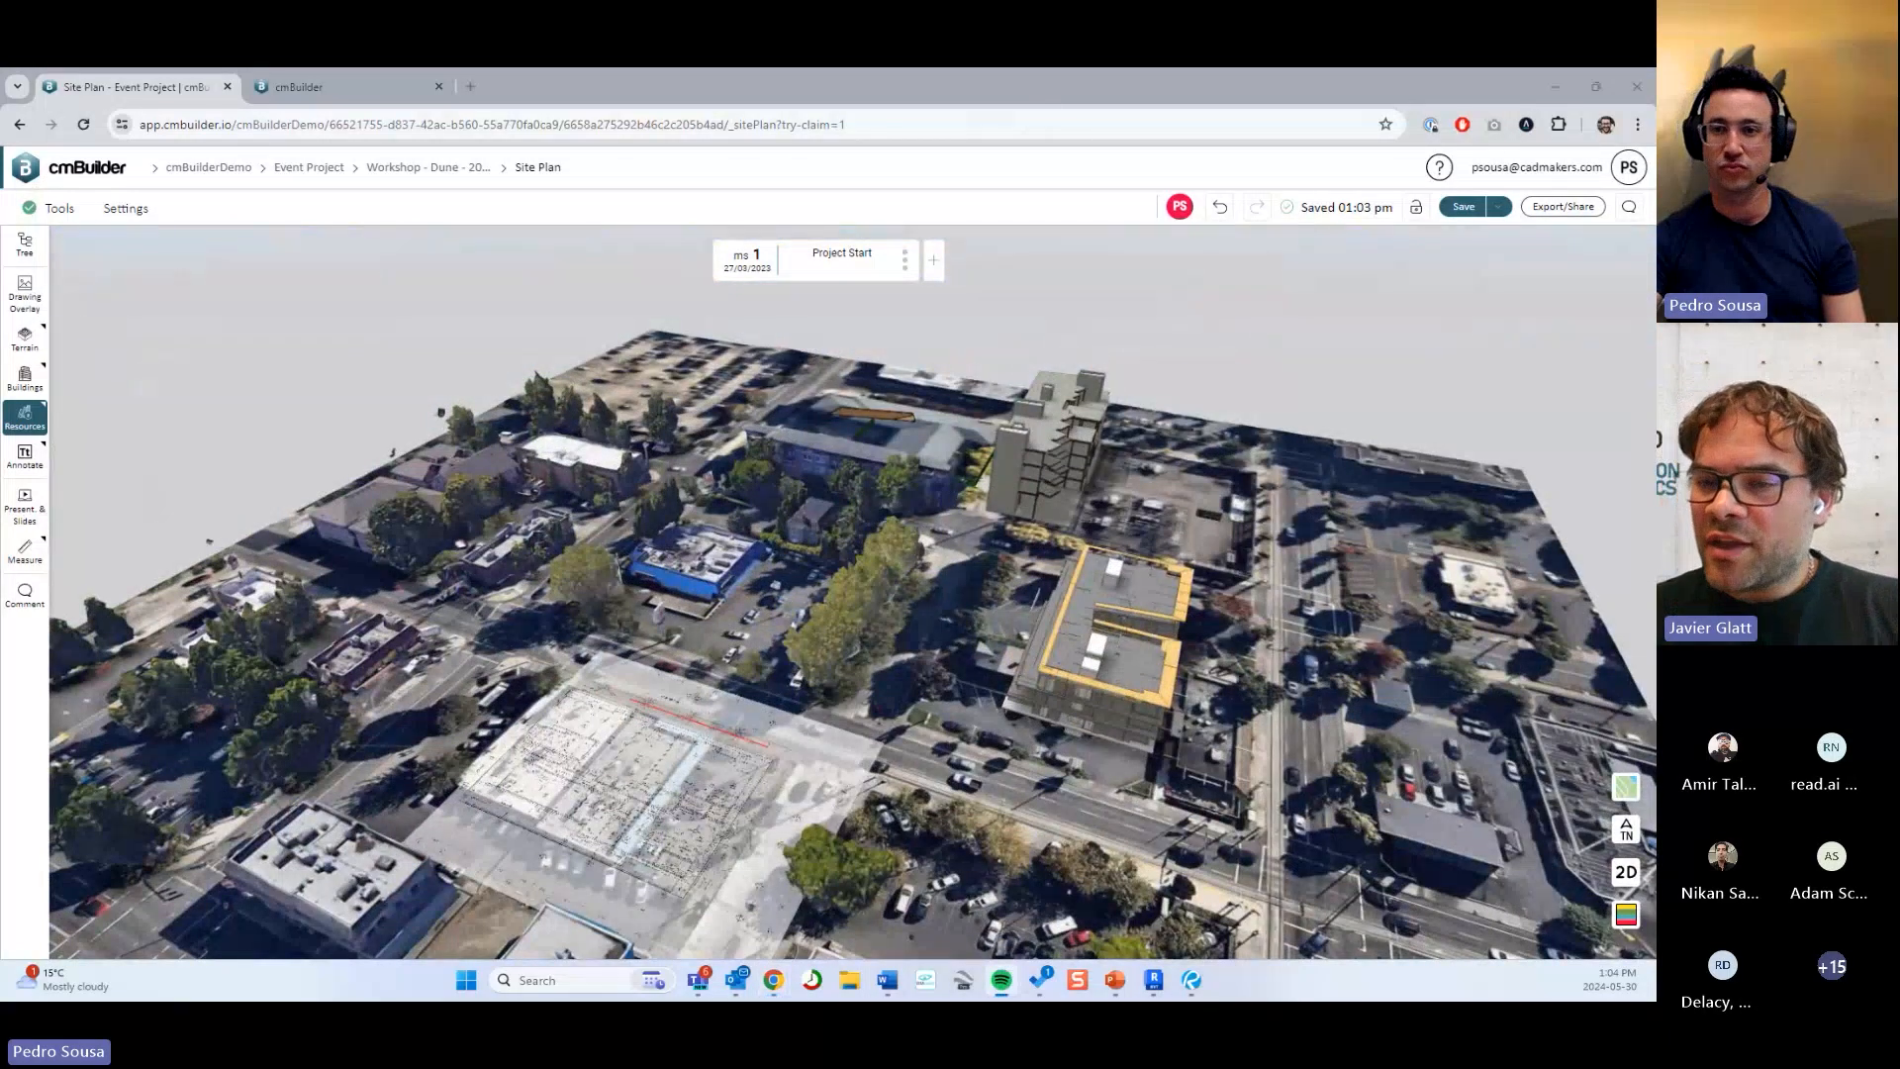